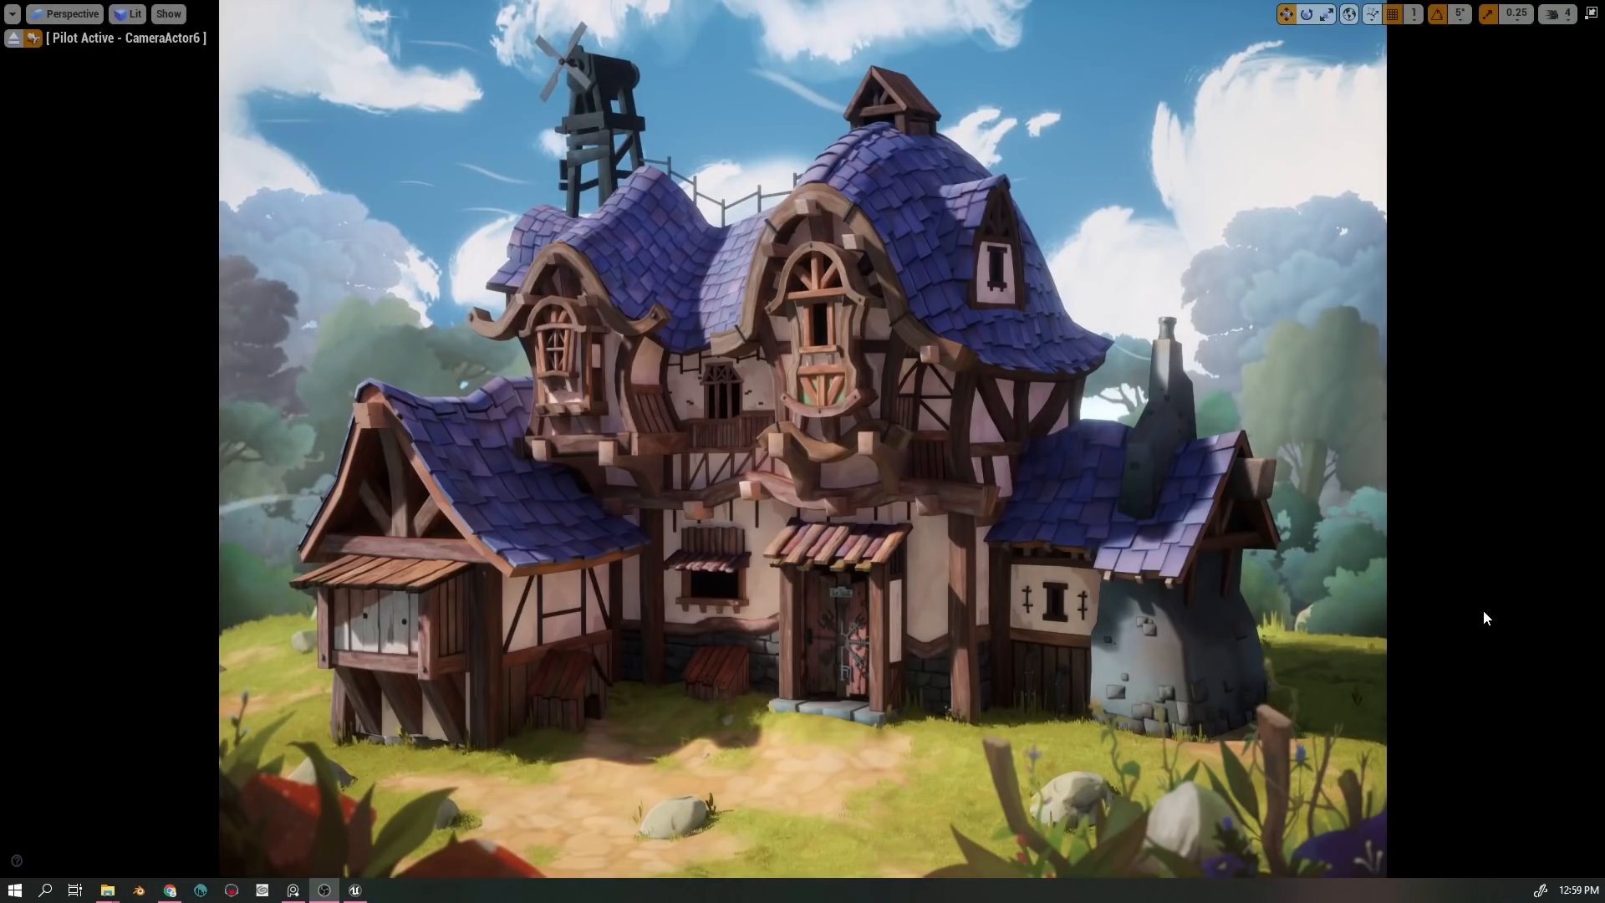
- Compare the final house render and the Unreal scene with the concept art reference image
click(1483, 610)
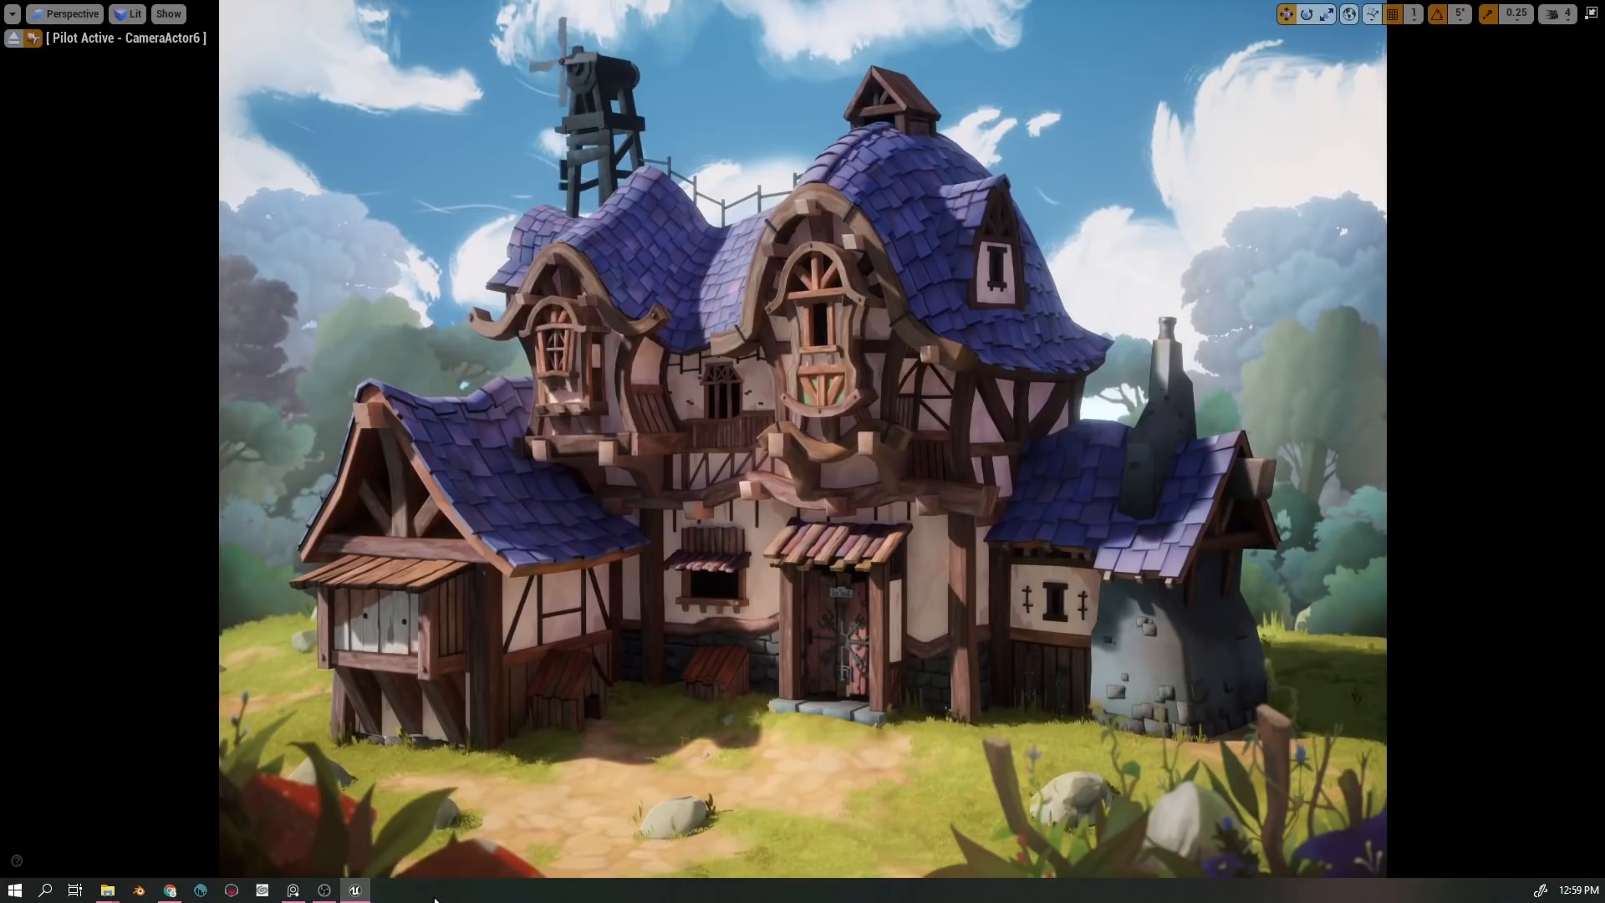
click(293, 893)
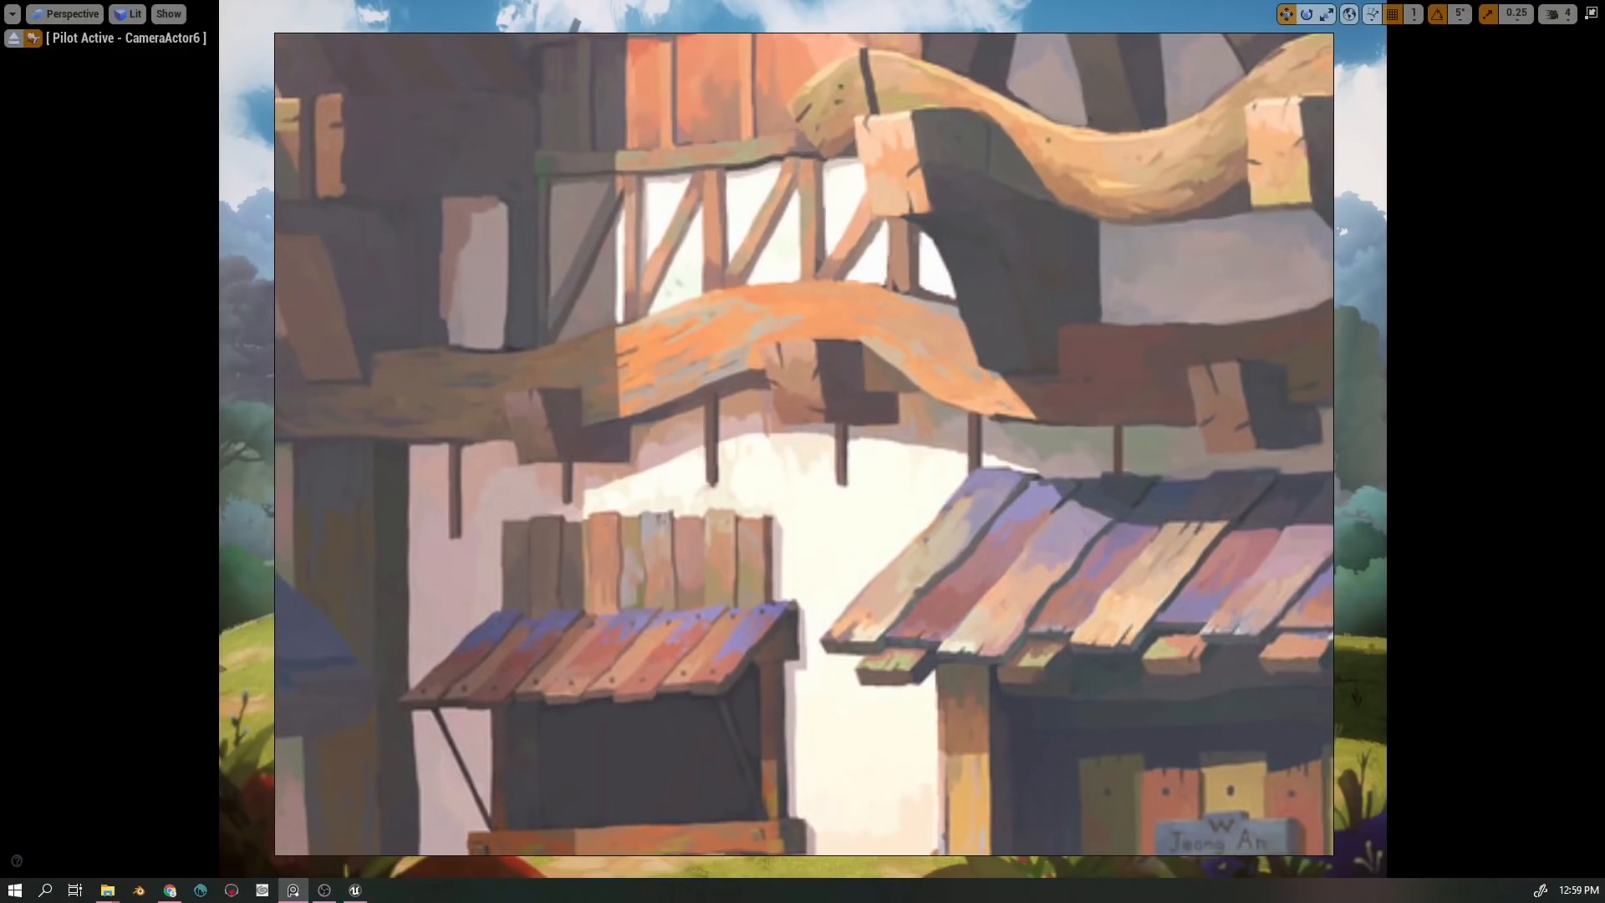
click(368, 893)
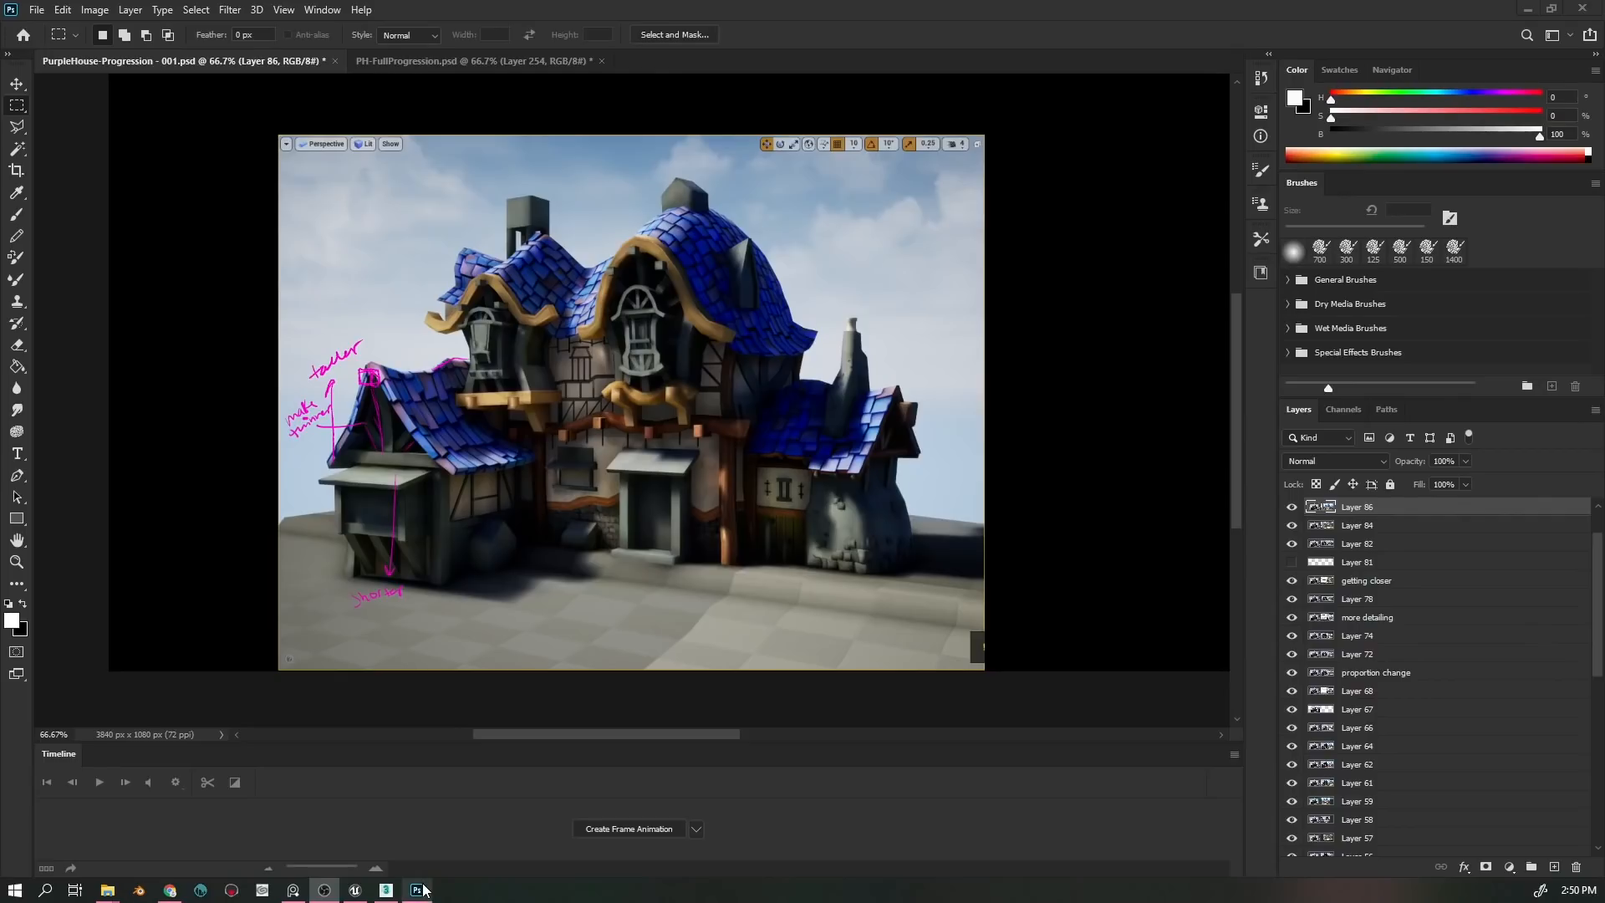
click(352, 895)
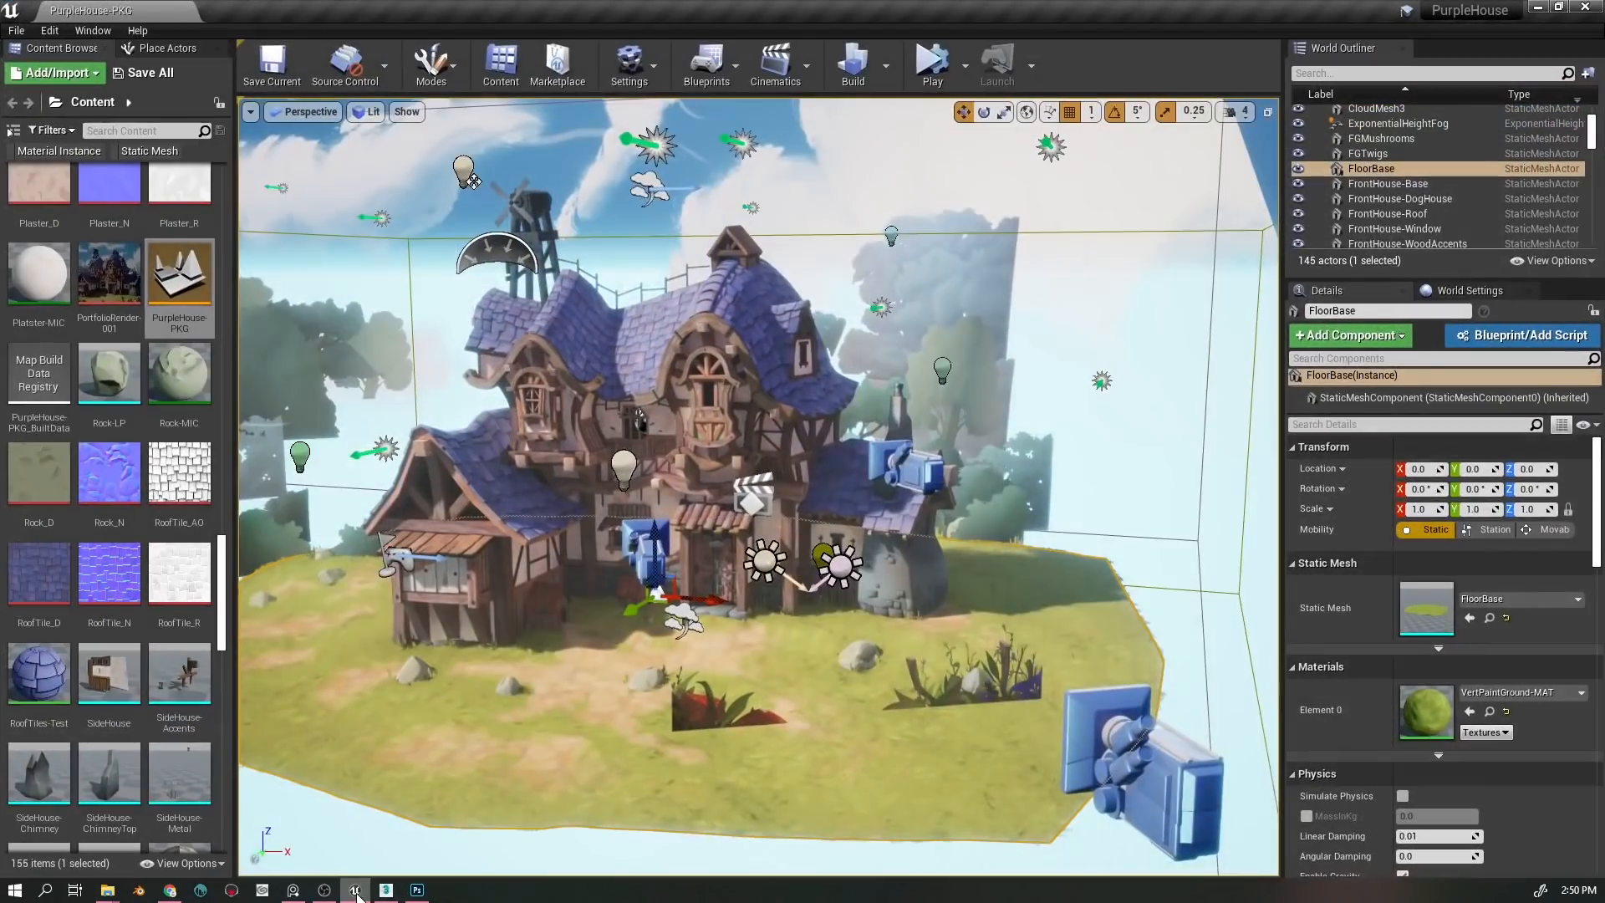
click(293, 889)
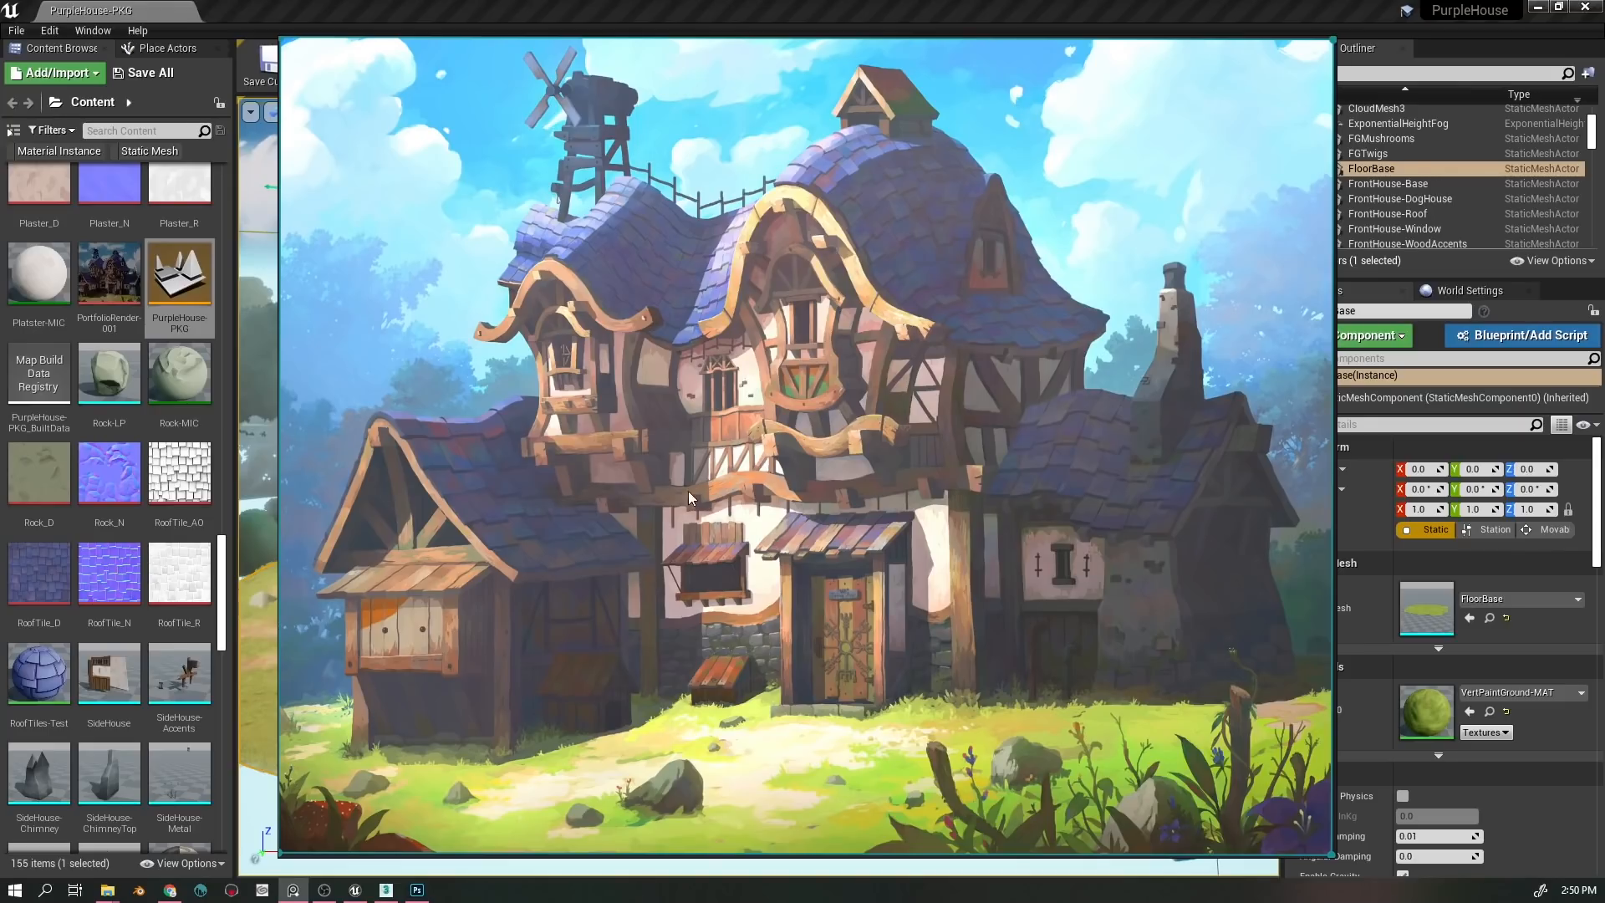
scroll(627, 445, down, 1)
scroll(627, 444, up, 1)
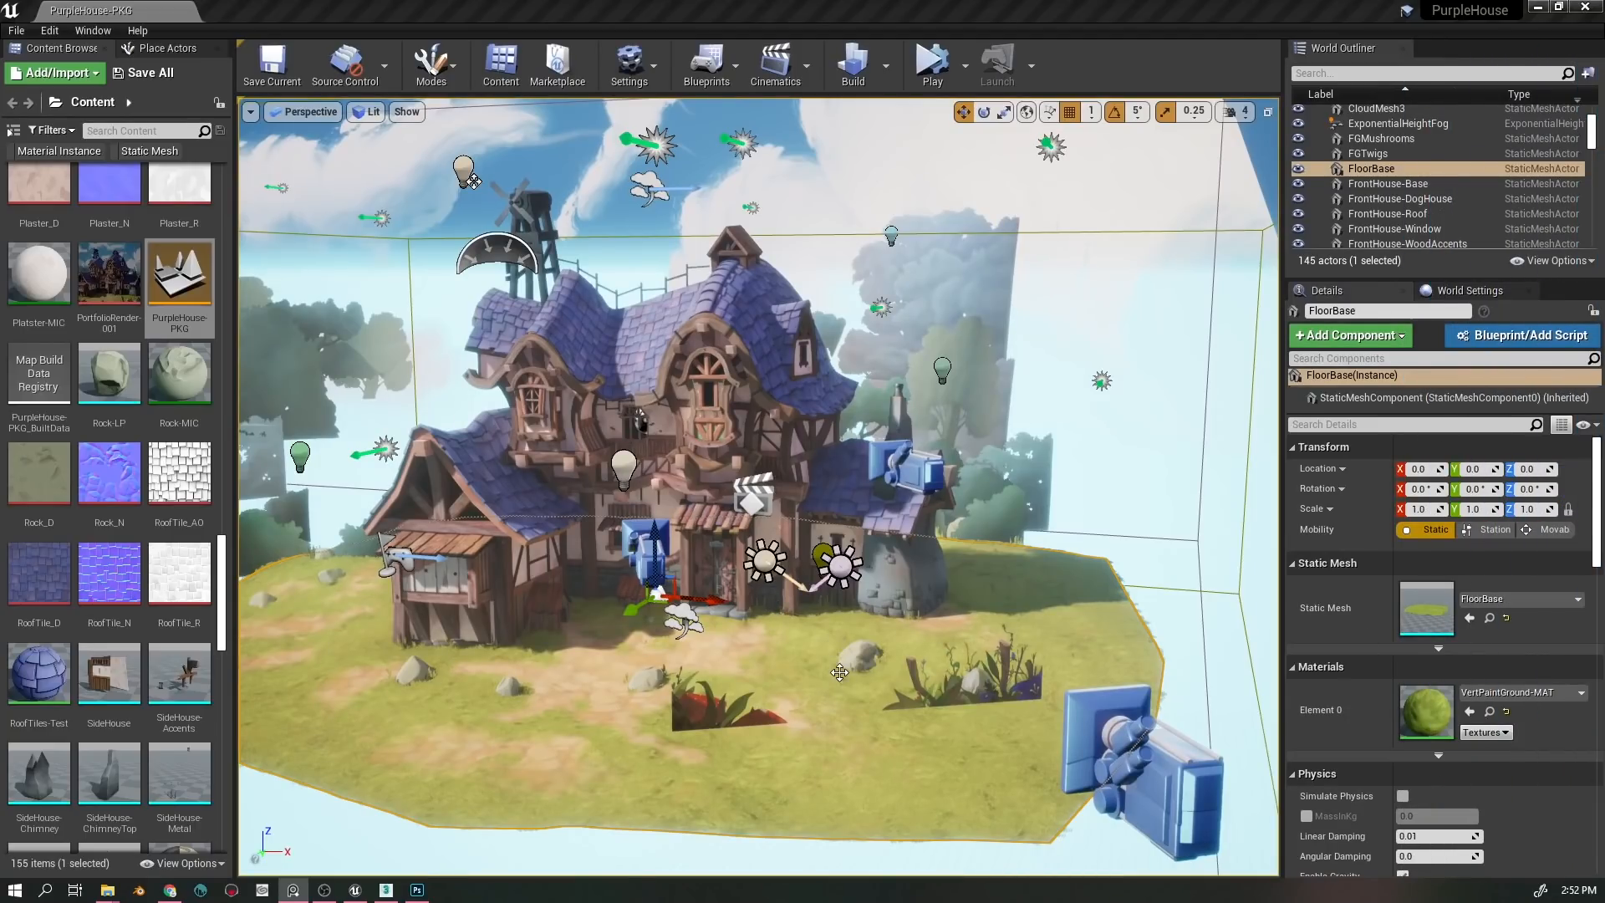
- Examine the house scene in Unreal from several angles, with and without the editor icons shown
drag(839, 681, 794, 666)
drag(608, 223, 569, 192)
key(g)
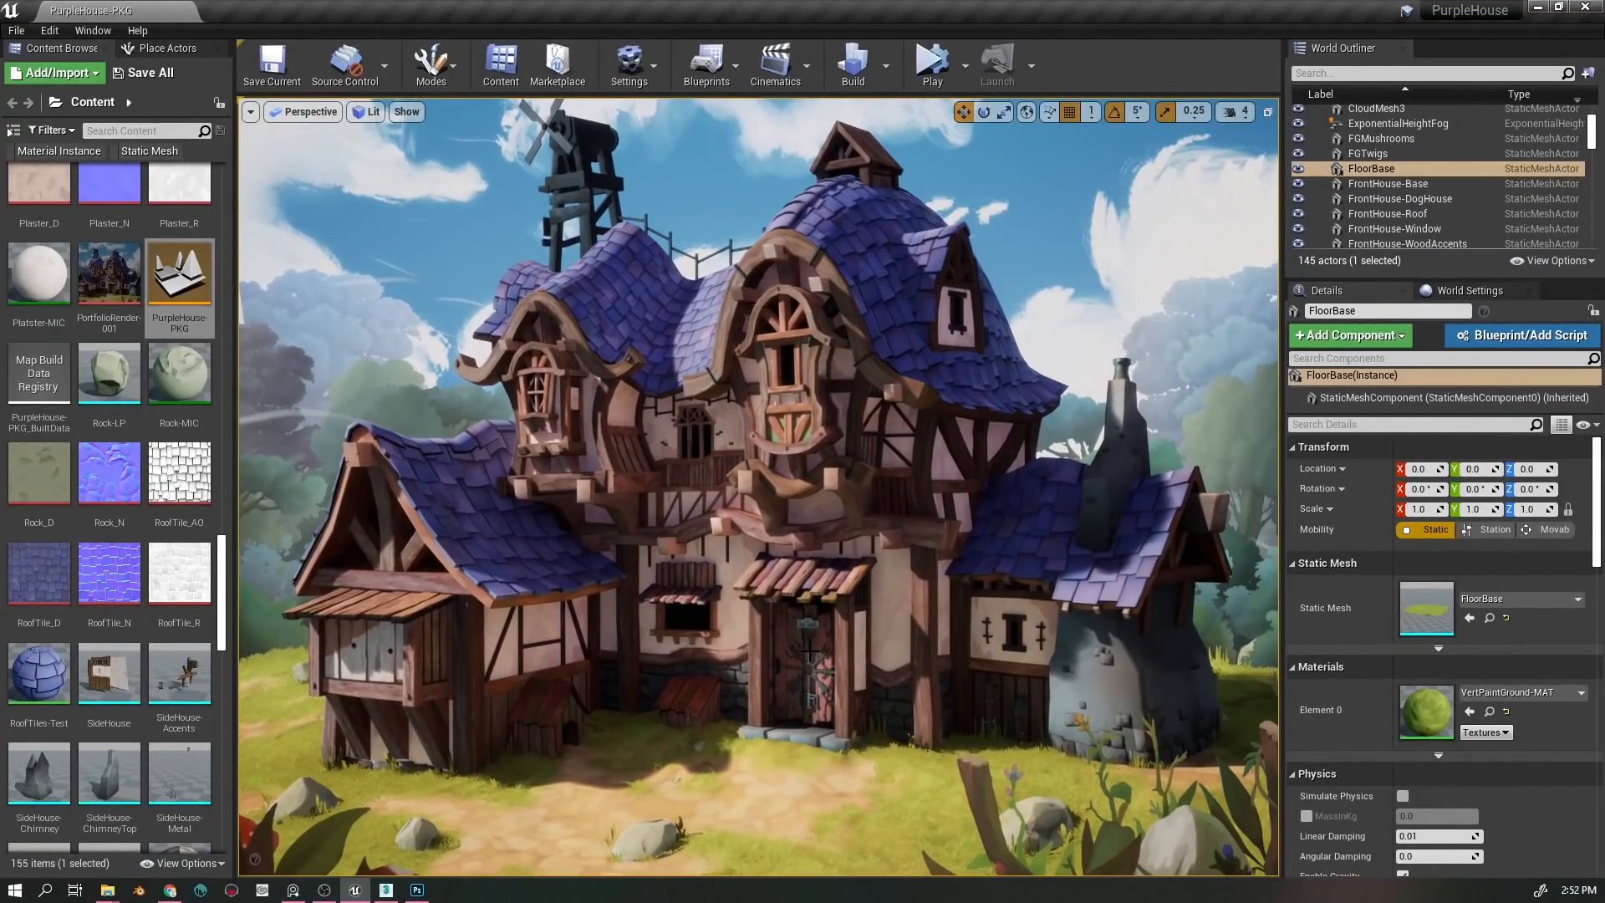
drag(809, 651, 801, 643)
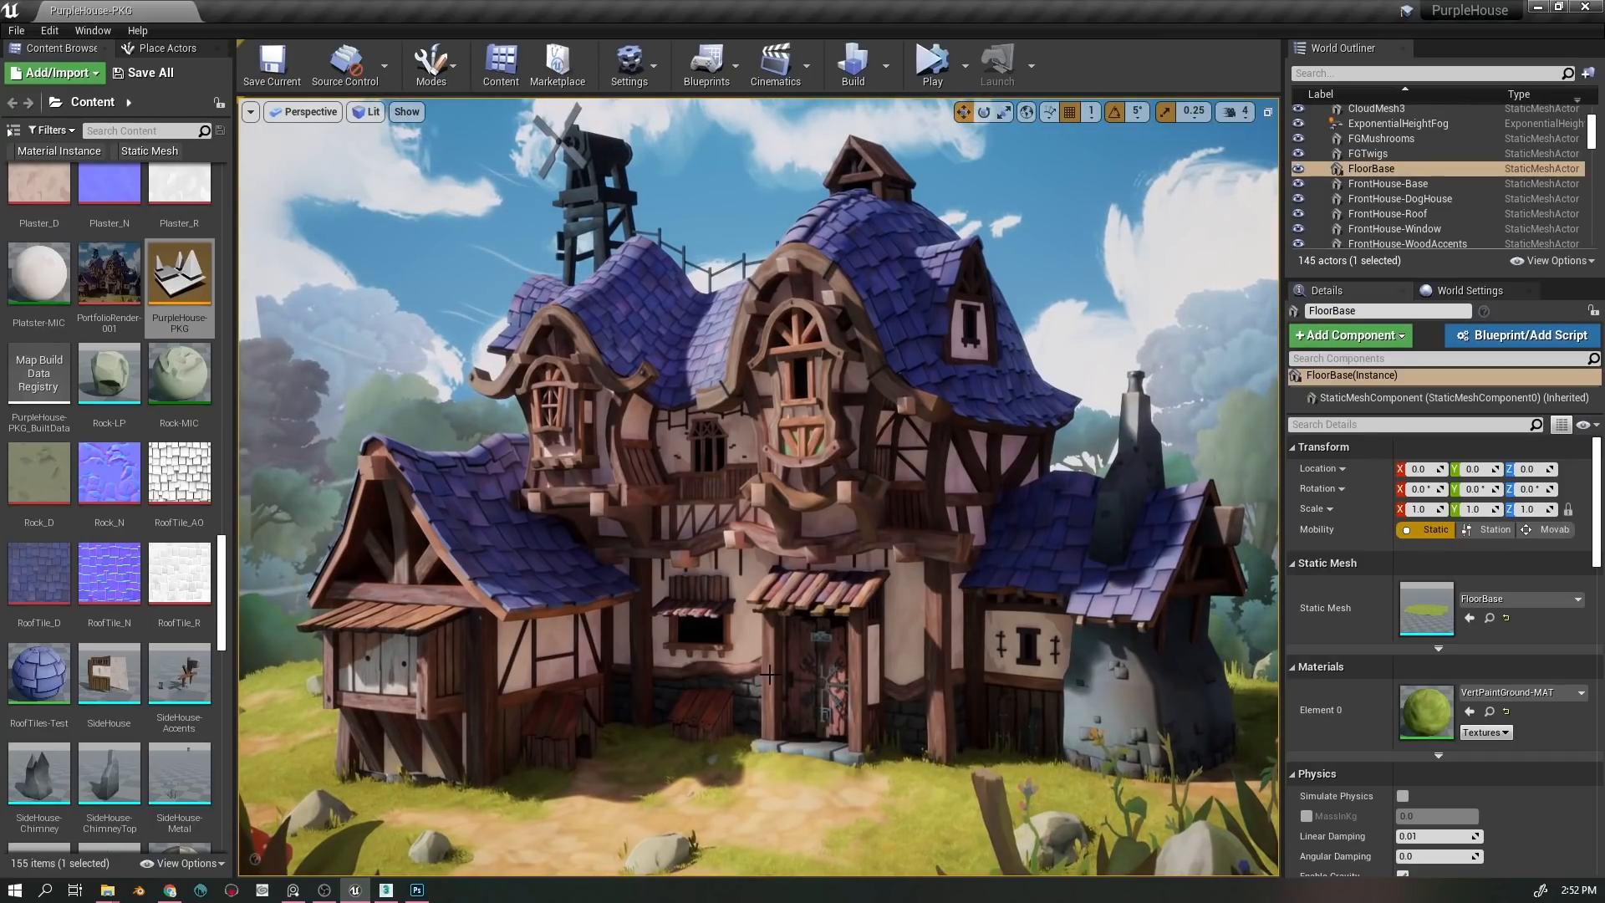
drag(774, 660, 774, 631)
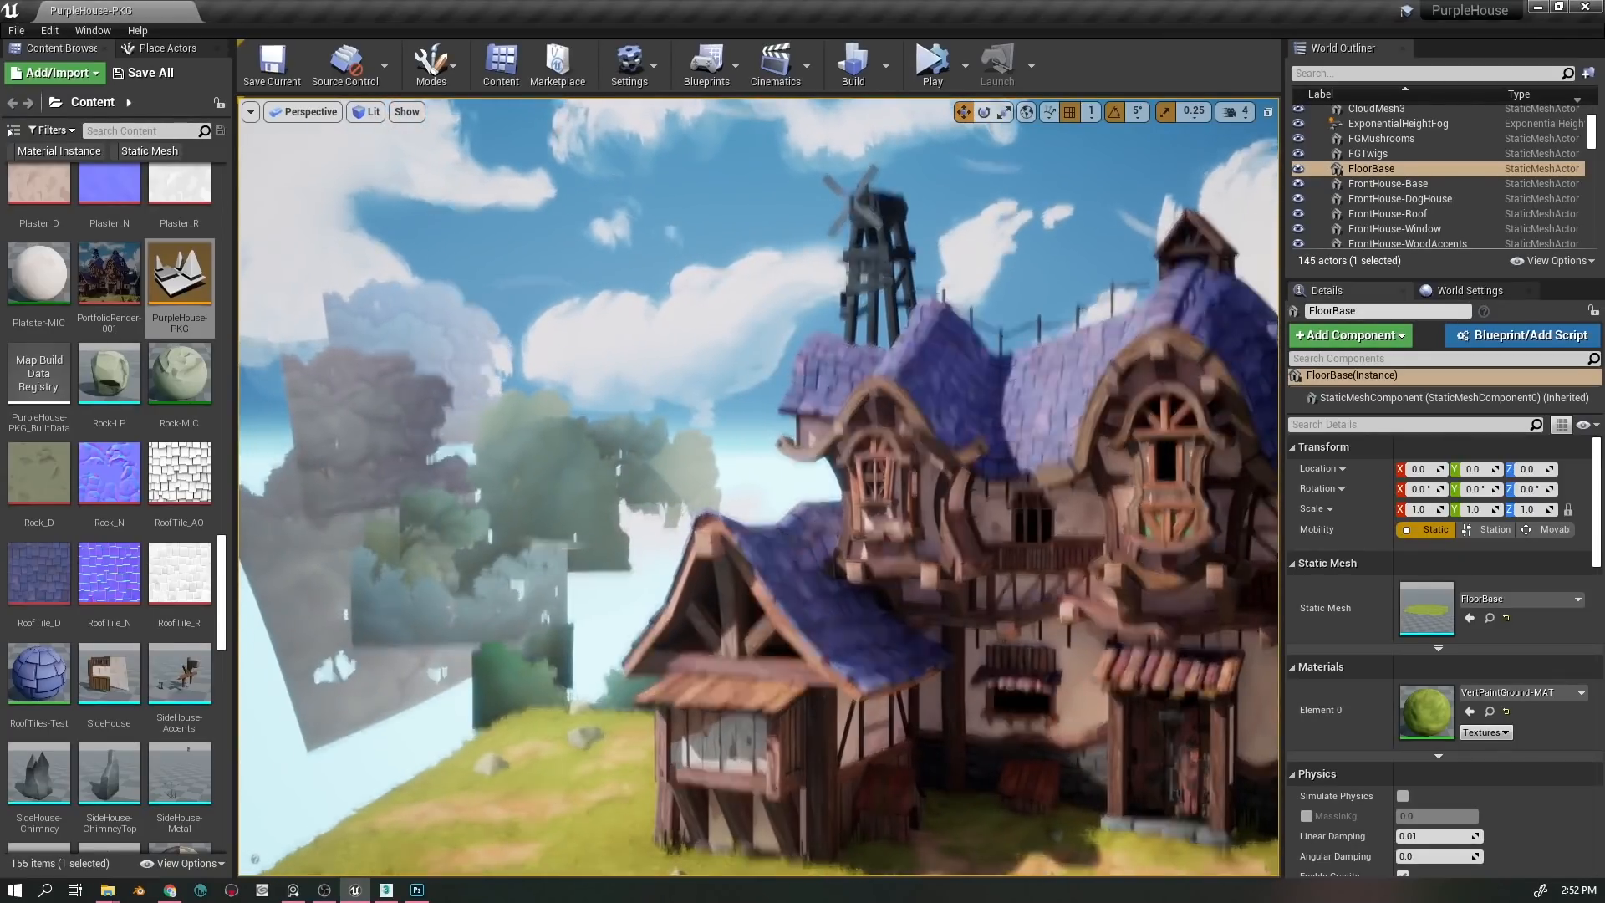
mouse_move(823, 790)
mouse_down()
mouse_move(870, 798)
mouse_move(886, 853)
mouse_move(769, 848)
mouse_move(928, 803)
mouse_move(936, 827)
mouse_move(752, 824)
mouse_move(802, 836)
mouse_move(866, 786)
mouse_move(836, 778)
mouse_move(887, 781)
mouse_move(811, 791)
mouse_up()
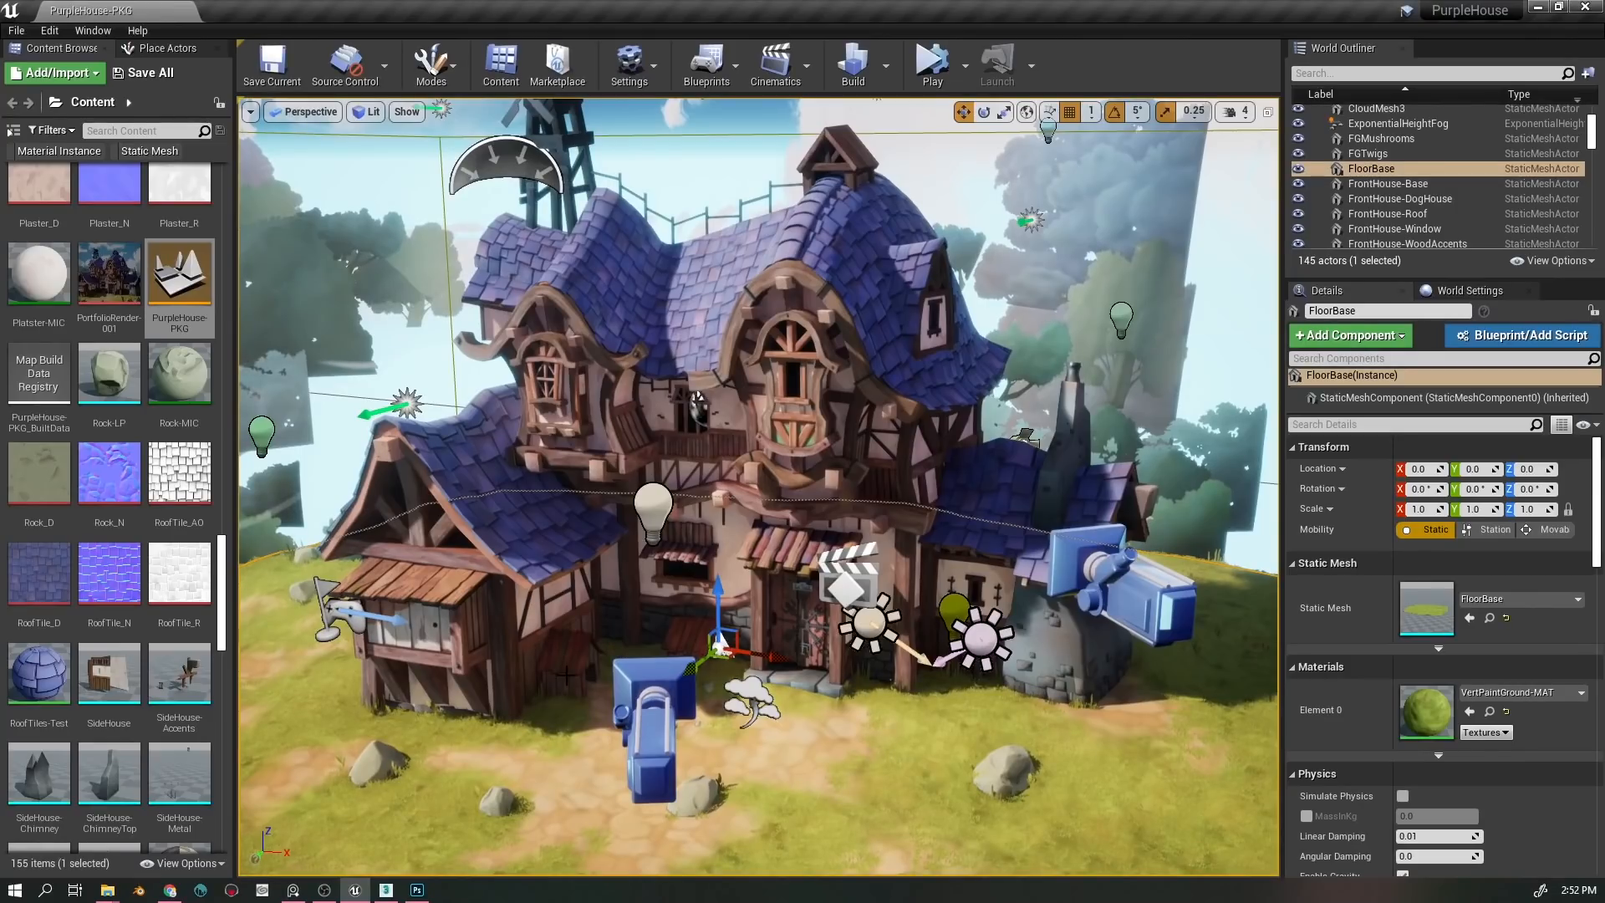
drag(519, 673, 544, 665)
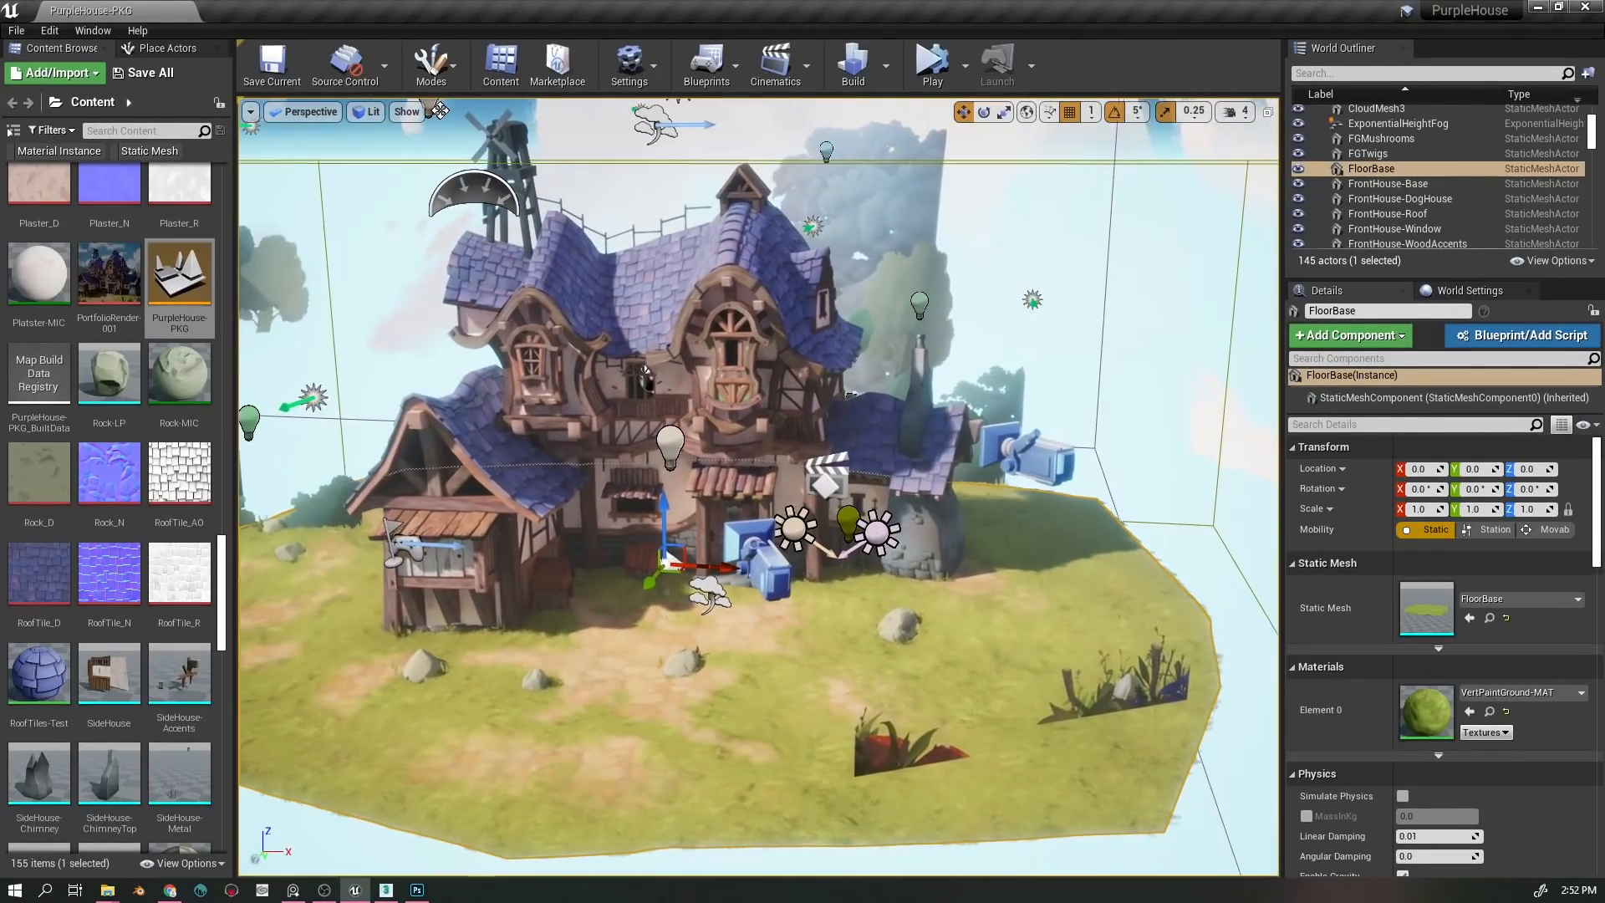
scroll(583, 676, up, 3)
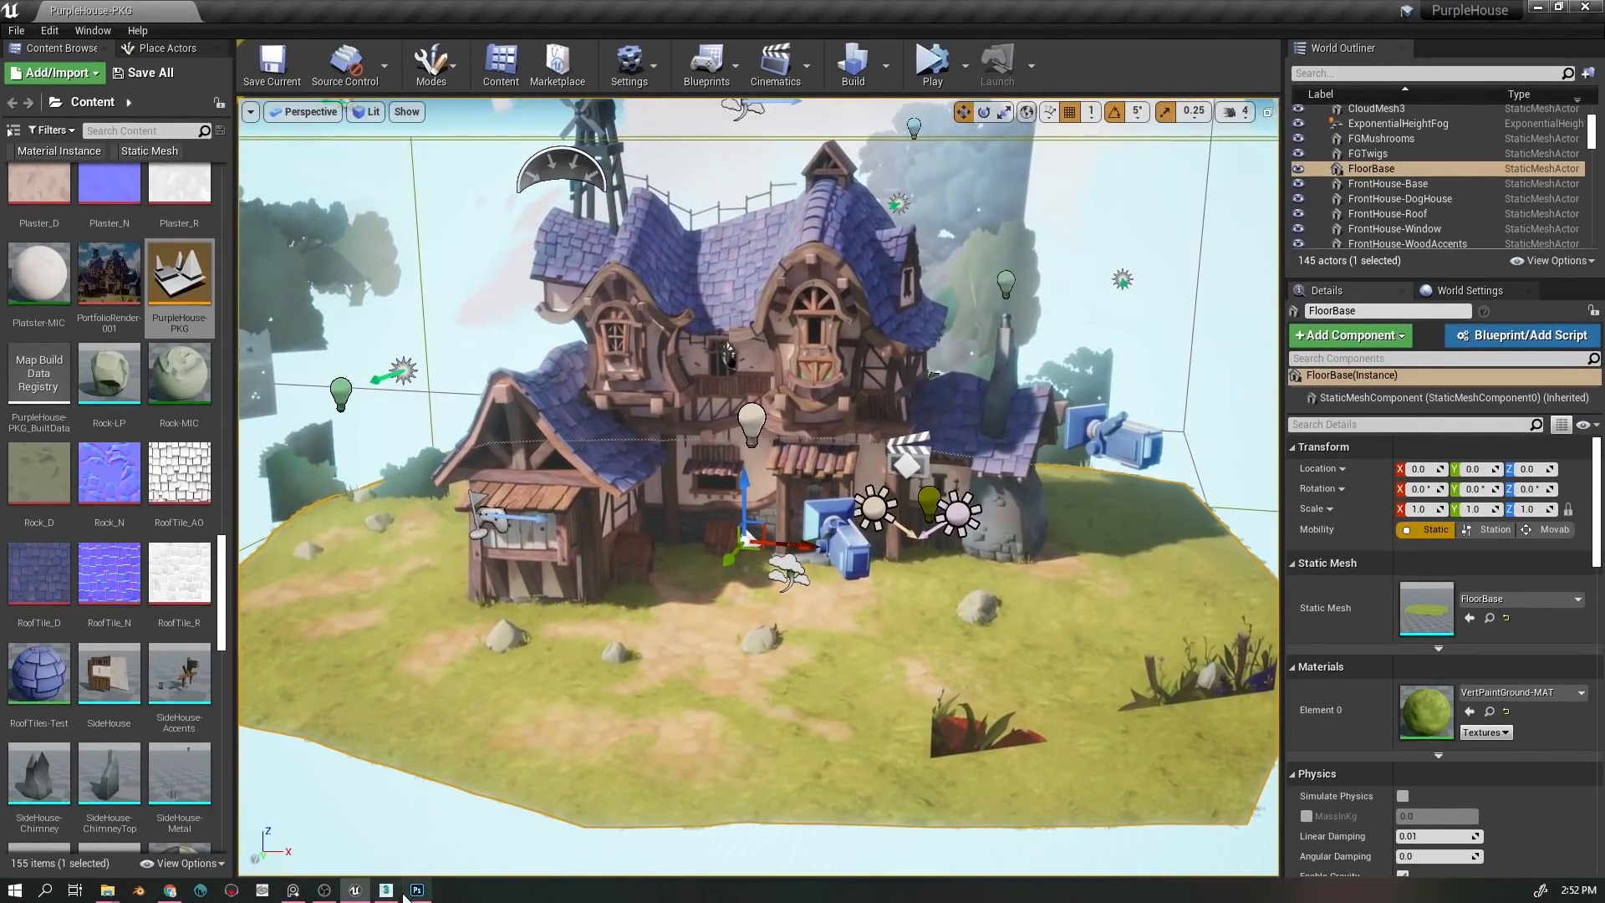
- Switch to 3ds Max and examine the textured house model
click(416, 890)
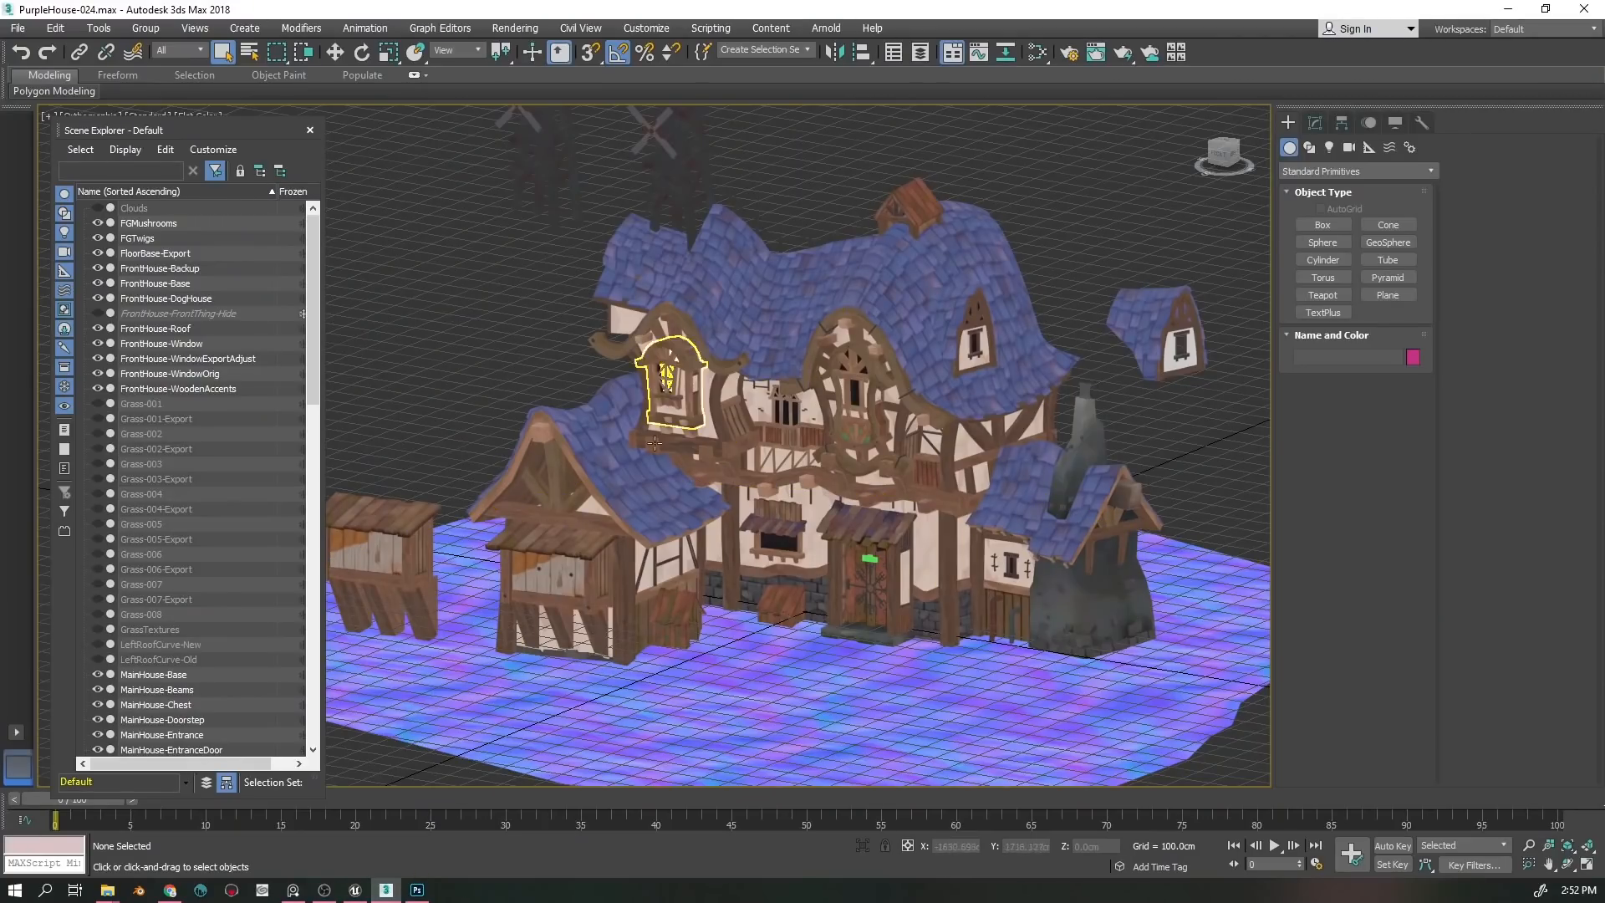
drag(879, 569, 823, 535)
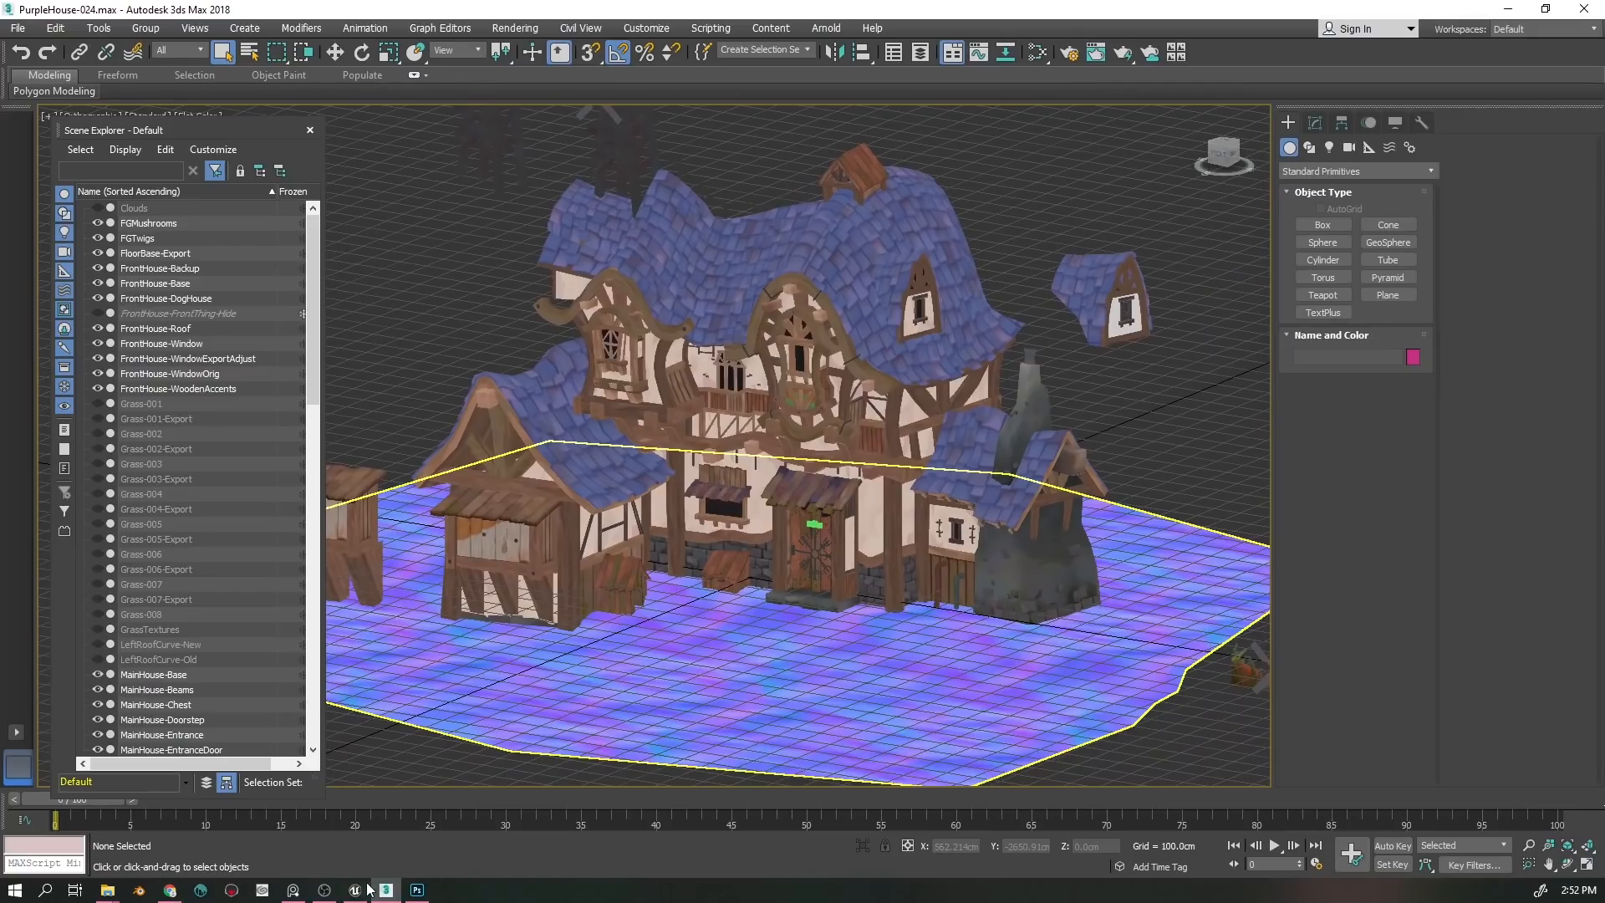
- Switch to Photoshop and hide the progression layers above Earliest Screenshot, showing the earliest house image at 100%
click(417, 889)
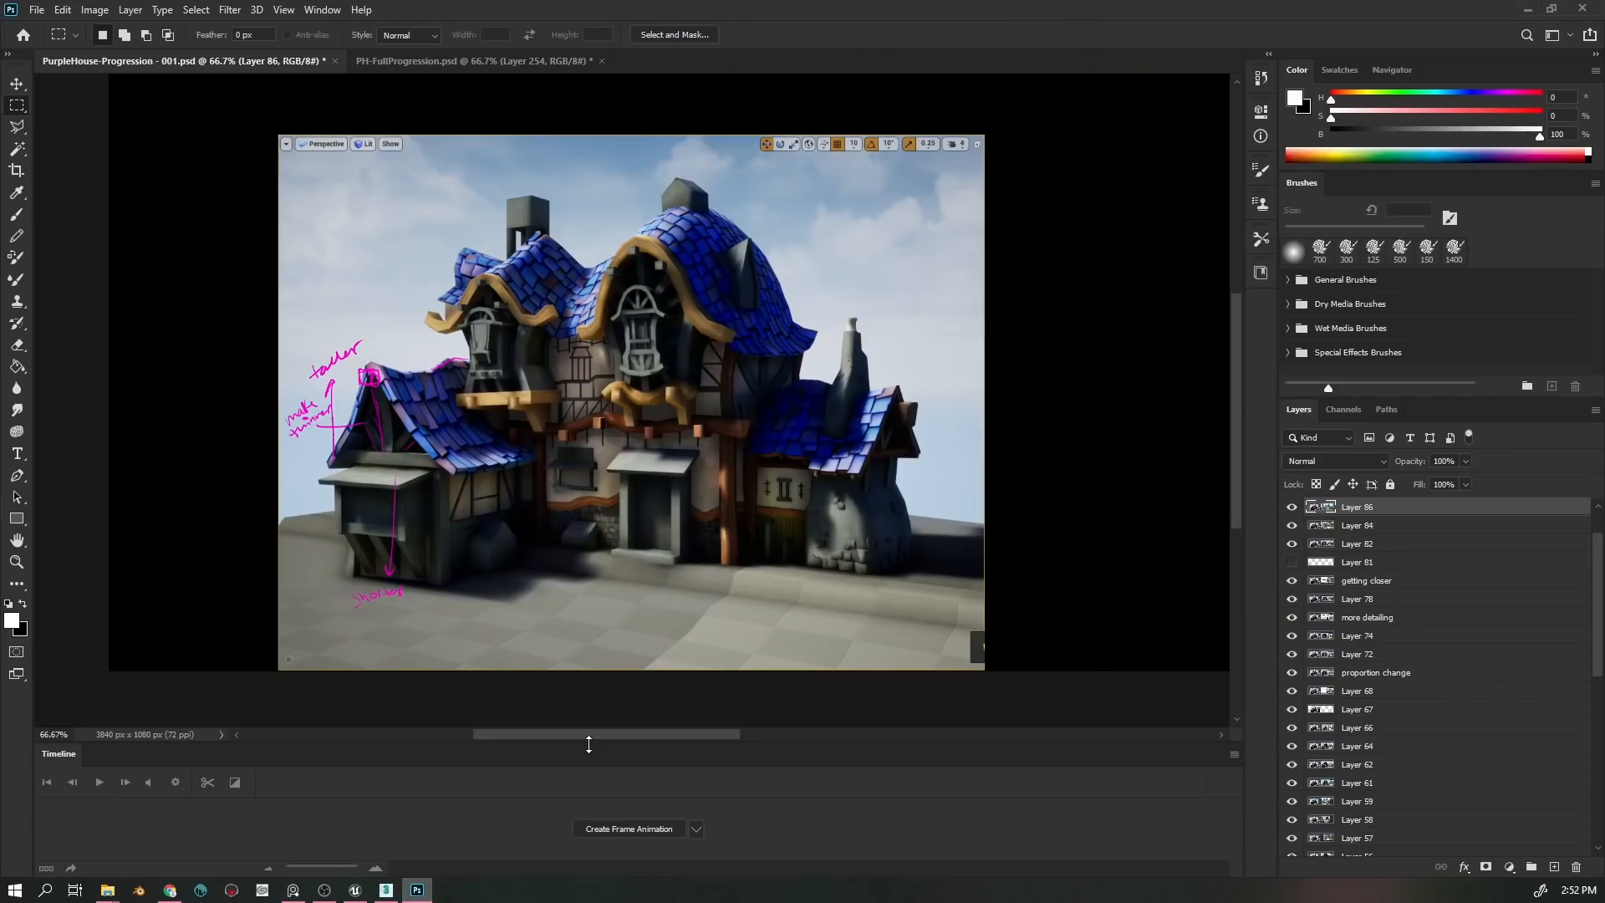
scroll(1296, 519, up, 2)
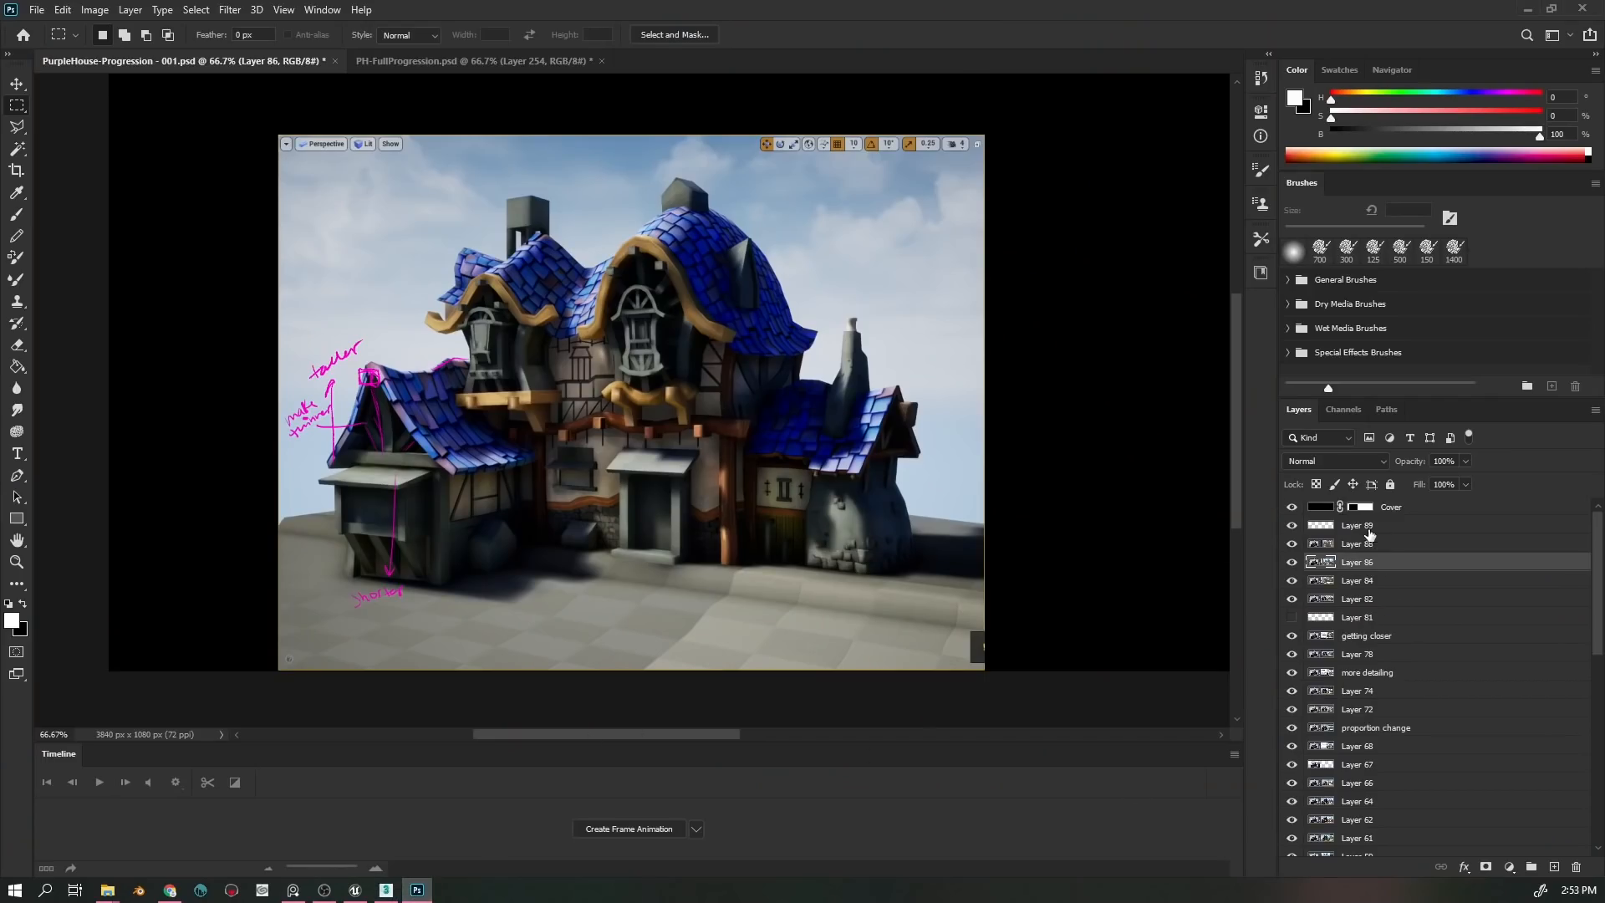
mouse_move(1300, 523)
mouse_down()
mouse_move(1296, 832)
mouse_move(1287, 655)
mouse_move(1291, 810)
mouse_up()
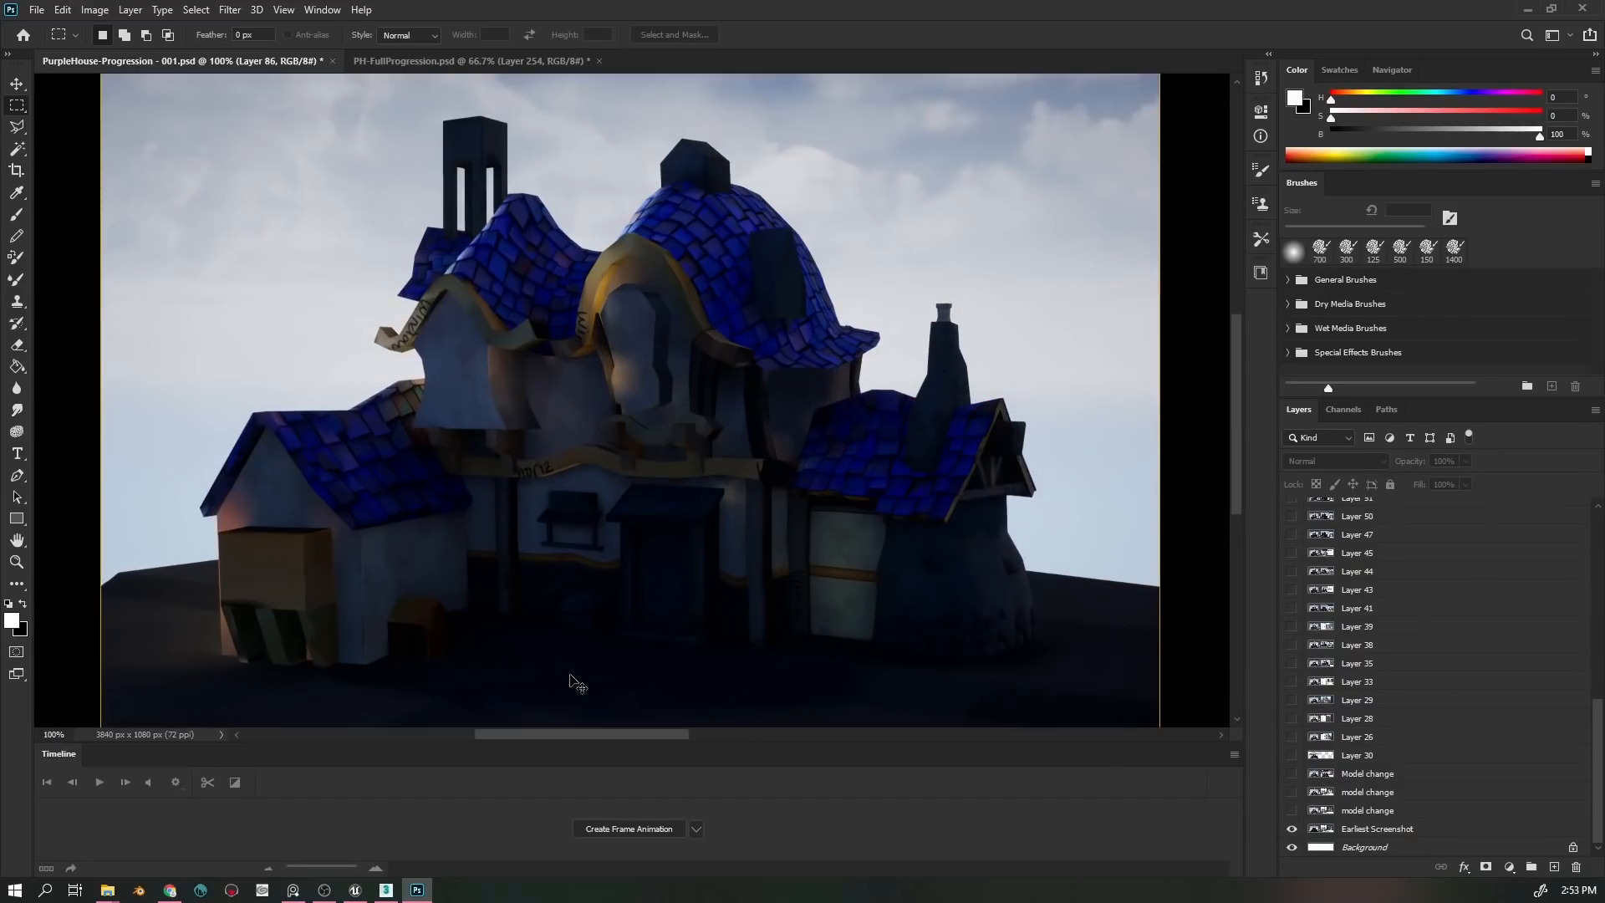
key(ctrl+plus)
drag(817, 519, 831, 530)
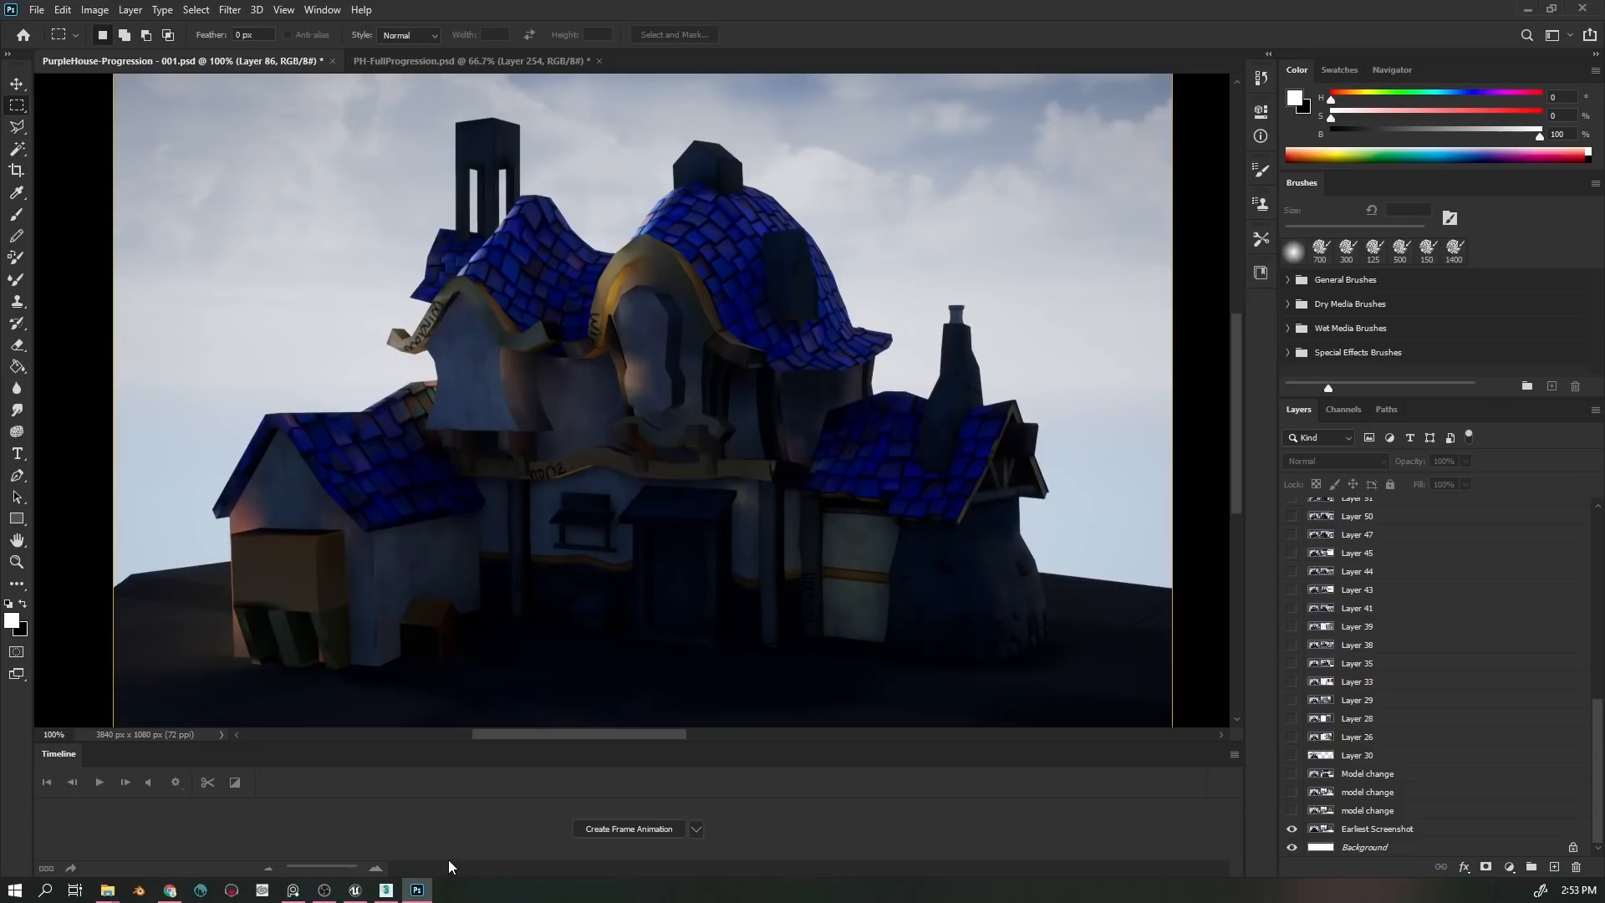
- Switch back to 3ds Max and inspect the house model in perspective from a lower angle
click(355, 889)
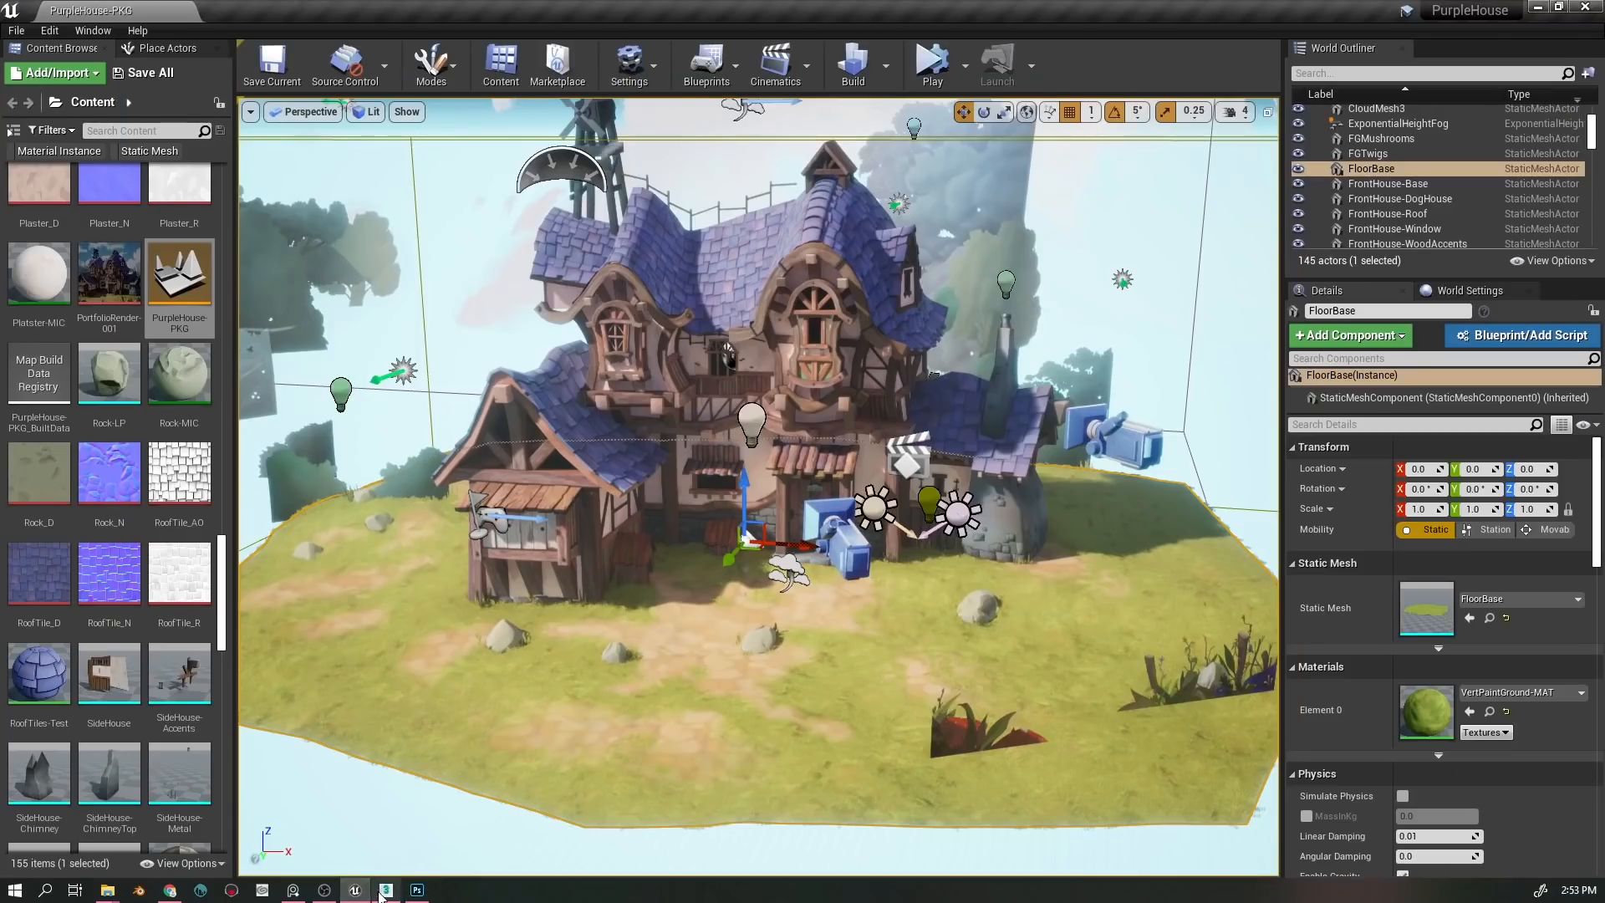
click(387, 889)
key(p)
scroll(794, 638, up, 3)
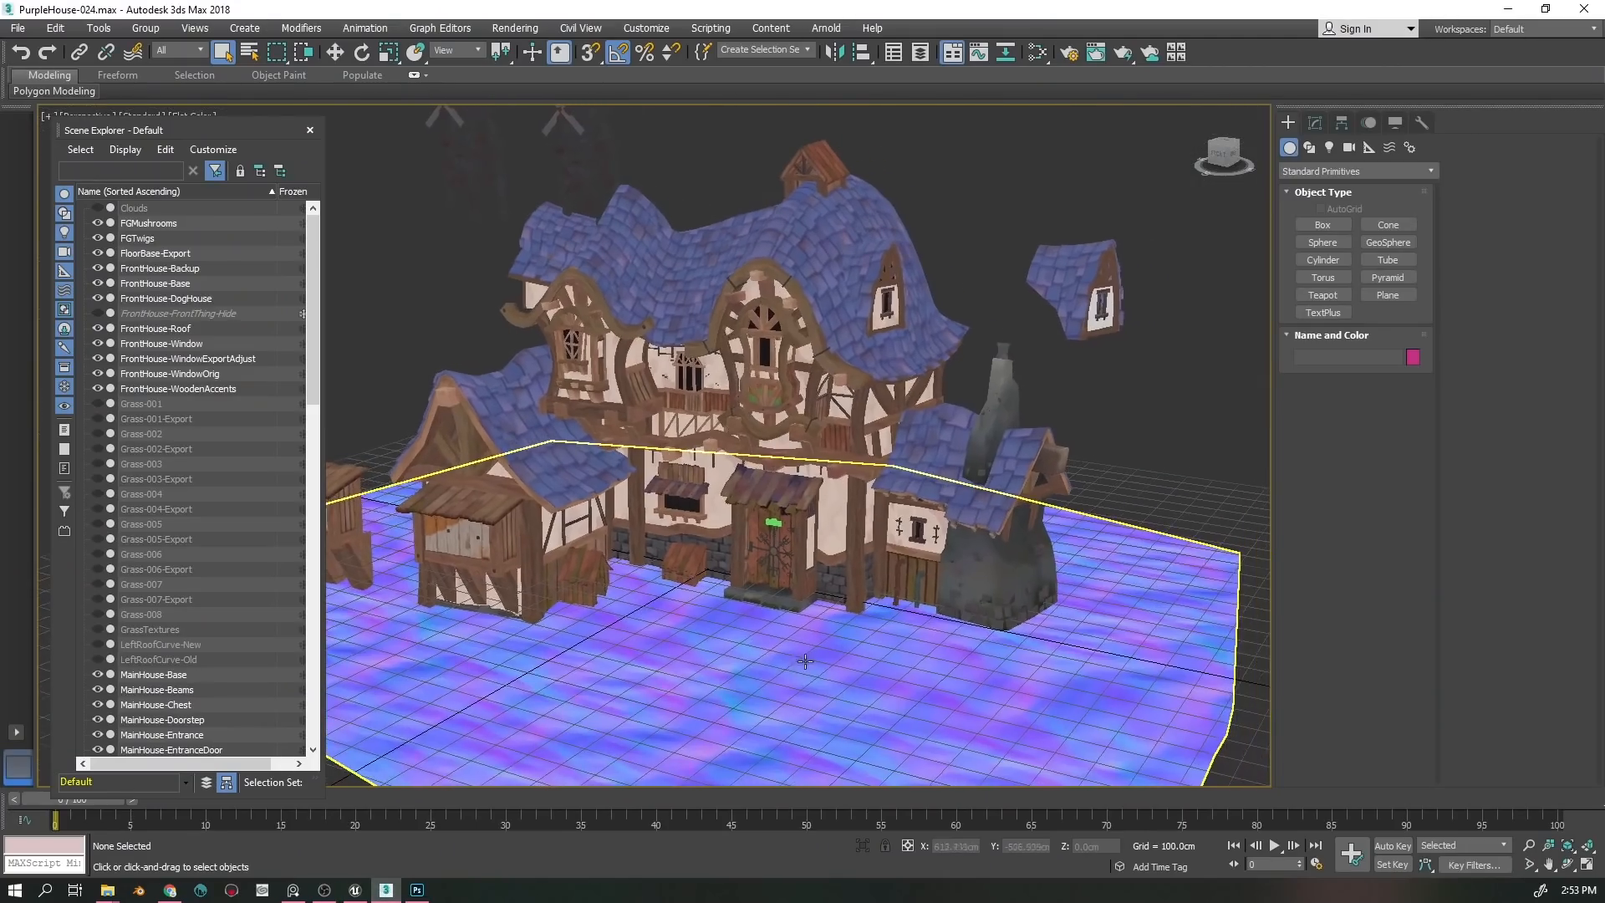
drag(794, 638, 806, 640)
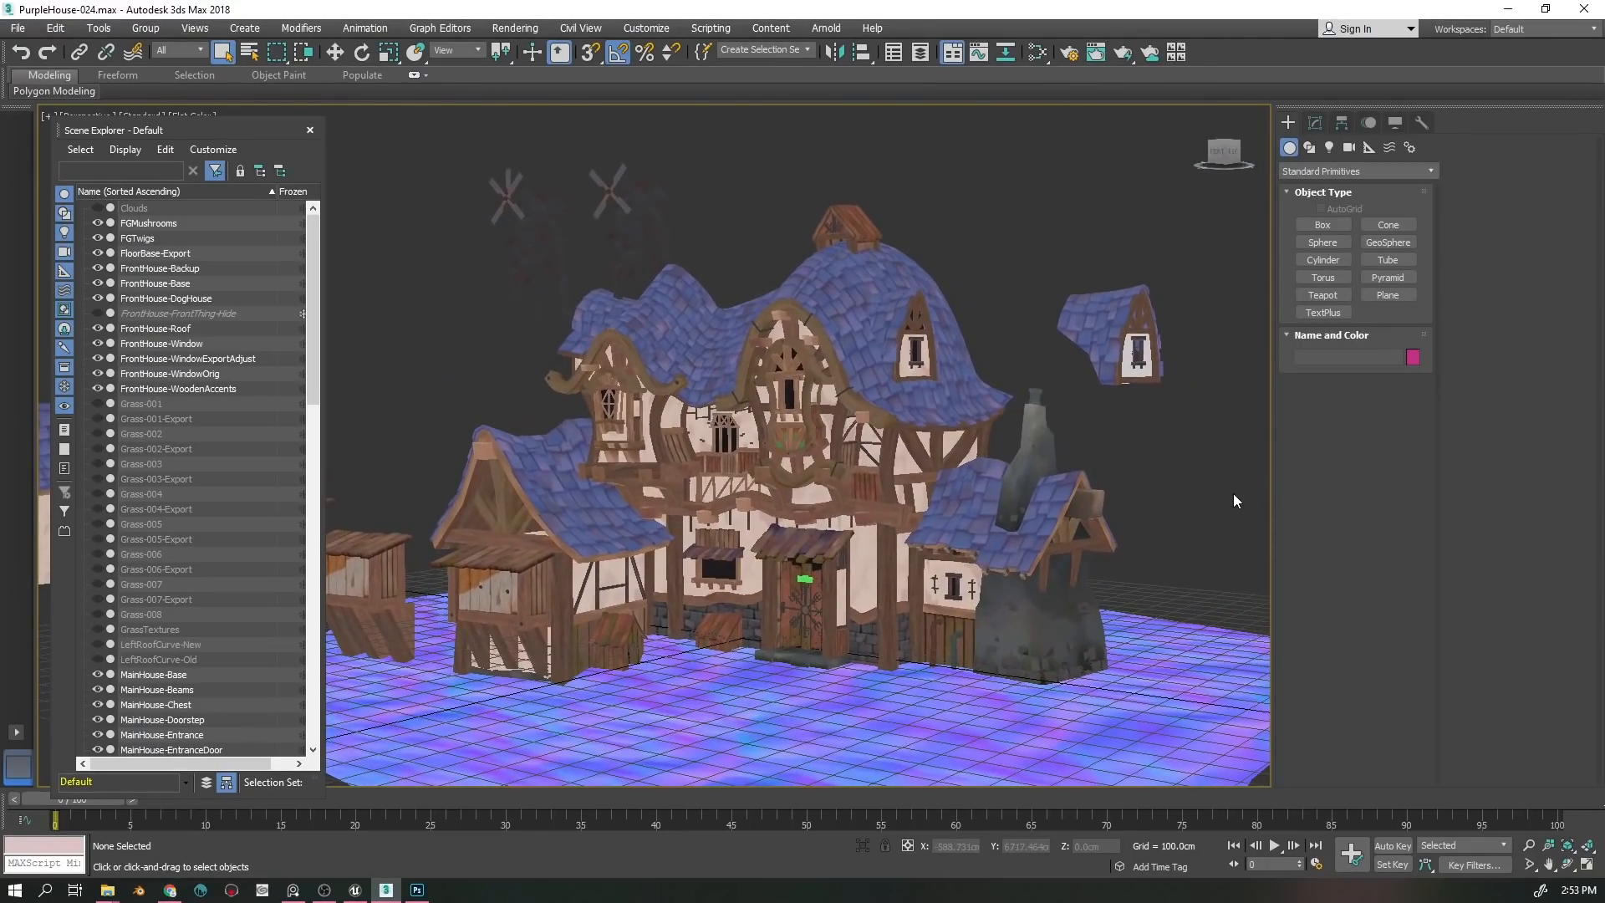
- Switch to Unreal and examine the house, foreground plant cards and camera placement around the ground base
click(369, 891)
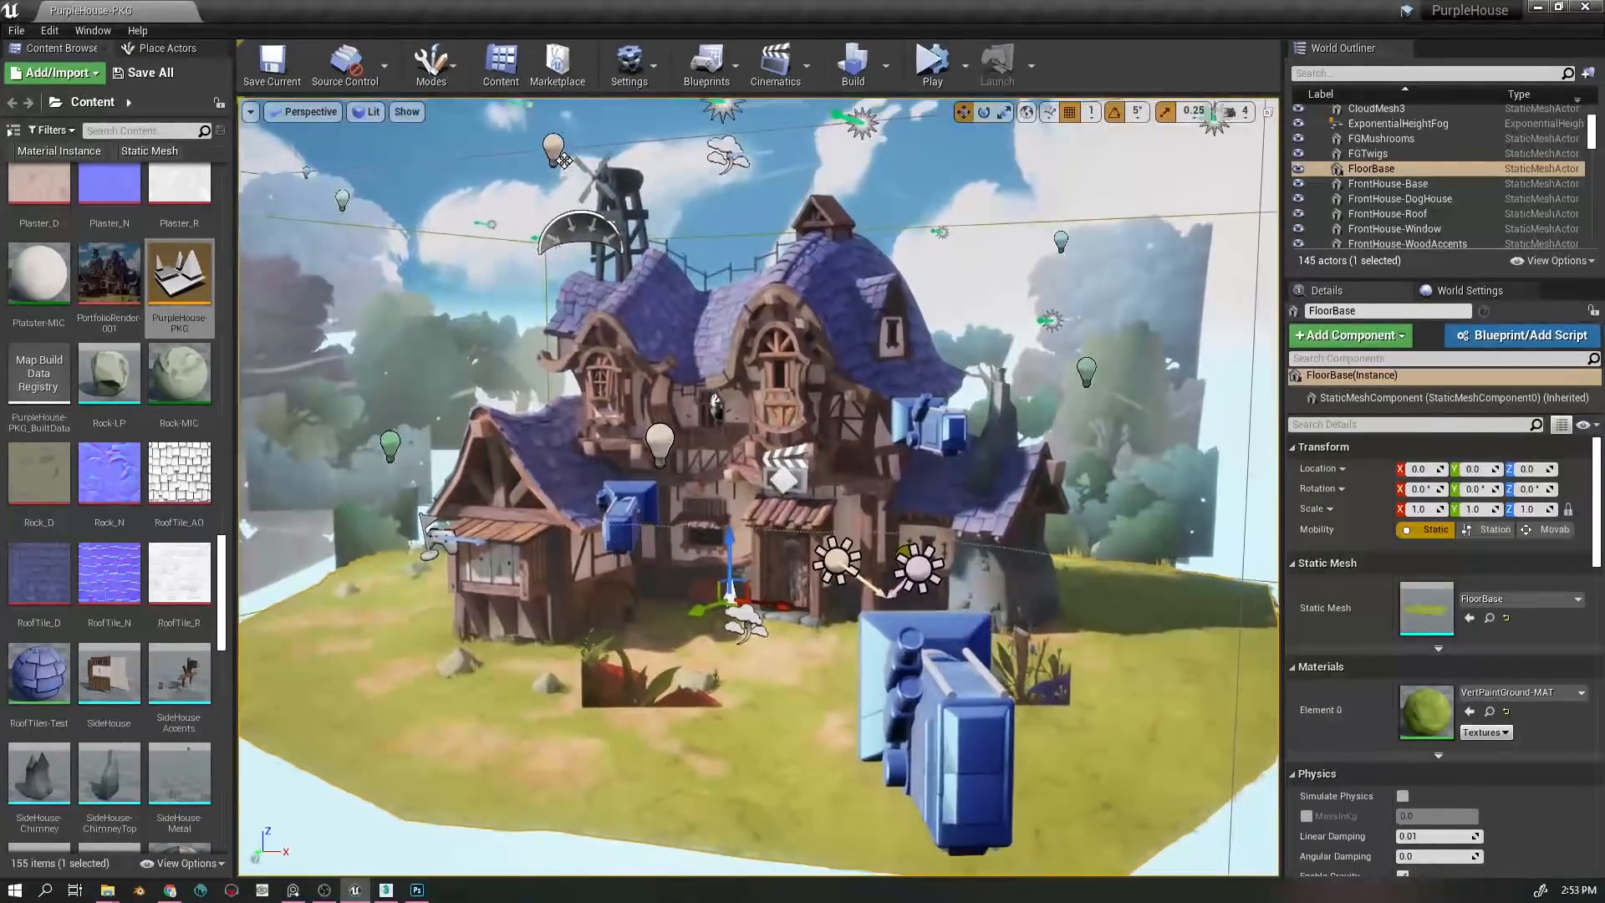
key(w)
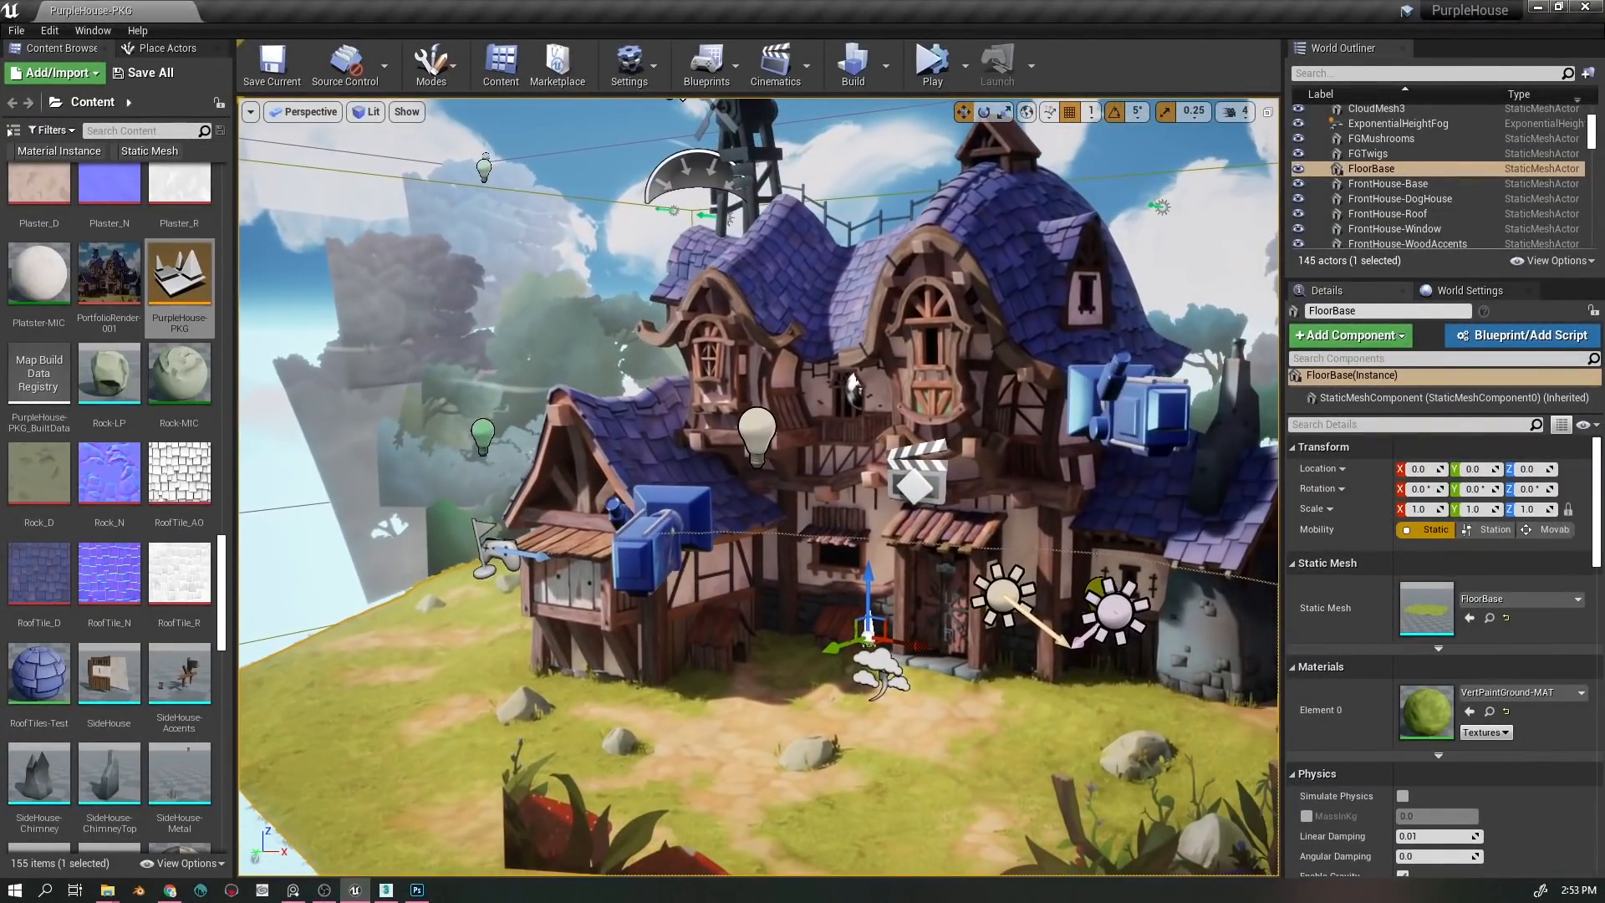
drag(680, 588, 777, 633)
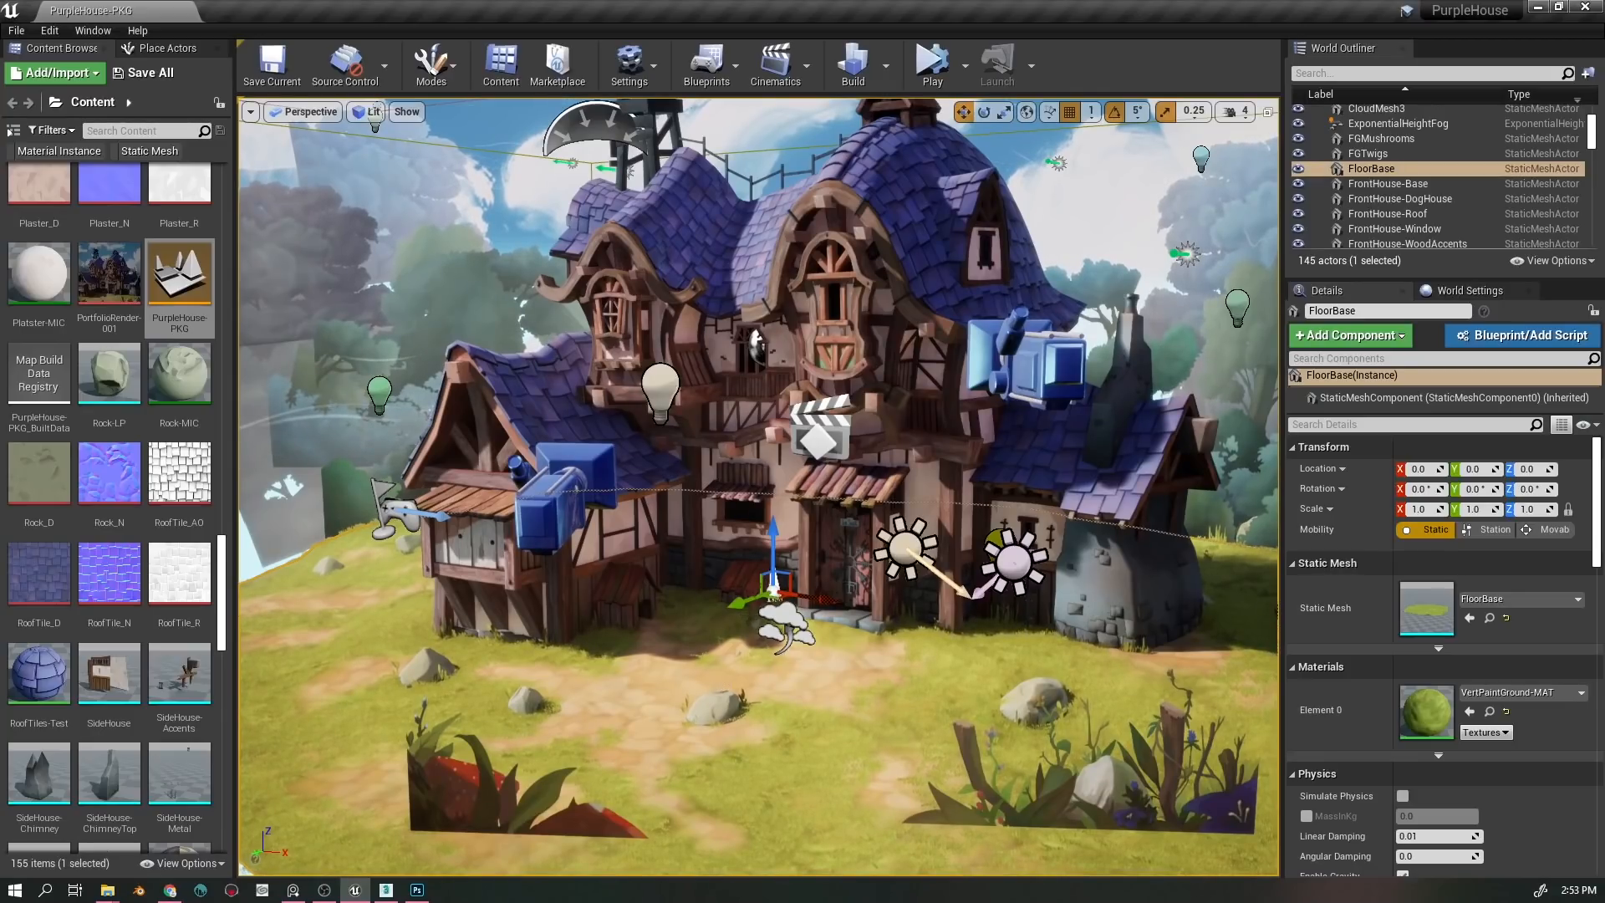
key(a)
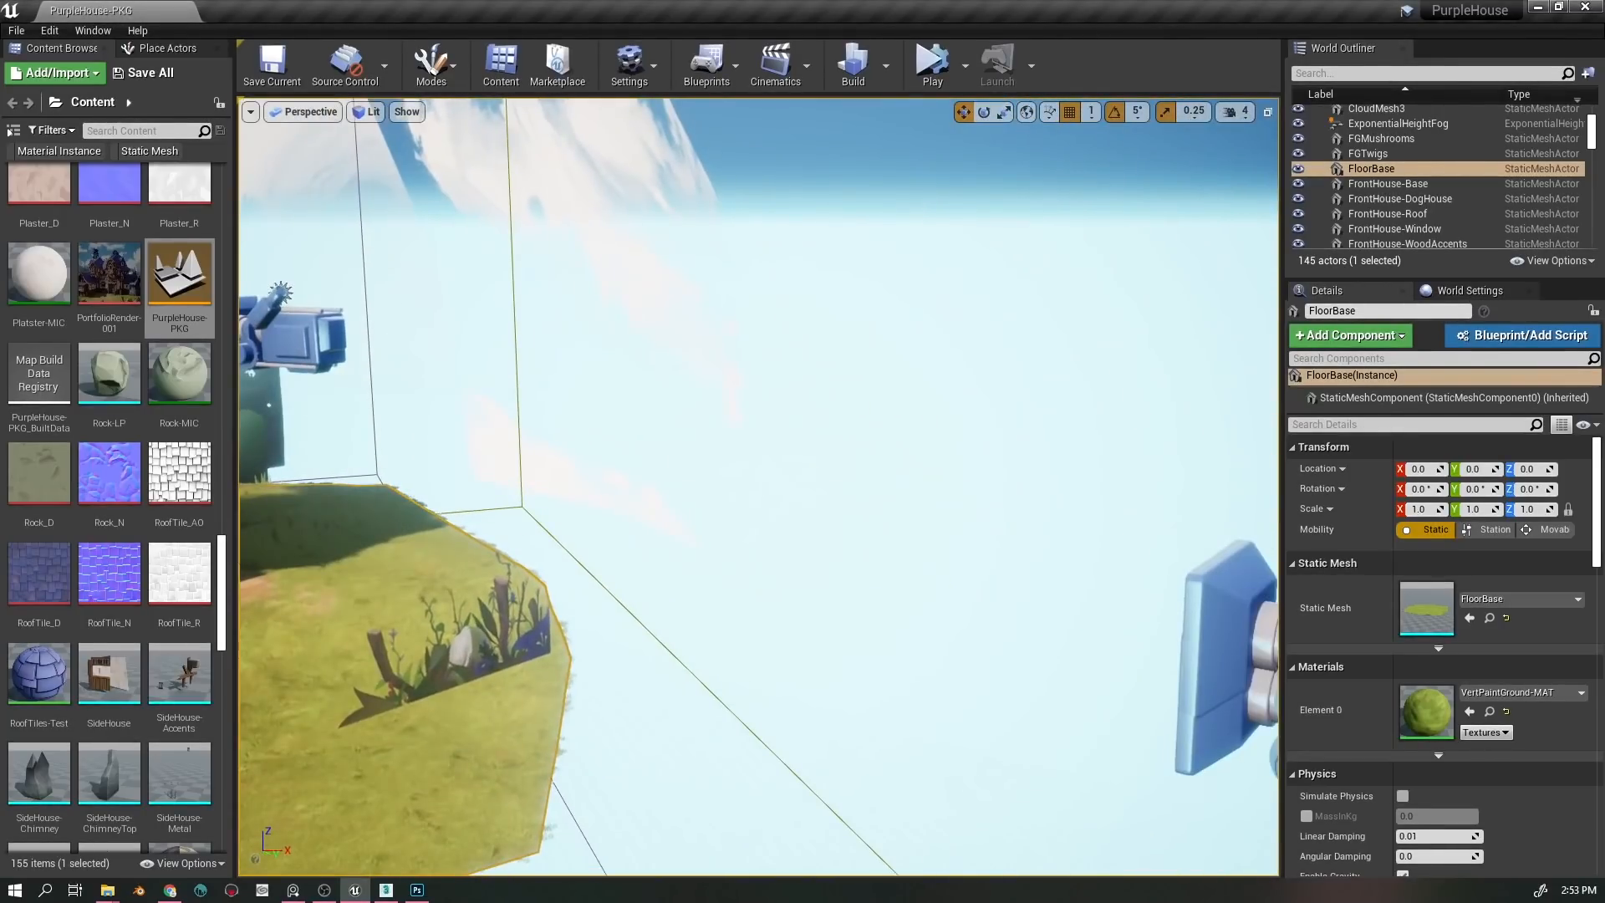
key(s)
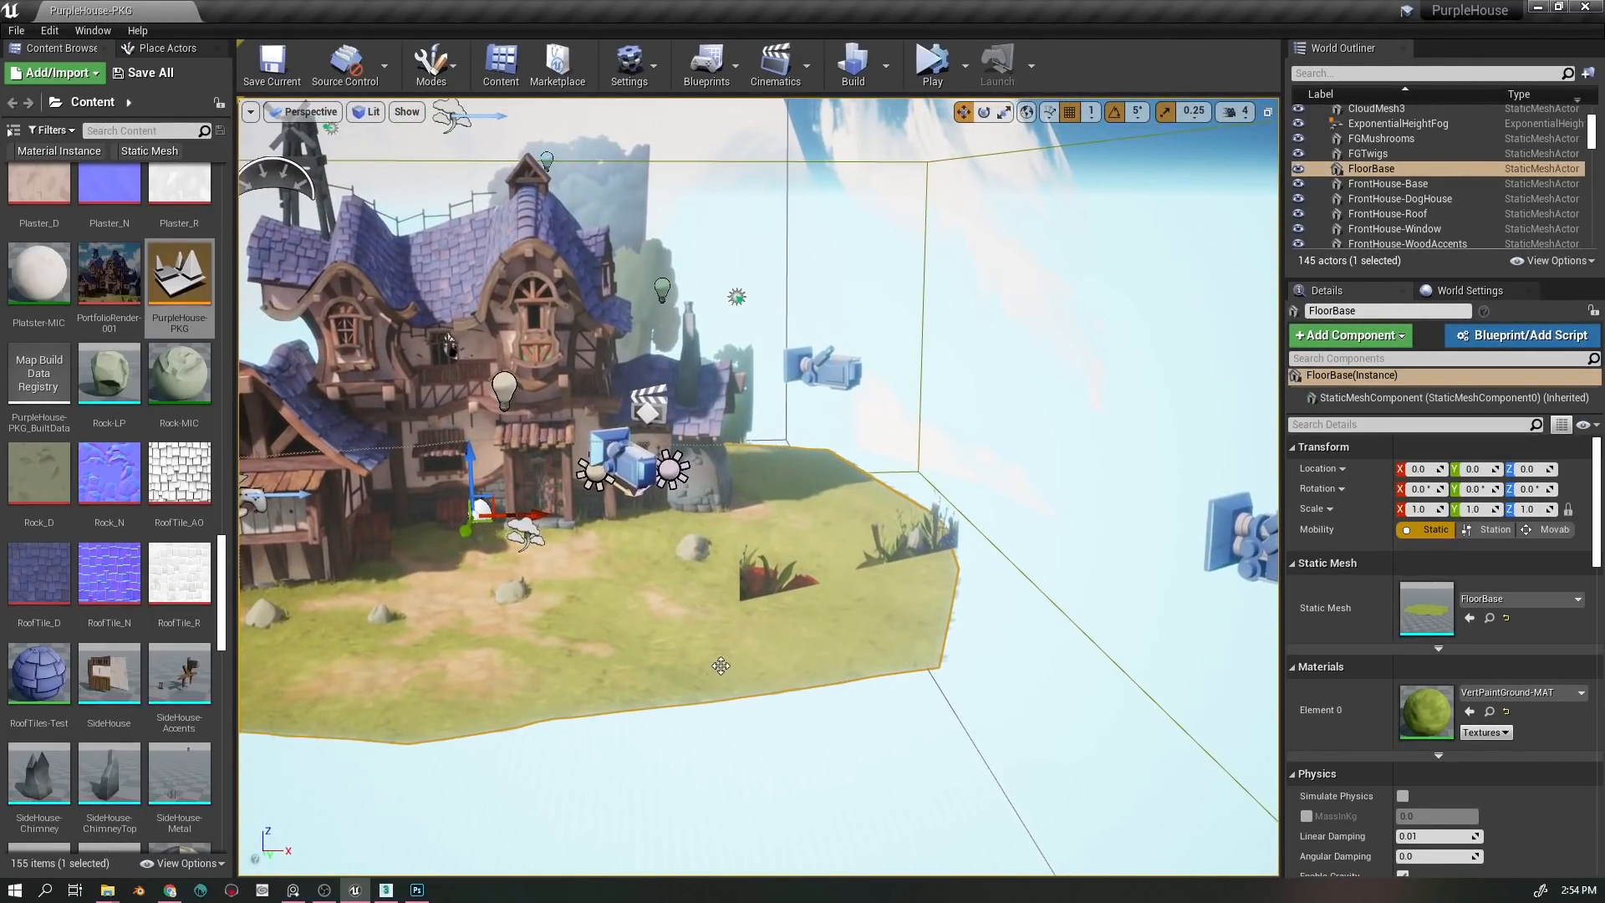
drag(738, 664, 723, 618)
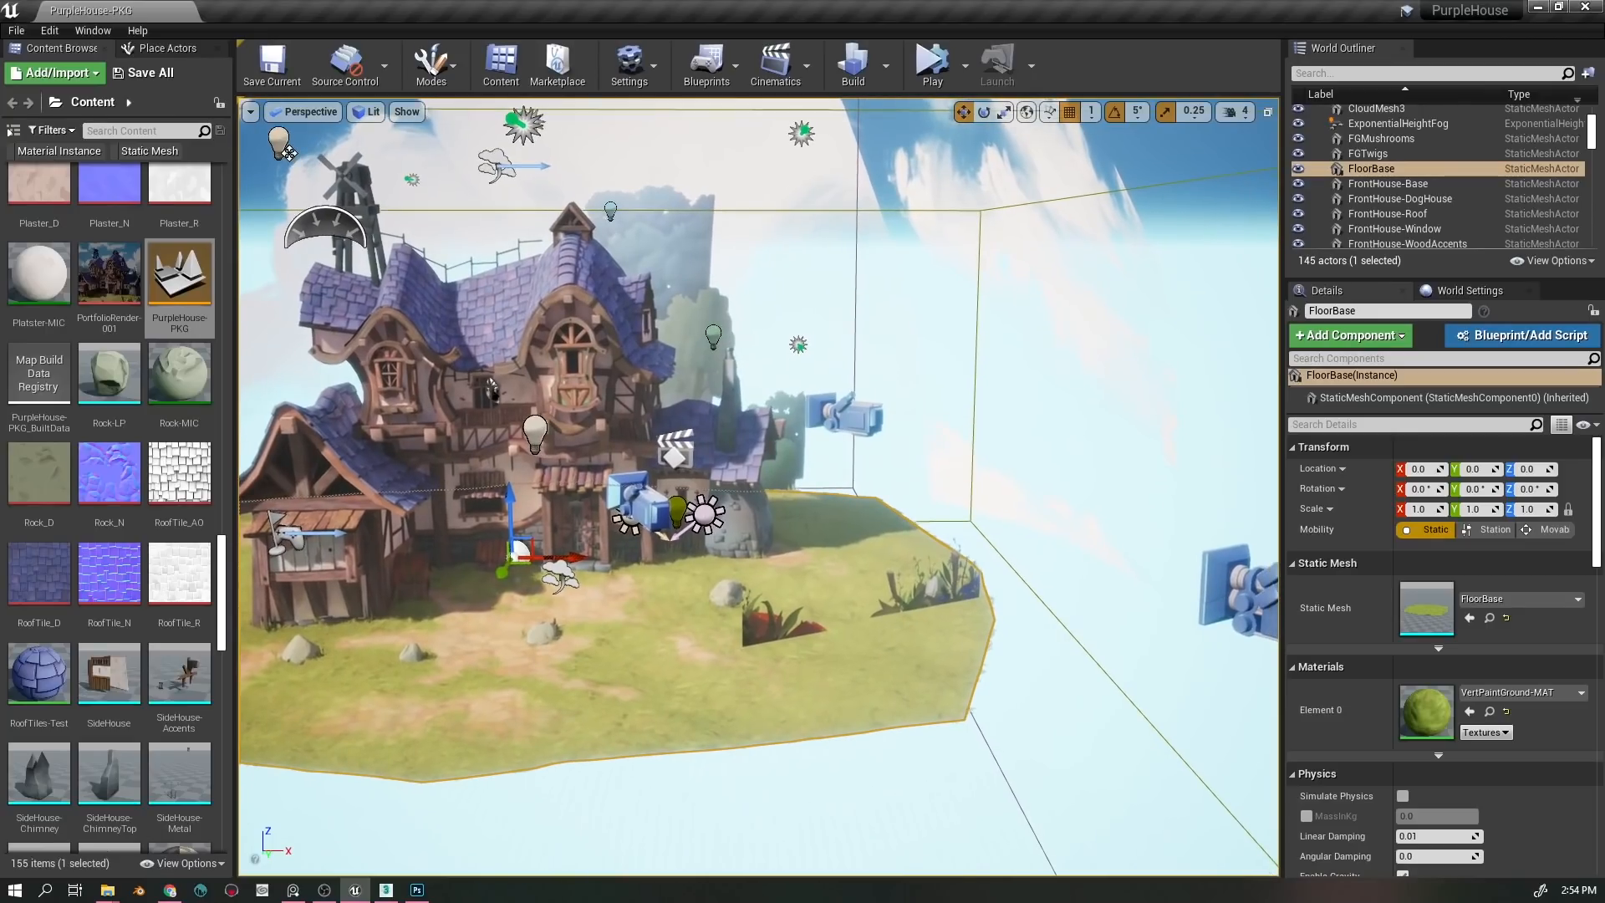
key(d)
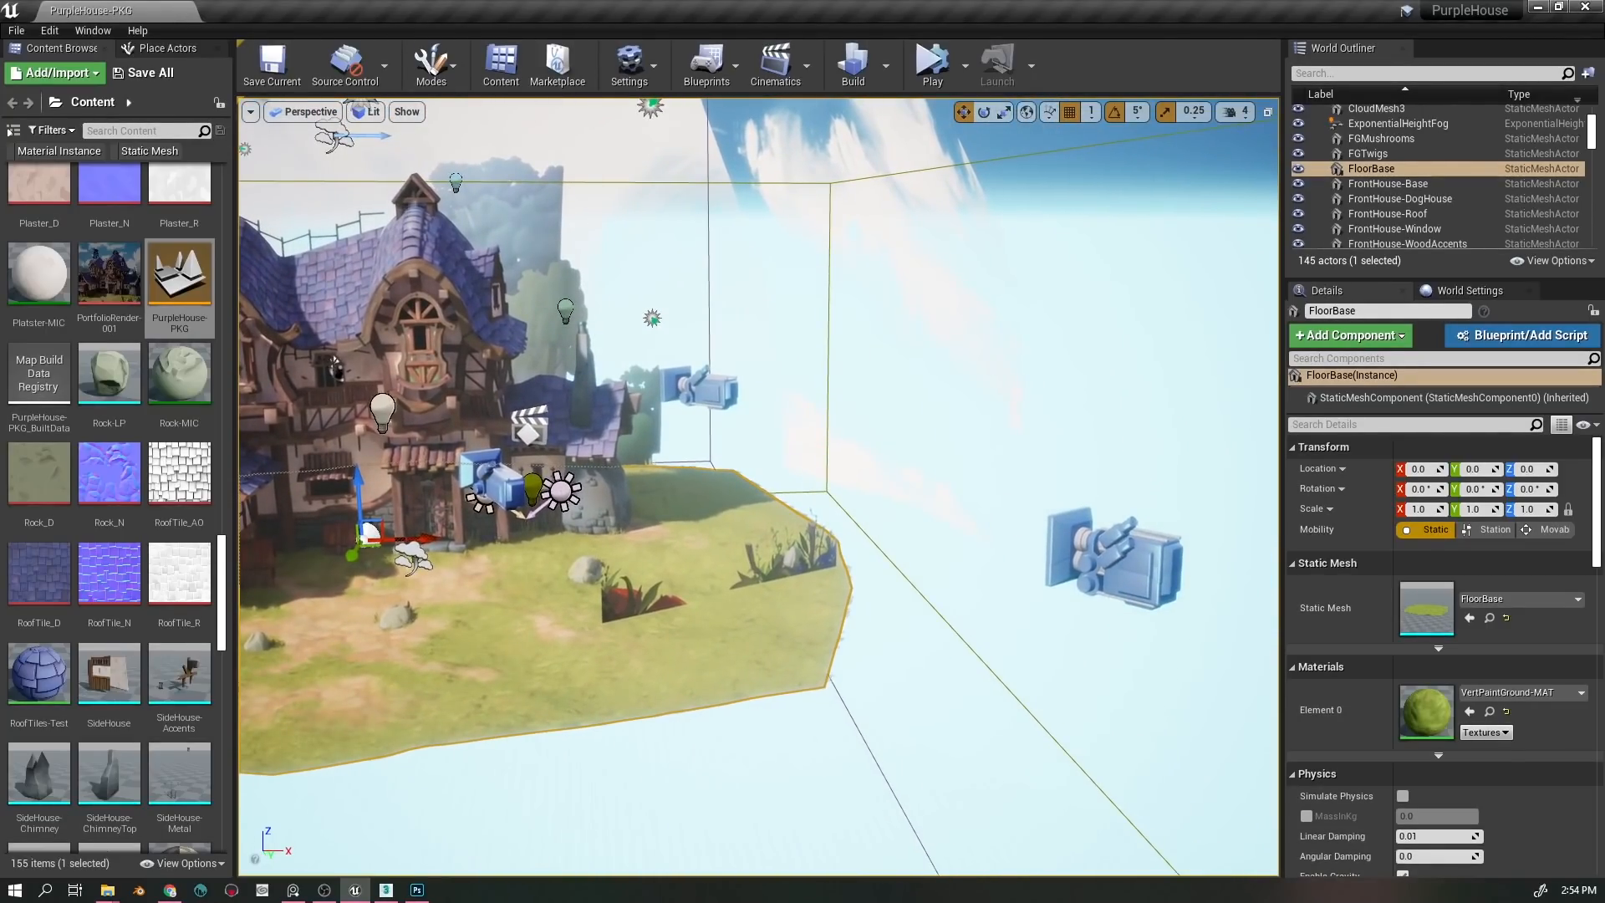
drag(771, 670, 754, 685)
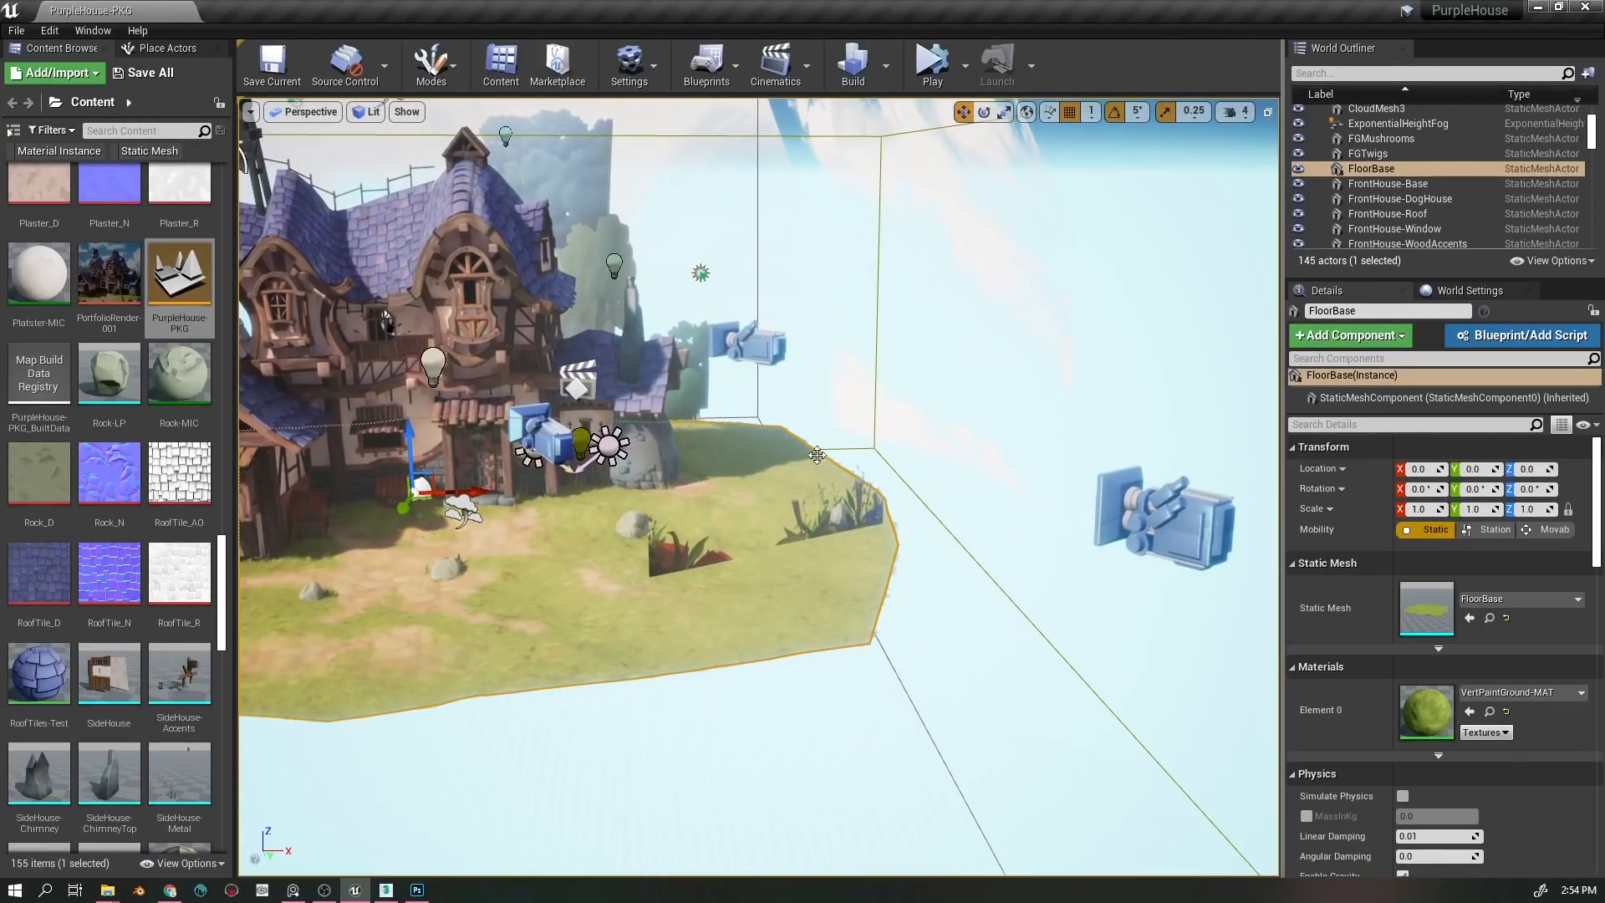
- Duplicate CameraActor9 and place the copy in front of it at about X 401, Y 824
click(757, 344)
drag(845, 401, 816, 422)
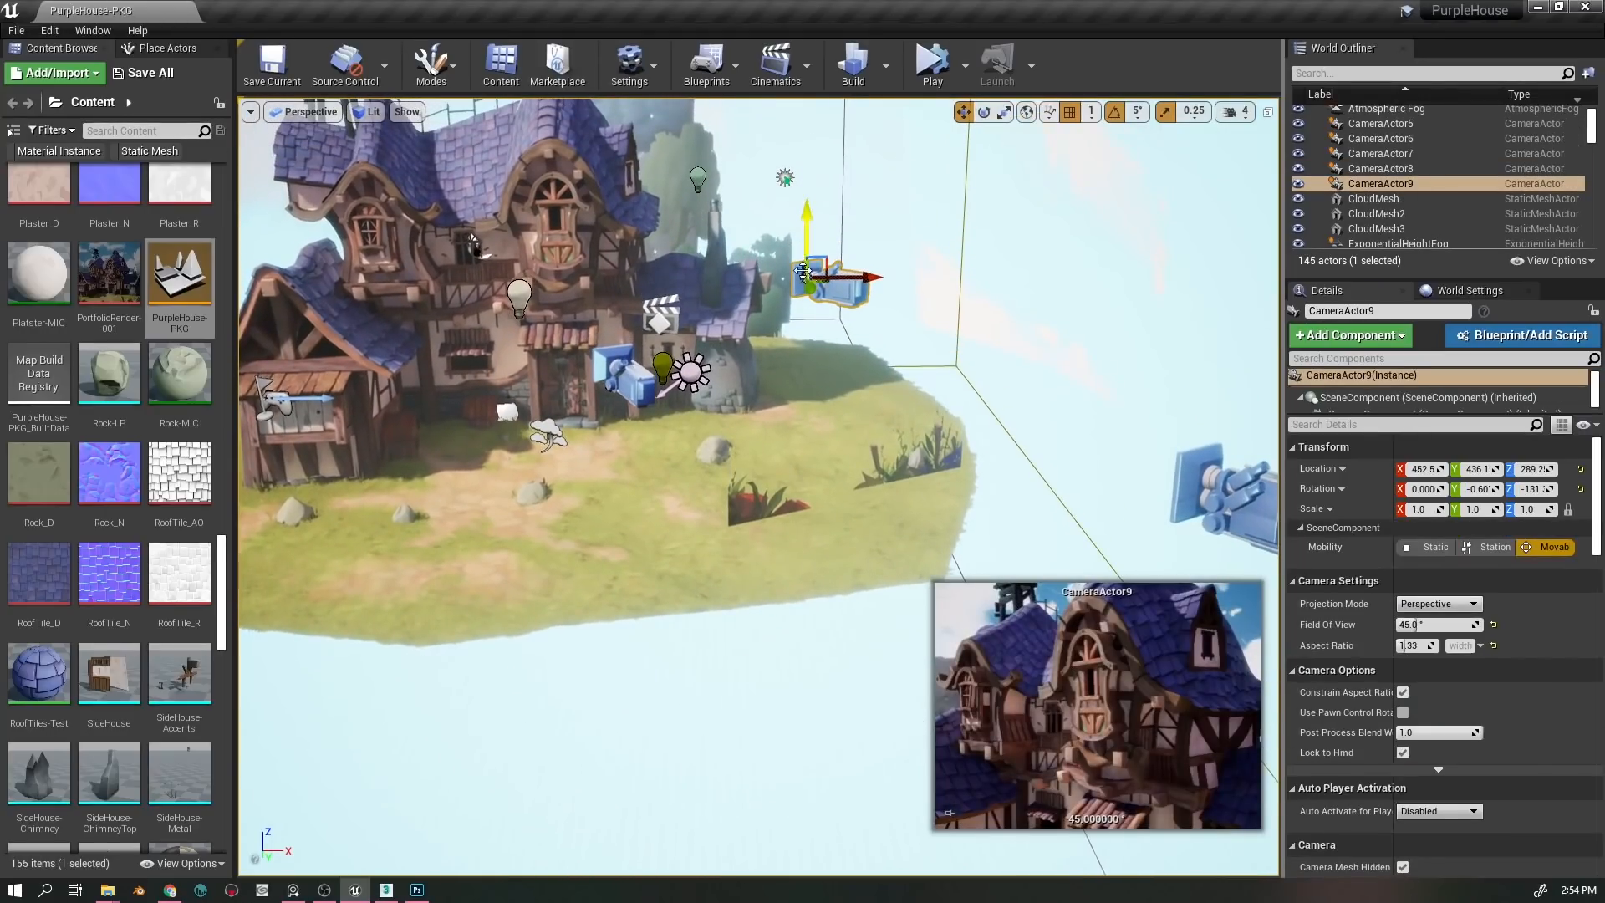
alt+drag(826, 283, 812, 459)
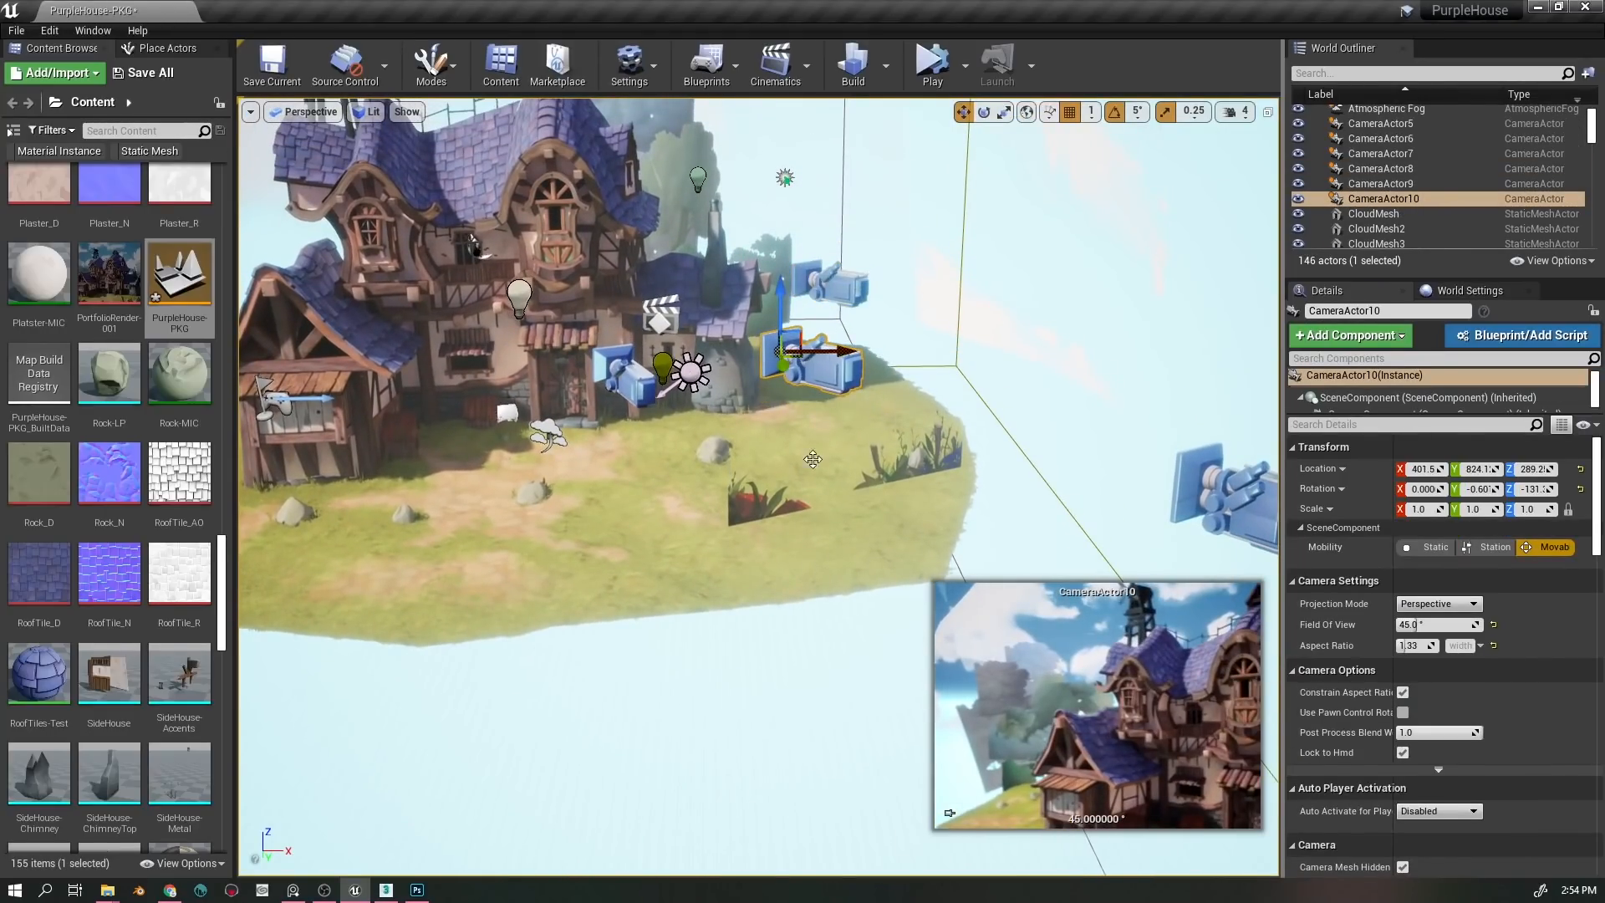
- Pilot CameraActor10 and pull it back until the whole front of the house is framed, at about X 665, Y 1056
right_click(828, 363)
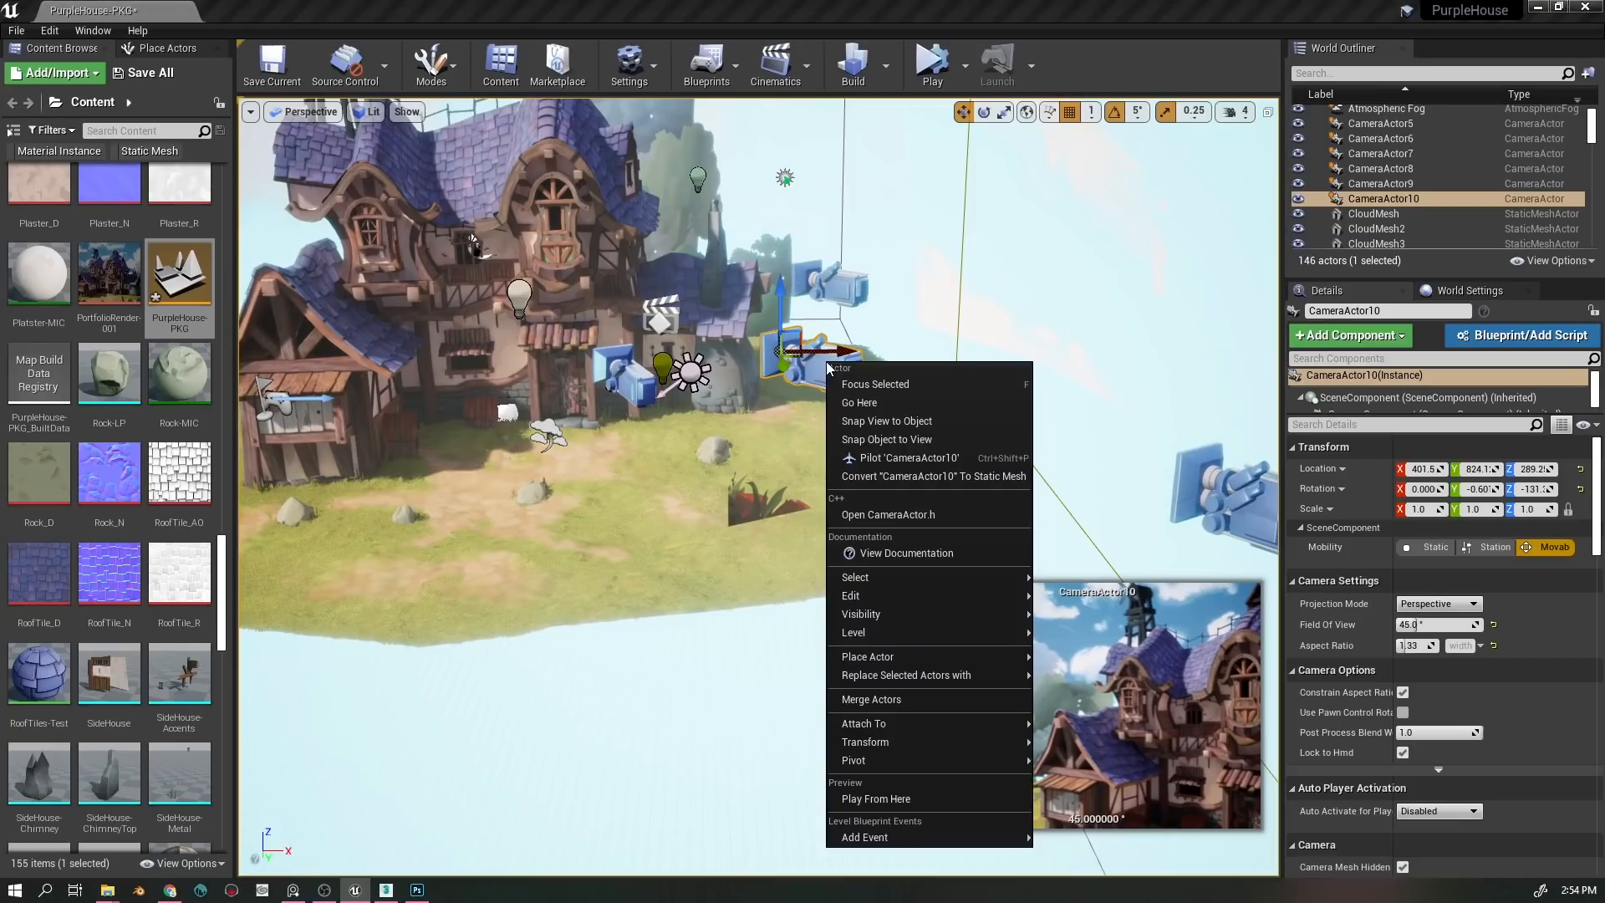
click(910, 457)
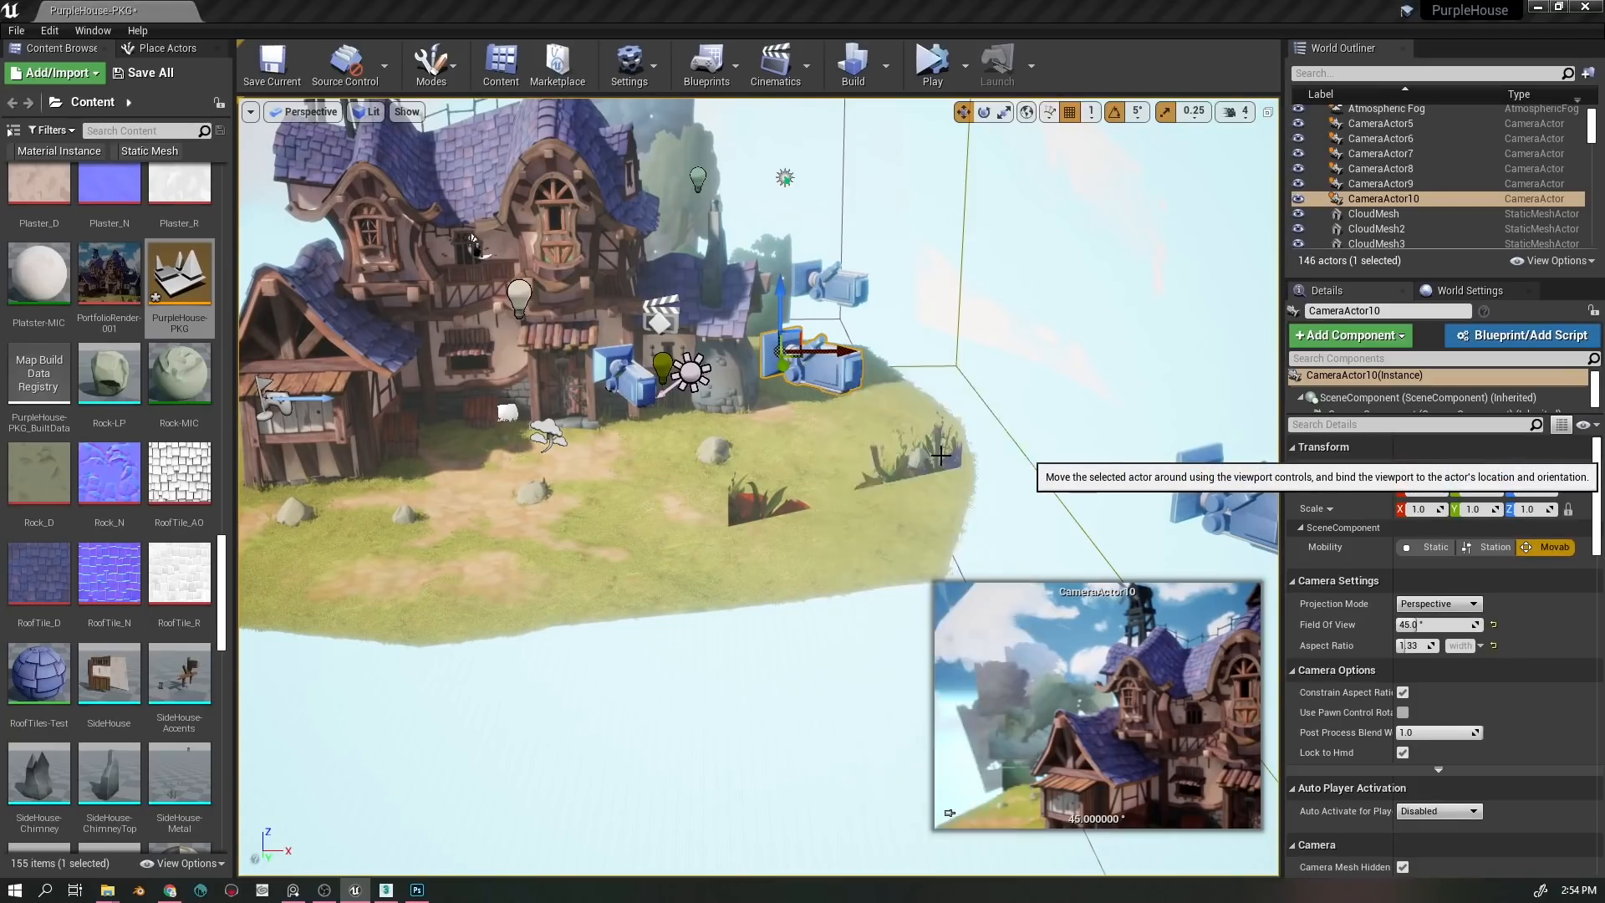
key(d)
key(s)
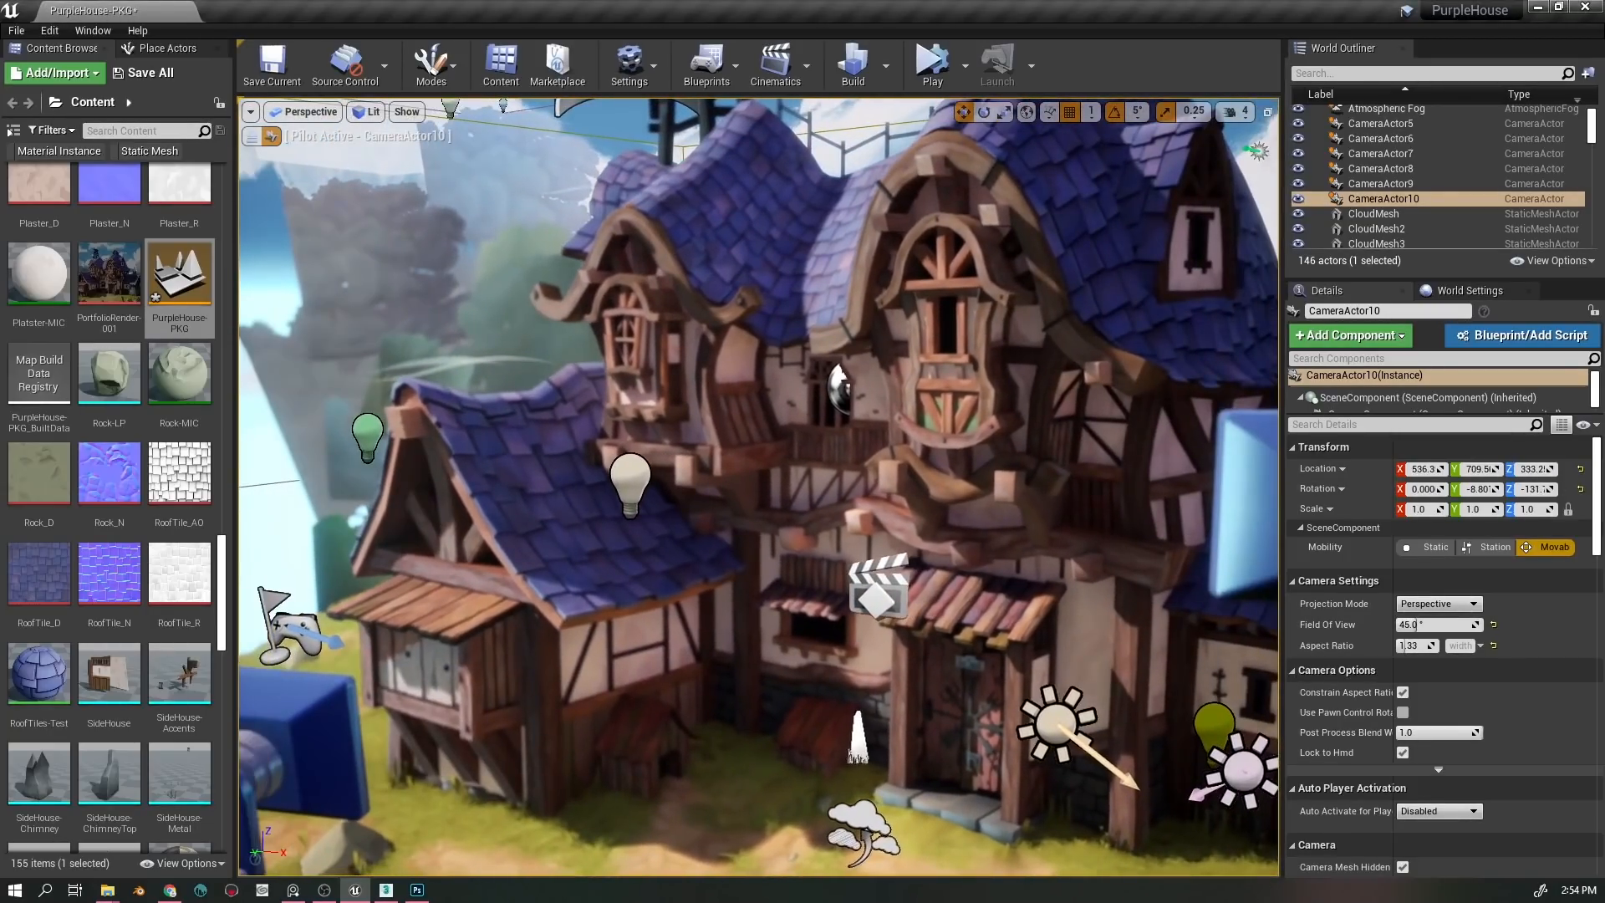
key(s)
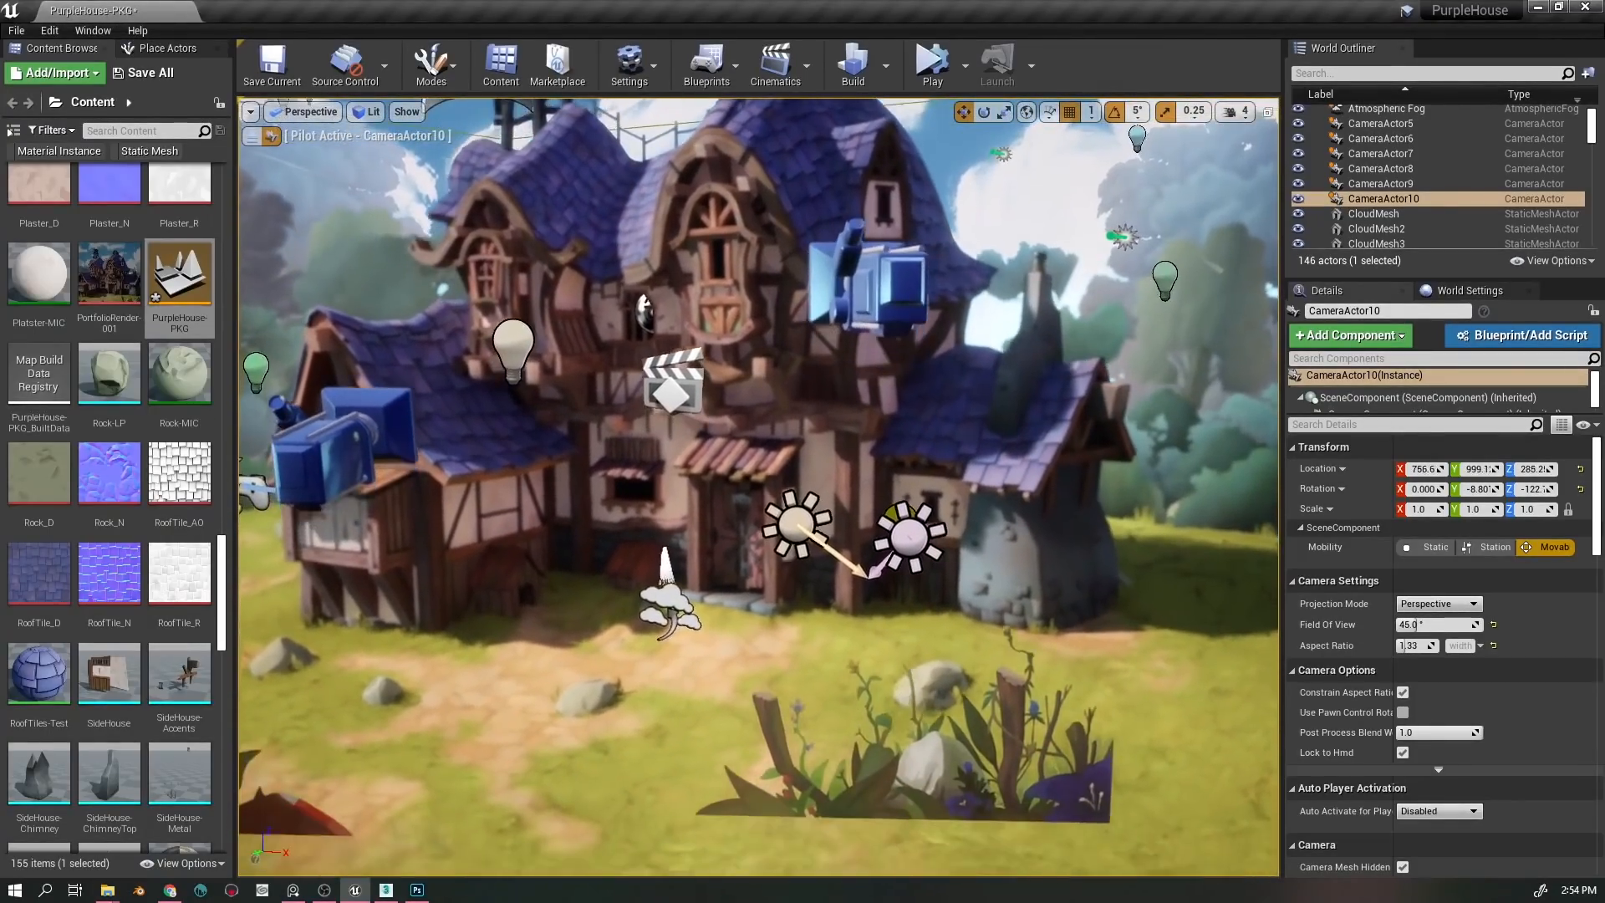
key(a)
key(w)
key(w)
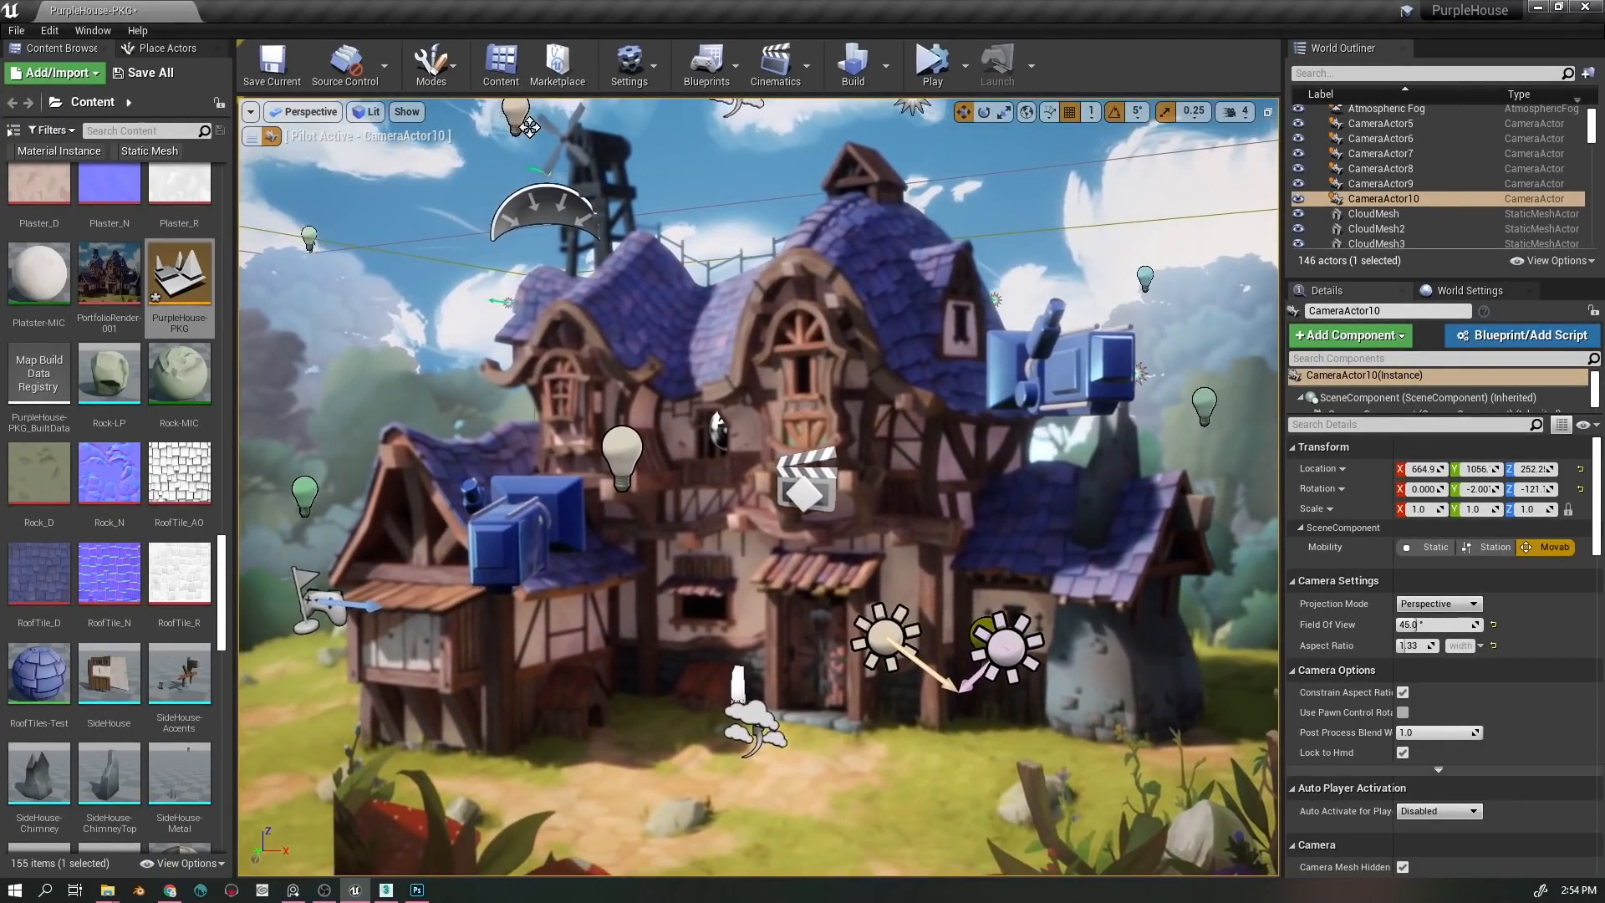
- Lower and shift the piloted CameraActor10 to about X 694, Y 1038, Z 224, tilted slightly upward toward the house
key(q)
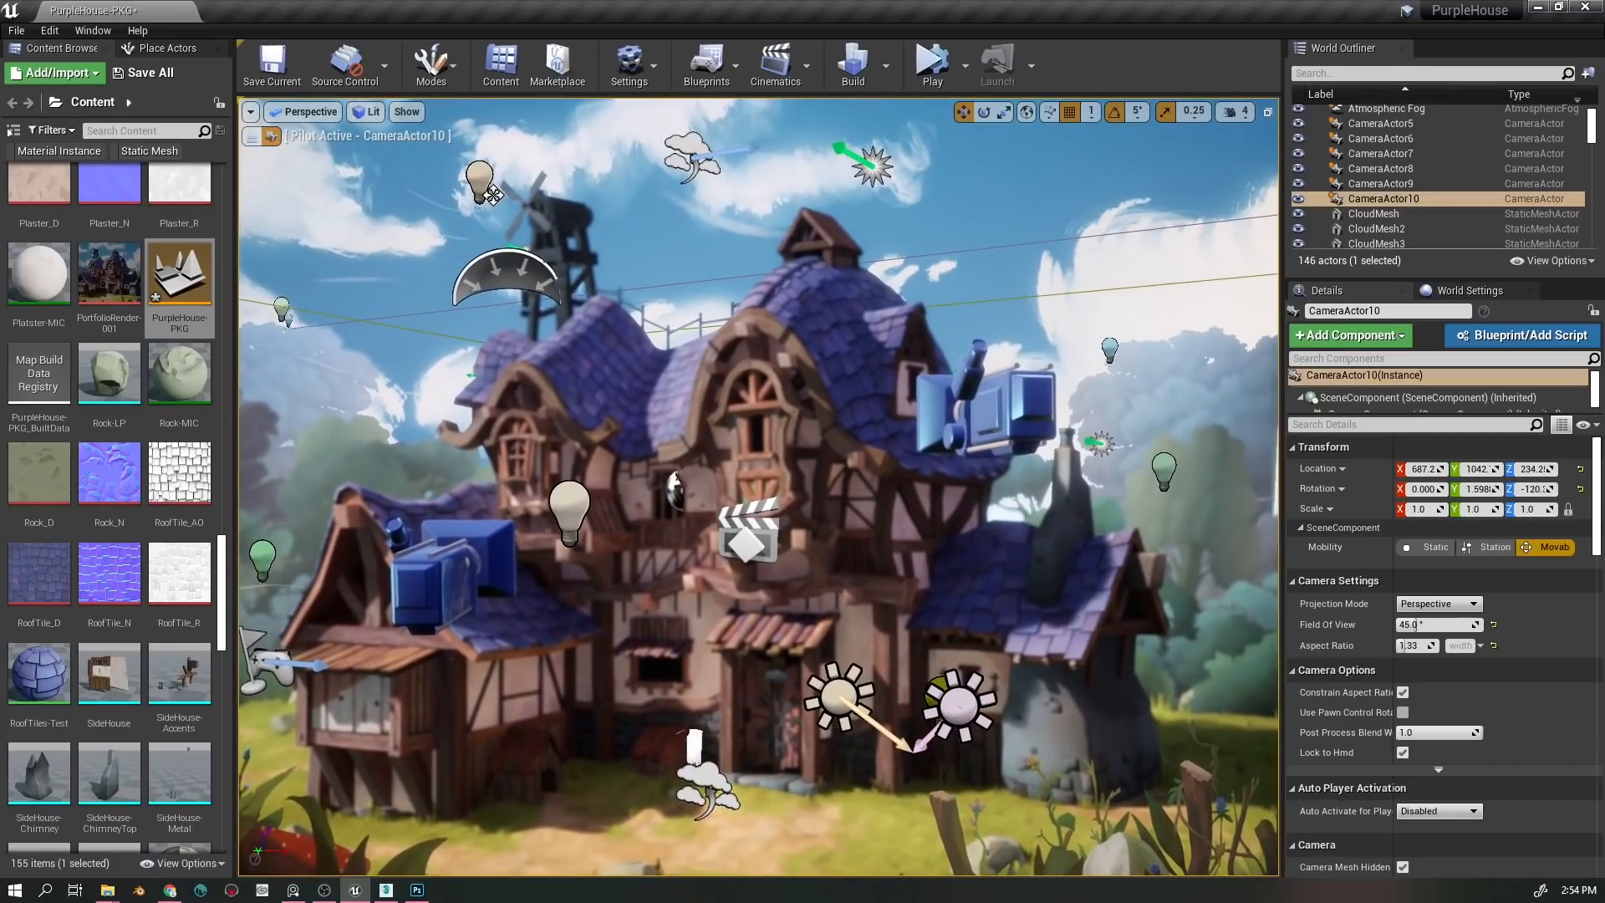
key(q)
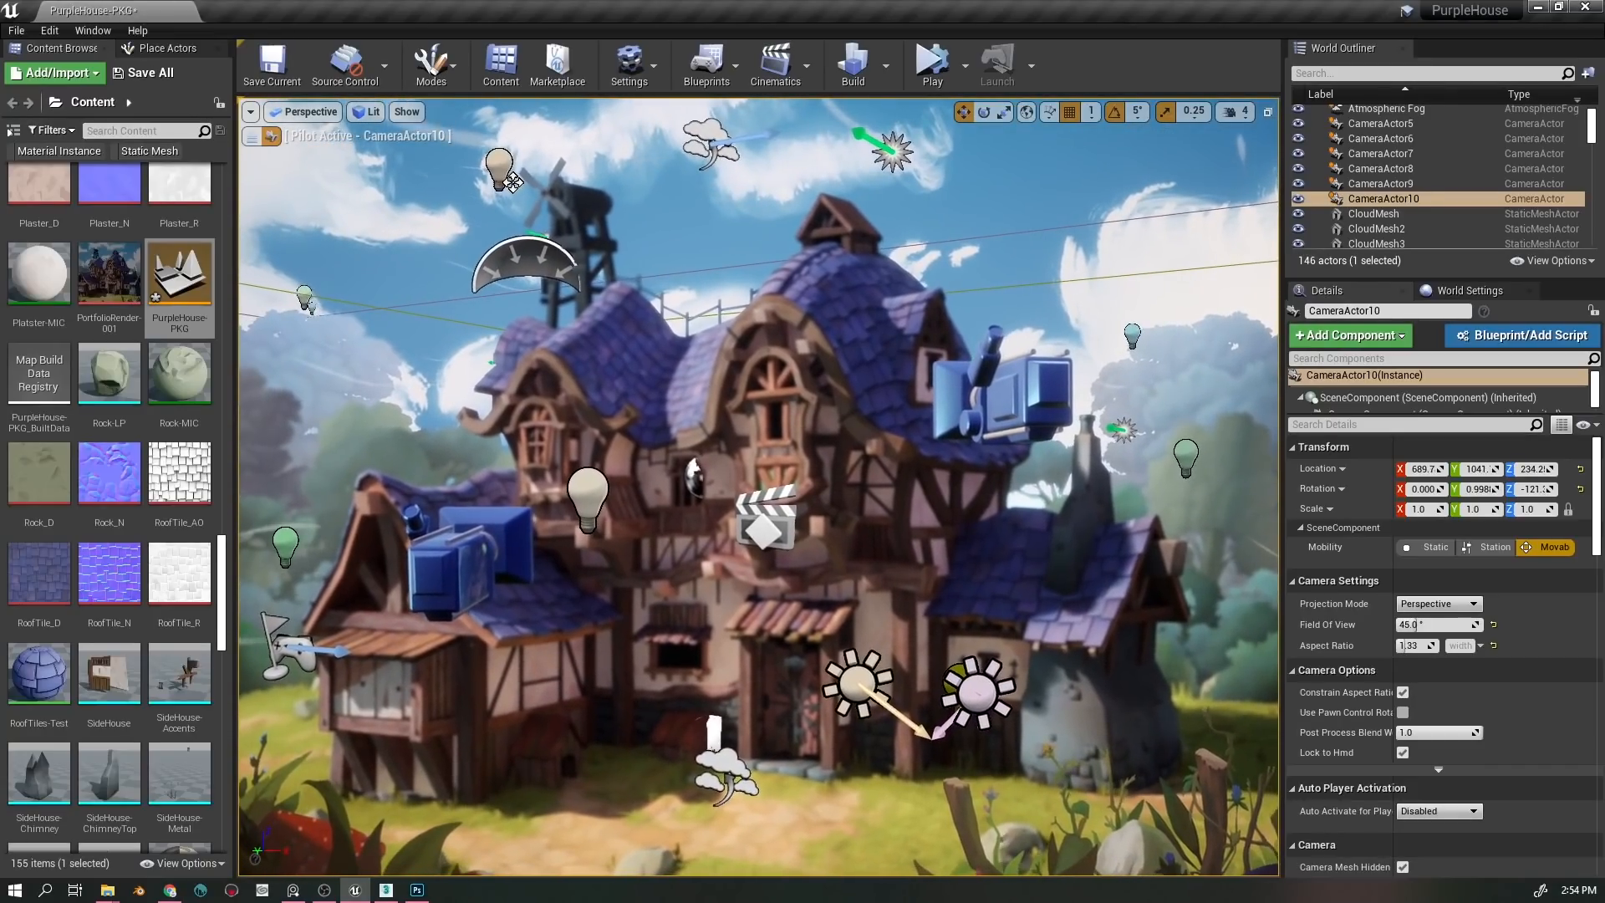
key(e)
key(q)
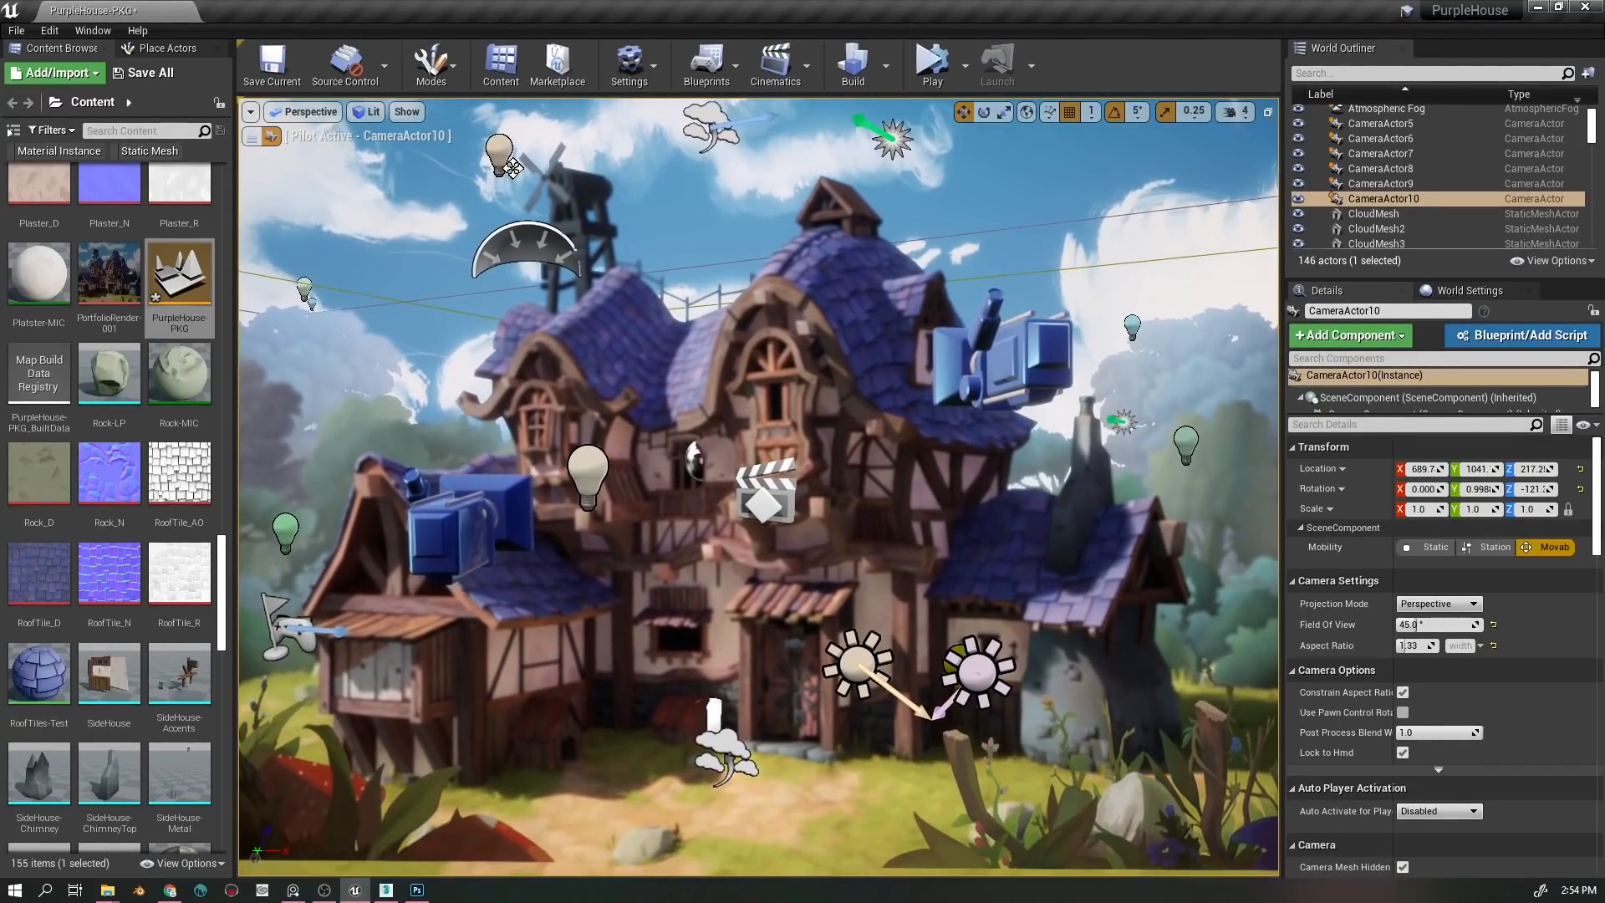
key(d)
key(e)
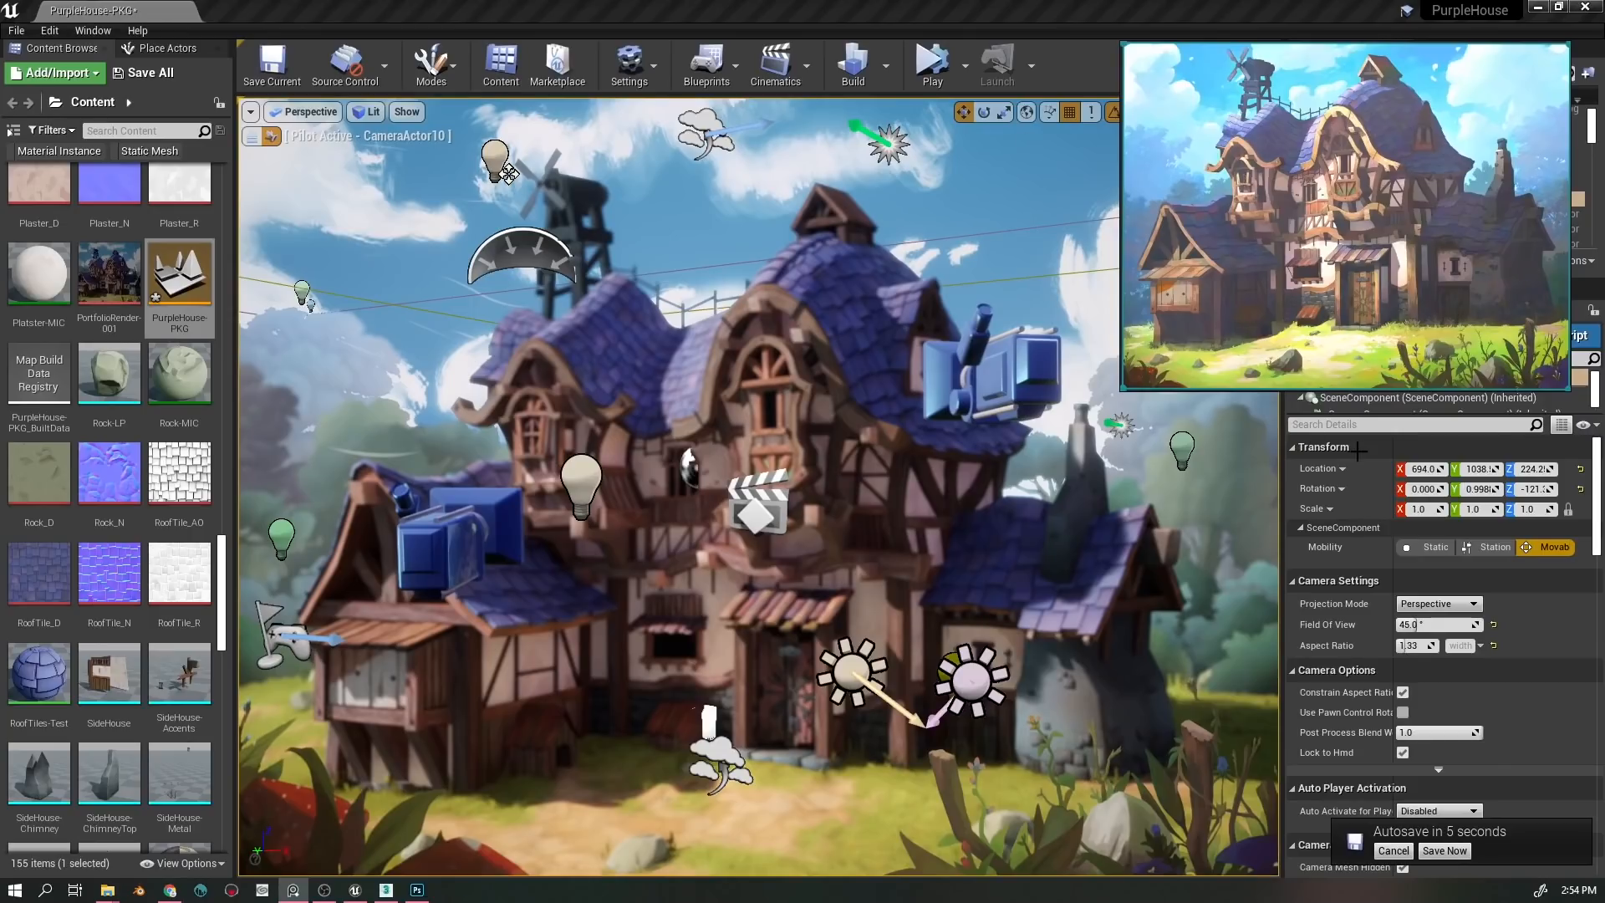
- Set the concept art reference window to Always On Top over the Unreal viewport
right_click(1238, 160)
mouse_move(1296, 344)
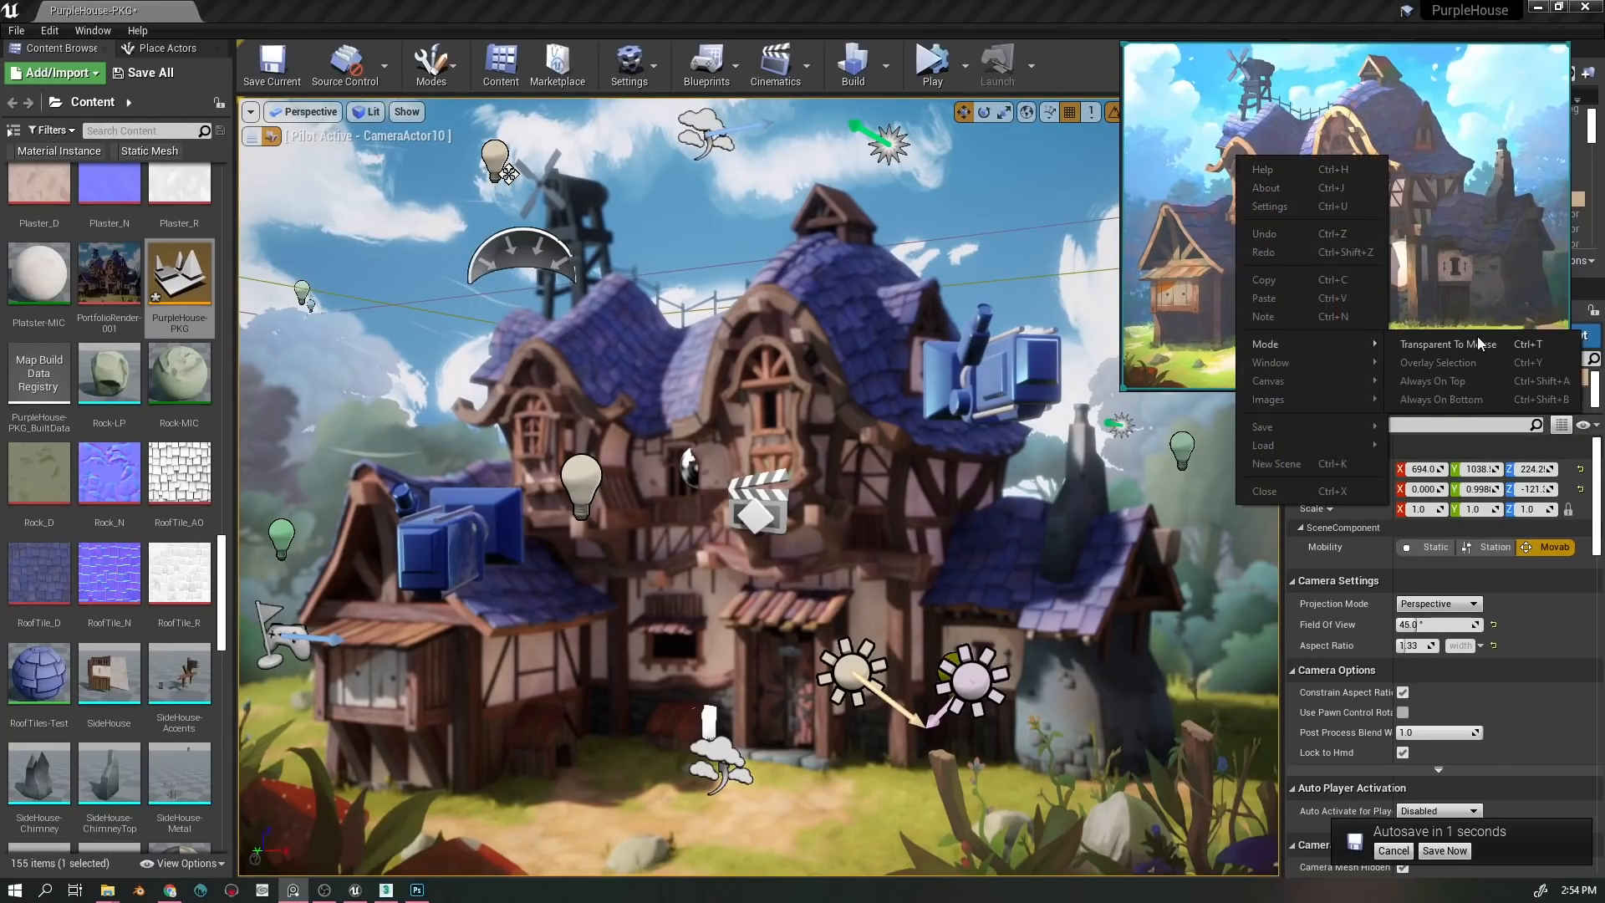
click(1475, 385)
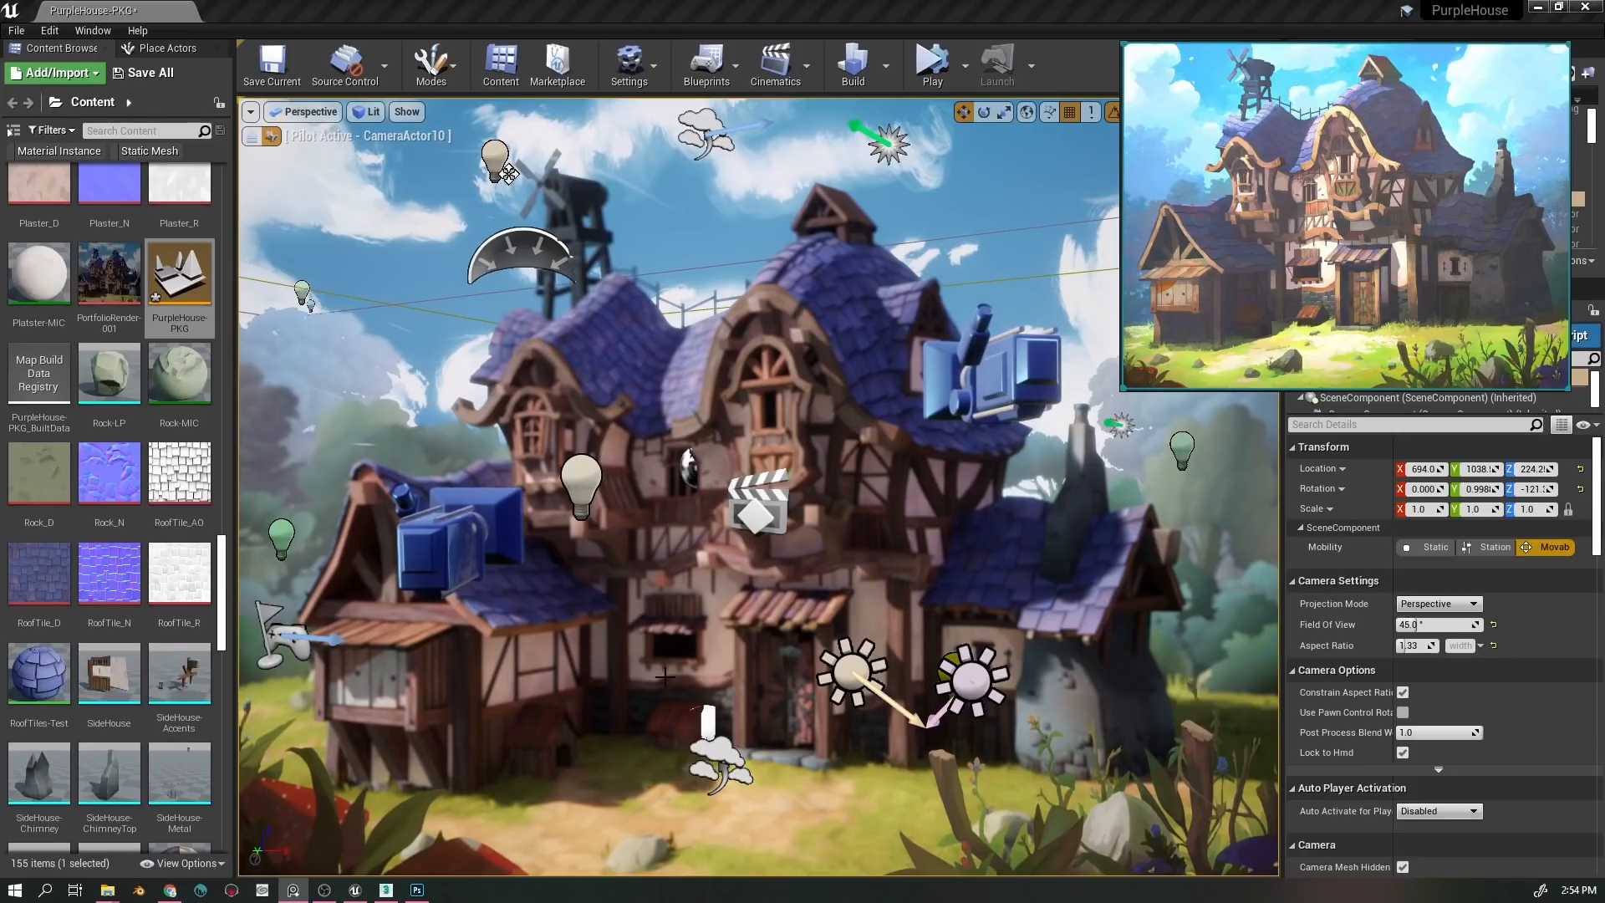
- Reframe the piloted CameraActor10 to match the concept art, including the foreground mushrooms and twigs at the base
mouse_move(687, 705)
mouse_down()
mouse_move(674, 705)
mouse_move(690, 707)
mouse_up()
key(a)
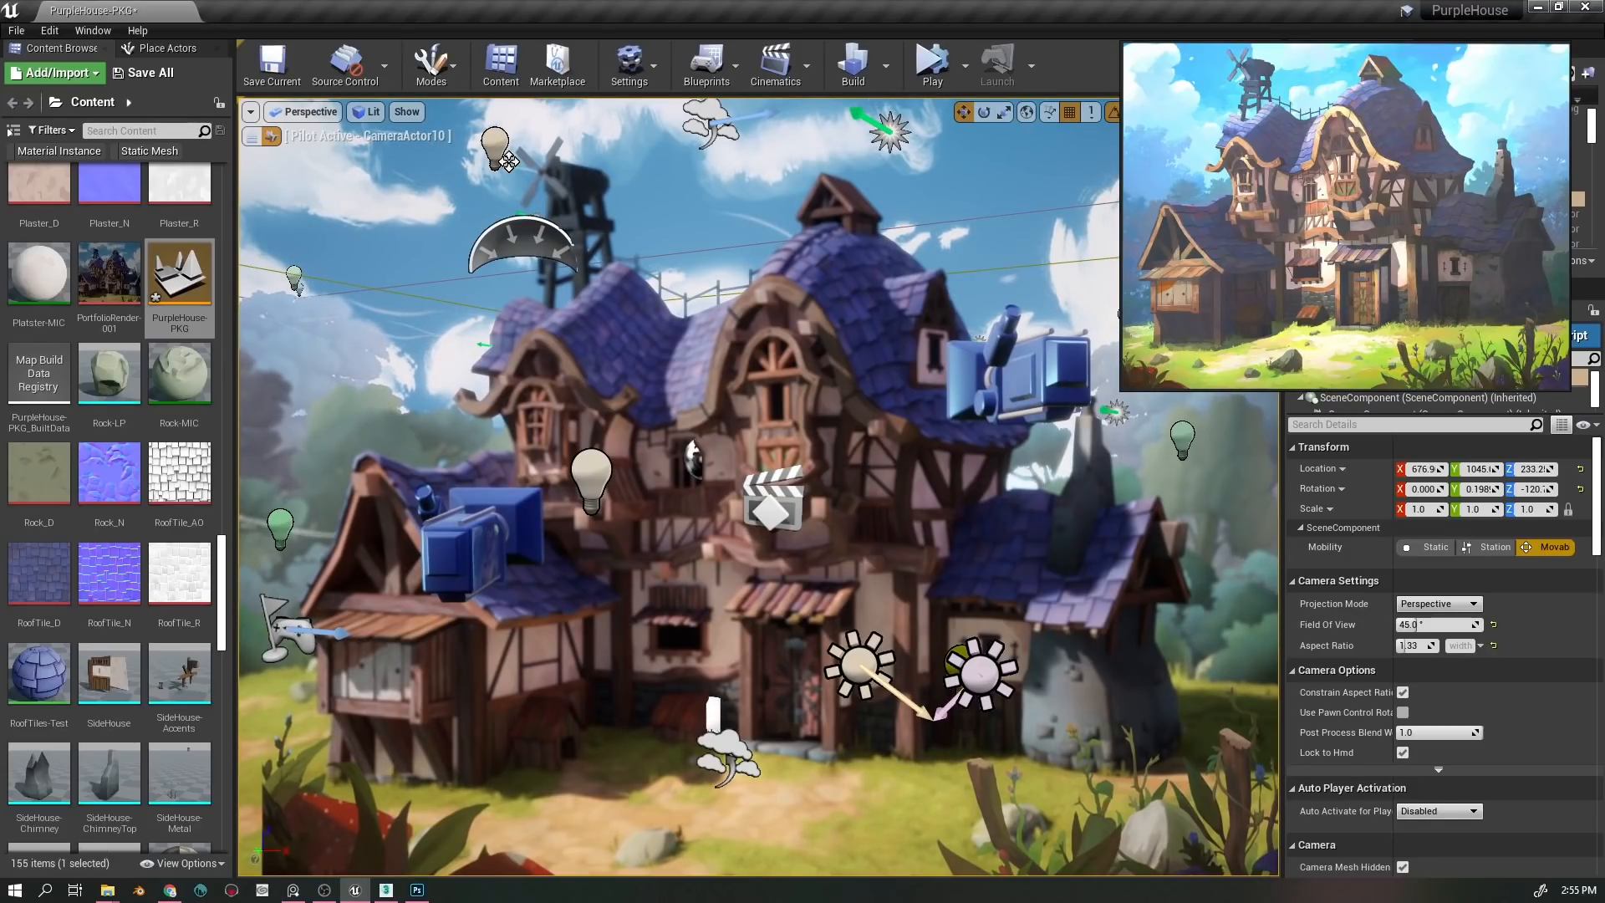
right_click(395, 764)
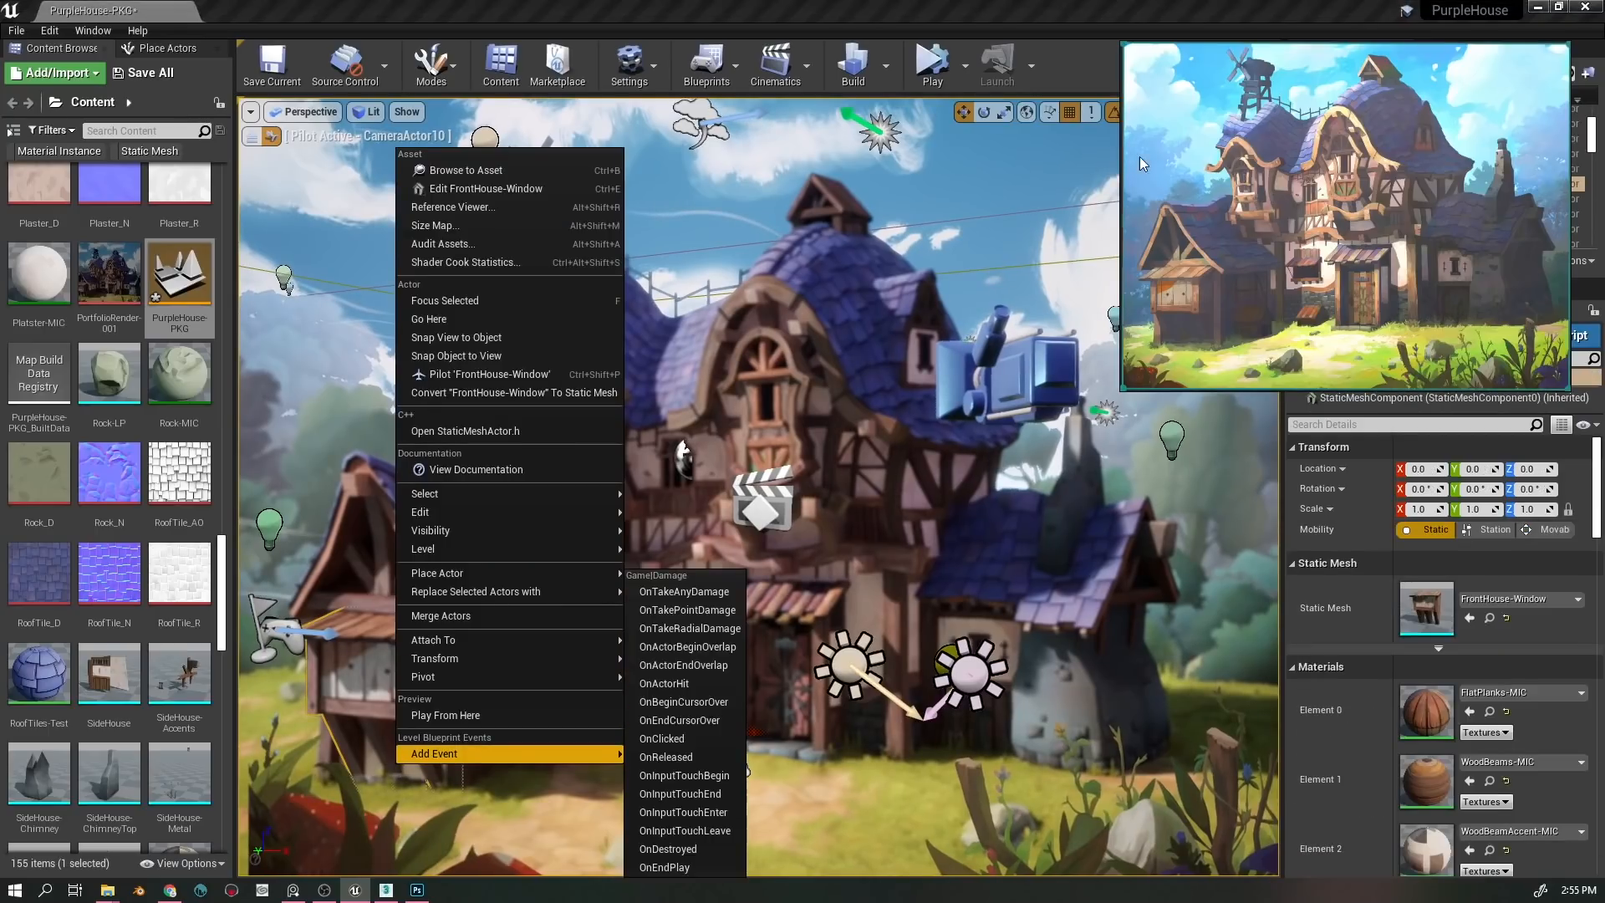
click(1152, 209)
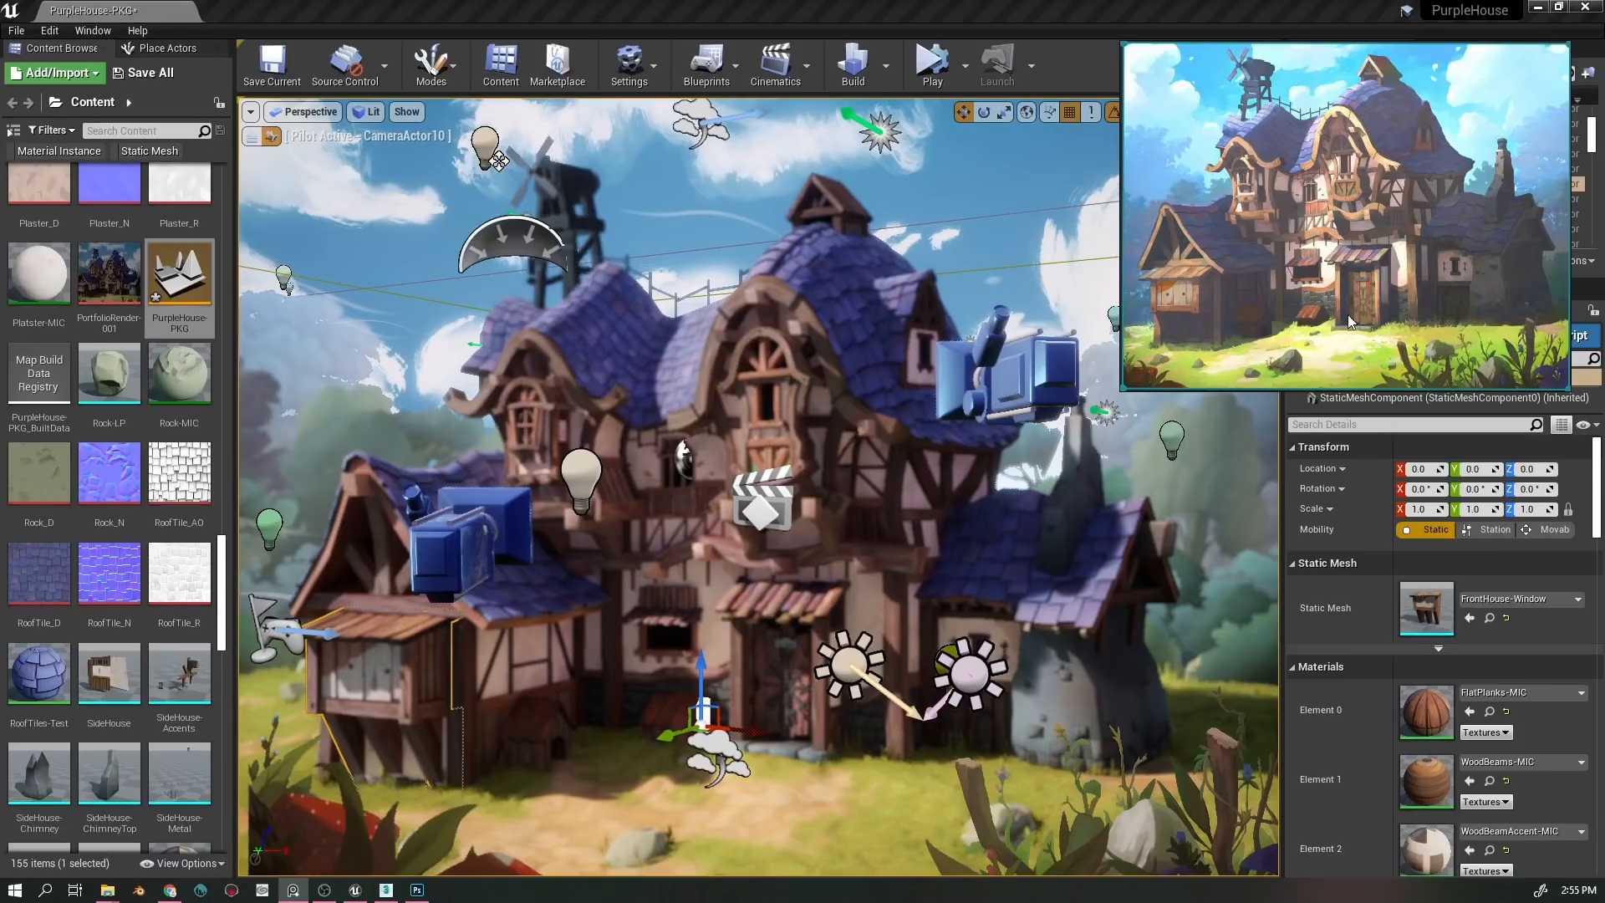
drag(680, 566, 652, 588)
key(s)
key(w)
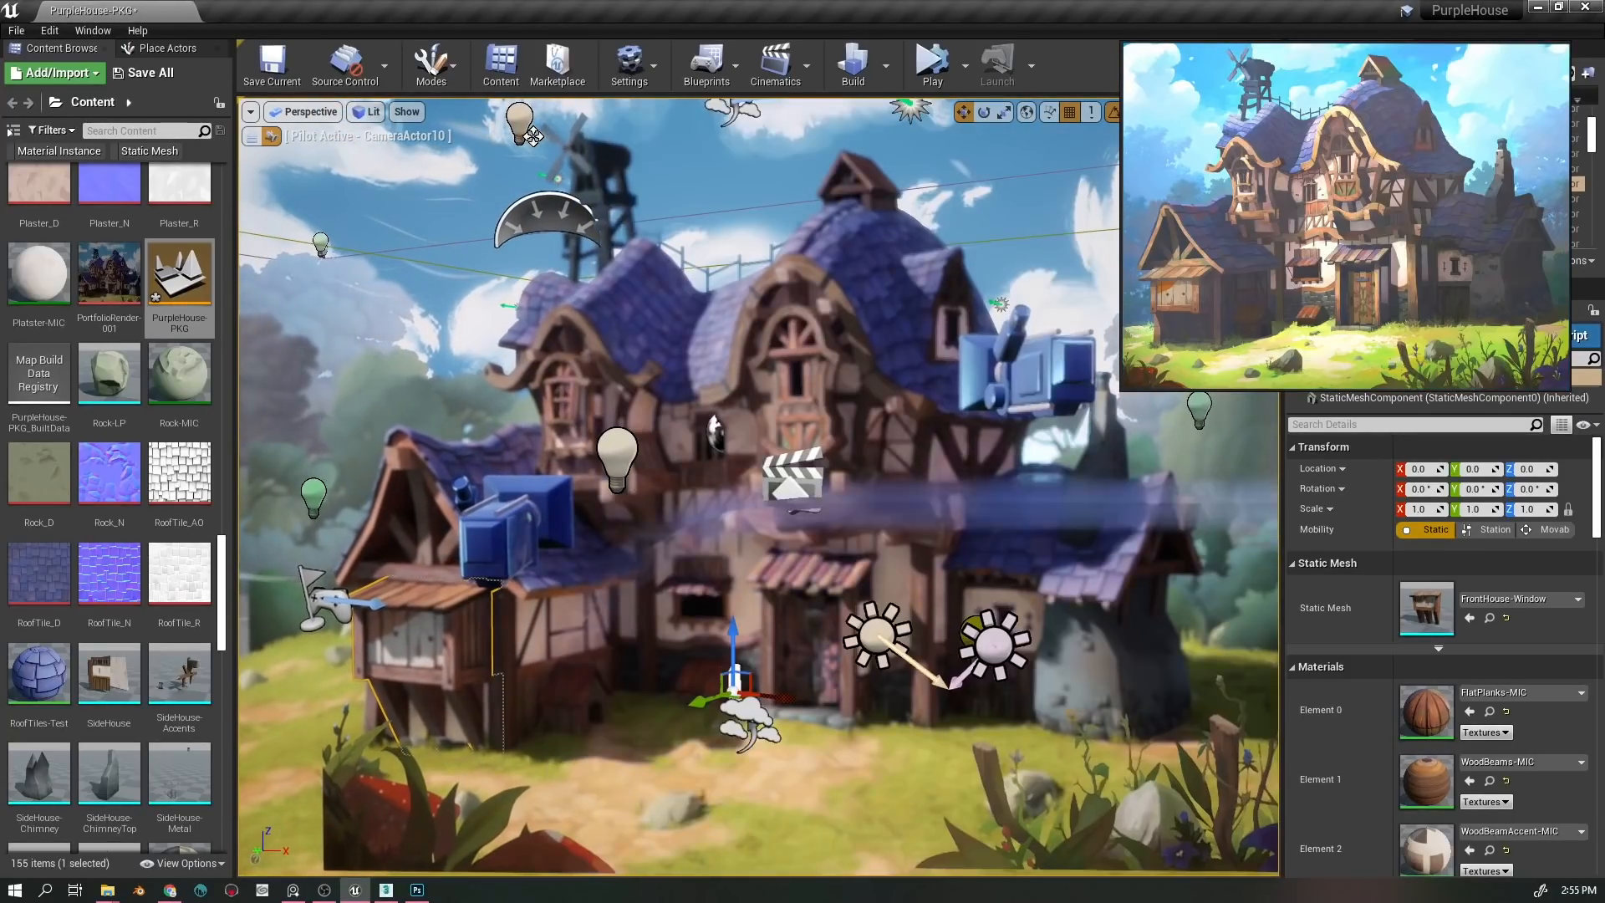
key(s)
drag(895, 453, 895, 478)
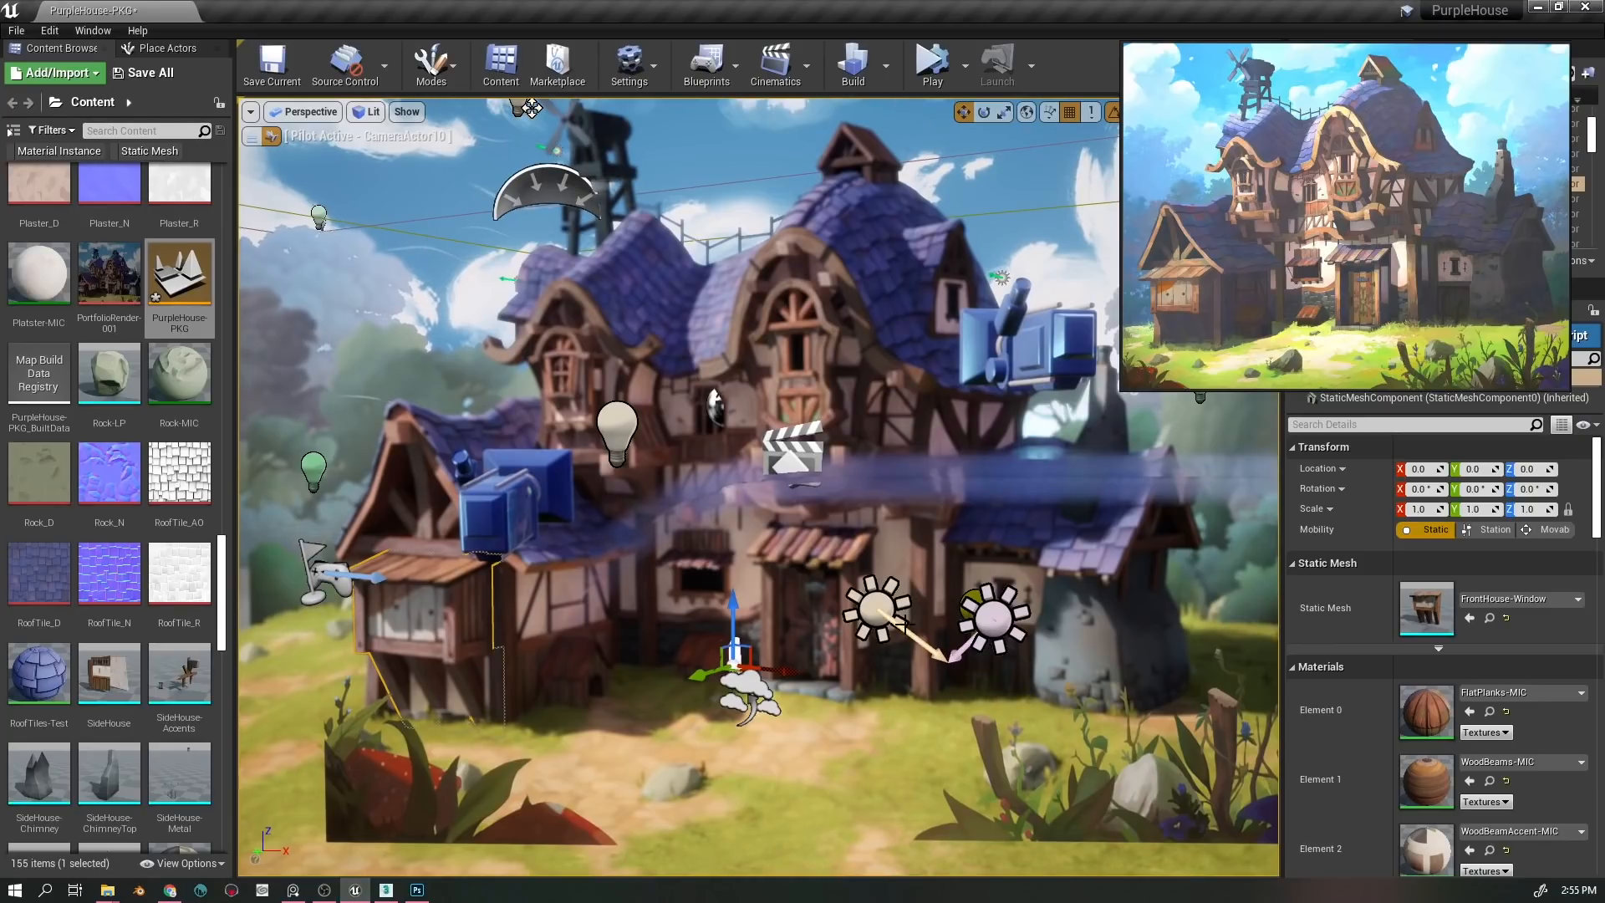
drag(758, 487, 767, 483)
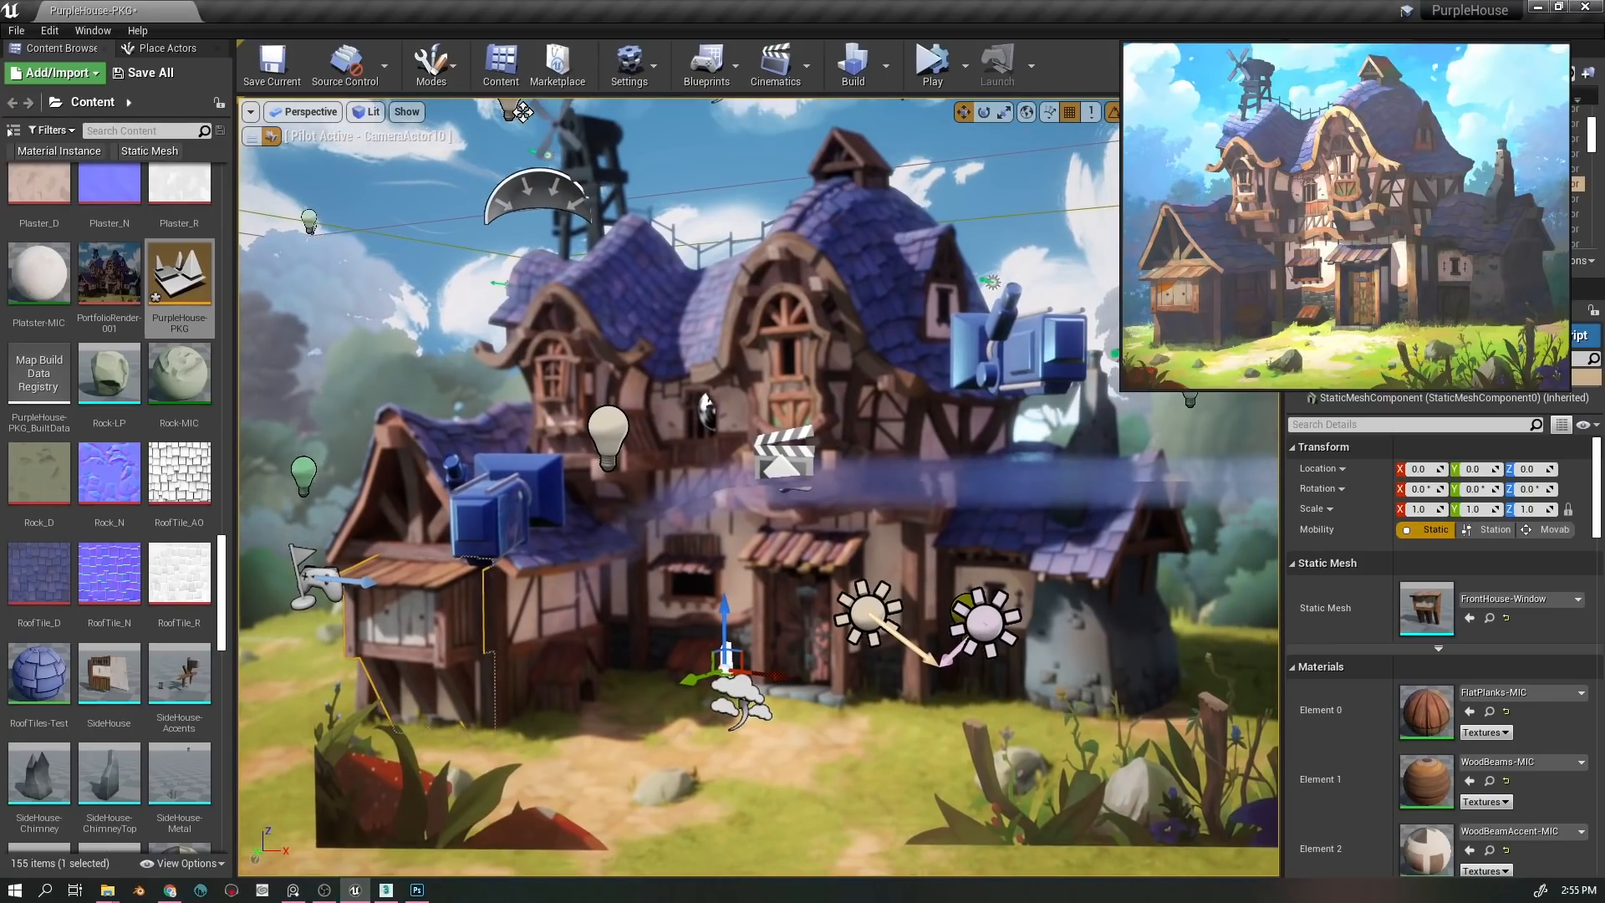
- Try shifting the FloorBase ground mesh to X 6, and undo the move
right_click(816, 636)
click(762, 741)
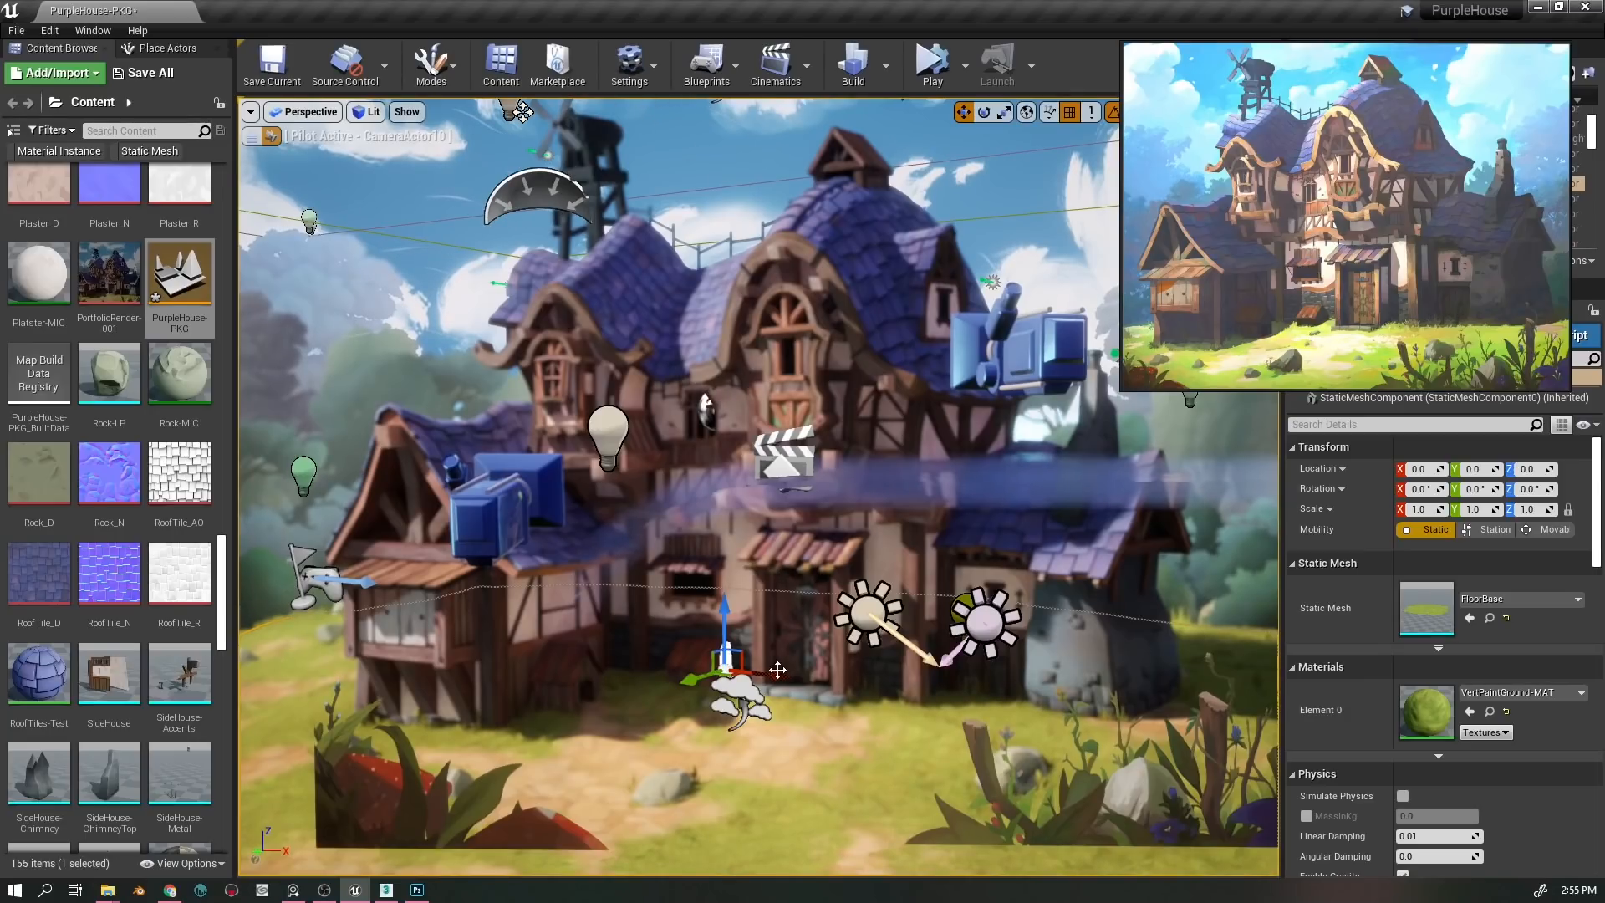
drag(778, 660, 778, 663)
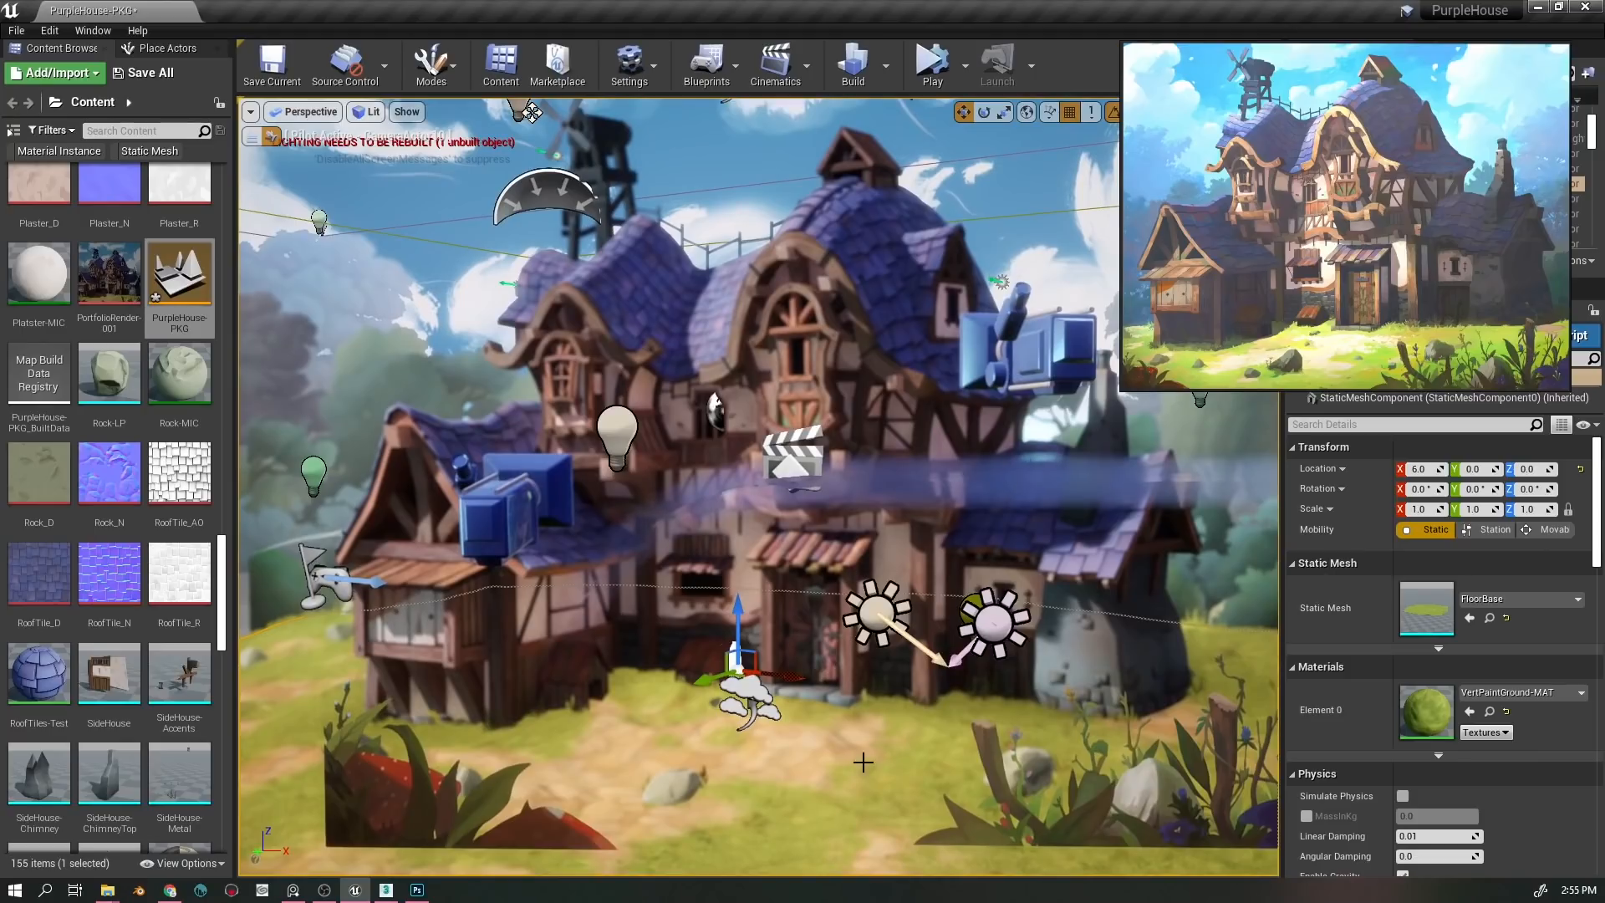
key(ctrl+z)
- Move the piloted camera closer to the house, past the foreground plants, and stop piloting it
drag(562, 112, 504, 145)
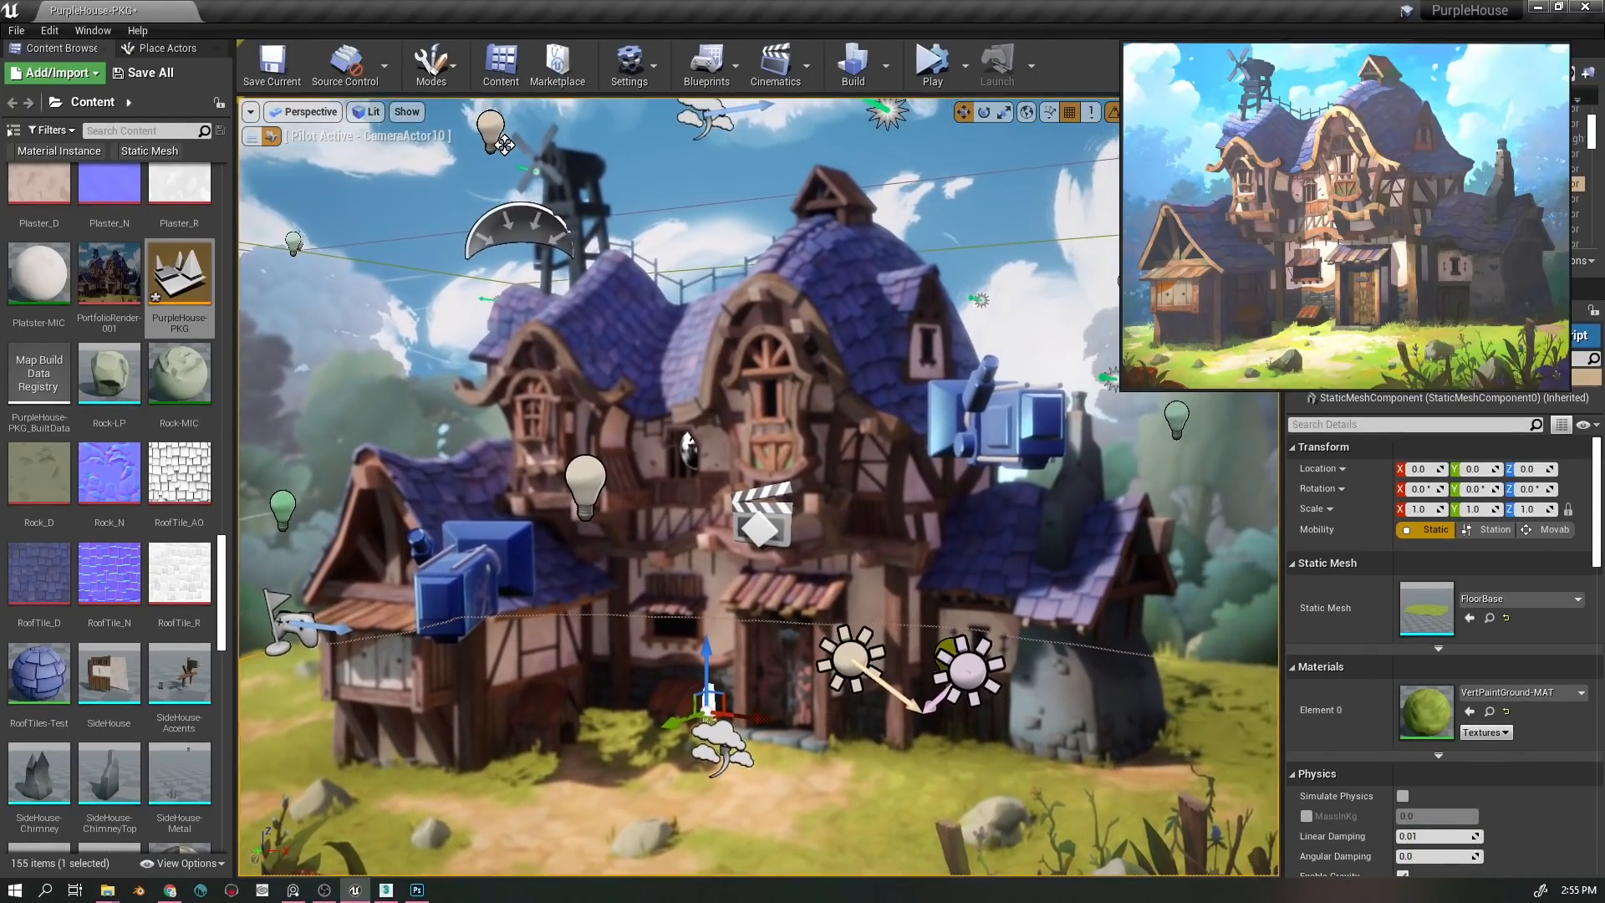
drag(827, 787, 840, 783)
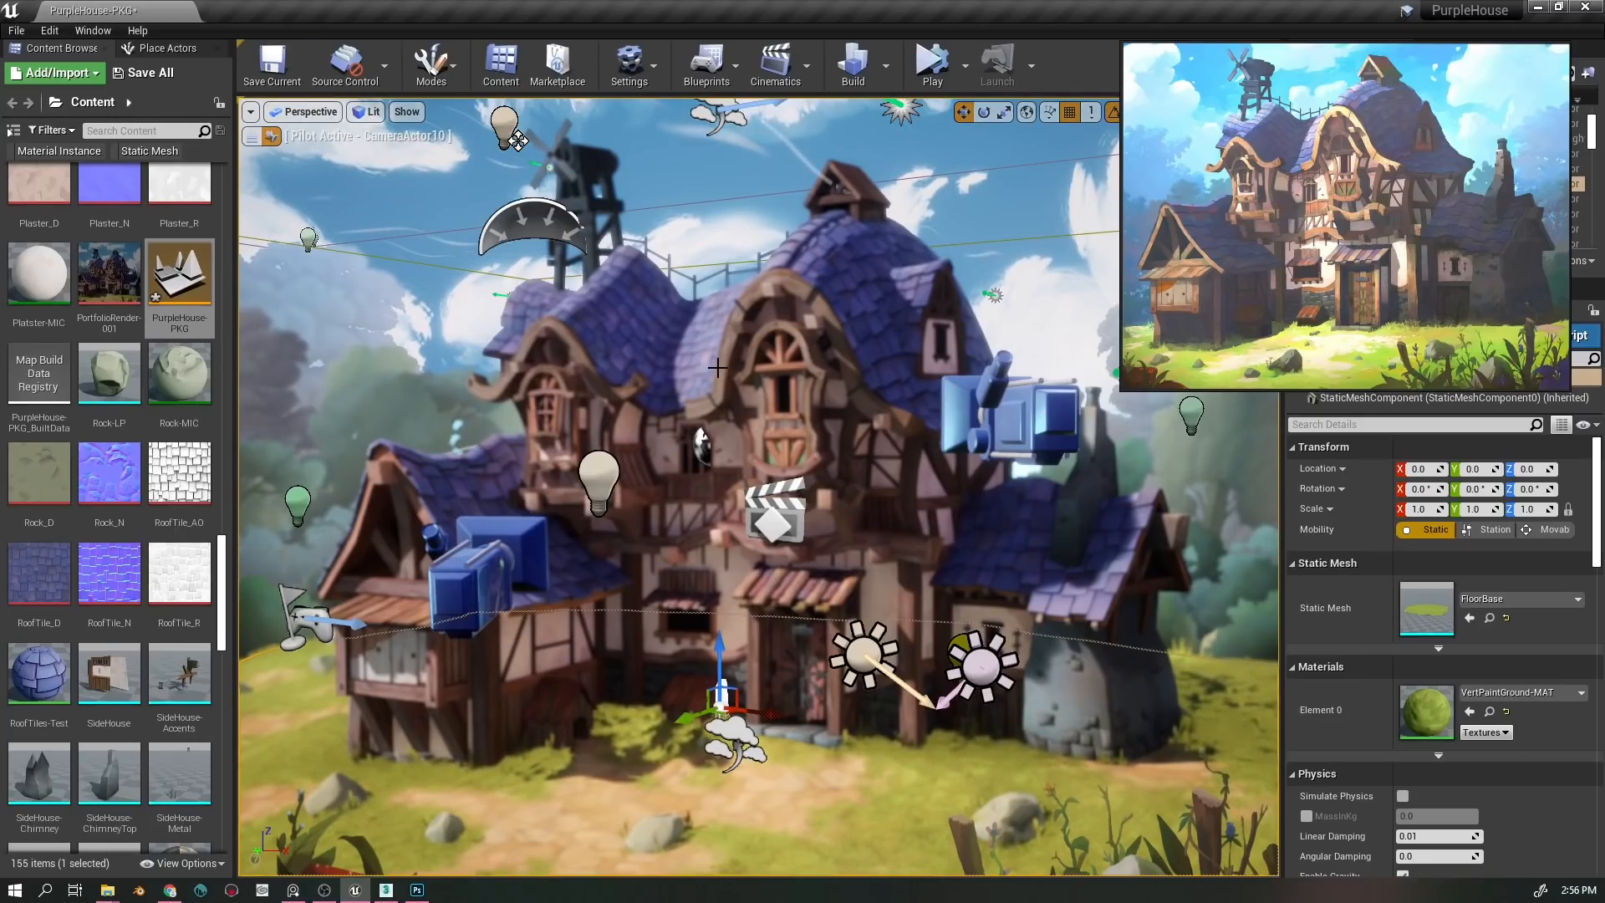
click(253, 138)
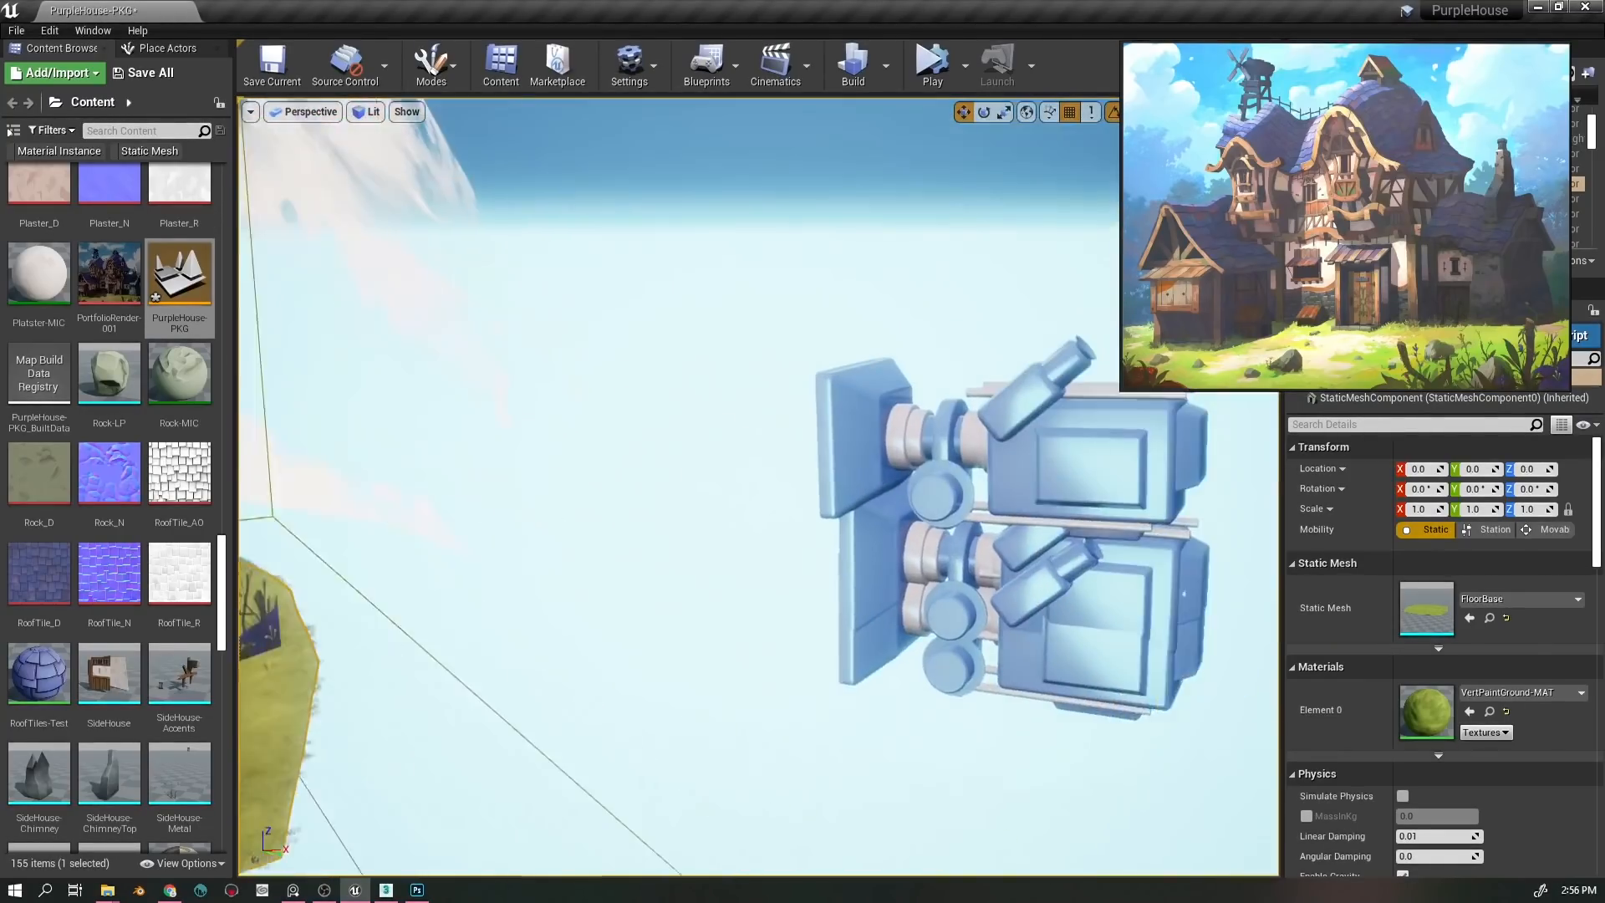
- Delete the uppermost of the stacked cameras away from the ground base and return the view to the house
drag(751, 520, 755, 508)
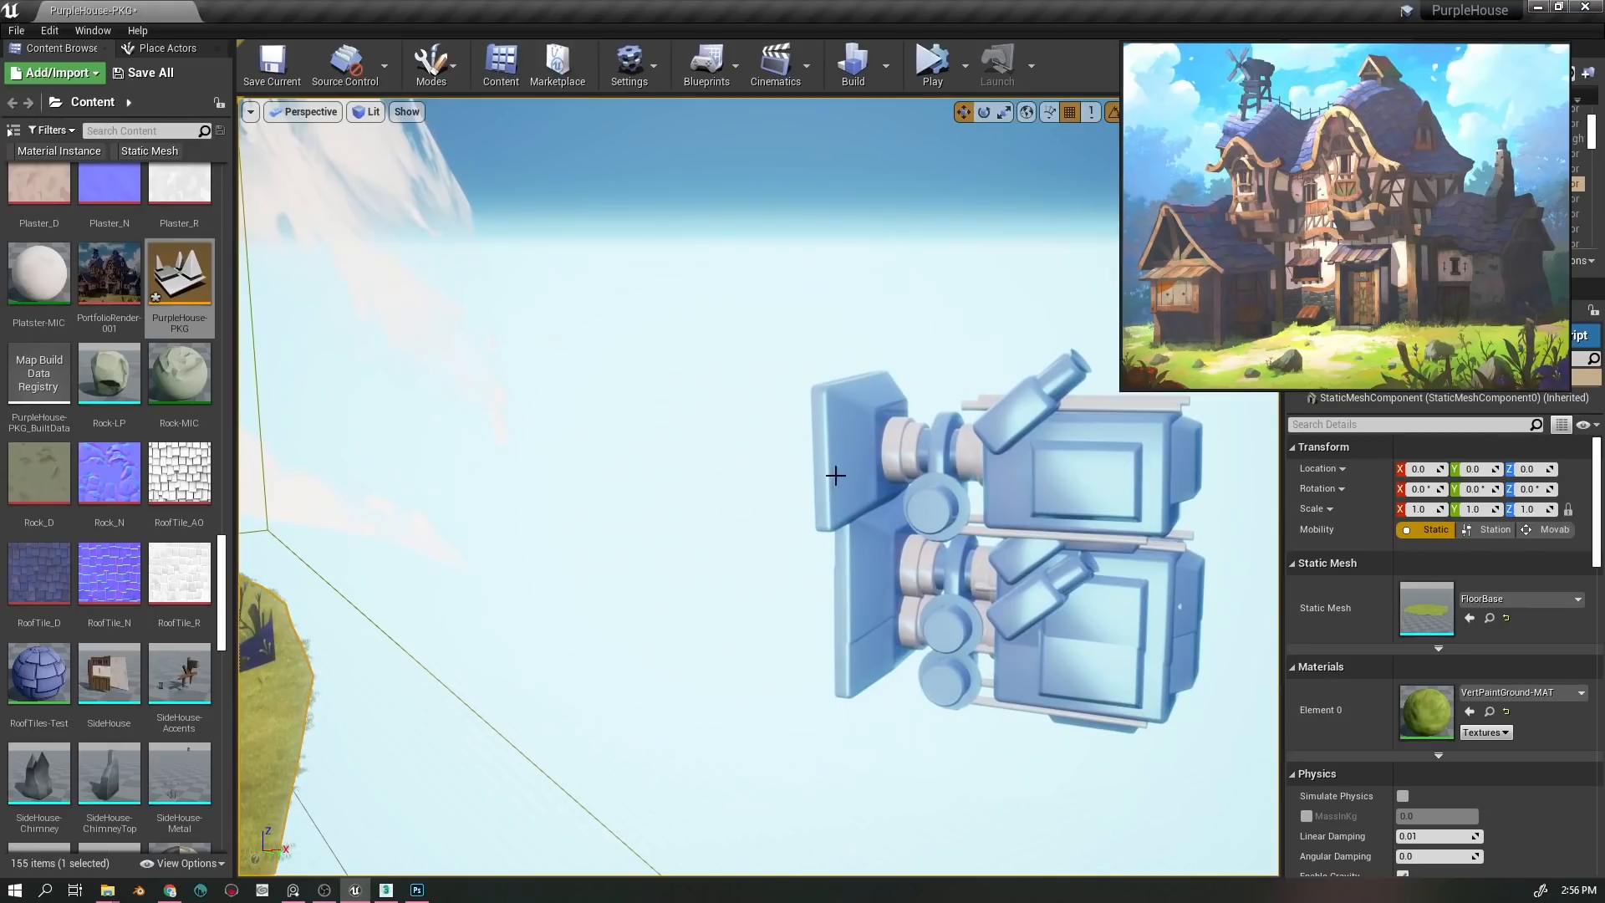
drag(687, 550, 803, 548)
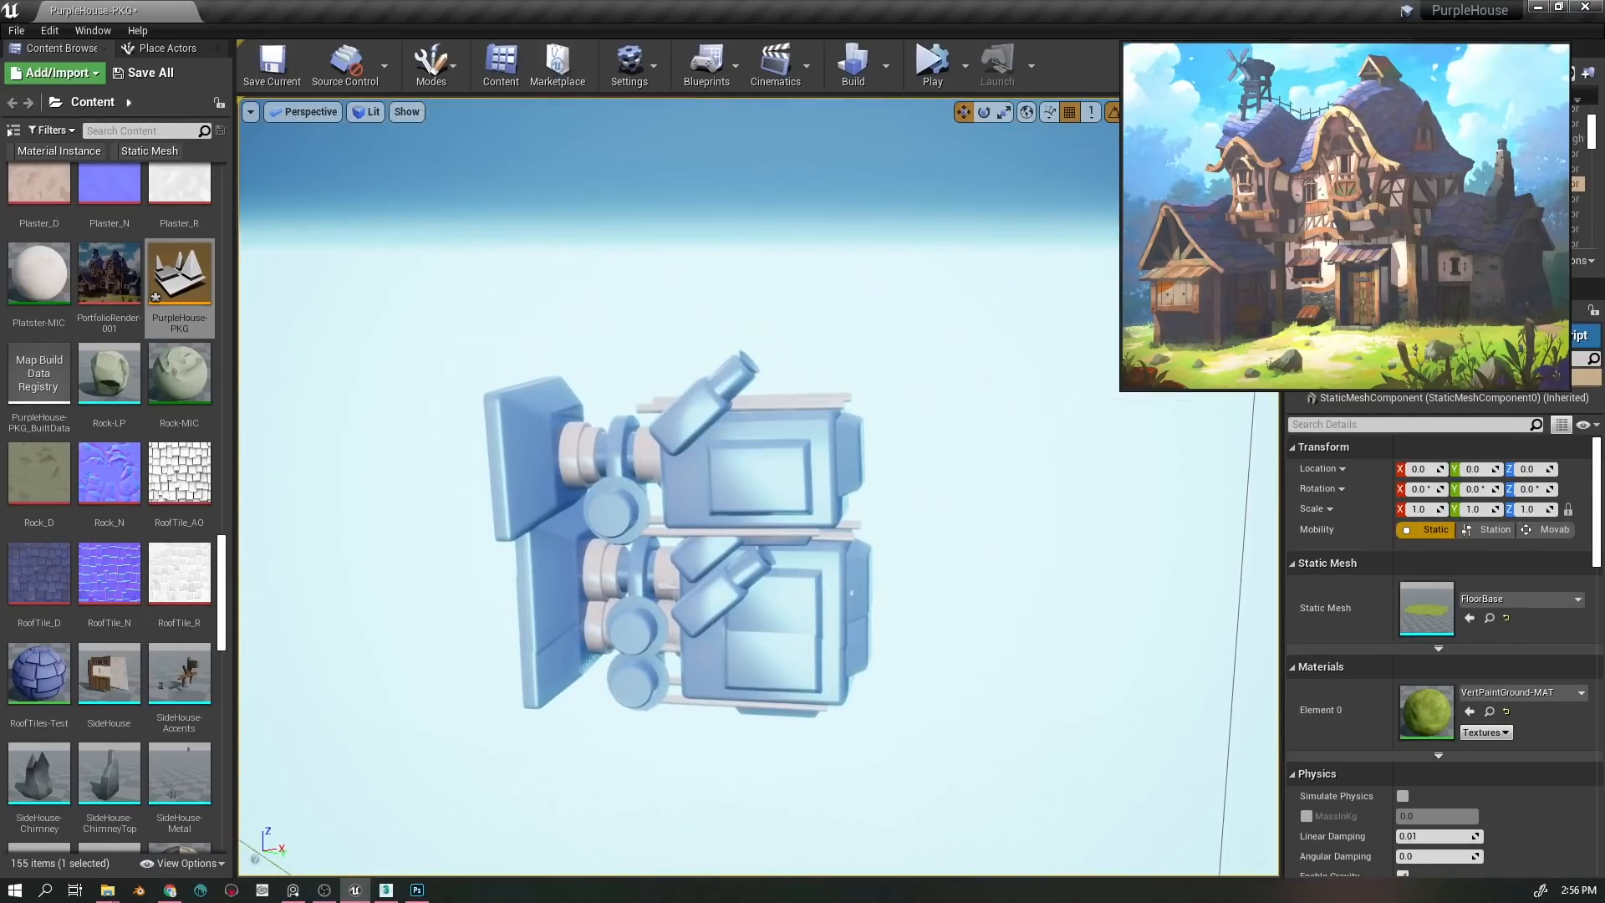
drag(361, 586, 760, 466)
click(823, 456)
key(Delete)
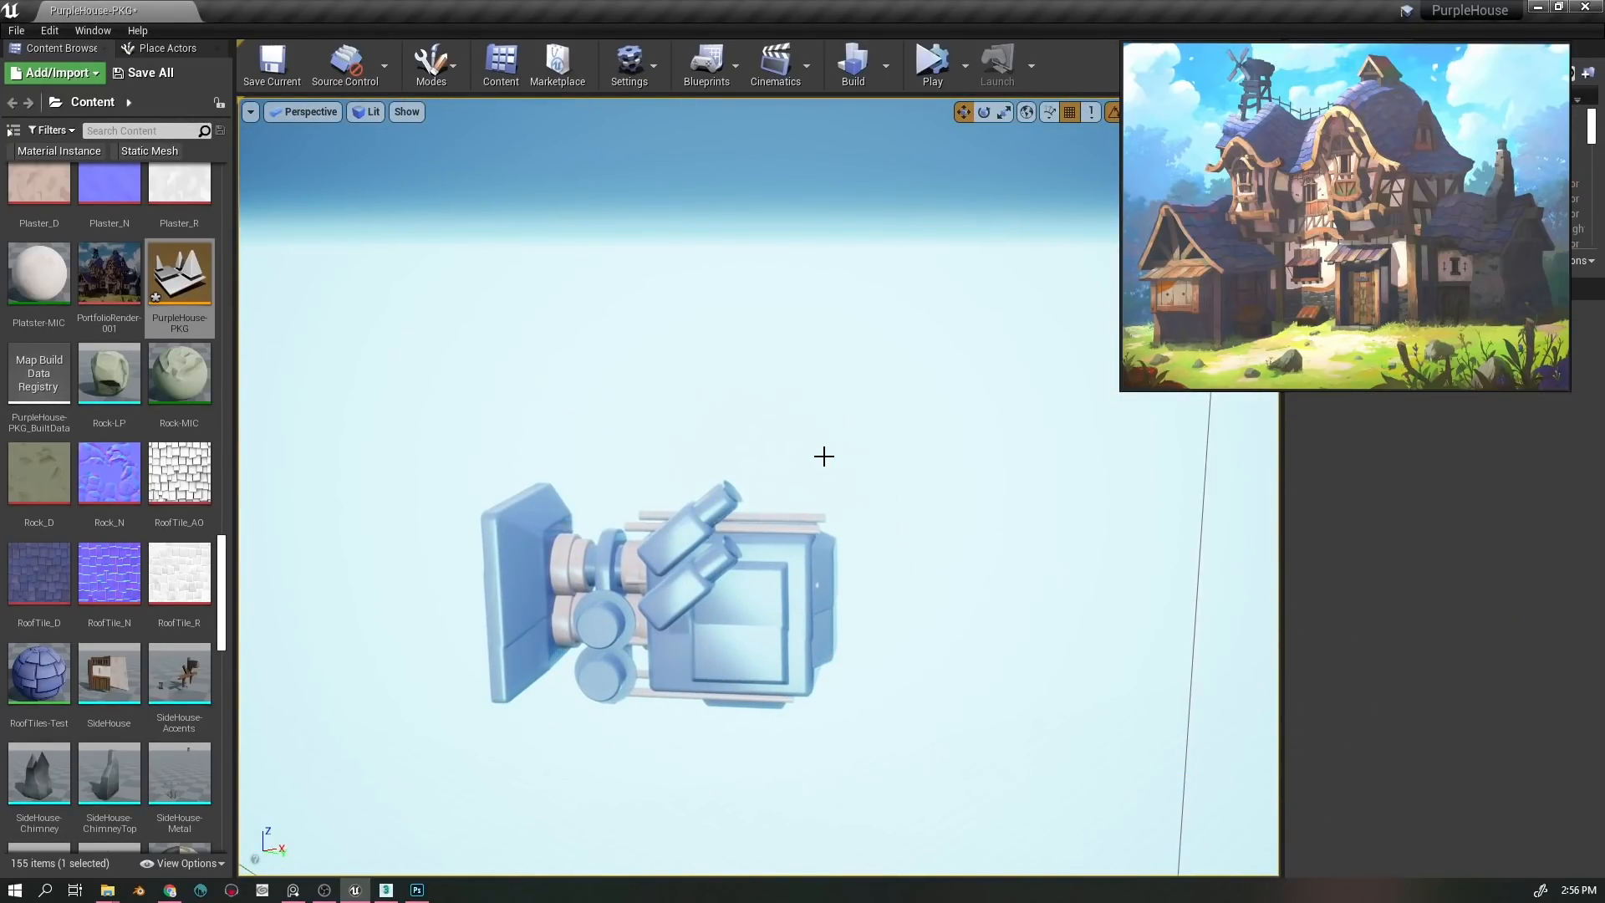
drag(690, 459, 442, 716)
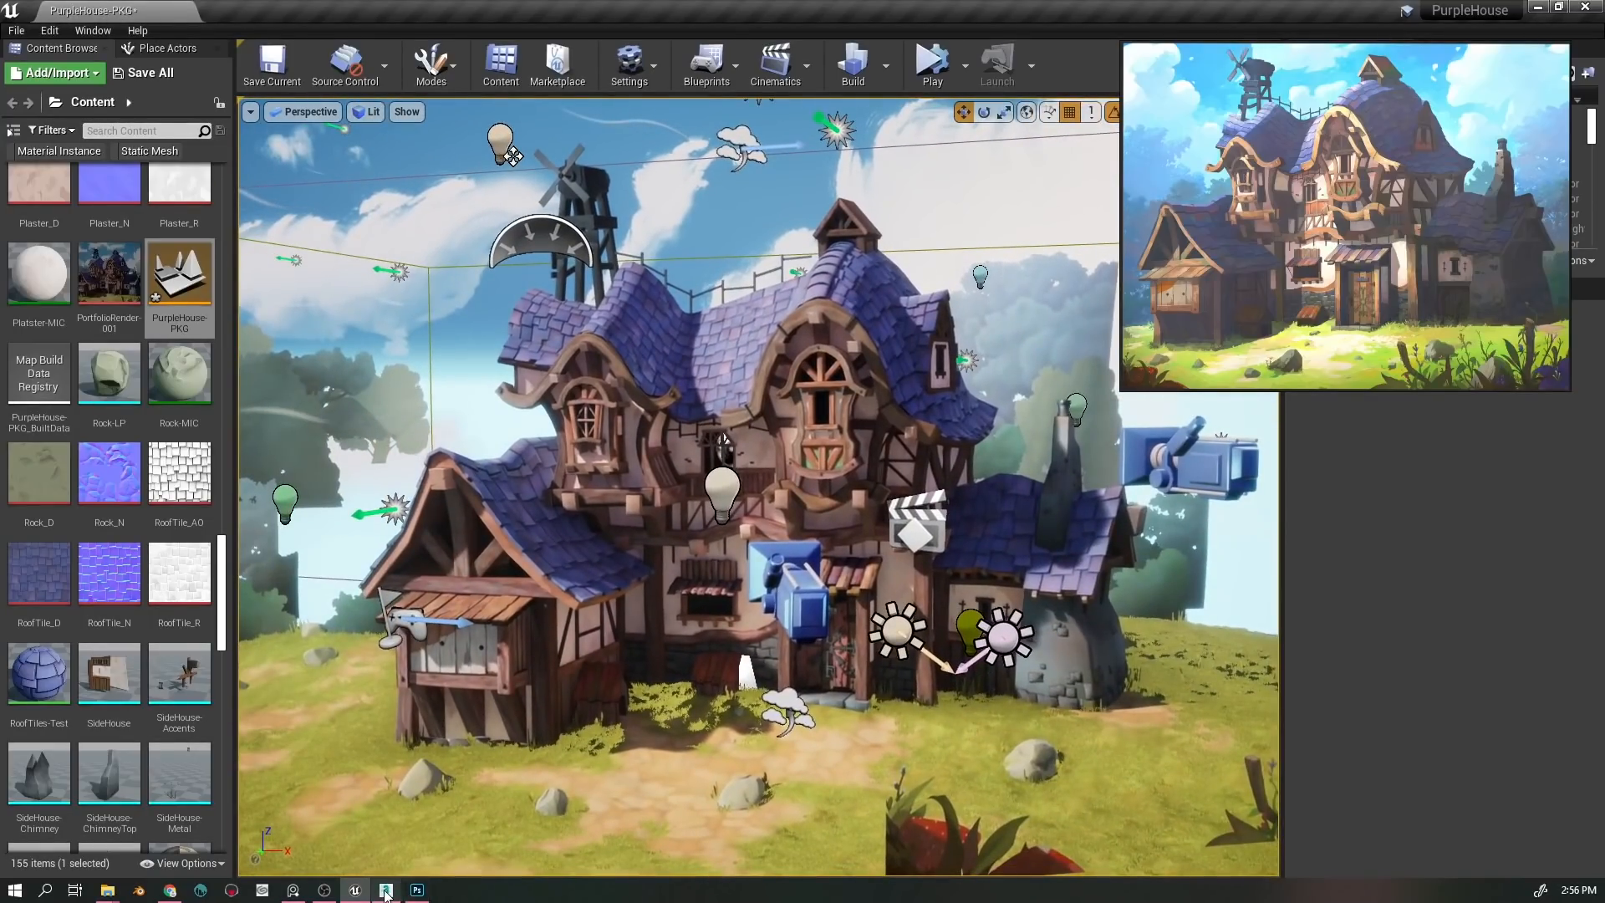
- Switch to 3ds Max to view the house model beside the concept art, and return to Unreal
click(416, 891)
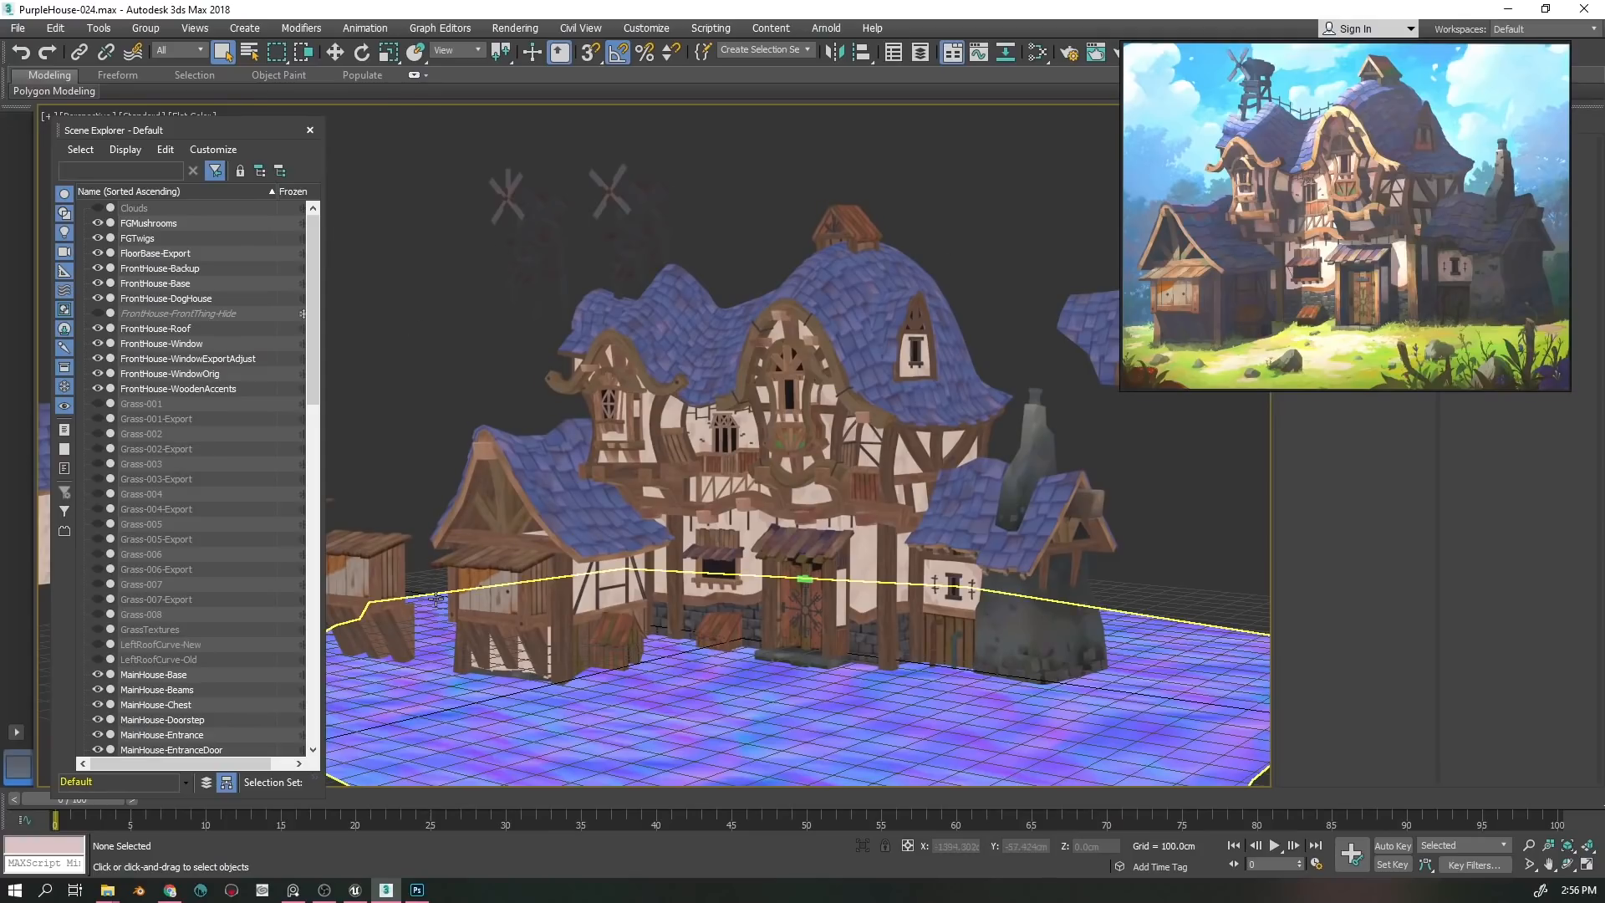
mouse_move(416, 892)
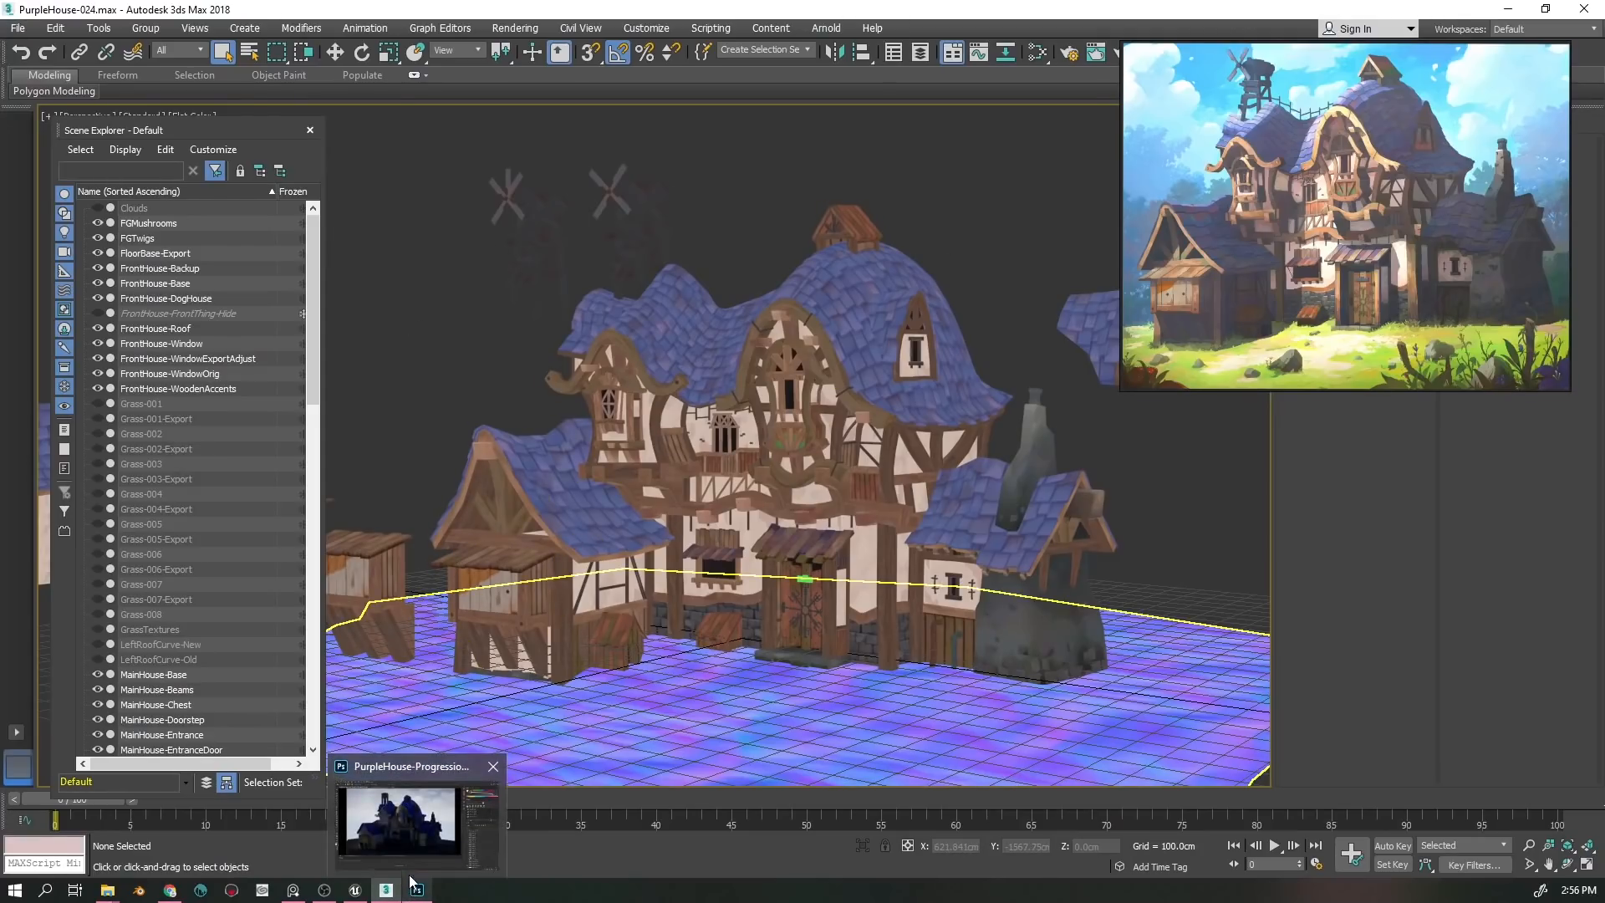
click(355, 891)
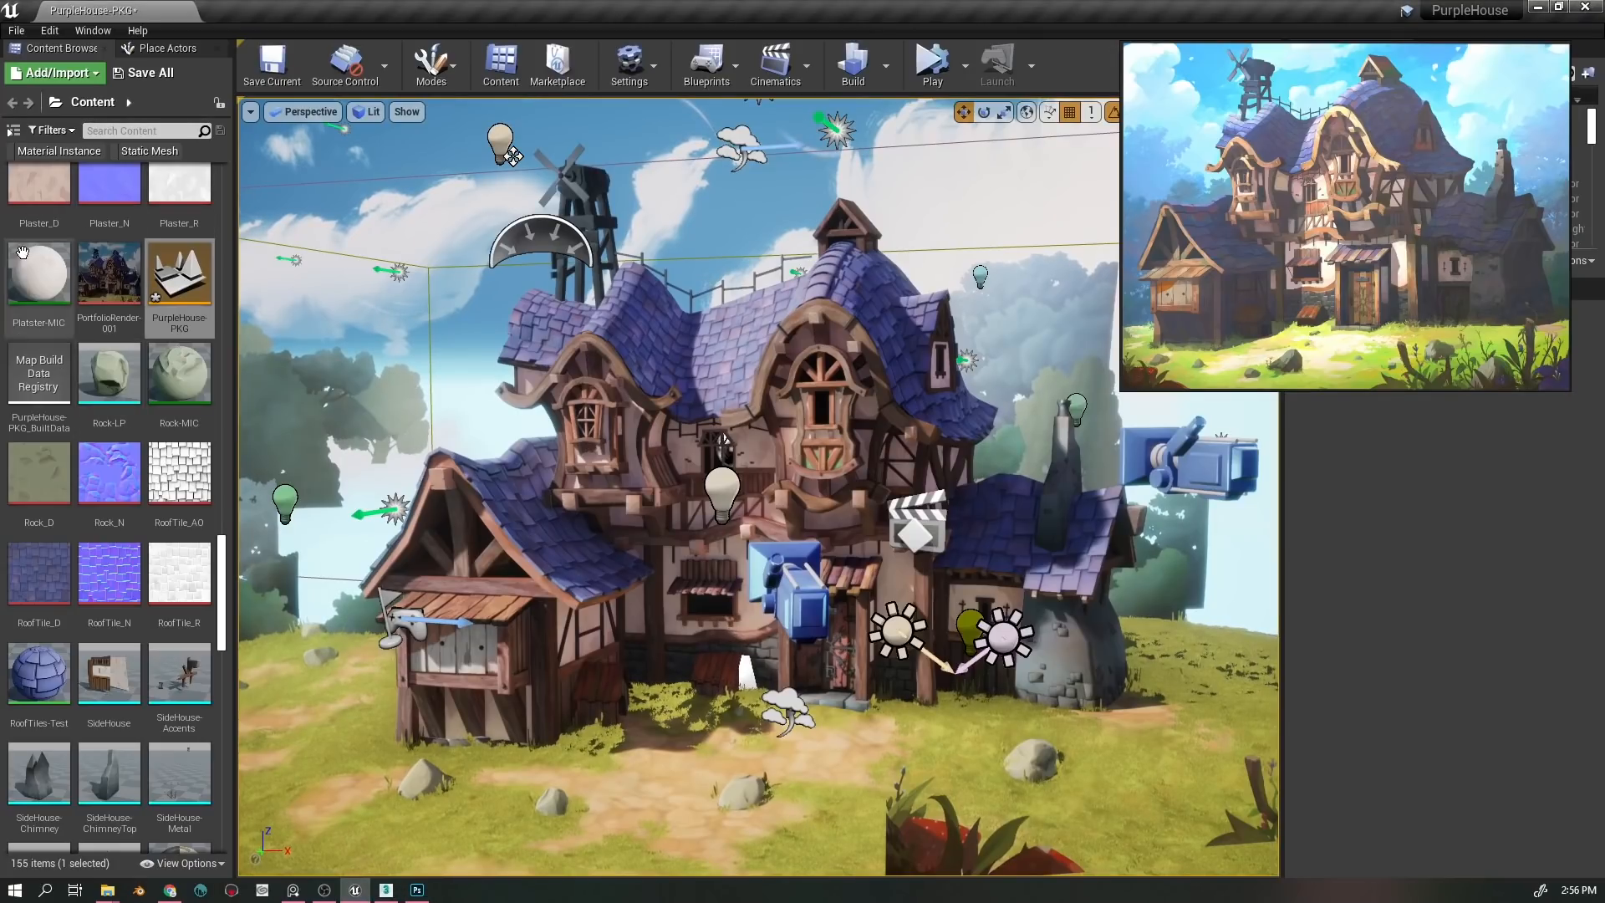
- Locate the FGMushrooms mesh among the project assets and view its reimport options without applying any
drag(224, 585, 239, 233)
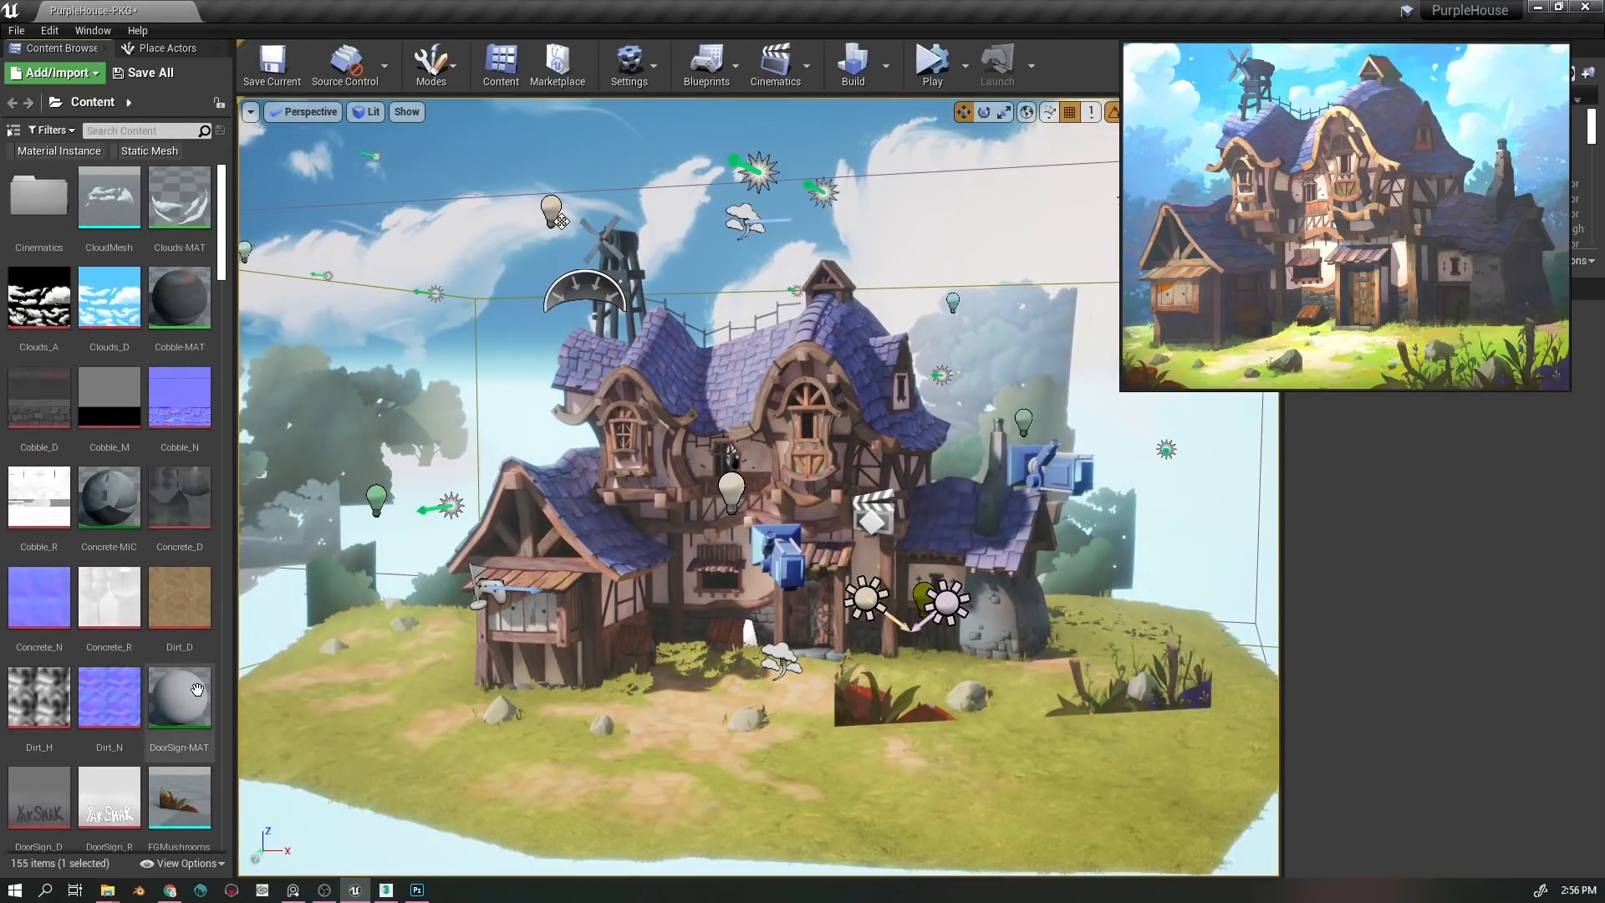
right_click(190, 795)
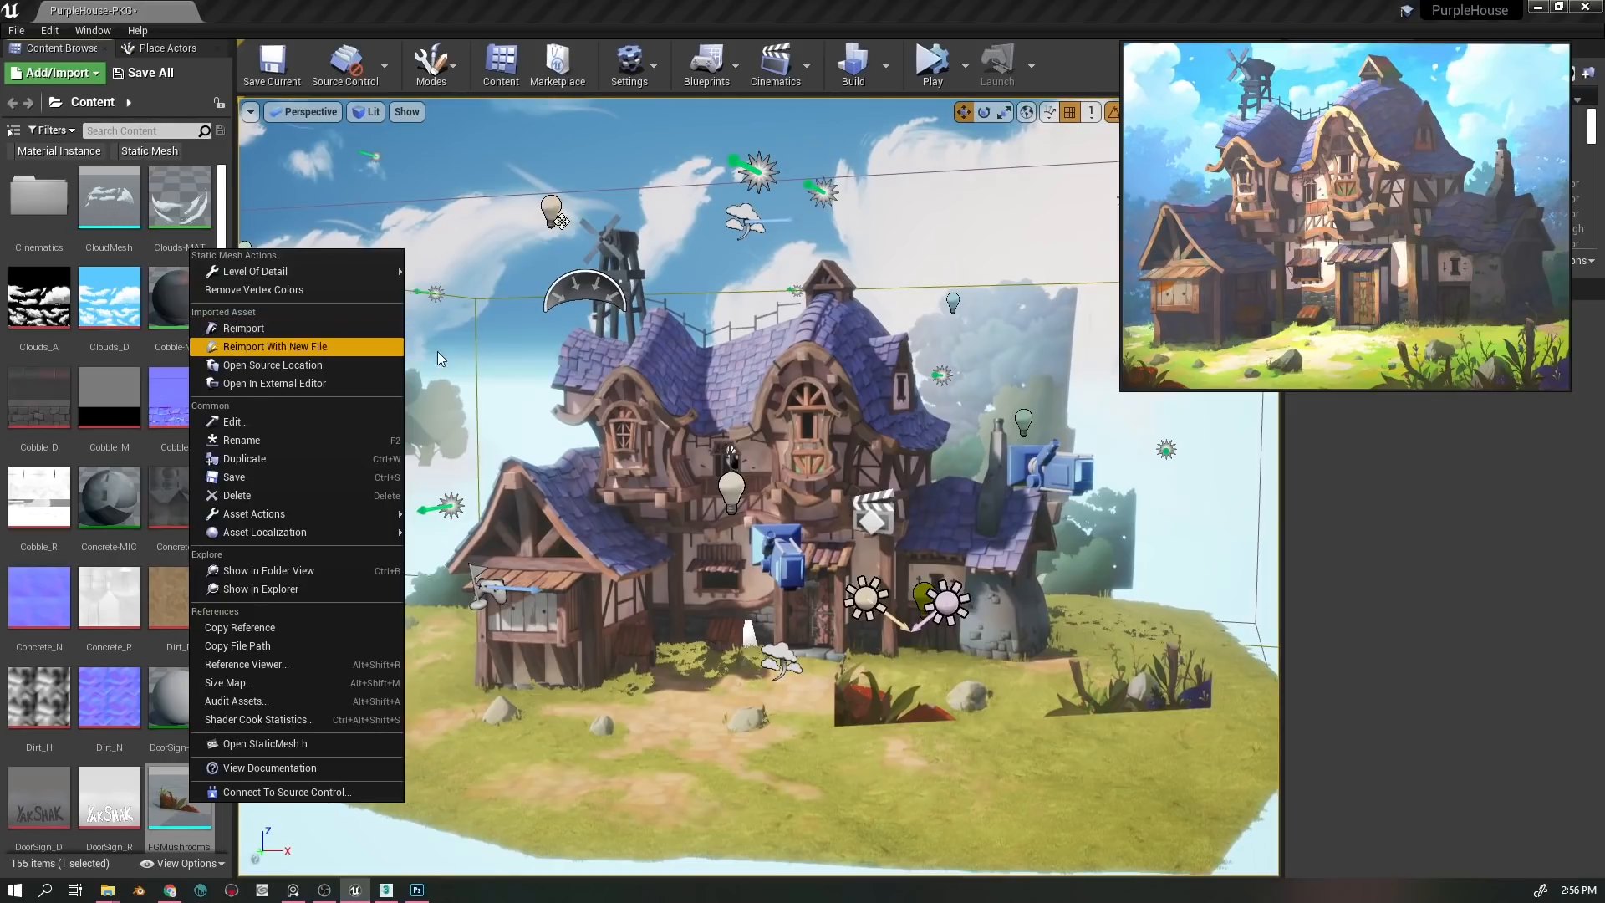
click(1010, 466)
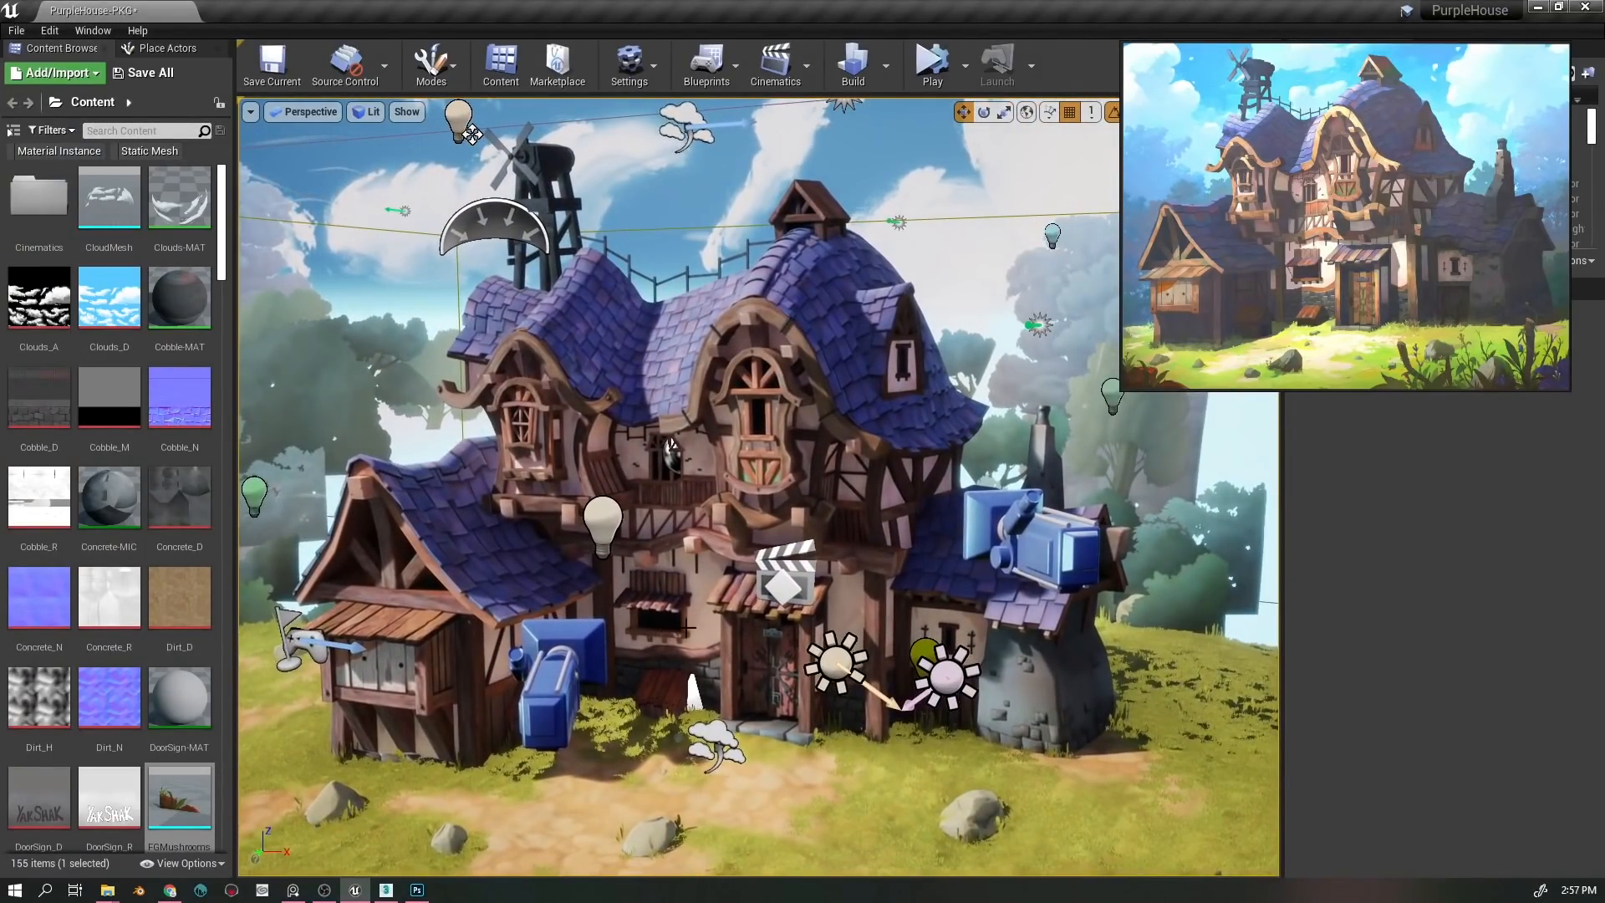
- Select the main house base and the FrontHouse-Roof mesh, and examine the house from a closer front view
click(843, 596)
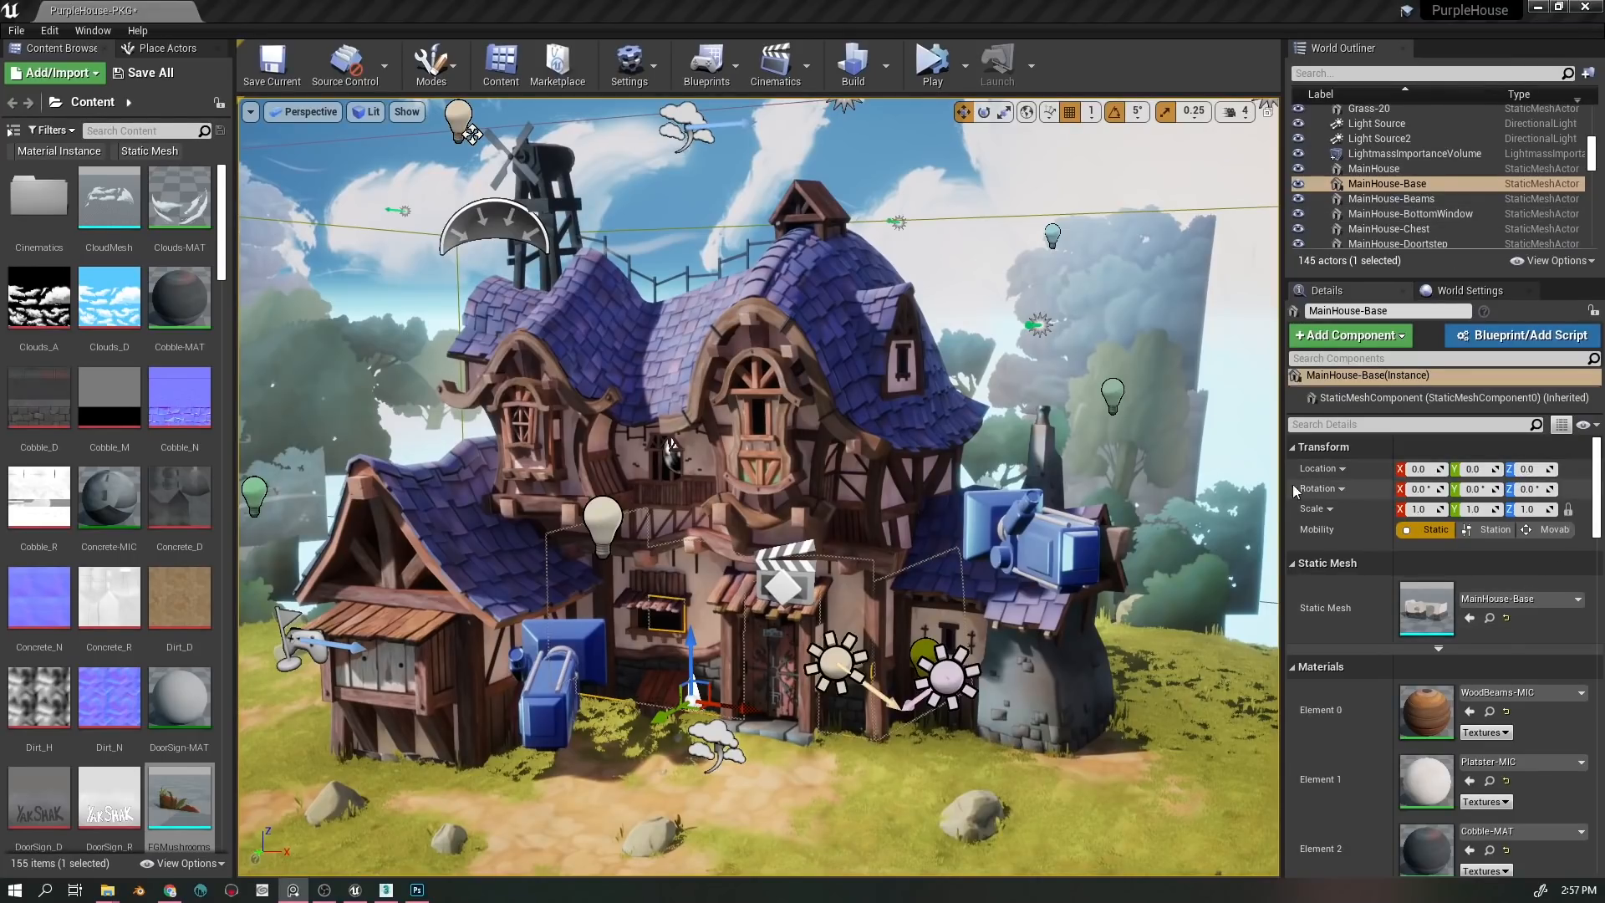
click(465, 542)
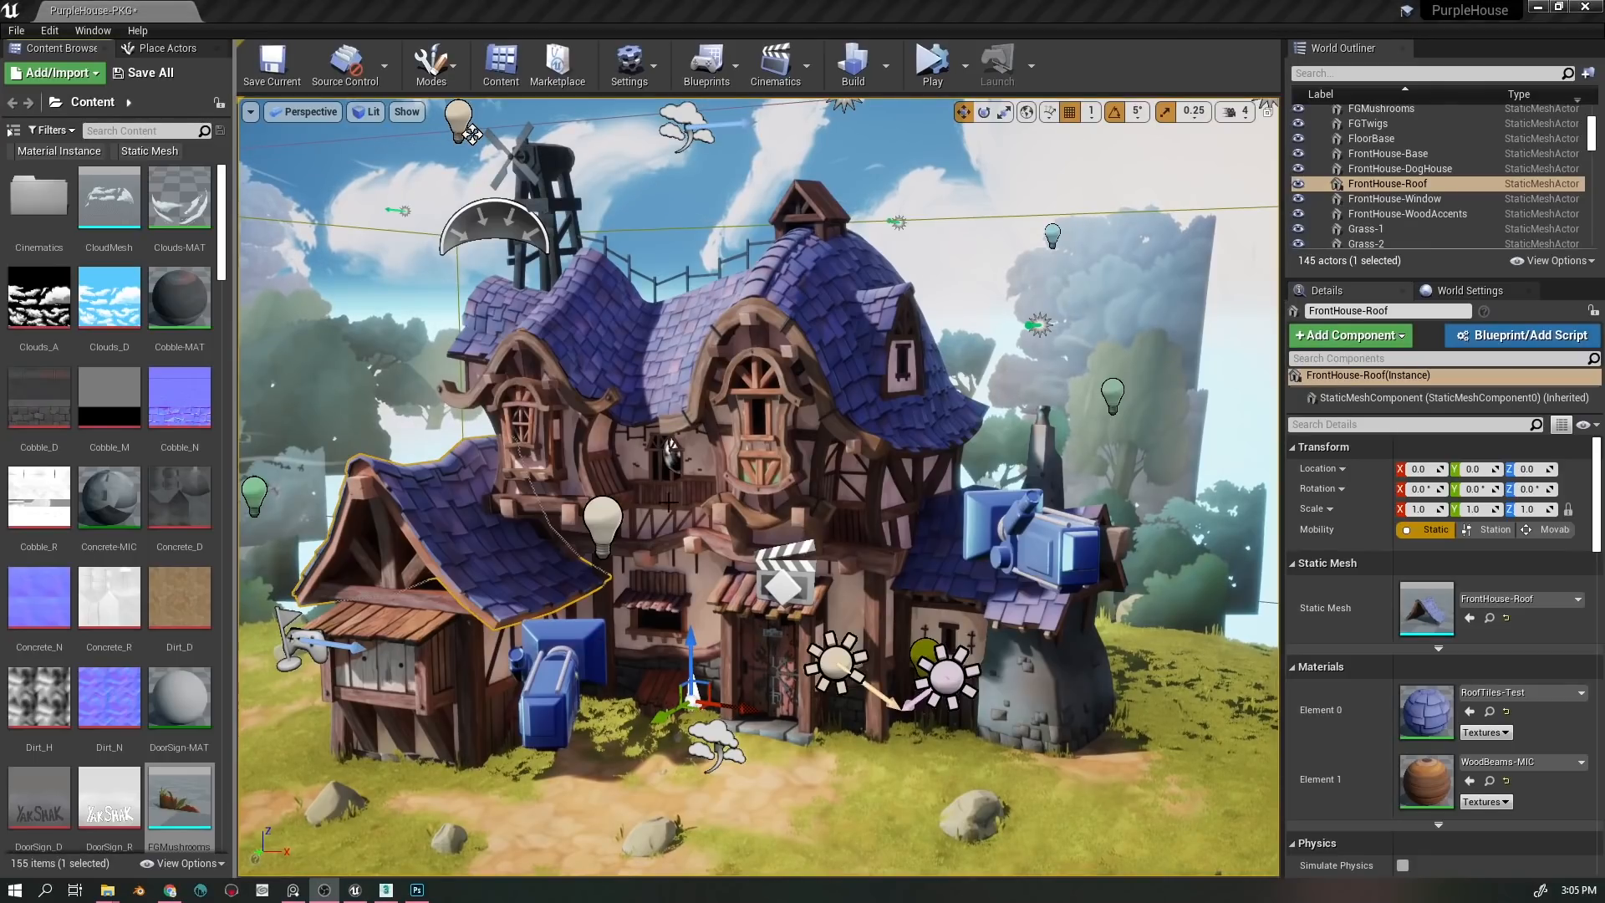
key(f)
drag(820, 760, 775, 763)
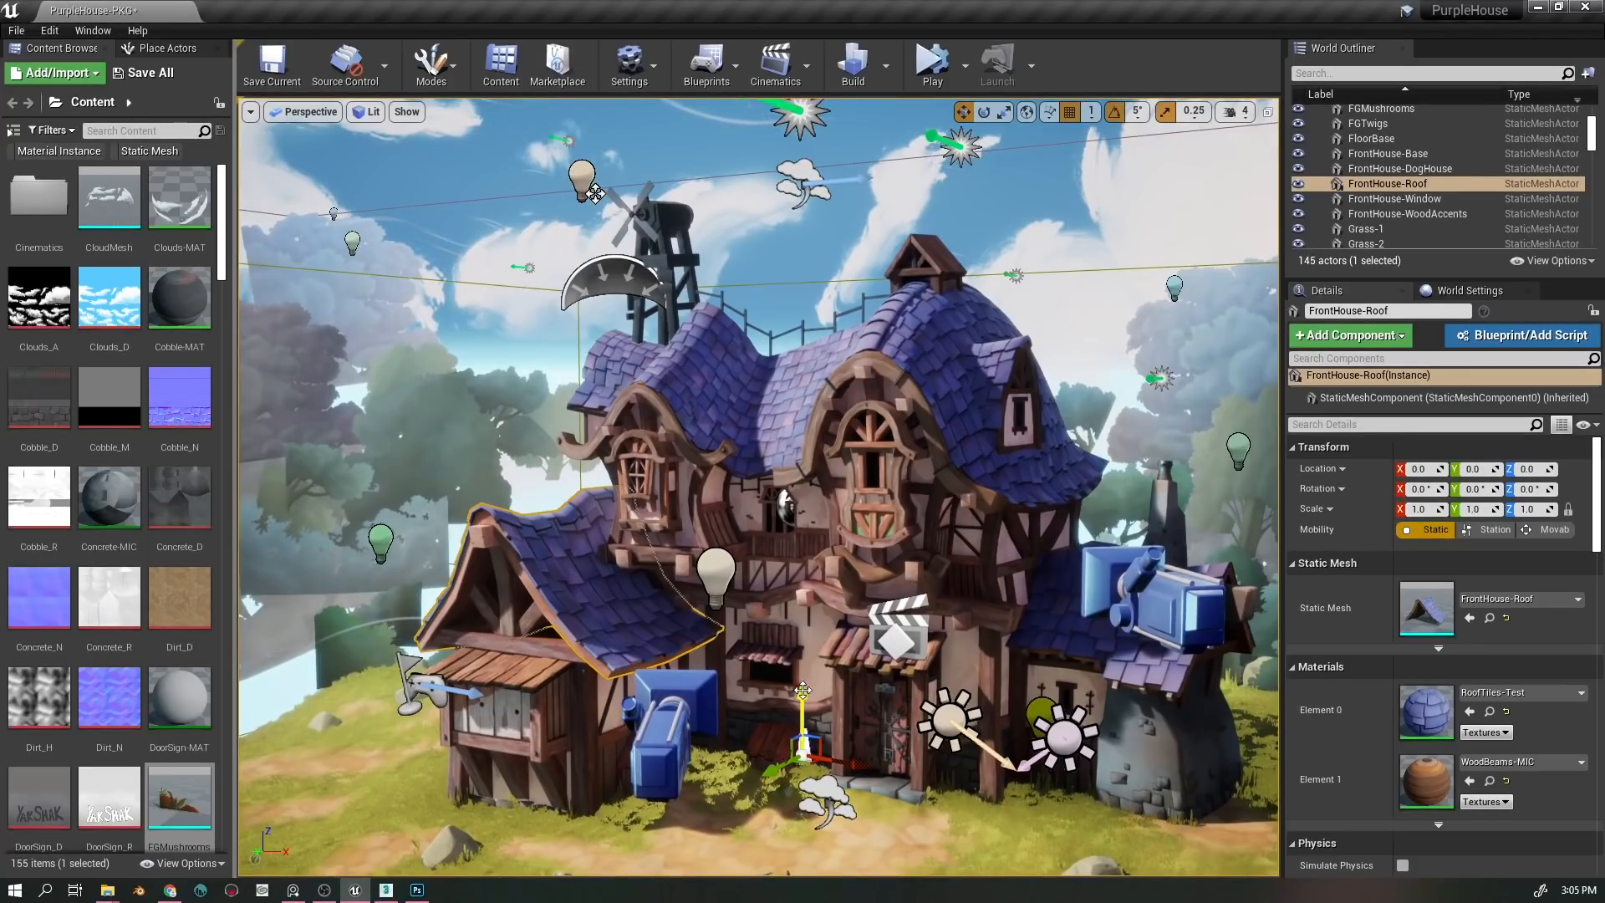
- Focus on the main house base and examine the house front from close up and from farther back
click(834, 709)
key(f)
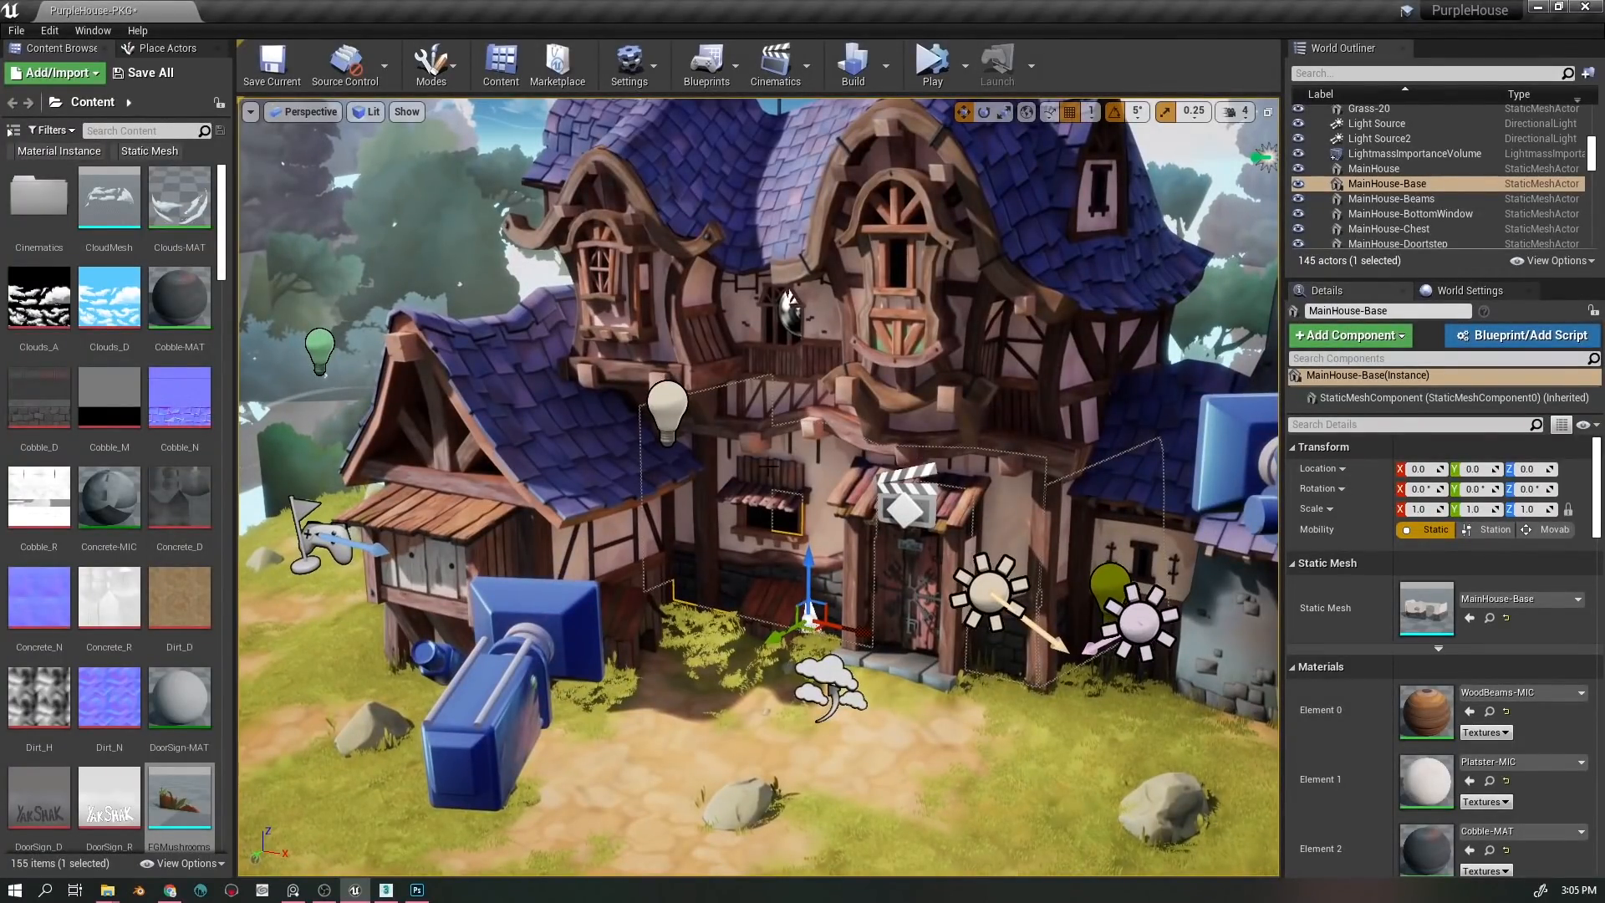
scroll(845, 586, down, 3)
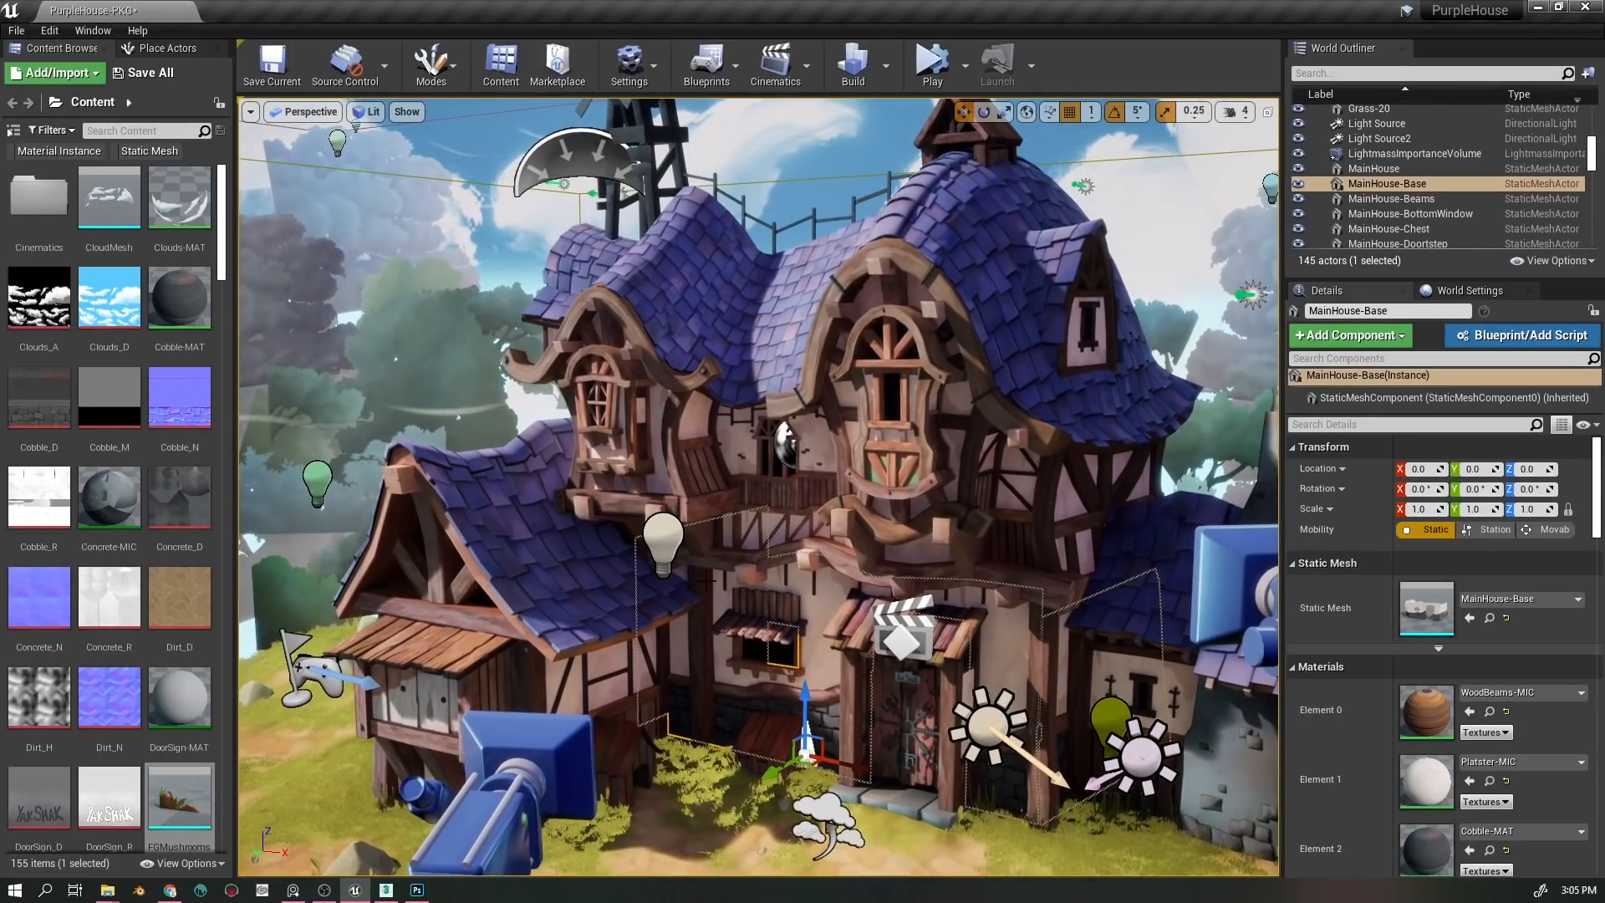
scroll(803, 661, up, 3)
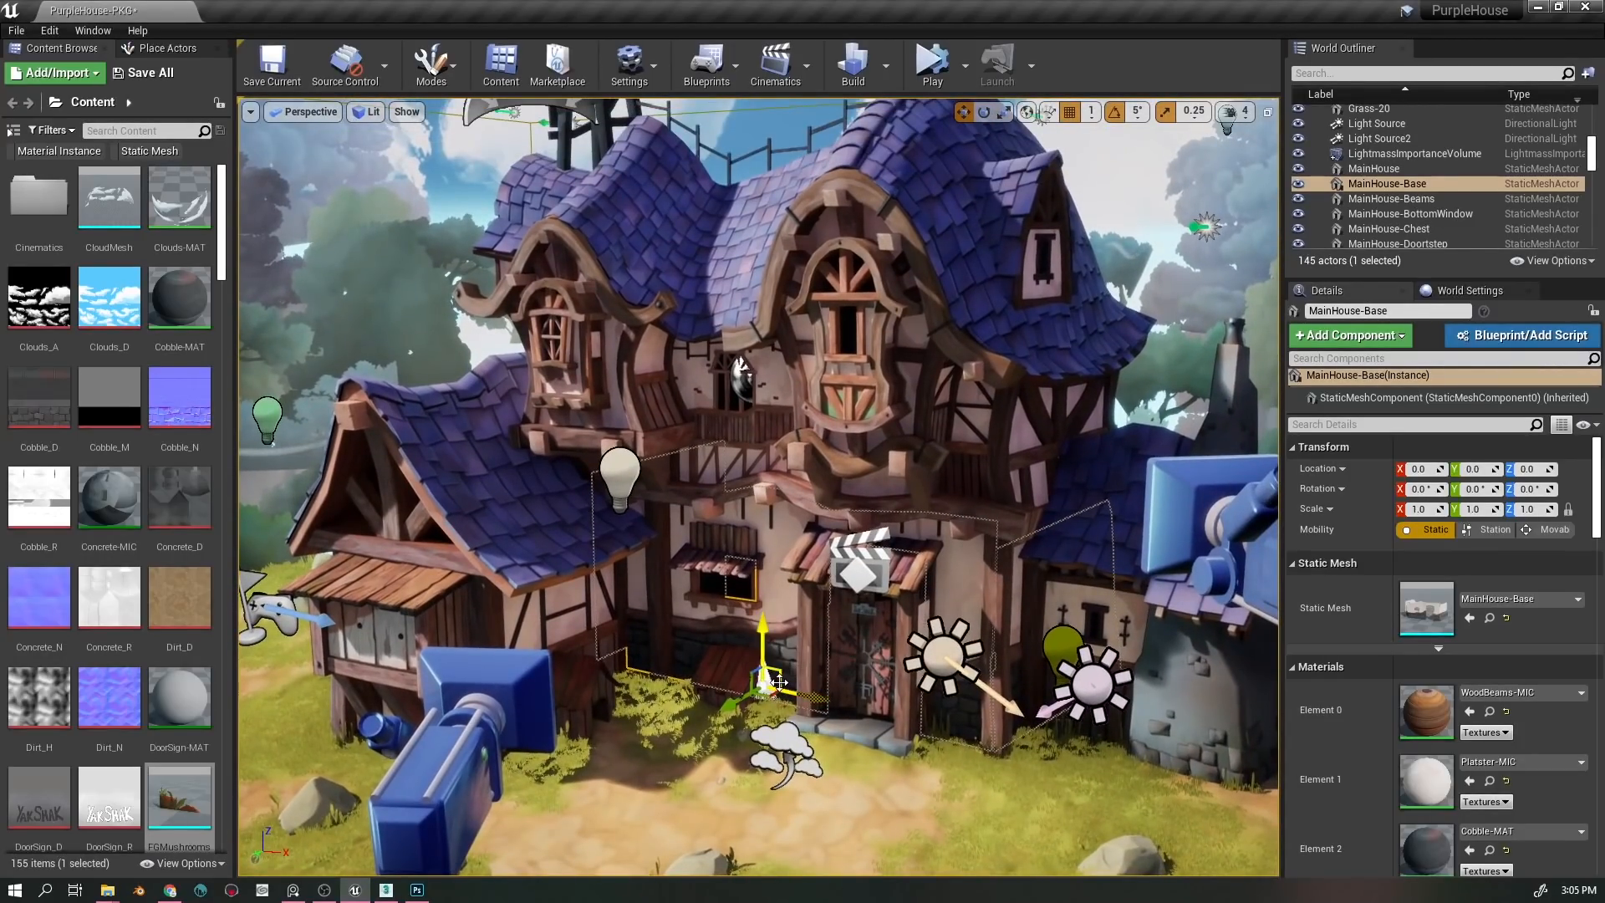
drag(814, 621, 809, 585)
scroll(807, 363, down, 5)
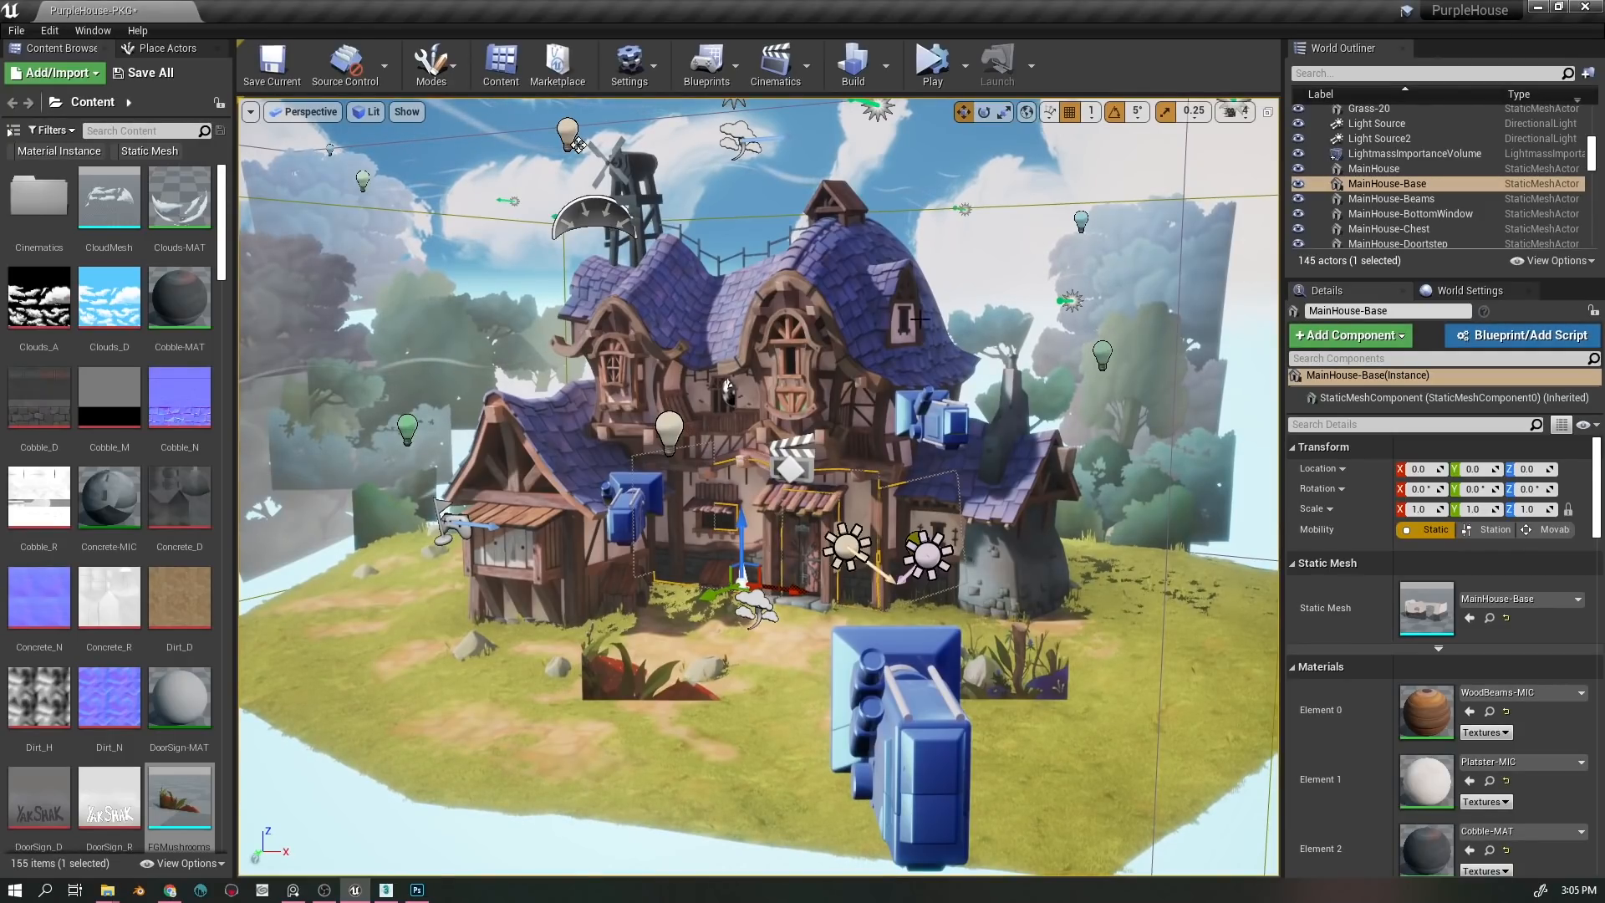
- Snap the view to CameraActor6 in front of the house and select the rock on the foreground path
right_click(918, 637)
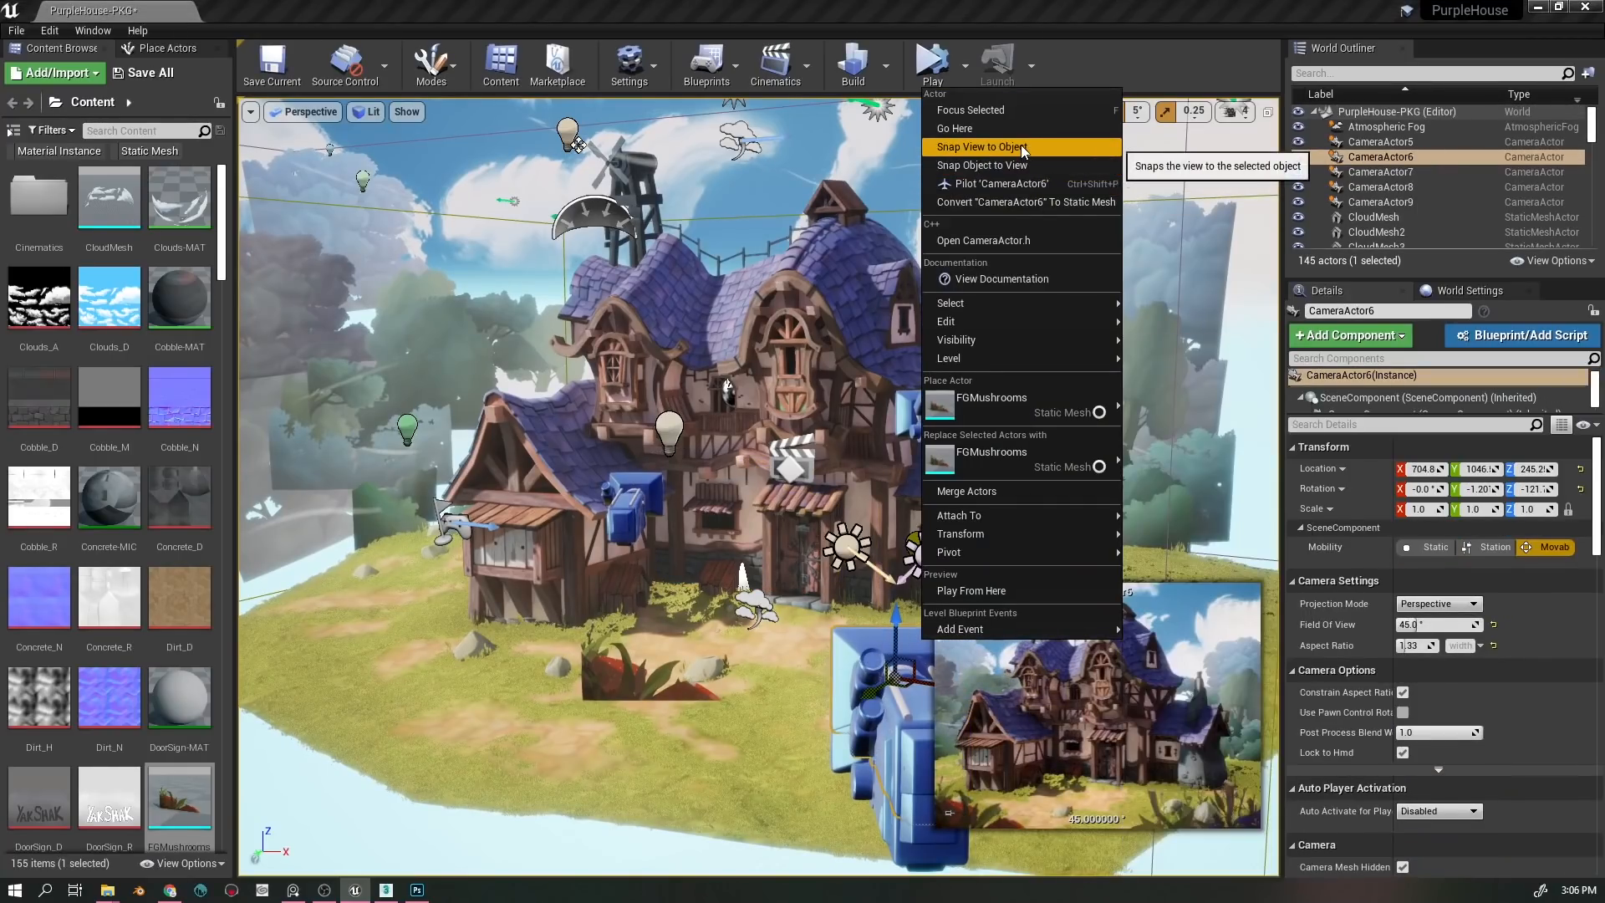
click(994, 148)
click(643, 836)
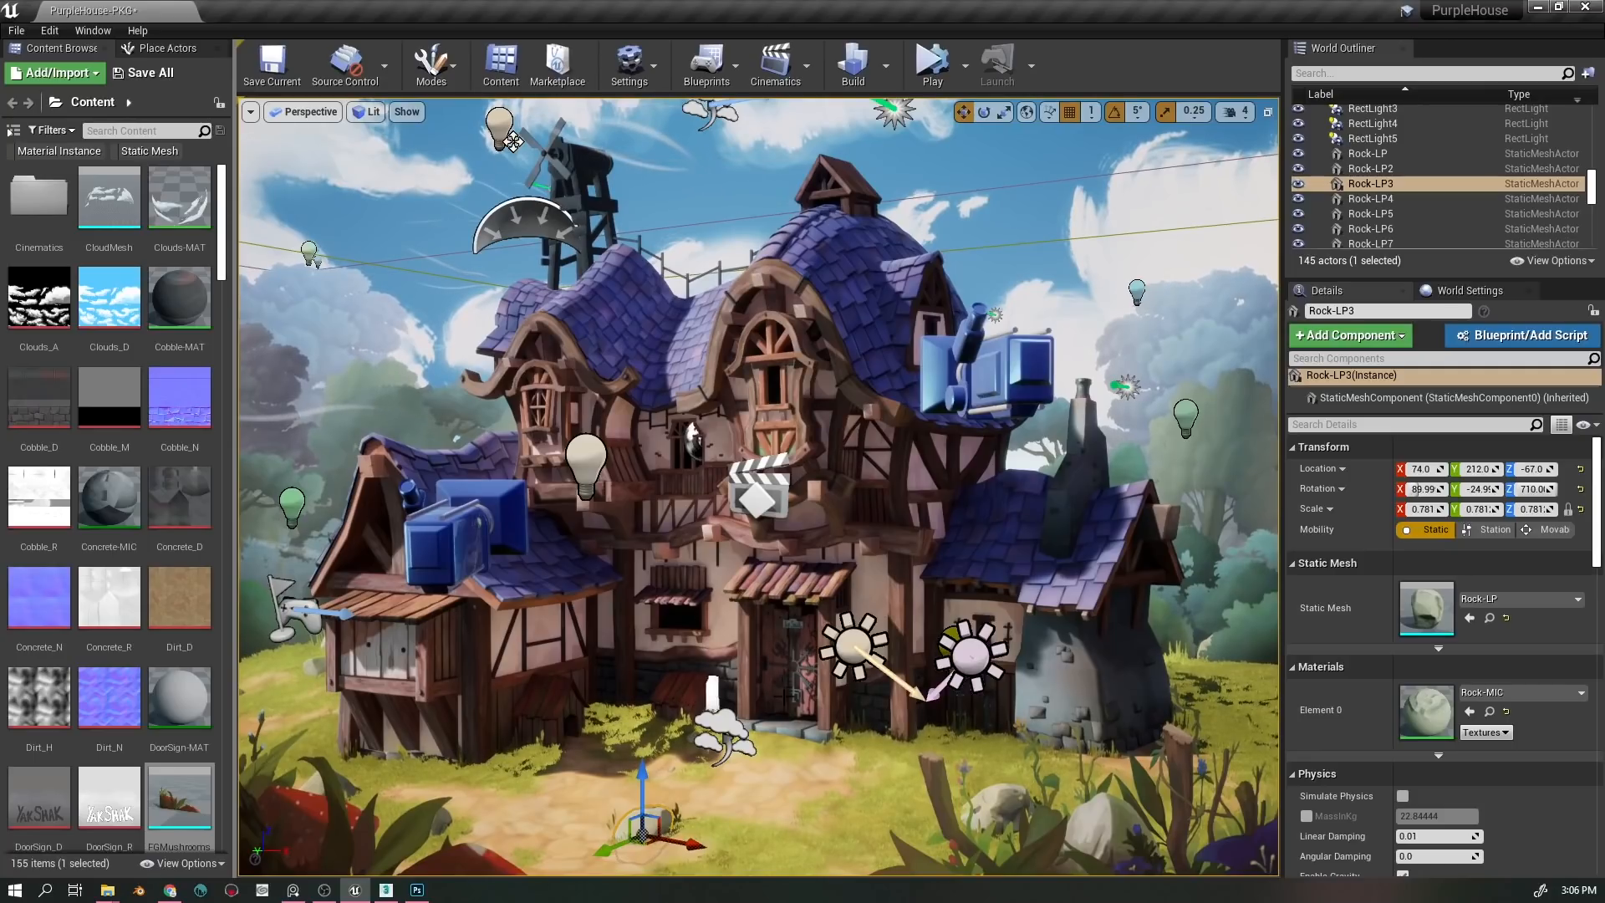
- Focus on the wooden chest beside the main house, then find CameraActor6 and snap the view back to it
click(684, 702)
key(f)
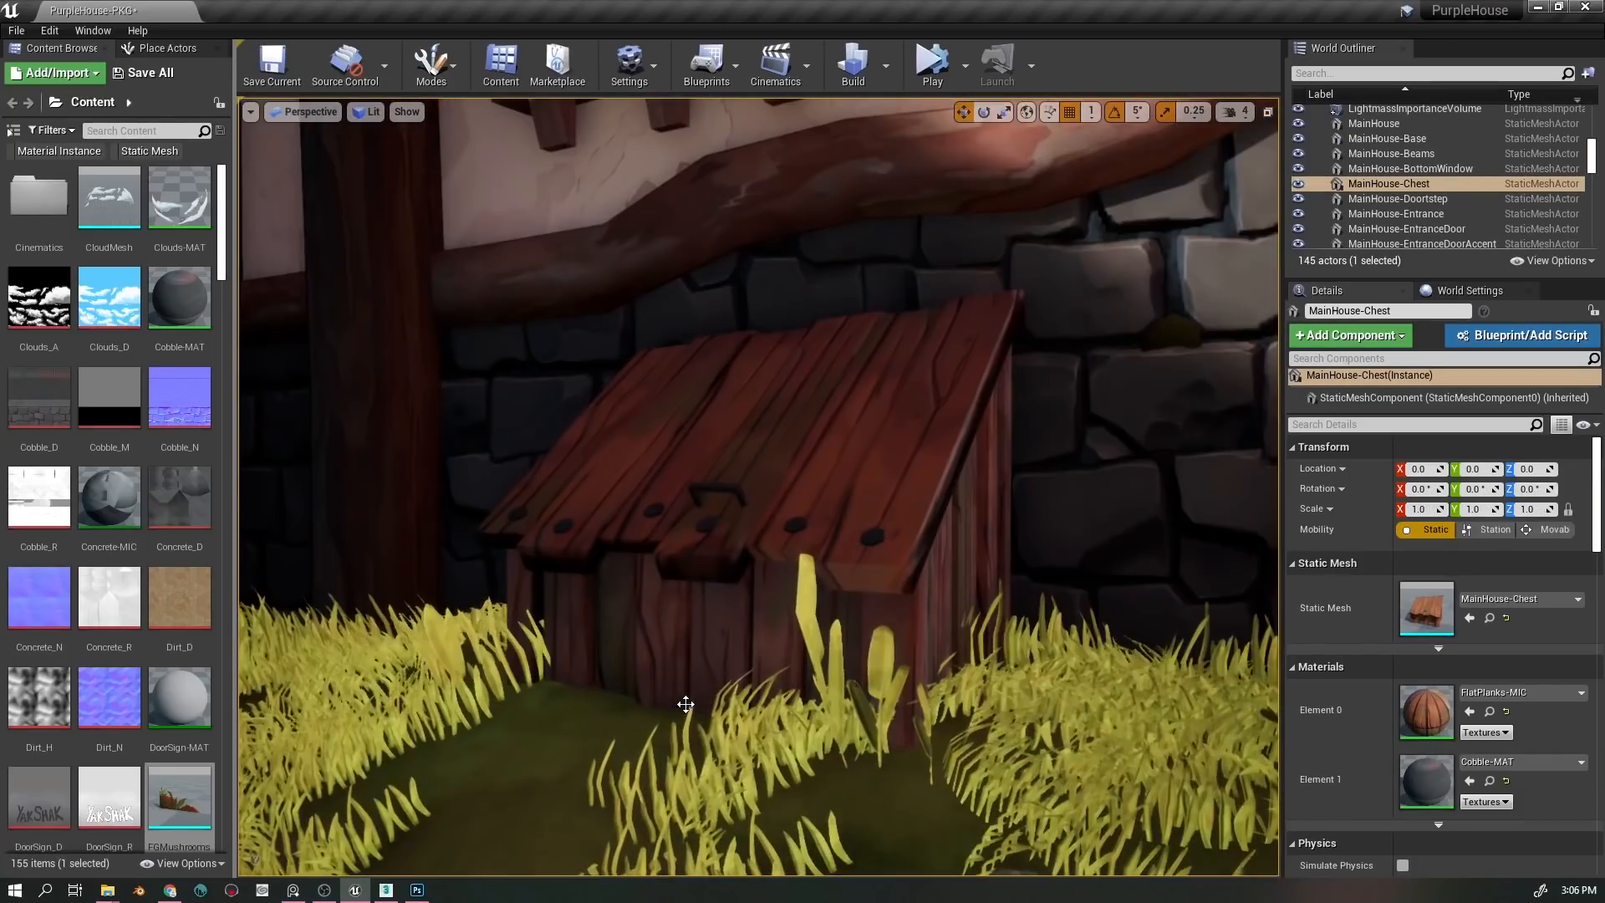
drag(752, 459, 836, 468)
key(g)
mouse_move(749, 416)
mouse_down()
mouse_move(694, 376)
mouse_move(749, 416)
mouse_up()
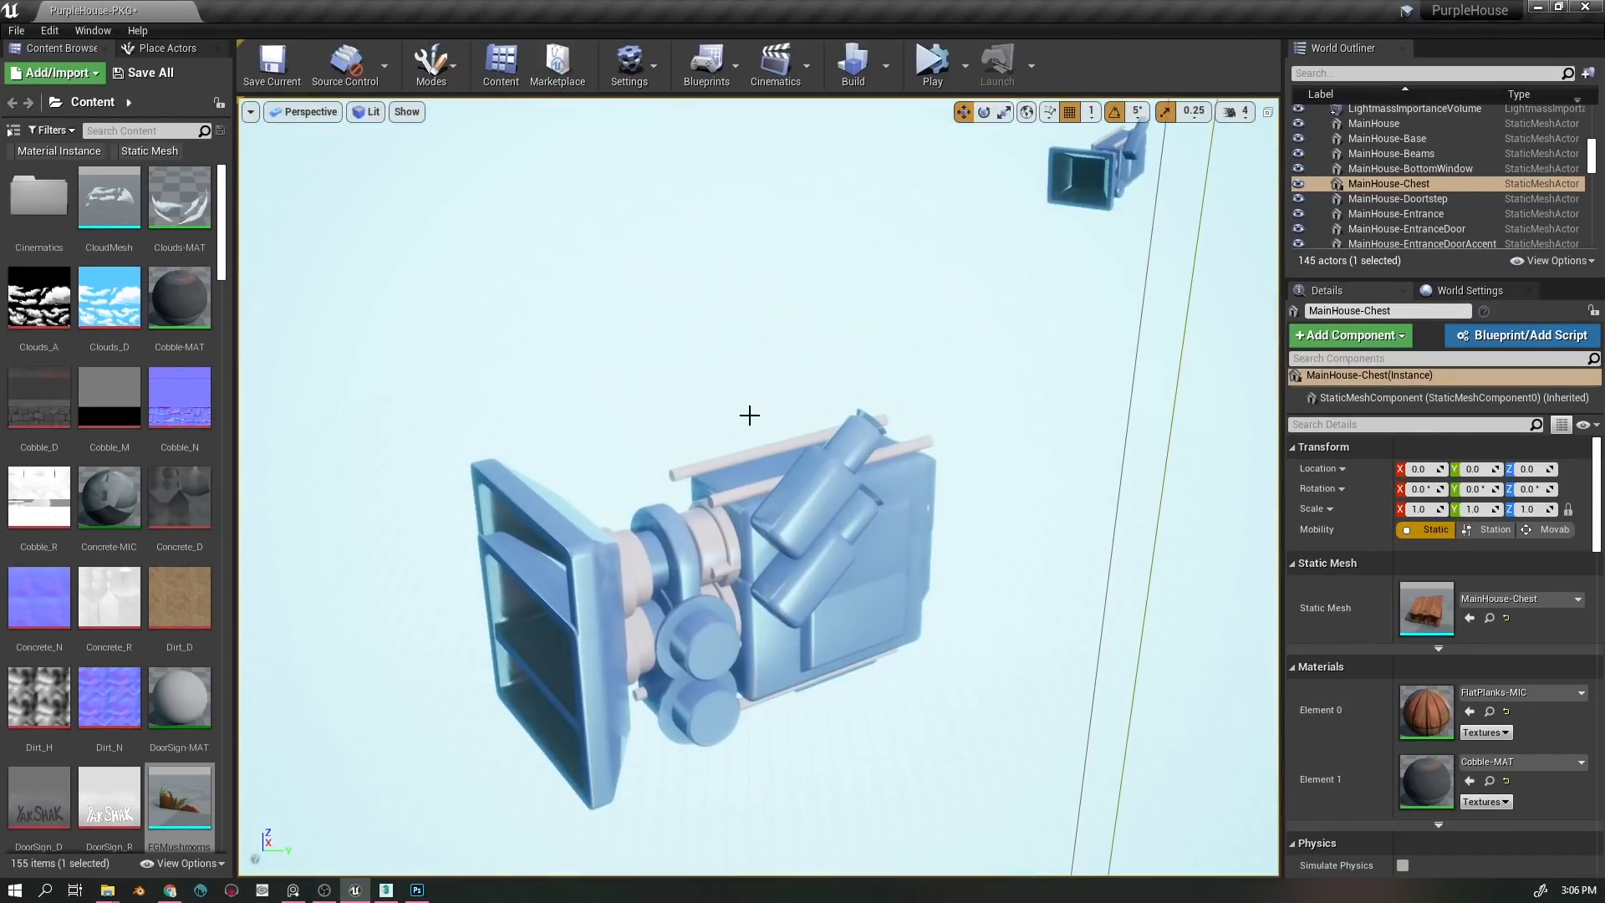
right_click(756, 463)
click(816, 384)
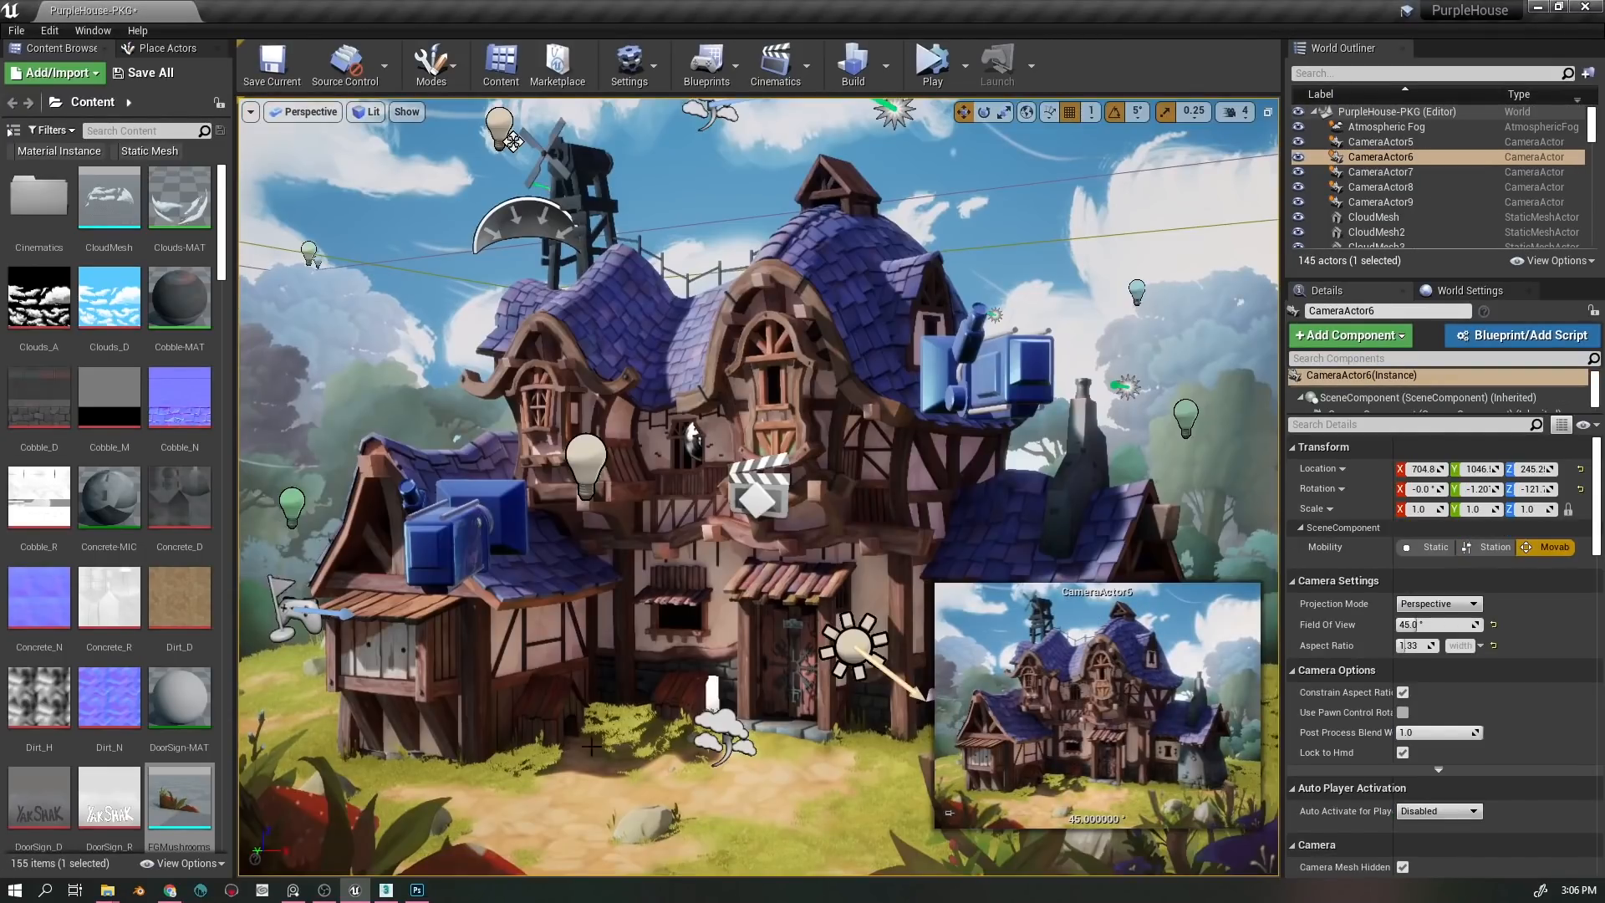
- Select the foreground path rock, hide the scene icons with Game View and check the viewport in full screen
click(619, 851)
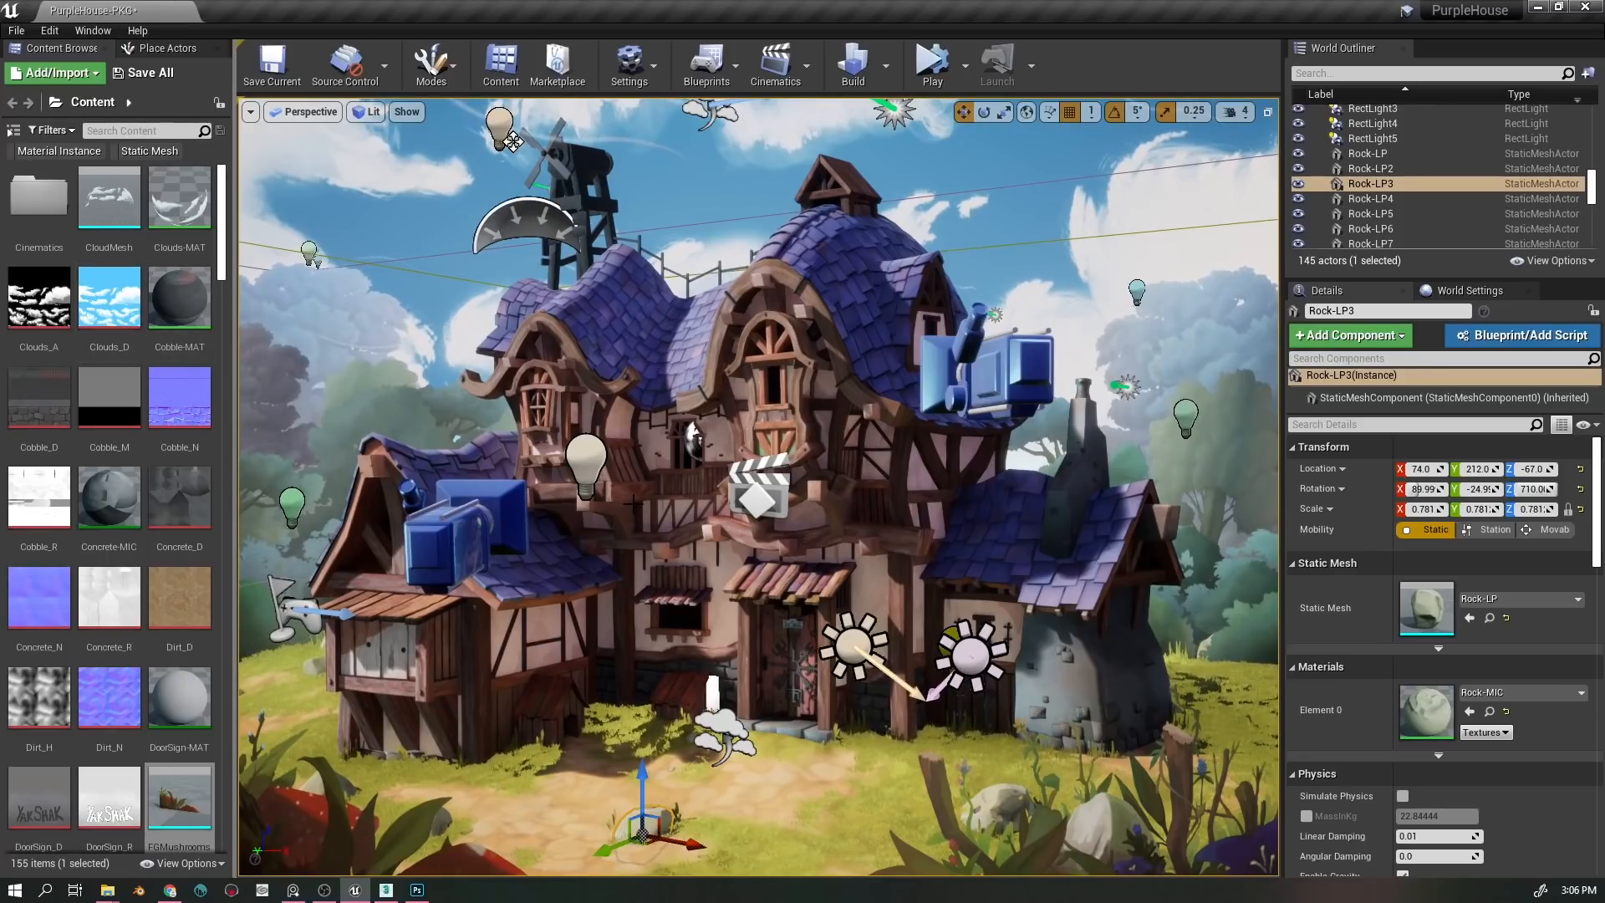
key(g)
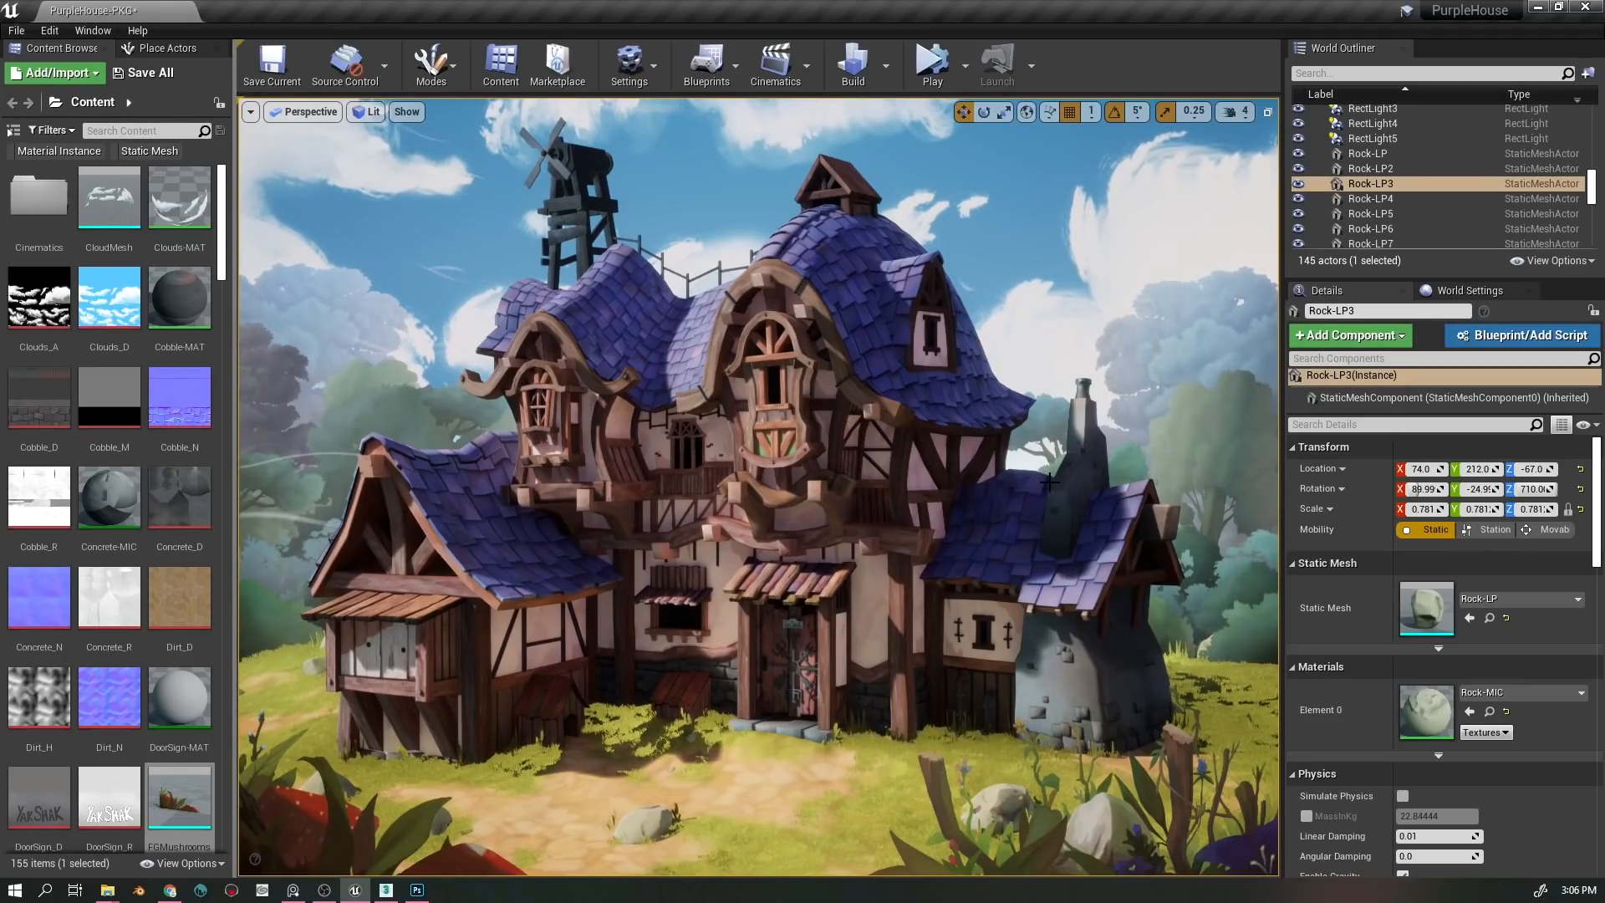
key(F11)
key(F11)
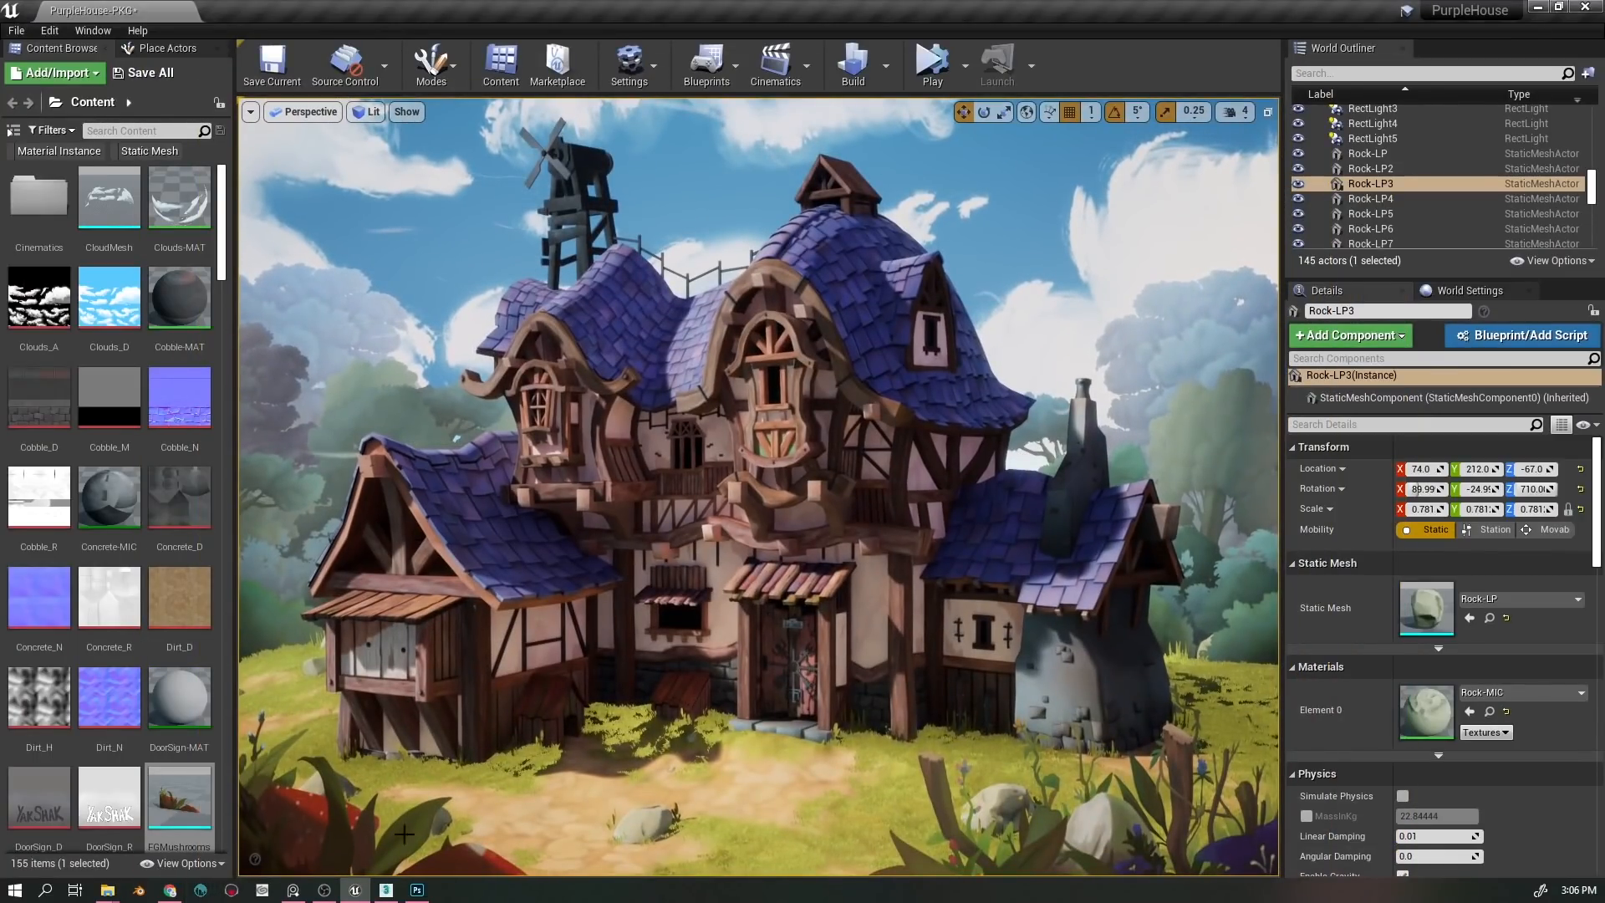
- Switch to Photoshop and look through the layer stack of PurpleHouse-Progression - 001.psd from the newest to the earliest screenshot
click(417, 891)
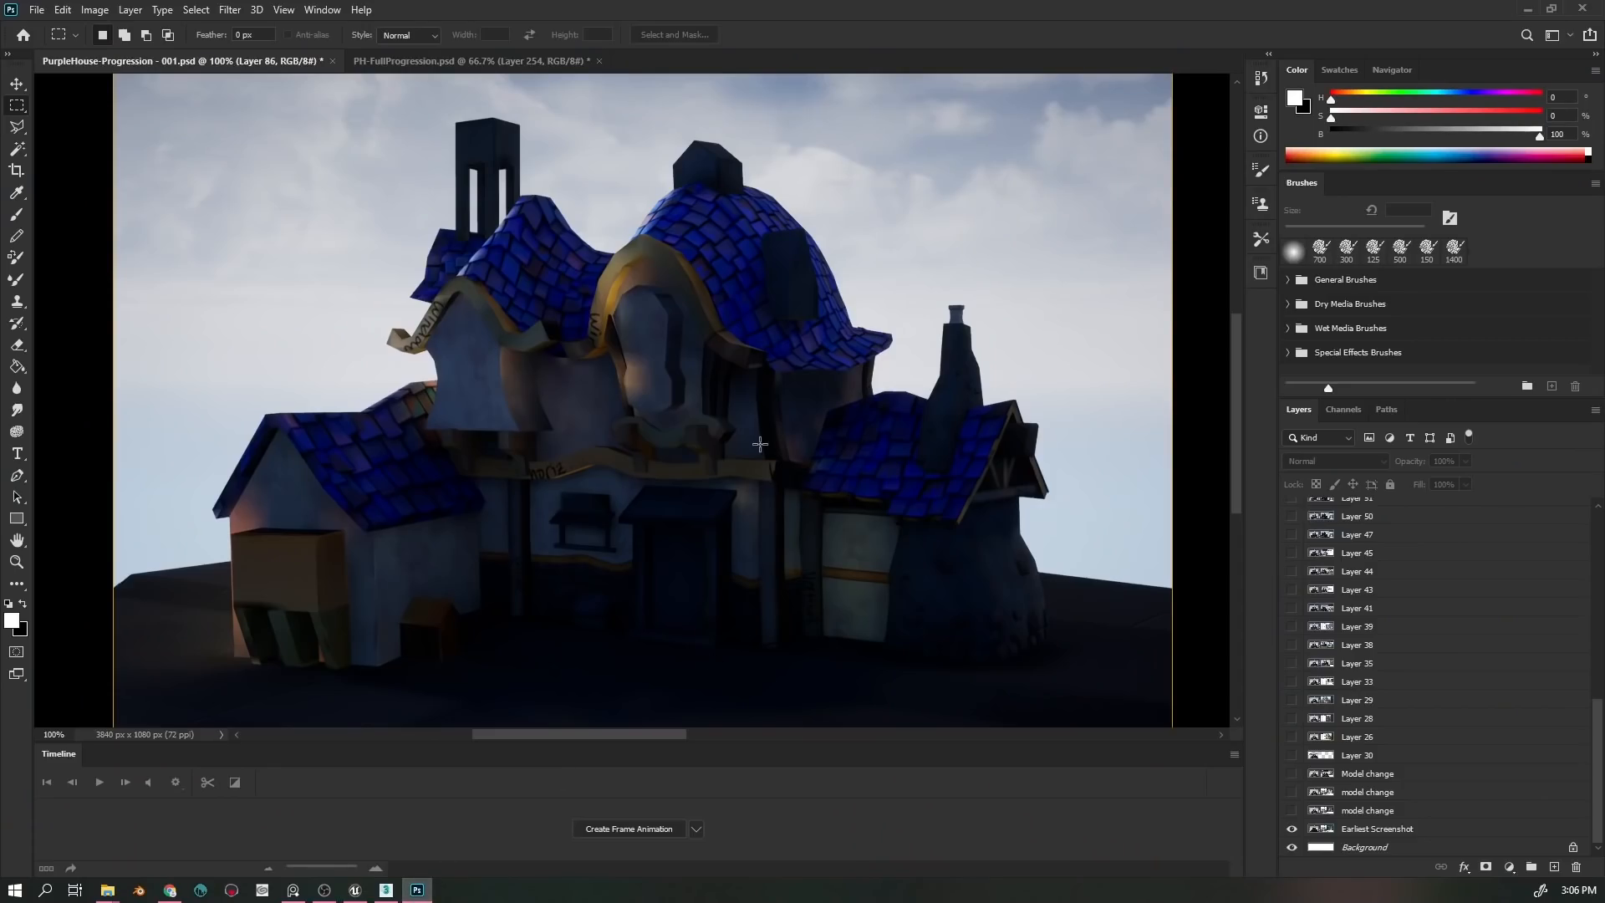
scroll(1338, 635, up, 10)
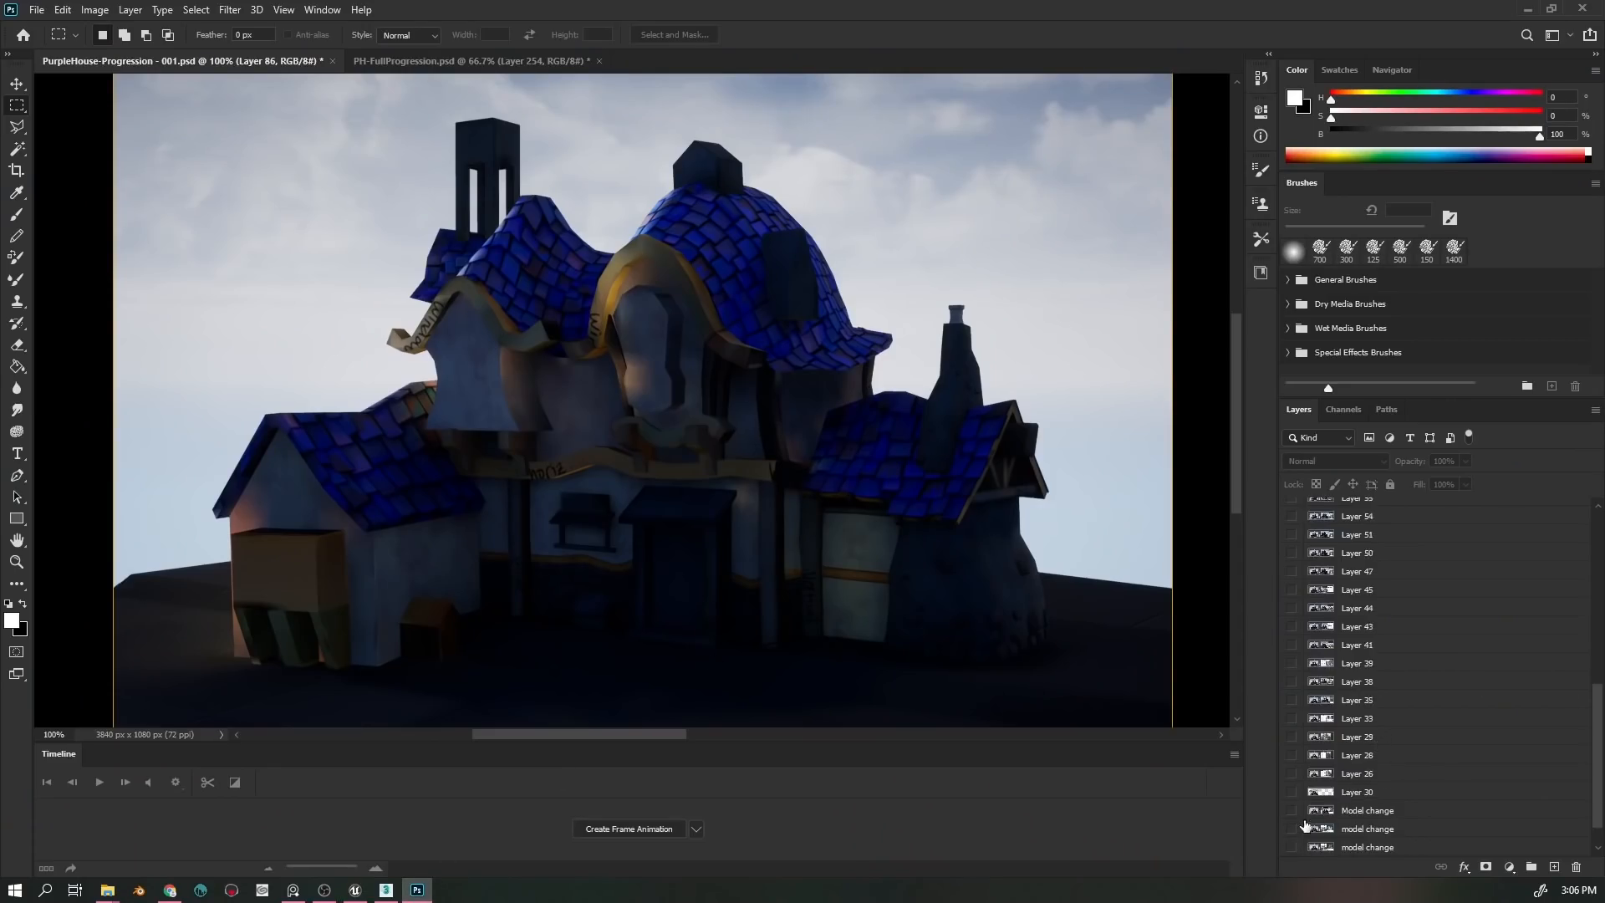
scroll(1337, 548, up, 2)
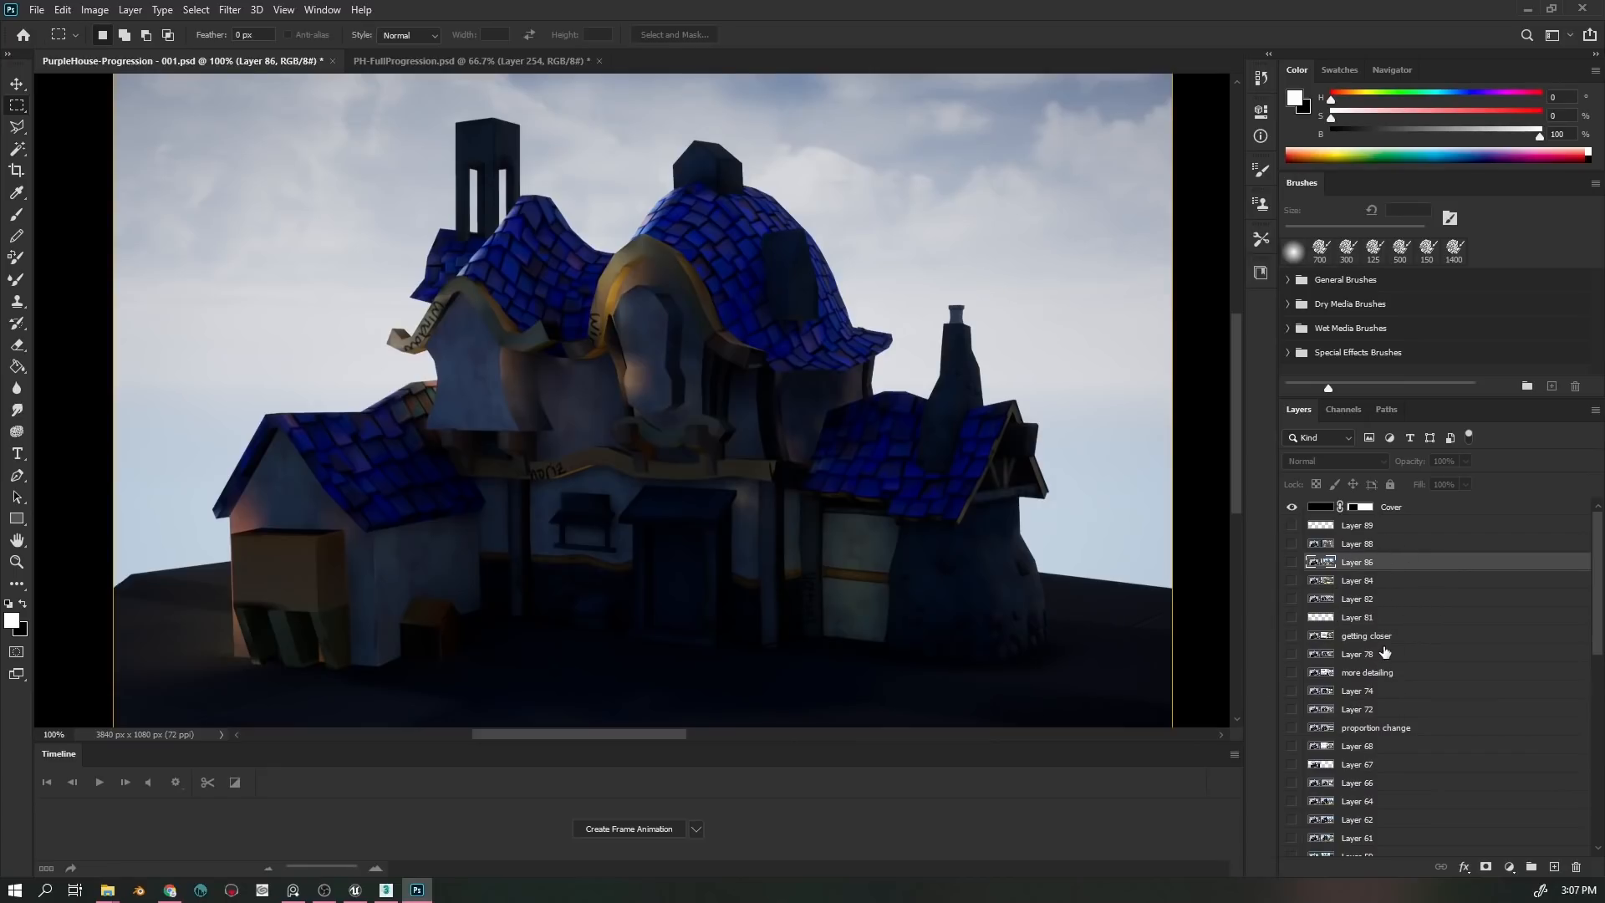
scroll(1400, 727, down, 12)
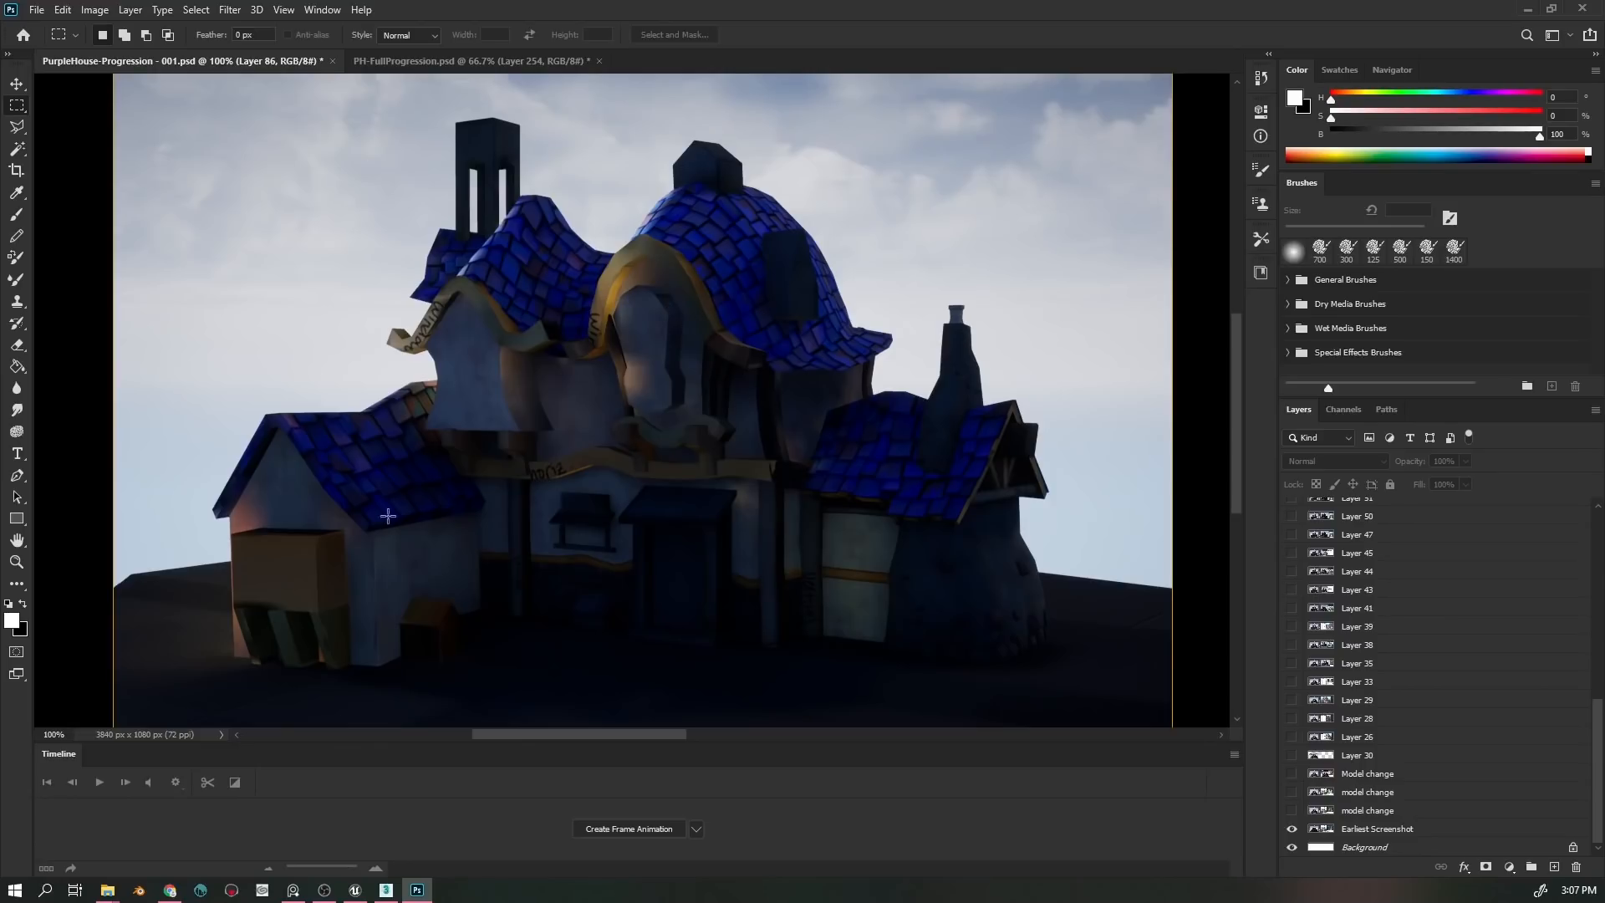
- Make the three model change layers and Layer 30 visible above the earliest screenshot
click(1294, 811)
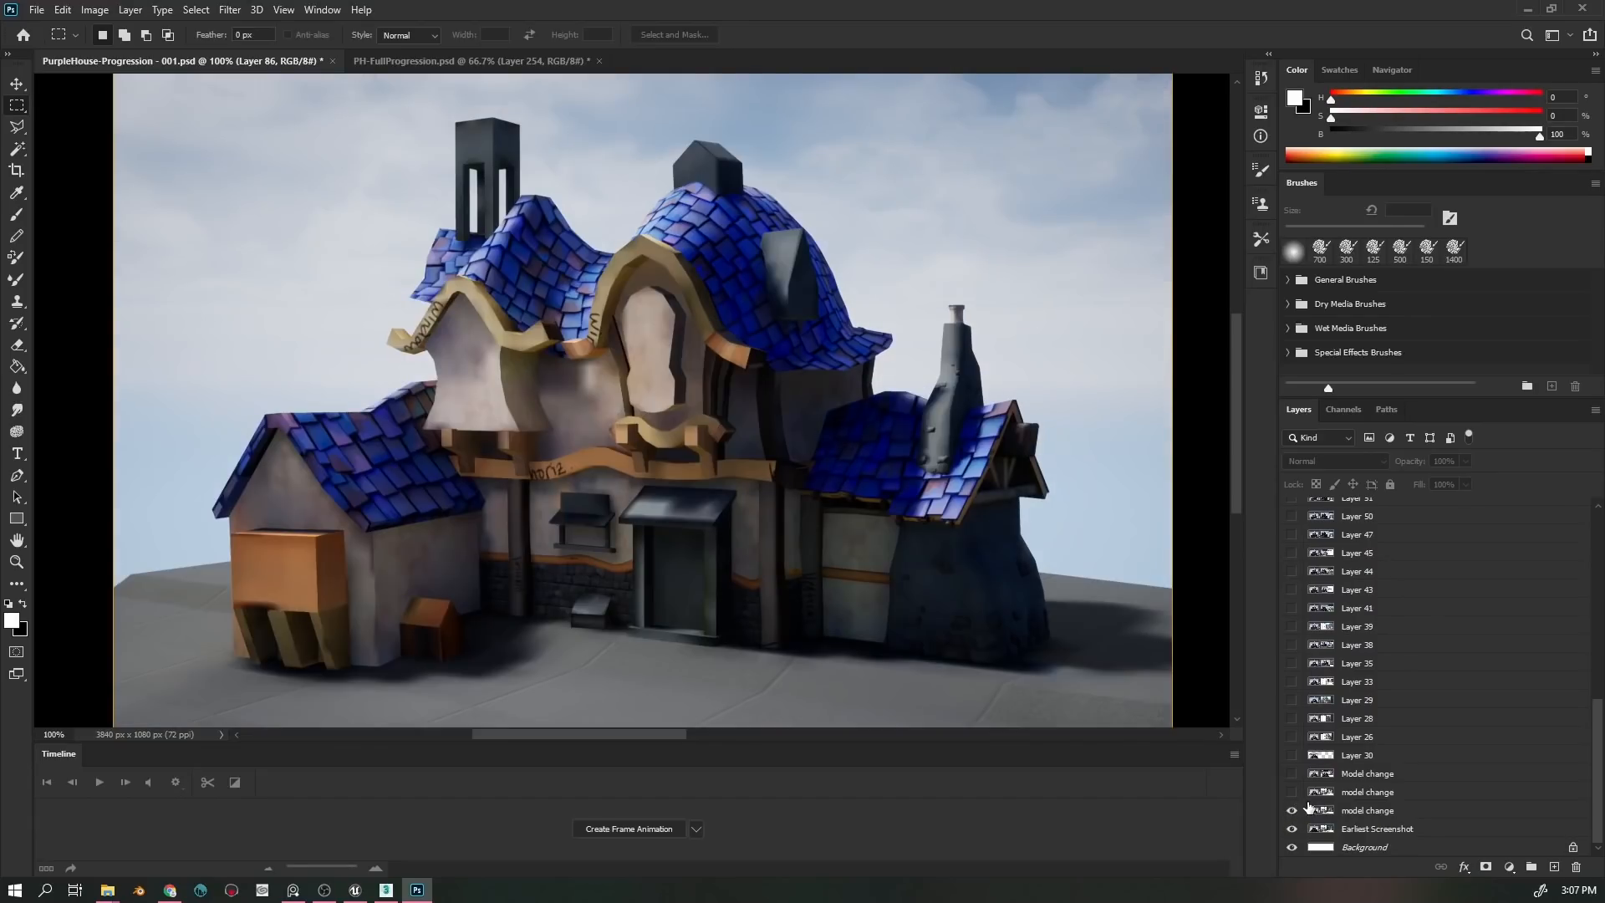
click(1293, 792)
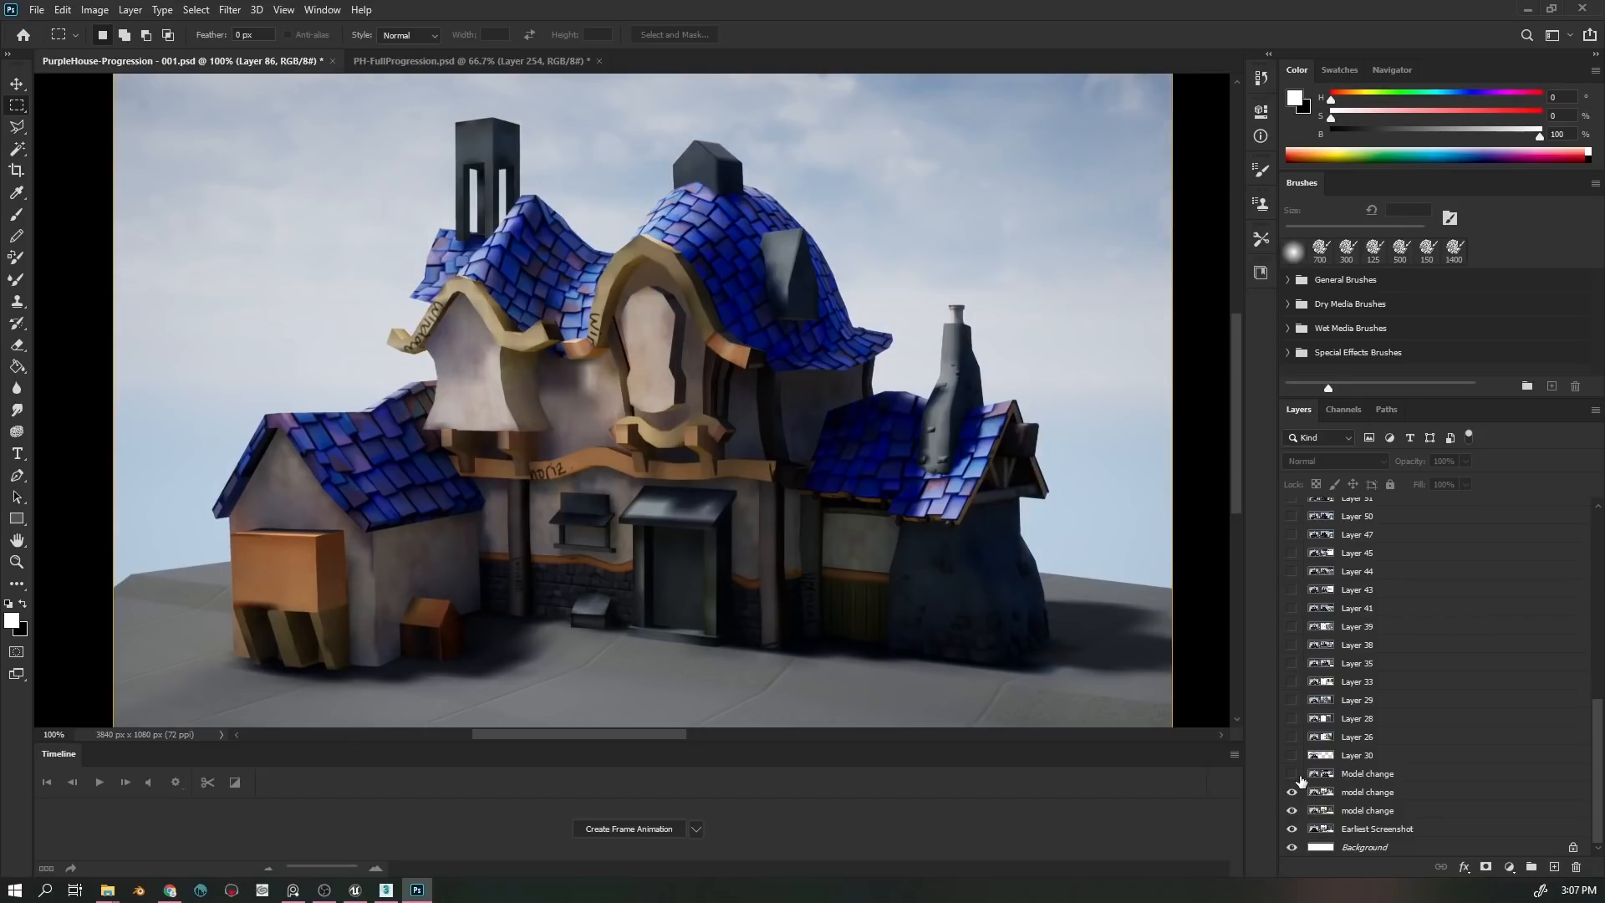
click(1292, 774)
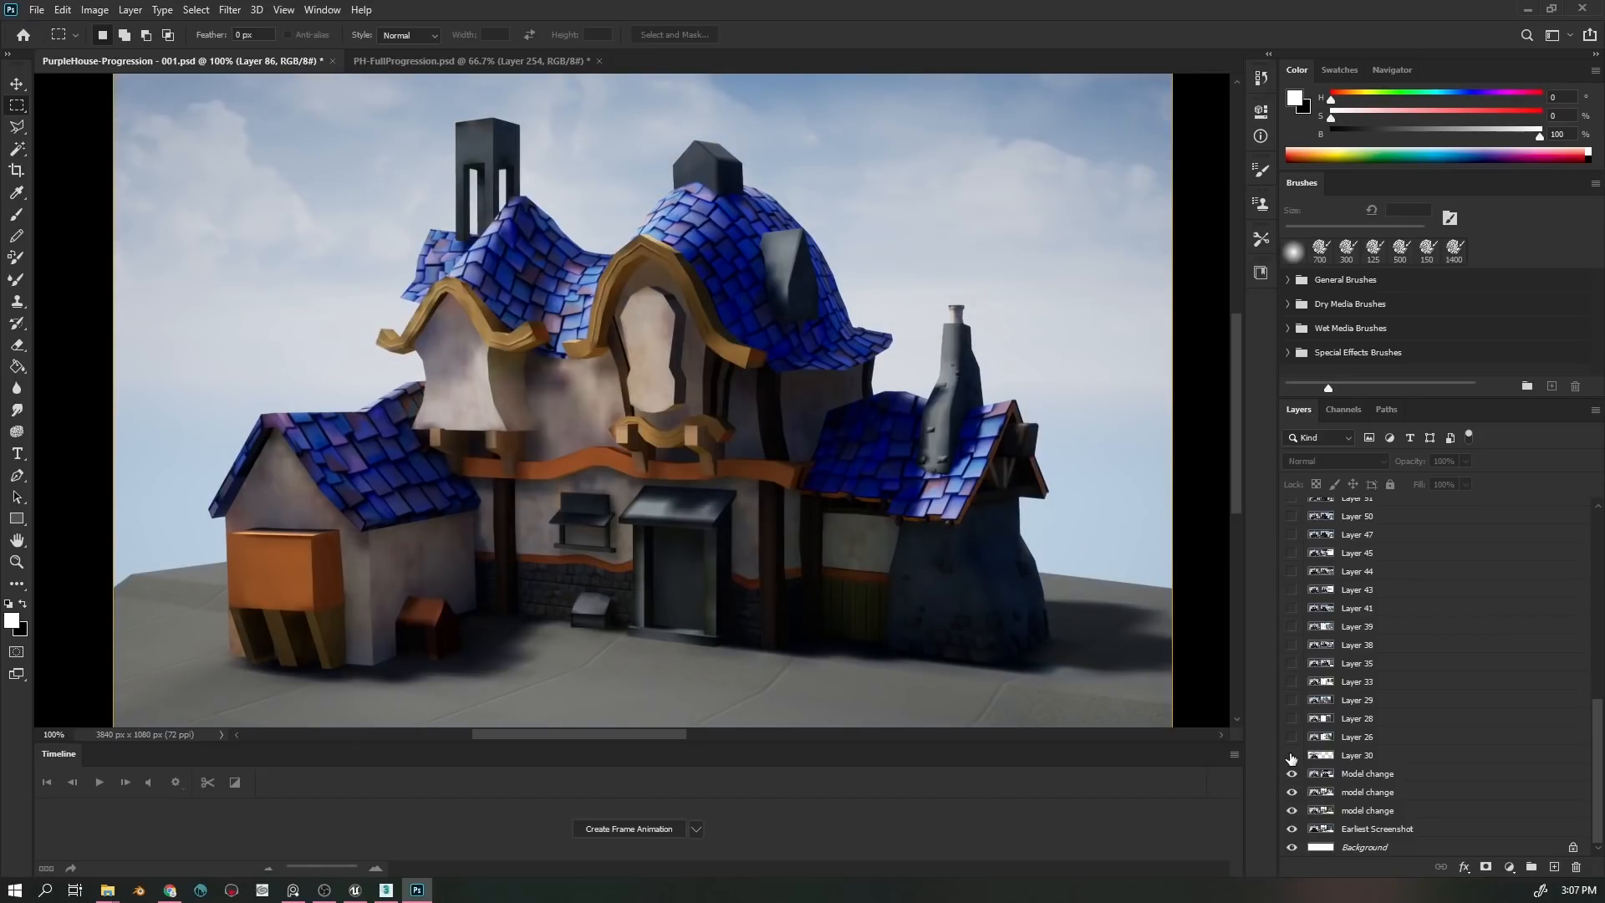
click(1291, 757)
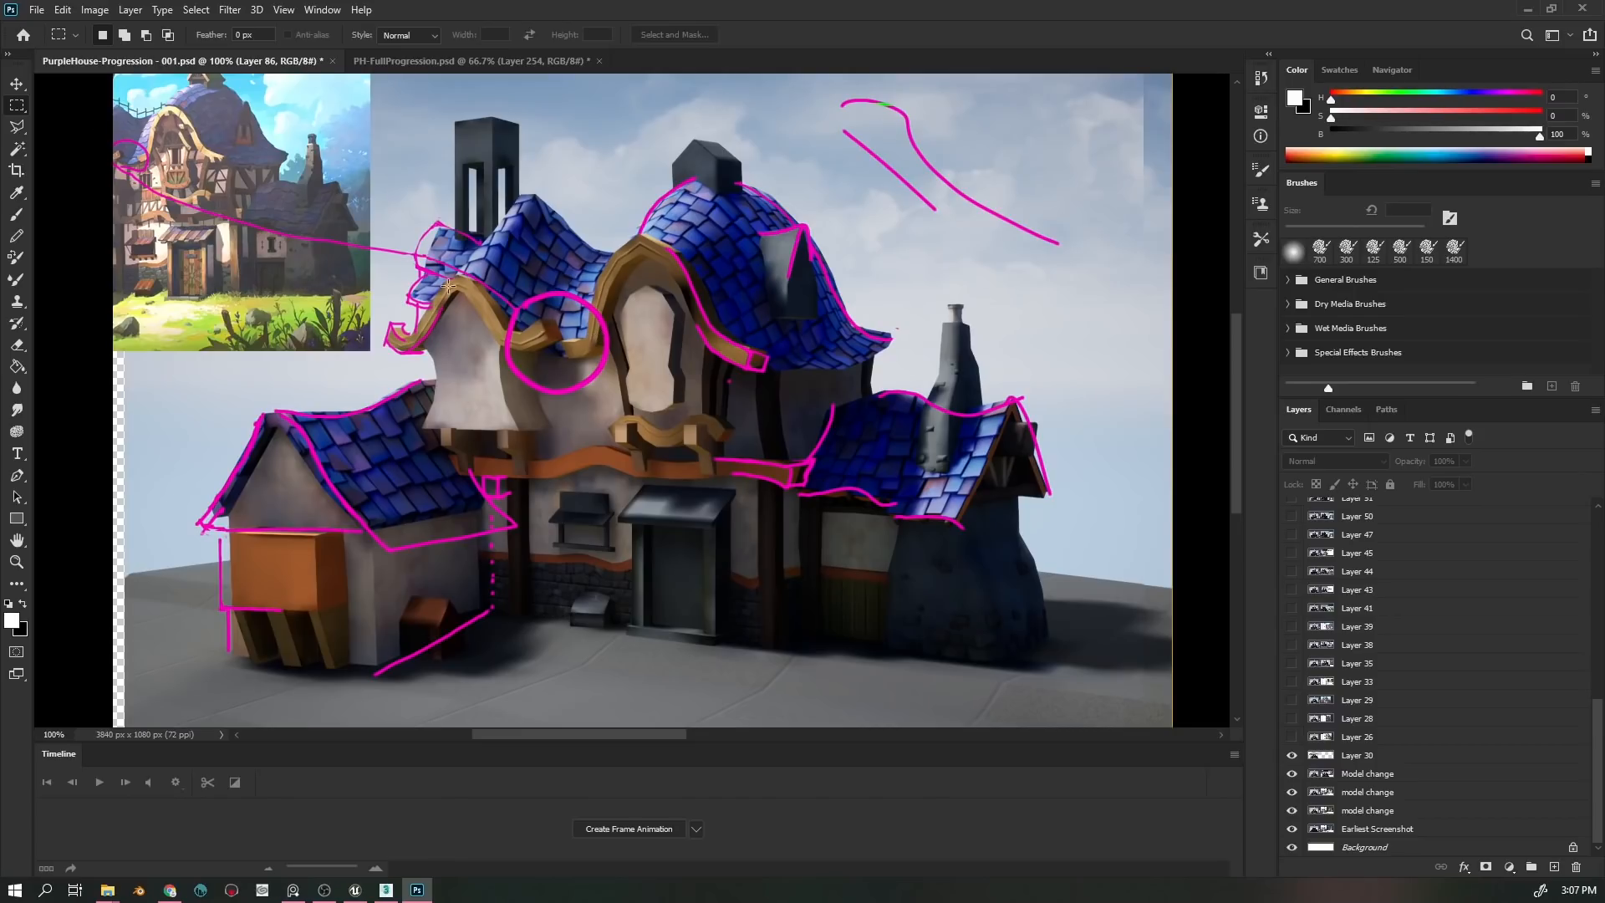
- Make Layers 26, 28, 29 and 33 visible and look over the handwritten correction notes on the house
click(1293, 737)
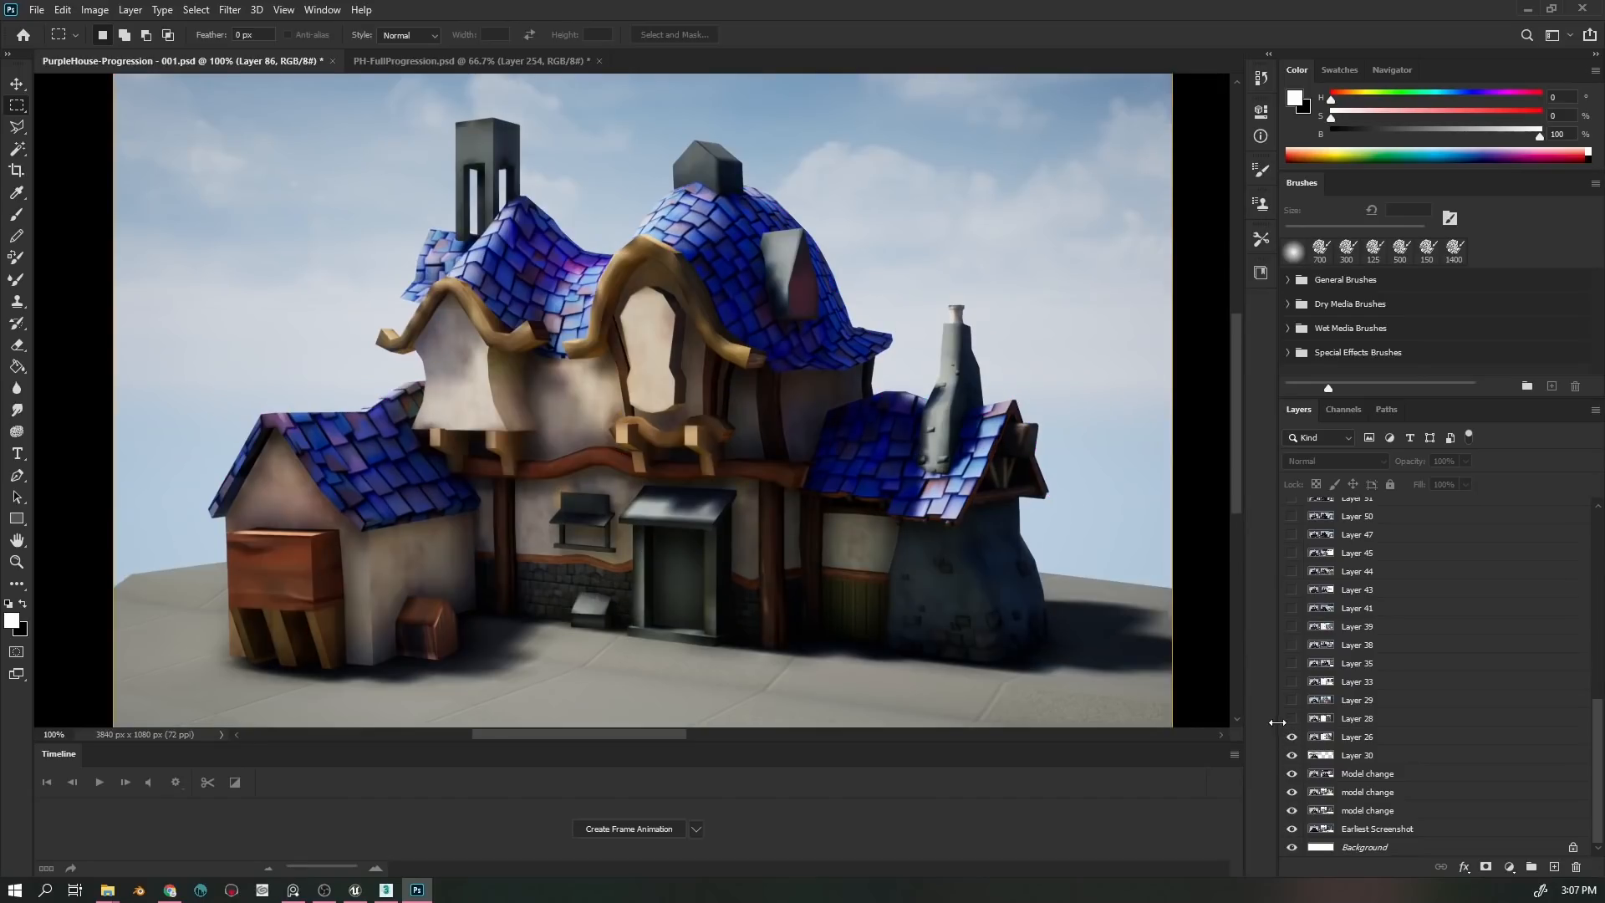
click(1292, 700)
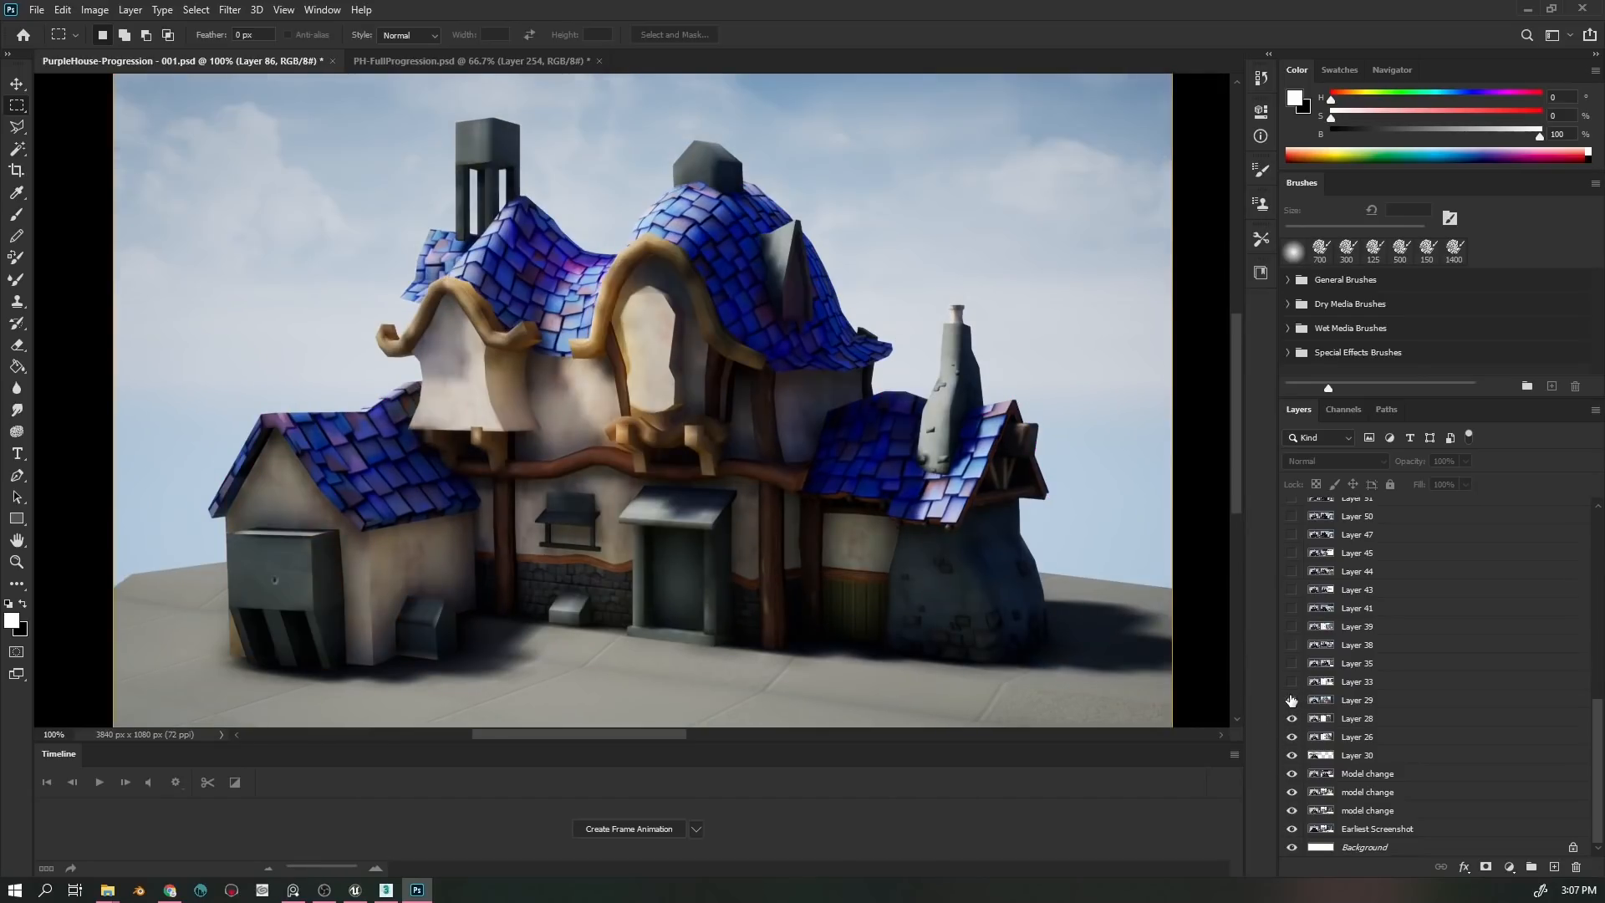
click(1292, 682)
scroll(1355, 713, up, 2)
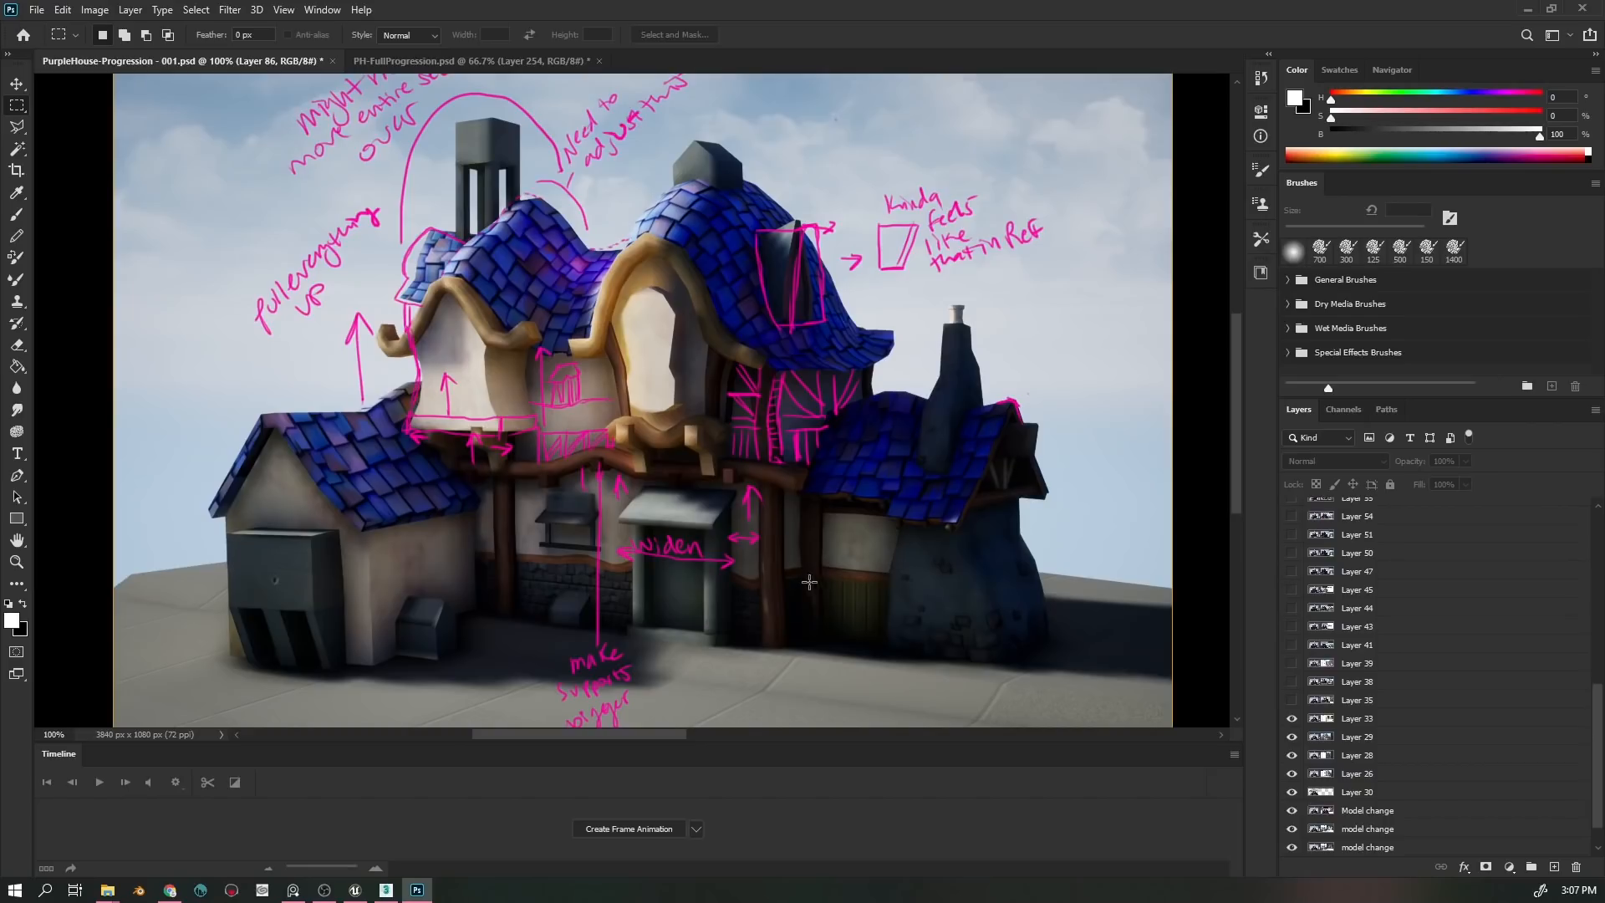
scroll(548, 429, up, 3)
scroll(489, 268, up, 1)
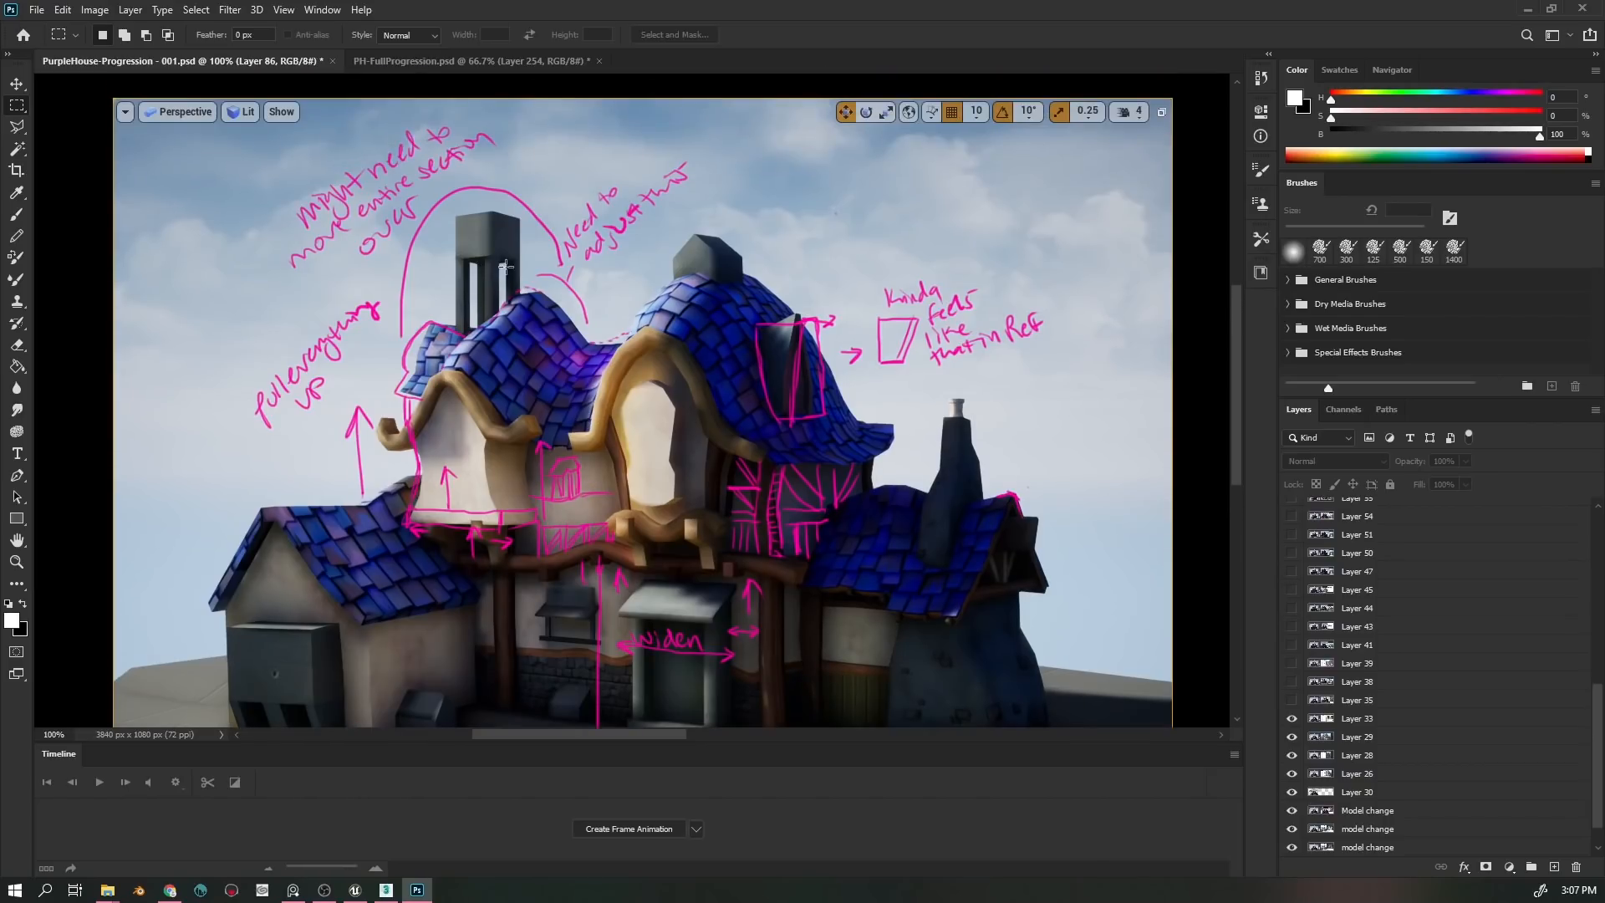
scroll(518, 245, down, 1)
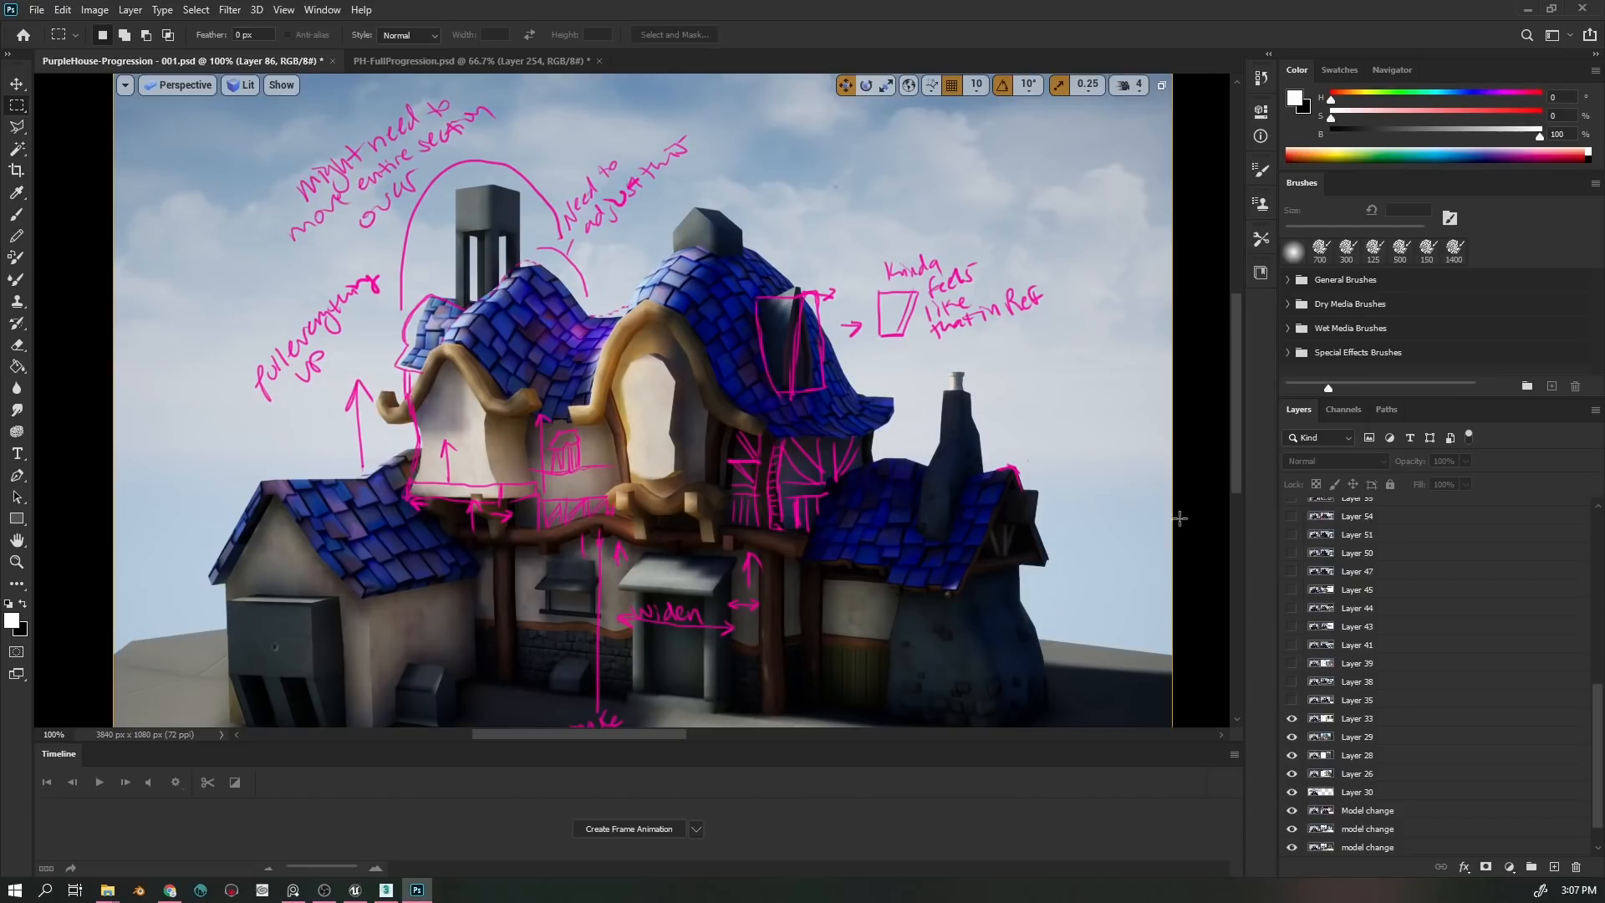
scroll(1401, 656, down, 2)
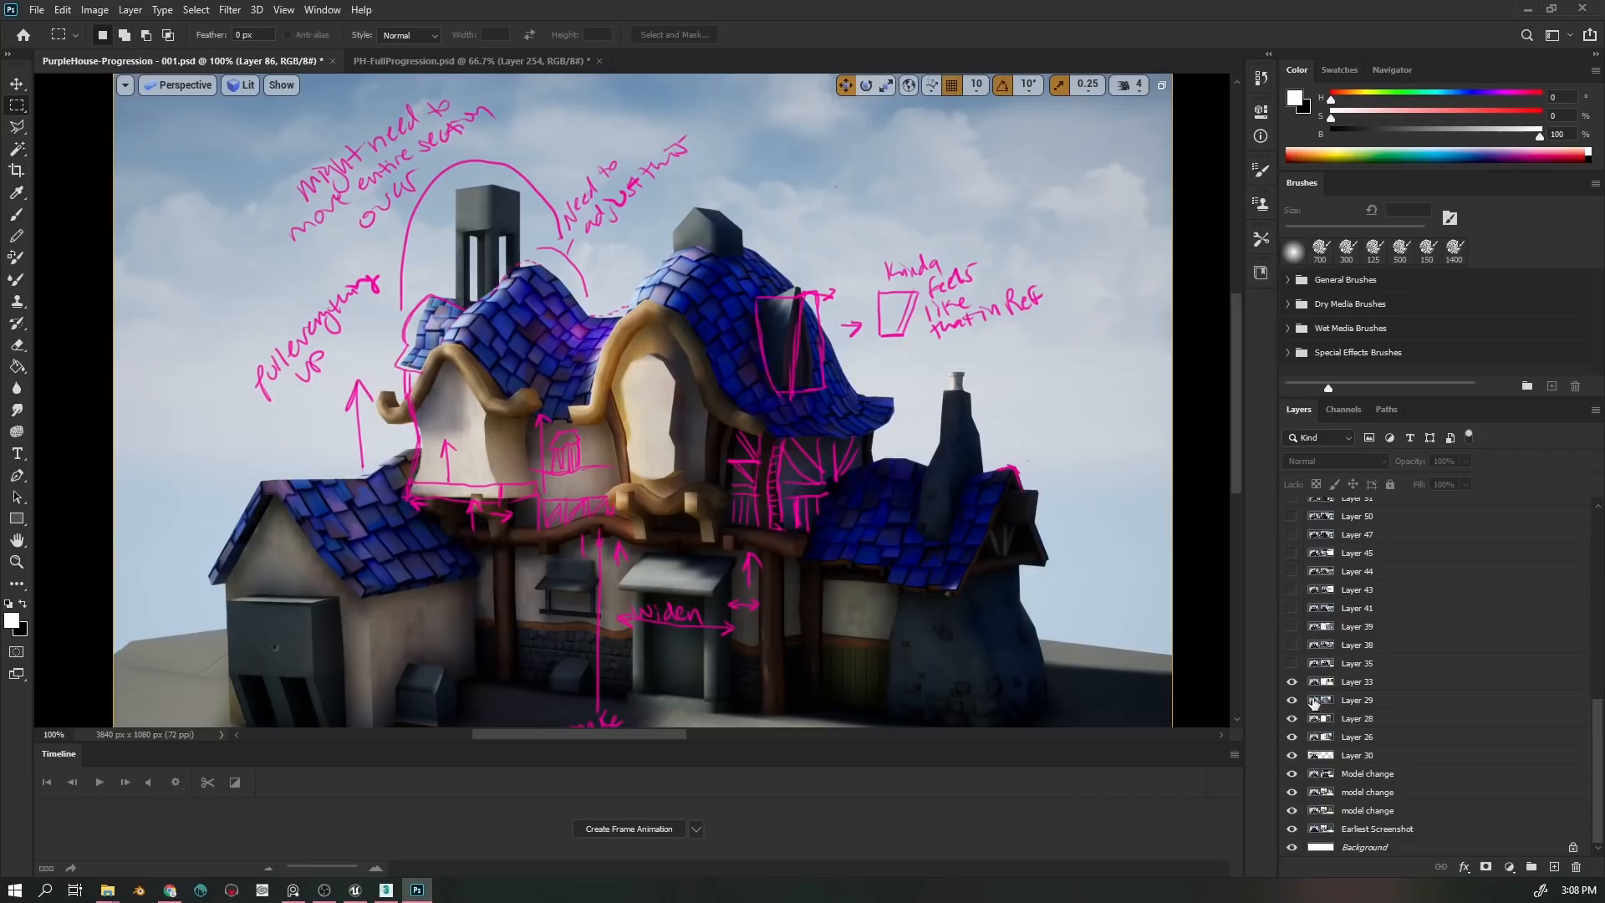
- Show Layer 35 and Layer 38, toggling each one's visibility to compare it with the revision below
click(1291, 665)
click(1292, 665)
click(1292, 665)
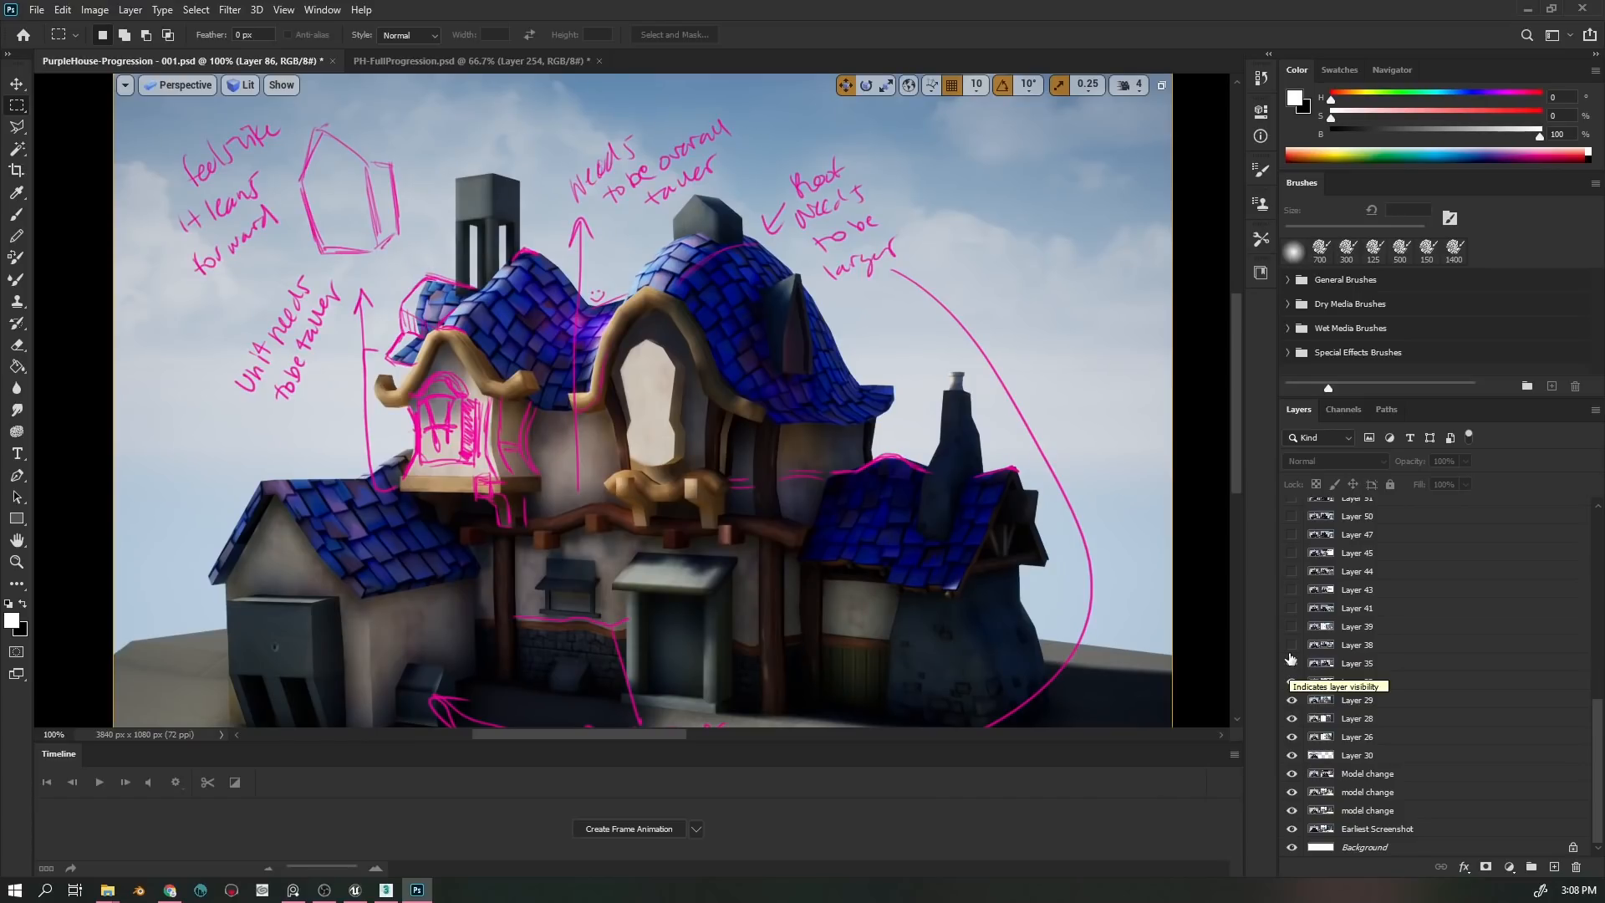
click(1292, 646)
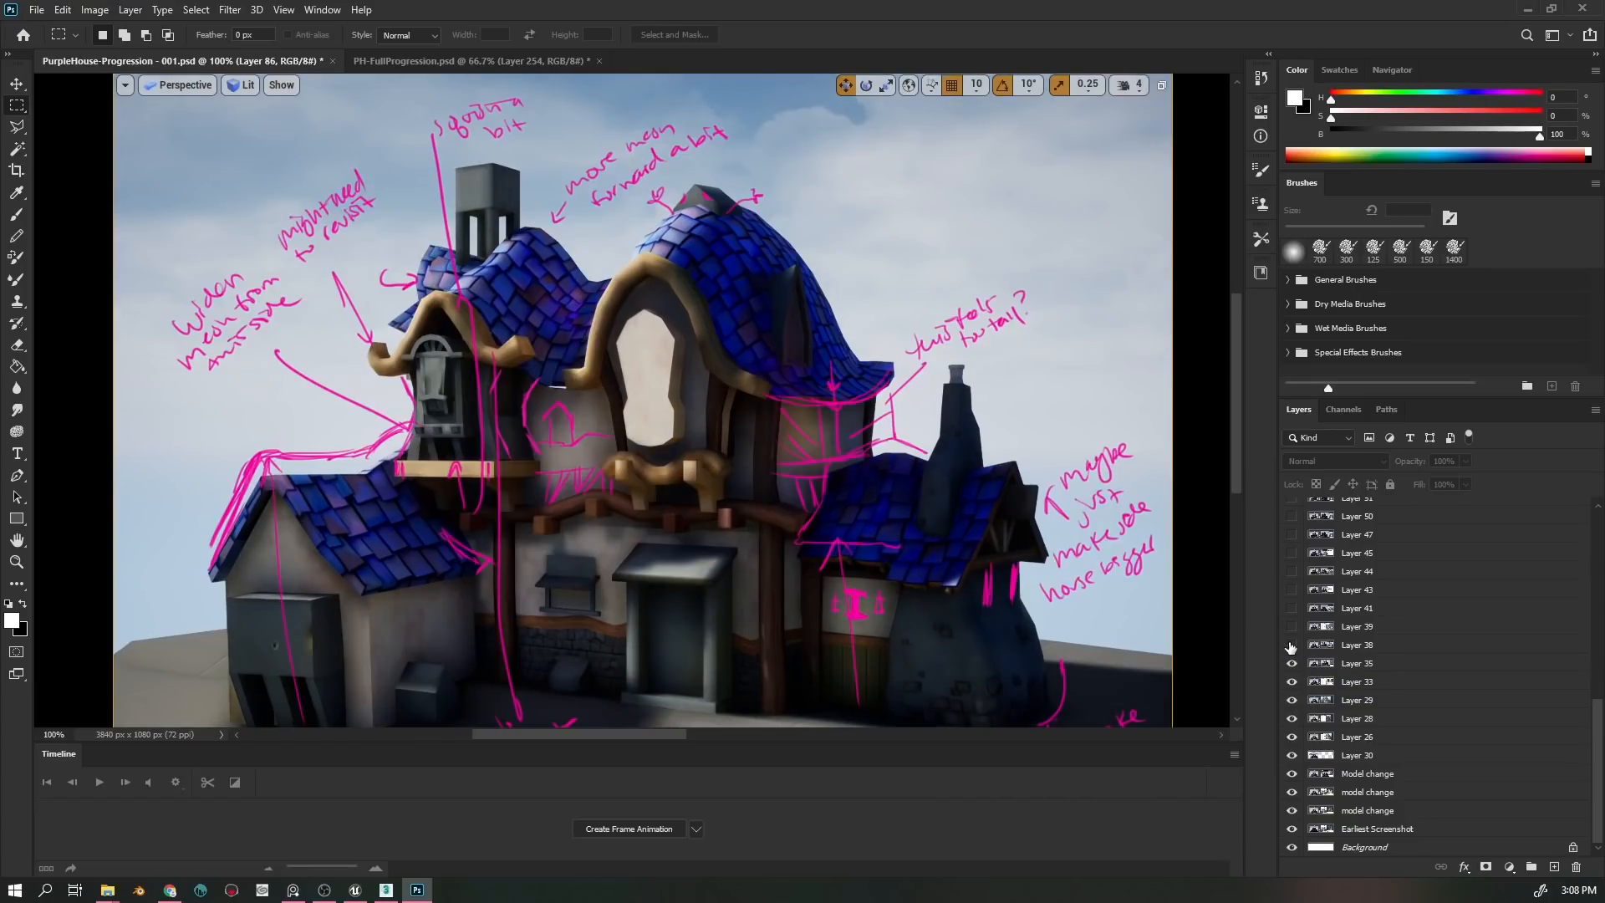
click(1291, 646)
click(1291, 647)
click(1291, 646)
click(1291, 646)
- Show Layer 39, toggle it against the previous revision, and make Layer 41 visible
click(1292, 627)
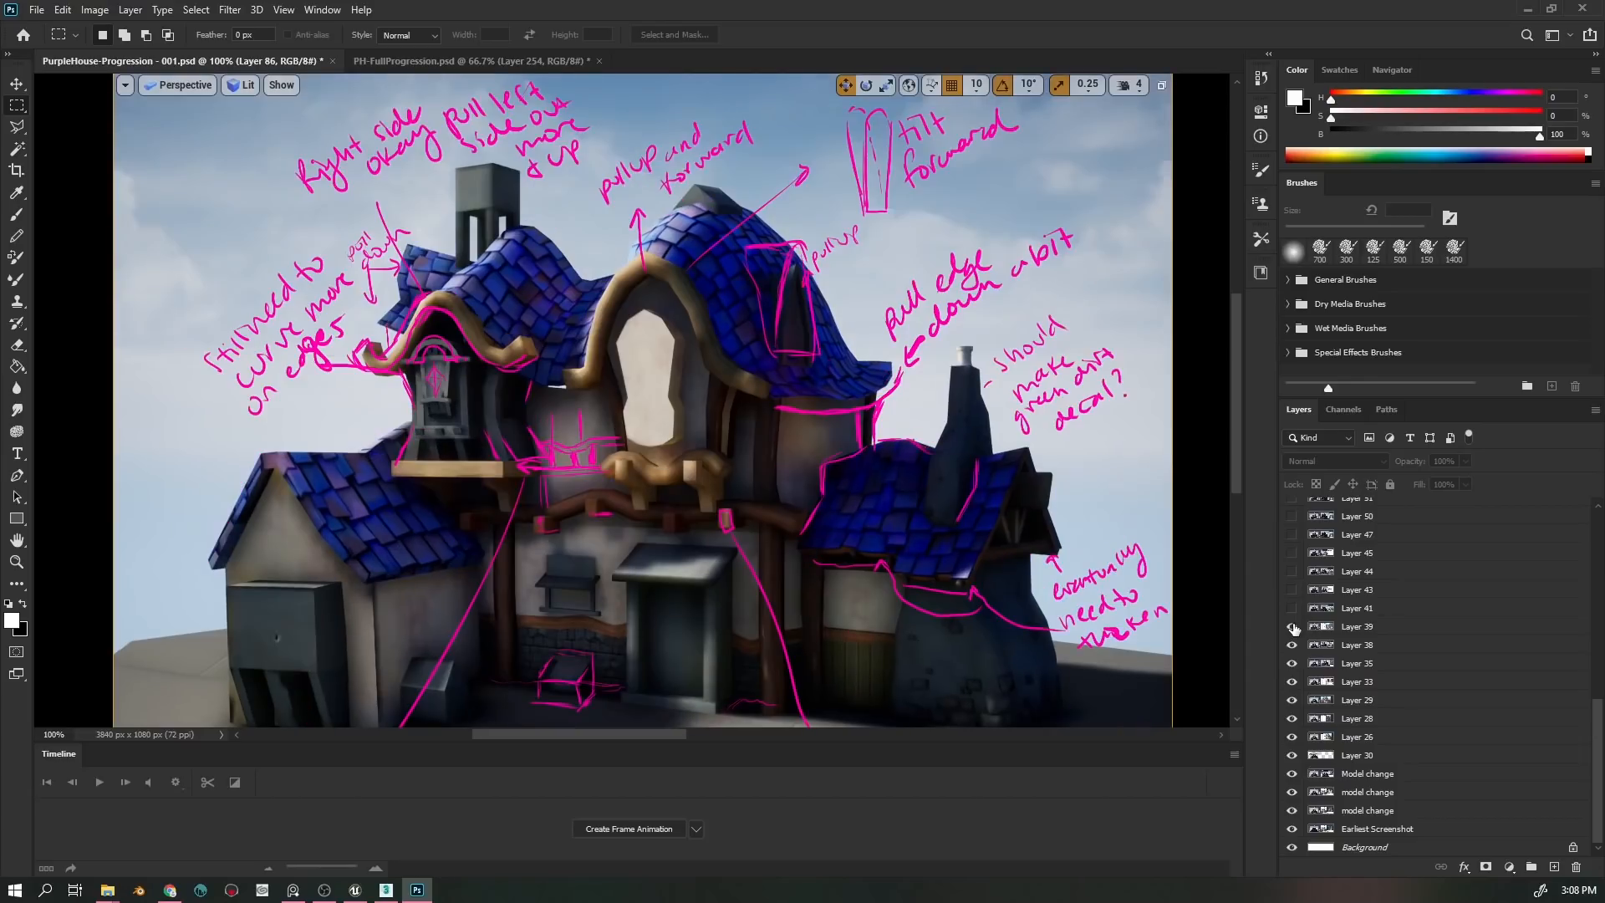
click(1293, 627)
click(1293, 627)
click(1291, 608)
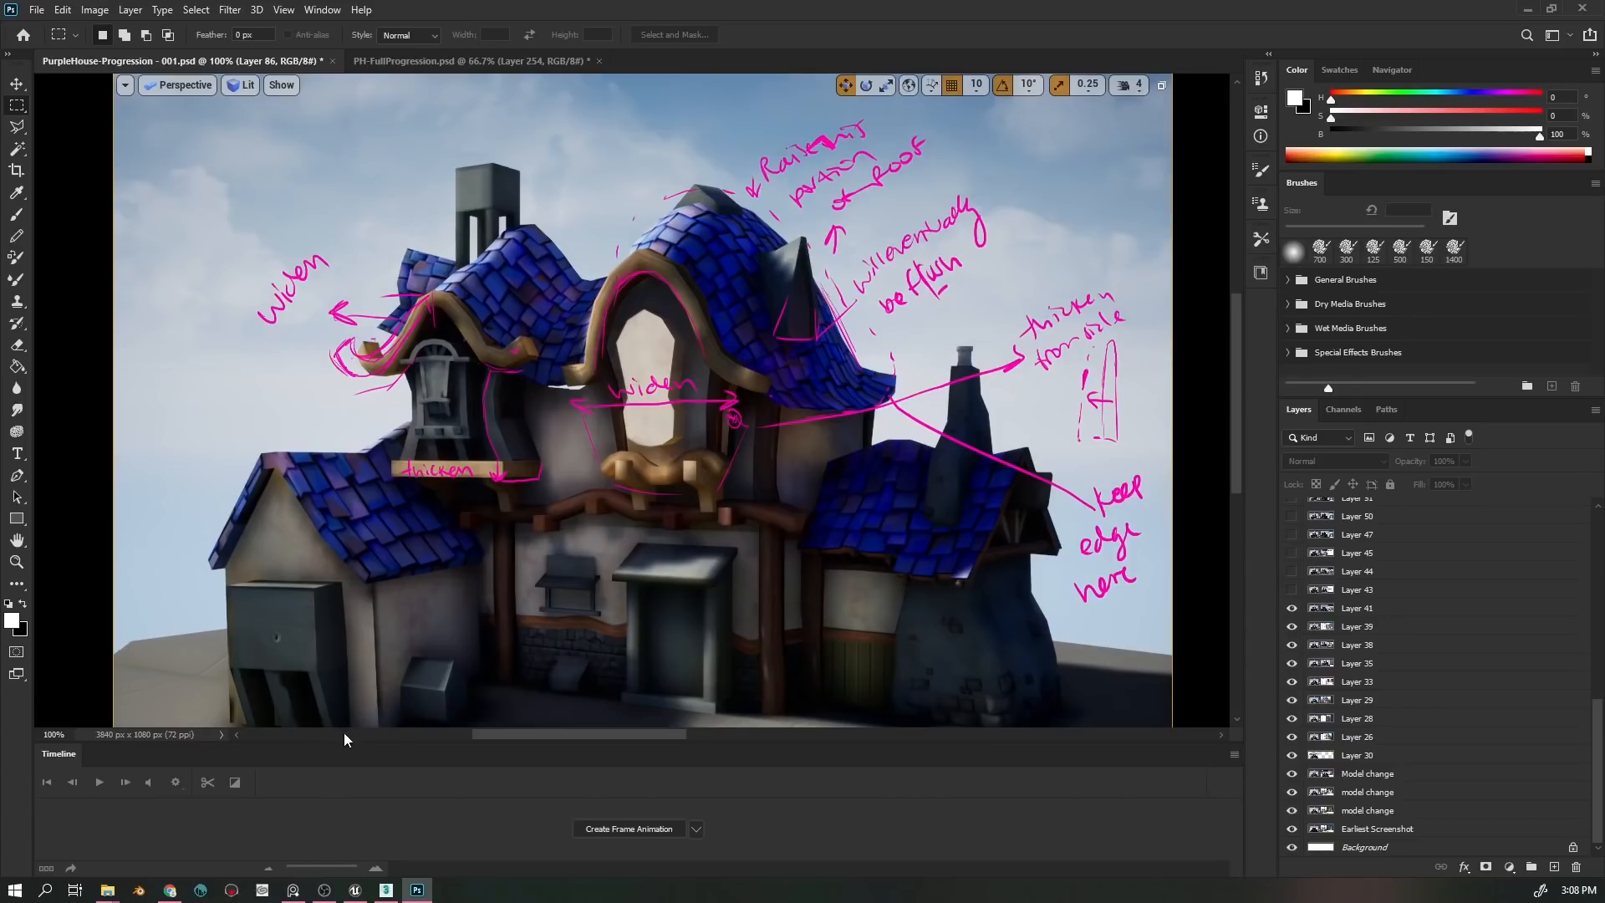
- Shrink the Timeline panel slightly and make Layers 43, 44 and 45 visible with the whole house screenshot in view
drag(351, 743, 342, 879)
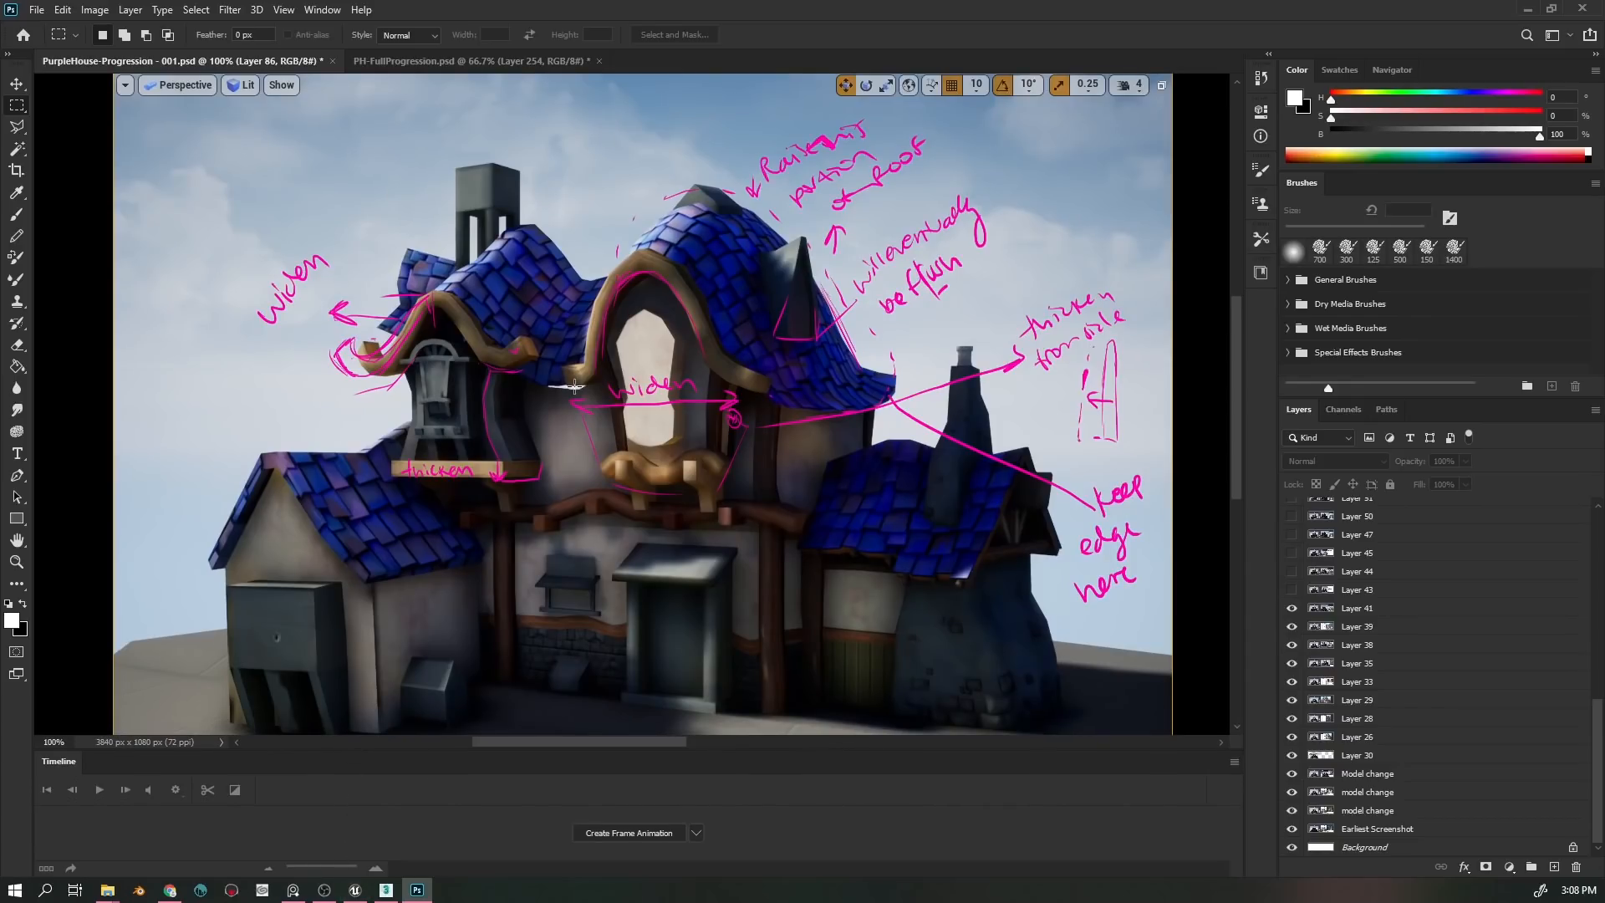
key(ctrl+minus)
drag(775, 589, 737, 548)
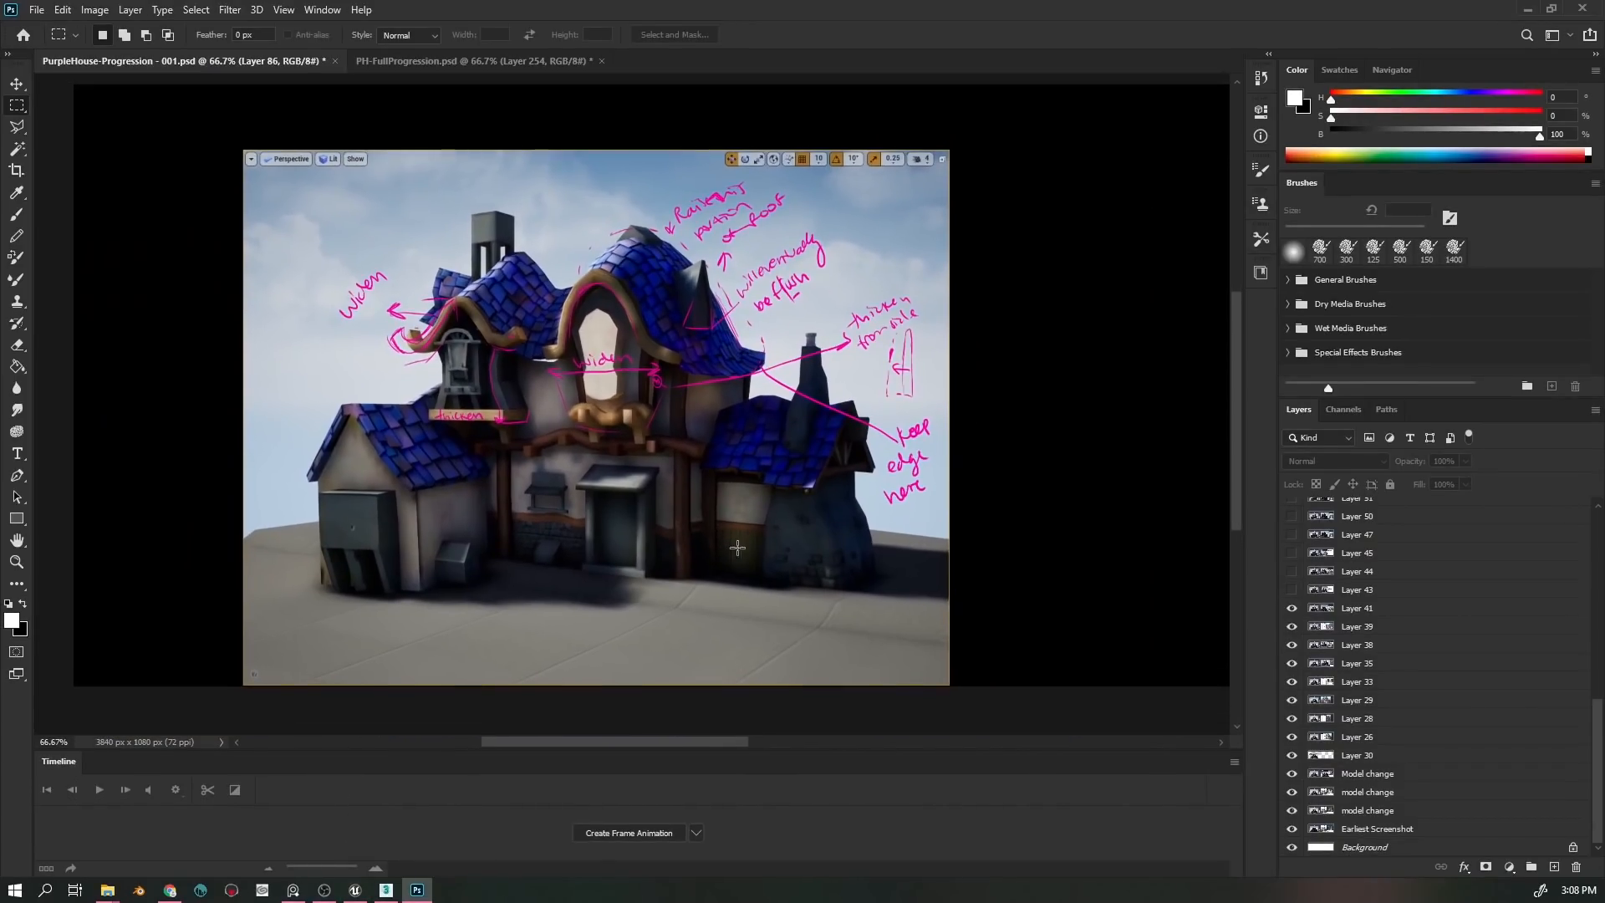
scroll(1379, 753, up, 5)
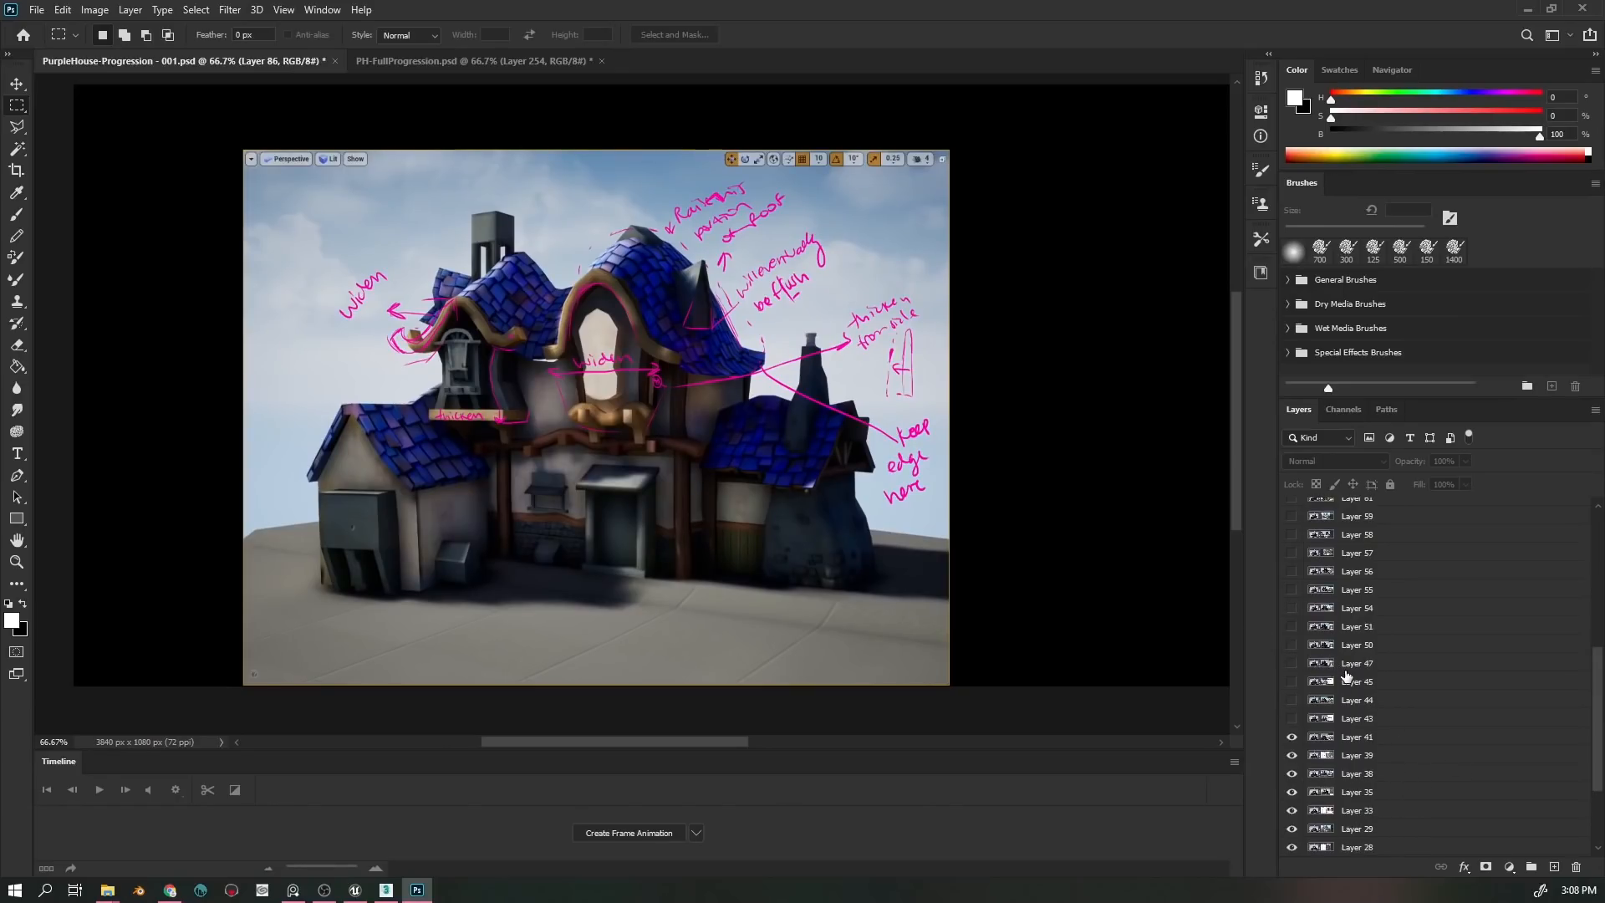
click(1292, 791)
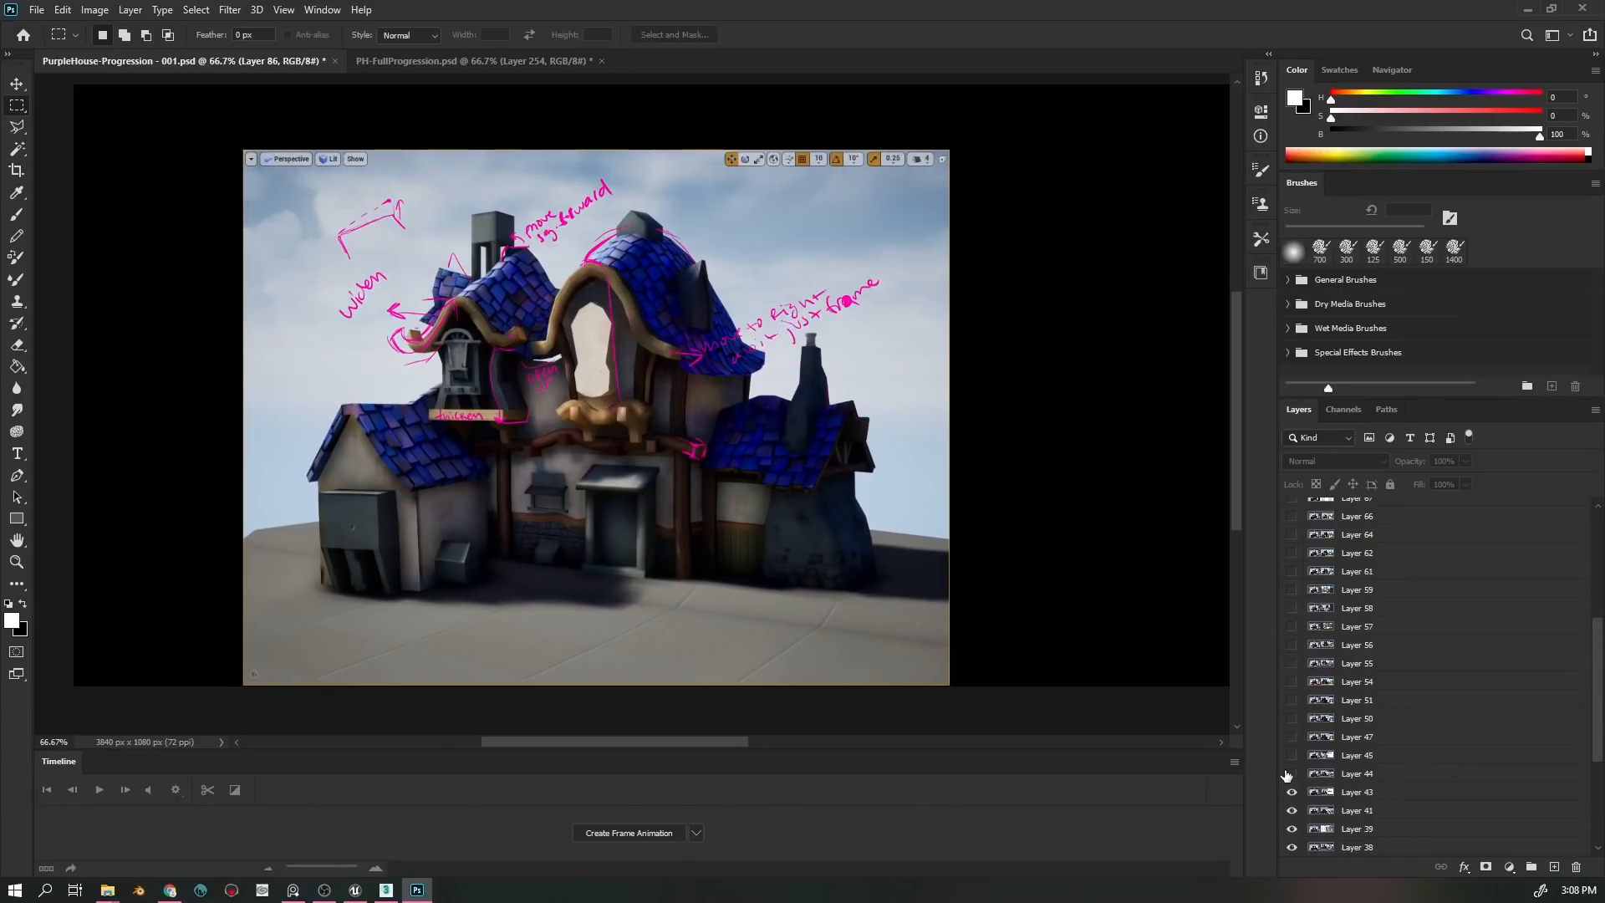
click(1292, 774)
click(1292, 755)
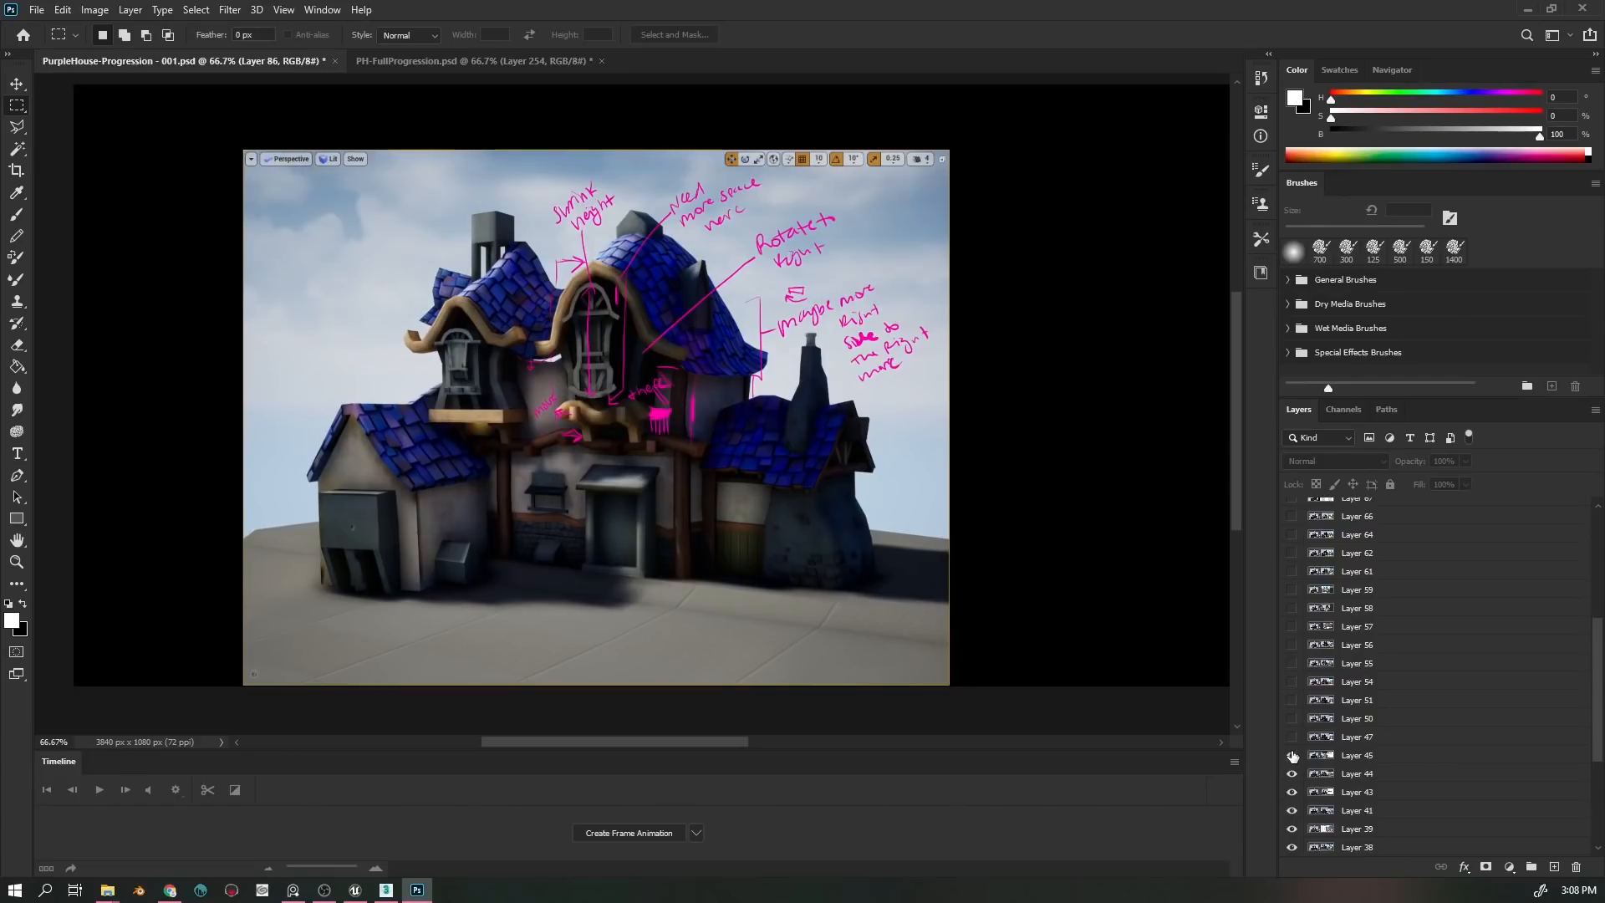
- Make Layers 47, 50, 51, 54, 55 and 56 visible one after another to review the annotated house revisions
click(1291, 737)
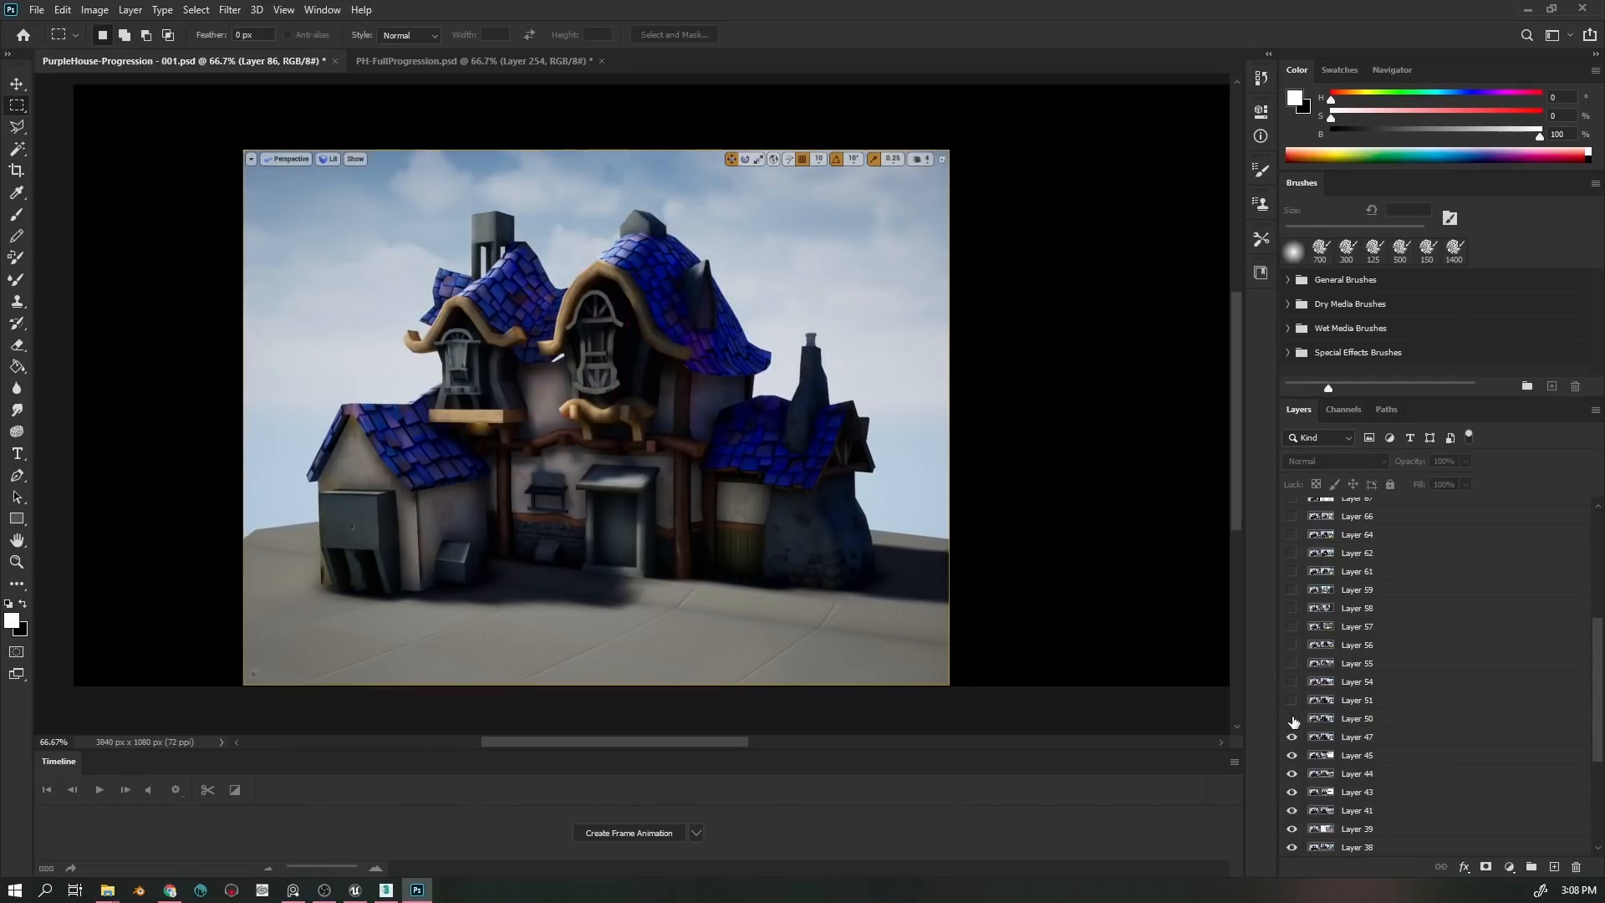
click(1292, 719)
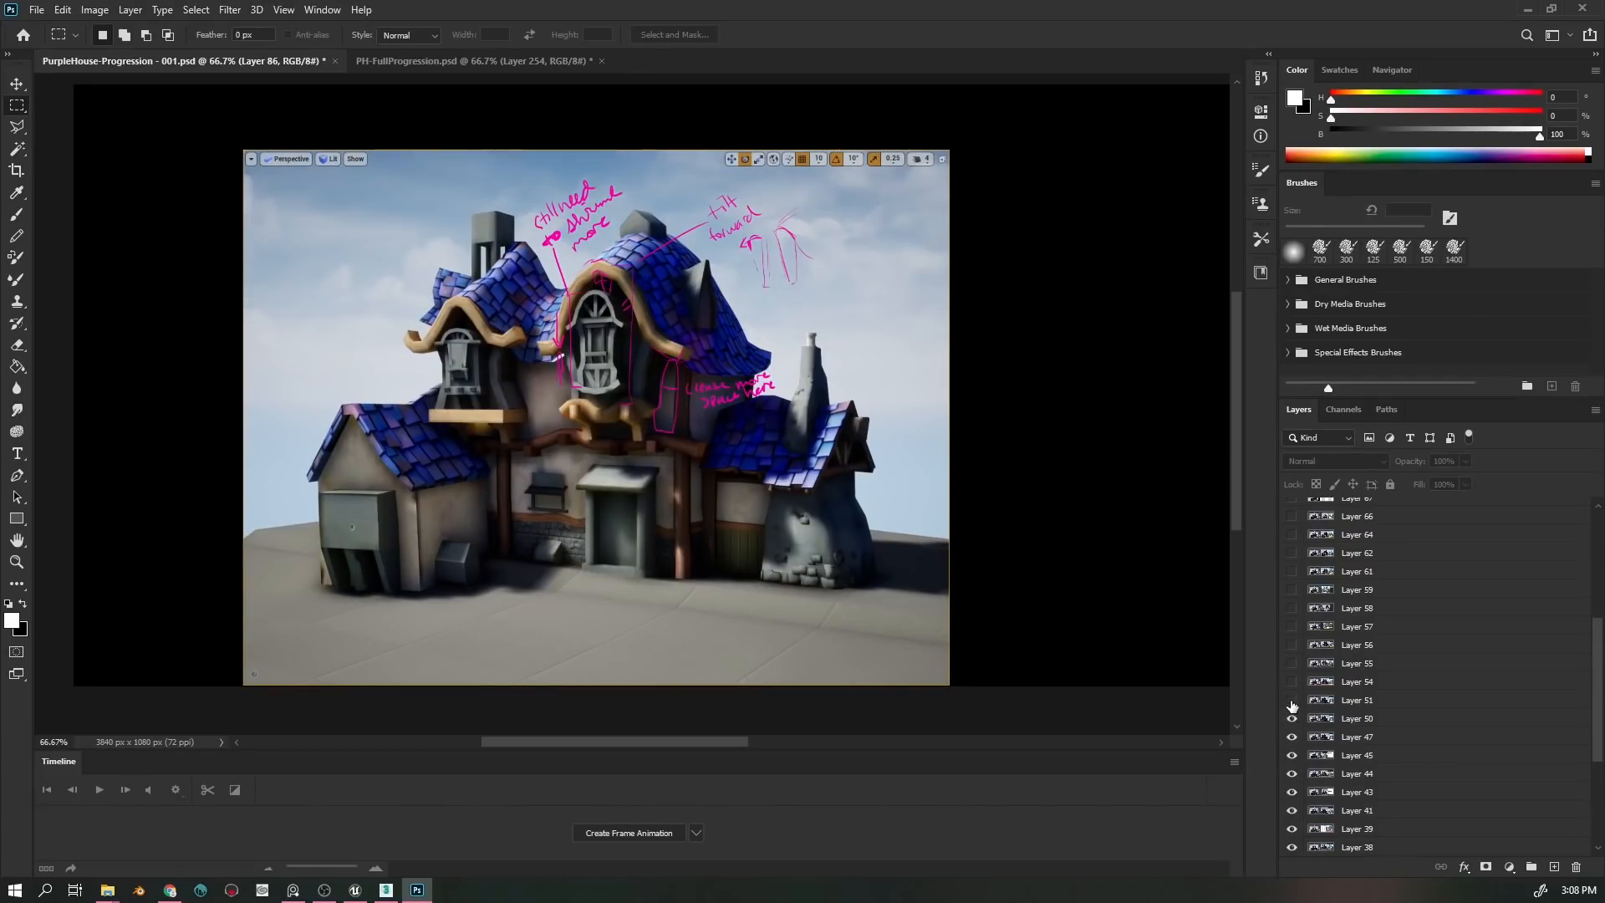
click(1292, 700)
click(1291, 682)
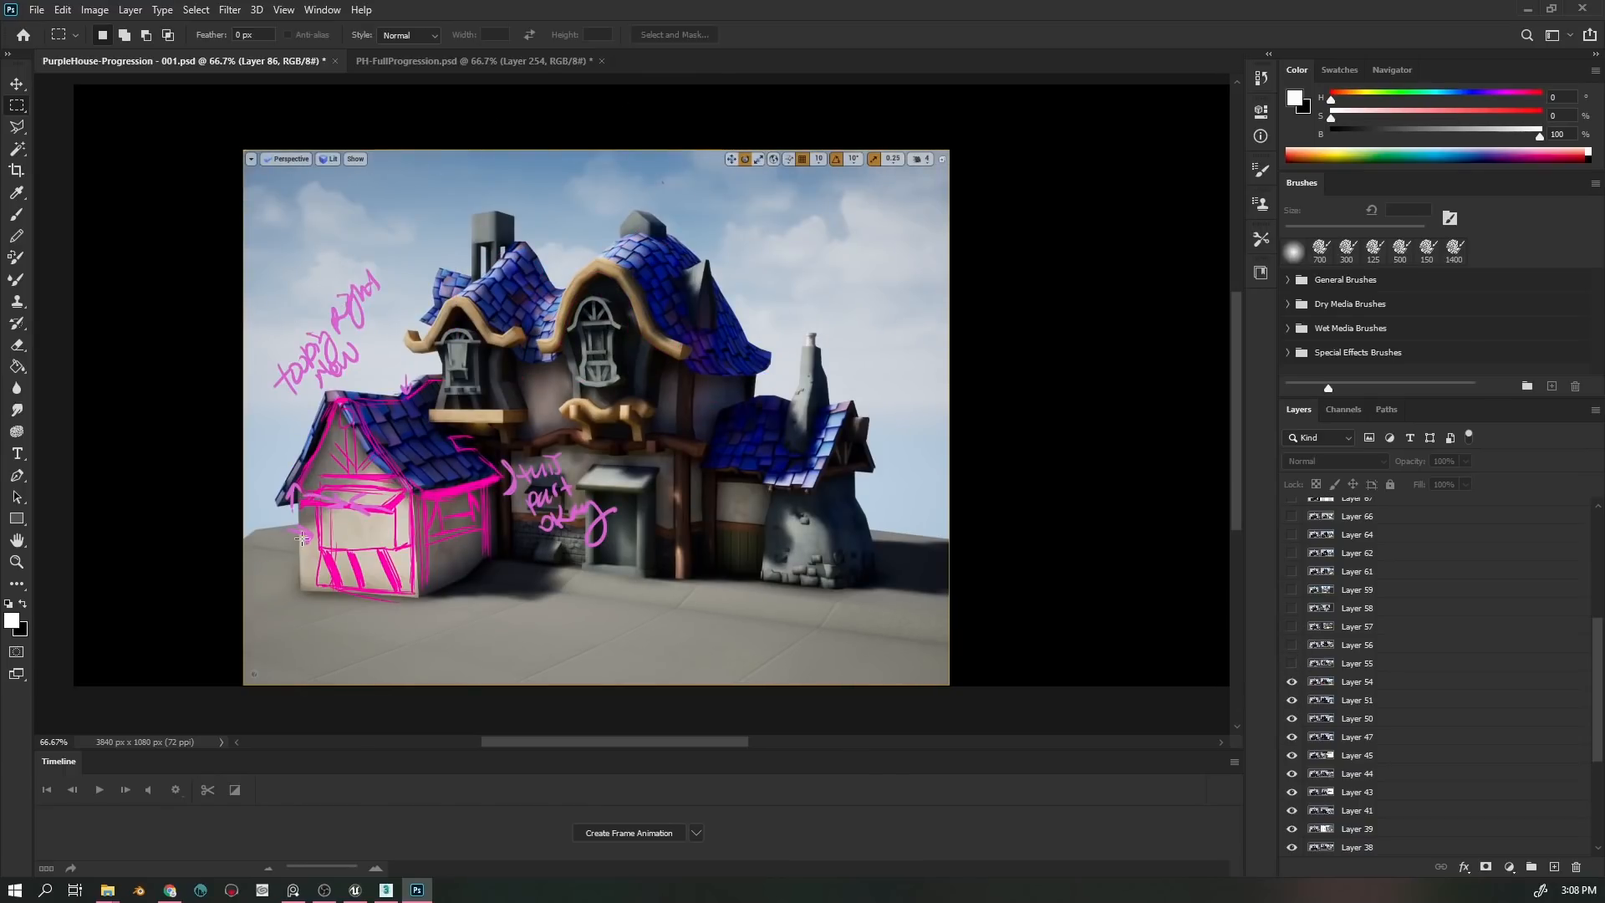
click(1291, 663)
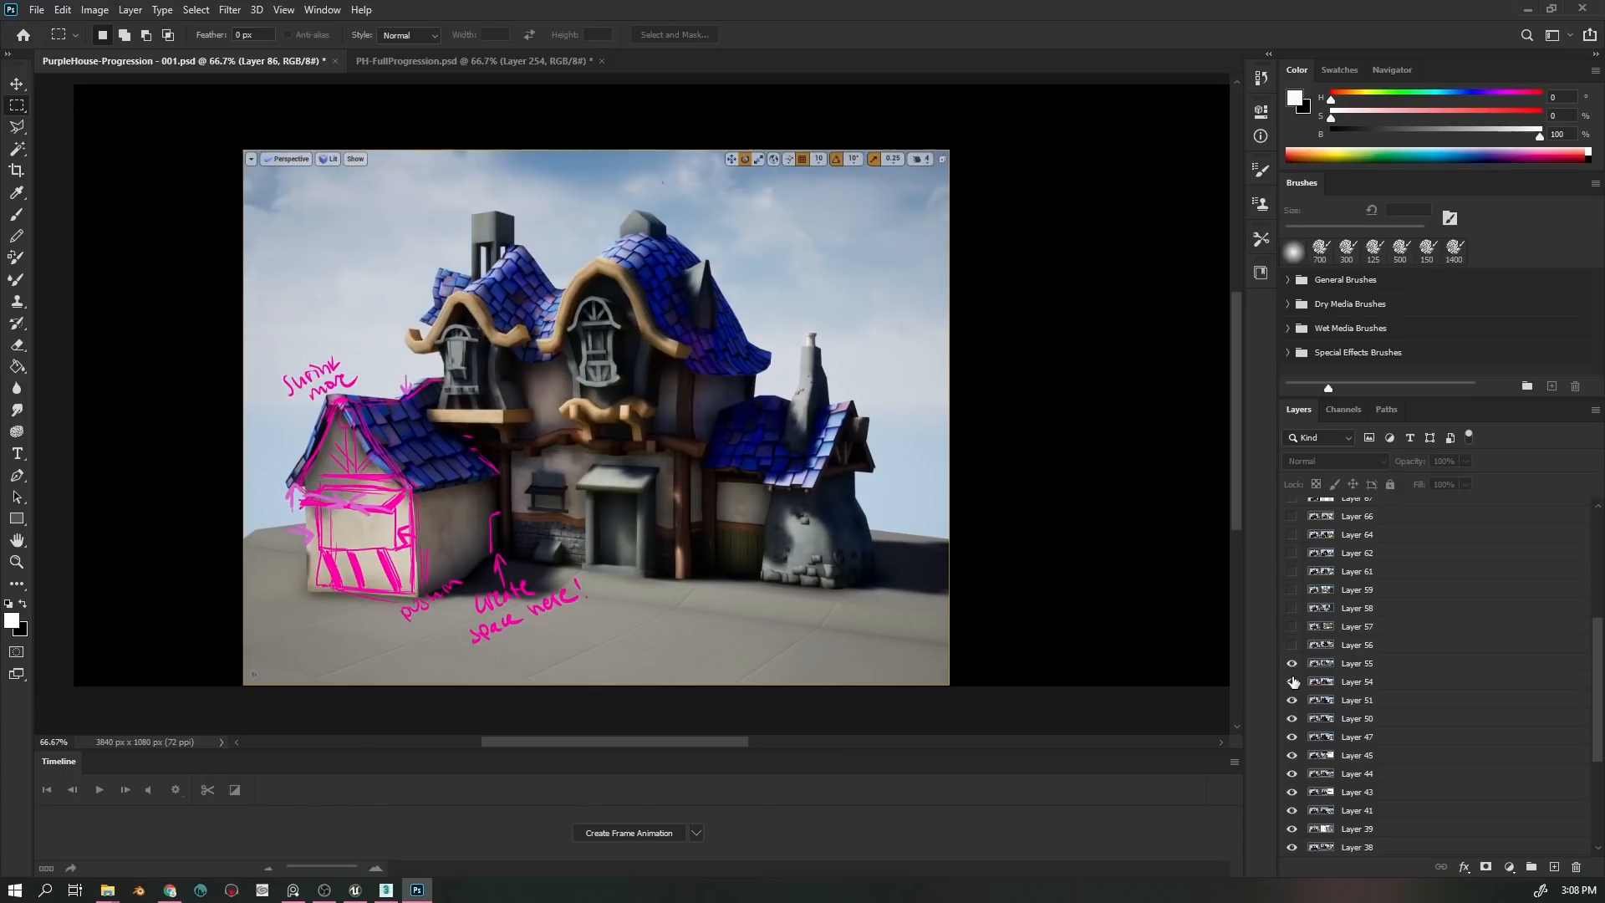
click(1291, 645)
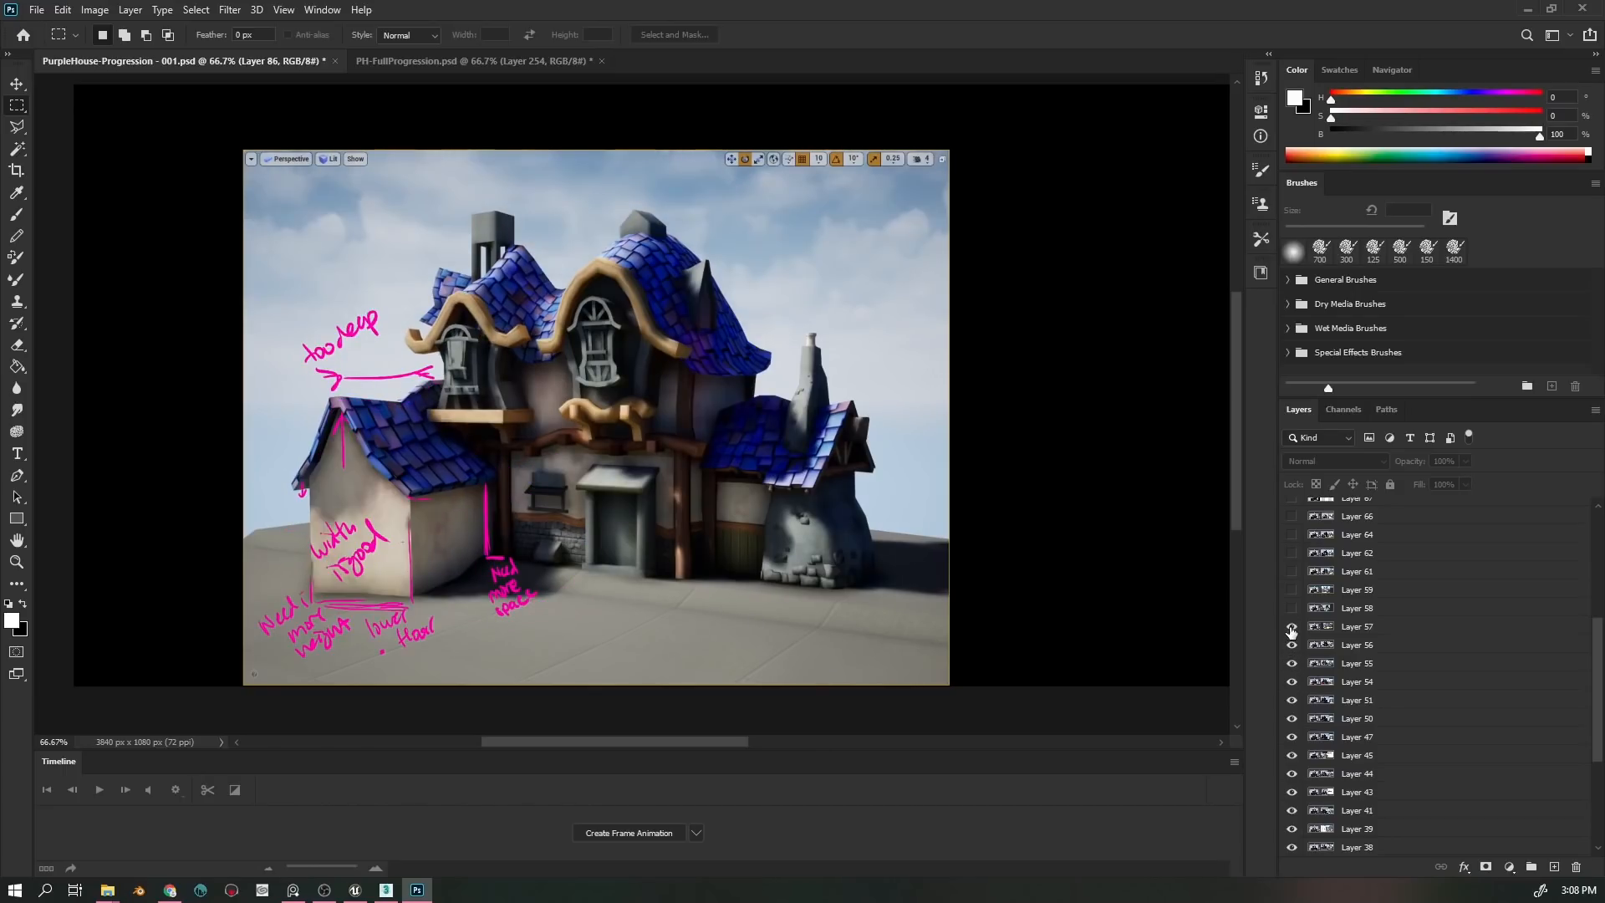
- Make Layers 57, 58, 59, 61 and 62 visible in sequence to show the revisions of the small front building
click(1291, 626)
click(1291, 608)
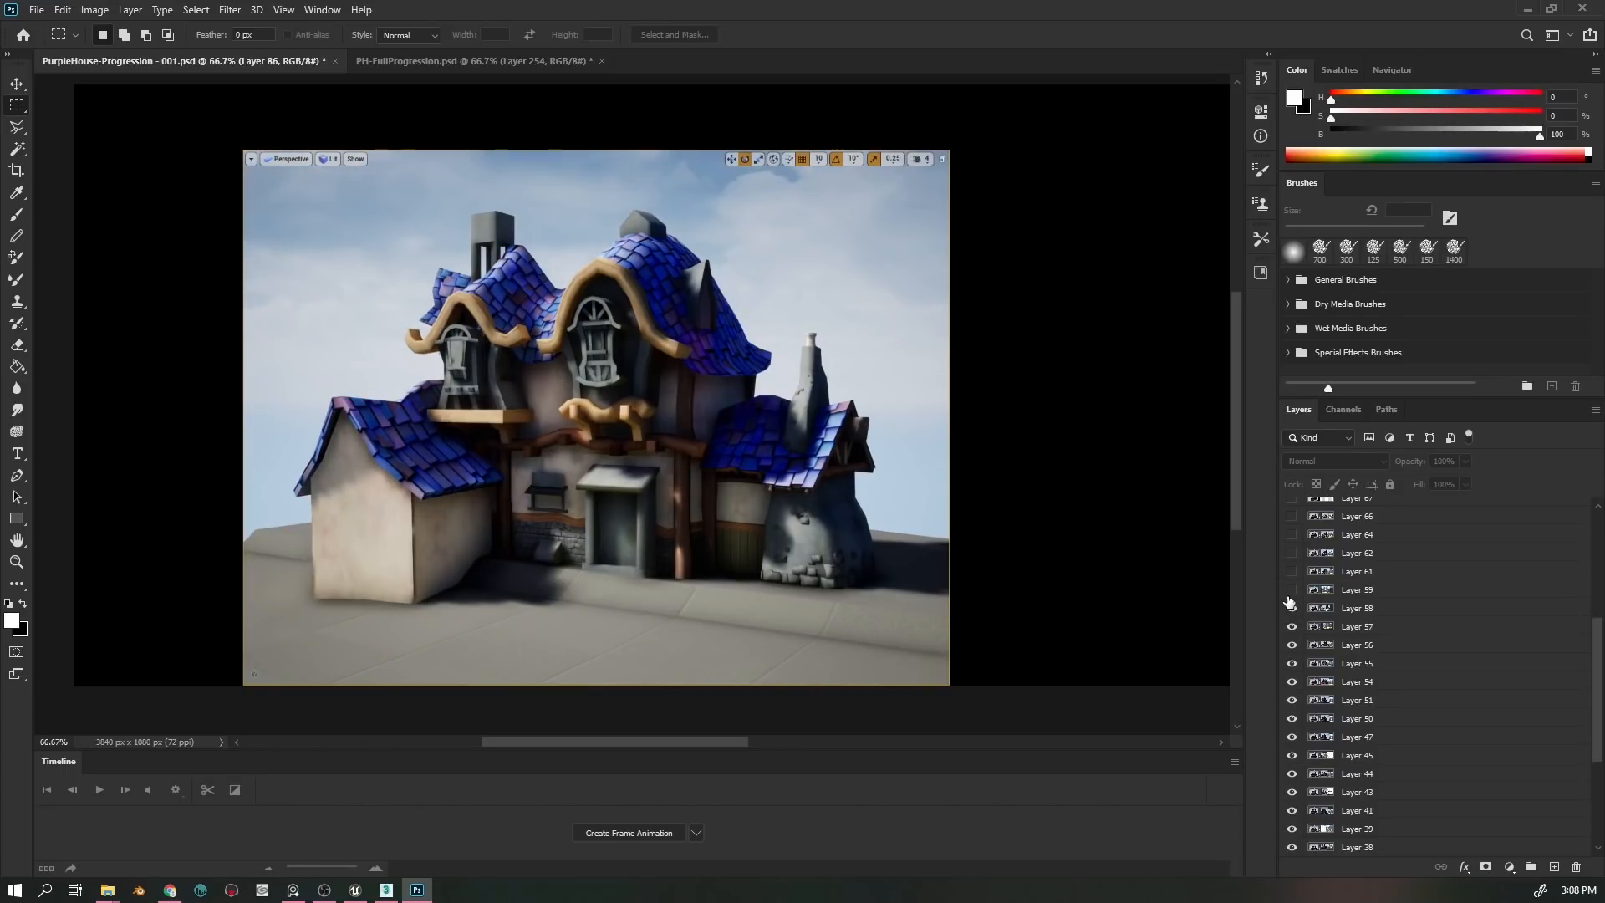
click(1291, 589)
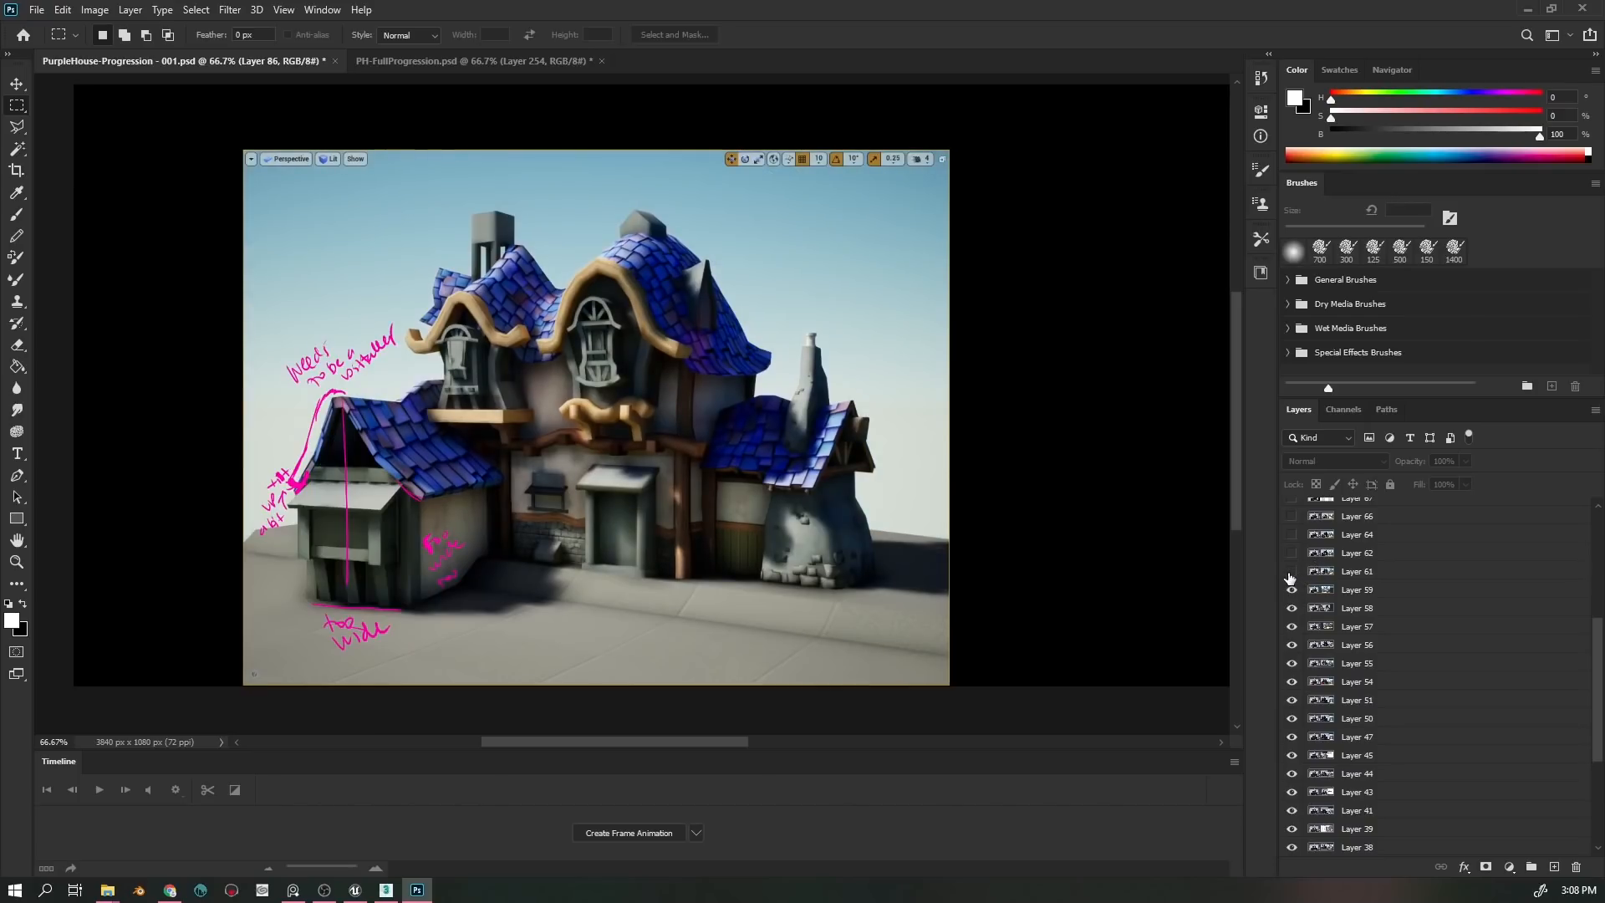
click(1292, 572)
click(1292, 552)
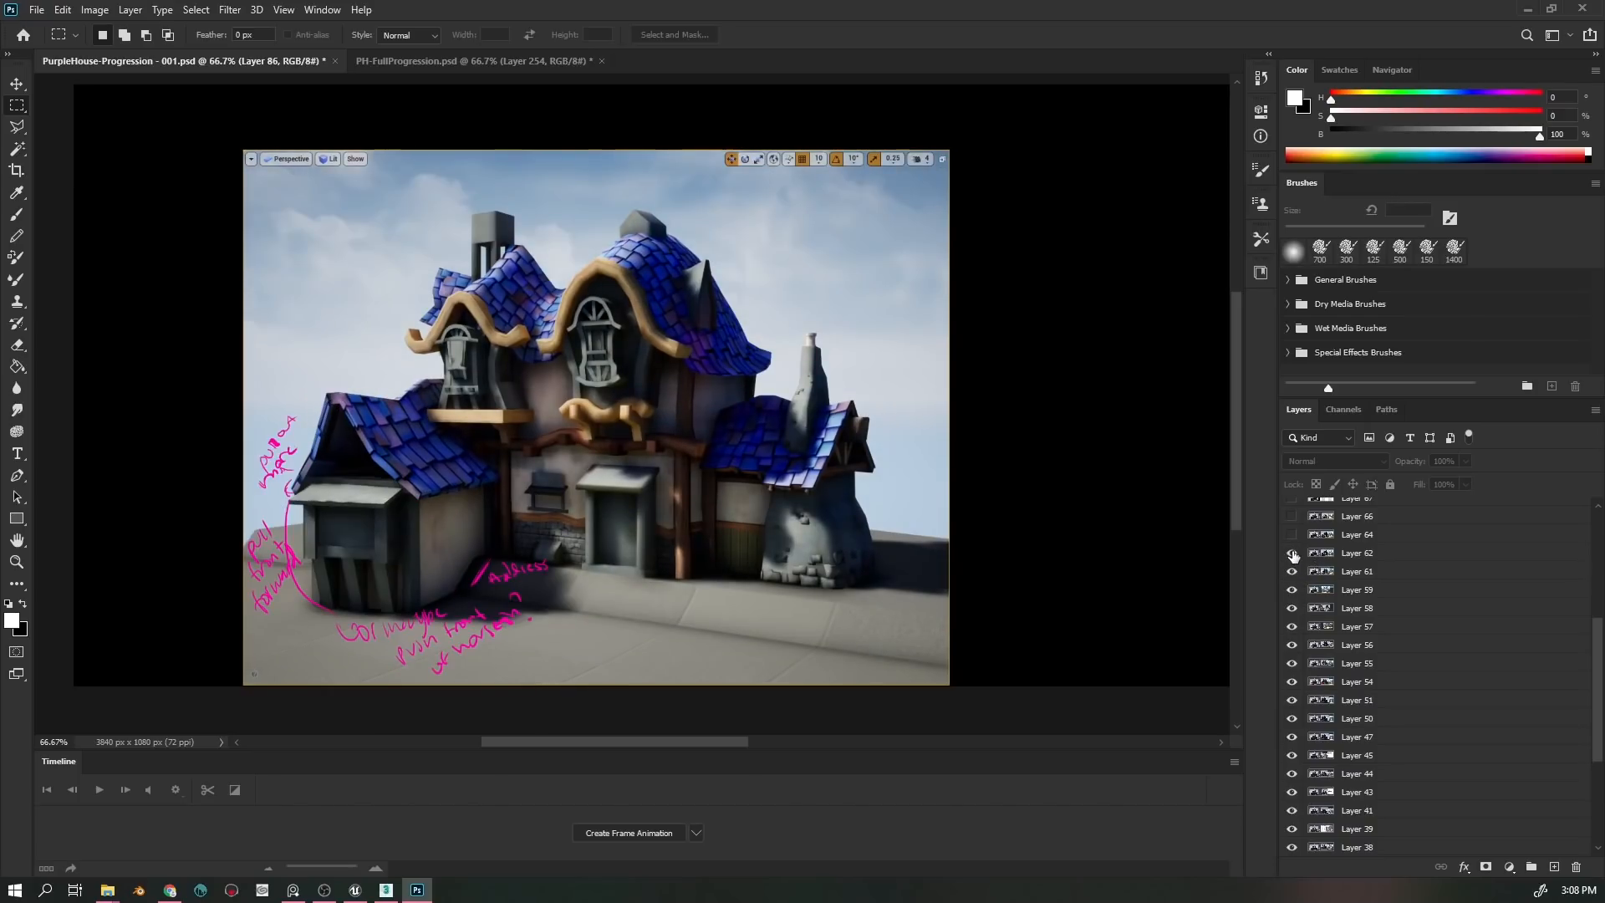
- Make Layers 64, 66, 68 and the proportion change layer visible, and select Layer 72
scroll(1304, 640, up, 5)
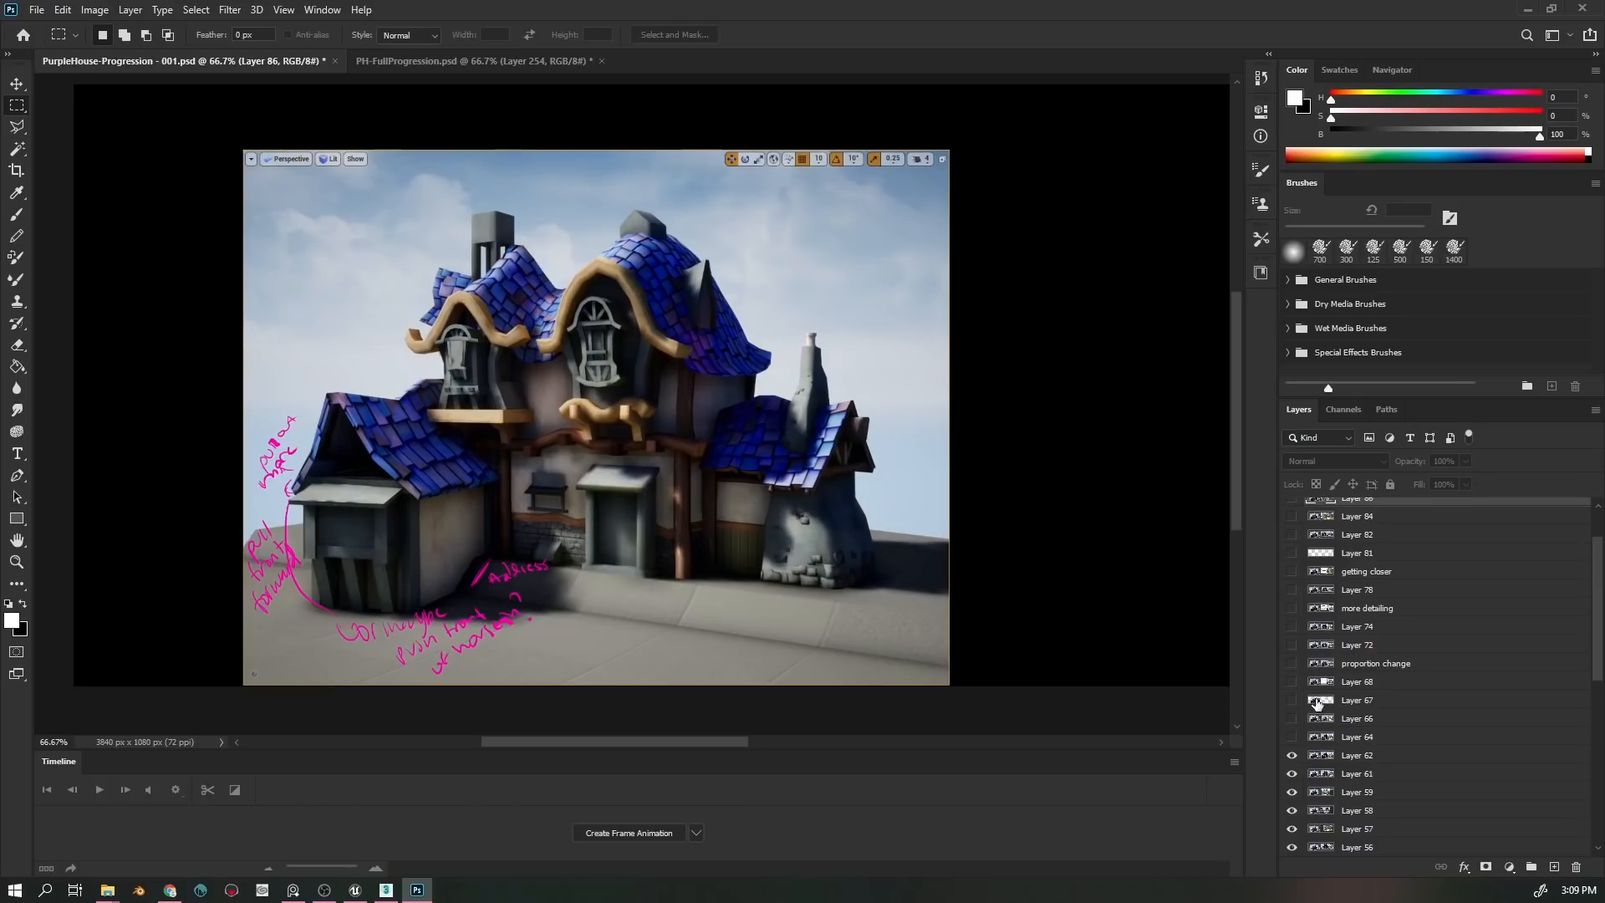
click(1292, 736)
click(1291, 718)
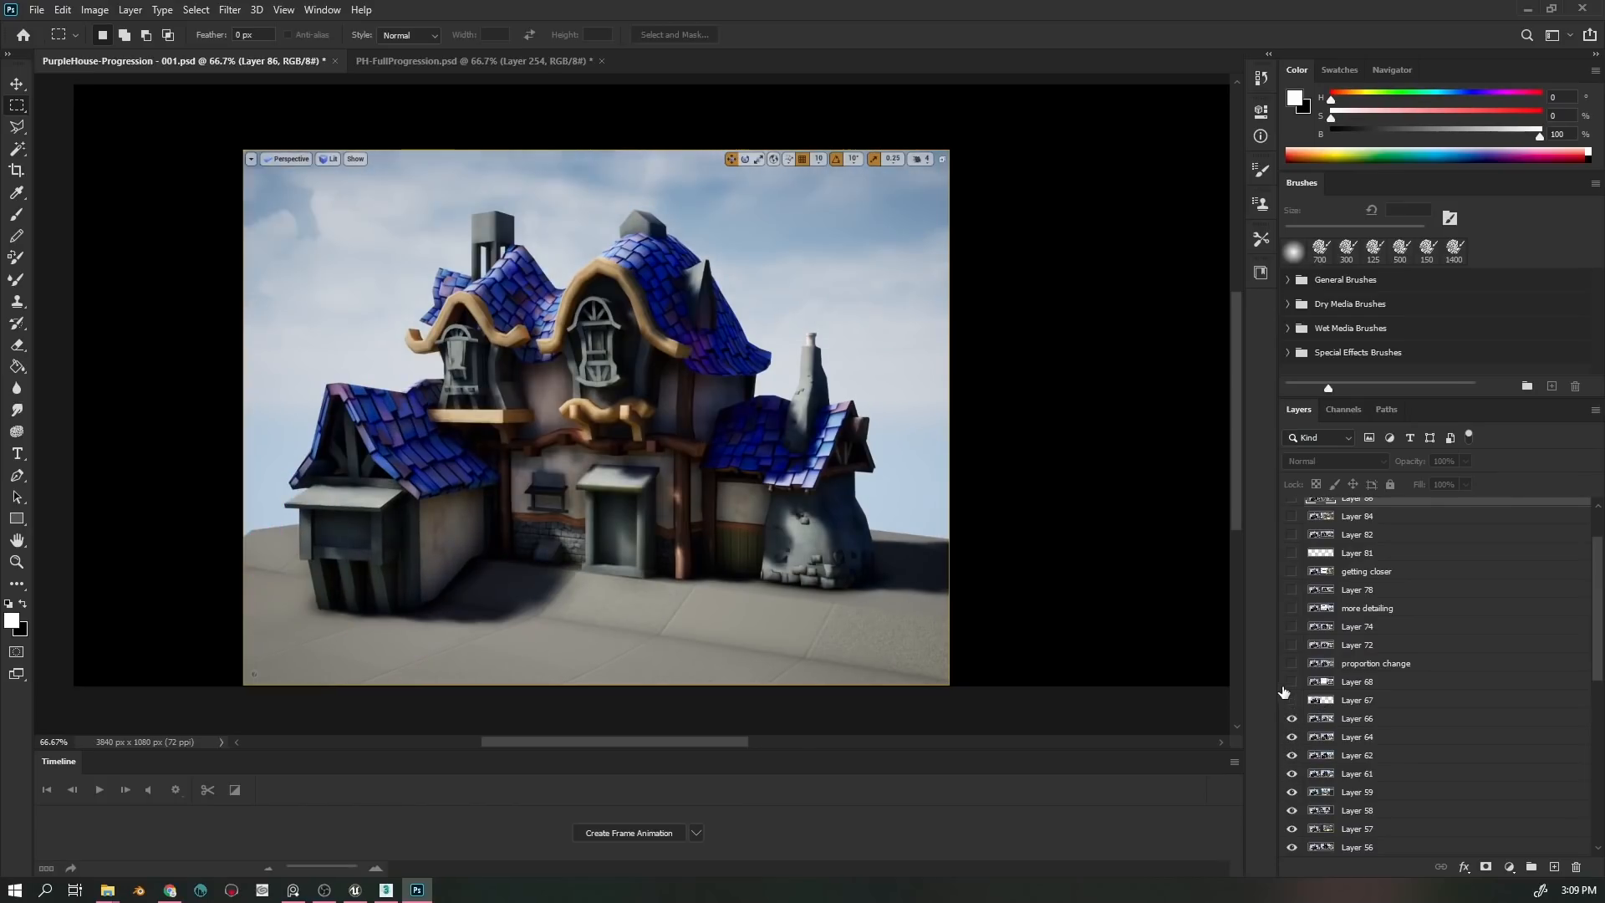
click(1292, 682)
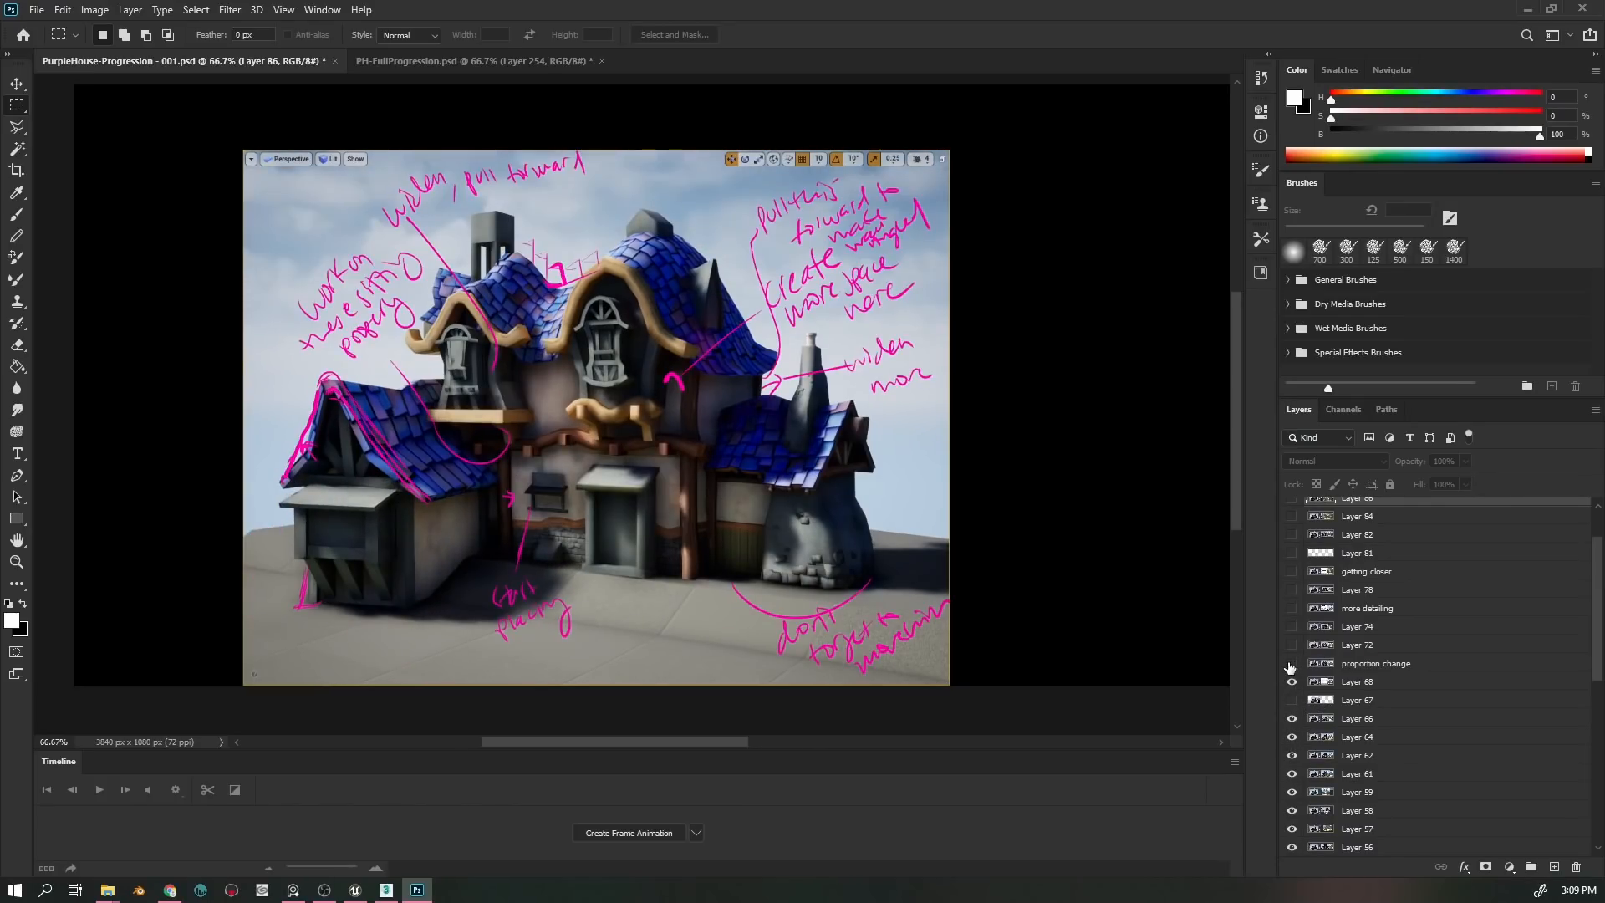
click(1297, 647)
click(1291, 663)
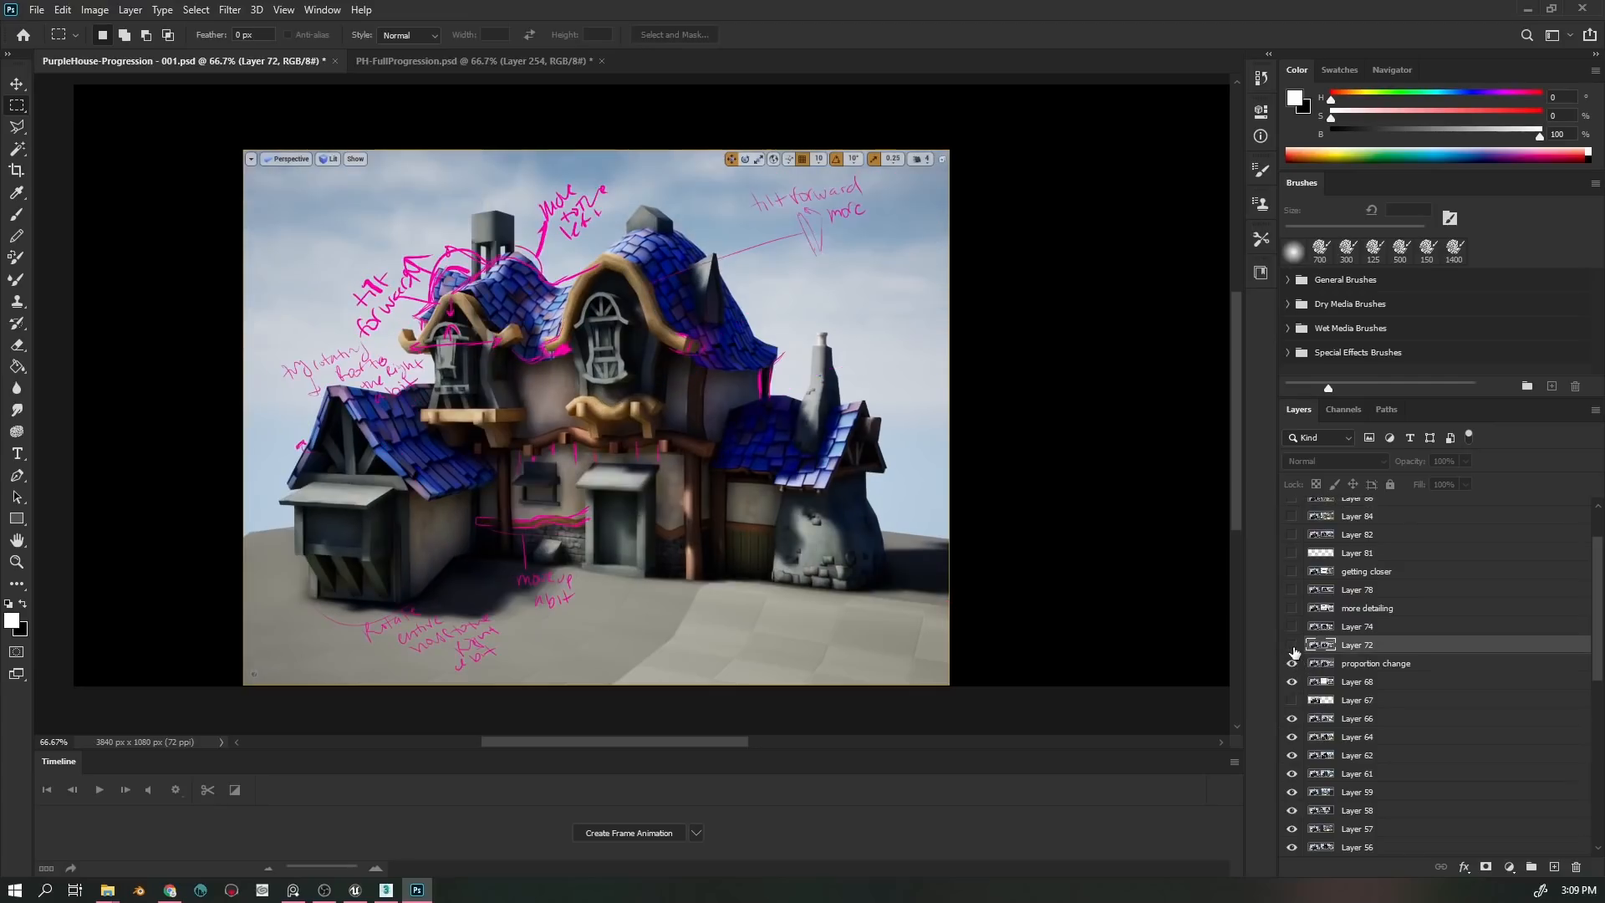
- Make Layer 72, Layer 74, more detailing, Layer 78, getting closer and Layer 81 visible in sequence
click(1292, 645)
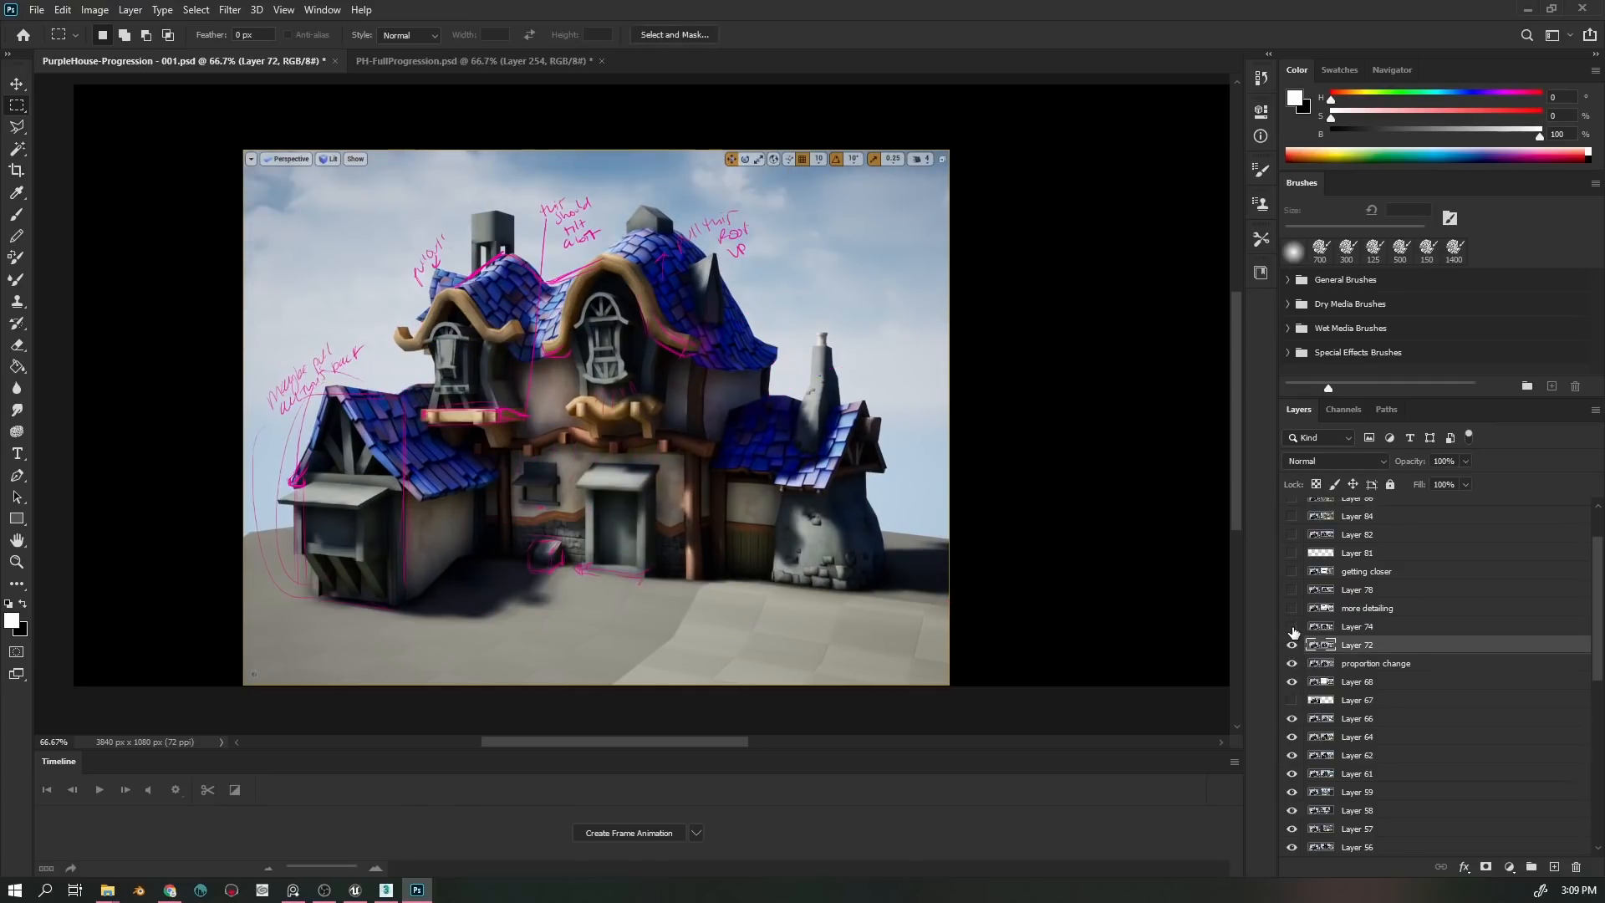
click(1292, 627)
click(1292, 608)
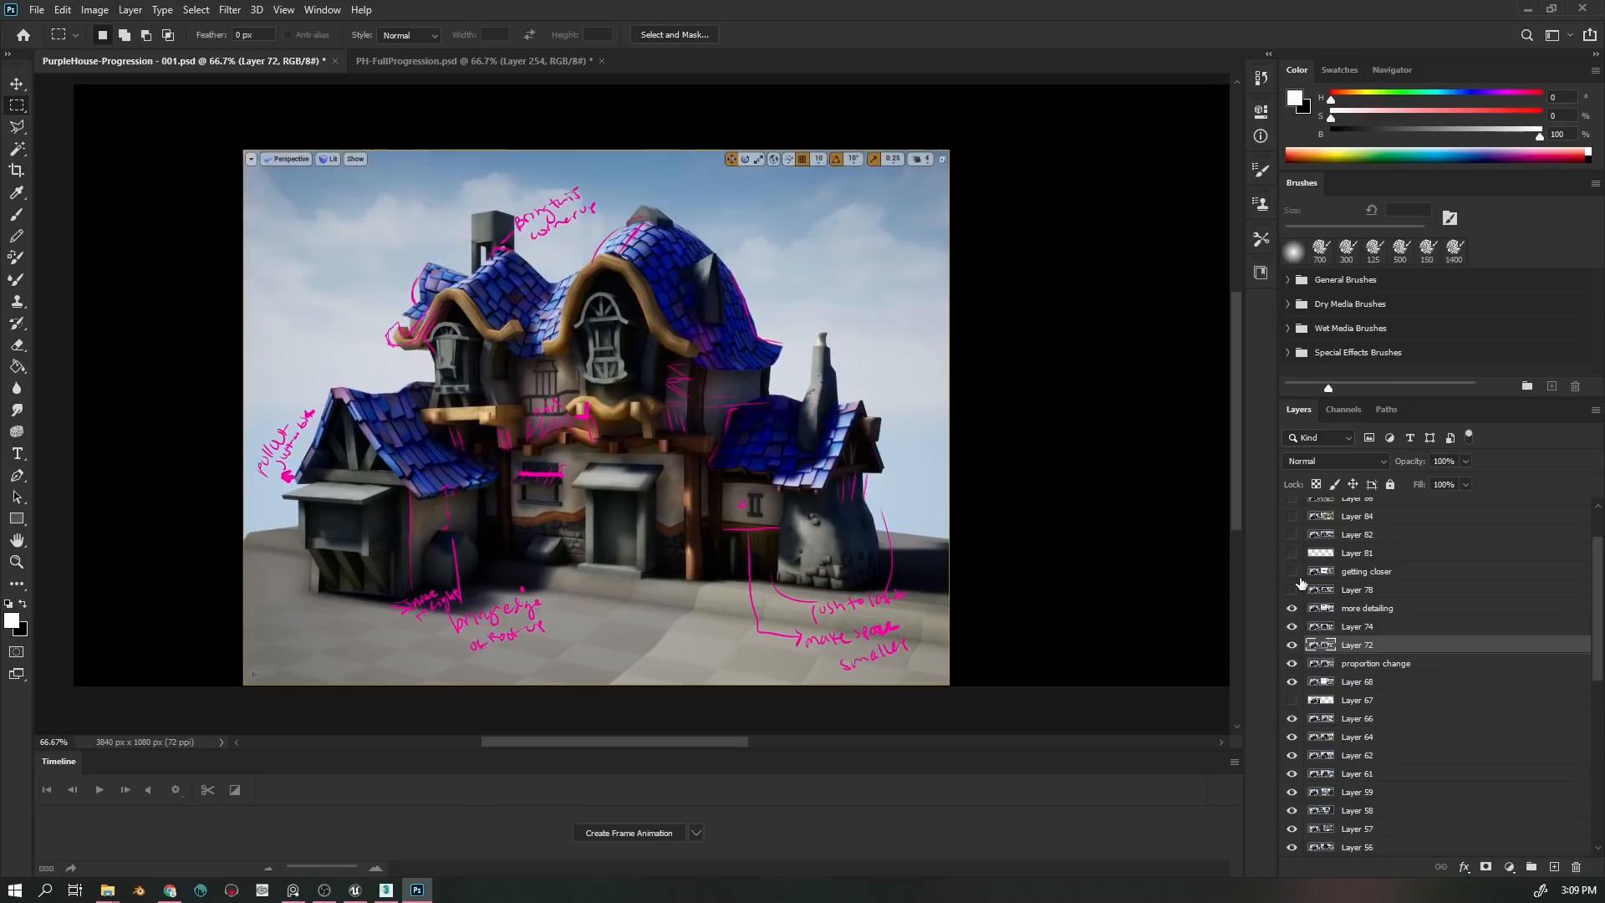
click(1292, 590)
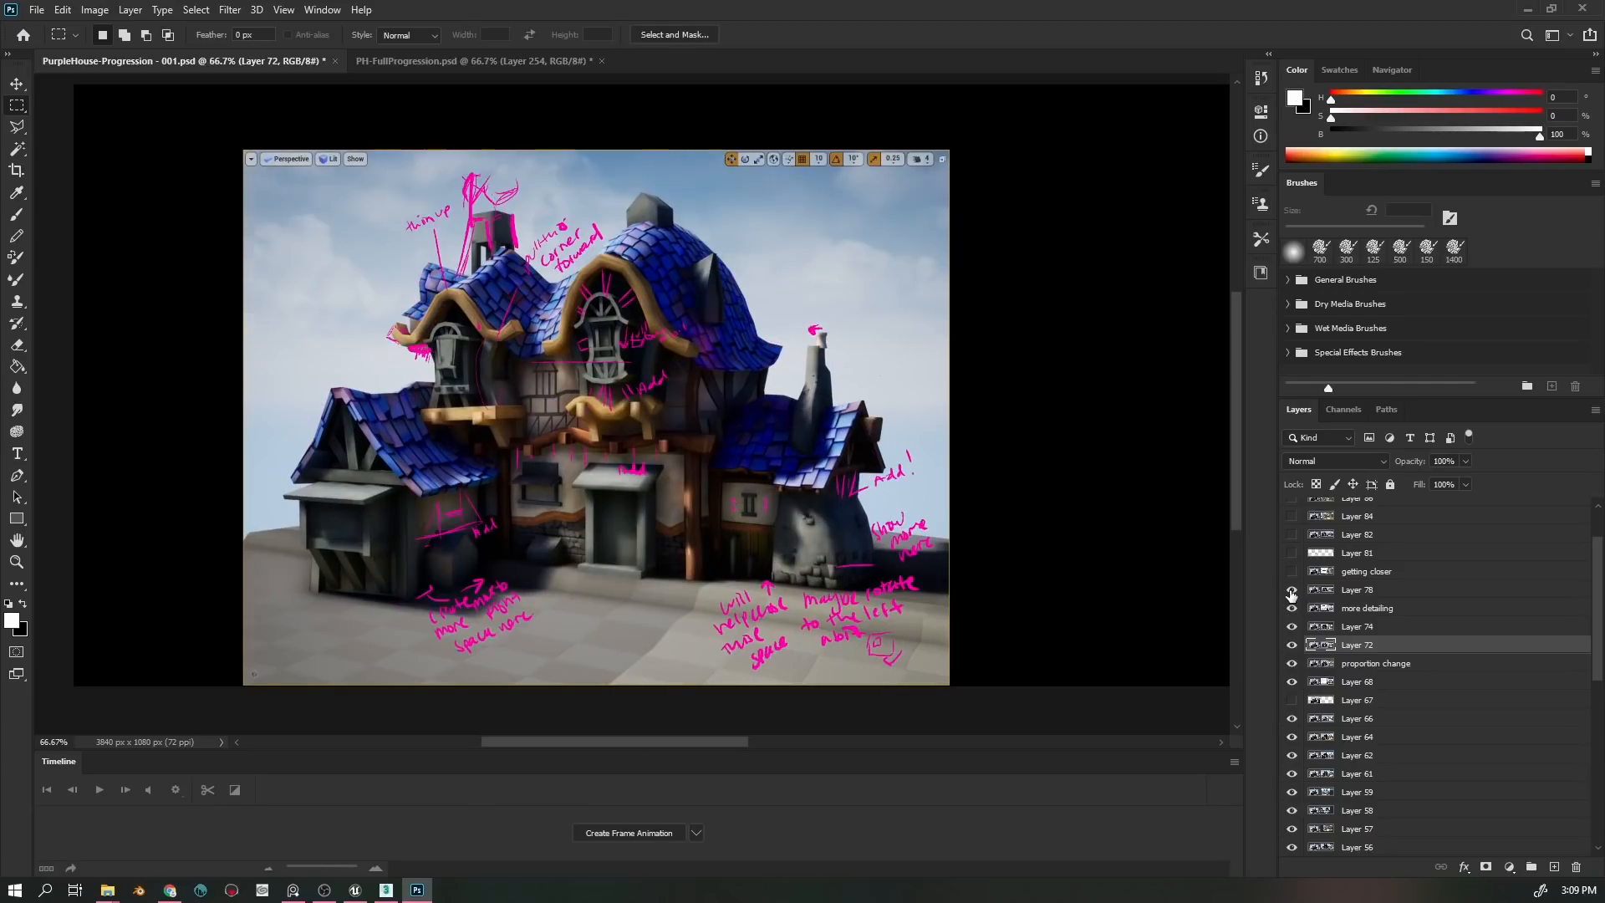
click(1292, 572)
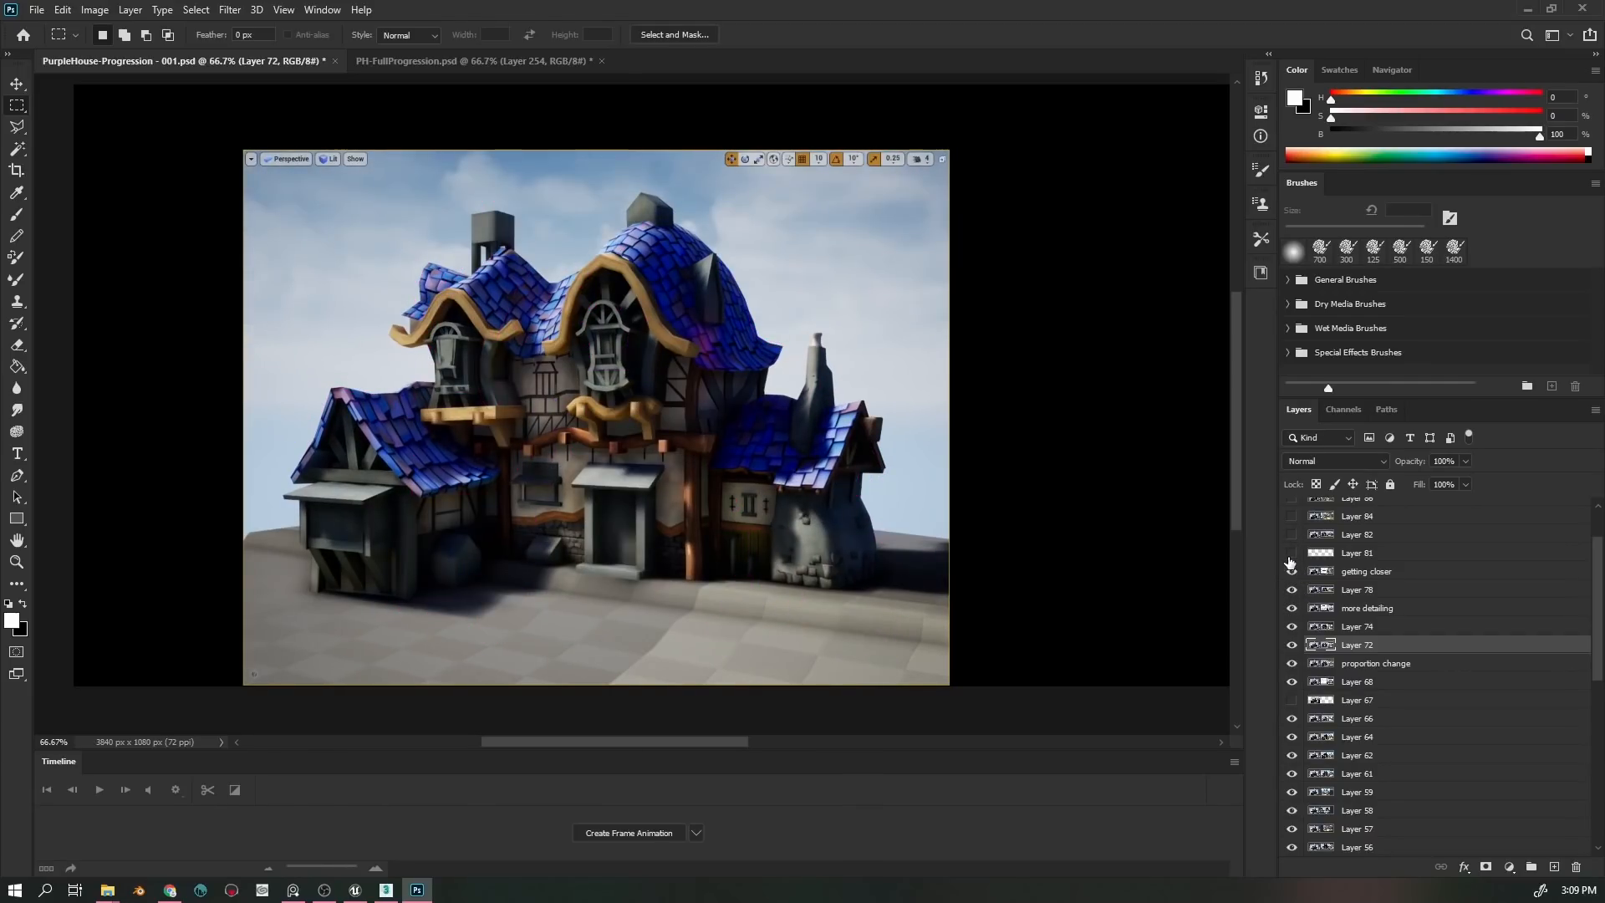
click(1291, 554)
- Make Layers 82, 84, 86 and 88 visible to reach the final revision of the house
scroll(1318, 714, up, 2)
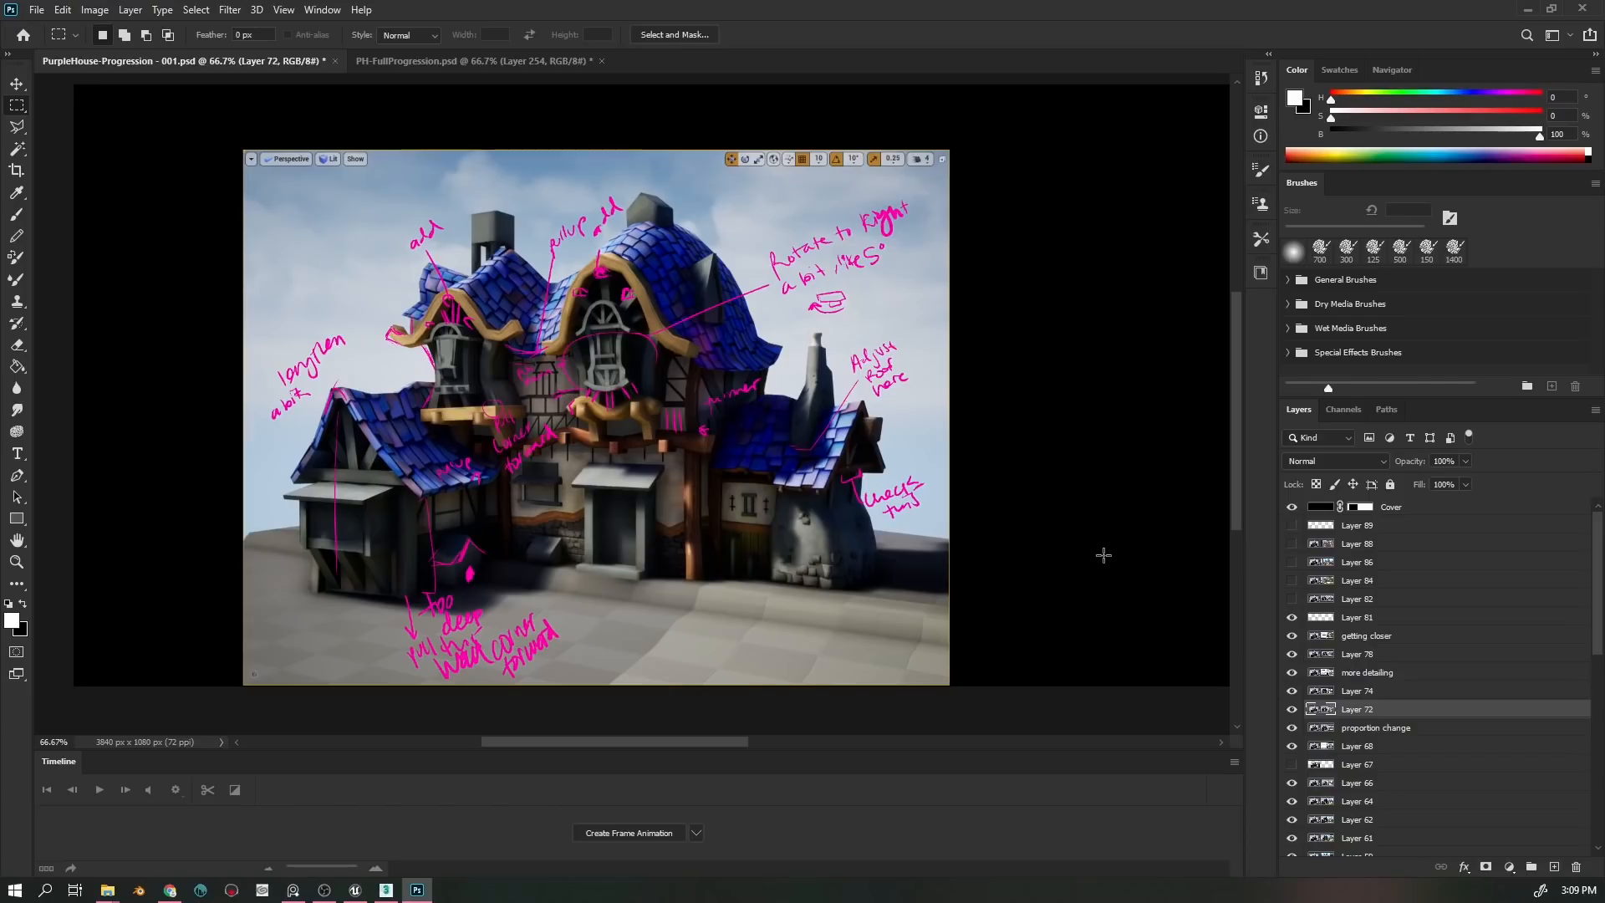
click(1291, 598)
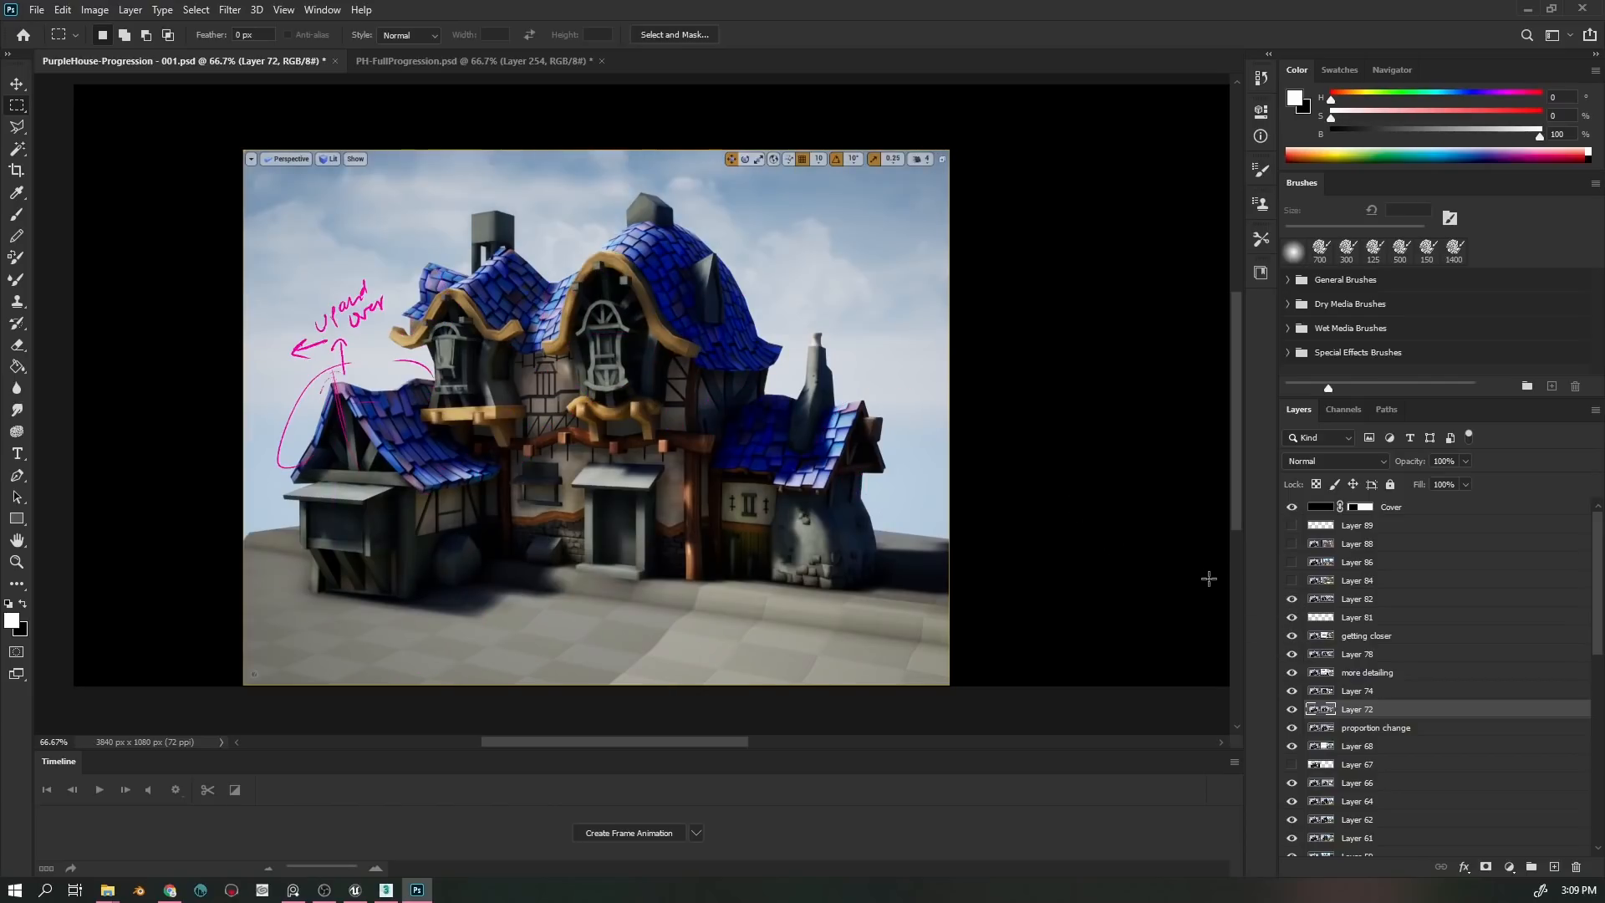
click(1292, 580)
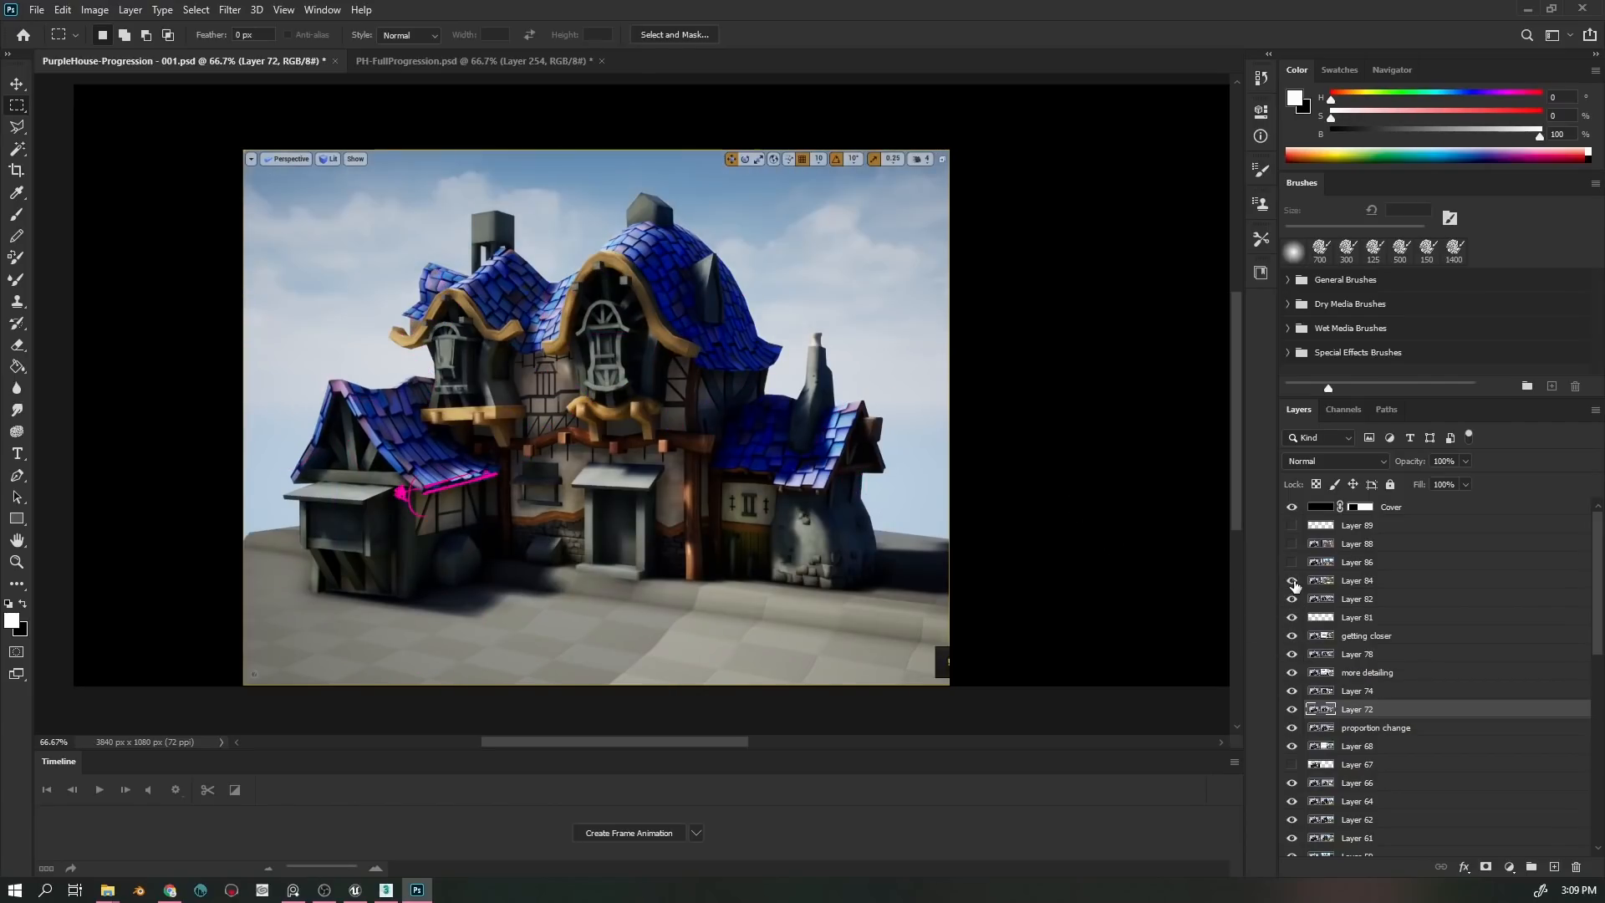
click(1291, 562)
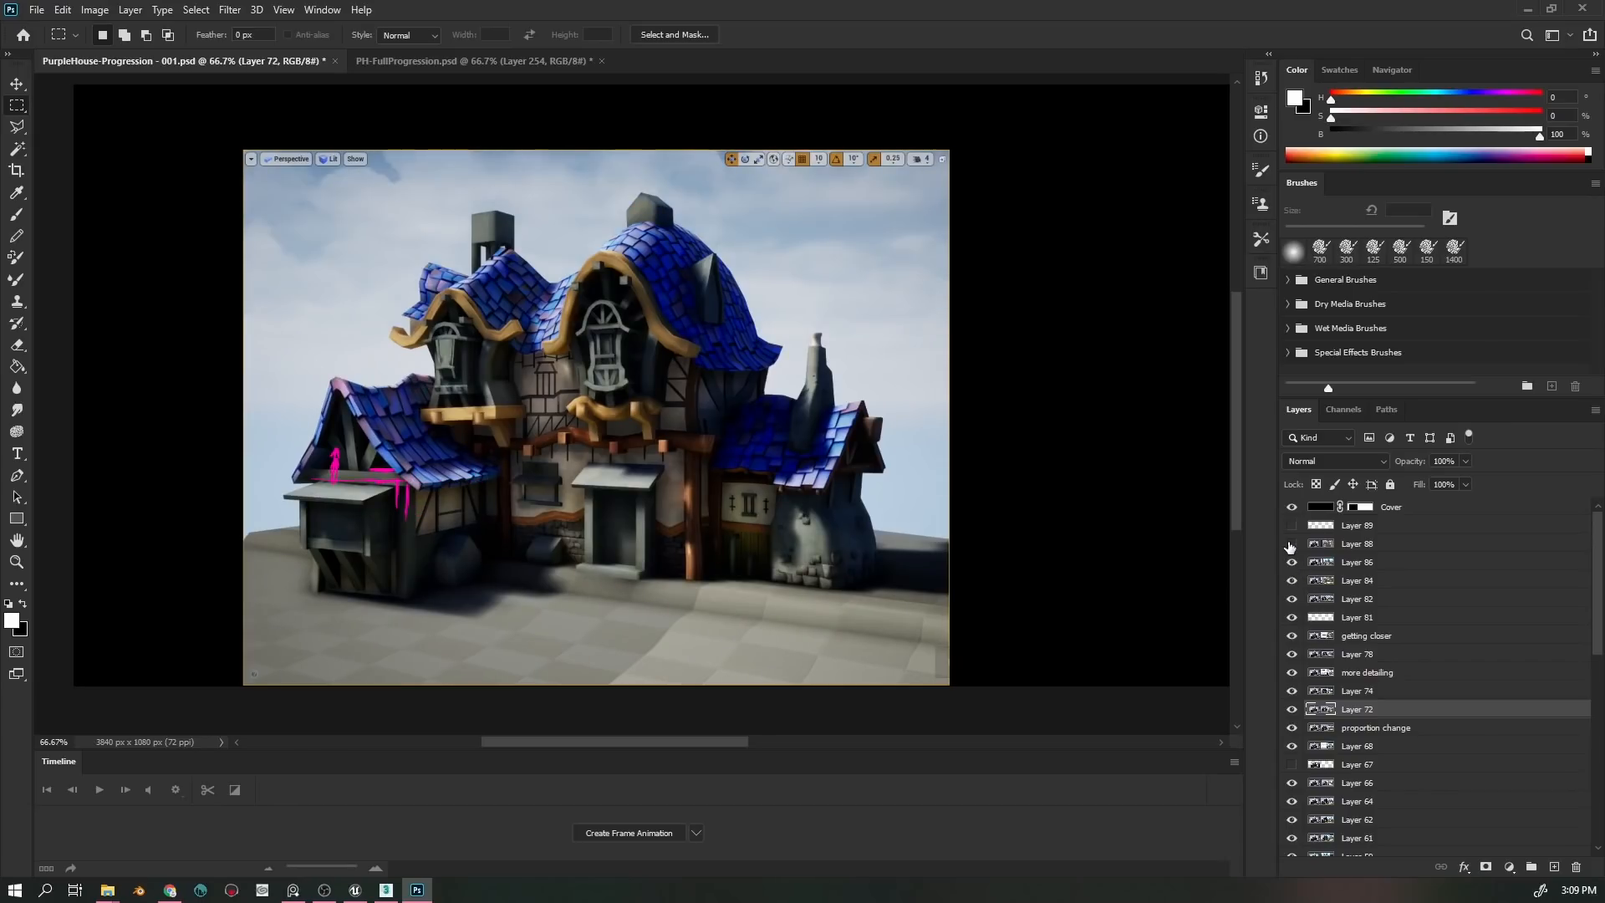
click(1292, 543)
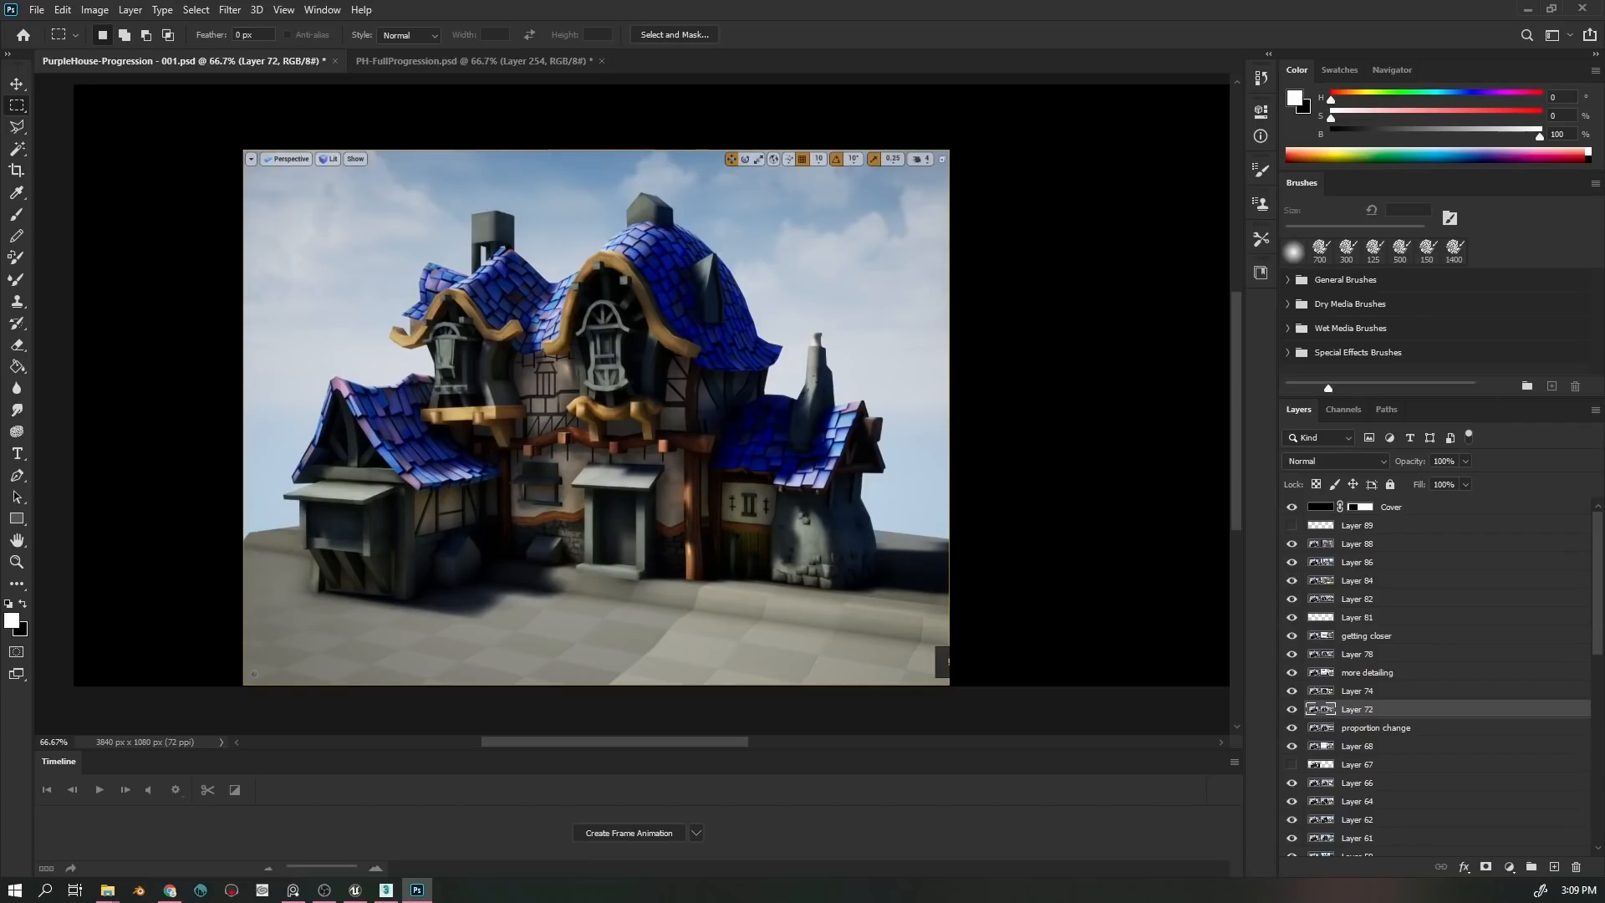
- Bring up the house concept painting beside the render, then switch to 3ds Max and move the painting off the viewport
key(alt+Tab)
drag(1154, 457, 1121, 457)
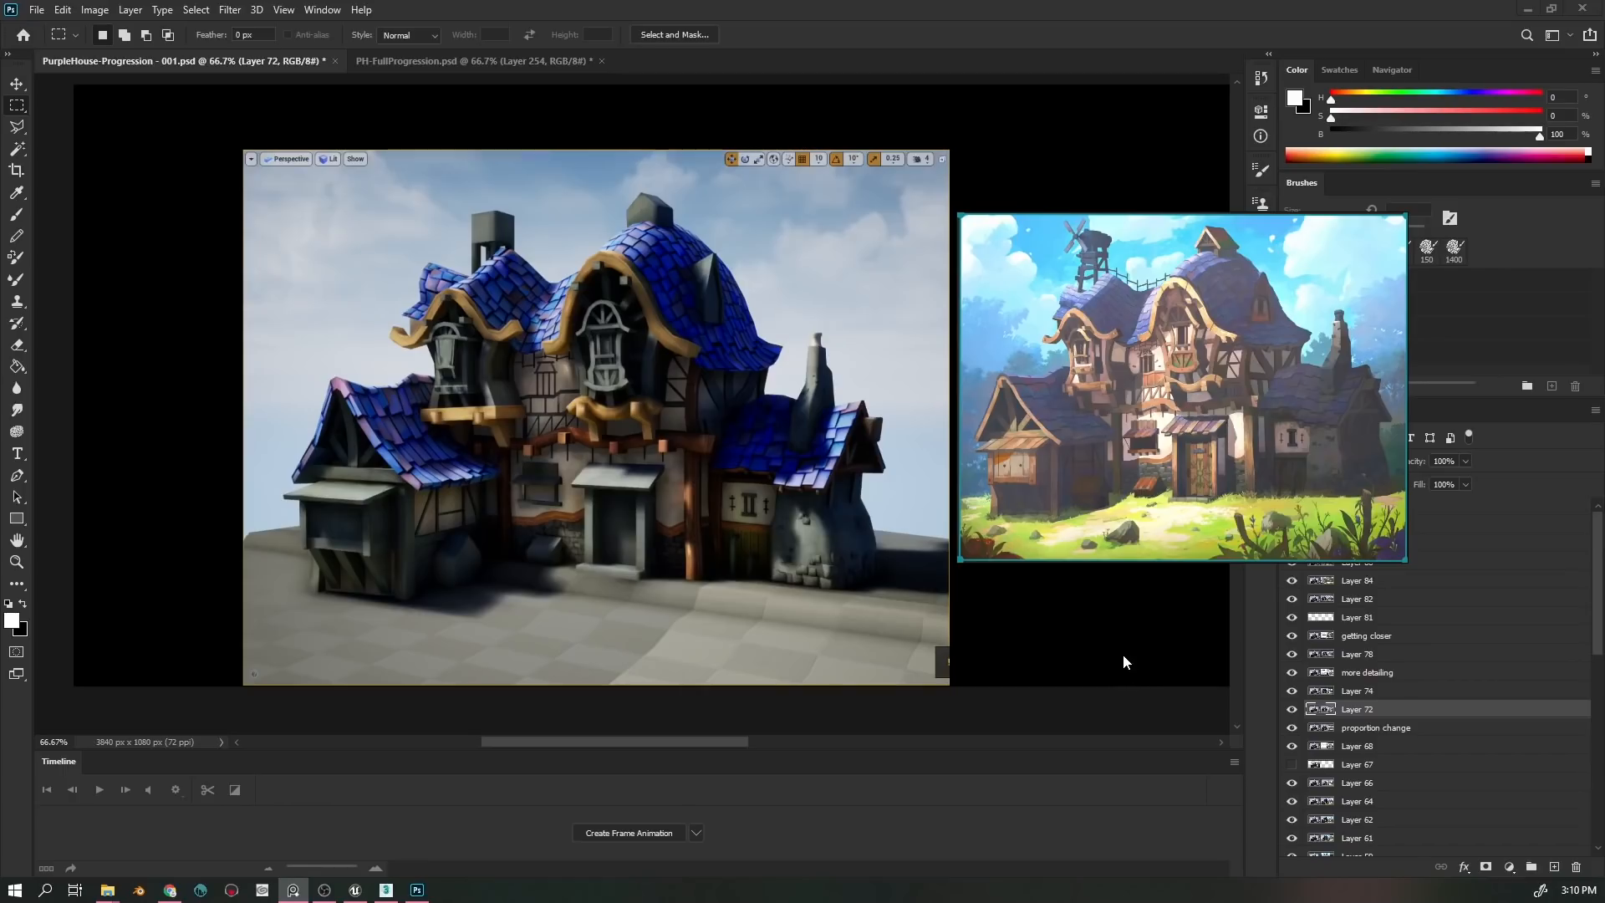
click(385, 890)
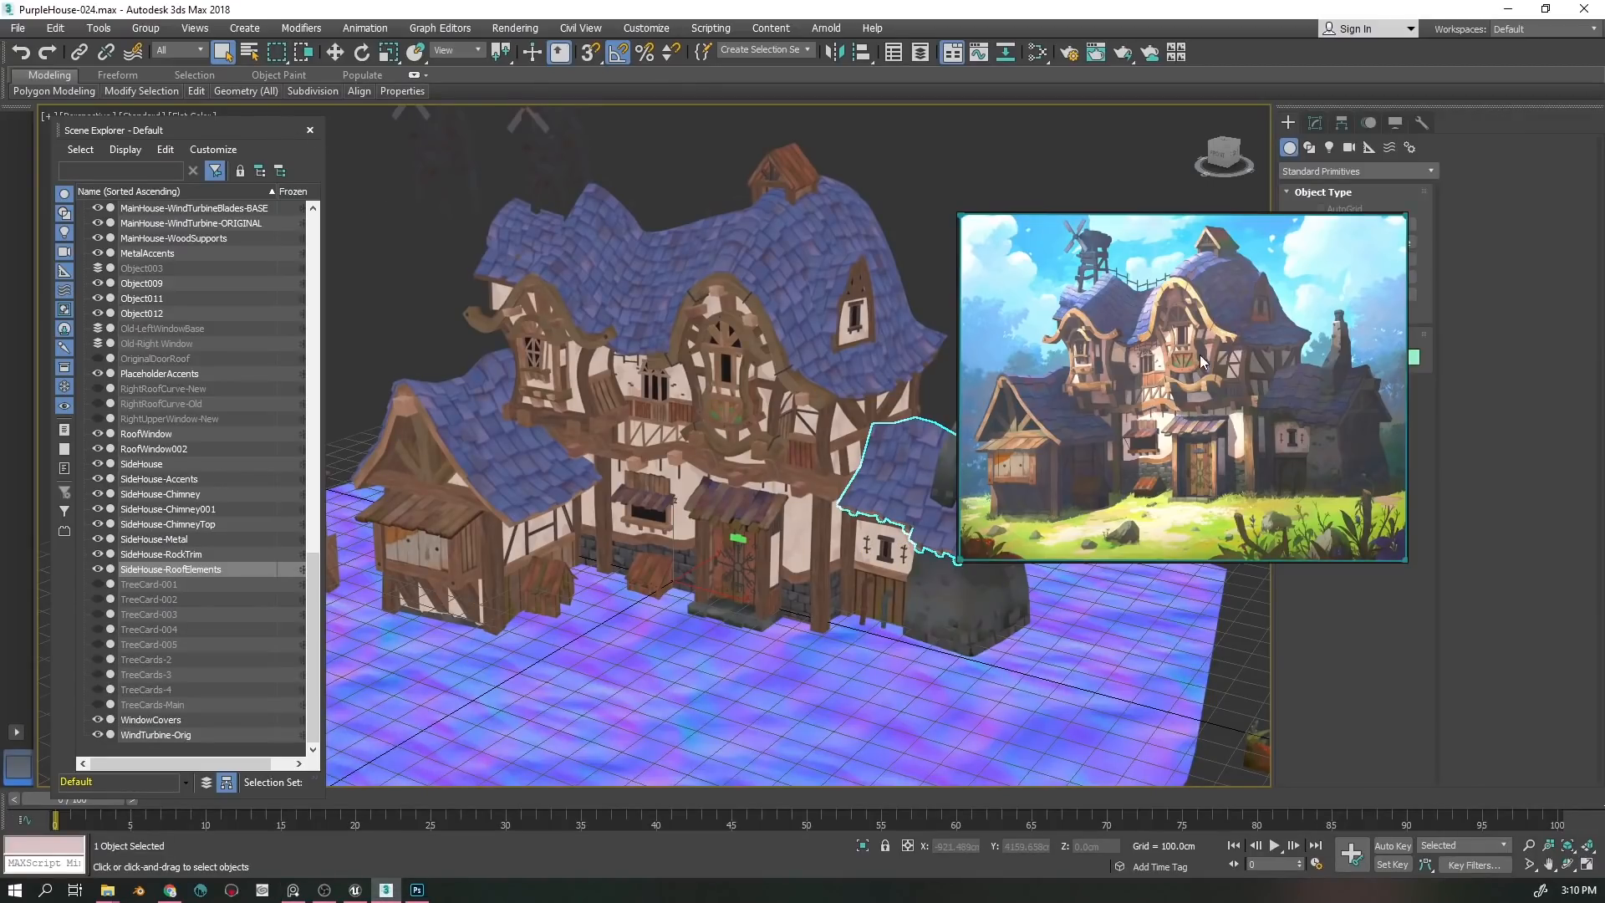
drag(1162, 376, 1604, 468)
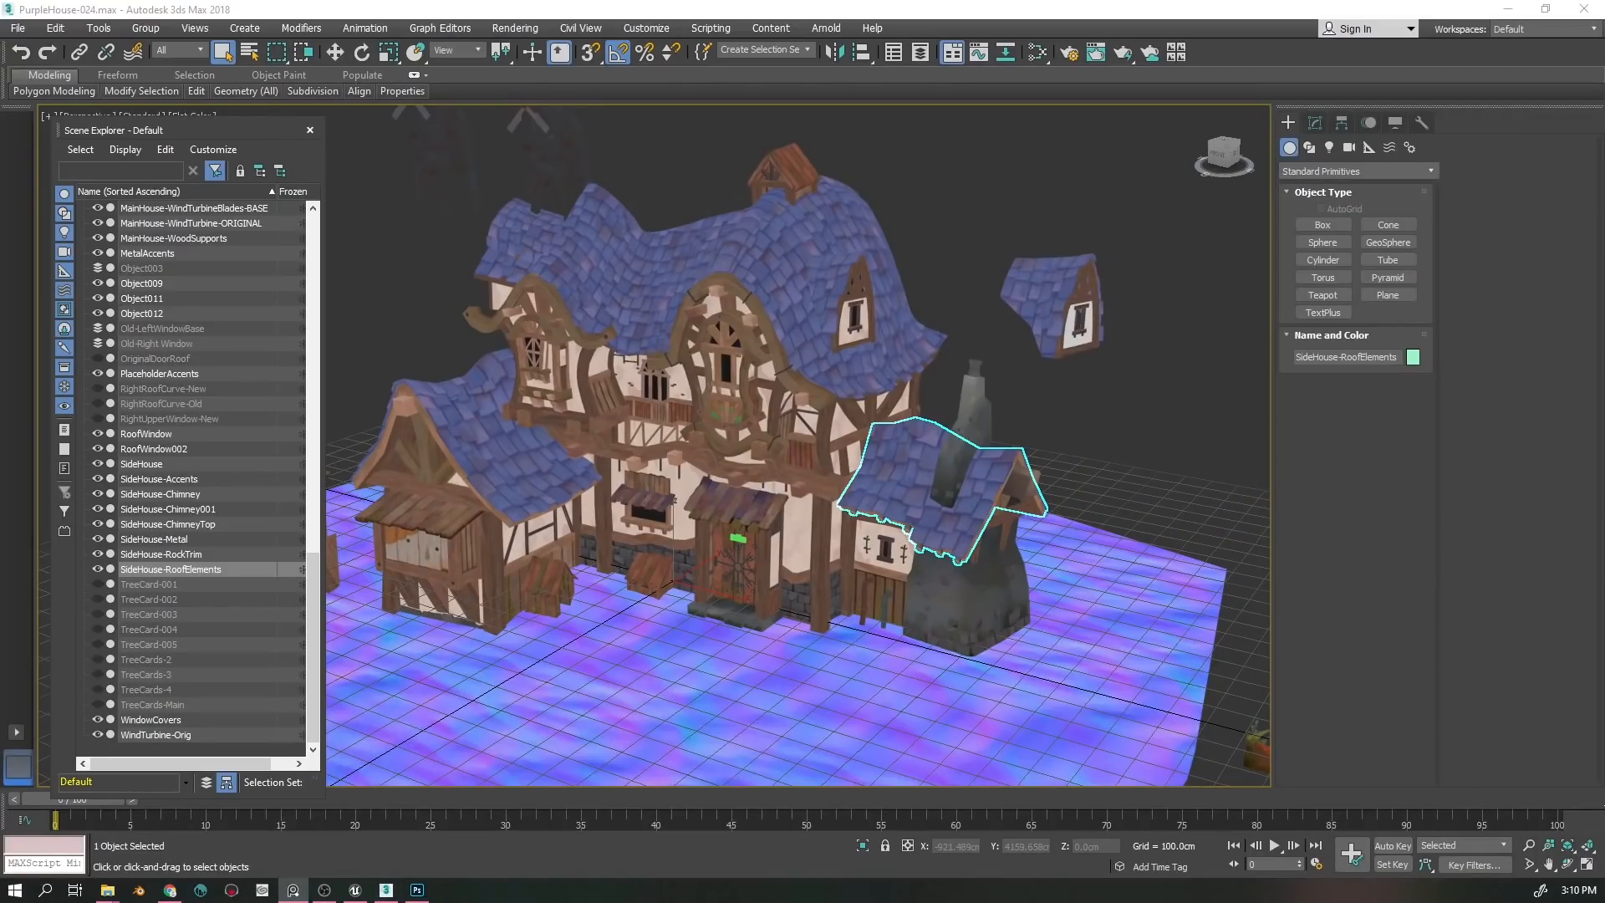
- Examine the house's roof layout from the top view against the concept painting, and park the painting beside the viewport
key(t)
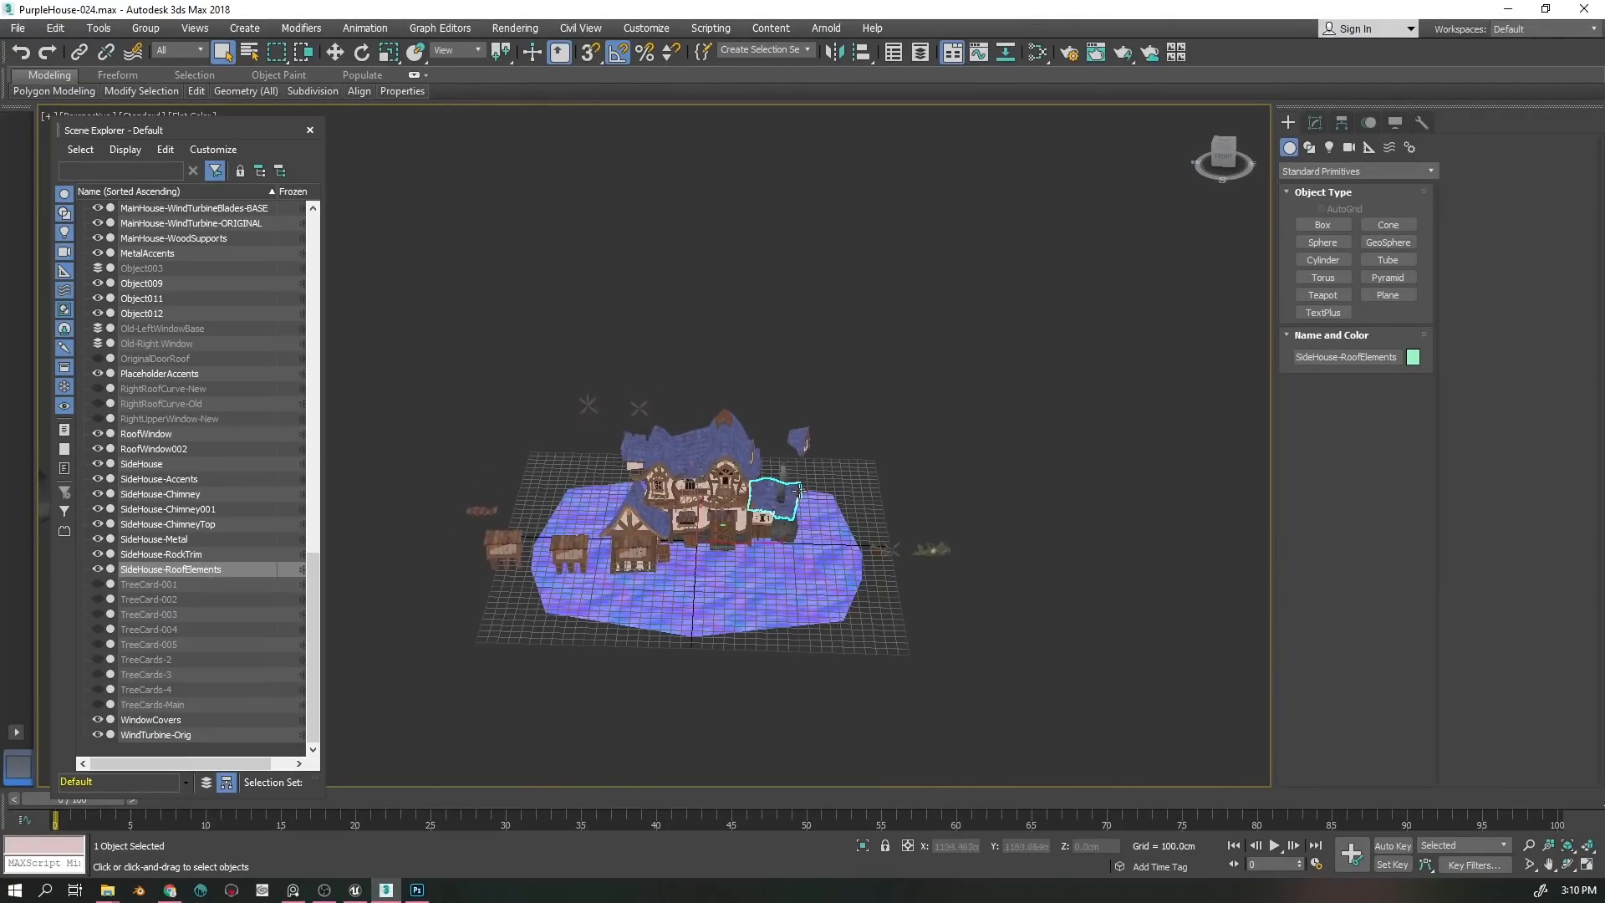
key(z)
scroll(989, 398, down, 5)
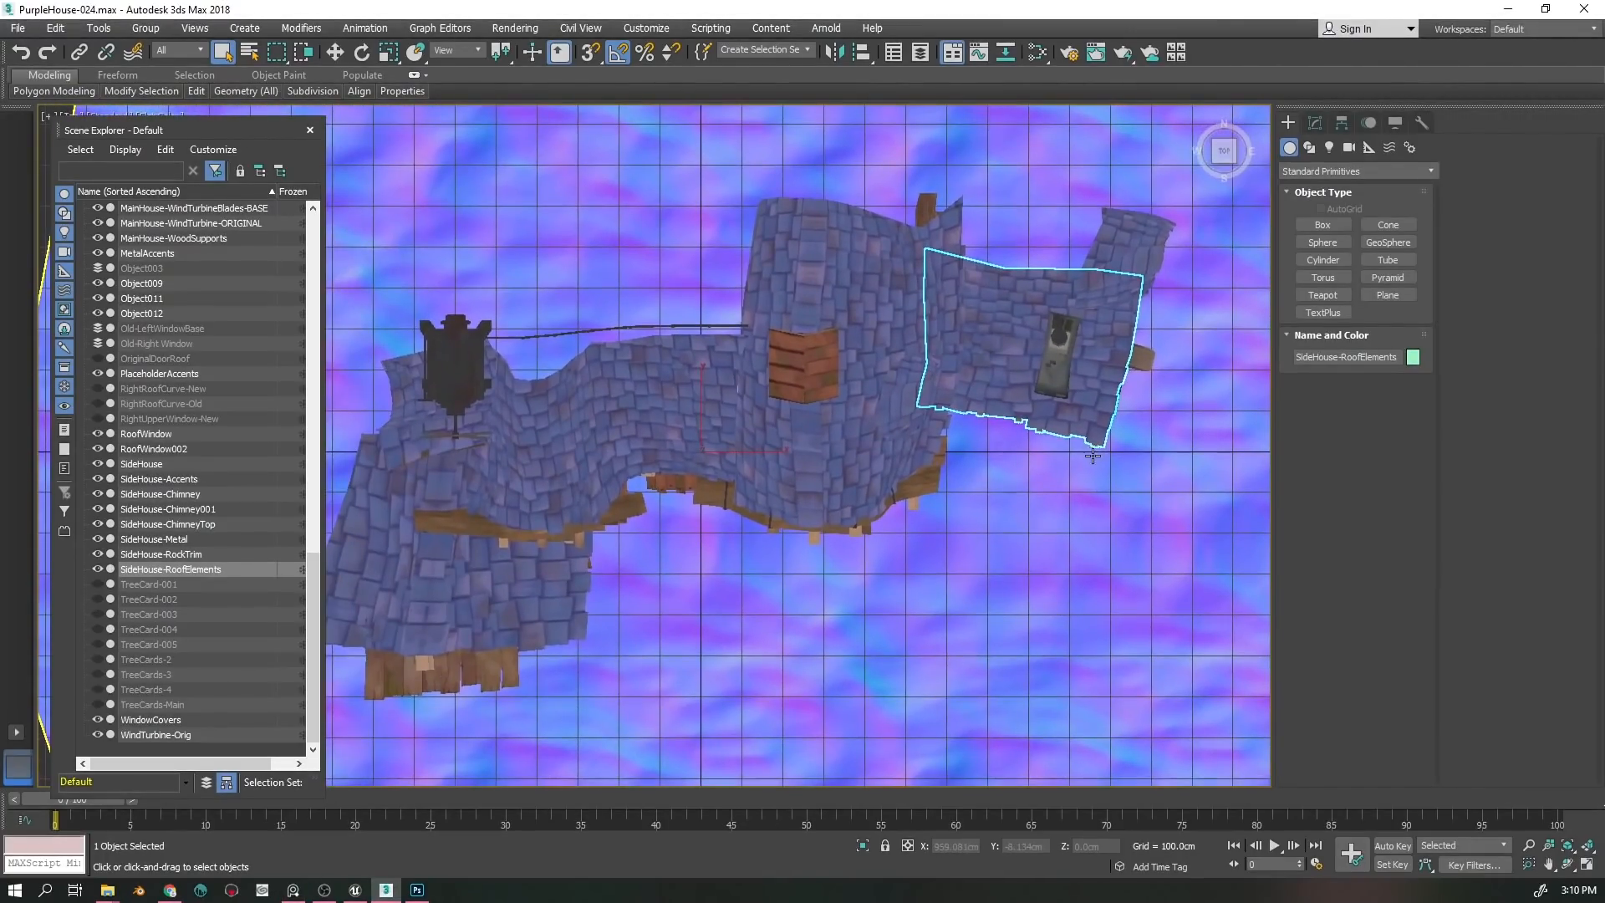
drag(921, 519, 922, 514)
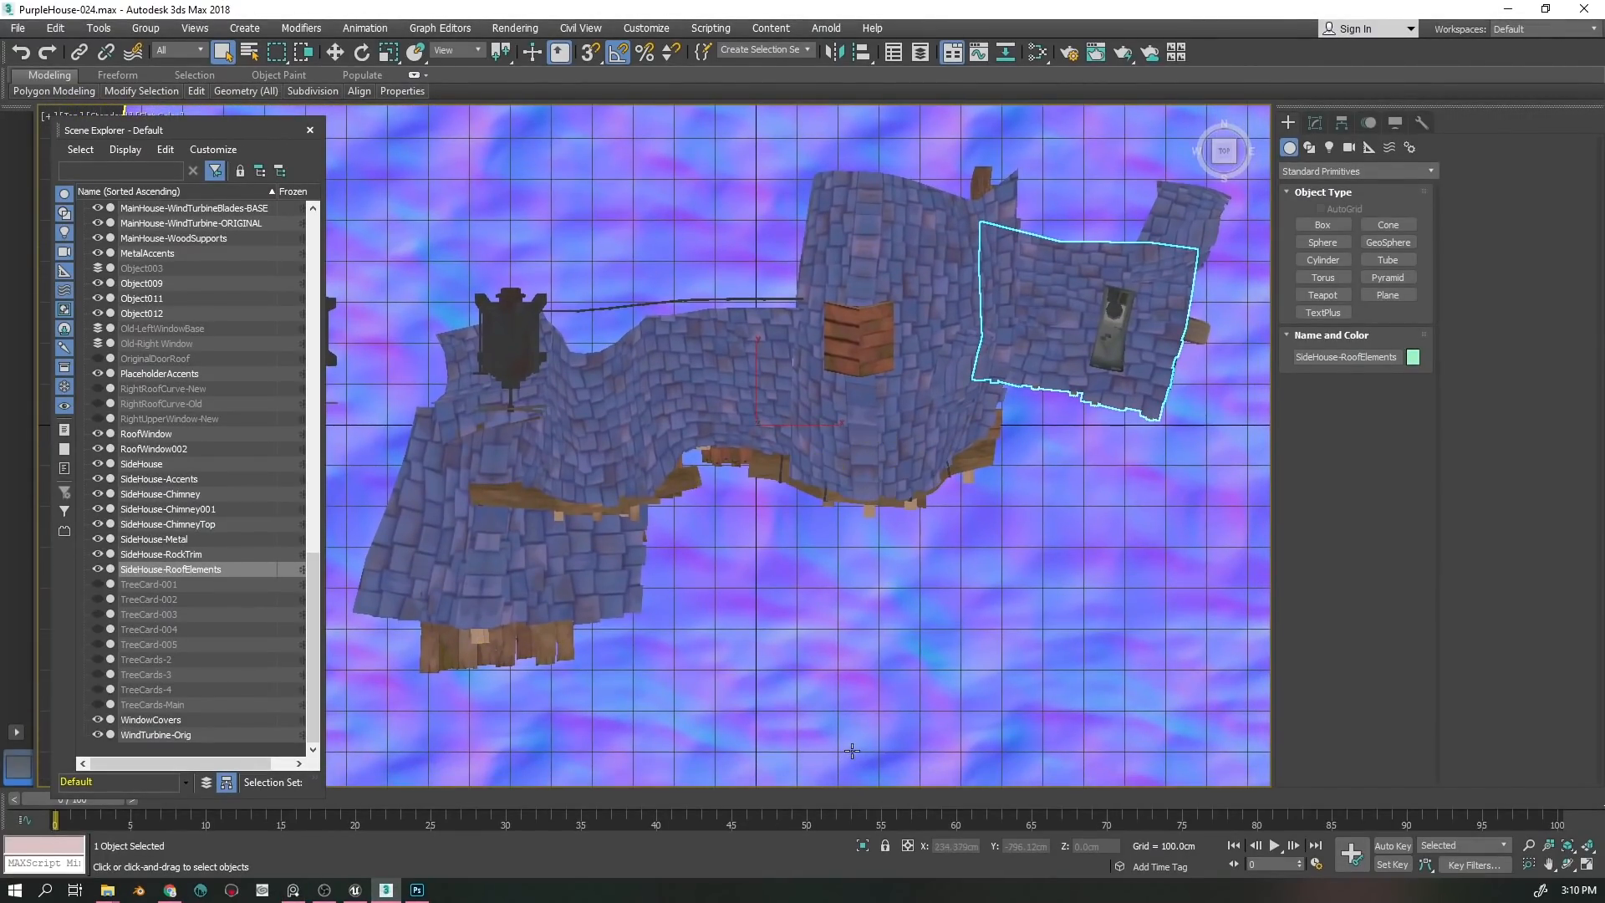
drag(851, 744, 838, 685)
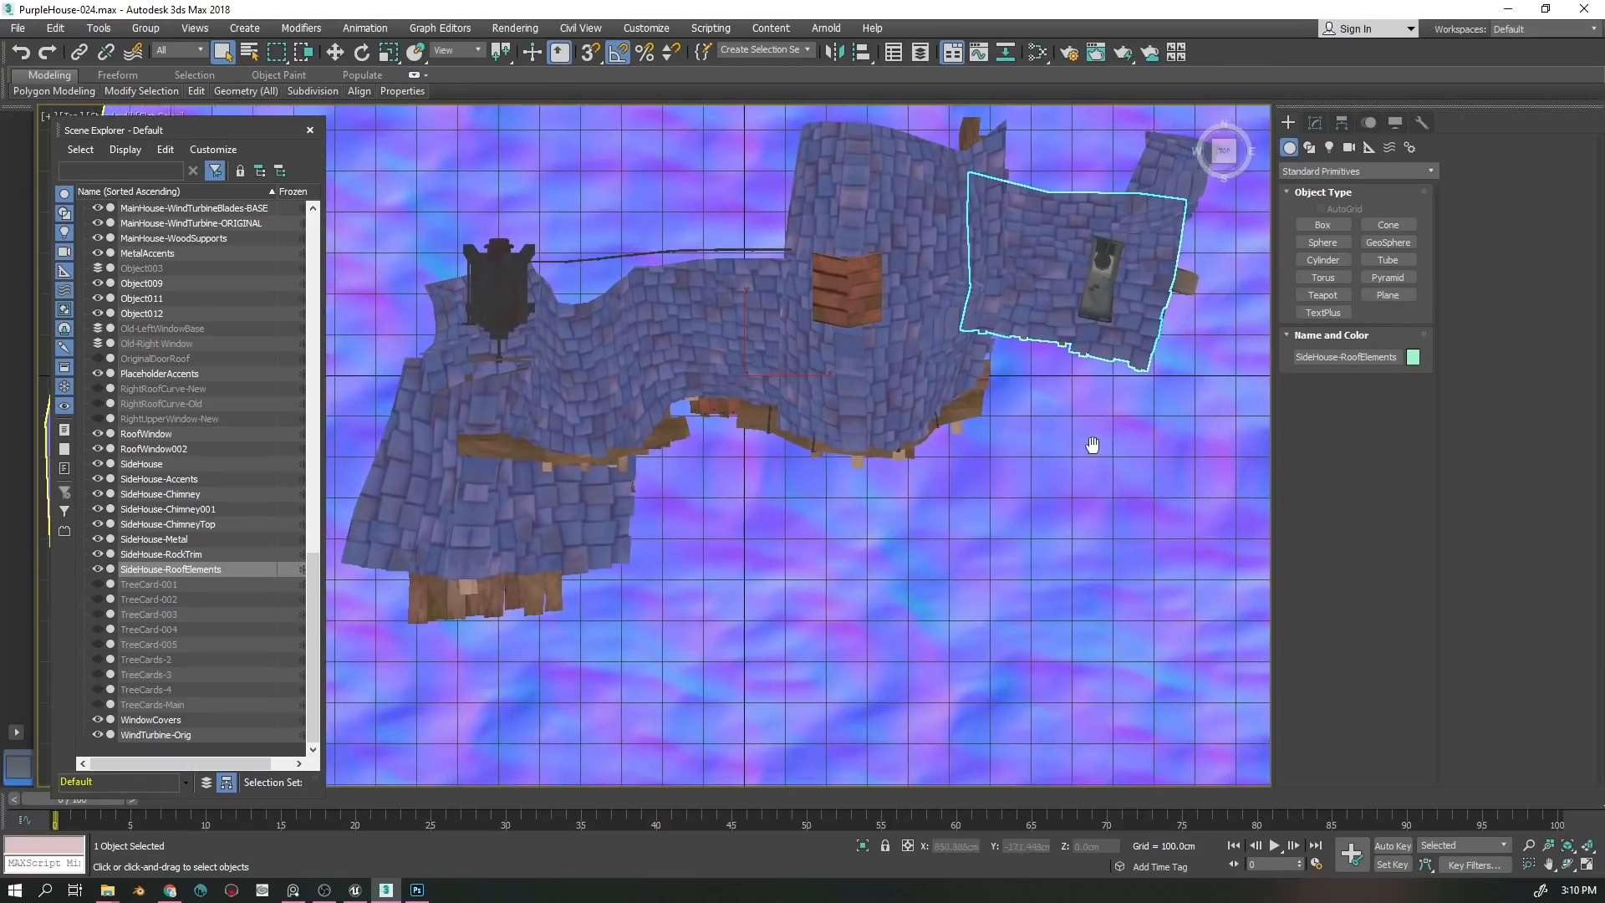
drag(989, 451, 915, 502)
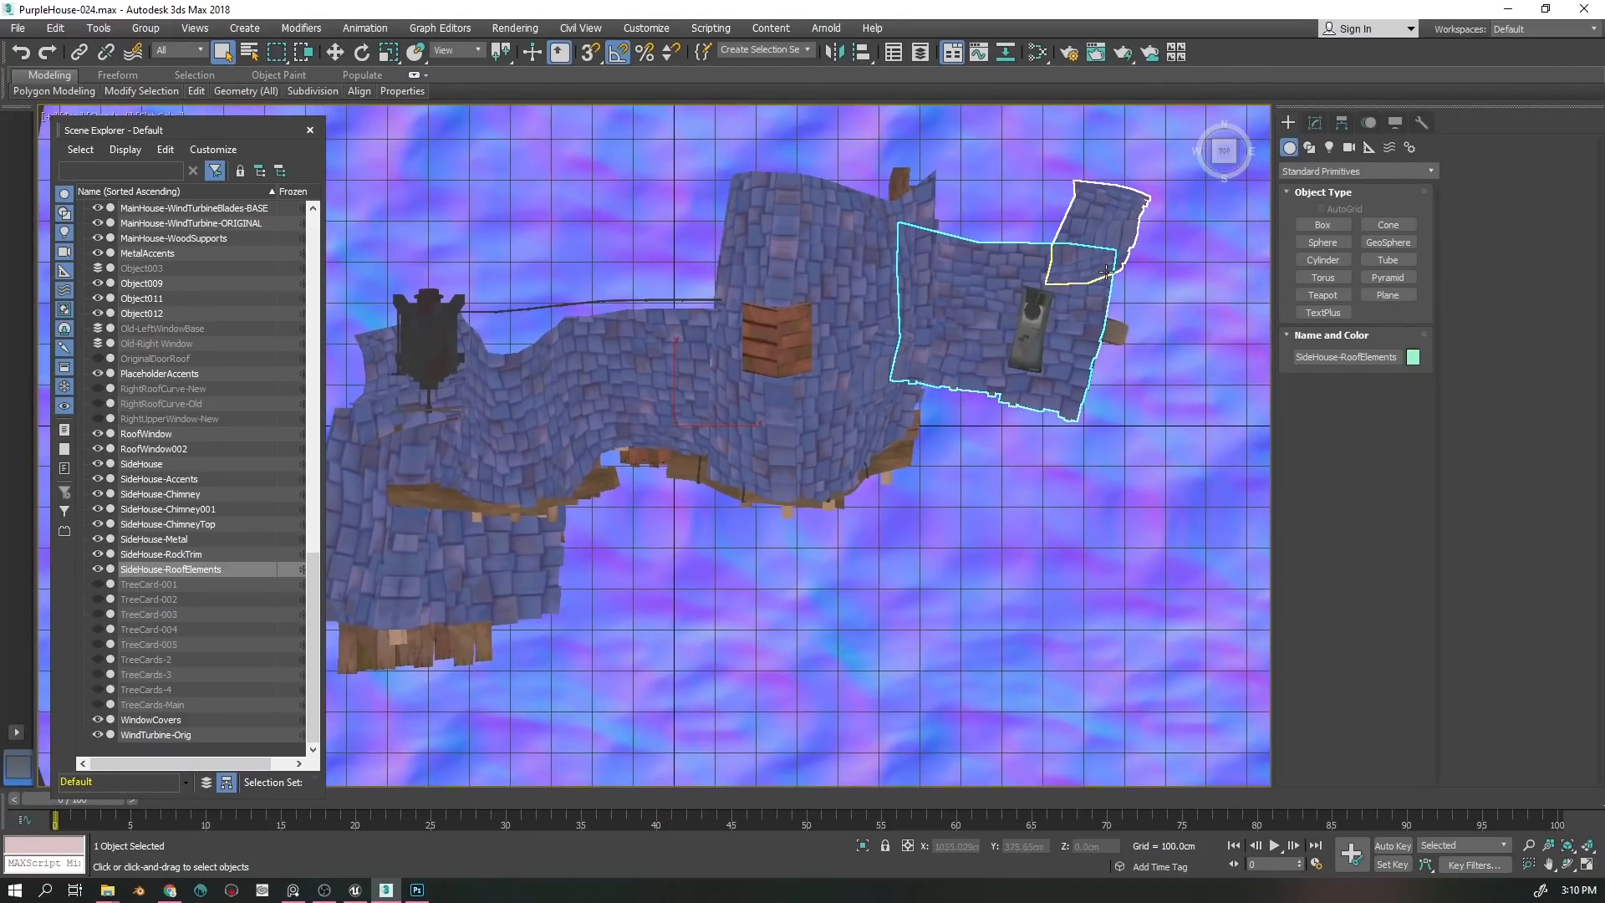
drag(1604, 516, 909, 592)
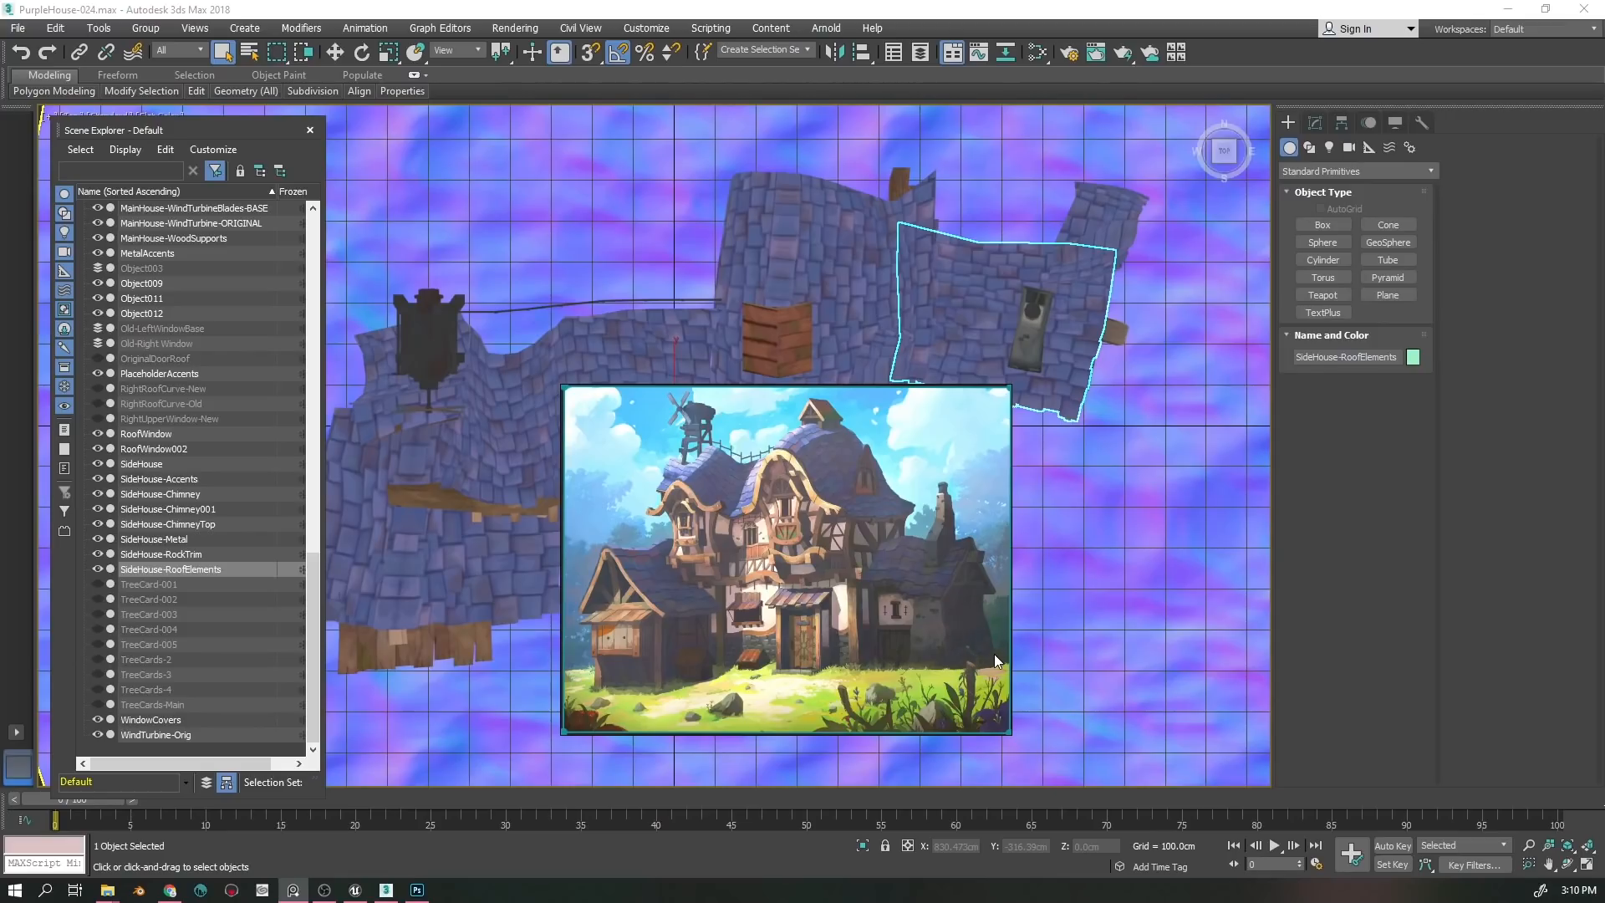
drag(899, 554, 1604, 549)
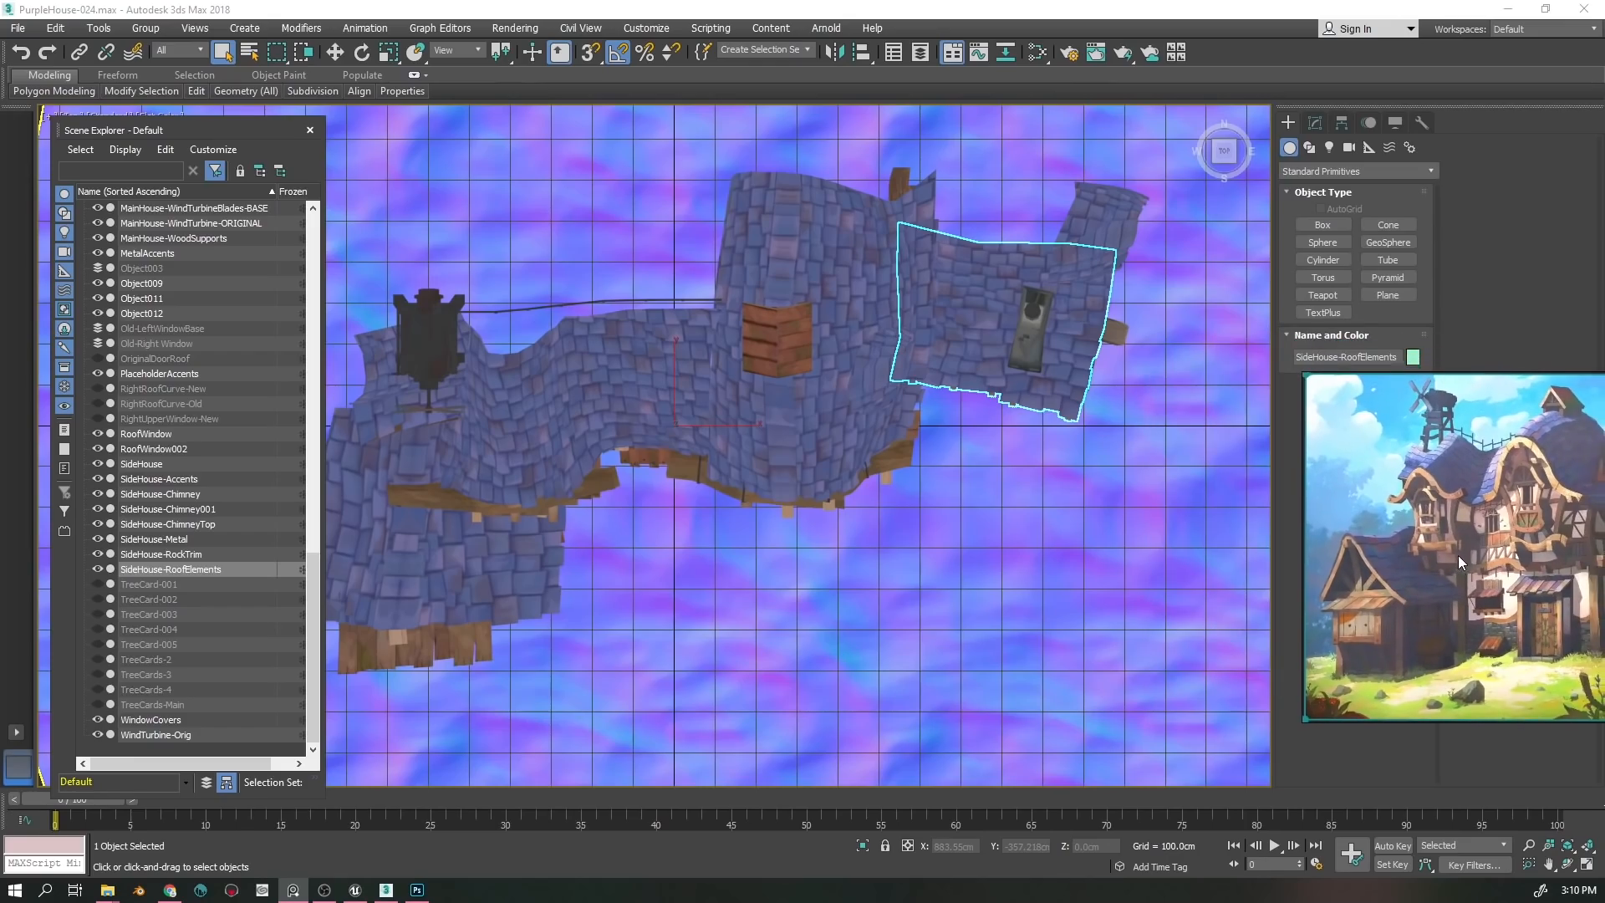
- Turn on edged faces in the viewport and isolate the SideHouse-Chimney object to inspect its geometry
scroll(941, 602, down, 1)
drag(940, 602, 932, 512)
scroll(978, 492, up, 4)
key(F4)
drag(1060, 590, 955, 572)
scroll(1081, 466, up, 4)
scroll(1081, 467, down, 4)
click(1047, 468)
key(alt+q)
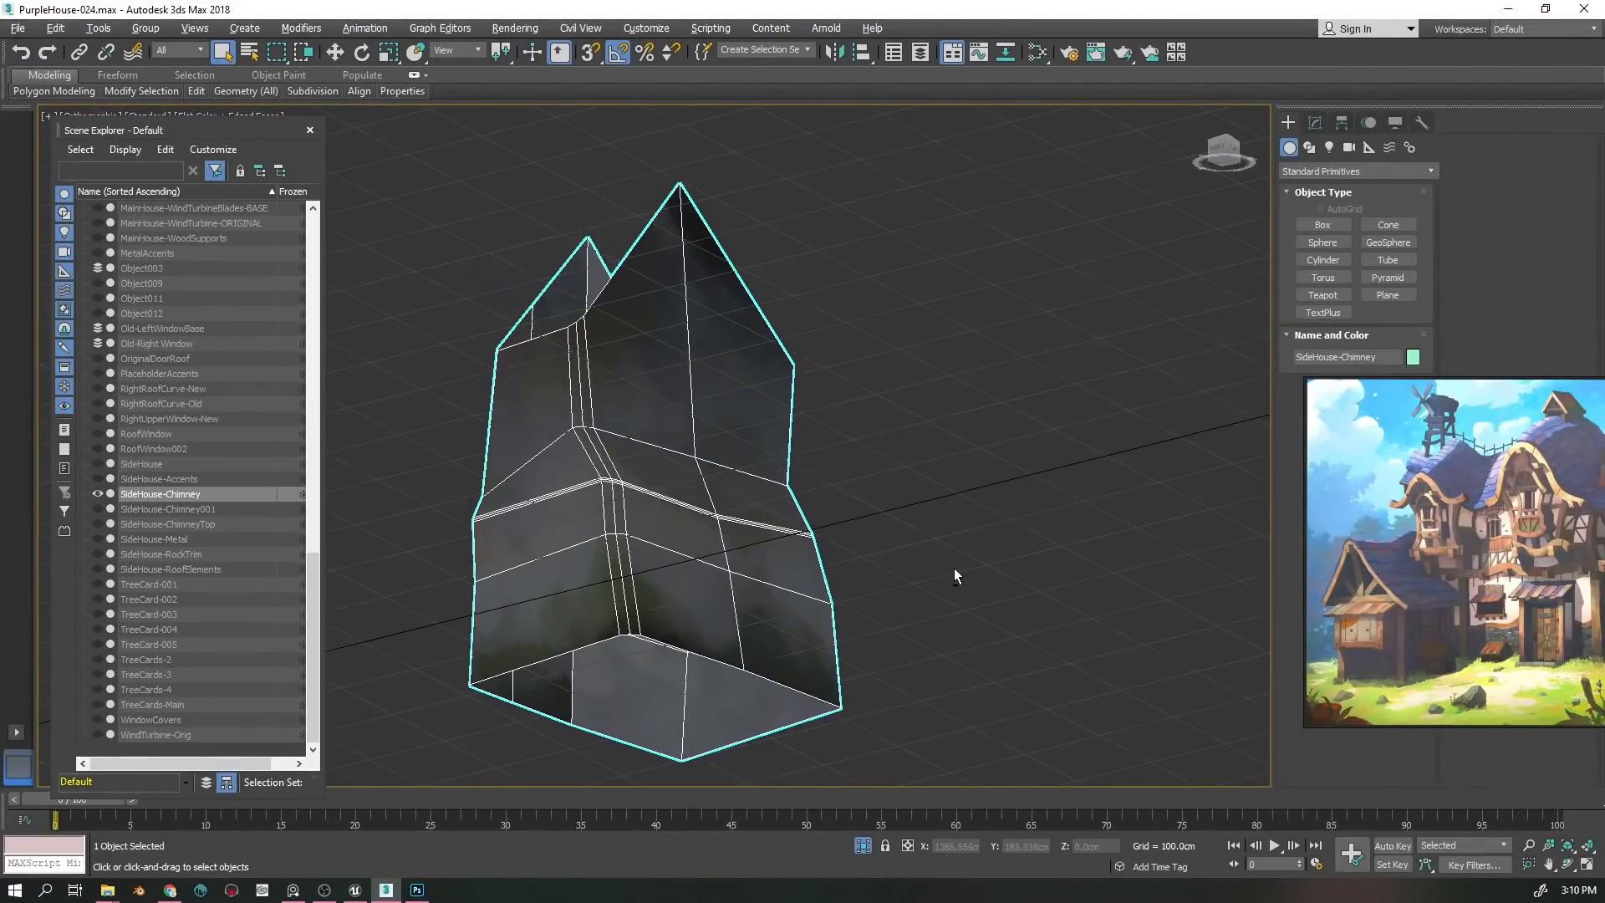
- End the isolation and examine the angle of the side house's chimney base from above and from the front
key(alt+q)
scroll(977, 609, up, 3)
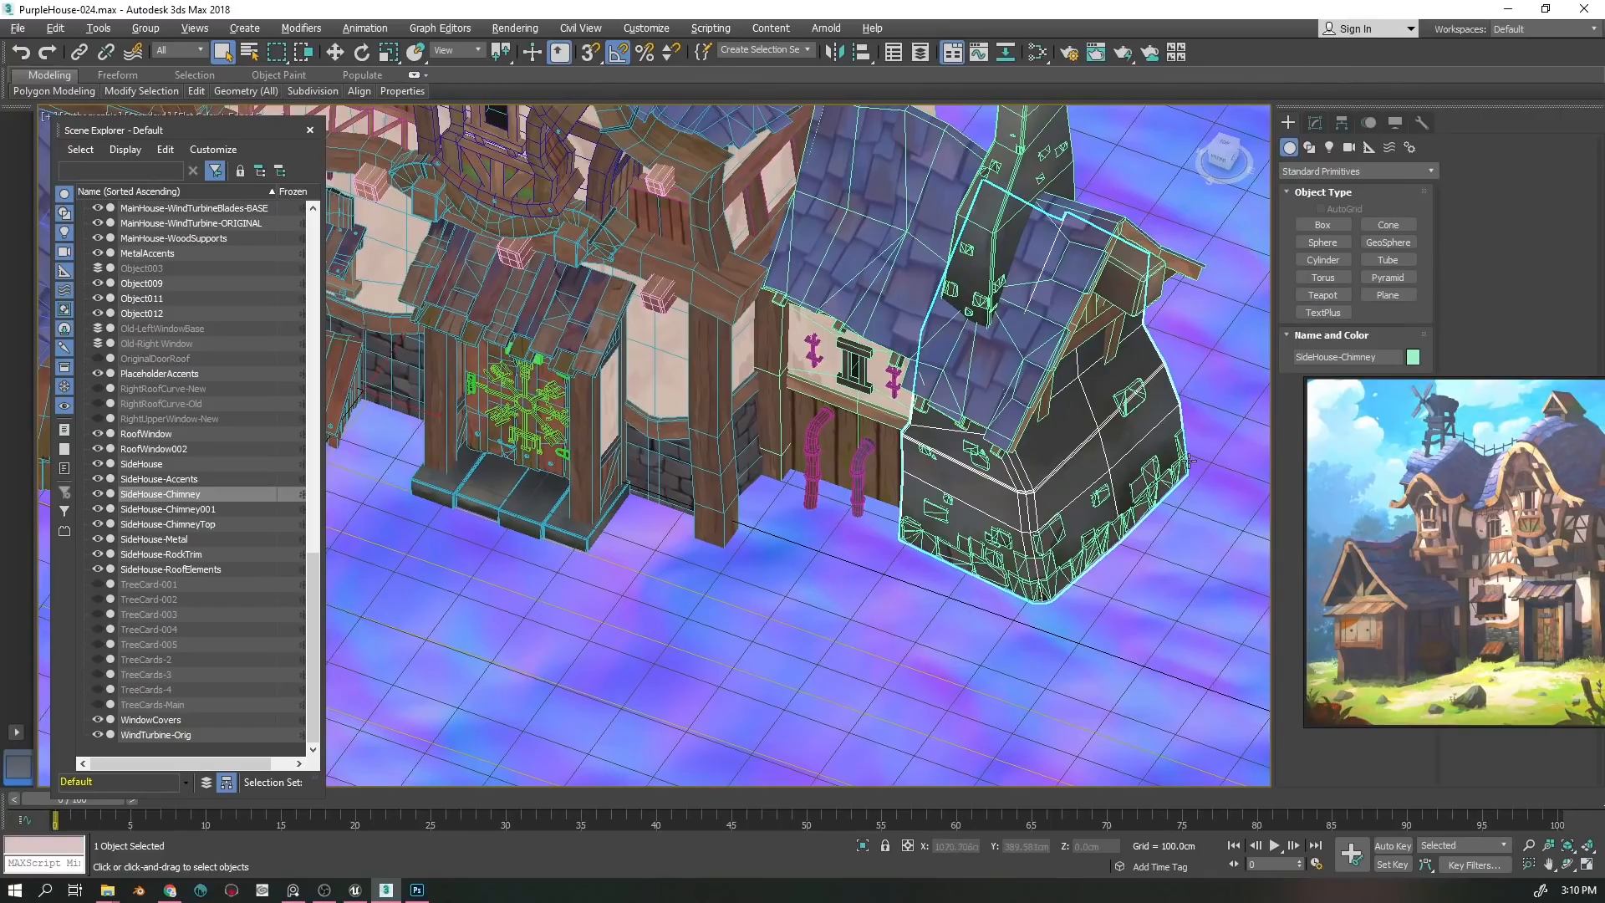
drag(1168, 478, 1010, 464)
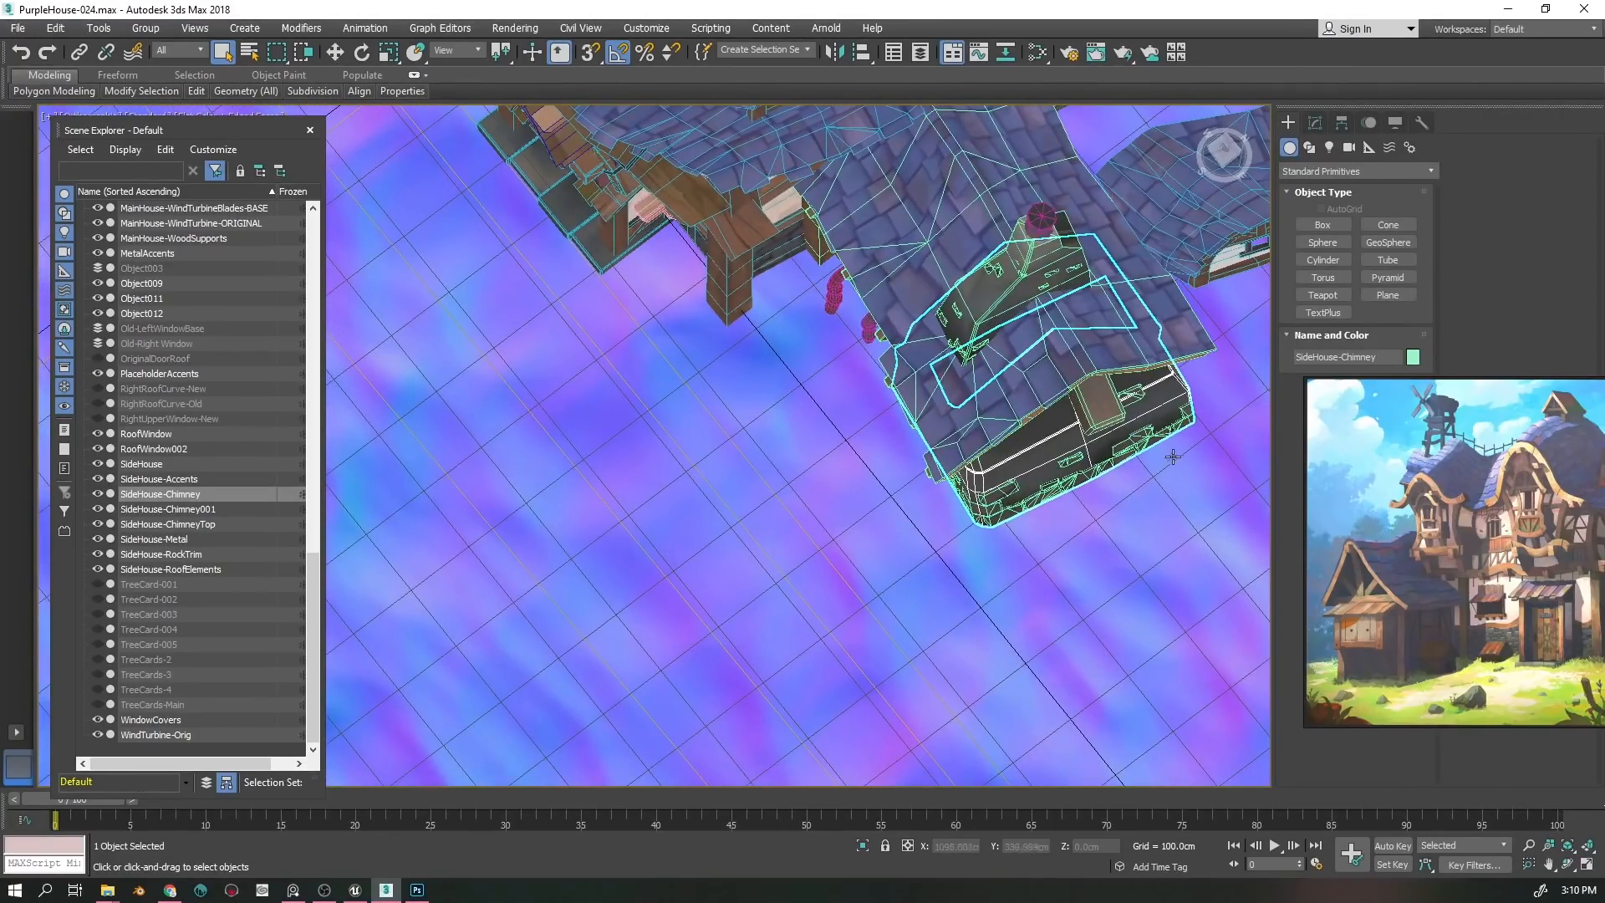
drag(1143, 498, 1072, 332)
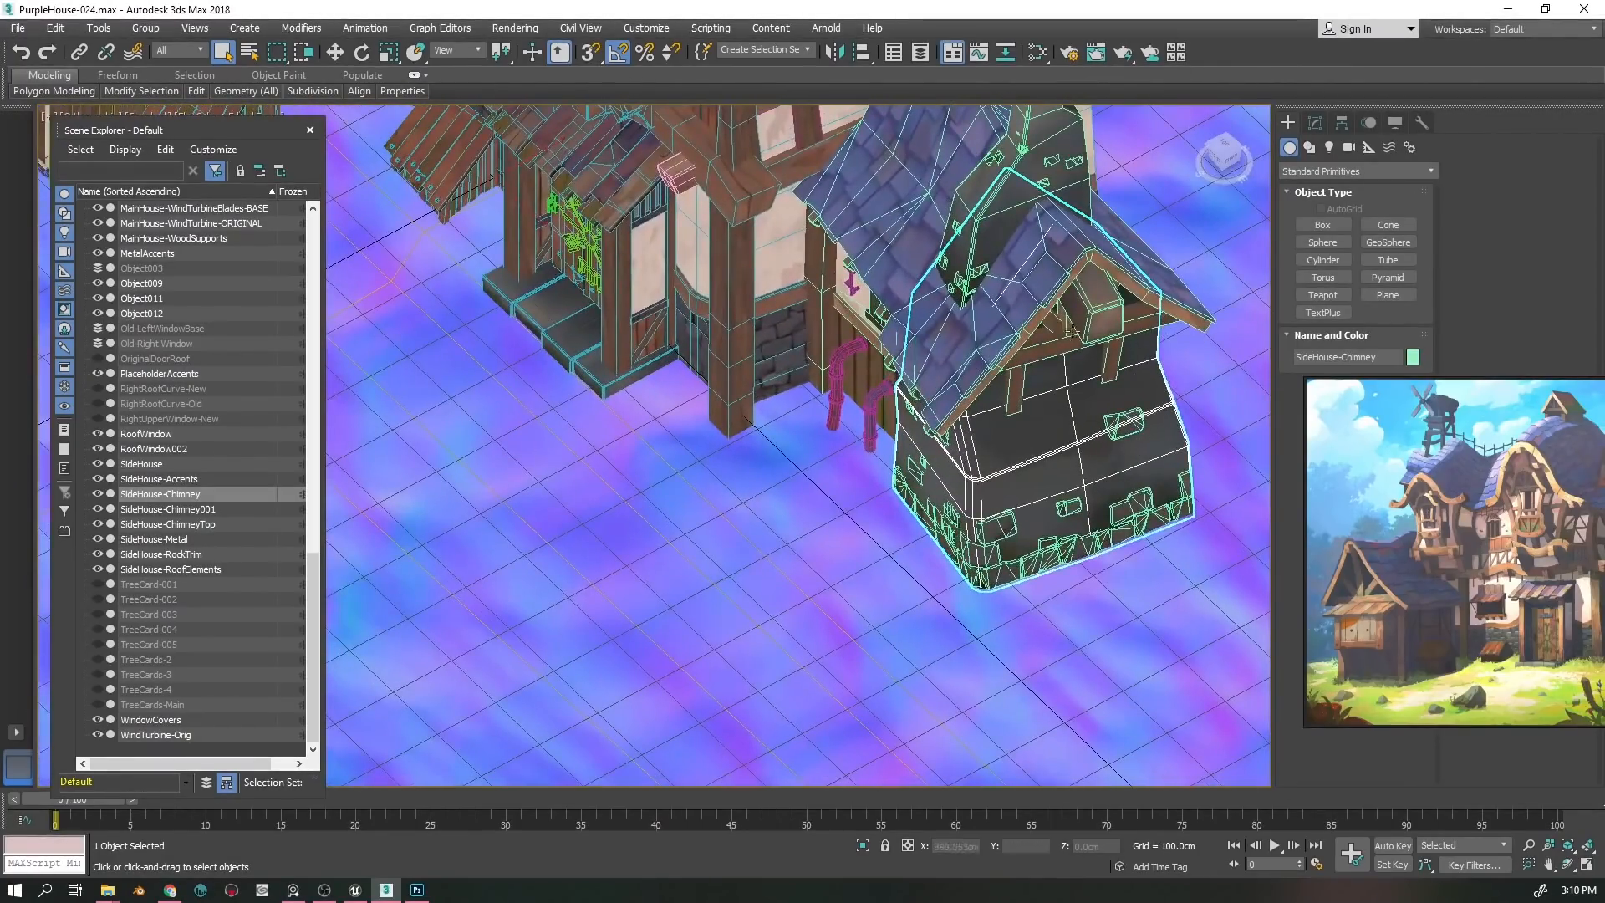
- Examine the side house's chimney from the front and from the top view, moving the concept painting closer to the viewport
drag(1125, 506, 1041, 452)
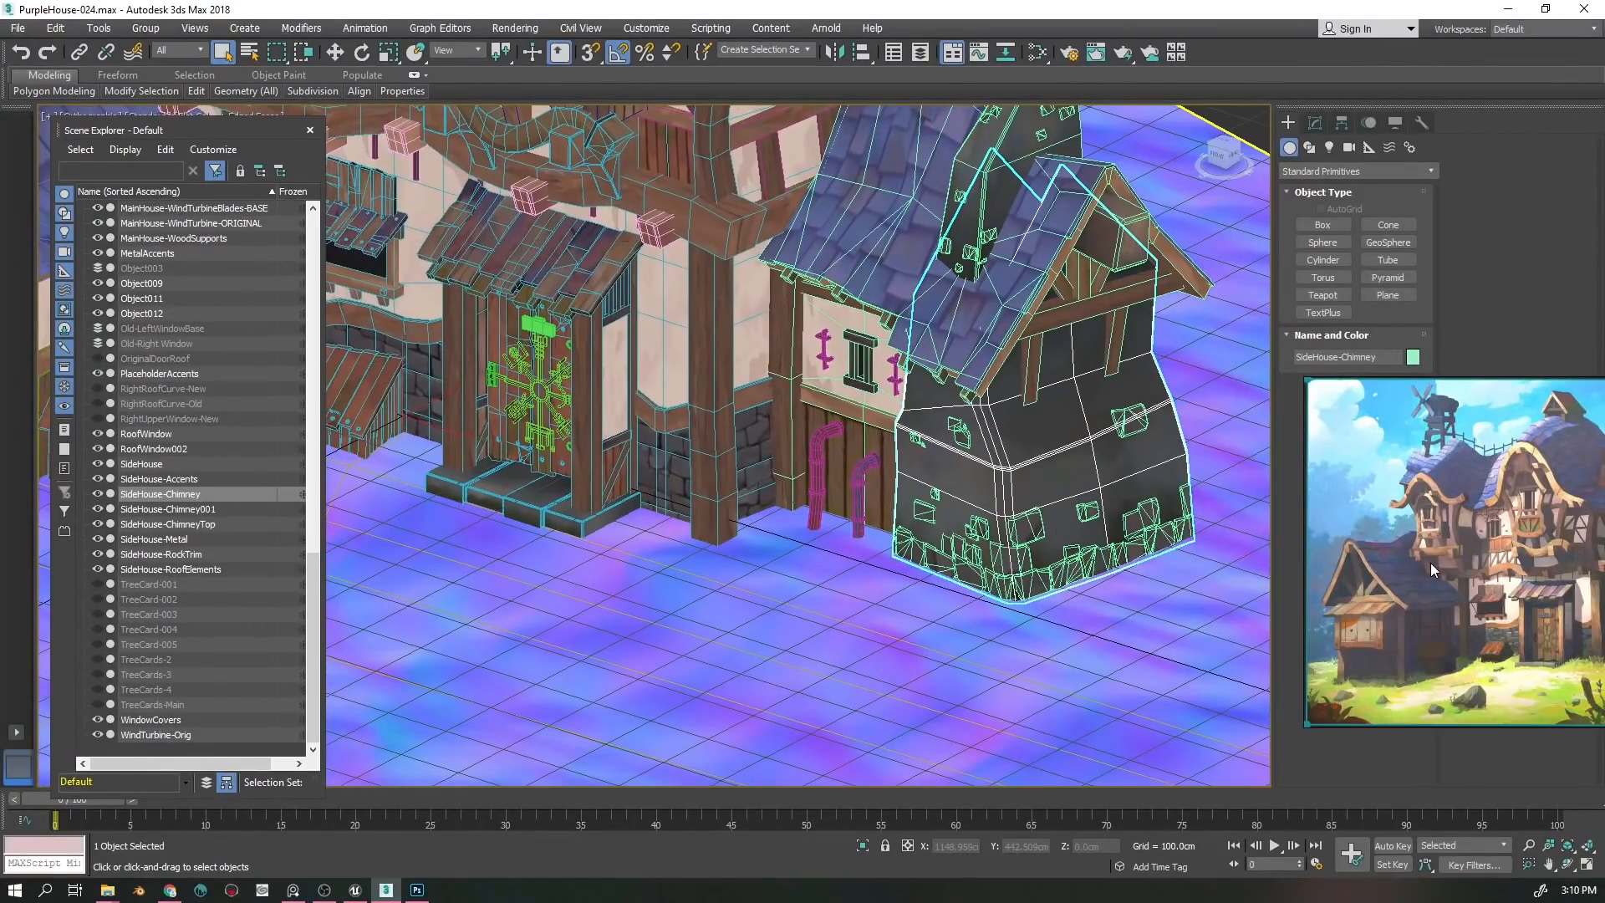
drag(1427, 605, 1325, 588)
scroll(954, 506, down, 5)
drag(953, 506, 779, 492)
key(t)
key(z)
scroll(634, 504, down, 4)
drag(1002, 569, 1012, 589)
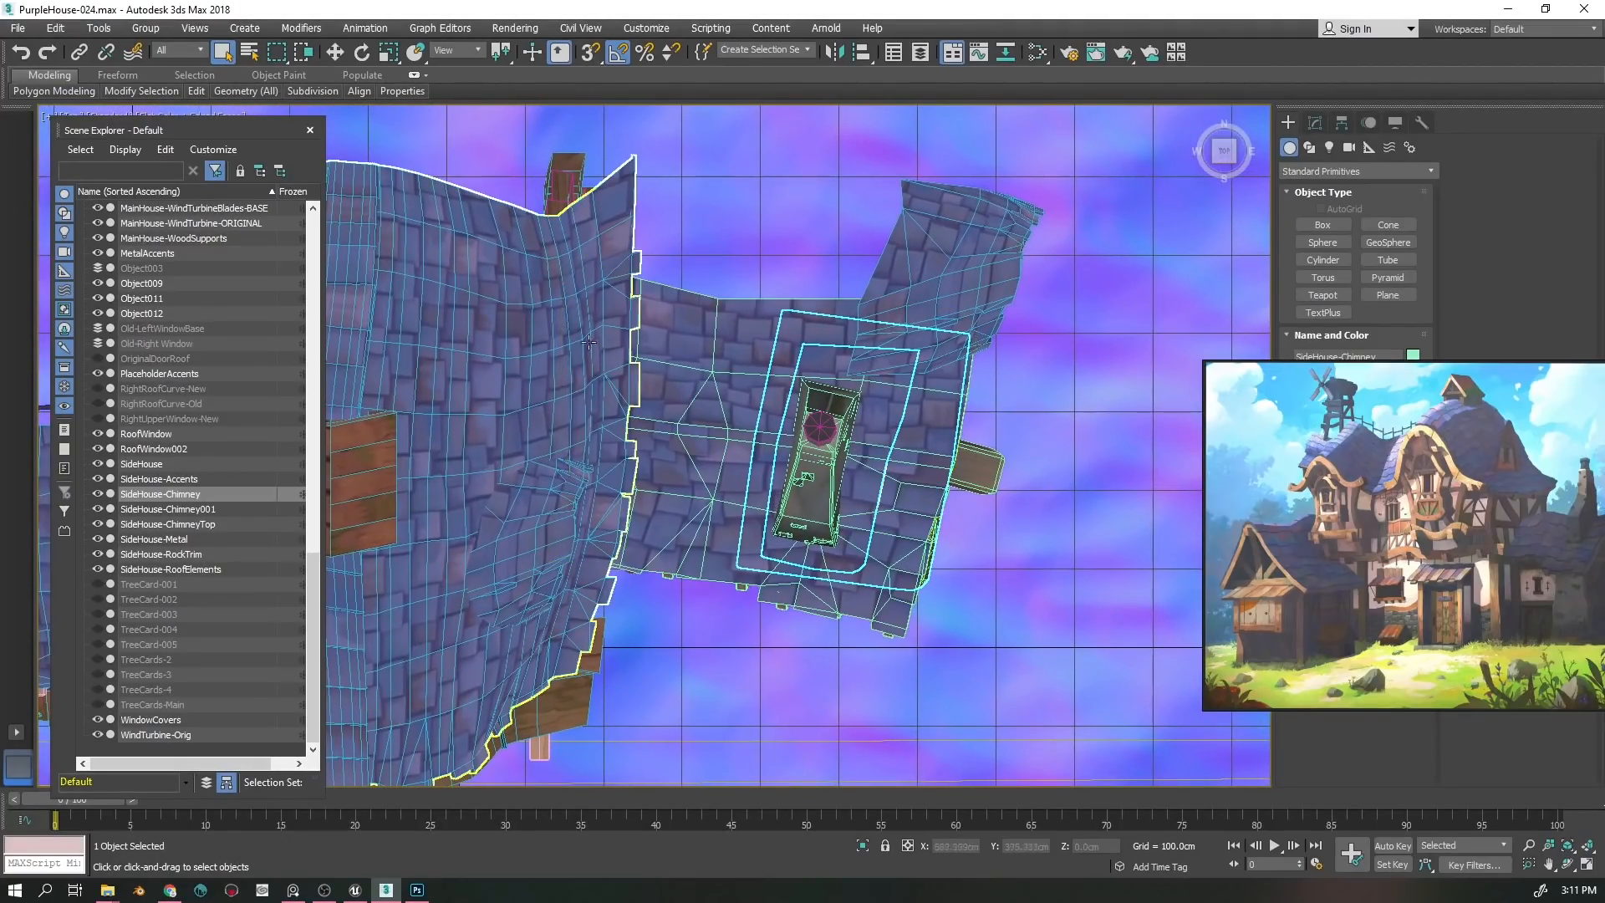
- Examine the side house's angled roof and chimney footprint from the top, alongside the main house and its neighbouring roofs
drag(639, 517, 755, 524)
drag(982, 489, 807, 489)
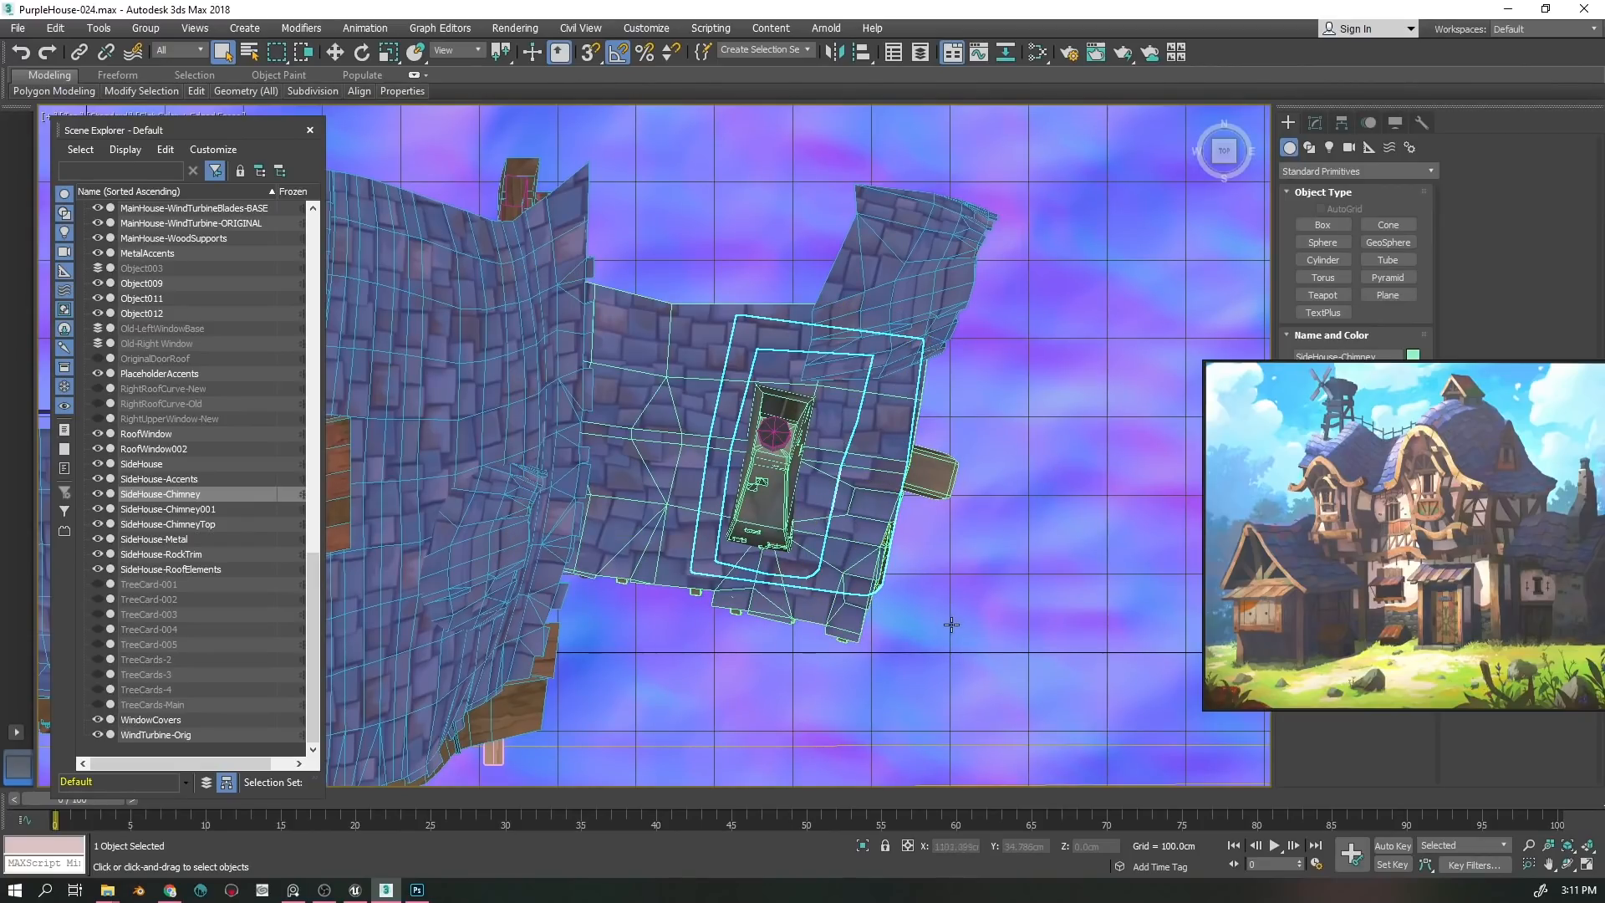
scroll(952, 625, up, 5)
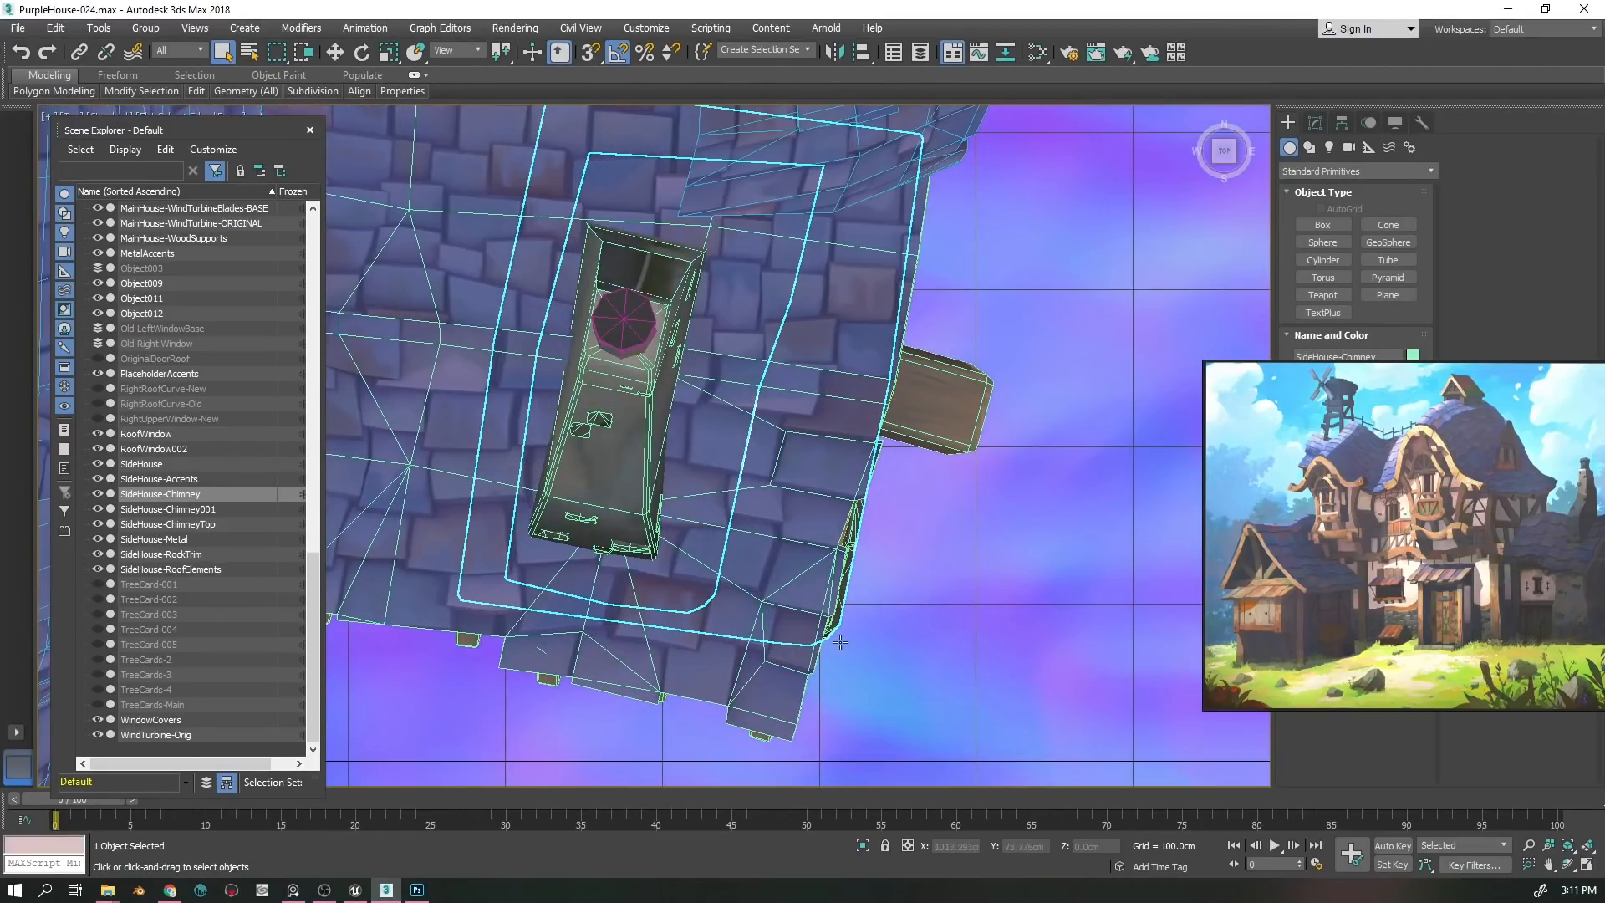
drag(840, 642, 1004, 568)
scroll(538, 430, down, 10)
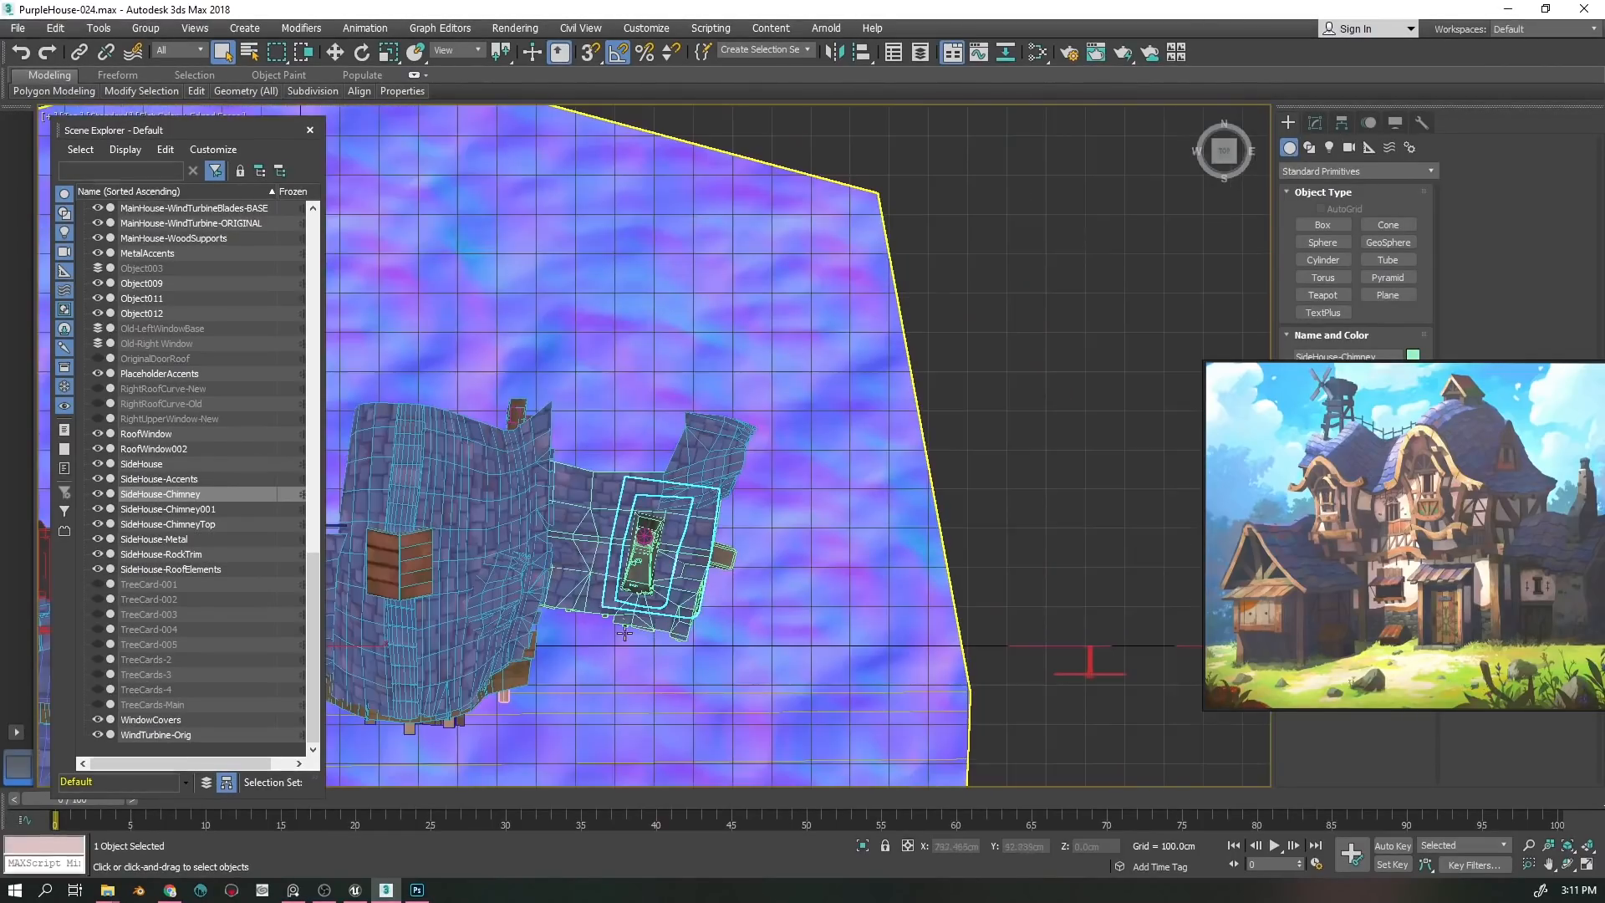
scroll(695, 533, up, 12)
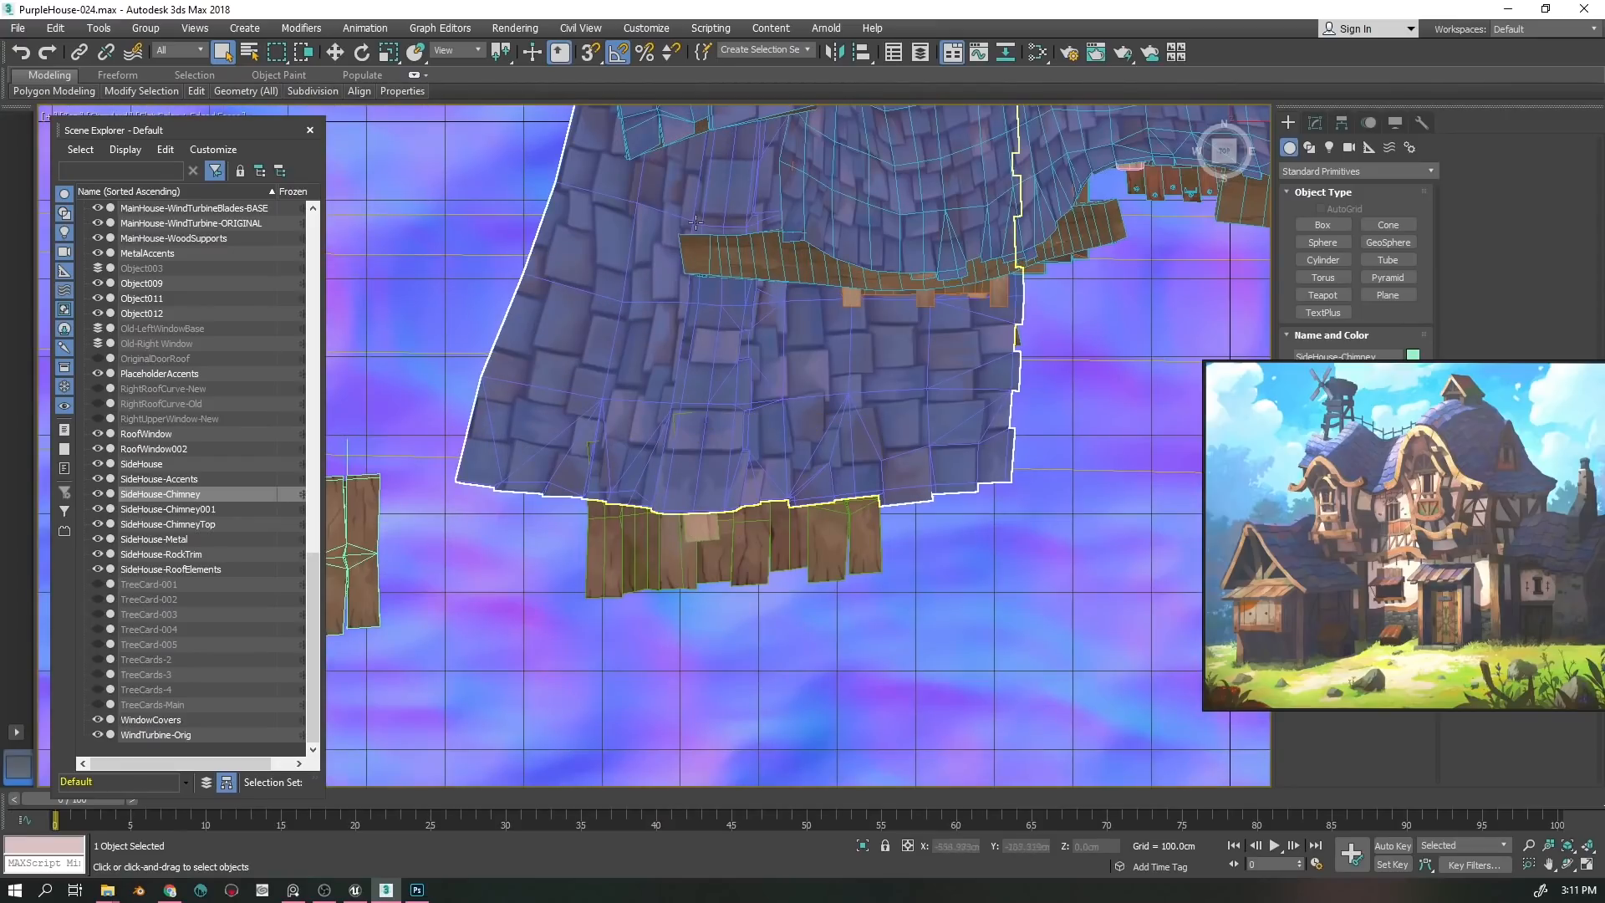
- Select the front house's roof and examine its curved edge and the wooden awning beneath it from above and in perspective
drag(797, 361, 811, 494)
scroll(719, 443, down, 6)
click(713, 453)
scroll(728, 426, up, 6)
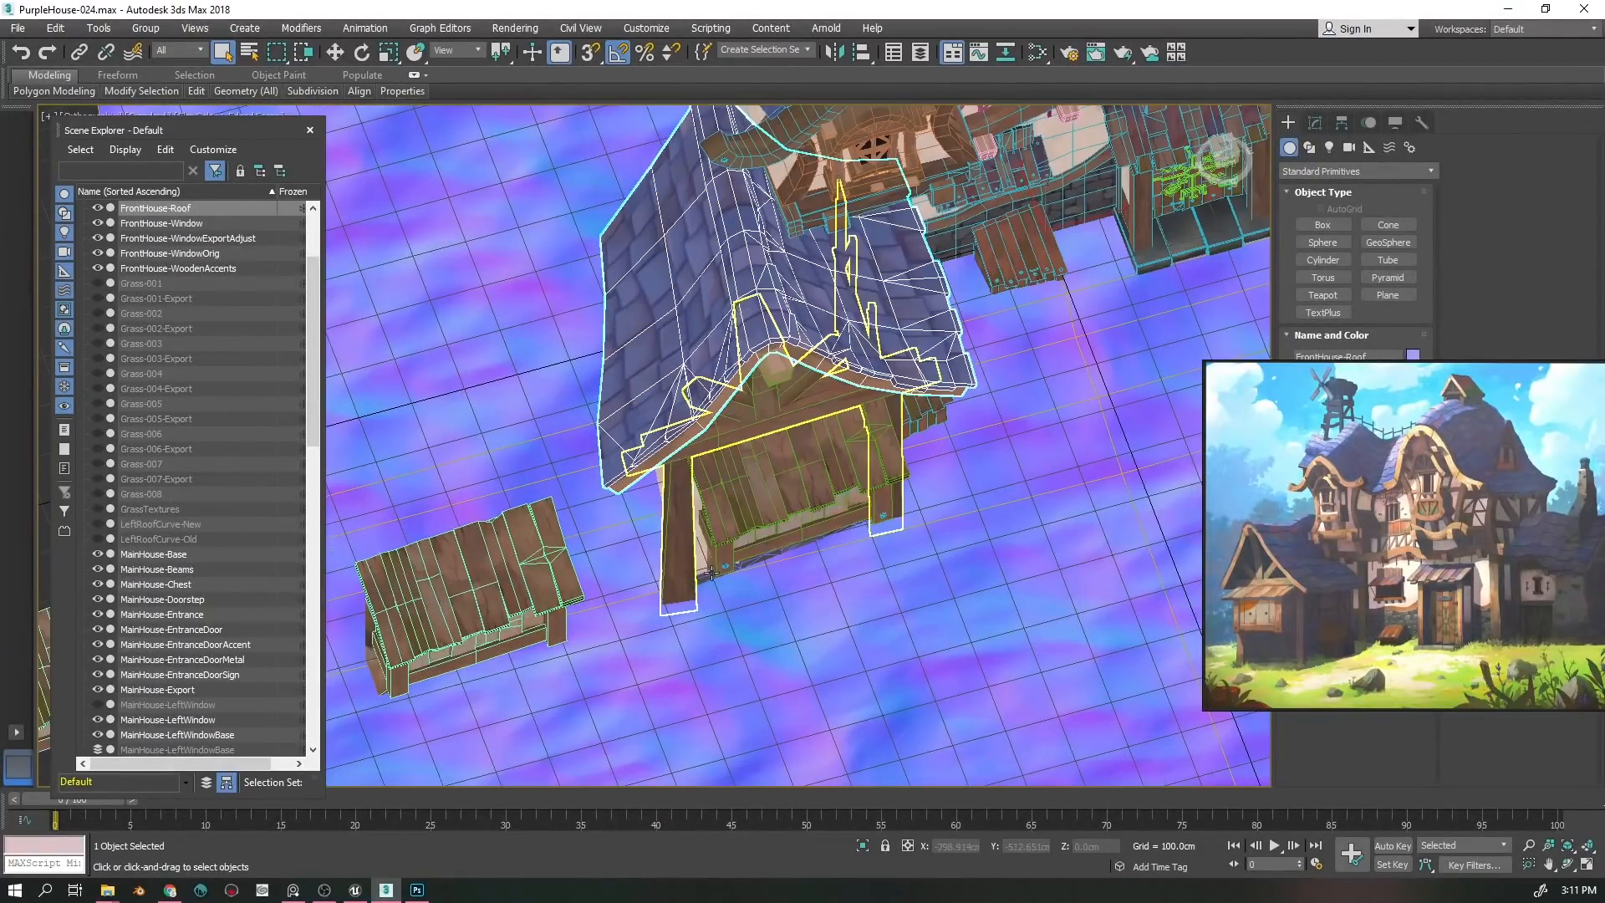
scroll(870, 558, up, 6)
drag(869, 559, 776, 609)
drag(918, 559, 811, 562)
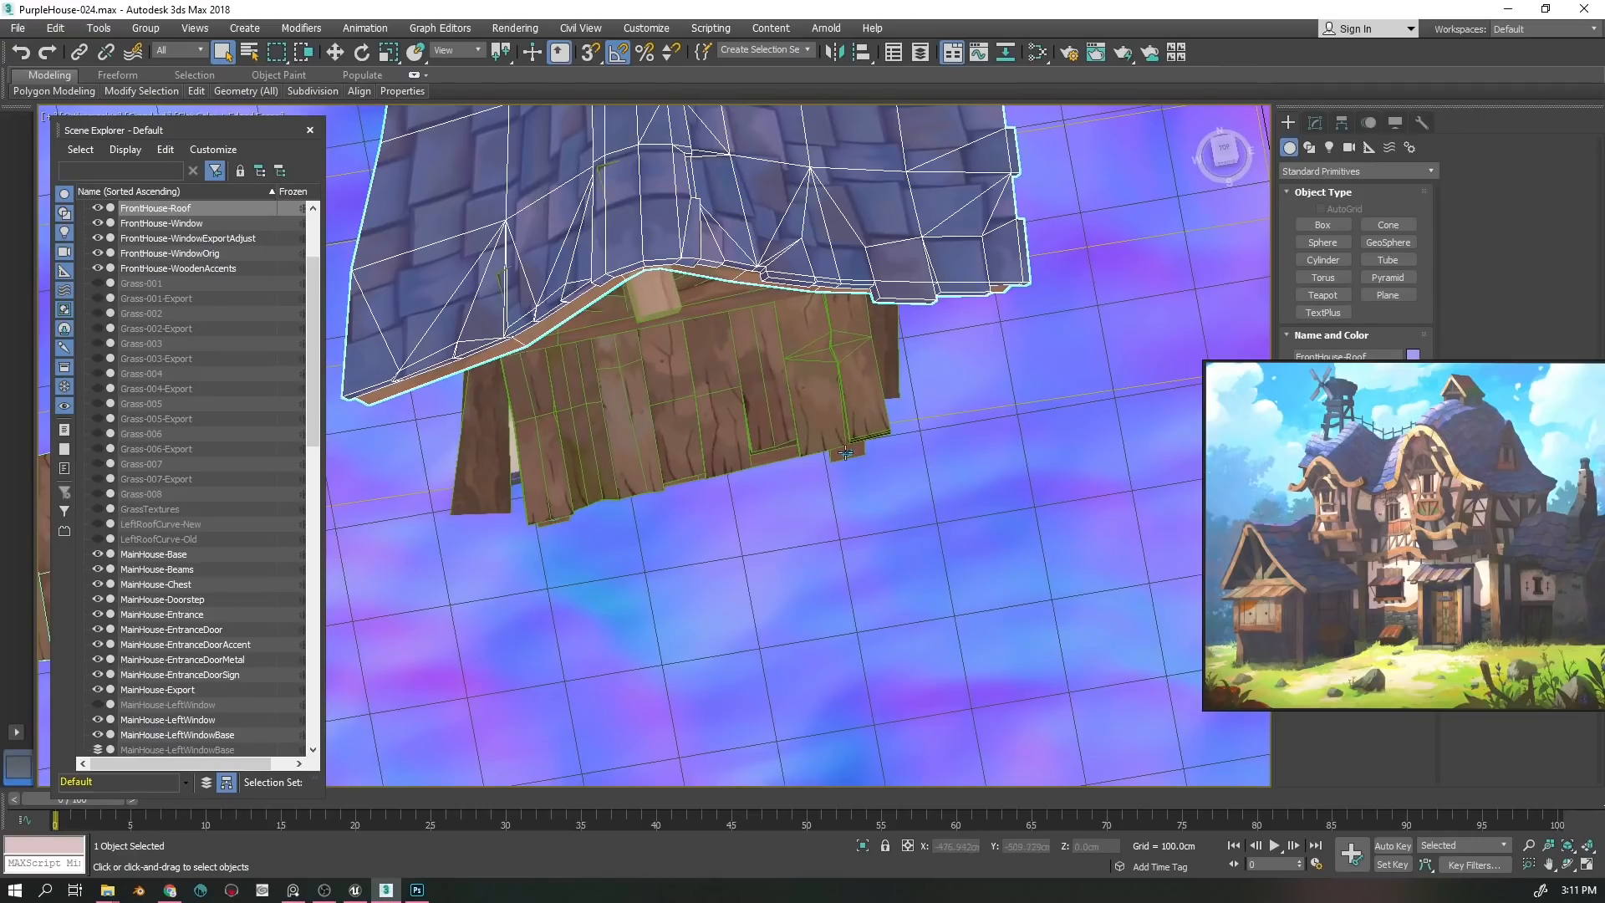
drag(846, 452, 735, 531)
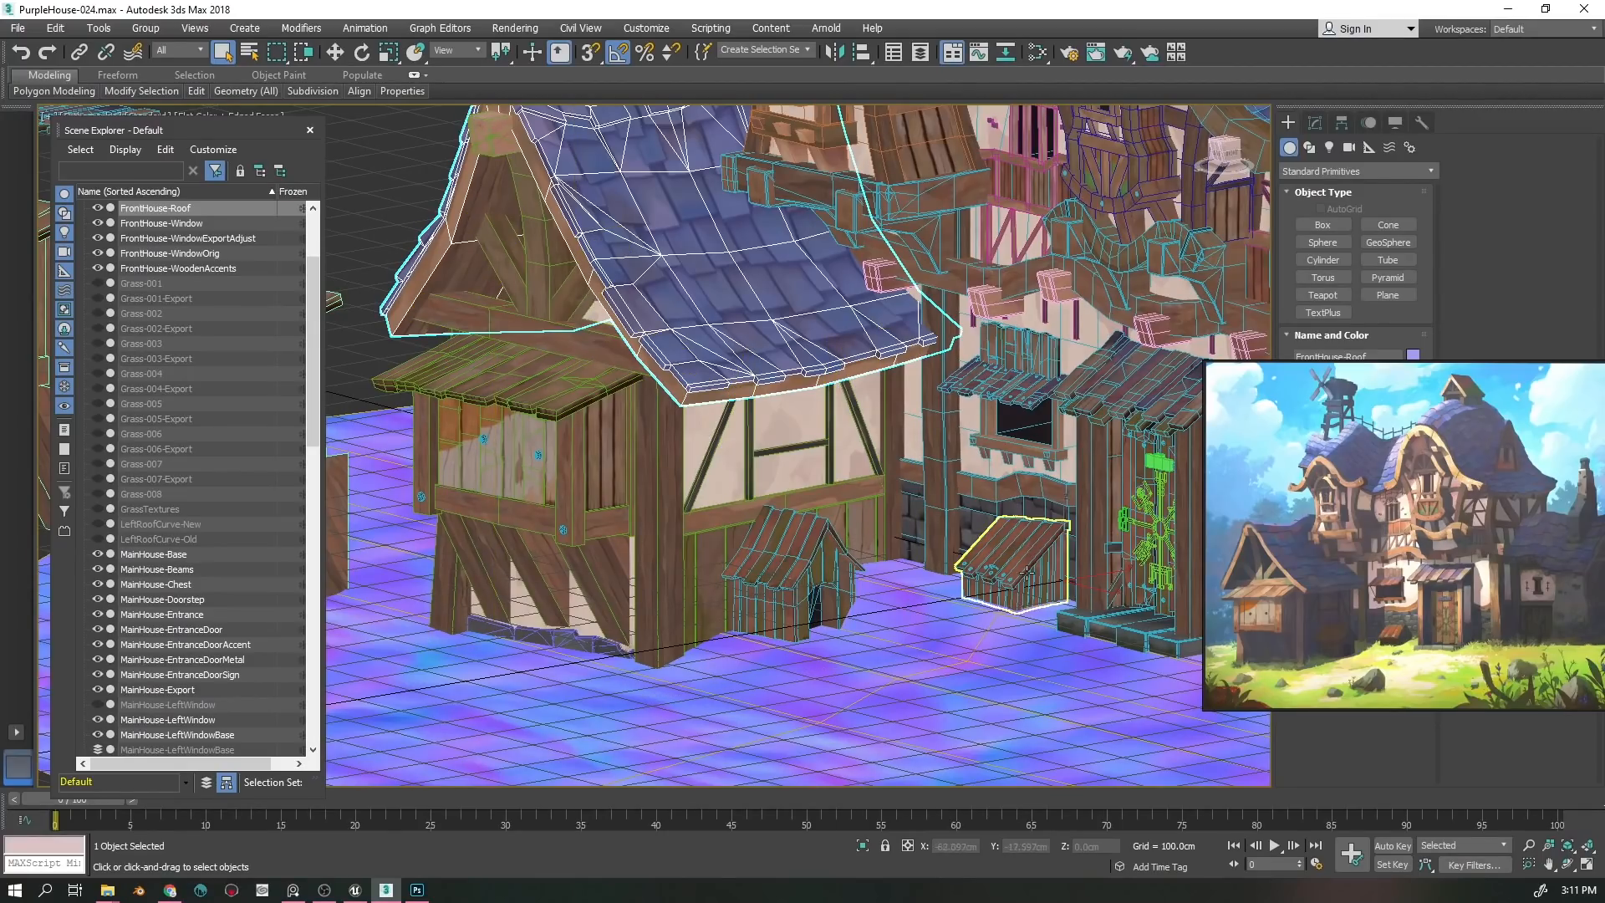
- Move the concept painting off the viewport and examine the front house's wooden stall and slanted supports up close
drag(1487, 564, 1519, 585)
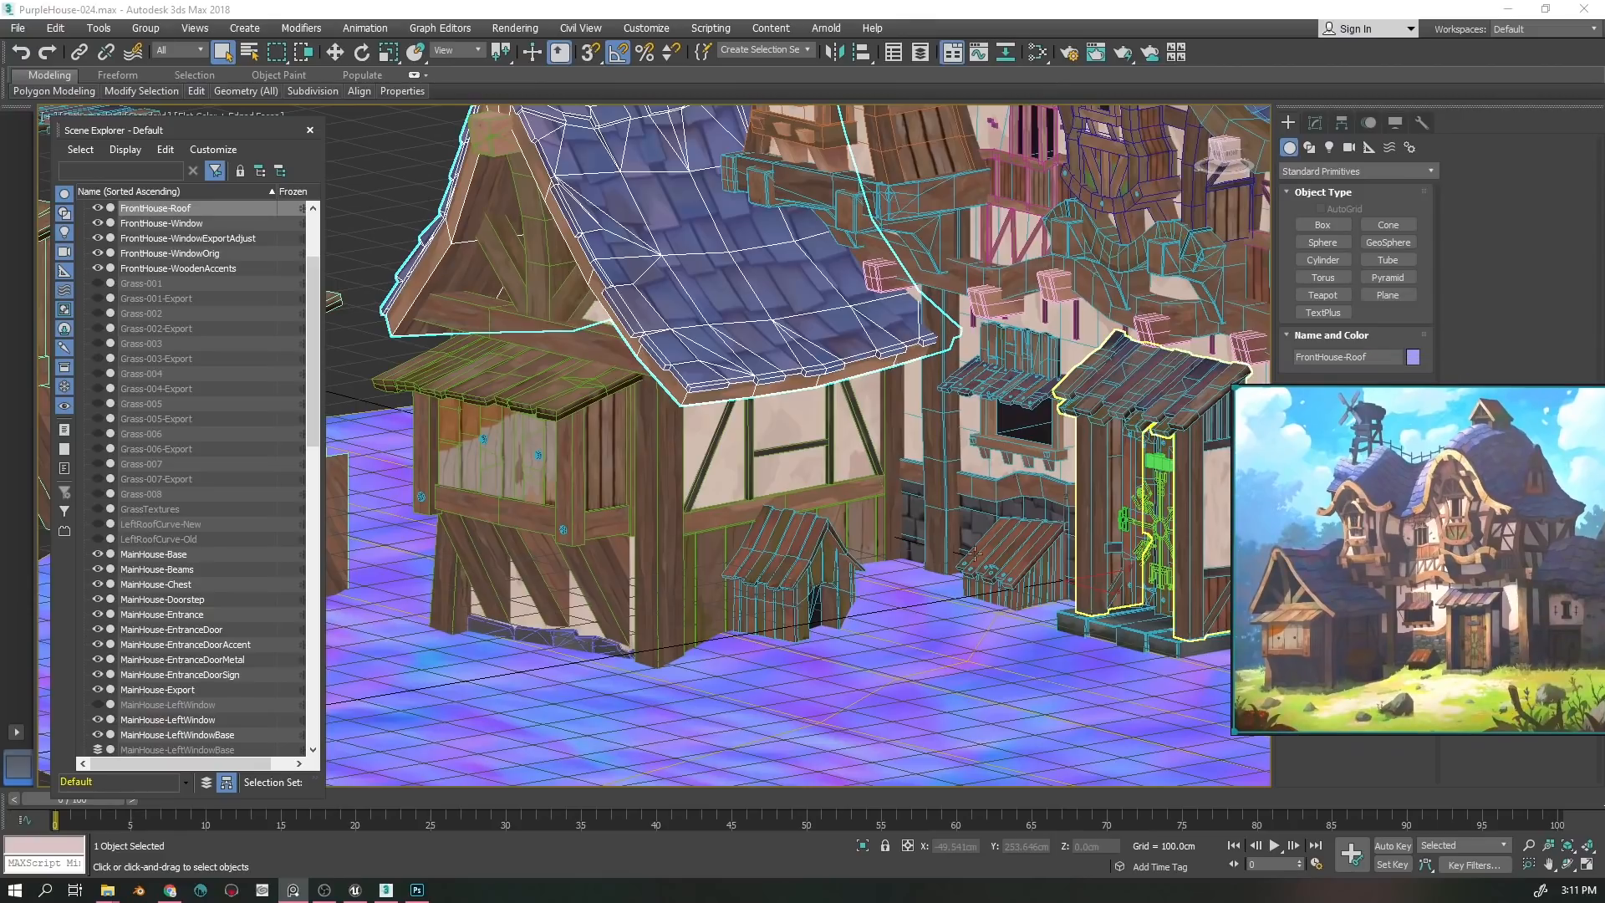
drag(502, 518, 568, 649)
scroll(506, 666, up, 4)
drag(552, 711, 523, 666)
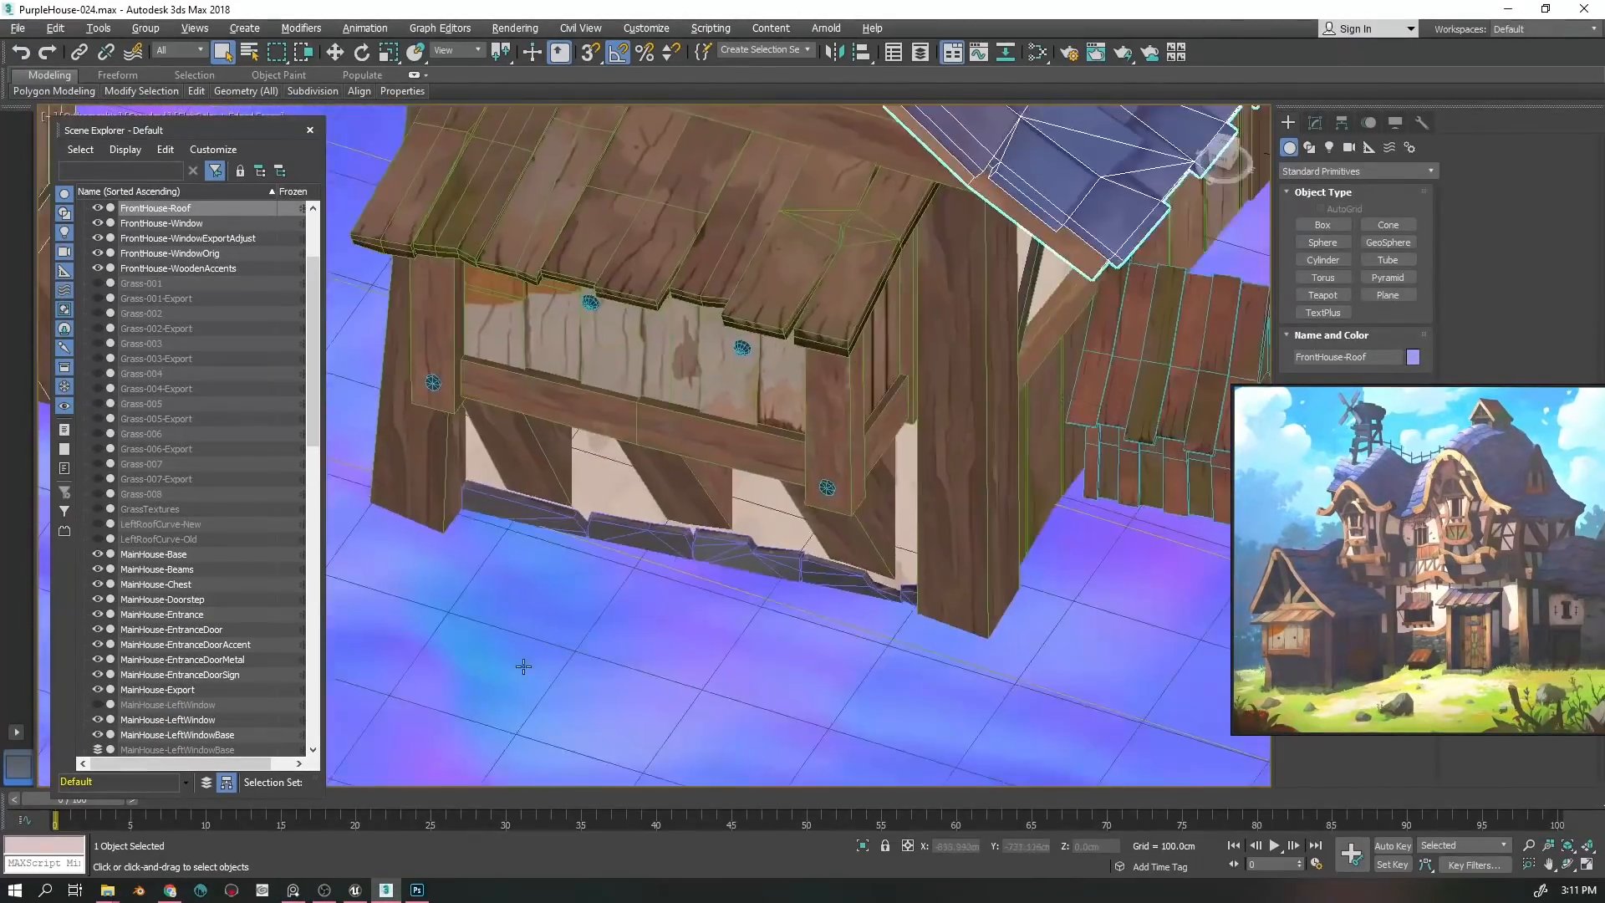
scroll(523, 666, down, 6)
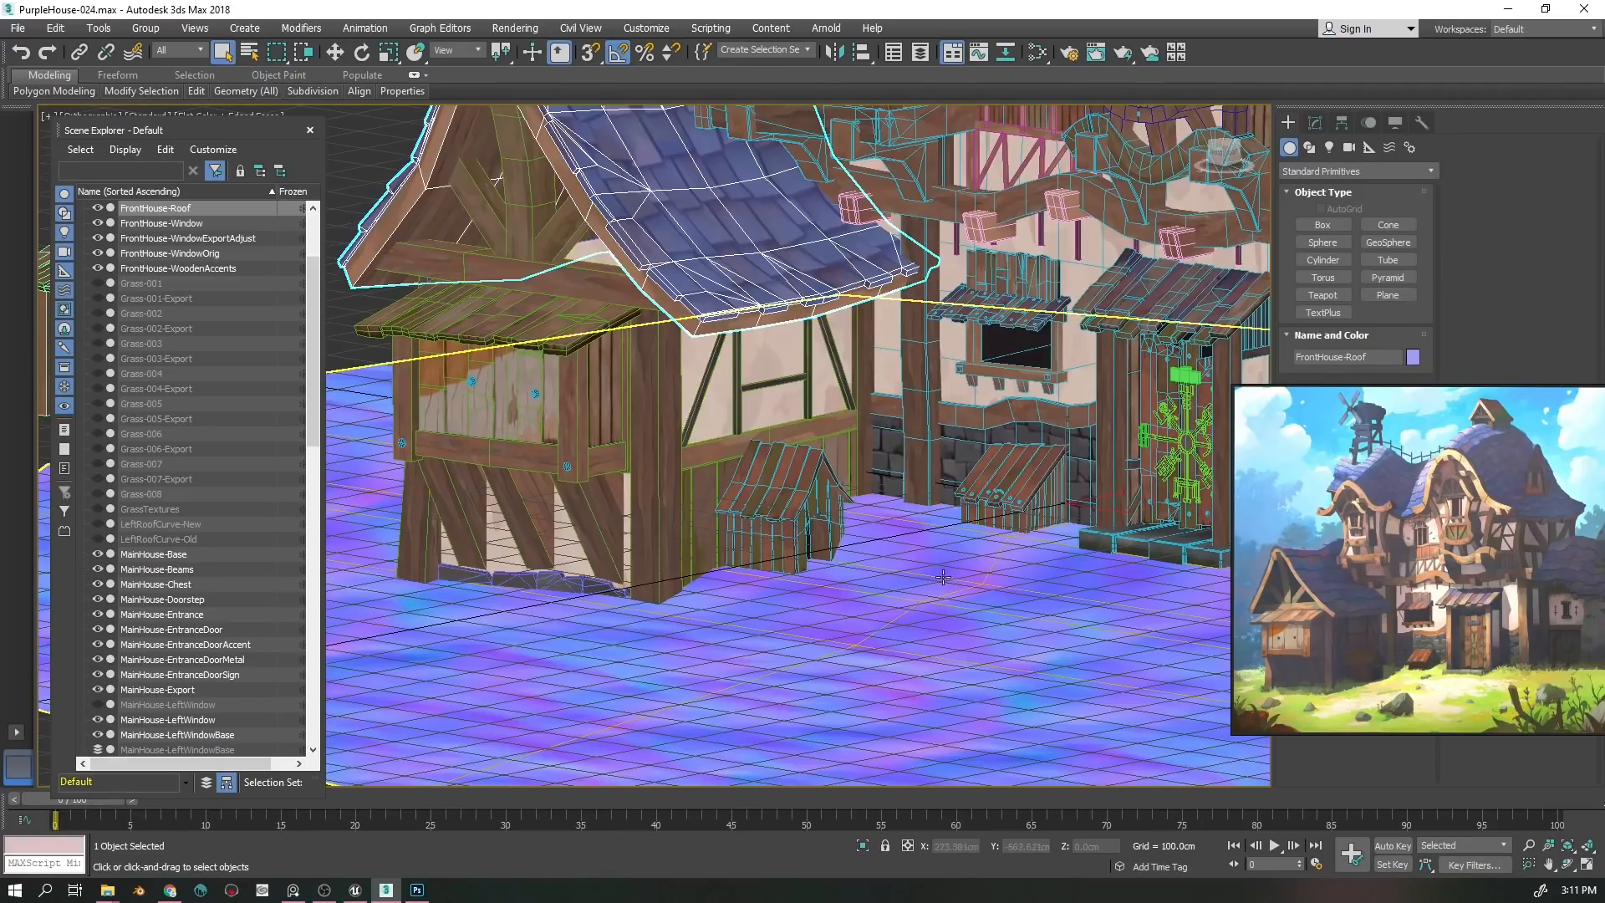
- Examine the main house's entrance, beams, windows and the adjoining side house from the front
drag(943, 576, 685, 625)
scroll(933, 598, up, 3)
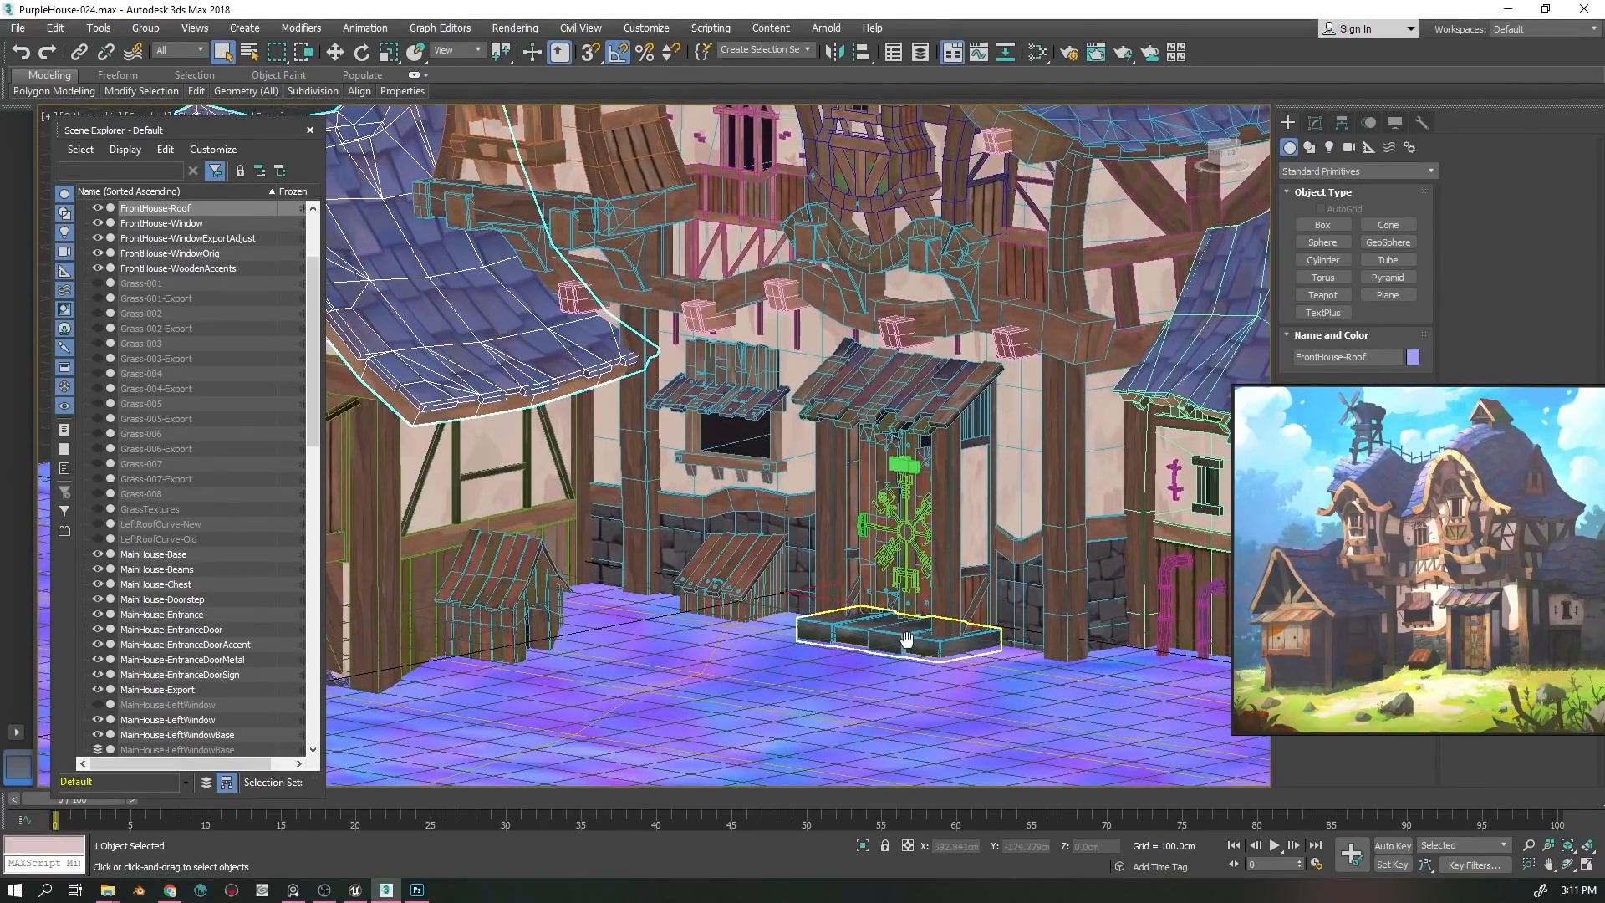
click(953, 535)
scroll(956, 531, up, 3)
drag(954, 527, 968, 568)
drag(968, 569, 929, 588)
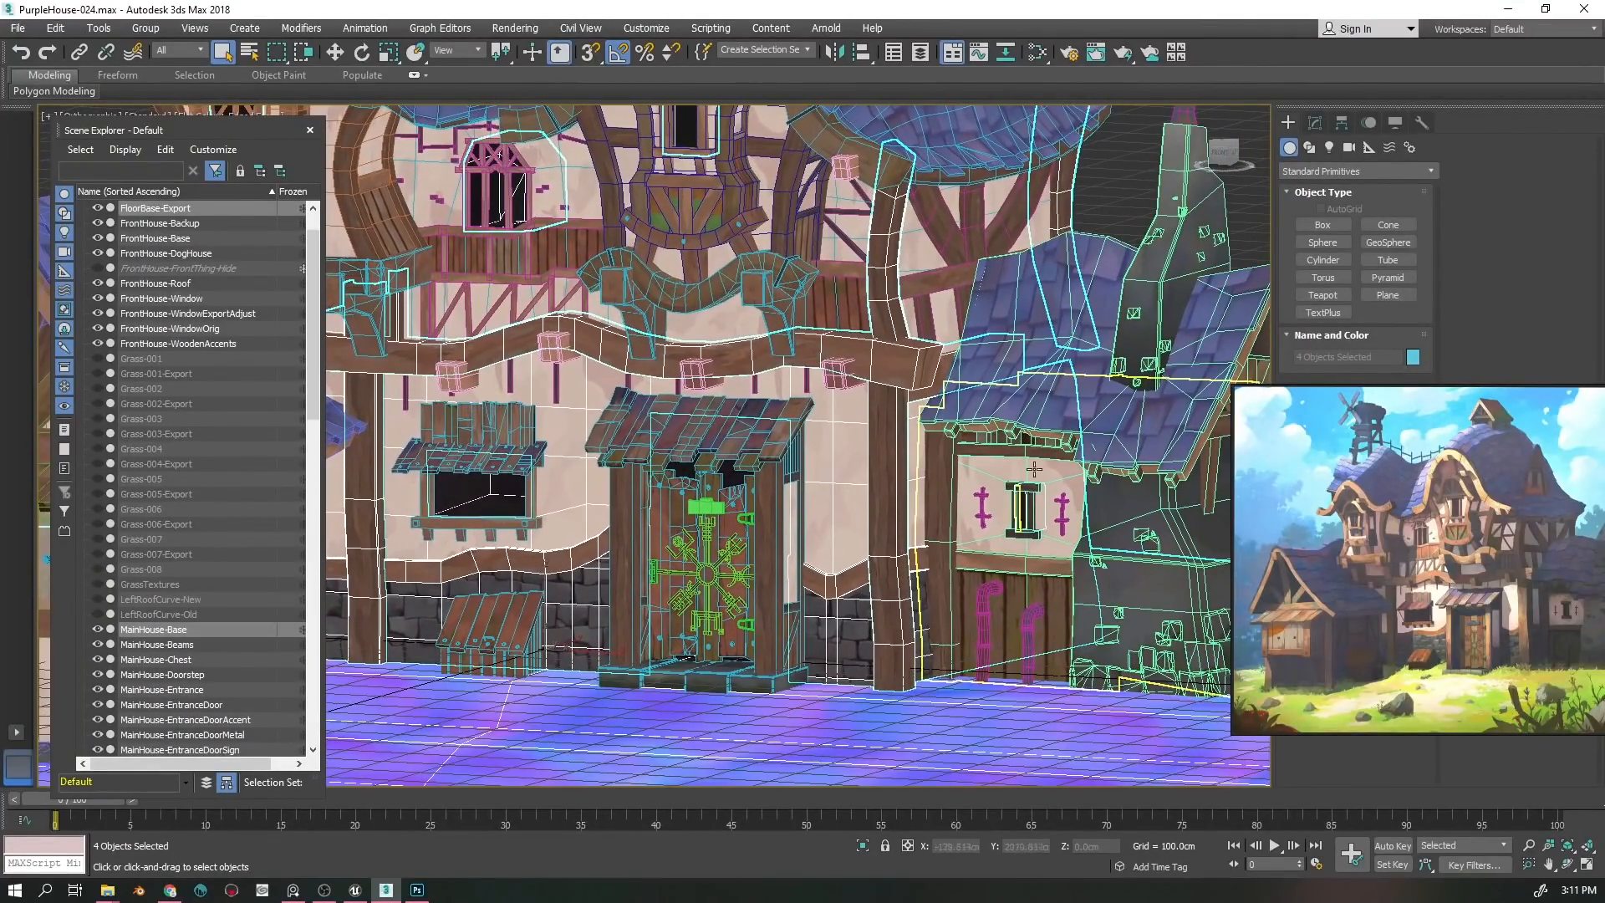
drag(979, 276, 994, 374)
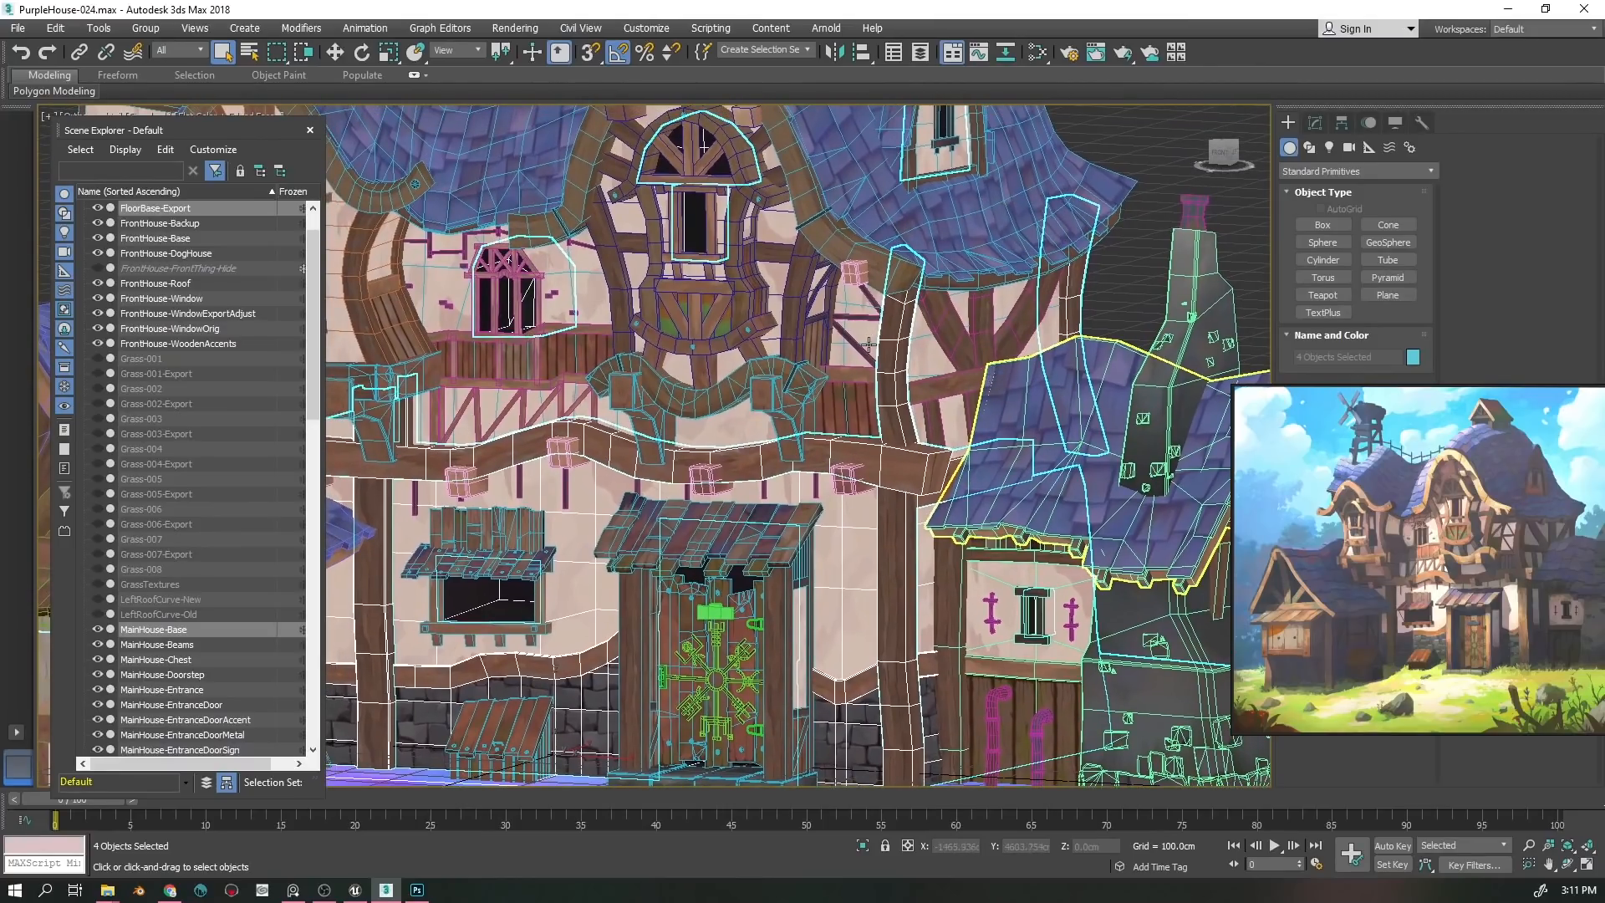
- Switch to Unreal Engine to compare the lit house scene with the concept painting, and shift the painting off the viewport
key(u)
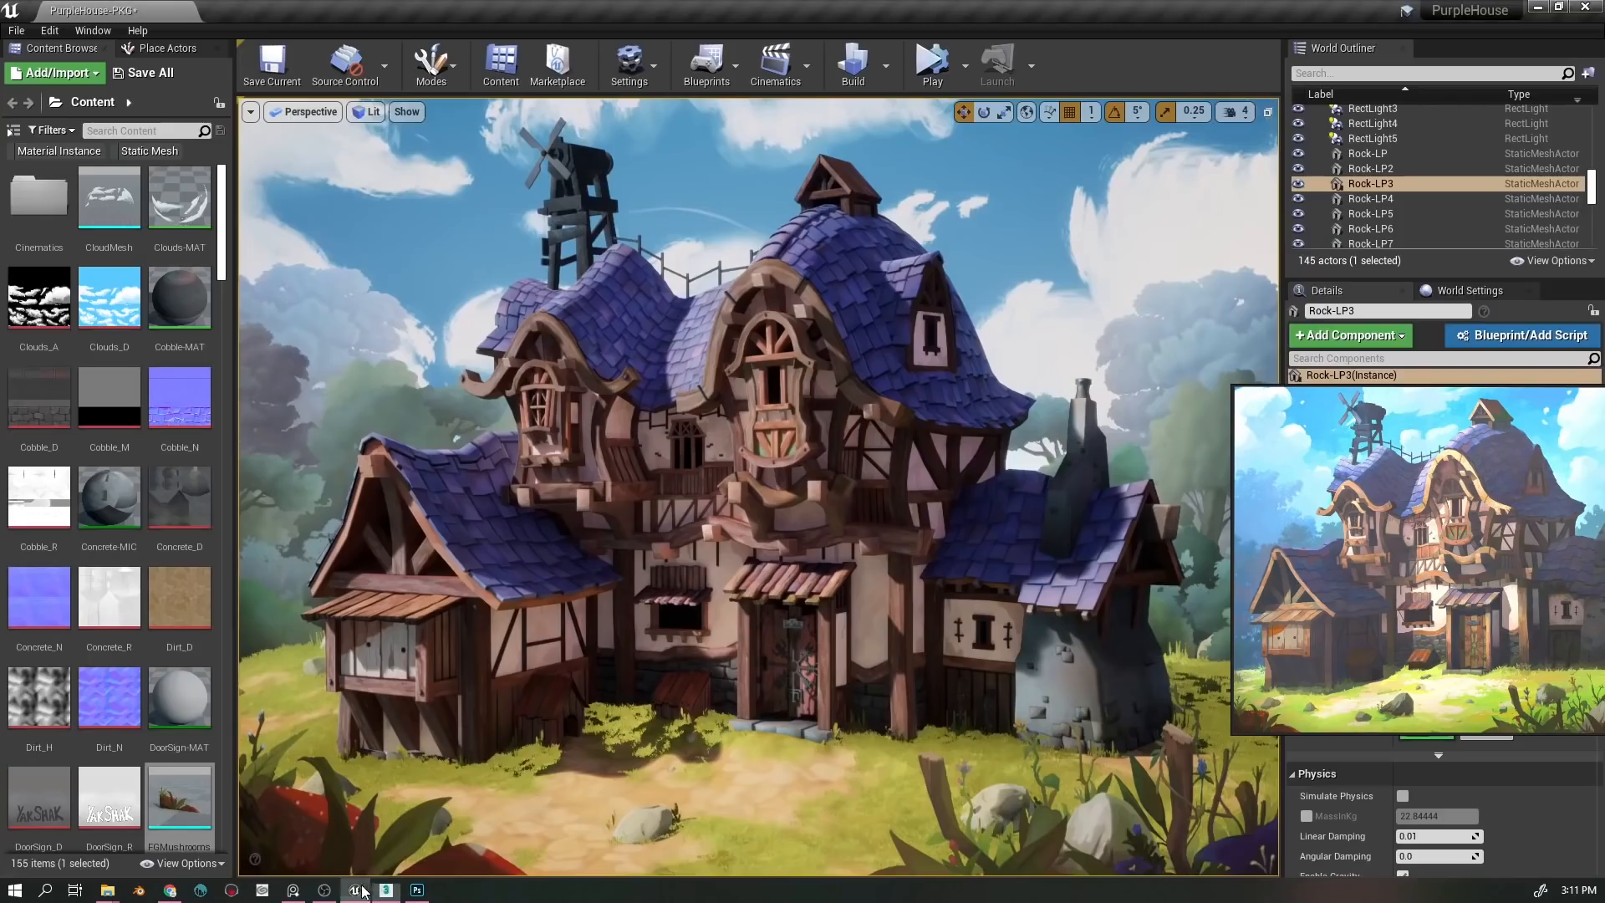
click(354, 889)
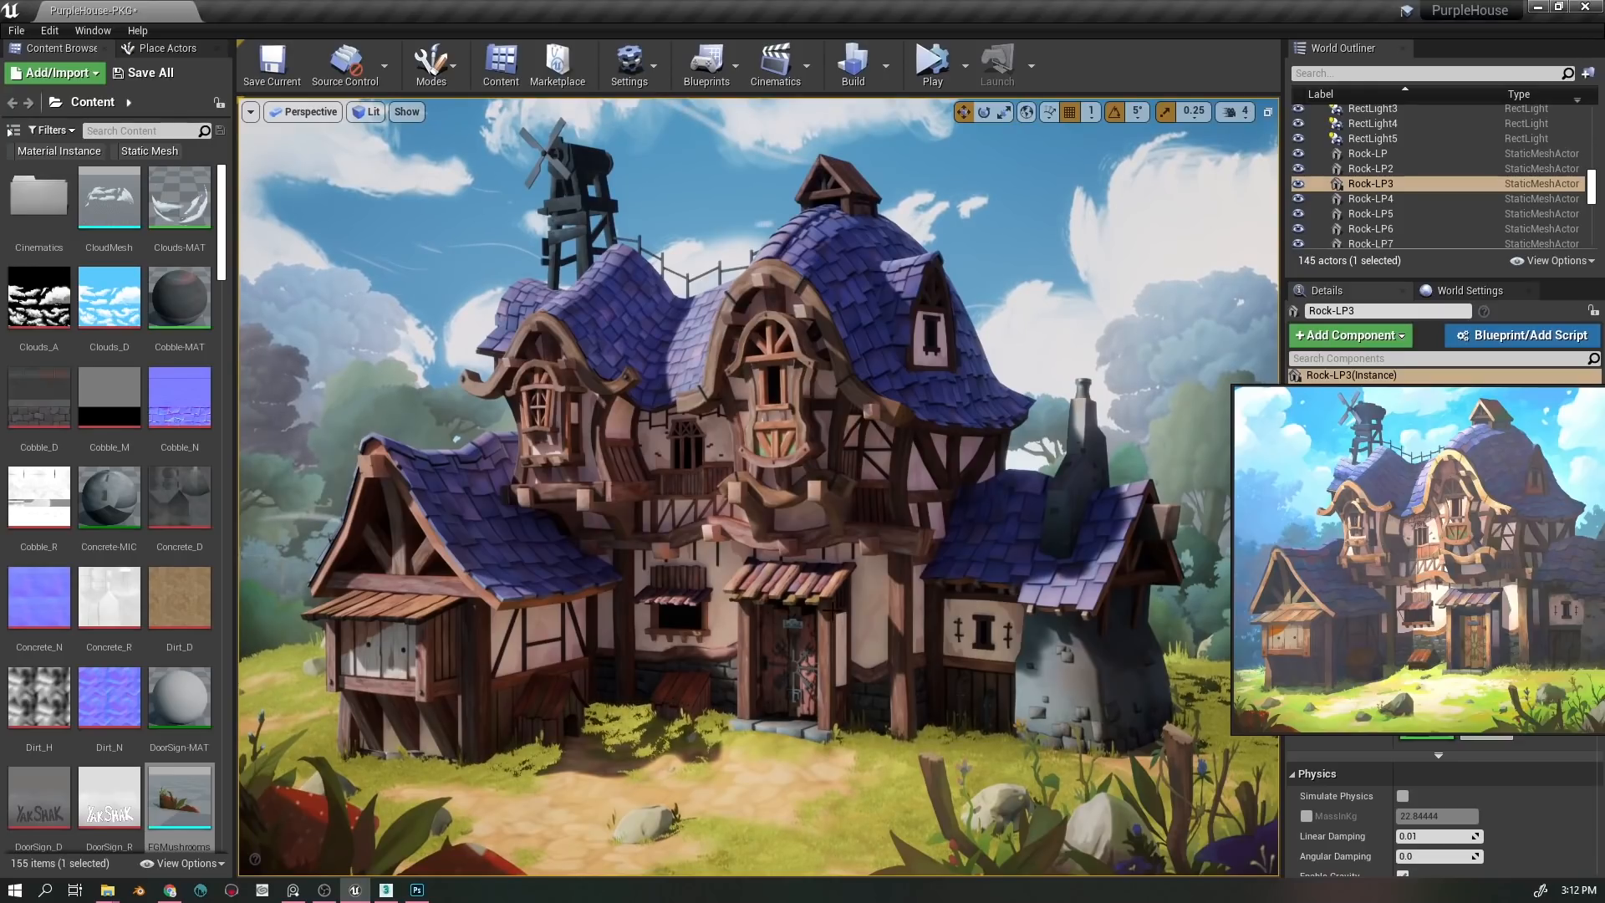
drag(1411, 558, 1521, 590)
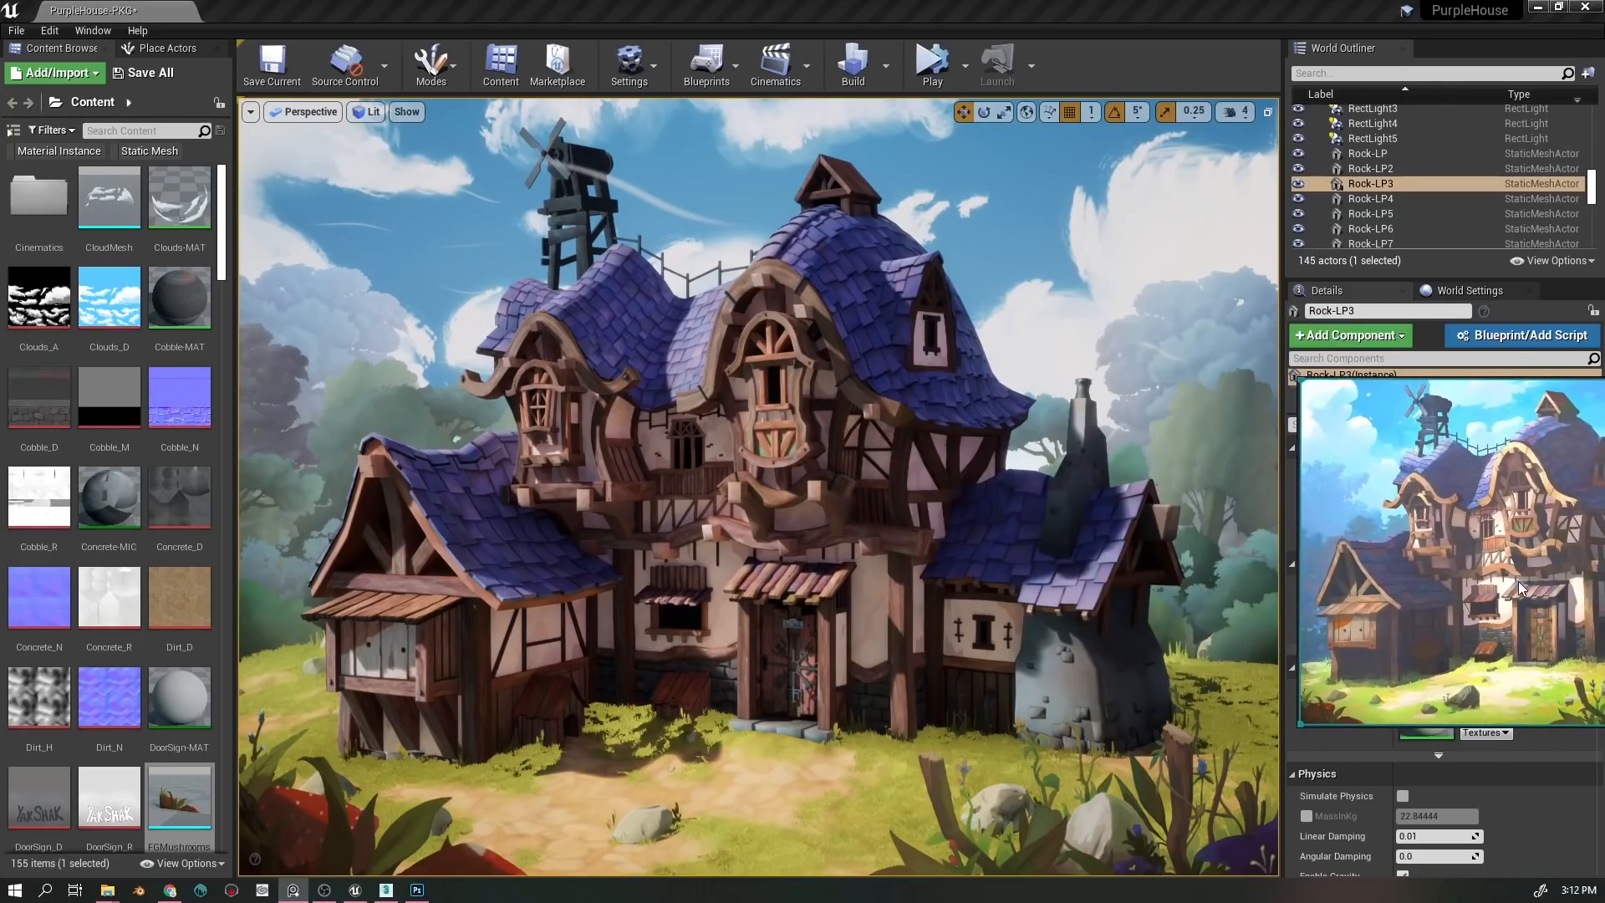
- Switch back to 3ds Max, select the FrontHouse-Roof object, and clear the concept painting off the command area
click(385, 890)
drag(885, 507, 752, 502)
click(535, 485)
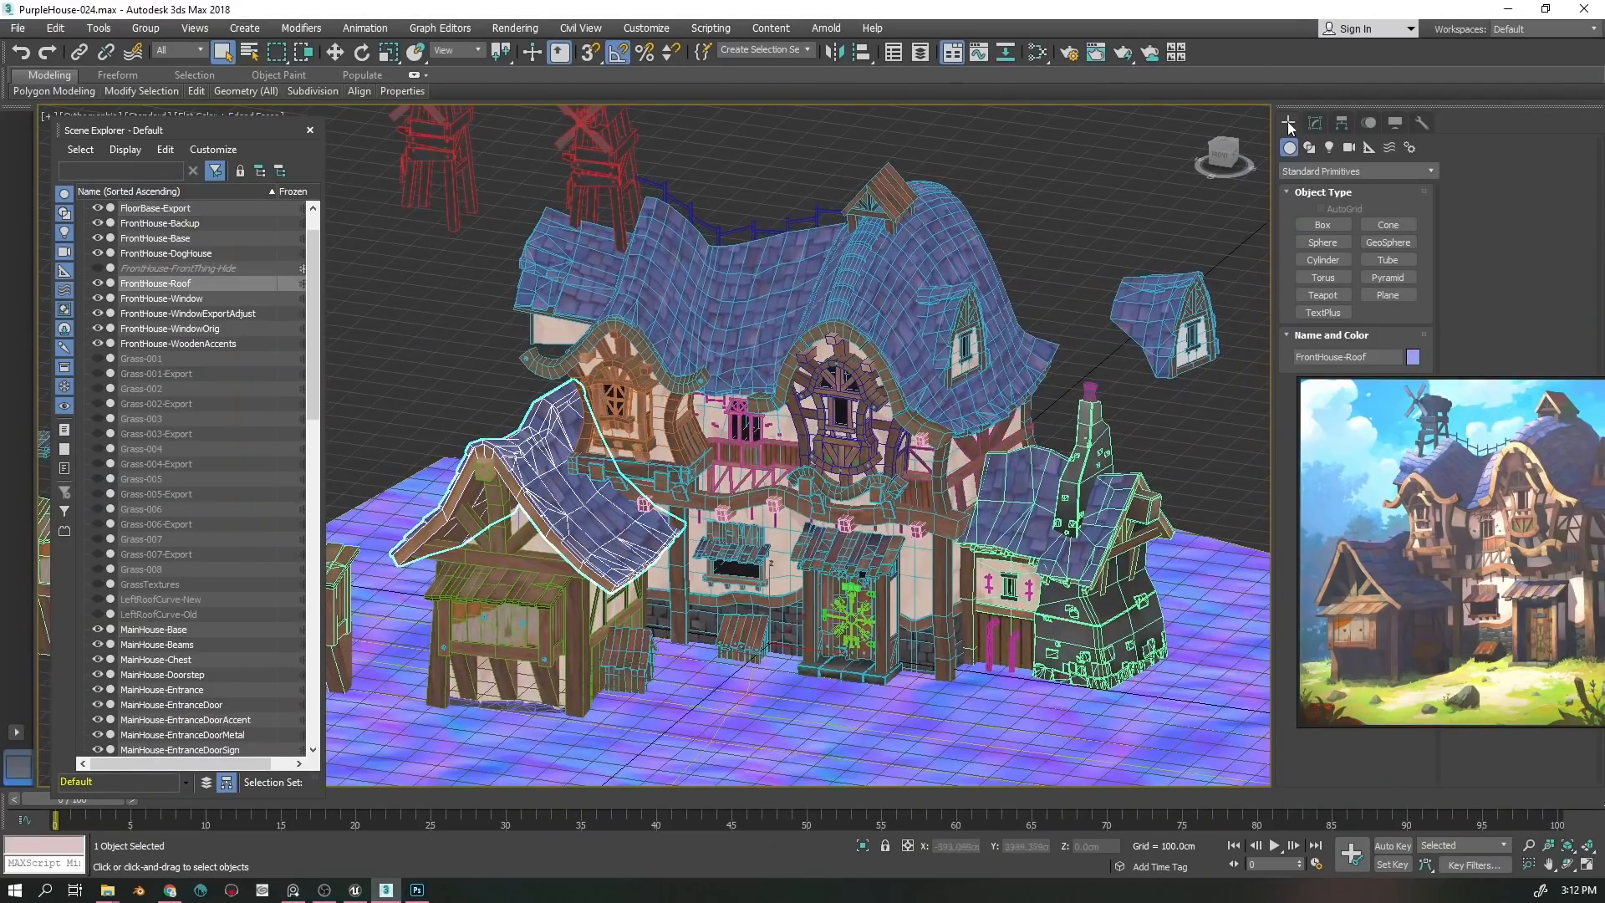
drag(1515, 484, 1301, 32)
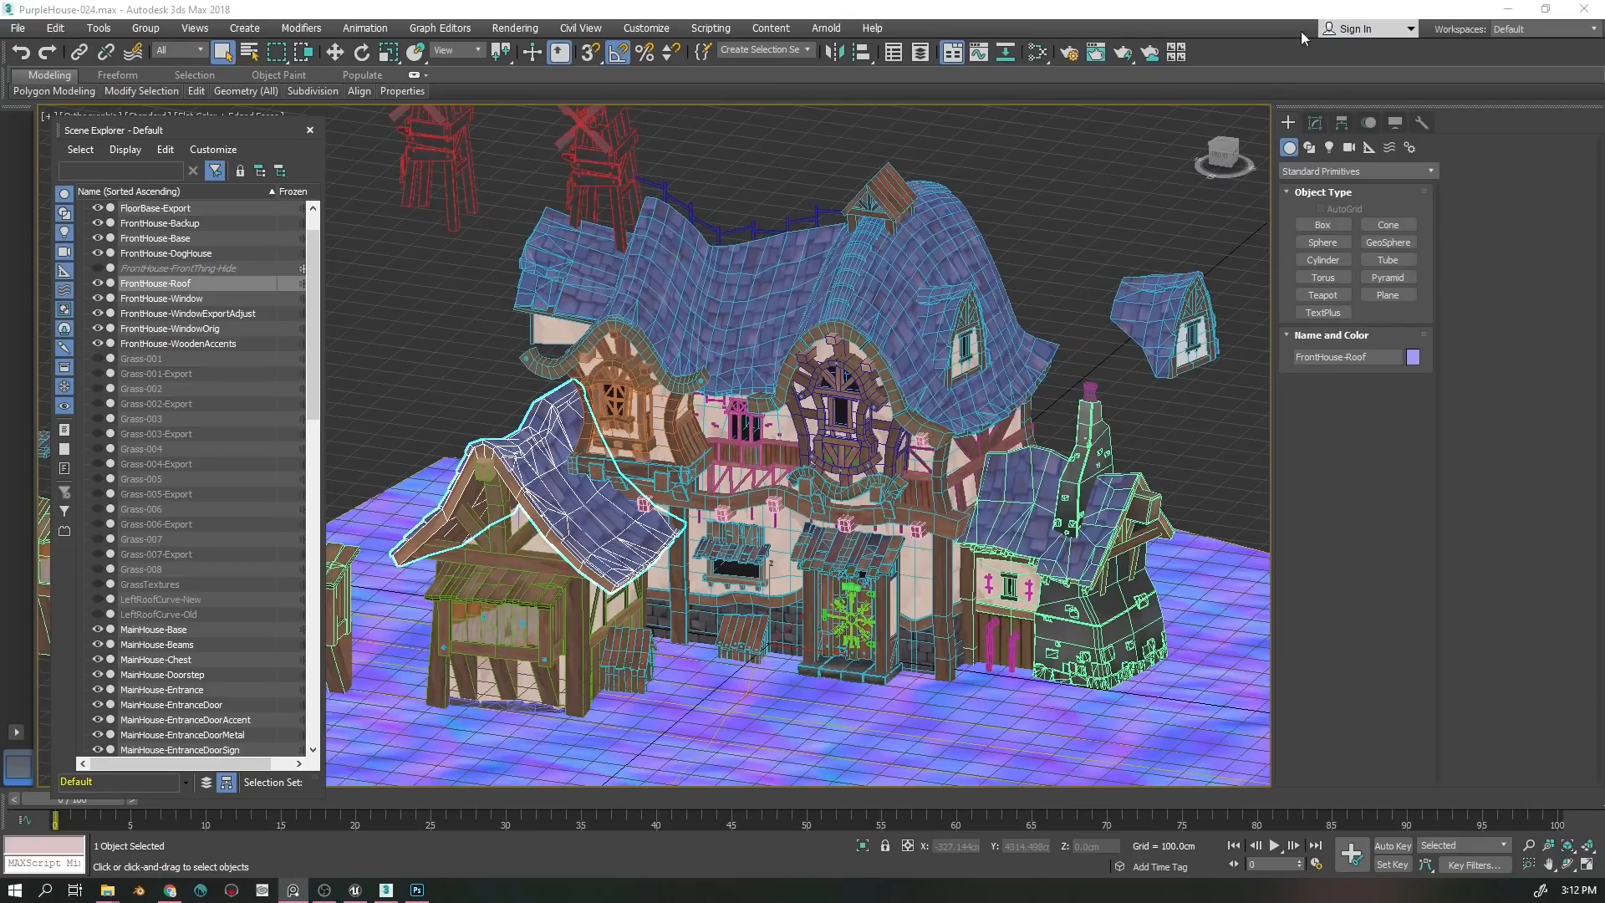
- Add an FFD 2x2x2 modifier to the front house's roof
click(1317, 124)
click(1407, 170)
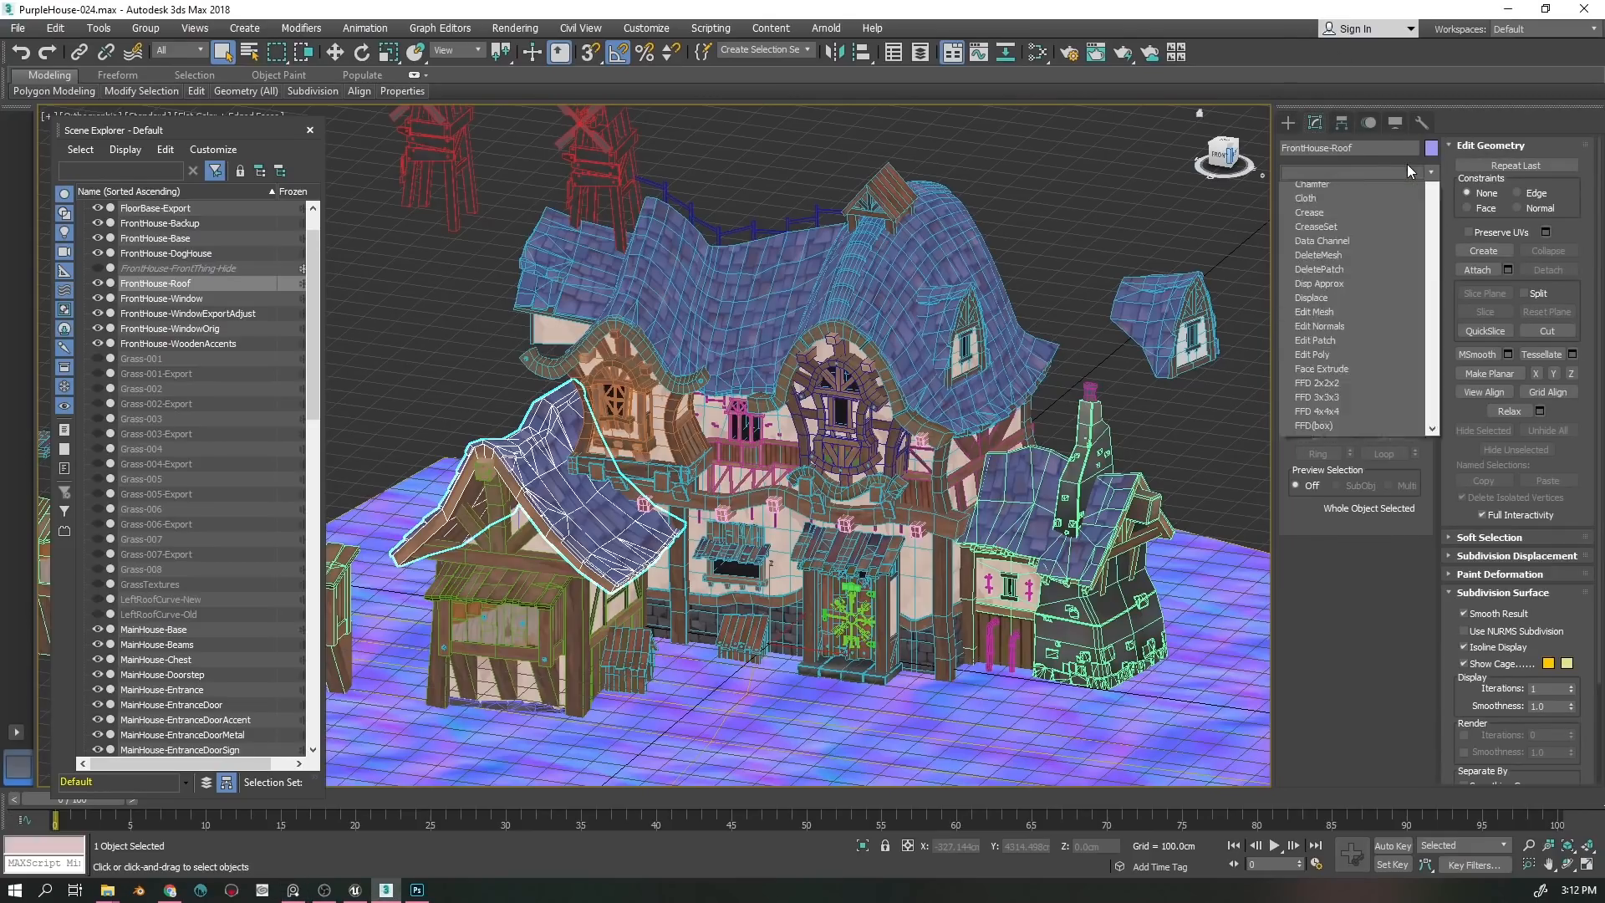
key(f)
key(f)
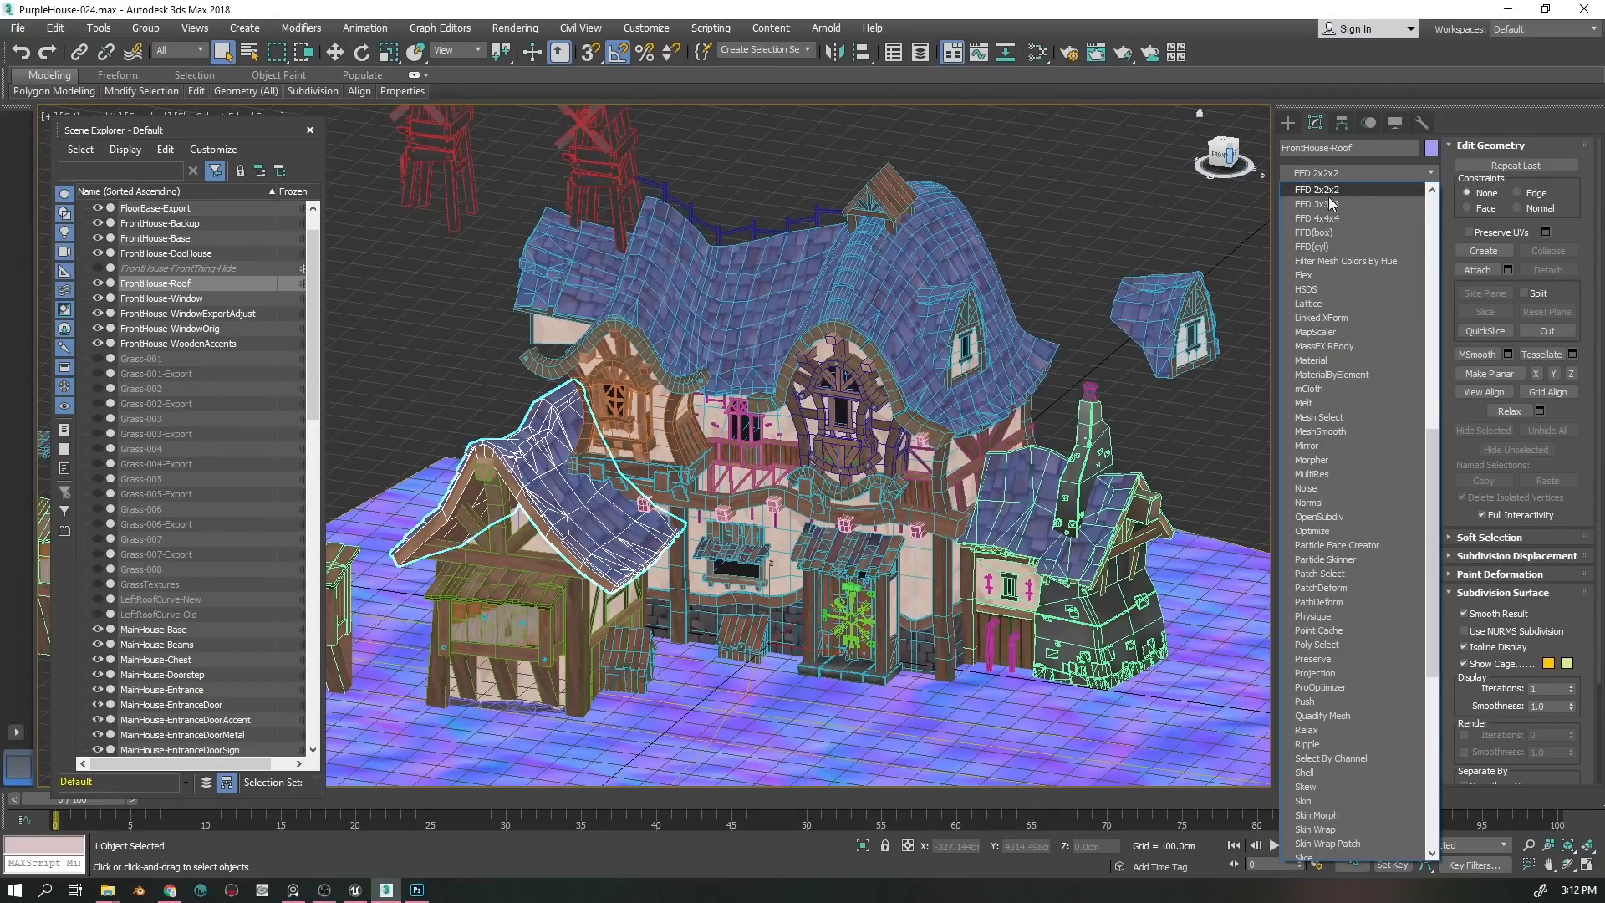
click(1336, 190)
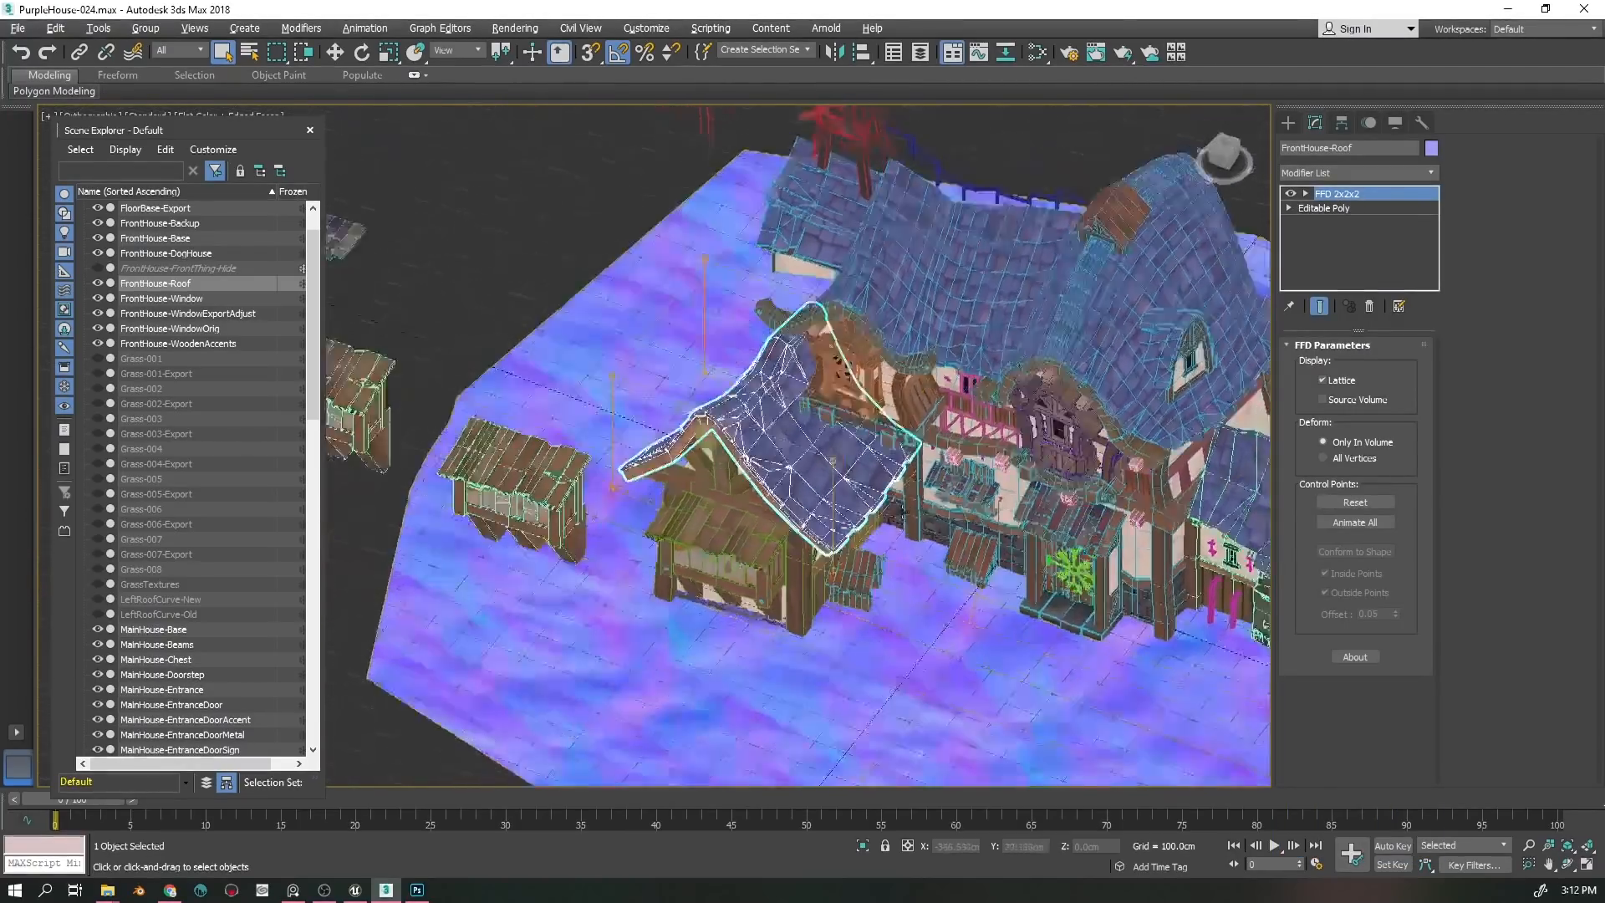
- Edit the FFD 2x2x2 control points, moving an upper corner of the lattice to reshape the front house's roof
drag(902, 511, 920, 504)
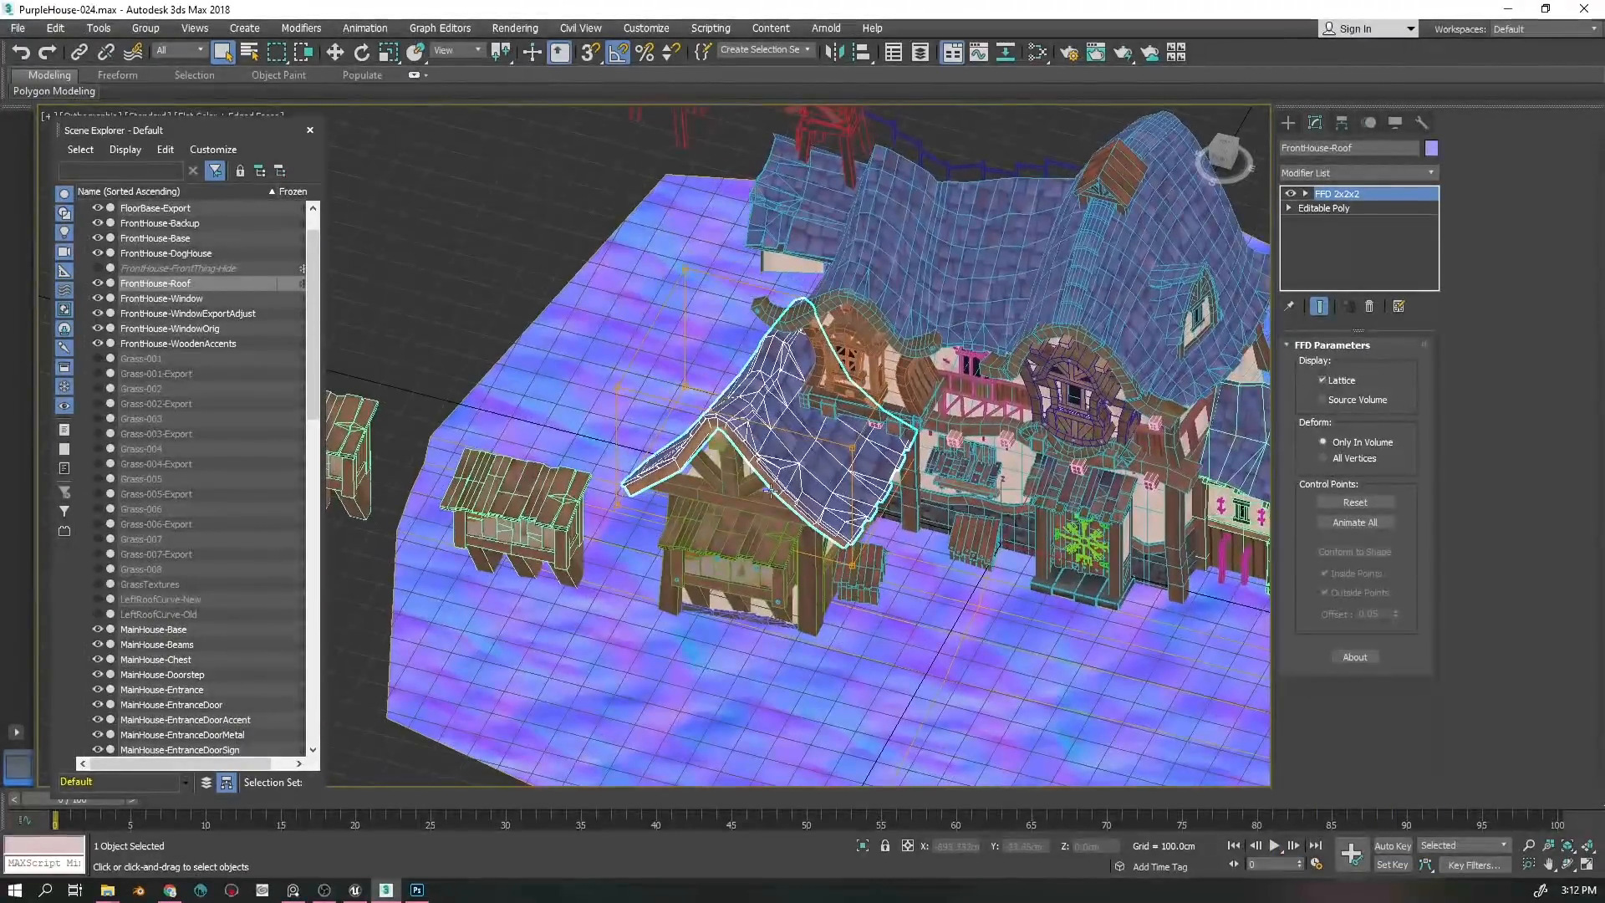
click(1305, 194)
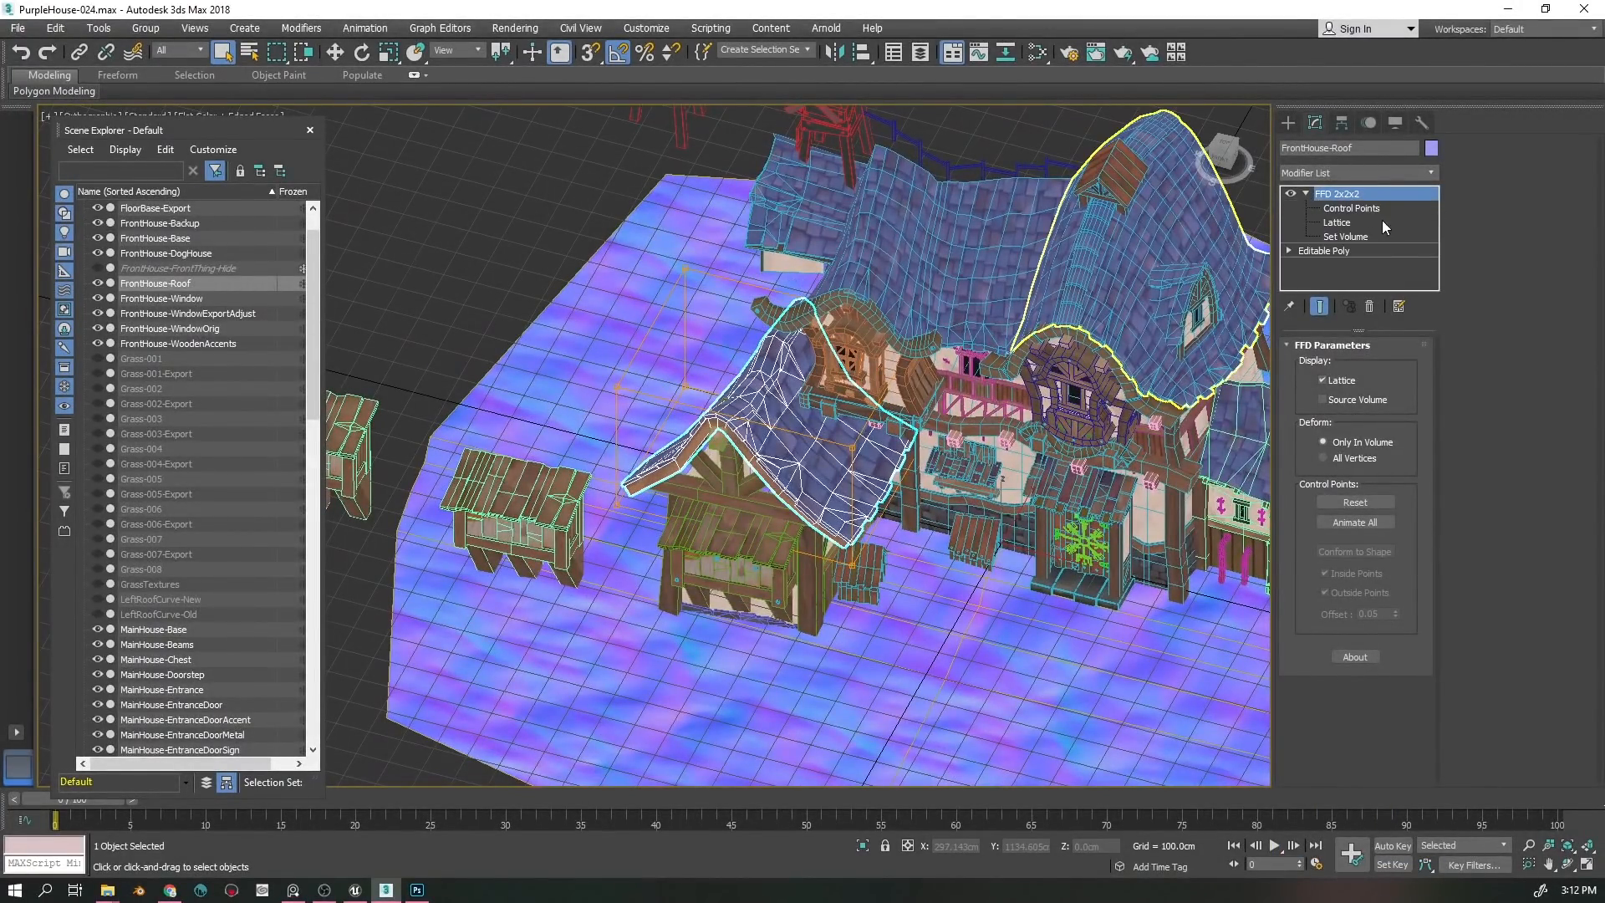
click(1373, 207)
drag(853, 448, 966, 525)
key(w)
drag(914, 441, 826, 372)
drag(978, 525, 1029, 499)
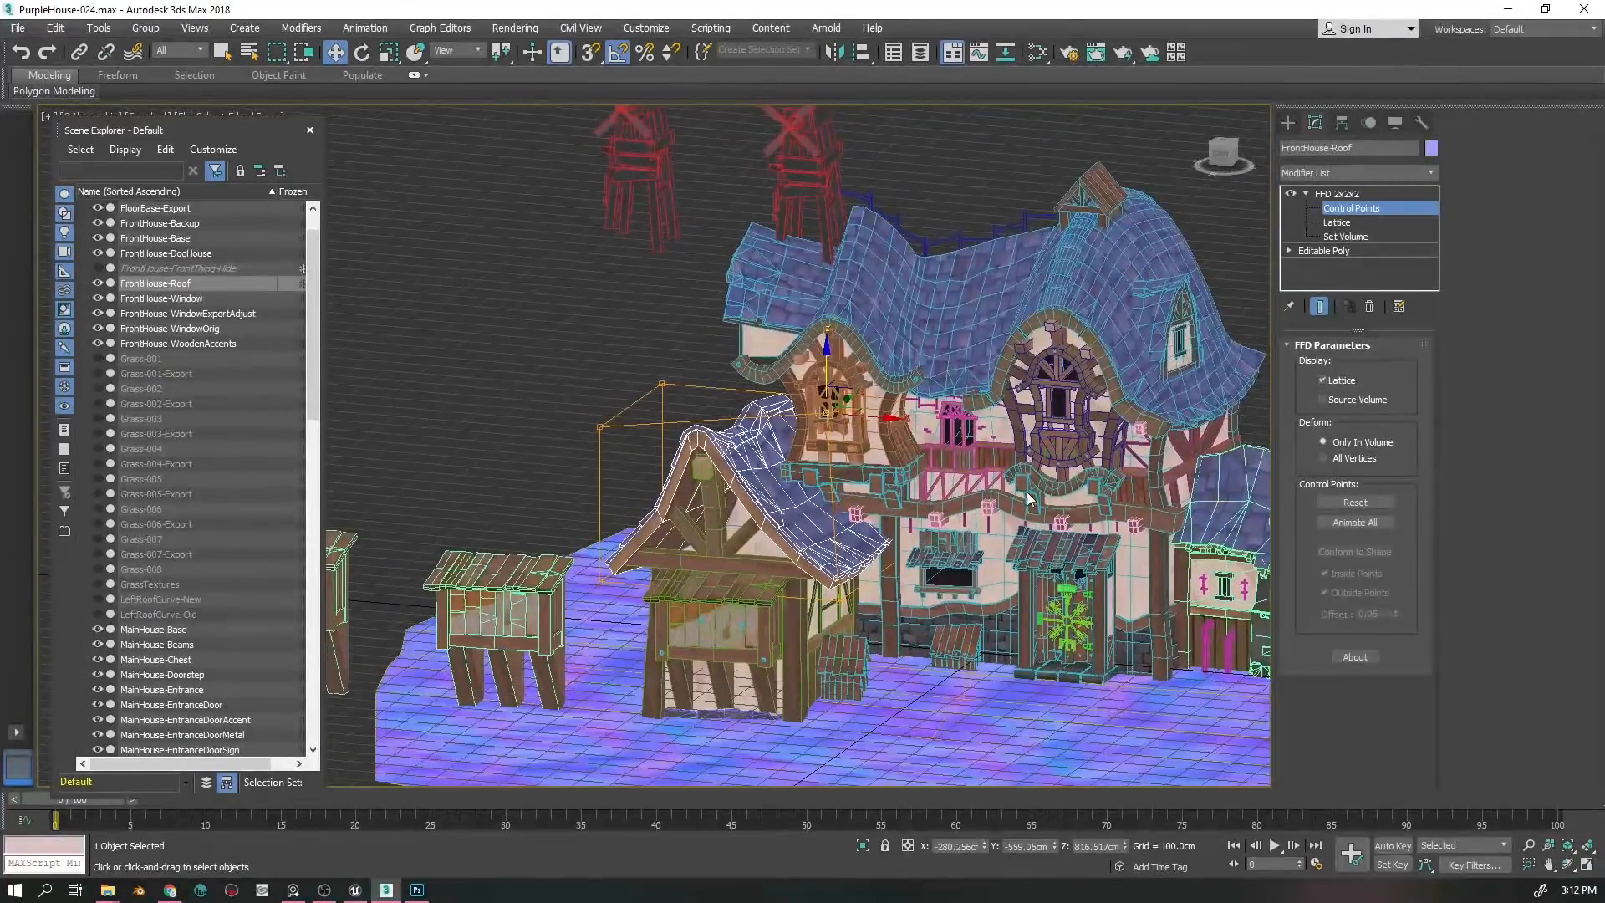
drag(890, 418, 908, 422)
drag(845, 376, 844, 397)
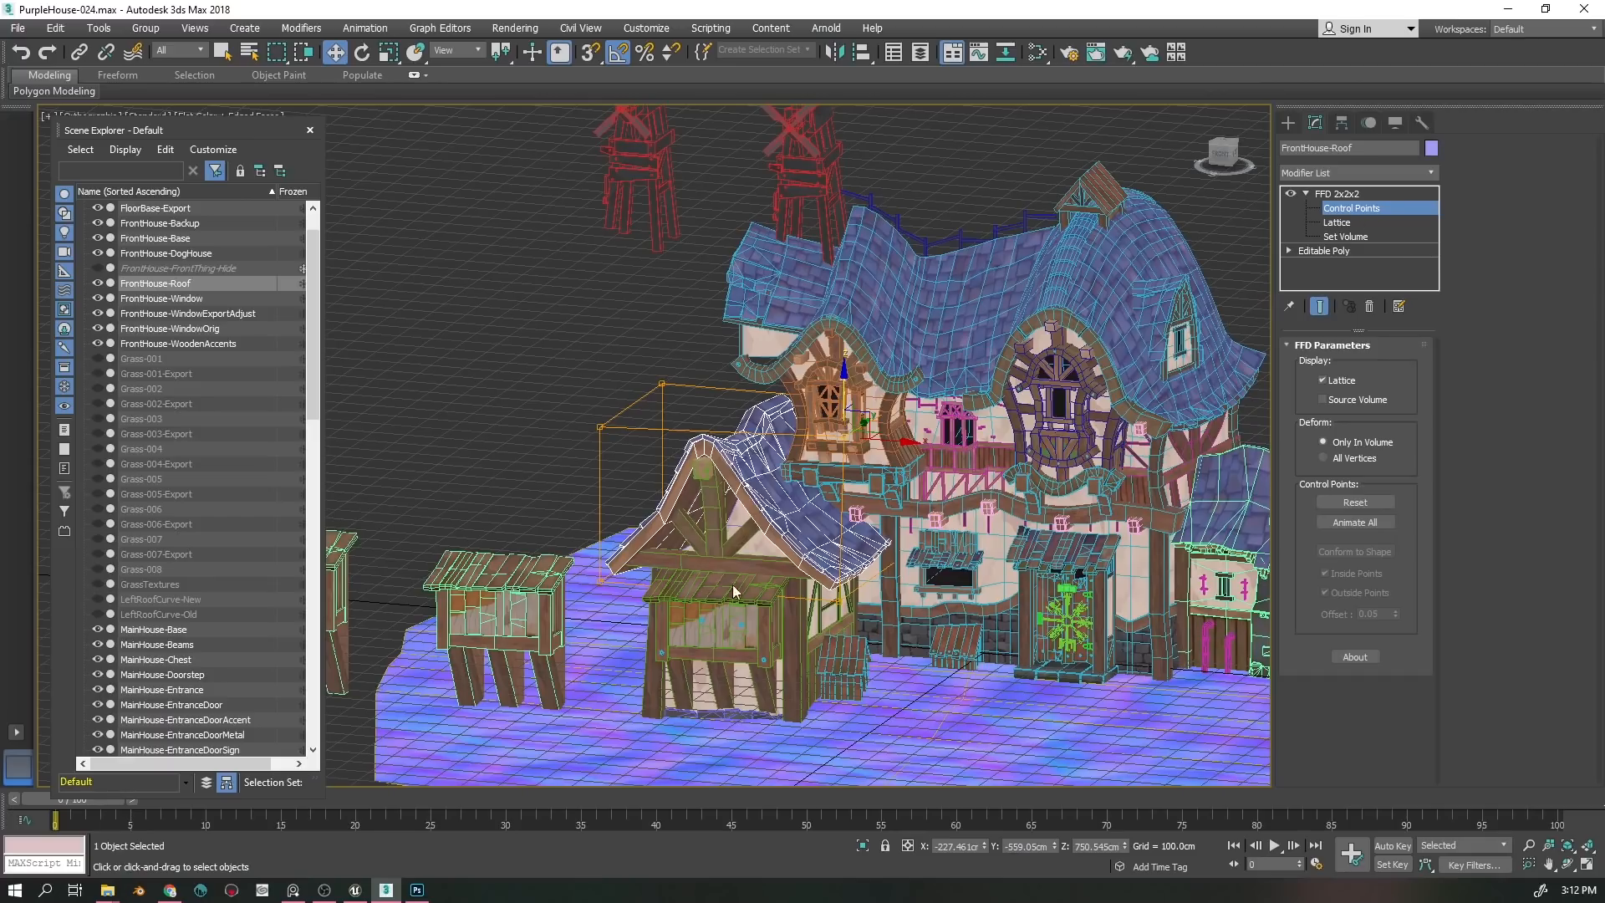
- Collapse the roof's modifier stack to the FFD 2x2x2 modifier, holding the scene first, and check the reshaped roof
click(1389, 193)
right_click(1387, 193)
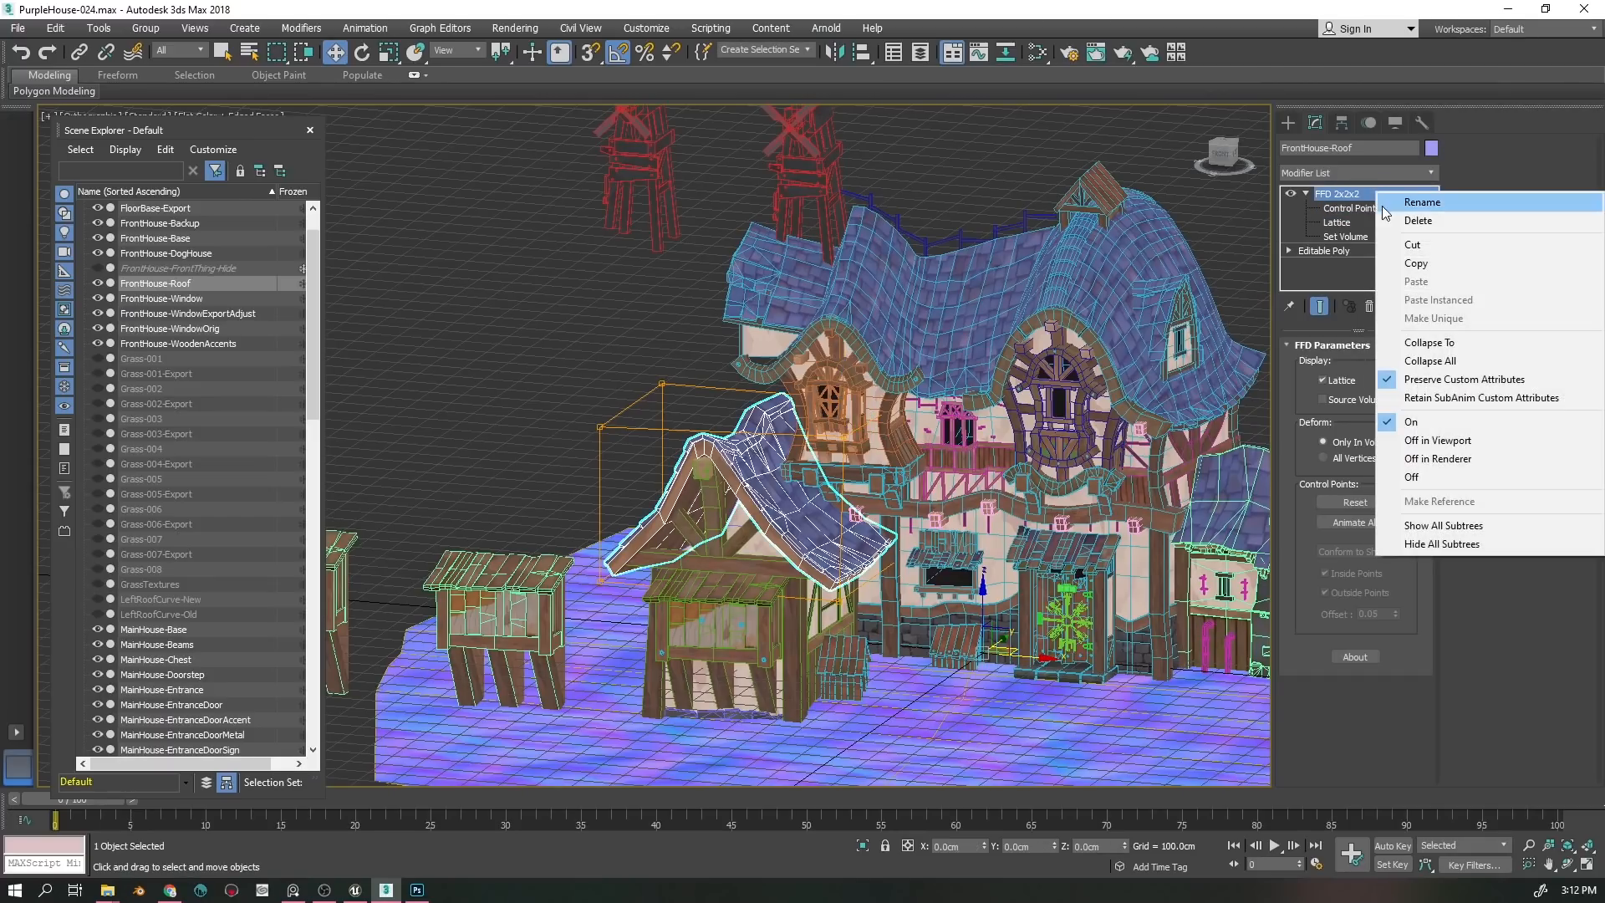
click(1421, 343)
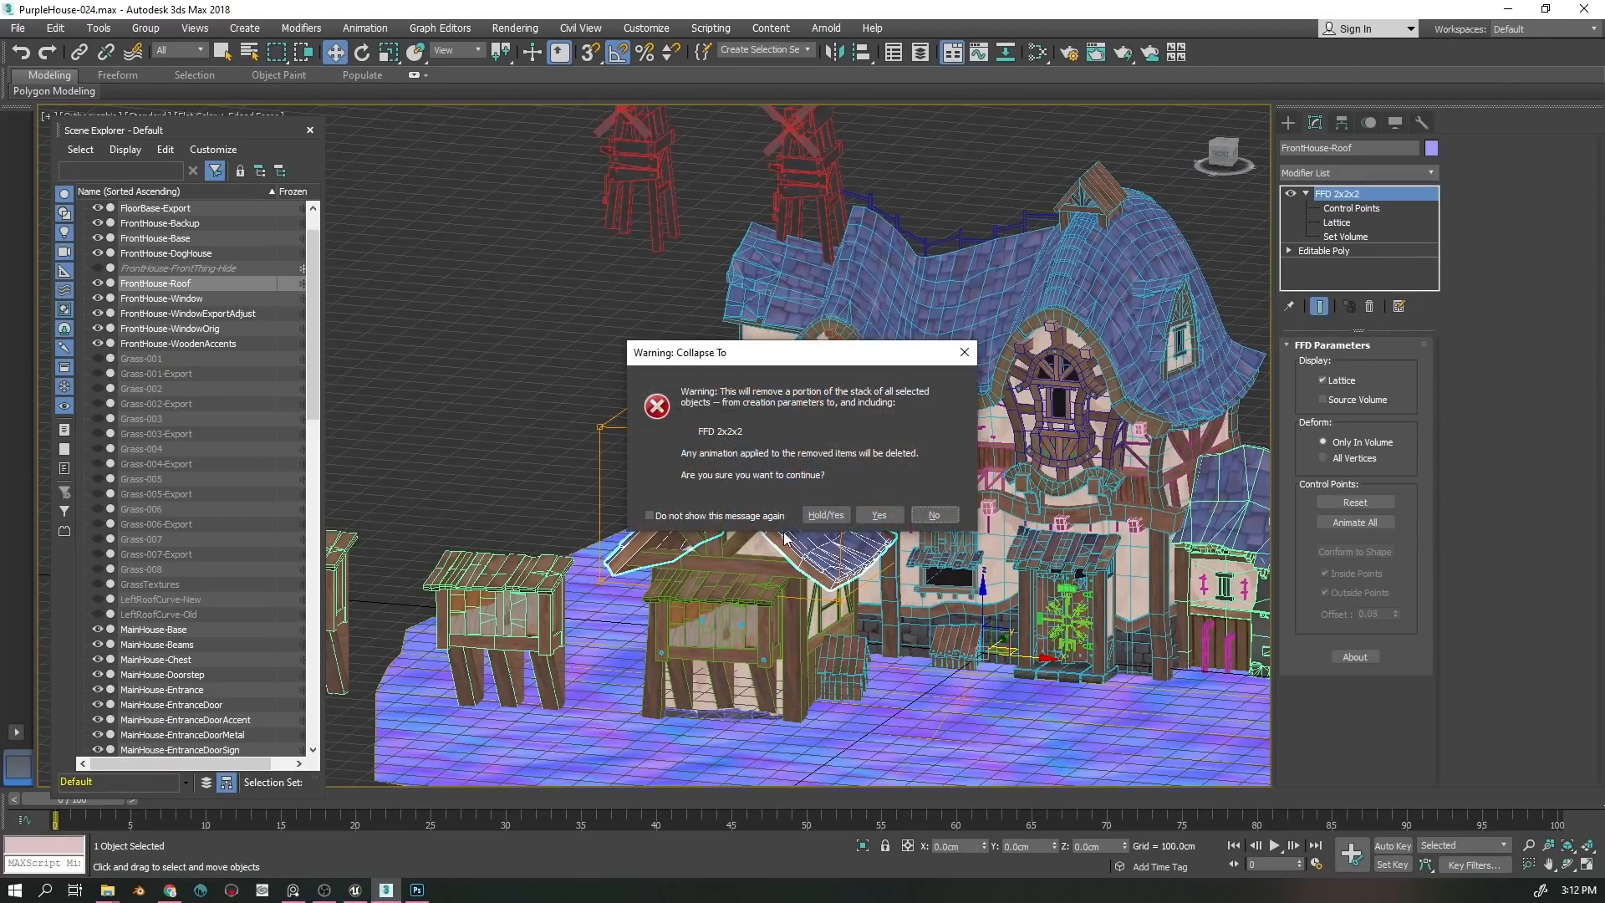
click(825, 517)
drag(812, 553, 851, 531)
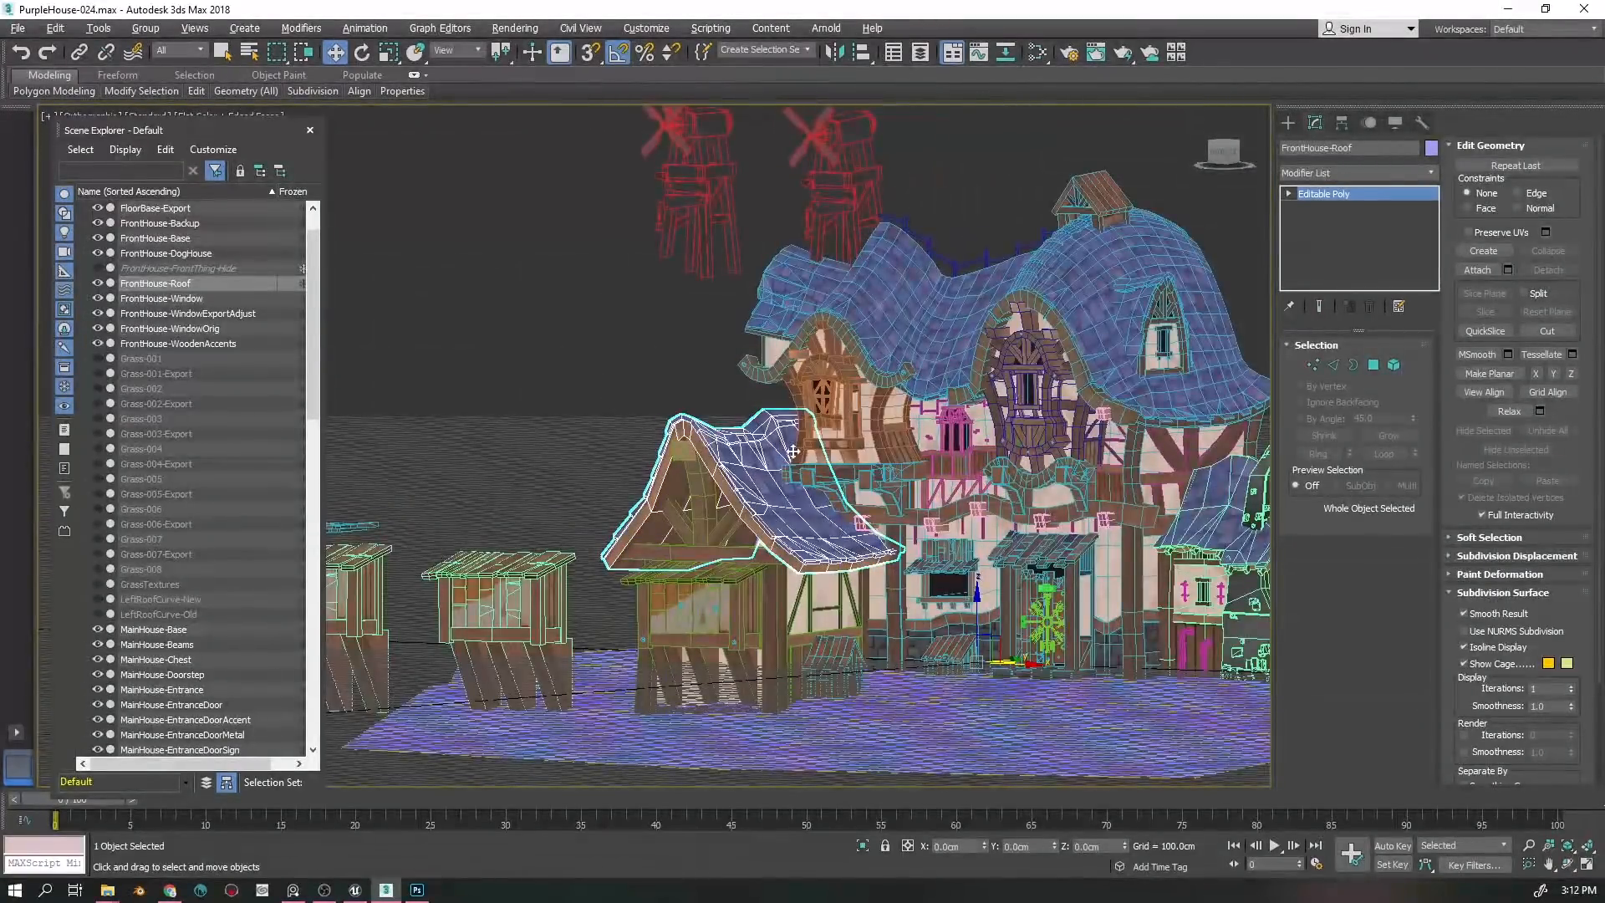
- Undo the stack collapse and the FFD changes on the front house's roof, and clear the selection
key(ctrl+z)
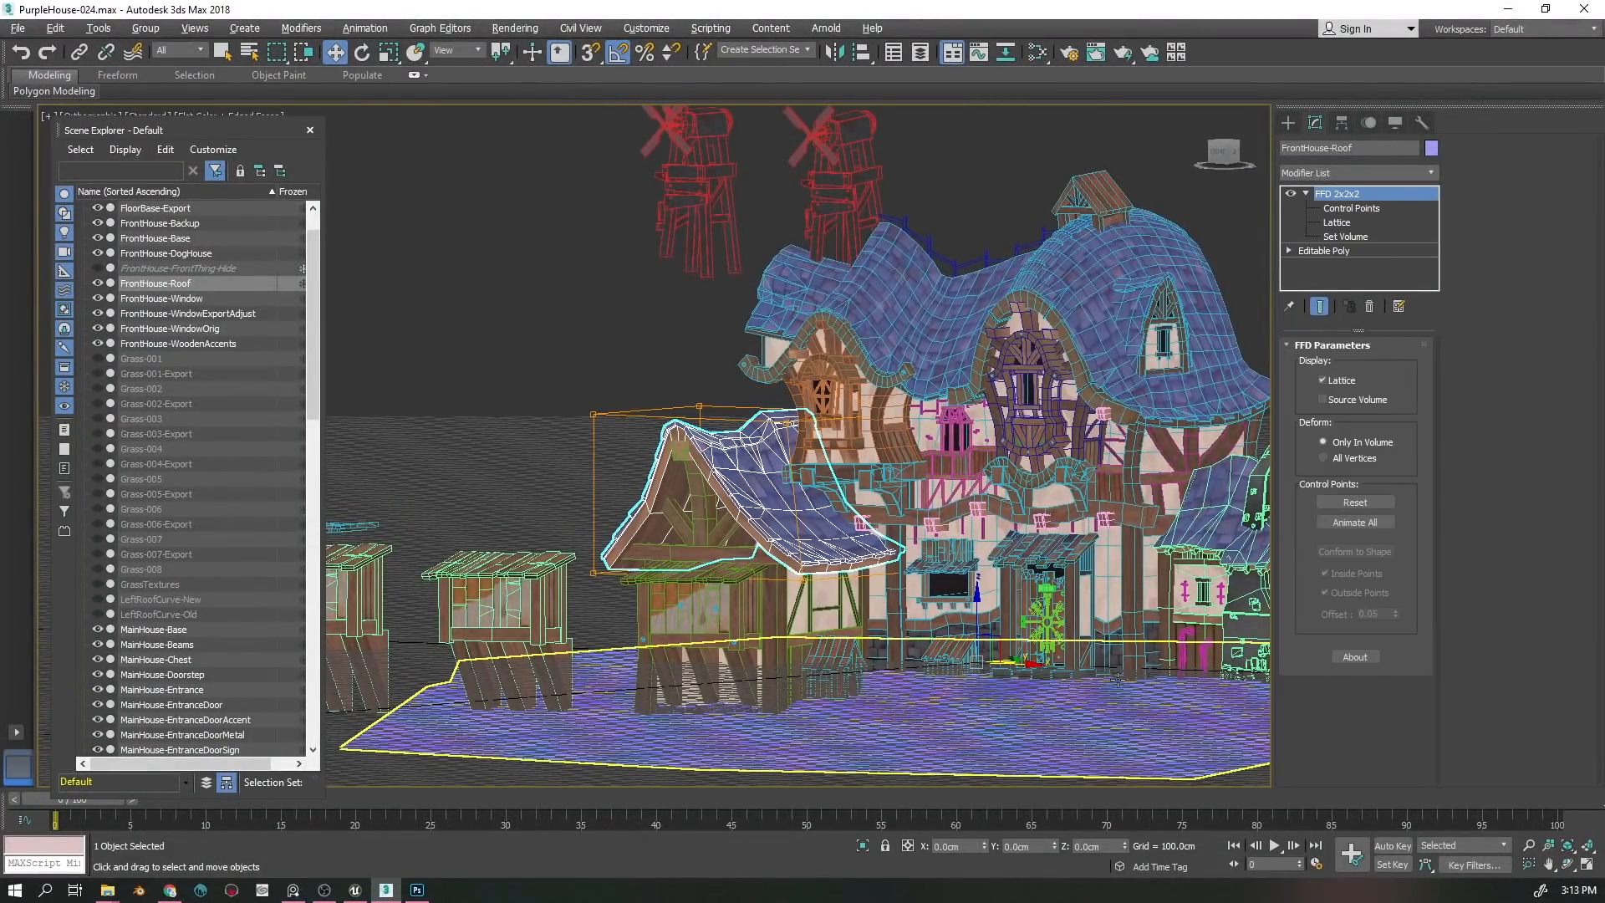
click(1115, 677)
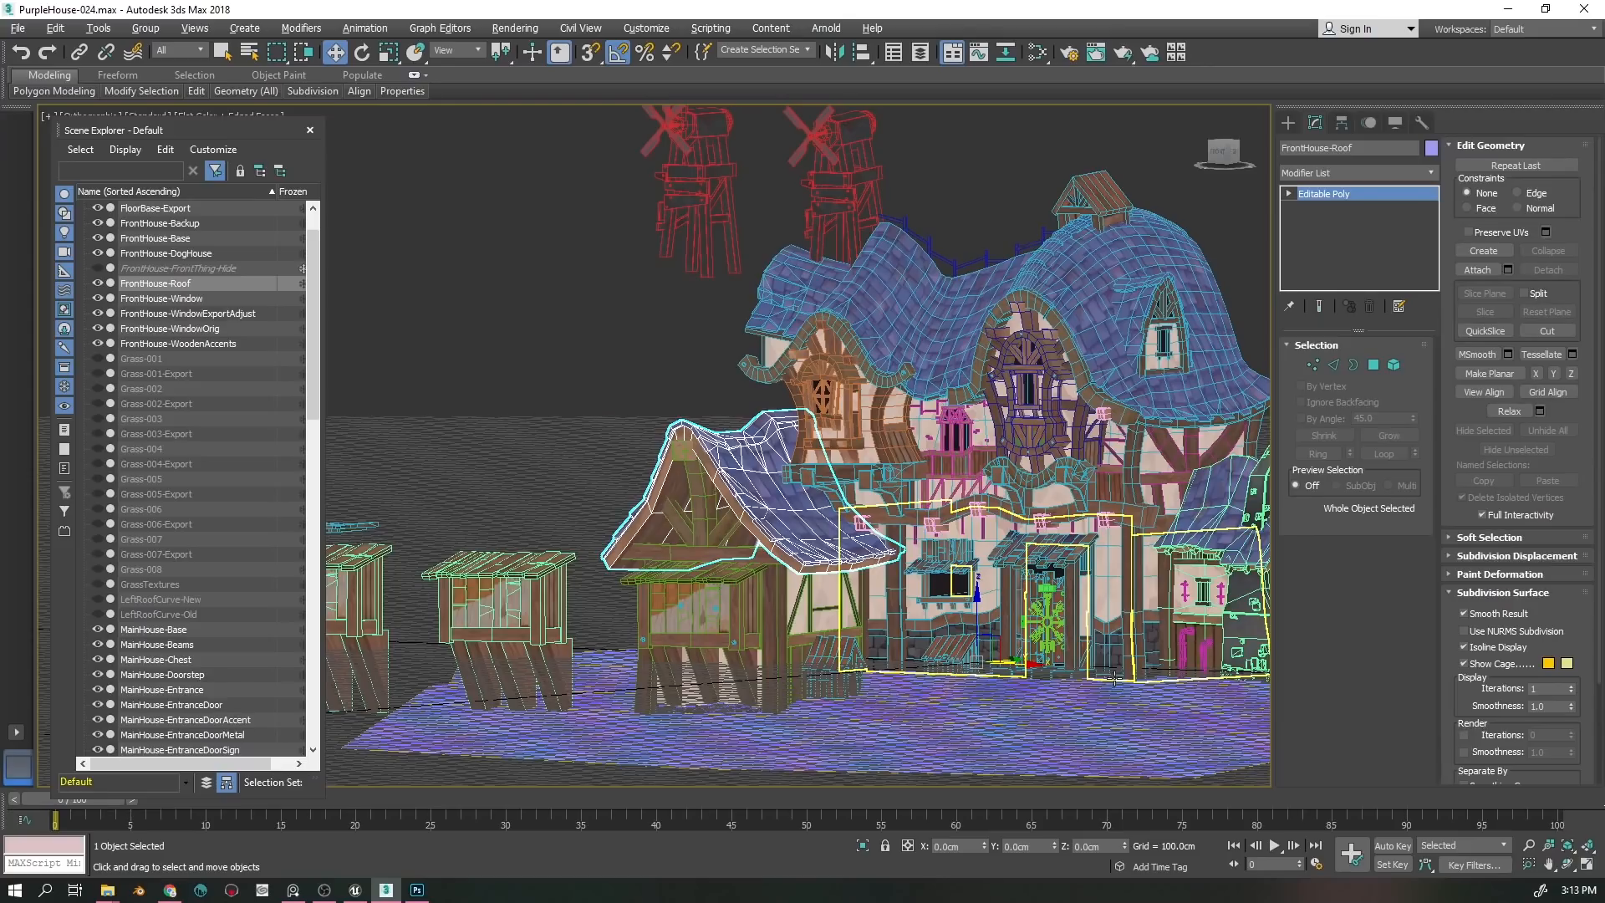
click(517, 428)
- Select the front house's wooden accents and examine them in relation to the roof and the rest of the house
scroll(886, 441, down, 3)
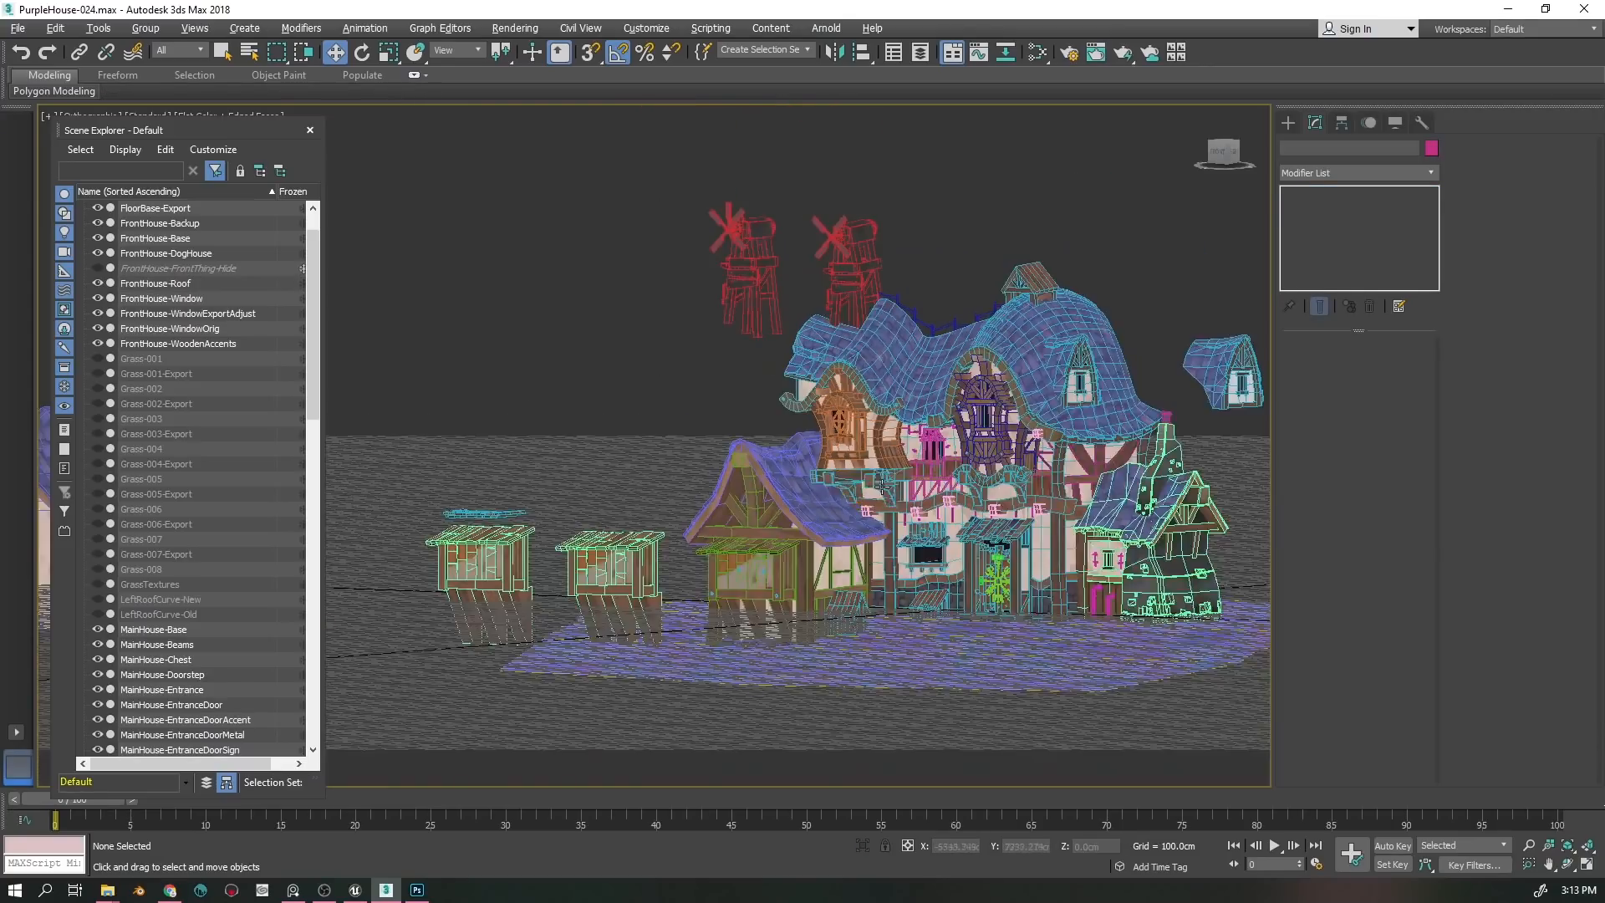
drag(887, 442, 995, 690)
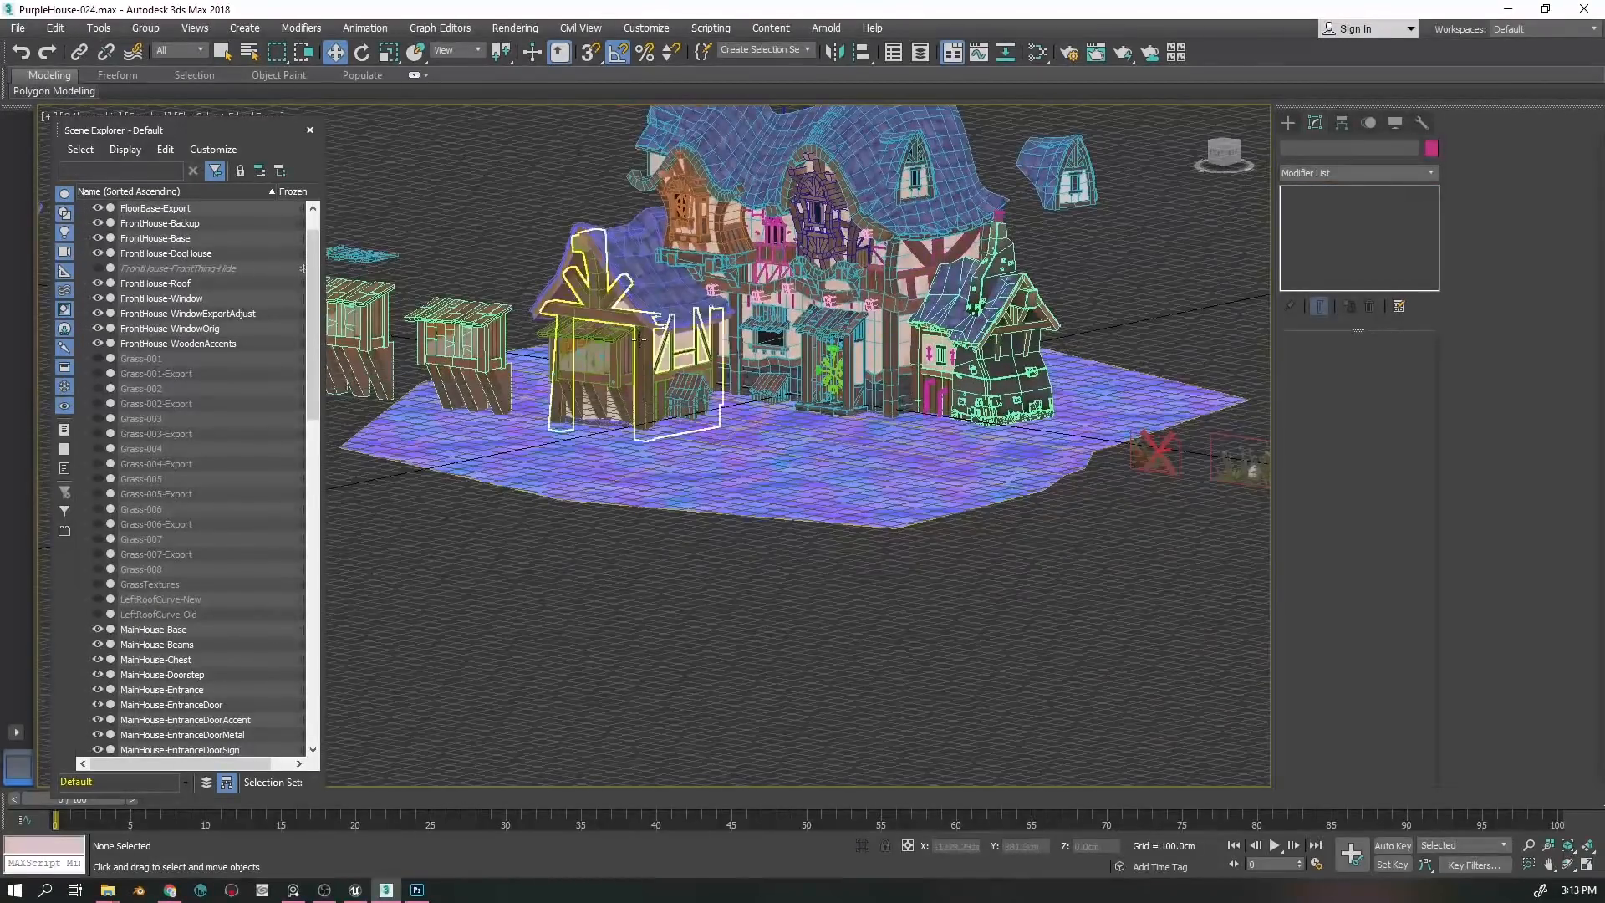
click(637, 327)
scroll(589, 295, up, 5)
drag(589, 295, 725, 487)
drag(795, 434, 517, 430)
scroll(516, 431, down, 2)
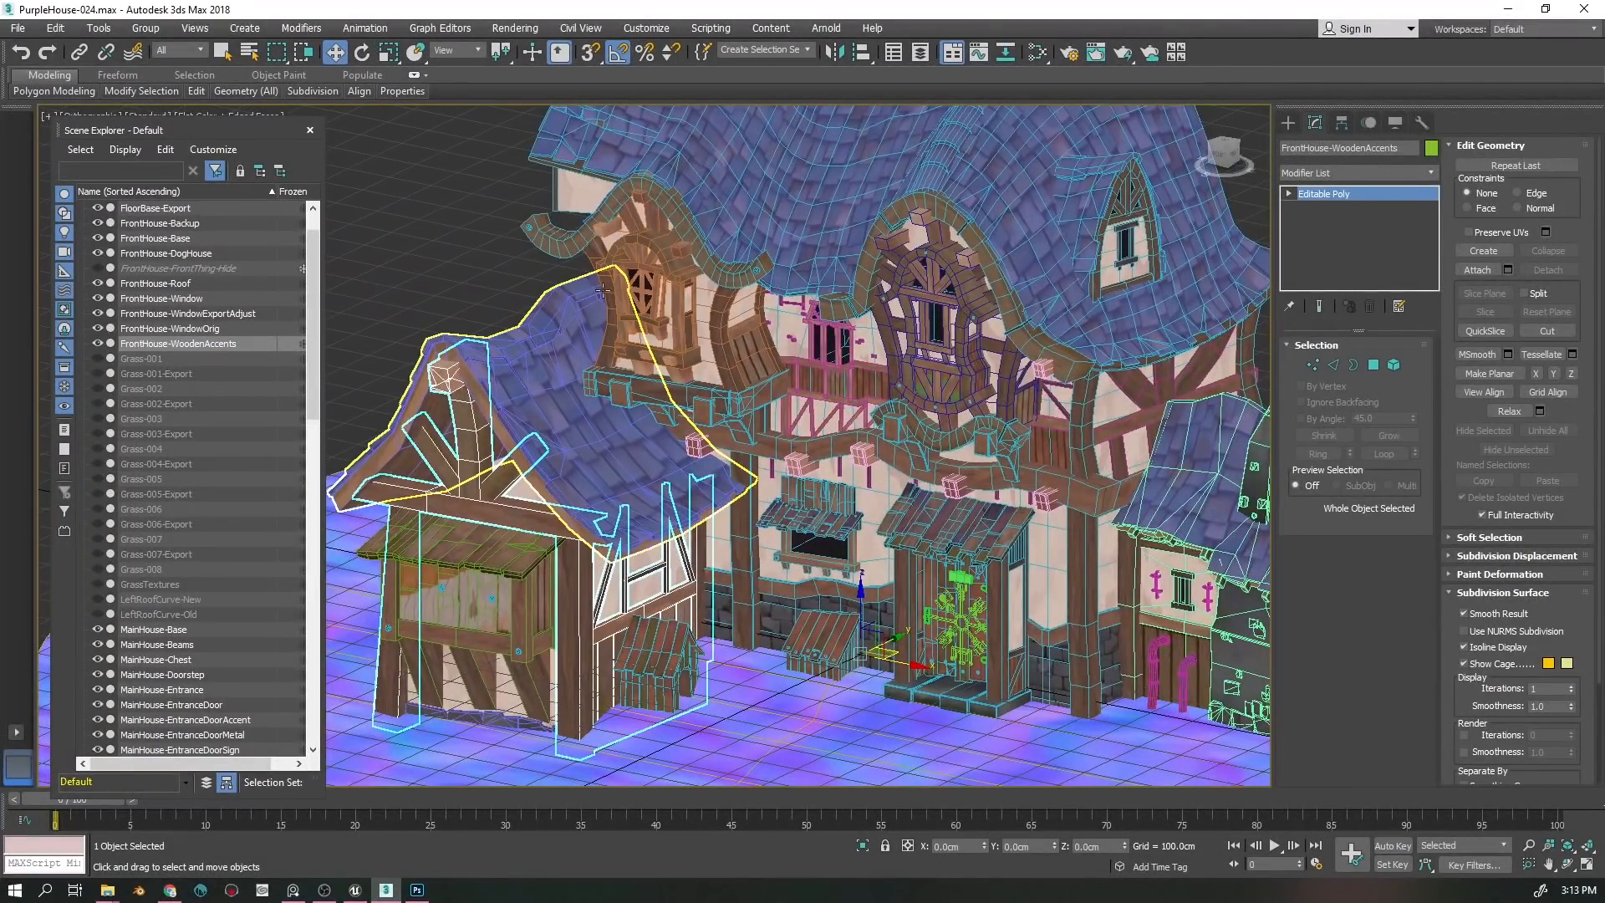
- Select the front house's roof, turn off the wireframe edge display and clear the selection to view the textured house
scroll(602, 290, up, 2)
click(598, 273)
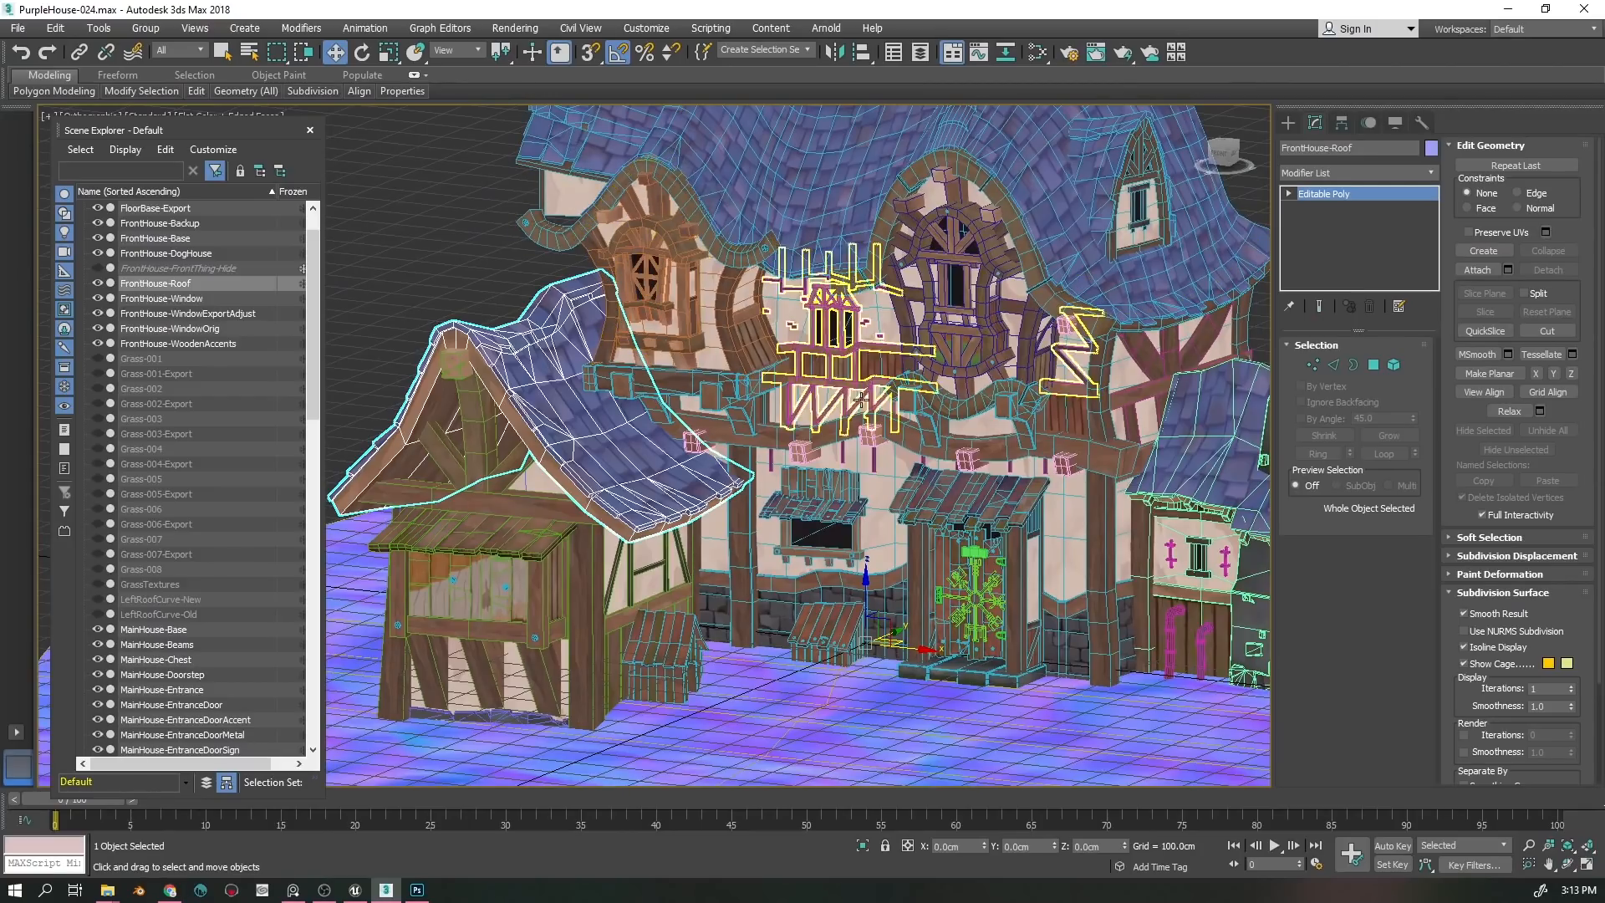
scroll(861, 400, down, 3)
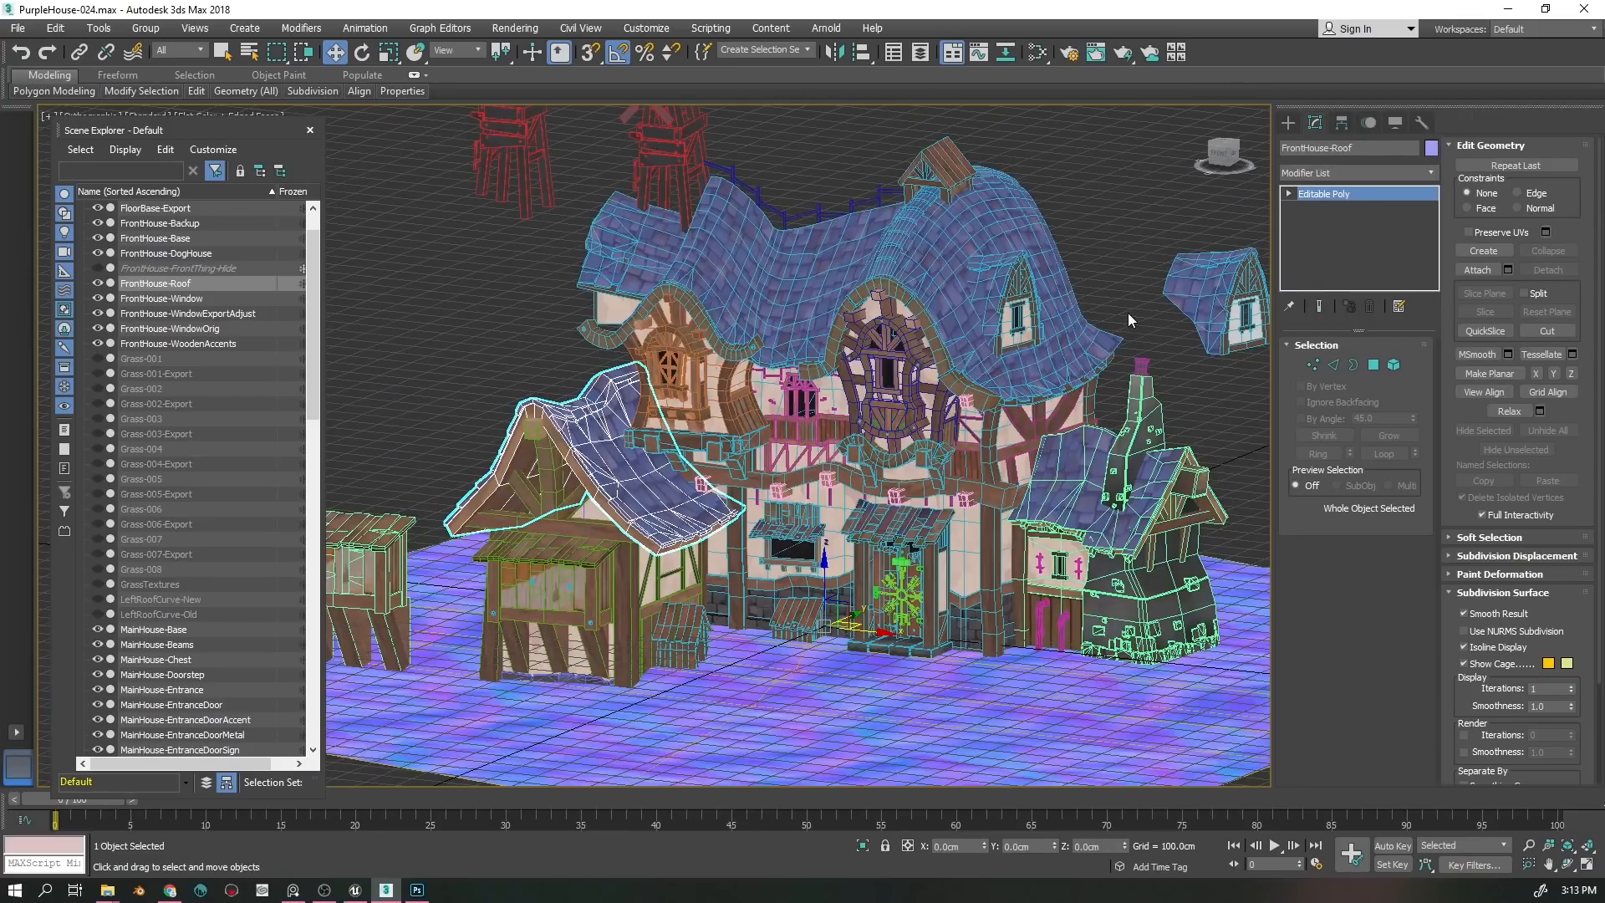
key(F4)
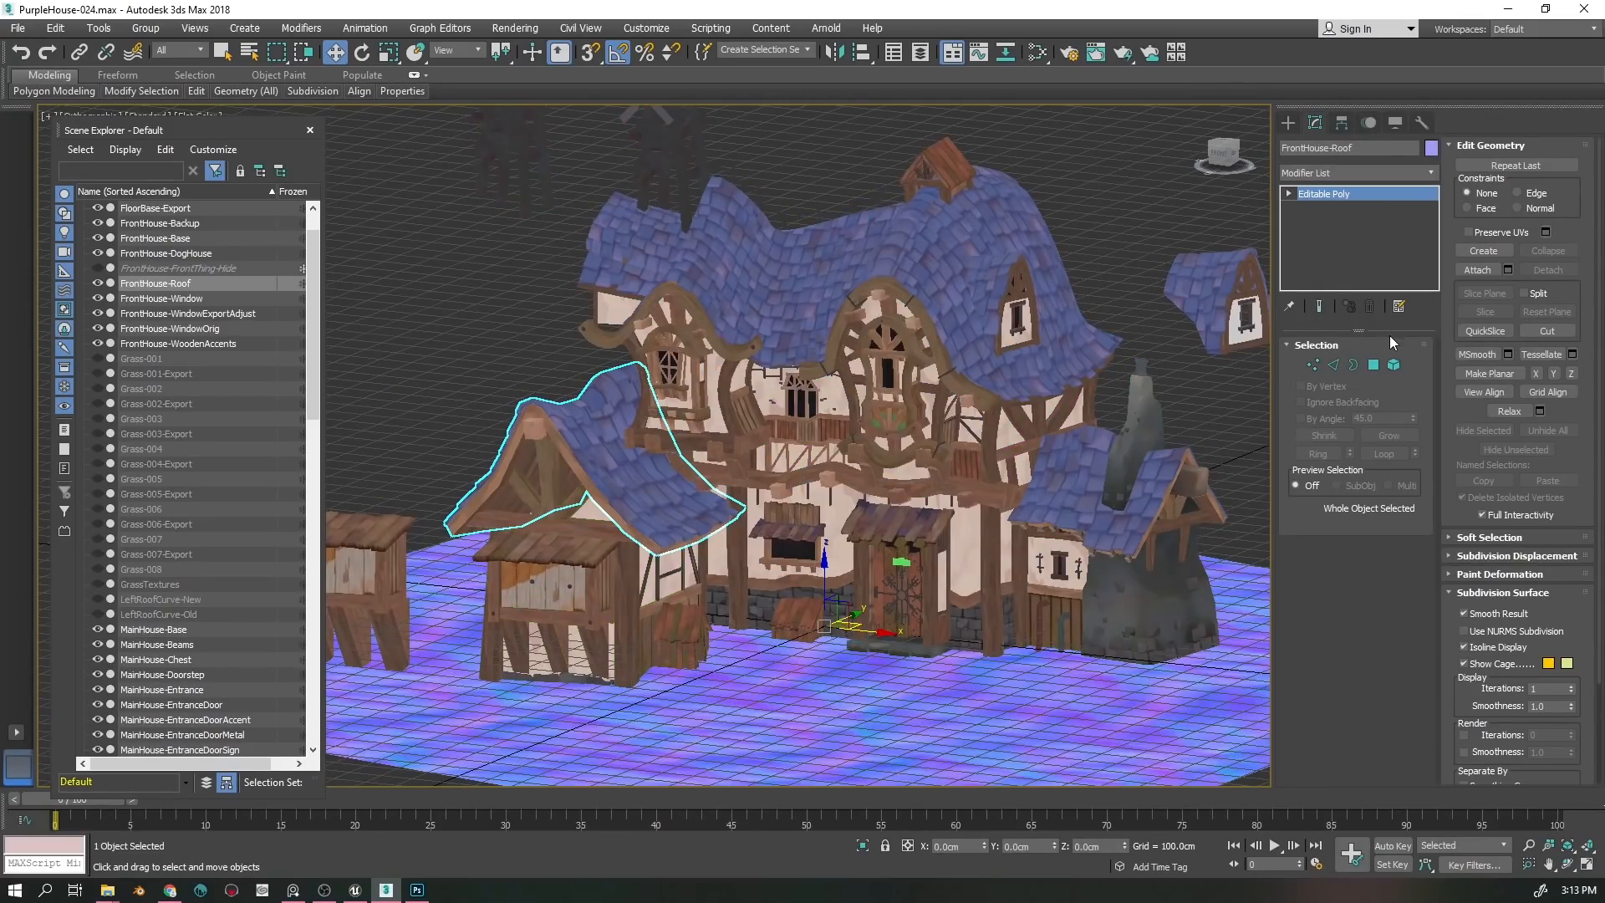
click(1100, 237)
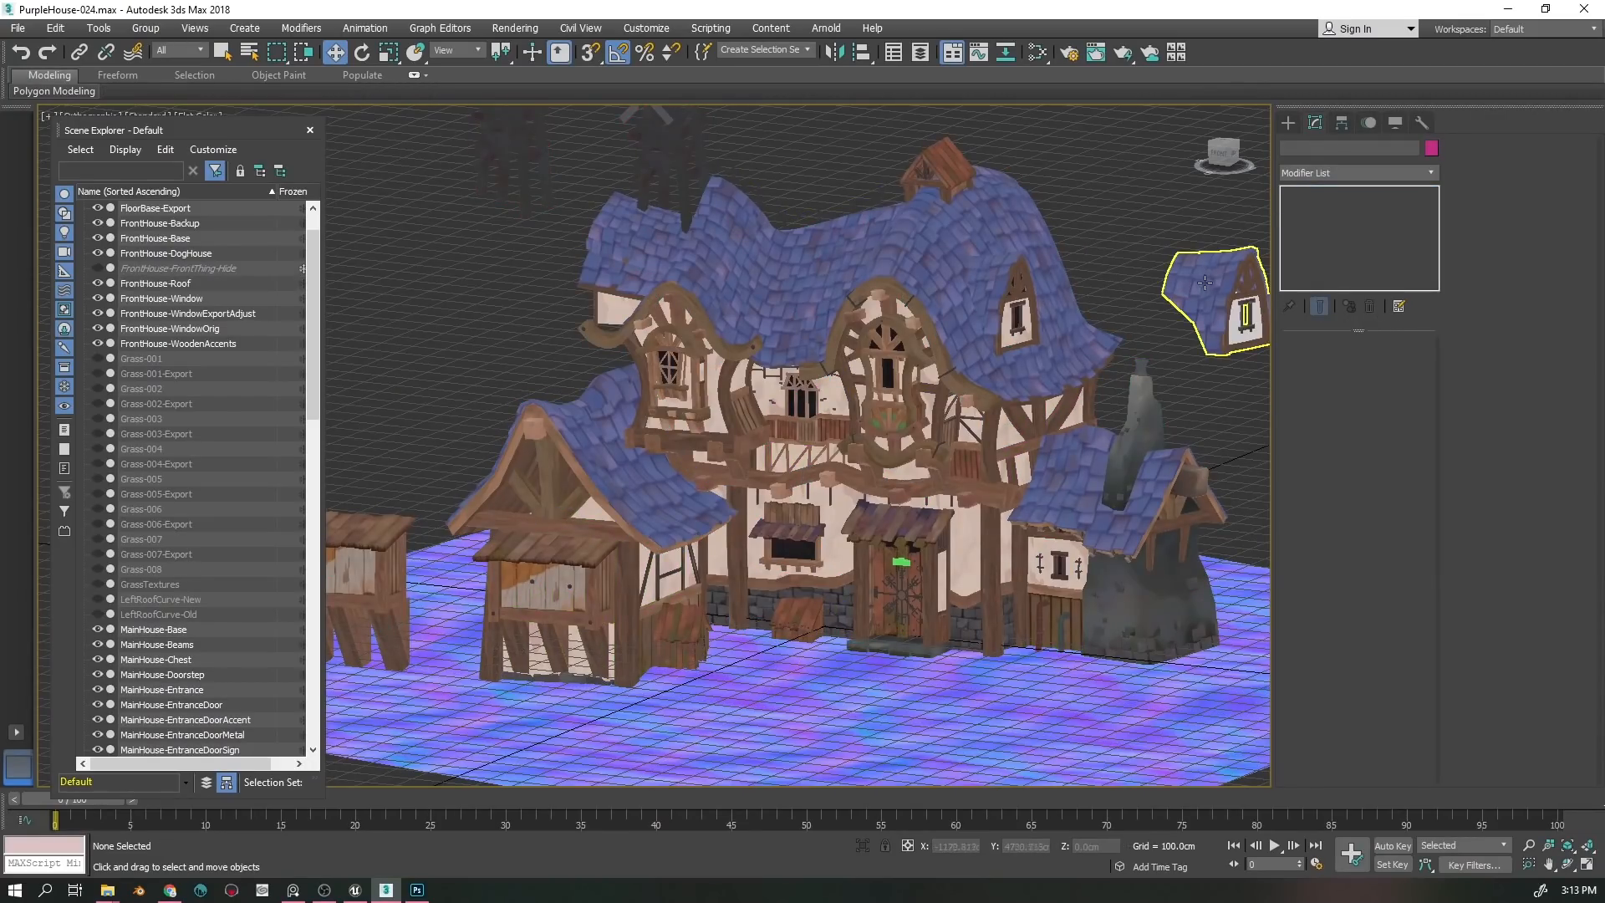
drag(898, 487, 881, 499)
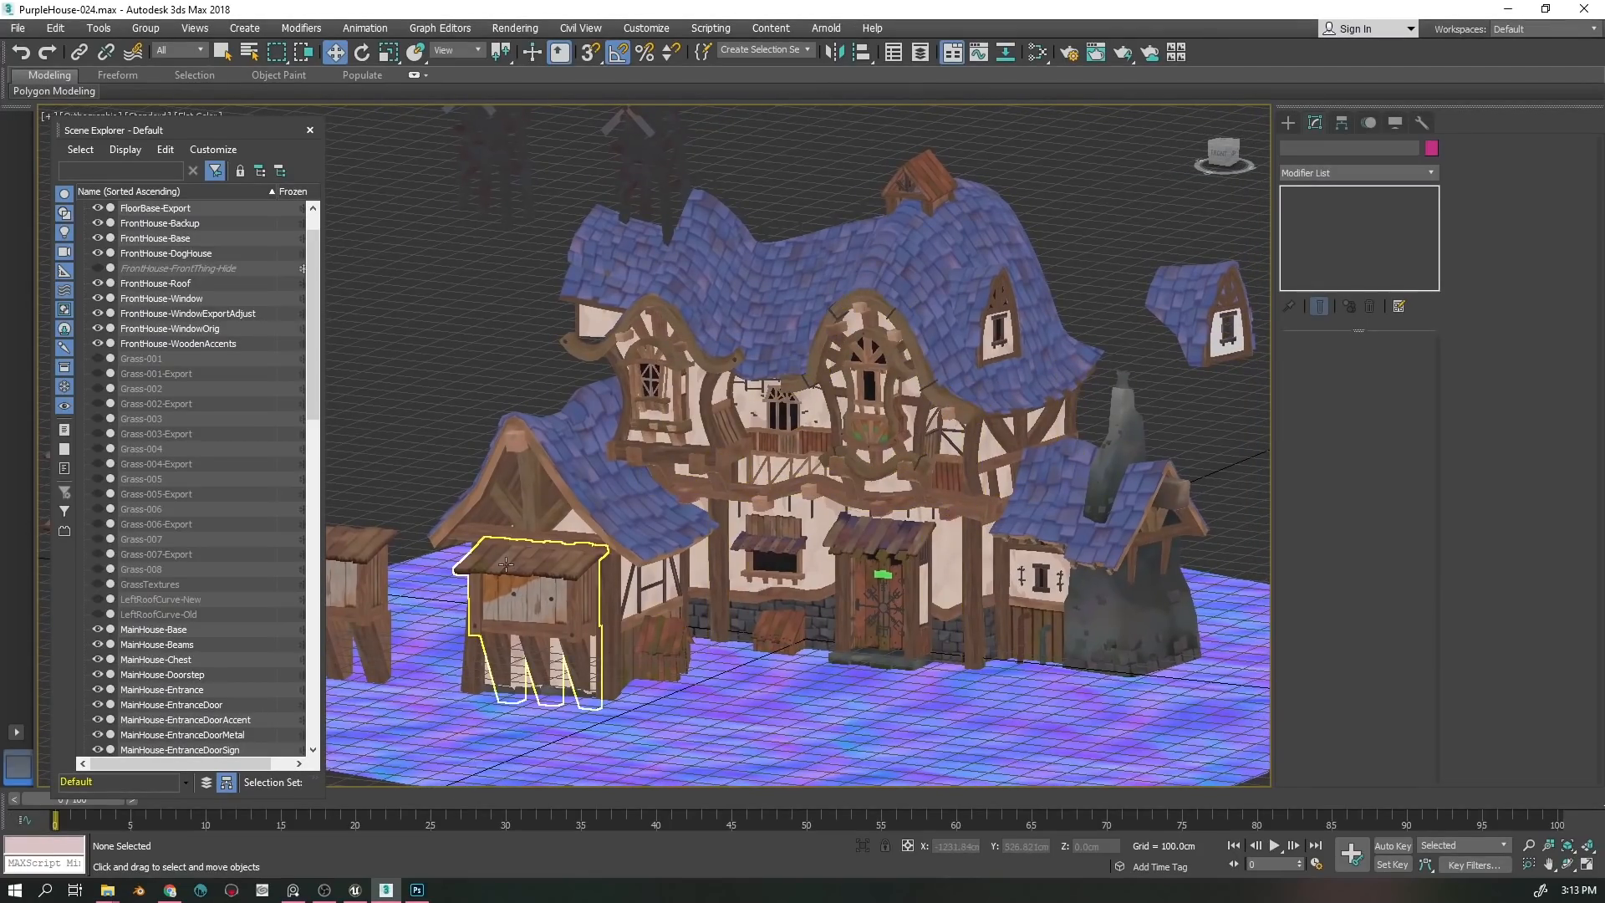
- Switch to Unreal Engine, show the scene's actor icons and select CameraActor6 to inspect its field of view
click(354, 889)
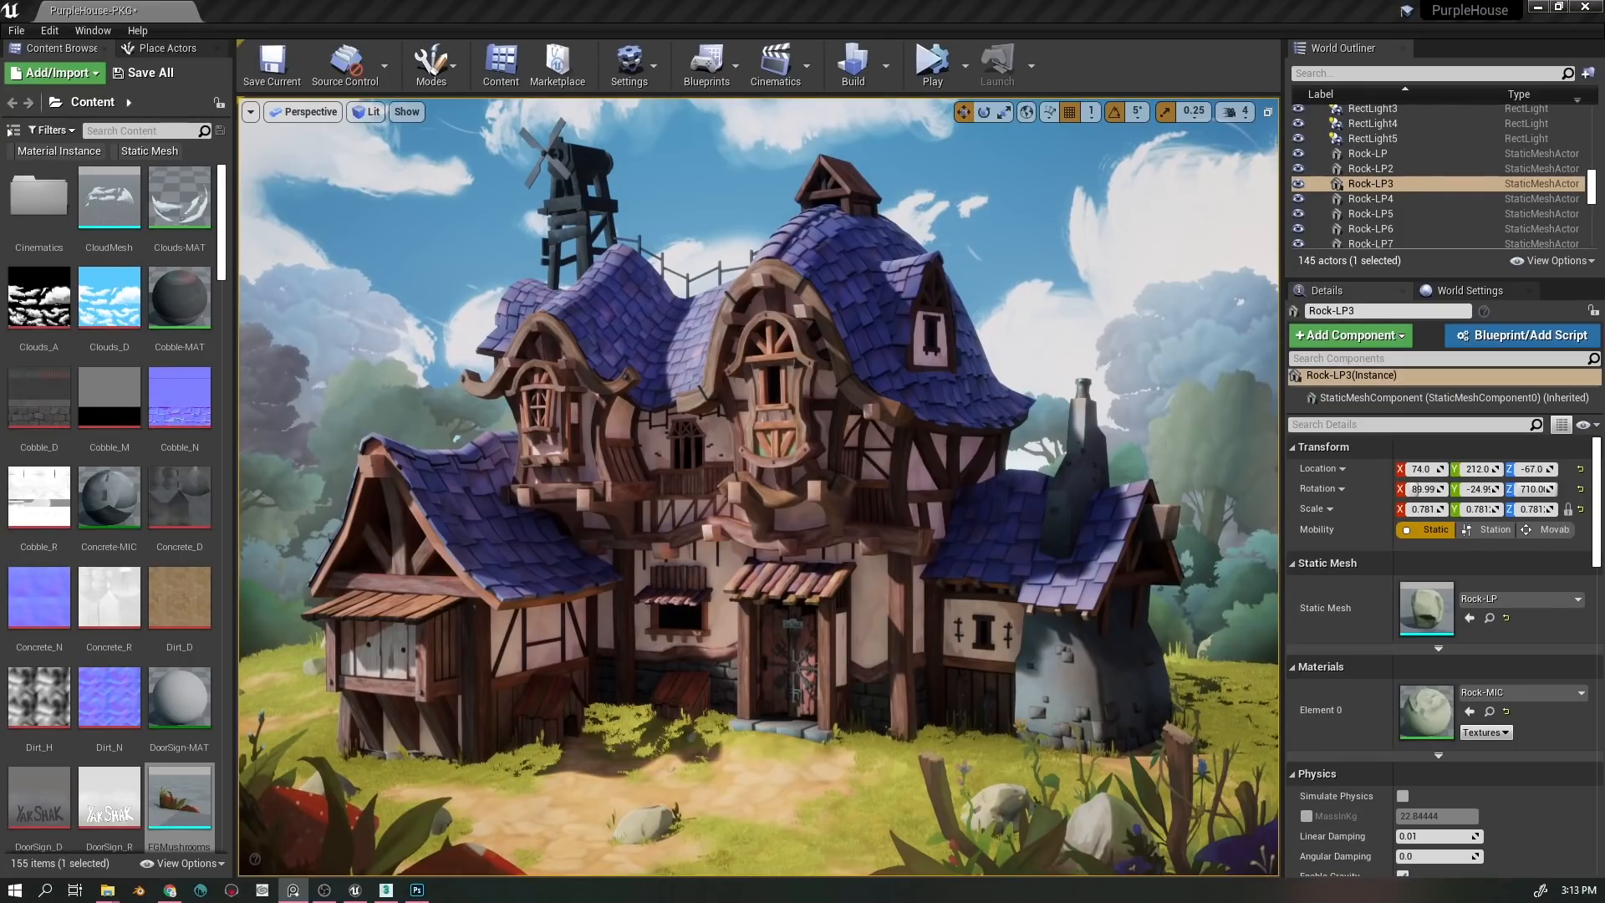
drag(861, 528, 756, 429)
key(g)
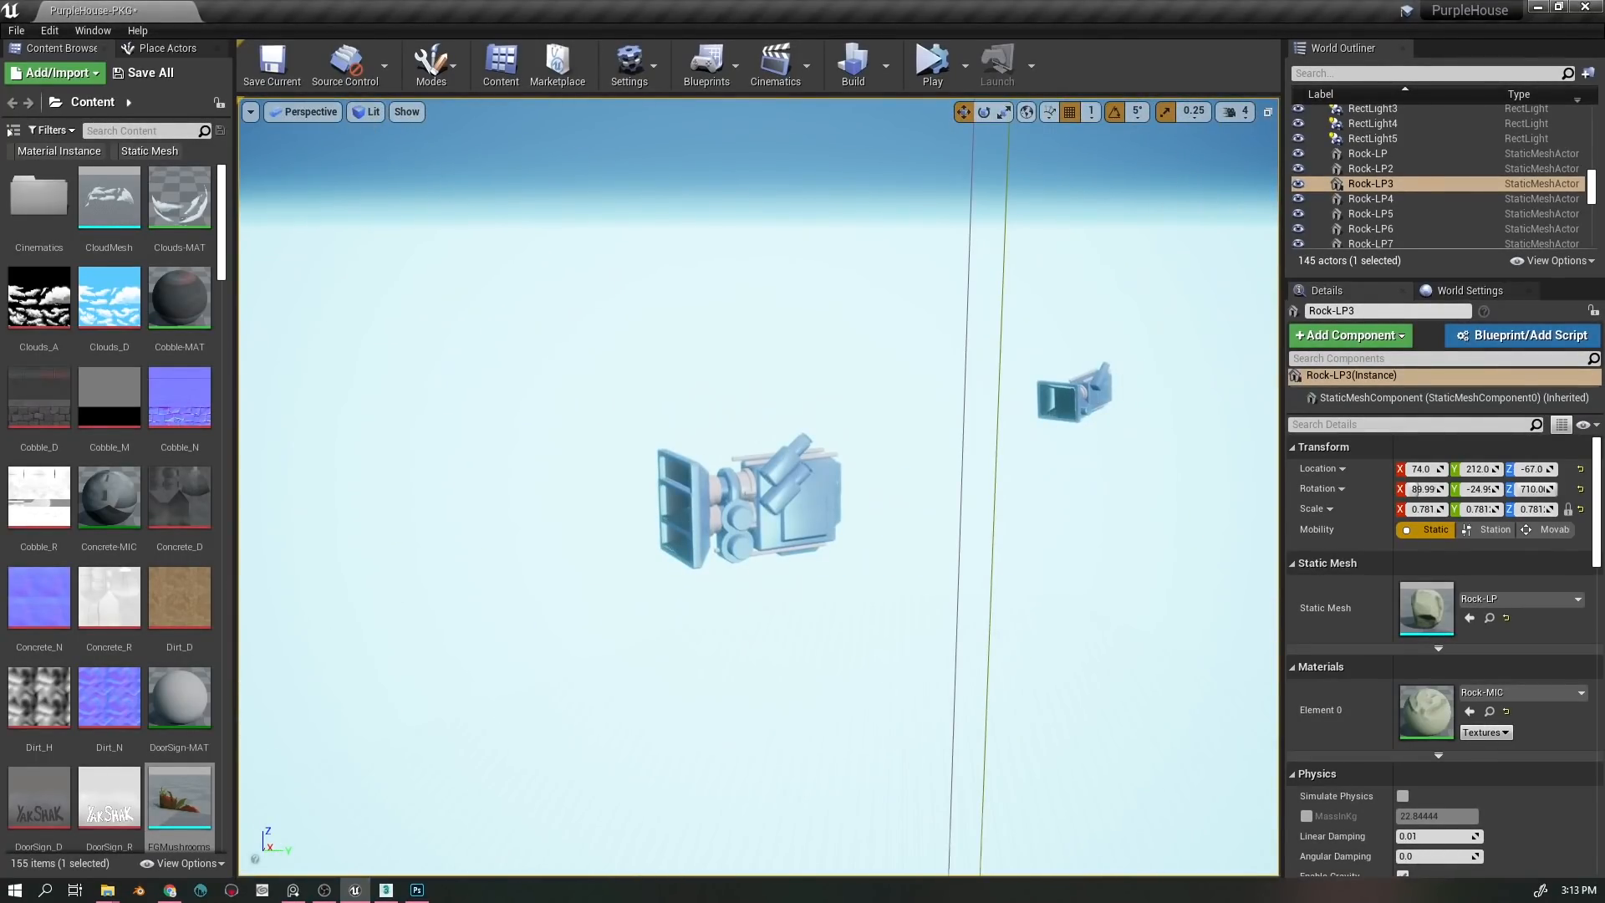
click(809, 502)
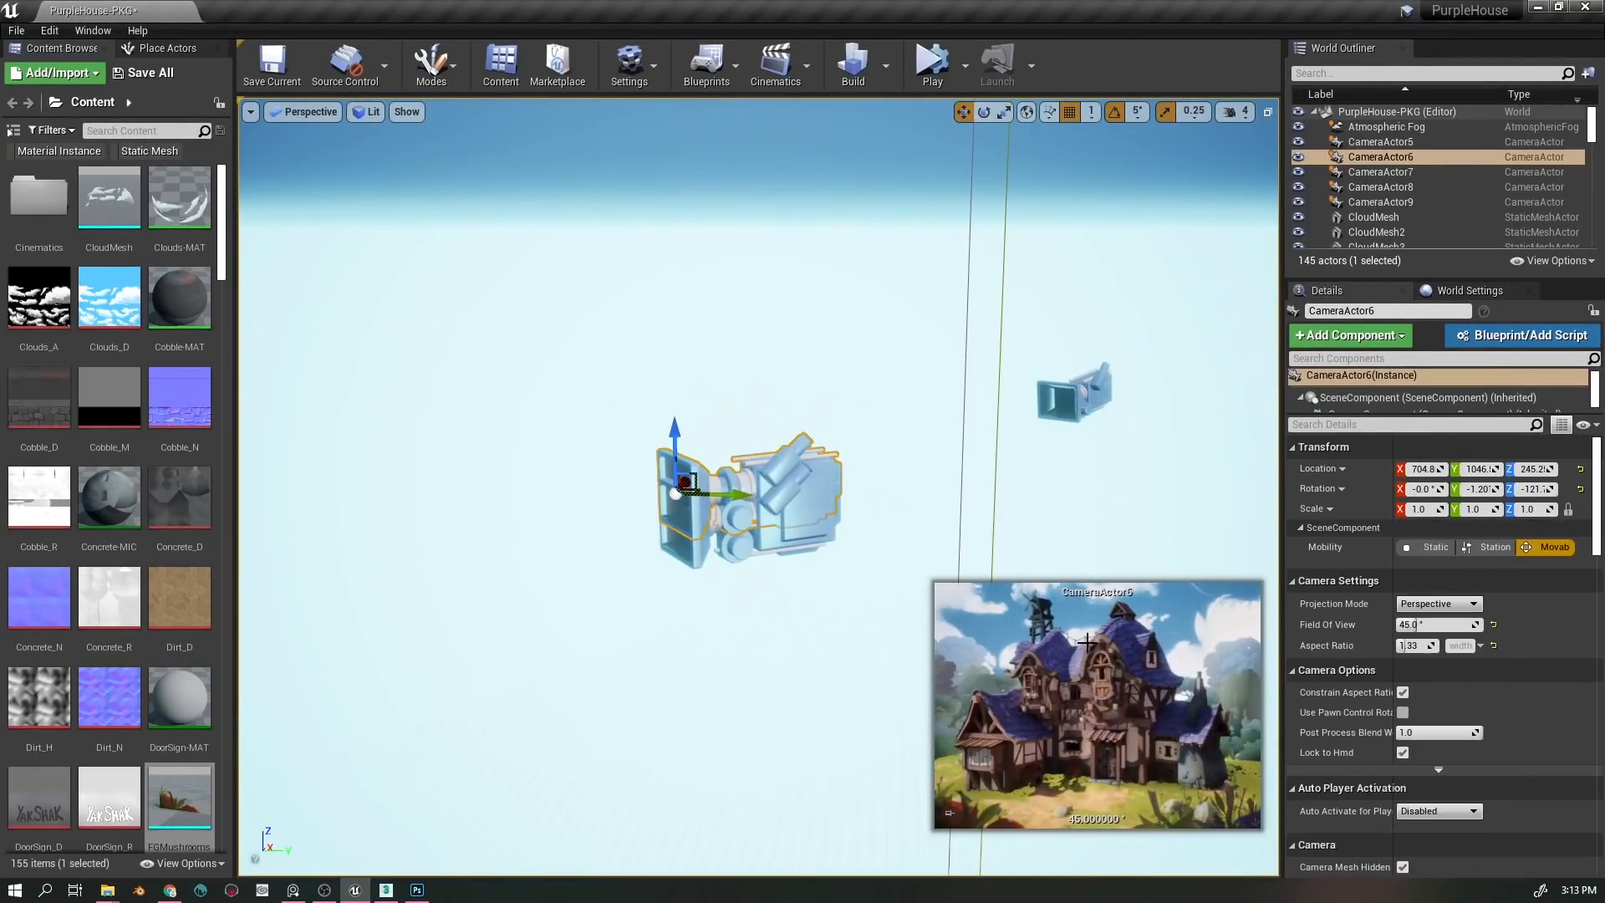
click(1418, 626)
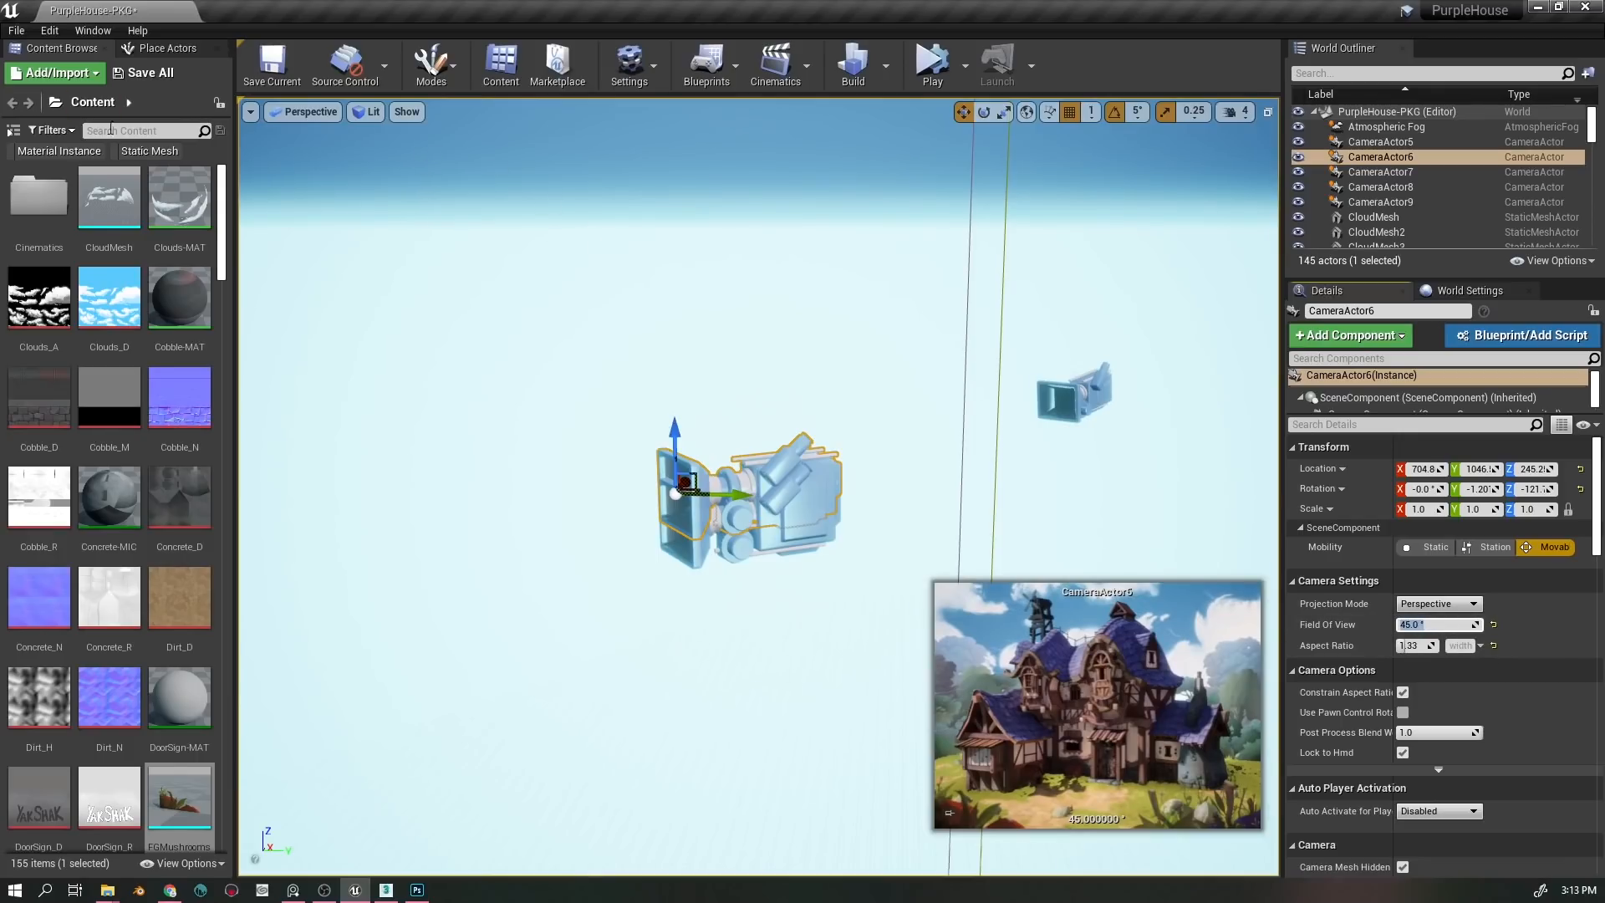
- Find the Camera actor among the placeable actors, add one near the existing cameras and pilot it
click(192, 52)
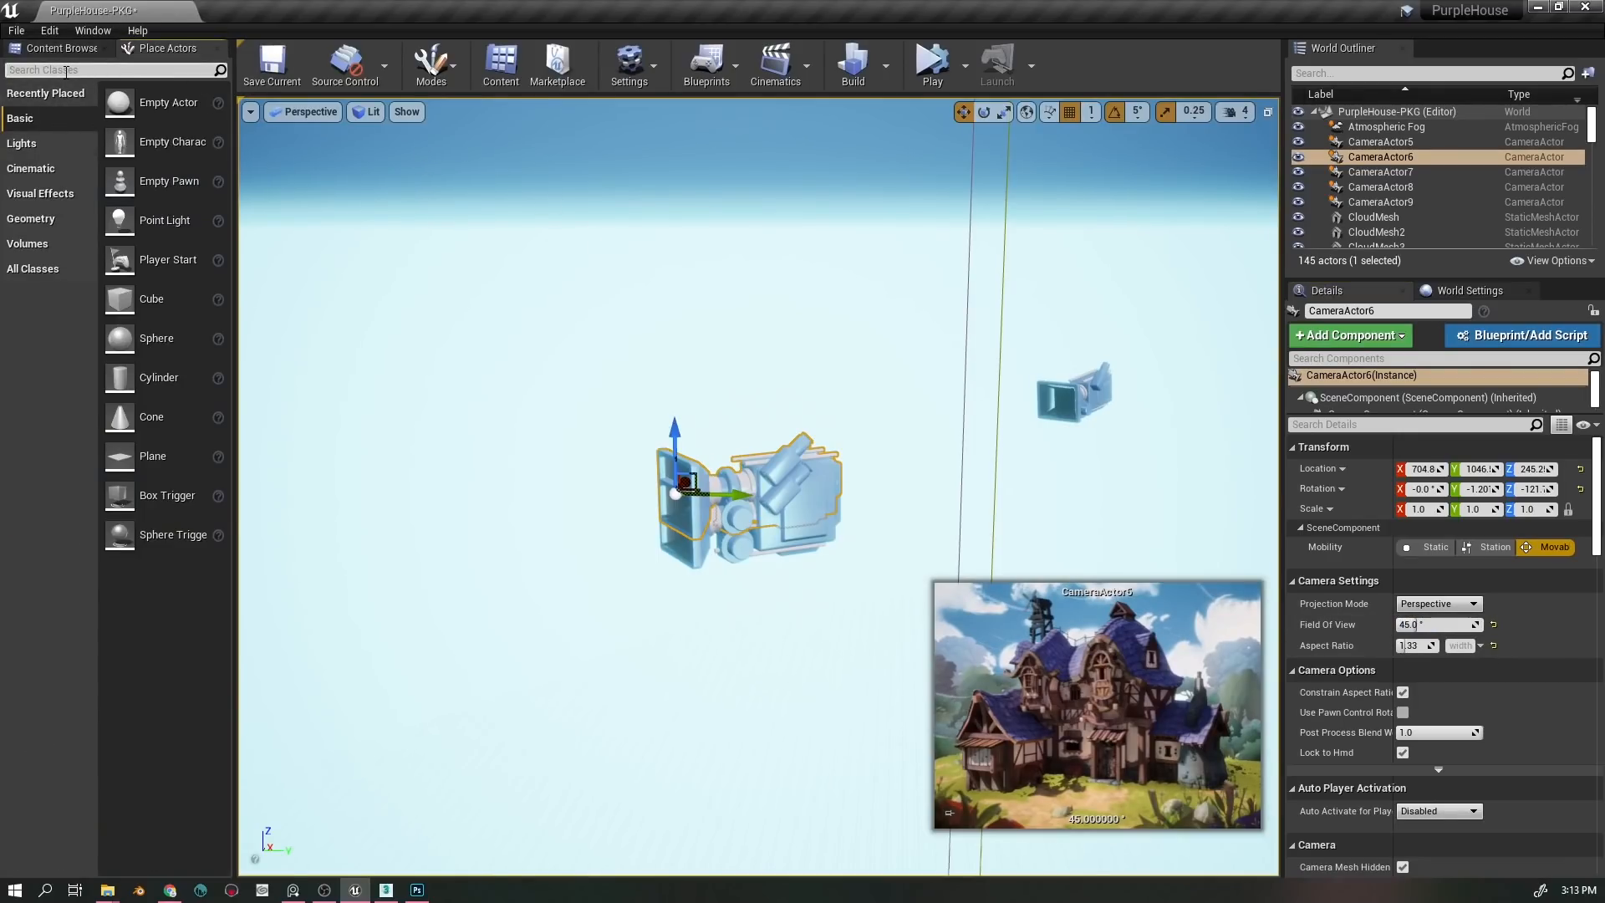
click(66, 70)
text(camera)
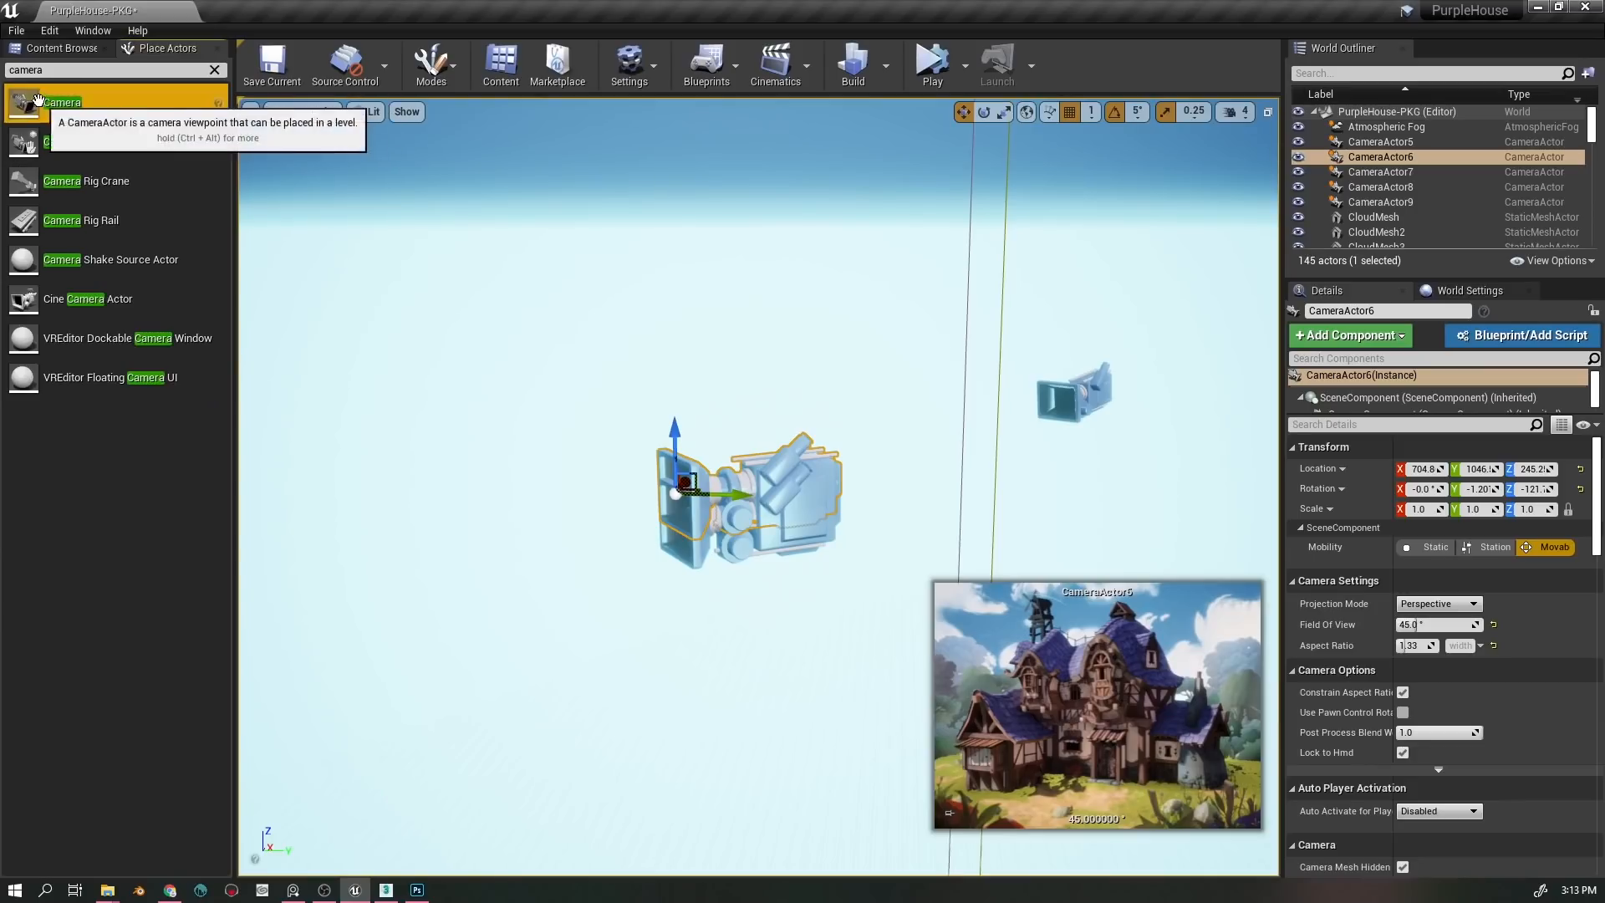
drag(63, 102, 444, 320)
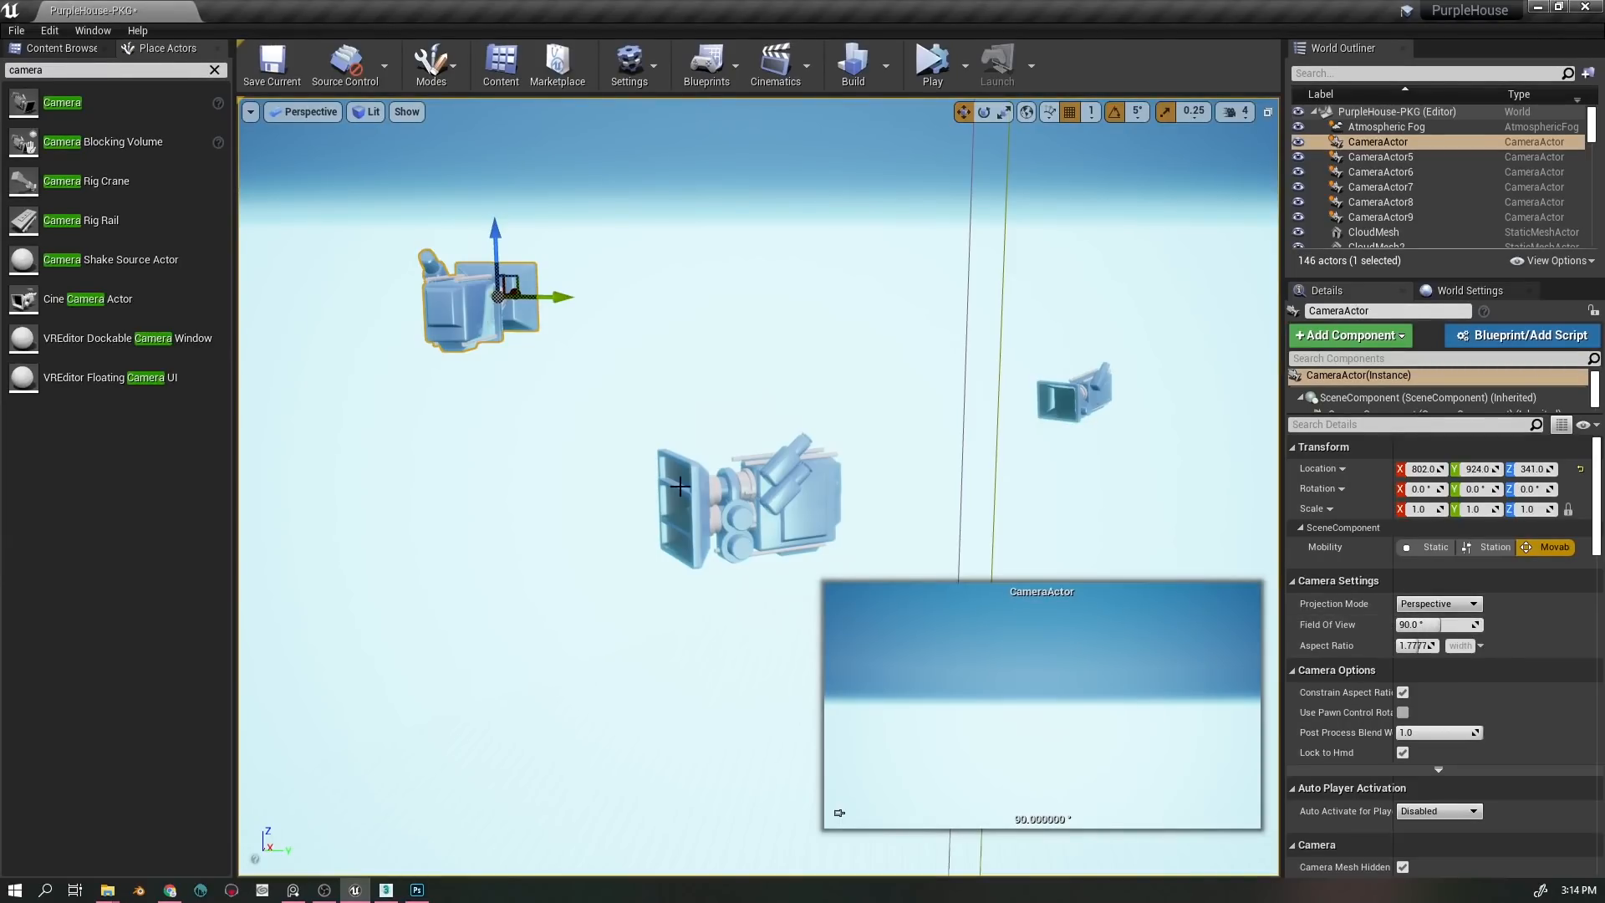
right_click(474, 306)
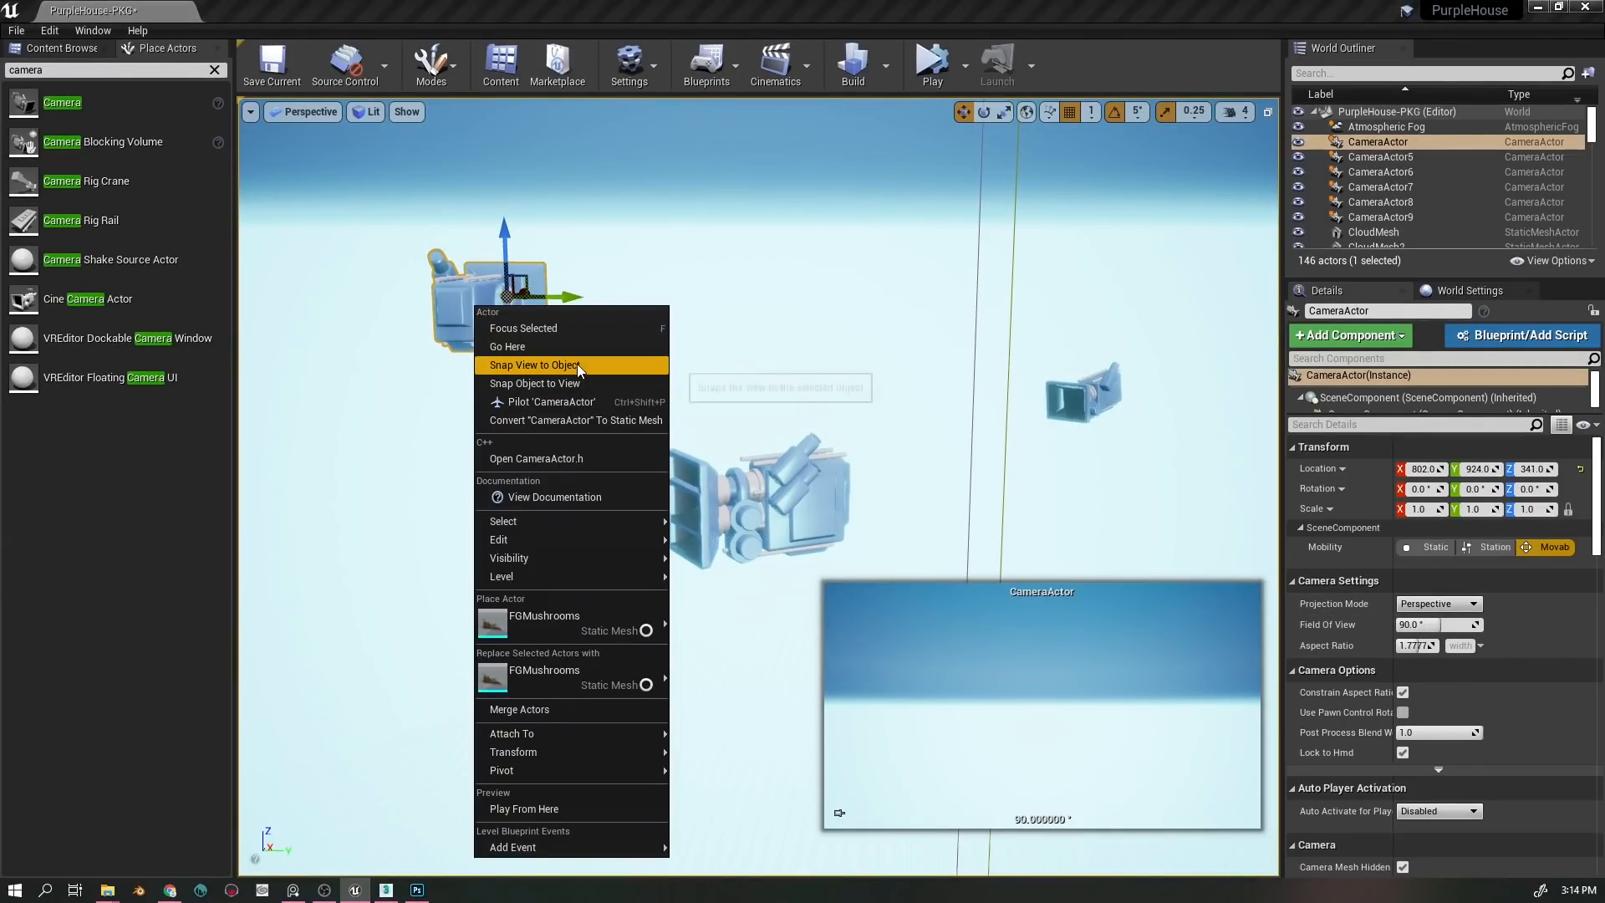
click(580, 401)
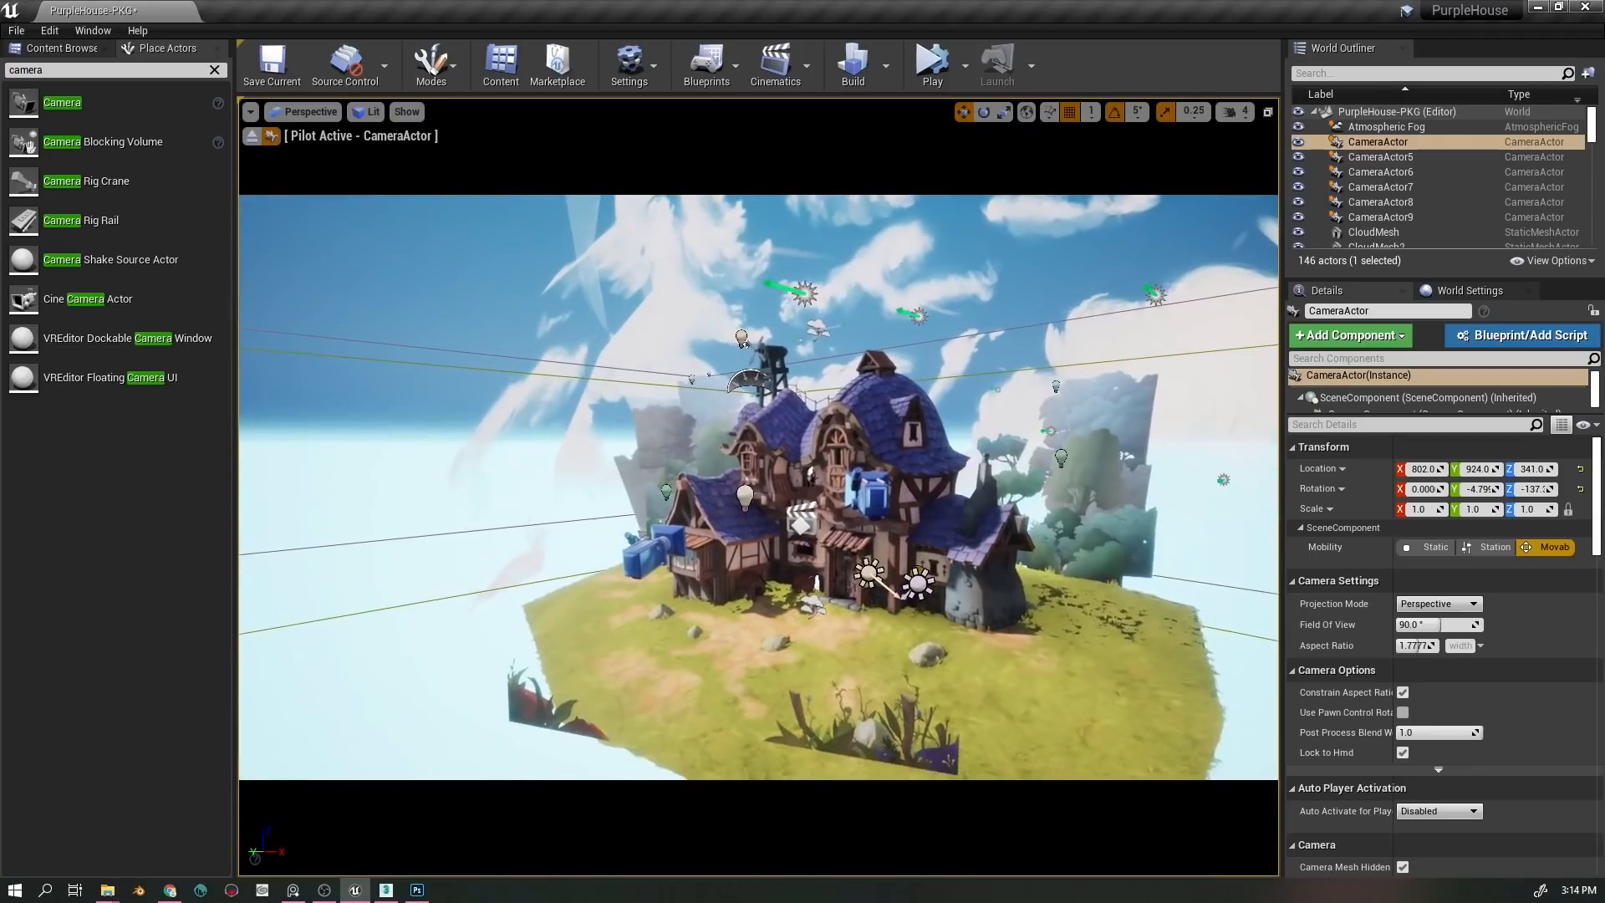
- Hide the scene's actor icons and fly the piloted camera closer until the purple house fills most of the frame
drag(669, 468, 694, 330)
key(g)
drag(674, 248, 711, 237)
mouse_move(724, 523)
mouse_down()
mouse_move(702, 527)
mouse_move(724, 522)
mouse_up()
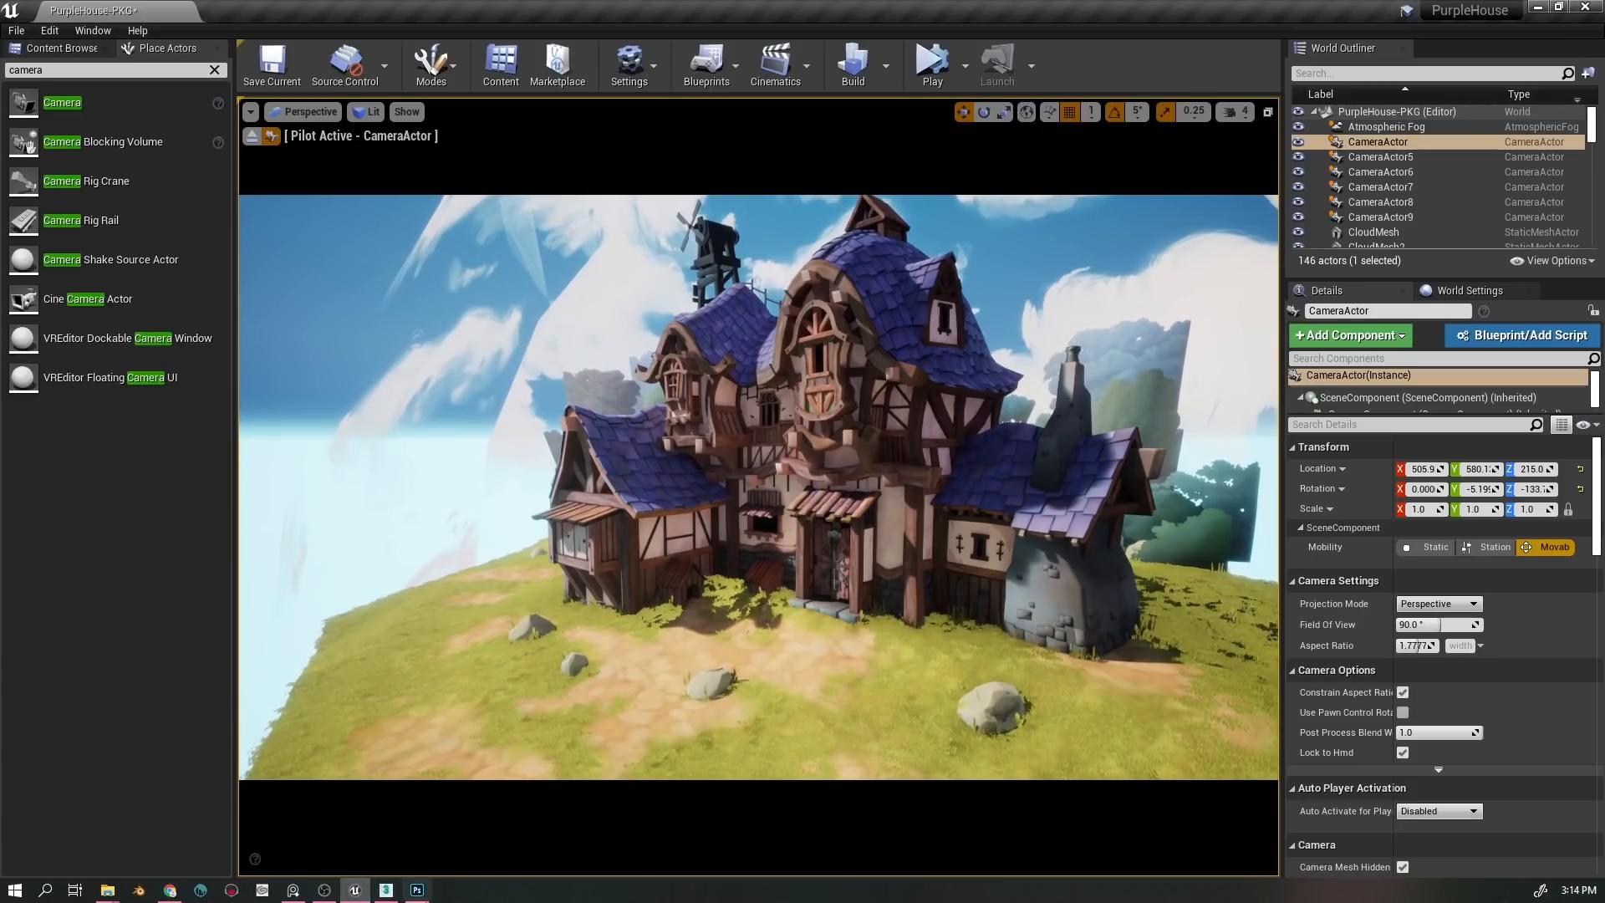
- Place the concept painting beside the Unreal viewport and adjust the piloted camera's framing to match it
click(293, 890)
drag(1117, 584, 675, 542)
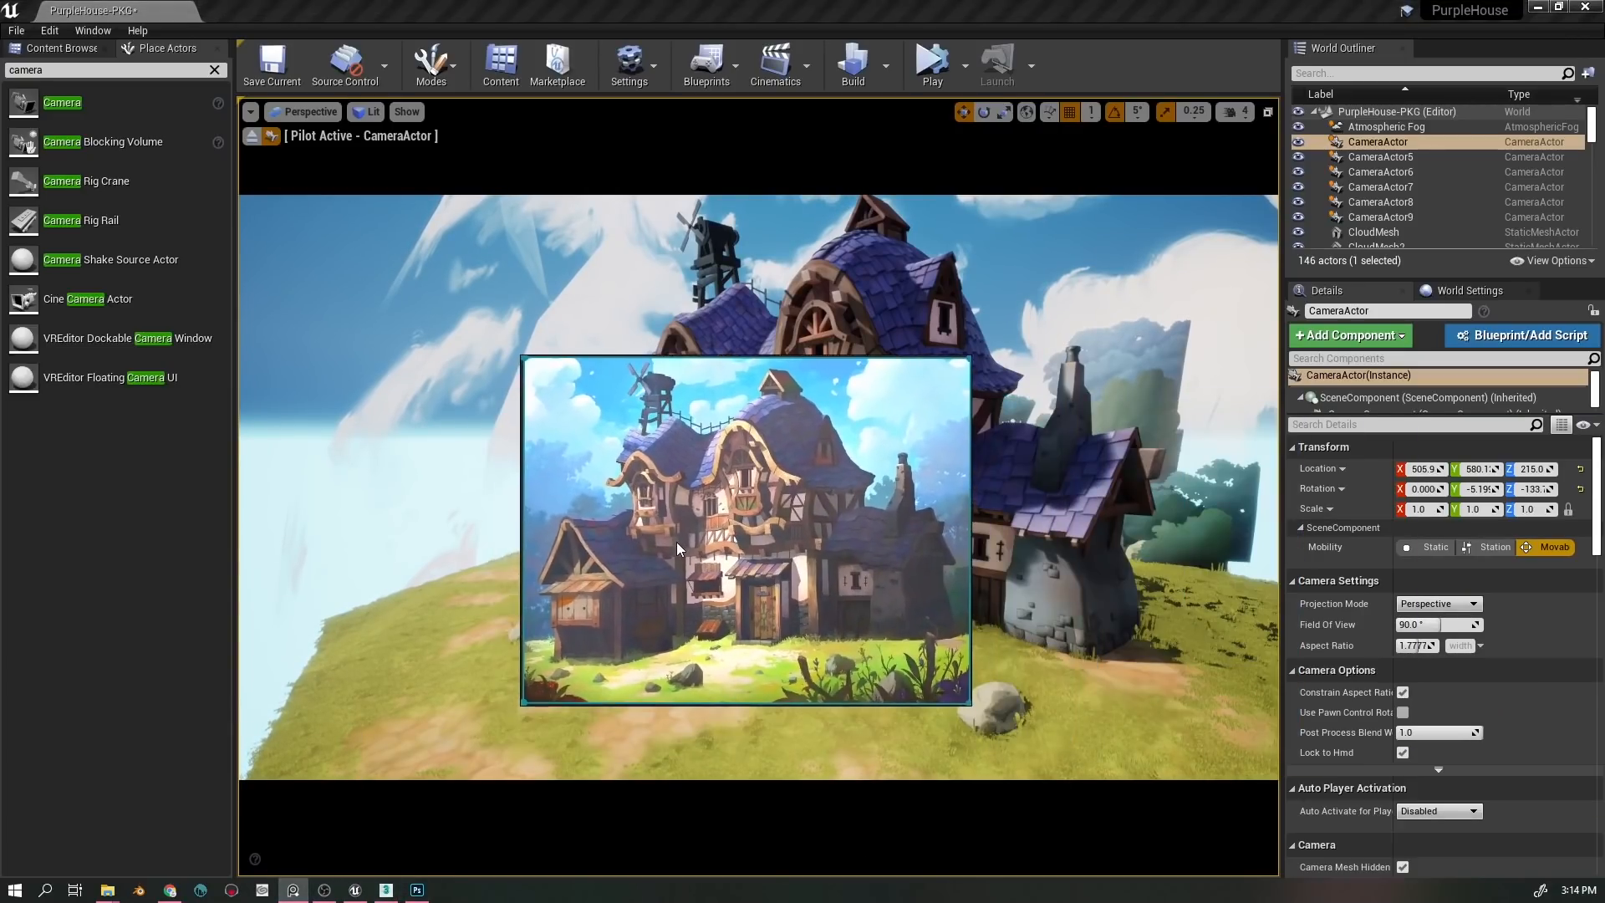
drag(755, 654, 552, 652)
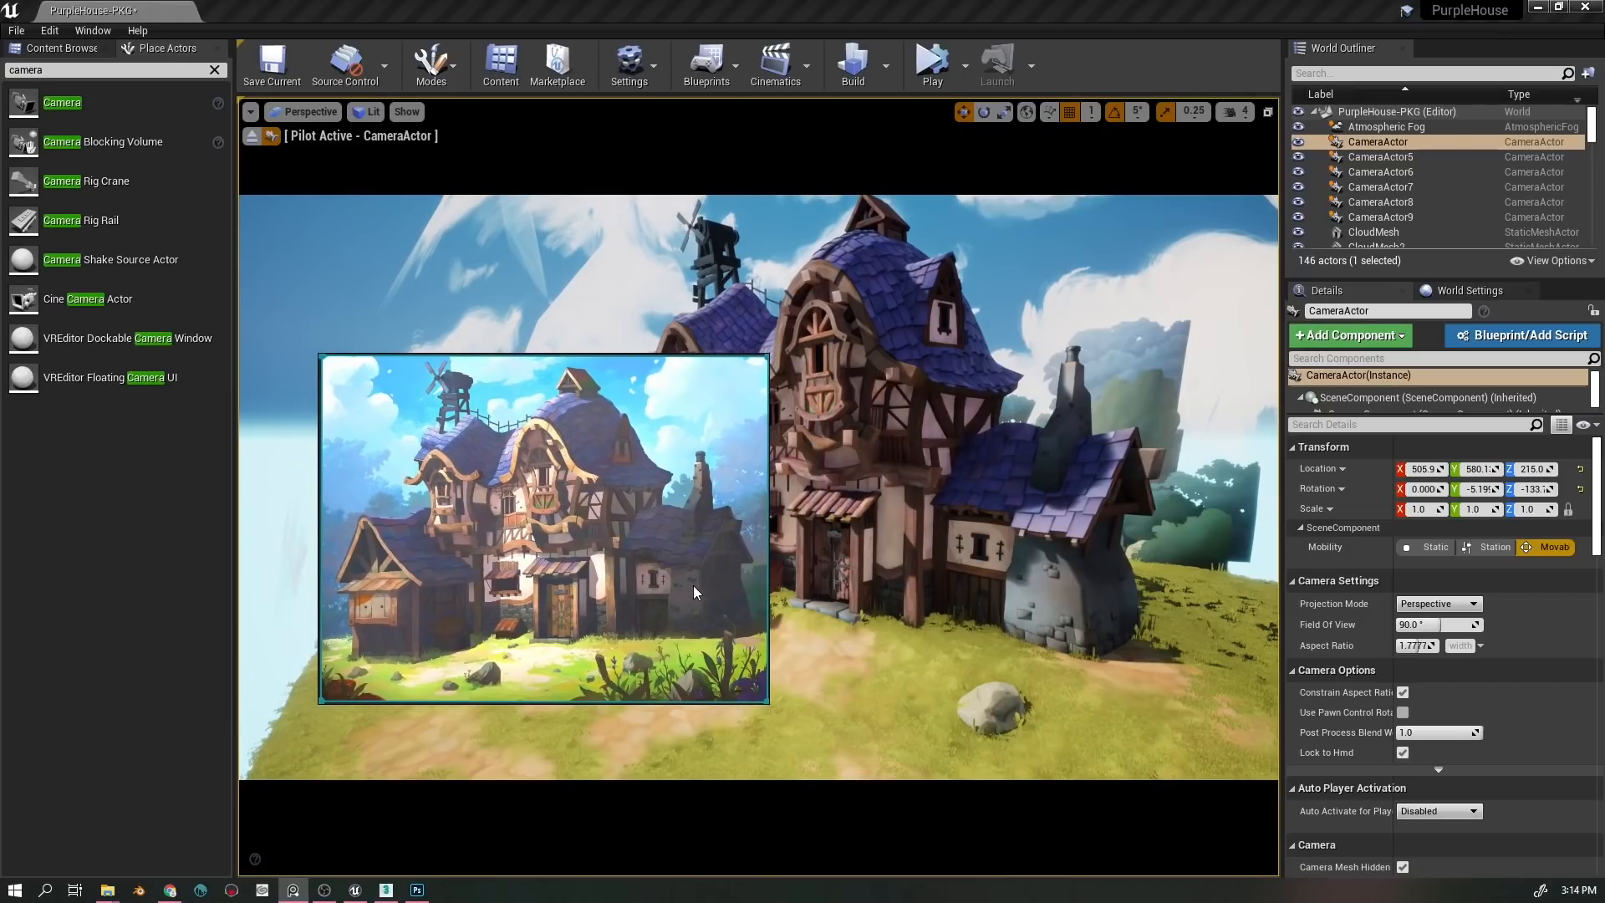
drag(671, 590, 381, 655)
mouse_move(843, 583)
mouse_down()
mouse_move(786, 595)
mouse_move(812, 575)
mouse_up()
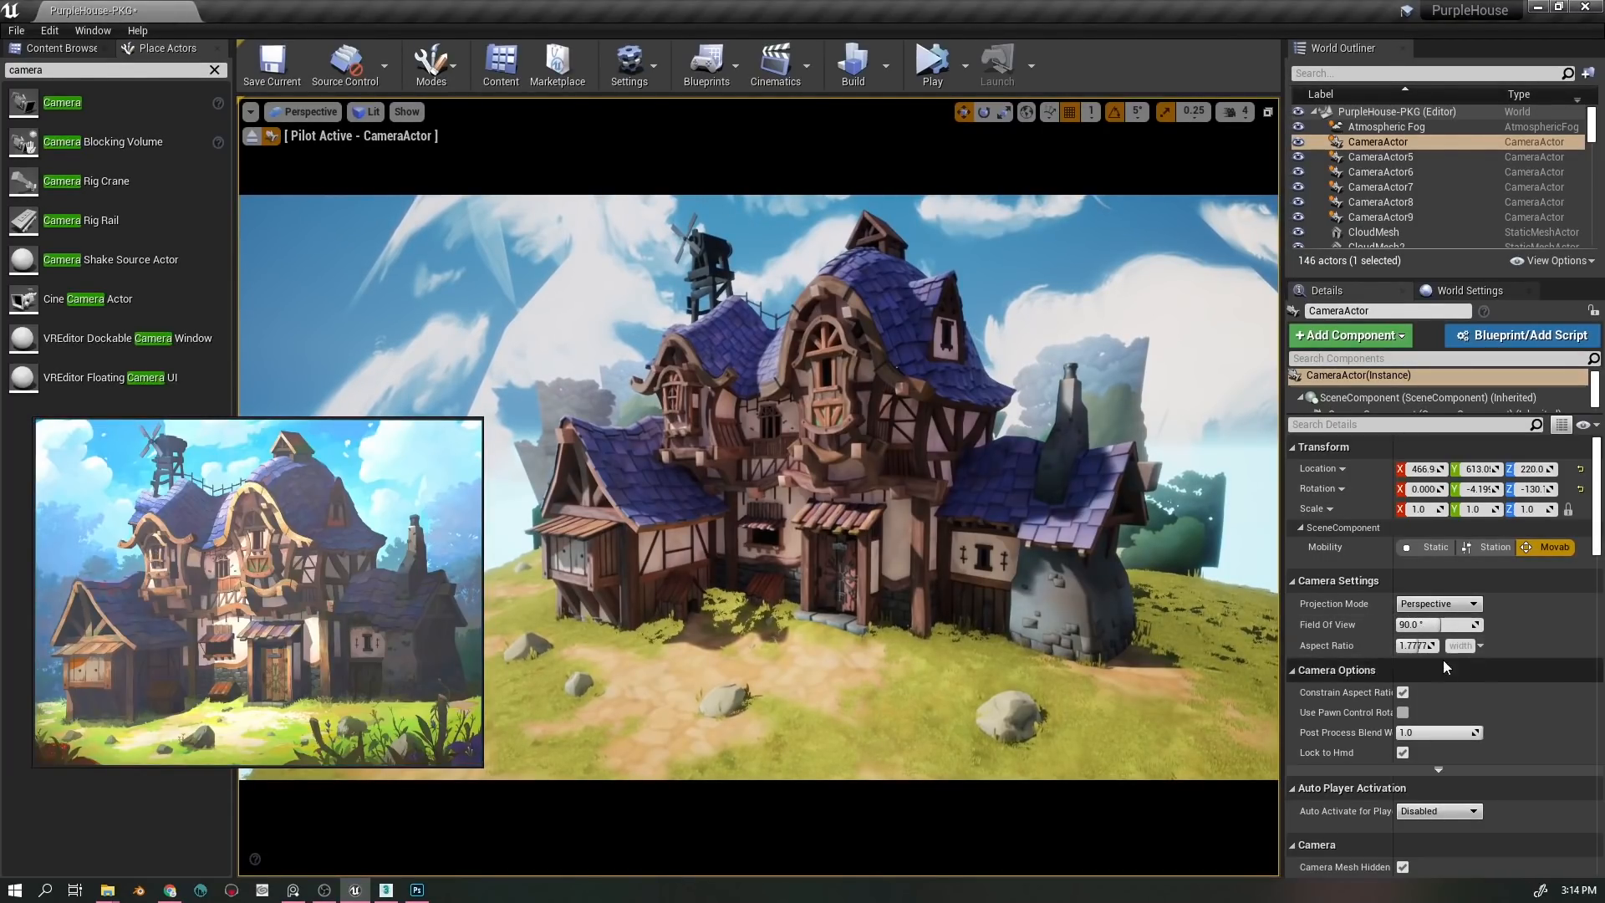
- Set the new camera's field of view to 45°
mouse_move(1419, 624)
mouse_down()
mouse_move(1396, 624)
mouse_move(1419, 625)
mouse_up()
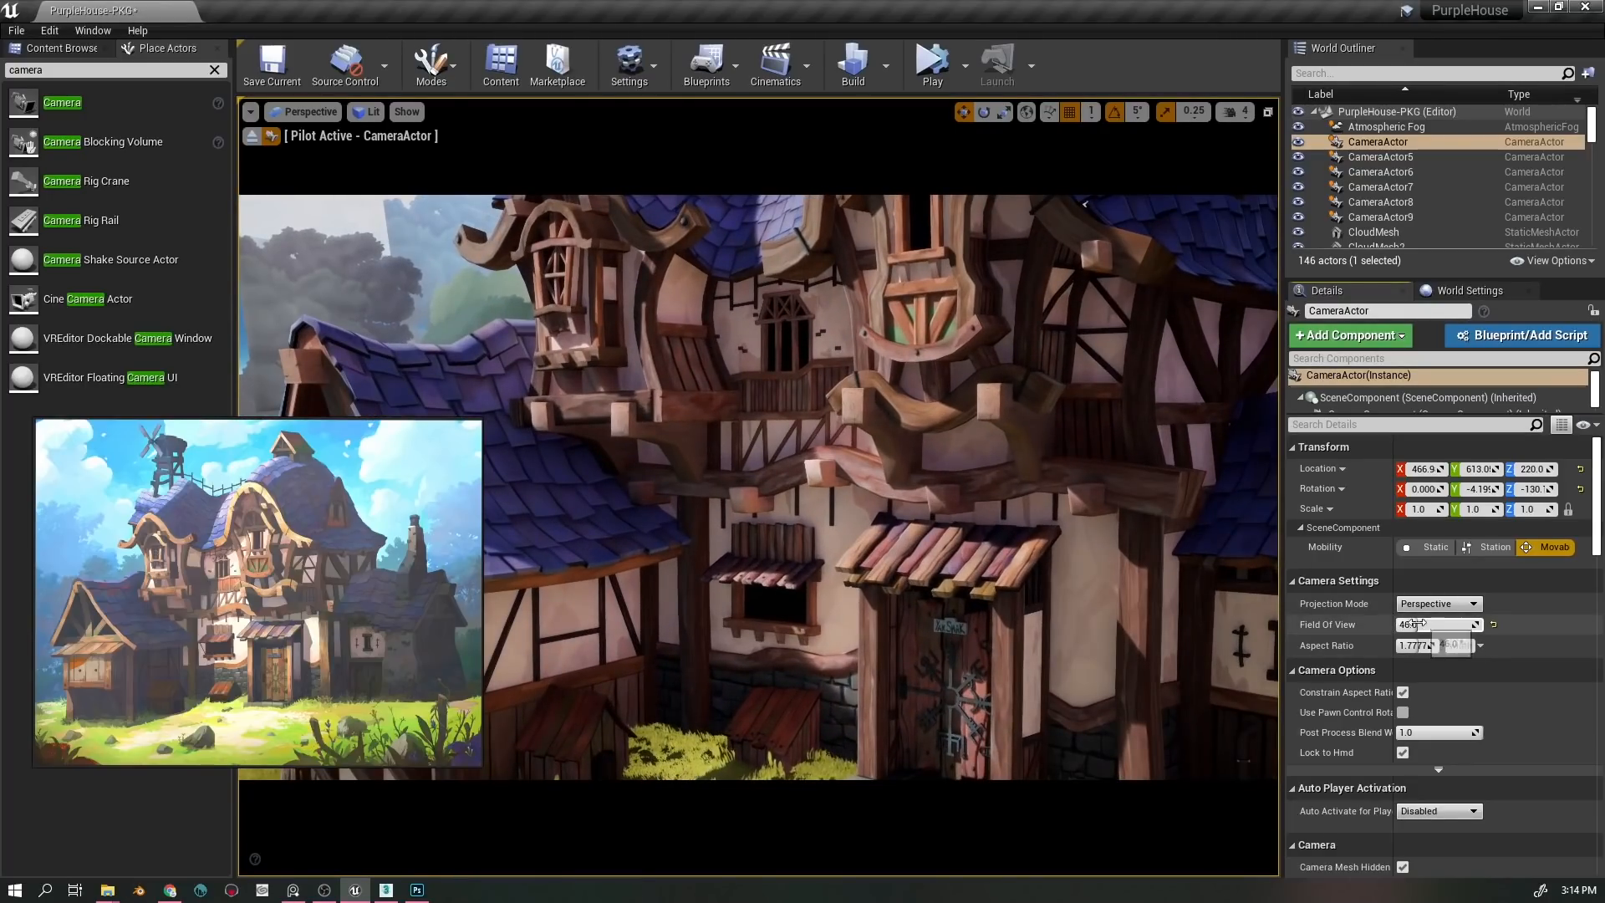
drag(1419, 625, 1401, 598)
key(Return)
- Move the piloted camera back and reposition it so the house is framed like the concept painting
key(s)
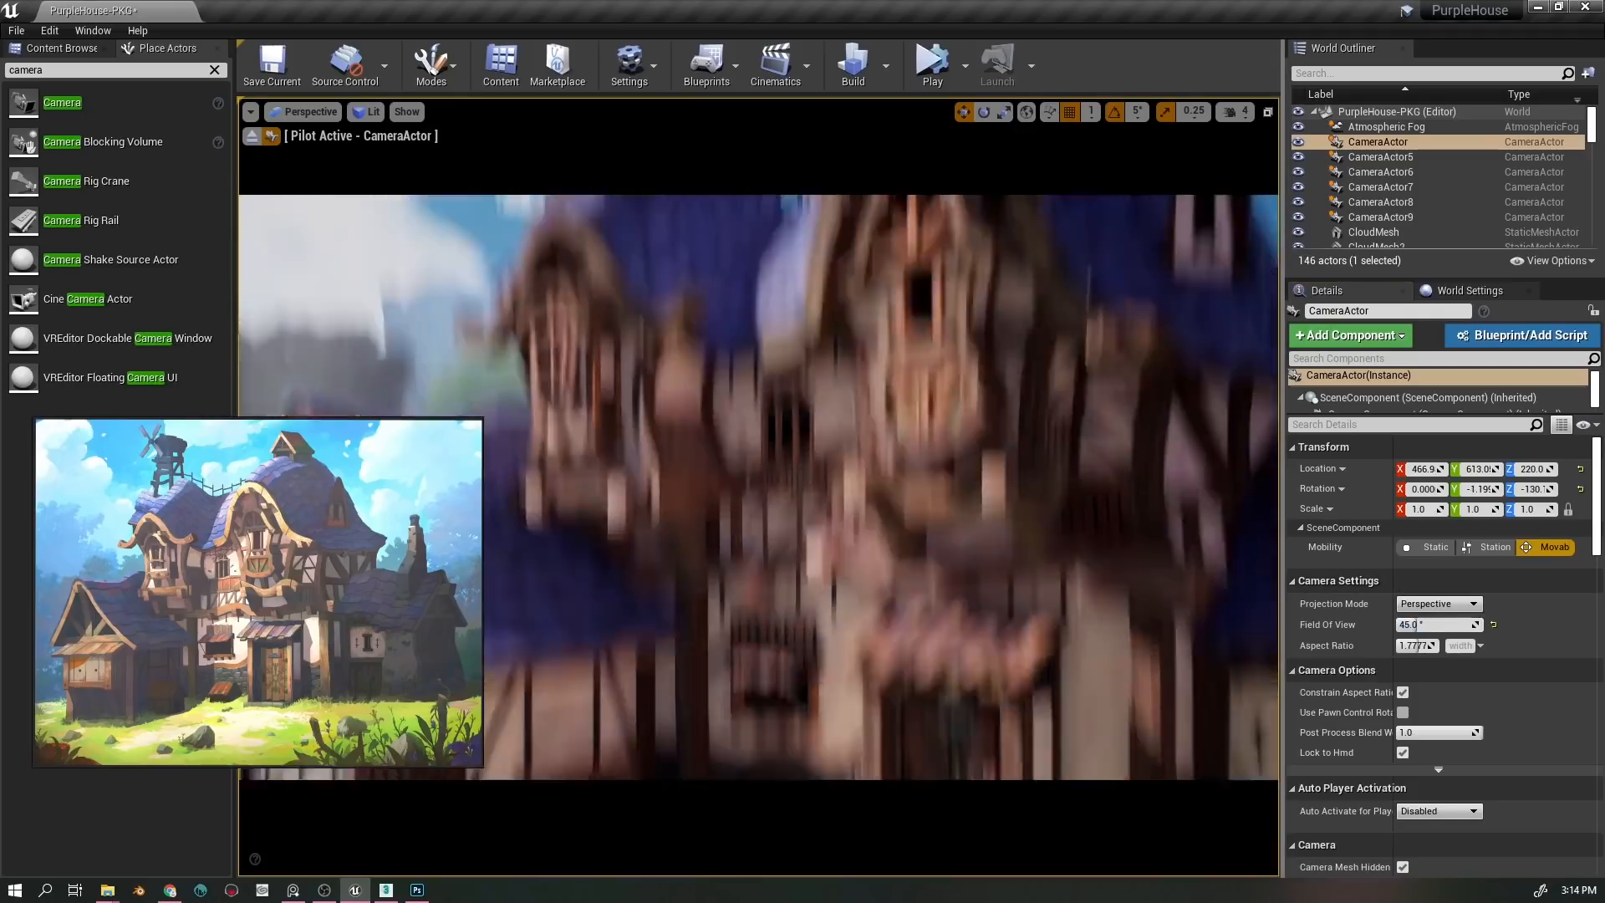
key(s)
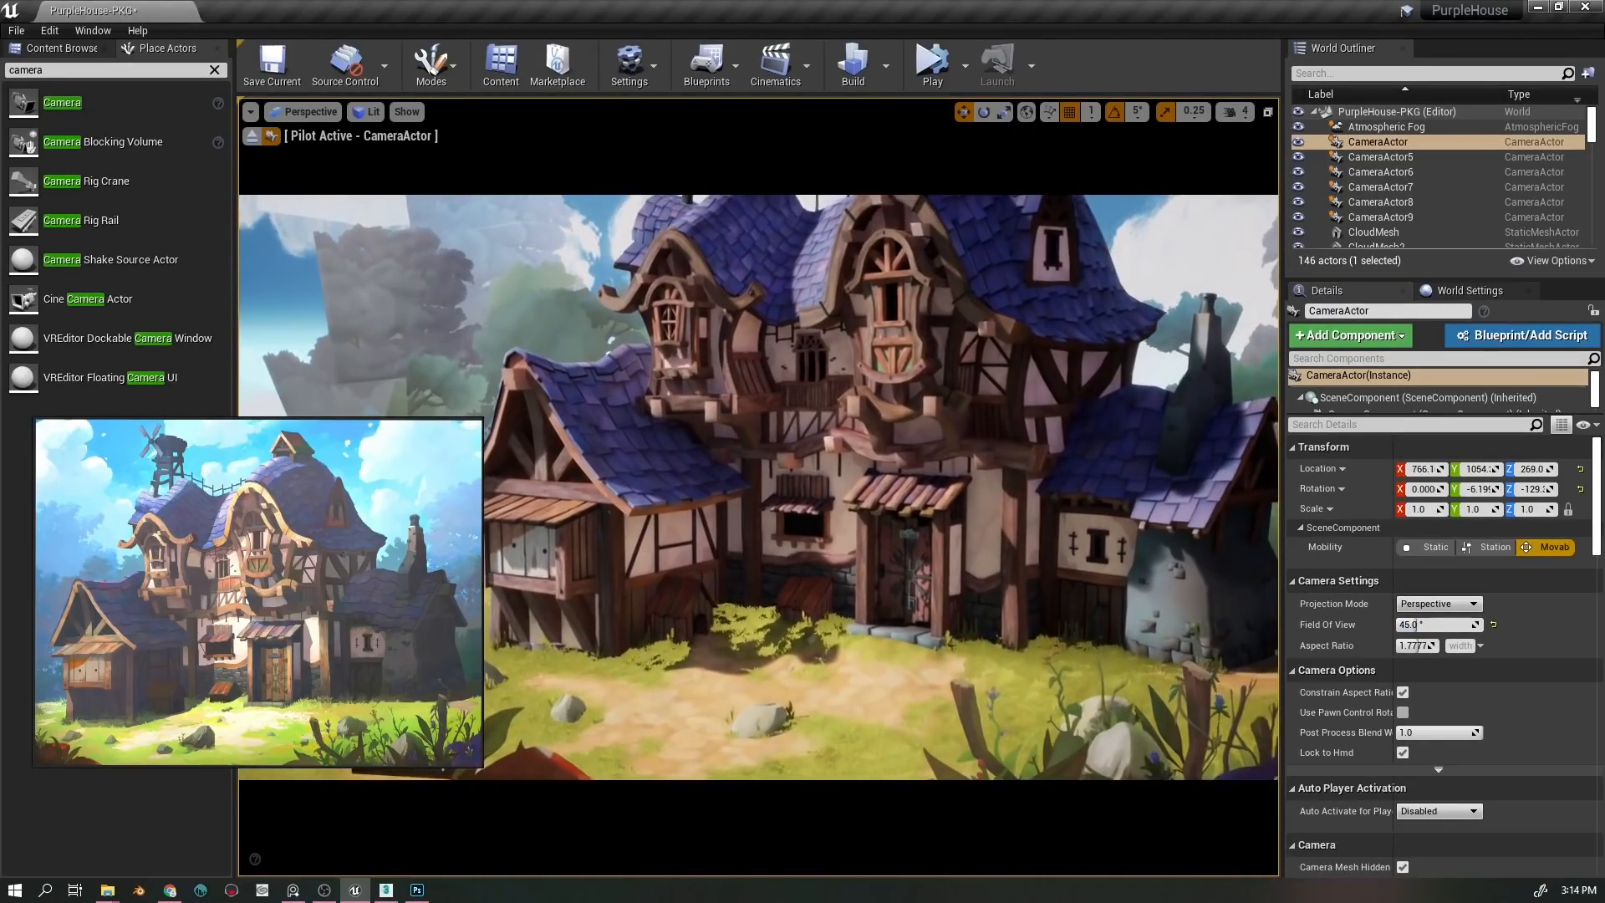
key(e)
key(a)
key(q)
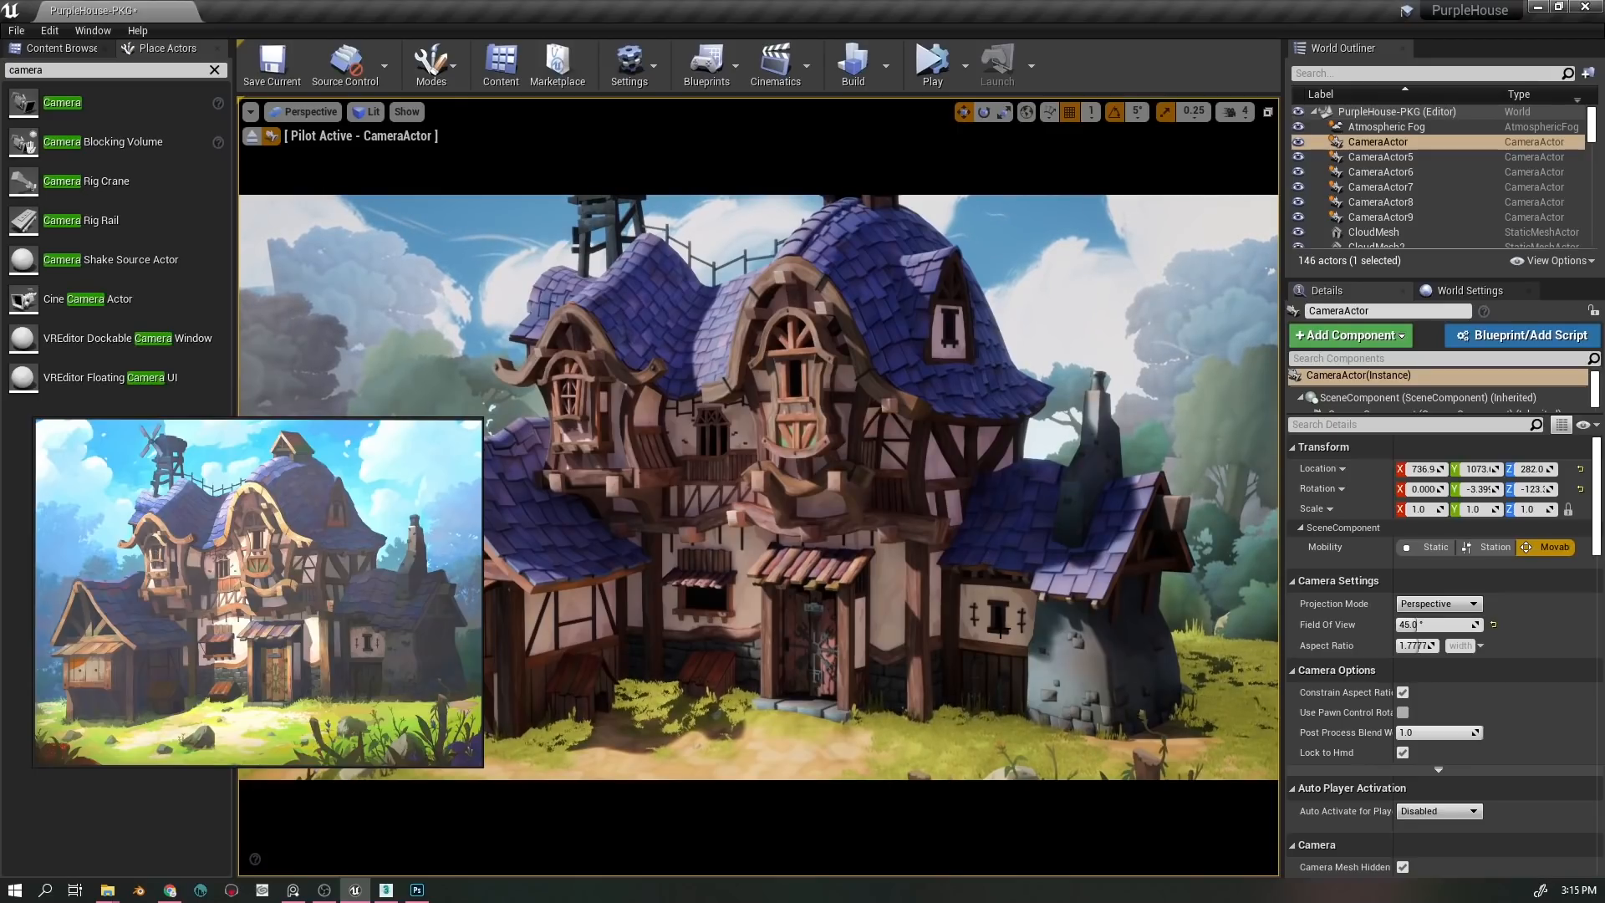
drag(917, 558, 915, 568)
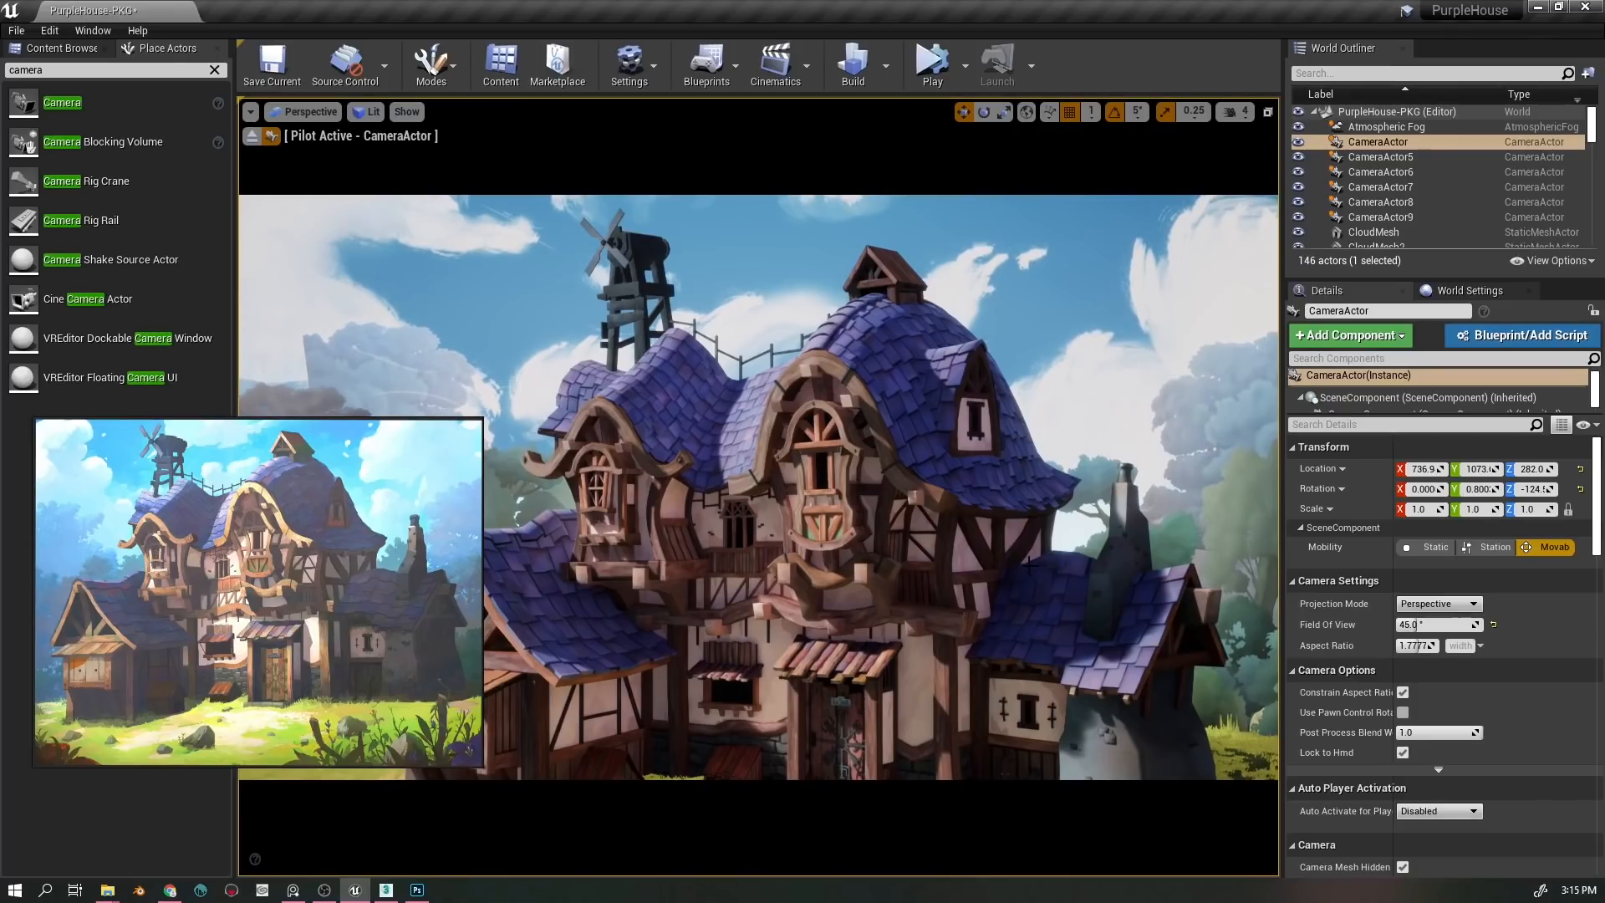
- Check the PurpleHouse-Progression image in Photoshop, return to Unreal Engine and re-aim the piloted camera at the house
click(418, 891)
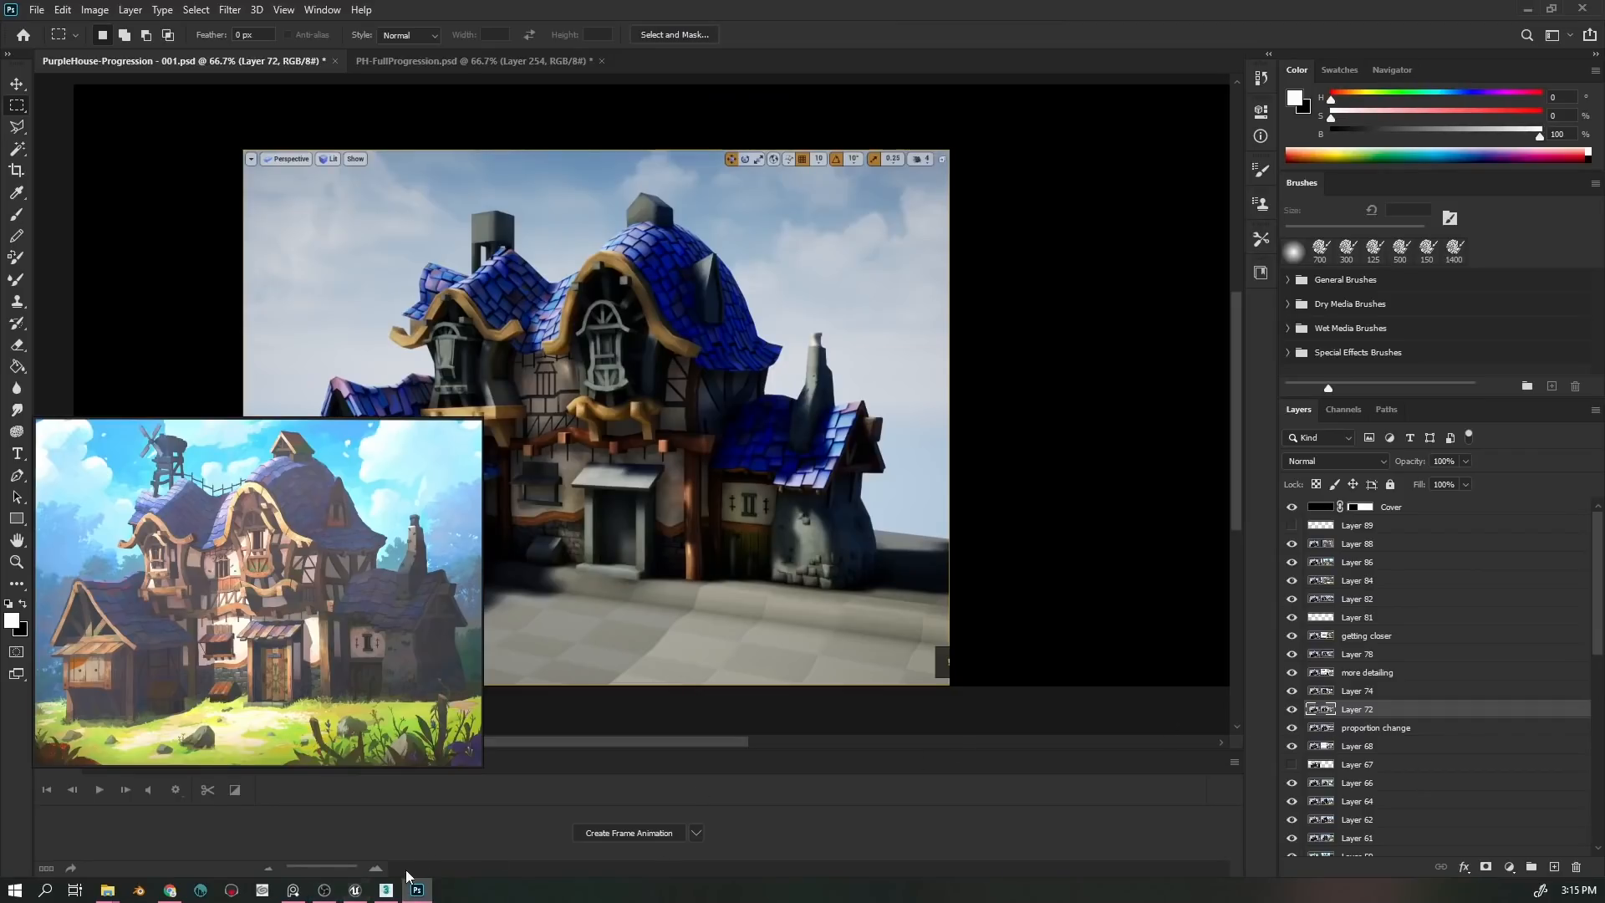
click(355, 890)
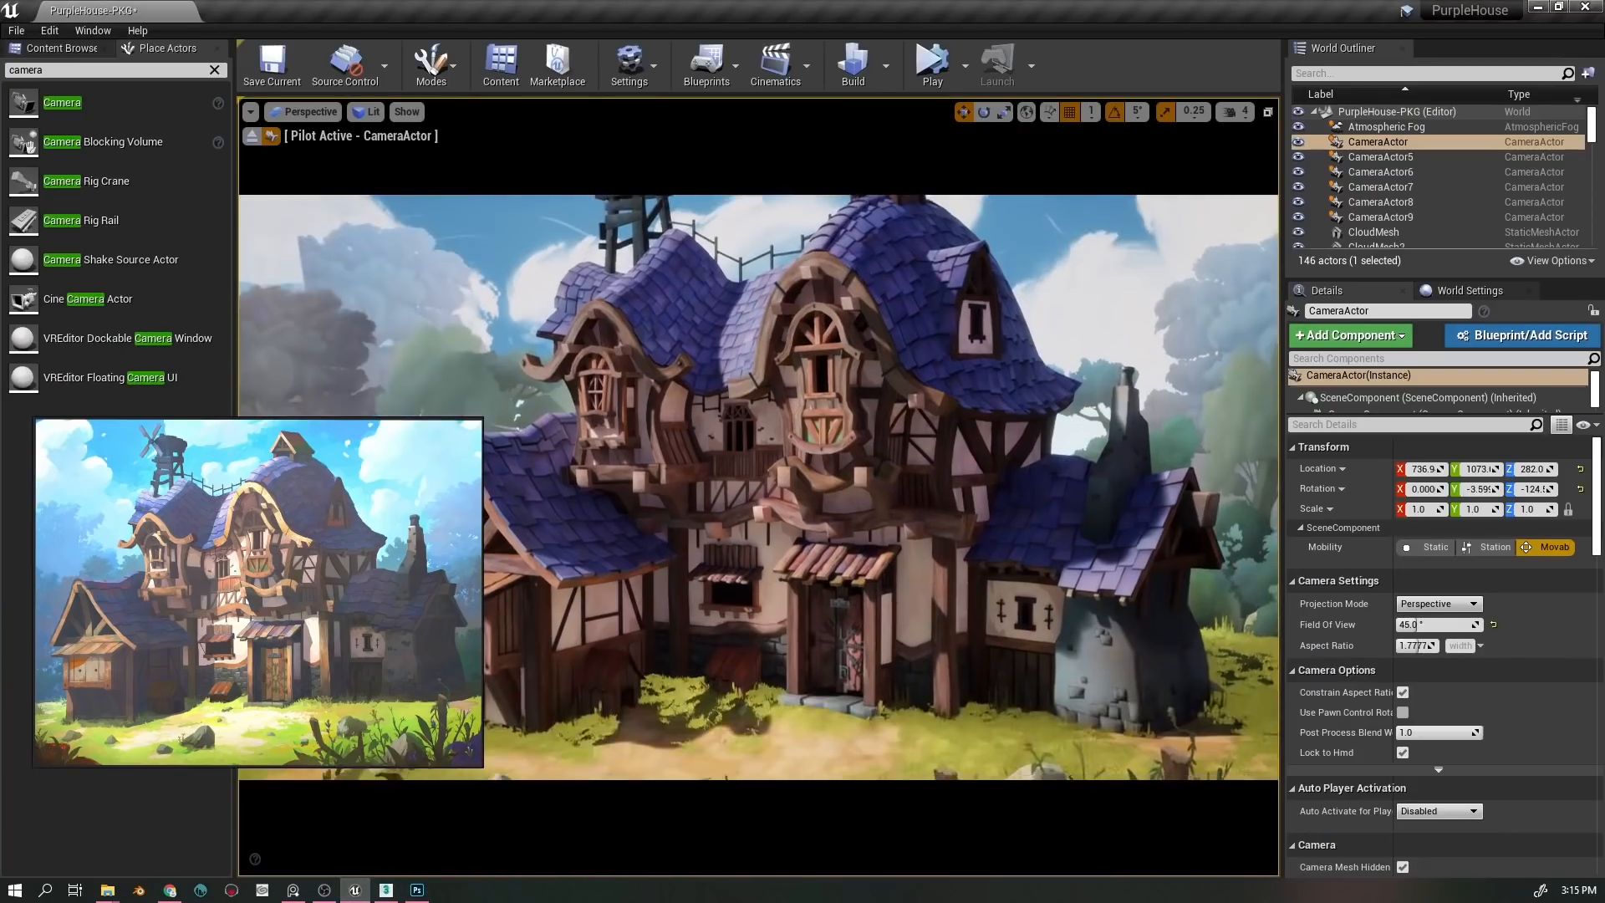
drag(932, 582, 937, 582)
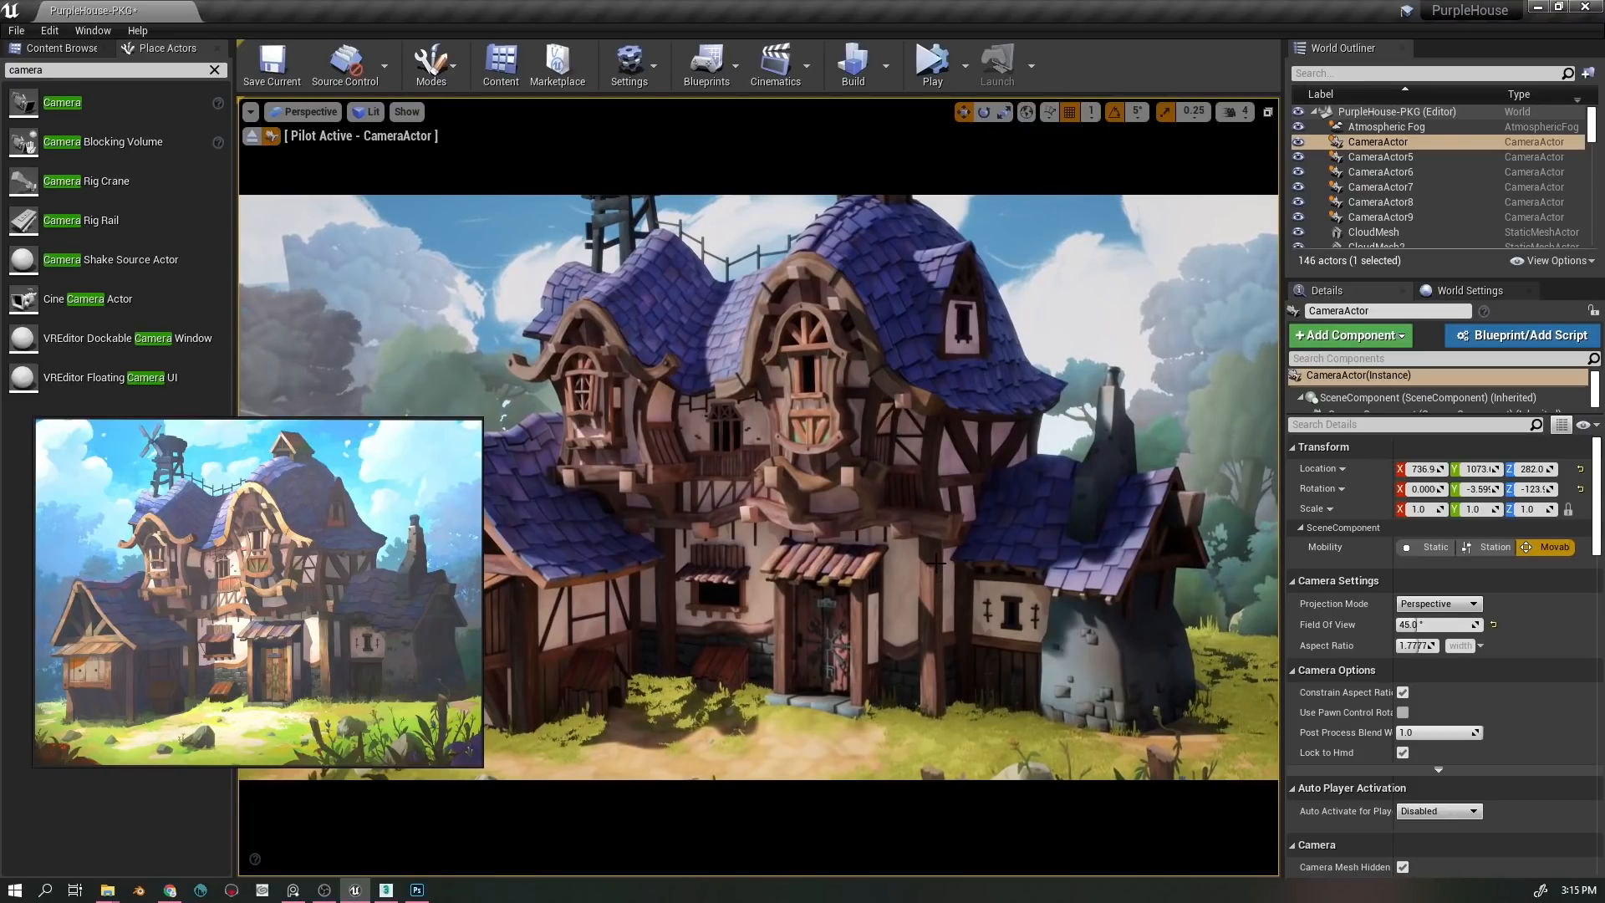
drag(644, 474, 643, 457)
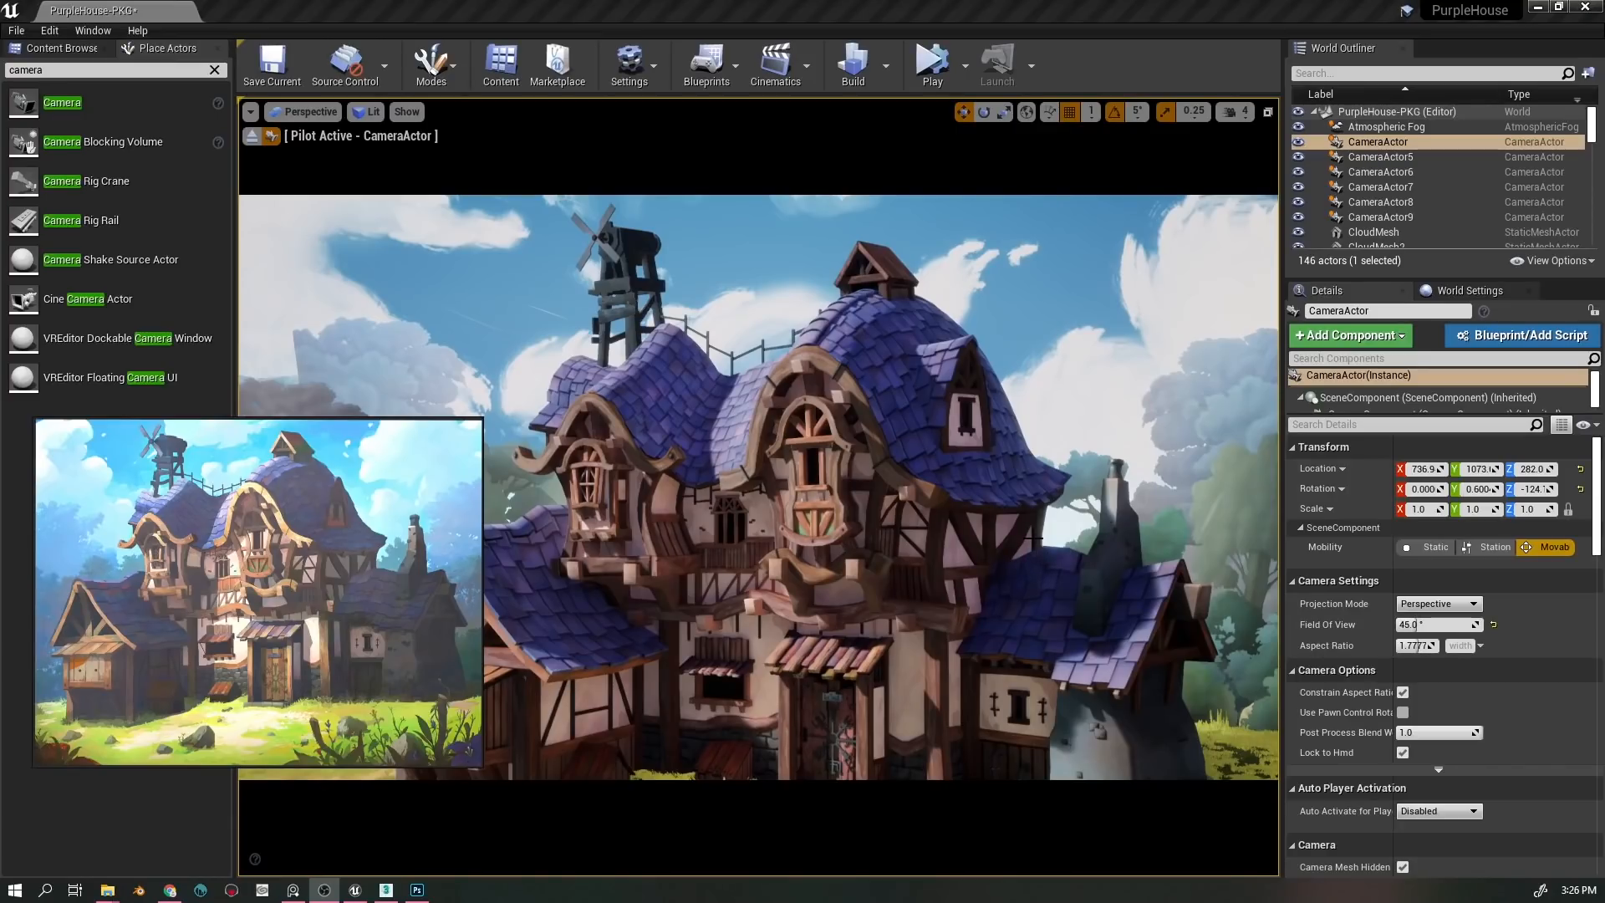
right_click(991, 541)
key(Escape)
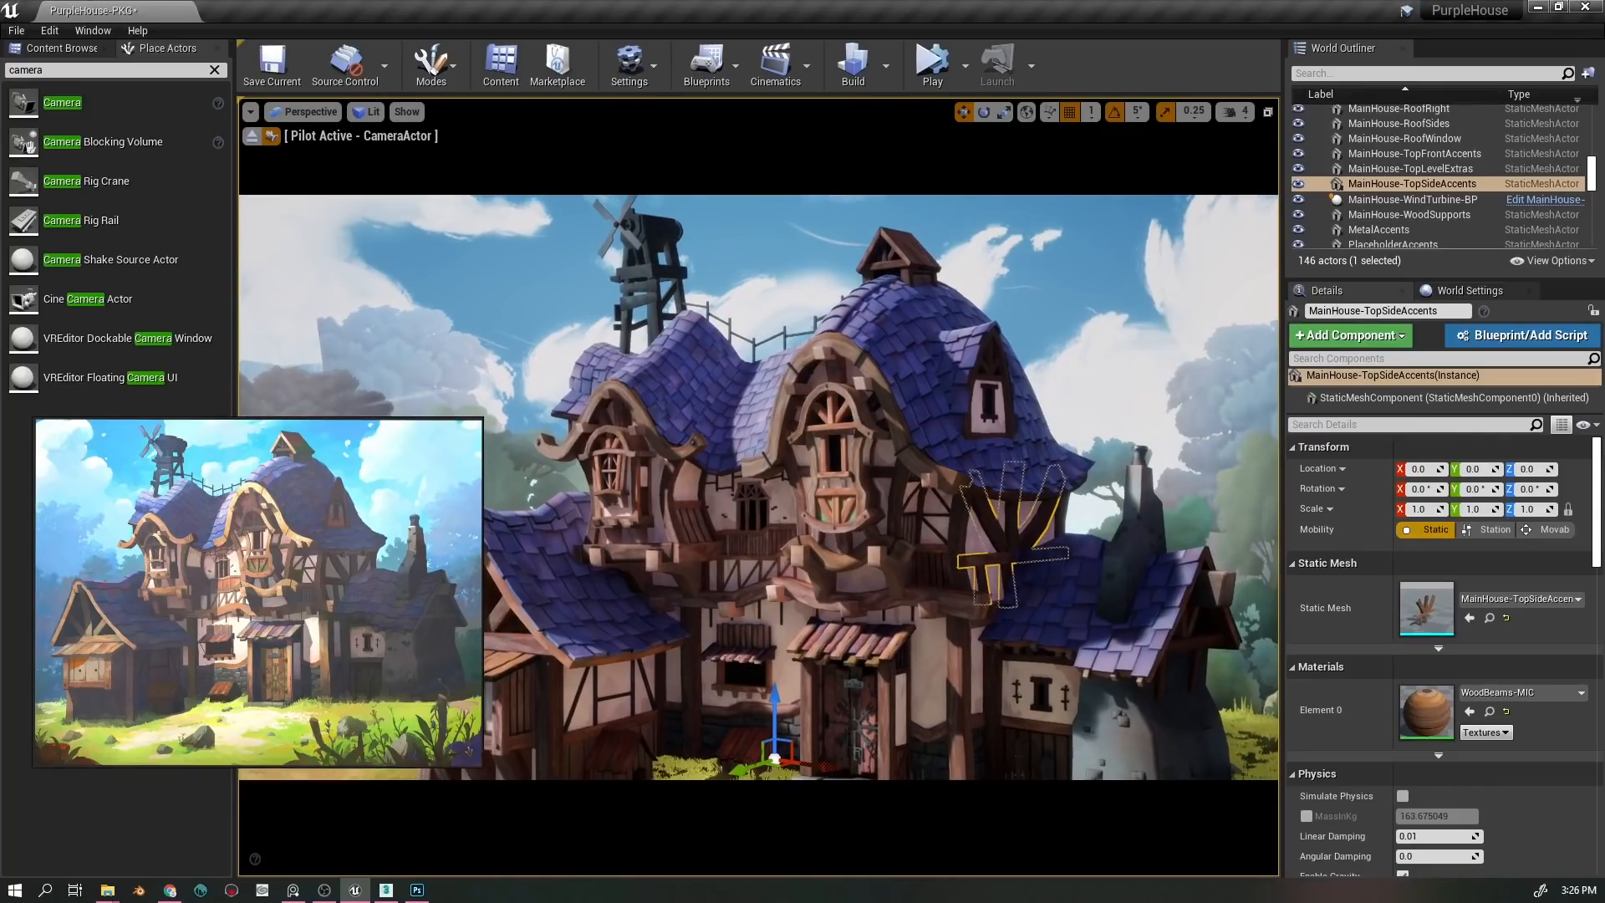
drag(991, 542, 1021, 577)
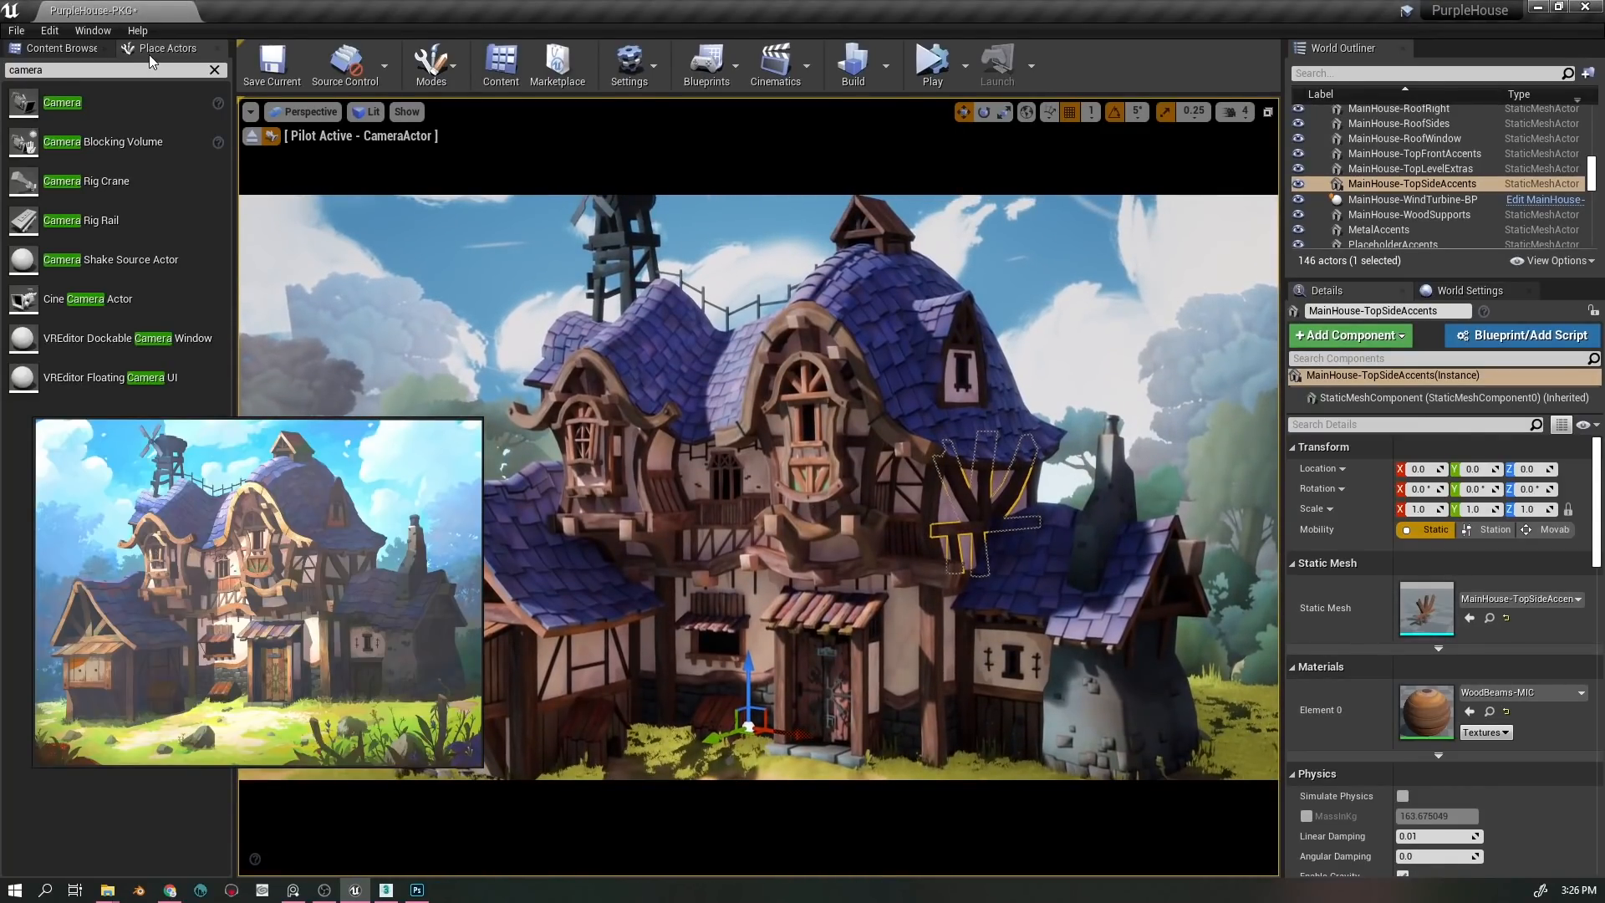
- Stop piloting the camera, show the actor icons again and select the new CameraActor in the level
click(252, 136)
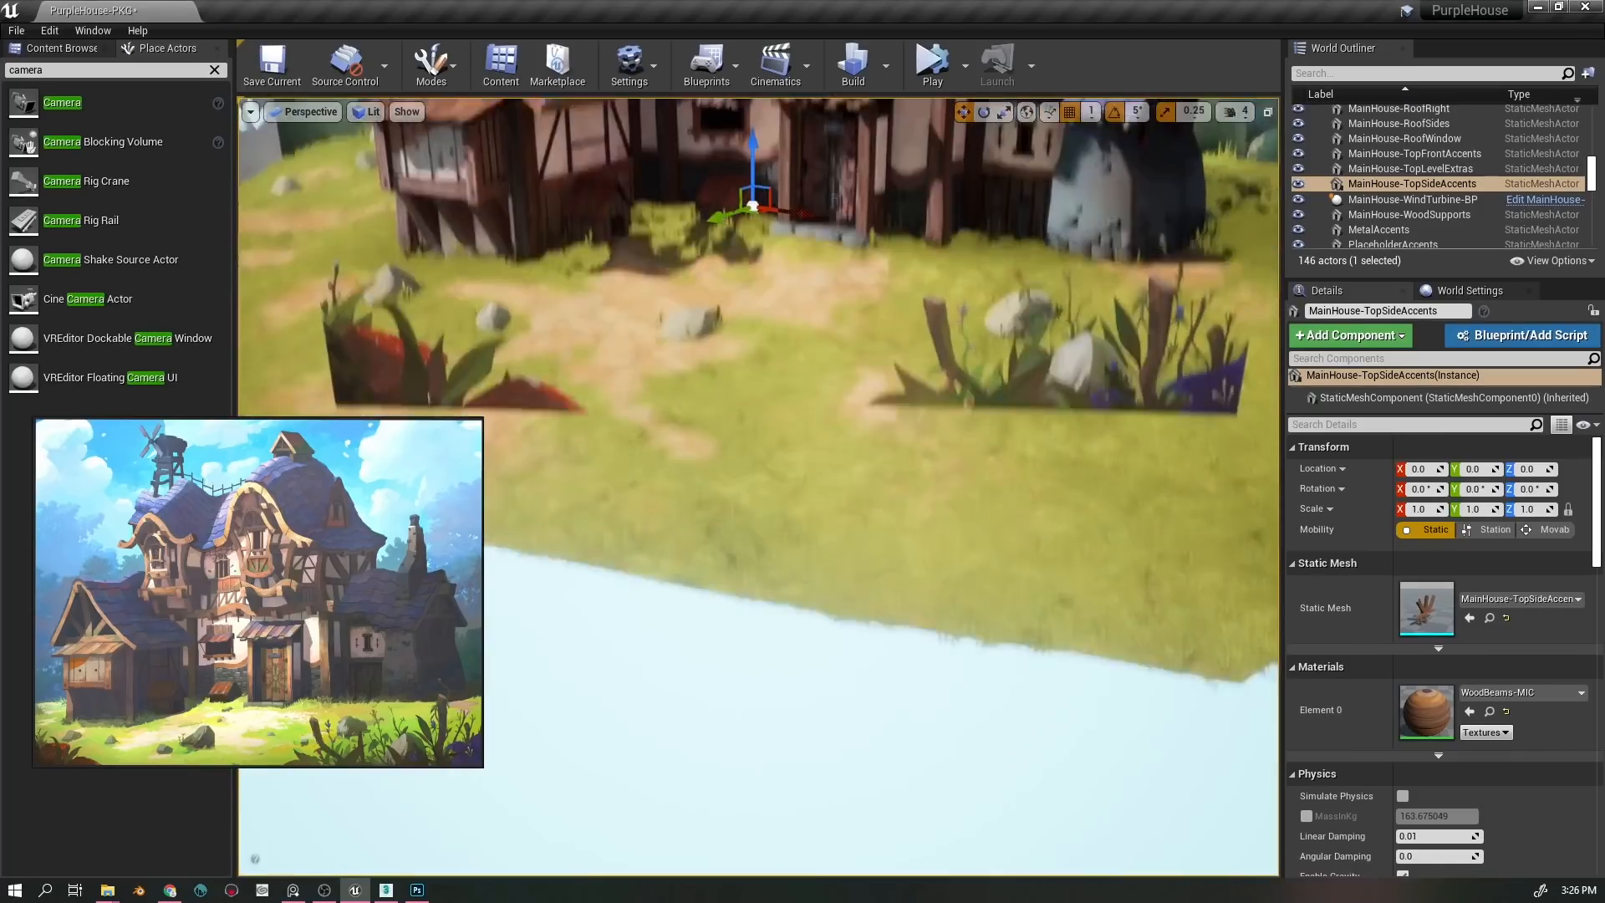
key(g)
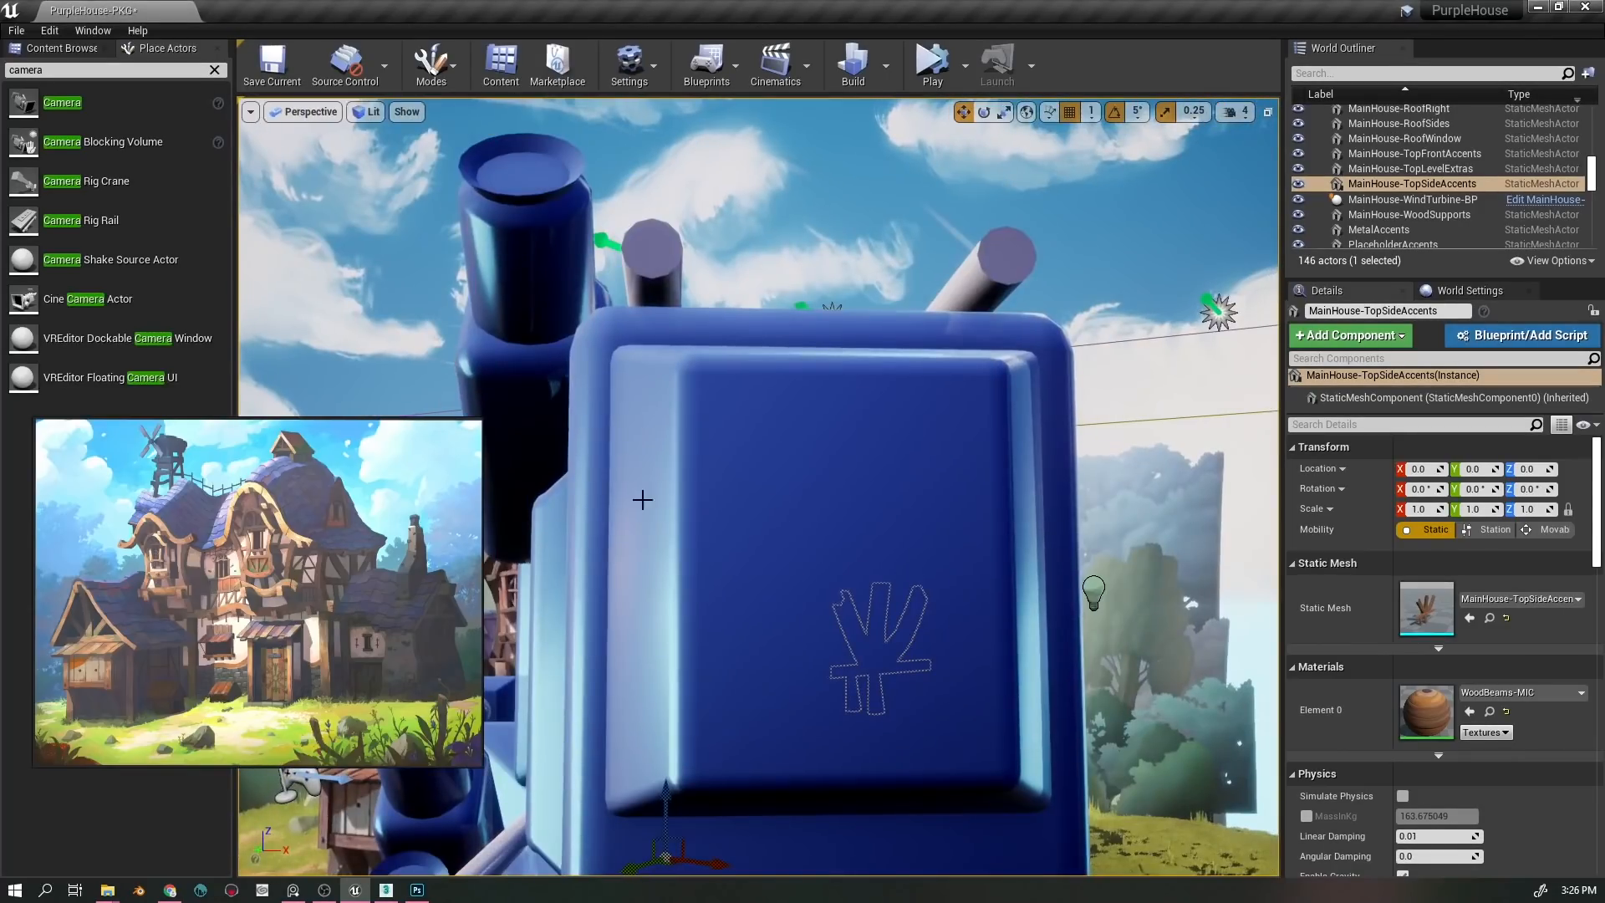
drag(641, 498, 914, 441)
click(987, 463)
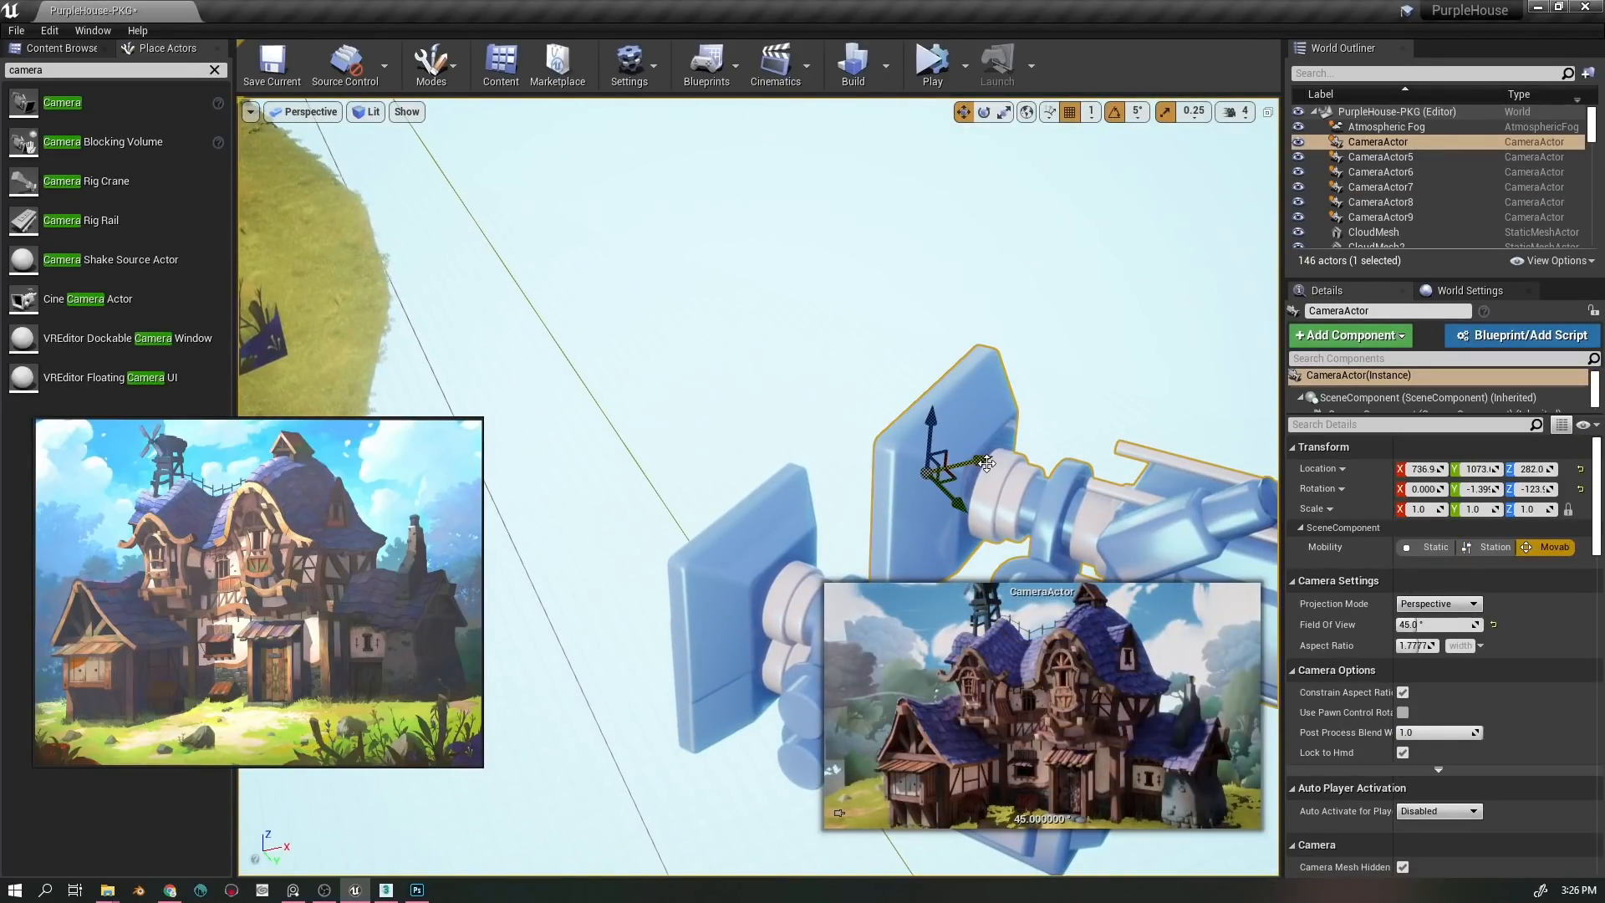
- Pilot the new CameraActor again and lower its aspect ratio to about 1.627
right_click(964, 457)
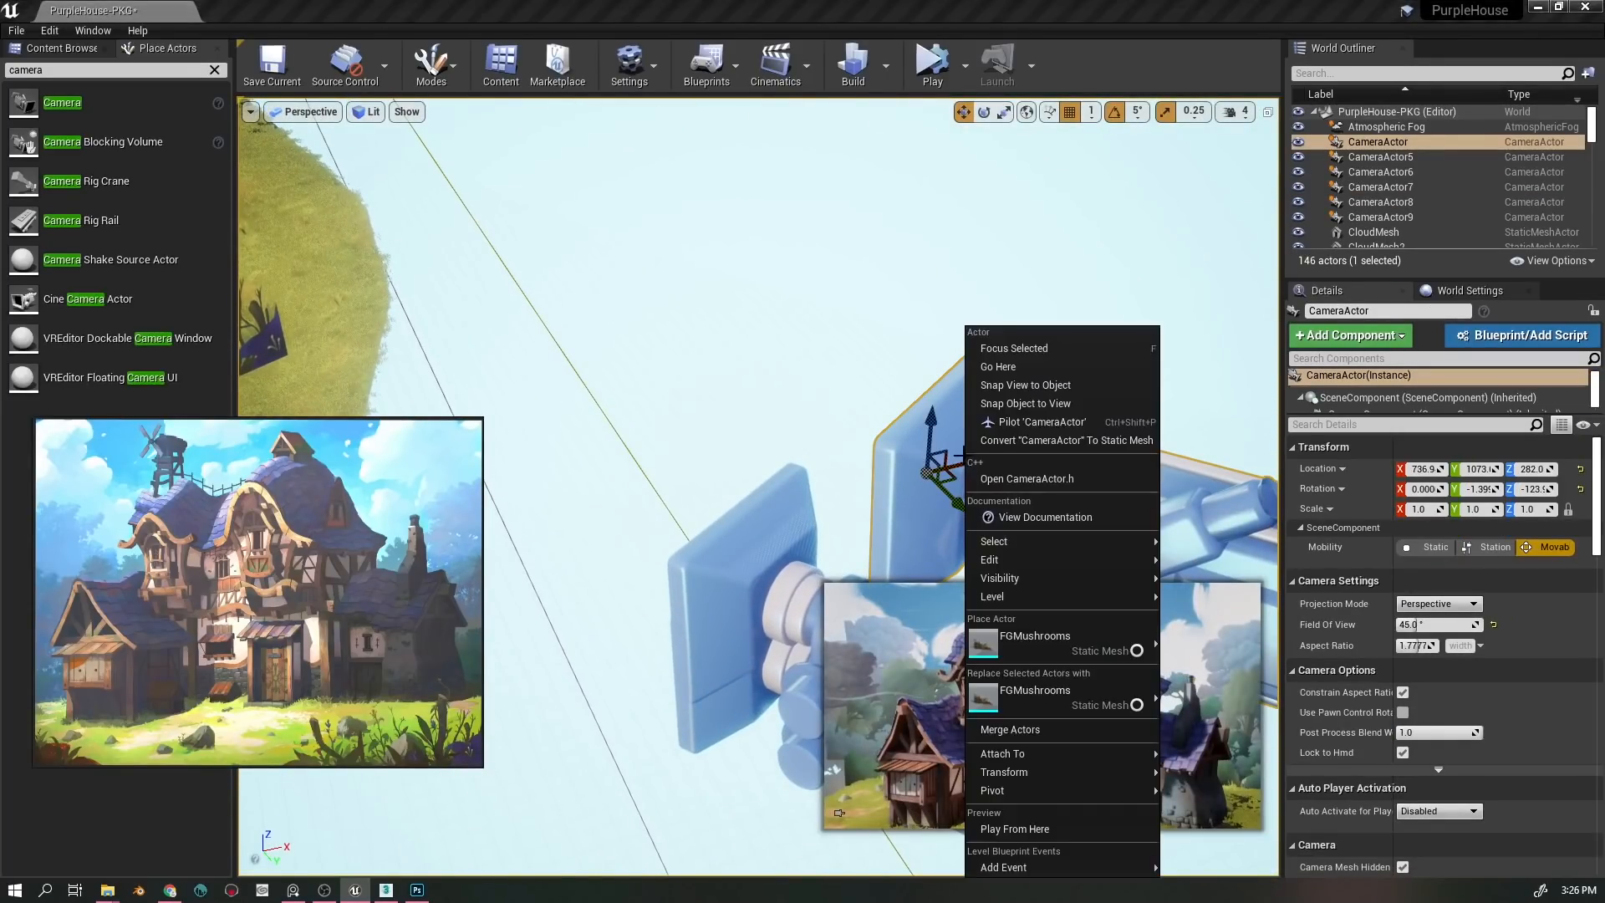
click(1078, 421)
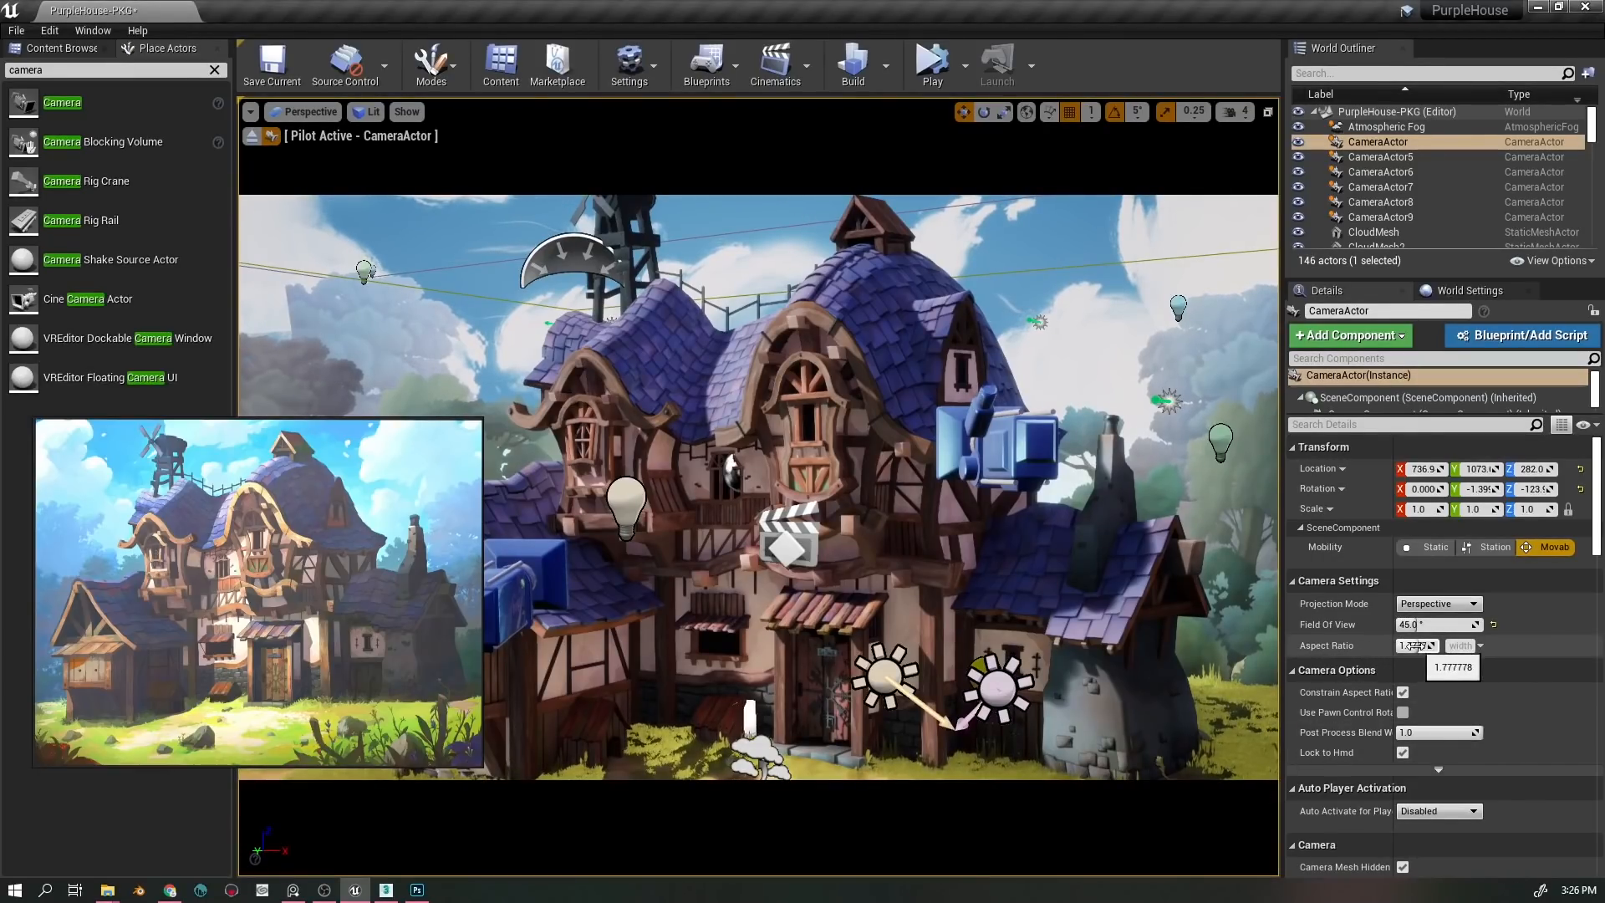
drag(1413, 645, 1415, 646)
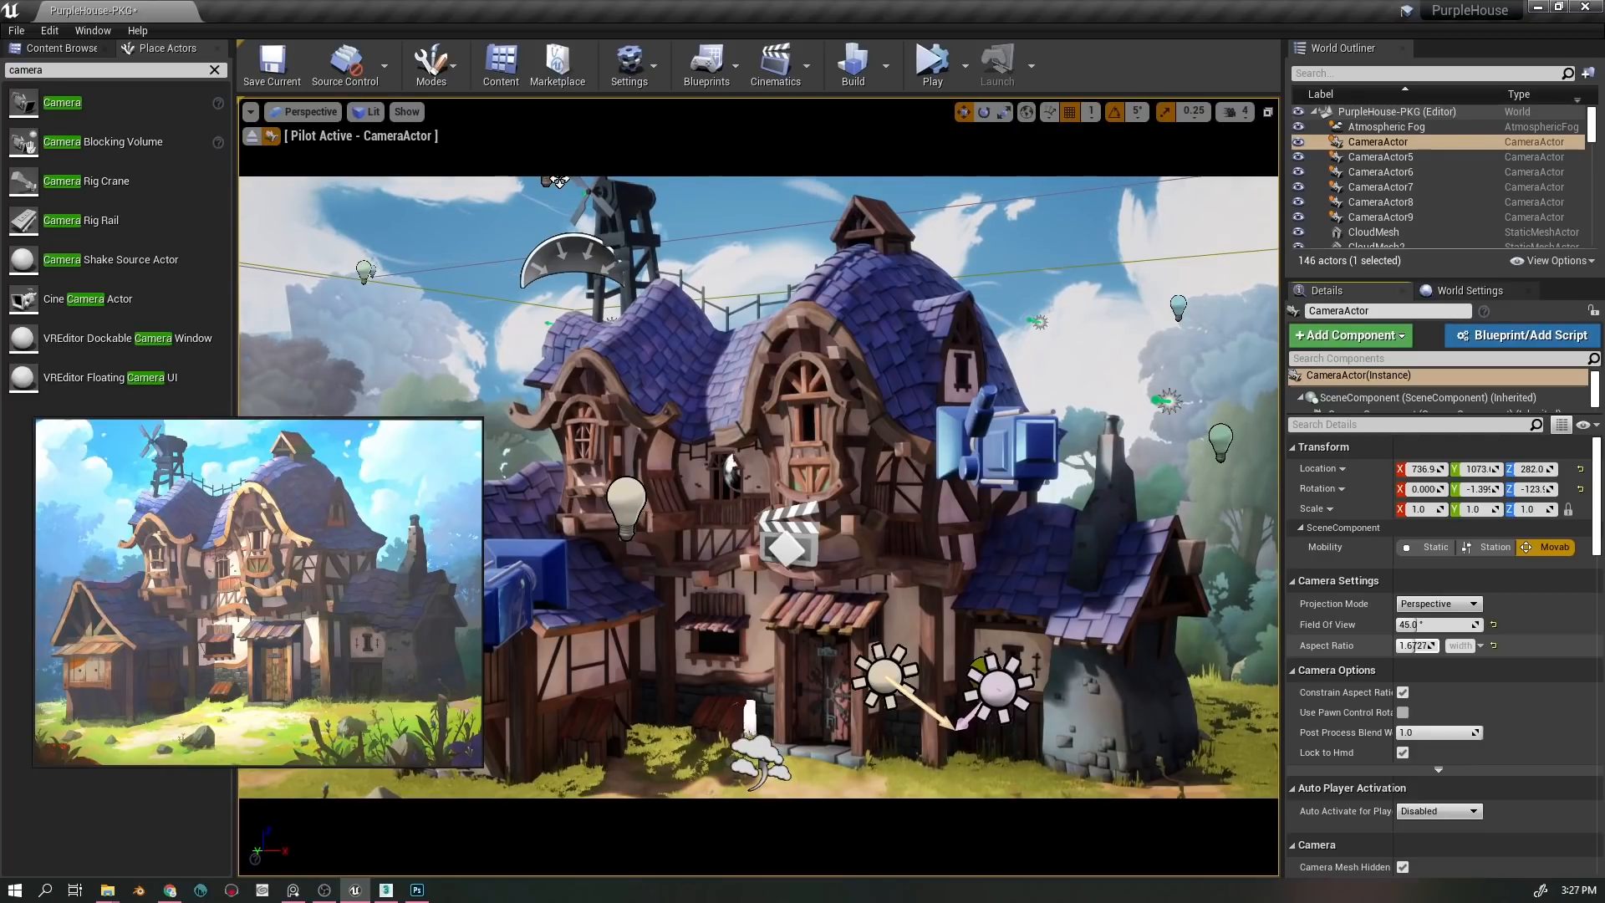
- Set the CameraActor's aspect ratio to 1.3 and move the floating concept painting so it no longer covers the house
drag(1415, 645, 1397, 645)
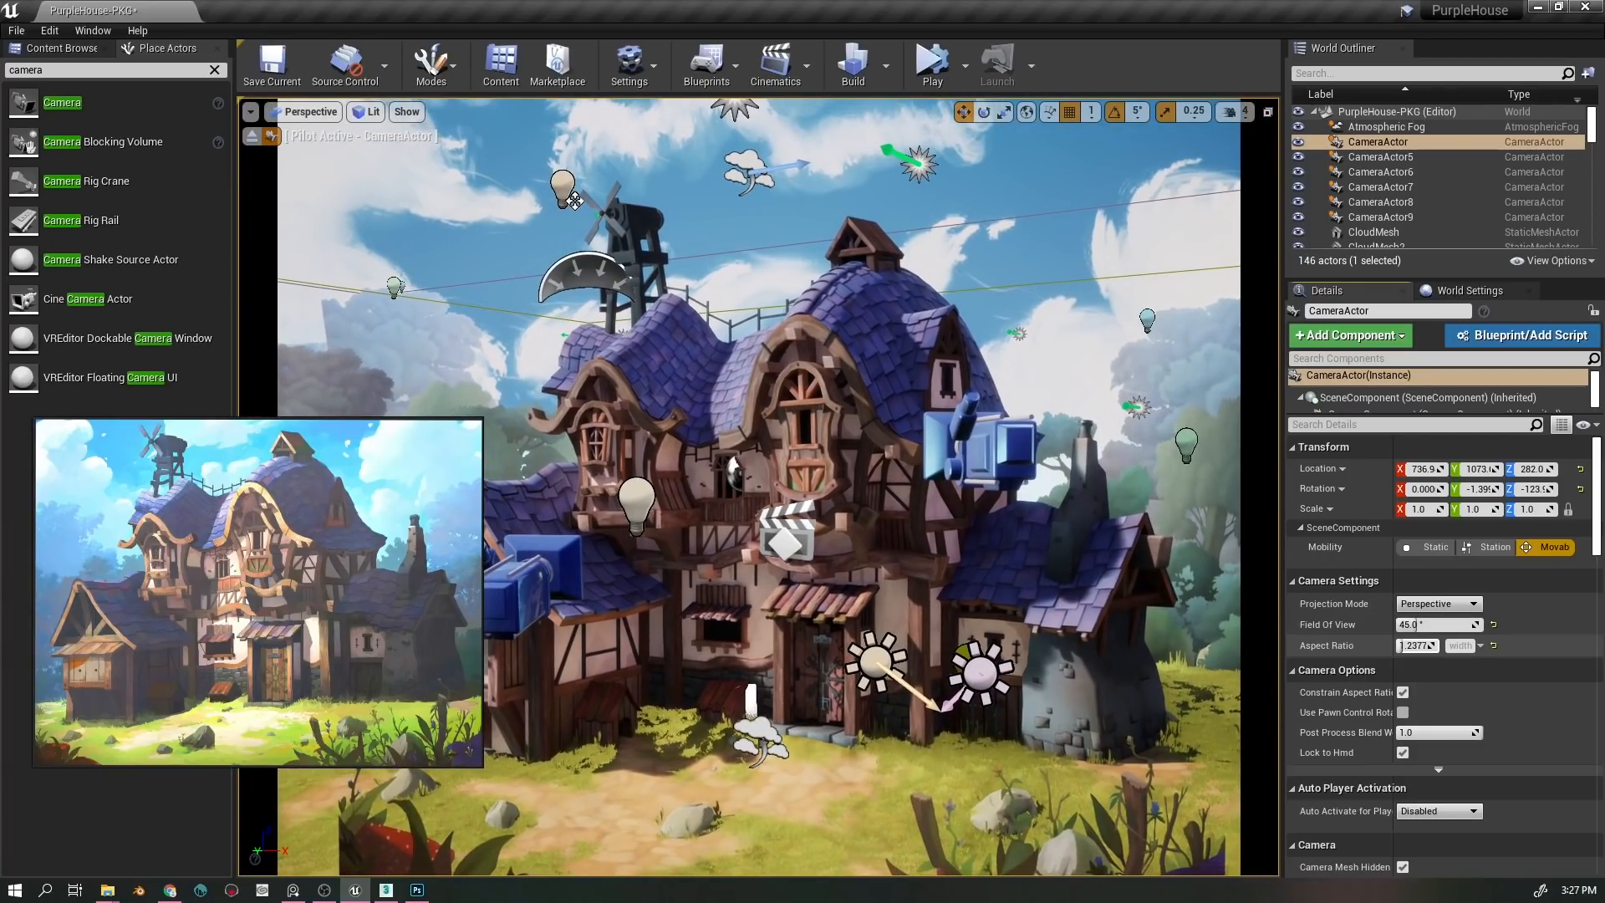
click(1432, 645)
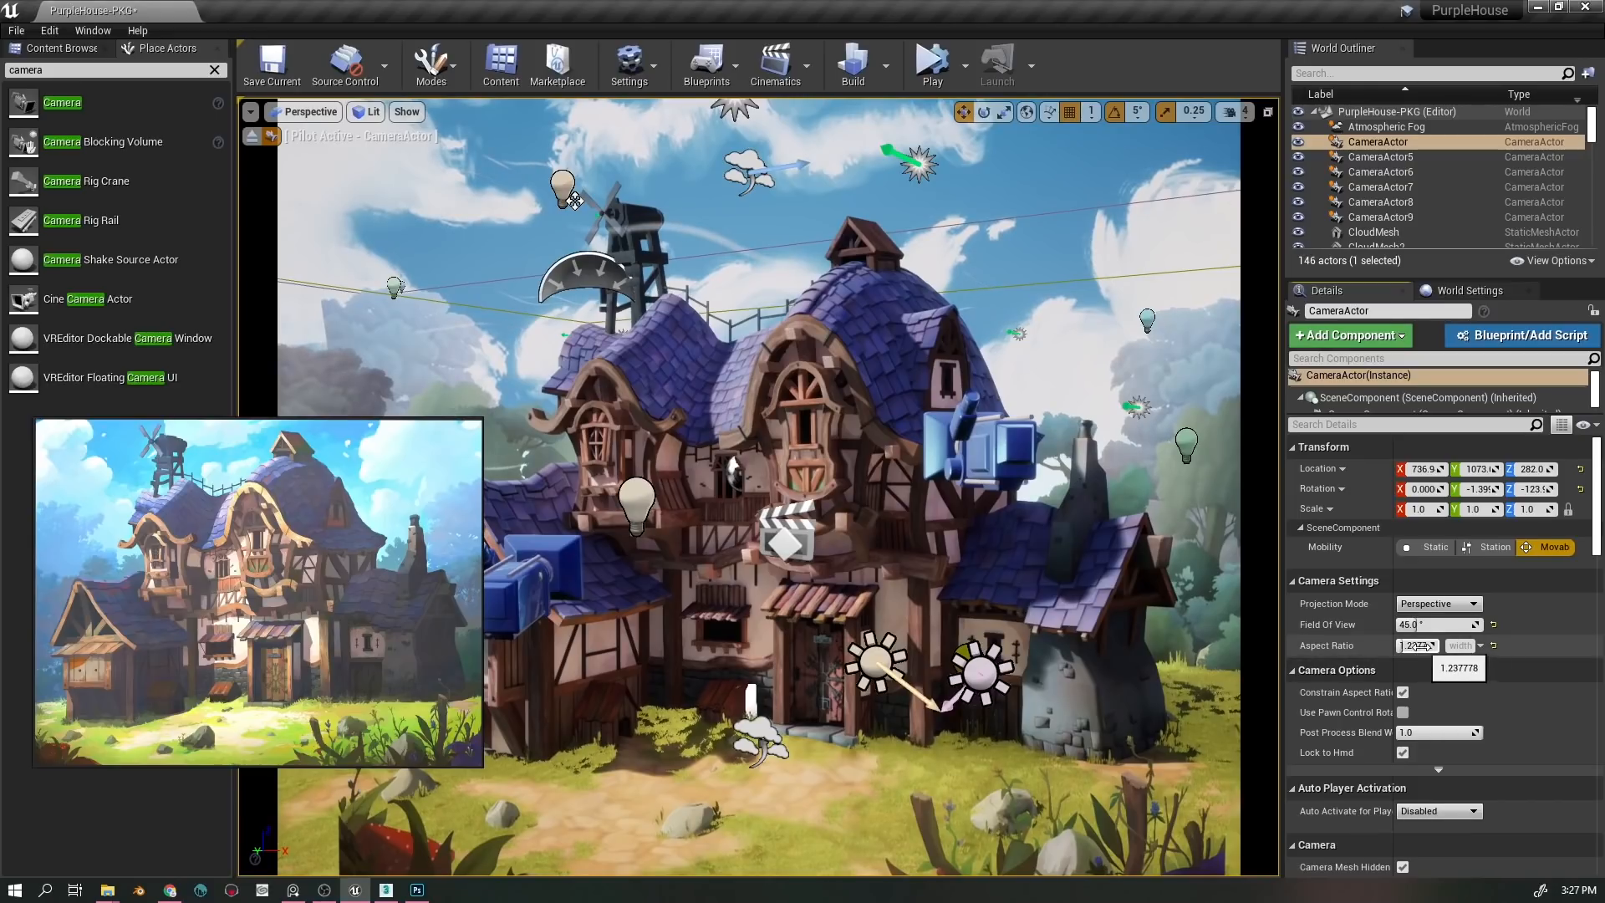
text(1.3)
key(Return)
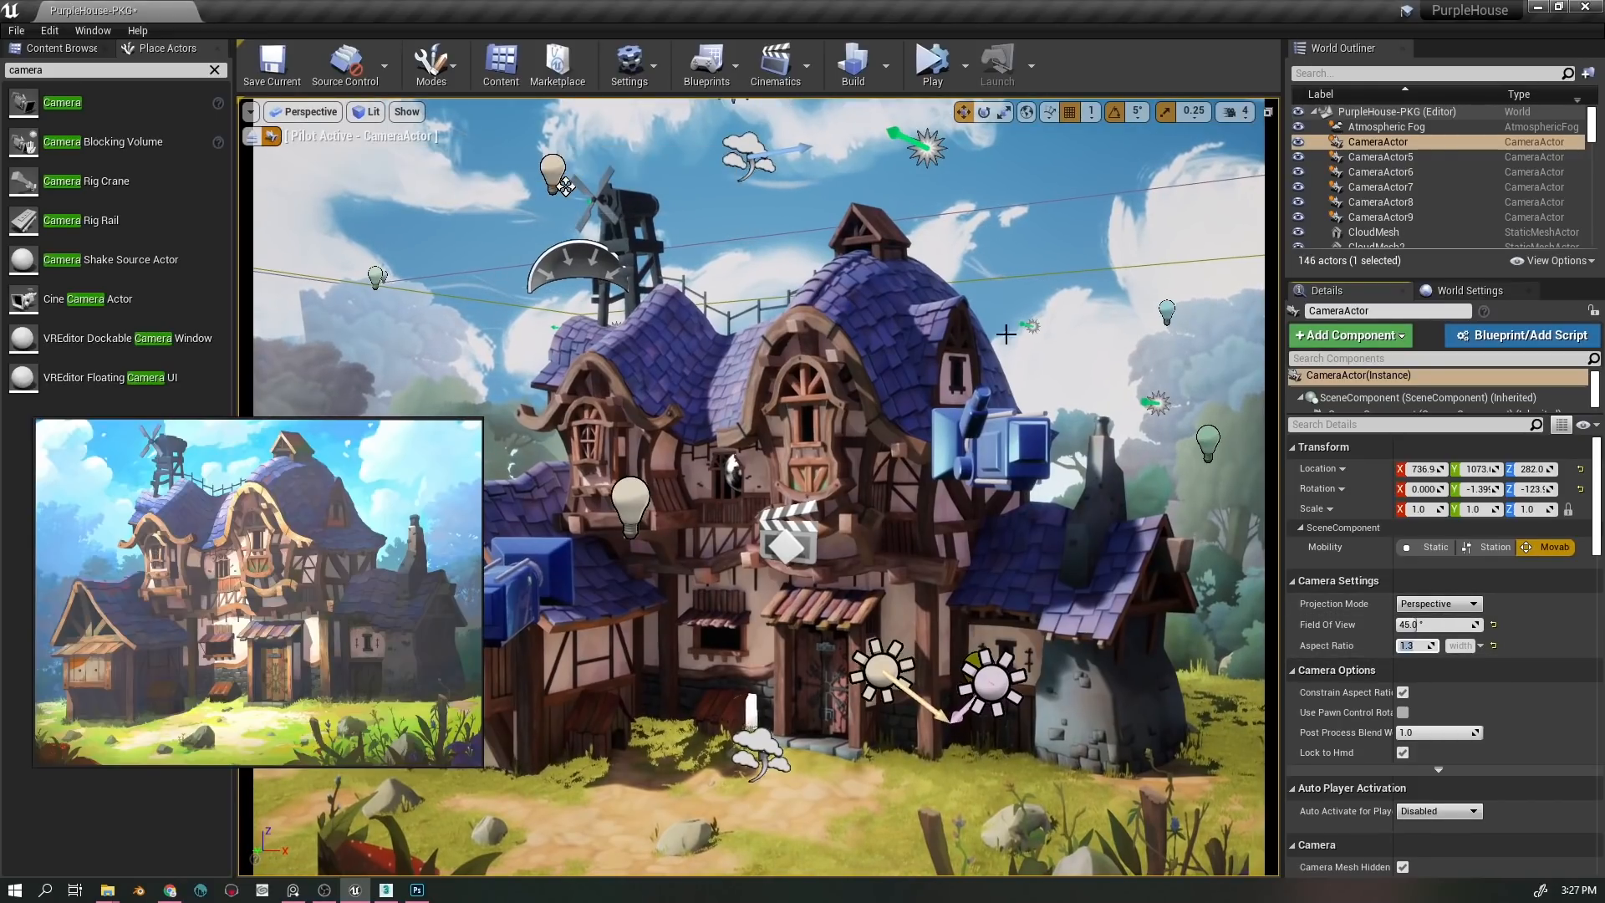
drag(190, 608, 1284, 269)
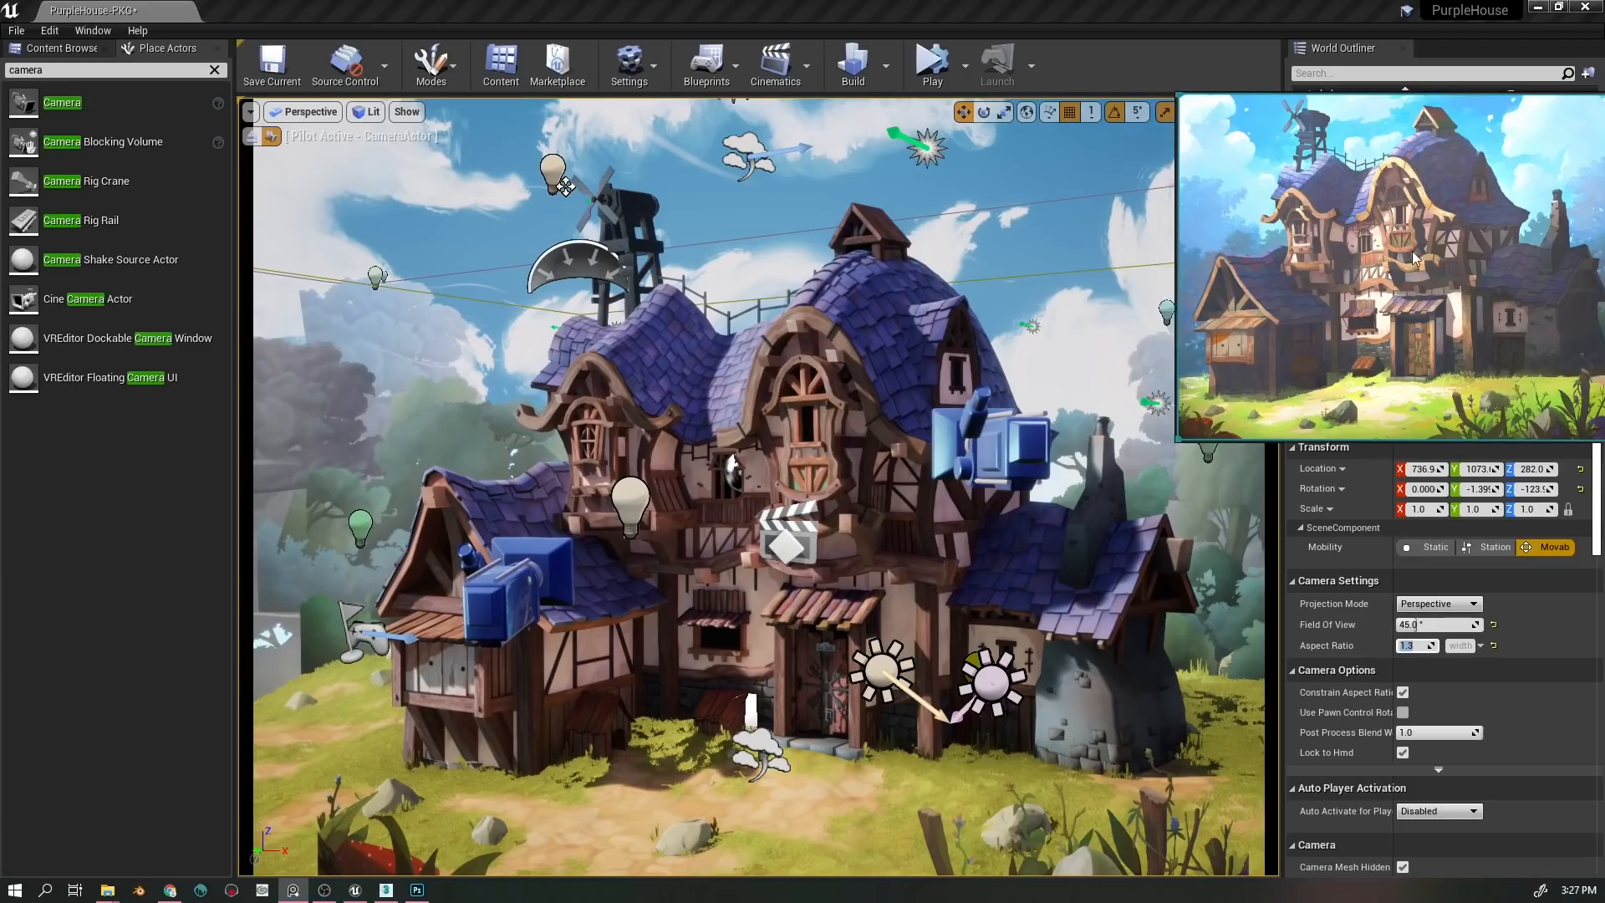
- Stop piloting the CameraActor and examine the house and its surroundings from free viewpoints
click(272, 136)
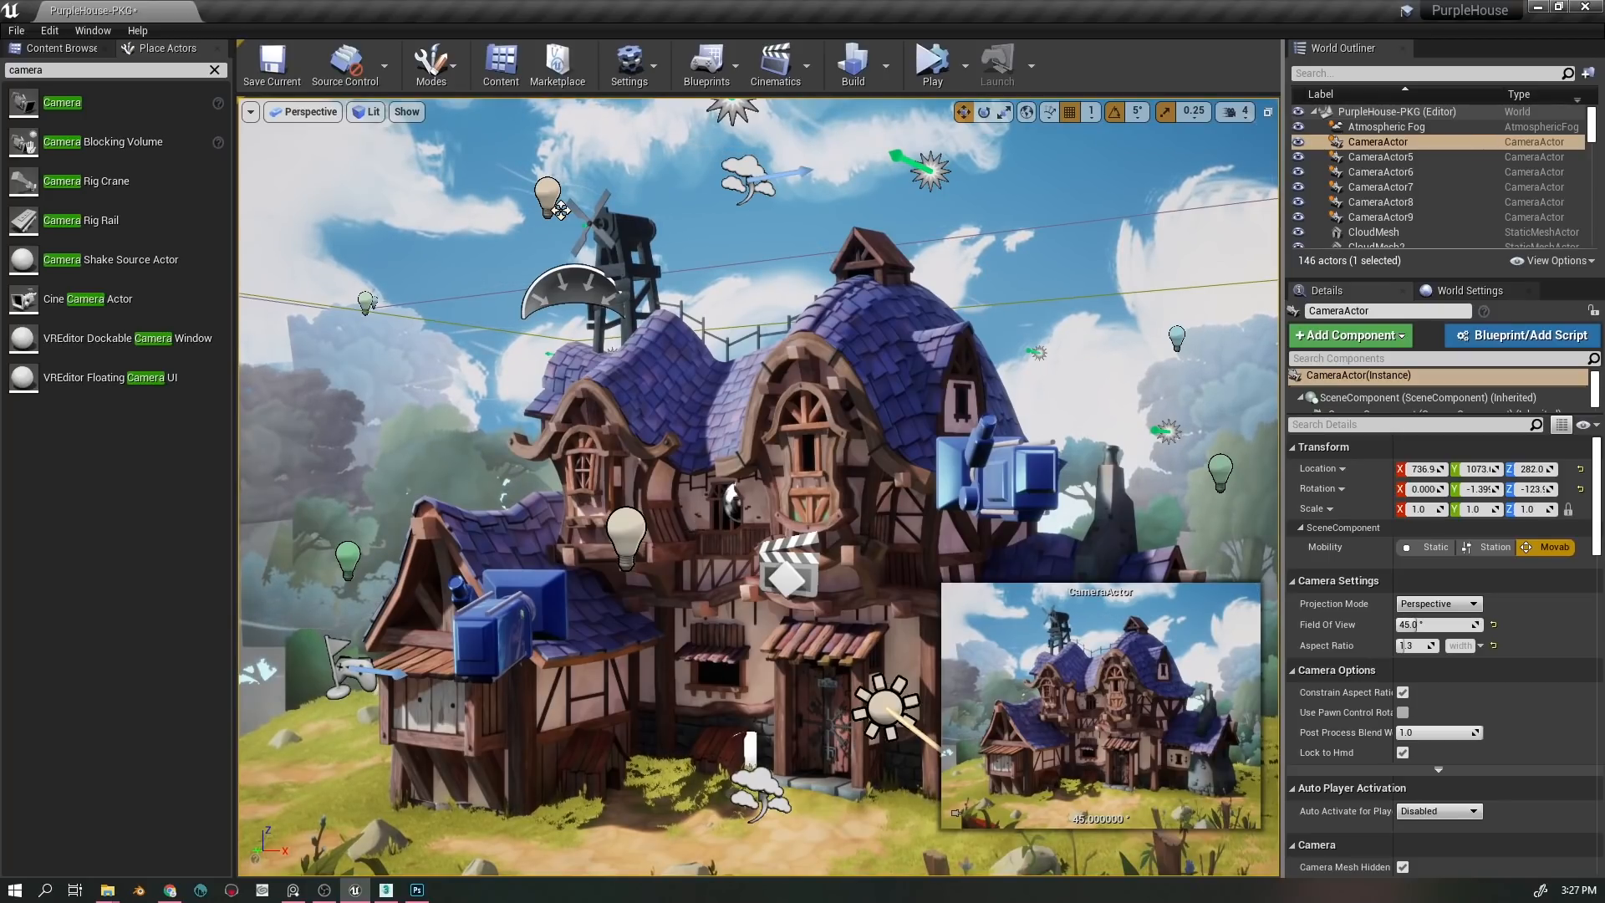
drag(694, 524, 693, 588)
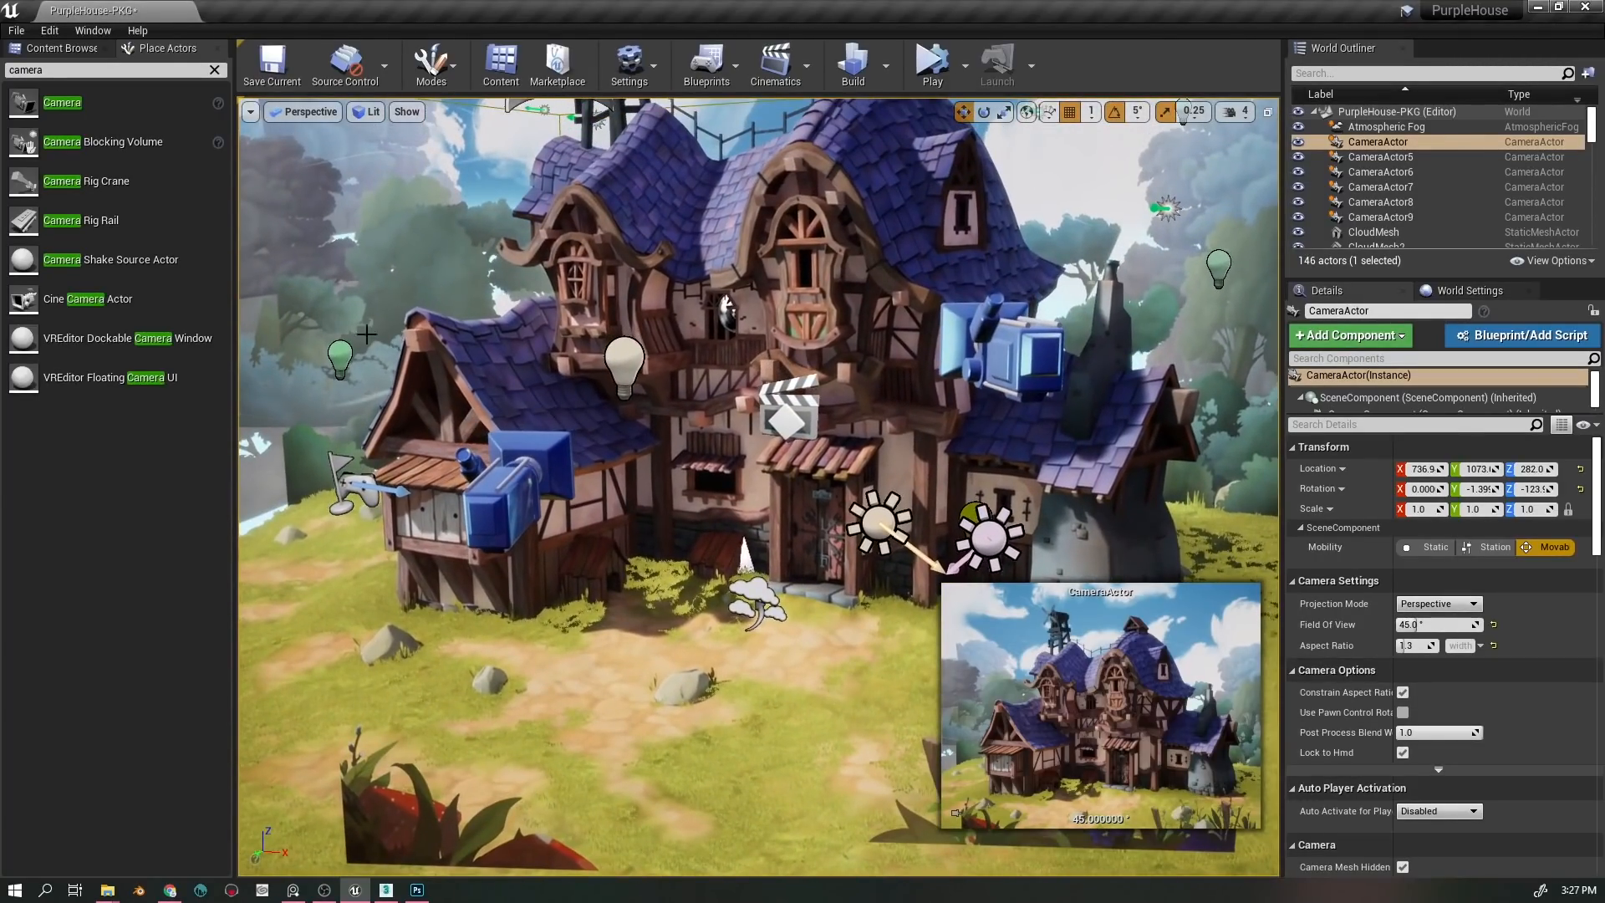
drag(486, 717, 577, 716)
click(460, 687)
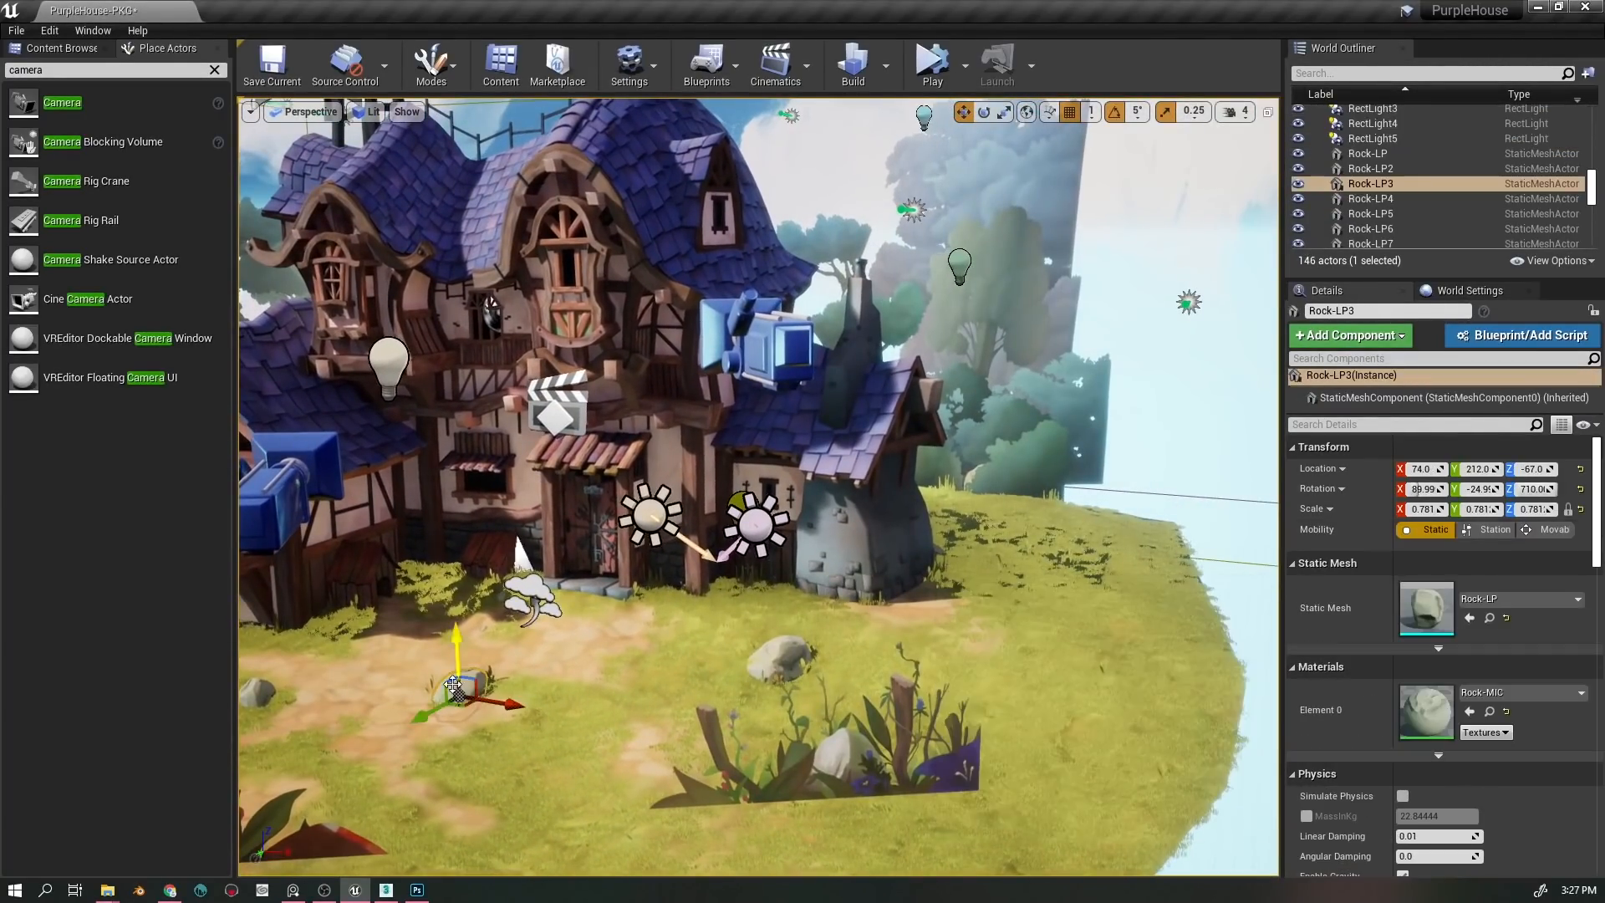
drag(569, 648, 485, 689)
drag(668, 652, 661, 655)
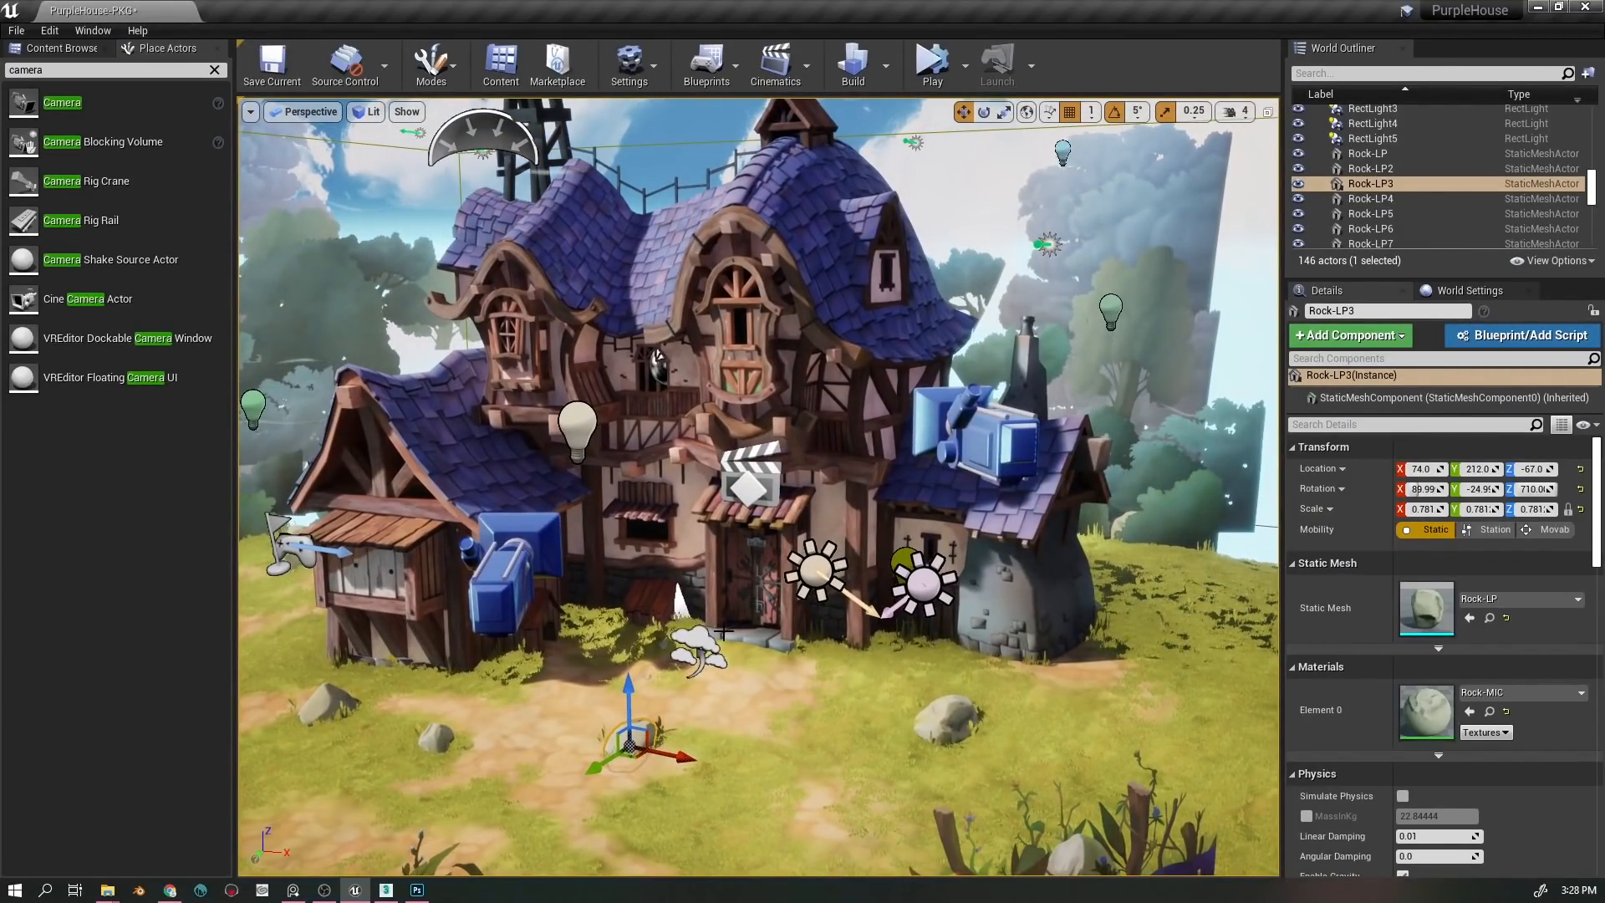
drag(830, 672, 402, 872)
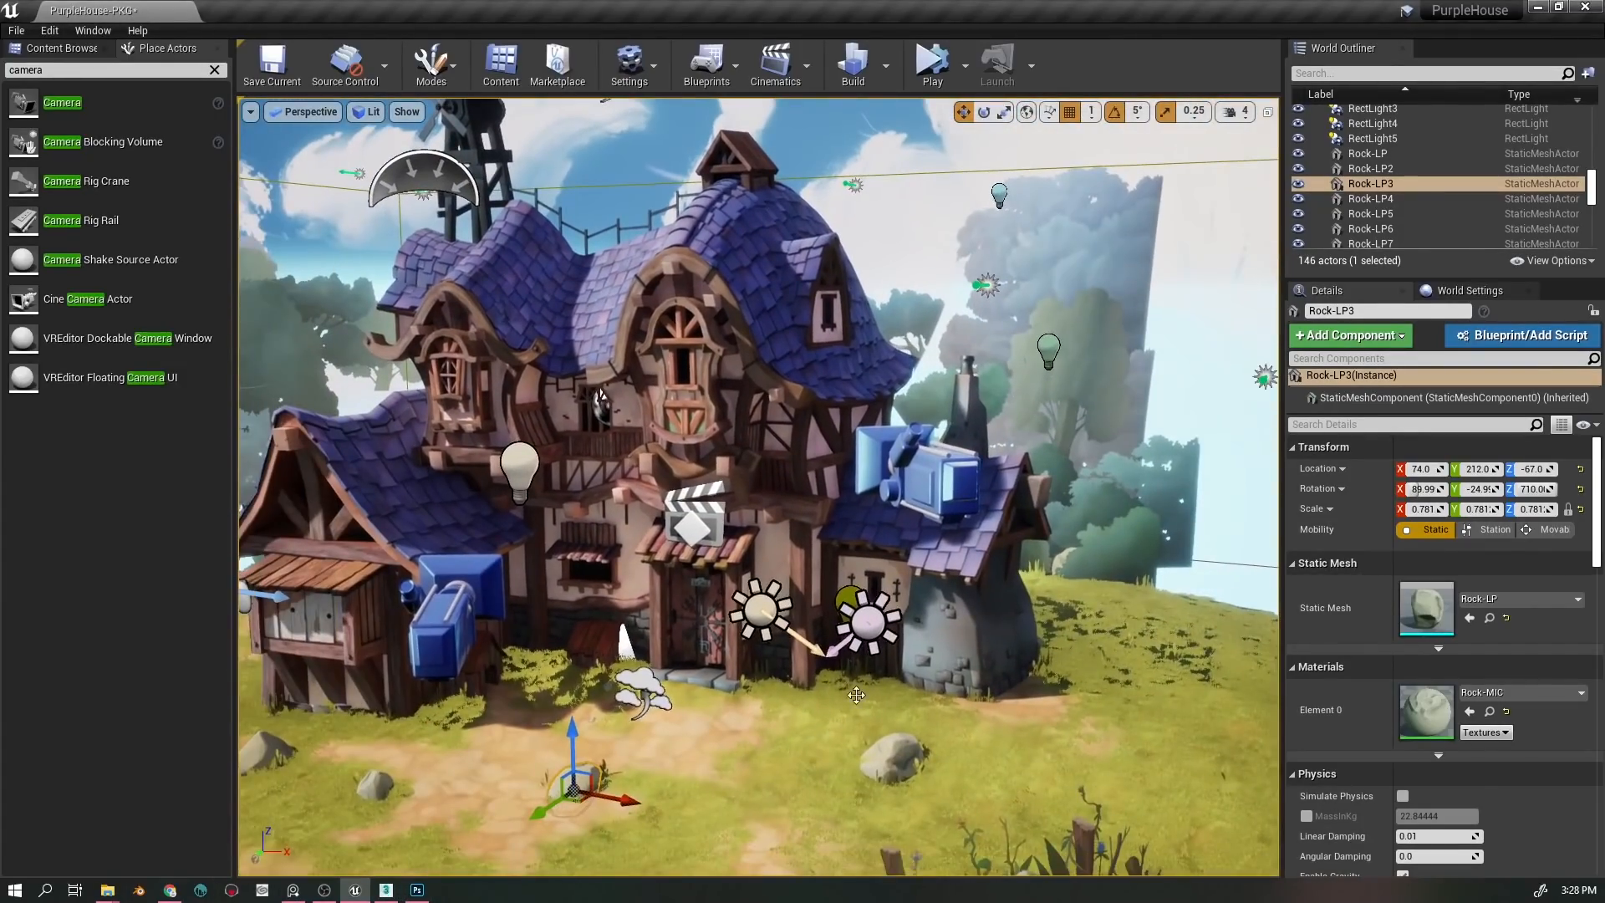
- Switch to 3ds Max and examine the front of the PurpleHouse-024 model from different heights and distances
click(386, 889)
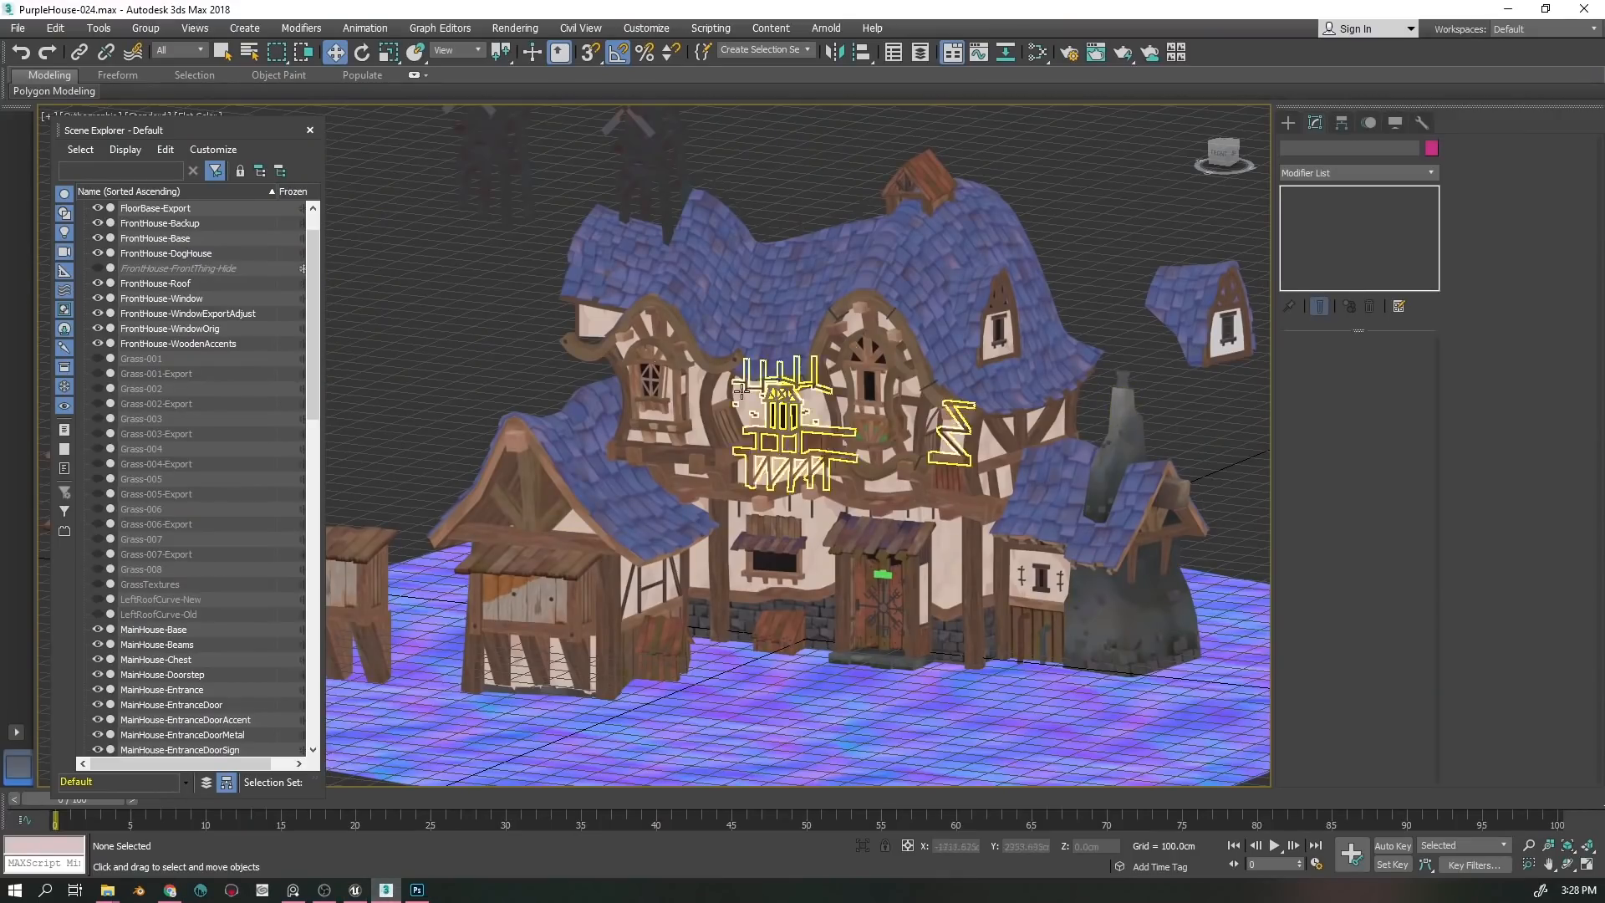
click(552, 441)
mouse_move(592, 381)
mouse_down()
mouse_move(535, 396)
mouse_move(580, 373)
mouse_up()
click(1053, 219)
drag(1066, 607, 1068, 565)
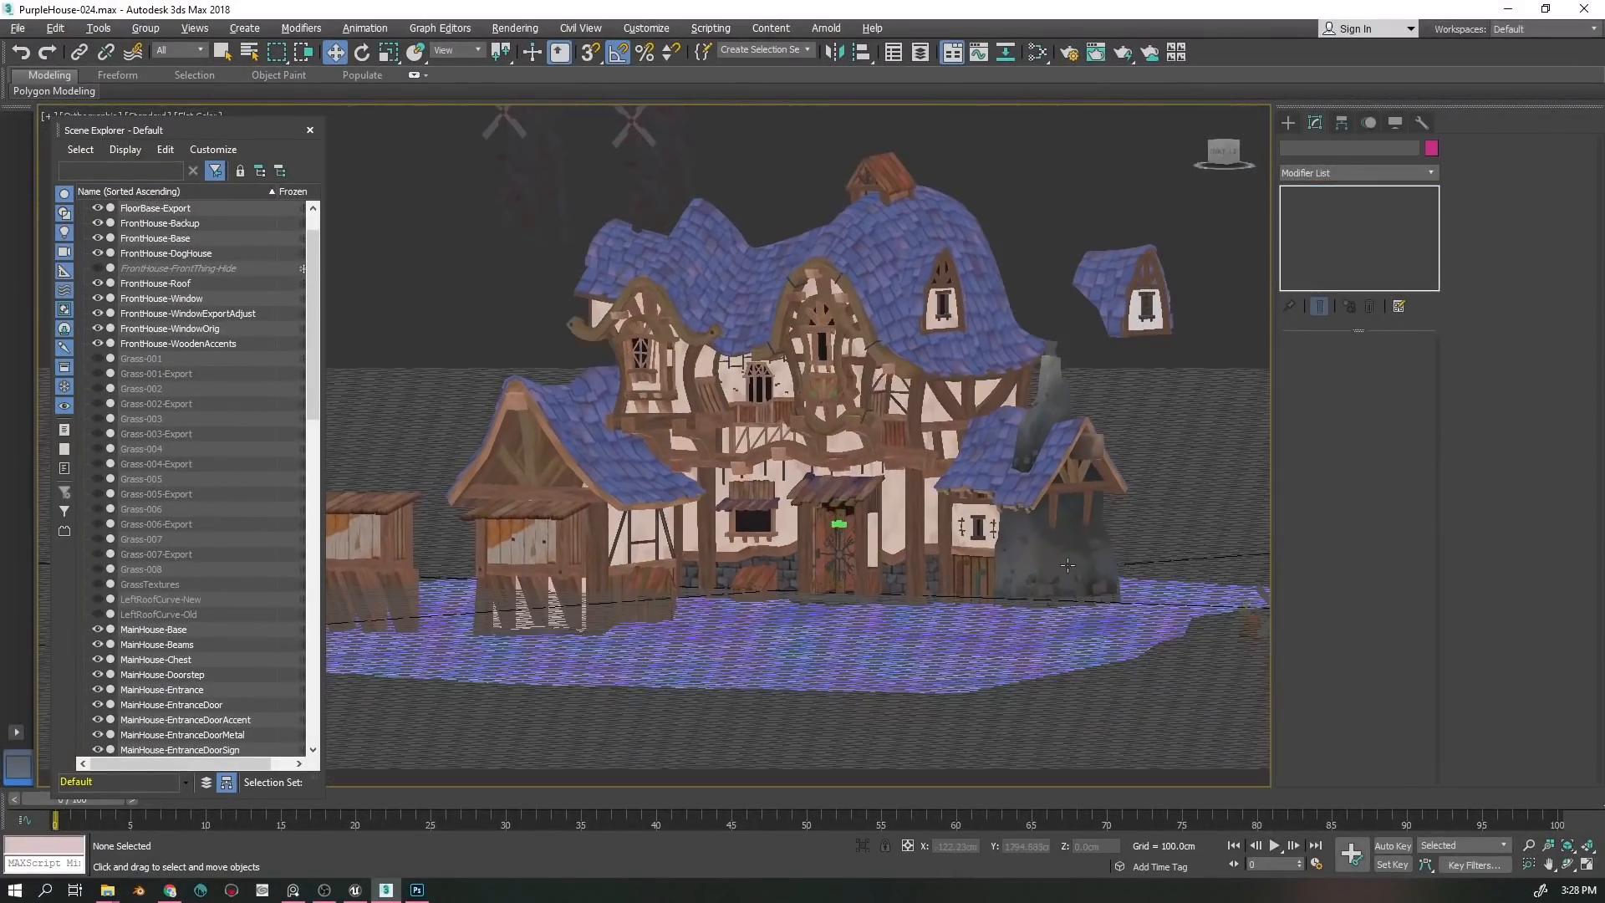
scroll(1068, 565, up, 5)
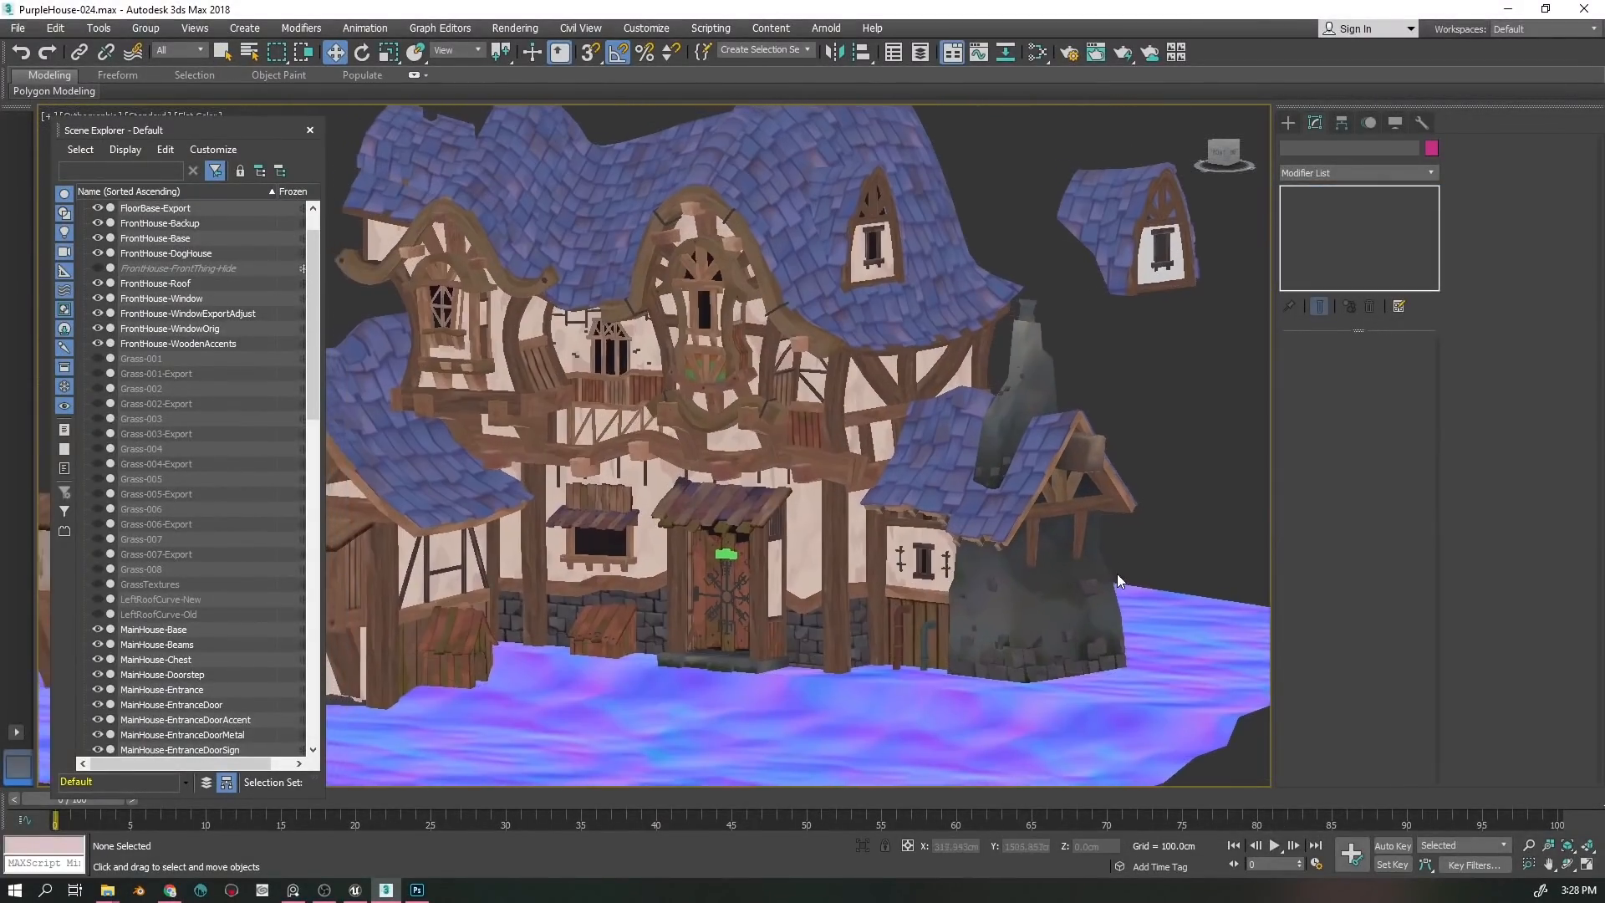
scroll(1120, 580, down, 3)
drag(1121, 580, 1154, 527)
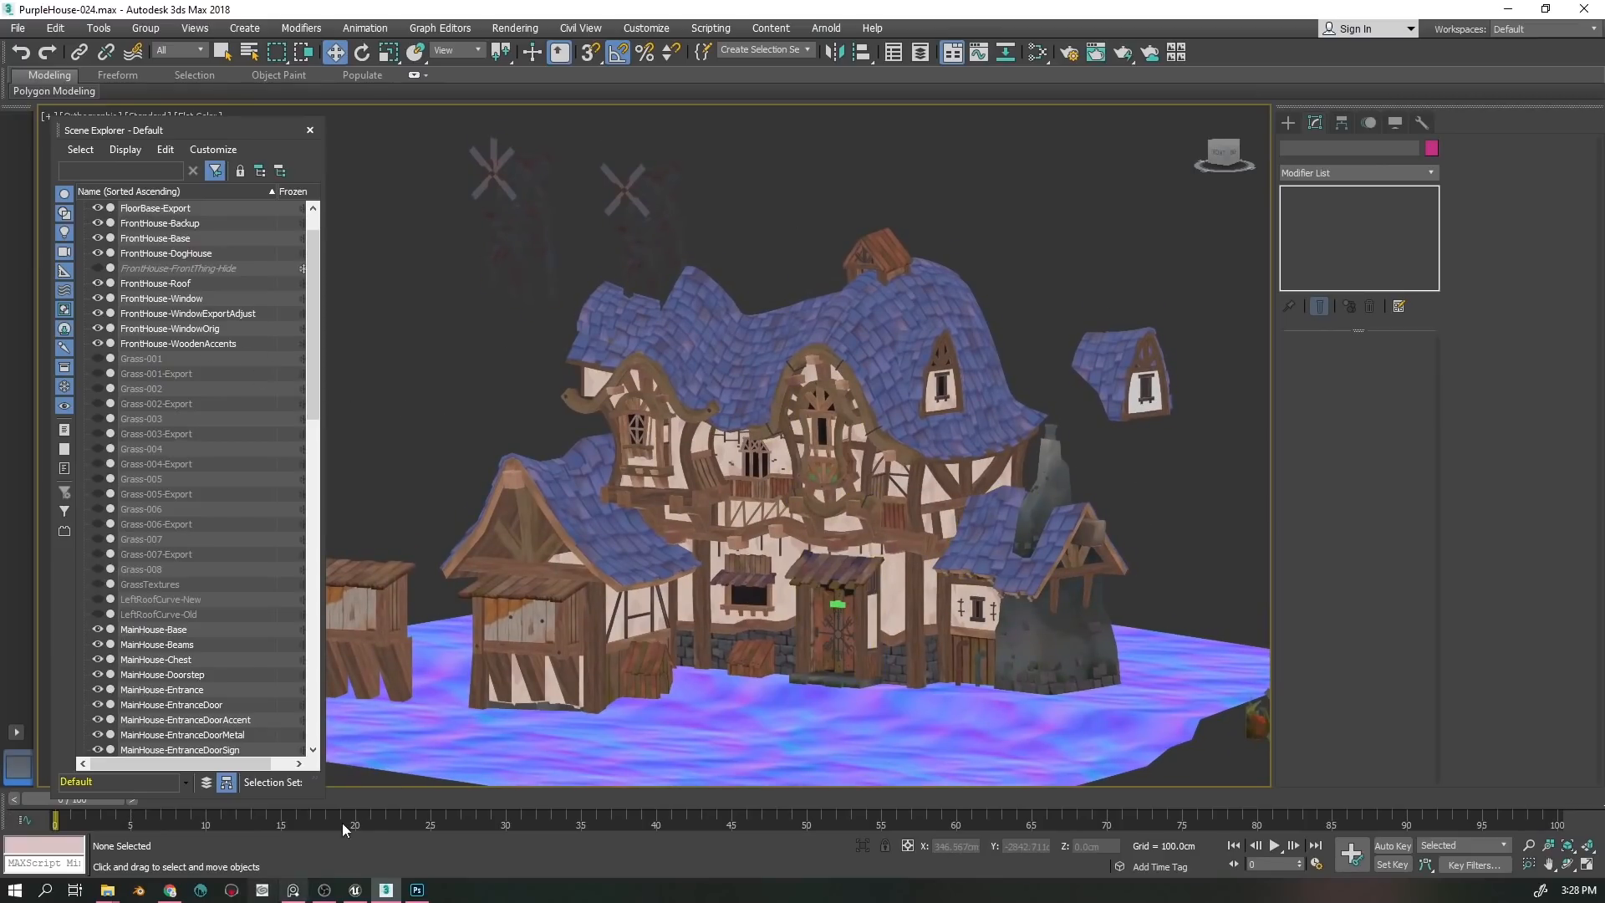
- Switch to Photoshop, bring up PH-FullProgression.psd and view animation frames 1 and 18 of the house
click(417, 889)
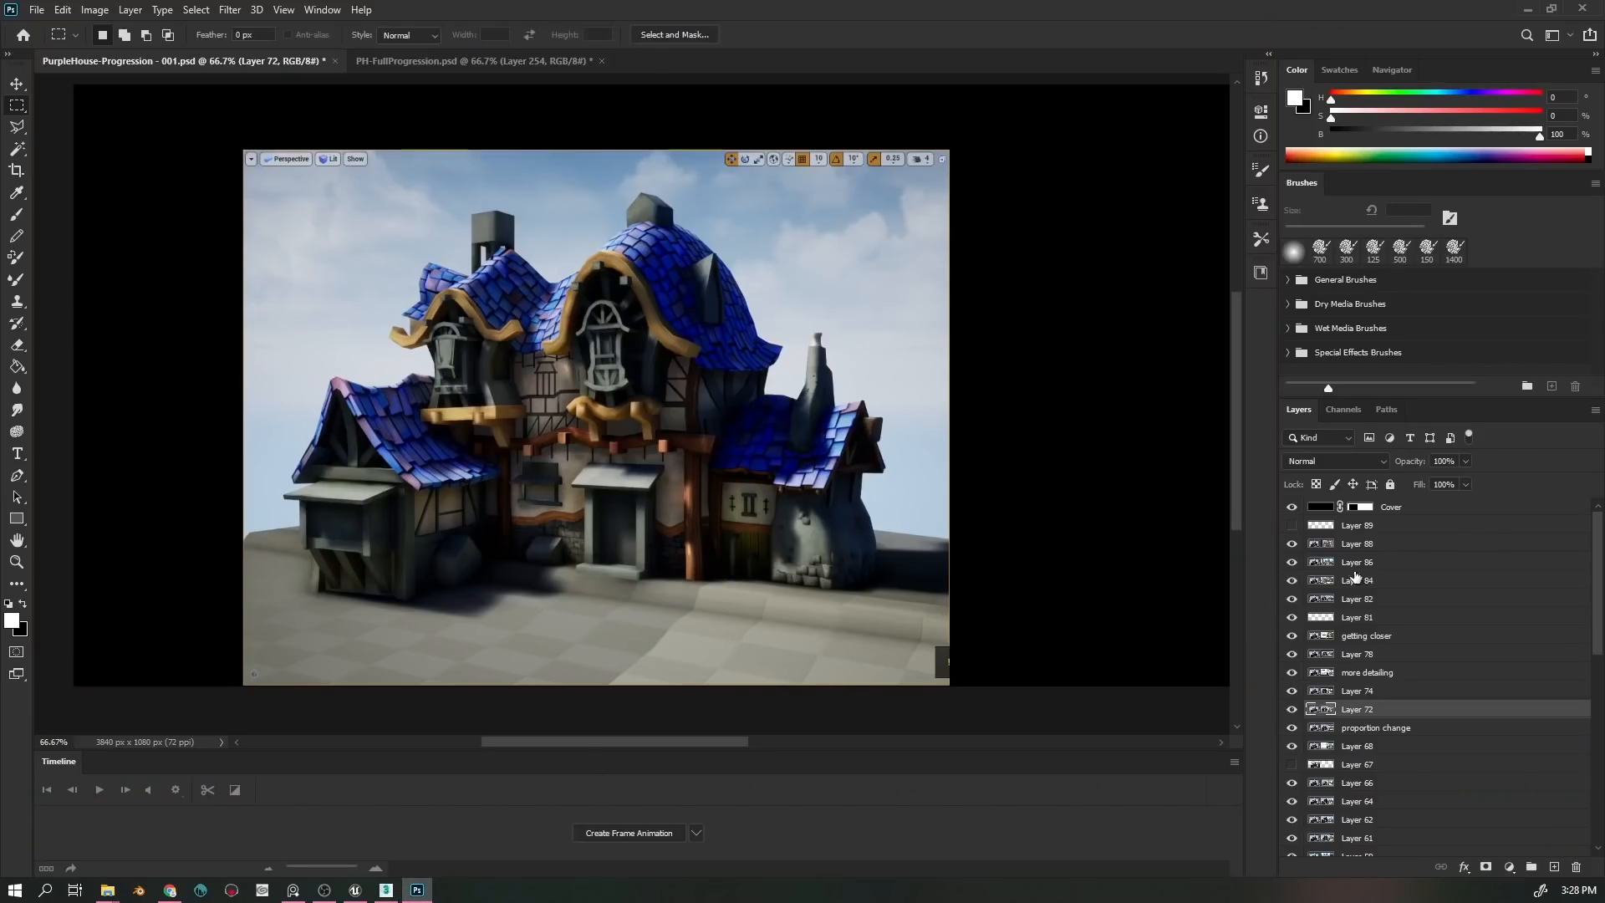
click(505, 64)
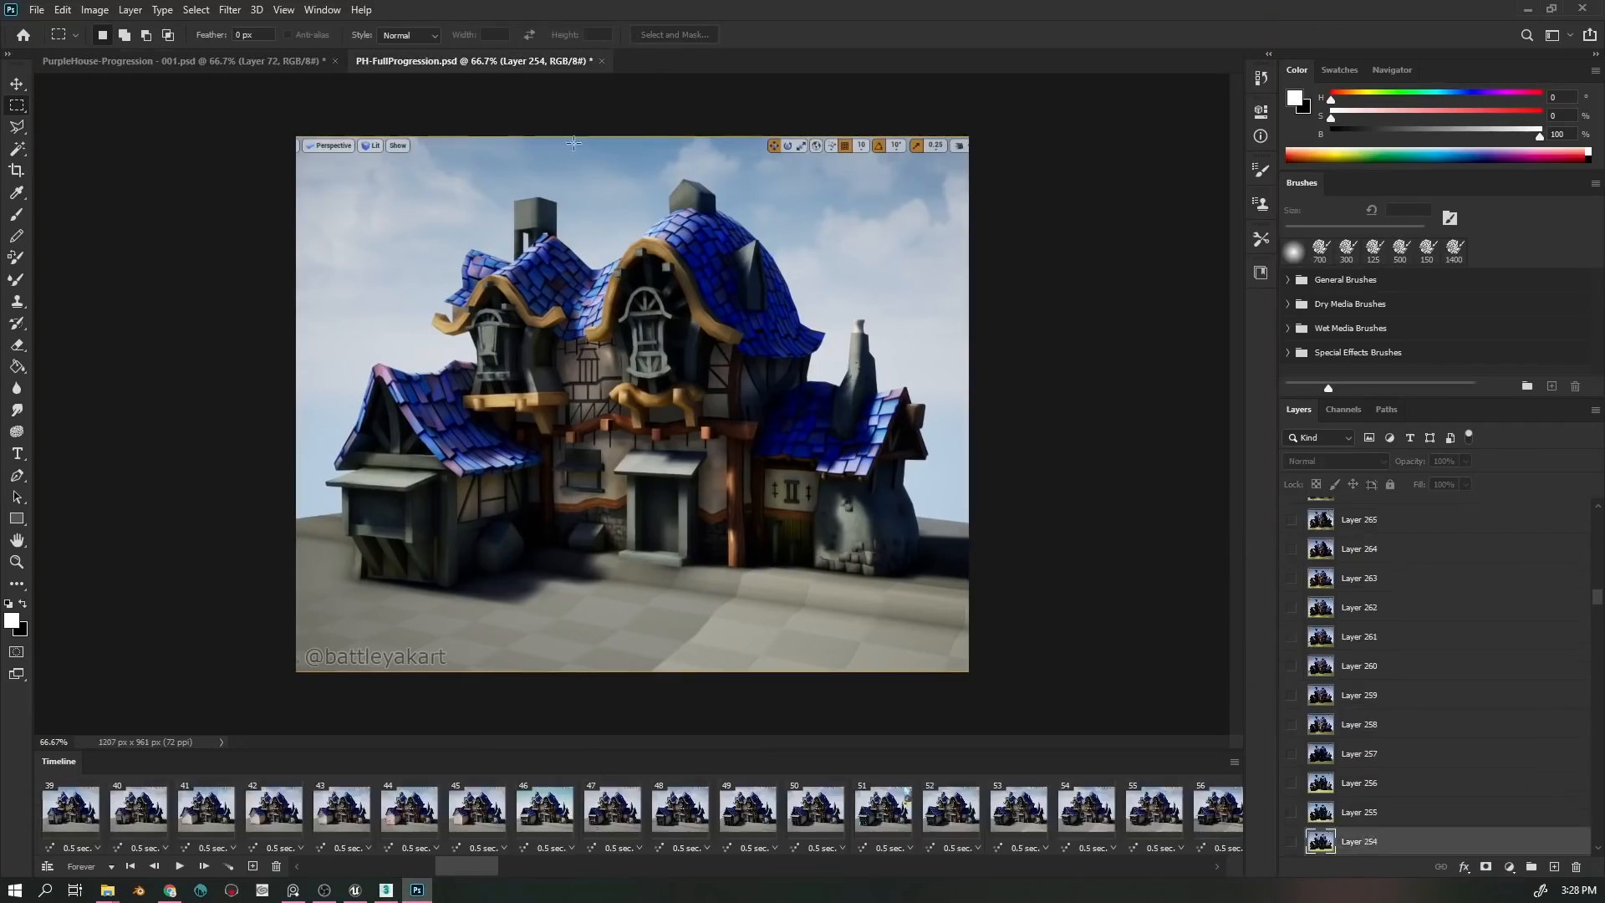
drag(479, 870, 132, 847)
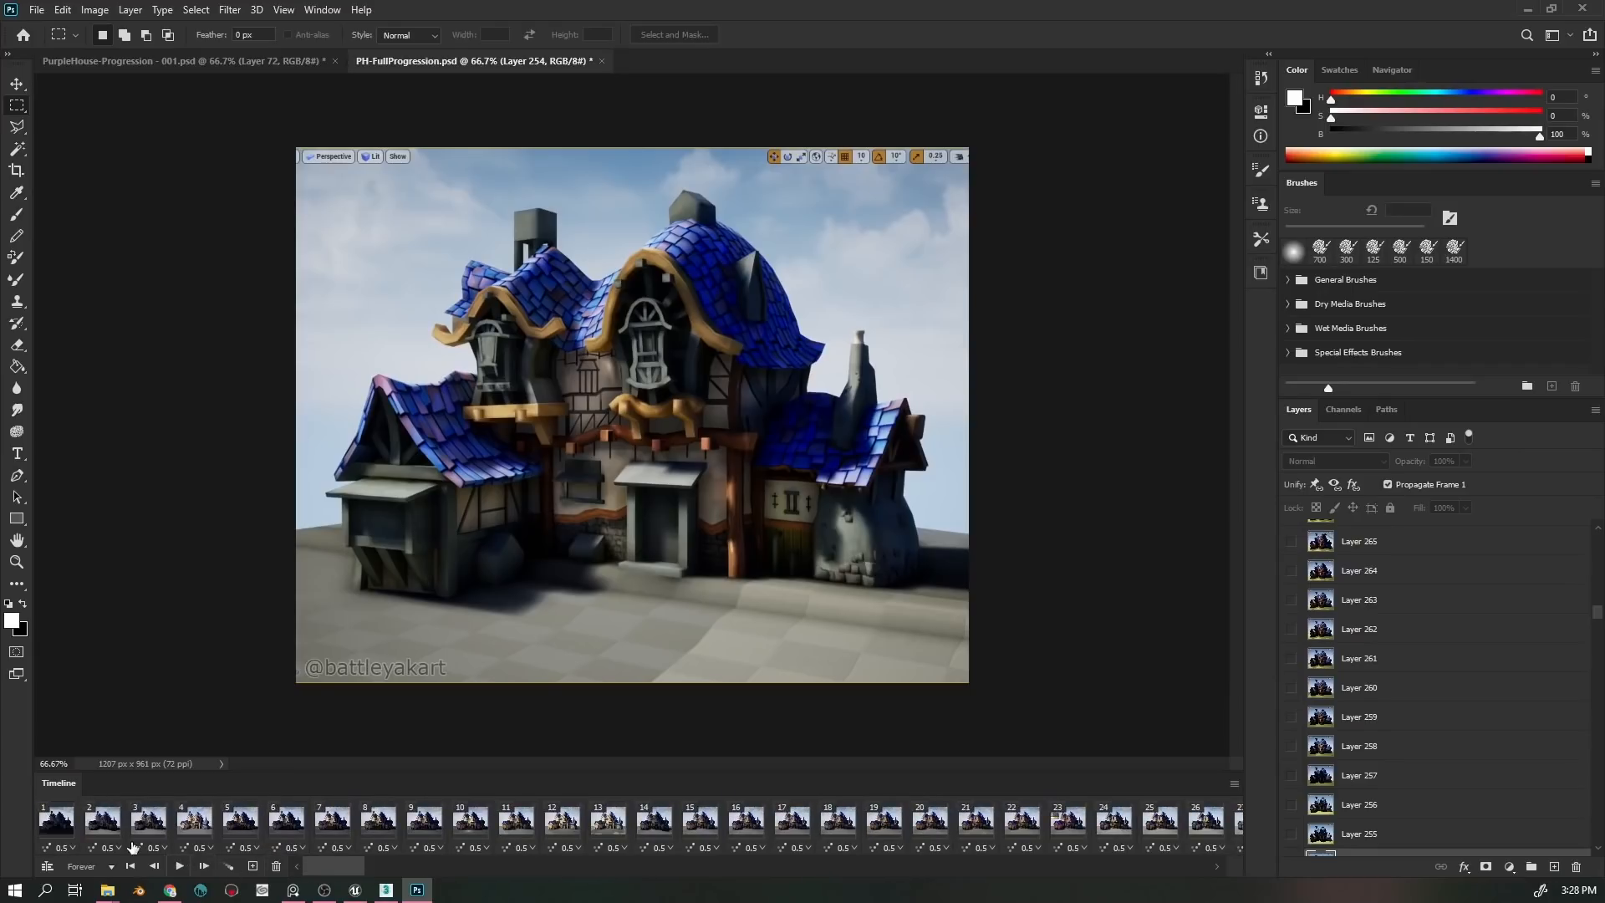
click(56, 819)
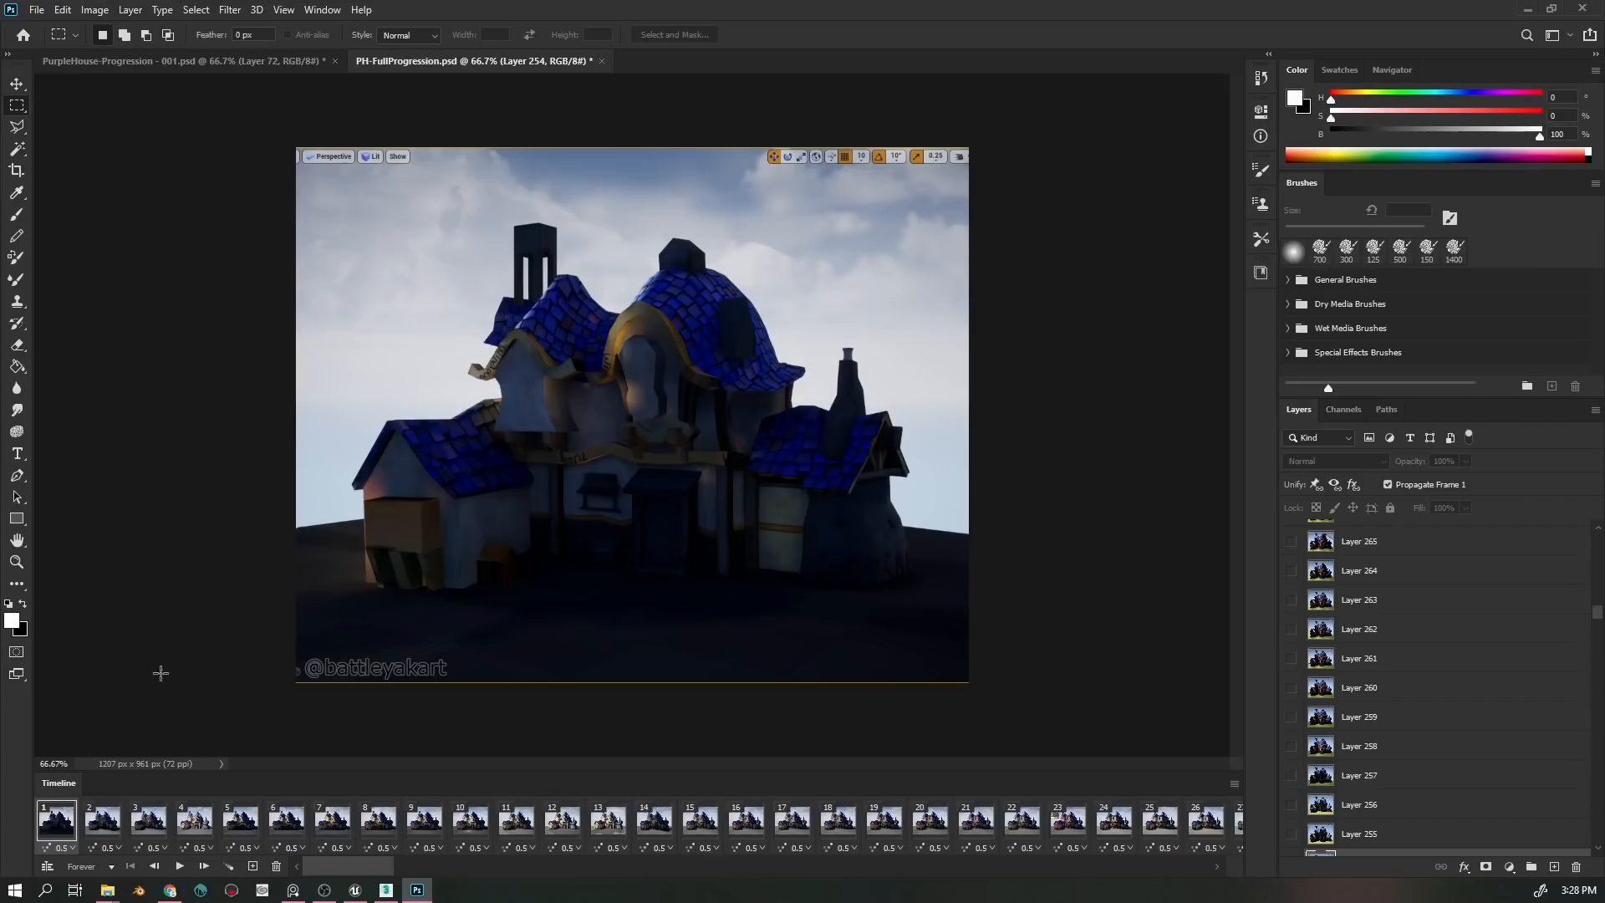
click(840, 825)
- Compare the house proportions in animation frames 38, 28, 39, 53 and 60
click(406, 867)
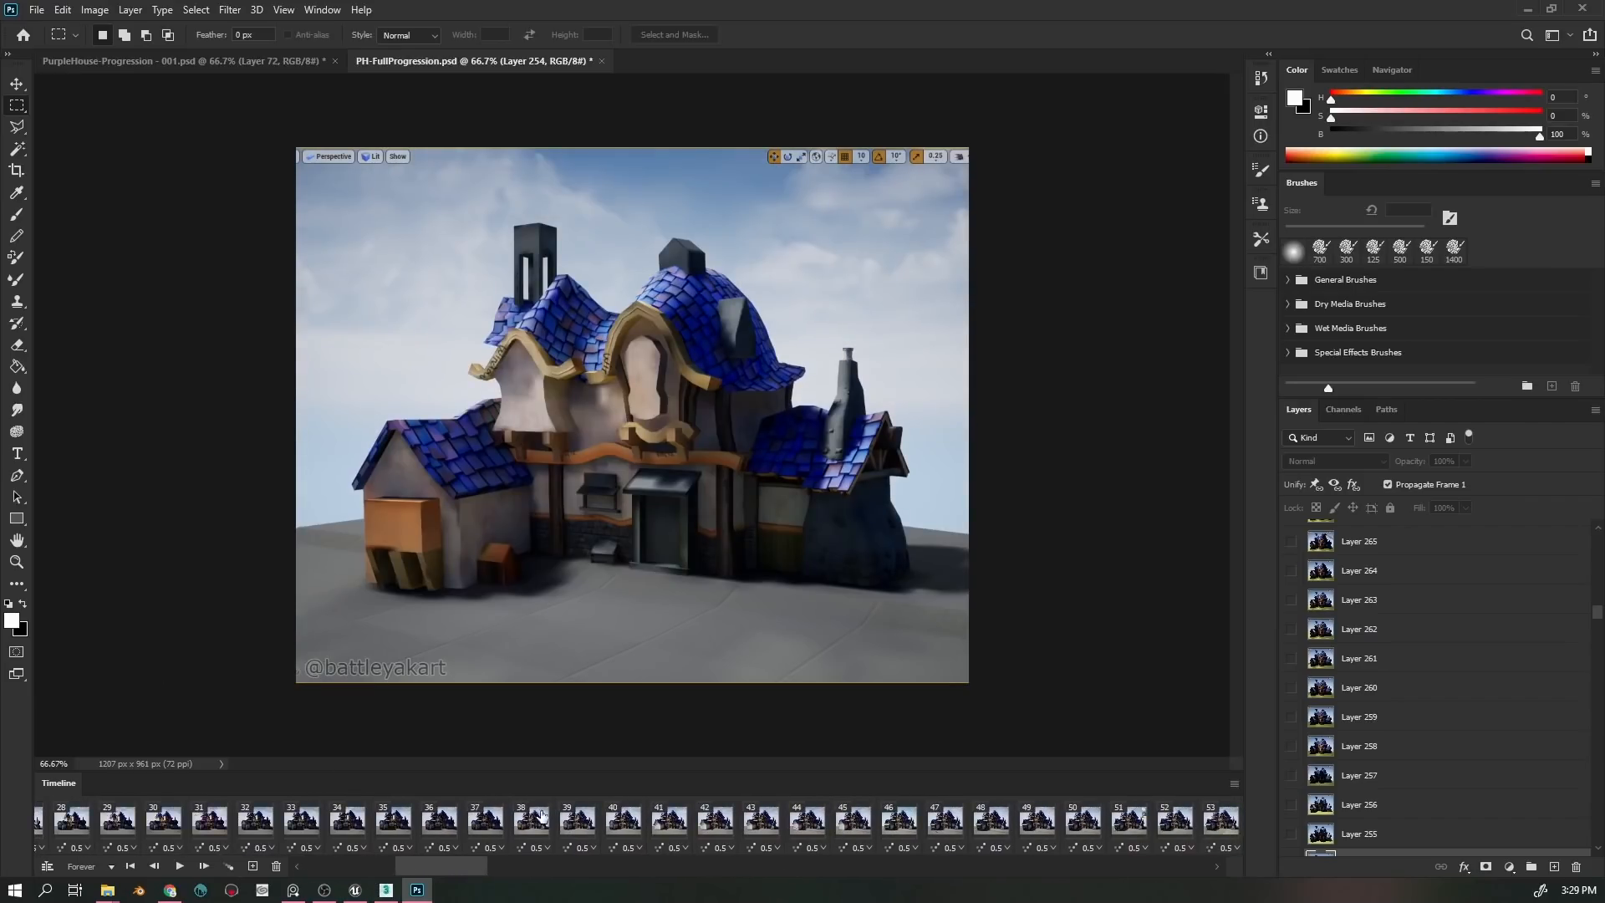
click(542, 817)
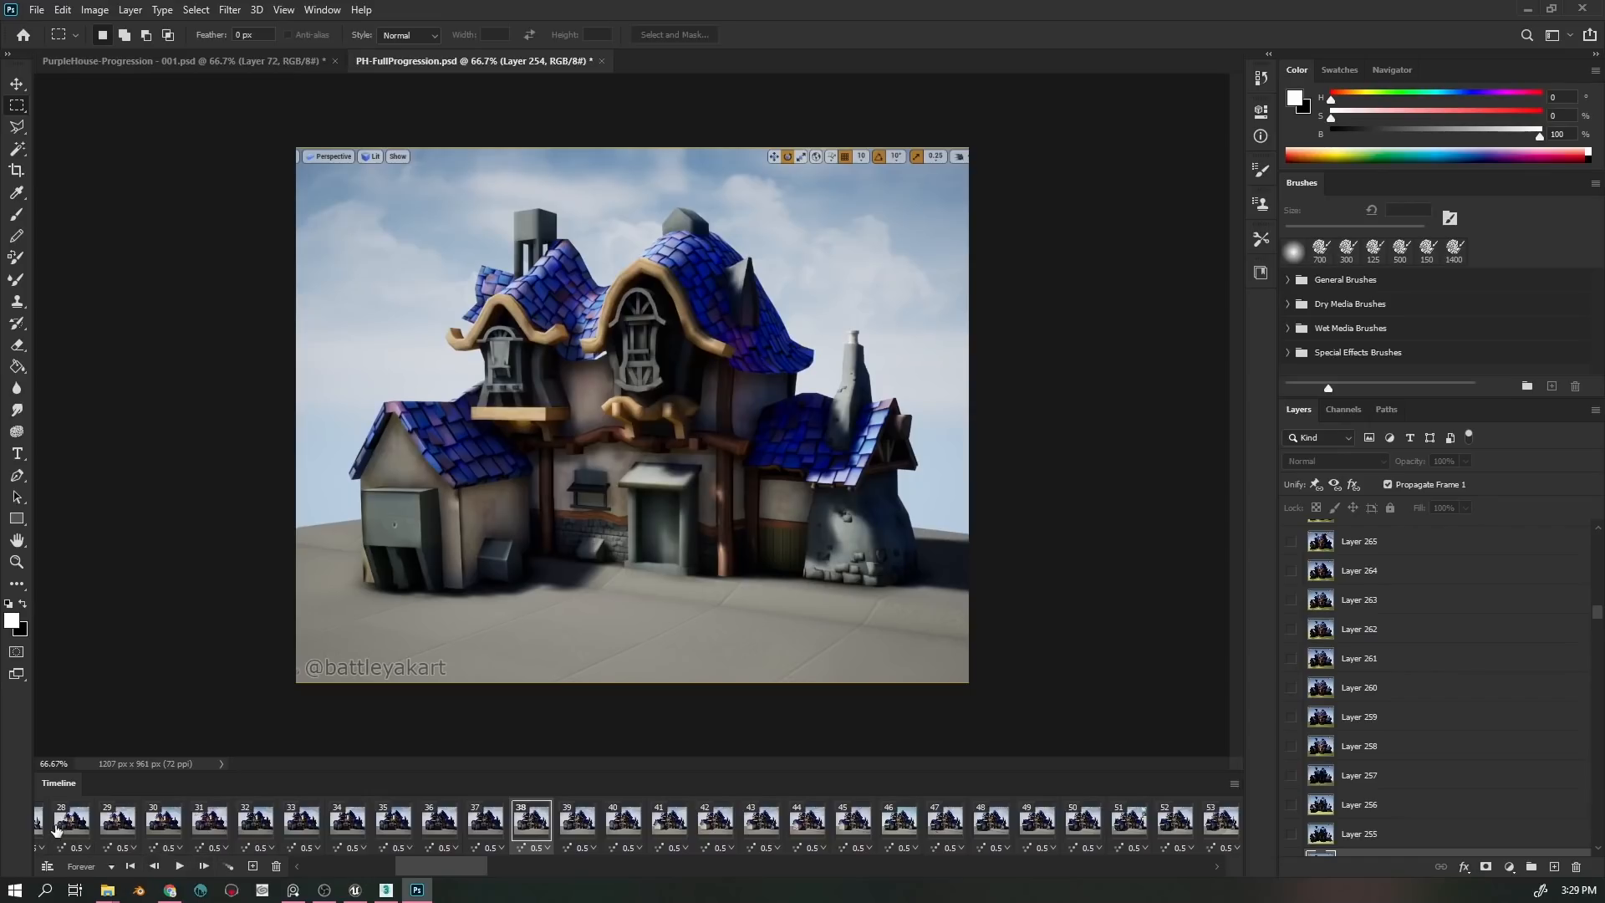
click(75, 821)
click(582, 821)
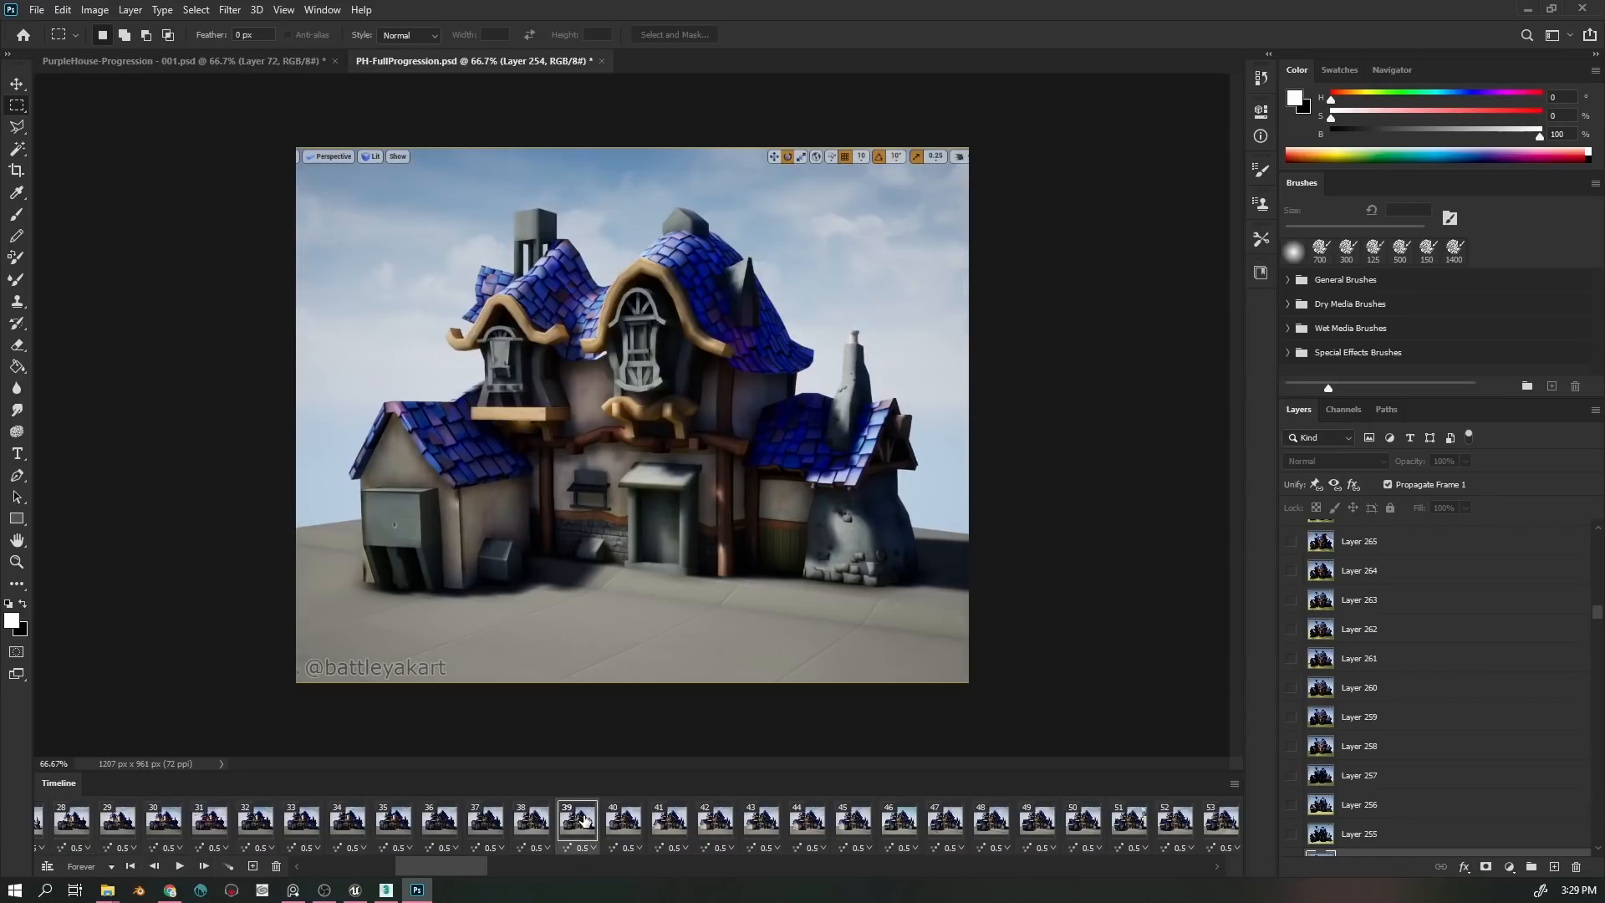
drag(463, 866, 499, 868)
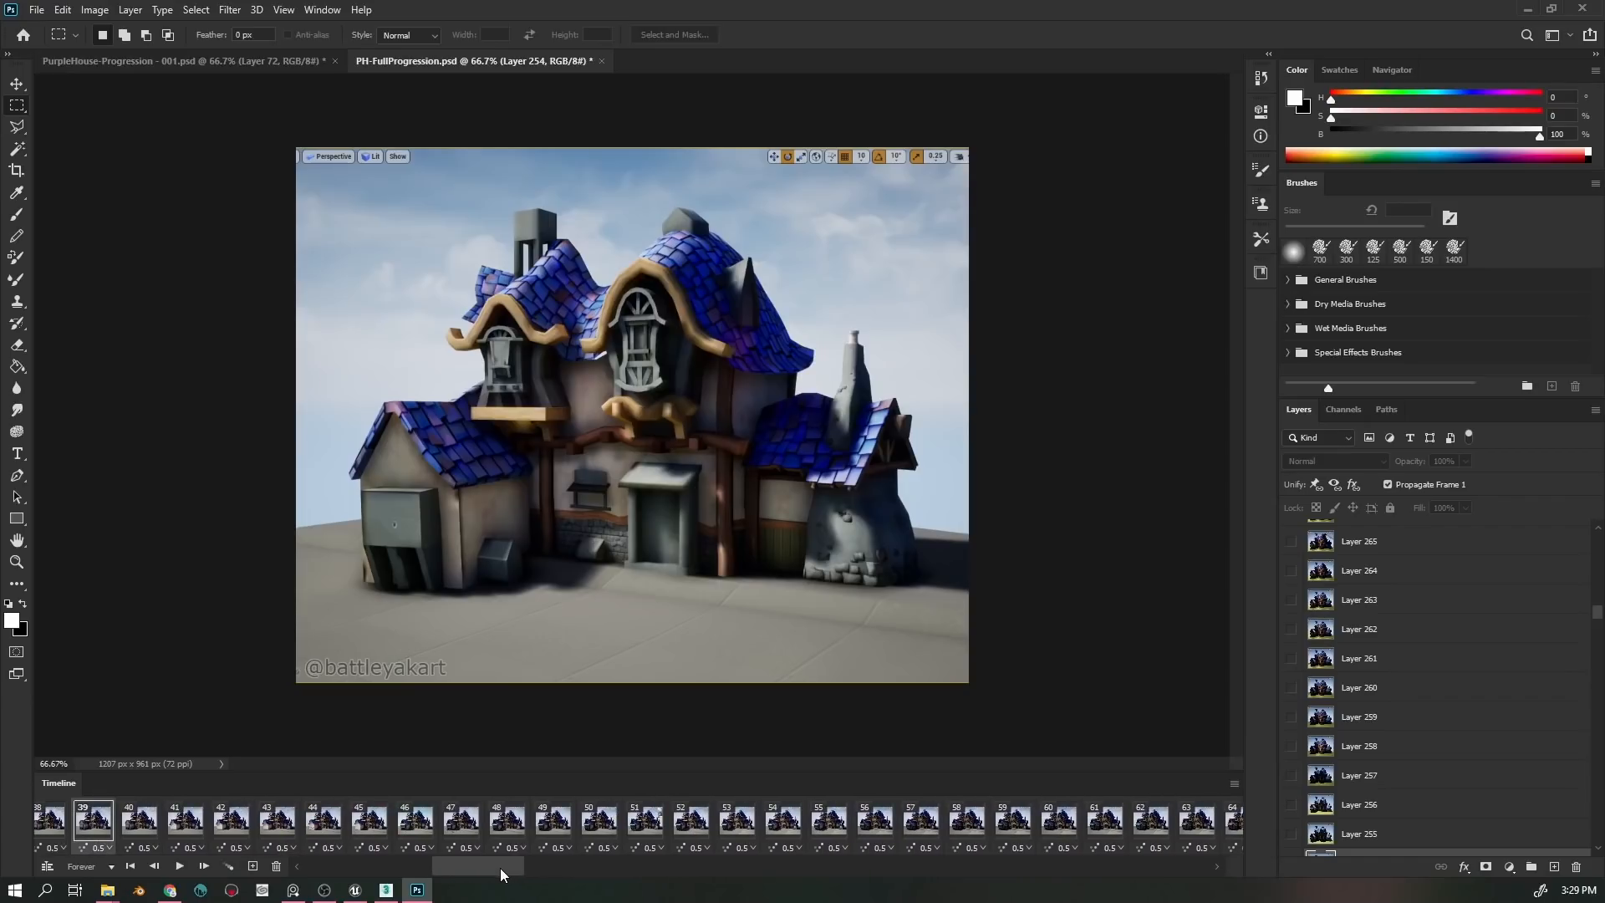
click(736, 824)
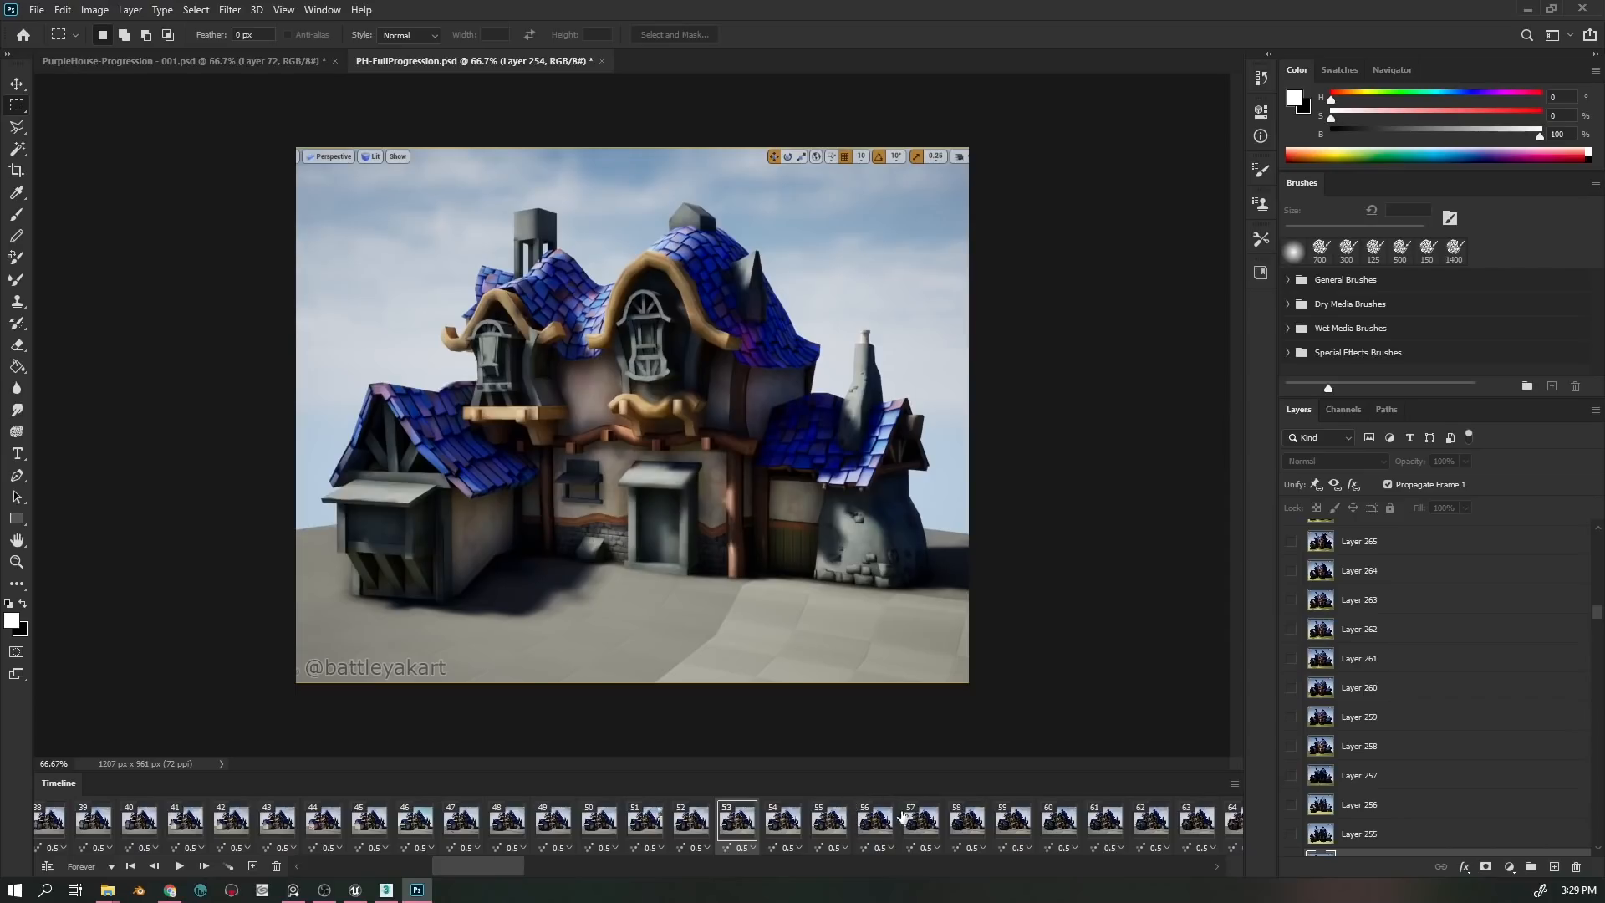
click(1058, 824)
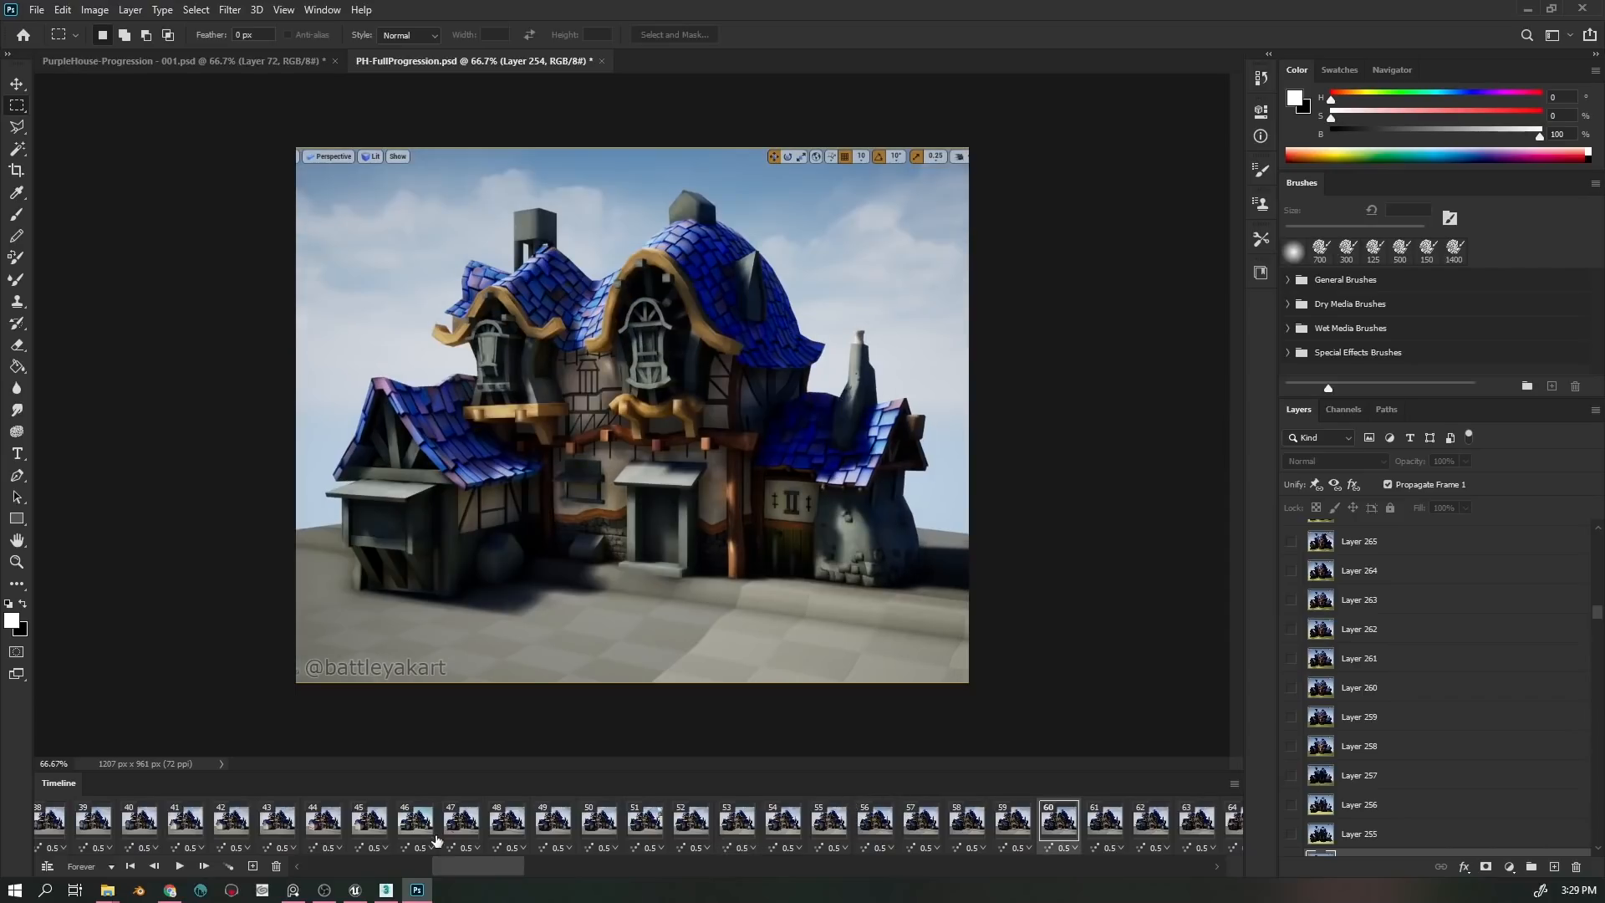
- Review the detailing progress of the house in animation frames 66, 62, 70, 88 and 90
drag(486, 871, 513, 870)
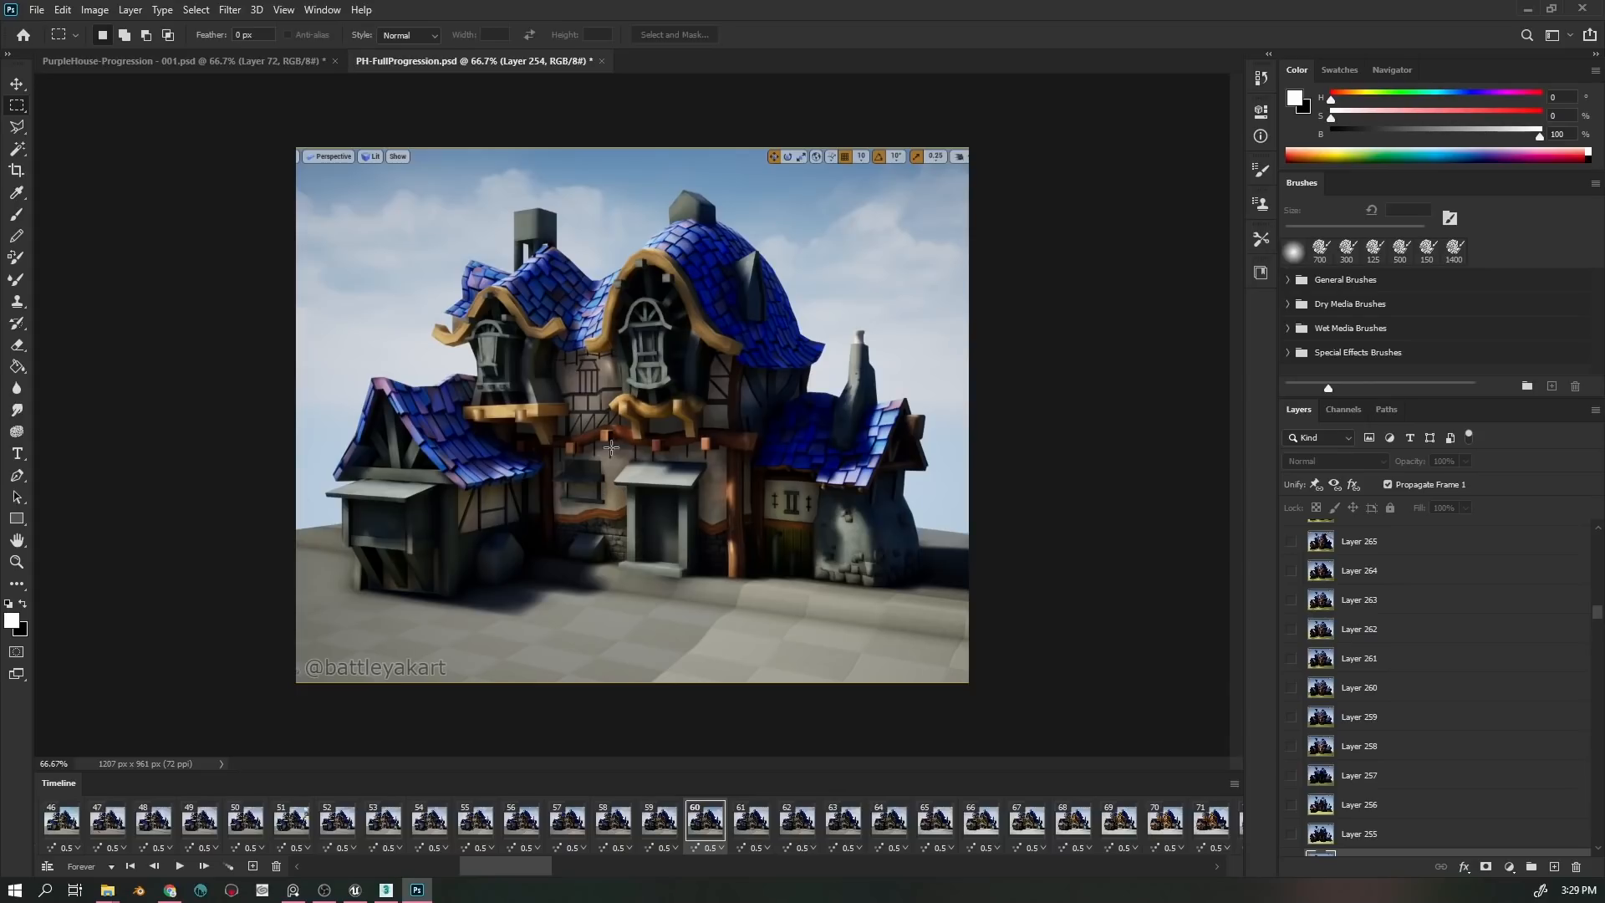
click(982, 823)
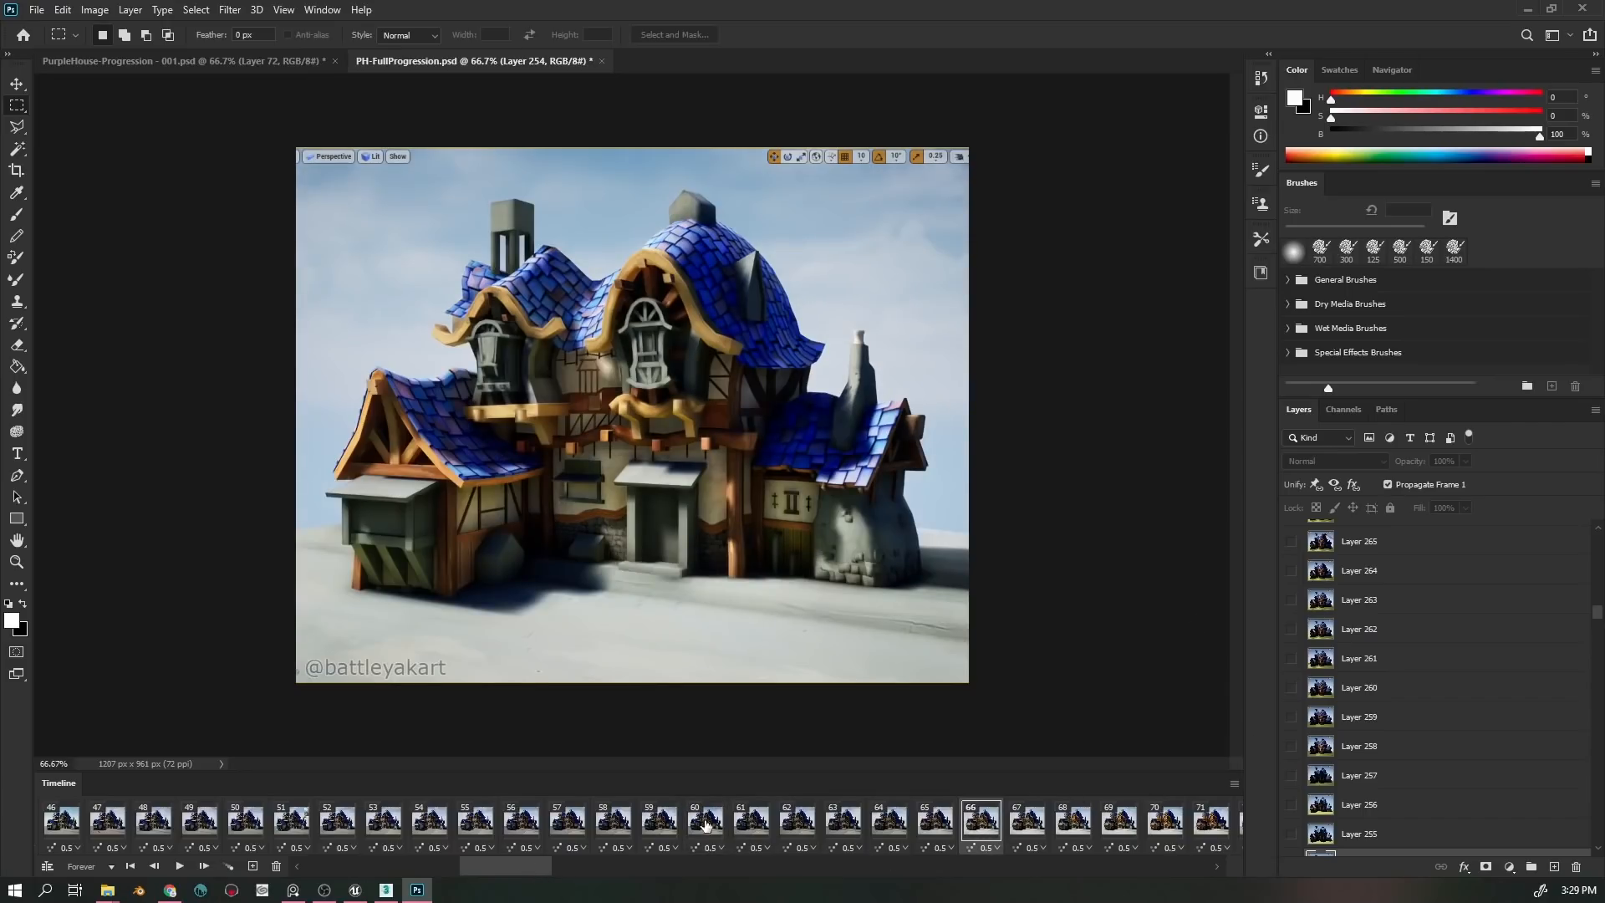
click(804, 826)
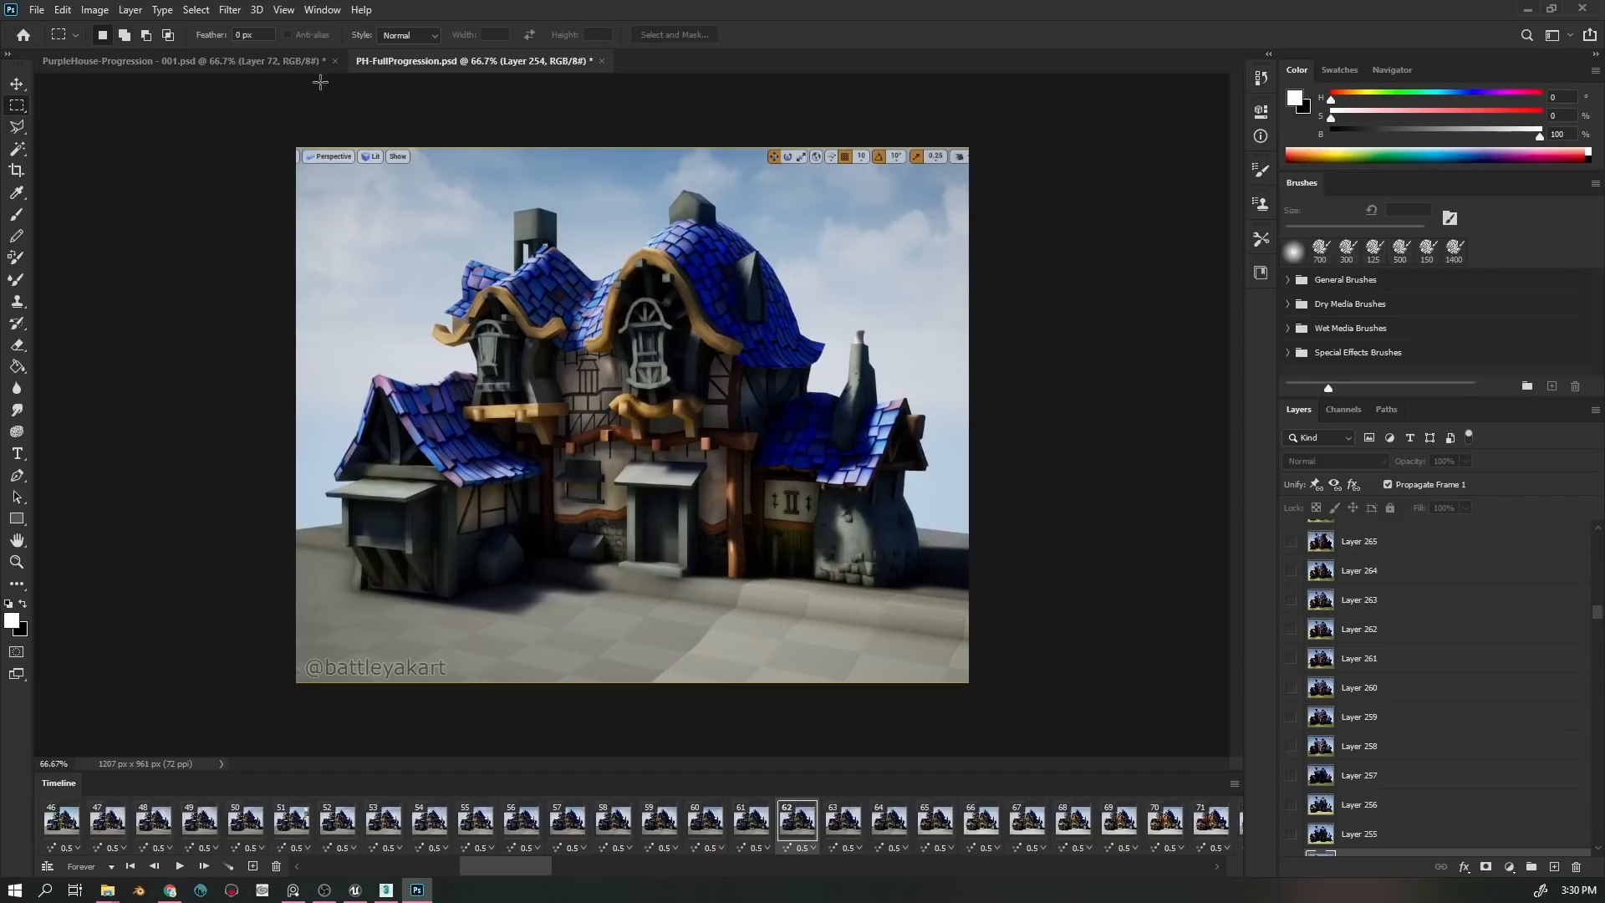
drag(497, 866, 518, 862)
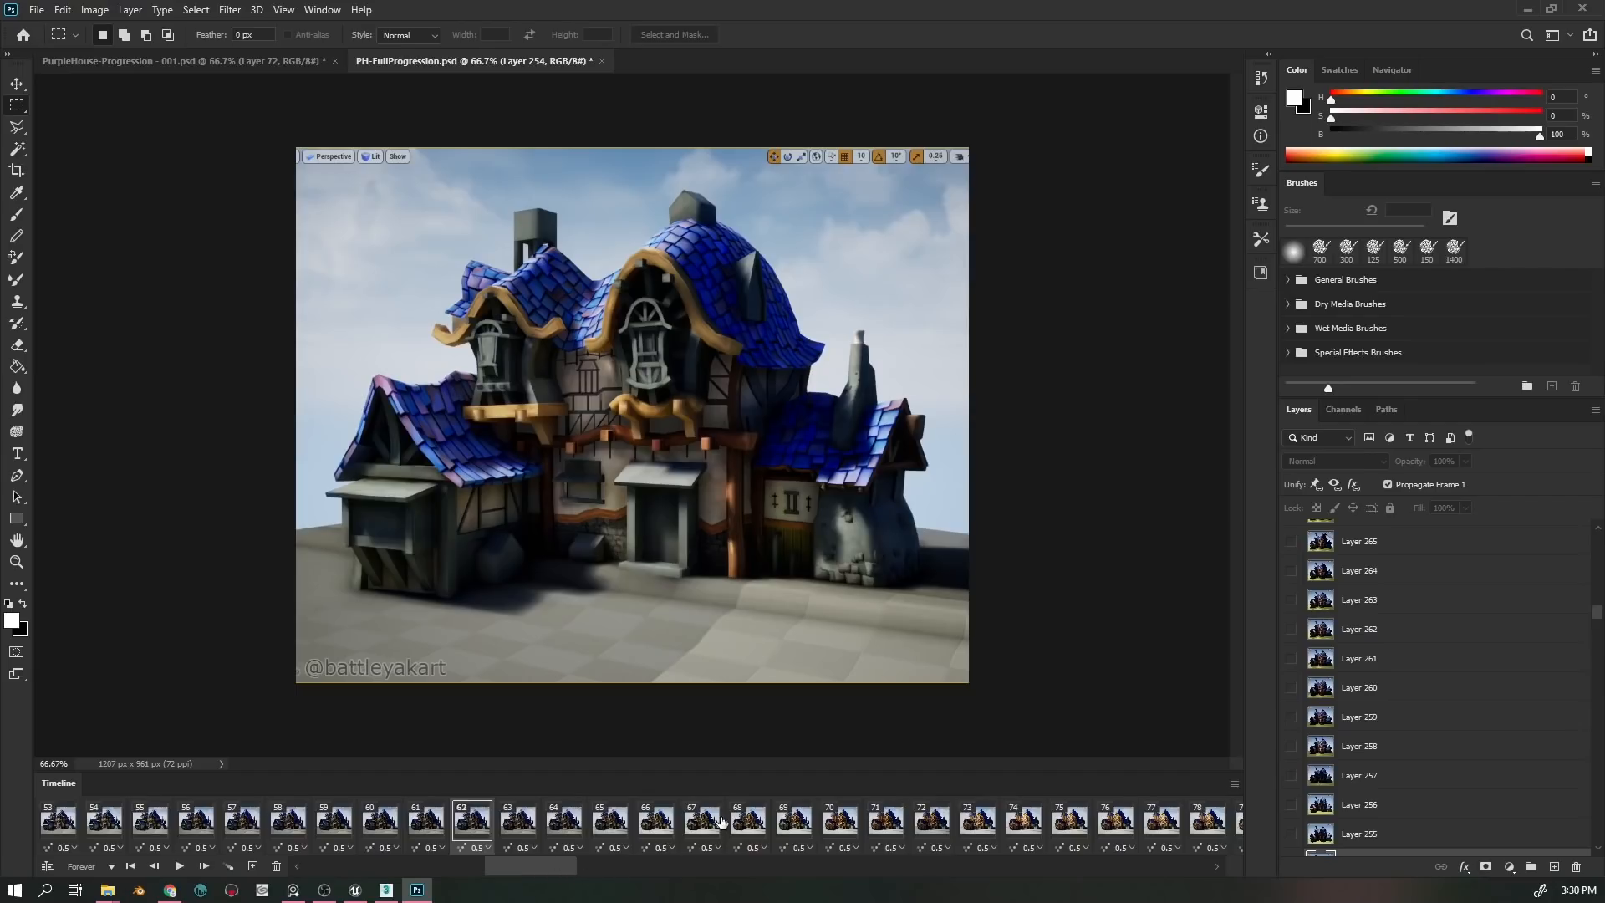
click(839, 826)
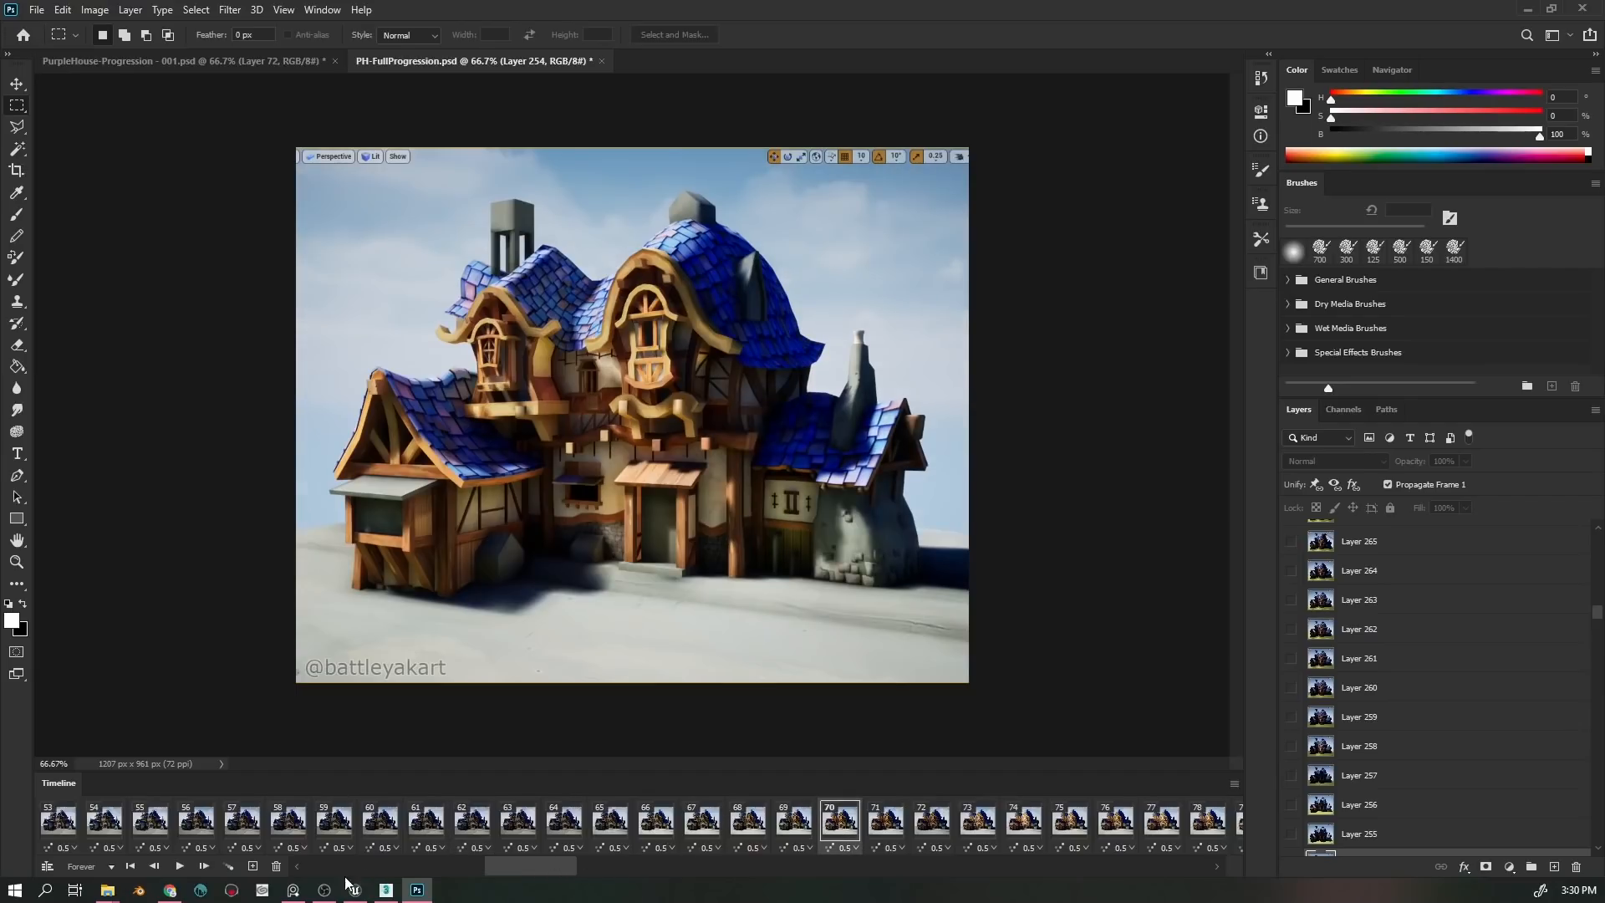
drag(525, 864, 598, 866)
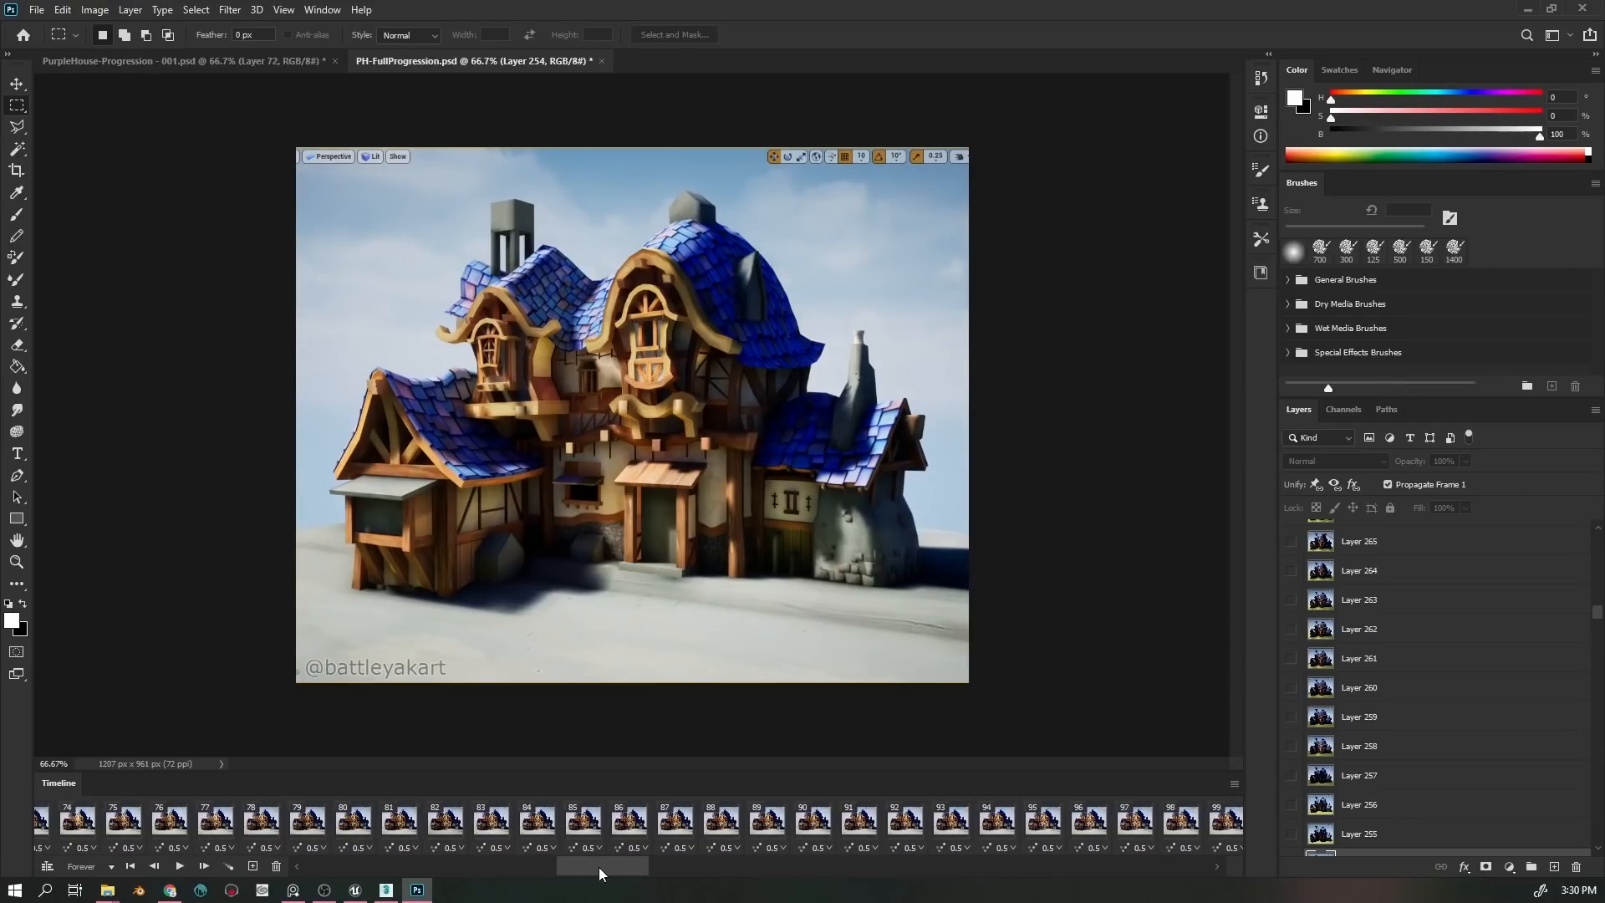
click(723, 826)
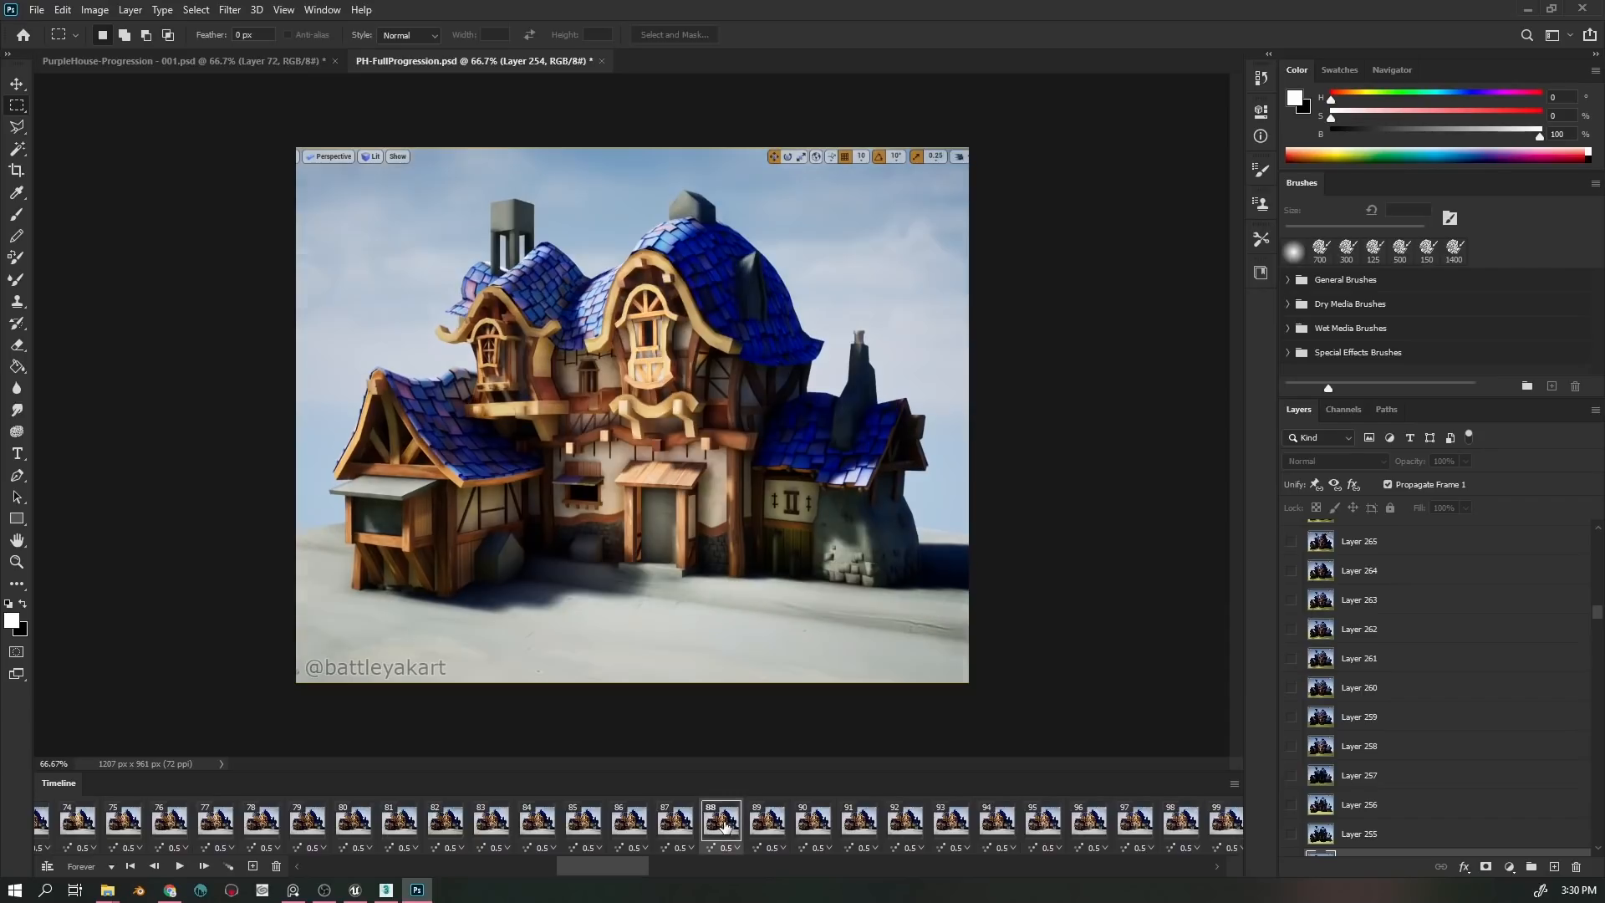
click(824, 830)
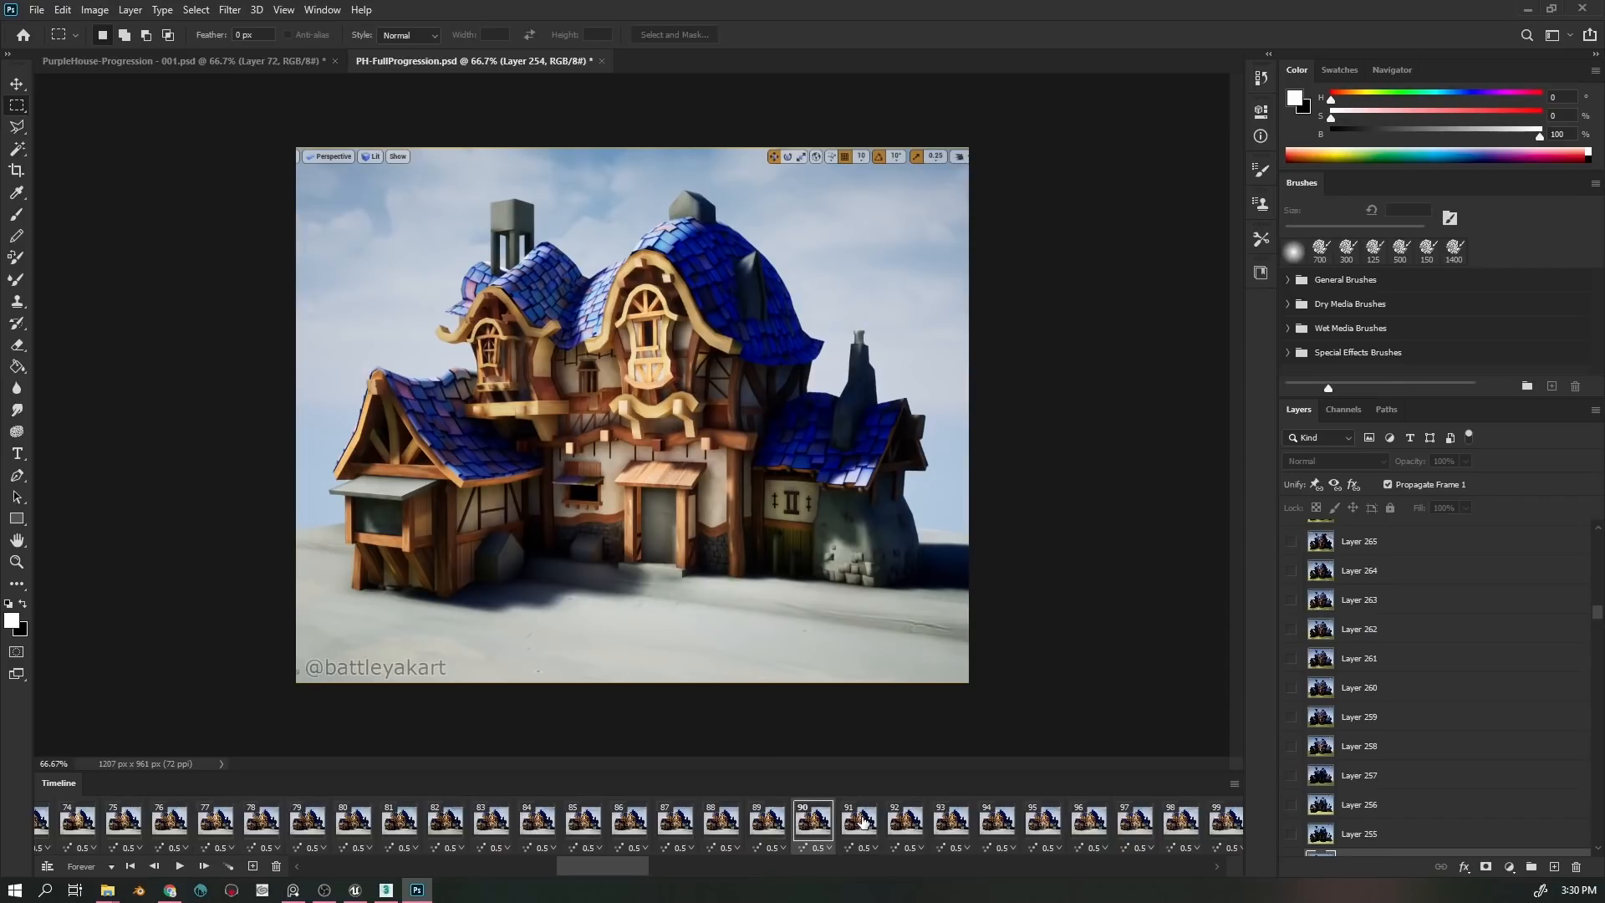
- Return to PurpleHouse-Progression - 001.psd and show Layer 89 with the handwritten proportion notes
click(161, 61)
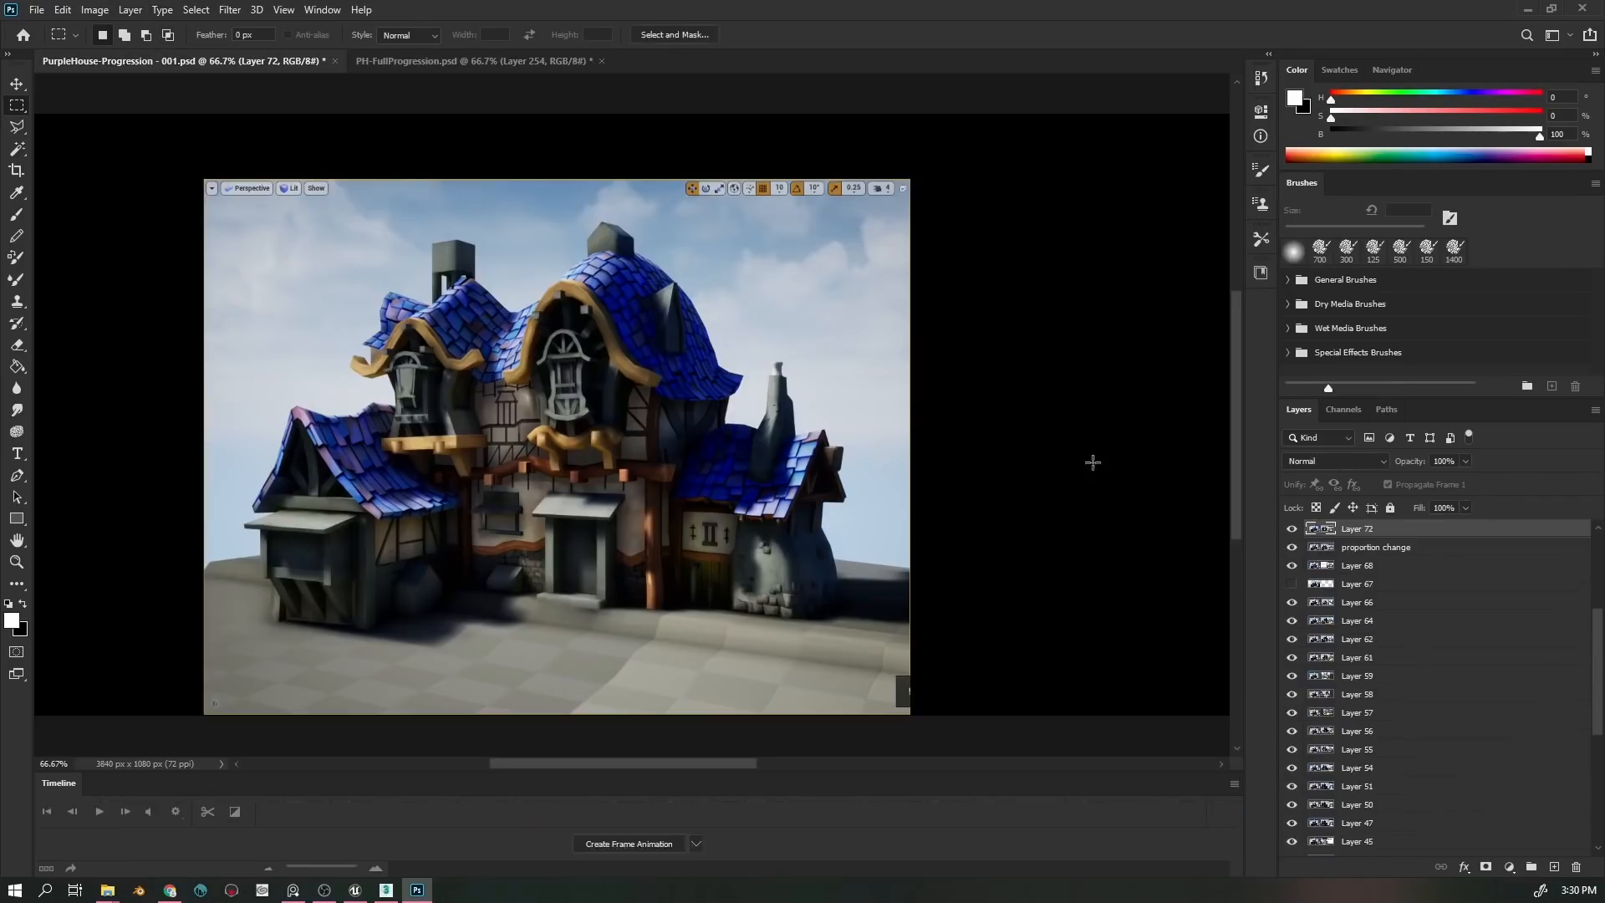
scroll(1433, 727, up, 5)
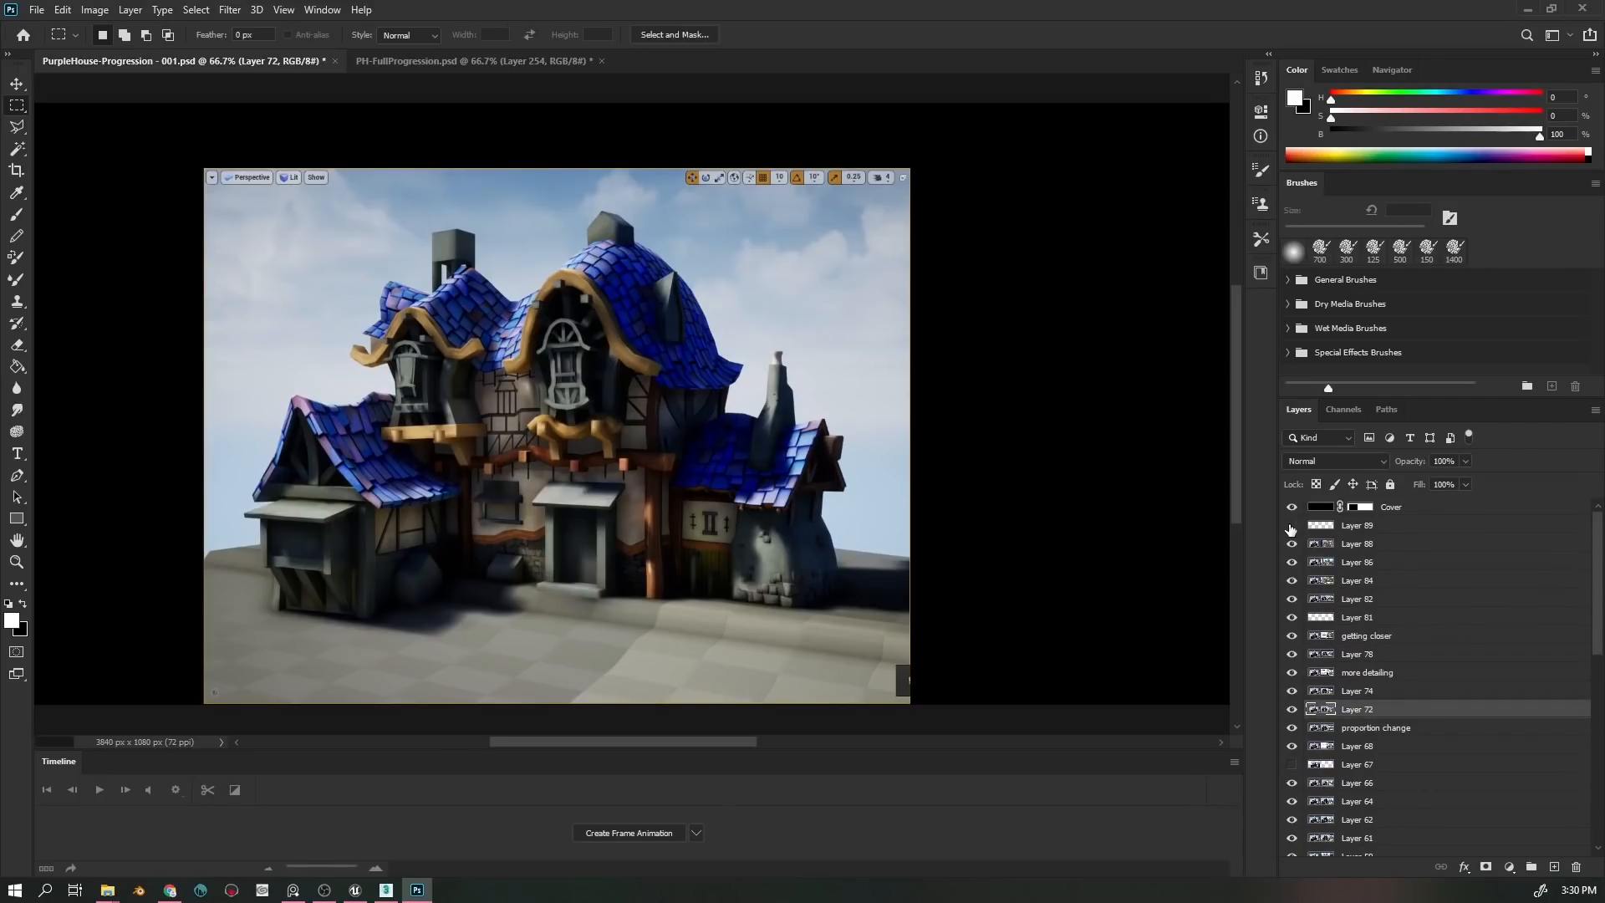
click(1292, 525)
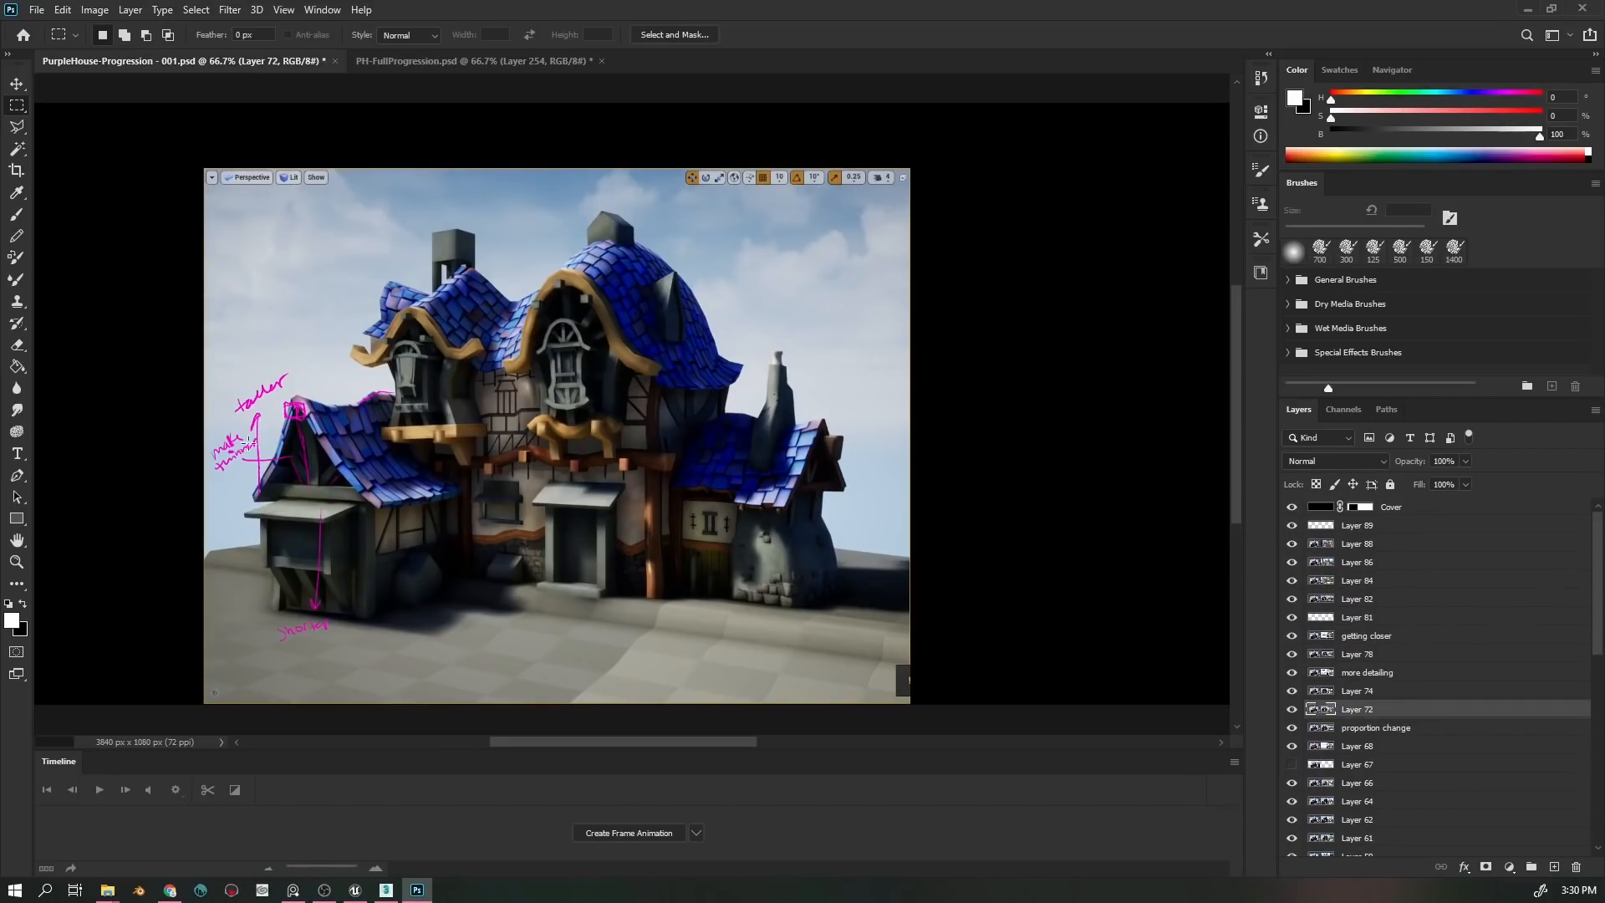
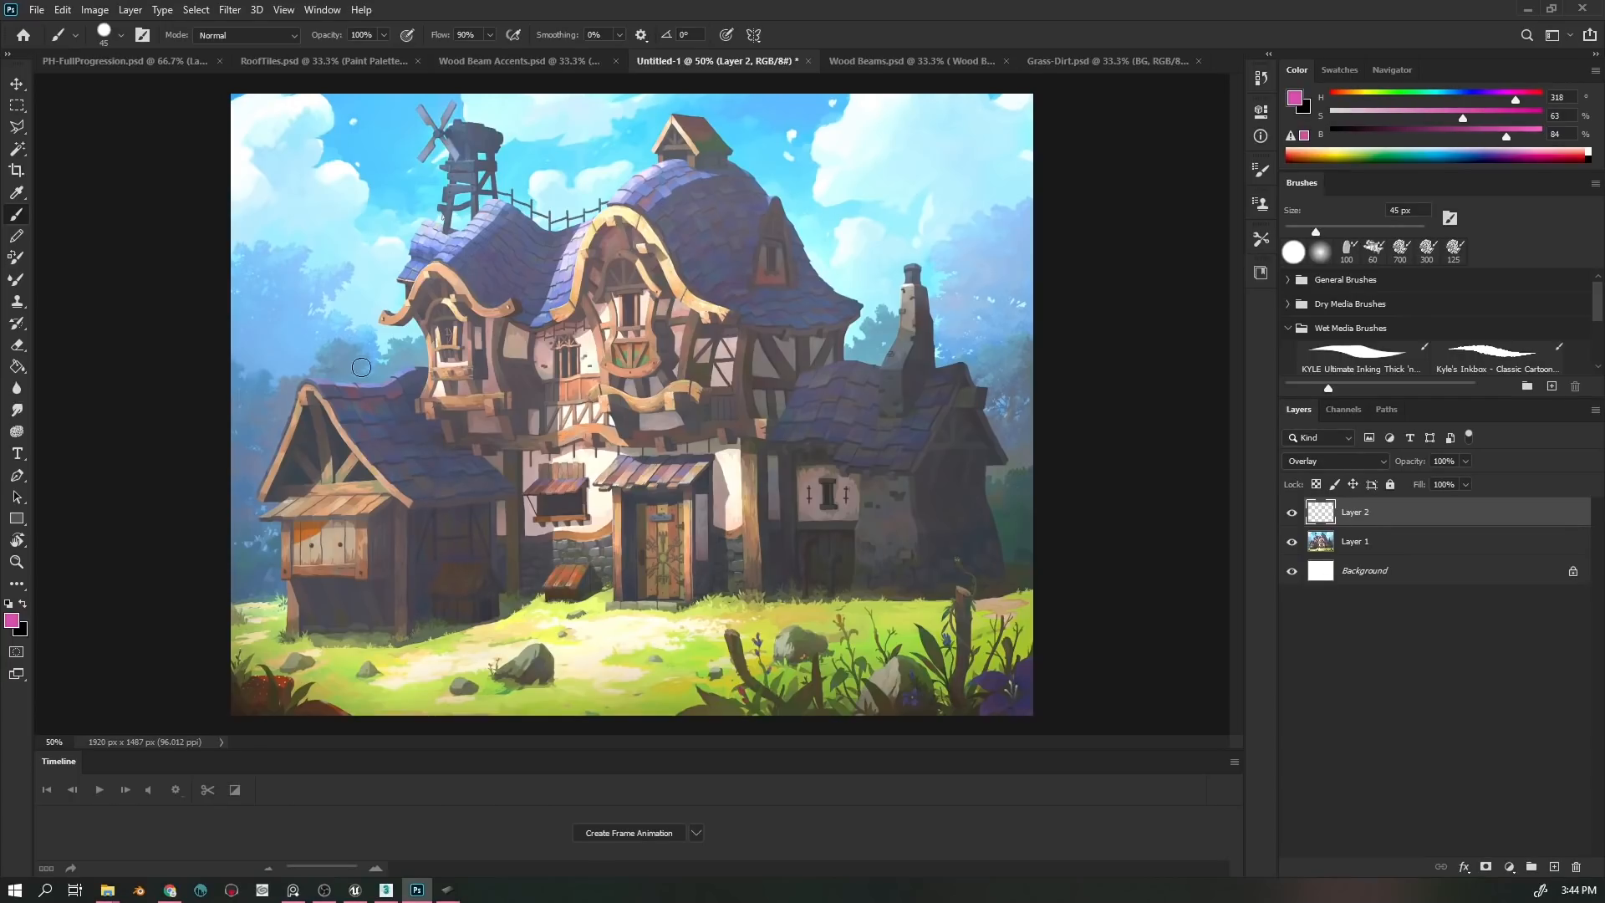
- Paint magenta over the tiled roofs of the shed, main house and annex on Layer 2
mouse_move(321, 381)
mouse_down()
mouse_move(383, 470)
mouse_move(468, 492)
mouse_move(473, 459)
mouse_up()
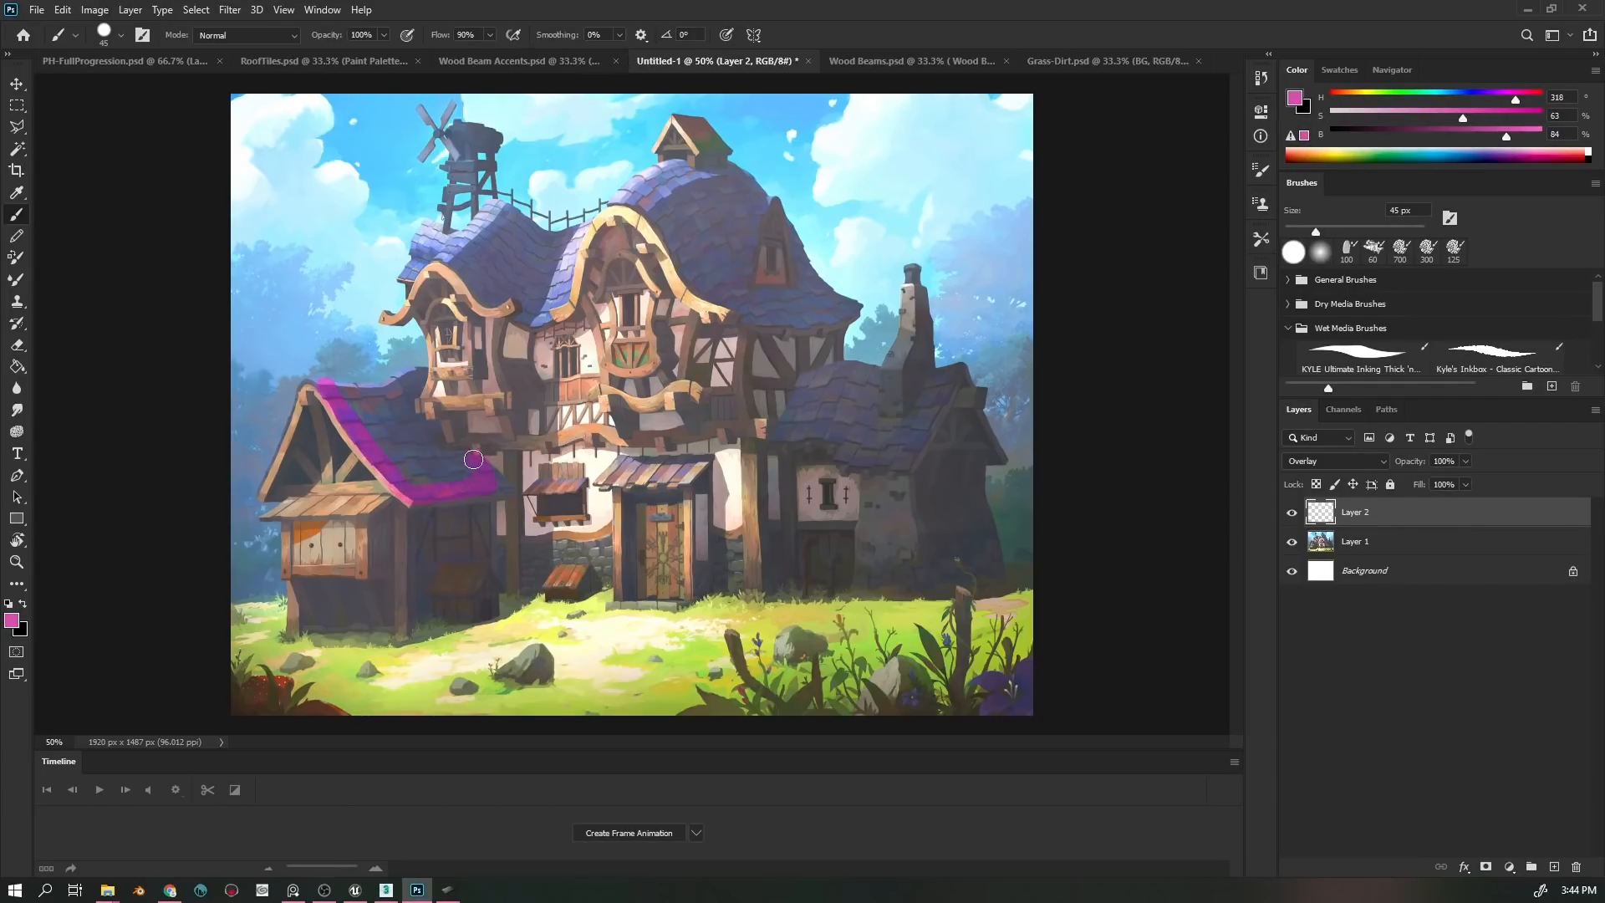
mouse_move(380, 386)
mouse_down()
mouse_move(322, 393)
mouse_move(428, 490)
mouse_up()
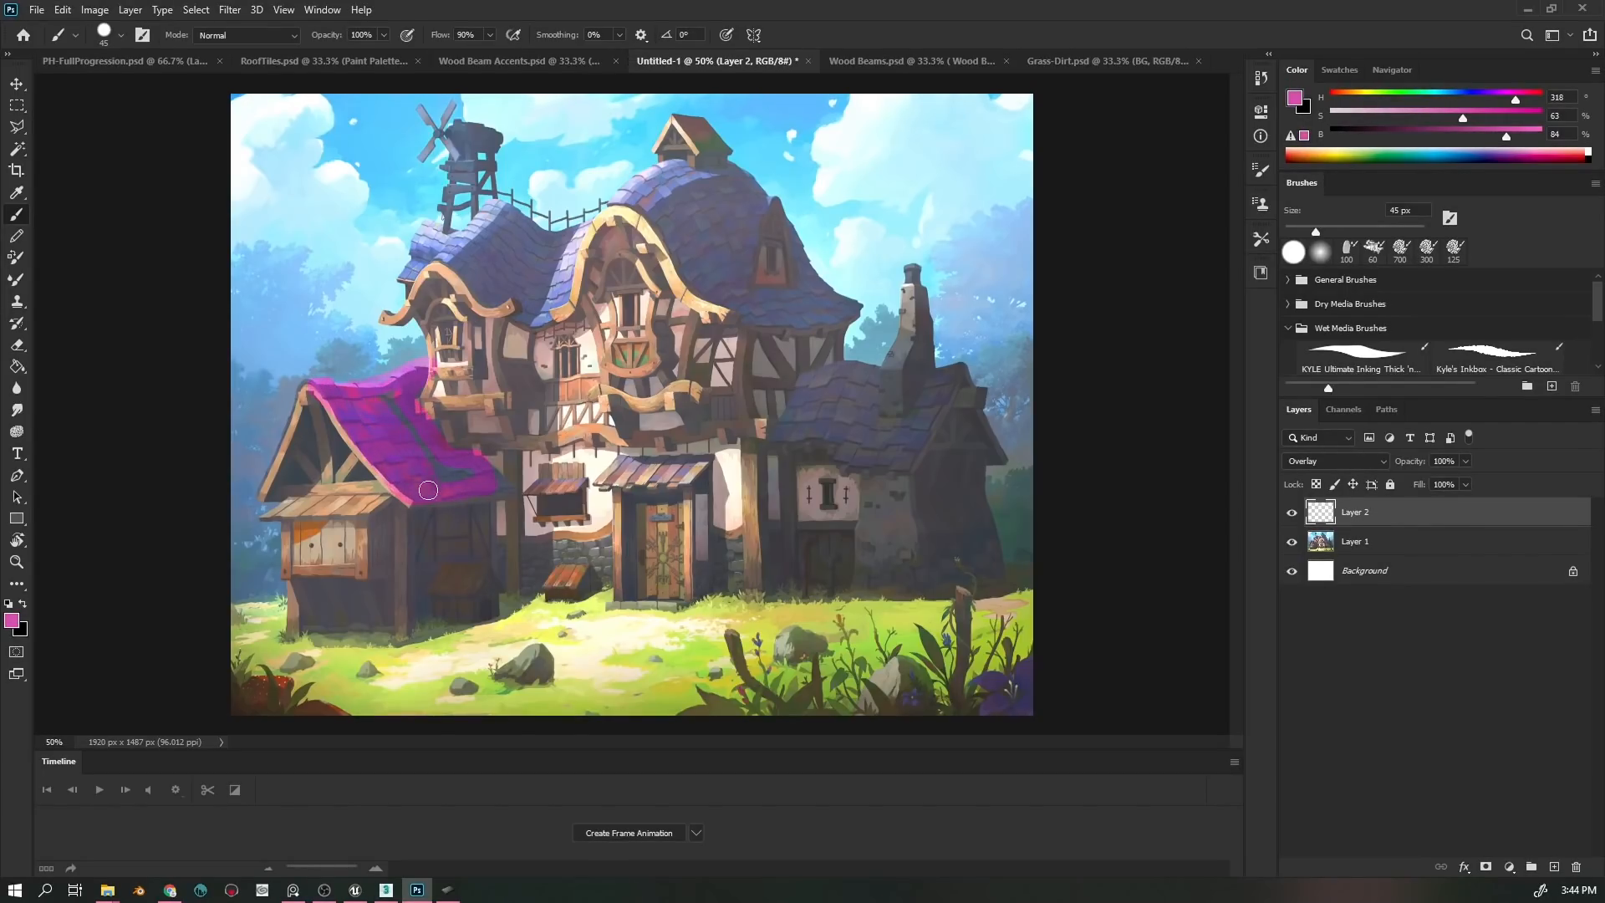
mouse_move(420, 251)
mouse_down()
mouse_move(467, 240)
mouse_move(449, 260)
mouse_move(490, 303)
mouse_move(524, 296)
mouse_move(521, 320)
mouse_move(554, 309)
mouse_move(591, 222)
mouse_move(546, 230)
mouse_move(499, 206)
mouse_move(469, 233)
mouse_move(484, 265)
mouse_move(499, 220)
mouse_move(504, 280)
mouse_move(513, 259)
mouse_move(554, 289)
mouse_up()
mouse_move(619, 194)
mouse_down()
mouse_move(762, 325)
mouse_move(846, 310)
mouse_move(800, 234)
mouse_move(811, 287)
mouse_move(751, 293)
mouse_move(736, 234)
mouse_move(739, 264)
mouse_move(761, 189)
mouse_move(634, 191)
mouse_move(689, 171)
mouse_move(667, 224)
mouse_move(734, 185)
mouse_move(708, 249)
mouse_move(695, 246)
mouse_move(804, 385)
mouse_move(784, 431)
mouse_move(857, 439)
mouse_move(848, 457)
mouse_move(900, 466)
mouse_move(948, 396)
mouse_move(891, 432)
mouse_move(861, 419)
mouse_move(881, 374)
mouse_move(814, 370)
mouse_move(803, 409)
mouse_move(867, 384)
mouse_move(845, 419)
mouse_up()
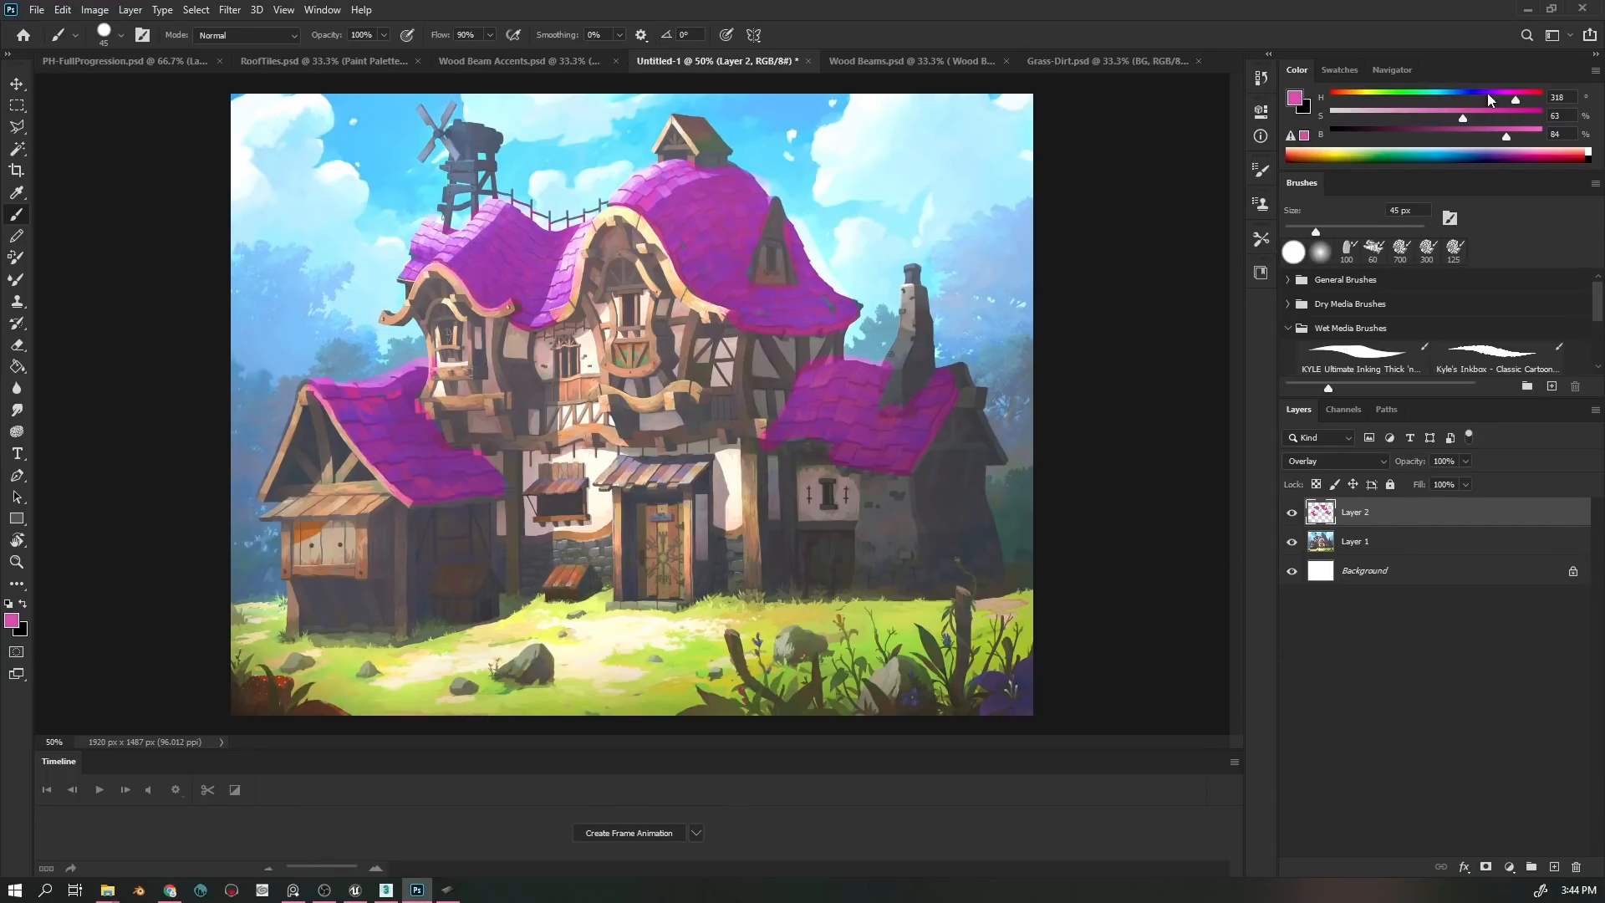
- Set the brush hue to 143 and mark the shed's timber front, the curved gable trims and the corner post in green
click(1413, 92)
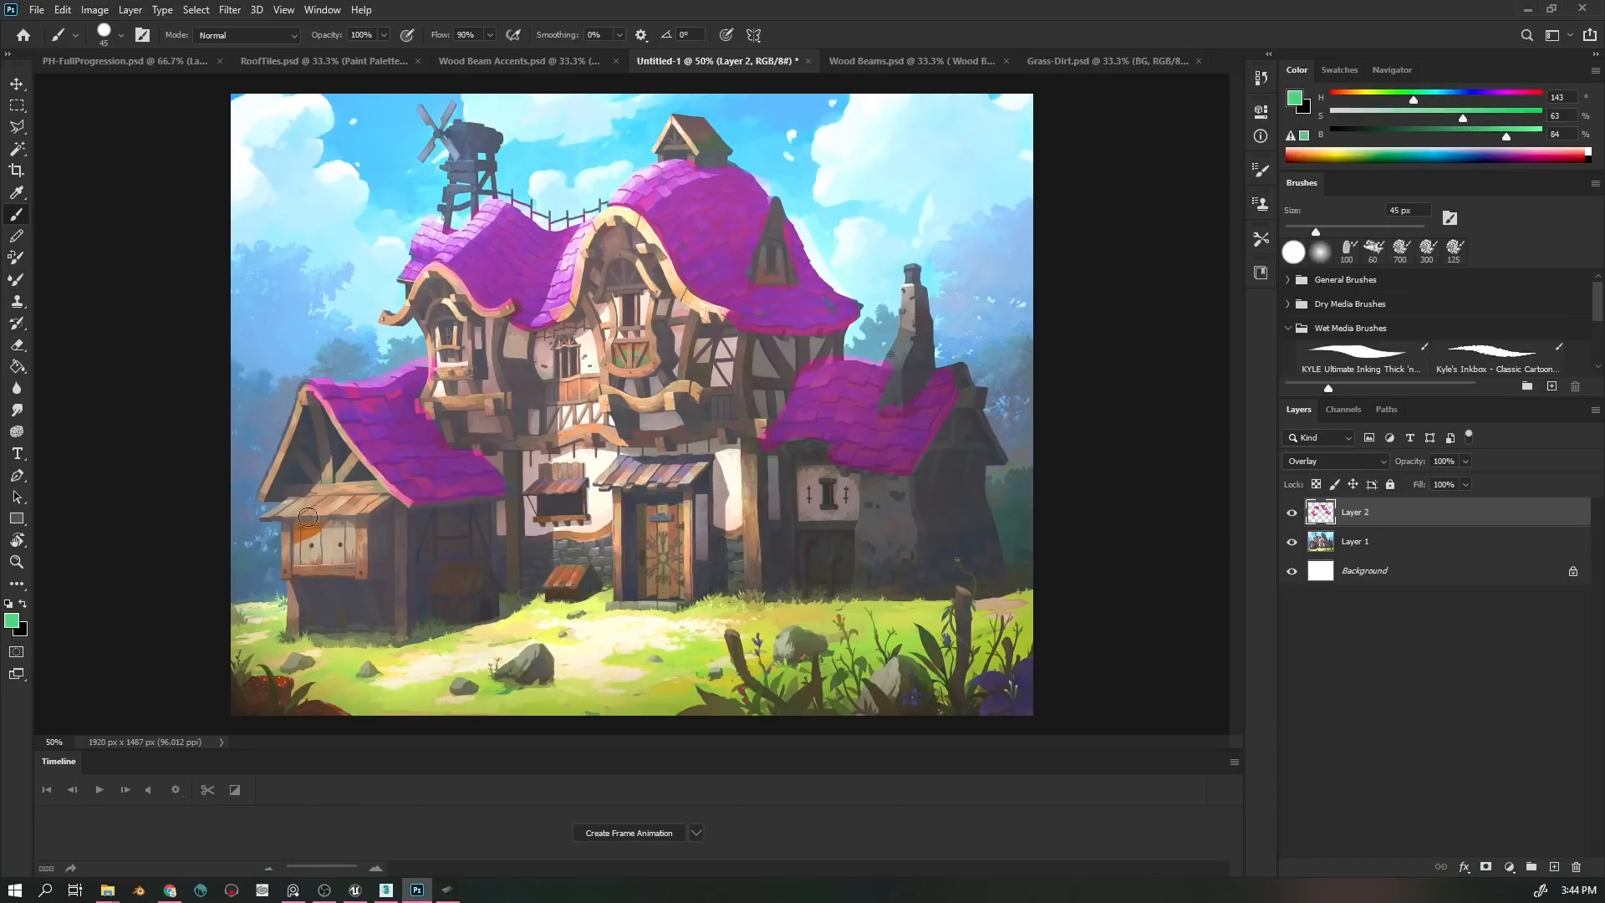
mouse_move(266, 495)
mouse_down()
mouse_move(387, 494)
mouse_move(297, 454)
mouse_move(327, 479)
mouse_move(318, 415)
mouse_move(327, 475)
mouse_move(342, 462)
mouse_move(272, 501)
mouse_move(311, 418)
mouse_move(300, 569)
mouse_move(314, 526)
mouse_move(333, 556)
mouse_move(355, 521)
mouse_move(307, 589)
mouse_move(293, 579)
mouse_move(367, 570)
mouse_move(381, 618)
mouse_move(379, 520)
mouse_move(380, 577)
mouse_move(388, 544)
mouse_up()
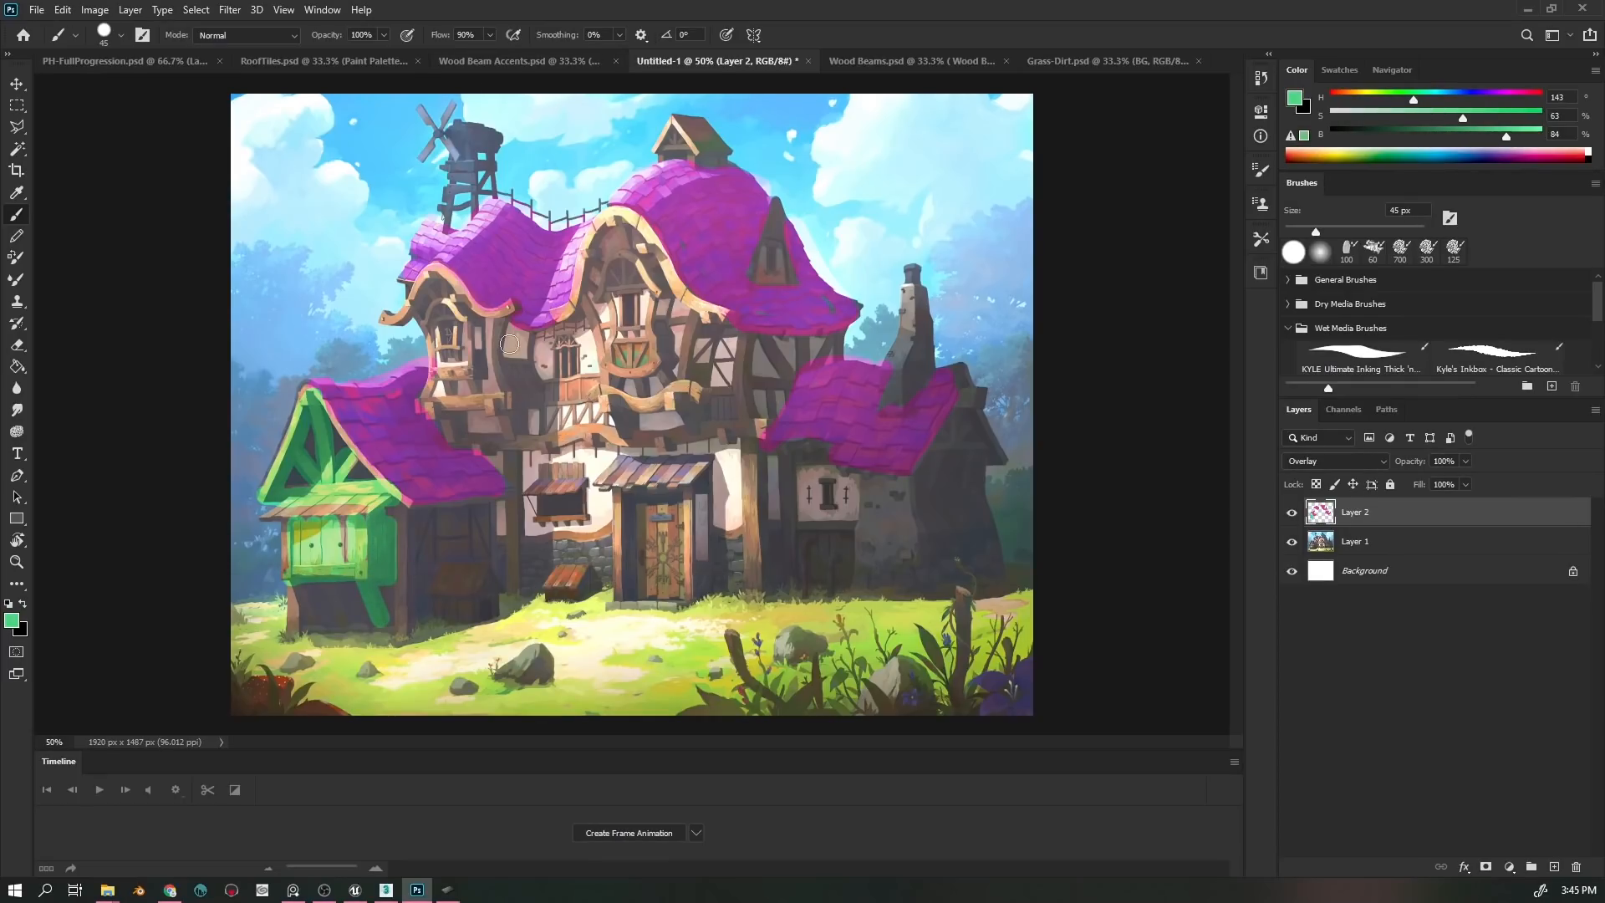
mouse_move(416, 262)
mouse_down()
mouse_move(418, 280)
mouse_move(514, 315)
mouse_up()
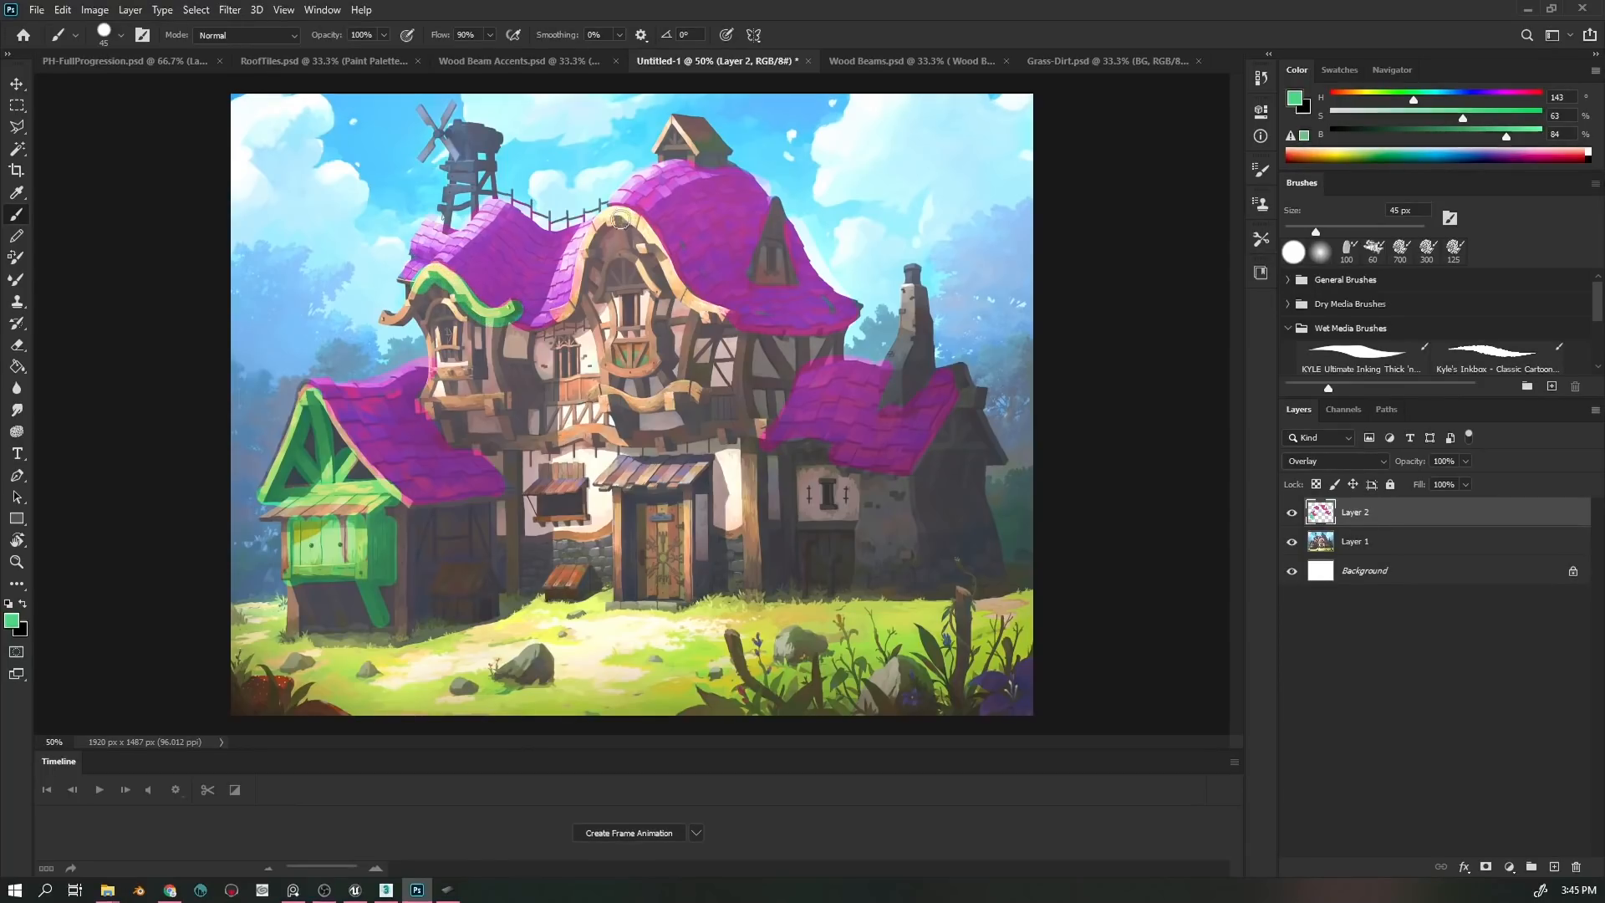
mouse_move(587, 258)
mouse_down()
mouse_move(625, 211)
mouse_move(660, 251)
mouse_up()
mouse_move(751, 468)
mouse_down()
mouse_move(750, 447)
mouse_move(750, 475)
mouse_up()
mouse_move(751, 577)
mouse_down()
mouse_move(759, 589)
mouse_move(757, 558)
mouse_move(752, 600)
mouse_up()
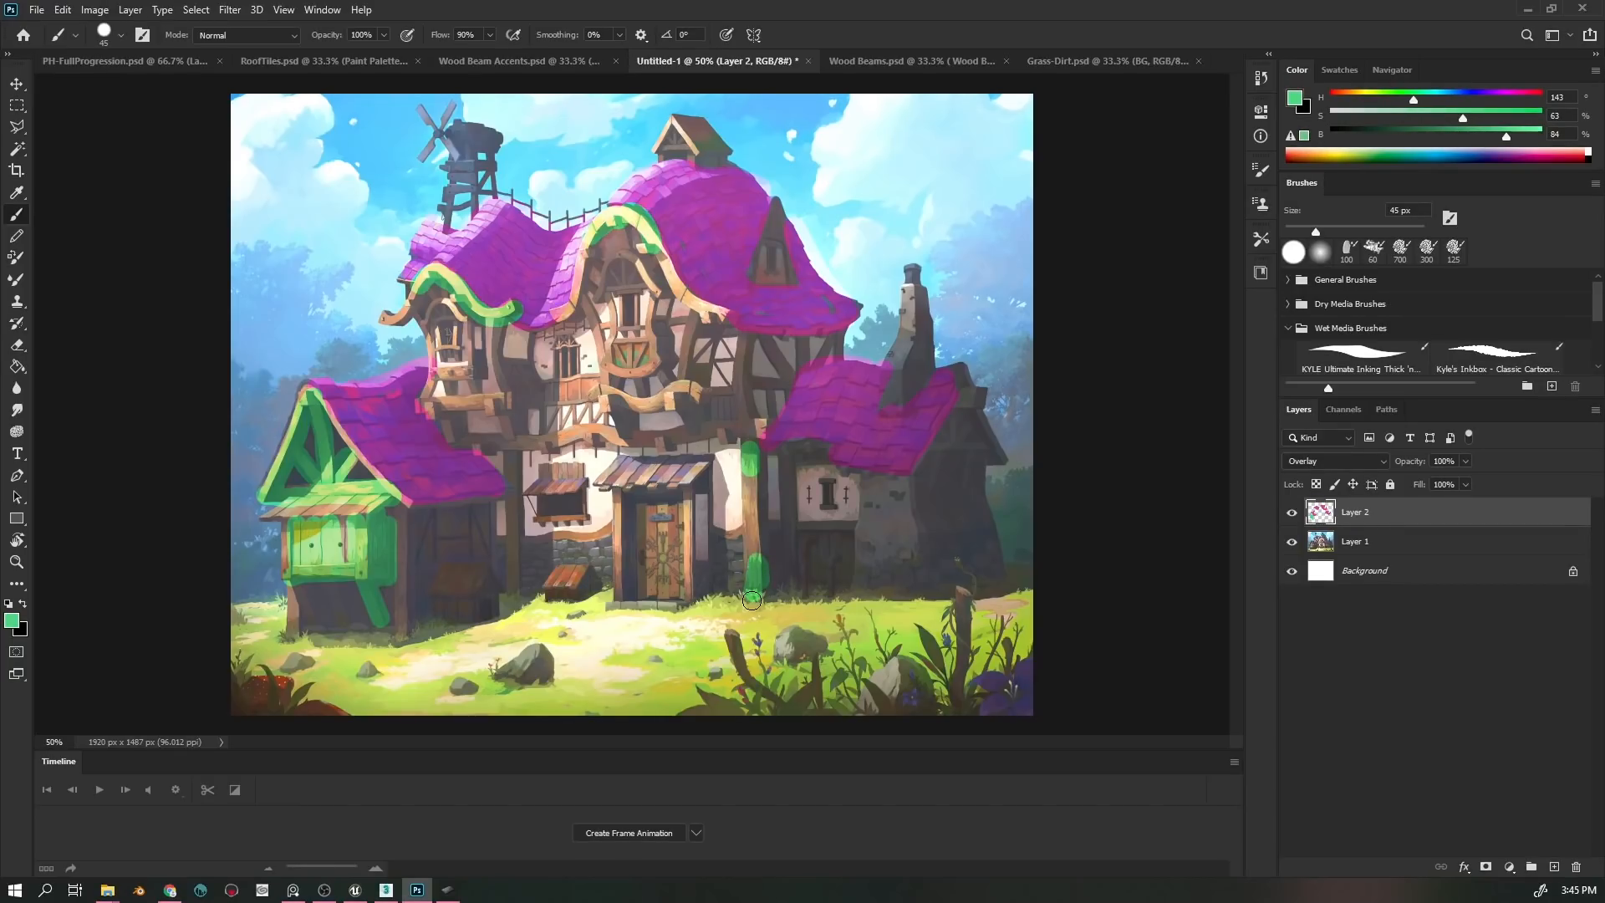
- Mark the beam above the ground floor, the window and door awnings and the left bay's timbers in green
drag(537, 432, 655, 441)
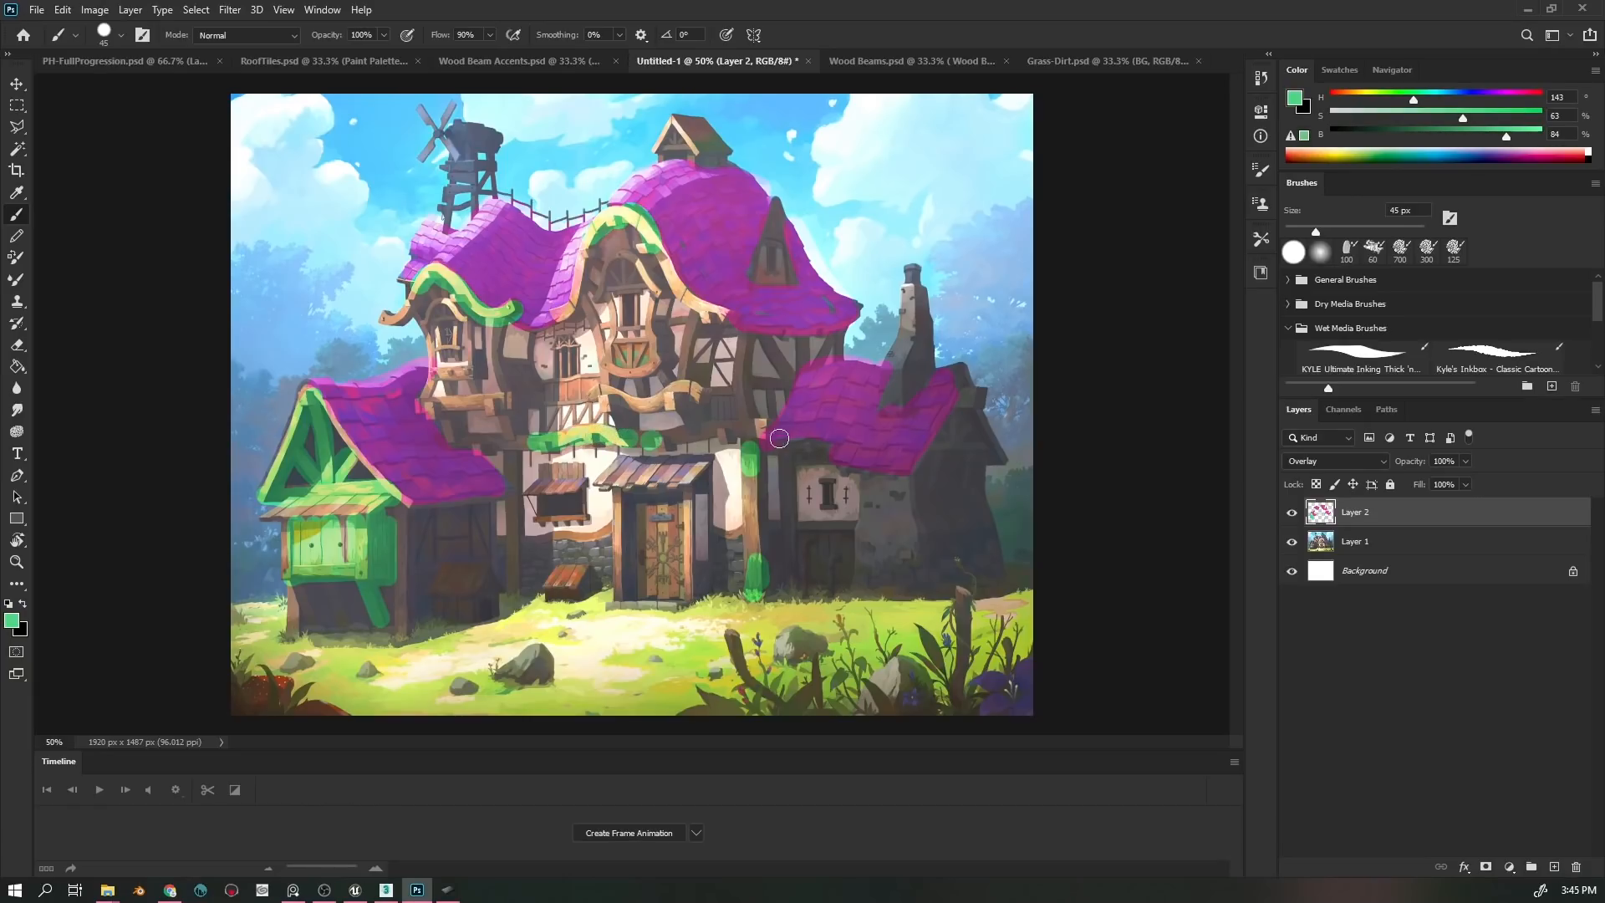
click(750, 428)
mouse_move(537, 485)
mouse_down()
mouse_move(570, 480)
mouse_move(606, 499)
mouse_move(683, 468)
mouse_move(611, 465)
mouse_move(699, 478)
mouse_up()
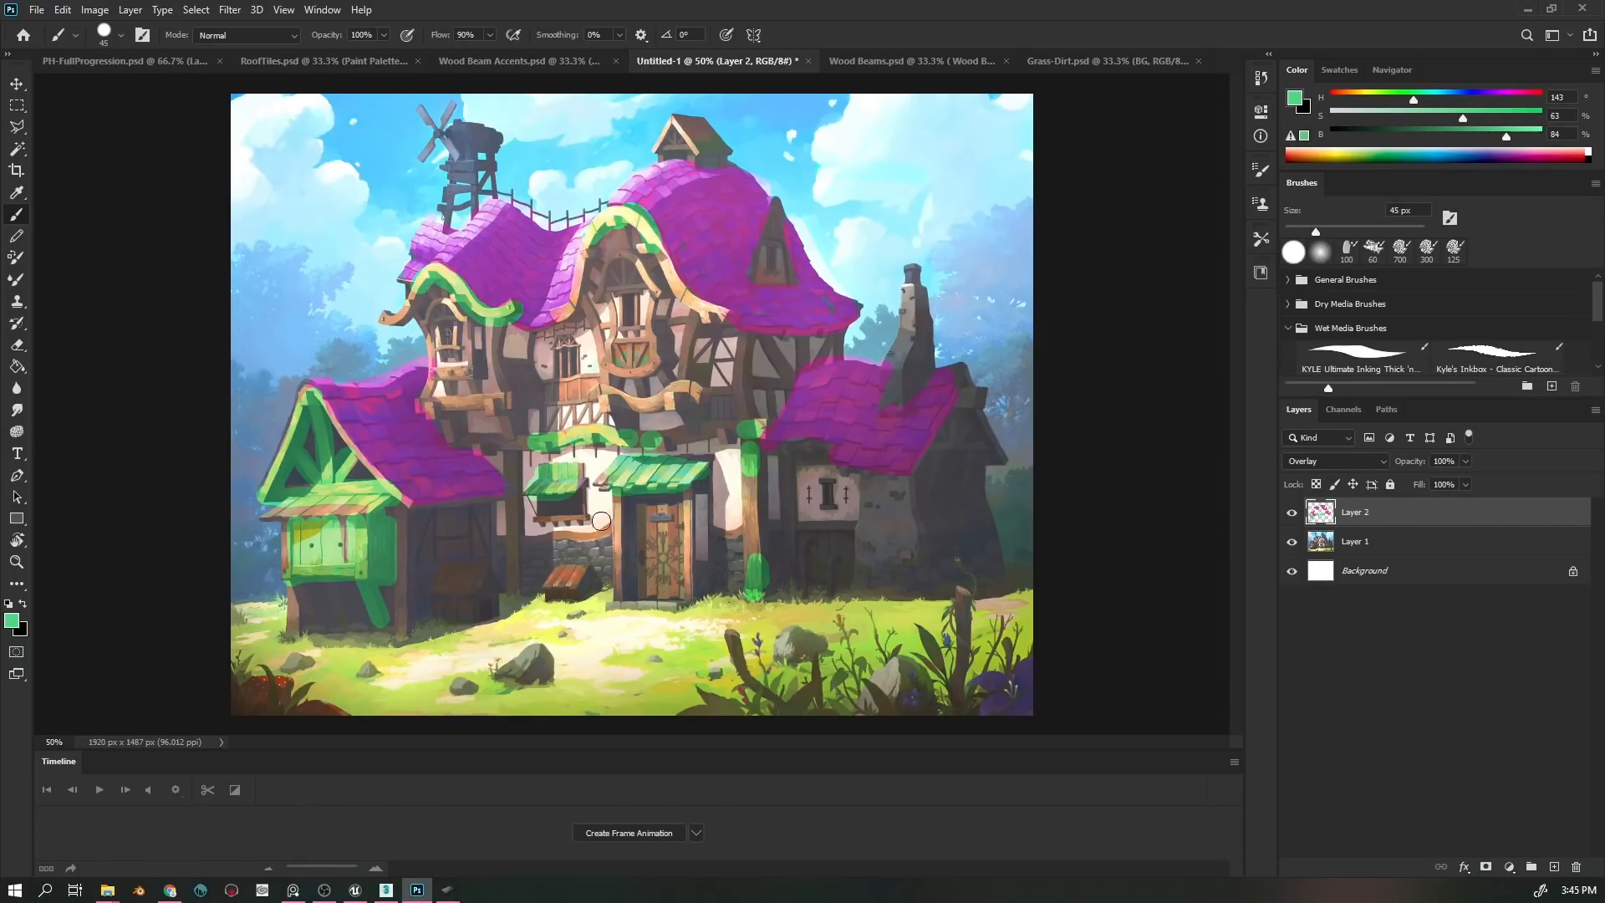
mouse_move(276, 204)
mouse_down()
mouse_move(266, 272)
mouse_move(336, 169)
mouse_move(271, 158)
mouse_move(285, 283)
mouse_up()
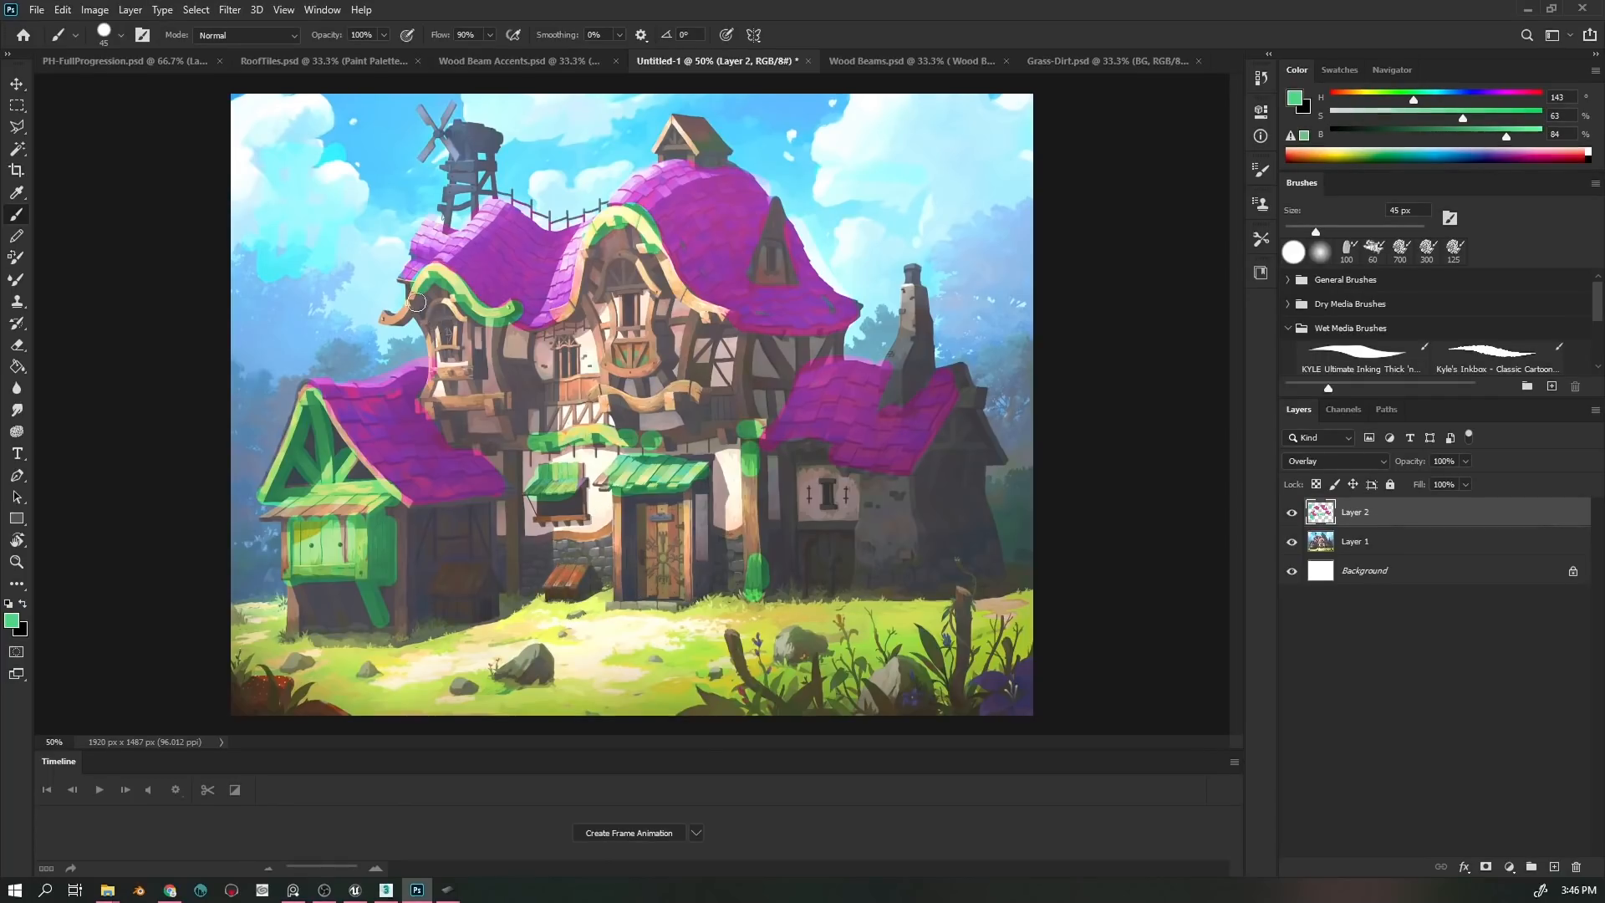
drag(416, 302, 475, 413)
- Set the brush hue to 35 and paint the plaster walls on the upper and ground floors orange
click(1356, 95)
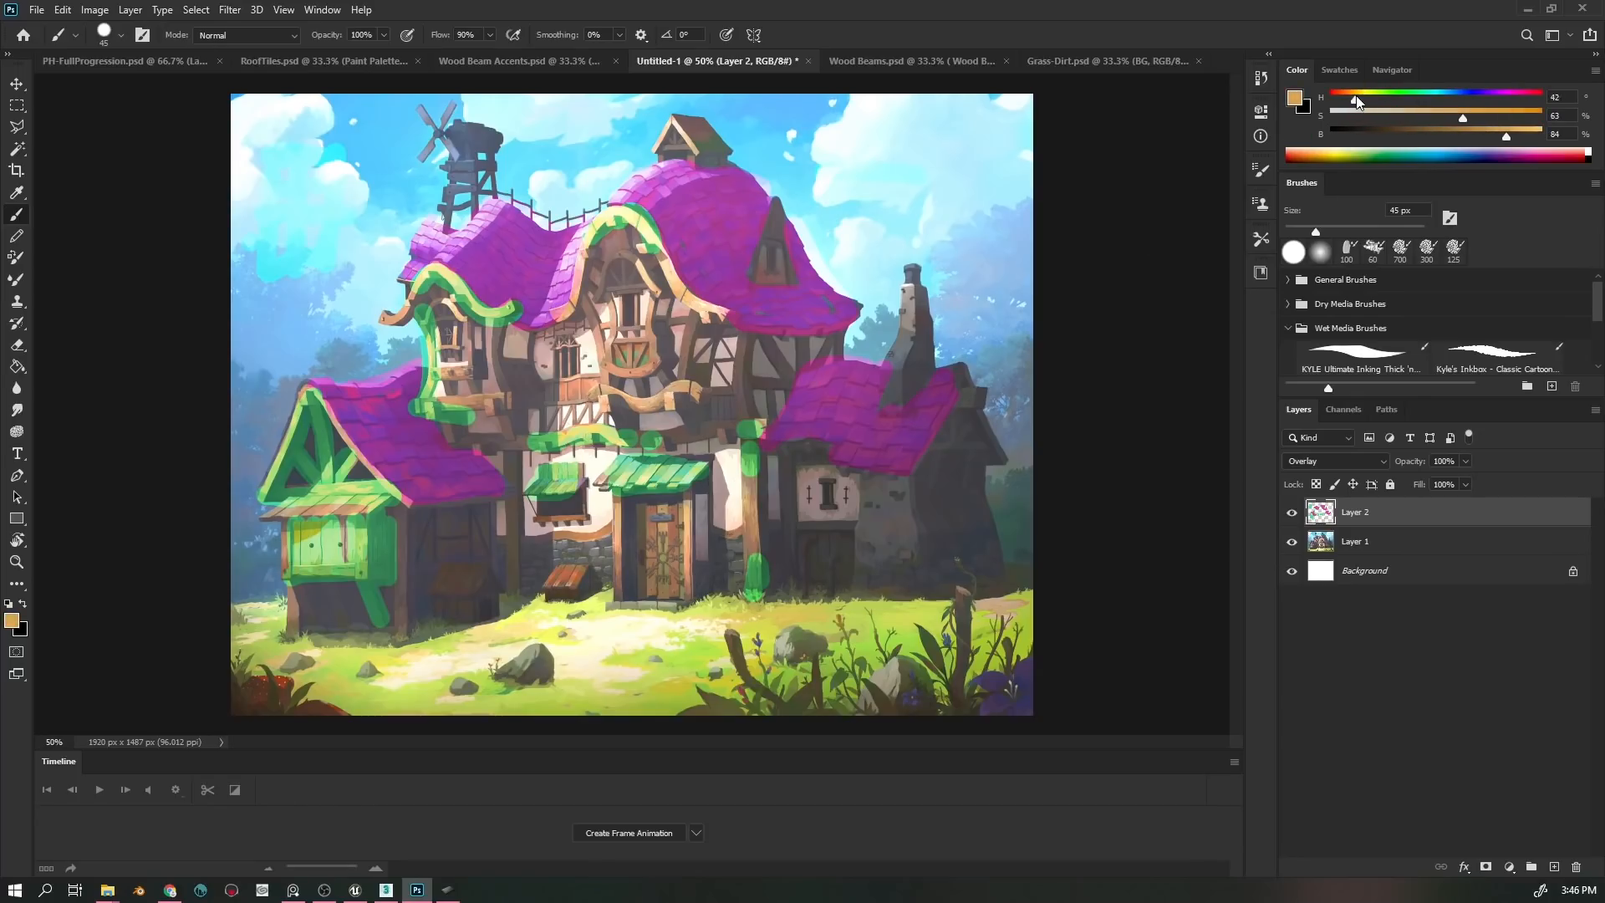
drag(1355, 101, 1351, 99)
mouse_move(527, 329)
mouse_down()
mouse_move(508, 357)
mouse_move(522, 338)
mouse_move(581, 377)
mouse_move(547, 349)
mouse_move(544, 372)
mouse_move(586, 344)
mouse_move(584, 380)
mouse_up()
mouse_move(527, 466)
mouse_down()
mouse_move(548, 534)
mouse_move(605, 542)
mouse_move(591, 500)
mouse_move(619, 527)
mouse_up()
drag(727, 447, 728, 475)
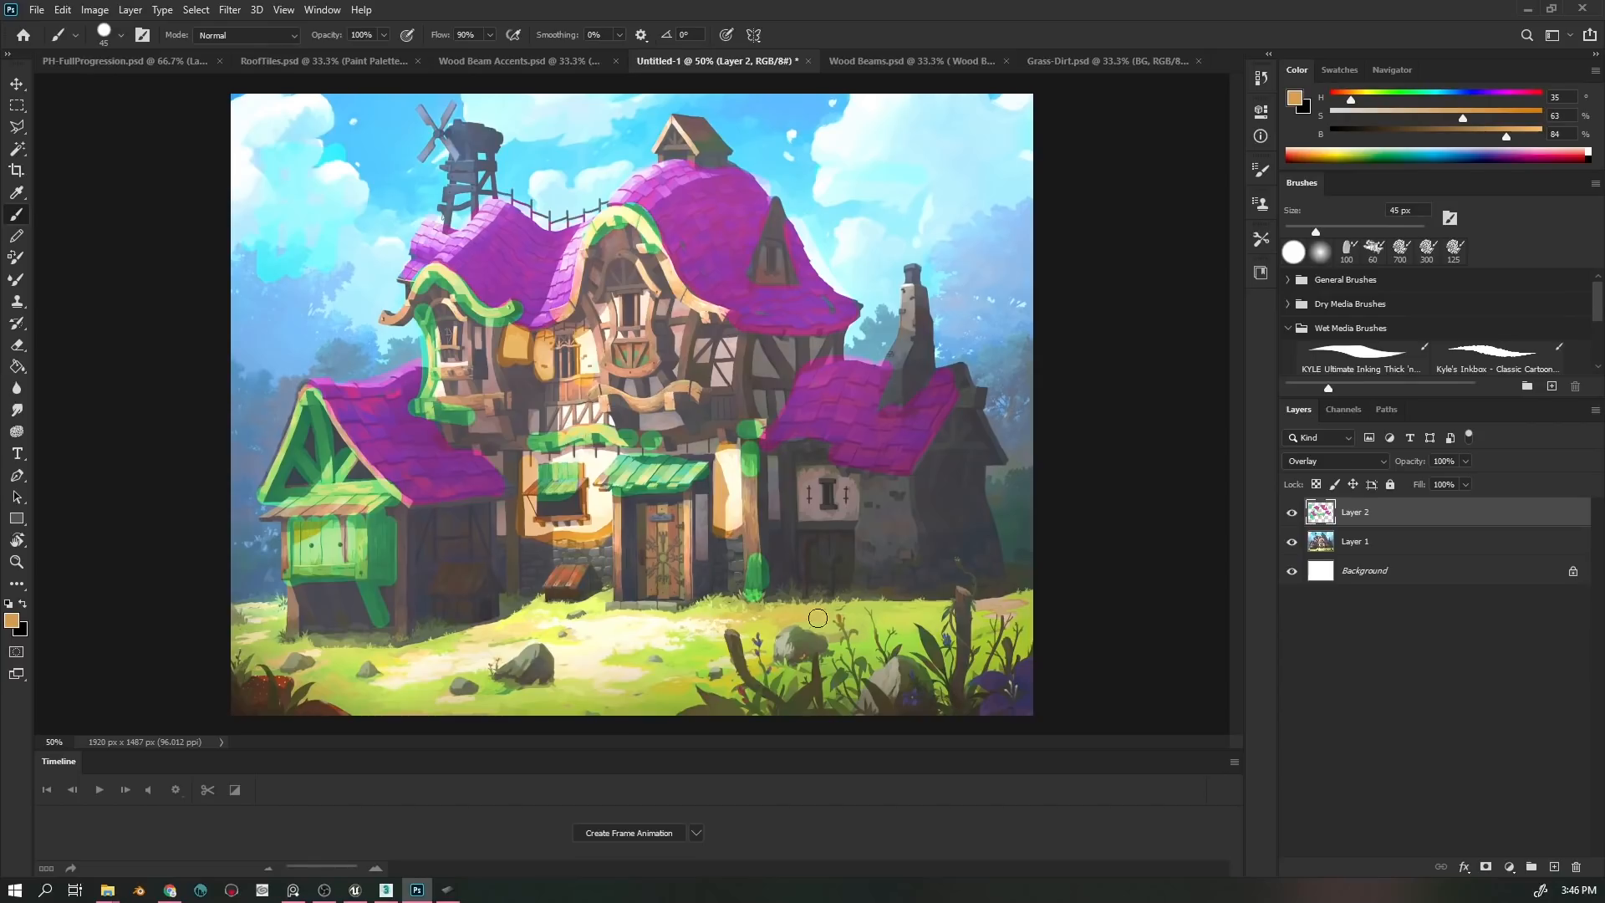
- Set the brush hue to 204 and mark the annex's stone wall, the foundation stones and the chimney in blue
drag(1362, 99, 1455, 120)
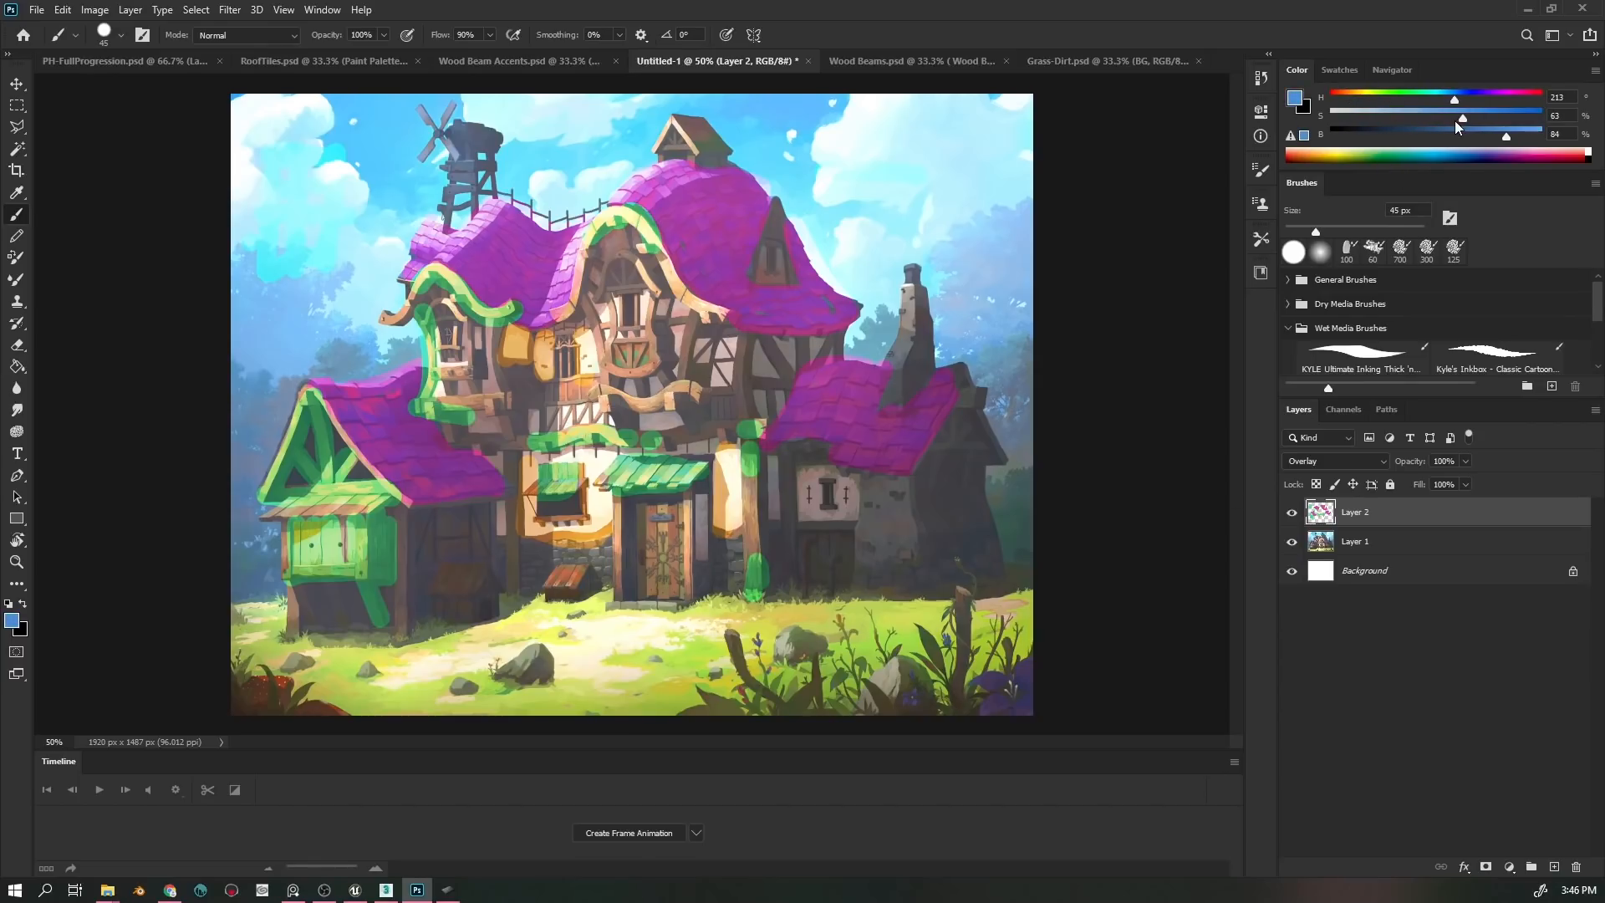
mouse_move(877, 472)
mouse_down()
mouse_move(860, 544)
mouse_move(885, 510)
mouse_move(919, 524)
mouse_move(920, 577)
mouse_up()
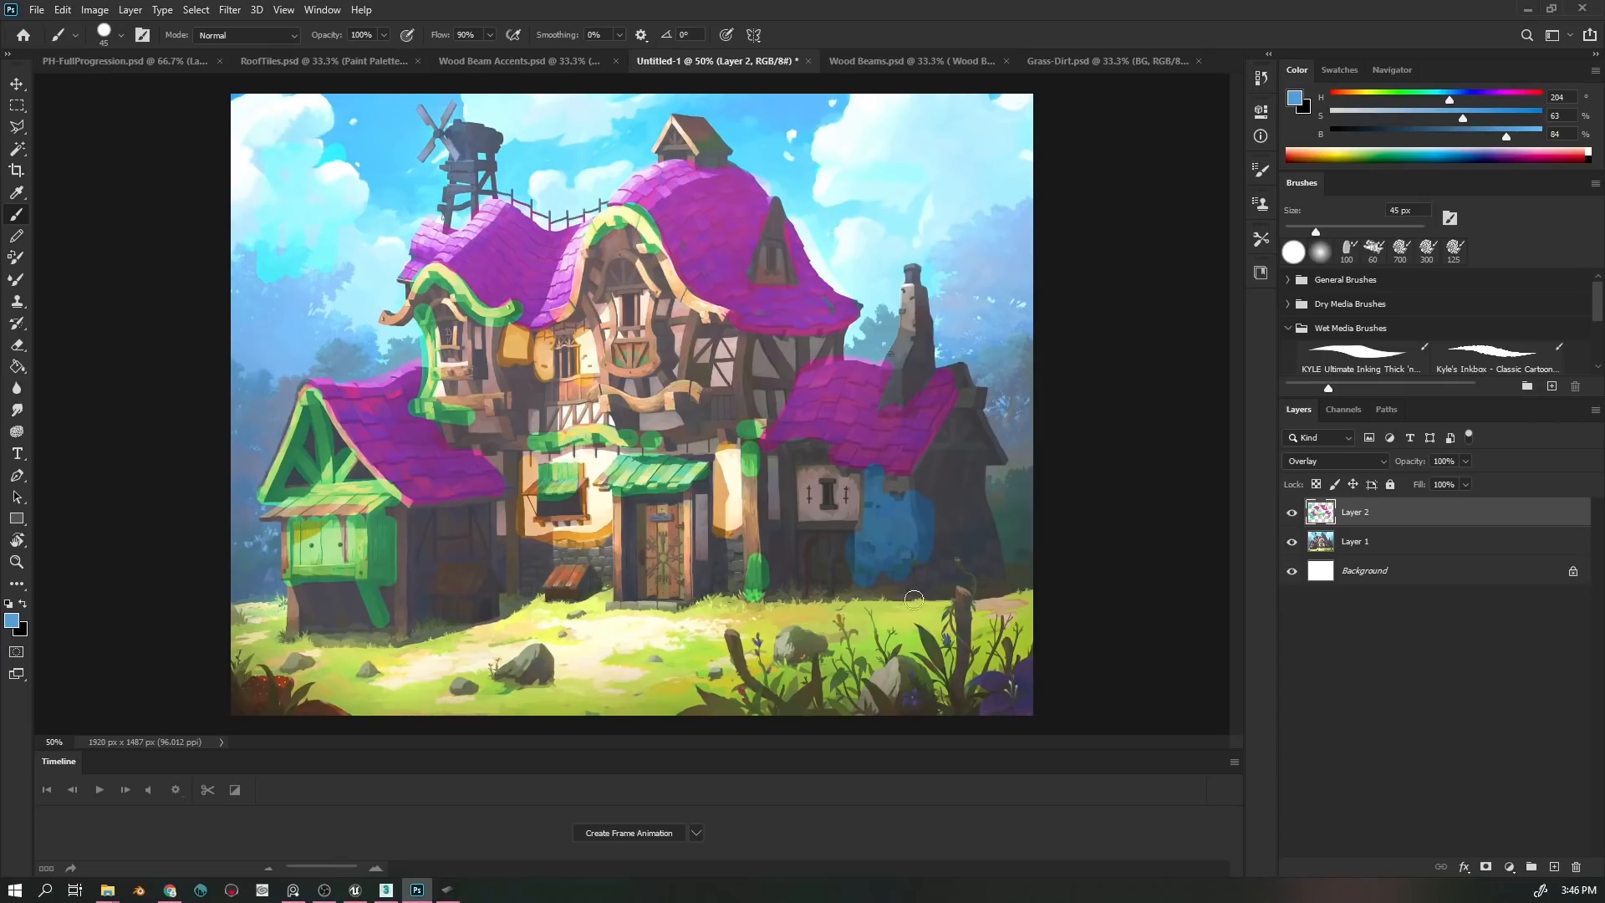
mouse_move(552, 569)
mouse_down()
mouse_move(599, 578)
mouse_move(730, 552)
mouse_move(721, 540)
mouse_move(780, 570)
mouse_up()
drag(886, 580, 999, 564)
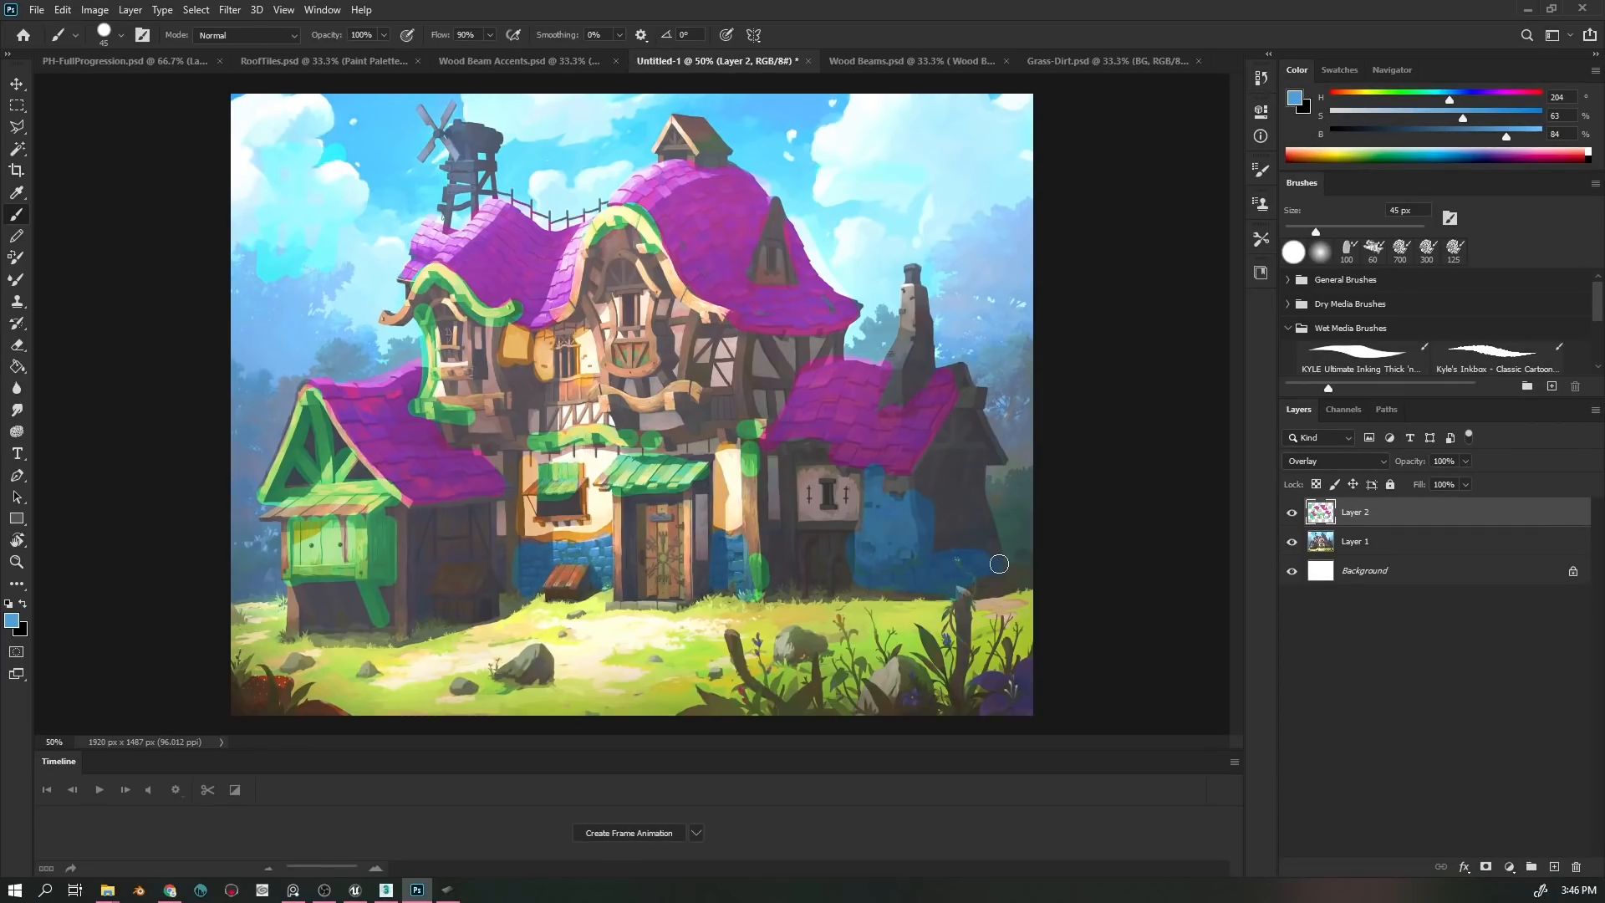
click(916, 337)
click(888, 354)
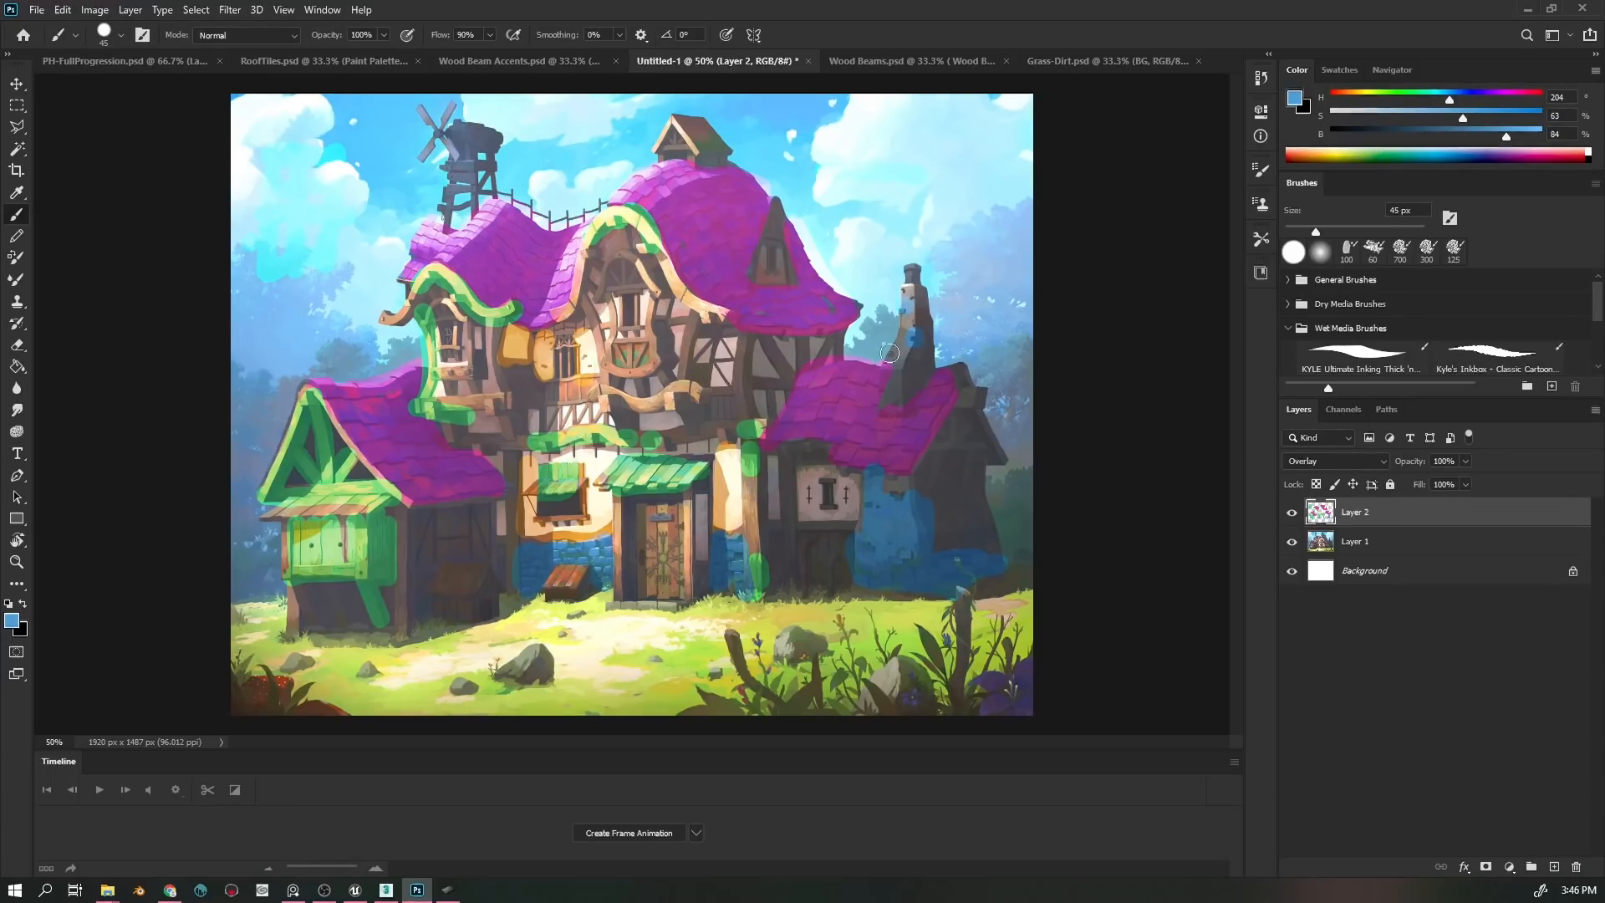
- Dab blue spots on the plaster around the upper-floor central window
click(593, 367)
click(545, 366)
click(554, 340)
- Using a 9 px brush at hue 26 on Layer 2, mark the windmill tower, chimney cap and front door in orange
key(alt+[)
key(alt+[)
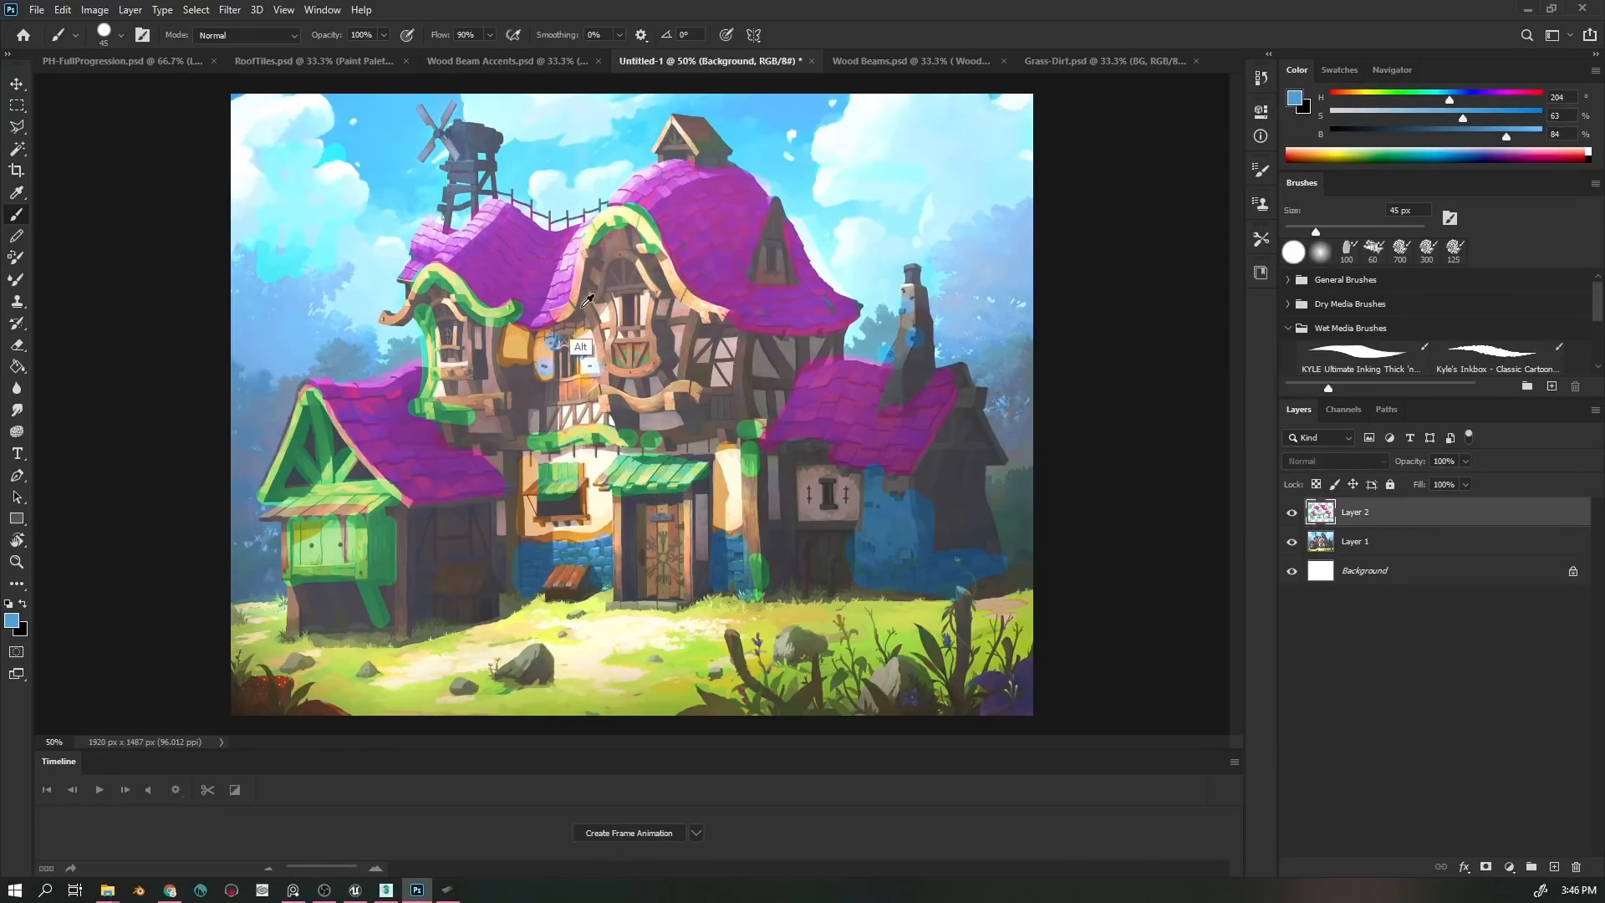
click(1391, 101)
drag(1390, 100, 1335, 100)
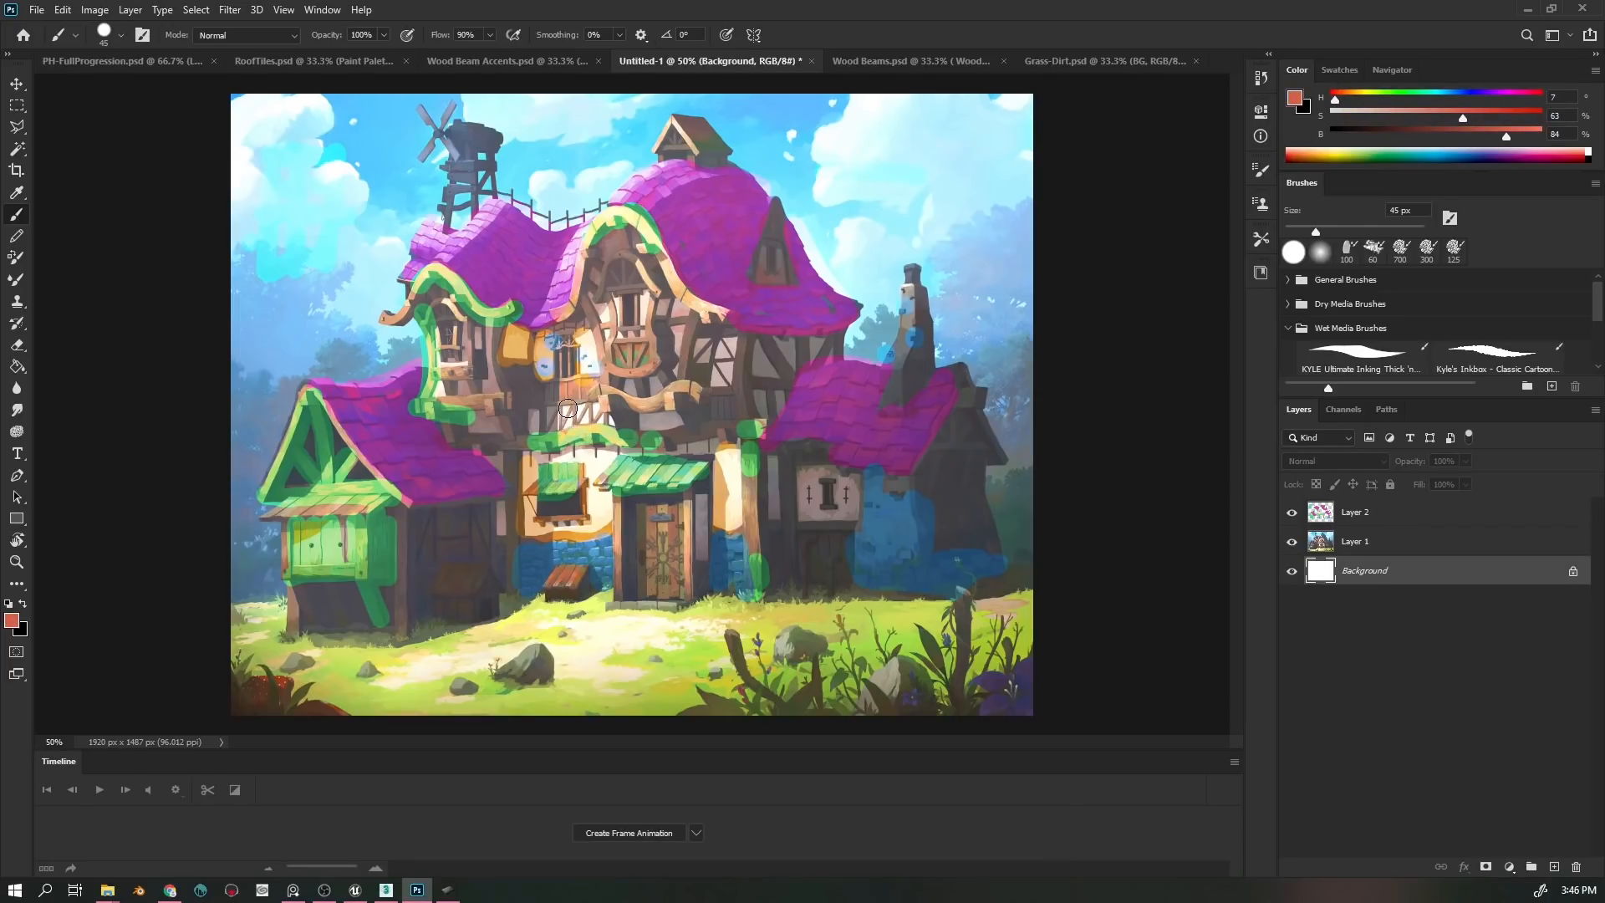
key([)
key([)
key([)
key([)
key([)
key([)
key([)
key([)
click(1346, 97)
click(1354, 512)
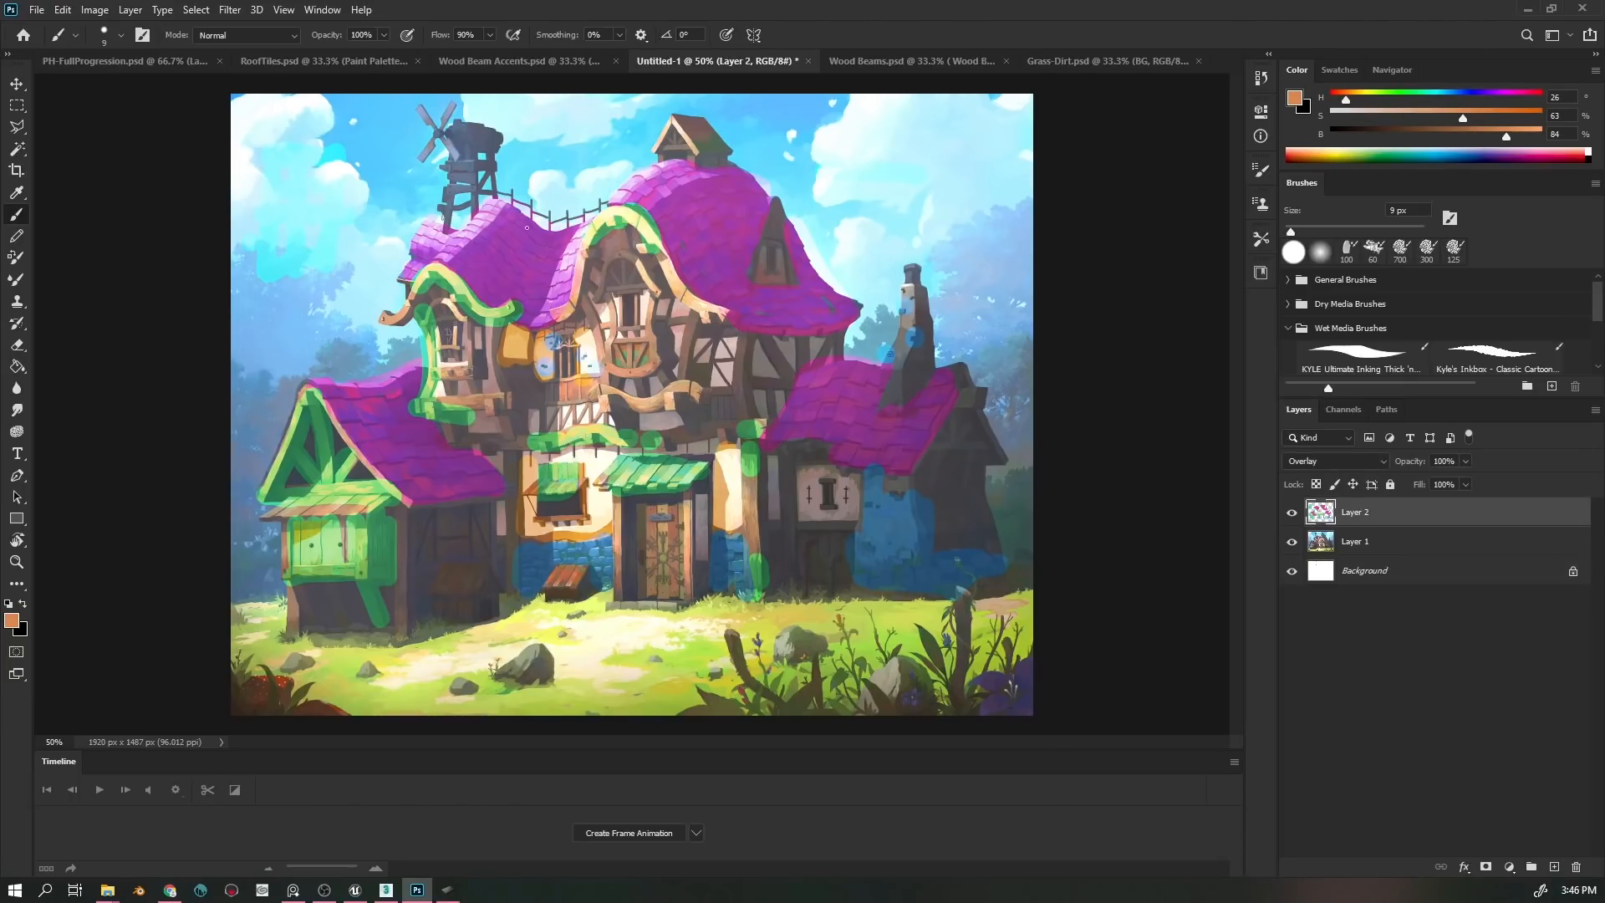
mouse_move(462, 125)
mouse_down()
mouse_move(500, 131)
mouse_move(485, 256)
mouse_up()
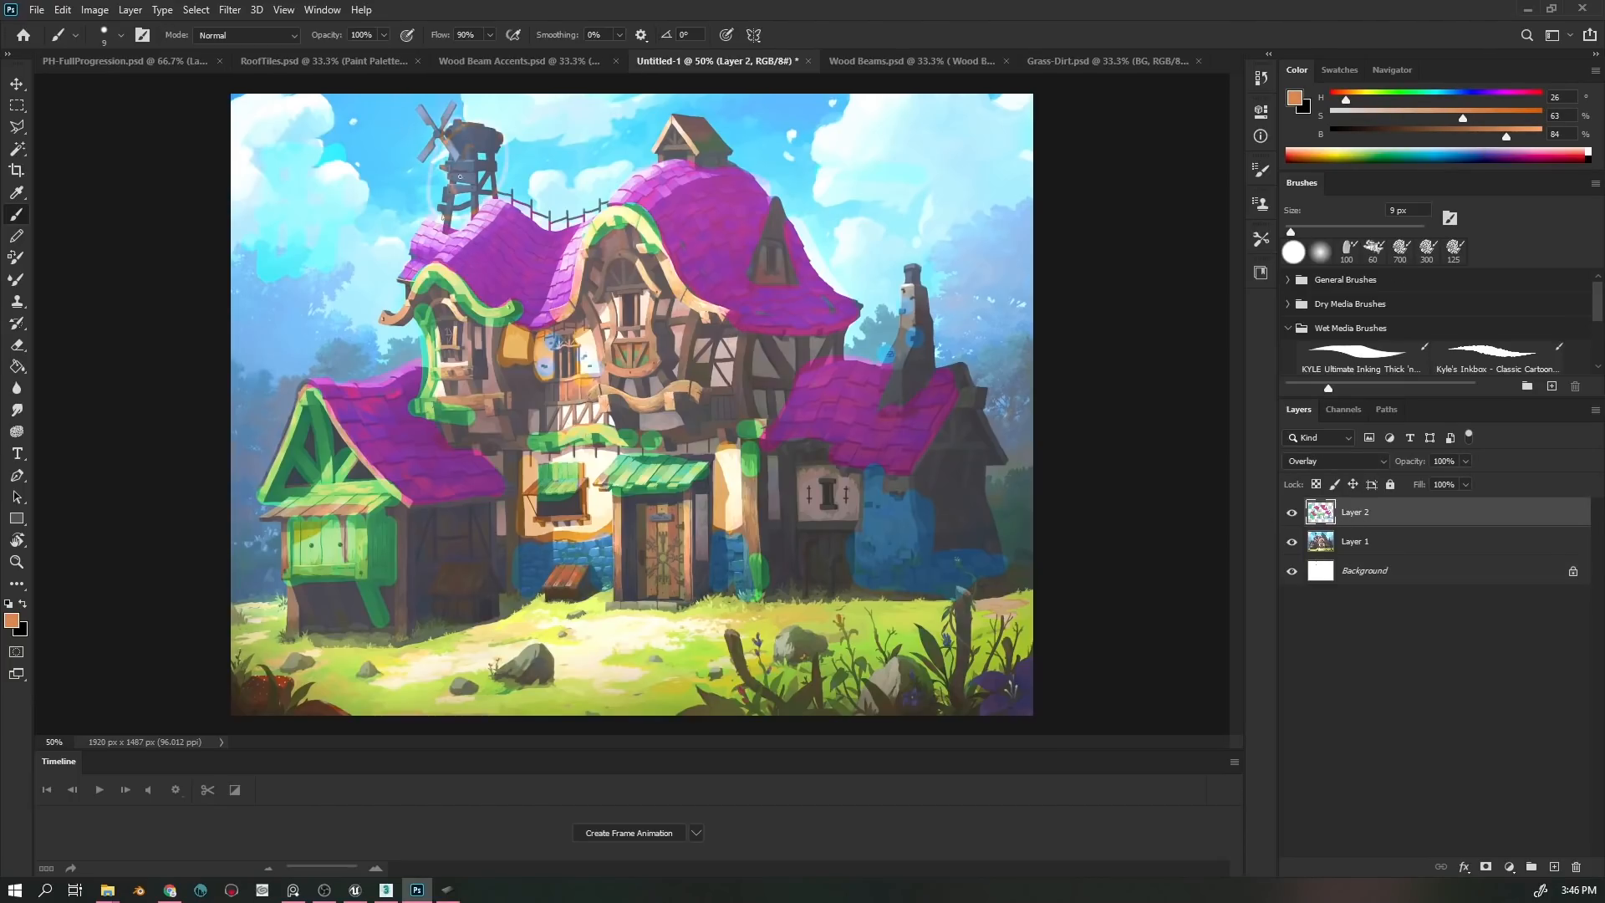
drag(460, 176, 494, 172)
drag(927, 282, 901, 281)
mouse_move(662, 539)
mouse_down()
mouse_move(659, 590)
mouse_move(651, 539)
mouse_move(643, 578)
mouse_move(676, 558)
mouse_up()
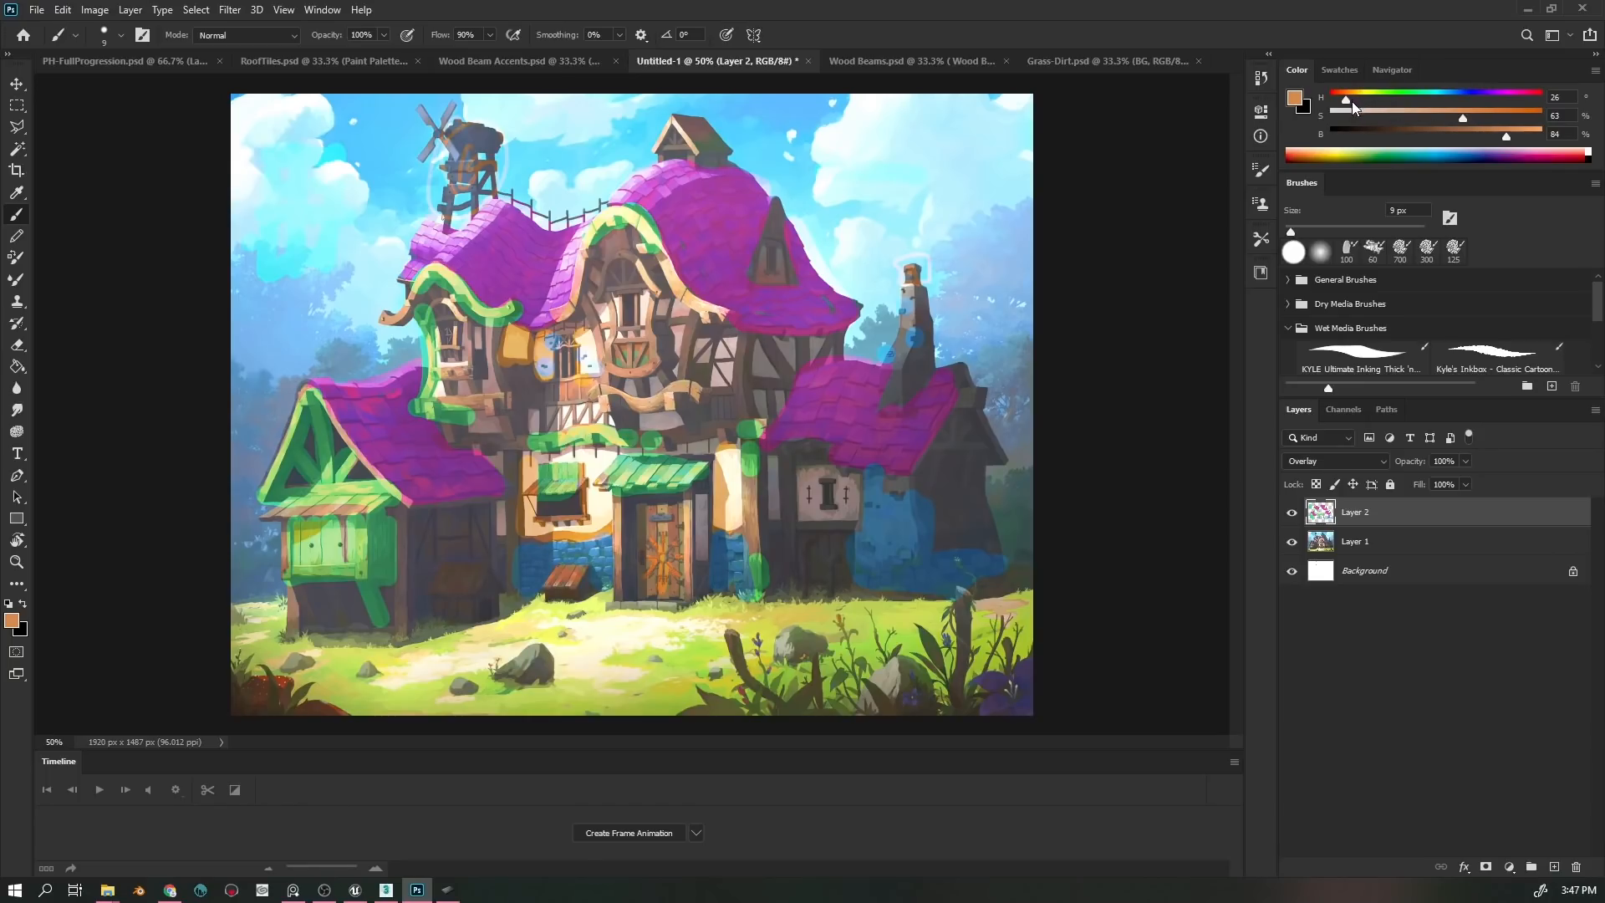
- Add a new Multiply layer and, at hue 243, outline the balcony panel and the shed's shutter panel in dark blue
drag(1347, 98, 1472, 101)
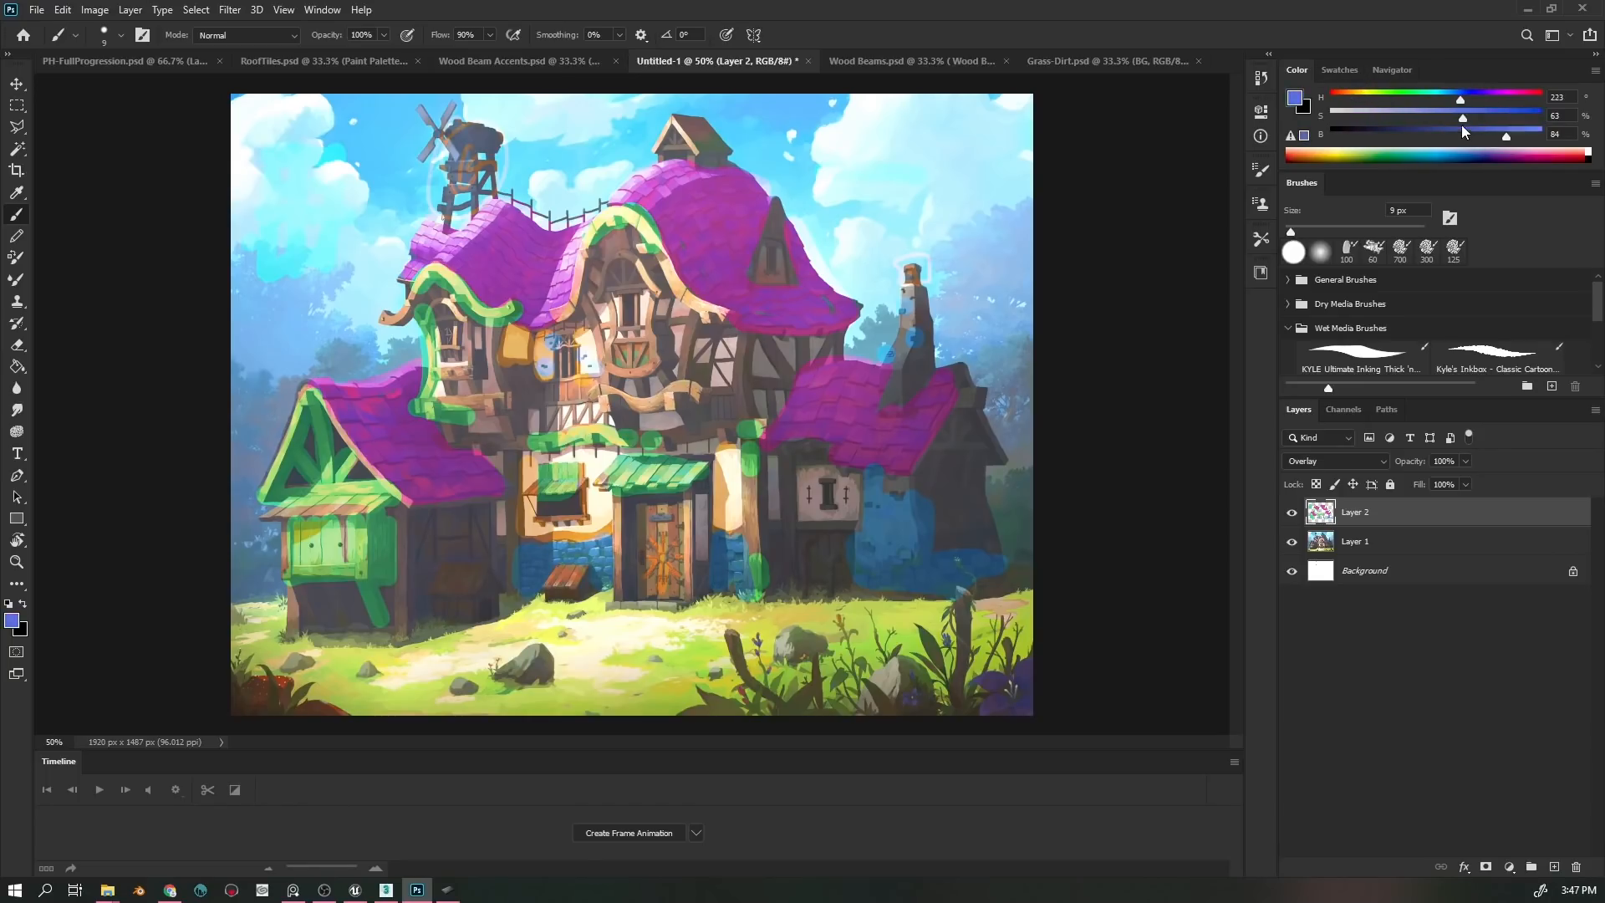
click(1553, 870)
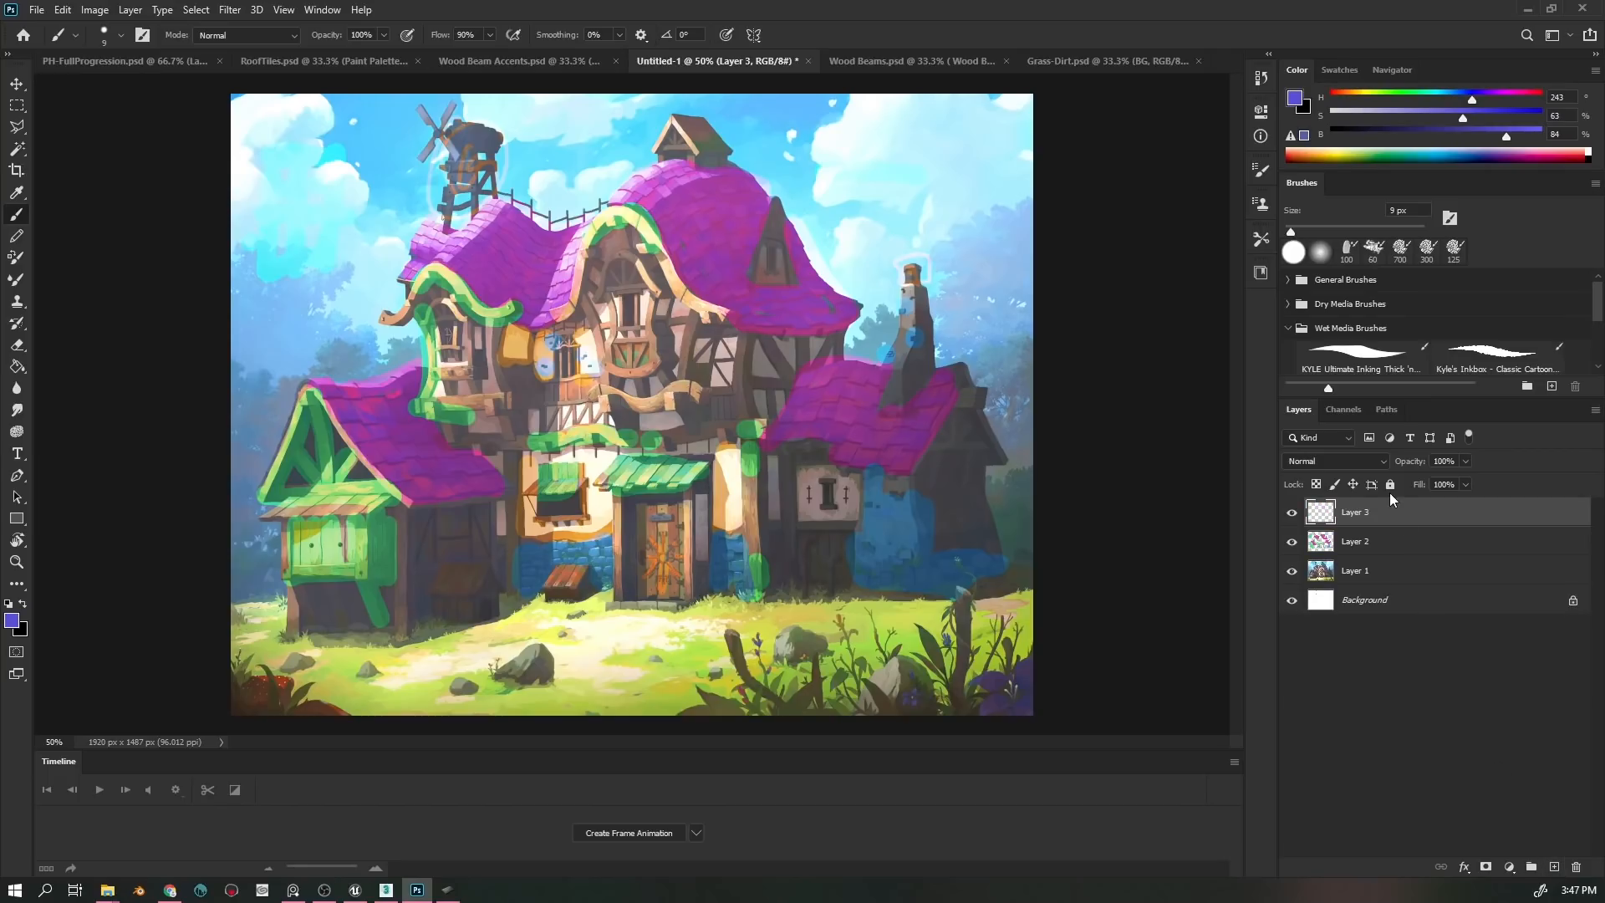
click(1344, 460)
click(1346, 517)
mouse_move(612, 344)
mouse_down()
mouse_move(645, 371)
mouse_move(657, 342)
mouse_move(613, 345)
mouse_move(641, 347)
mouse_move(640, 378)
mouse_up()
mouse_move(293, 522)
mouse_down()
mouse_move(297, 575)
mouse_move(361, 570)
mouse_move(363, 520)
mouse_move(290, 520)
mouse_up()
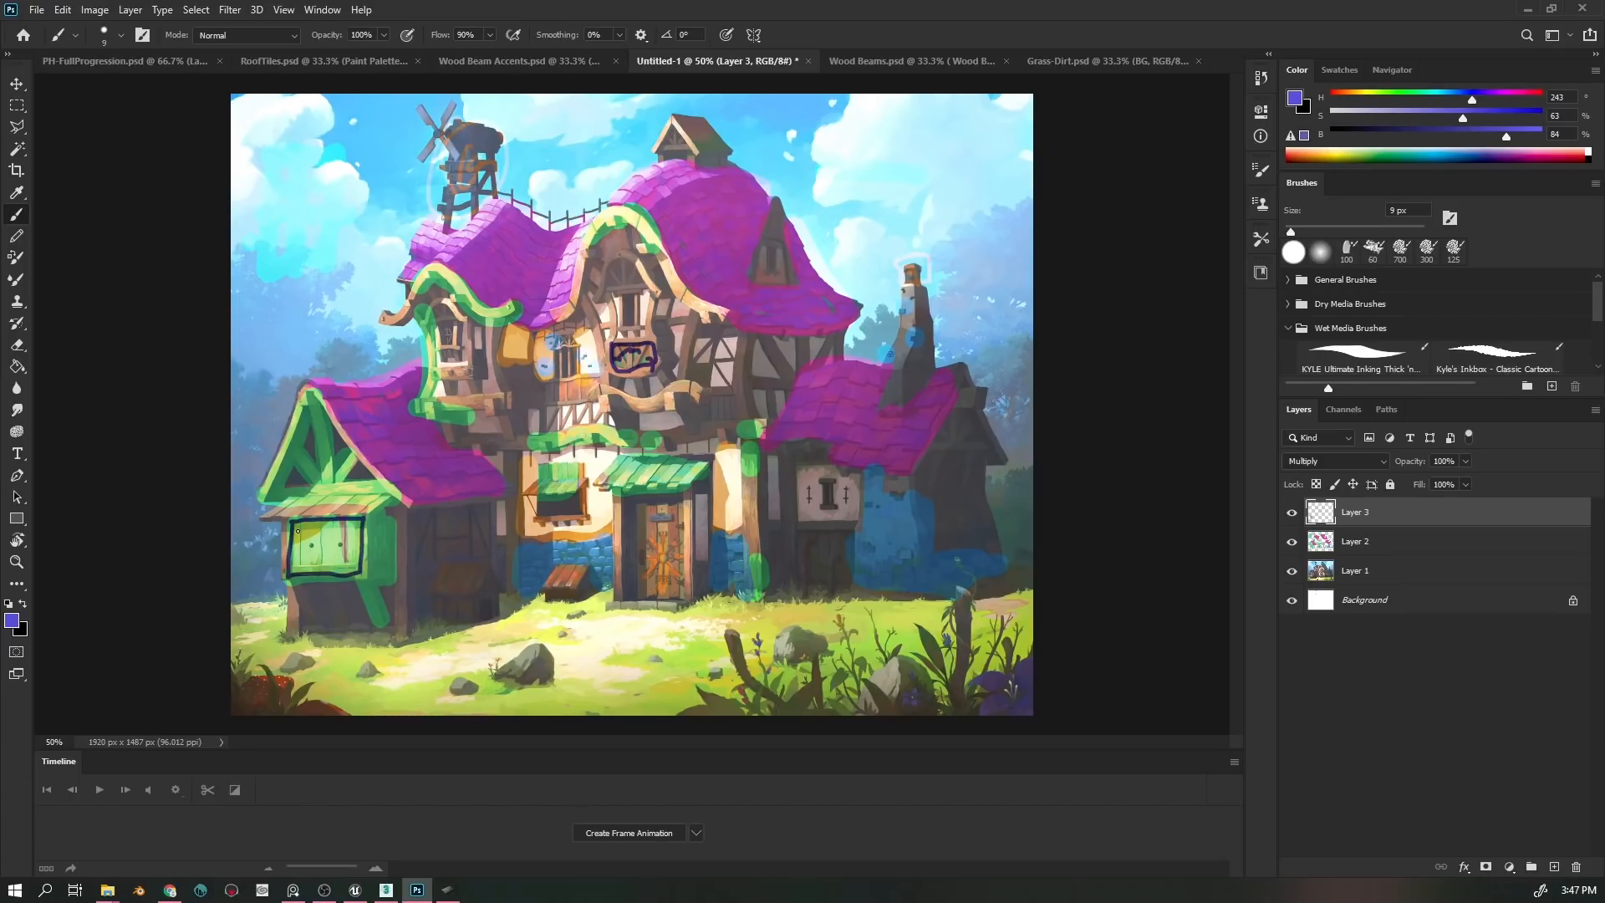
mouse_move(294, 547)
mouse_down()
mouse_move(311, 544)
mouse_move(315, 564)
mouse_up()
- Sketch dark blue marks beside both curved gables, at the corner post's top, on the annex gable and along the annex's front wall
mouse_move(576, 249)
mouse_down()
mouse_move(598, 260)
mouse_move(590, 251)
mouse_up()
drag(466, 294, 464, 302)
mouse_move(728, 430)
mouse_down()
mouse_move(713, 426)
mouse_move(739, 437)
mouse_up()
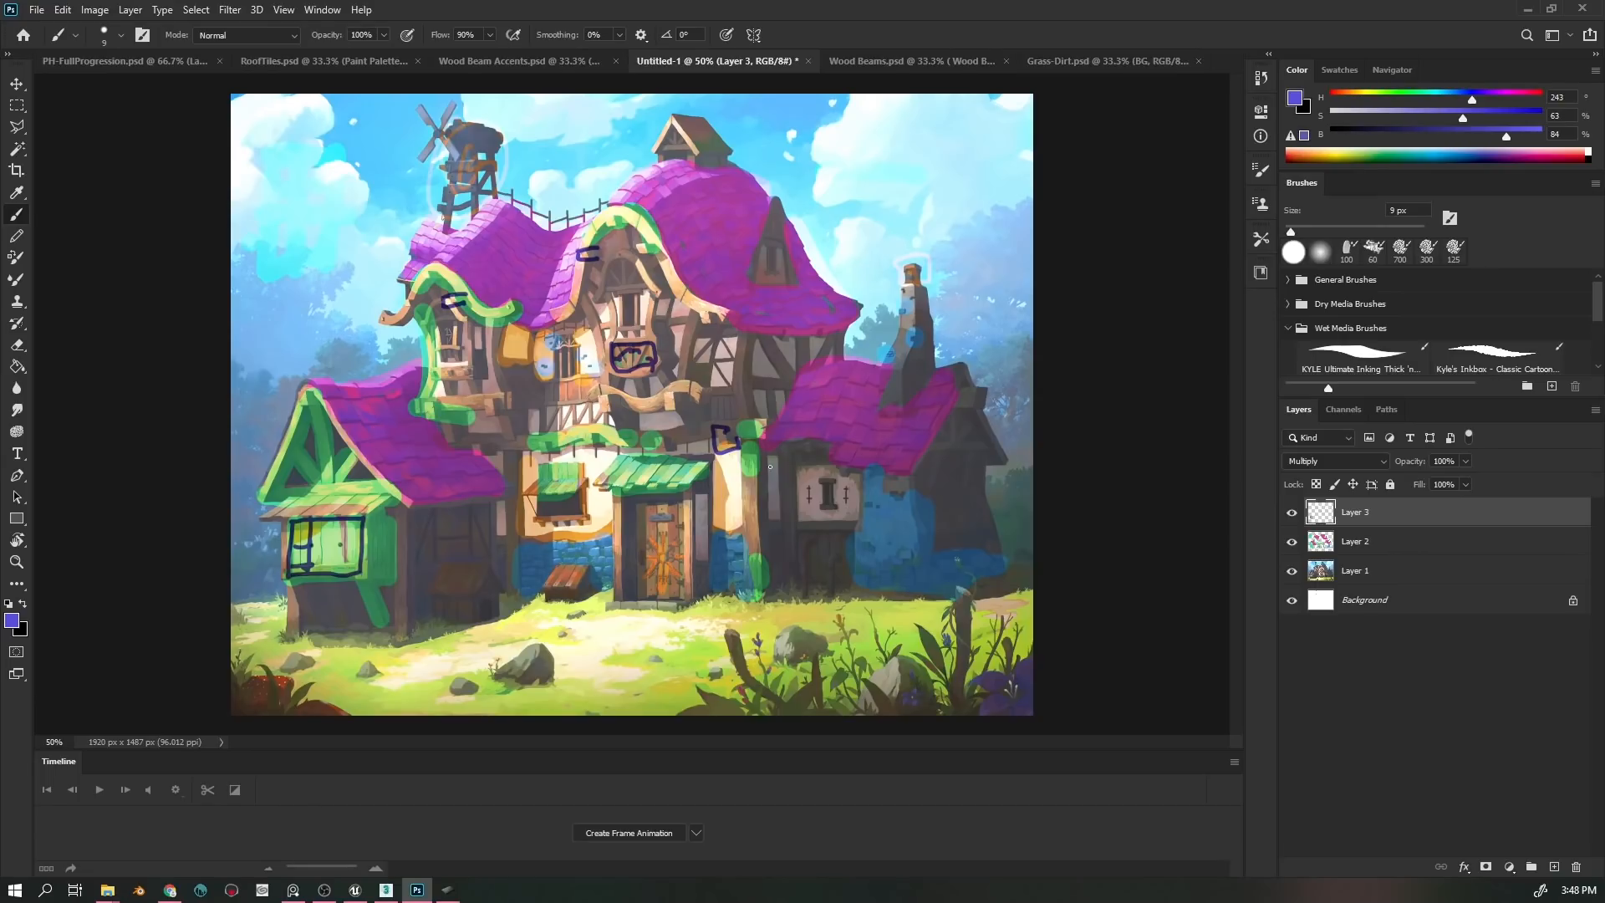
mouse_move(959, 390)
mouse_down()
mouse_move(989, 414)
mouse_move(959, 412)
mouse_move(991, 385)
mouse_up()
drag(839, 479, 839, 470)
drag(778, 458, 793, 450)
- Circle the two ground patches and the rocks in the foreground, and scribble over the patches and the large rock
mouse_move(586, 642)
mouse_down()
mouse_move(607, 646)
mouse_move(580, 637)
mouse_up()
drag(653, 690, 650, 687)
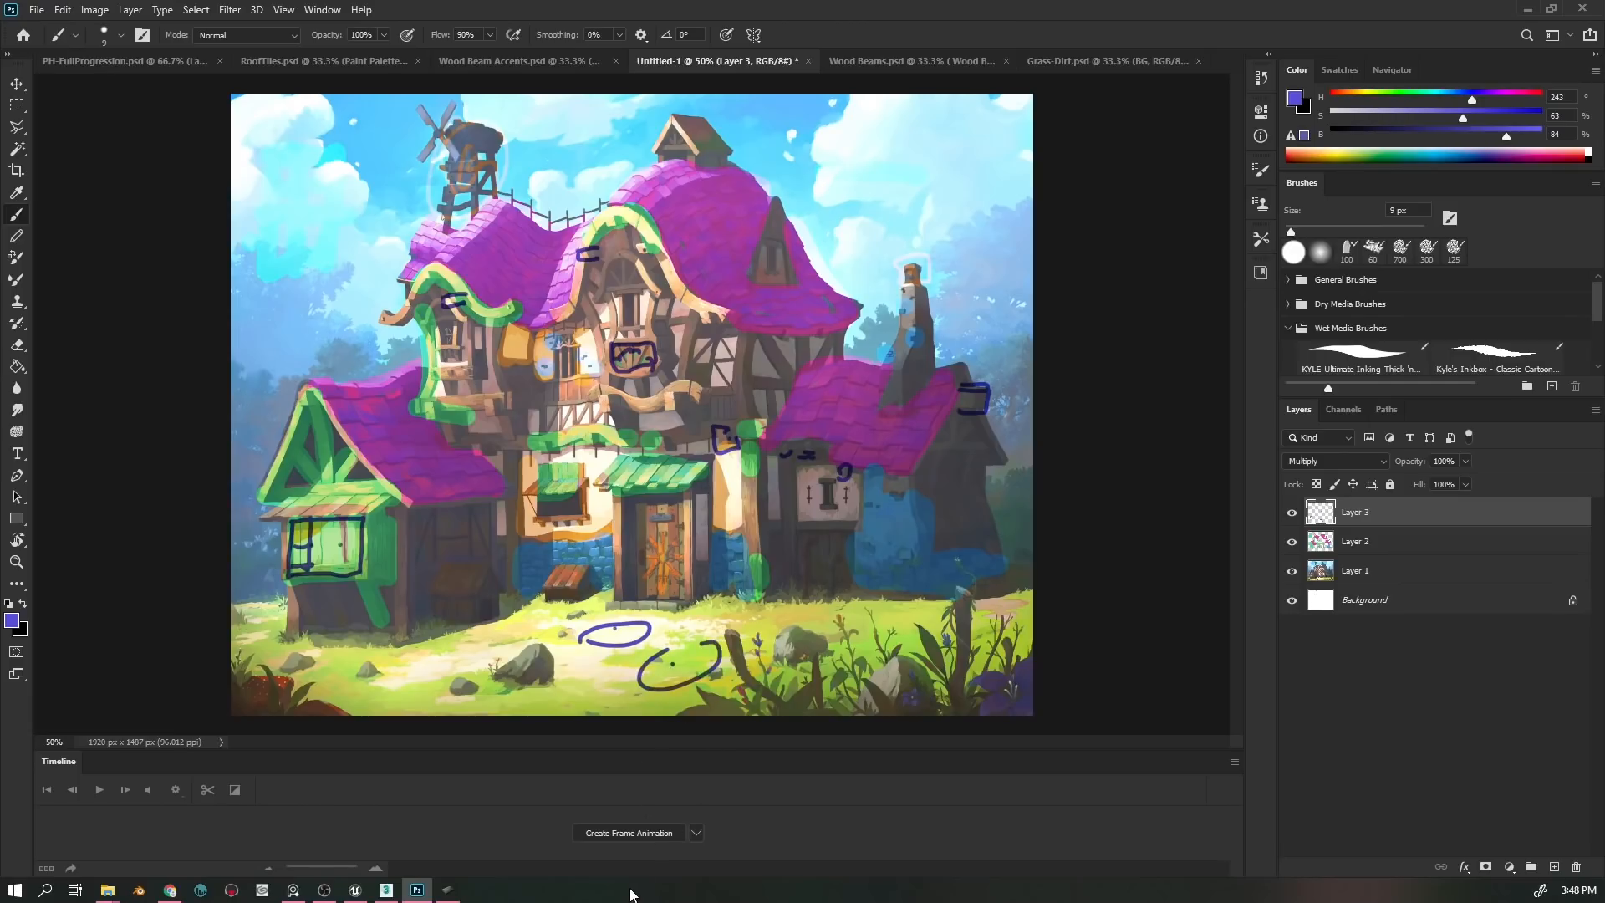
drag(660, 667, 704, 616)
drag(609, 631, 613, 648)
mouse_move(527, 642)
mouse_down()
mouse_move(498, 669)
mouse_move(550, 679)
mouse_up()
drag(791, 623, 812, 643)
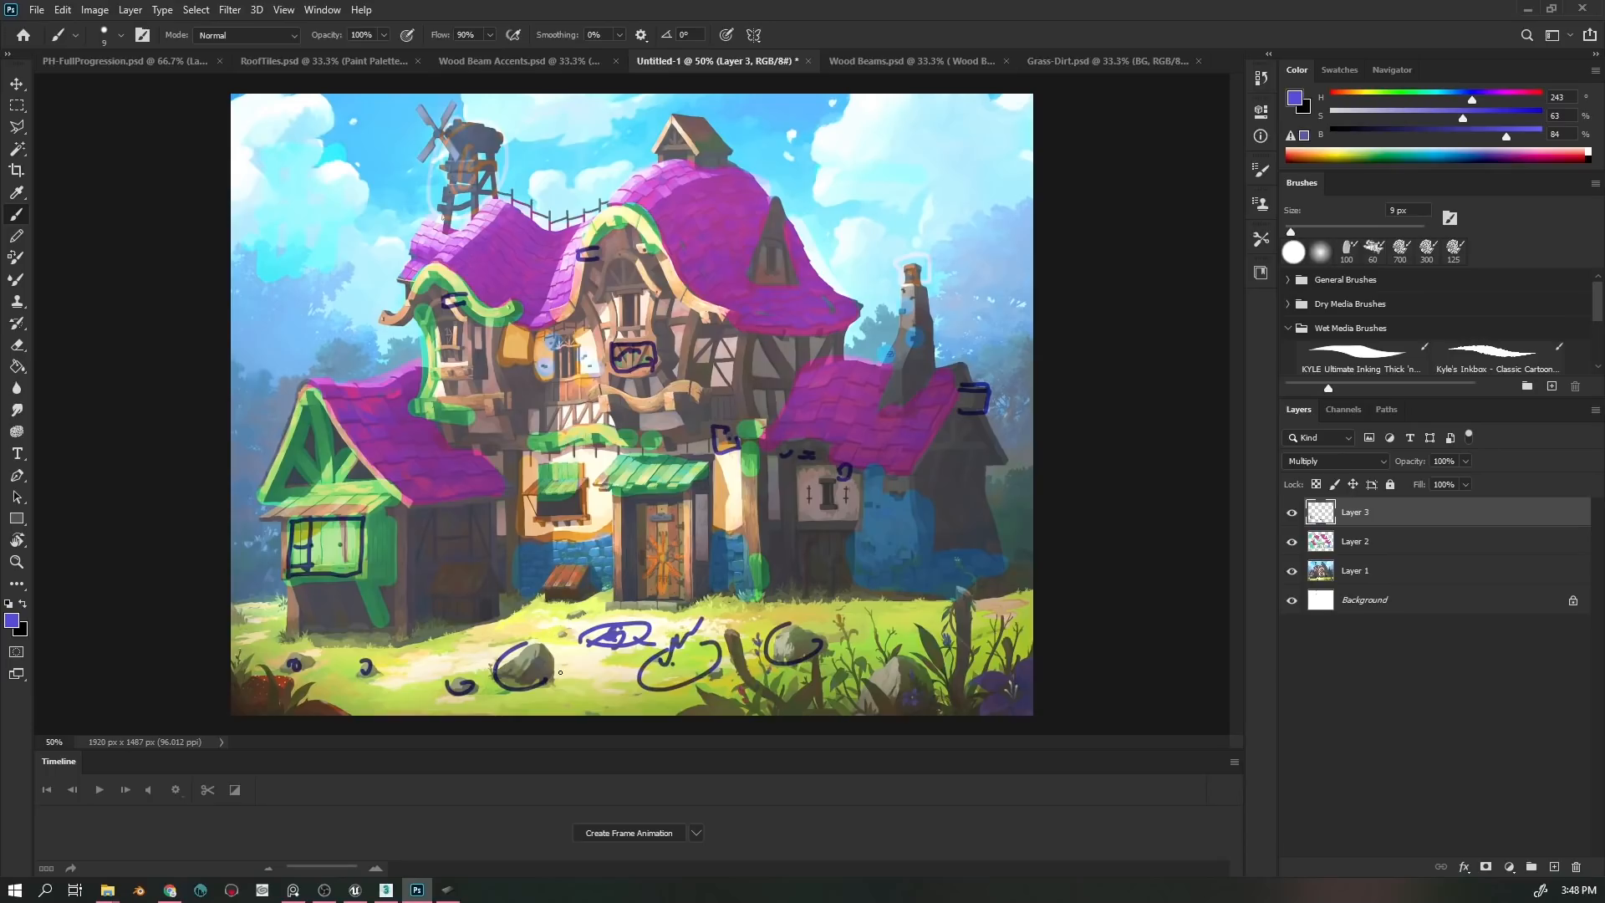
mouse_move(505, 666)
mouse_down()
mouse_move(548, 645)
mouse_move(567, 677)
mouse_up()
- Trace dashed dark blue lines along the background trees beside the shed and the cloud edge above the chimney
drag(239, 451, 252, 449)
drag(258, 436, 262, 405)
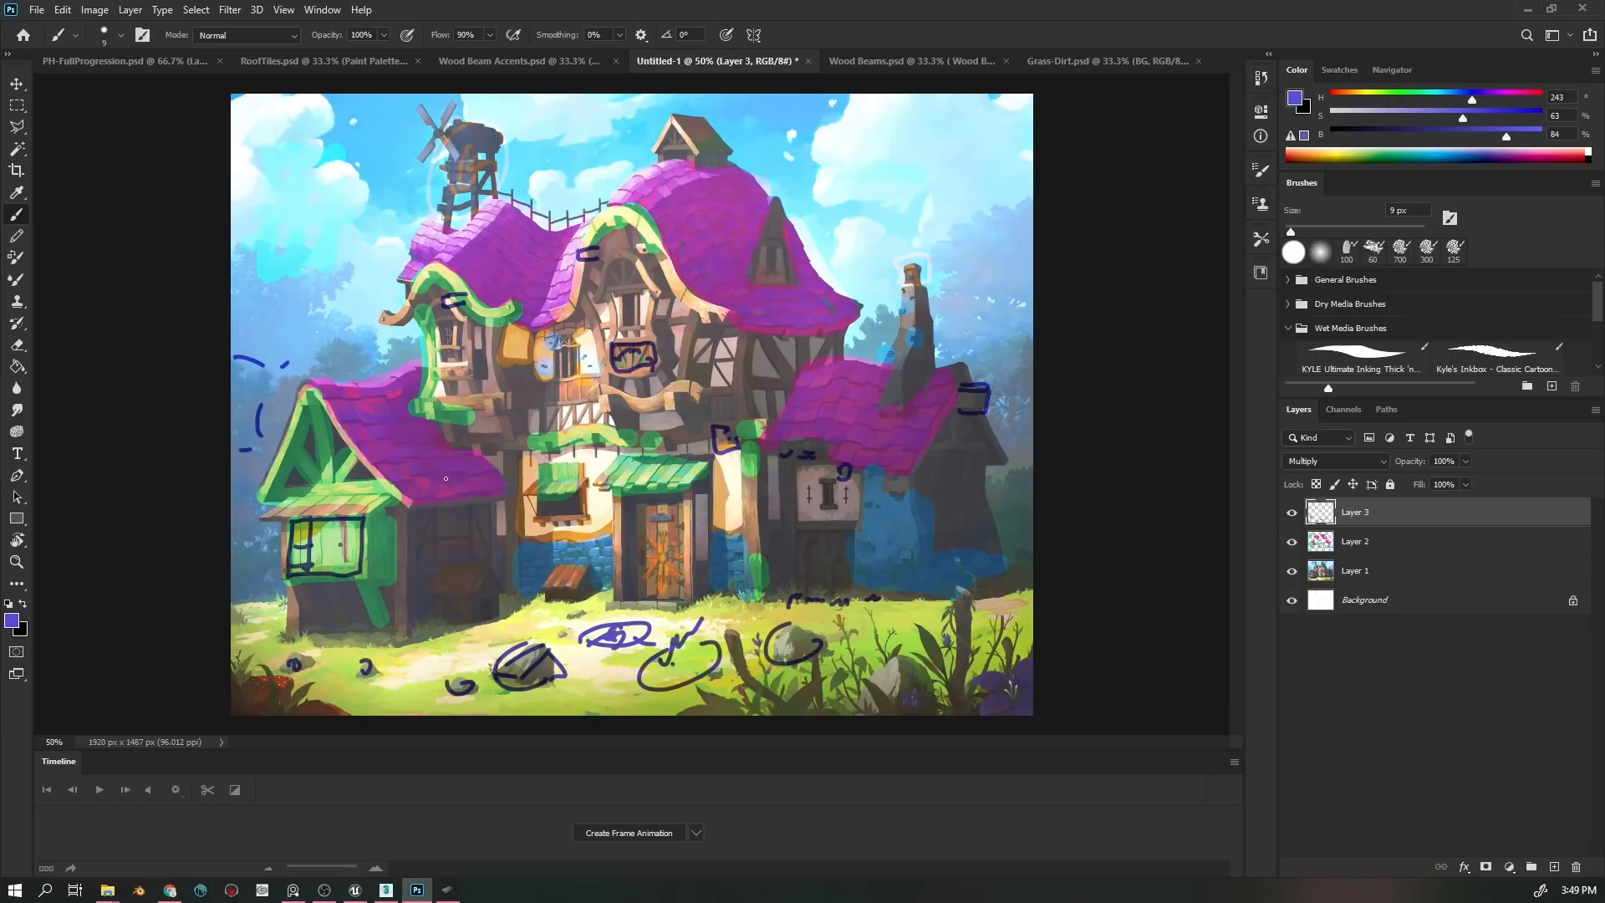
drag(850, 99, 831, 126)
mouse_move(812, 152)
mouse_down()
mouse_move(826, 193)
mouse_move(883, 201)
mouse_up()
drag(886, 206, 926, 197)
drag(936, 195, 950, 224)
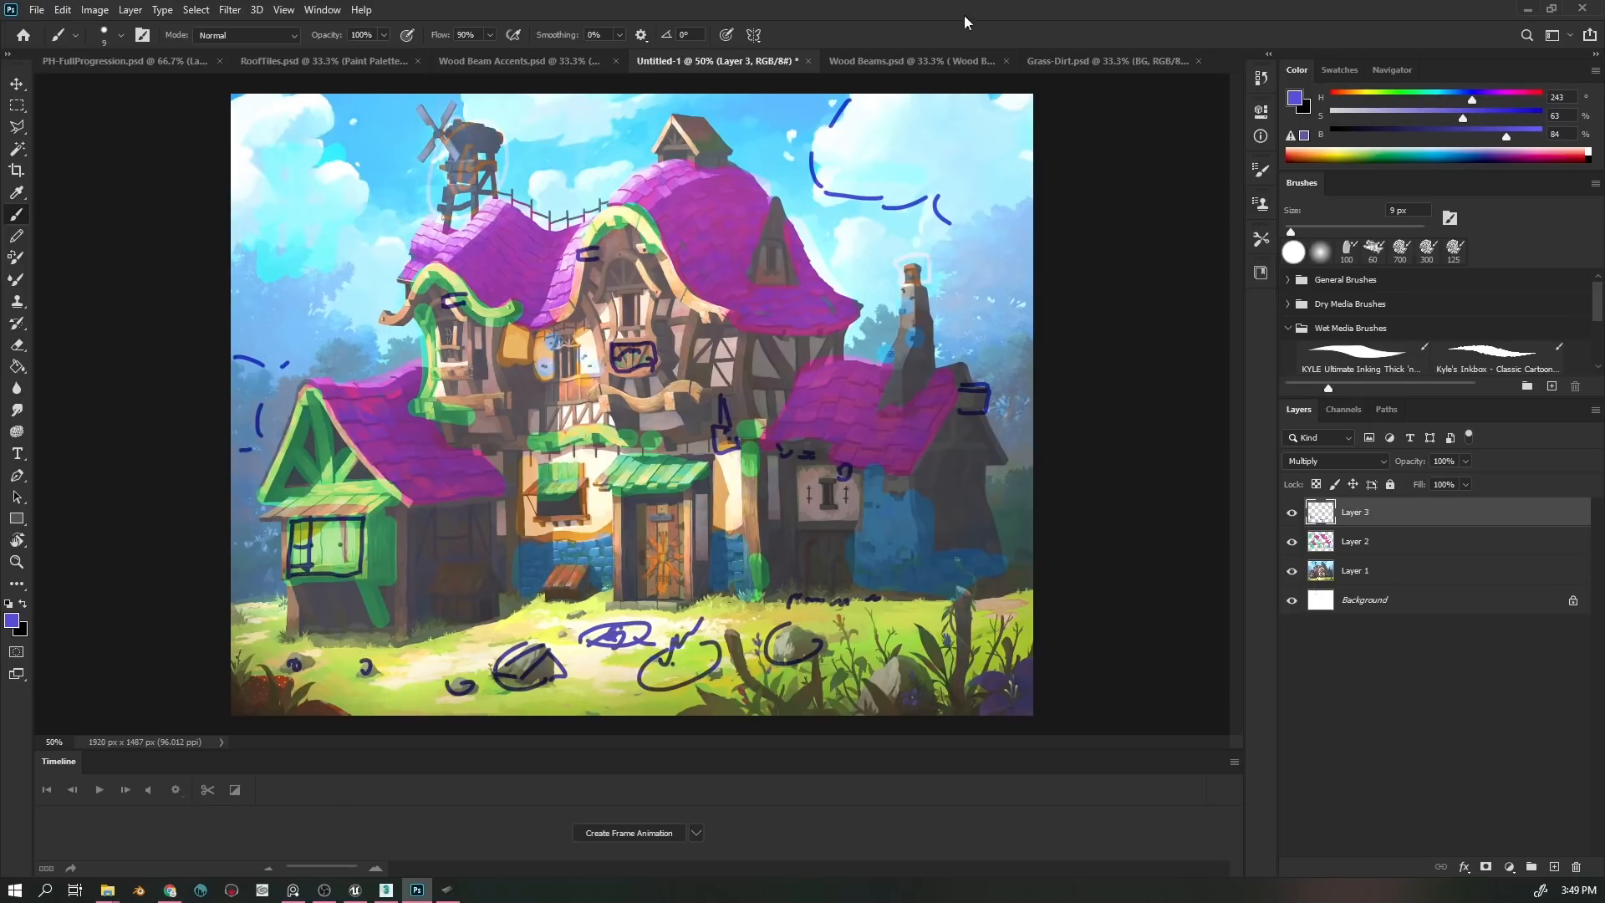
- Bring up Wood Beams.psd, add a new layer above the Wood Beams group and activate the Move tool
click(886, 61)
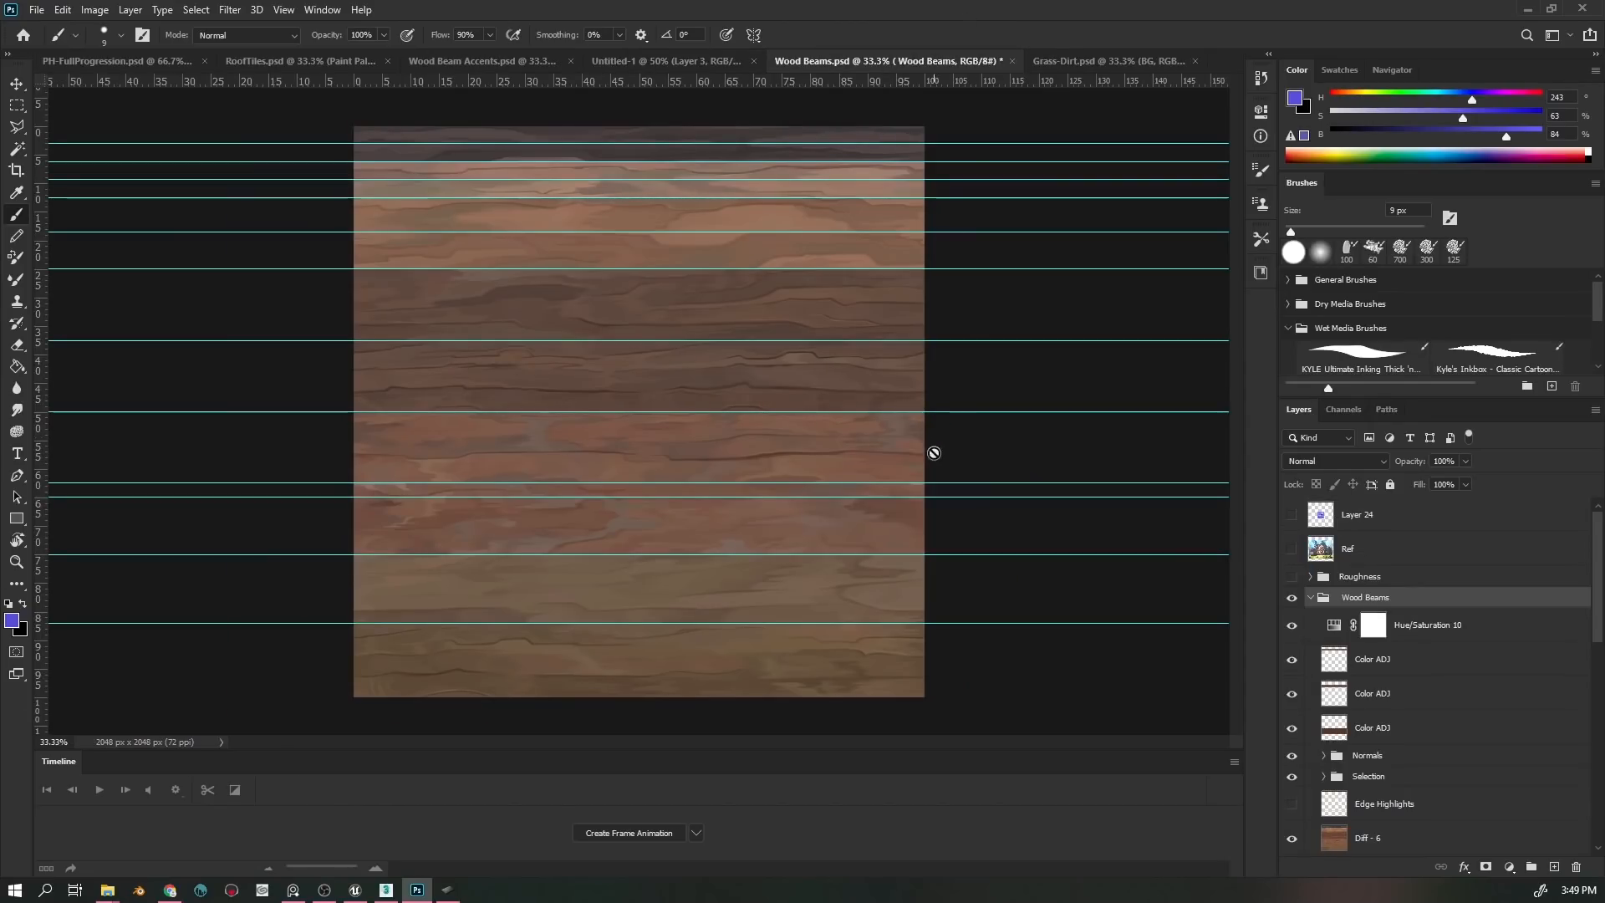
click(949, 342)
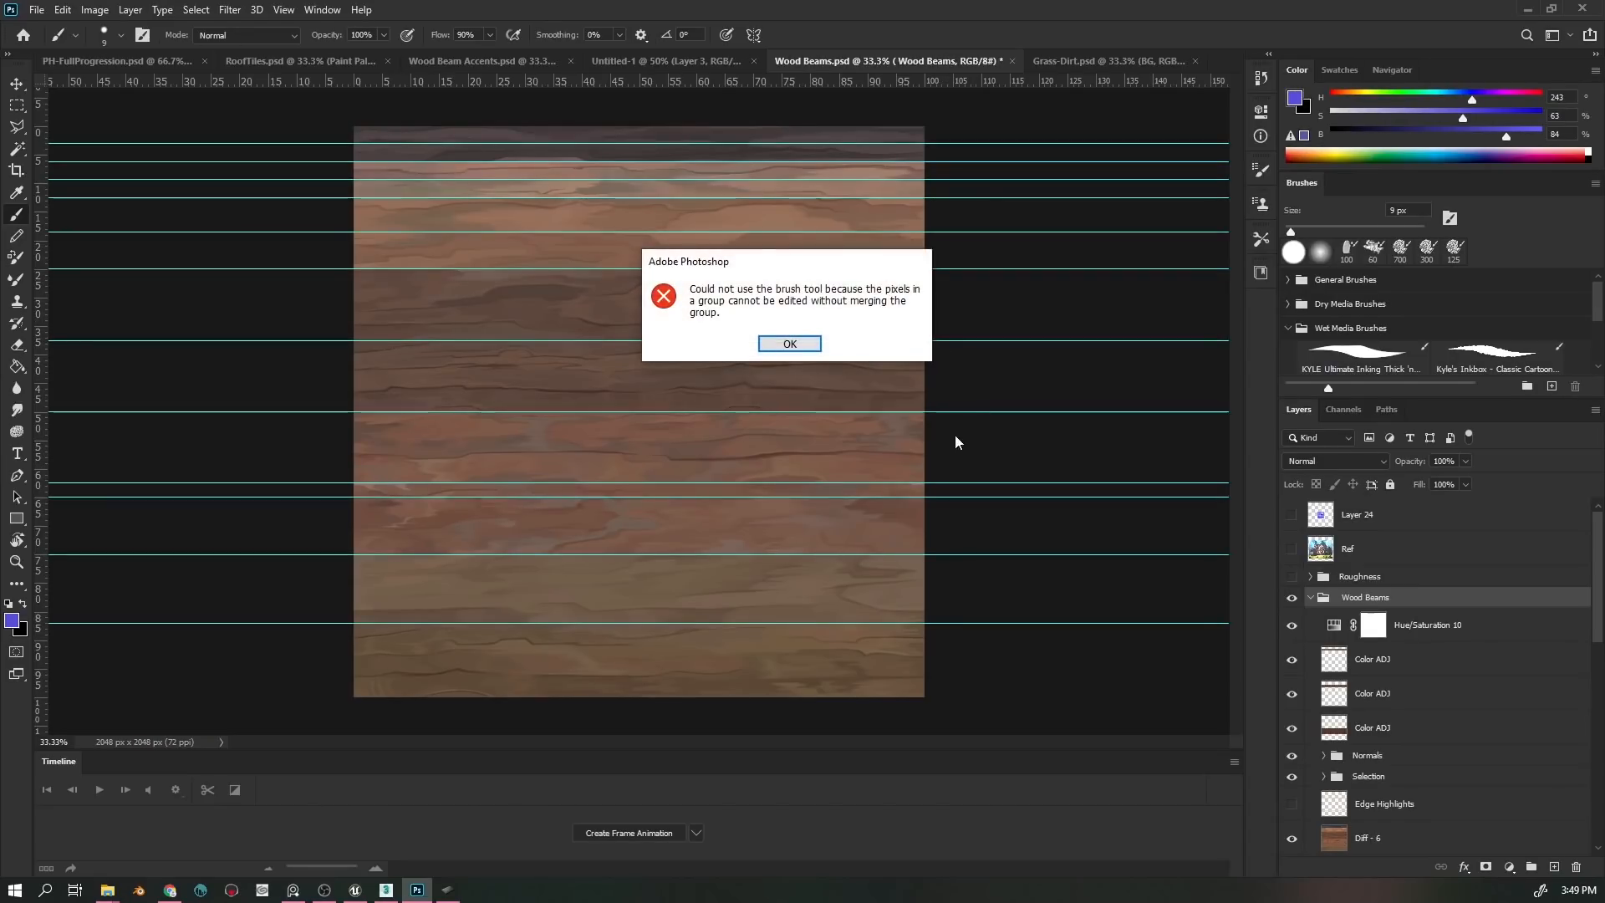
click(779, 348)
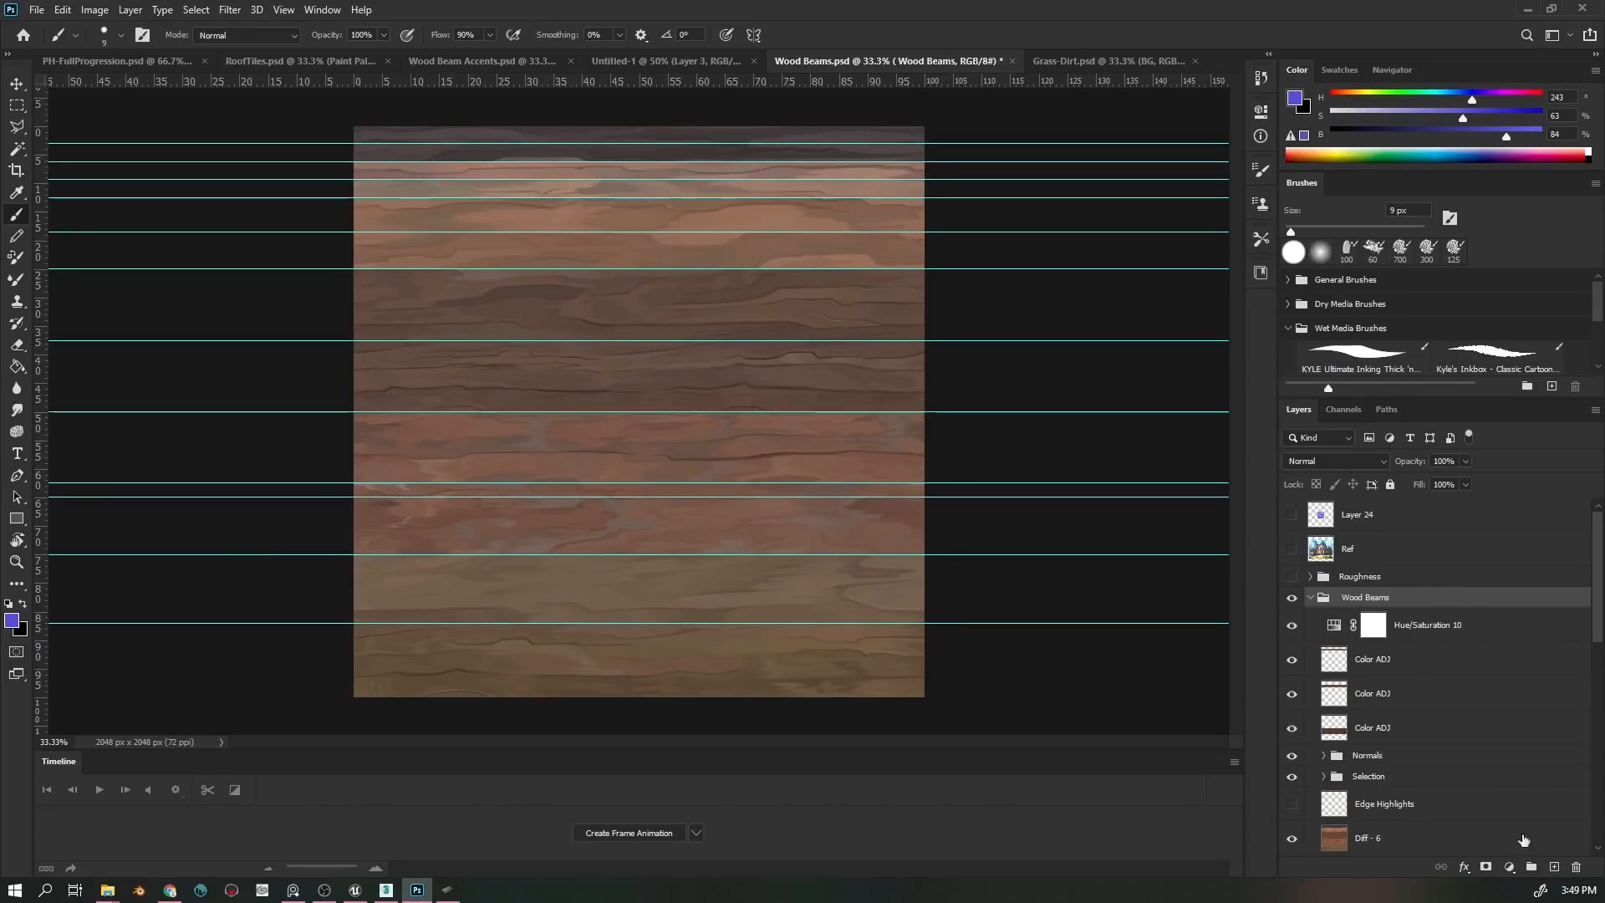
click(1554, 867)
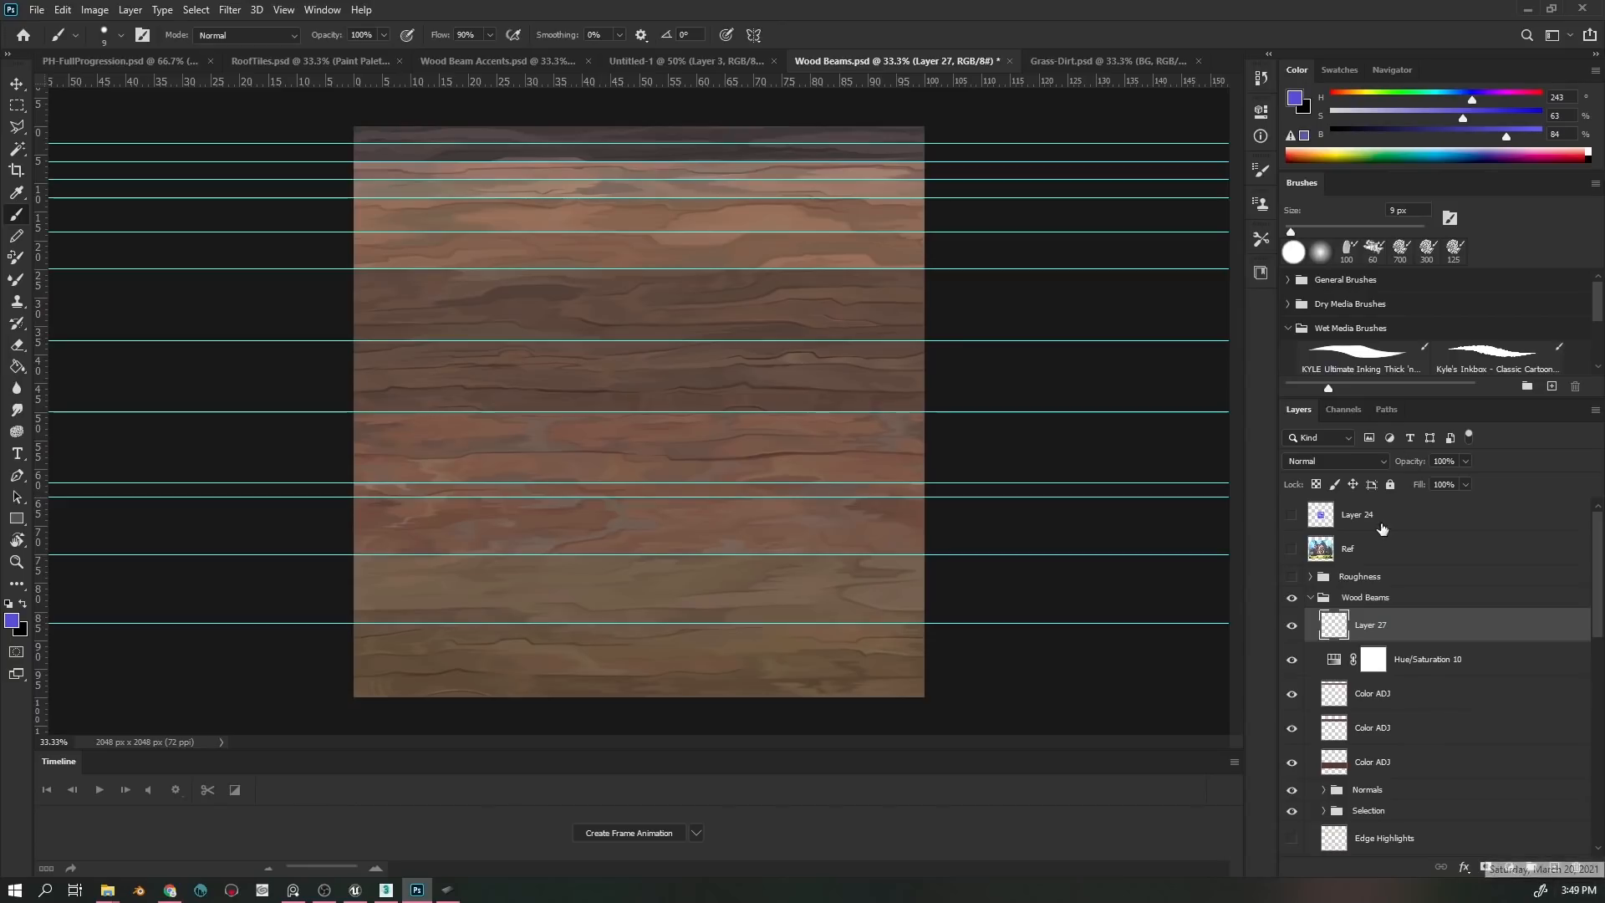
mouse_move(1386, 629)
mouse_down()
mouse_move(1392, 585)
mouse_move(1404, 603)
mouse_up()
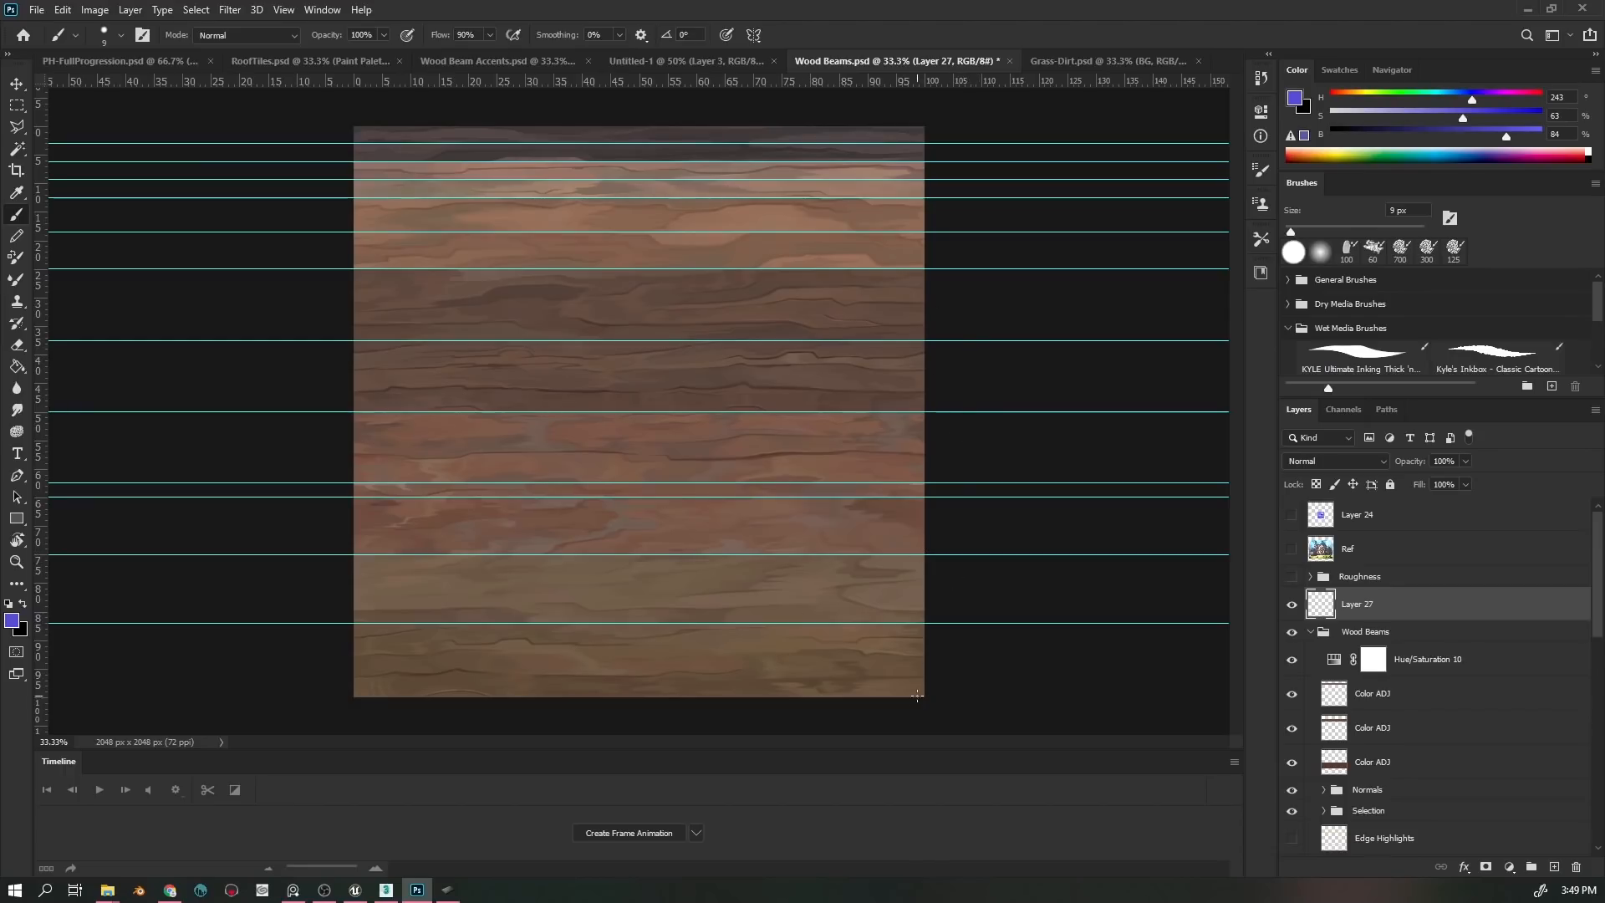
key(v)
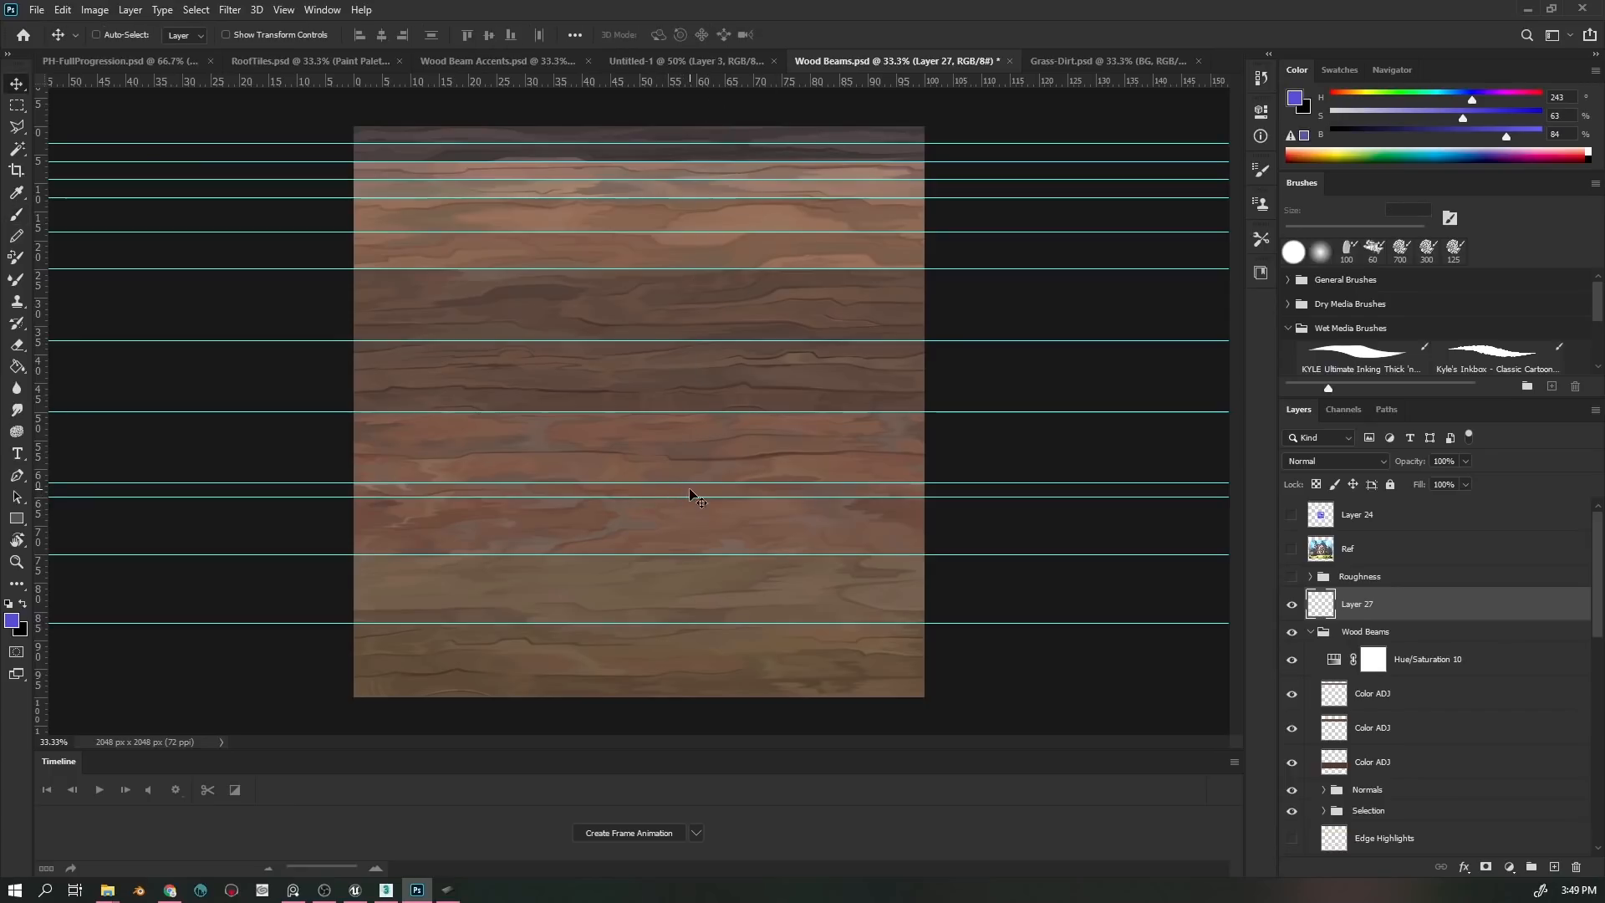
- Delete the extra guide within the red beam strips, and hide Layer 3 and Layer 2 in the Untitled-1 concept painting
drag(691, 496, 747, 6)
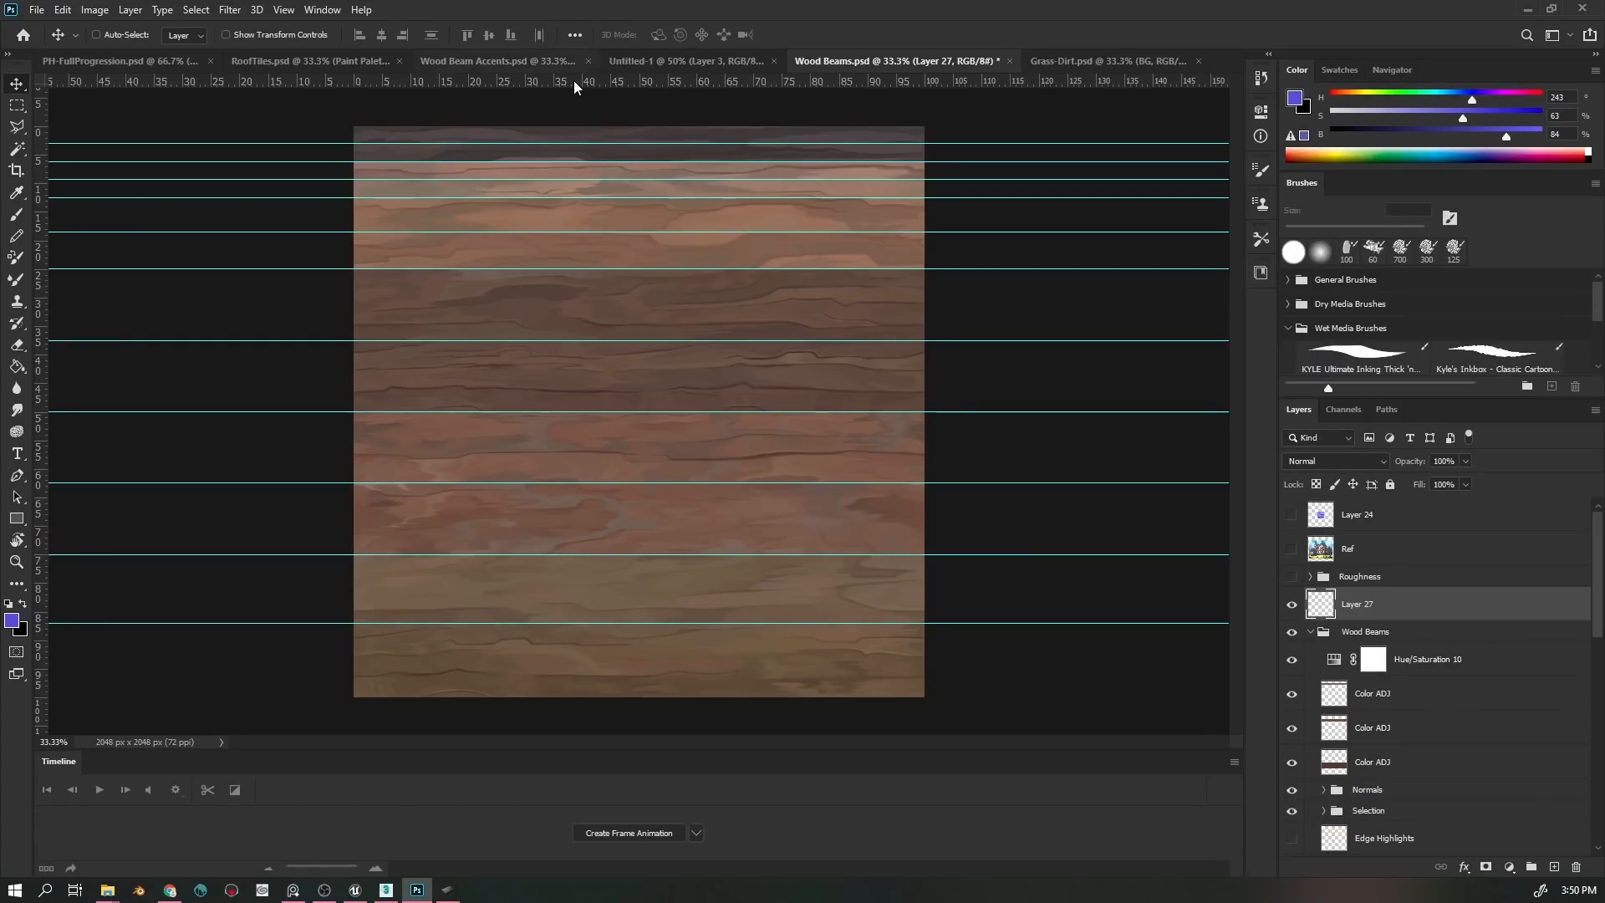
click(650, 67)
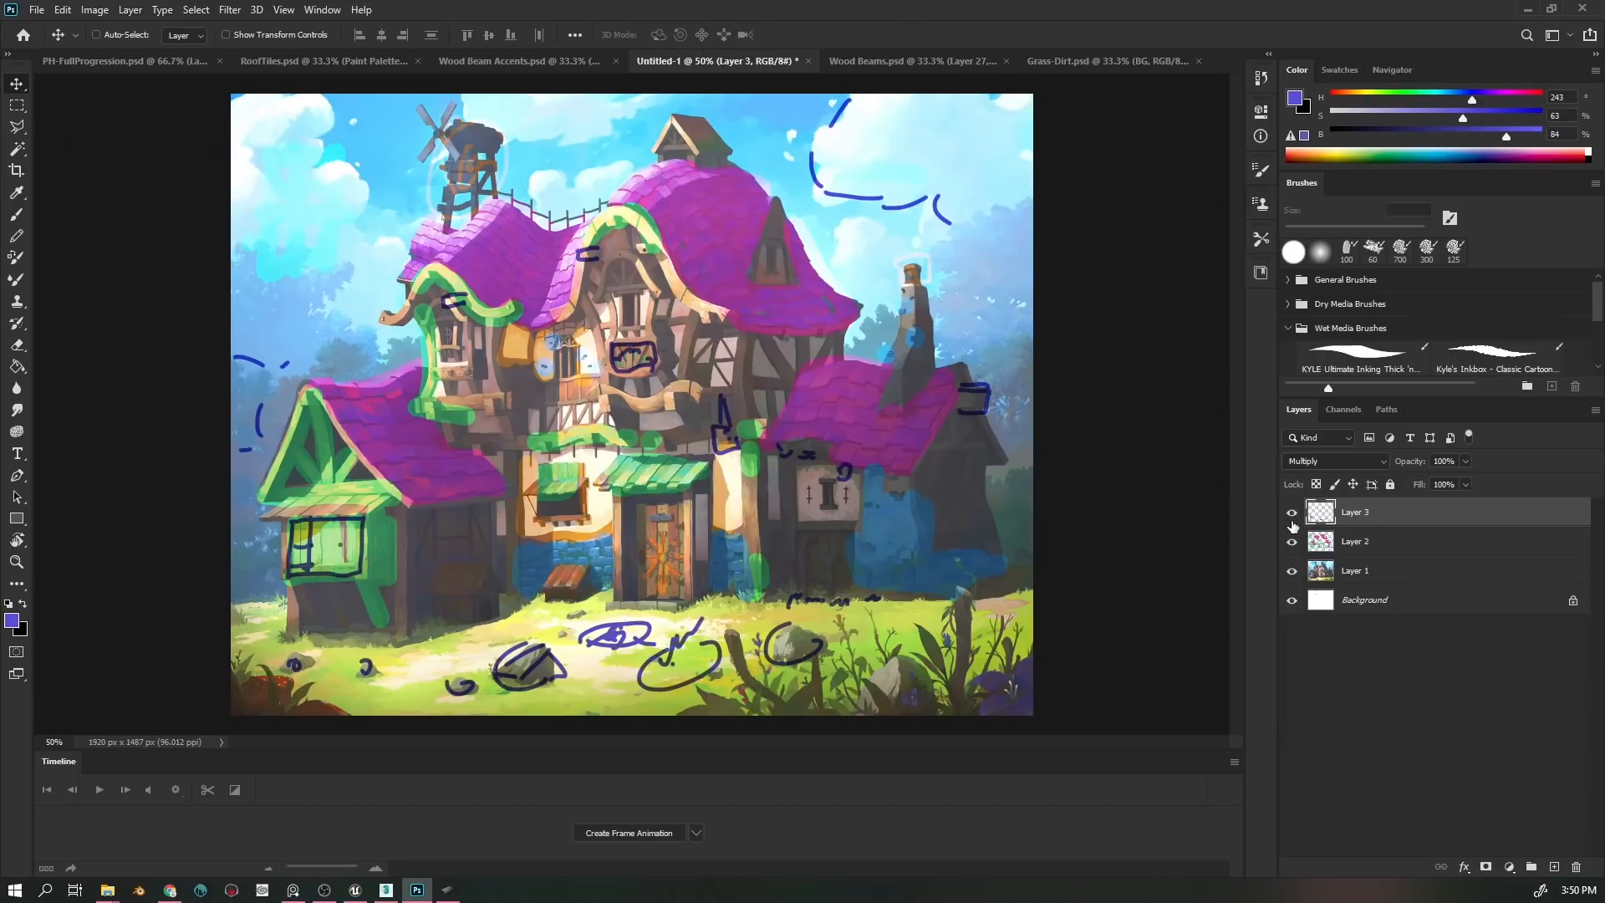
drag(1292, 517, 1291, 542)
- Examine the wooden beams, curved gable trim and posts across the concept painting's main house and annexes
key(ctrl+plus)
key(ctrl+plus)
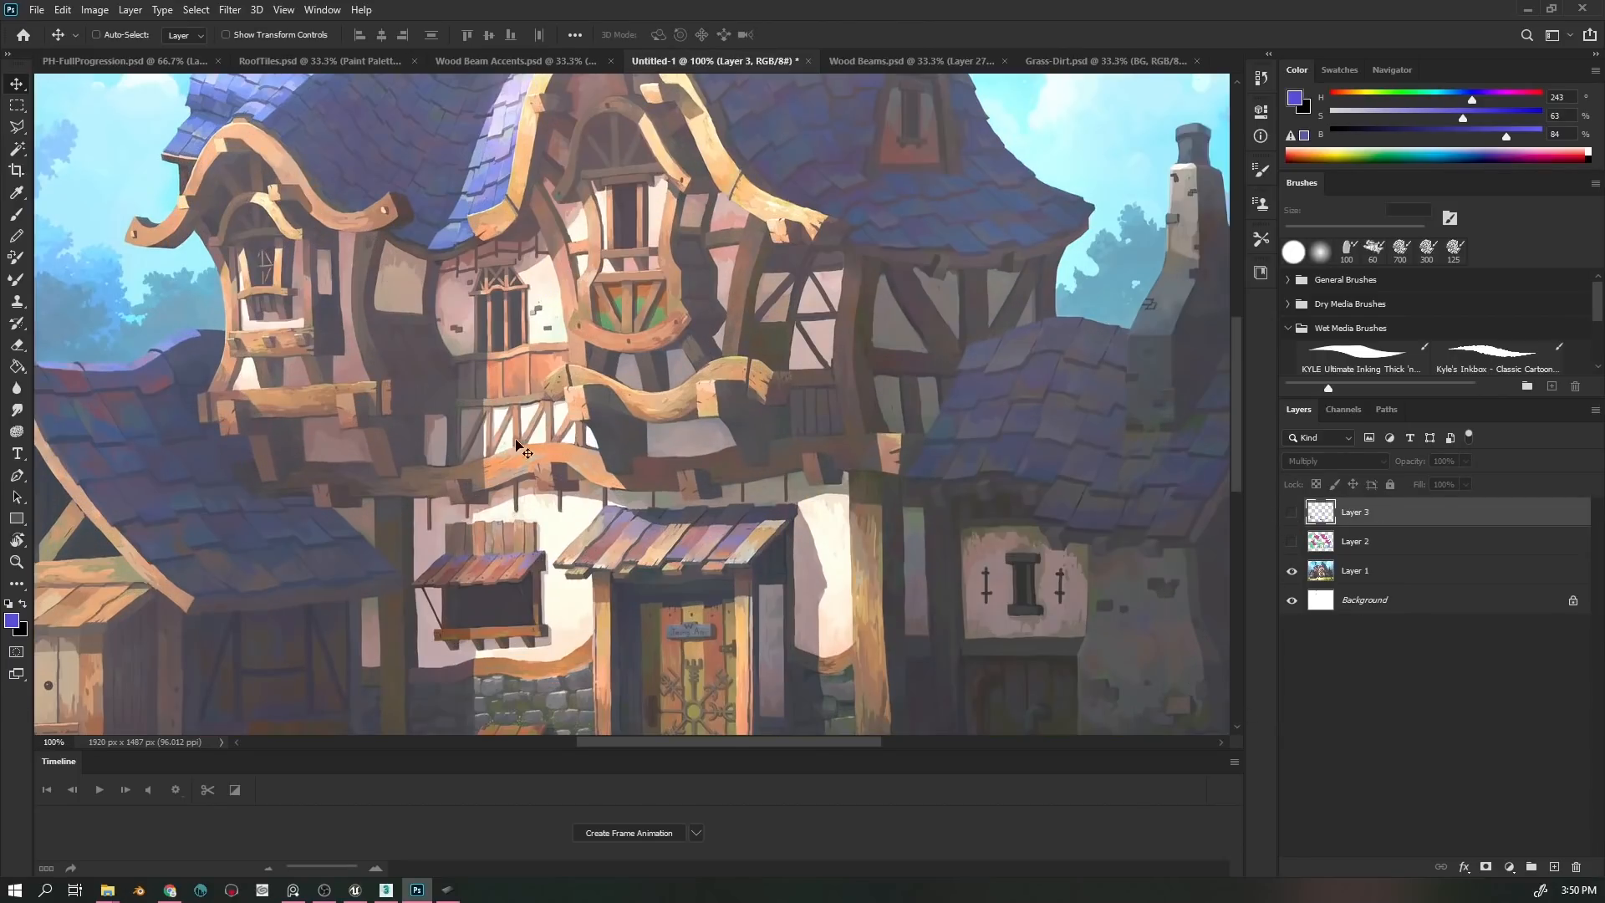
drag(515, 443, 638, 454)
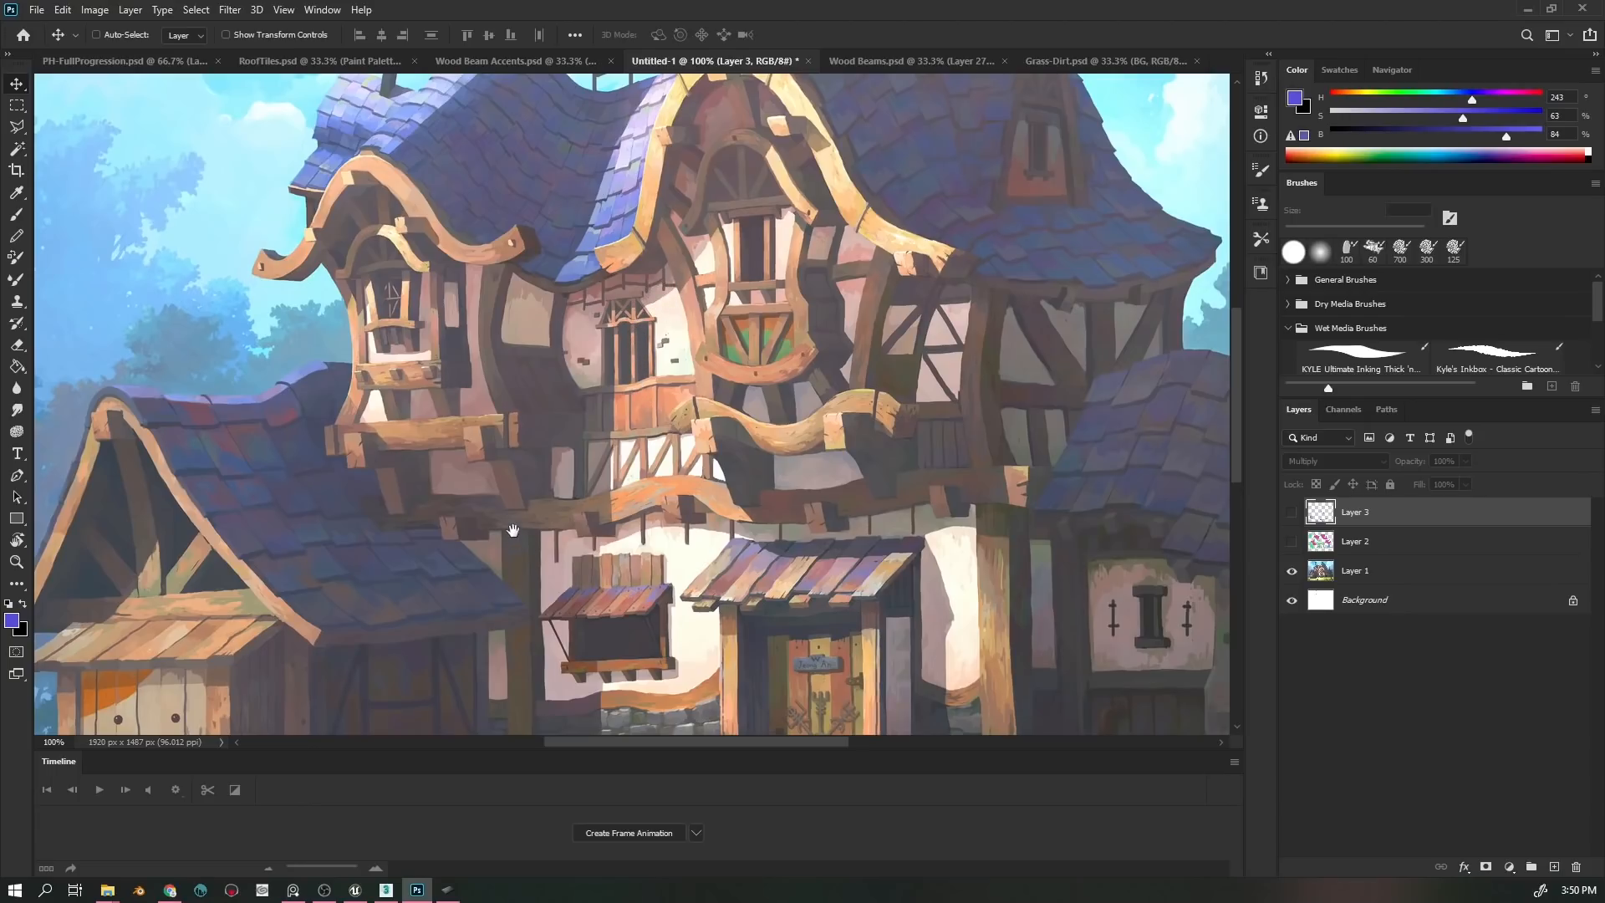
mouse_move(512, 530)
mouse_down()
mouse_move(639, 401)
mouse_move(652, 364)
mouse_up()
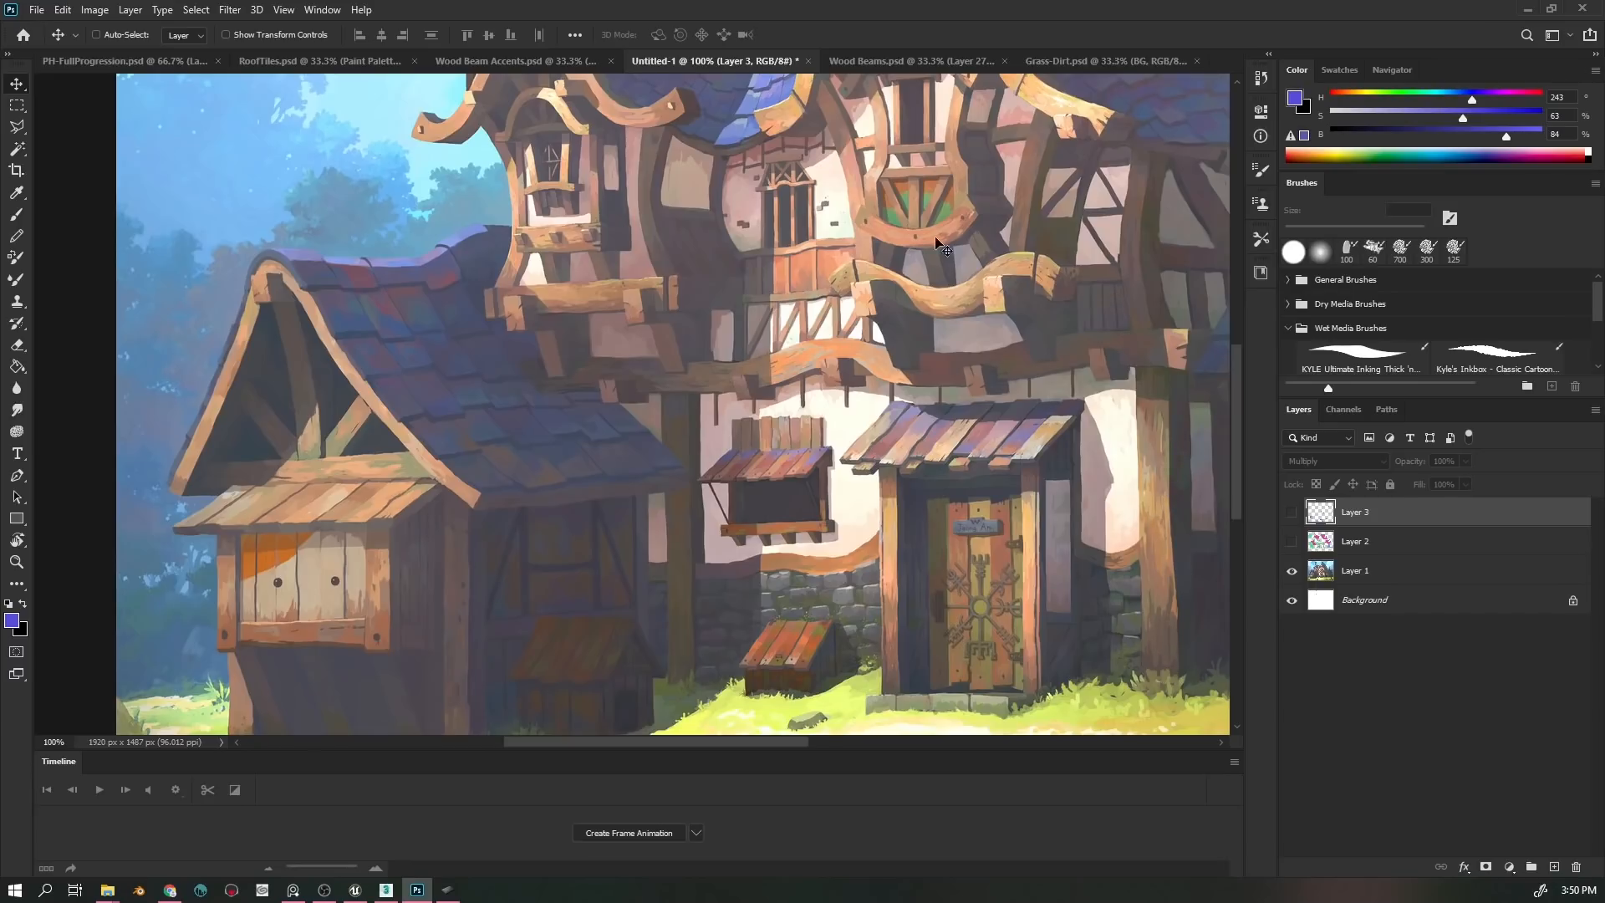
drag(928, 205, 795, 419)
drag(899, 308, 866, 371)
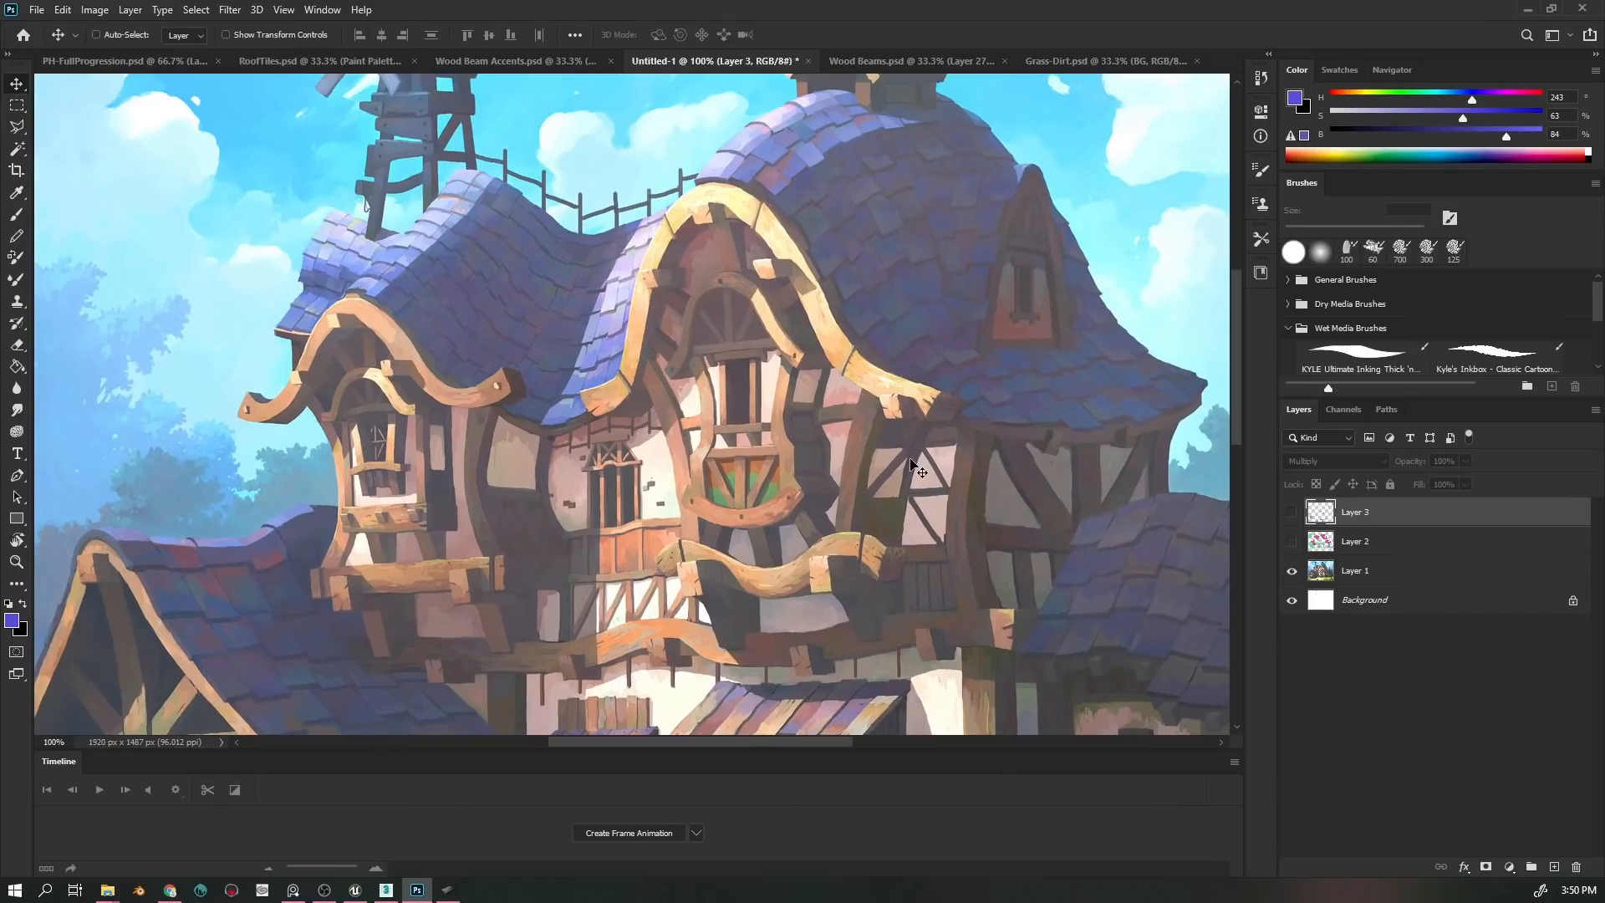
mouse_move(995, 514)
mouse_down()
mouse_move(844, 422)
mouse_move(789, 330)
mouse_move(698, 300)
mouse_move(766, 538)
mouse_up()
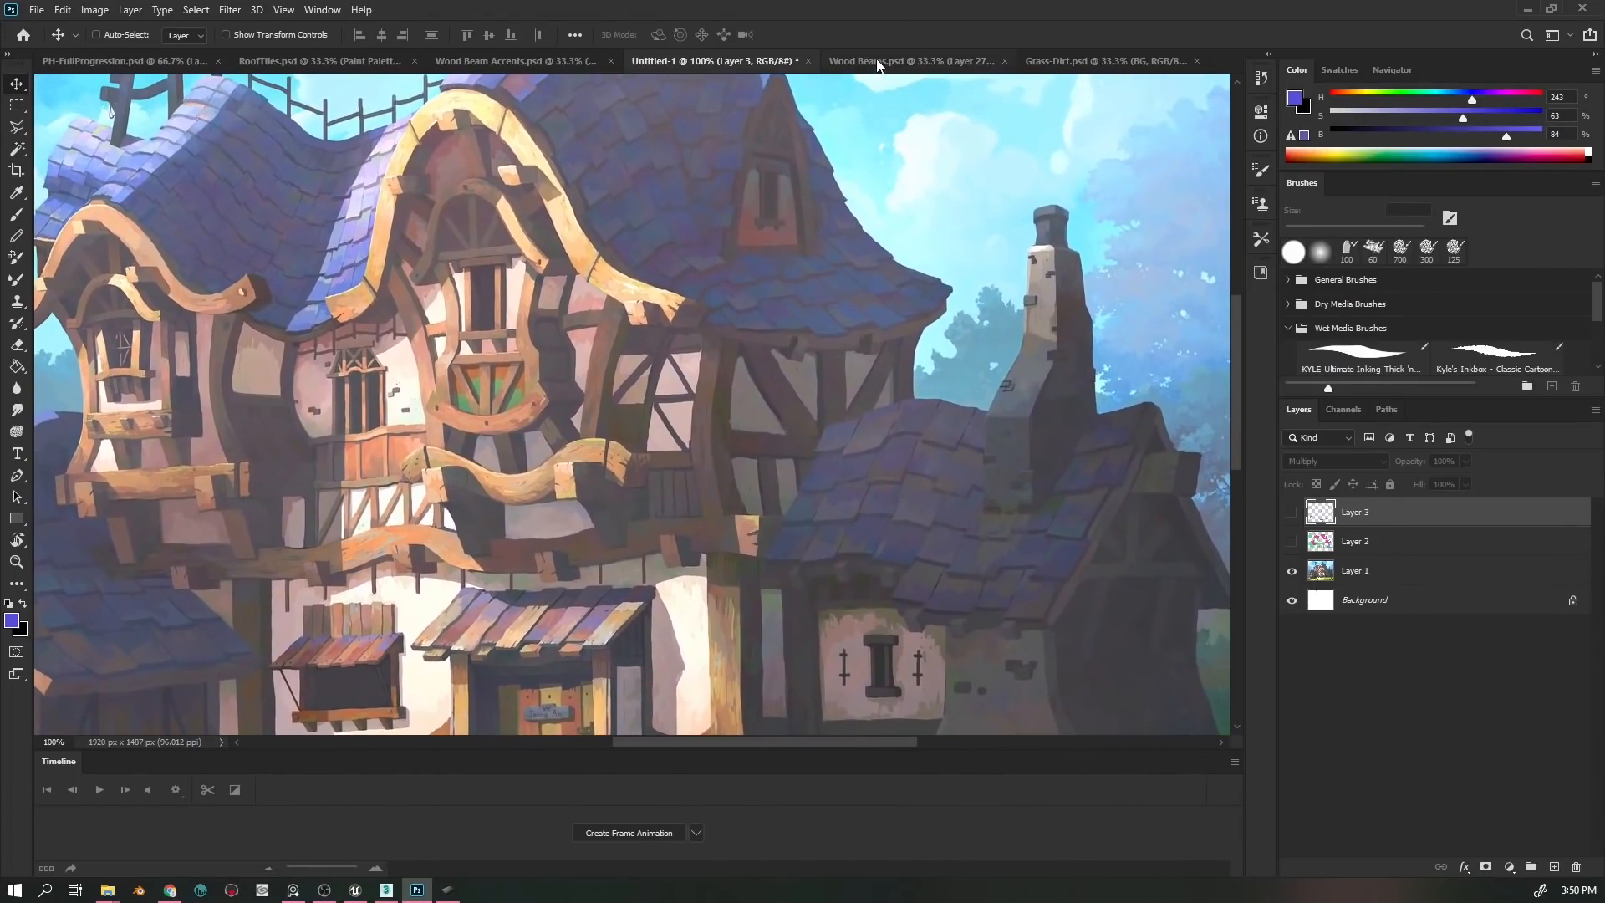
- Hide the guides in Wood Beams.psd and compare its beam strips with the timber in the concept painting
click(877, 61)
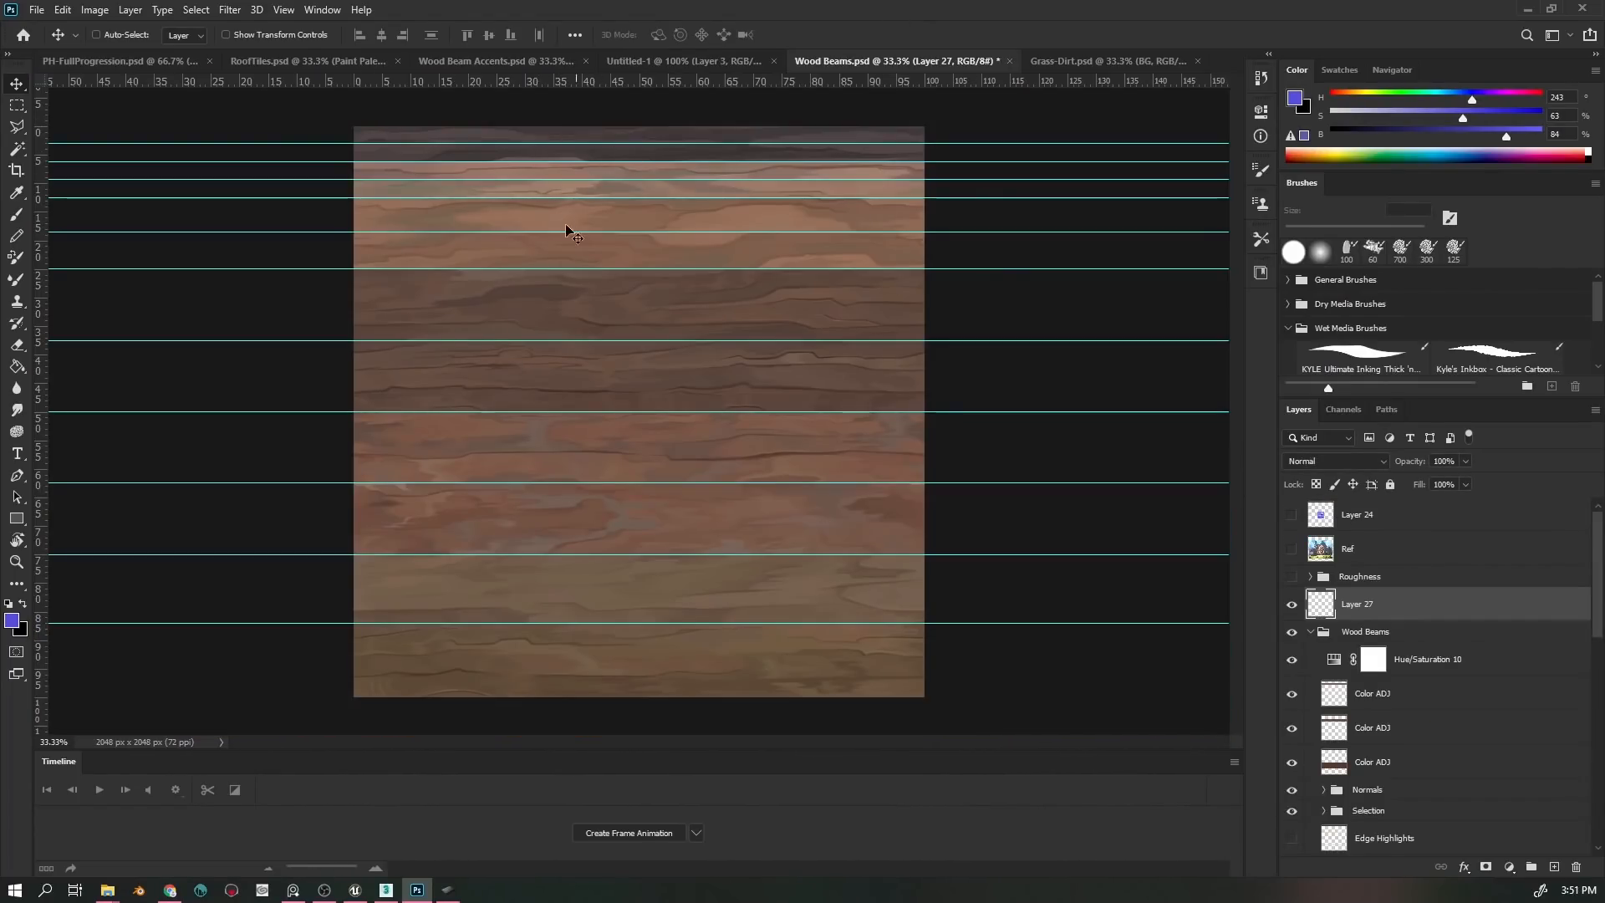
key(ctrl+semicolon)
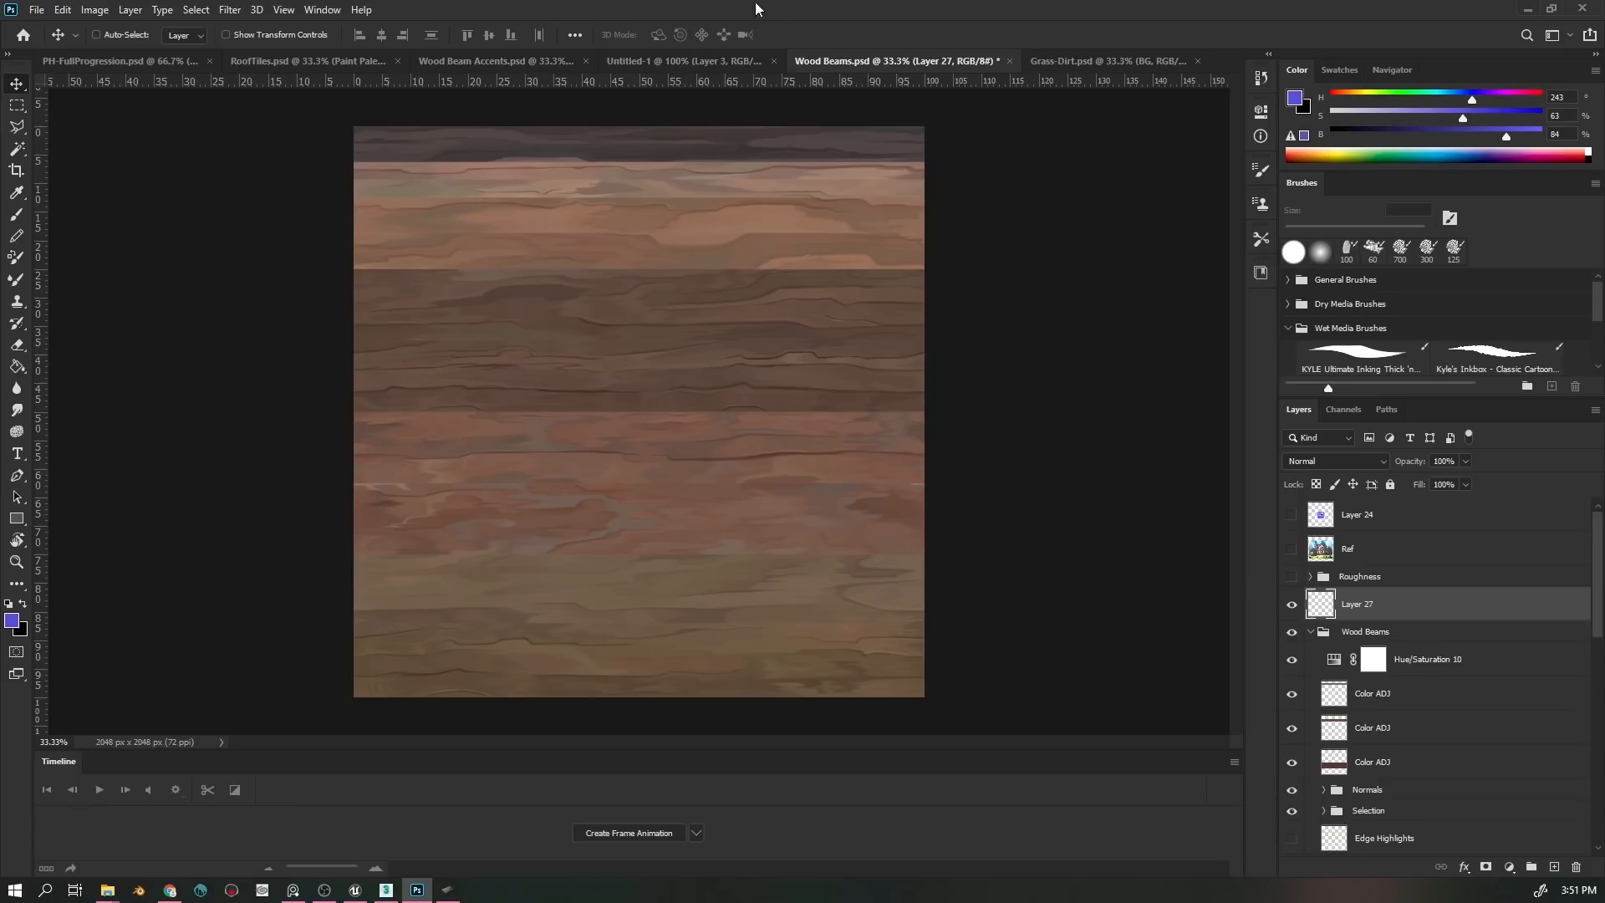
click(678, 62)
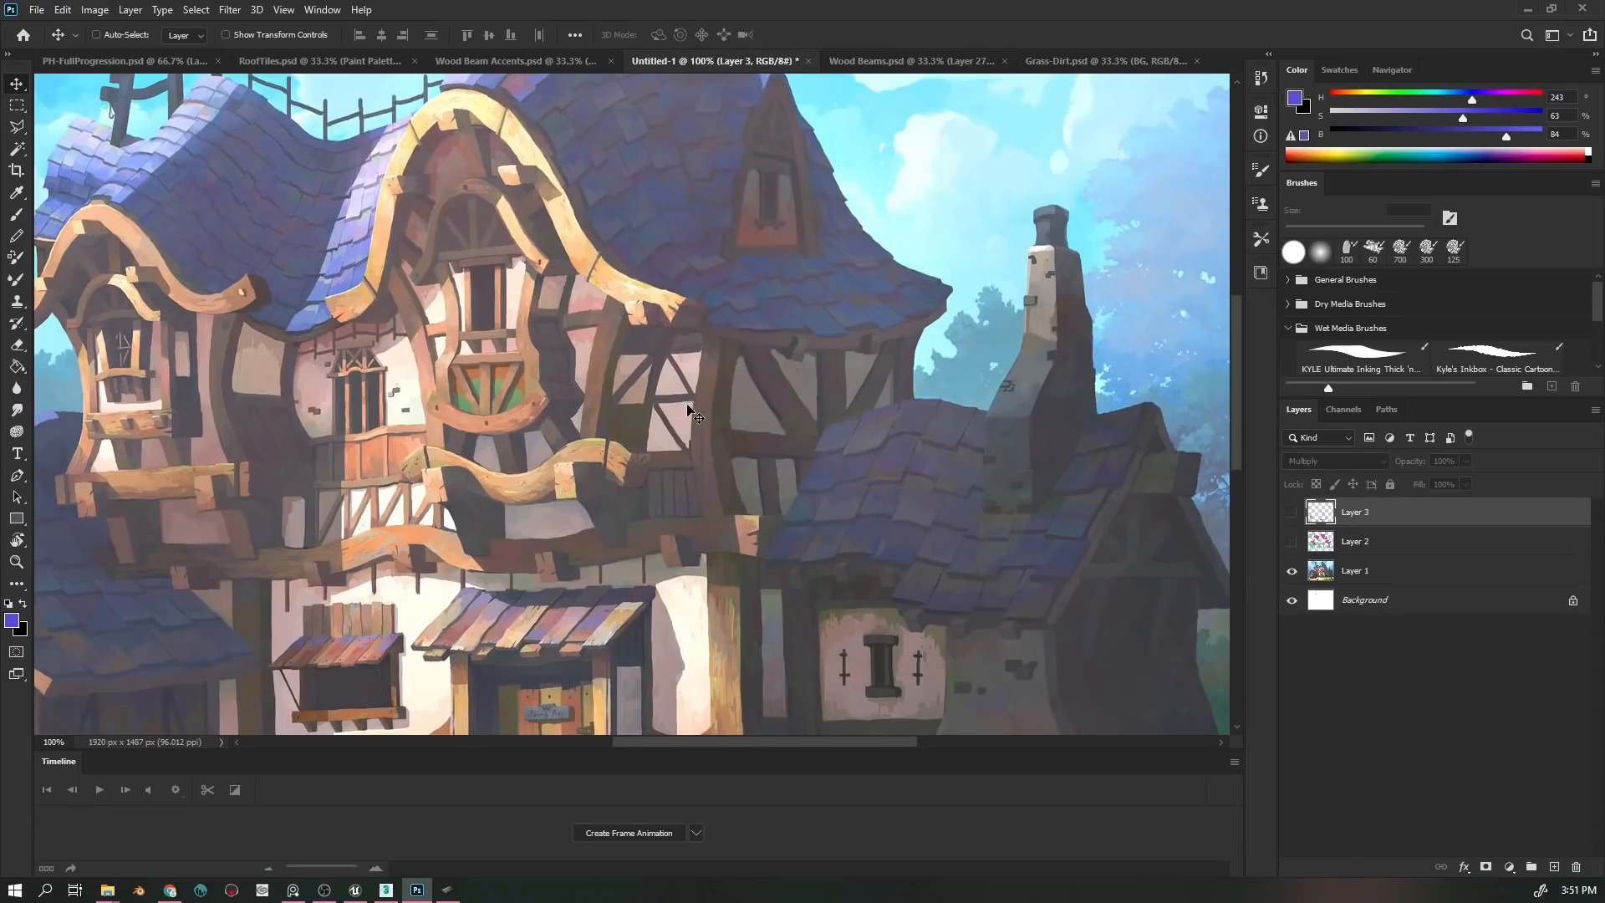
drag(755, 534, 1070, 337)
drag(796, 396, 680, 385)
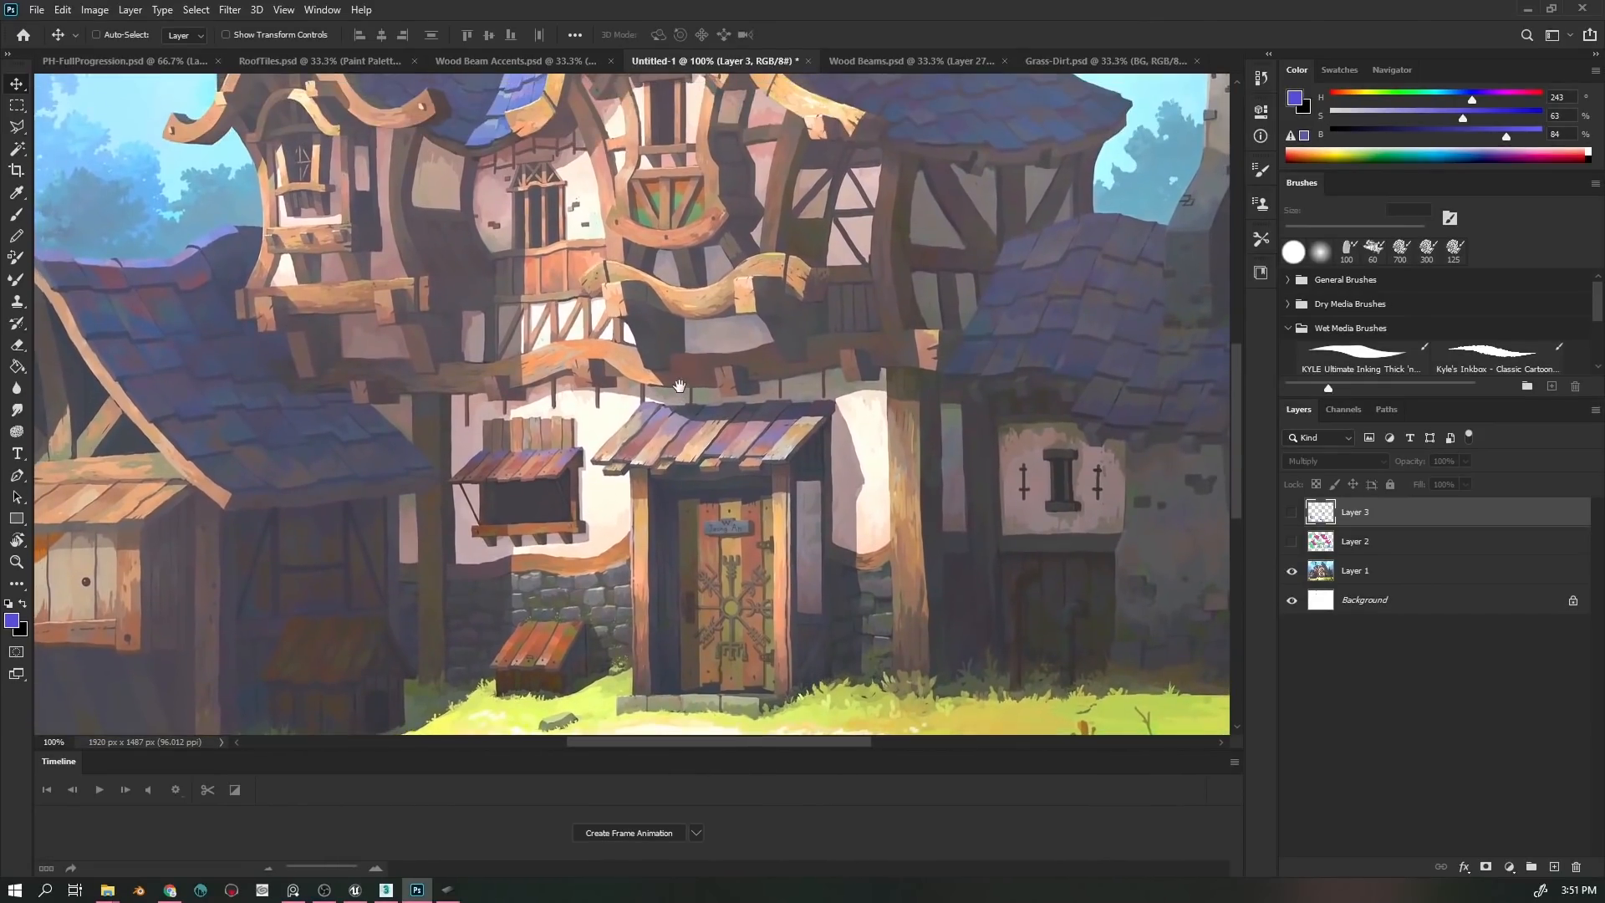
- Inspect the lowest green-brown beam strips of Wood Beams.psd up close with the guides shown again
click(868, 62)
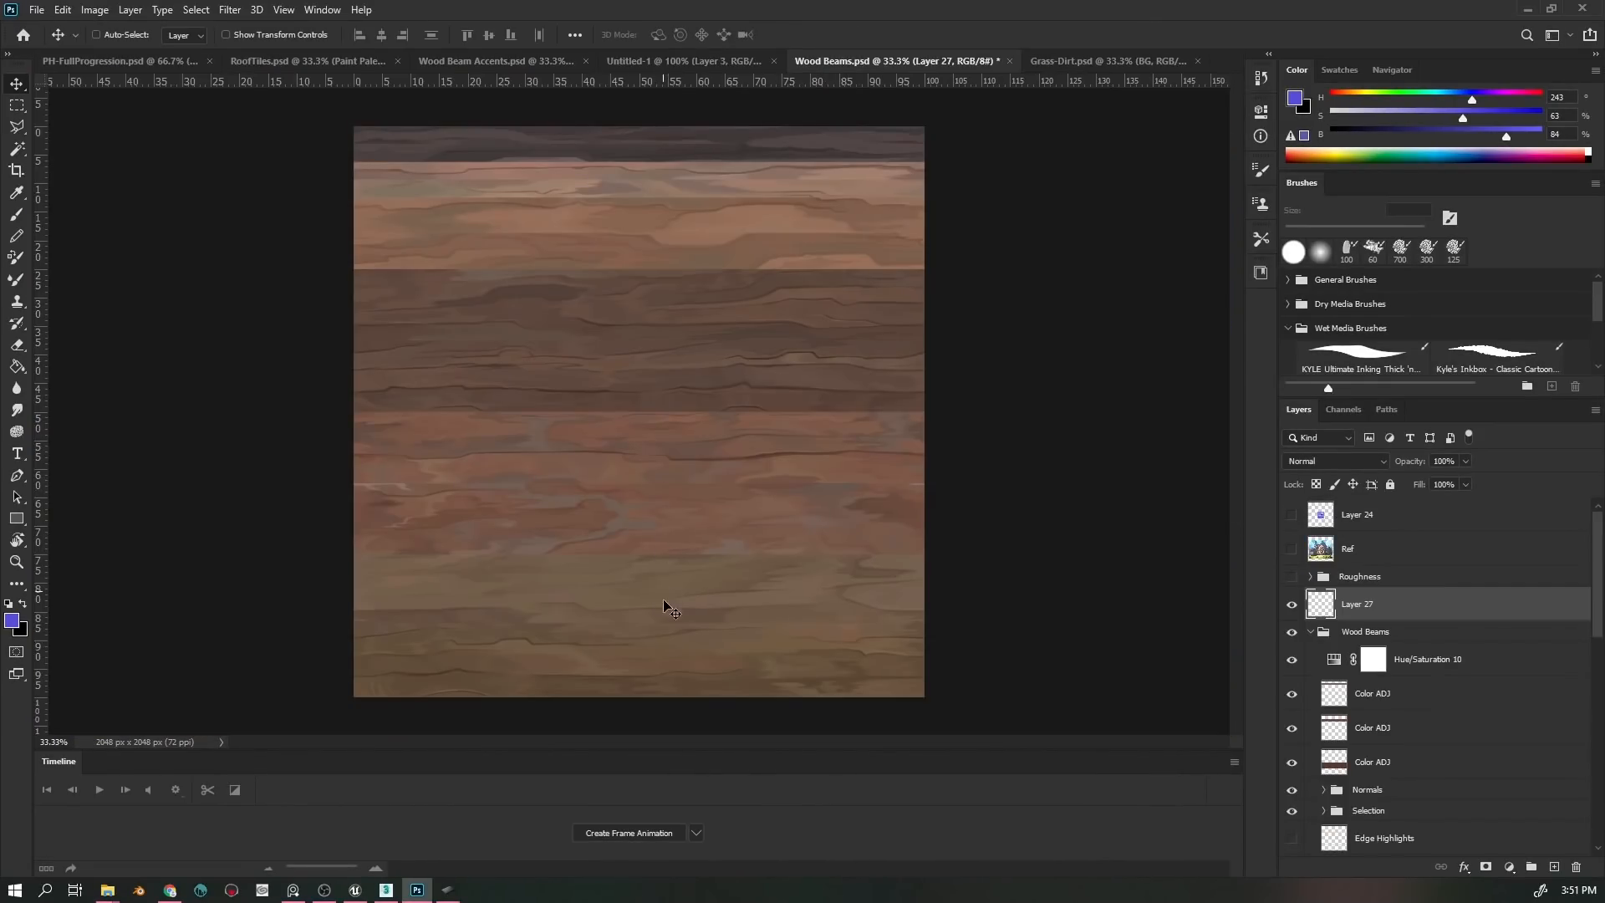
key(ctrl+plus)
drag(667, 581, 644, 172)
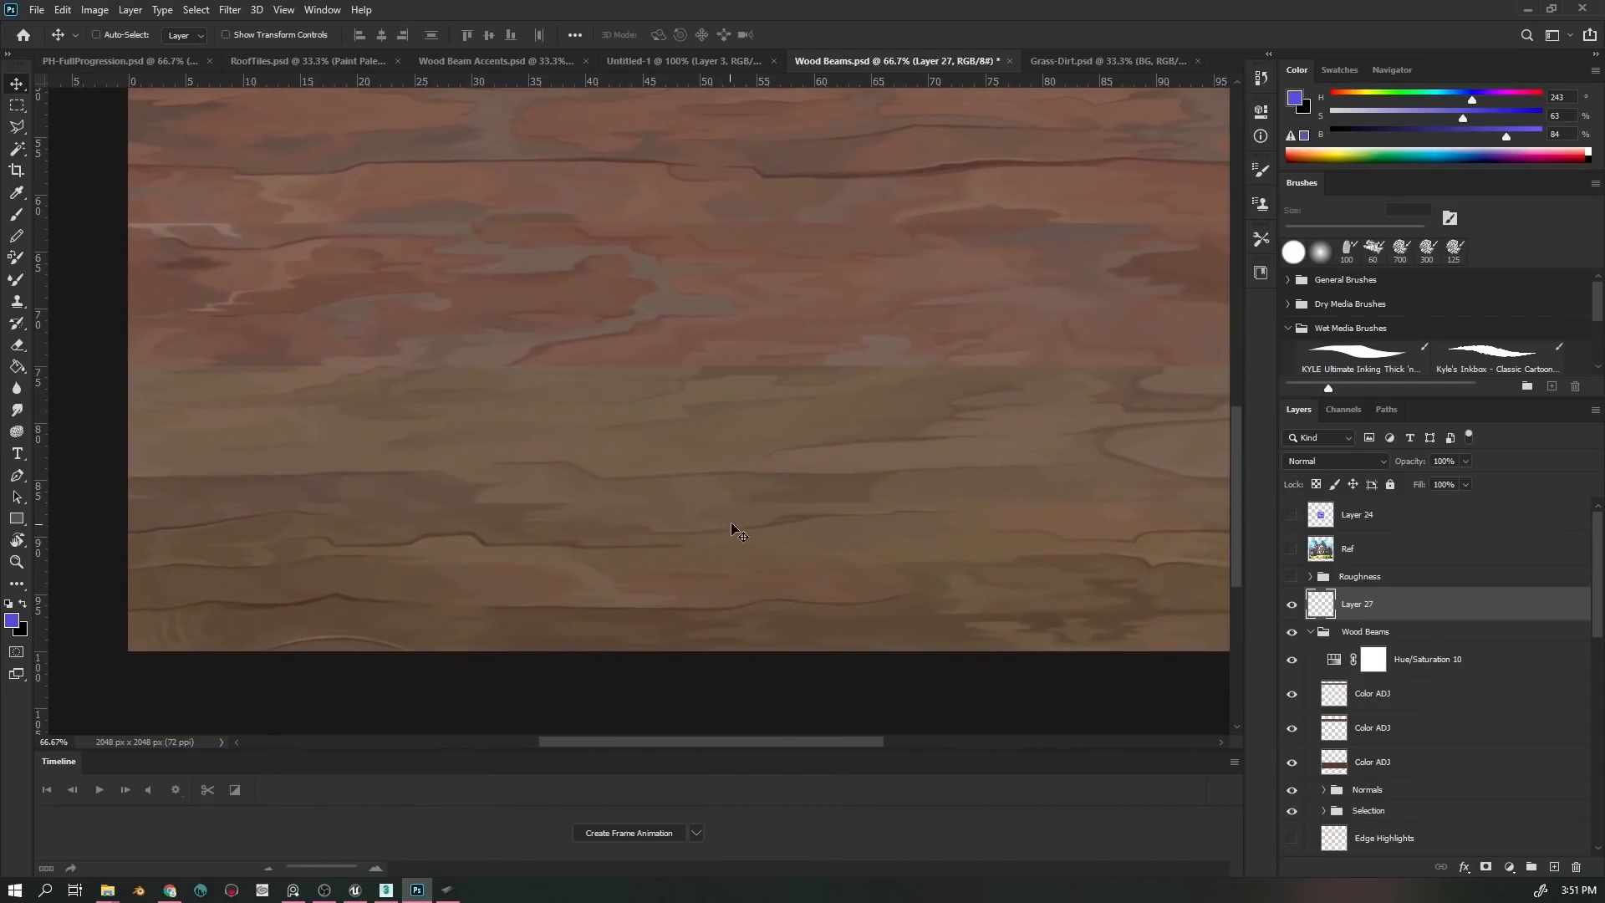
key(ctrl+semicolon)
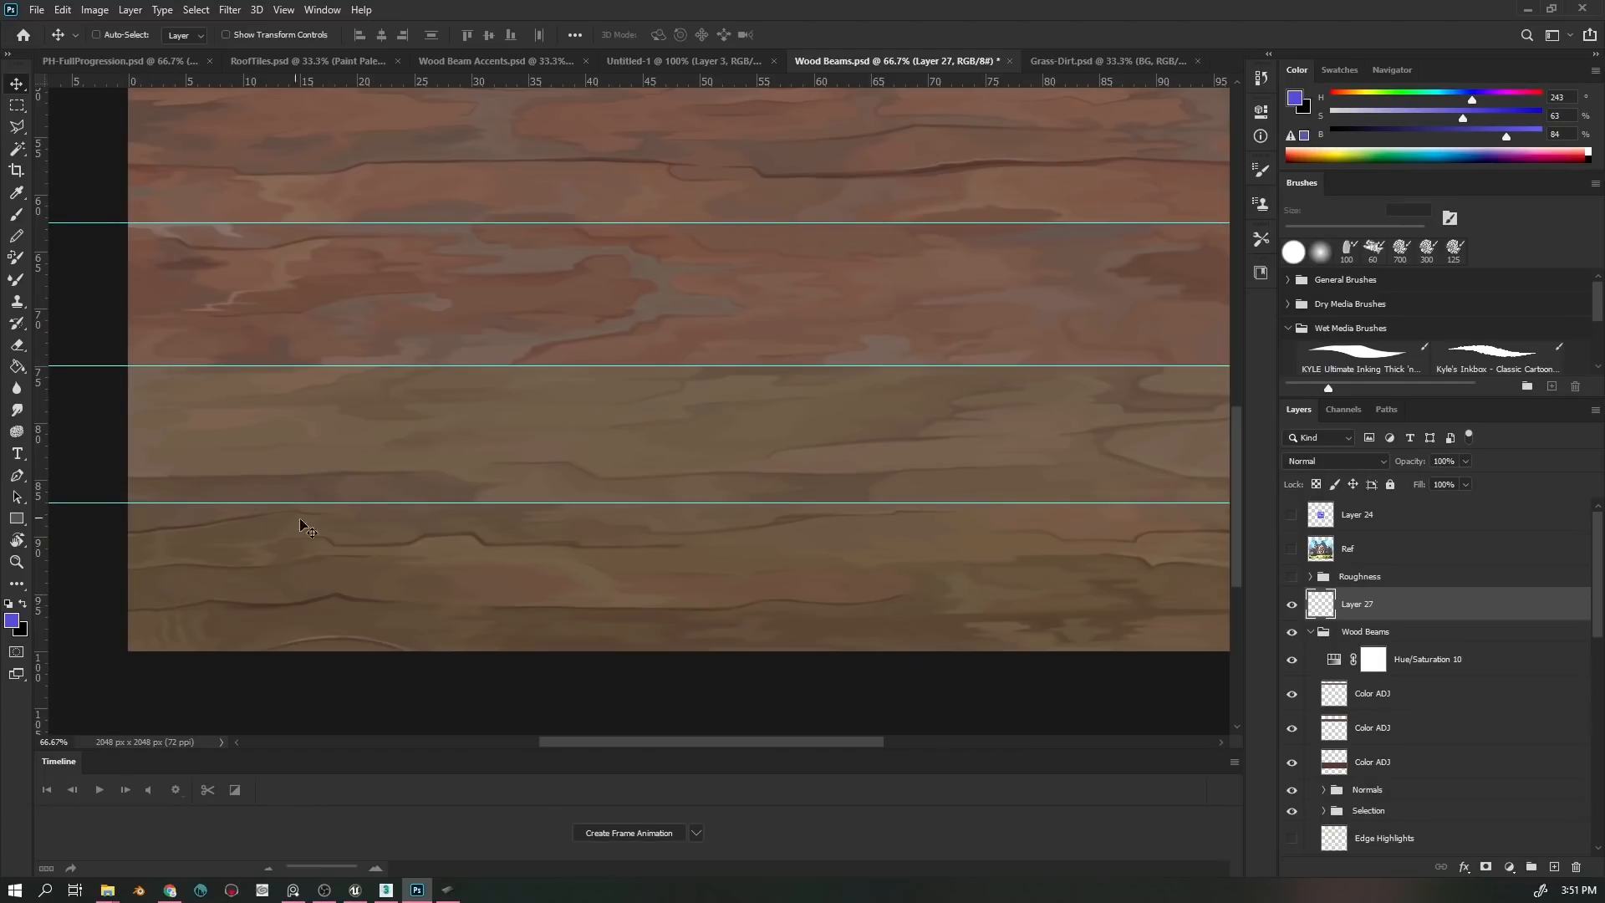
drag(315, 483, 296, 446)
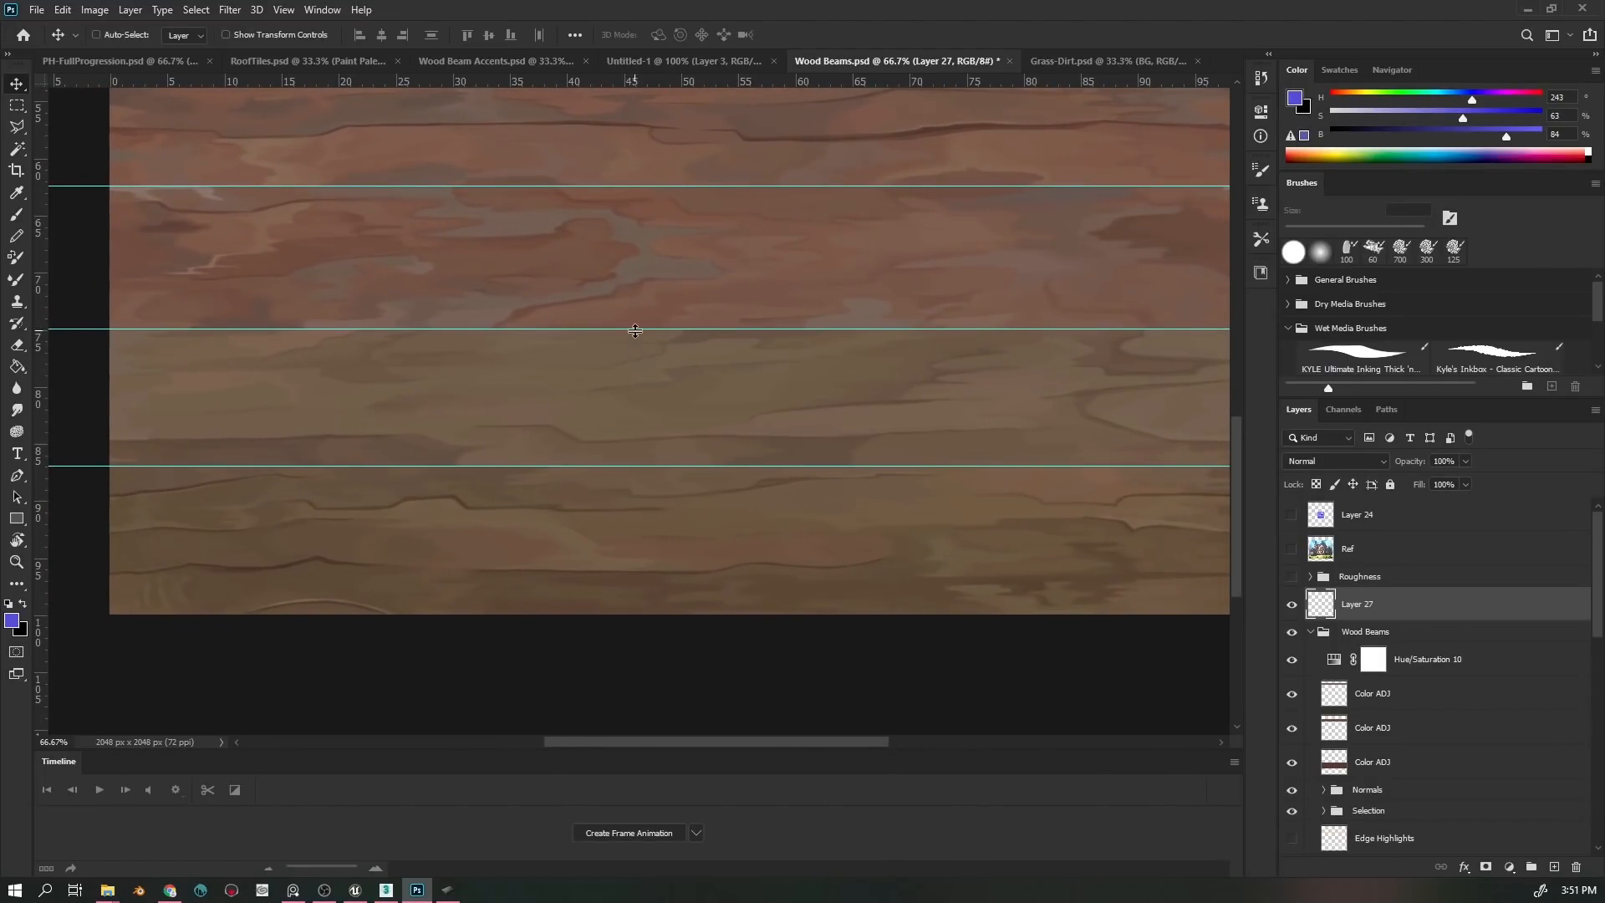
- Brush blue marks across the two lowest beam strips and along the guide dividing them, and undo the strokes
key(b)
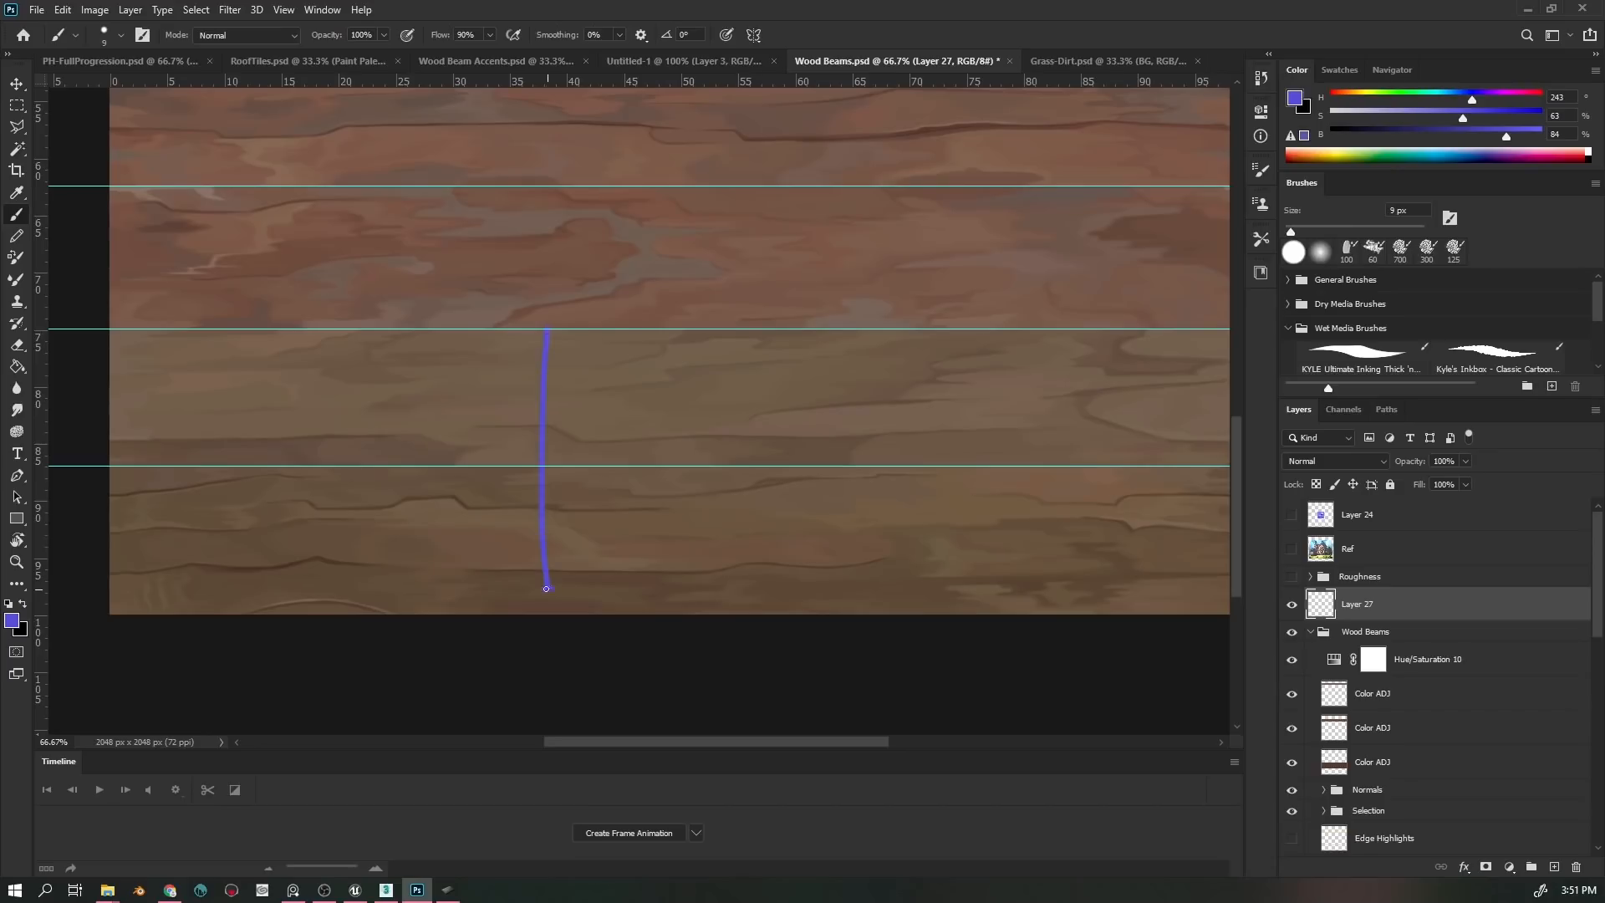
drag(546, 589, 552, 588)
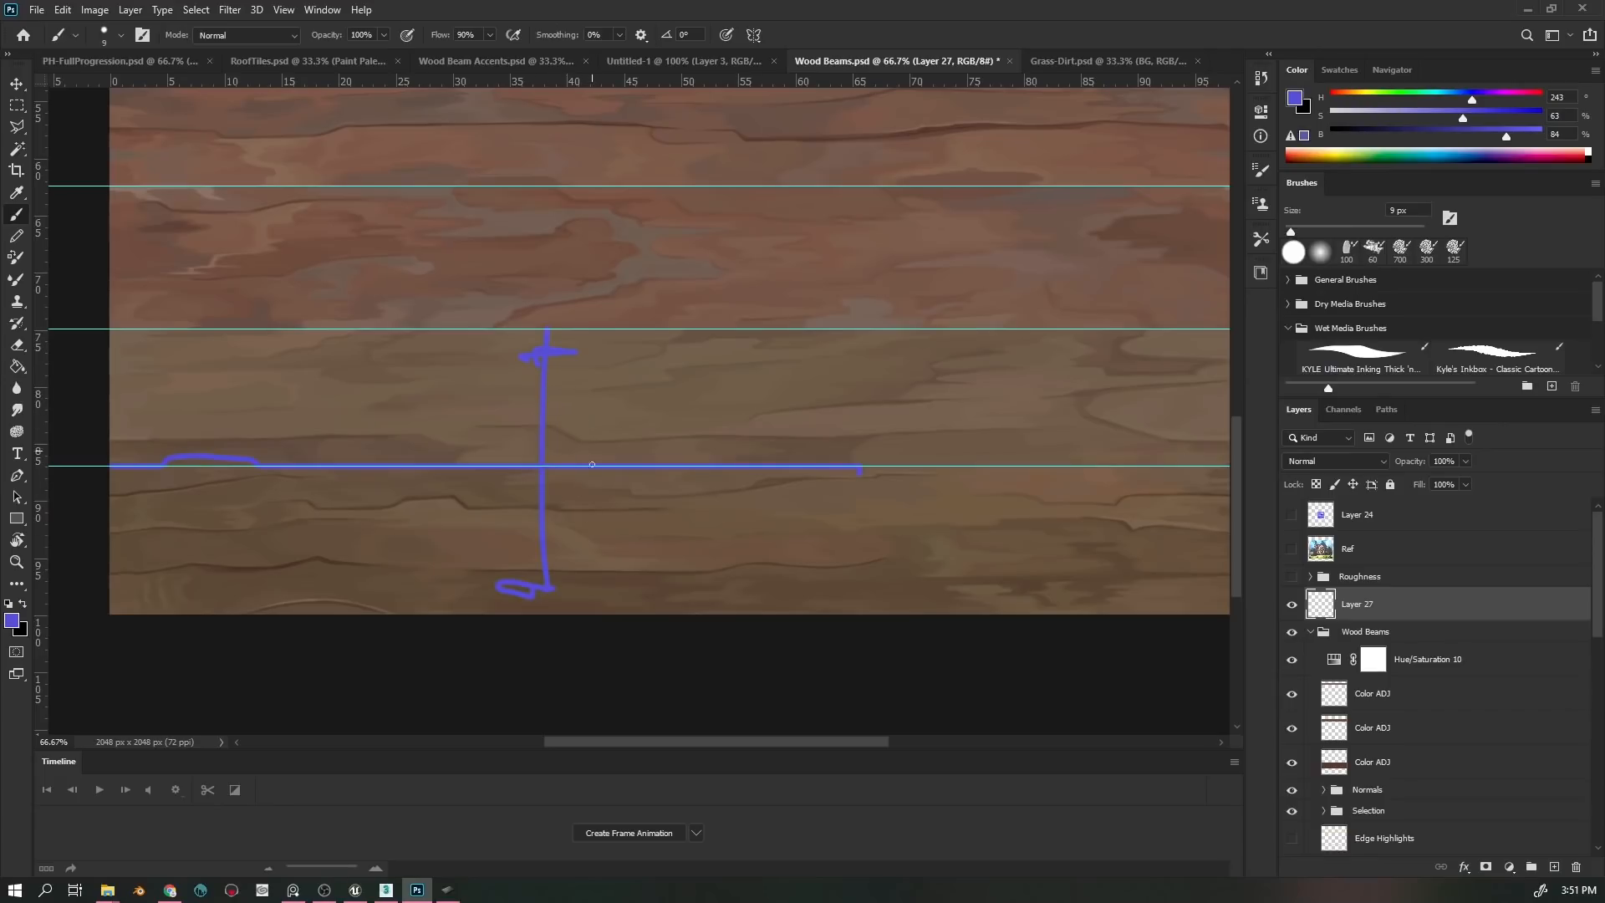
mouse_move(654, 449)
mouse_down()
mouse_move(648, 488)
mouse_move(679, 470)
mouse_move(591, 418)
mouse_move(600, 383)
mouse_up()
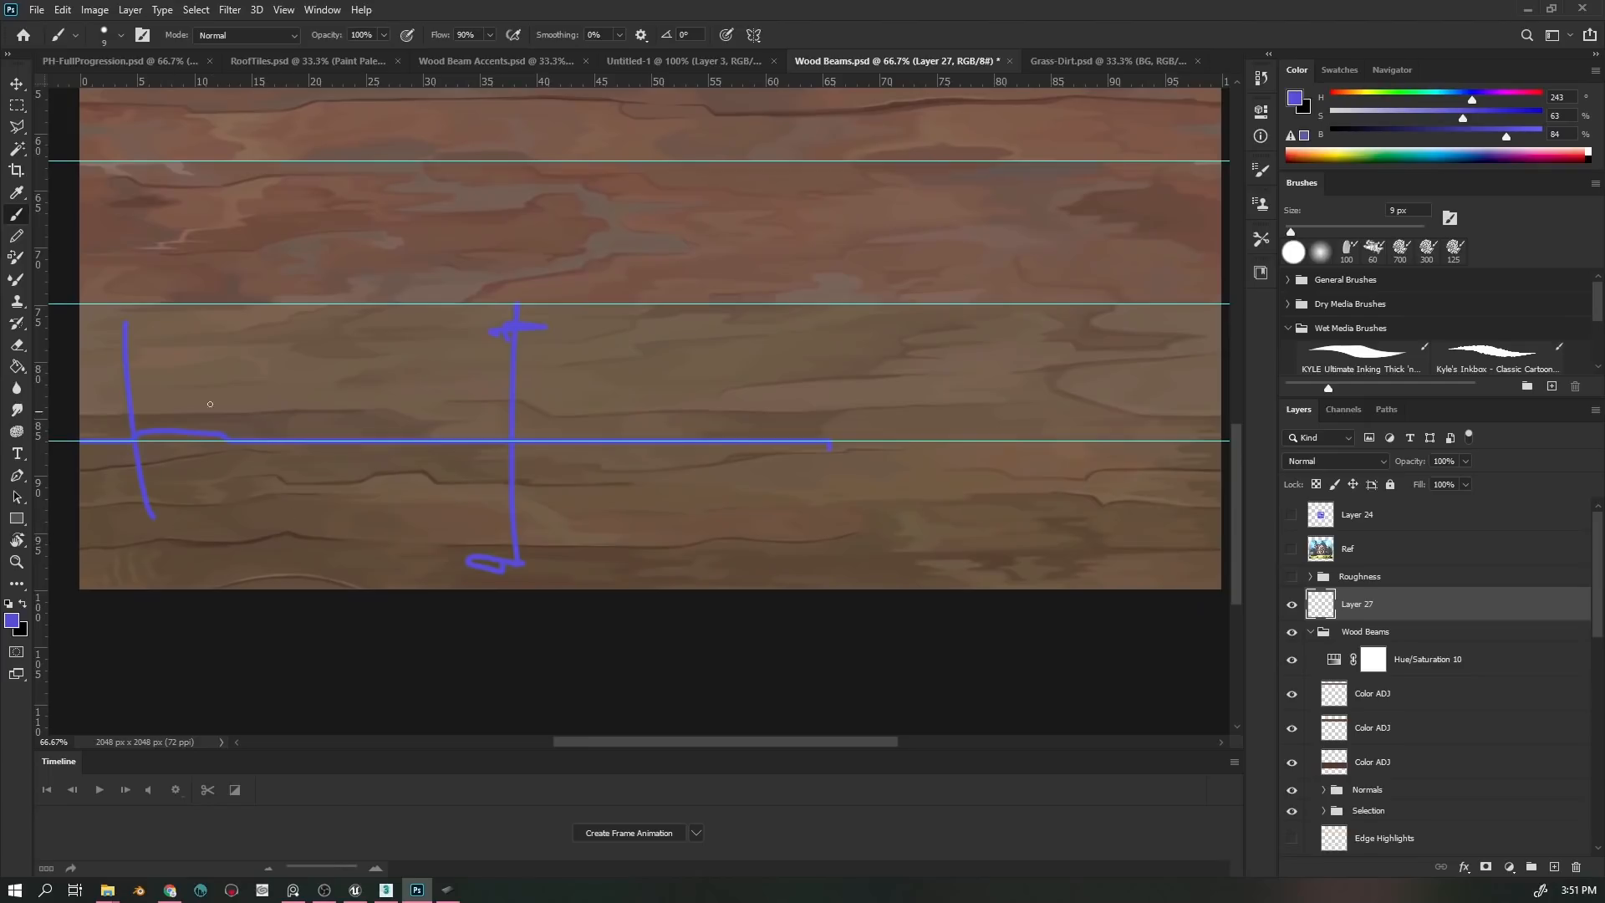
mouse_move(663, 469)
mouse_down()
mouse_move(734, 627)
mouse_move(729, 591)
mouse_up()
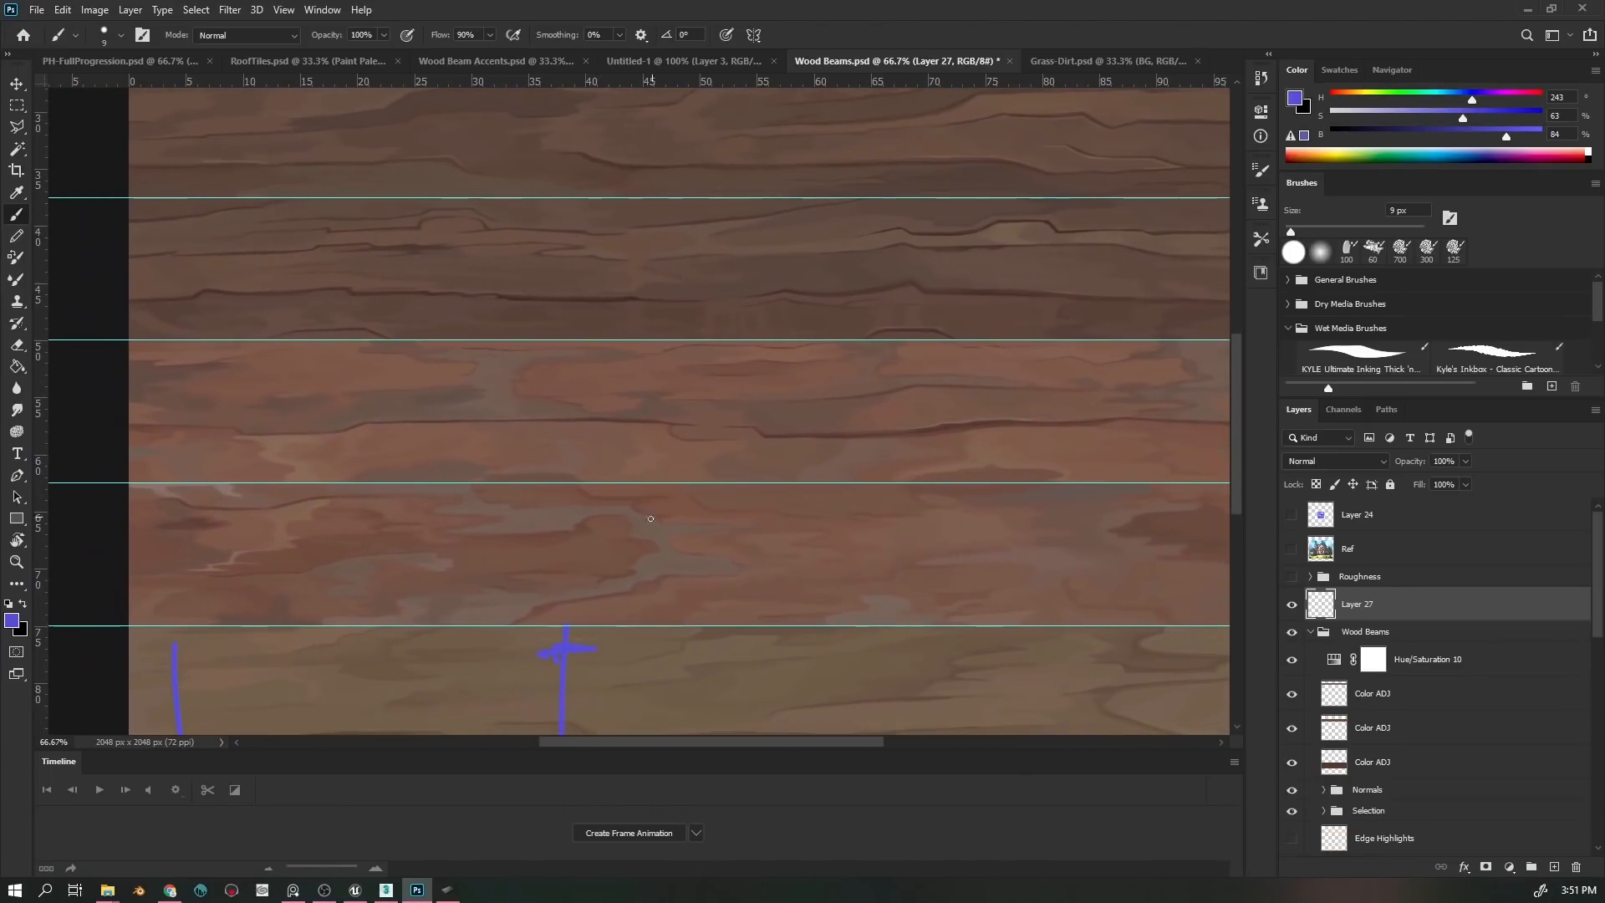
mouse_move(645, 574)
mouse_down()
mouse_move(702, 412)
mouse_move(673, 406)
mouse_move(621, 607)
mouse_move(581, 369)
mouse_move(702, 479)
mouse_move(680, 602)
mouse_move(700, 518)
mouse_up()
key(ctrl+z)
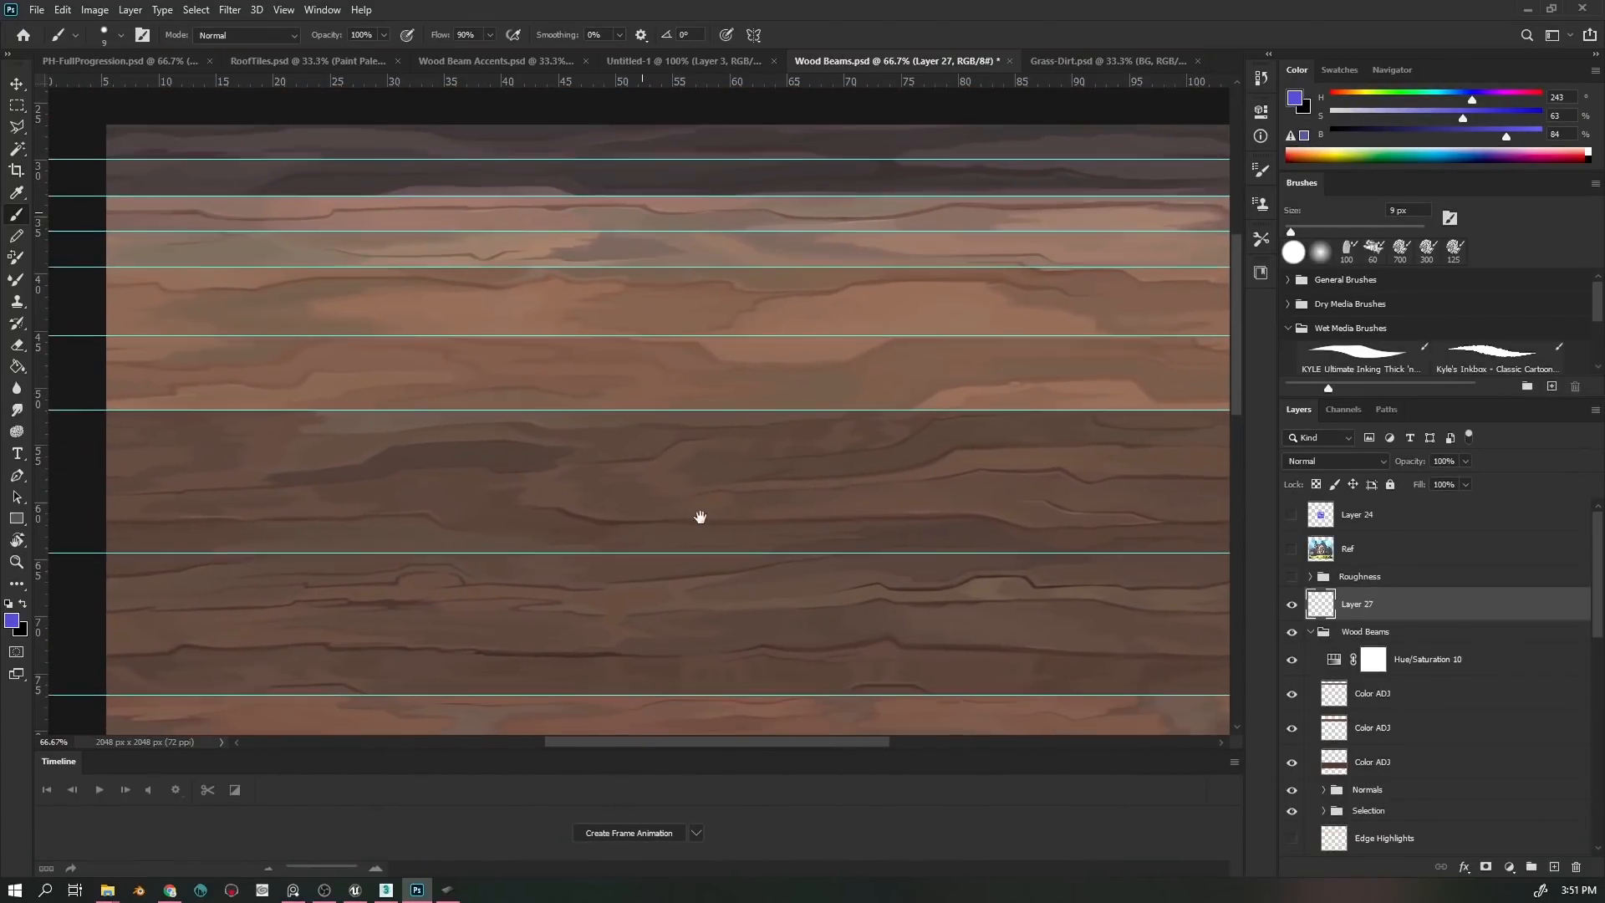
scroll(701, 517, down, 2)
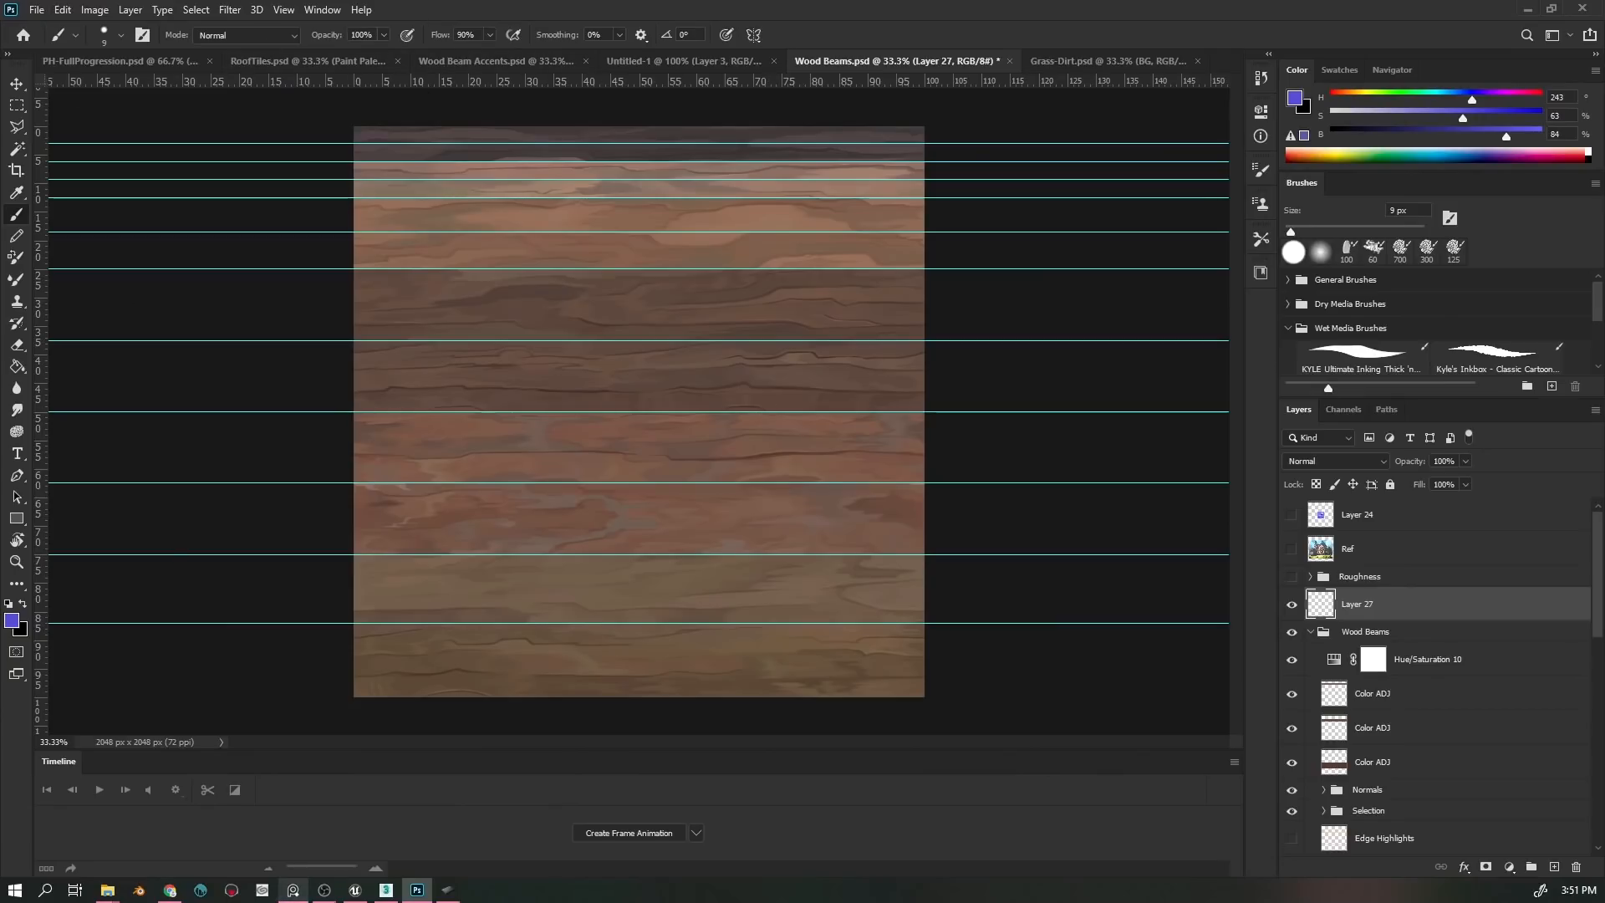
- Switch to the PurpleHouse level in Unreal Engine, select the front house window mesh and examine the beams around the house
click(359, 891)
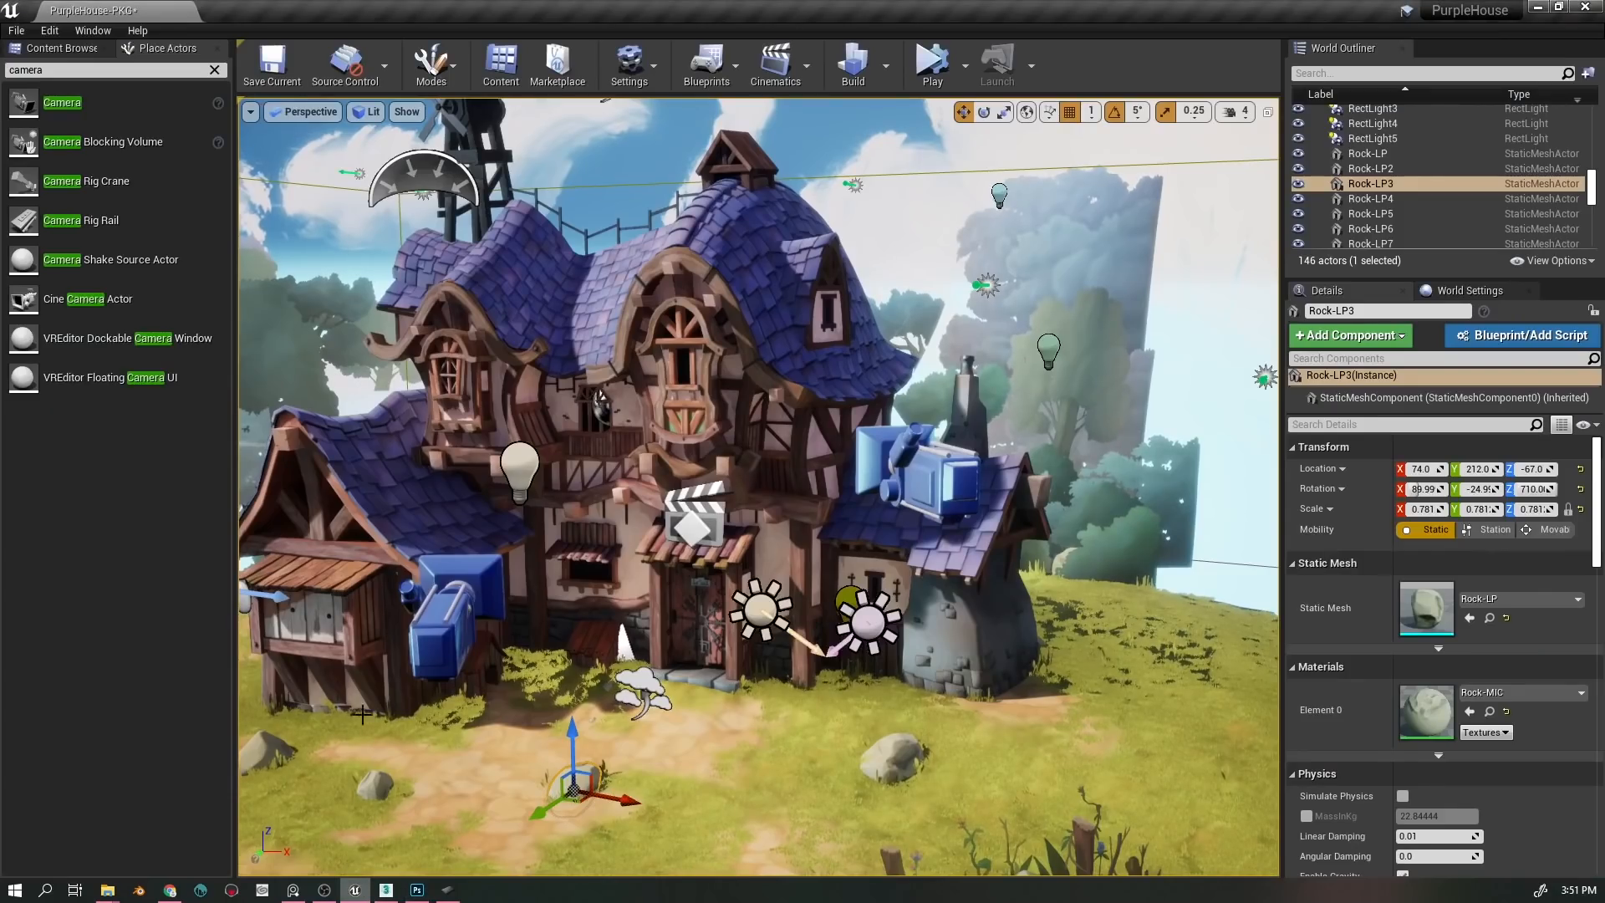
drag(794, 686, 626, 636)
key(w)
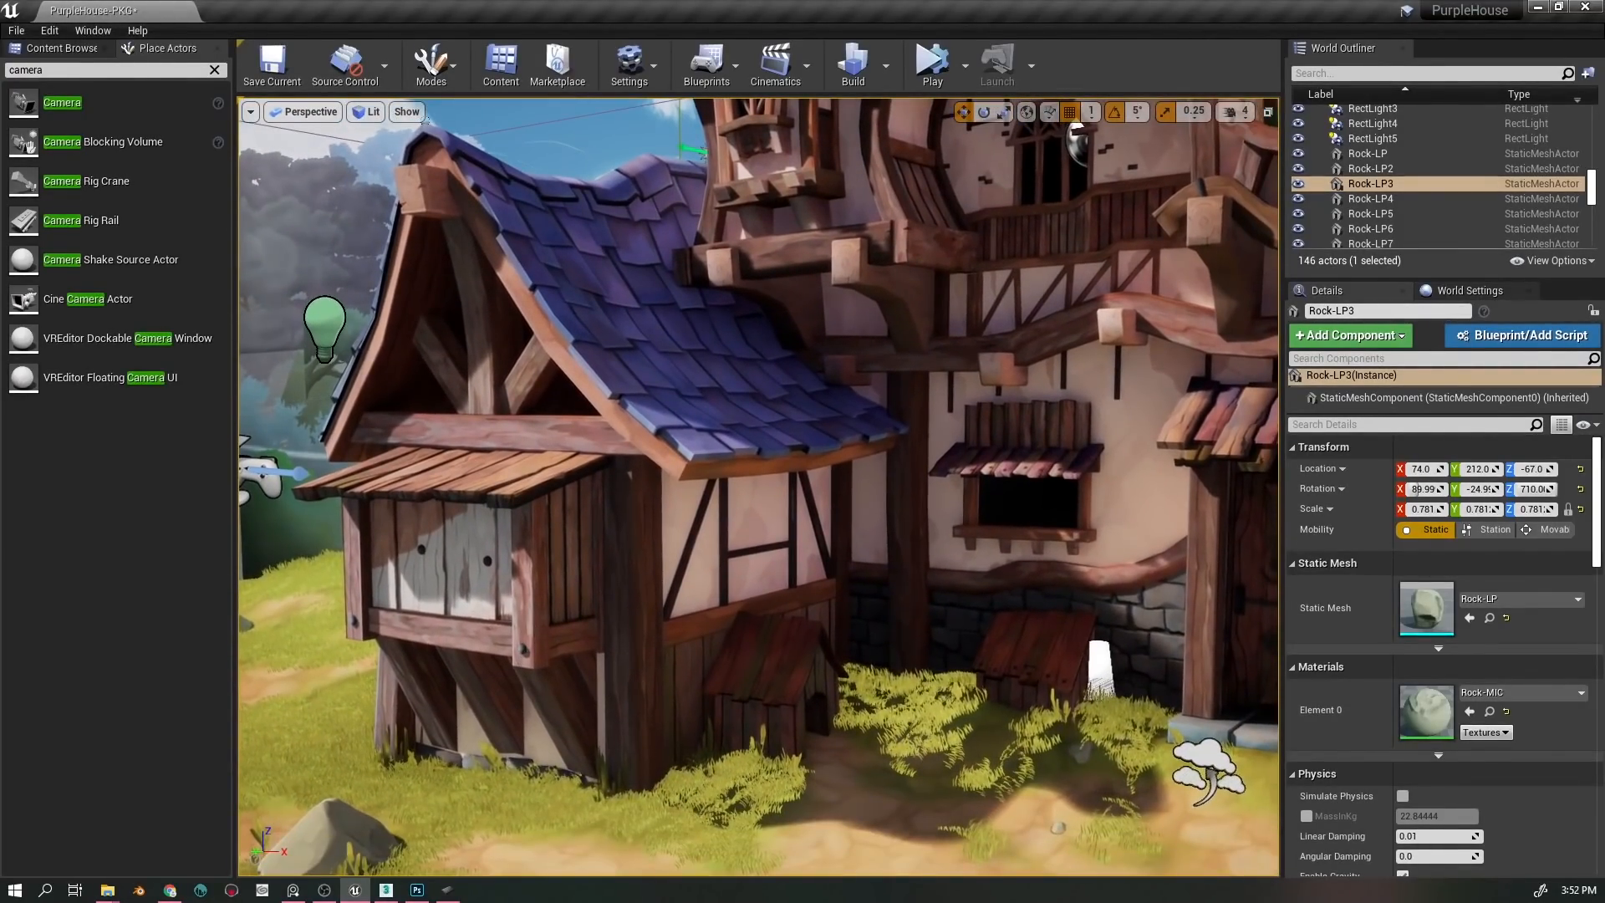
click(525, 644)
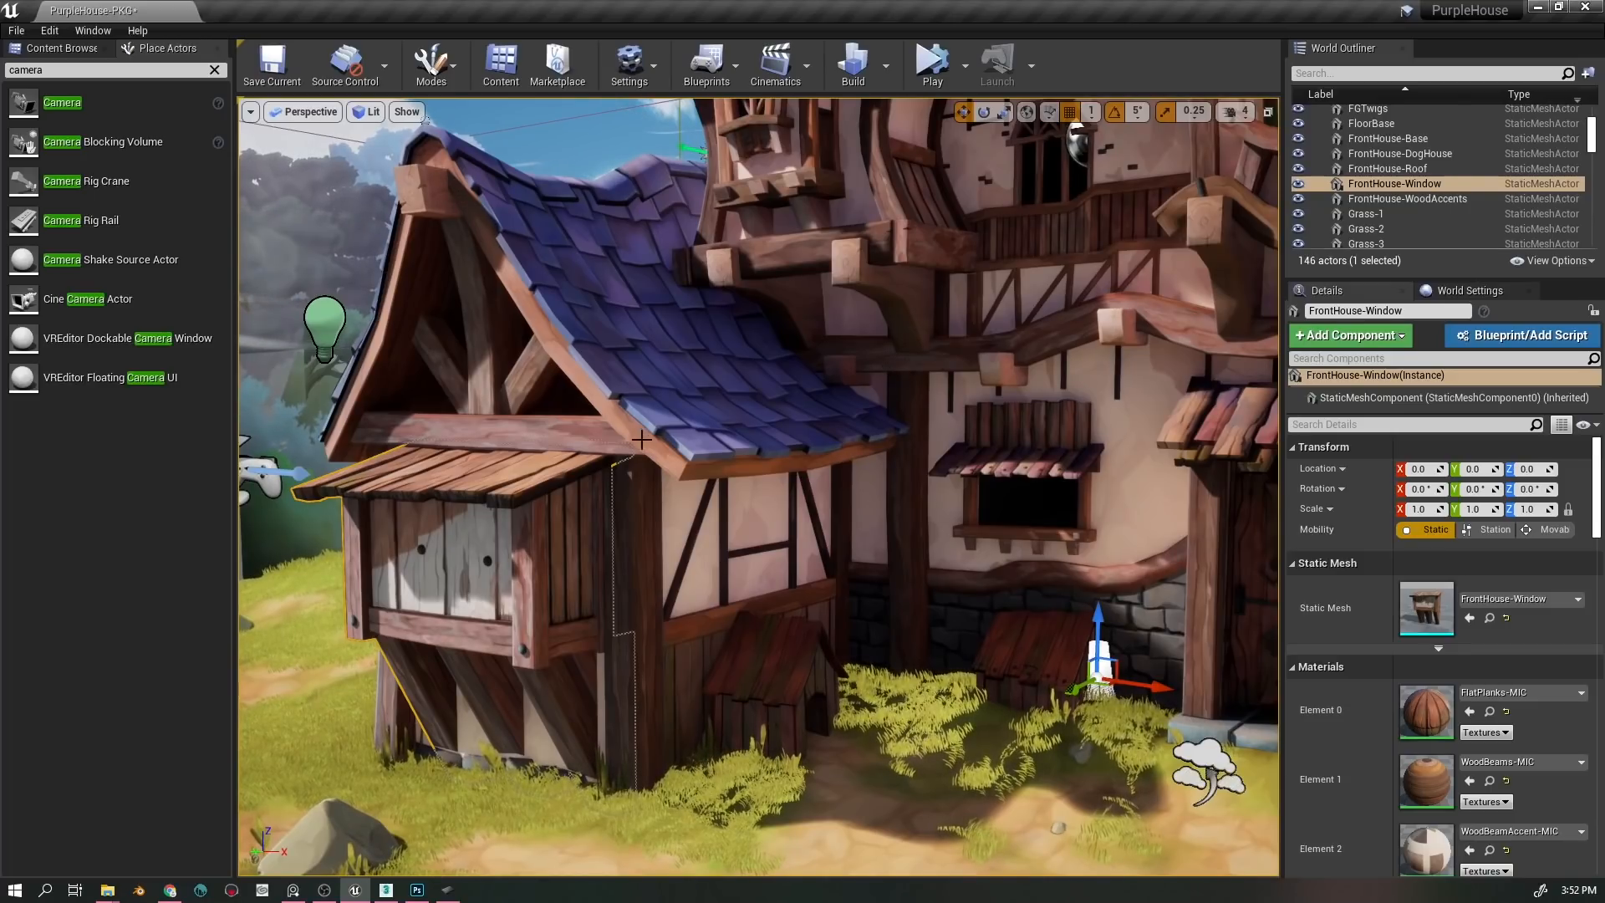
drag(453, 201, 392, 323)
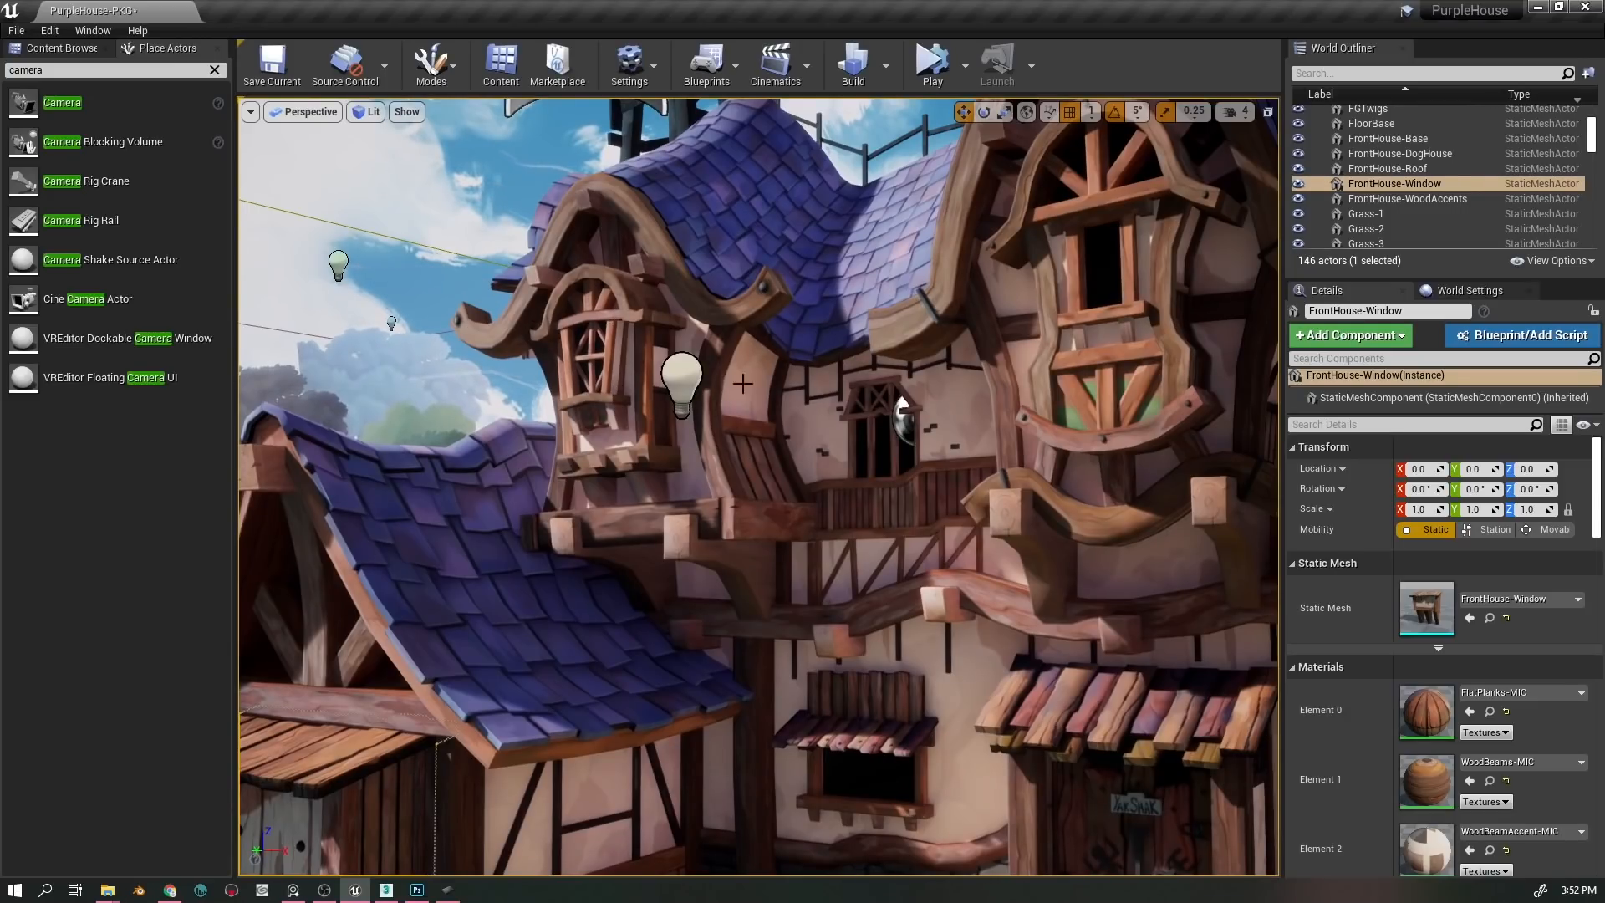
mouse_move(744, 383)
mouse_down()
mouse_move(777, 418)
mouse_move(790, 385)
mouse_move(845, 351)
mouse_move(845, 393)
mouse_move(828, 368)
mouse_move(774, 375)
mouse_up()
drag(828, 579, 830, 531)
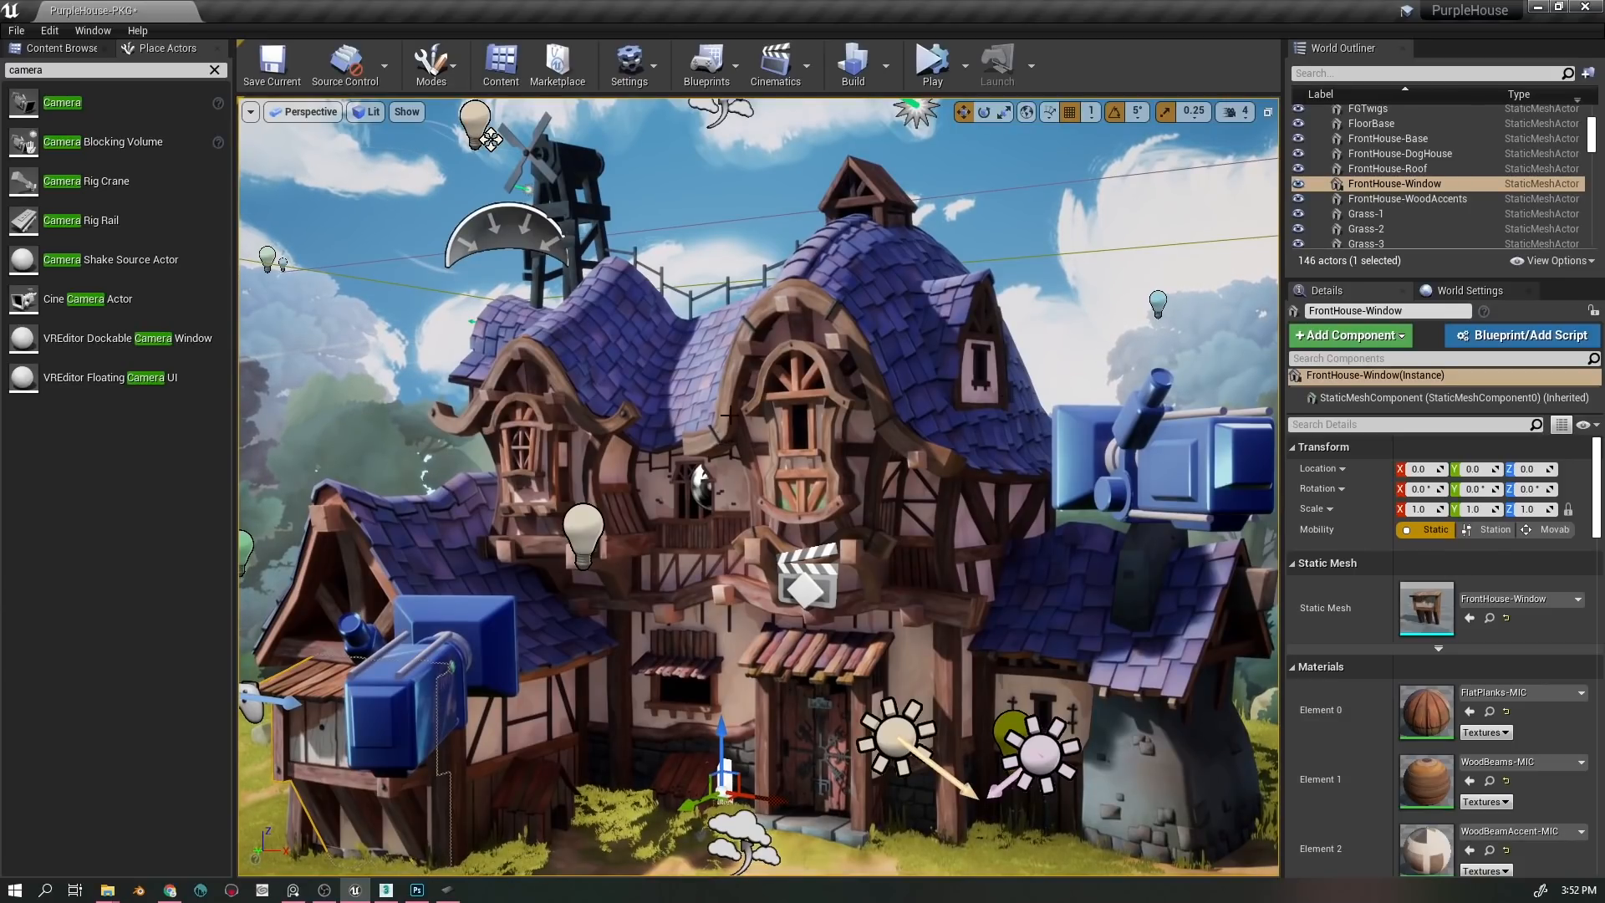
- Return to Photoshop and examine the beam strips in Wood Beams.psd, from the dark top strip to the red strips
click(388, 891)
click(417, 891)
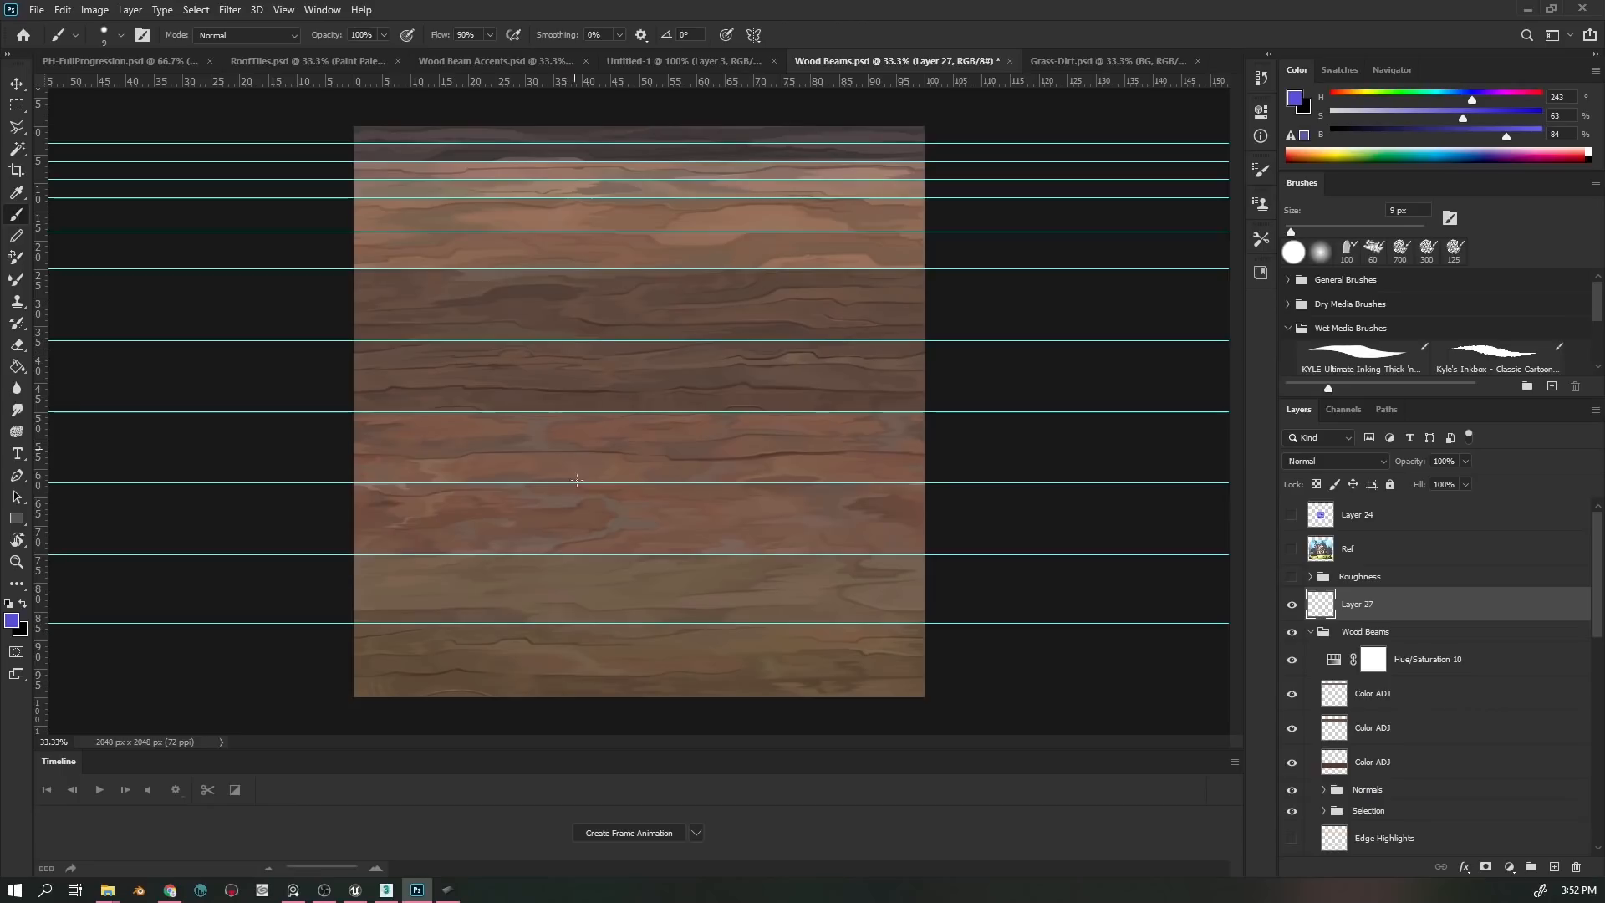
key(ctrl+plus)
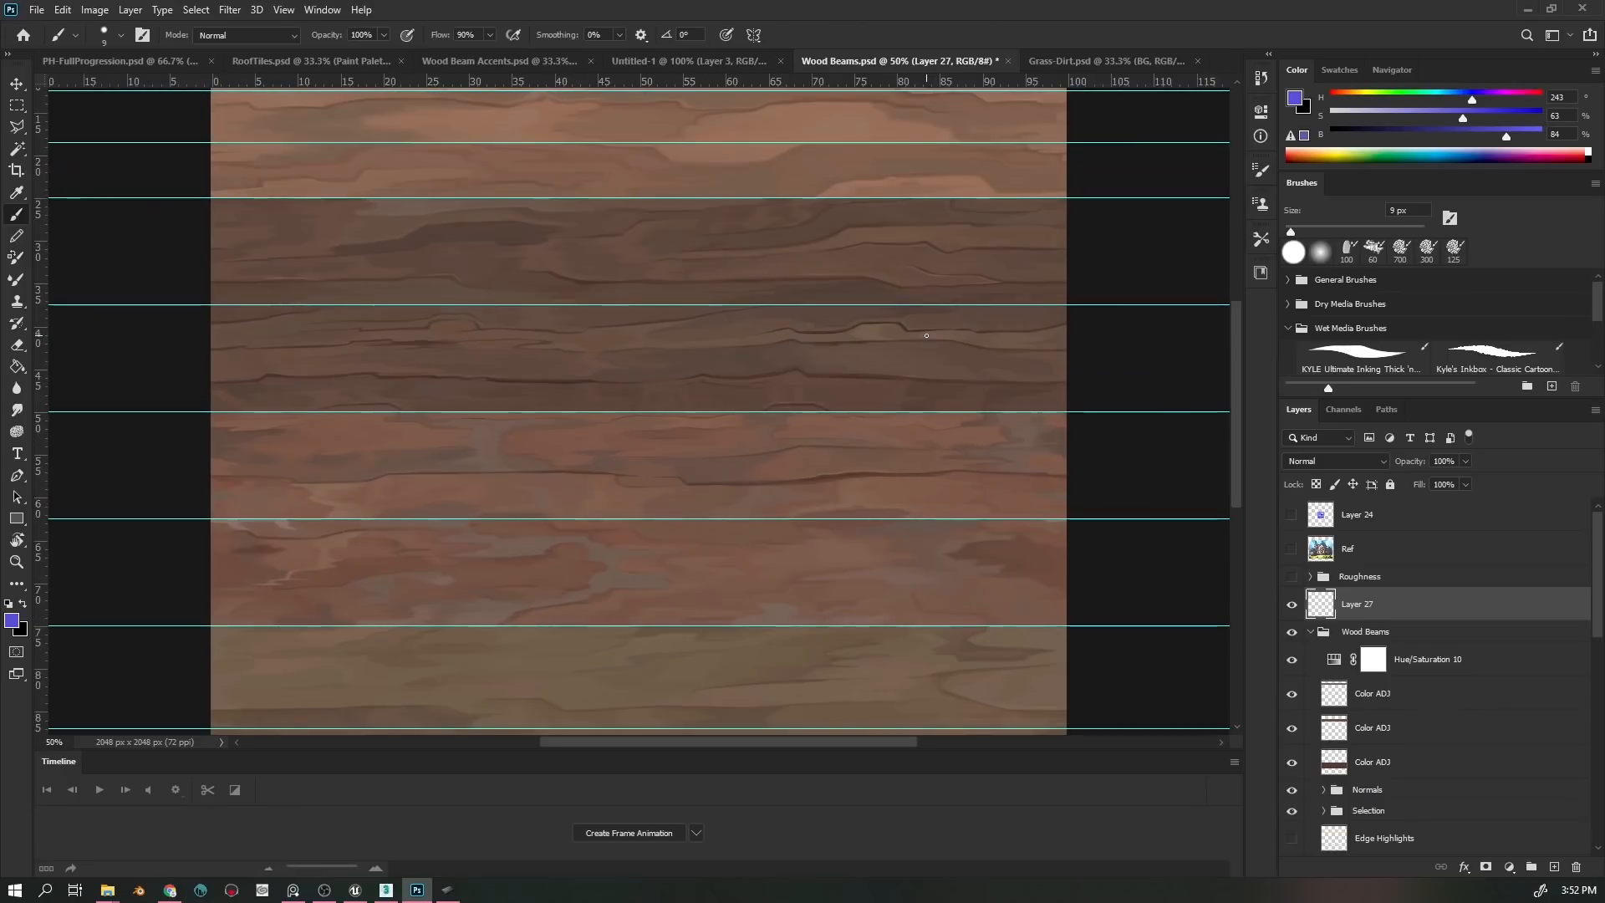
drag(553, 196, 579, 409)
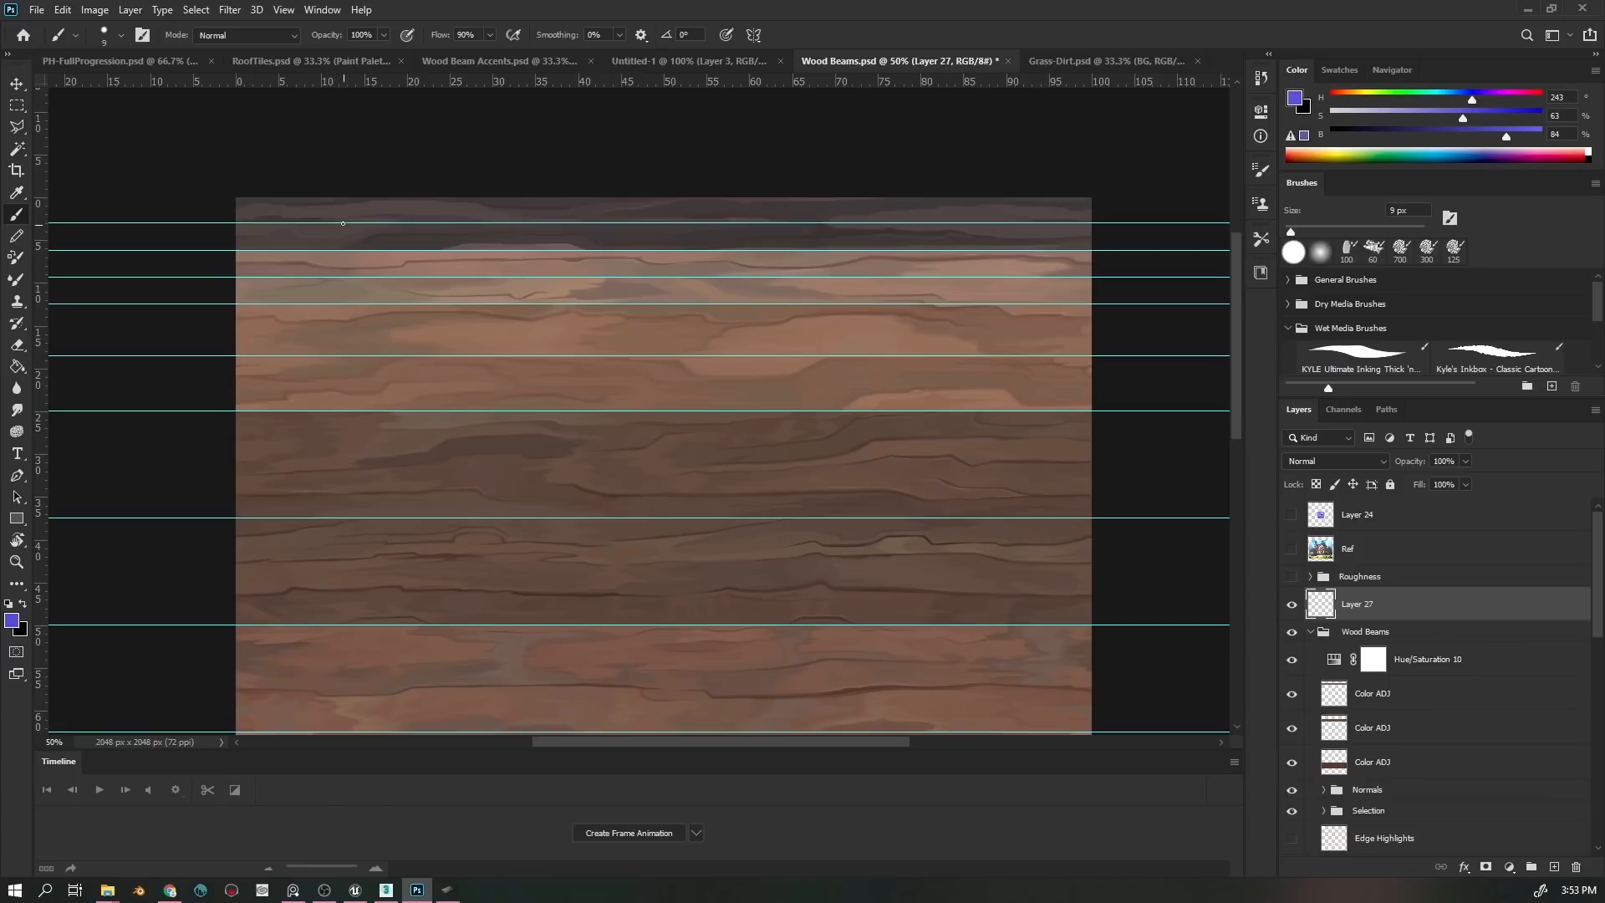
scroll(637, 458, down, 3)
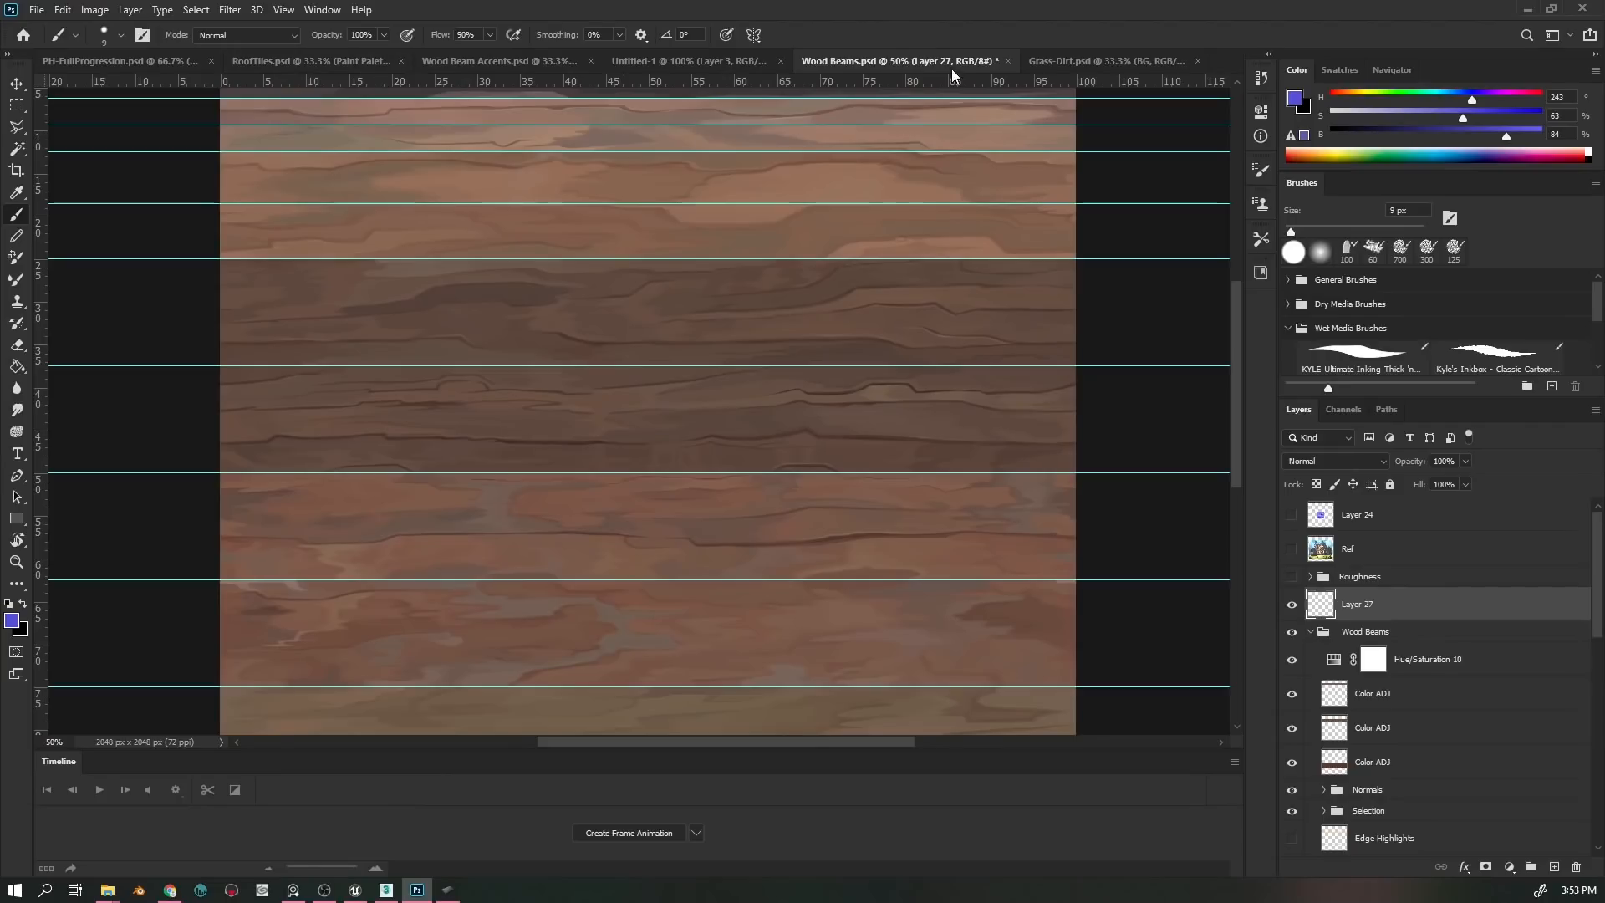
click(1272, 59)
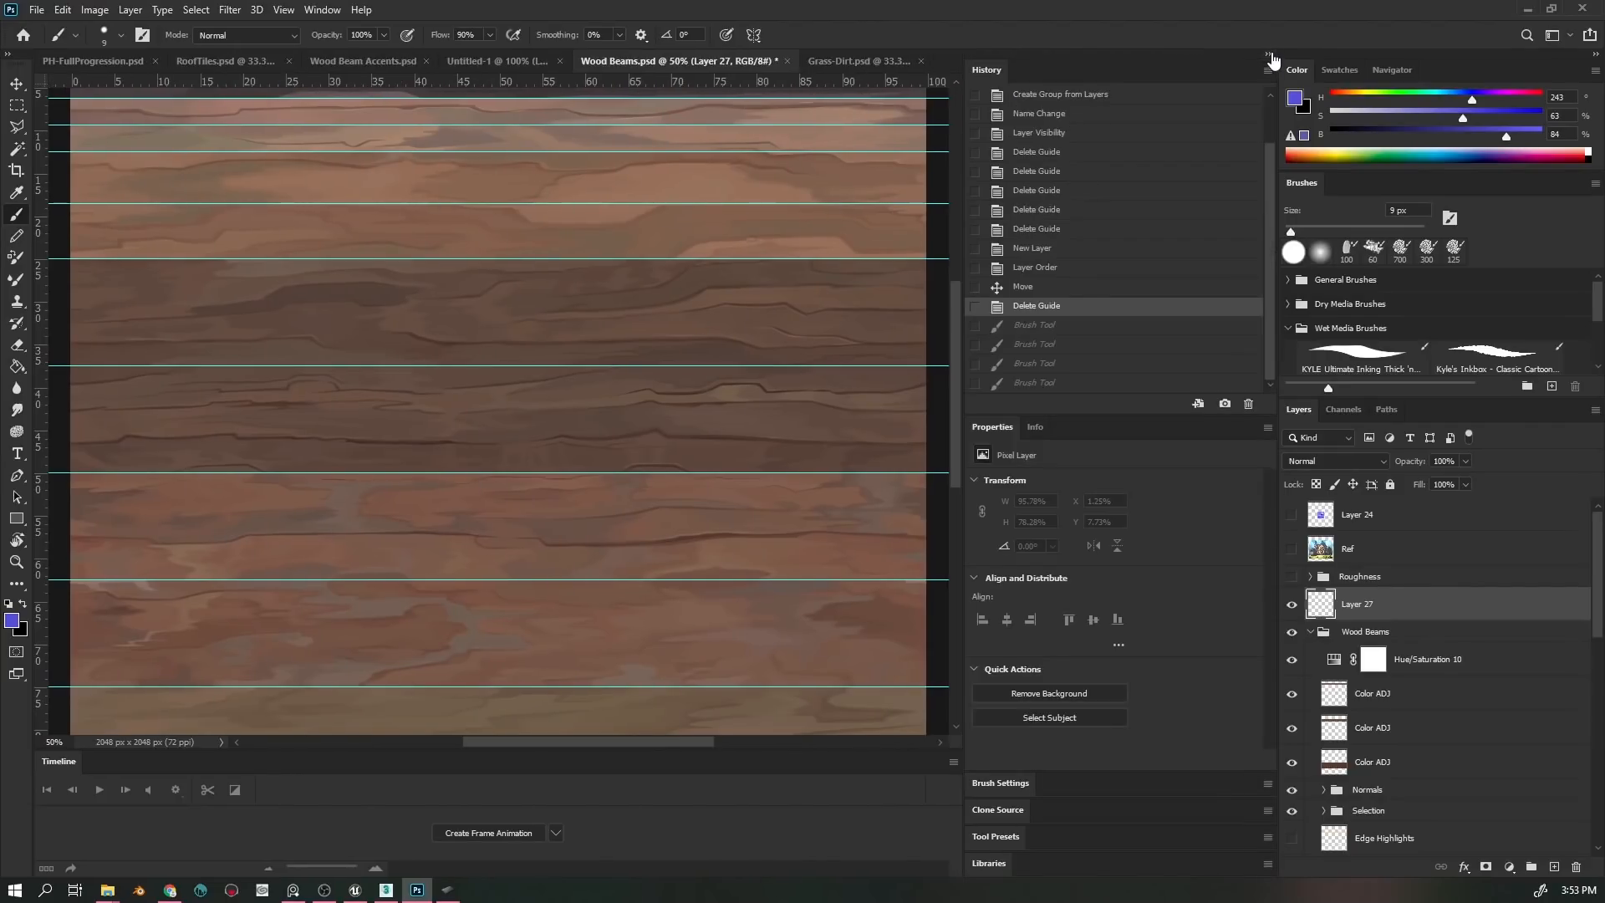
click(1270, 56)
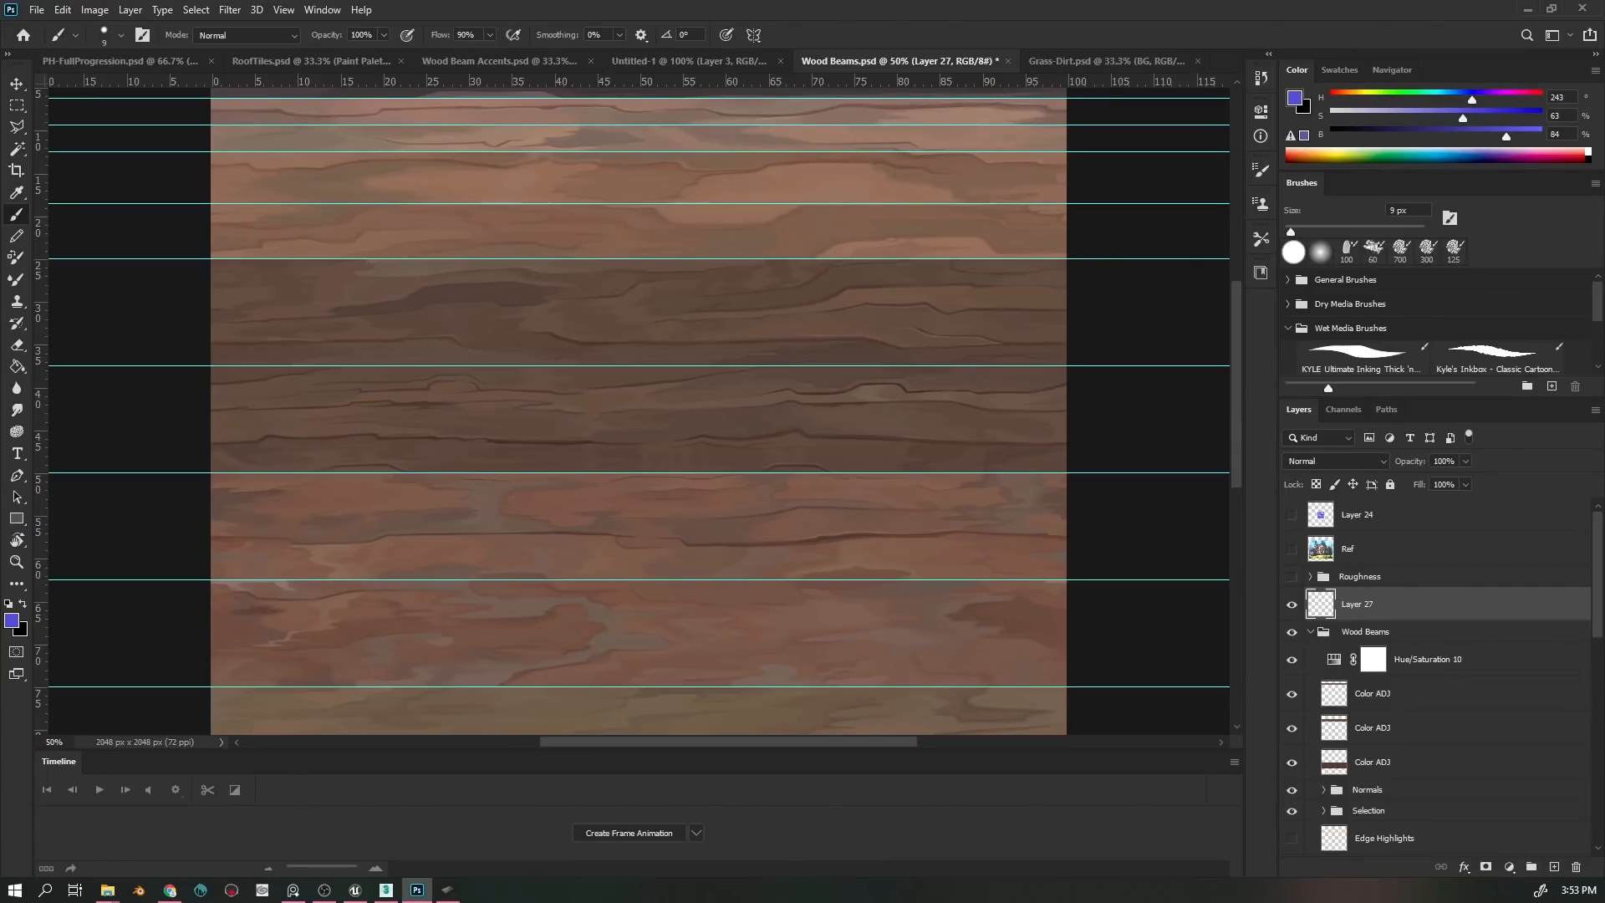
- Open Flat Planks.psd from File Explorer and hide its guides
key(alt+Tab)
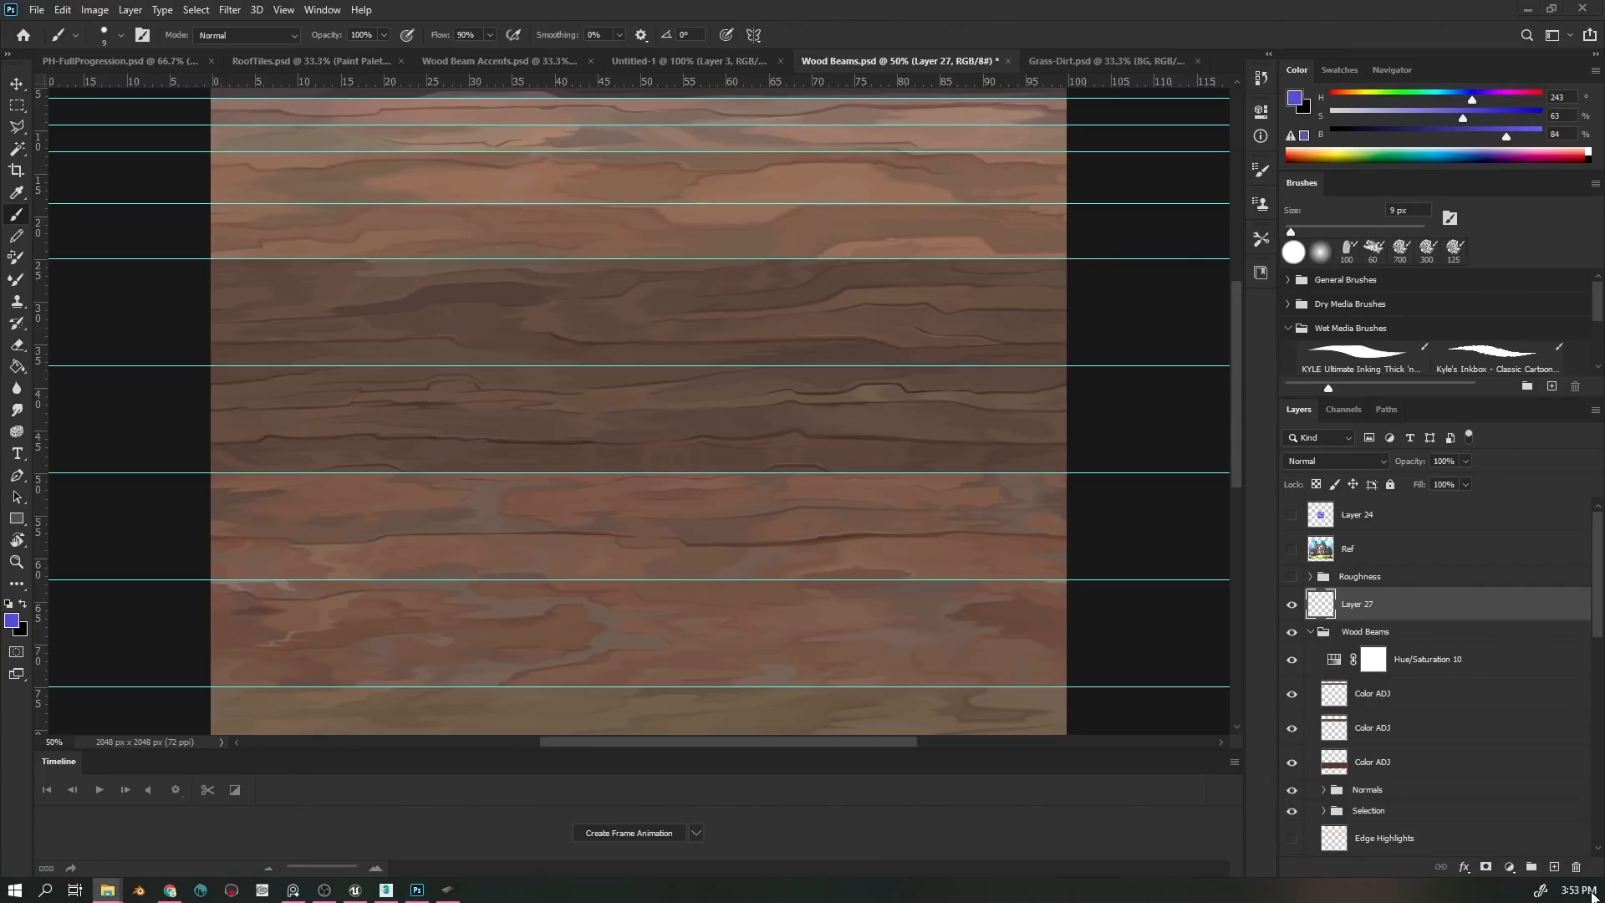
mouse_move(107, 890)
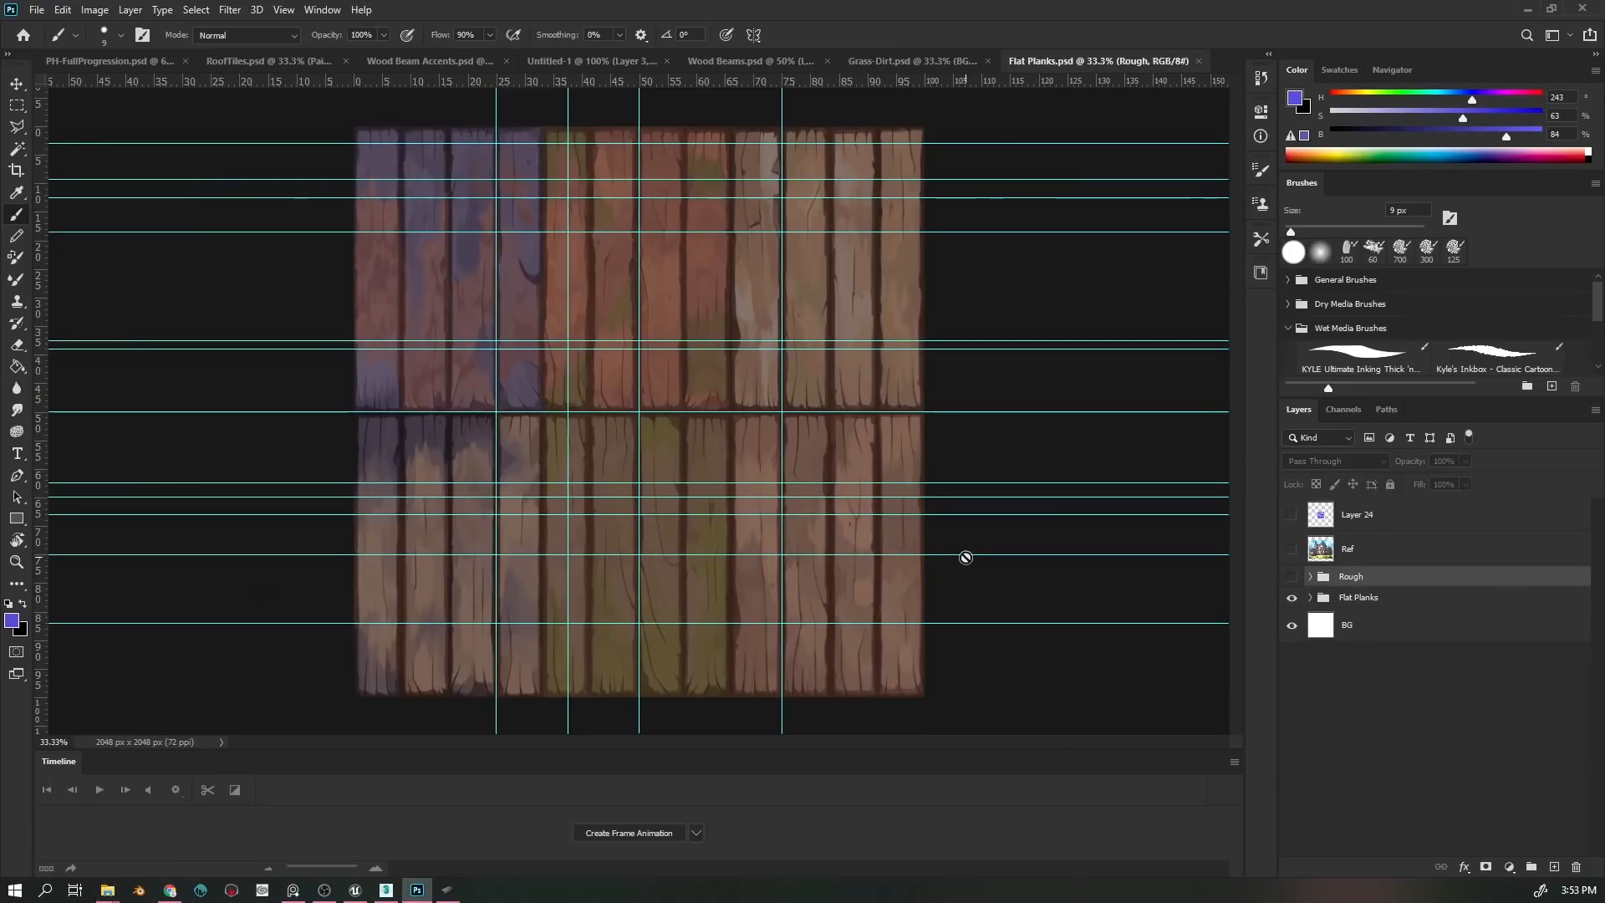
key(ctrl+semicolon)
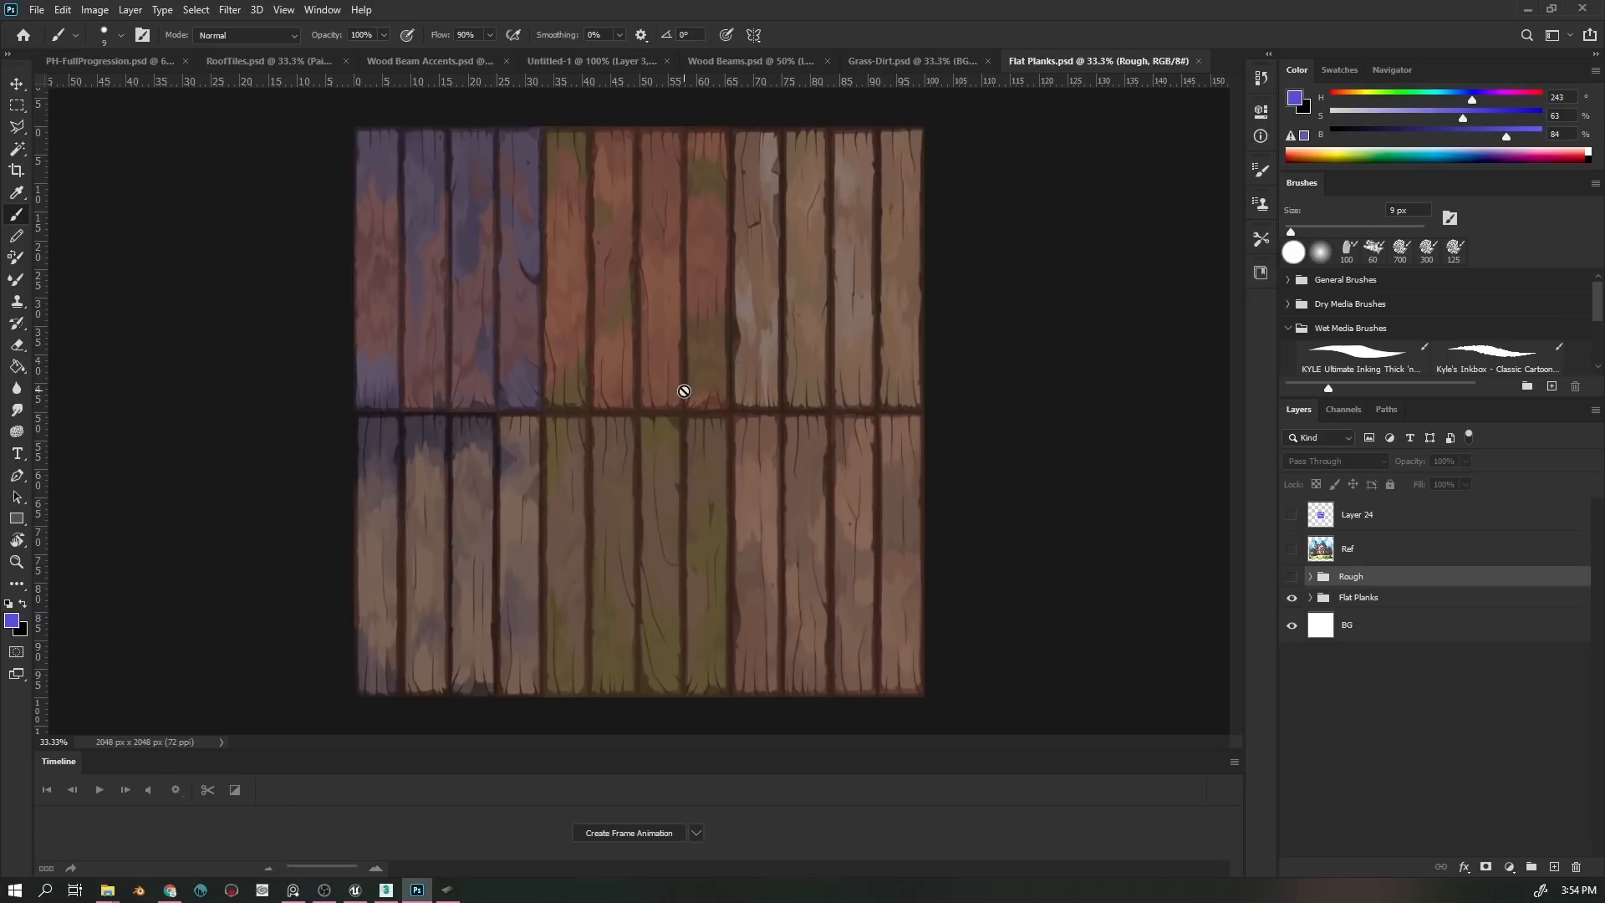
- Examine the purple, red and brown plank variations in the upper row of Flat Planks.psd up close
key(ctrl+plus)
drag(583, 306, 585, 405)
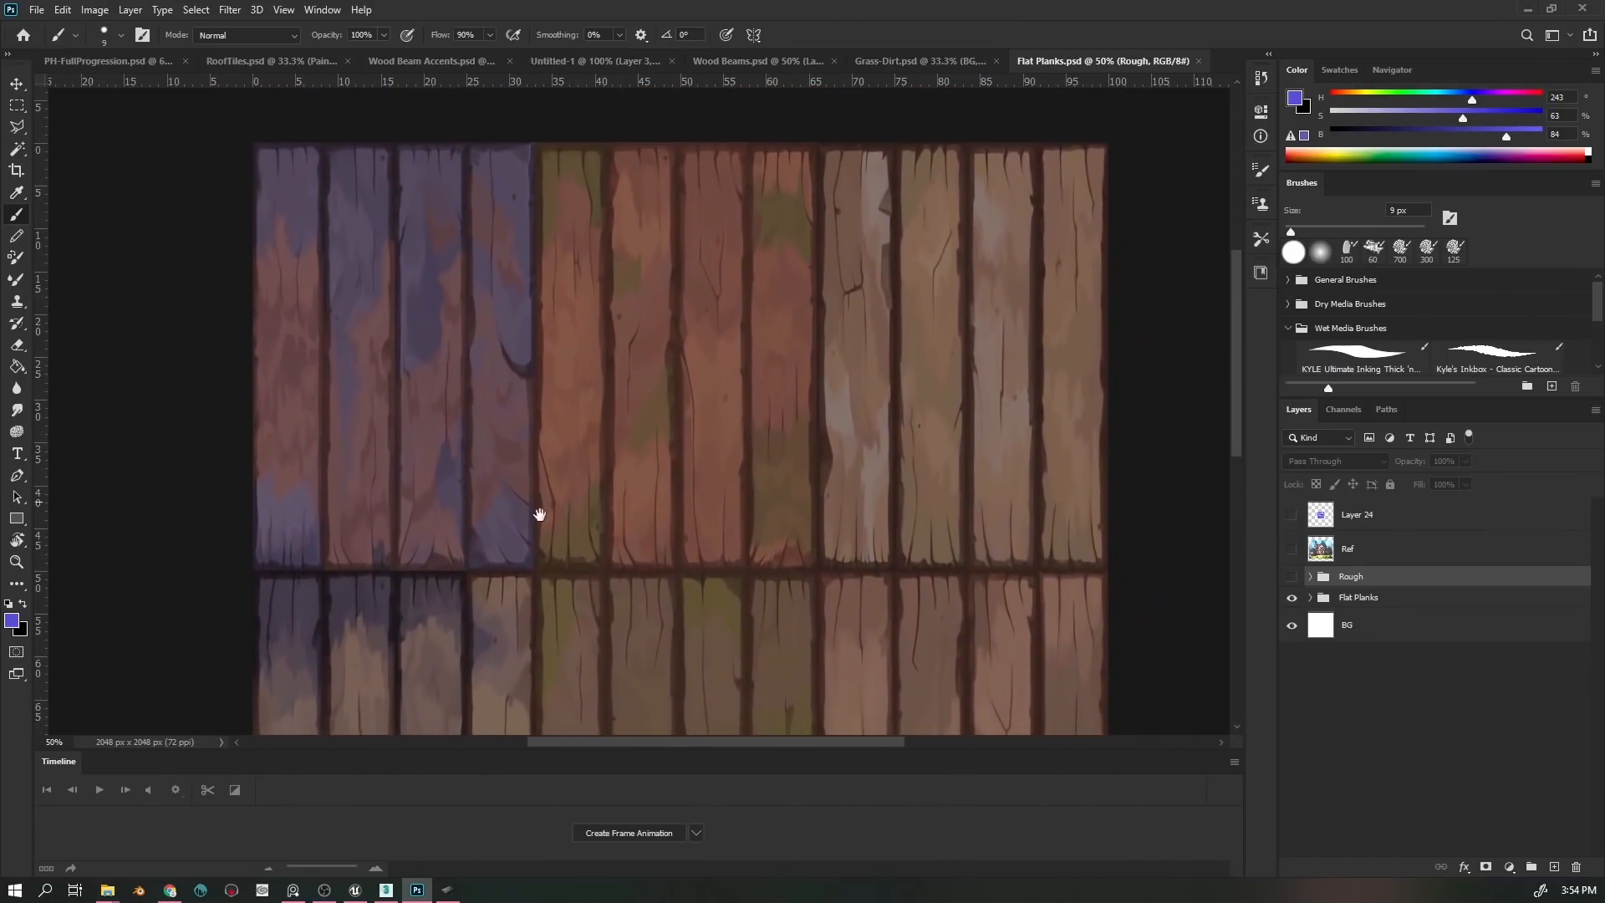
mouse_move(540, 514)
mouse_down()
mouse_move(541, 577)
mouse_move(494, 556)
mouse_up()
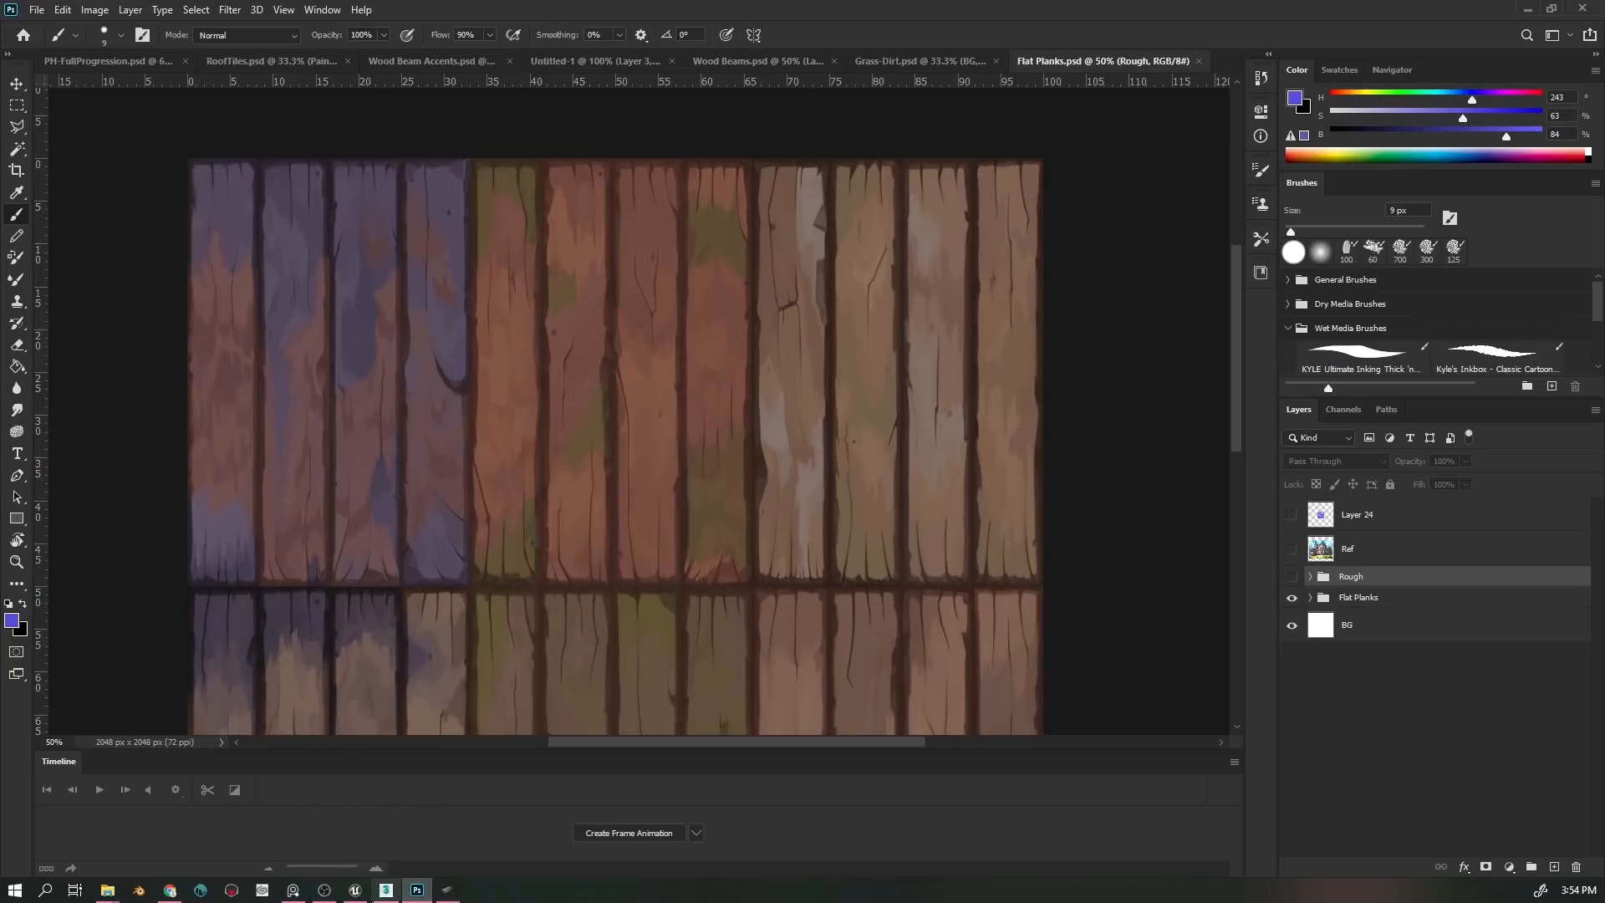
- Switch to the PurpleHouse level in Unreal Engine and examine the planks on the small wooden rooftop structure
click(356, 891)
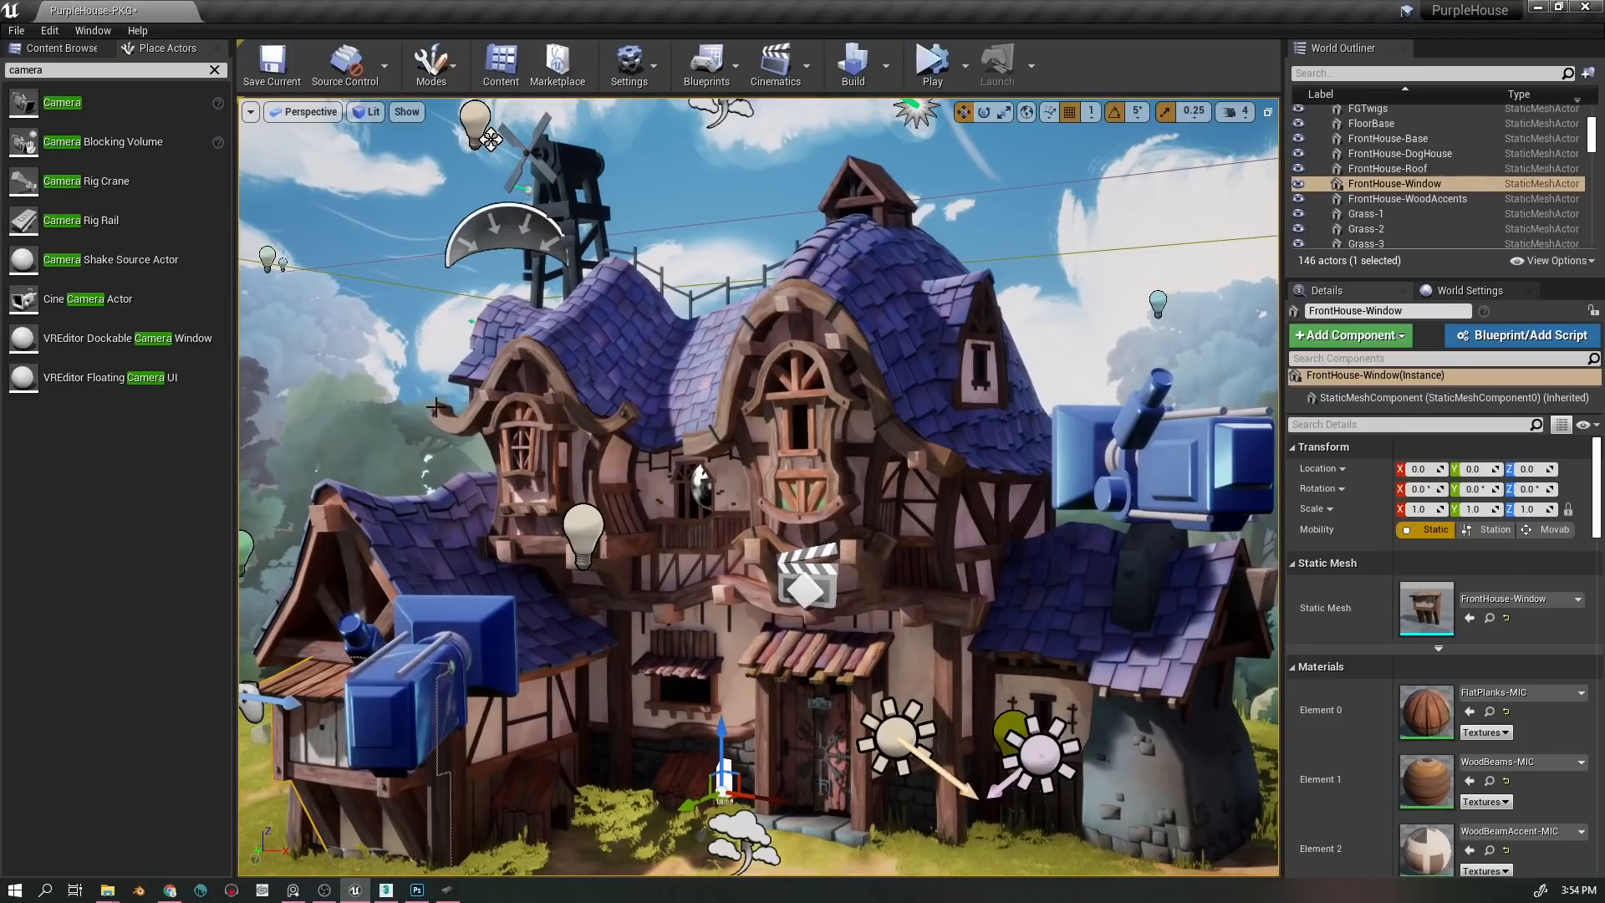
key(f)
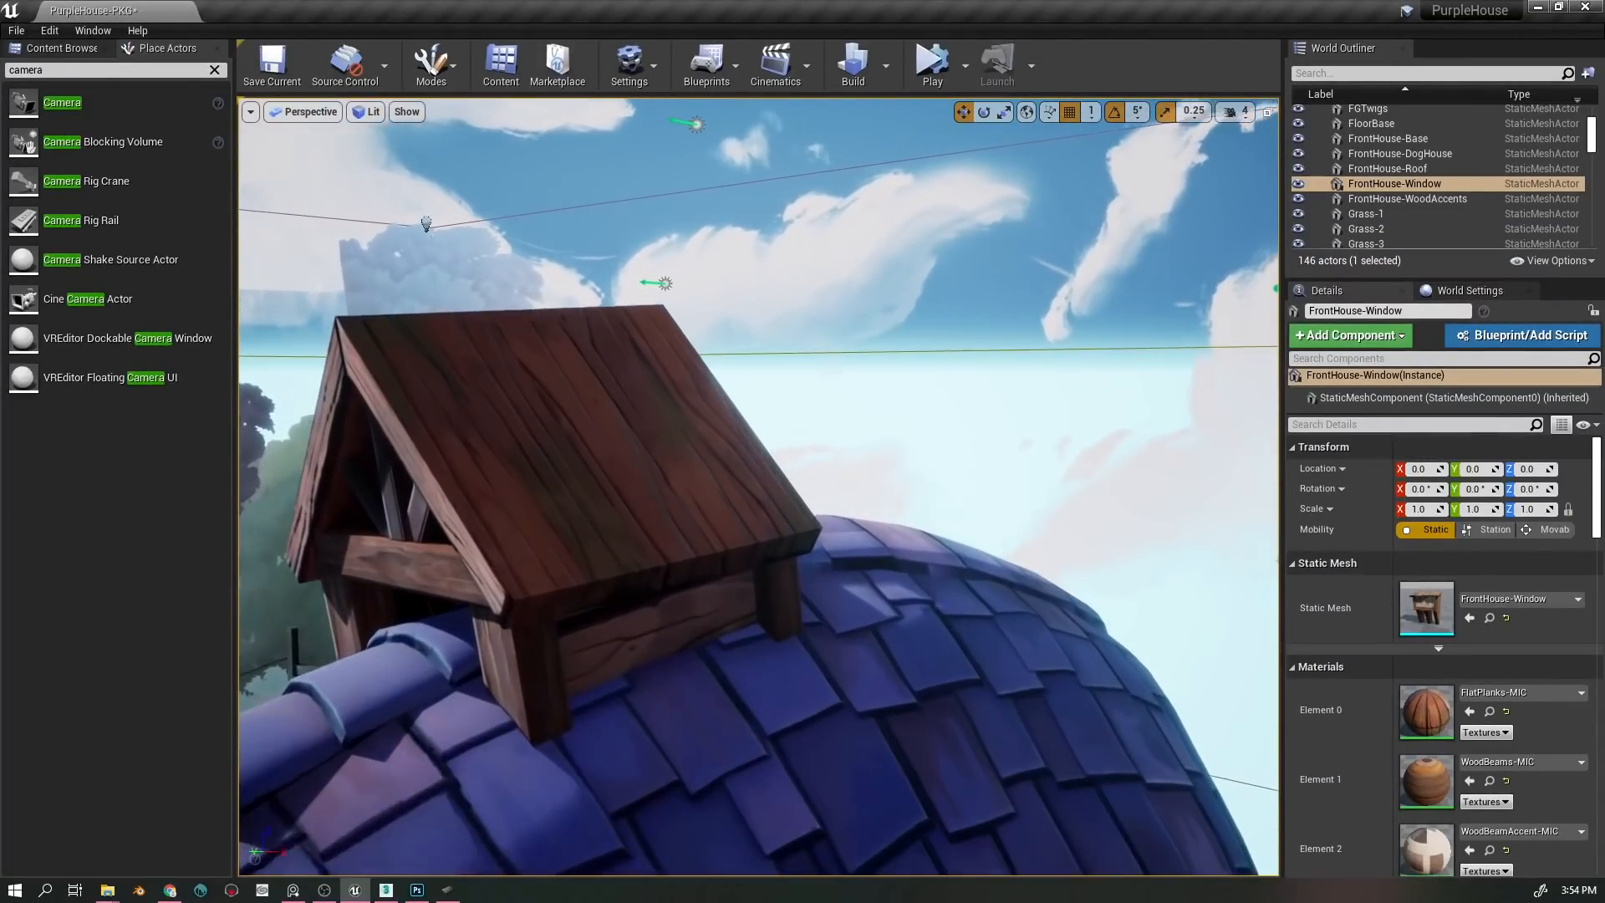
right_click(613, 419)
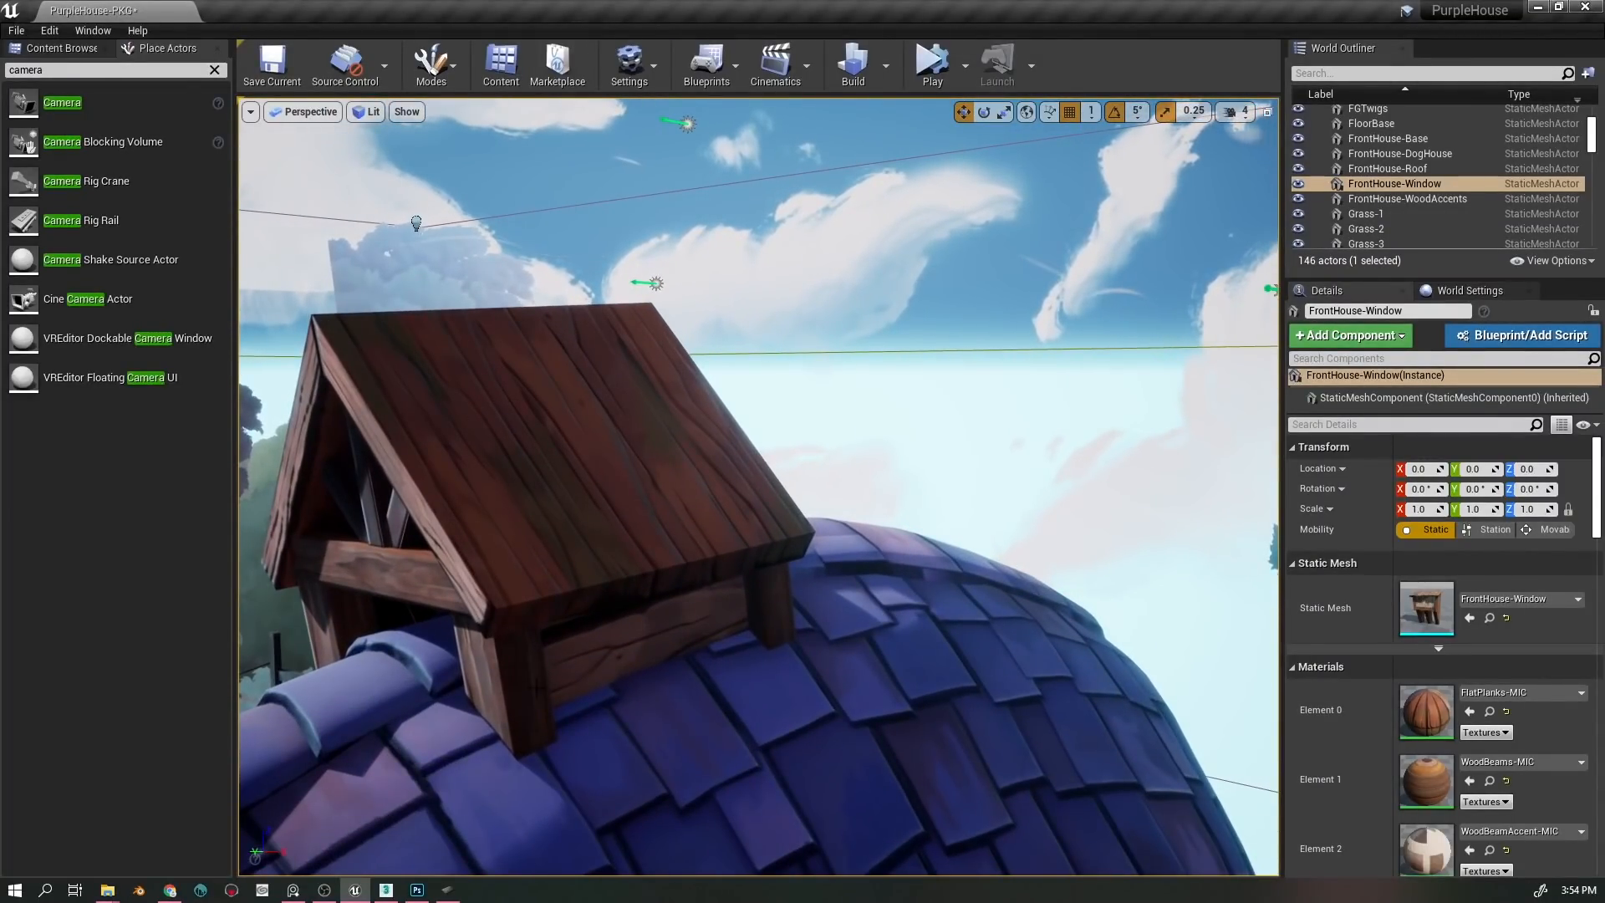
- Examine the planks of the YakShak entrance door and the small roof above it
key(a)
key(d)
key(d)
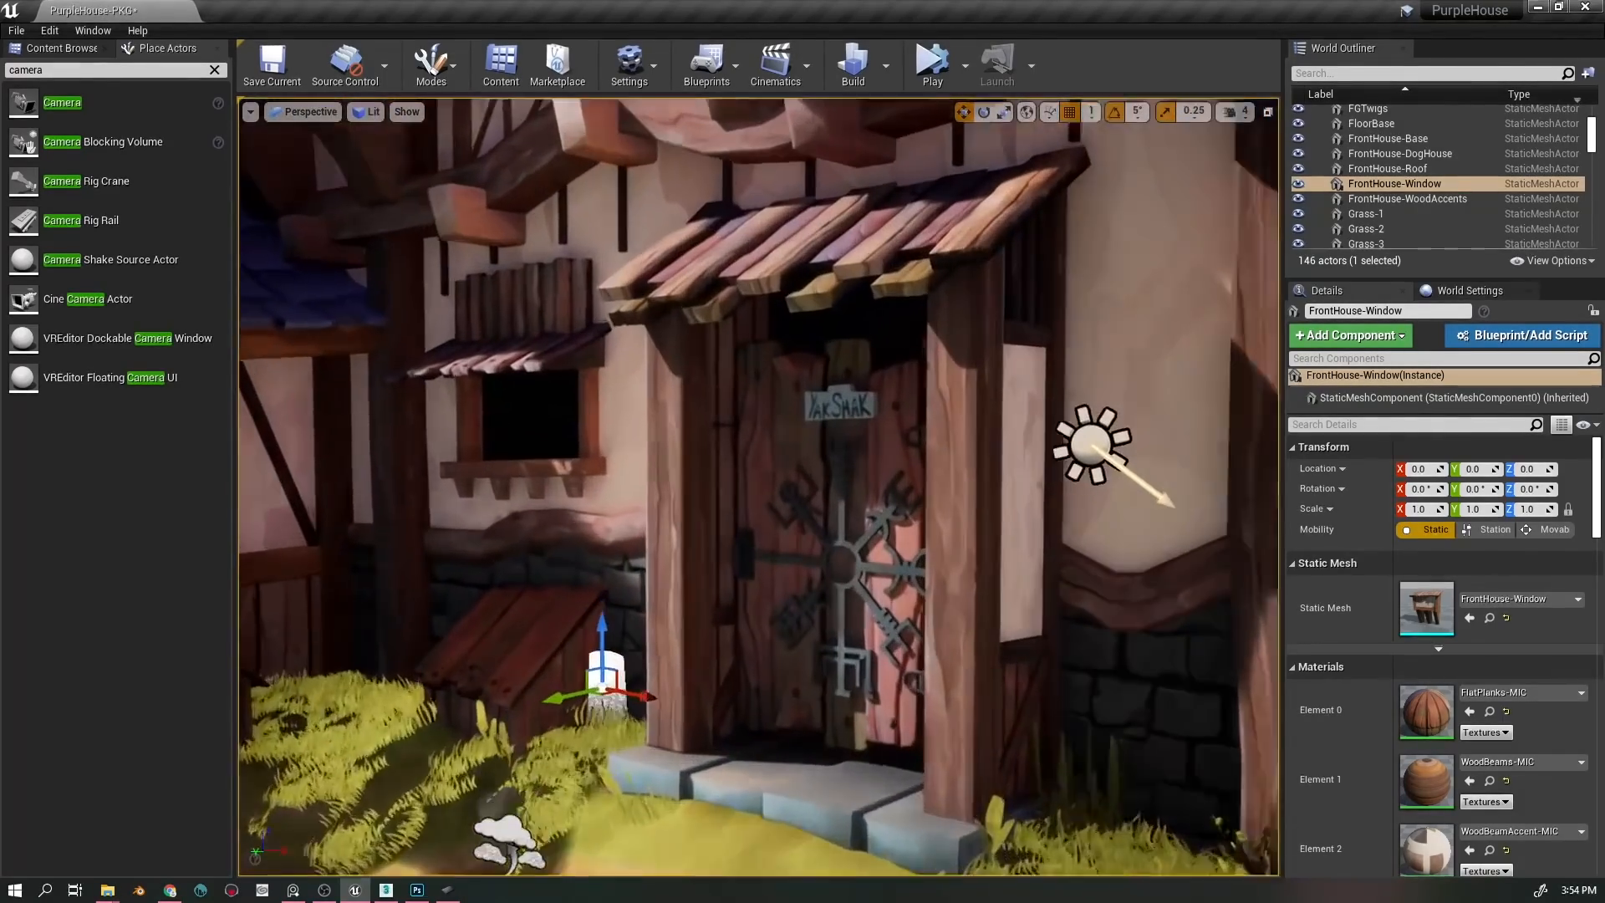
key(w)
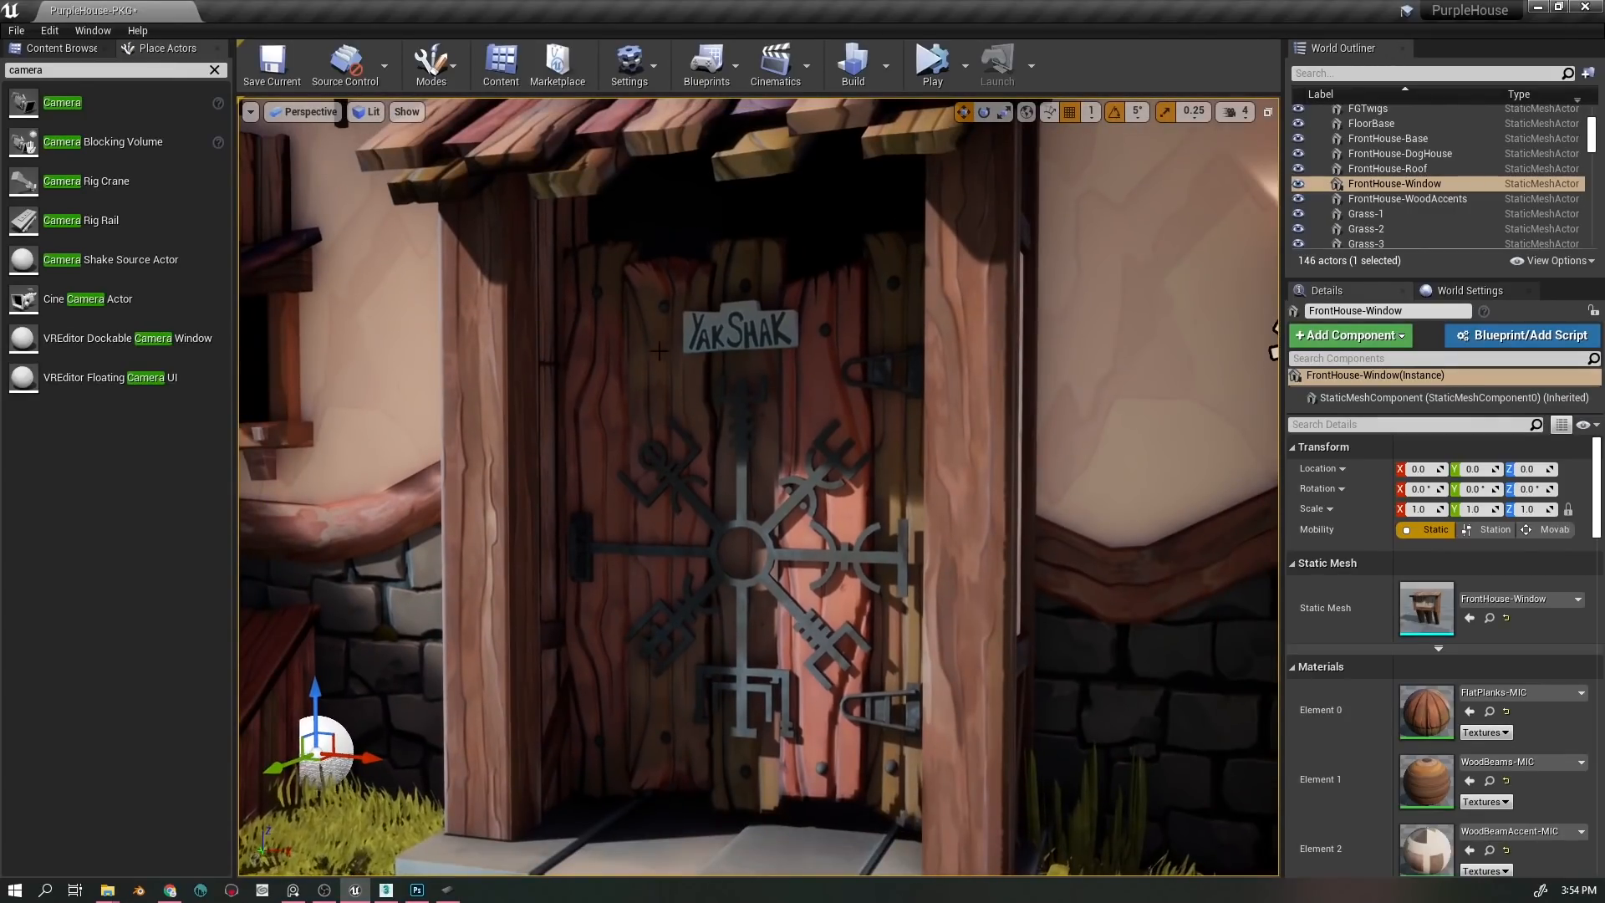
drag(684, 305, 652, 278)
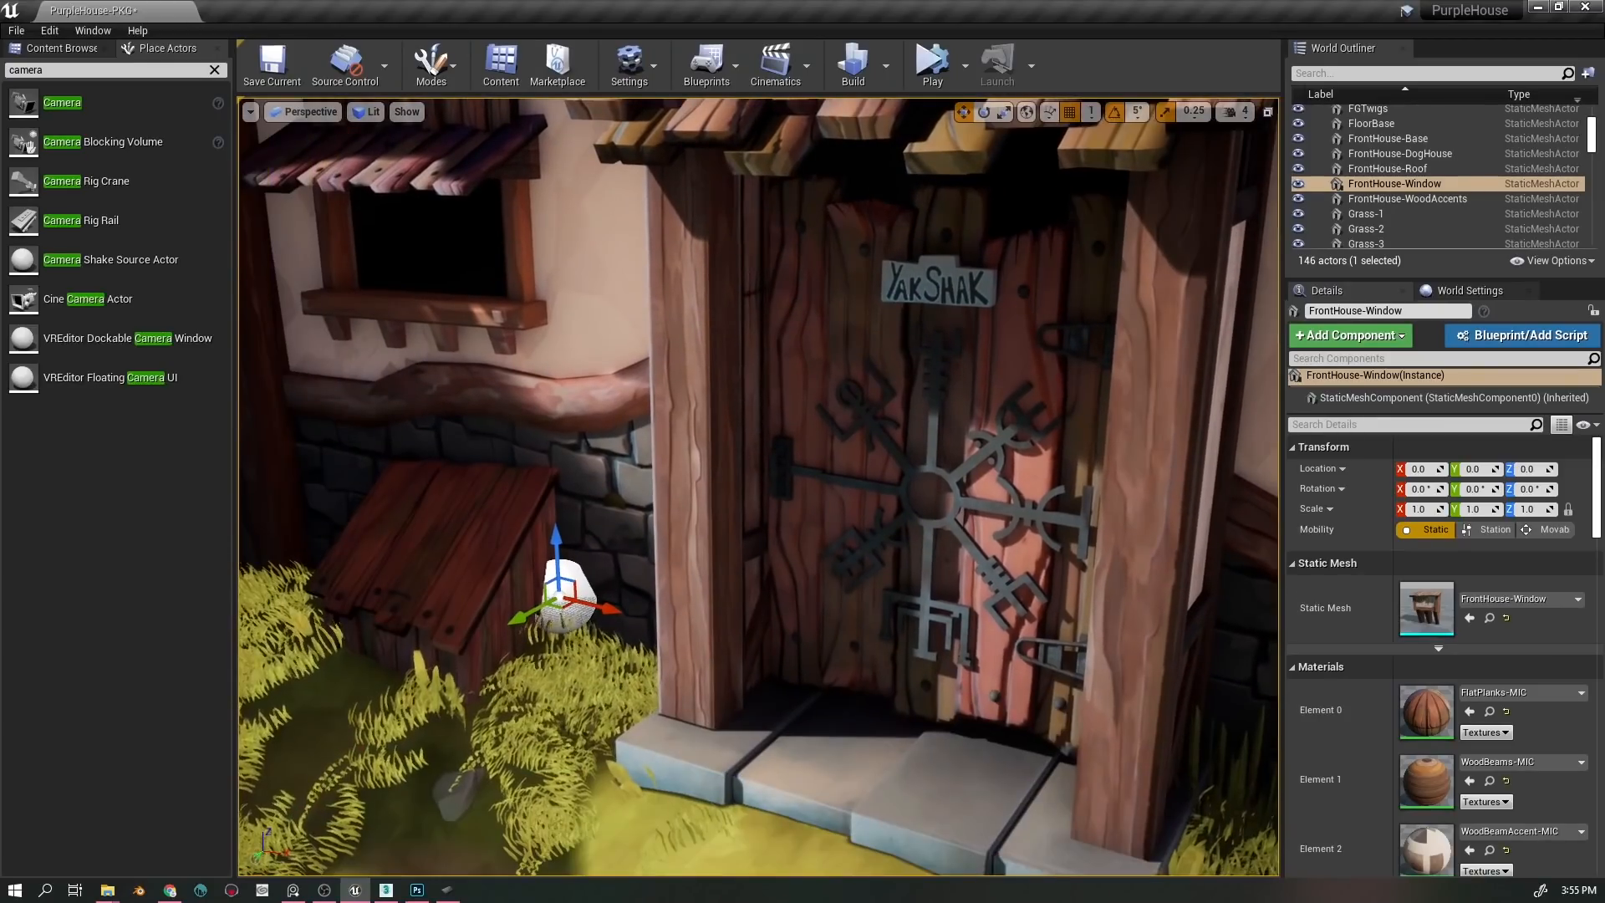
drag(928, 510, 864, 354)
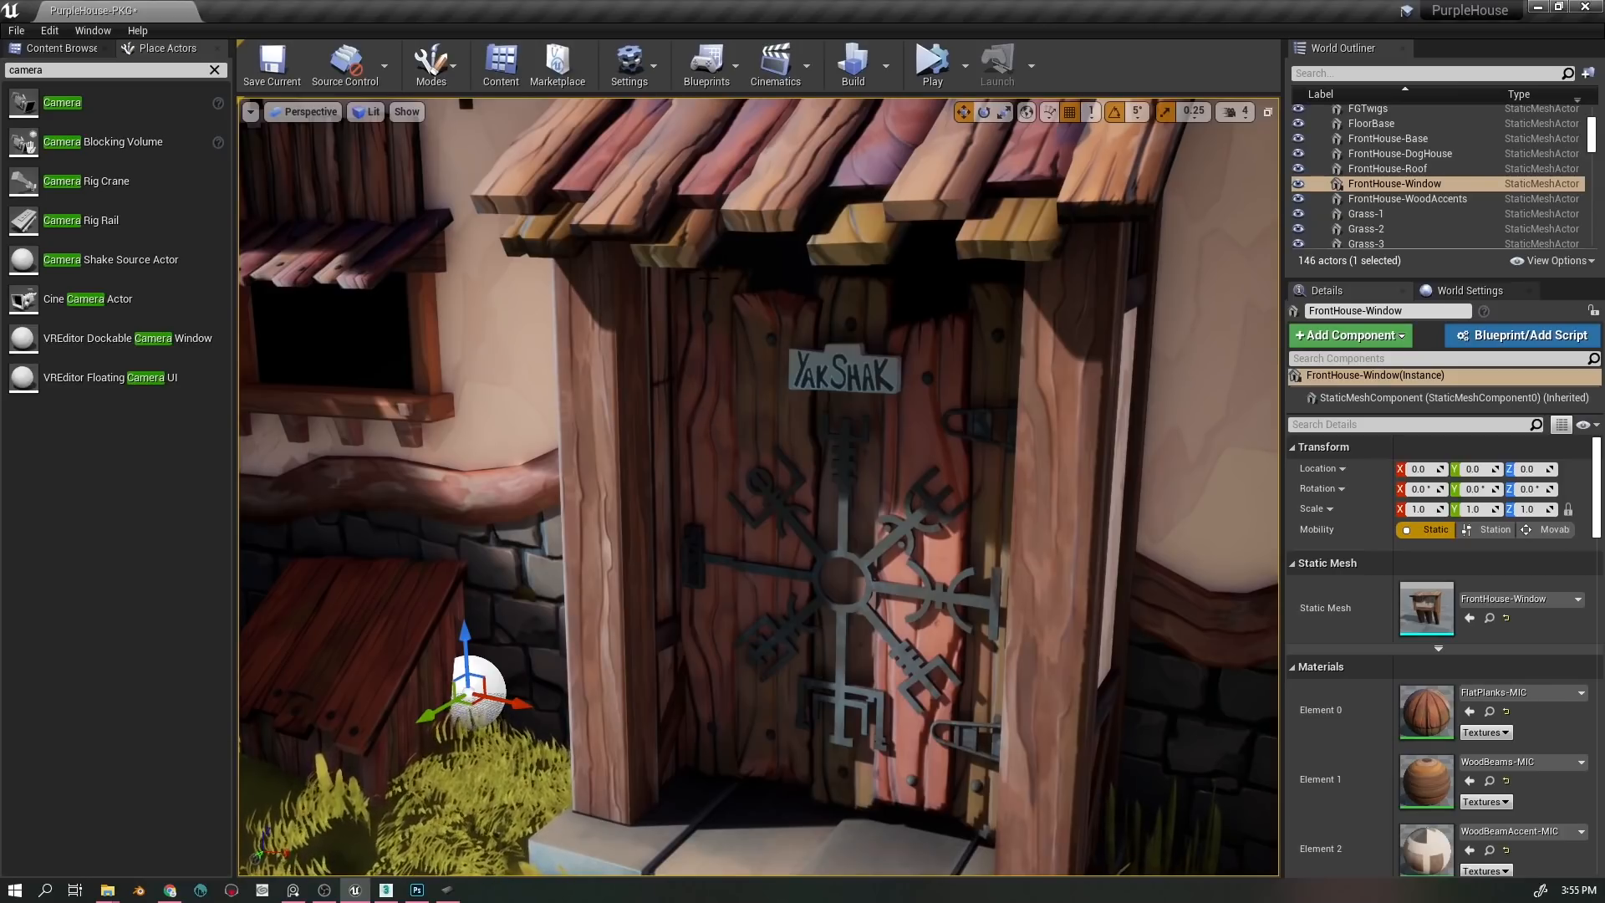
- Examine the planks on the doghouse and on the wooden chest against the stone wall
key(s)
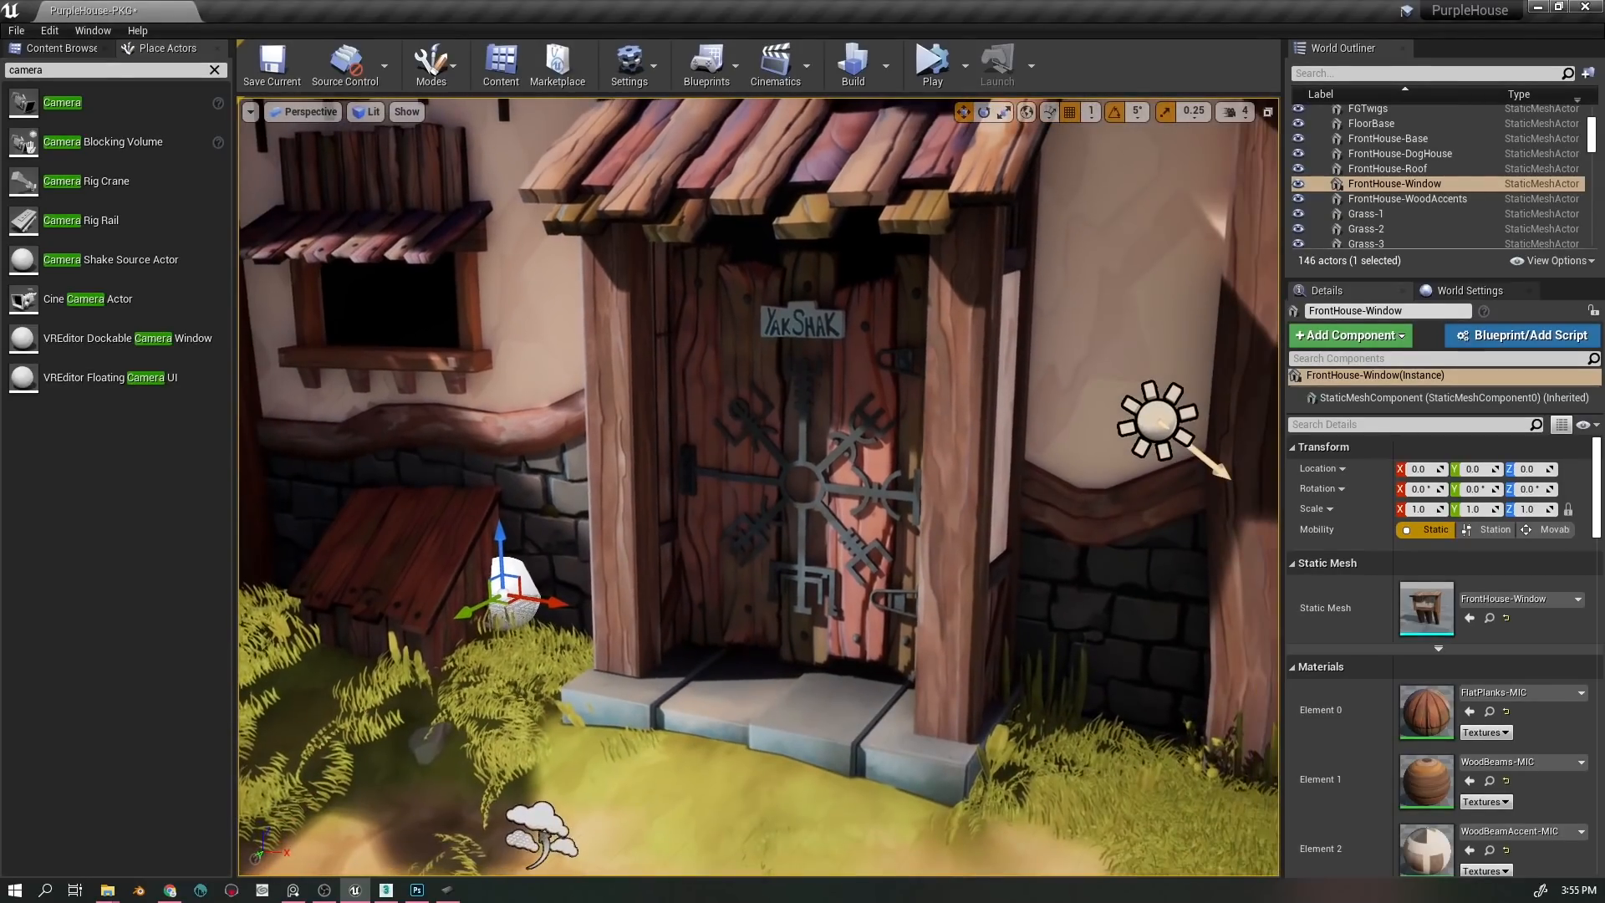
key(a)
key(s)
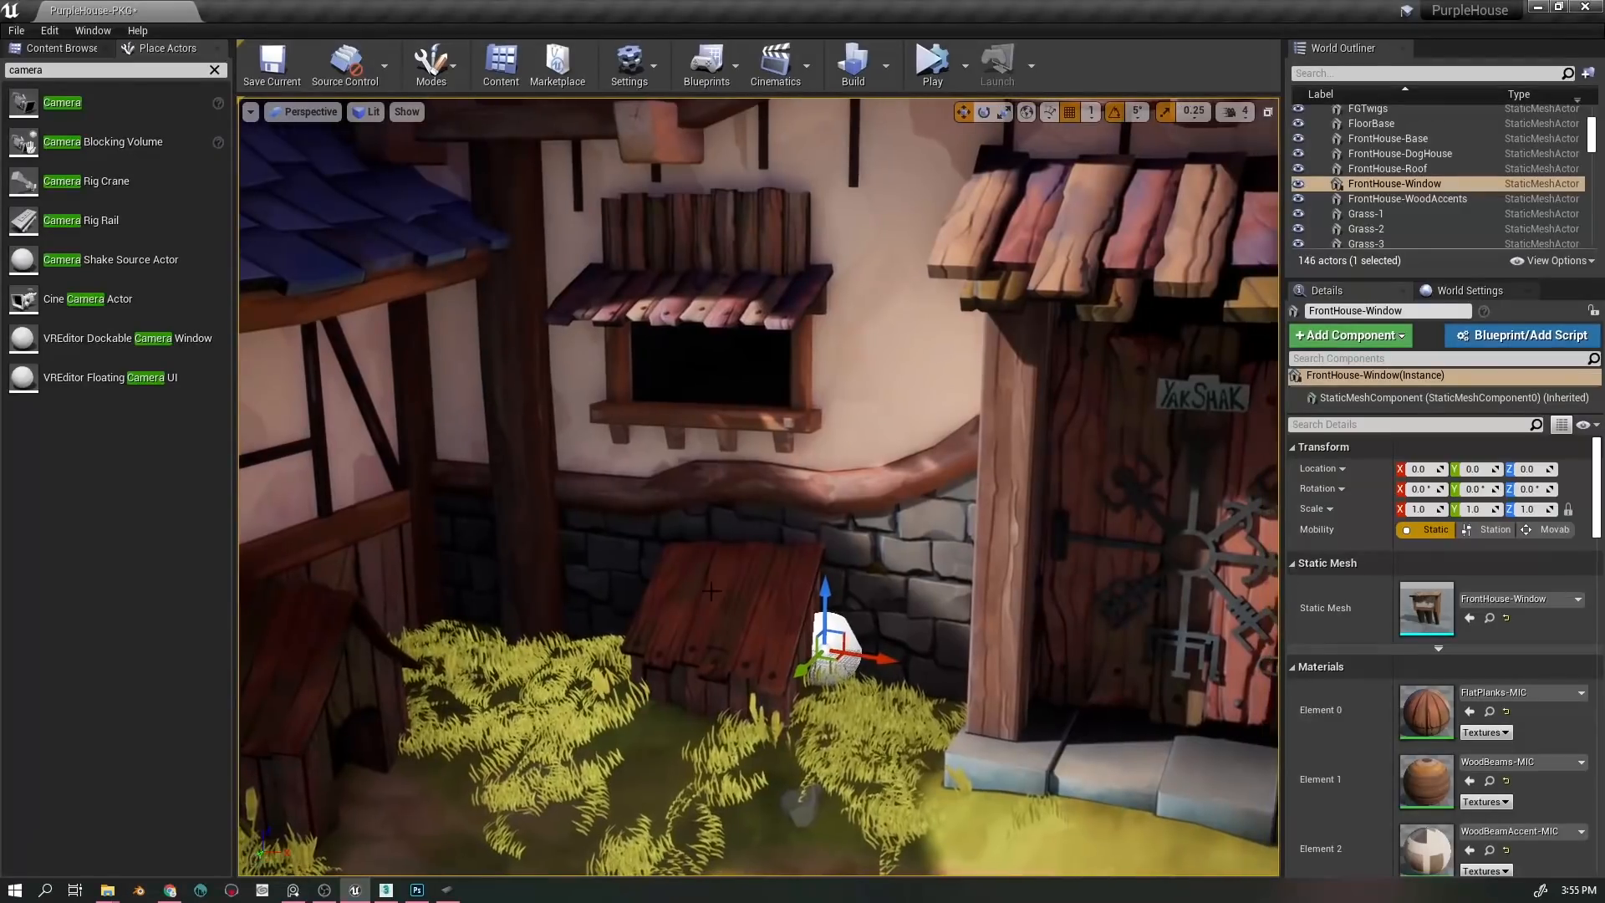
key(a)
key(w)
key(s)
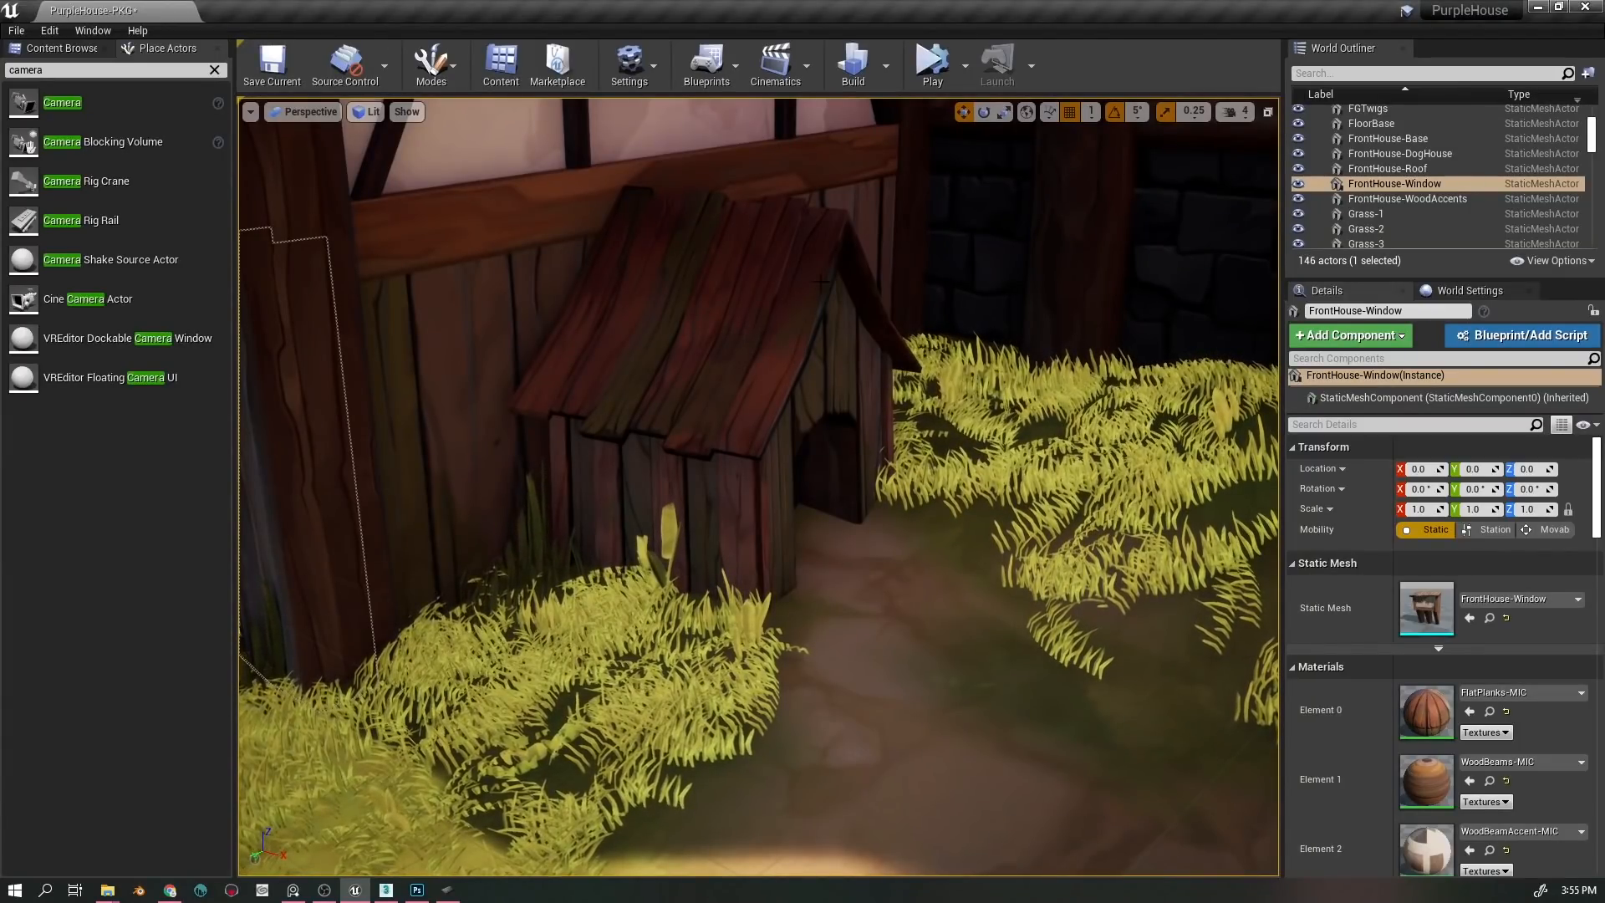
drag(783, 429, 1013, 428)
mouse_move(893, 487)
mouse_down()
mouse_move(894, 564)
mouse_move(893, 487)
mouse_up()
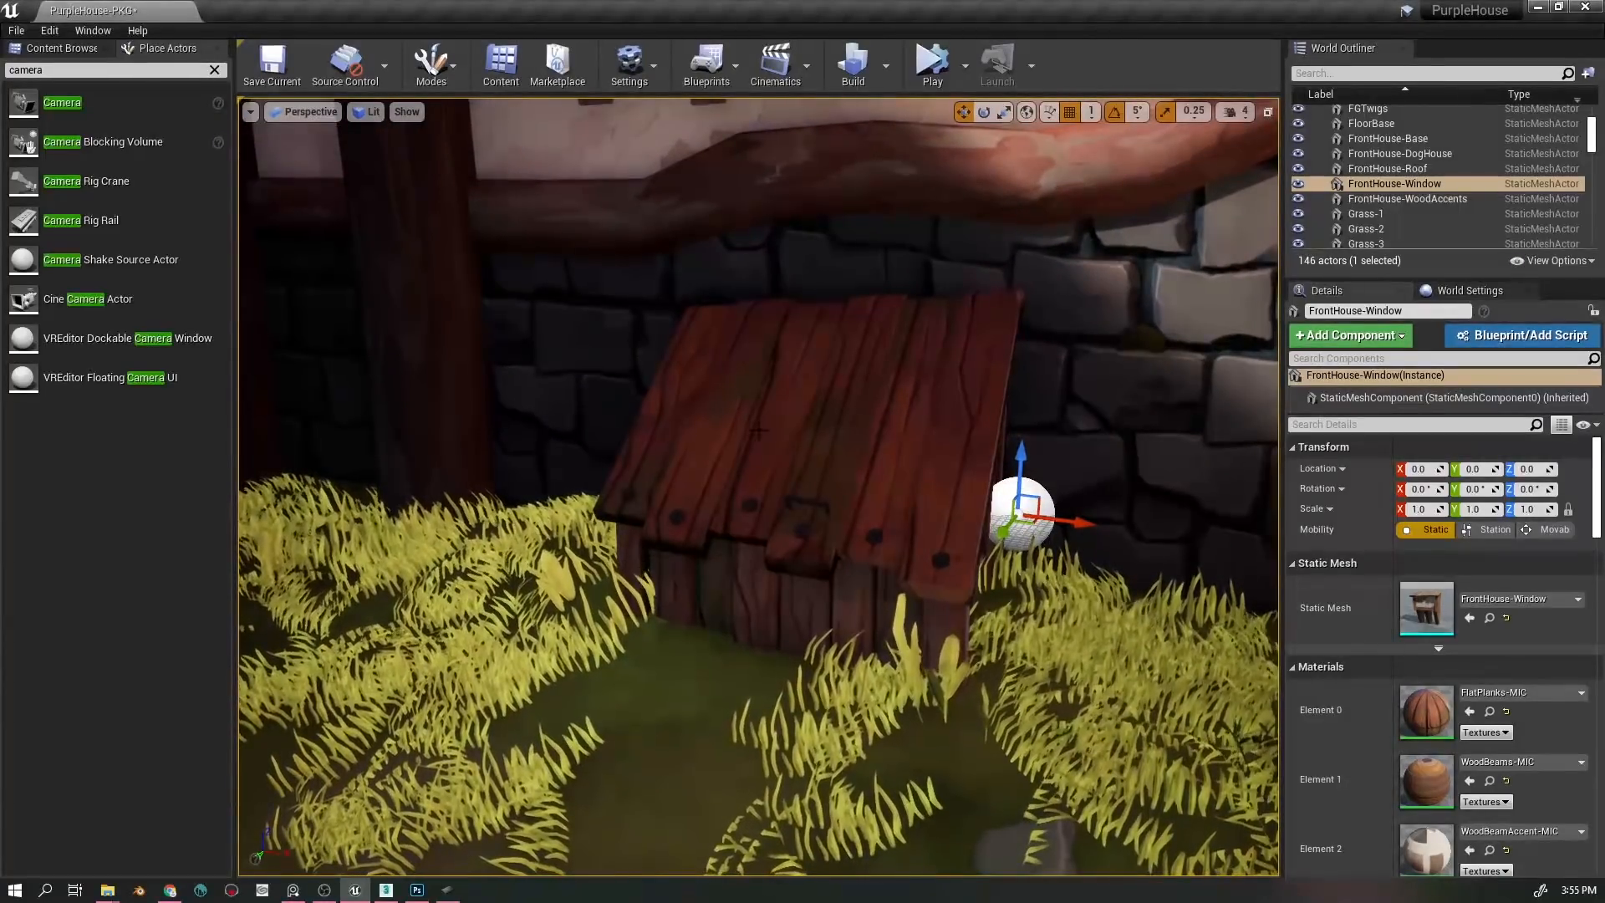
- Select the front house roof mesh and examine the planked awnings and the balcony wall around it
key(f)
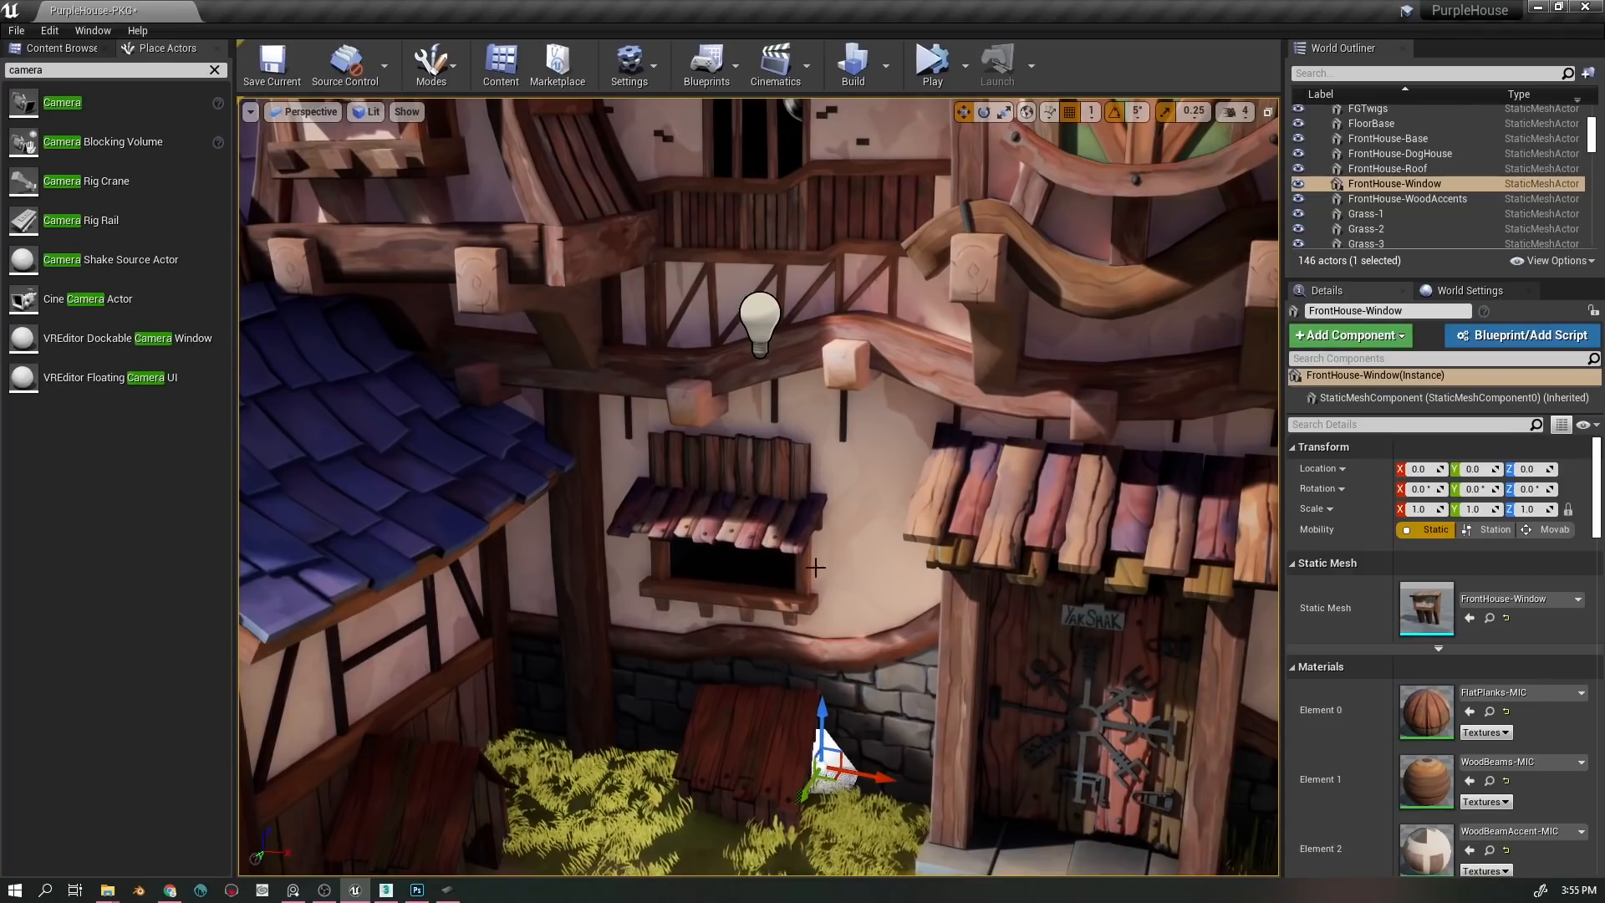
drag(689, 468, 577, 468)
drag(587, 533, 654, 483)
right_click(548, 518)
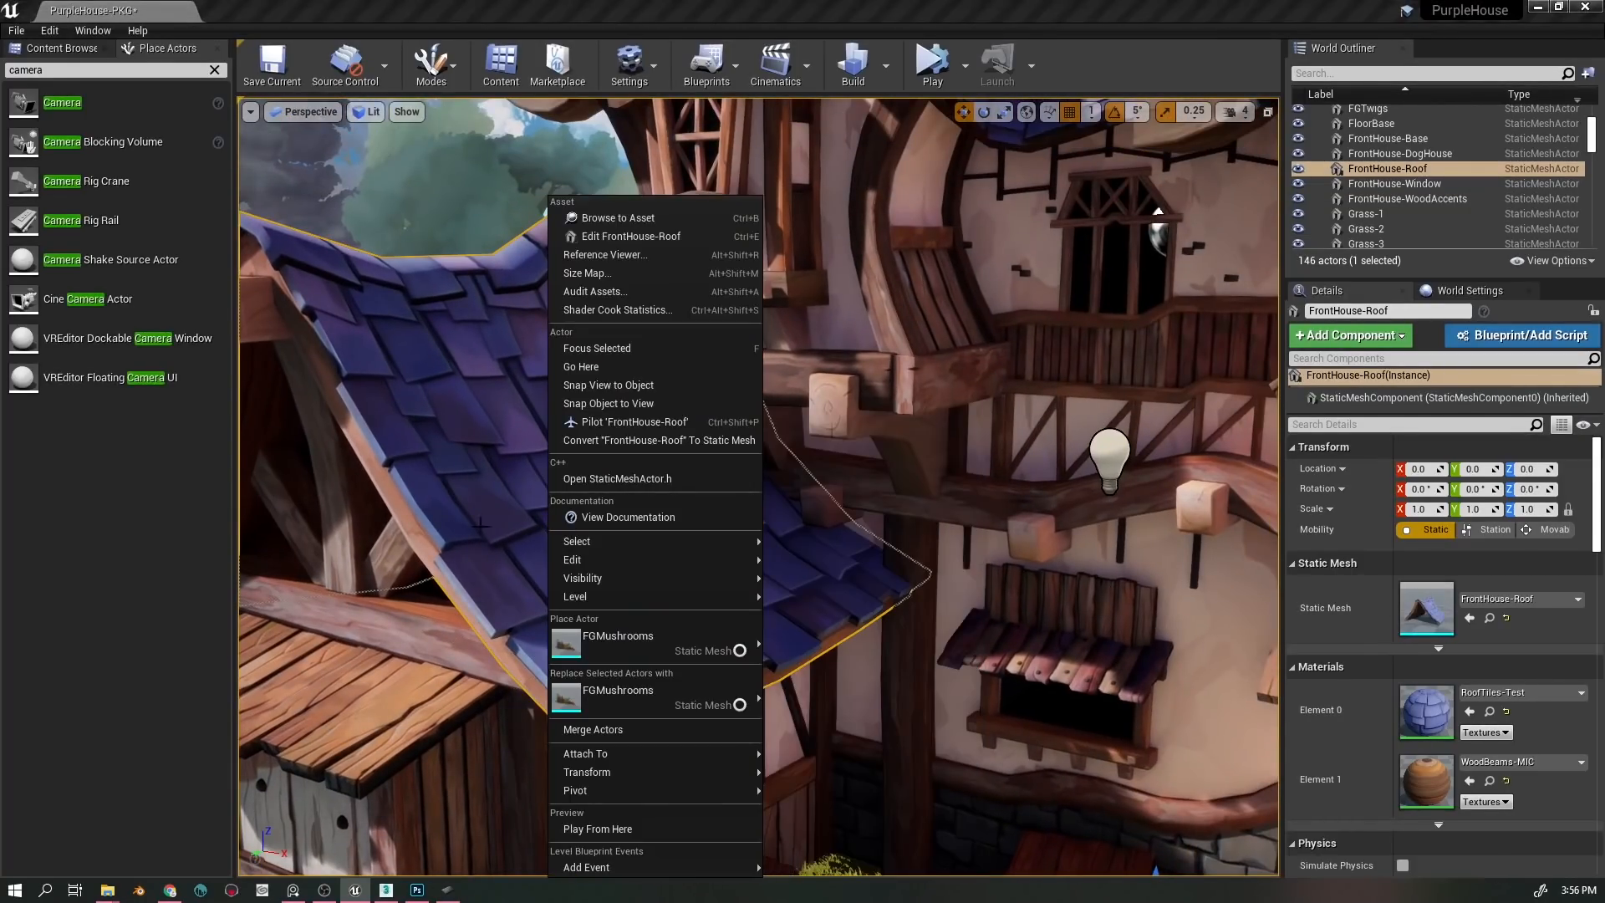
mouse_move(585, 541)
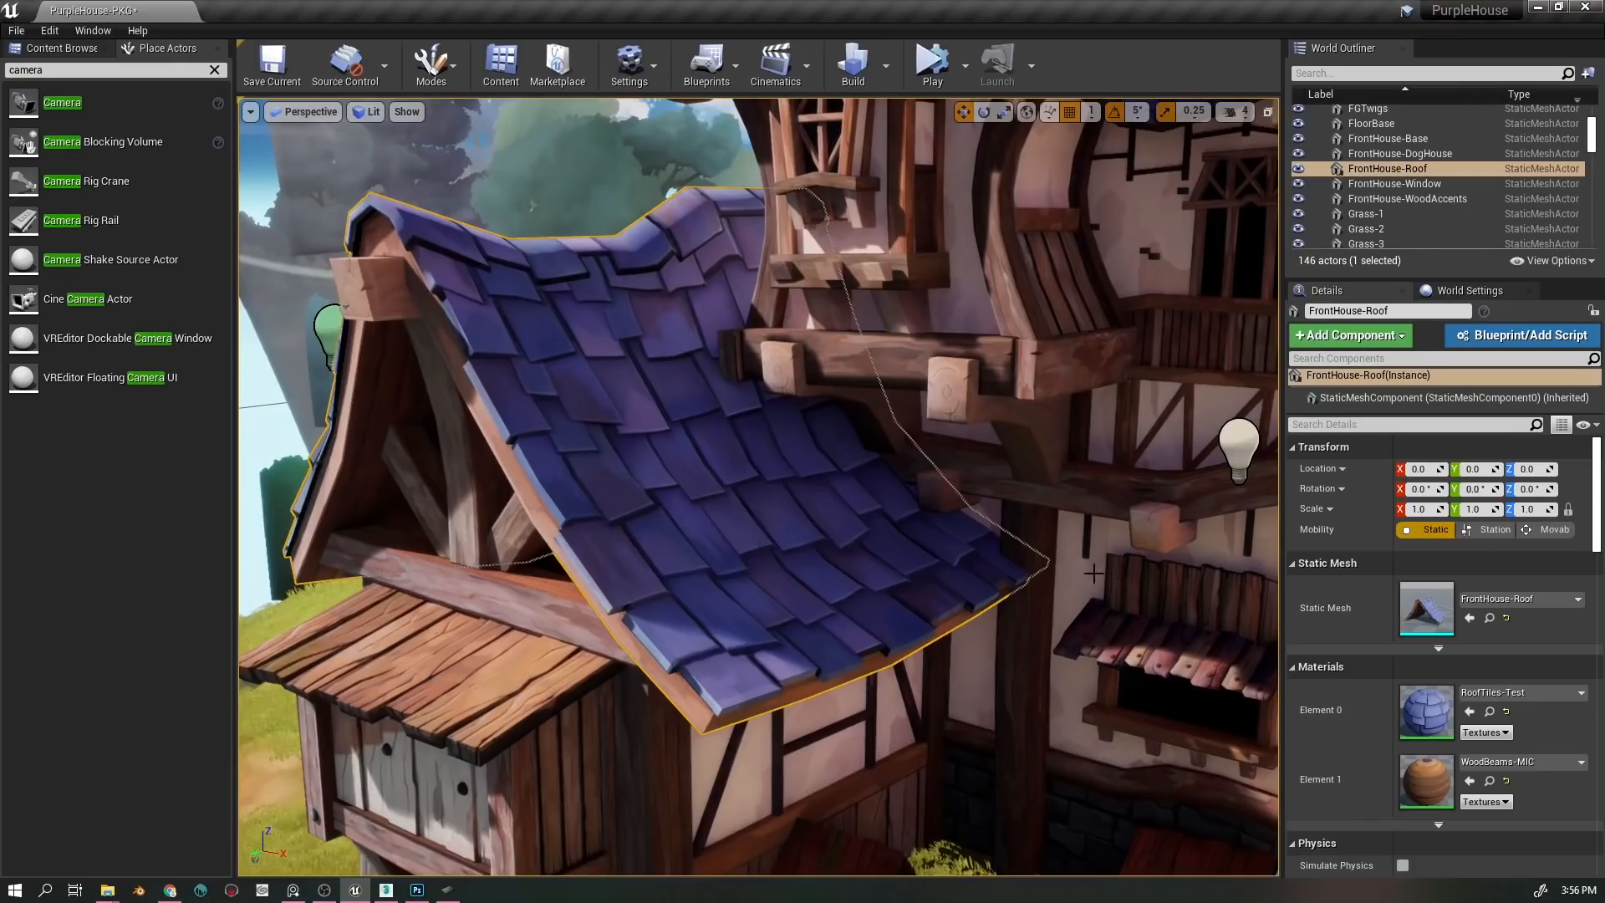
drag(669, 485, 1035, 535)
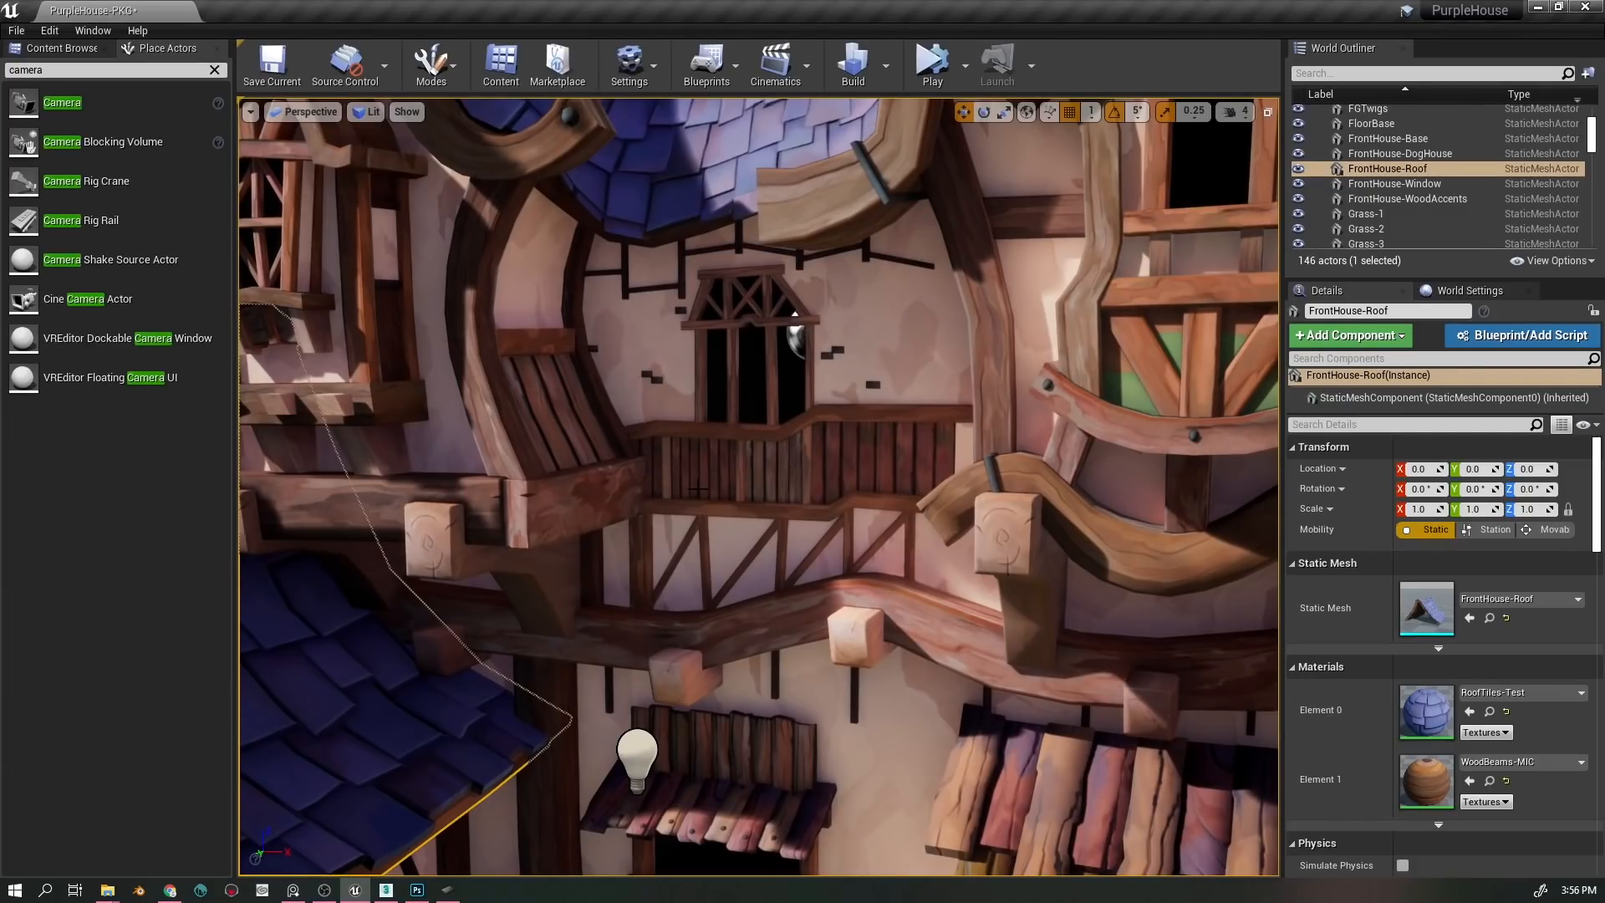
- Examine the curved beams, windows and tiled roofs across the upper part of the house
drag(698, 488, 920, 476)
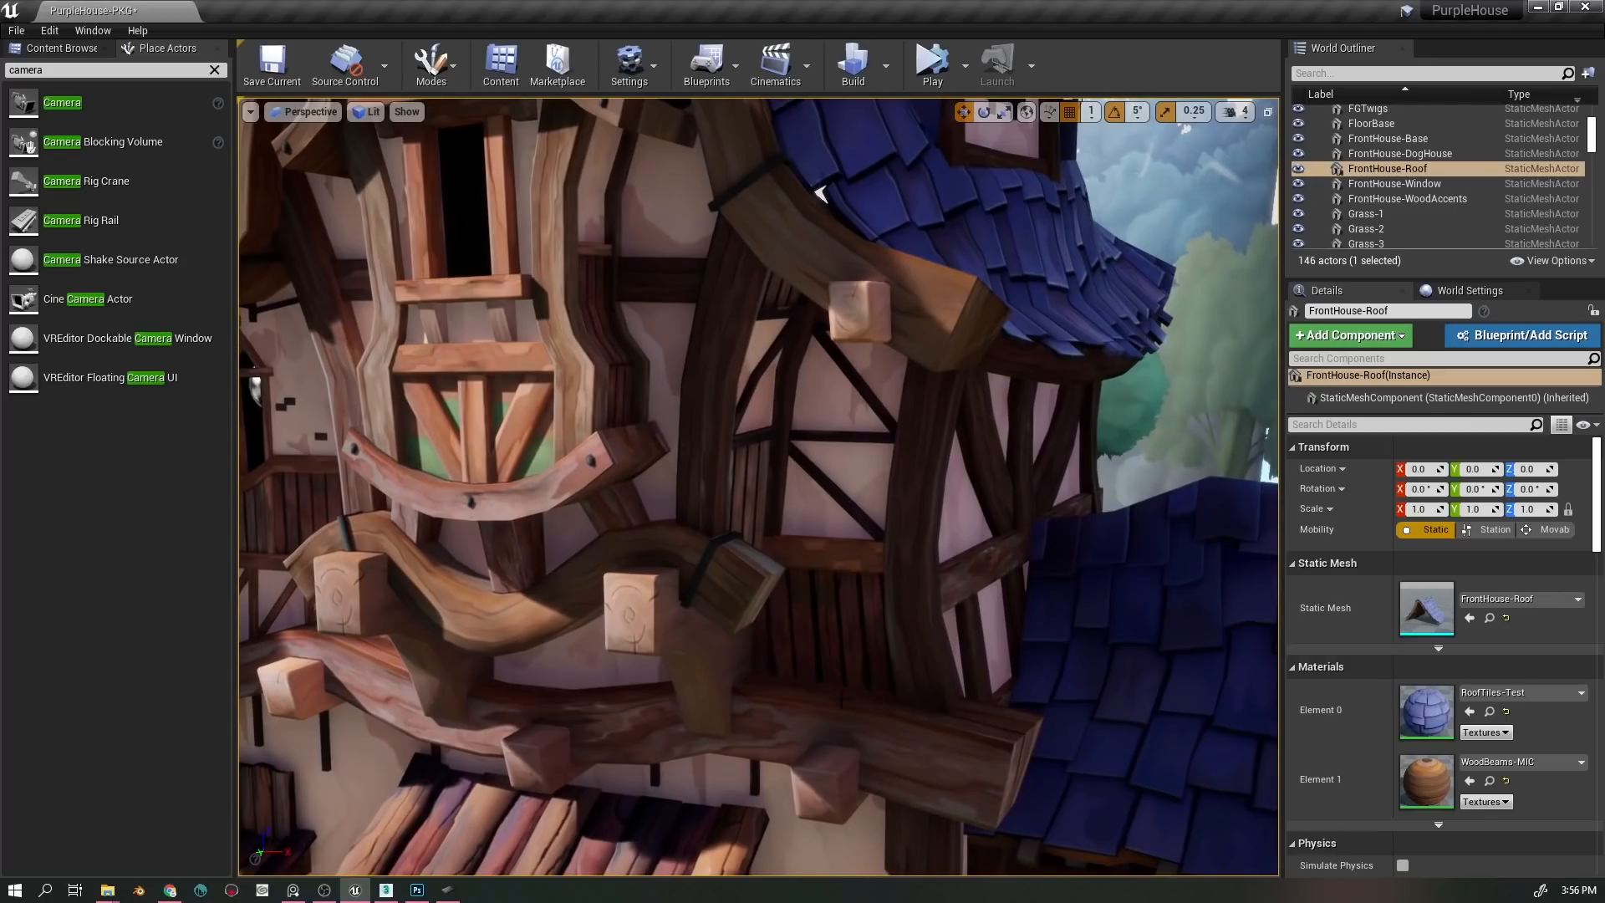
drag(758, 486, 853, 476)
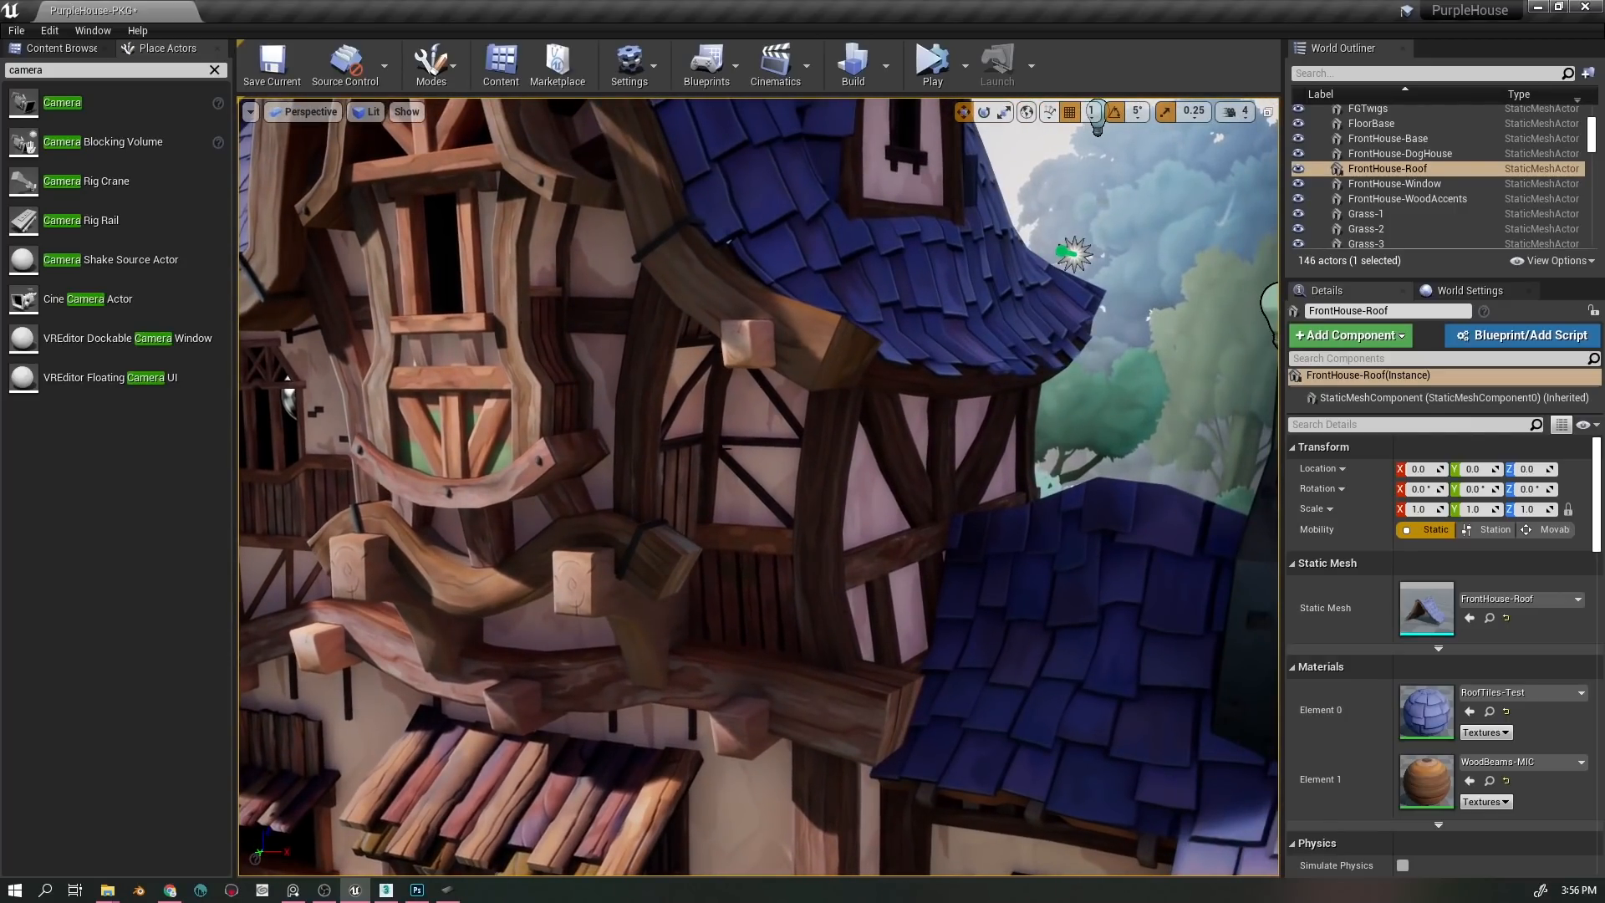
key(f)
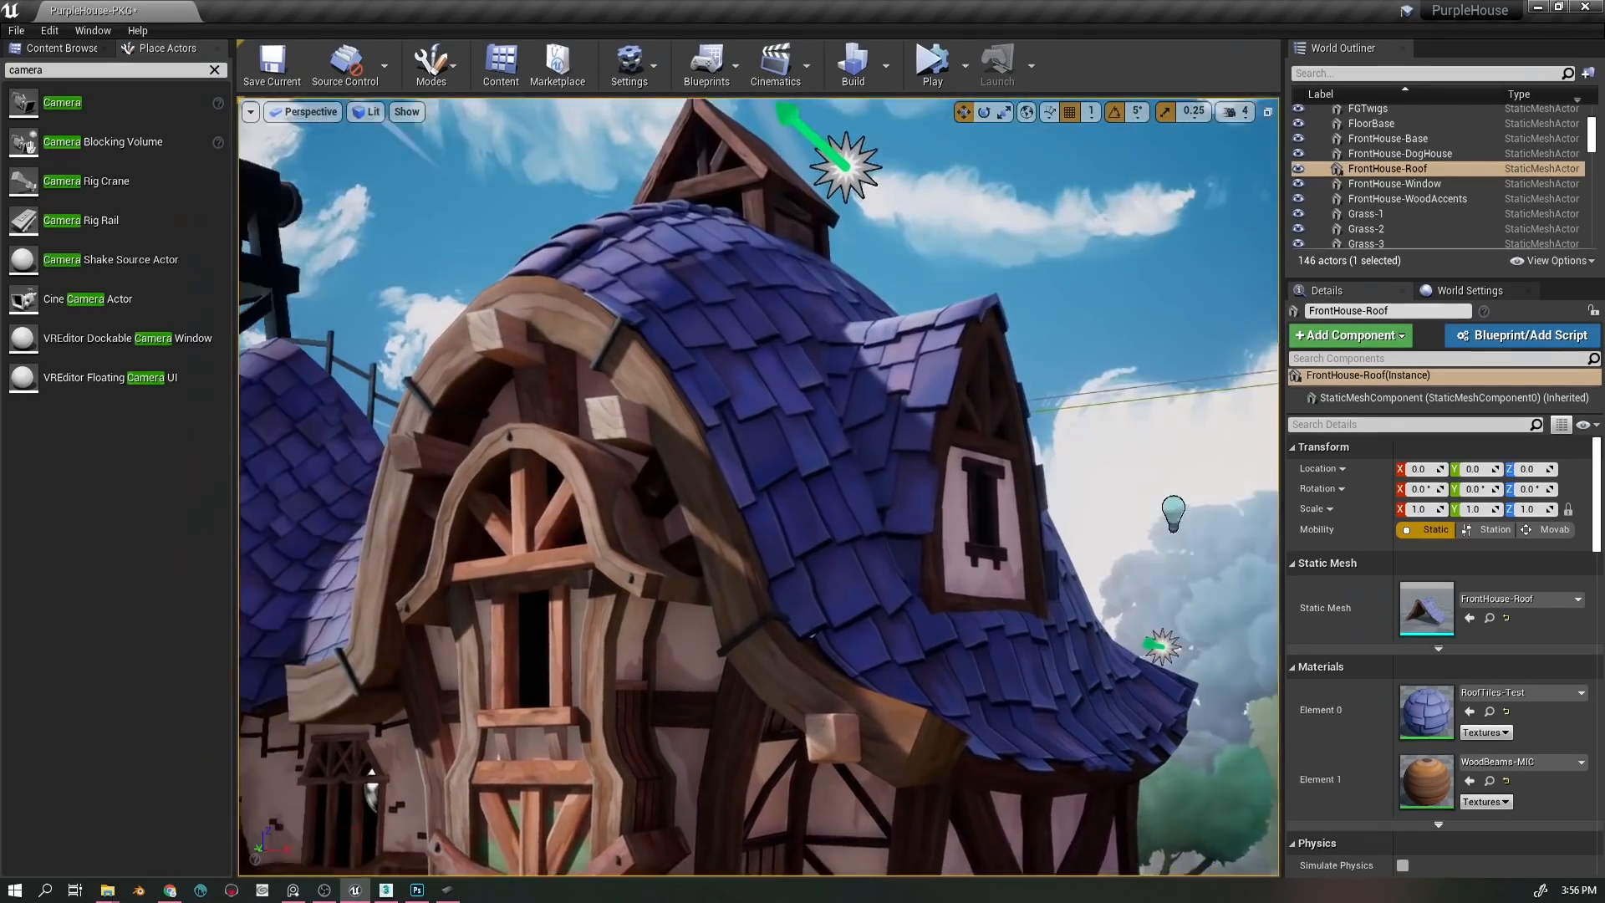
drag(758, 486, 698, 480)
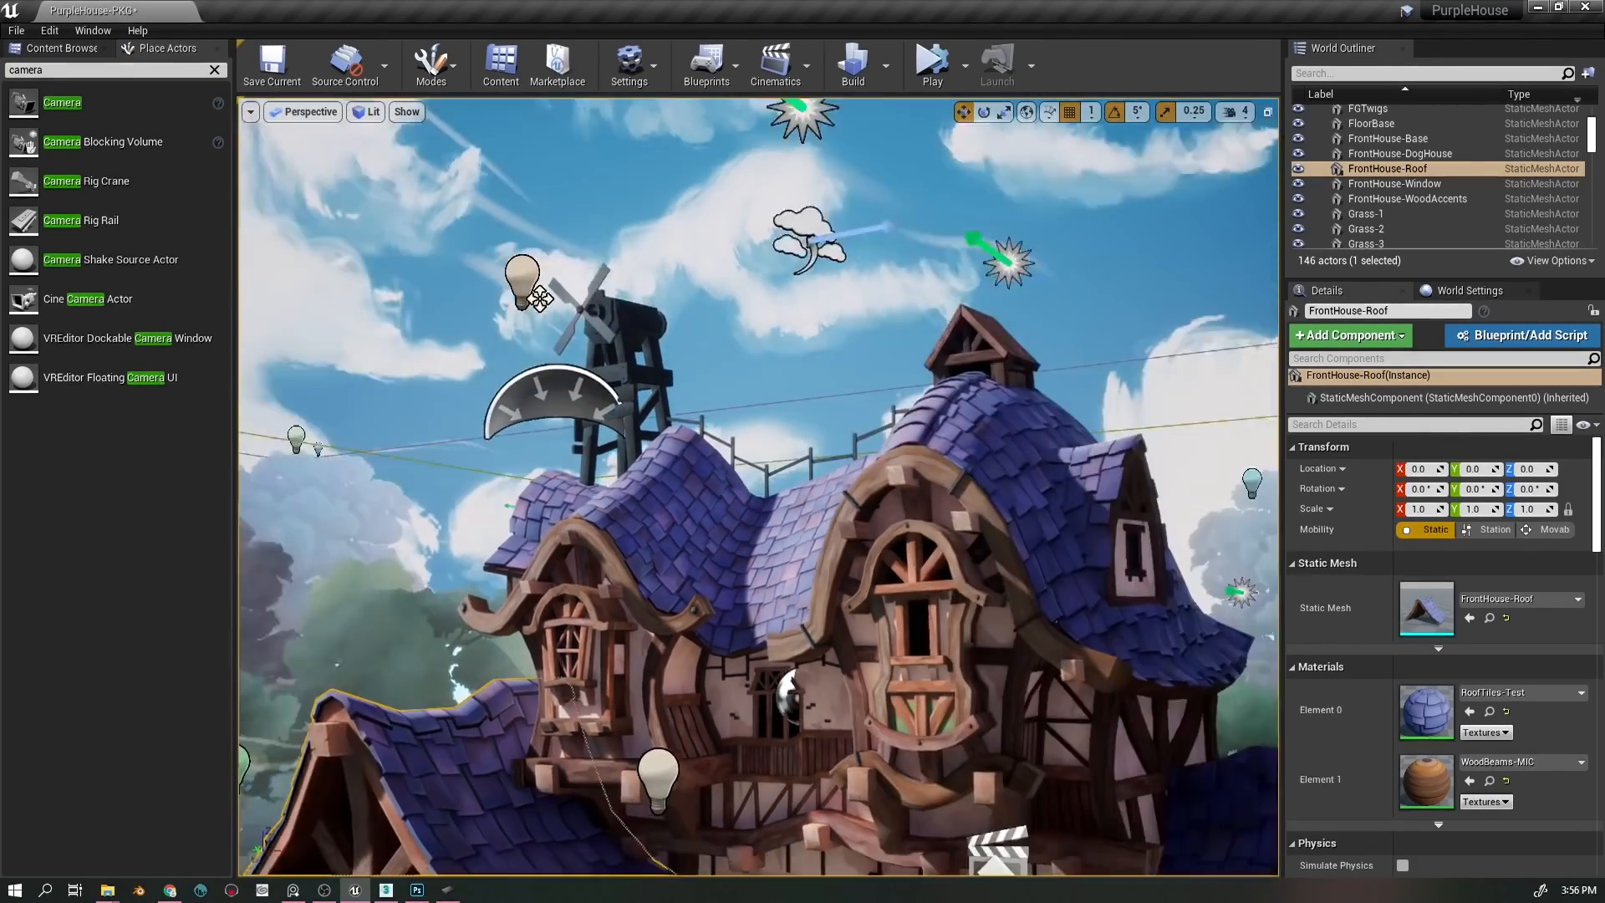
drag(540, 298, 609, 443)
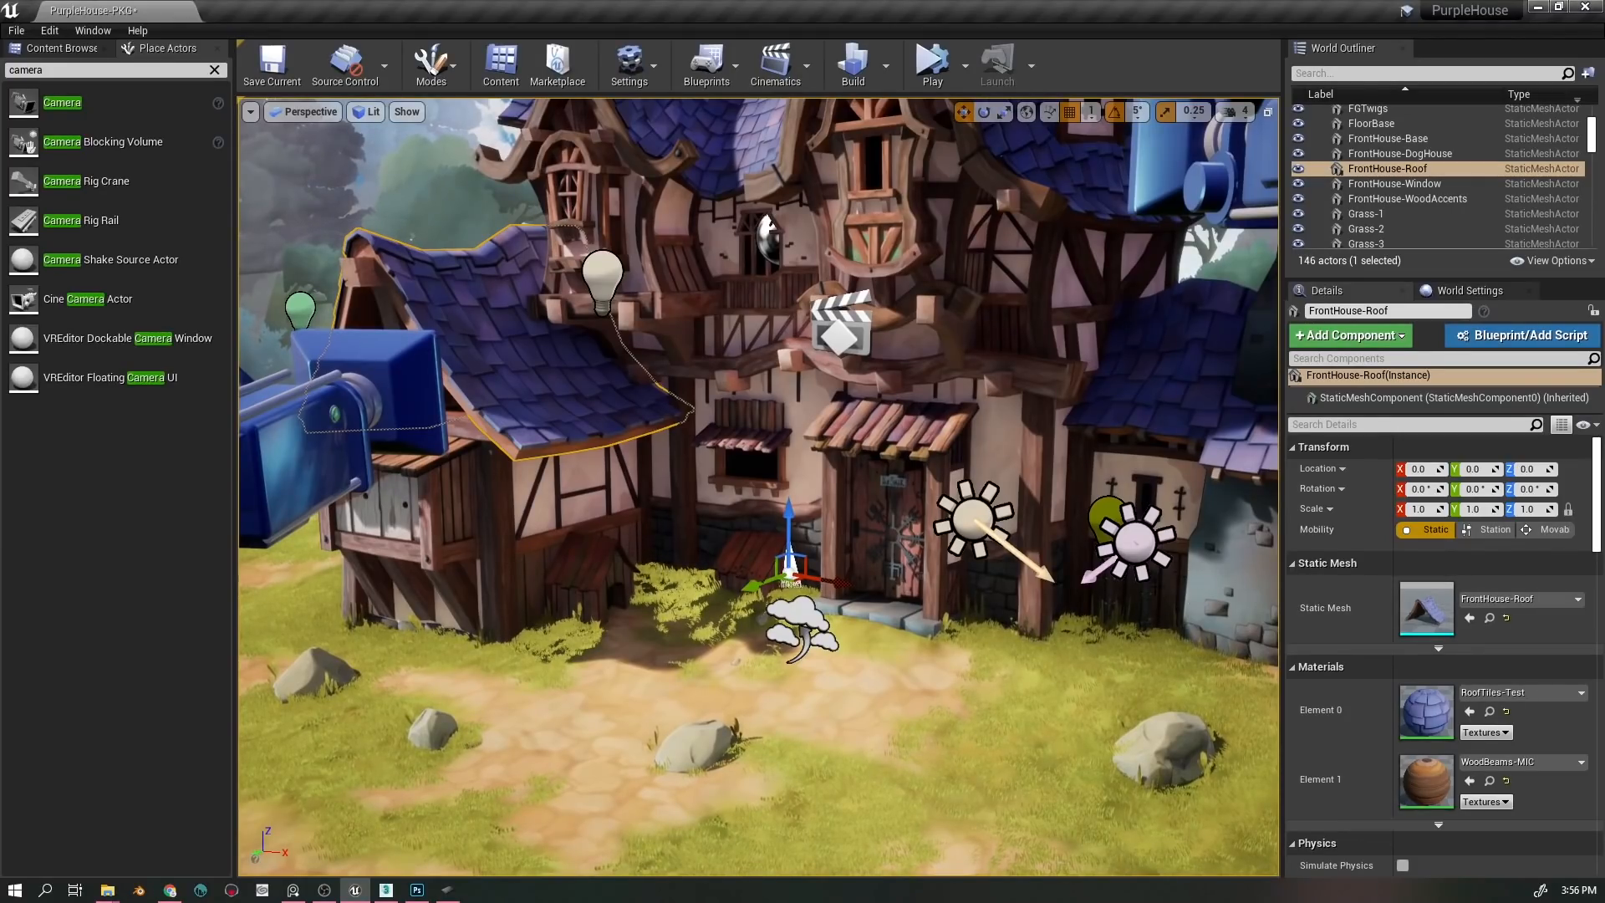
- Hide the editor icons in the viewport and frame the whole front of the house
drag(758, 487, 769, 393)
key(g)
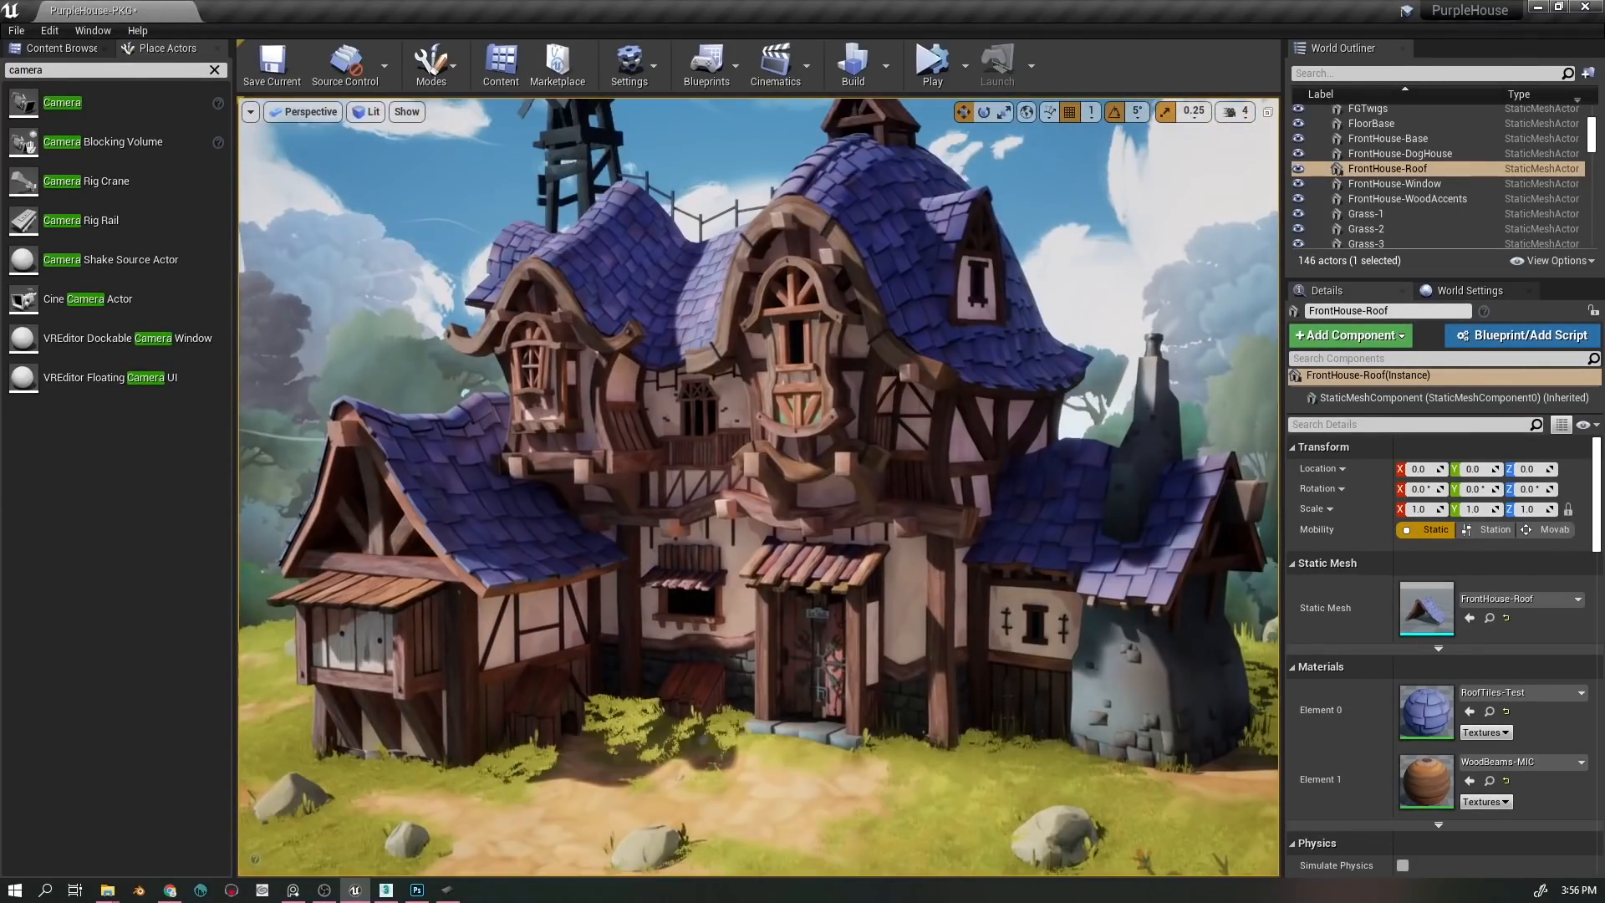
drag(920, 646, 865, 571)
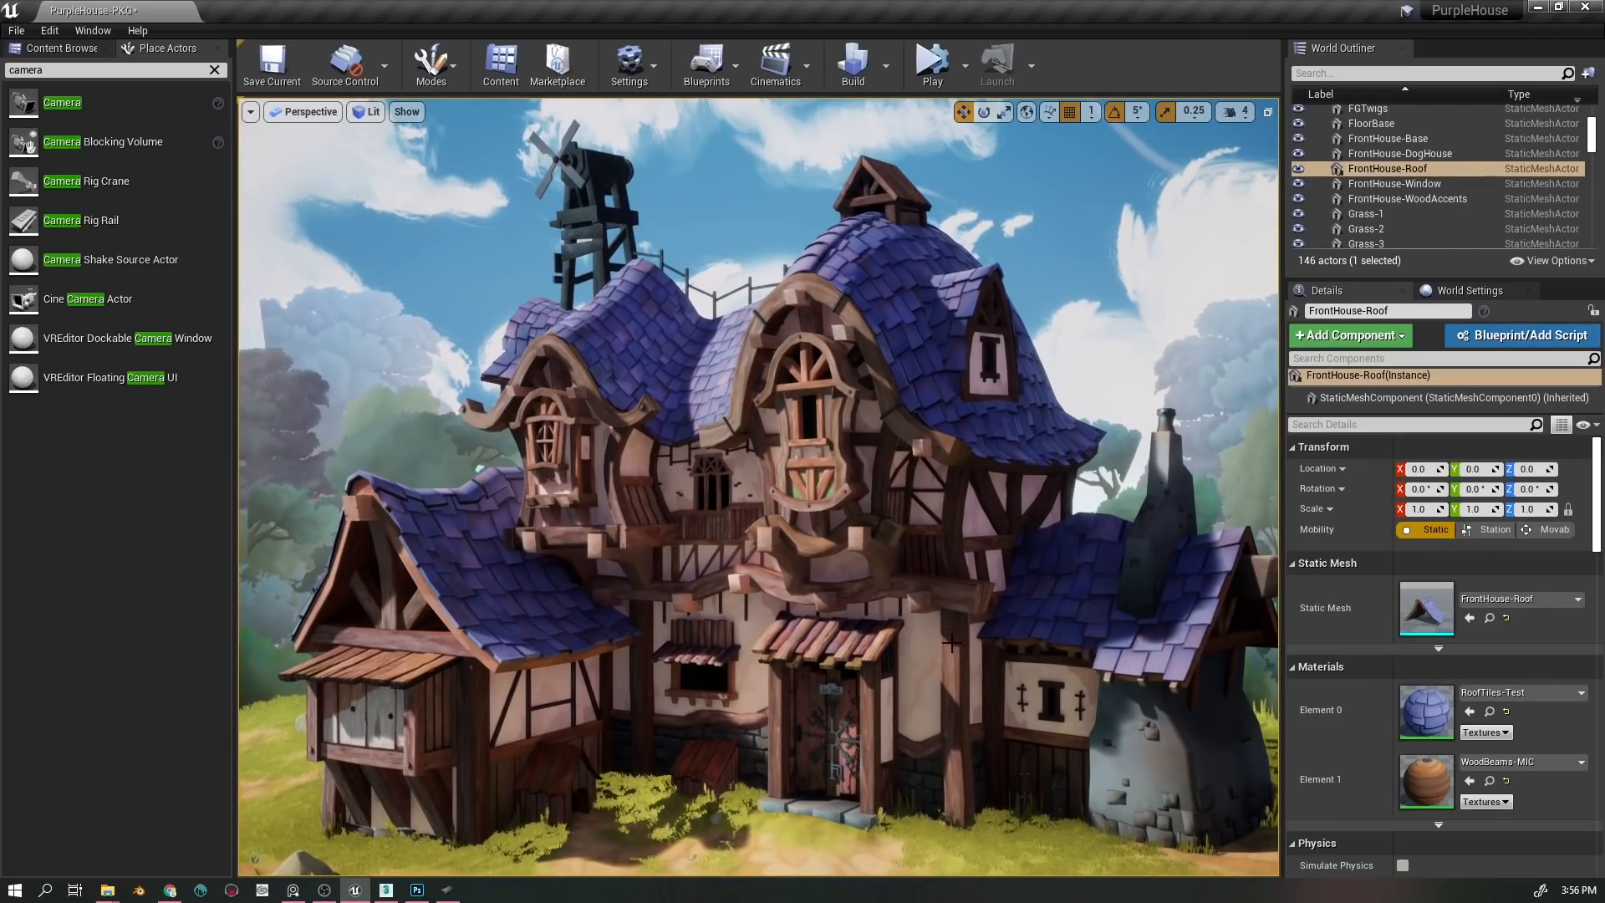
- Switch back to Photoshop, bring up Wood Beam Accents.psd and examine its white and orange planks up close
click(396, 892)
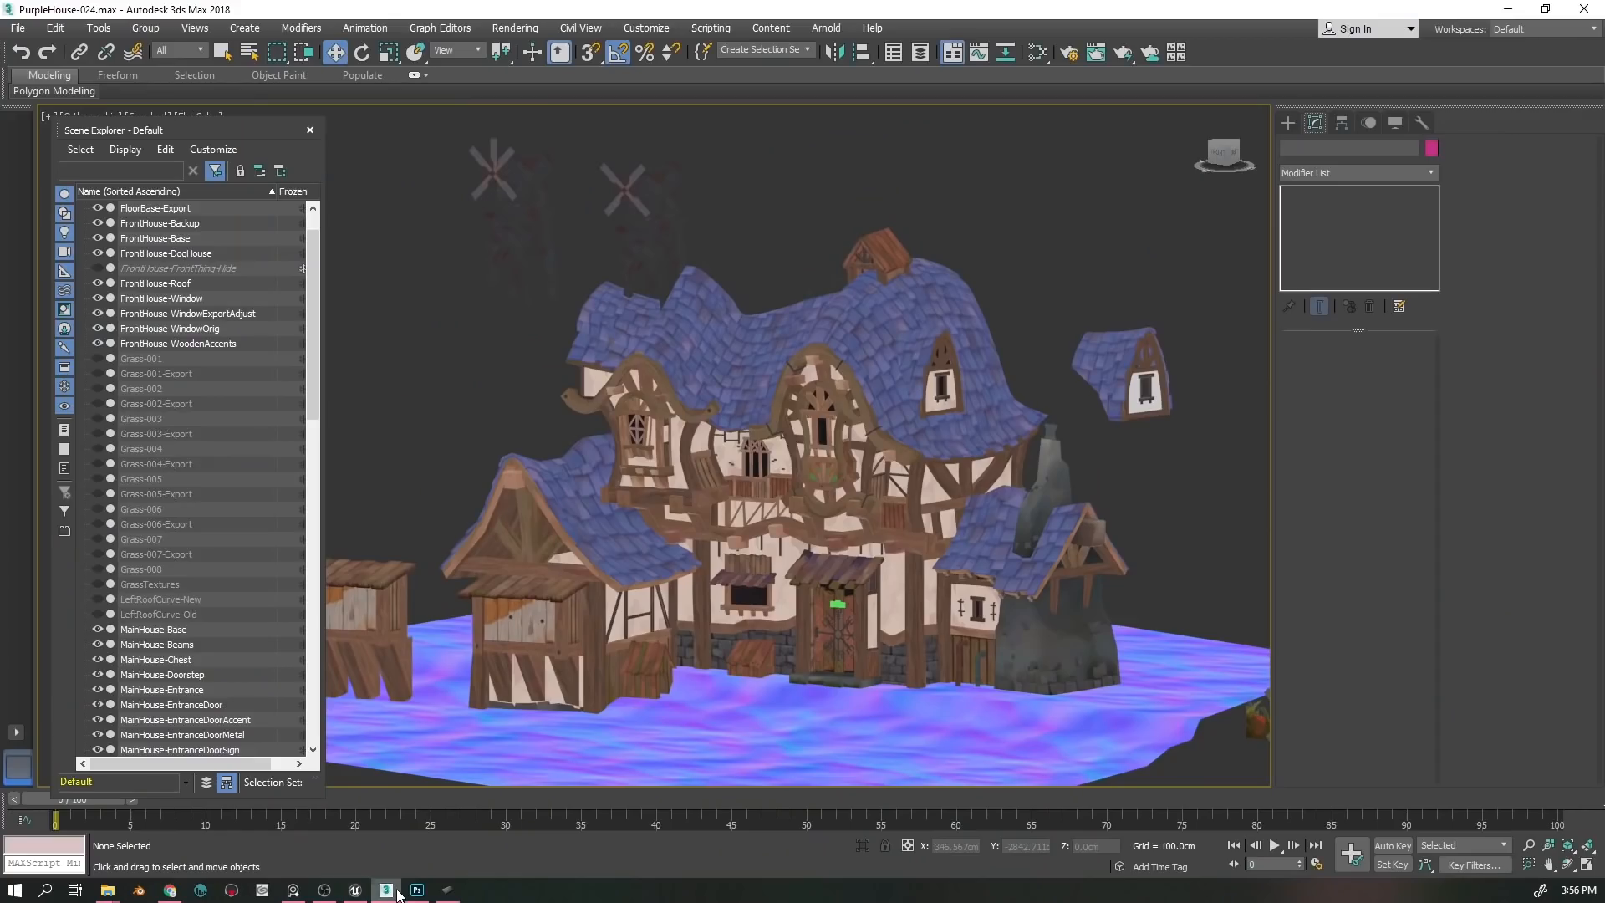
click(417, 891)
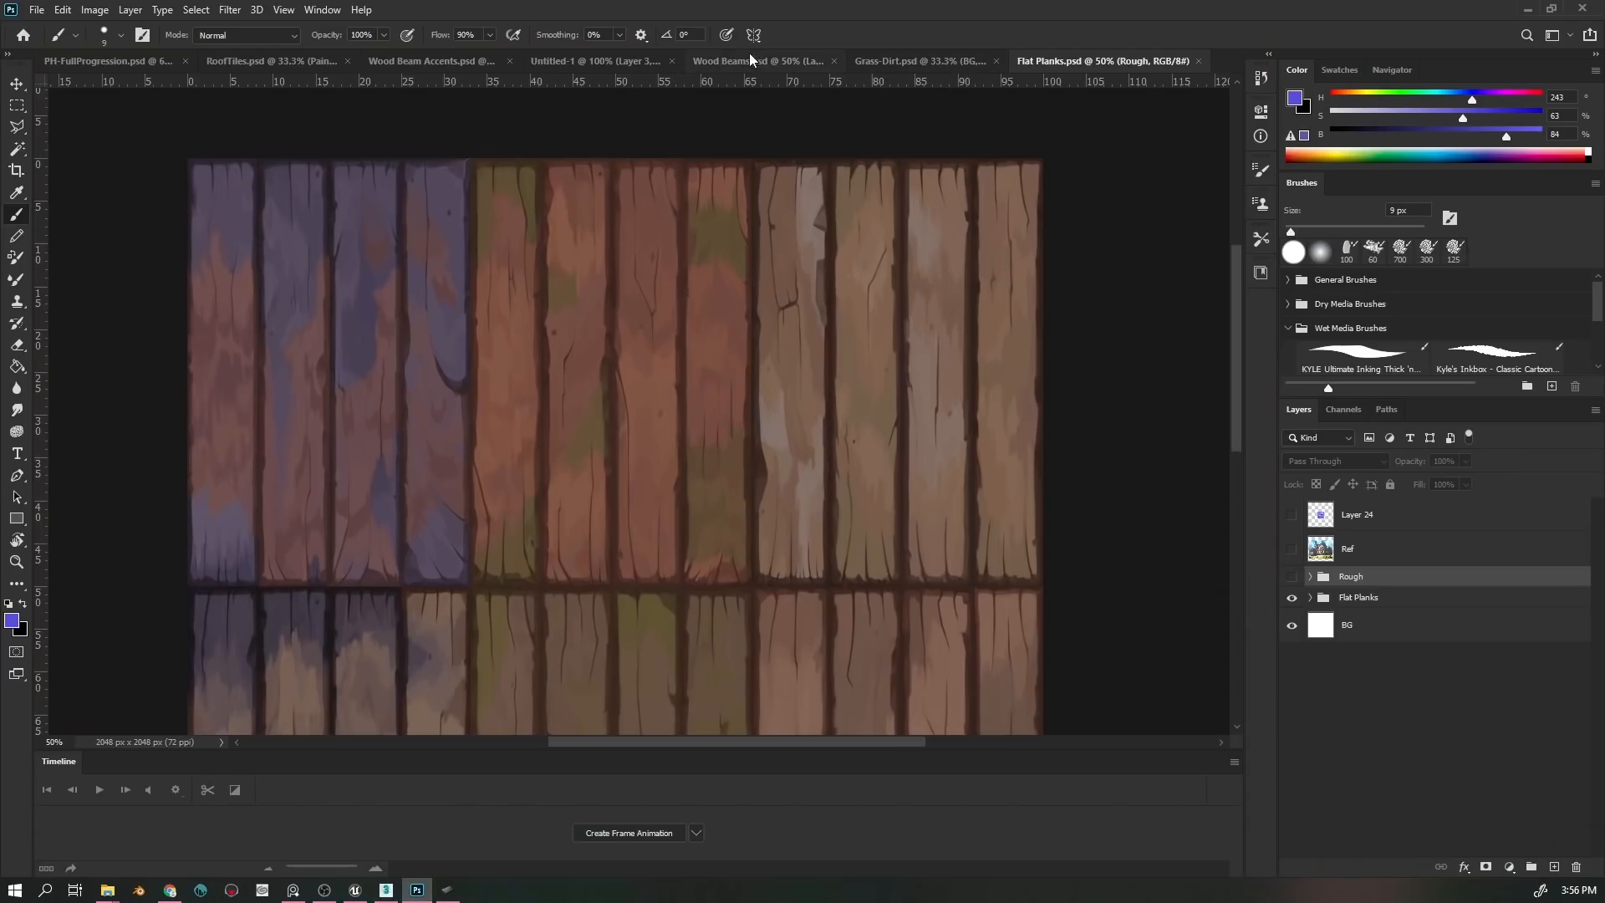
click(430, 61)
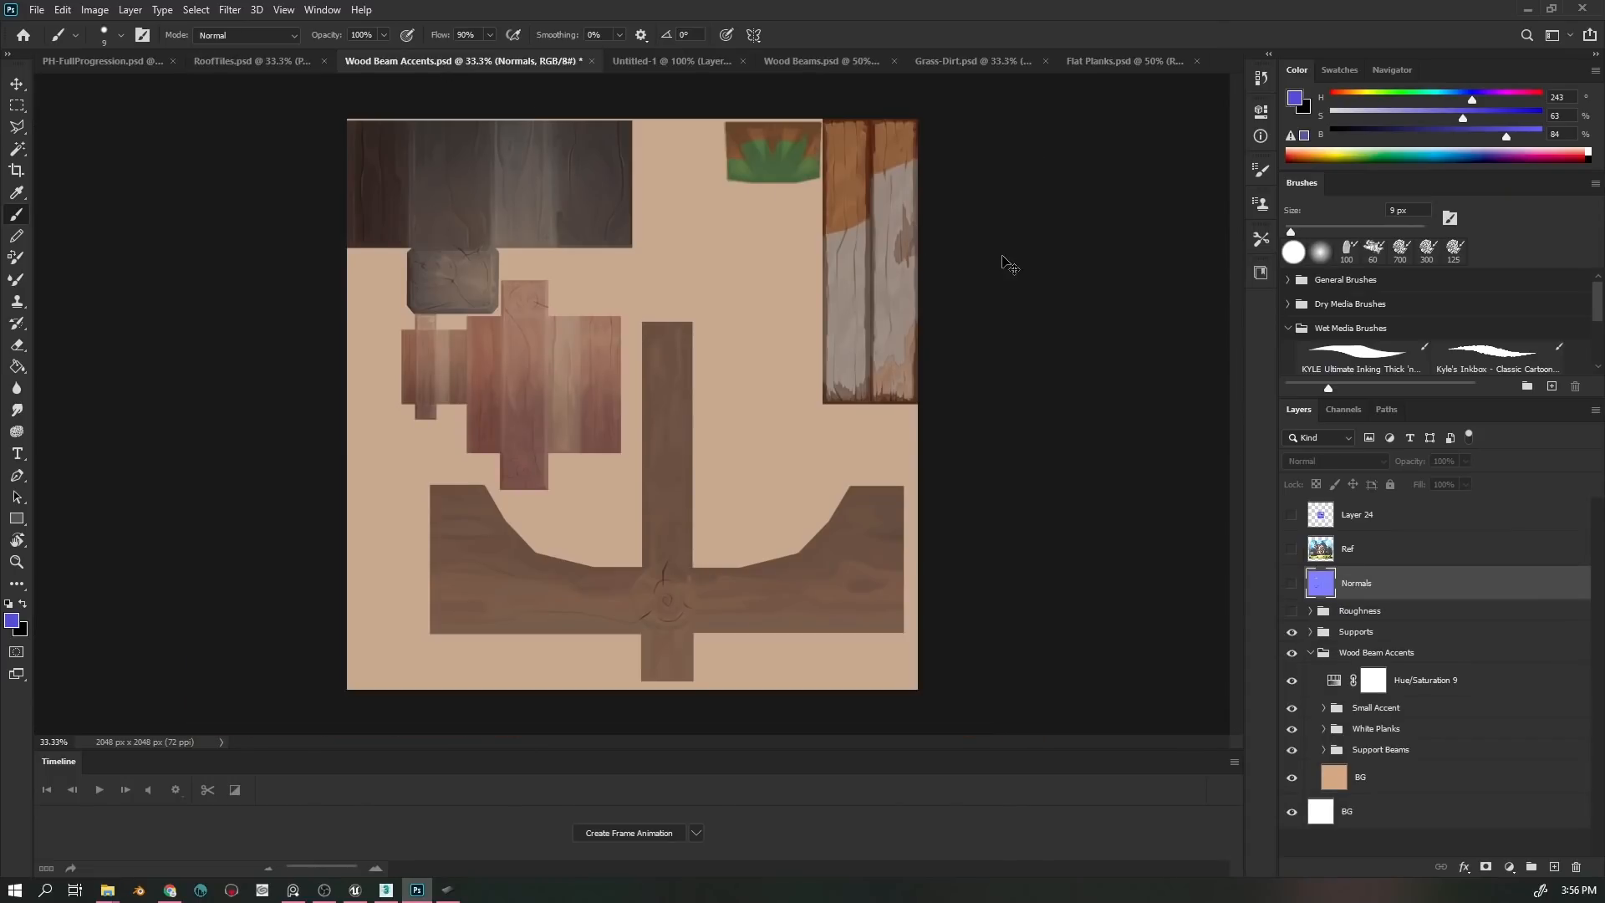
key(ctrl+plus)
drag(863, 326, 741, 384)
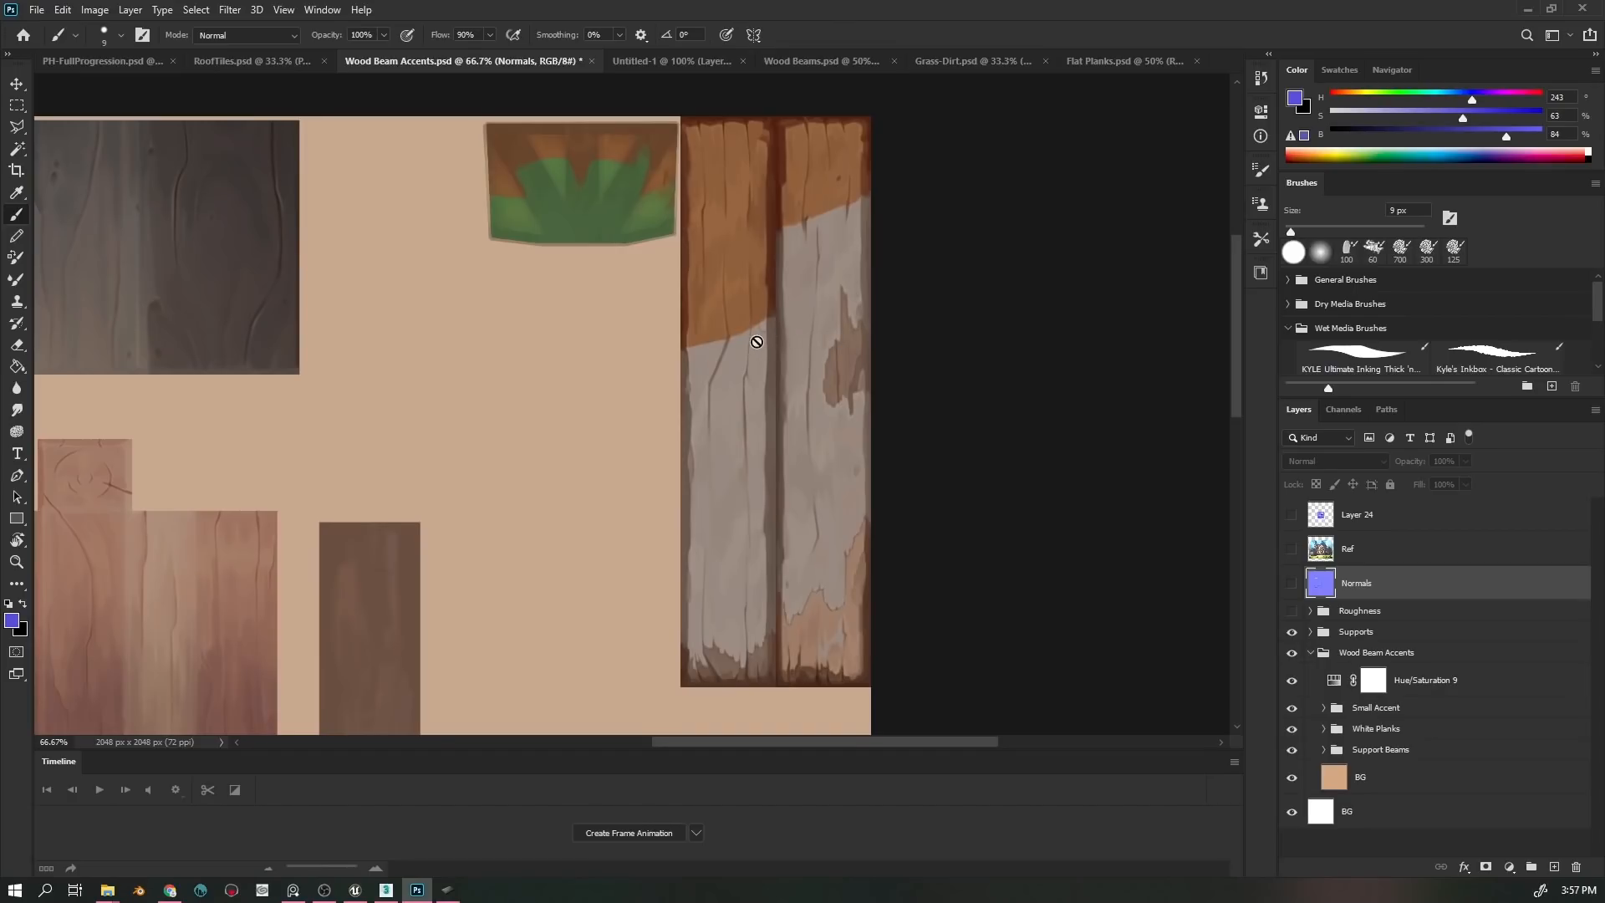
- Switch to Unreal Engine and examine the white and orange planks on the wall of the front house
click(356, 889)
drag(857, 433, 719, 376)
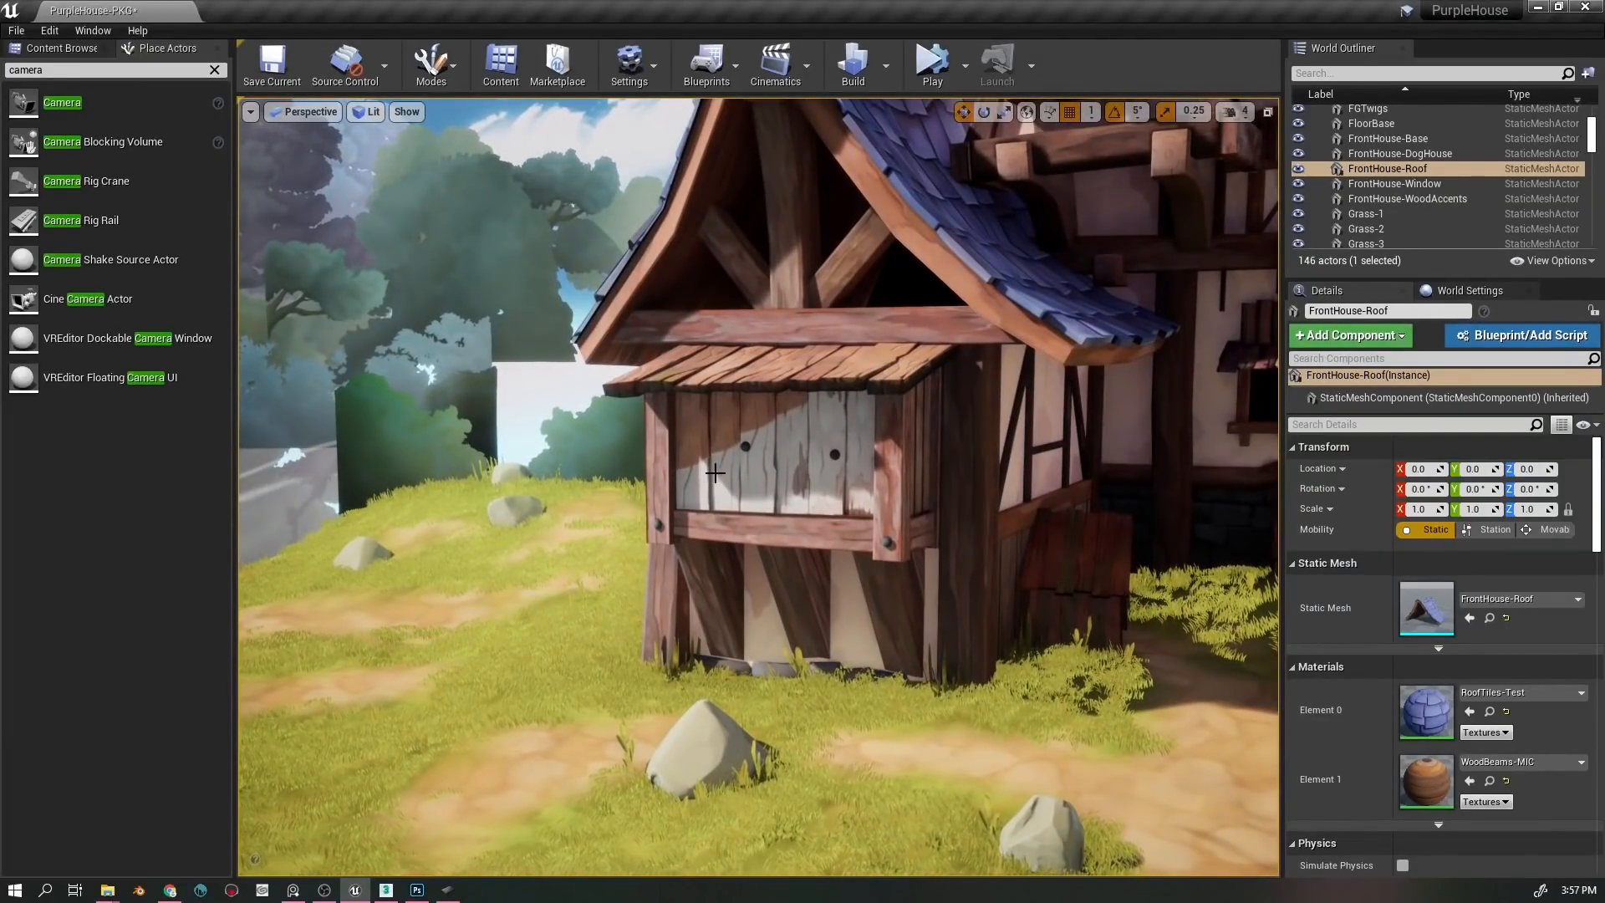
drag(669, 450, 686, 281)
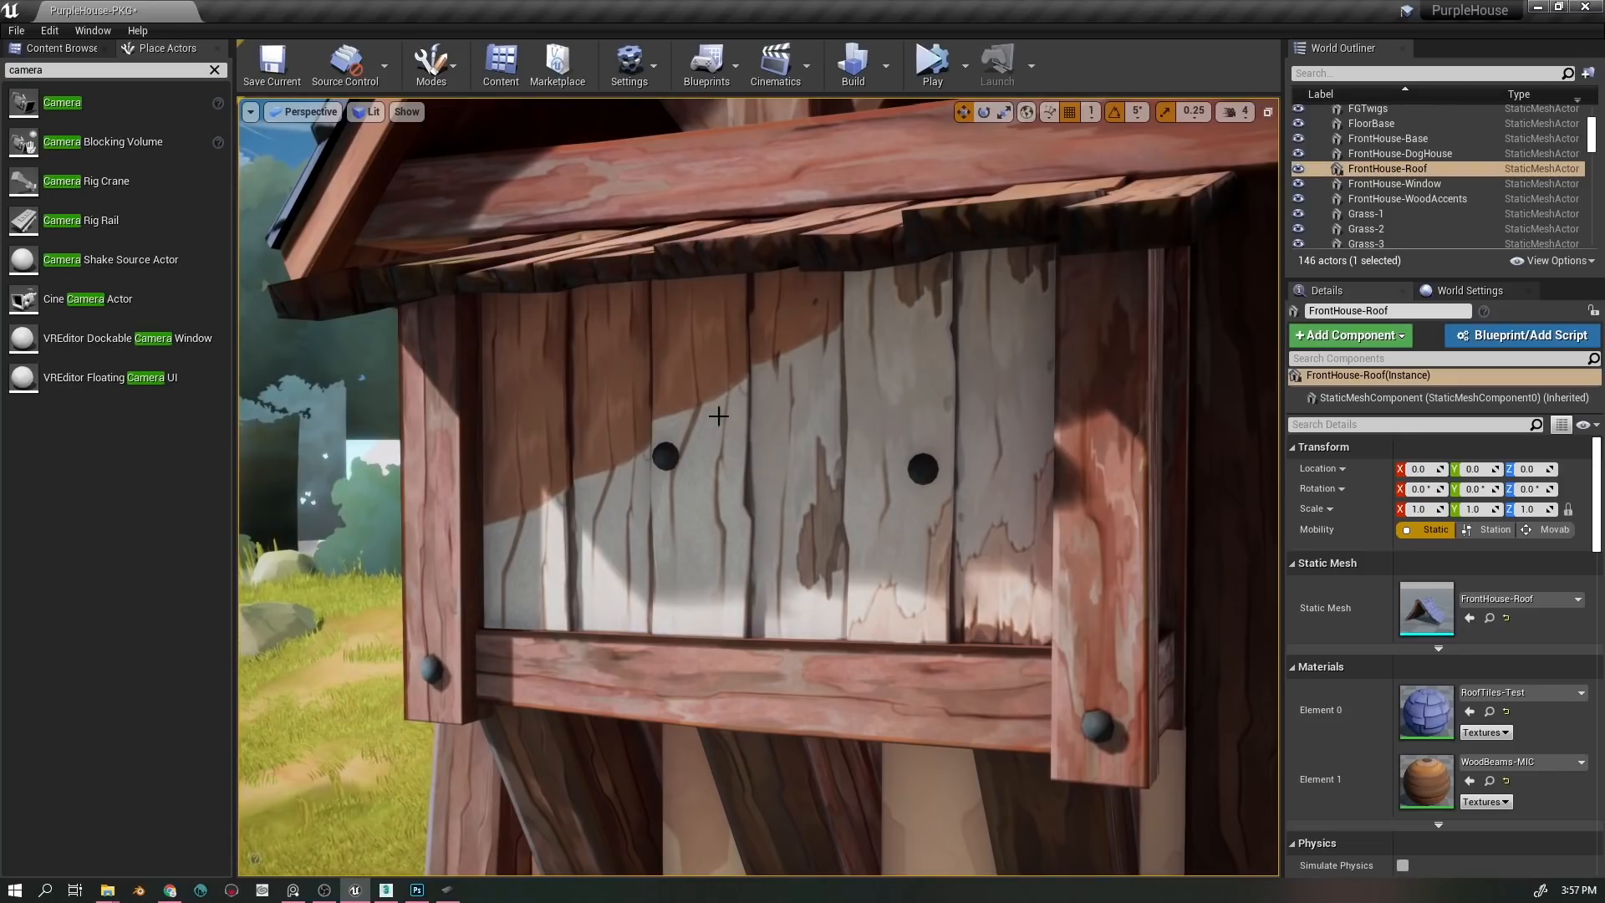
scroll(634, 436, down, 2)
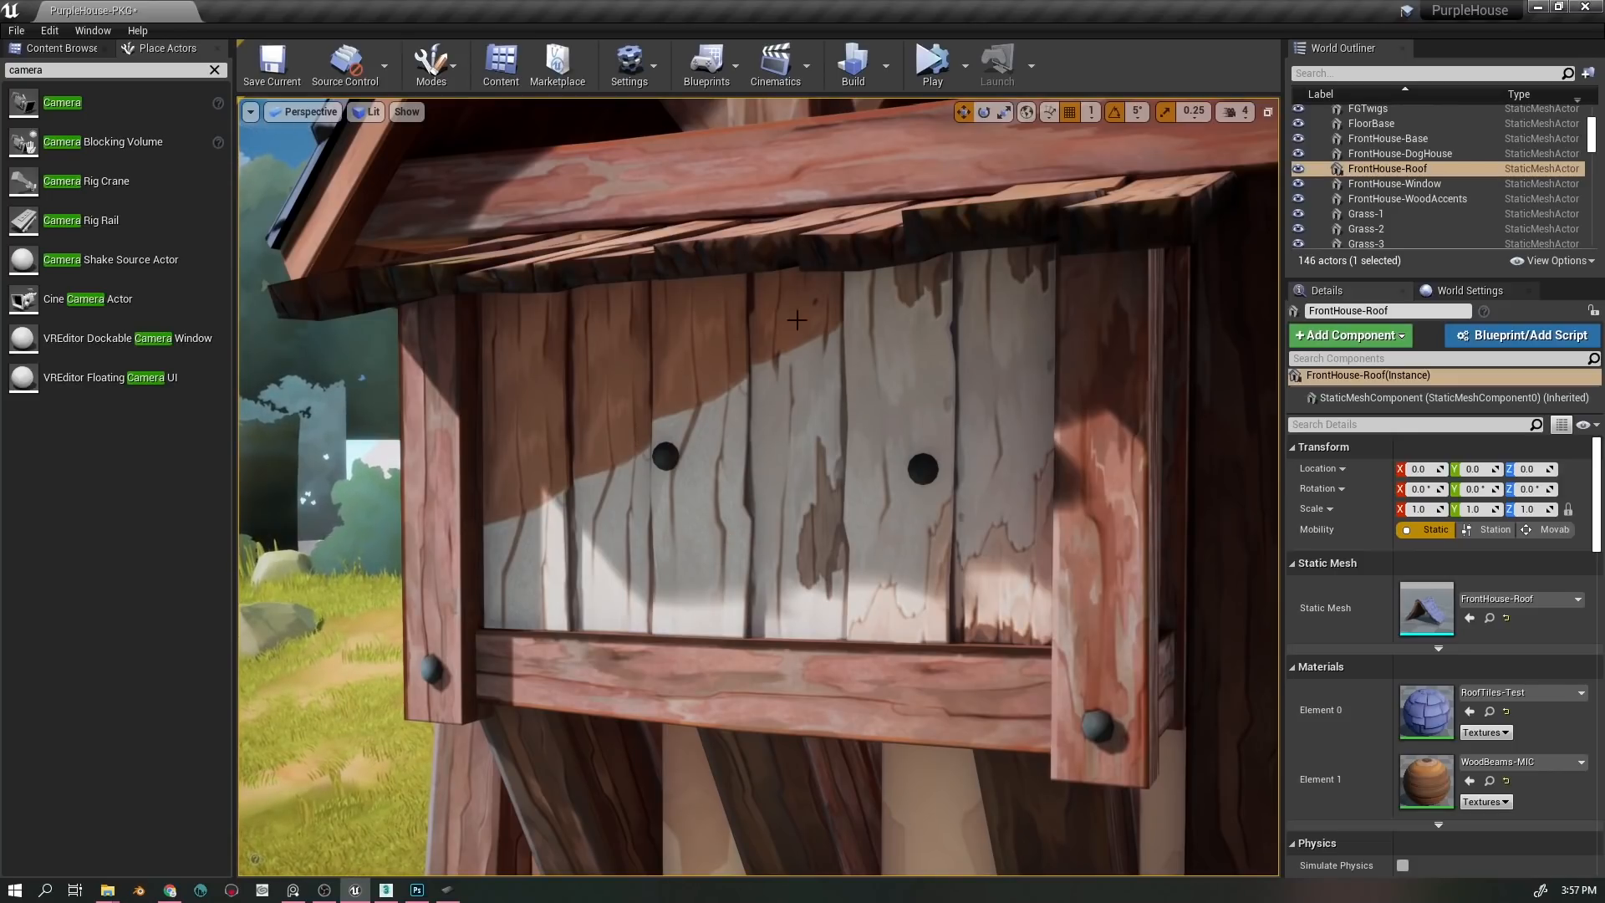
scroll(875, 478, down, 4)
key(s)
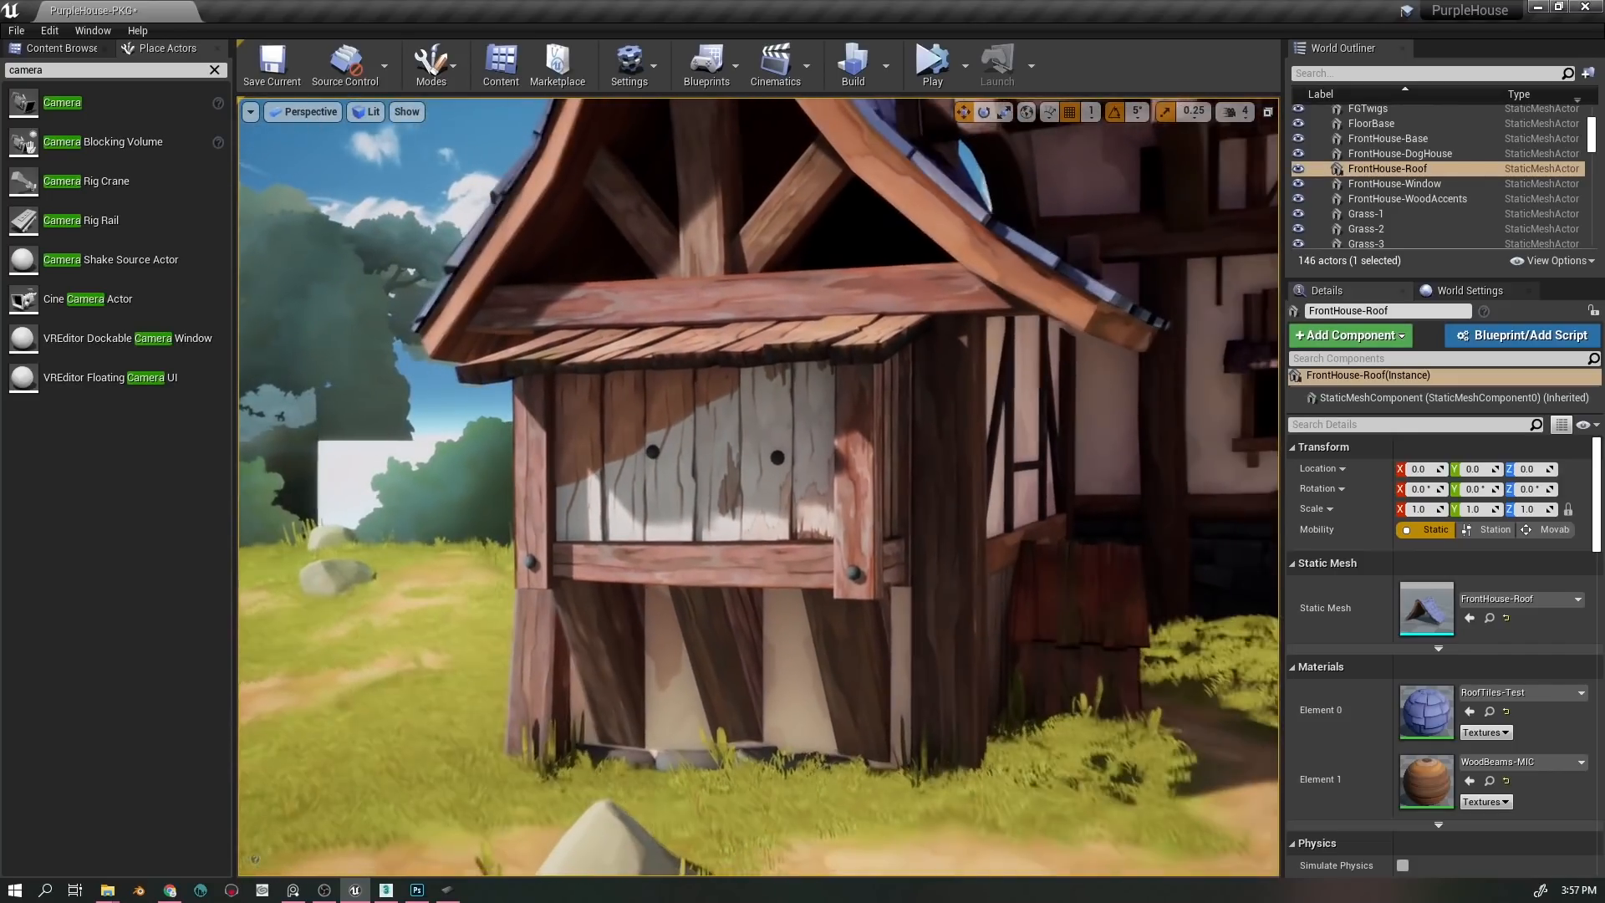
- Return to Wood Beam Accents.psd in Photoshop and examine the green and orange accent beside the white planks
click(390, 891)
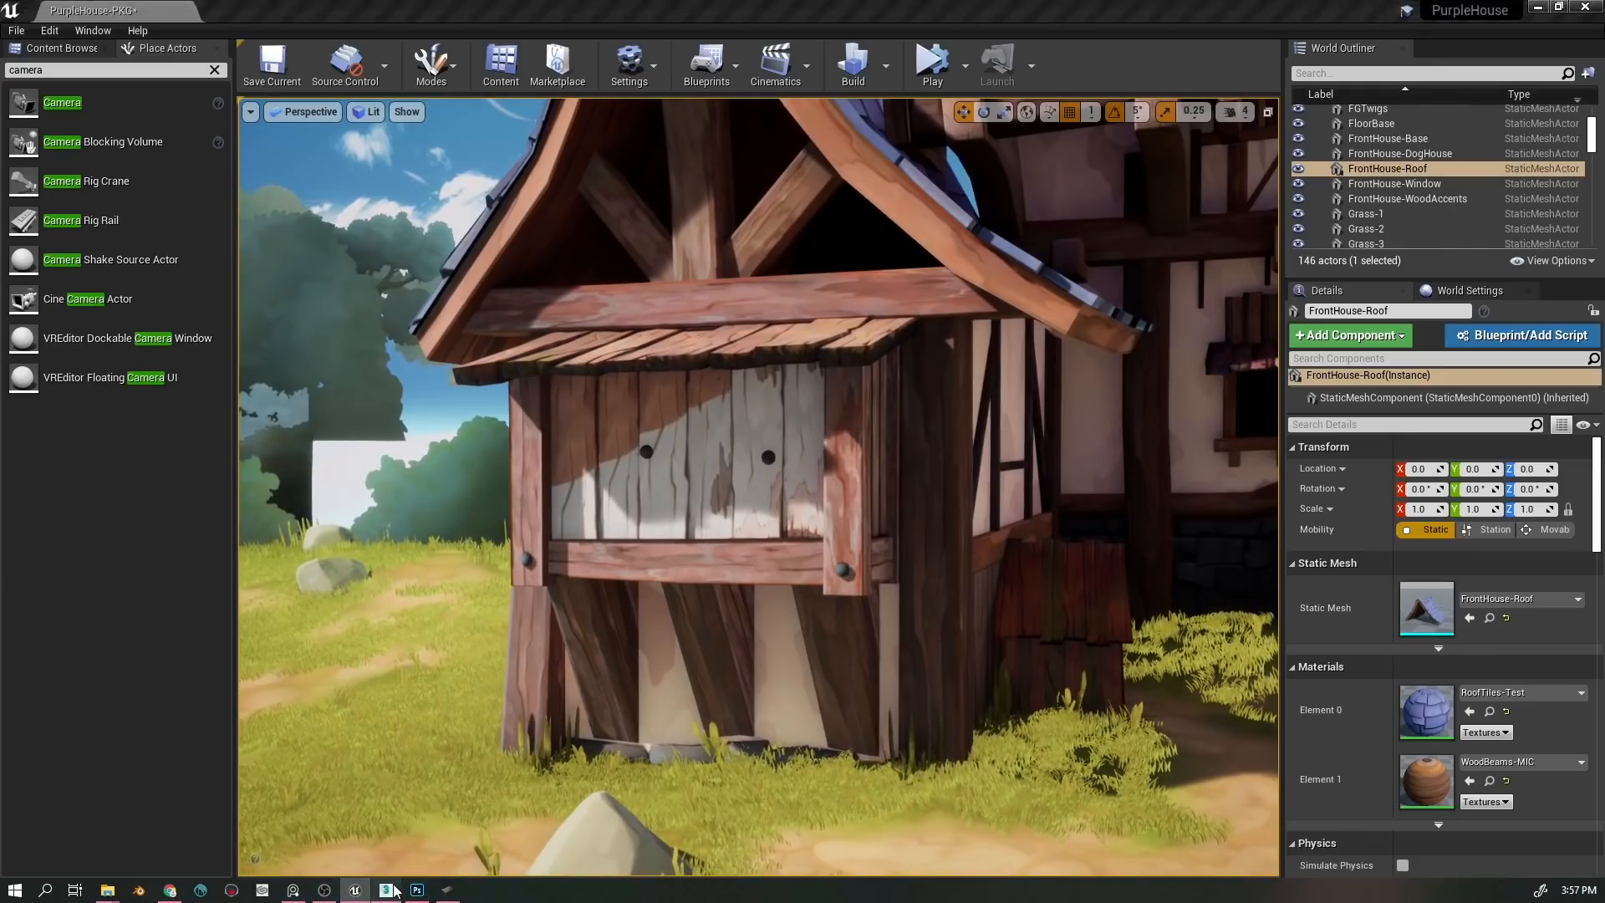
click(416, 890)
right_click(712, 571)
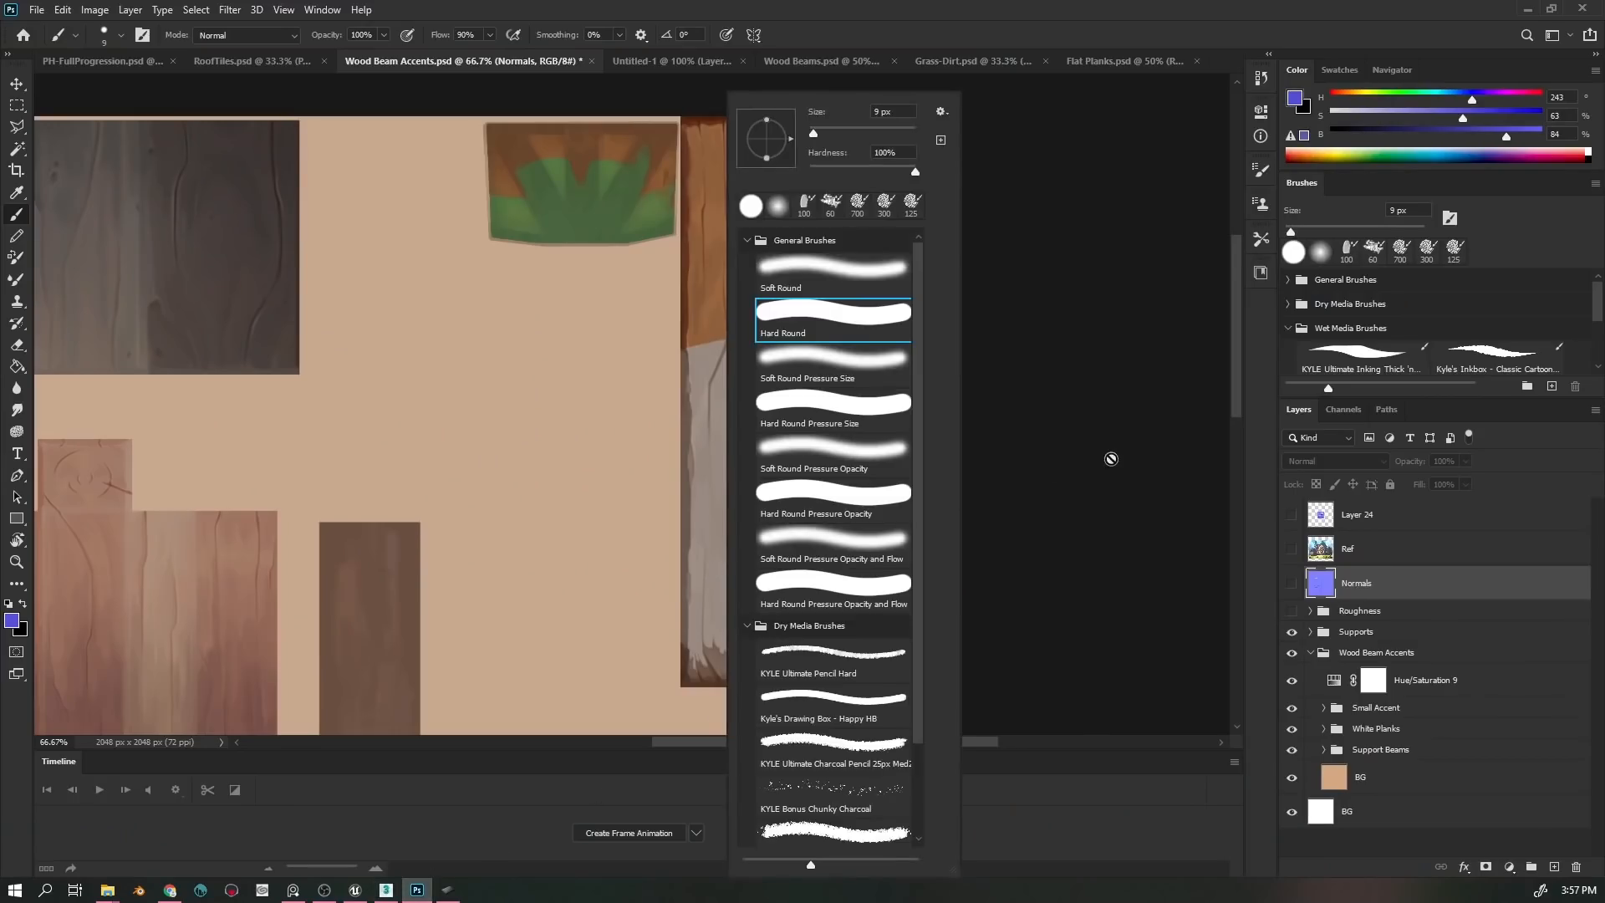
click(669, 493)
click(781, 330)
mouse_move(498, 298)
mouse_down()
mouse_move(901, 322)
mouse_move(734, 428)
mouse_up()
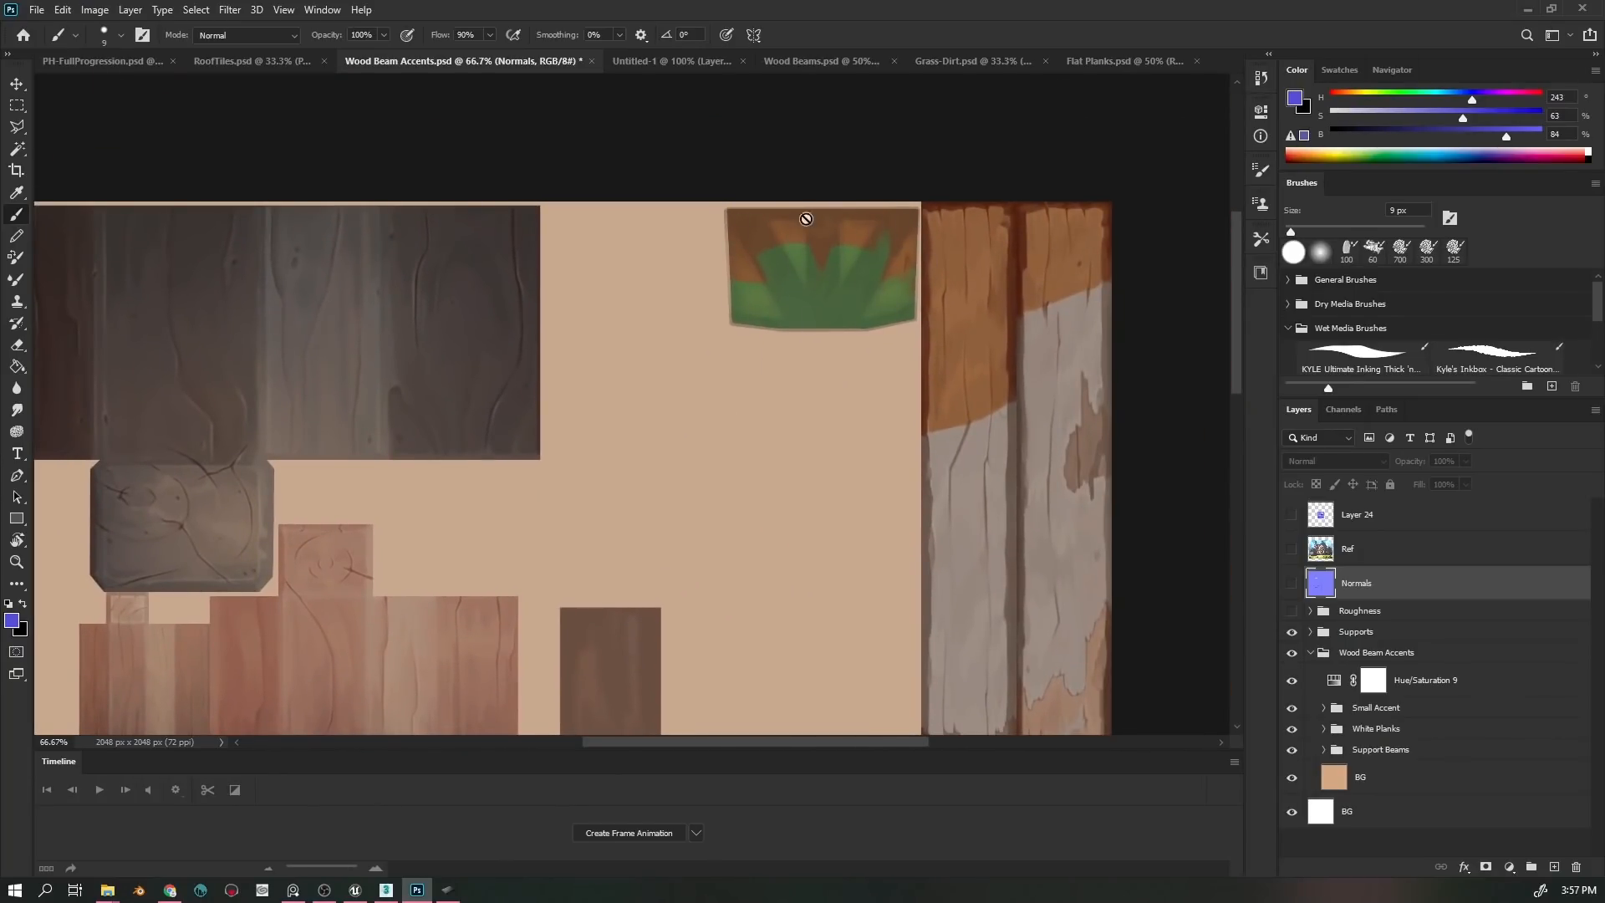
- Examine the dark support beam strips and their octagonal end cap in the Wood Beam Accents texture
drag(451, 448, 841, 344)
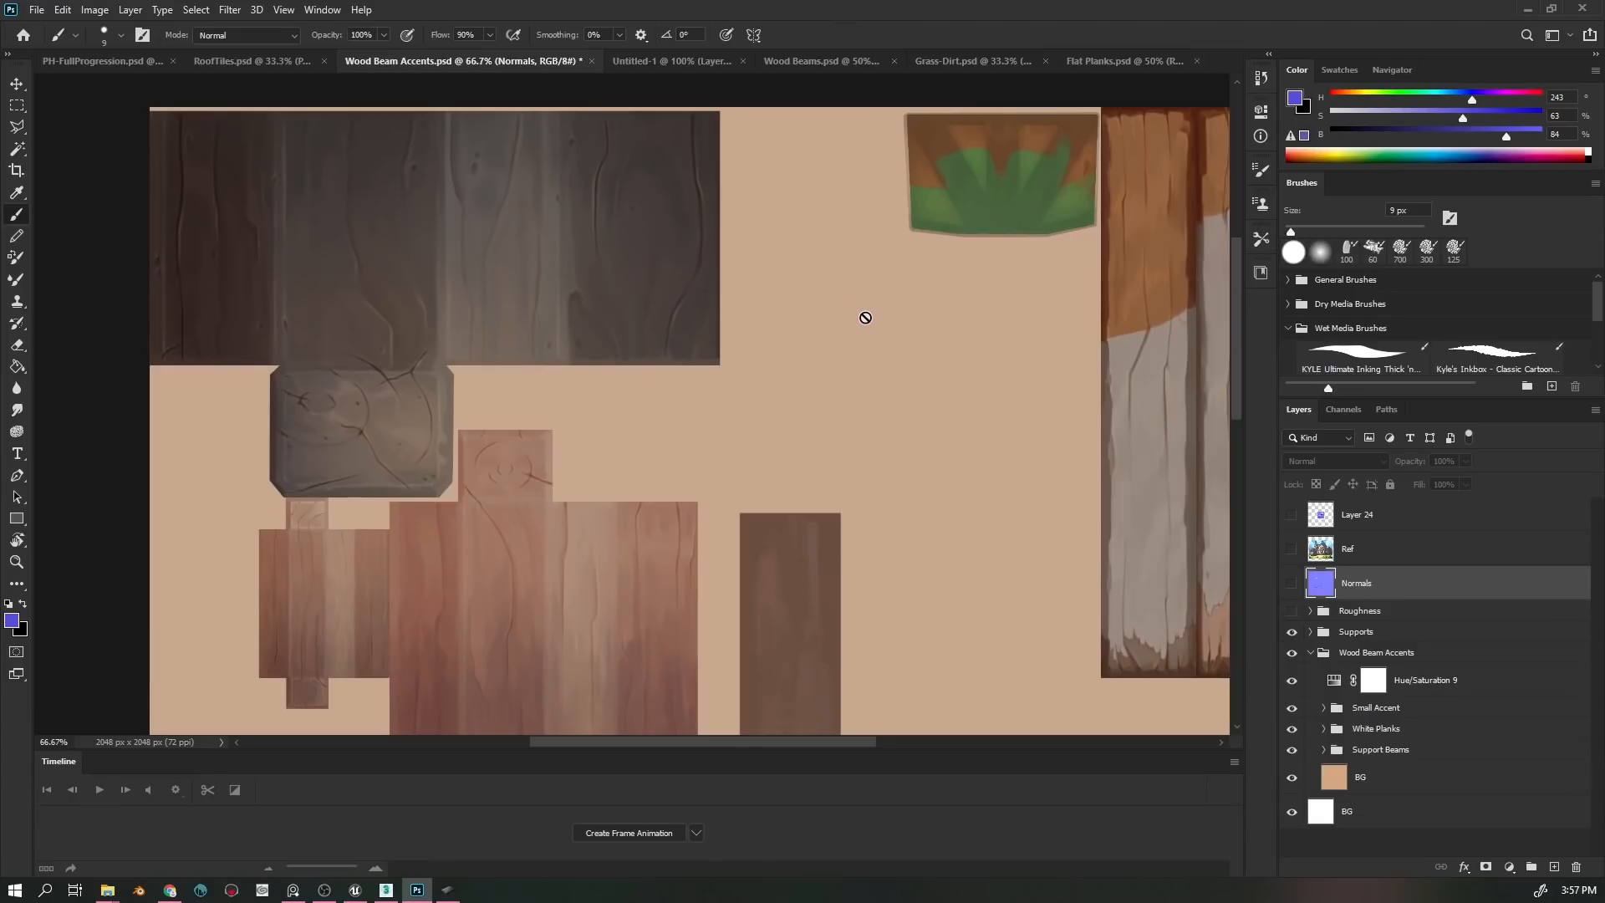
key(space)
drag(902, 424, 877, 394)
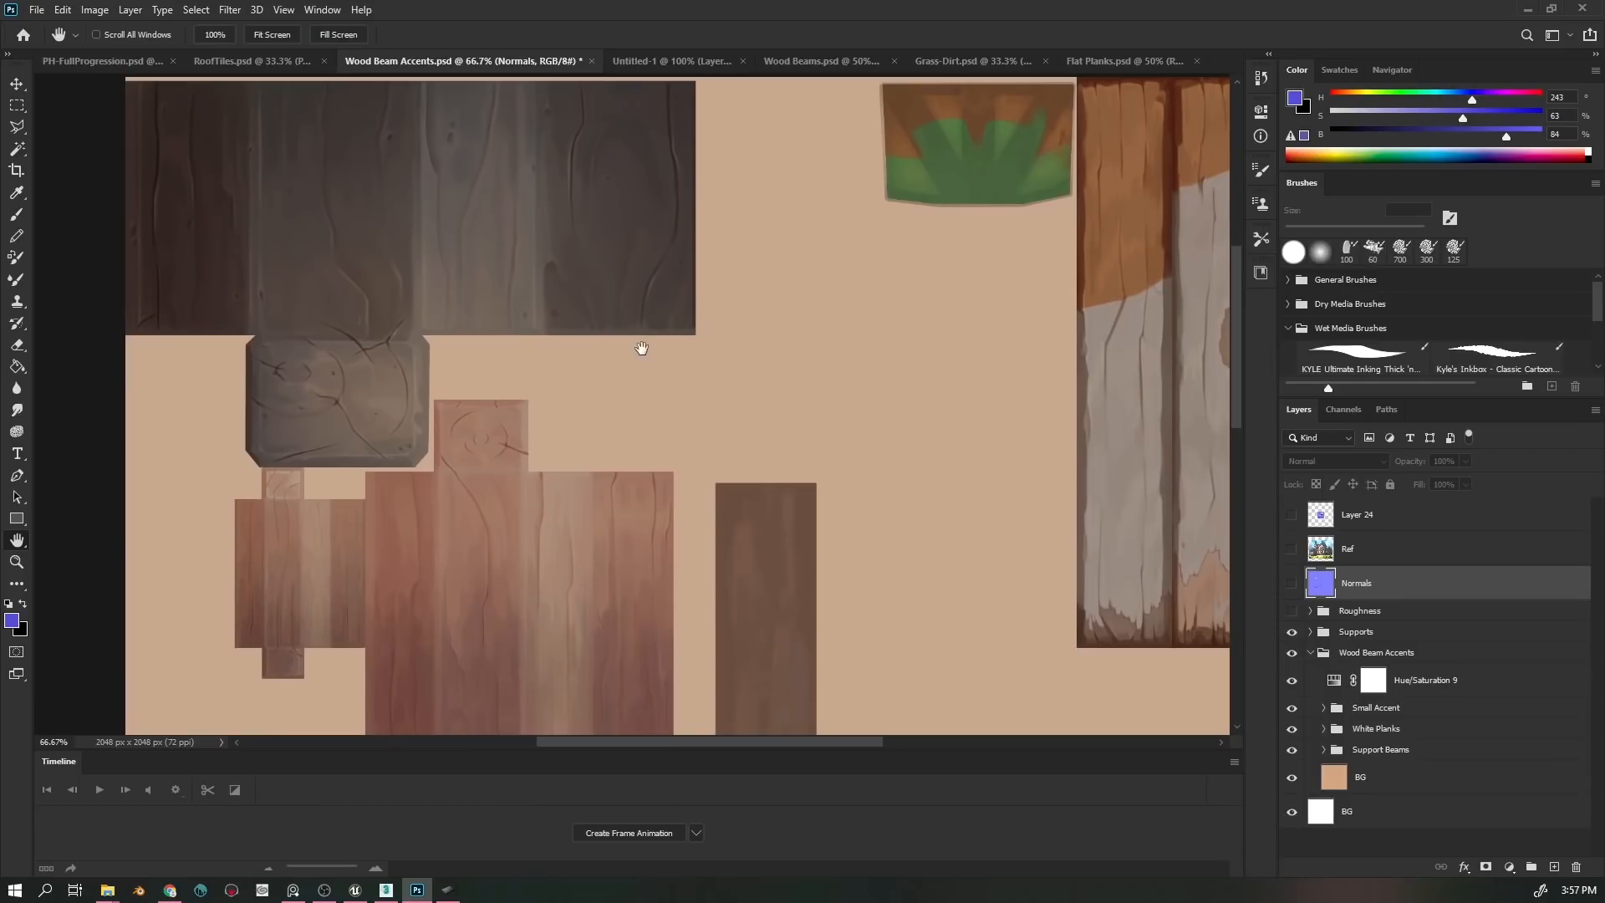
drag(641, 348, 856, 434)
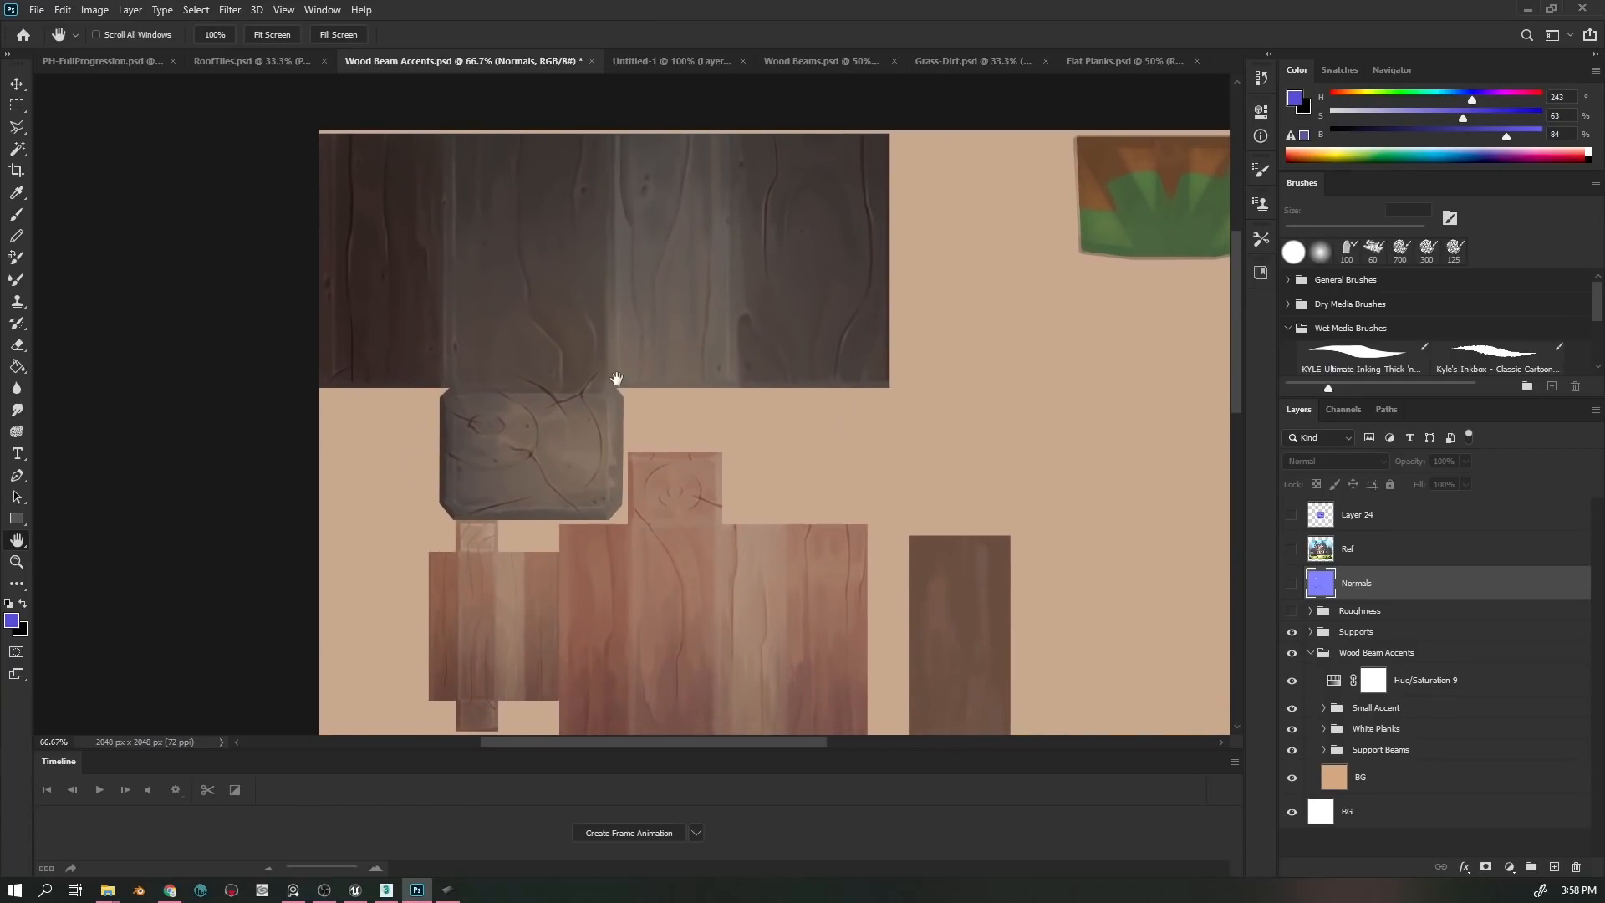
- Switch to Unreal Engine to view the beam end on the front house's roof, and return to Photoshop to examine the reddish beam textures
click(355, 889)
drag(786, 535, 862, 526)
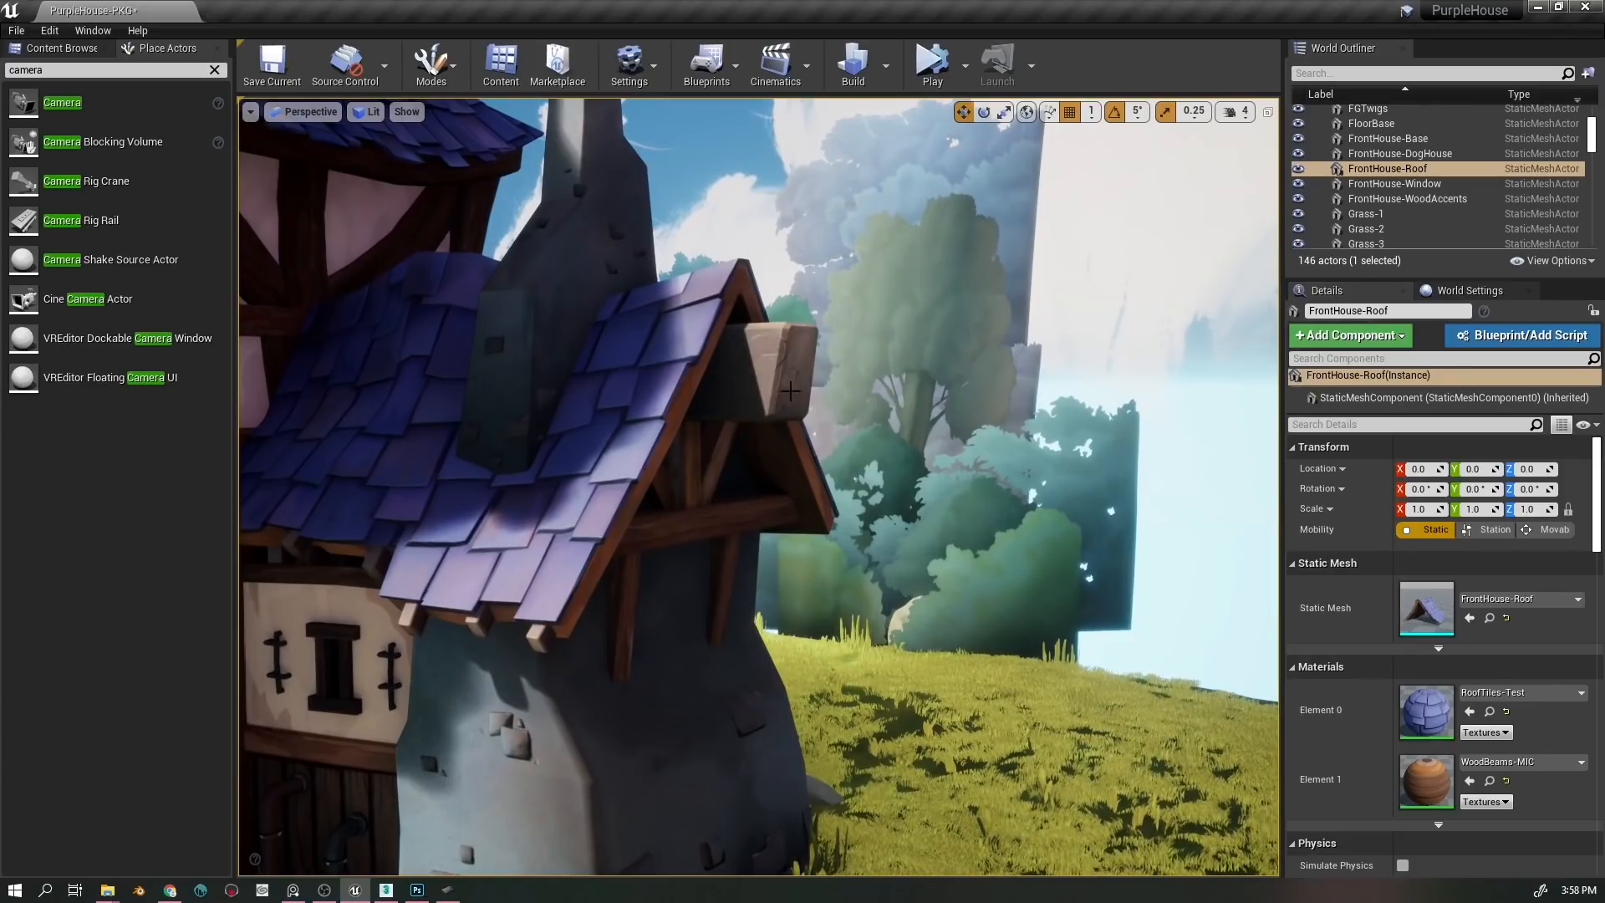
click(416, 892)
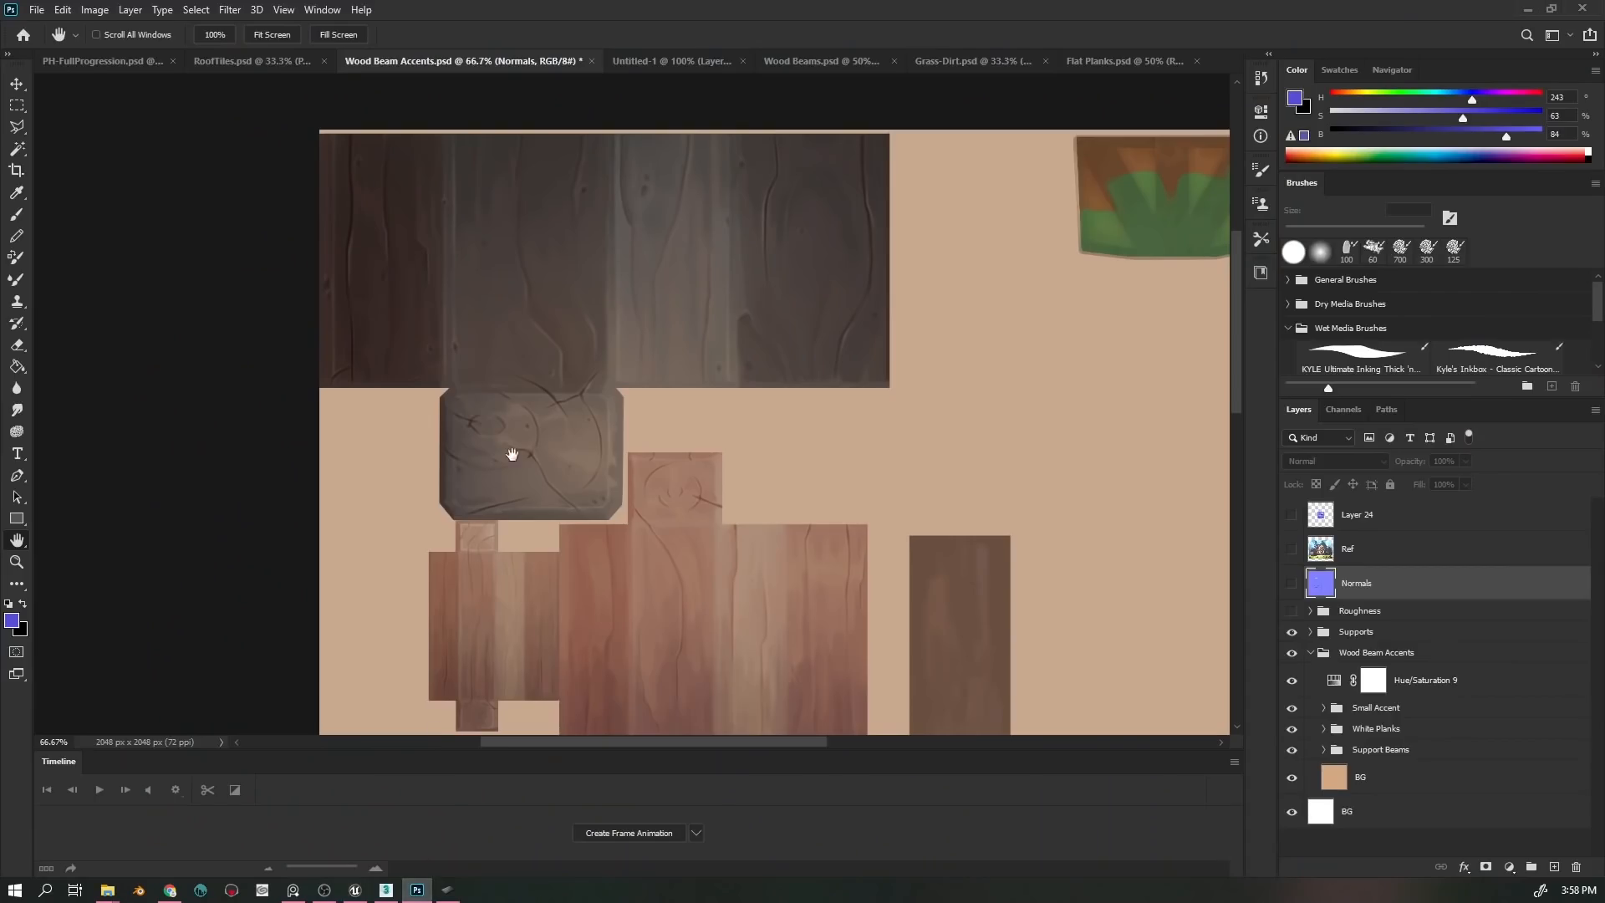
drag(758, 518, 724, 255)
drag(696, 474, 706, 521)
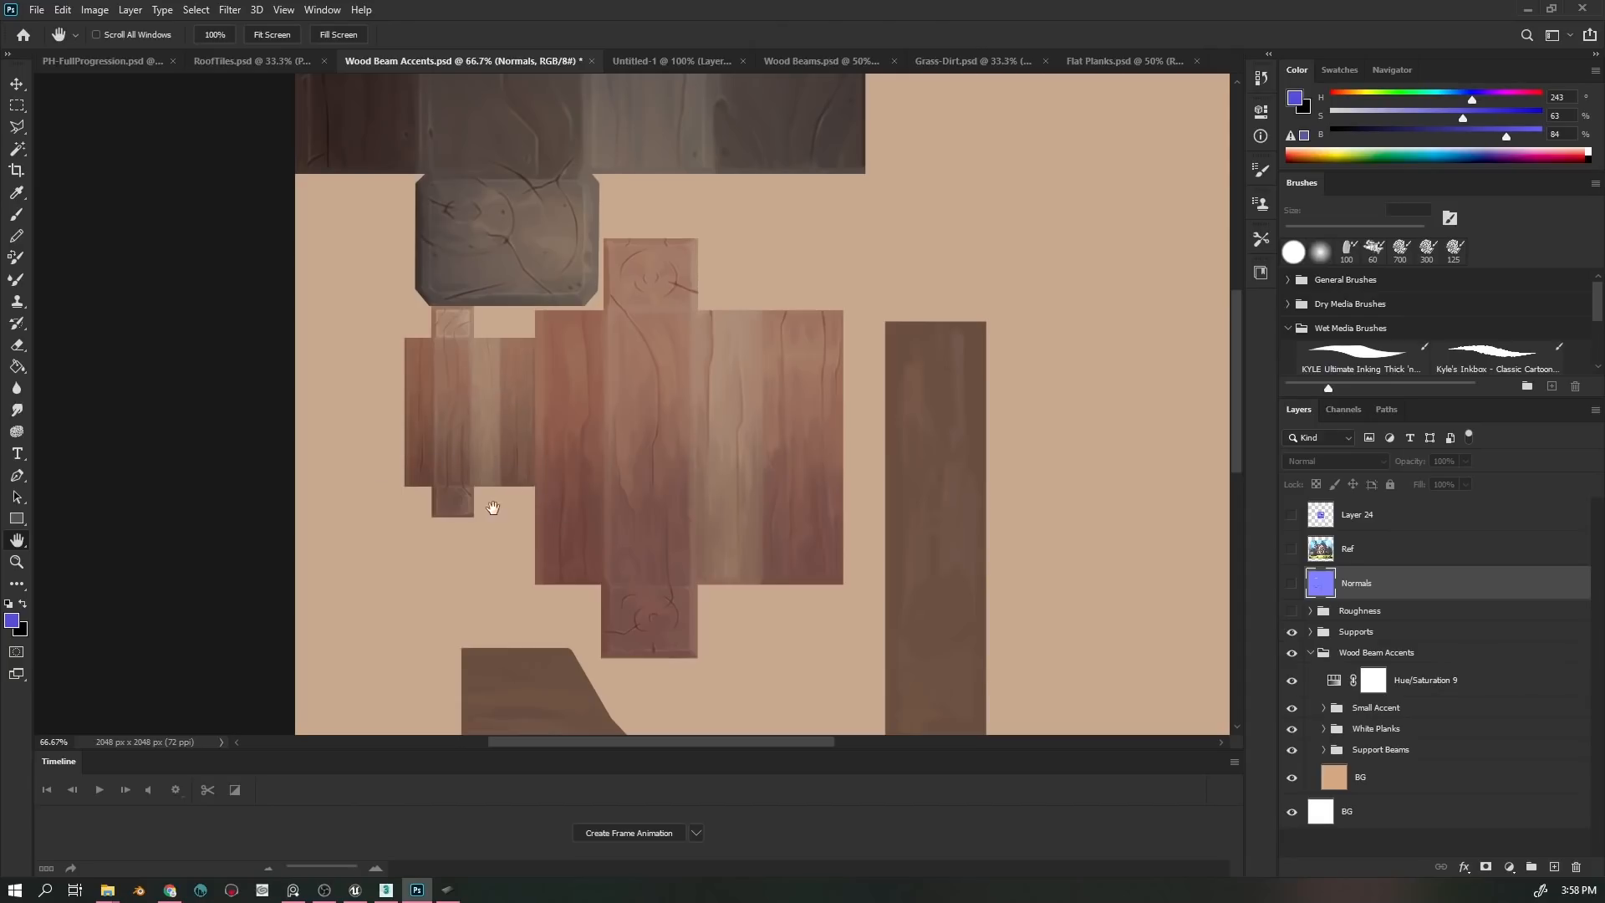
- Switch to Unreal Engine, select the main house's protruding beams and examine the beam ends around the gables, side tower and entrance
click(354, 890)
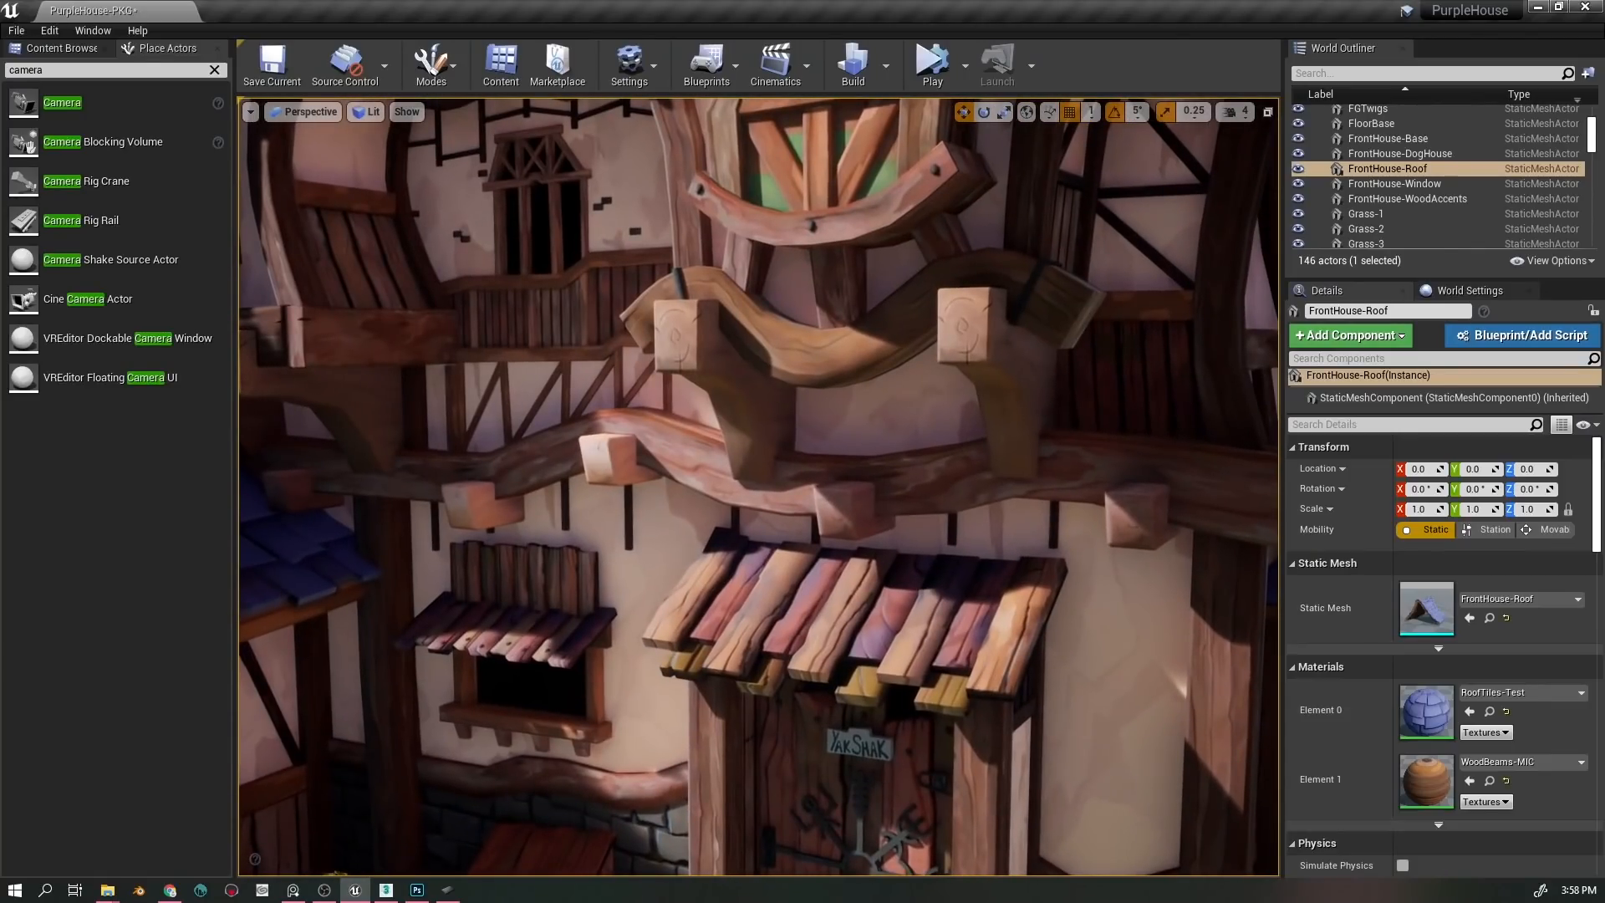
click(614, 458)
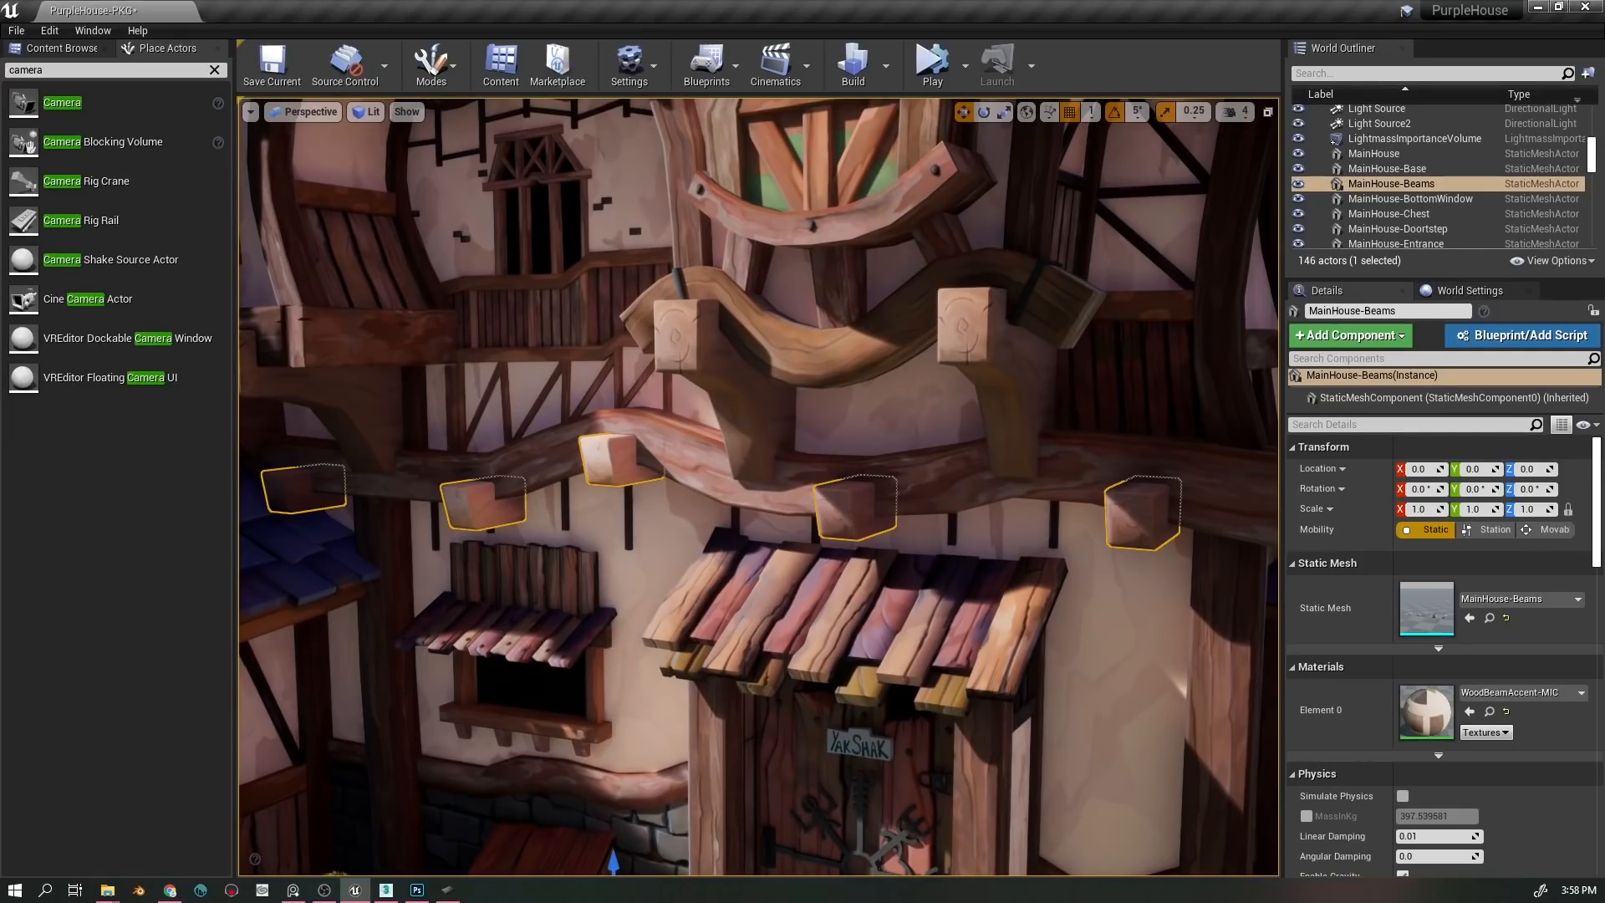
key(f)
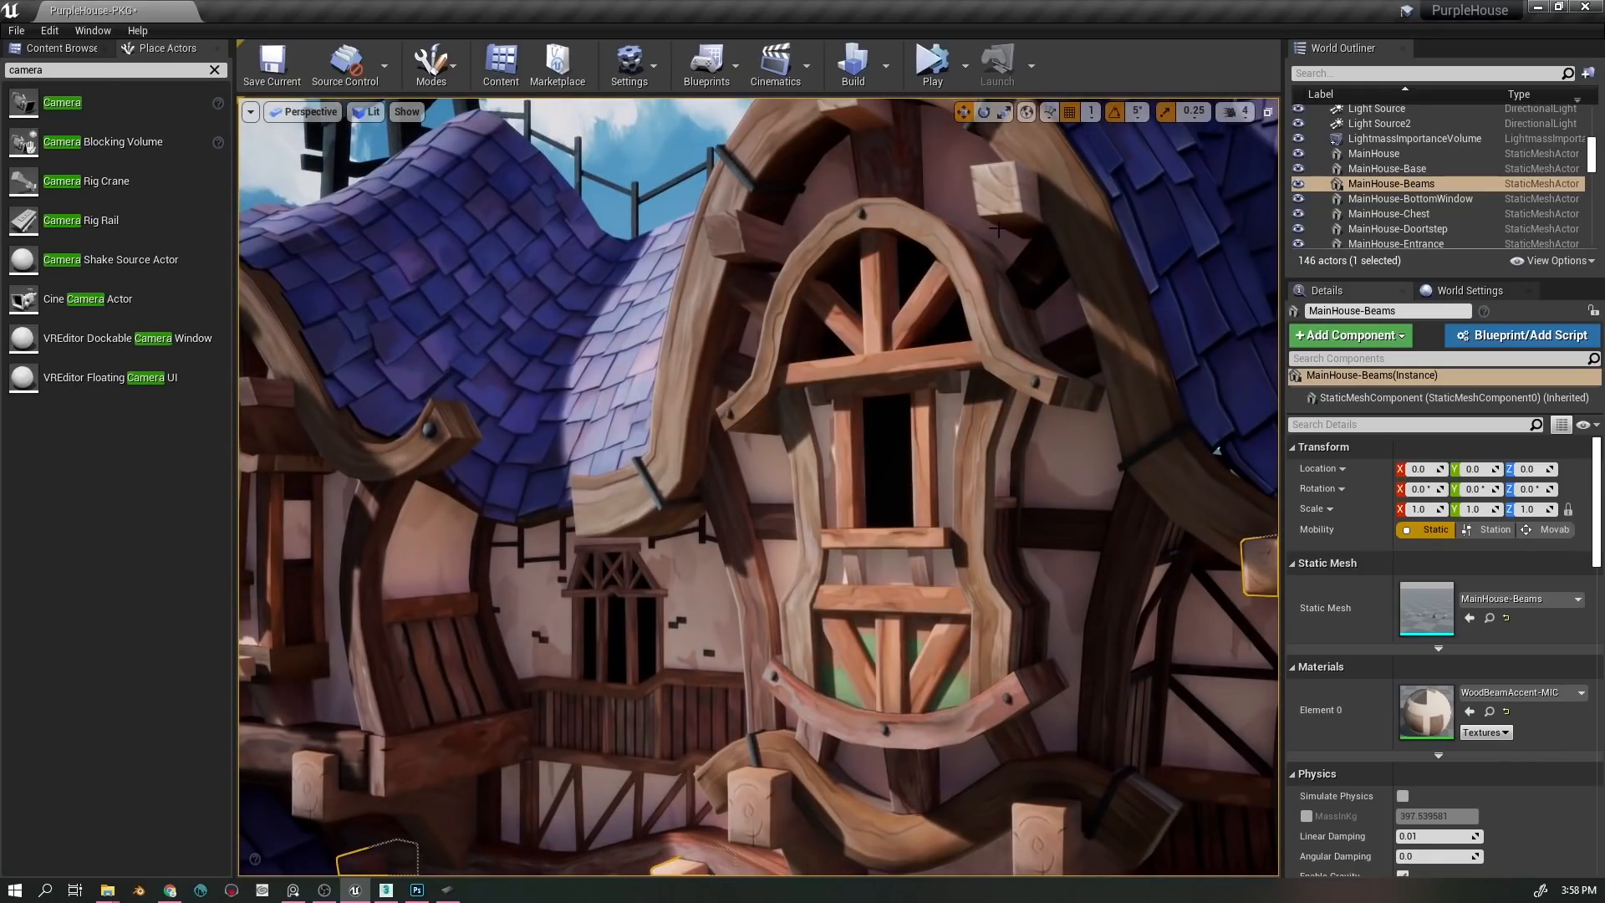
scroll(997, 228, down, 3)
drag(801, 313, 886, 286)
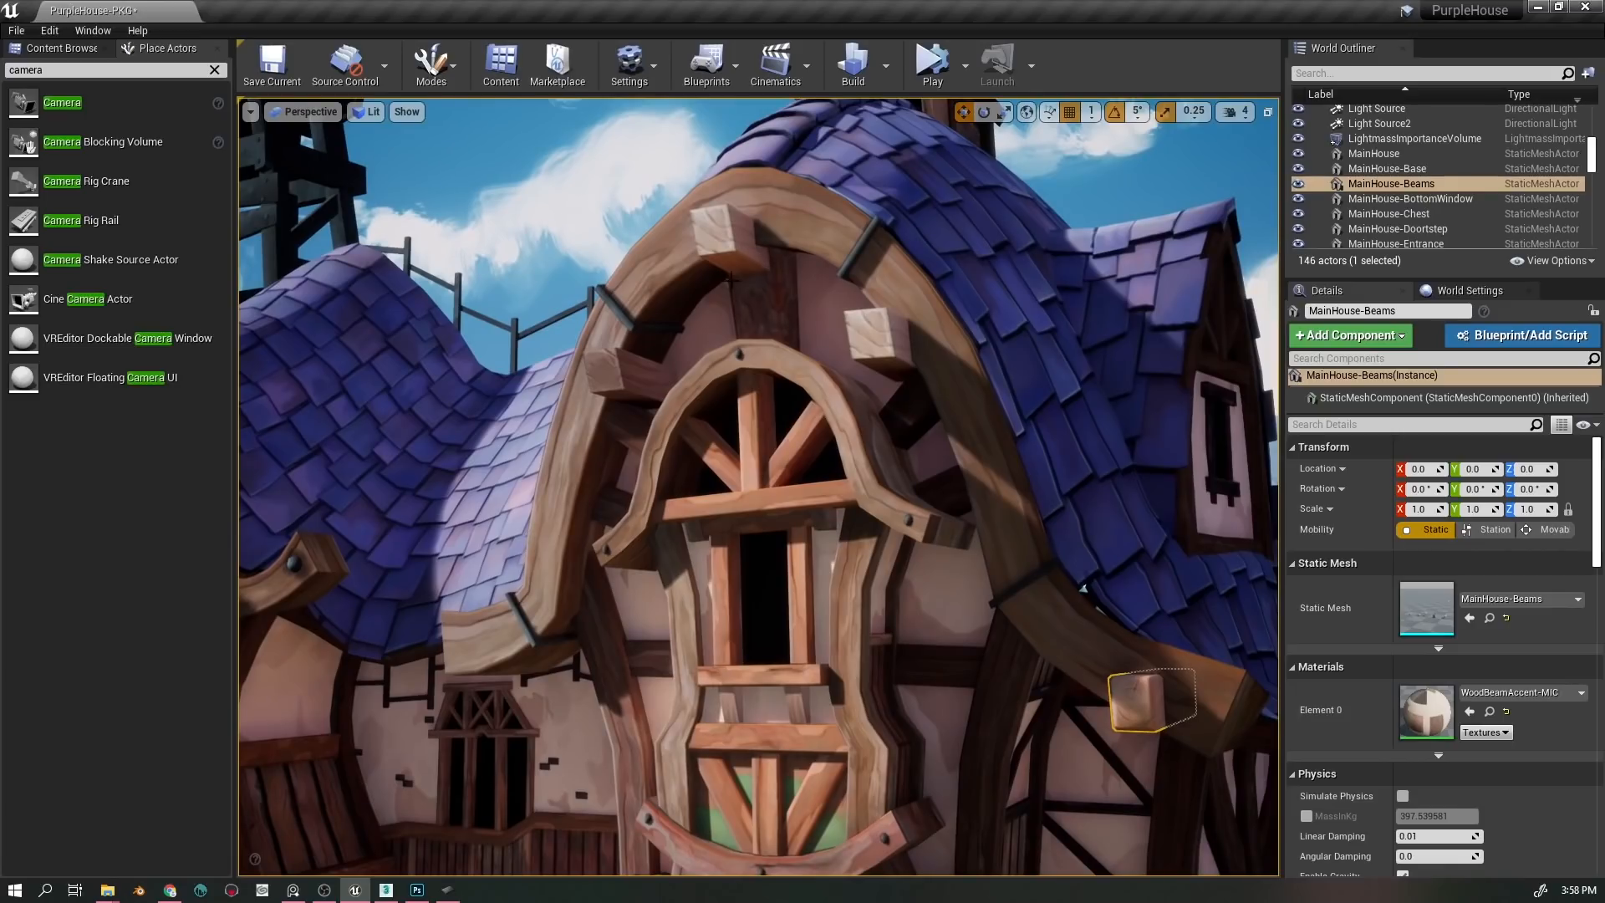
drag(1083, 589, 979, 727)
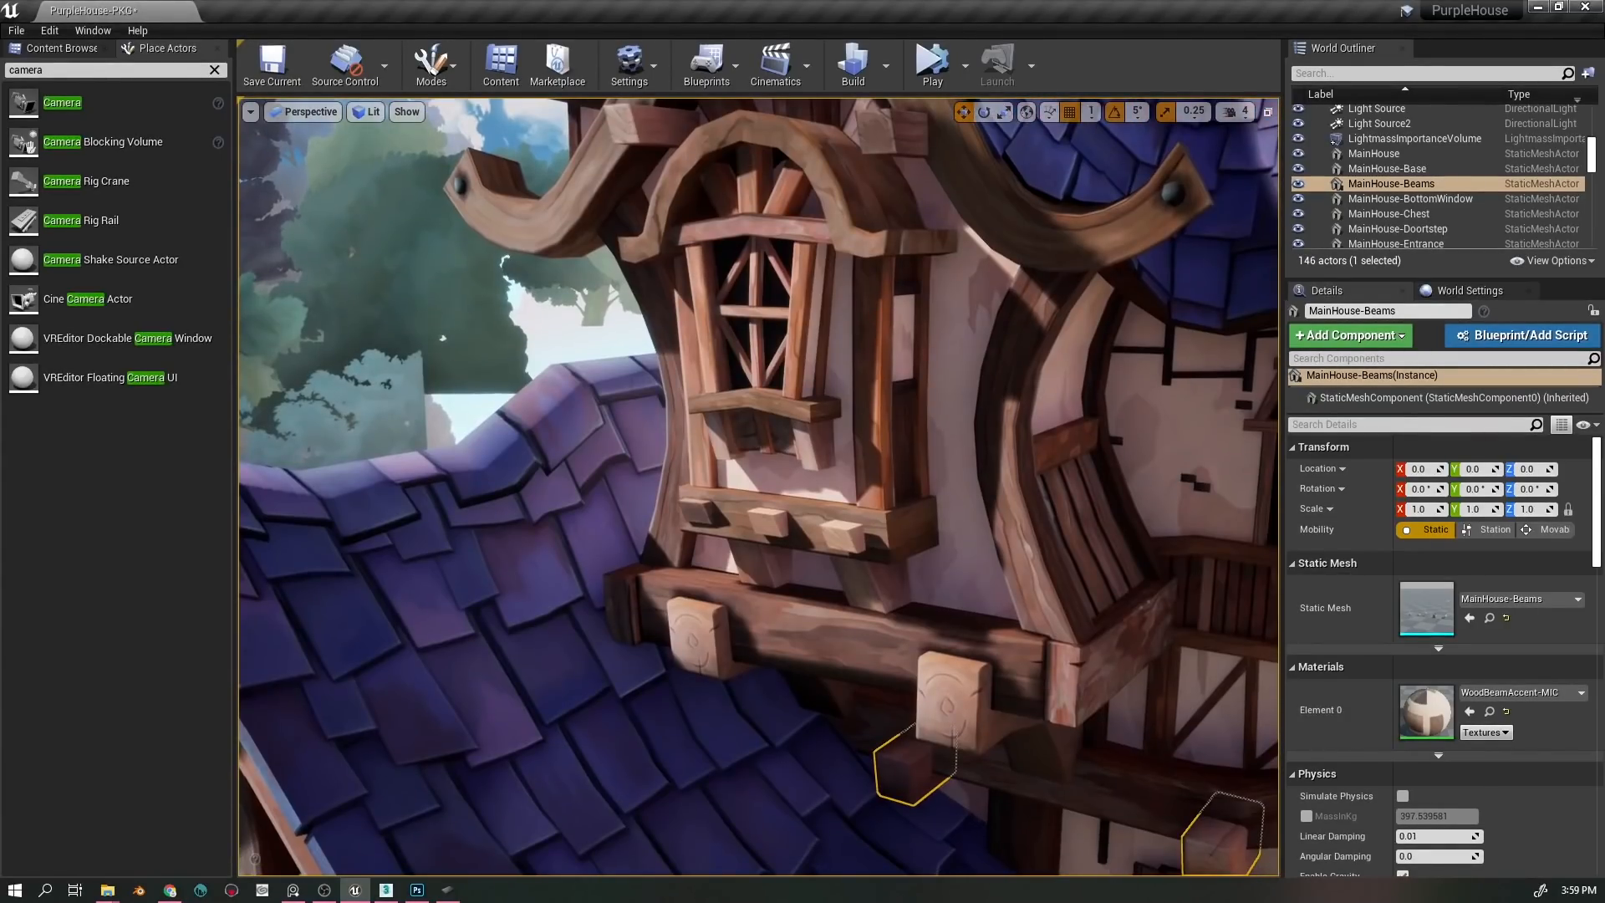
drag(979, 633, 1071, 790)
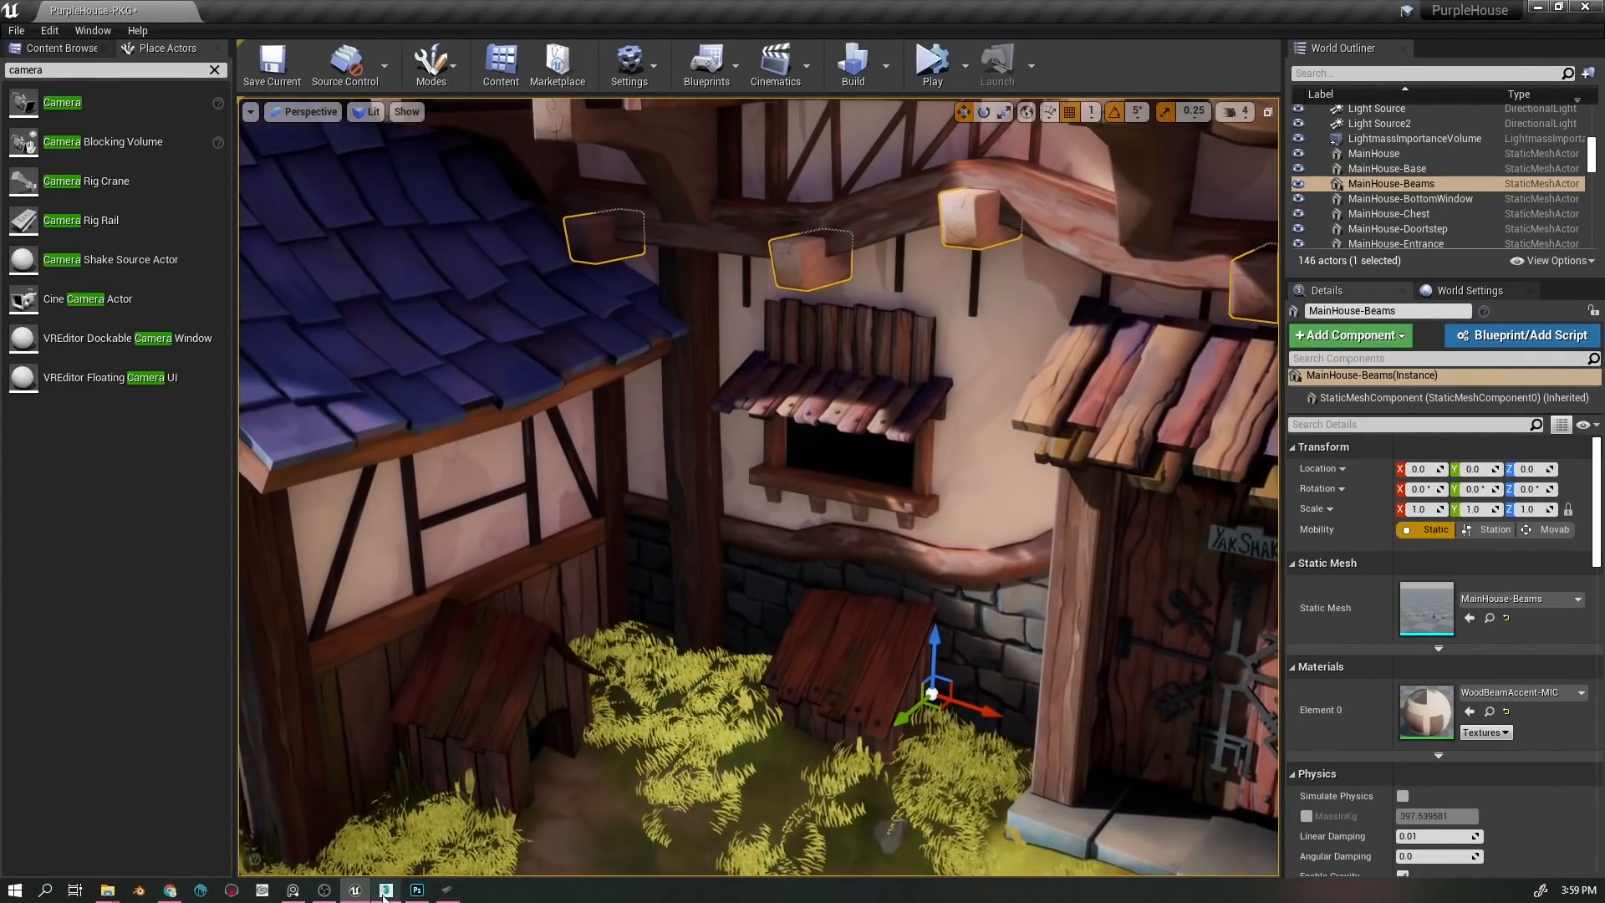
- Switch to Photoshop and bring up RoofTiles.psd, followed by PH-FullProgression.psd
click(417, 890)
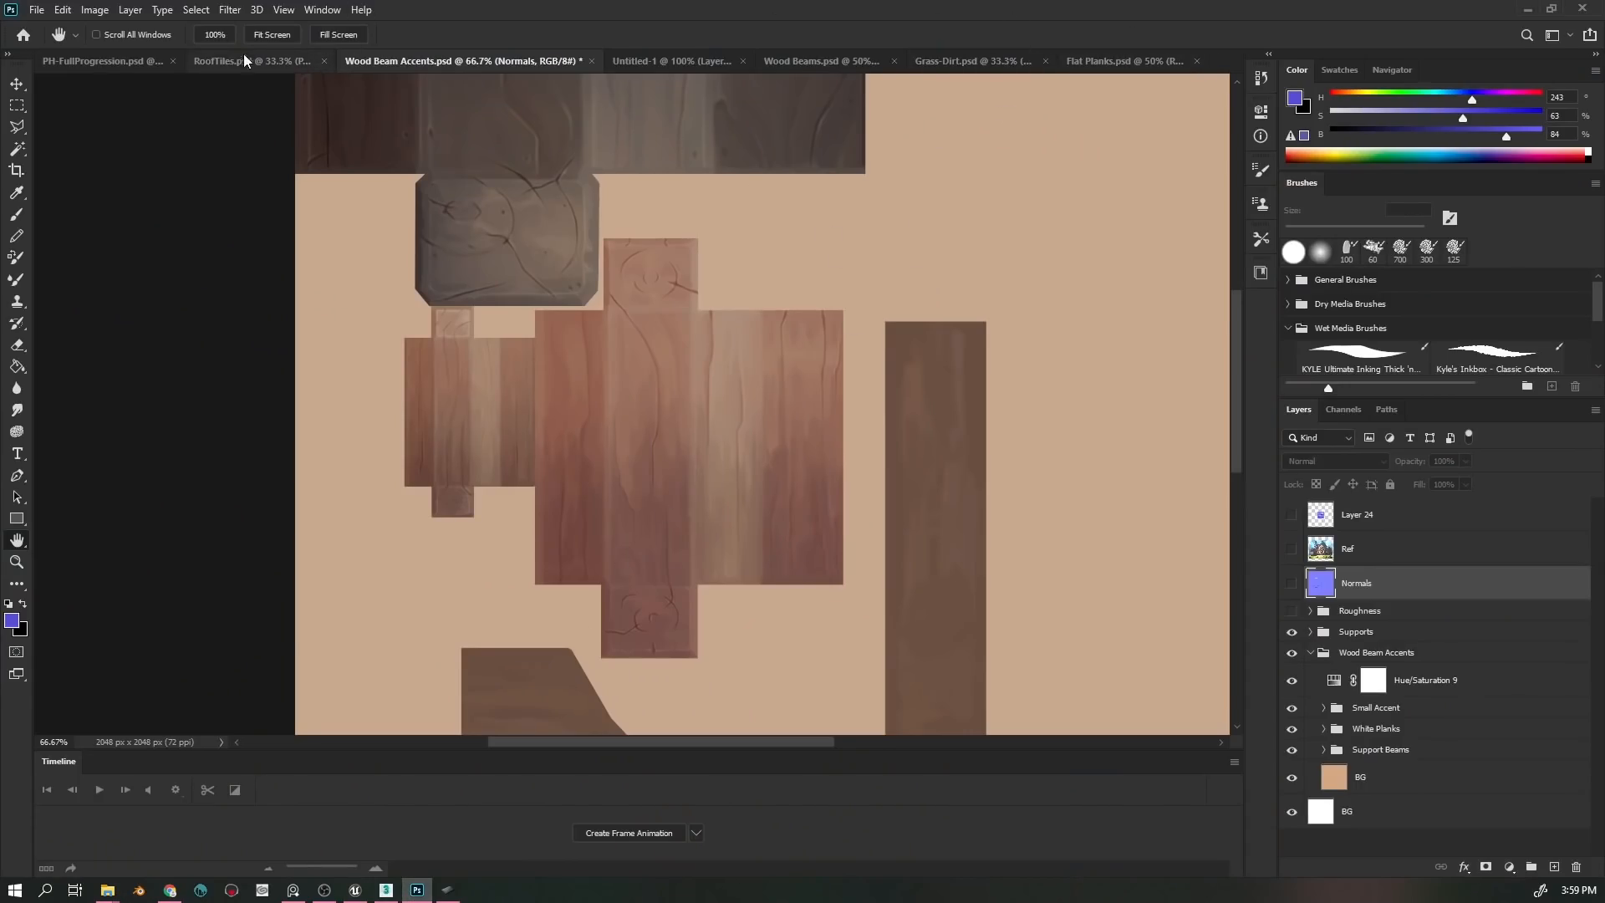
click(276, 63)
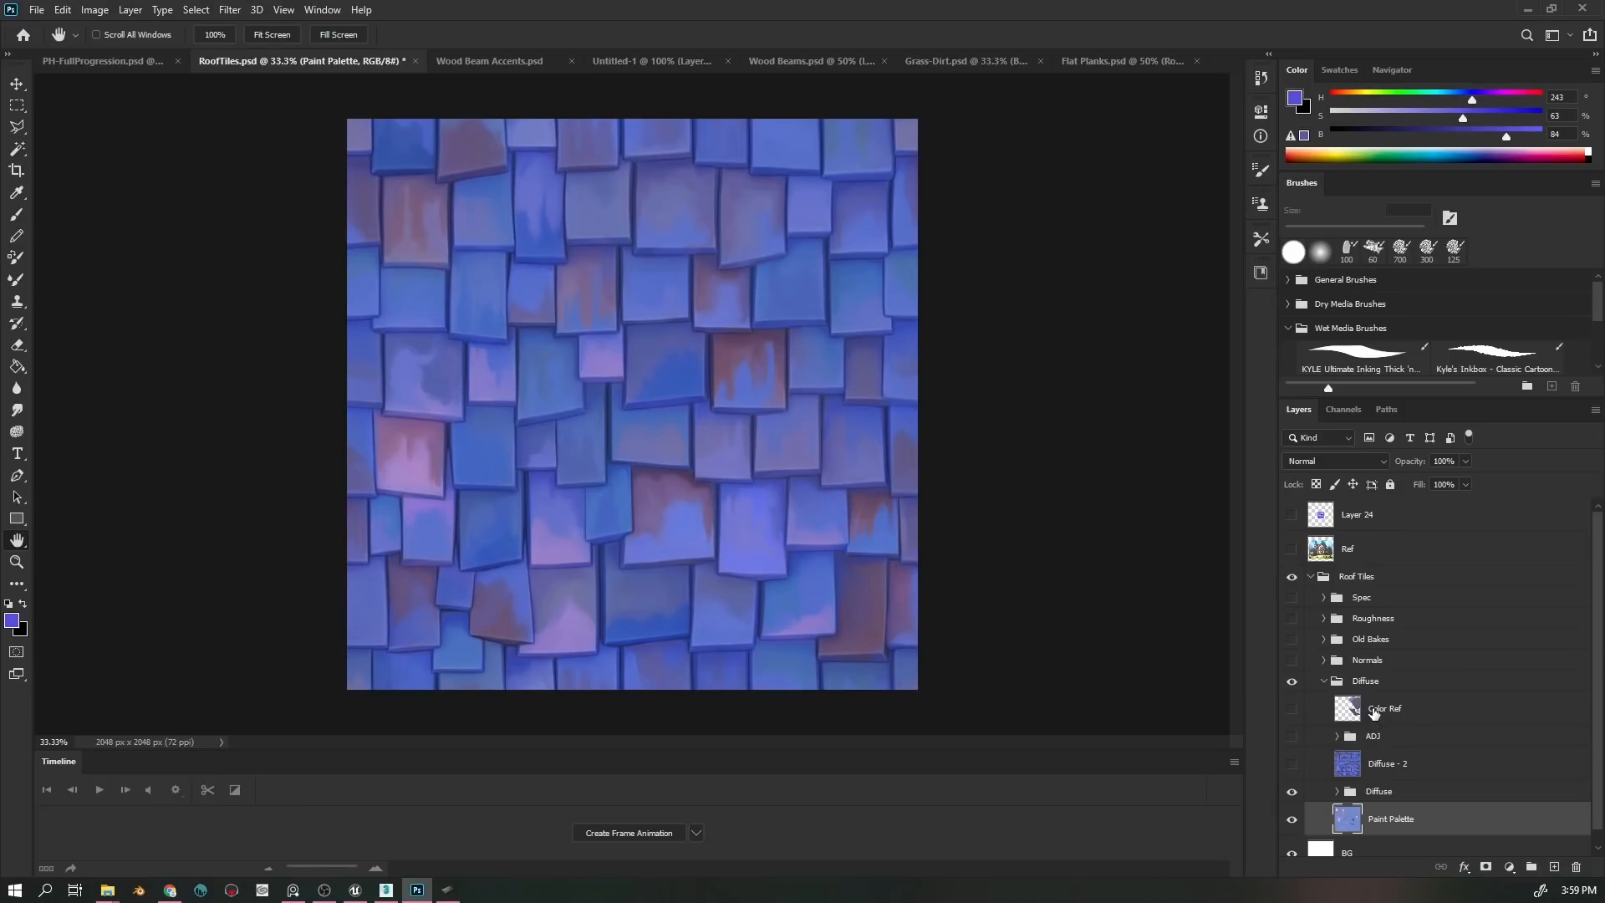
click(93, 63)
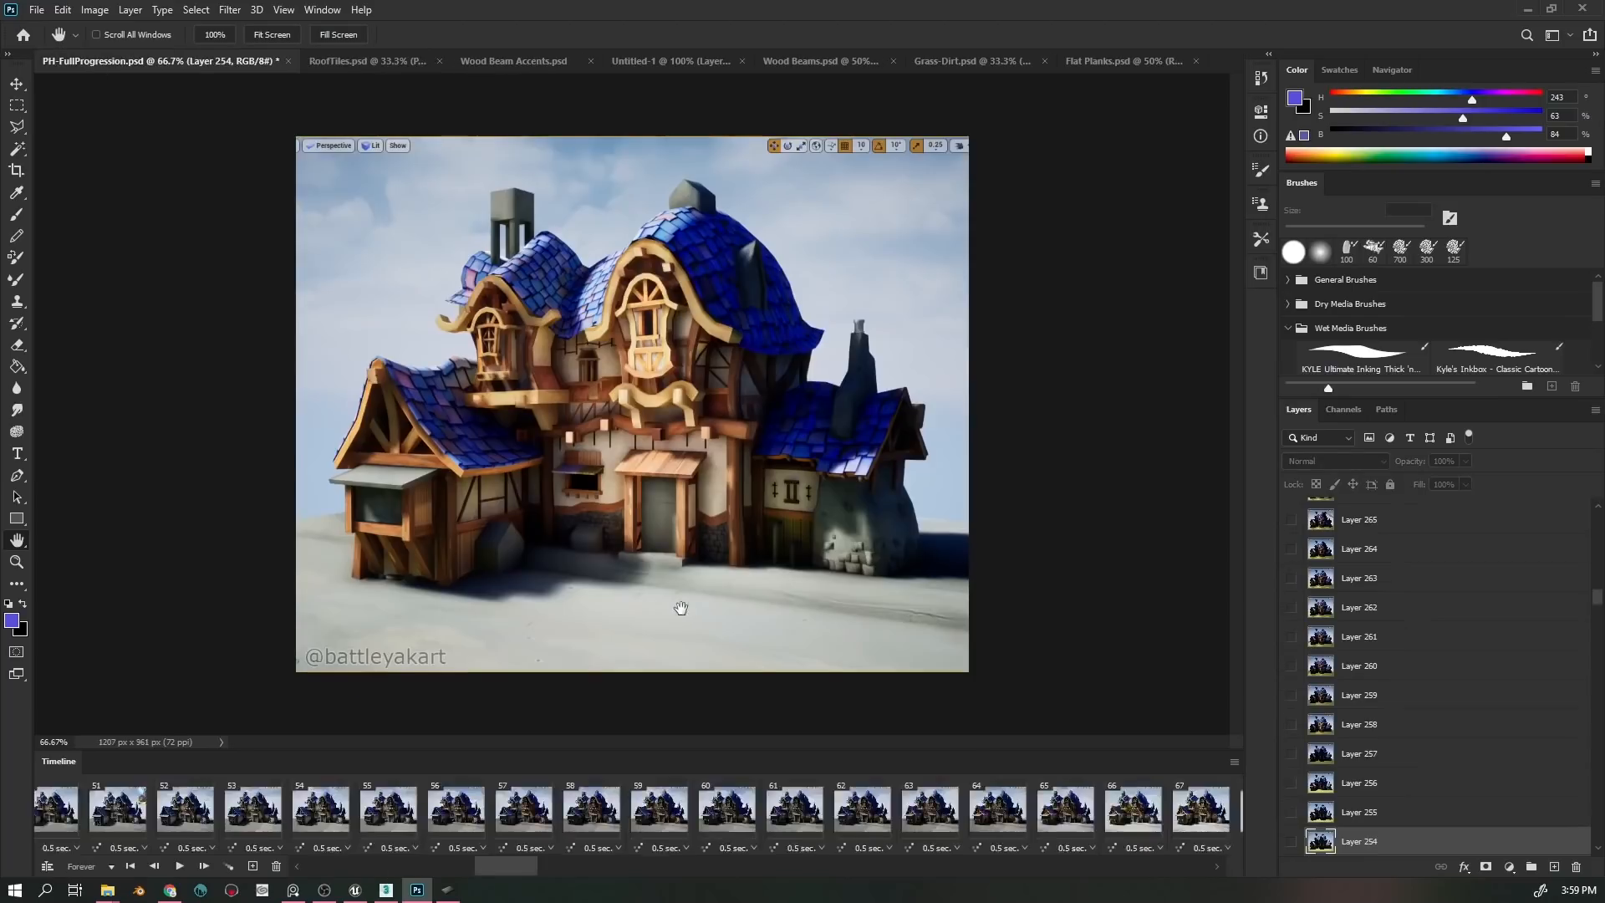
- Browse the house's progression animation through its middle frames up to frame 190
drag(510, 860, 654, 849)
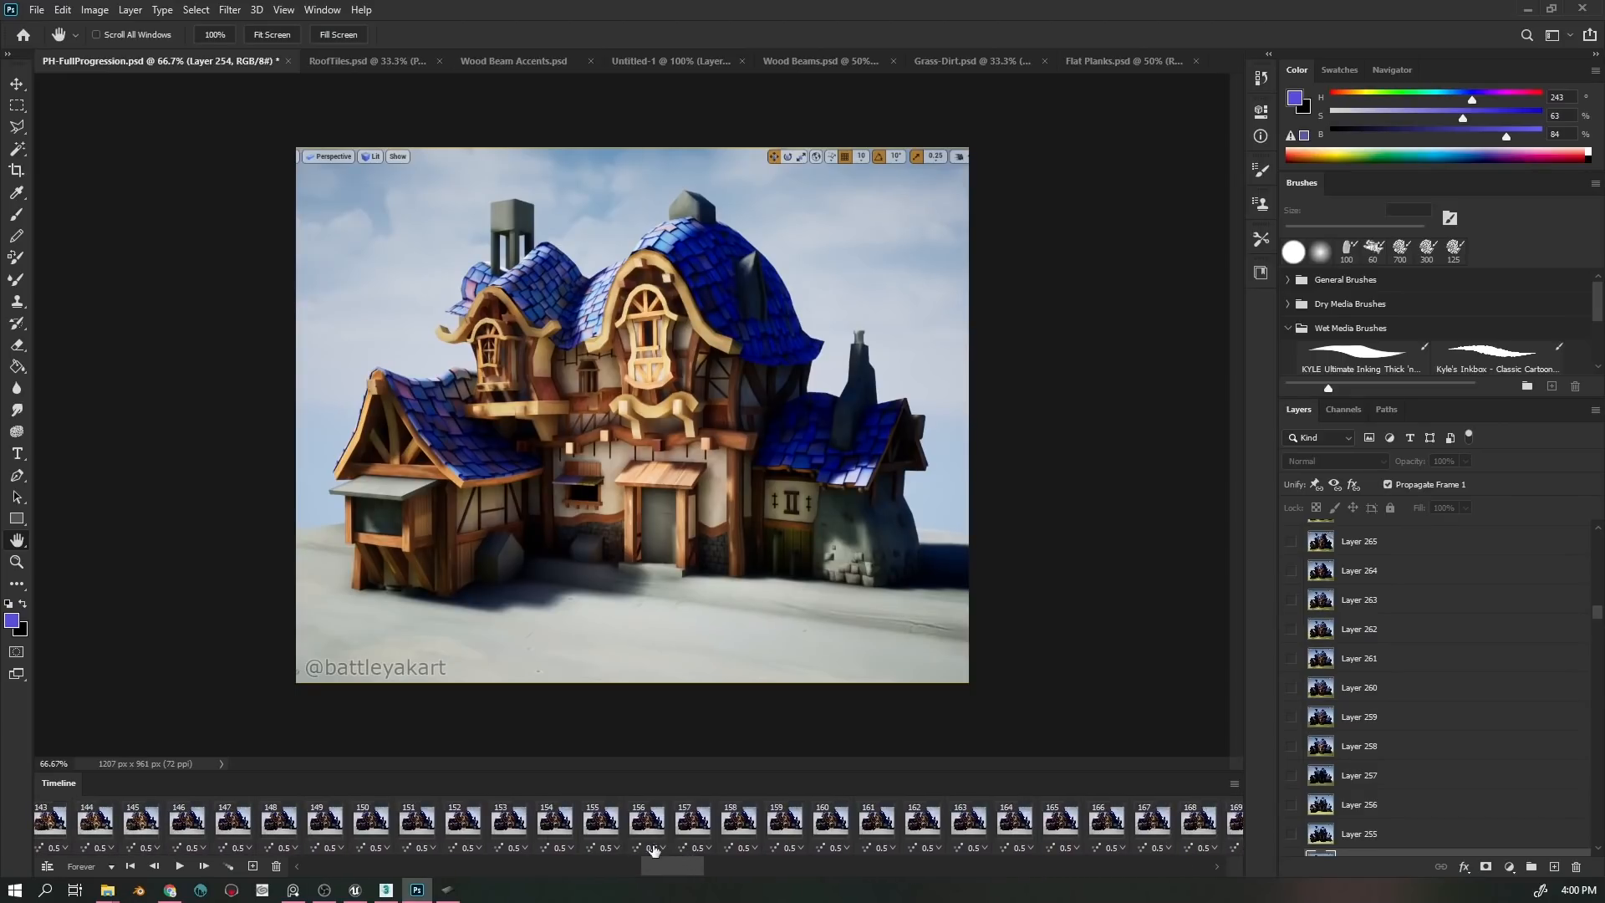
click(286, 826)
drag(840, 866, 1007, 863)
click(784, 828)
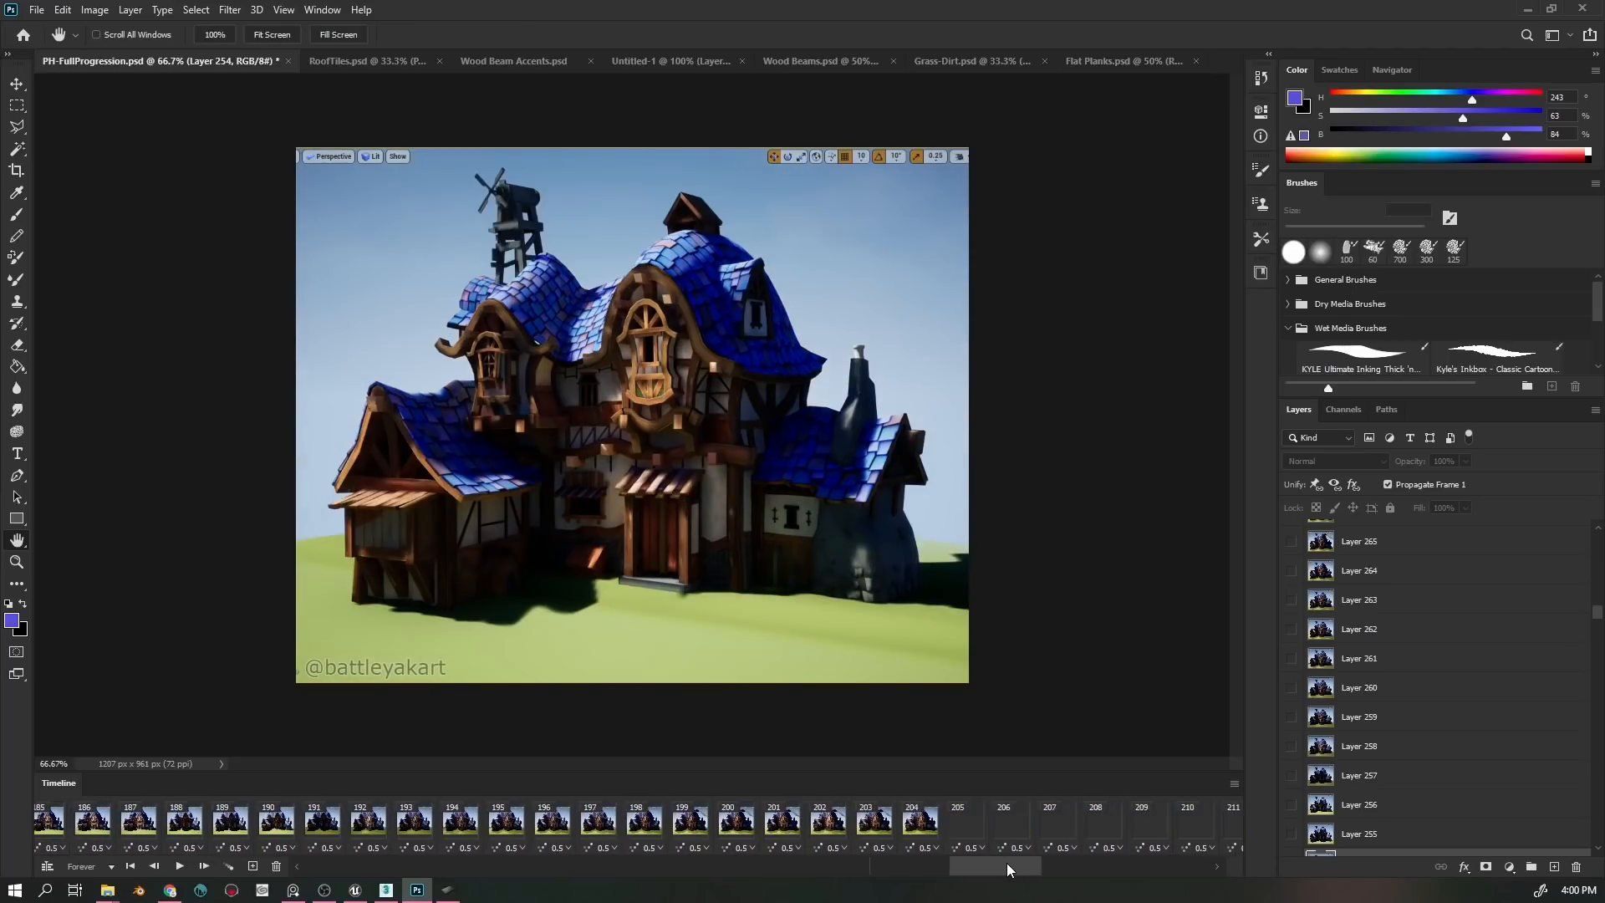
click(276, 826)
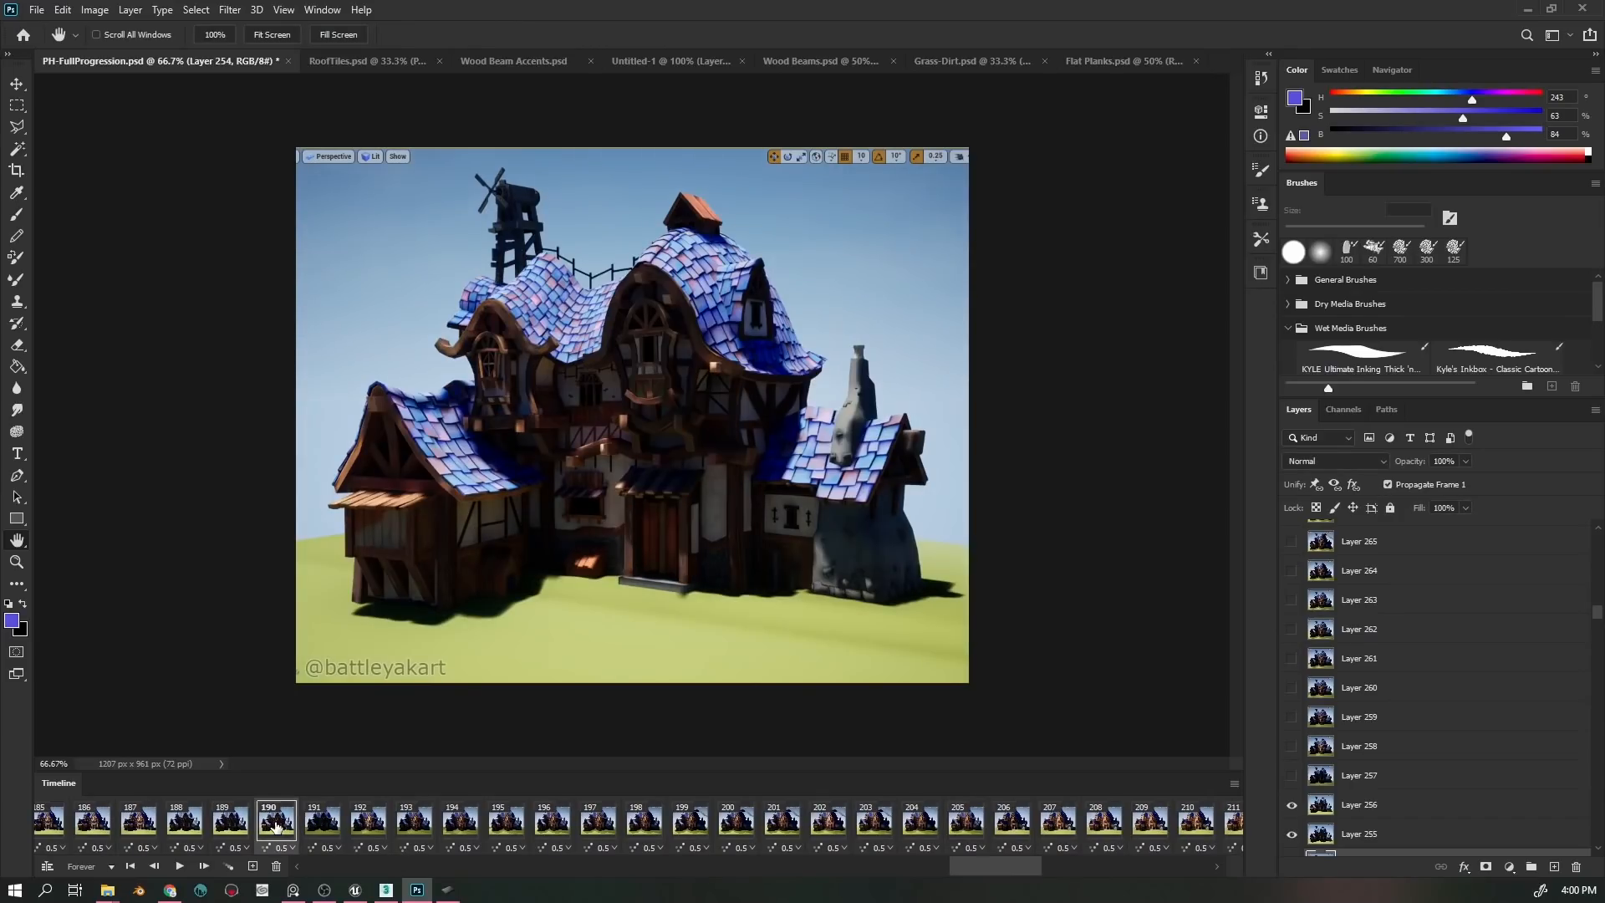
- Move further along the progression animation and compare the house's colours in frames 222 and 223
drag(1003, 868, 1103, 868)
click(771, 826)
click(657, 824)
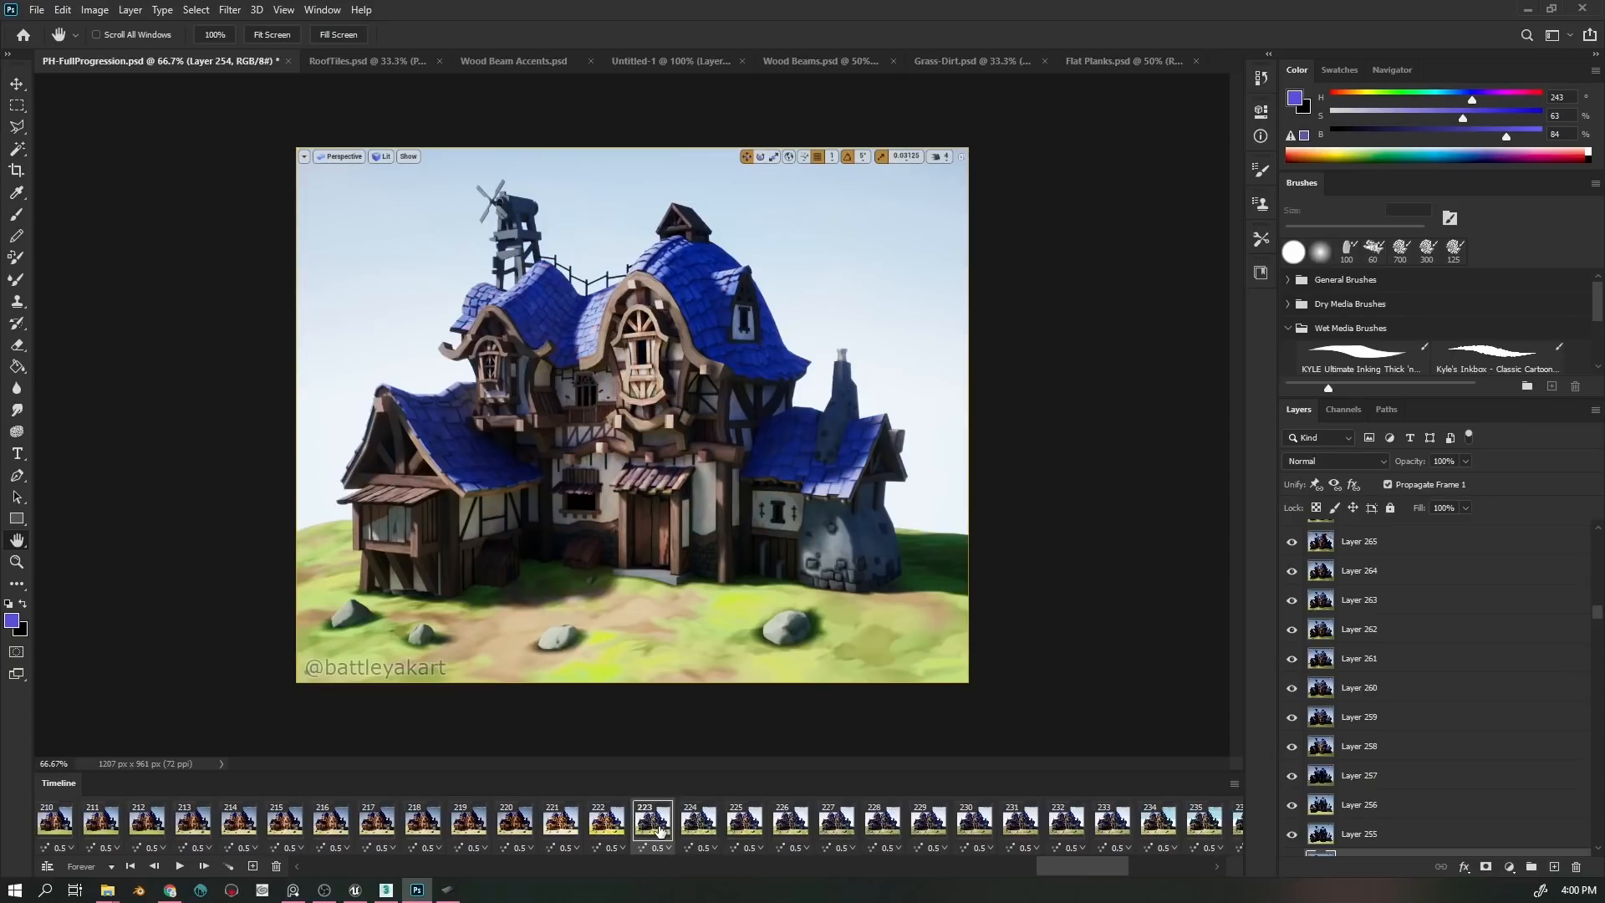
click(608, 826)
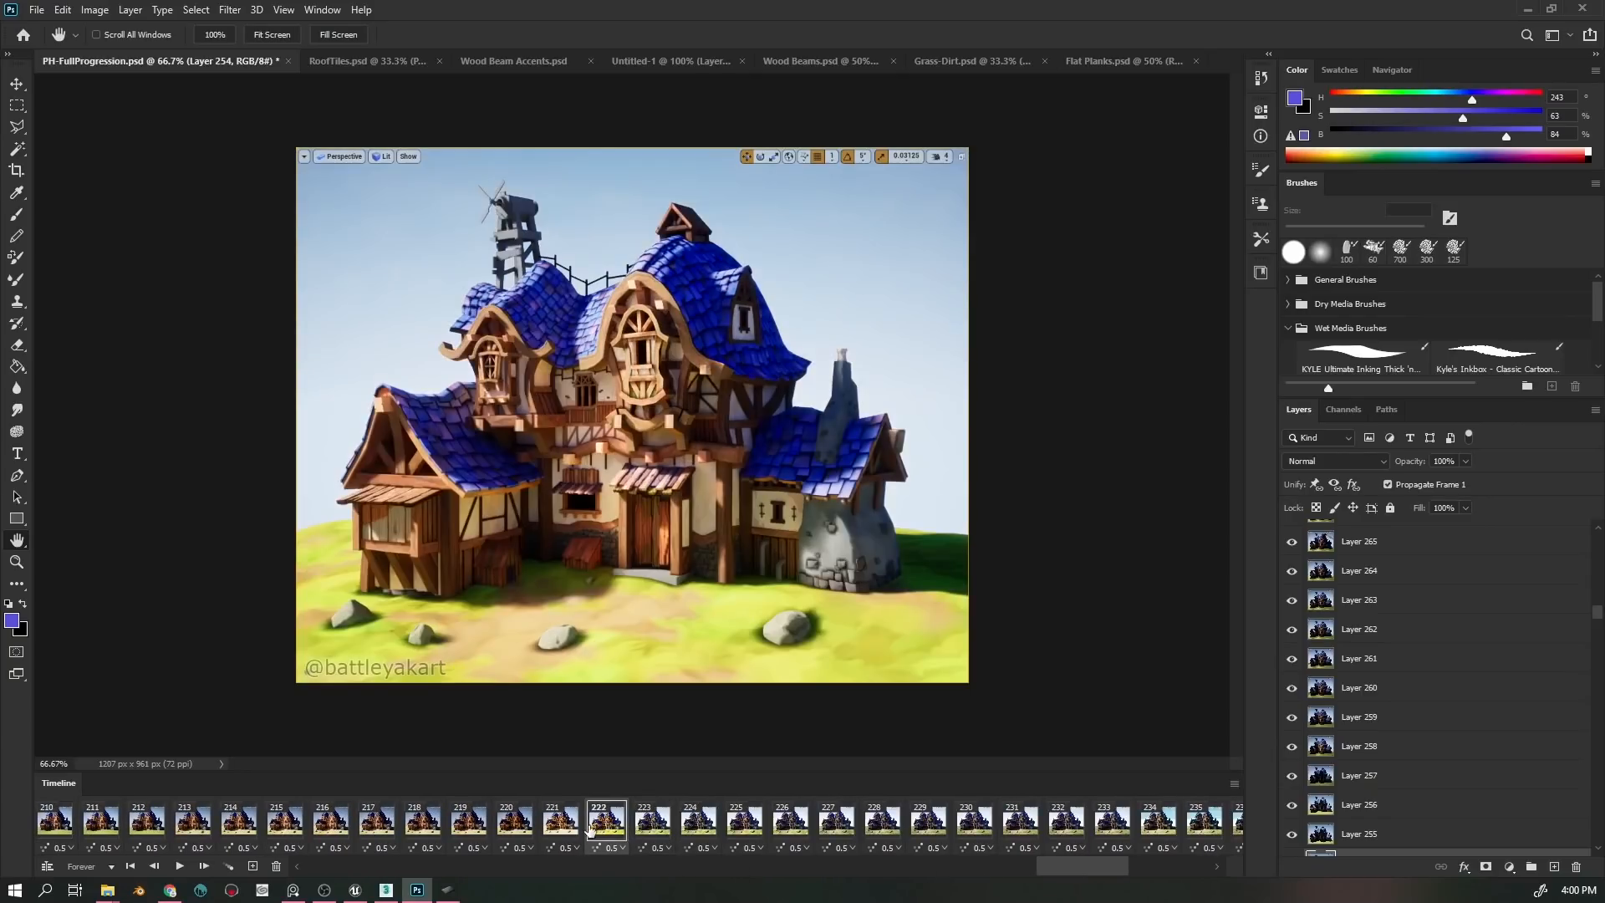
click(642, 828)
click(615, 824)
- Place the reference painting beside the progression image and compare frames 222 and 223 against it
drag(1438, 471, 1164, 407)
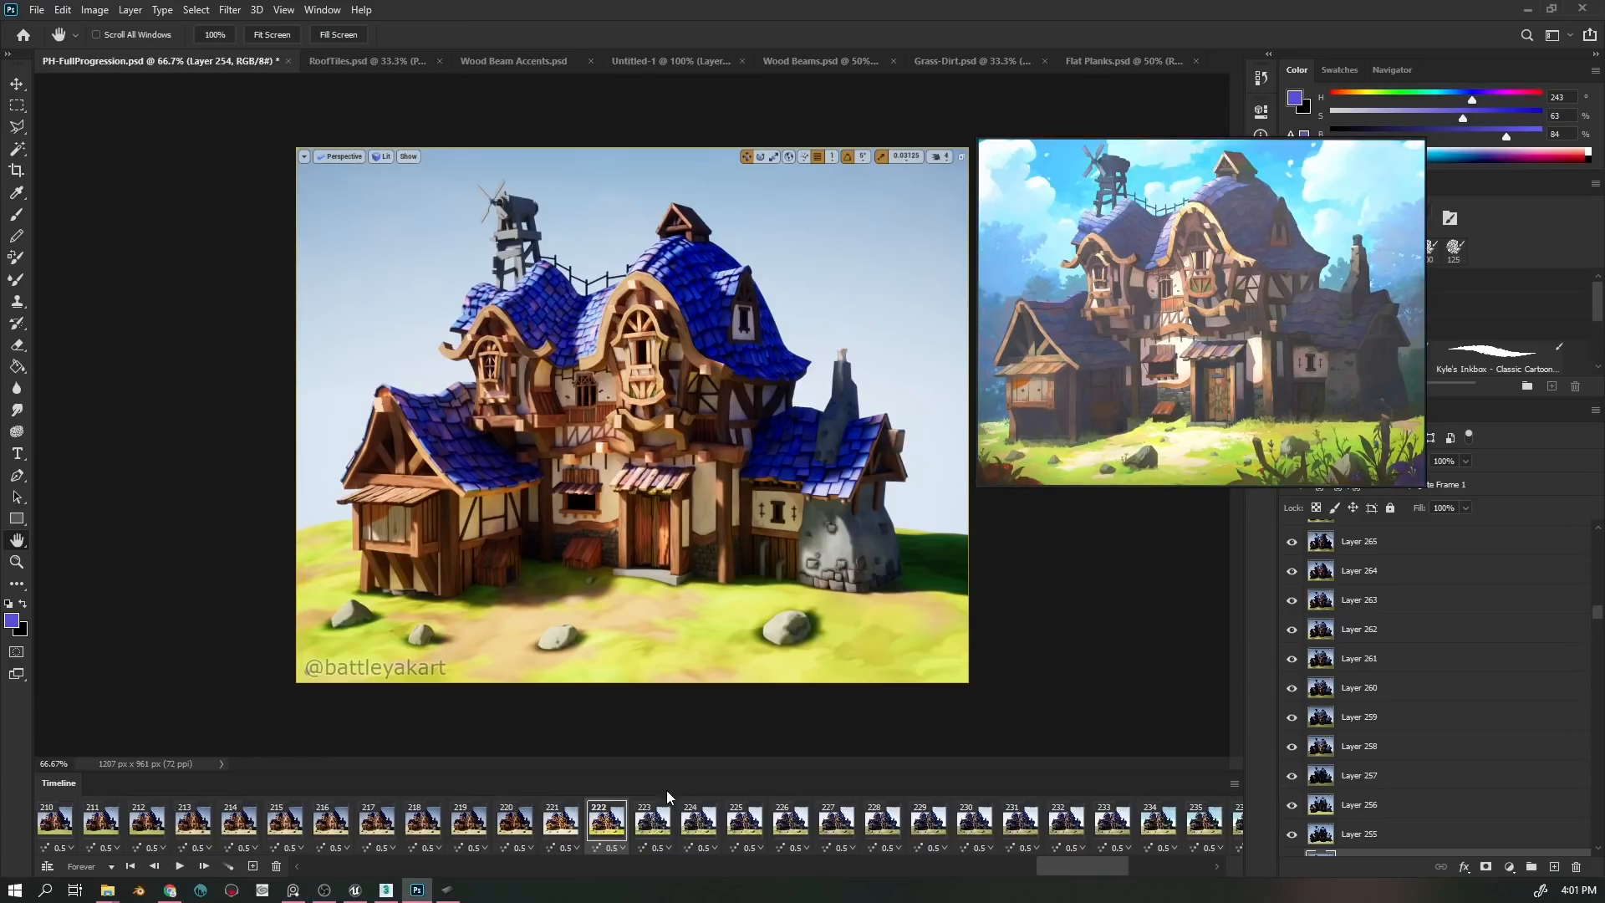
click(651, 826)
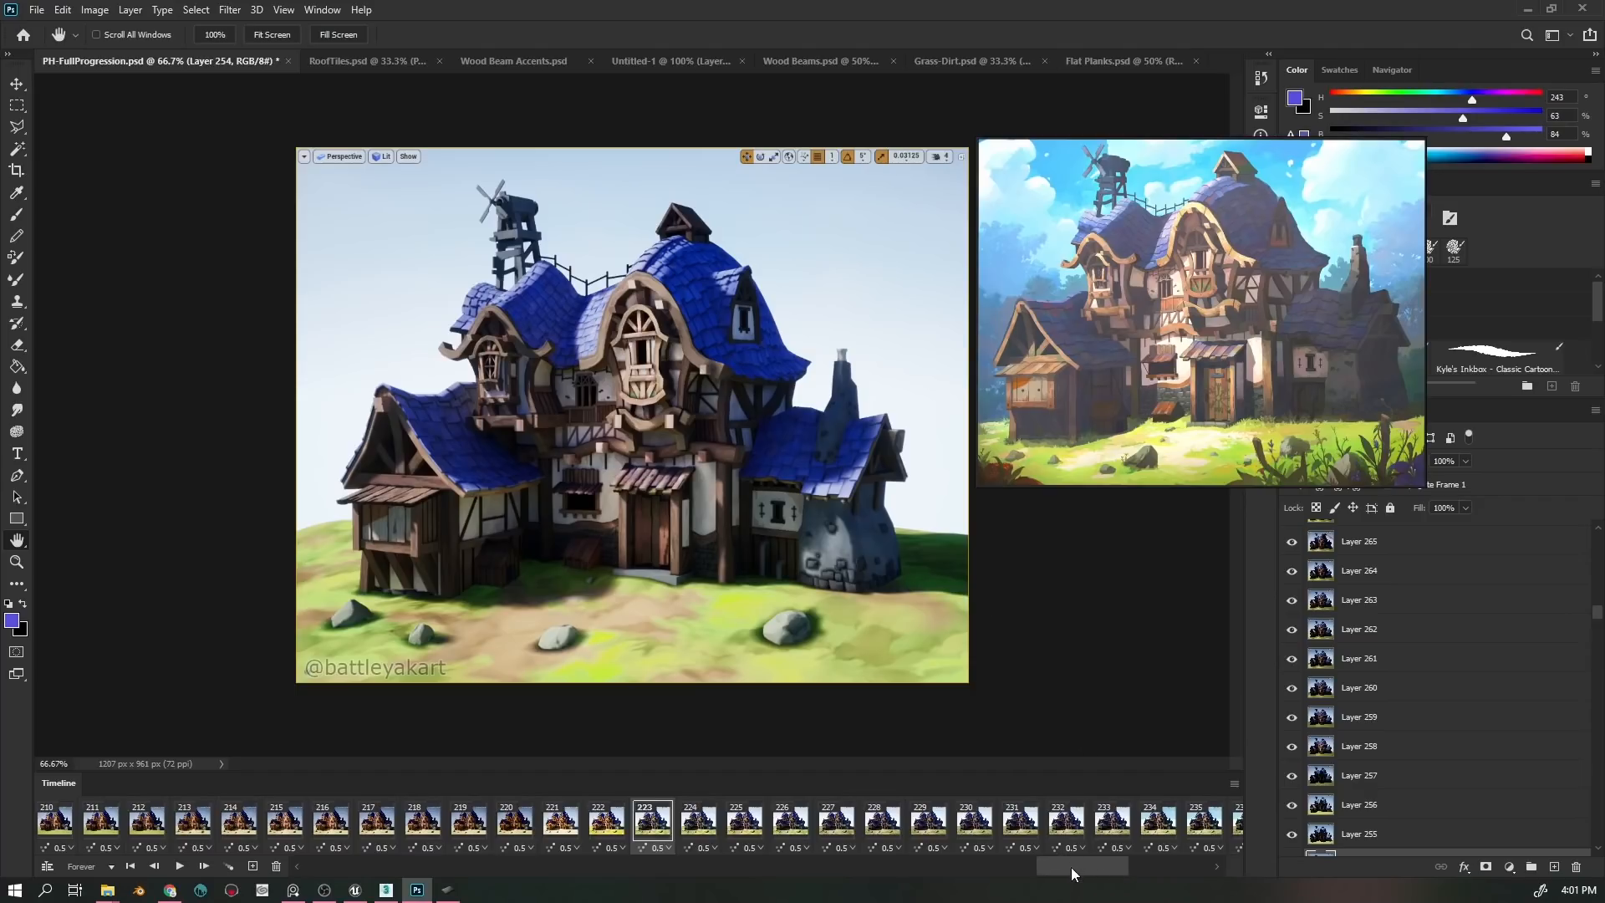
drag(1071, 863, 1078, 865)
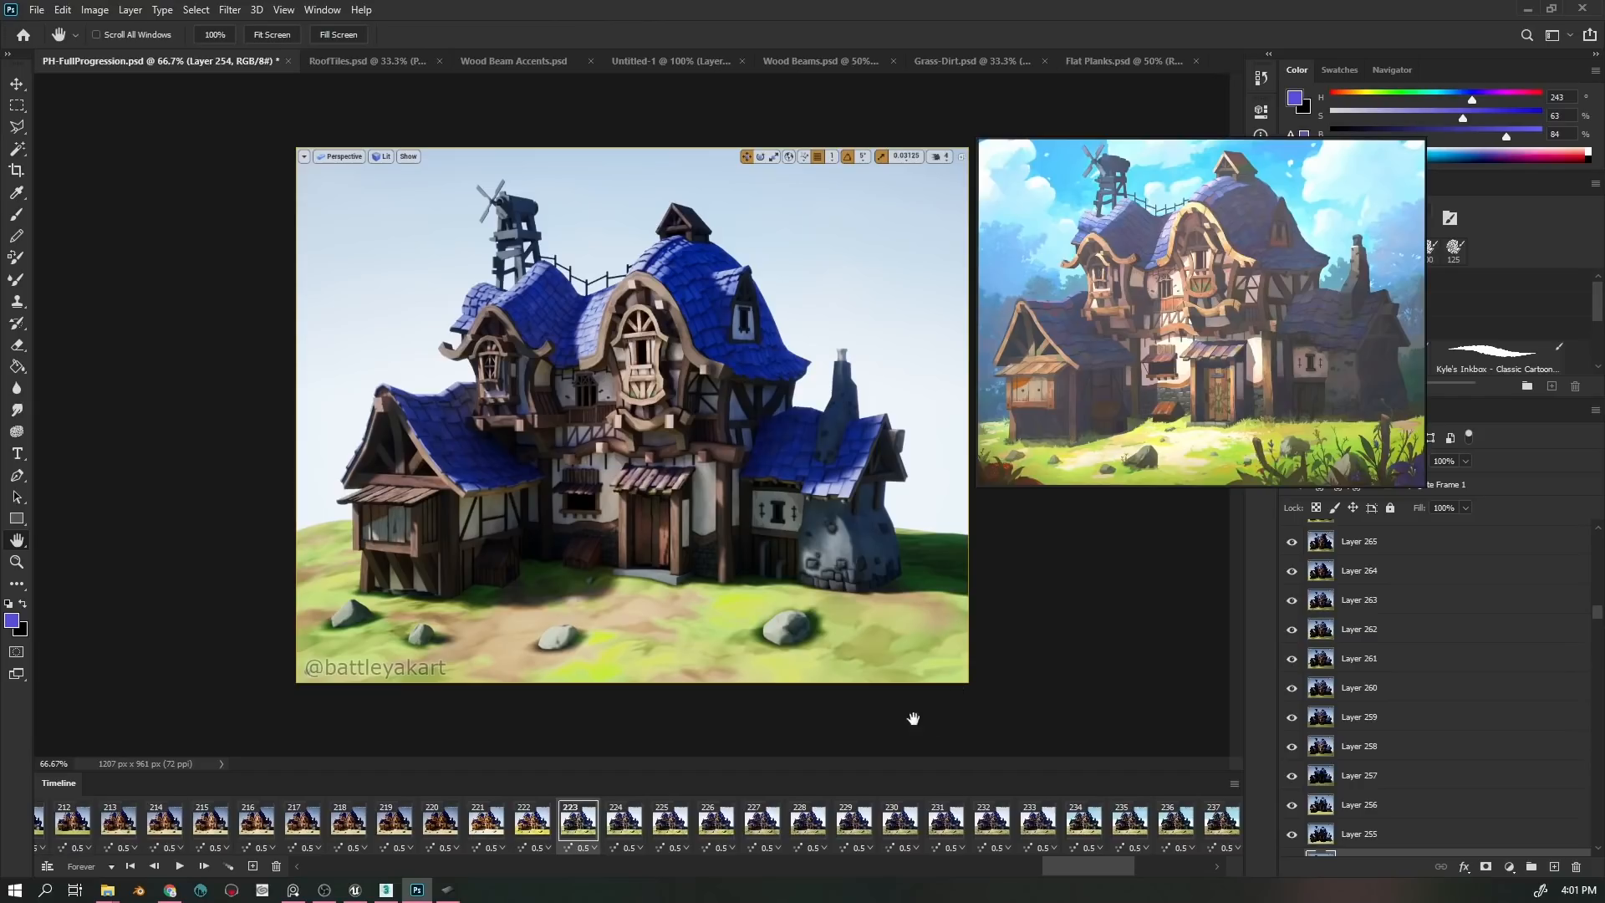
click(527, 828)
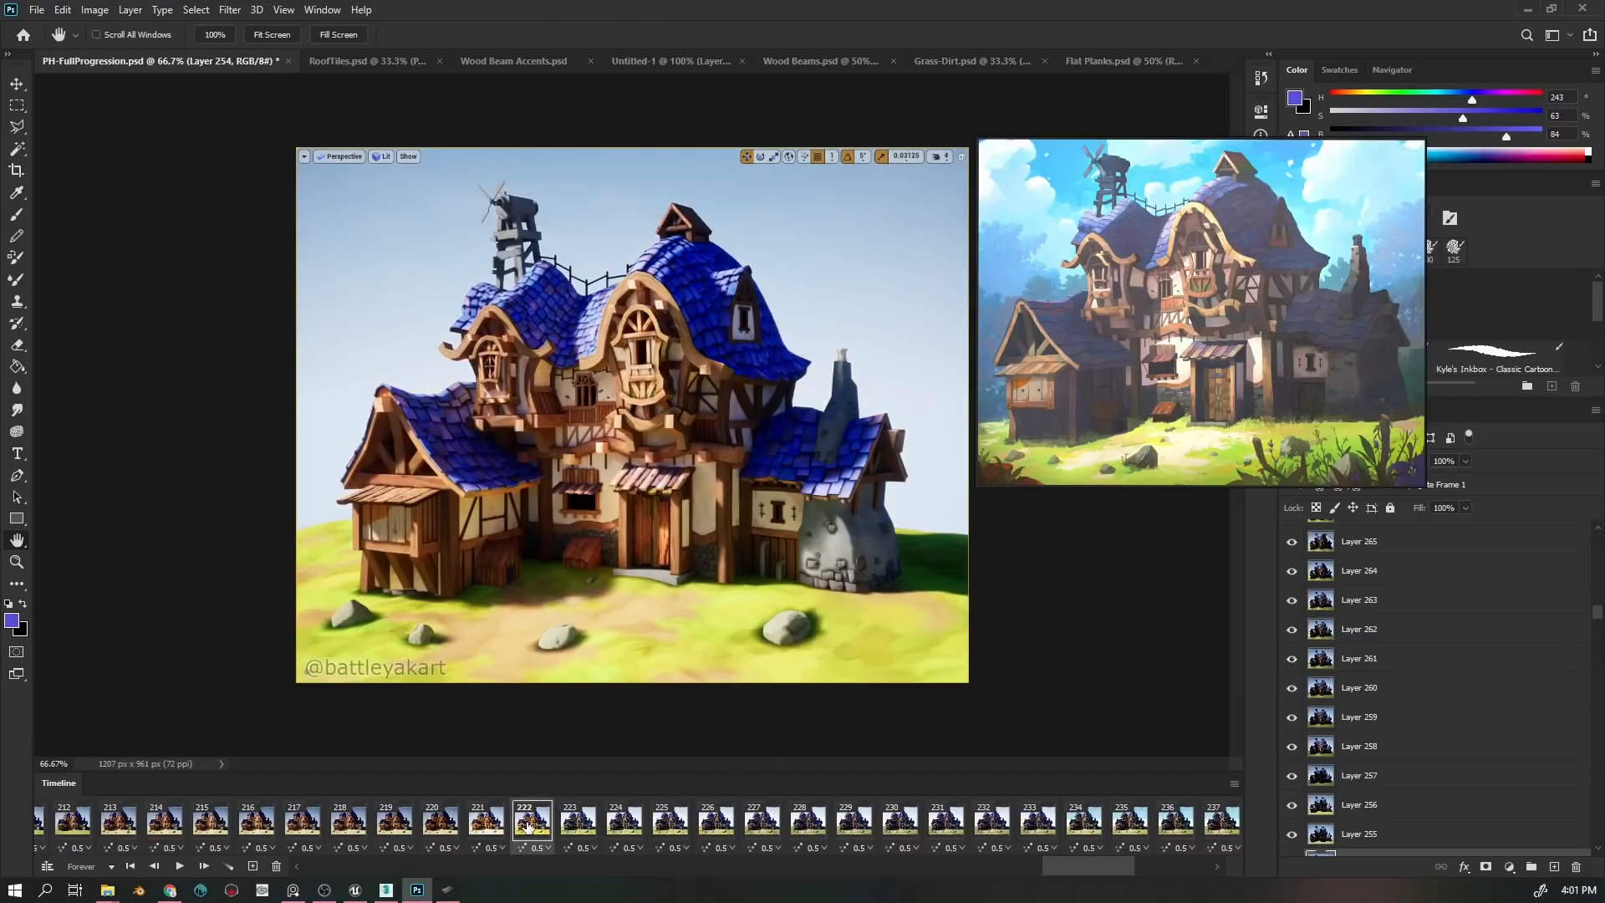
click(580, 827)
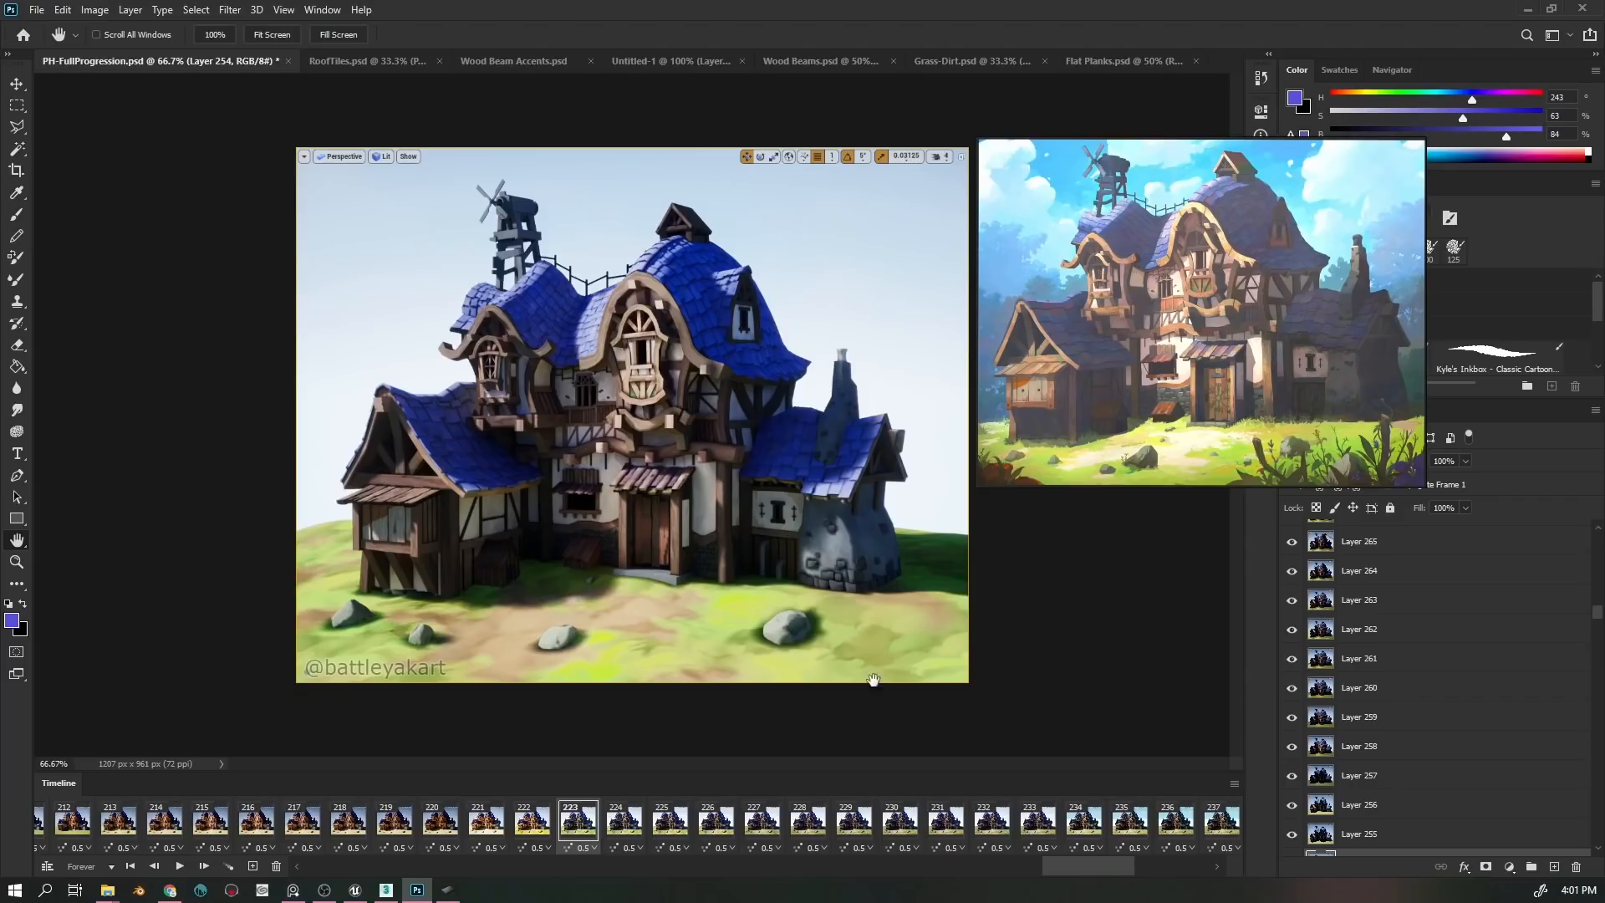
- Step through timeline frames 224 to 230 to compare how the house's surfaces and the ground change
click(631, 828)
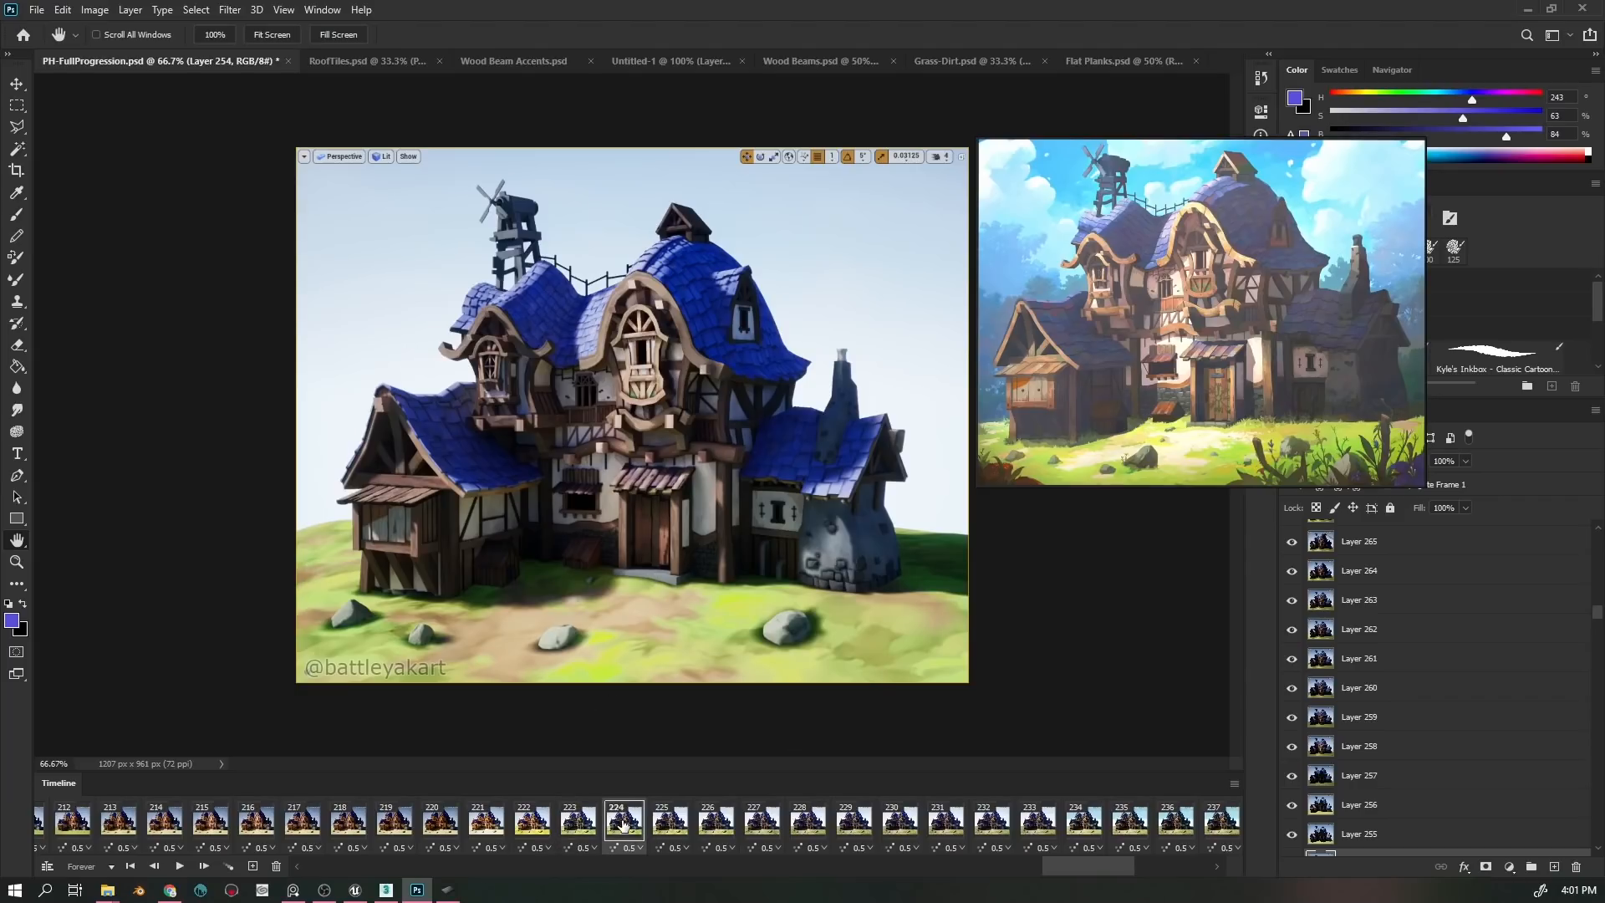
click(667, 827)
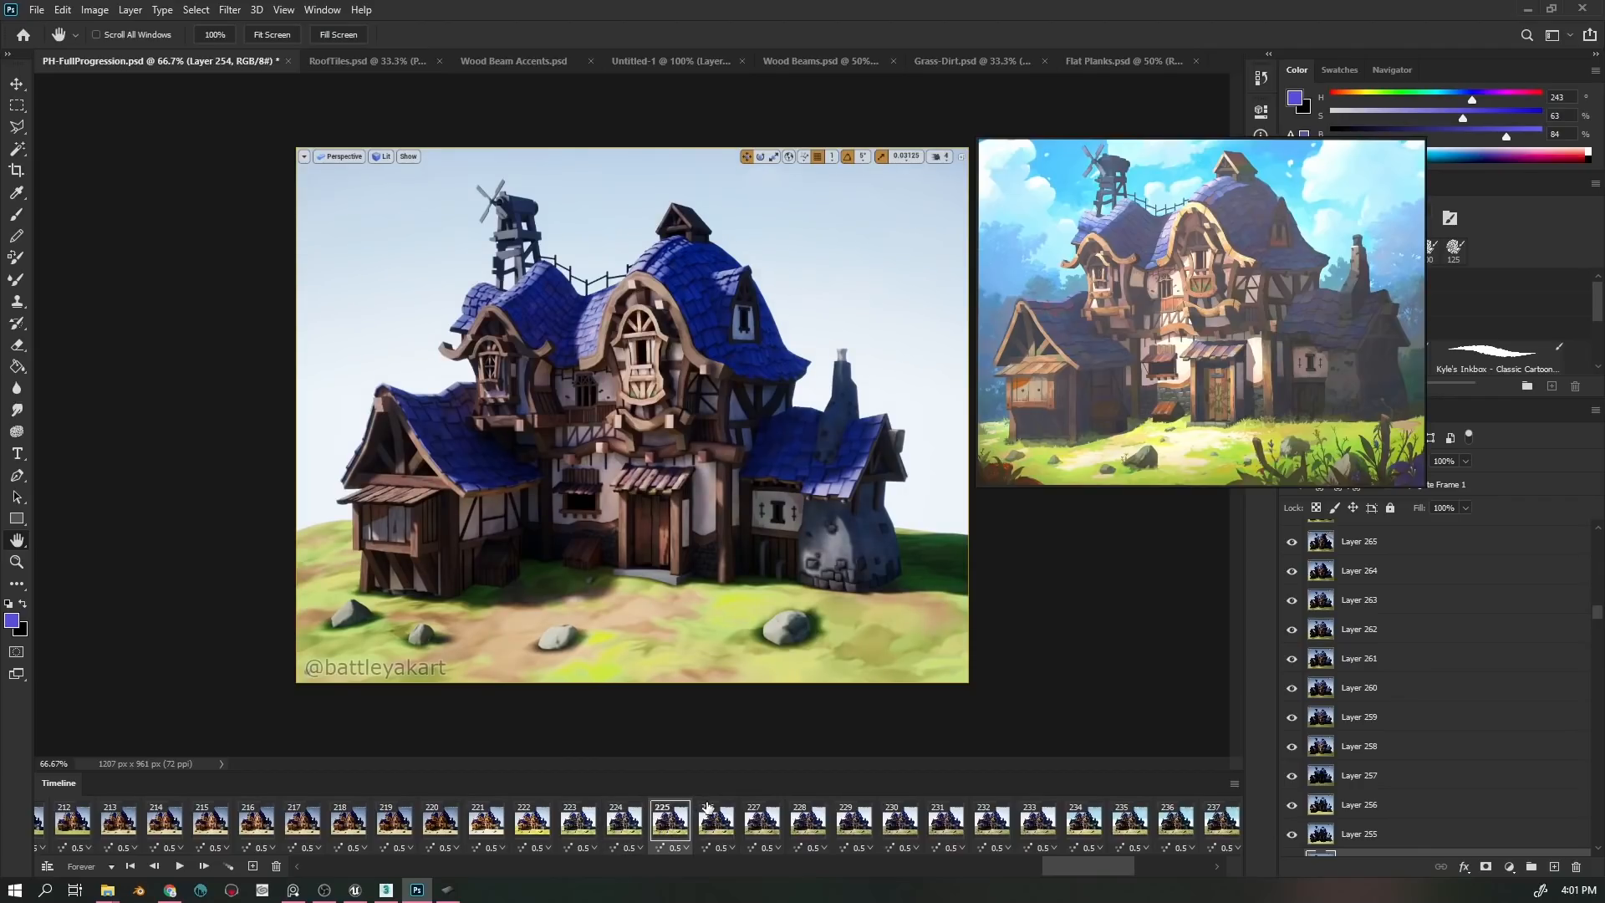
click(624, 824)
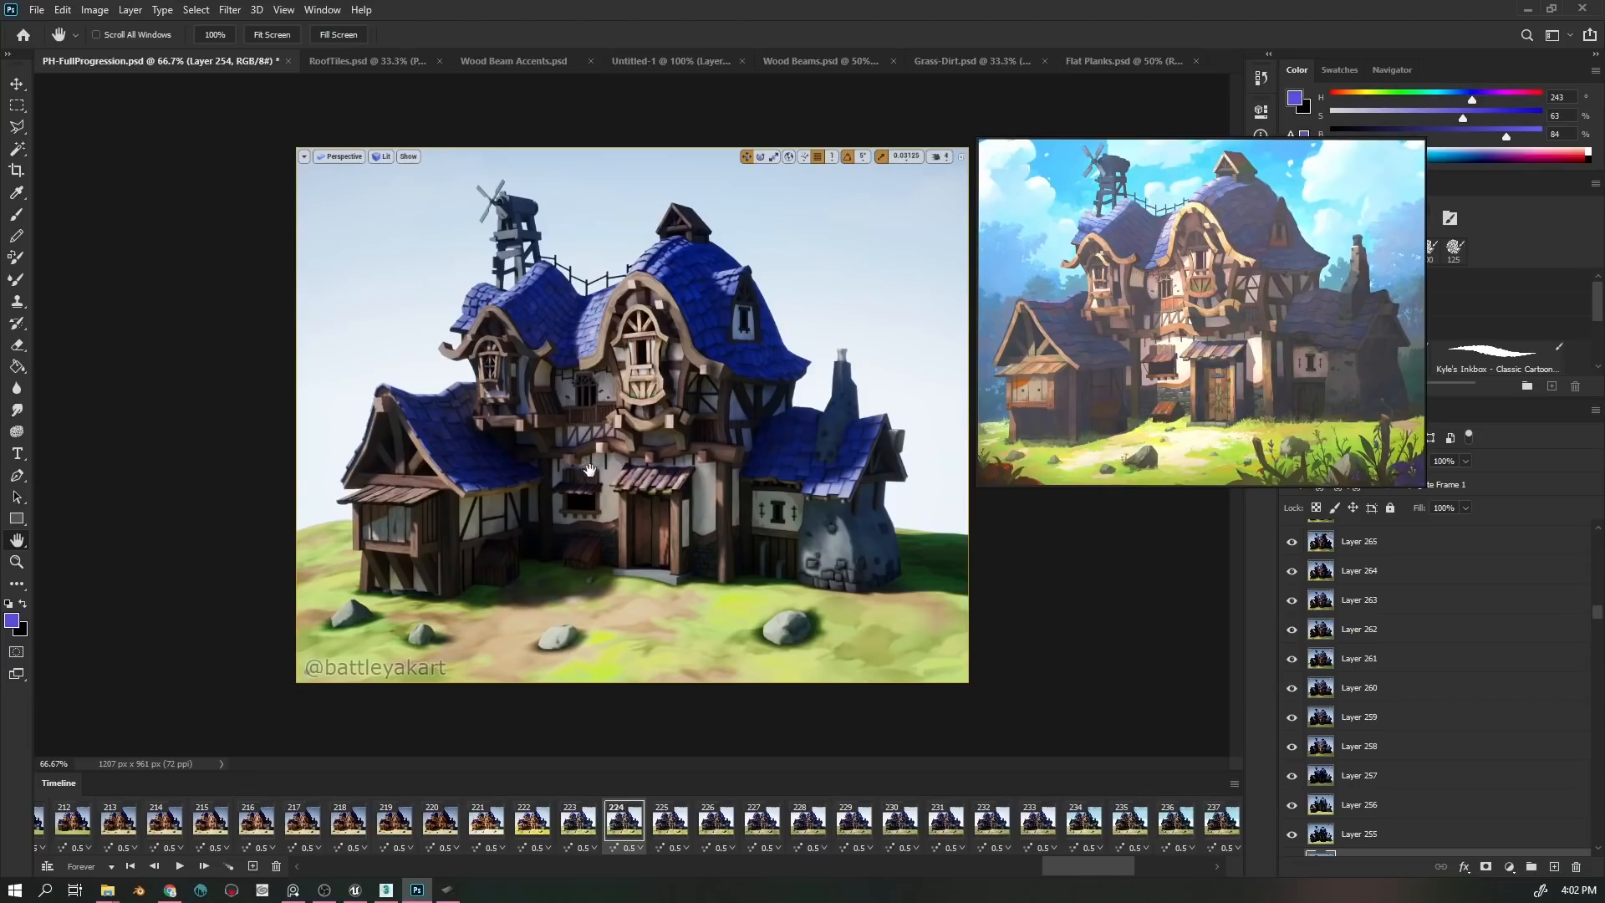
click(673, 804)
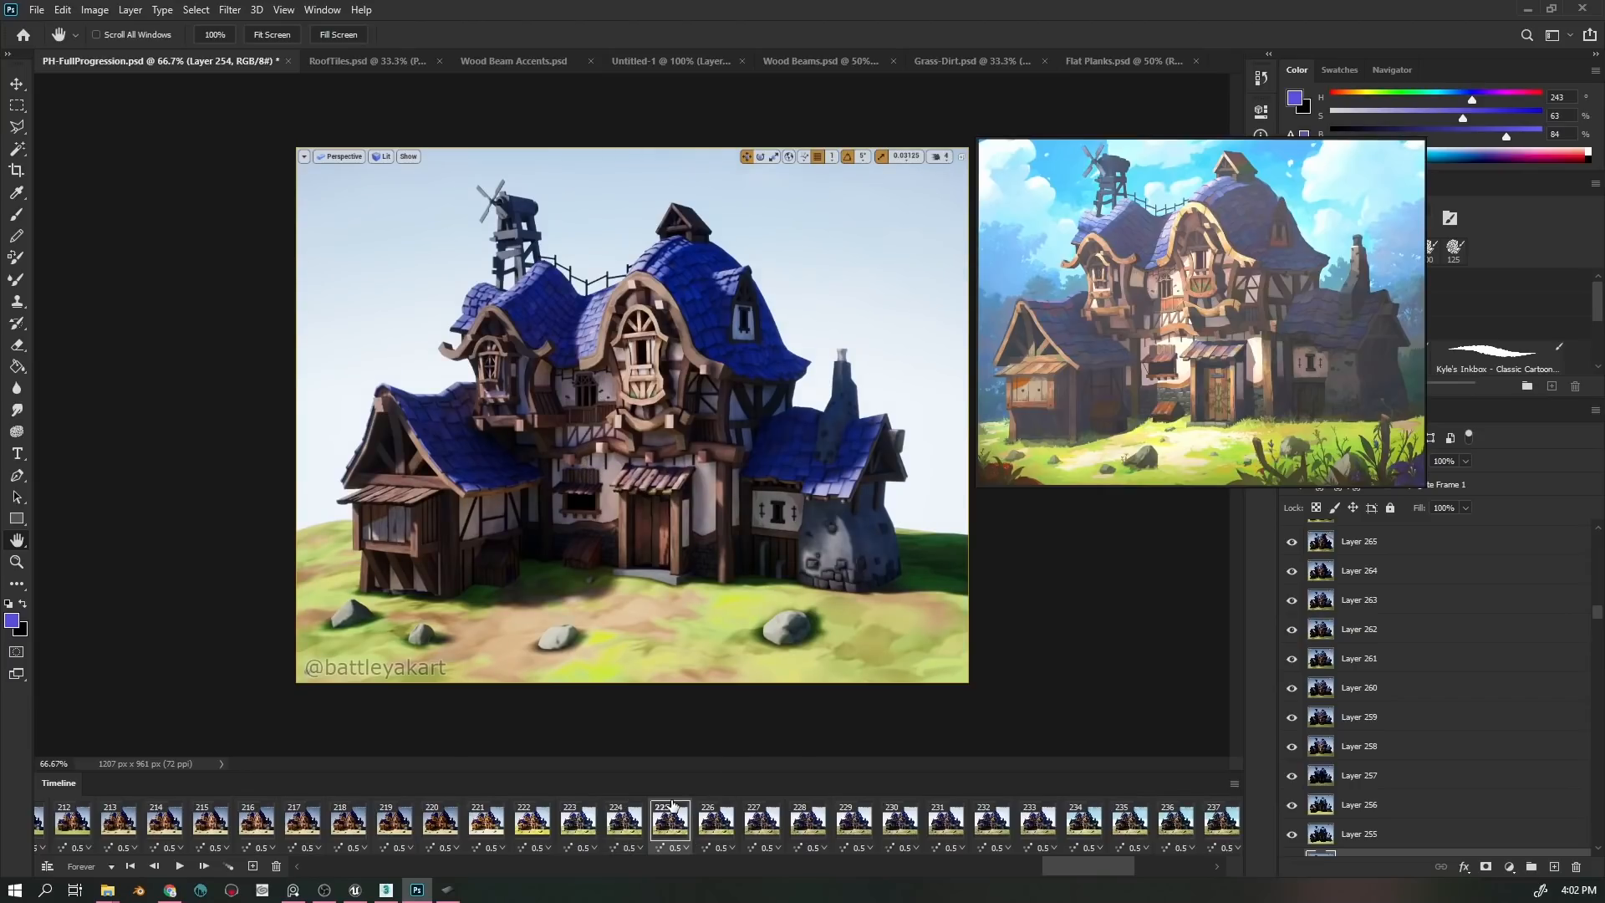
click(717, 826)
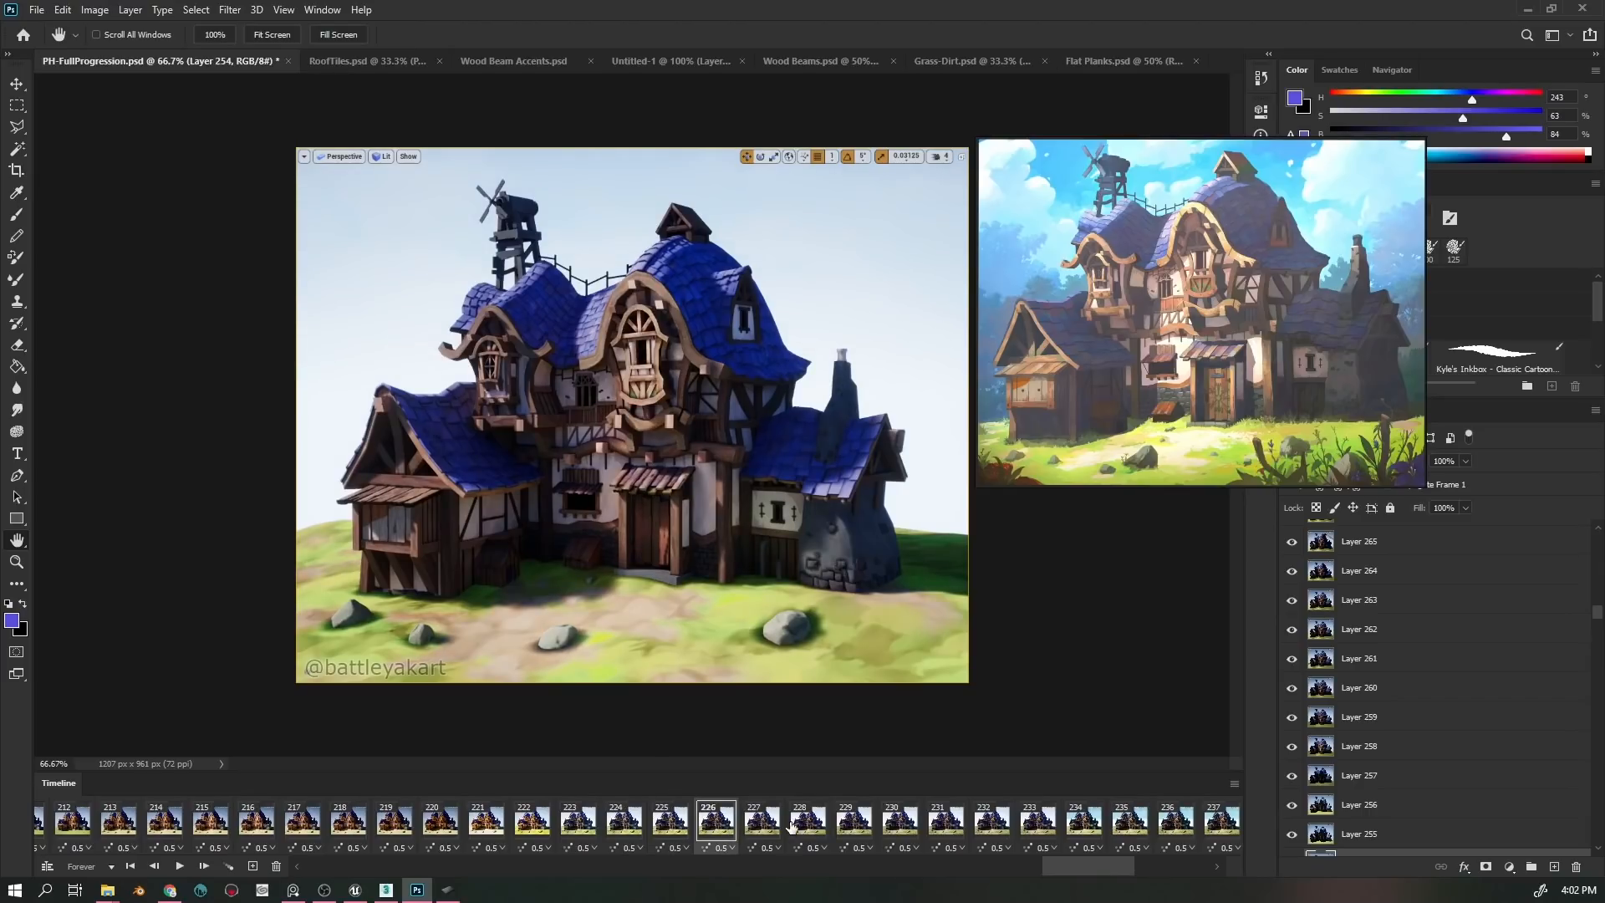
click(765, 830)
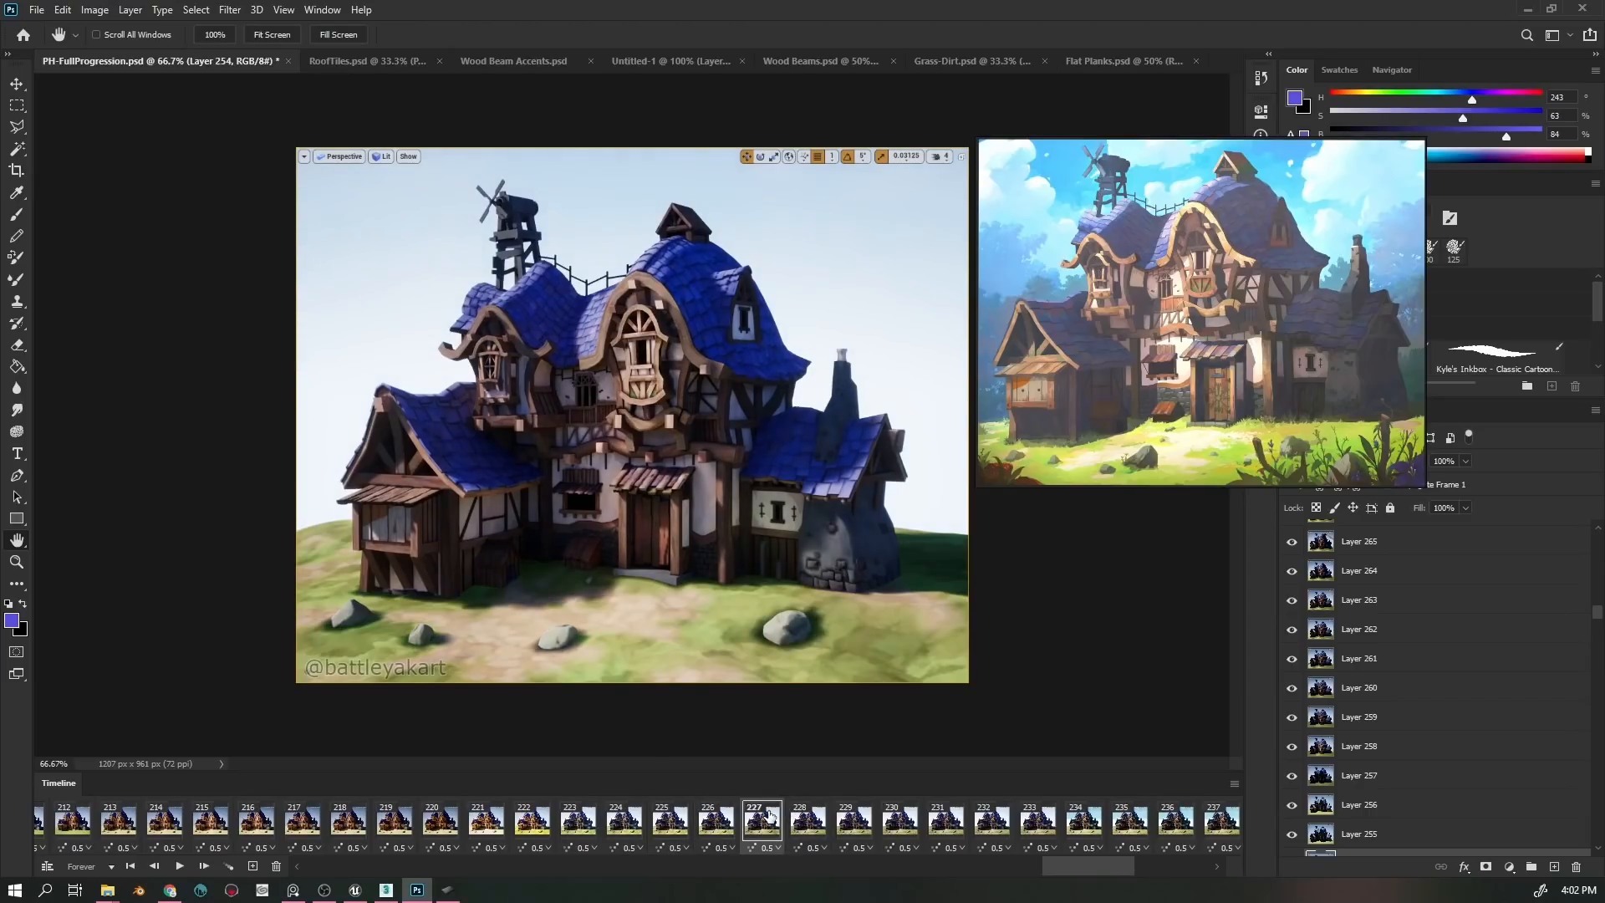
click(808, 828)
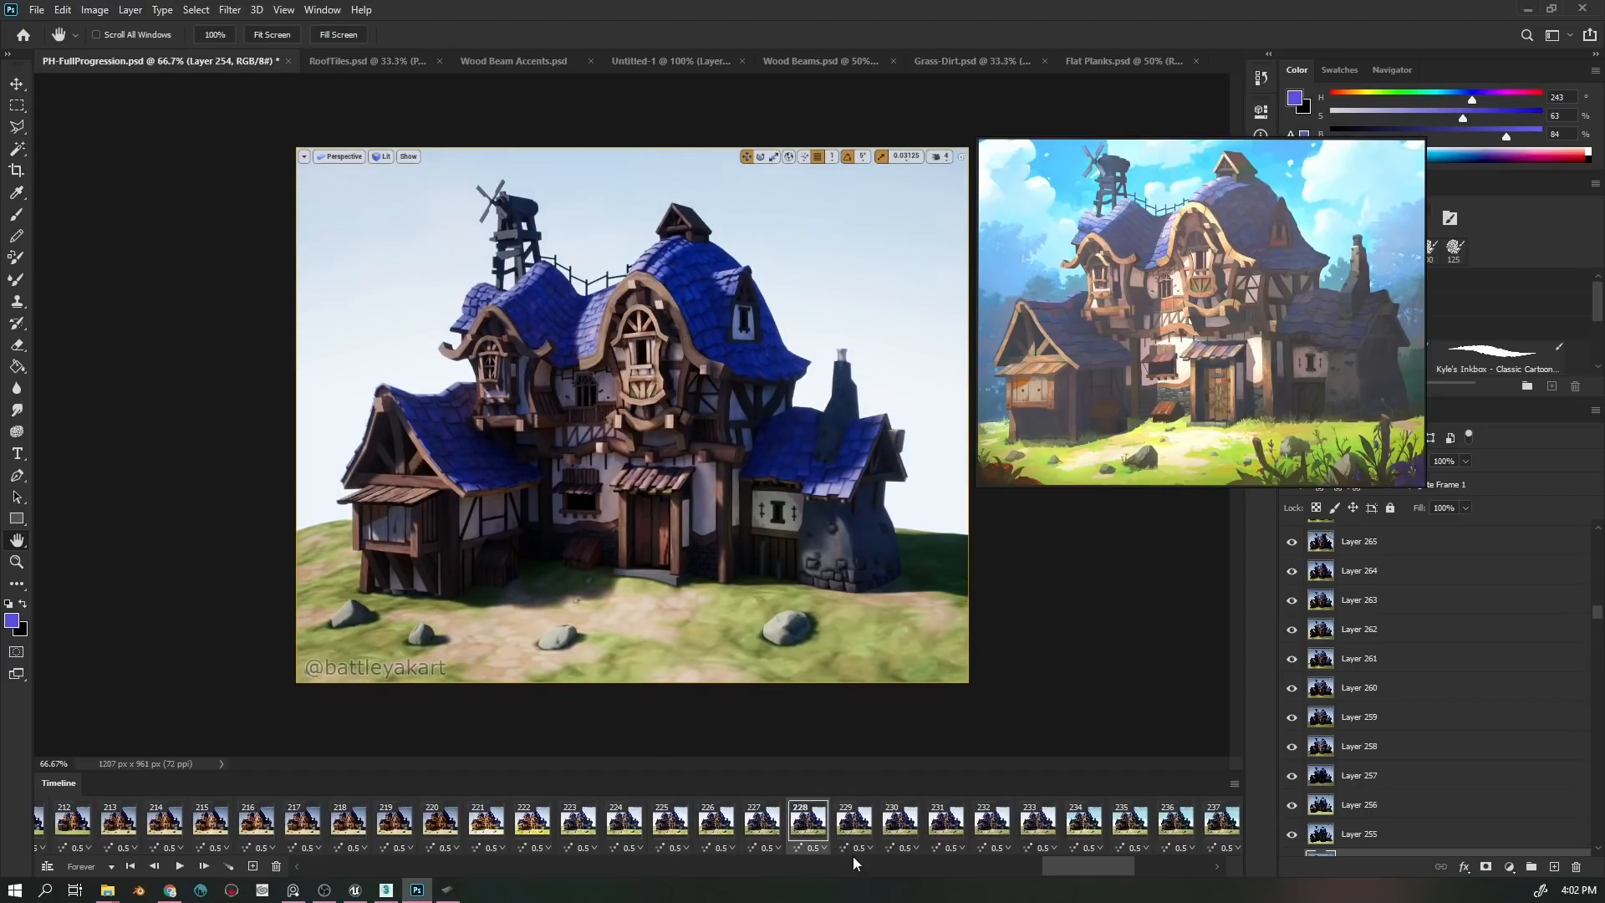
click(862, 831)
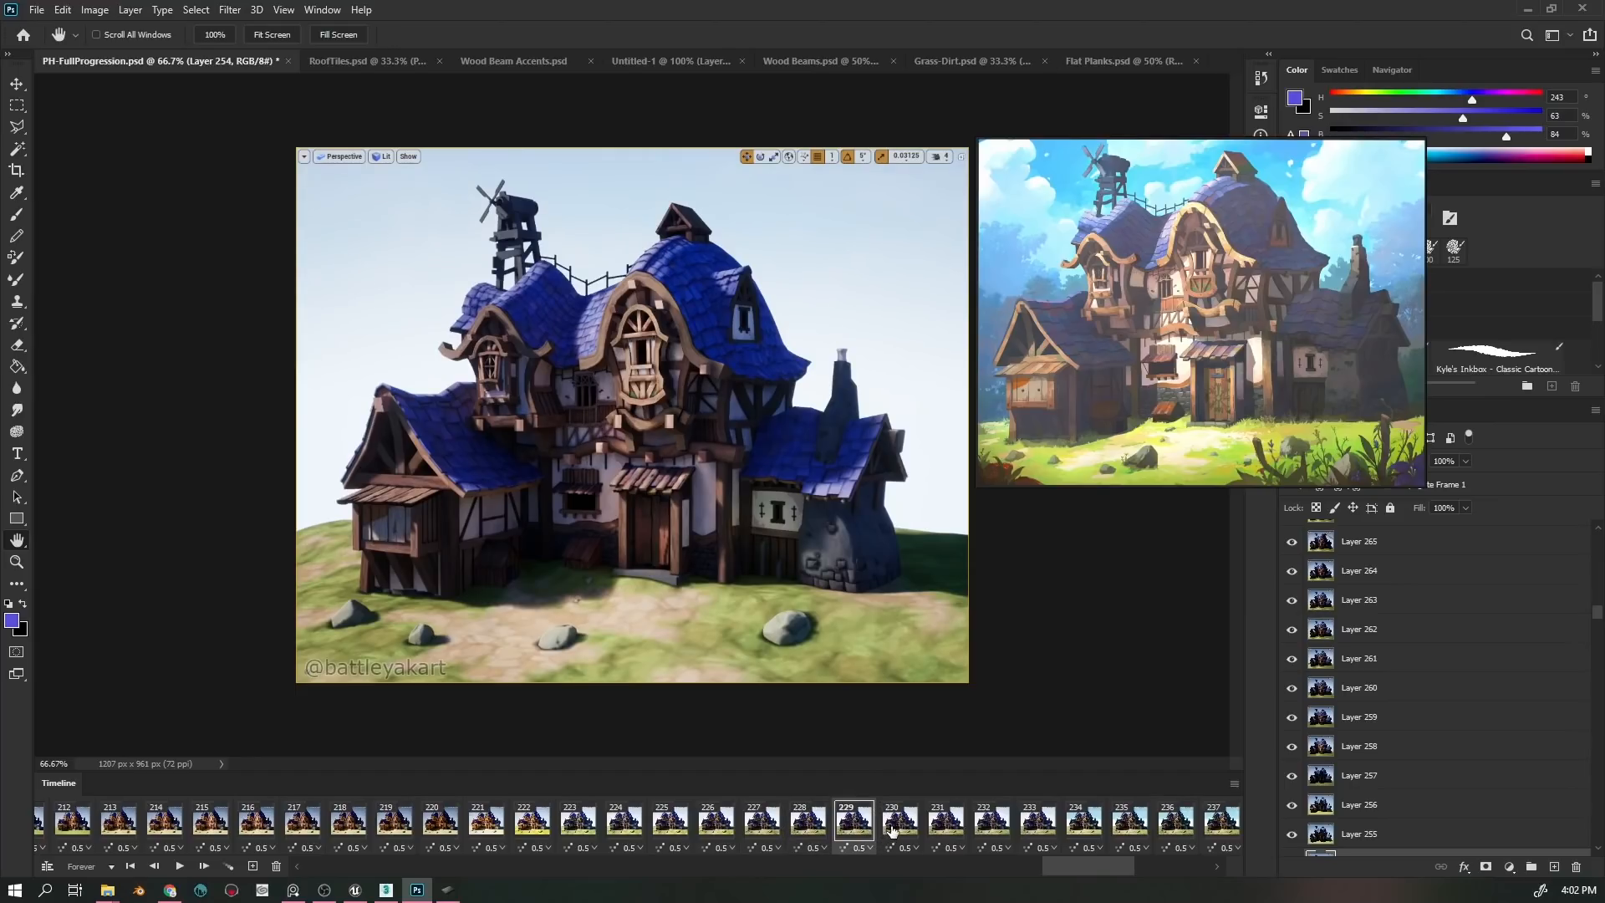
click(892, 829)
- Compare frame 222 of the house progression with frames 232, 234 and 237
drag(1056, 867, 1064, 867)
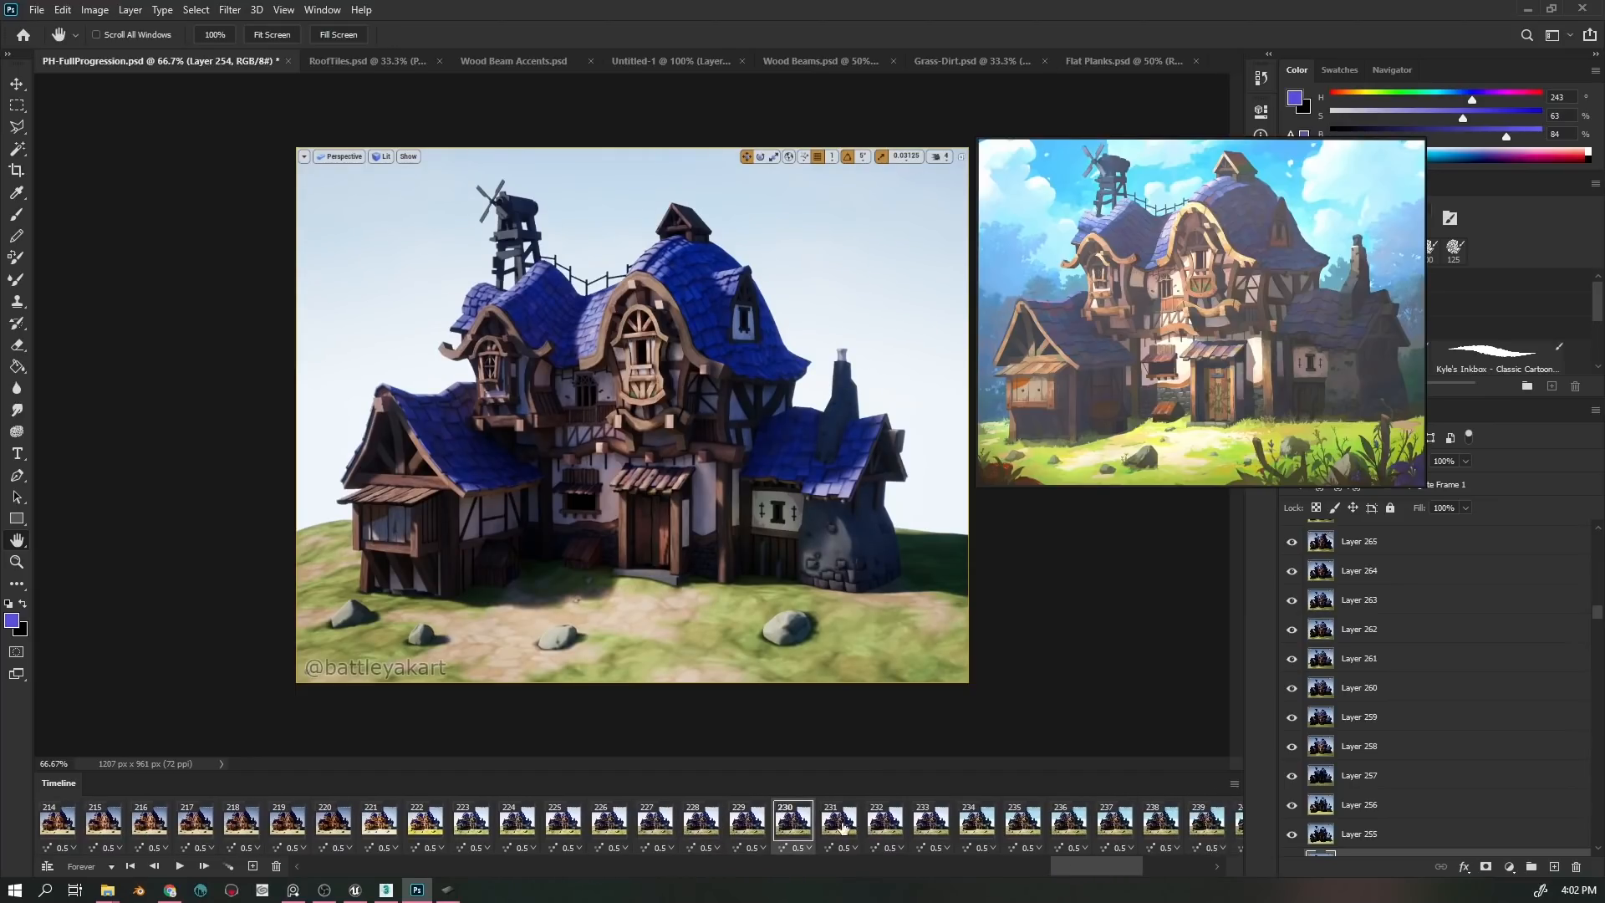
click(427, 823)
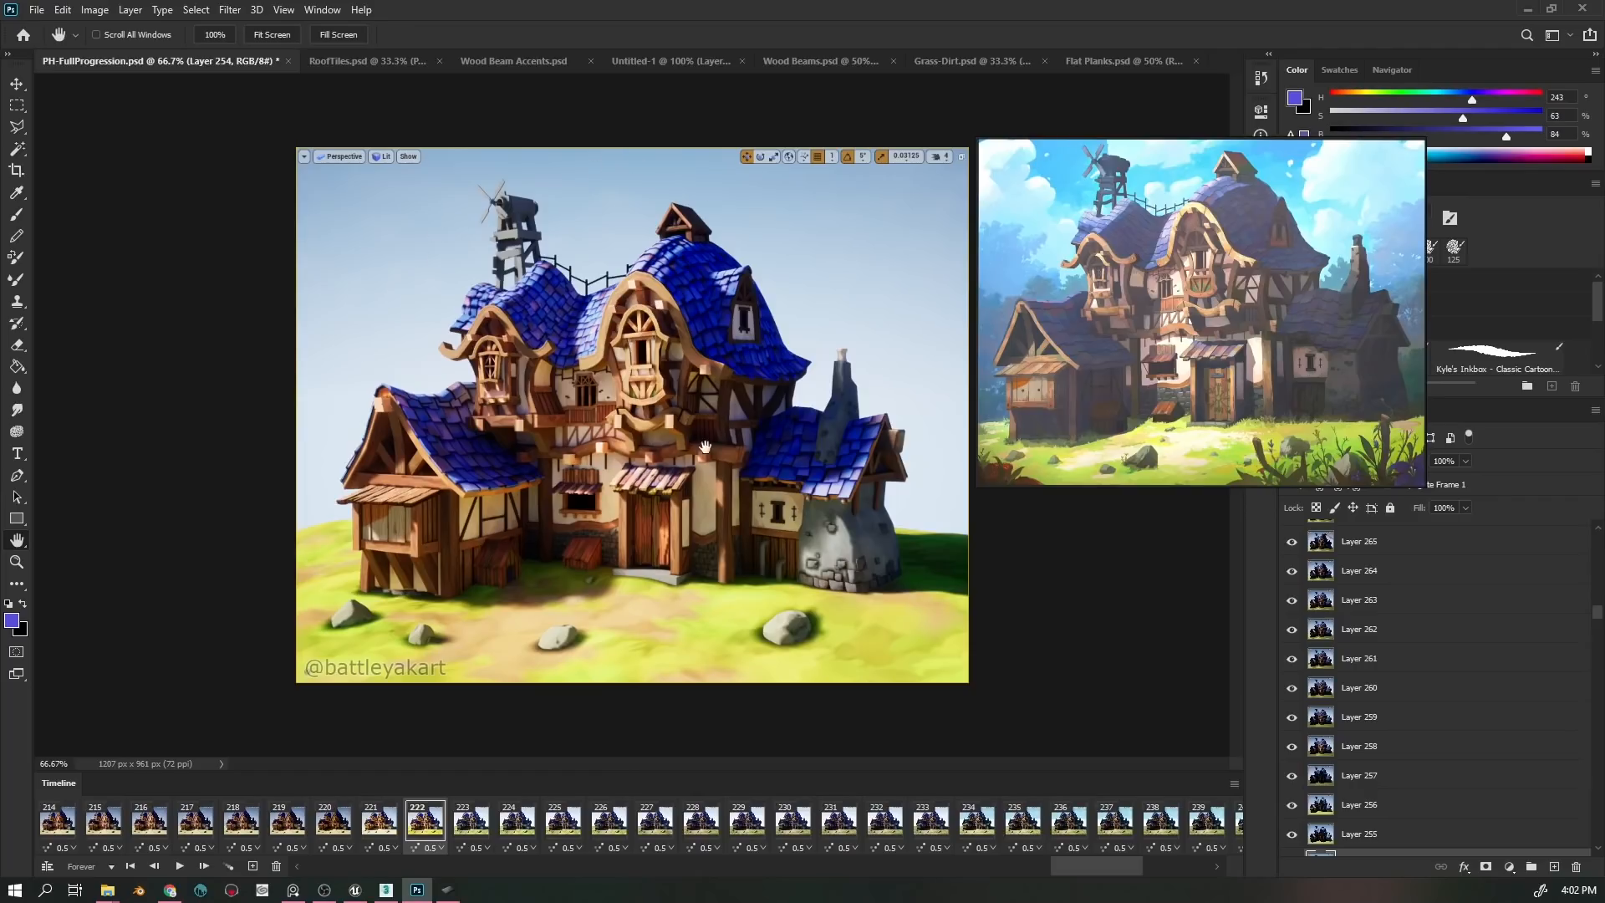
click(888, 819)
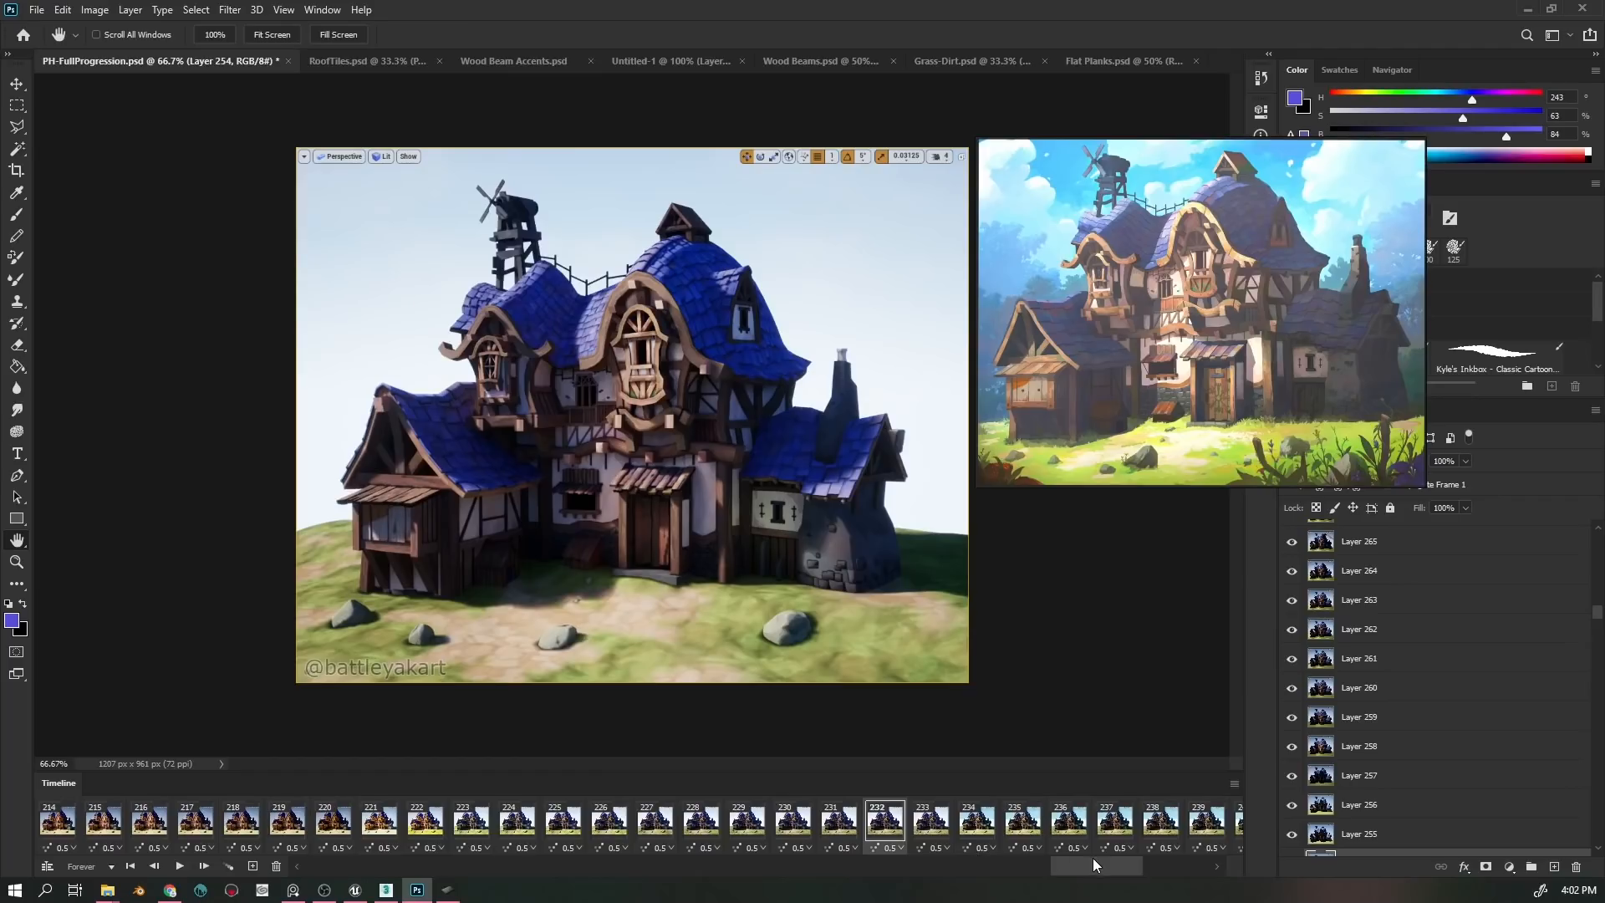
drag(1095, 864, 1120, 864)
click(655, 823)
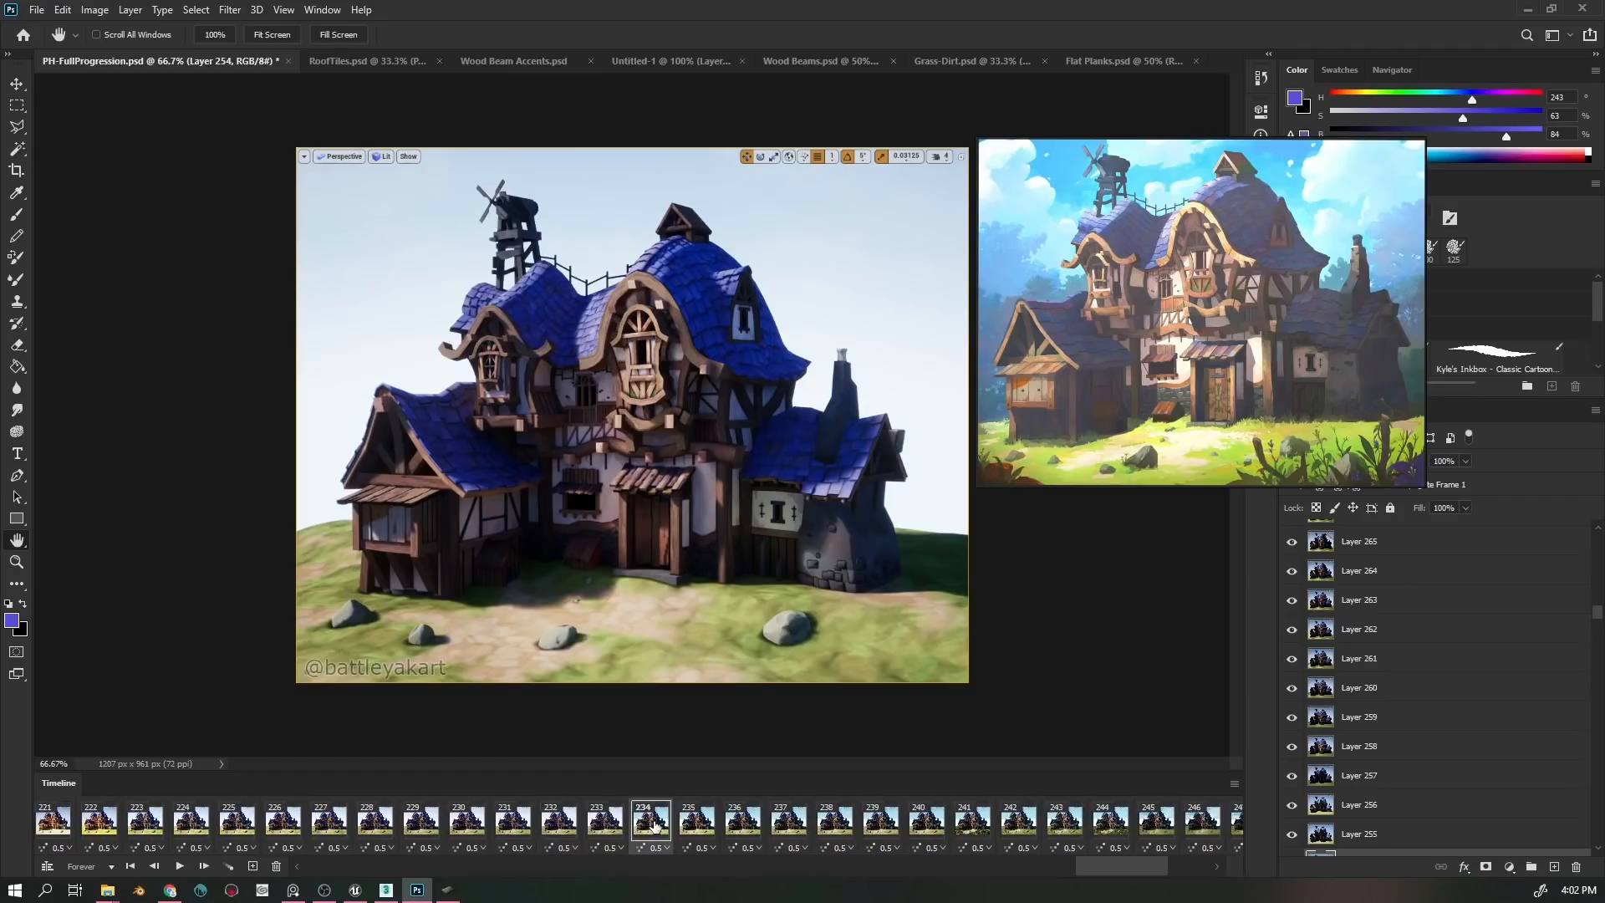
click(789, 823)
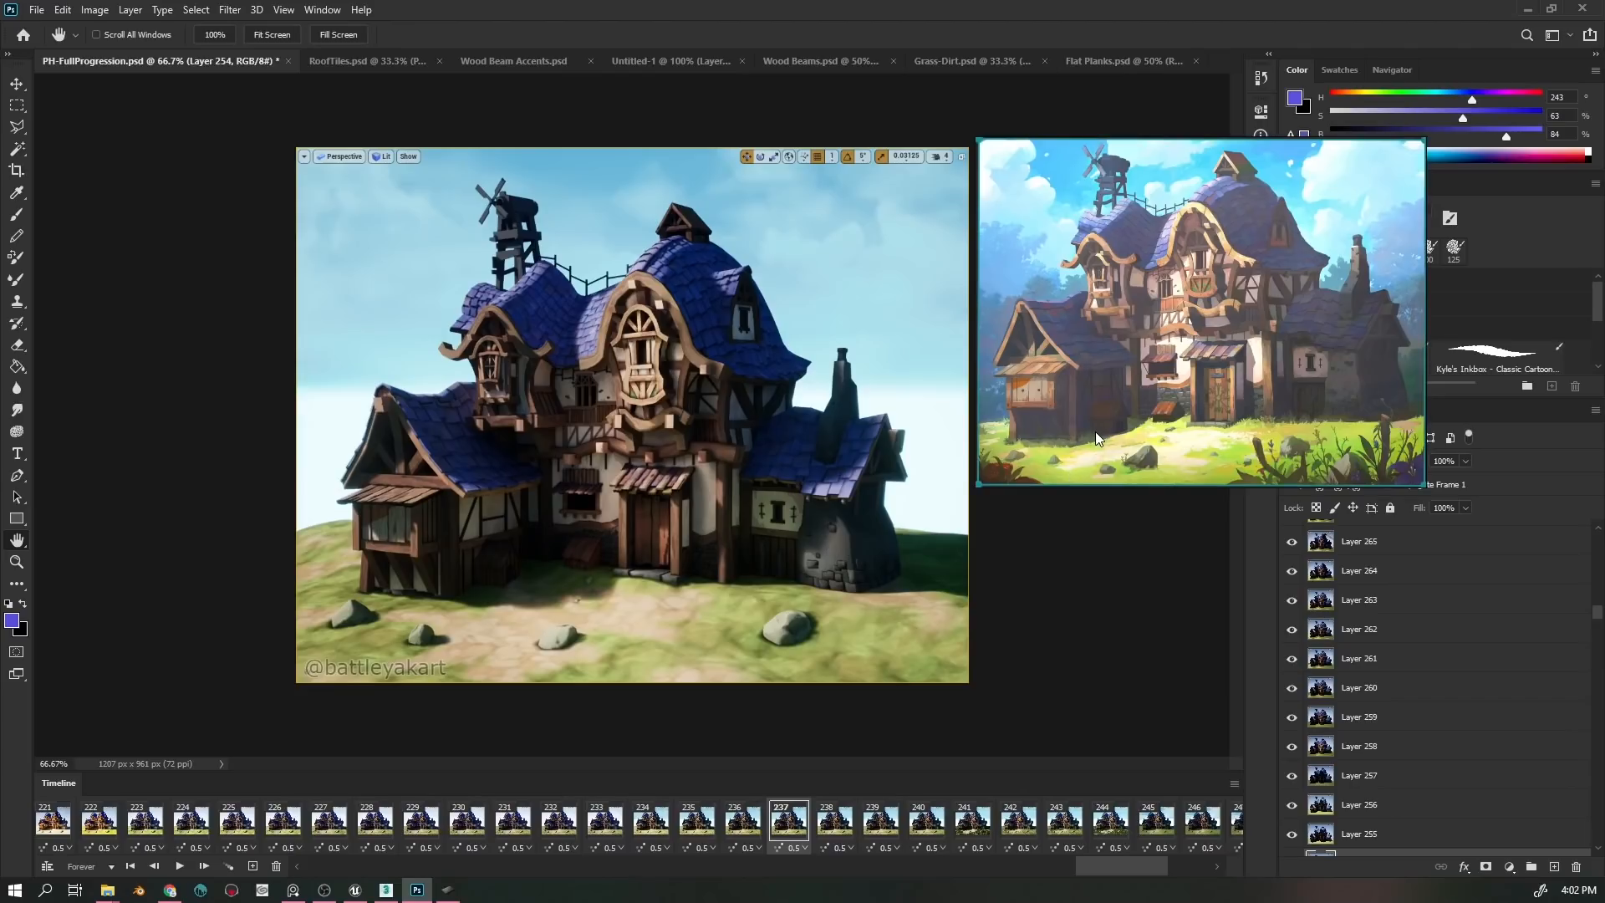
- Switch to RoofTiles.psd, sample the blue of a central tile for the brush, and move the reference painting out of the way
click(514, 61)
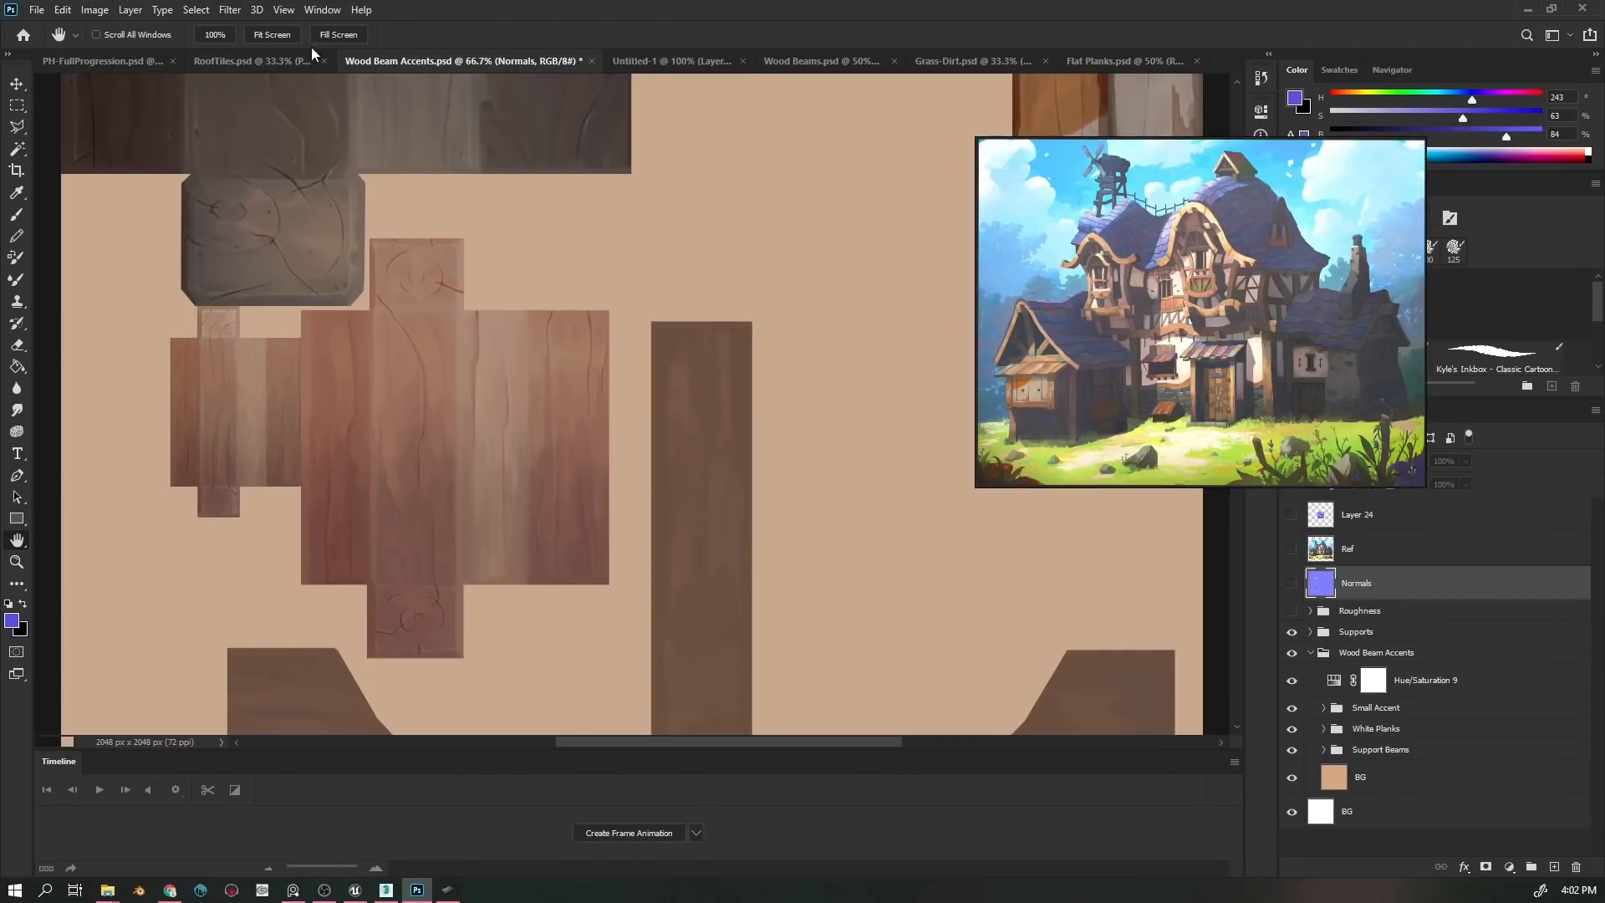
click(272, 64)
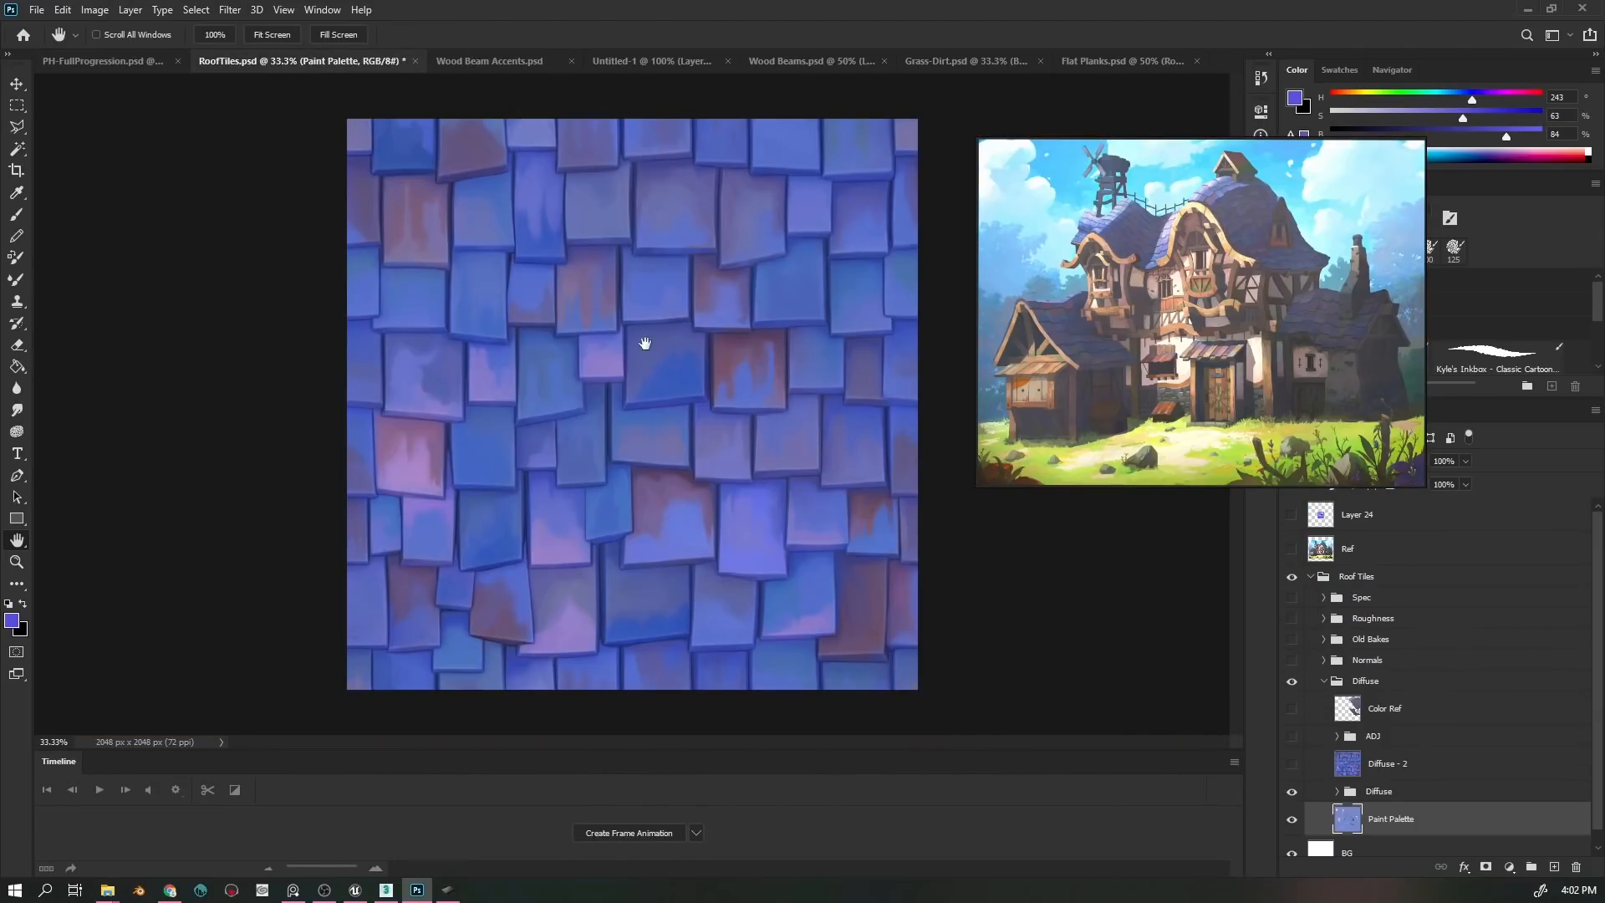
key(b)
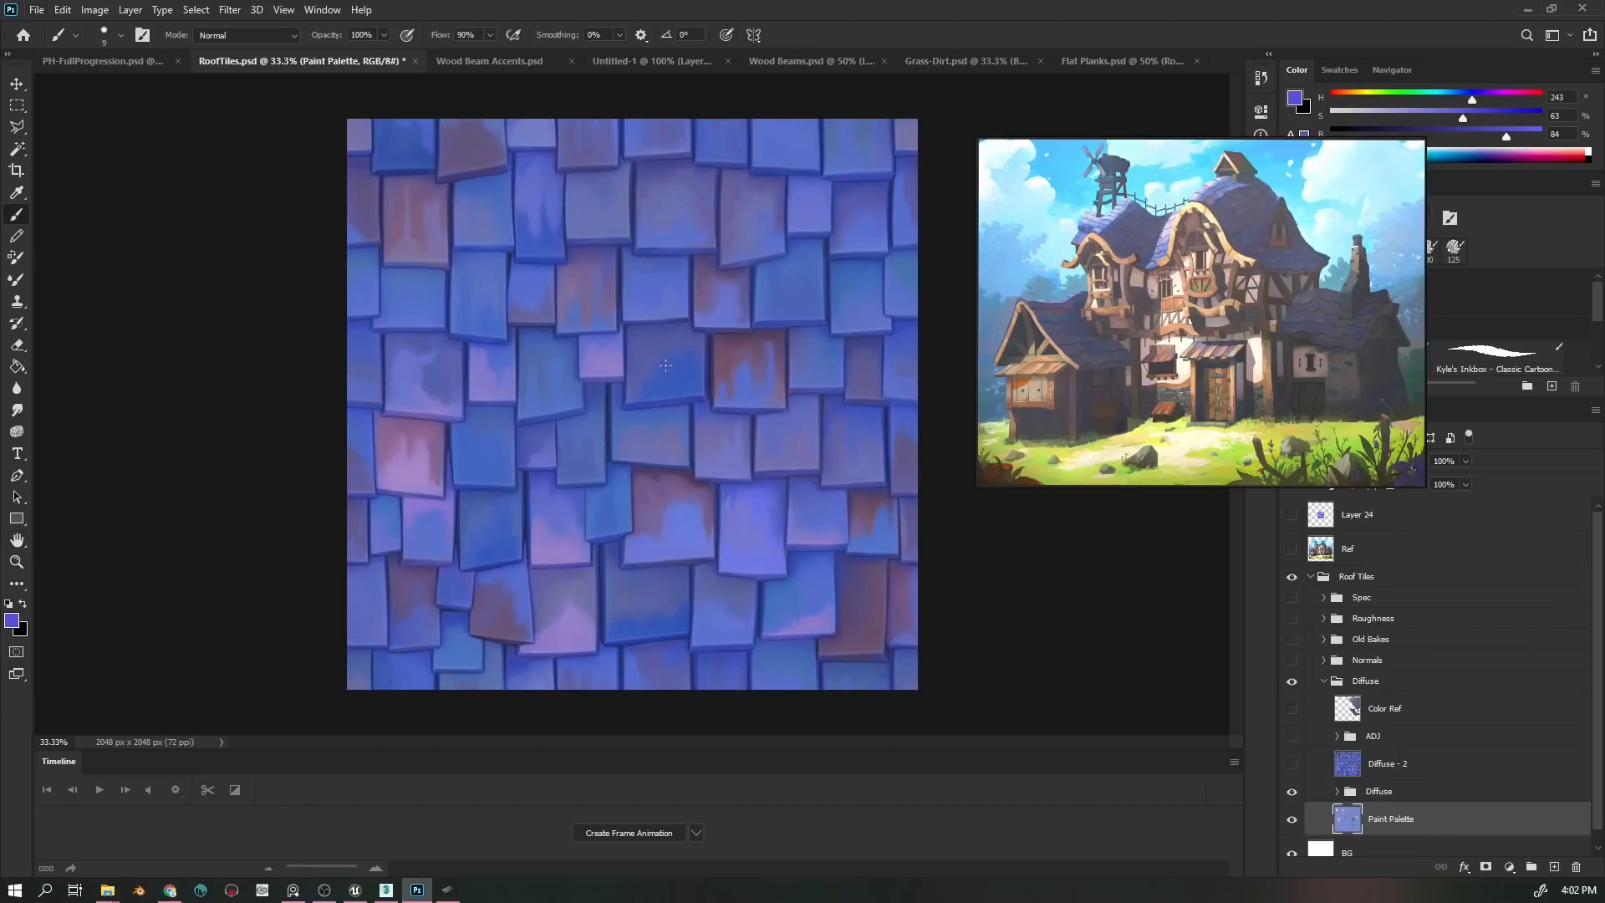
alt+click(686, 367)
drag(1280, 182, 1604, 289)
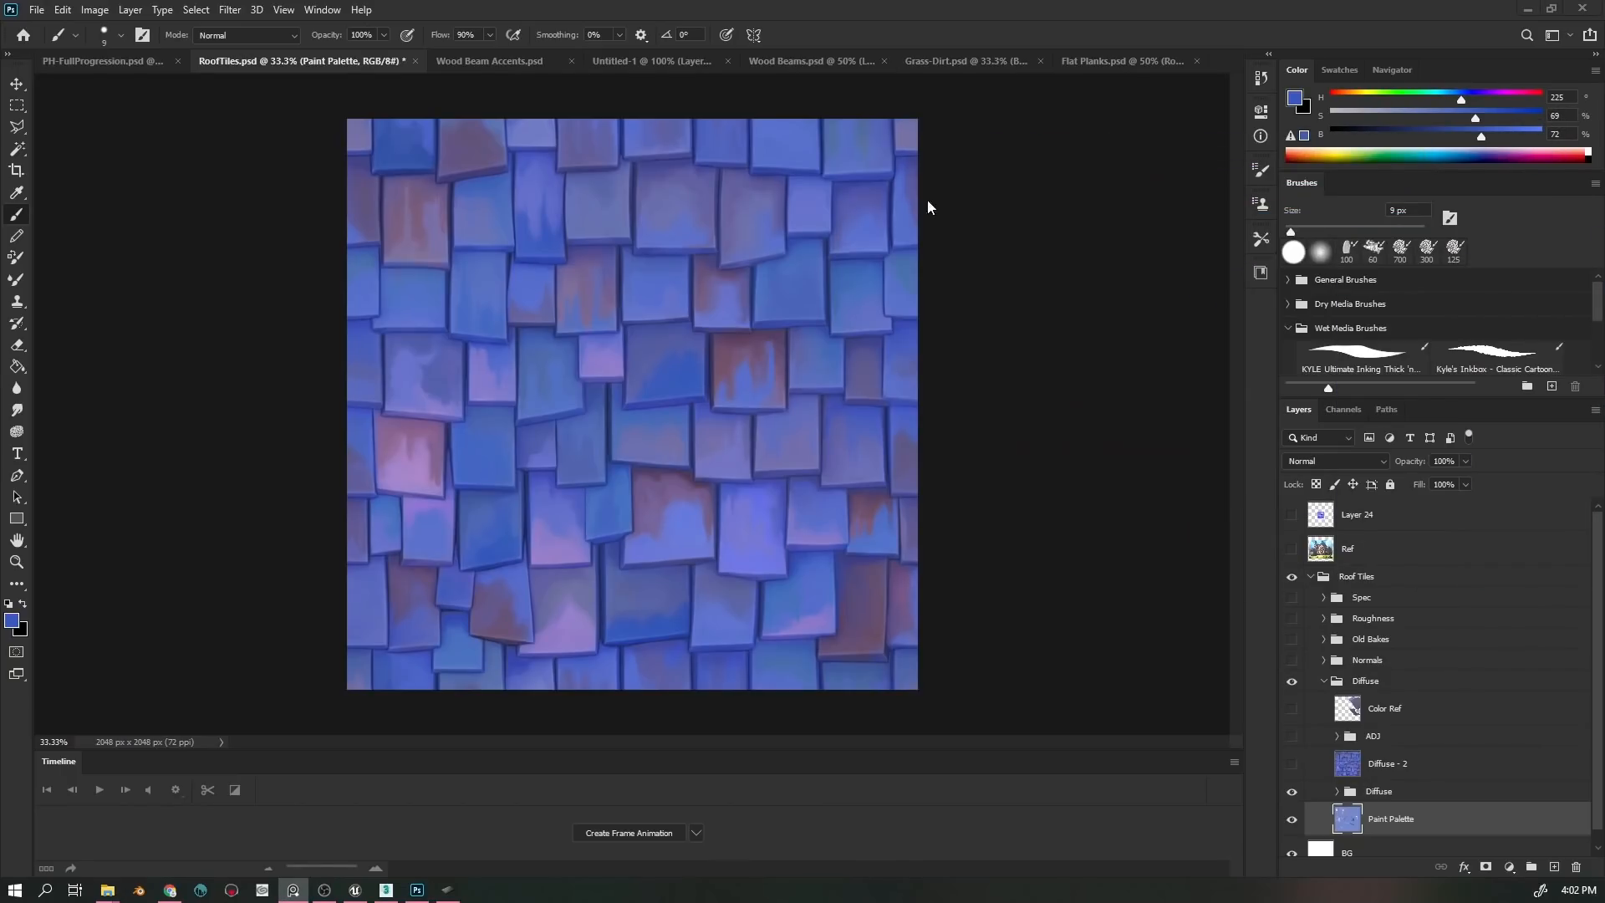
click(673, 305)
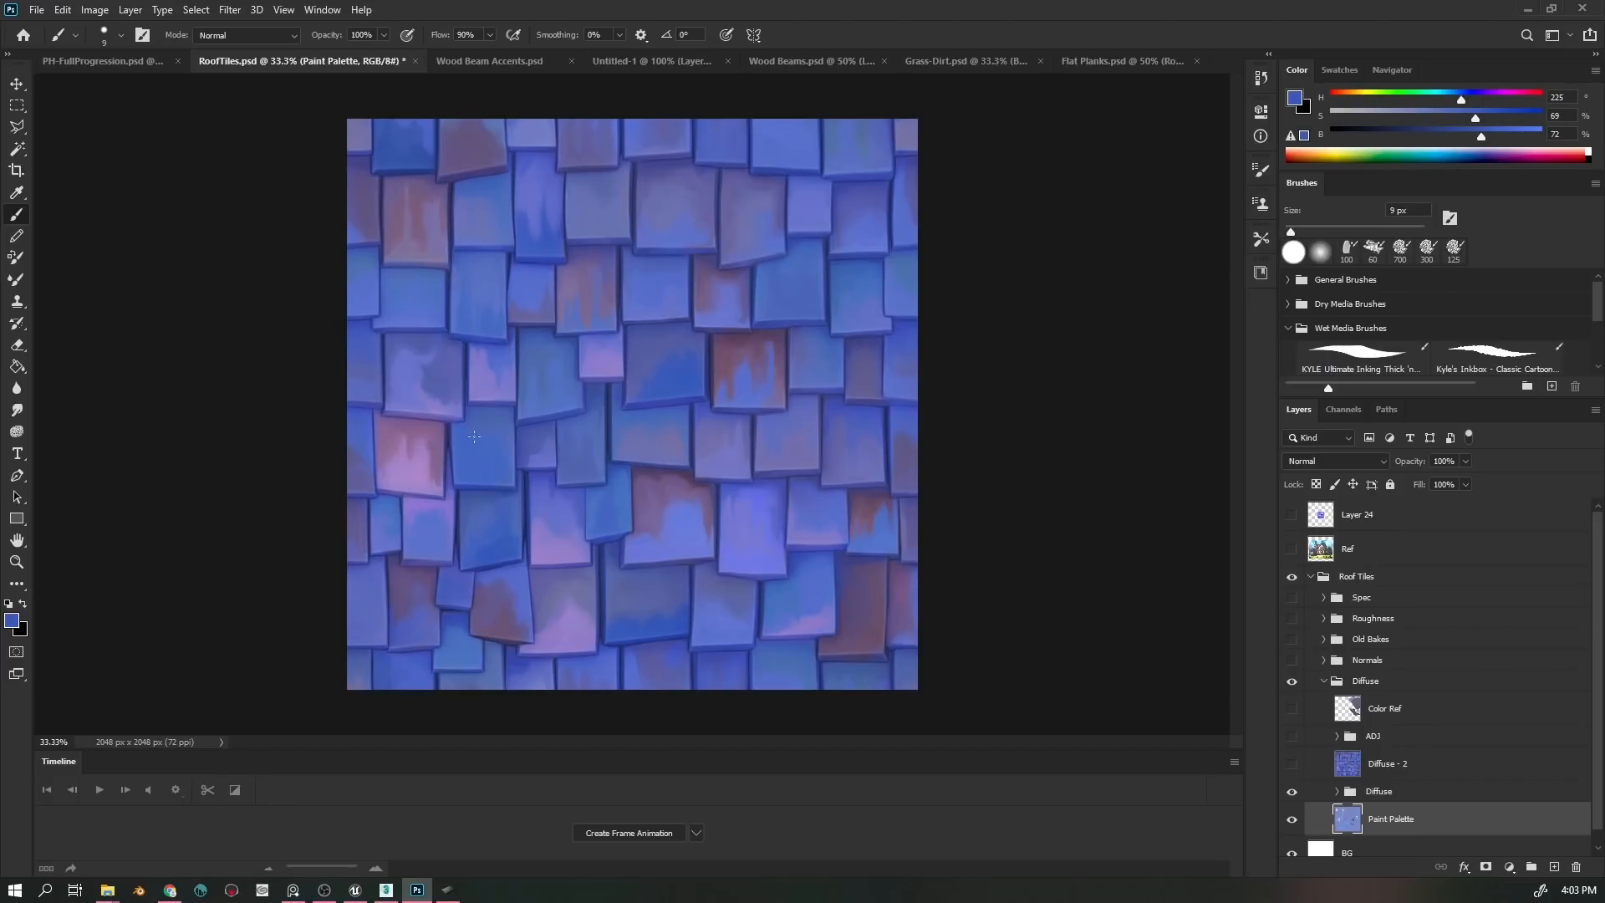
- Show the Diffuse - 2 layer, toggling its visibility to compare the roof tiles with and without it
click(1291, 764)
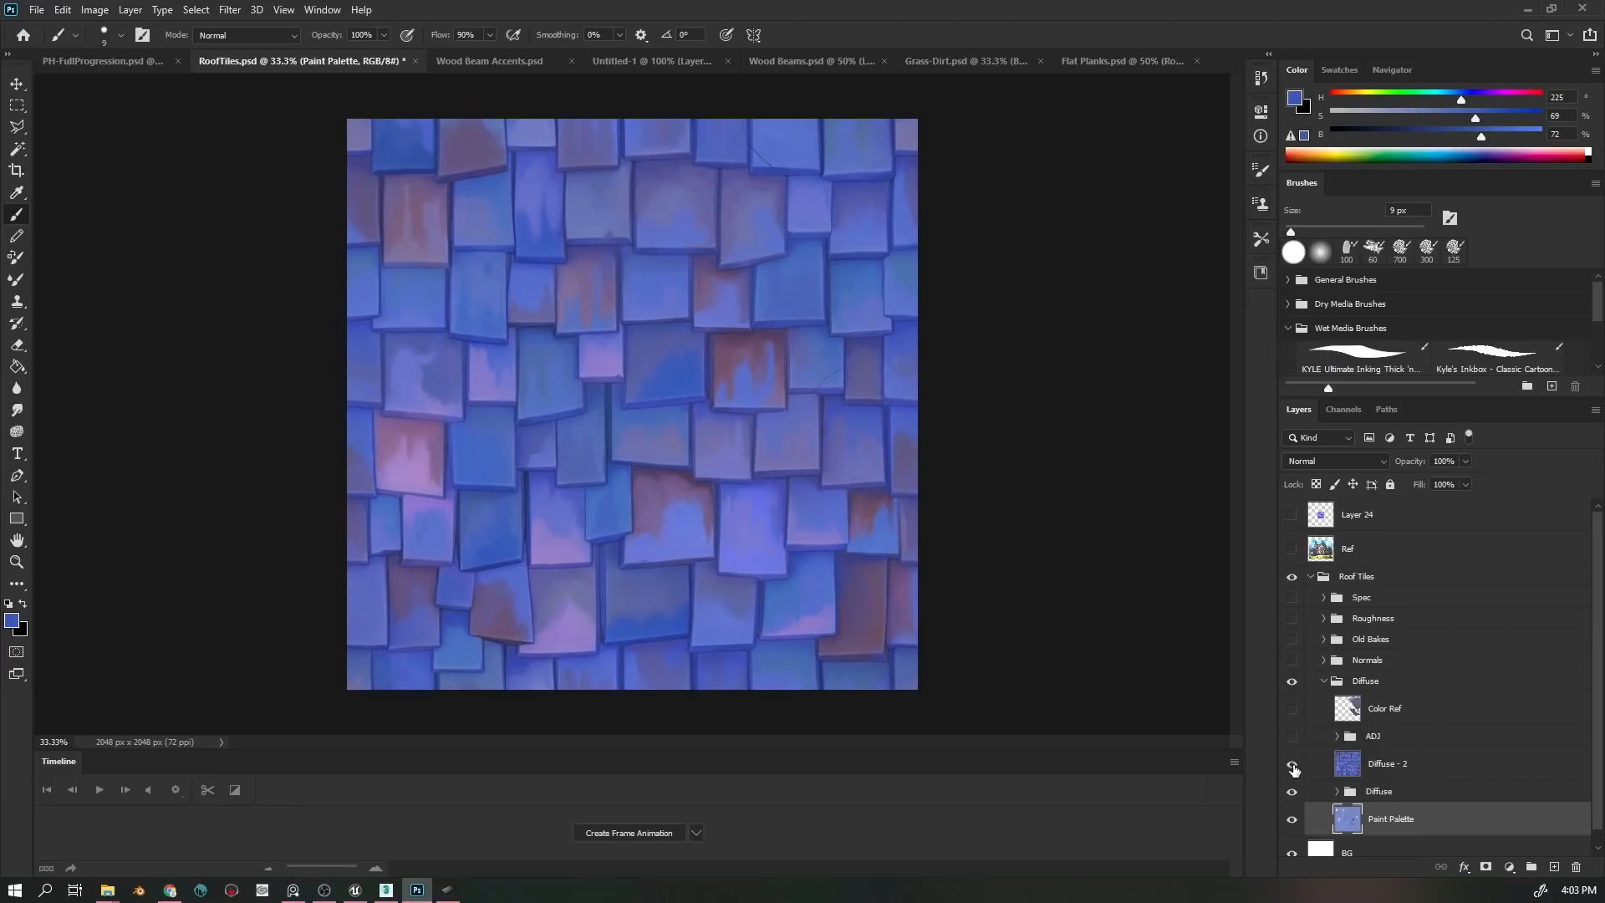
click(1292, 765)
click(1292, 764)
click(1292, 764)
click(1292, 767)
click(1293, 766)
click(1293, 765)
- Compare the roof tiles with and without the ADJ group, and sample the saturated blues of the central tiles without it
click(1294, 737)
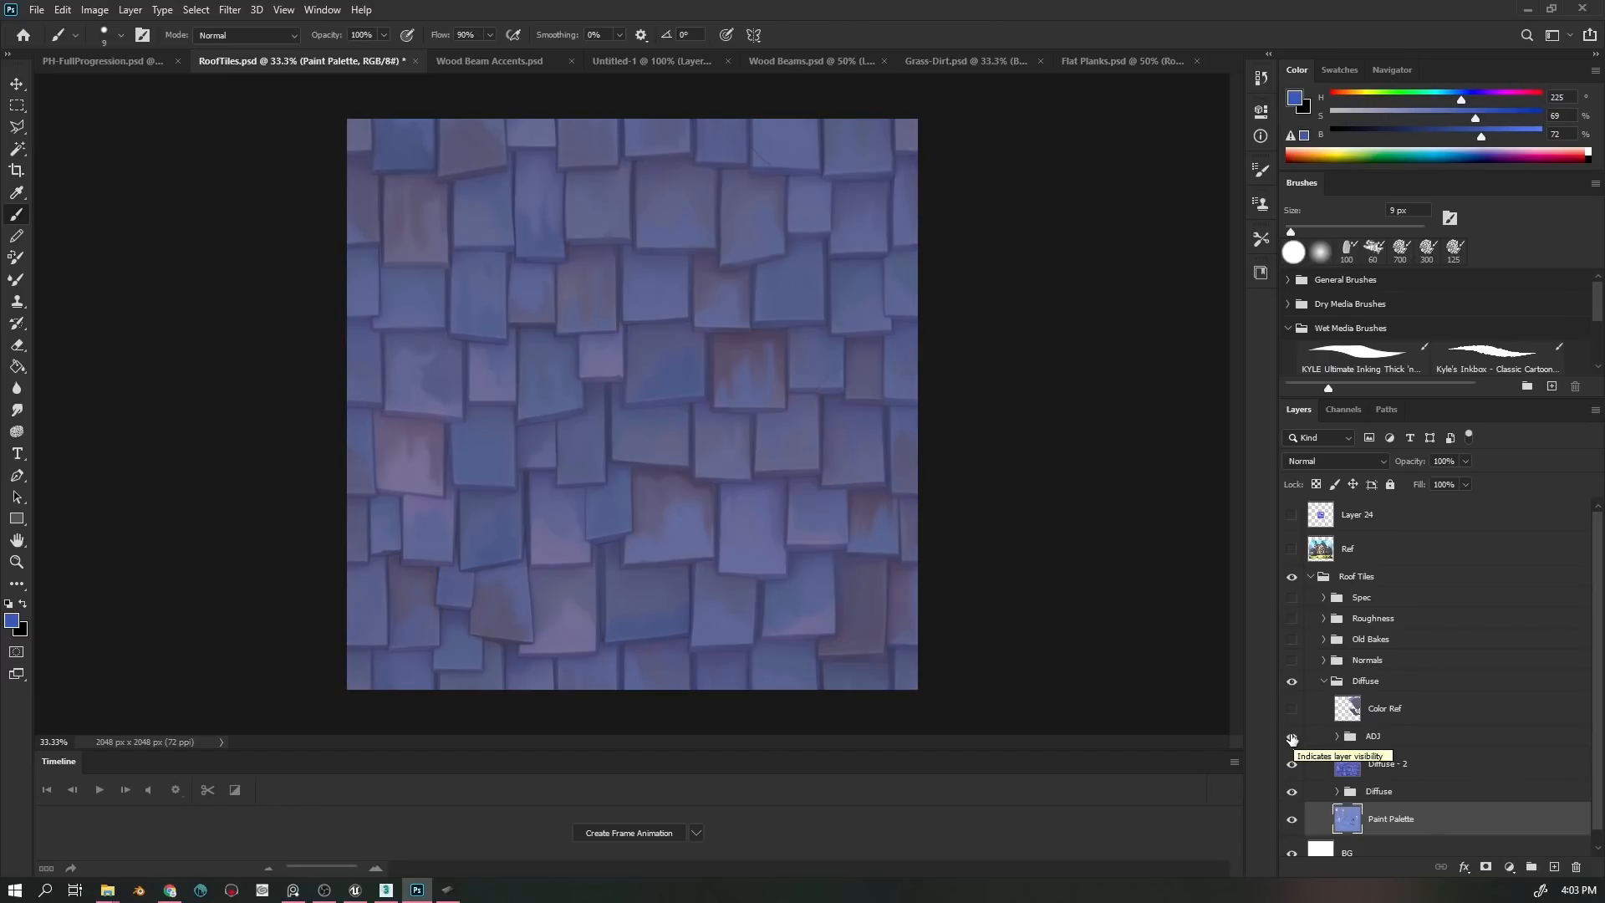
click(1292, 738)
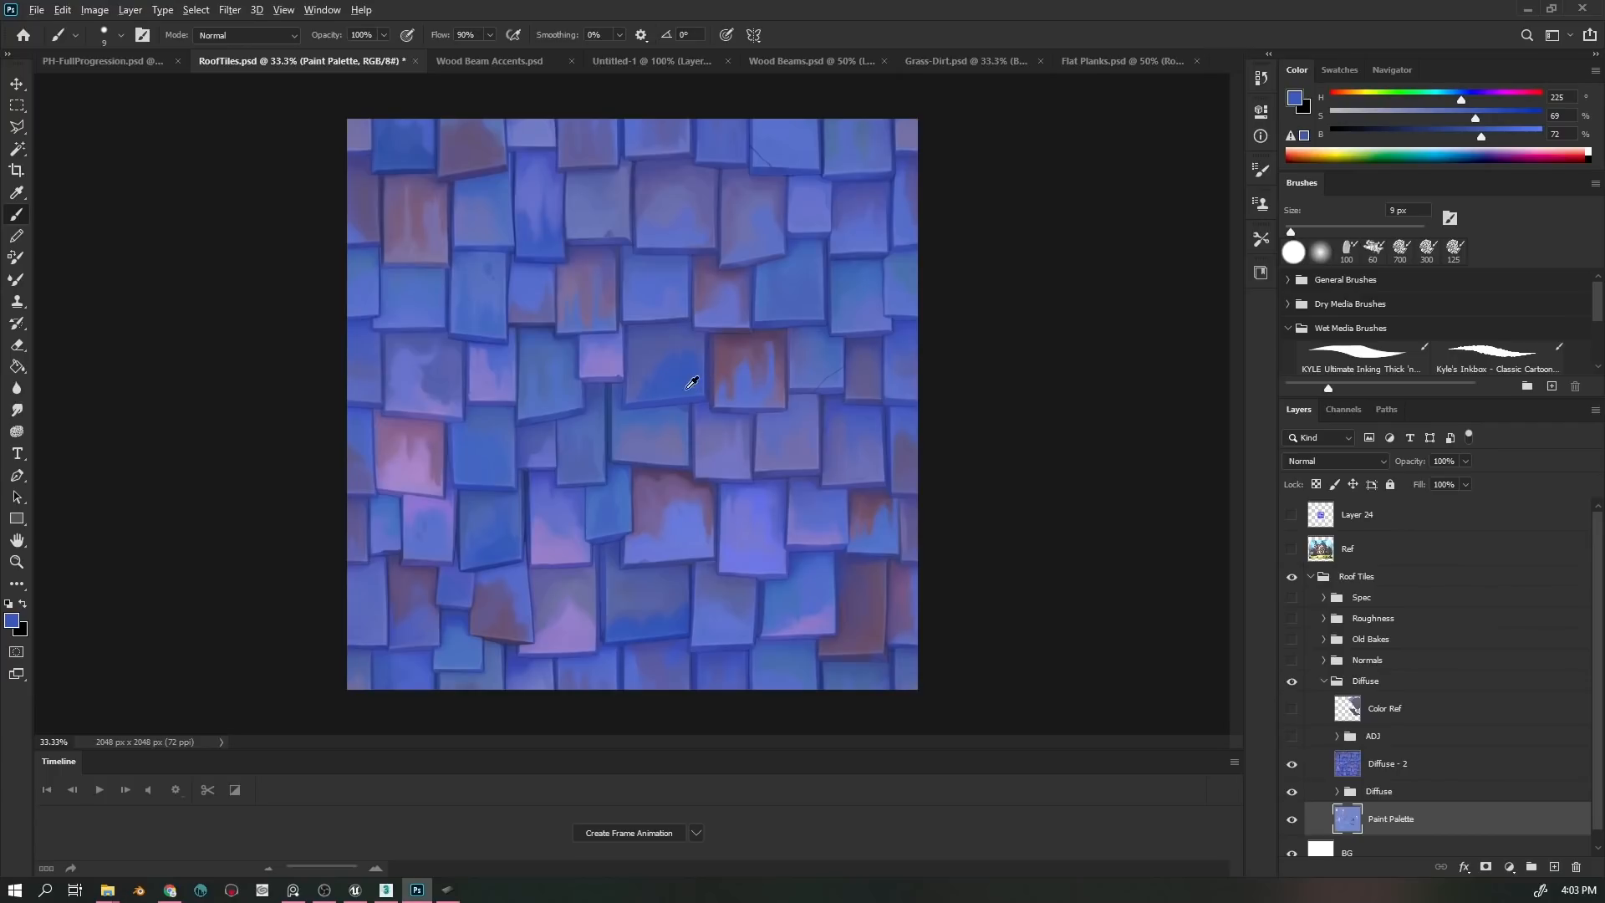
alt+click(689, 361)
mouse_move(690, 361)
mouse_down()
mouse_move(663, 348)
mouse_move(666, 459)
mouse_move(691, 530)
mouse_move(749, 501)
mouse_move(691, 339)
mouse_up()
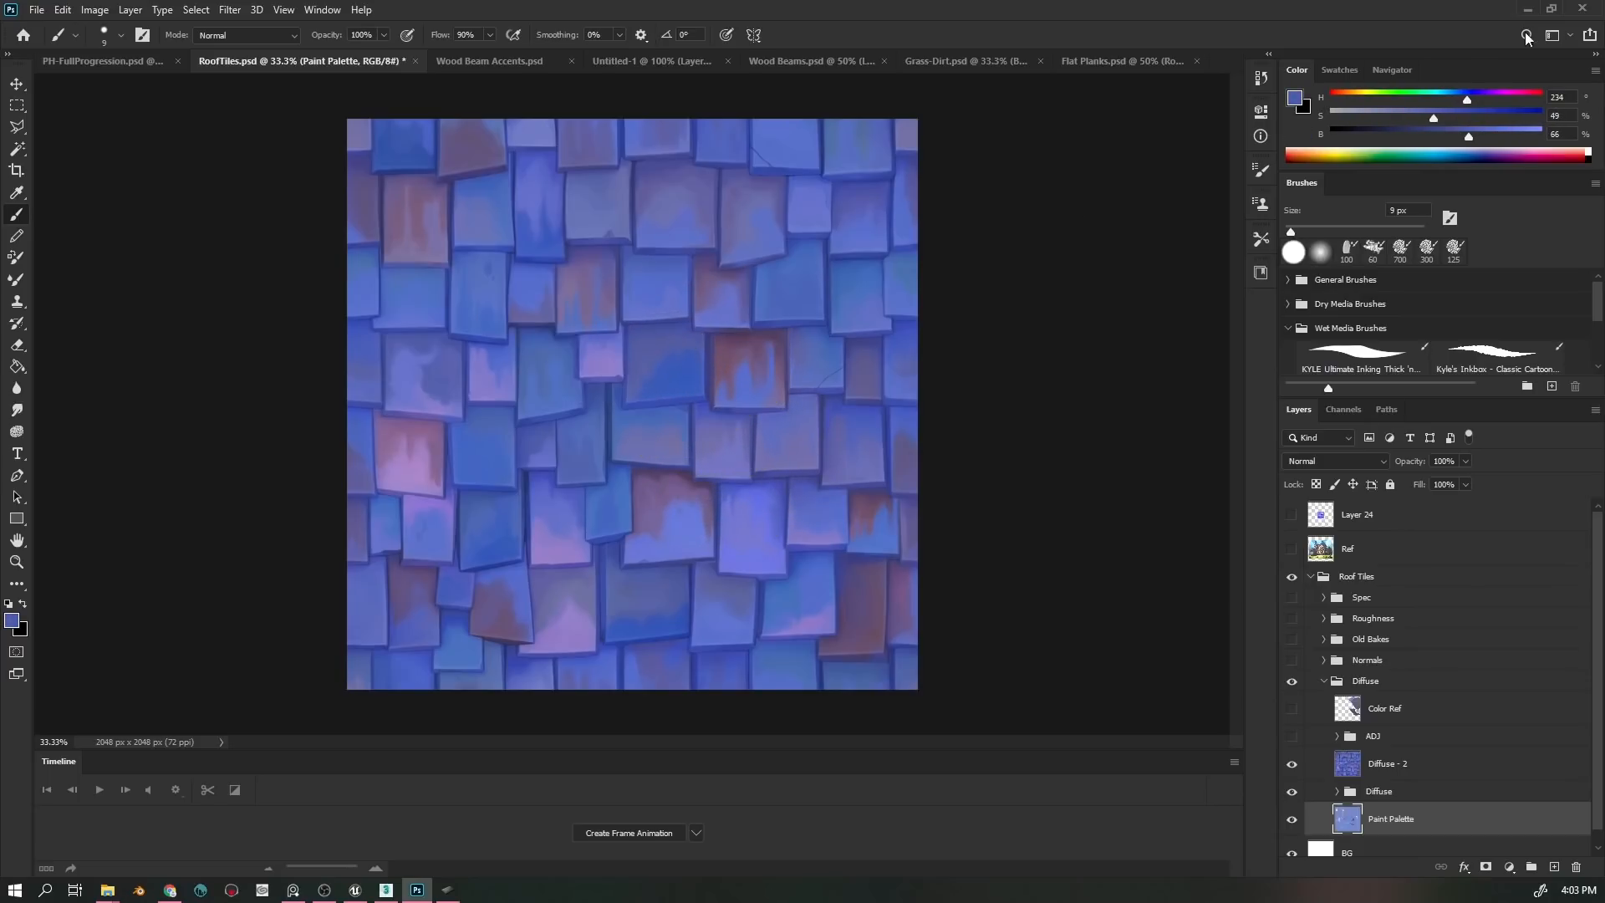
drag(675, 270, 687, 229)
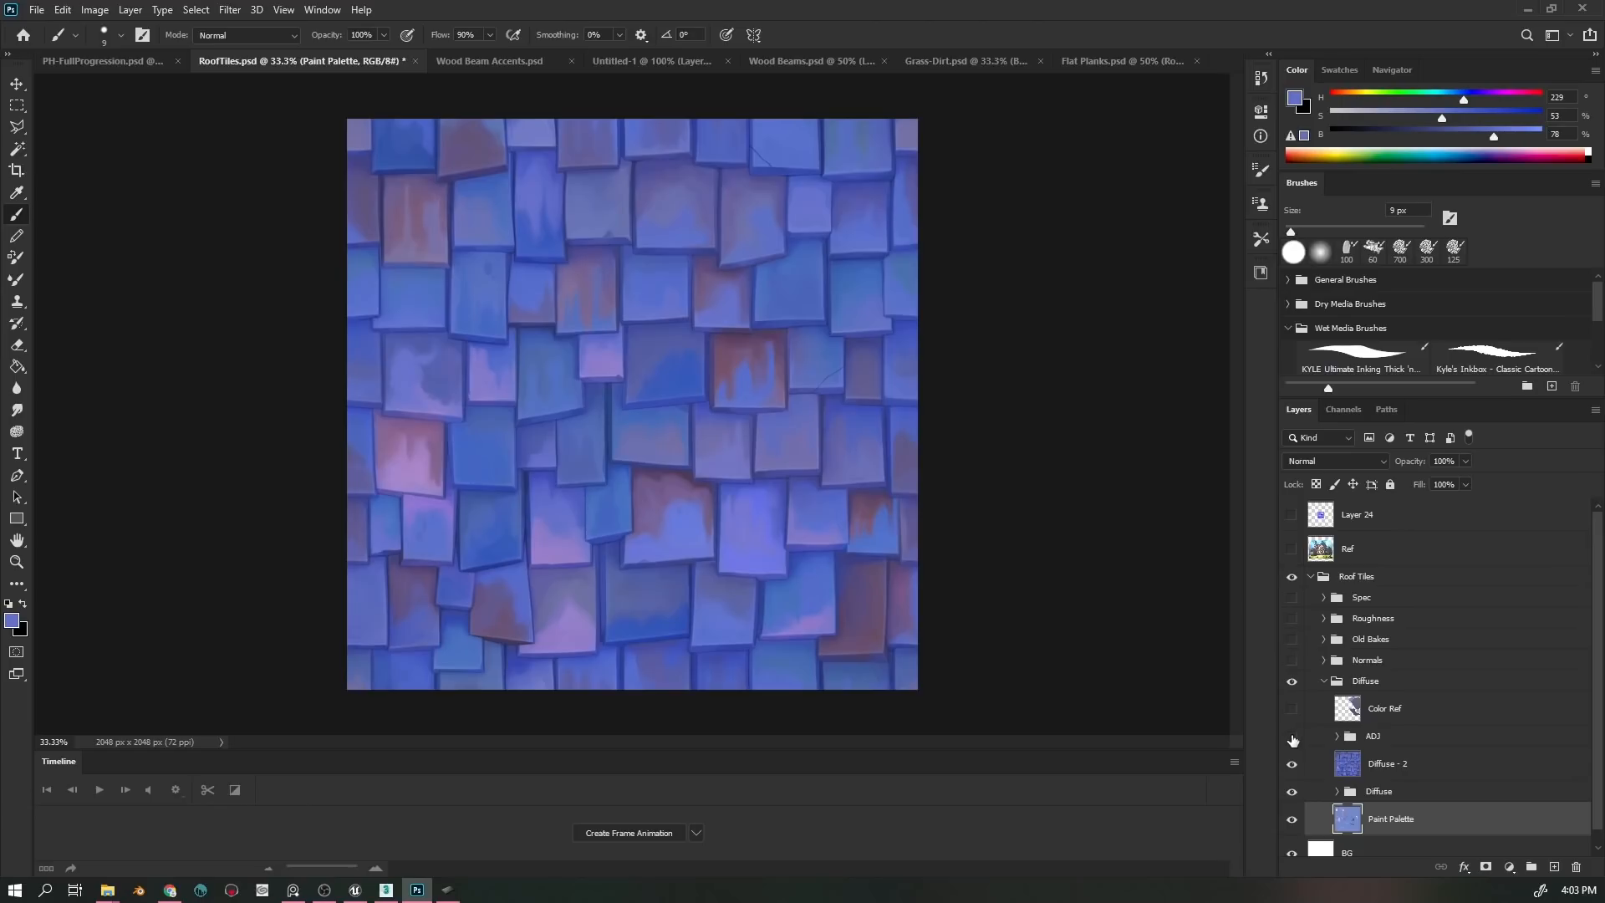
- Show the ADJ group to sample the central tiles' muted colours, and hide the group again
click(1292, 737)
drag(664, 360, 624, 444)
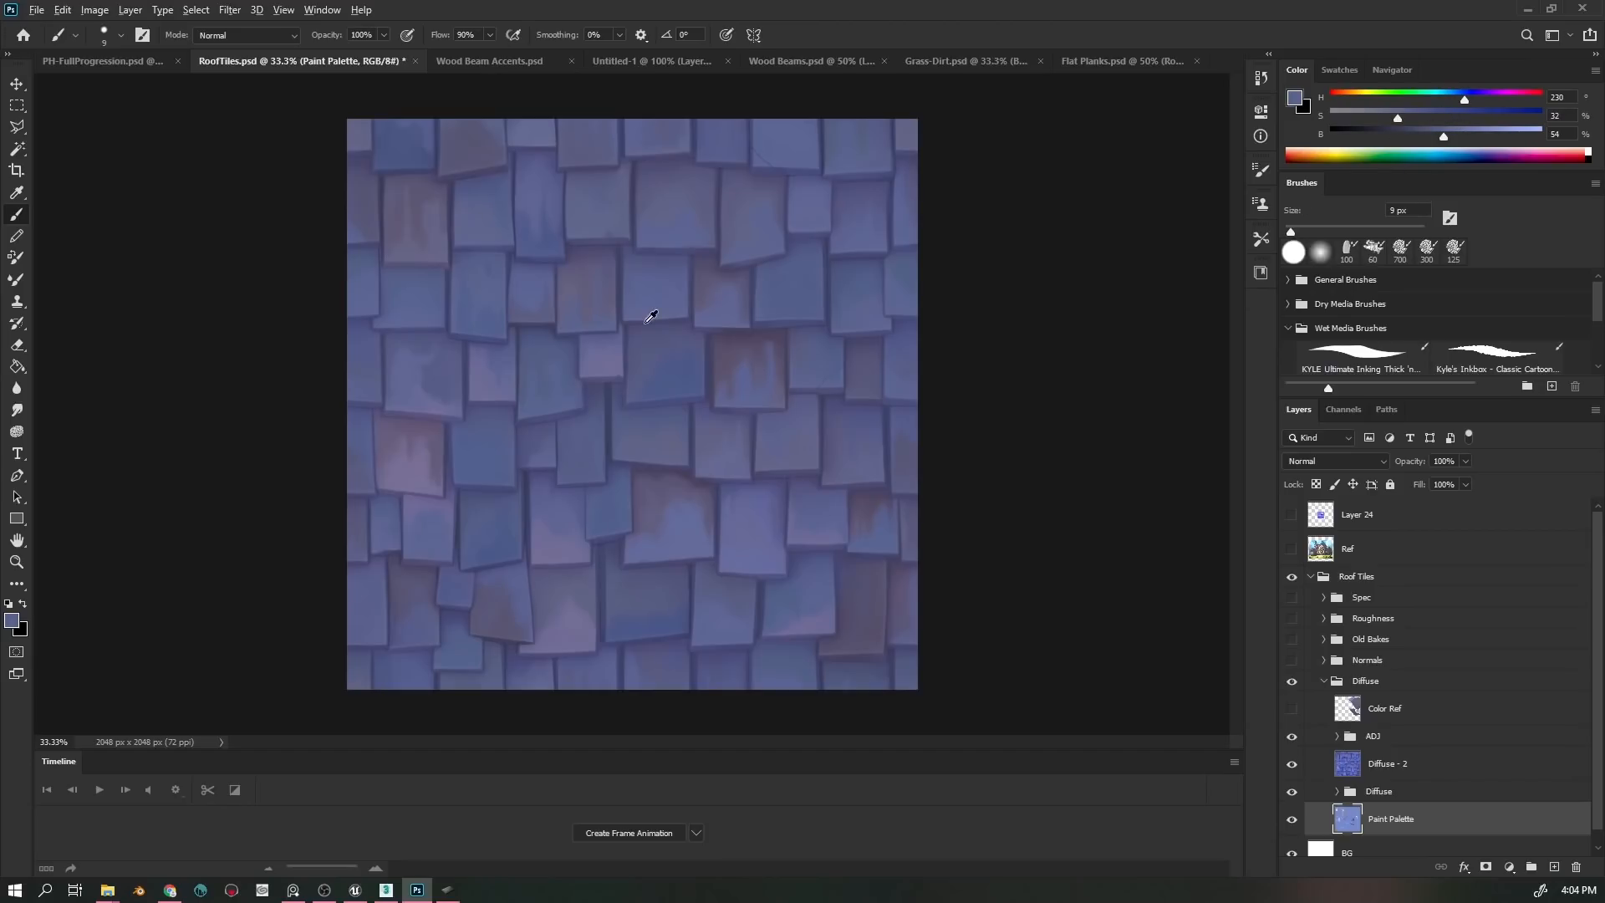
drag(645, 326, 660, 219)
click(1292, 737)
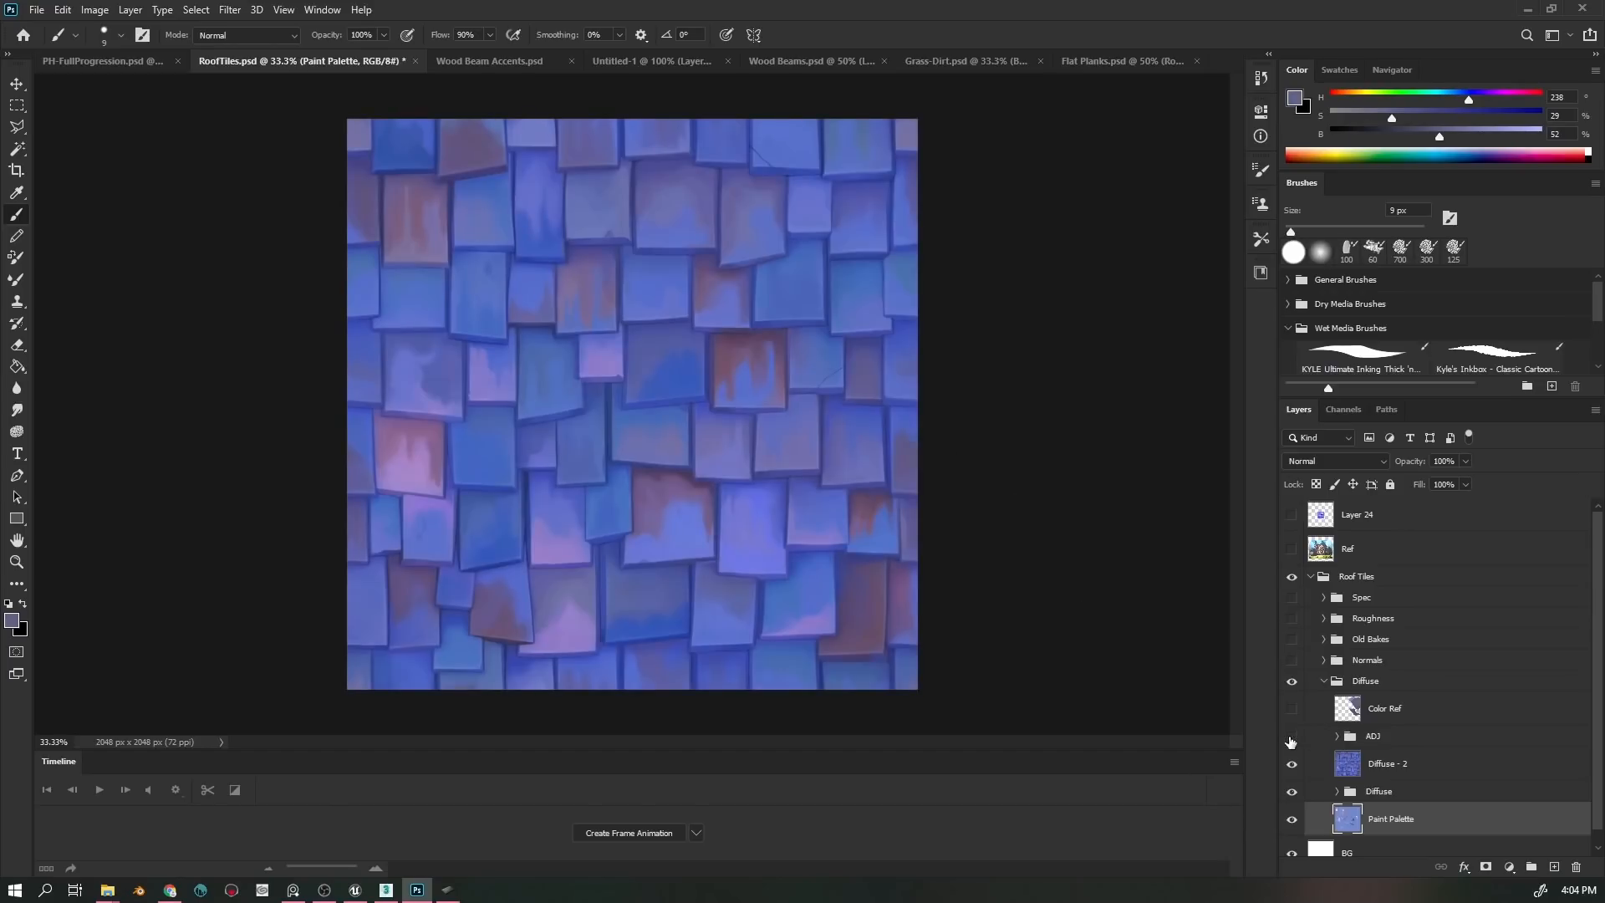
- Show and expand the ADJ group, and hide Hue/Saturation 1, Hue/Saturation 2, RT - AO copy 2 and Layer 21 inside it
click(1291, 738)
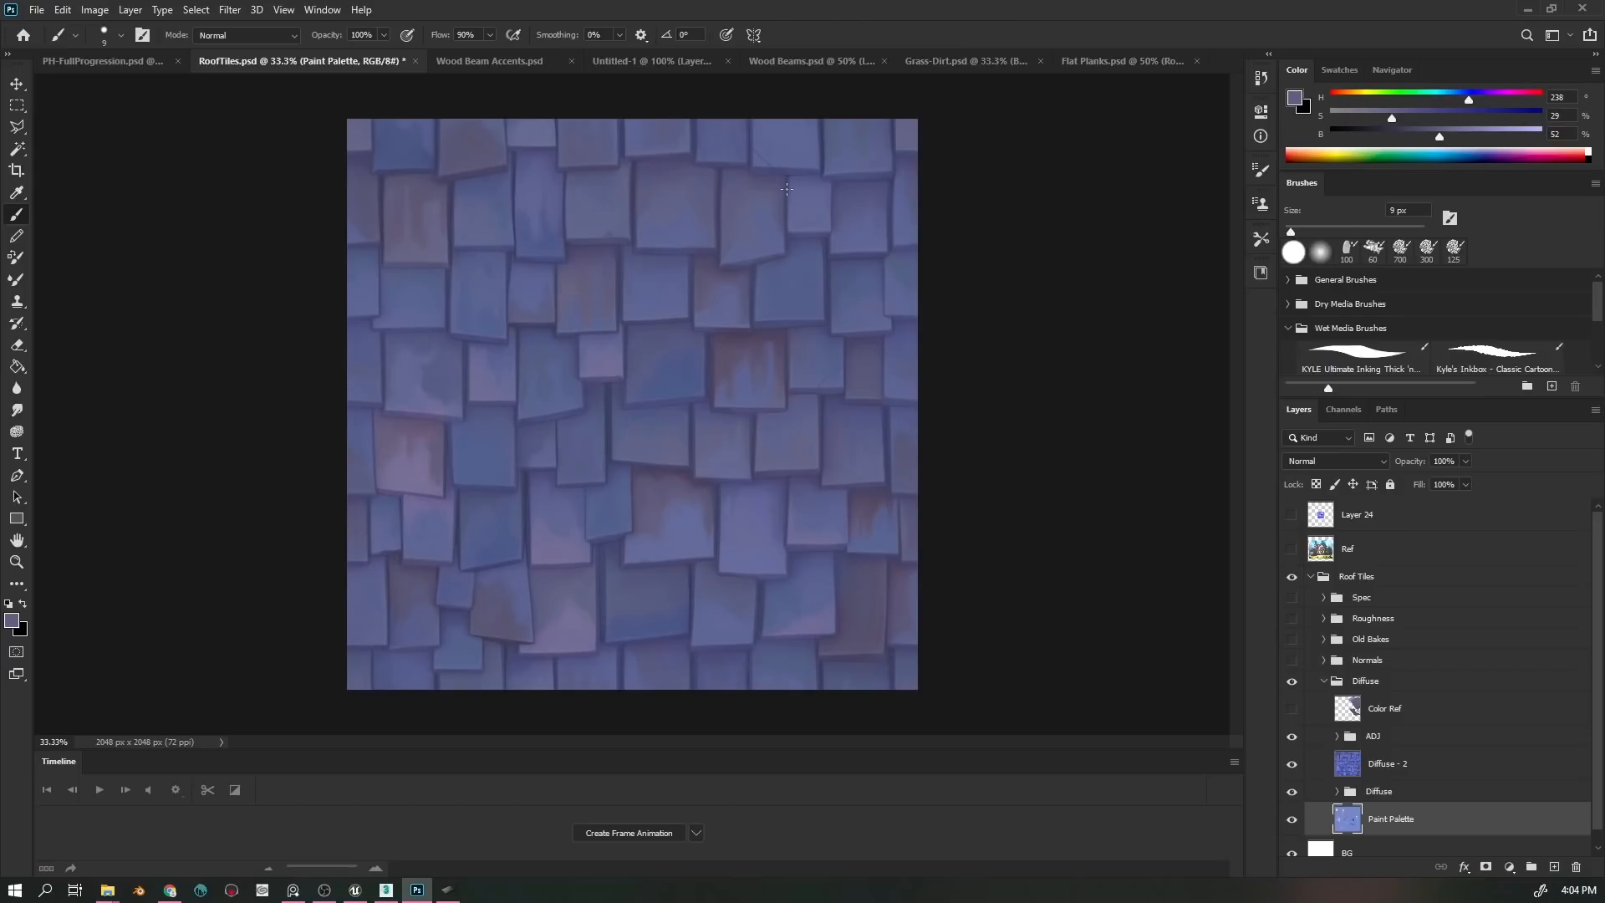
click(1336, 736)
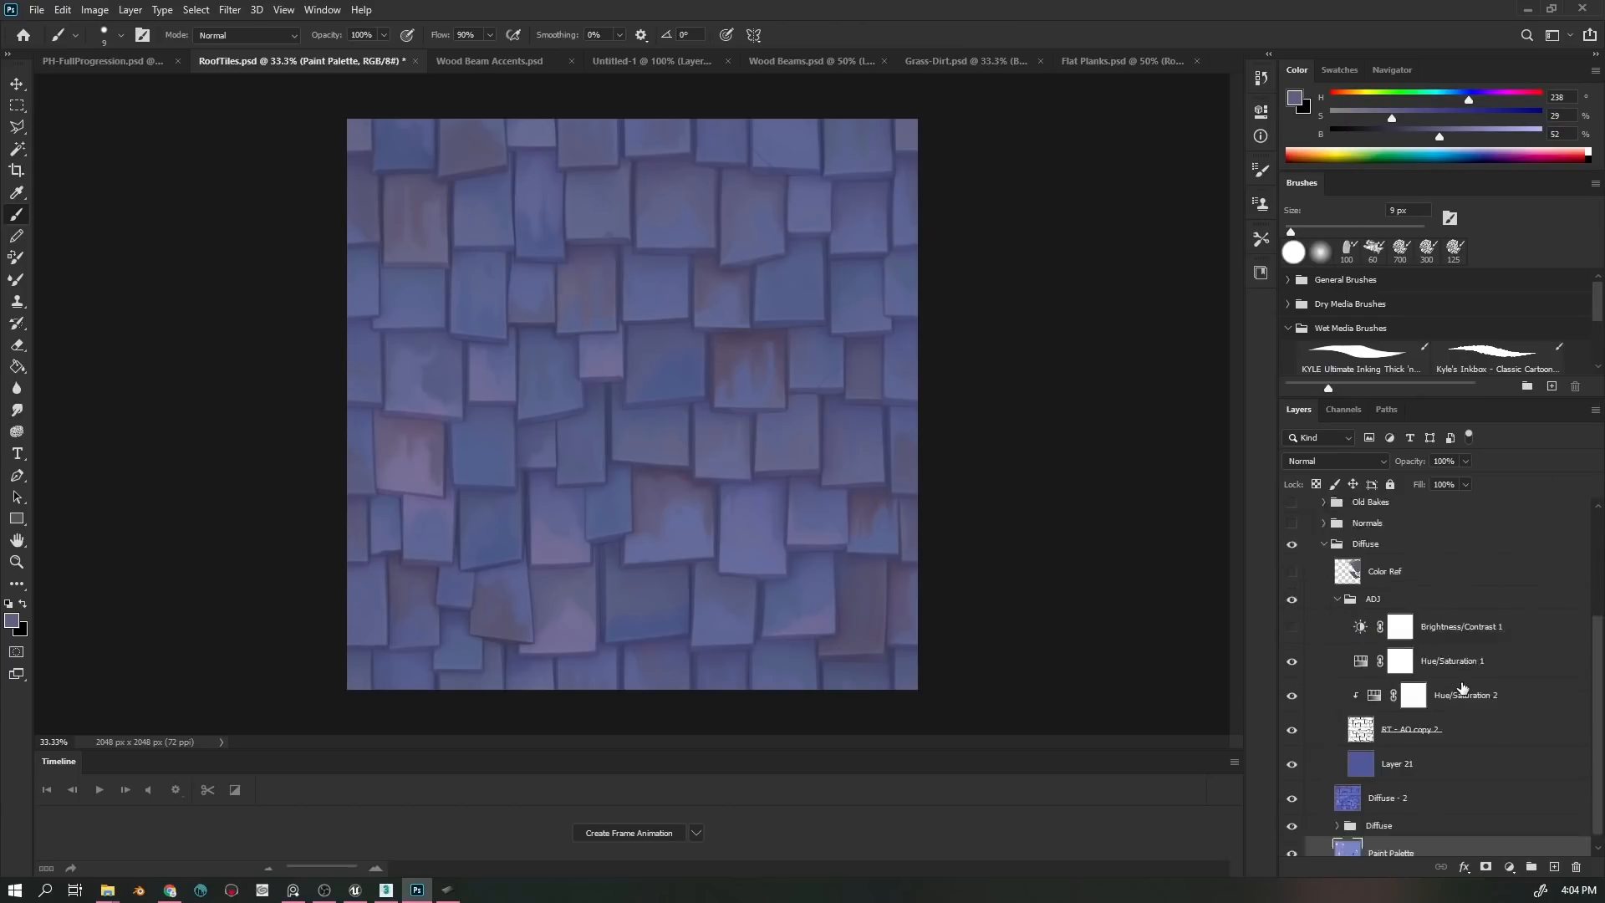
scroll(1512, 673, down, 3)
drag(1289, 617, 1288, 710)
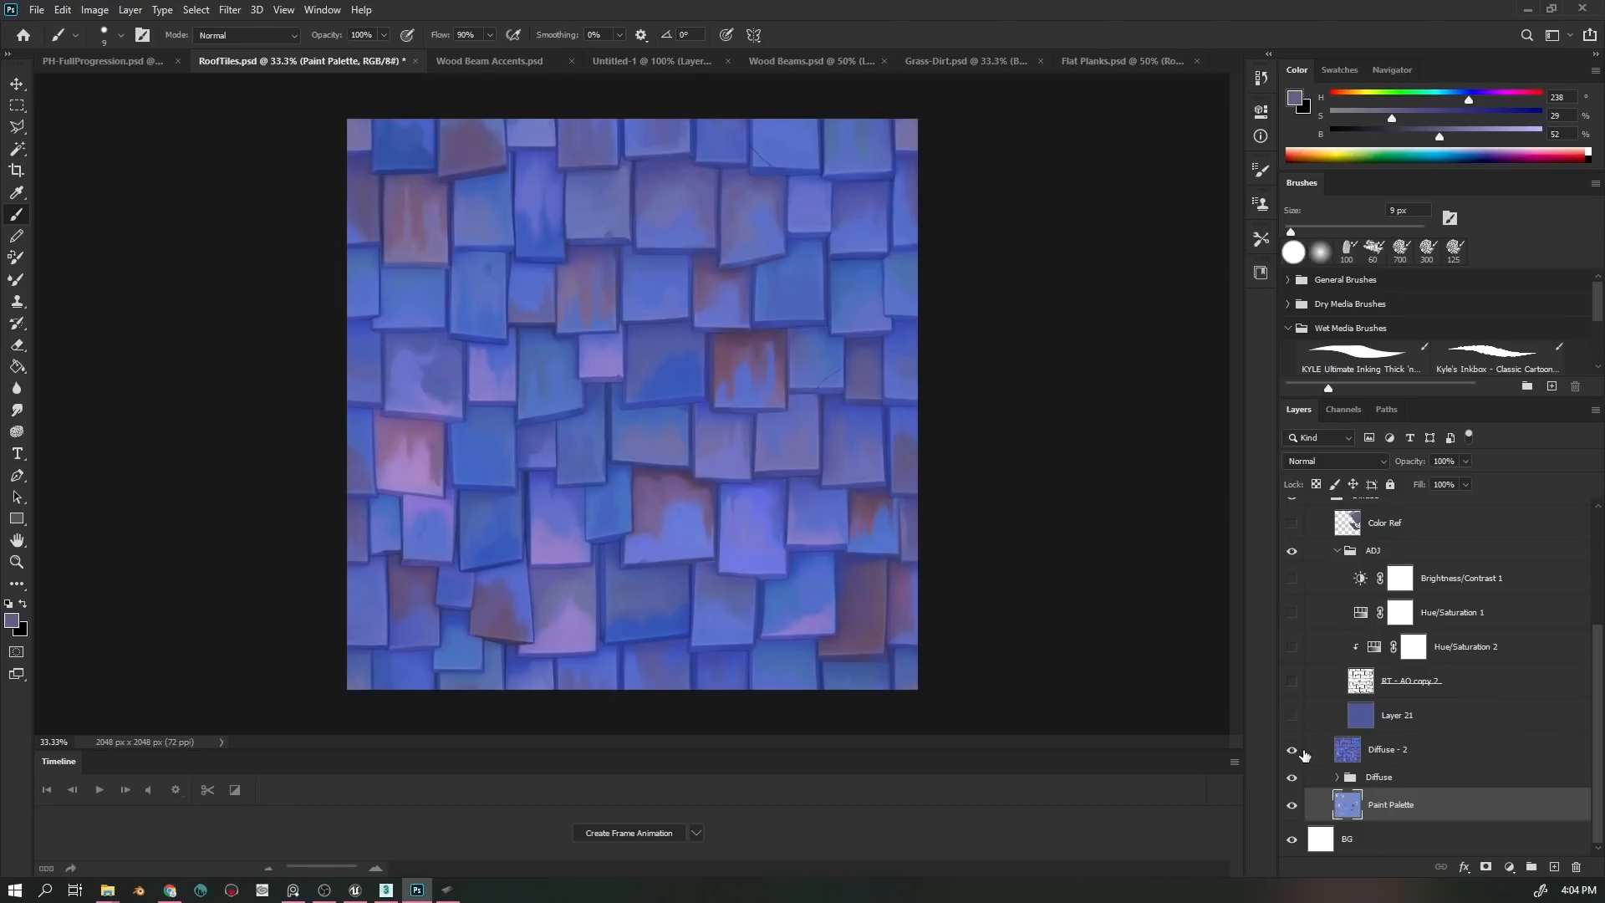
- Show Layer 21 in the ADJ group, preview its solid blue at 100% opacity, and set its opacity to 45%
click(1355, 713)
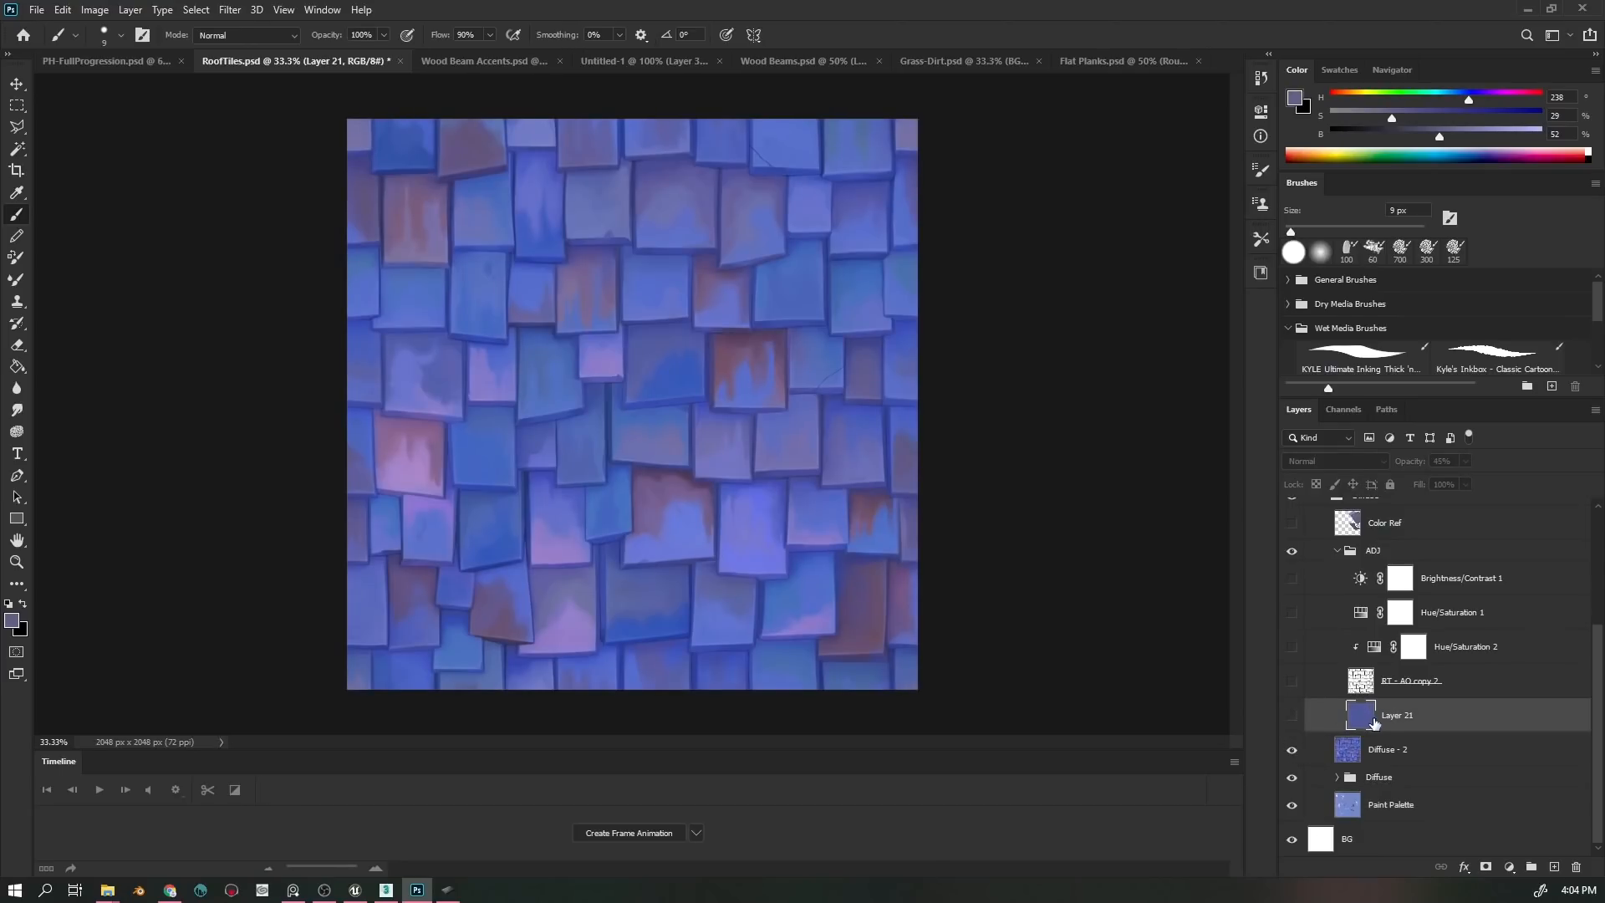
click(1291, 716)
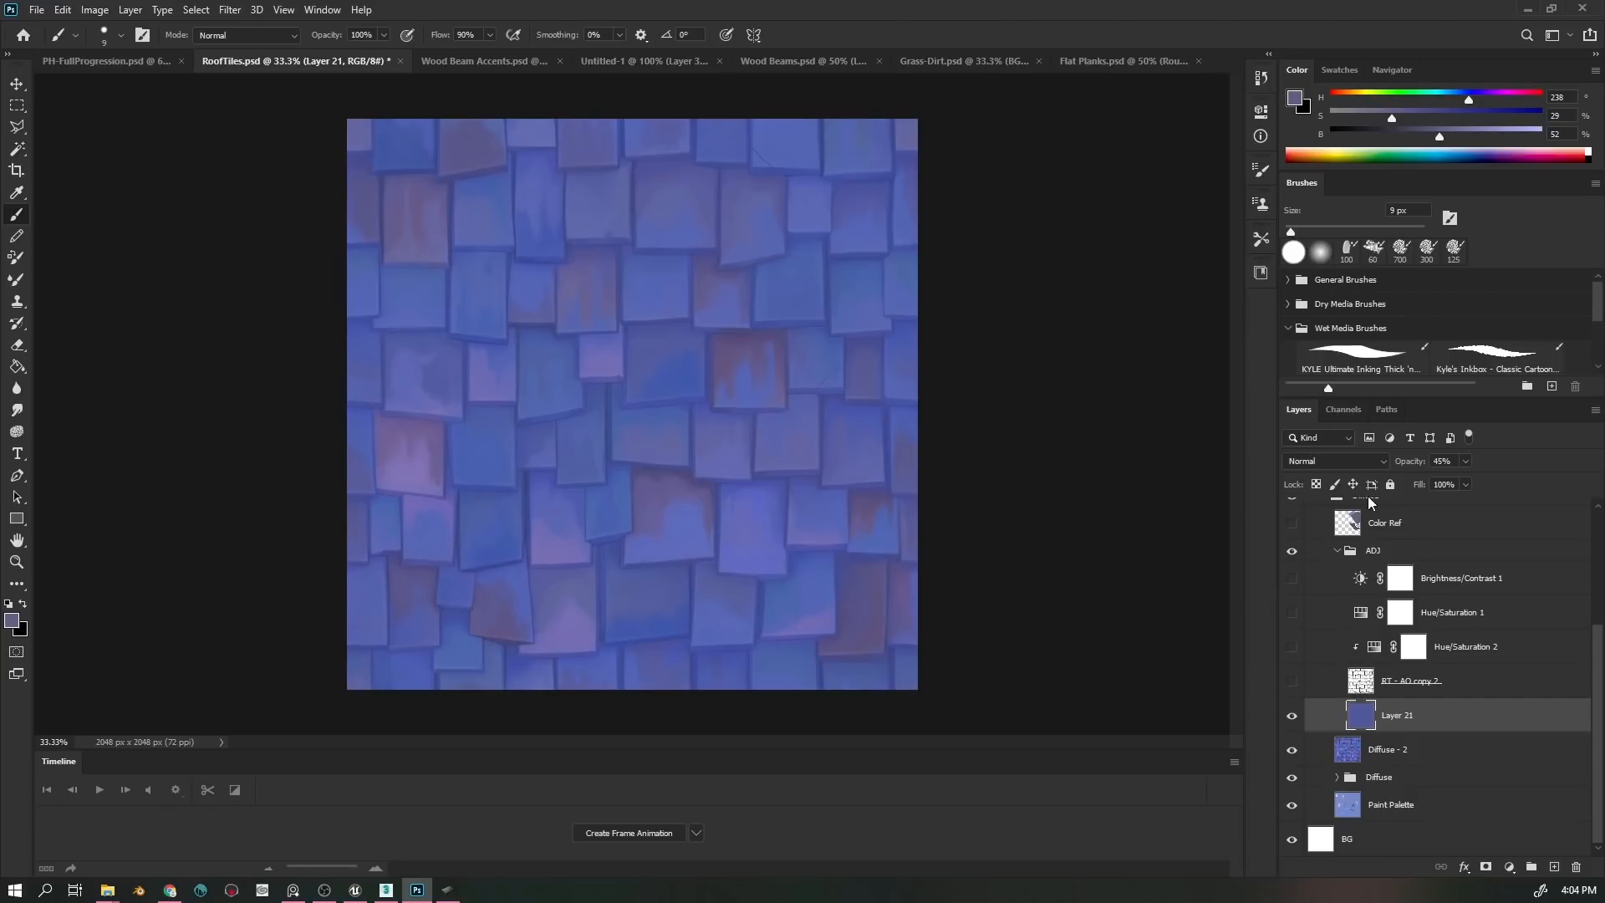
click(1346, 462)
click(1419, 448)
drag(1401, 462, 1536, 459)
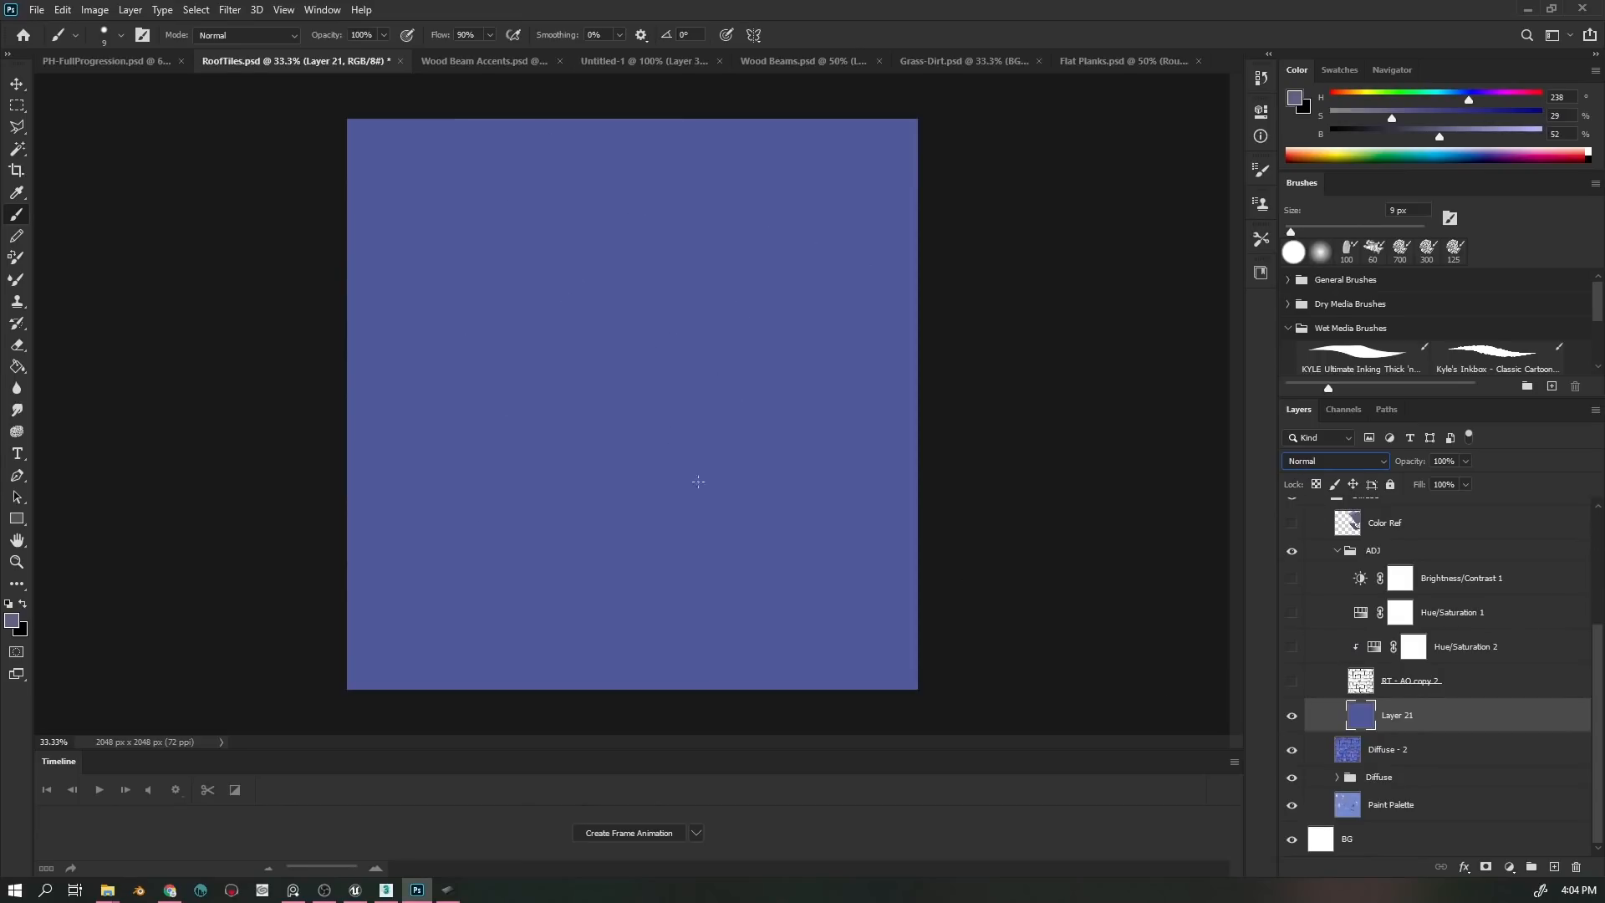
click(1463, 460)
mouse_move(1408, 466)
mouse_down()
mouse_move(1372, 468)
mouse_move(1387, 470)
mouse_up()
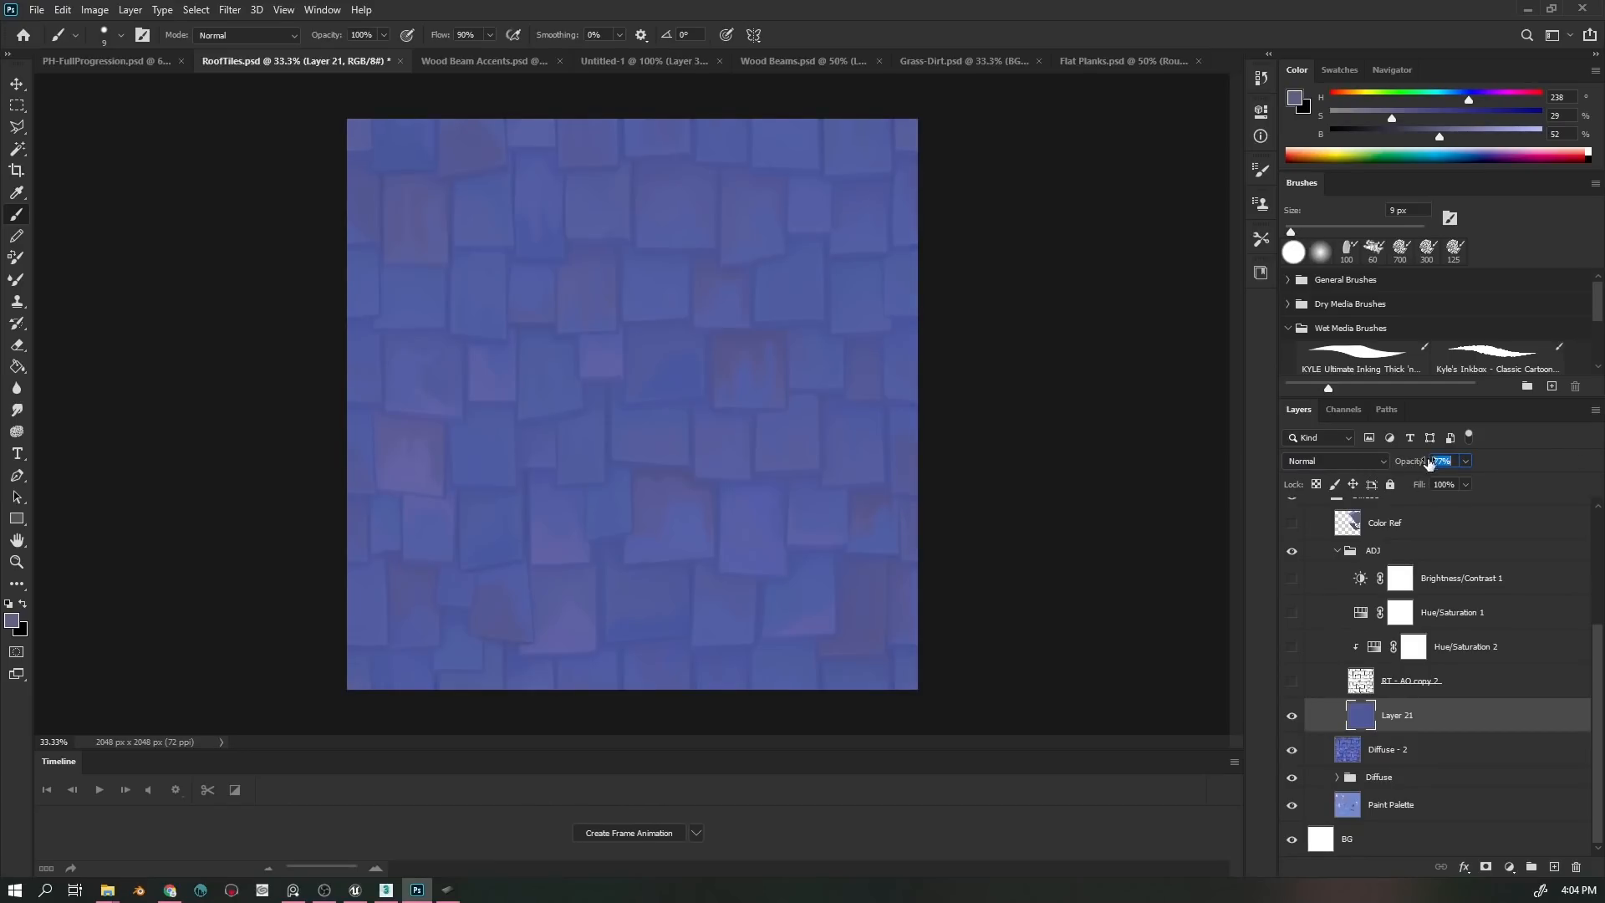
text(45)
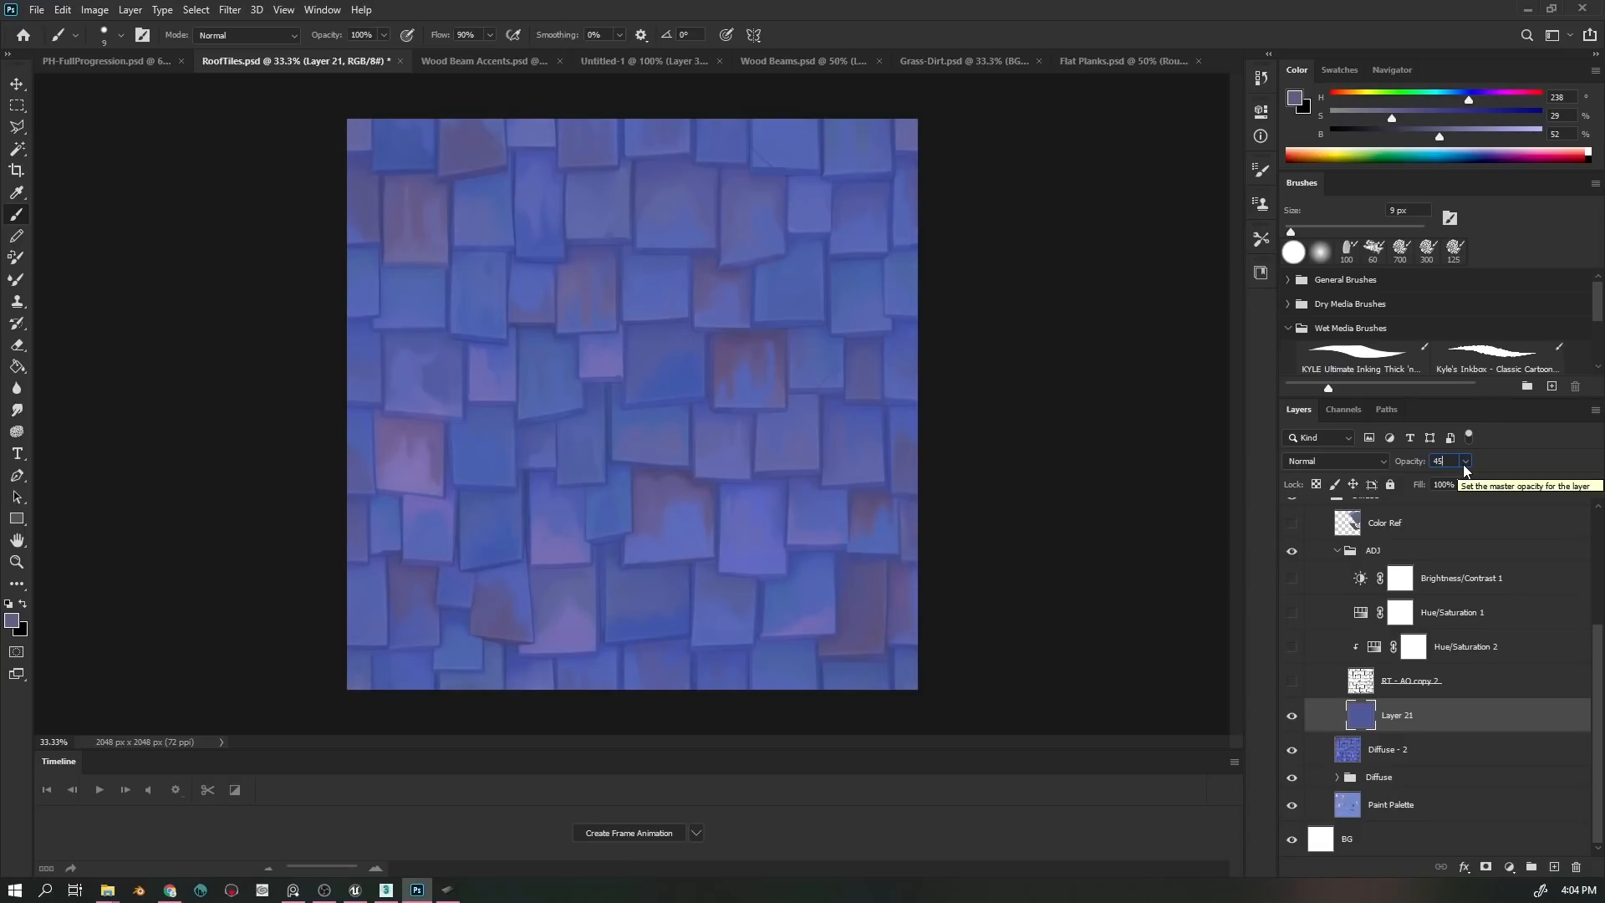
click(1292, 716)
click(1291, 716)
- Turn on RT - AO copy 2 and its clipped Hue/Saturation 2 adjustment, toggling them to compare the shading between tiles
click(1293, 684)
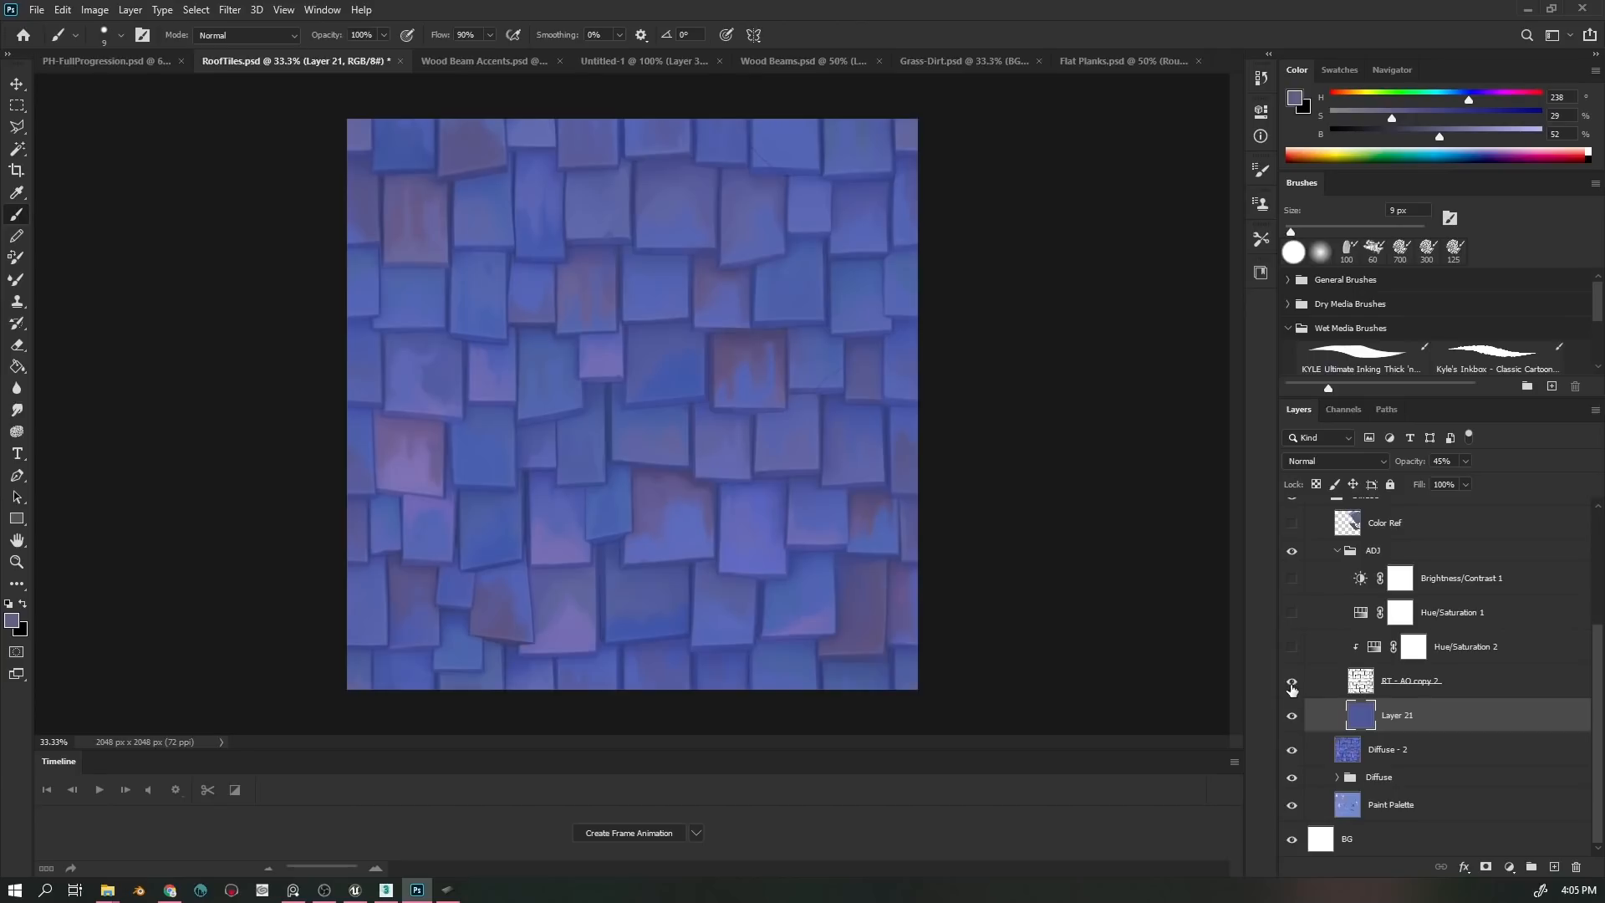
click(1290, 648)
click(1291, 648)
click(1292, 681)
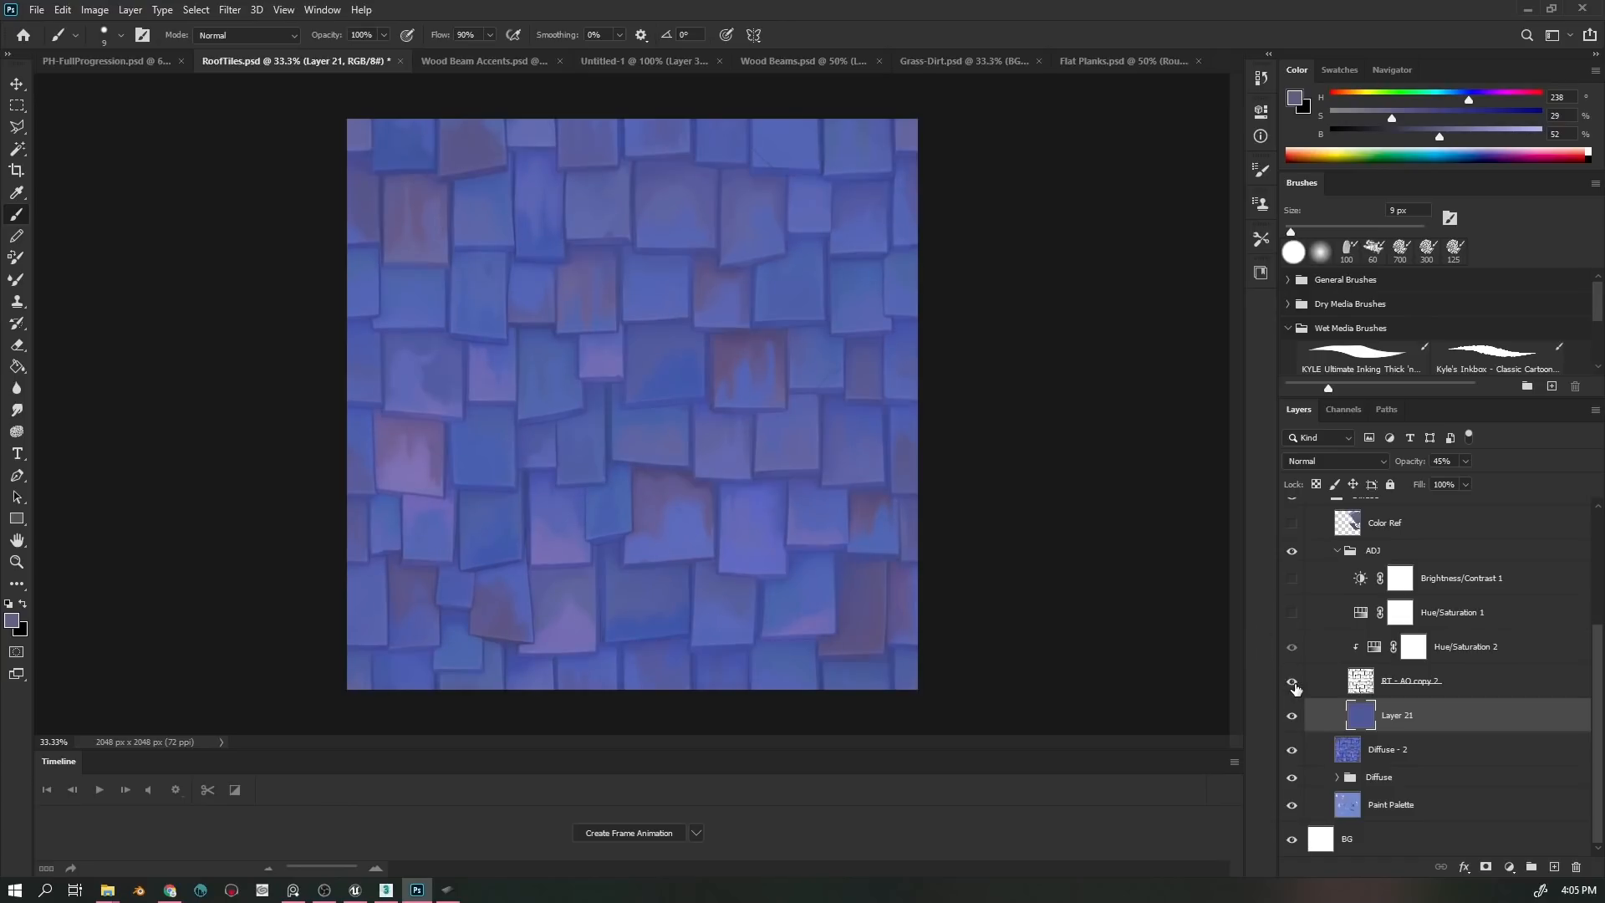
- Show RT - AO copy 2 again and turn on the Hue/Saturation 1 adjustment to mute the roof tiles
click(1293, 682)
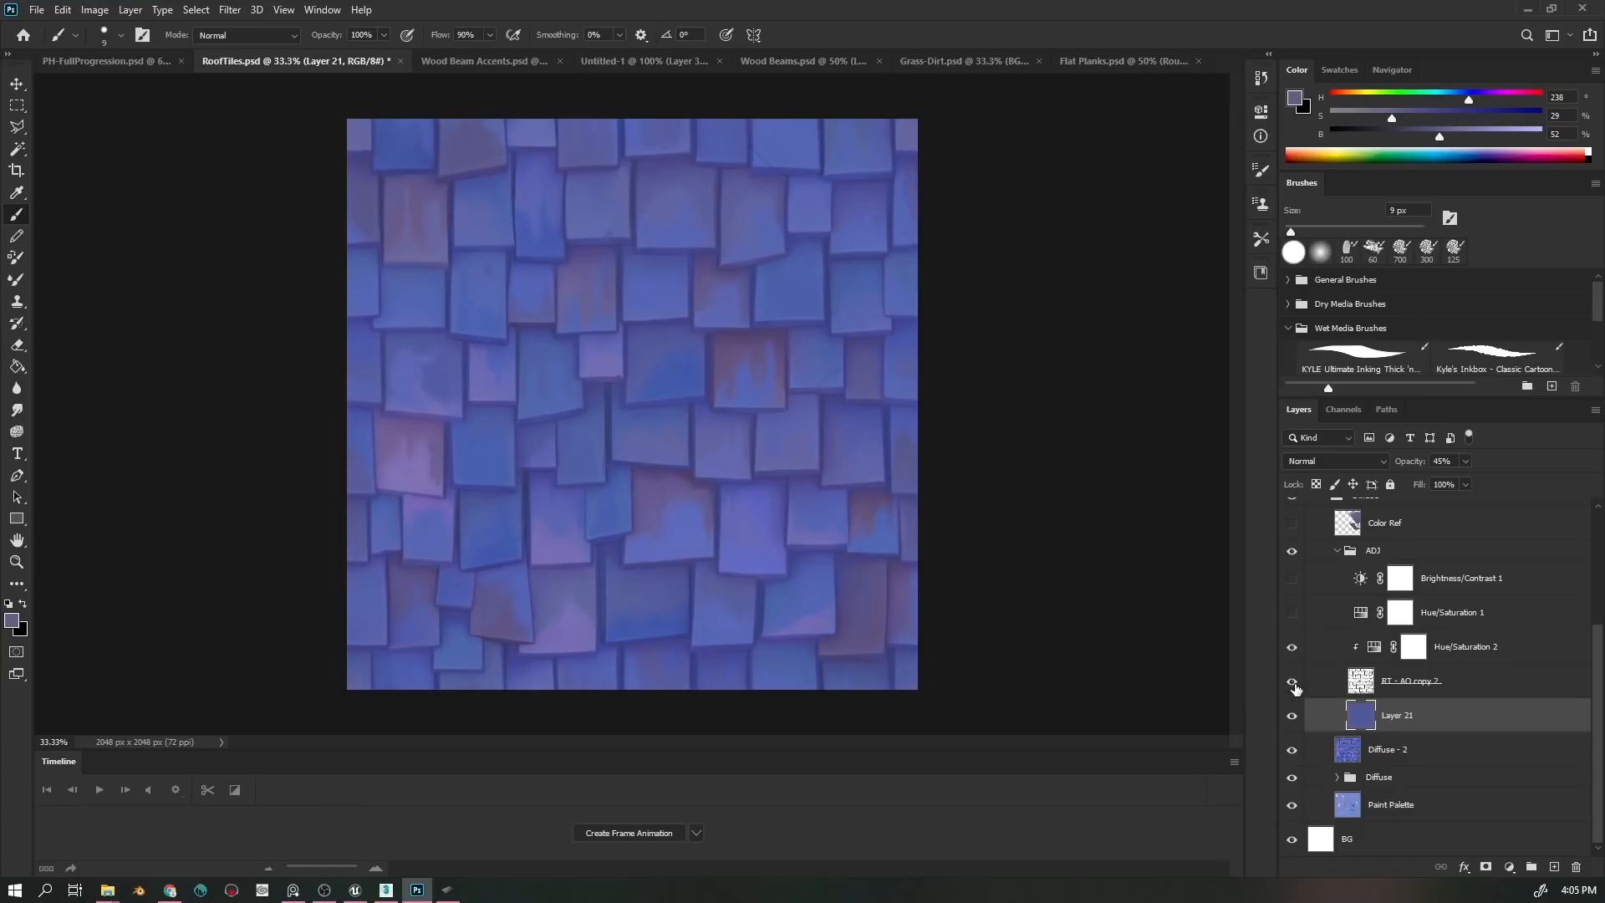
click(1292, 618)
click(1292, 618)
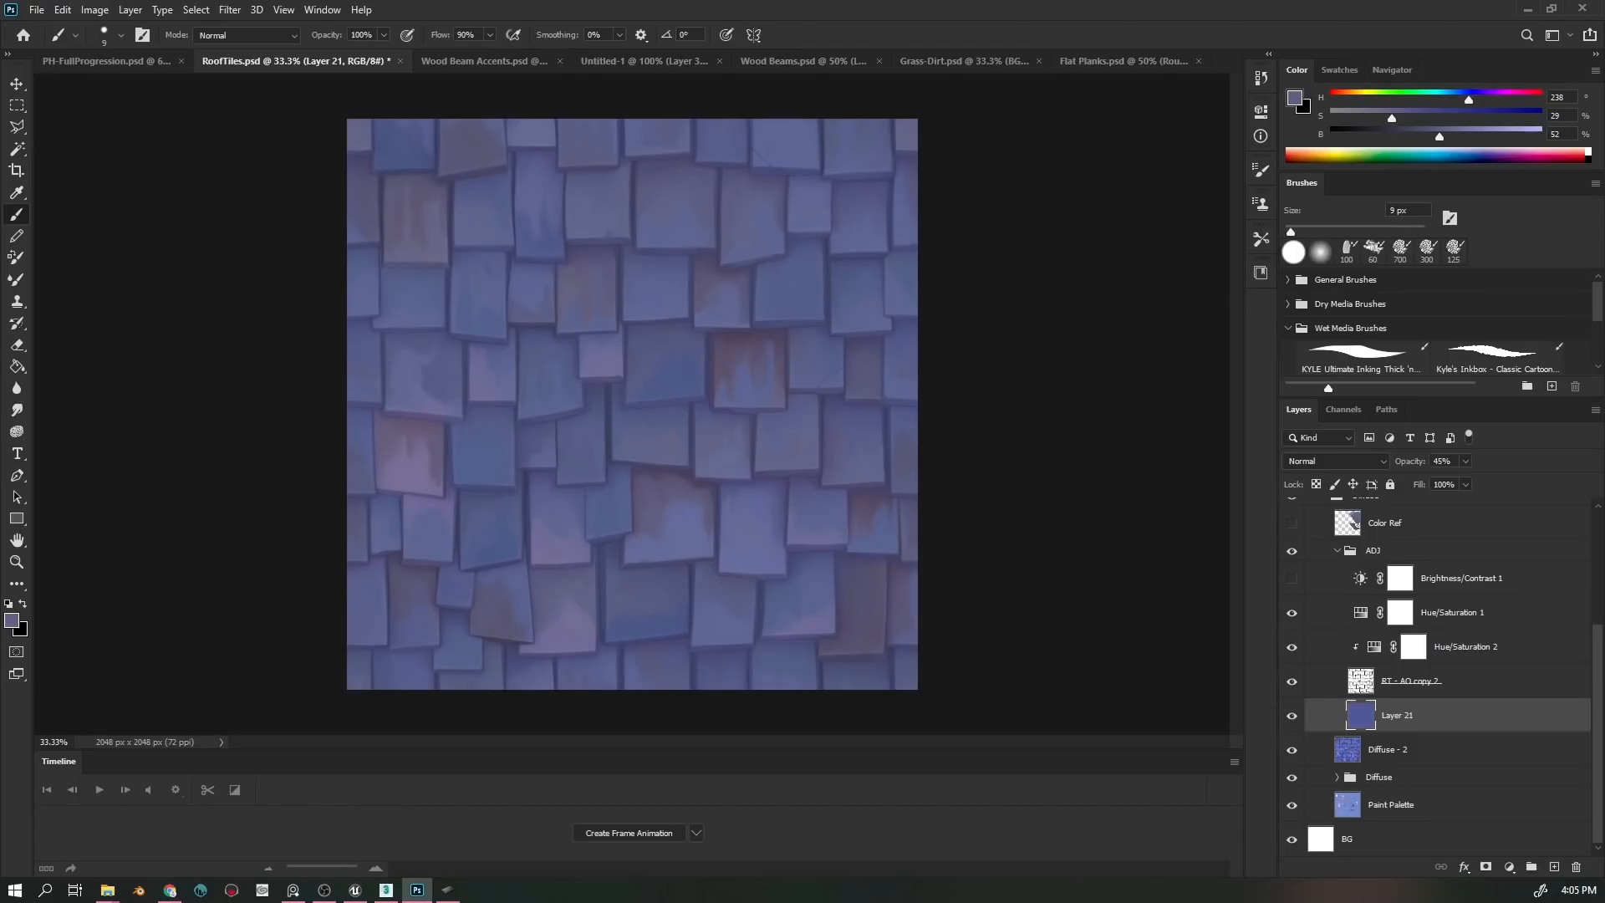
- Bring up the house concept art reference beside the texture, examine its roof tile colours up close, and move it out of the way
click(293, 891)
drag(1099, 327, 941, 327)
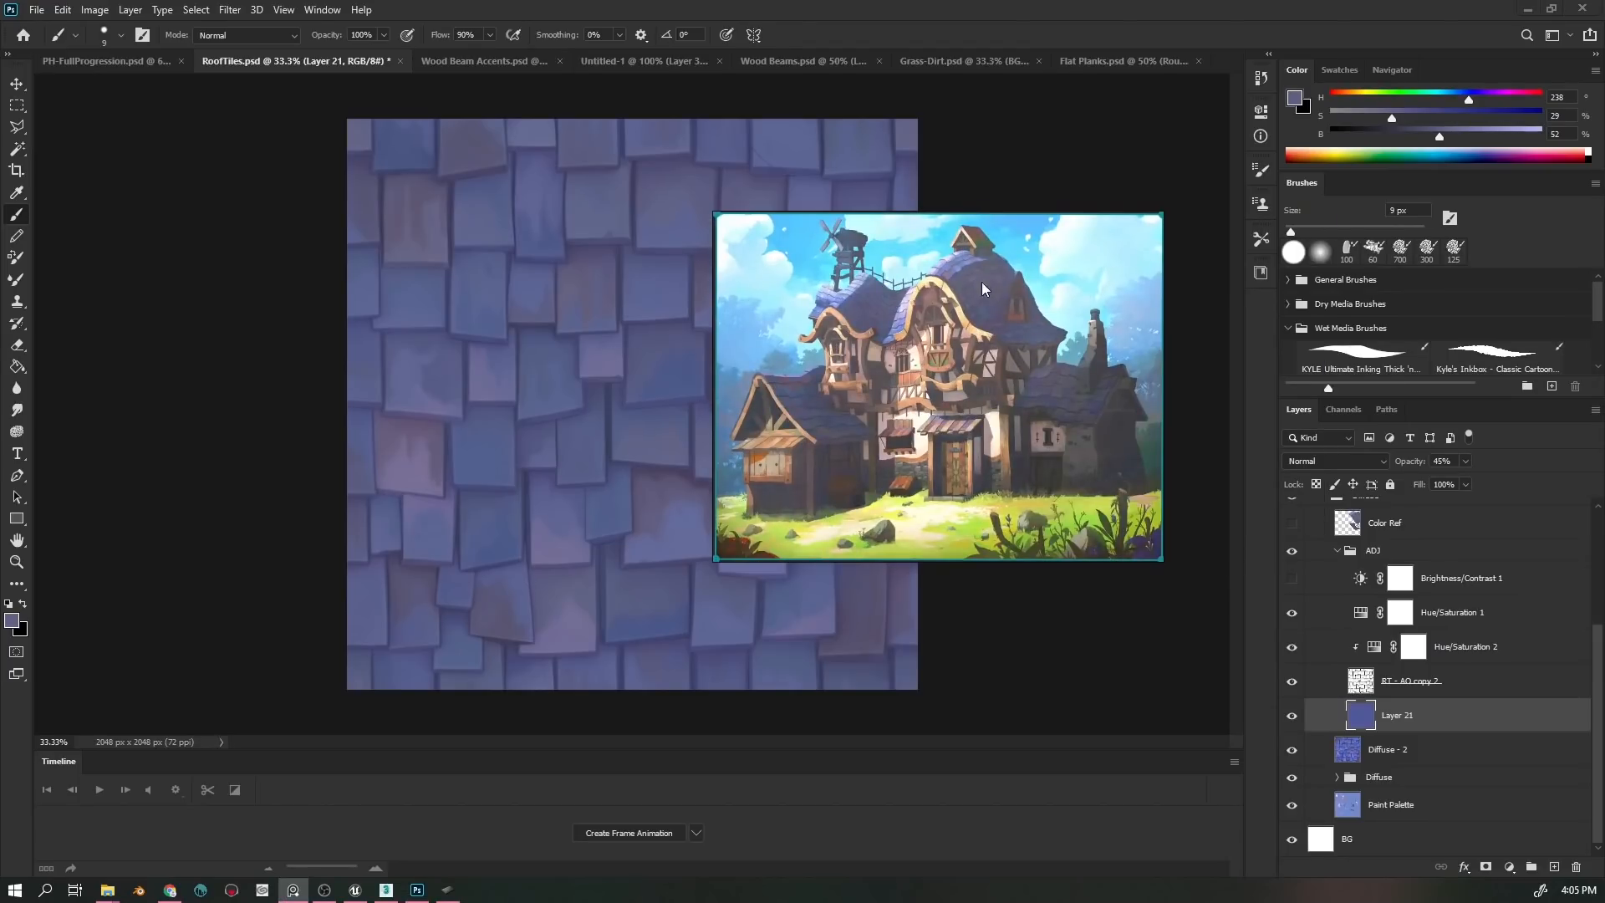
scroll(968, 276, up, 5)
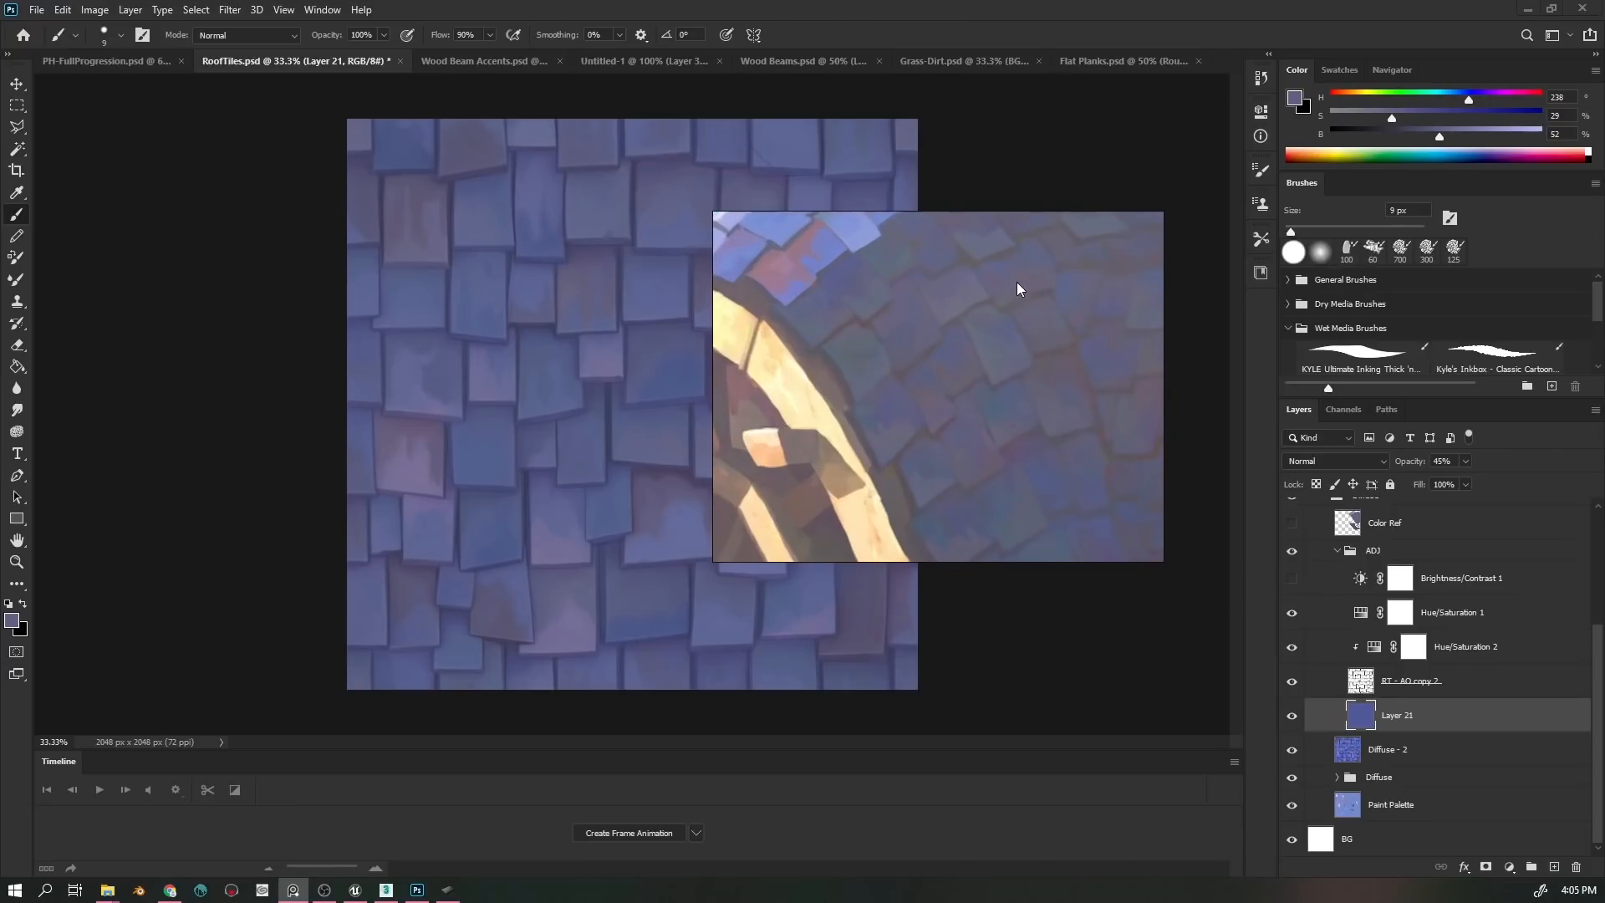
scroll(990, 312, down, 5)
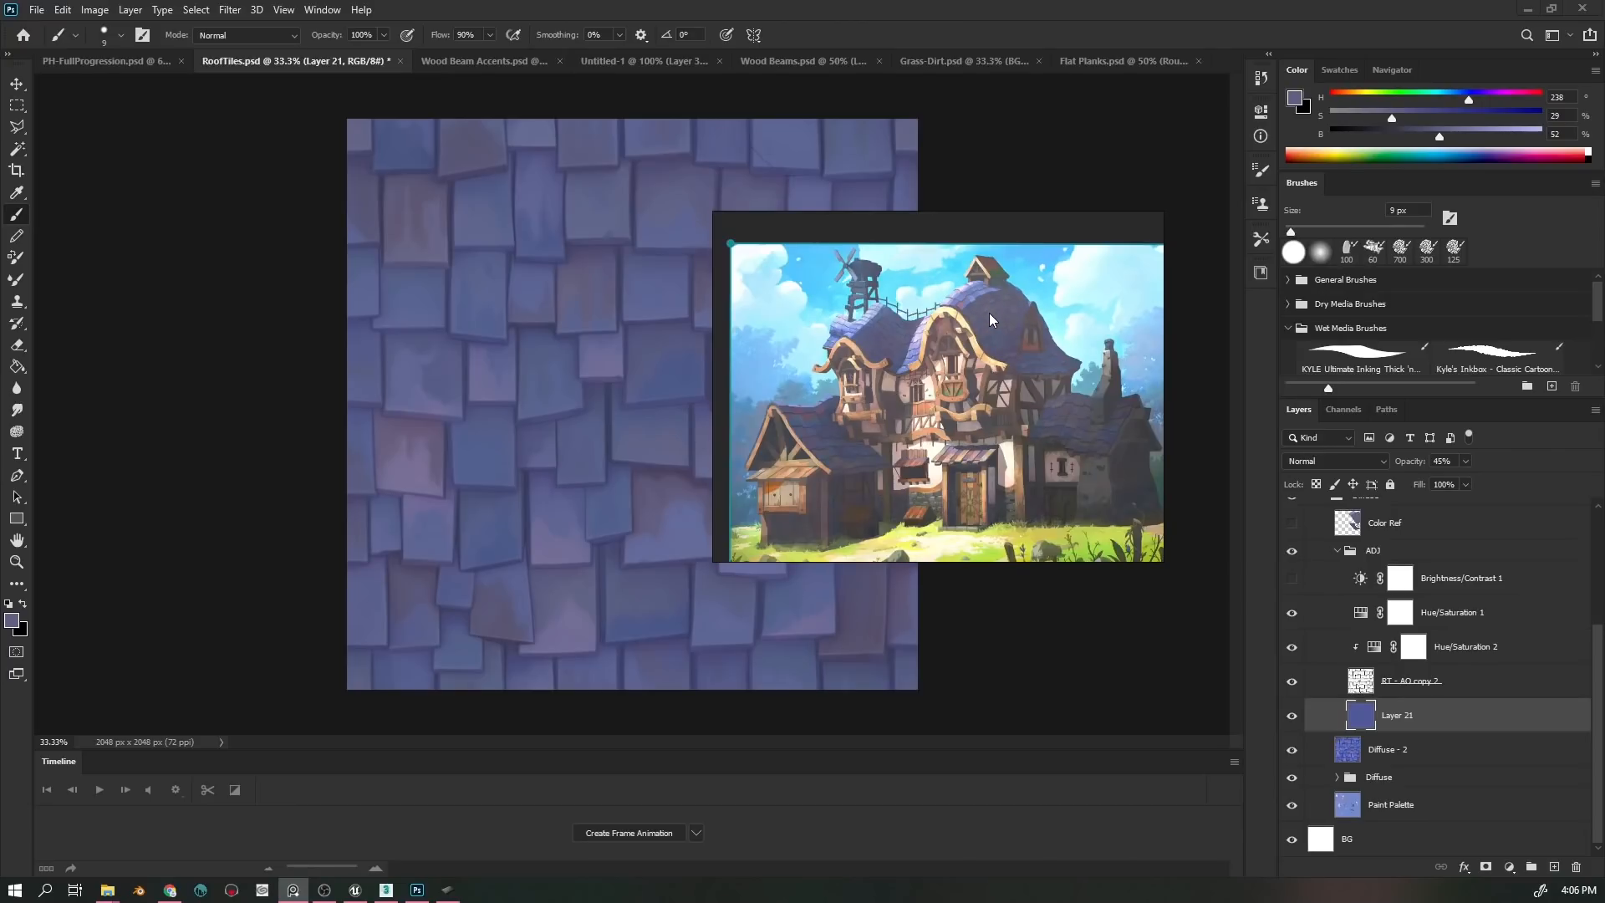
mouse_move(984, 323)
mouse_down()
mouse_move(1006, 353)
mouse_move(992, 324)
mouse_up()
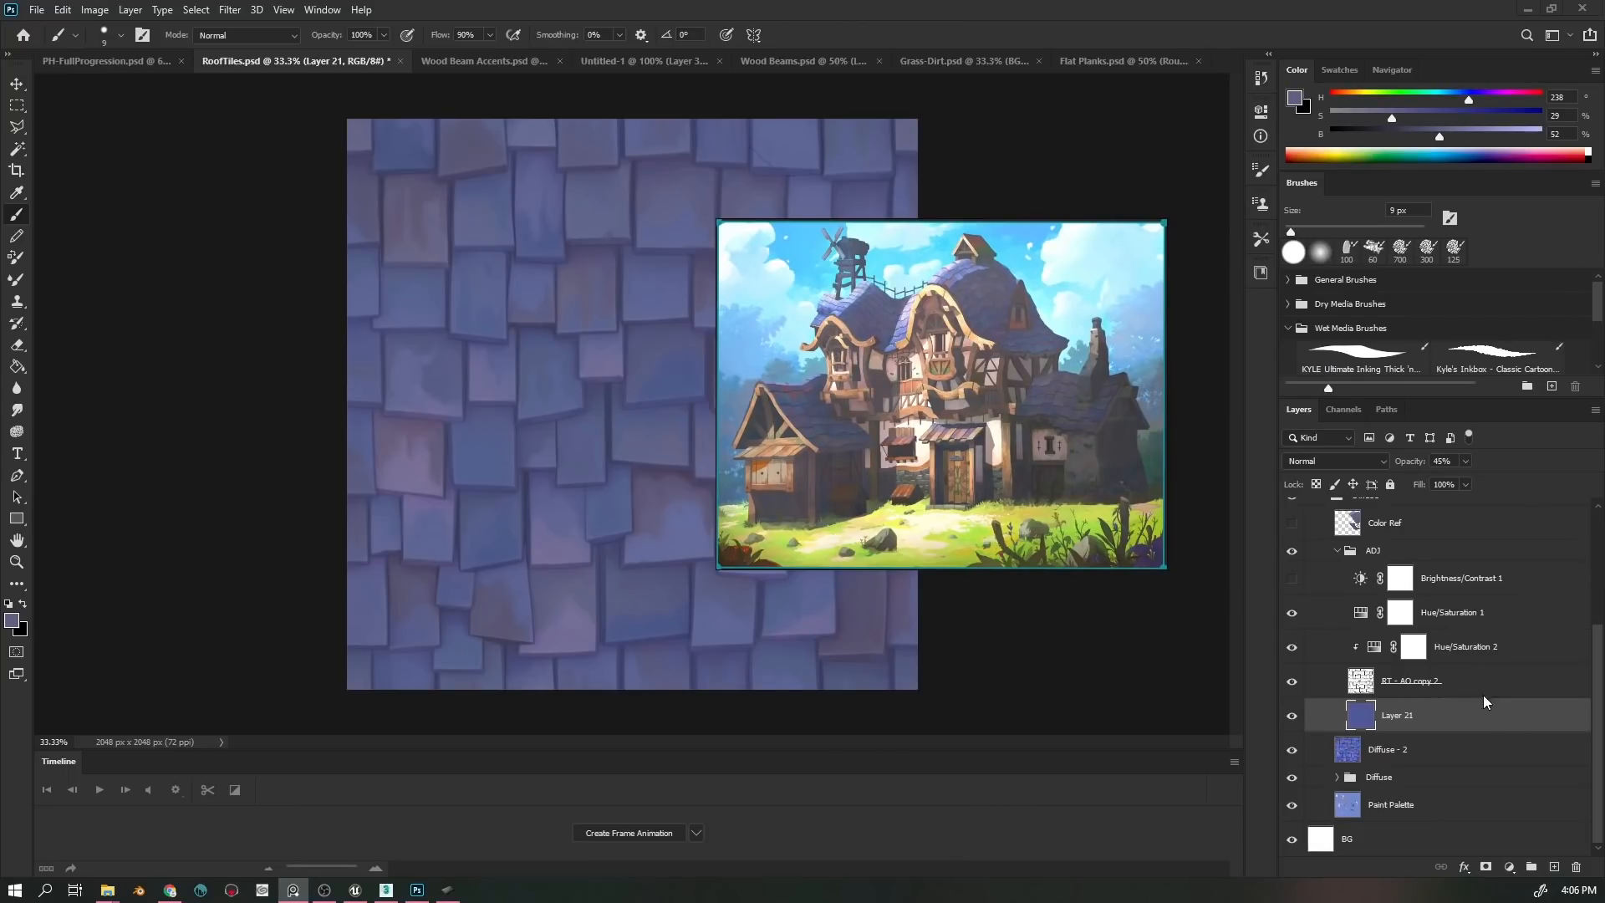
drag(970, 393, 1604, 408)
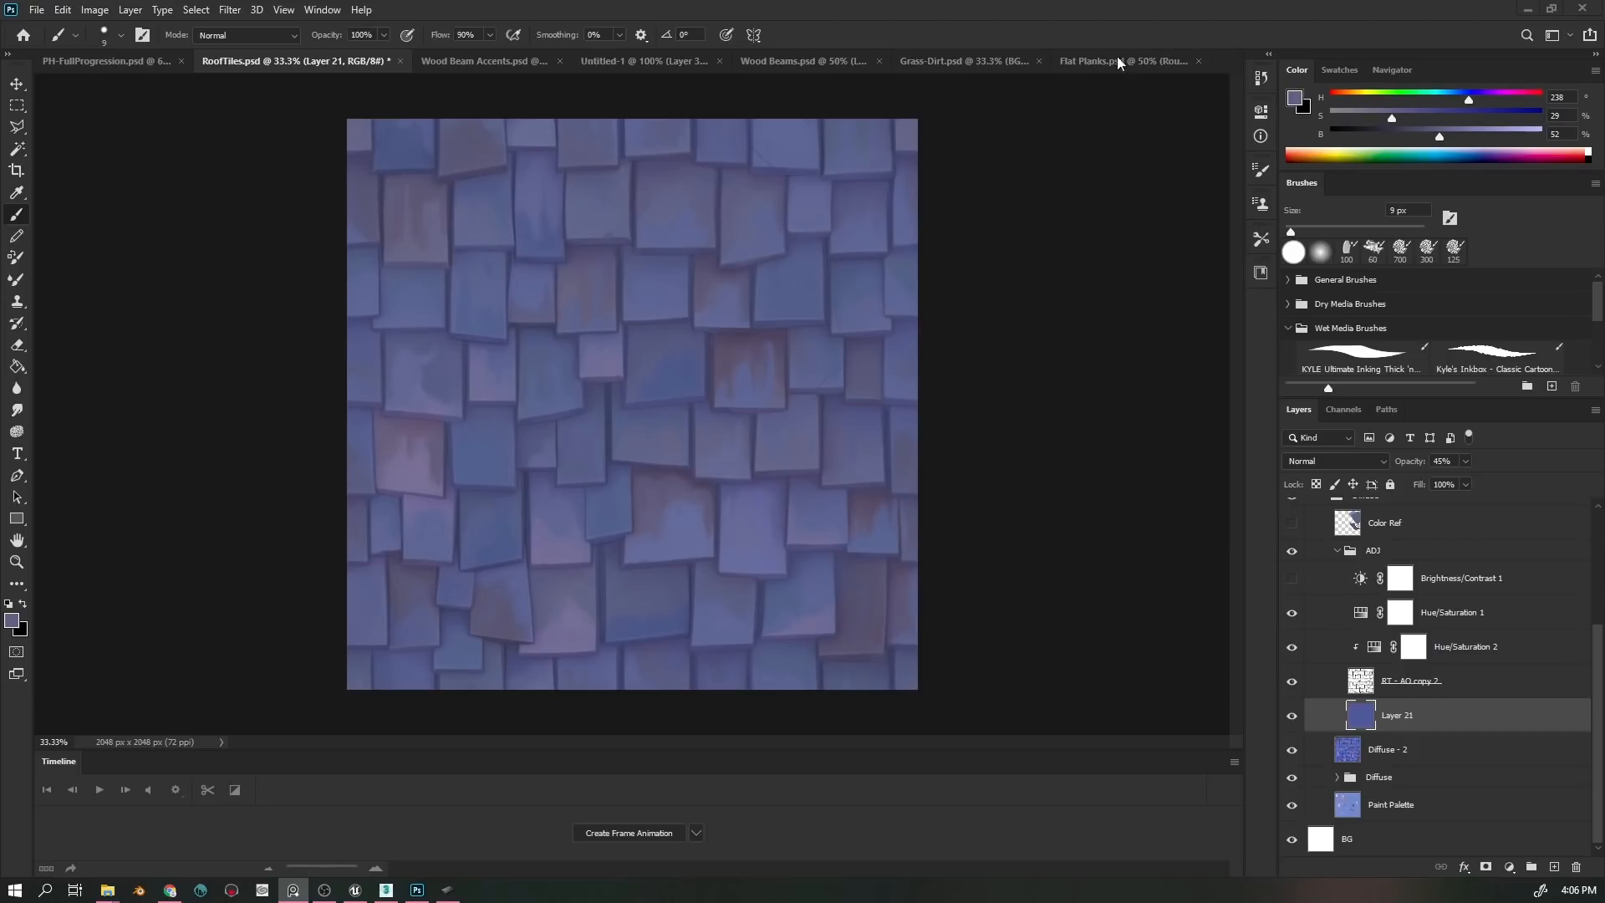
- Switch to the Wood Beams.psd document, expand its Wood Beams group, and hide the guides with the whole texture in view
click(443, 55)
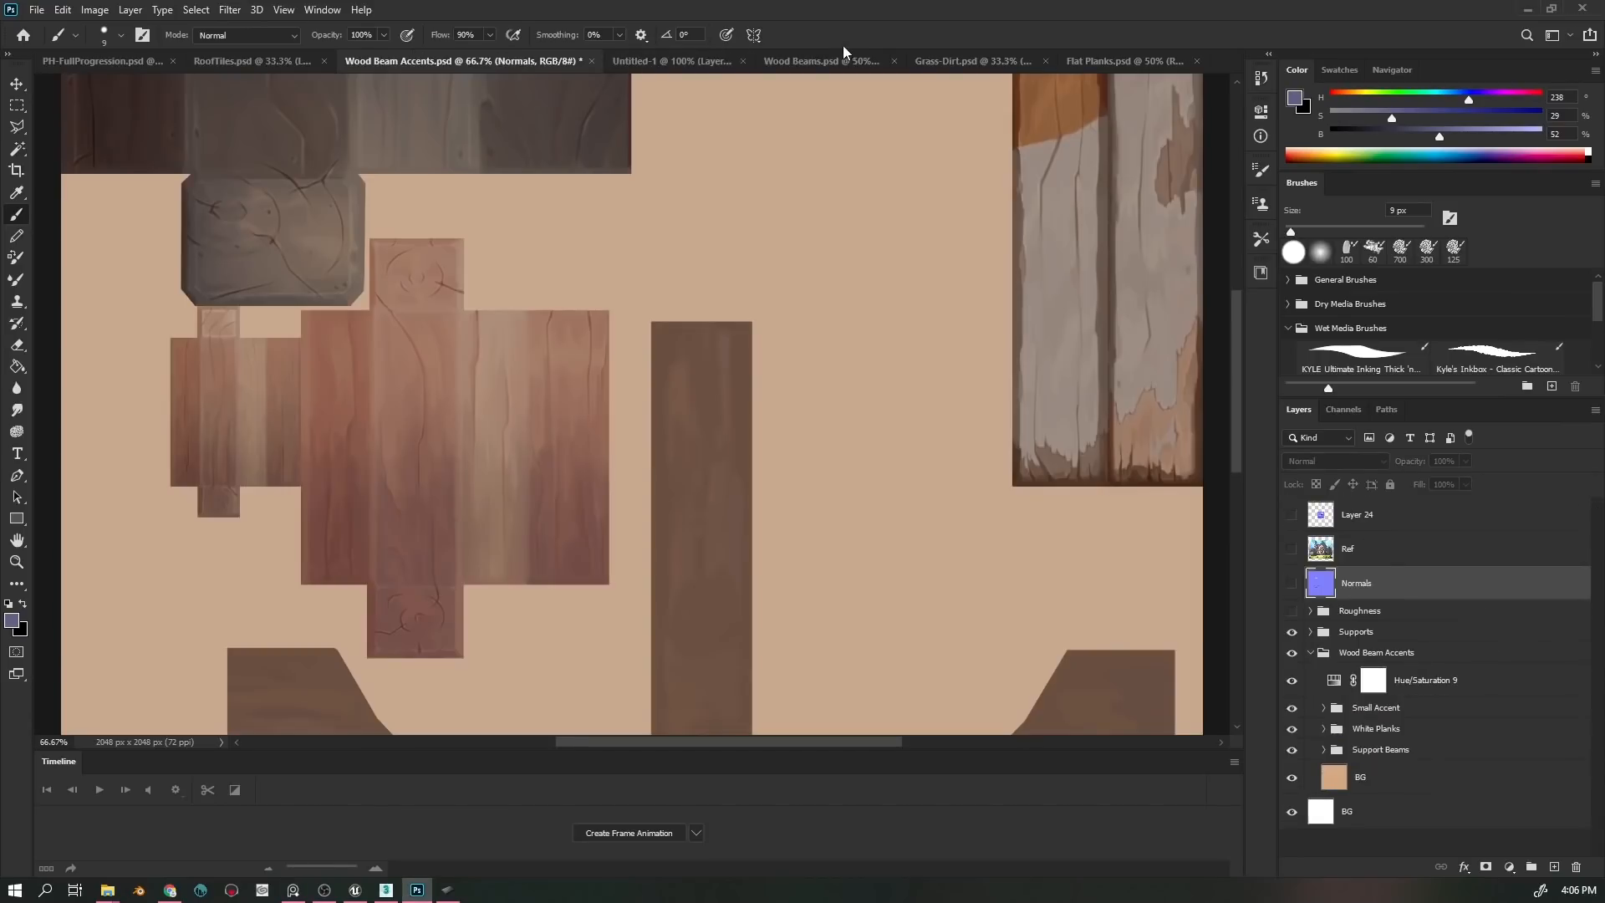
click(816, 55)
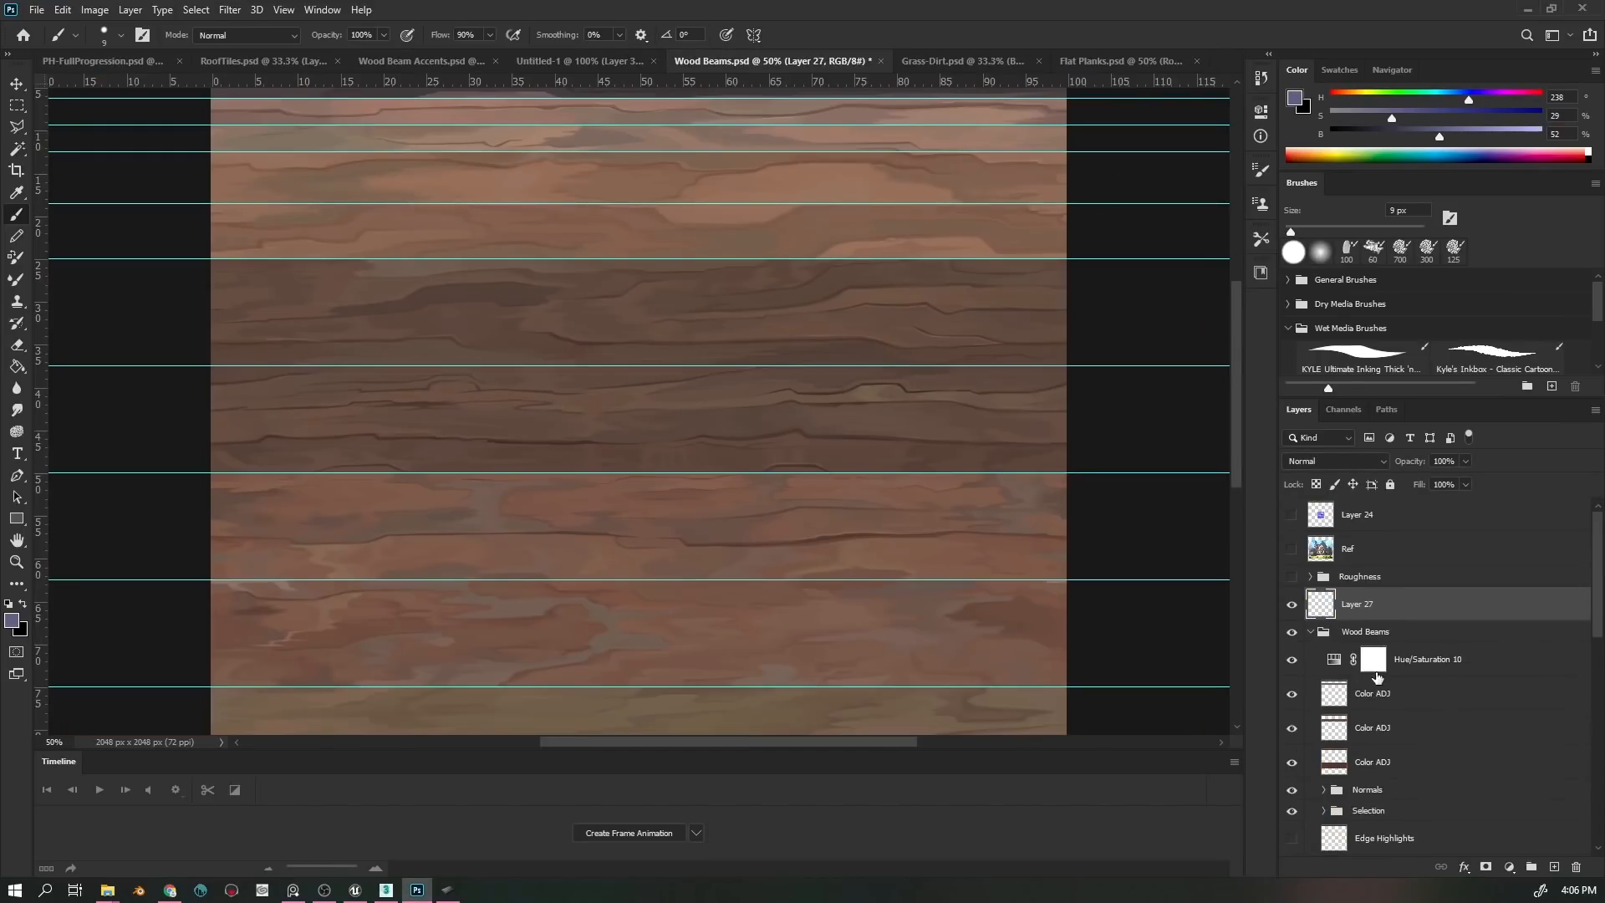
scroll(1349, 661, down, 6)
scroll(1349, 660, up, 5)
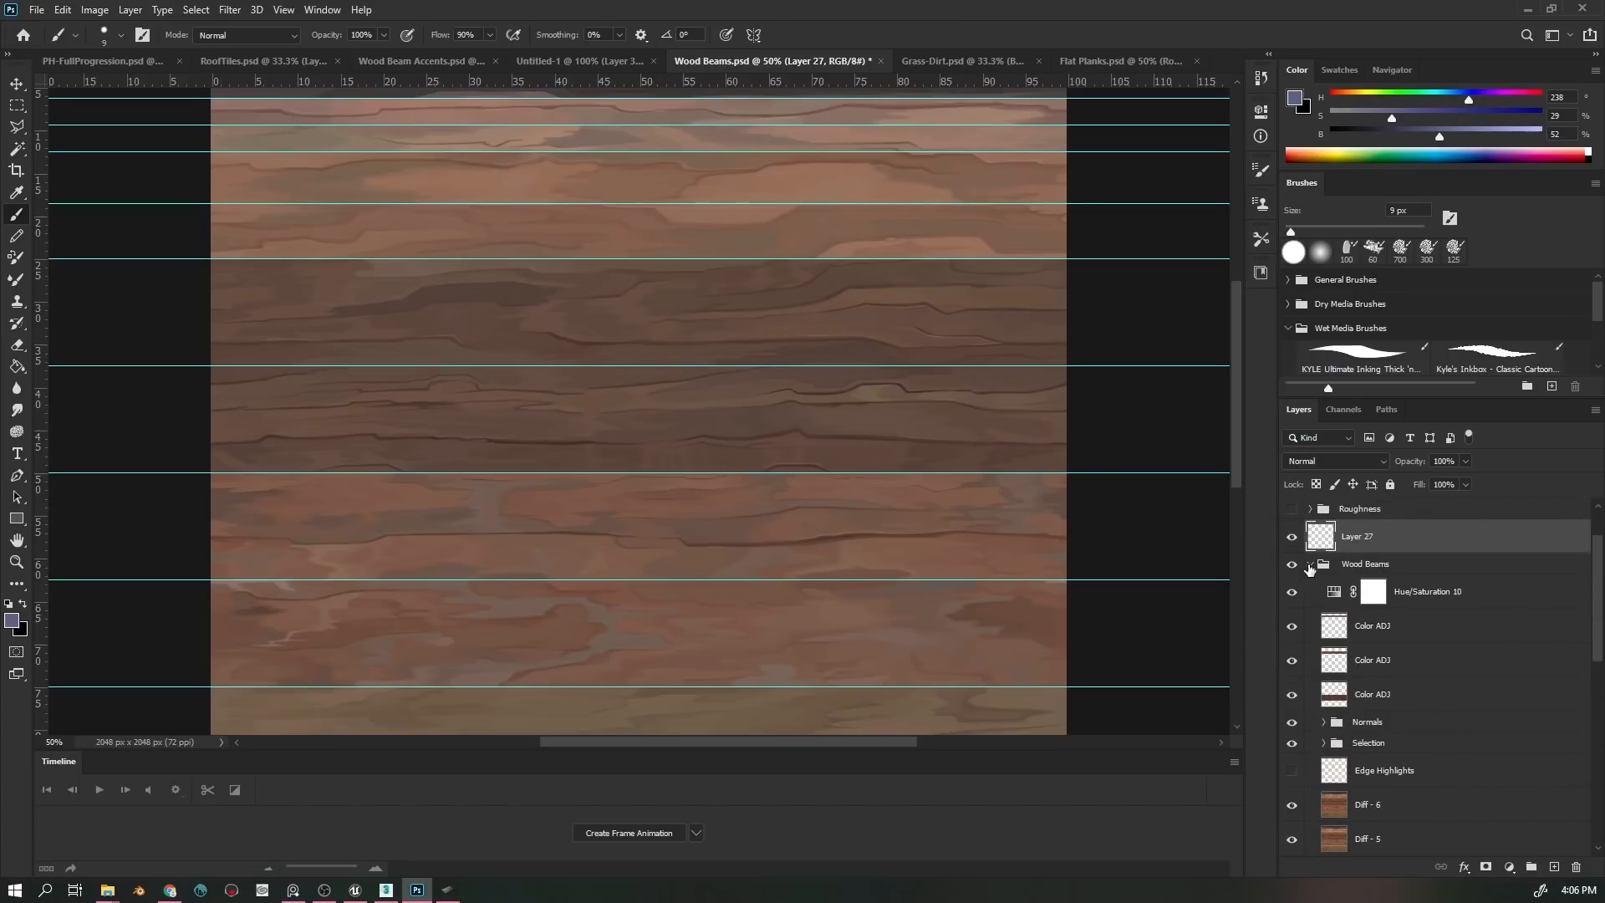
click(1311, 563)
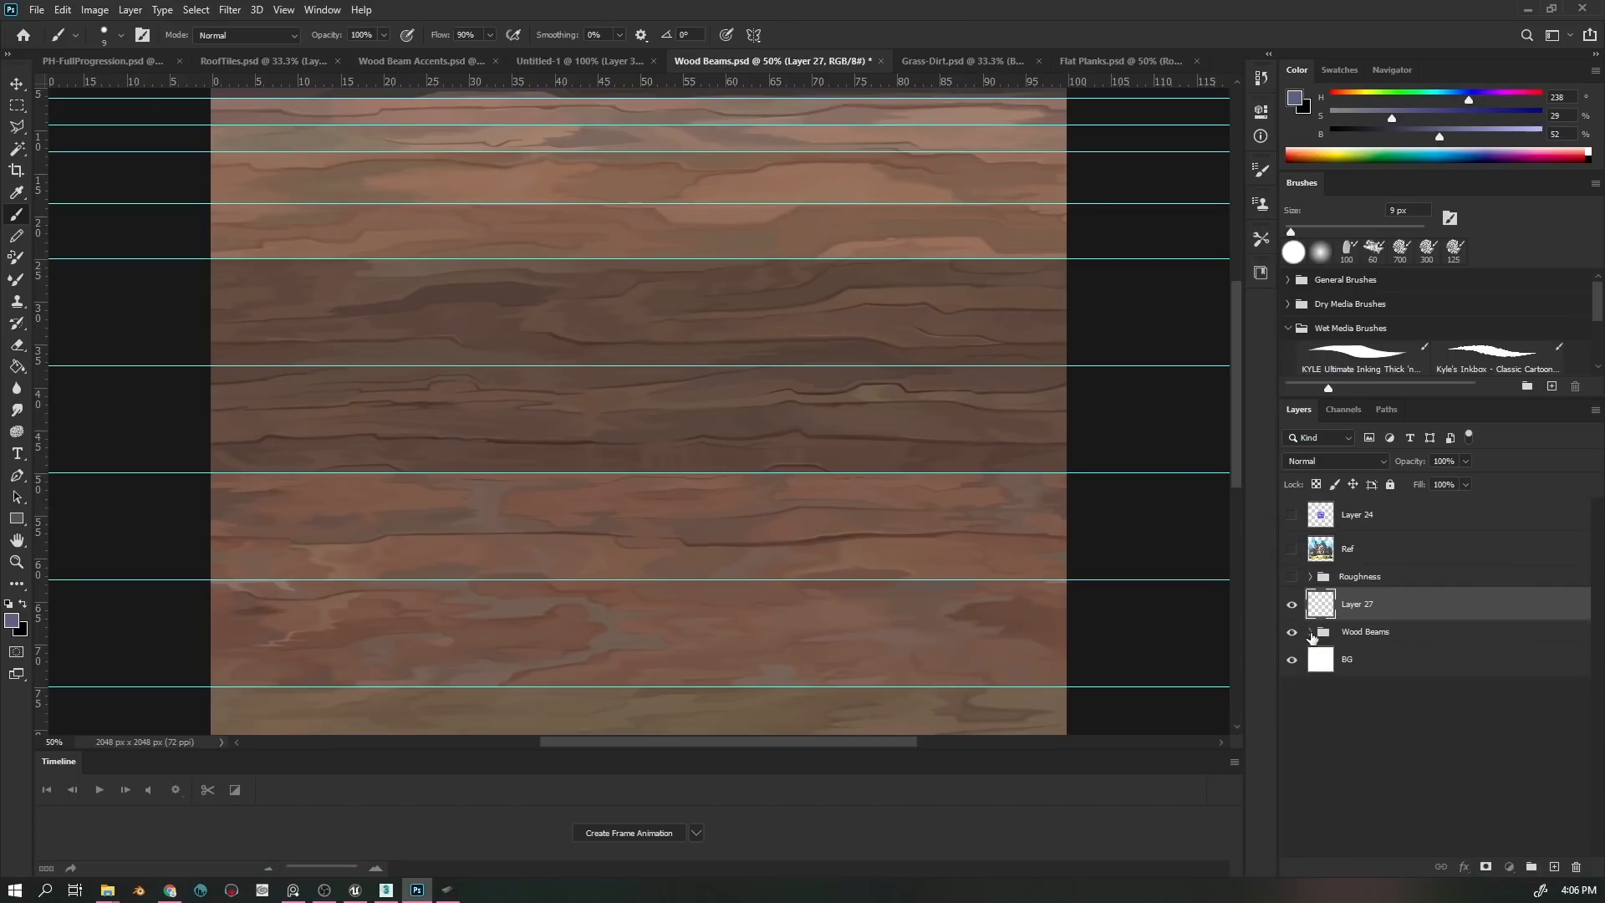
click(1309, 633)
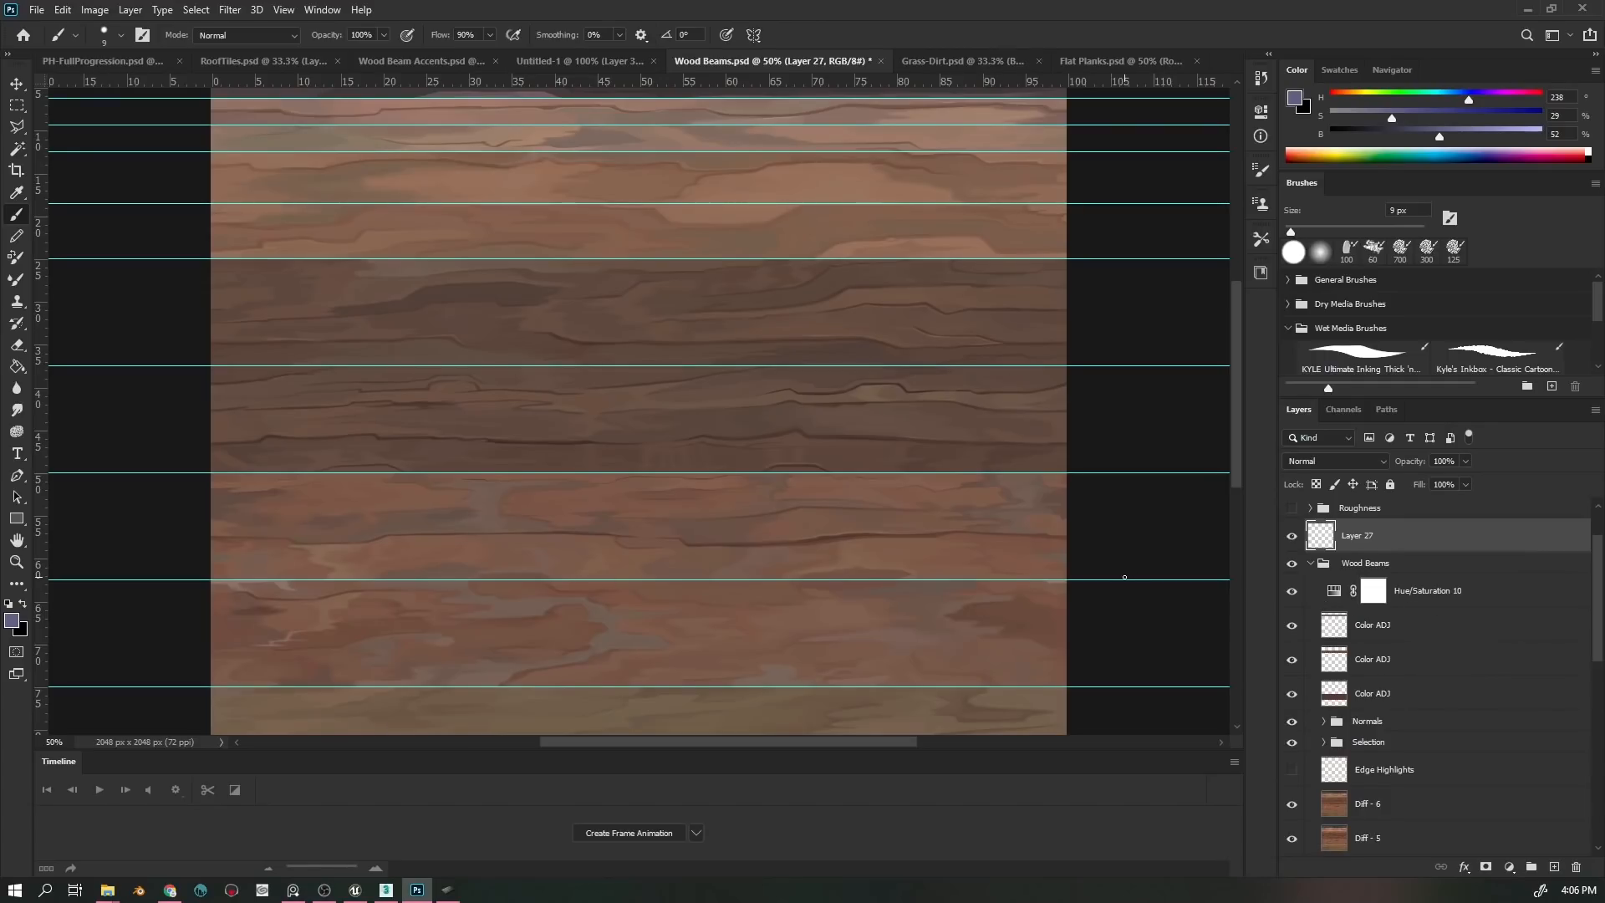
key(ctrl+minus)
key(ctrl+semicolon)
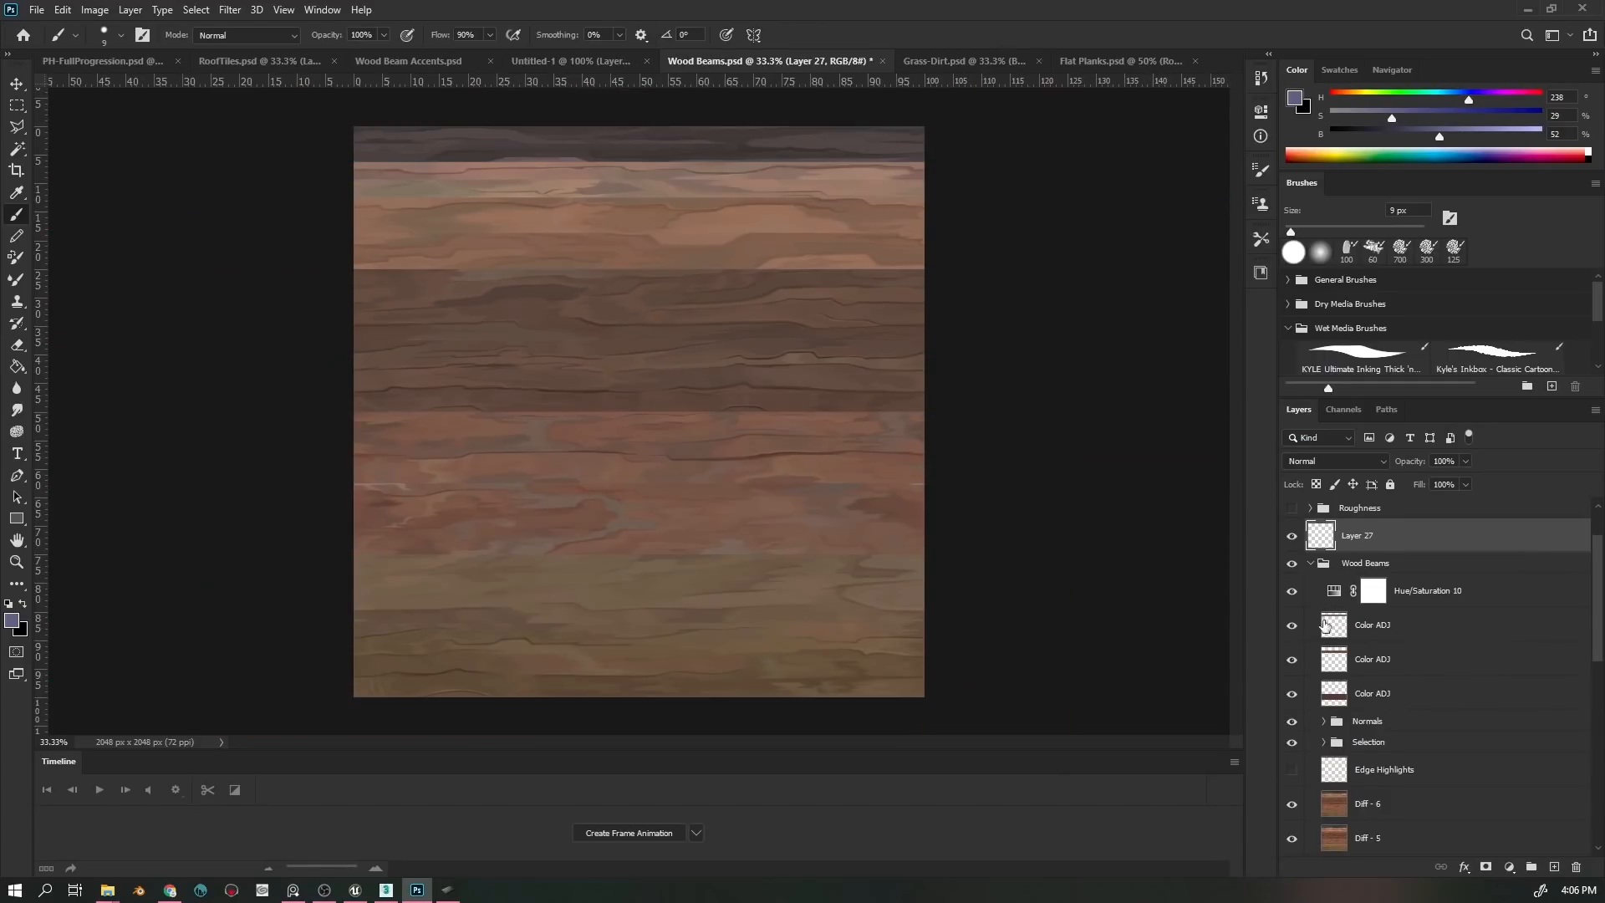
- Hide Hue/Saturation 10, the three Color ADJ layers, Normals, Selection, and layers Diff - 6 through Diff - 2
click(1292, 591)
click(1293, 632)
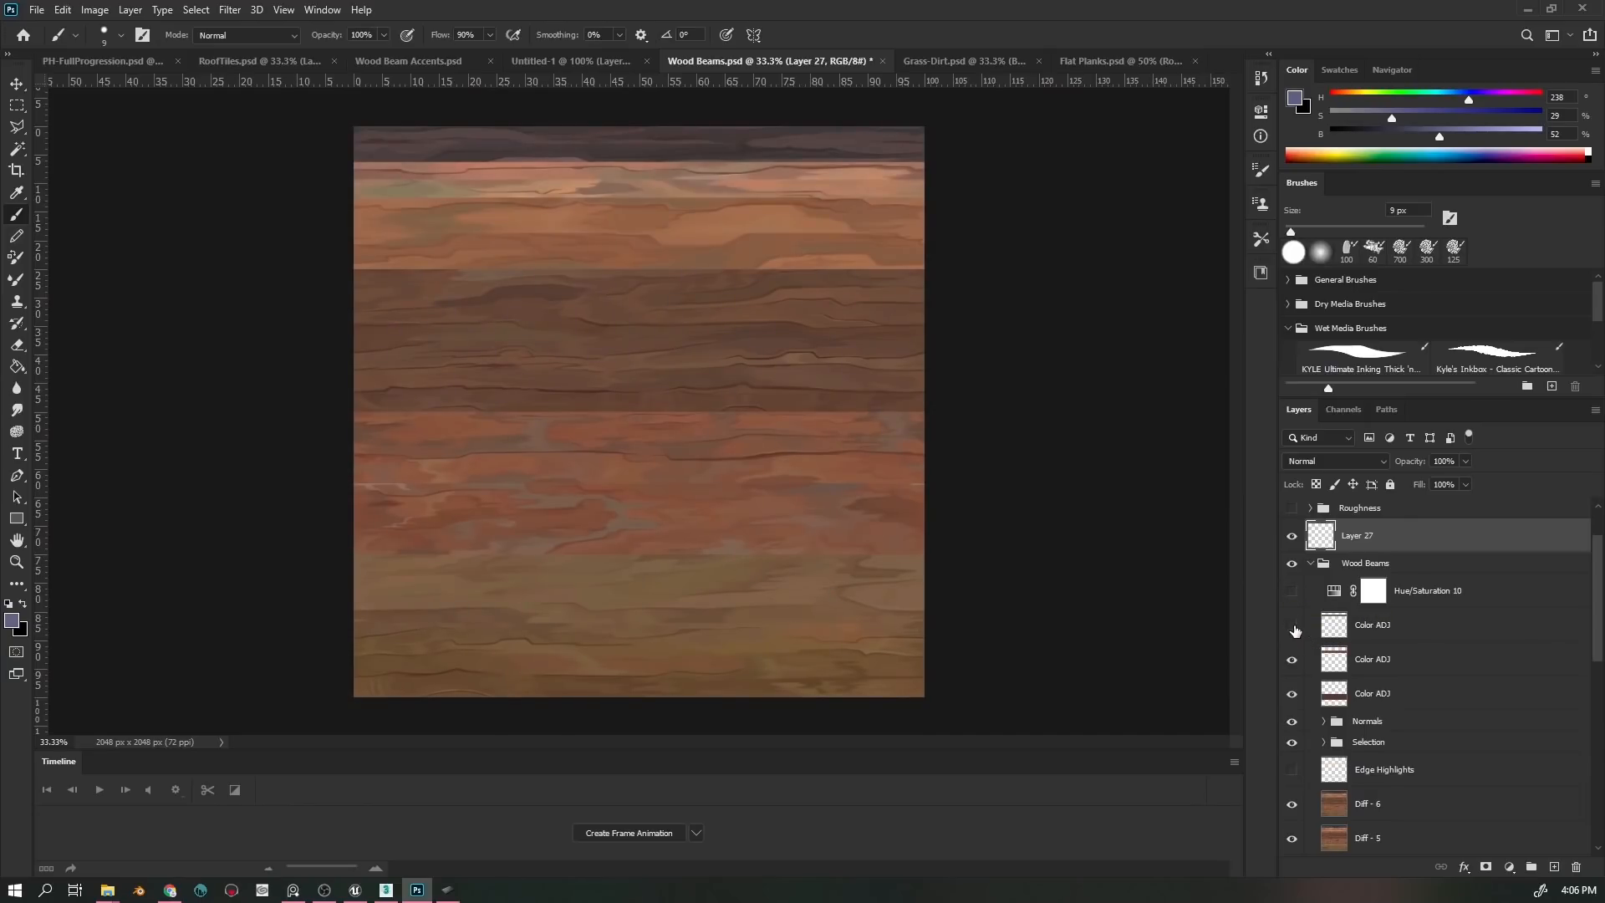
click(1294, 628)
drag(1293, 627, 1298, 747)
scroll(1371, 668, down, 4)
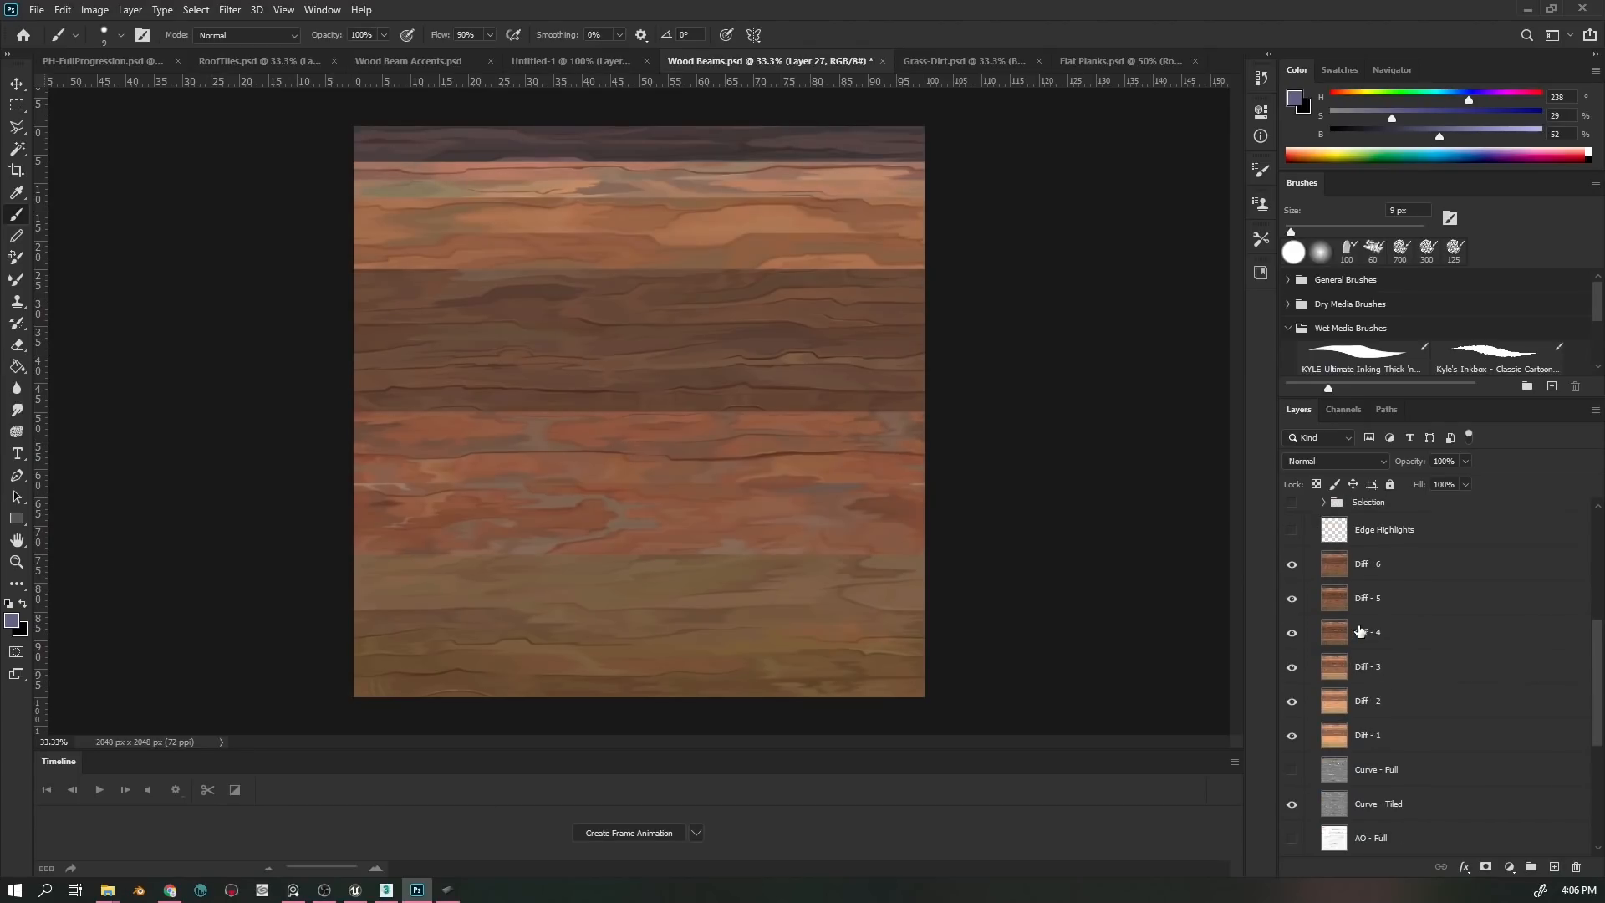
drag(1290, 566, 1292, 705)
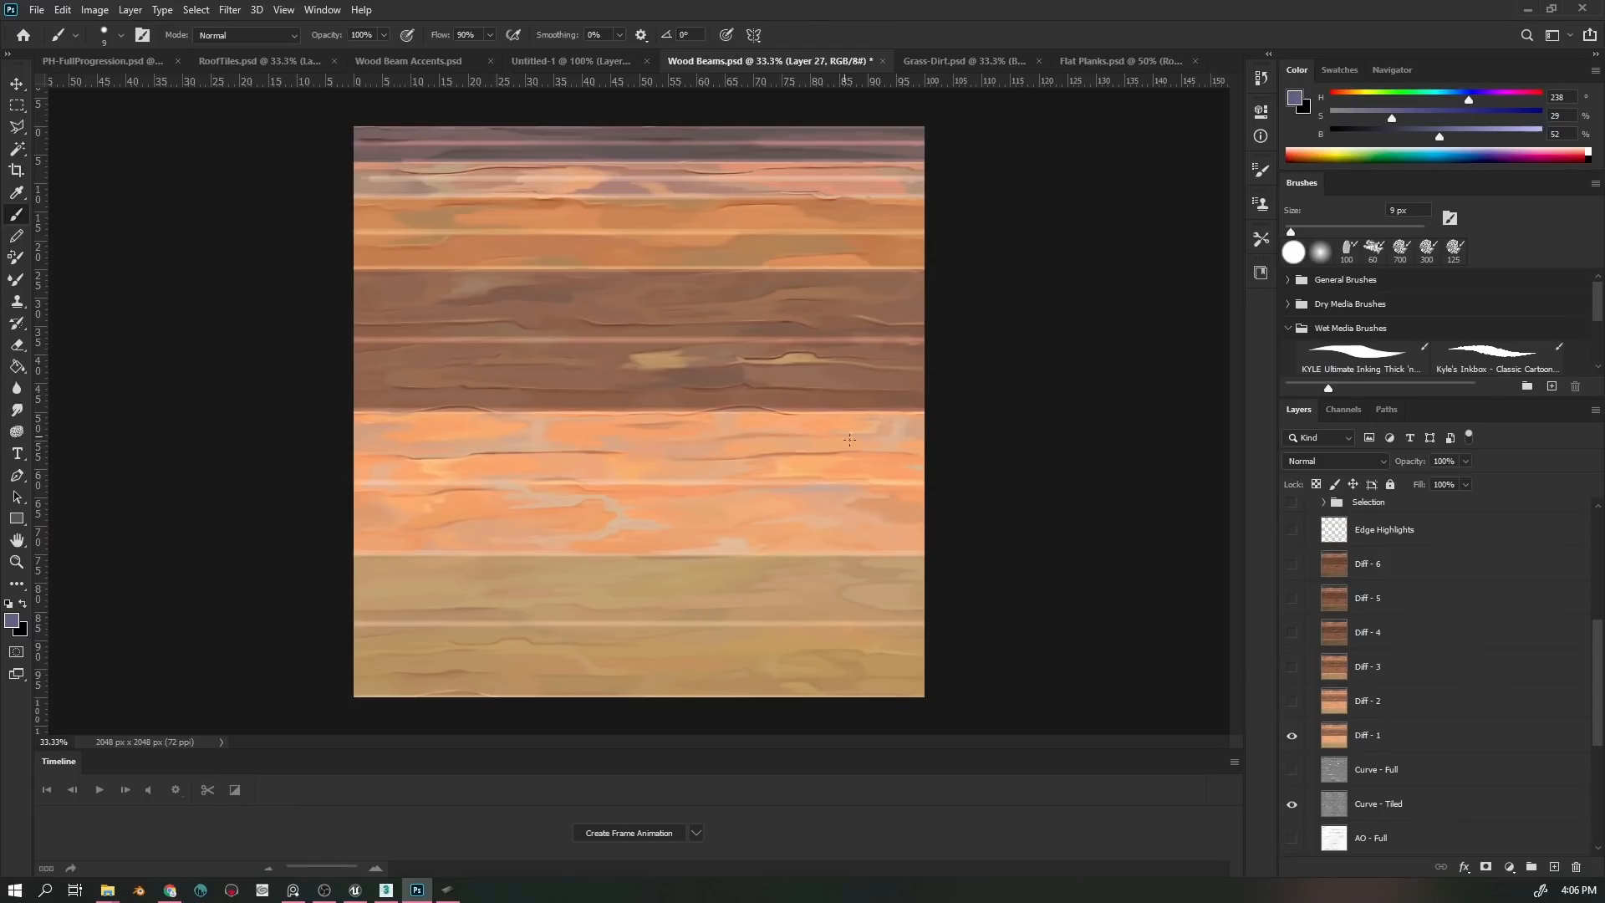
- Show layers Diff - 2 through Diff - 6 one by one, toggling Diff - 3 to compare the wood colours
click(1292, 702)
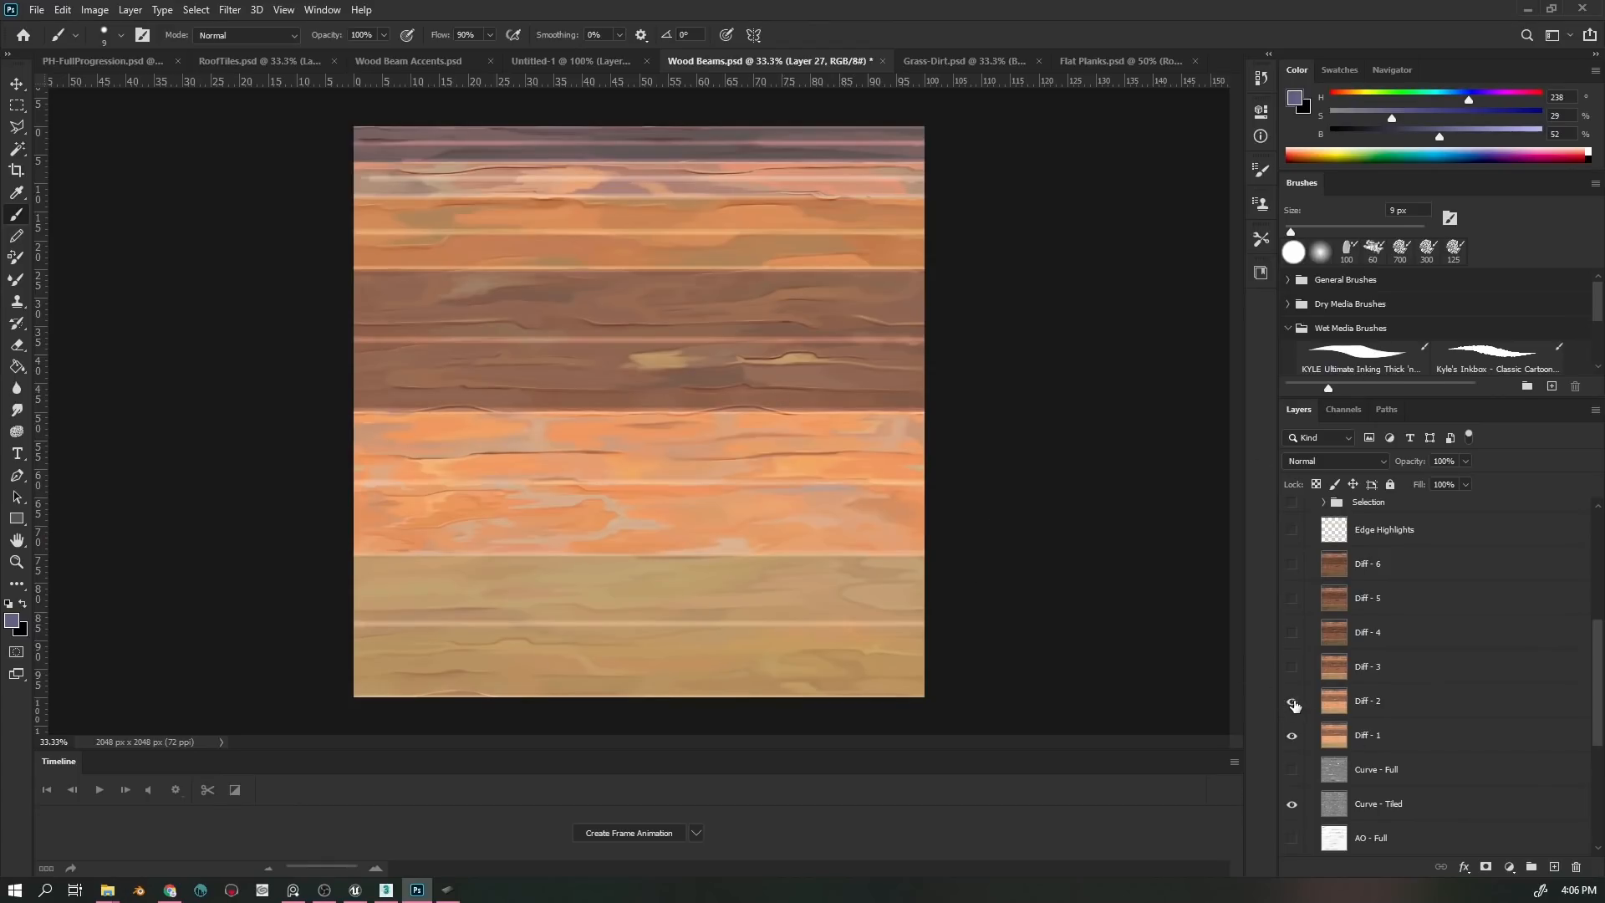
click(1291, 668)
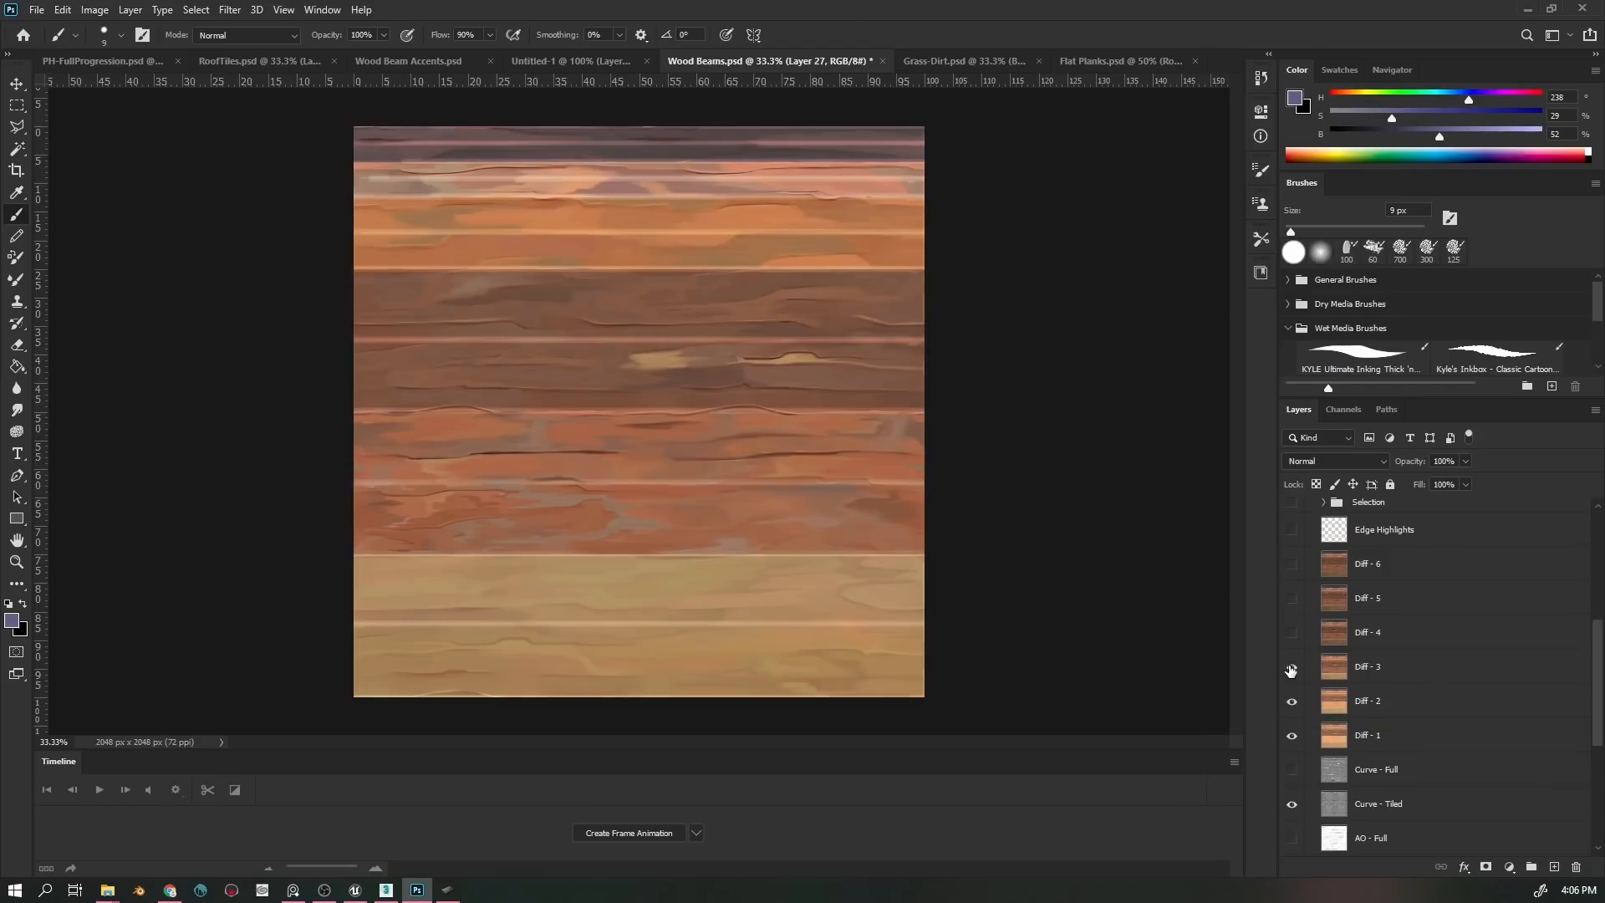
click(1290, 668)
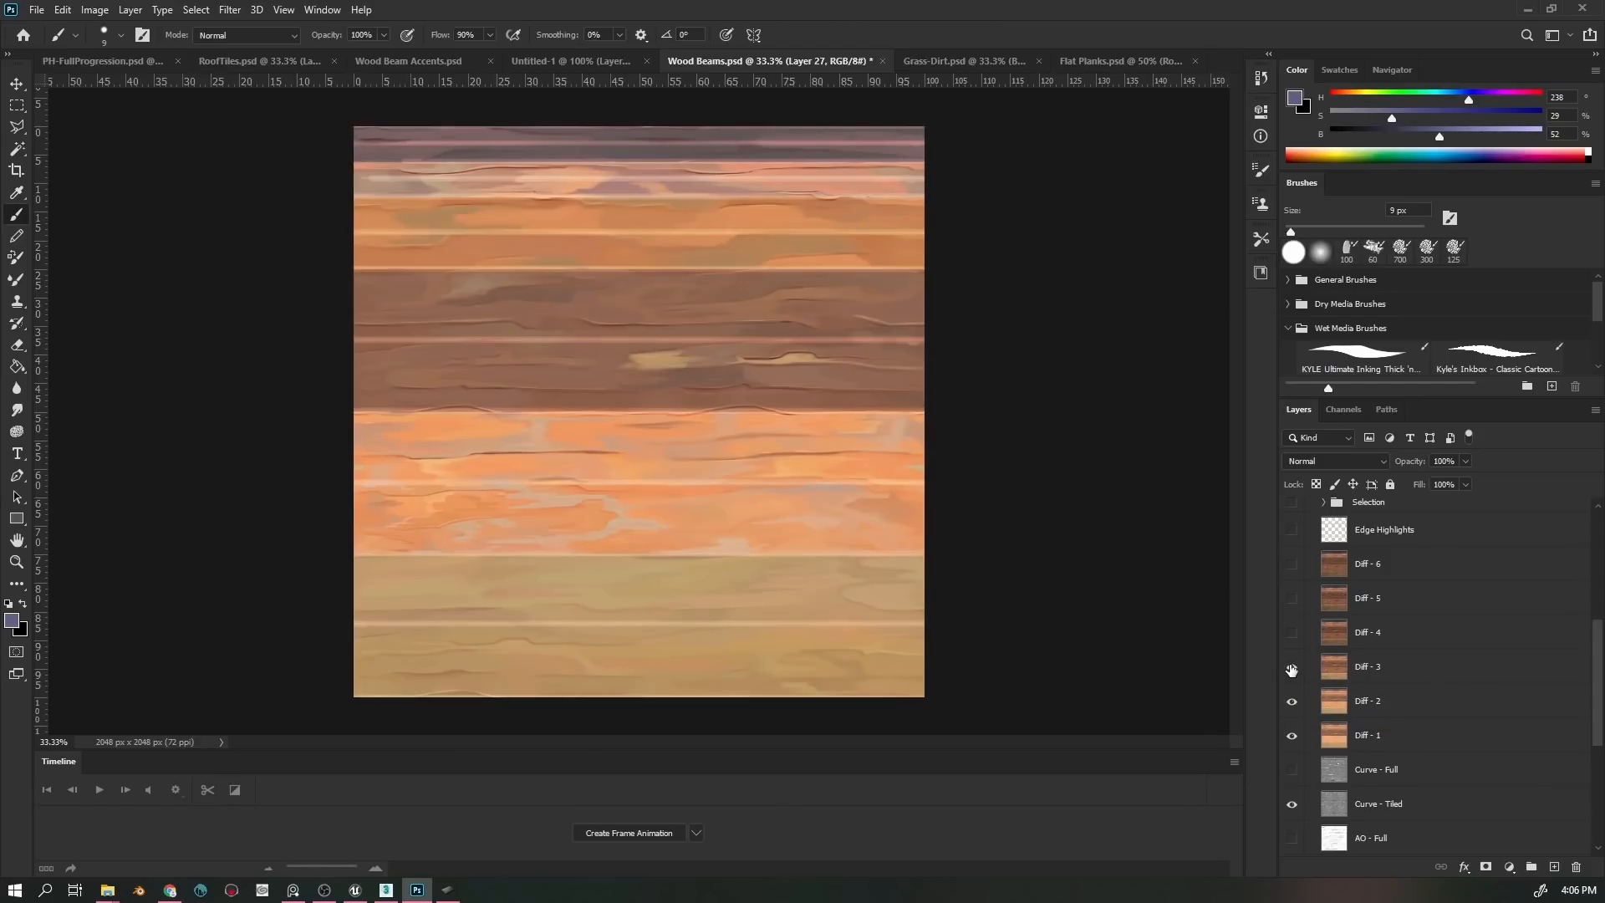
click(1291, 668)
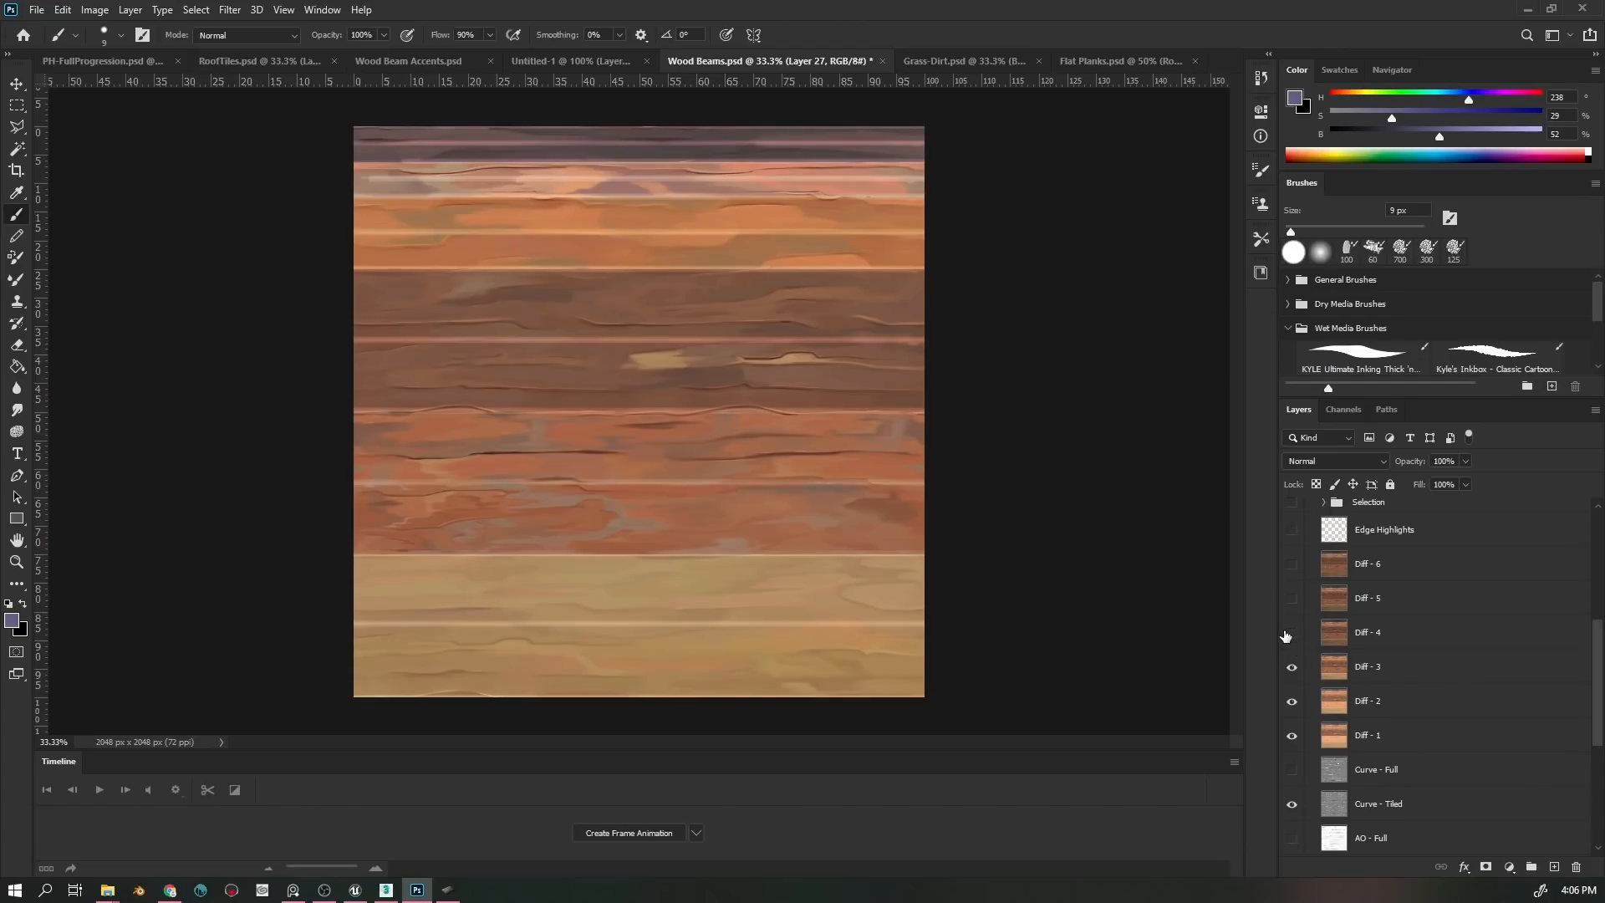
click(1290, 634)
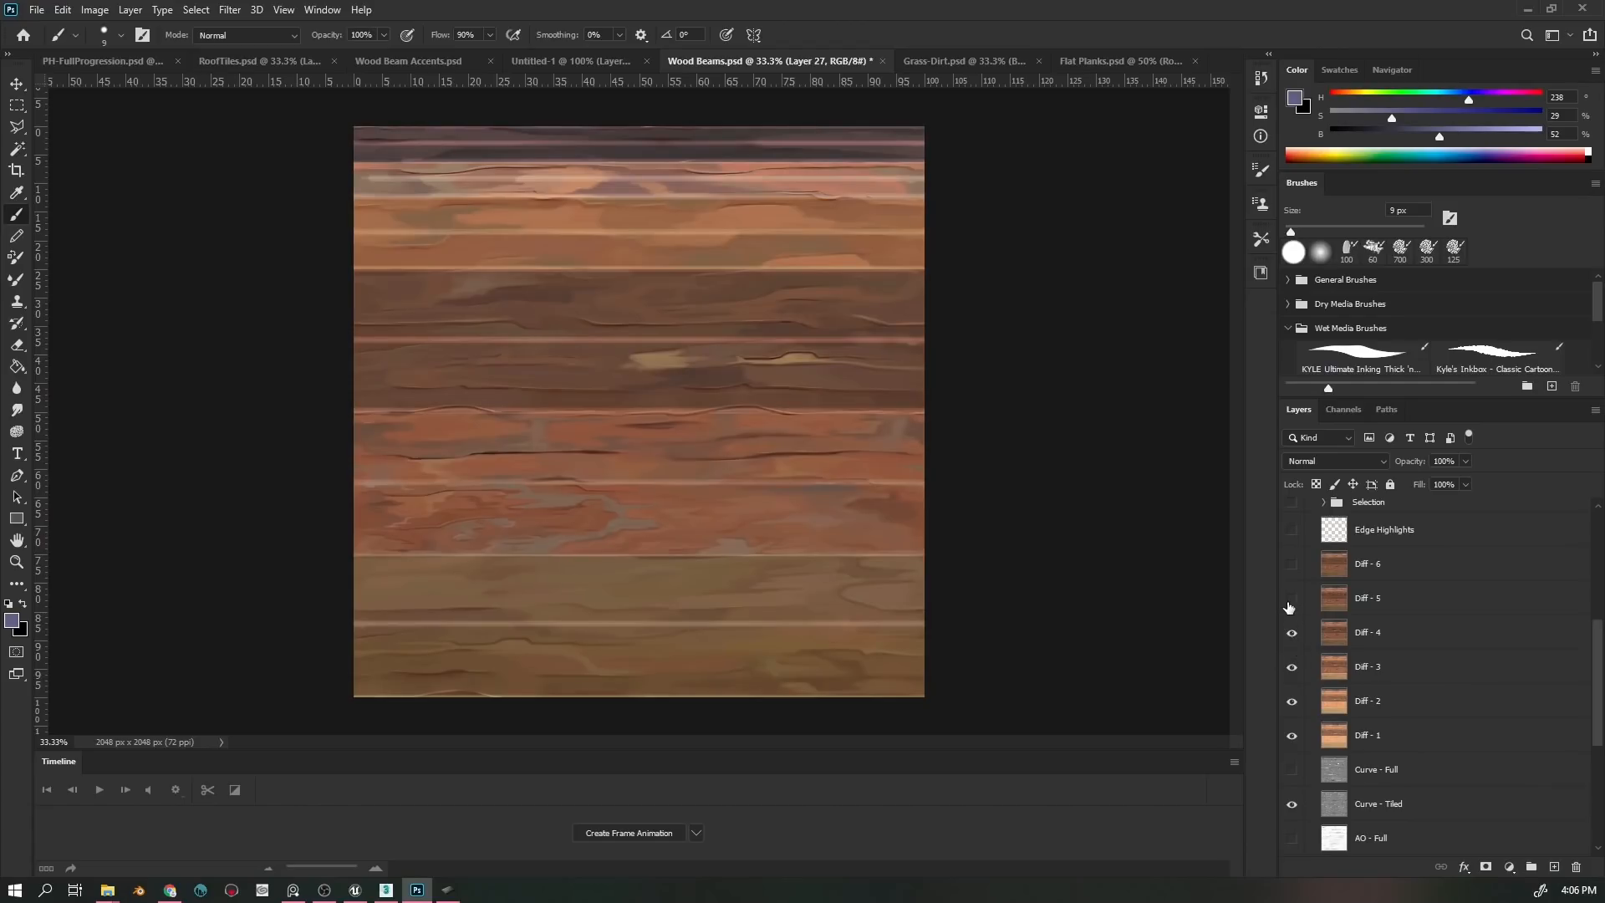
click(1292, 599)
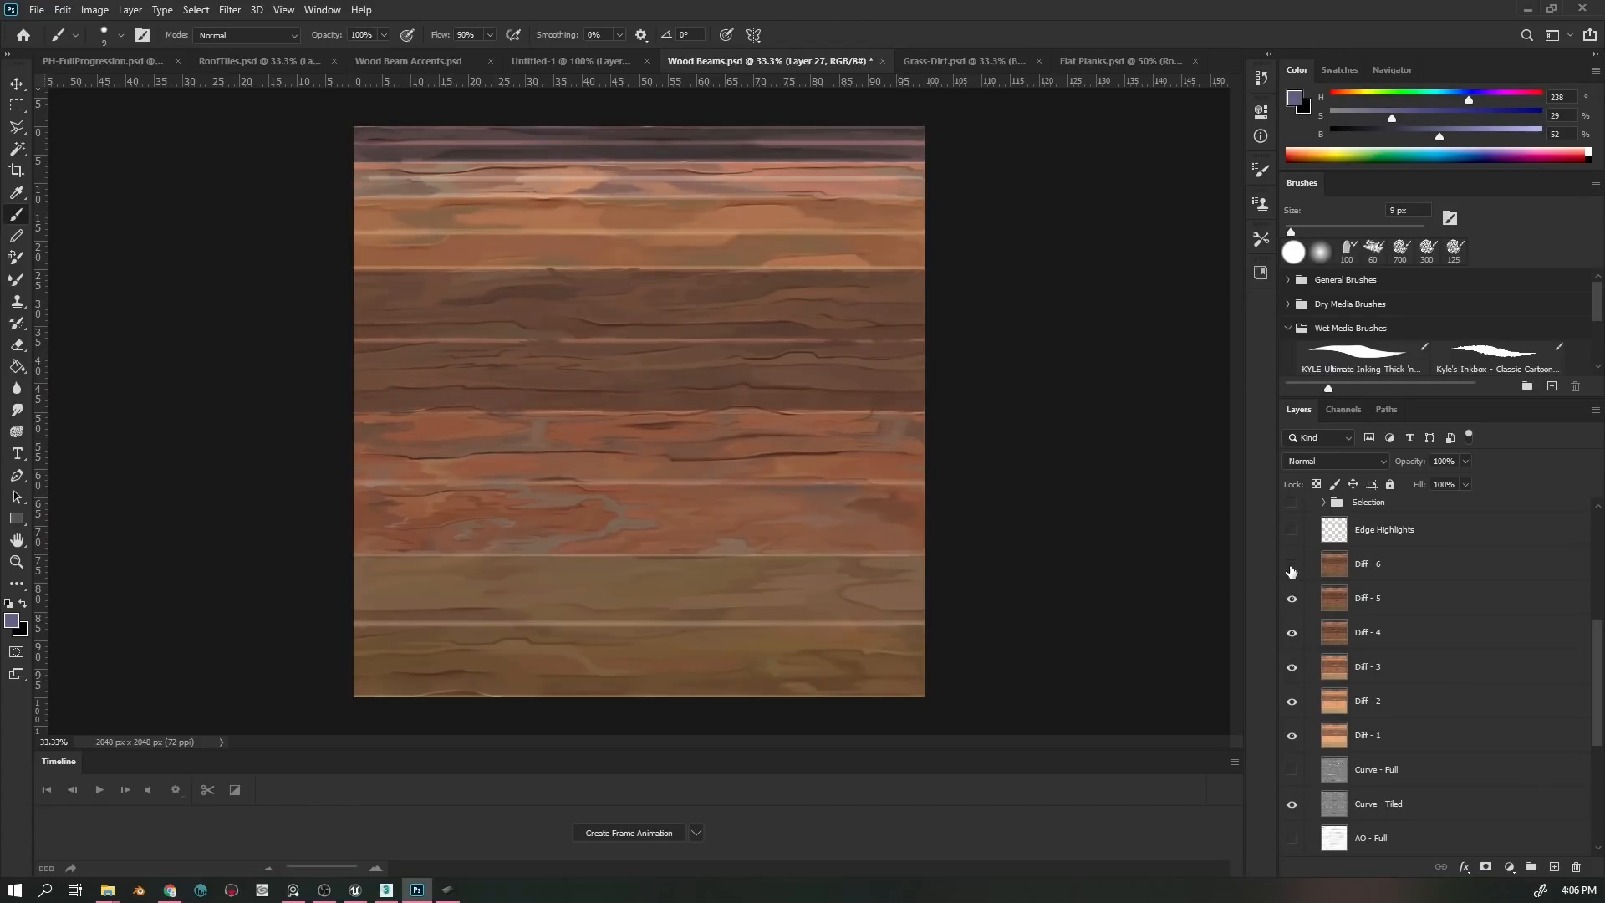
click(1291, 565)
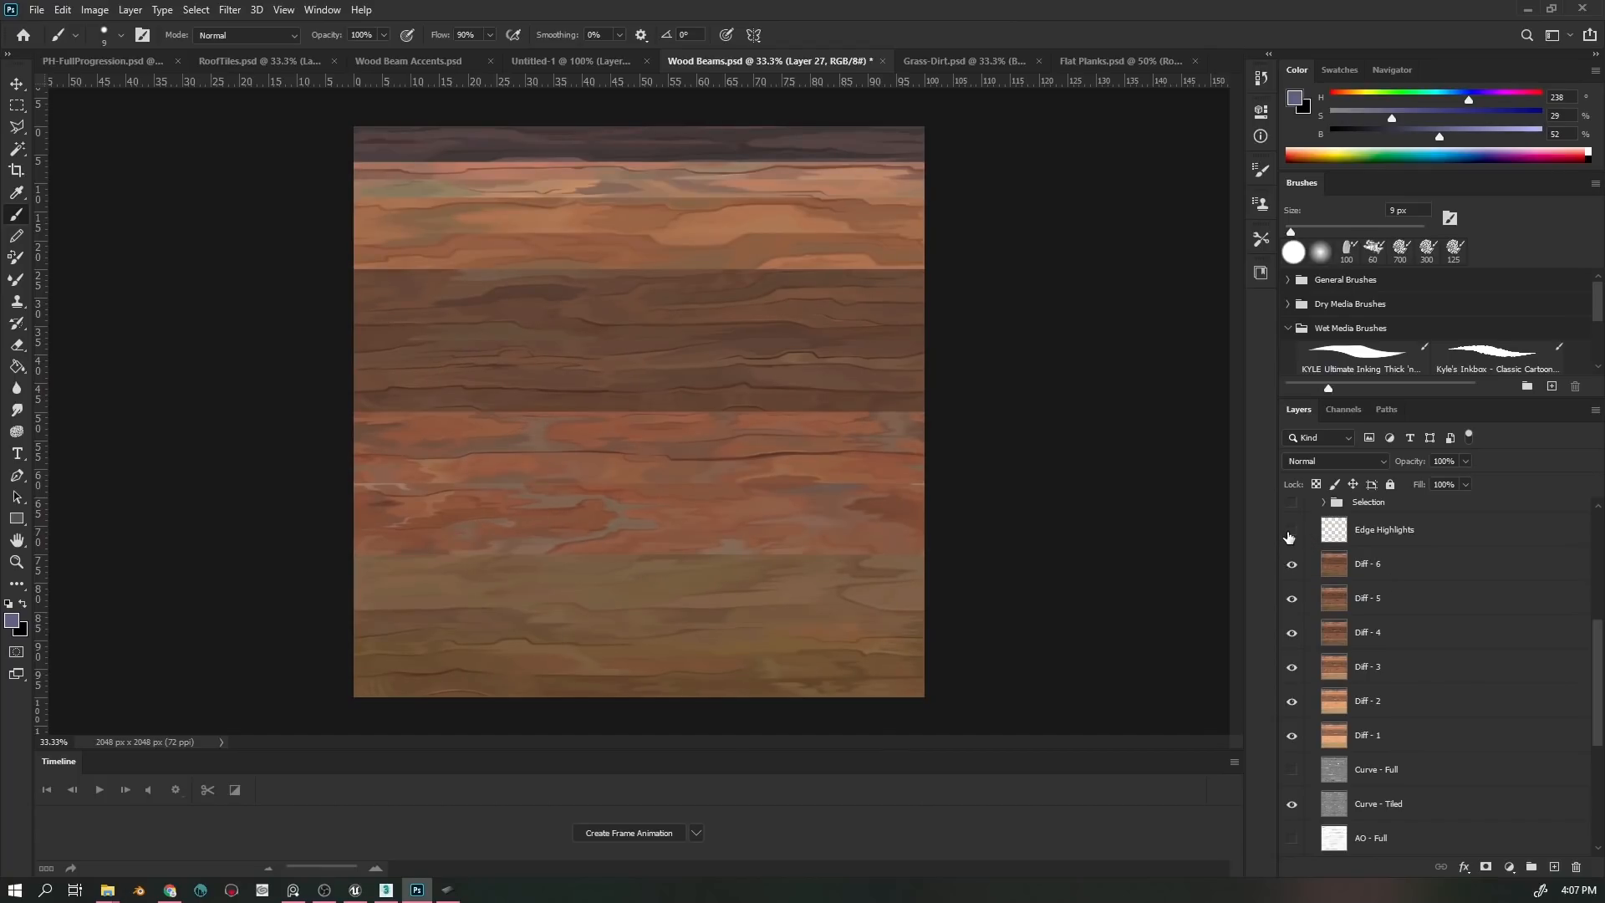
- Preview the Edge Highlights layer on the wood beams, and hide it again
click(1291, 532)
scroll(1292, 552, up, 3)
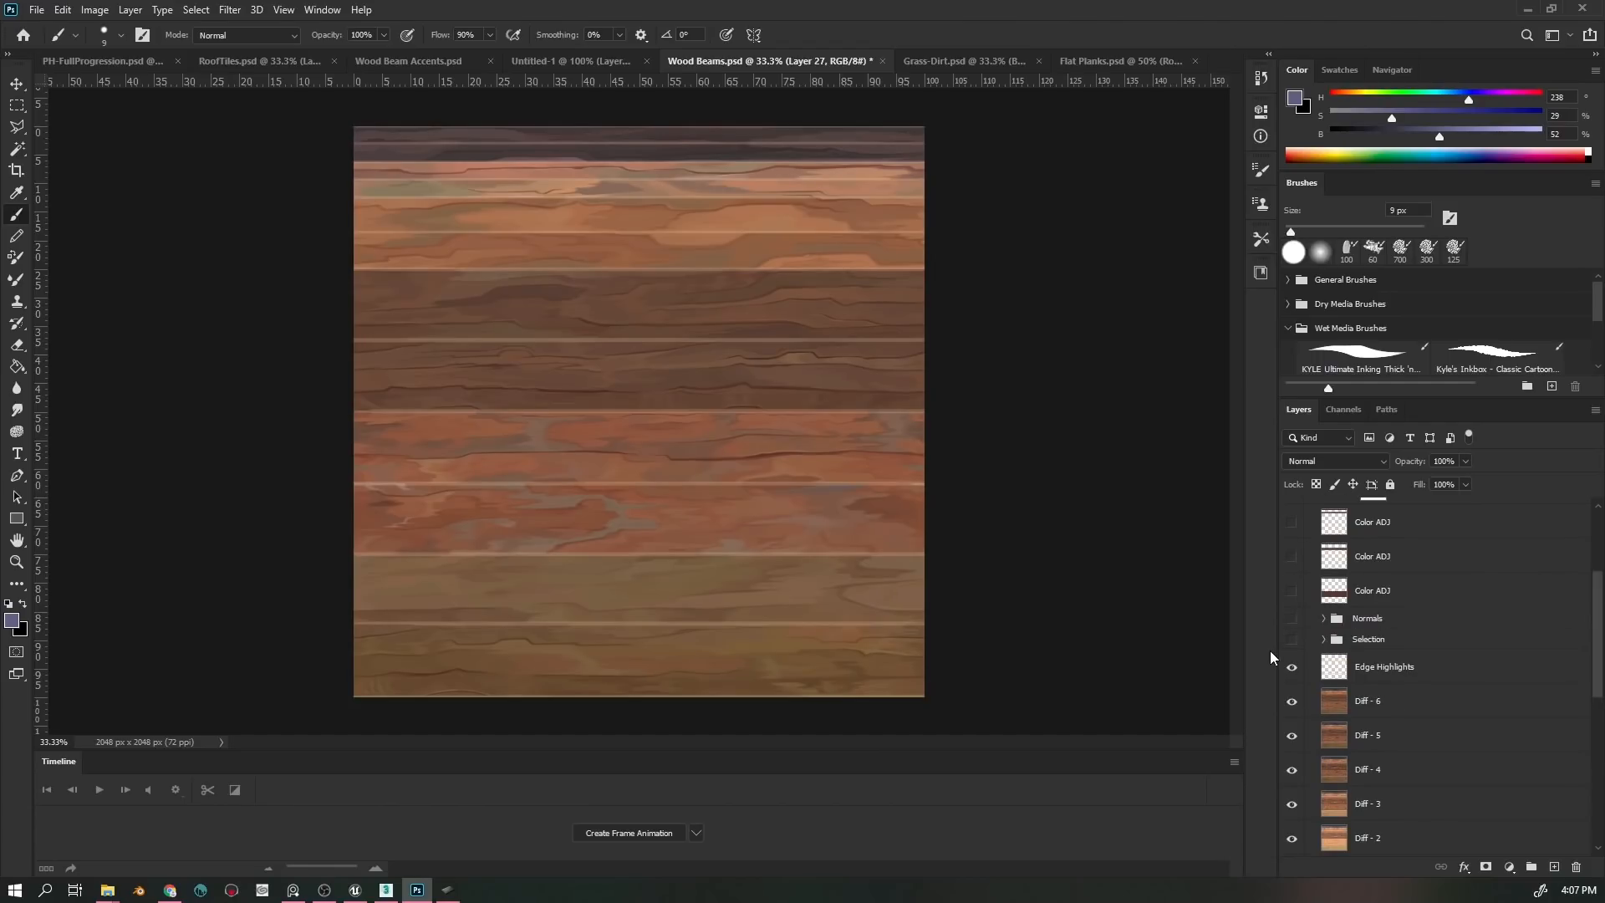
click(1293, 667)
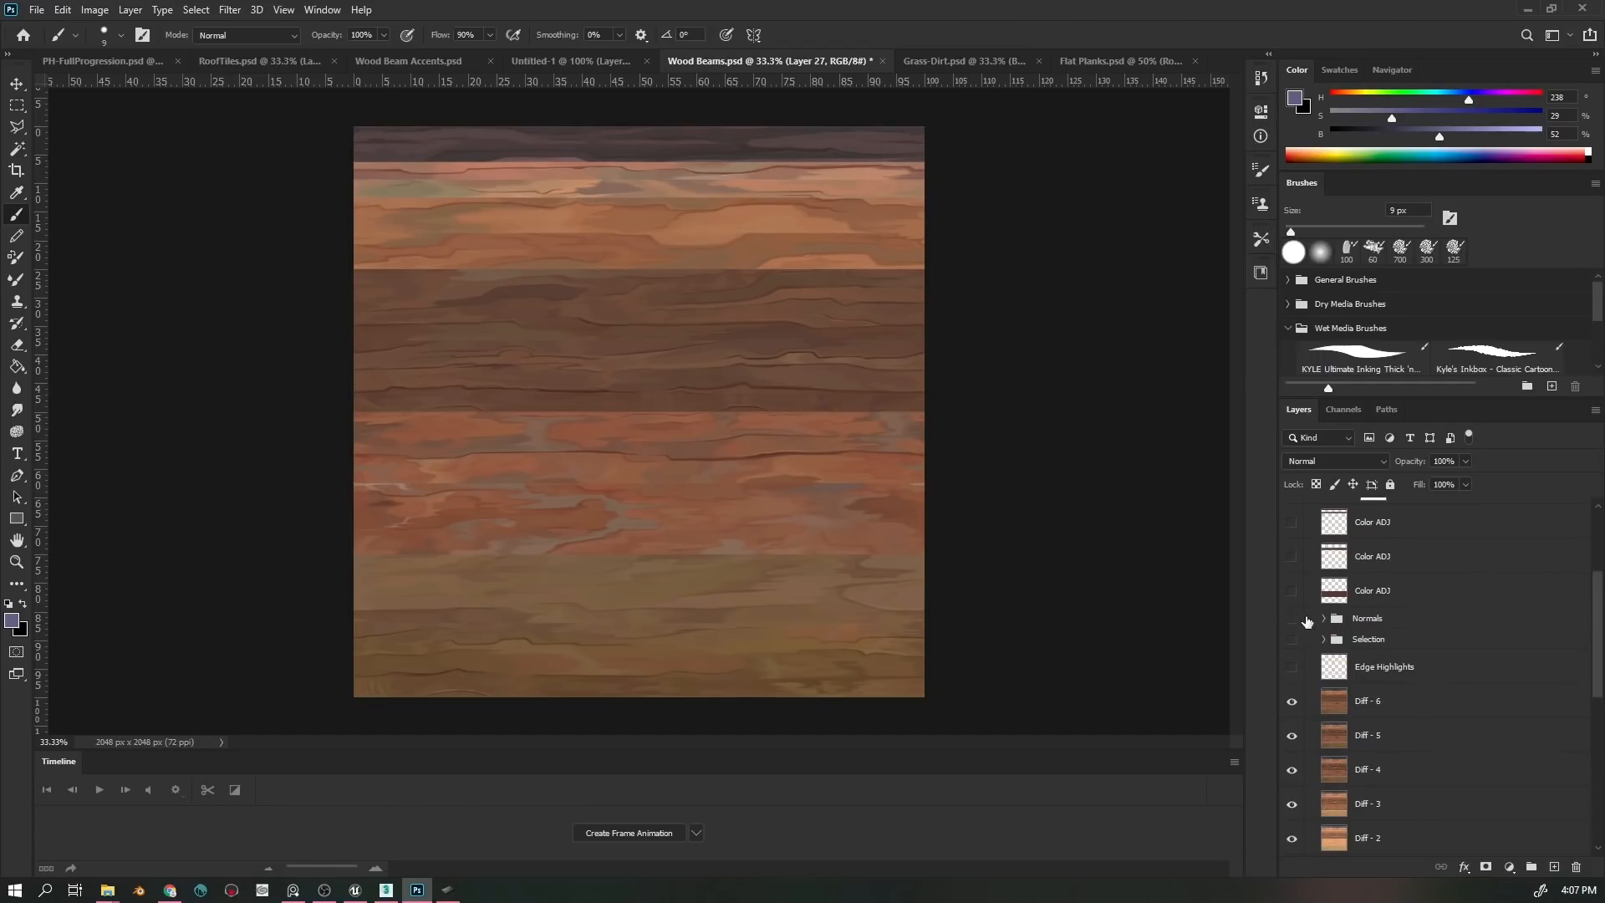
- Show the three Color ADJ layers and the Hue/Saturation 10 adjustment in the Wood Beams group
scroll(1421, 668, up, 4)
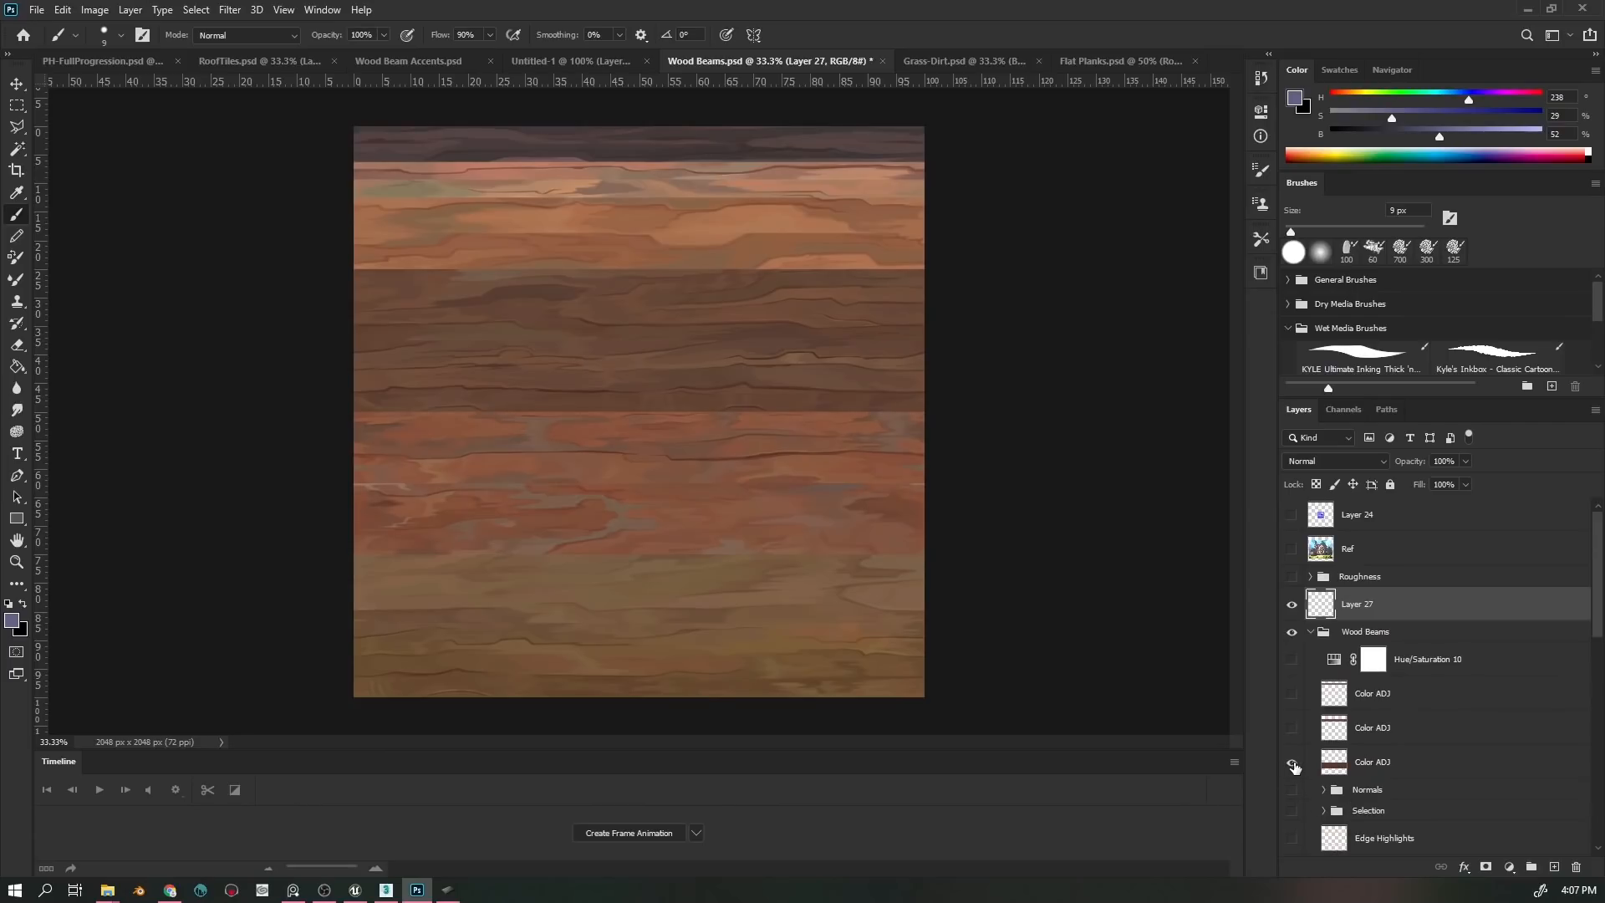
click(1293, 728)
click(1364, 729)
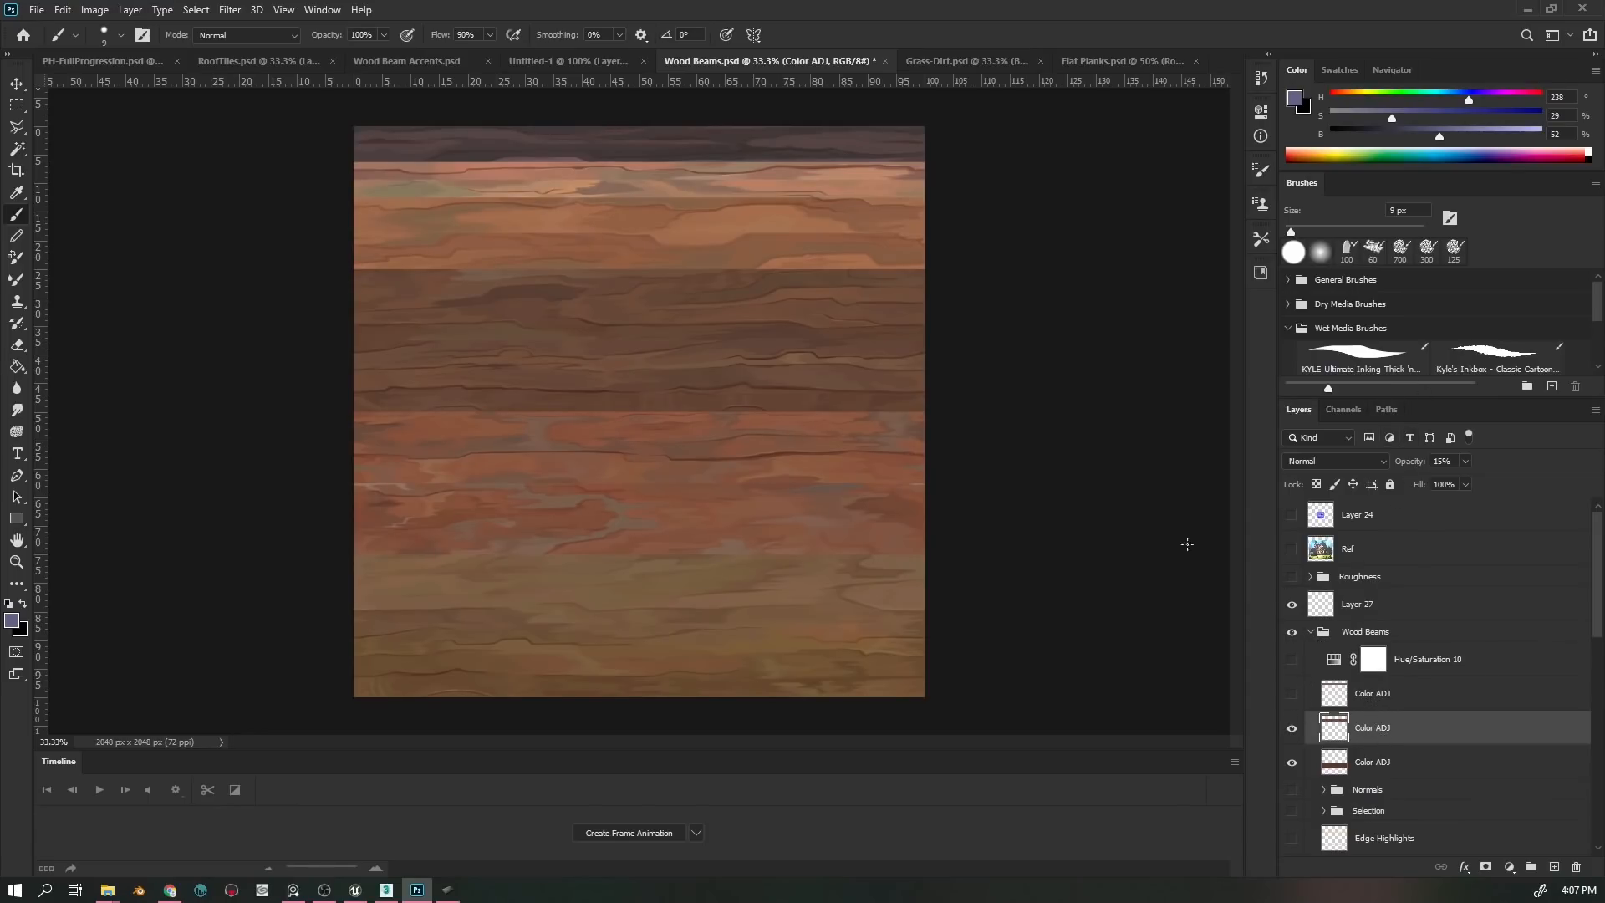
click(1291, 693)
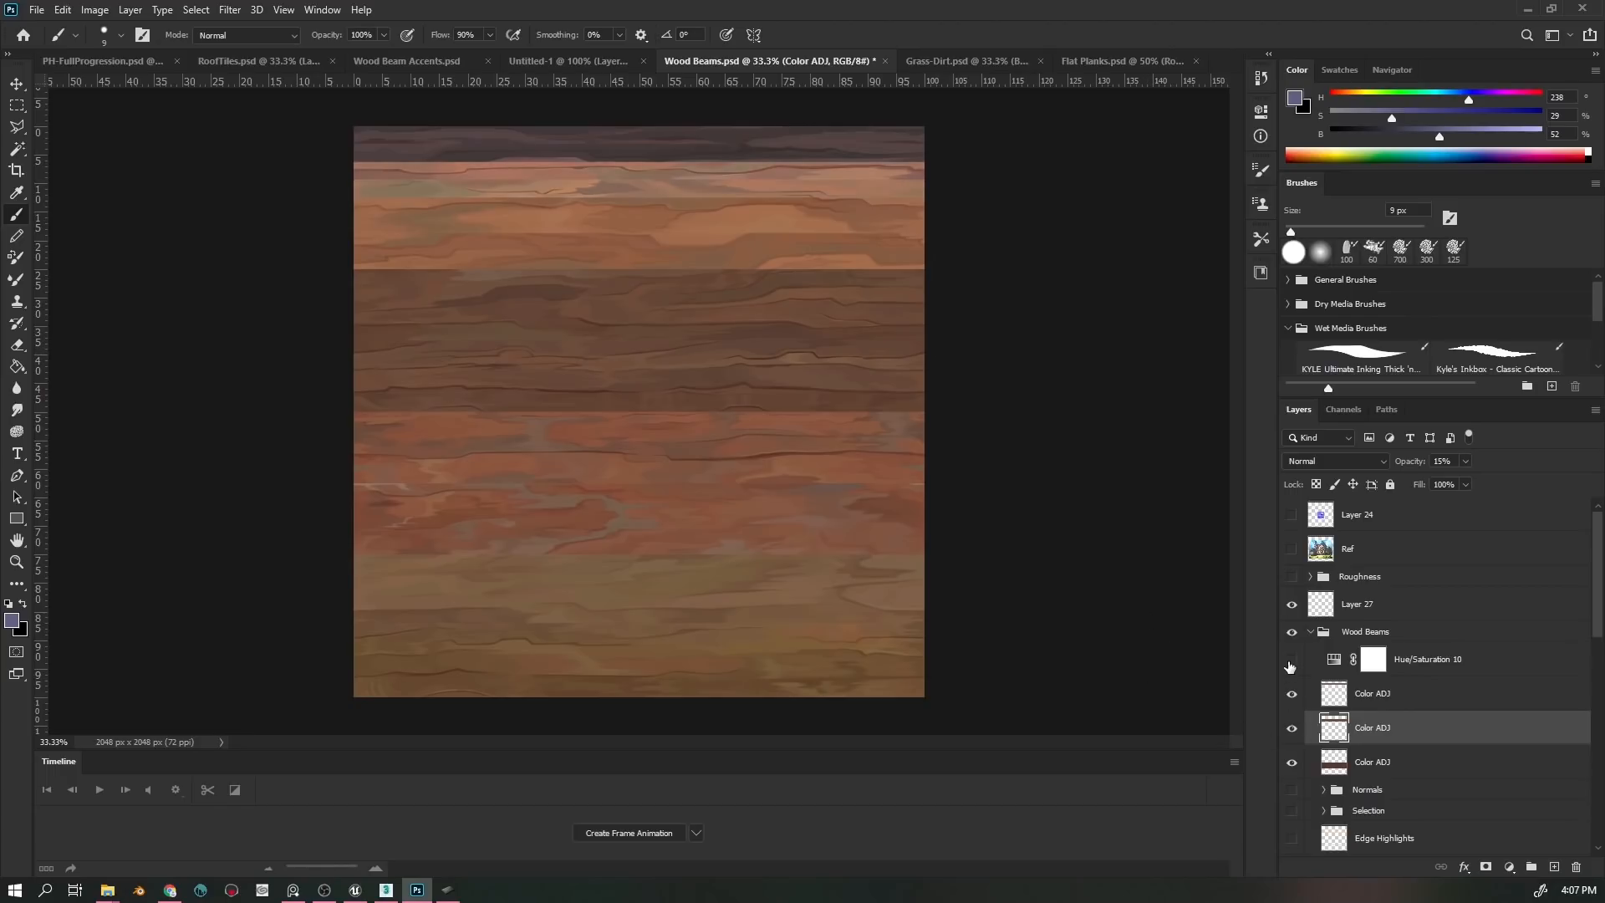
click(1431, 664)
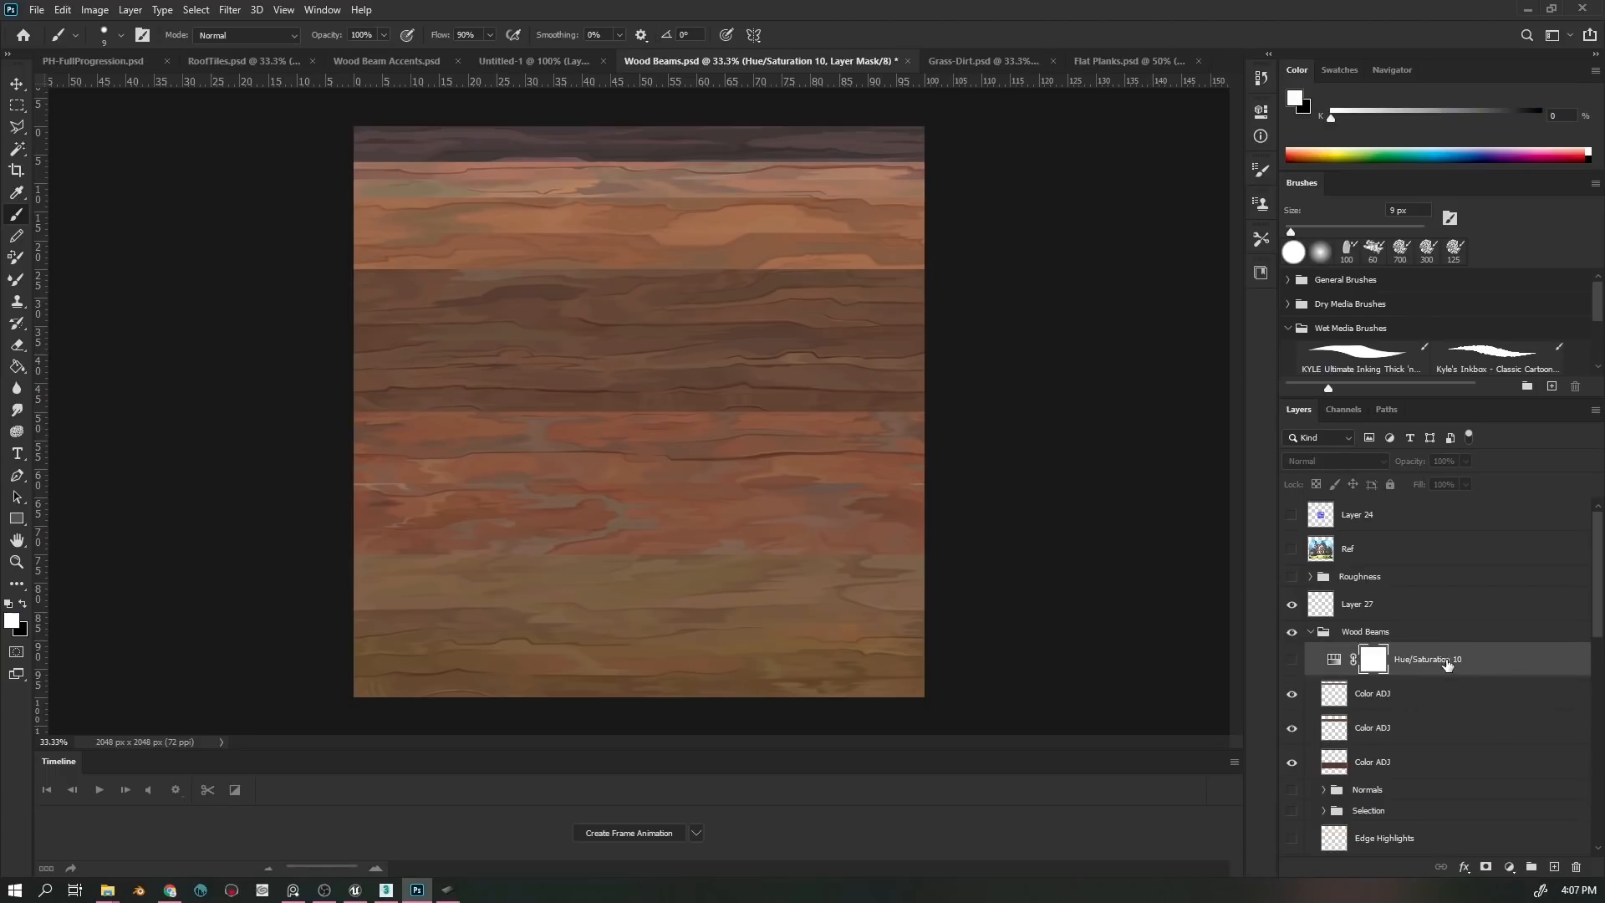
click(1291, 659)
- Switch to the Grass-Dirt.psd document, expand the Grass group, and hide layers Diffuse - 8 through Diffuse - 2
click(975, 61)
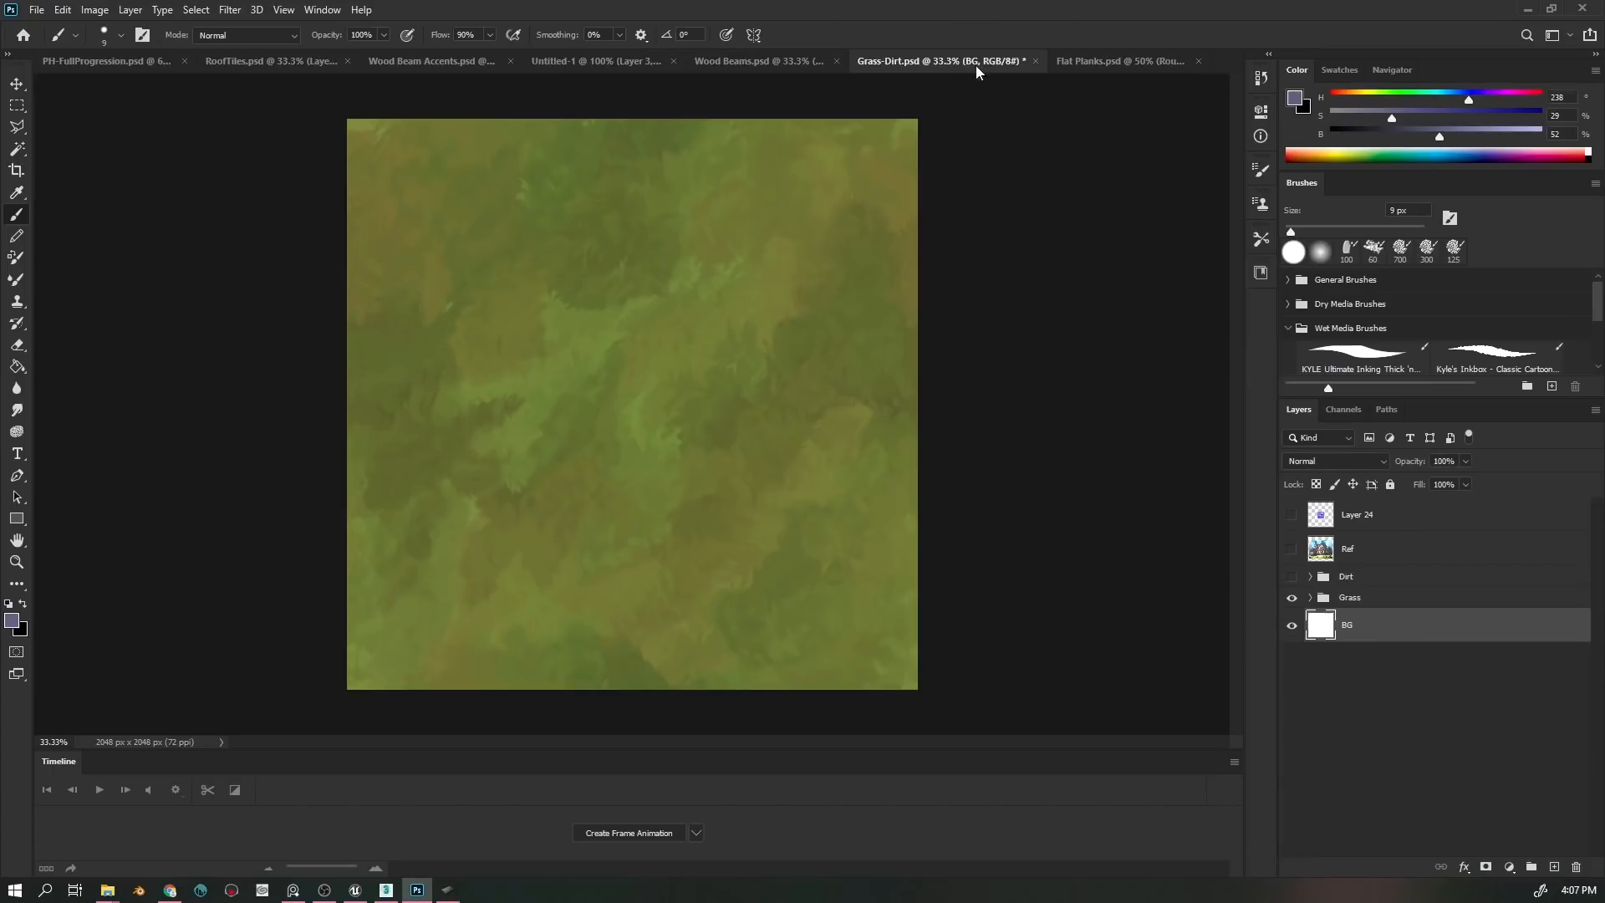
click(1310, 597)
scroll(1471, 636, down, 3)
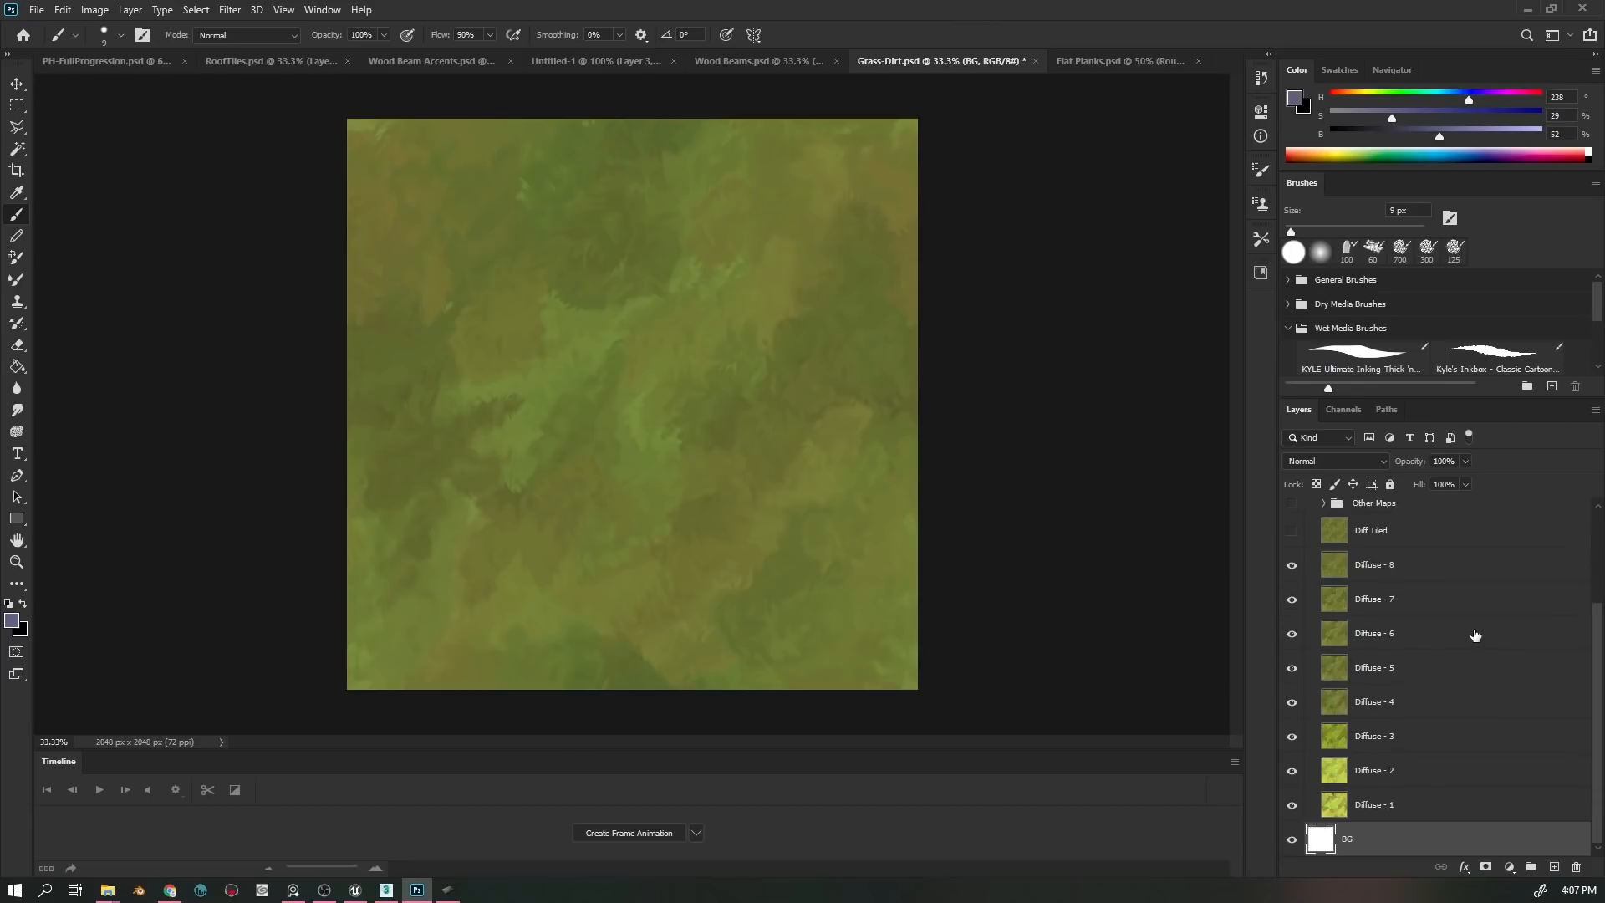
scroll(1471, 606, up, 2)
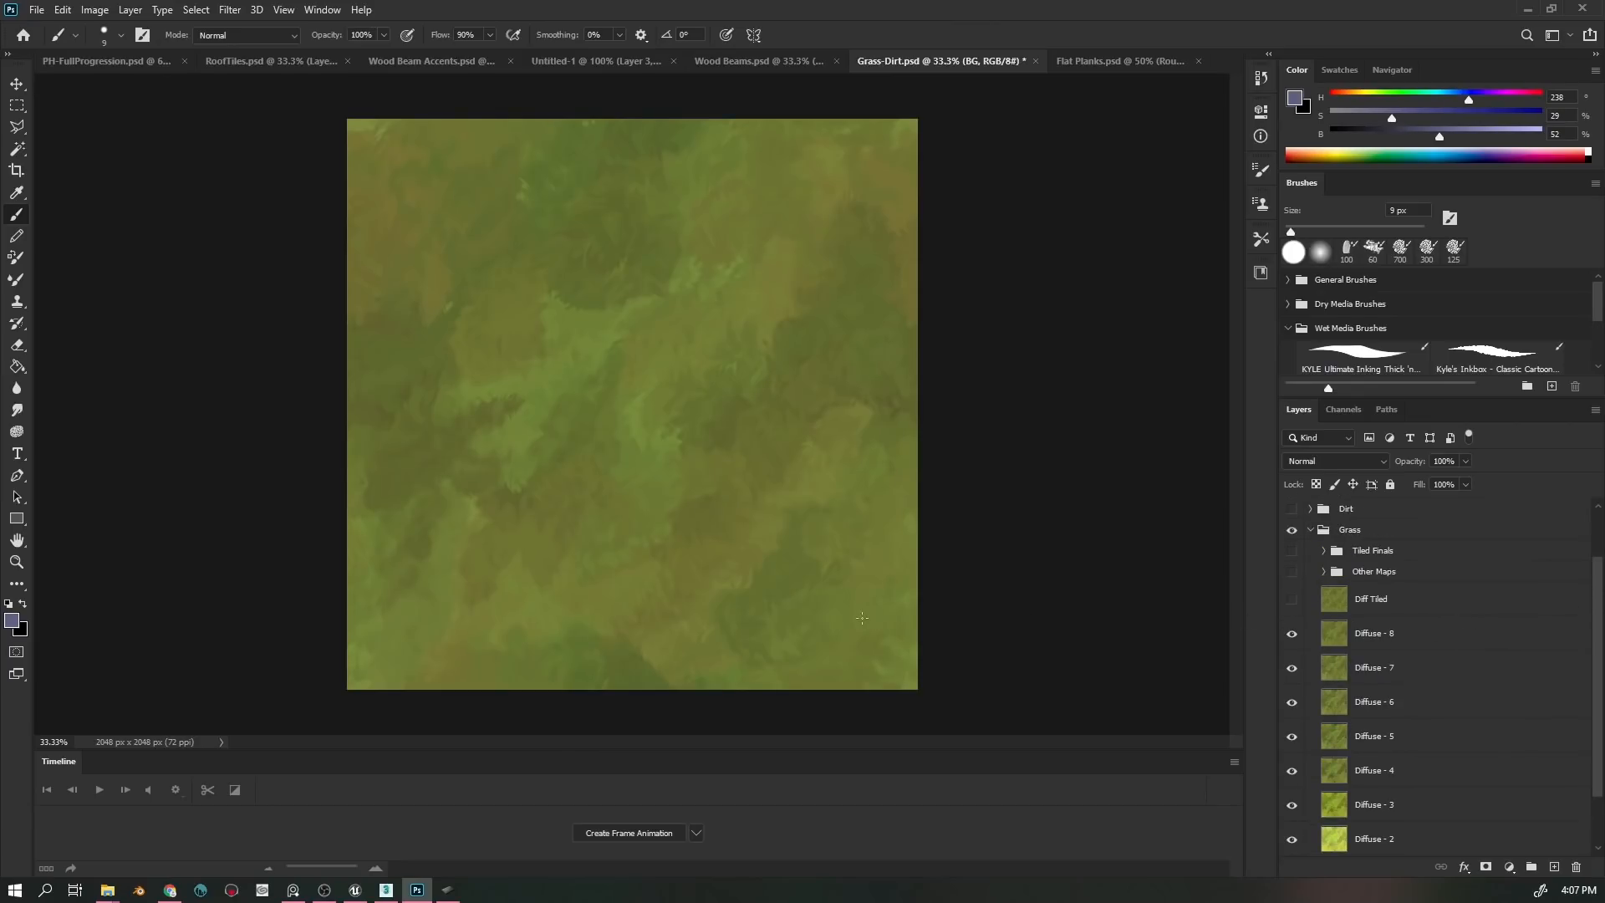
scroll(1411, 636, up, 1)
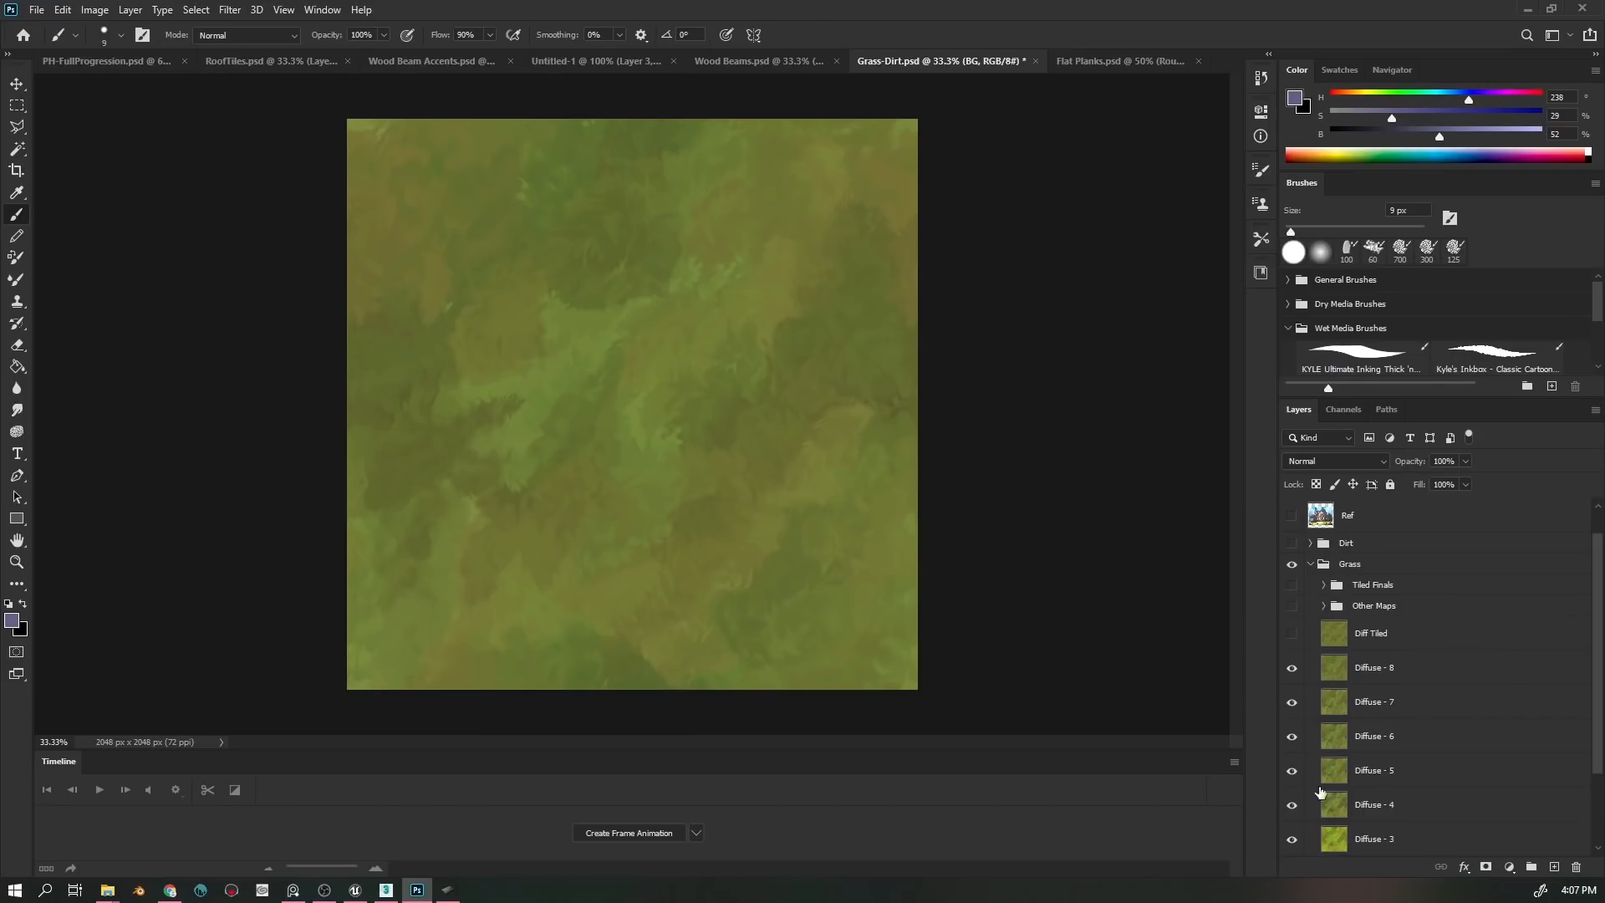
scroll(1321, 669, down, 3)
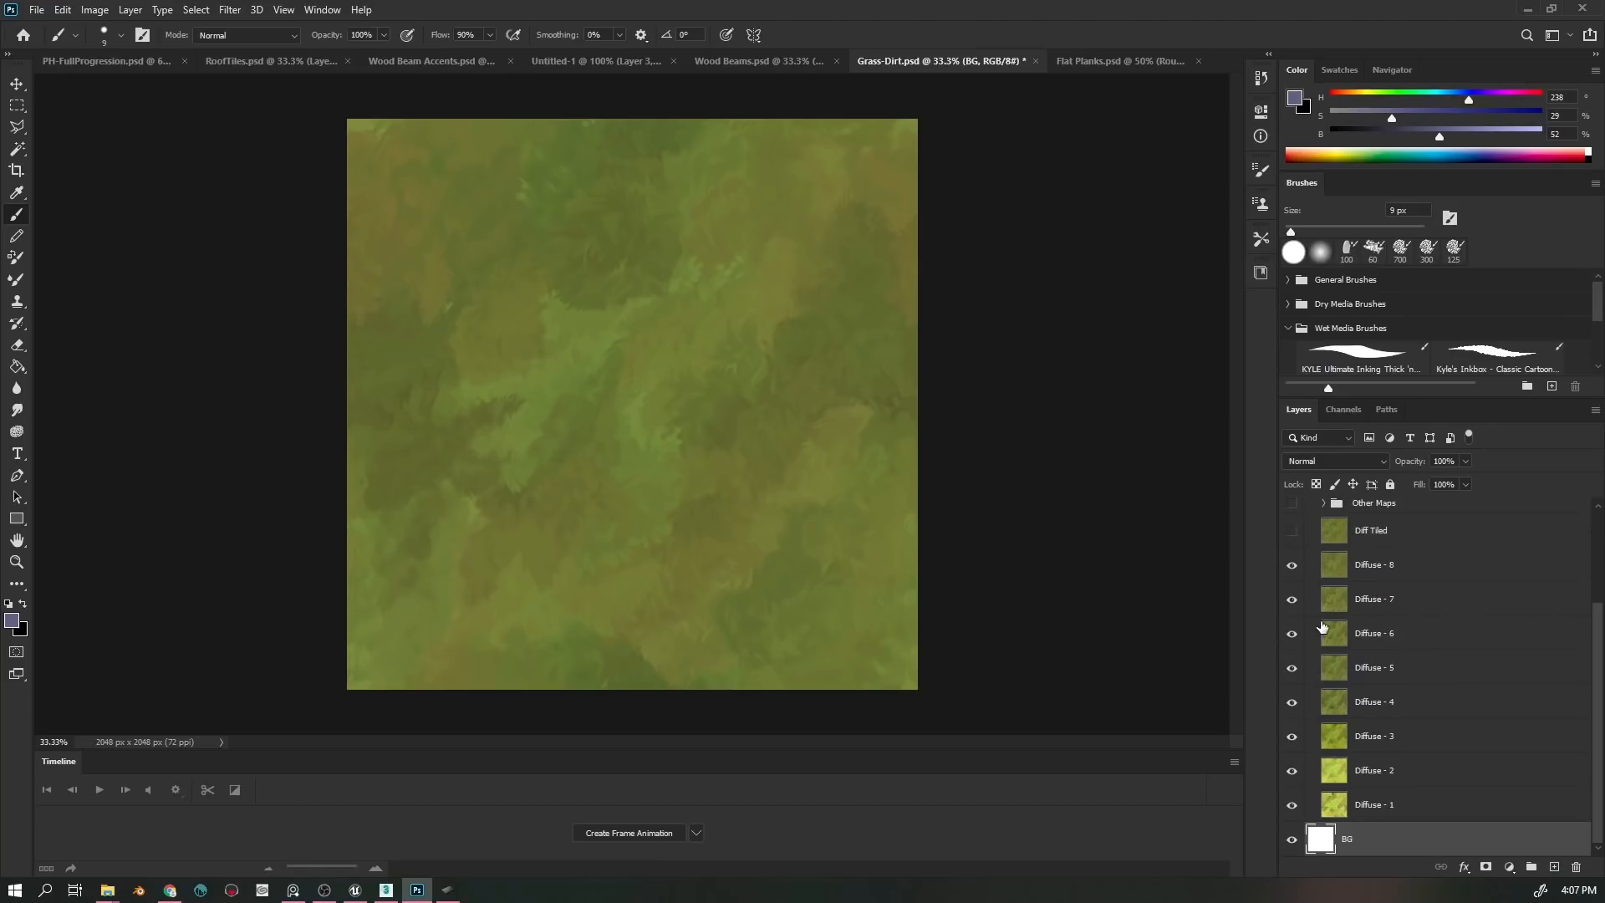
drag(1291, 568, 1282, 764)
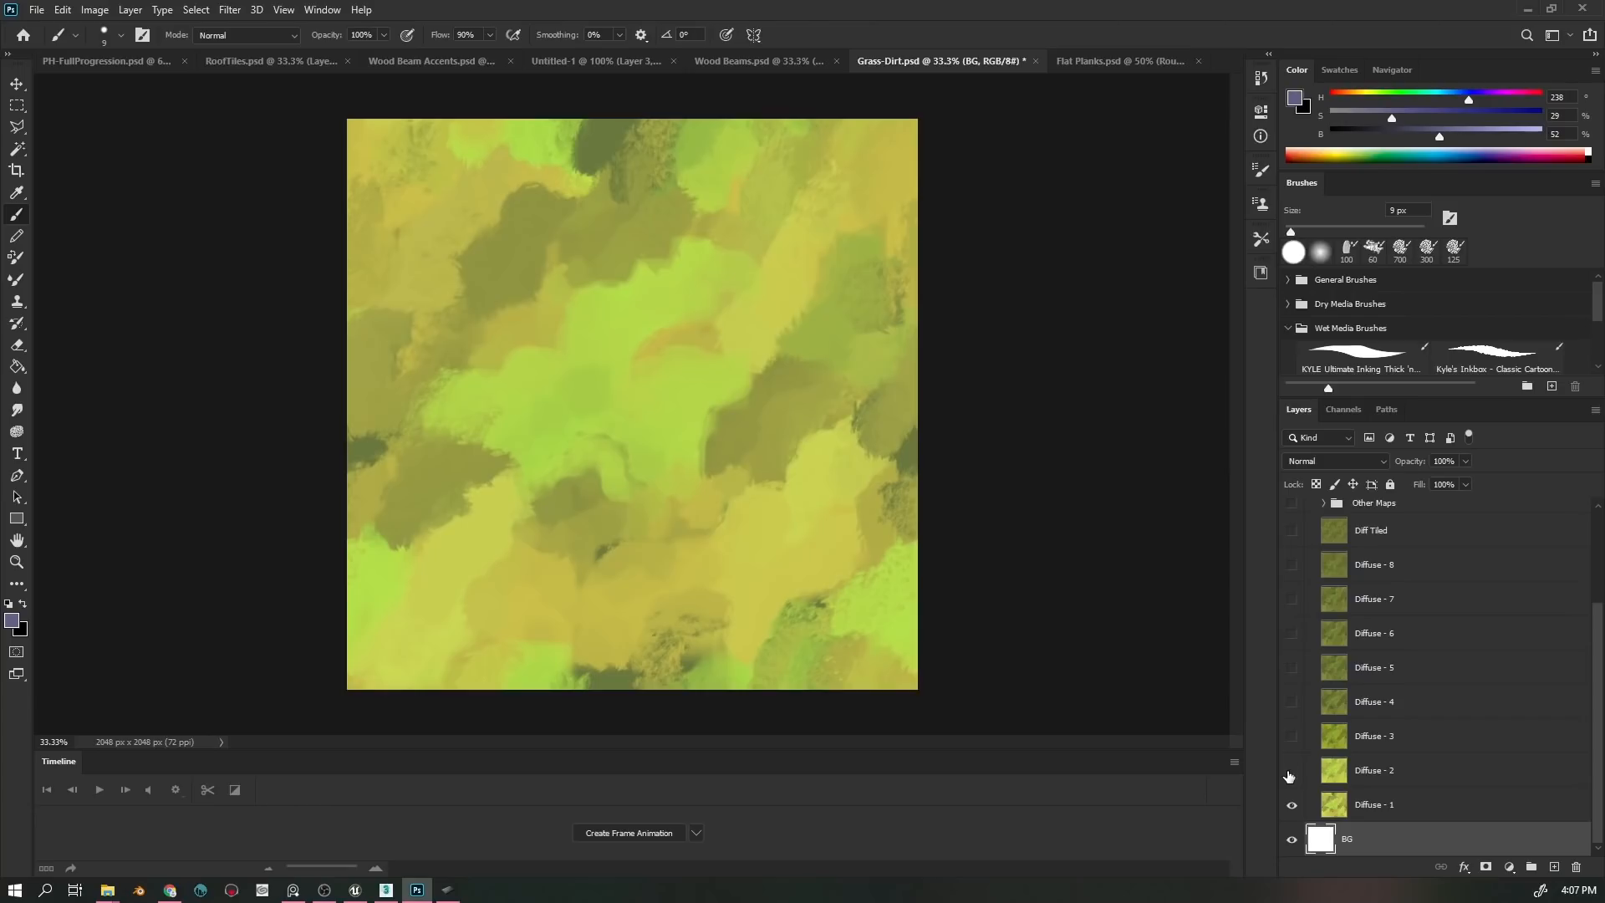
- Show the grass layers Diffuse - 2 through Diffuse - 8 one by one, from the lowest up
click(1292, 769)
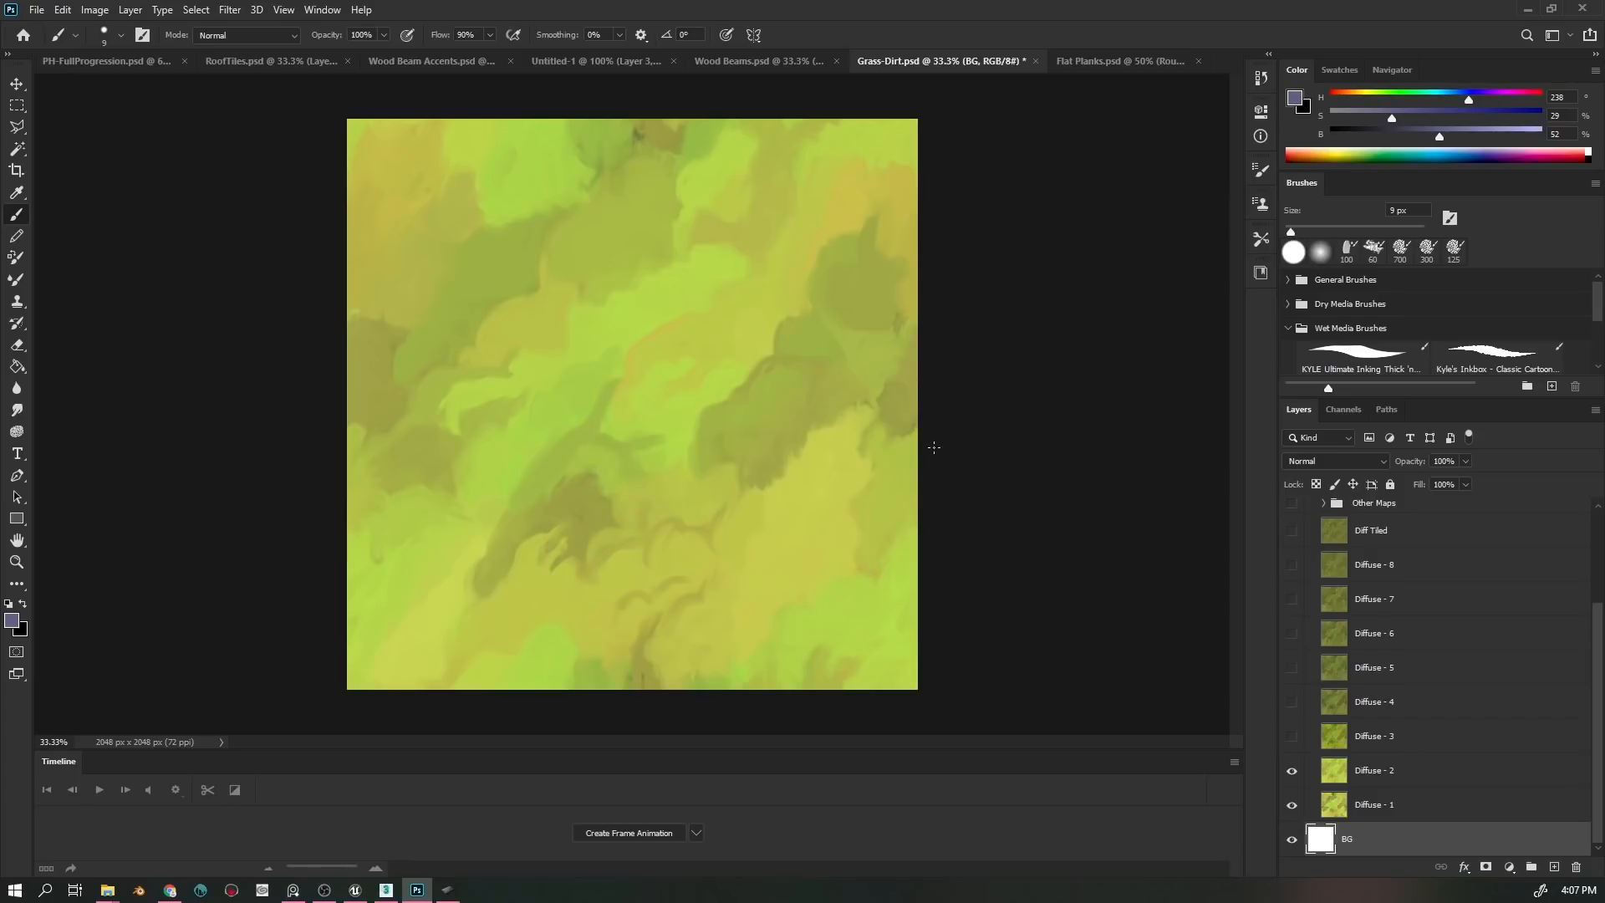
click(1291, 736)
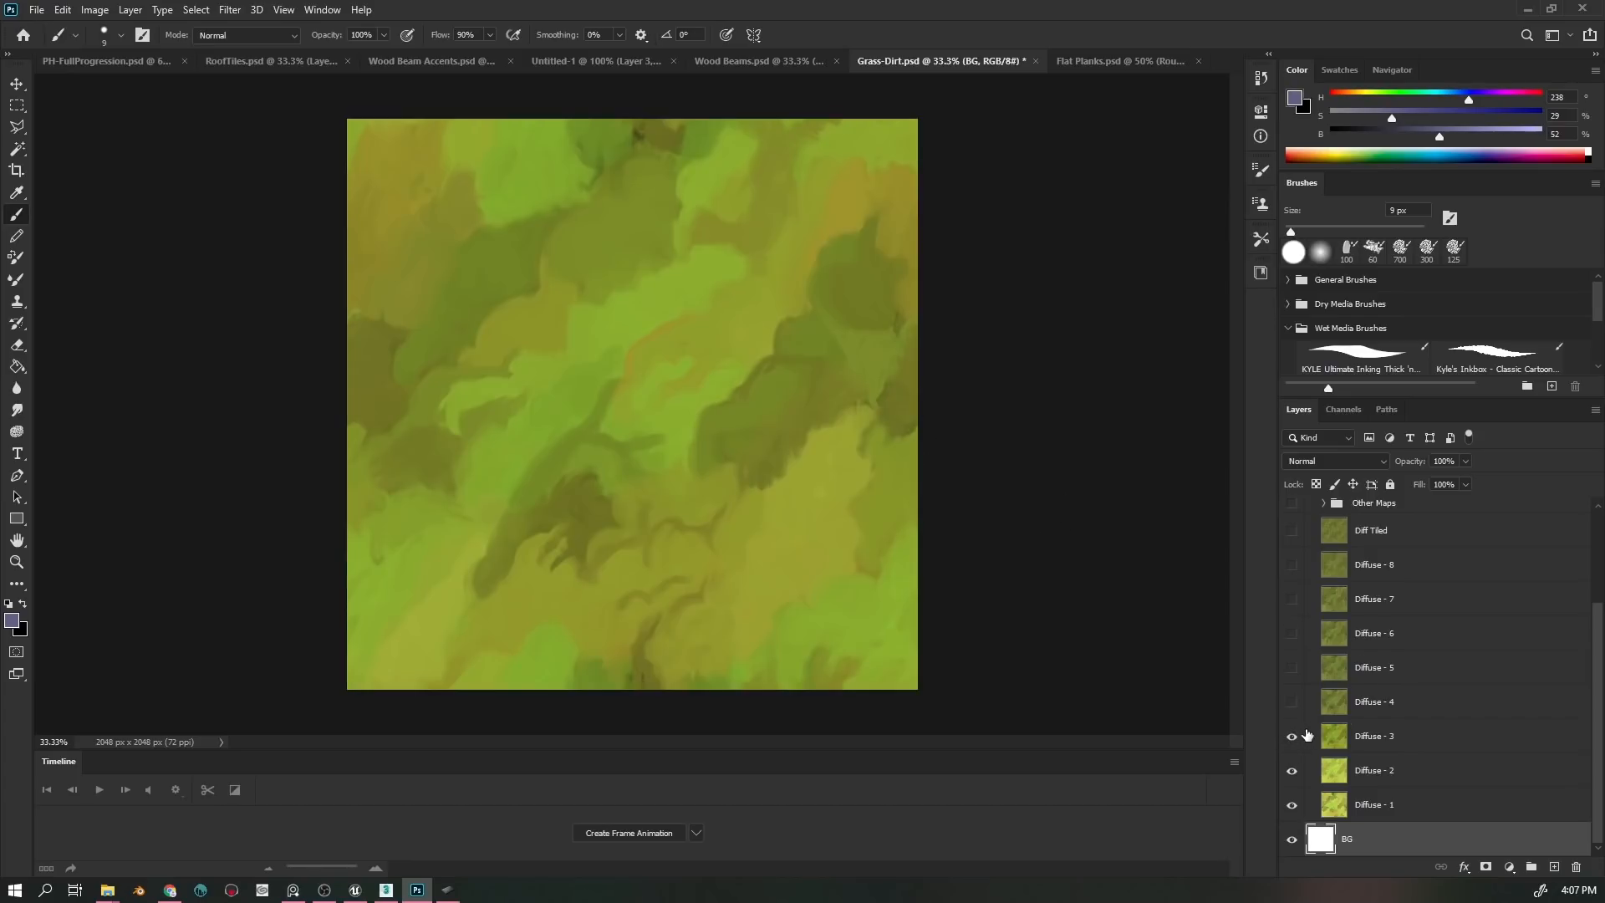
click(1292, 704)
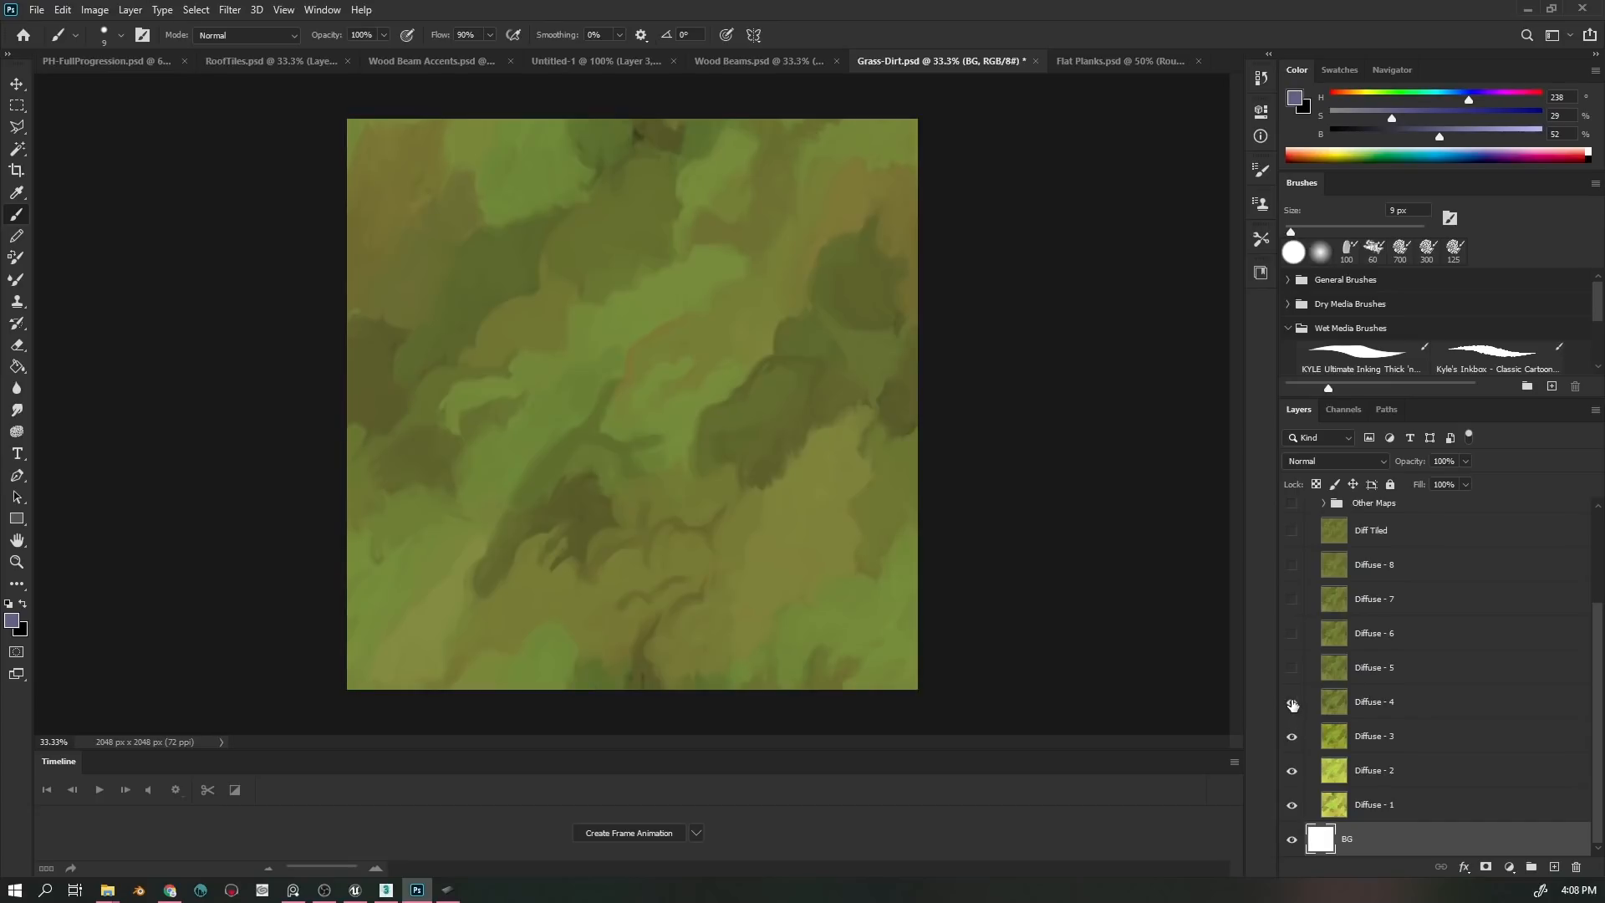
click(1292, 668)
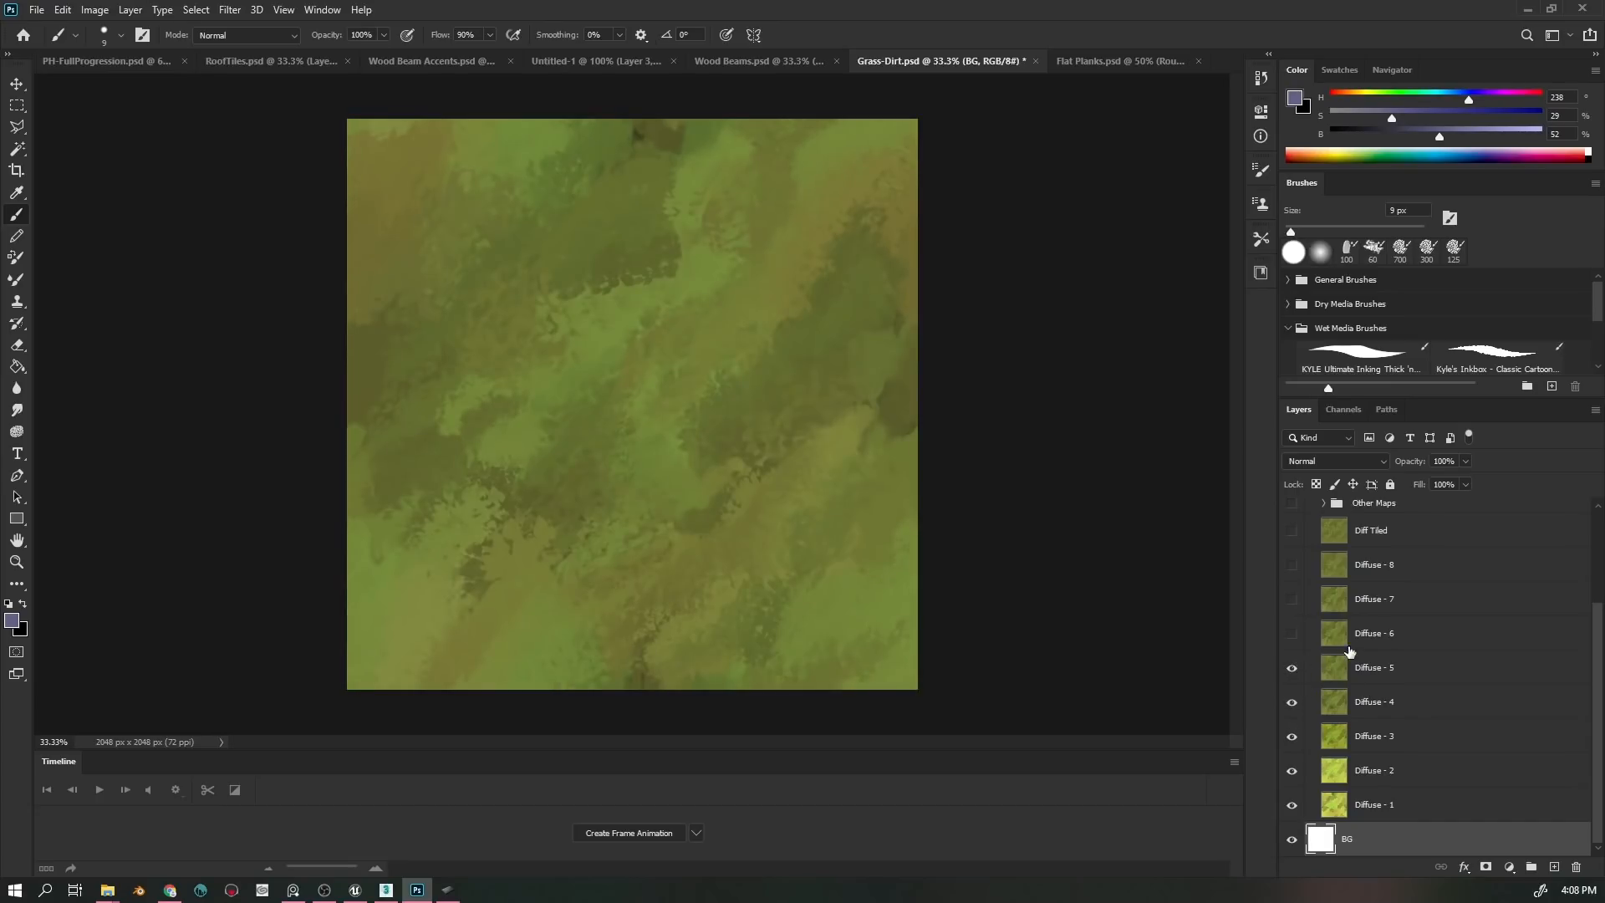
scroll(1338, 685, up, 2)
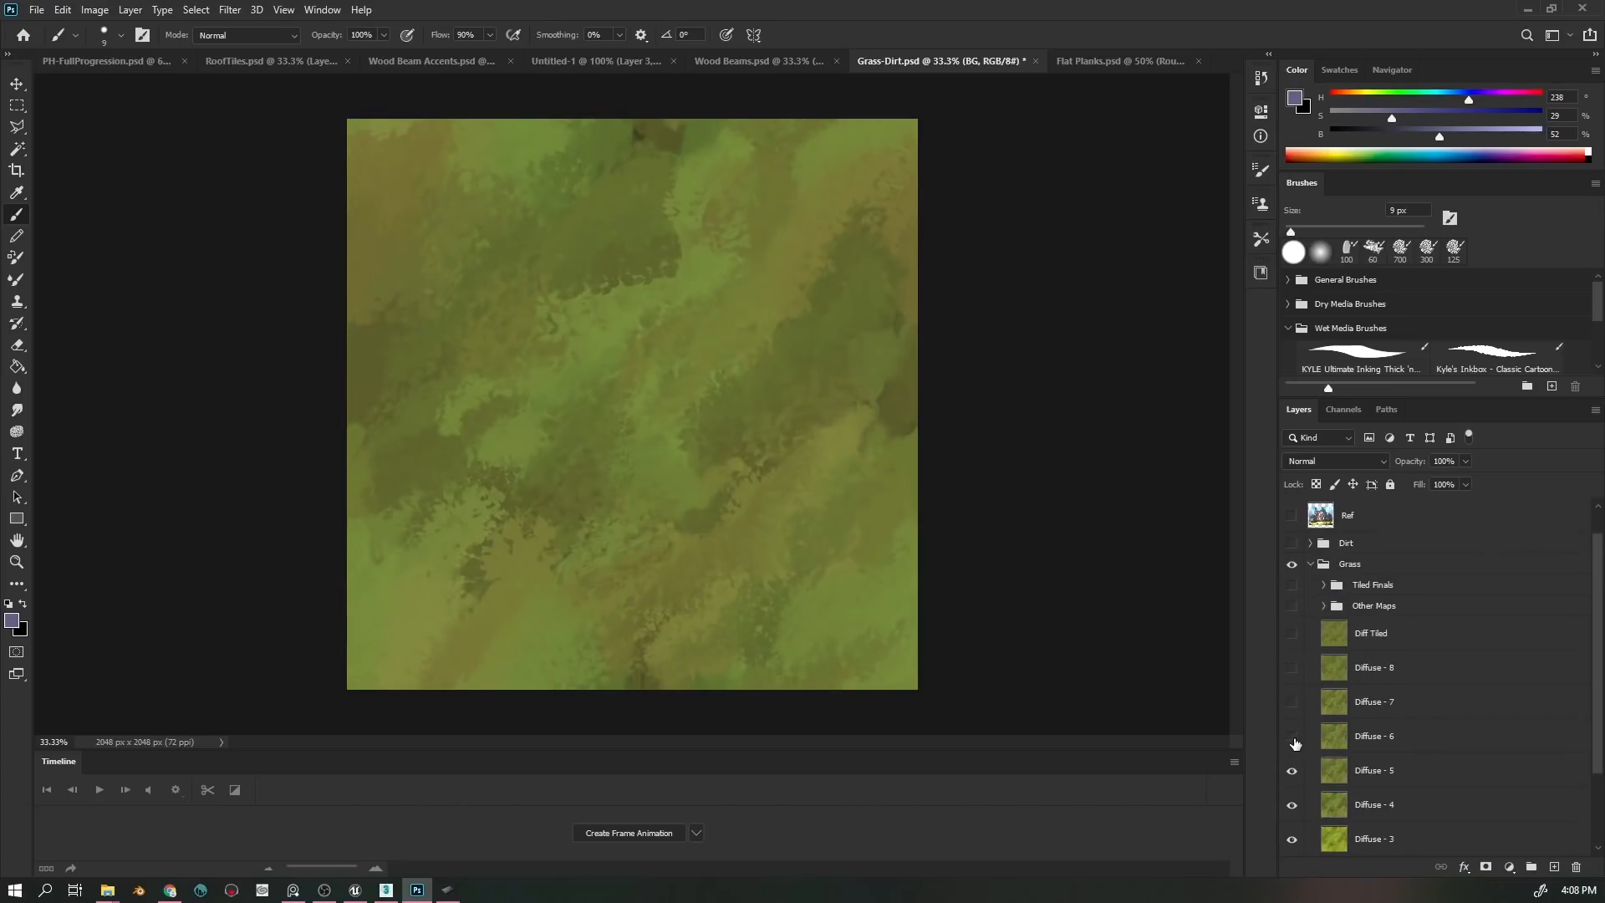
click(1293, 736)
click(1292, 702)
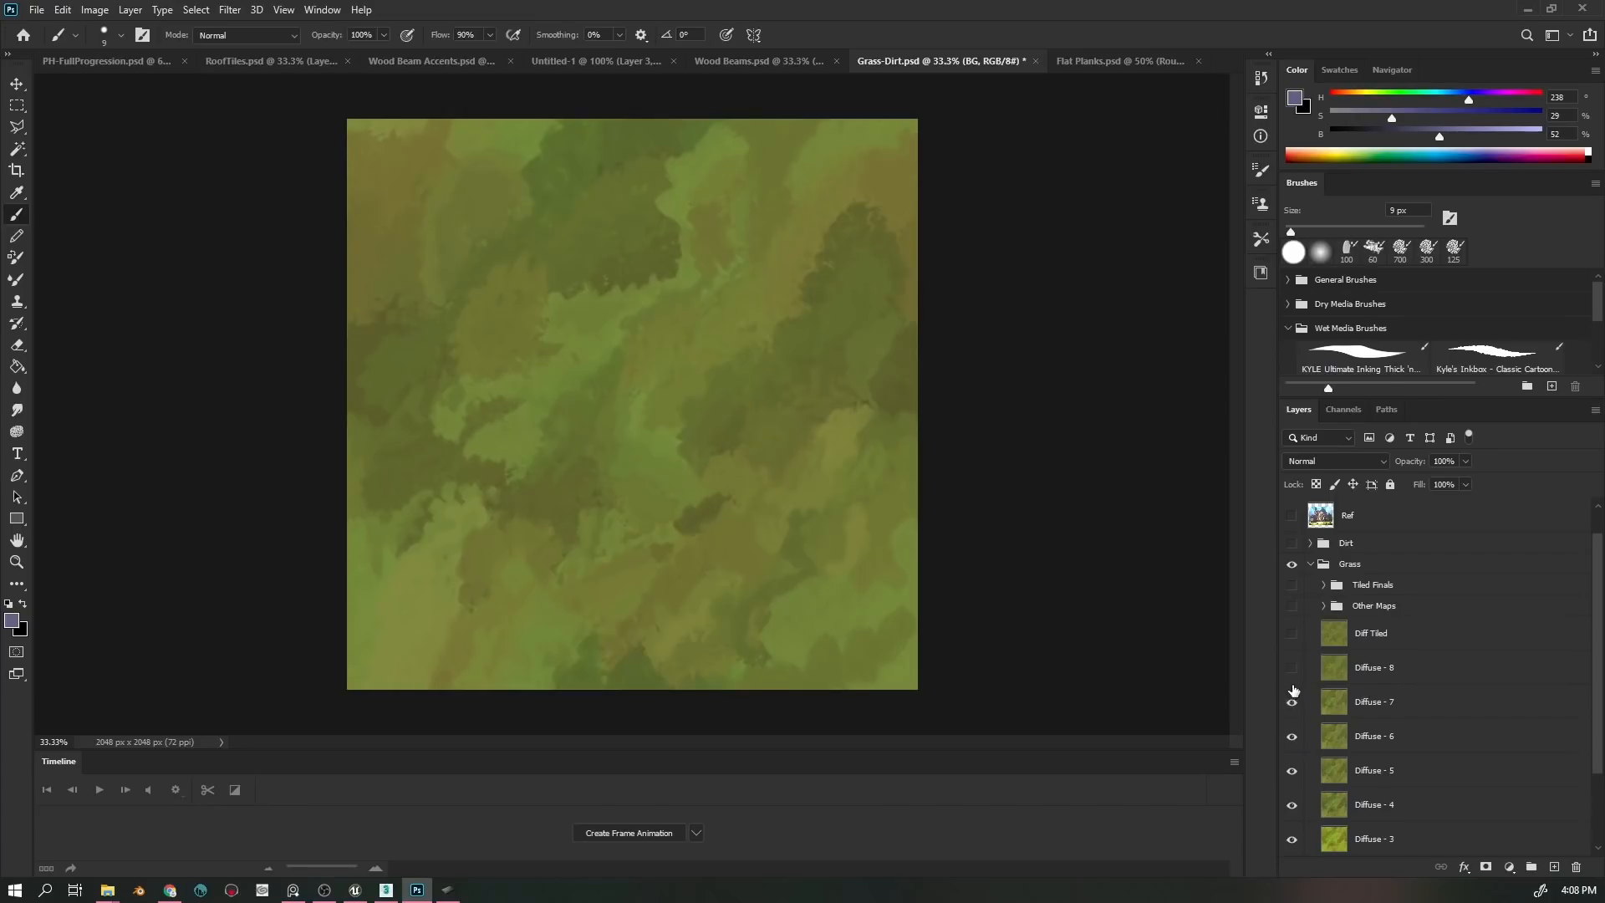
click(1291, 668)
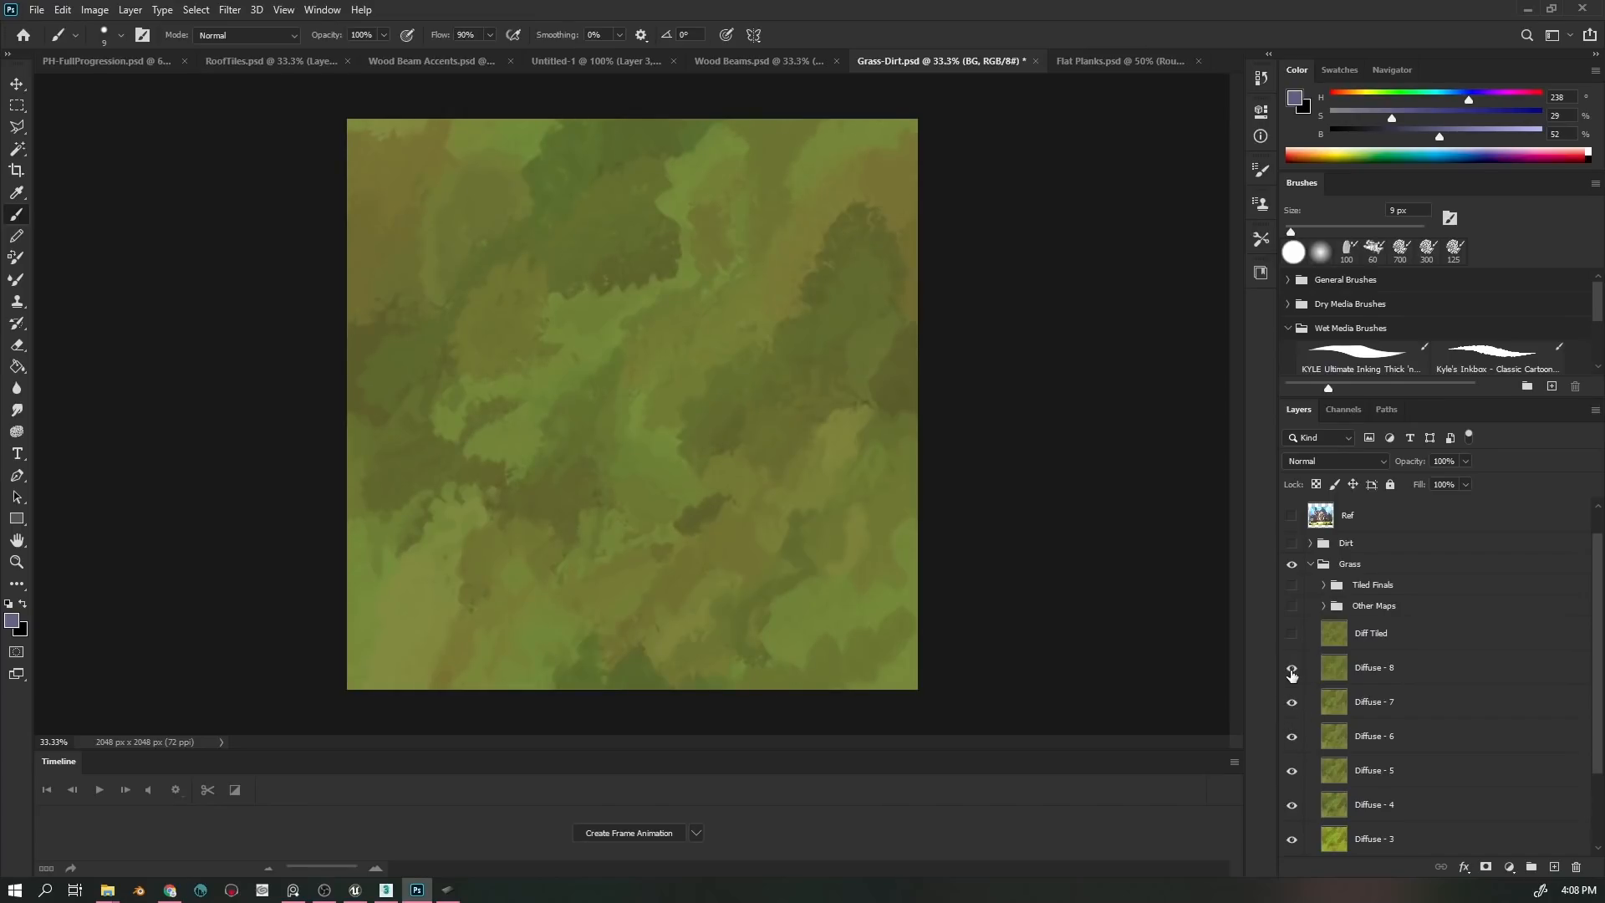
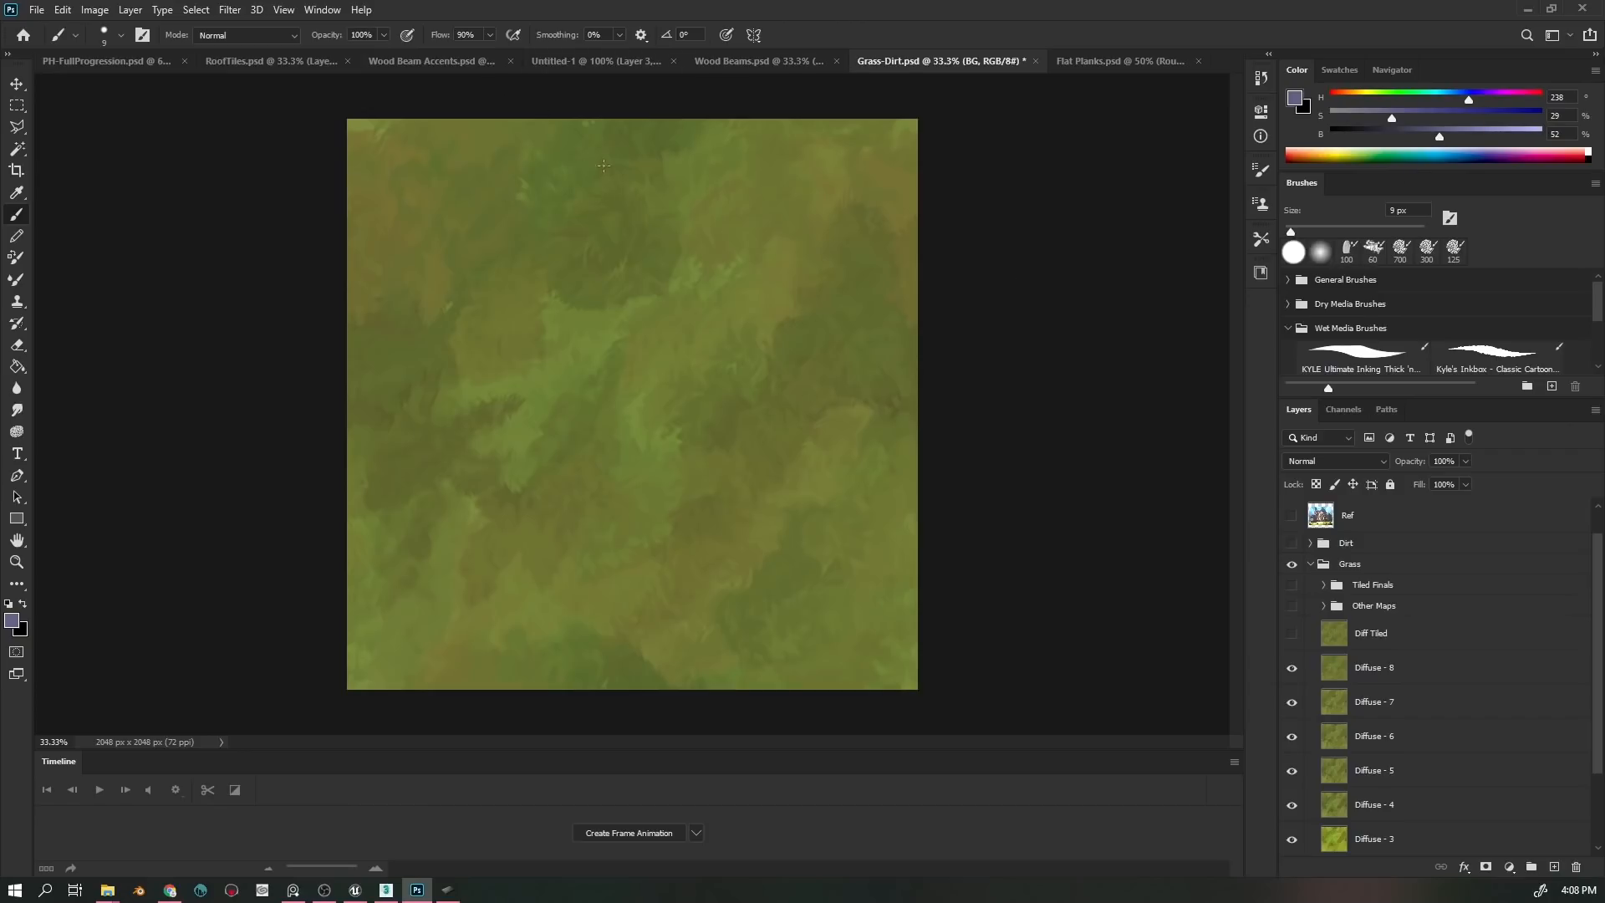
- Open a second window of the Grass-Dirt.psd document and make it the active view
click(322, 9)
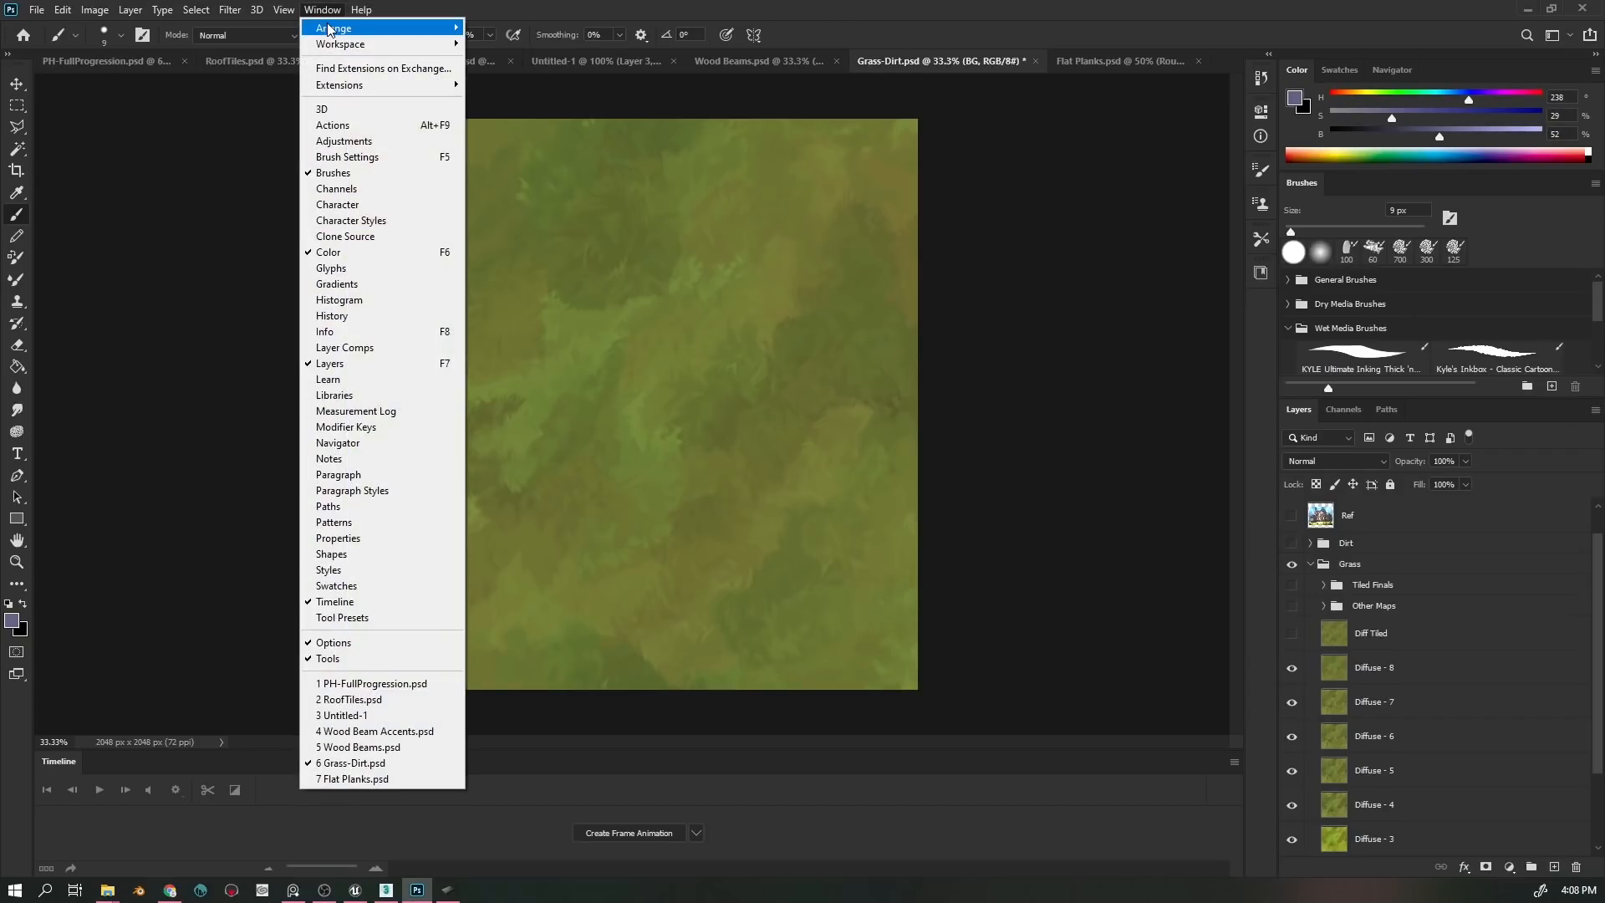
mouse_move(331, 34)
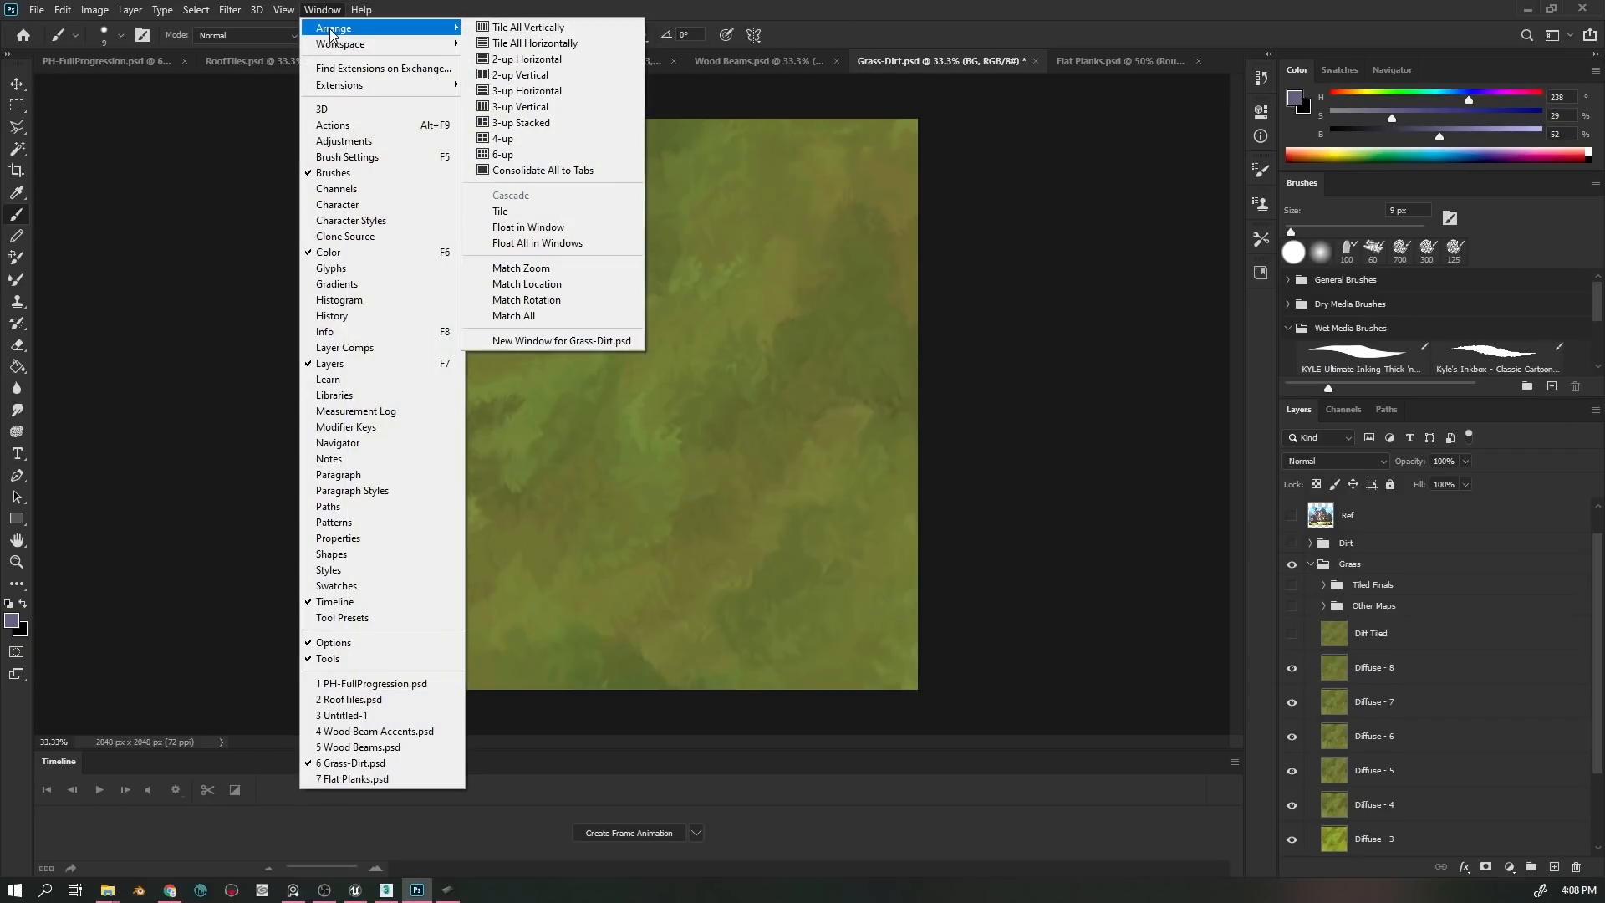
click(580, 340)
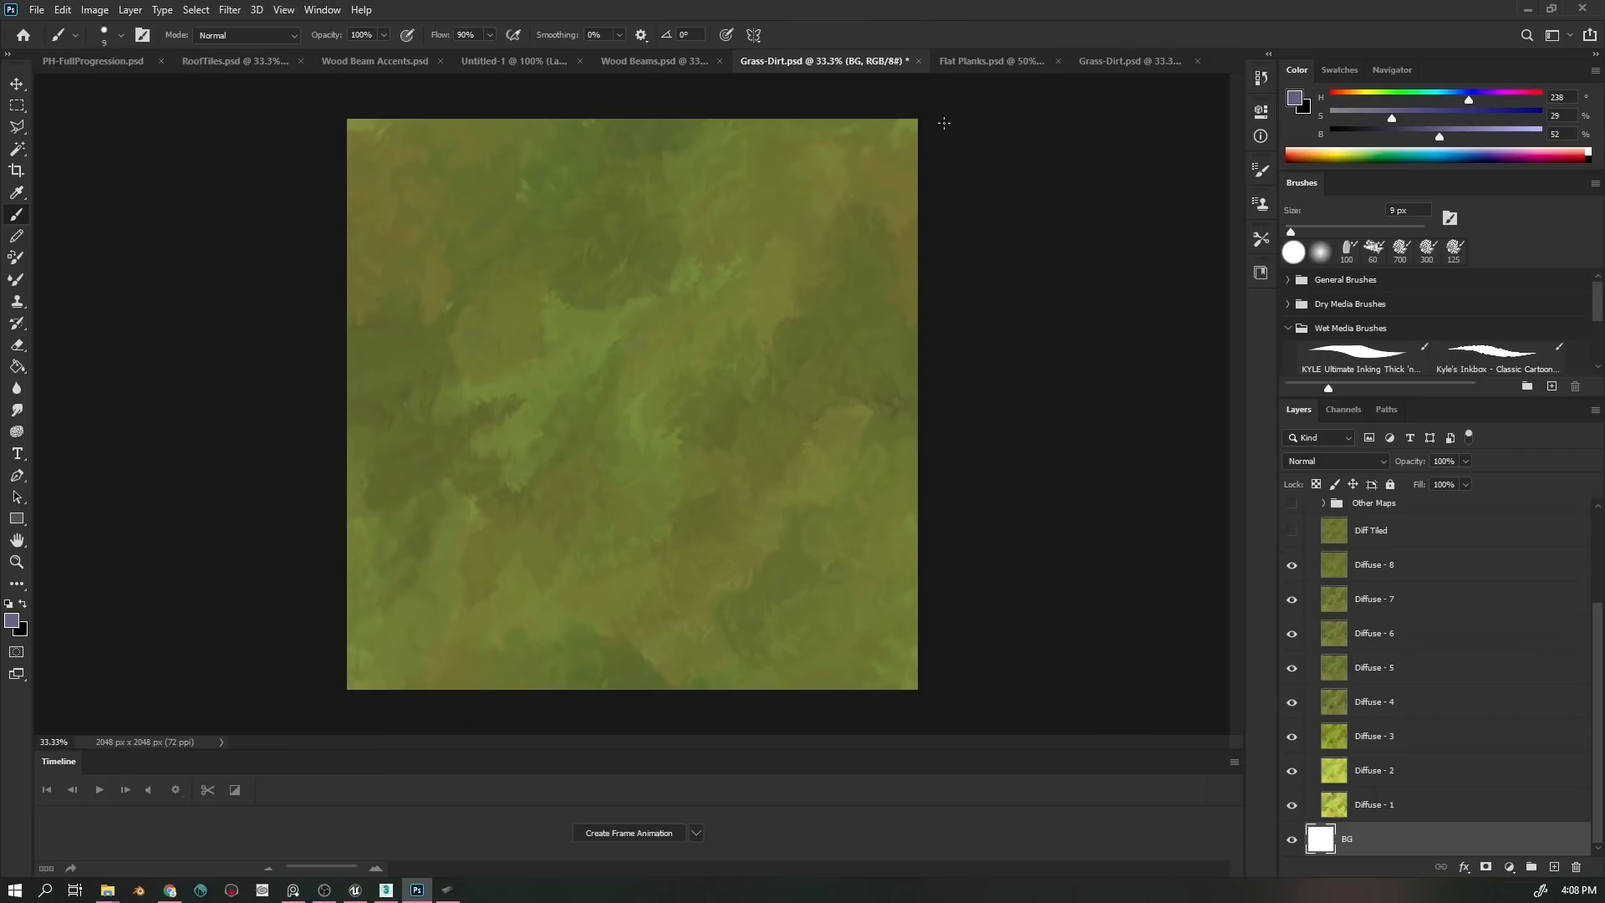
click(1122, 58)
click(803, 72)
click(1145, 62)
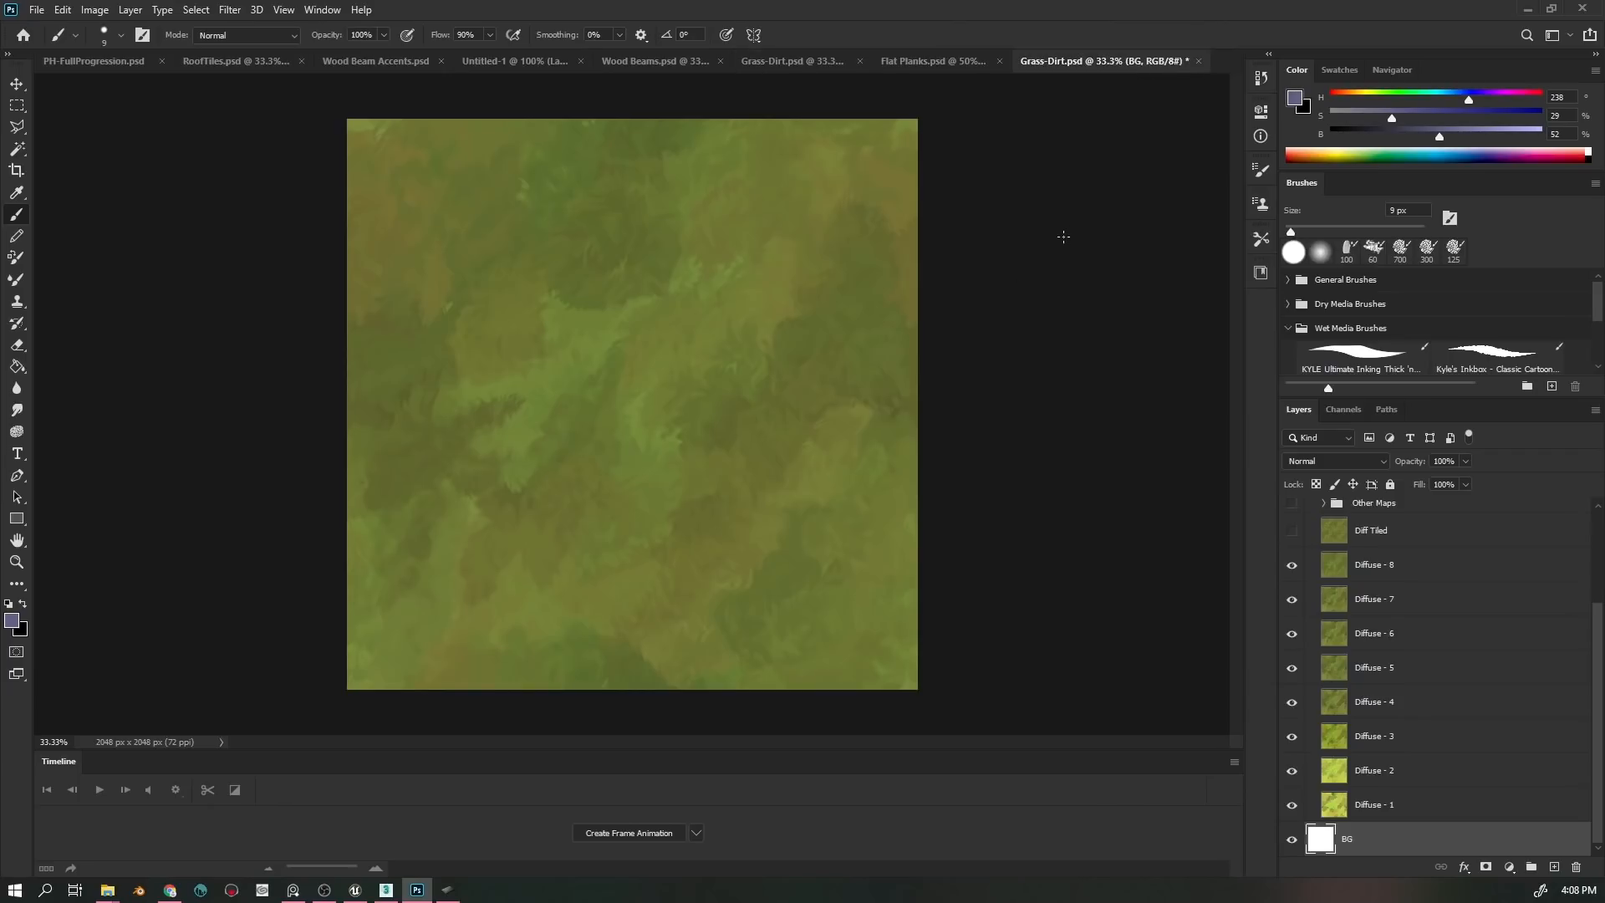
- Float the new Grass-Dirt.psd window at 16.7% zoom, shrink it around the texture, and park it over the colour and brush panels
key(ctrl+minus)
key(ctrl+minus)
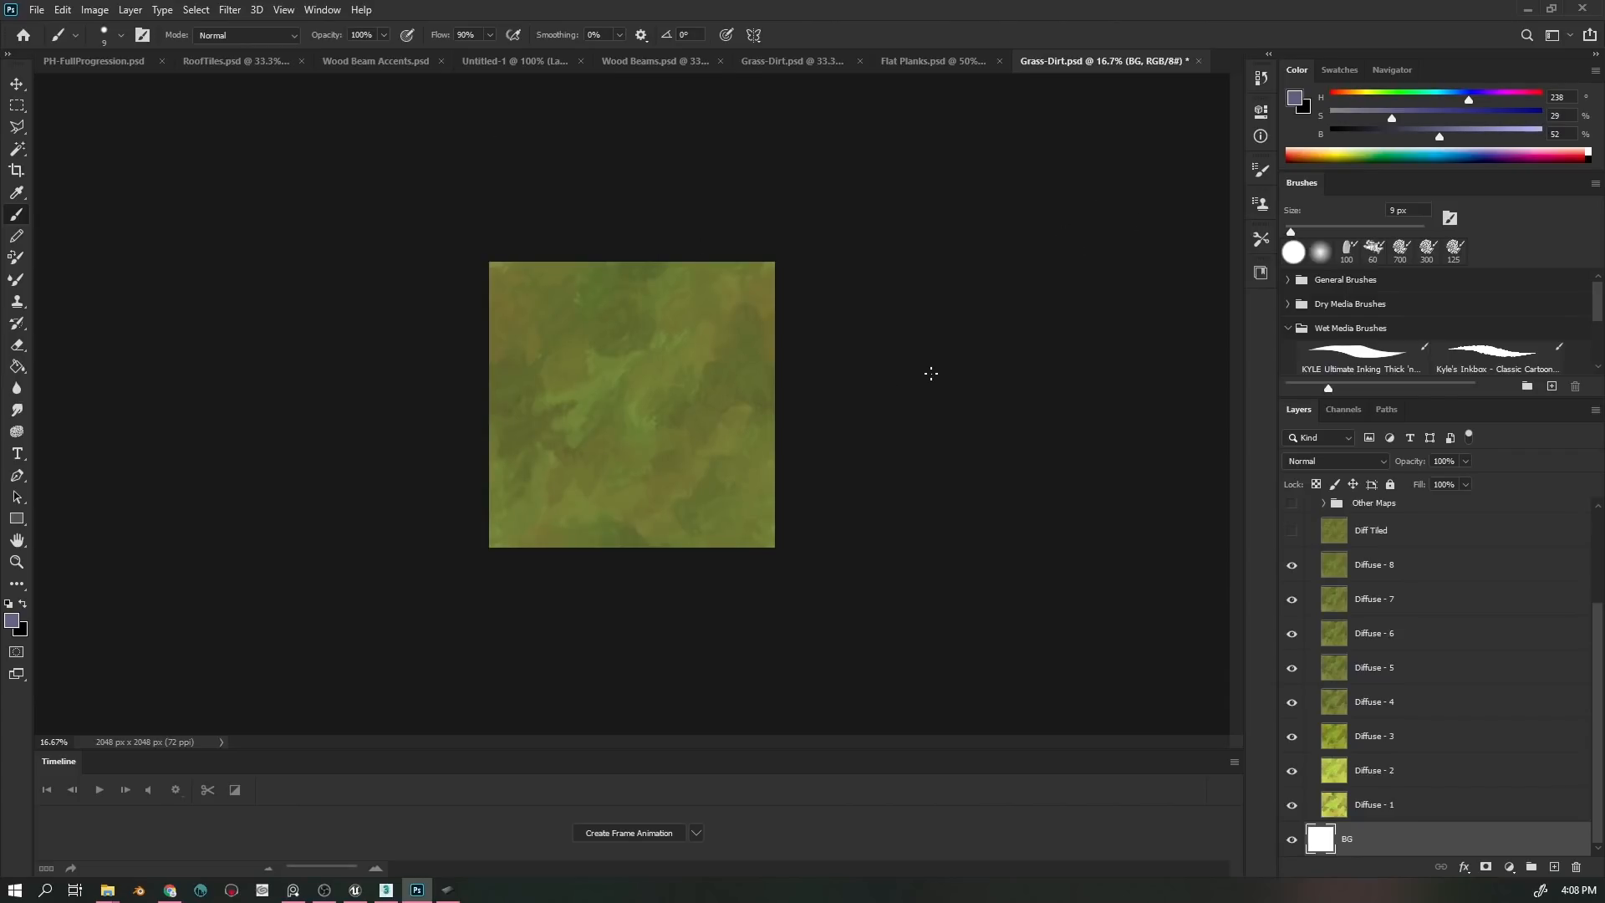
key(ctrl+plus)
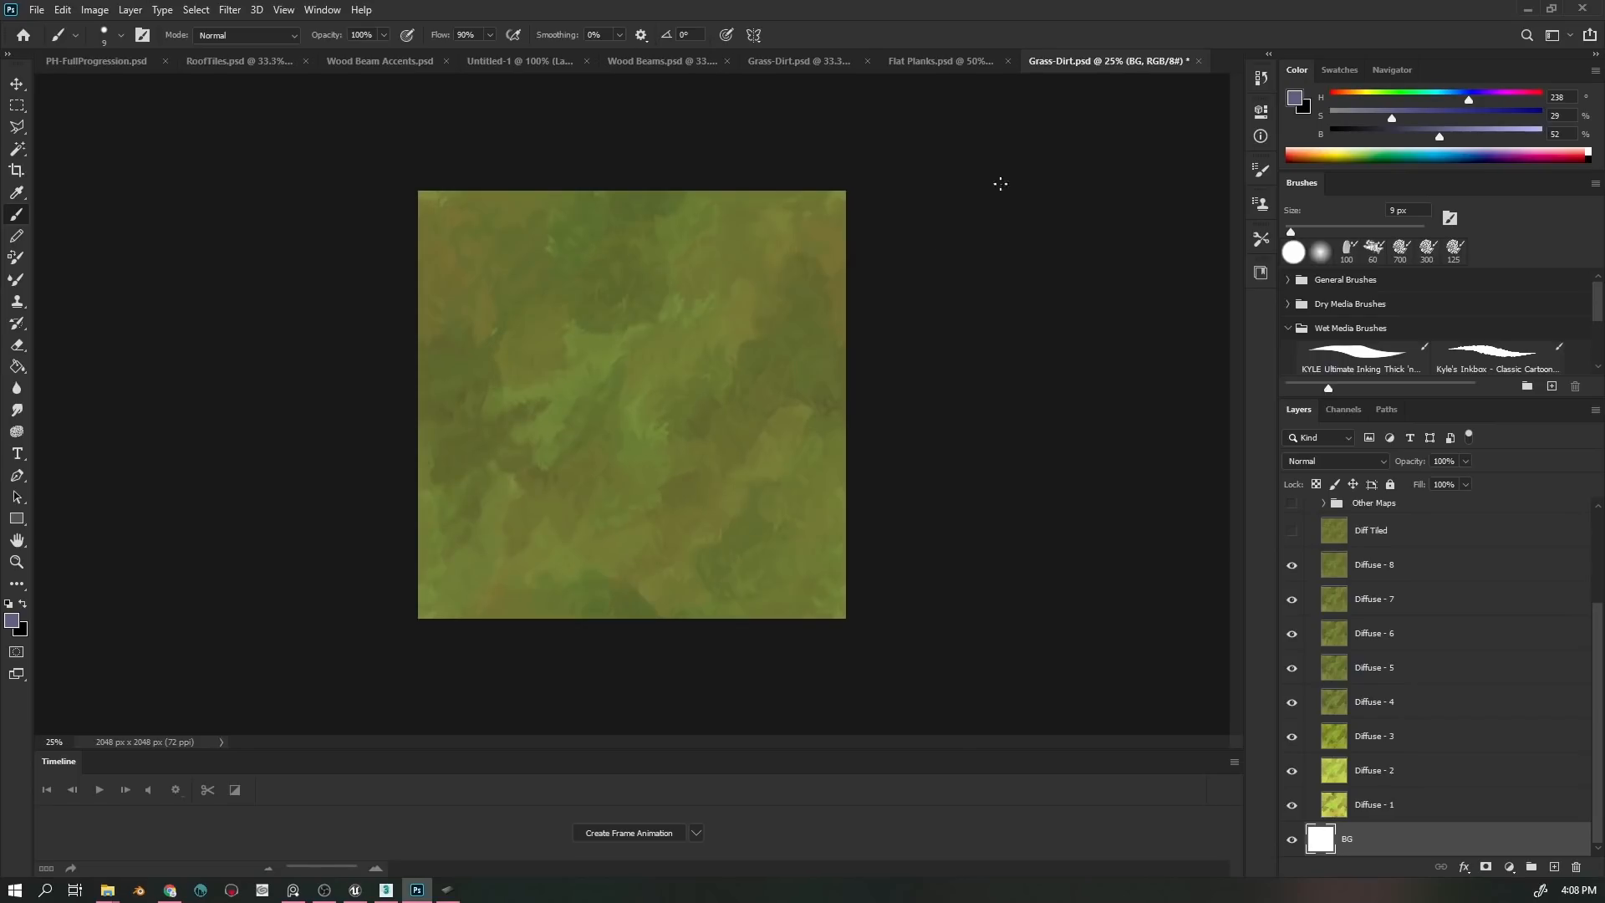
drag(1115, 69, 1121, 127)
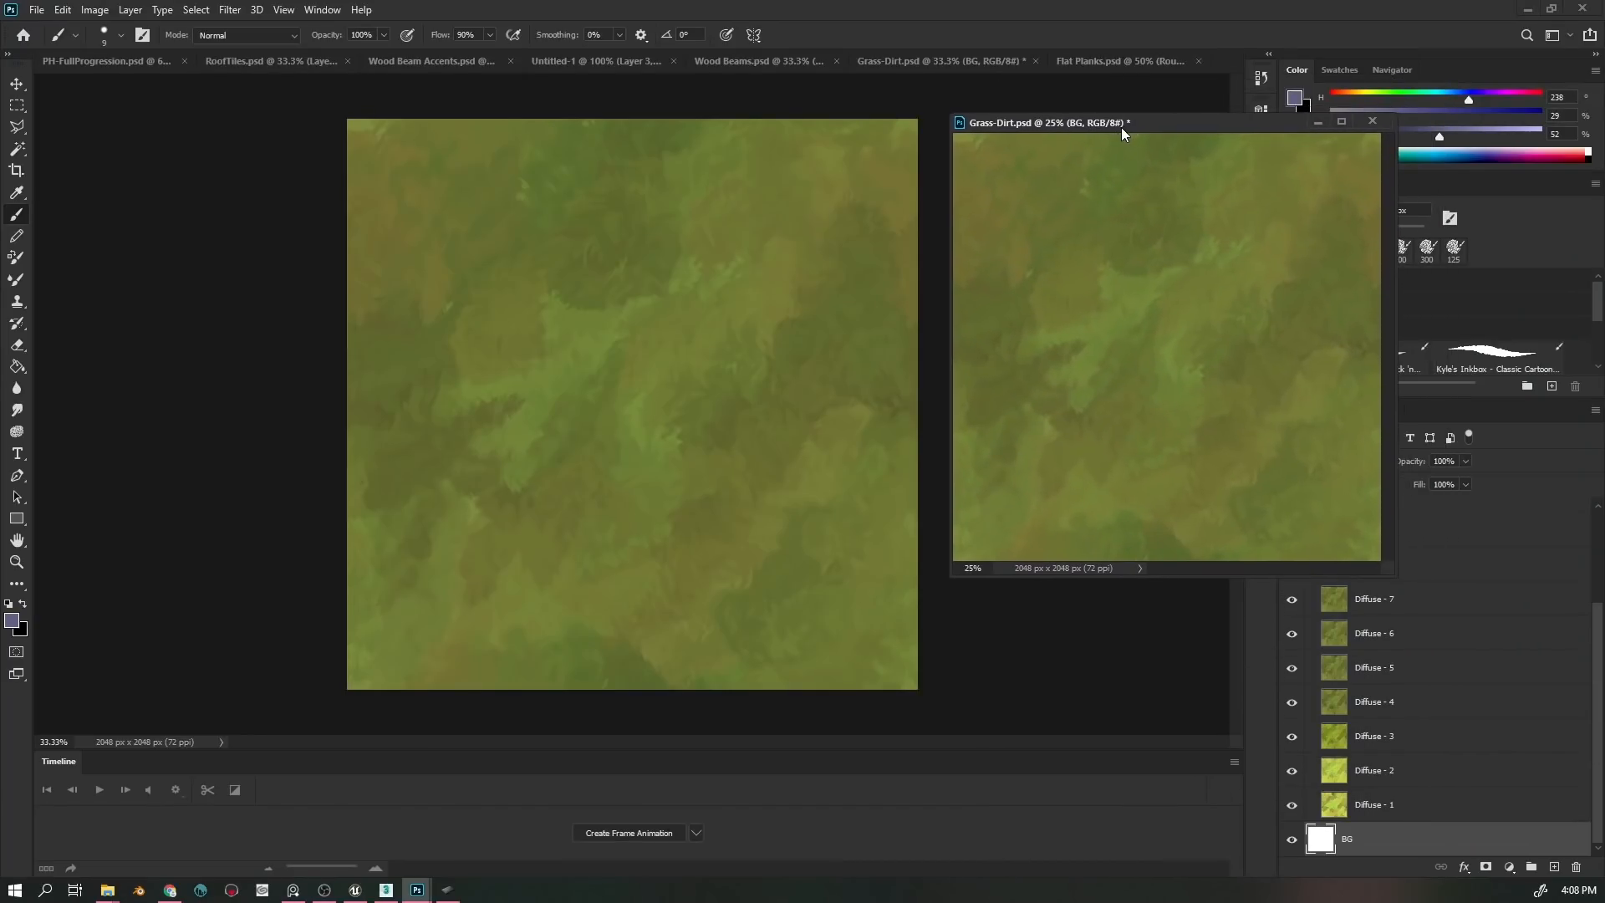
key(ctrl+minus)
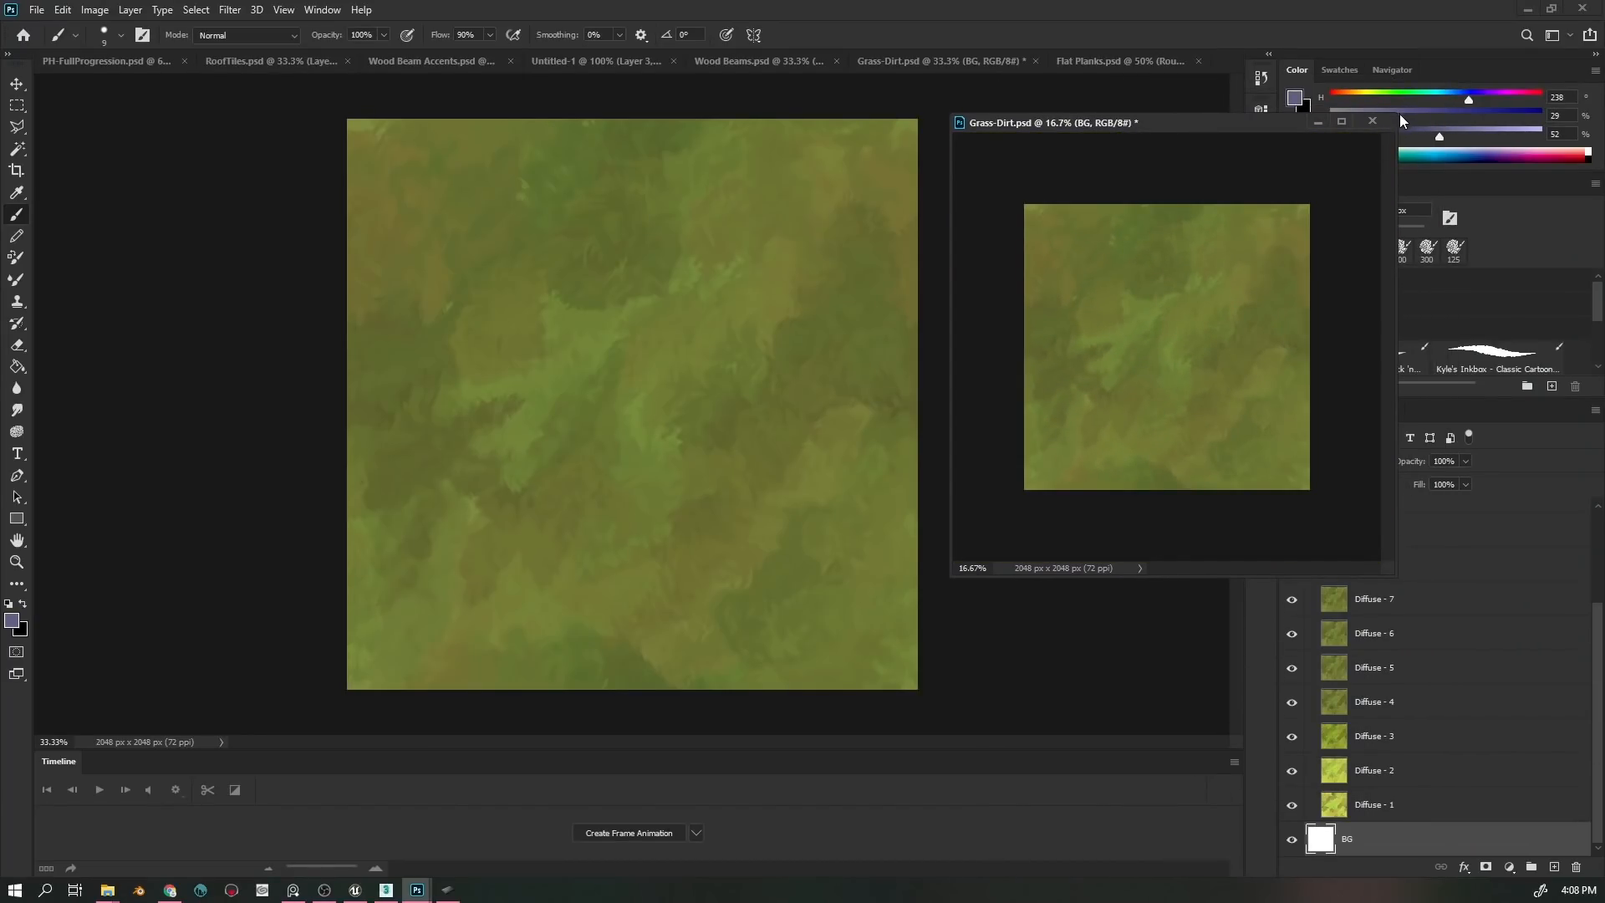
drag(1399, 114, 1267, 248)
mouse_move(1117, 256)
mouse_down()
mouse_move(1305, 84)
mouse_move(1229, 75)
mouse_move(1424, 73)
mouse_move(1409, 67)
mouse_up()
- Zoom the main Grass-Dirt.psd window in to 100% and back to 33.3%, comparing it with the floating overview
click(1019, 368)
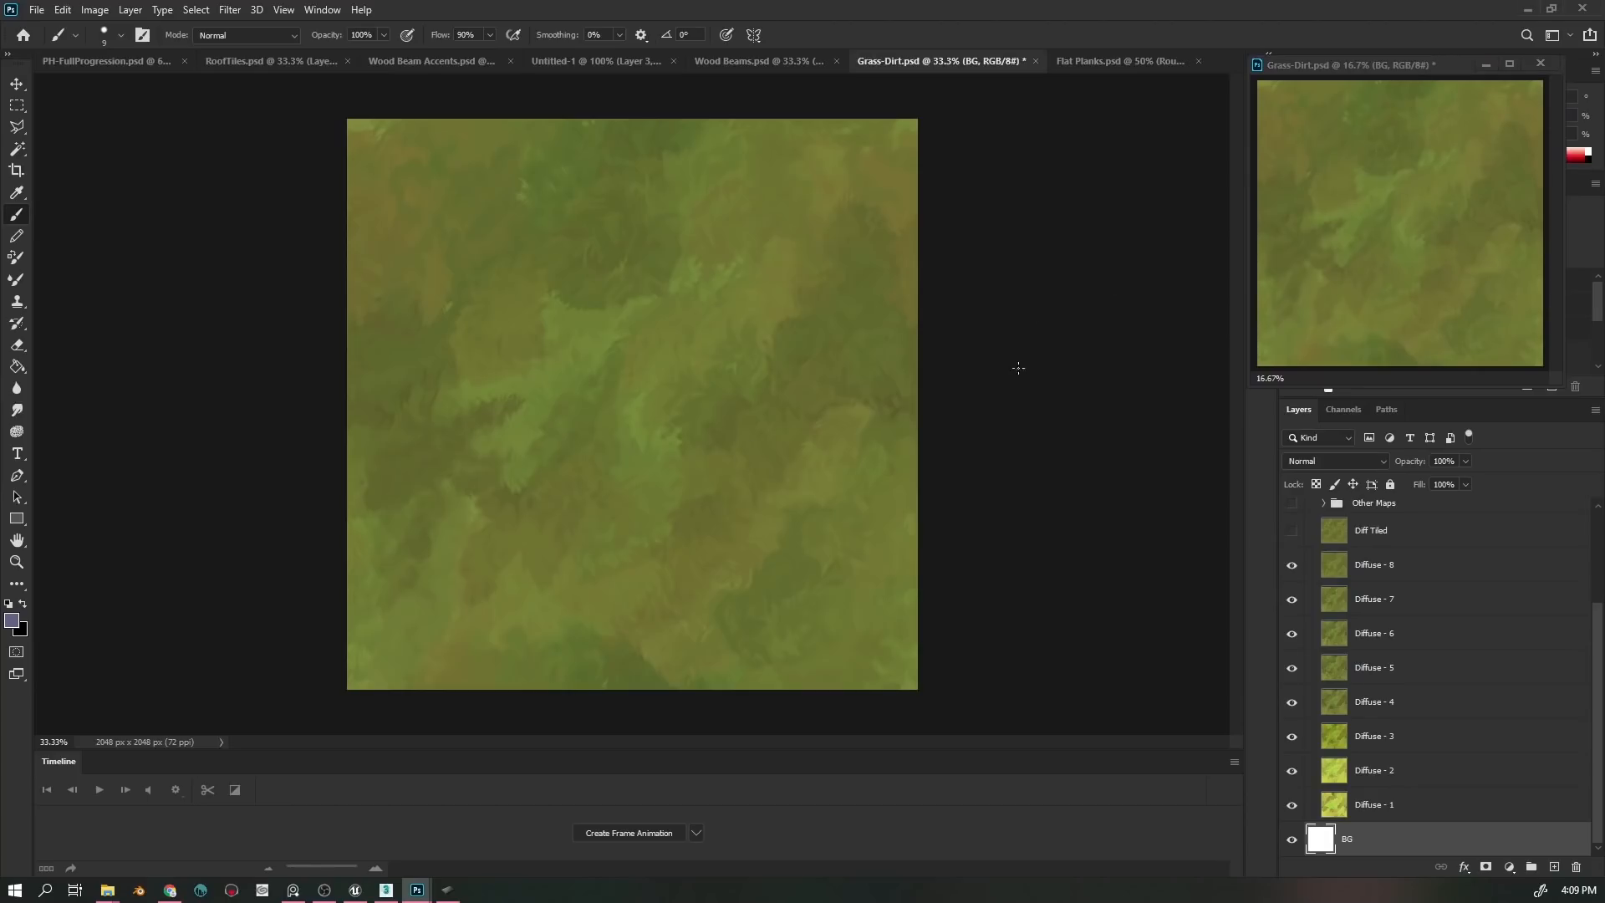
key(ctrl+plus)
key(ctrl+plus)
key(ctrl+plus)
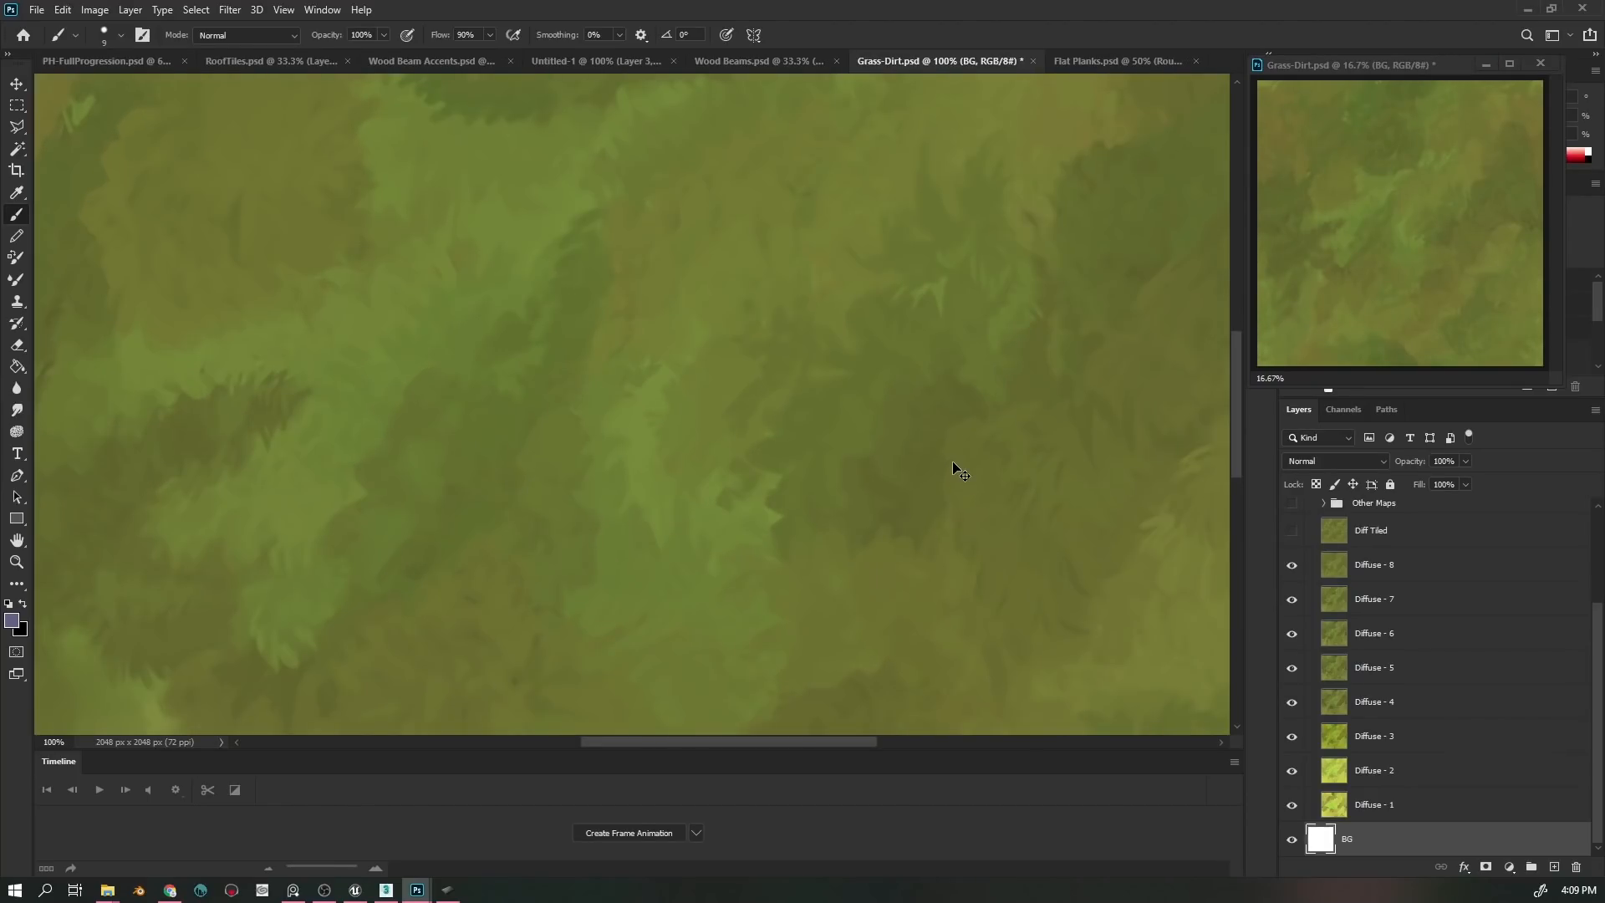
key(ctrl+minus)
key(ctrl+minus)
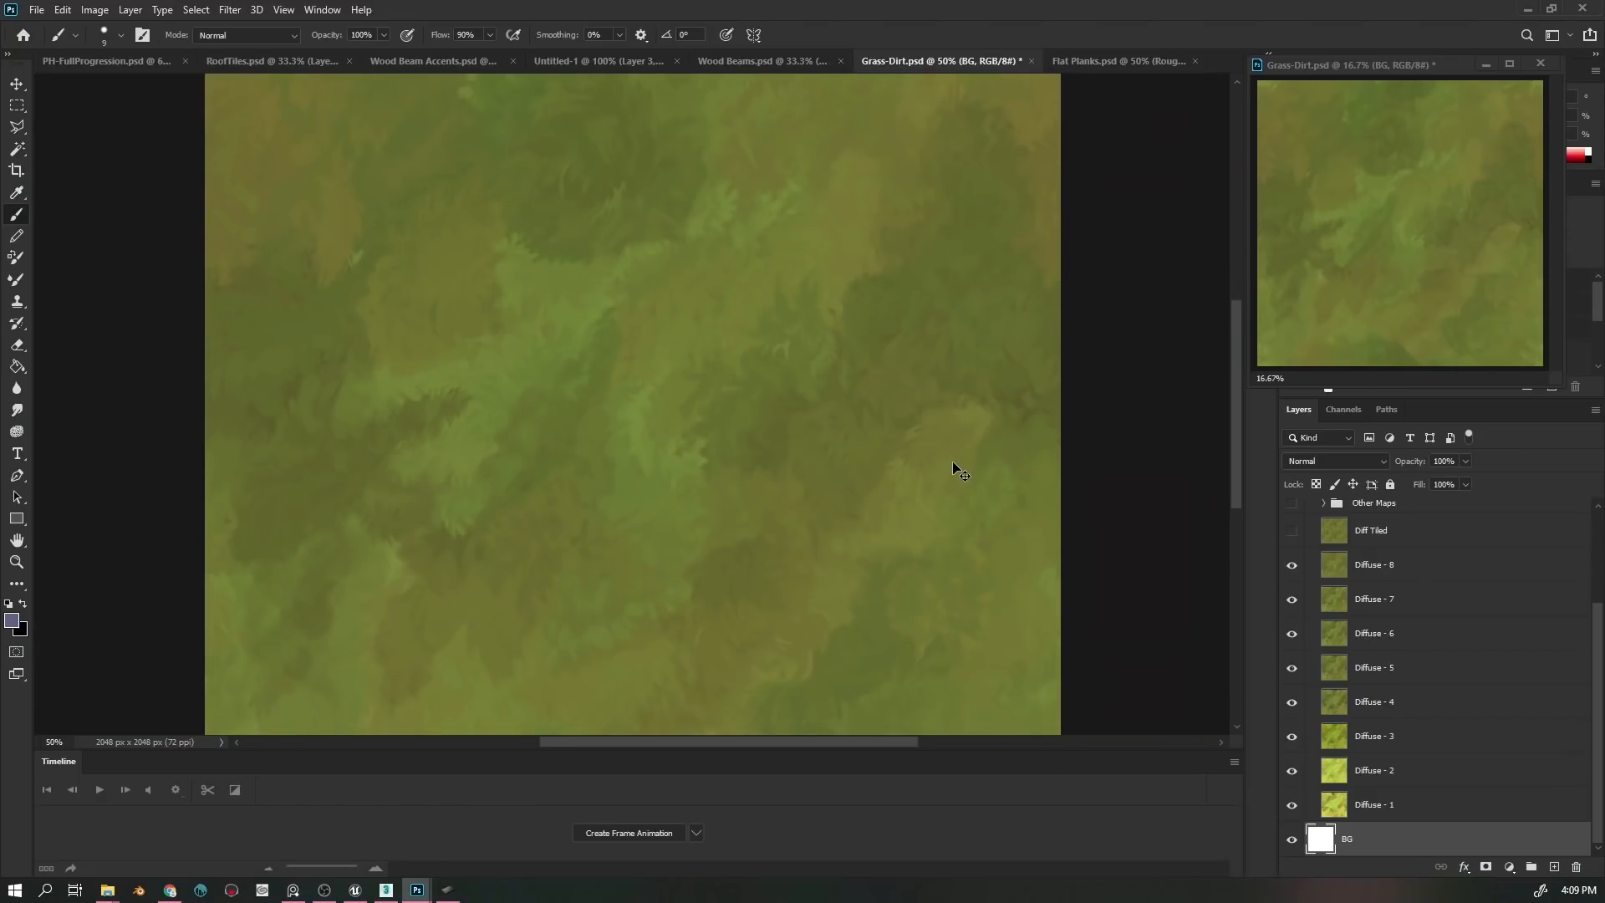
key(ctrl+minus)
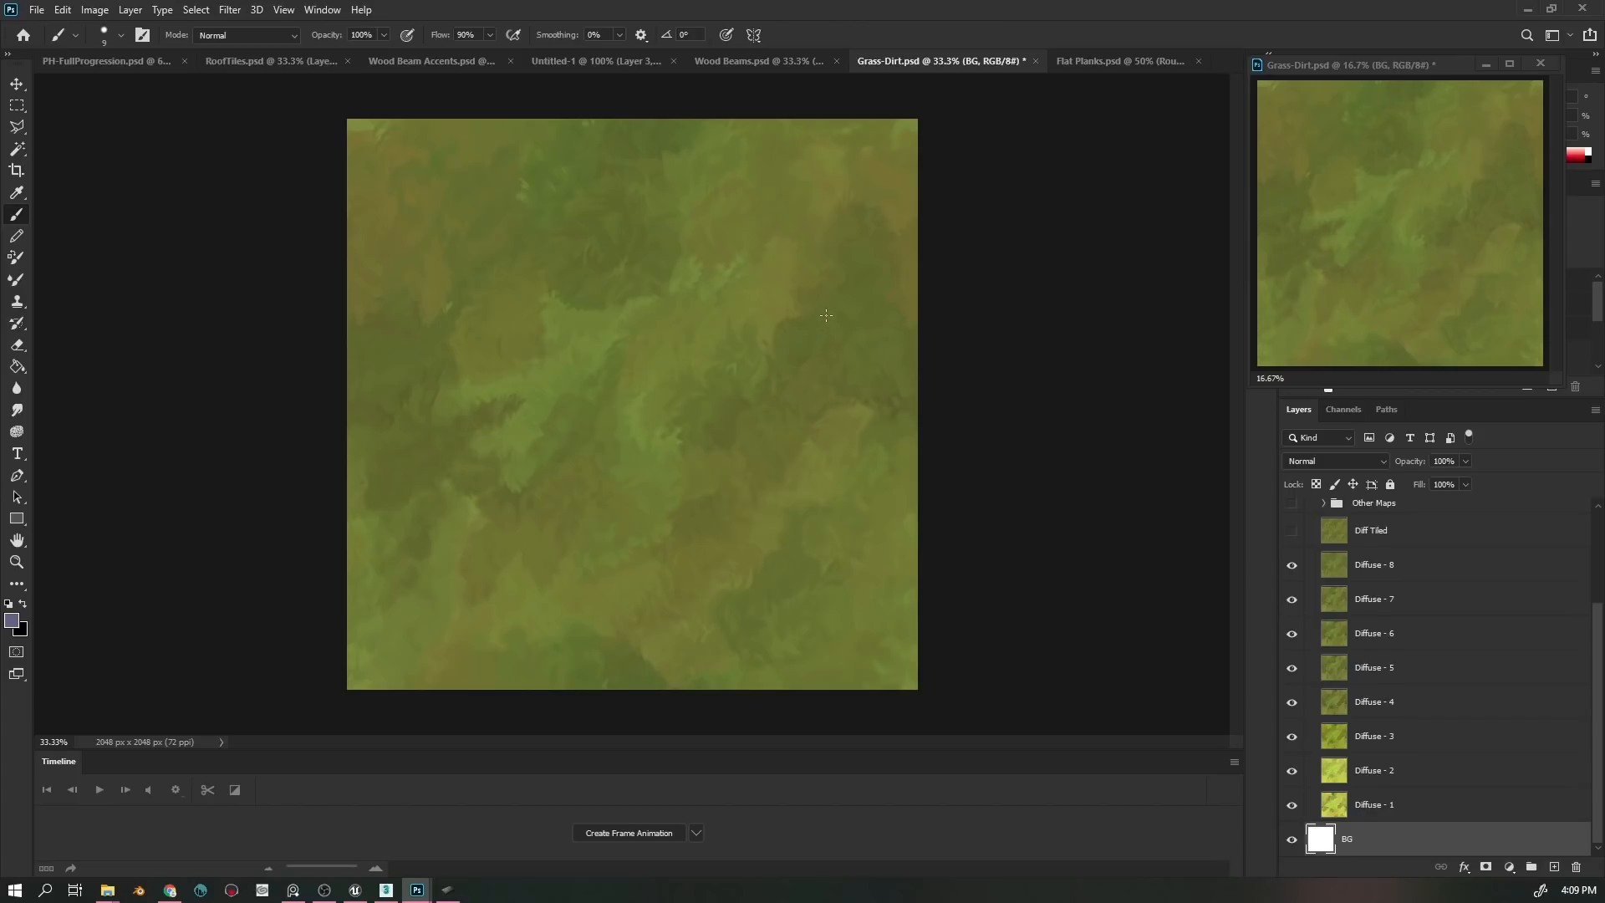
- Select the Diffuse - 8 layer and choose the Kyle's Real Oils - 01 brush from the Wet Media Brushes
click(1395, 572)
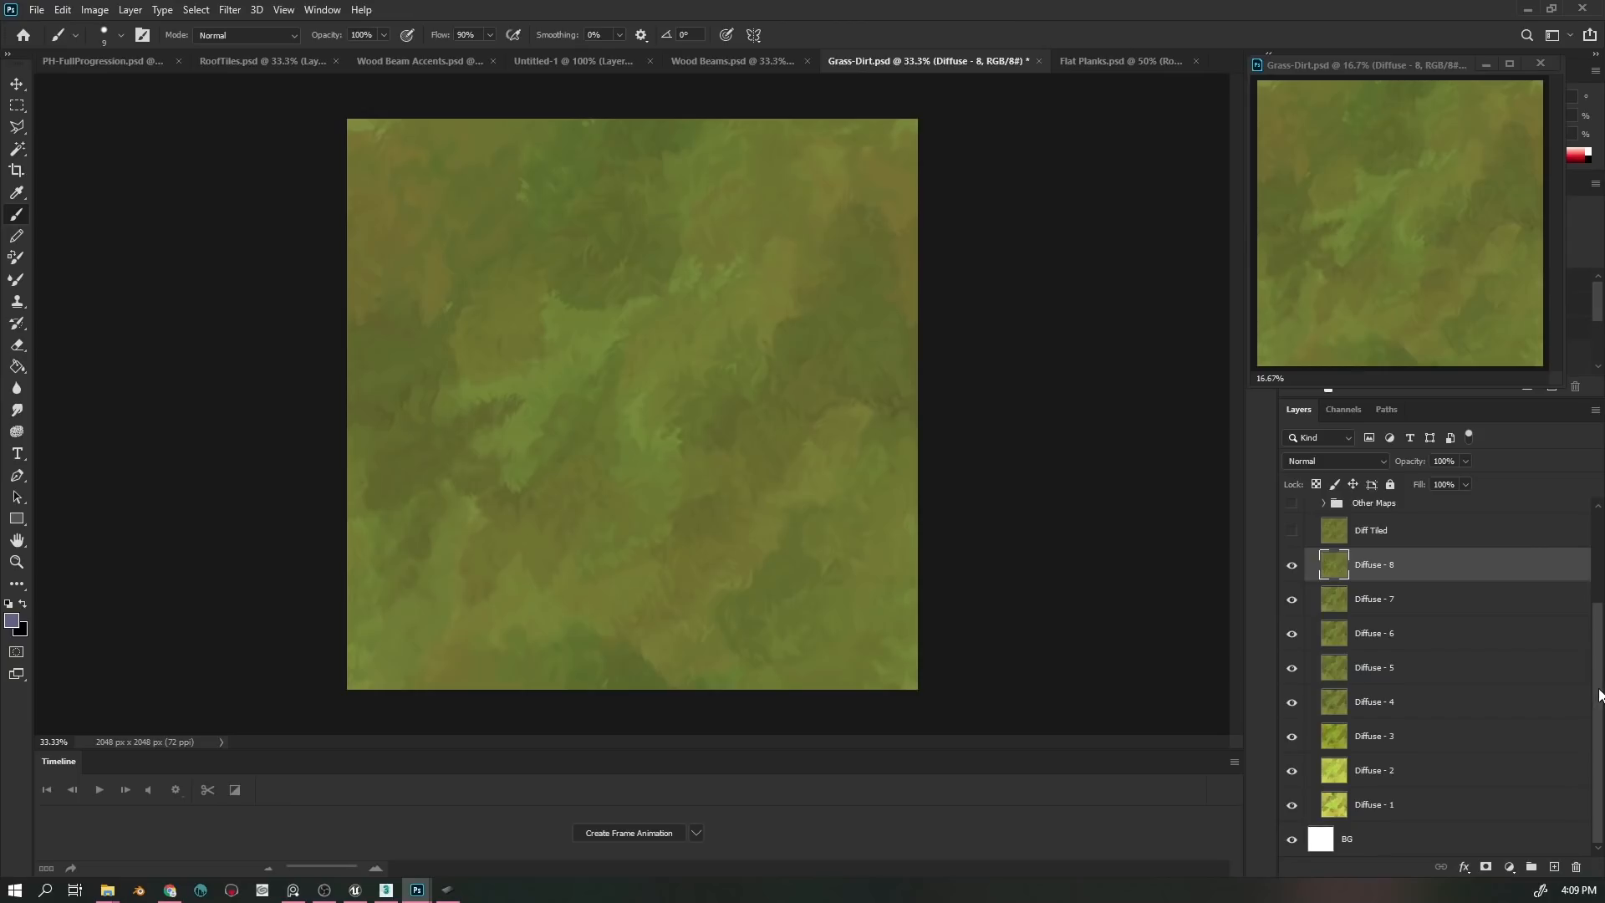
scroll(1599, 694, up, 3)
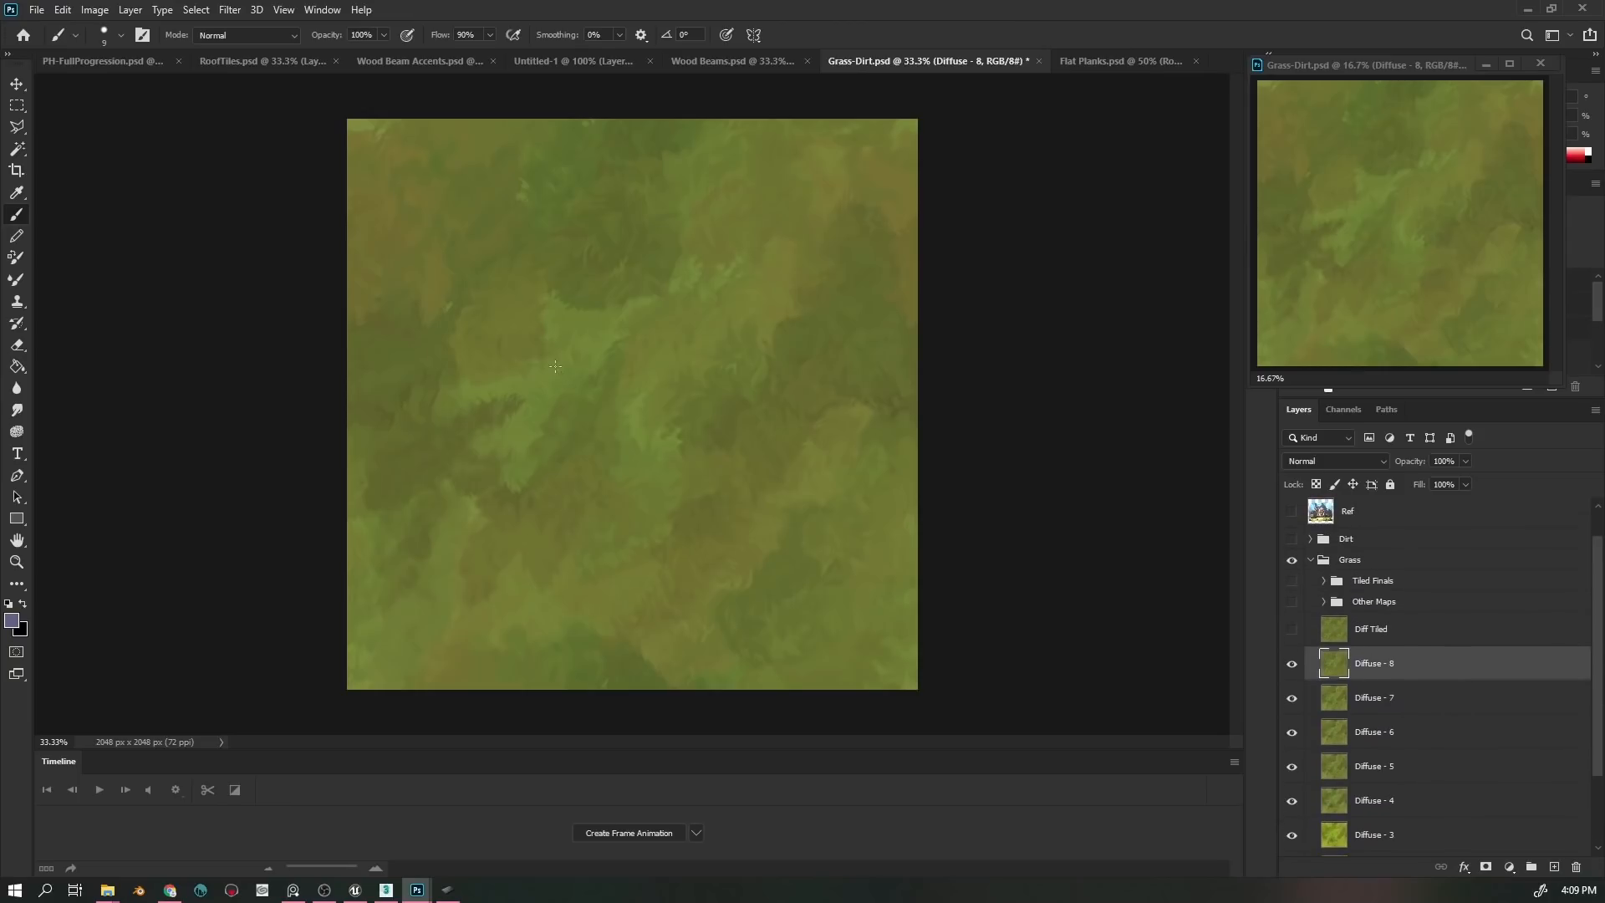
click(120, 36)
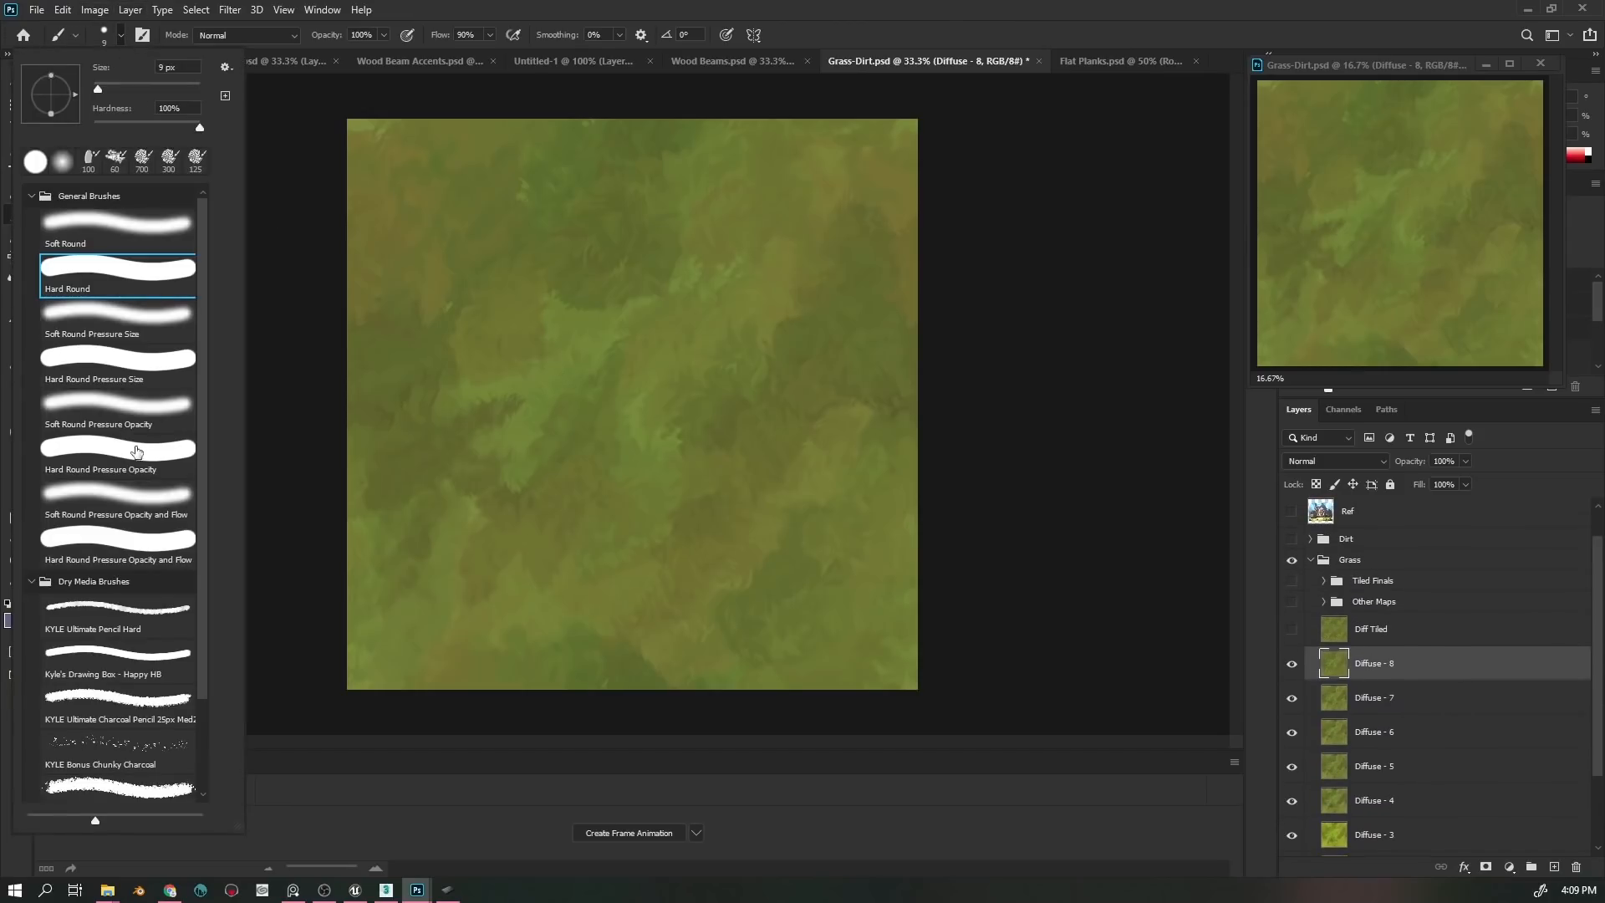
click(32, 196)
click(31, 221)
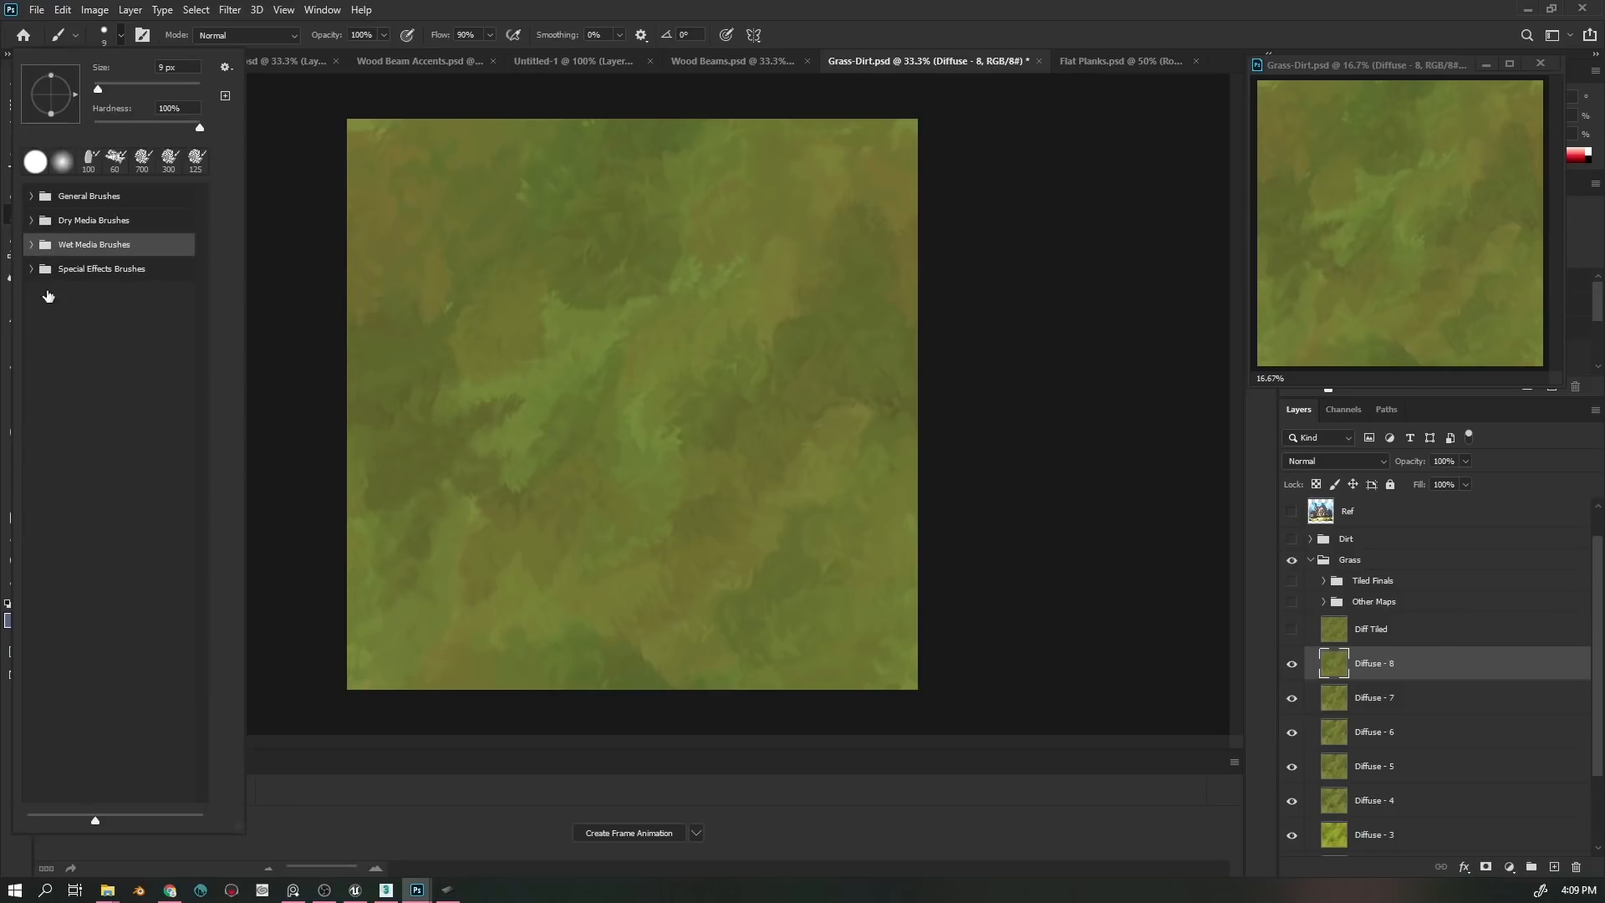
click(33, 246)
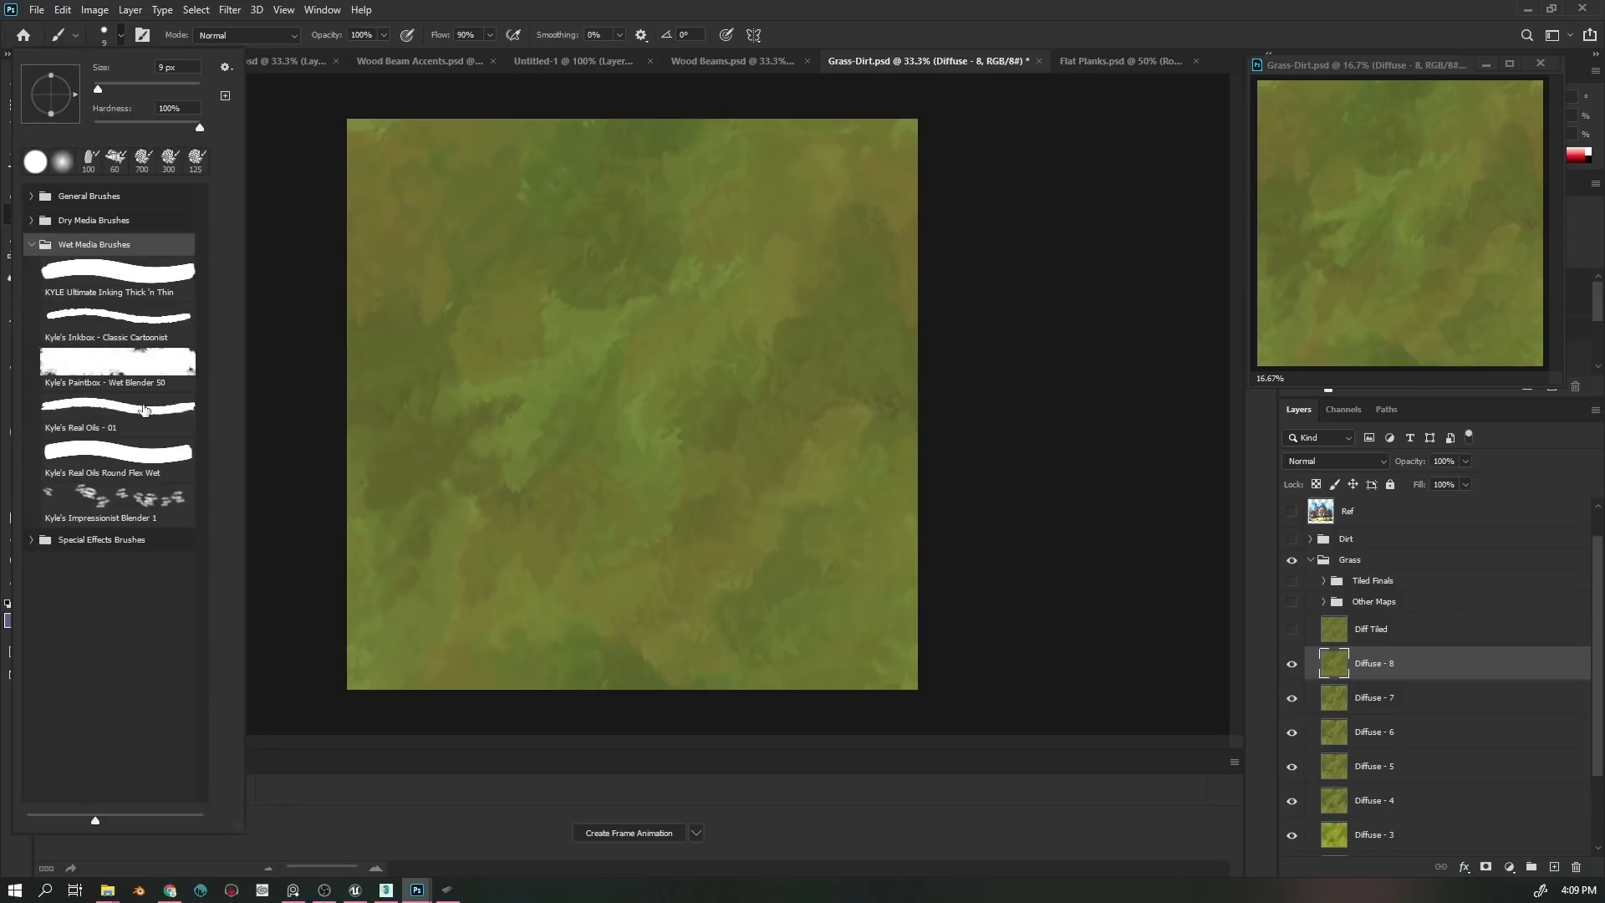
click(163, 366)
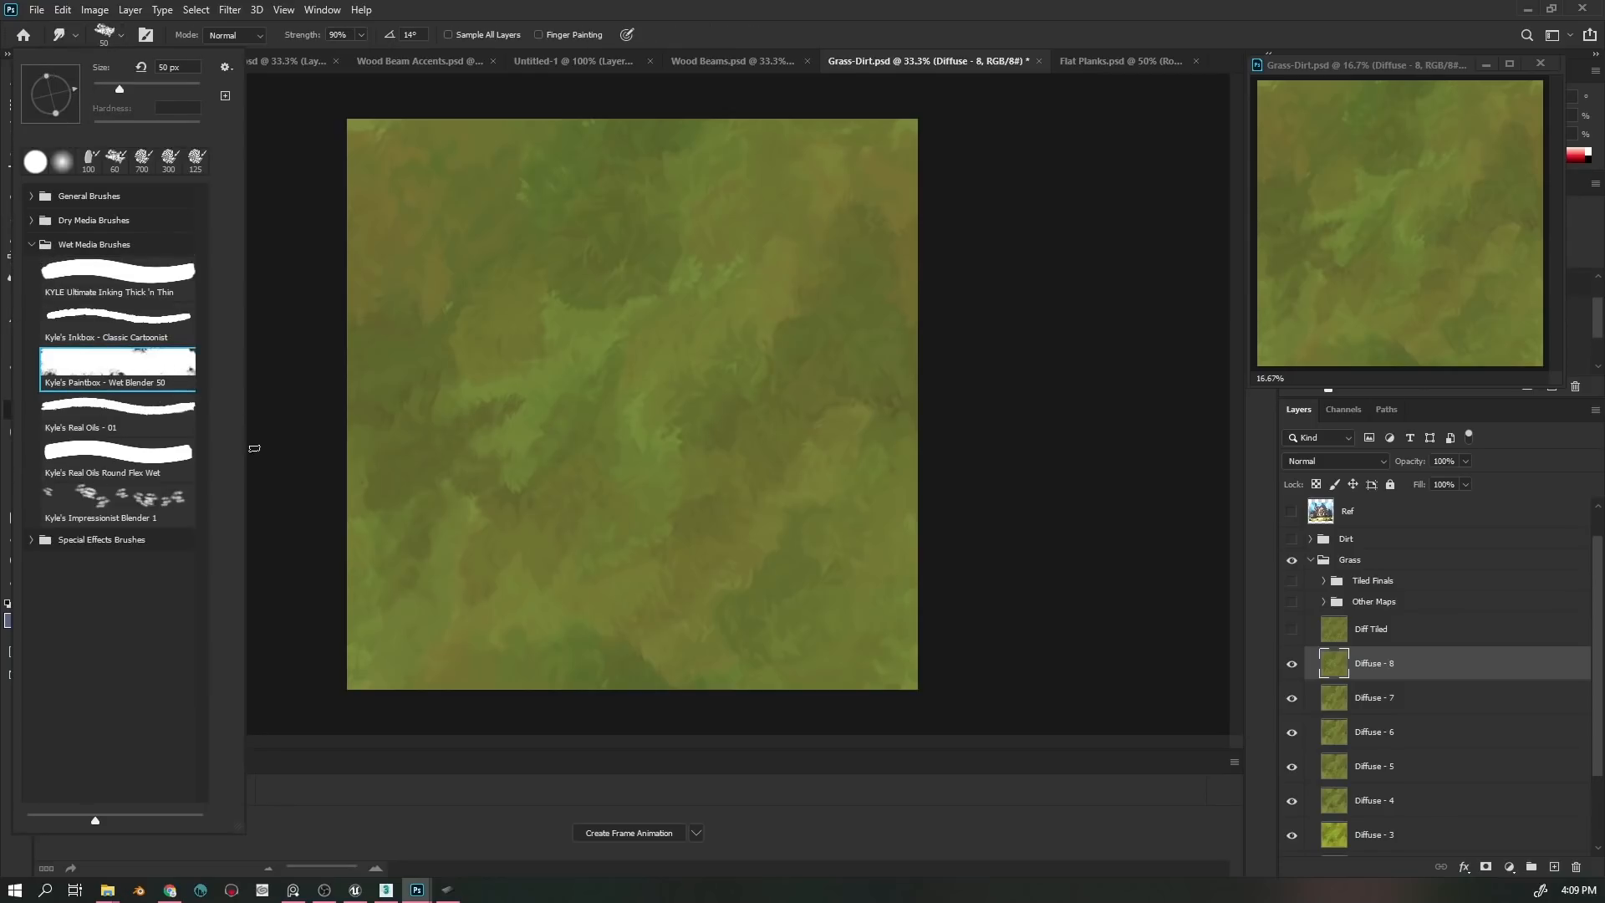
double_click(155, 410)
- Enlarge the brush to 150 px, sample a green from the grass, and paint a short stroke above the light patch on Diffuse - 8
key(bracketright)
key(bracketright)
key(bracketright)
key(bracketright)
key(bracketright)
key(bracketright)
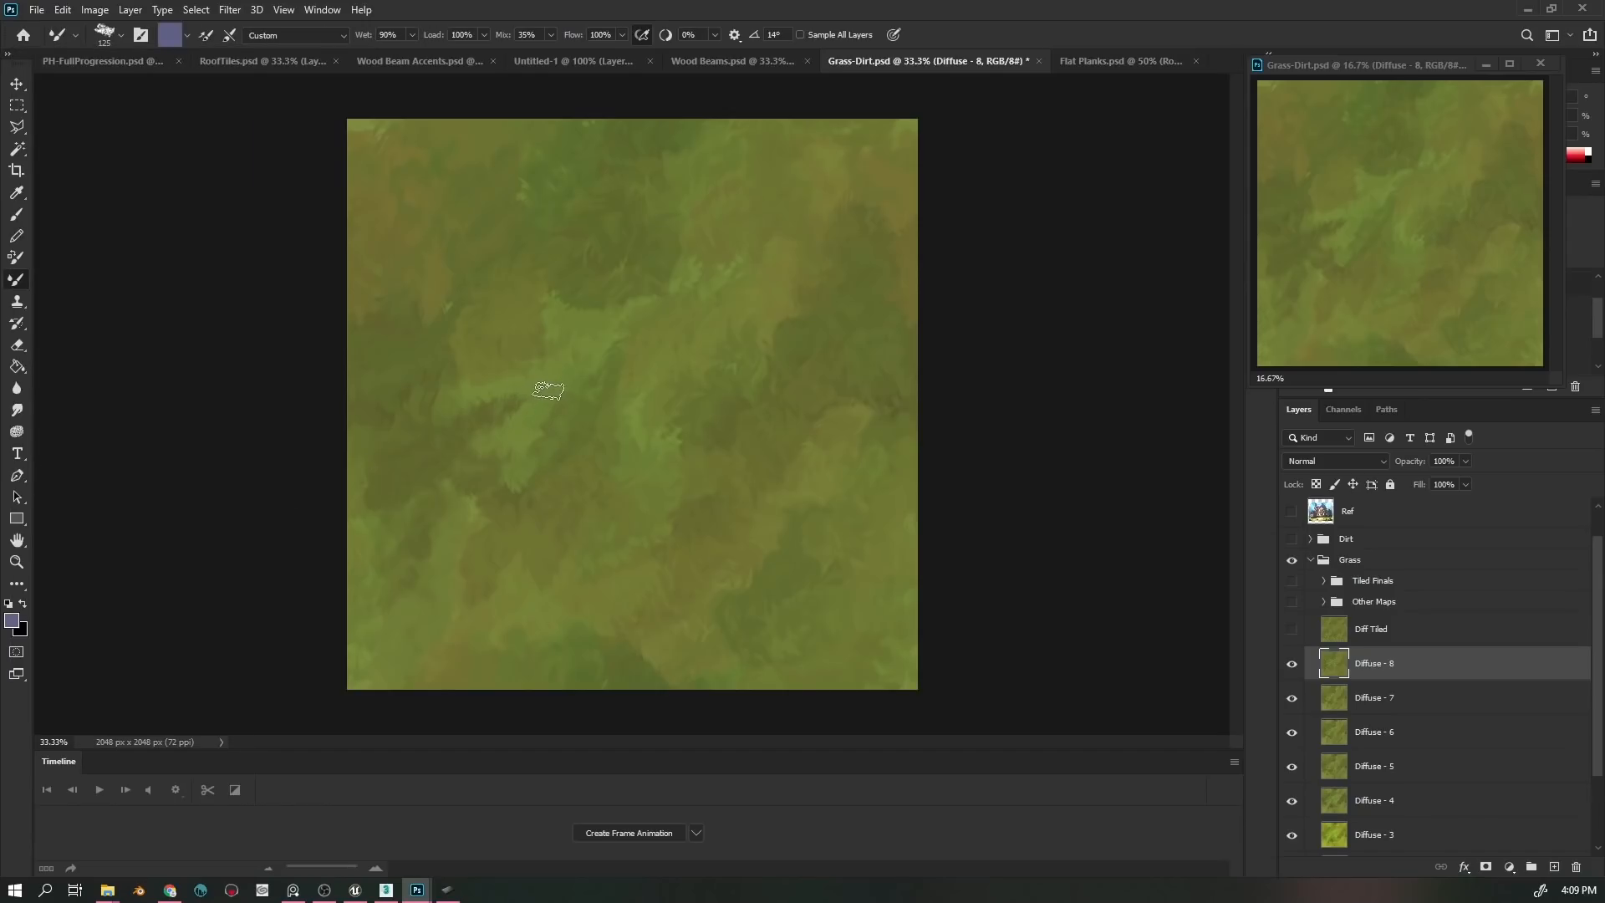
alt+click(554, 307)
mouse_move(553, 308)
mouse_down()
mouse_move(561, 287)
mouse_move(562, 301)
mouse_move(548, 295)
mouse_up()
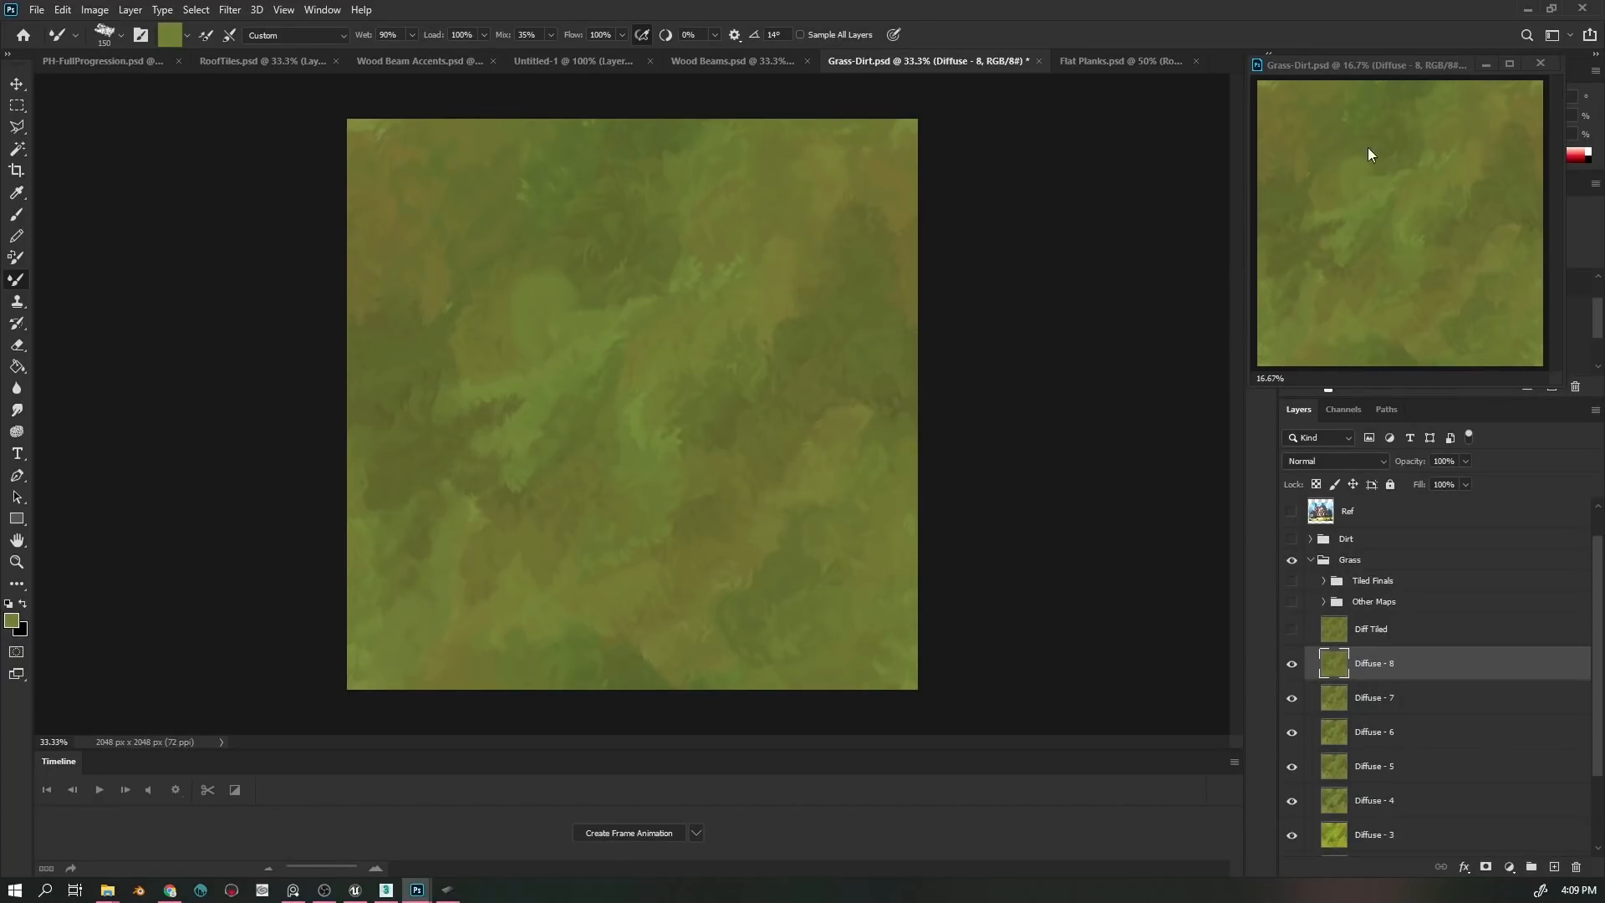
- Move the floating window over the canvas, show the Navigator with an enlarged preview, and brush more green strokes above the light grass patch
mouse_move(1361, 64)
mouse_down()
mouse_move(1041, 145)
mouse_move(886, 132)
mouse_up()
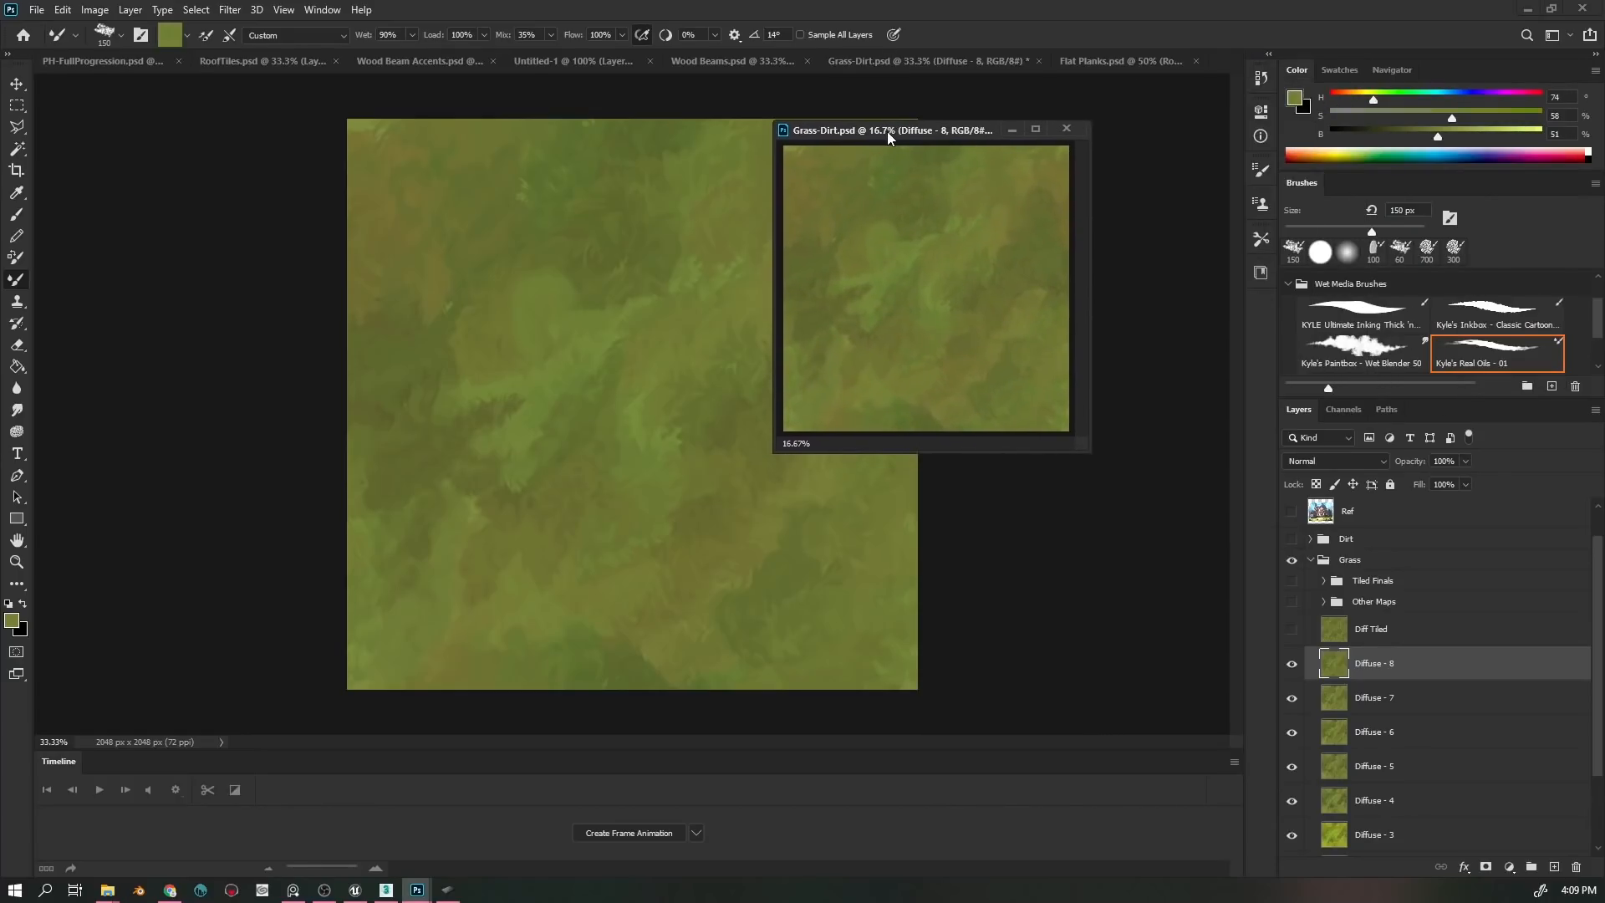
click(322, 10)
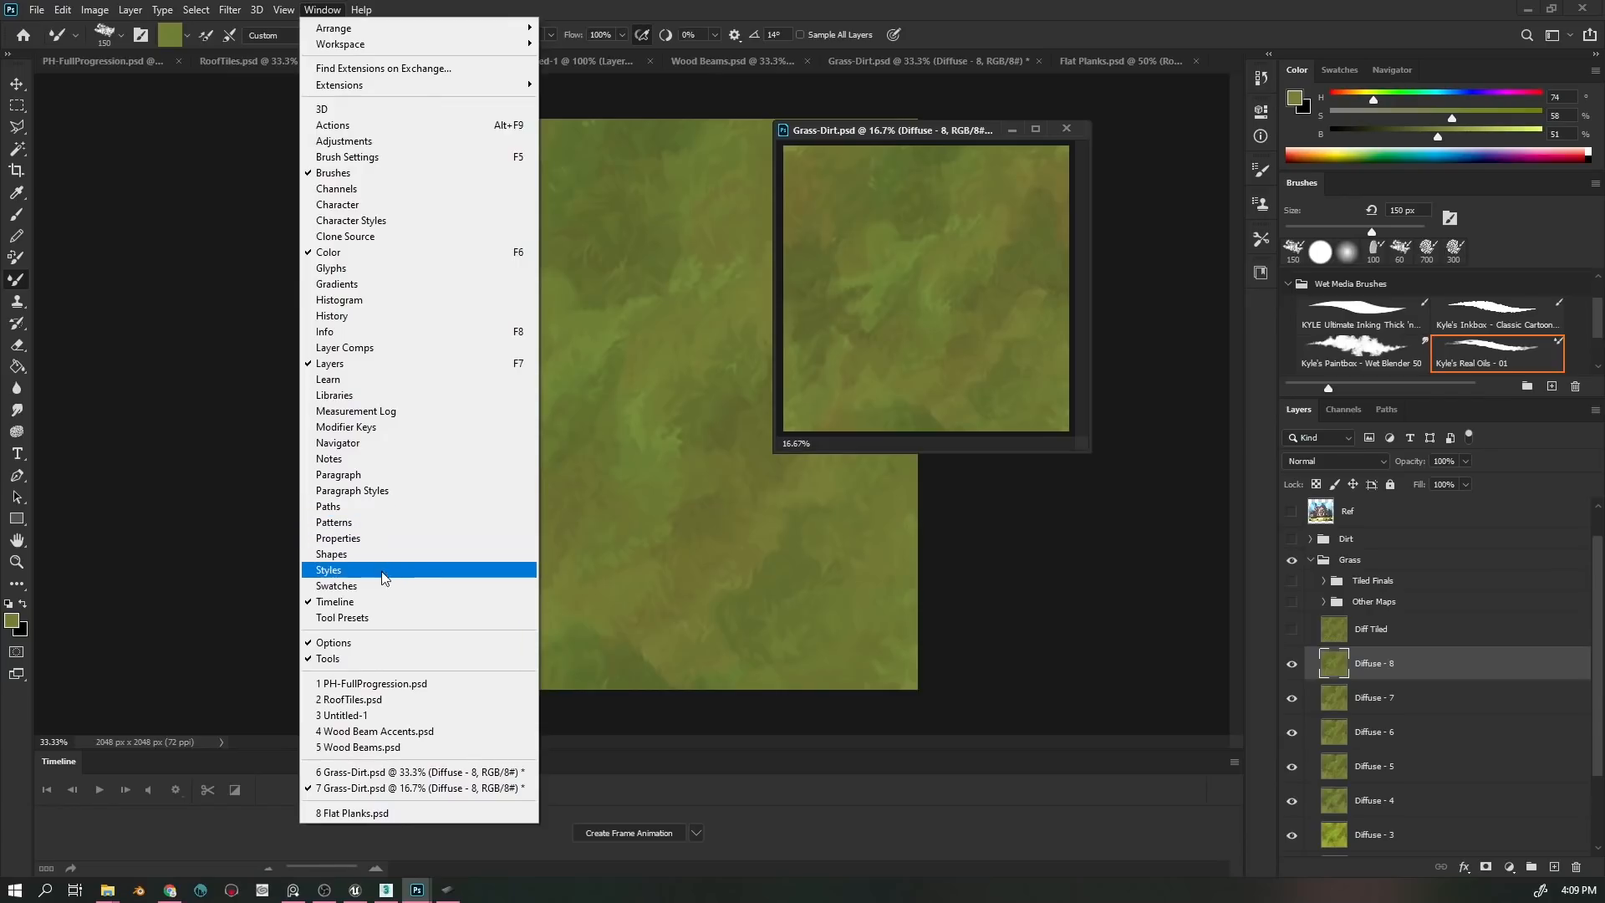
click(401, 443)
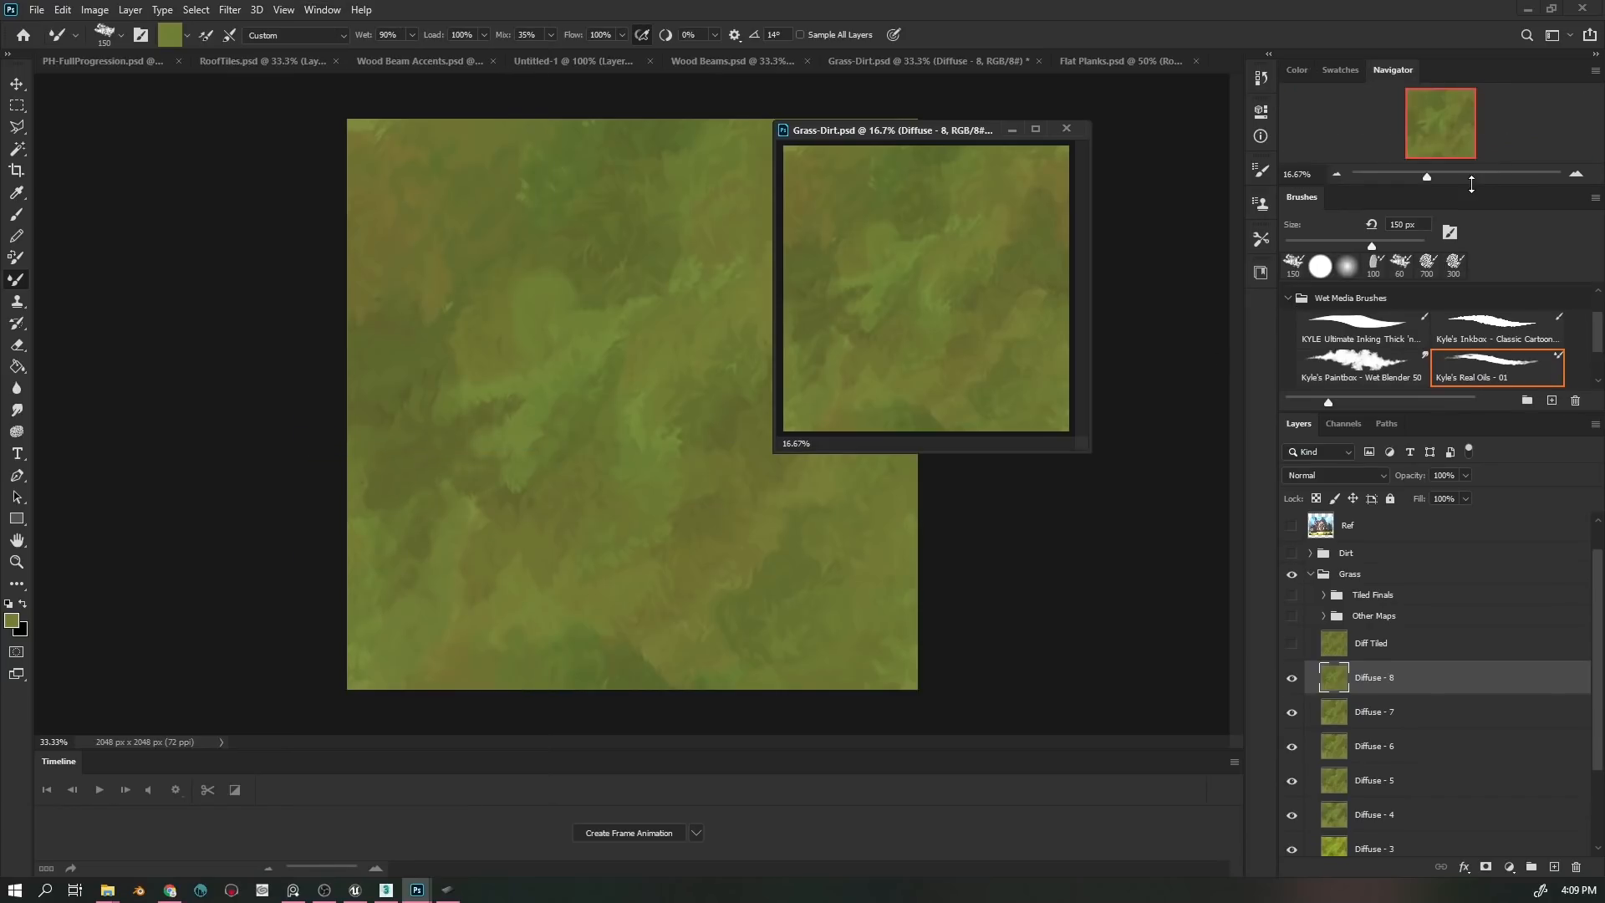
mouse_move(1471, 184)
mouse_down()
mouse_move(1502, 491)
mouse_move(1501, 446)
mouse_up()
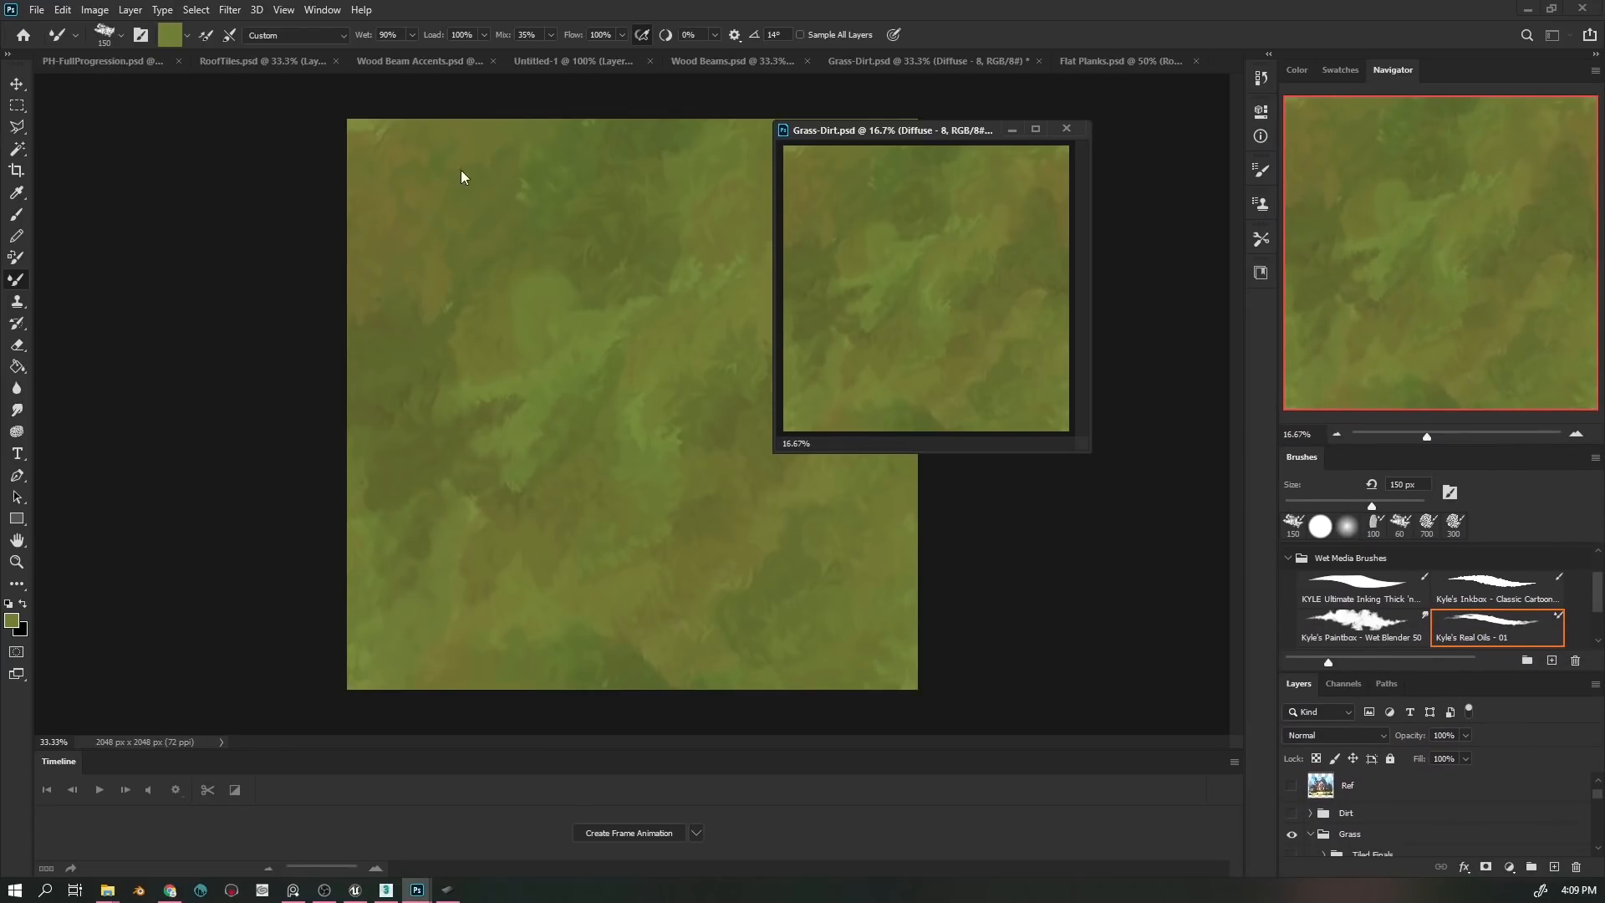
click(562, 268)
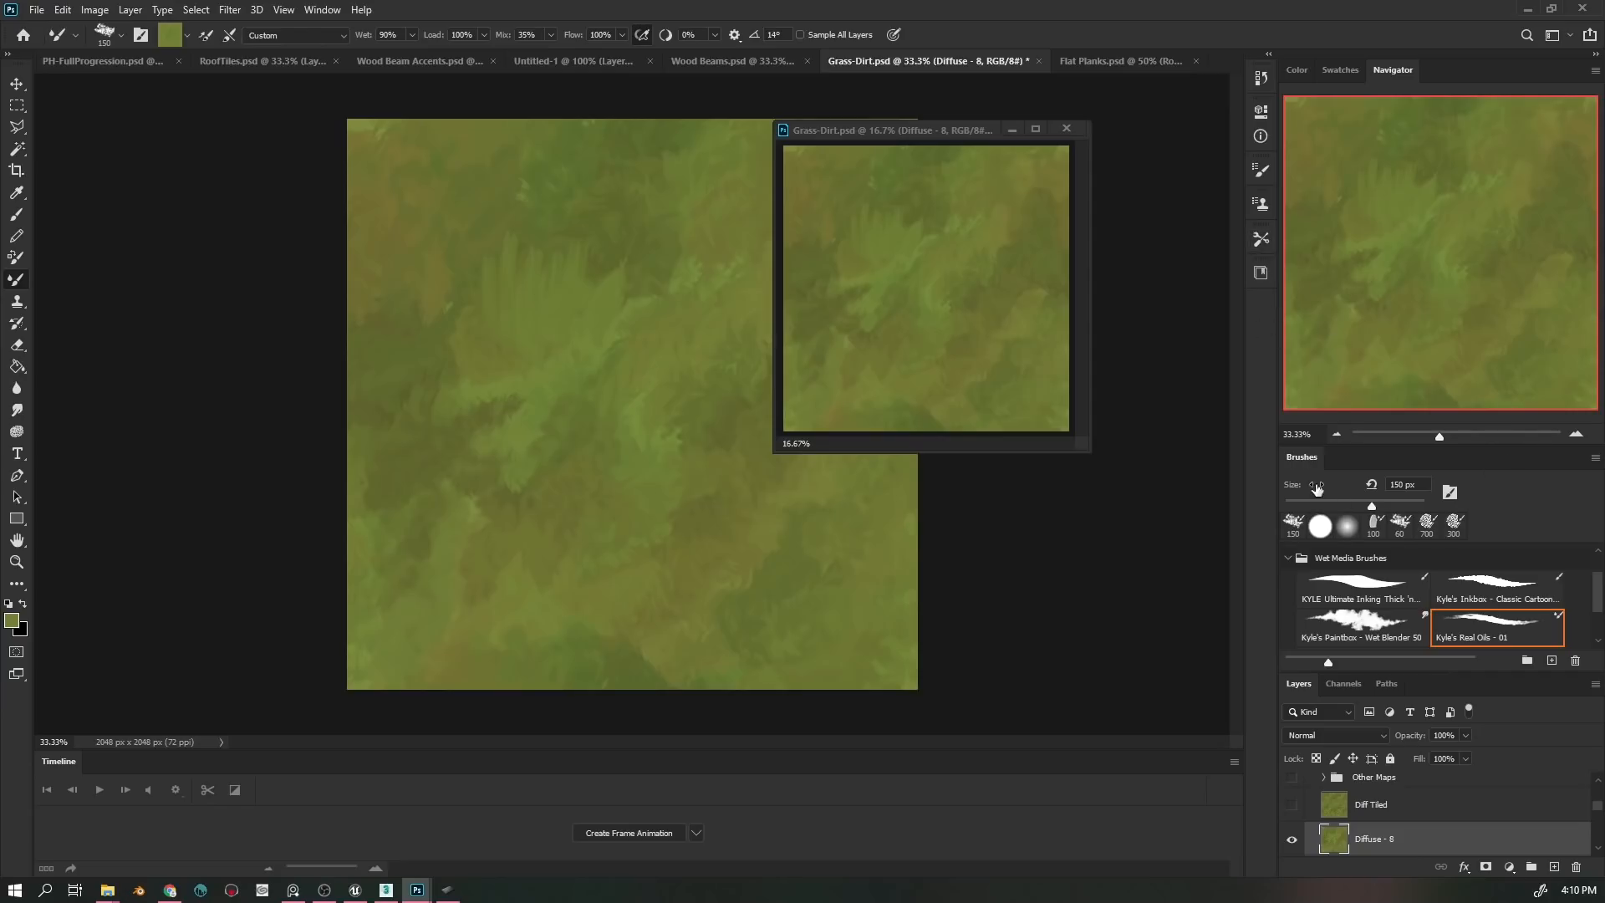
- Set the Navigator's view box to a custom olive green (6b6f31) sampled from the grass texture
click(1595, 71)
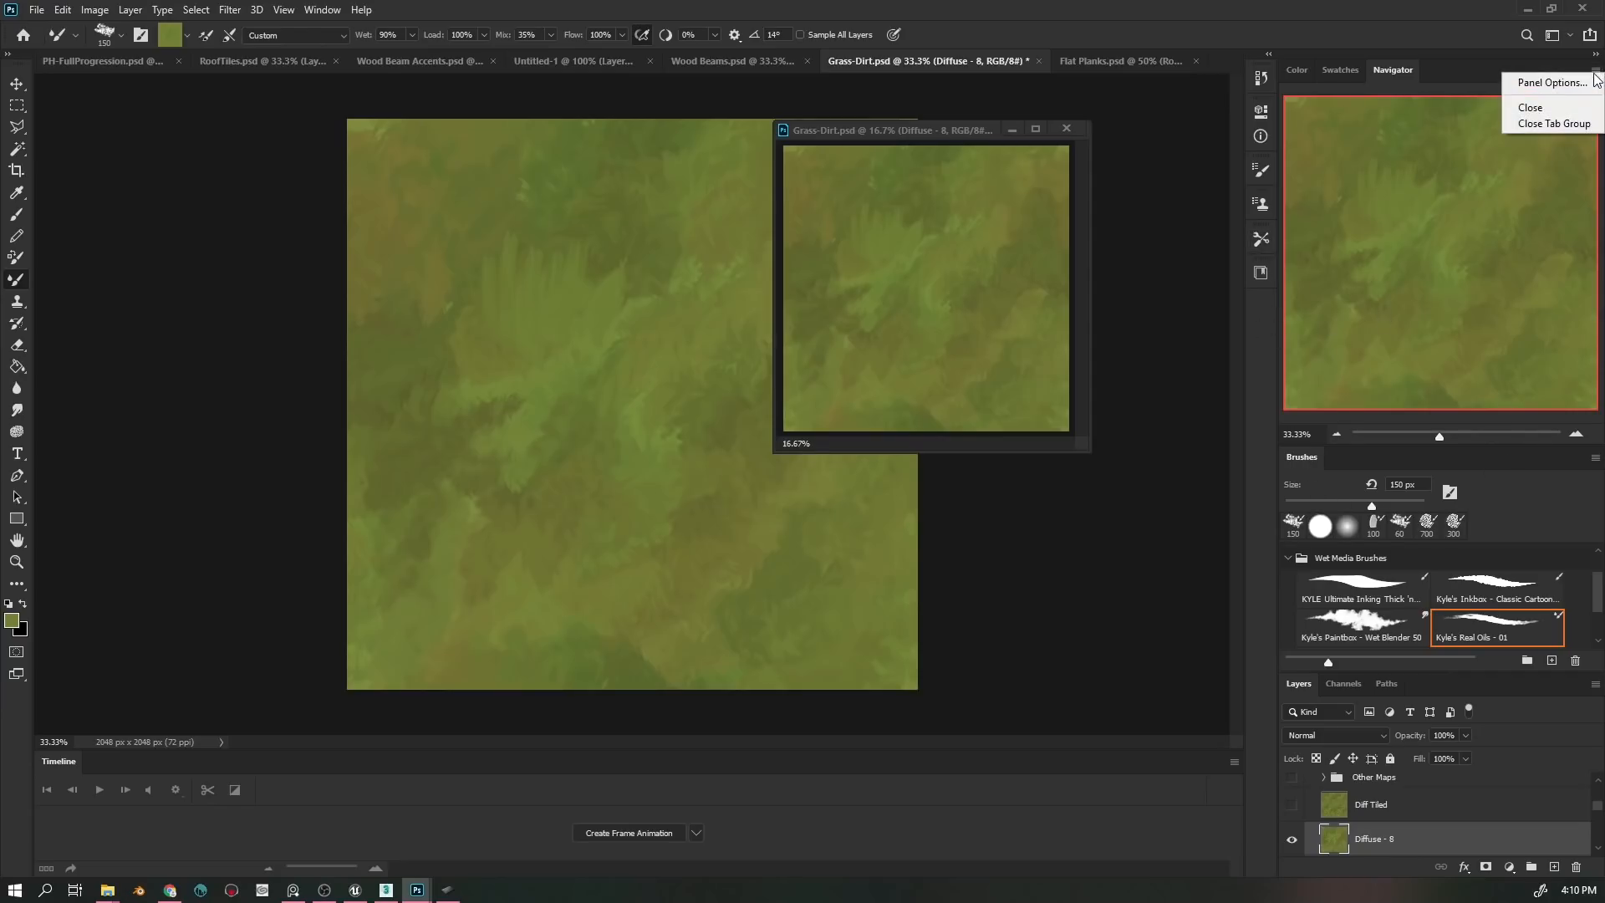
click(1548, 83)
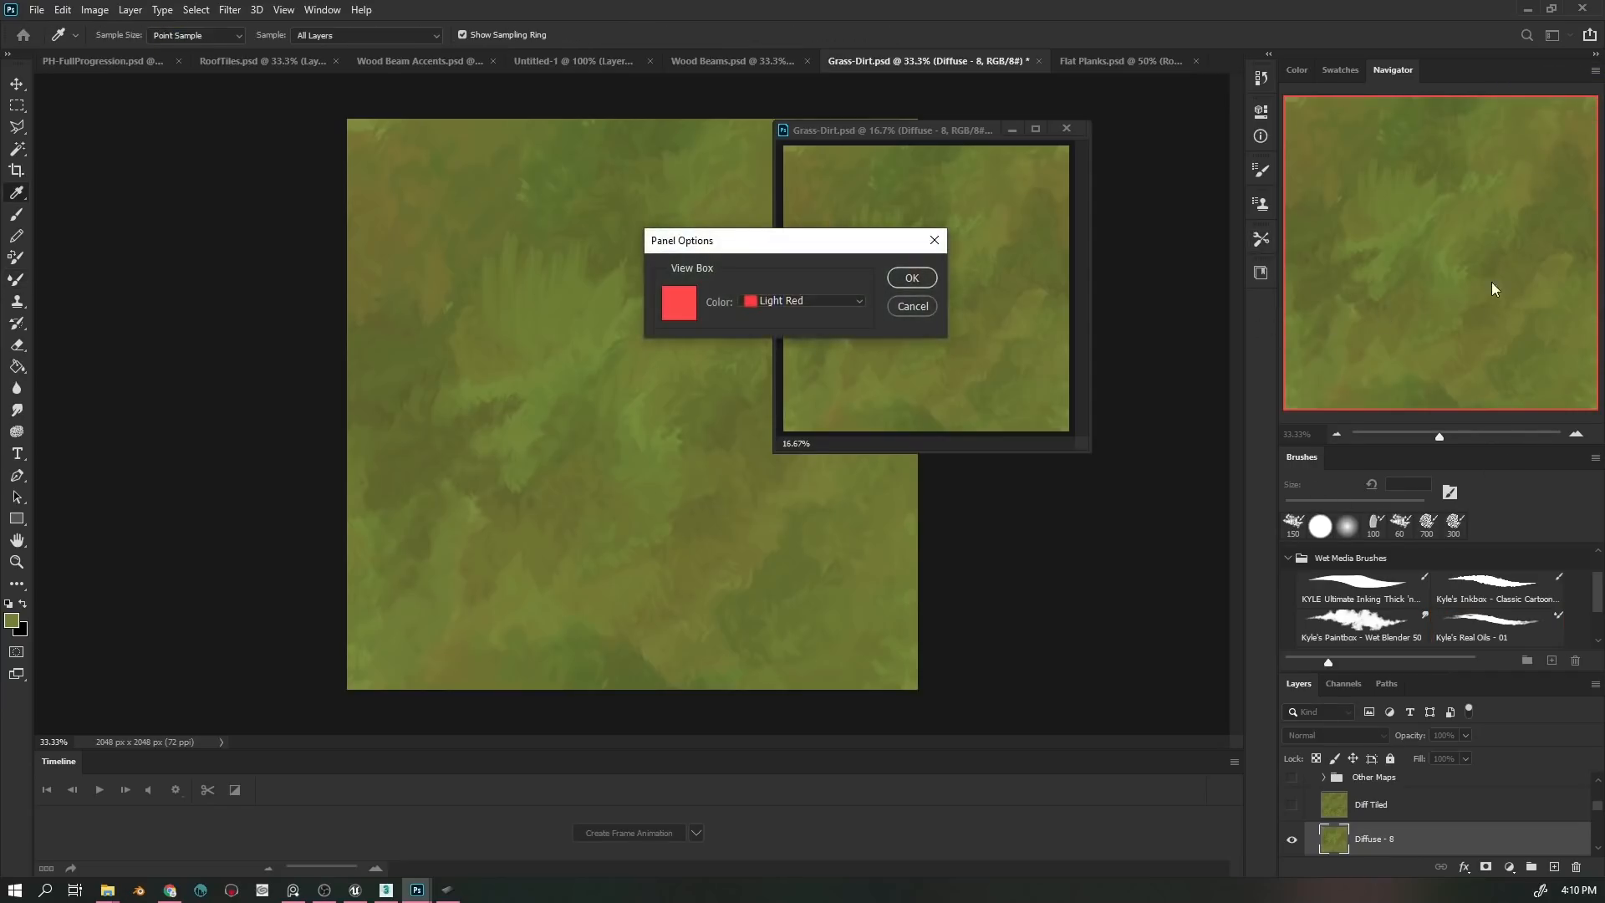
click(777, 299)
click(761, 311)
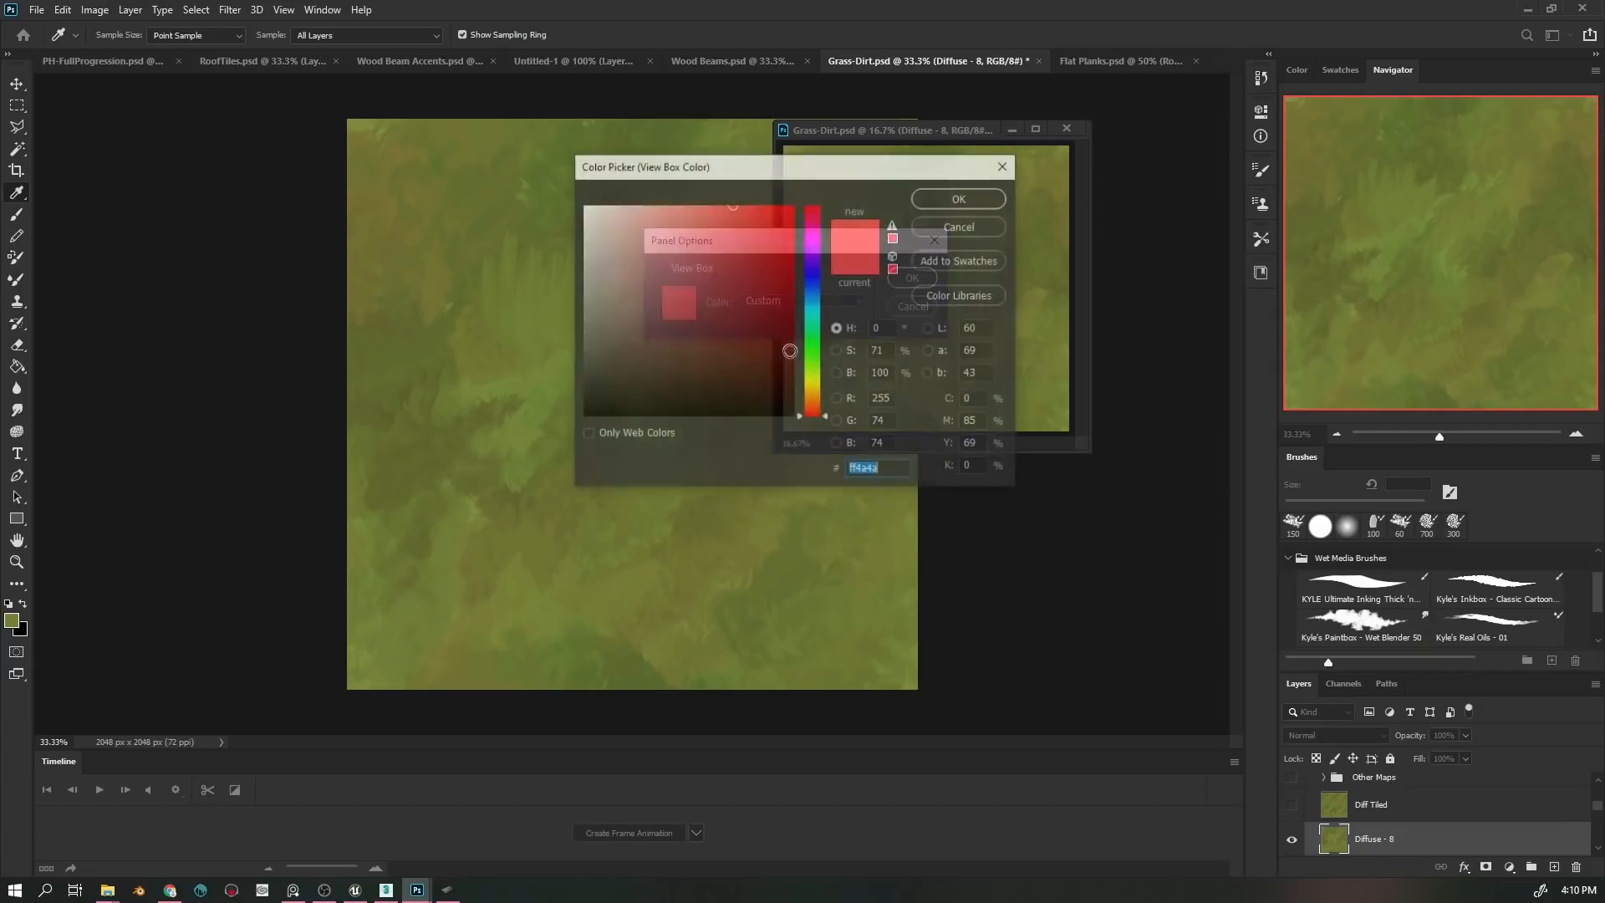
click(418, 219)
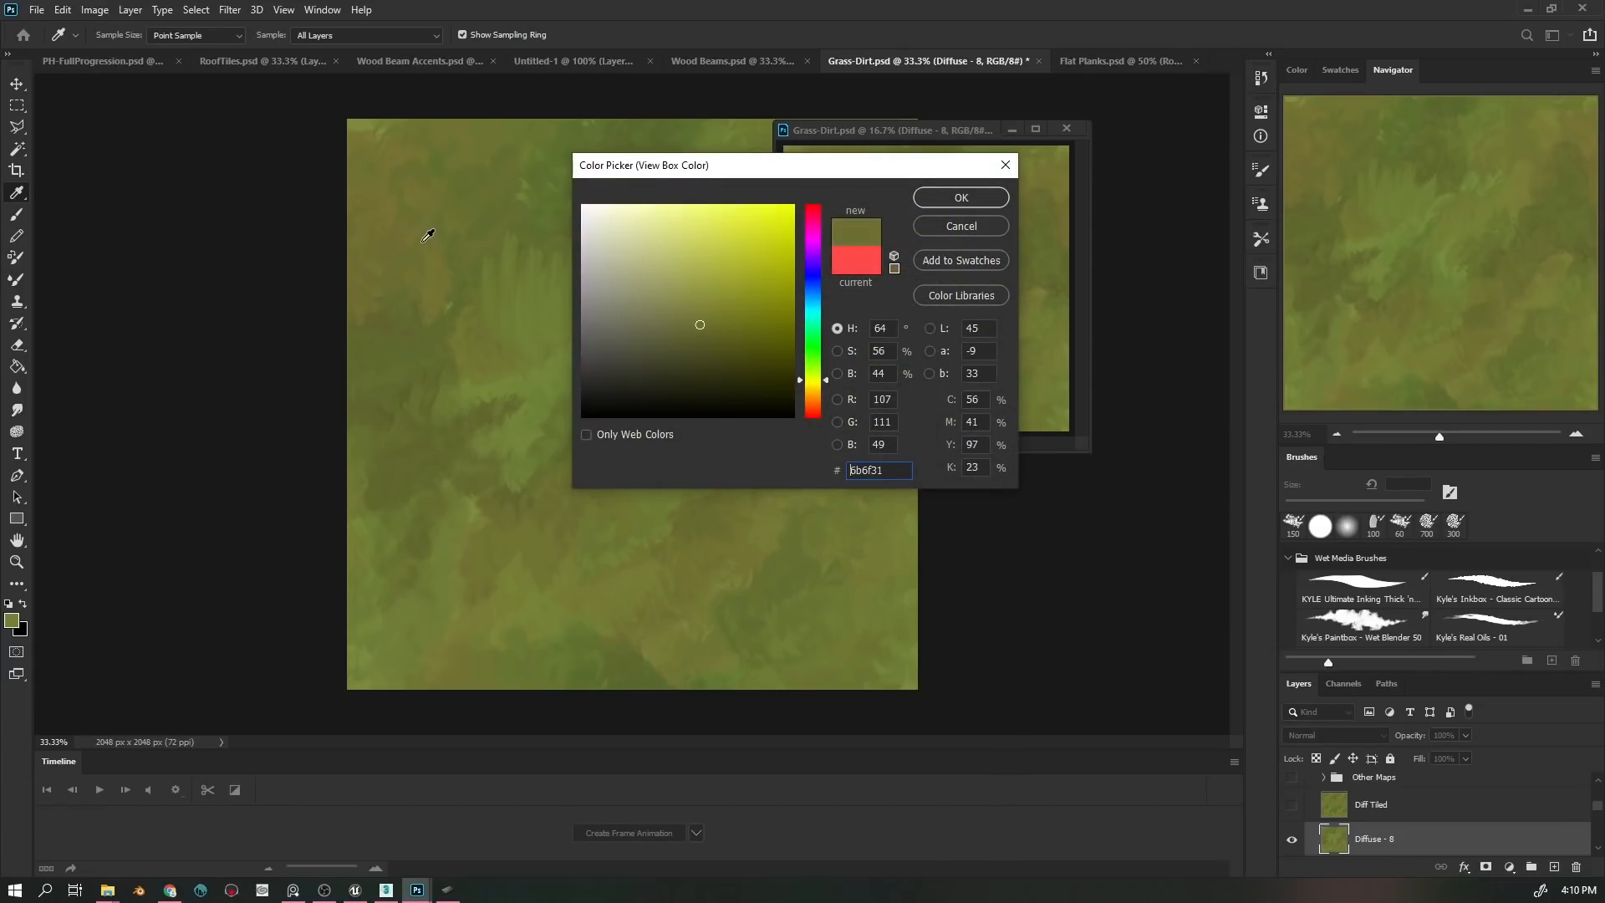
click(978, 198)
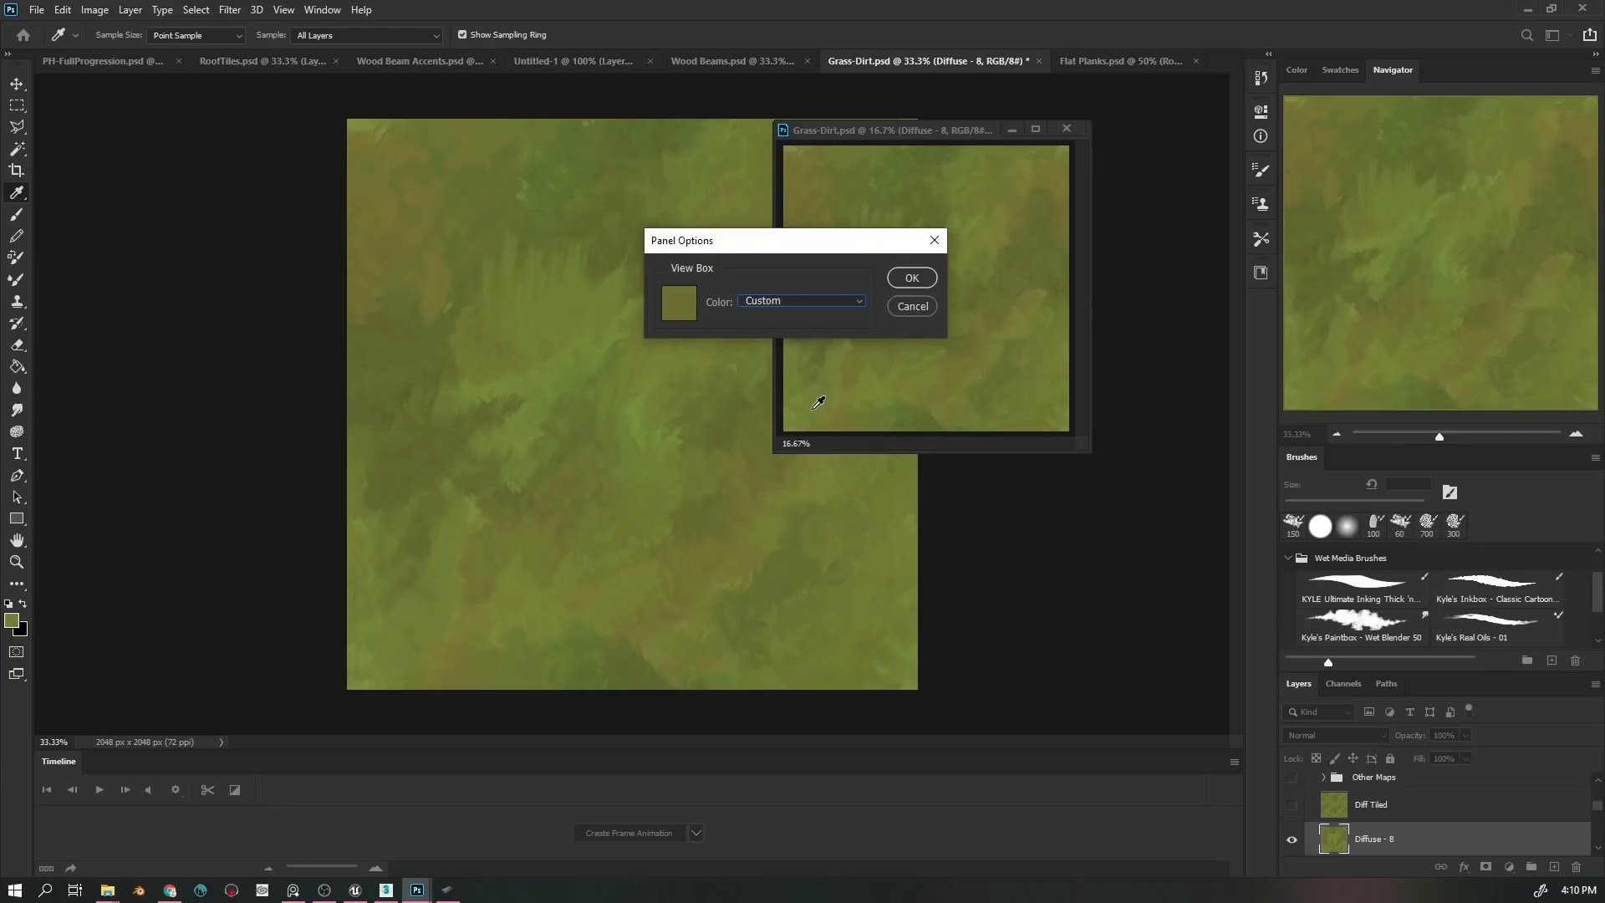
click(918, 282)
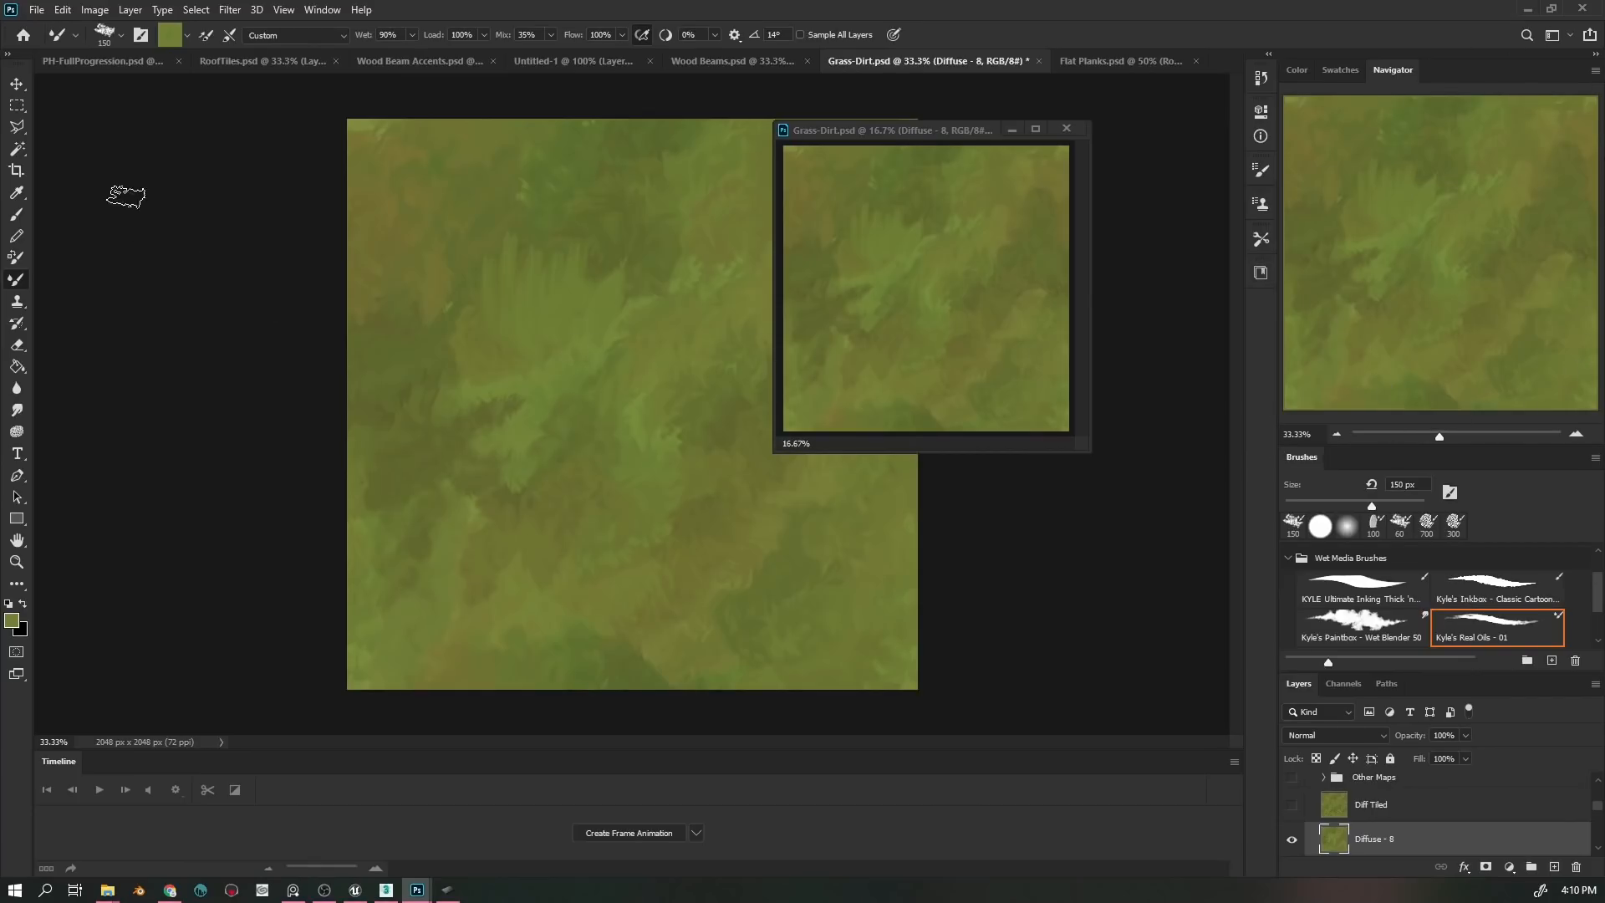
- Reduce the brush to 90 px, move the floating window clear of the canvas, and paint short diagonal strokes over the light vertical grass strokes
key(bracketleft)
key(bracketleft)
key(bracketleft)
drag(925, 132, 1083, 101)
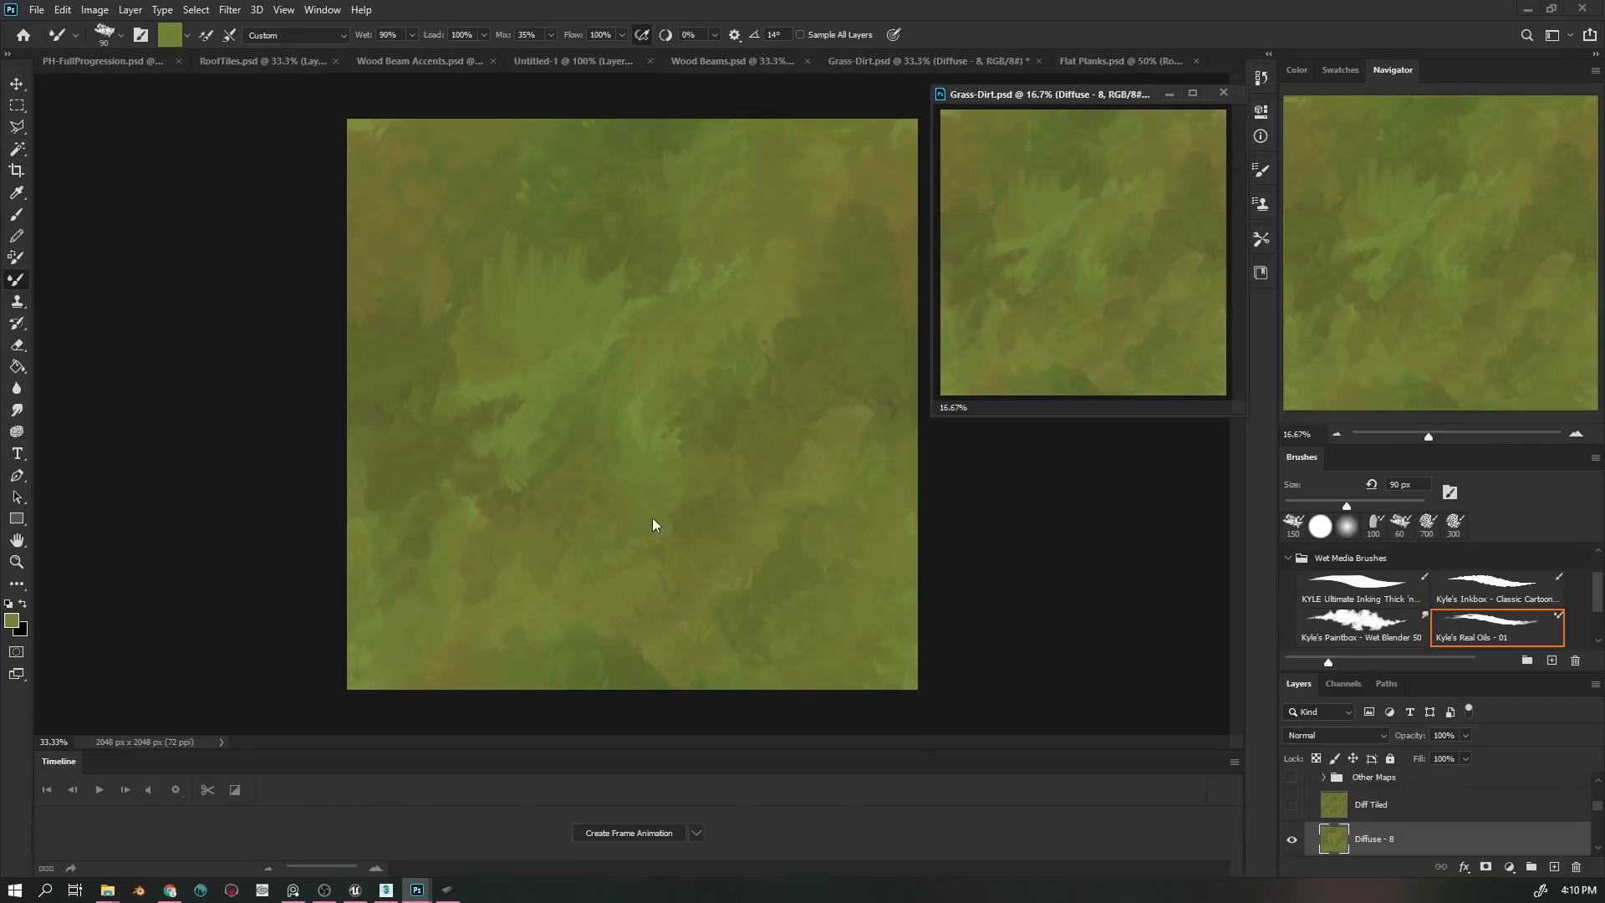
click(833, 624)
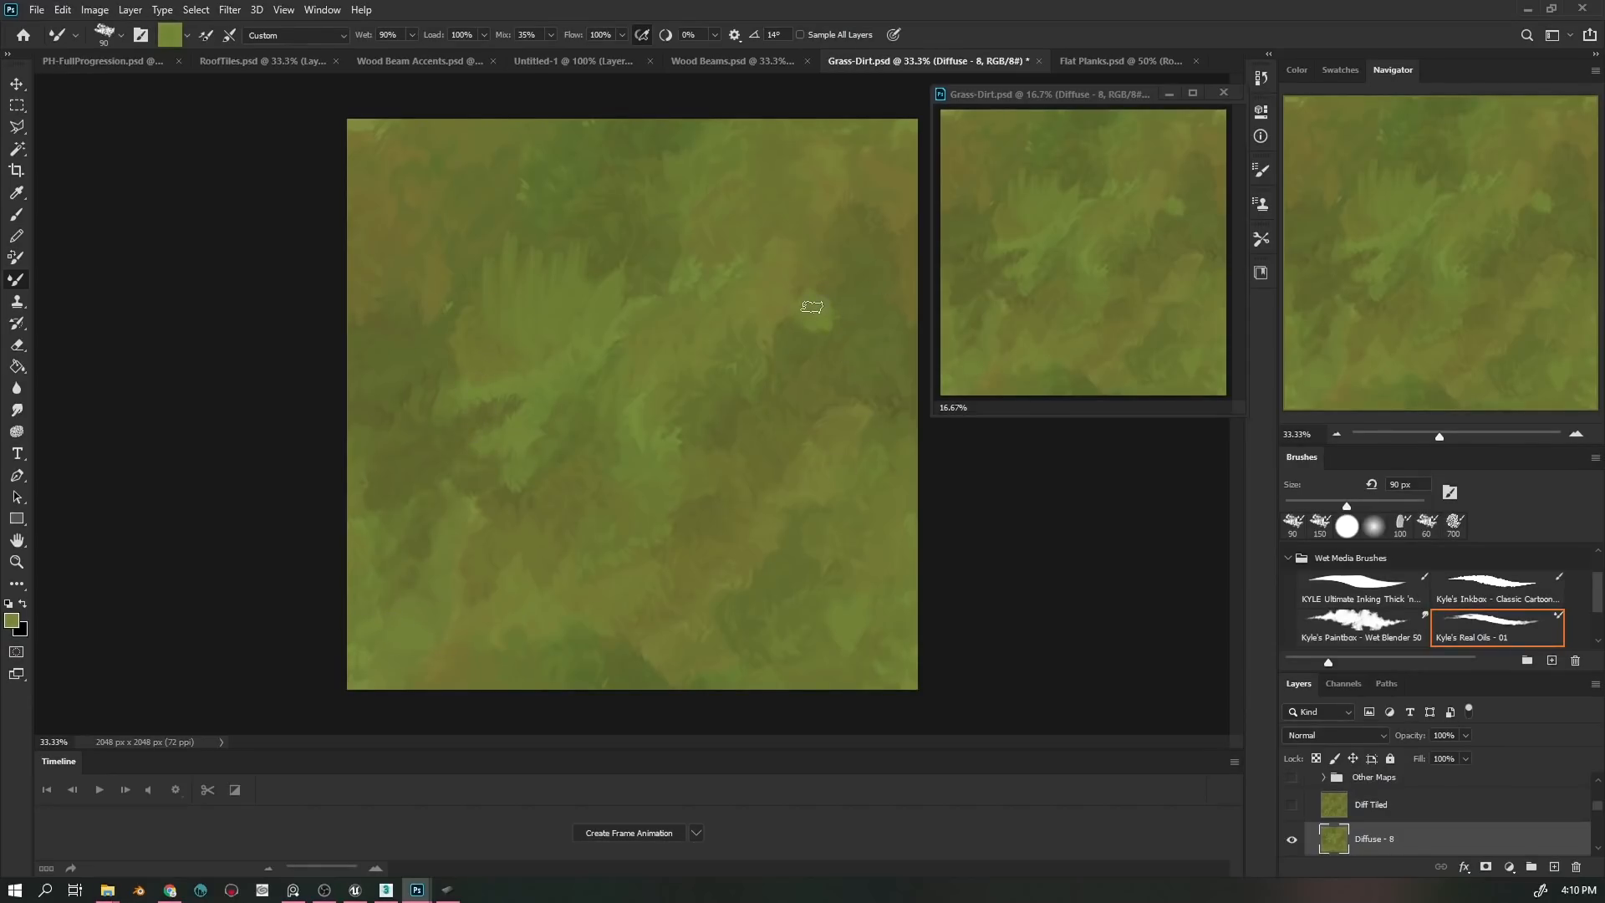
drag(817, 308, 824, 299)
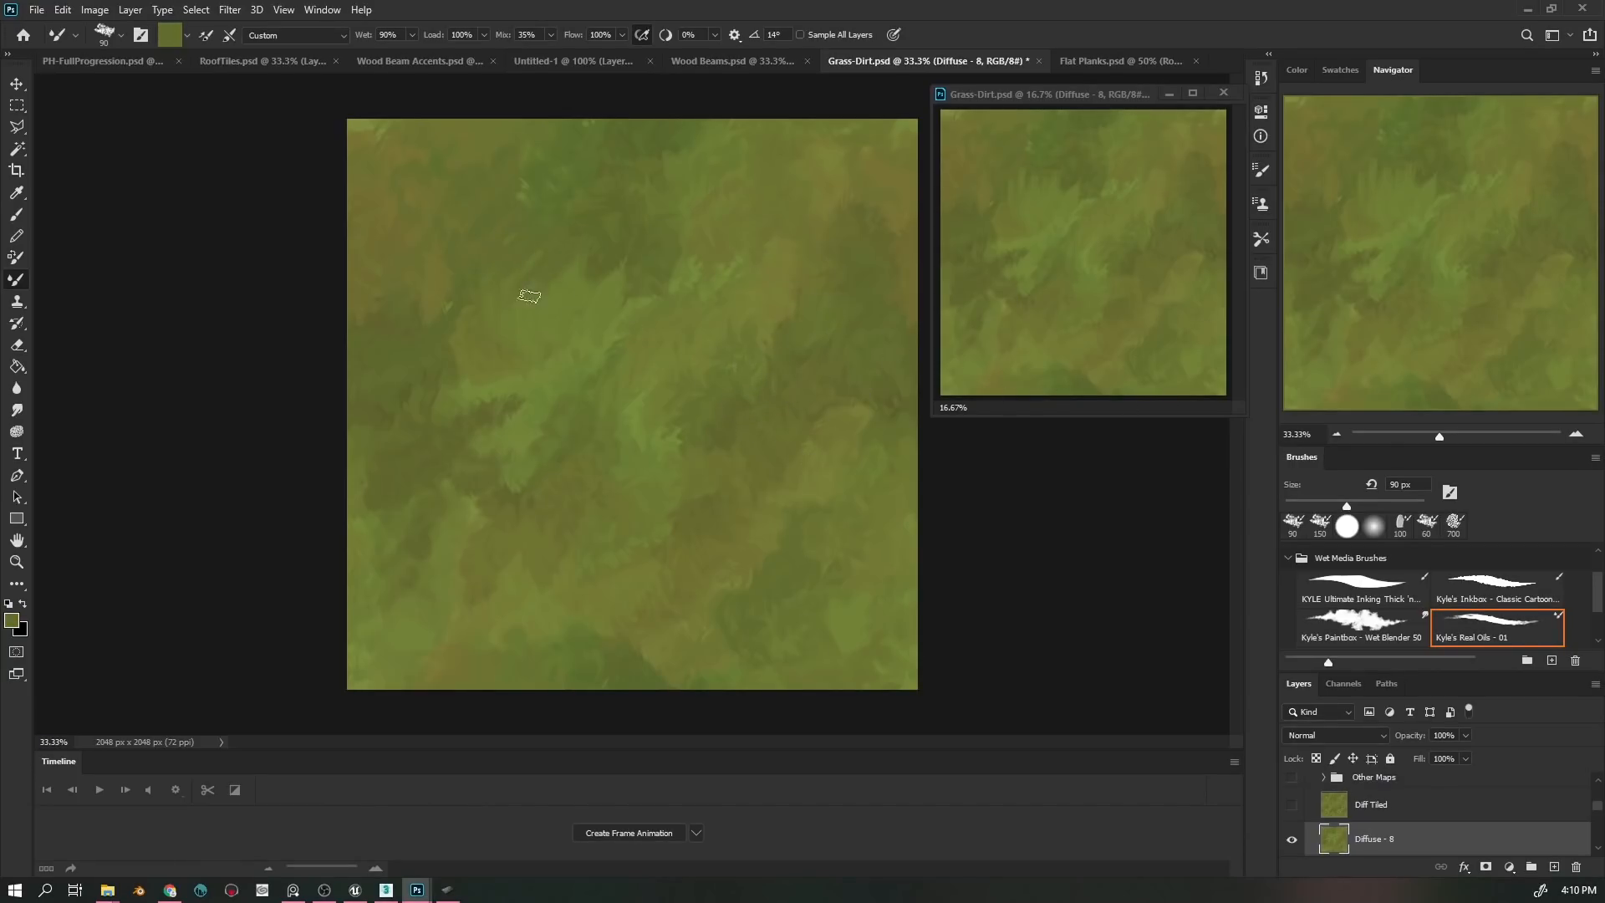
drag(543, 334, 589, 283)
- Enlarge the brush to 200 px and cover the light vertical strokes on Diffuse - 8 with darker green
key(bracketright)
key(bracketright)
key(bracketright)
key(bracketright)
key(bracketright)
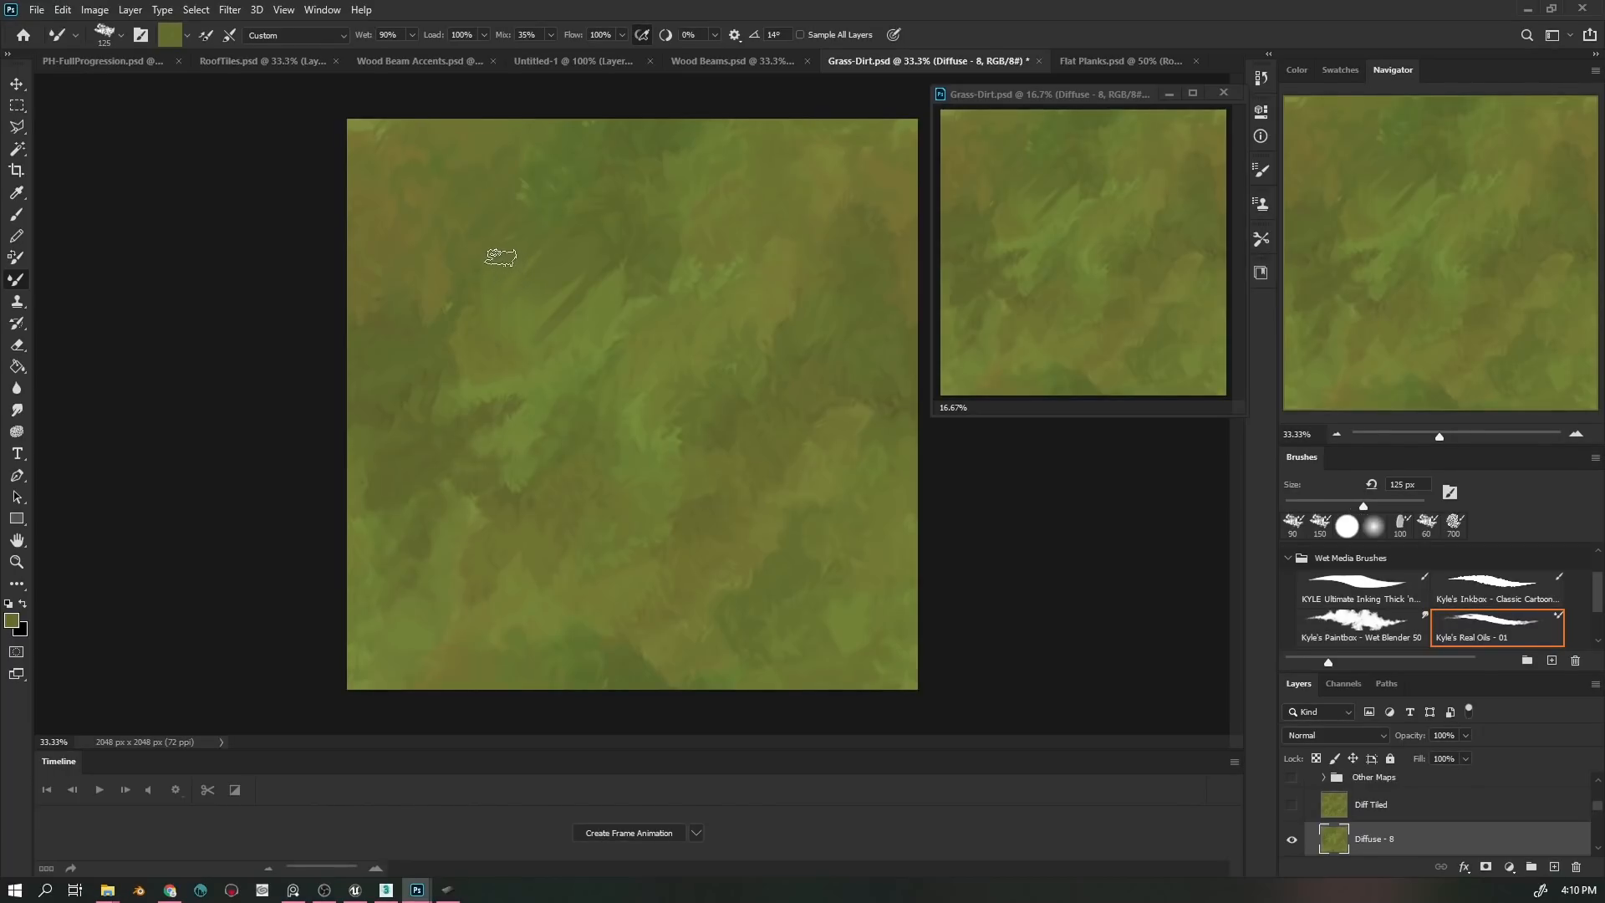
mouse_move(531, 334)
mouse_down()
mouse_move(599, 305)
mouse_move(618, 334)
mouse_up()
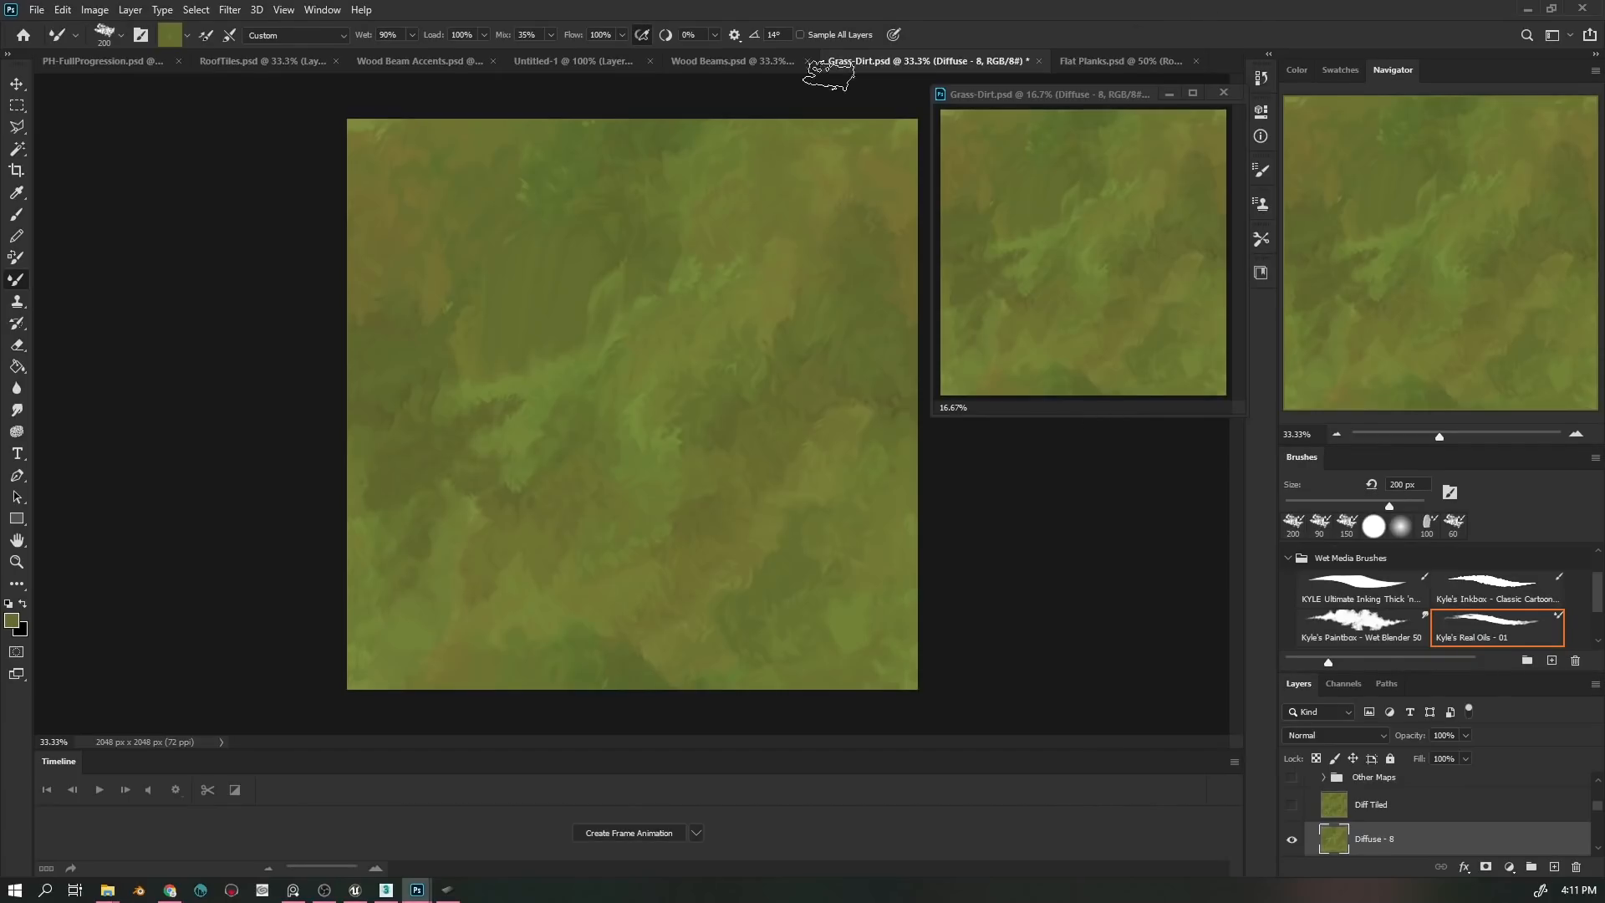
- Show the Diff Tiled layer and reduce the brush size to 40 px
click(1292, 805)
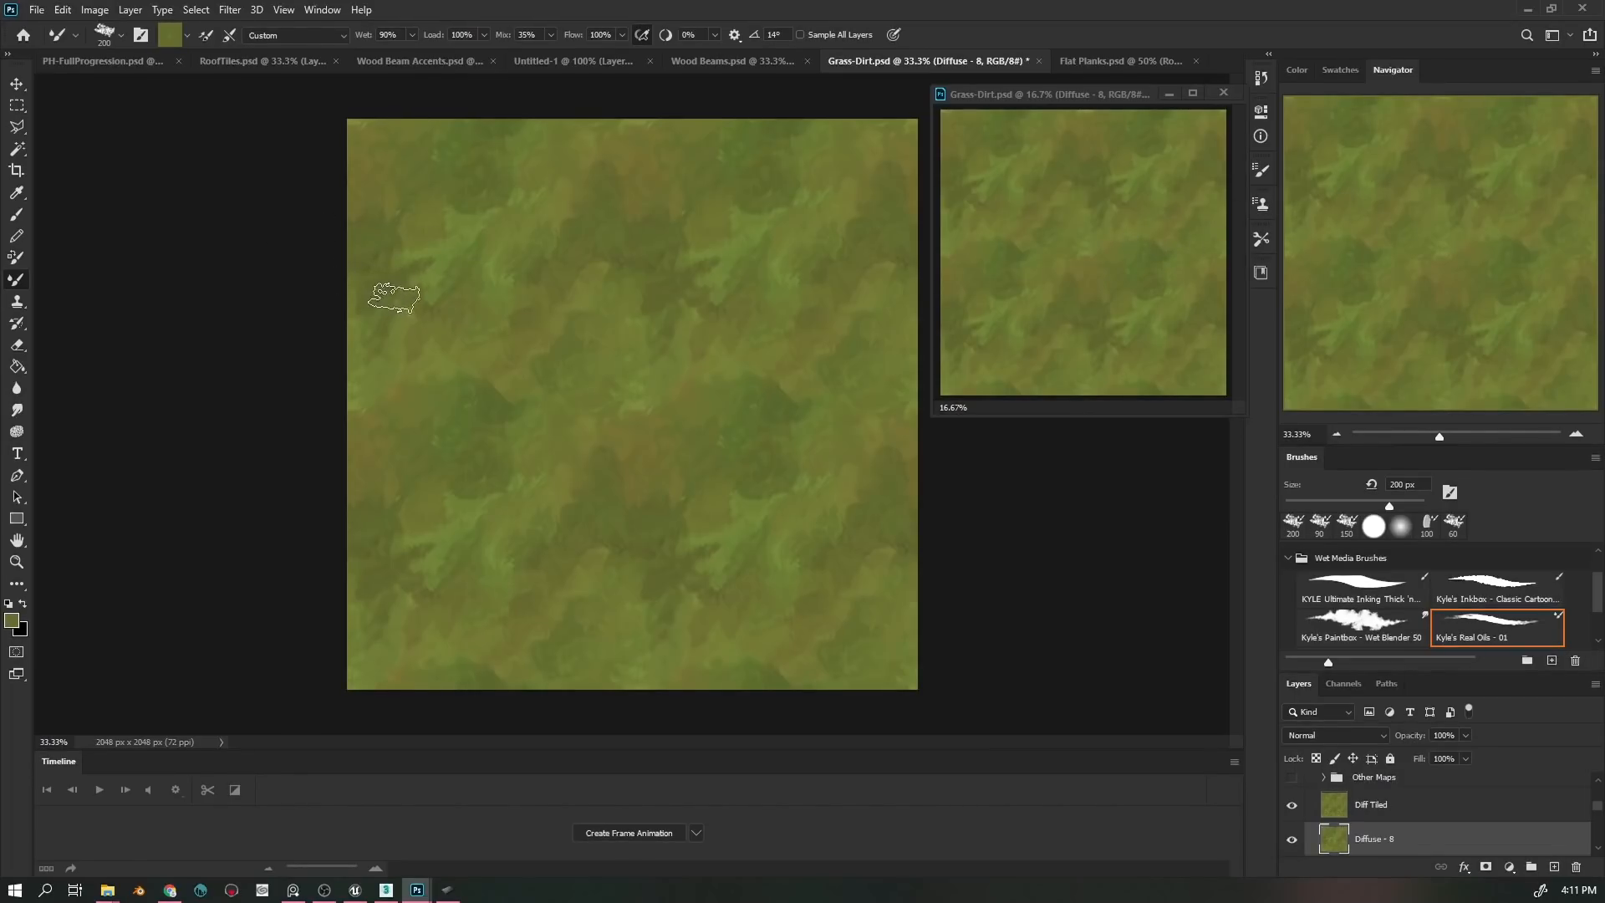
key(bracketleft)
key(bracketleft)
key(bracketleft)
key(bracketleft)
key(bracketleft)
key(bracketleft)
key(bracketleft)
key(bracketleft)
key(bracketleft)
key(bracketleft)
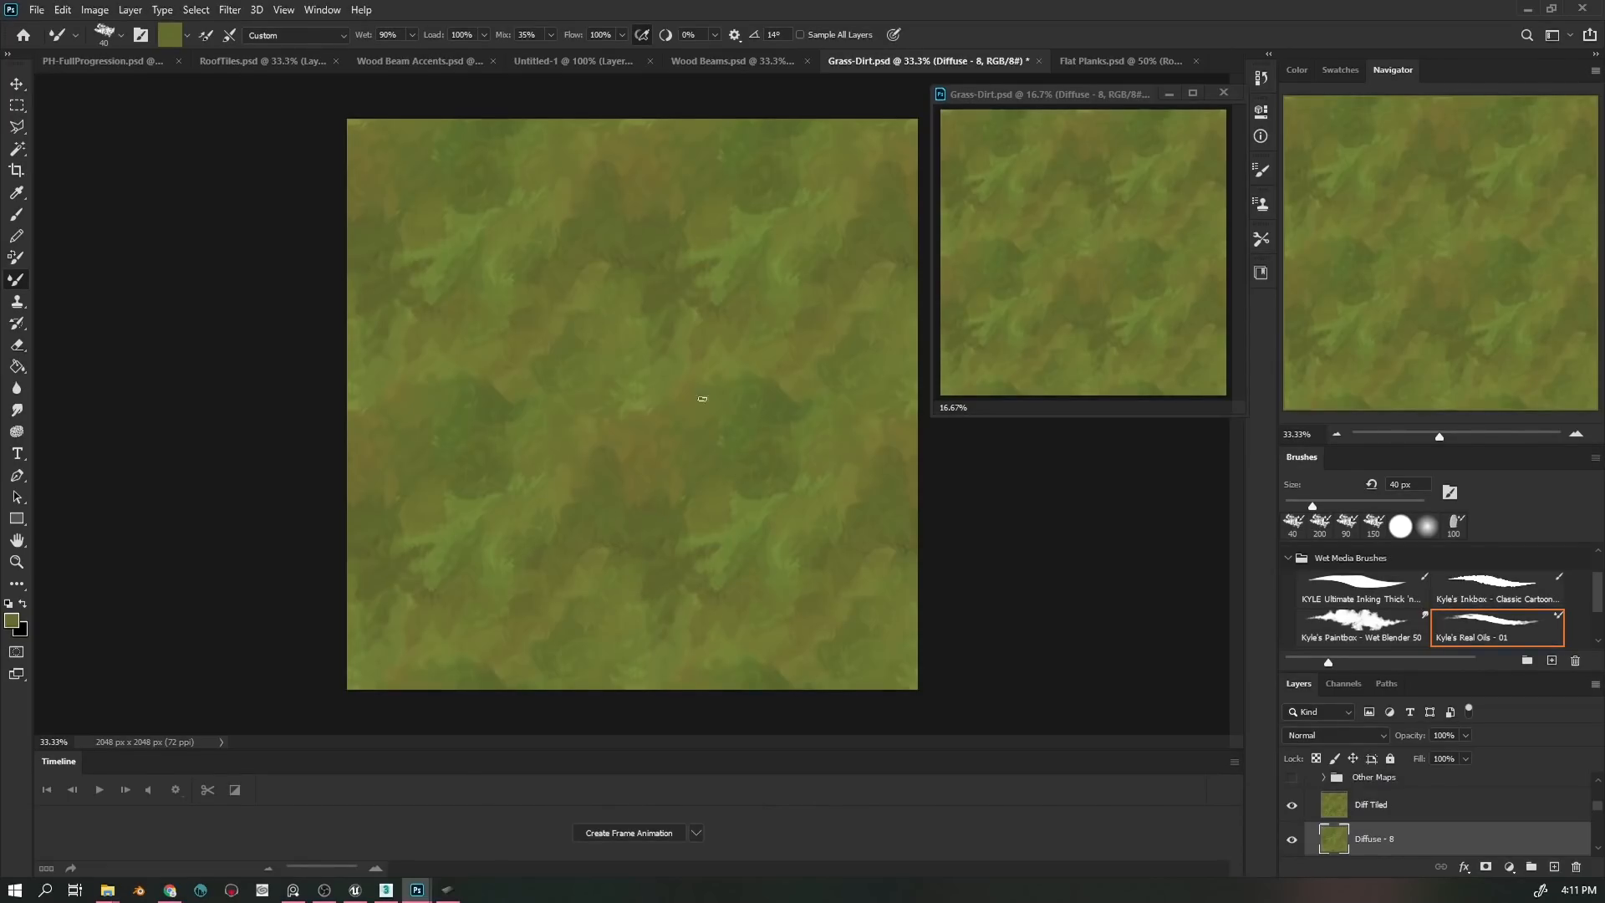
- Enlarge the Layers panel, collapse the Grass group, and show the expanded Dirt group instead
drag(1387, 673, 1386, 413)
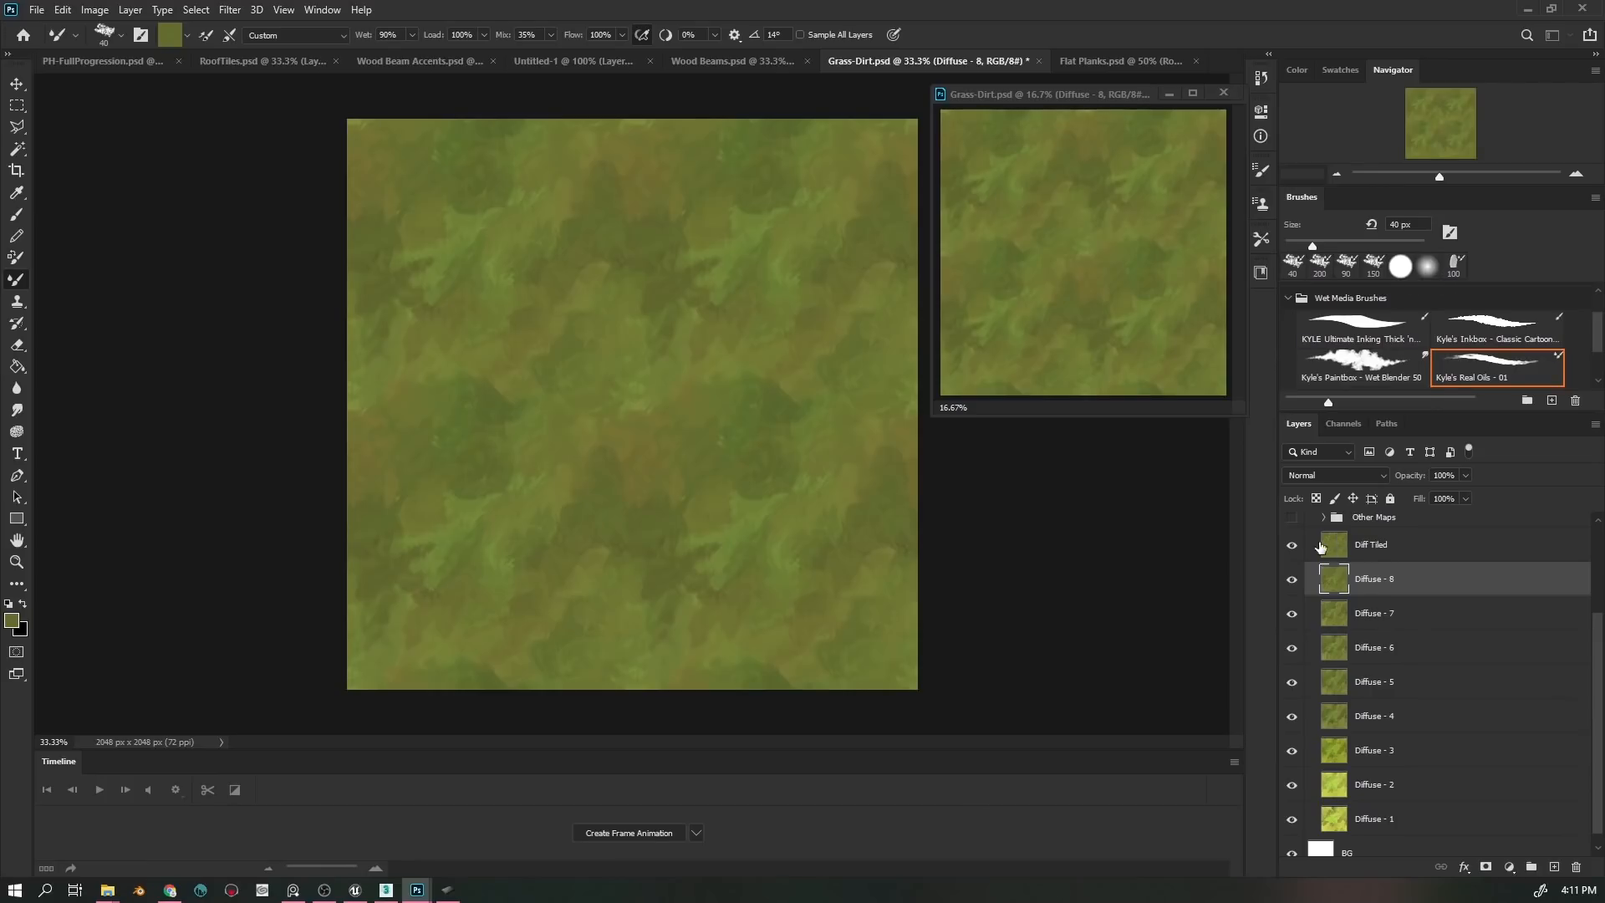
scroll(1377, 594, up, 4)
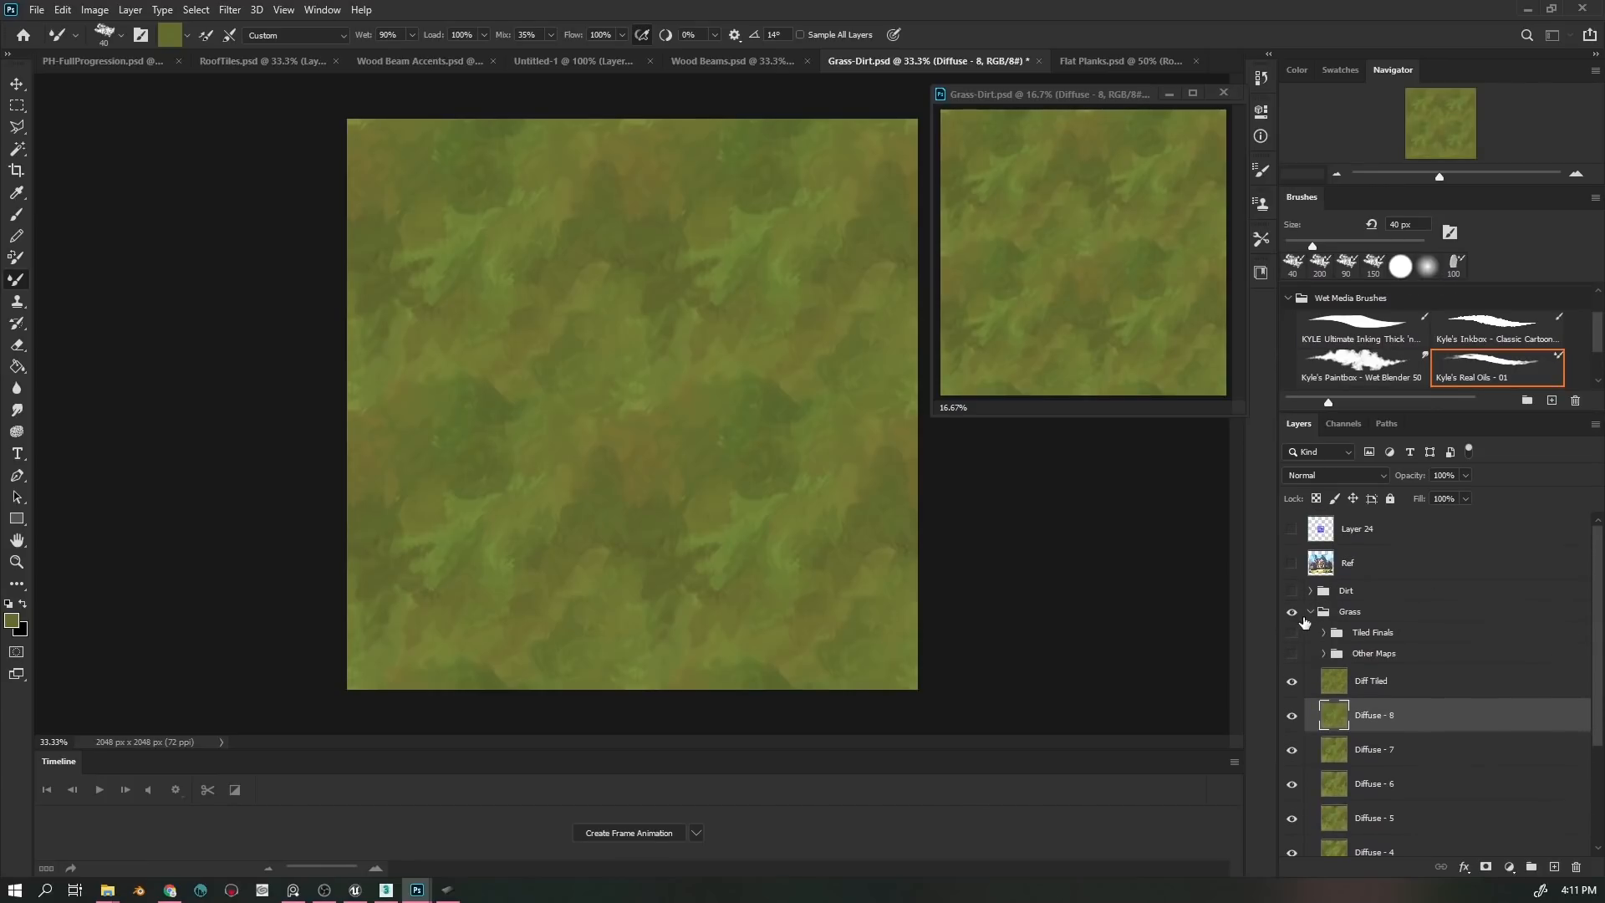
click(1309, 612)
click(1292, 590)
click(1310, 590)
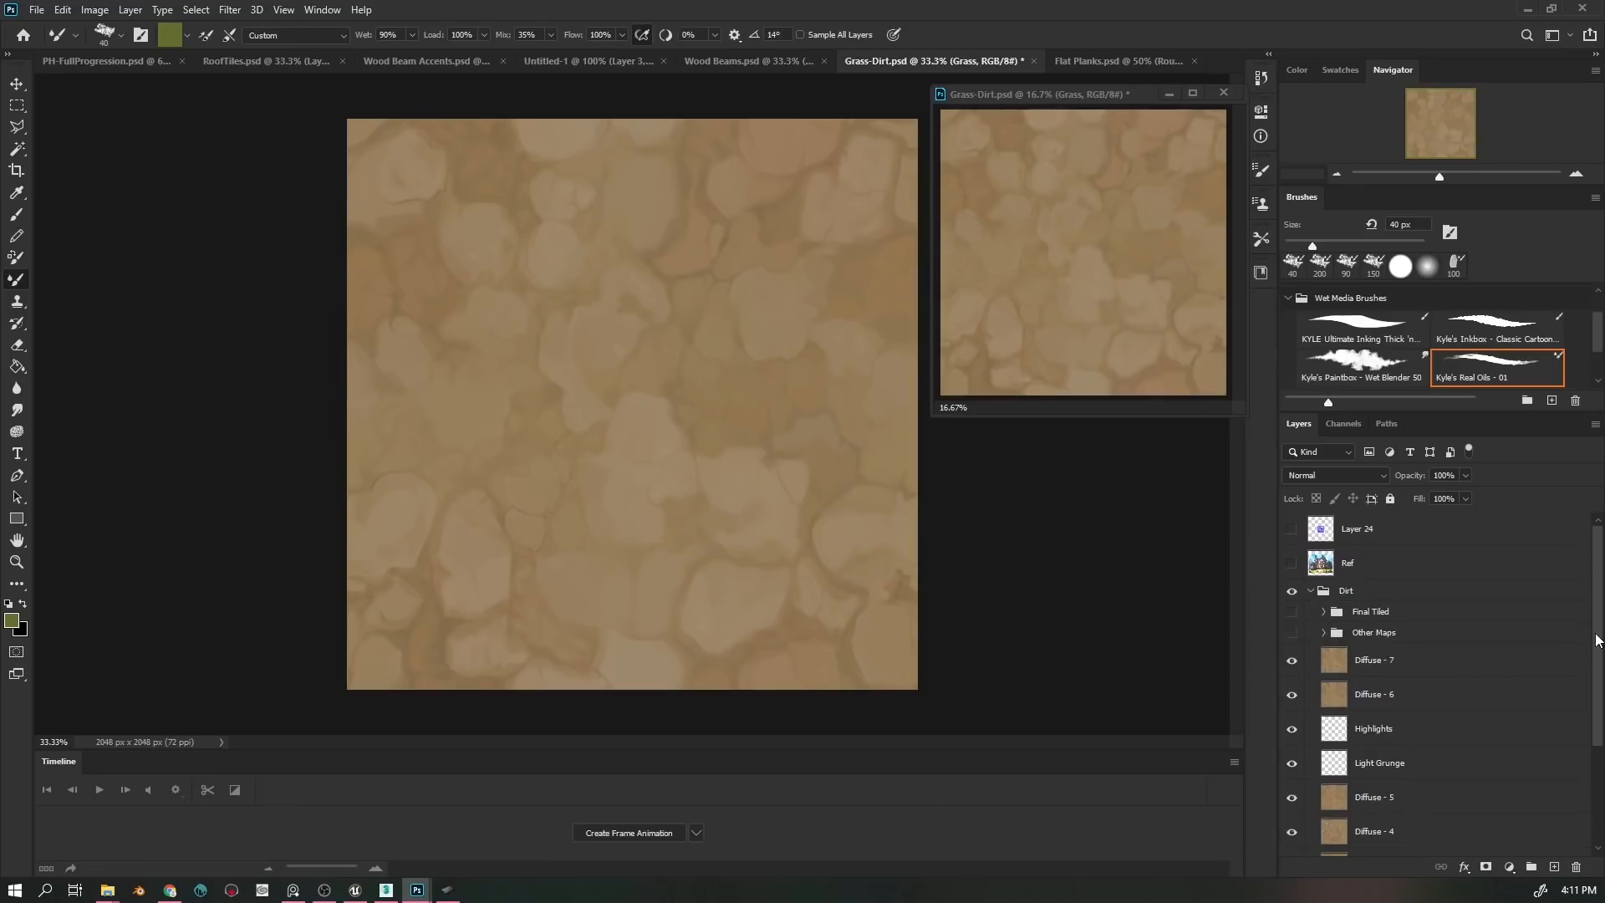
- Hide the Dirt group's diffuse, highlight and grunge layers, leaving only Diffuse - 1 visible
drag(1595, 612, 1595, 683)
drag(1292, 550, 1292, 843)
click(1292, 822)
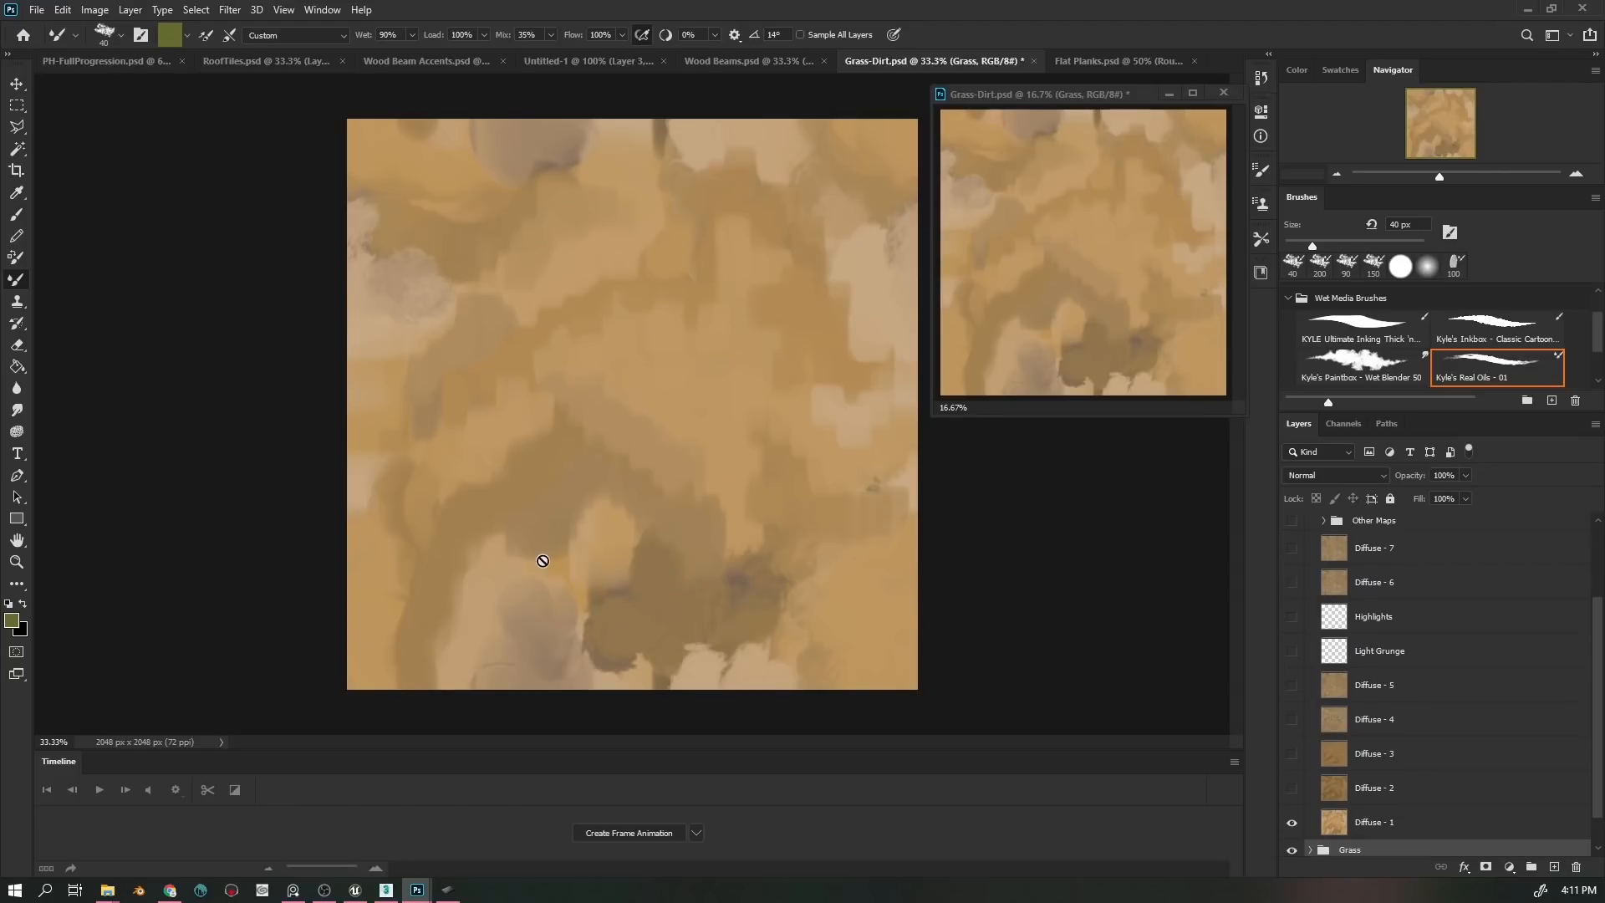
- Show the dirt layers Diffuse - 2 through Diffuse - 5 one by one, toggling Diffuse - 4 to compare
click(1292, 788)
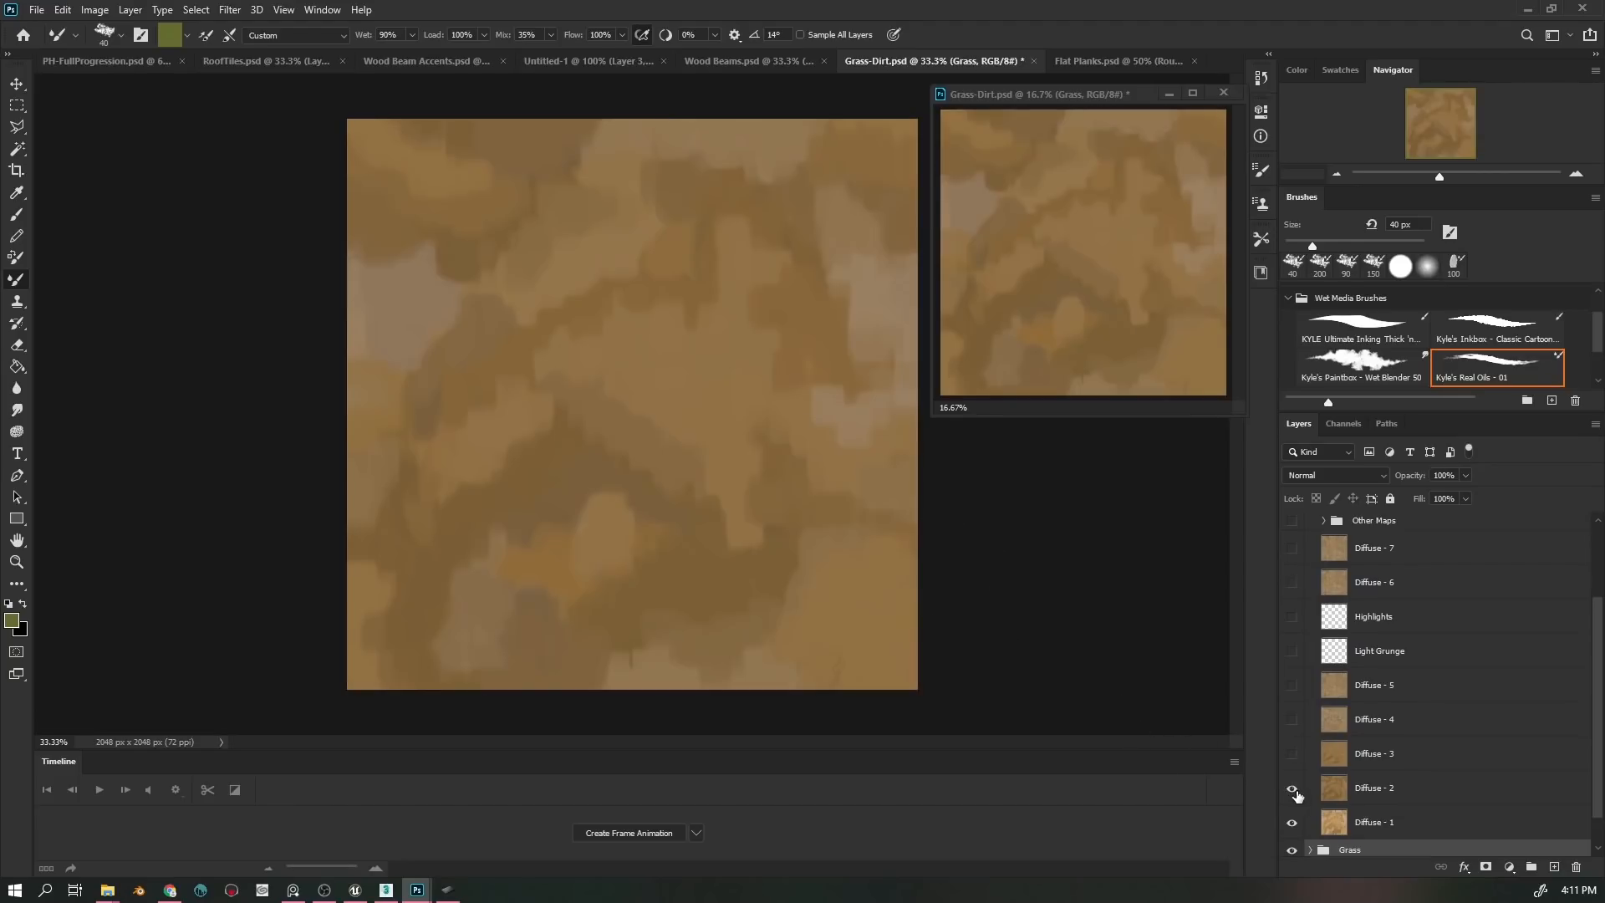
click(1292, 755)
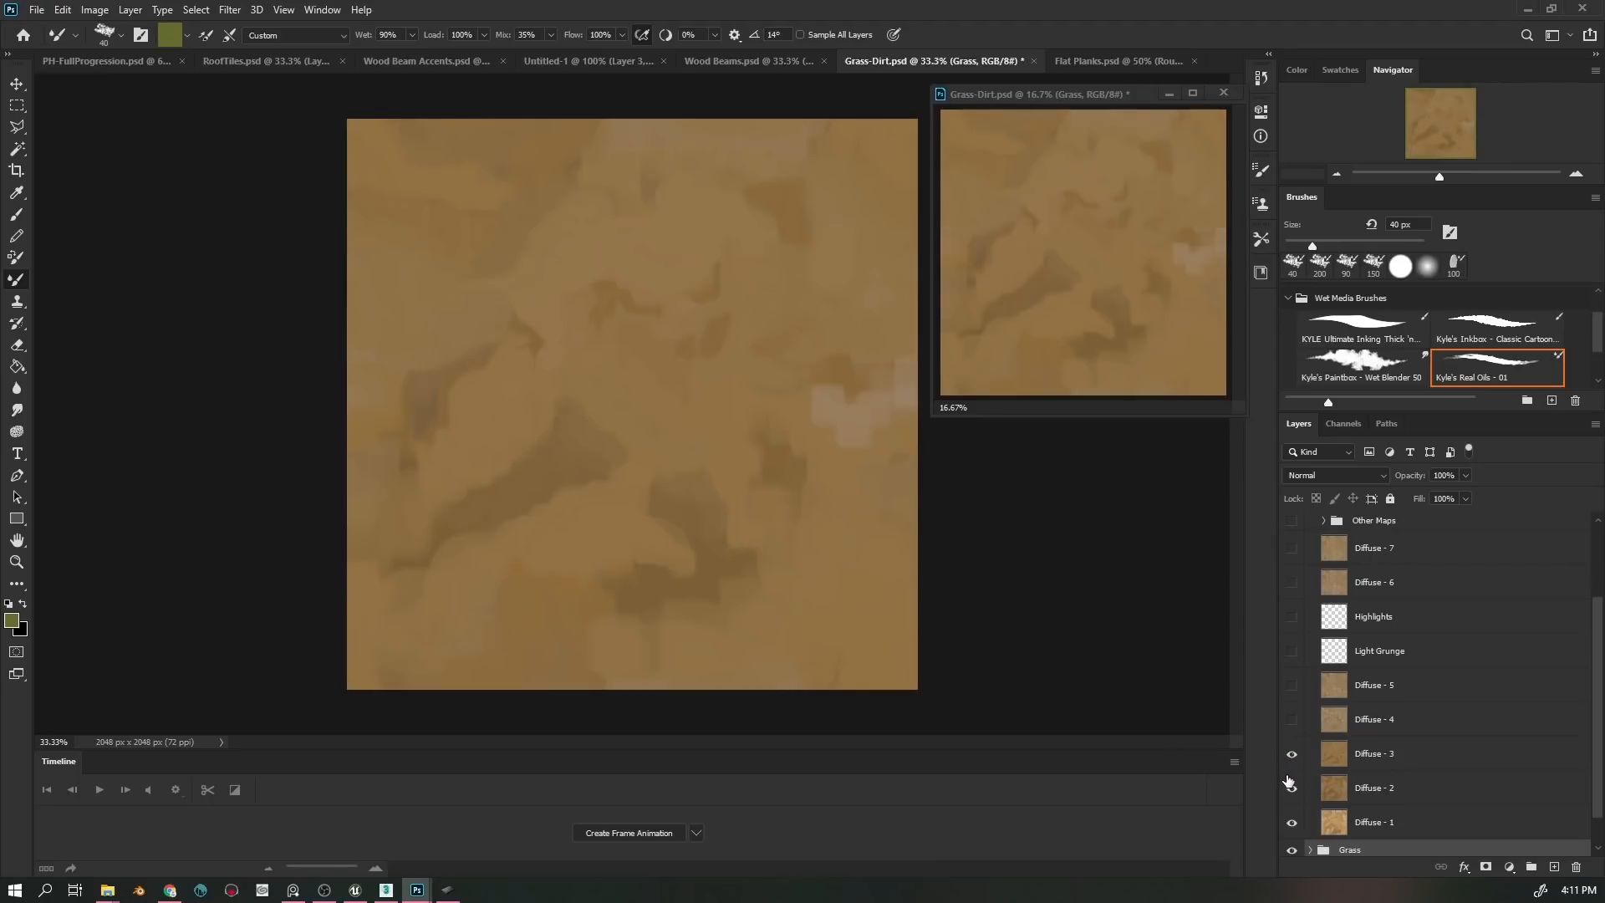
click(1293, 720)
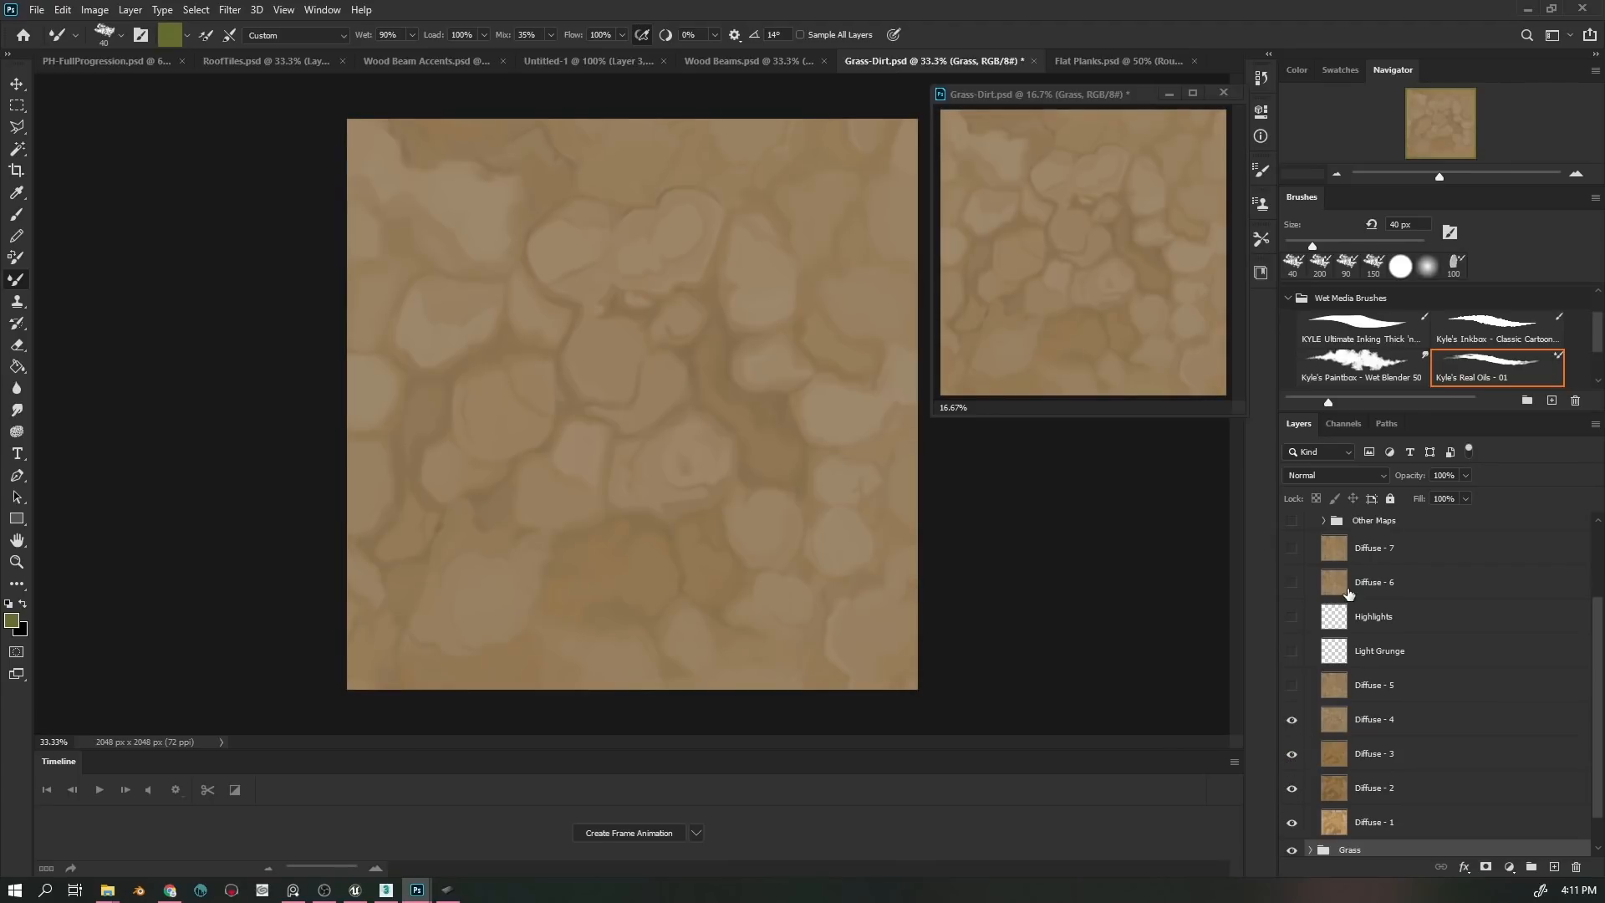
click(1292, 720)
click(1293, 721)
click(1292, 687)
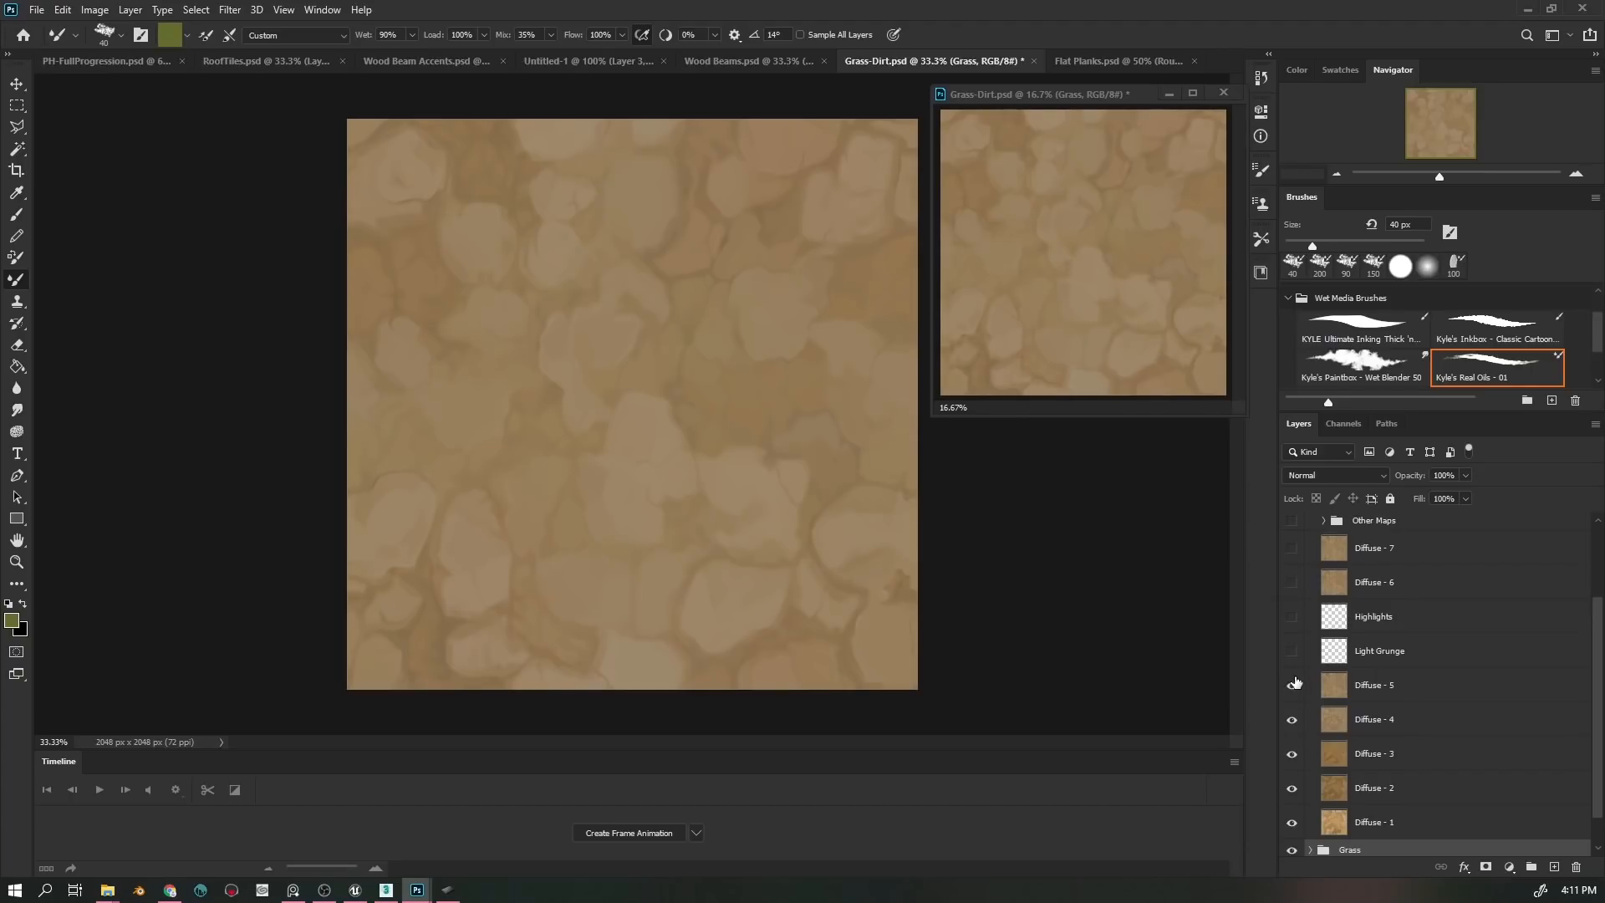
- Show the remaining dirt layers from Light Grunge up to Diffuse - 7, toggling Diffuse - 5 and the Other Maps group to compare
click(1292, 650)
click(1292, 684)
click(1293, 685)
click(1292, 548)
scroll(1595, 692, up, 1)
drag(1595, 665, 1595, 618)
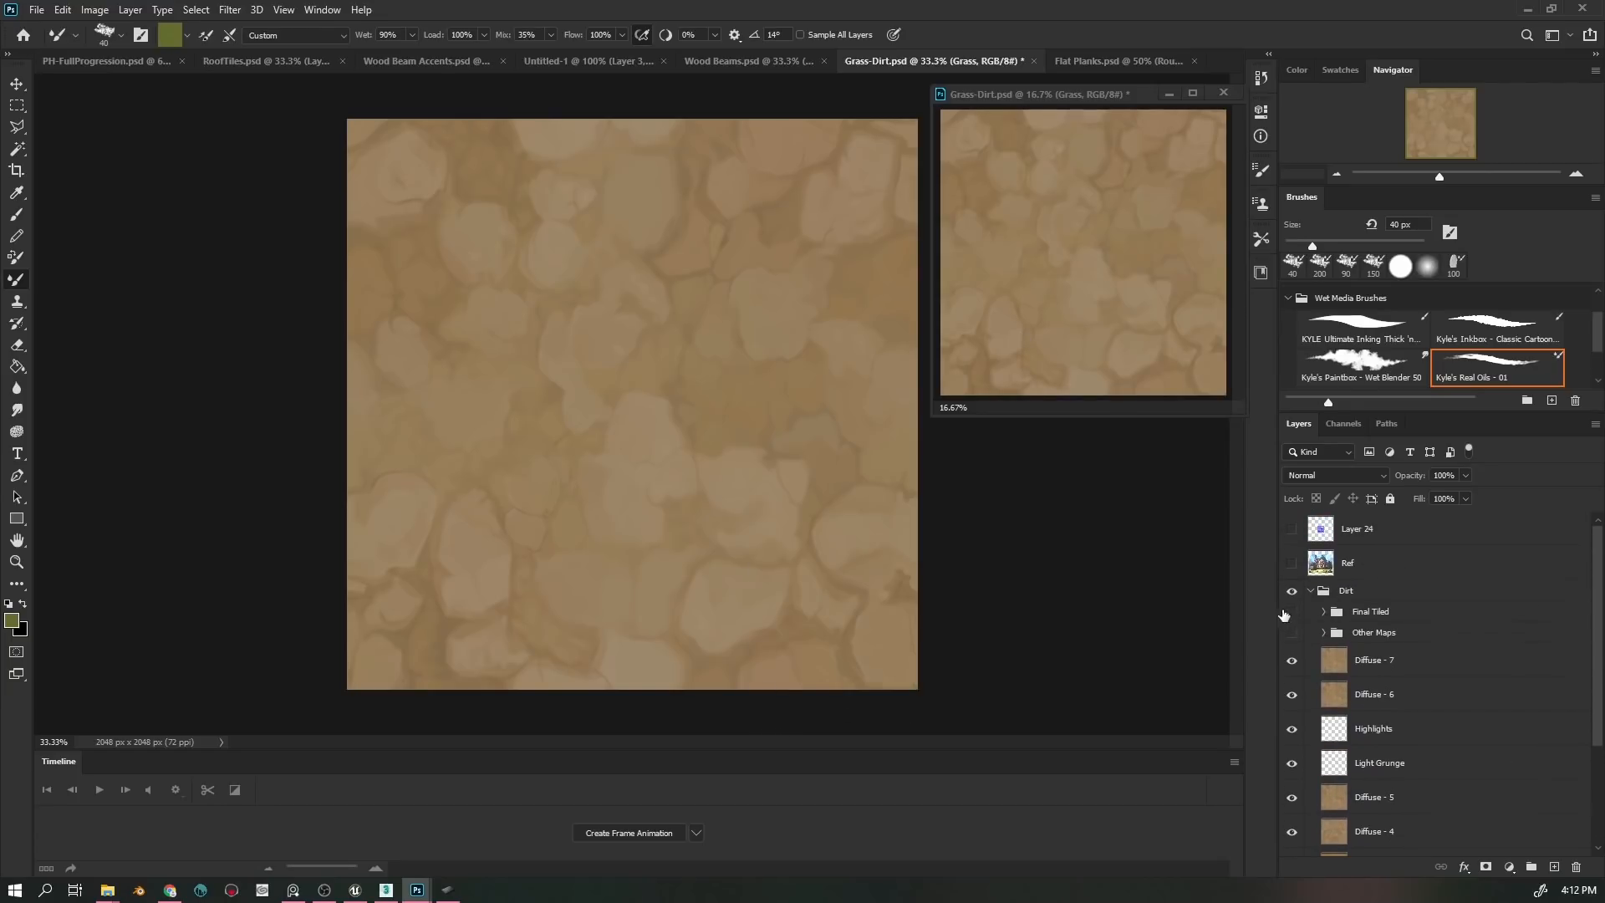
click(1292, 633)
click(1293, 633)
- Close the floating overview window and close Grass-Dirt.psd without saving its changes
click(1083, 62)
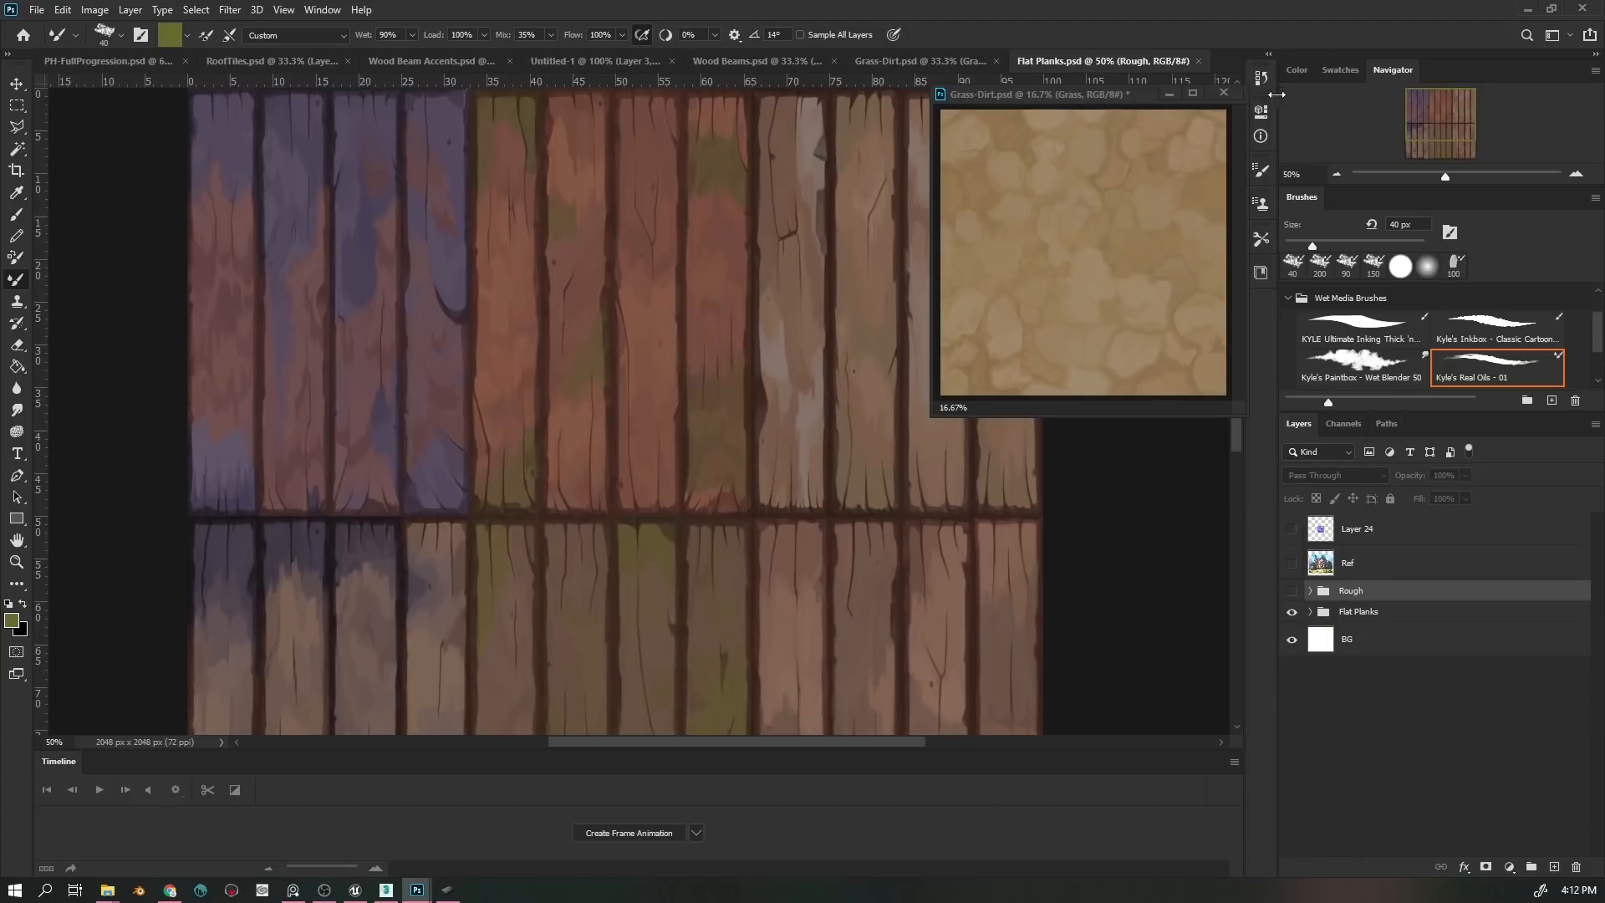
click(1224, 90)
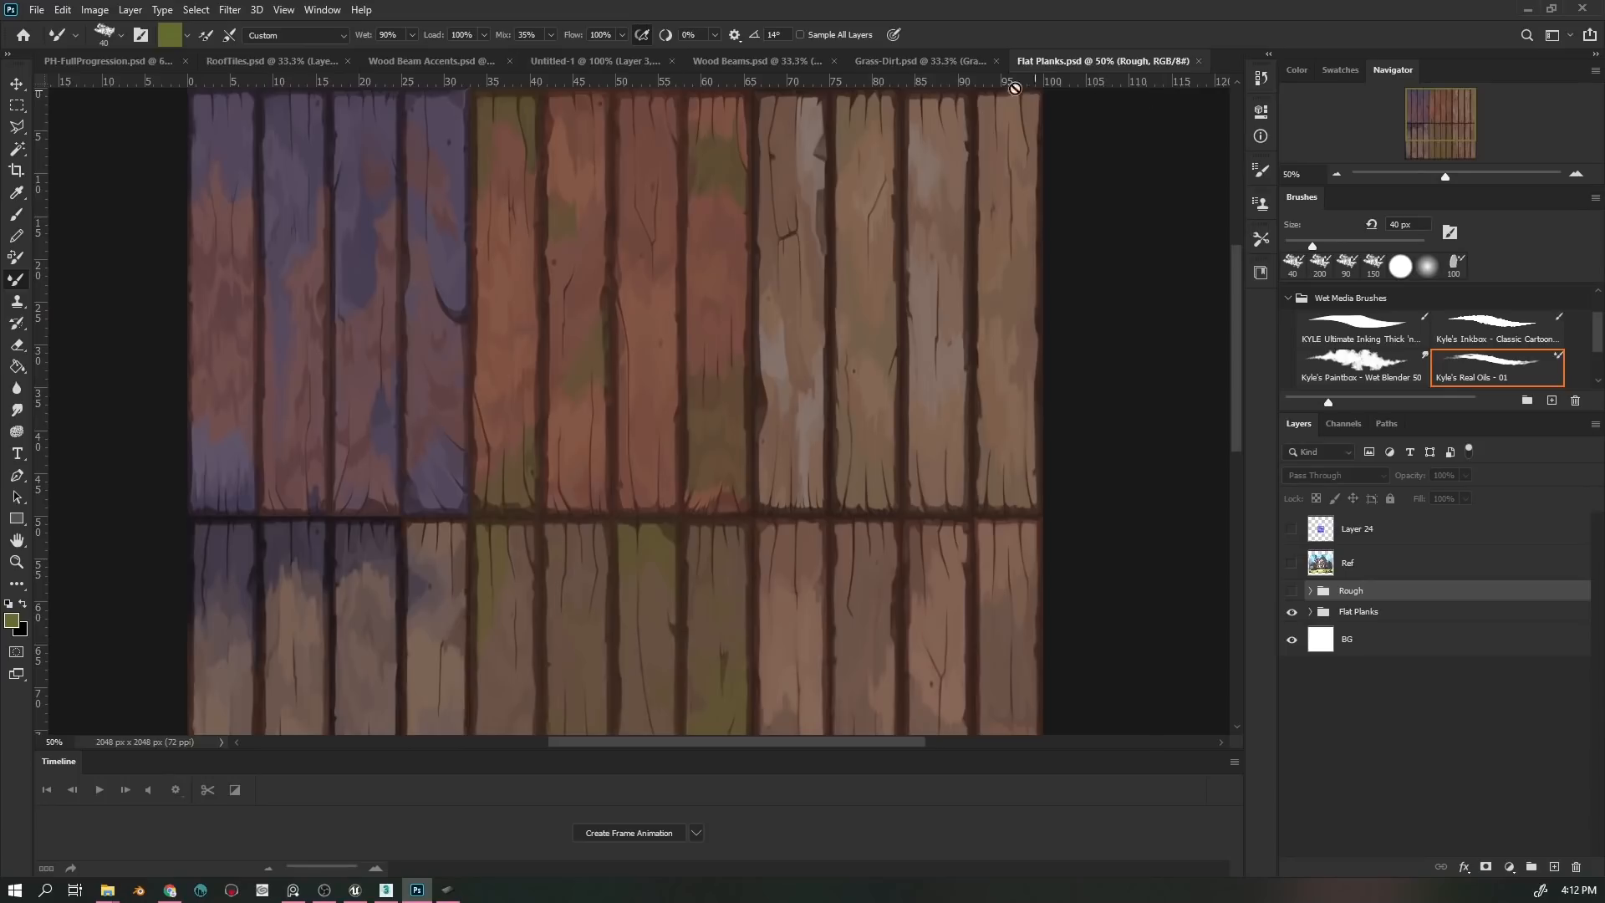
click(903, 59)
click(1034, 61)
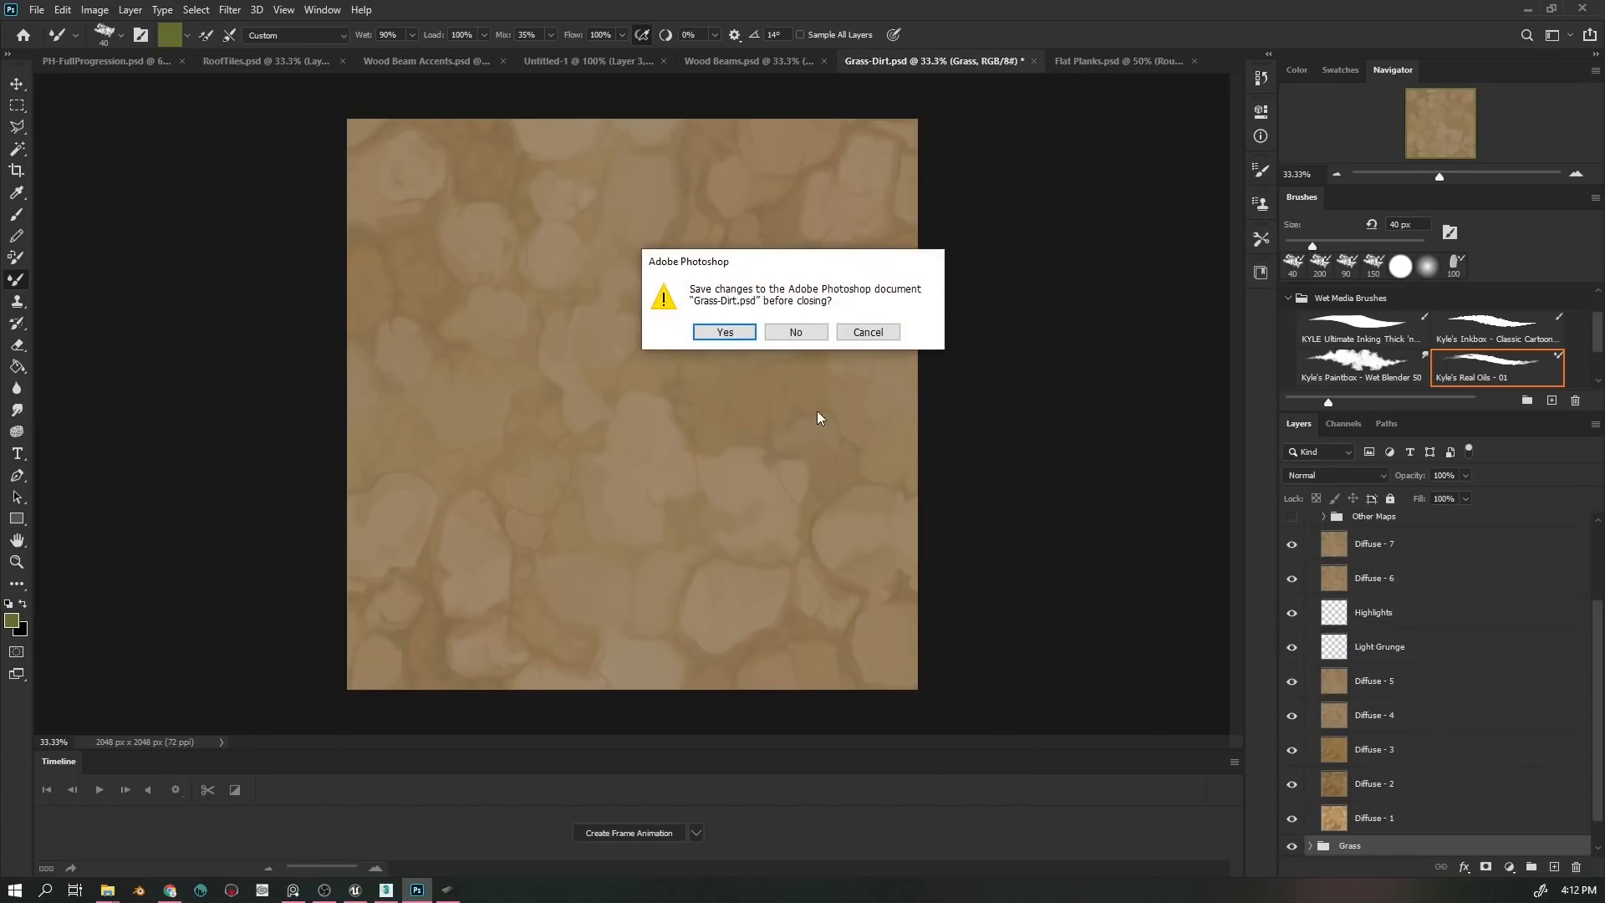
click(797, 332)
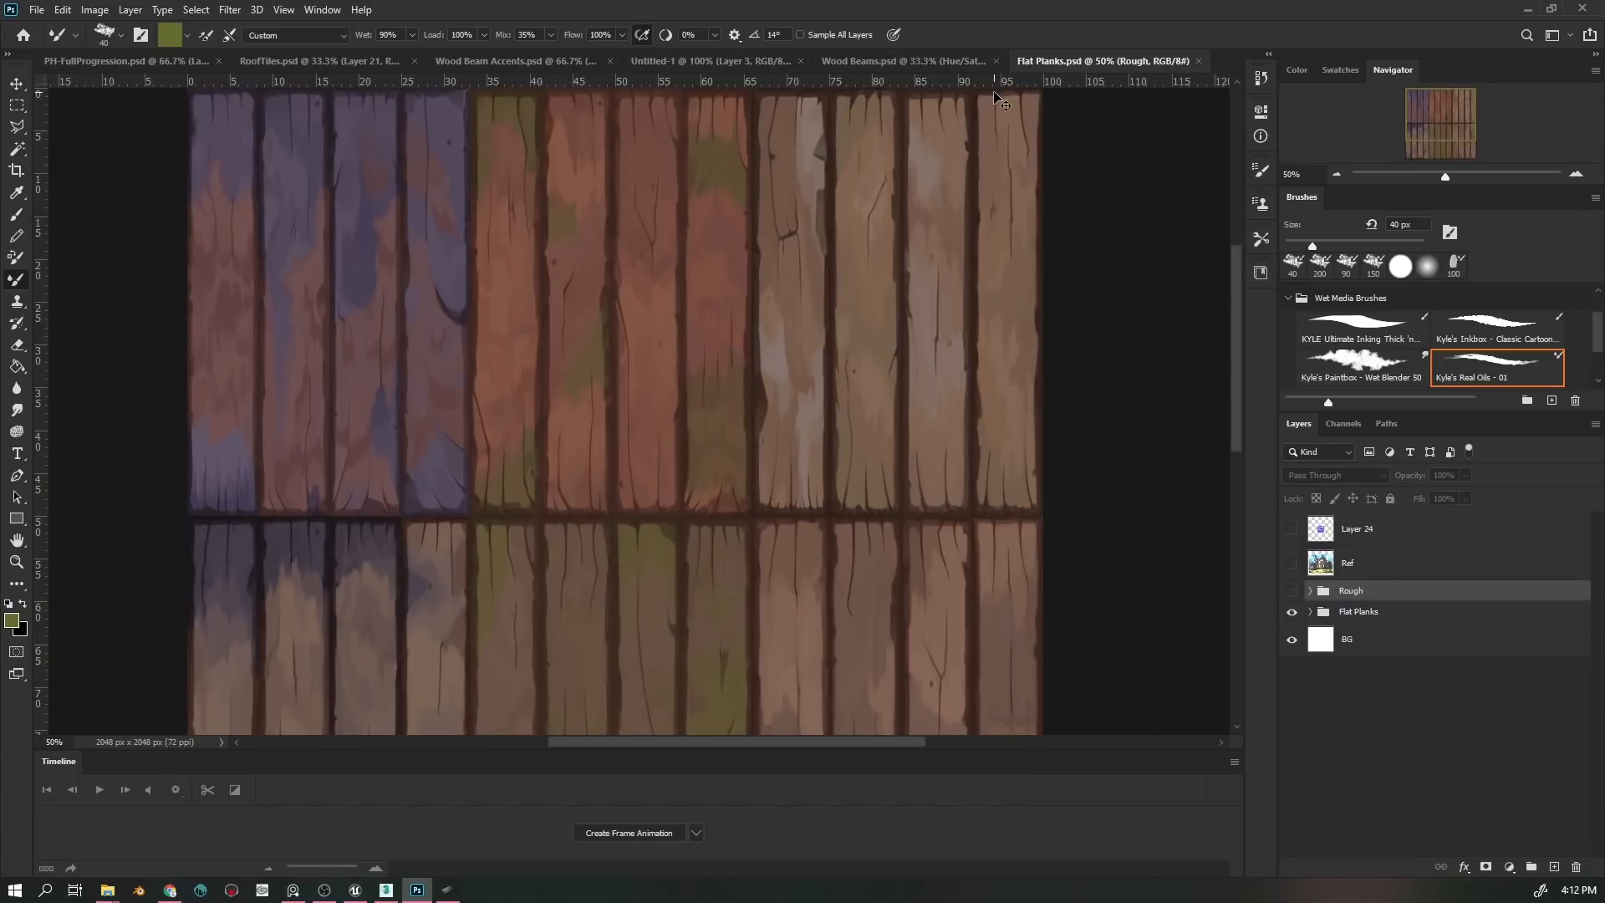
- Look through the Wood Beams, Untitled-1 and Wood Beam Accents documents, ending on Flat Planks.psd
click(853, 62)
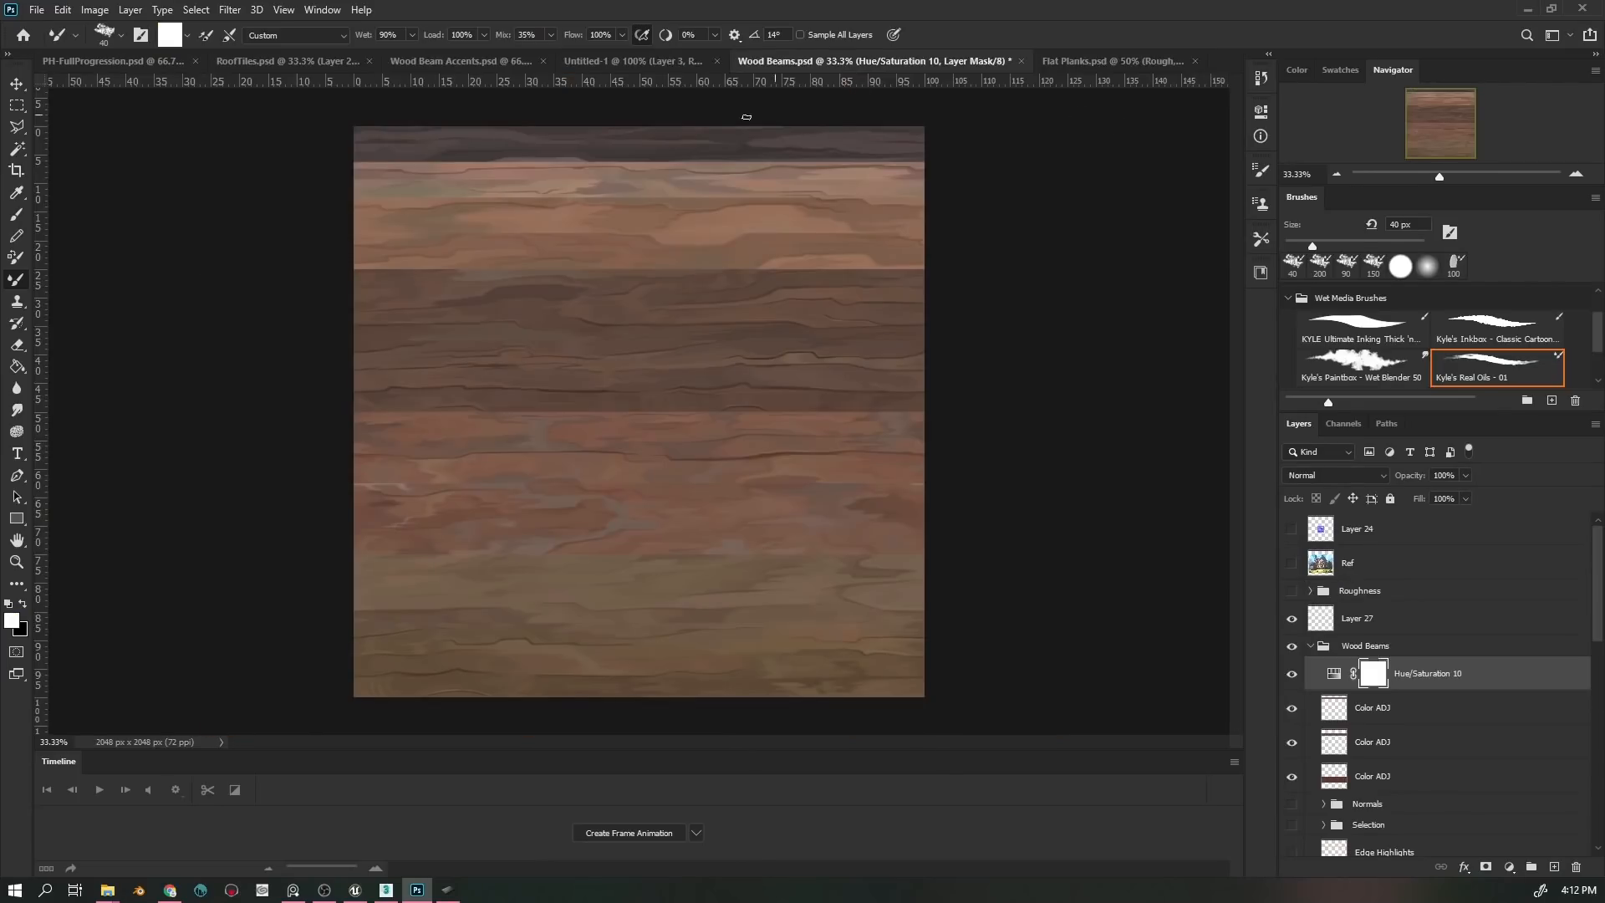
click(660, 64)
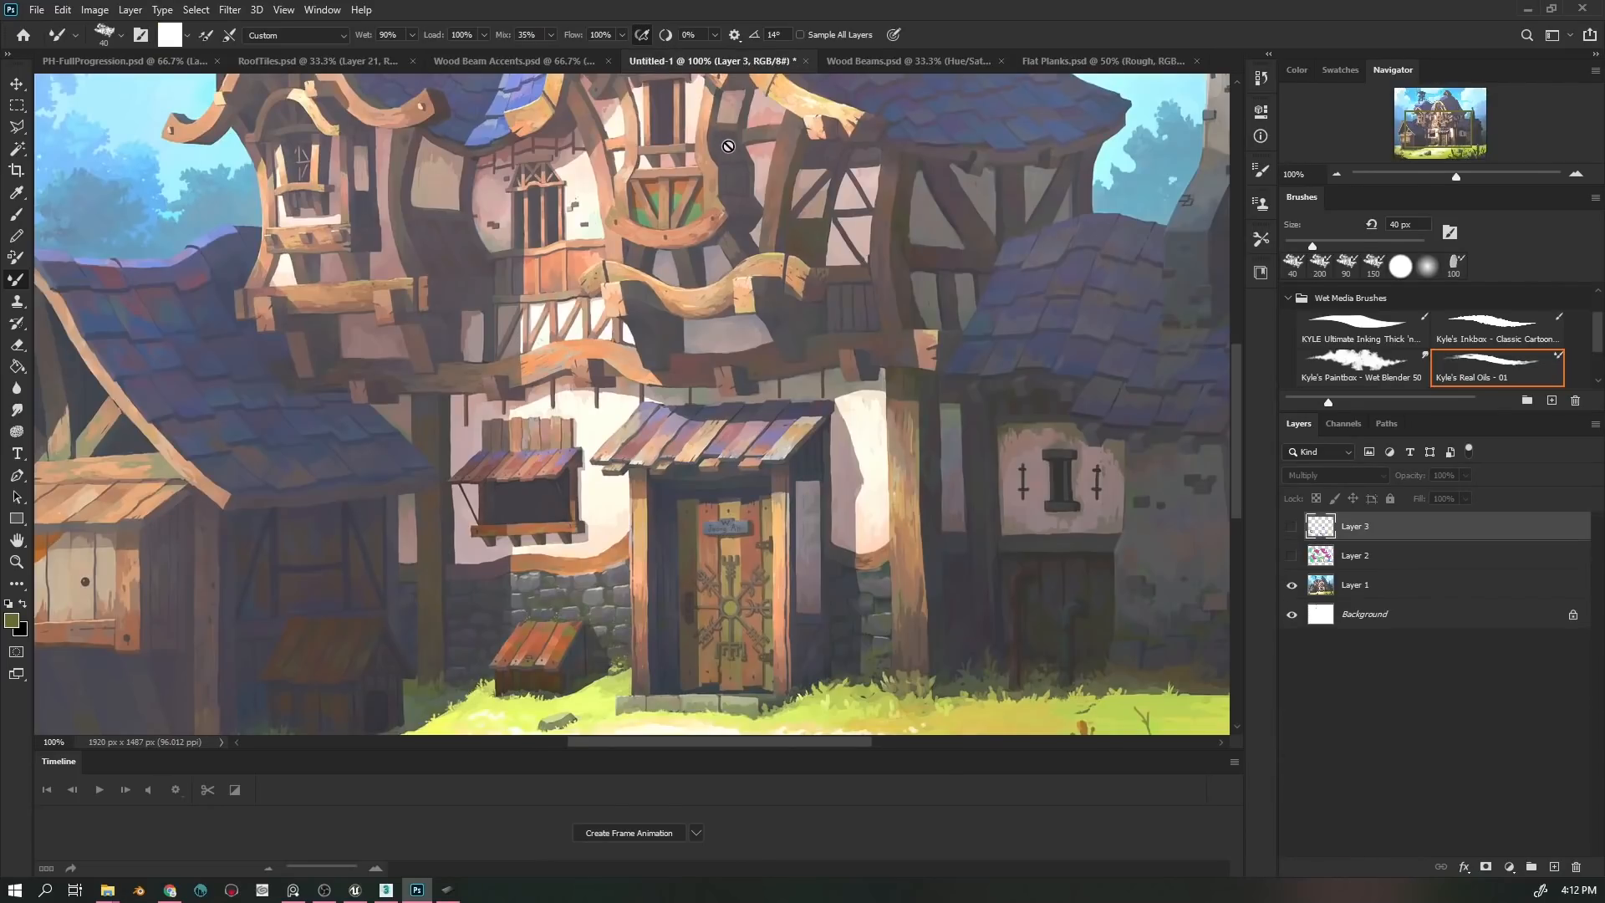
click(484, 61)
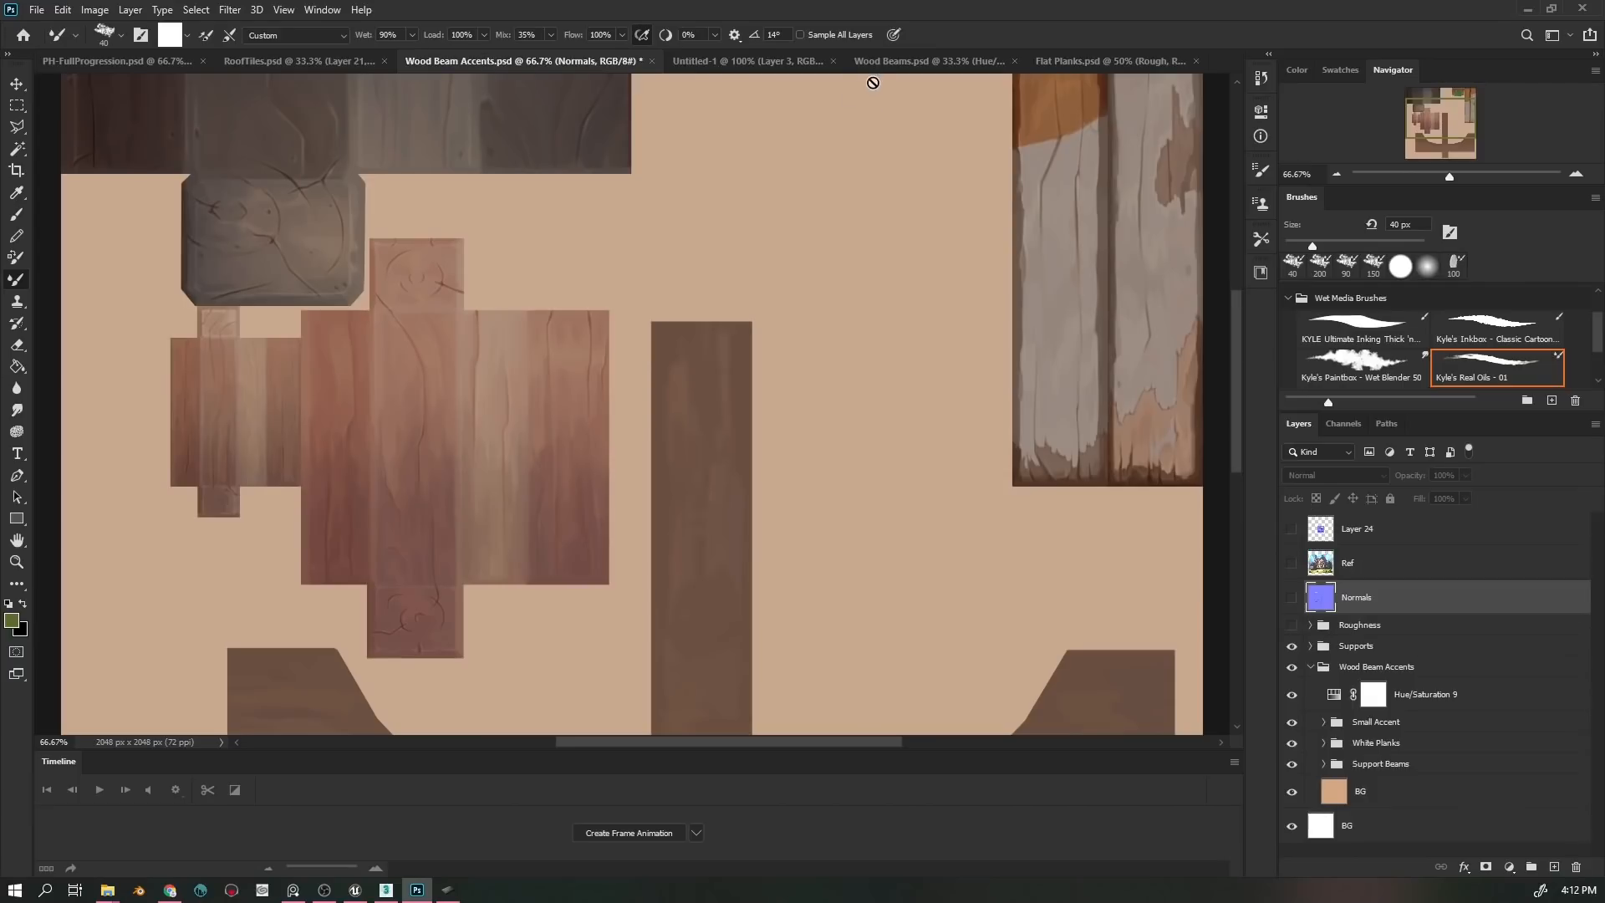
click(924, 61)
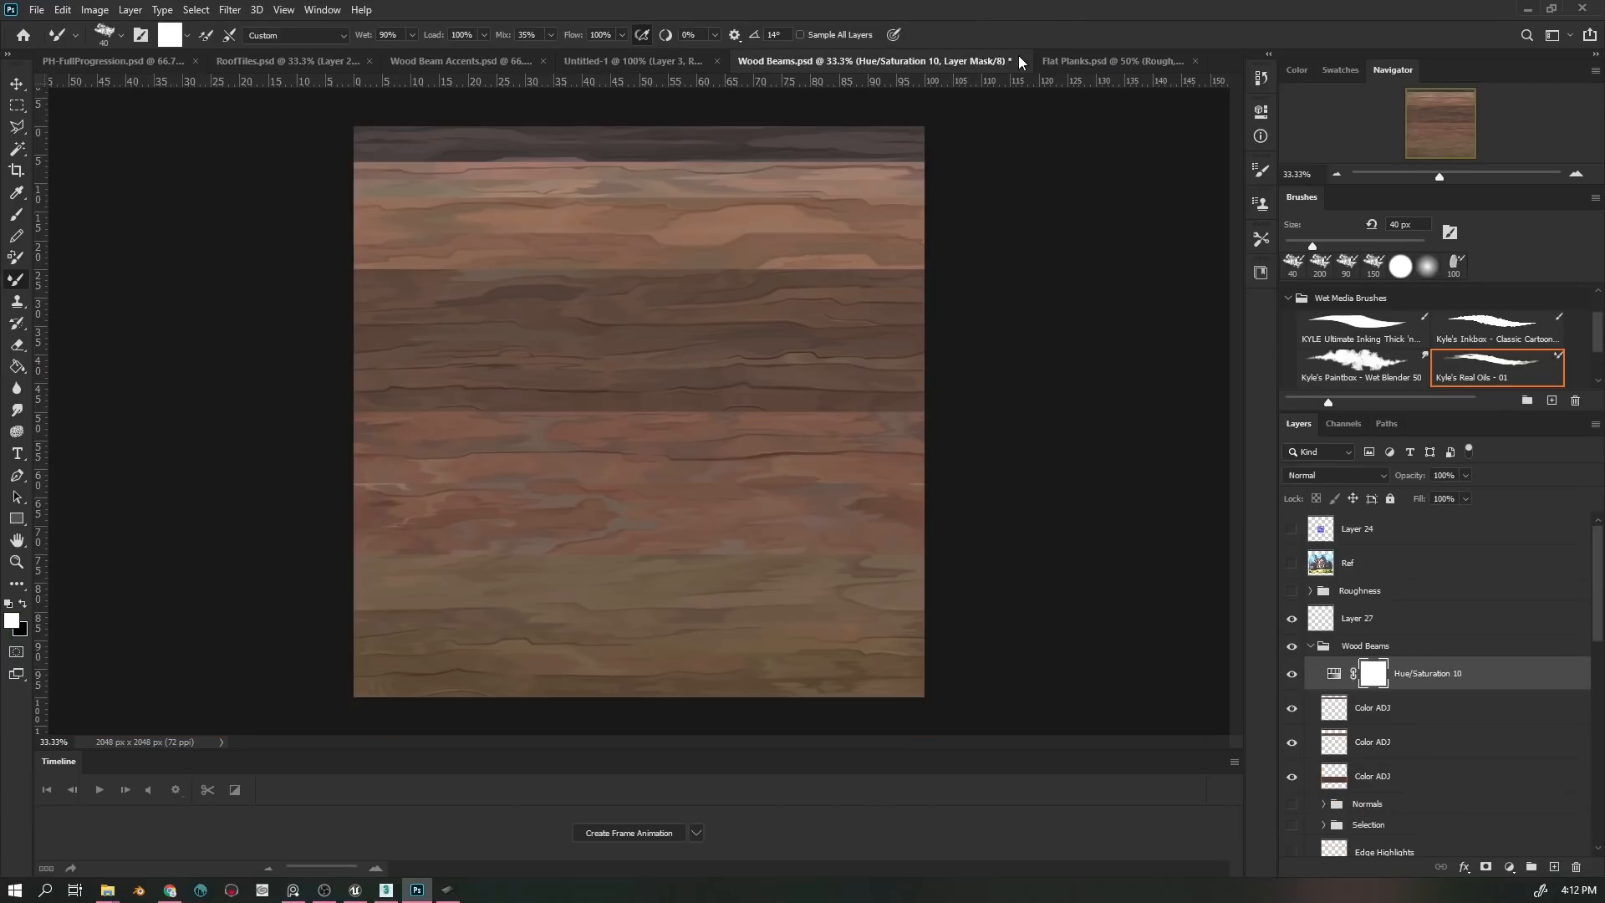
click(1045, 61)
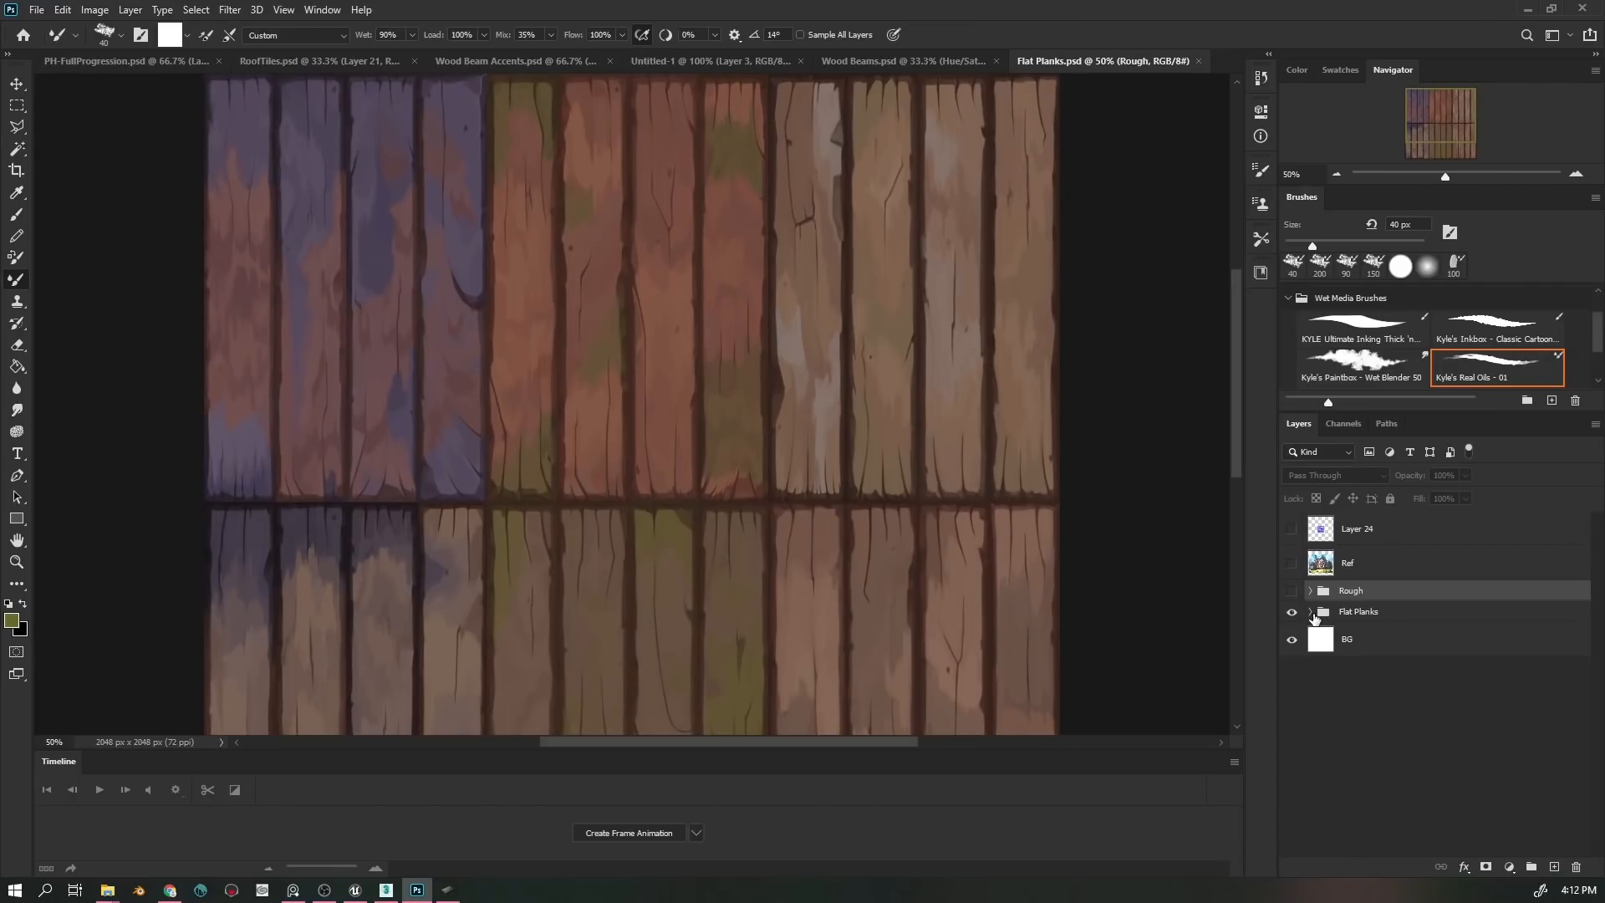
- Expand the Flat Planks group and add a new empty layer above Hue/Saturation 7
click(1311, 612)
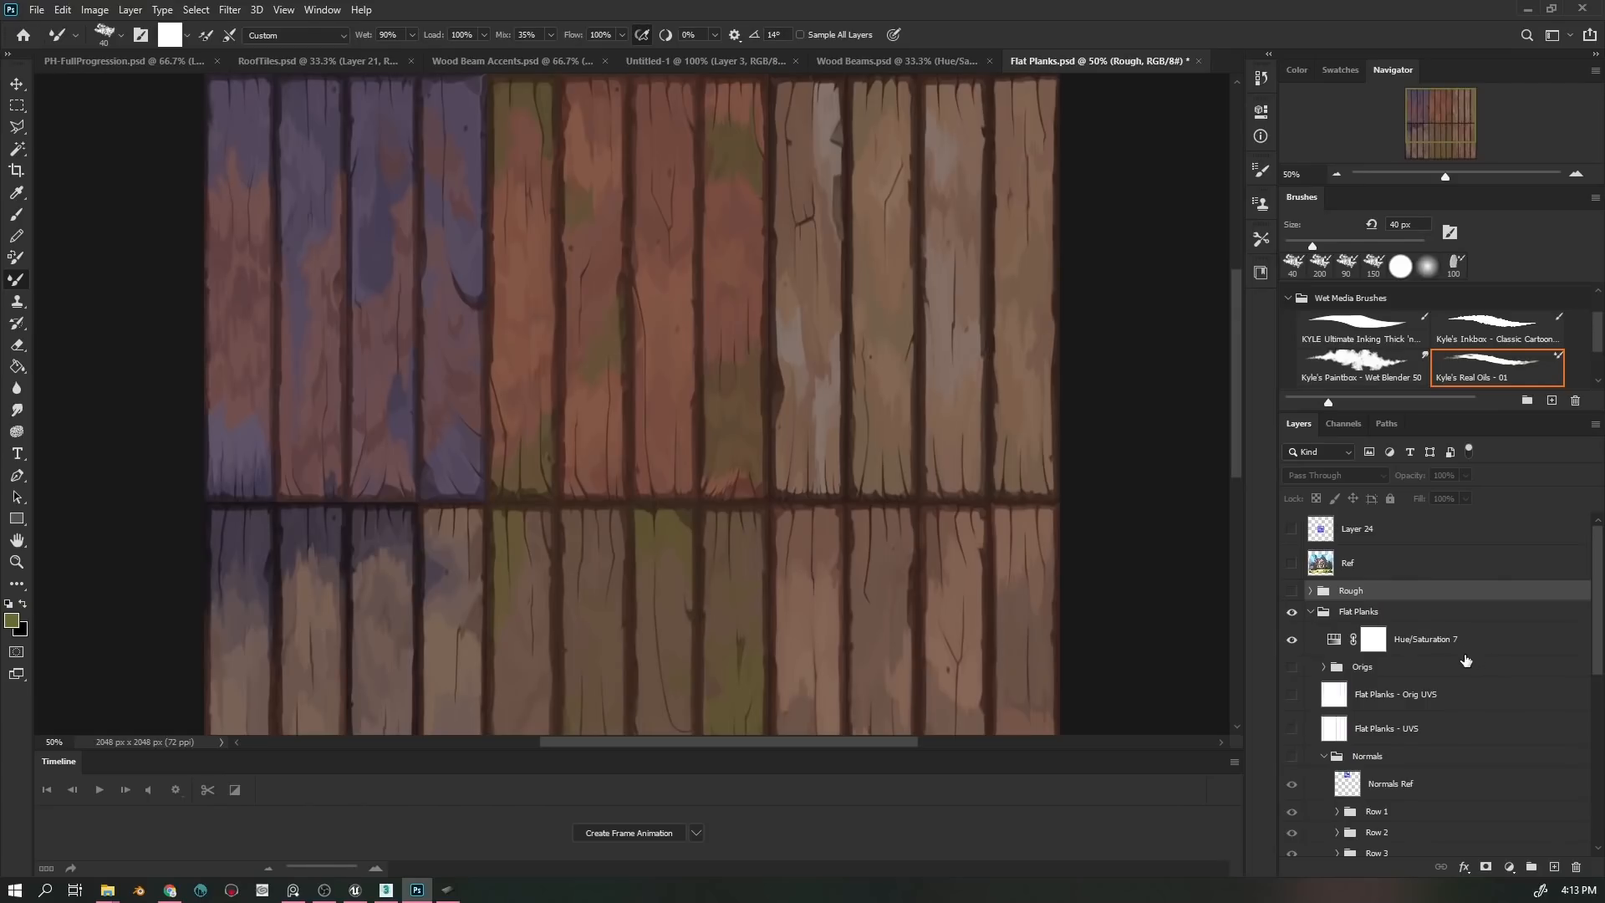
click(1497, 644)
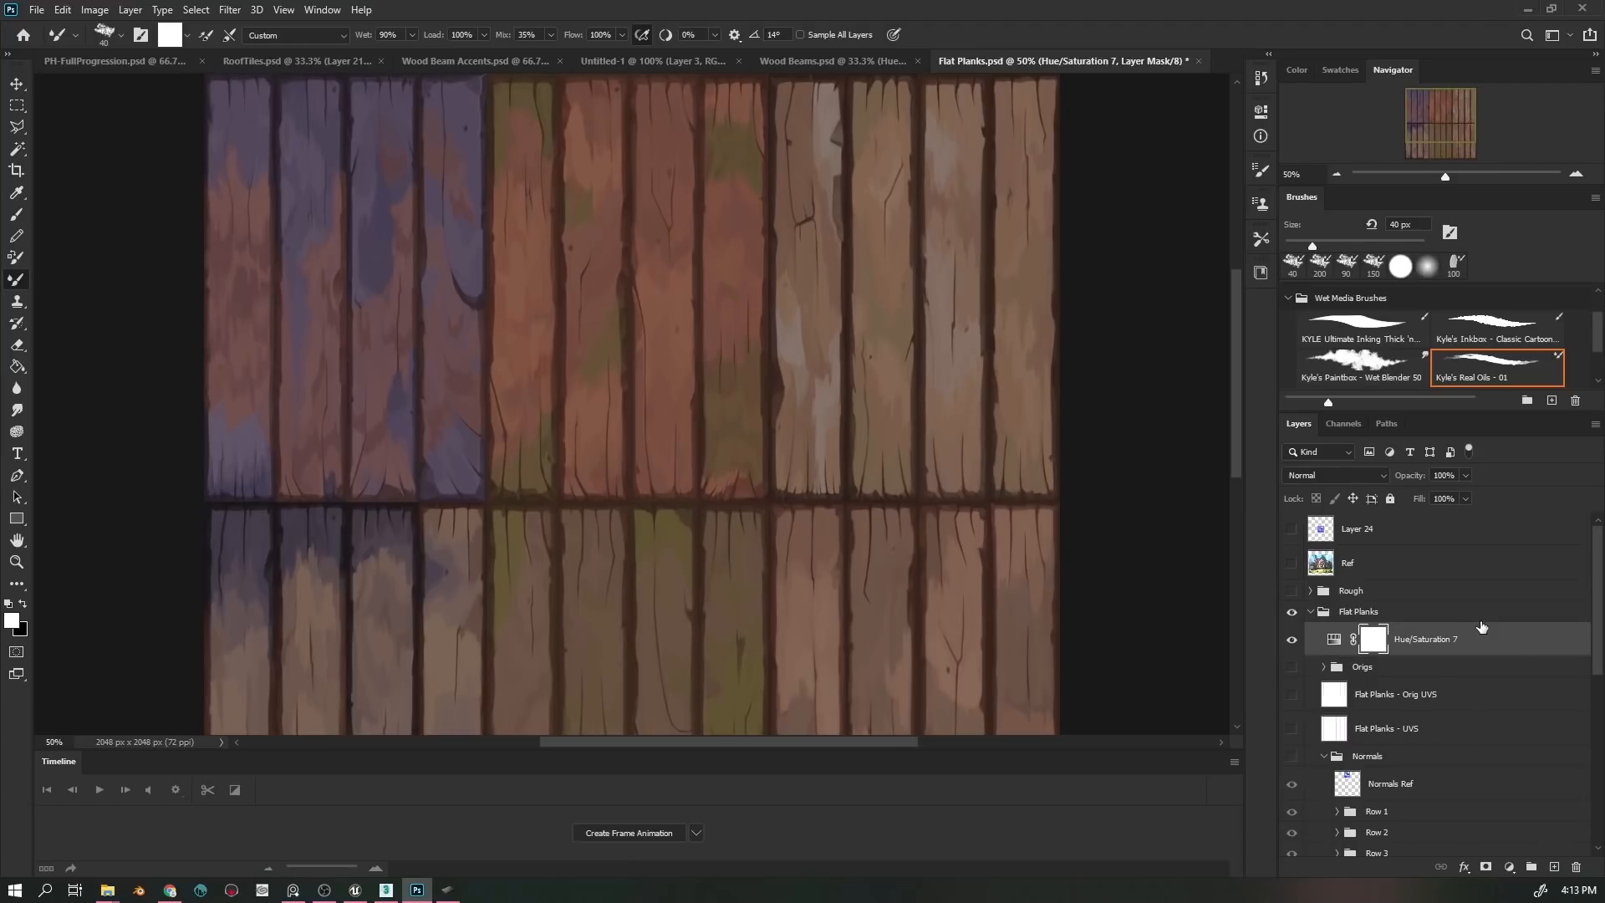
click(1556, 867)
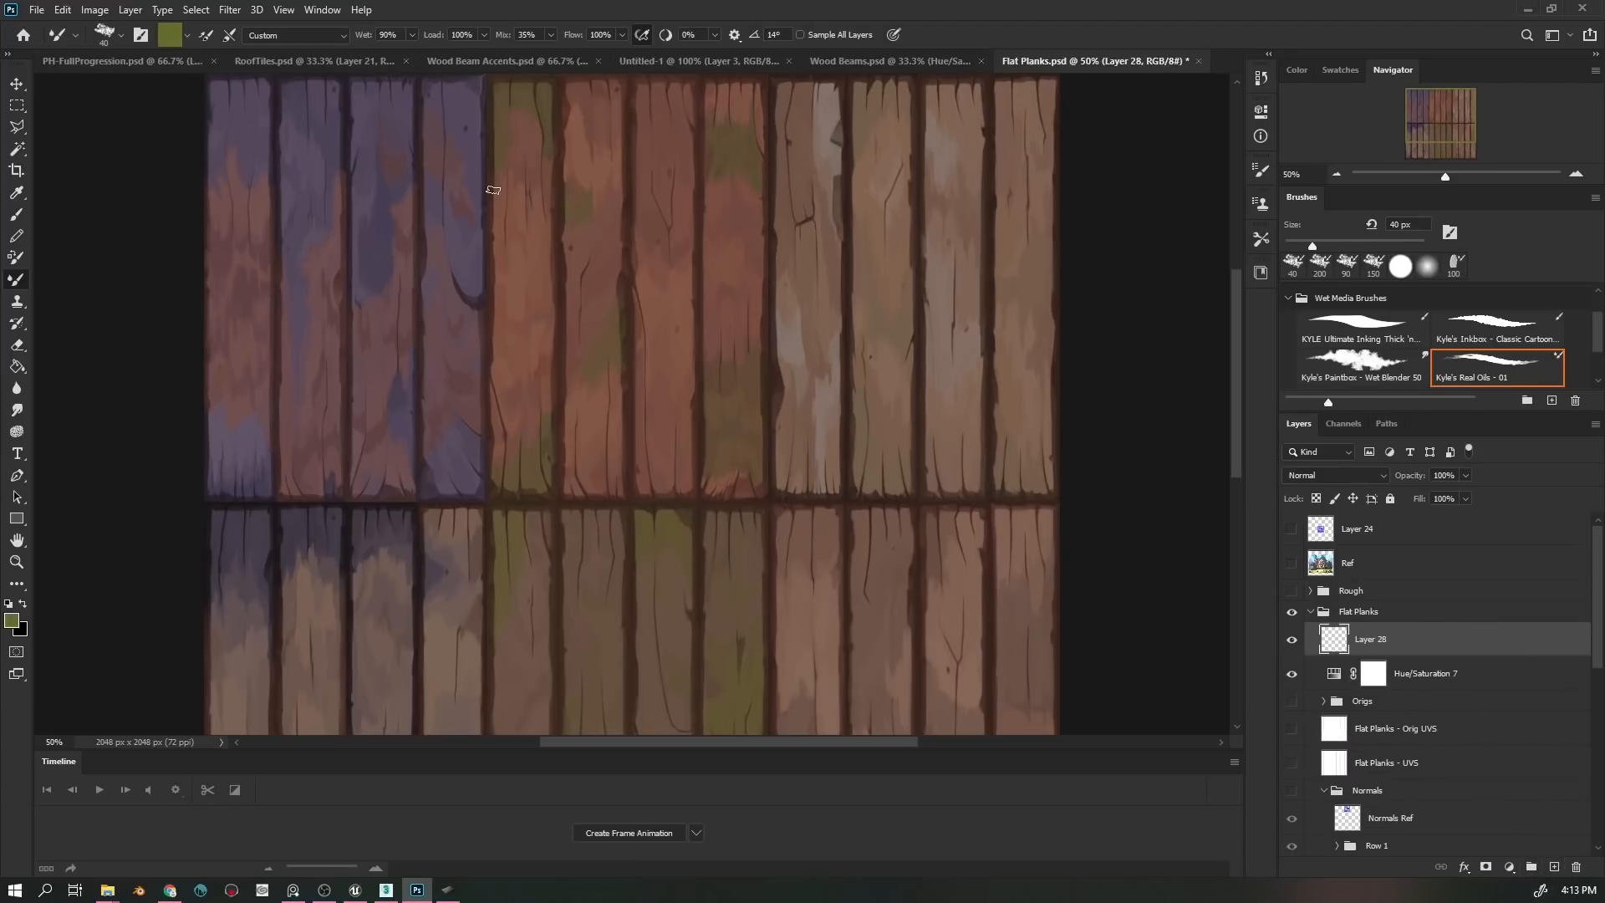
- Browse the general and wet media brush presets and choose Kyle's Real Oils Round Flex Wet
click(121, 38)
click(32, 245)
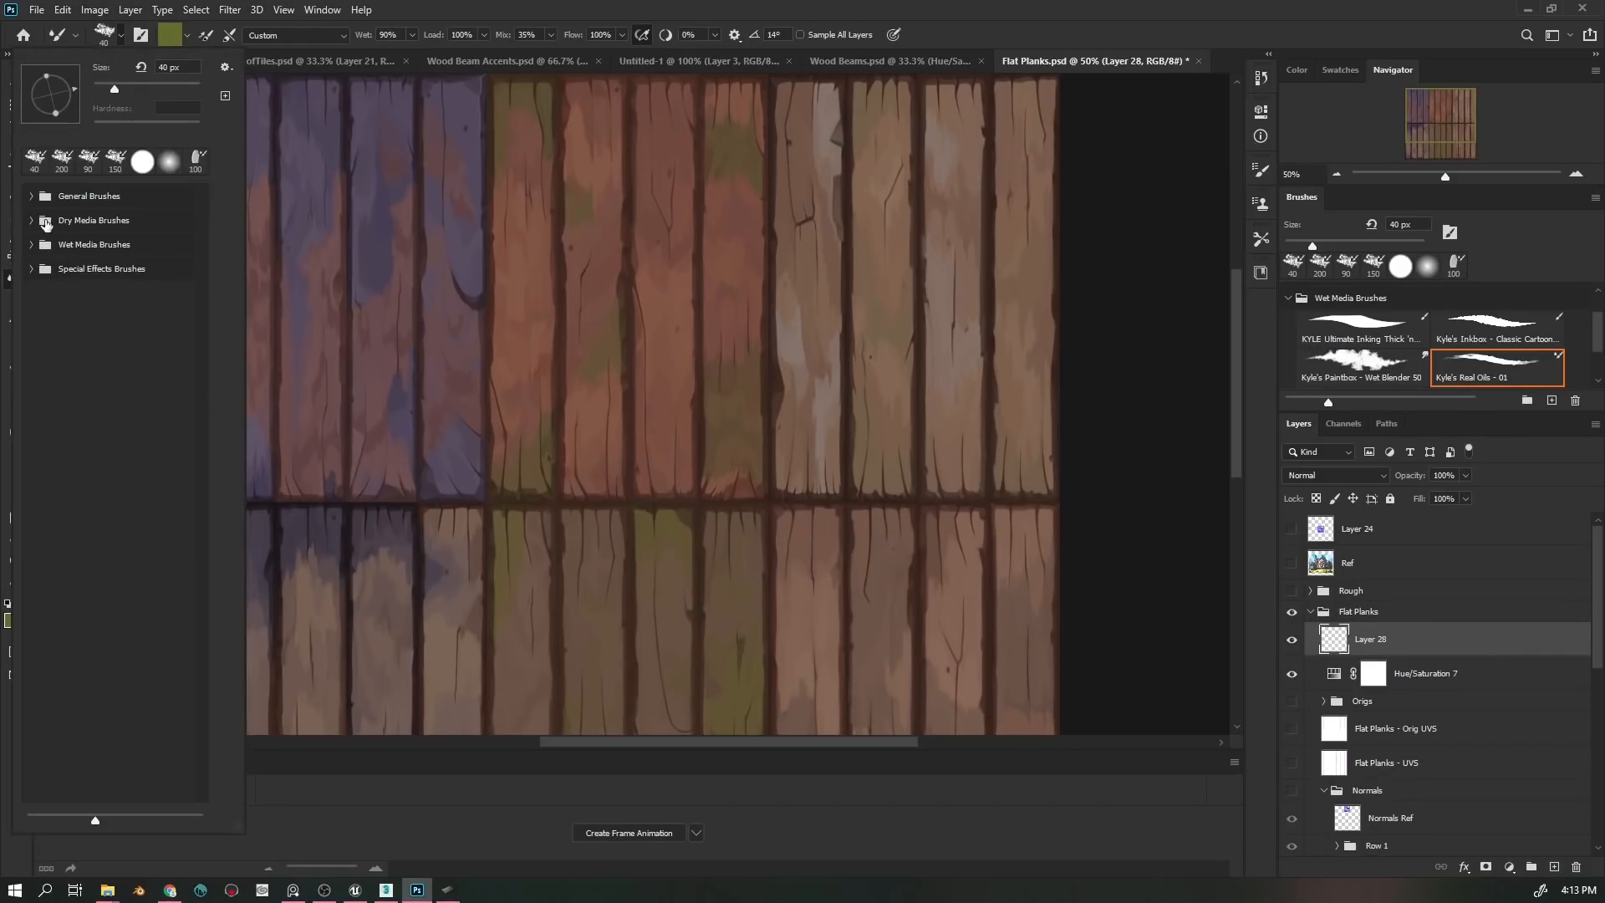
click(31, 196)
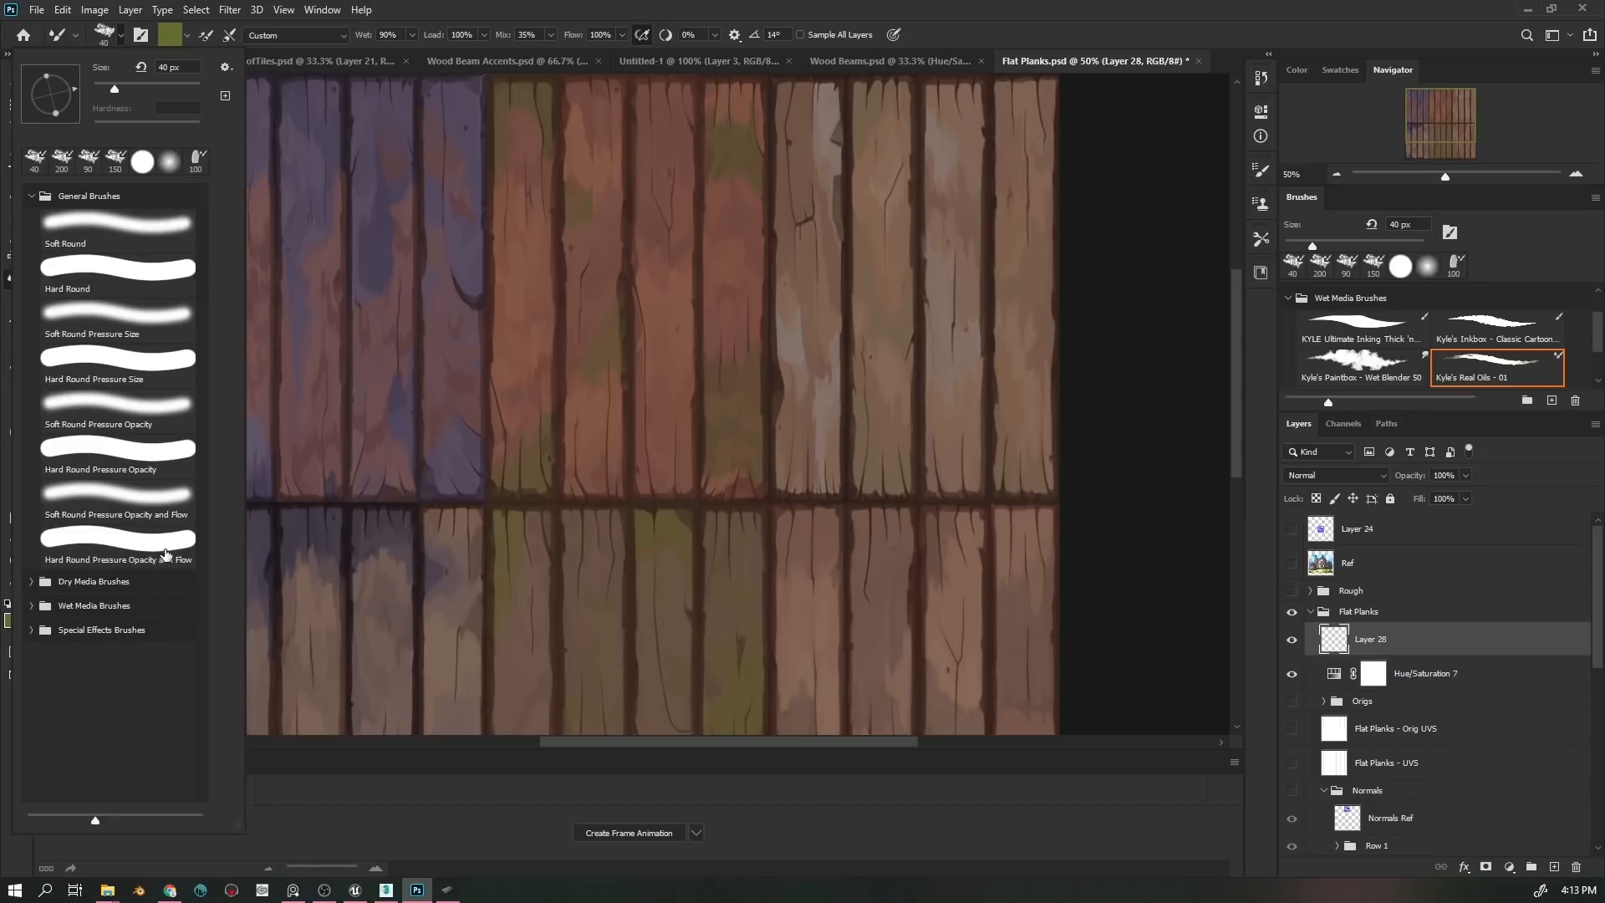
click(31, 199)
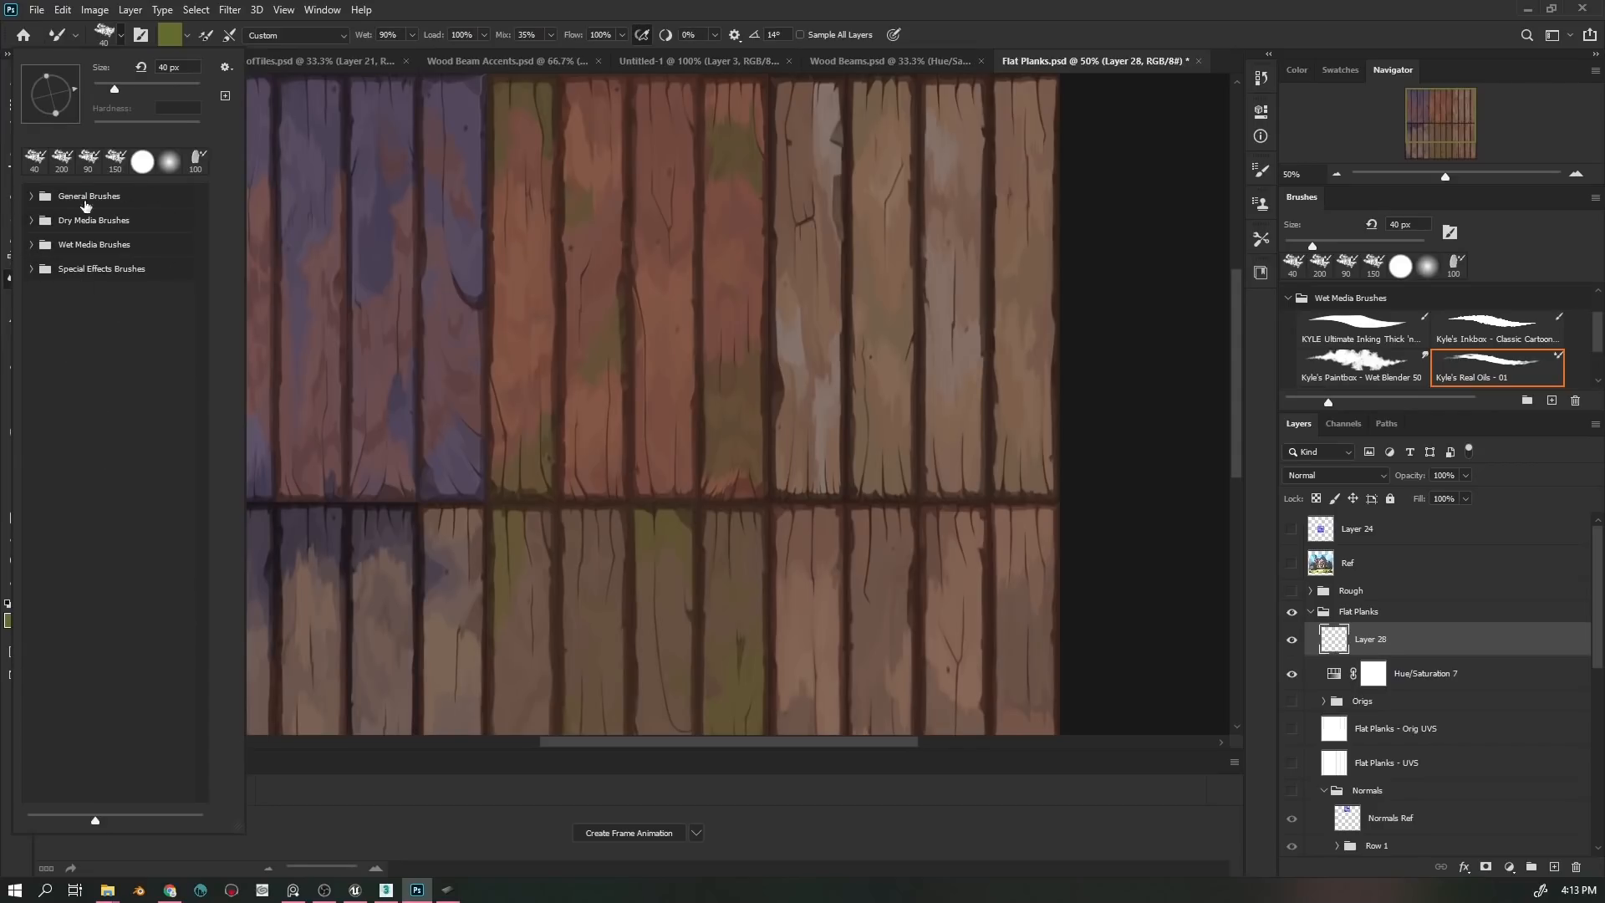
click(31, 245)
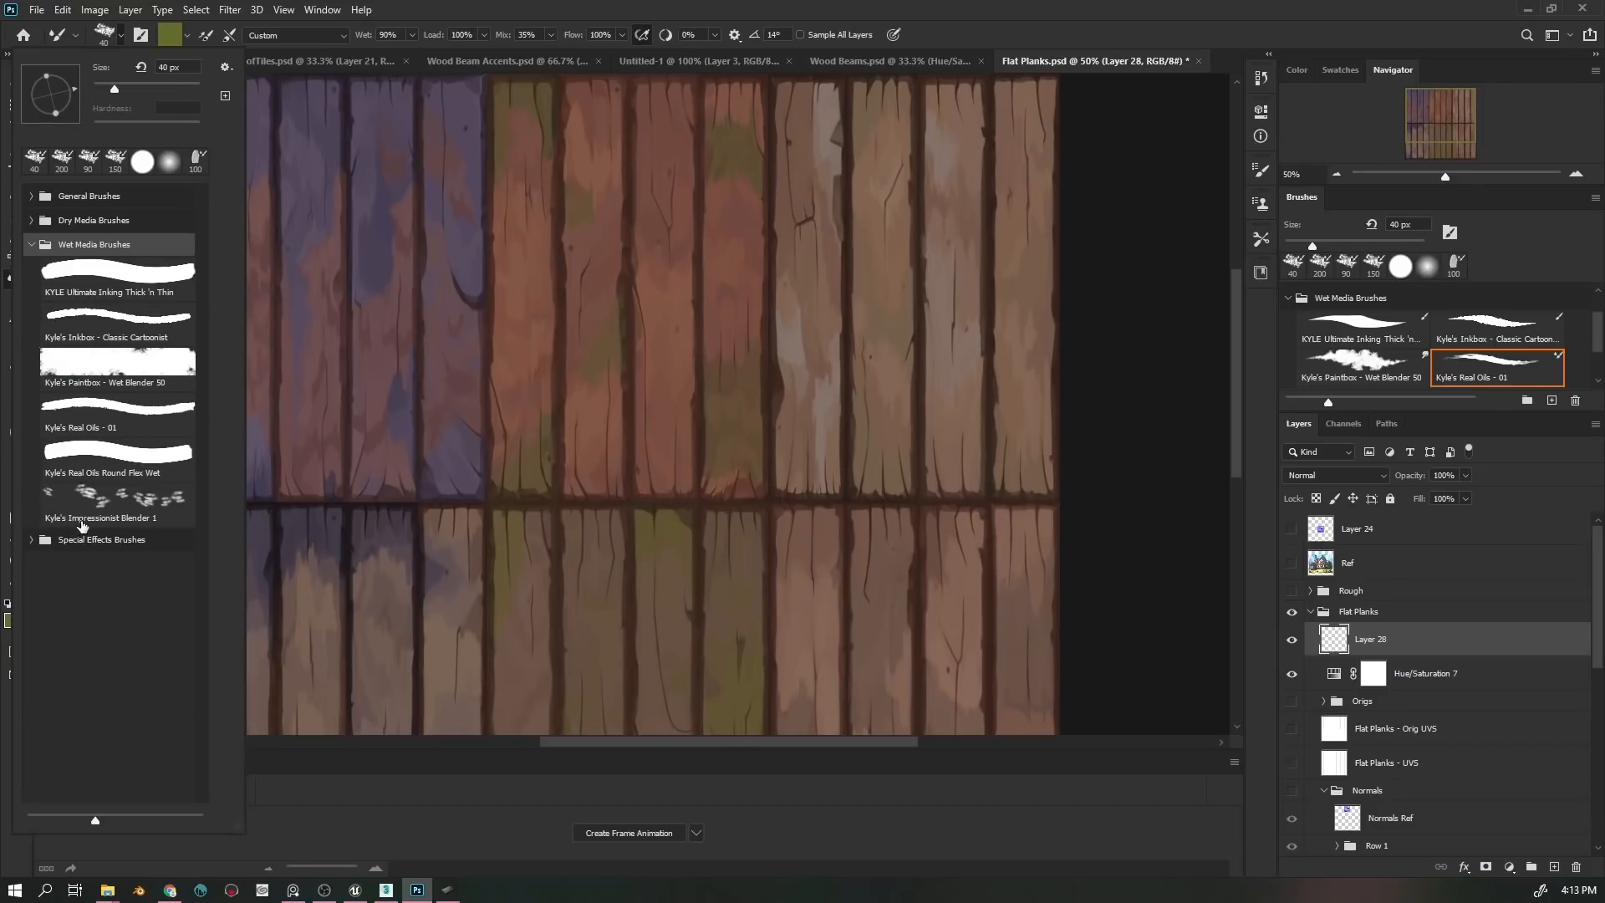
click(142, 481)
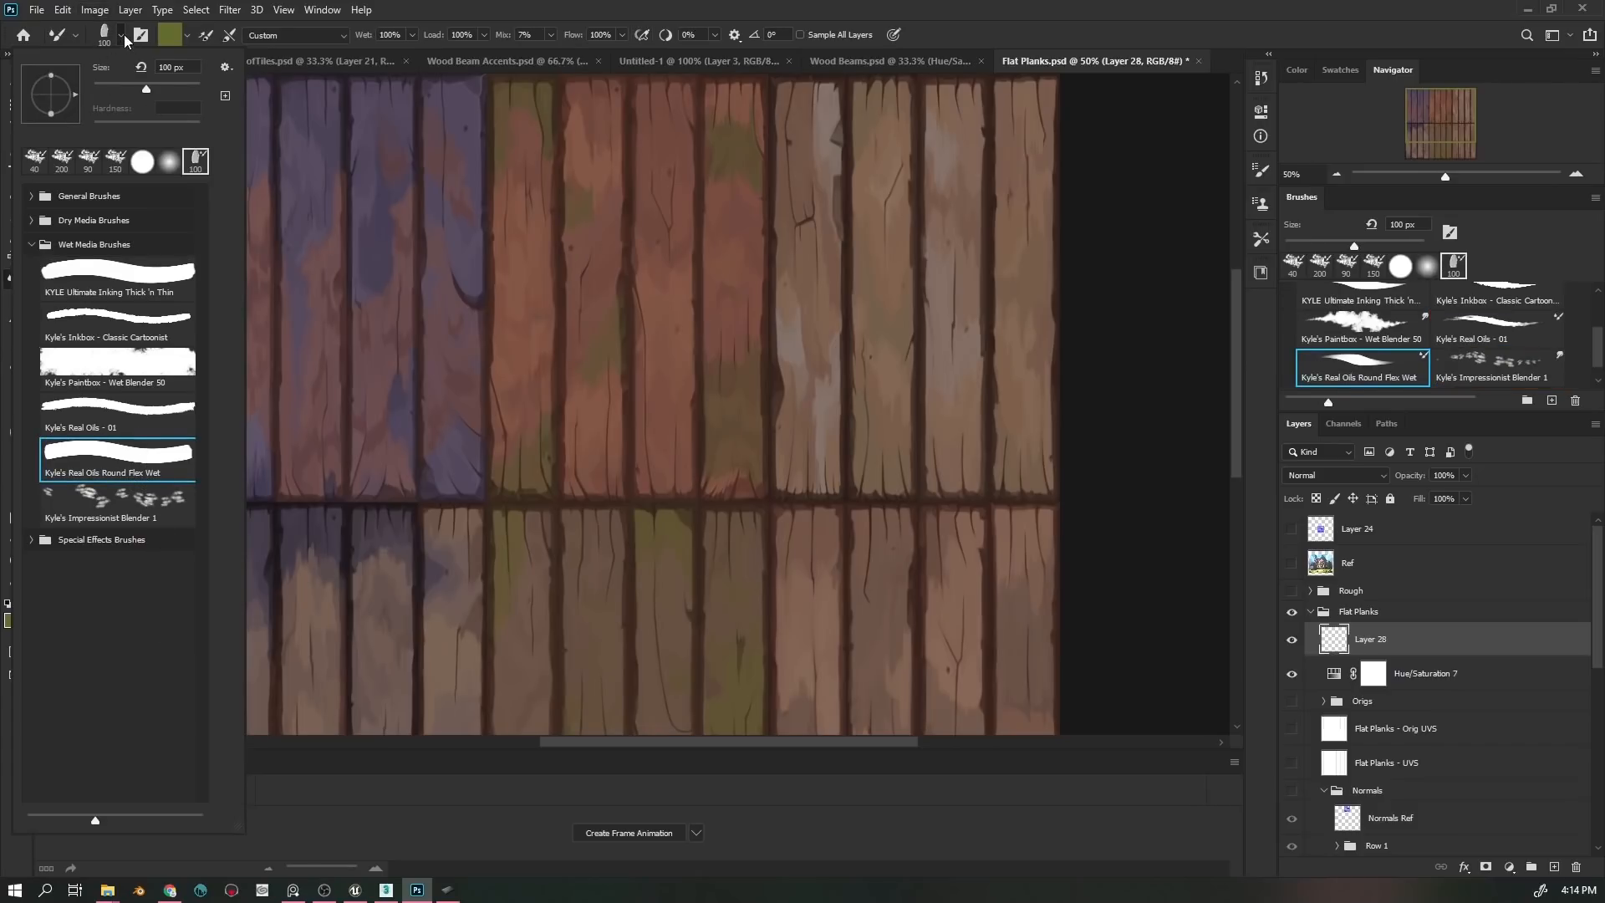
click(122, 36)
- Reduce the brush to 35 px, try a stroke on an orange plank, undo it and sample the plank's reddish-brown colour
mouse_move(727, 330)
mouse_down()
mouse_move(760, 477)
mouse_move(769, 444)
mouse_up()
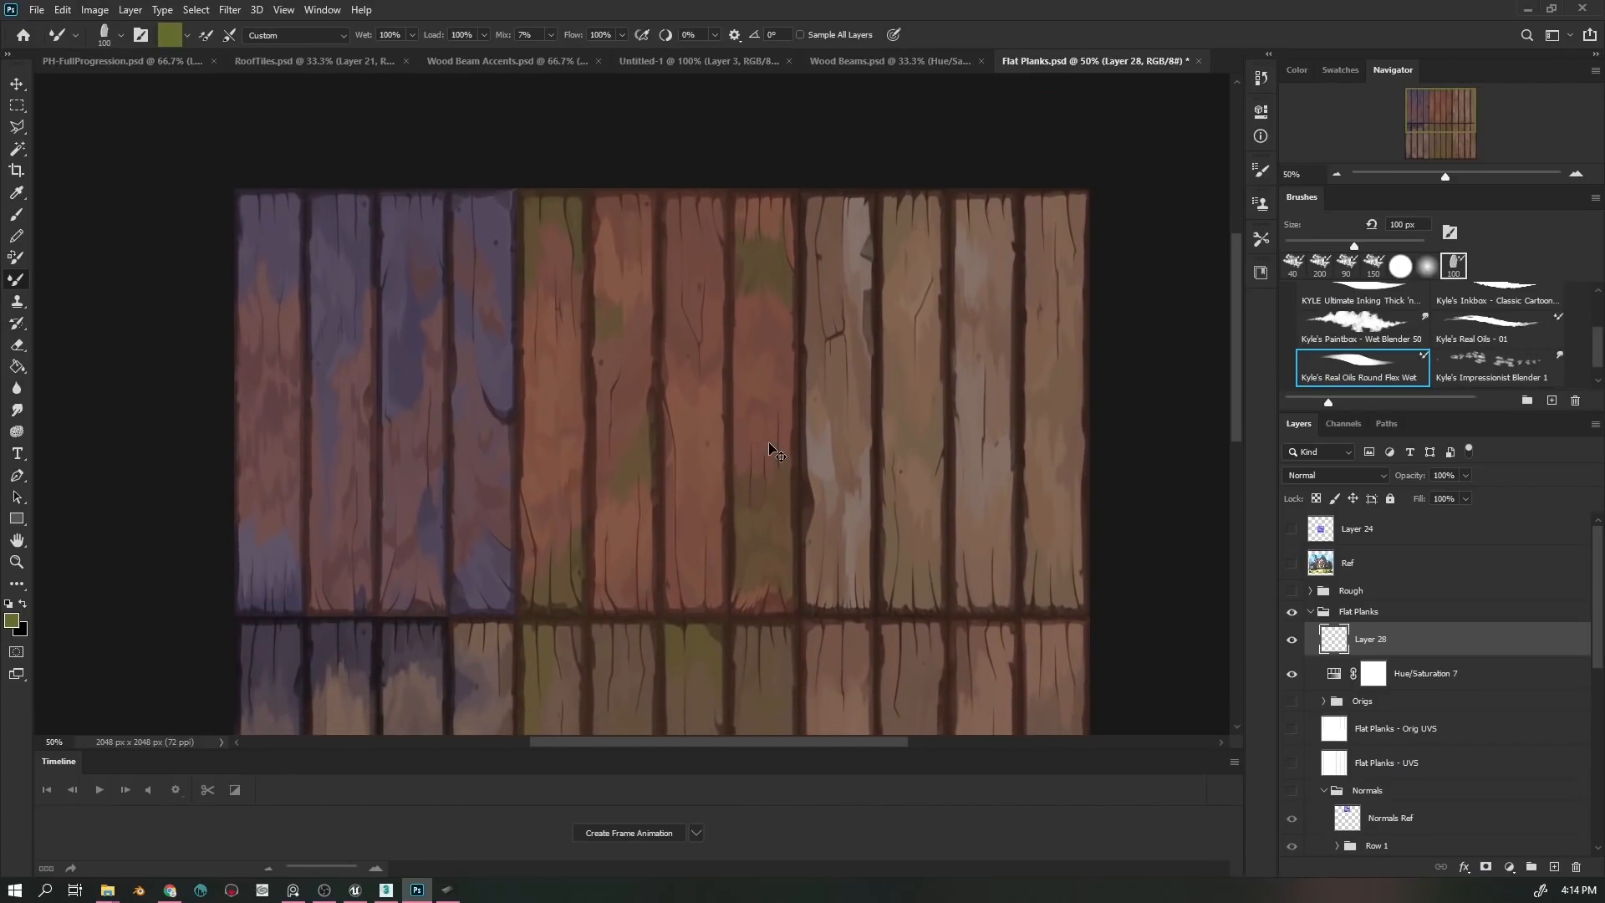
key(ctrl+plus)
key(ctrl+plus)
drag(608, 255, 675, 473)
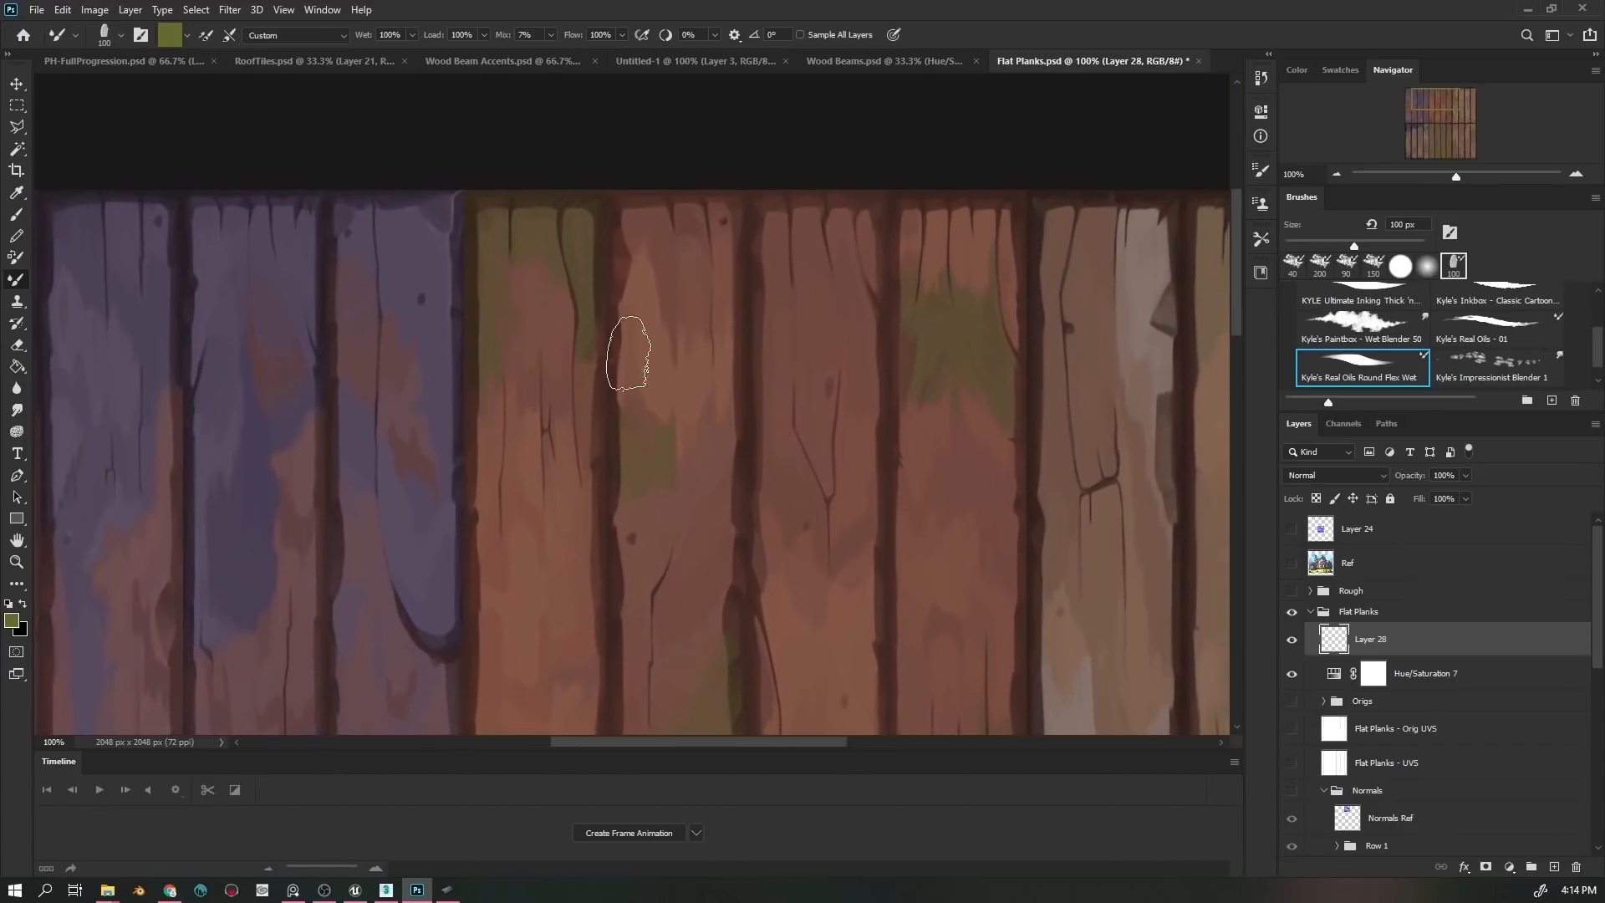
key(bracketleft)
key(bracketleft)
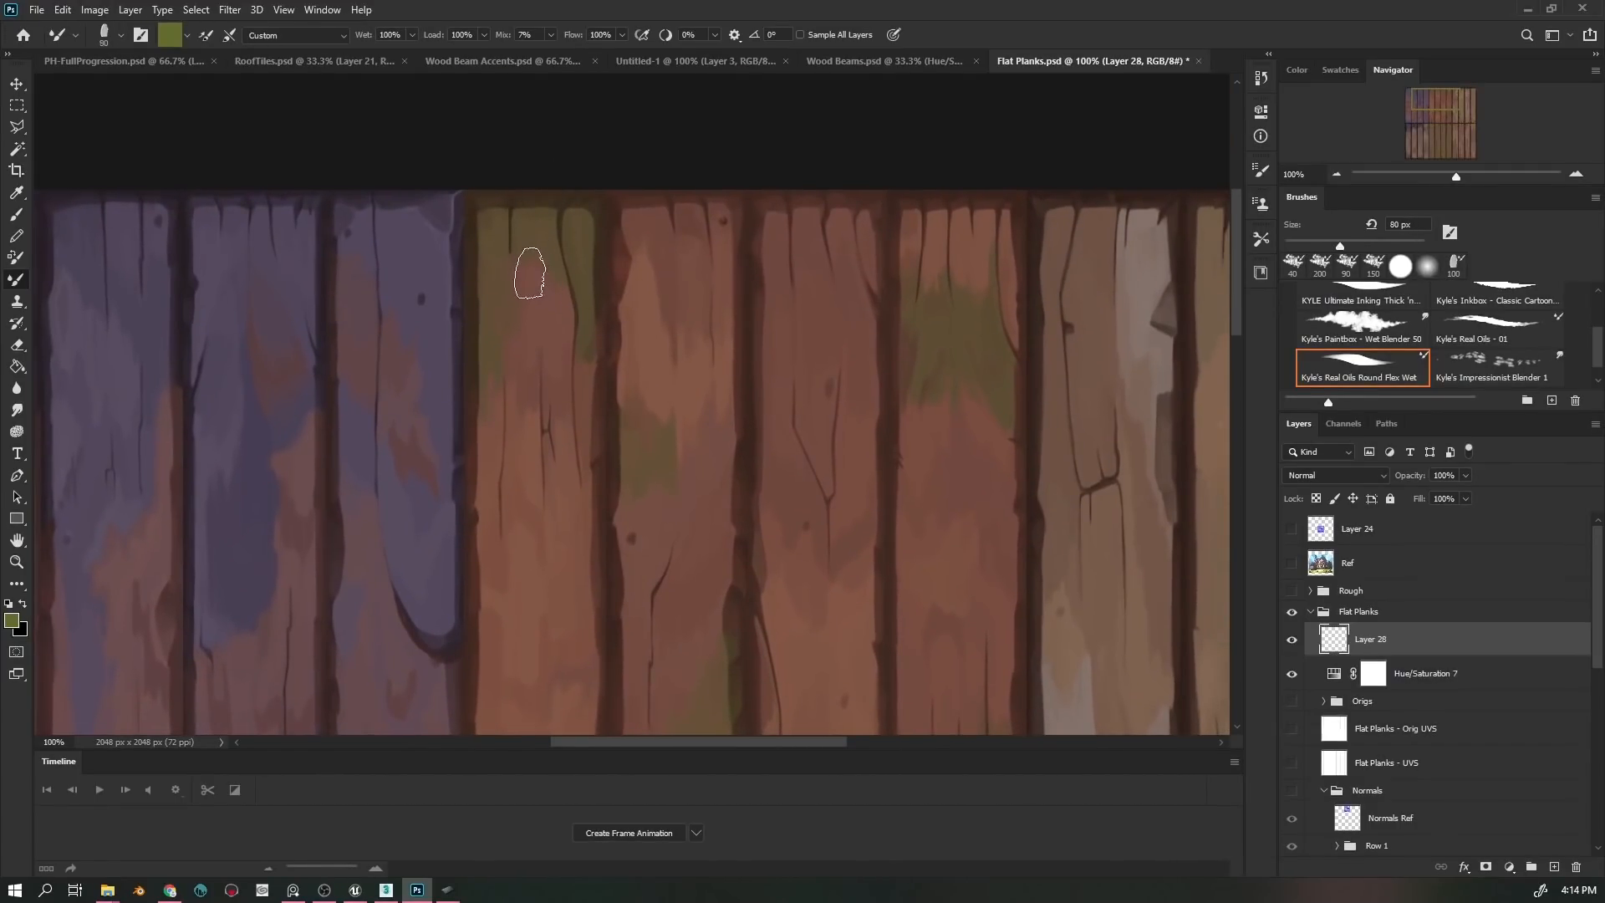
key(bracketleft)
key(bracketleft)
key(bracketleft)
key(bracketleft)
key(bracketleft)
key(bracketleft)
mouse_move(671, 329)
mouse_down()
mouse_move(702, 409)
mouse_move(659, 414)
mouse_move(665, 397)
mouse_move(672, 459)
mouse_up()
key(ctrl+z)
alt+click(706, 476)
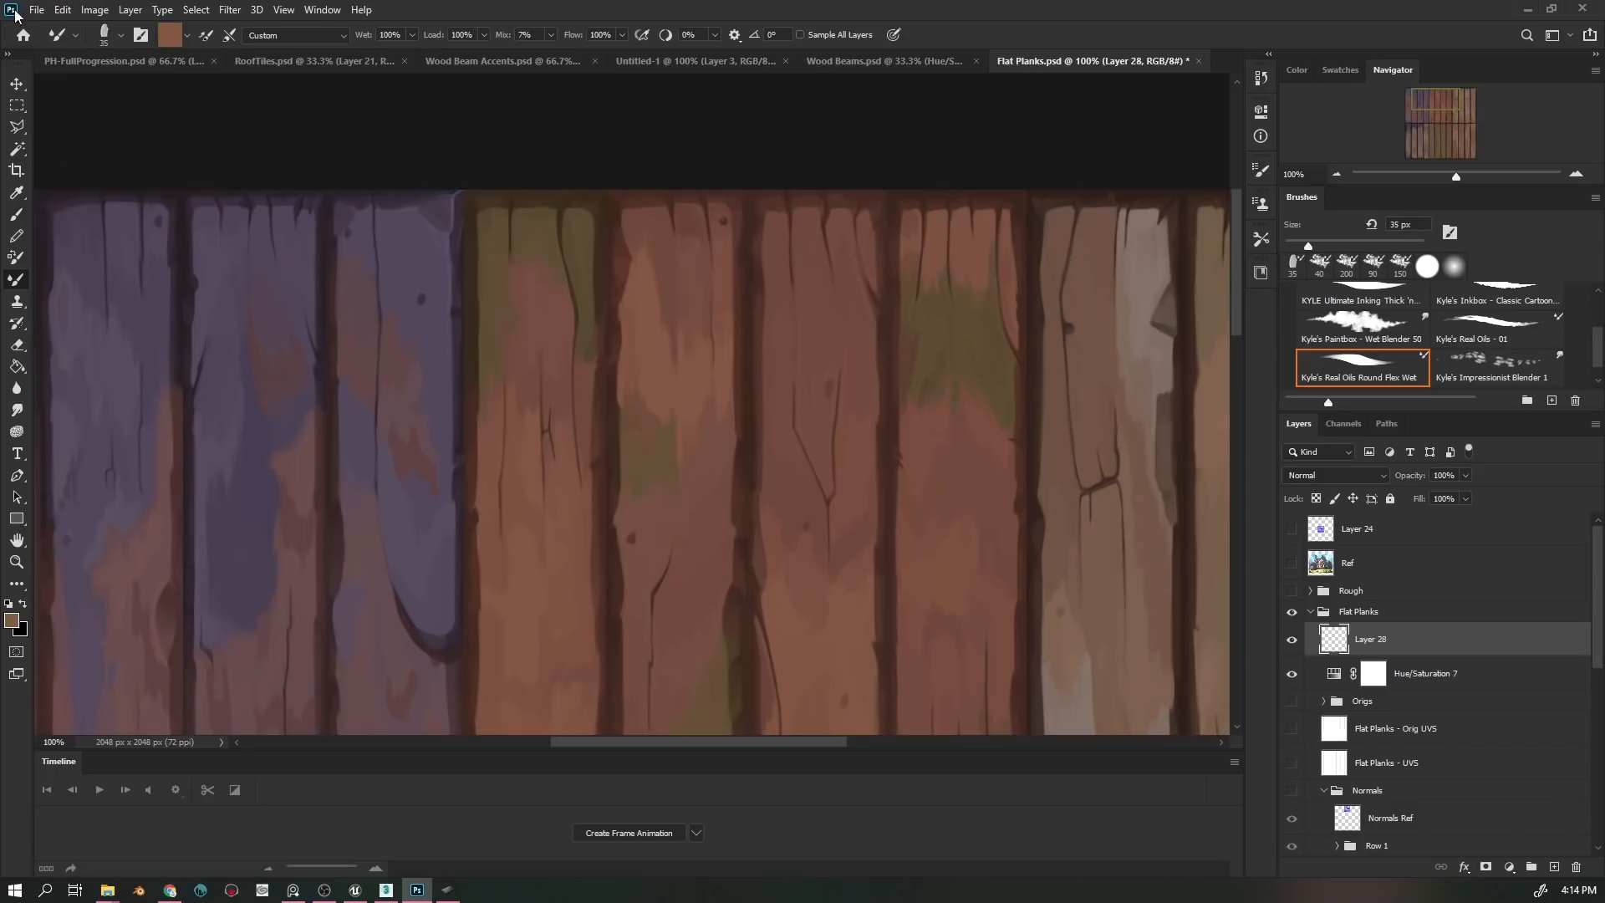
- Switch to the Kyle's Real Oils - 01 brush and try a 60 px stroke down the orange plank with the green patch
click(121, 35)
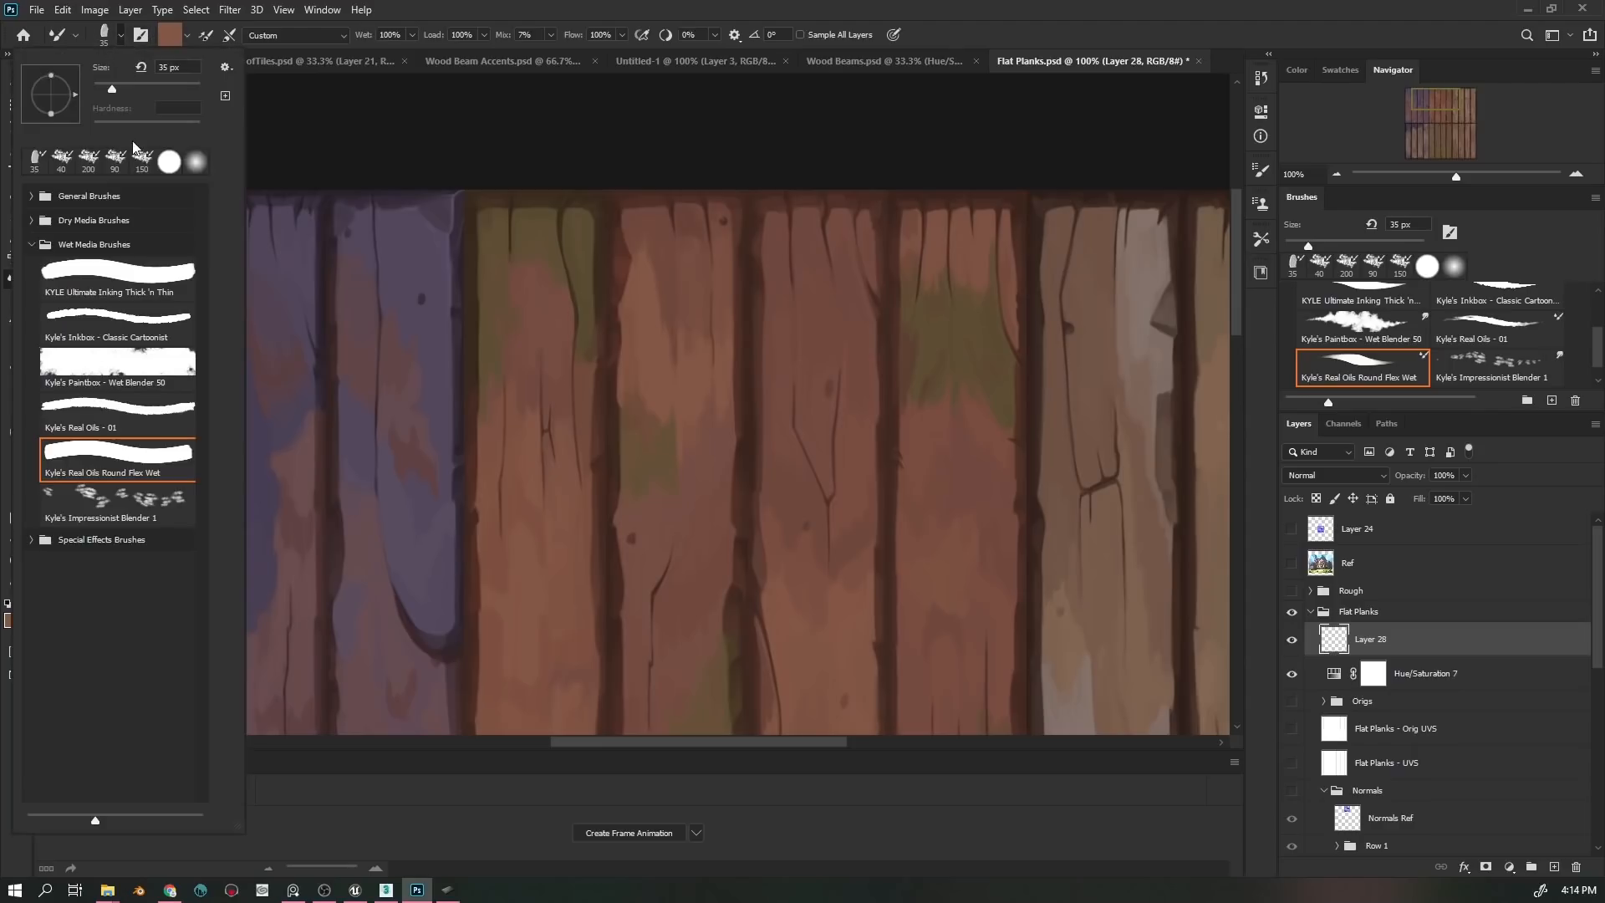
click(125, 418)
click(476, 140)
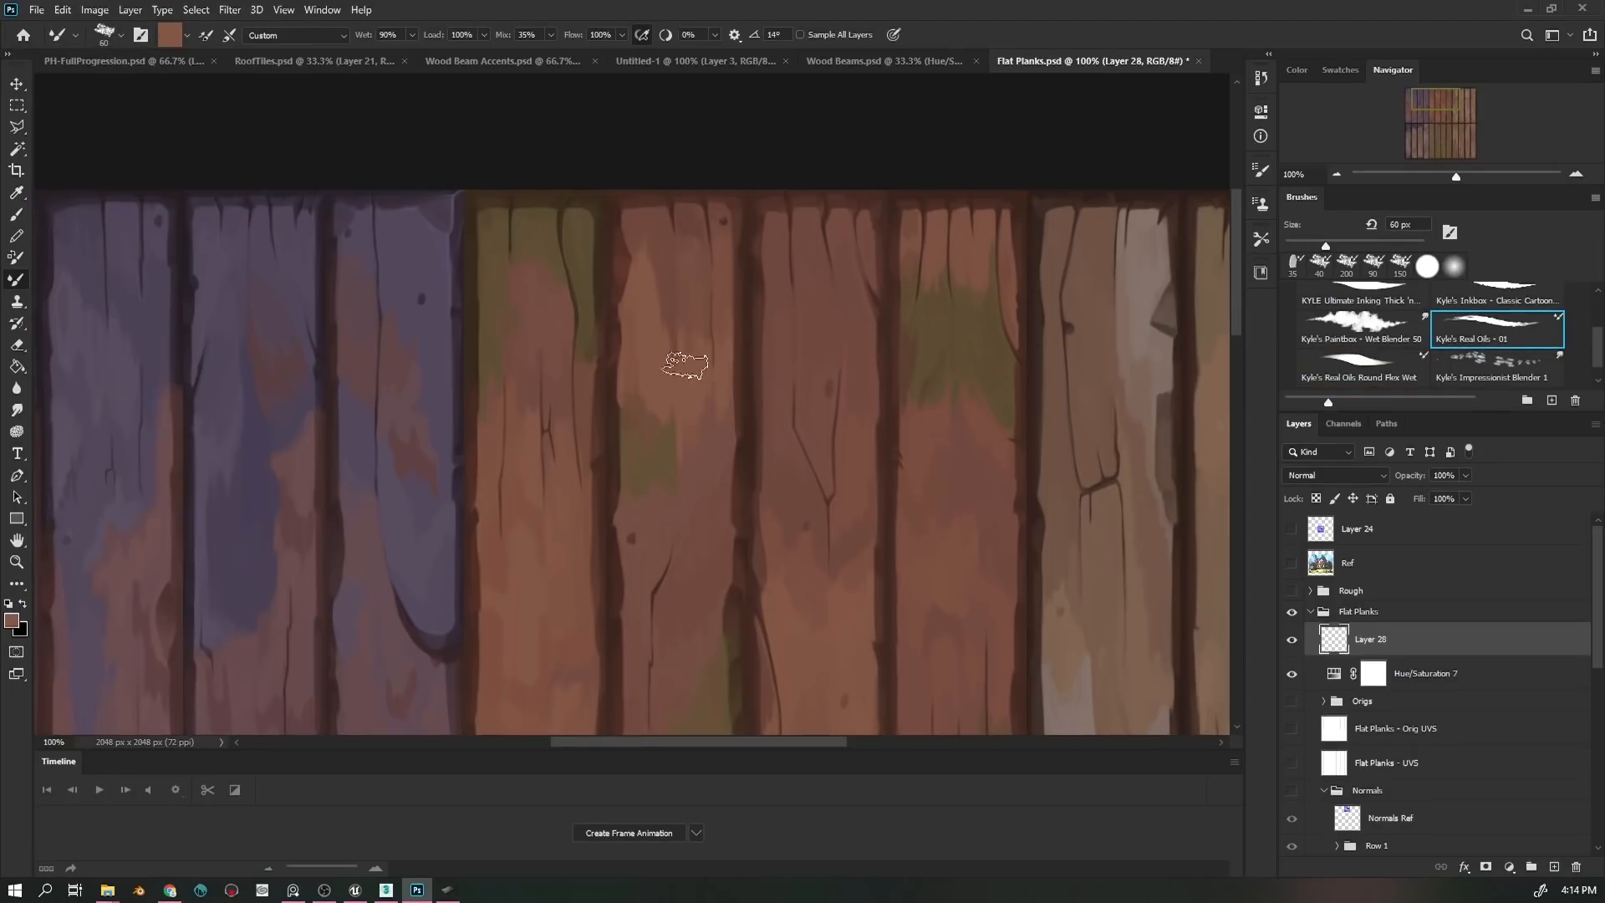
drag(669, 294, 670, 498)
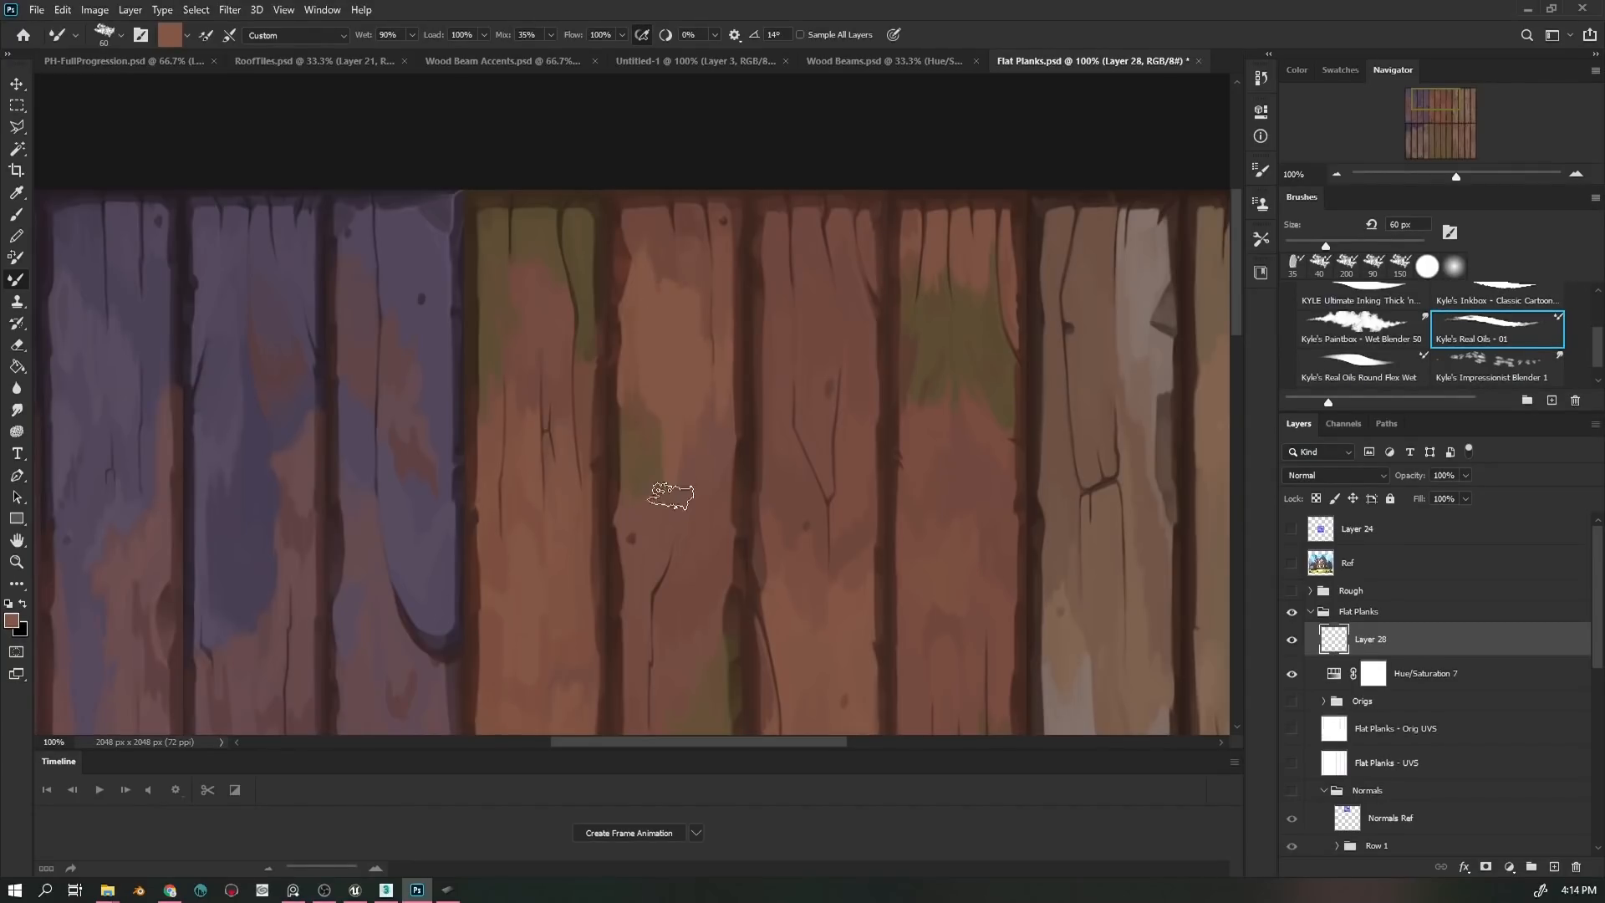
drag(306, 491, 299, 431)
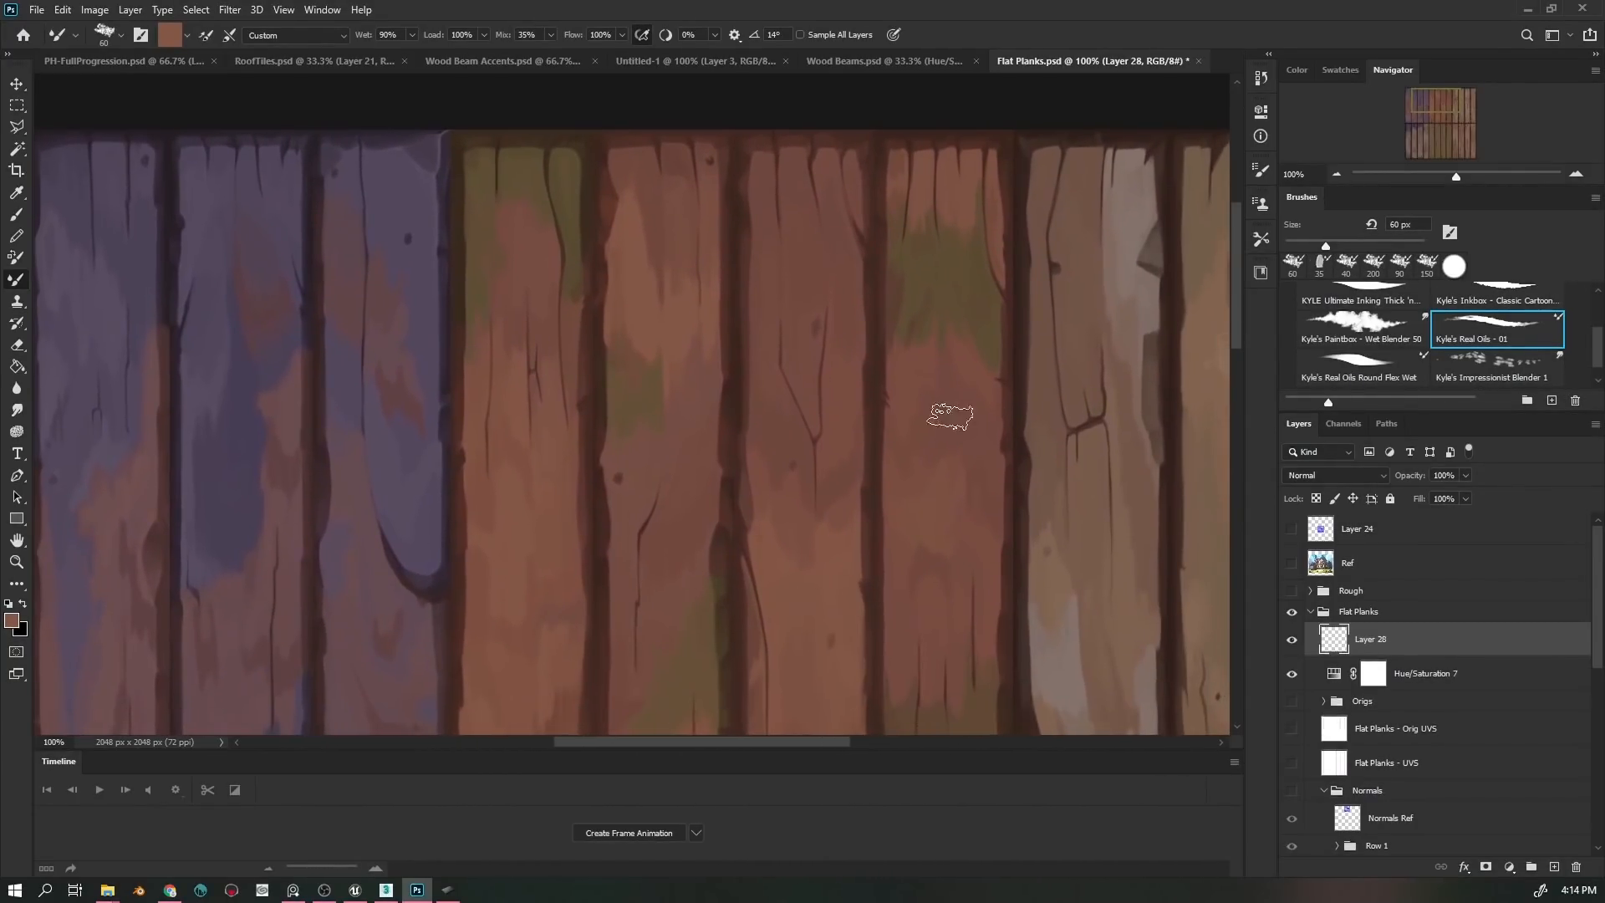
- Shrink the Real Oils - 01 brush to 8 px and enlarge it again to 25 px
key(bracketleft)
key(bracketleft)
key(bracketleft)
key(bracketleft)
key(bracketleft)
key(bracketleft)
key(bracketleft)
key(bracketleft)
key(bracketleft)
key(bracketleft)
key(bracketleft)
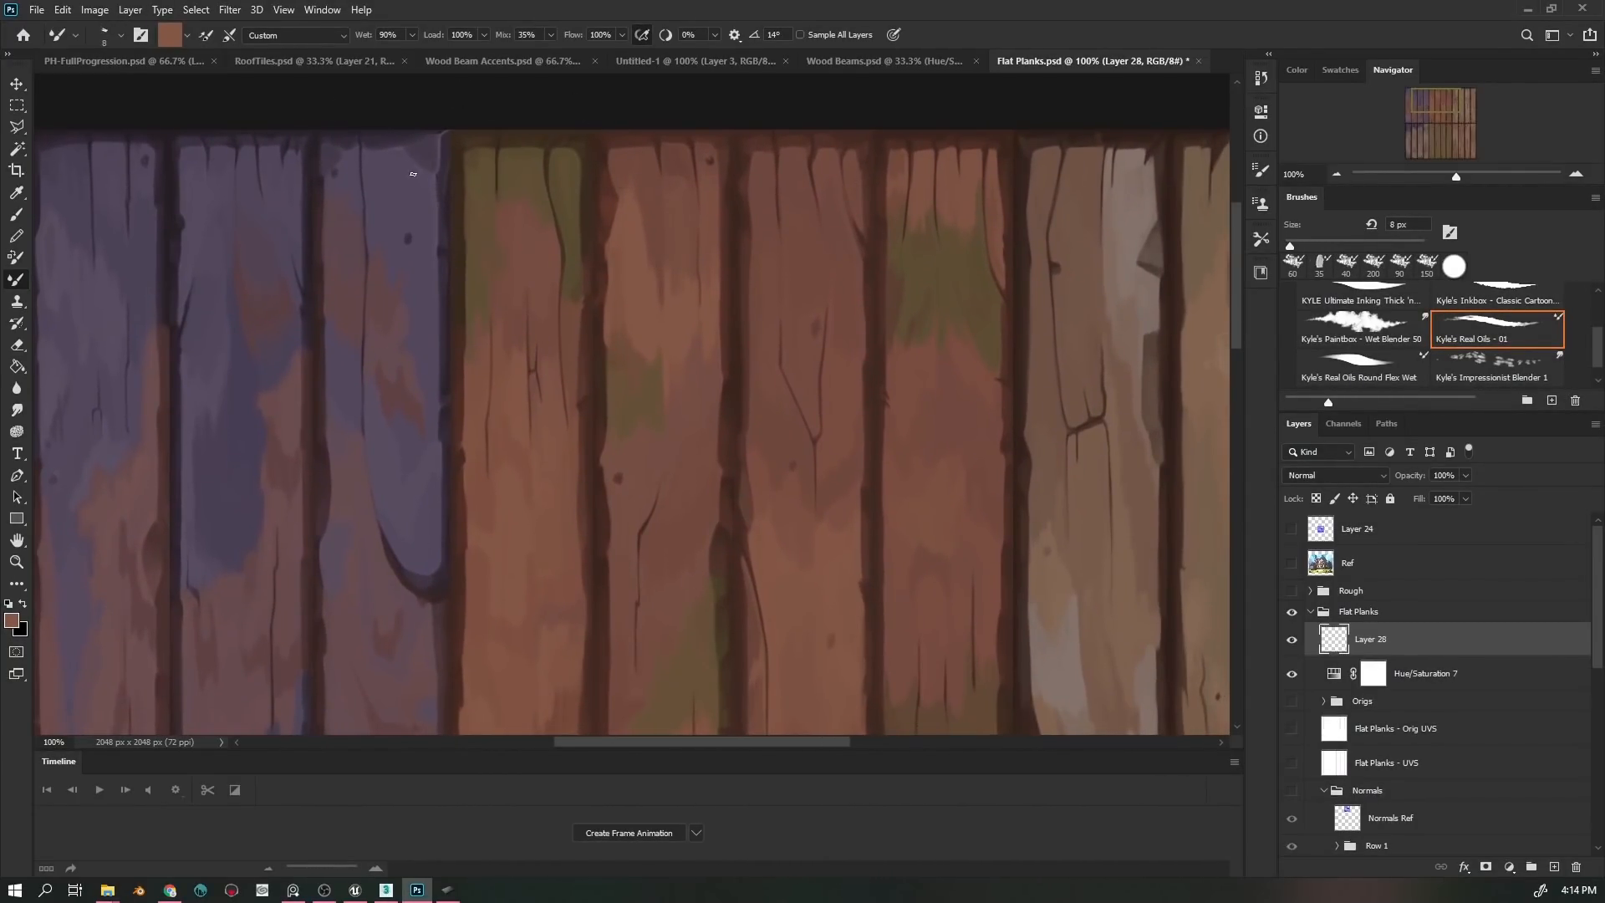
key(bracketright)
key(bracketright)
key(bracketright)
key(bracketright)
key(bracketright)
key(bracketright)
mouse_move(568, 524)
mouse_down()
mouse_move(555, 487)
mouse_move(544, 523)
mouse_up()
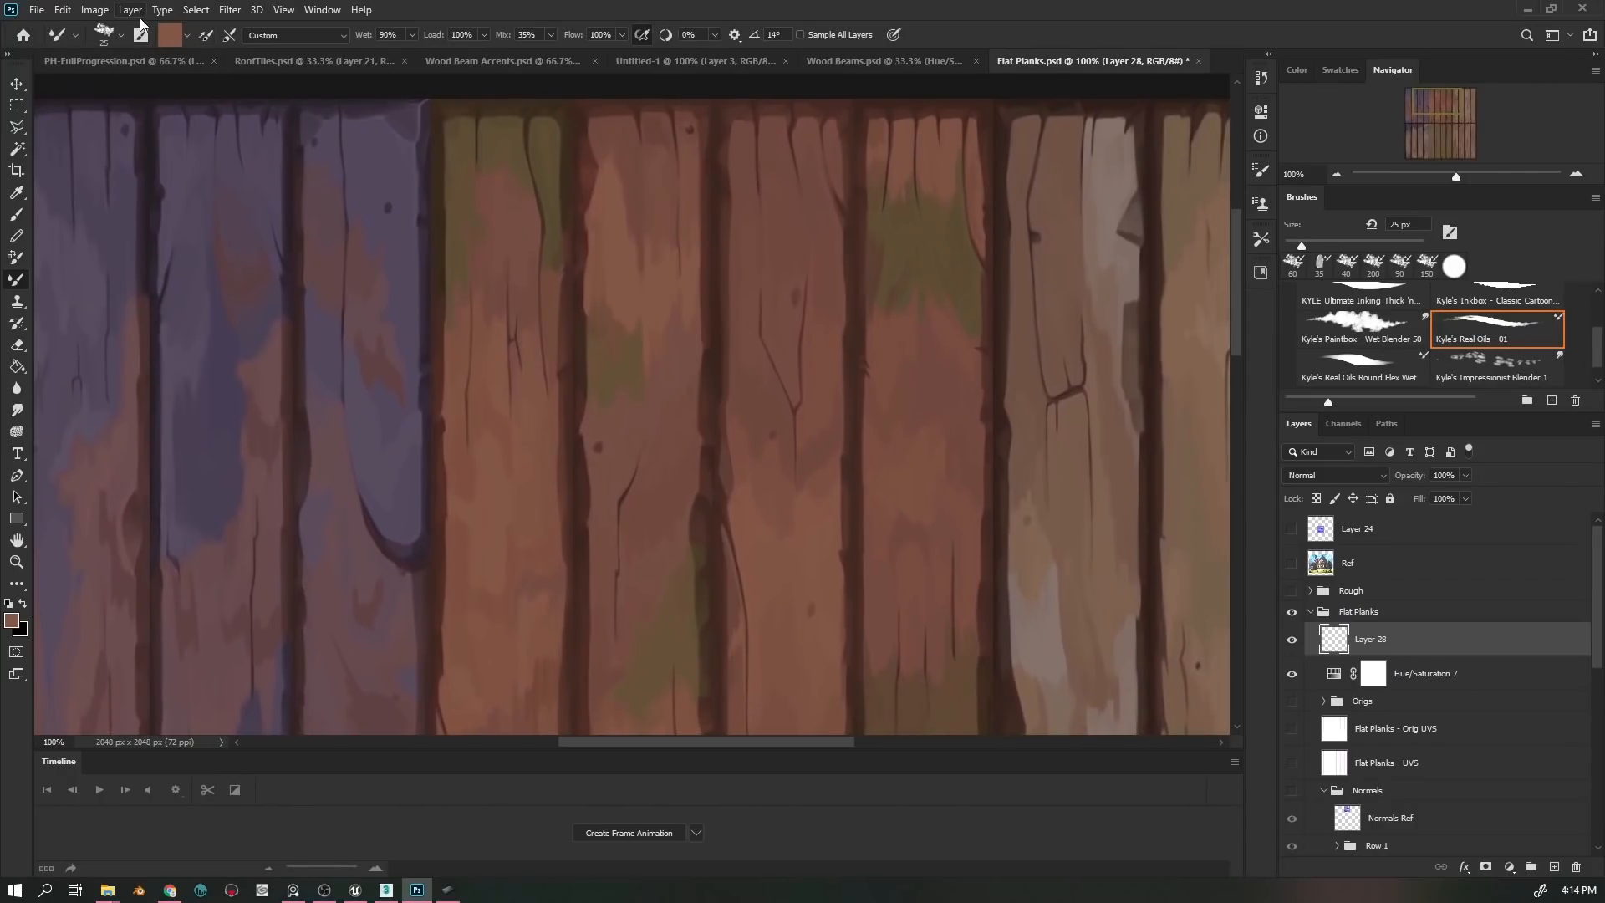
- Return to the Kyle's Real Oils Round Flex Wet brush and set its size to 70 px
click(118, 36)
click(145, 460)
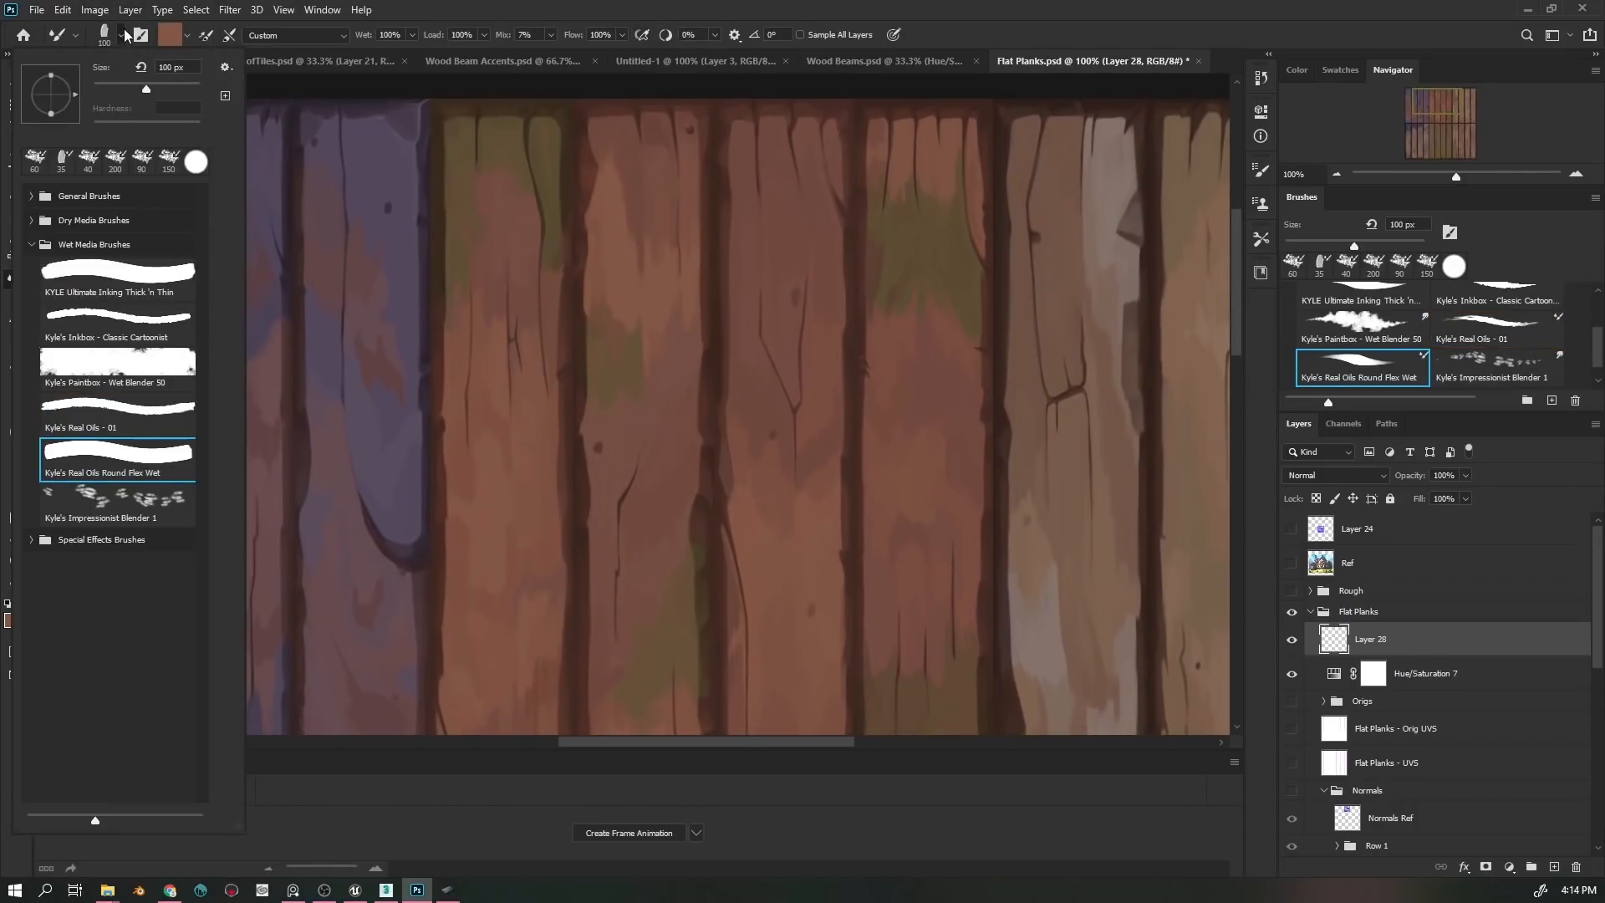
click(124, 35)
mouse_move(765, 306)
mouse_down()
mouse_move(766, 427)
mouse_move(772, 403)
mouse_up()
key([)
key([)
key([)
key([)
key([)
key([)
key([)
key([)
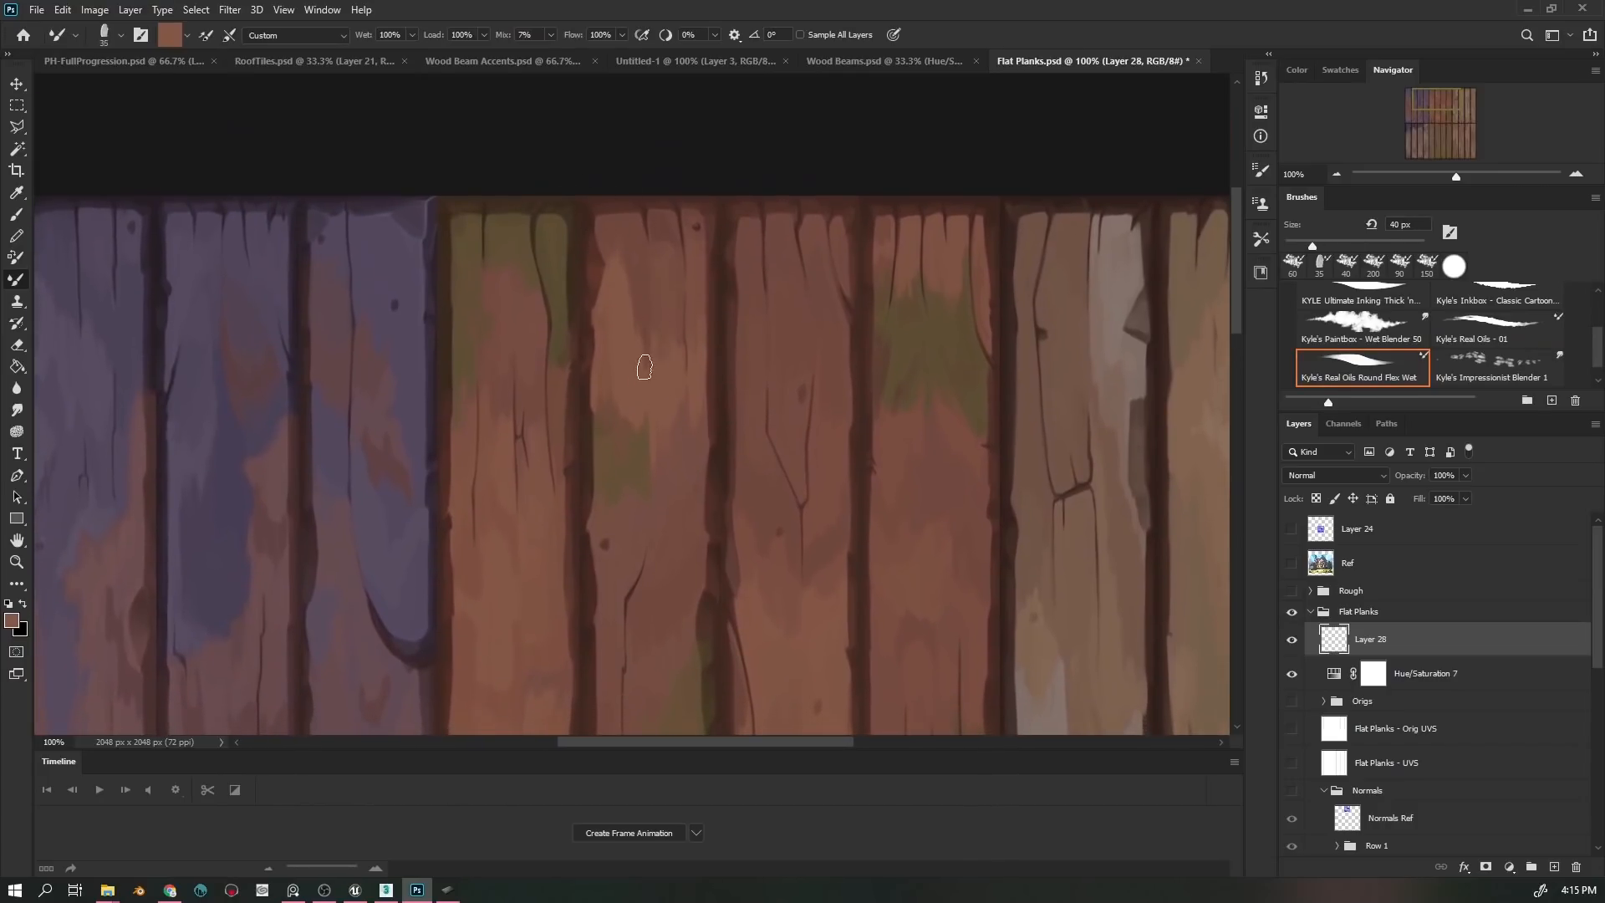
key(bracketright)
key(bracketright)
key(bracketright)
key(bracketright)
key(bracketright)
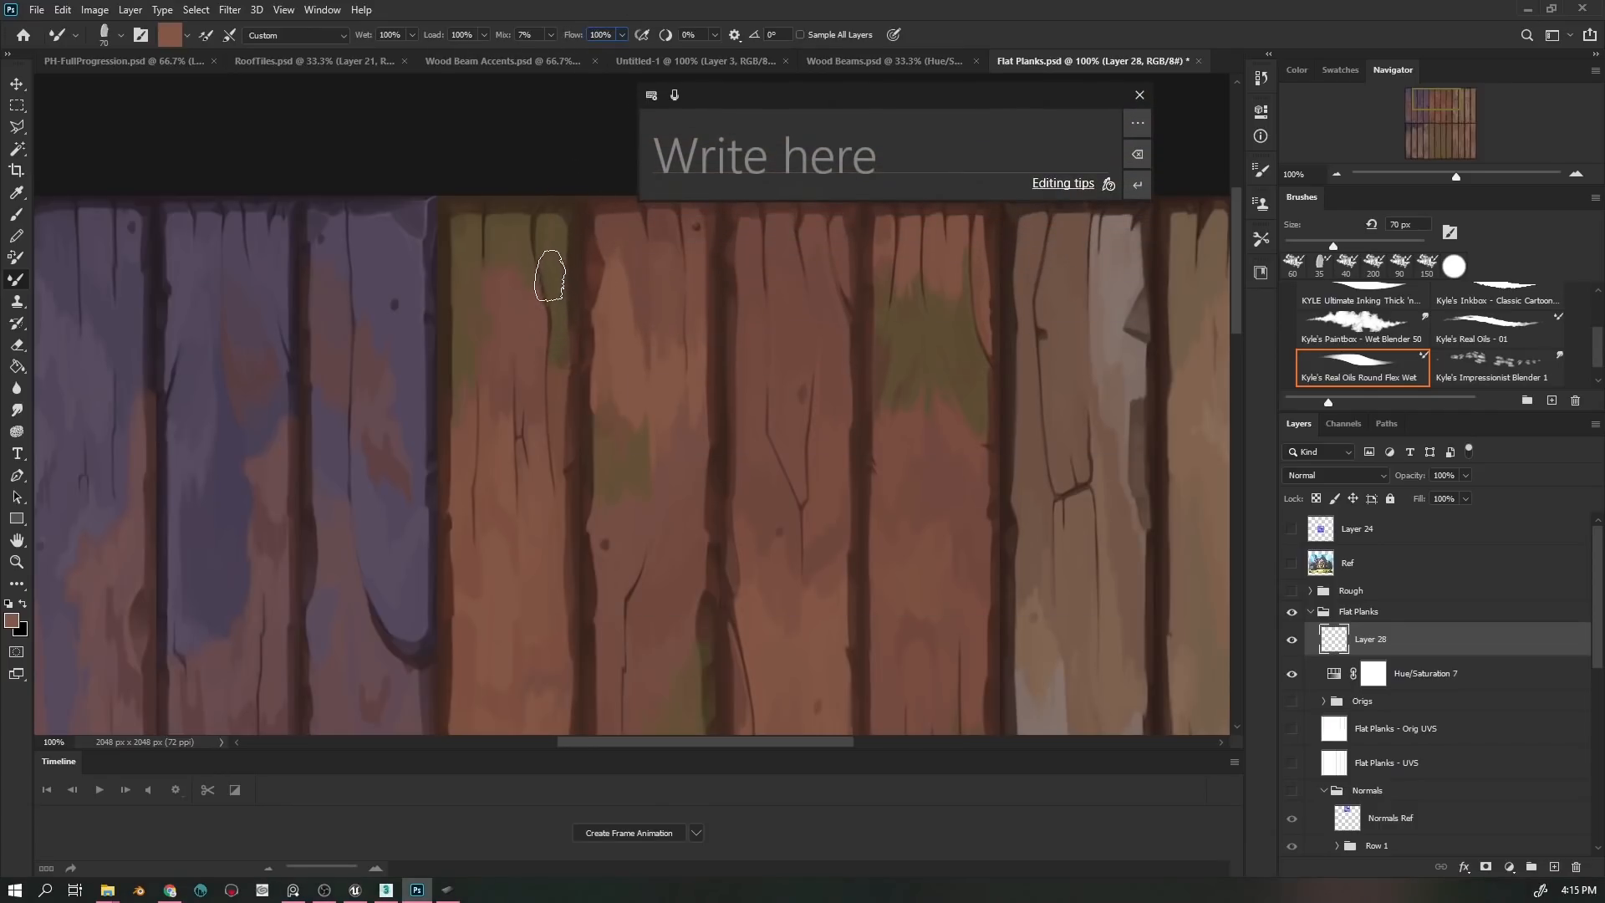
- Set the brush flow to 5%, try a soft stroke on the orange plank and undo it
click(600, 35)
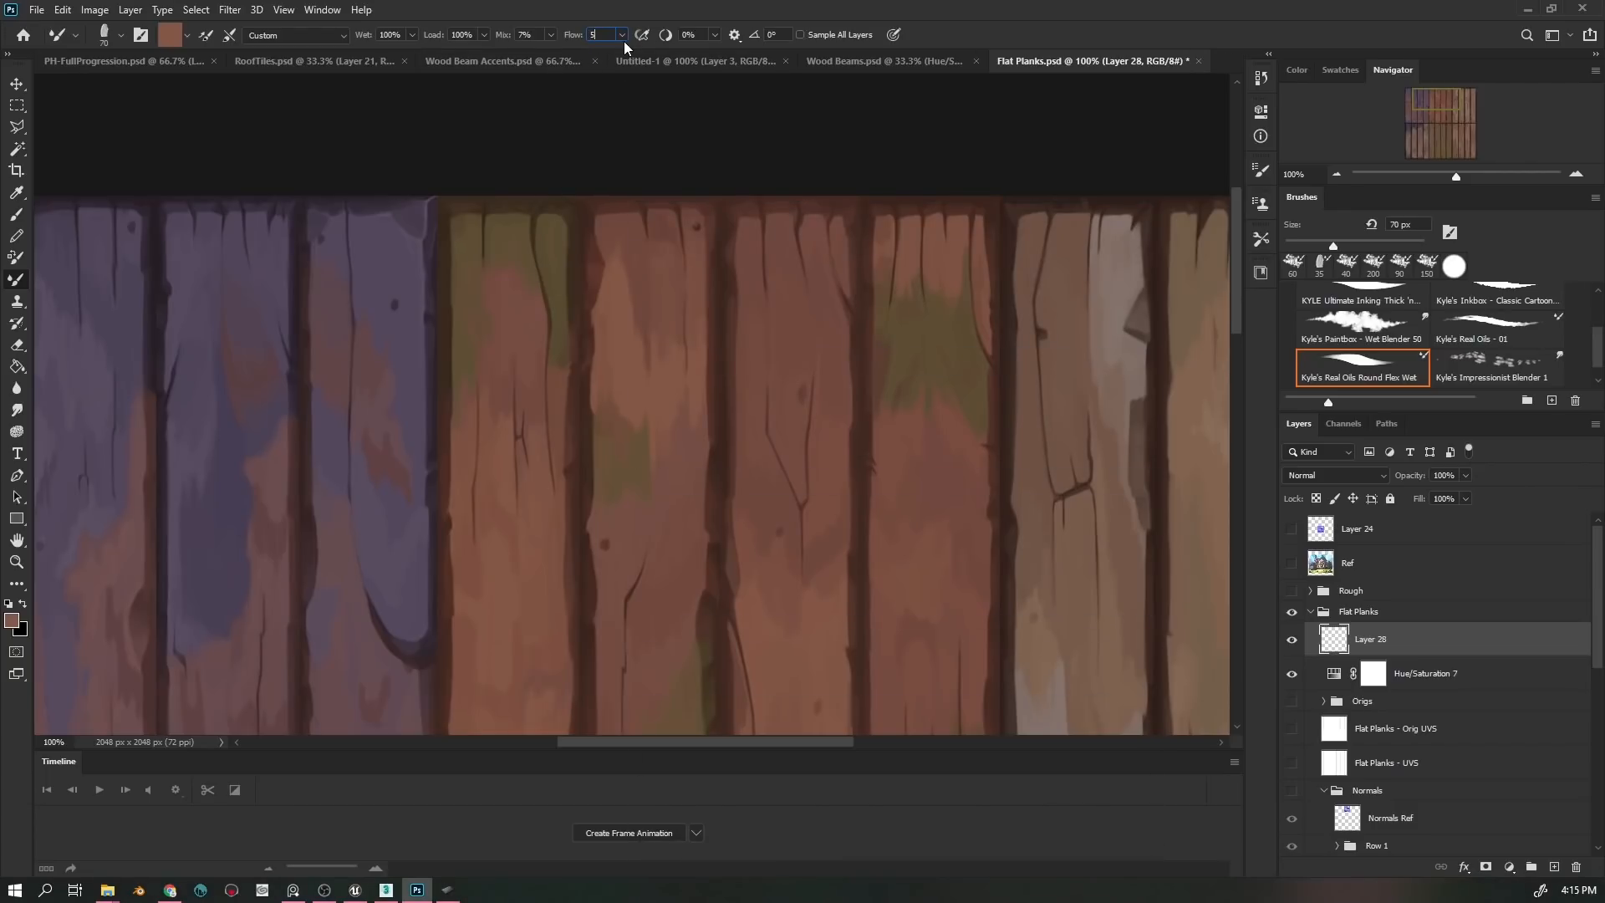
text(5)
key(Return)
drag(636, 352, 659, 329)
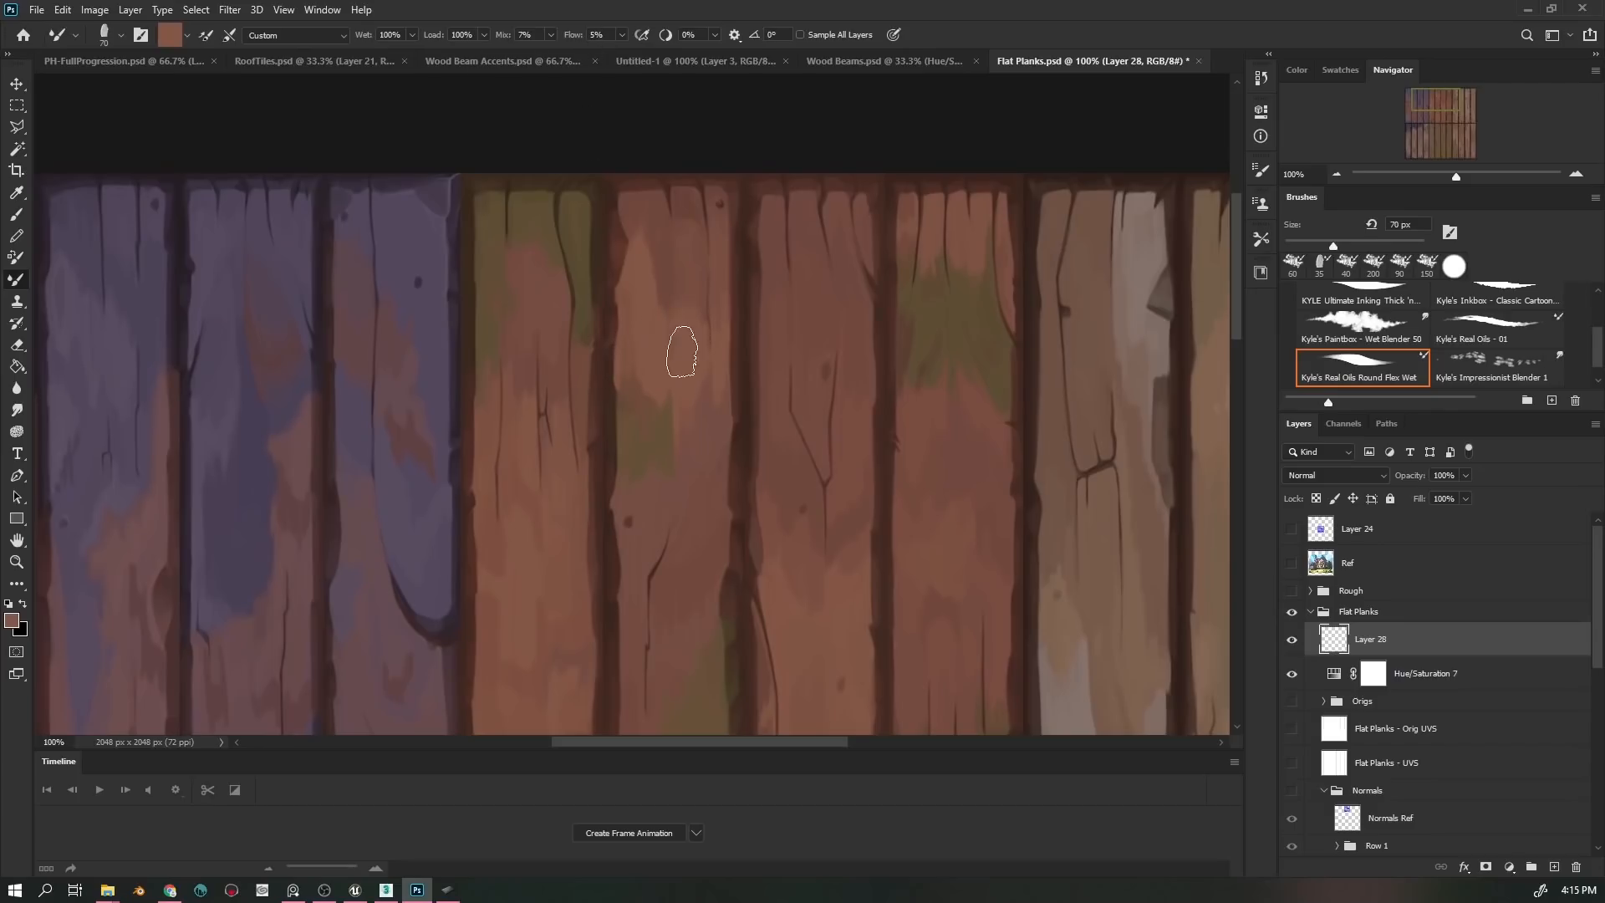
mouse_move(682, 351)
mouse_down()
mouse_move(669, 285)
mouse_move(659, 340)
mouse_move(652, 321)
mouse_move(675, 278)
mouse_move(695, 372)
mouse_up()
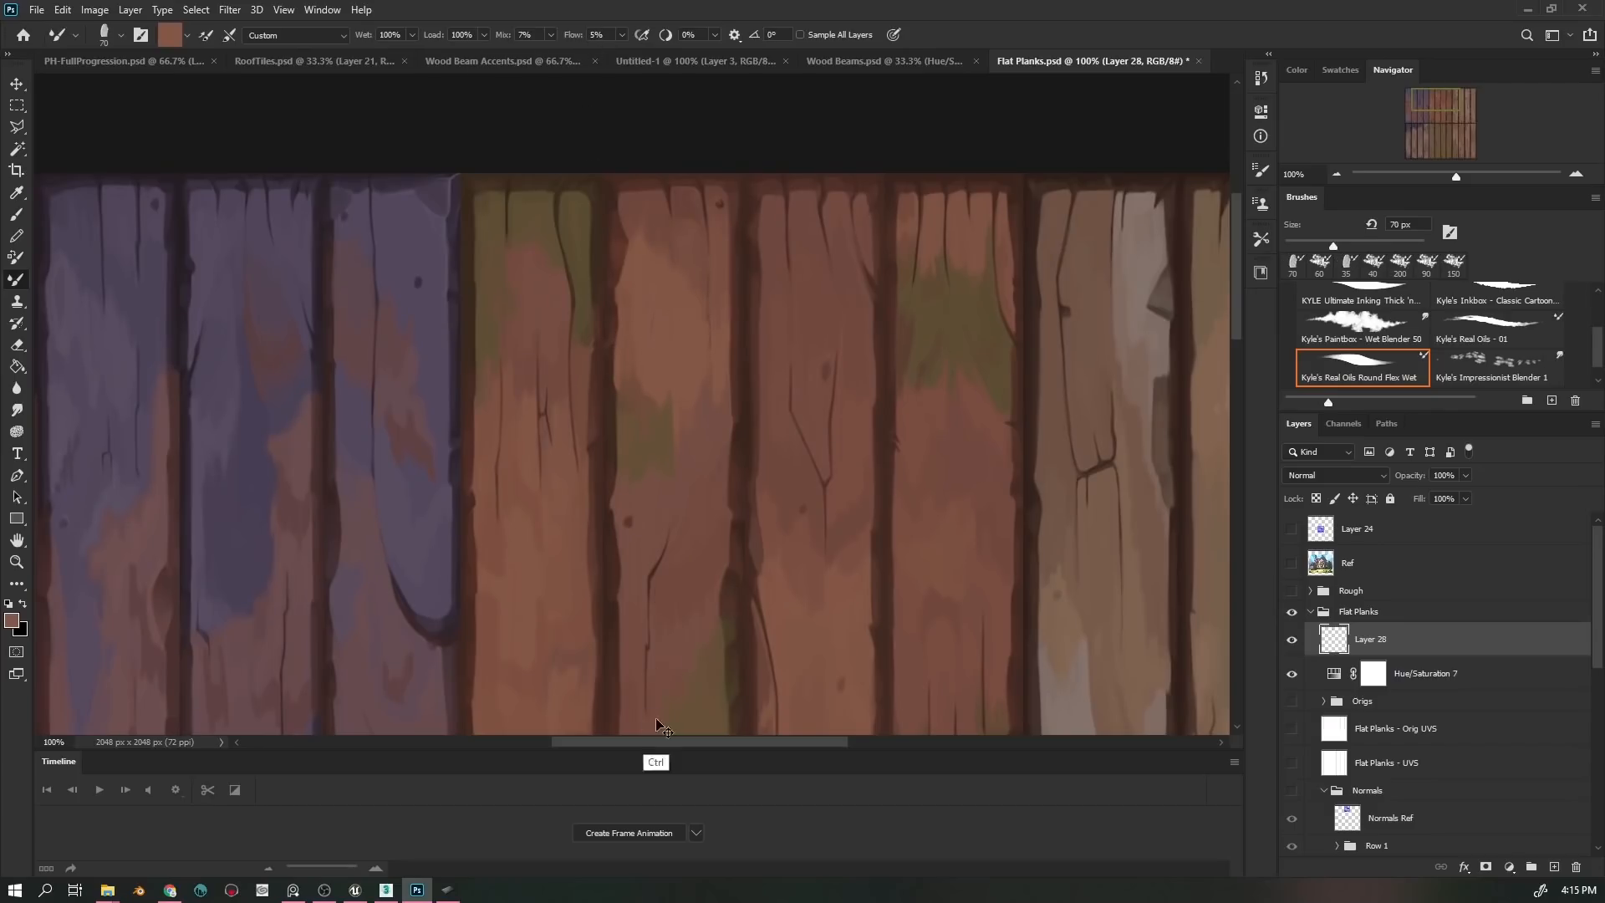
key(ctrl+z)
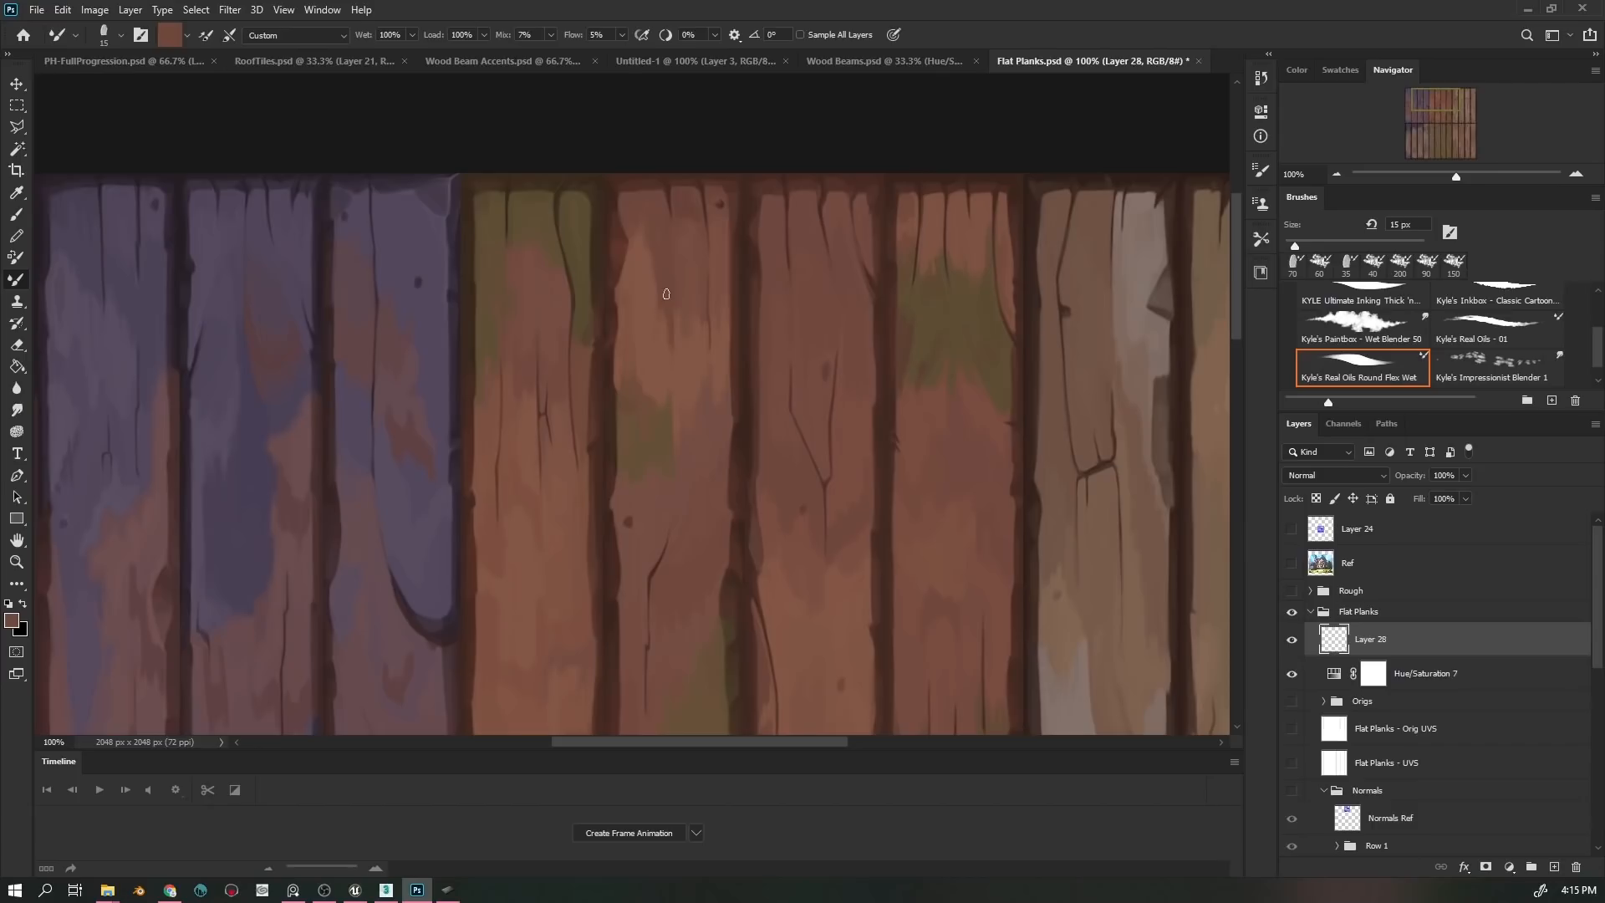
- Blend the orange plank's colour patches with soft strokes up to 35 px wide, and stamp all visible layers into a new layer
drag(670, 349, 670, 525)
key(bracketright)
key(bracketright)
drag(672, 390, 671, 532)
key(ctrl+plus)
drag(654, 302, 602, 440)
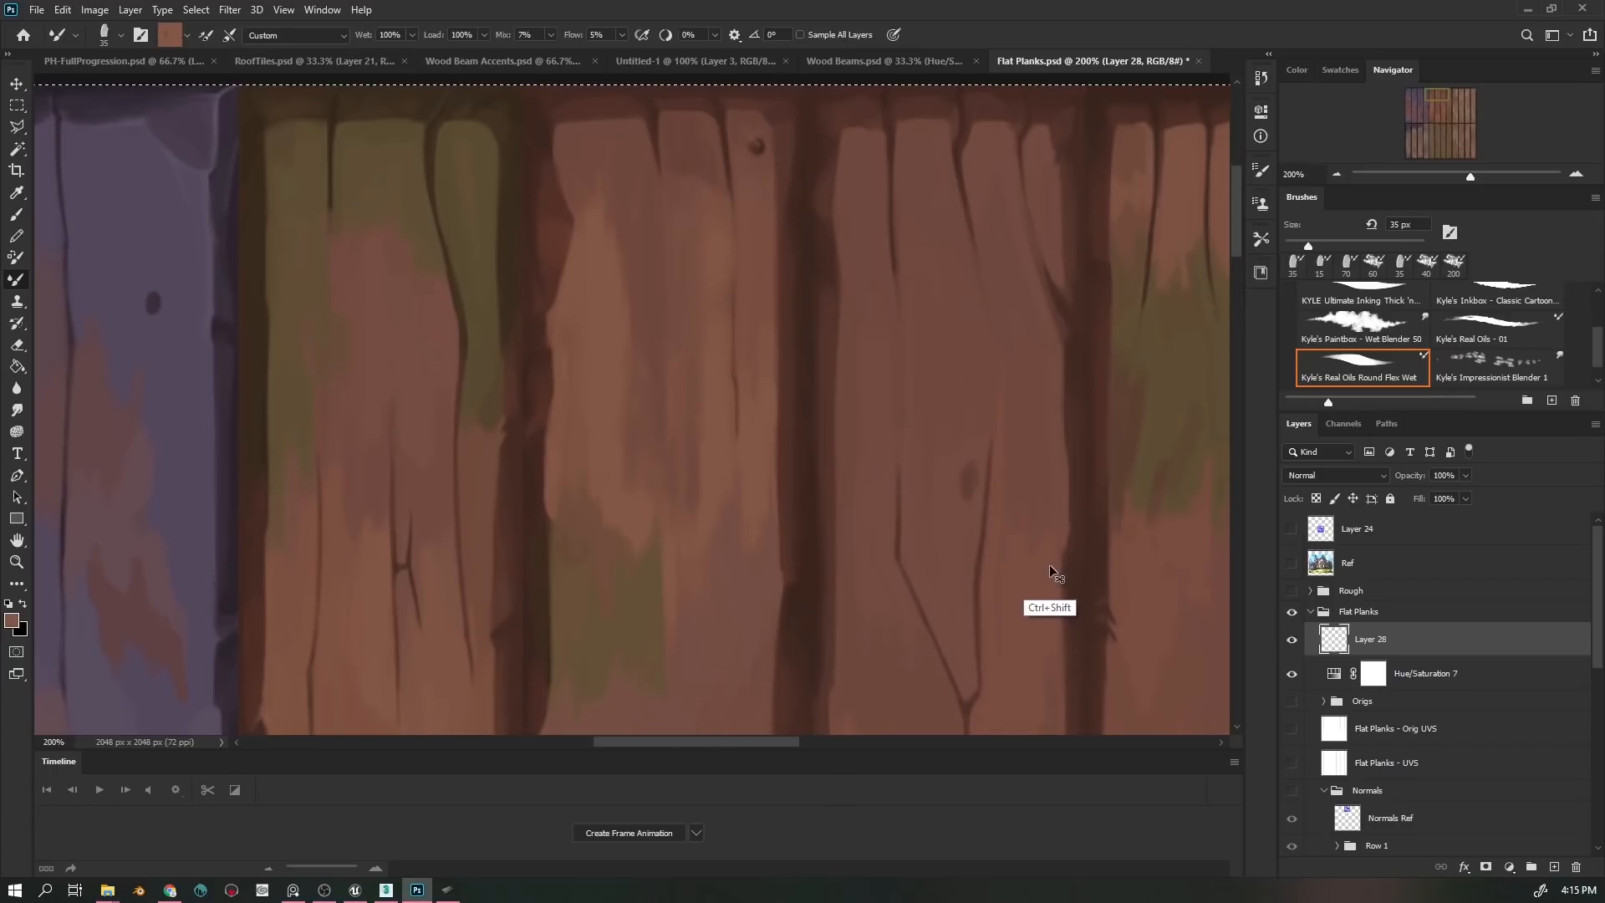
key(ctrl+alt+shift+e)
- Sample a colour from the reddish patch on the purple plank, and set the brush to 10 px with 50% flow
drag(282, 223, 635, 430)
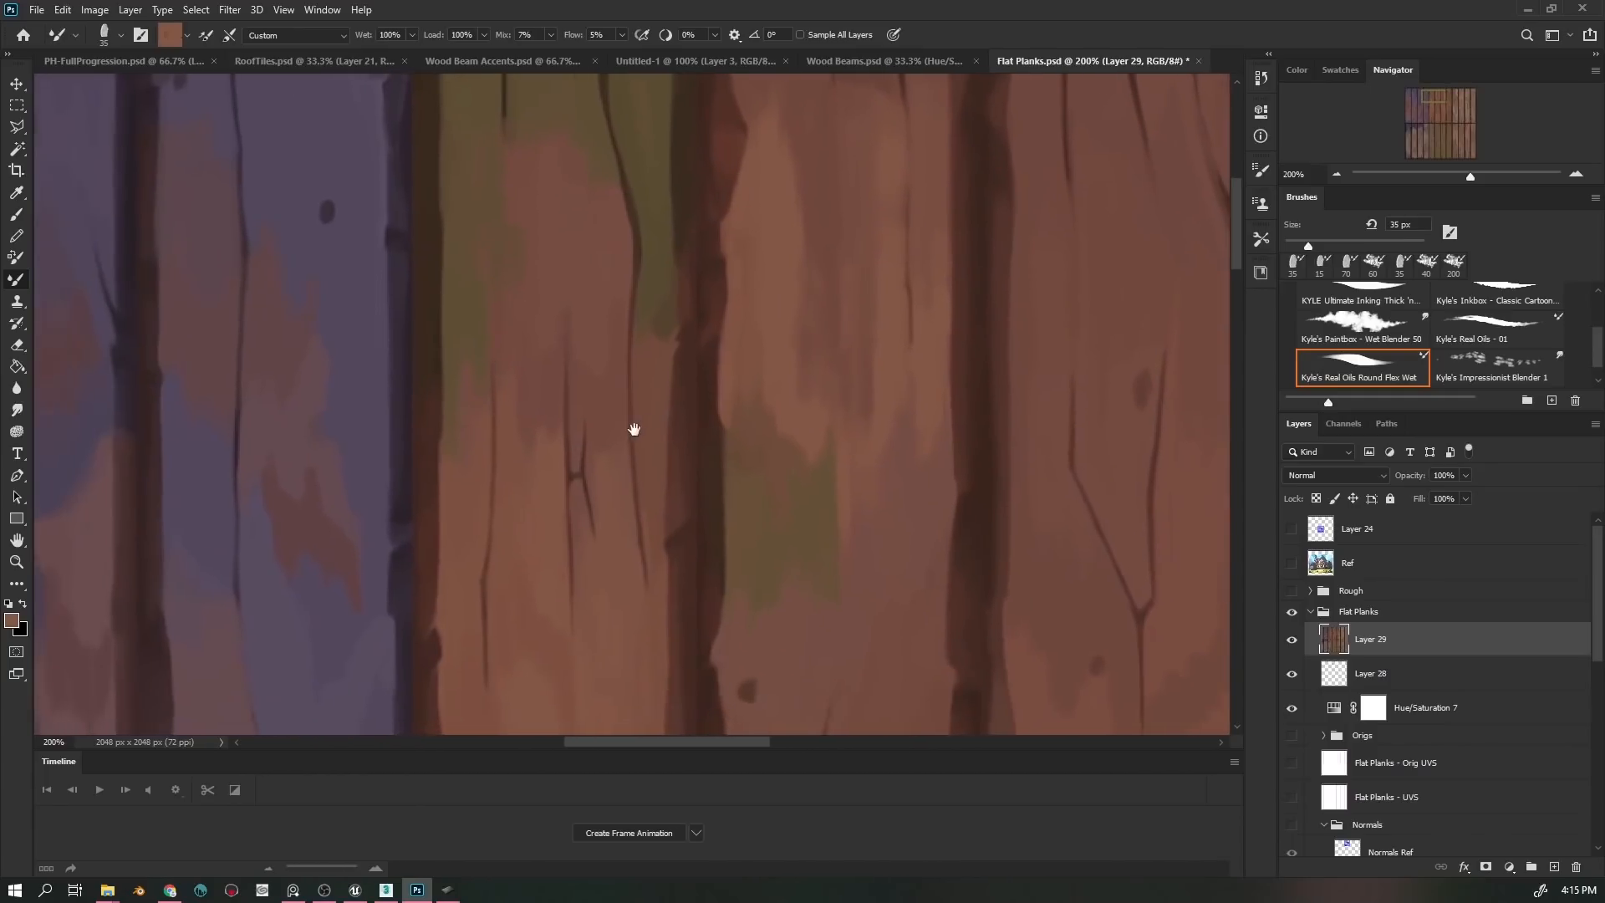
drag(291, 524, 663, 497)
alt+click(656, 495)
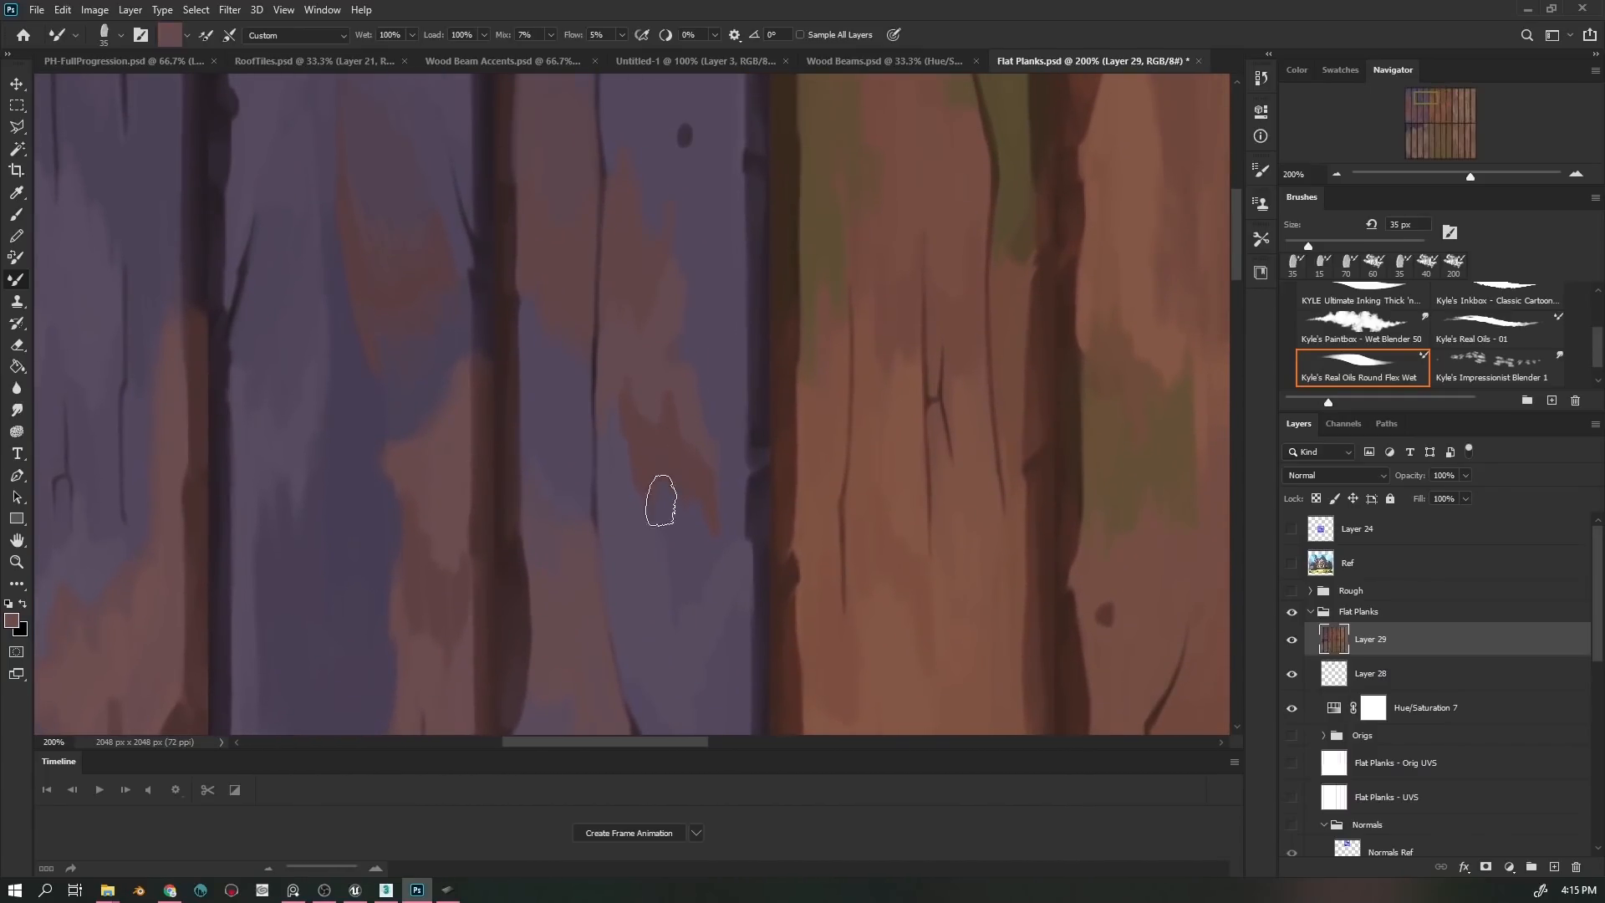
key(bracketleft)
key(bracketleft)
key(bracketleft)
click(597, 34)
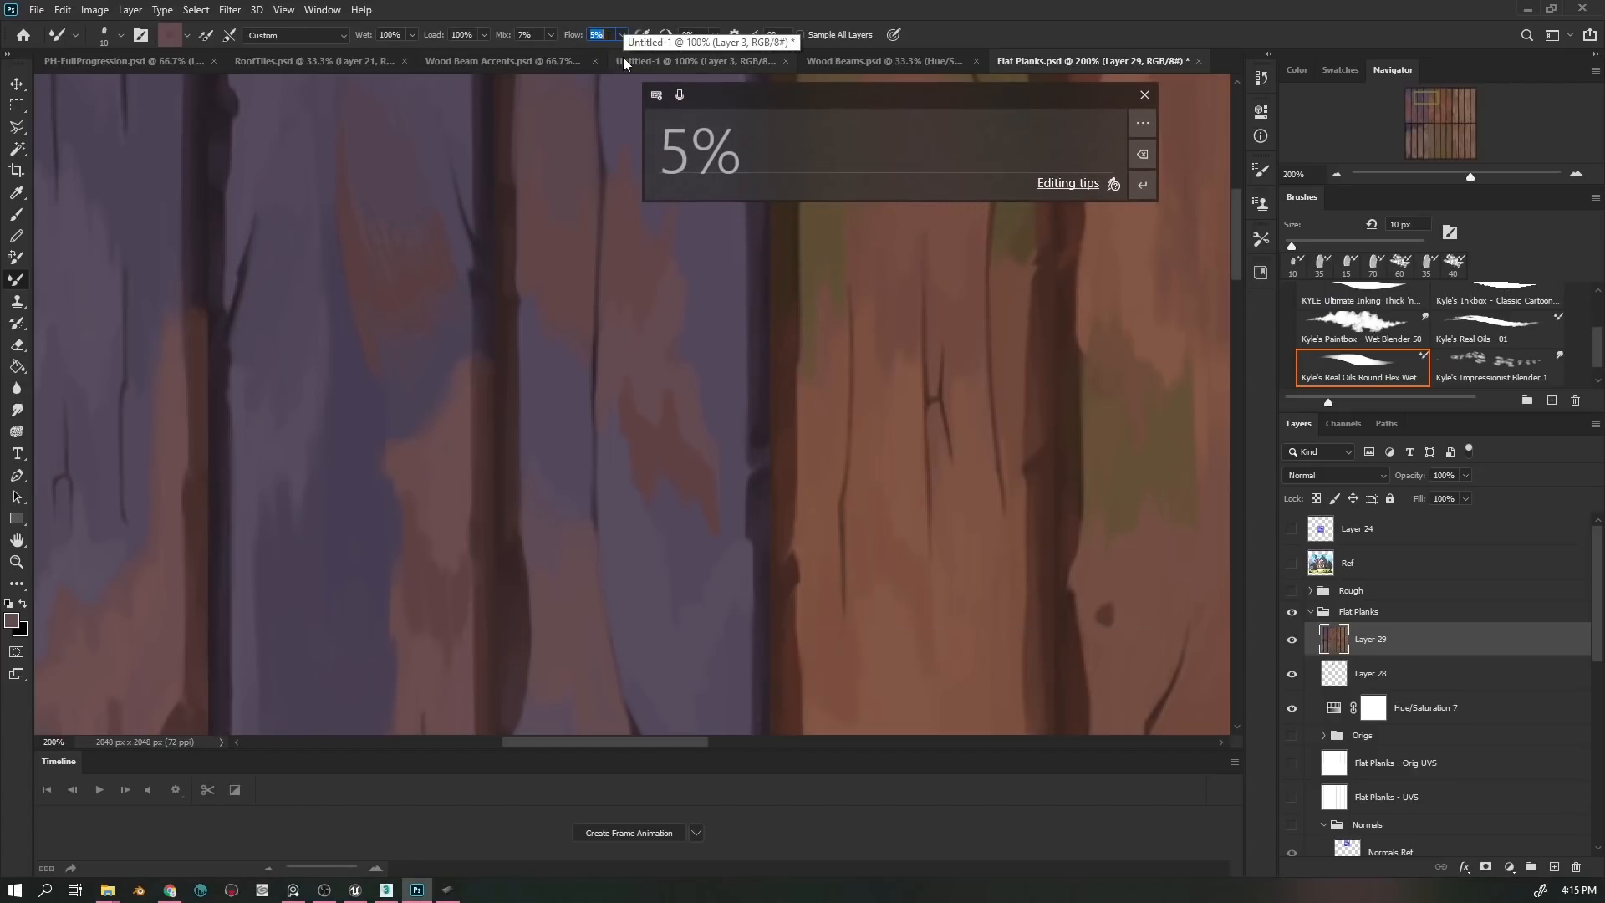
text(50)
key(Return)
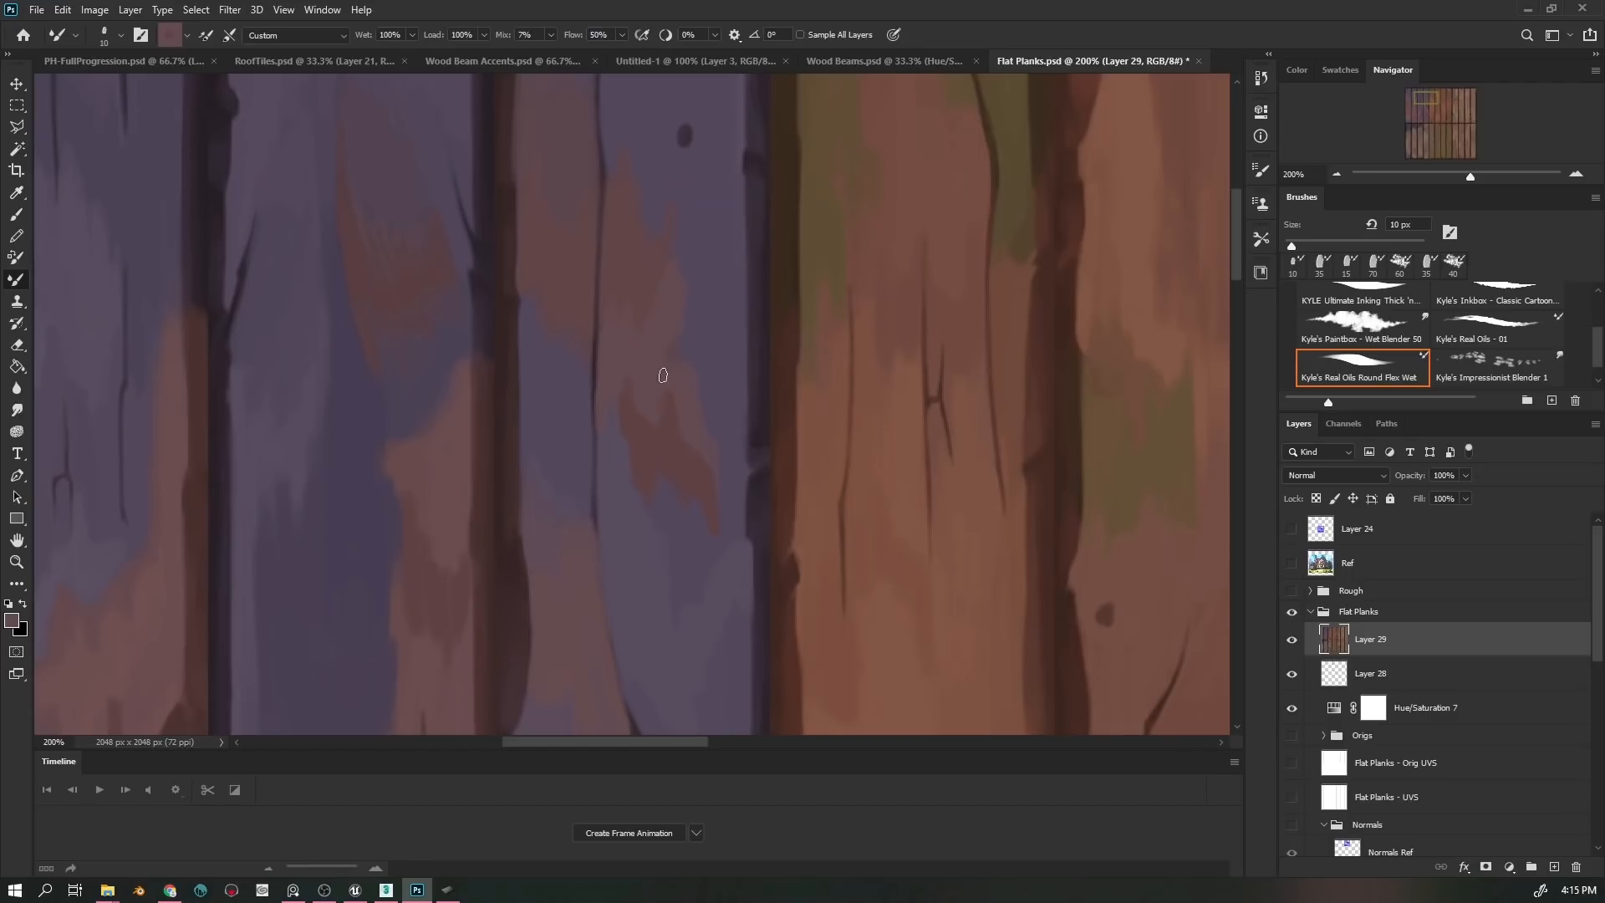
- Blend the reddish patch into the surrounding purple plank with 15 px strokes, resampling neighbouring tones as needed
key(bracketright)
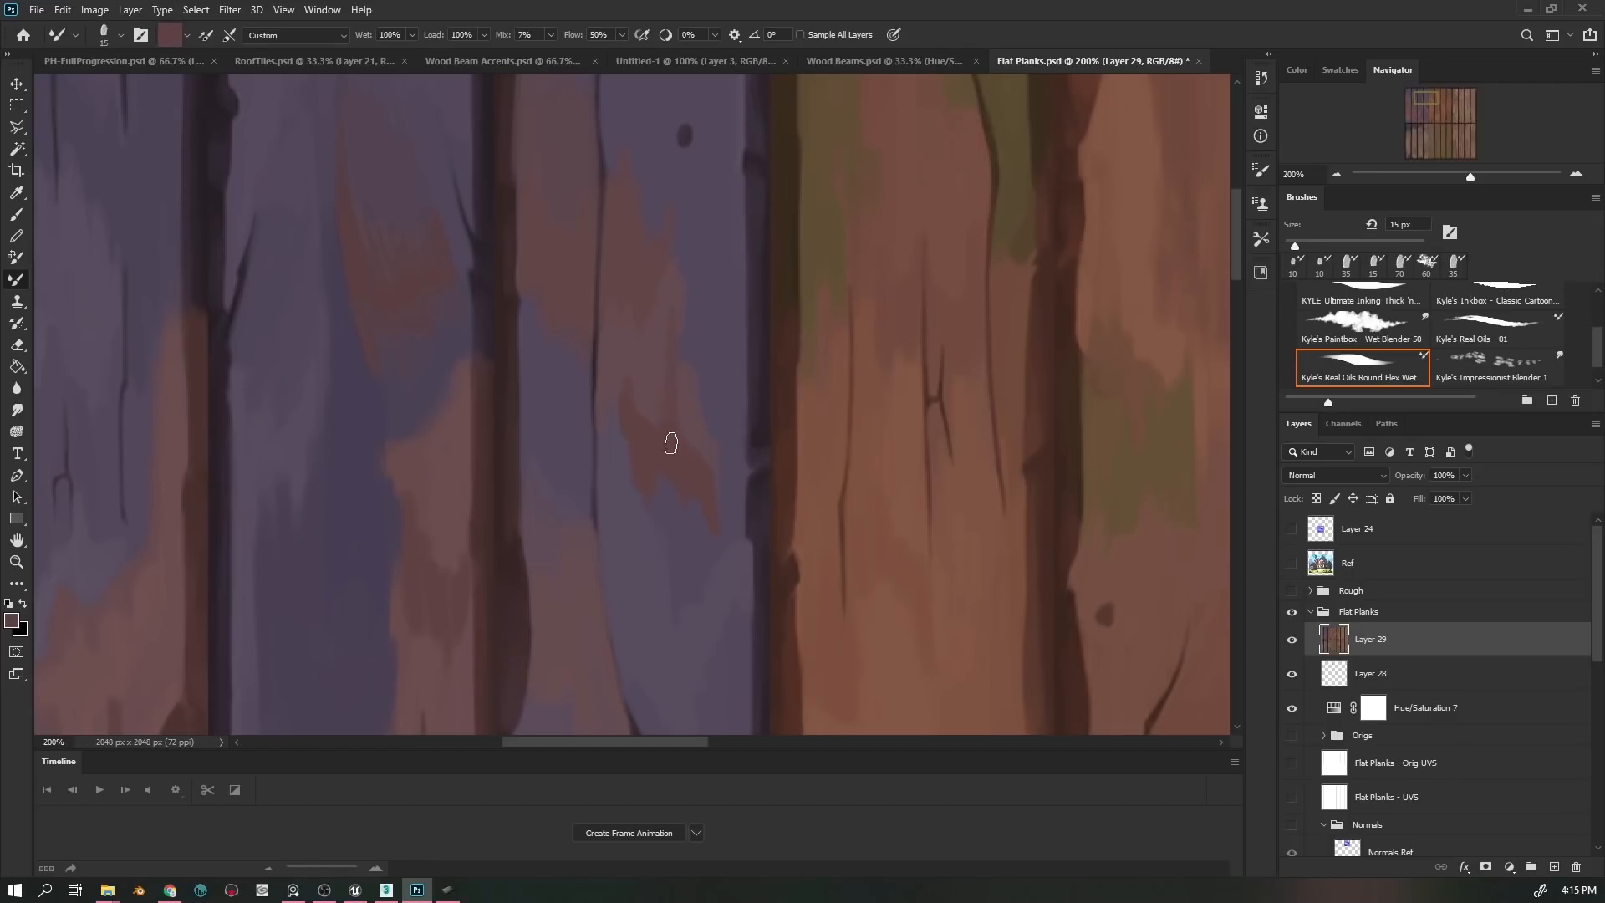
drag(698, 584, 729, 444)
alt+click(656, 632)
alt+click(656, 506)
alt+click(675, 624)
drag(687, 569, 697, 630)
mouse_move(740, 587)
mouse_down()
mouse_move(752, 448)
mouse_move(780, 764)
mouse_move(738, 330)
mouse_up()
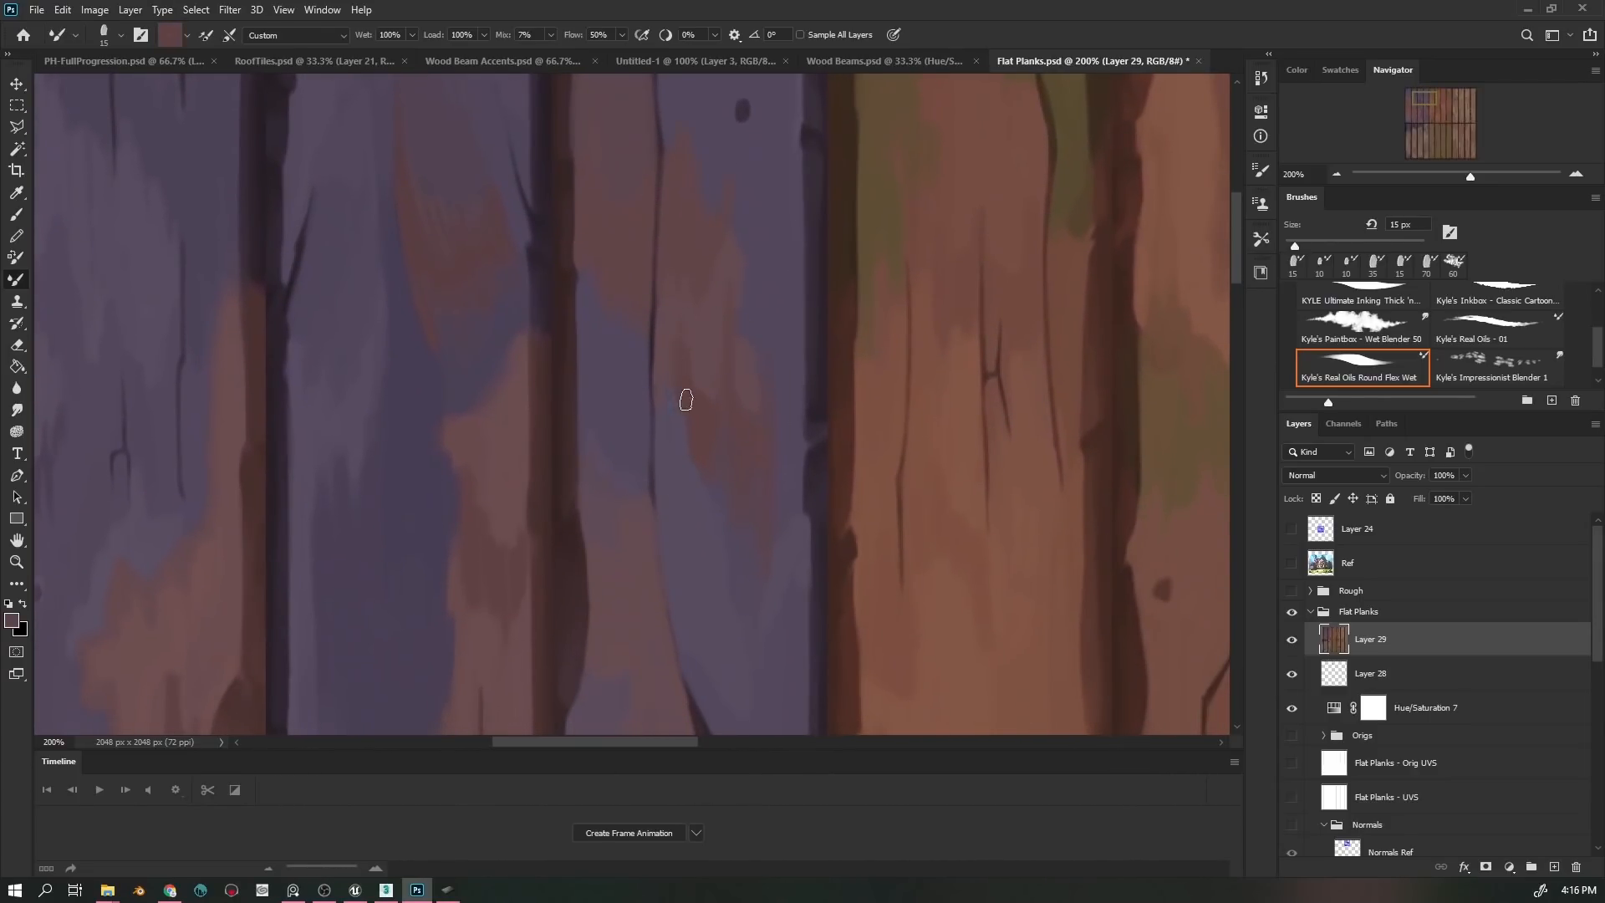
alt+click(705, 359)
- Examine the transitions between purple and reddish paint across the purple planks, over to the texture's leftmost plank
scroll(728, 489, up, 3)
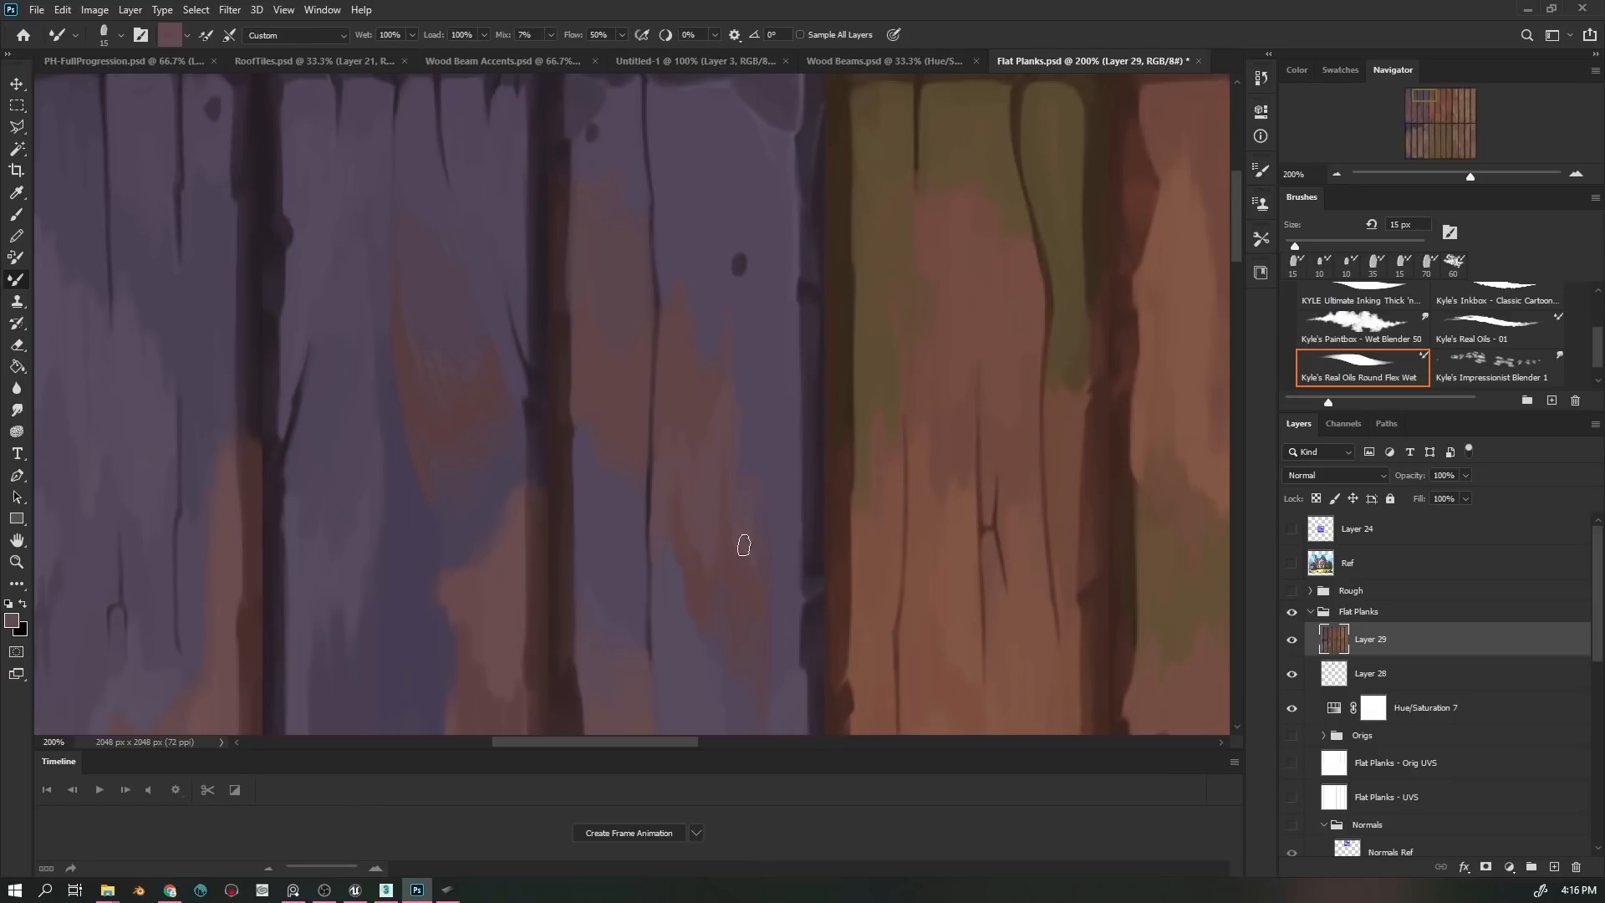
scroll(724, 355, up, 3)
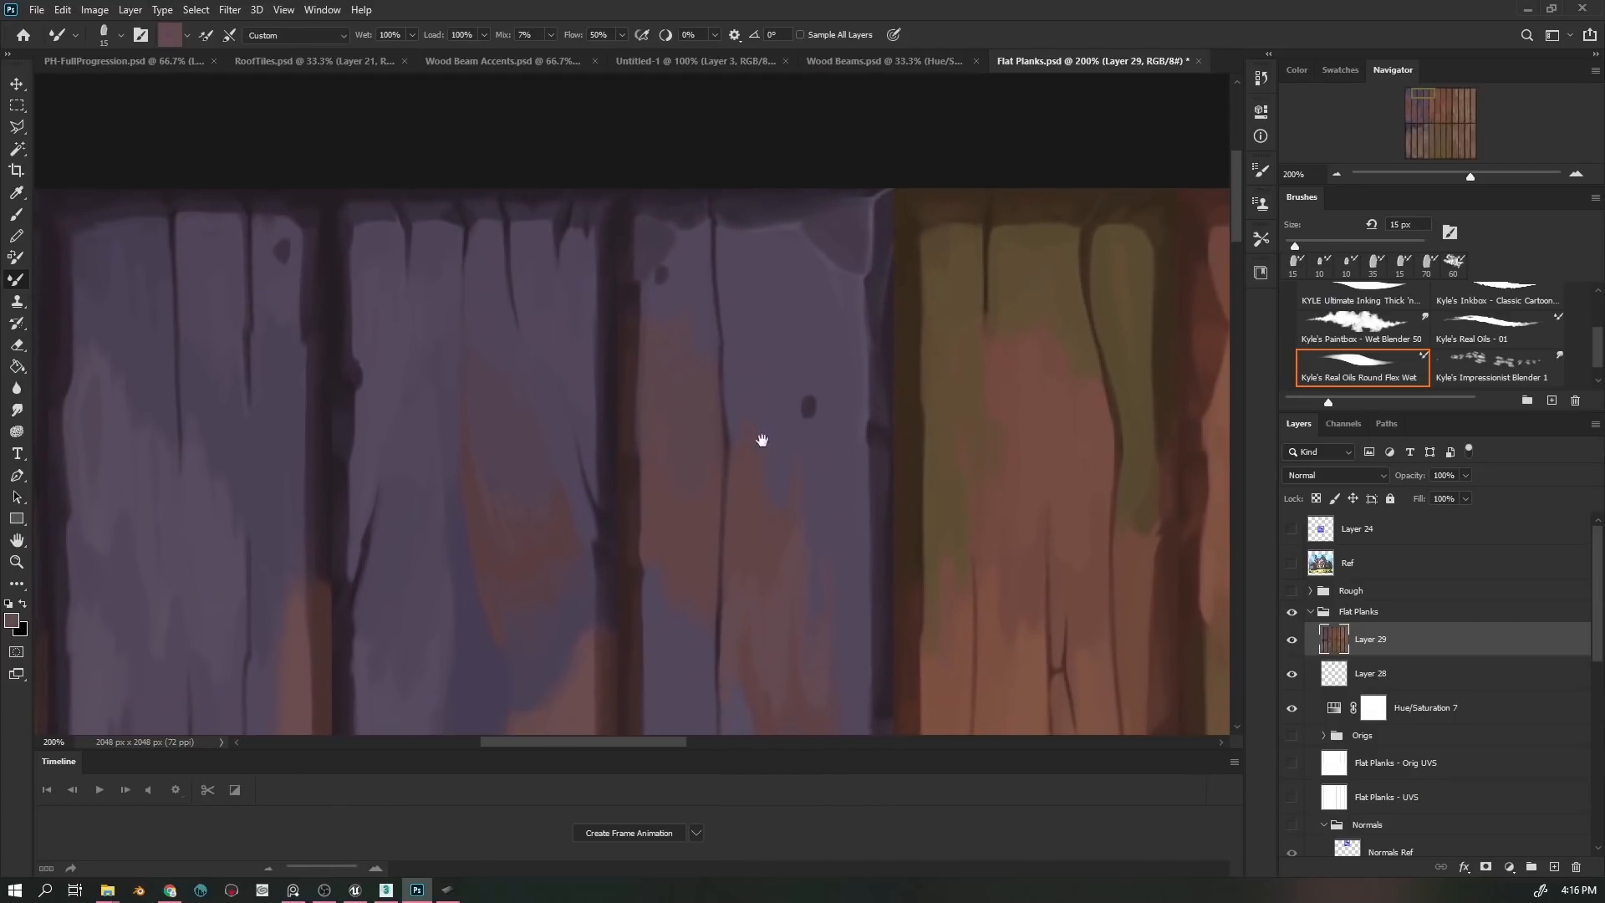
scroll(541, 457, down, 3)
scroll(542, 457, left, 5)
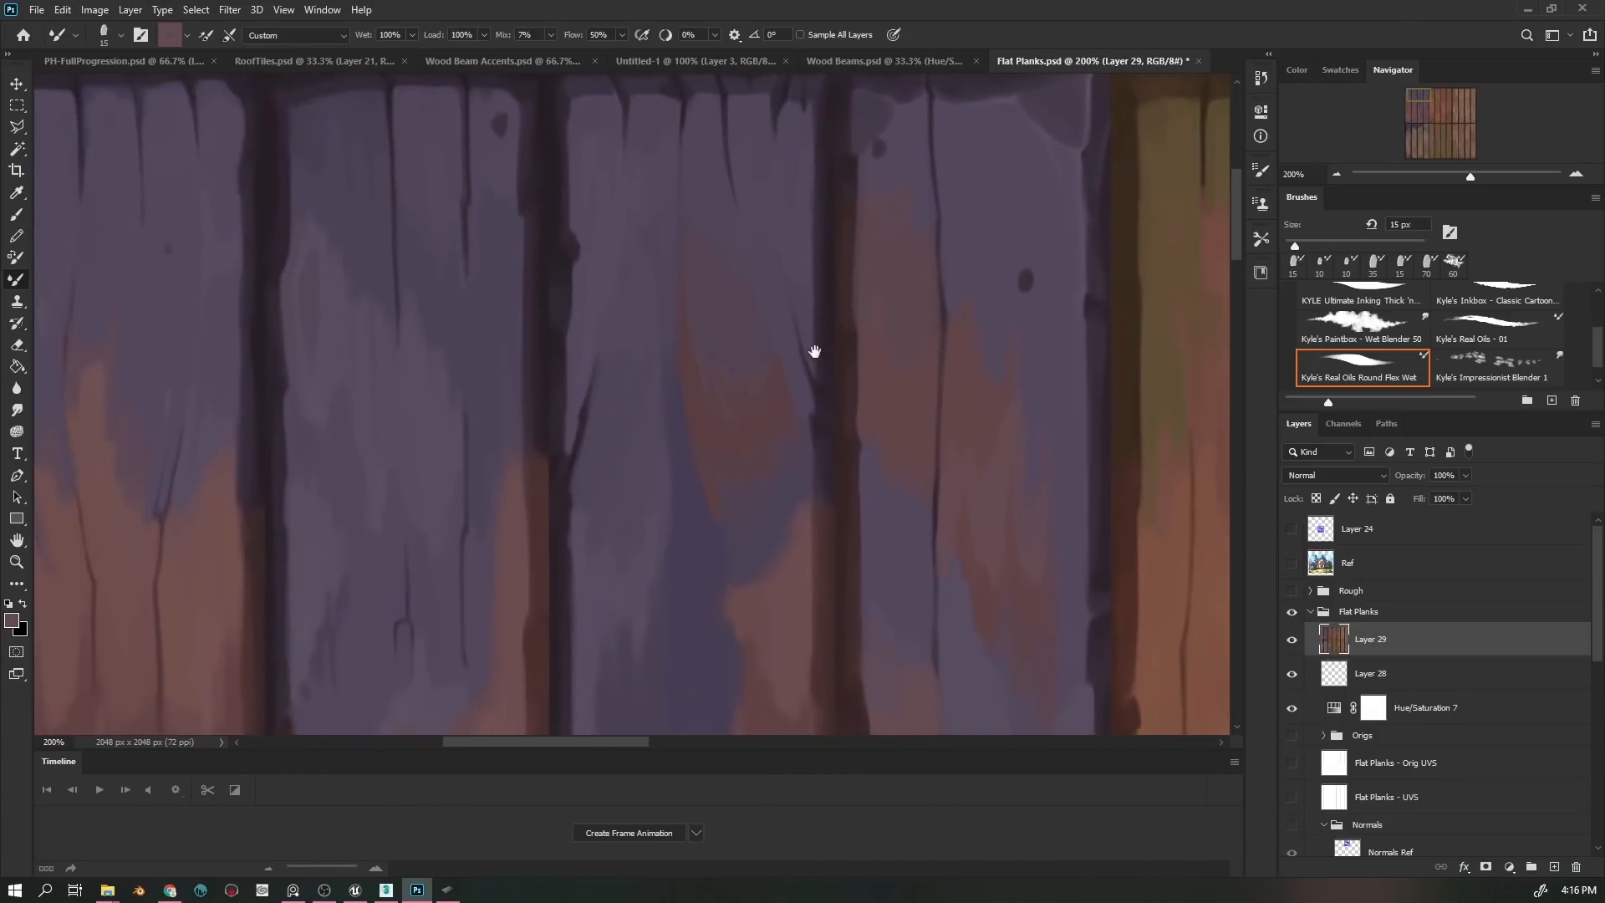
scroll(485, 577, left, 8)
scroll(485, 577, down, 4)
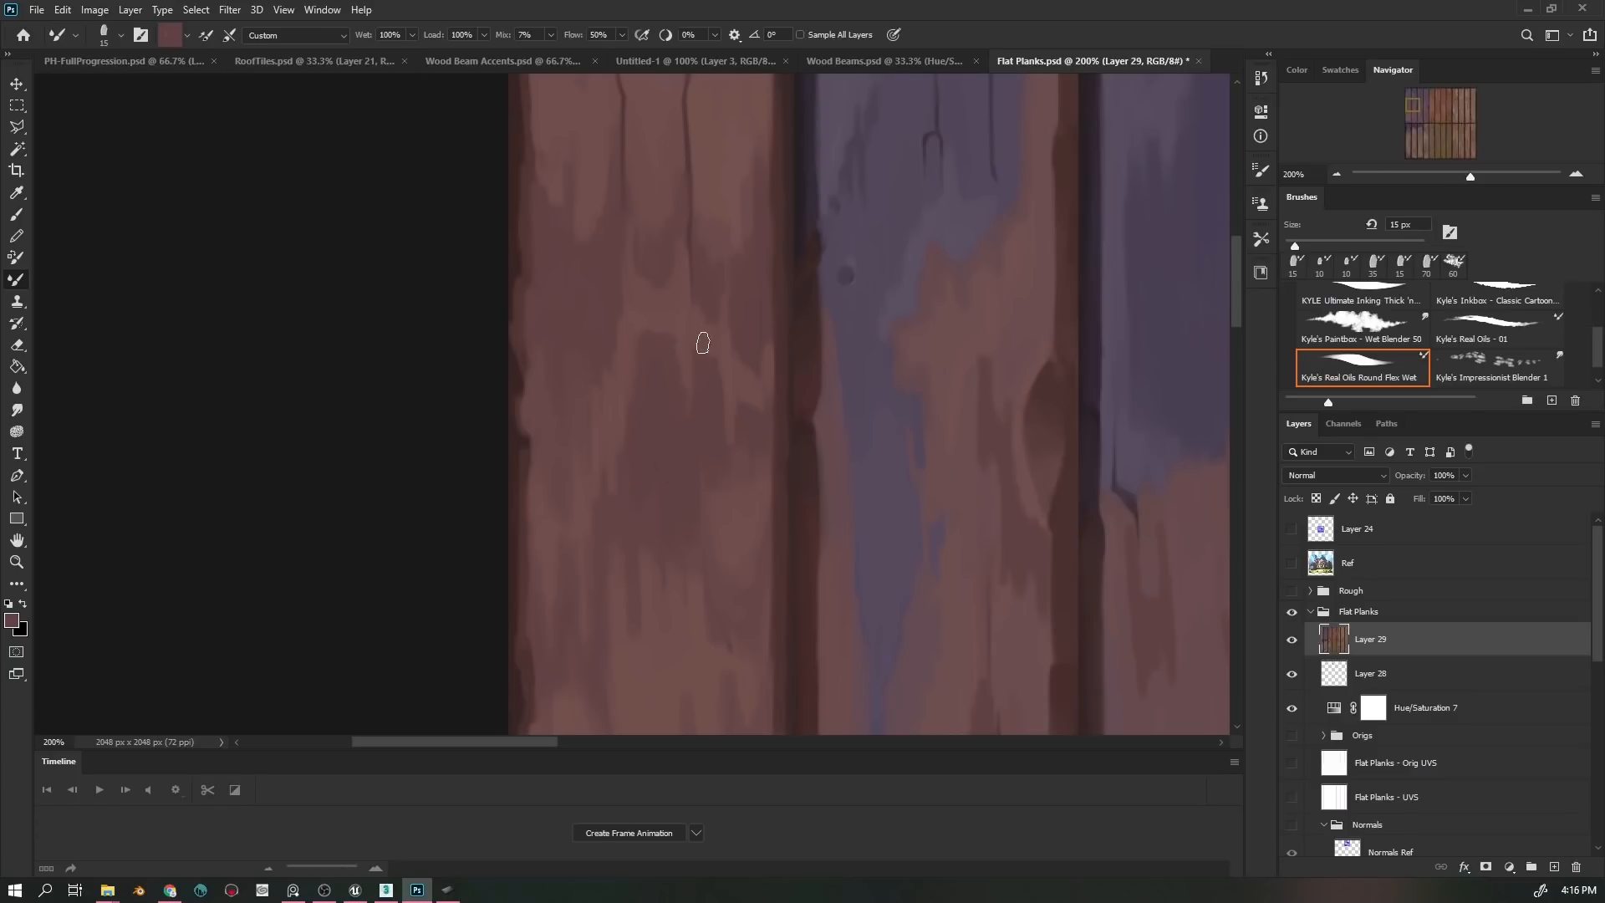
- In Wood Beams.psd, hide the Hue/Saturation and Color ADJ layers and Diff - 2 through Diff - 6, and select Diff - 1
click(888, 62)
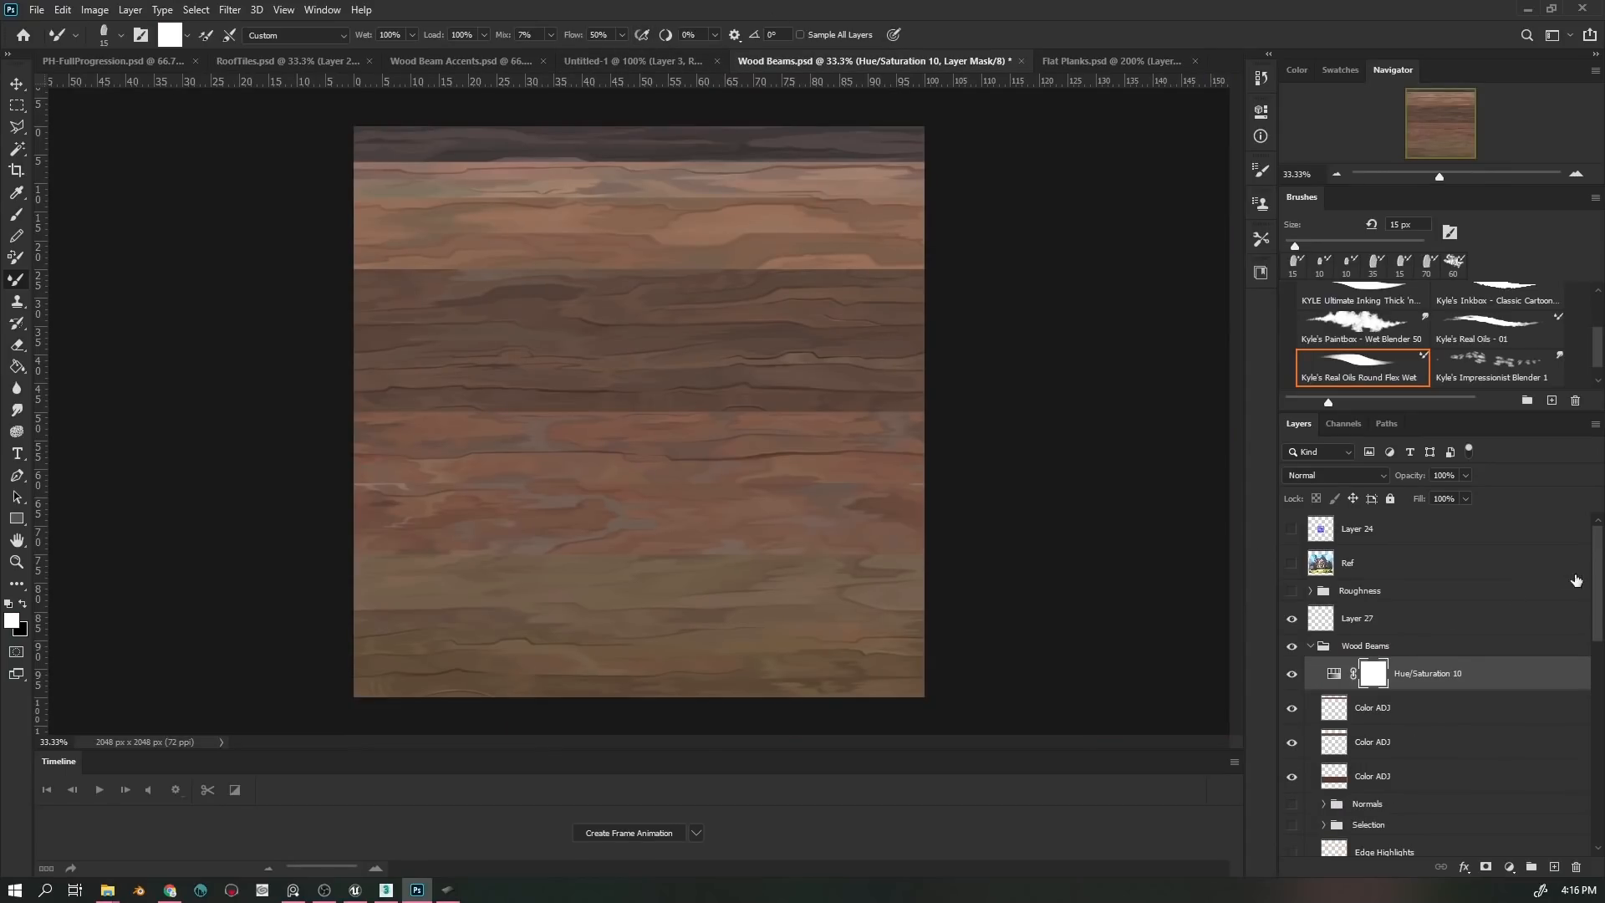
scroll(1592, 593, down, 2)
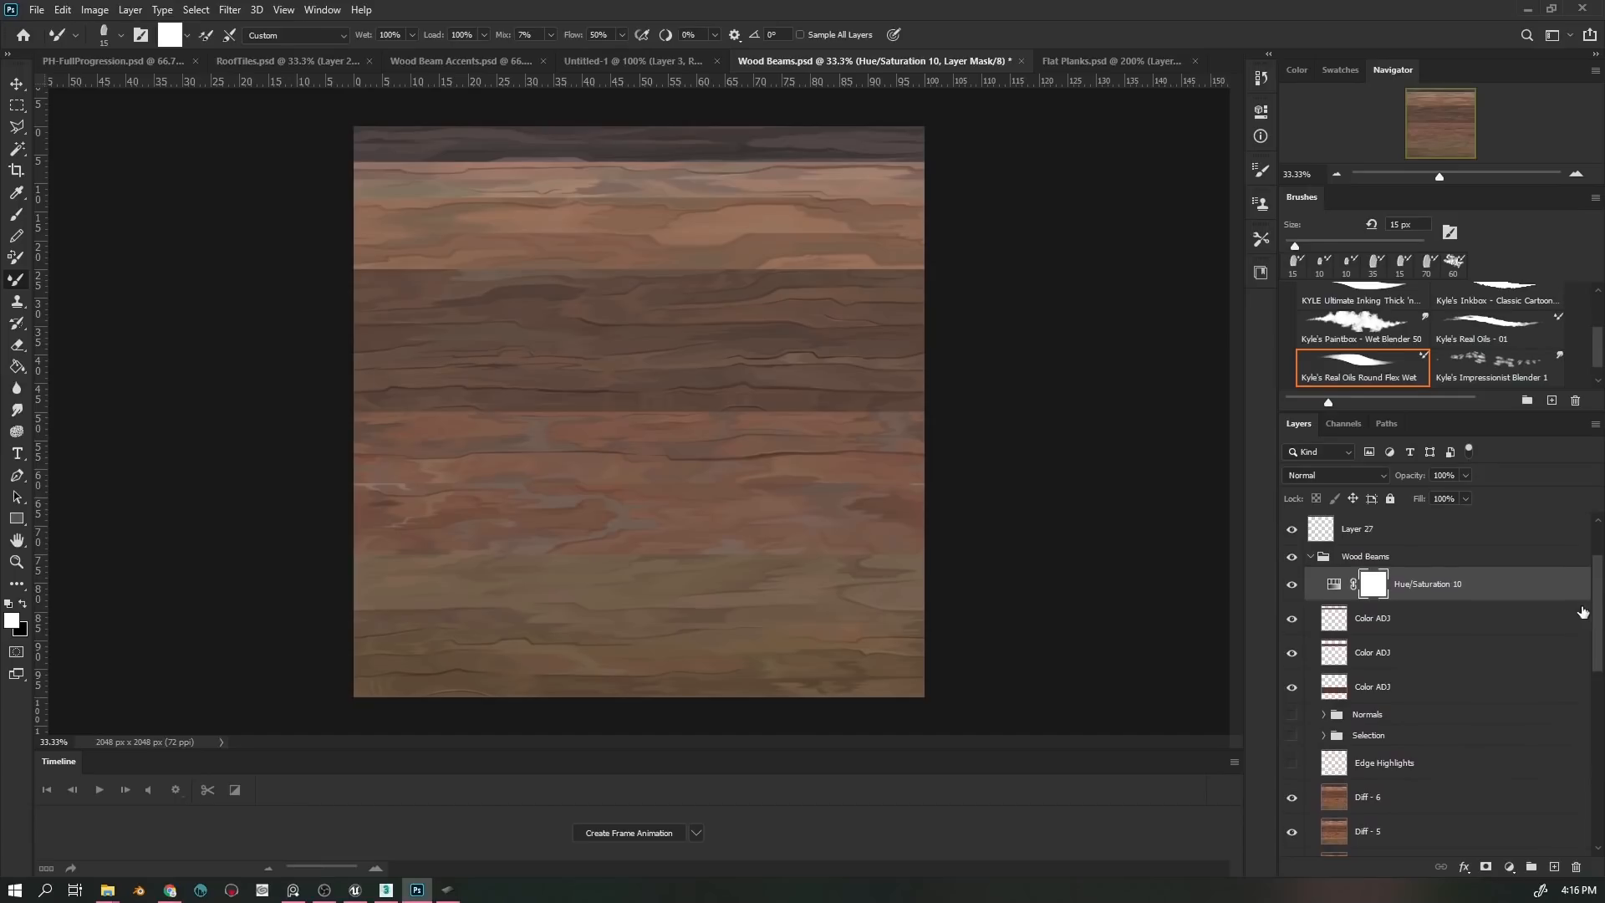
drag(1291, 590, 1287, 684)
drag(1598, 642, 1589, 721)
drag(1292, 602, 1289, 752)
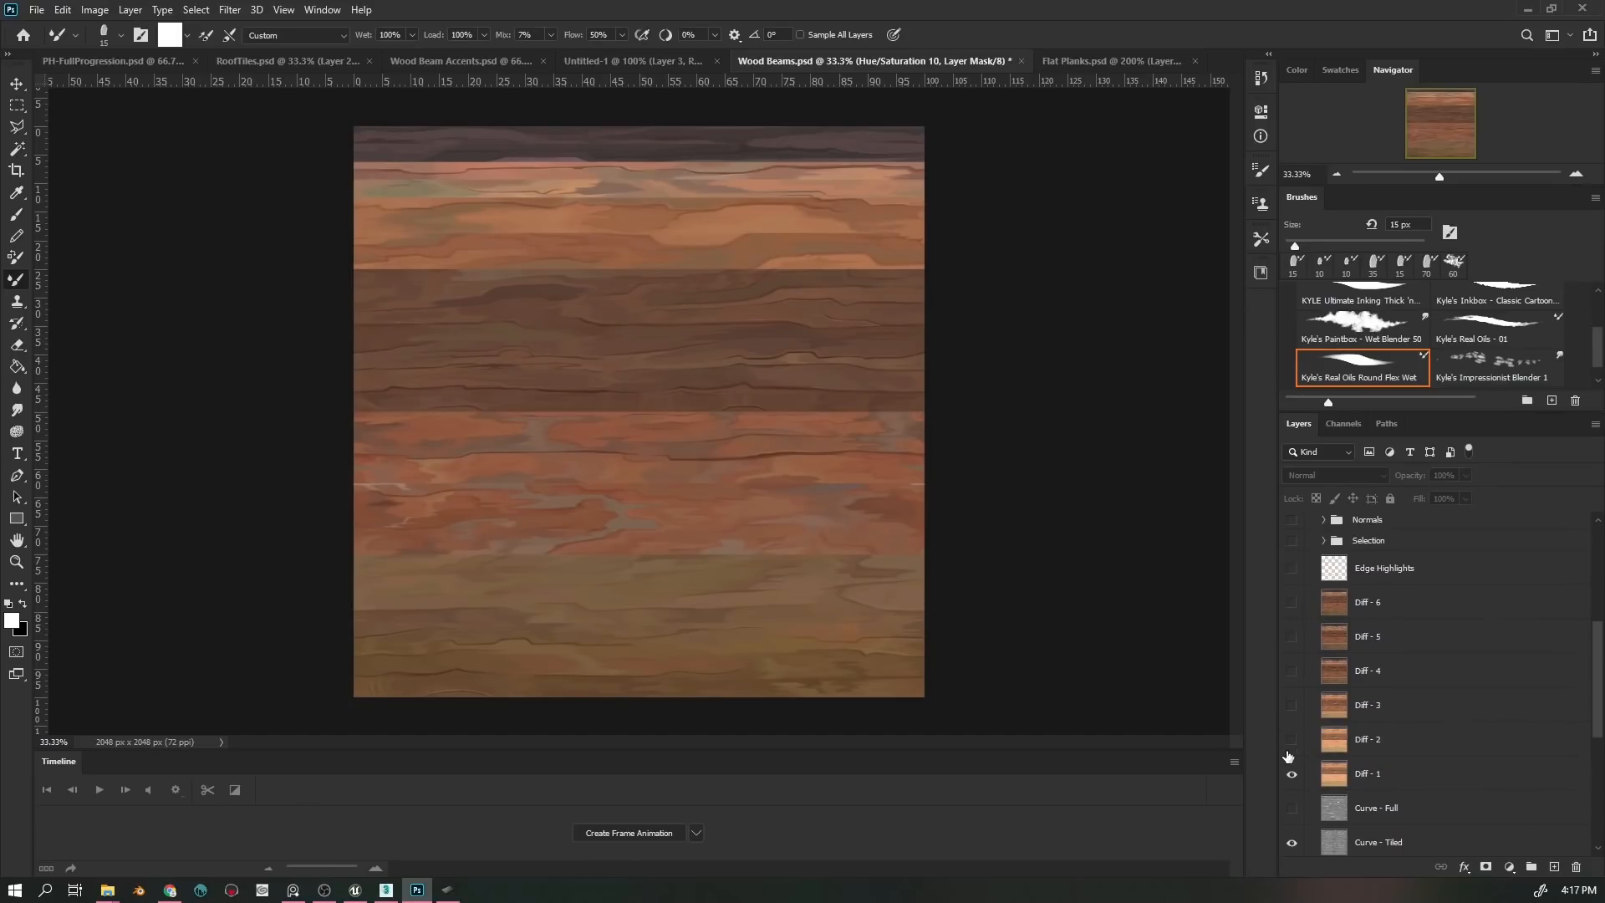
click(1326, 761)
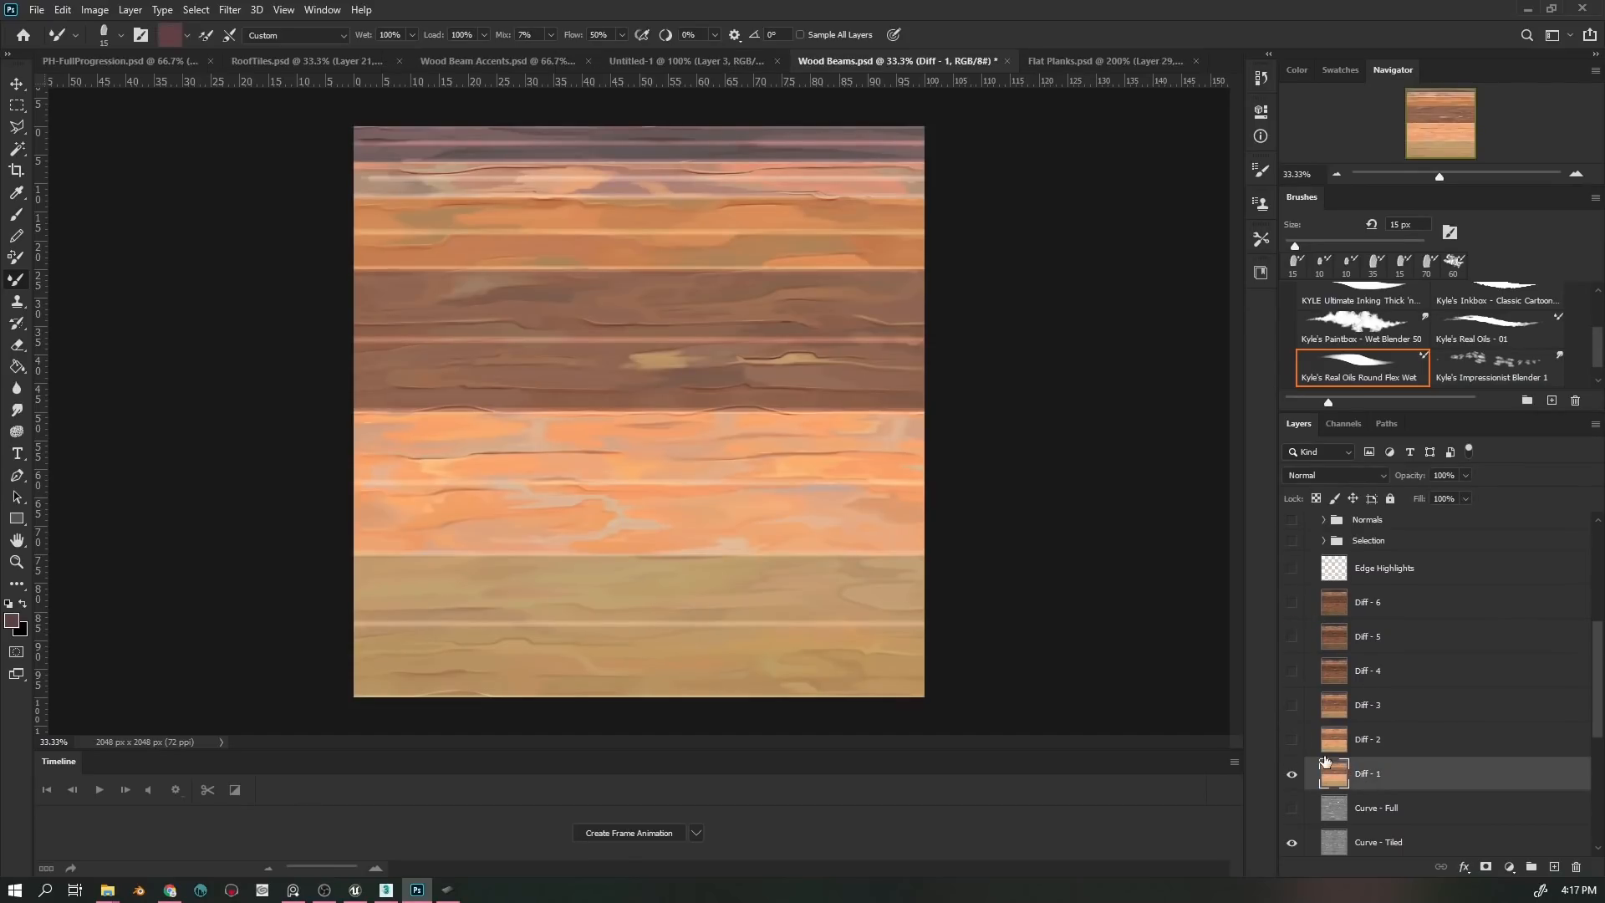
- Examine the Diff - 1 beams up close, and rotate the canvas view to -90° so the beams run vertically
key(ctrl+plus)
mouse_move(590, 424)
mouse_down()
mouse_move(677, 223)
mouse_move(626, 454)
mouse_move(644, 602)
mouse_move(687, 409)
mouse_move(684, 498)
mouse_up()
key(ctrl+plus)
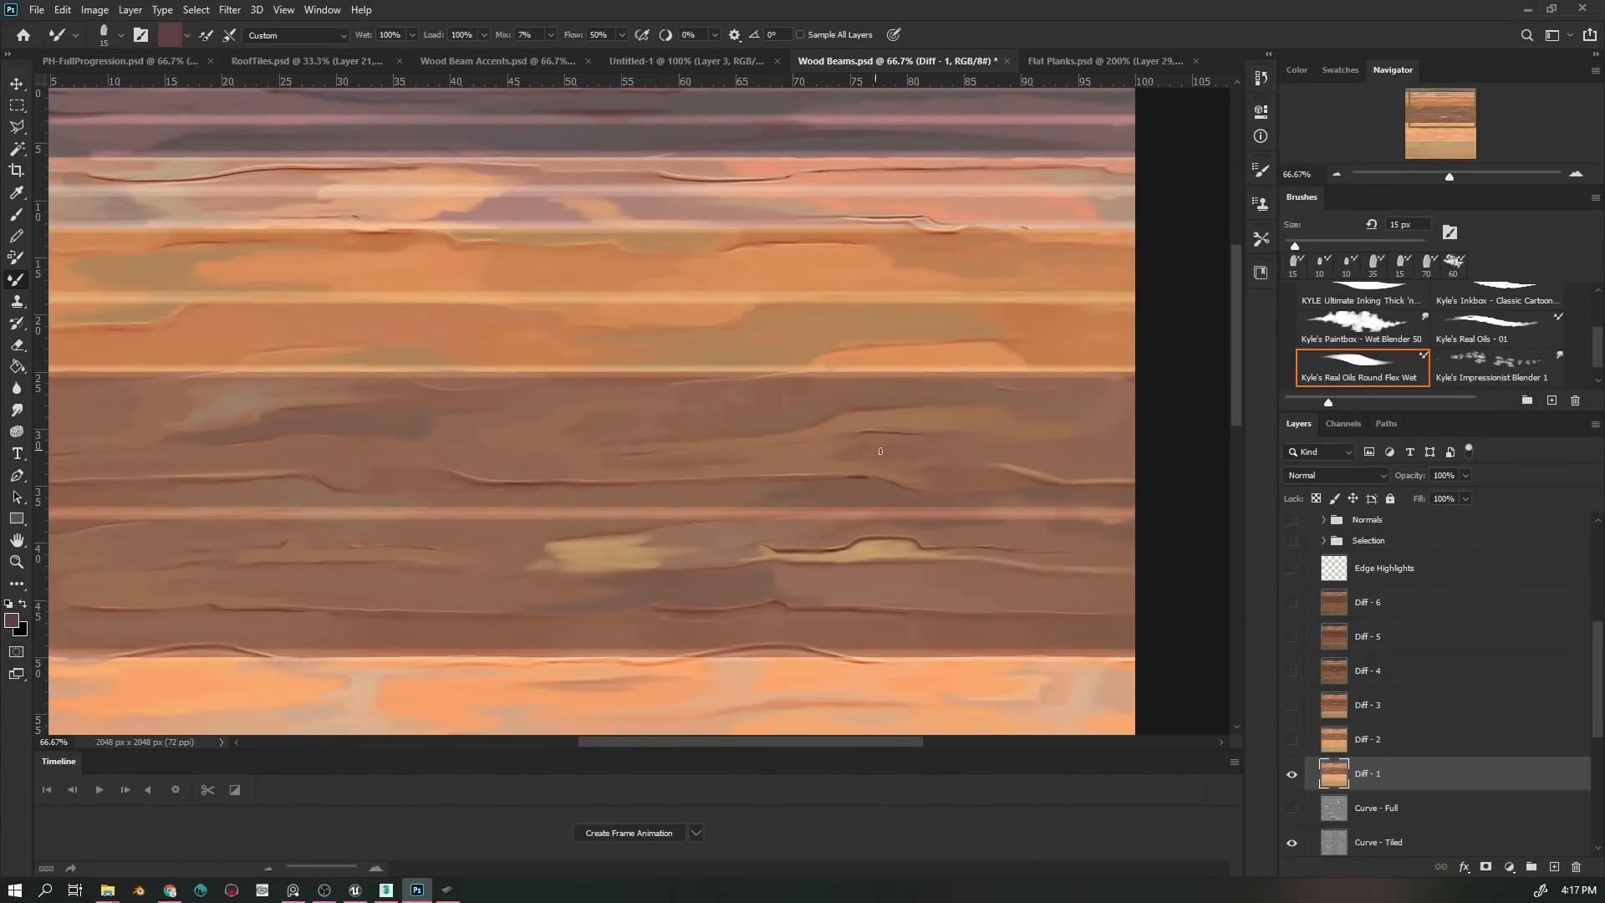
drag(747, 543, 920, 301)
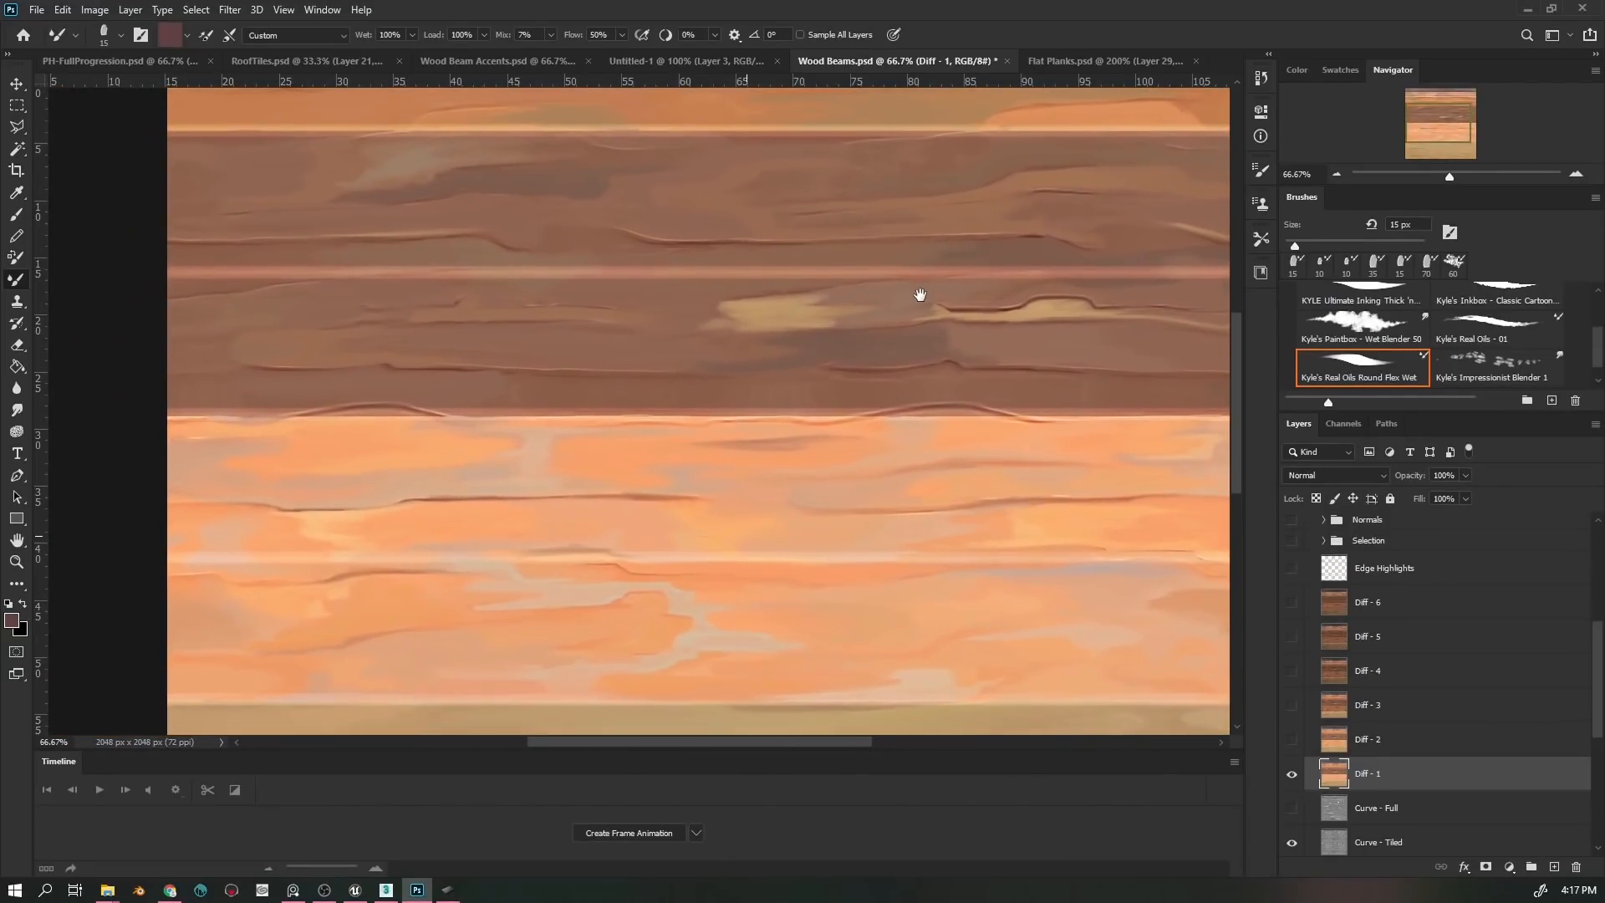
drag(849, 424, 742, 319)
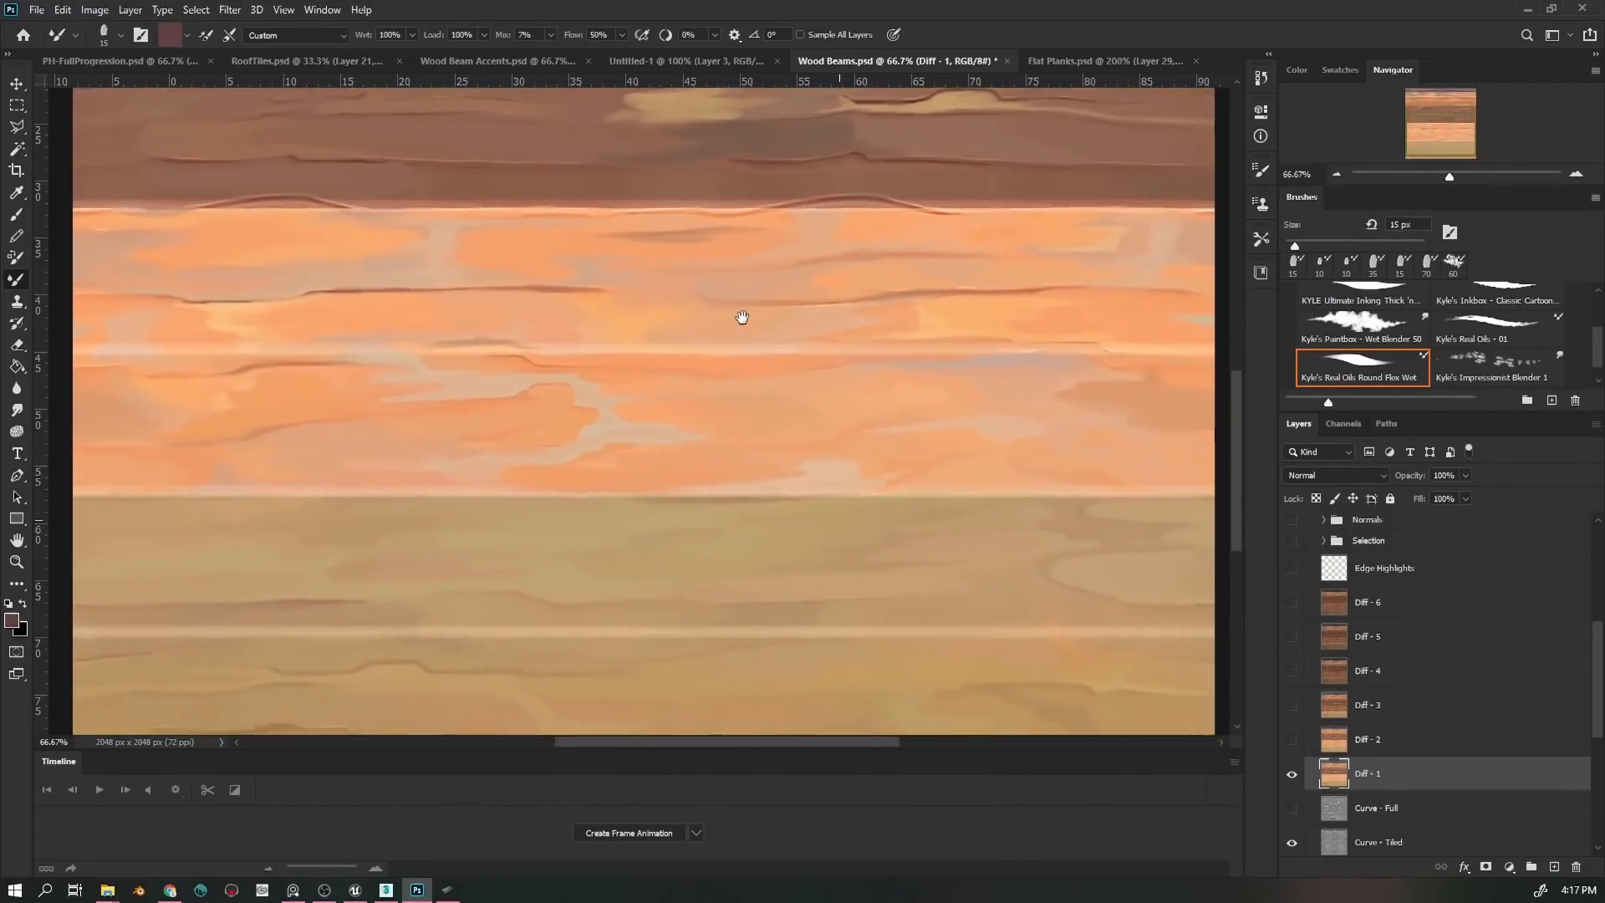
drag(739, 419, 768, 508)
scroll(768, 508, up, 5)
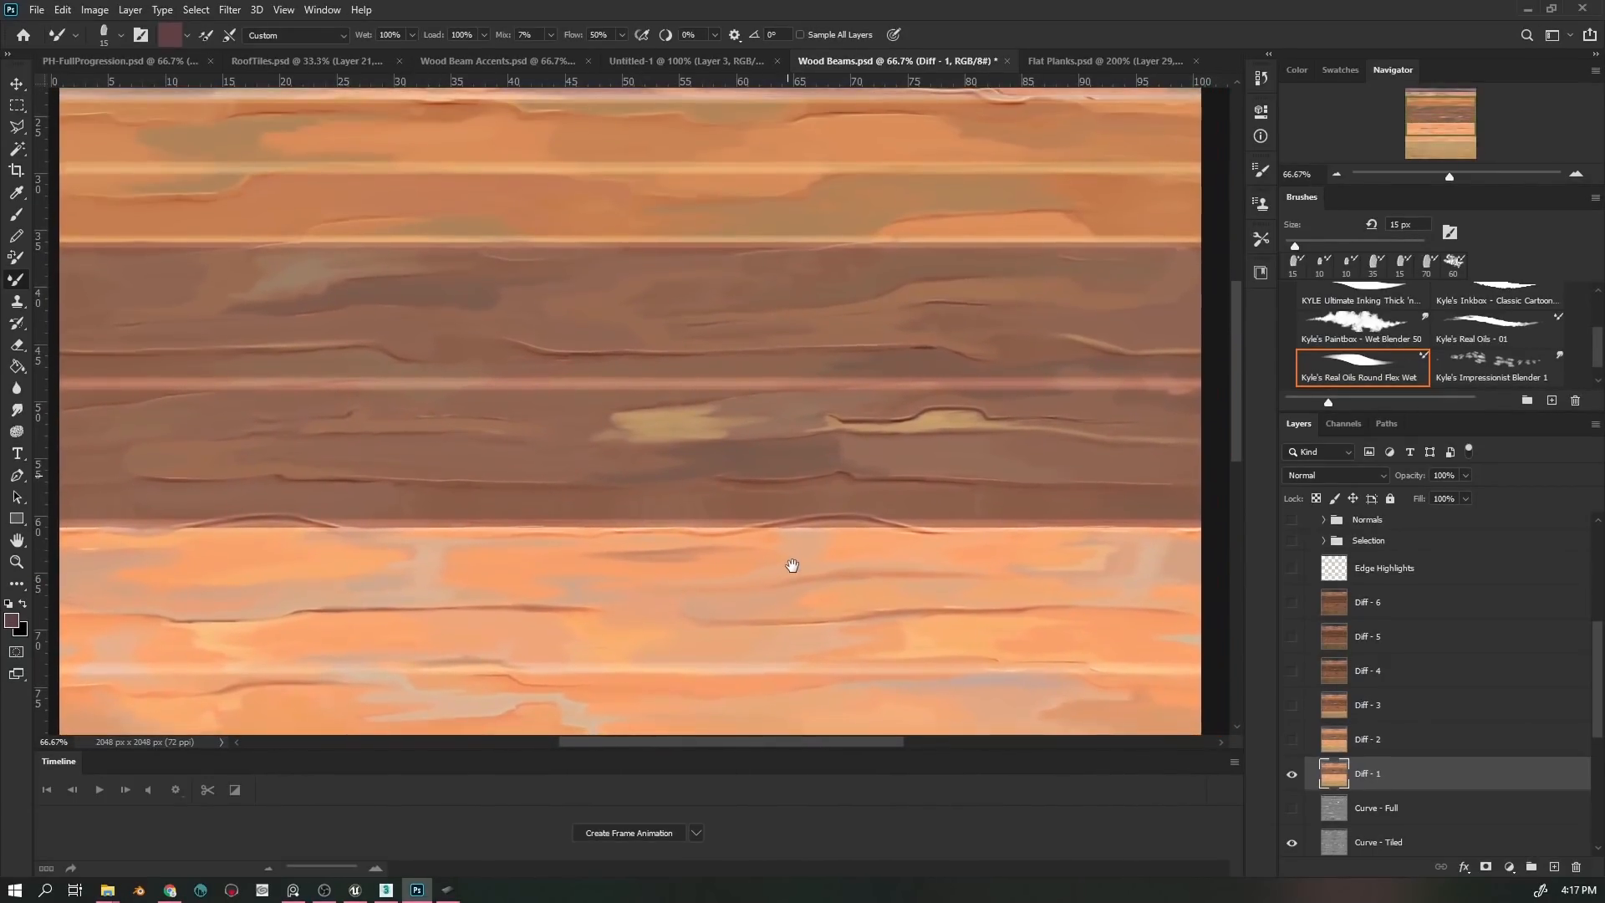
key(r)
mouse_move(795, 594)
mouse_down()
mouse_move(785, 288)
mouse_move(803, 286)
mouse_move(781, 269)
mouse_up()
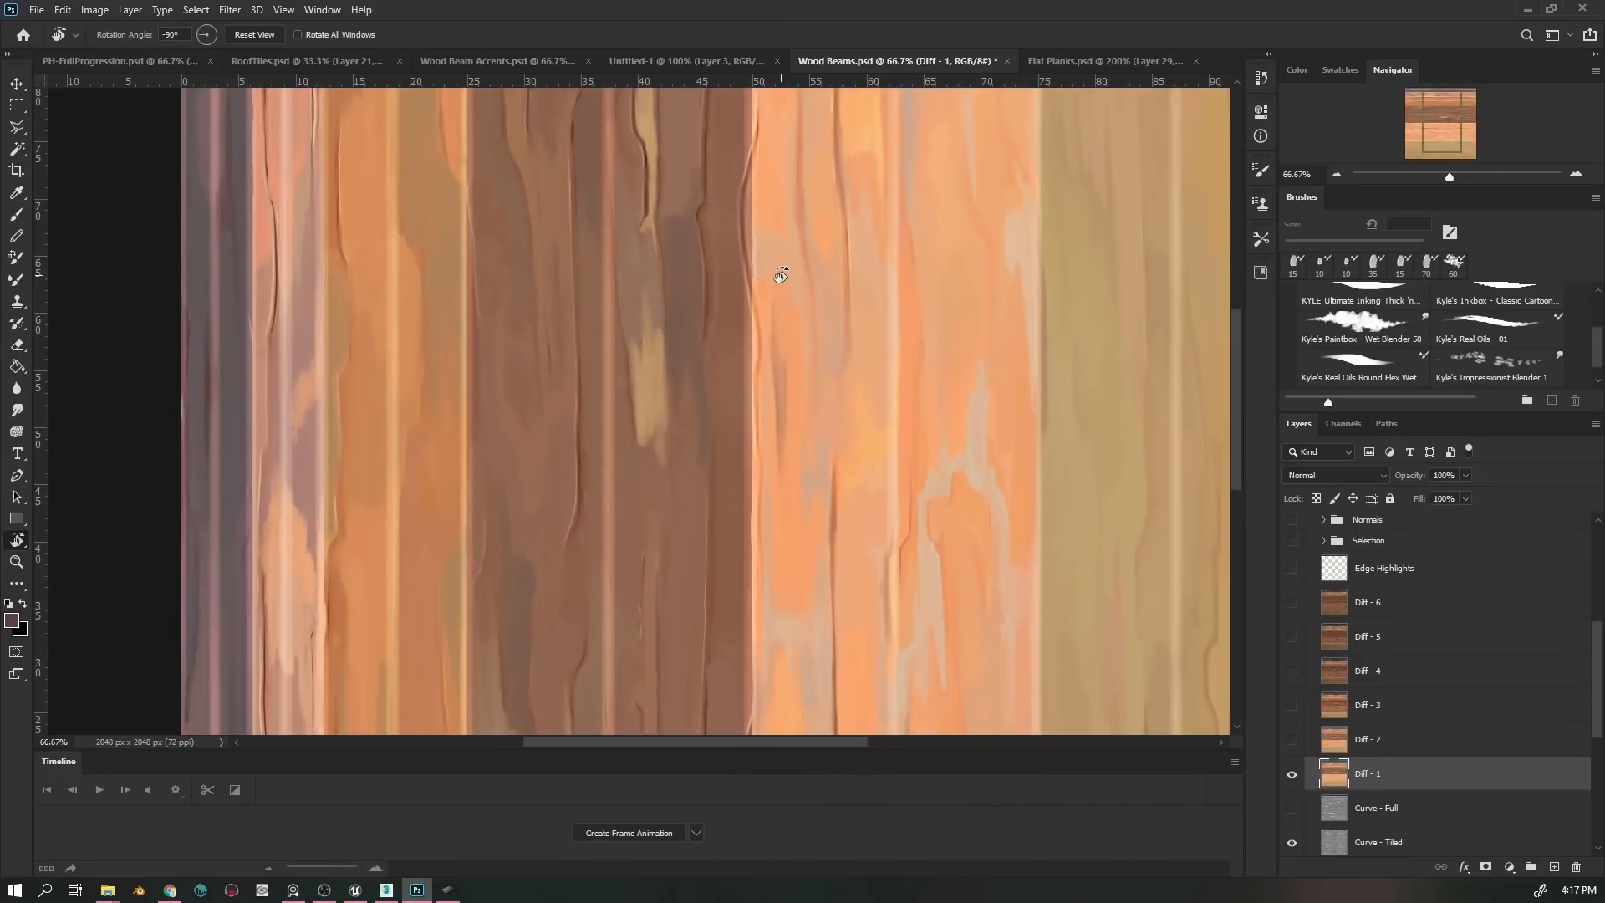
key(b)
key(ctrl+plus)
drag(639, 409, 729, 557)
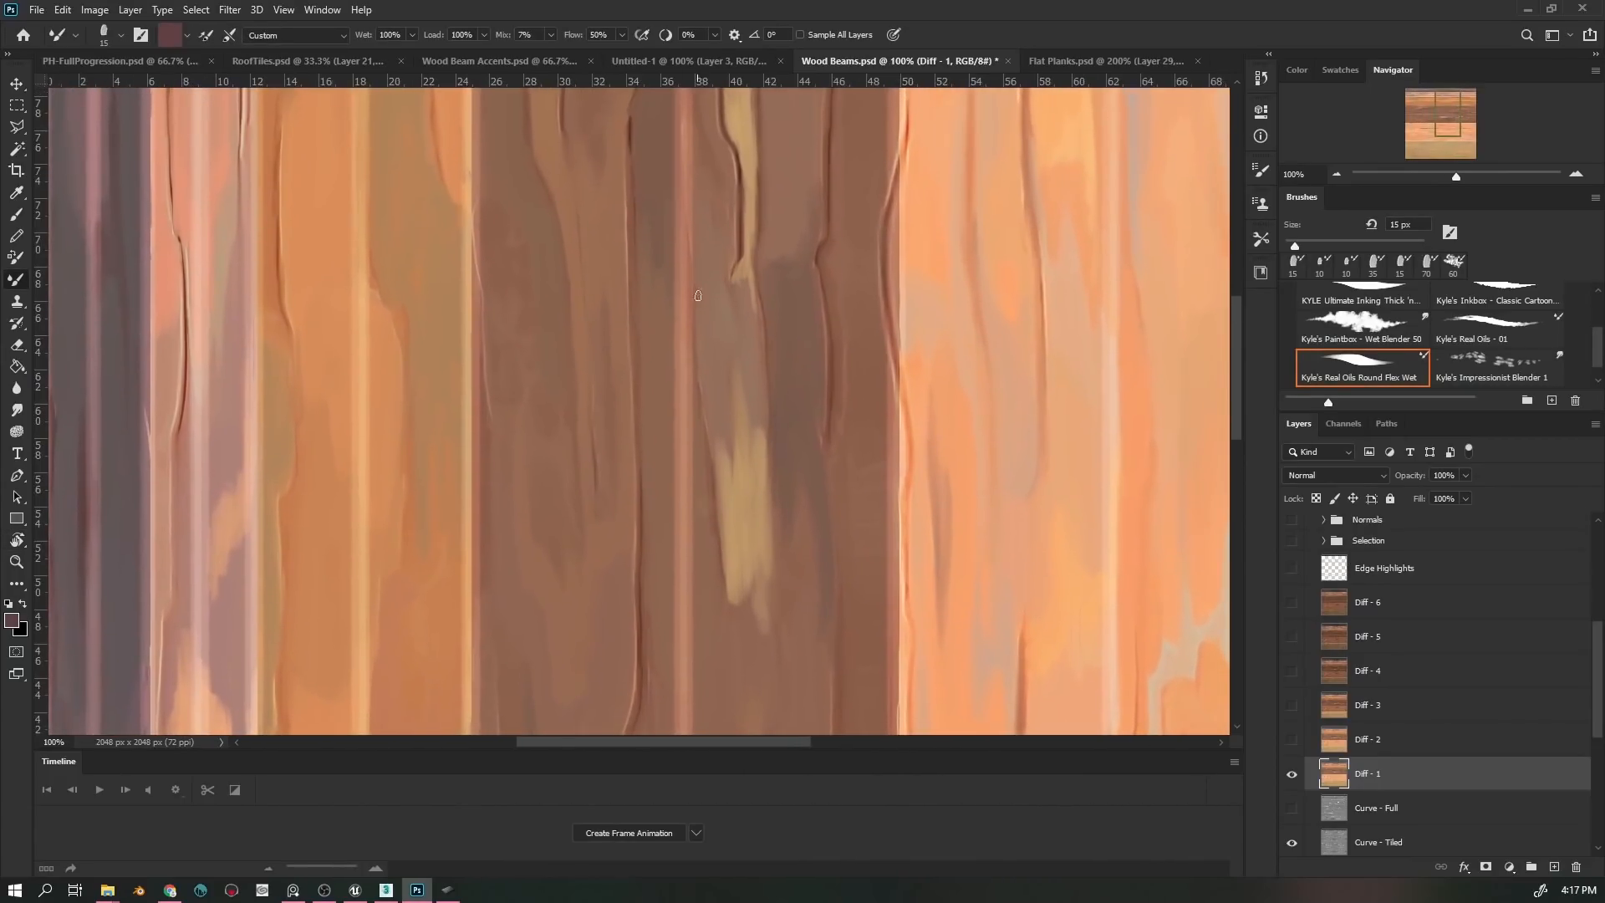
- Tone down the upper part of the yellow streak on the dark brown beam with 15 px strokes of sampled neighbouring browns
alt+click(746, 312)
alt+click(746, 294)
drag(751, 231, 720, 448)
alt+click(721, 219)
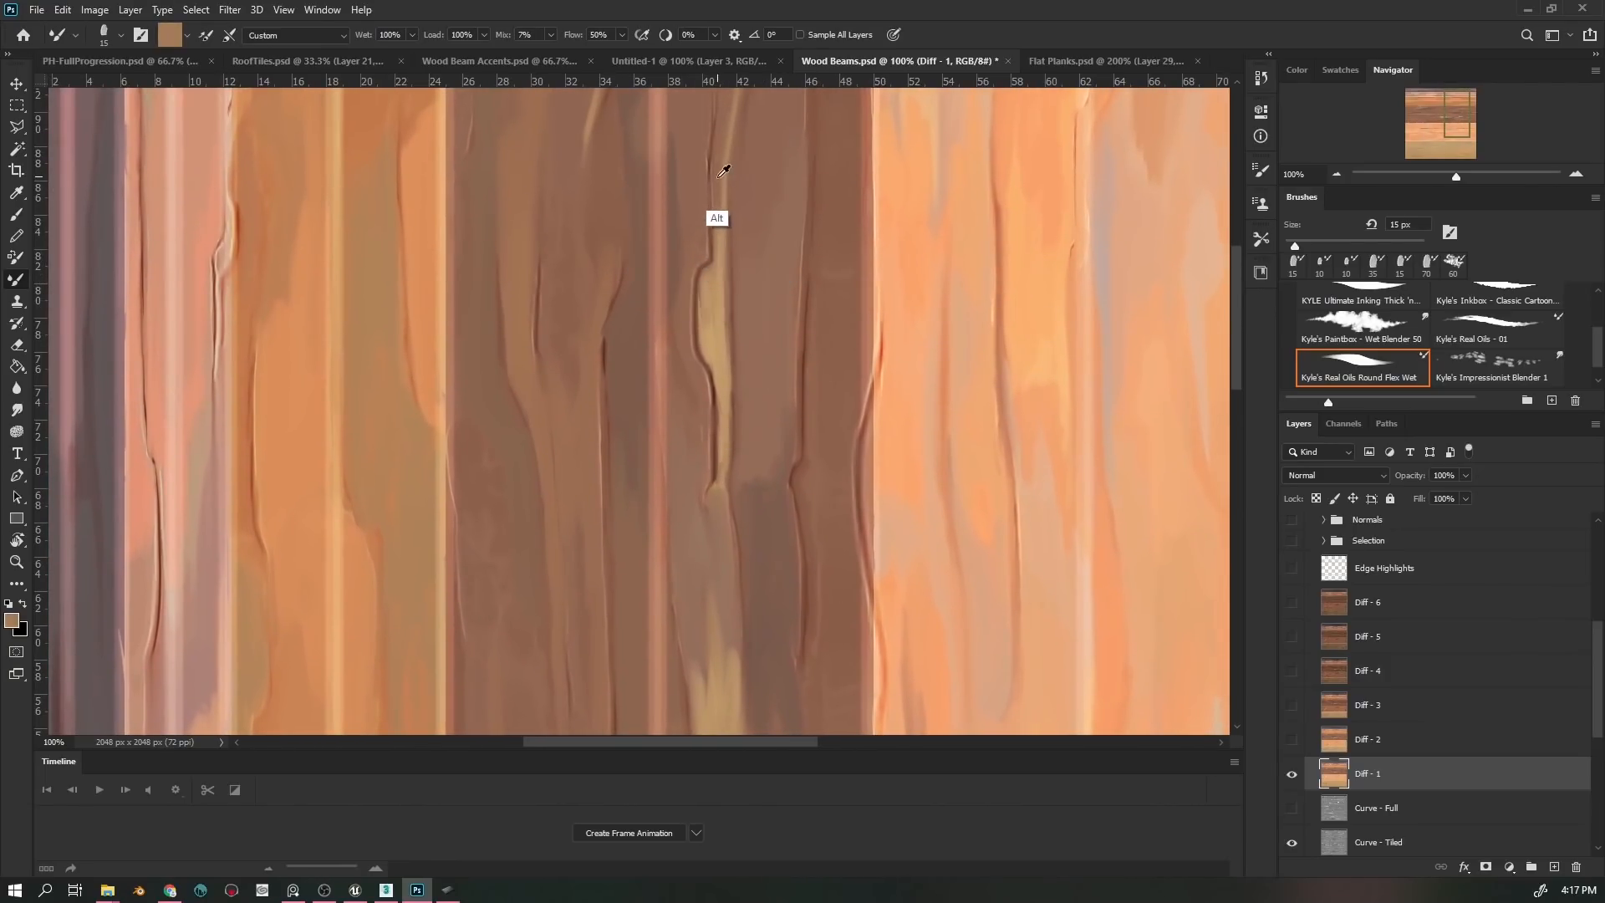
alt+click(719, 176)
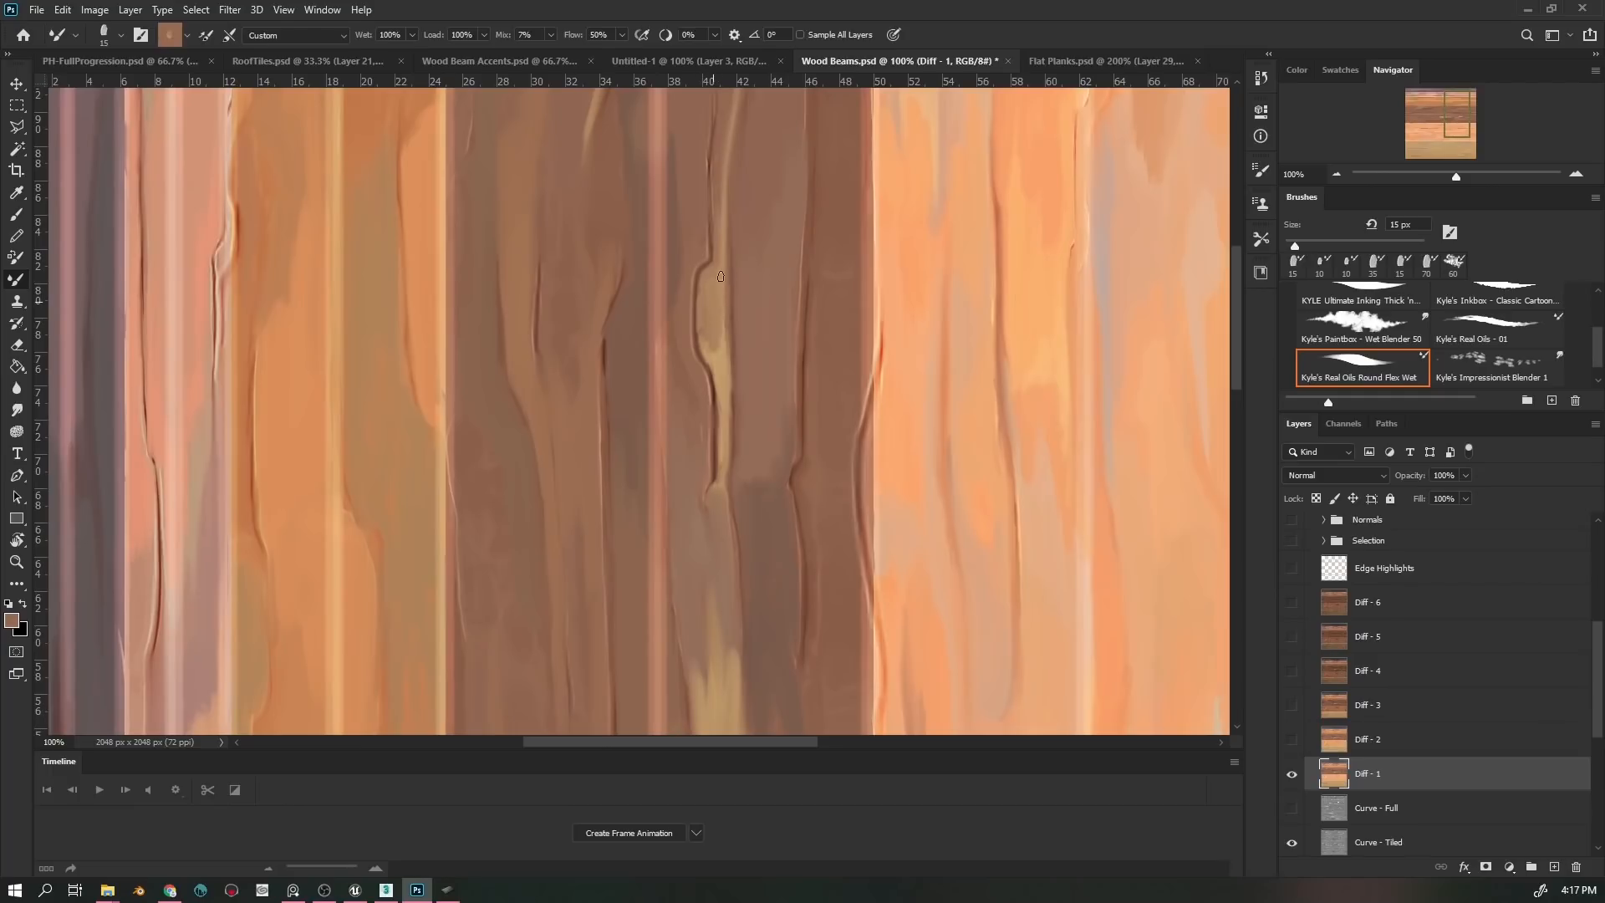
- Enlarge the Navigator preview and dock the Brushes panel alongside Layers, Channels and Paths
mouse_move(1436, 191)
mouse_down()
mouse_move(1416, 564)
mouse_move(1454, 401)
mouse_up()
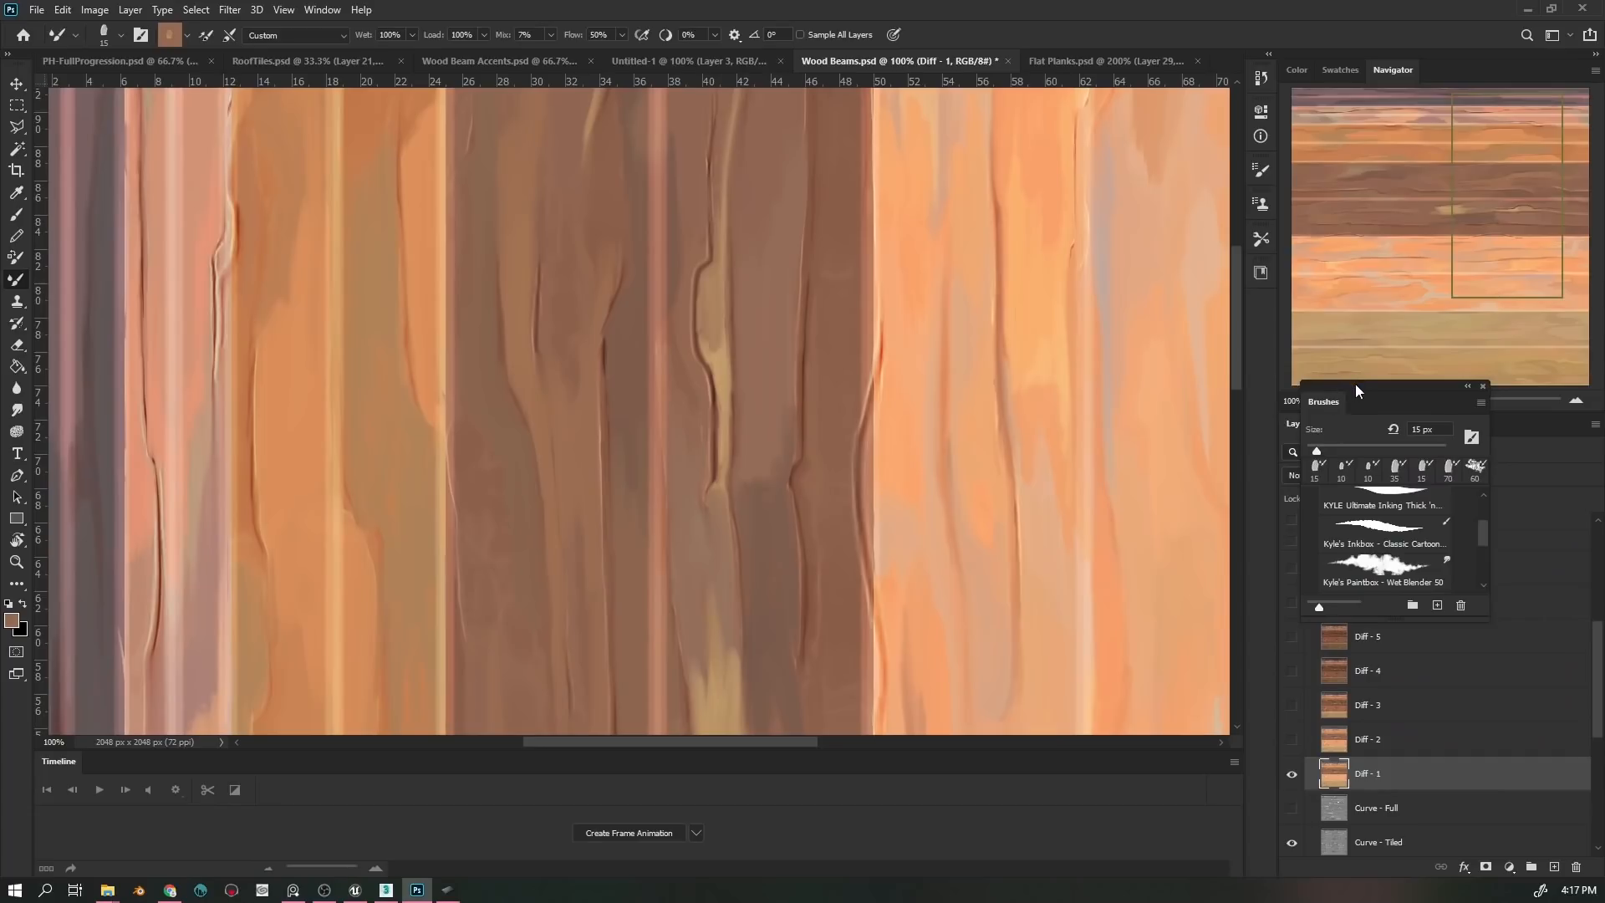
mouse_move(1356, 384)
mouse_down()
mouse_move(1376, 504)
mouse_move(1443, 515)
mouse_move(1347, 563)
mouse_move(1421, 427)
mouse_up()
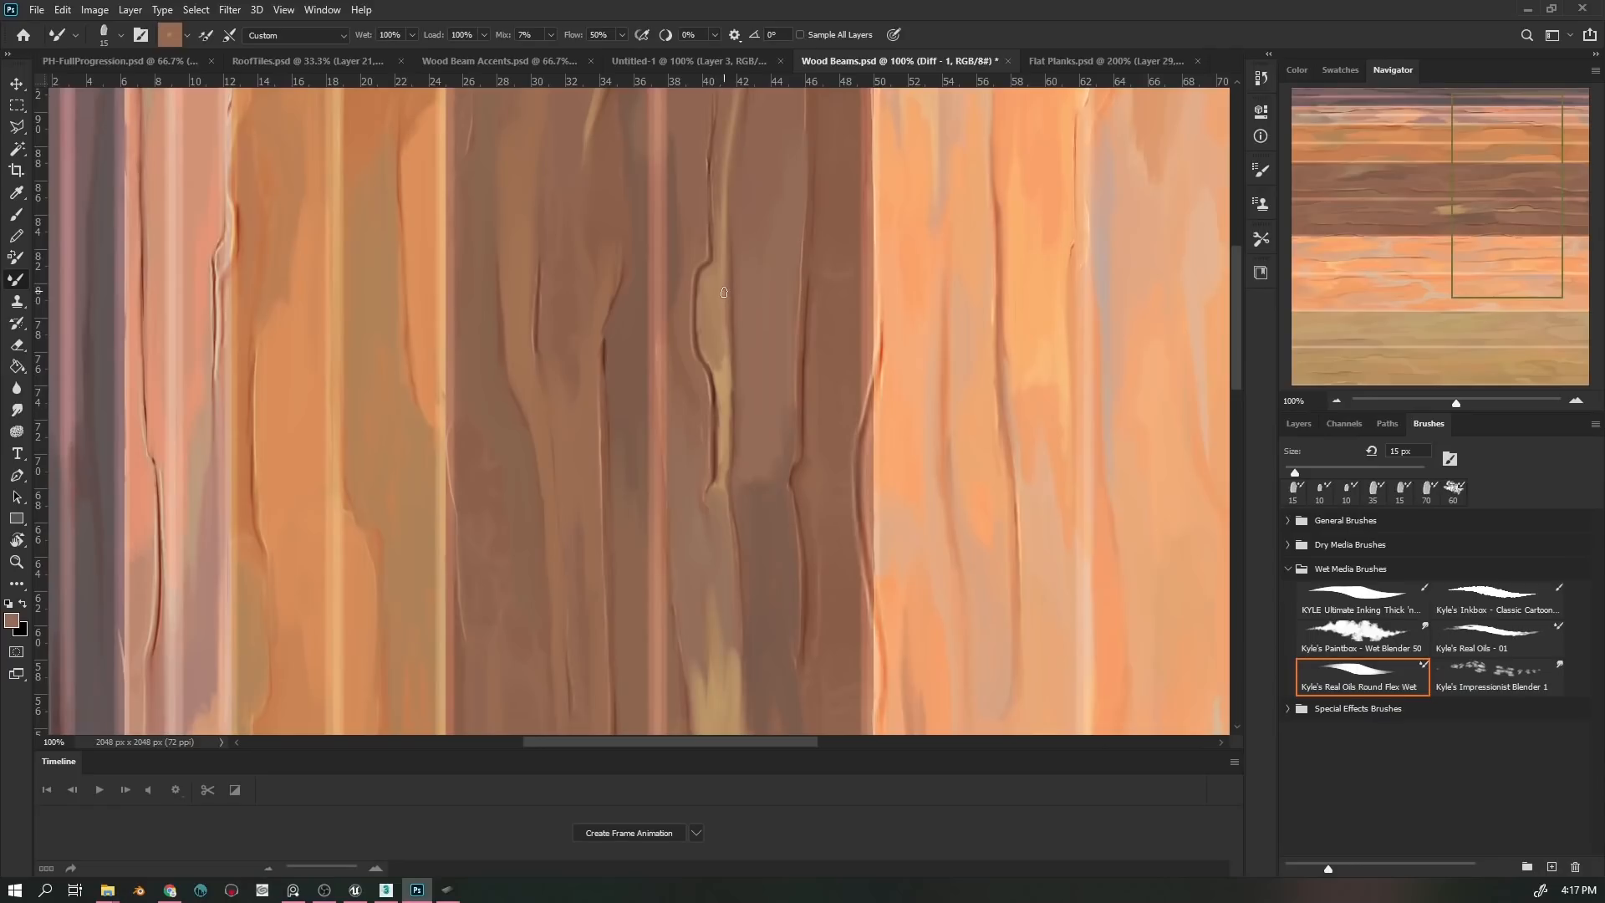
- Blend the yellow streak beside the dark crack into the brown beam with a 30 px brush, resampling a nearby brown
key(bracketright)
key(bracketright)
key(bracketright)
drag(710, 295, 717, 479)
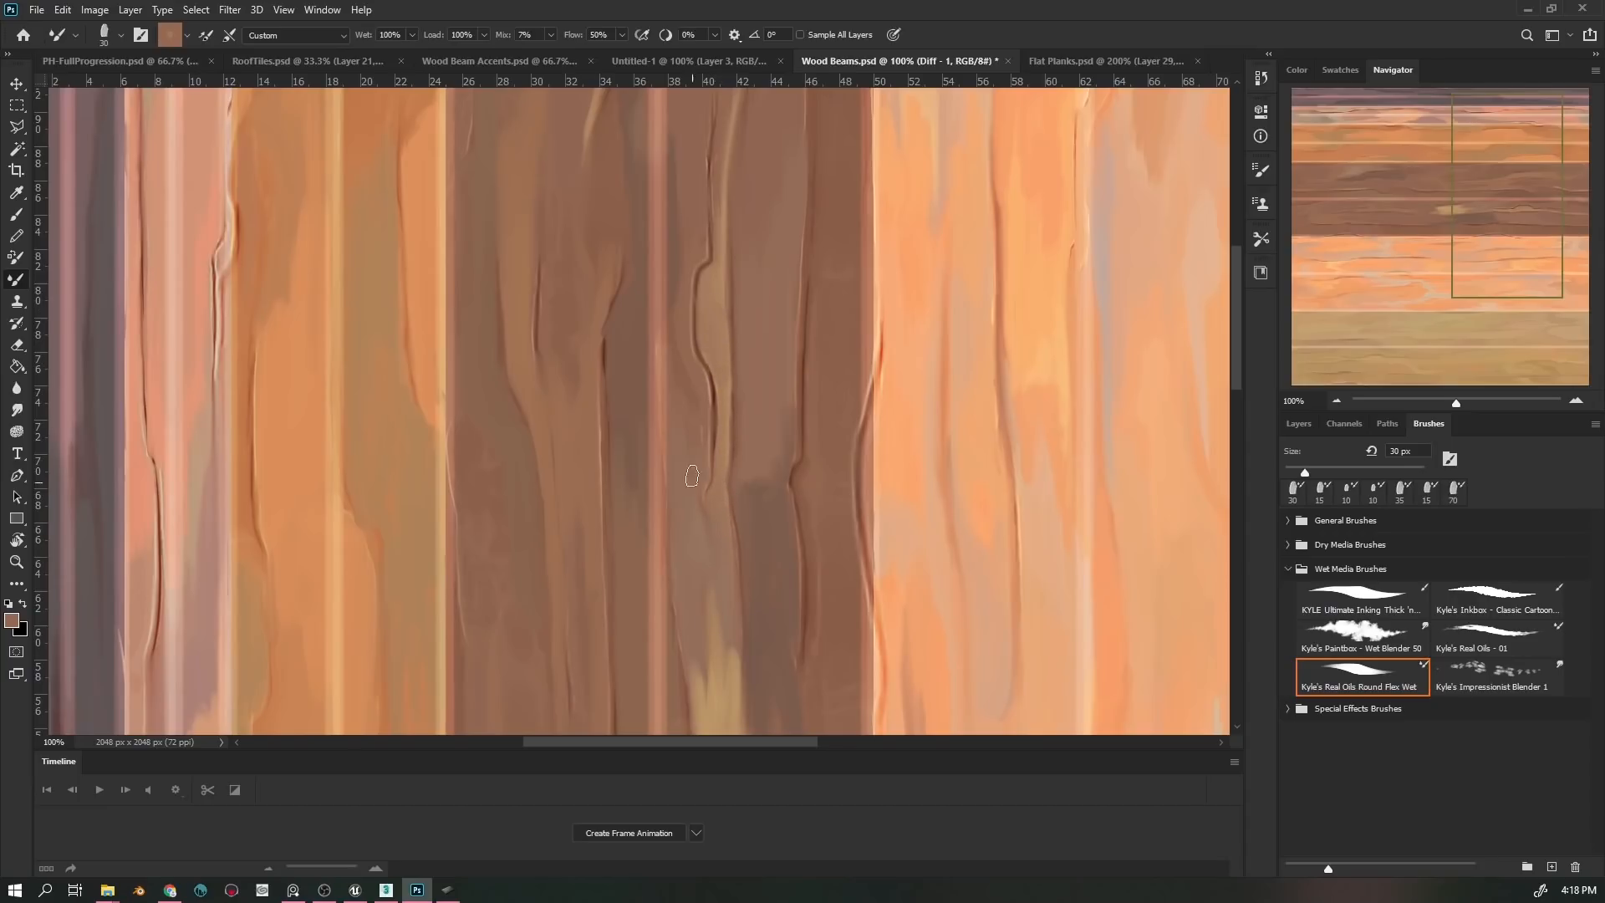
alt+click(689, 289)
drag(705, 248, 713, 123)
- Reinforce the dark crack along the streak with a 9 px brush, using a sampled dark brown and an adjacent tone
key(bracketleft)
key(bracketleft)
key(bracketleft)
key(bracketleft)
alt+click(710, 470)
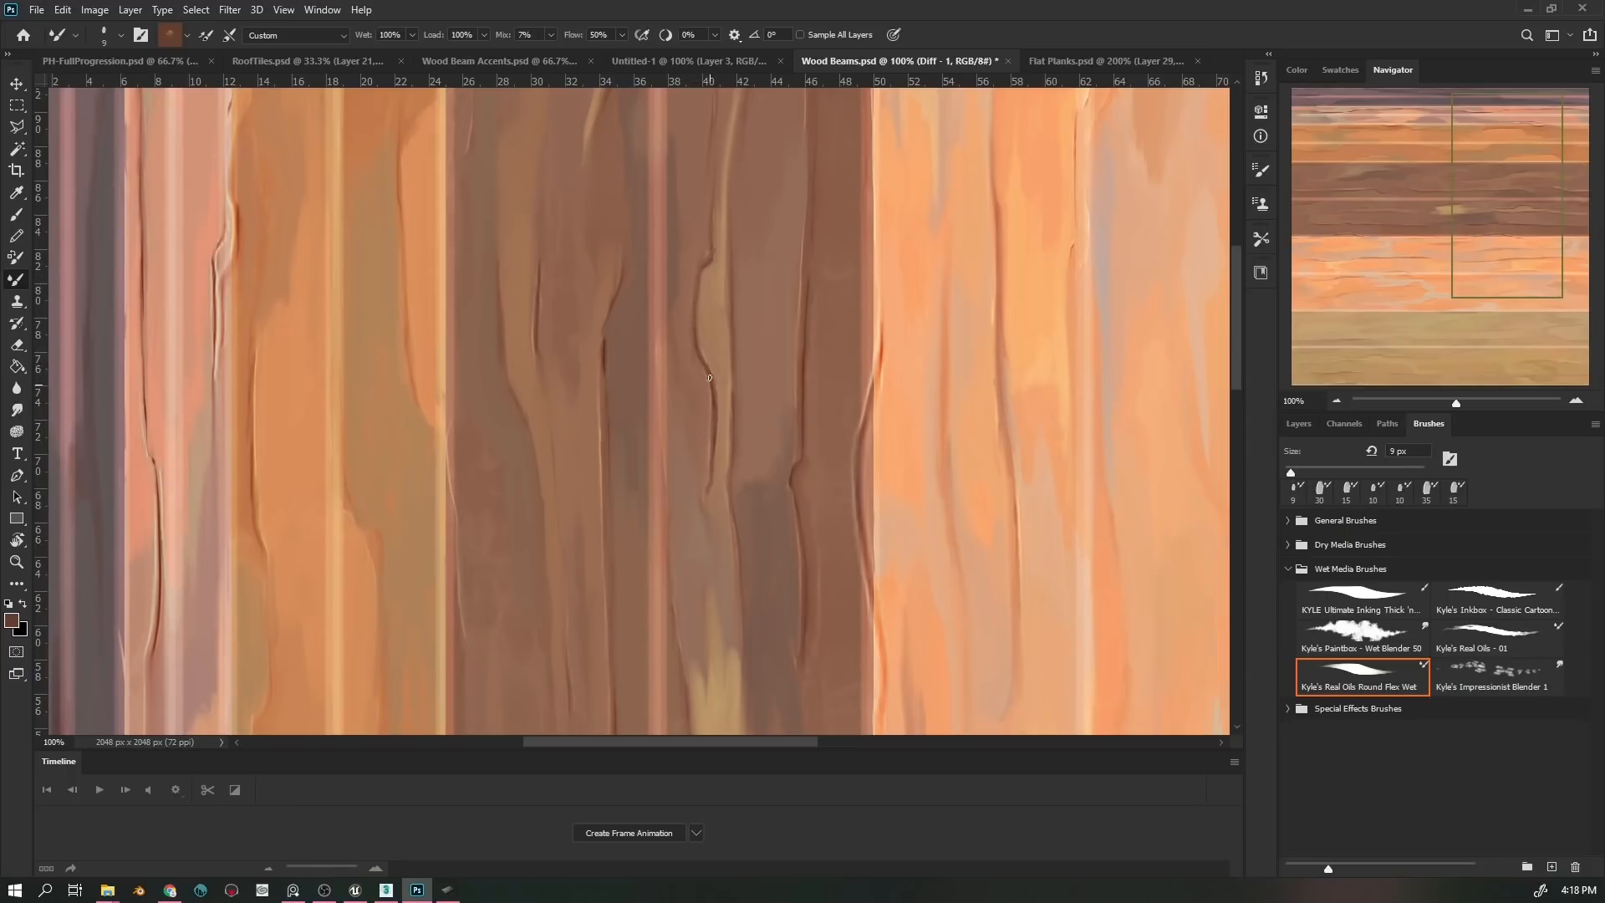
alt+click(701, 416)
- Fade the thin light streak toward the brown beam's upper end with 30 px strokes of sampled browns
key(bracketright)
key(bracketright)
drag(738, 351, 739, 516)
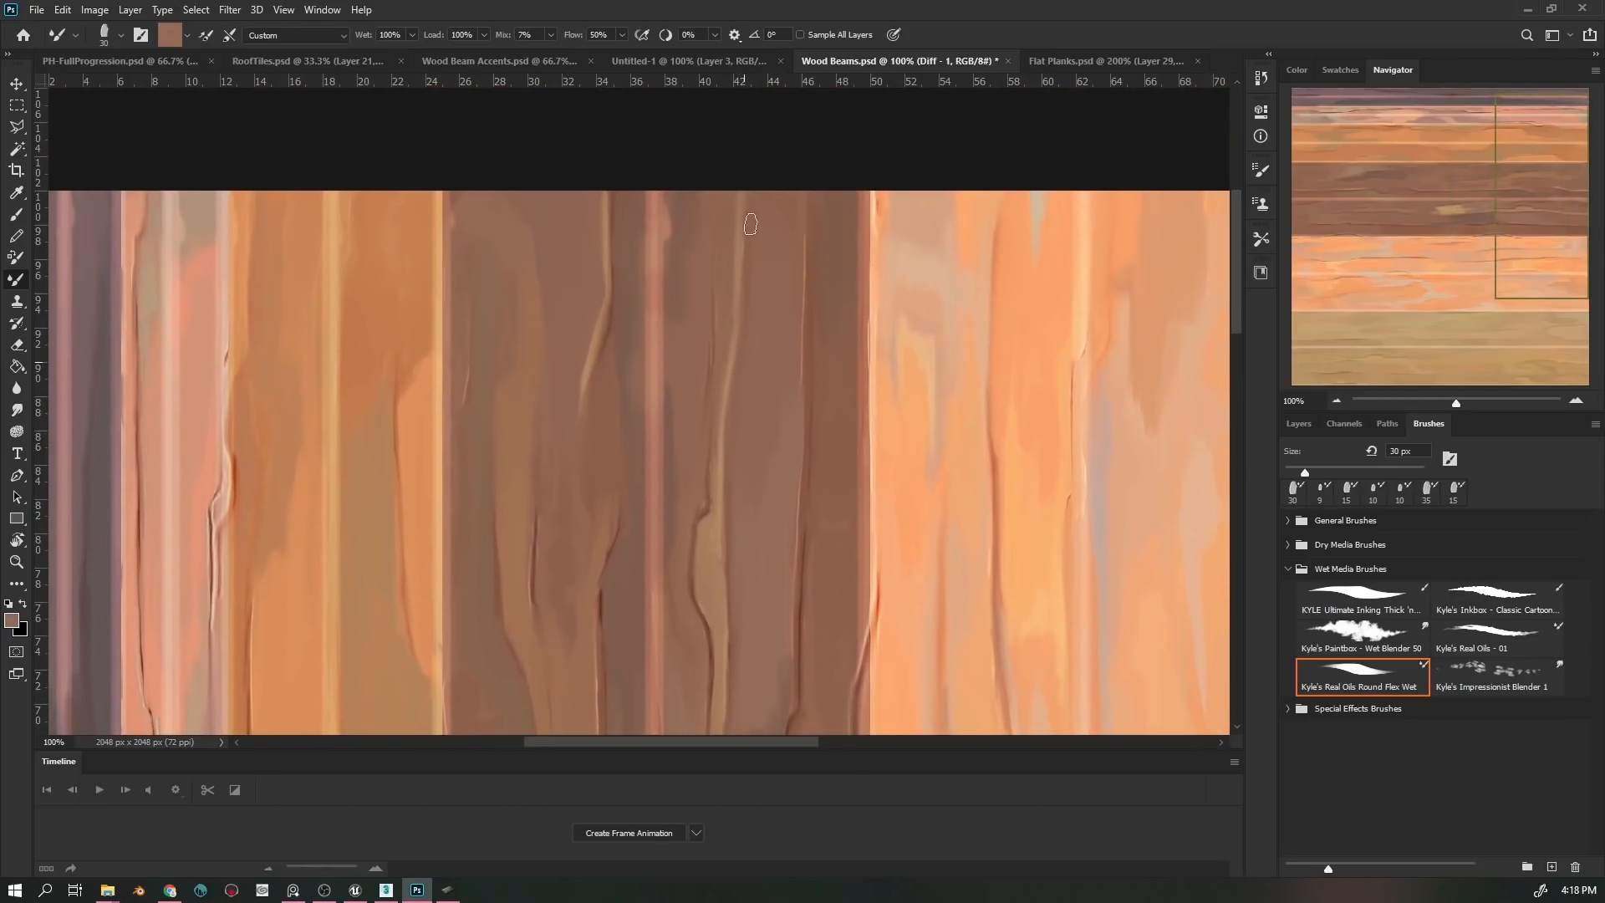
alt+click(744, 488)
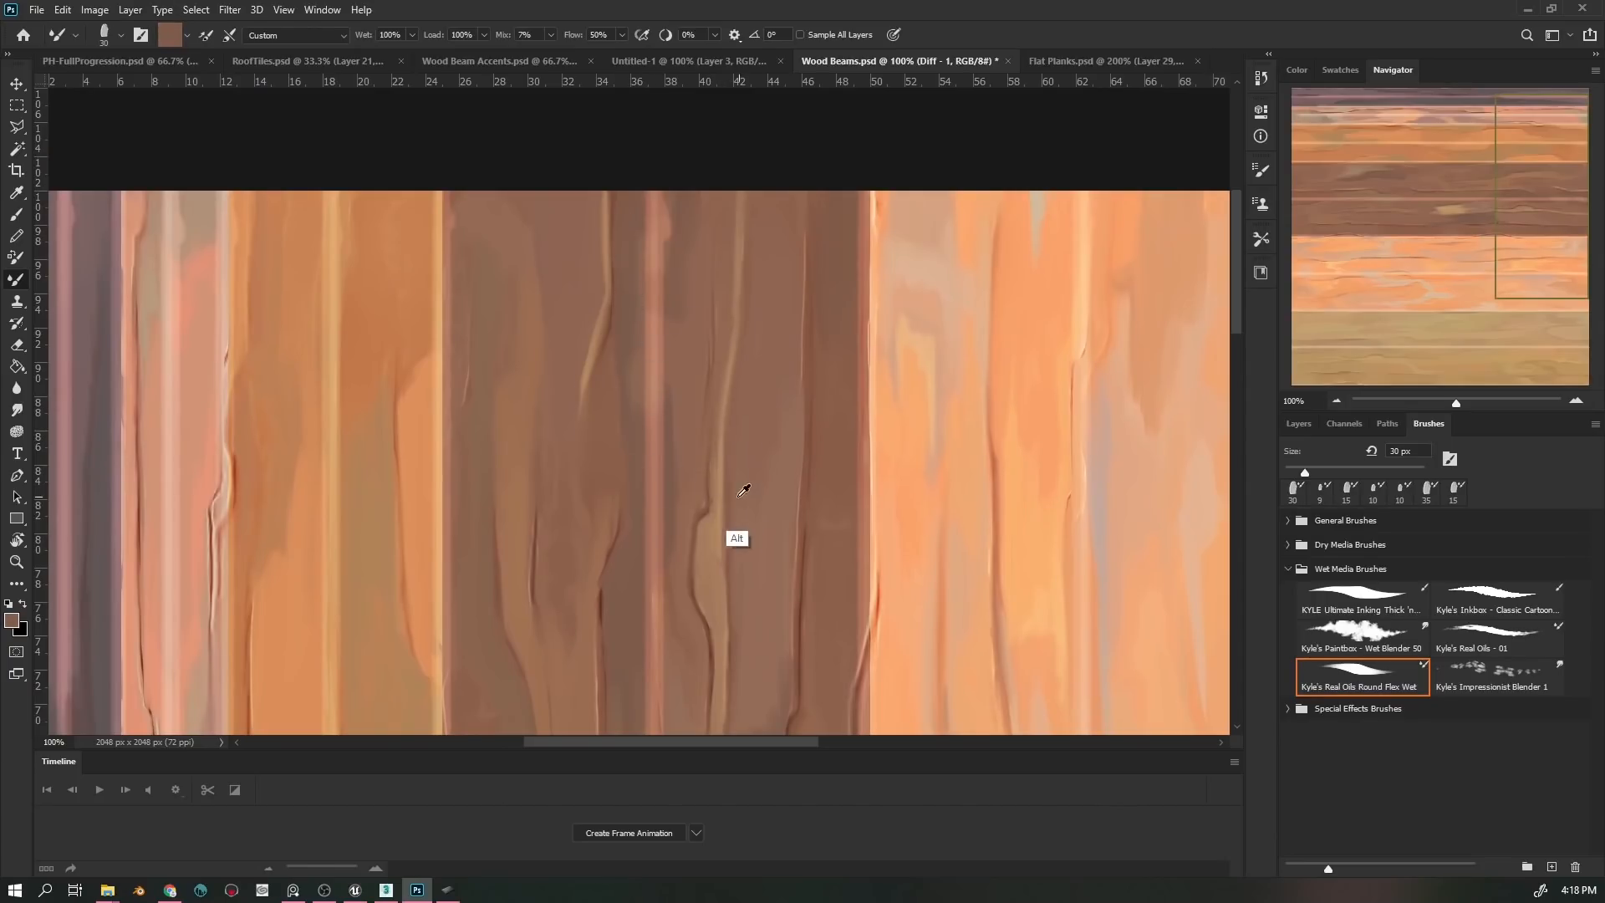
alt+click(719, 486)
mouse_move(720, 339)
mouse_down()
mouse_move(711, 476)
mouse_move(724, 343)
mouse_up()
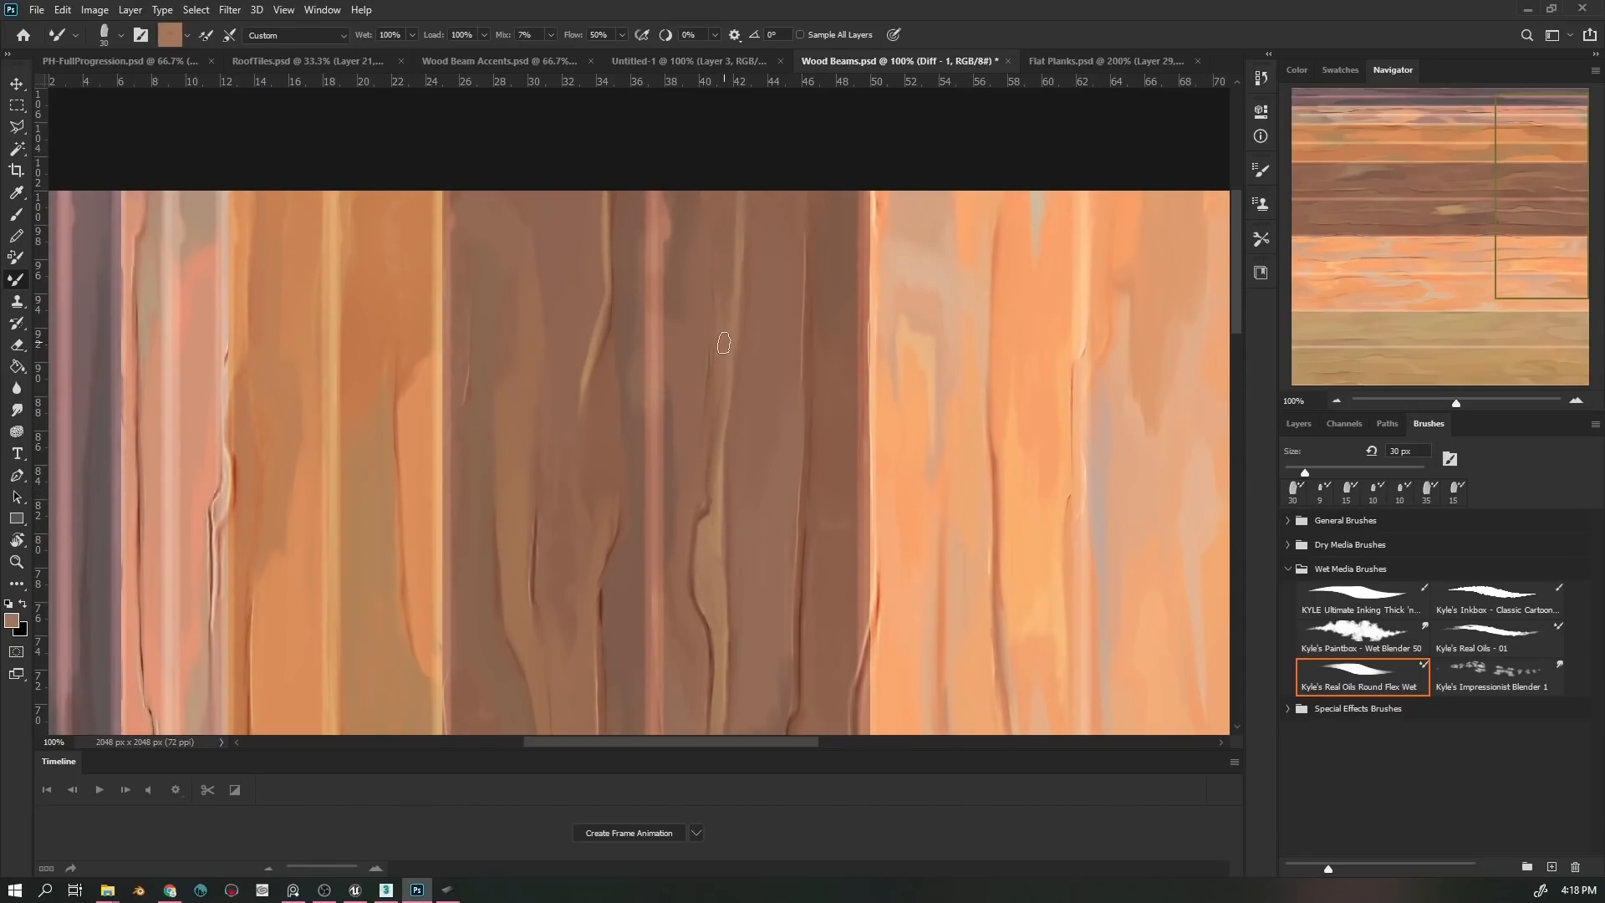
- Soften the light edge along the crack in the brown beam's right half with sampled neighbouring browns
alt+click(836, 288)
alt+click(786, 468)
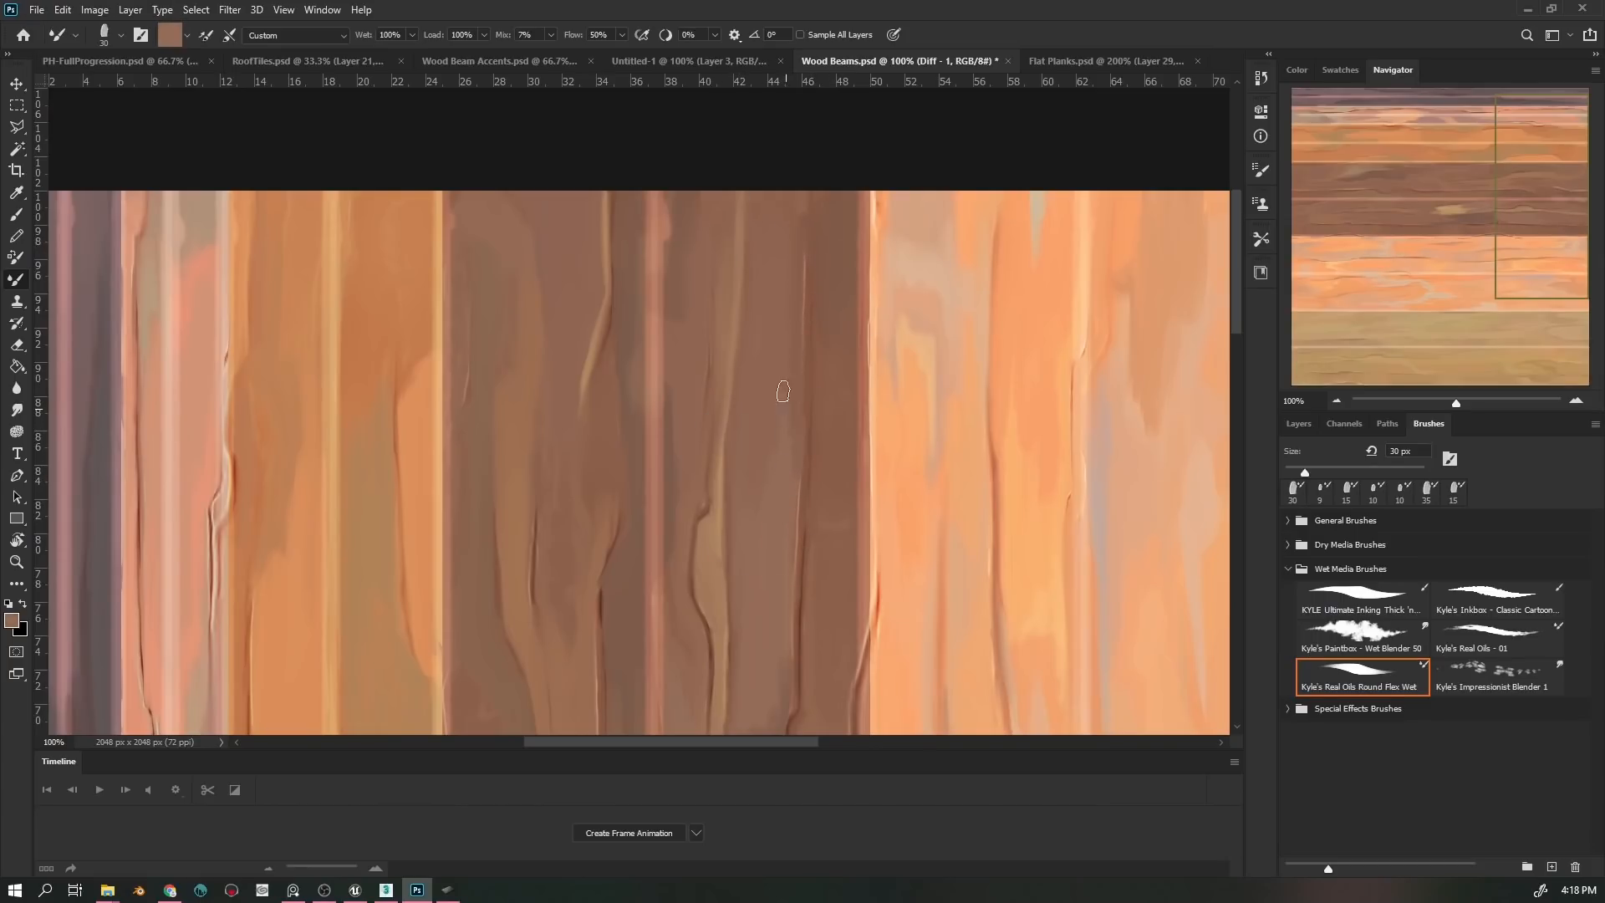
alt+click(794, 464)
drag(787, 397, 793, 312)
alt+click(843, 208)
- Break up the remaining yellow patch midway along the brown beam with 30 px strokes of surrounding tones
scroll(777, 348, down, 5)
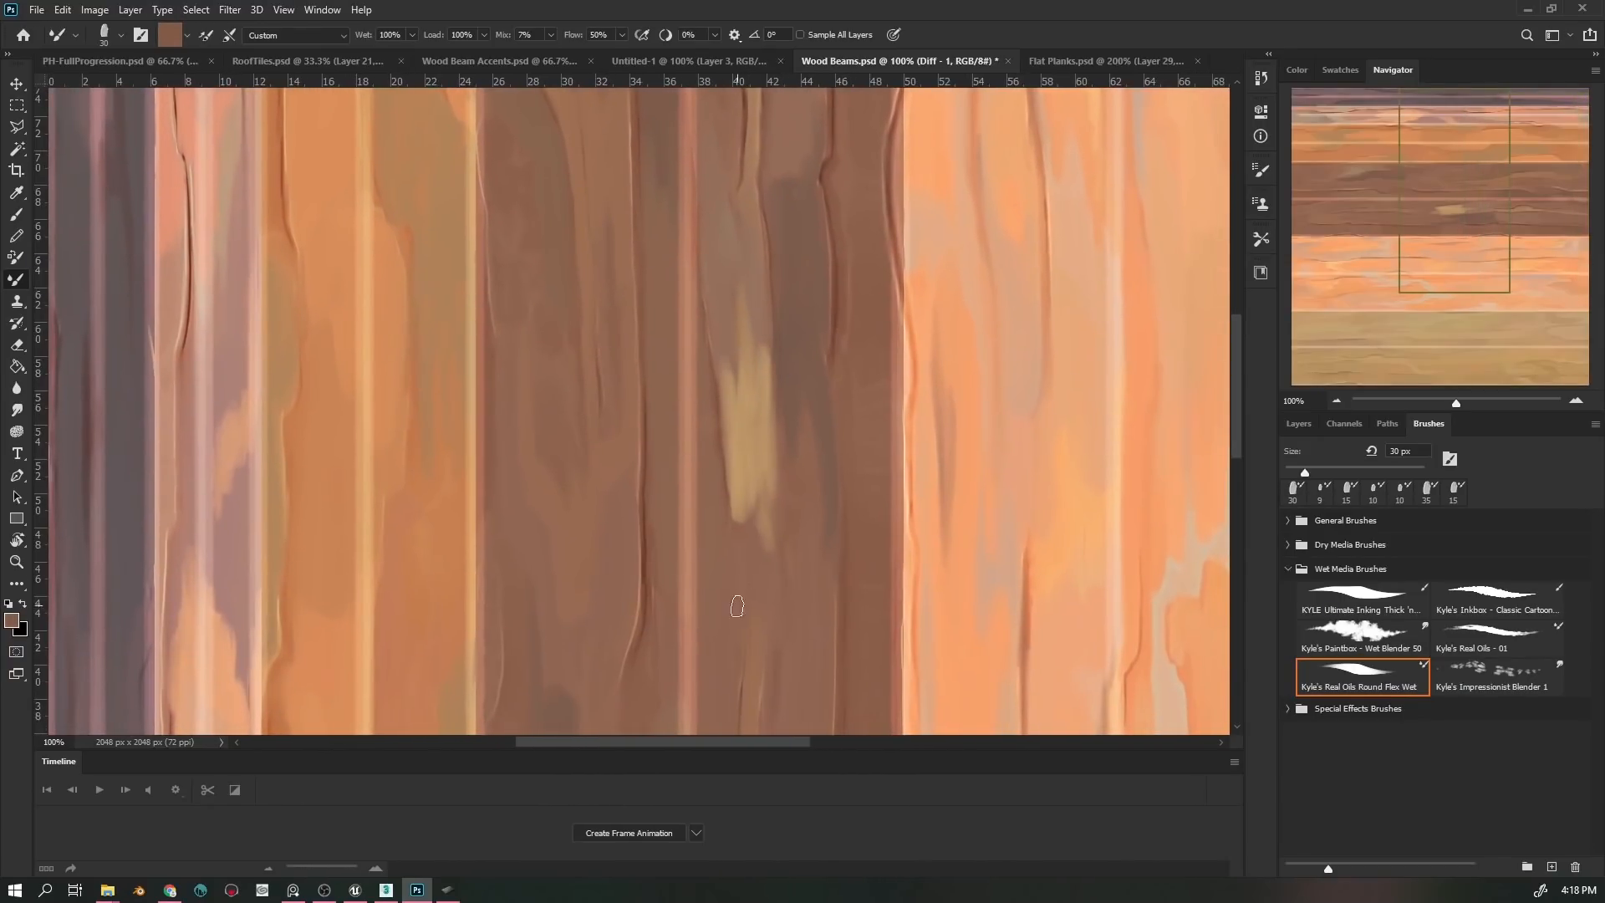
alt+click(757, 481)
alt+click(765, 460)
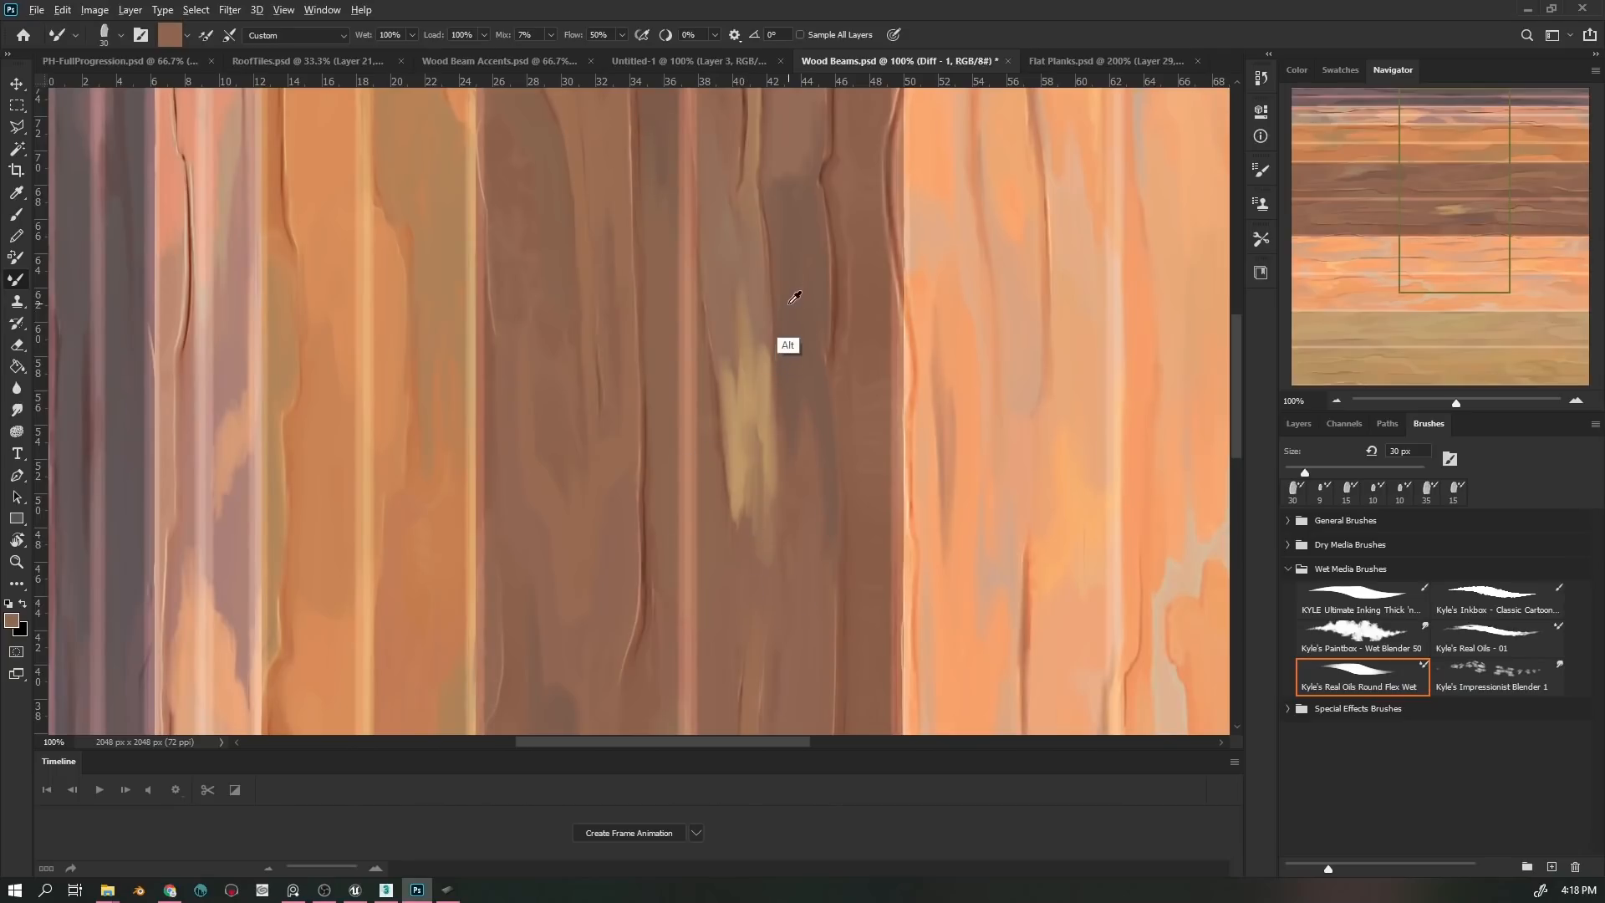
alt+click(796, 234)
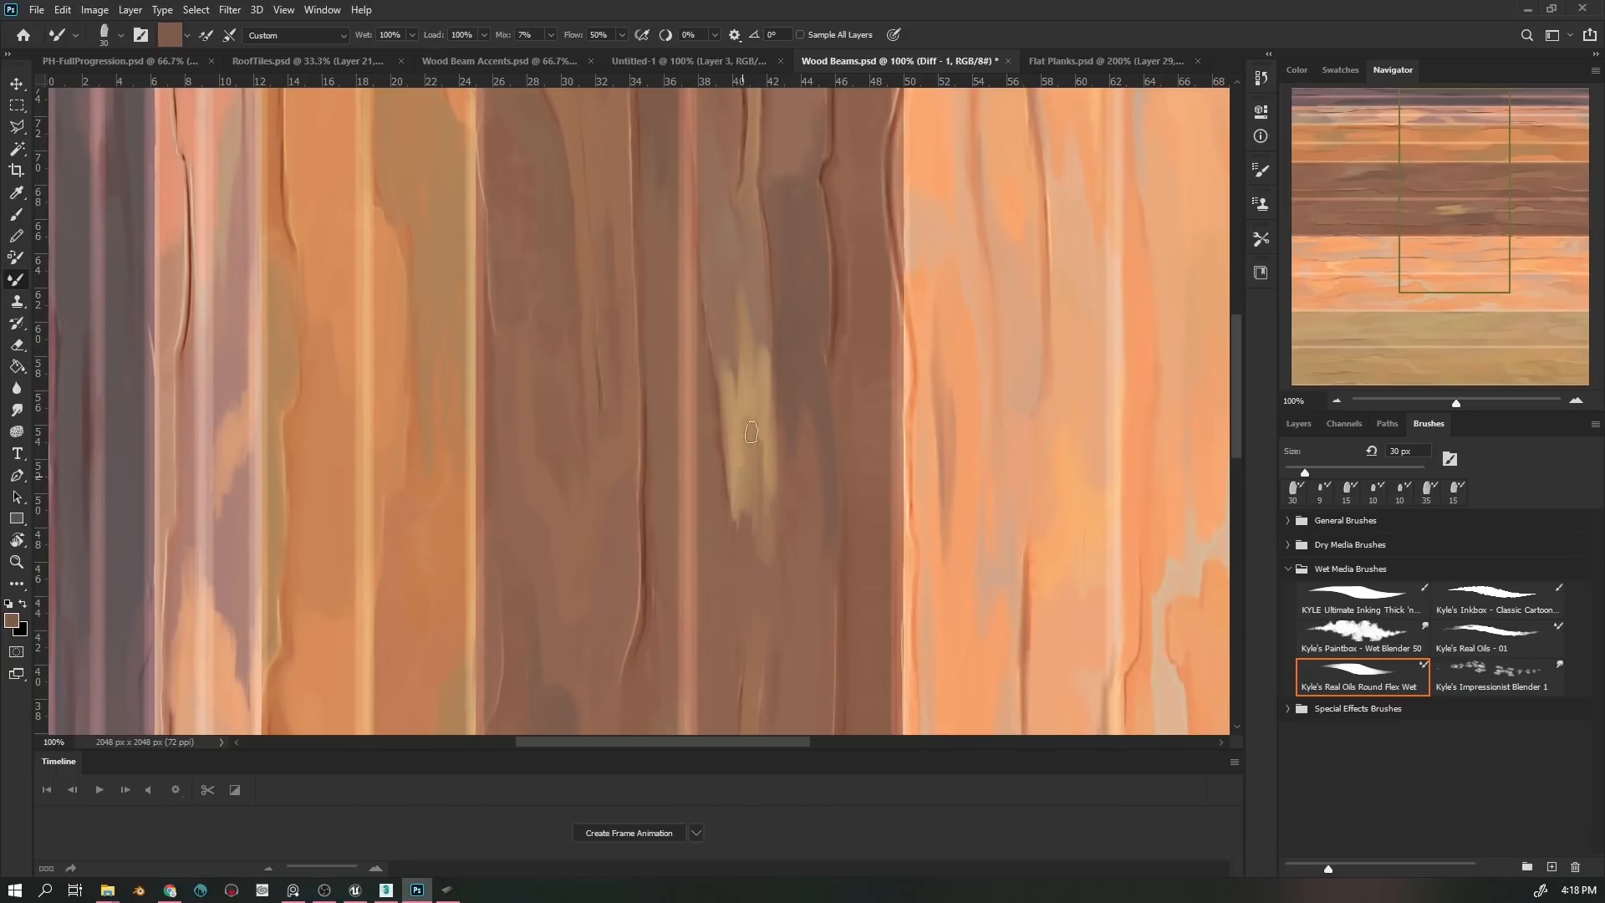
mouse_move(751, 433)
mouse_down()
mouse_move(762, 524)
mouse_move(757, 449)
mouse_move(748, 550)
mouse_move(753, 381)
mouse_move(759, 470)
mouse_up()
alt+click(740, 505)
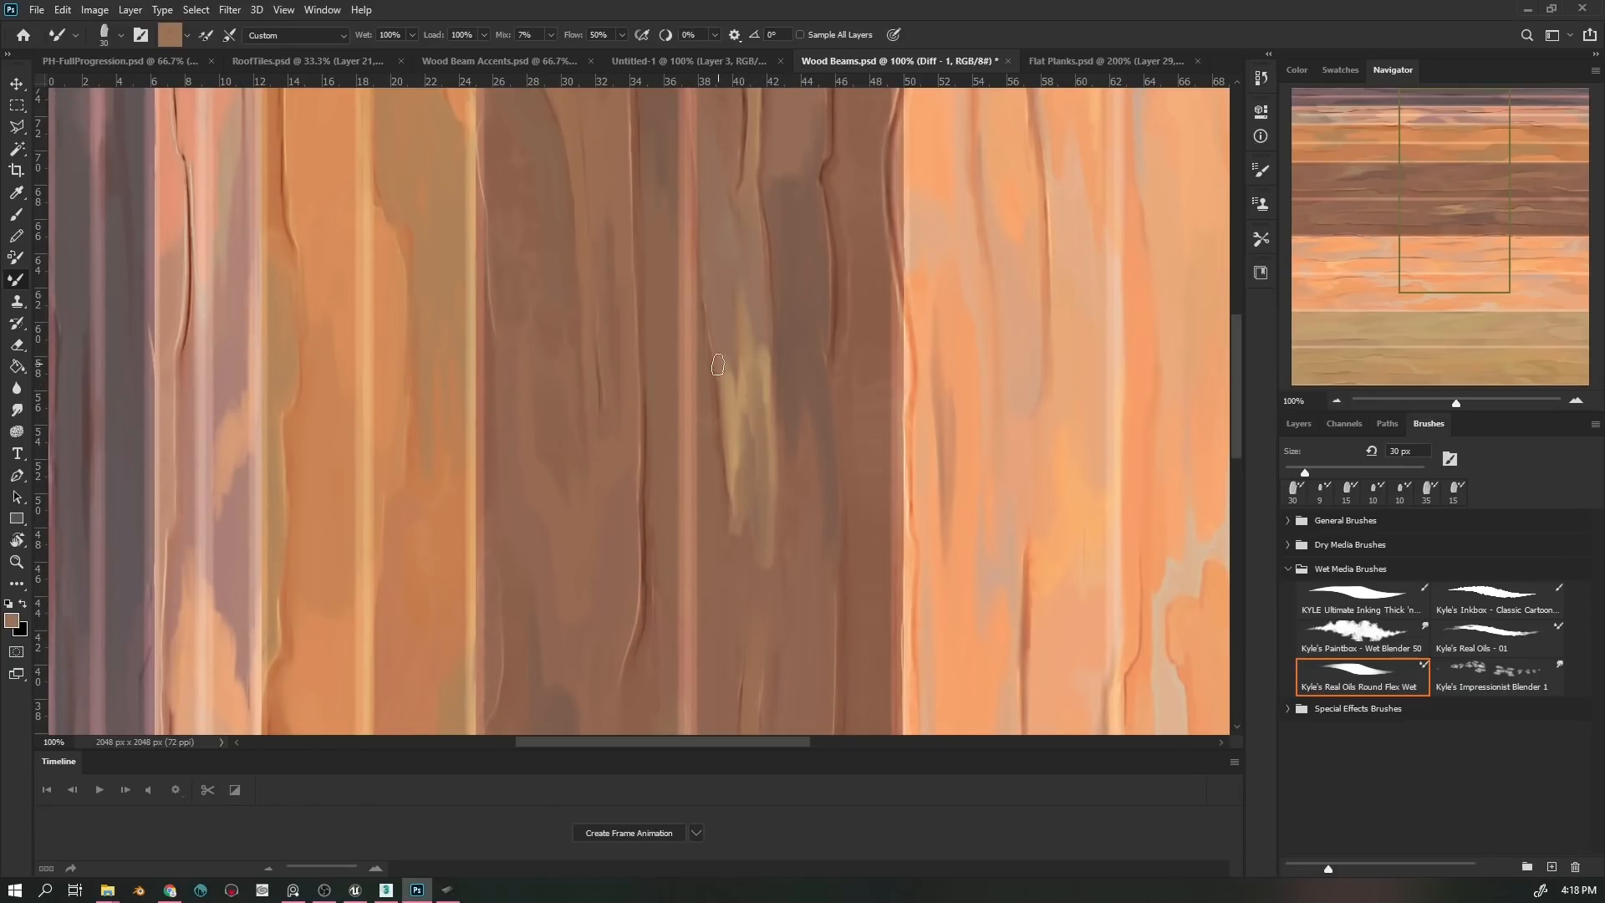
- Blend the last yellow streaks of the patch fully into the surrounding brown wood, resampling intermediate tones
alt+click(755, 501)
alt+click(744, 547)
mouse_move(744, 552)
mouse_down()
mouse_move(735, 401)
mouse_move(748, 496)
mouse_up()
mouse_move(717, 362)
mouse_down()
mouse_move(745, 425)
mouse_move(755, 328)
mouse_move(767, 411)
mouse_move(731, 259)
mouse_move(736, 486)
mouse_move(748, 344)
mouse_move(764, 351)
mouse_move(758, 518)
mouse_up()
mouse_move(743, 382)
mouse_down()
mouse_move(746, 593)
mouse_move(783, 454)
mouse_up()
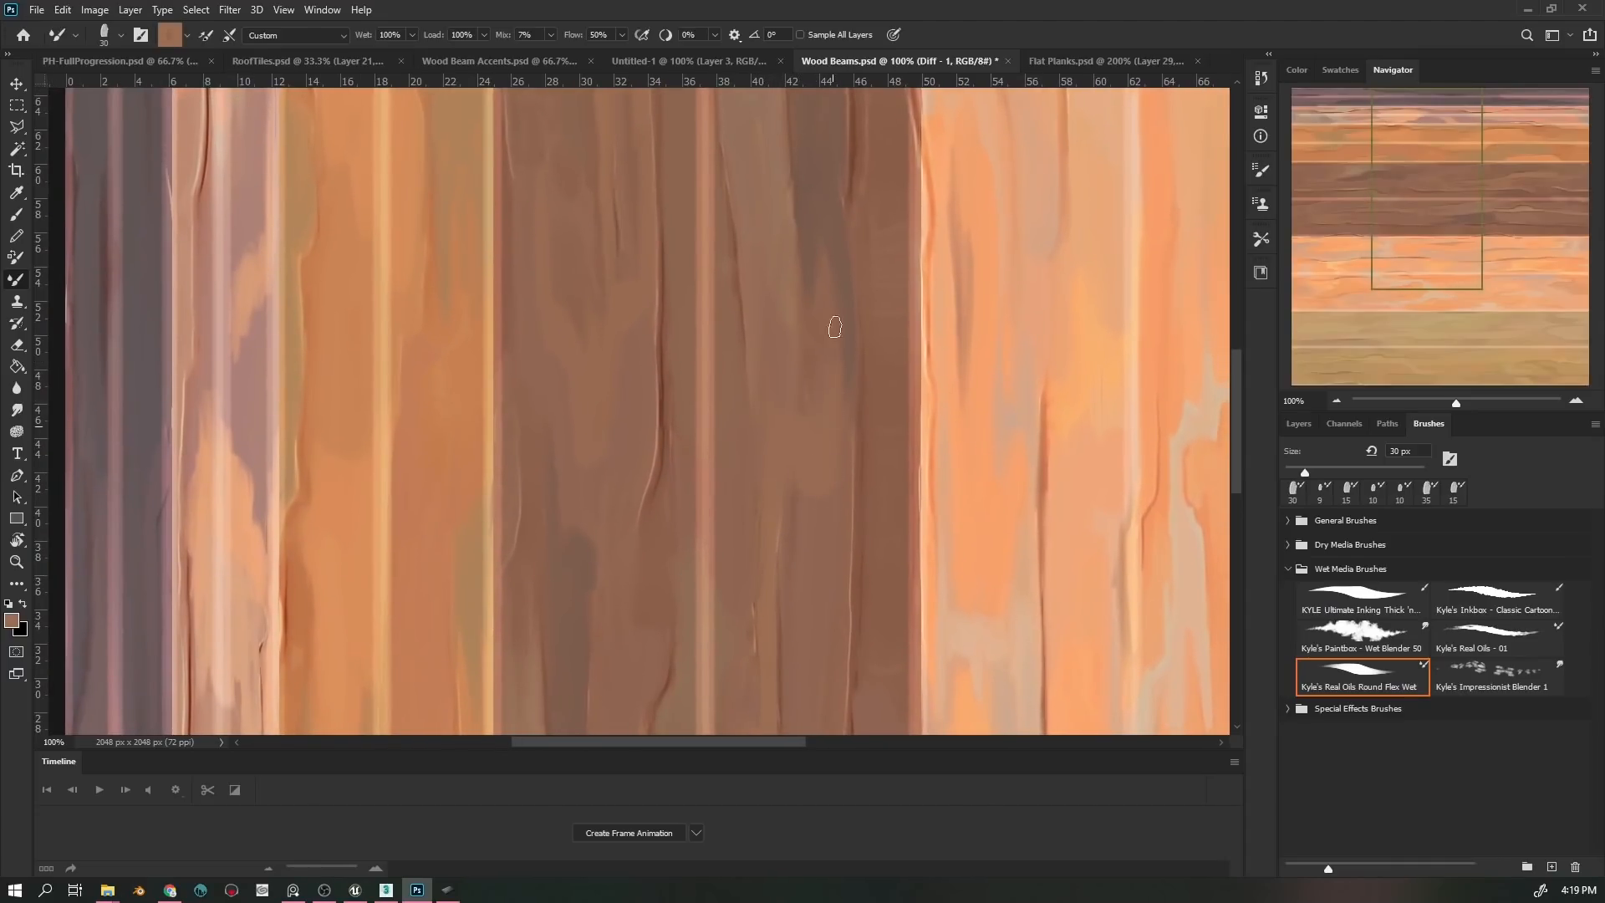
- Paint soft muted tan patches near the lower end of the brown beam's right half with the 30 px brush
drag(831, 692, 708, 424)
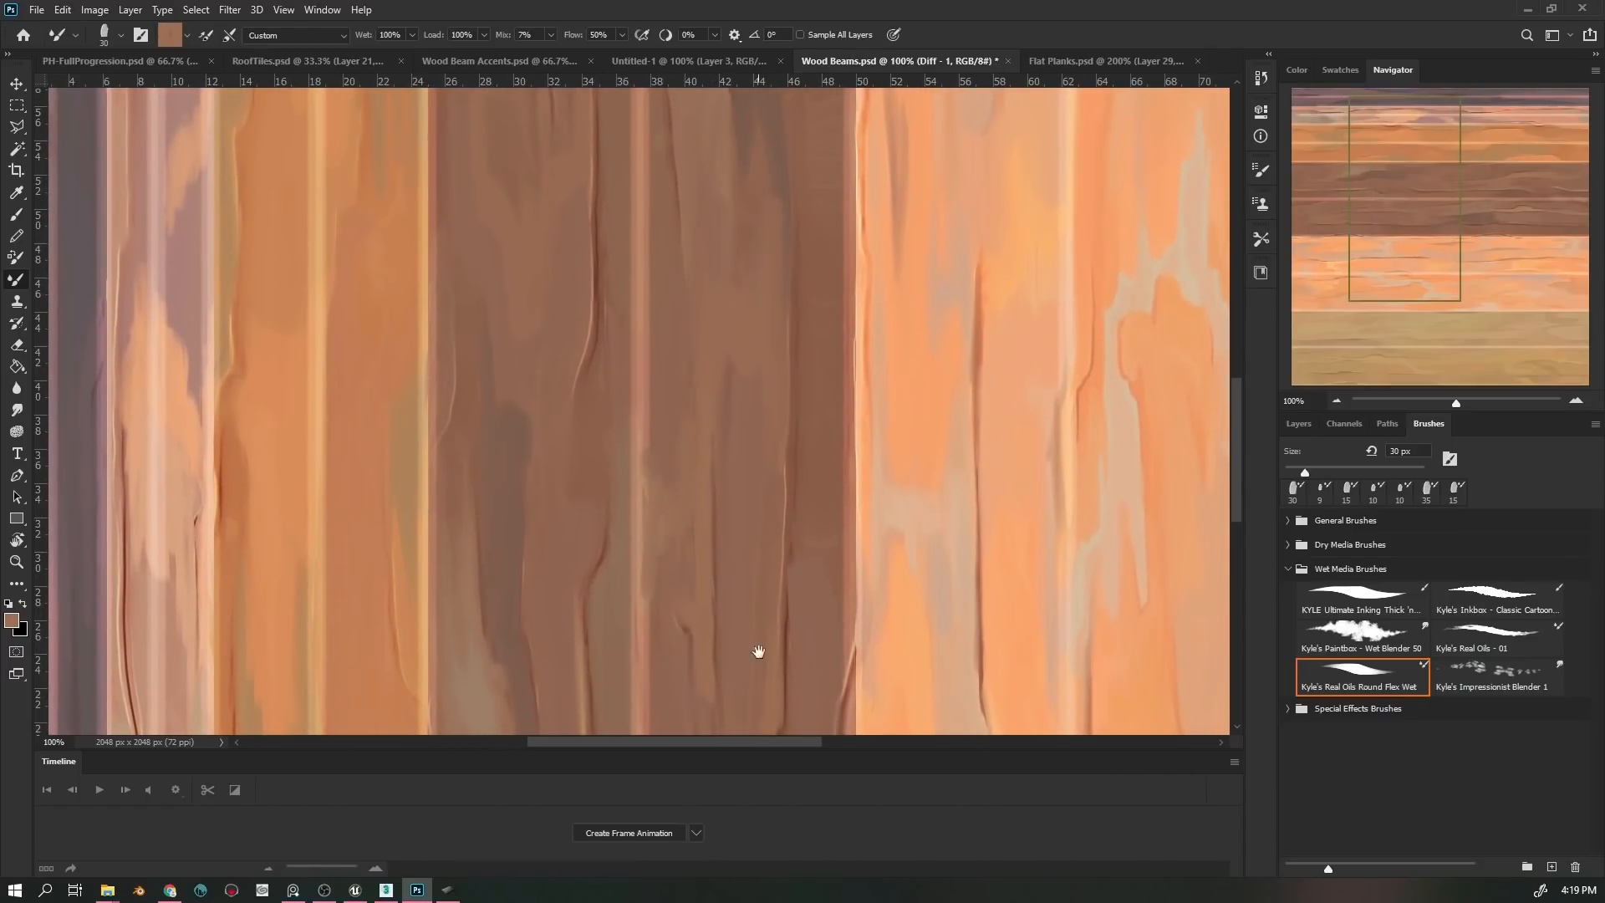
drag(758, 651, 805, 608)
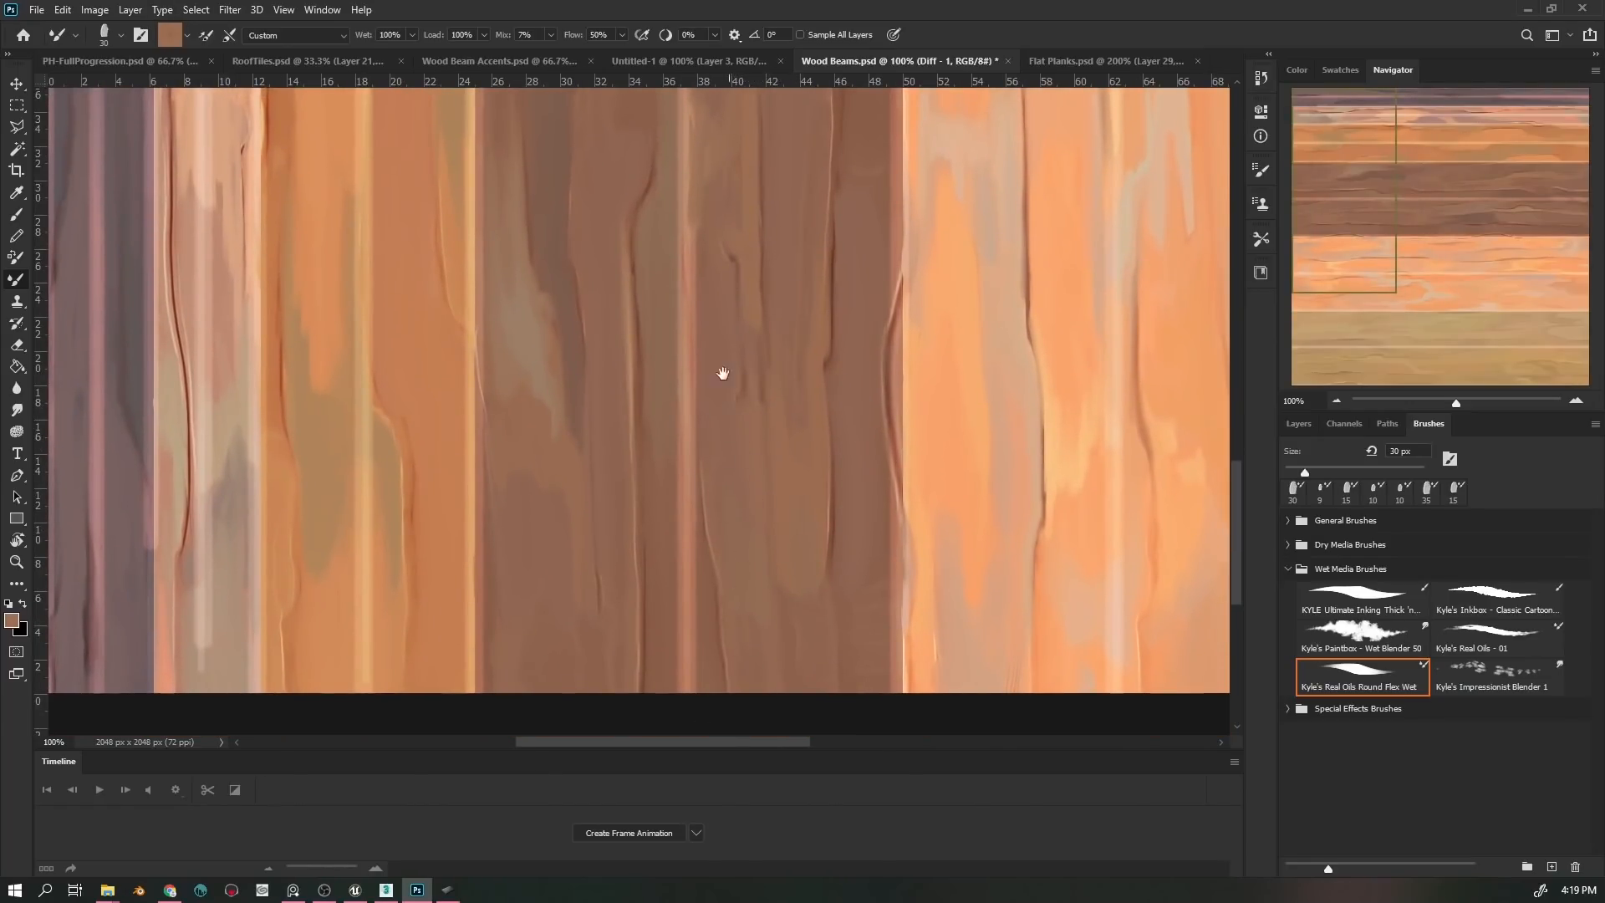
drag(723, 374, 610, 459)
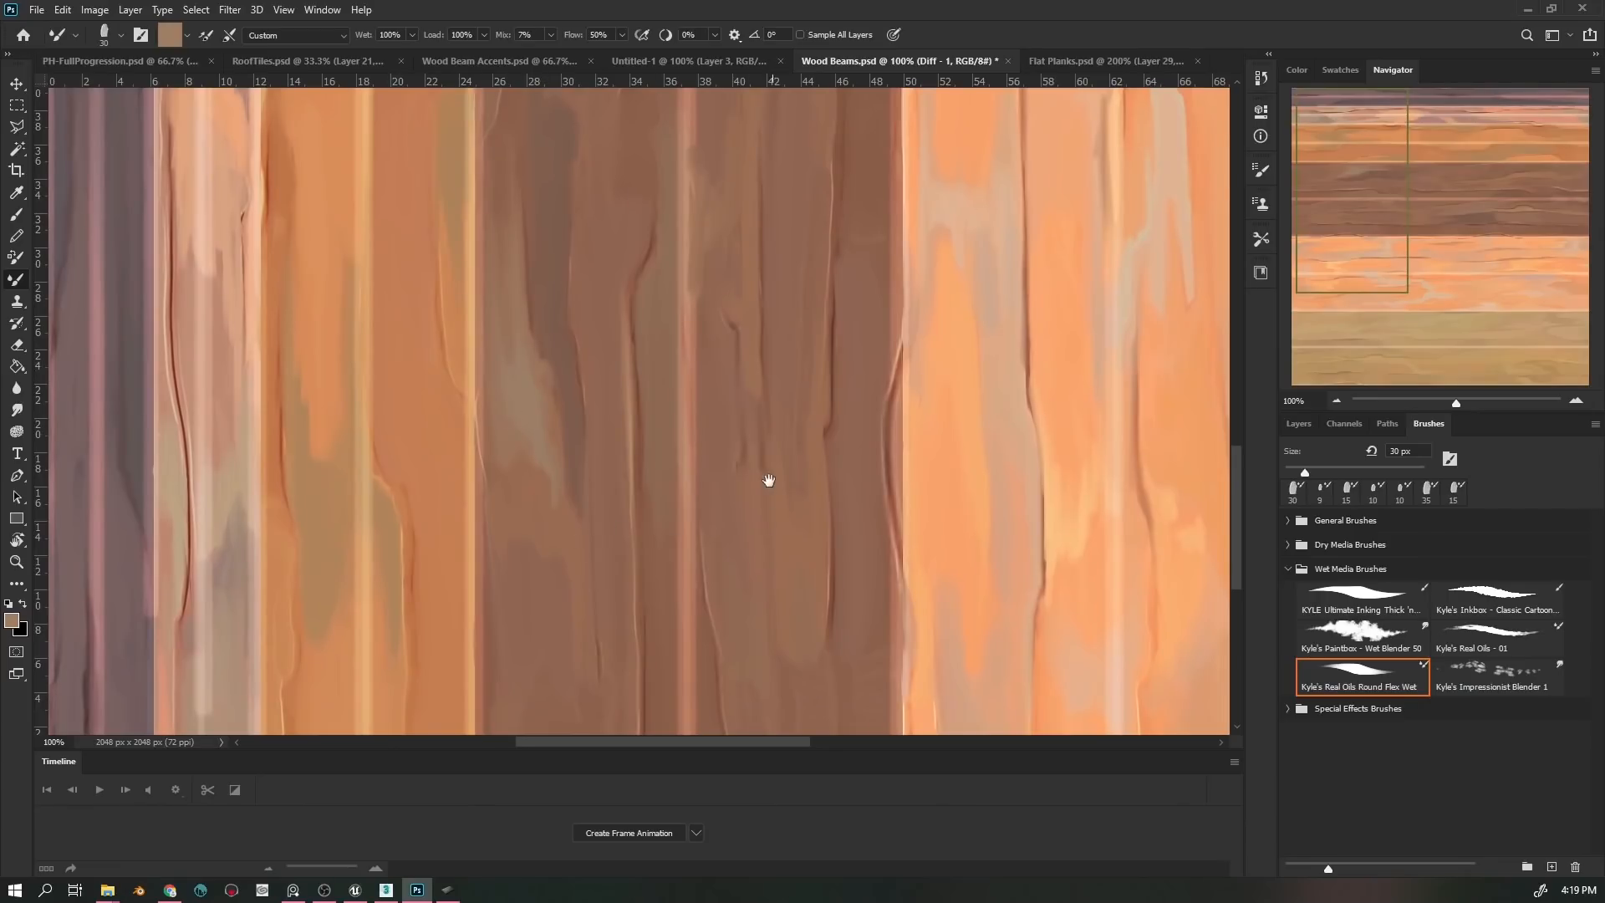
drag(768, 481, 749, 459)
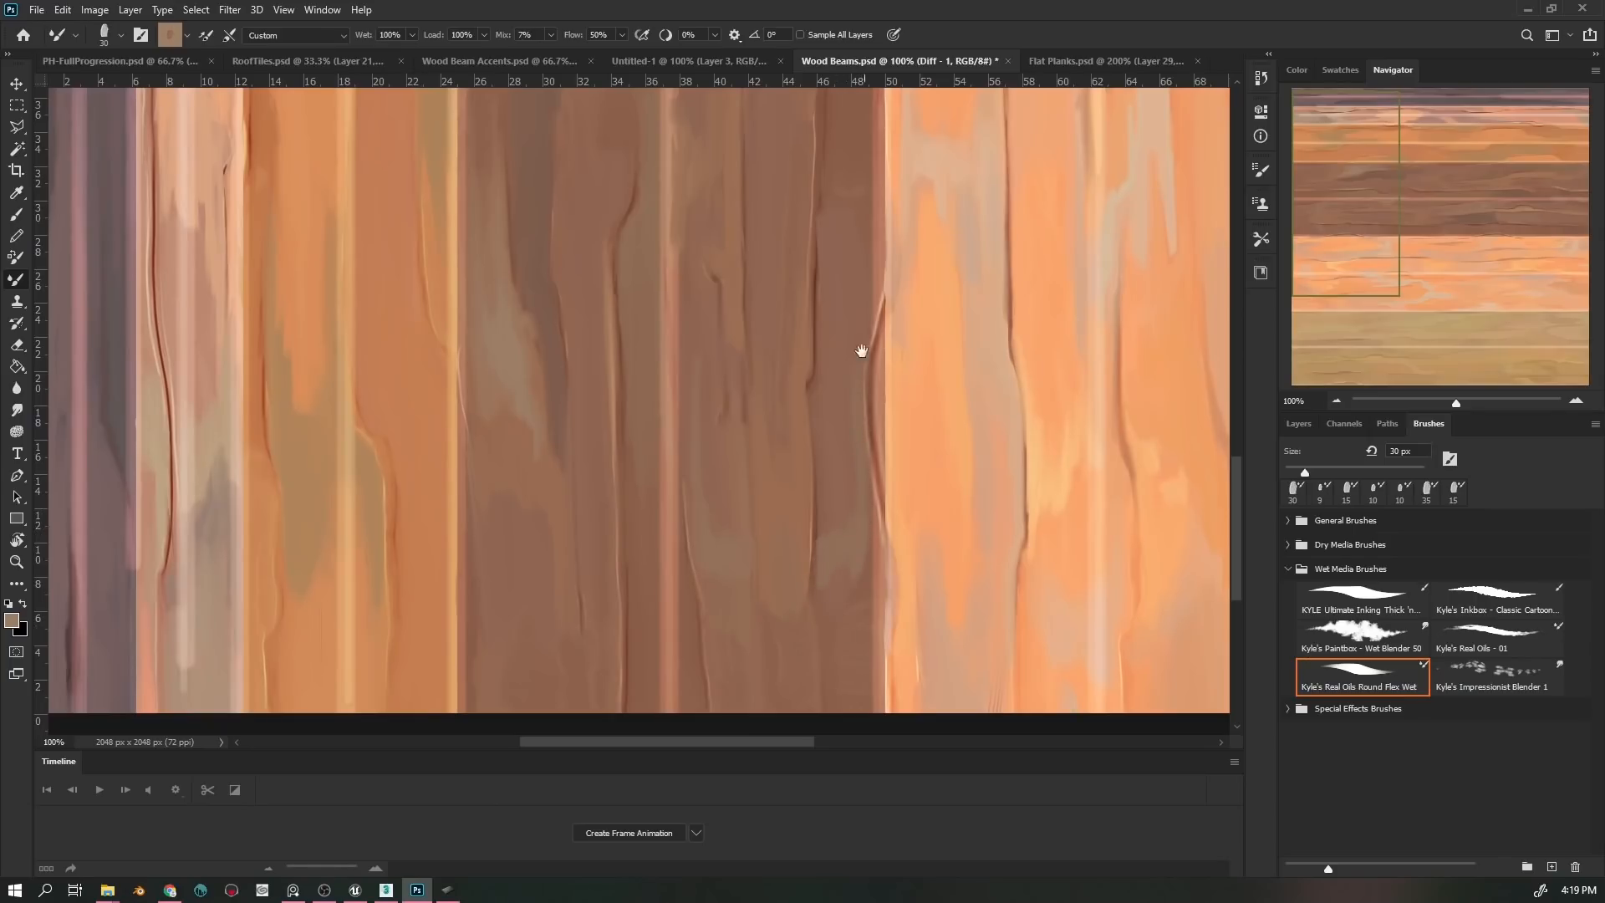
drag(863, 347, 846, 560)
mouse_move(850, 469)
mouse_down()
mouse_move(842, 444)
mouse_move(820, 566)
mouse_up()
- Blend the lower end of the brown beam with broader 45 px strokes of a sampled brown
key(ctrl+minus)
drag(817, 341, 649, 333)
key(ctrl+minus)
alt+click(670, 507)
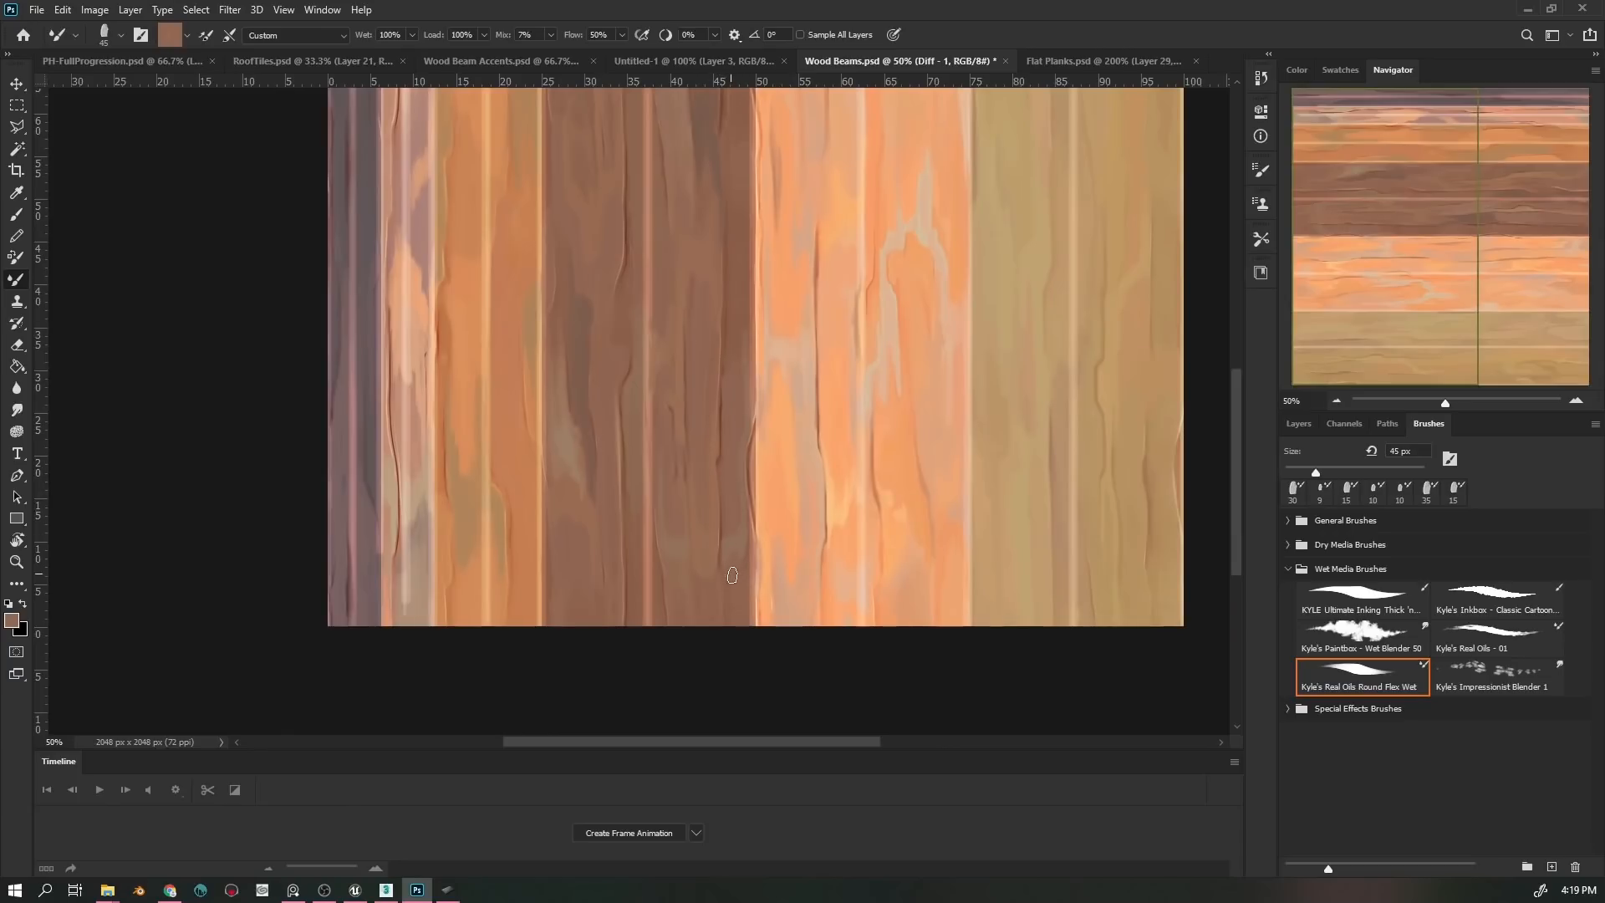
drag(742, 523, 732, 539)
drag(741, 438, 763, 513)
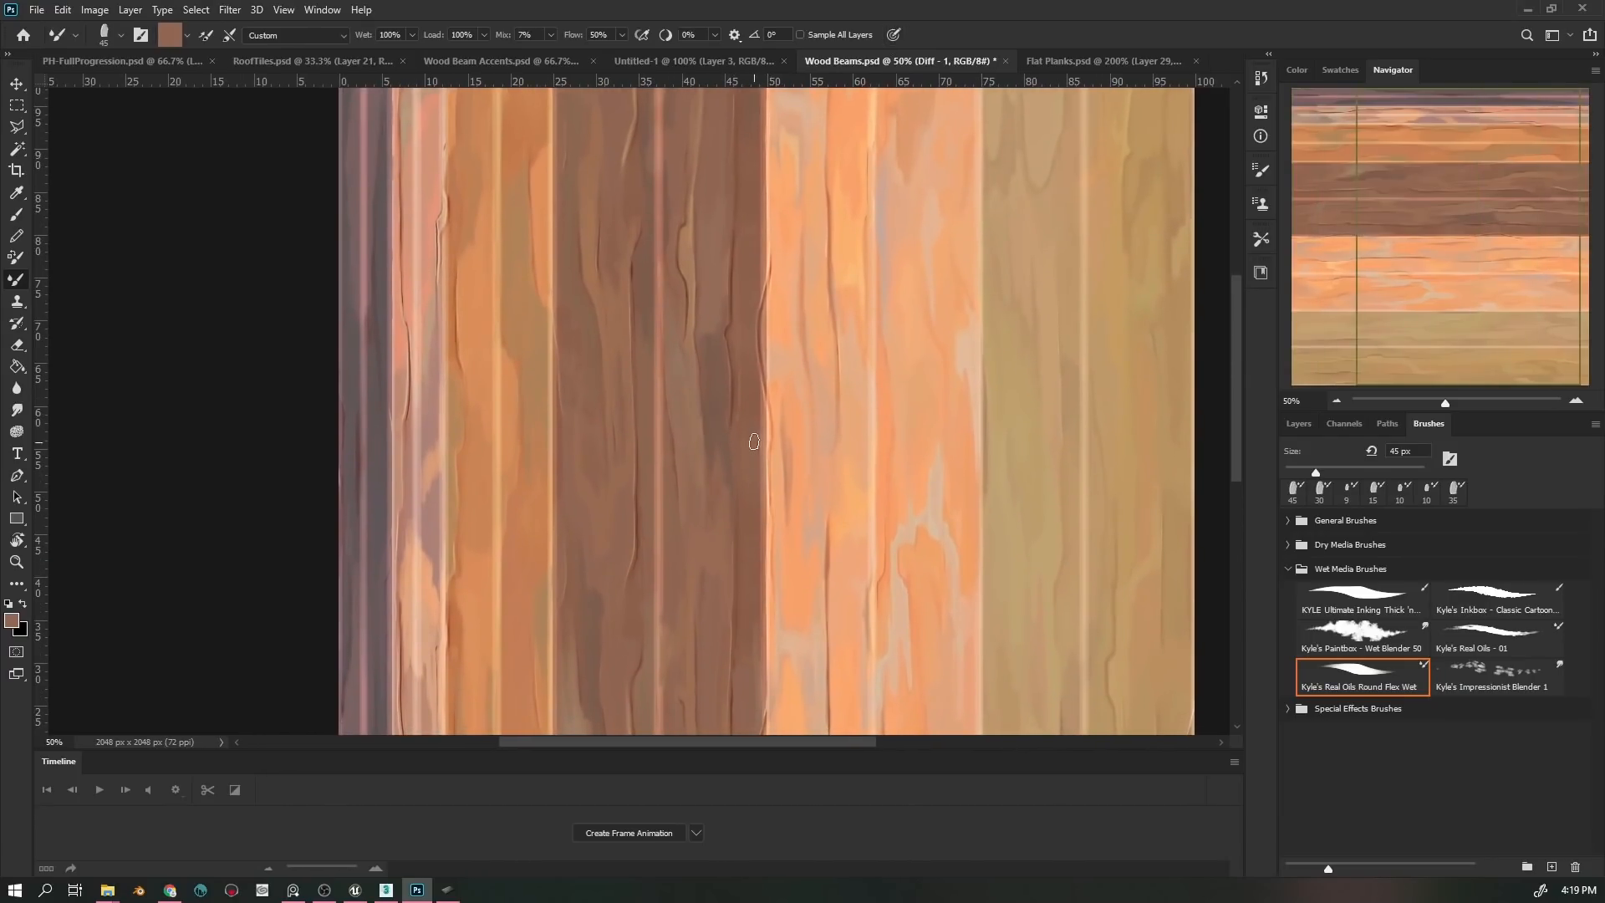
- Blend the streaks in the upper part of the brown beam's left half with 45 px strokes of resampled browns
key(ctrl+plus)
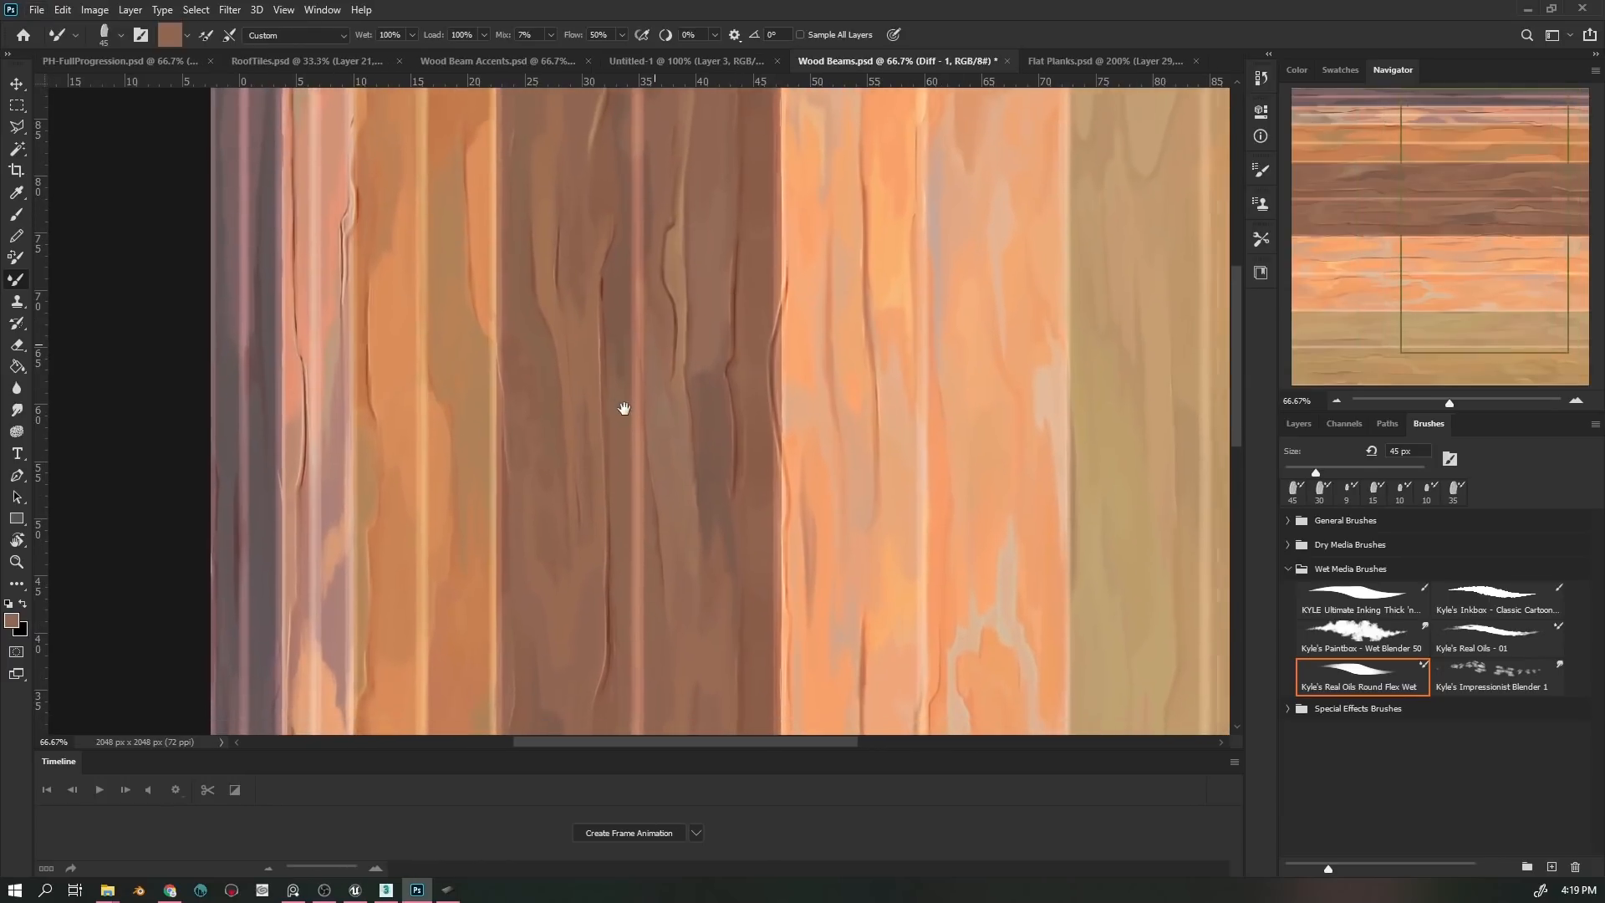
drag(624, 409, 619, 403)
key(ctrl+plus)
drag(384, 344, 555, 693)
alt+click(696, 477)
mouse_move(680, 402)
mouse_down()
mouse_move(672, 519)
mouse_move(659, 511)
mouse_move(688, 612)
mouse_move(699, 409)
mouse_up()
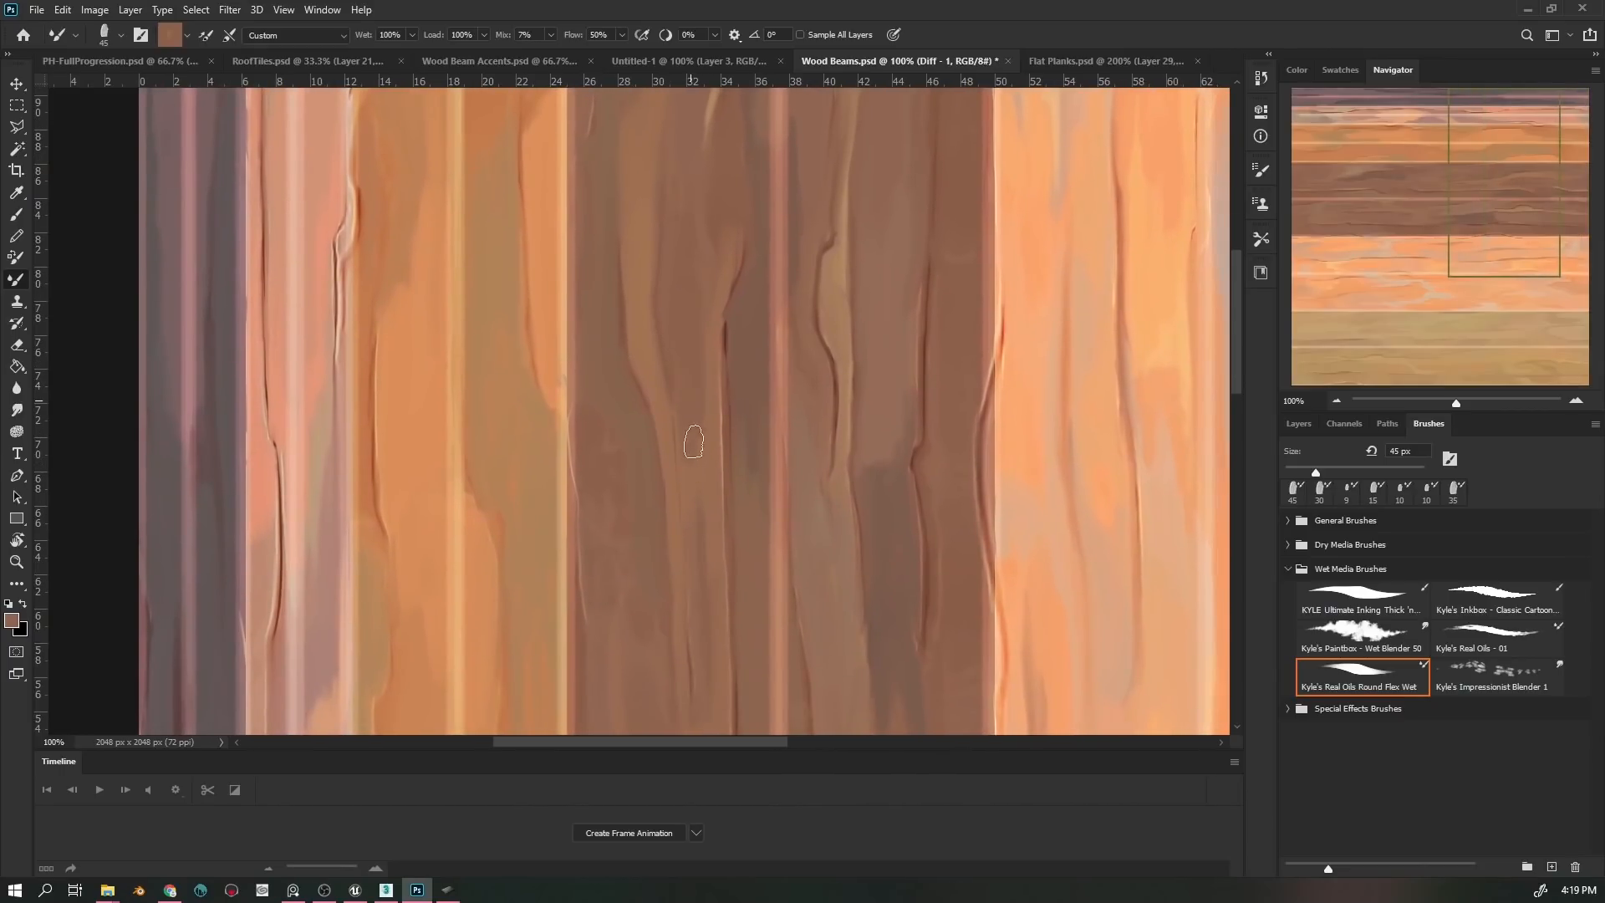
drag(706, 609, 705, 448)
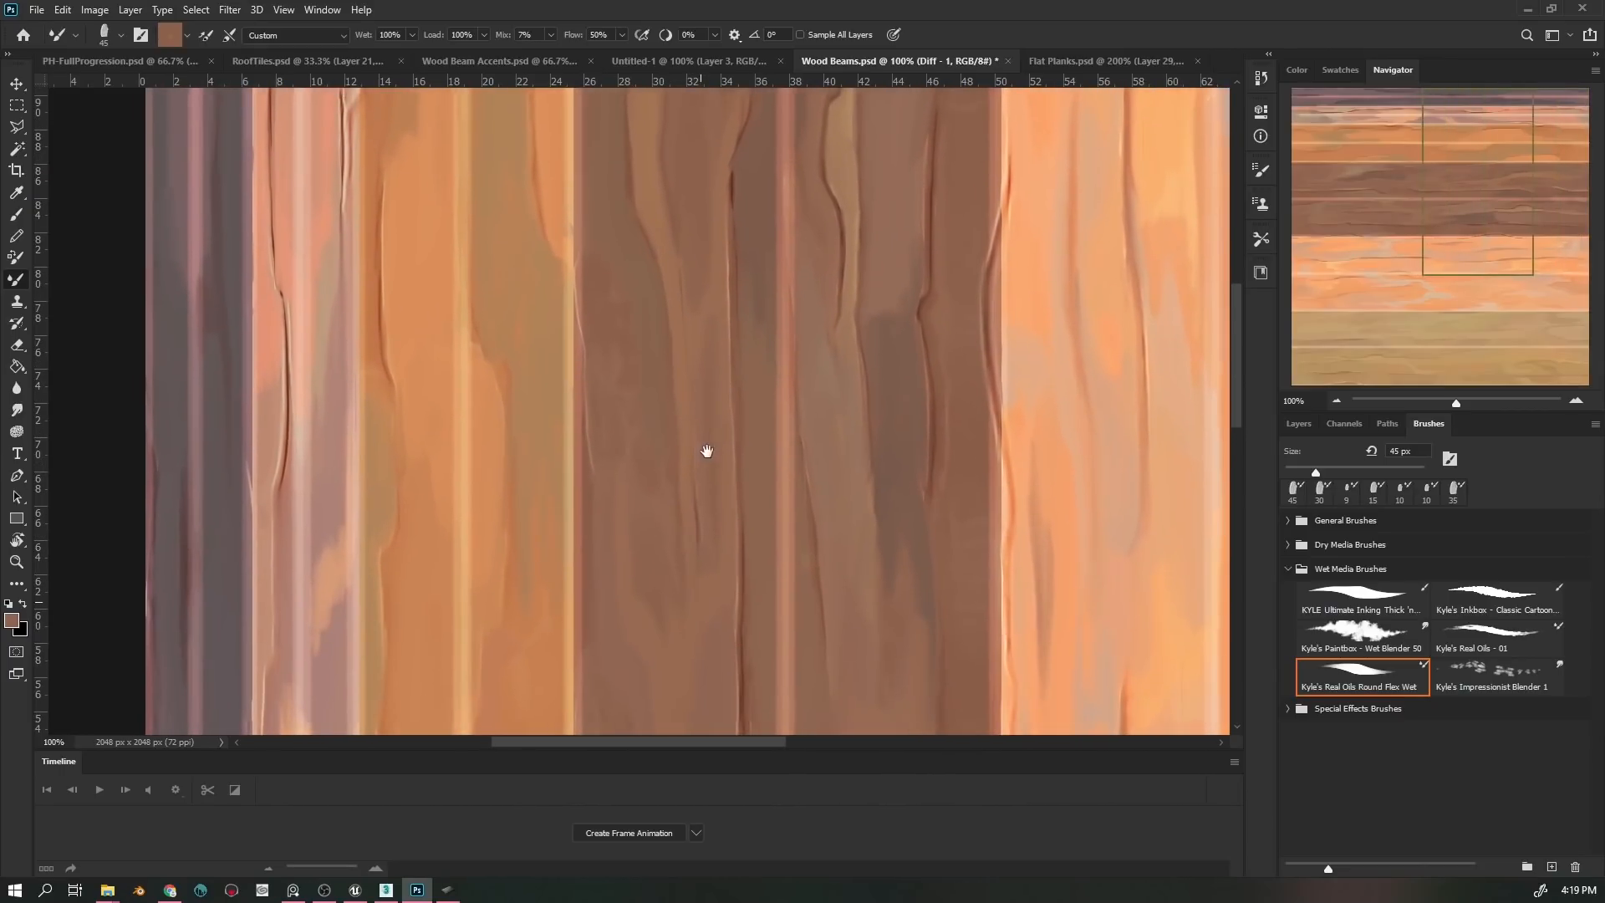
alt+click(679, 298)
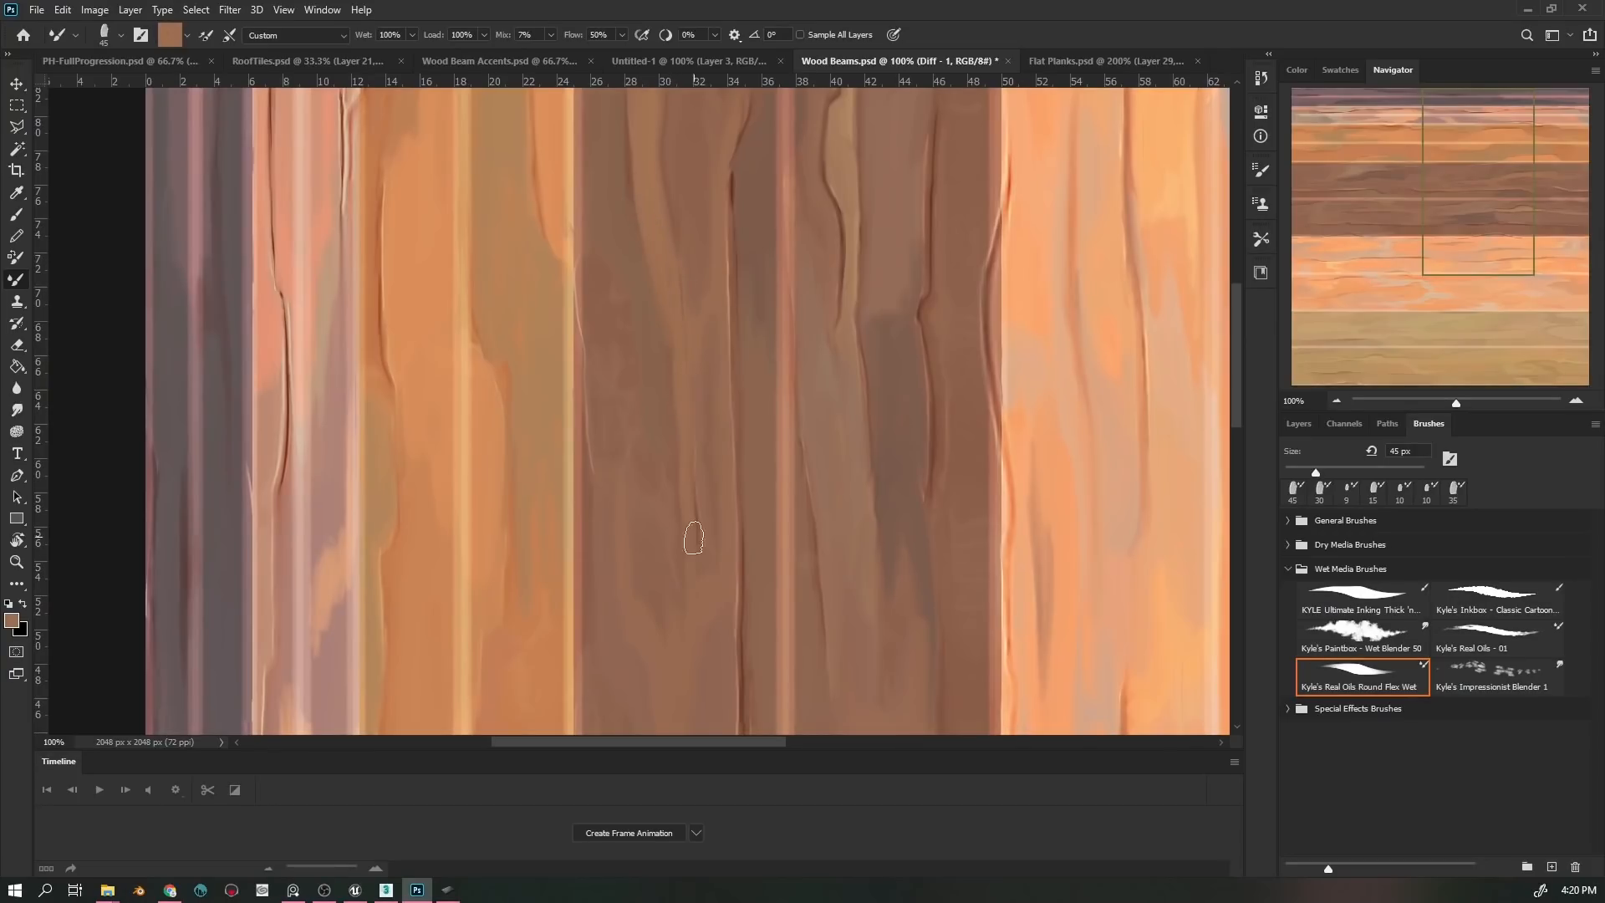
drag(692, 585, 667, 570)
- Rotate the canvas view back to 0° and show the wood beams horizontally at 50% zoom
key(r)
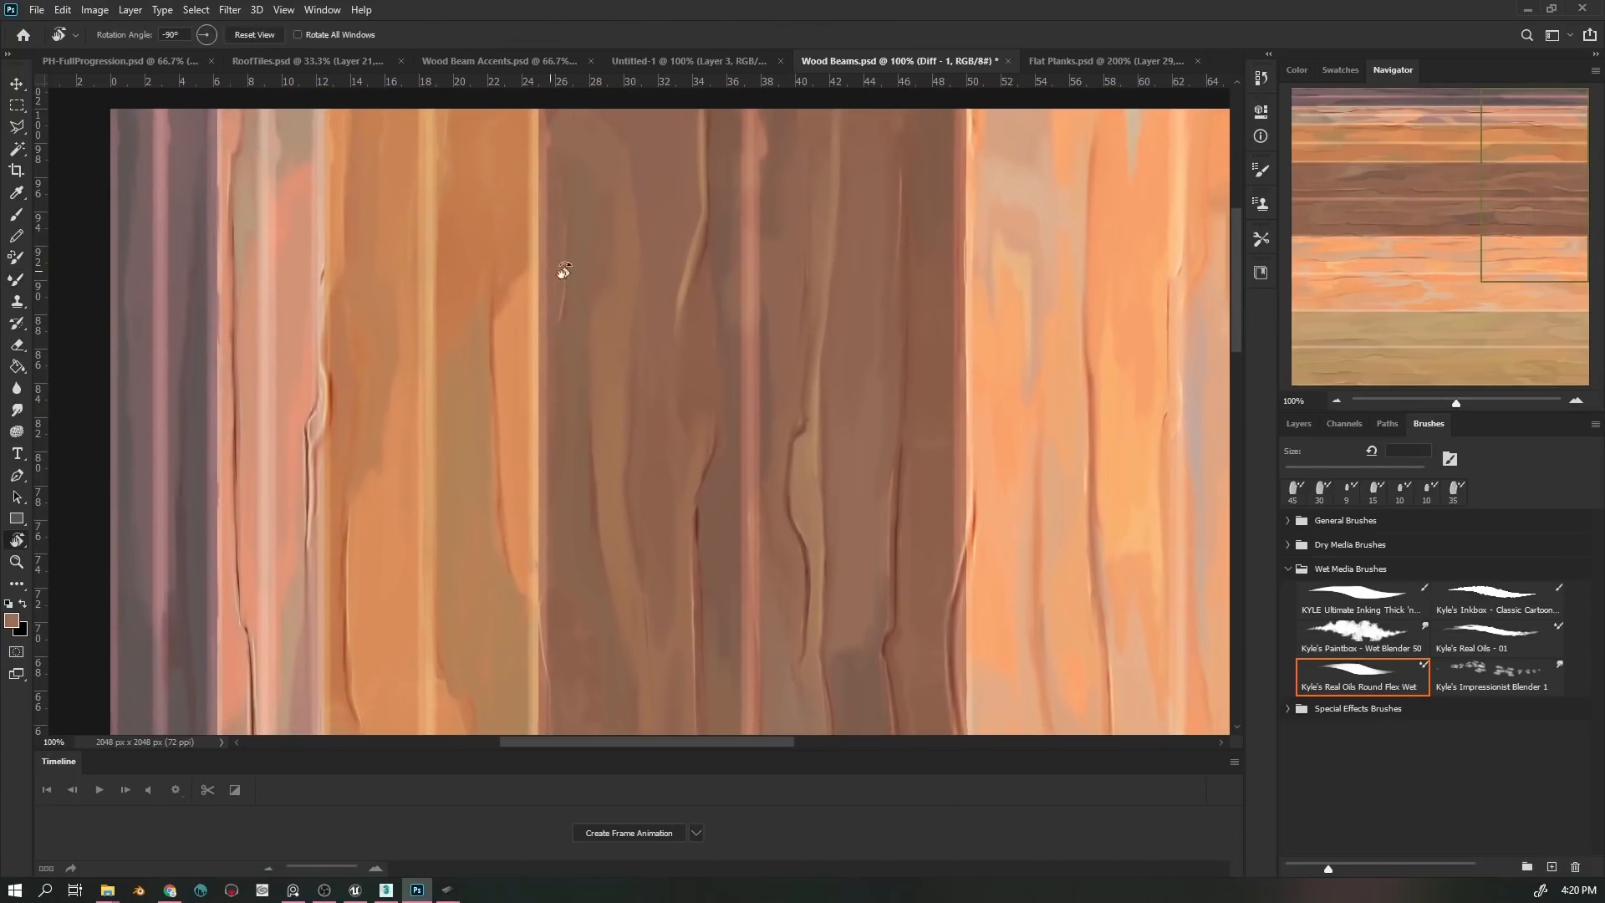
drag(614, 468, 695, 414)
key(ctrl+minus)
key(ctrl+minus)
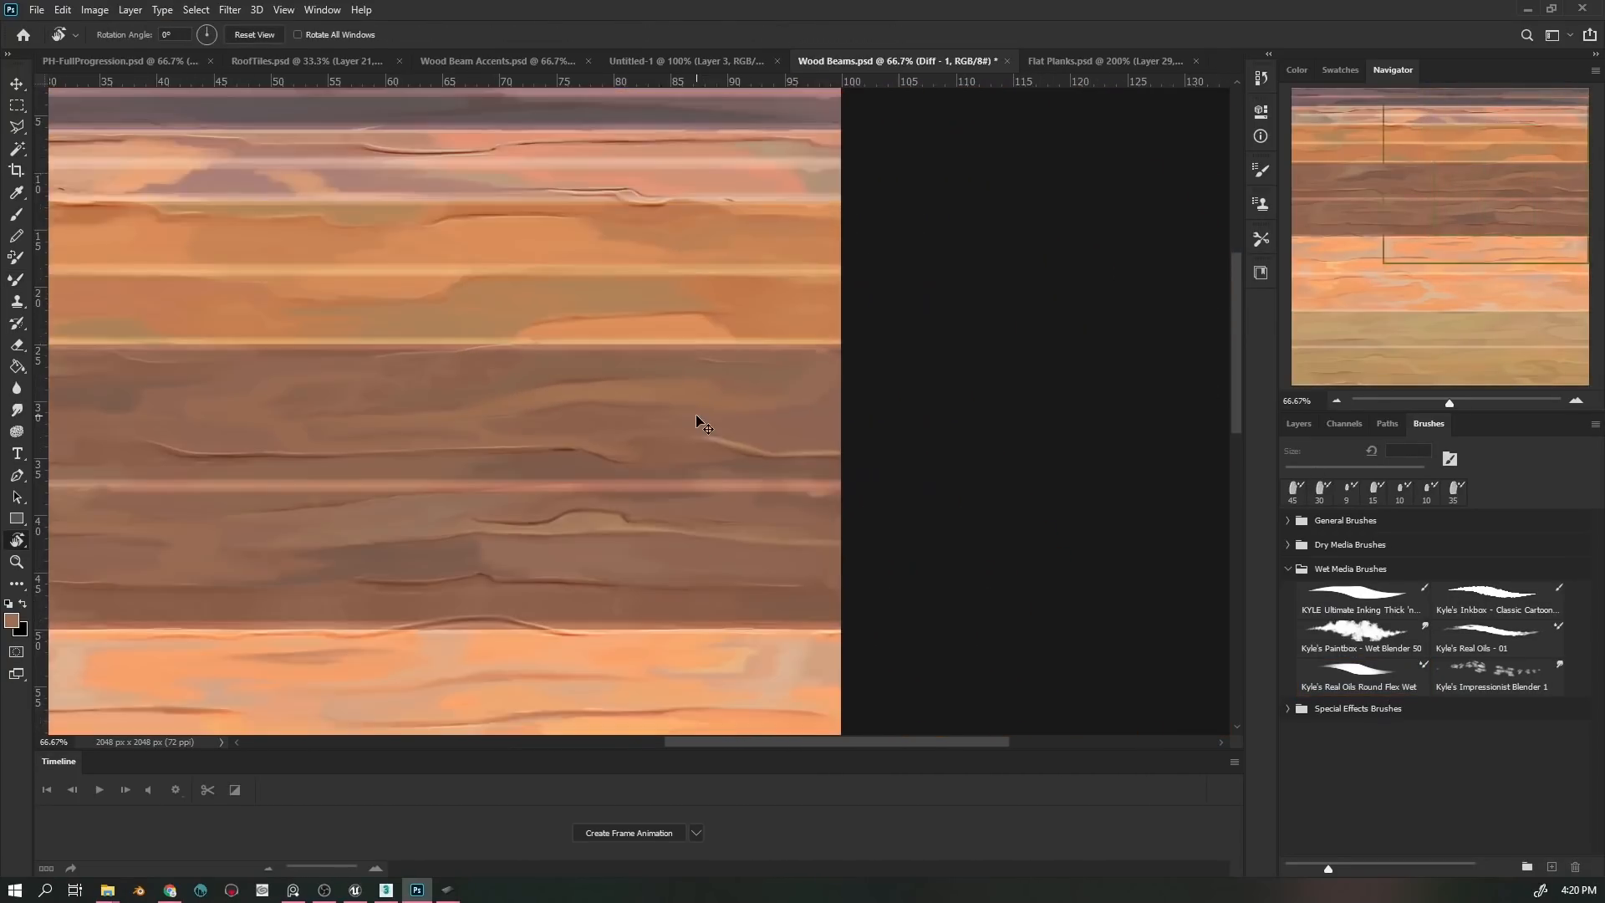
drag(698, 539, 849, 438)
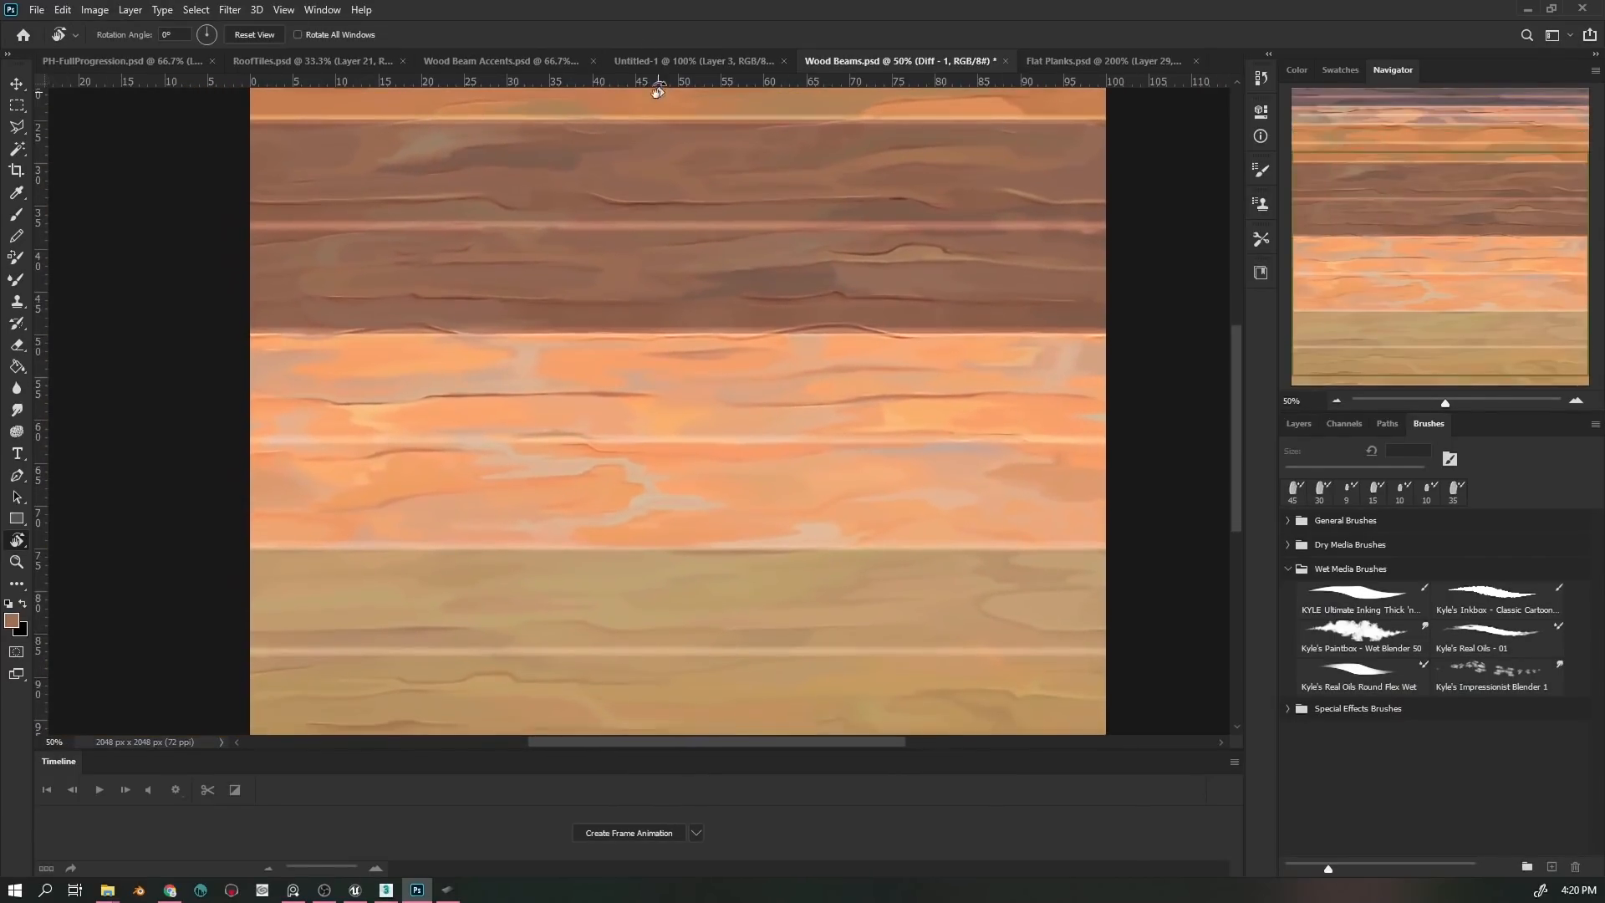
- Switch to the house painting in Untitled-1 and float it in its own maximized window
click(701, 62)
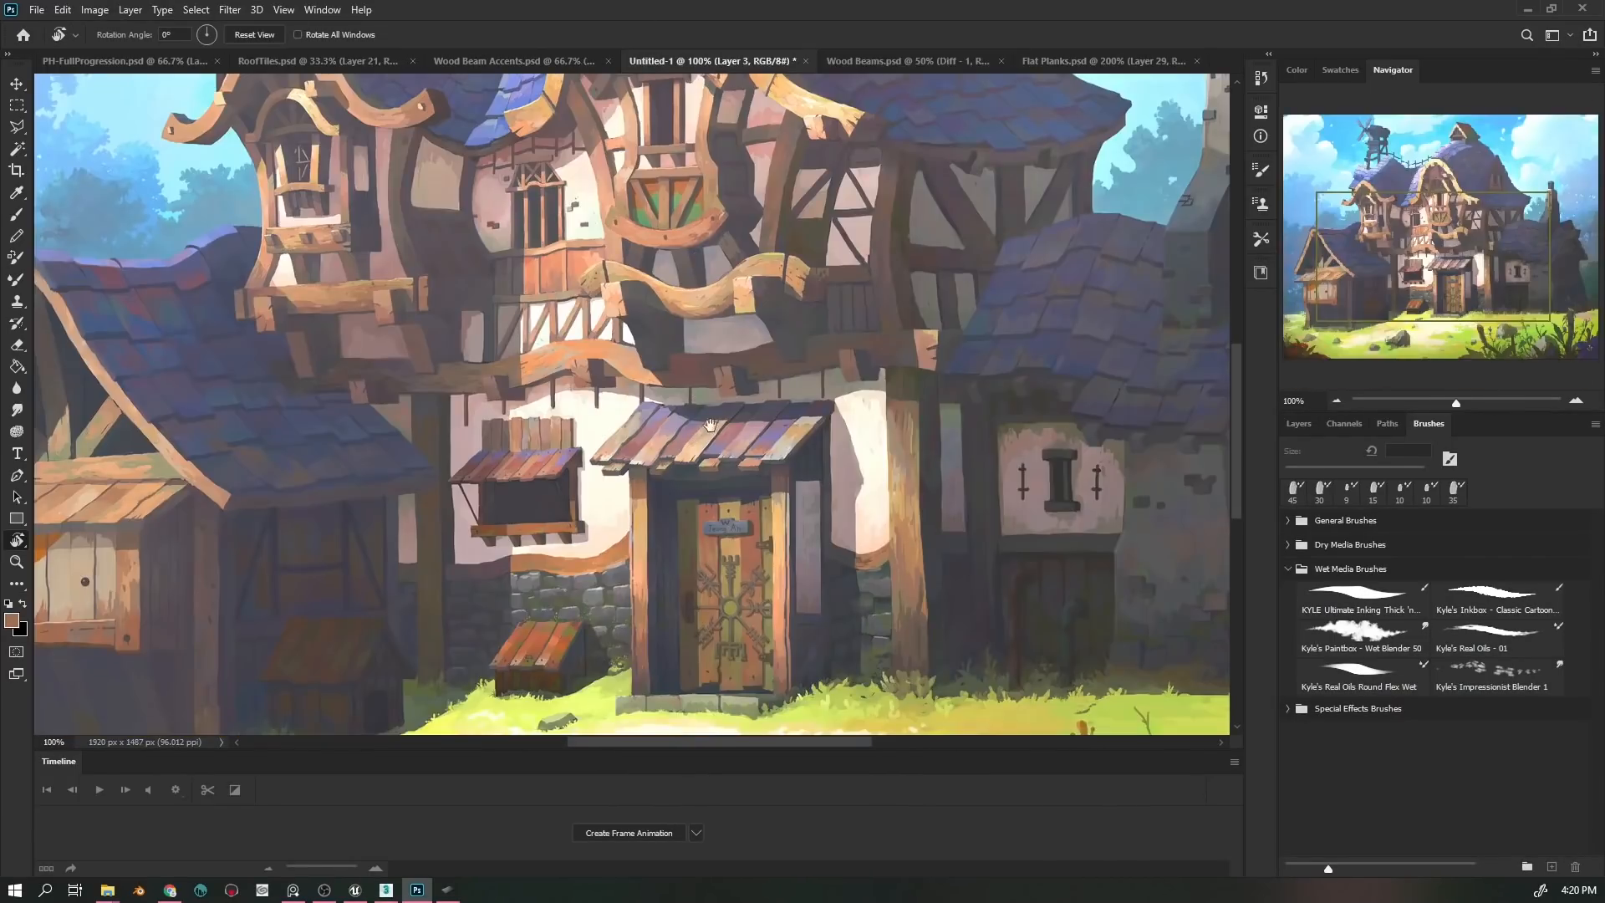
mouse_move(752, 473)
mouse_down()
mouse_move(785, 540)
mouse_move(747, 544)
mouse_move(738, 511)
mouse_up()
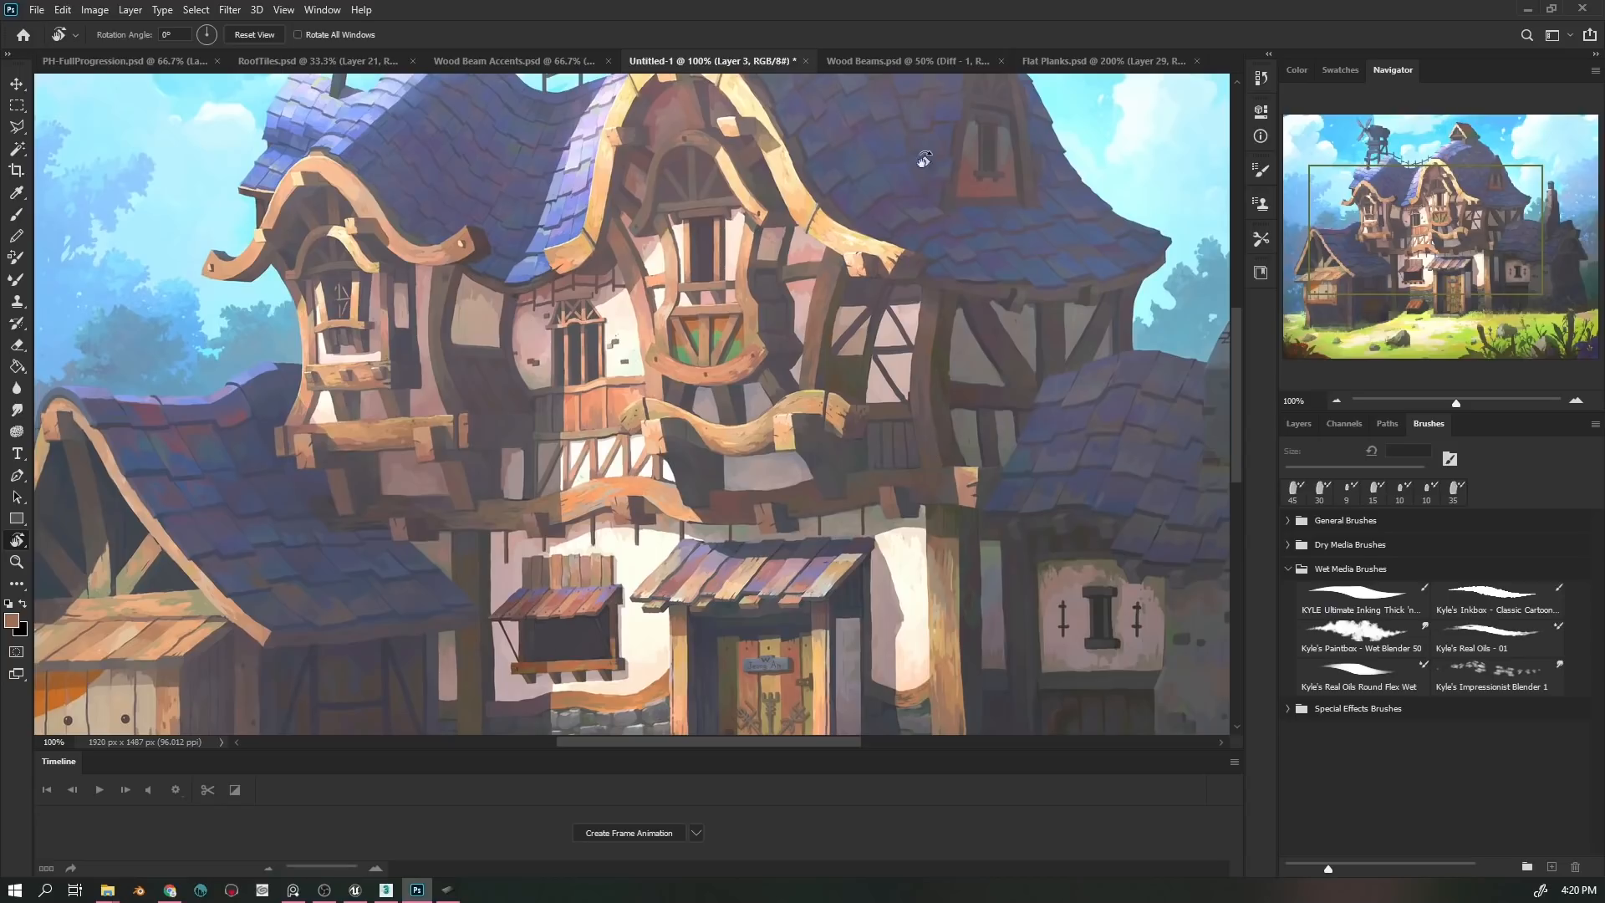
drag(696, 64, 514, 10)
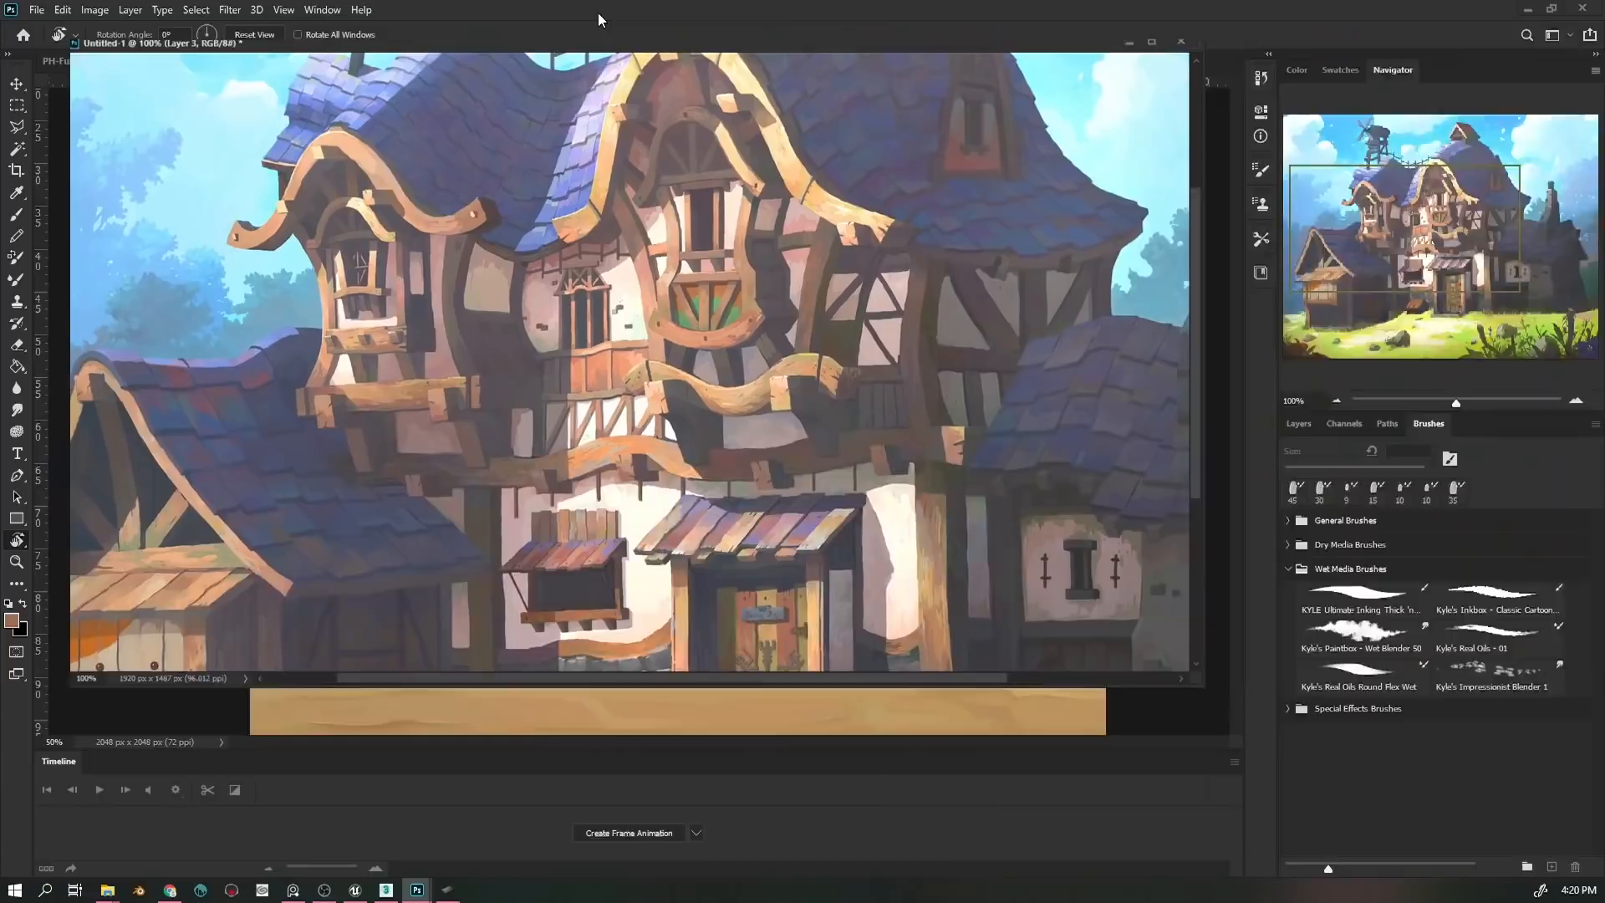
double_click(599, 16)
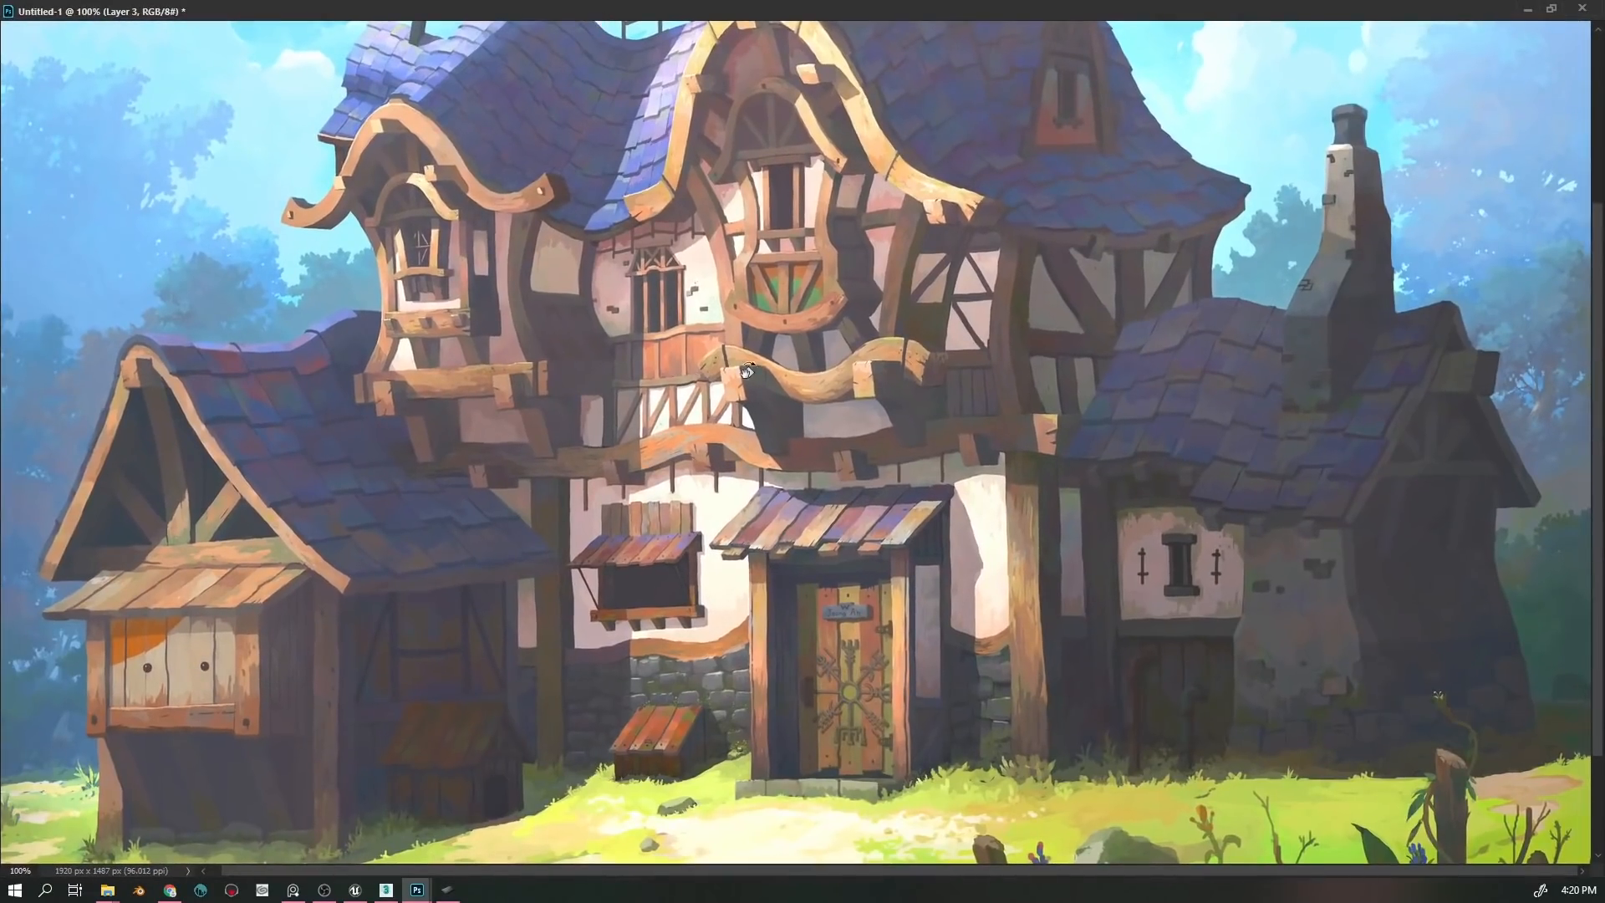
- Examine the house painting as a whole and the brushwork on its curved wooden beams and plank awnings up close
drag(816, 348, 956, 425)
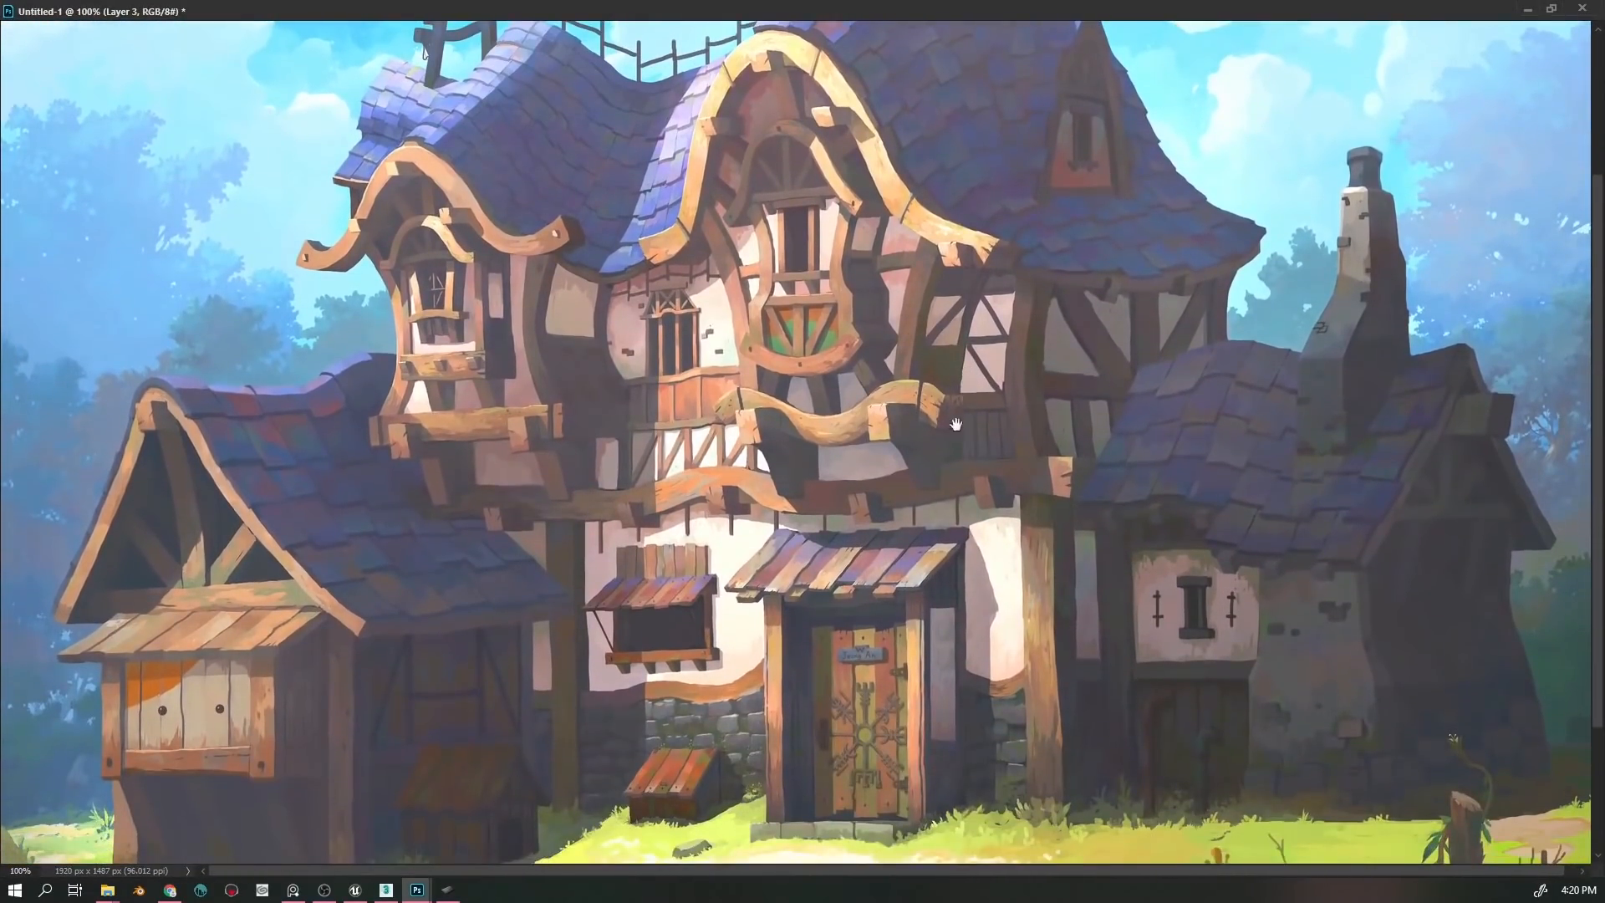
drag(373, 719, 561, 585)
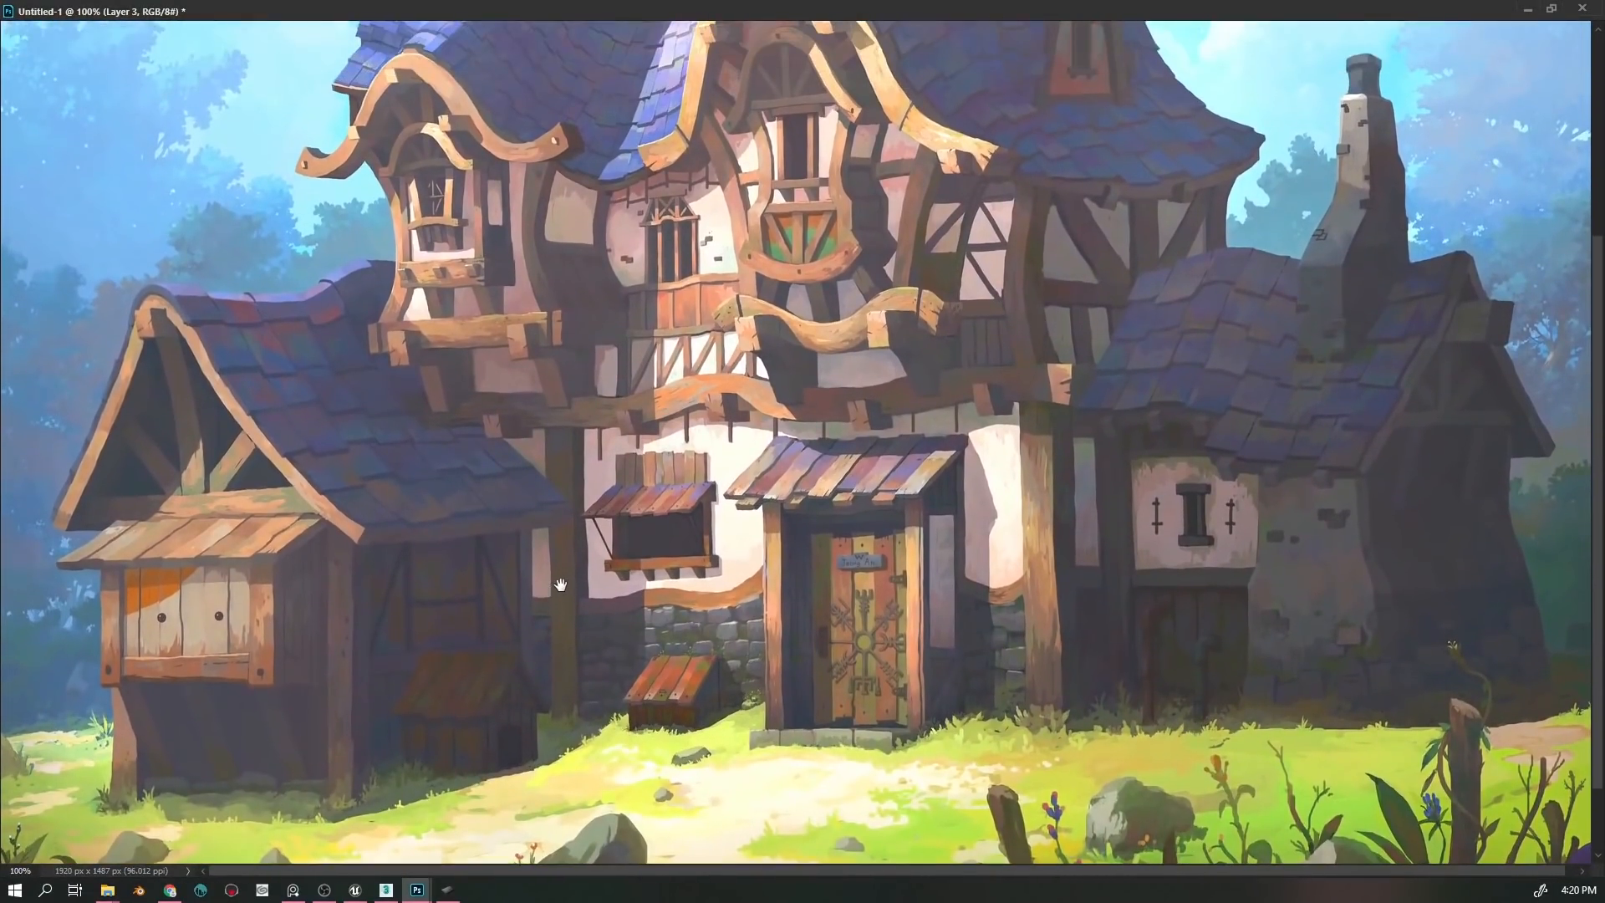
mouse_move(1118, 453)
mouse_down()
mouse_move(1105, 434)
mouse_move(1104, 459)
mouse_move(934, 495)
mouse_up()
key(ctrl+plus)
key(ctrl+plus)
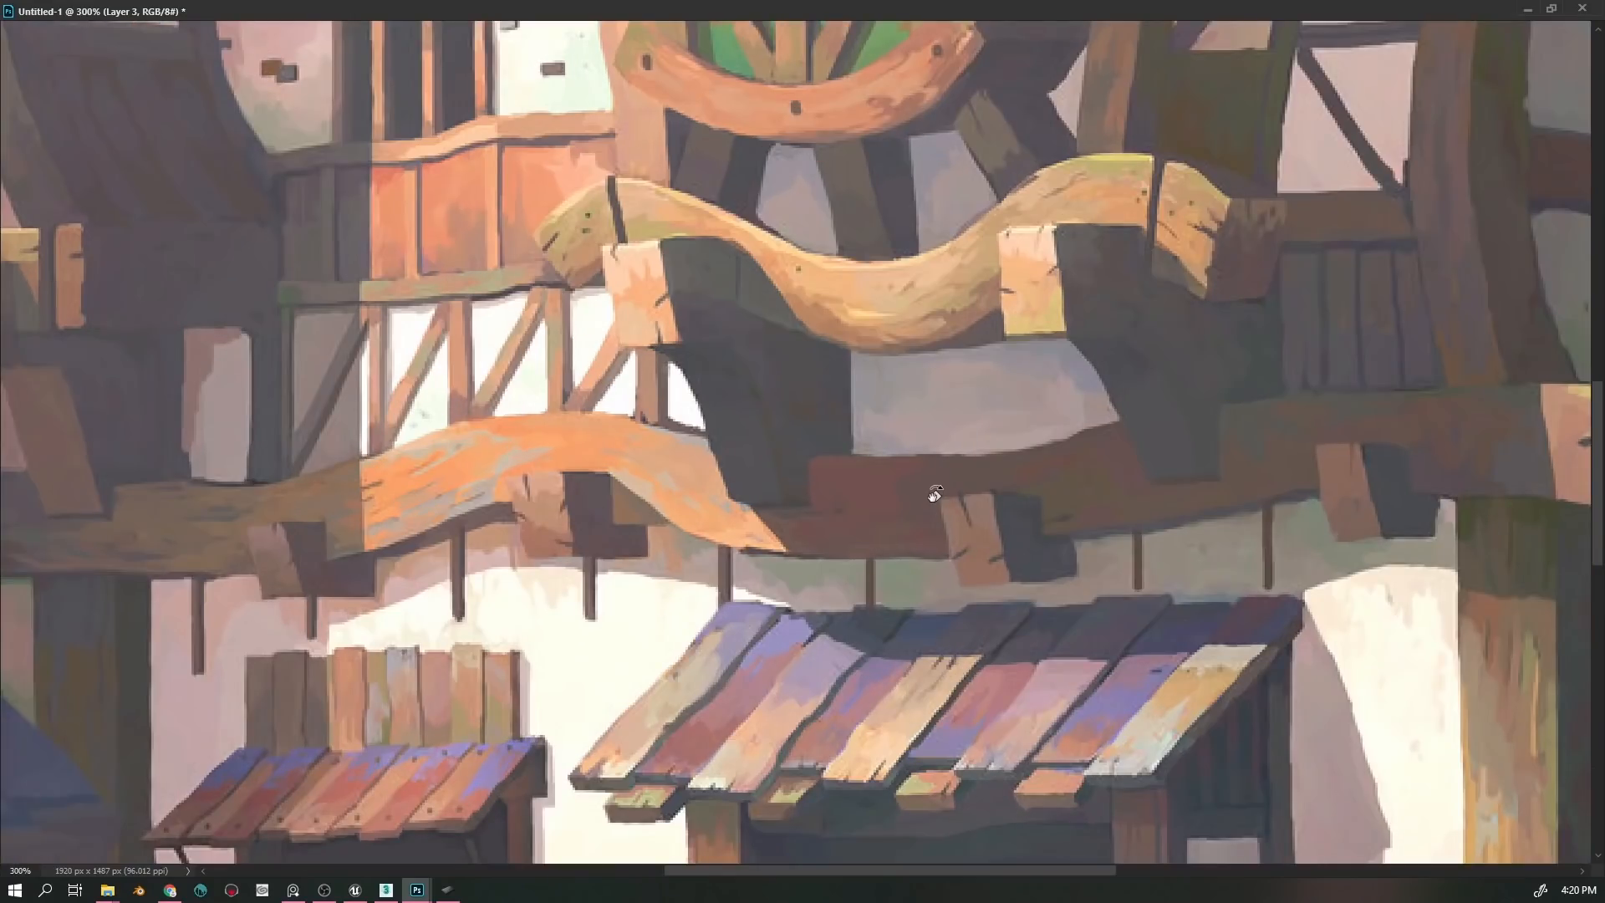
drag(311, 531, 655, 387)
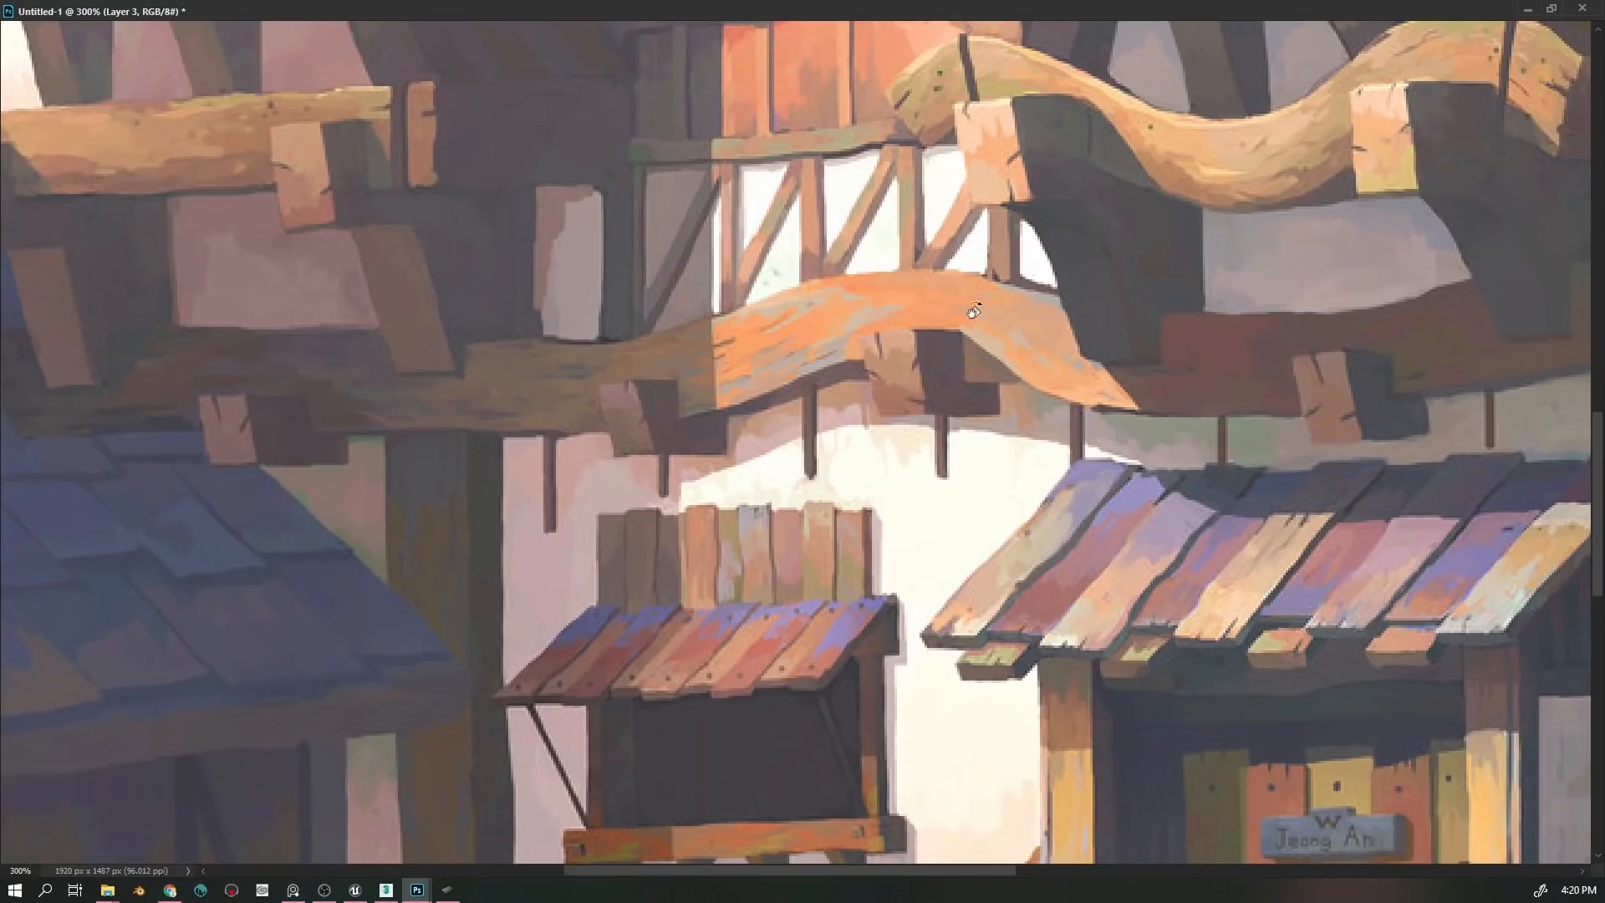
drag(722, 354, 698, 460)
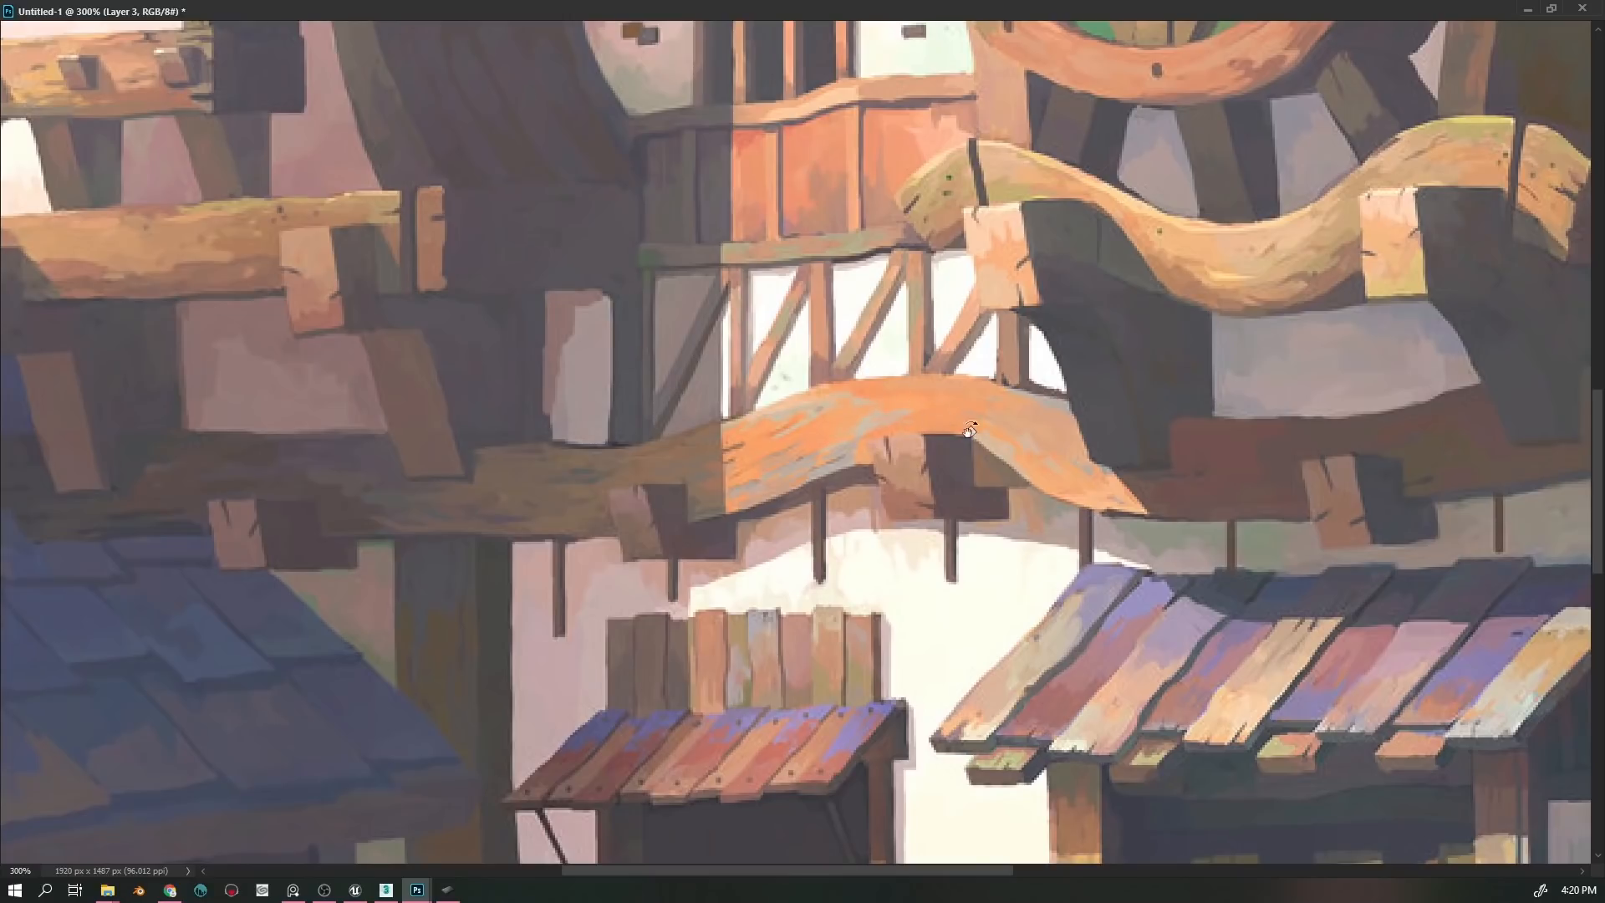
key(ctrl+minus)
key(ctrl+minus)
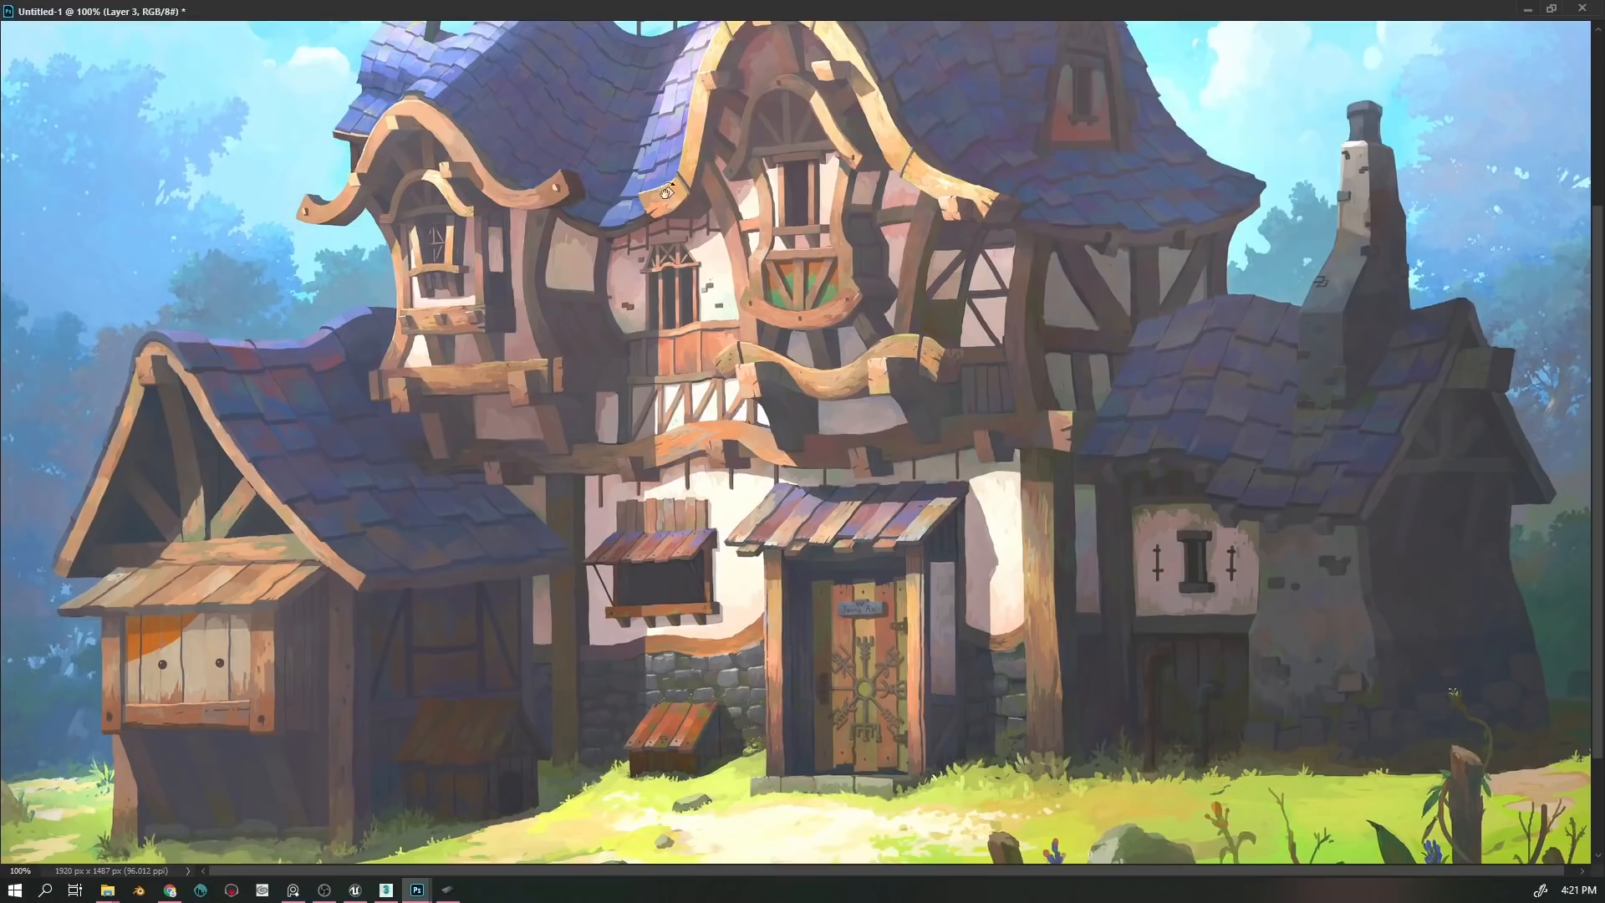
mouse_move(903, 326)
mouse_down()
mouse_move(903, 523)
mouse_move(914, 315)
mouse_up()
scroll(903, 522, down, 1)
drag(886, 484, 873, 480)
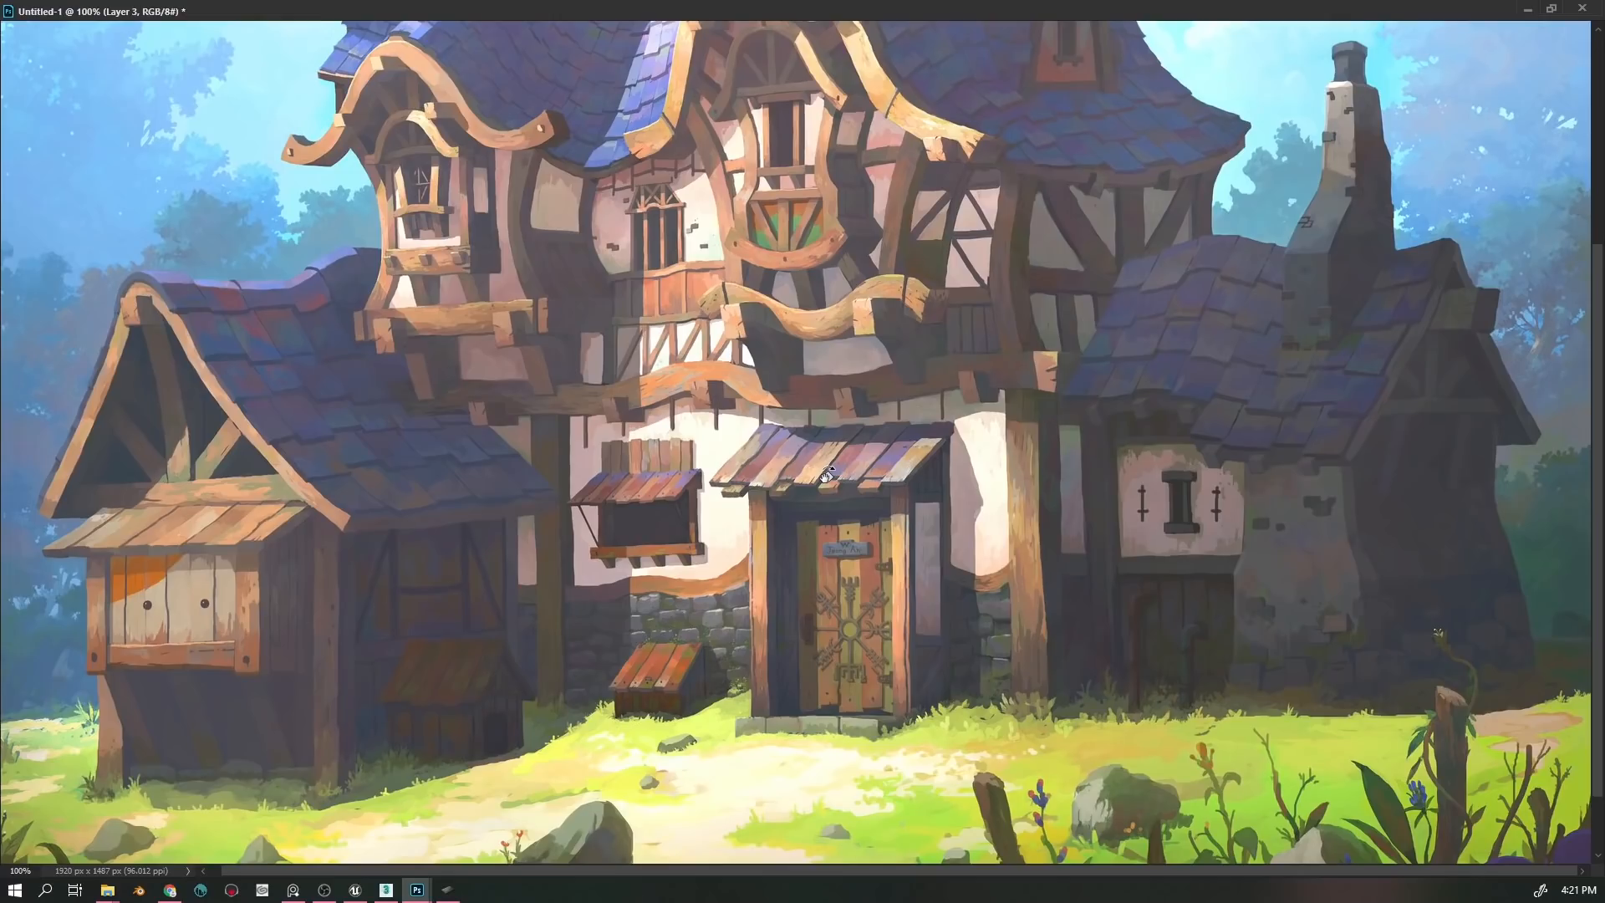
scroll(611, 439, up, 5)
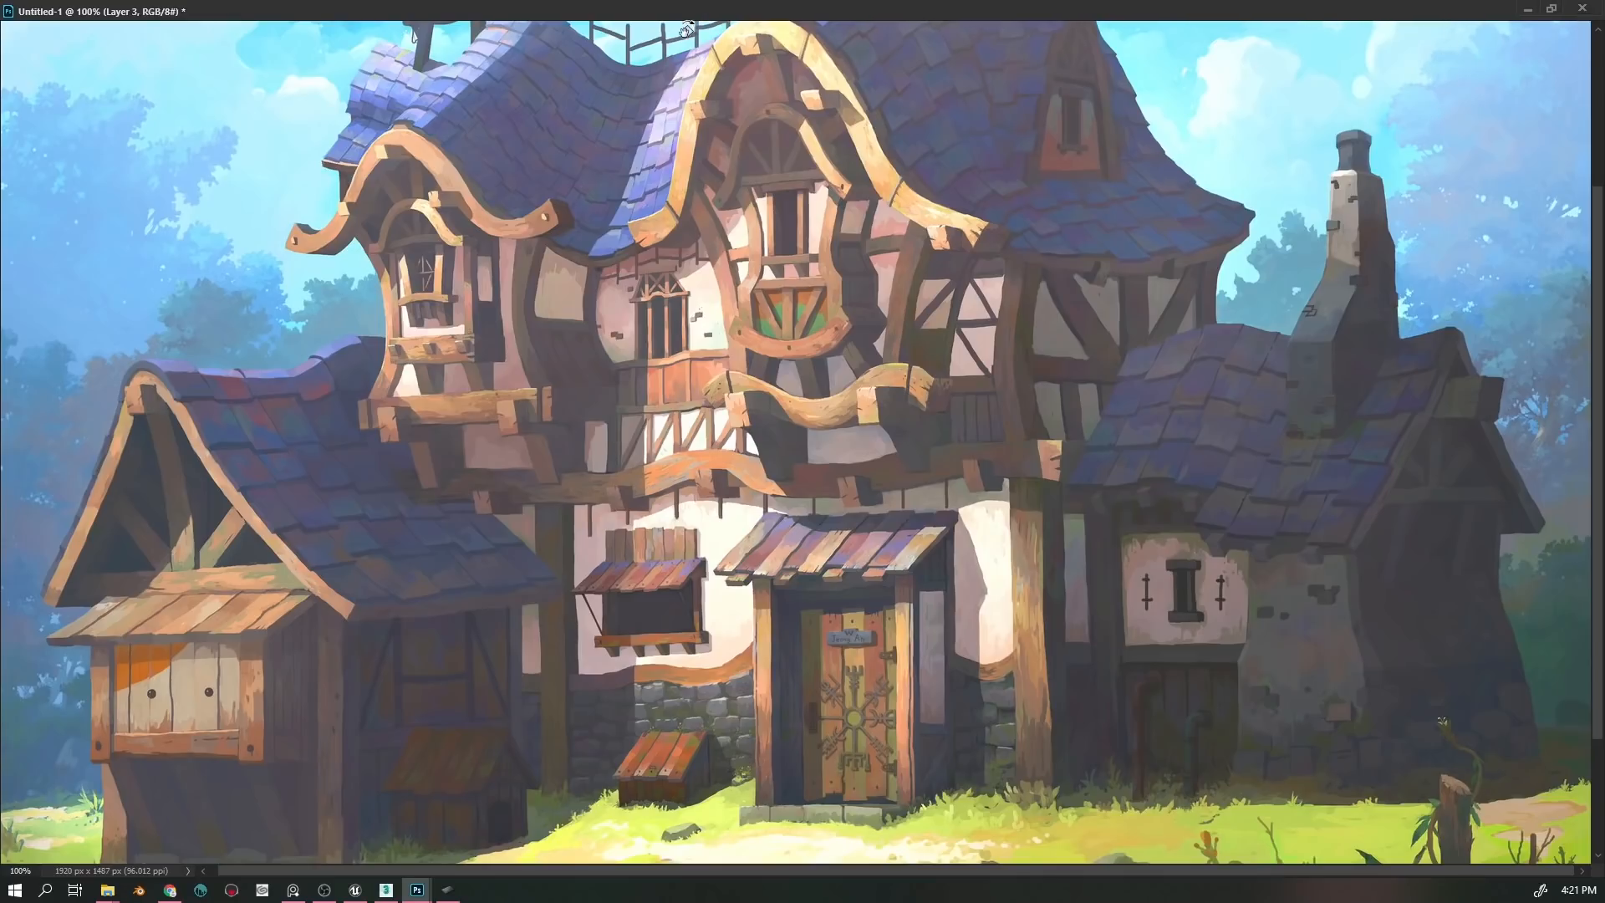
- Dock the floating house painting back among the open documents and return to Wood Beams.psd
click(1560, 10)
drag(921, 17, 906, 108)
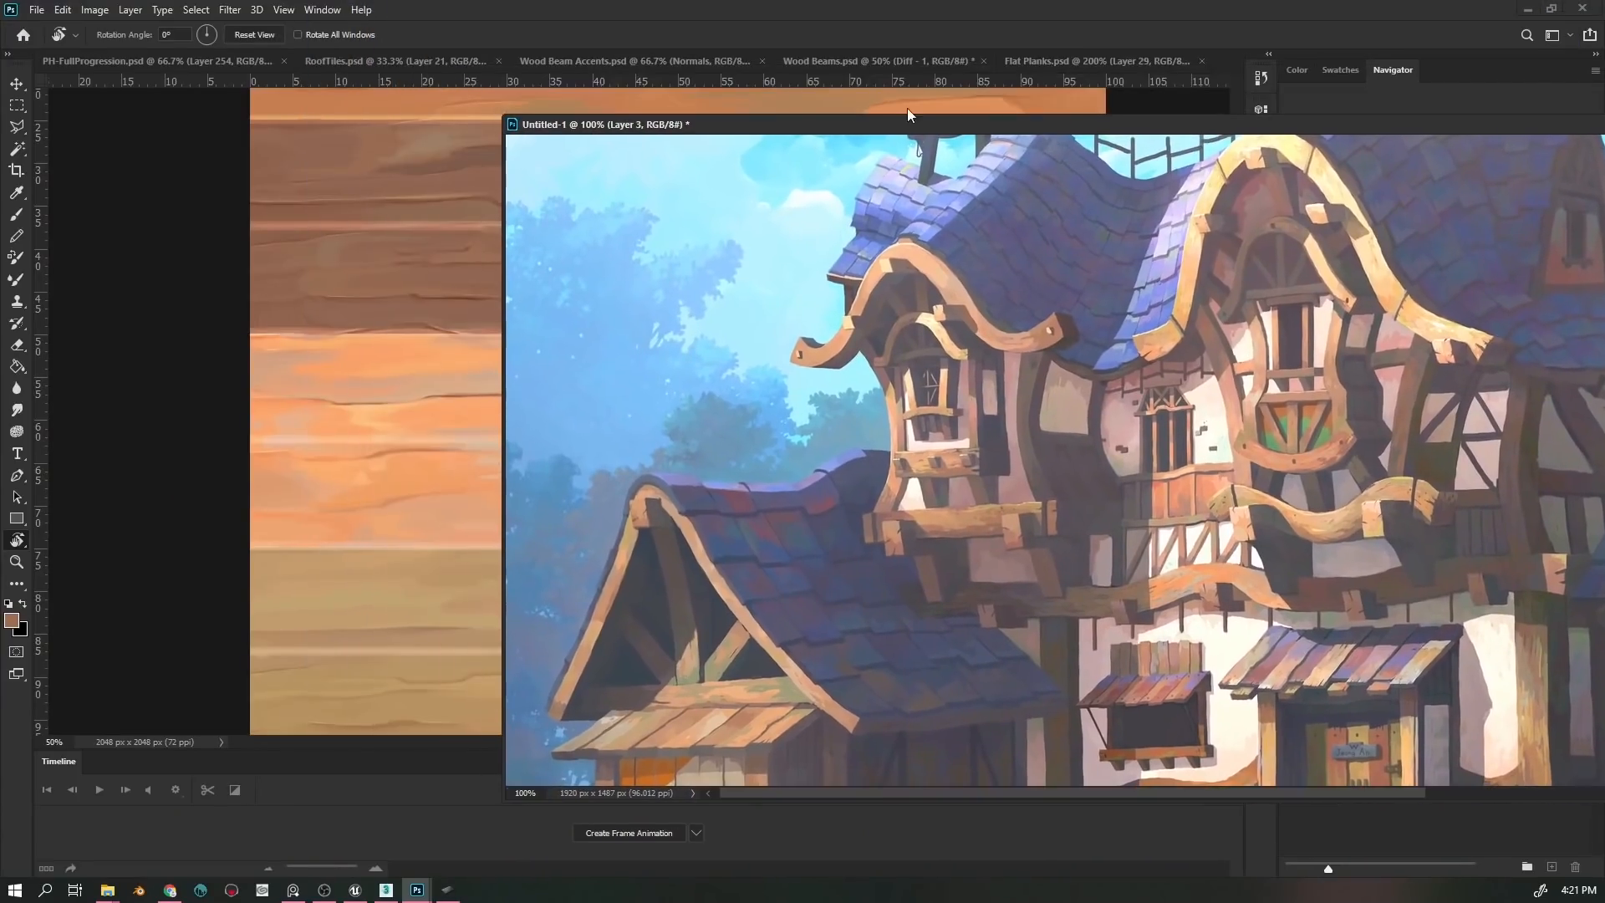
drag(730, 129, 292, 55)
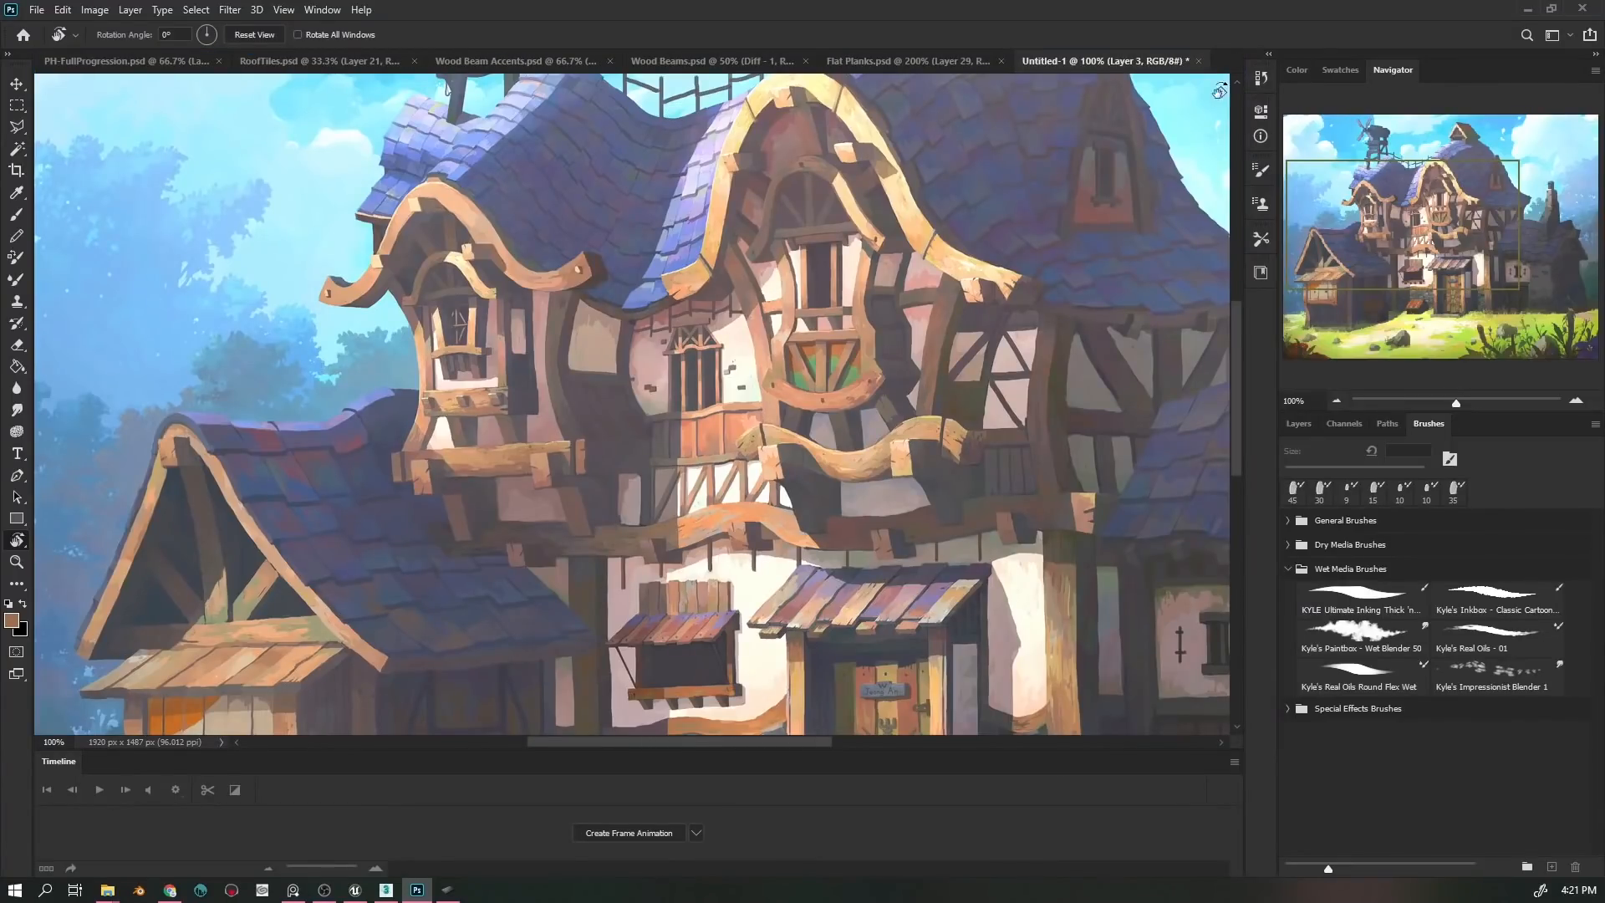
click(523, 65)
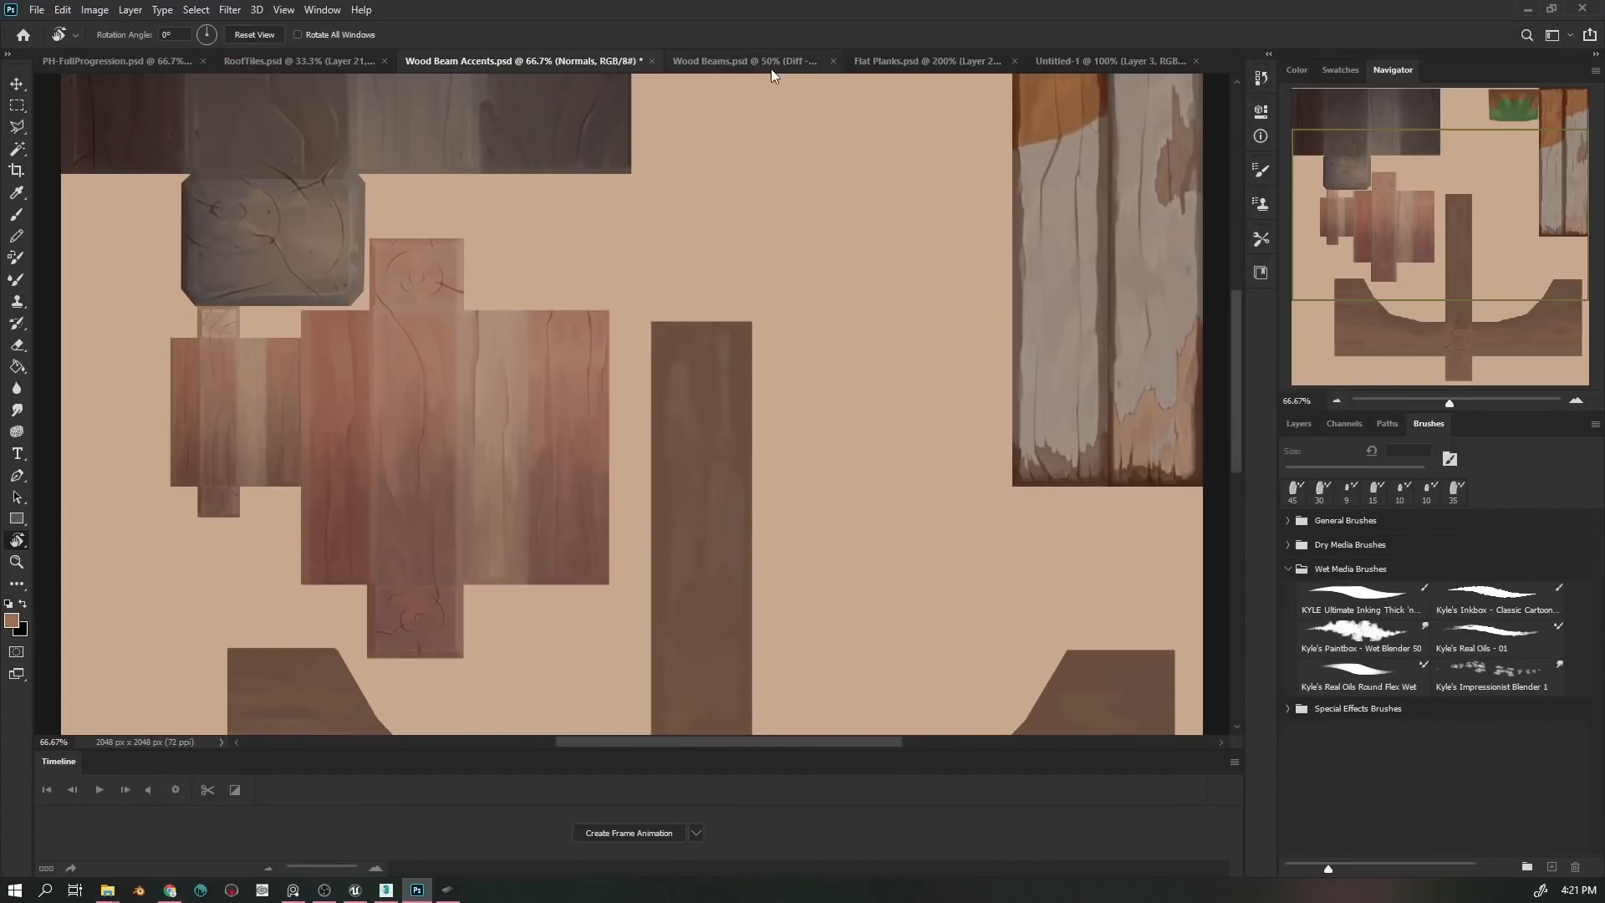
click(779, 60)
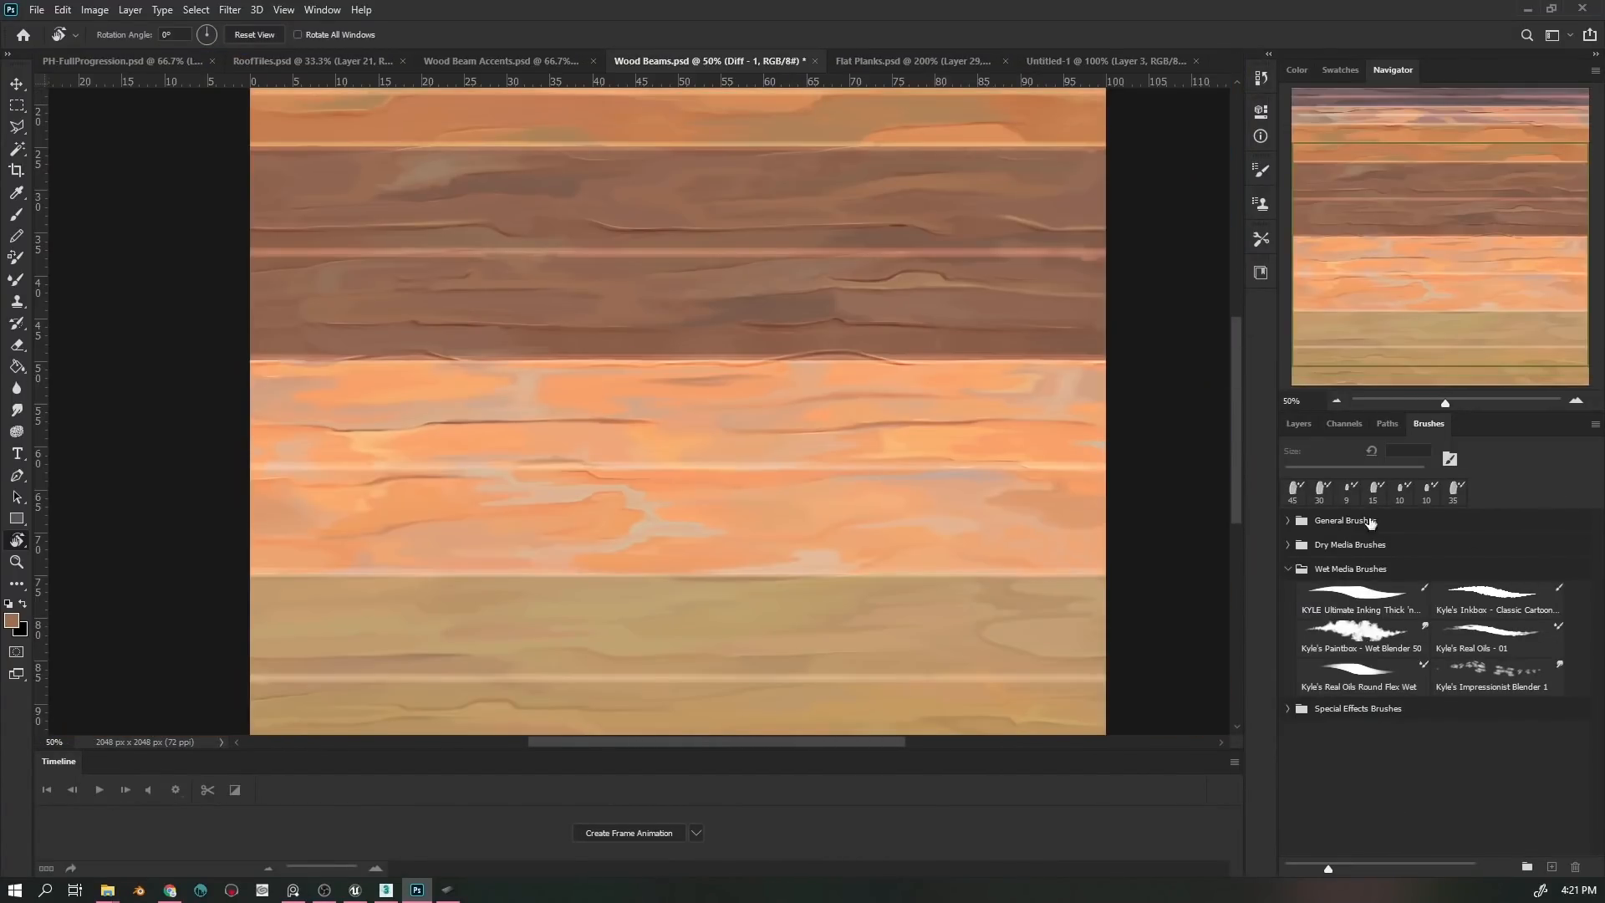
- Make the Diff - 6 layer in the Wood Beams group visible and select it
click(1299, 425)
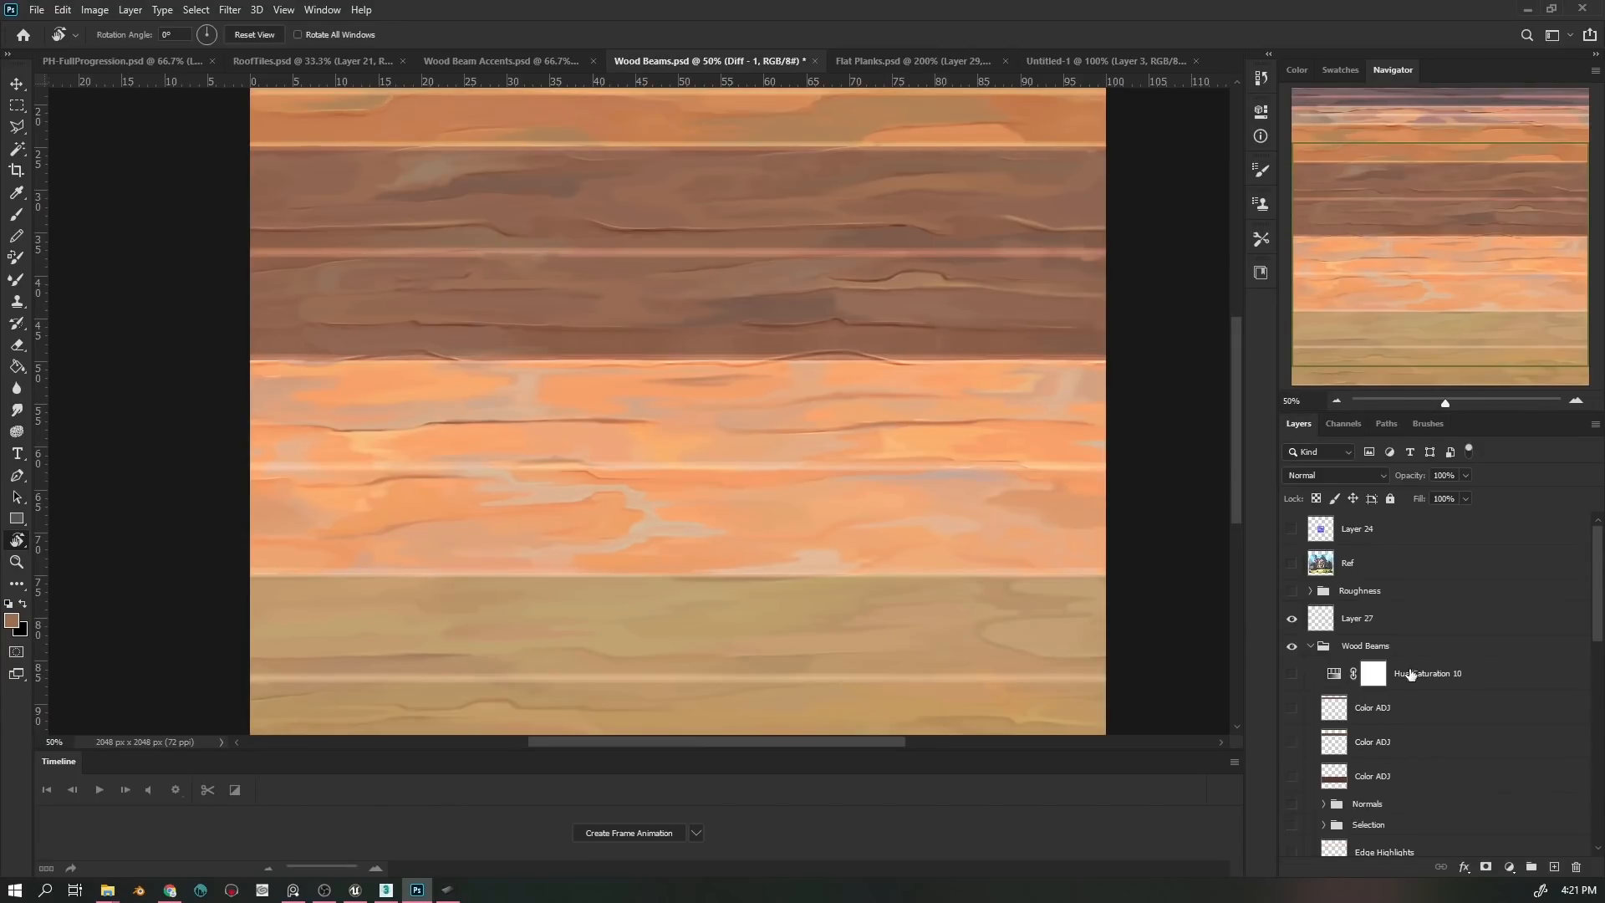
scroll(1400, 681, down, 4)
click(1294, 615)
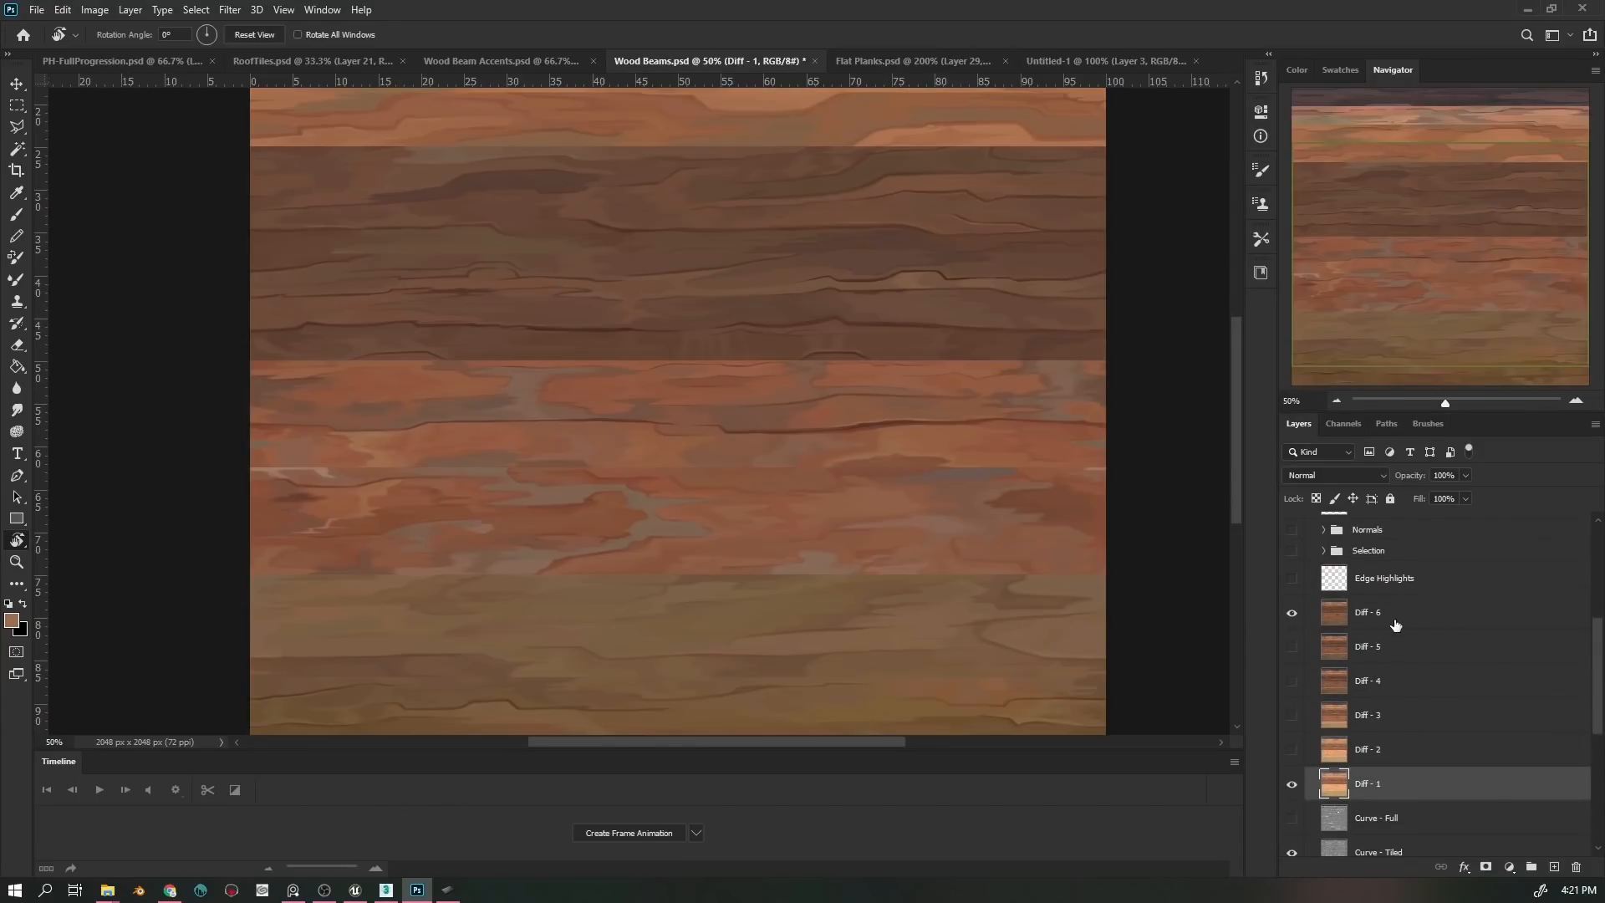
click(1387, 623)
- Examine the painted grain, cracks and colour patches across the wood beams of the Diff - 6 layer
drag(977, 445, 981, 476)
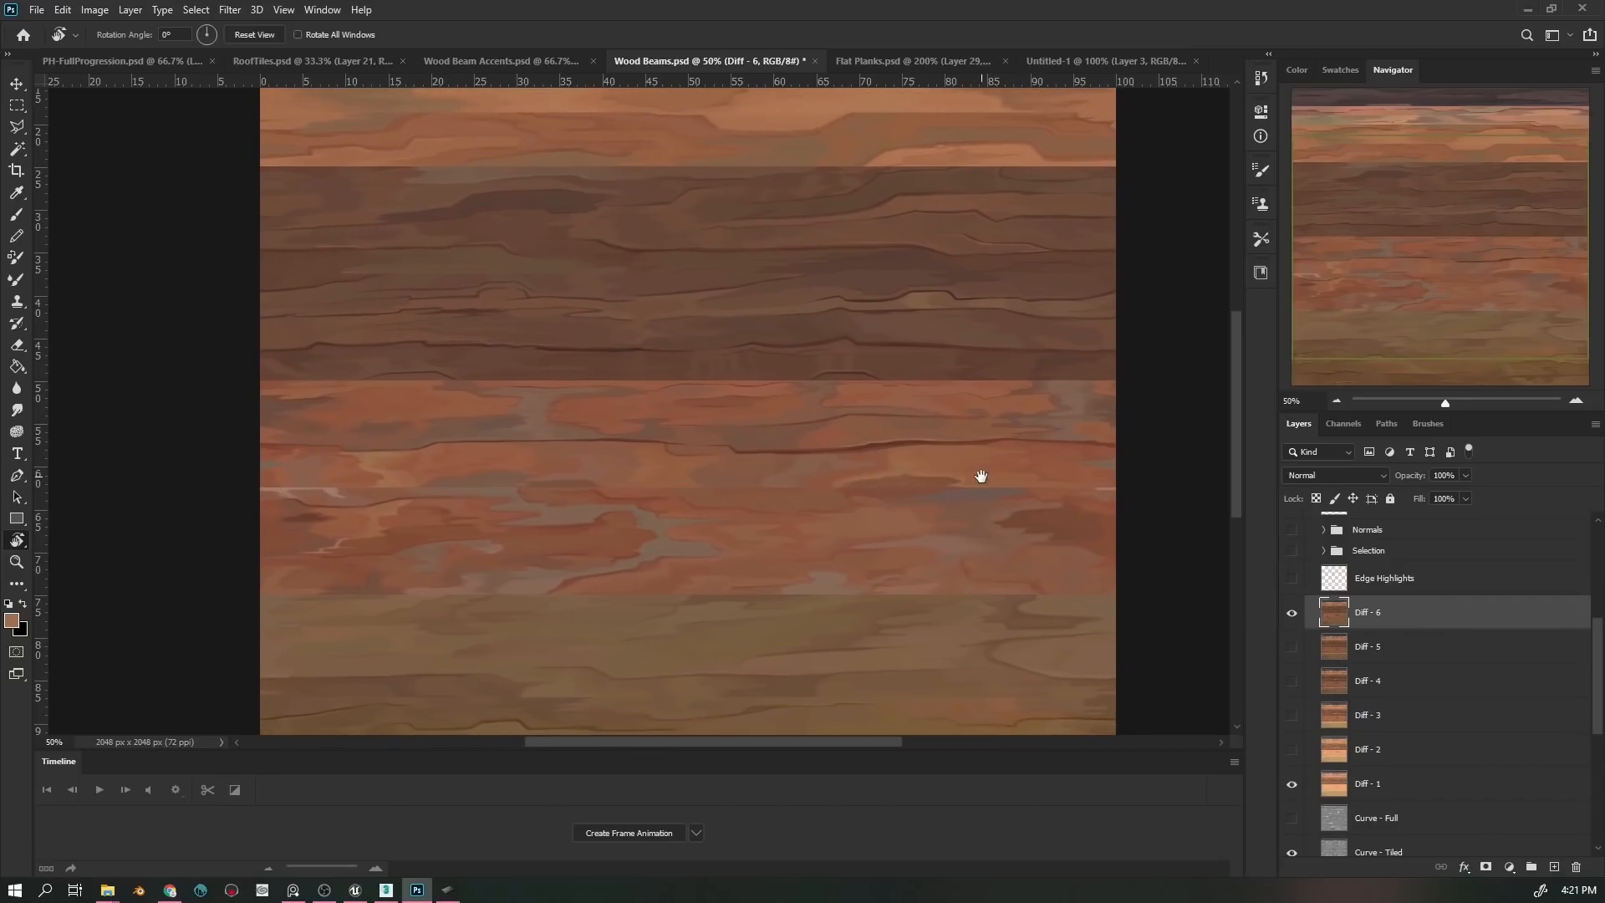
key(ctrl+plus)
drag(454, 463, 395, 250)
drag(441, 394, 633, 478)
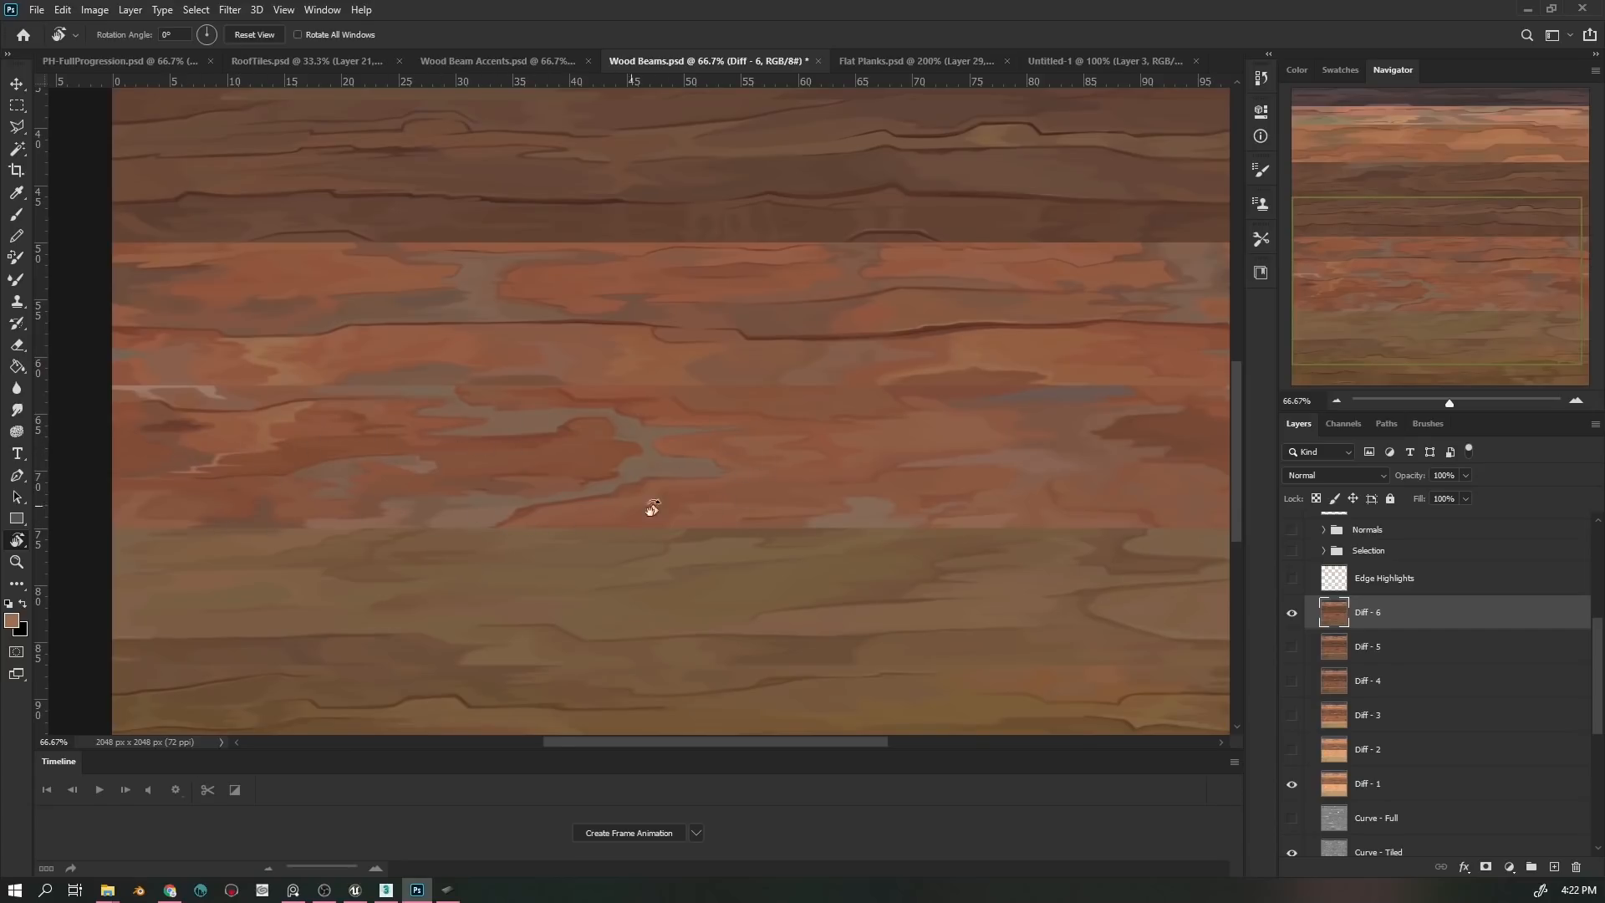
drag(762, 349, 717, 655)
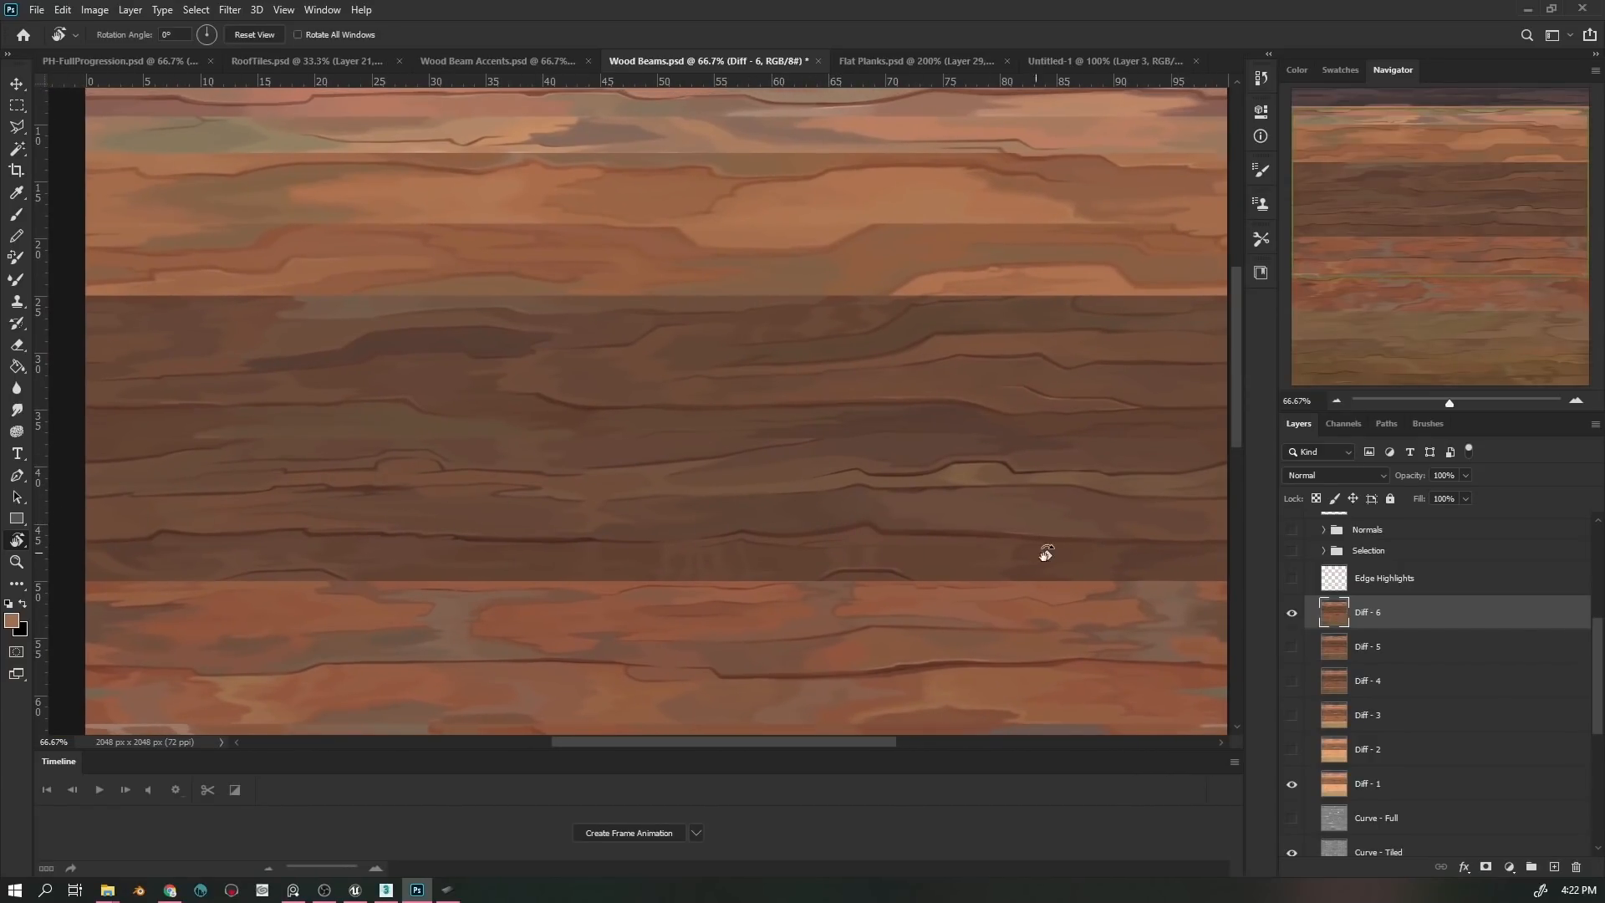
drag(530, 457, 548, 446)
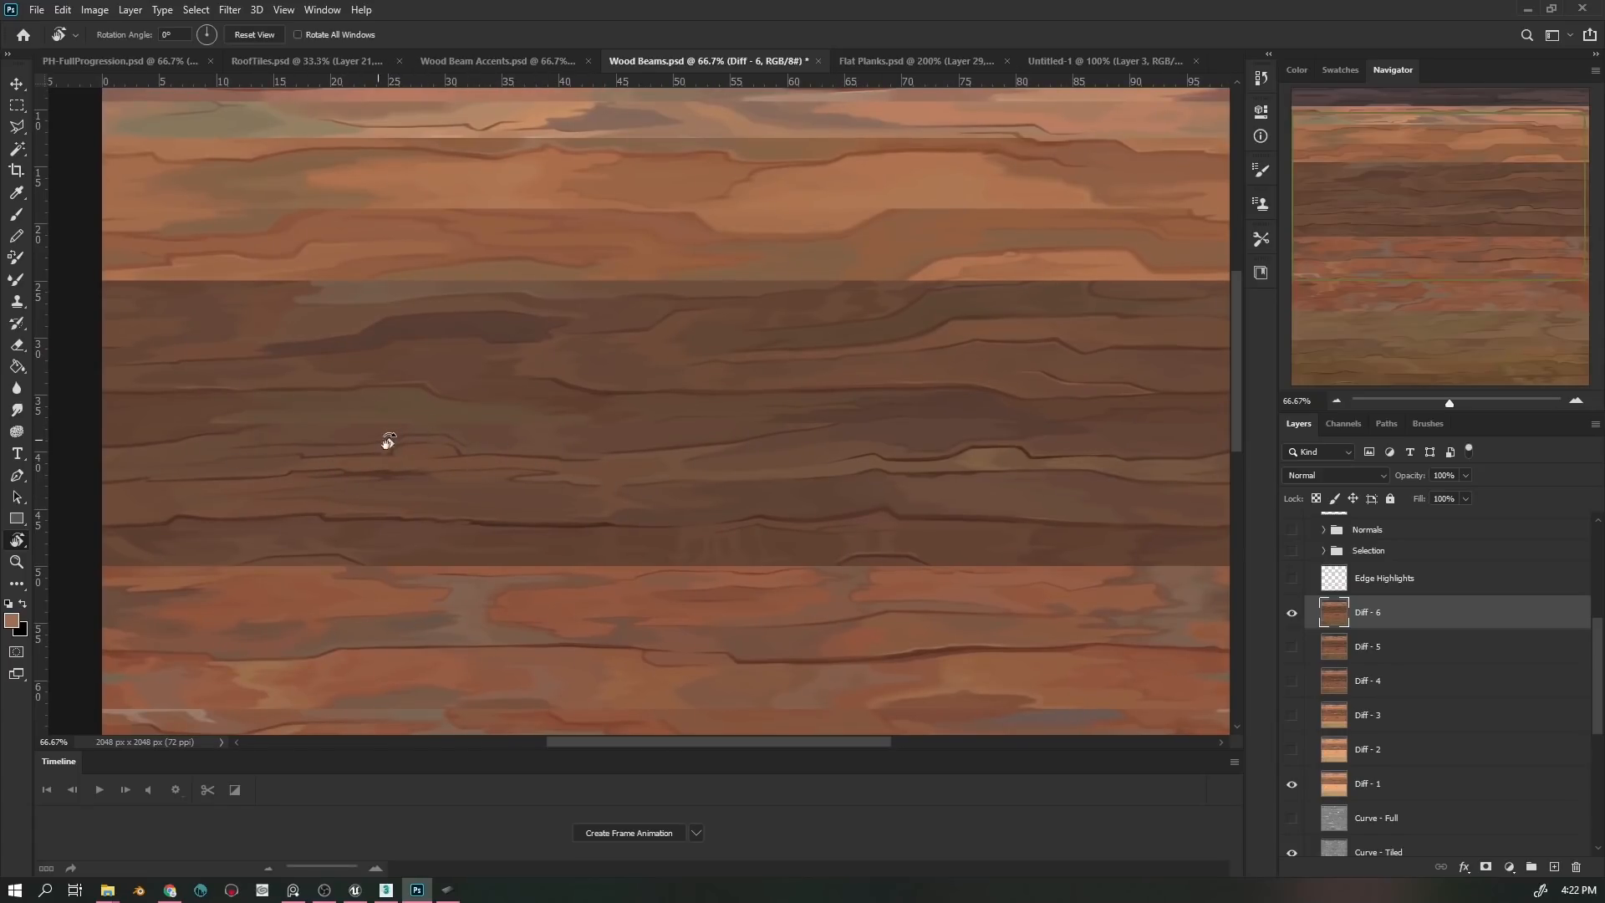
drag(577, 498, 444, 511)
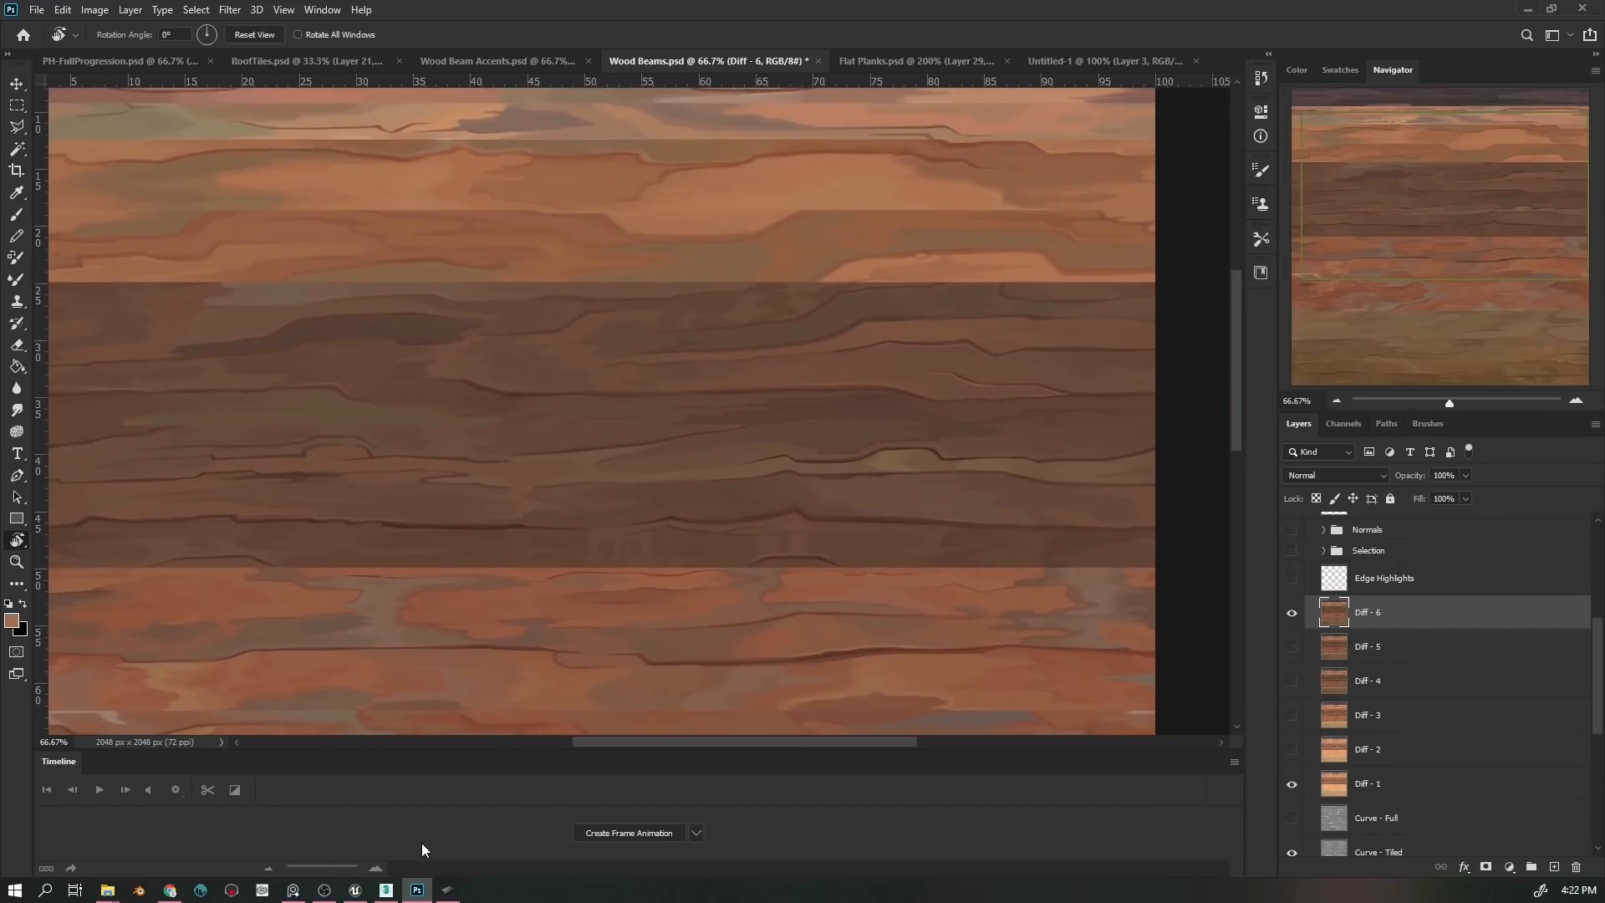
drag(559, 437, 610, 627)
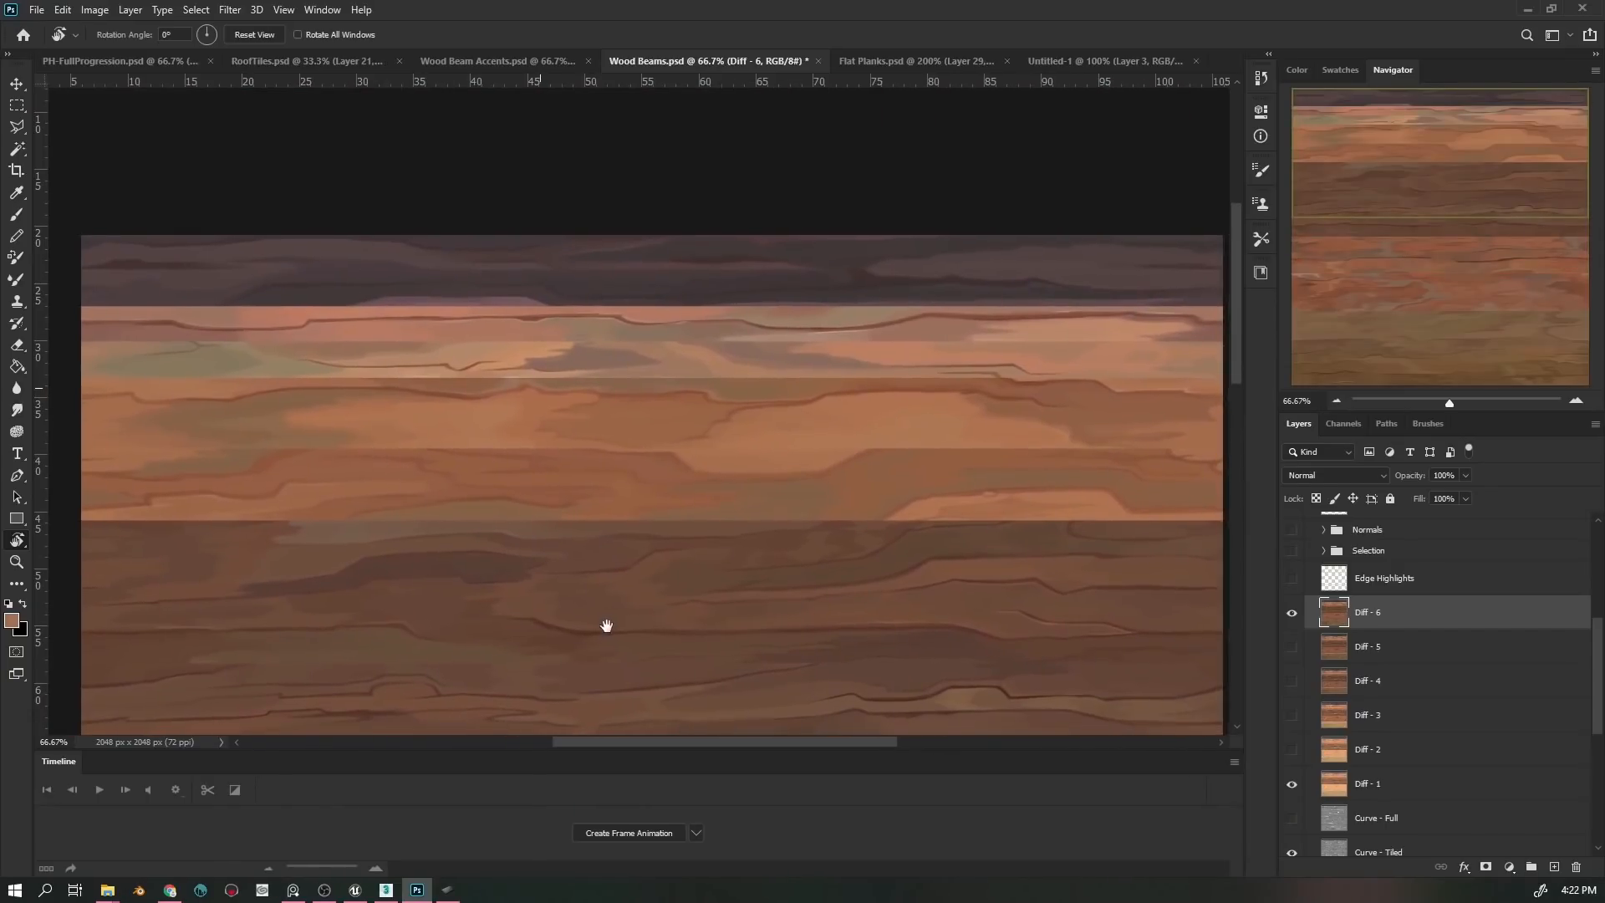
drag(835, 469, 776, 480)
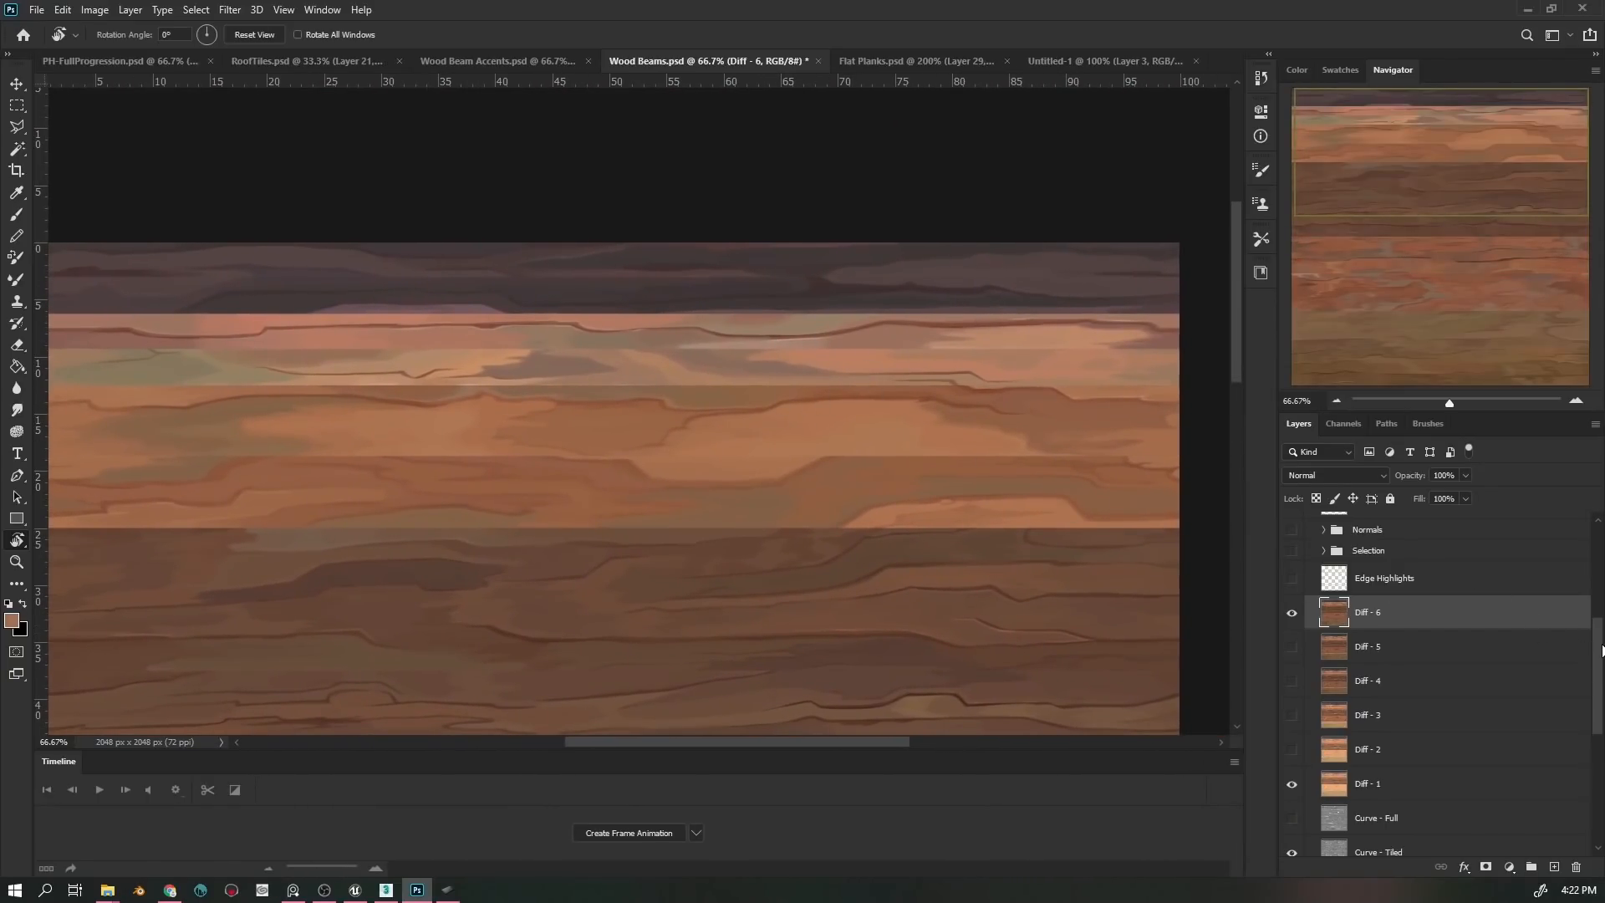
- Turn on the three Color ADJ layers and the Hue/Saturation 10 adjustment in the Wood Beams group
scroll(1602, 649, up, 5)
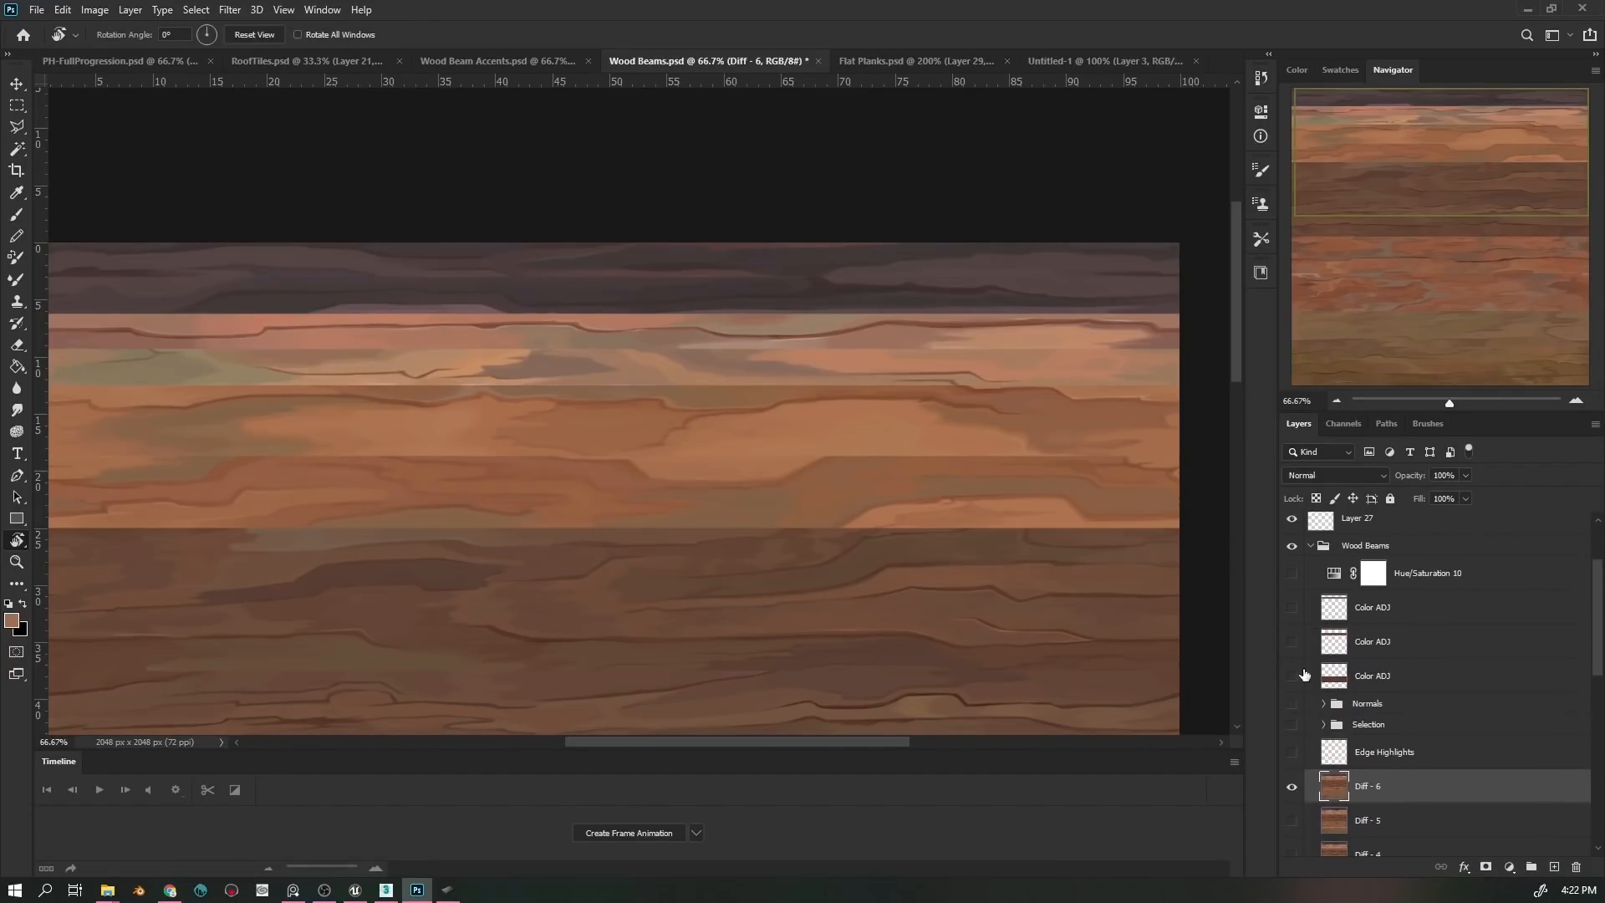
drag(1298, 671, 1296, 583)
scroll(779, 535, up, 2)
scroll(778, 535, left, 3)
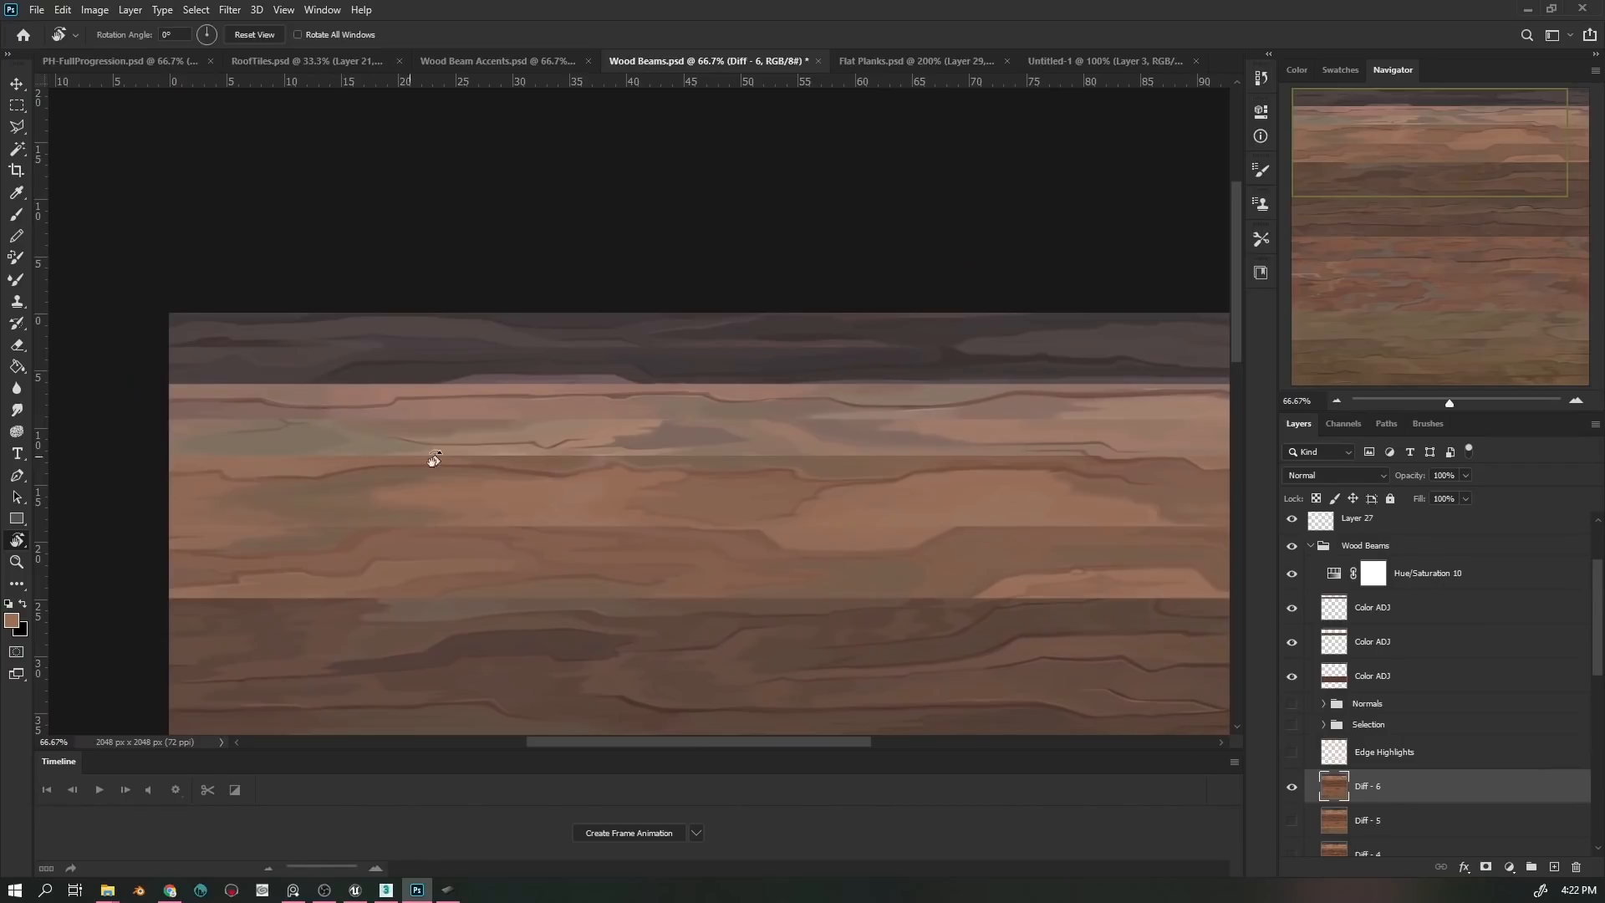
drag(719, 450, 670, 411)
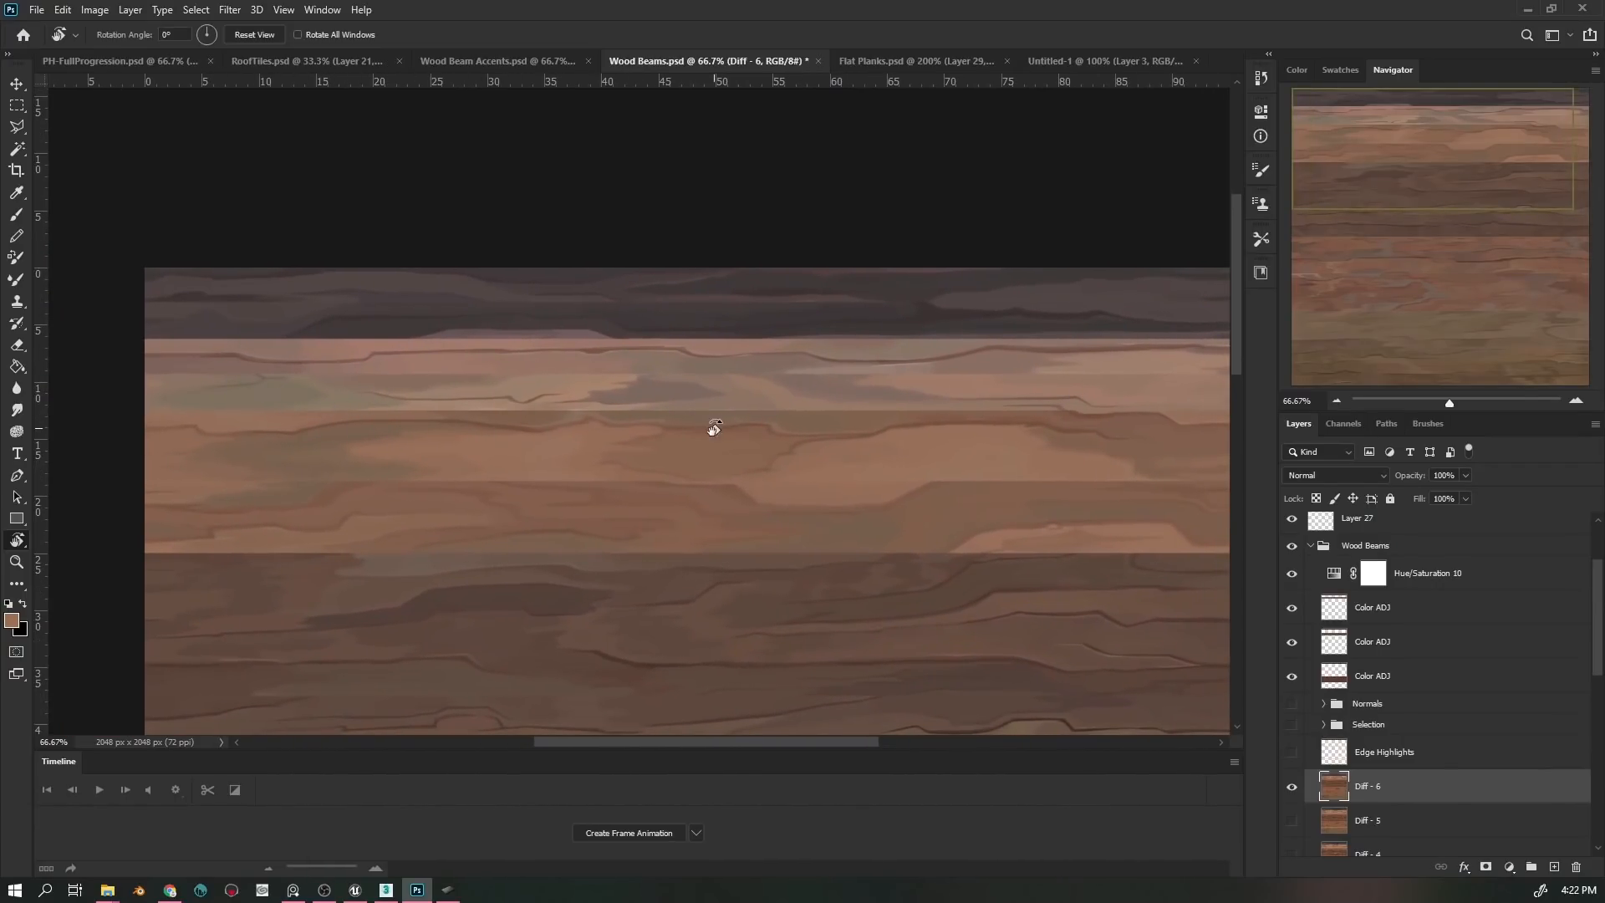
- Examine the colour-adjusted wood beam strips across the whole texture, from the dark upper strip down to the red and green ones
scroll(785, 402, down, 1)
scroll(786, 402, right, 2)
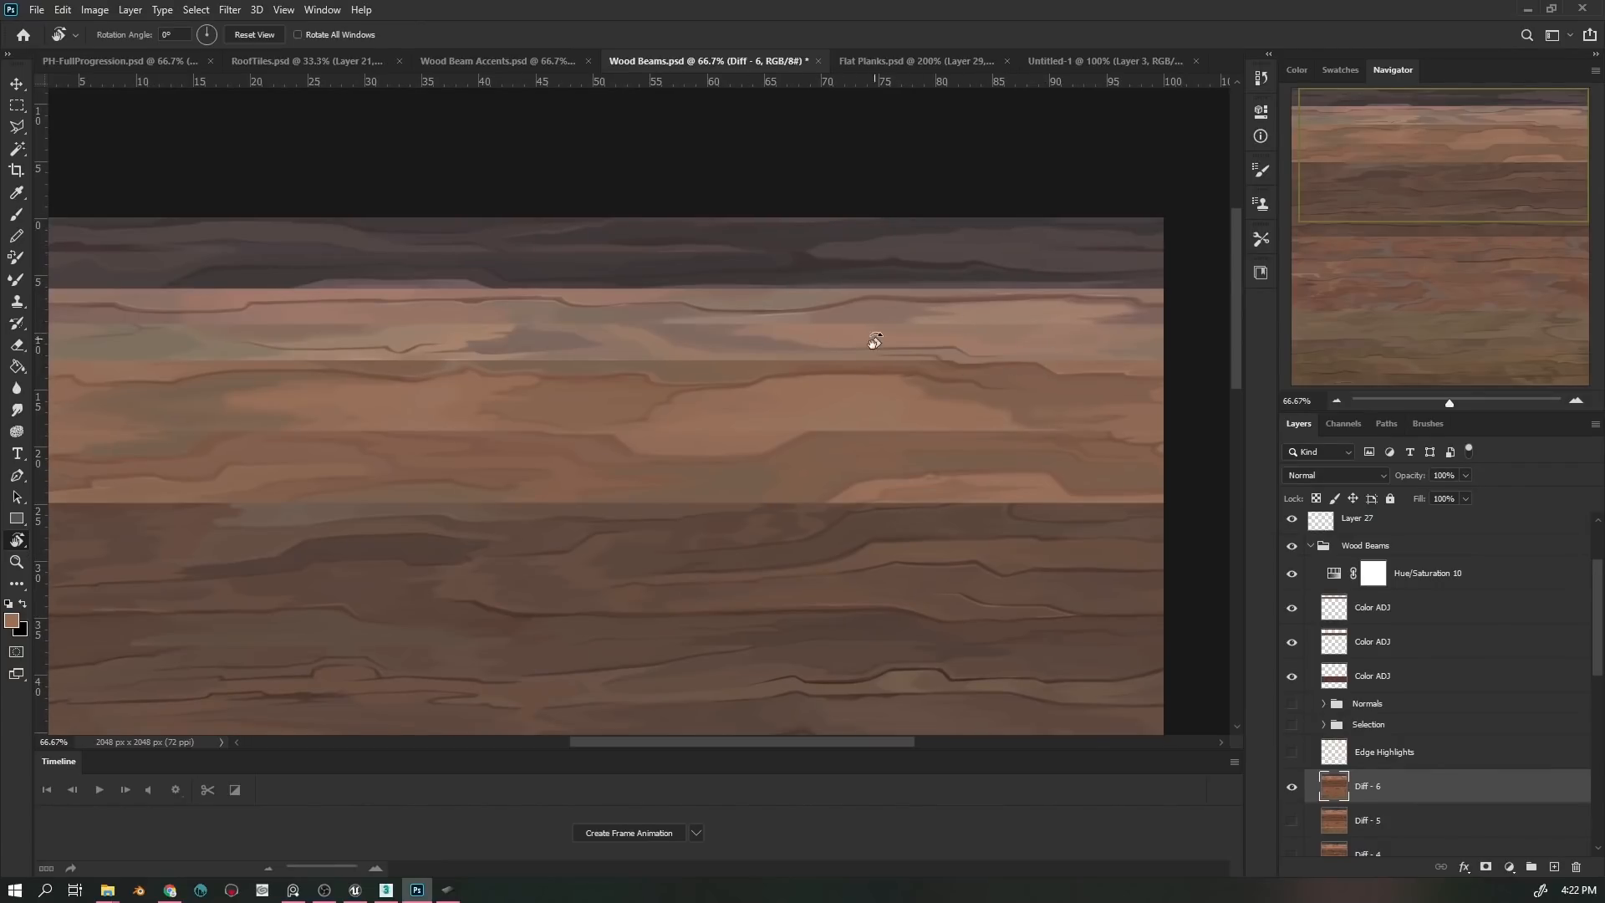
drag(456, 373, 660, 397)
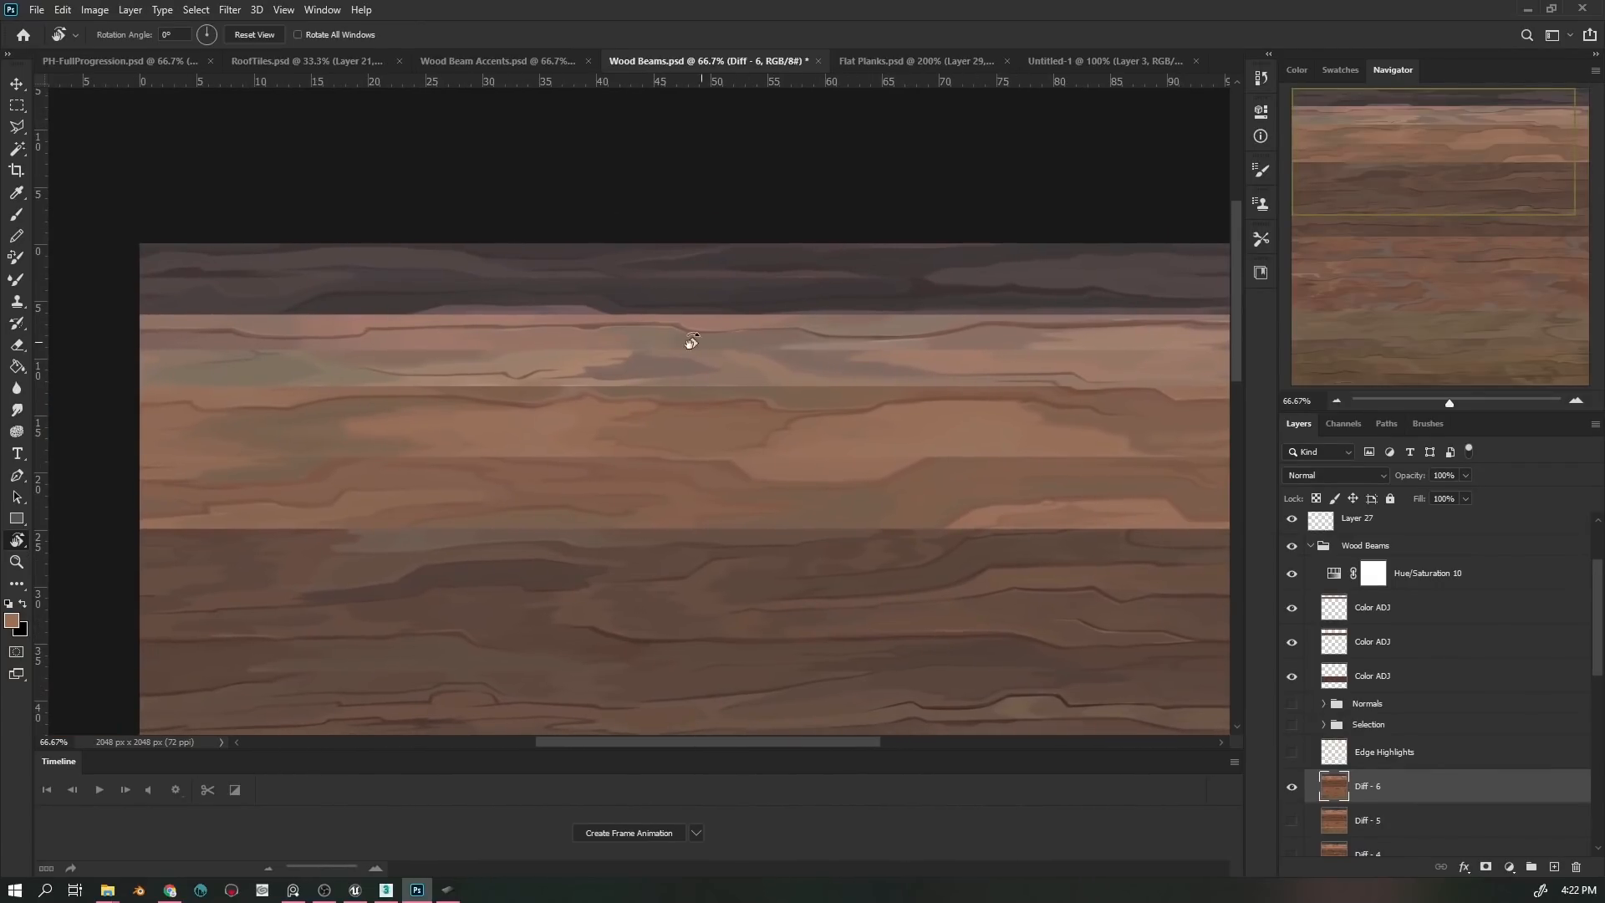
drag(717, 475, 605, 362)
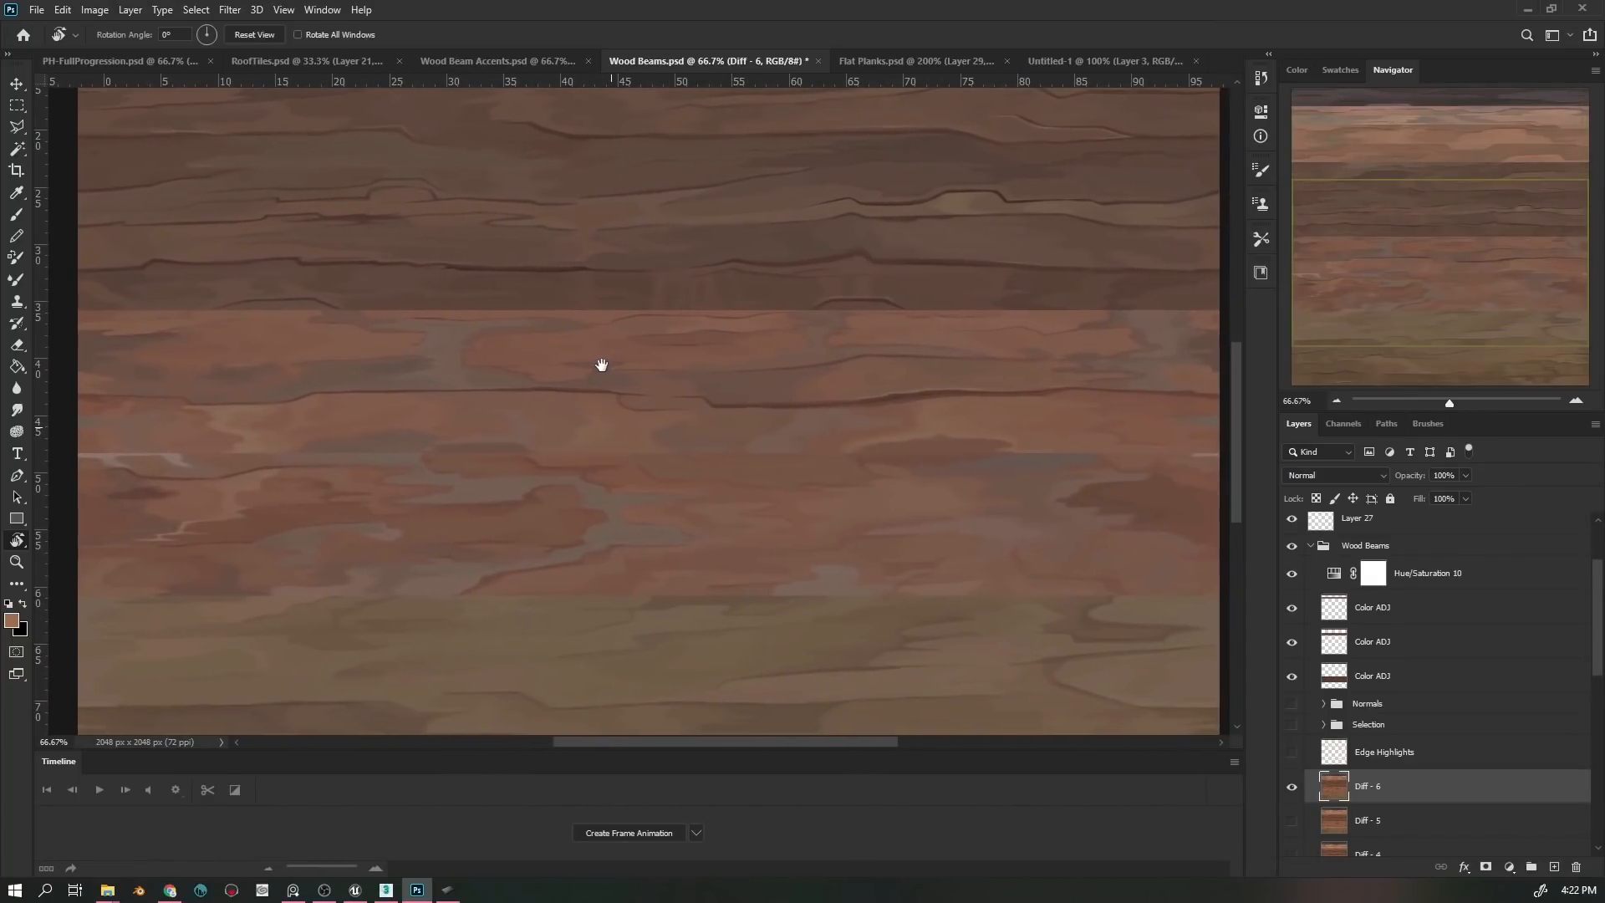
drag(585, 490, 800, 368)
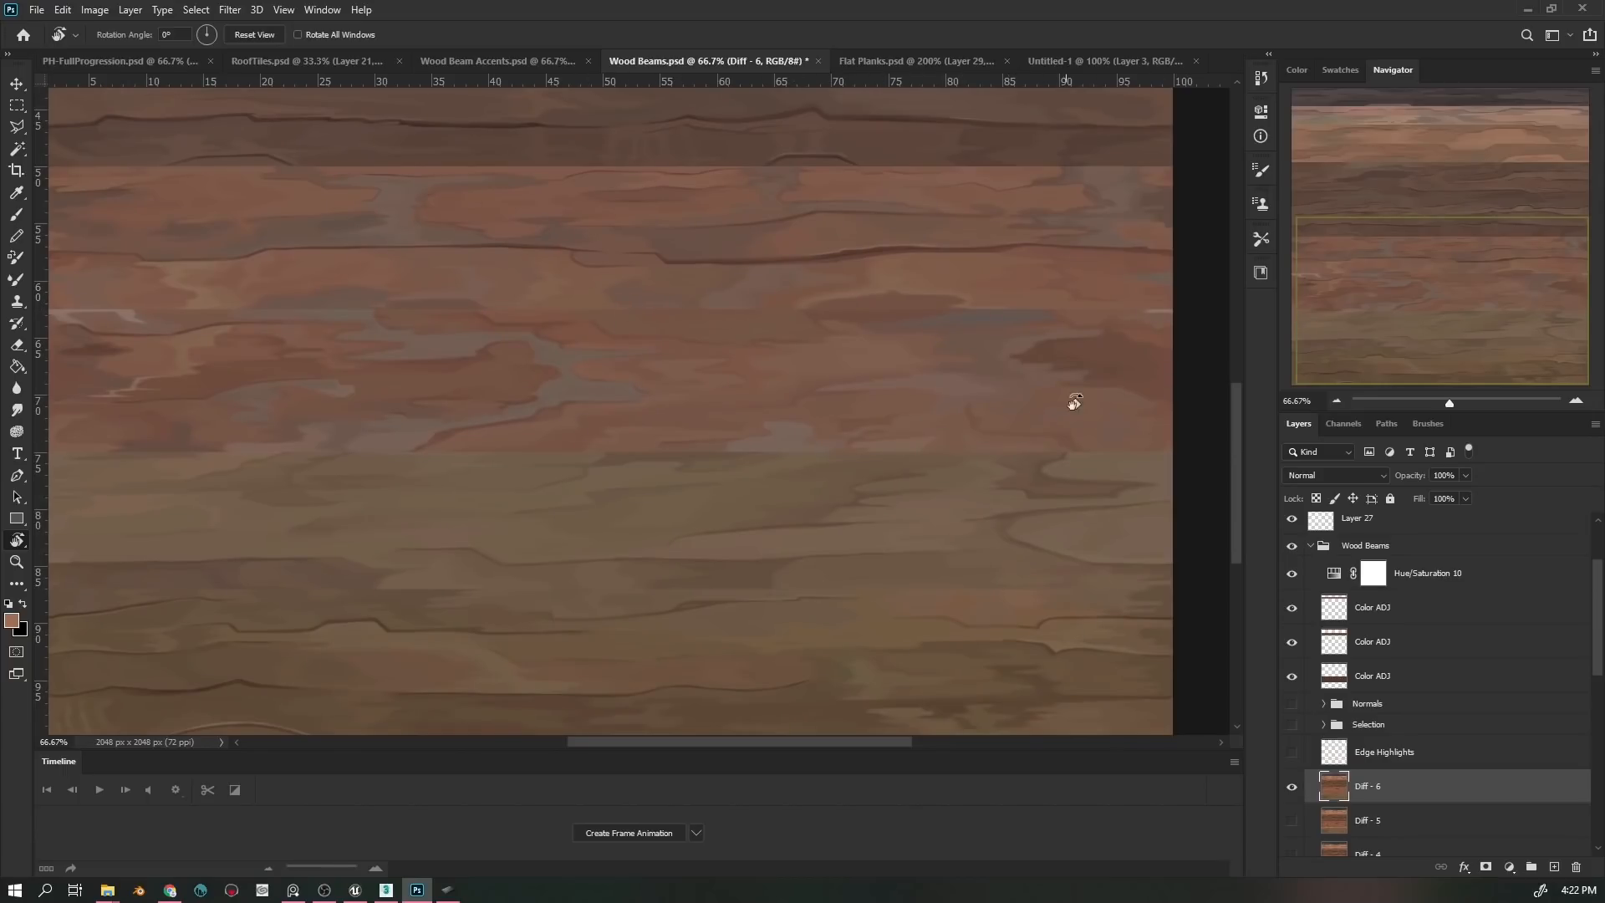
drag(522, 324, 681, 459)
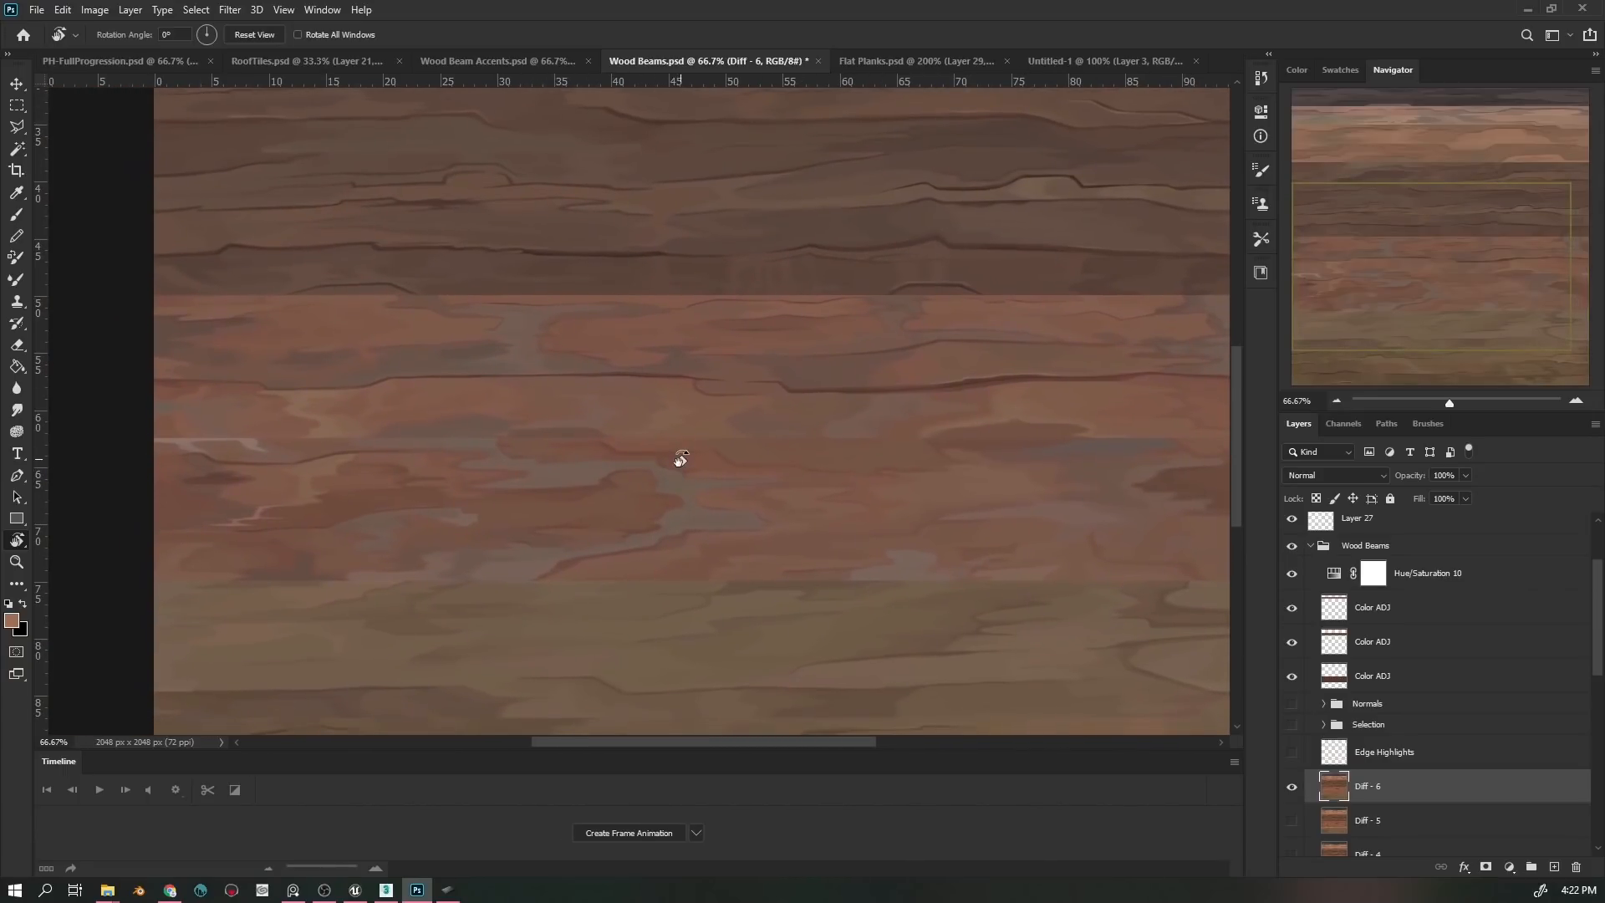
- Switch to the PurpleHouse scene in Unreal Engine and place the house reference painting, resized small, over the viewport's upper corner
key(alt+Tab)
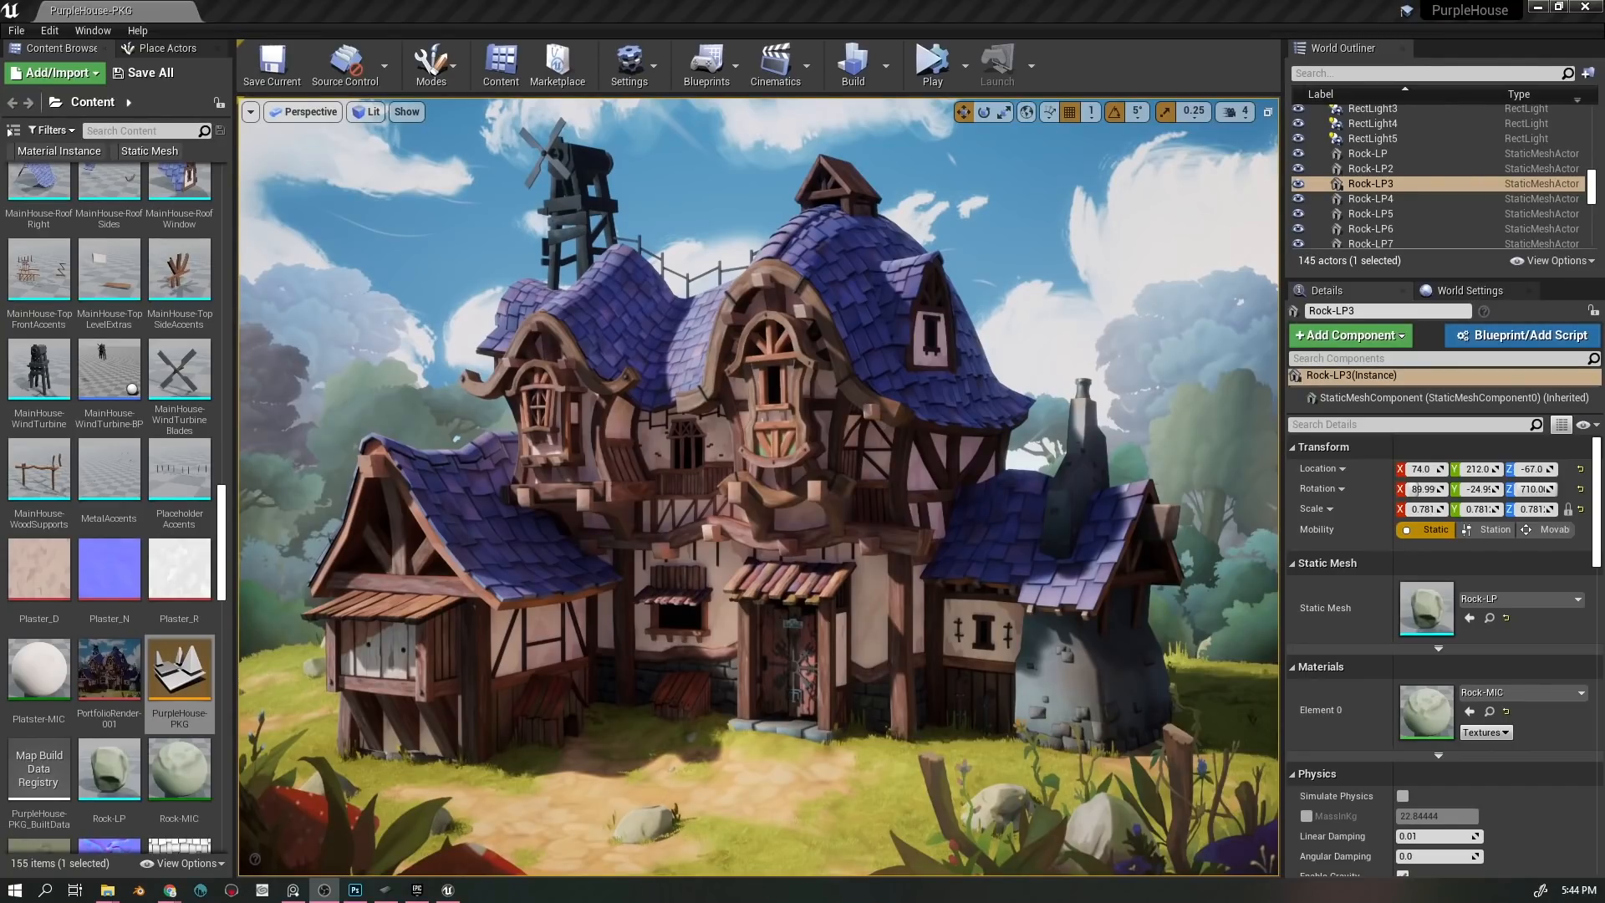
drag(1604, 271, 1349, 173)
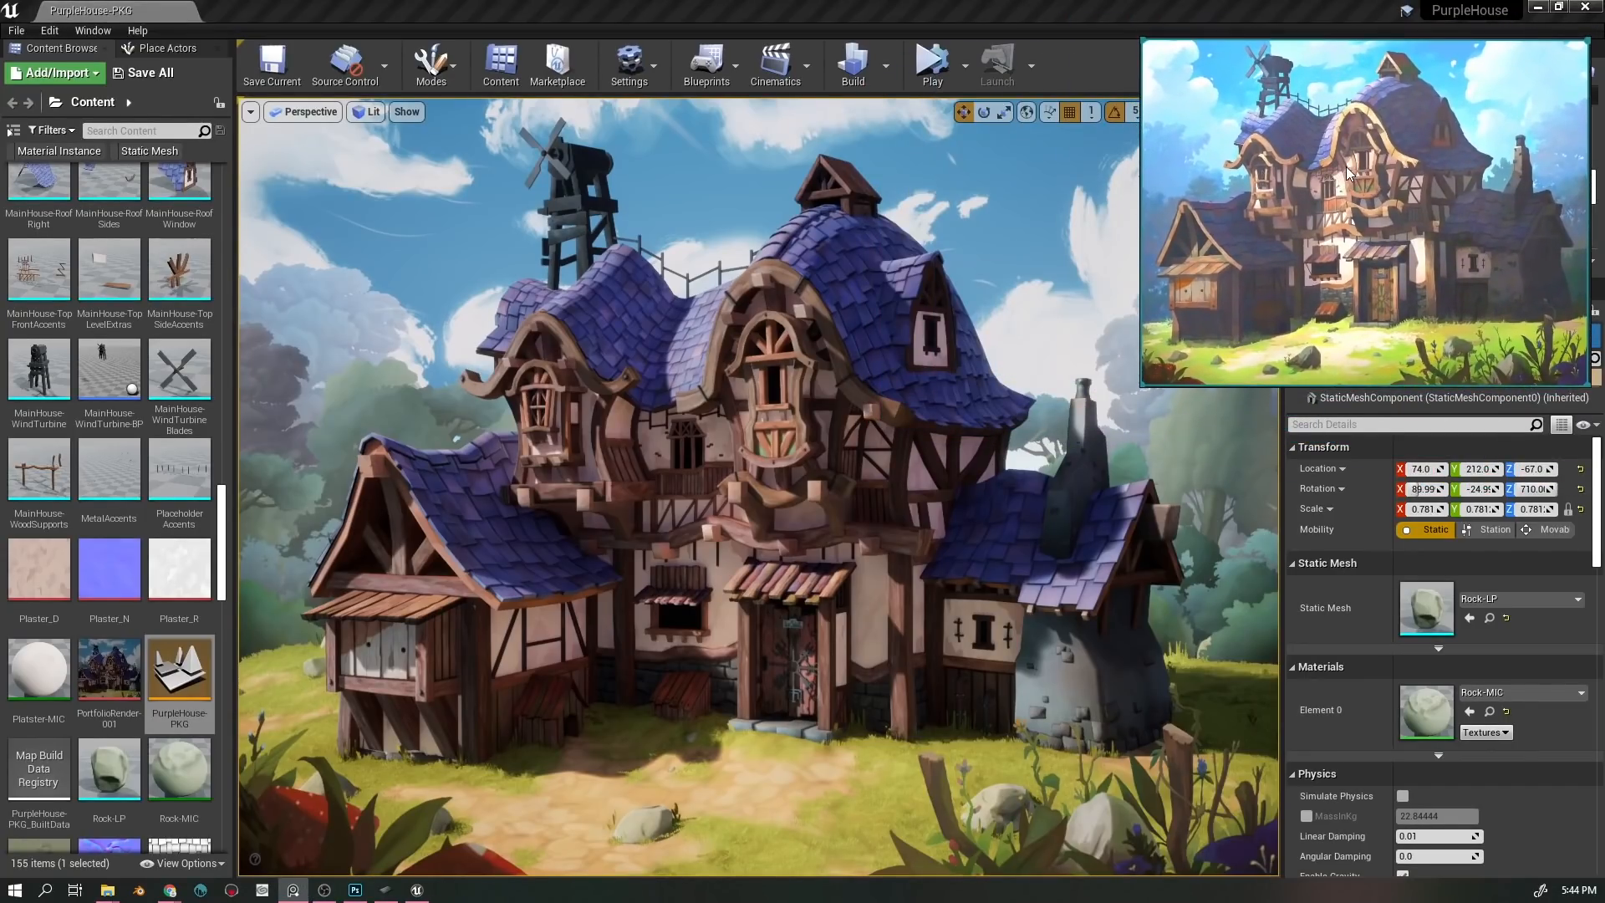
scroll(1364, 187, down, 3)
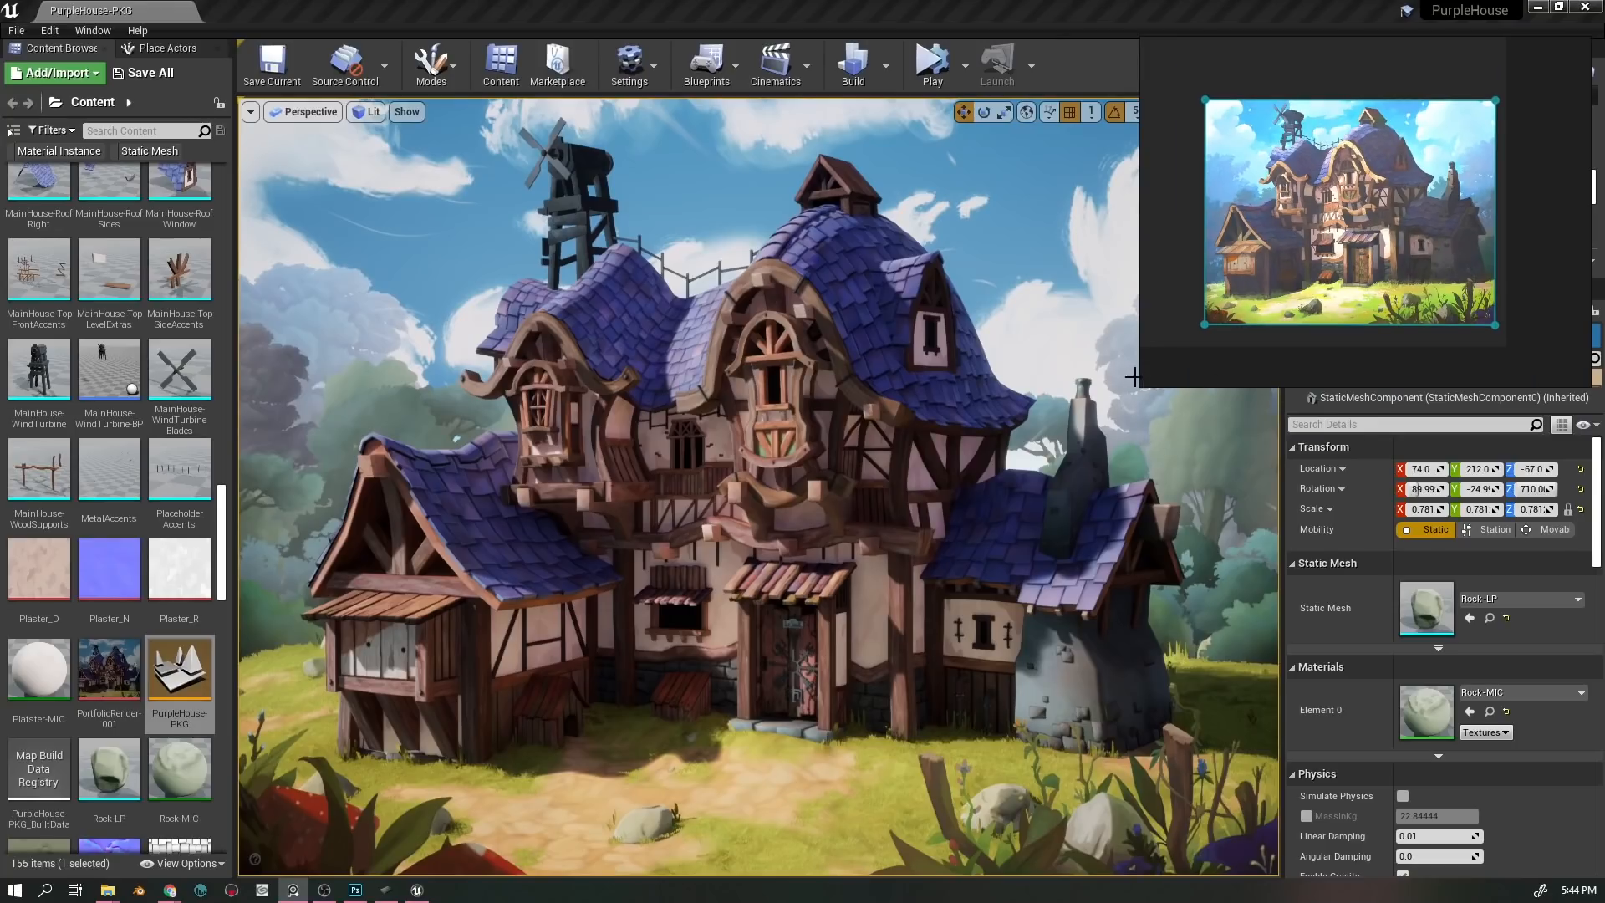
drag(1142, 386, 1368, 217)
mouse_move(1417, 157)
mouse_down()
mouse_move(1247, 271)
mouse_move(1397, 173)
mouse_up()
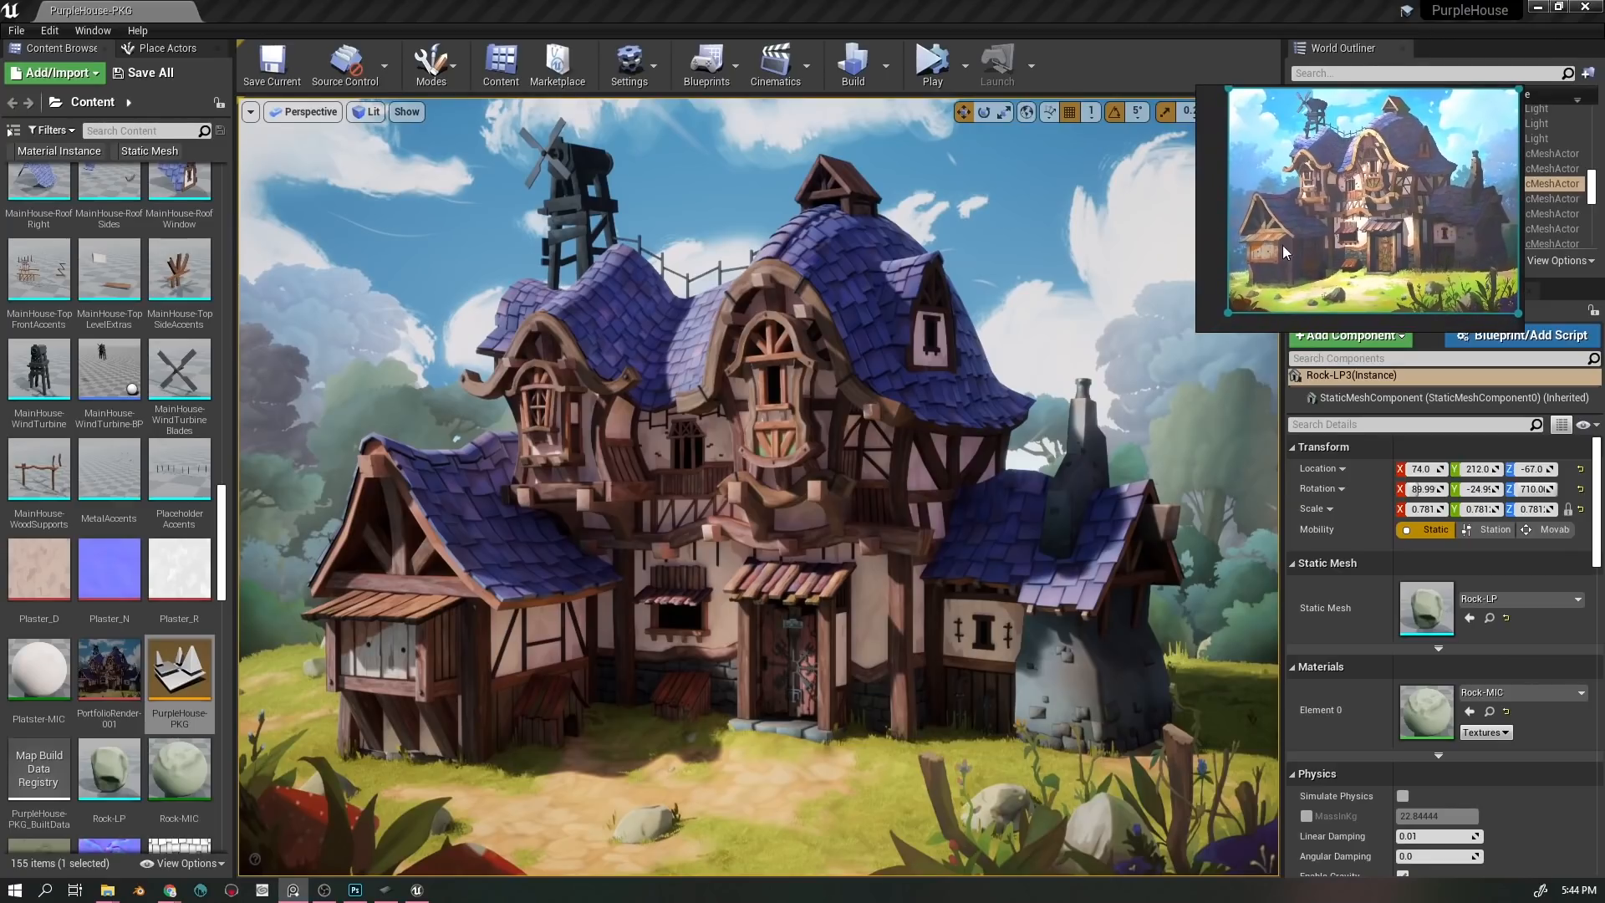
click(1195, 333)
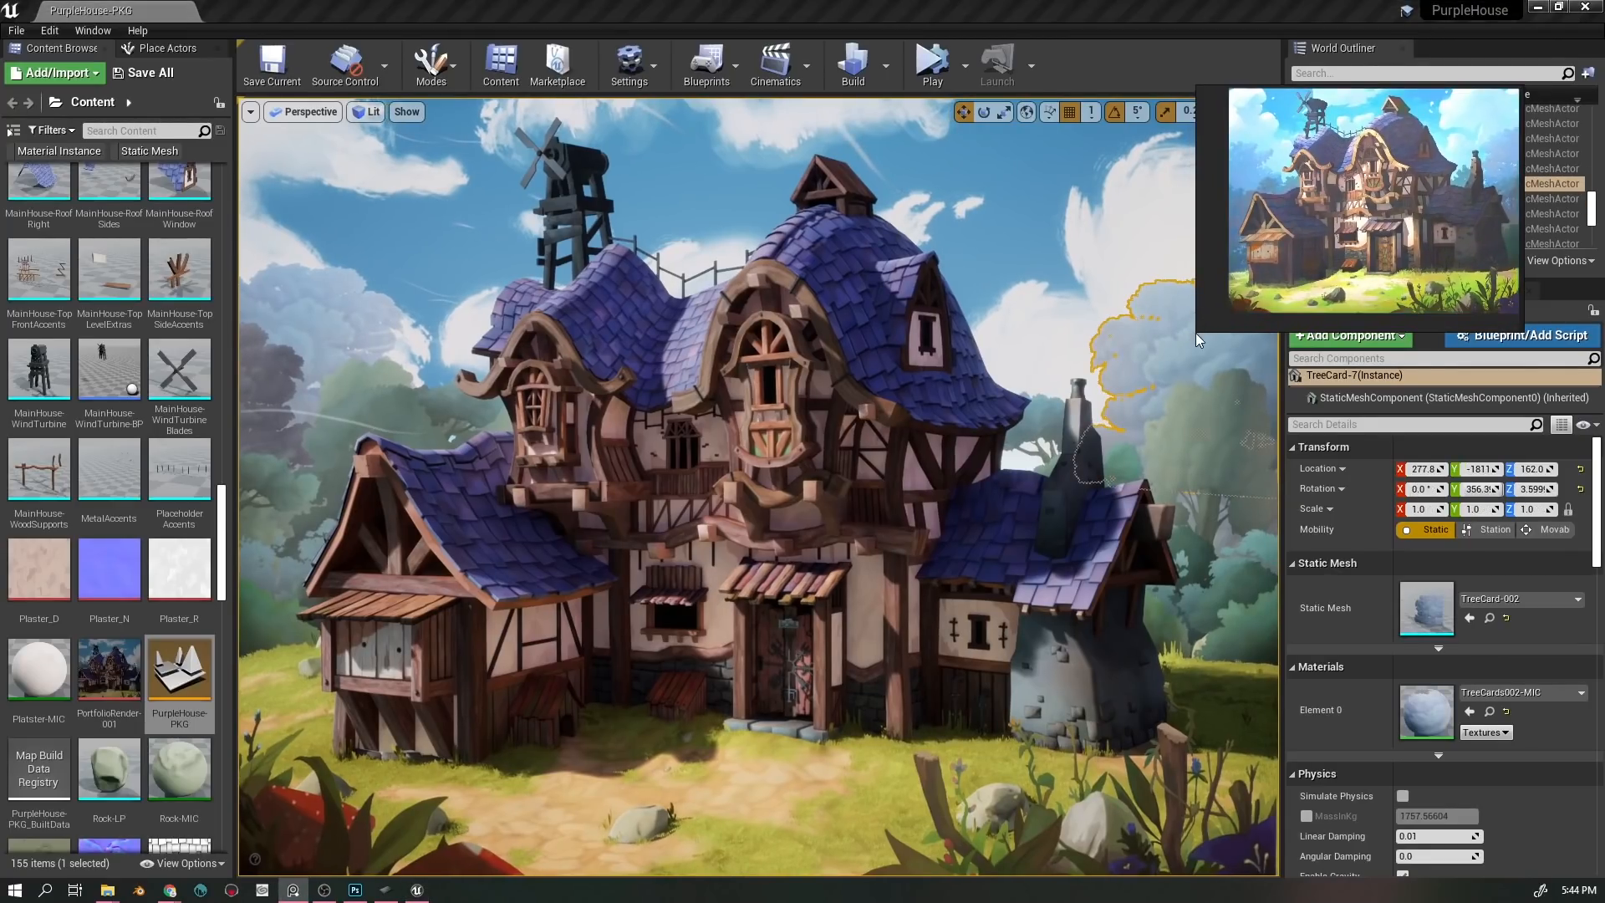
drag(1198, 331, 1227, 314)
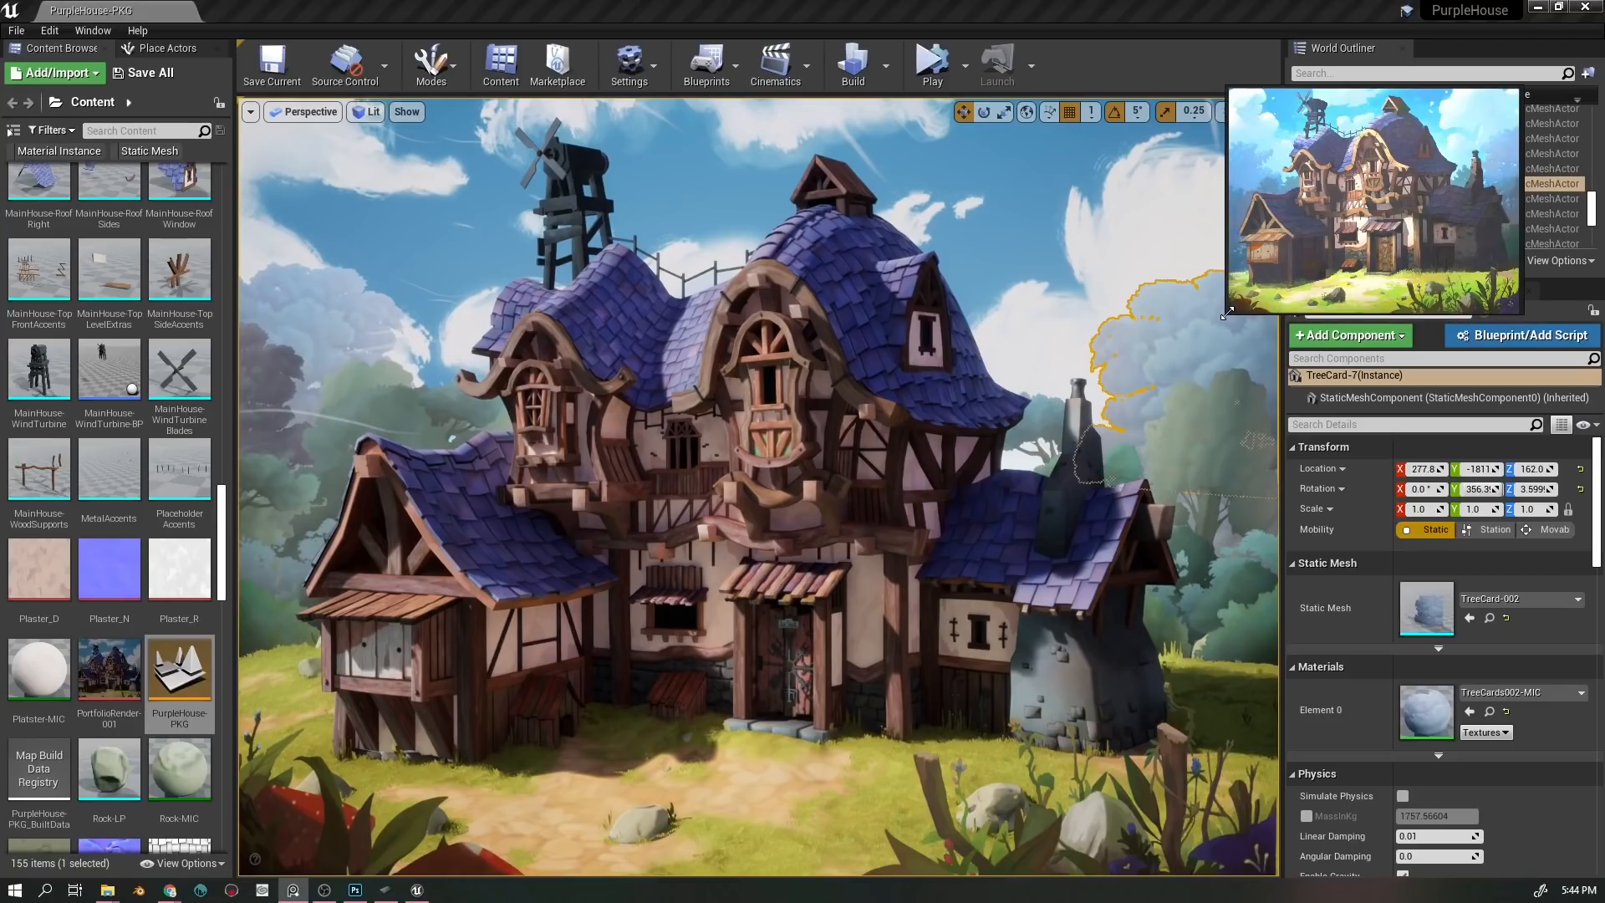
drag(1287, 243, 1121, 164)
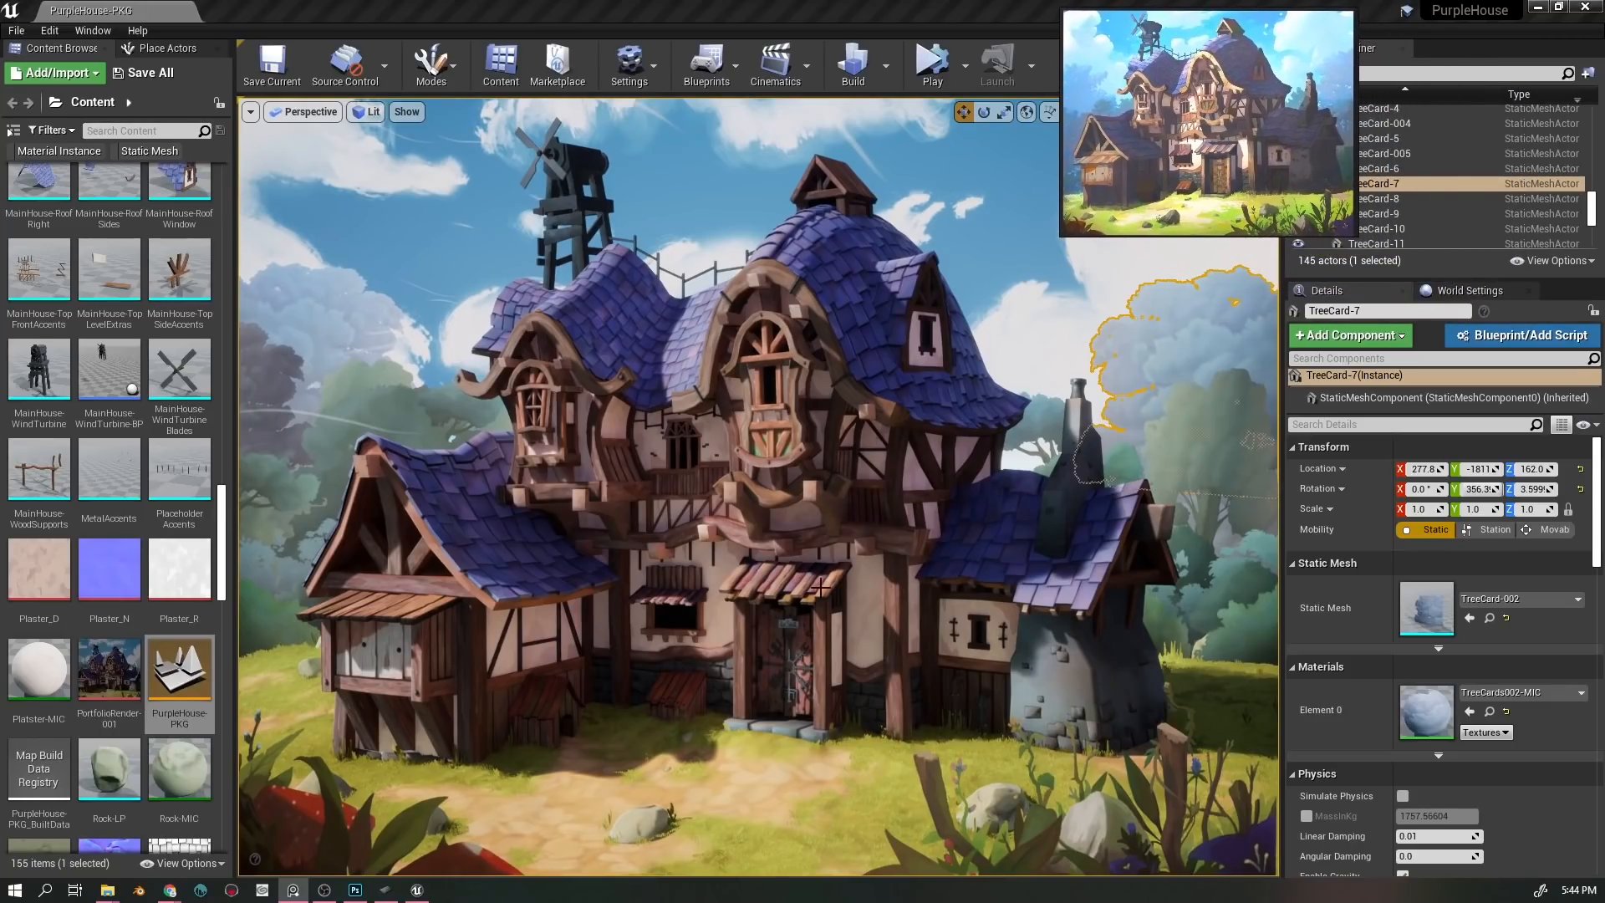
- Show the scene's light and camera icons in the front view of the house and select CameraActor6
key(f)
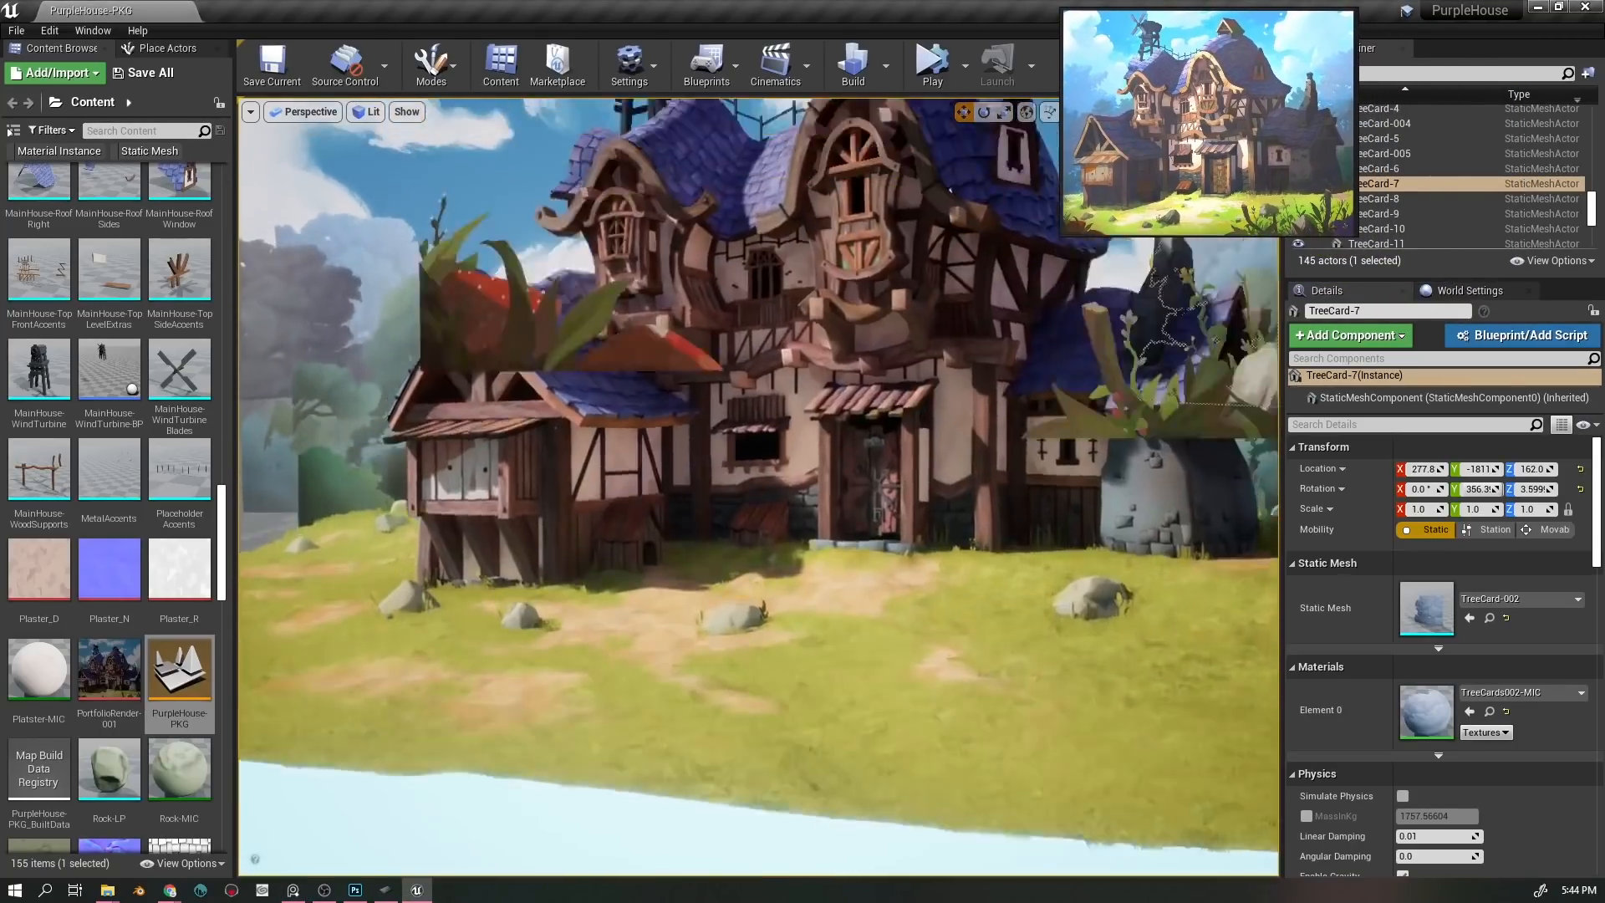
key(g)
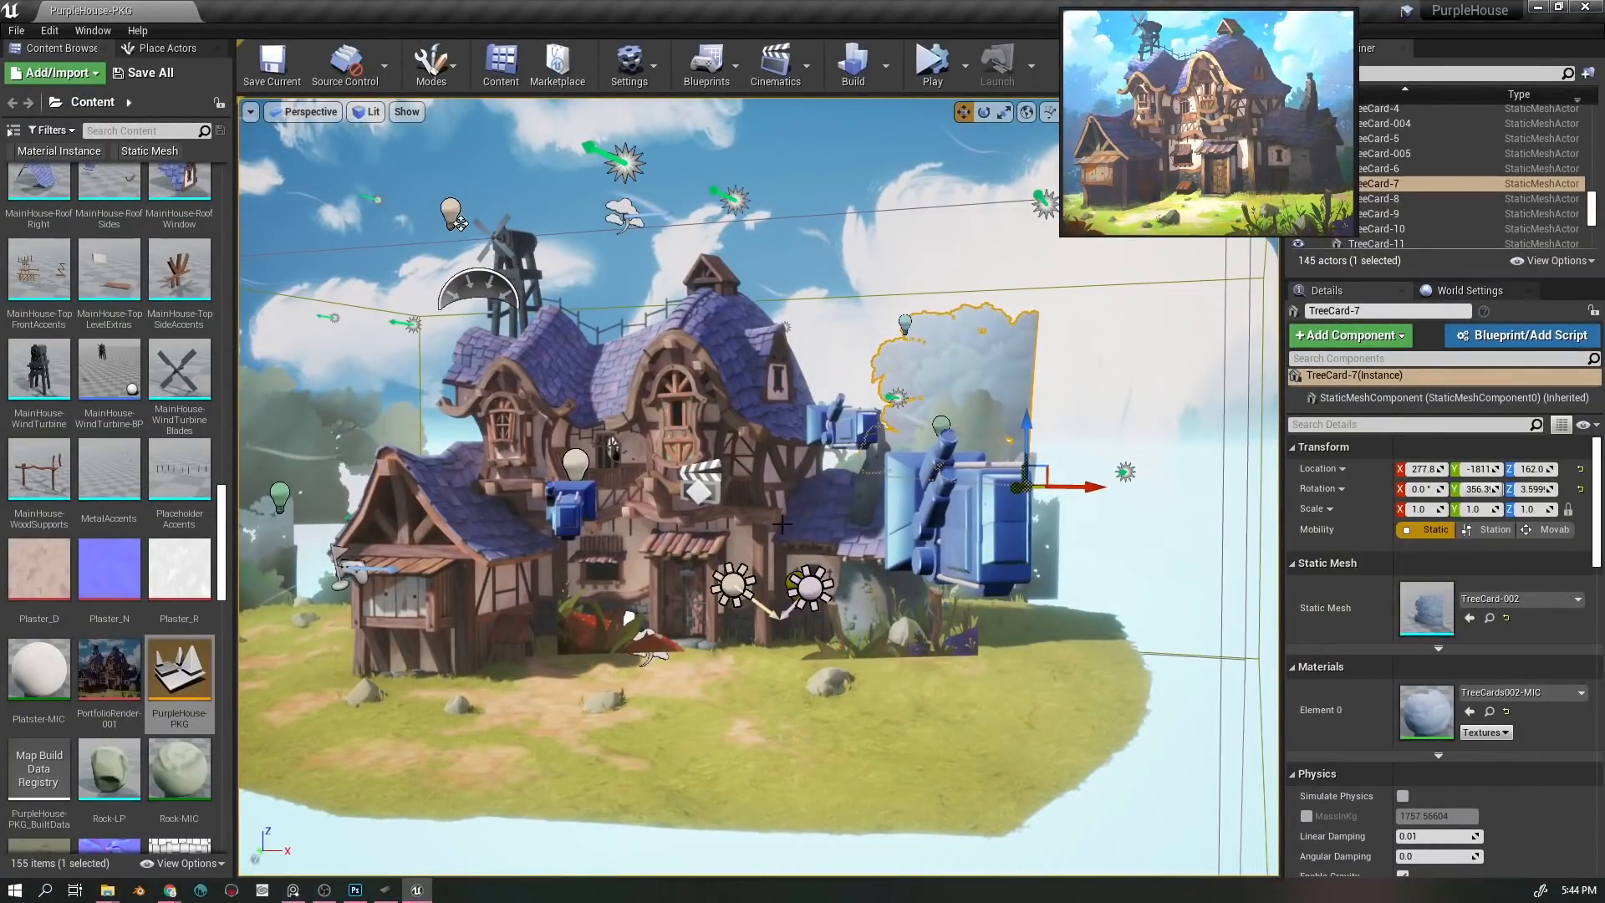
right_click(900, 466)
click(961, 452)
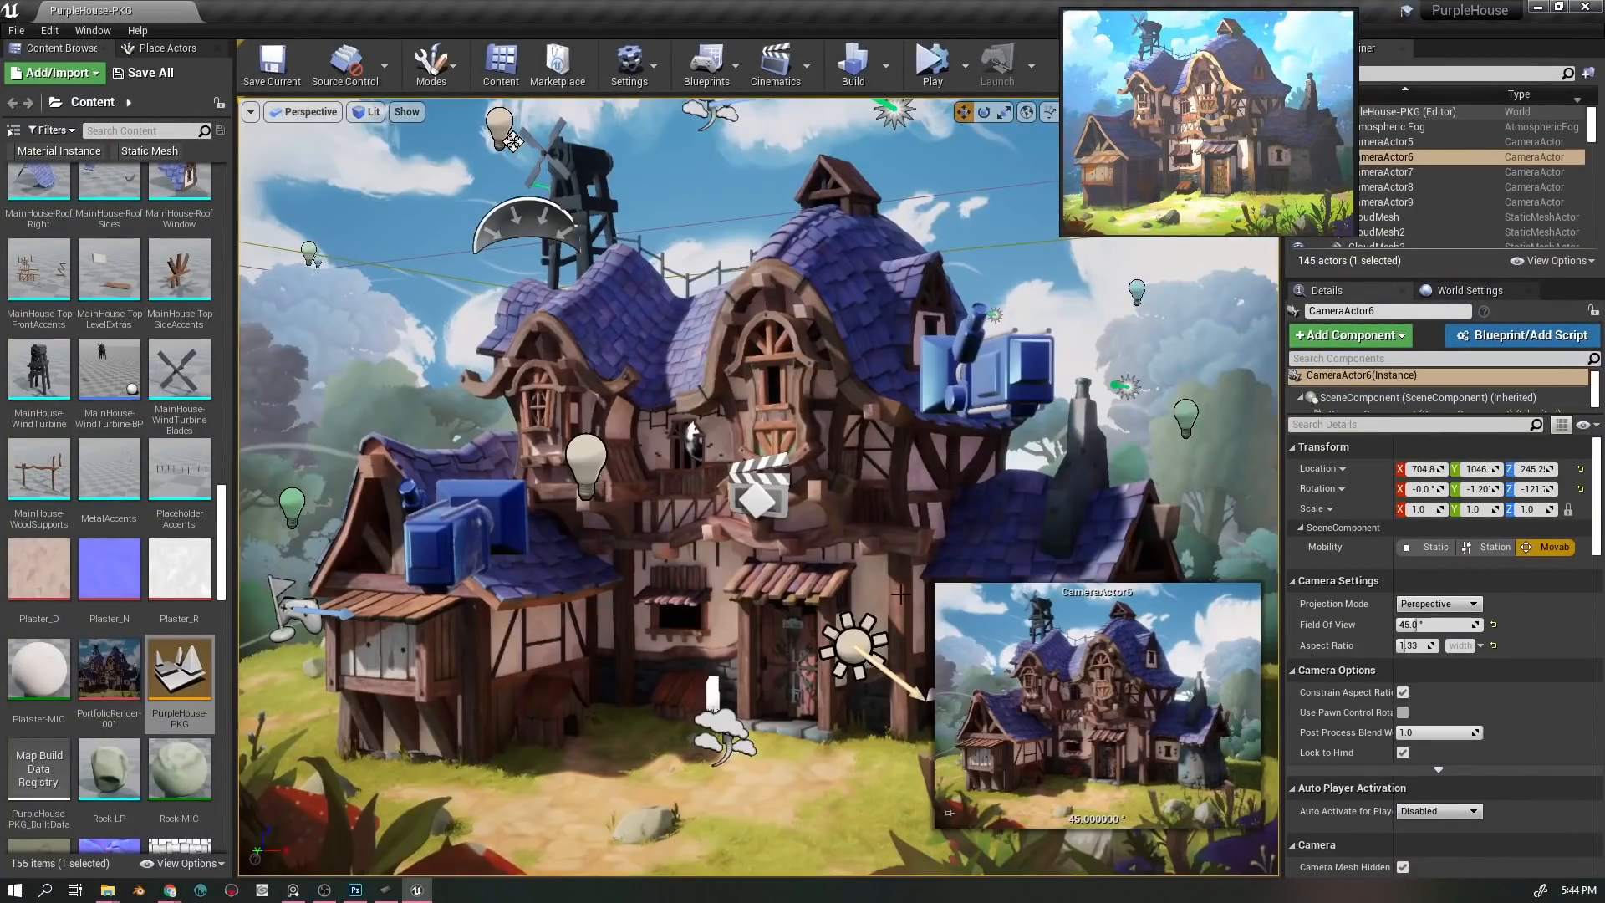
- Move the reference painting clear of the World Outliner and sort the scene's actors by type
click(636, 832)
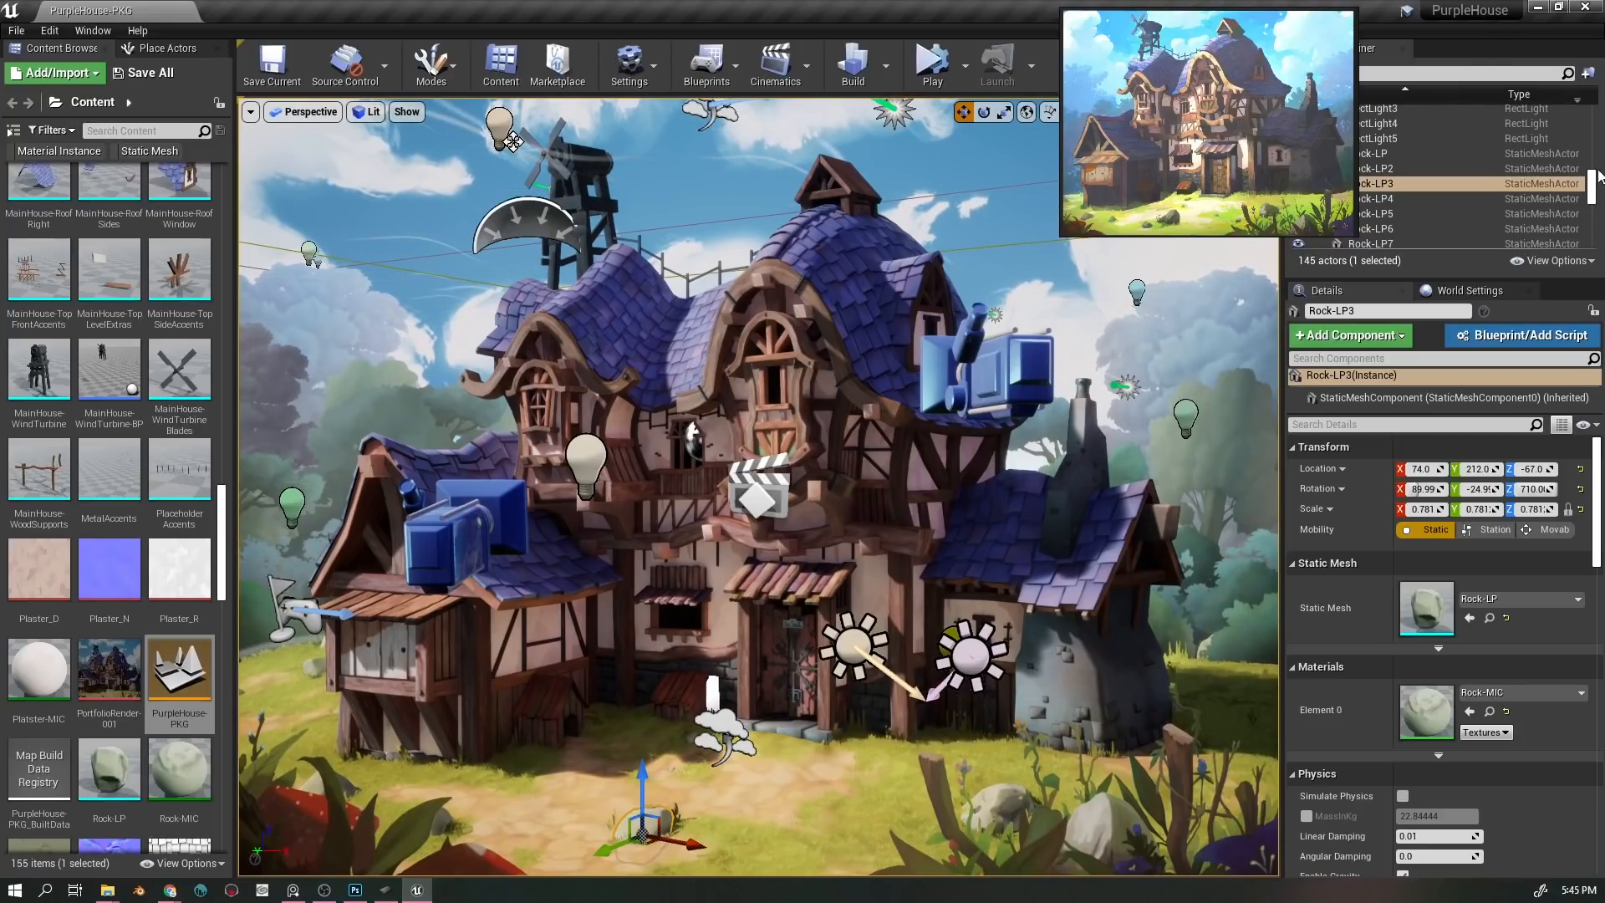
drag(1592, 178, 1595, 111)
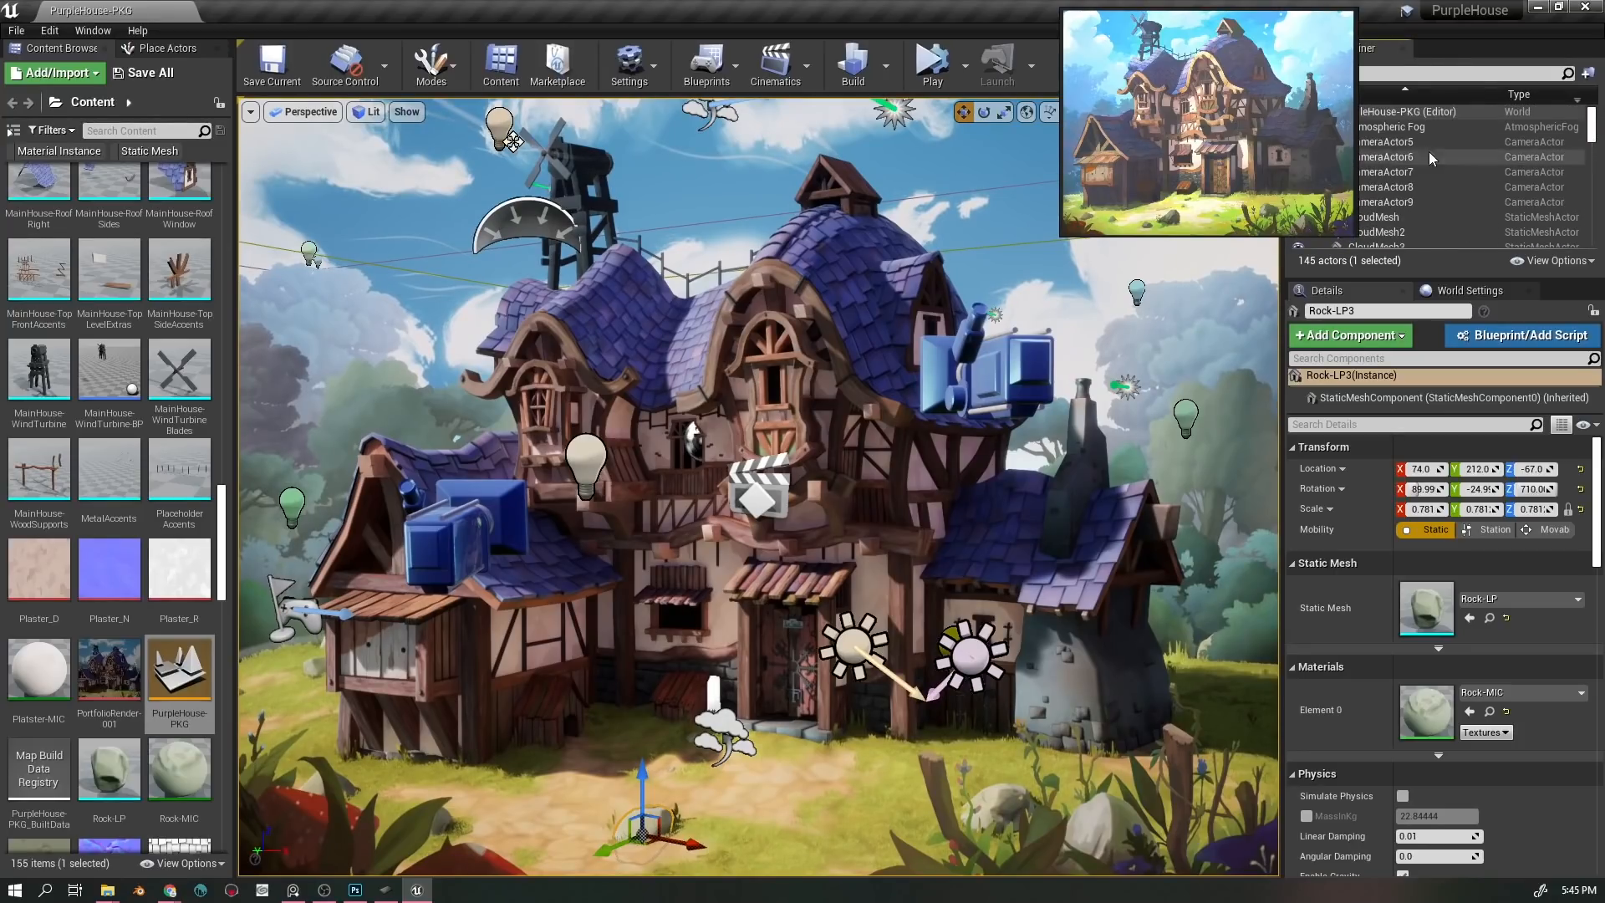
drag(1227, 114, 1142, 112)
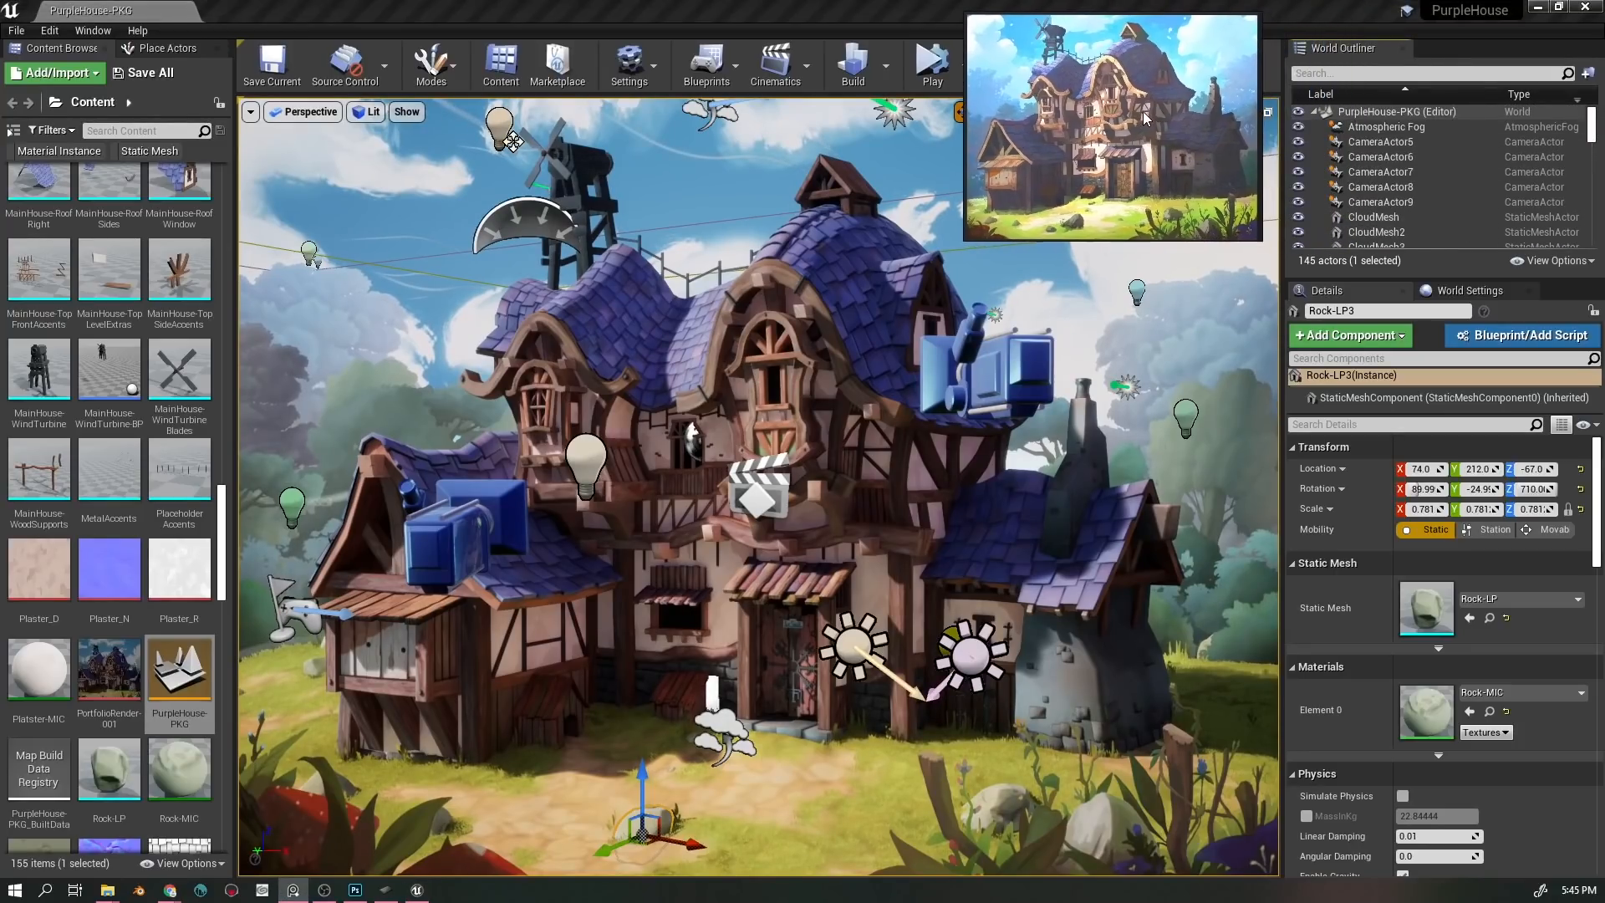
click(1551, 97)
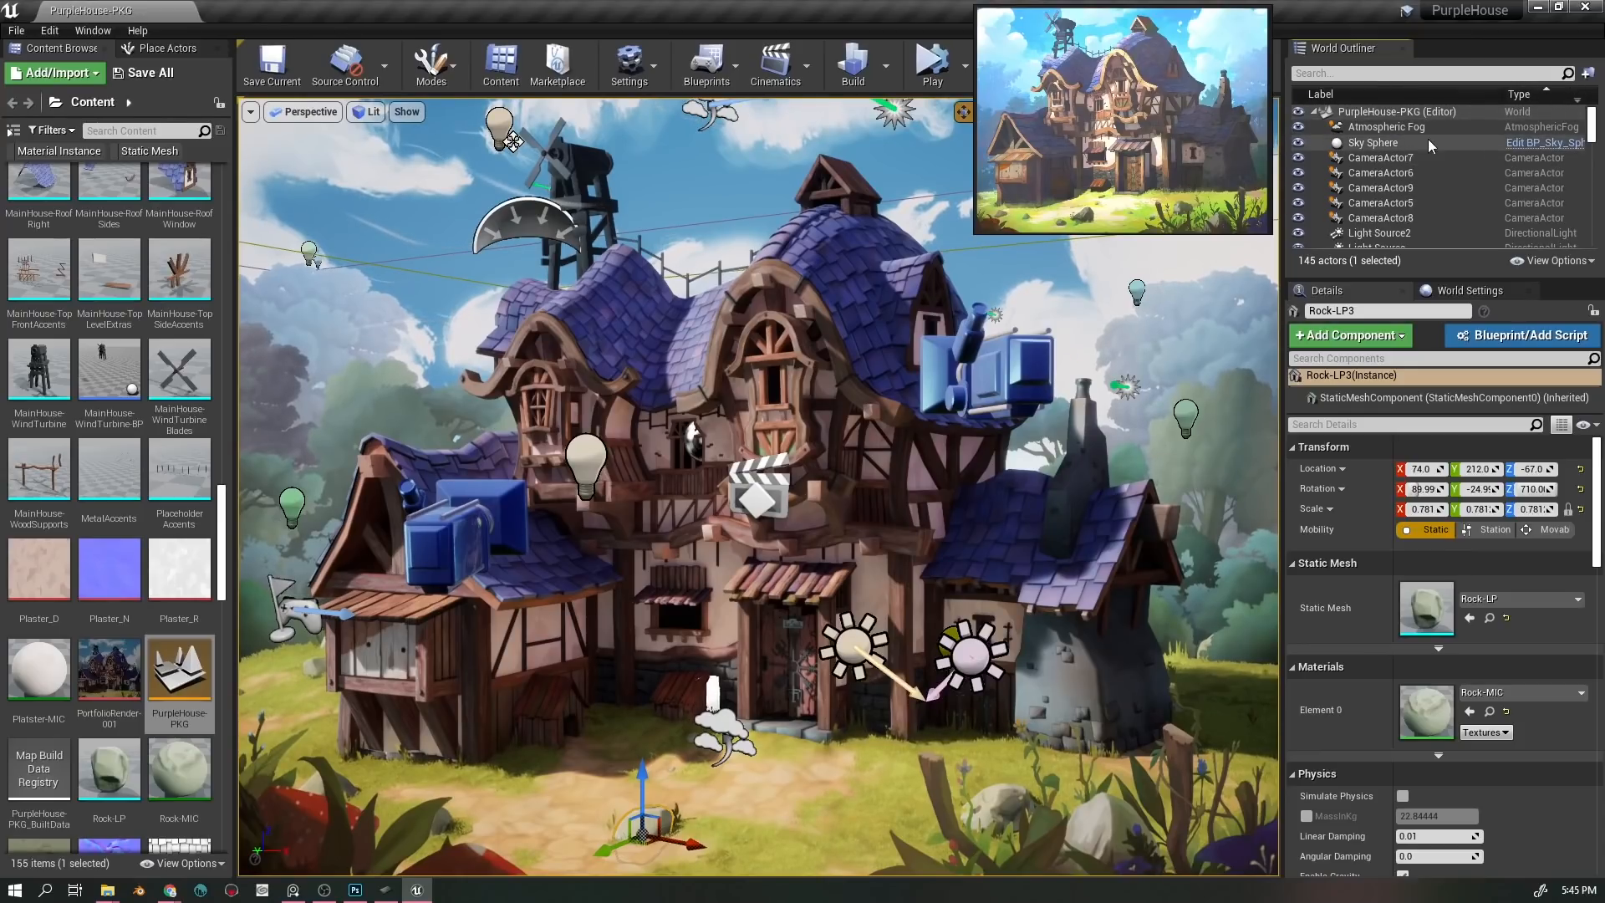
scroll(1393, 197, down, 2)
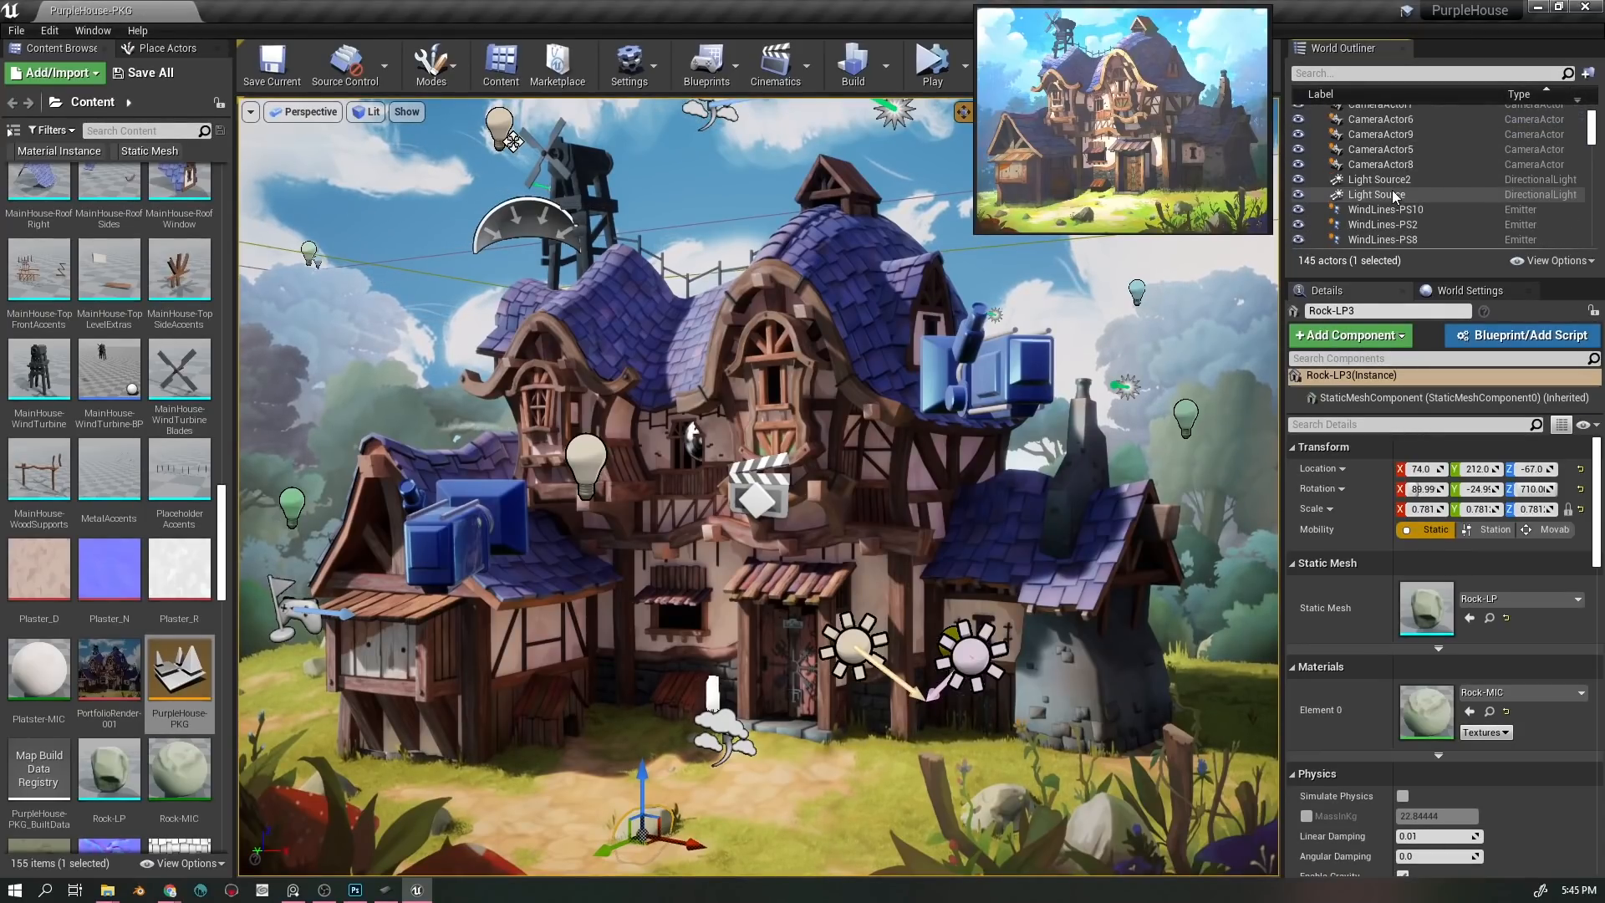
- Inspect the settings of the Light Source directional light and the ExponentialHeightFog, and hide the scene icons
click(854, 639)
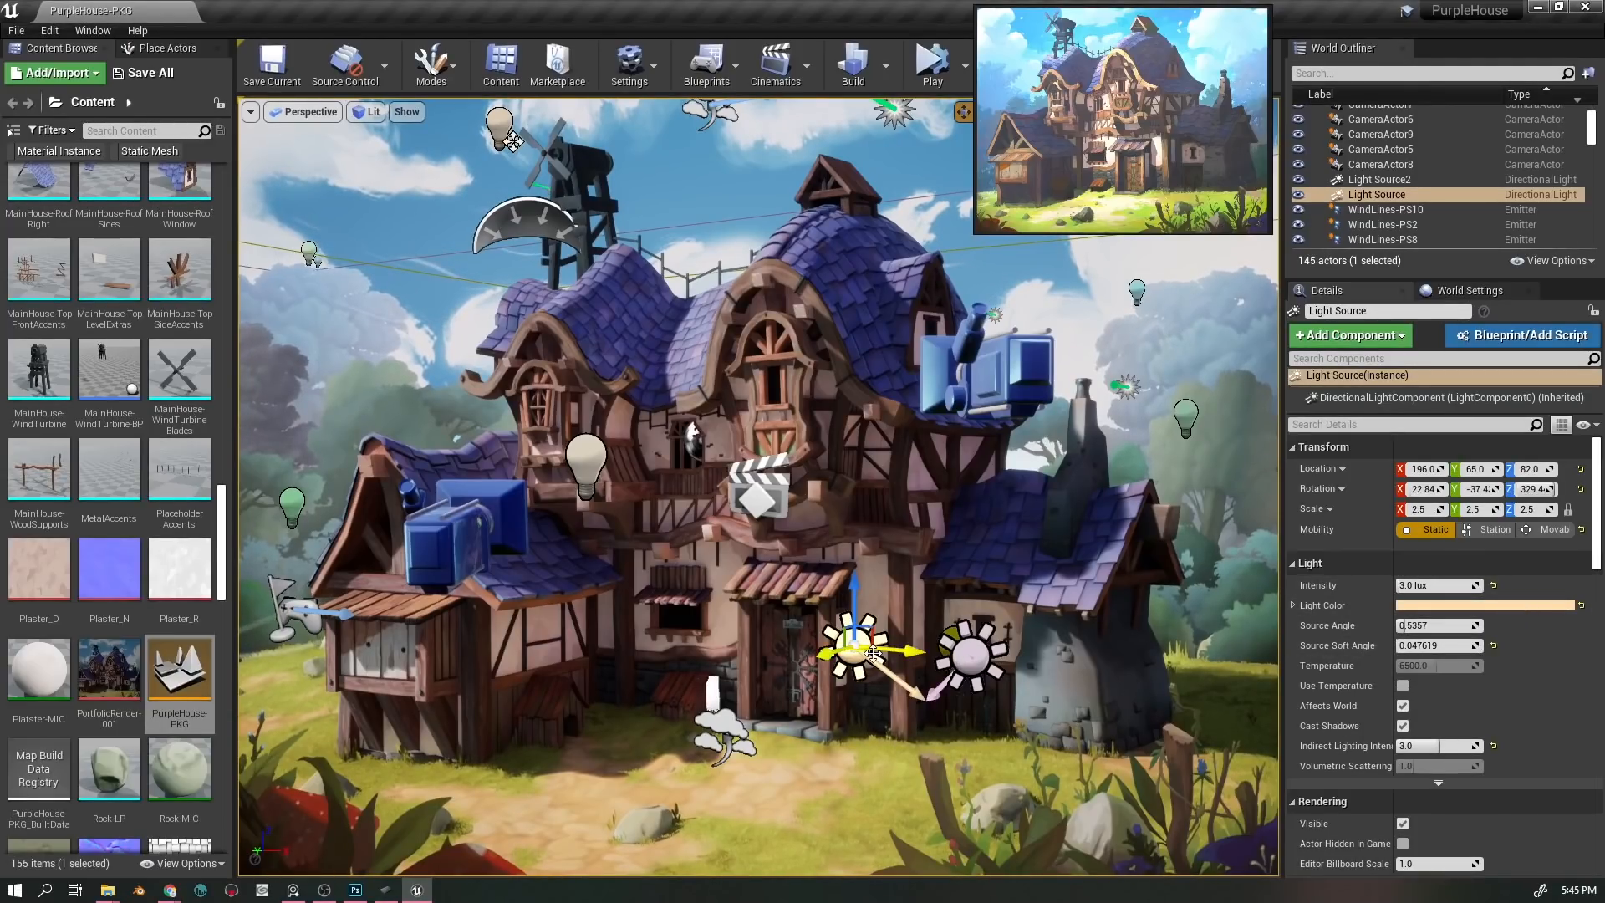
key(ctrl+l)
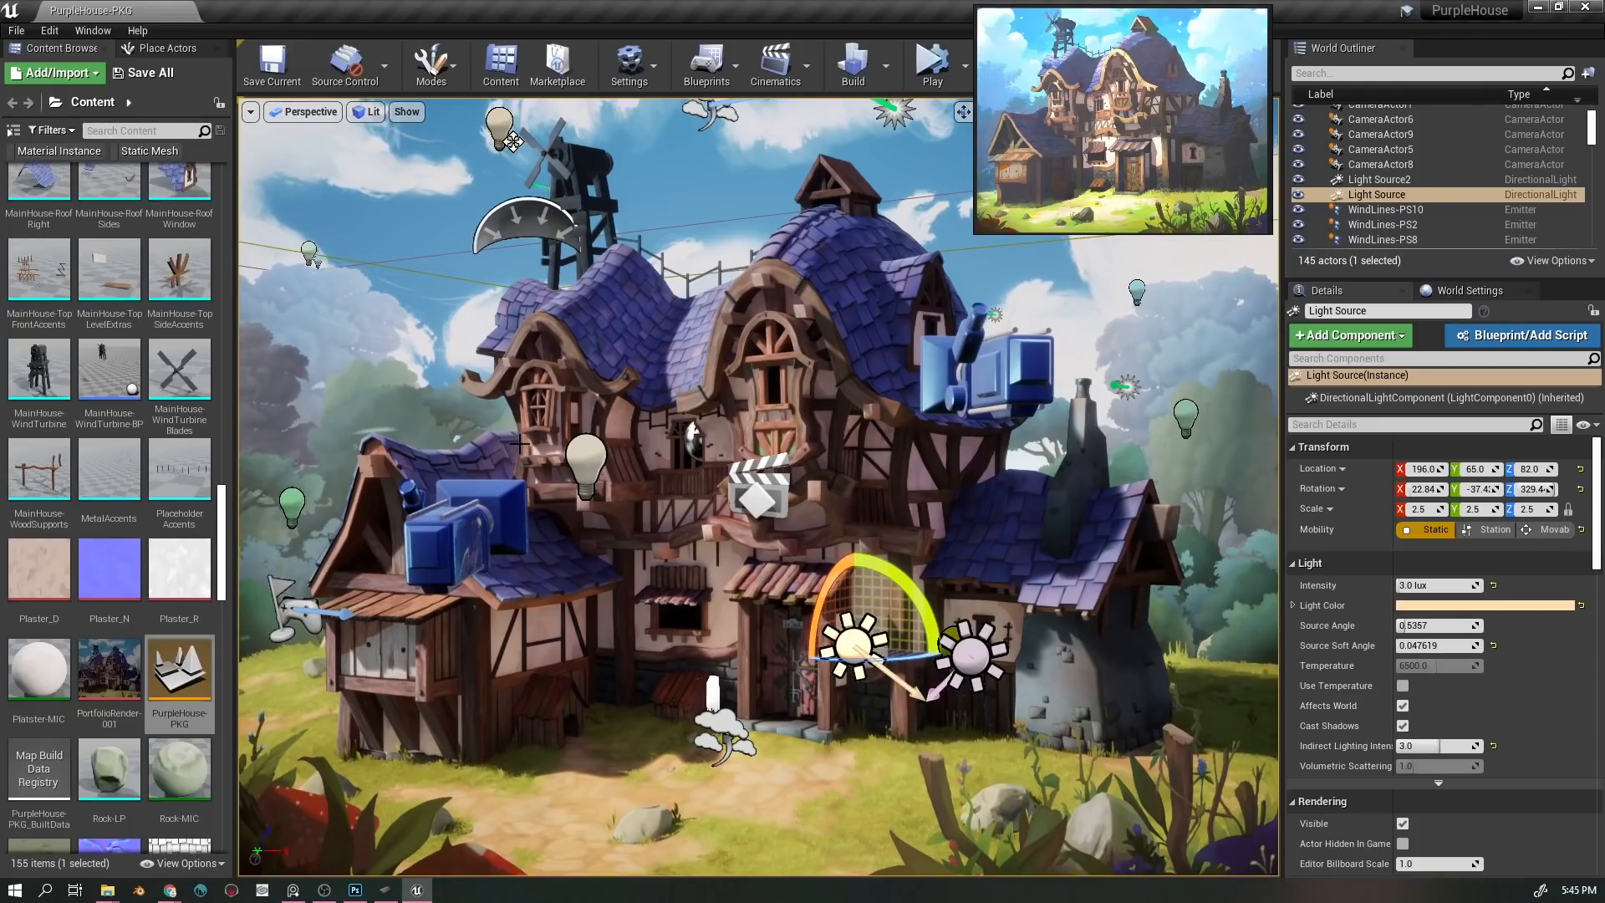
click(727, 721)
key(g)
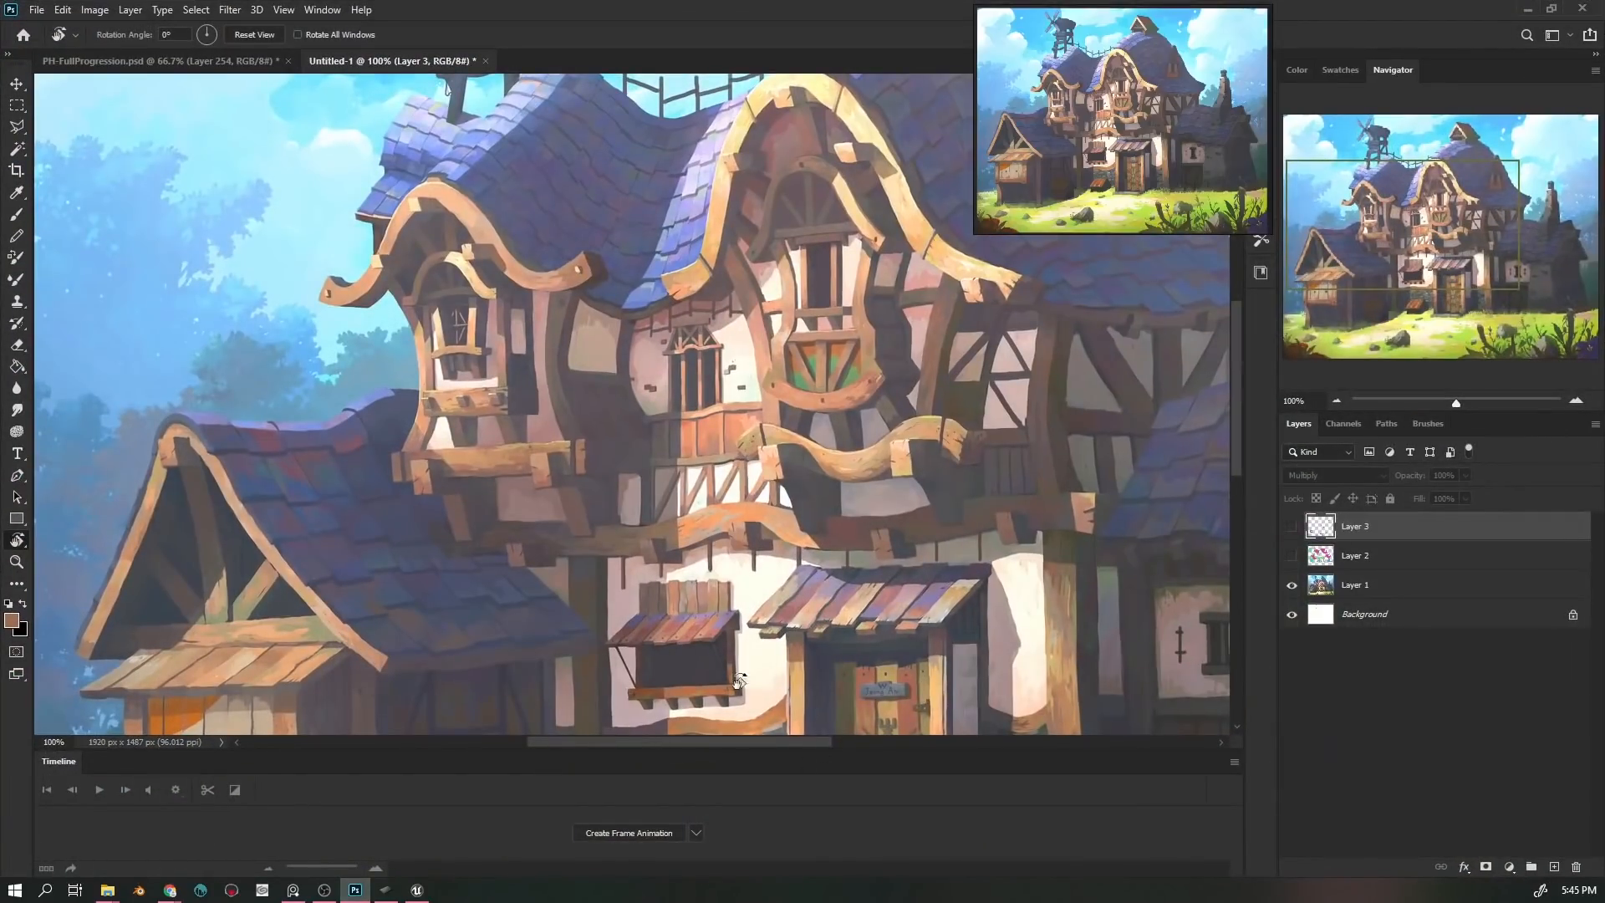
- Switch to PH-FullProgression.psd in Photoshop and compare the house's lighting in animation frames 241, 248, 240 and 201
click(153, 59)
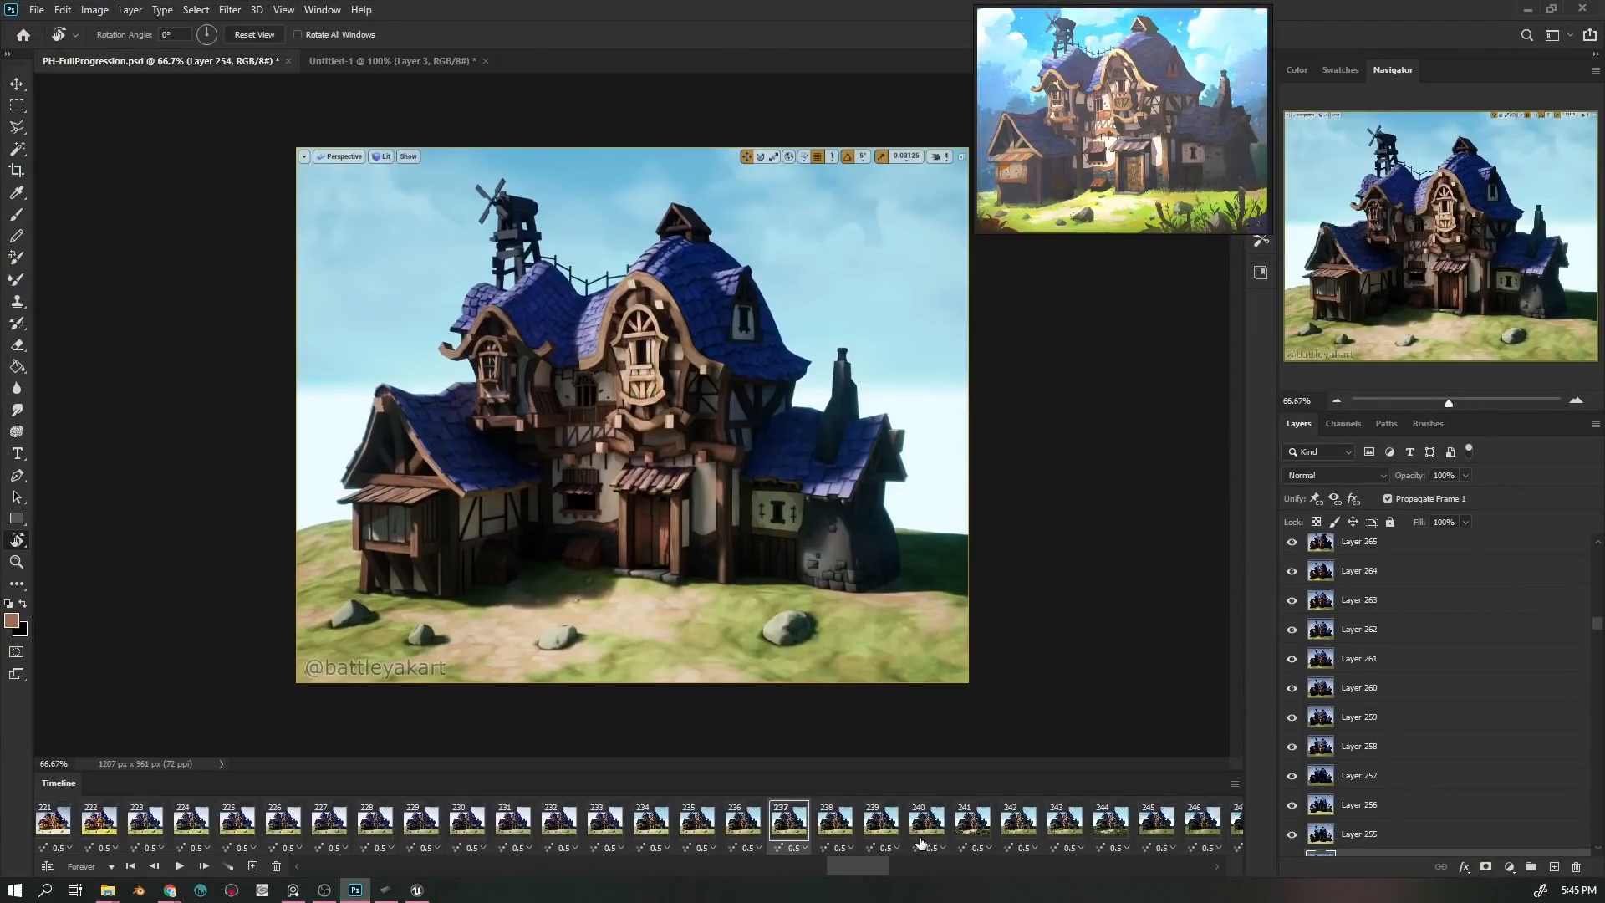
click(971, 822)
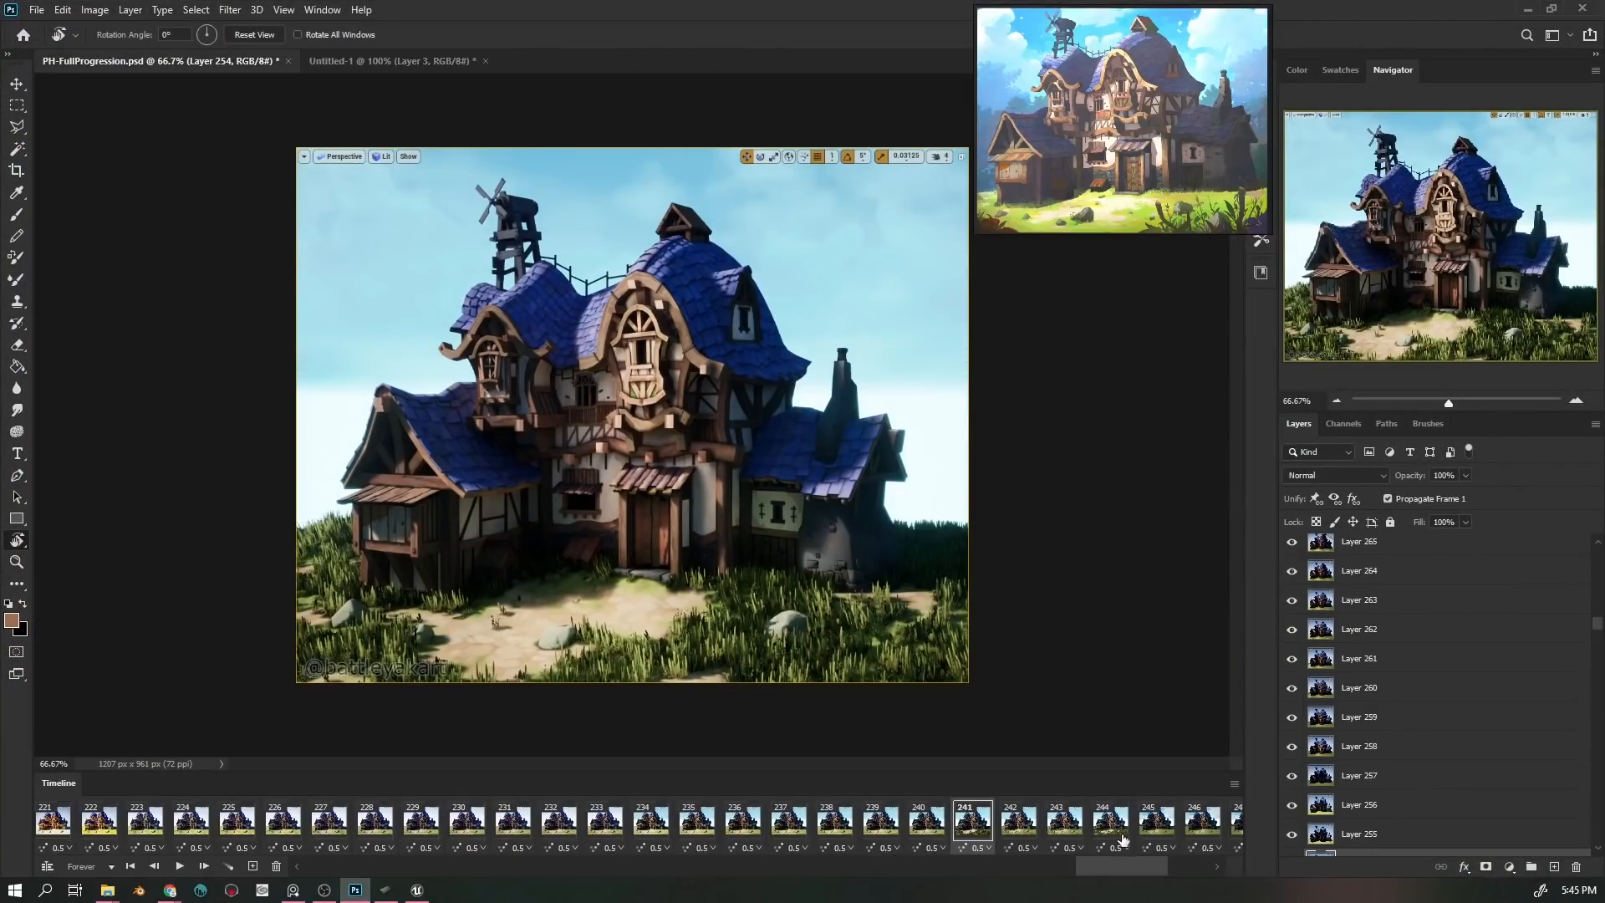
drag(1114, 867, 1136, 865)
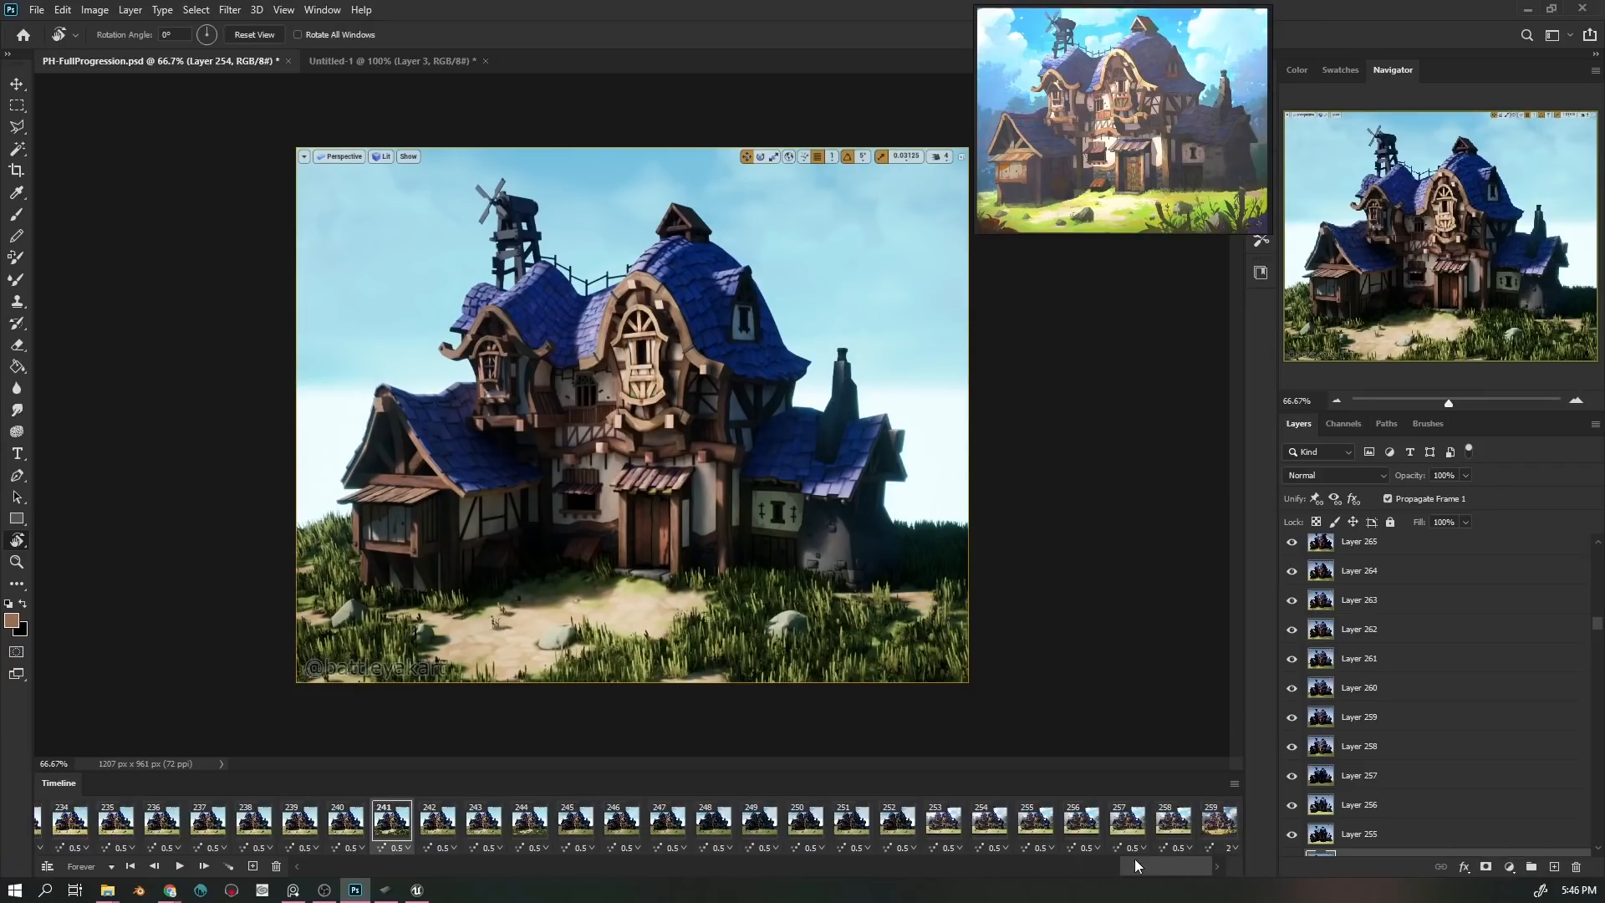
click(715, 822)
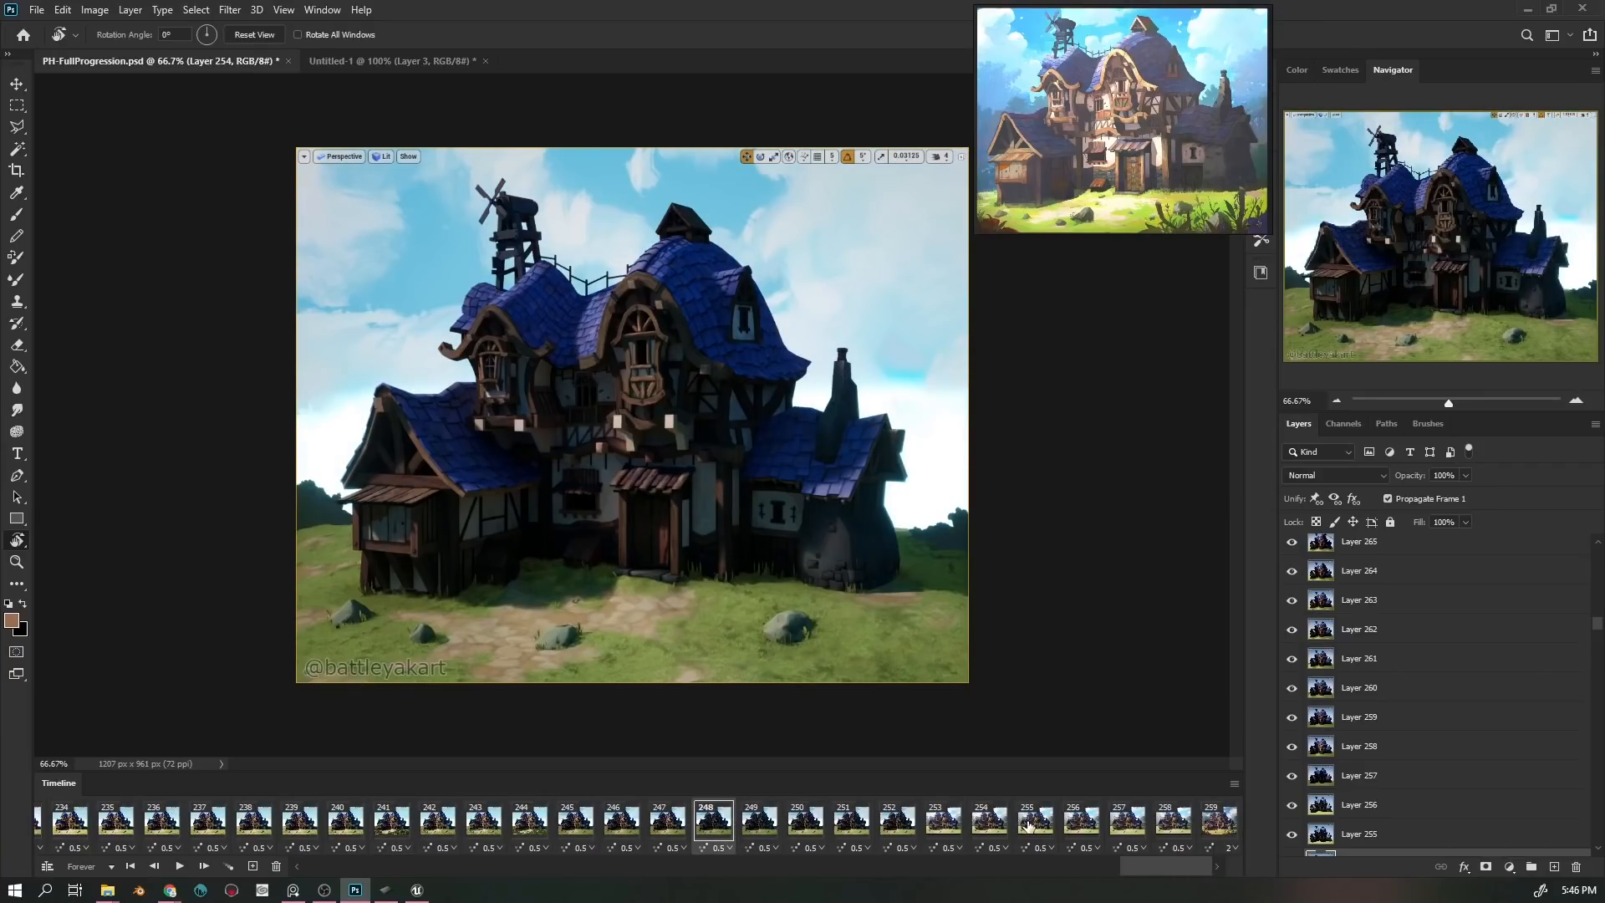
click(882, 824)
click(338, 827)
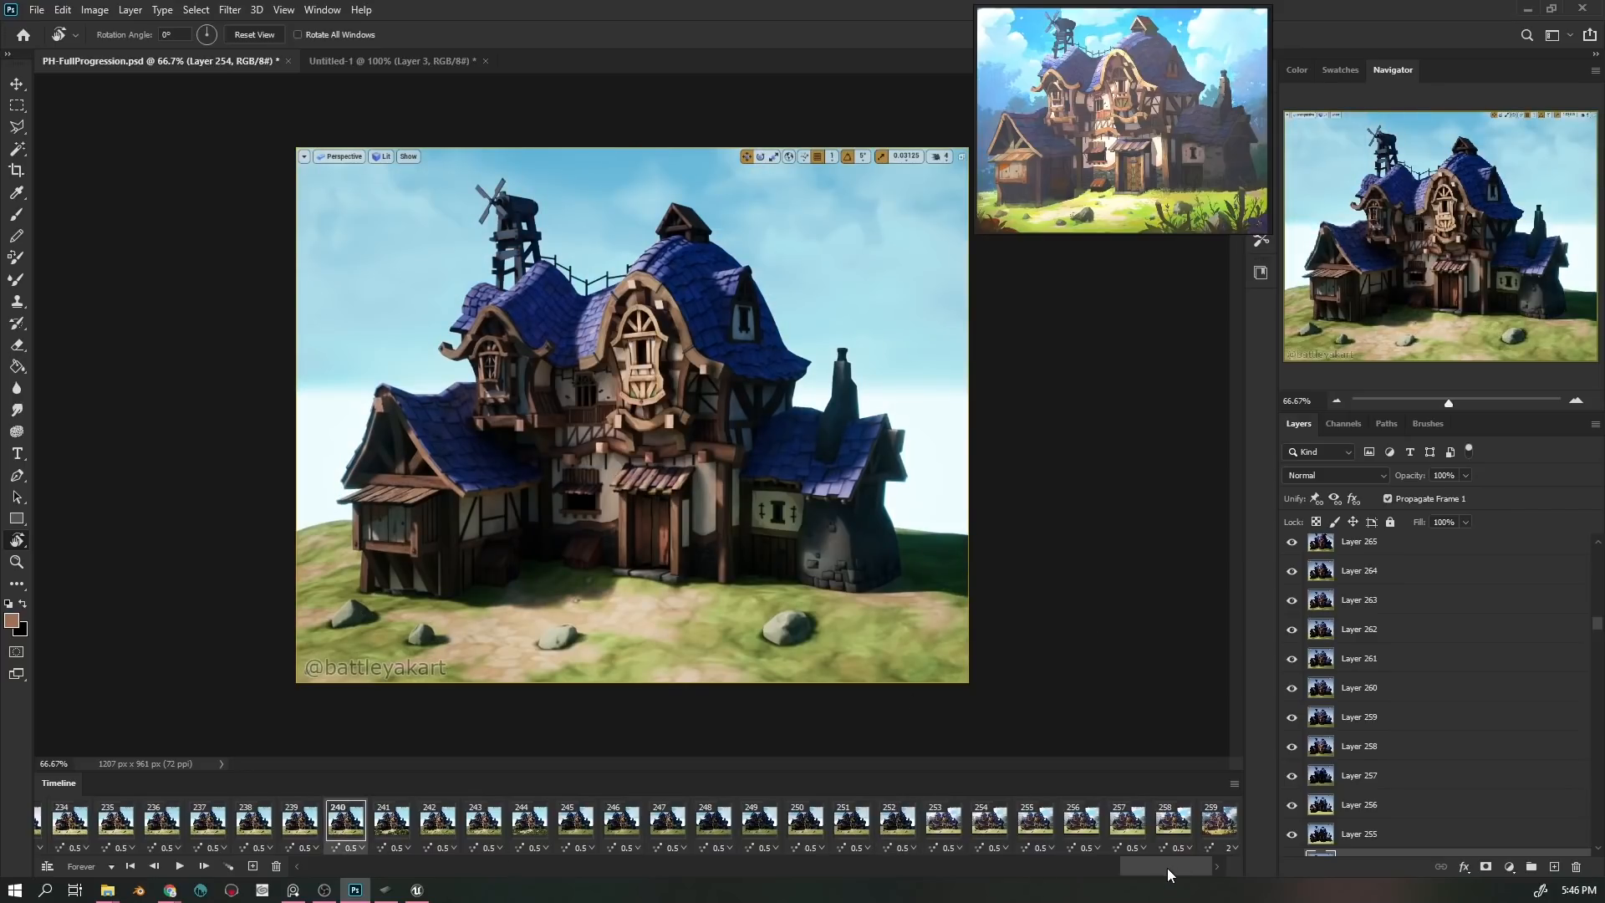
drag(1168, 869, 1018, 873)
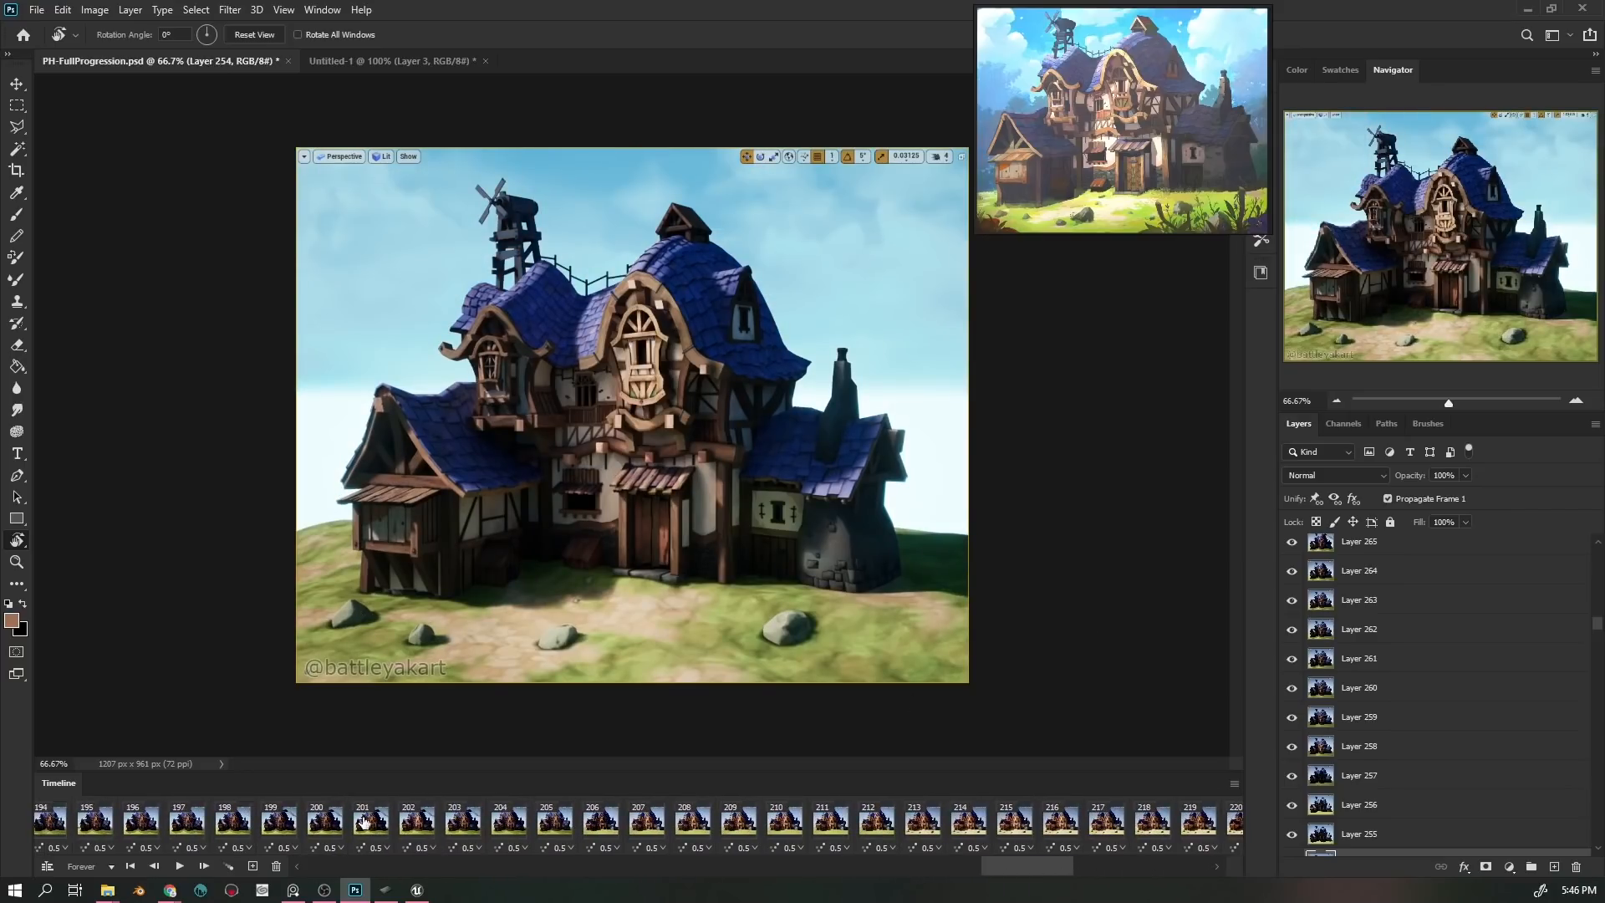
click(364, 824)
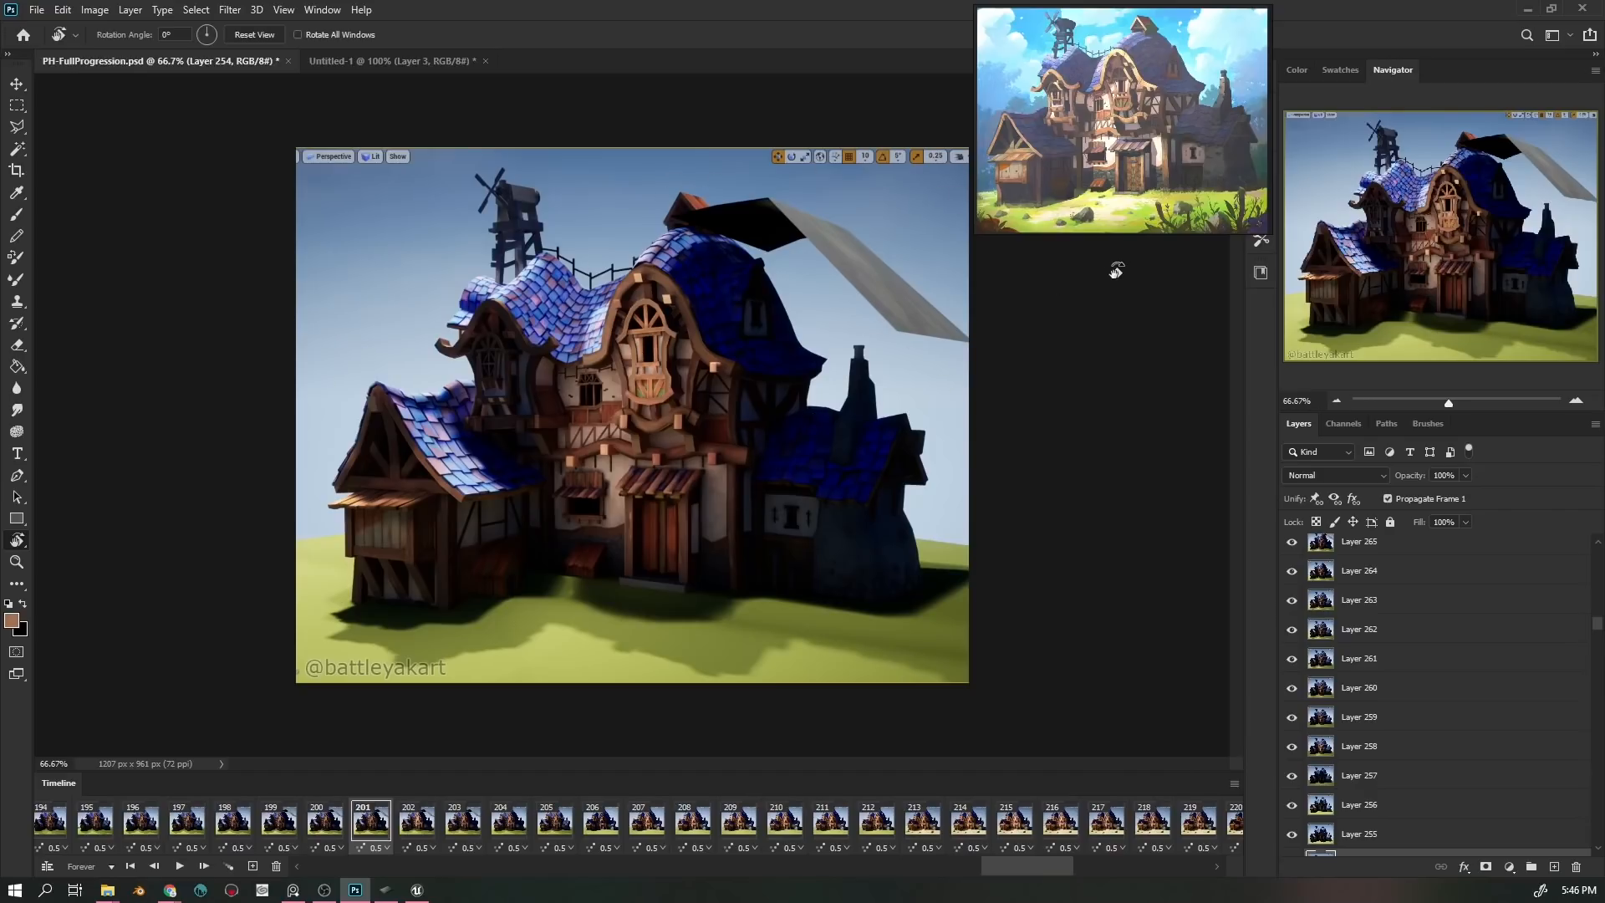
- Return to Unreal Engine, show the scene icons, and review the Light Source's Light, Lightmass and Light Shafts settings
click(416, 889)
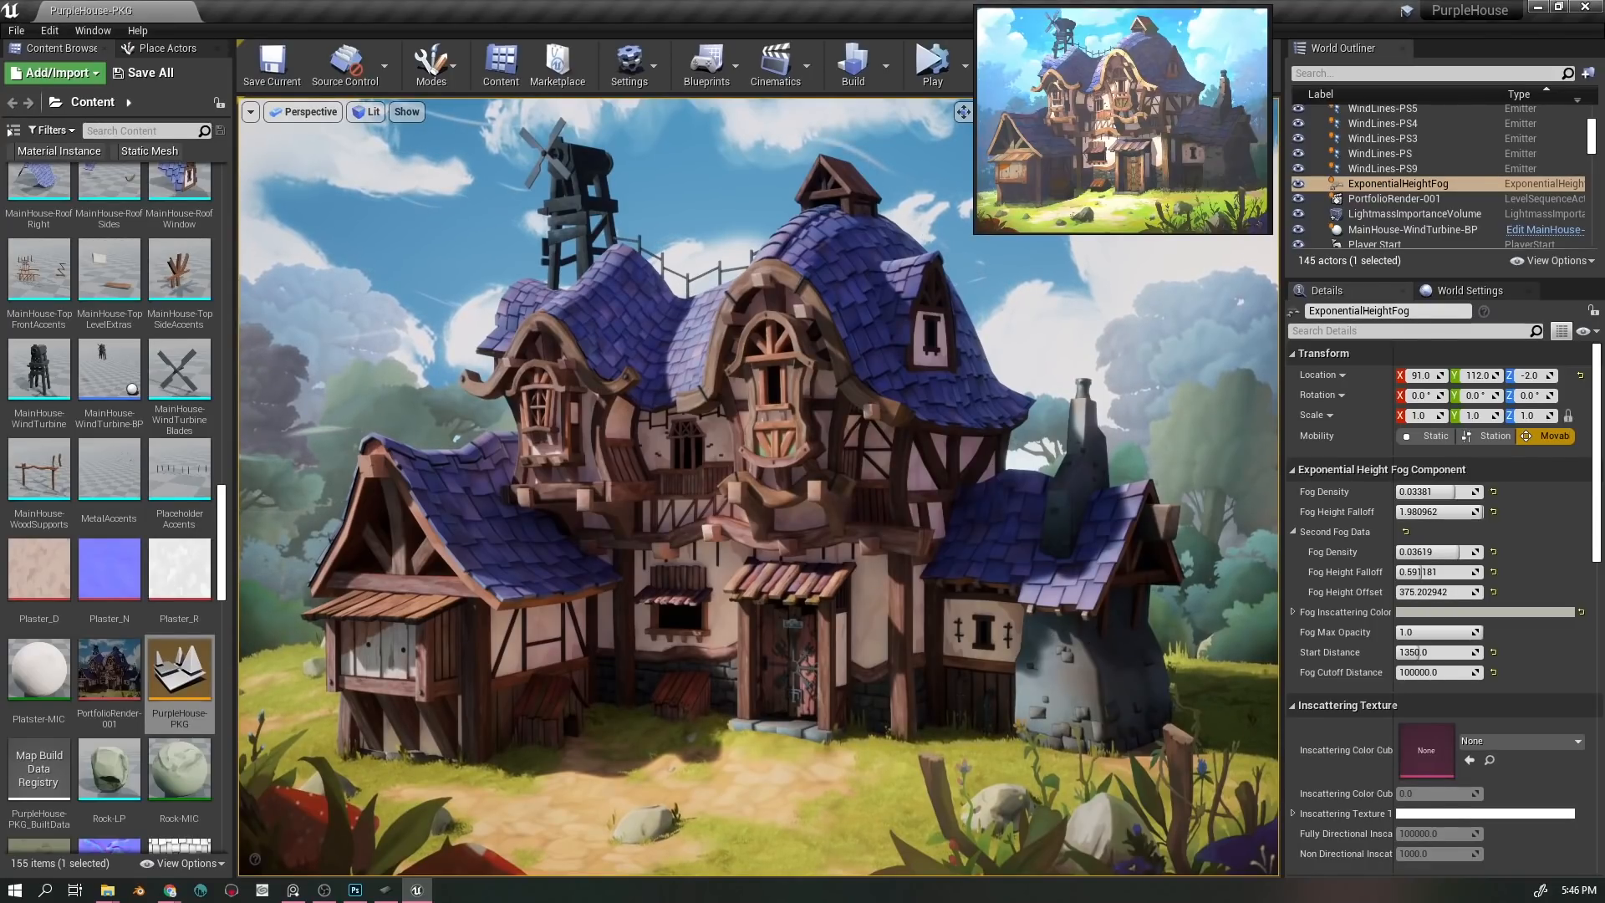
click(798, 669)
key(g)
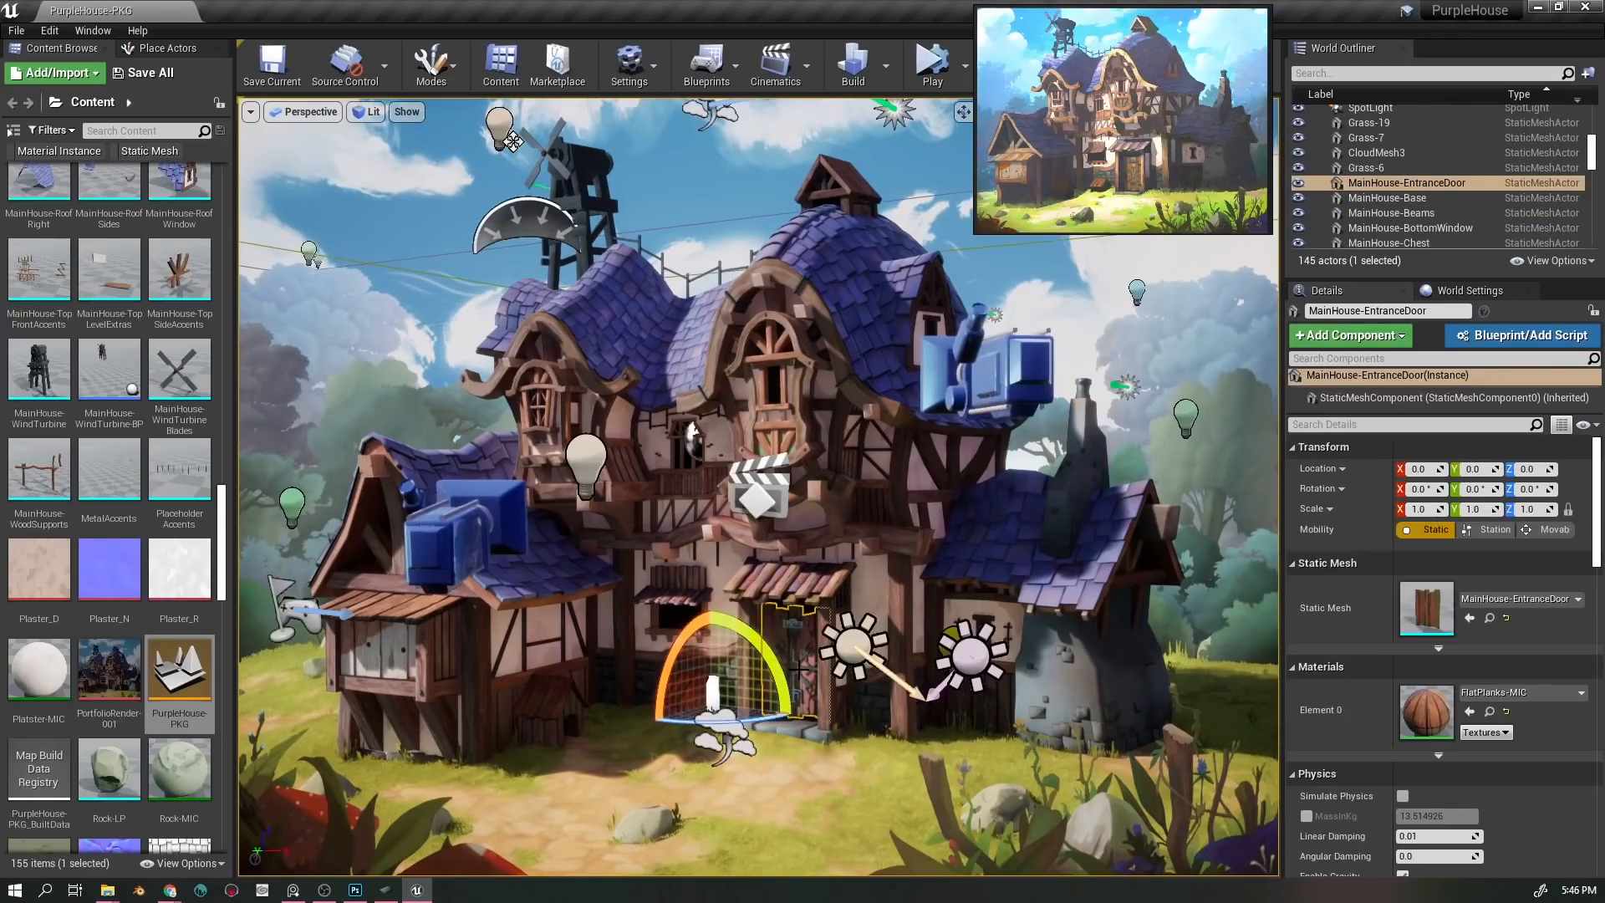
click(853, 644)
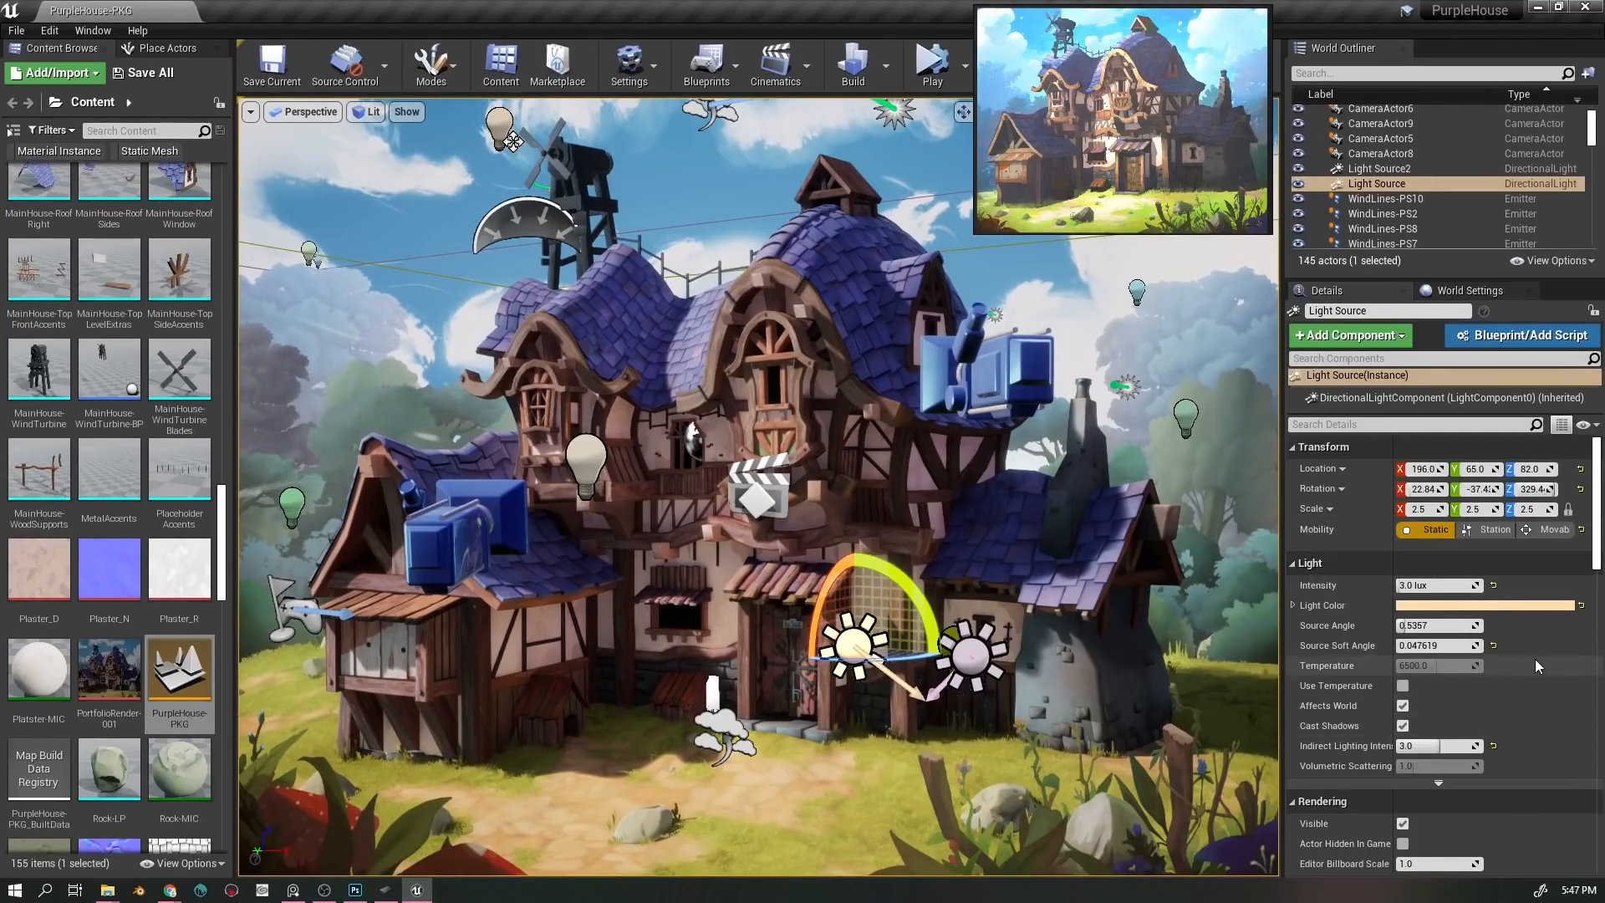
scroll(1539, 660, down, 2)
scroll(1541, 660, down, 6)
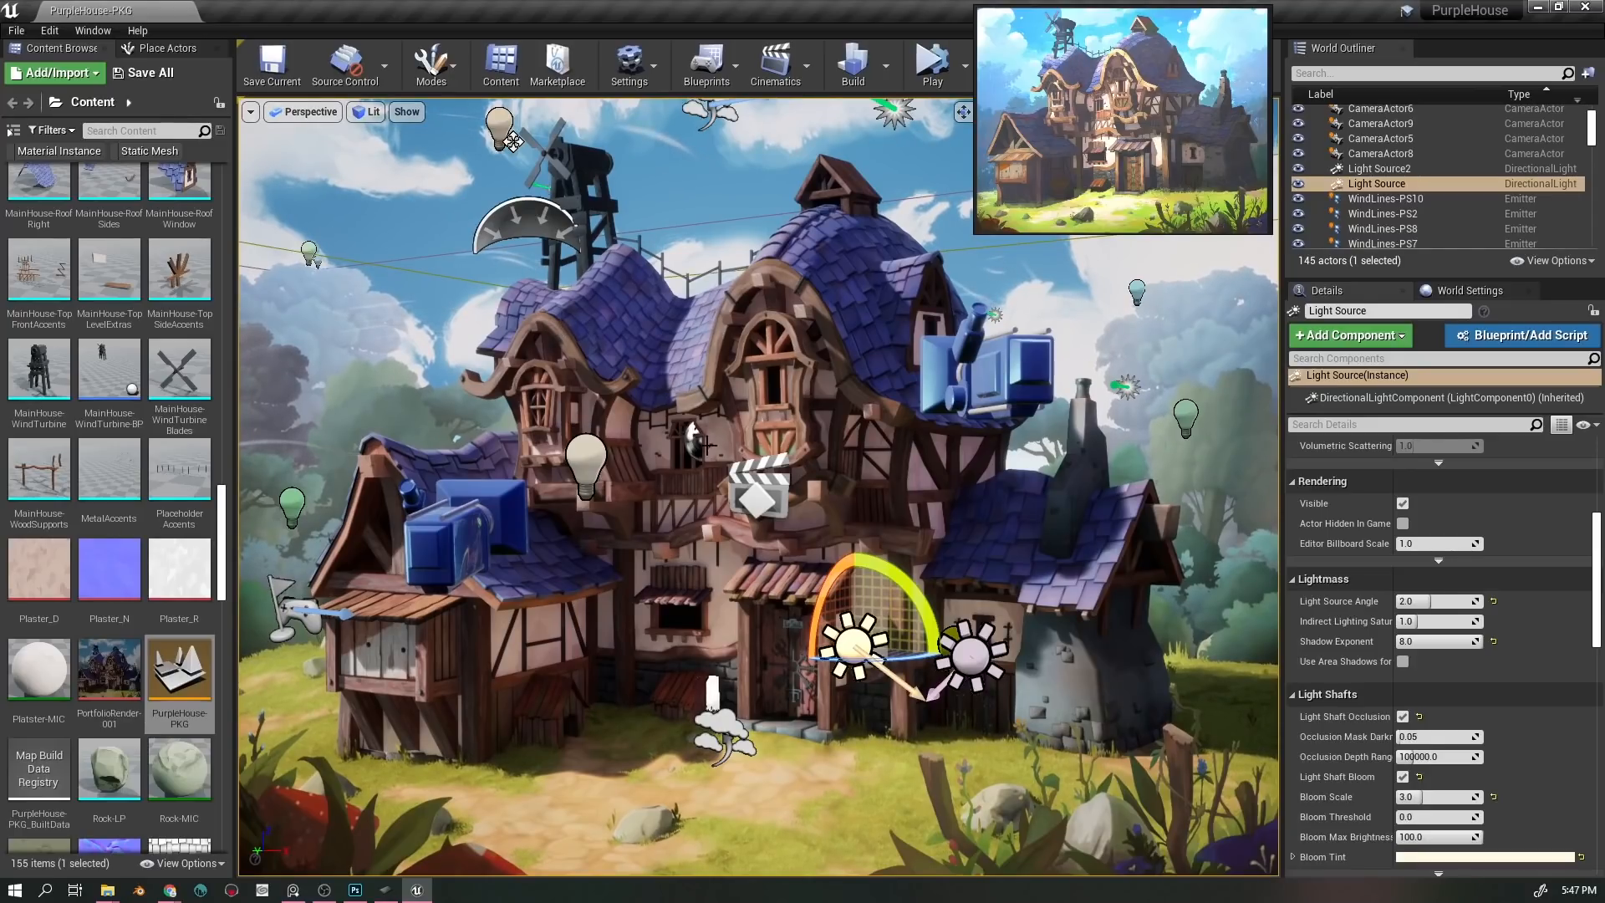
- Examine the shadow edge on the roof tiles up close and review the Light Source's Lightmass and Light Shafts settings
drag(679, 406, 722, 477)
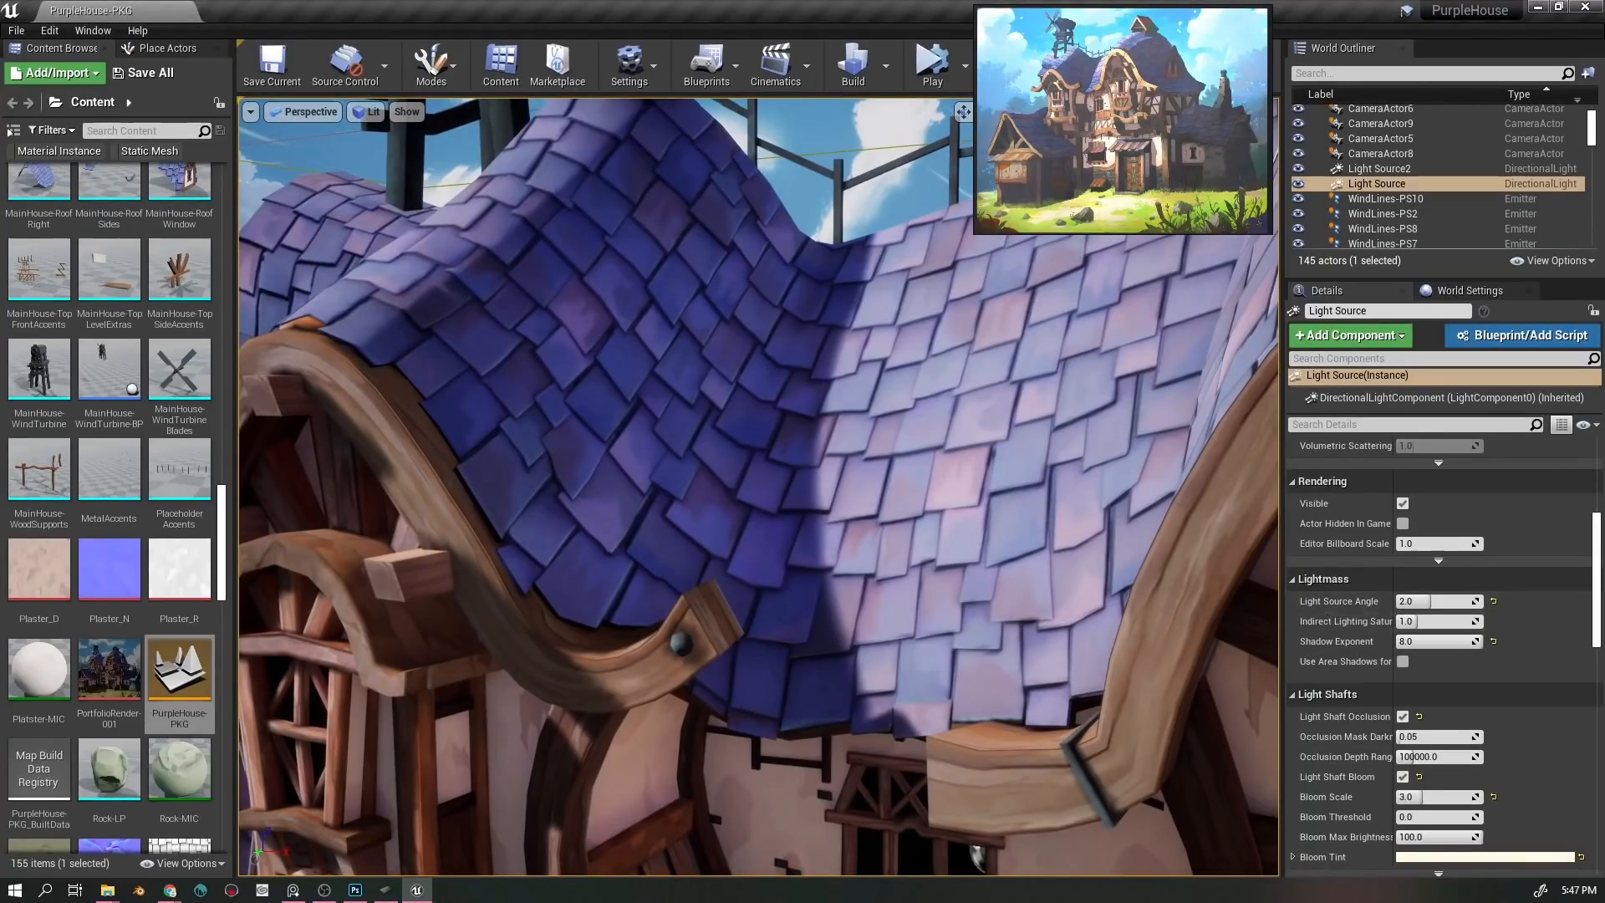
drag(721, 478, 825, 555)
scroll(1541, 595, down, 3)
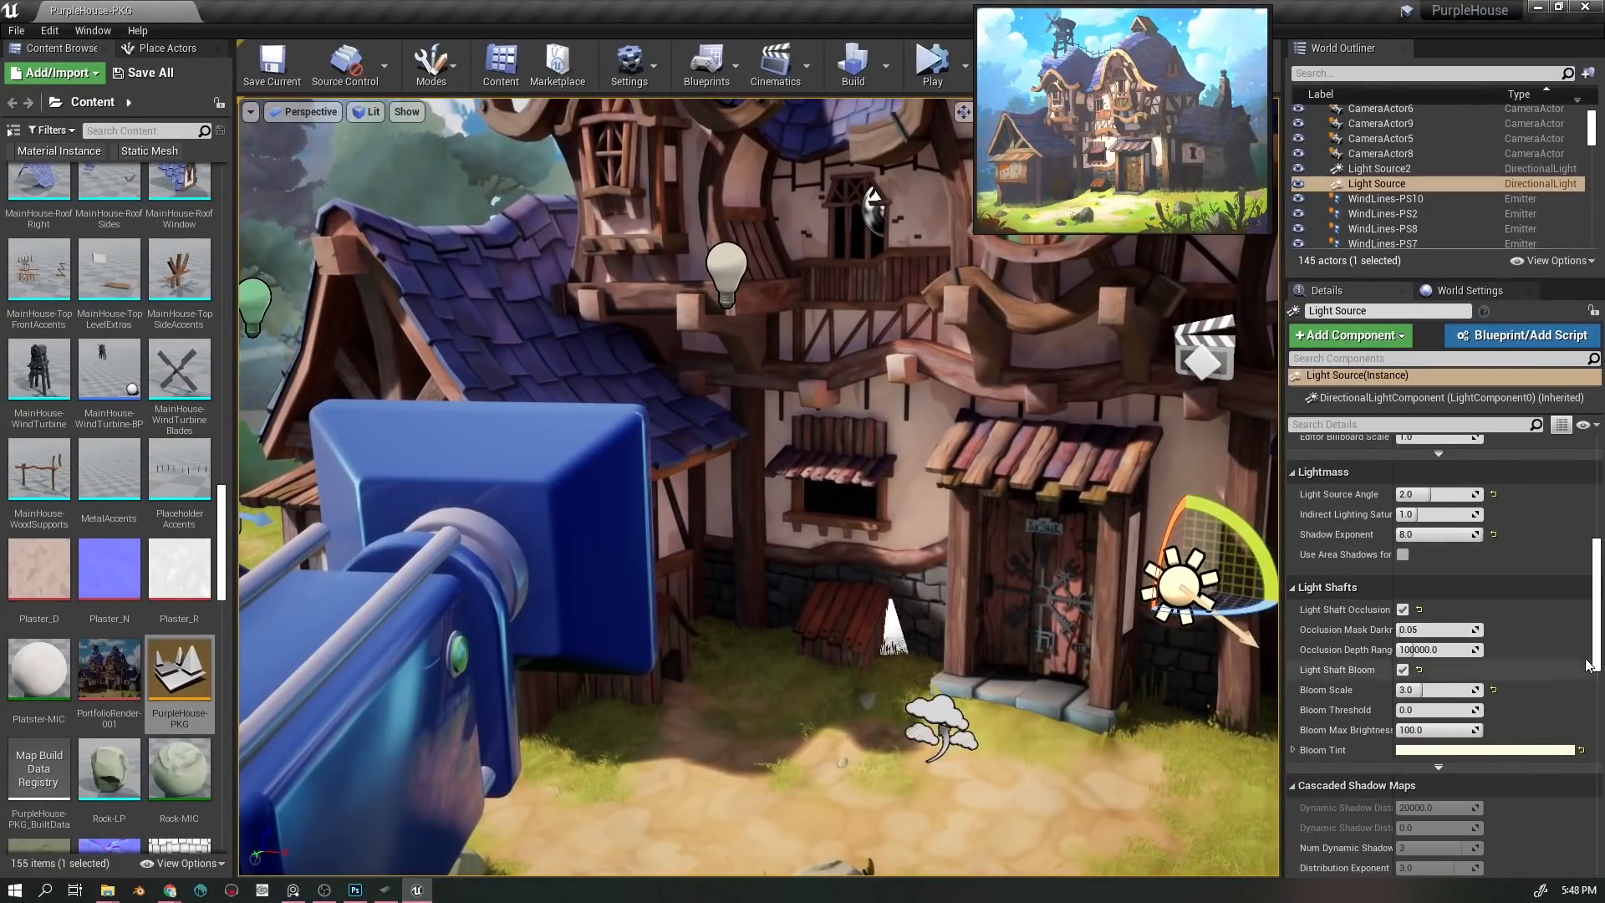
scroll(1540, 602, down, 2)
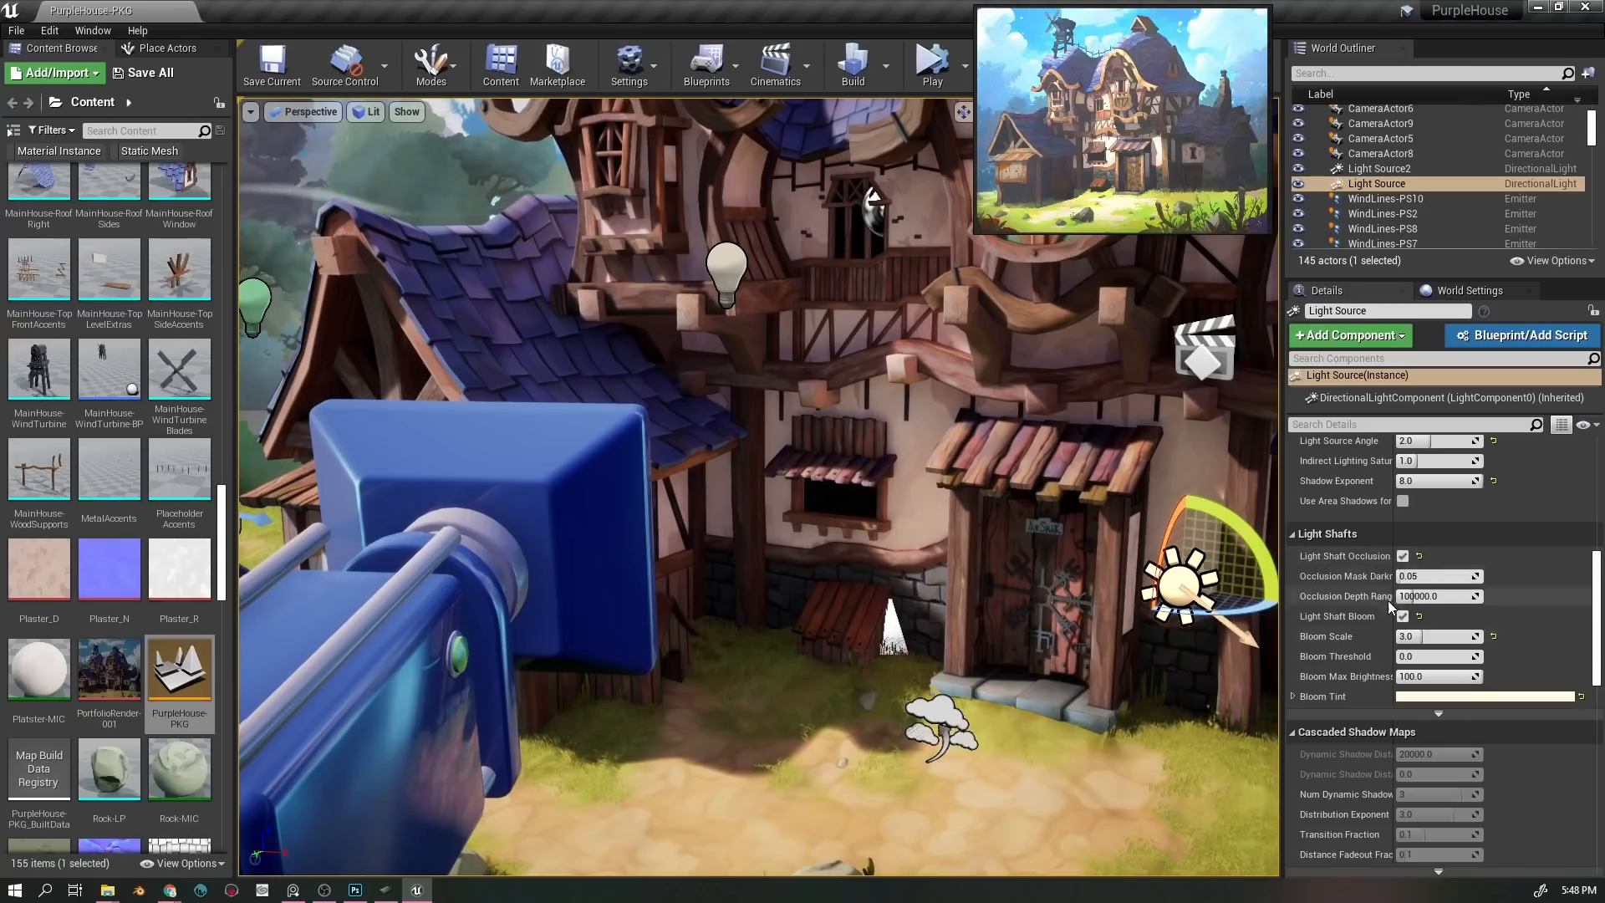
scroll(1569, 613, down, 3)
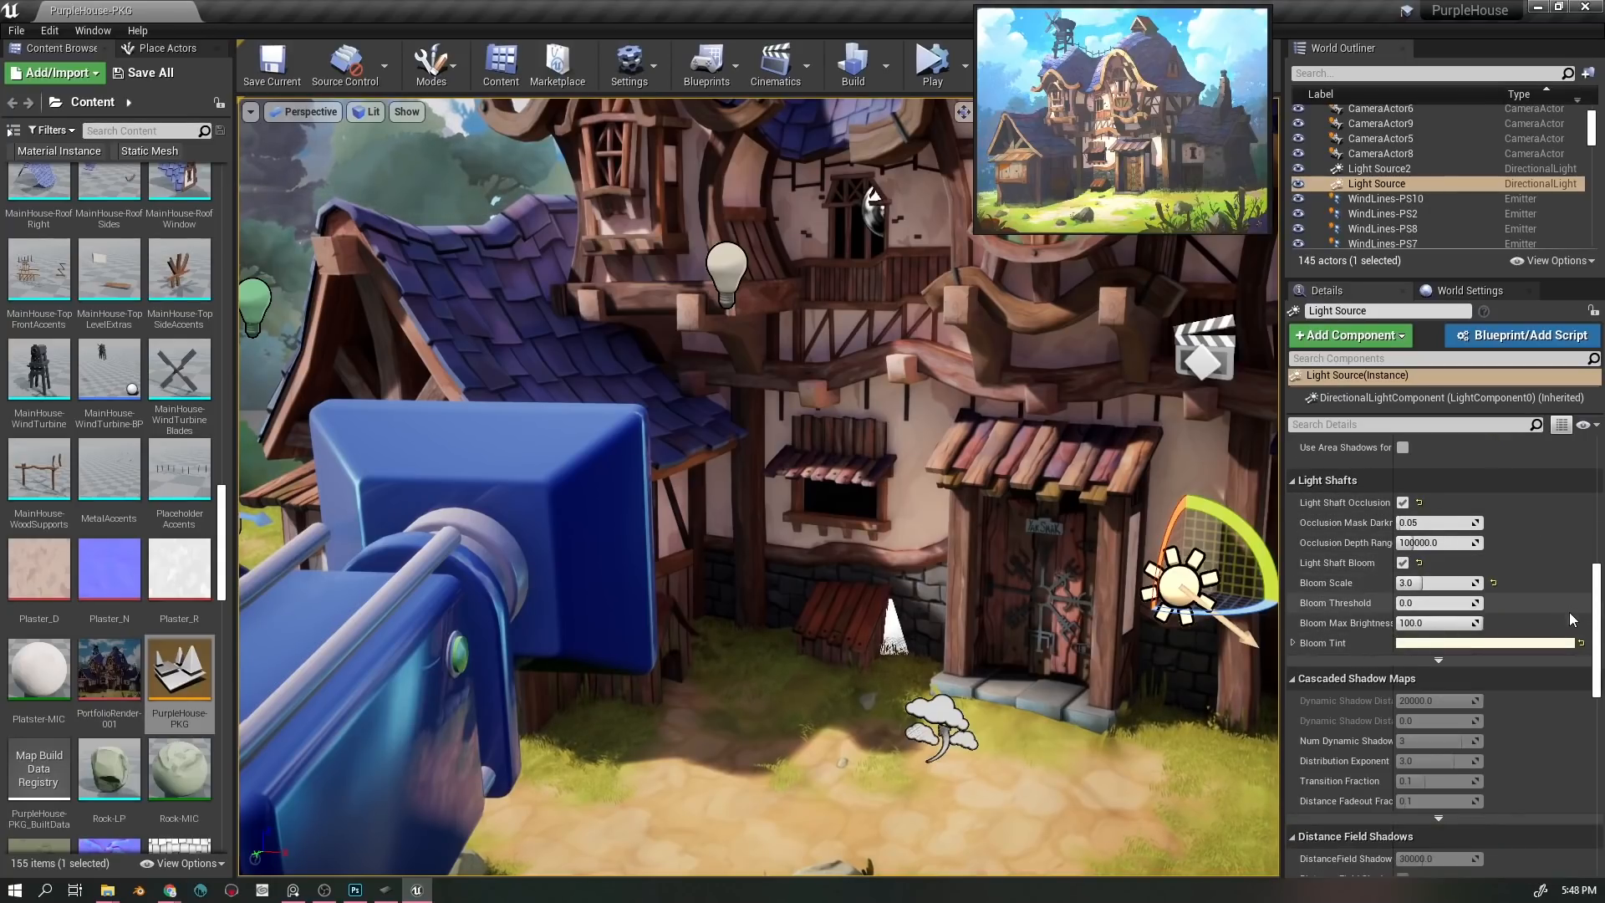
scroll(1553, 602, down, 3)
scroll(1553, 601, up, 3)
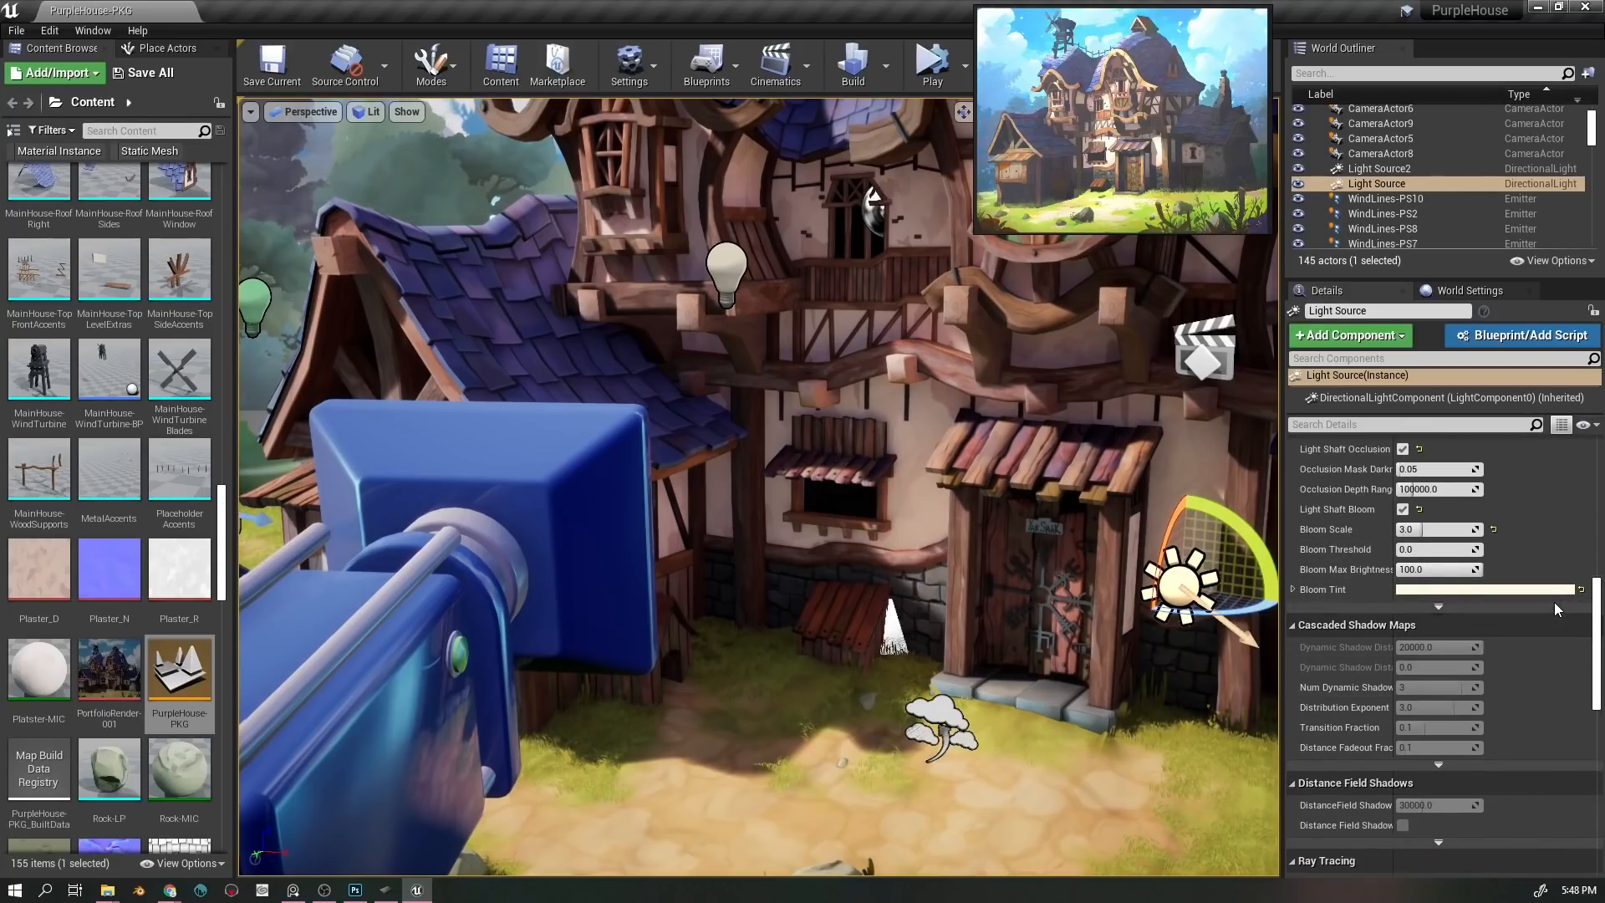
scroll(1530, 519, up, 1)
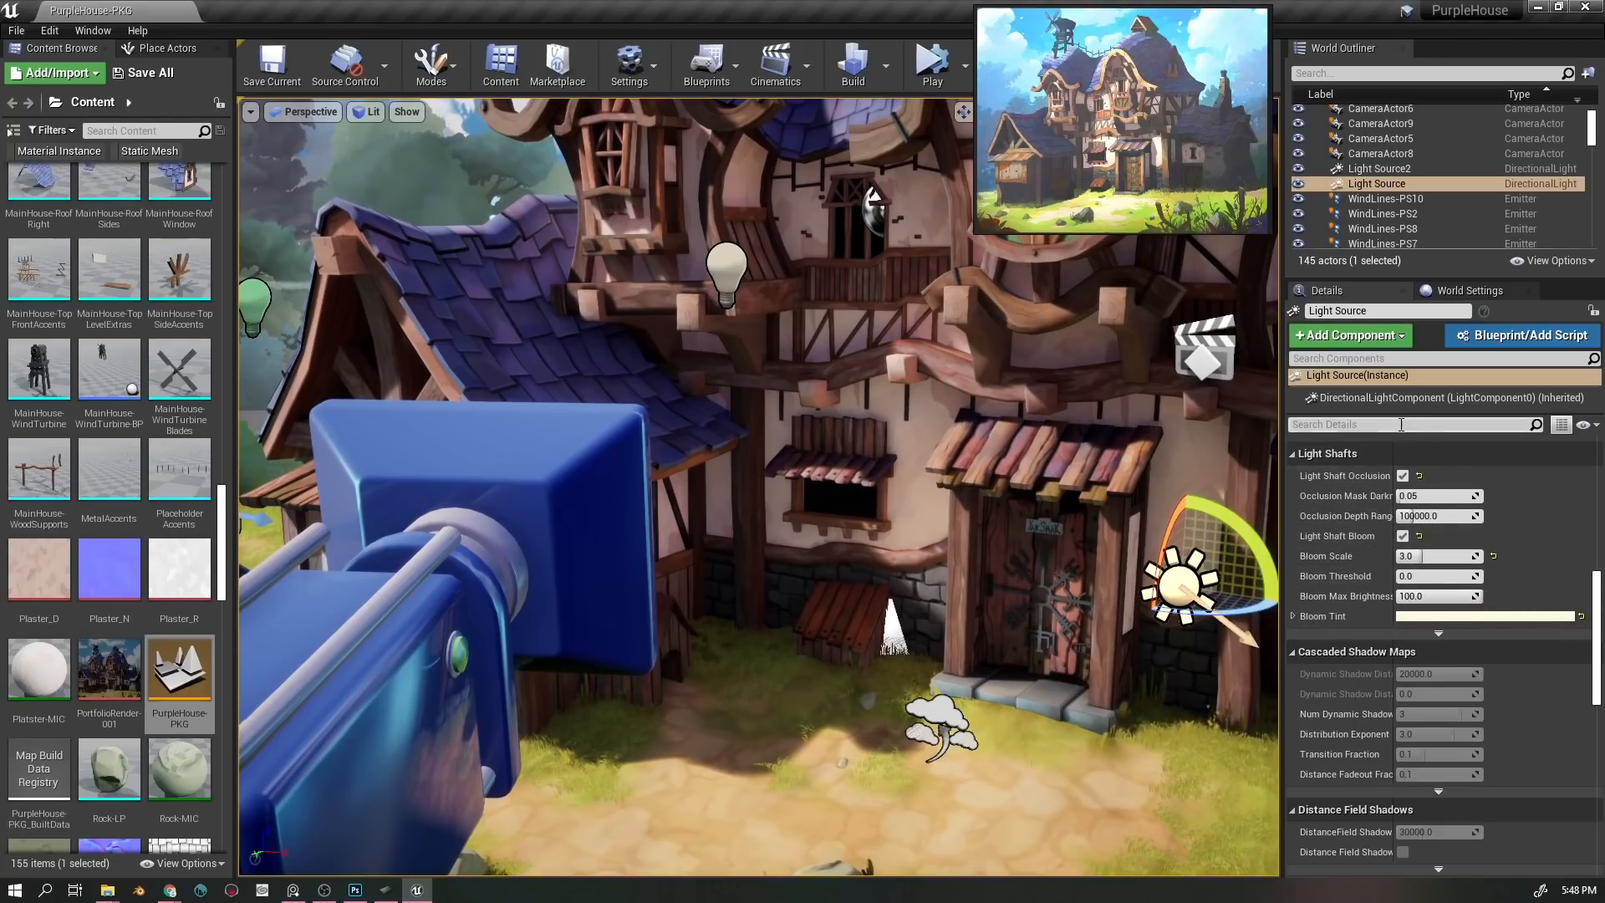
- Review the Light Source's Ray Tracing, Atmosphere and Cloud, and Light settings, ending at its Lightmass Shadow Exponent
scroll(1530, 503, down, 8)
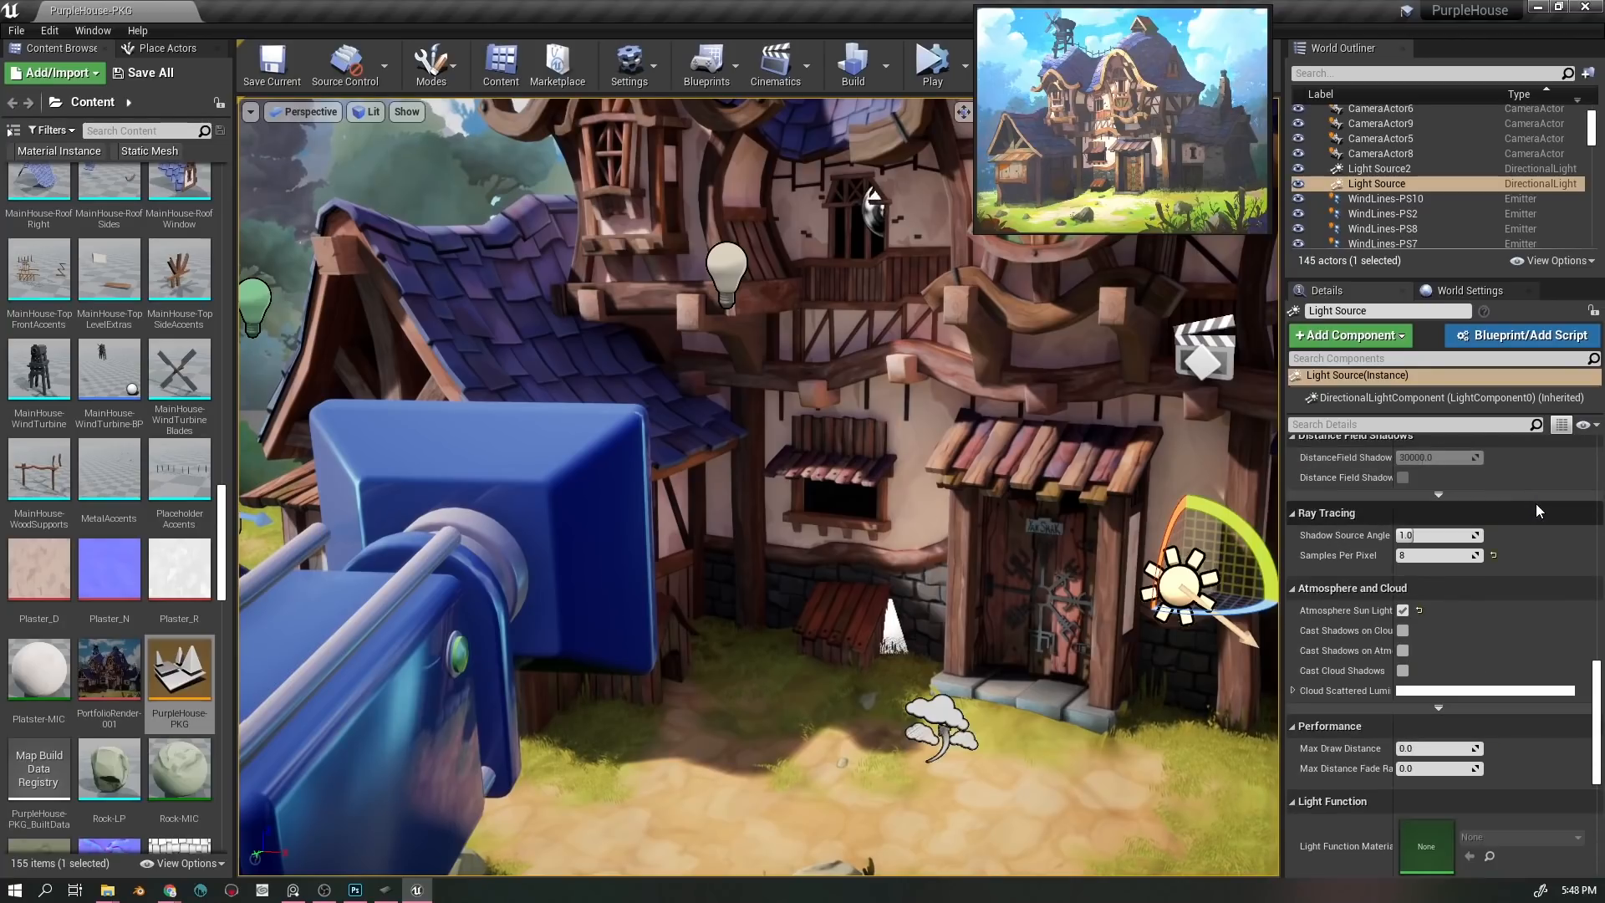
scroll(1538, 503, up, 5)
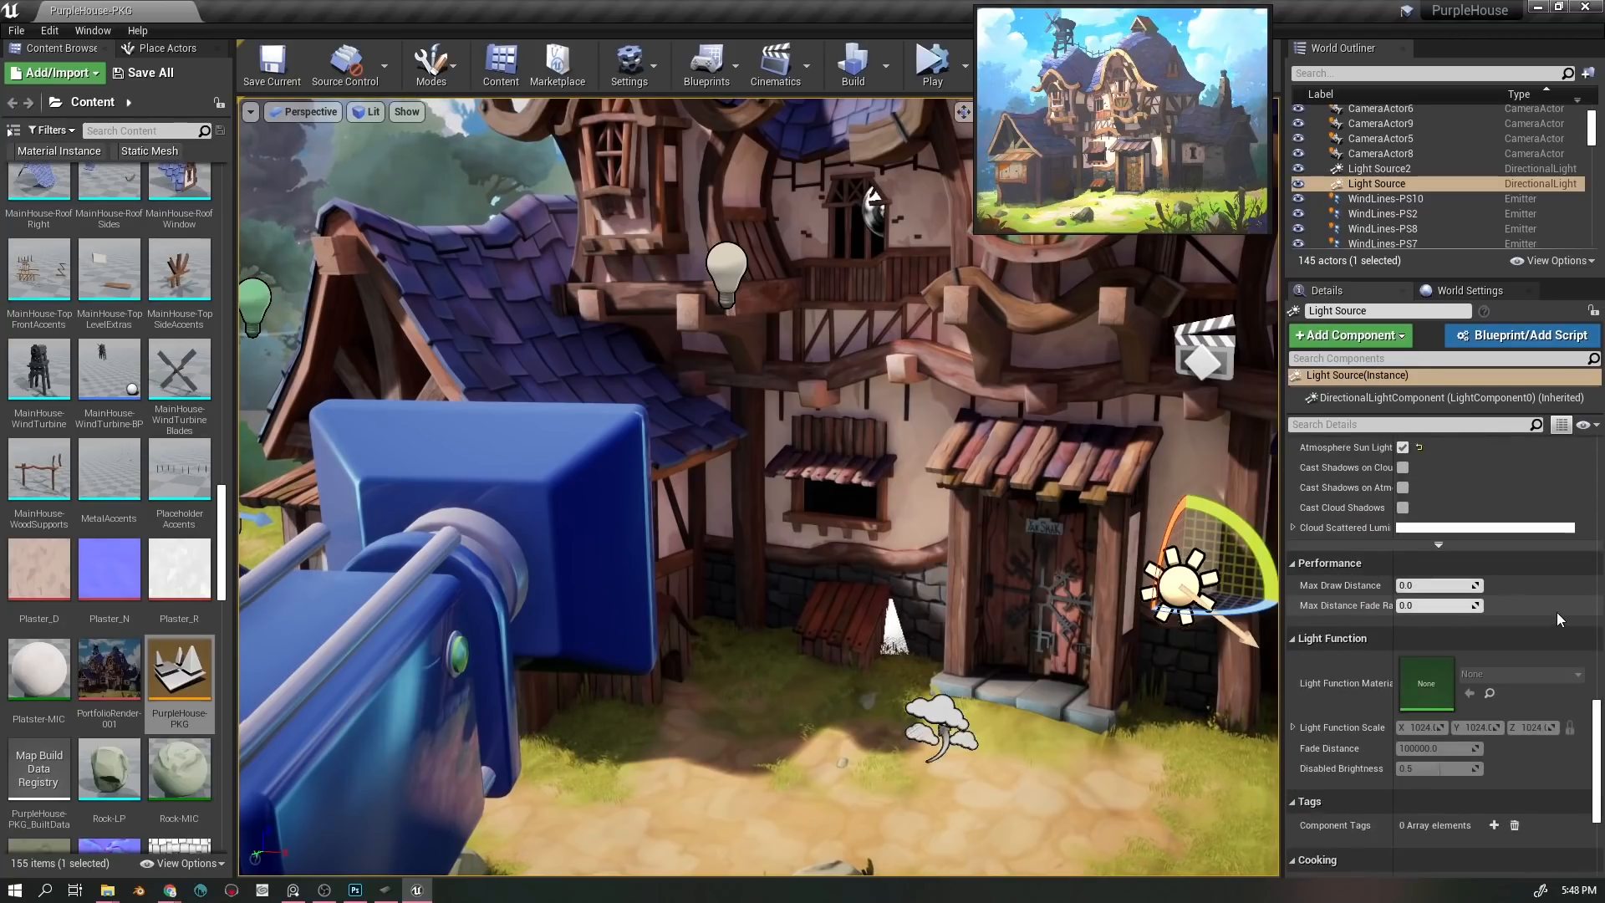
scroll(1557, 608, up, 5)
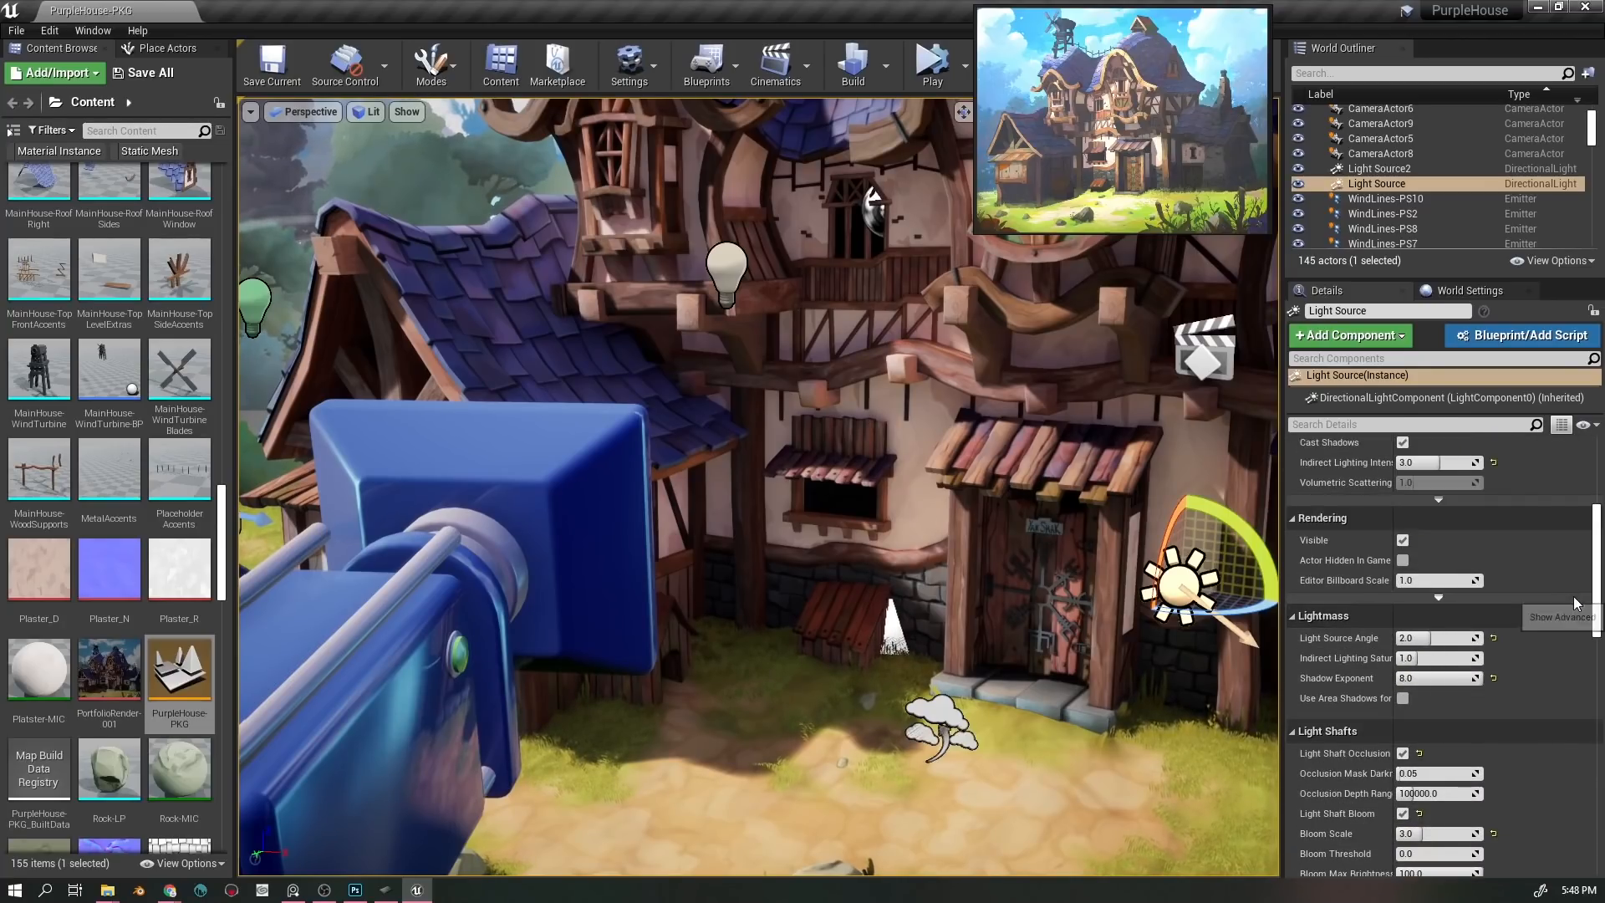
scroll(1555, 603, up, 4)
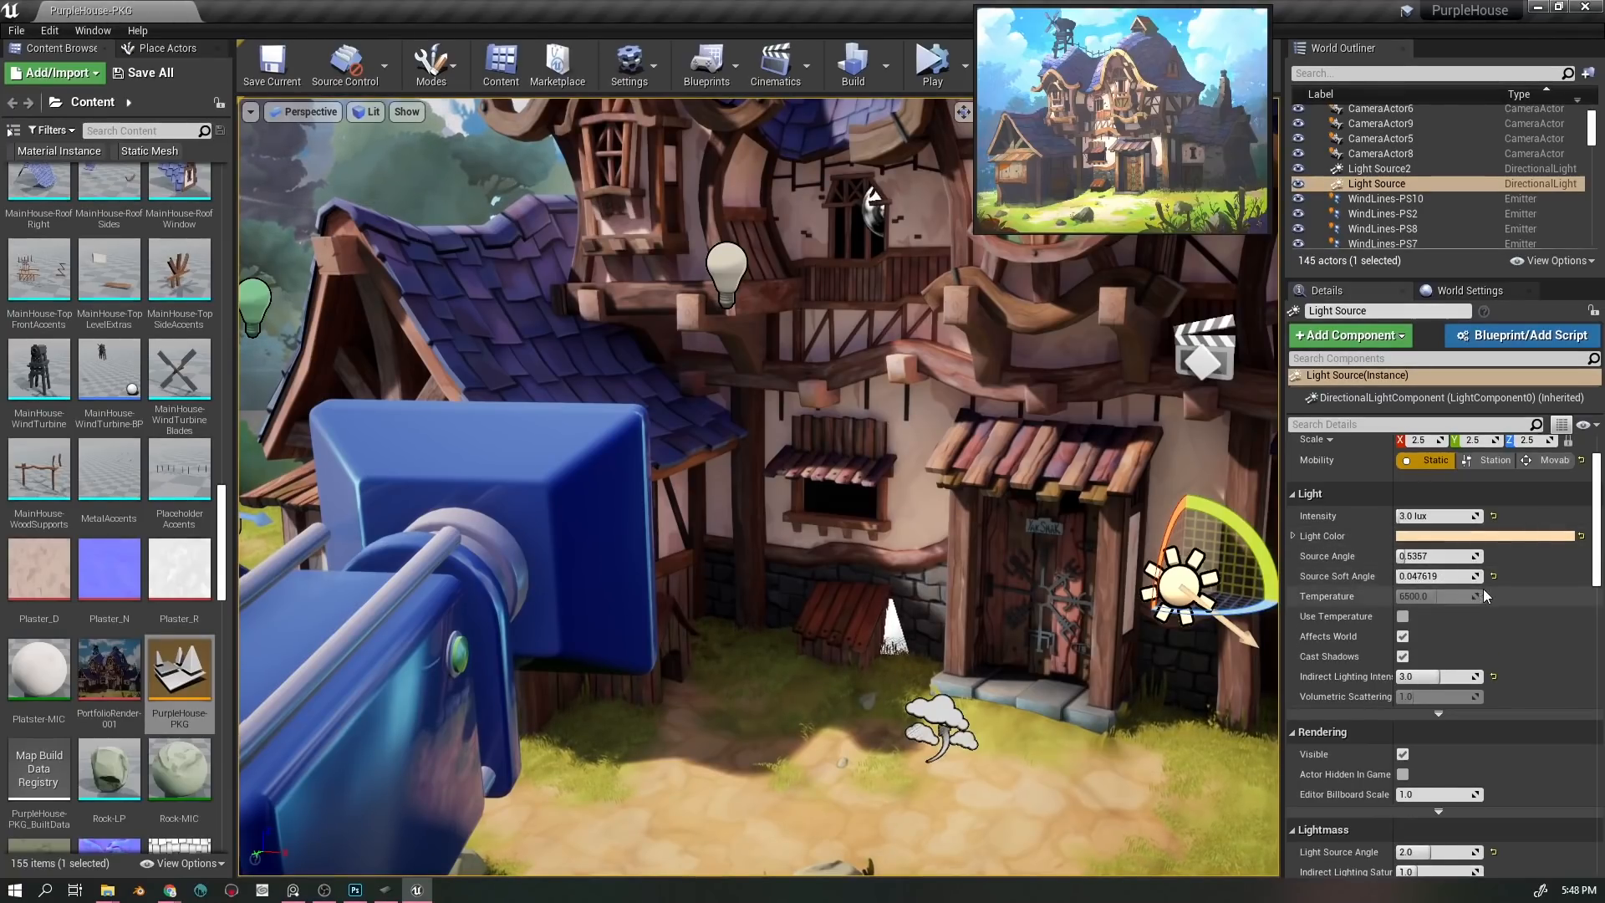
scroll(1486, 577, down, 4)
scroll(1490, 564, down, 2)
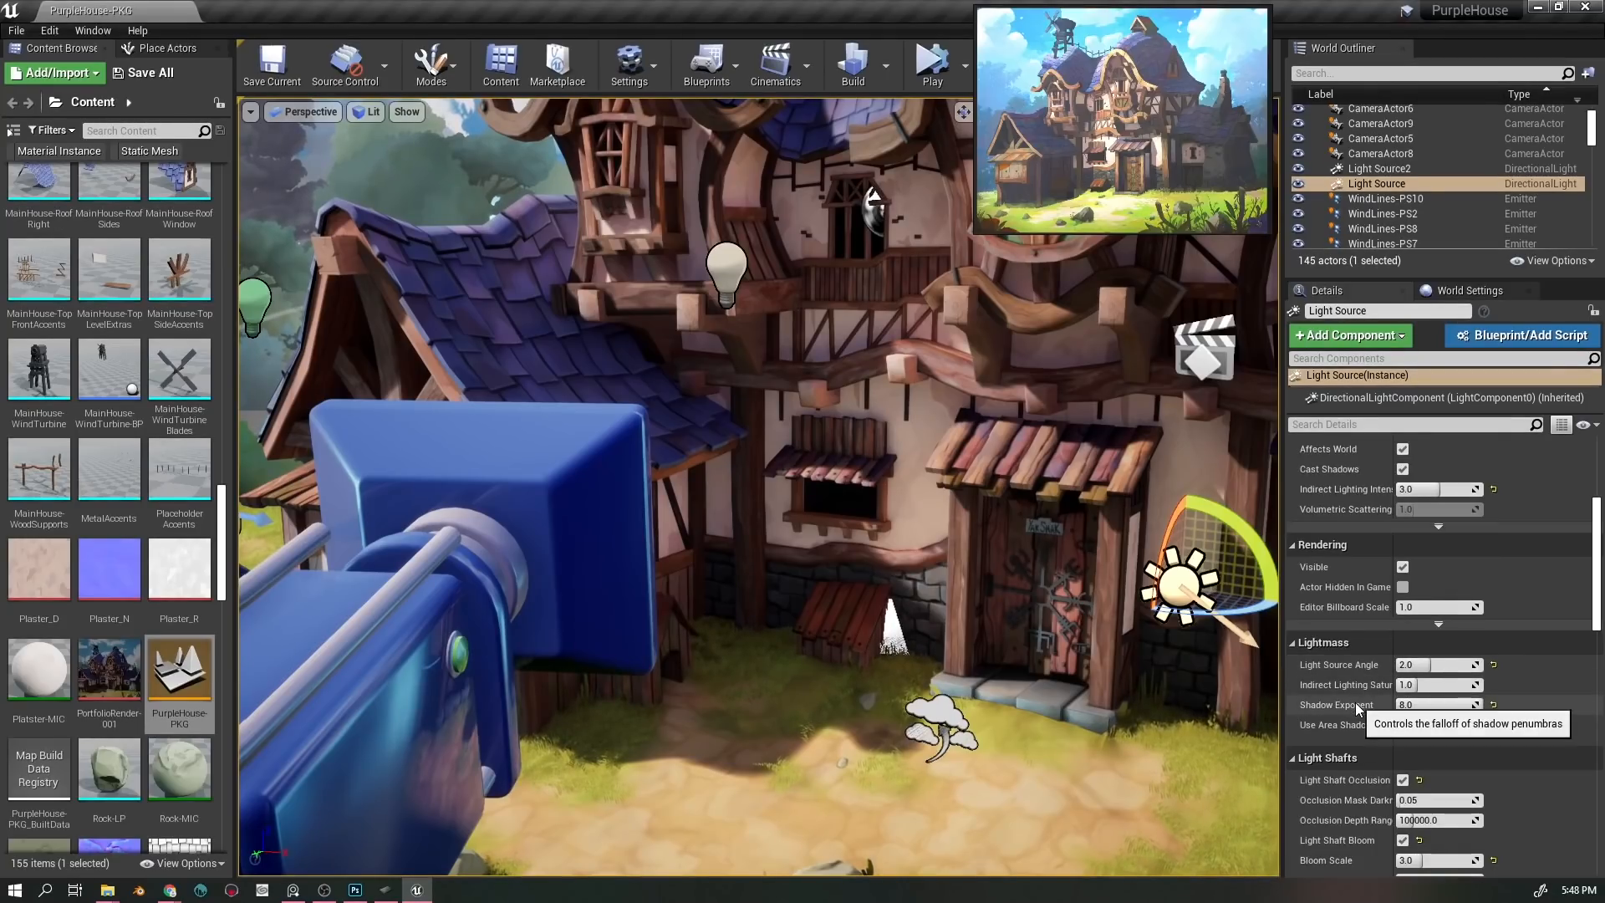
- Select the Light Source2 directional light, review its Light and Lightmass settings, and examine the shaded areas around the front door
drag(1028, 741, 1200, 623)
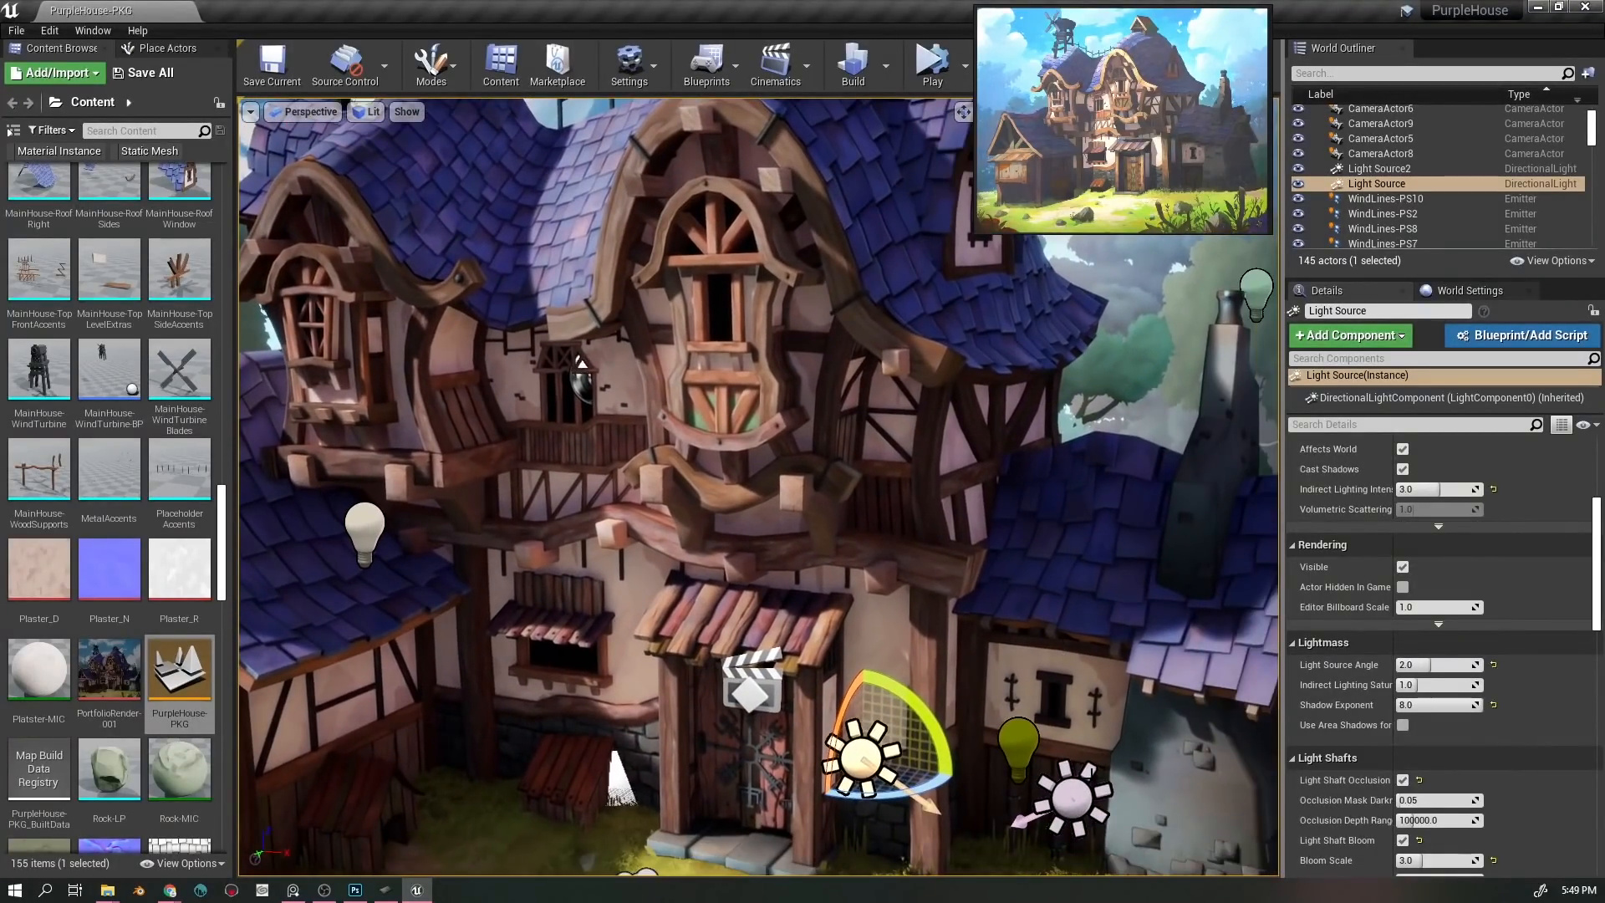
click(1080, 791)
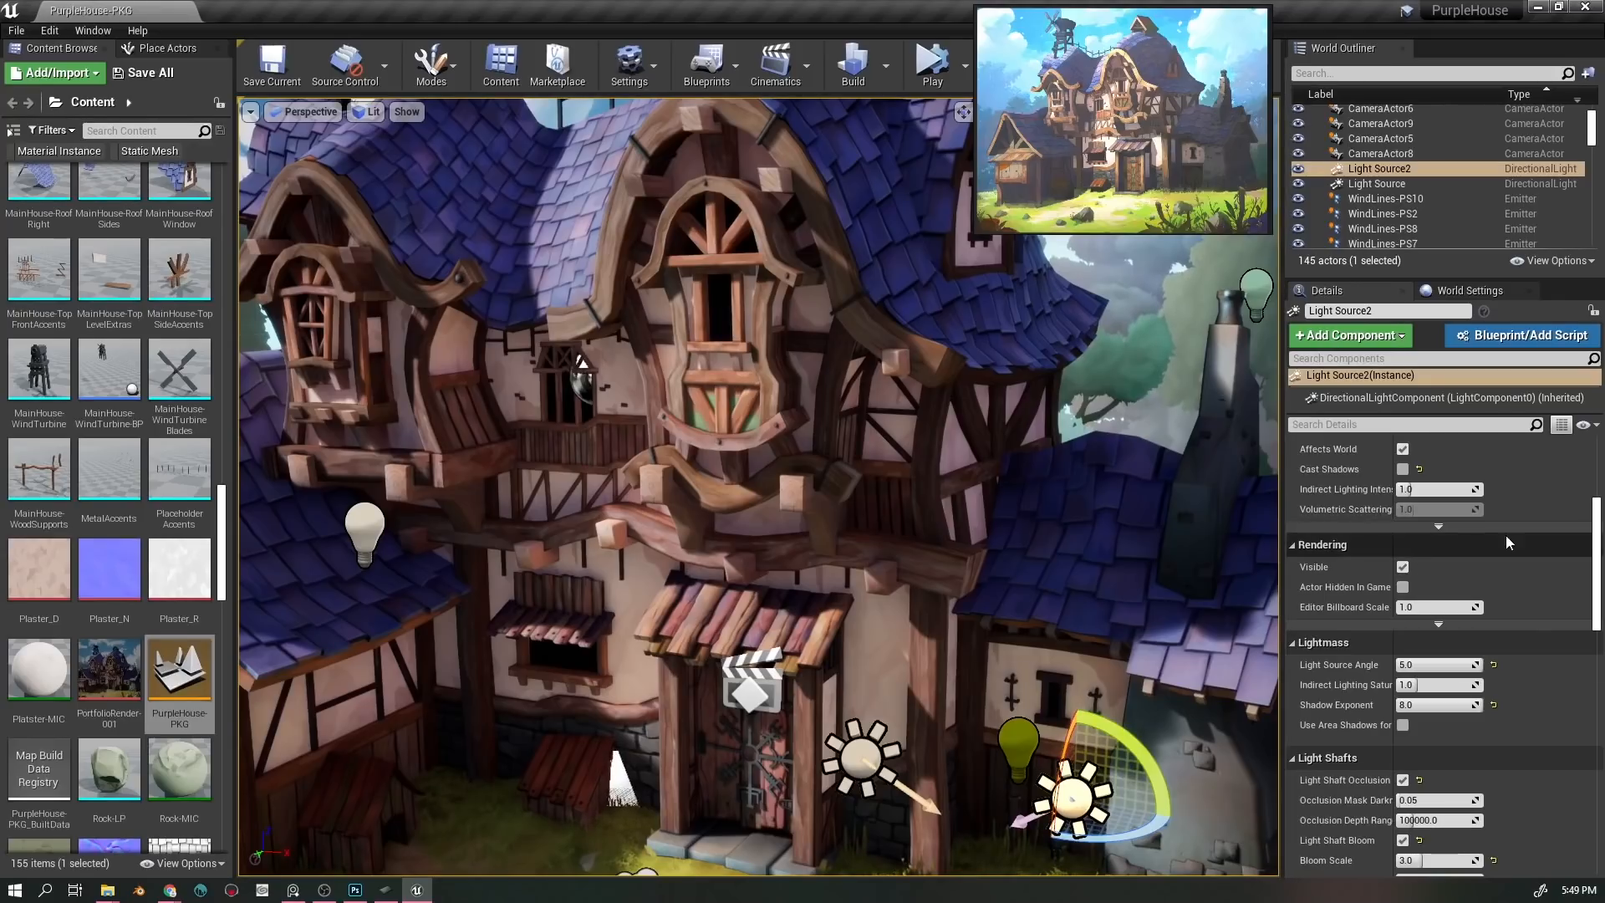
scroll(1547, 552, up, 3)
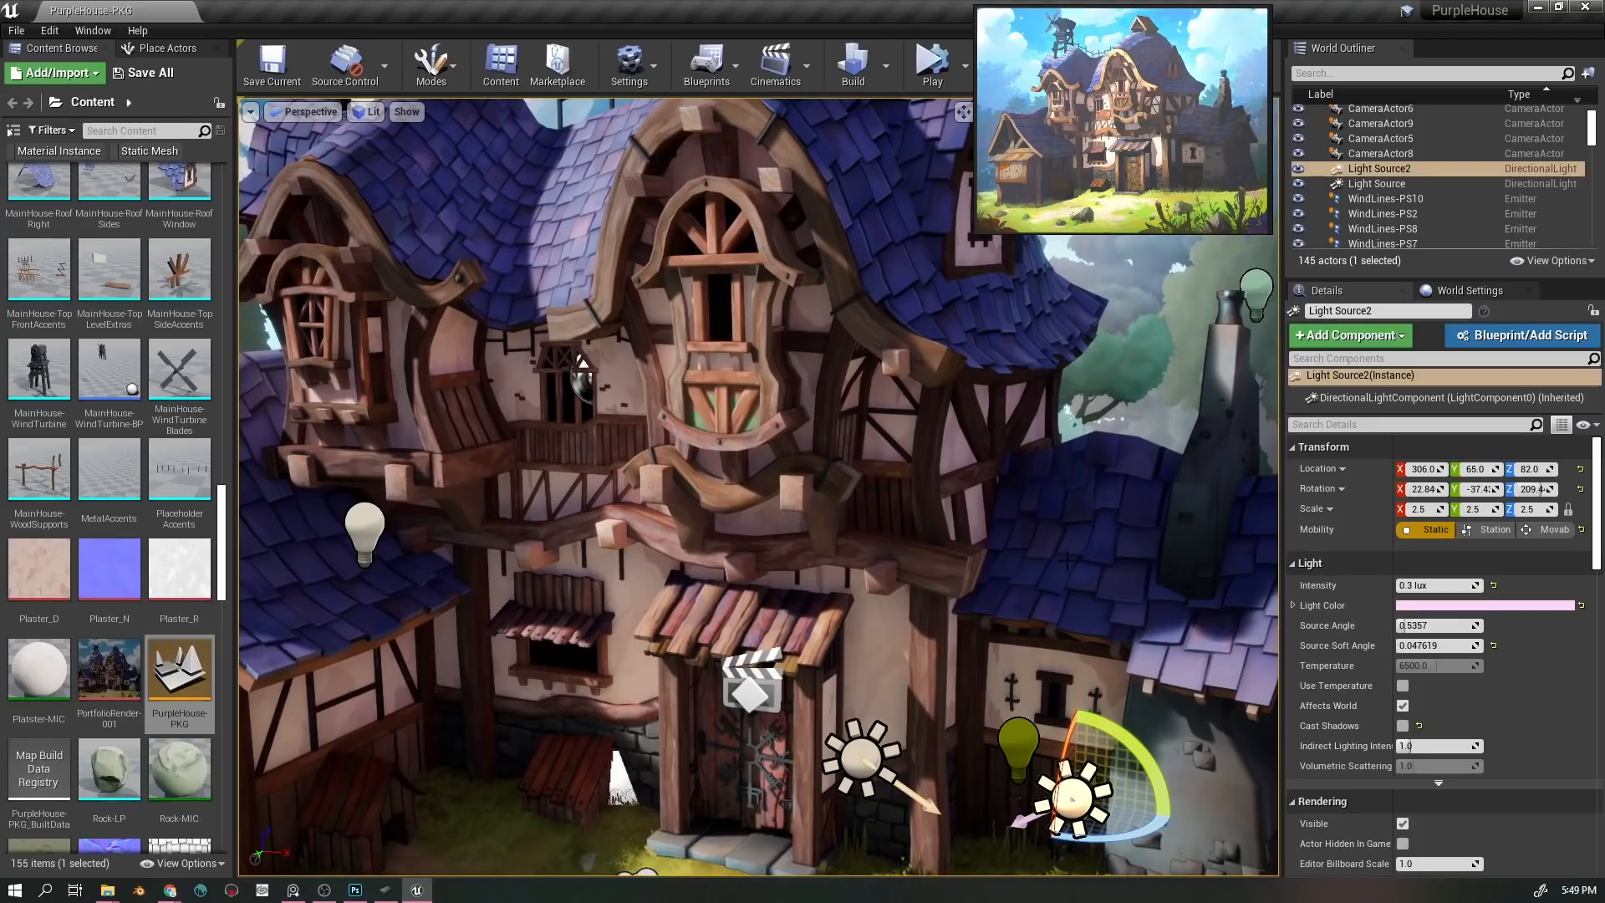
drag(957, 441, 905, 285)
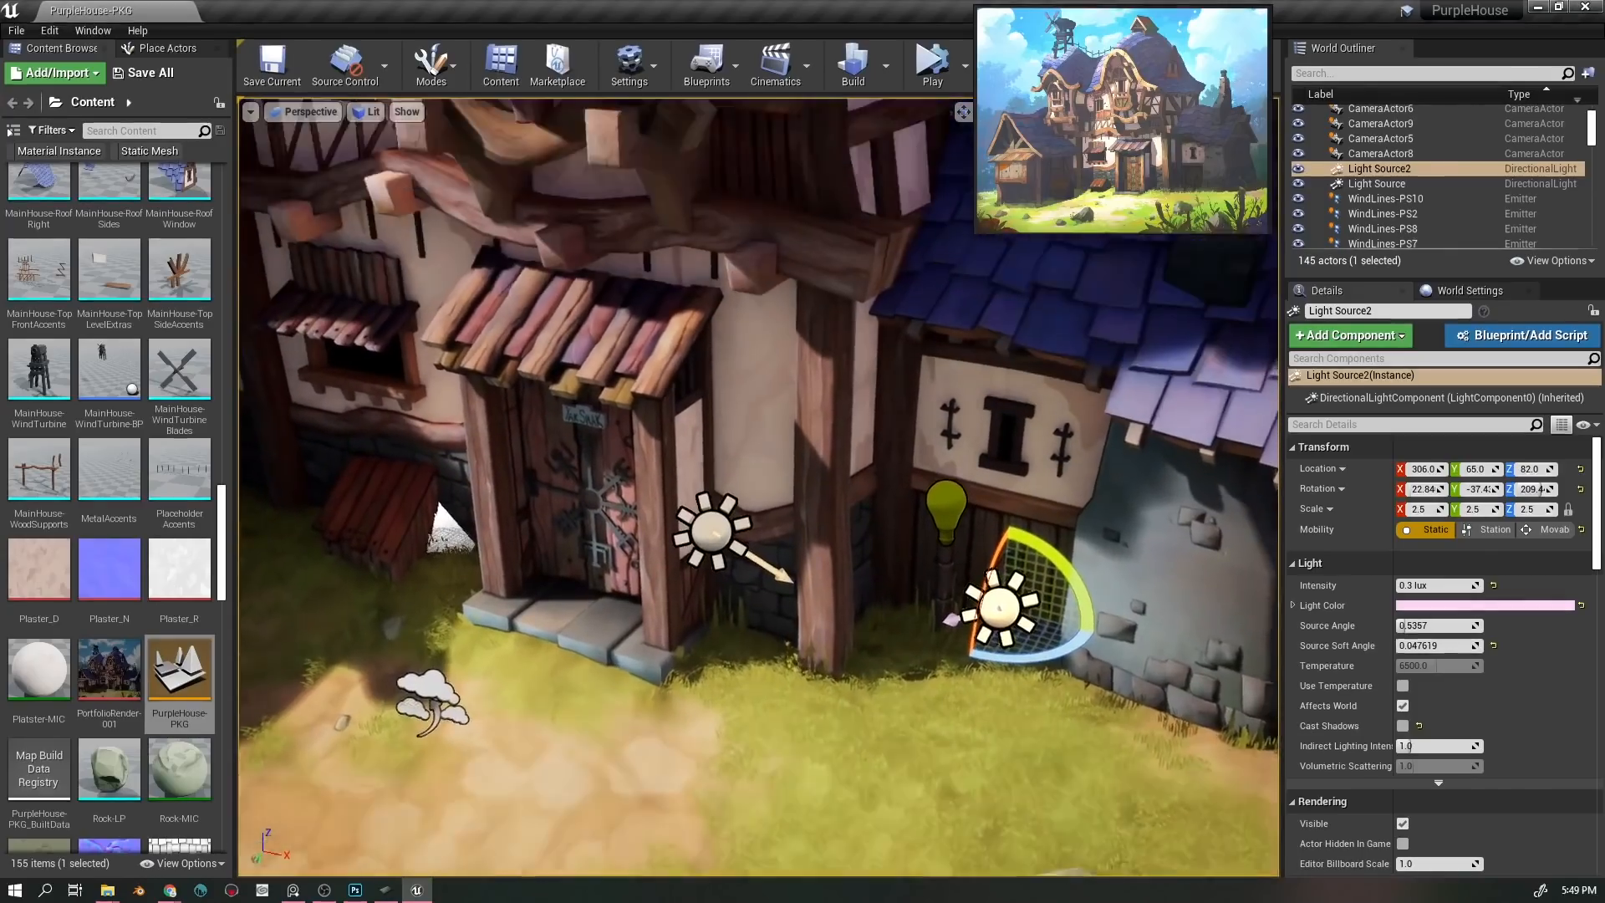
key(s)
key(s)
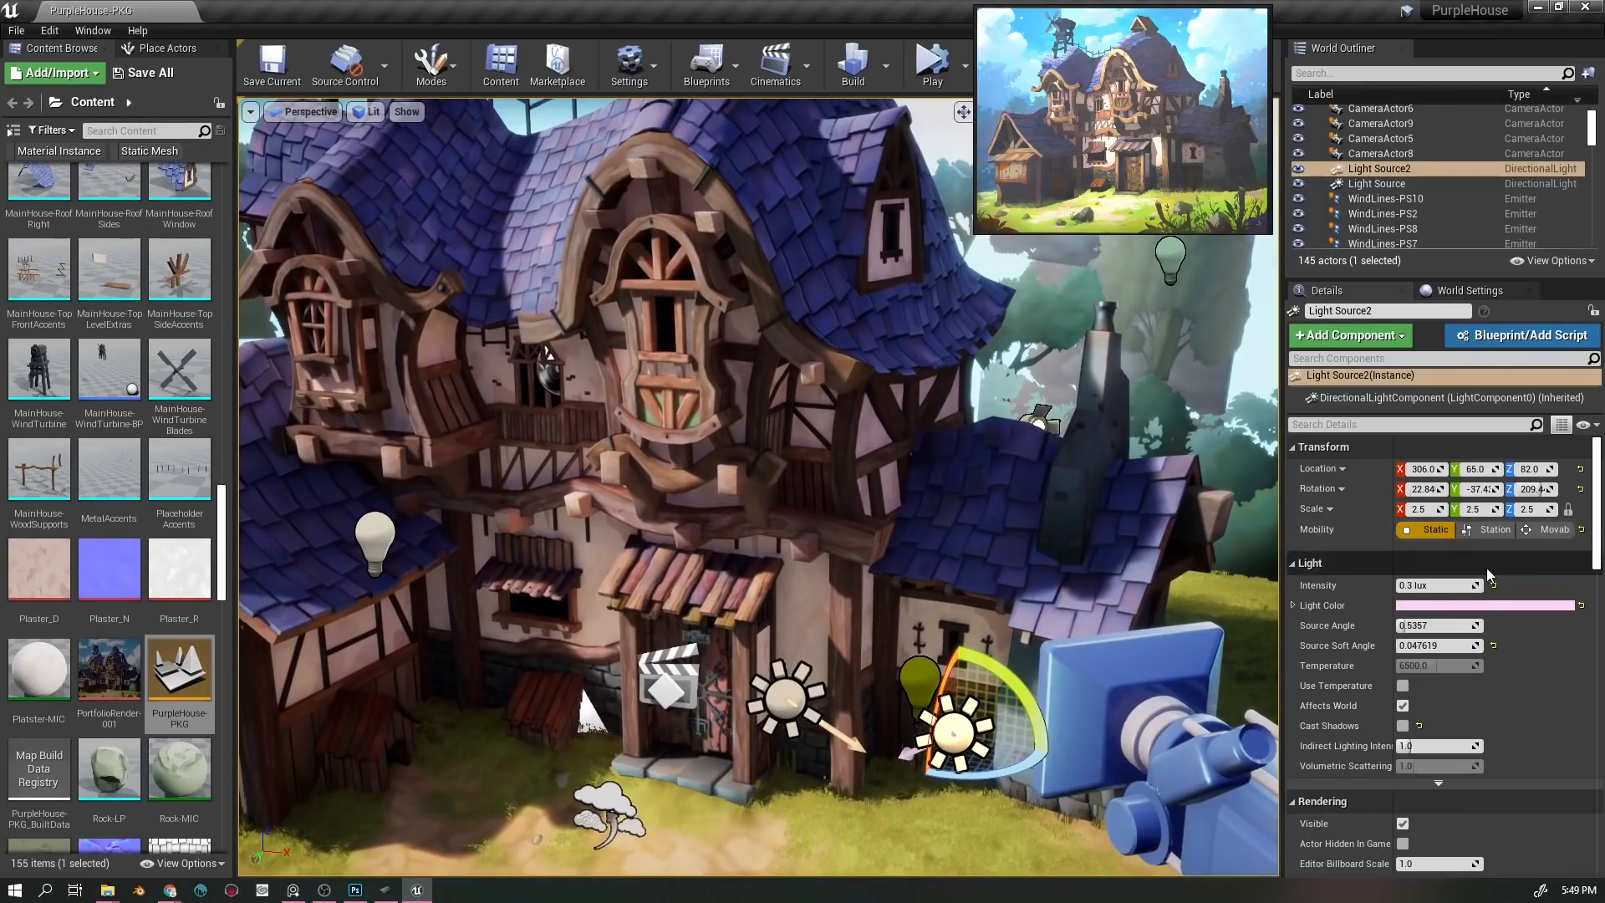
scroll(1505, 677, down, 5)
scroll(1510, 657, down, 2)
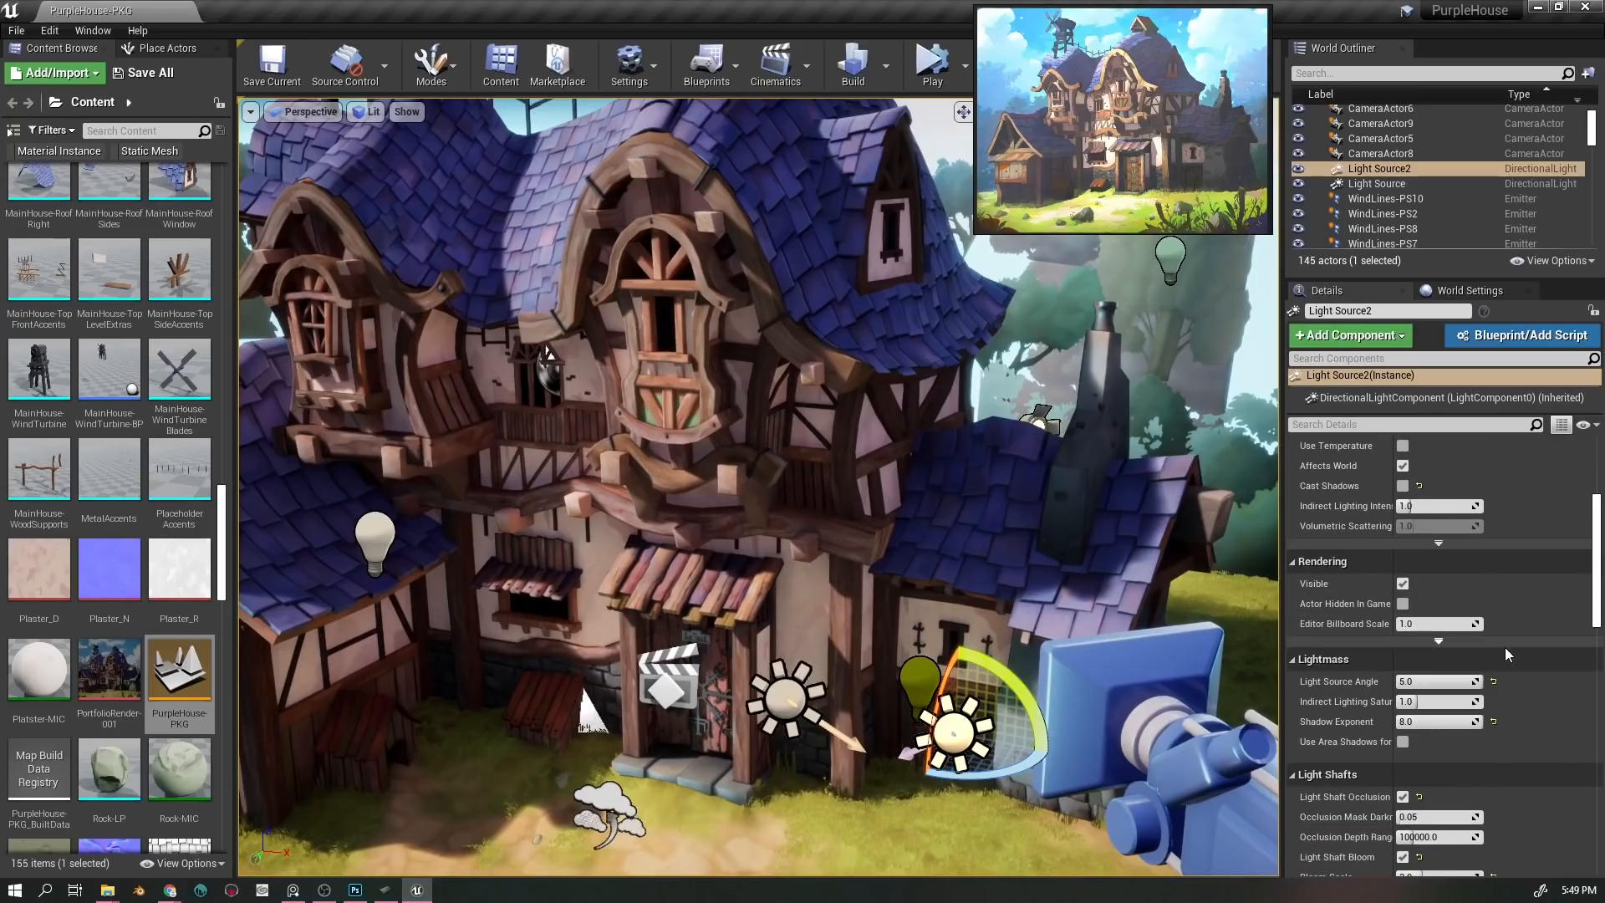
scroll(1505, 647, up, 5)
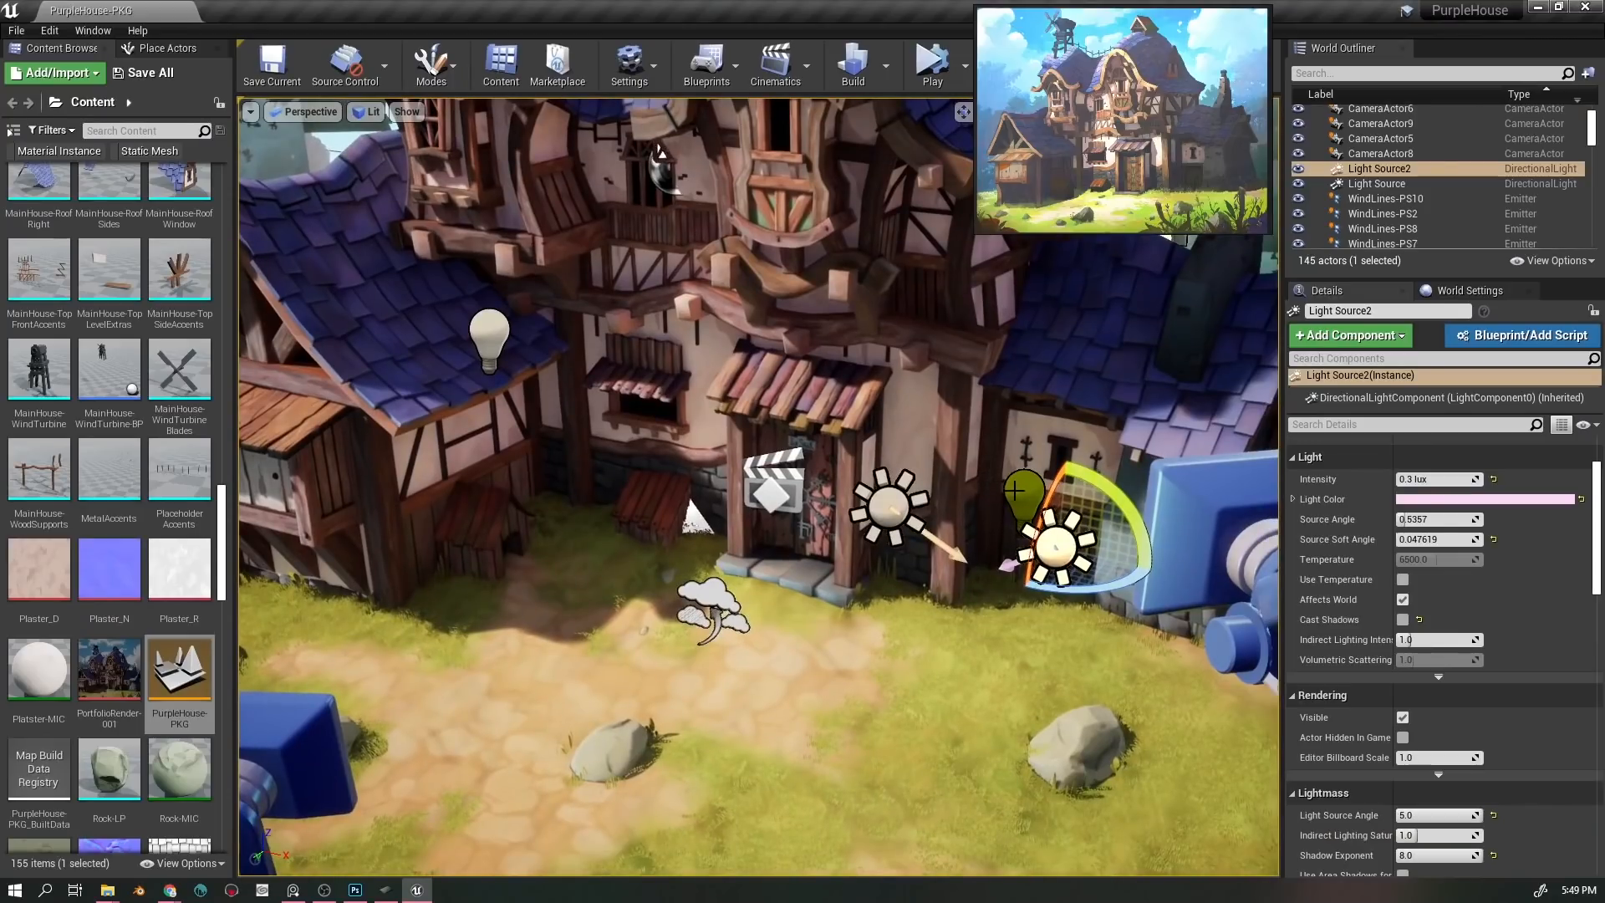
- Select PointLight2 by the side wing and compare that area with a close-up of the reference painting's small shuttered window
click(1015, 492)
drag(627, 695, 618, 568)
drag(853, 652, 910, 739)
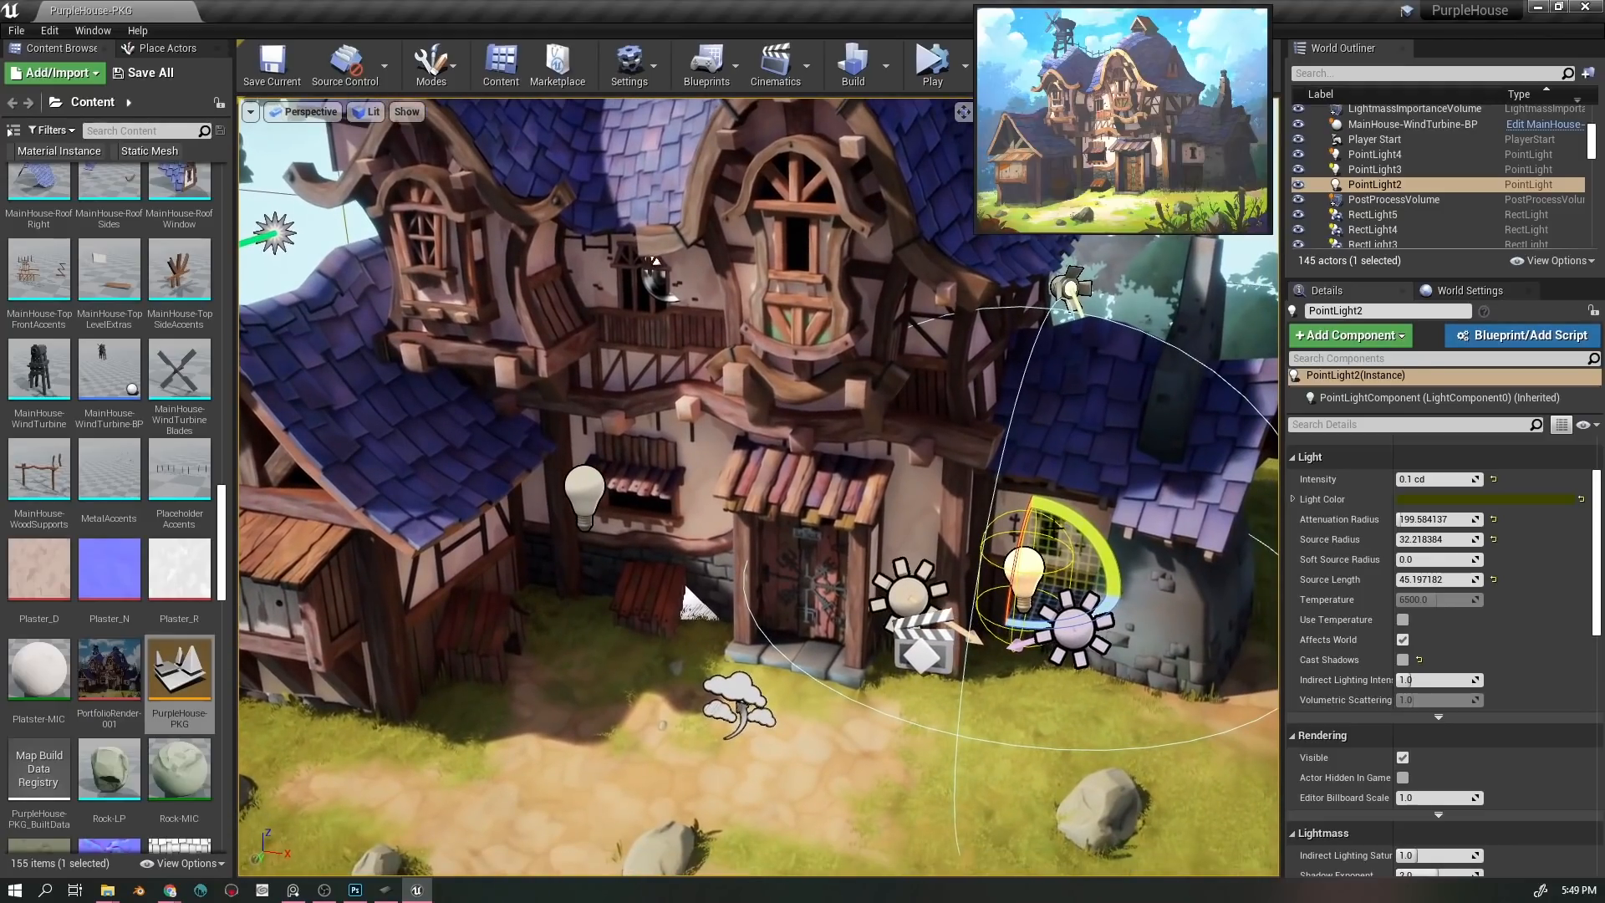
scroll(1204, 169, up, 5)
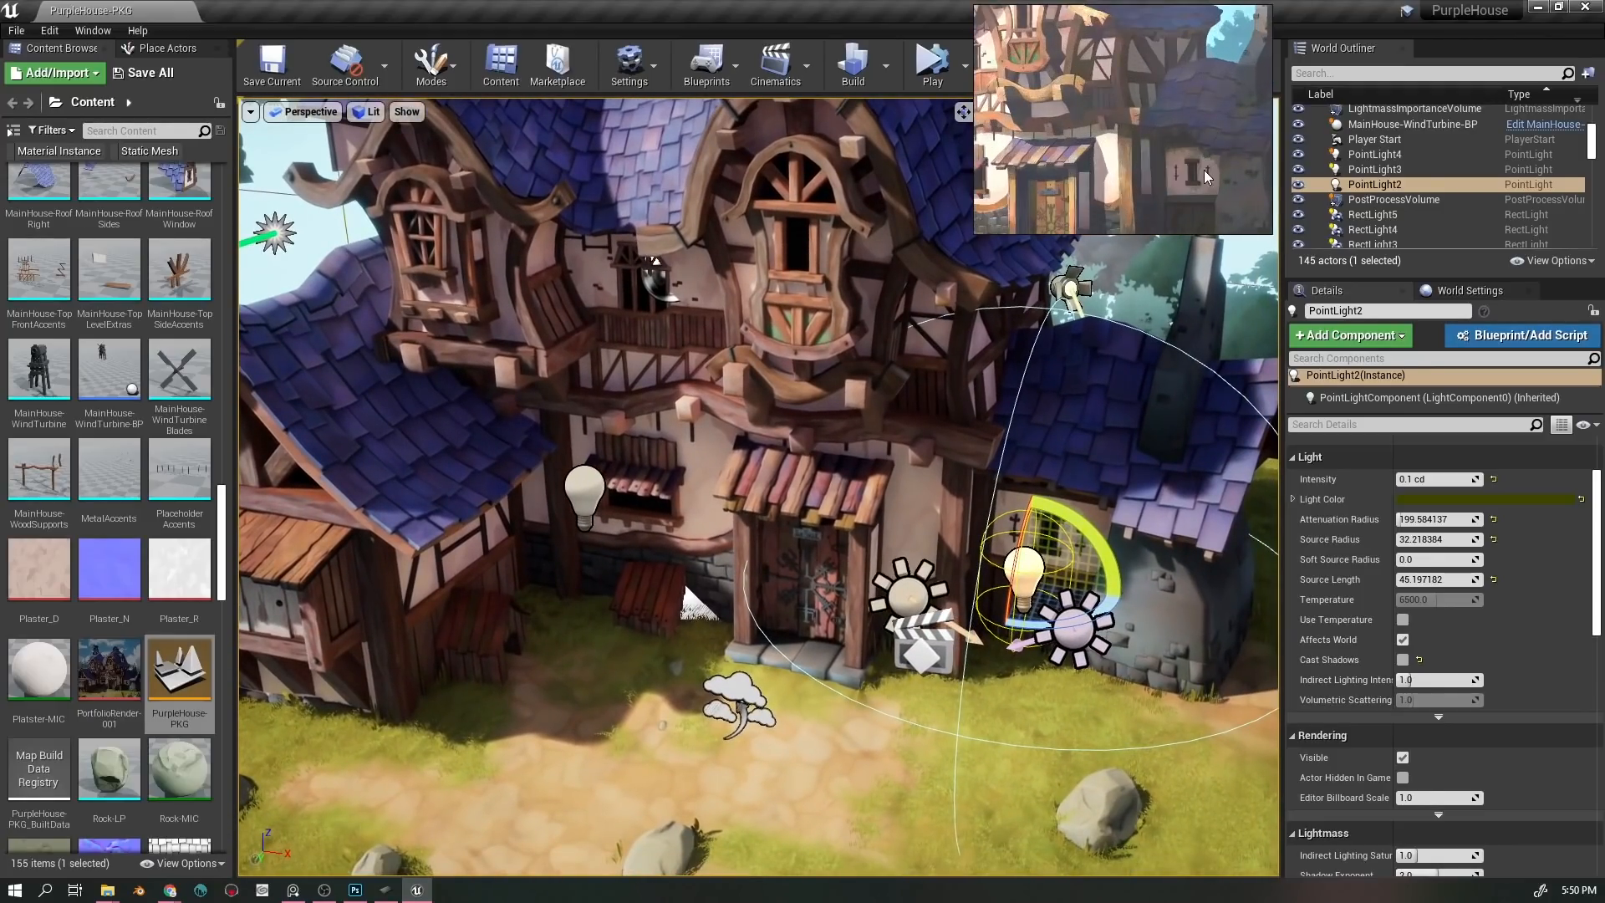
scroll(1203, 169, up, 5)
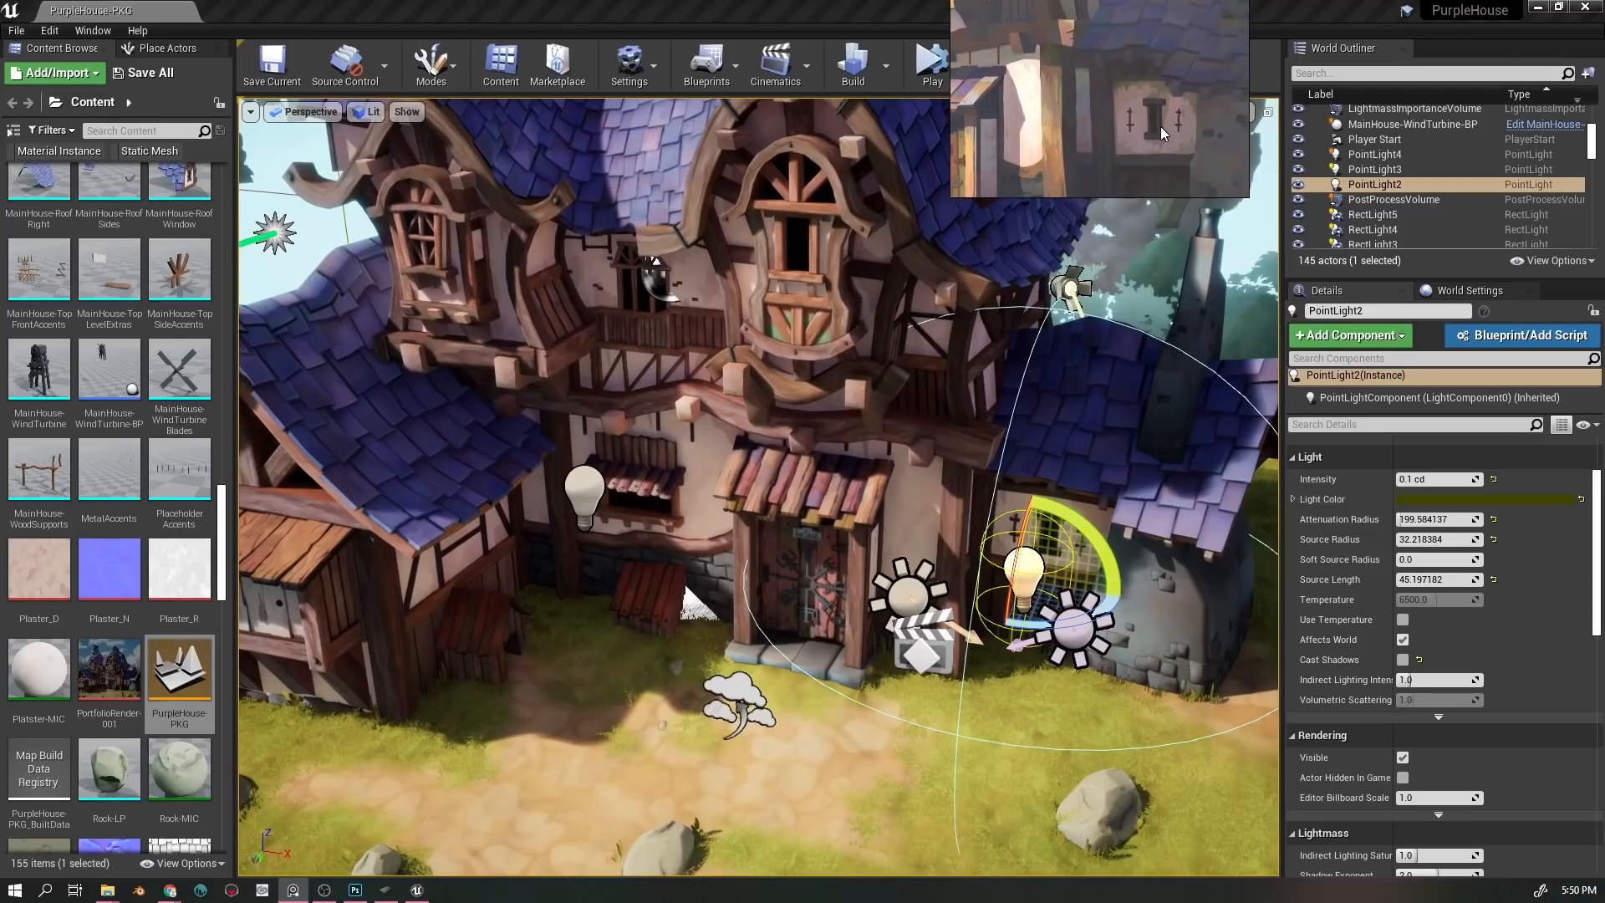
drag(1160, 127, 1178, 161)
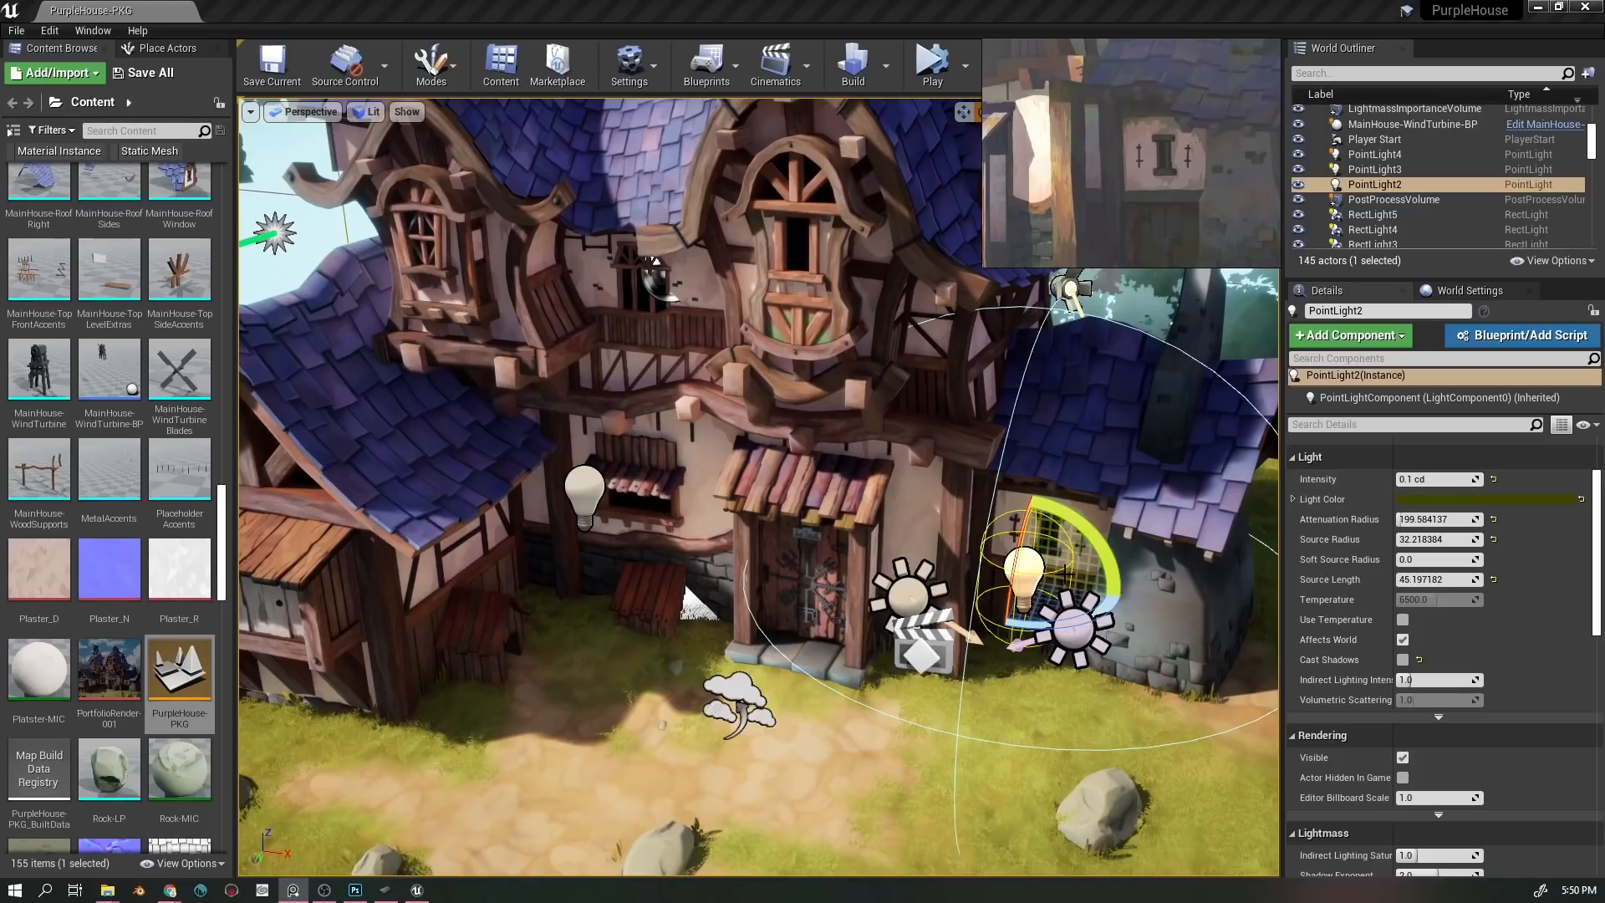
- Select RectLight2 in front of the house and examine its position and light cone from several angles
click(583, 490)
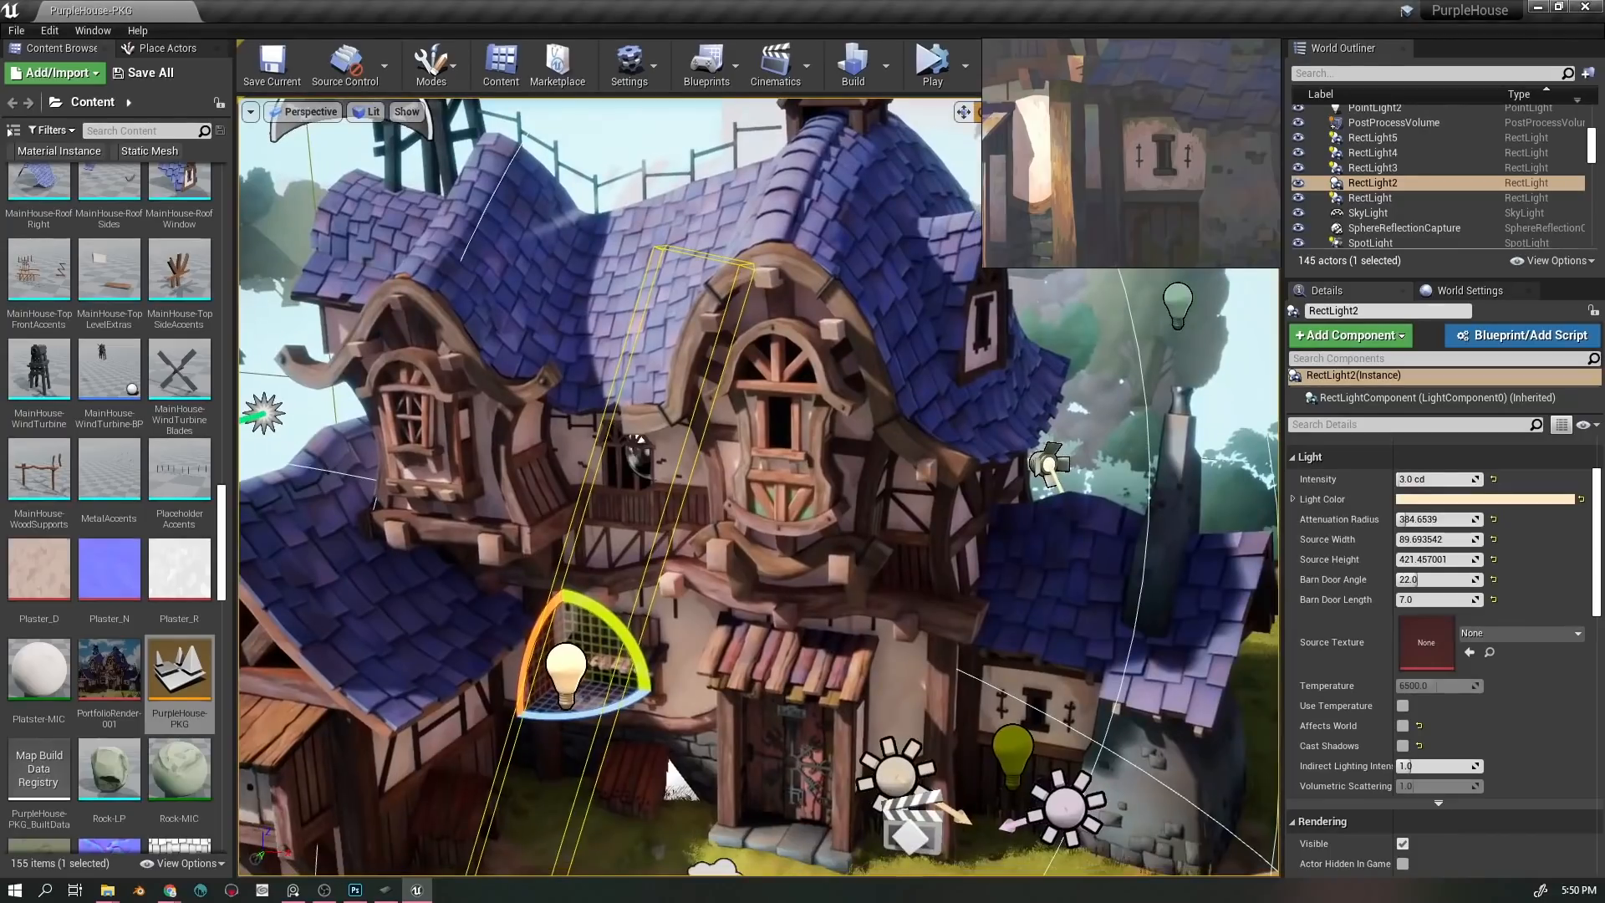
drag(583, 491, 451, 250)
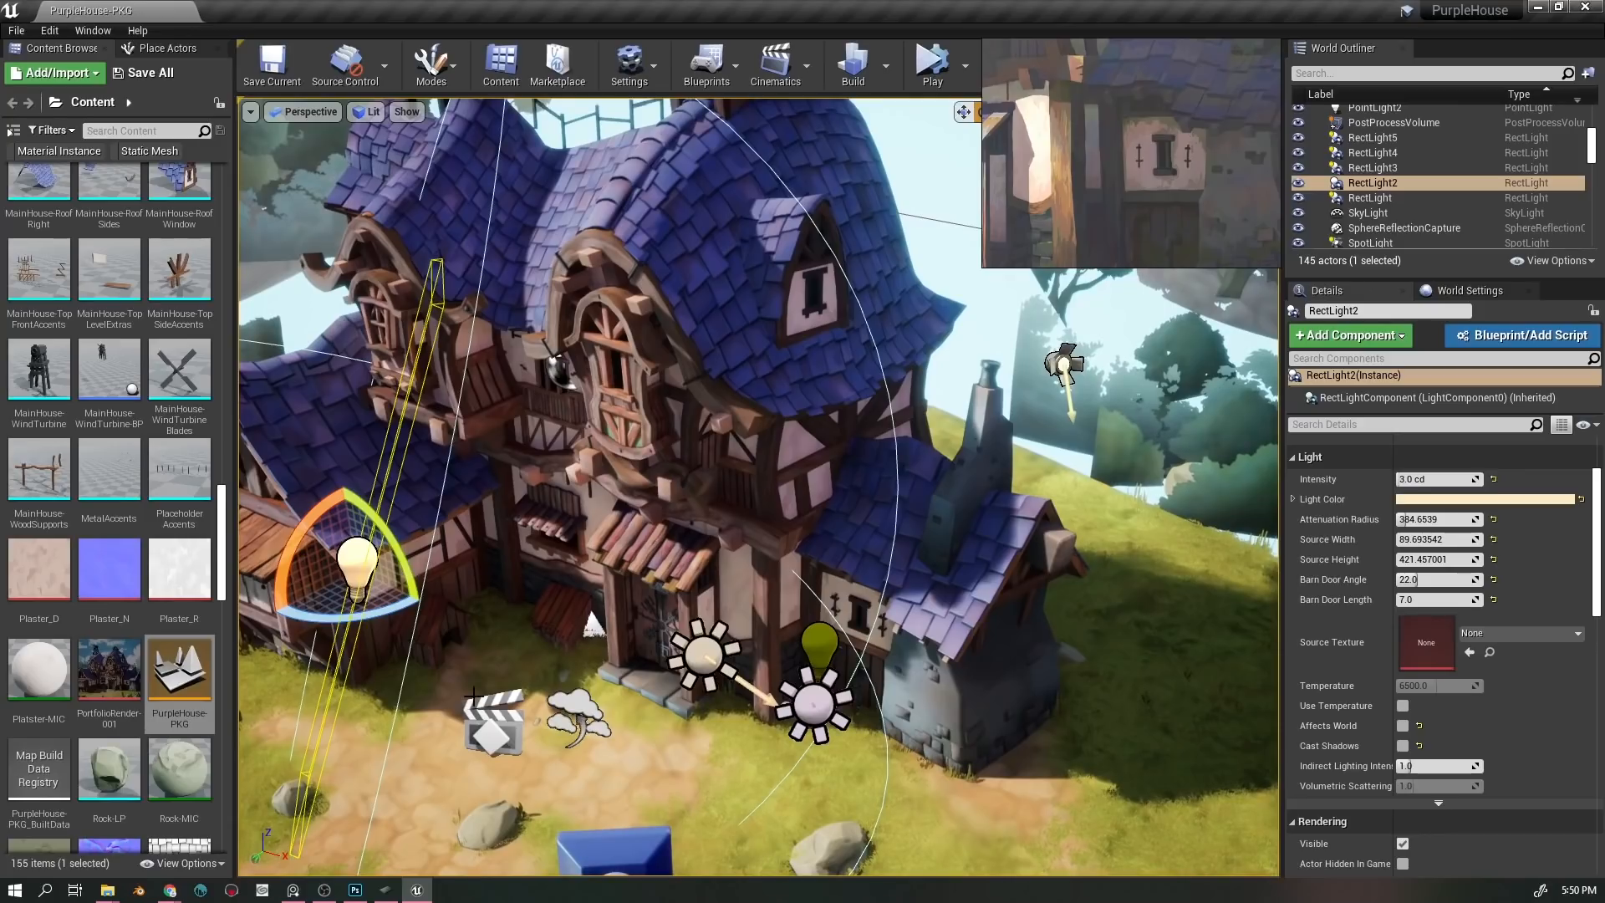
drag(520, 611, 545, 436)
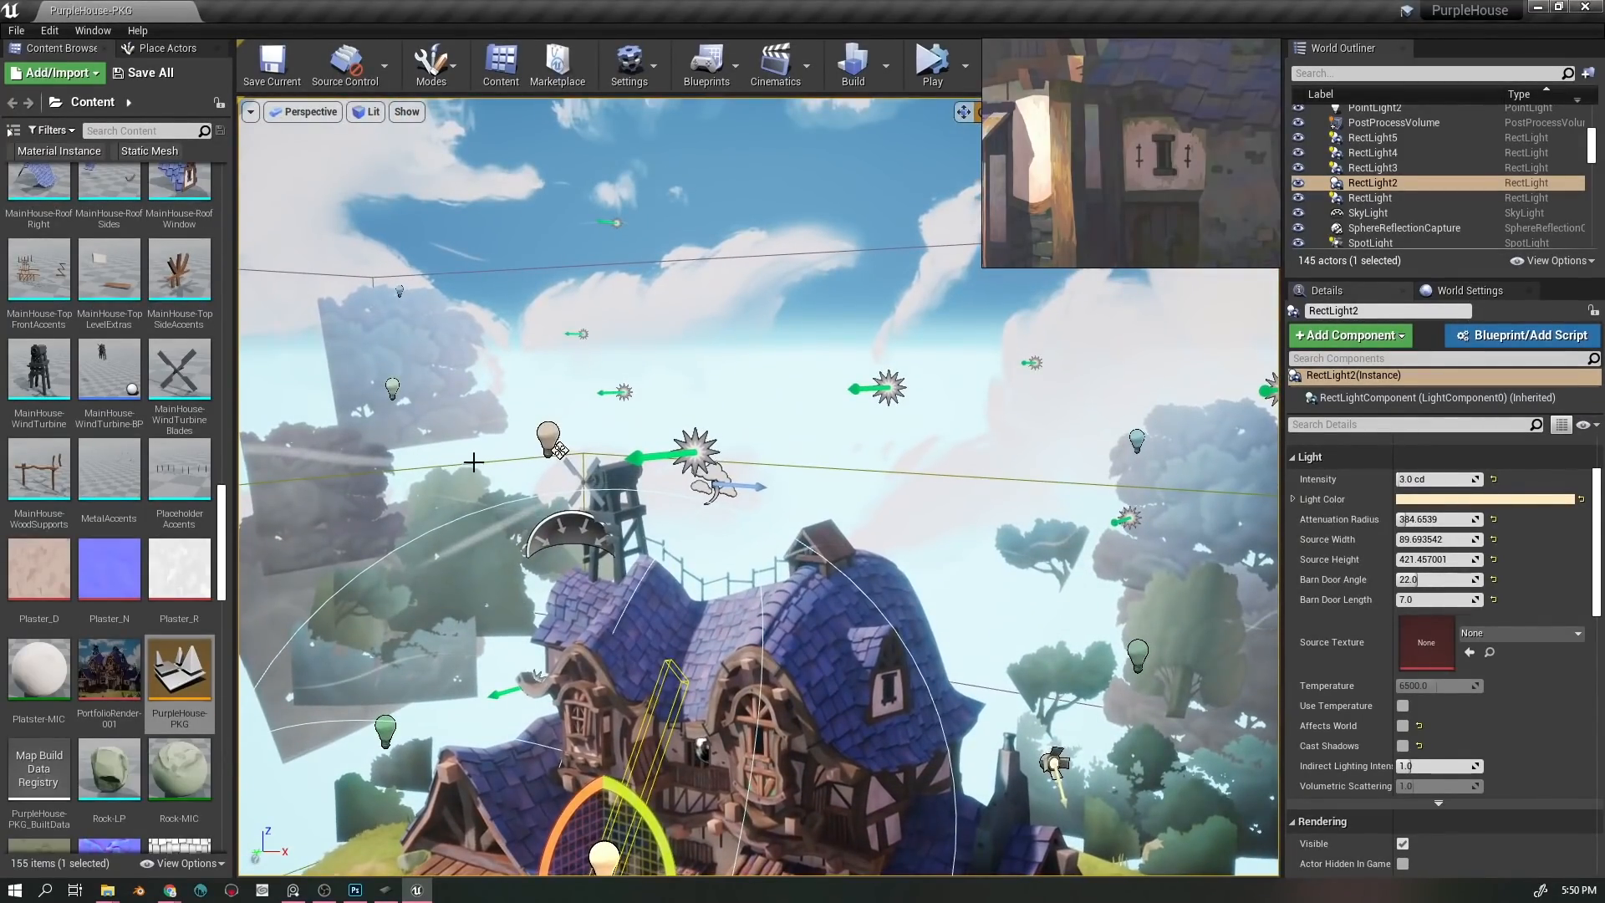
- Inspect the background lights PointLight3, RectLight and RectLight3, and snap the view to CameraActor6
click(545, 436)
click(385, 725)
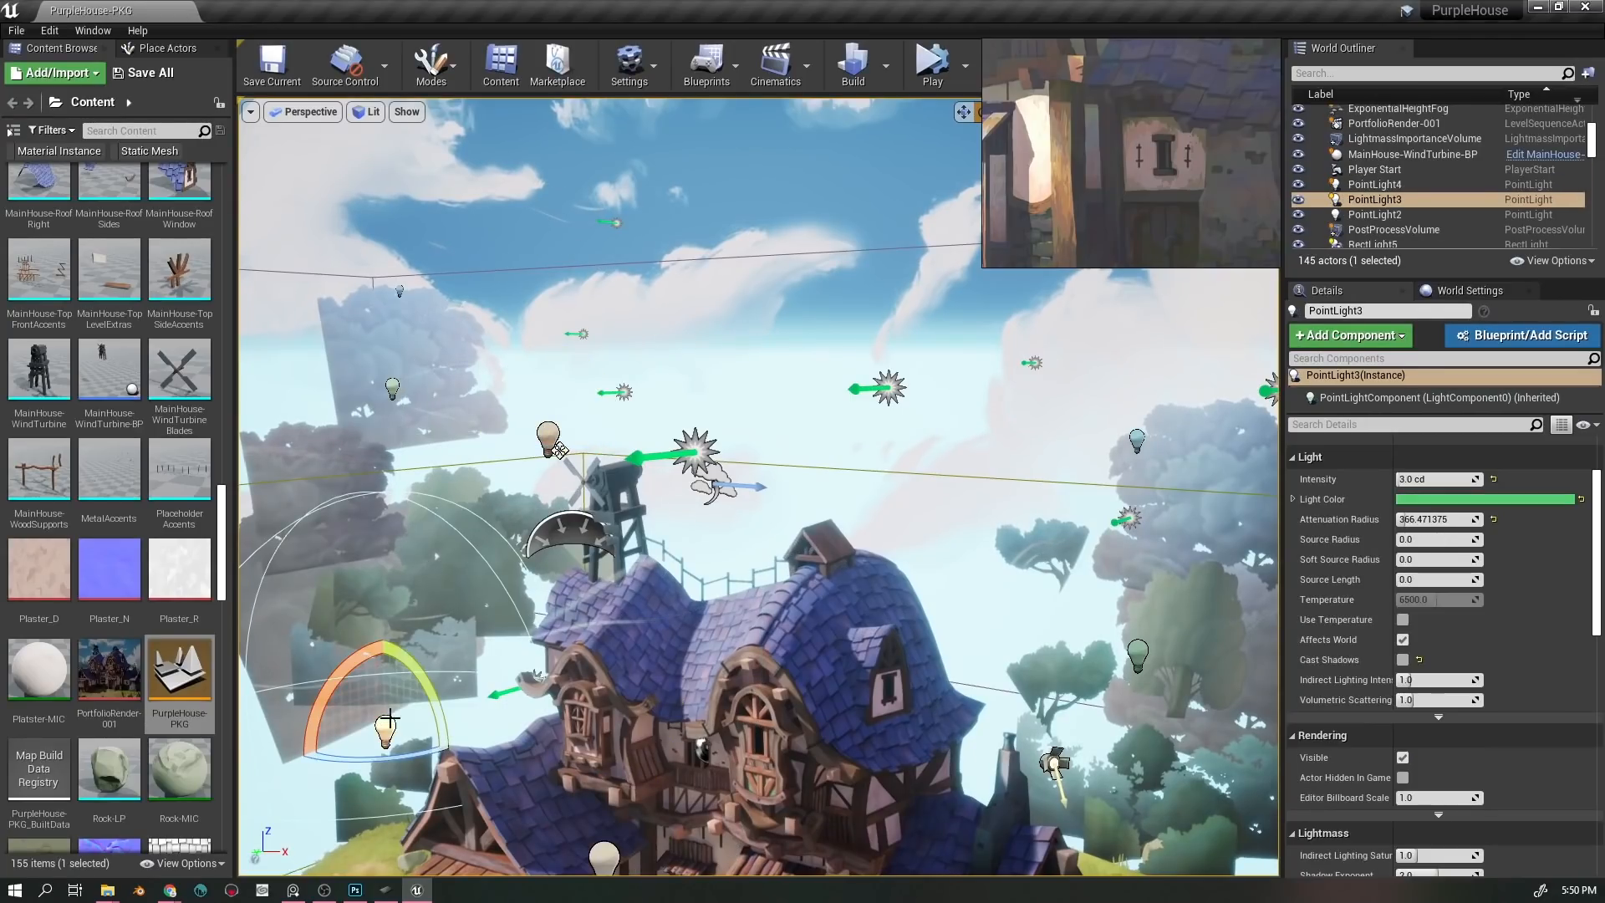
click(388, 383)
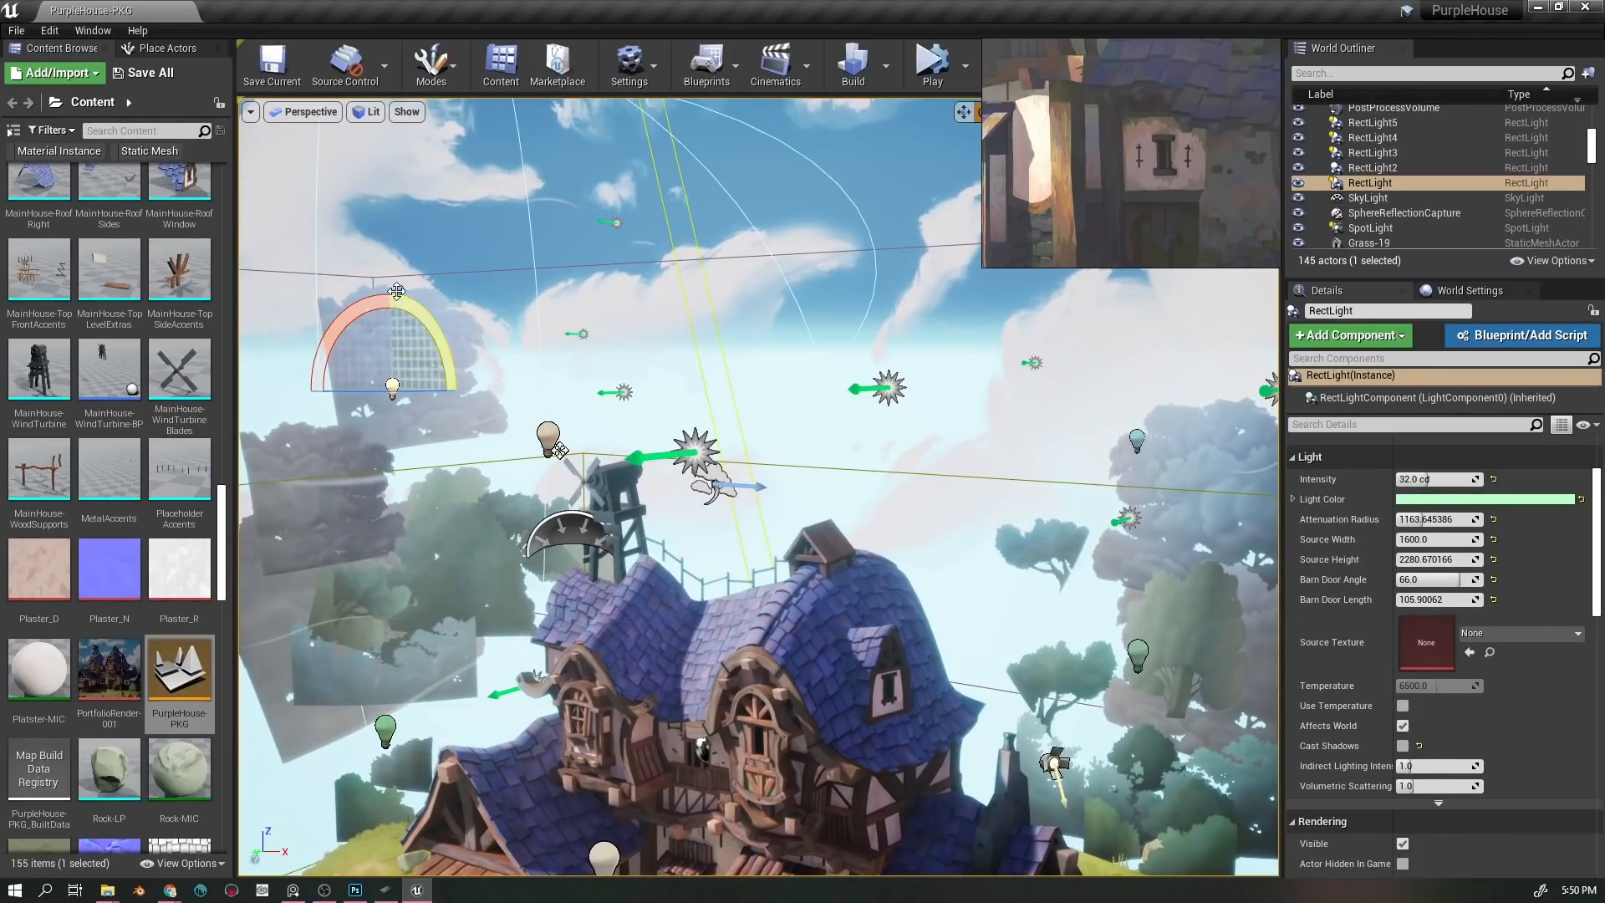
click(558, 449)
key(f)
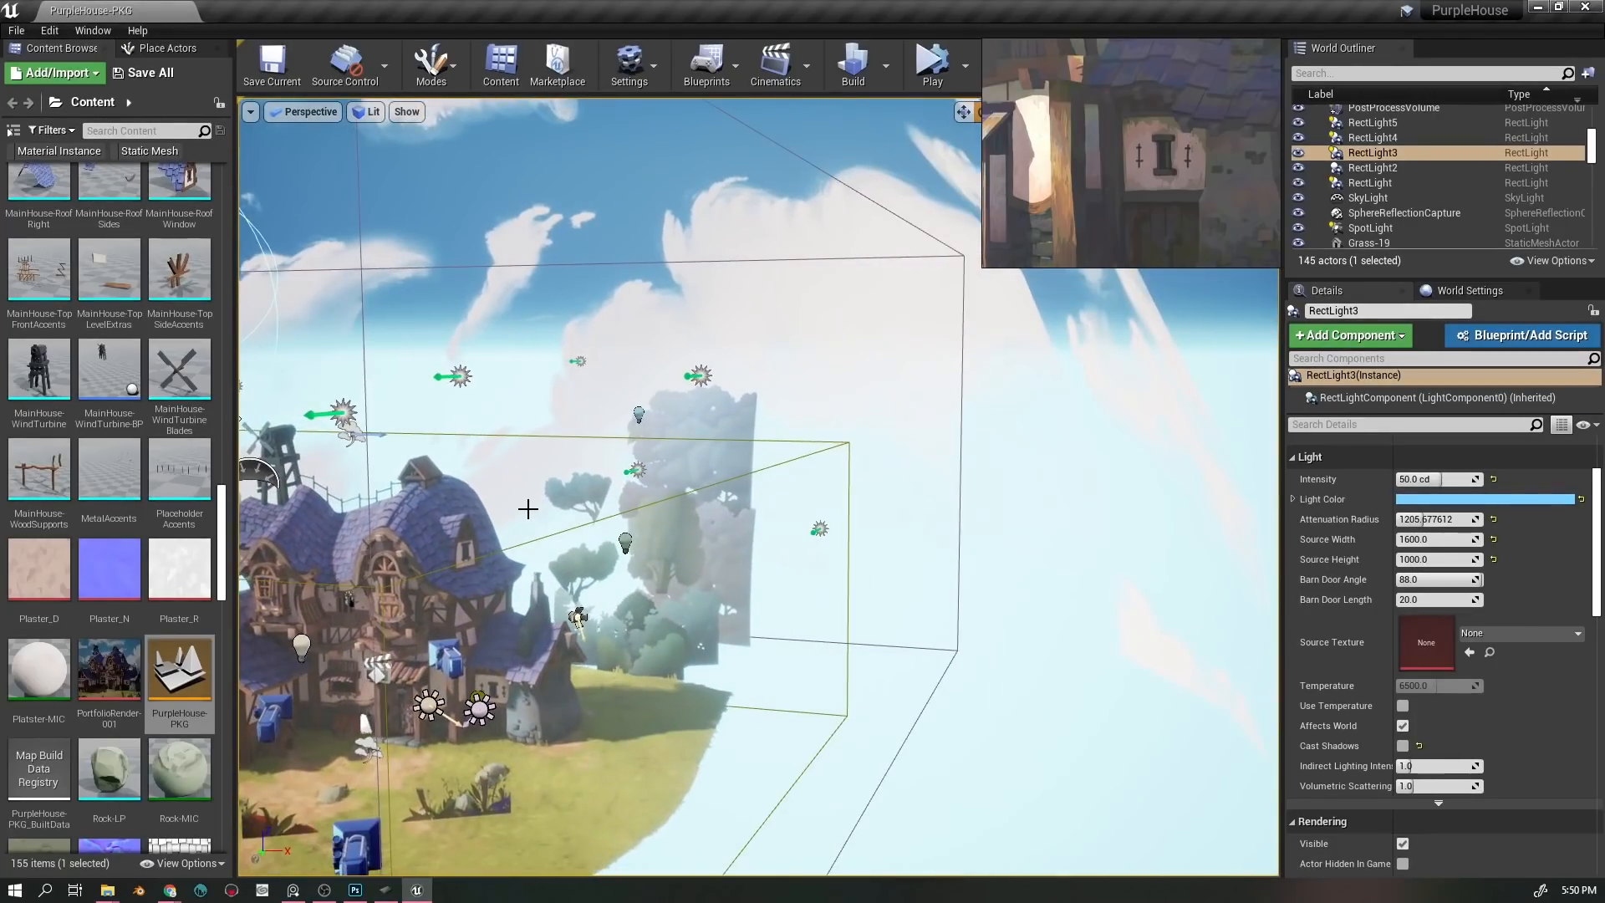
right_click(357, 830)
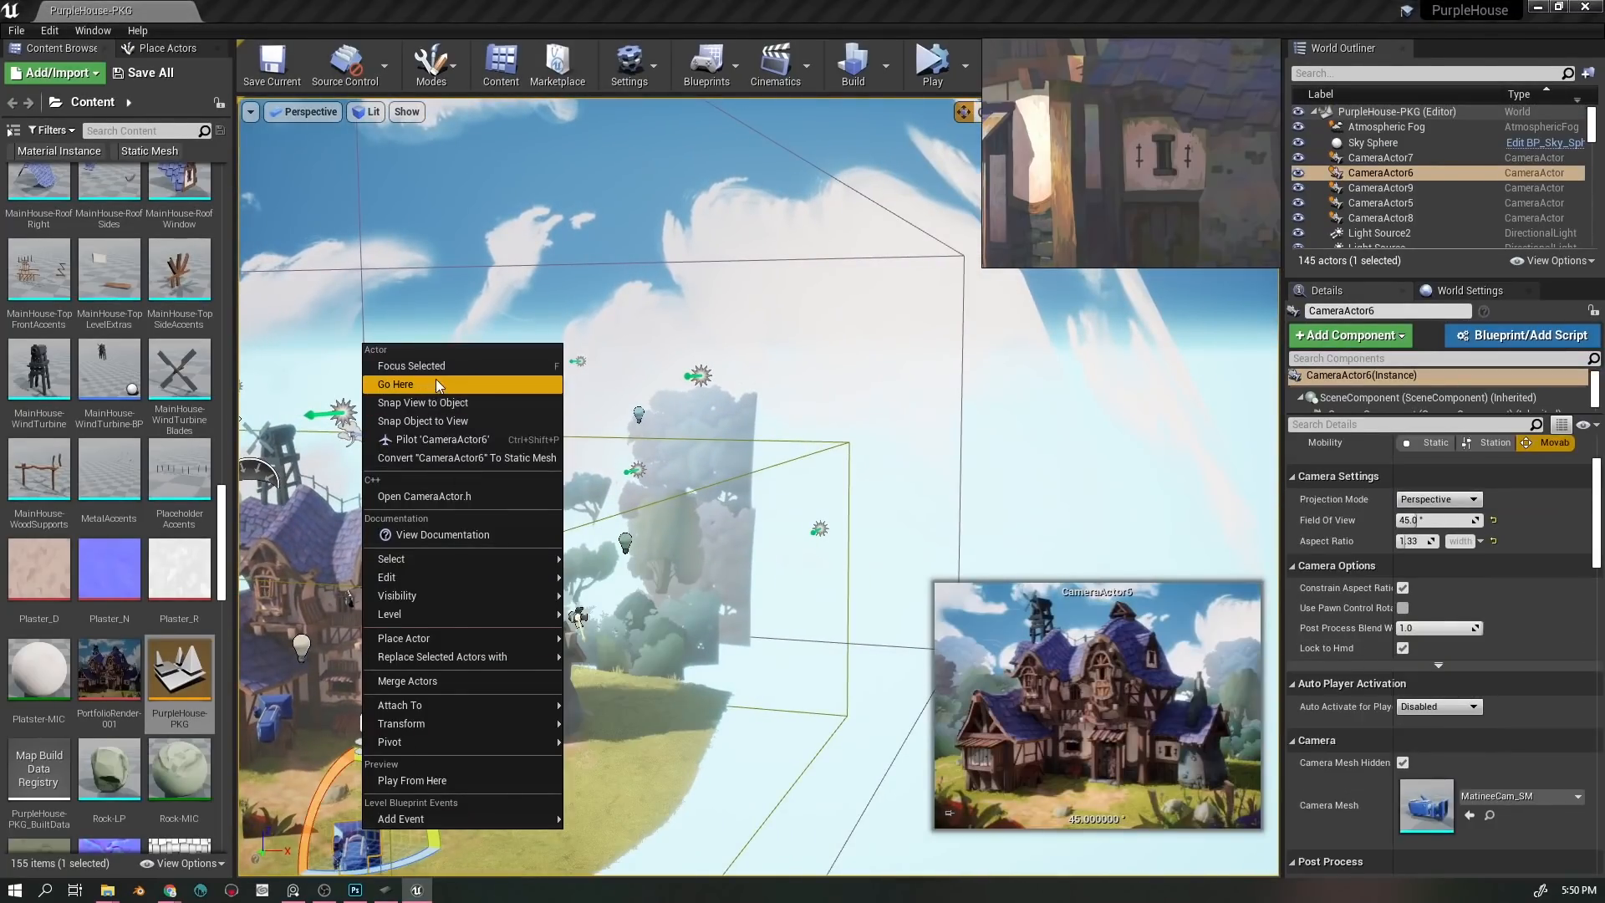
click(443, 401)
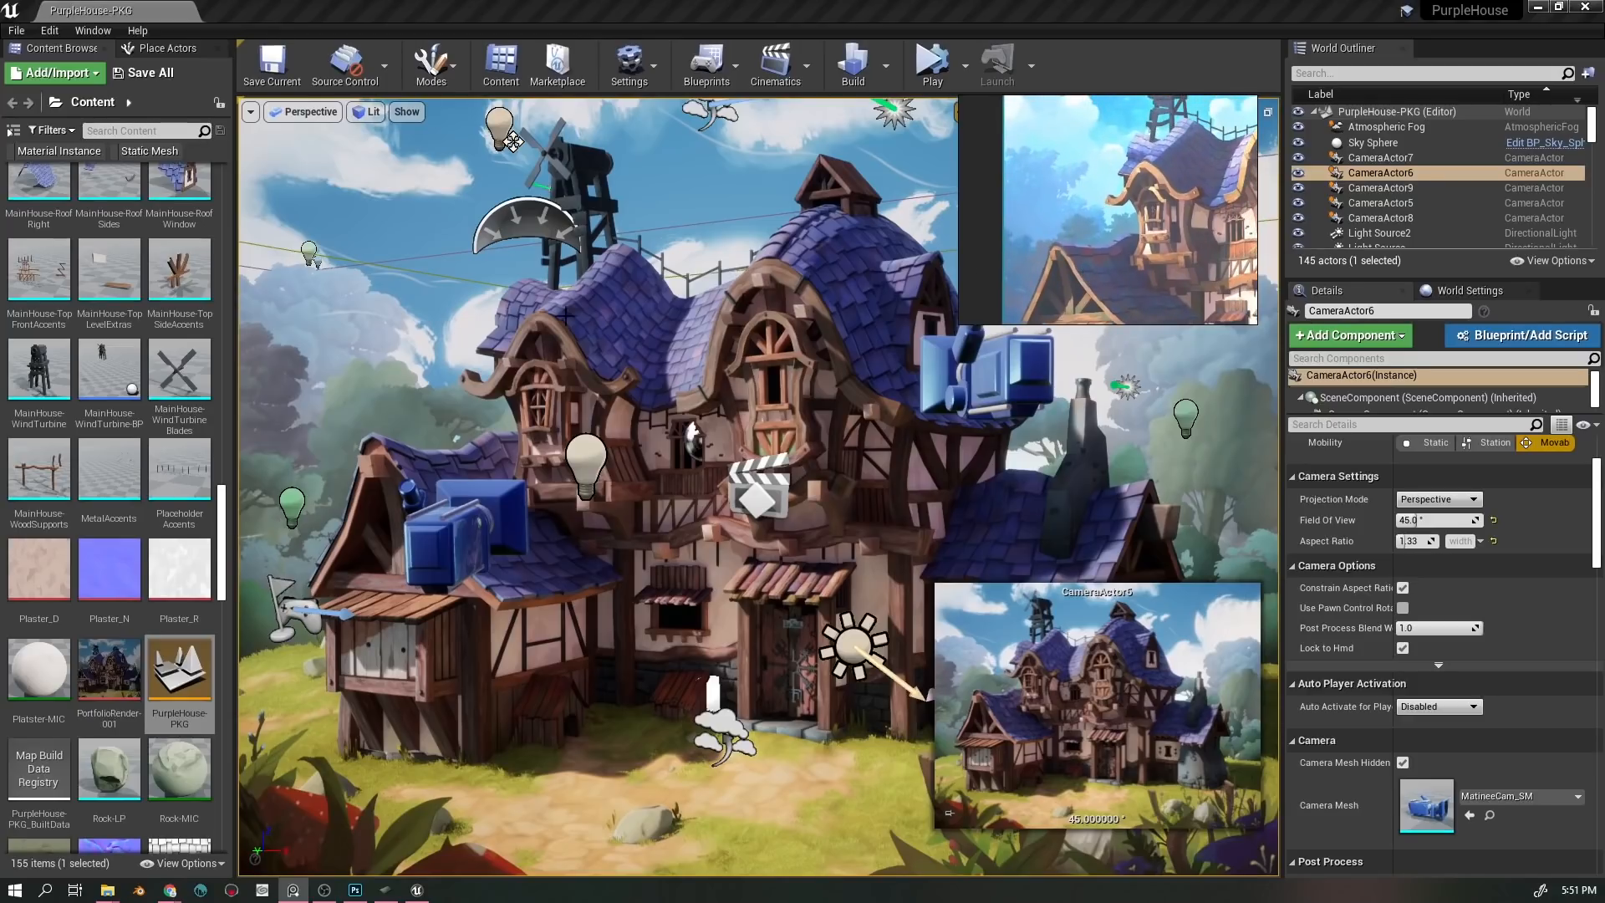
- Select PointLight3 beside the house, view it up close, and review its Light, Lightmass, Performance and Transform settings
drag(500, 475, 535, 552)
click(726, 640)
drag(845, 650, 861, 782)
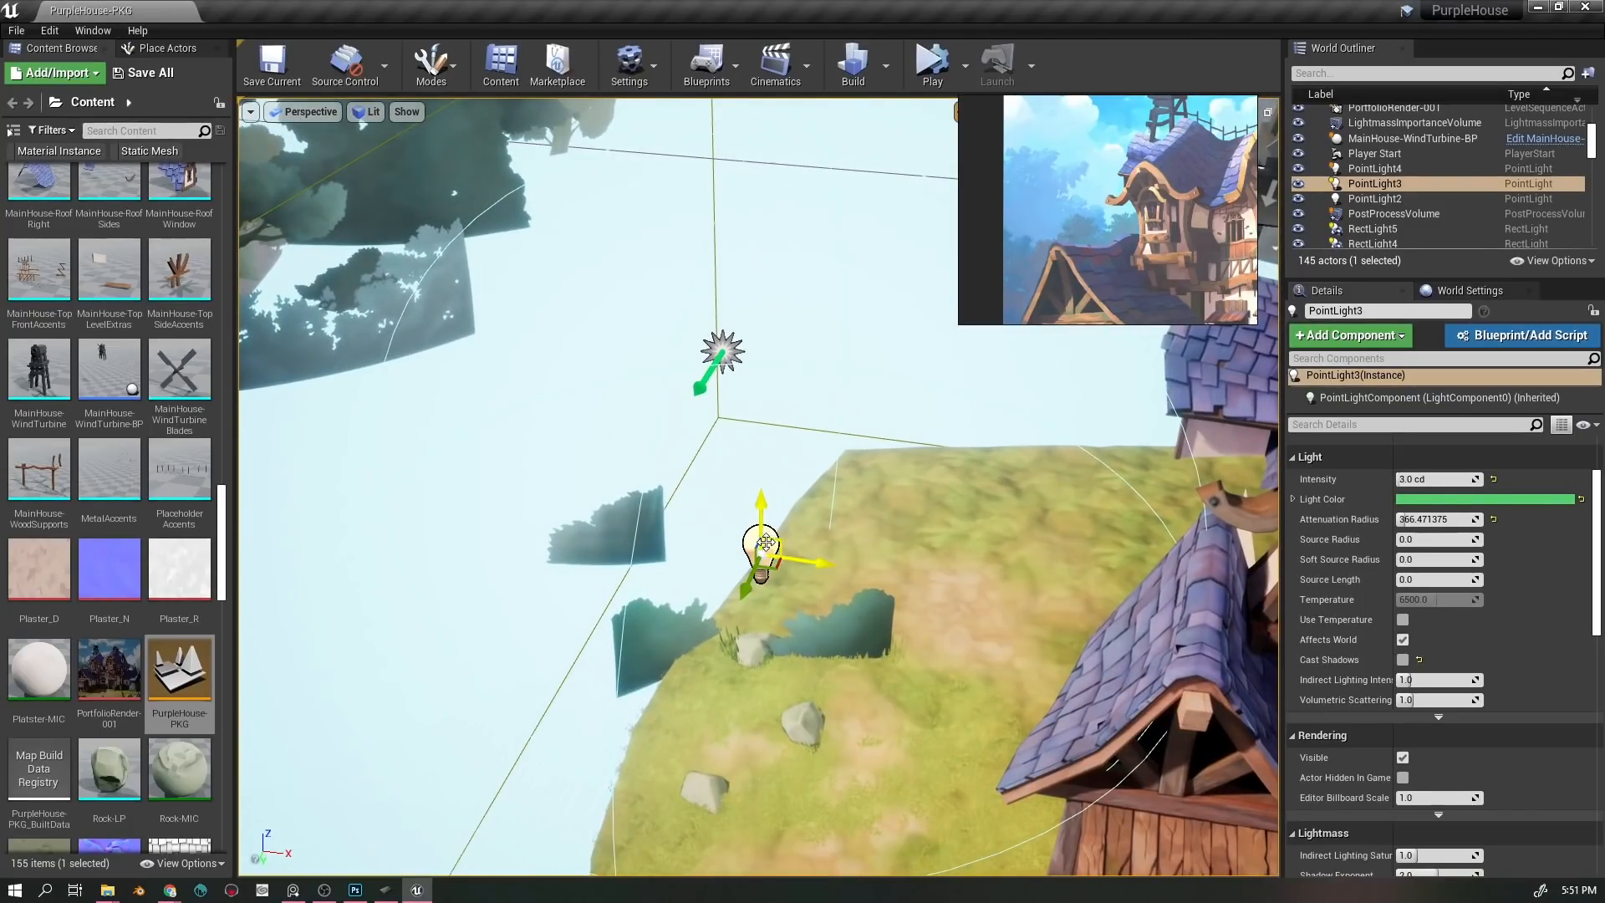
scroll(1475, 525, up, 1)
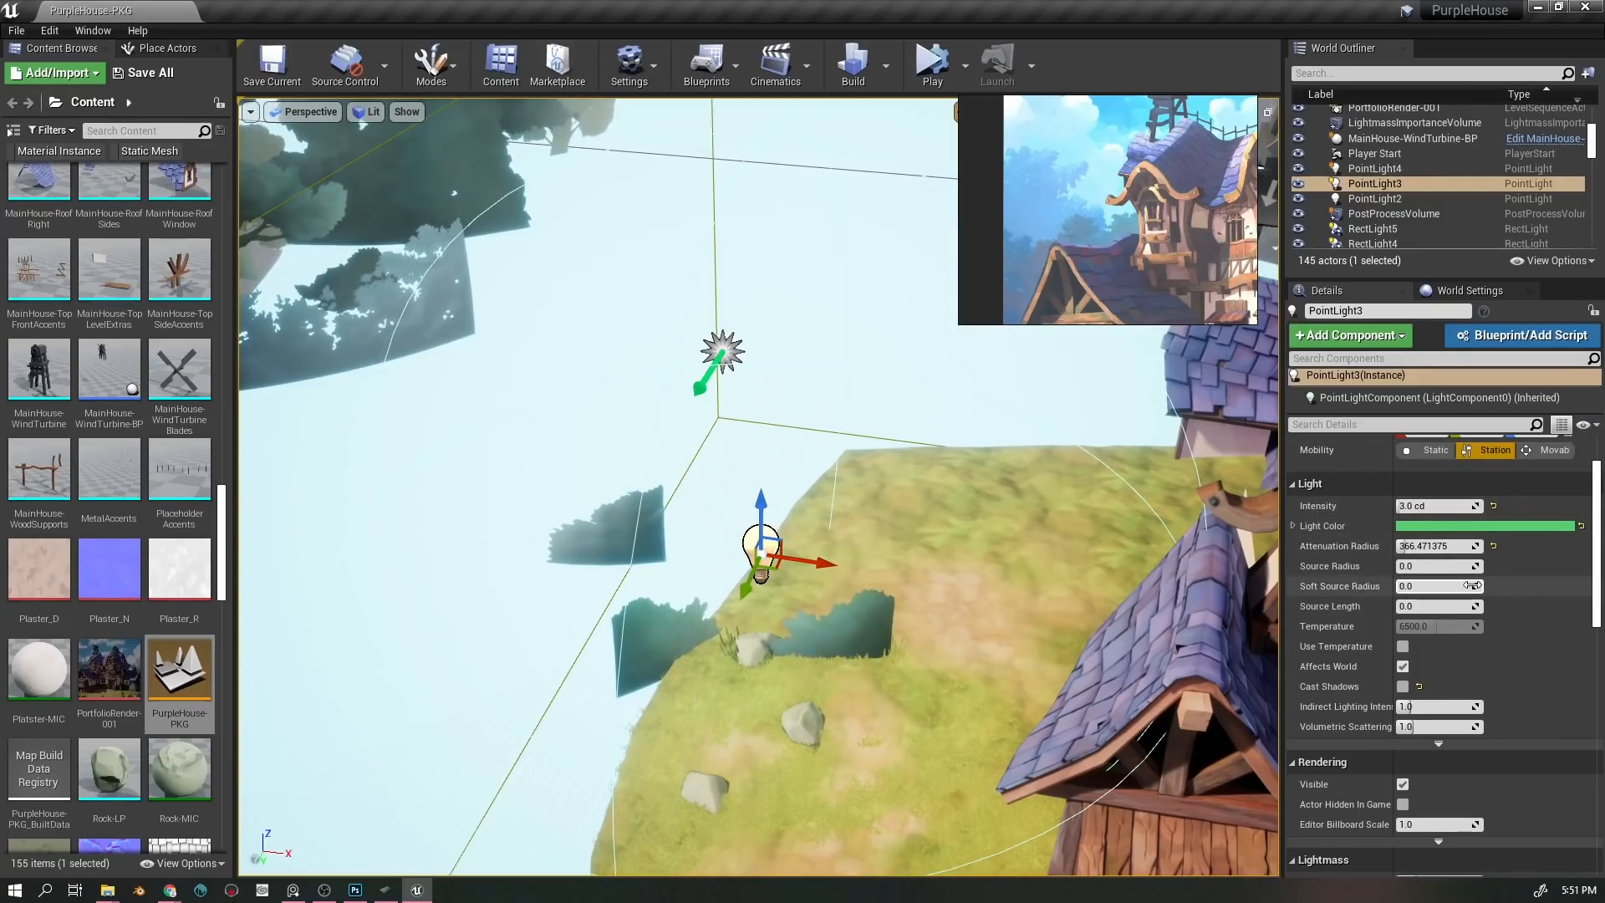
scroll(1542, 600, down, 5)
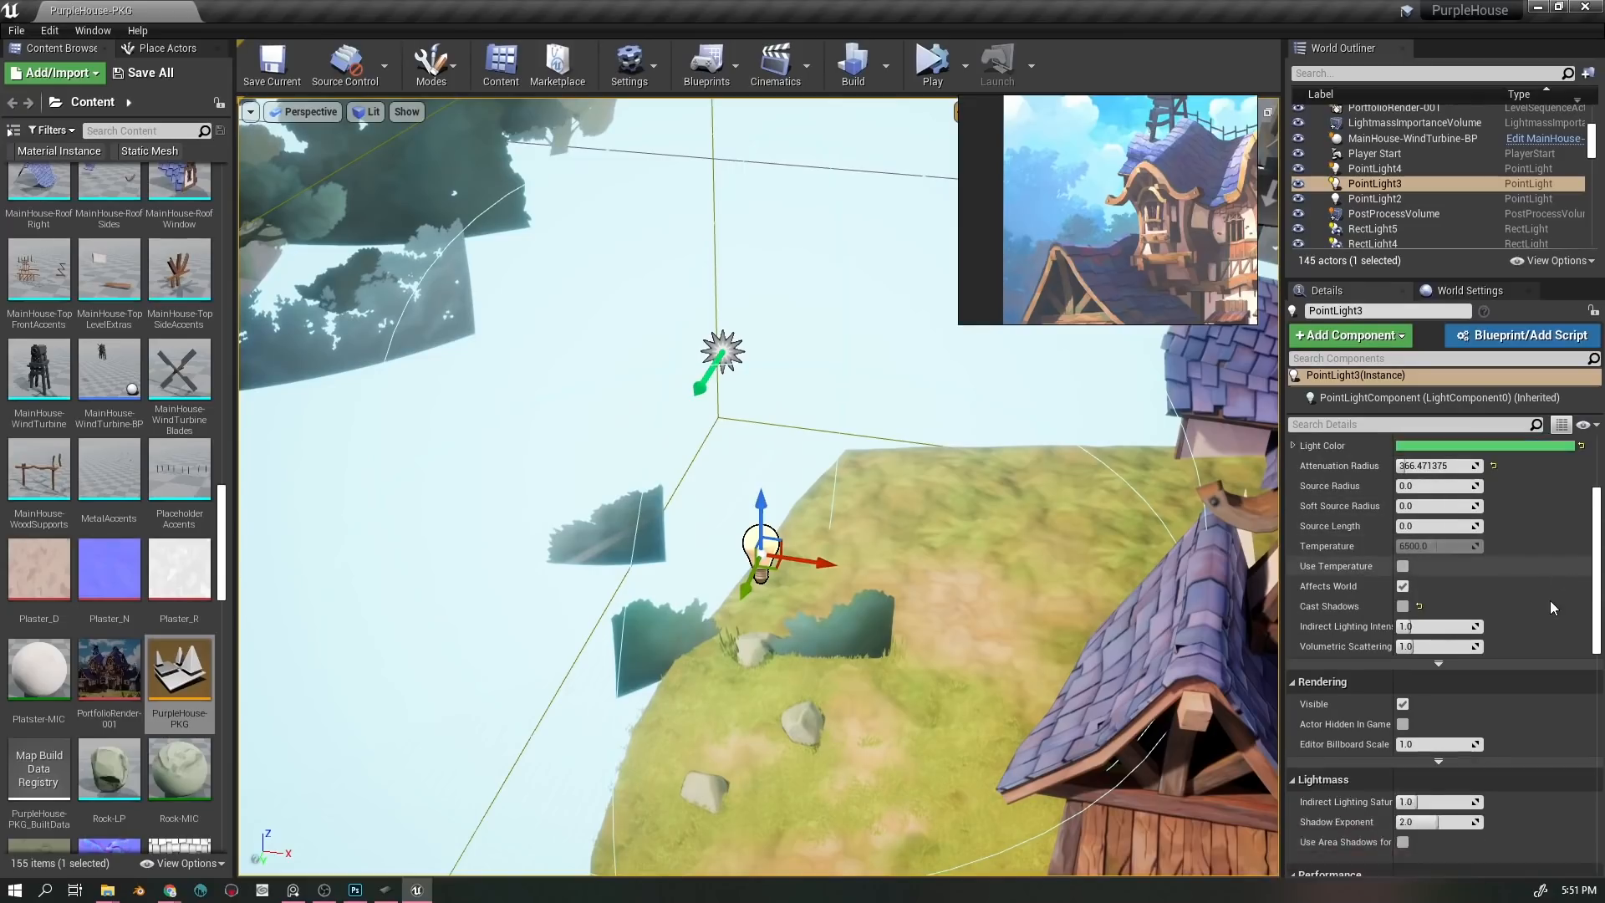
scroll(1538, 596, down, 3)
scroll(1538, 596, up, 4)
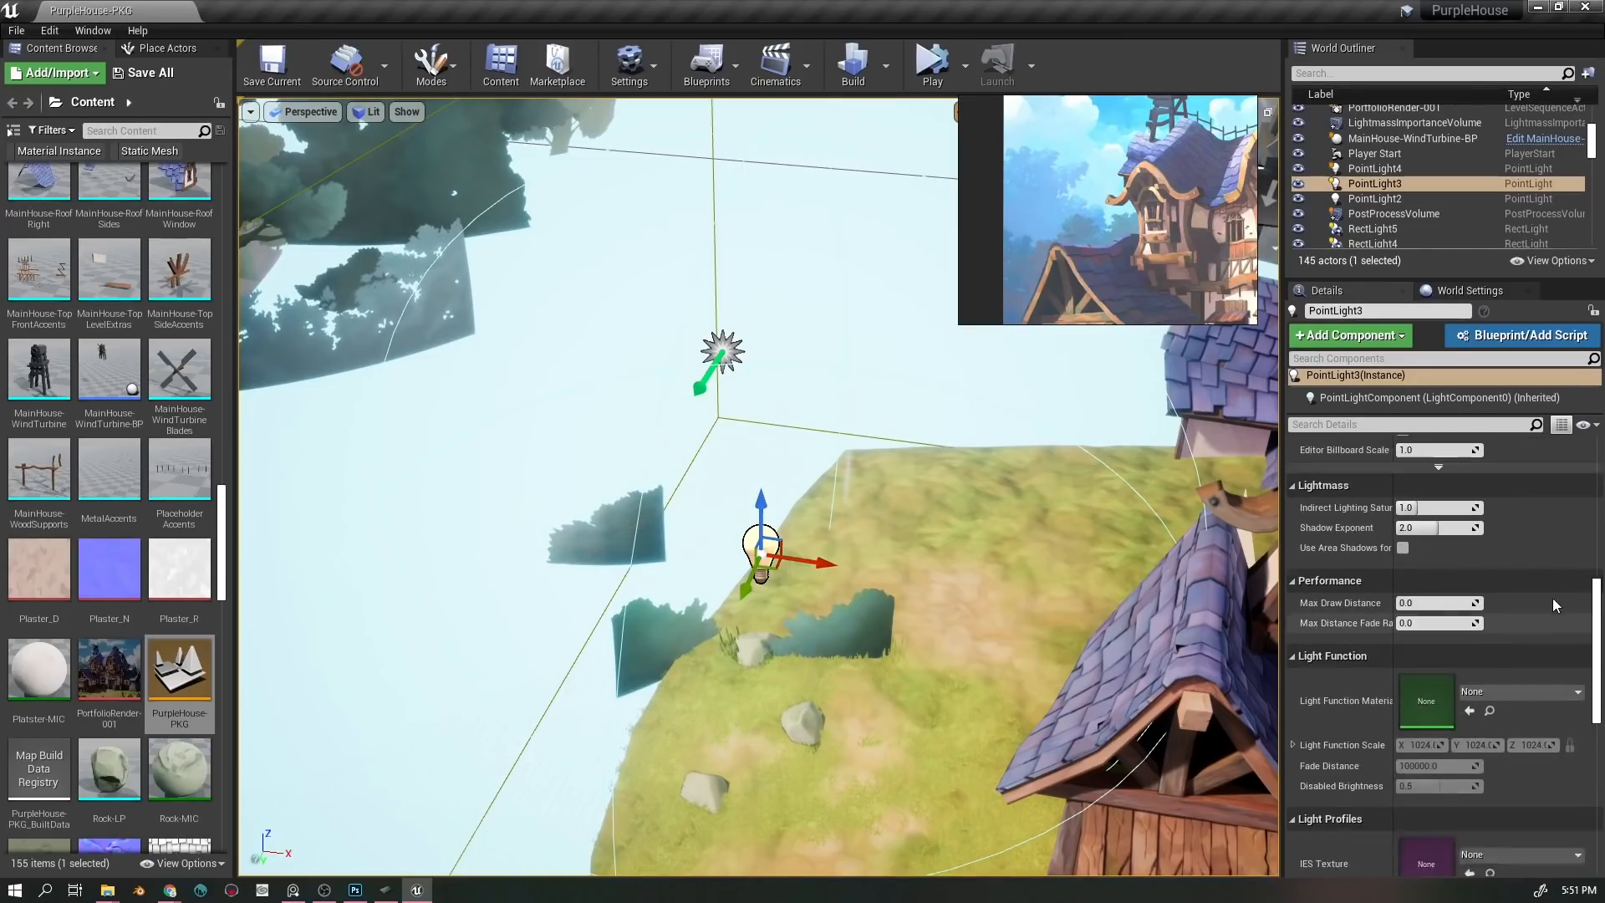
scroll(1558, 598, up, 6)
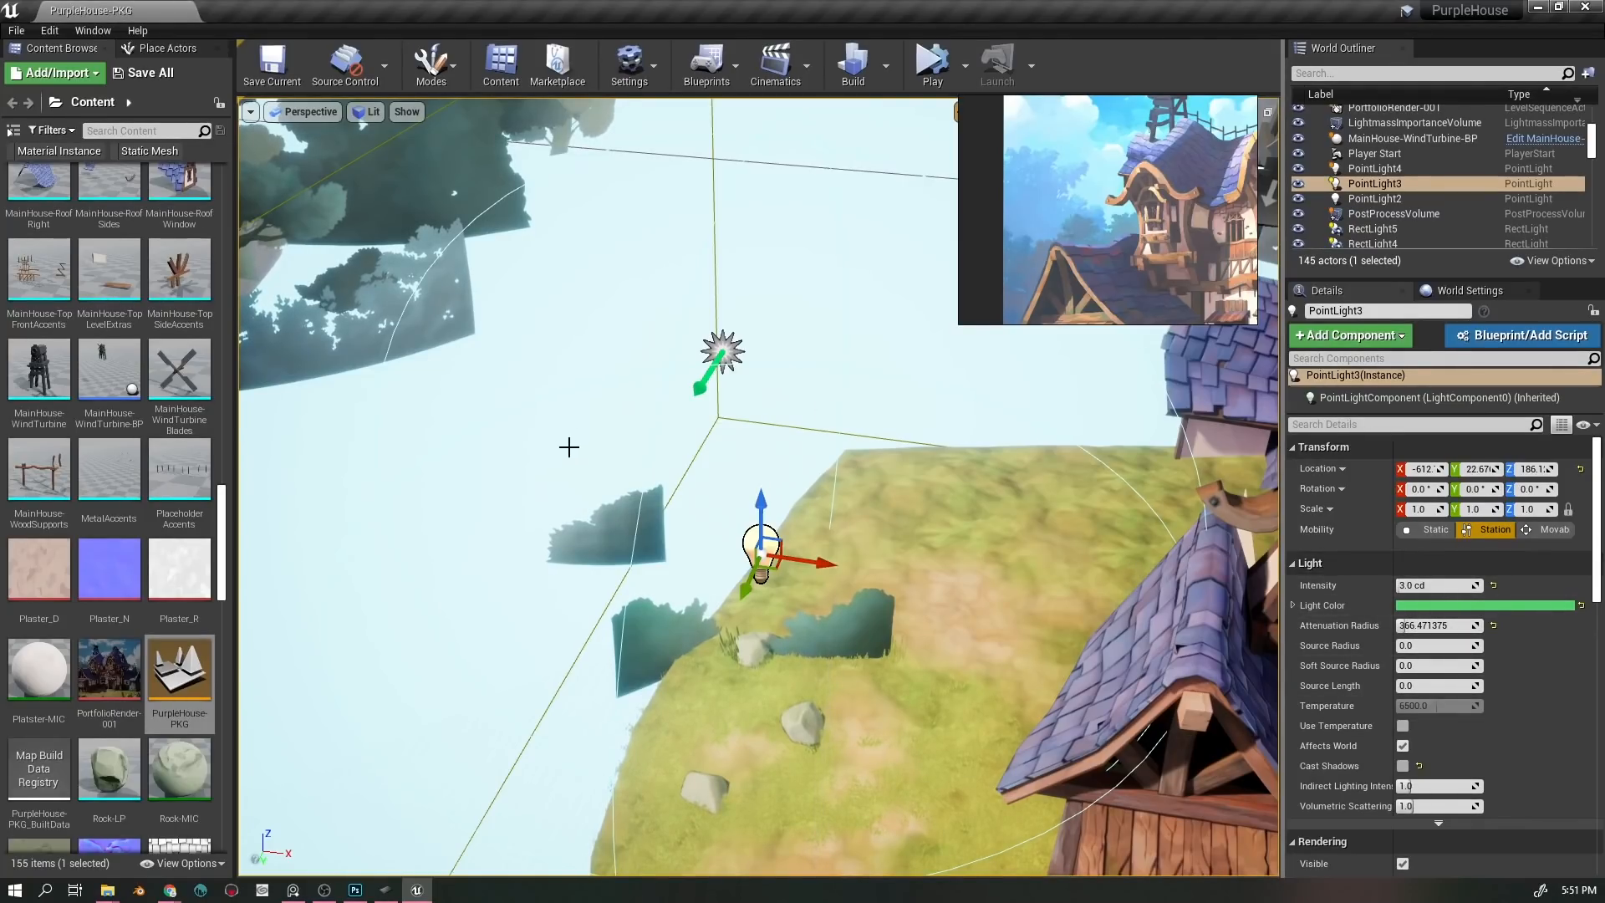
- Select RectLight by the background trees and examine its position and light direction relative to the house from several angles
drag(568, 447, 715, 464)
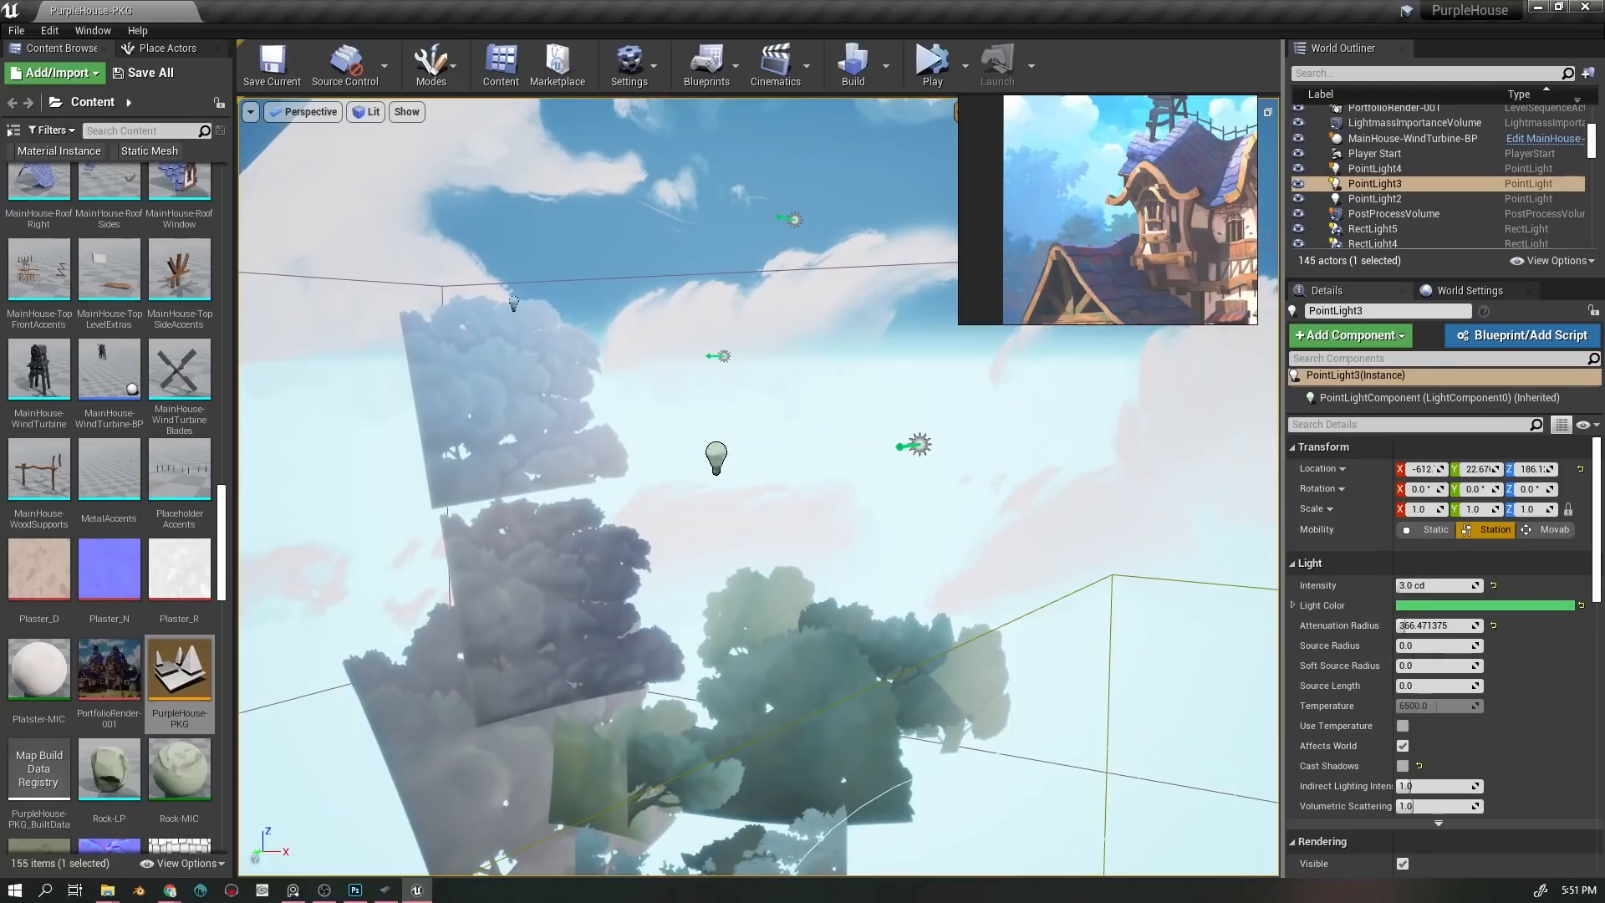
click(716, 458)
drag(771, 516, 1158, 414)
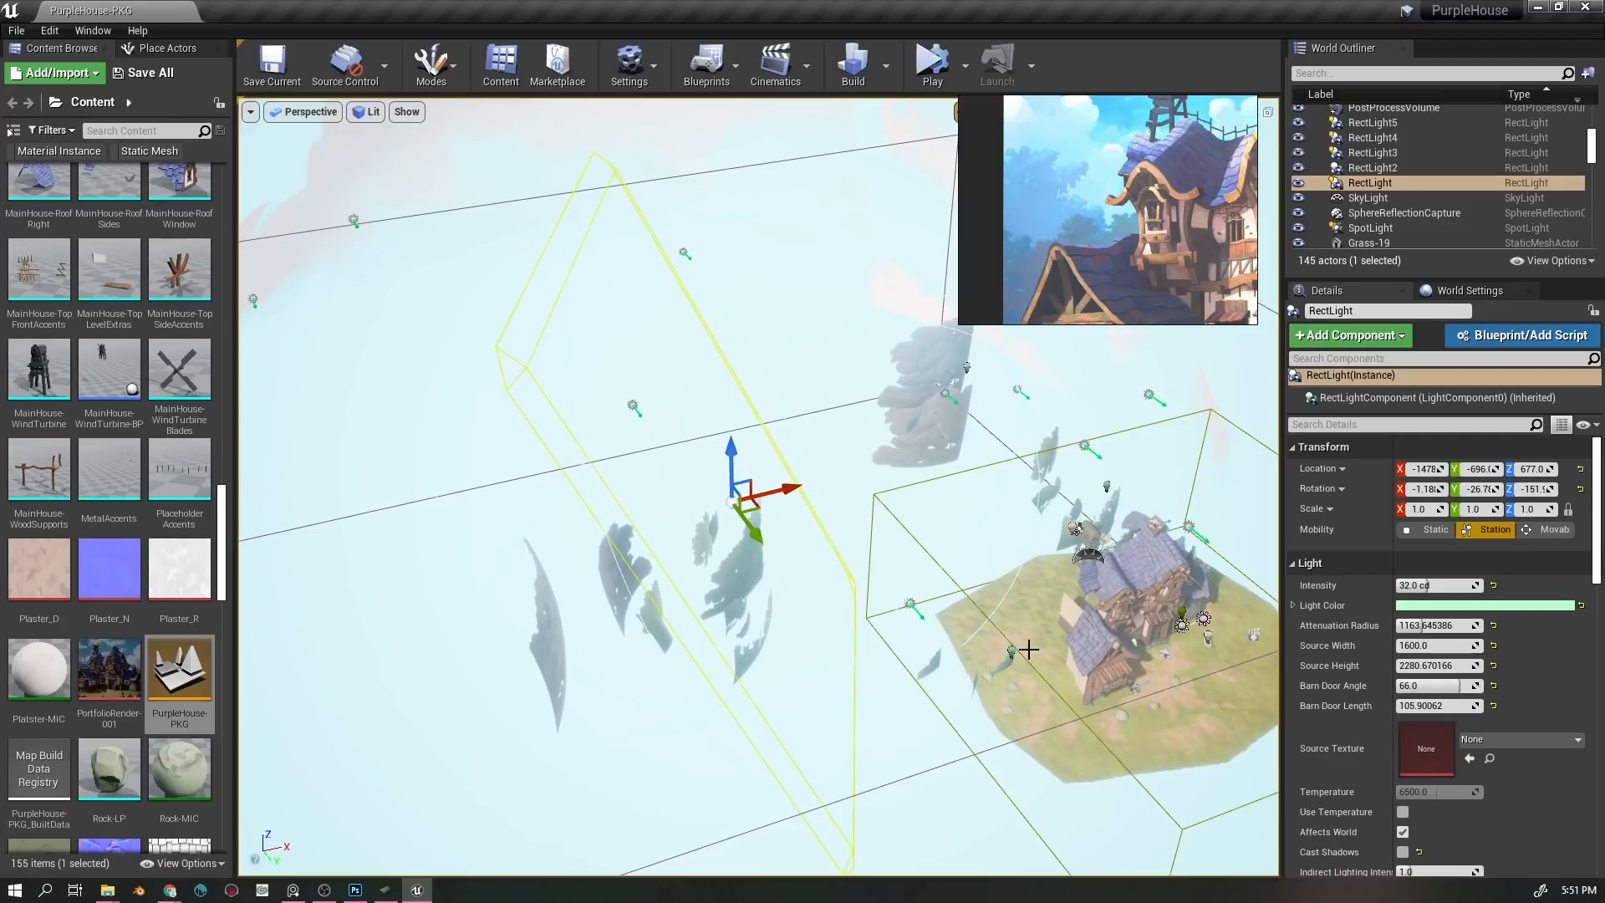
drag(687, 421, 746, 267)
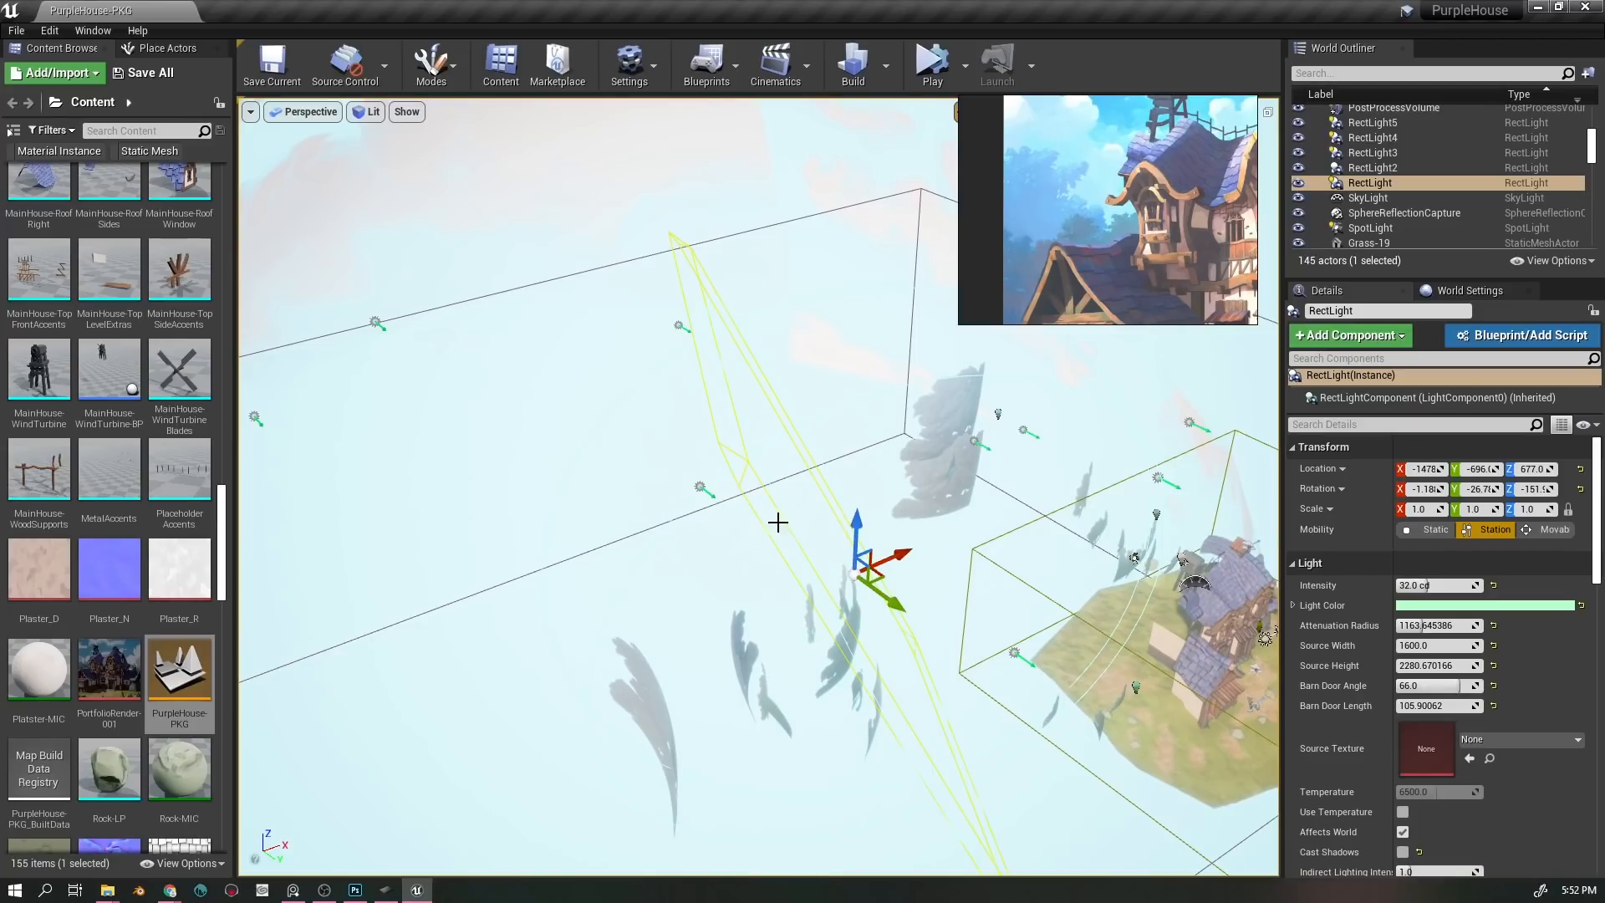
drag(777, 522, 692, 658)
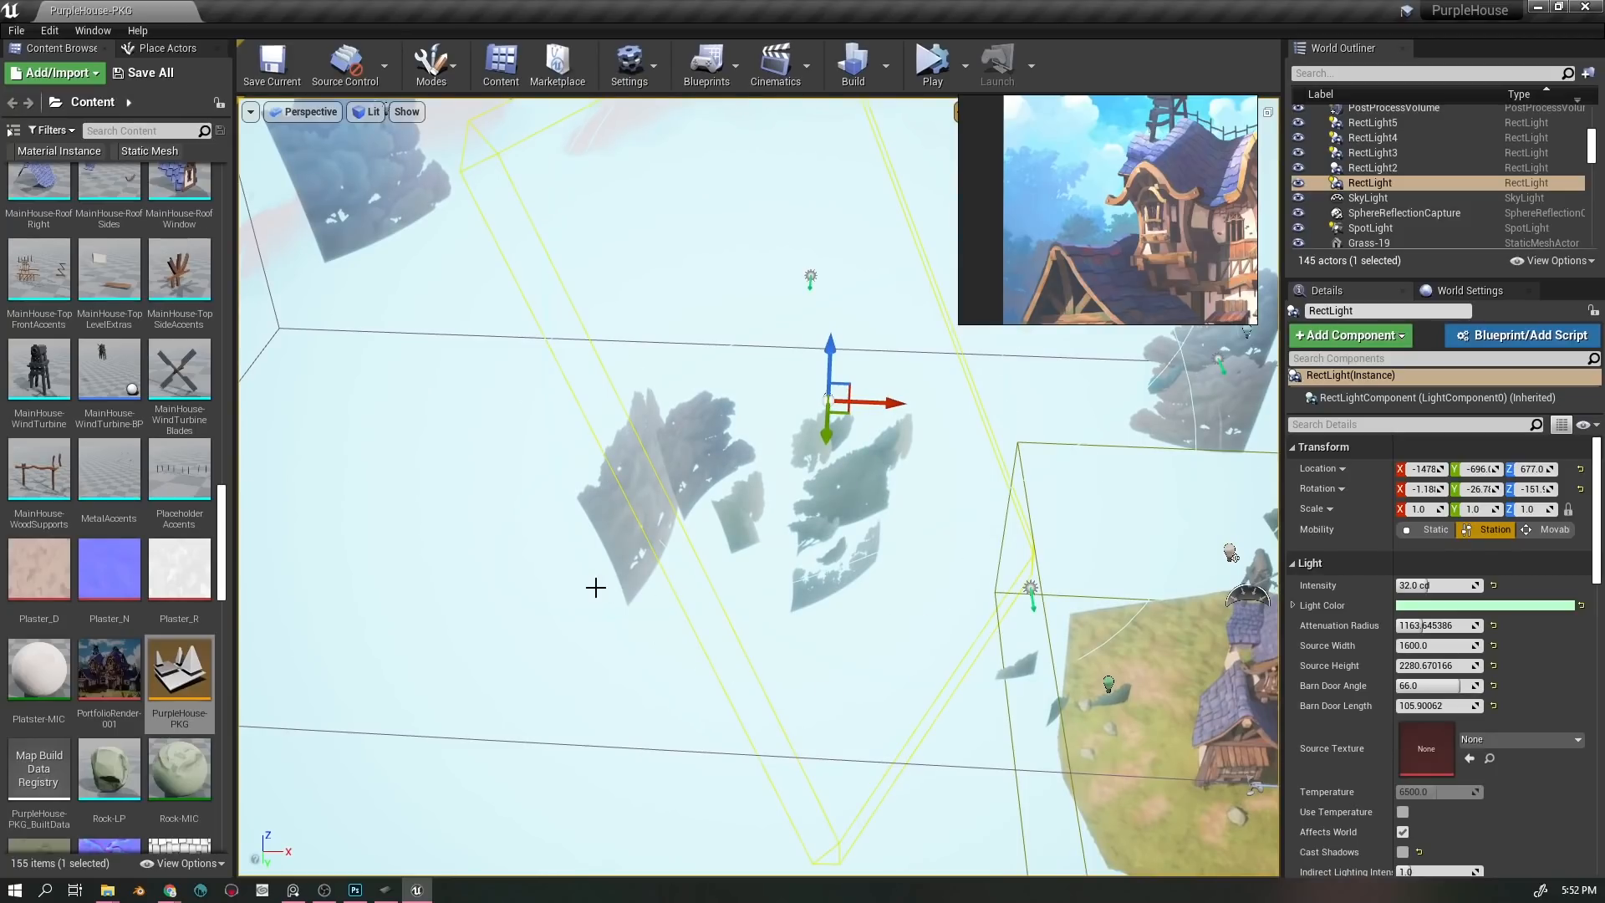
drag(689, 676, 978, 692)
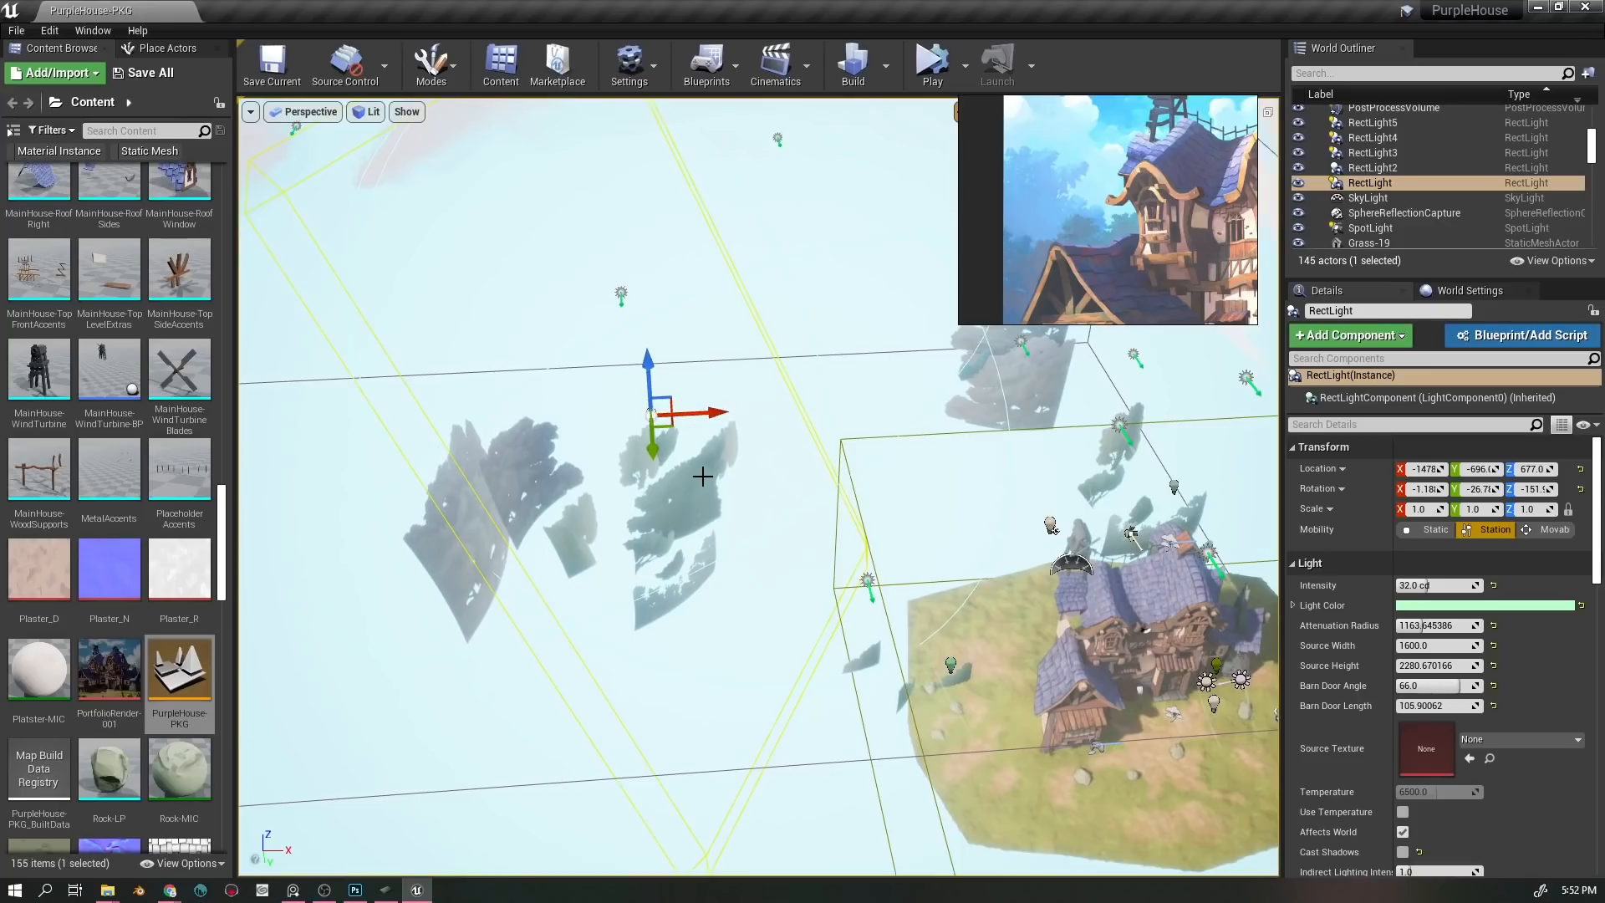
drag(703, 476, 644, 435)
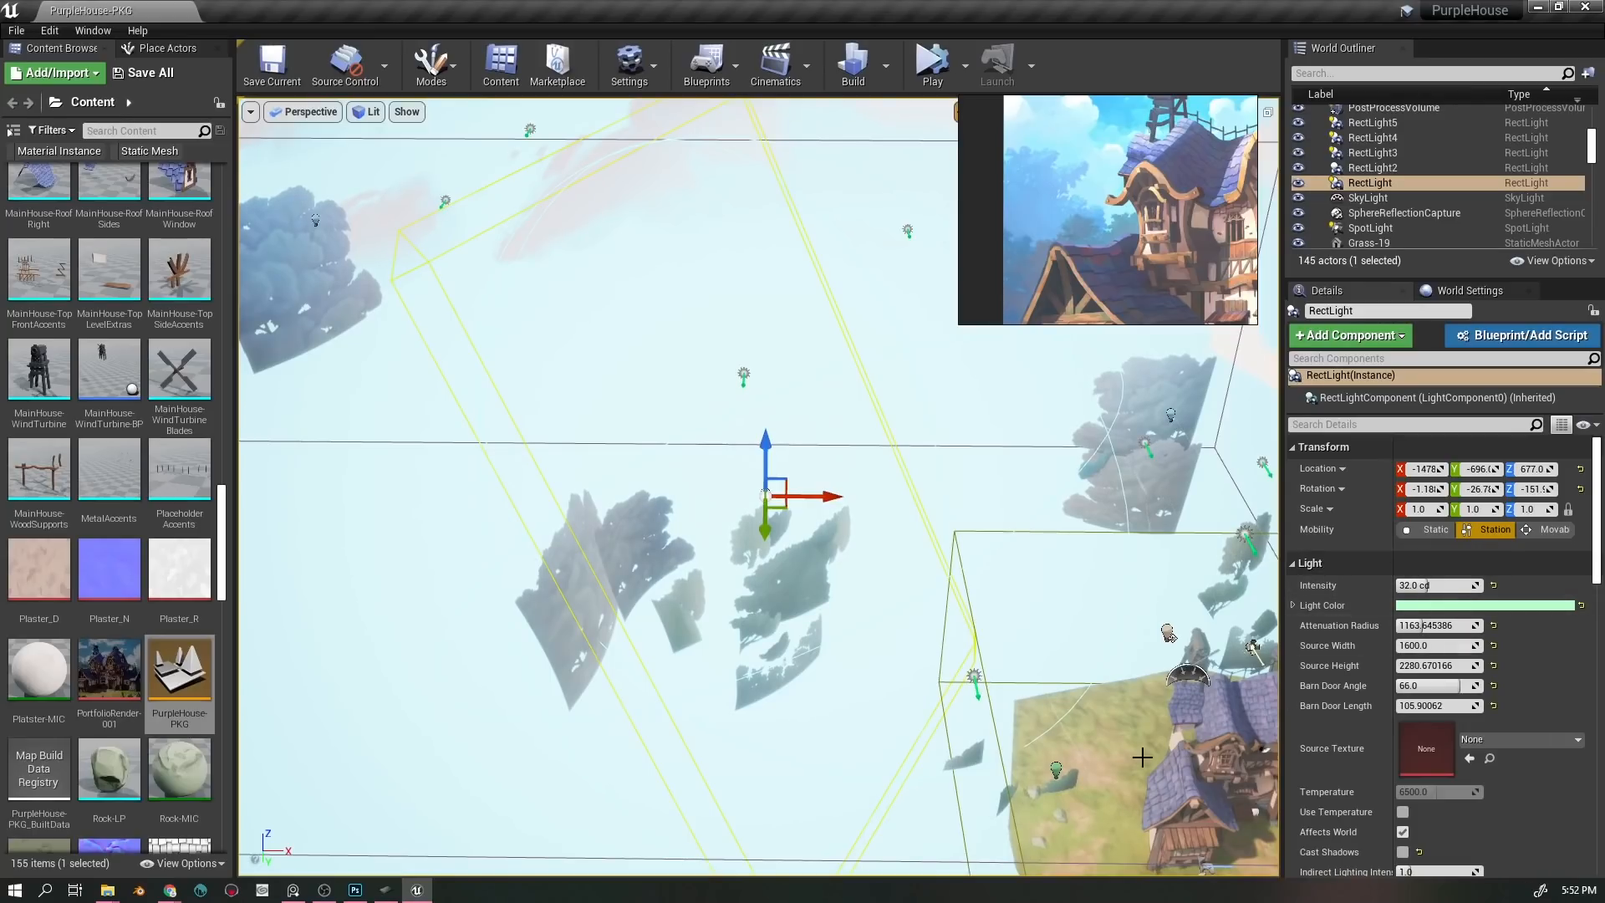
- Compare PointLight3 and RectLight, and select RectLight3 by the farthest tree card to inspect its settings
click(1054, 768)
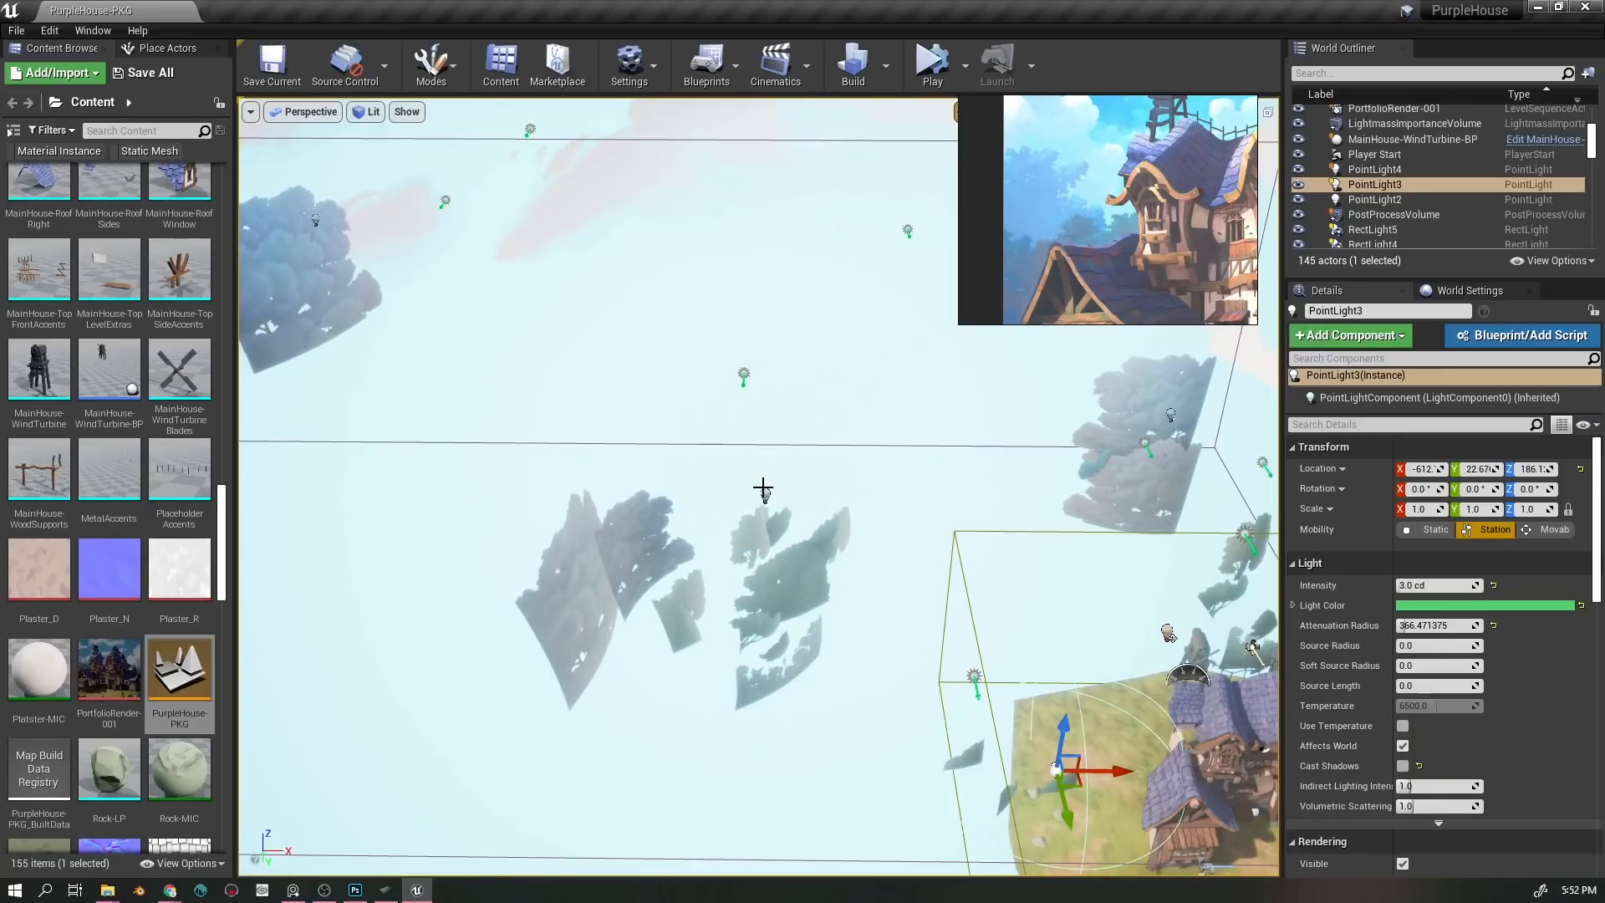
click(765, 495)
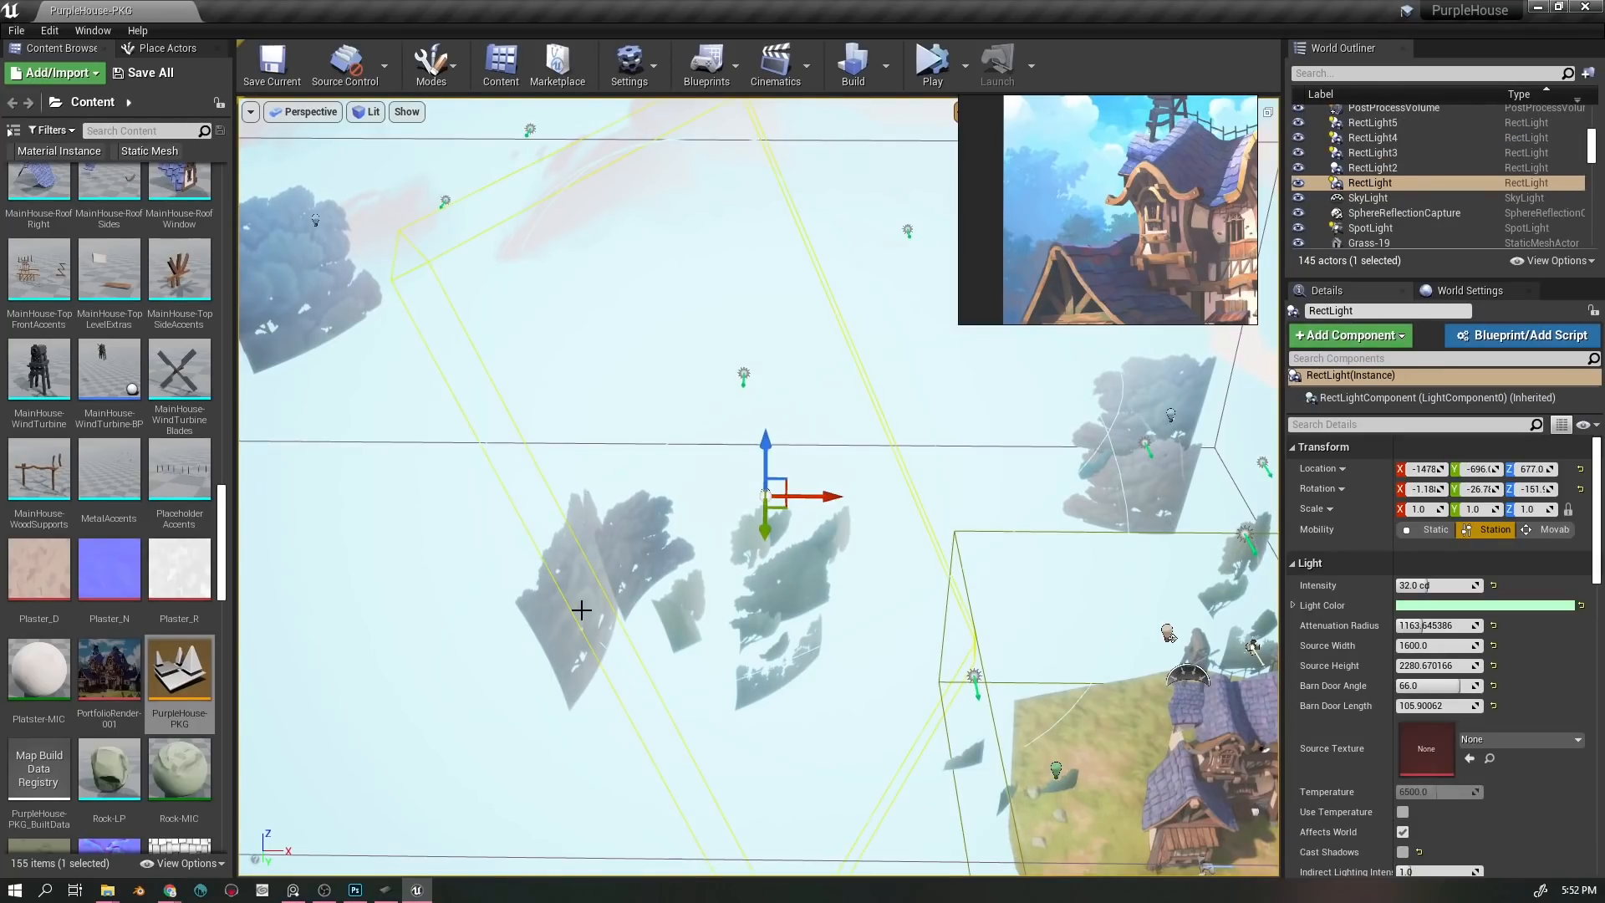
drag(581, 611, 570, 451)
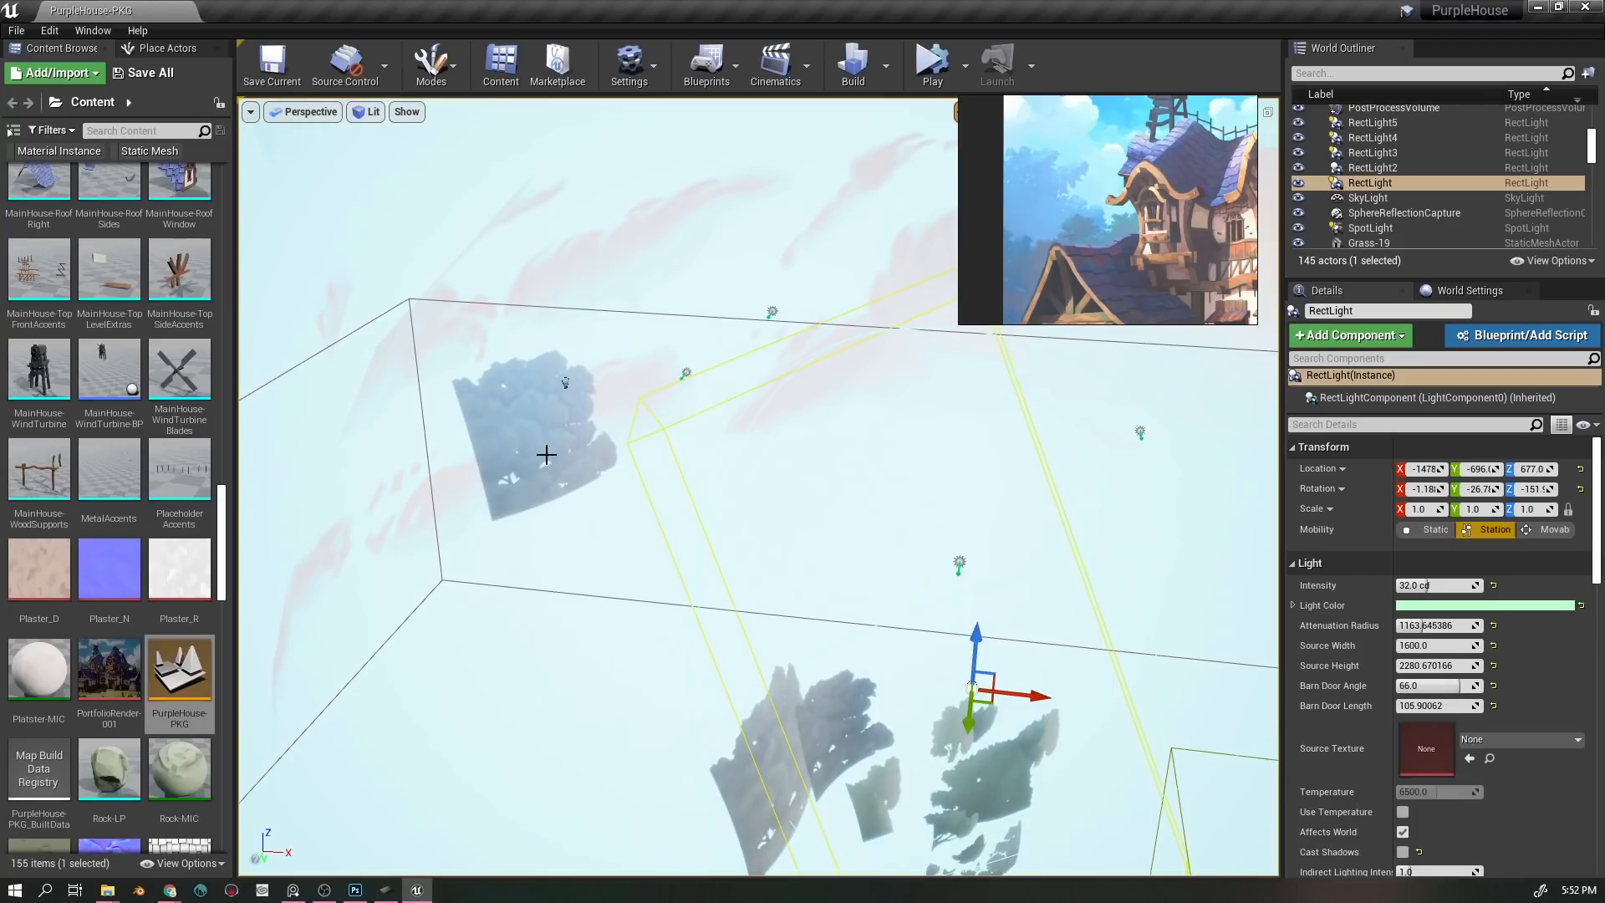
click(566, 382)
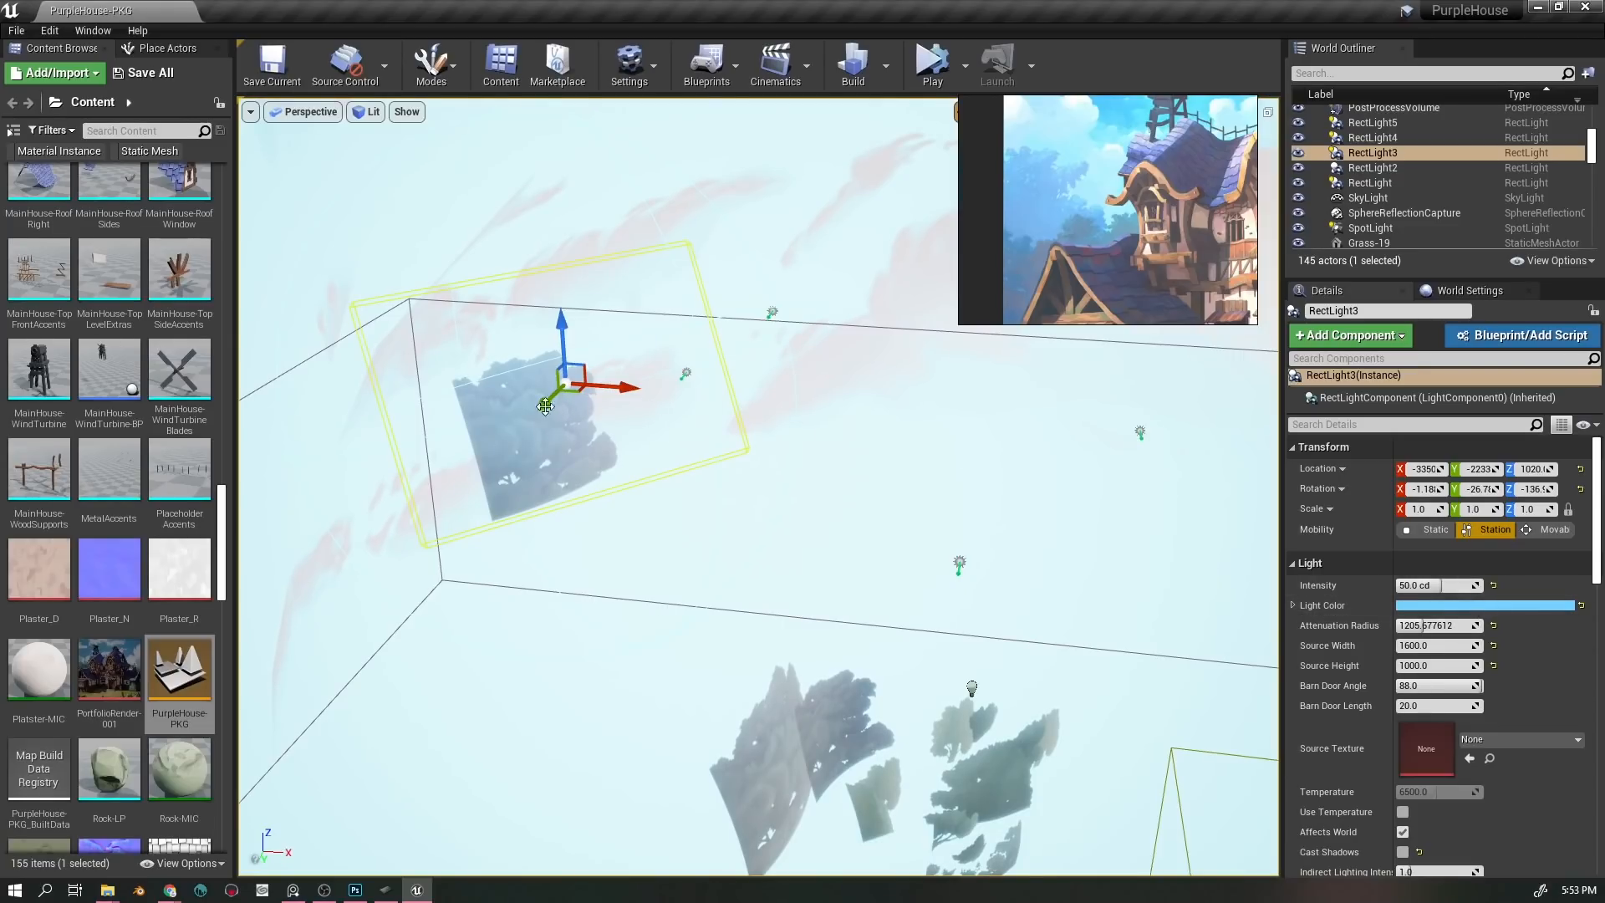
- Inspect RectLight4 and RectLight5 among the background trees on the opposite side of the house
drag(731, 587, 822, 651)
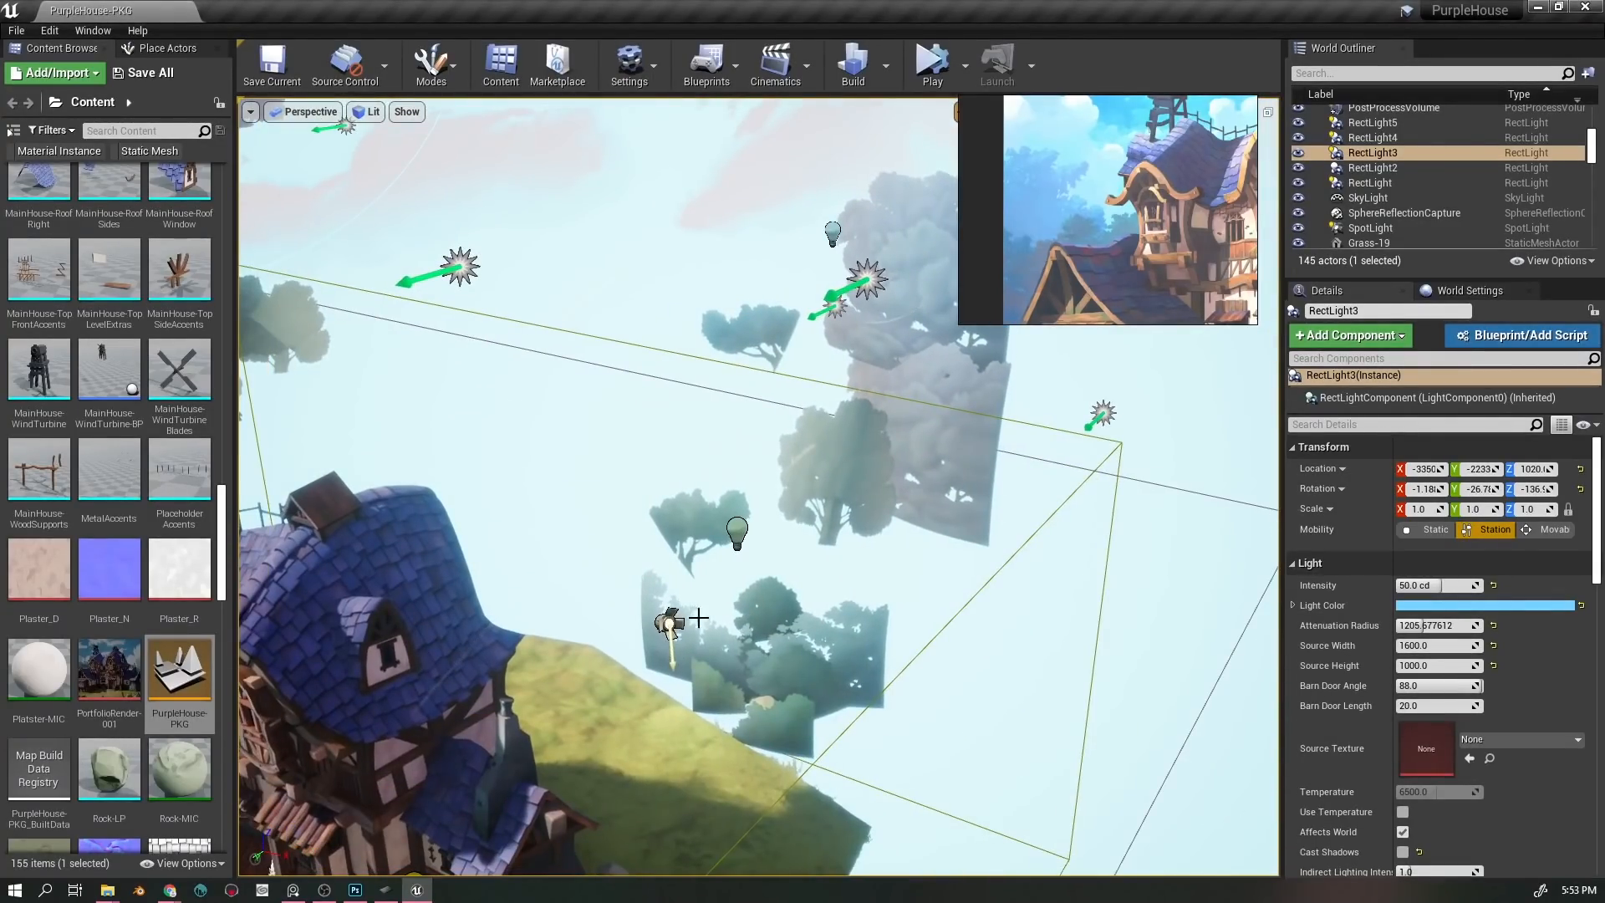
mouse_move(887, 597)
mouse_down()
mouse_move(895, 543)
mouse_move(888, 597)
mouse_up()
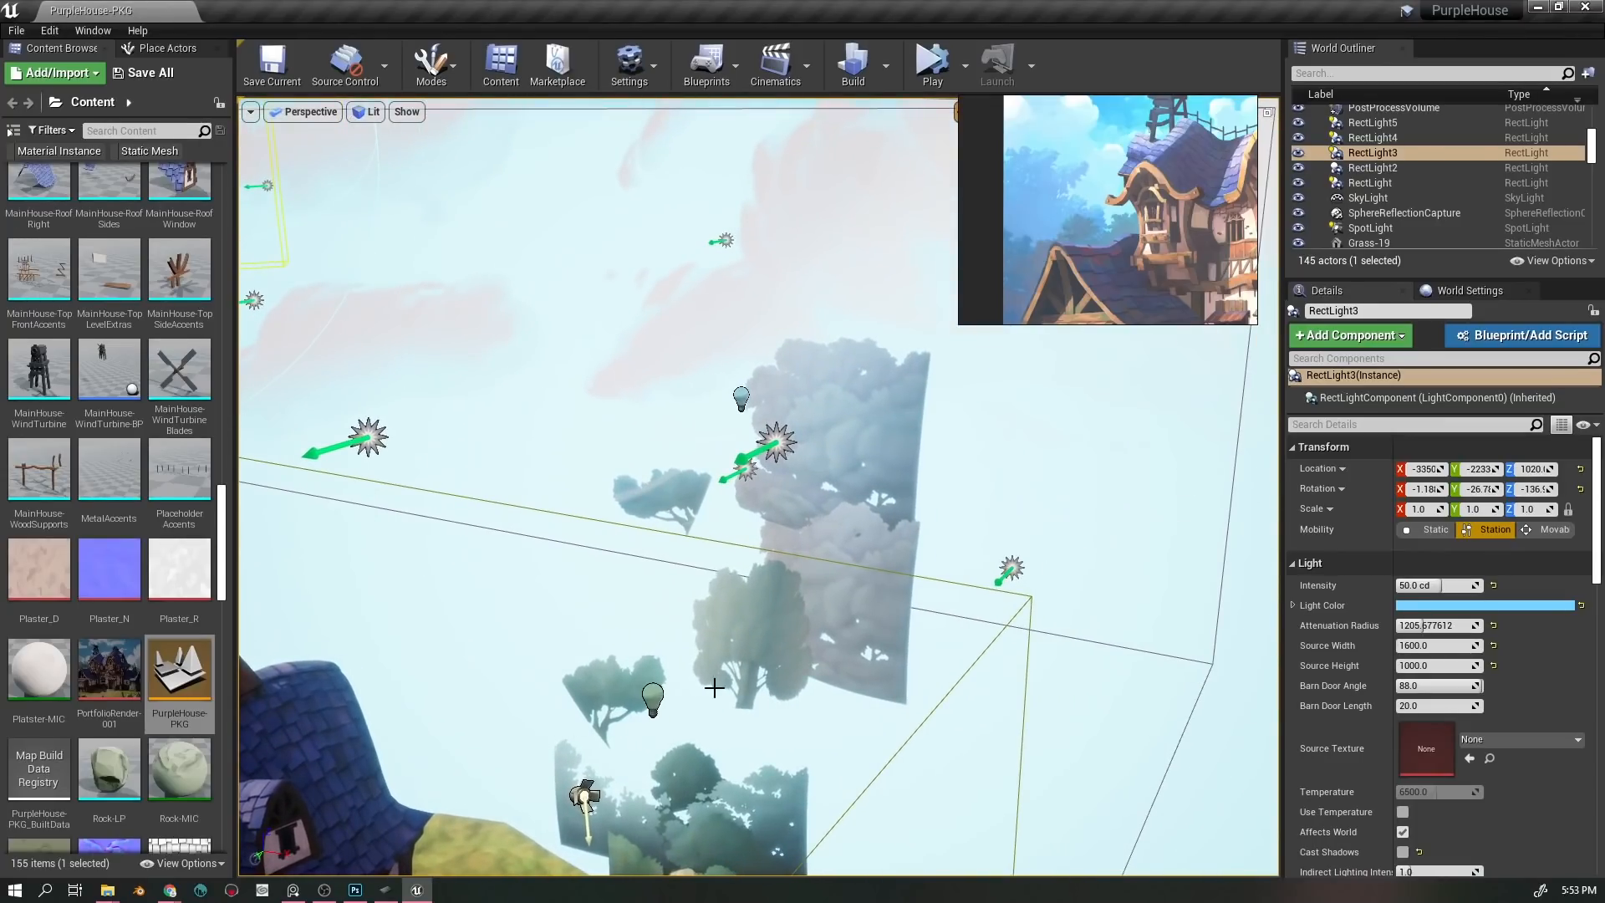
click(654, 696)
drag(790, 665, 893, 669)
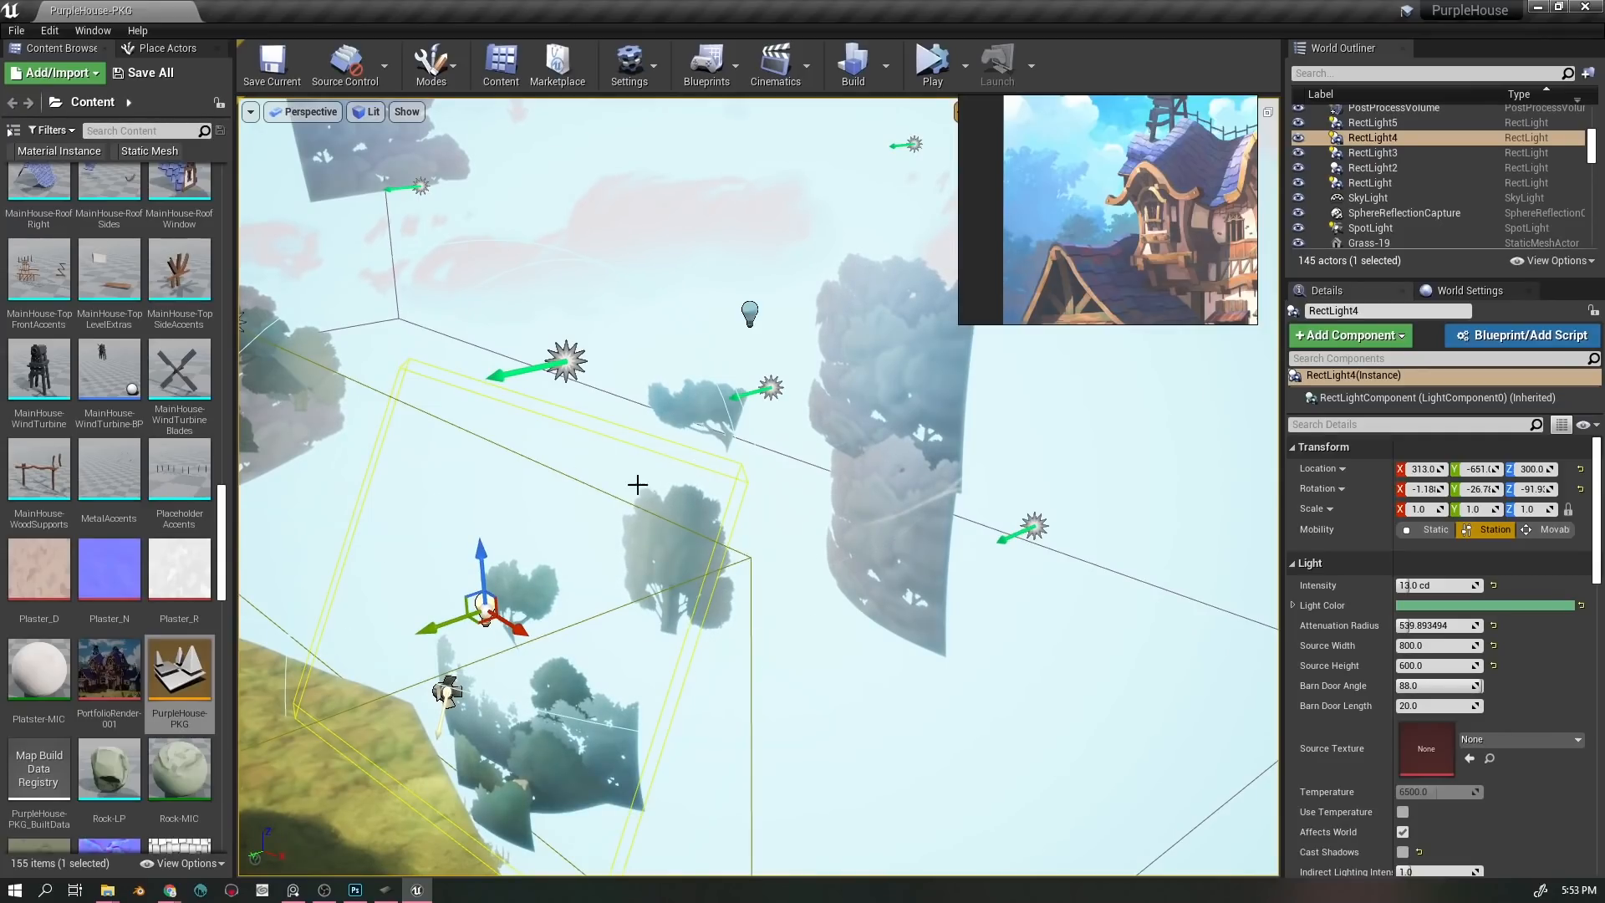
drag(723, 572, 651, 440)
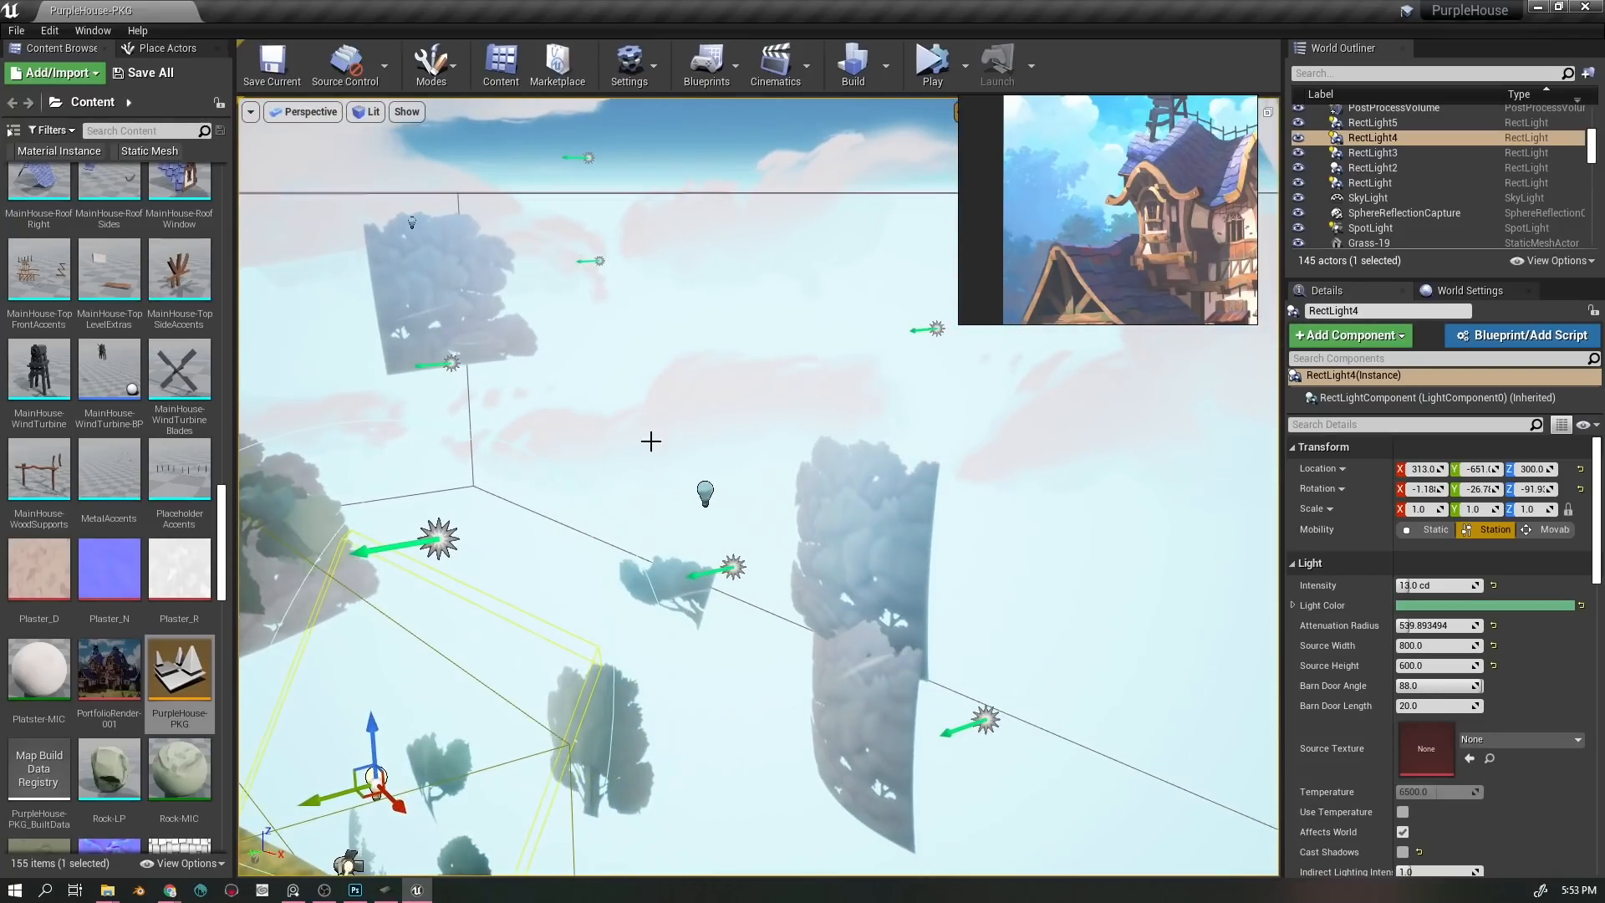
click(705, 492)
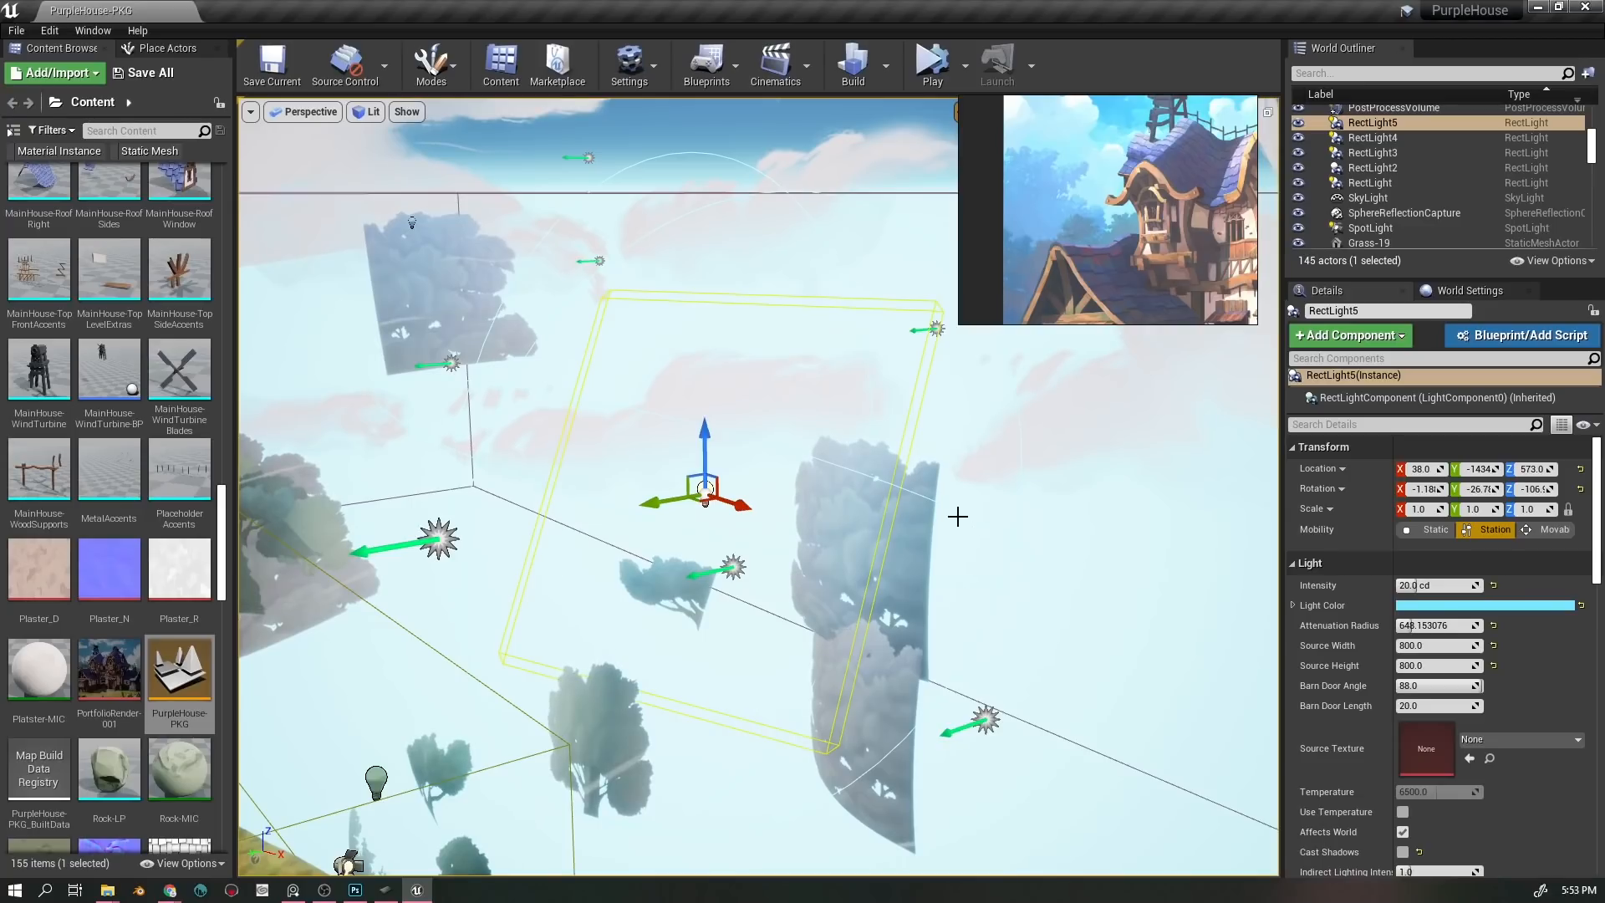
- Select the SpotLight near the bushes beside the house and examine its downward light cone on the grass
drag(798, 530, 730, 700)
click(666, 690)
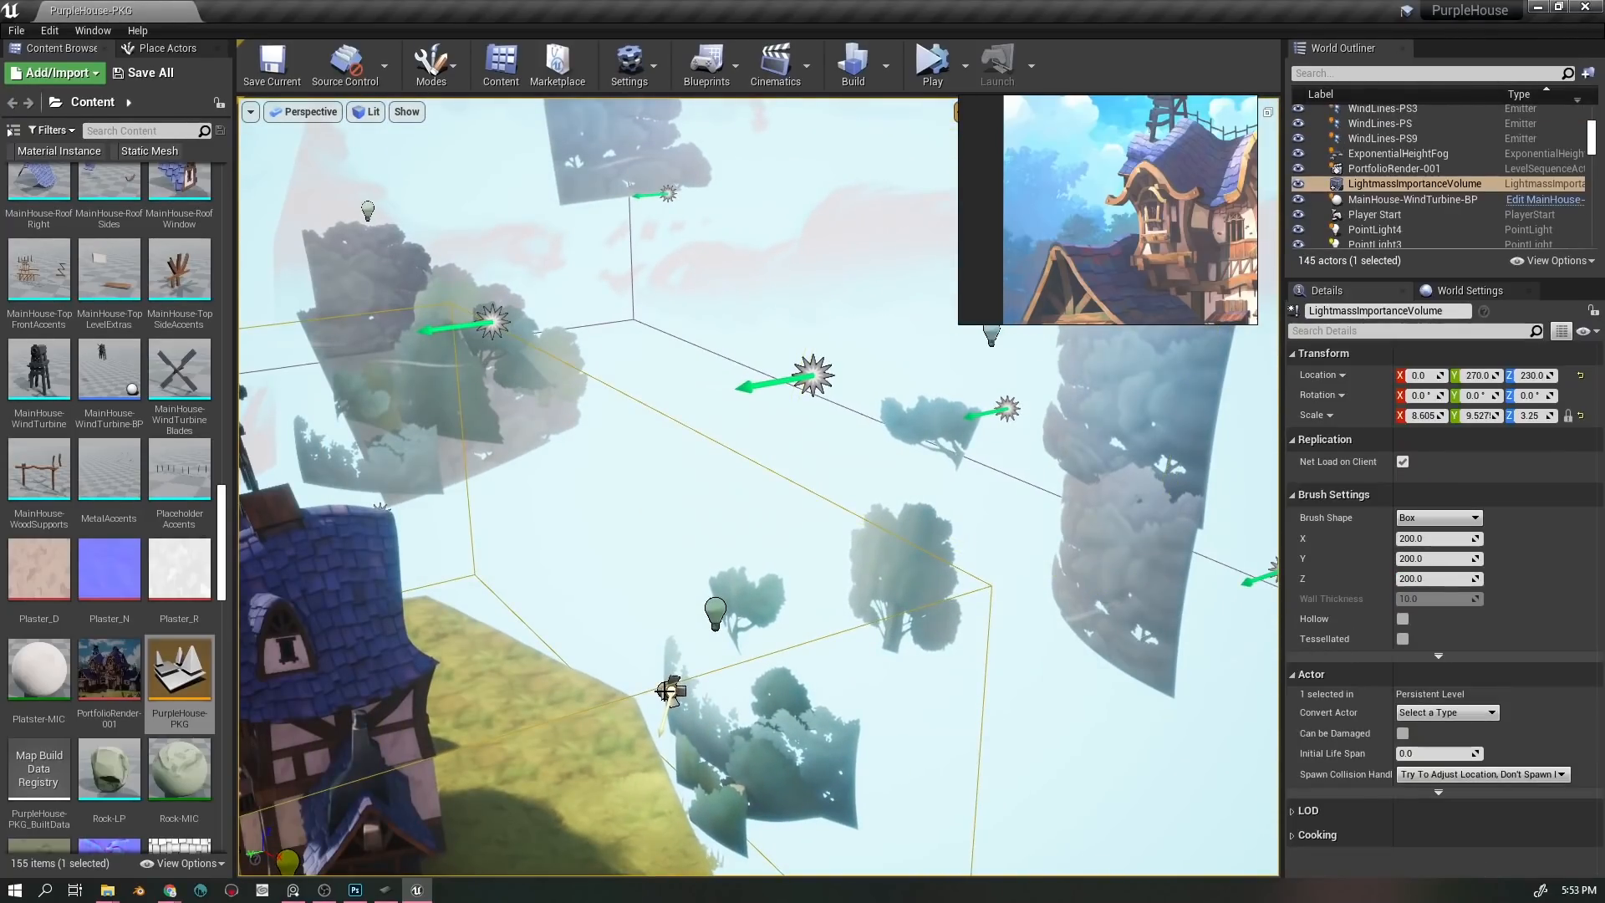
click(673, 690)
click(673, 690)
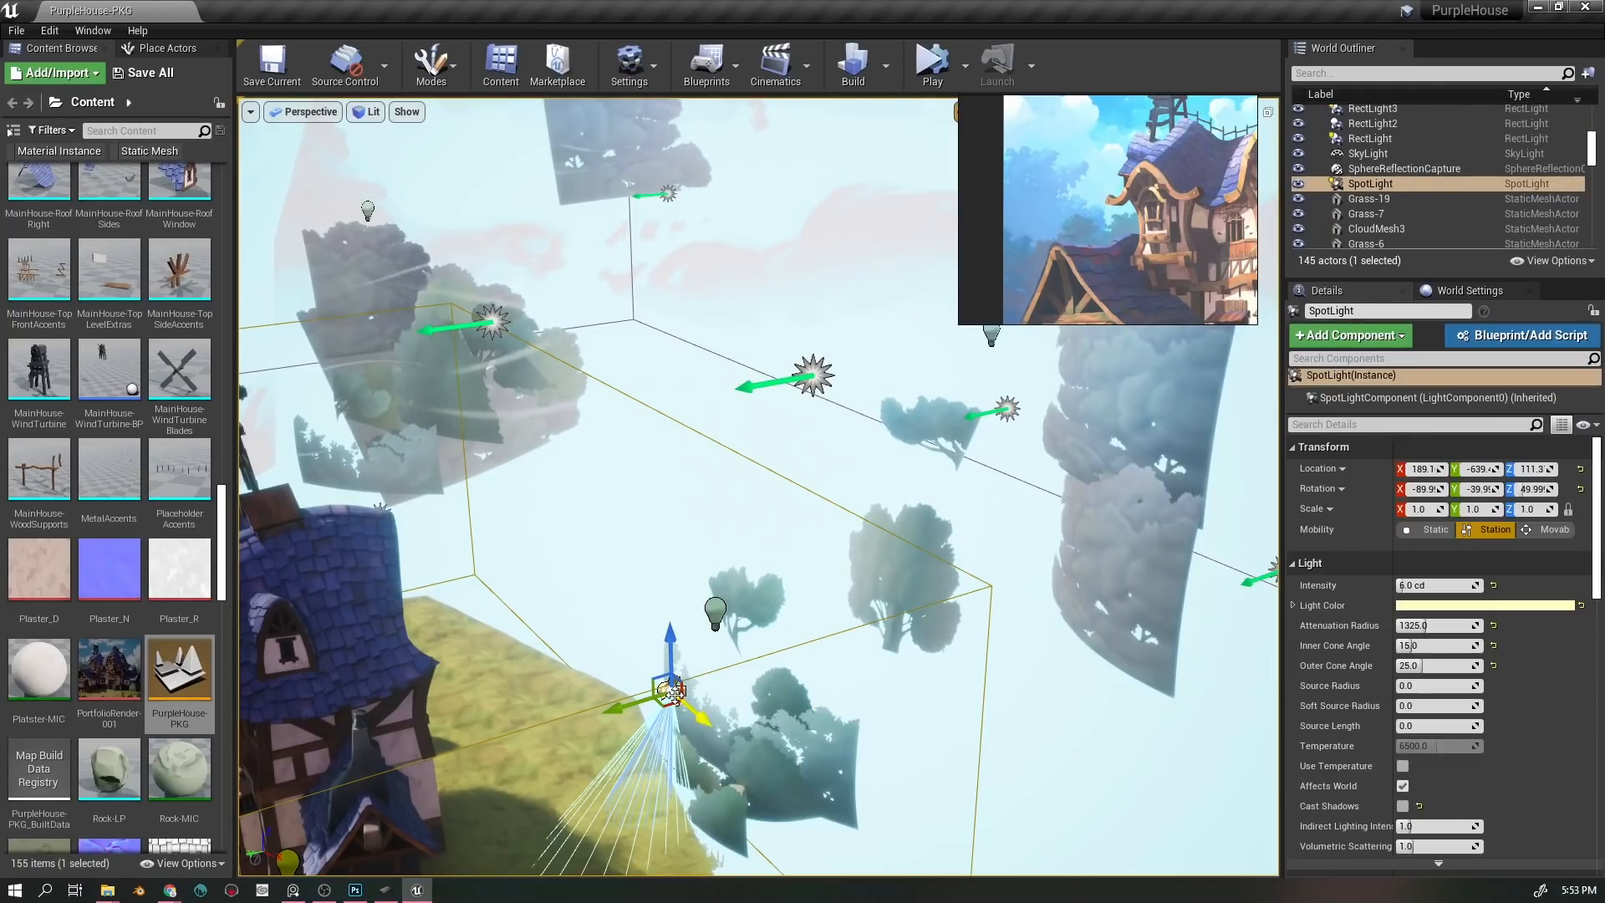
drag(672, 690, 711, 625)
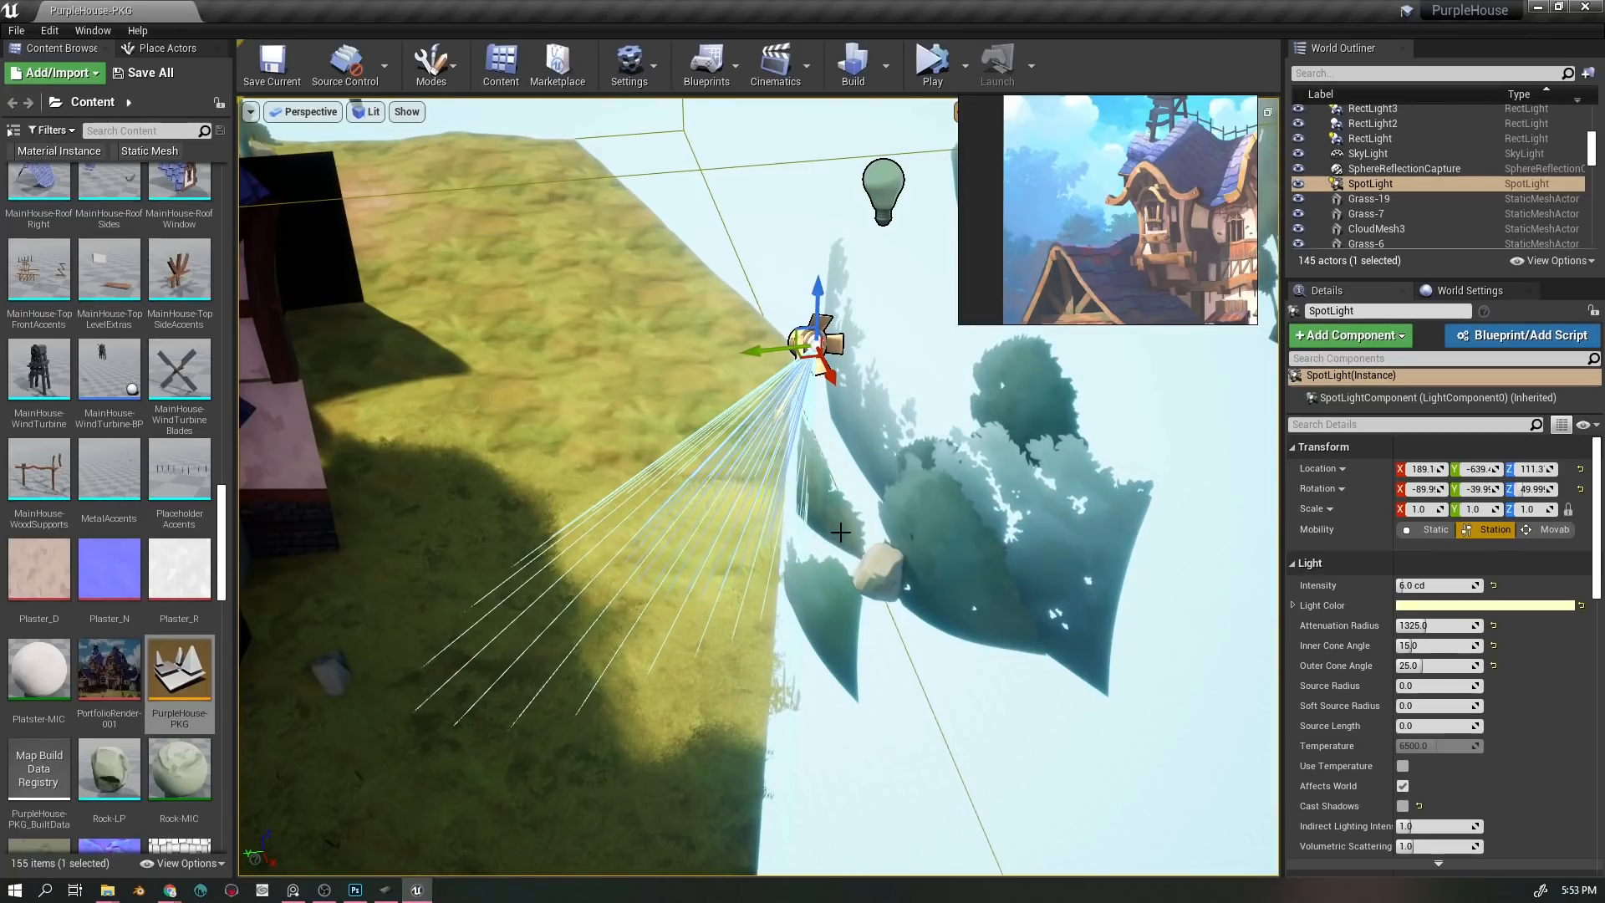
- Snap the view to CameraActor6 and hide the editor icons with Game View, with the foreground rock Rock-LP3 selected
drag(639, 590, 509, 631)
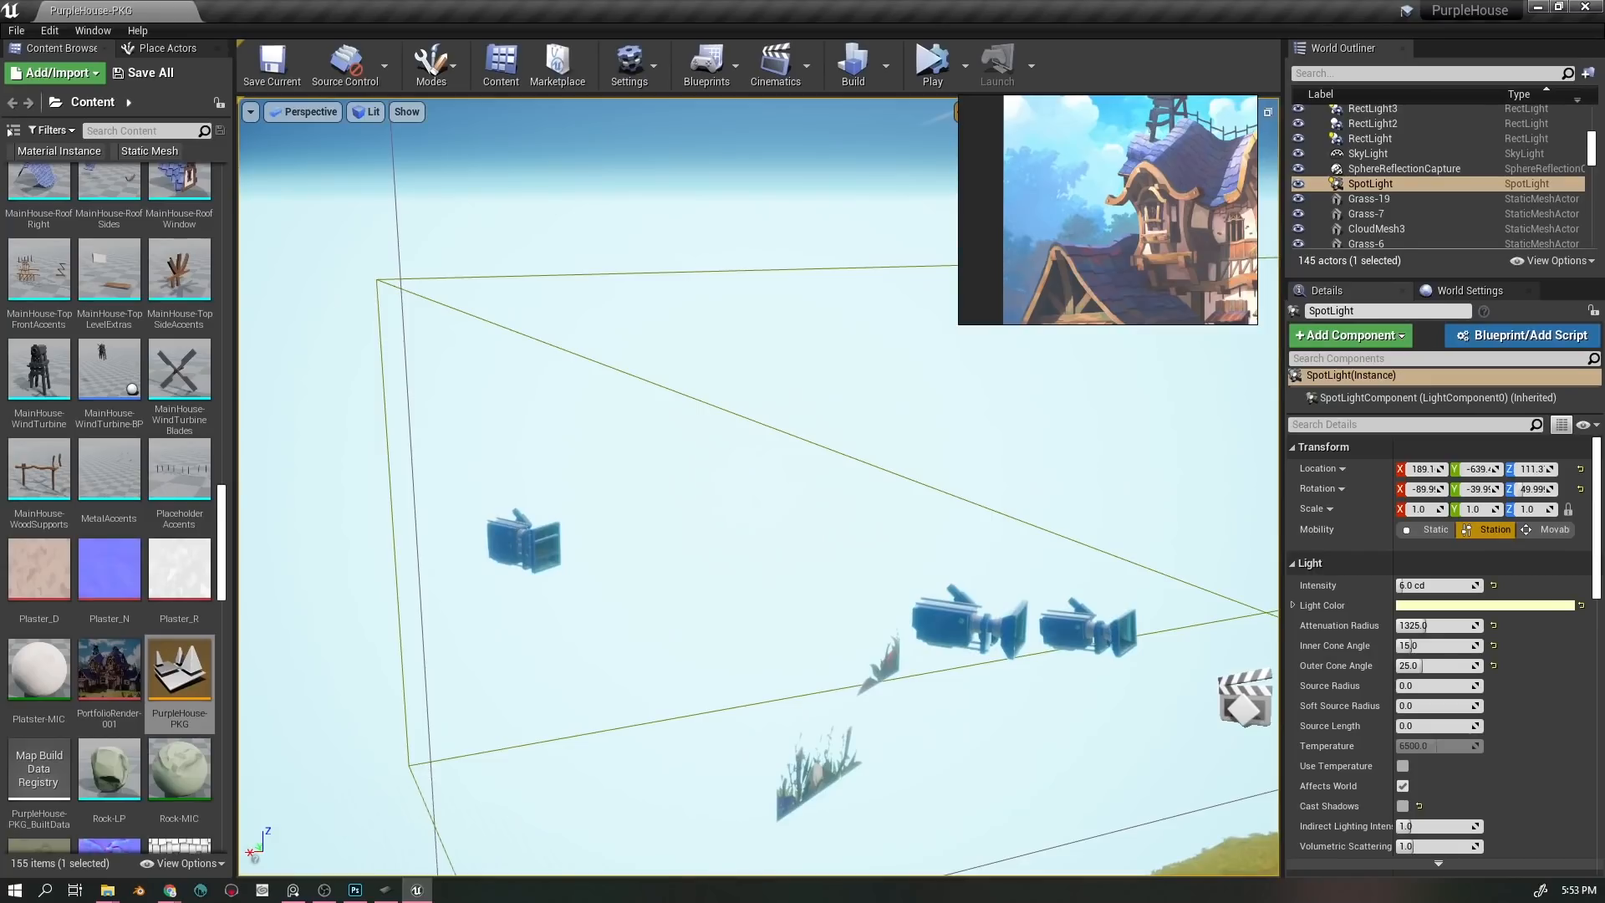
right_click(520, 540)
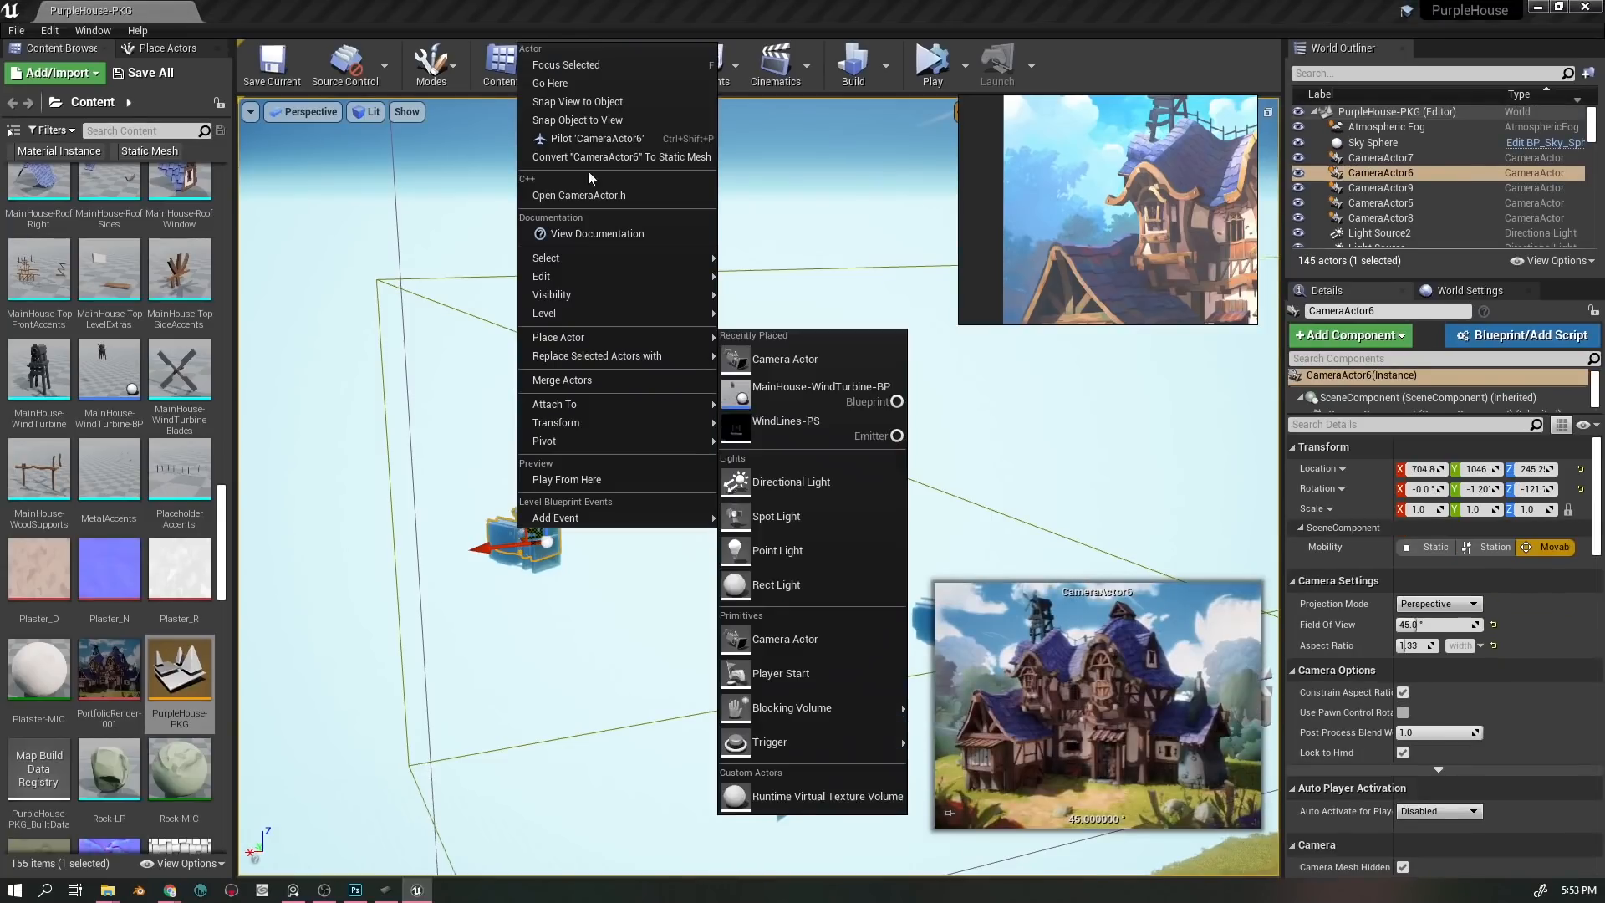
click(609, 103)
click(648, 823)
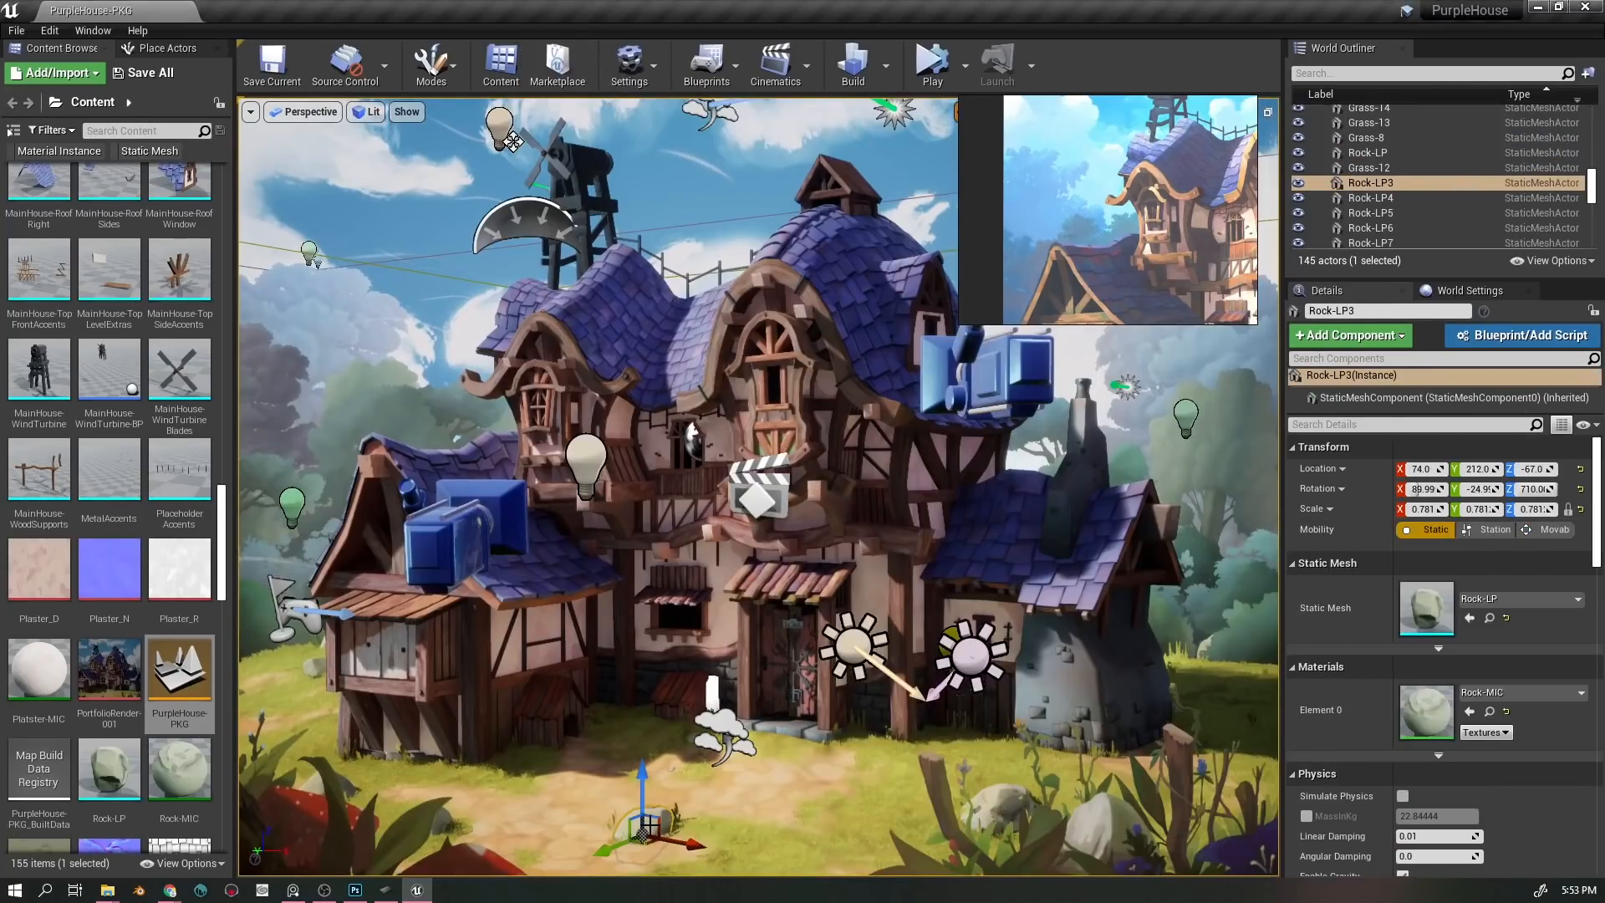
key(g)
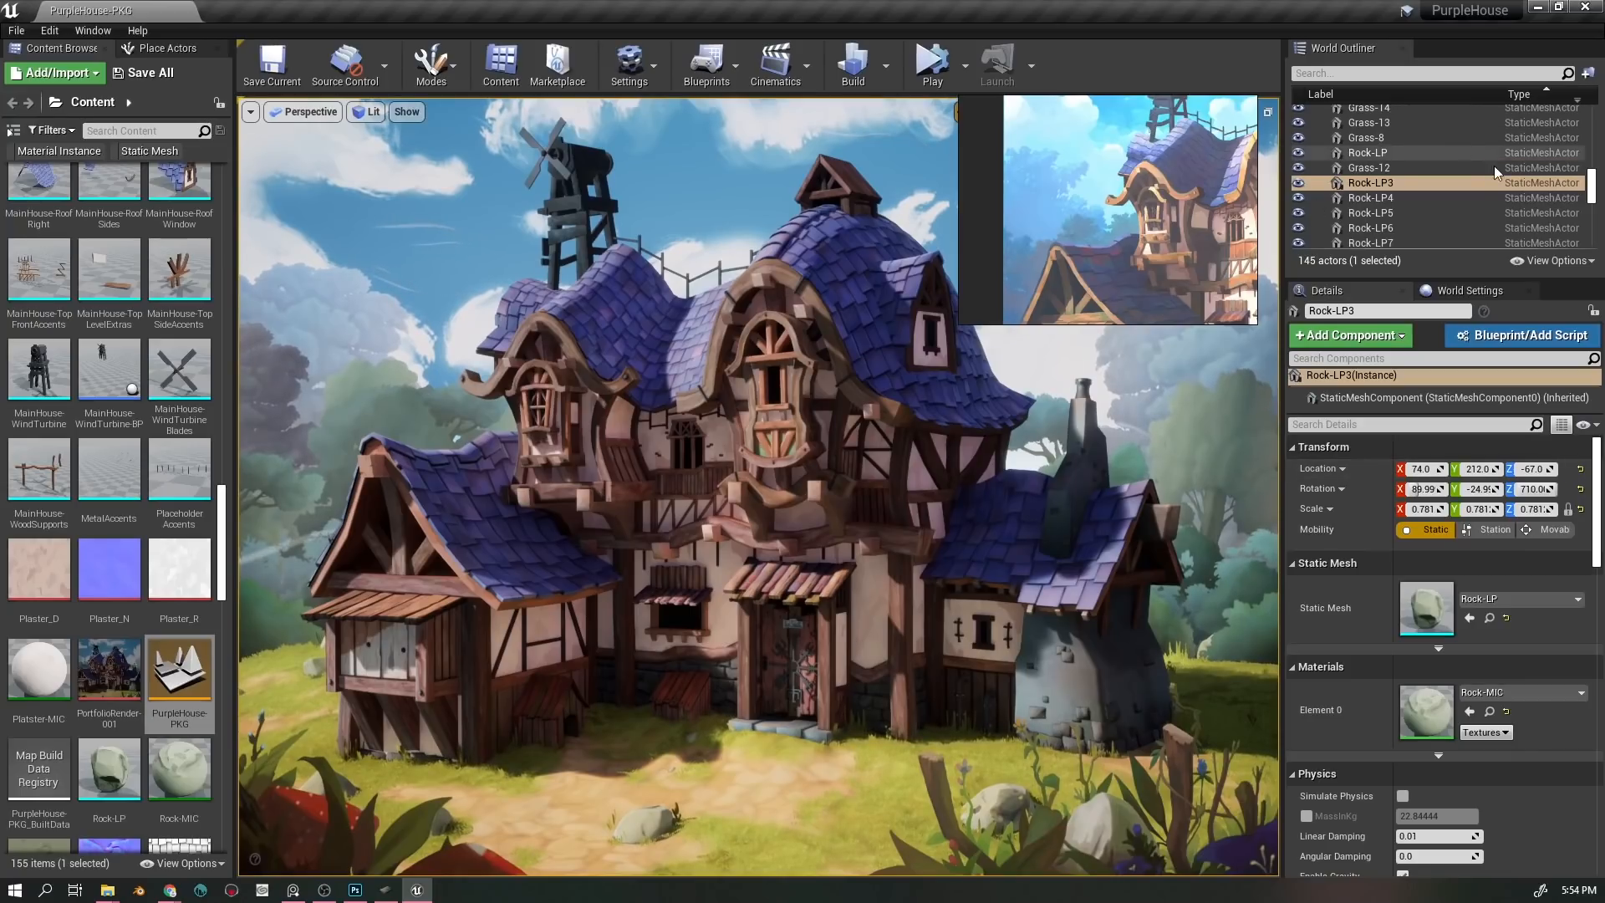
- Select the Sky Sphere, collapse its Transform settings, and widen the property name column so the full names are readable
scroll(1465, 199, up, 5)
scroll(1465, 199, up, 10)
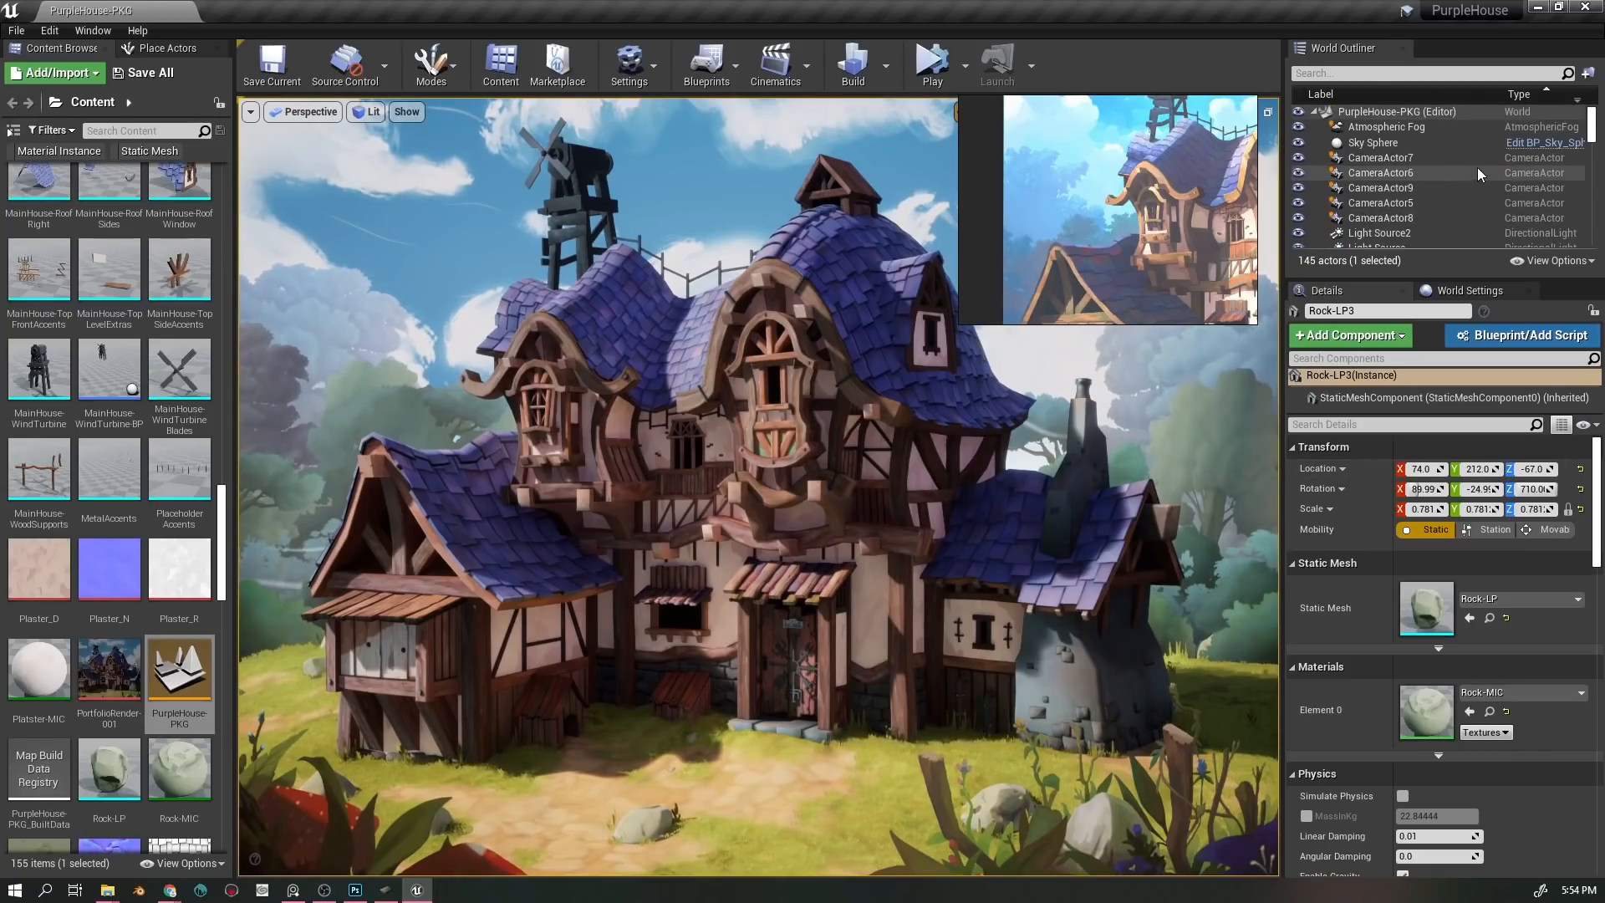
click(1413, 143)
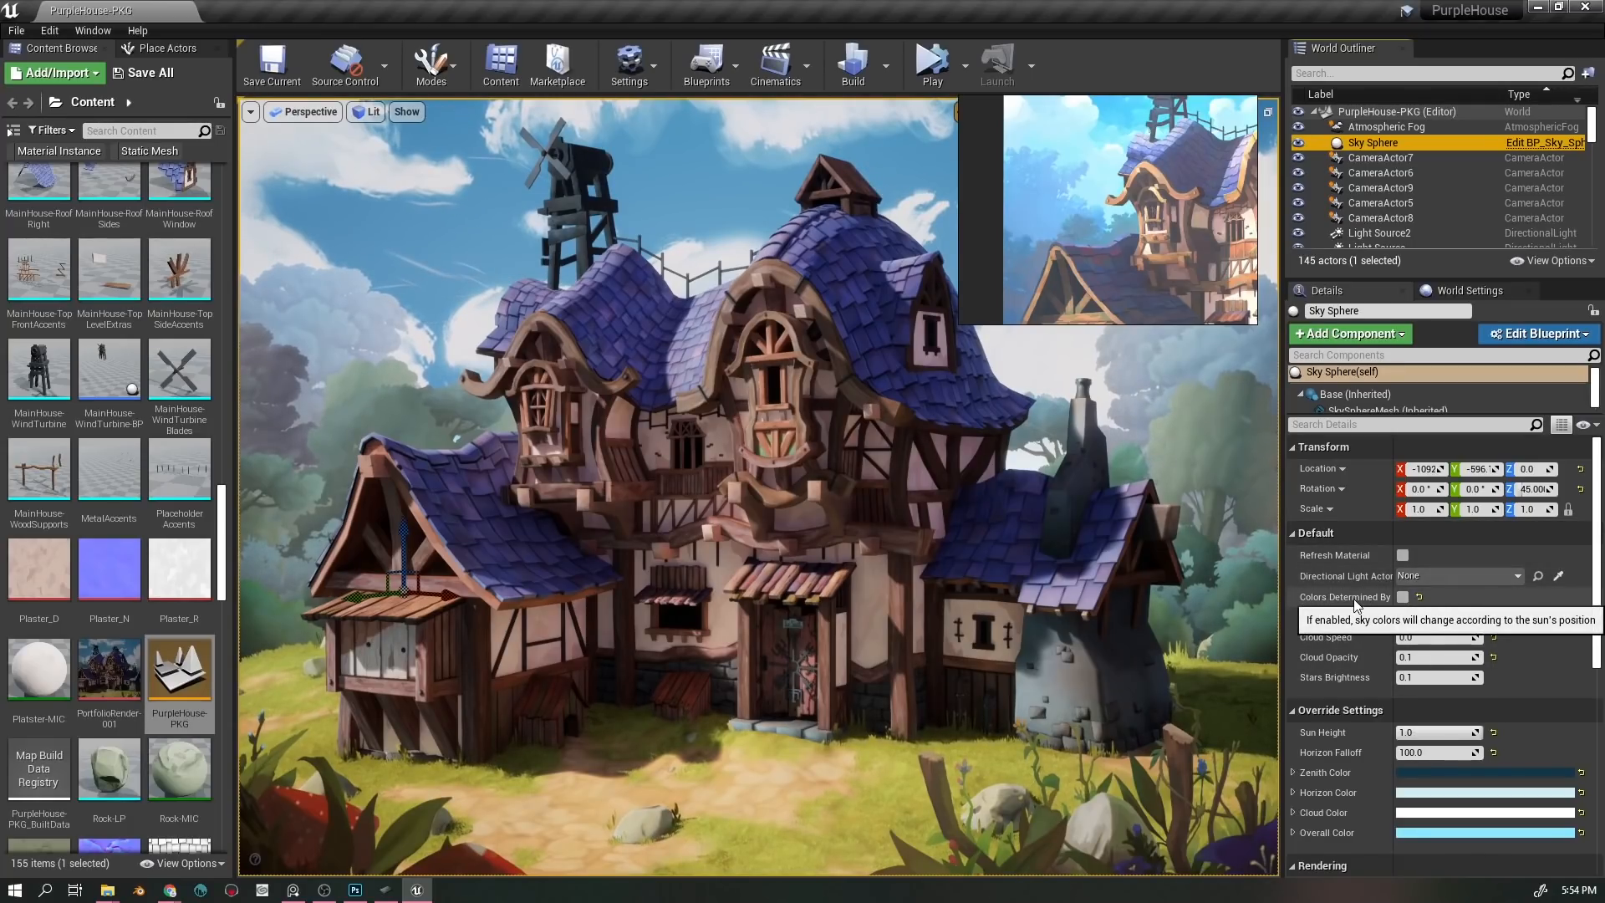
click(1402, 449)
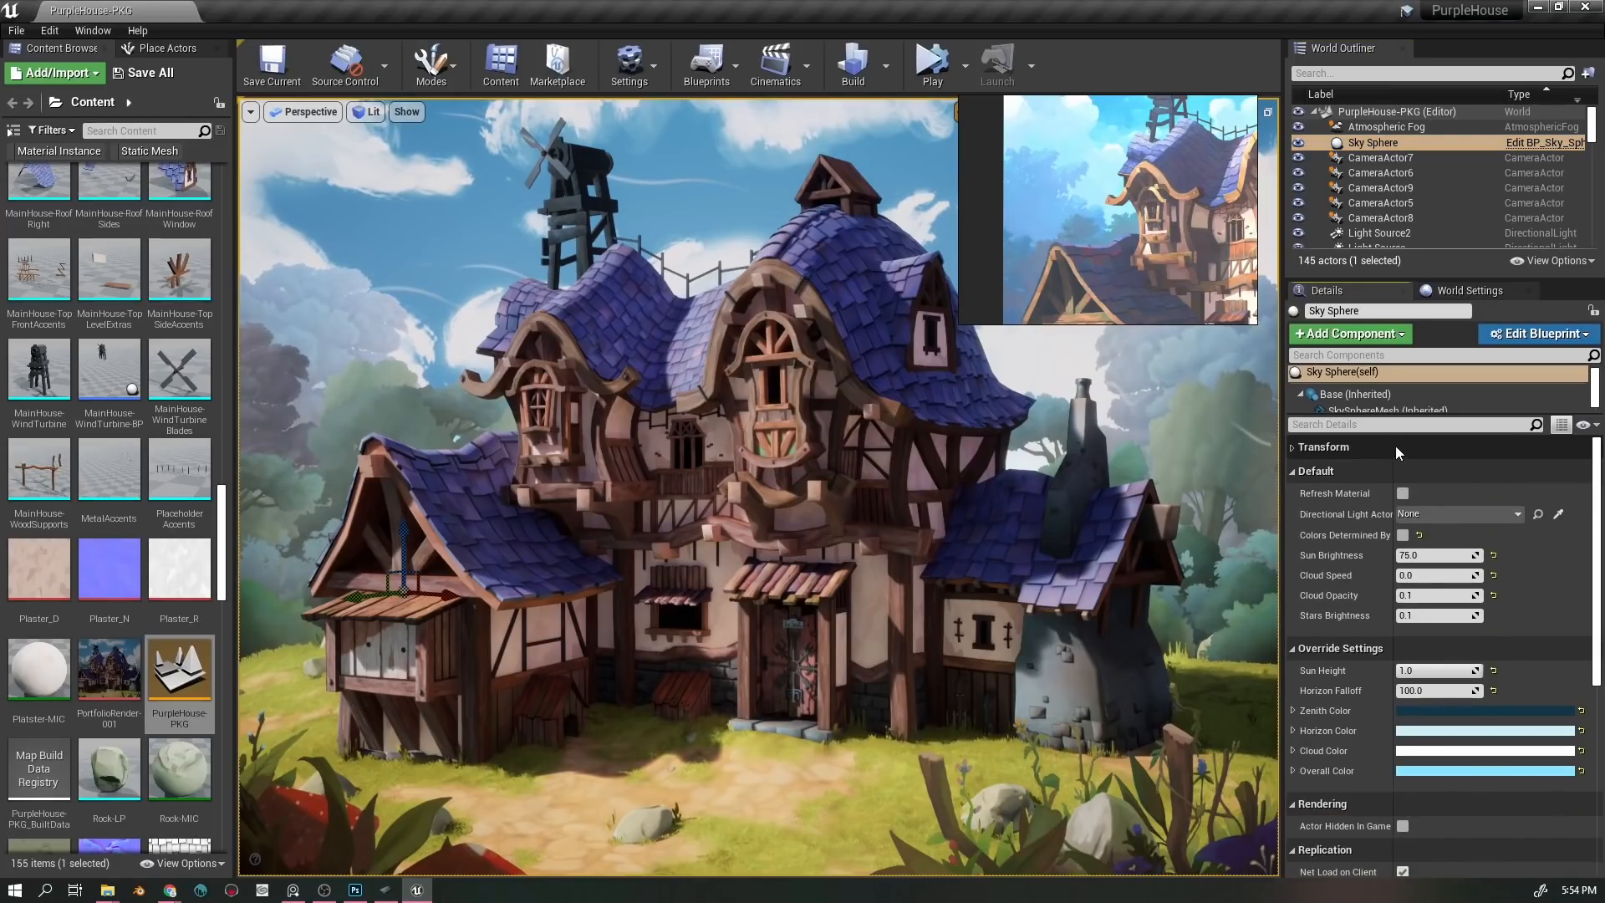
drag(1395, 446, 1450, 446)
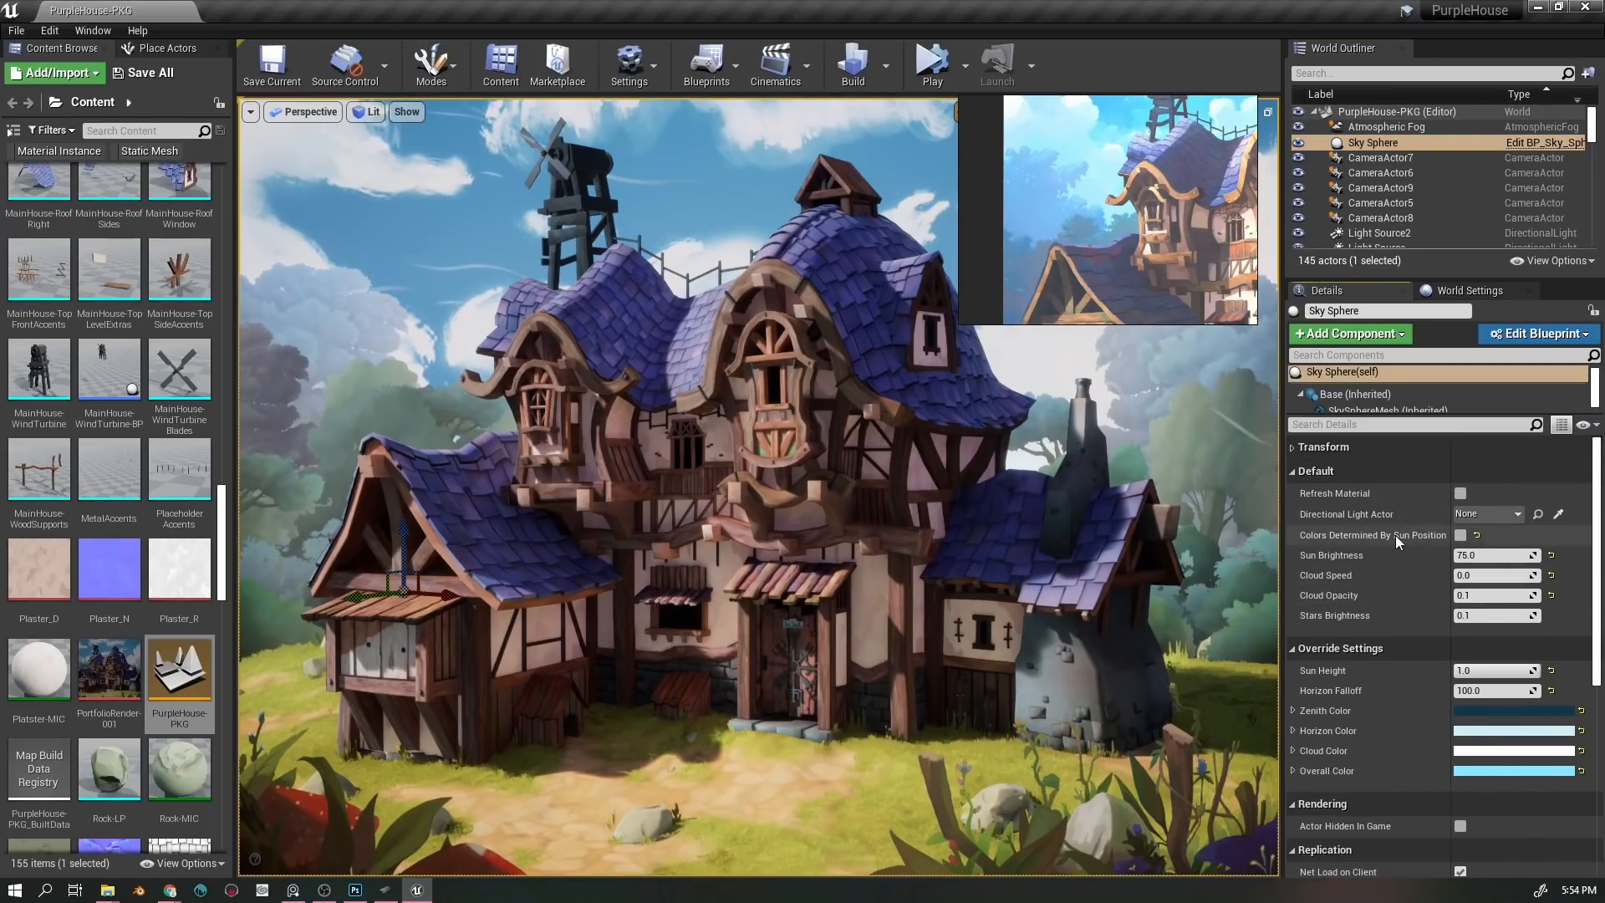
- Review the Sky Sphere's Default and Override Settings, including sun position, cloud and sky color options, and browse the remaining scene actors
mouse_move(1394, 542)
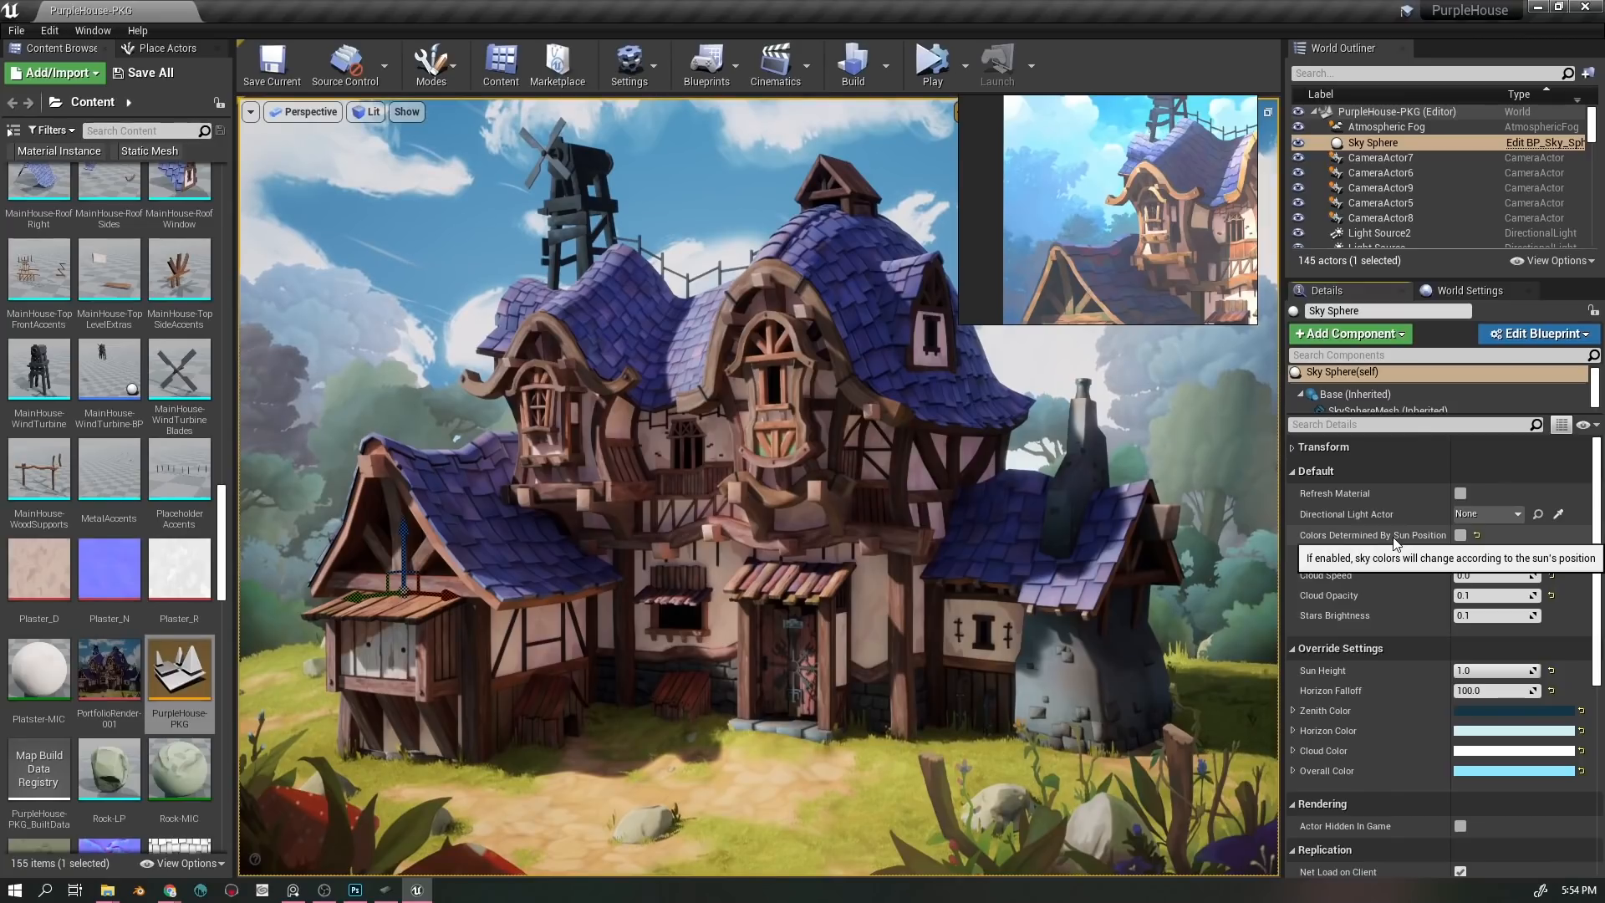
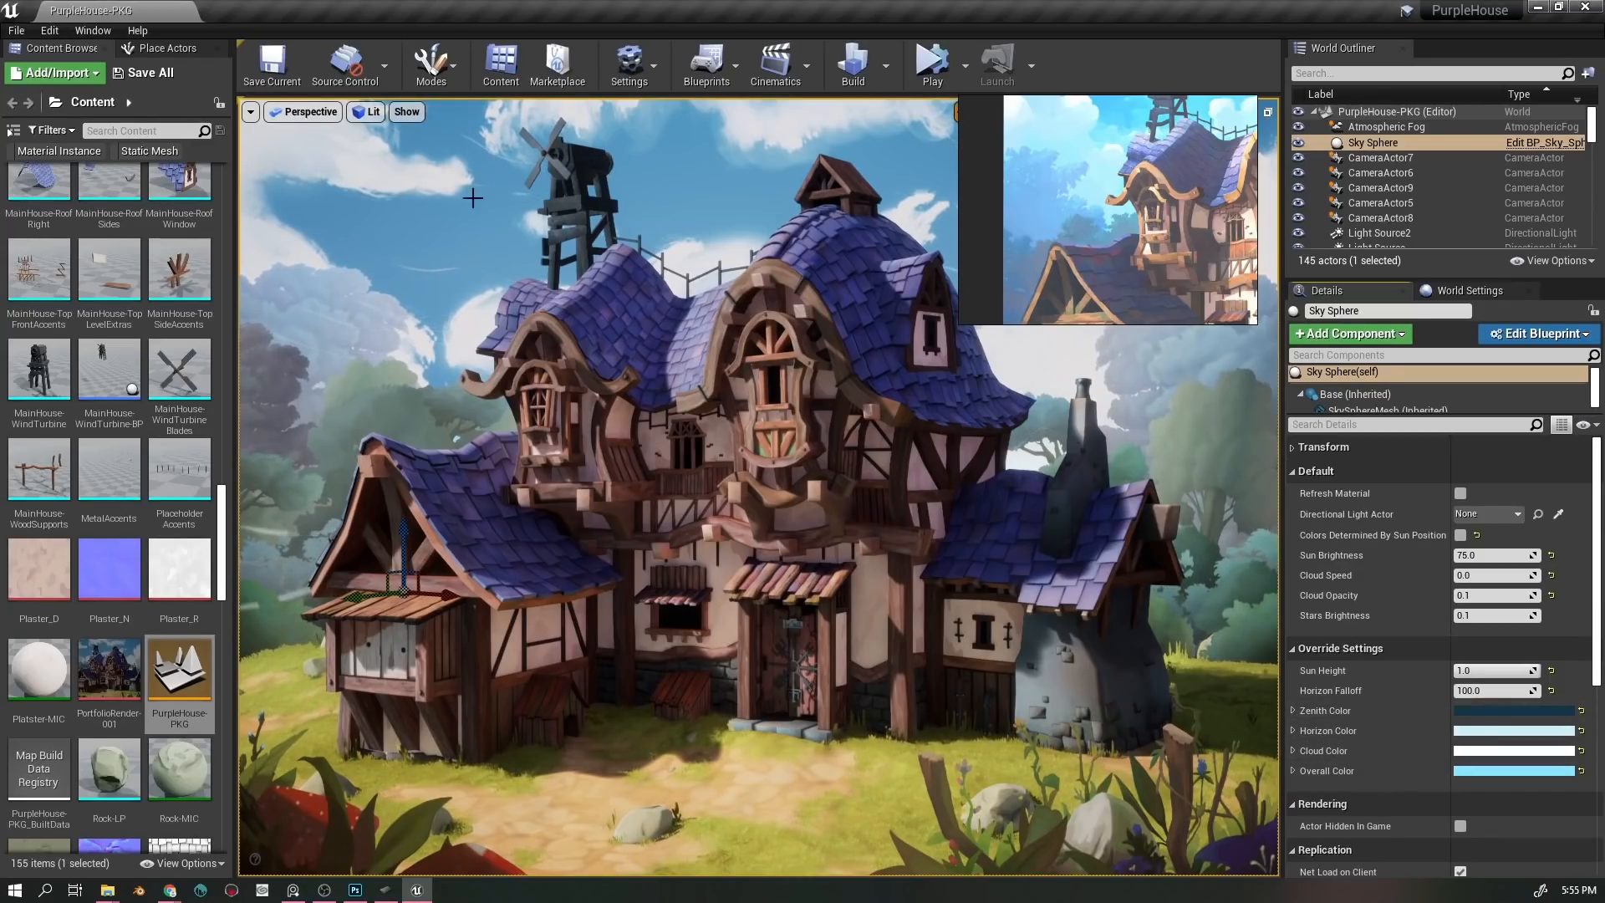
scroll(1538, 753, down, 2)
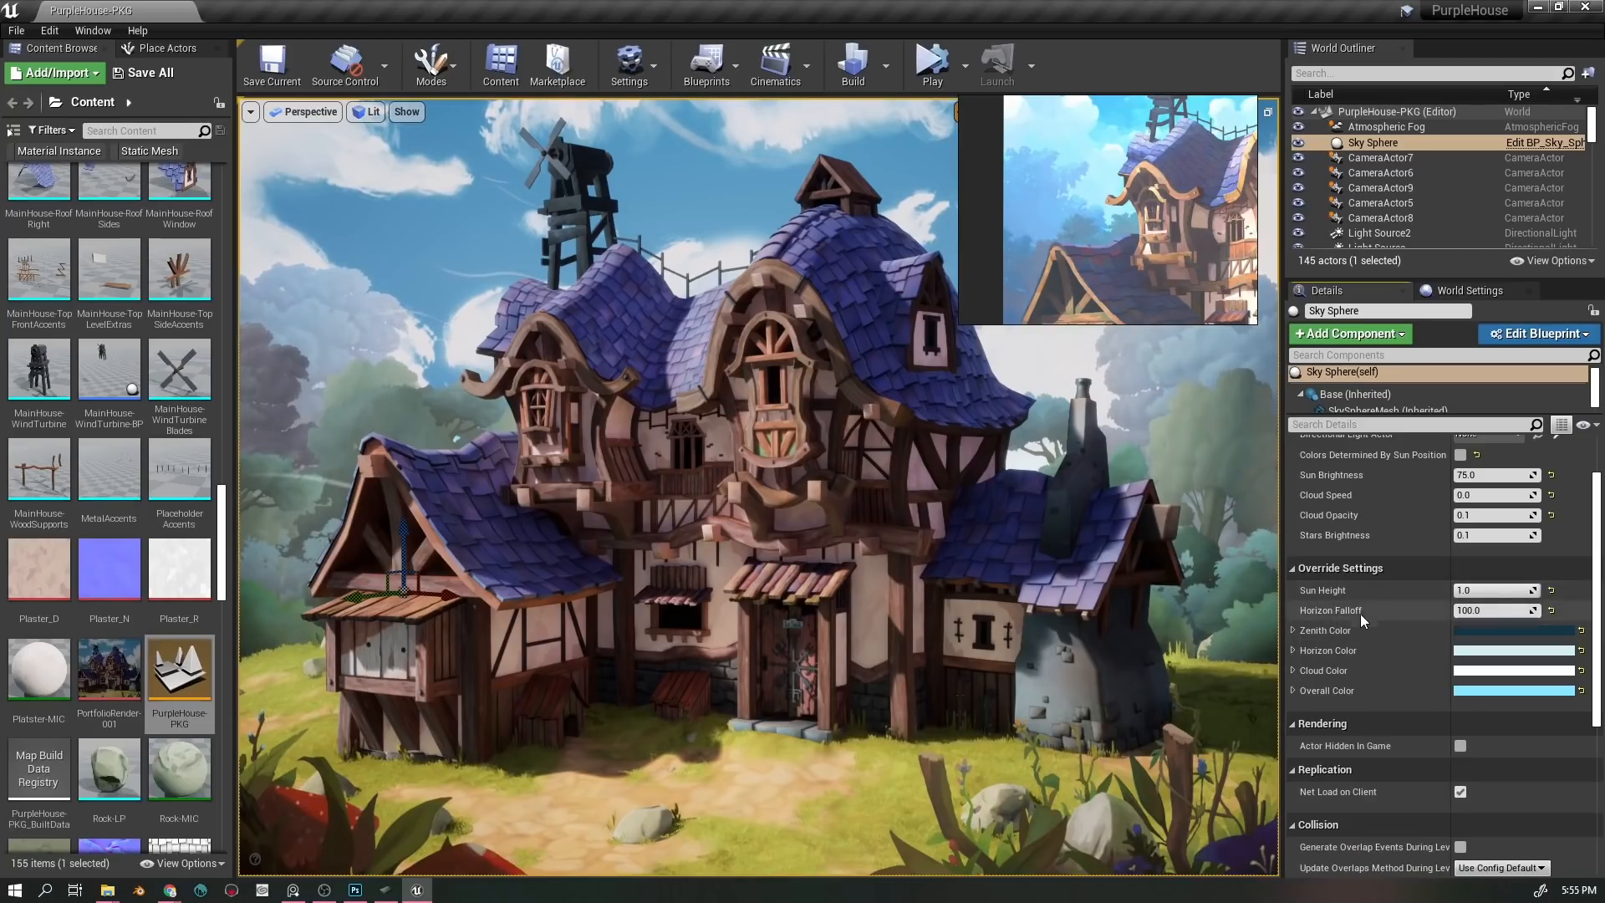
scroll(1497, 635, down, 3)
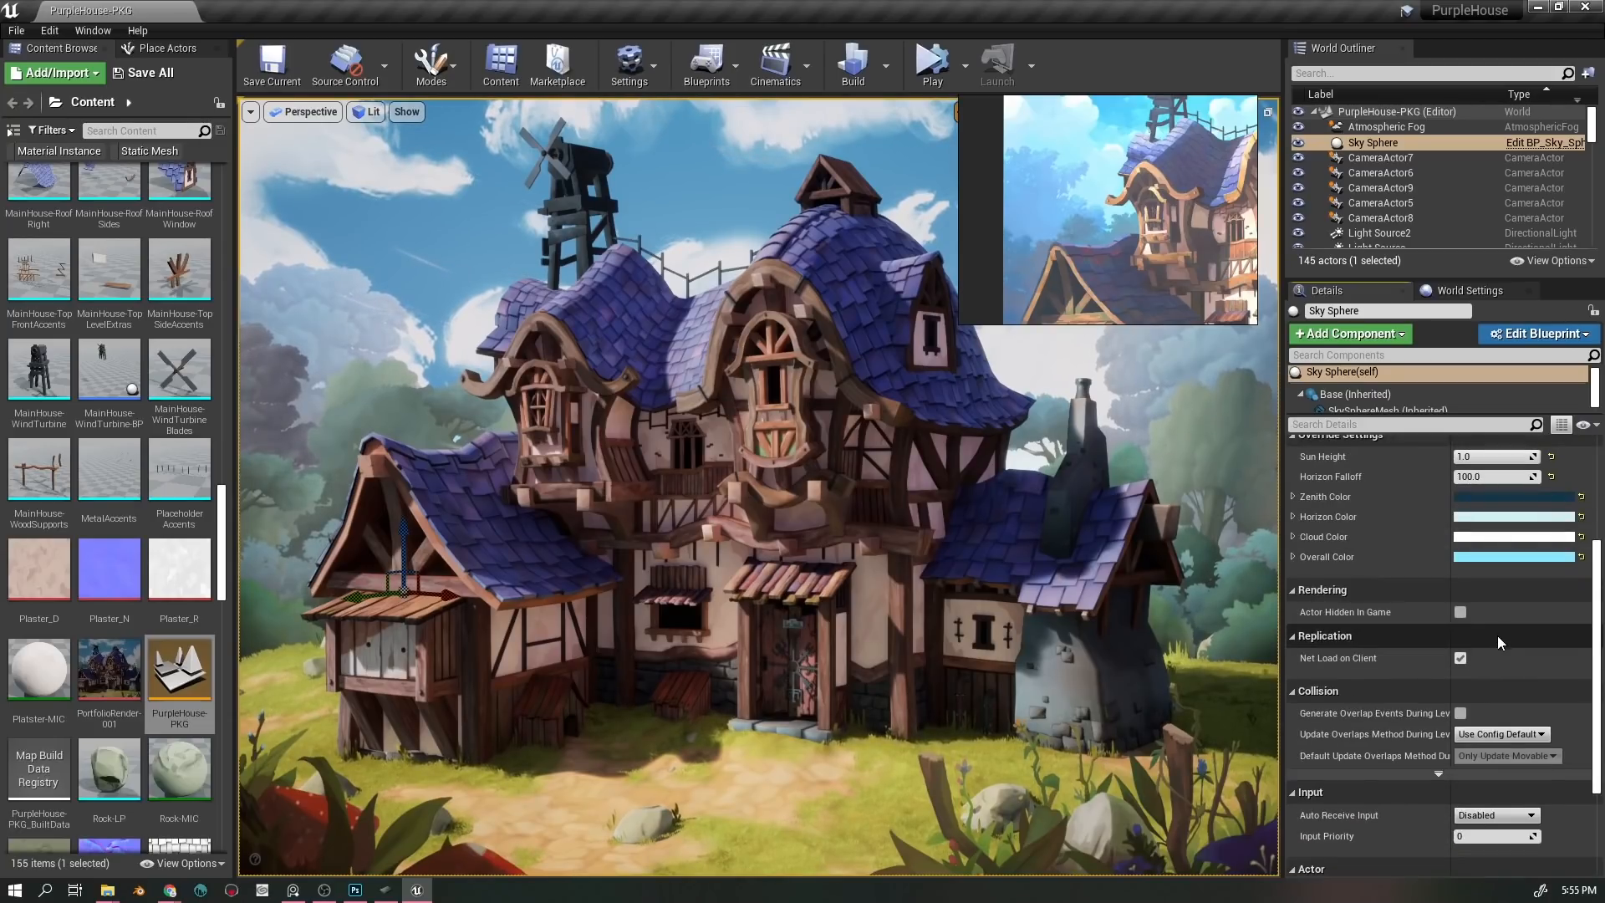
scroll(1488, 648, up, 5)
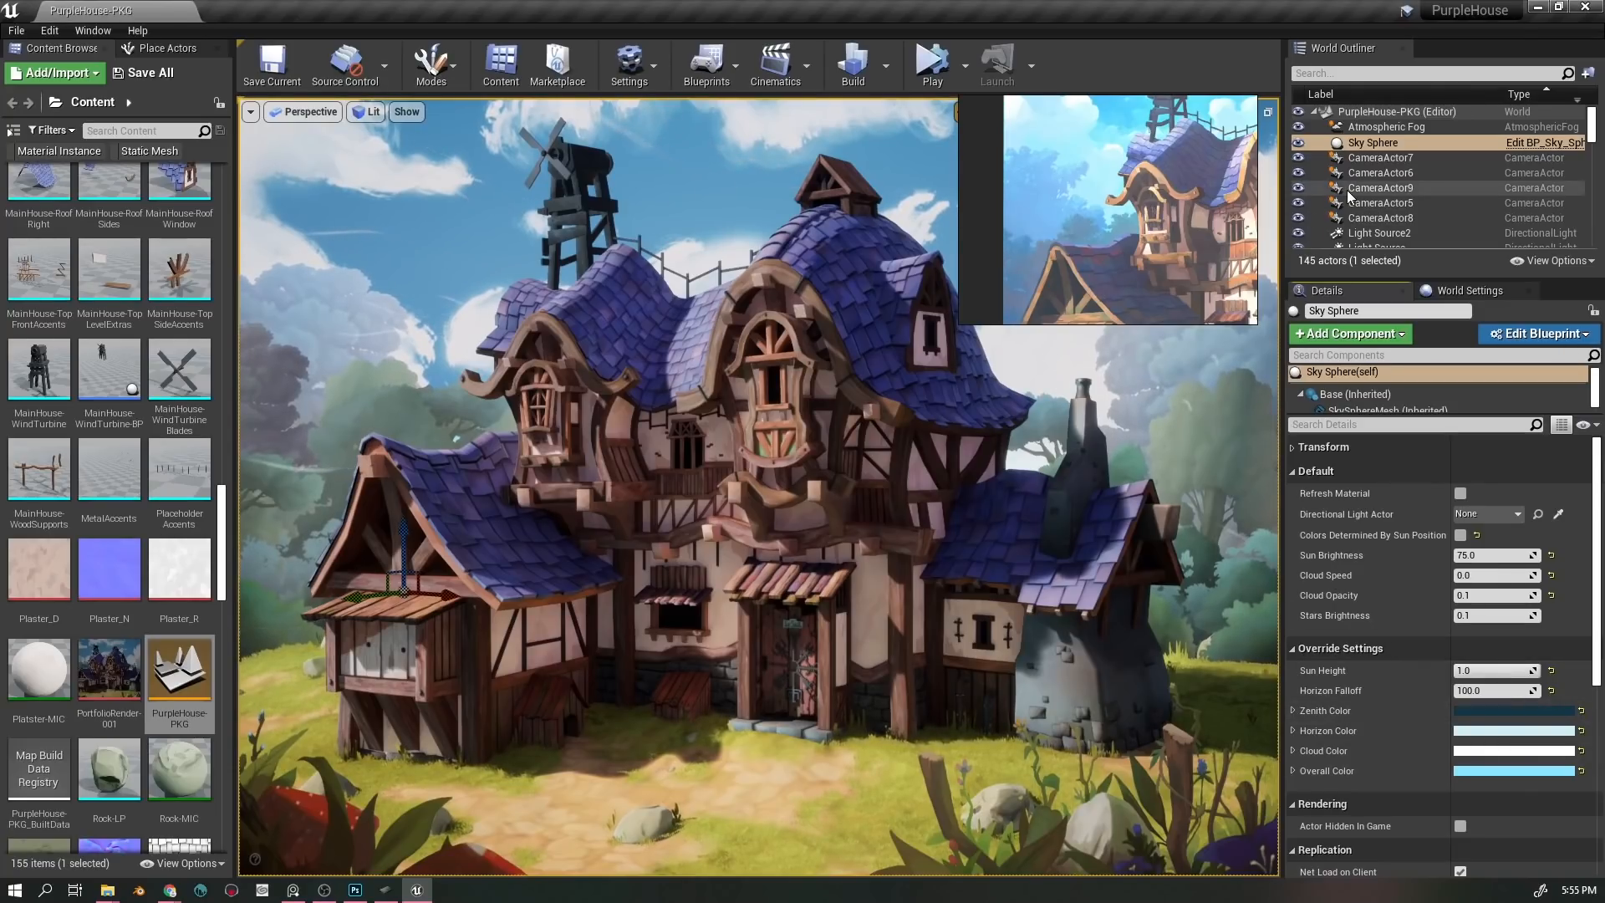
scroll(1431, 209, down, 5)
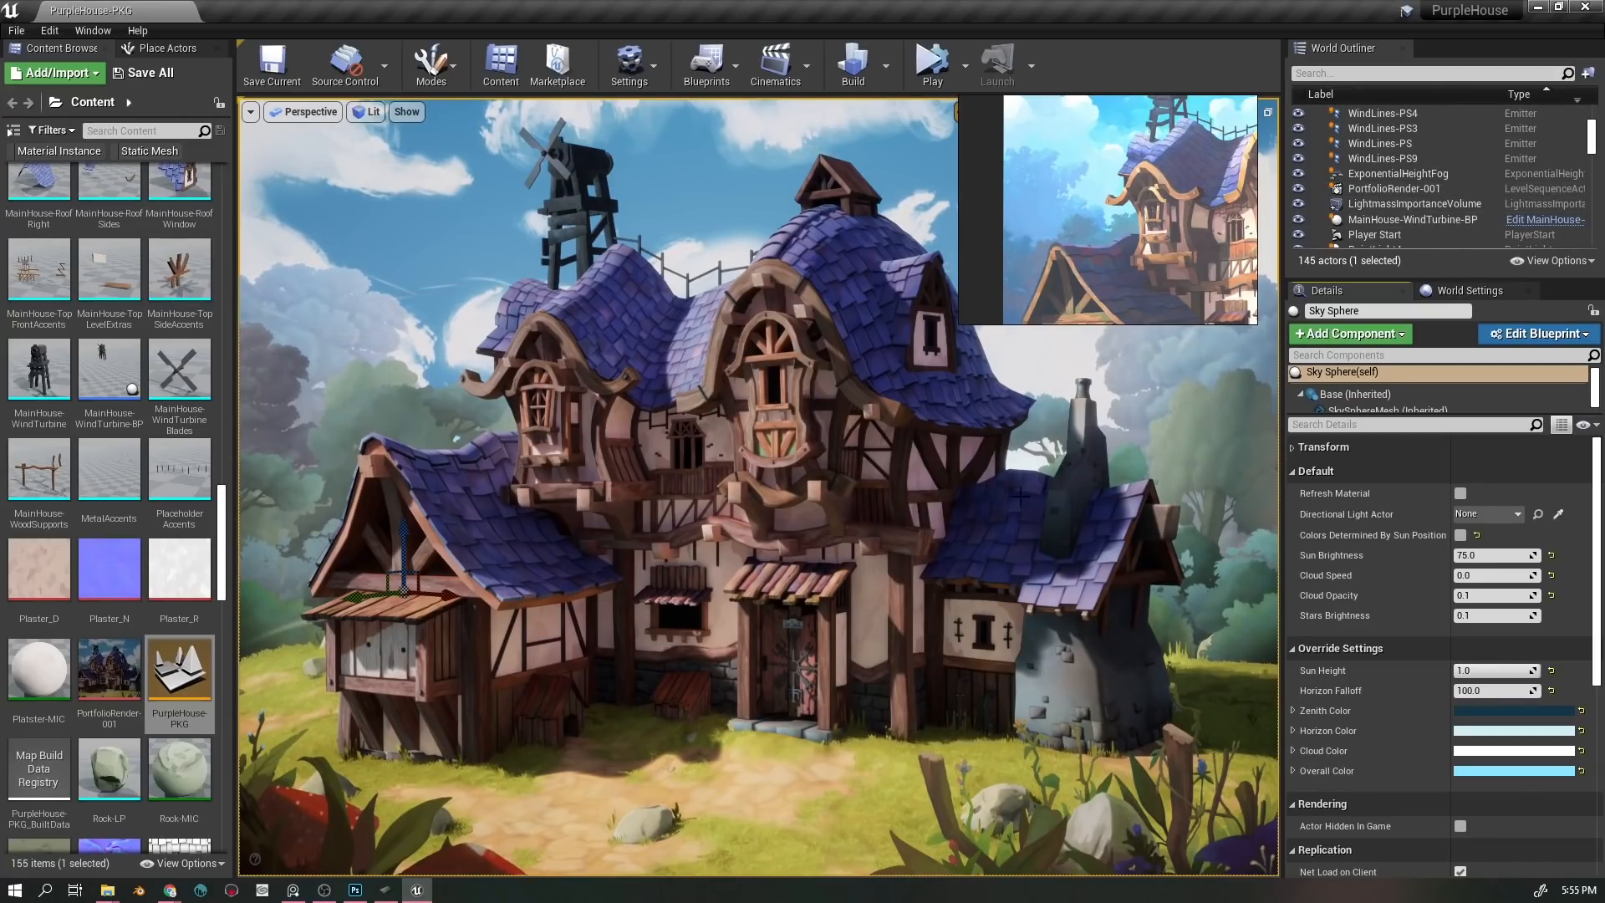
- View the house and sky from above, restore the editor icons, and snap the view back to CameraActor6
drag(890, 619, 870, 661)
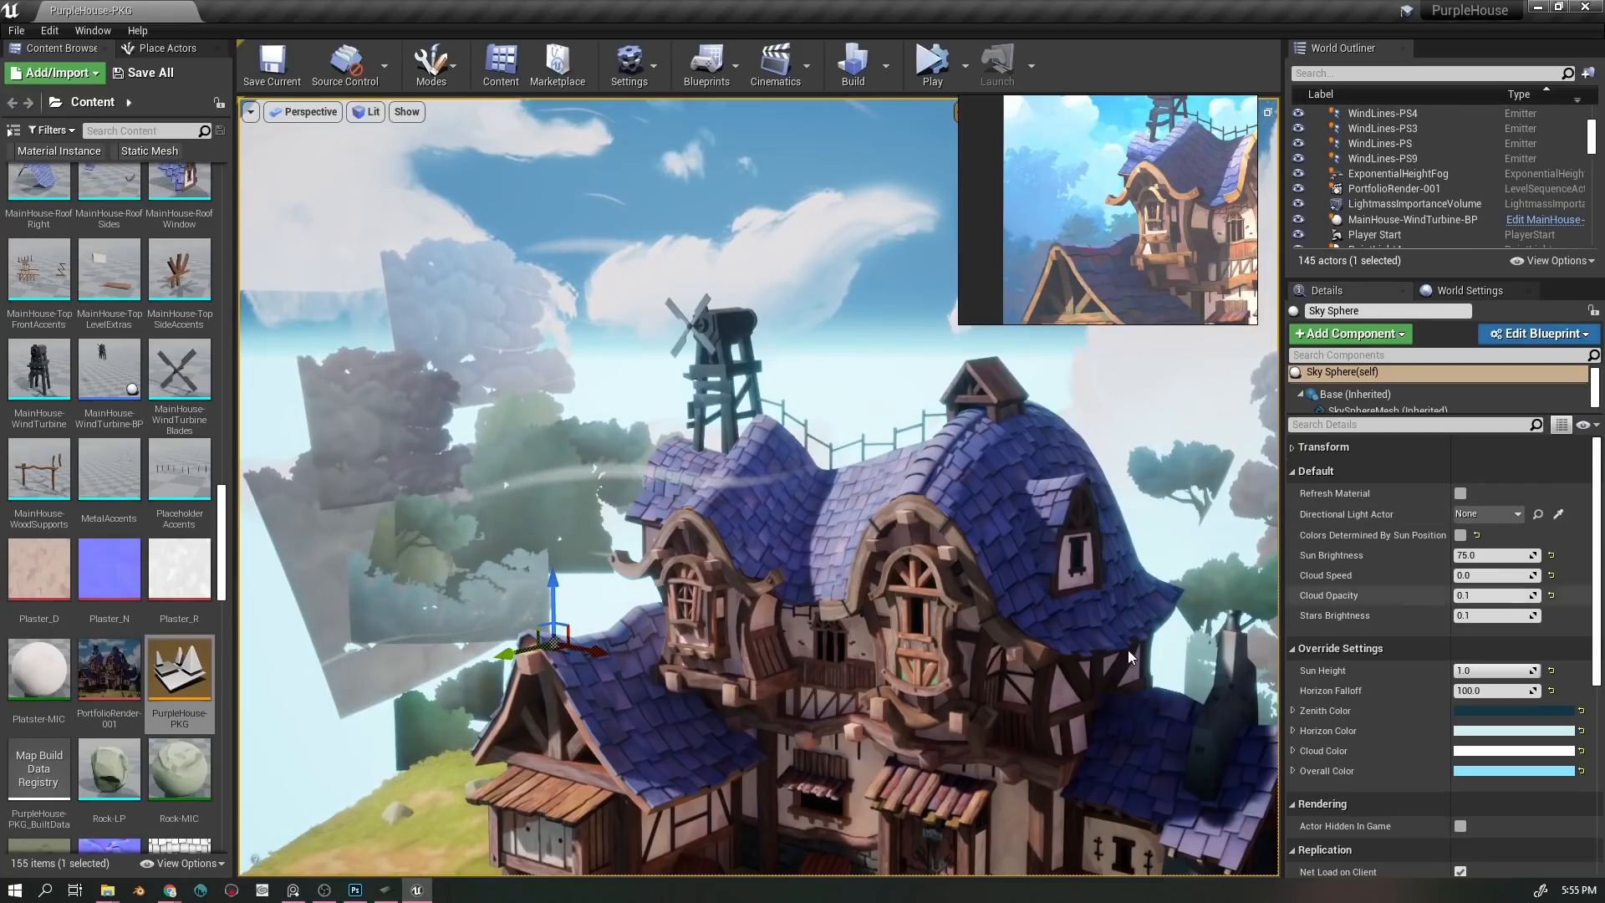
drag(850, 618, 836, 686)
drag(820, 591, 961, 575)
key(g)
right_click(851, 584)
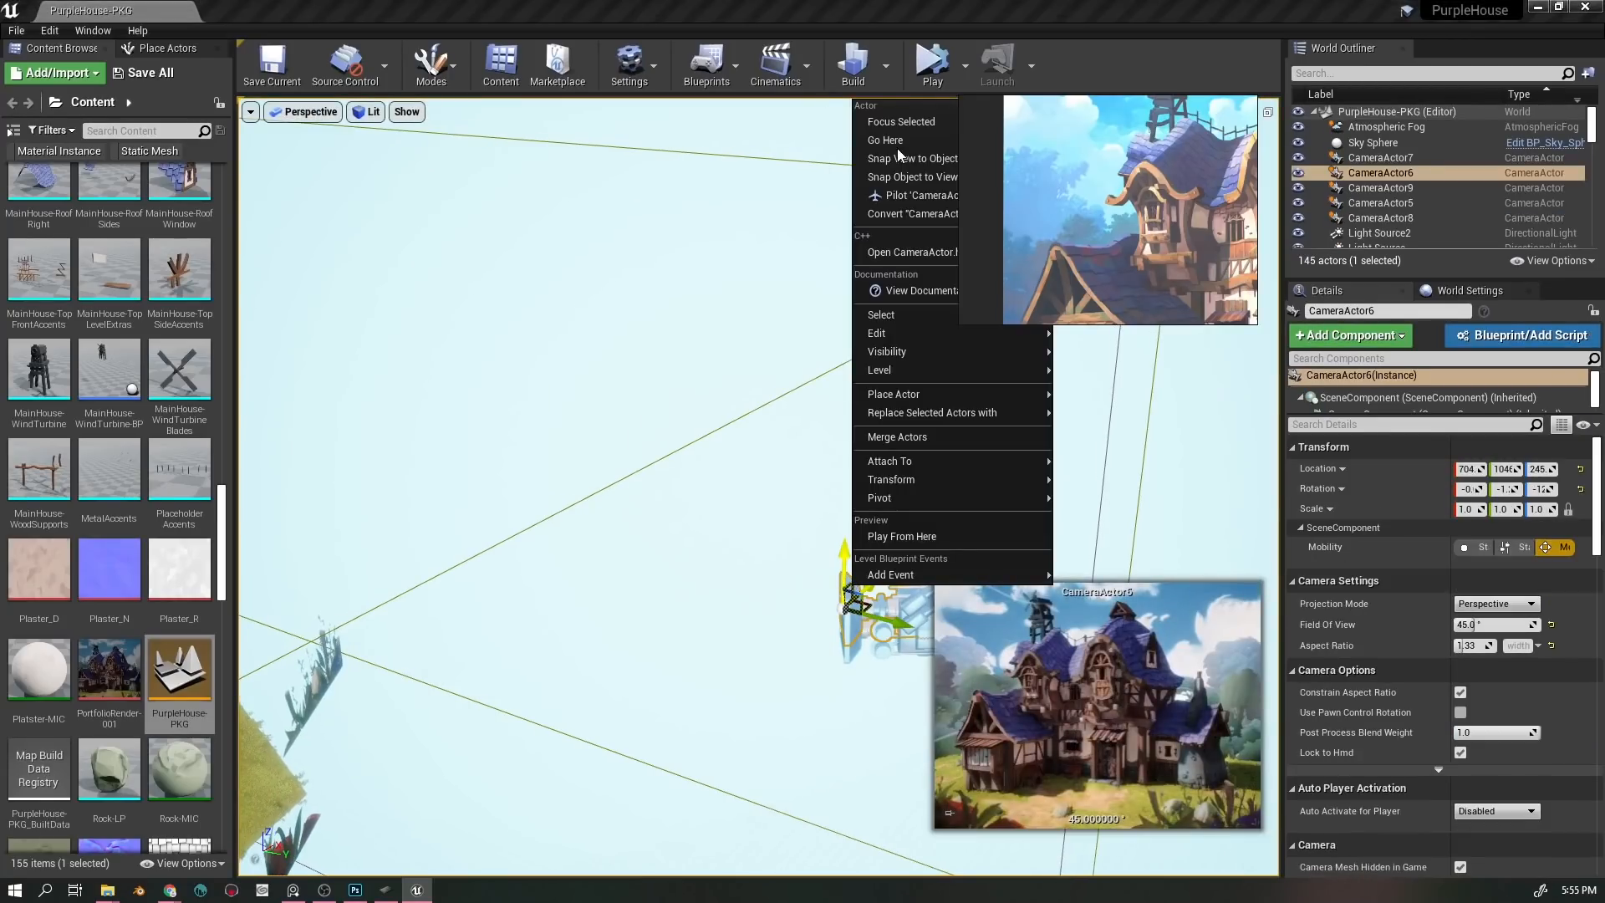
click(945, 159)
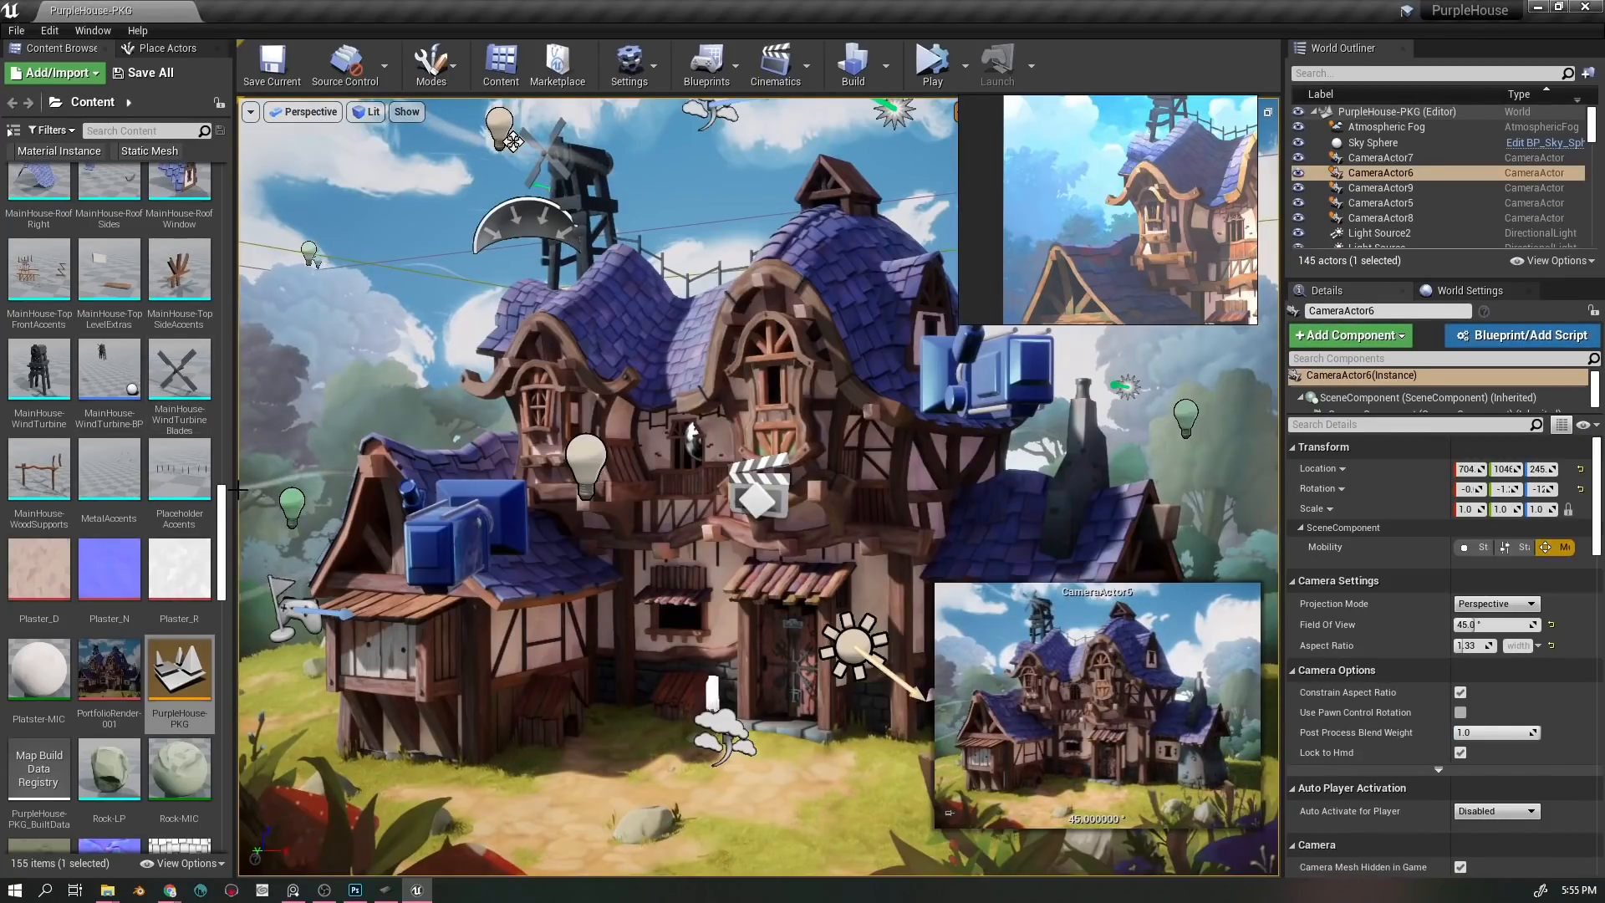
- Browse the Content folder's assets from its beginning and select the foreground rock Rock-LP3 in the level
drag(222, 512, 221, 192)
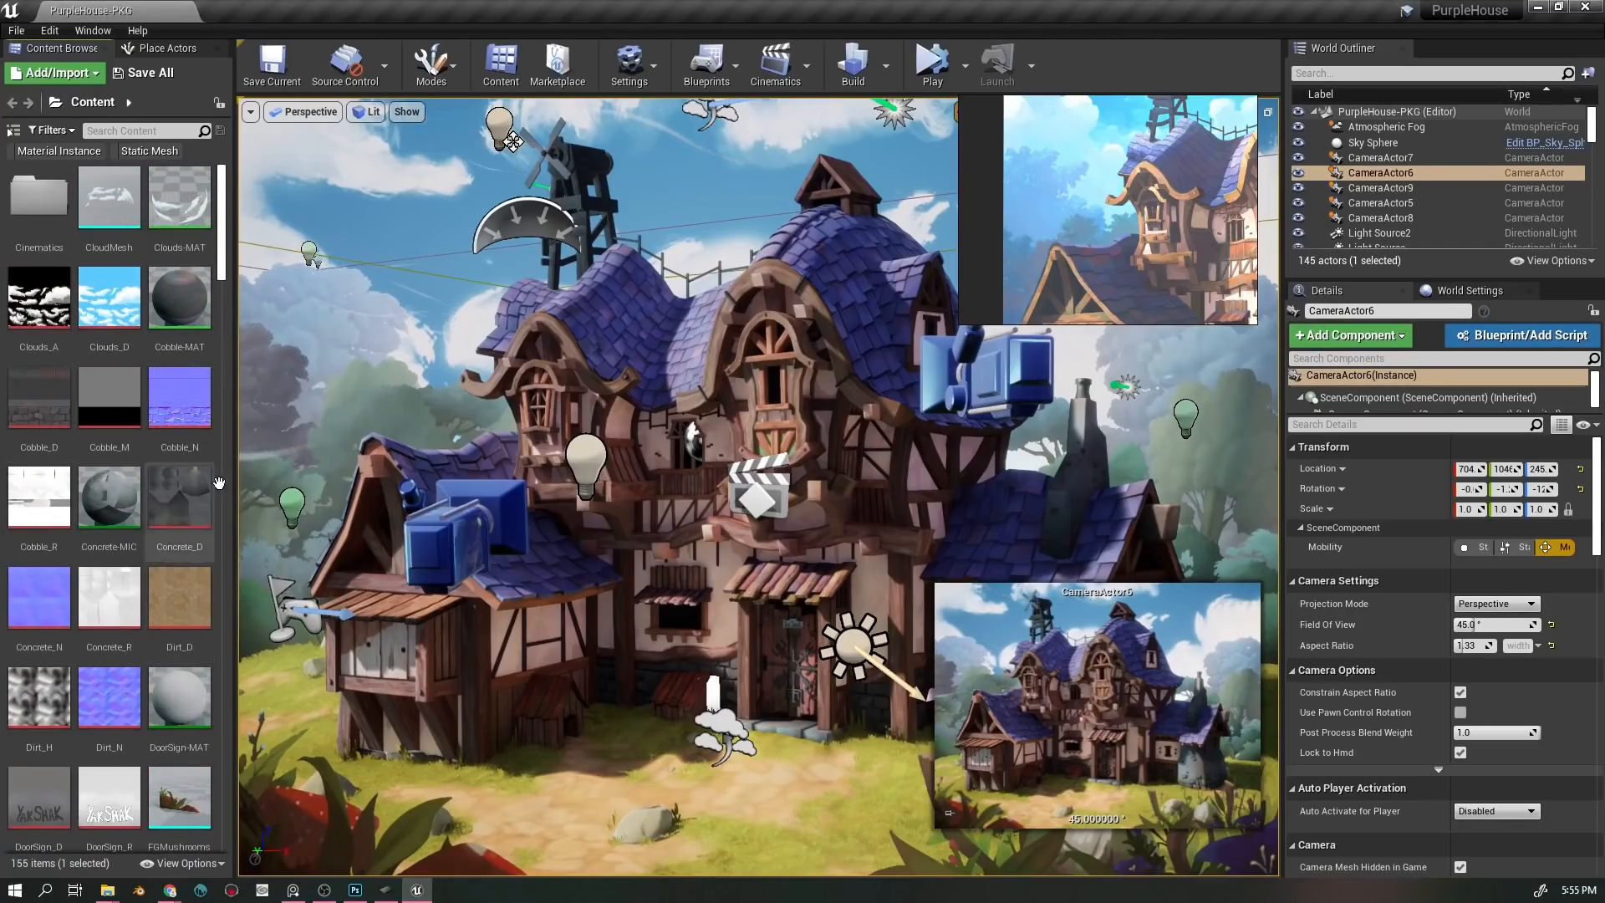
scroll(219, 349, down, 2)
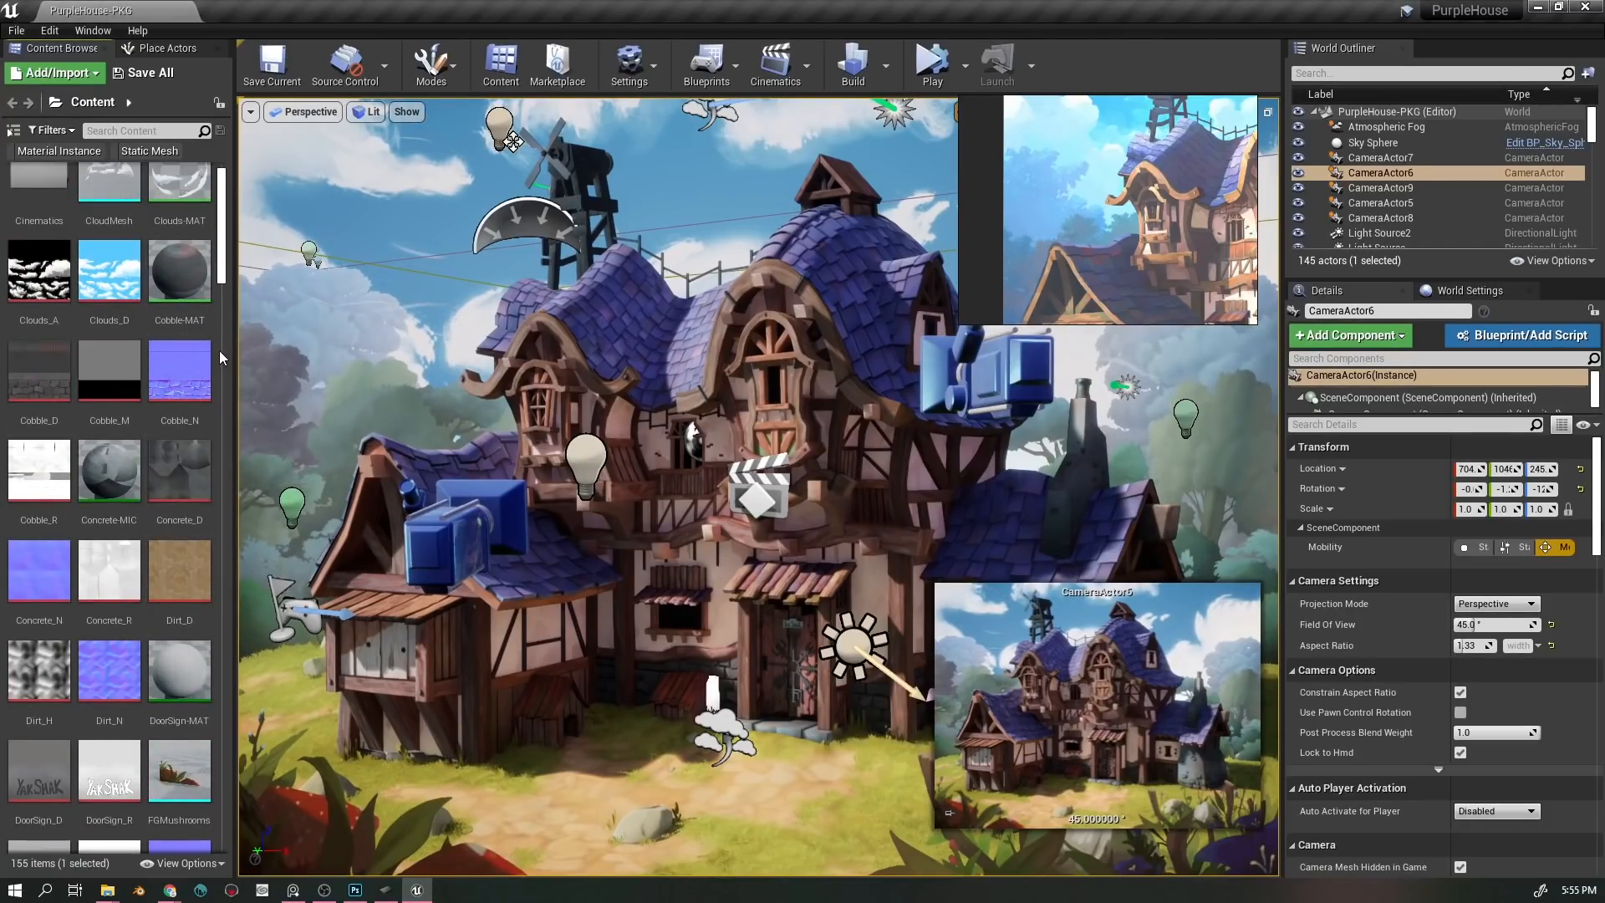
scroll(219, 349, down, 5)
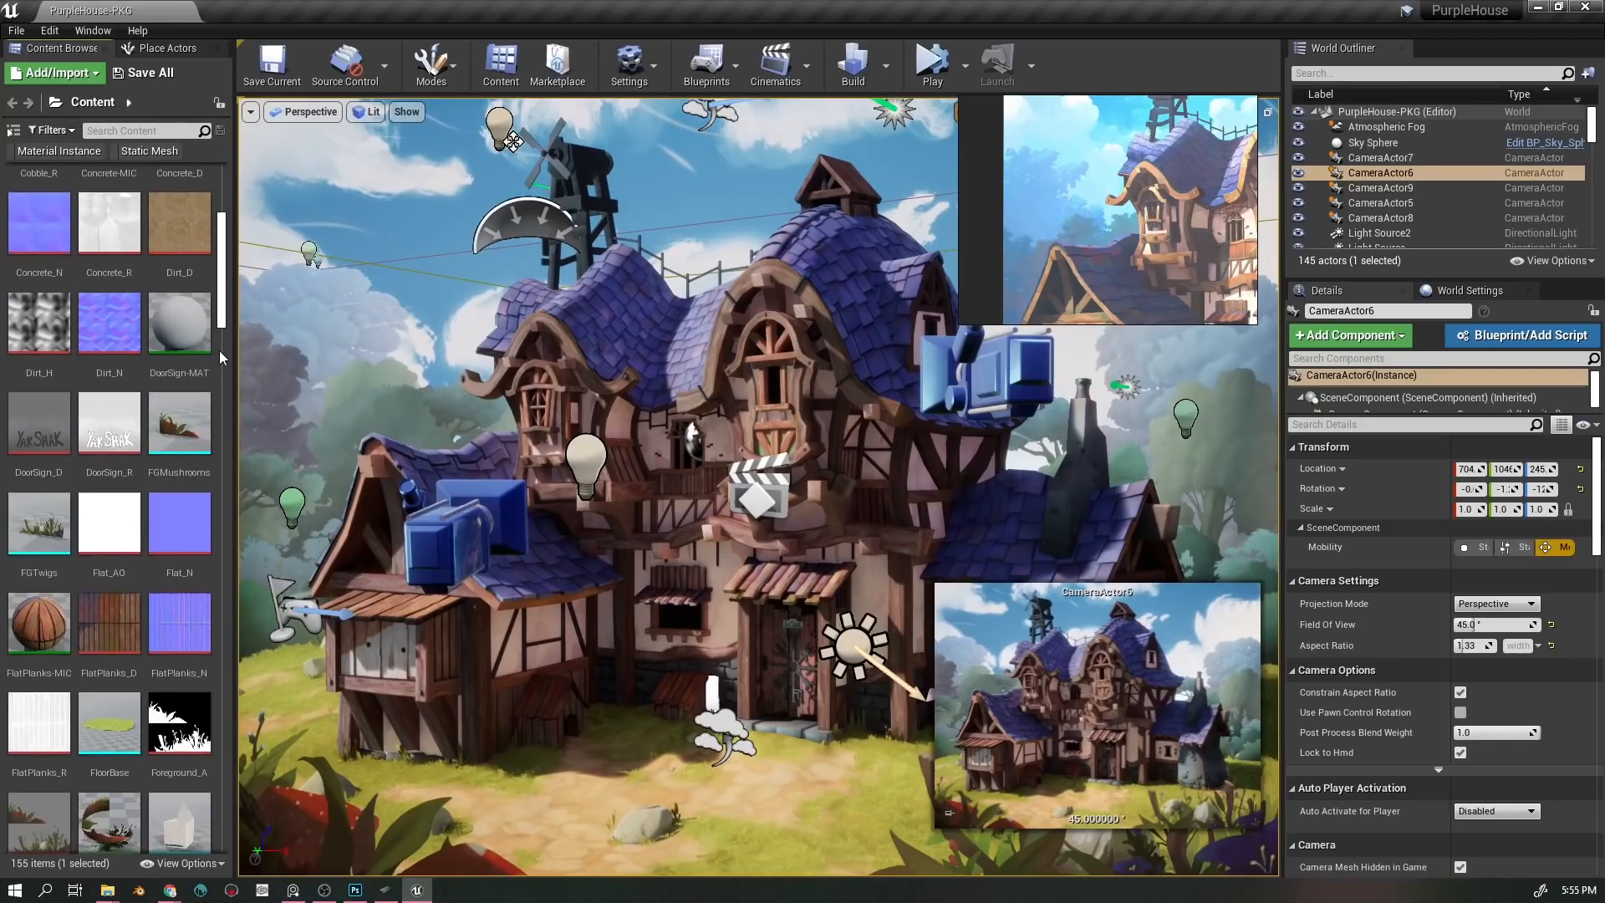
scroll(222, 361, down, 1)
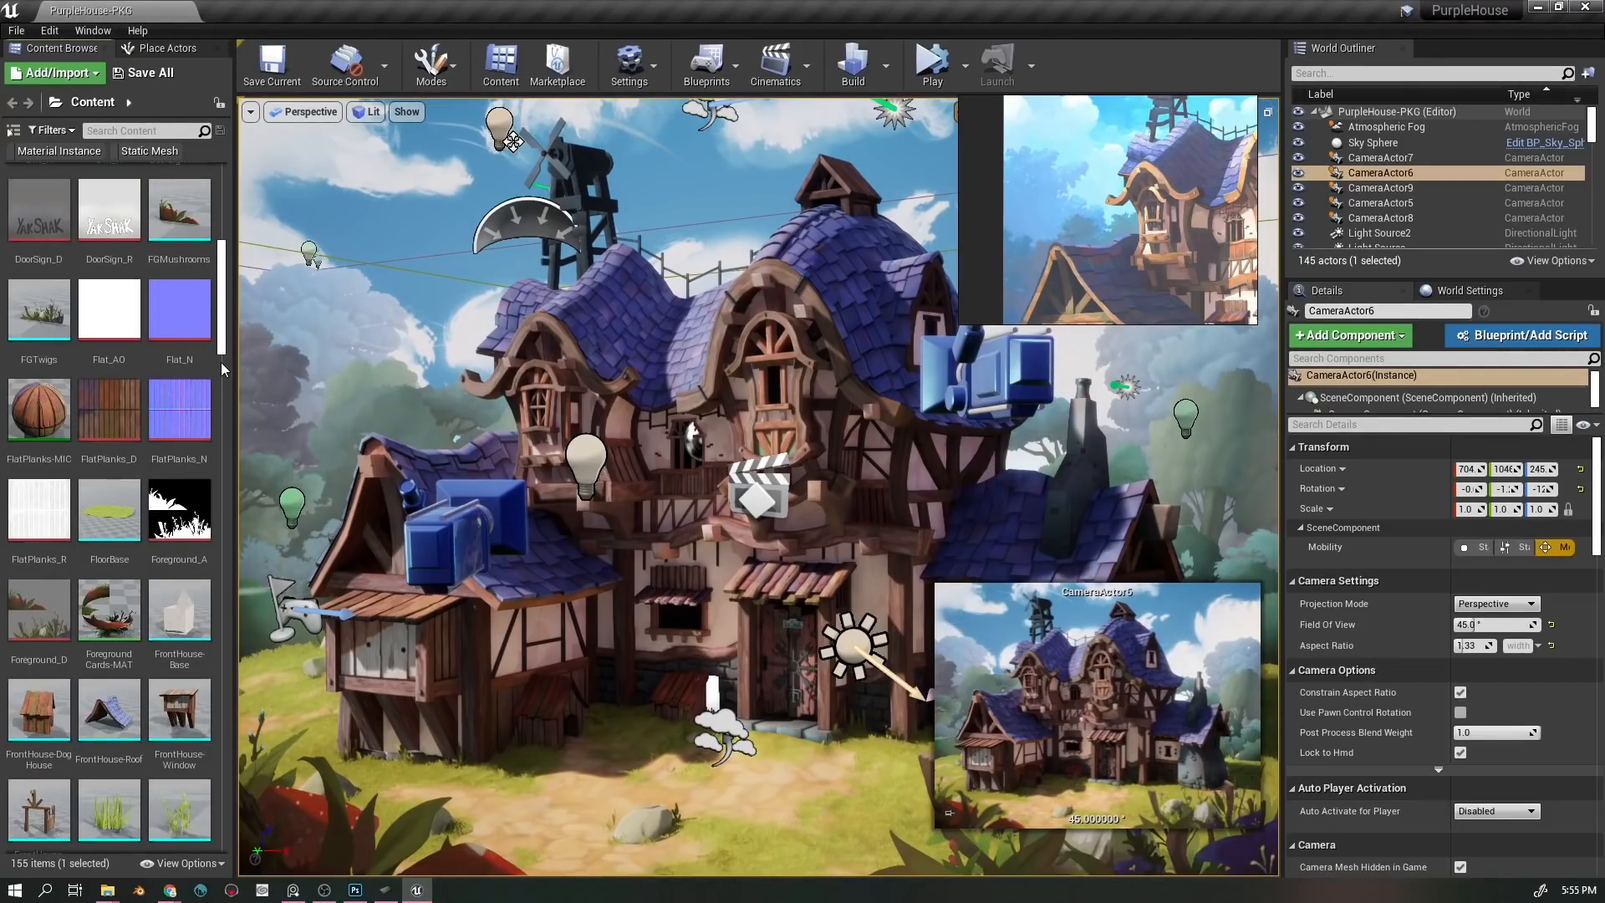
scroll(221, 363, down, 1)
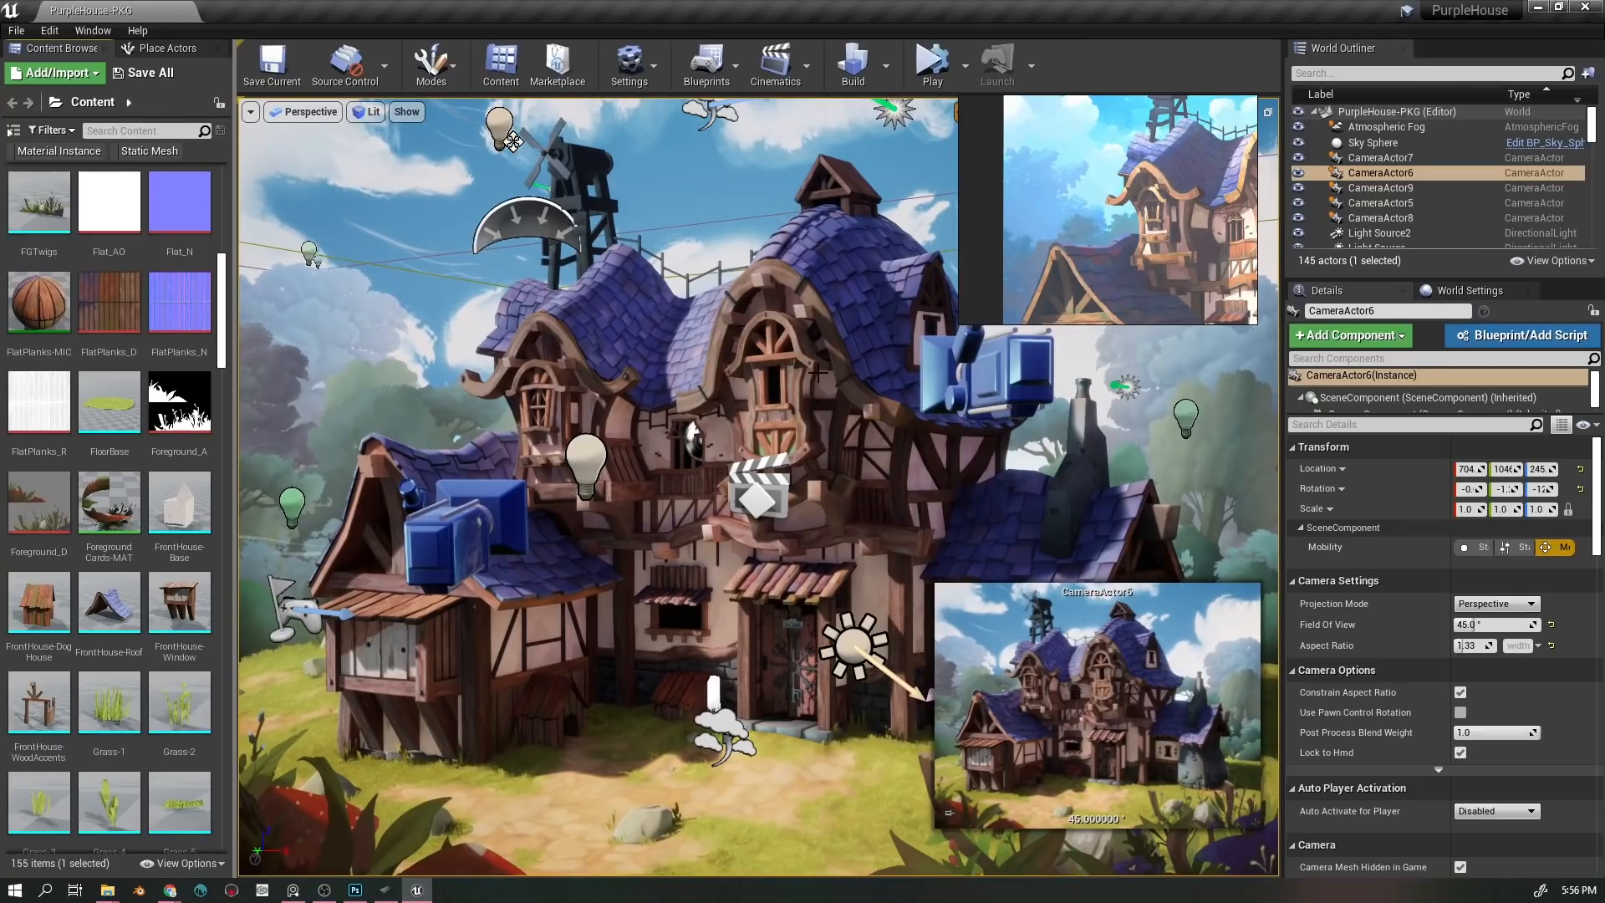
click(660, 817)
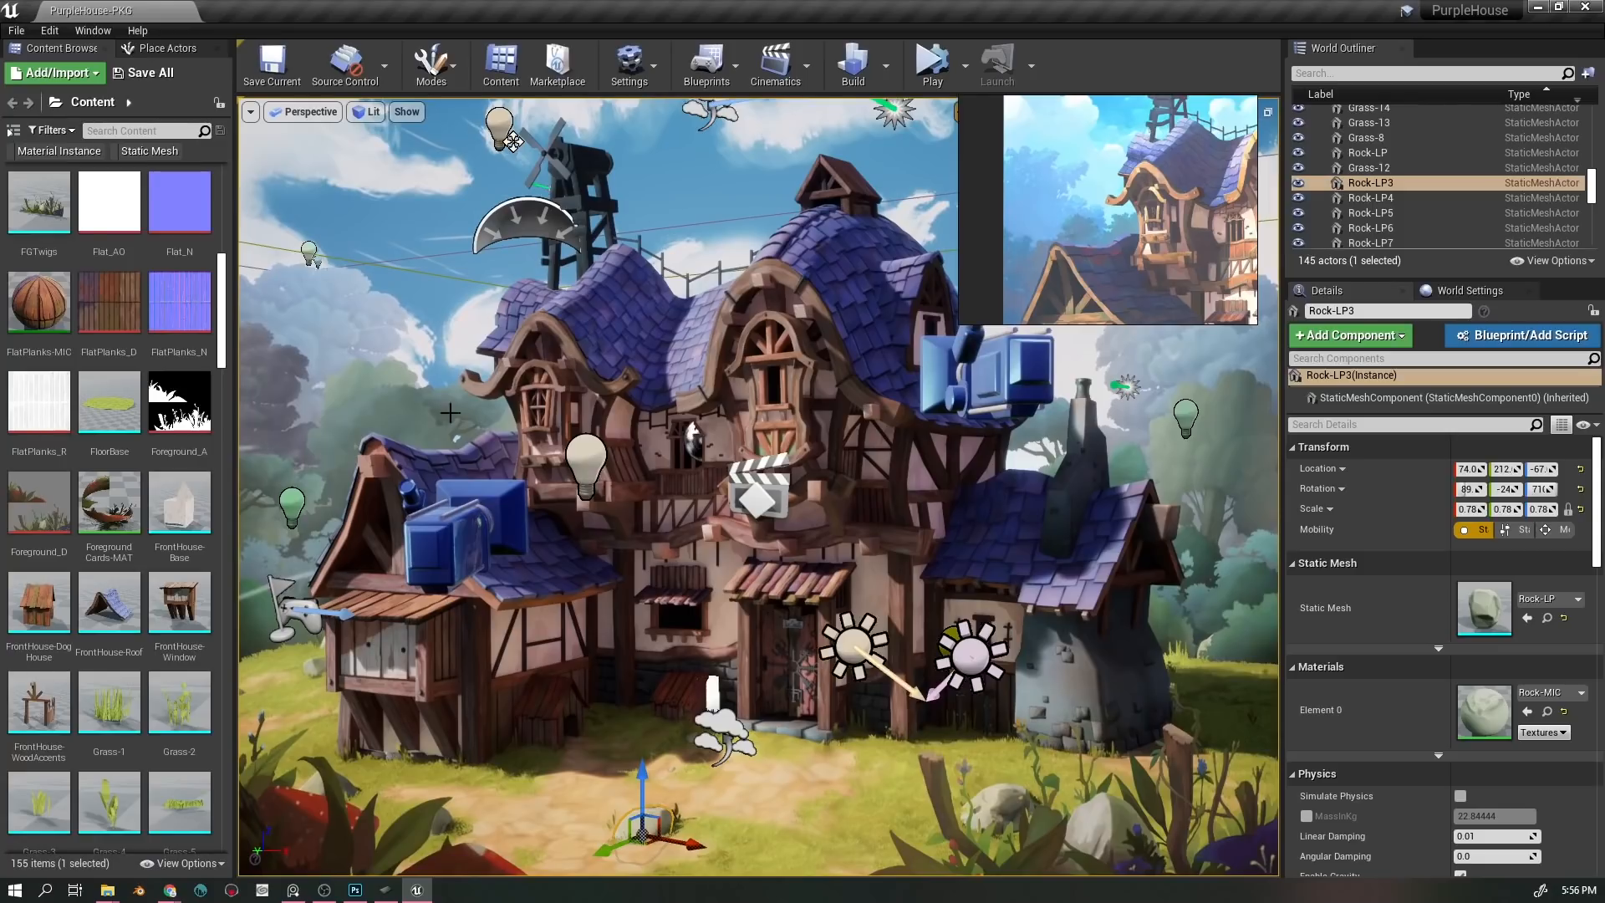
- Open the FrontHouse-Roof static mesh asset and reposition its editor window so the mesh preview and details are fully visible
scroll(108, 602, down, 2)
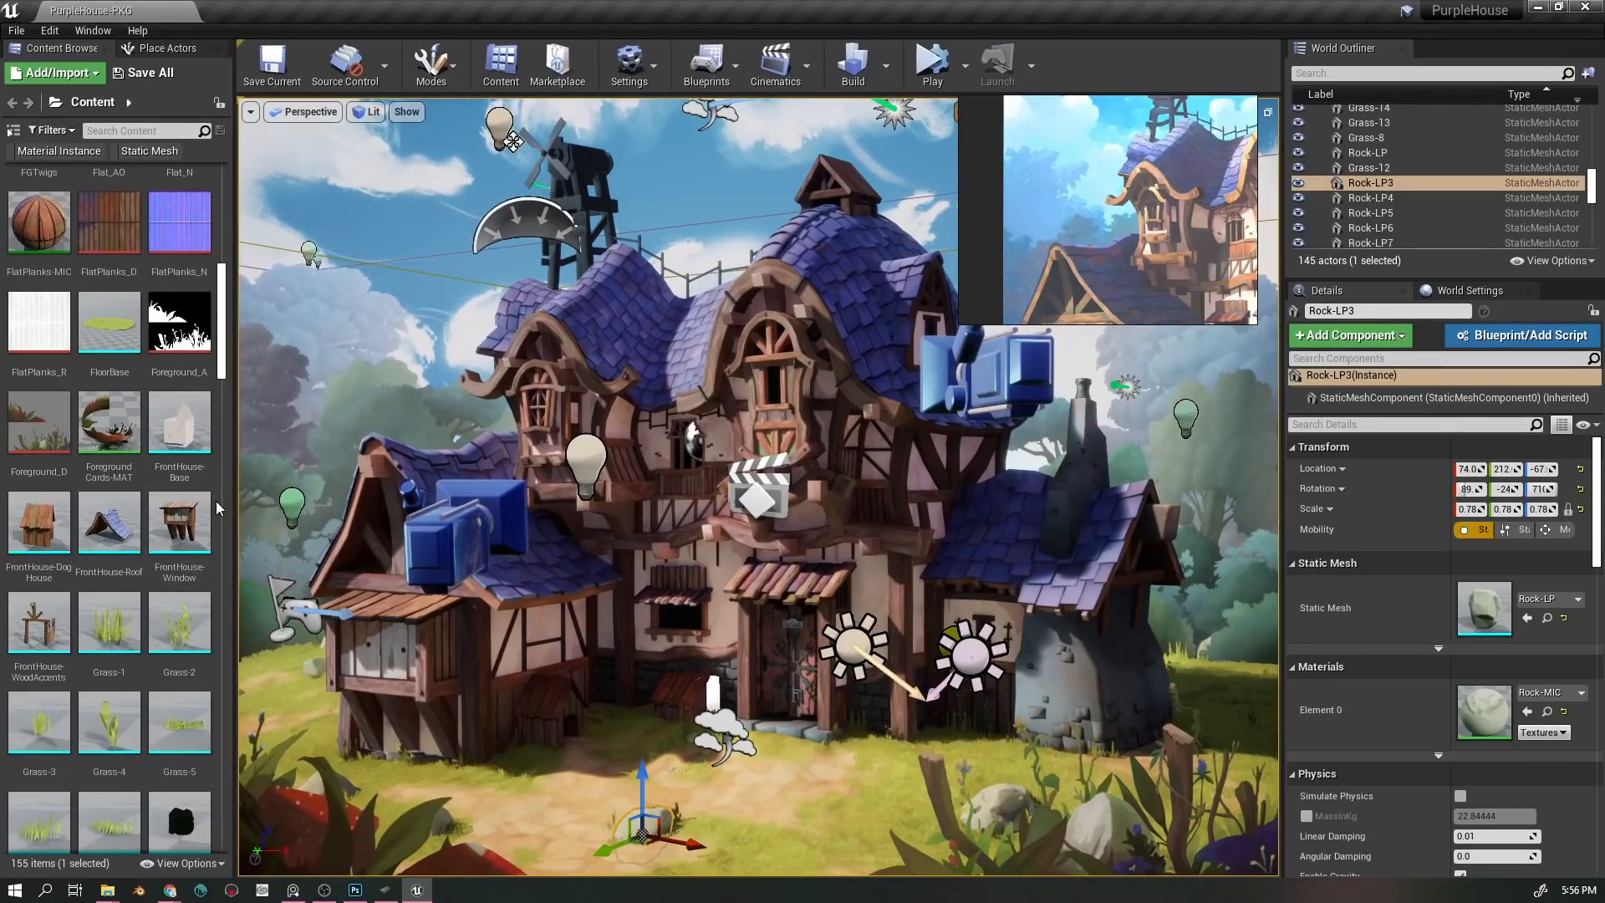
click(113, 524)
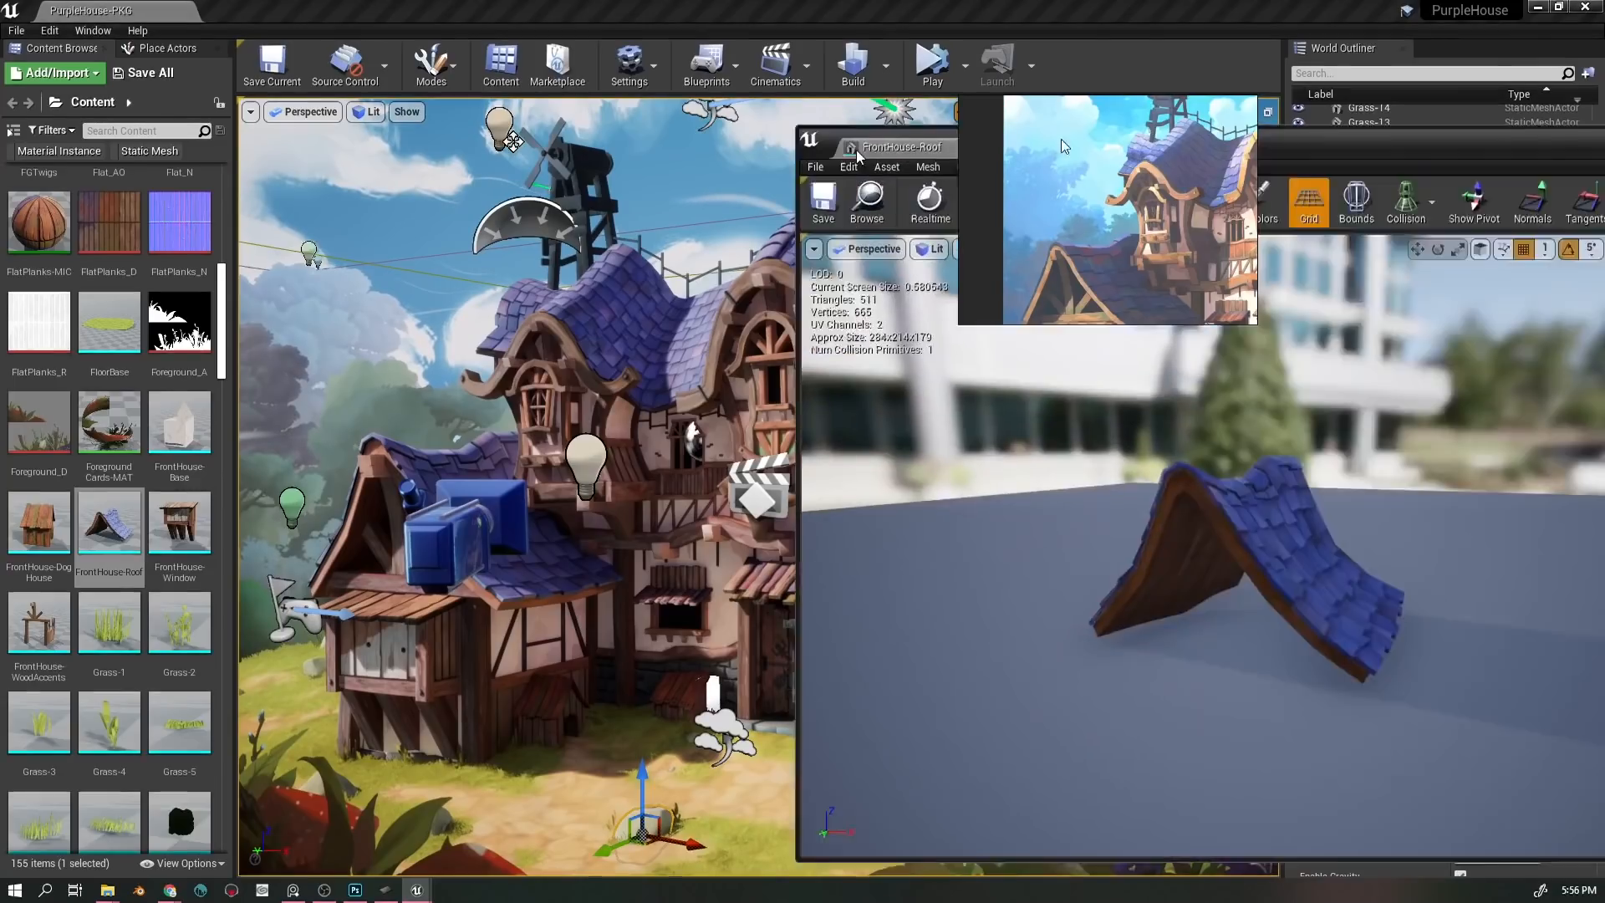
drag(858, 154, 140, 126)
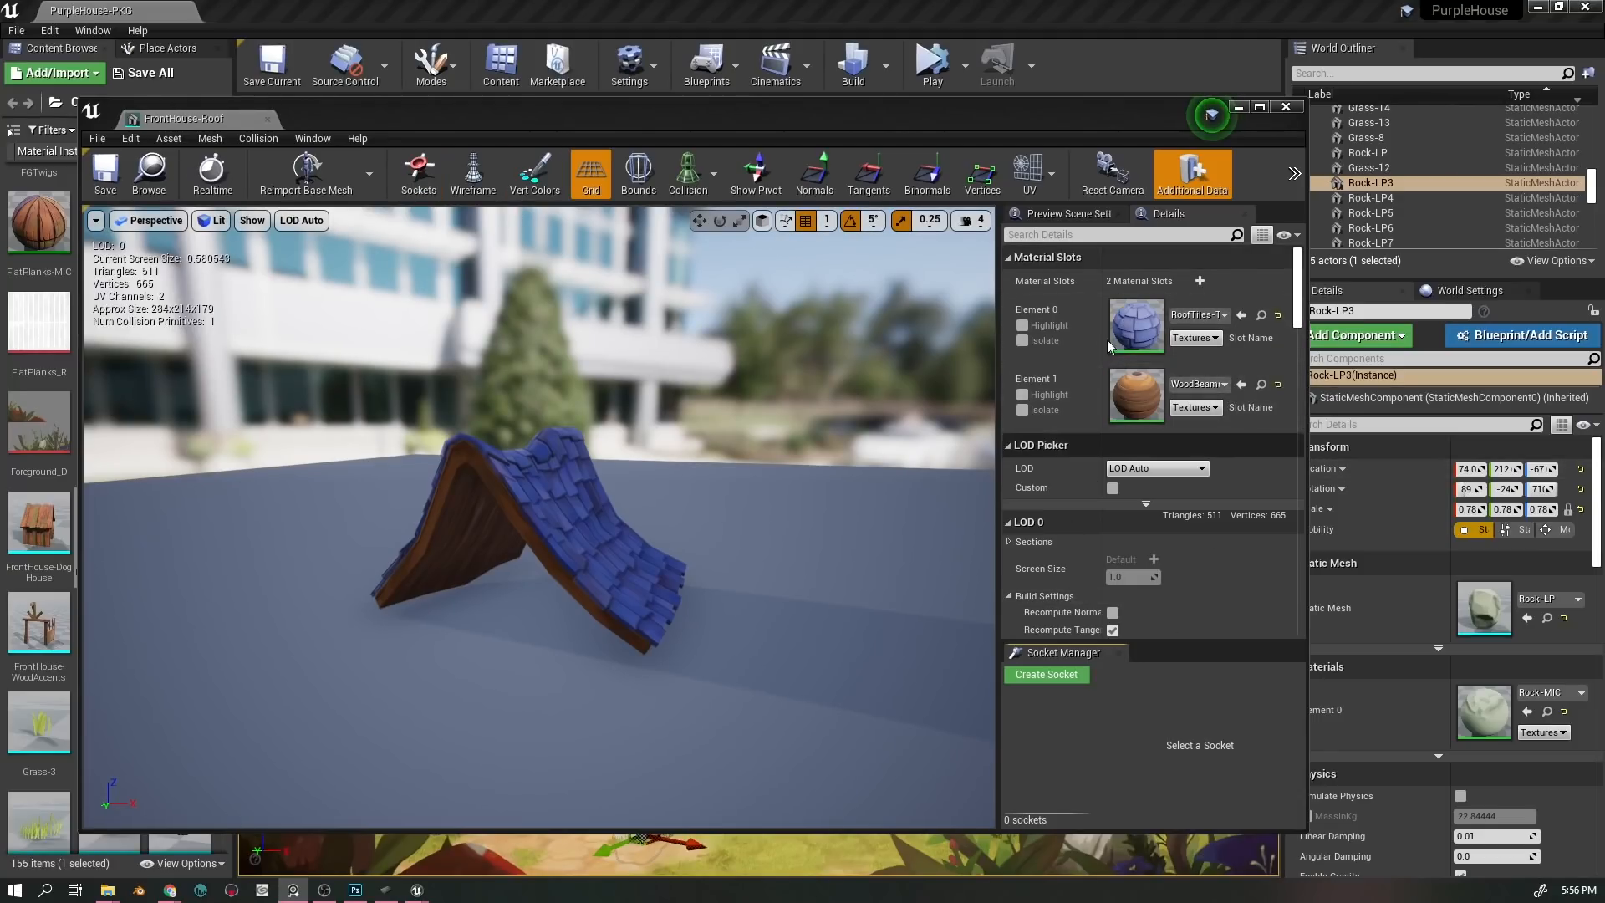
- Review the roof mesh's LOD 0 Build Settings, widening the name column to read Use Full Precision UVs and Generate Lightmap UVs
scroll(1129, 344, down, 5)
scroll(1169, 354, down, 1)
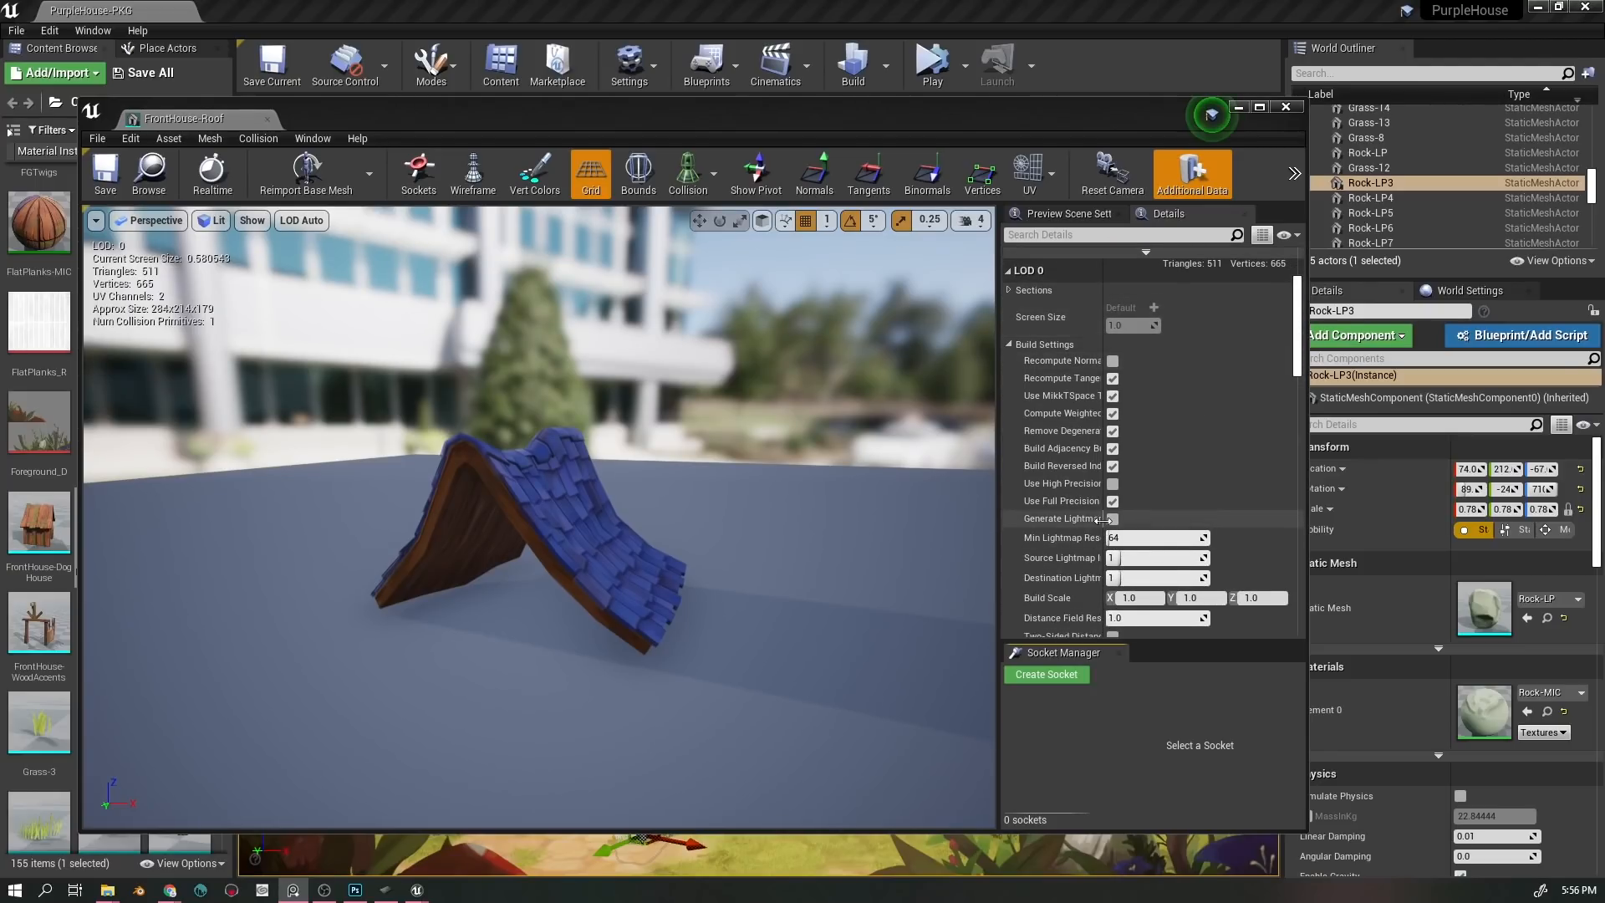
drag(1102, 520, 1173, 522)
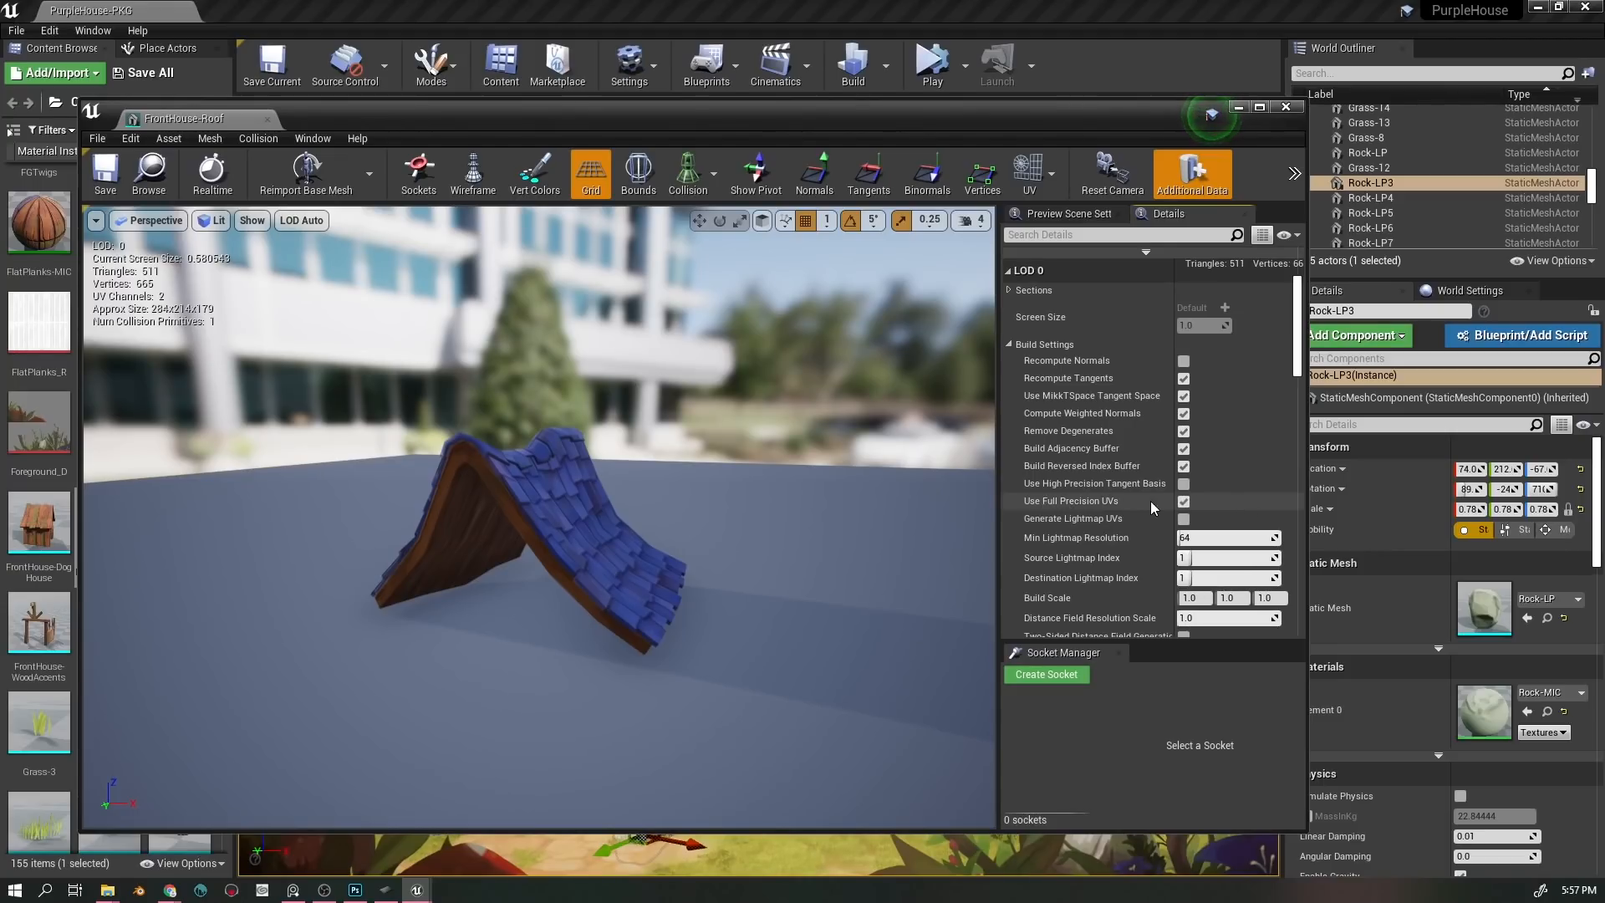
click(1183, 502)
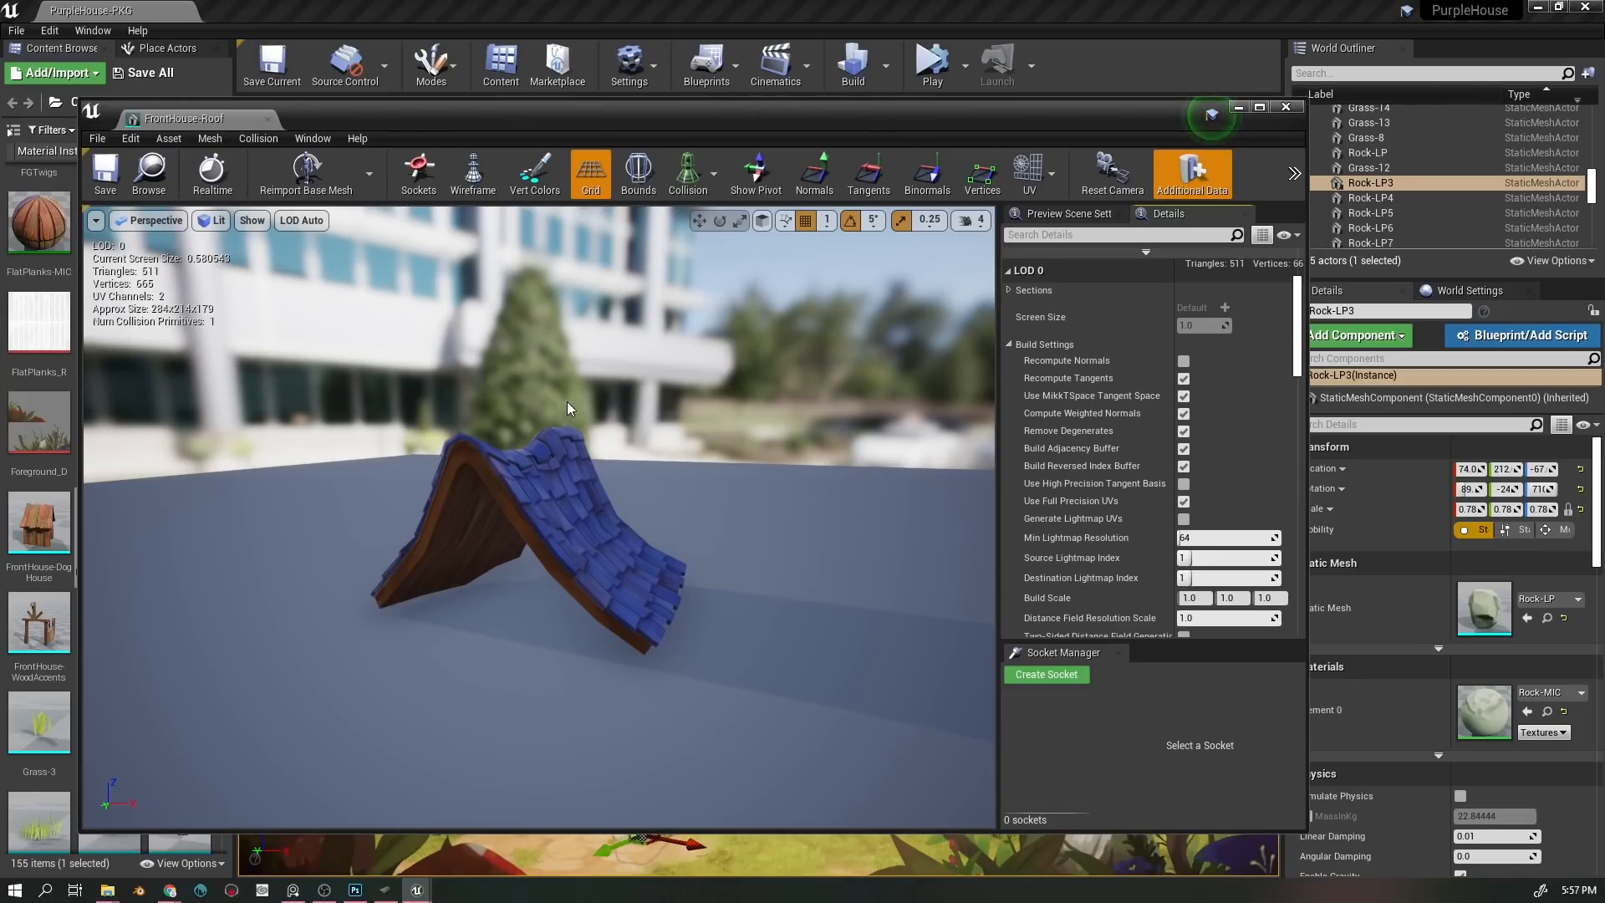
- Display the roof mesh's UV Channel 0 layout and switch the overlay to UV Channel 1
click(1042, 175)
click(1082, 241)
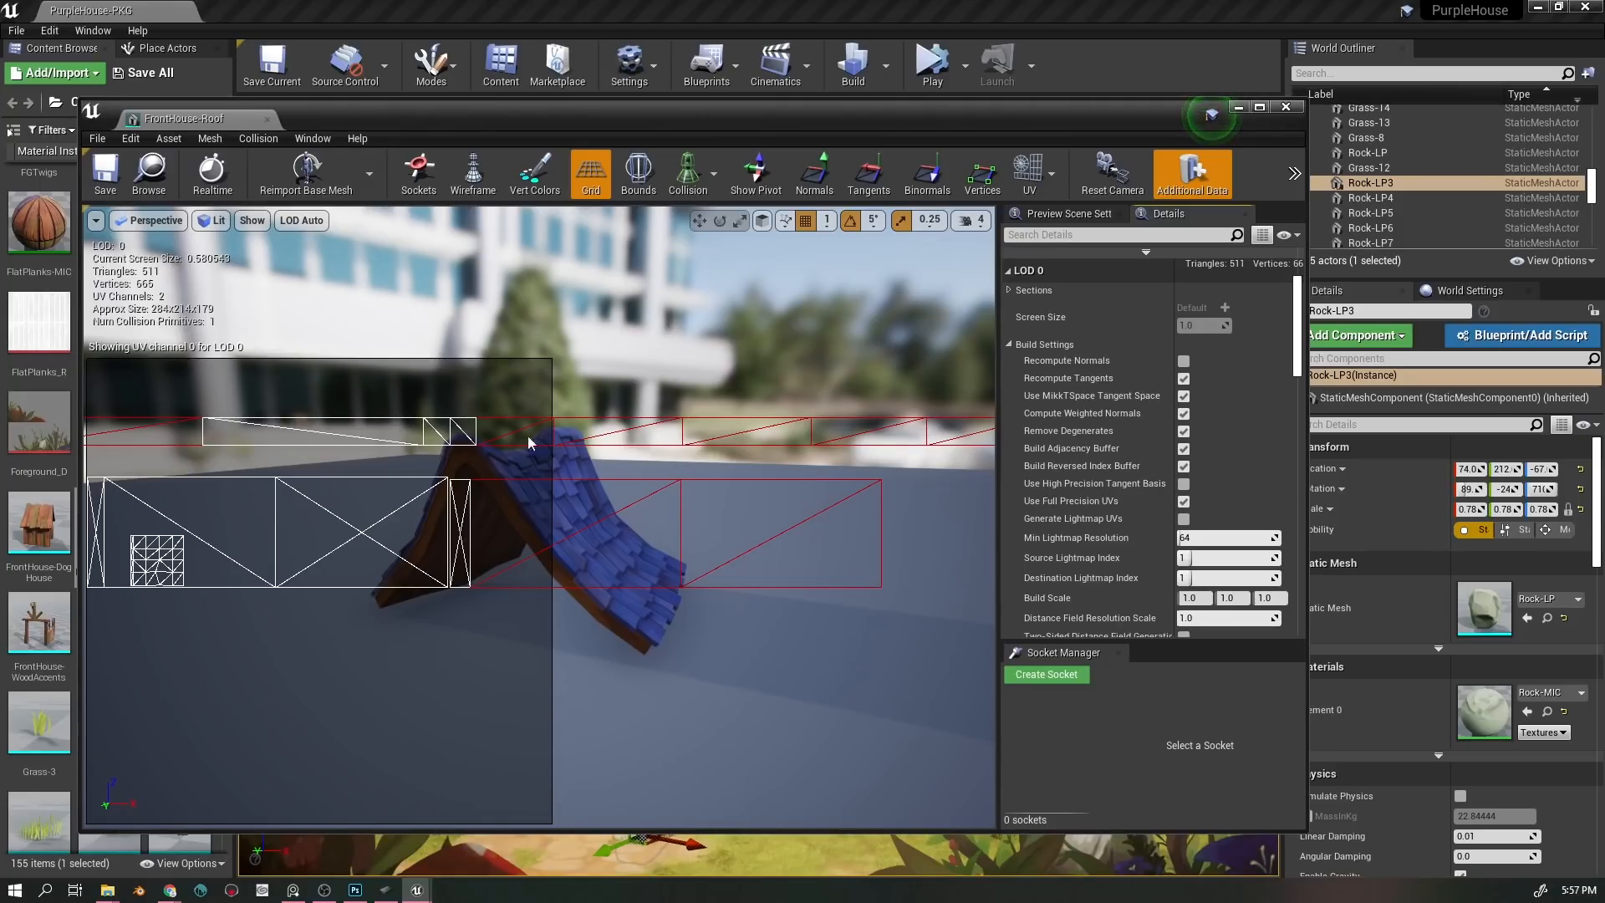
click(1052, 173)
click(1049, 273)
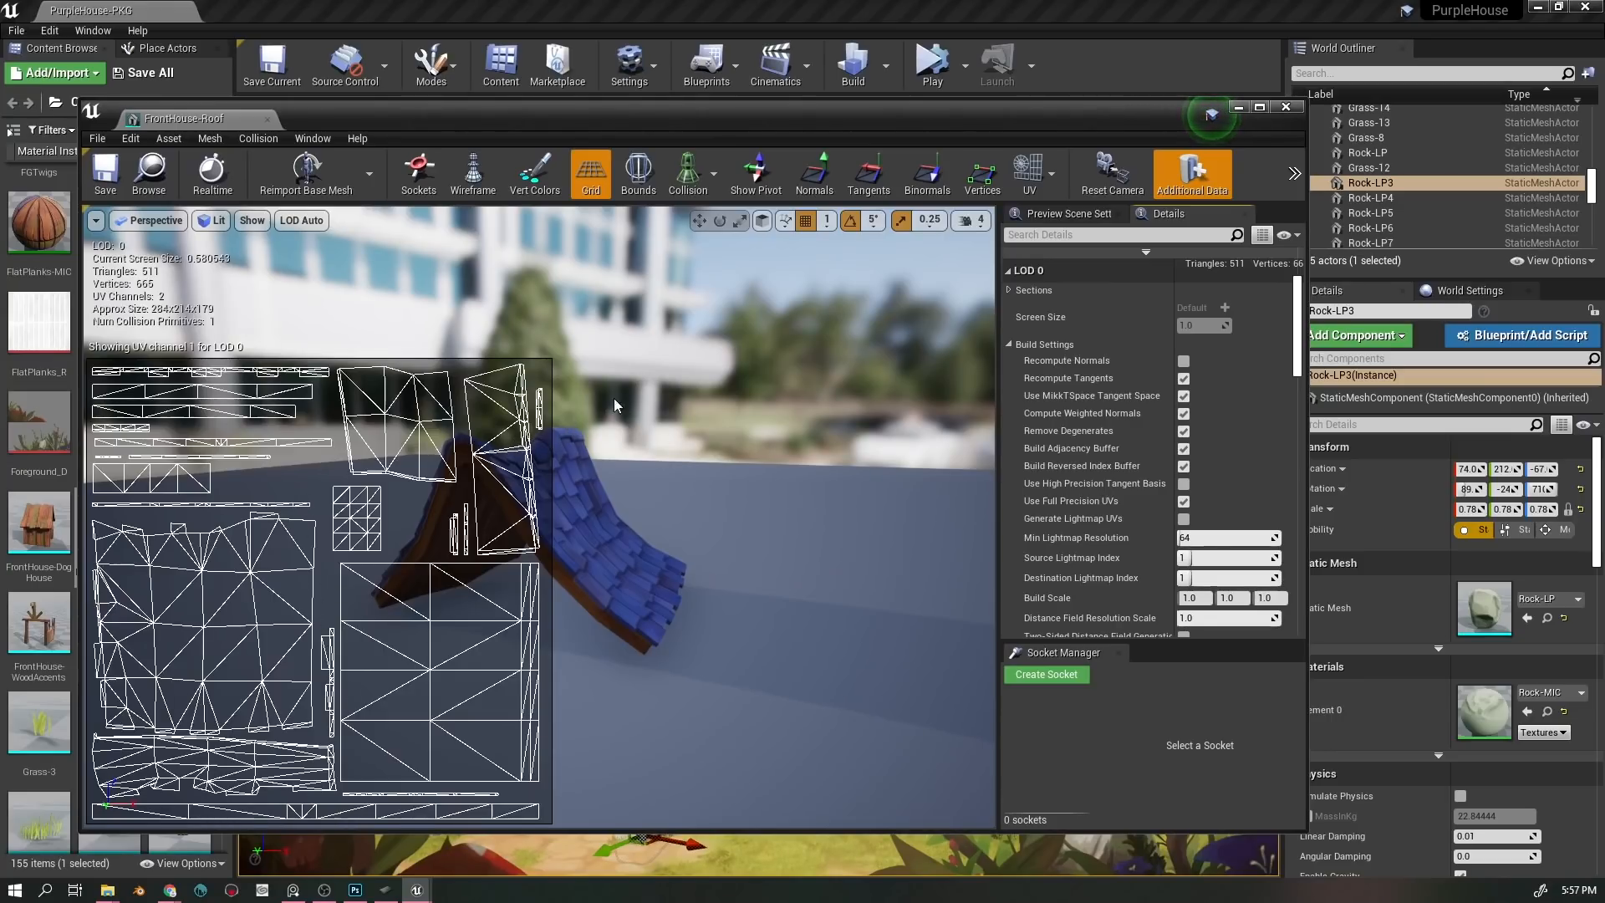
- Examine the roof mesh's ridge tiles, tiled slope and wooden underside beside its UV Channel 1 layout, and close the mesh editor
drag(598, 573, 577, 619)
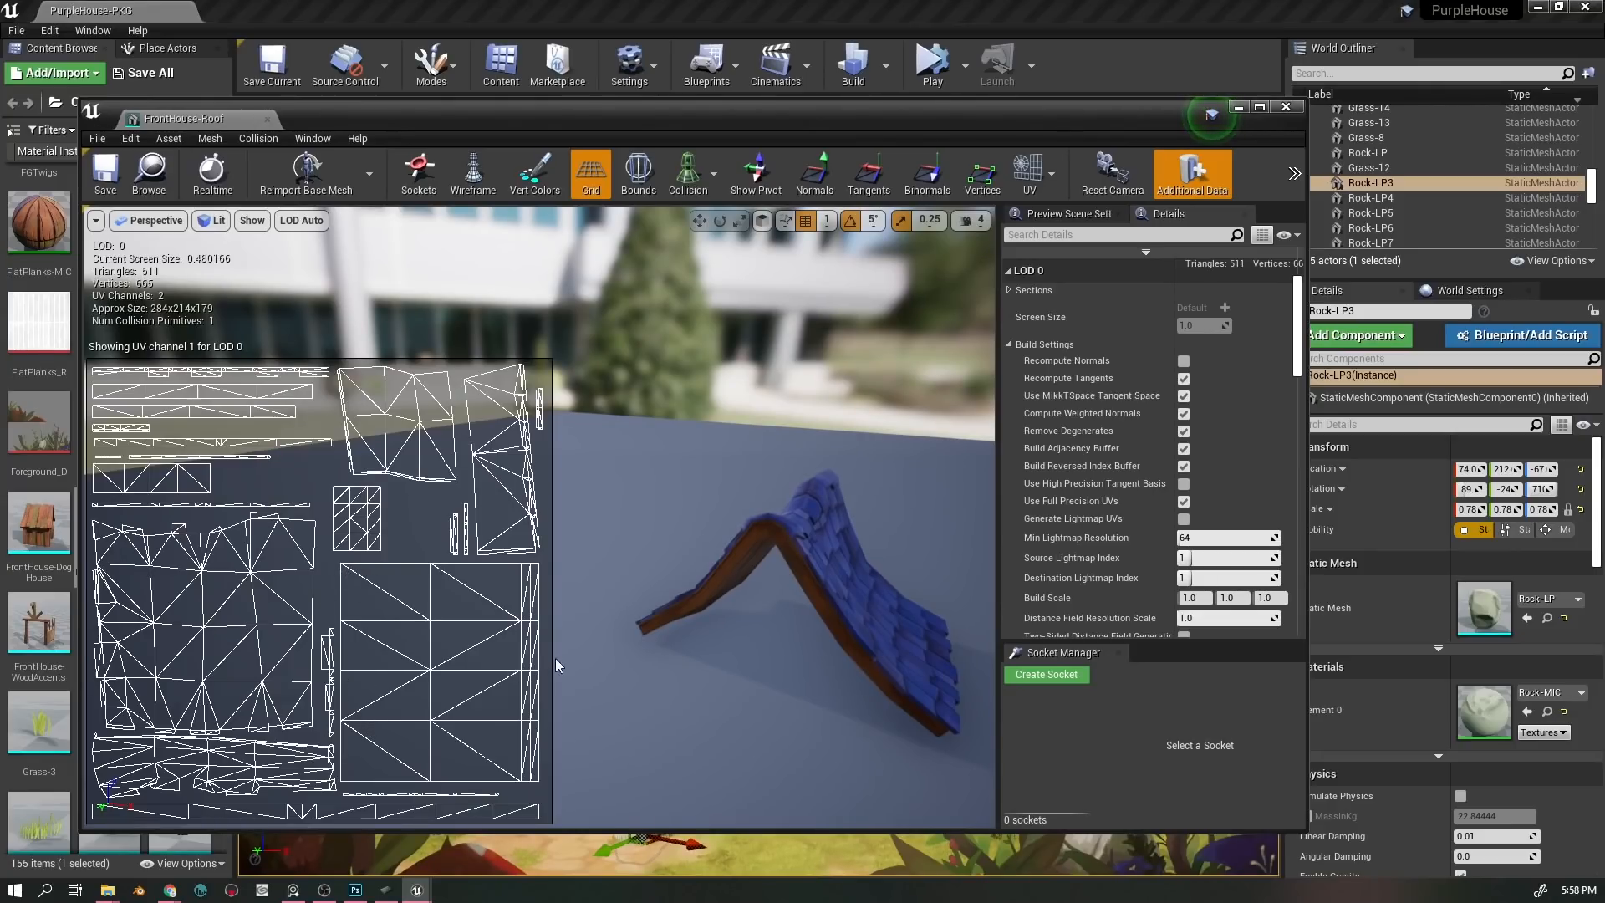
mouse_move(752, 535)
mouse_down()
mouse_move(744, 519)
mouse_move(770, 544)
mouse_move(757, 518)
mouse_up()
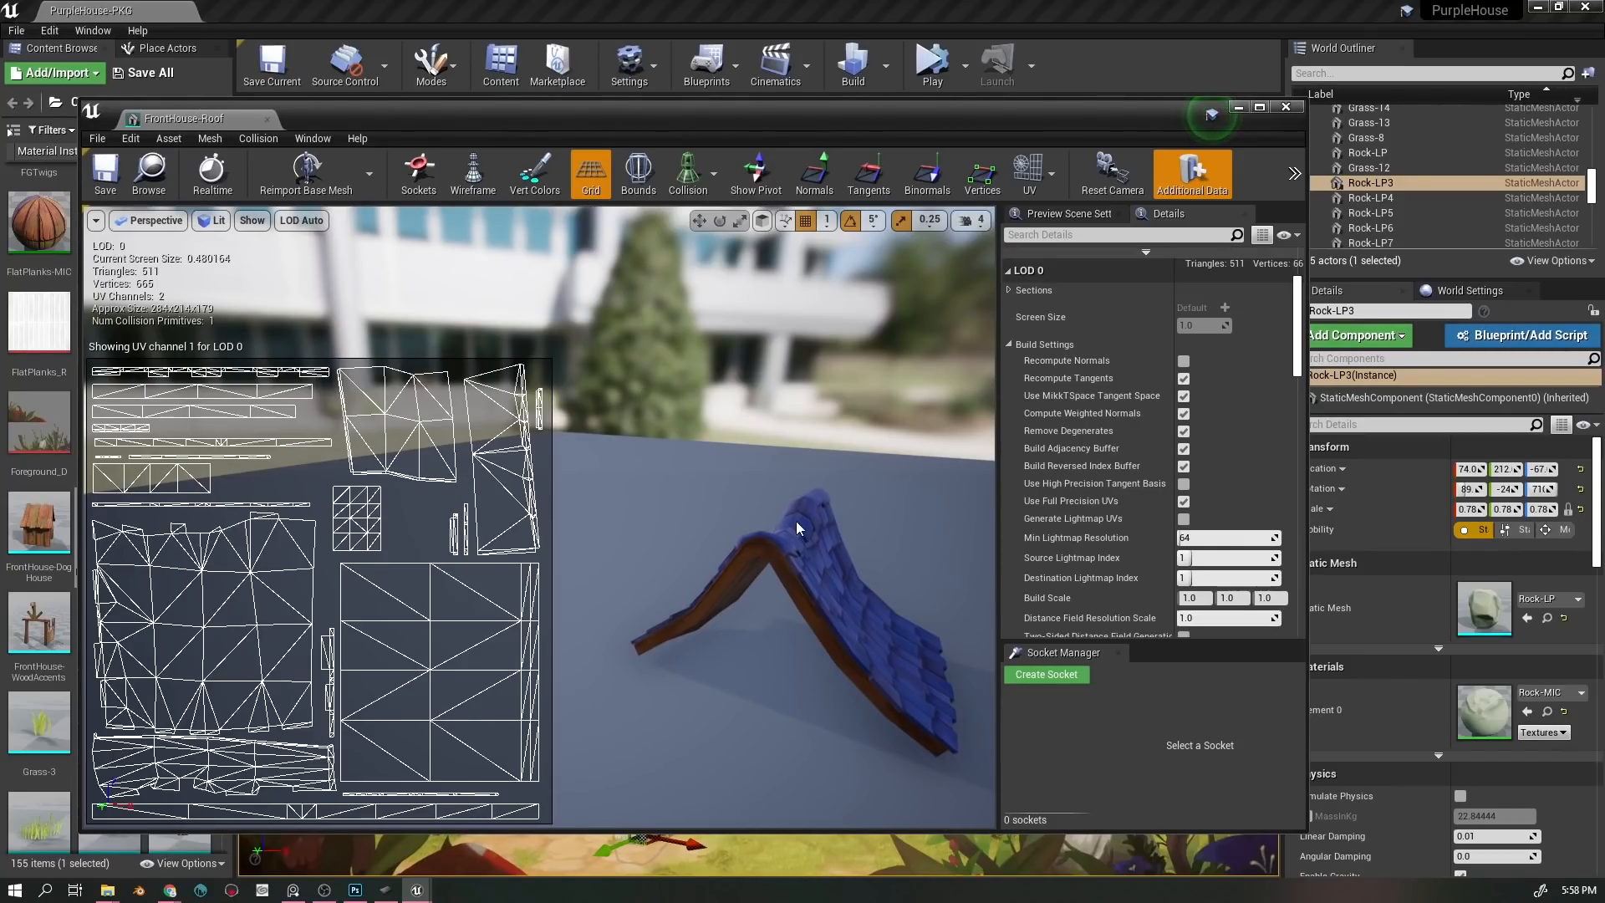
drag(802, 517, 757, 531)
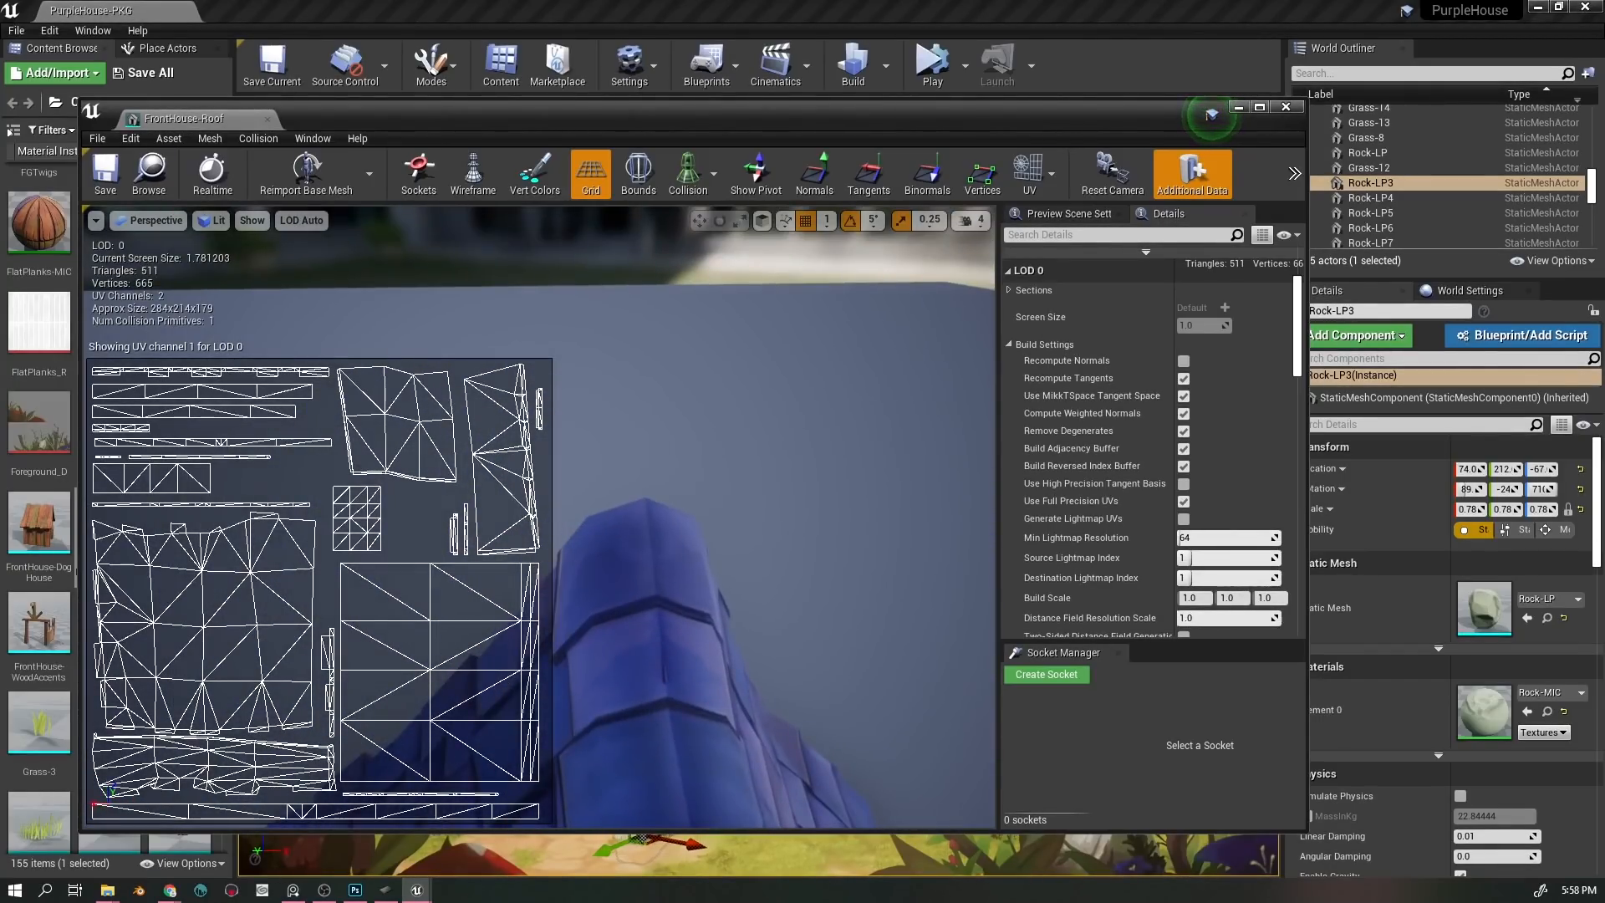
drag(689, 714, 930, 530)
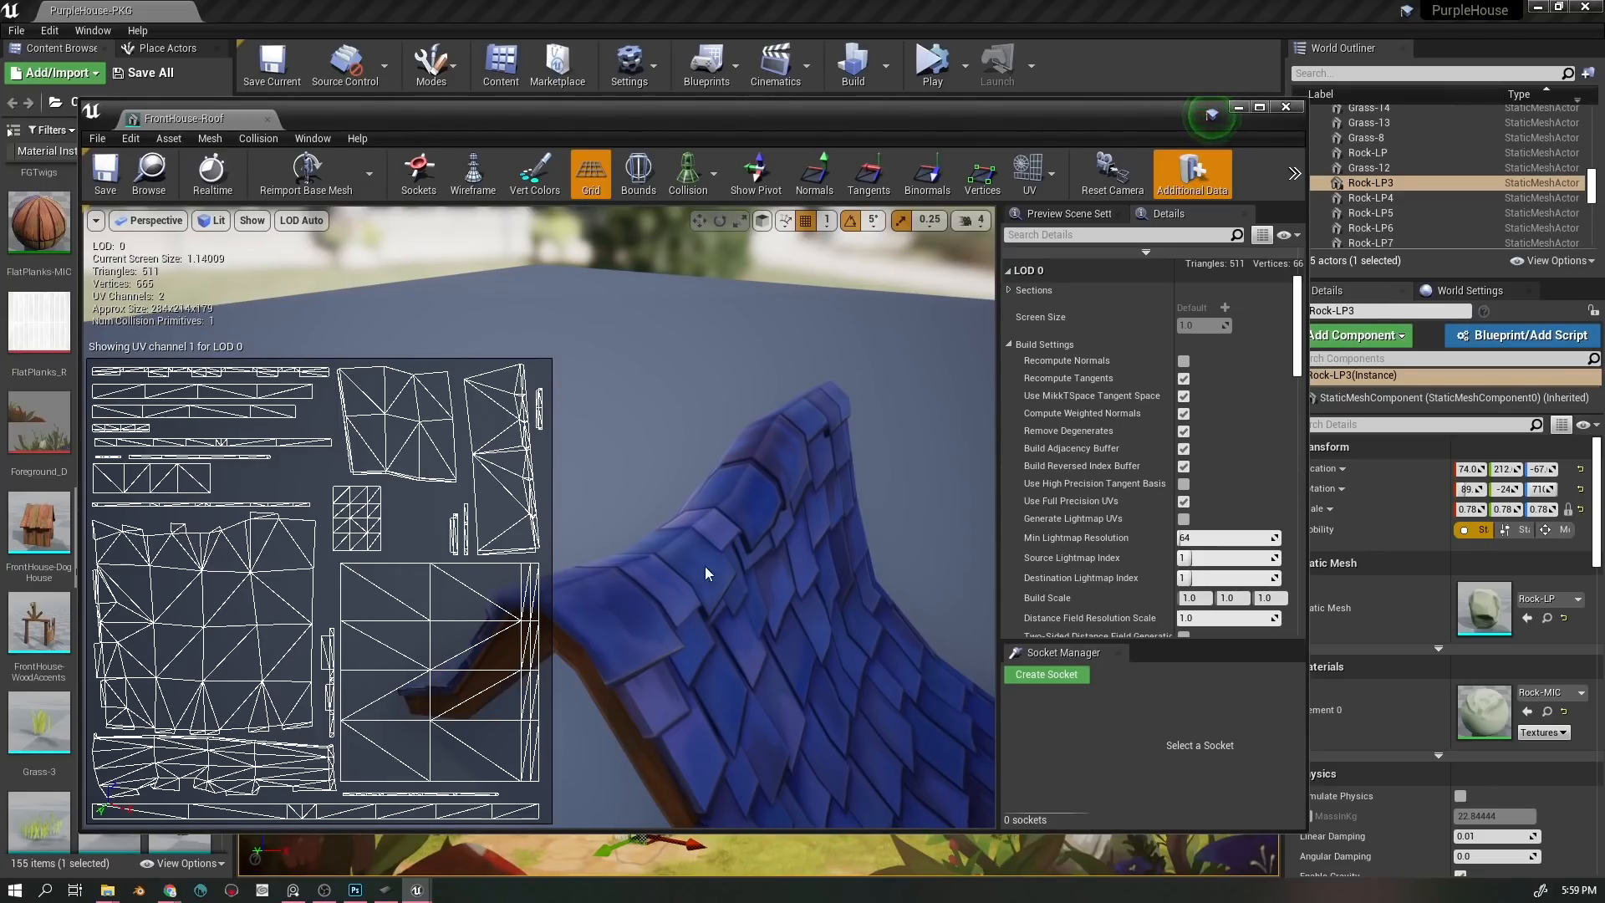
mouse_move(705, 565)
mouse_down()
mouse_move(669, 602)
mouse_move(752, 560)
mouse_move(694, 556)
mouse_up()
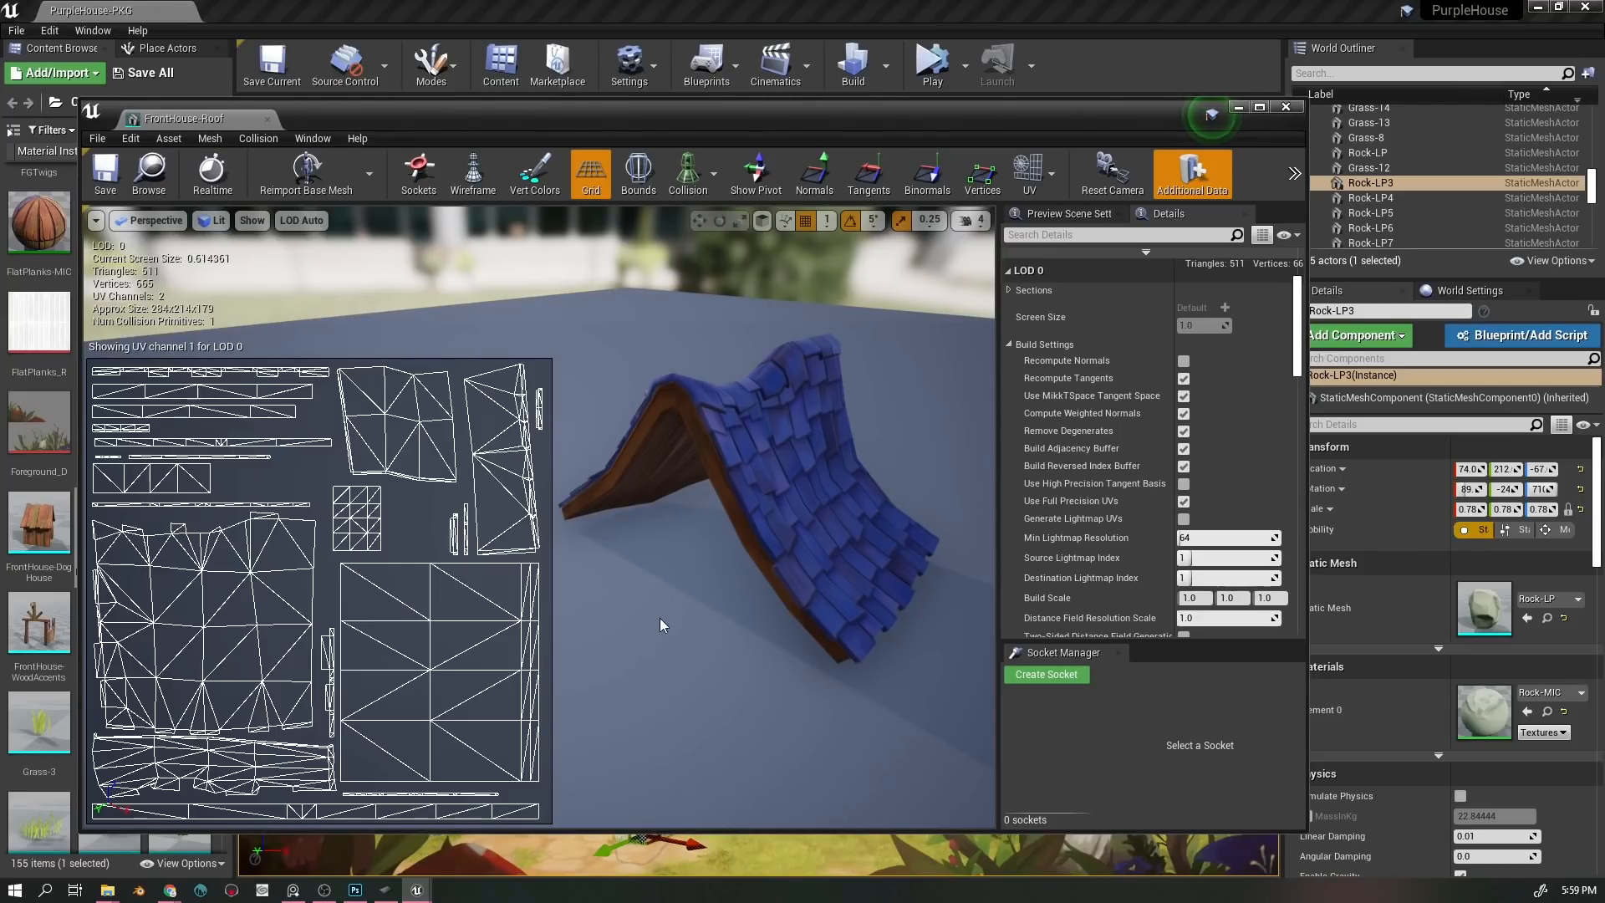
drag(659, 619, 516, 714)
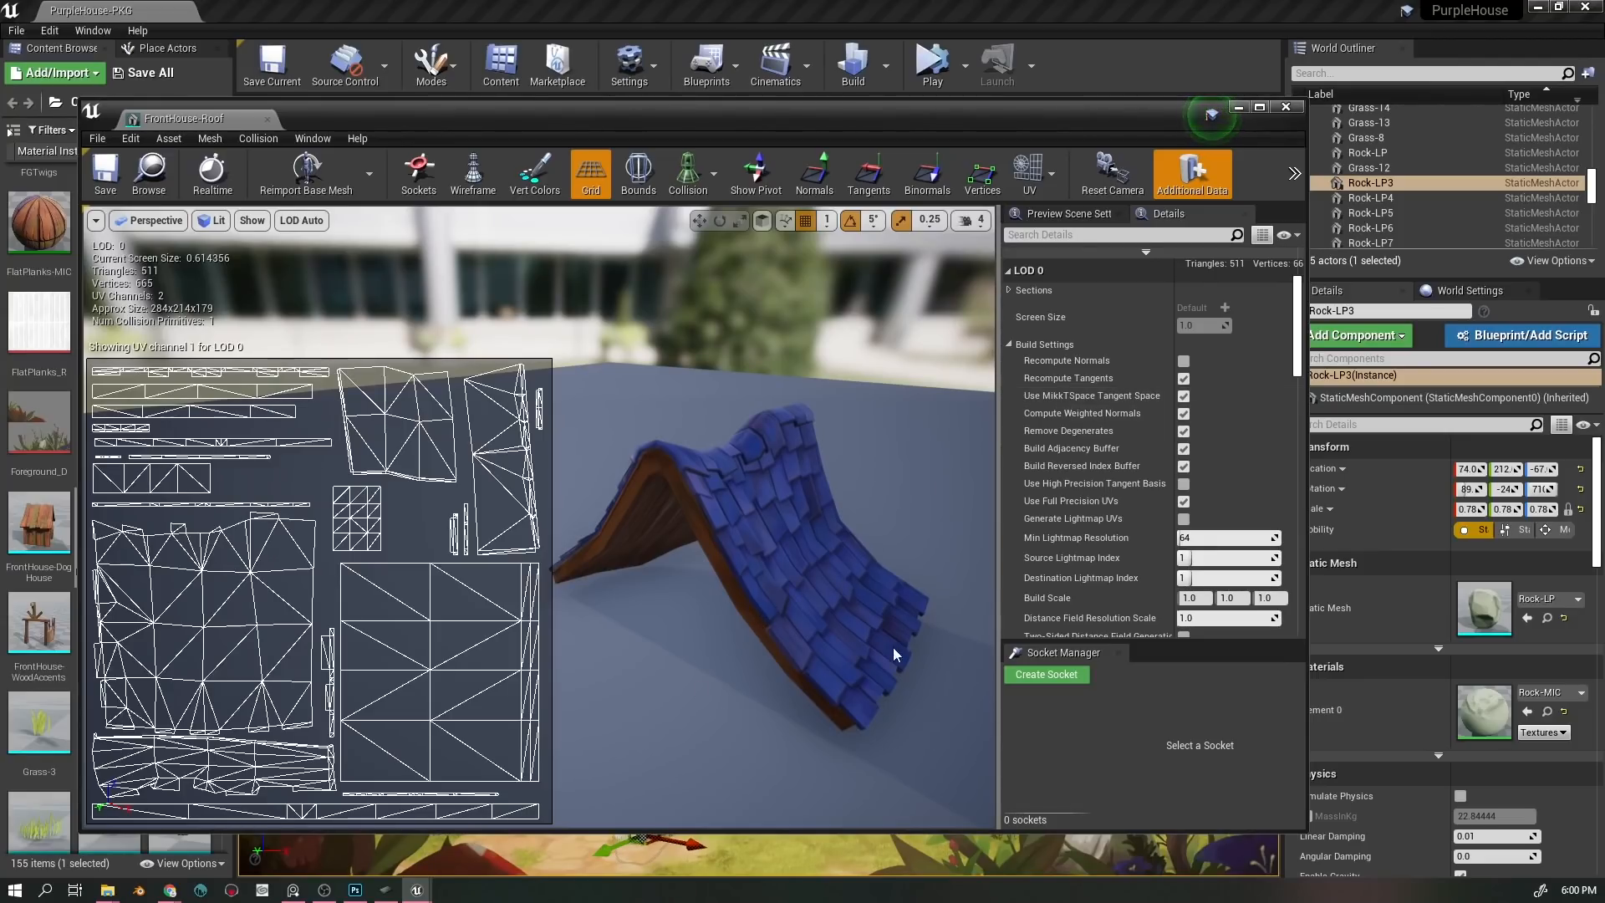
drag(826, 604, 818, 592)
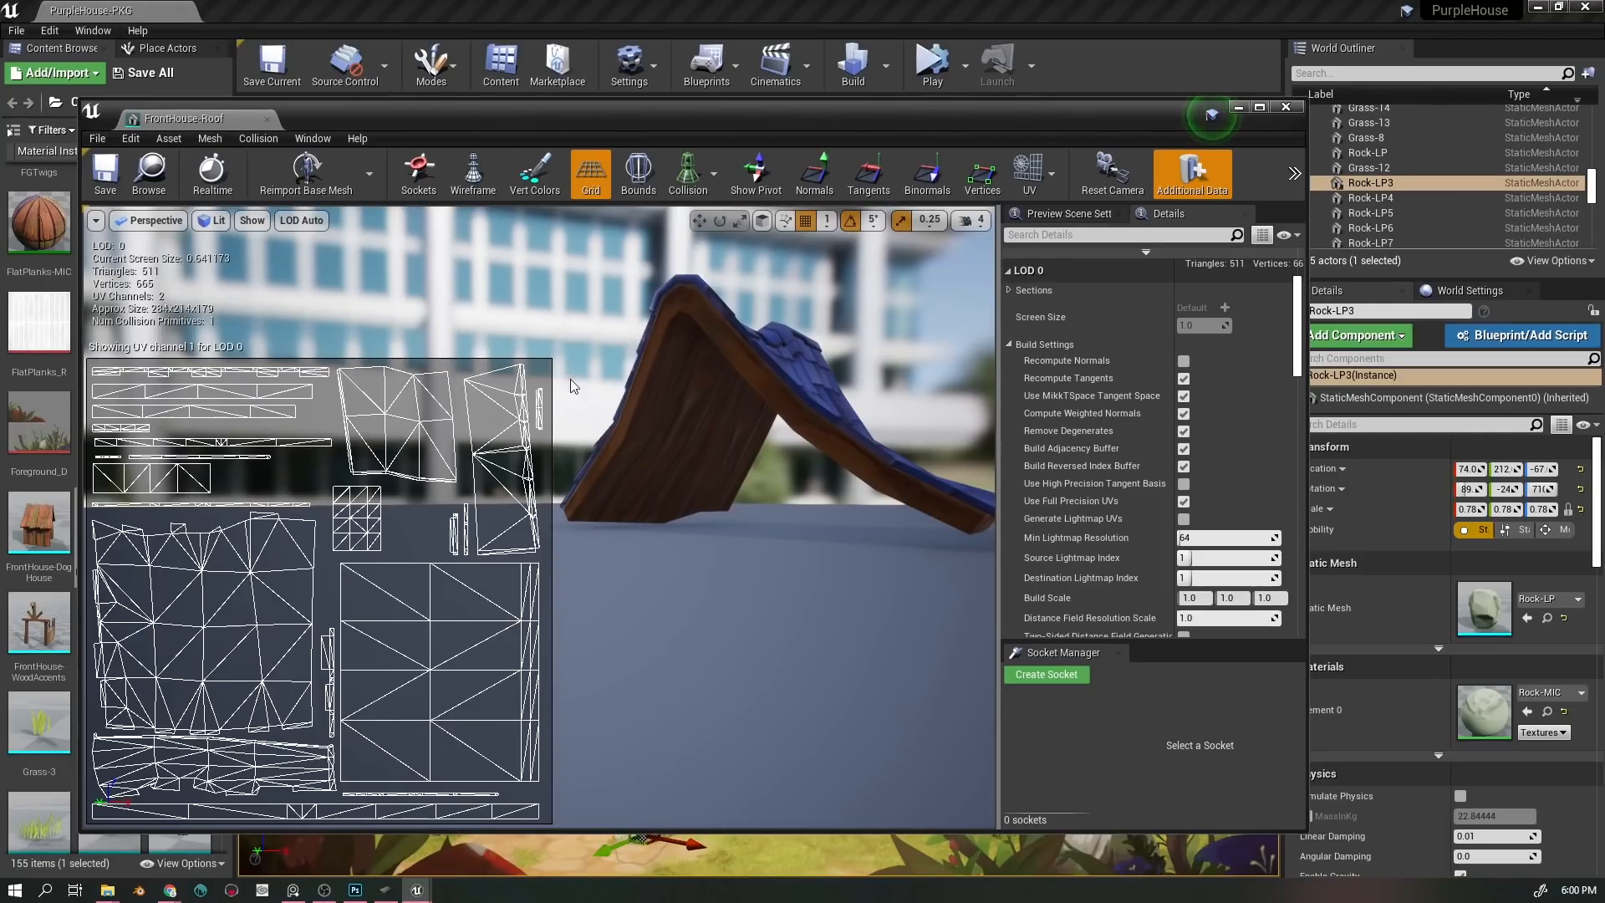
drag(963, 383, 770, 426)
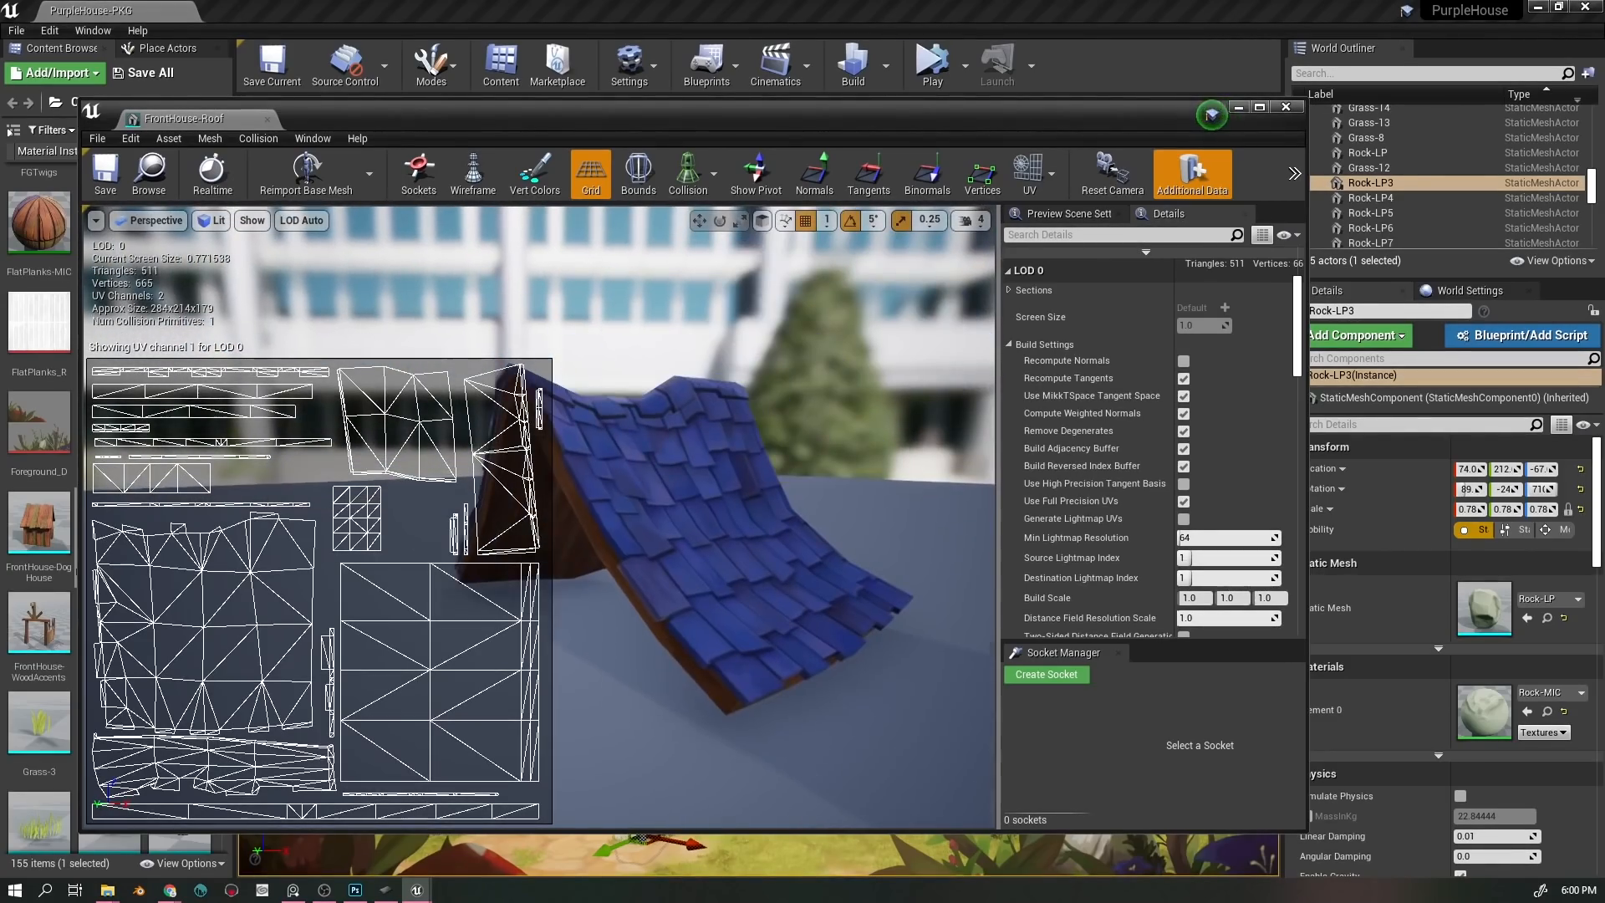
click(1286, 107)
- Select FrontHouse-Roof in the level and focus the view on it, framing the front house from its gable side
scroll(310, 551, up, 10)
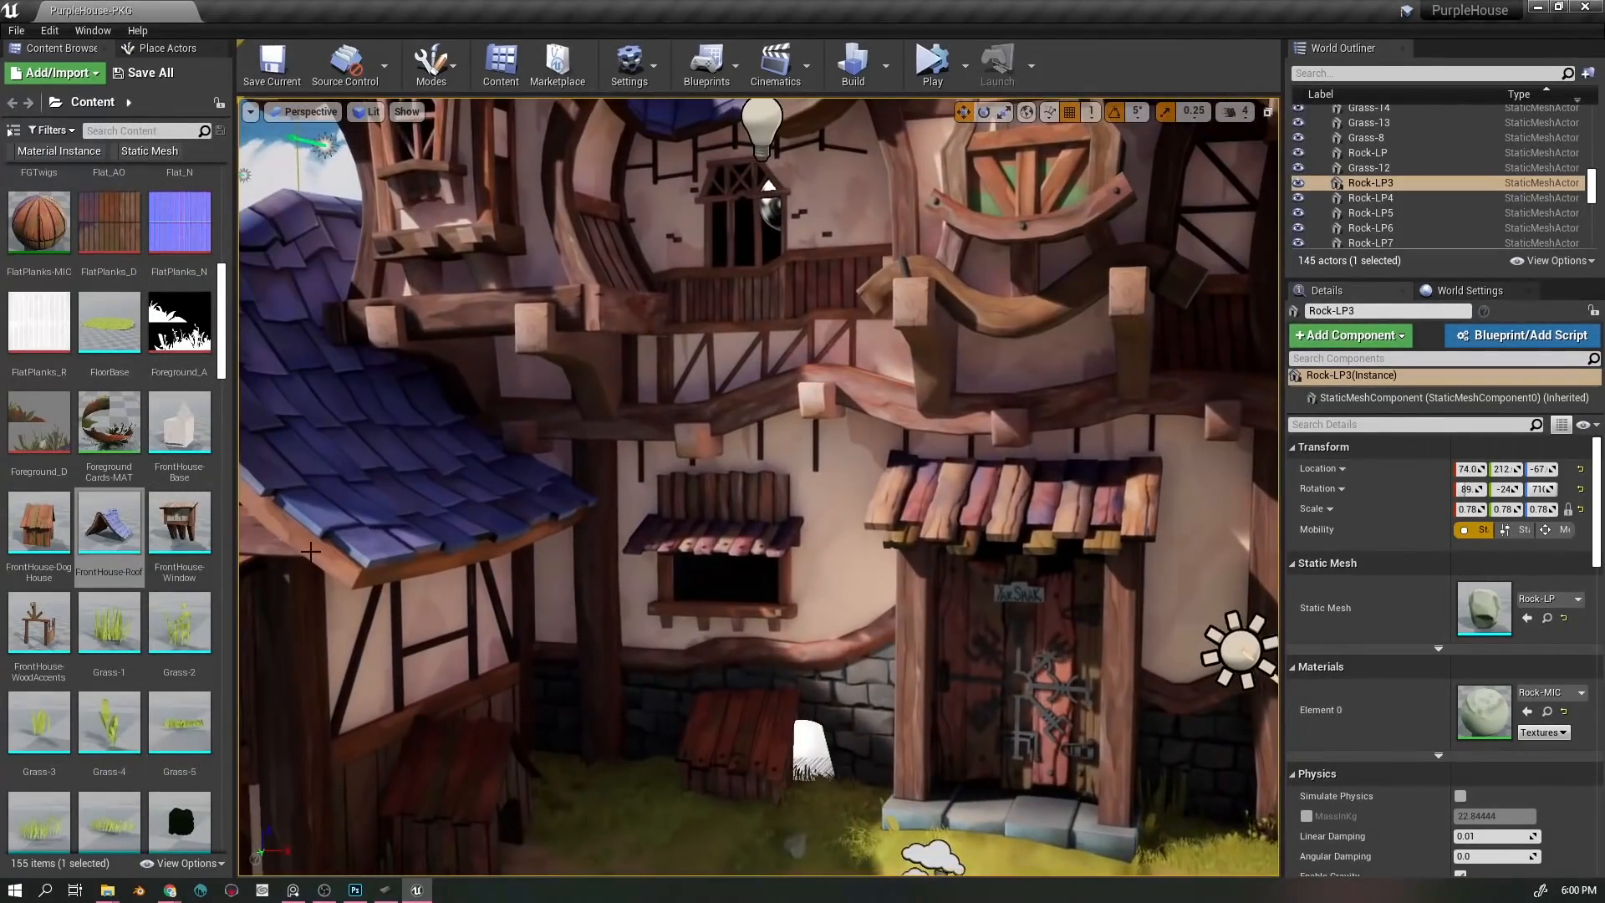
click(310, 552)
key(f)
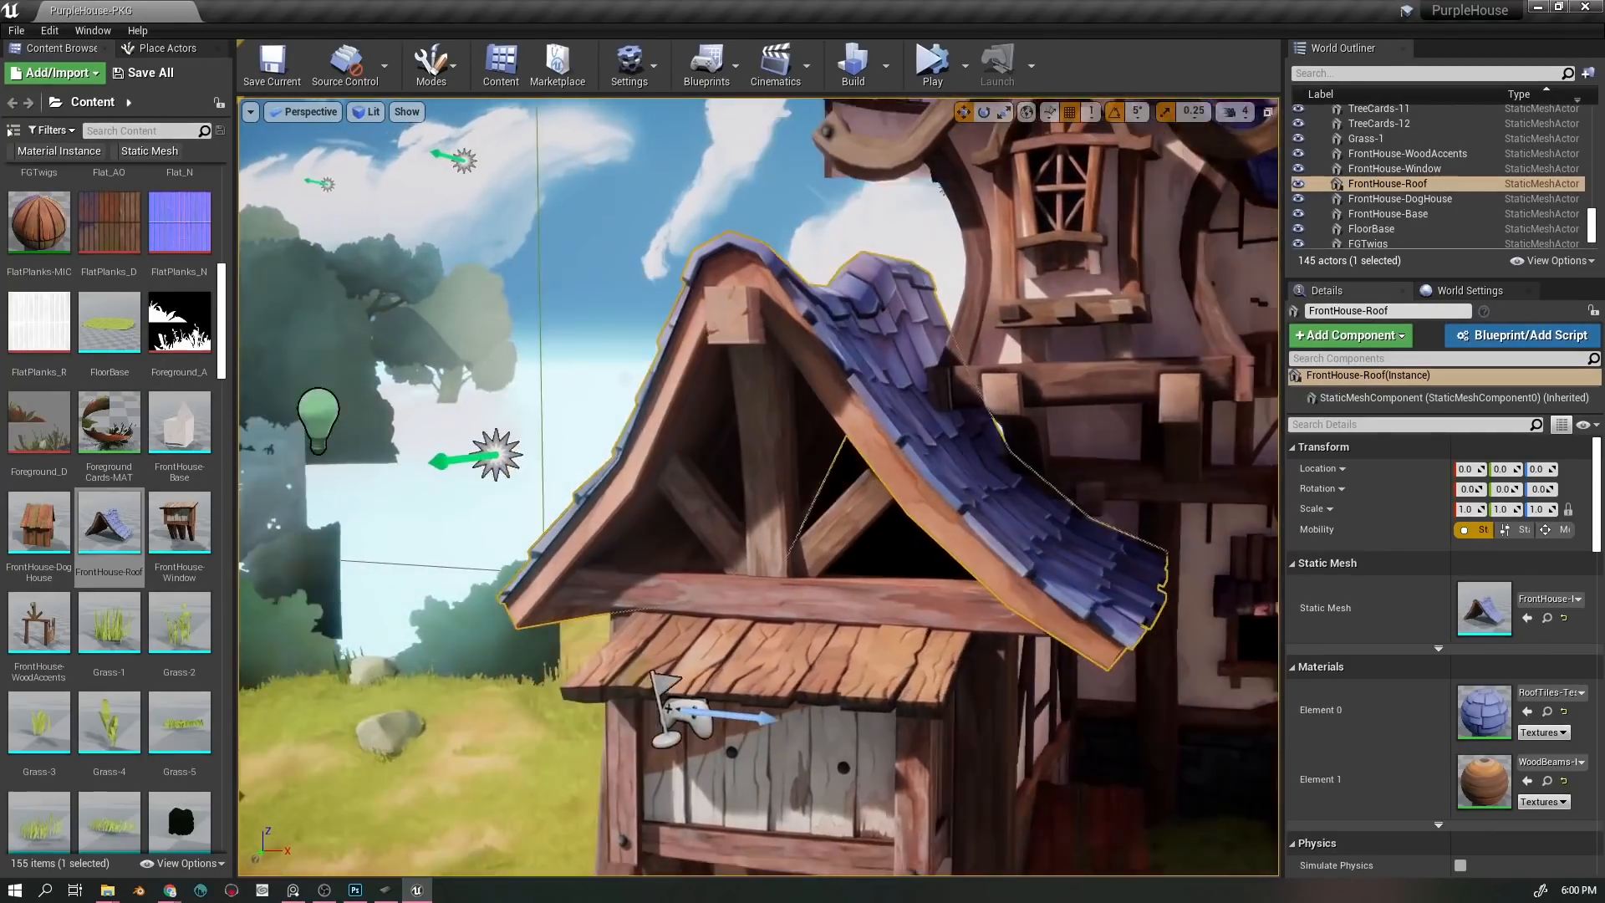
drag(310, 552, 251, 549)
drag(493, 389, 720, 389)
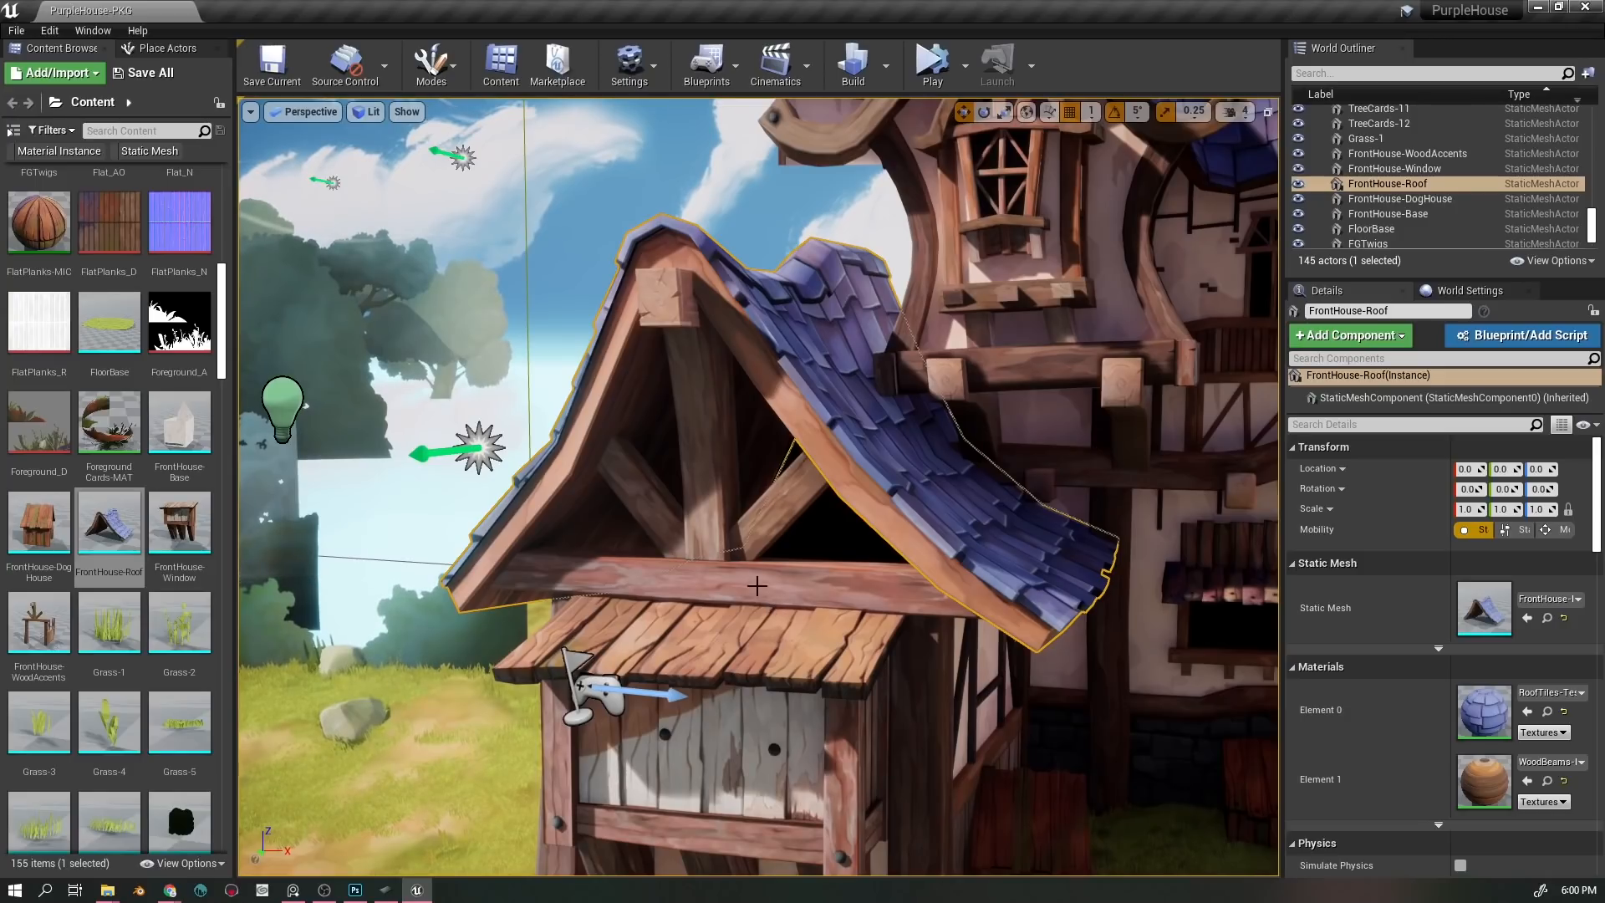
- Open the FrontHouse-Window static mesh and display its UV Channel 1 layout
double_click(179, 523)
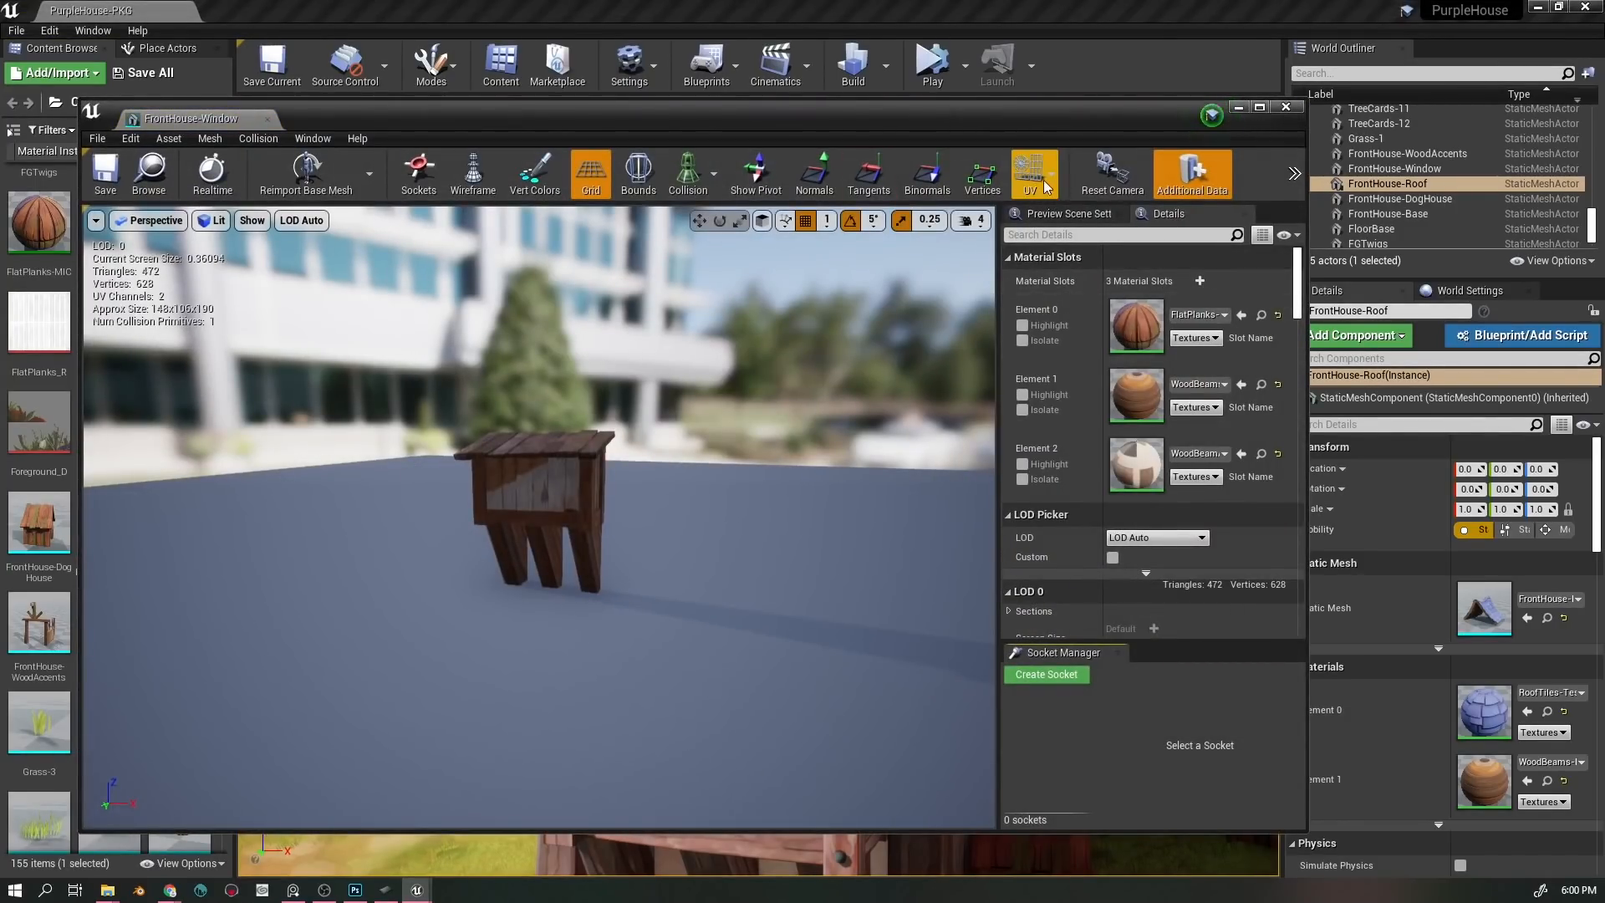
click(1051, 174)
click(1041, 251)
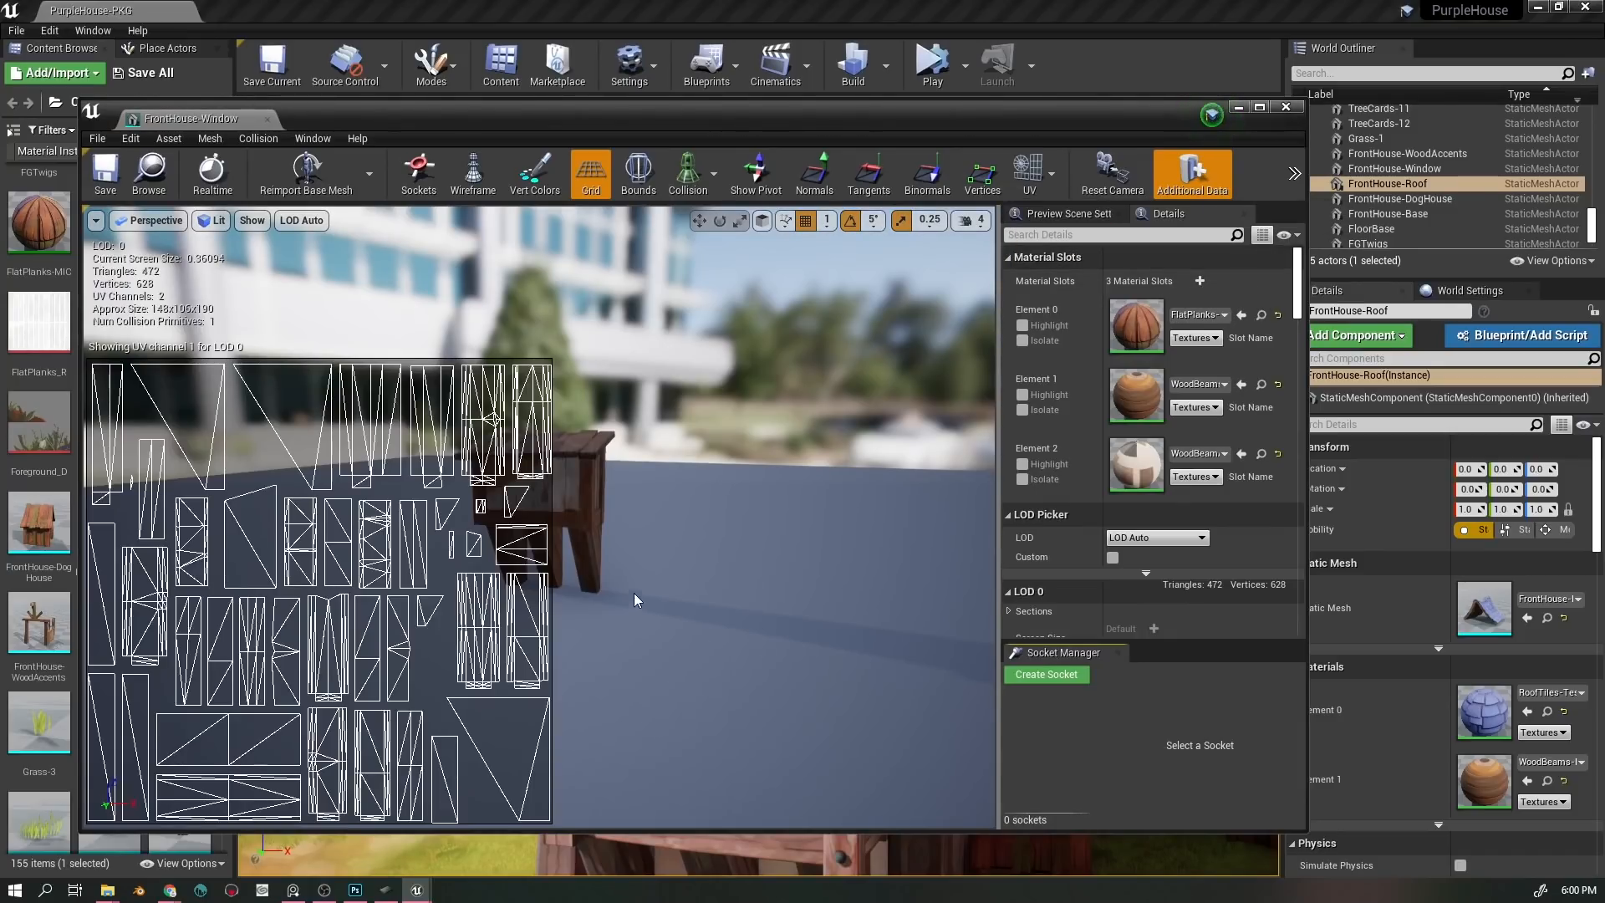
- Examine the window mesh's planks beside the UV layout, close its editor, and inspect the same shadowed planks up close in the level
scroll(640, 493, up, 5)
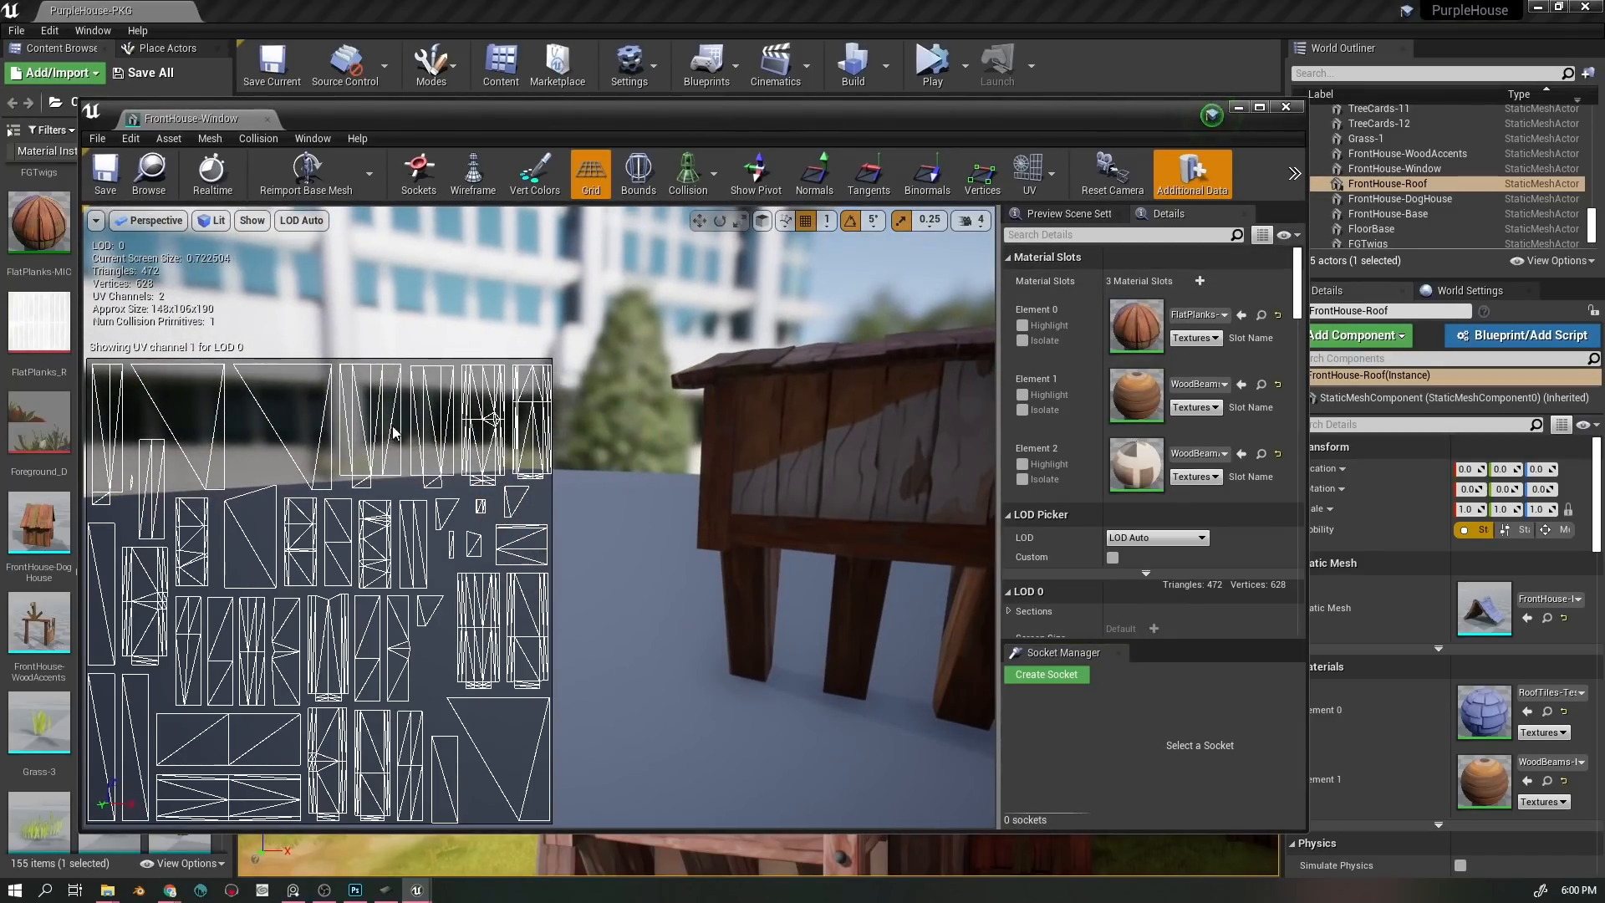
drag(770, 502, 727, 502)
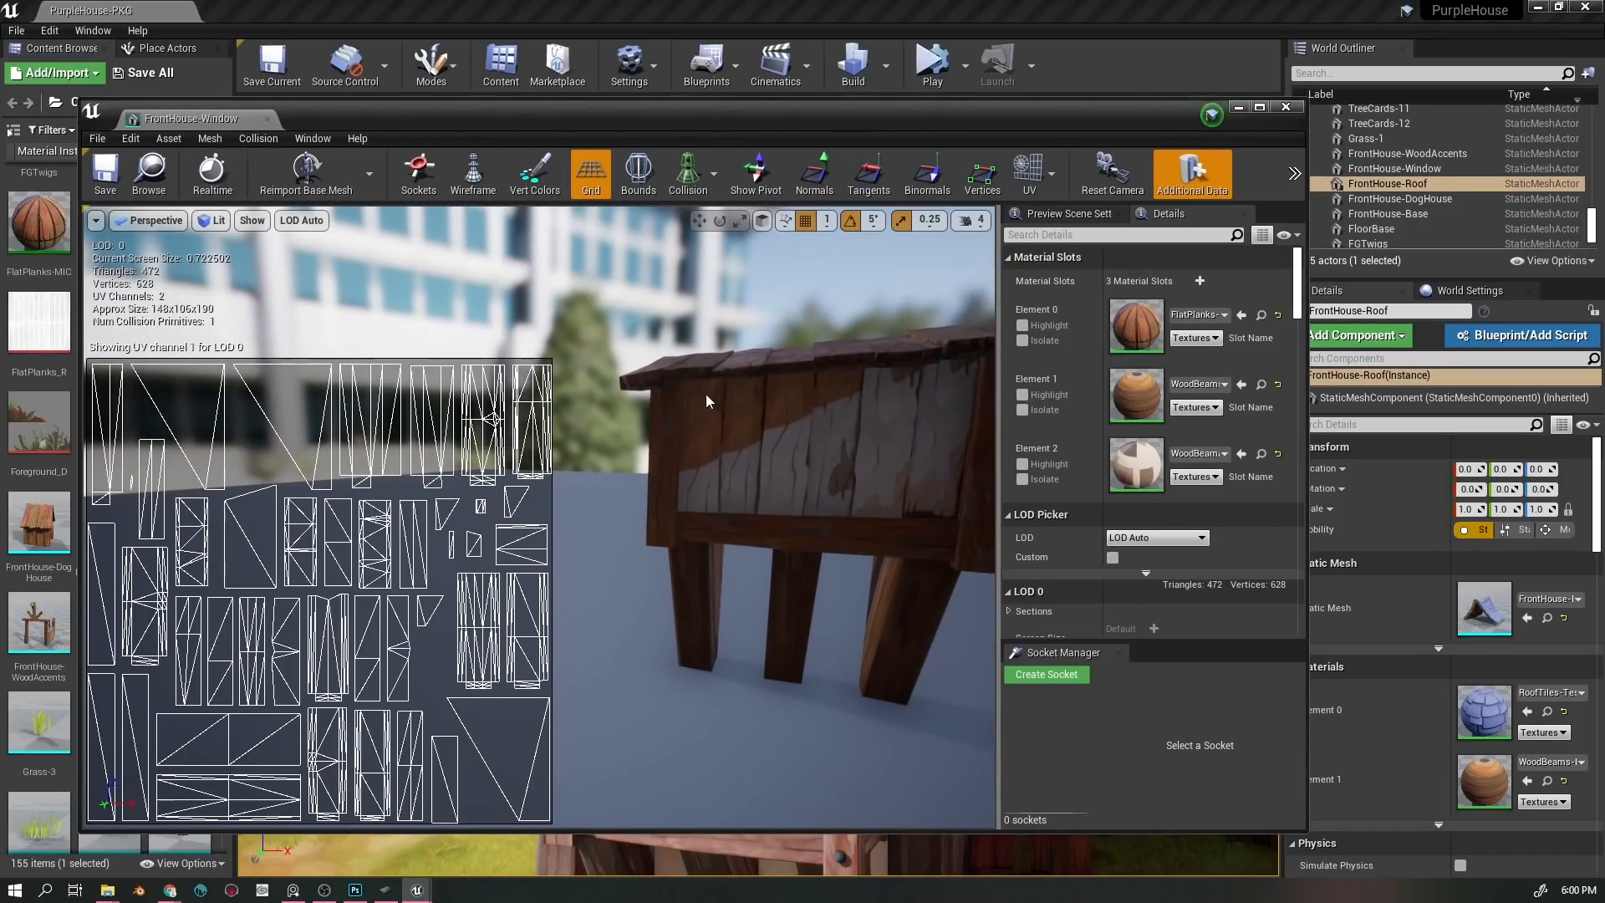
drag(707, 401, 727, 450)
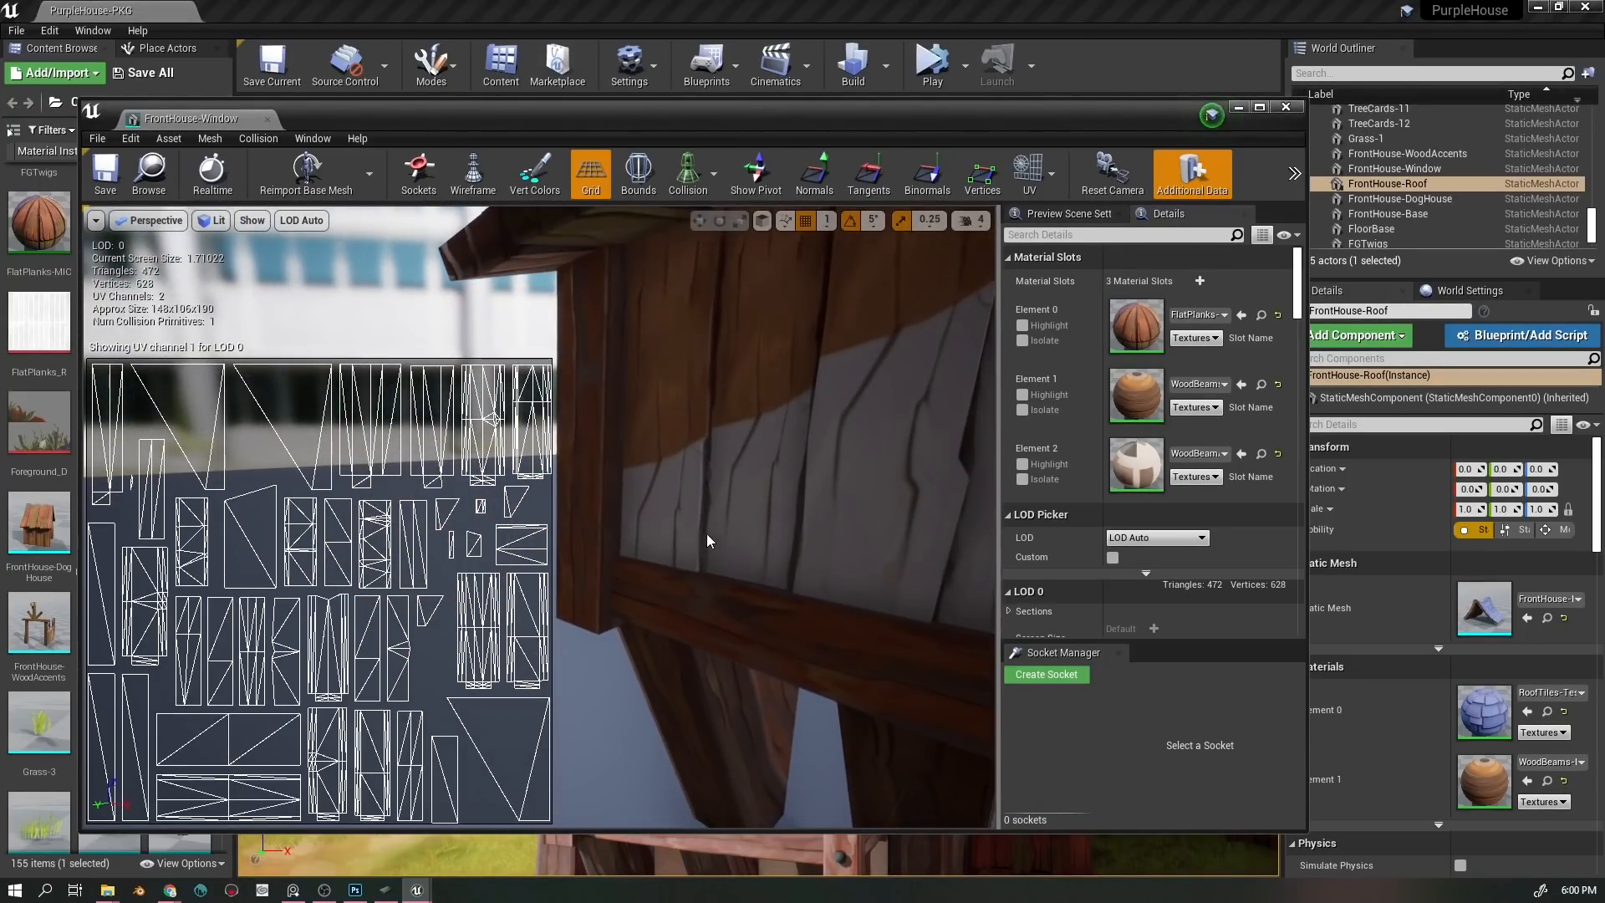
click(1286, 107)
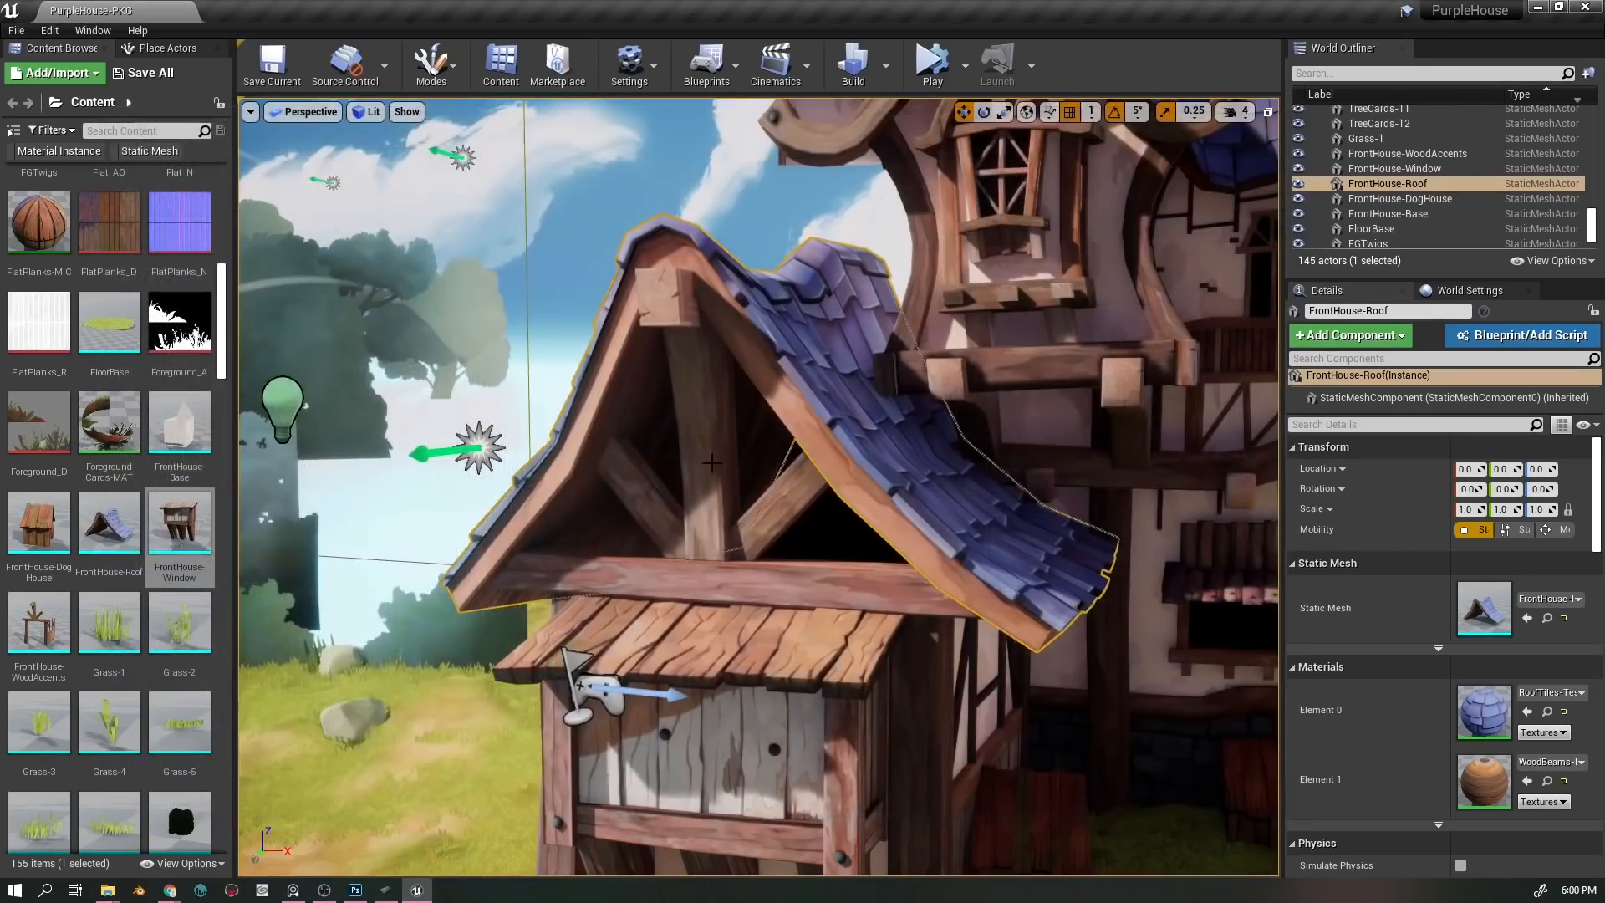
drag(759, 487, 803, 343)
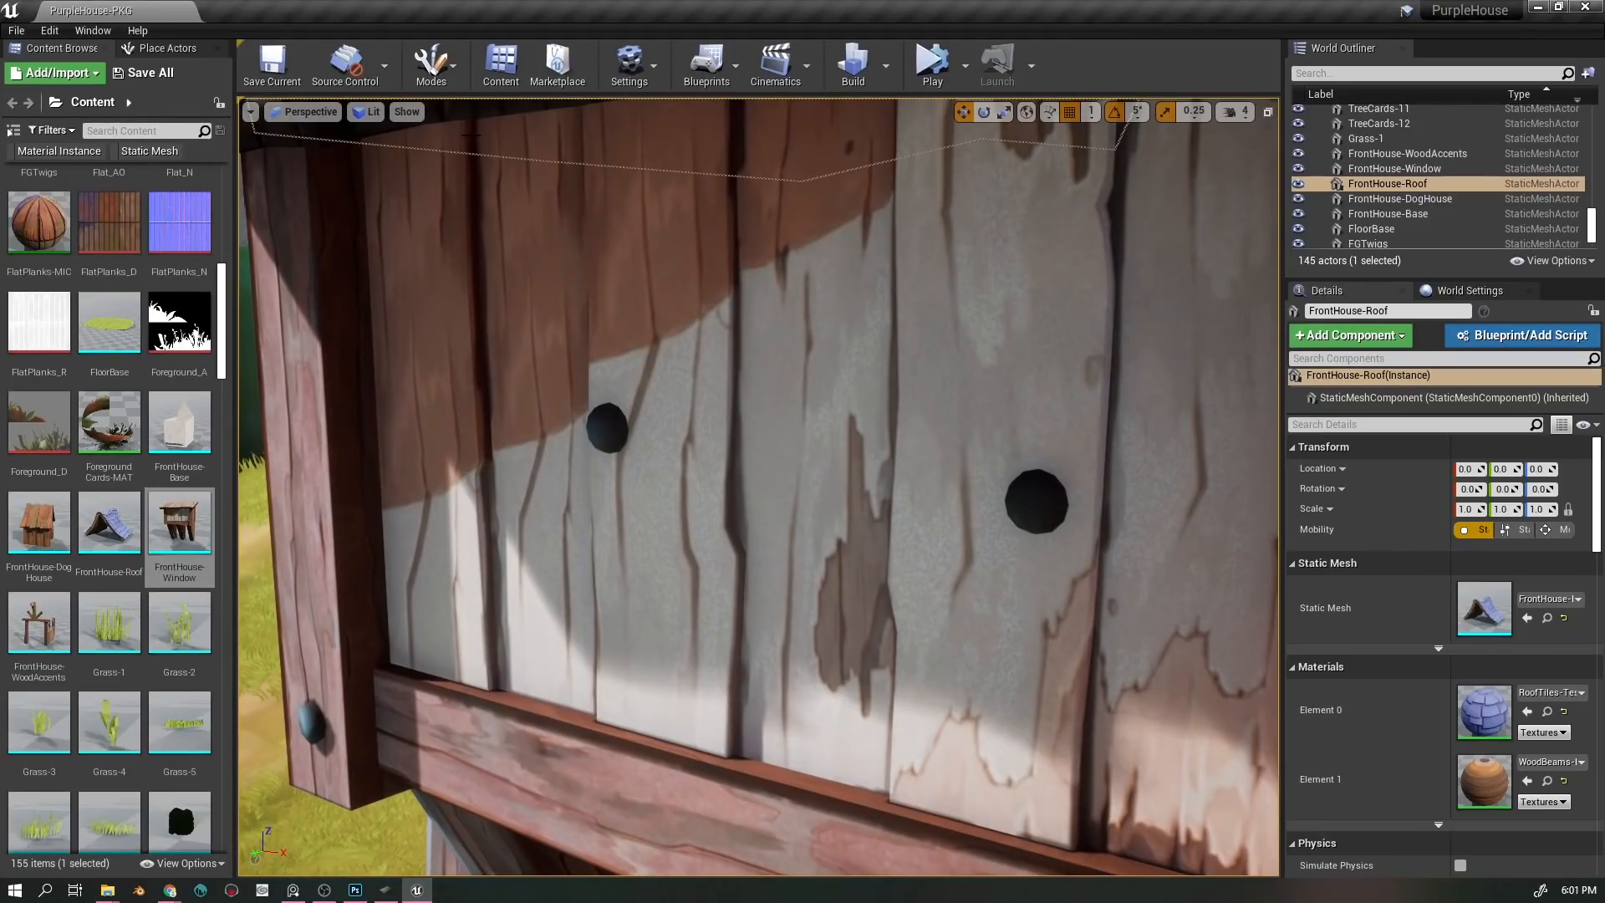
- Inspect the shadows on the front house's shutters, and examine the light map resolution in the FrontHouse-Window static mesh
drag(485, 596, 607, 581)
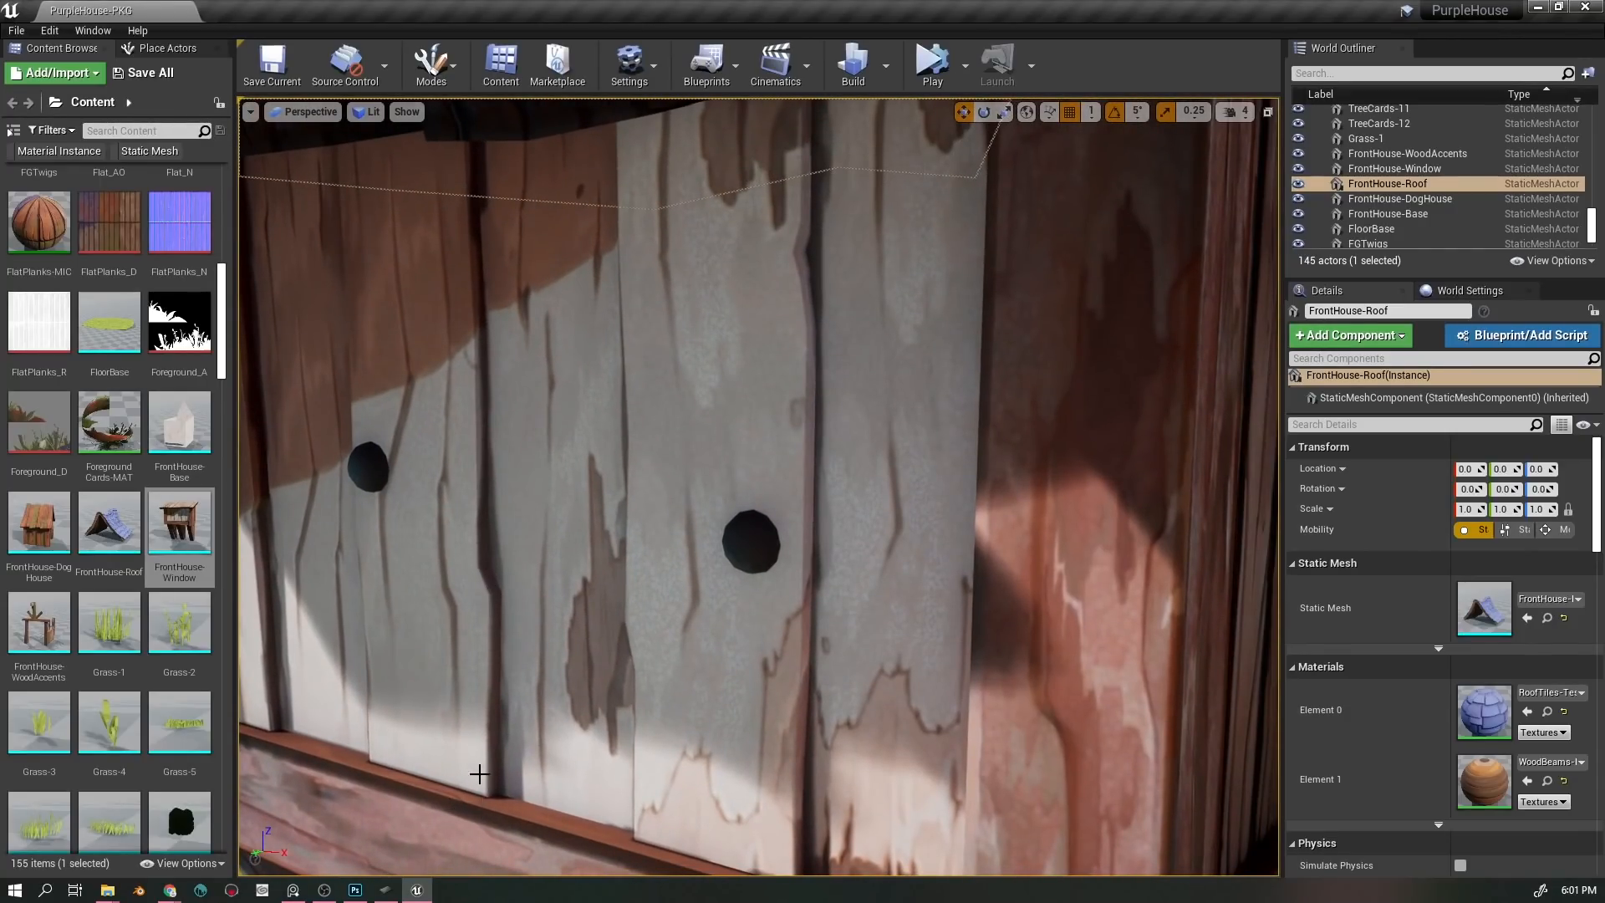
drag(657, 391, 597, 366)
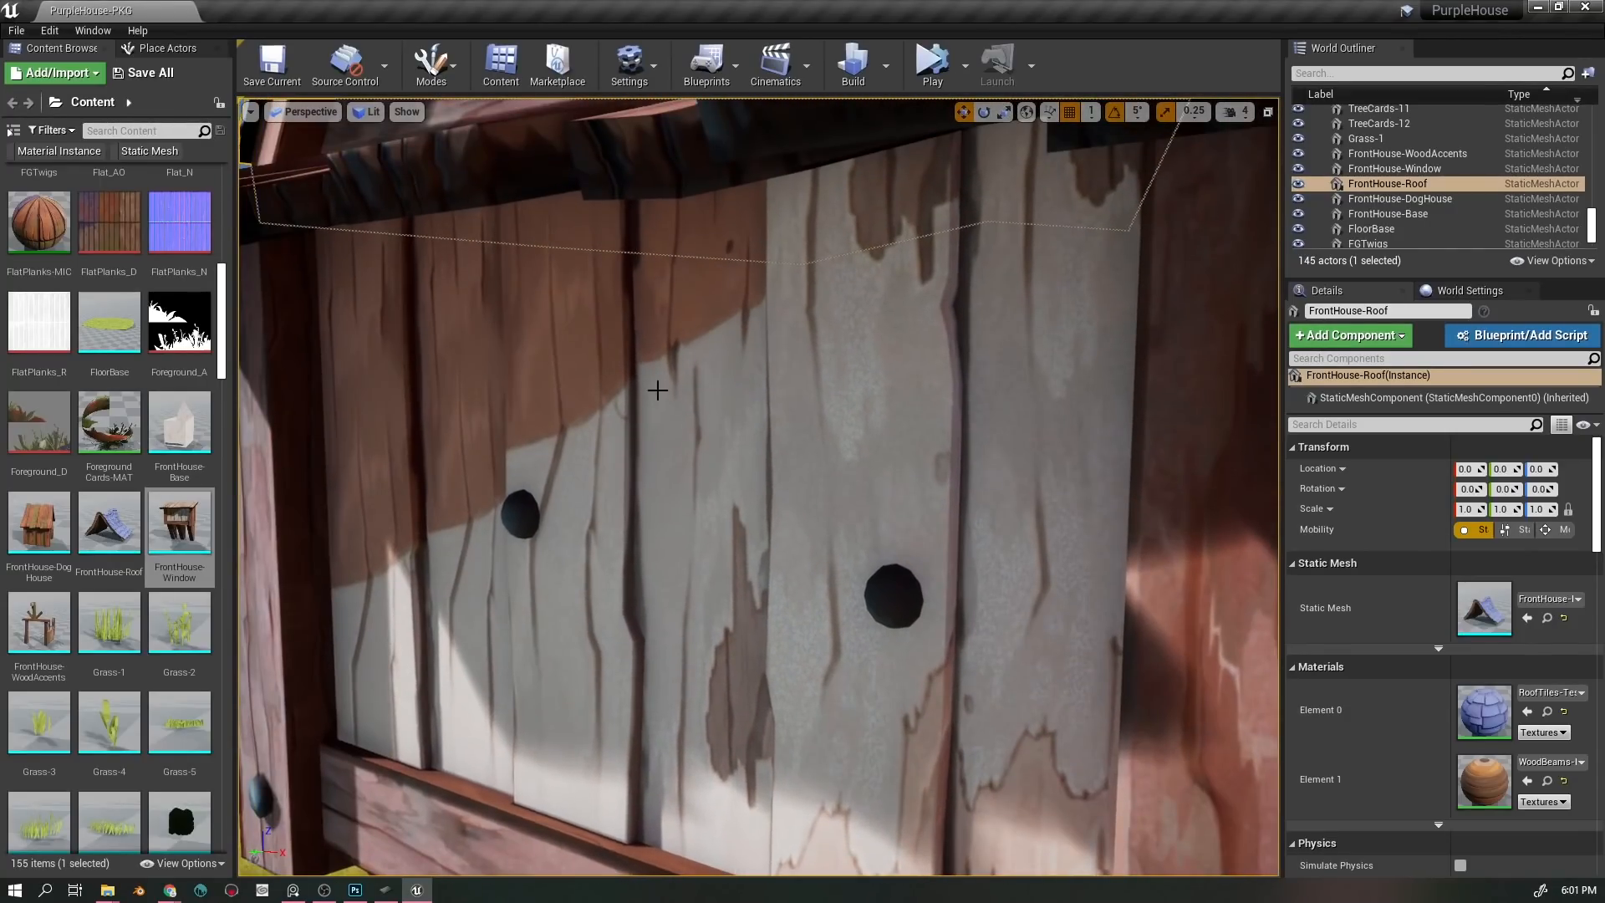
mouse_move(654, 424)
mouse_down()
mouse_move(654, 468)
mouse_move(654, 425)
mouse_up()
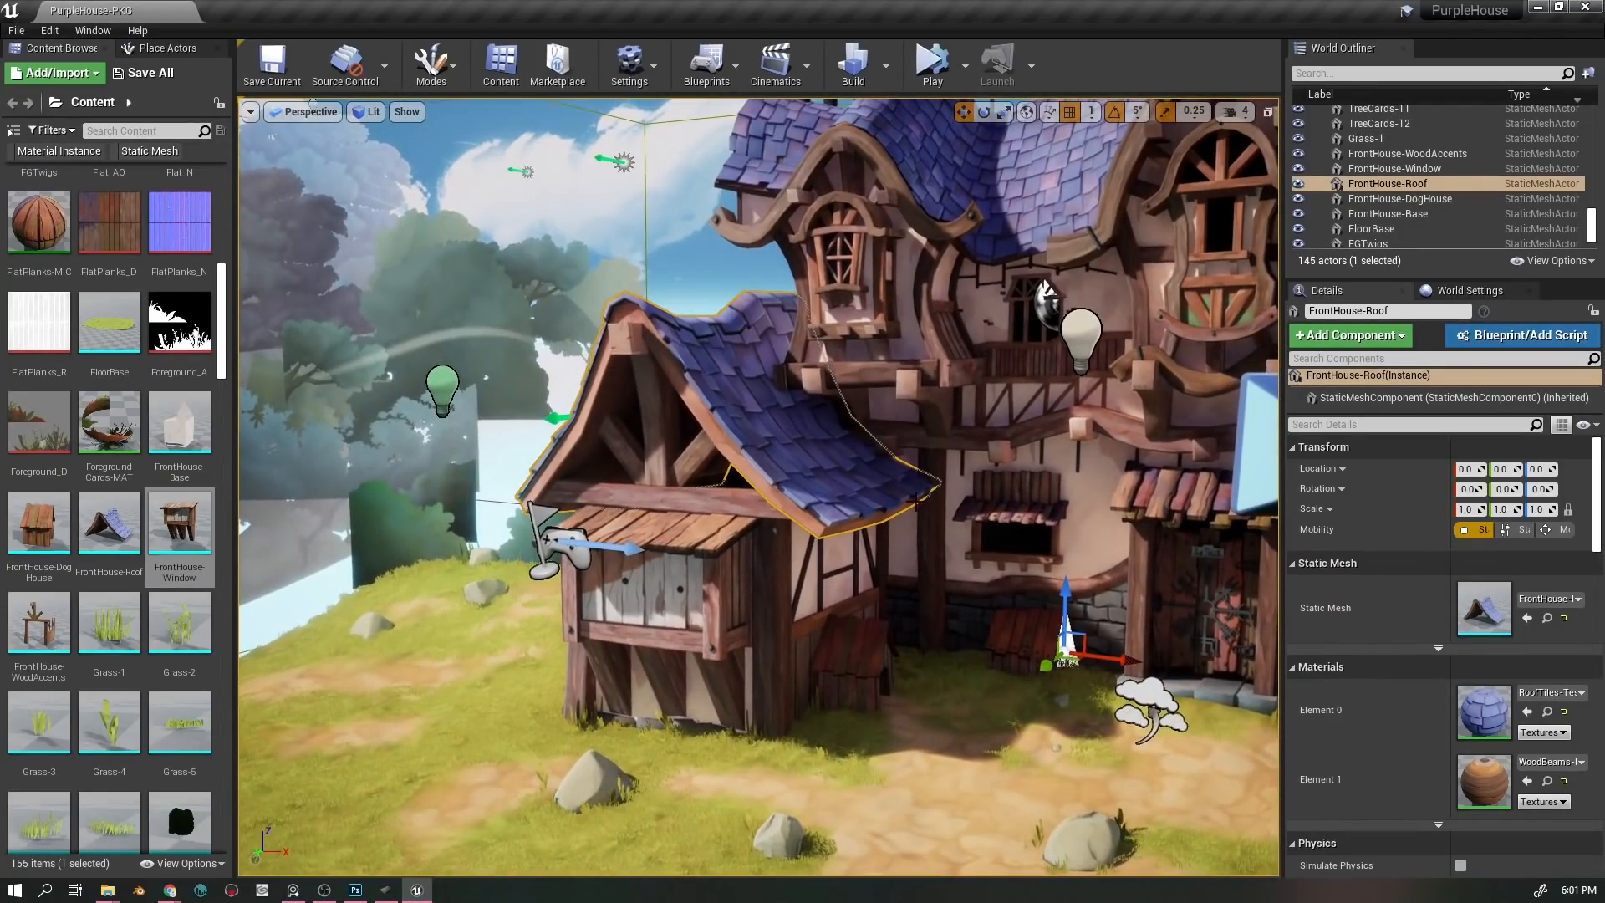
double_click(179, 525)
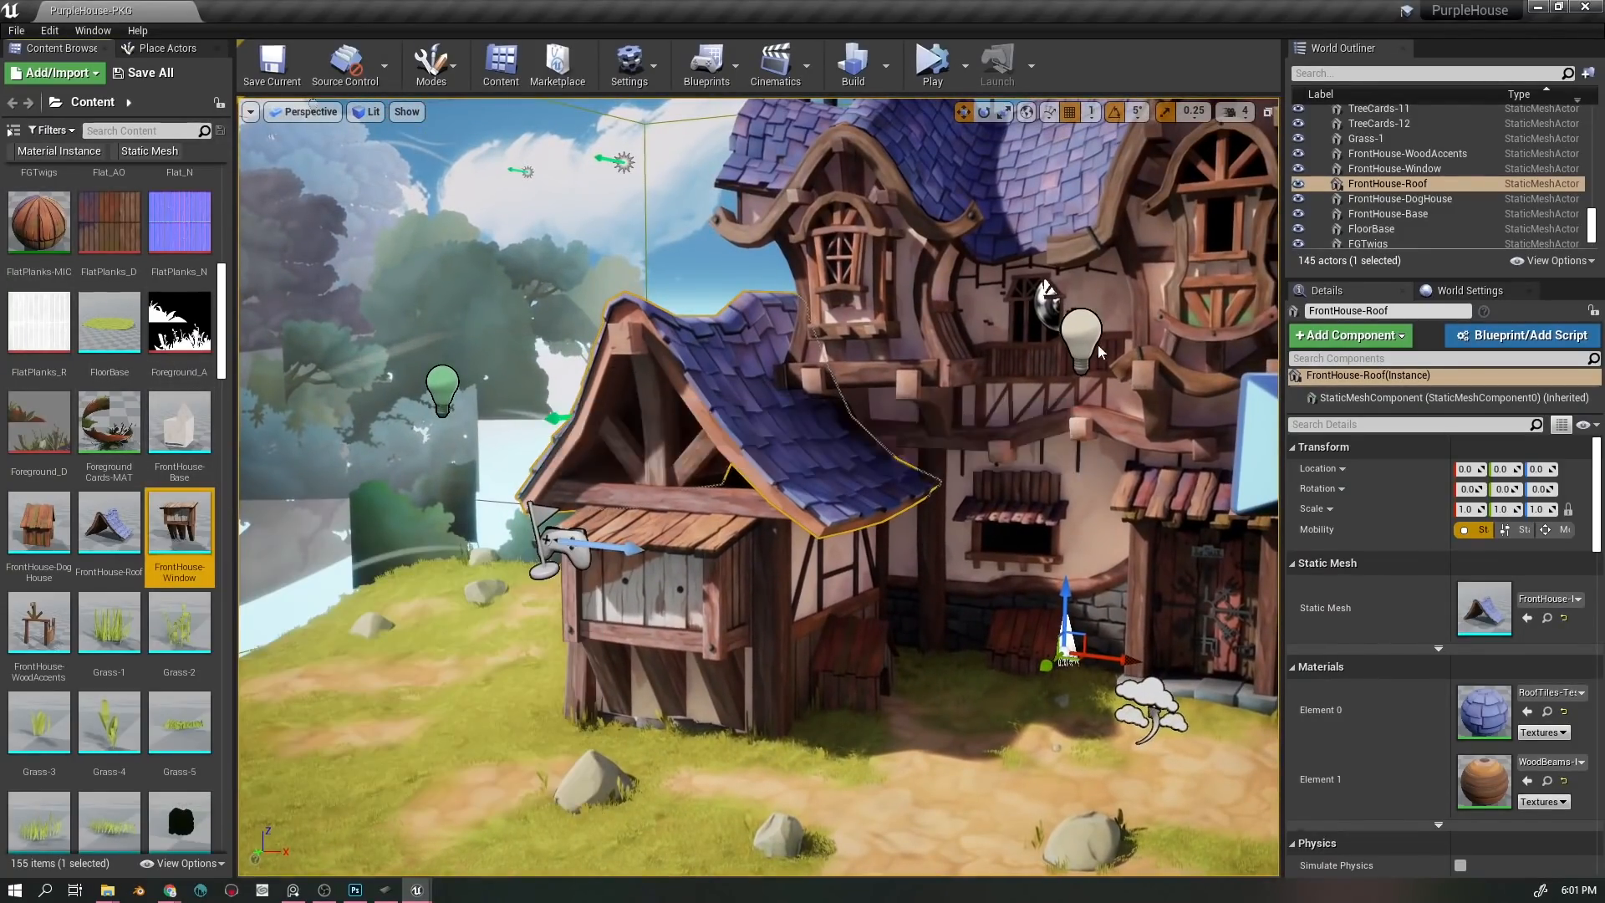
scroll(1204, 427, down, 15)
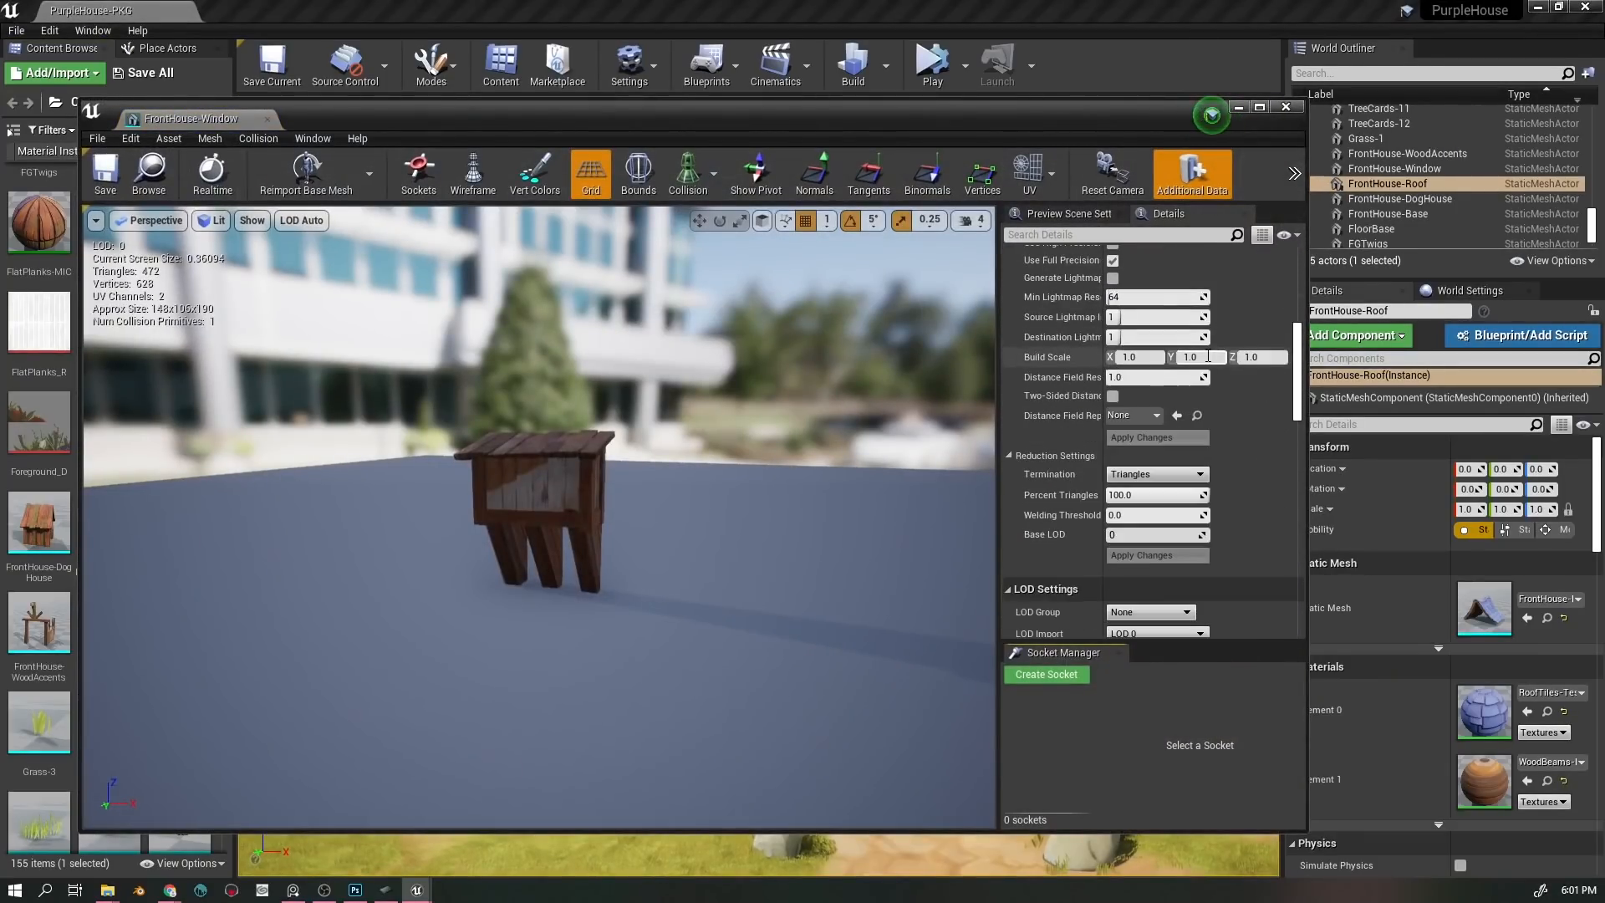
scroll(1217, 354, down, 6)
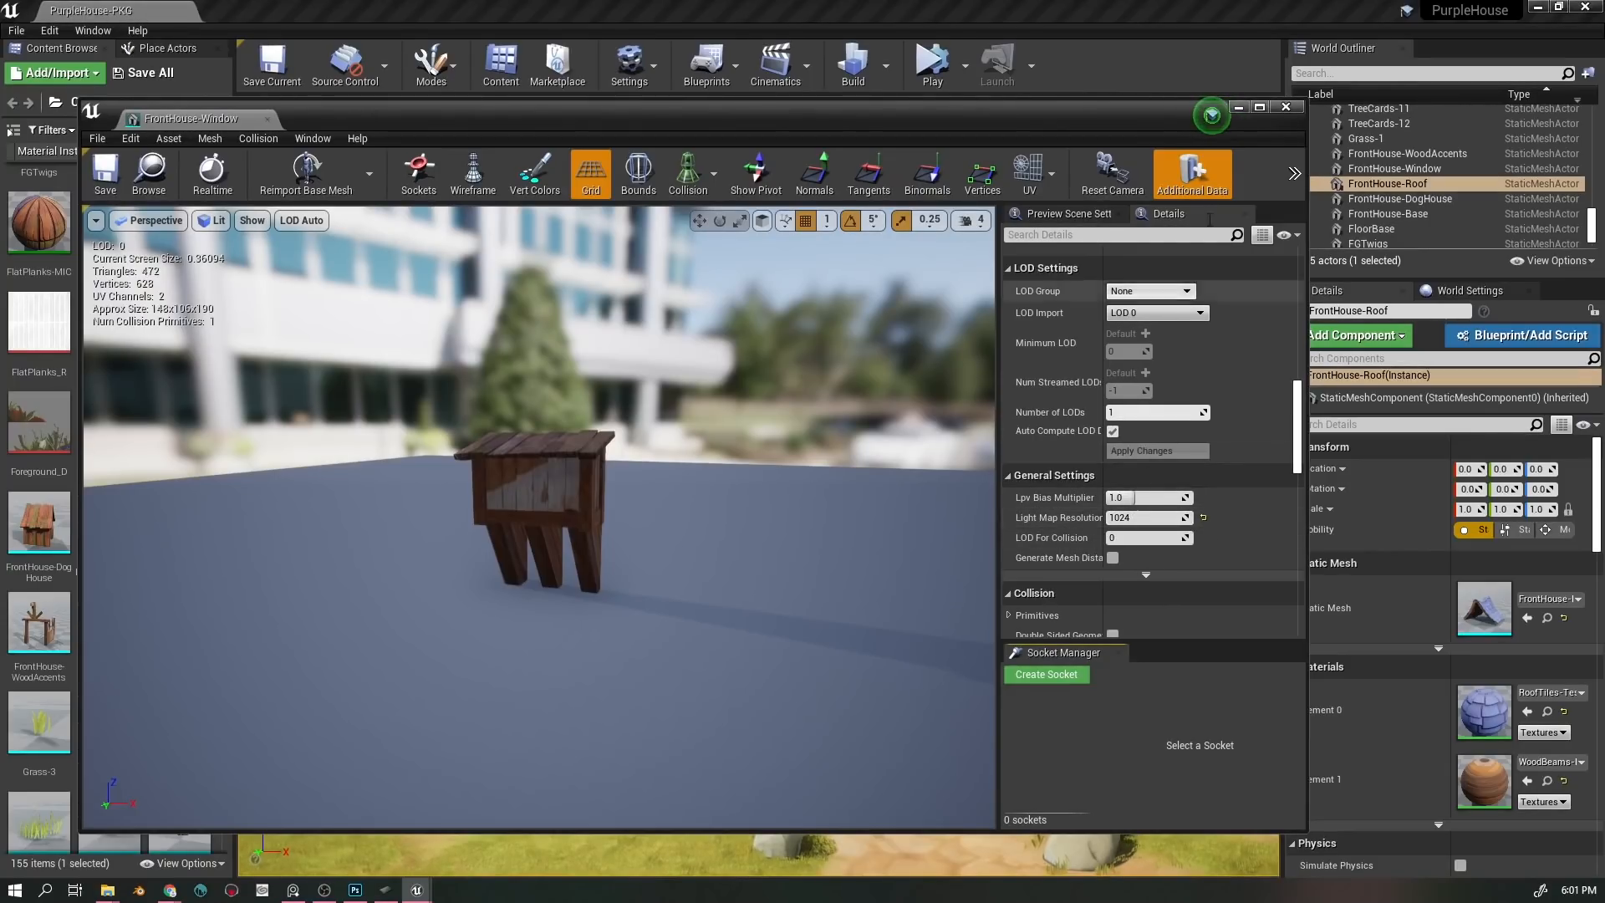
click(1285, 107)
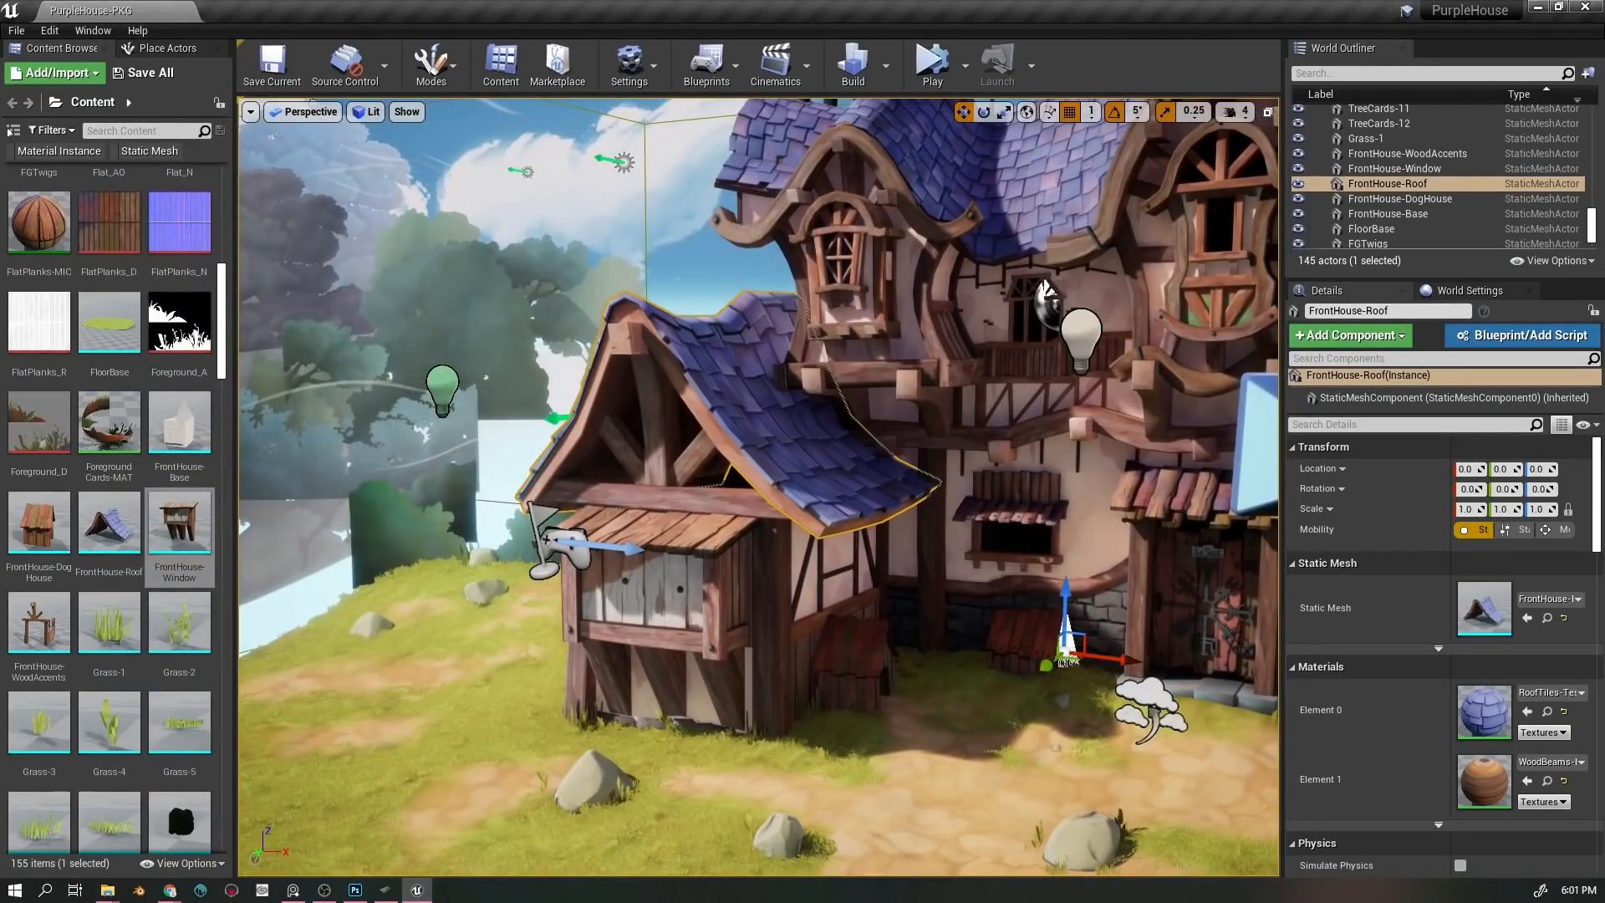
- Select the FrontHouse-Window actor and switch its Overridden Light Map Res option on and back off
scroll(1538, 595, down, 15)
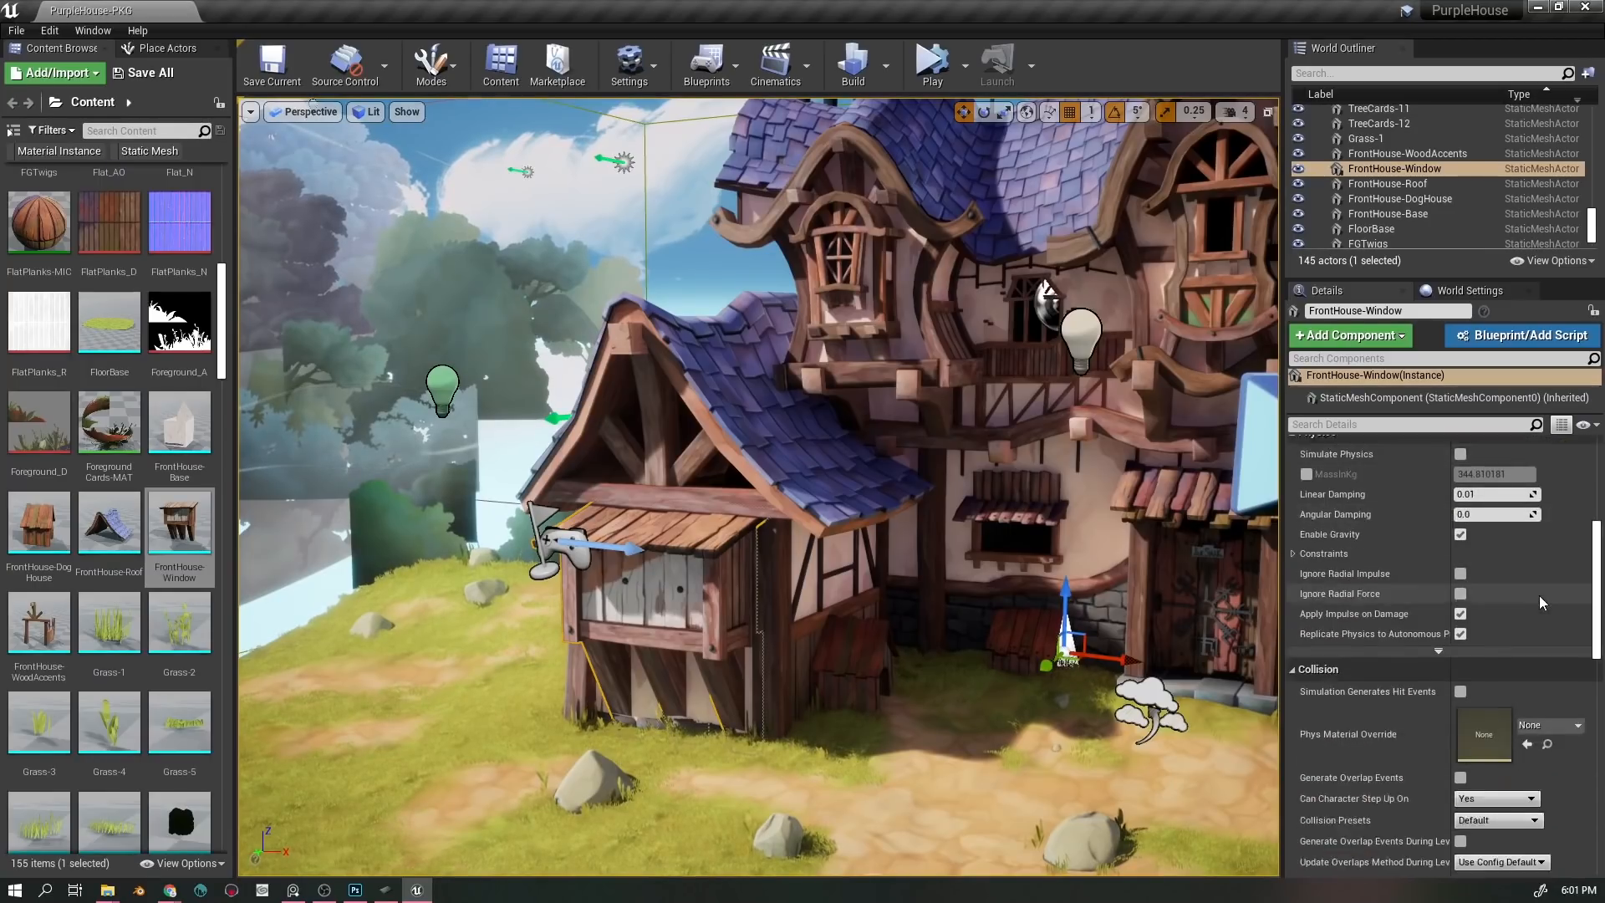
scroll(1535, 589, down, 5)
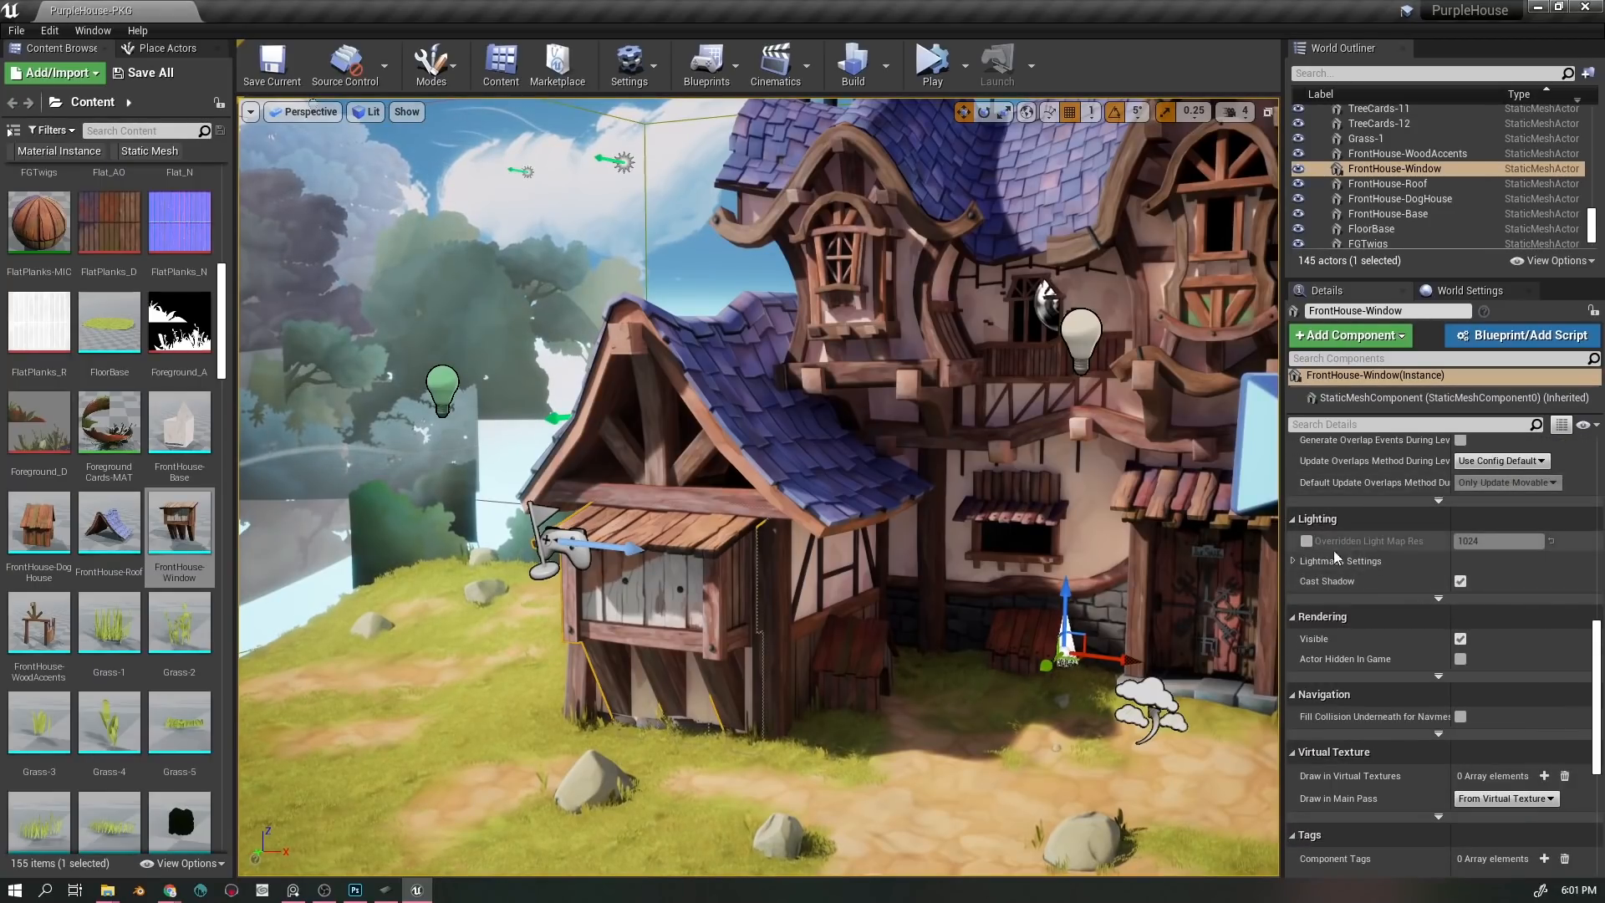
click(1307, 541)
click(1306, 542)
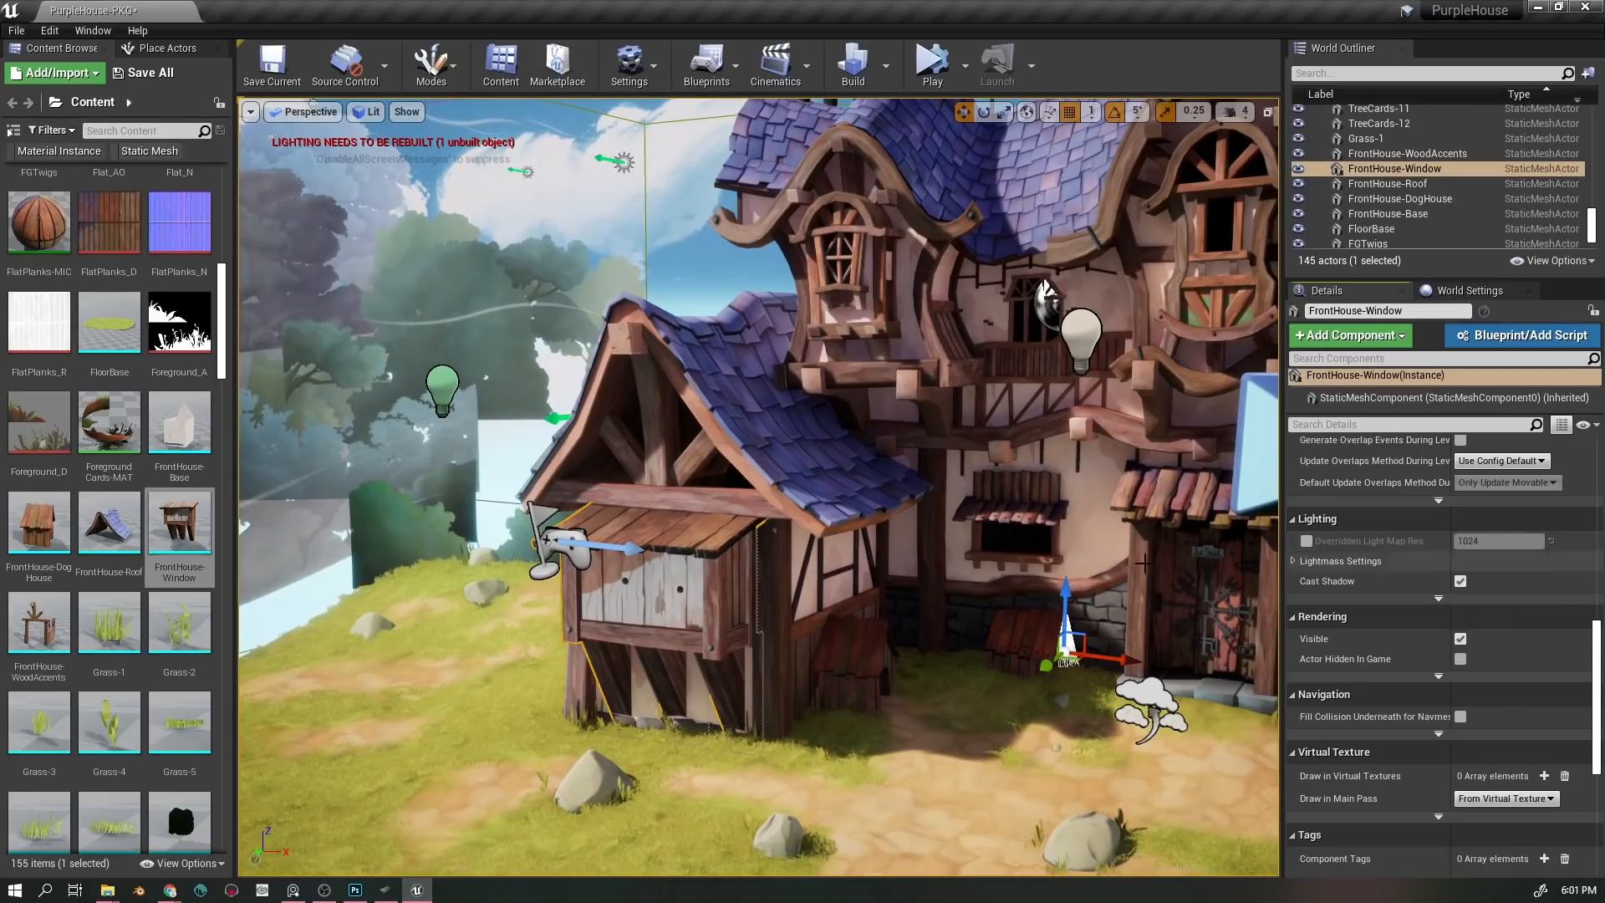
- Select the PostProcessVolume and examine its bounds around the house and background trees
drag(1026, 583, 1048, 537)
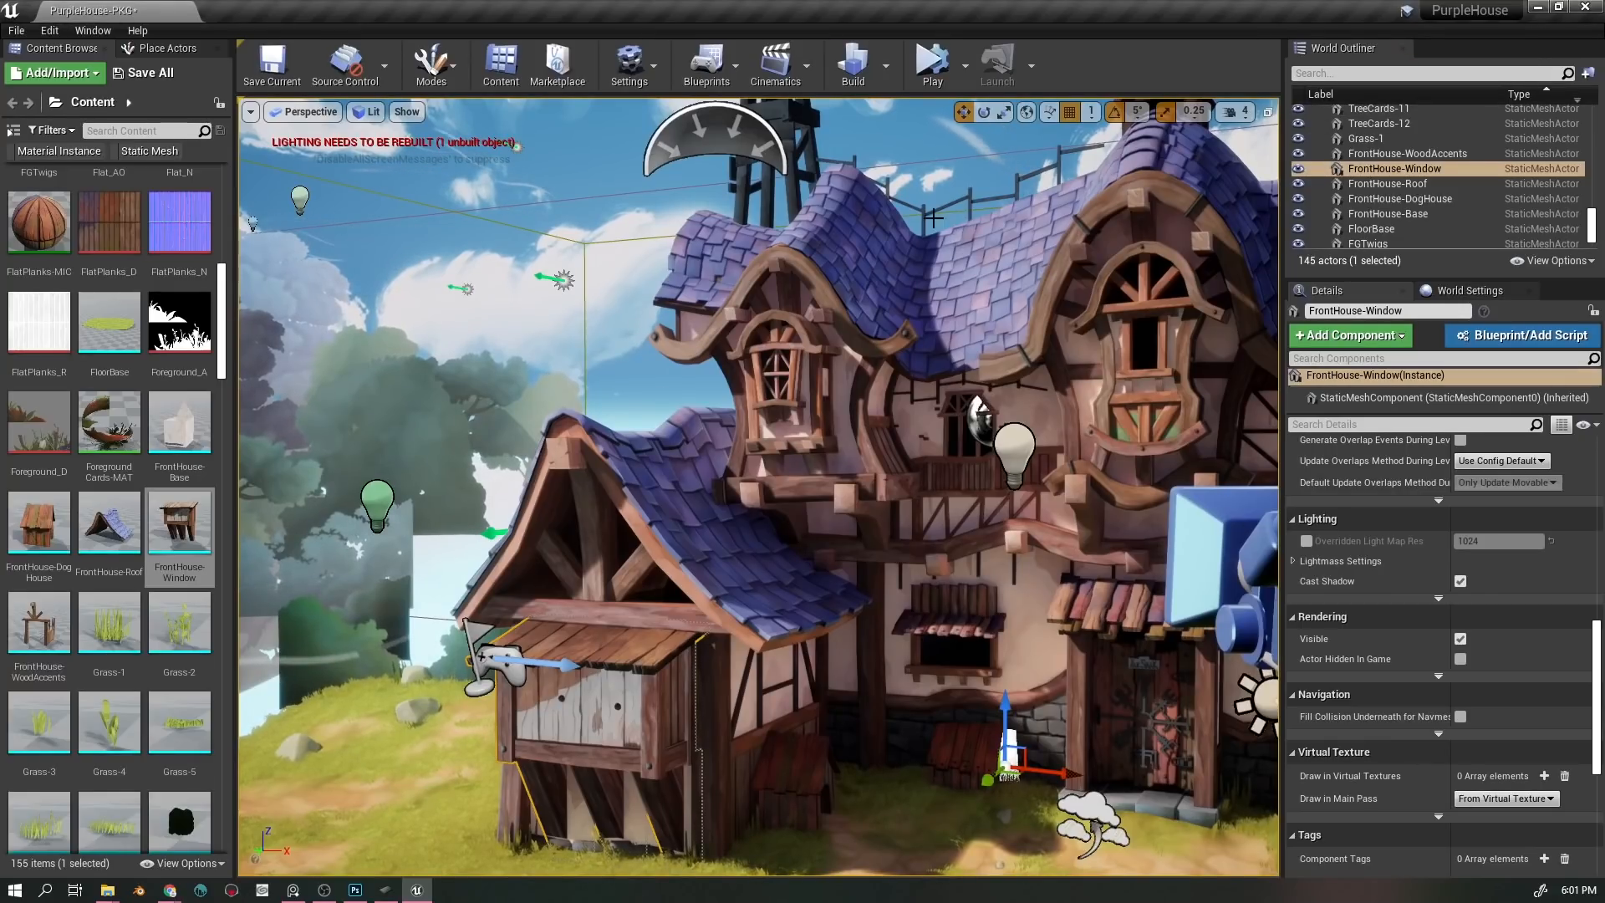
drag(694, 342, 533, 647)
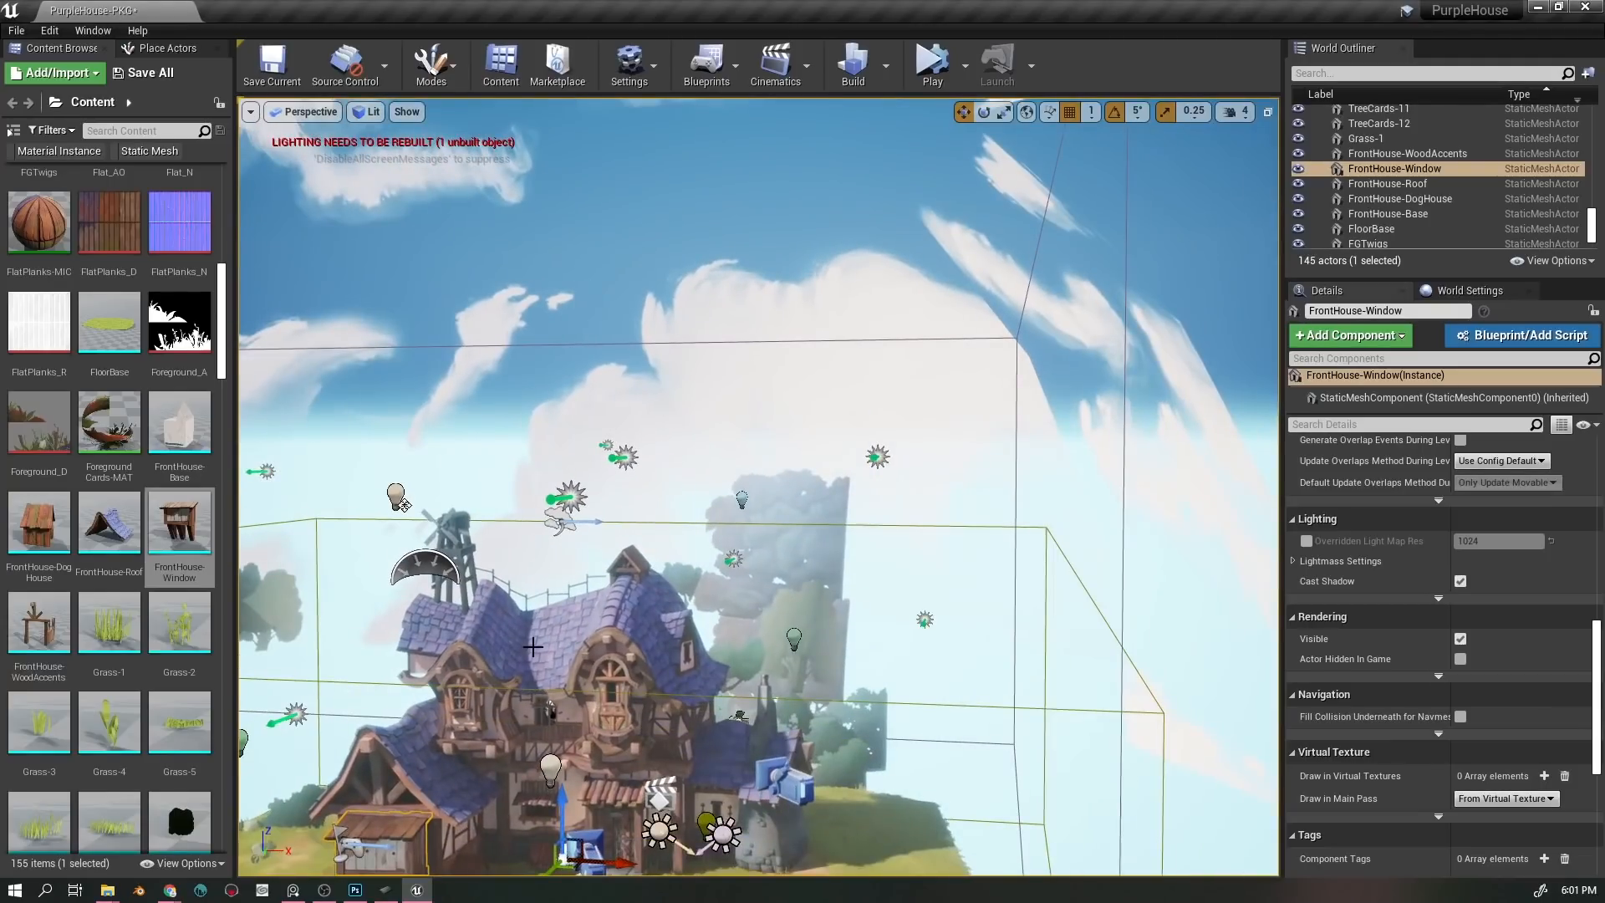
drag(656, 771, 769, 388)
click(1106, 289)
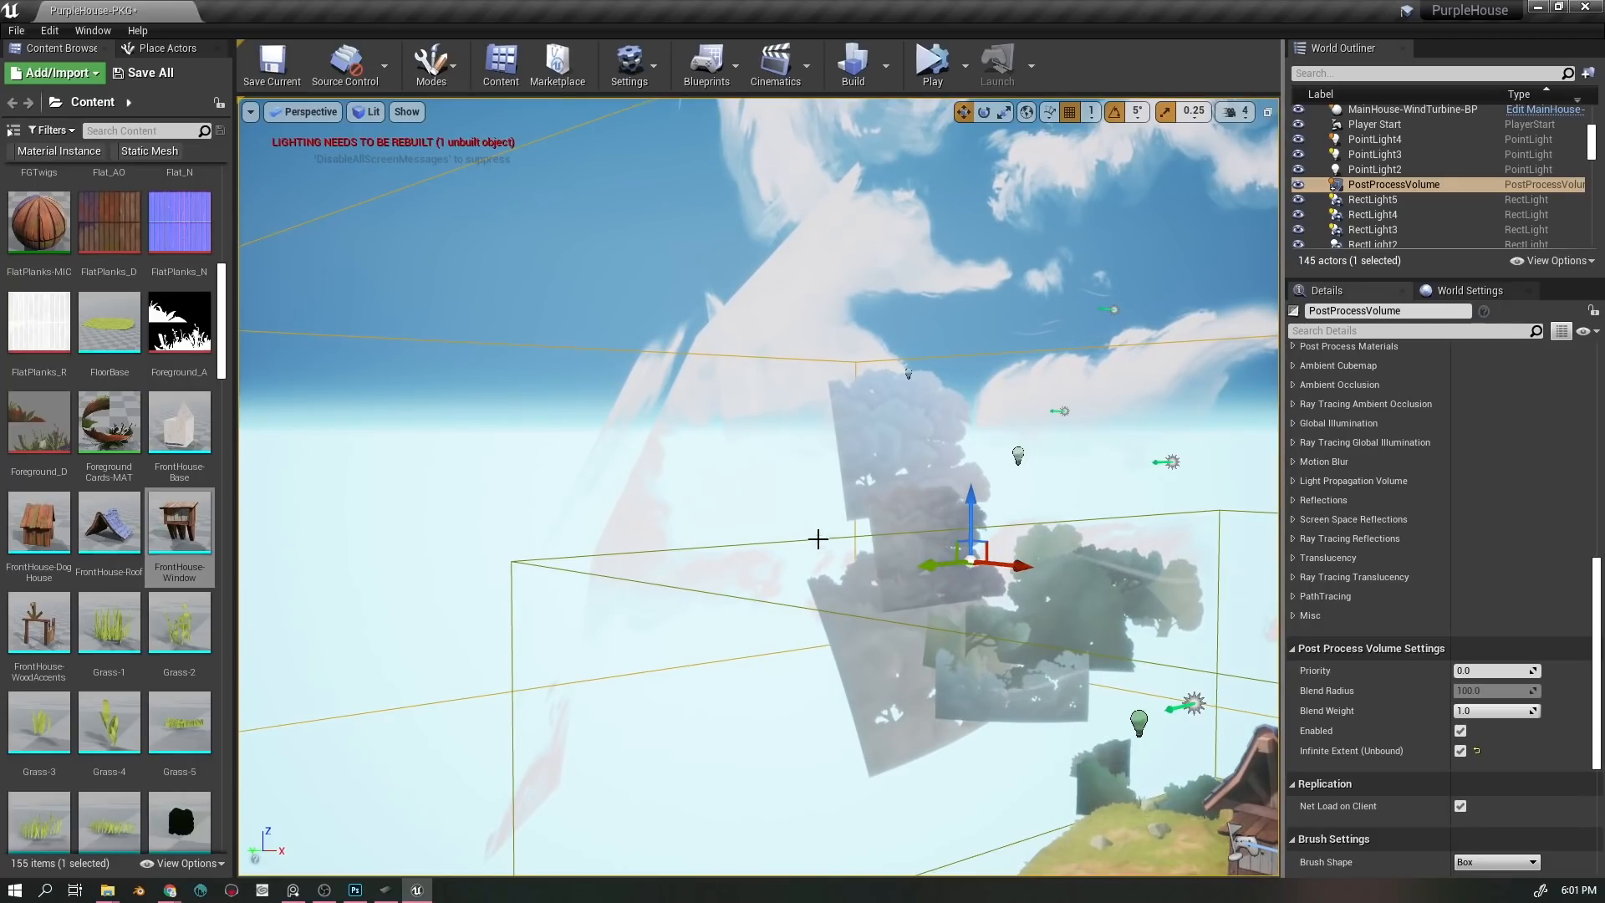
drag(818, 539, 870, 539)
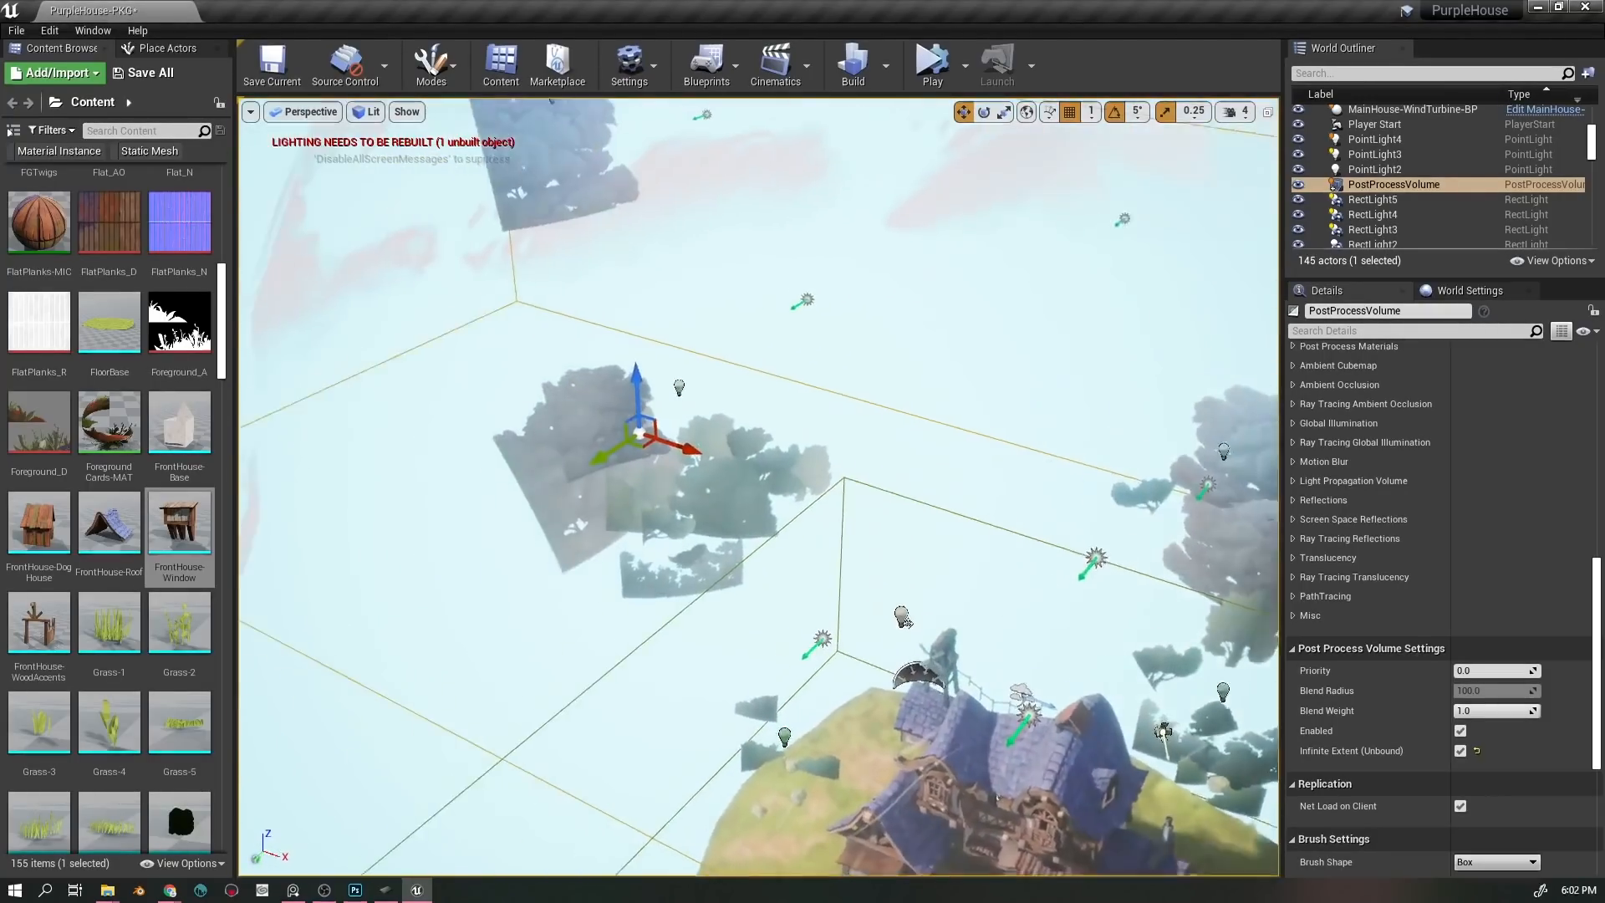
drag(907, 620, 795, 544)
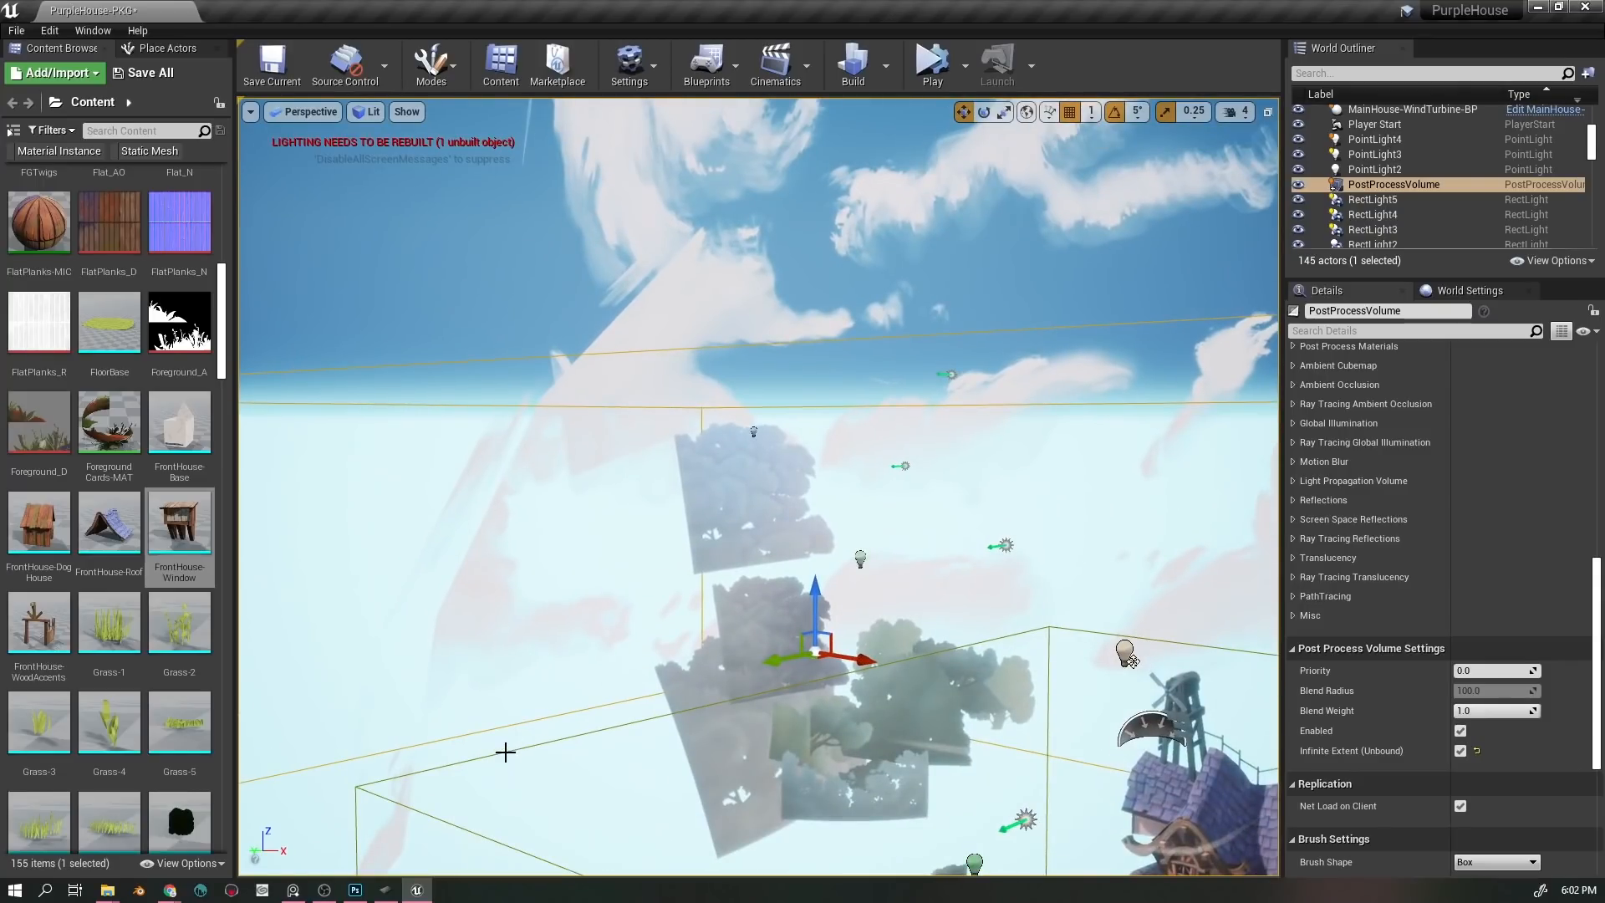
- Select and frame the LightmassImportanceVolume, and examine how its bounds enclose the house
click(505, 751)
key(f)
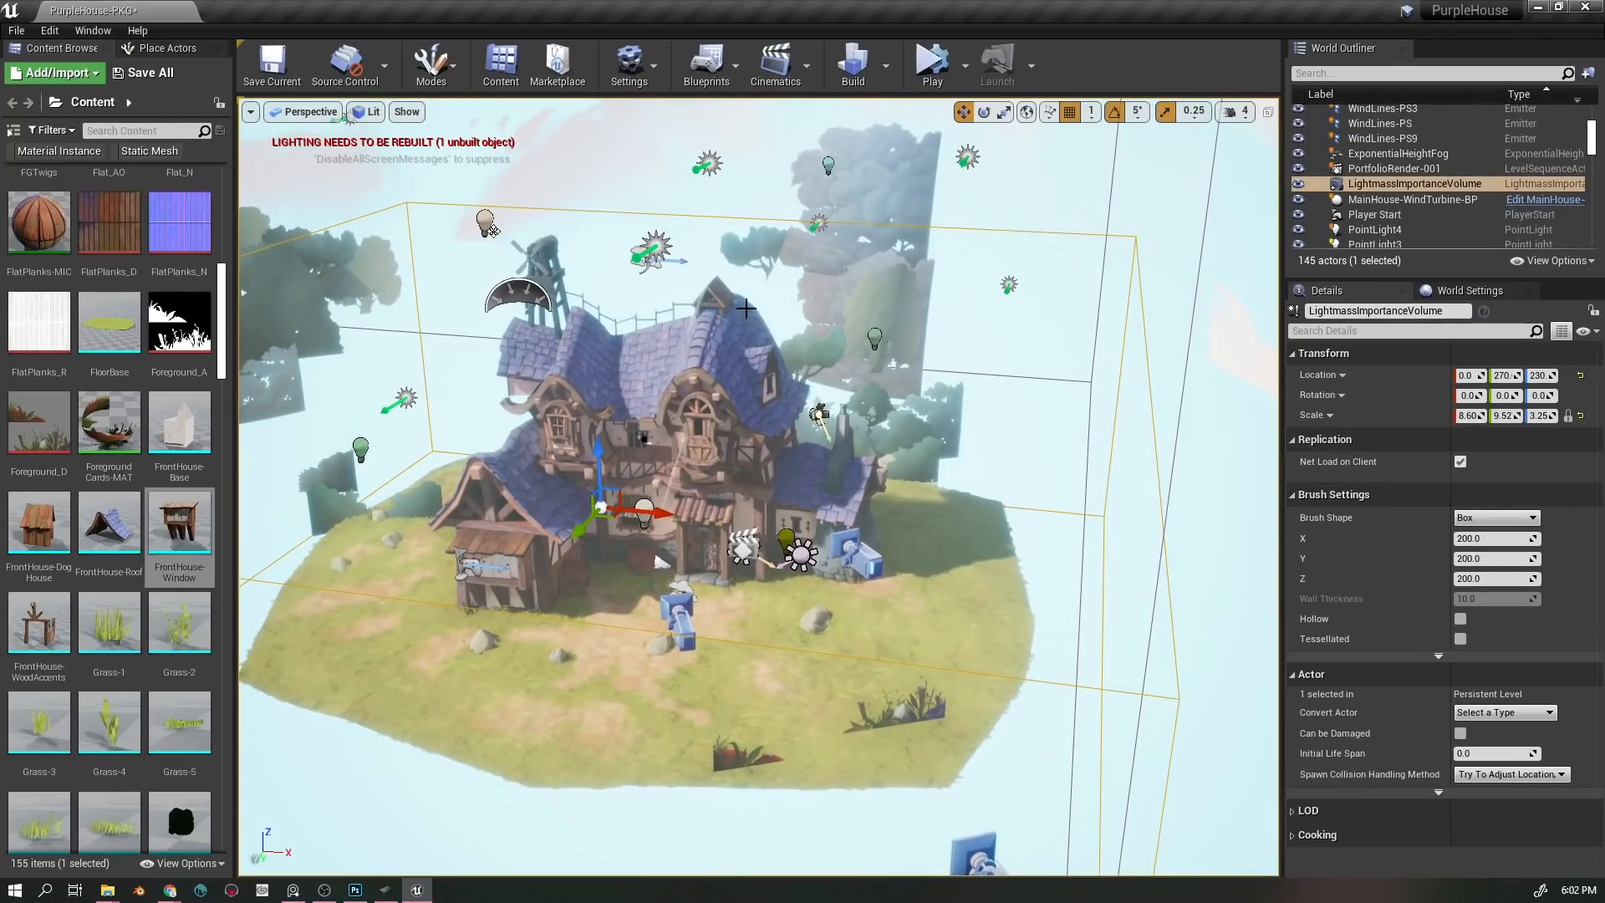
drag(658, 544, 502, 481)
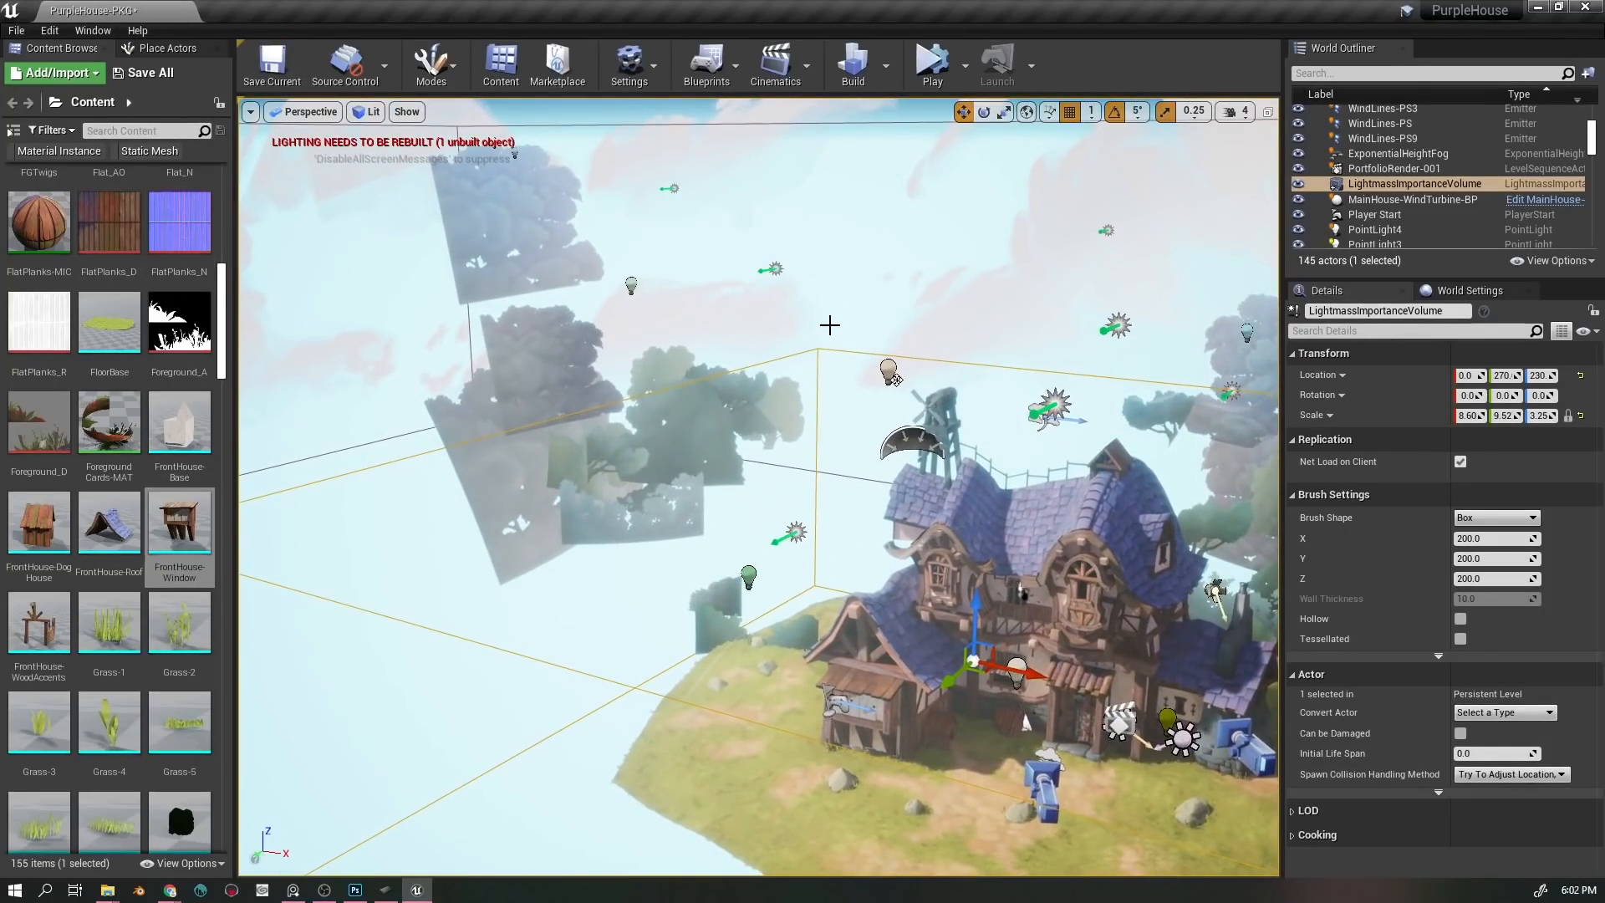
drag(963, 297, 960, 313)
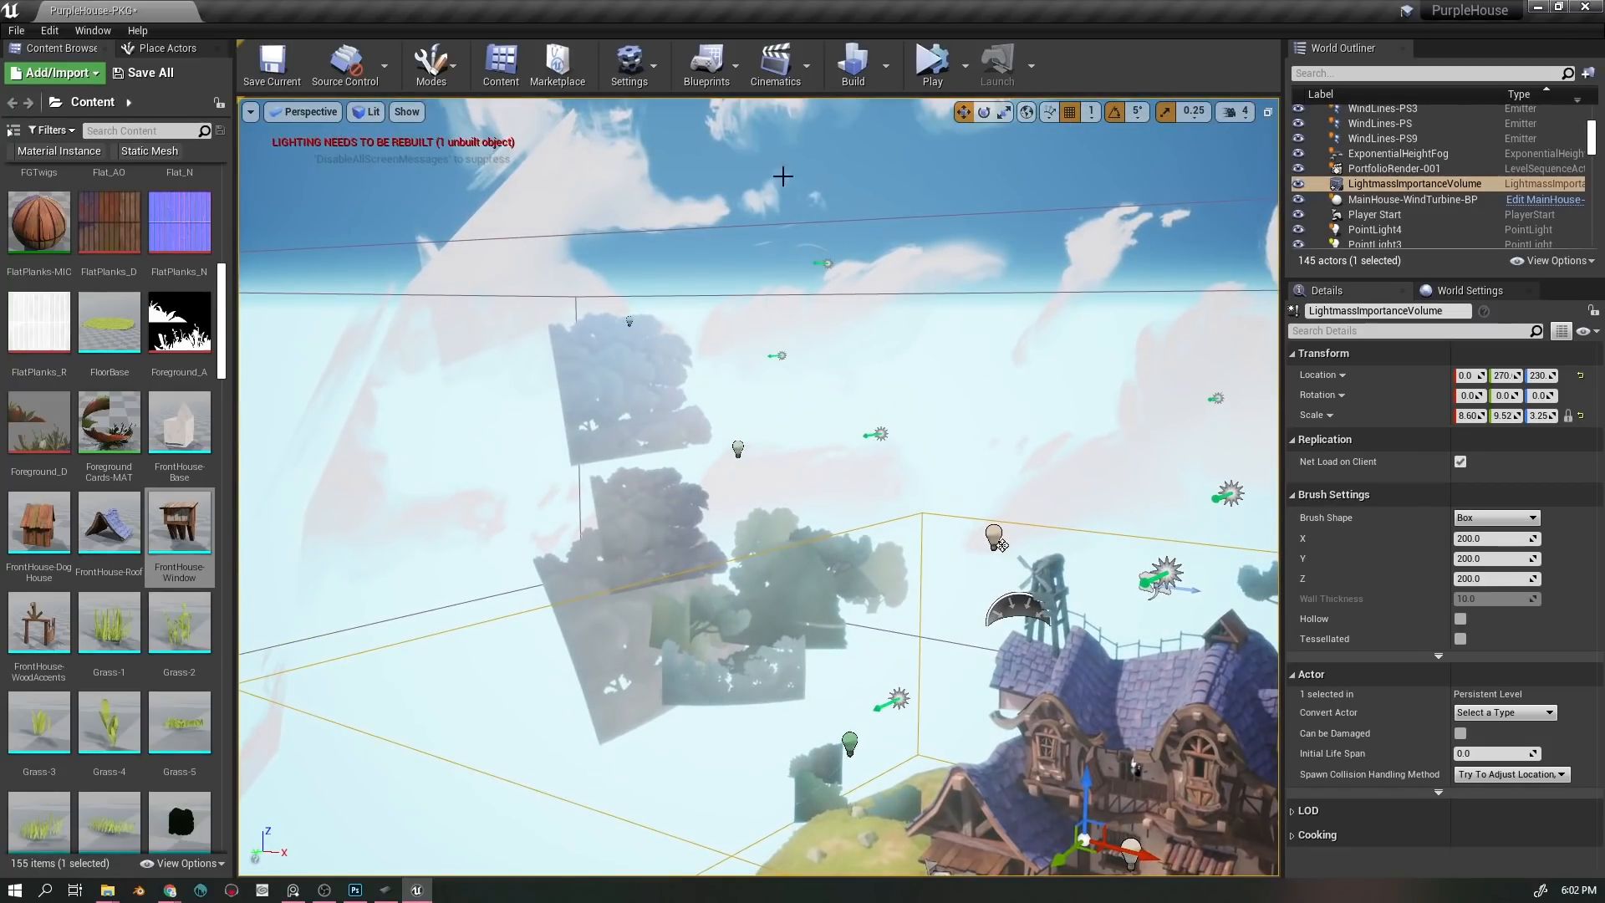
- Reselect the PostProcessVolume and review its settings, including Infinite Extent (Unbound) and the brush dimensions
click(885, 294)
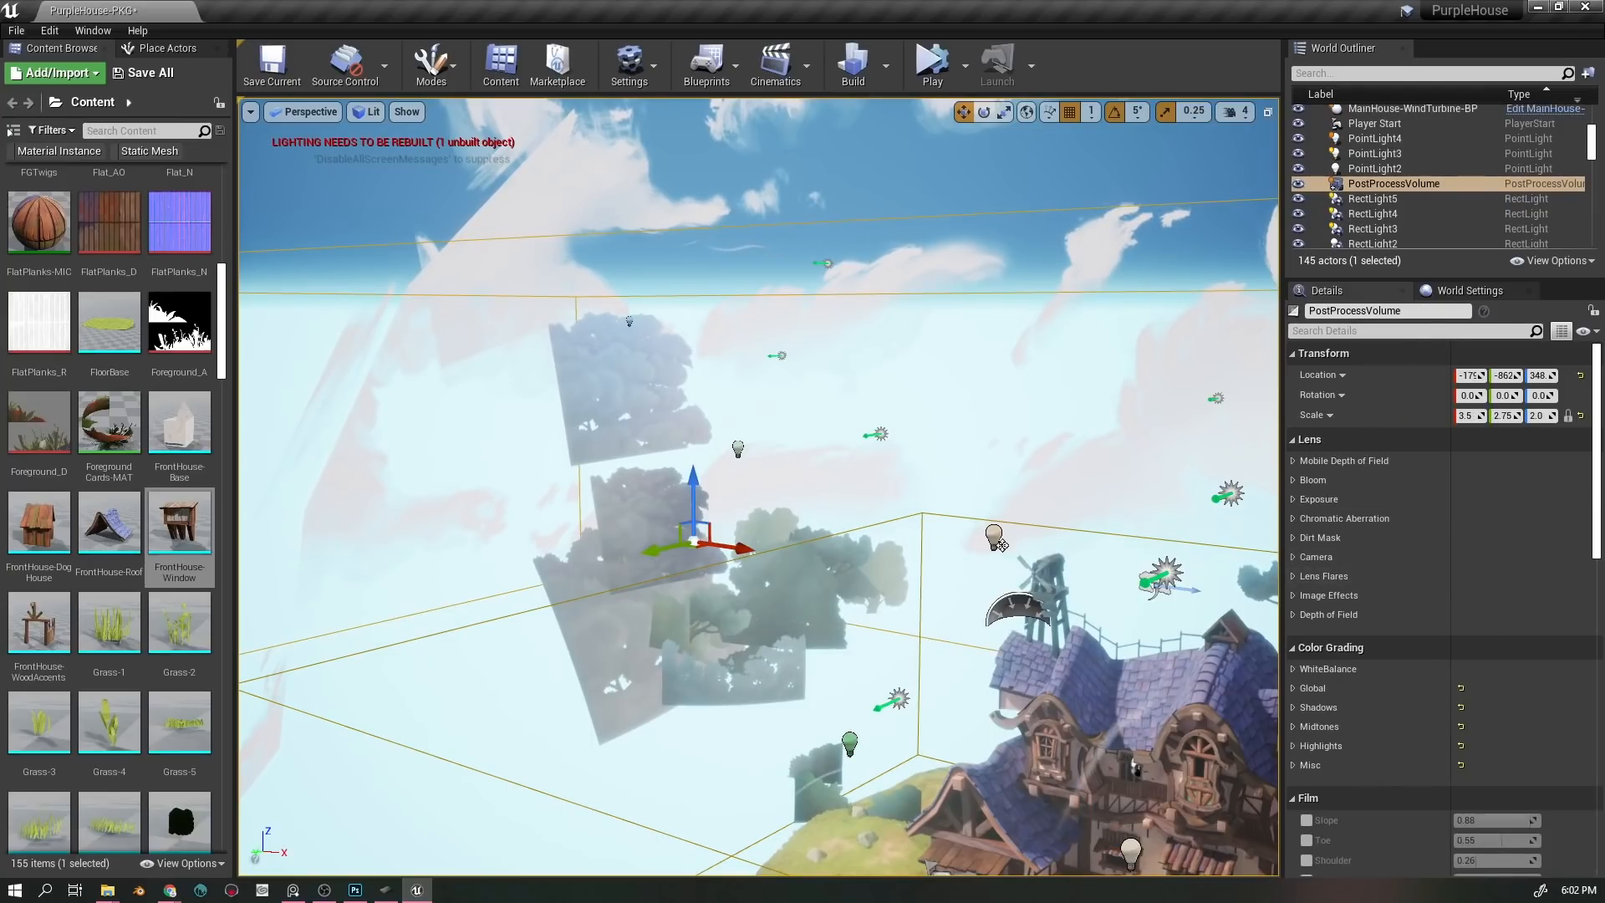
scroll(1495, 571, down, 5)
scroll(1495, 571, down, 12)
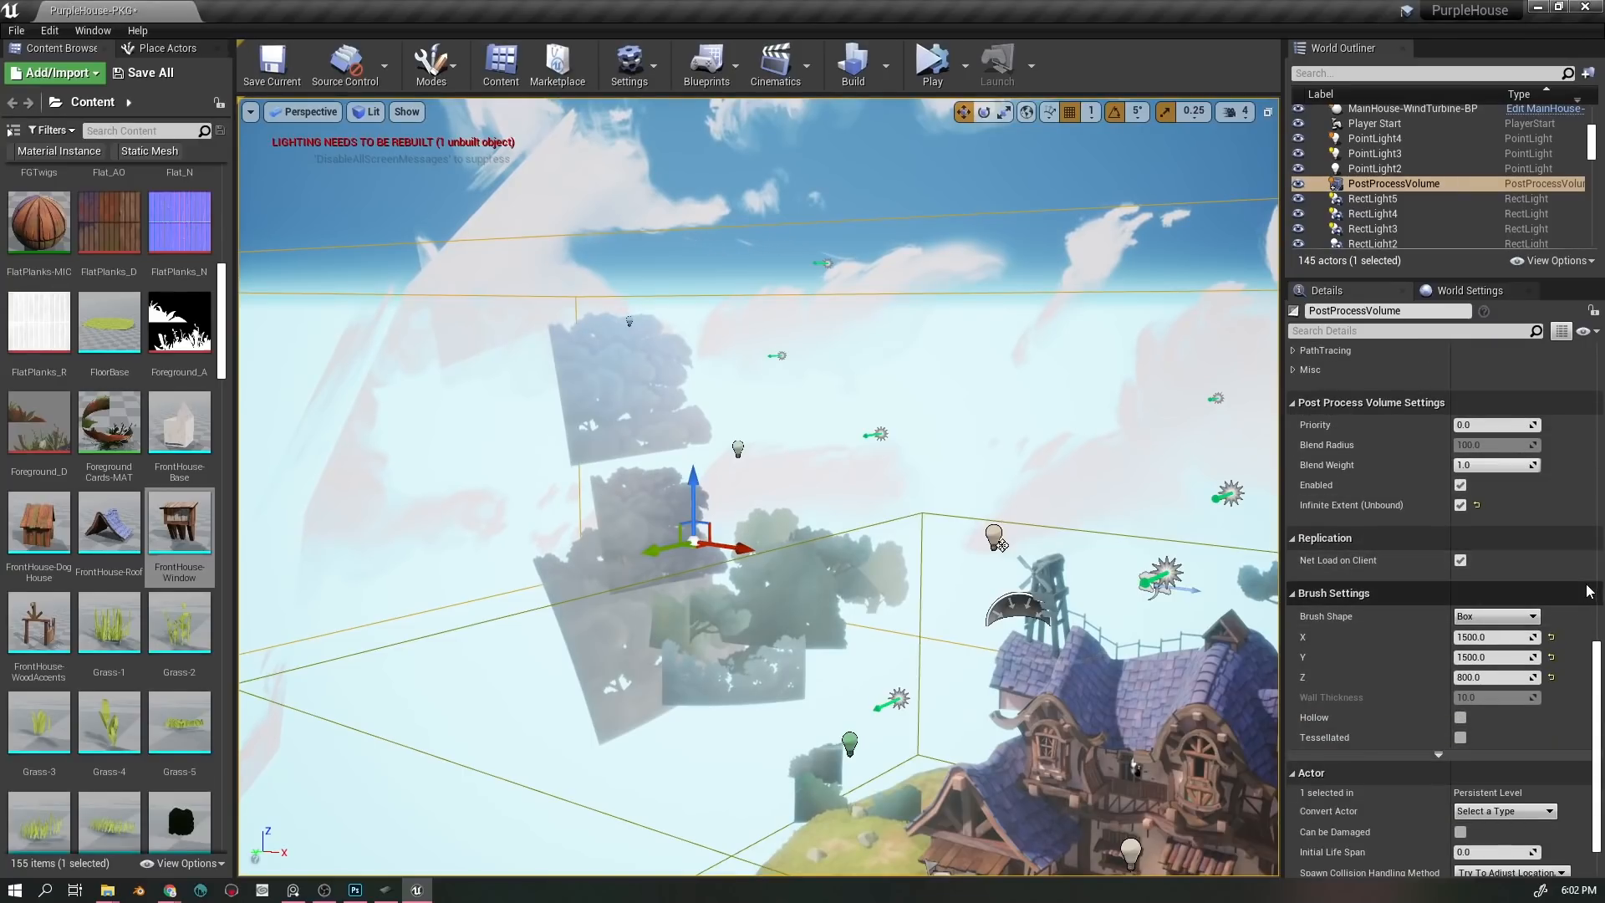
scroll(1588, 560, down, 2)
scroll(1589, 552, up, 14)
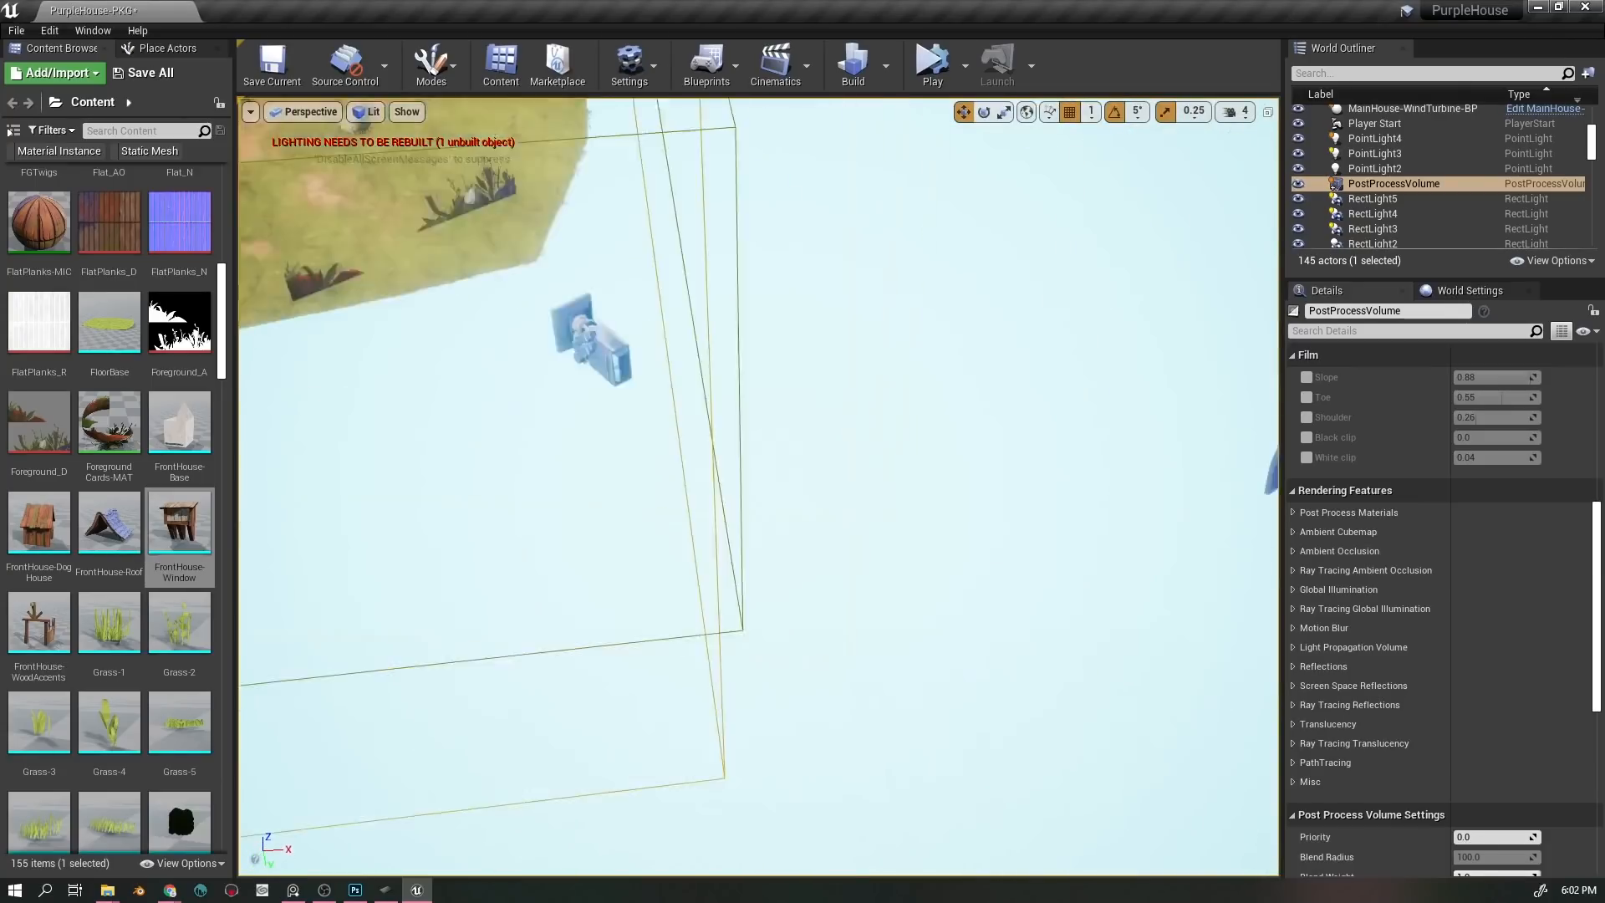
- Snap the viewport to CameraActor6's view and turn on game view to hide the editor icons and gizmos
drag(877, 567, 1003, 493)
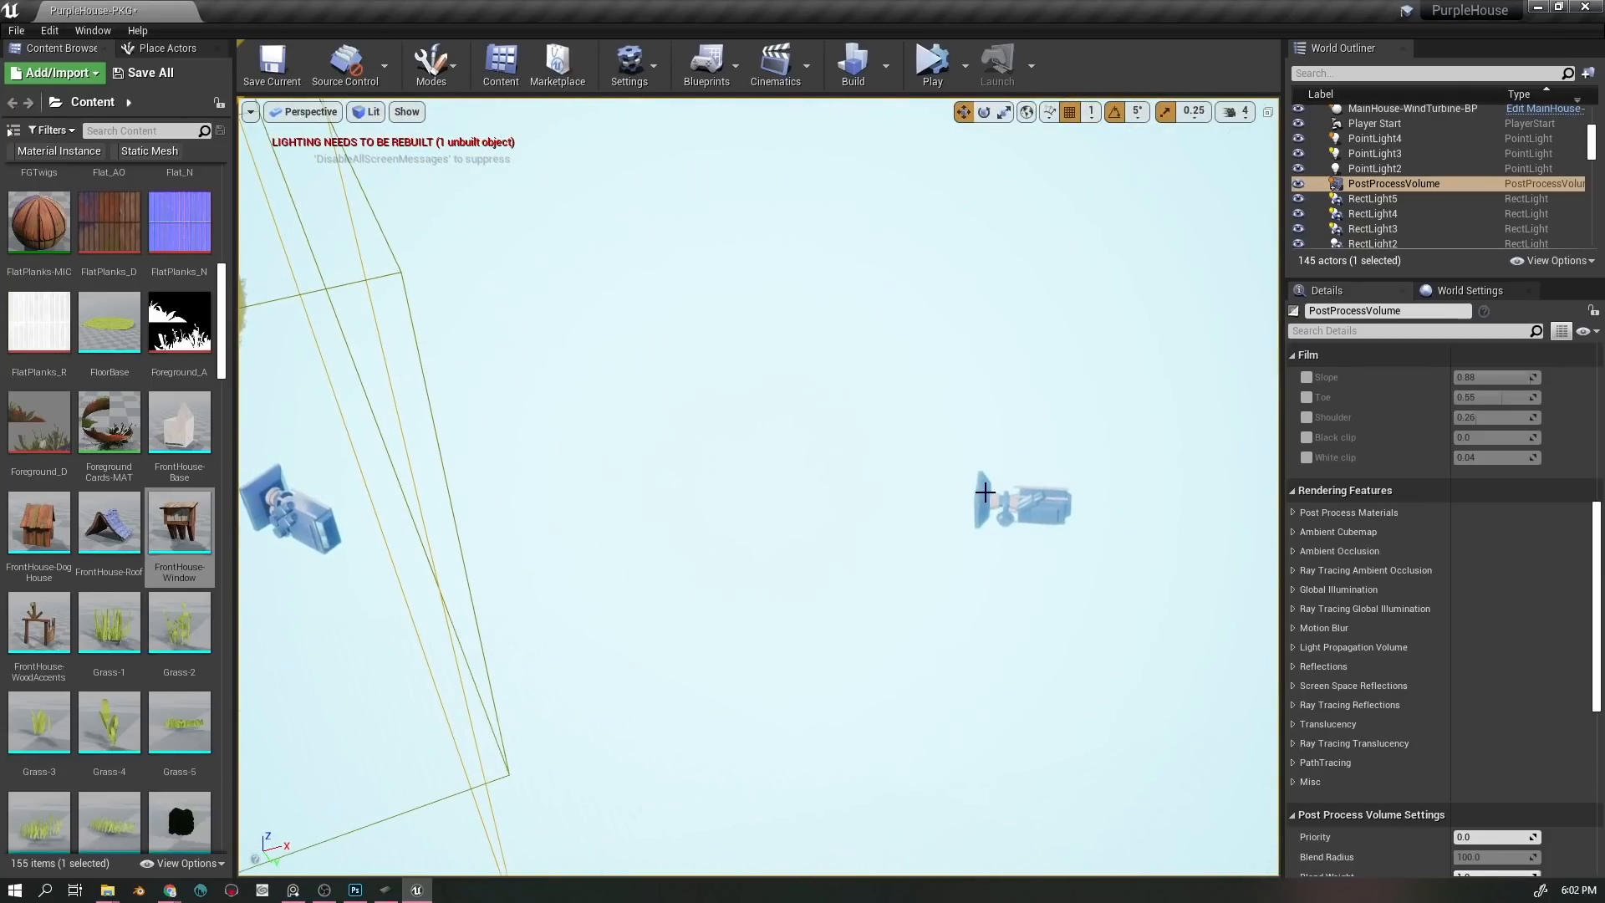
right_click(260, 480)
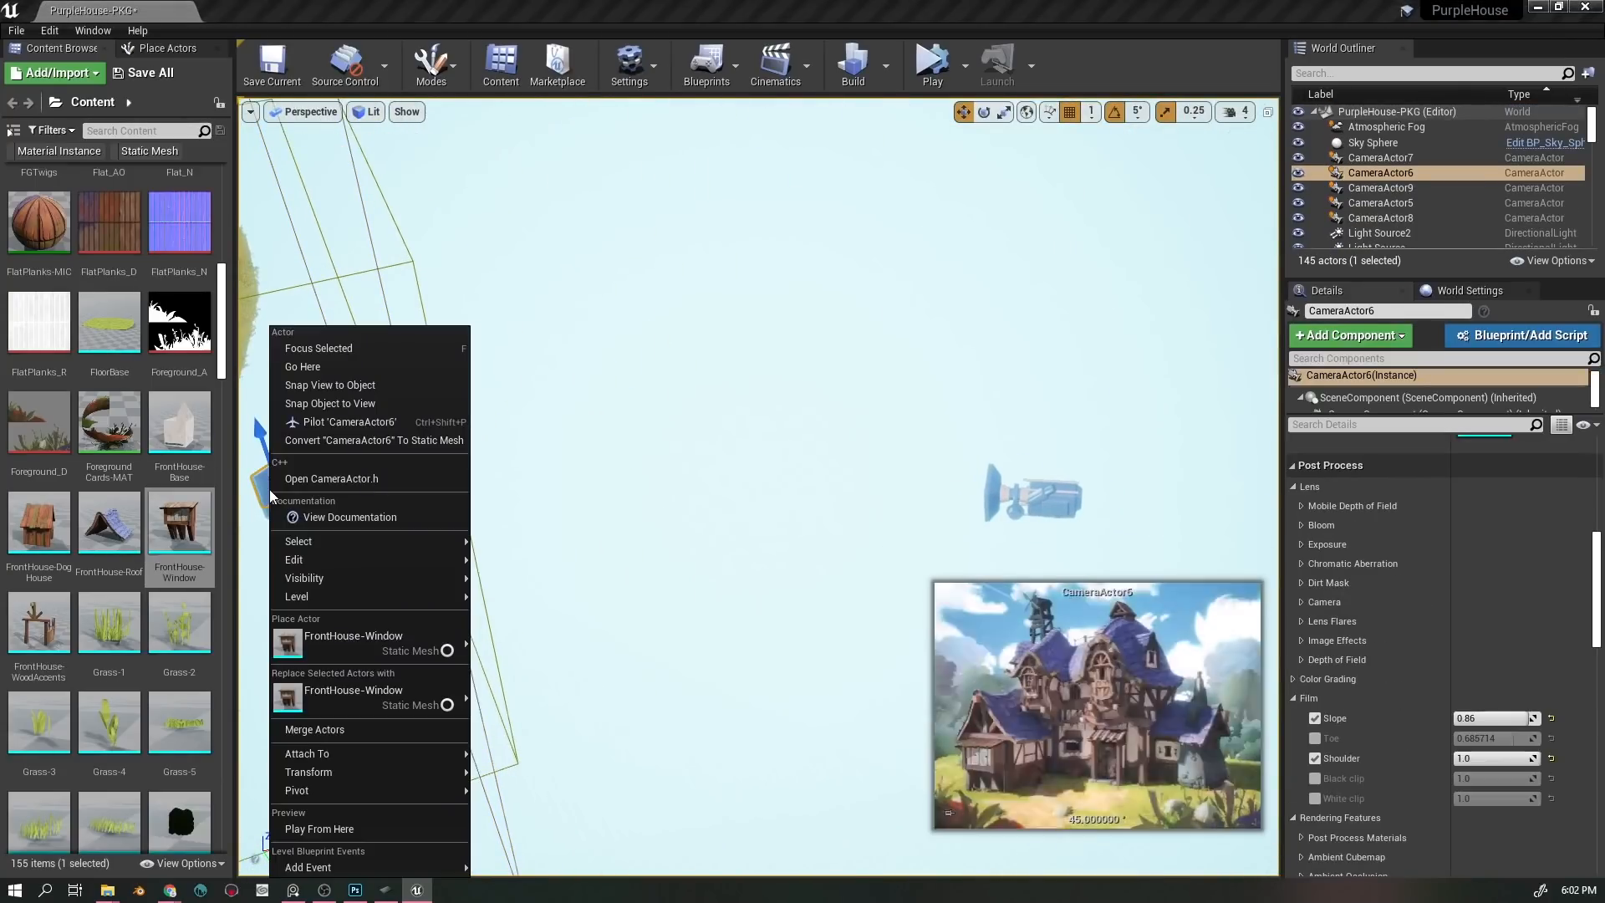
click(393, 381)
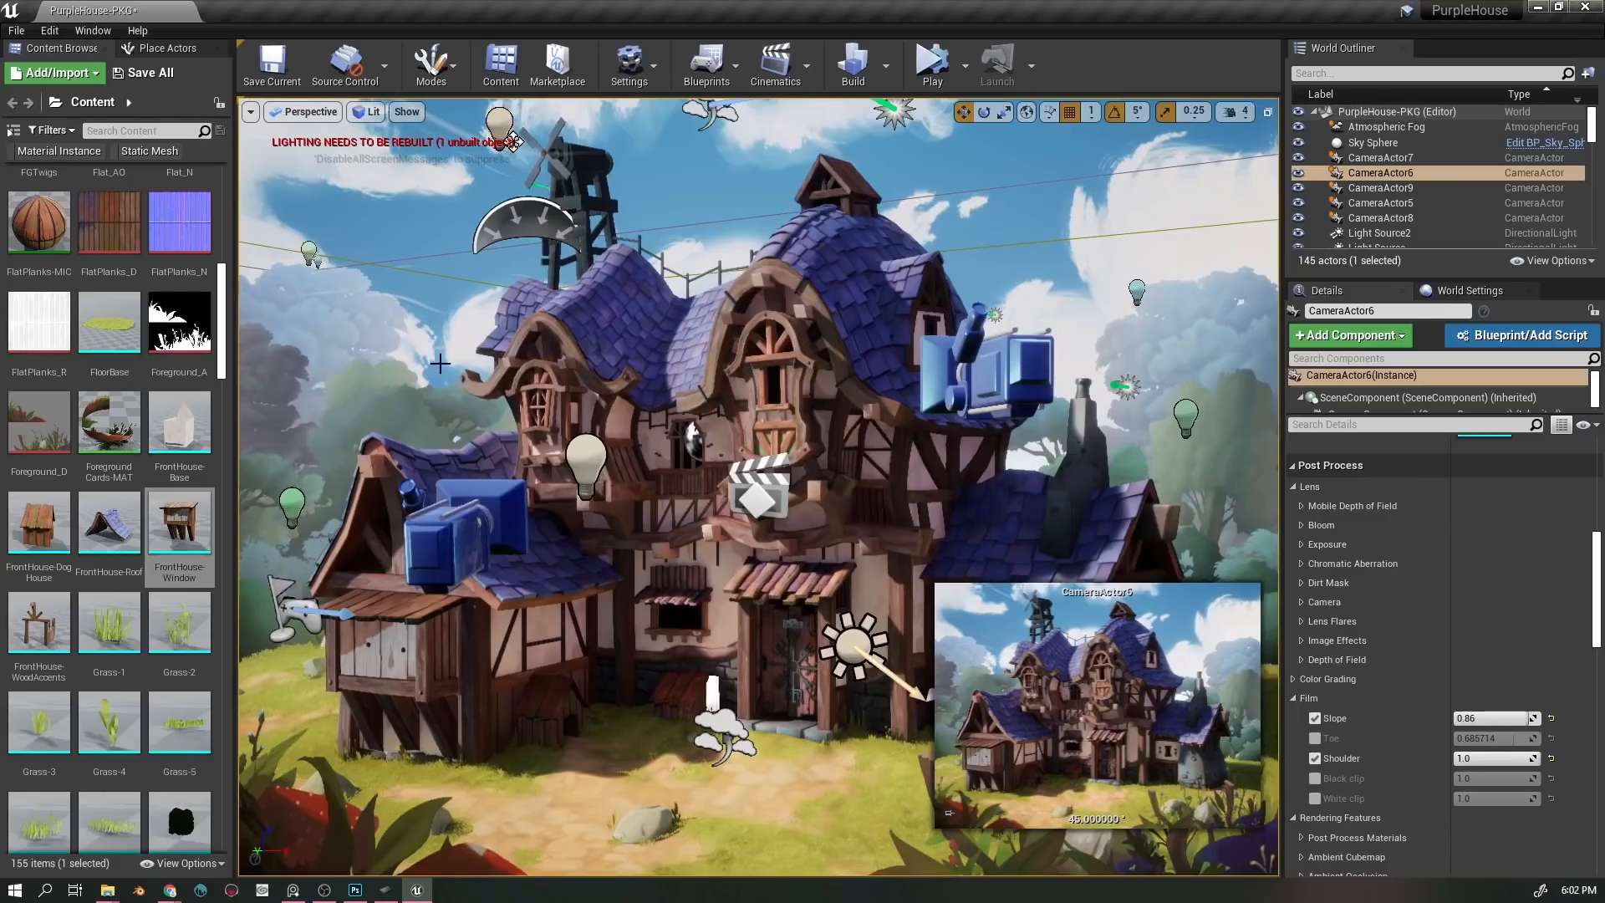
click(652, 823)
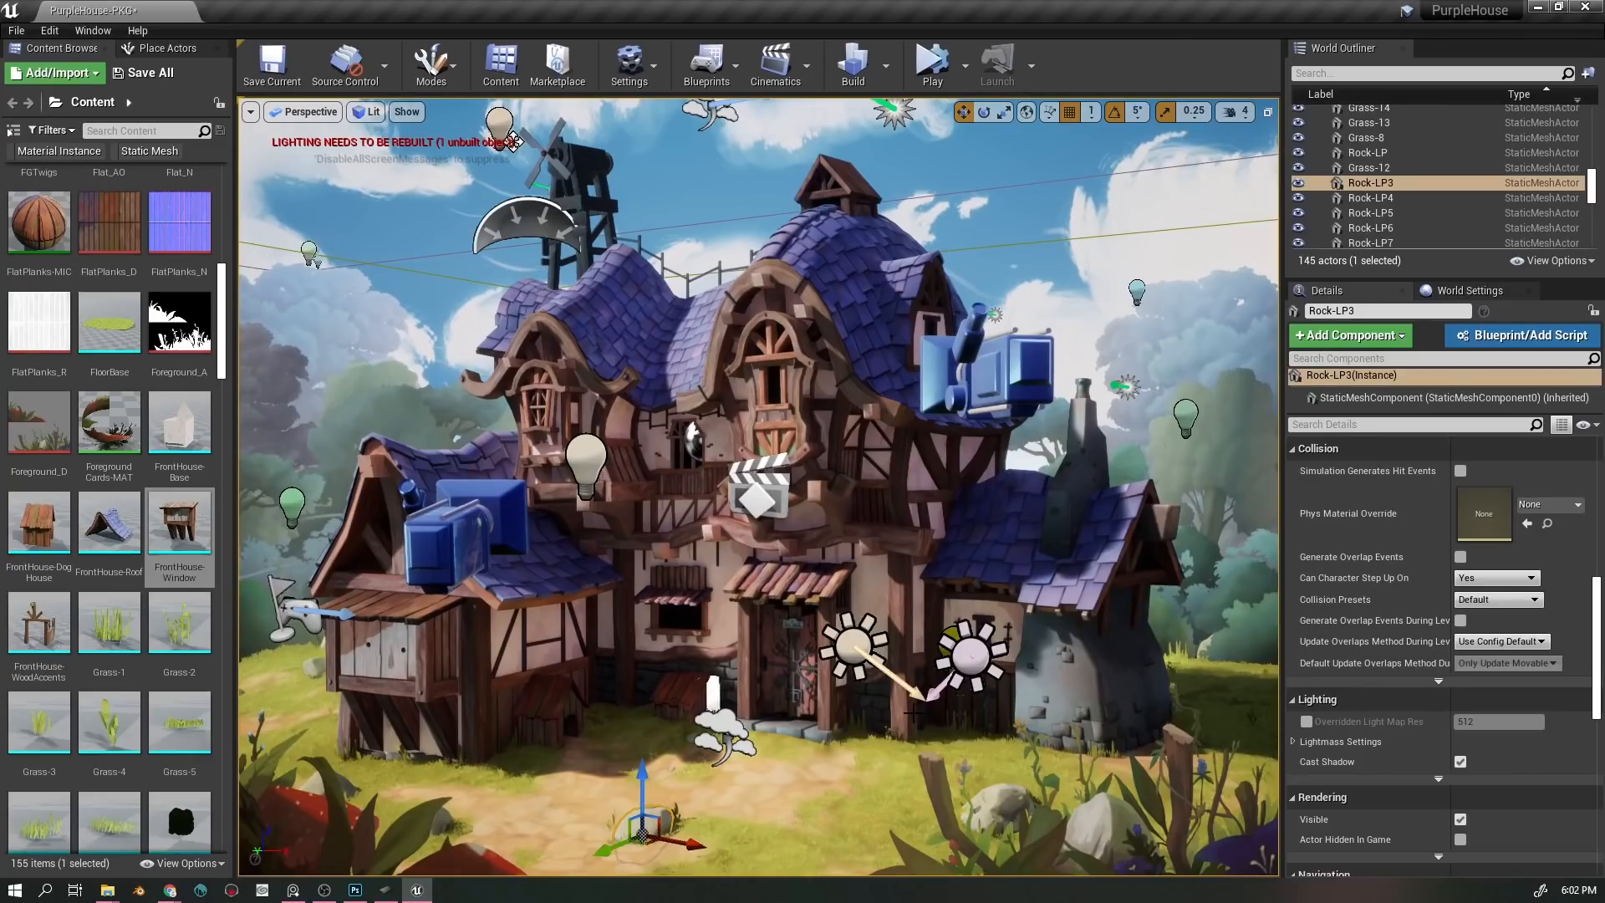
key(g)
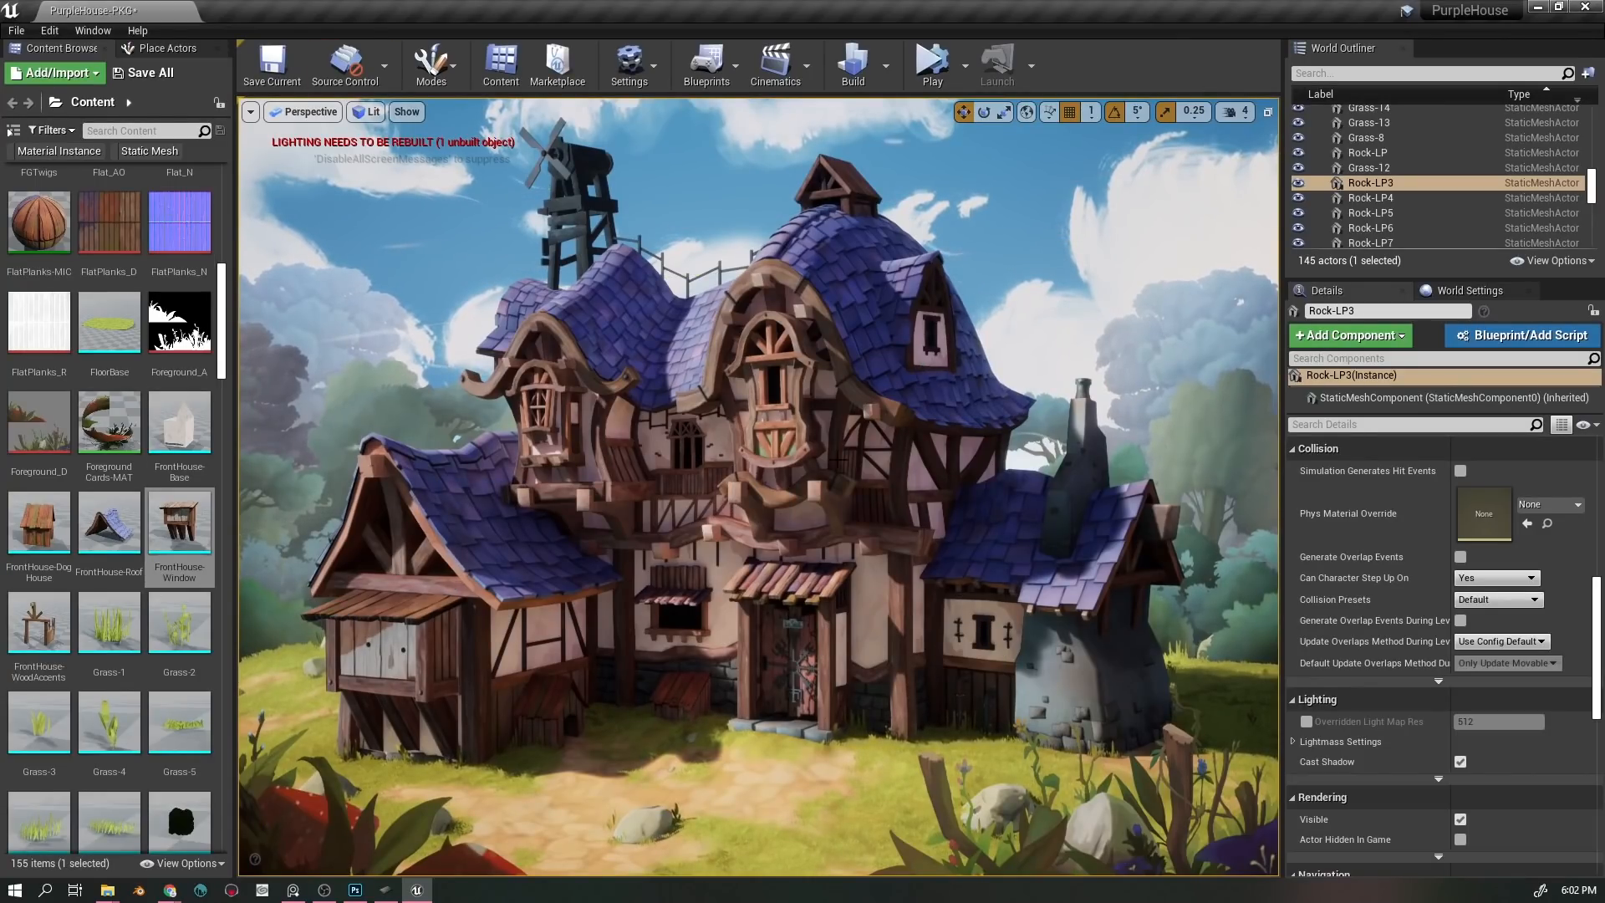
- Switch to Photoshop and display frame 259 of the PH-FullProgression.psd timeline
click(355, 892)
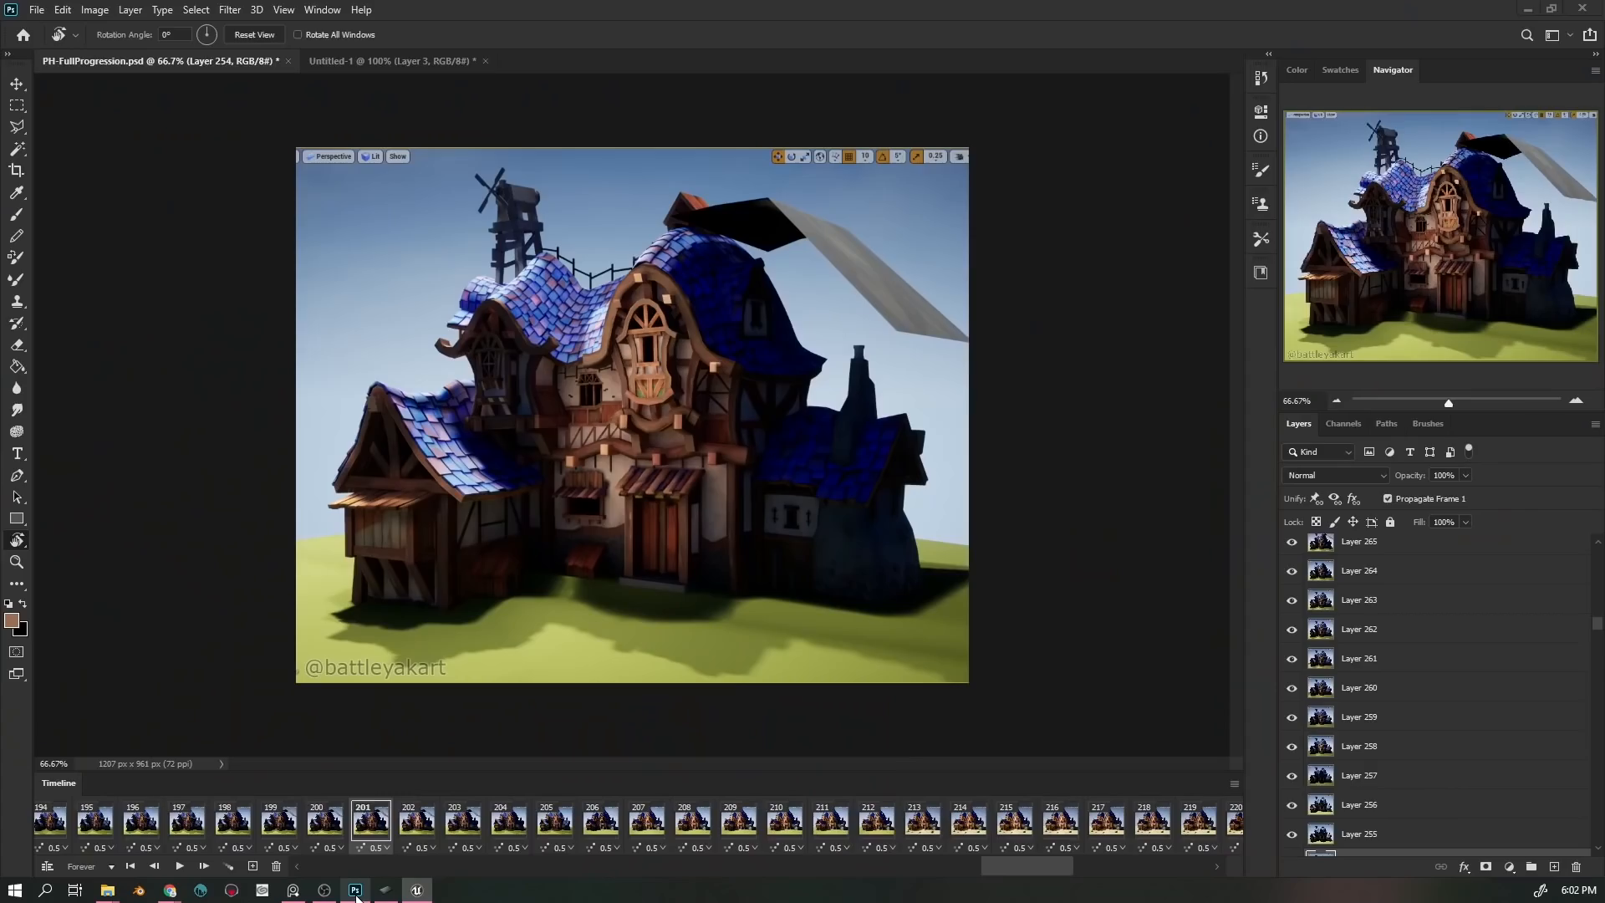
drag(1054, 869, 1222, 852)
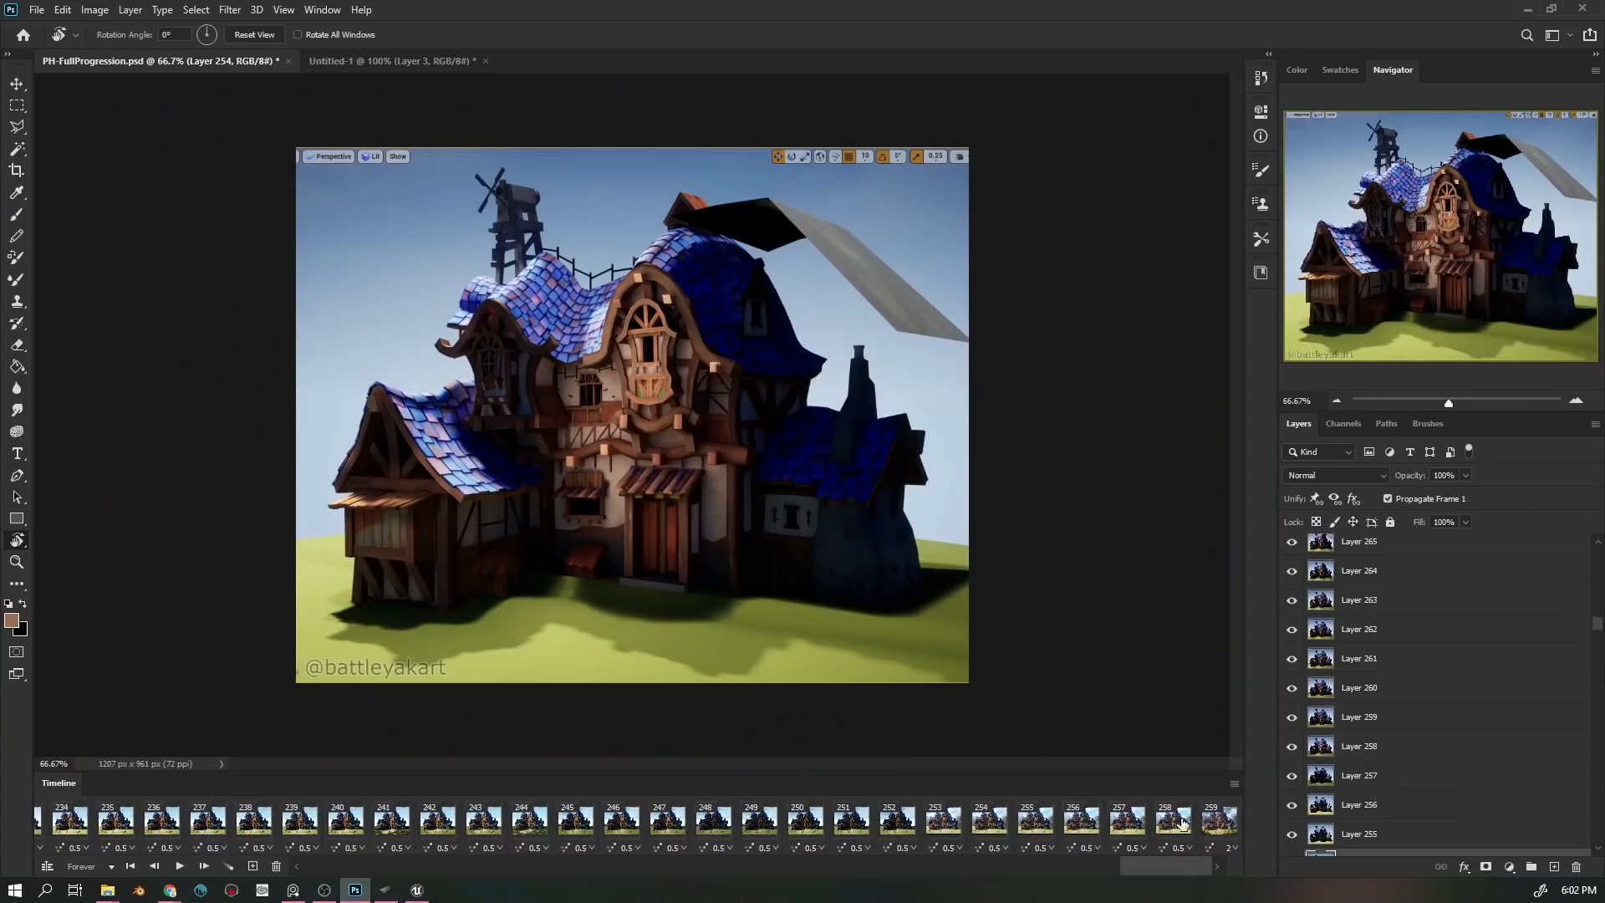
click(1220, 818)
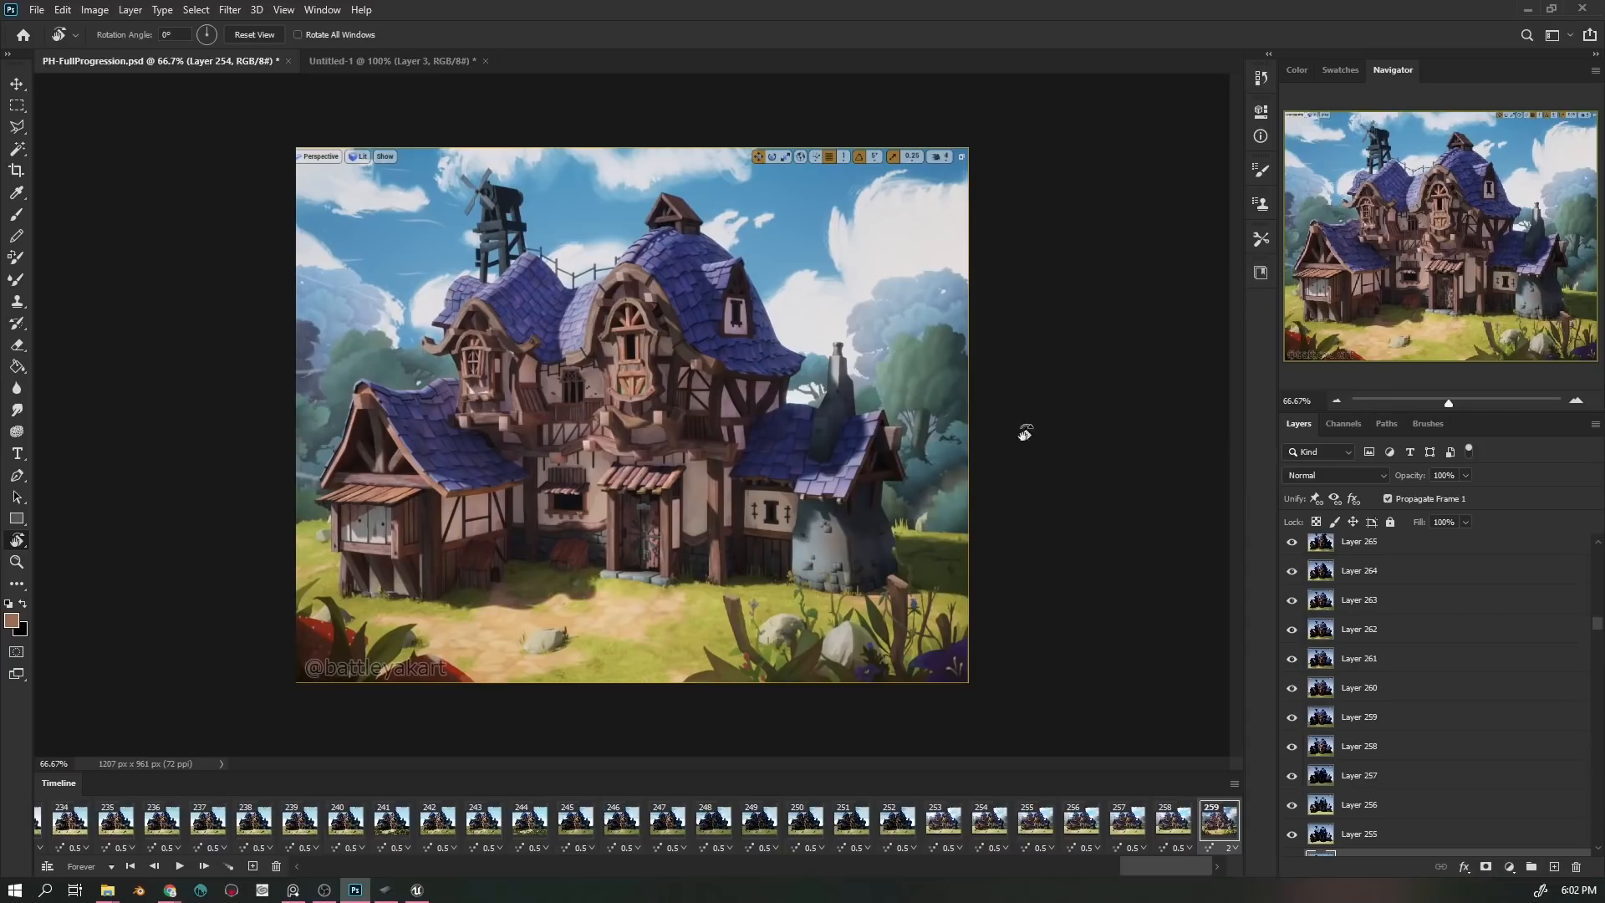
- Compare the lighting and composition of the house across timeline frames 257, 258 and 259, ending on frame 257
click(1169, 822)
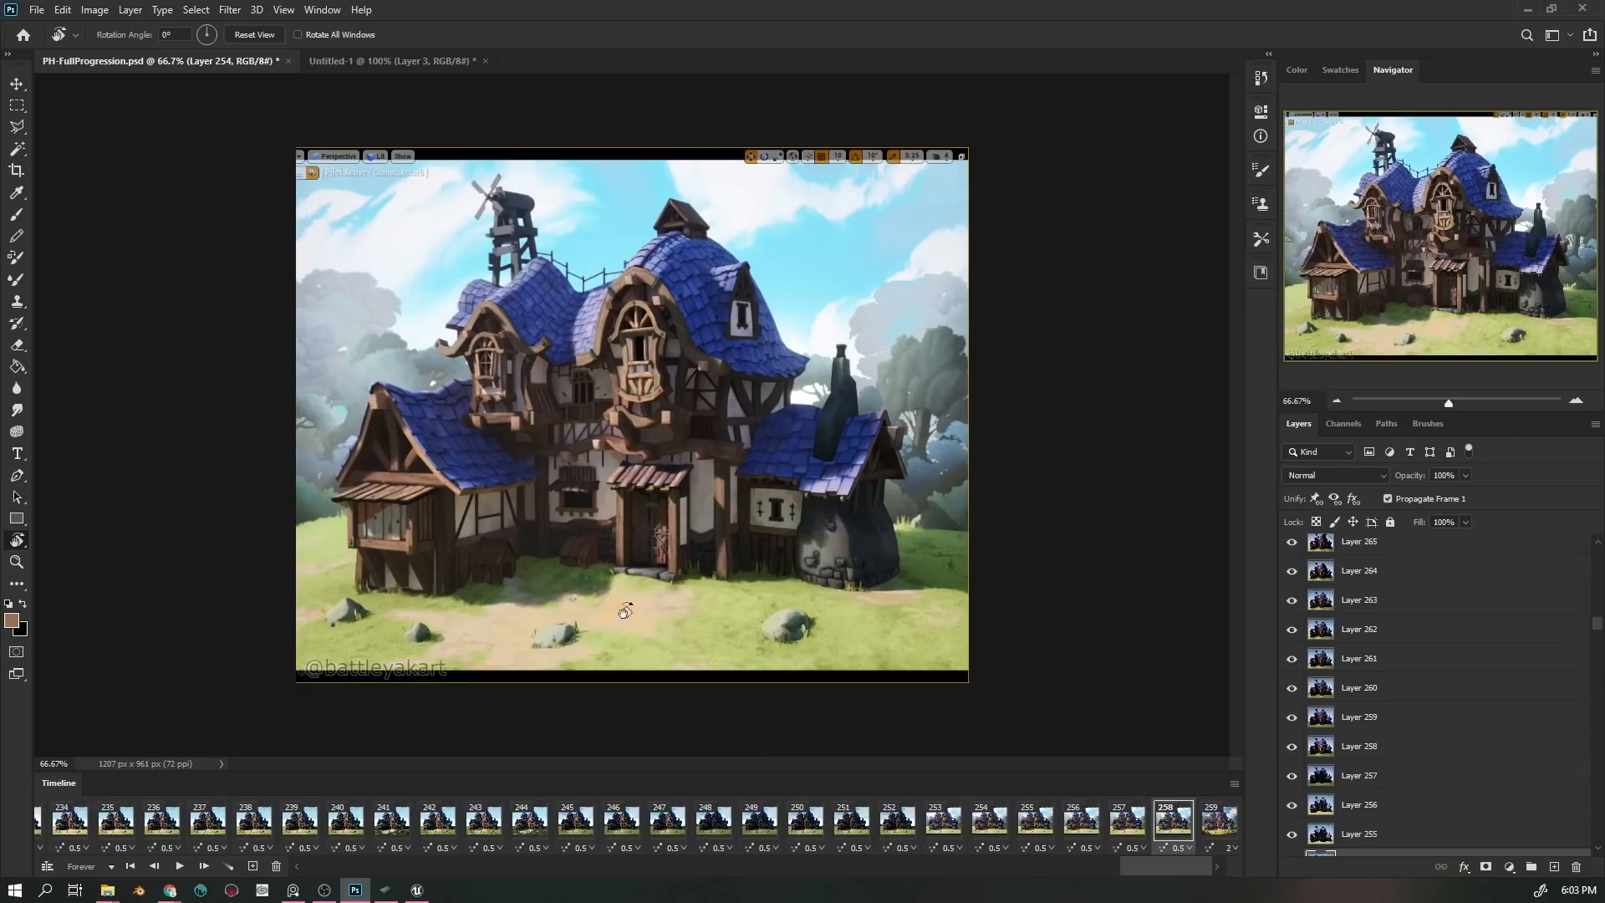
click(1226, 828)
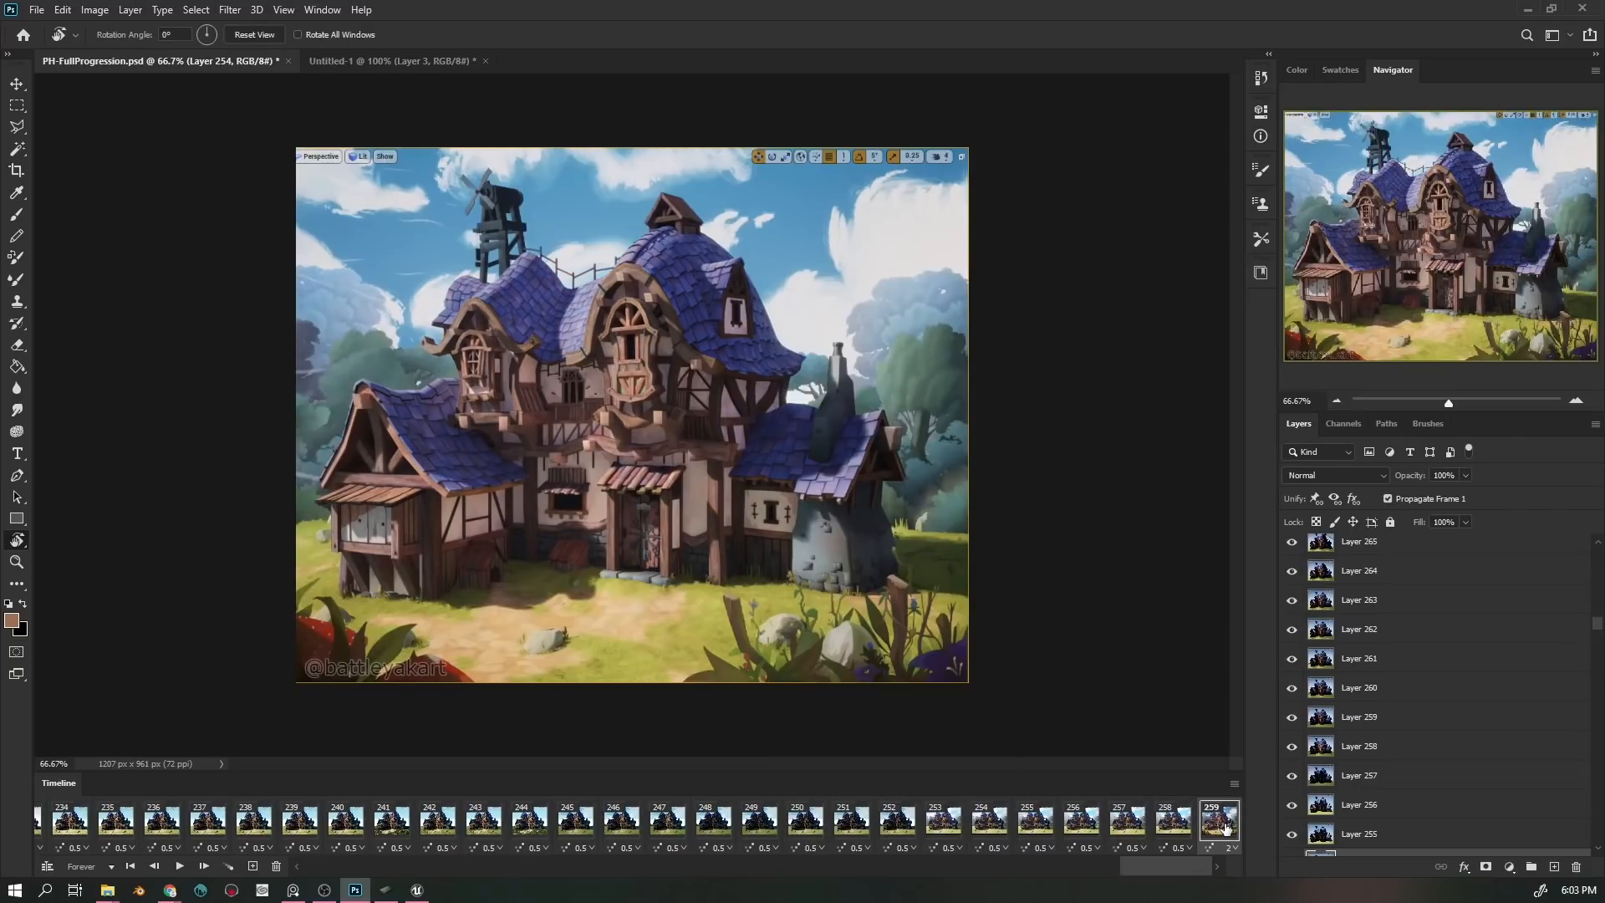
click(1172, 826)
click(1129, 826)
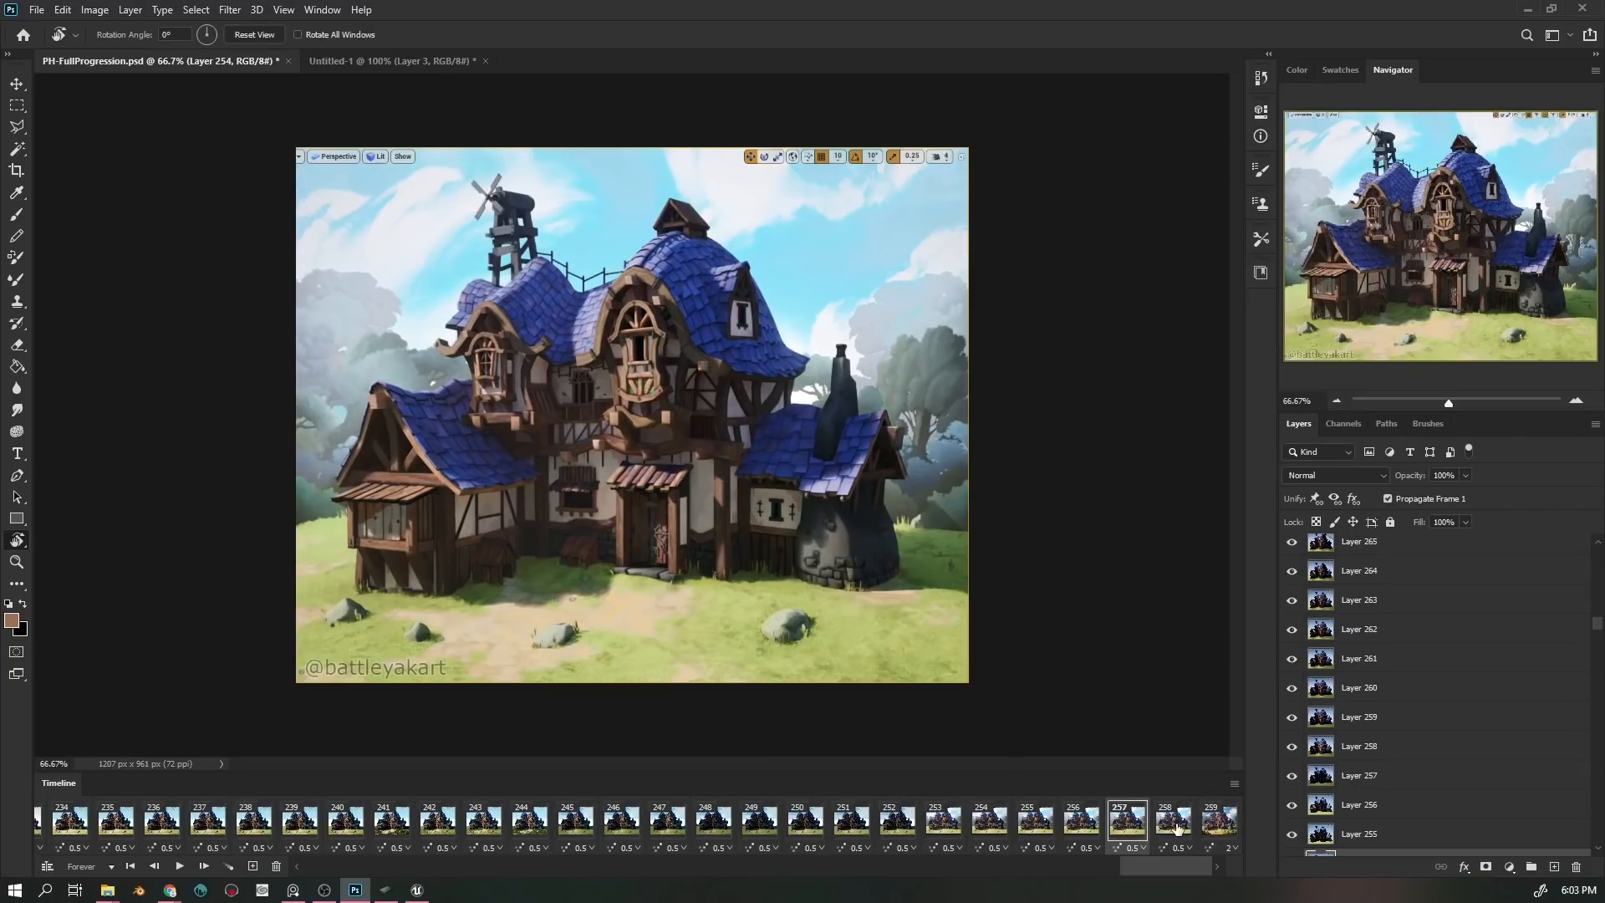
click(1185, 826)
click(1128, 826)
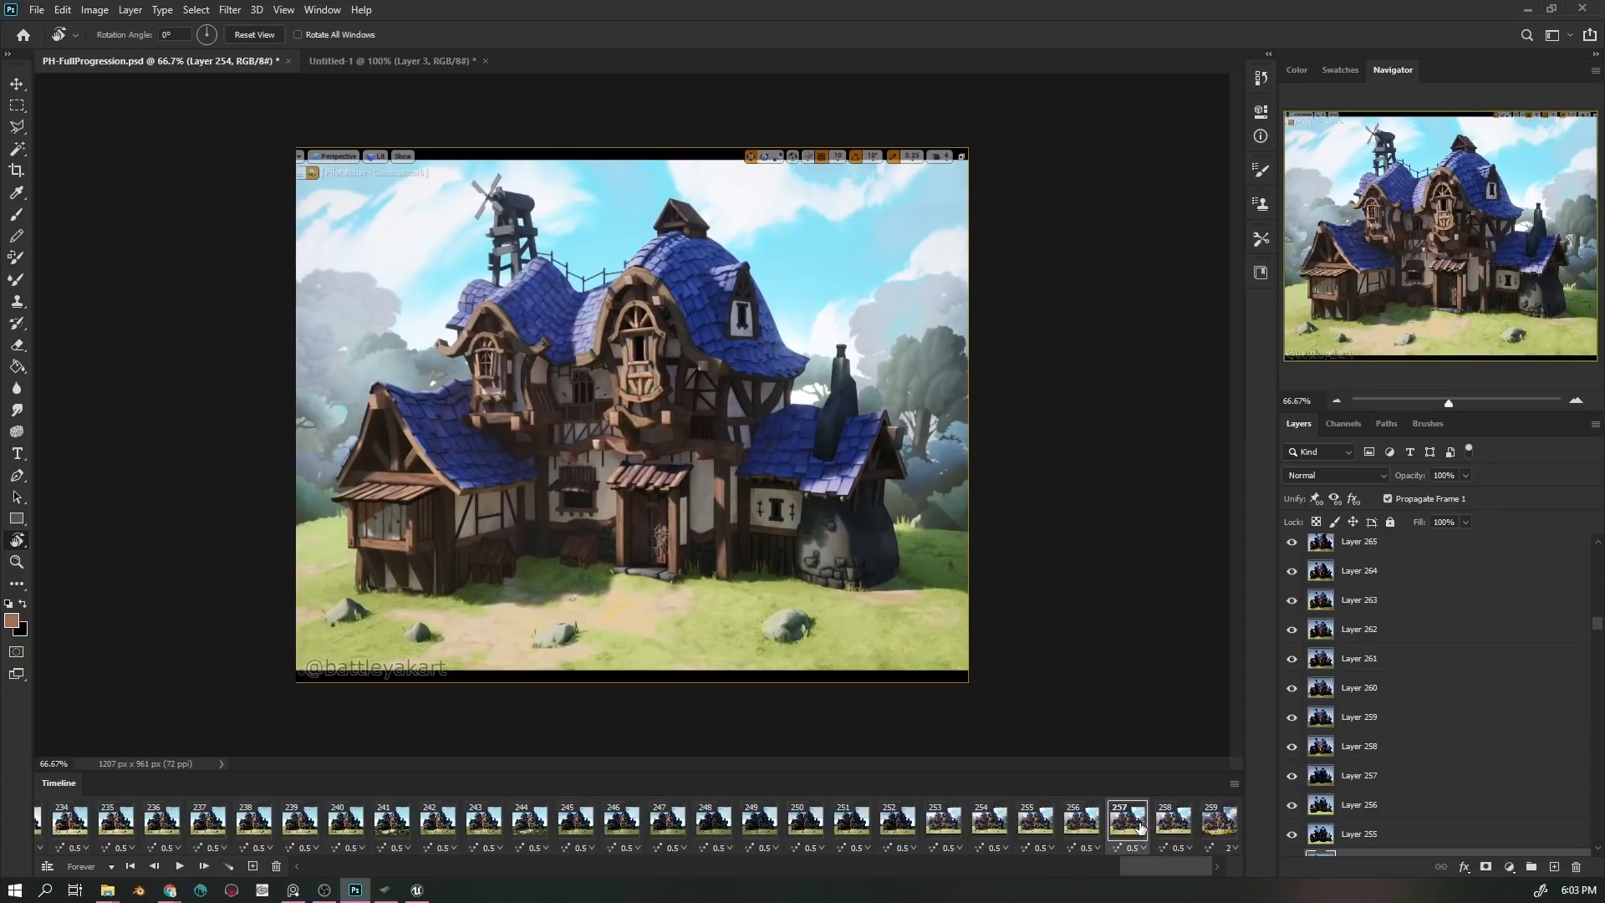
click(1216, 823)
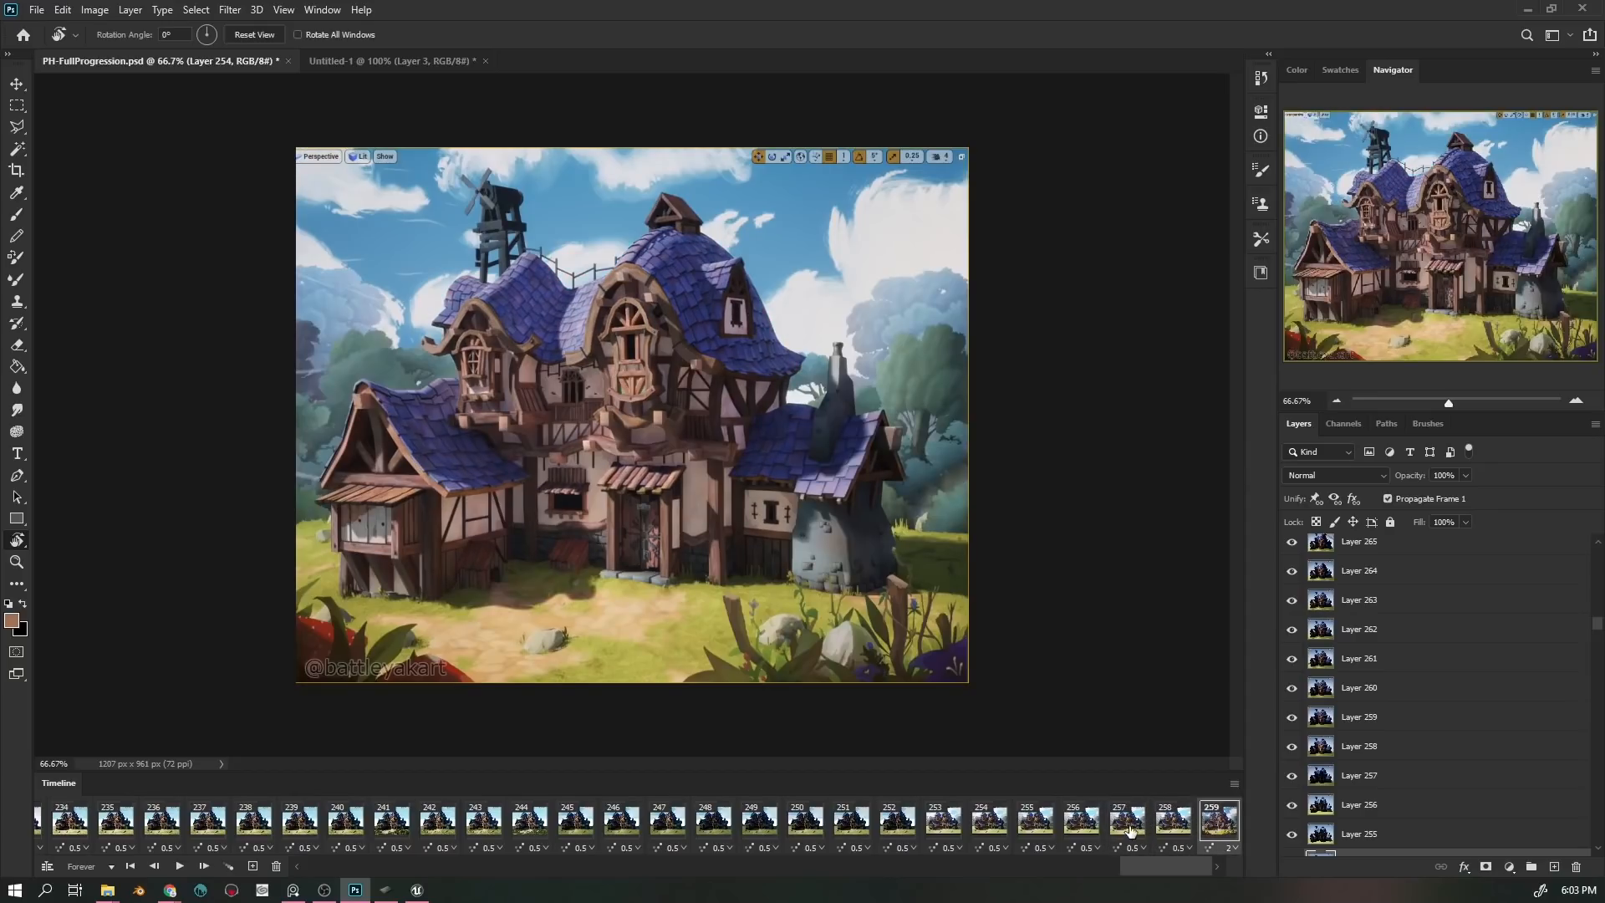
click(1129, 828)
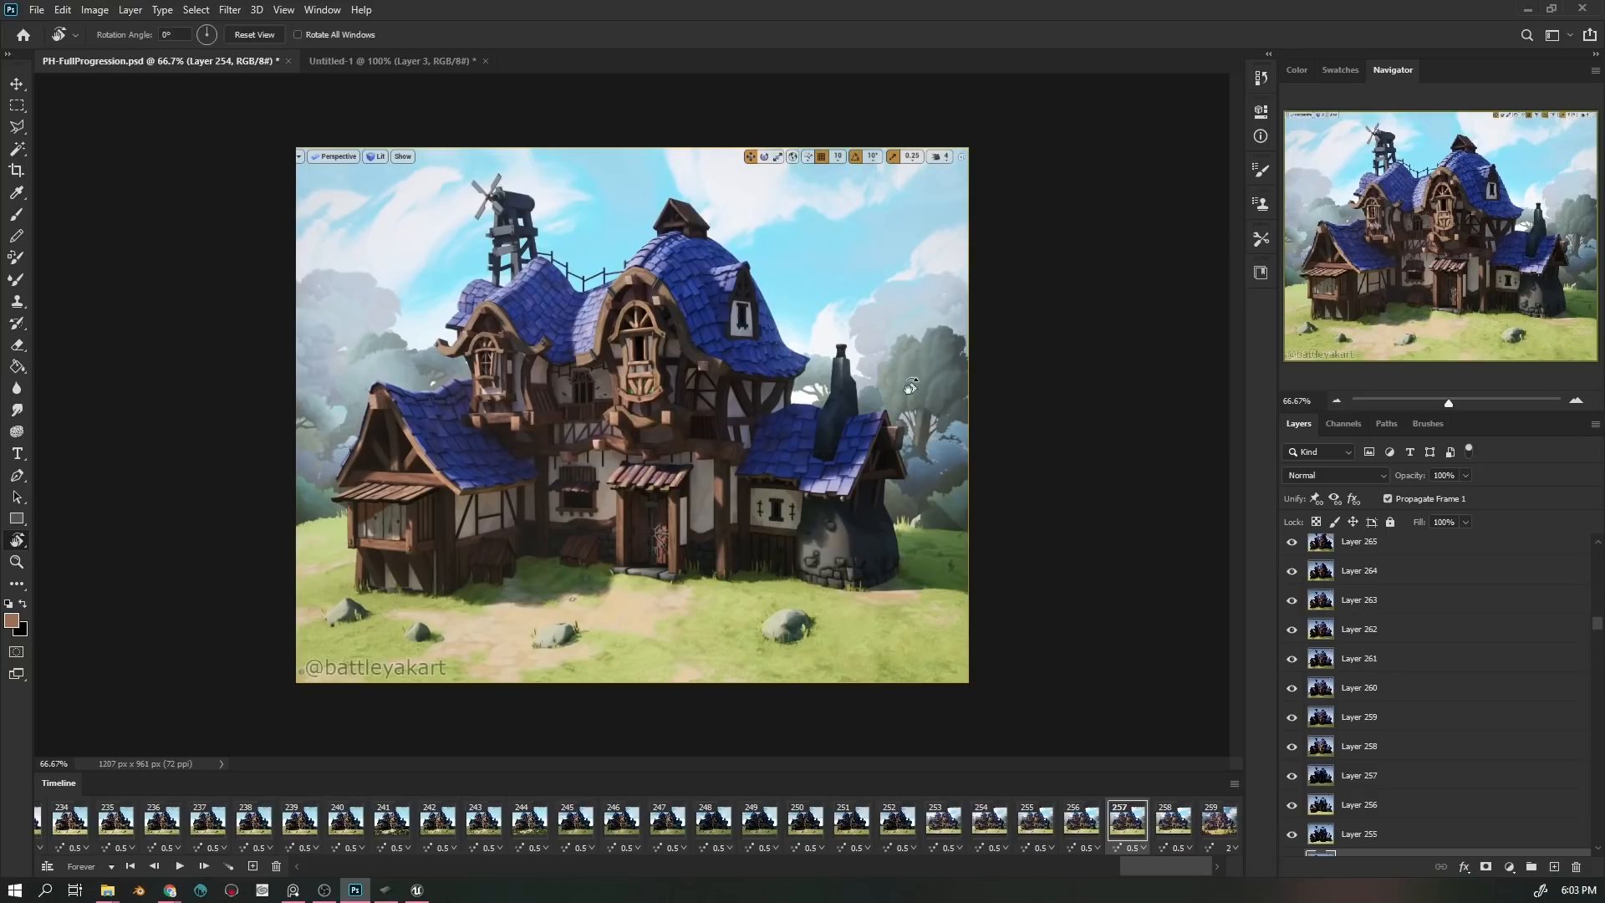
- Compare the house's lighting and background between timeline frames 256 and 257, ending on frame 257
click(1079, 824)
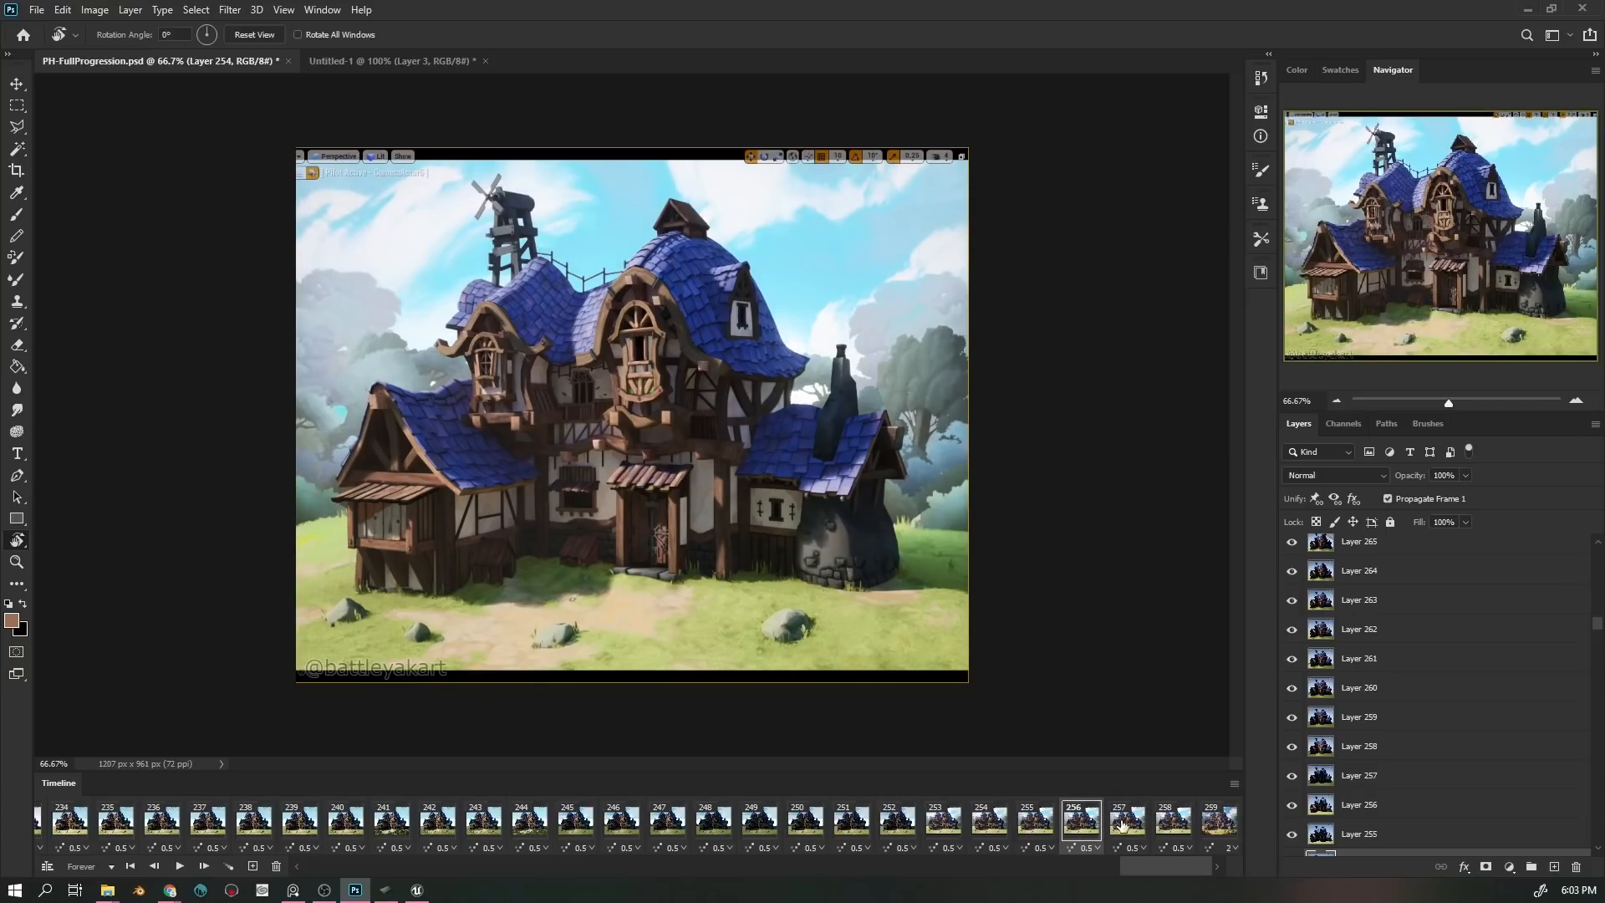
click(1123, 823)
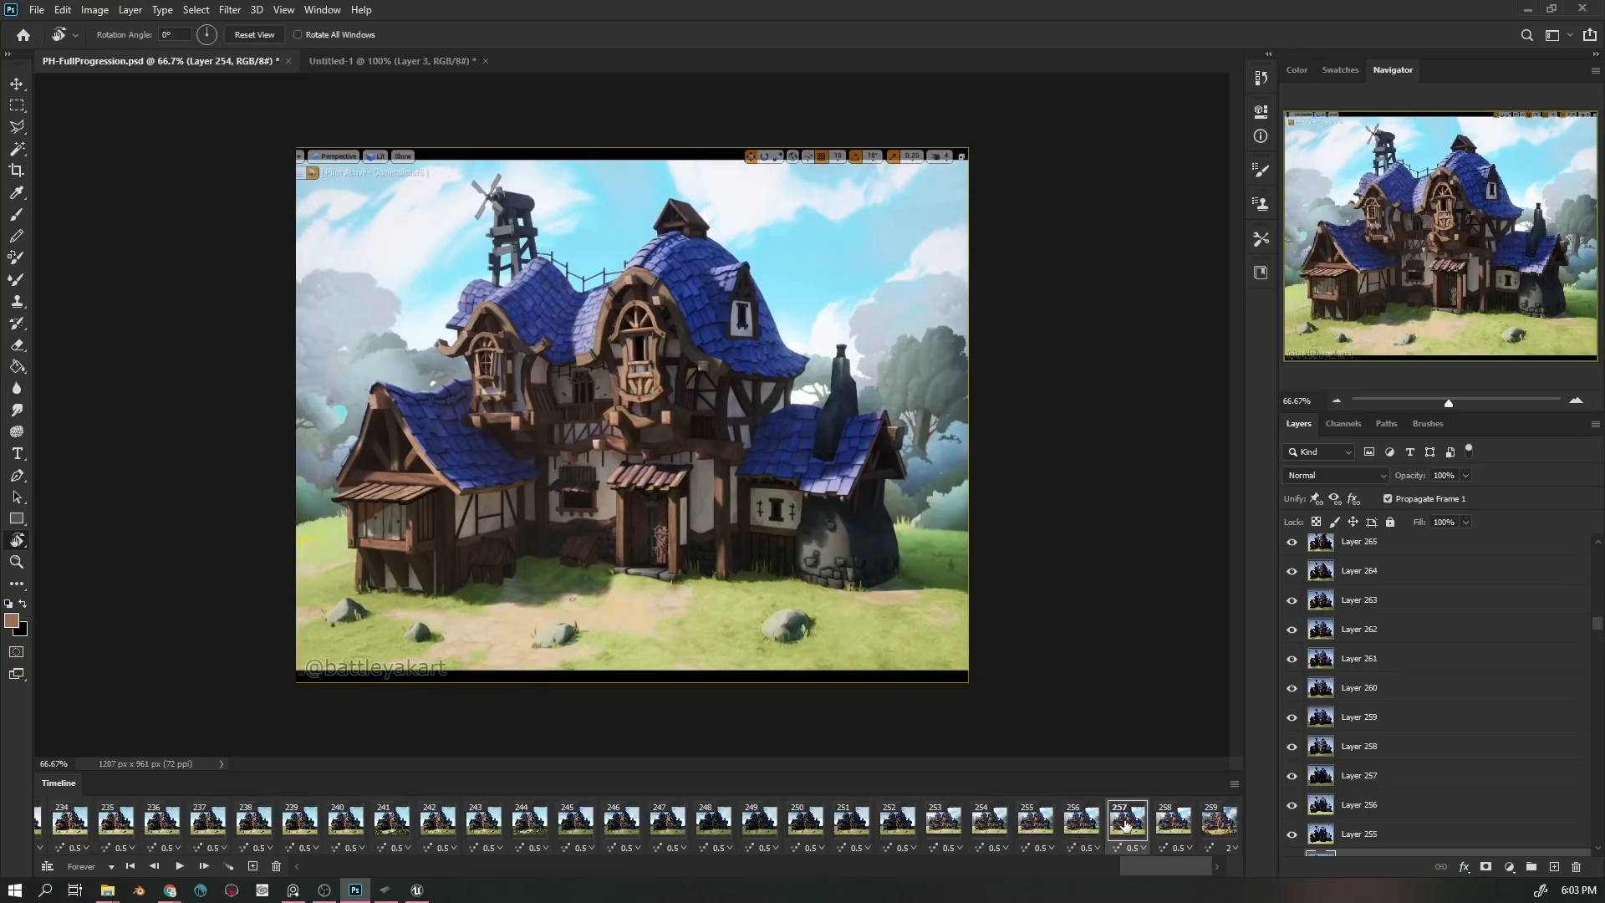
click(1079, 826)
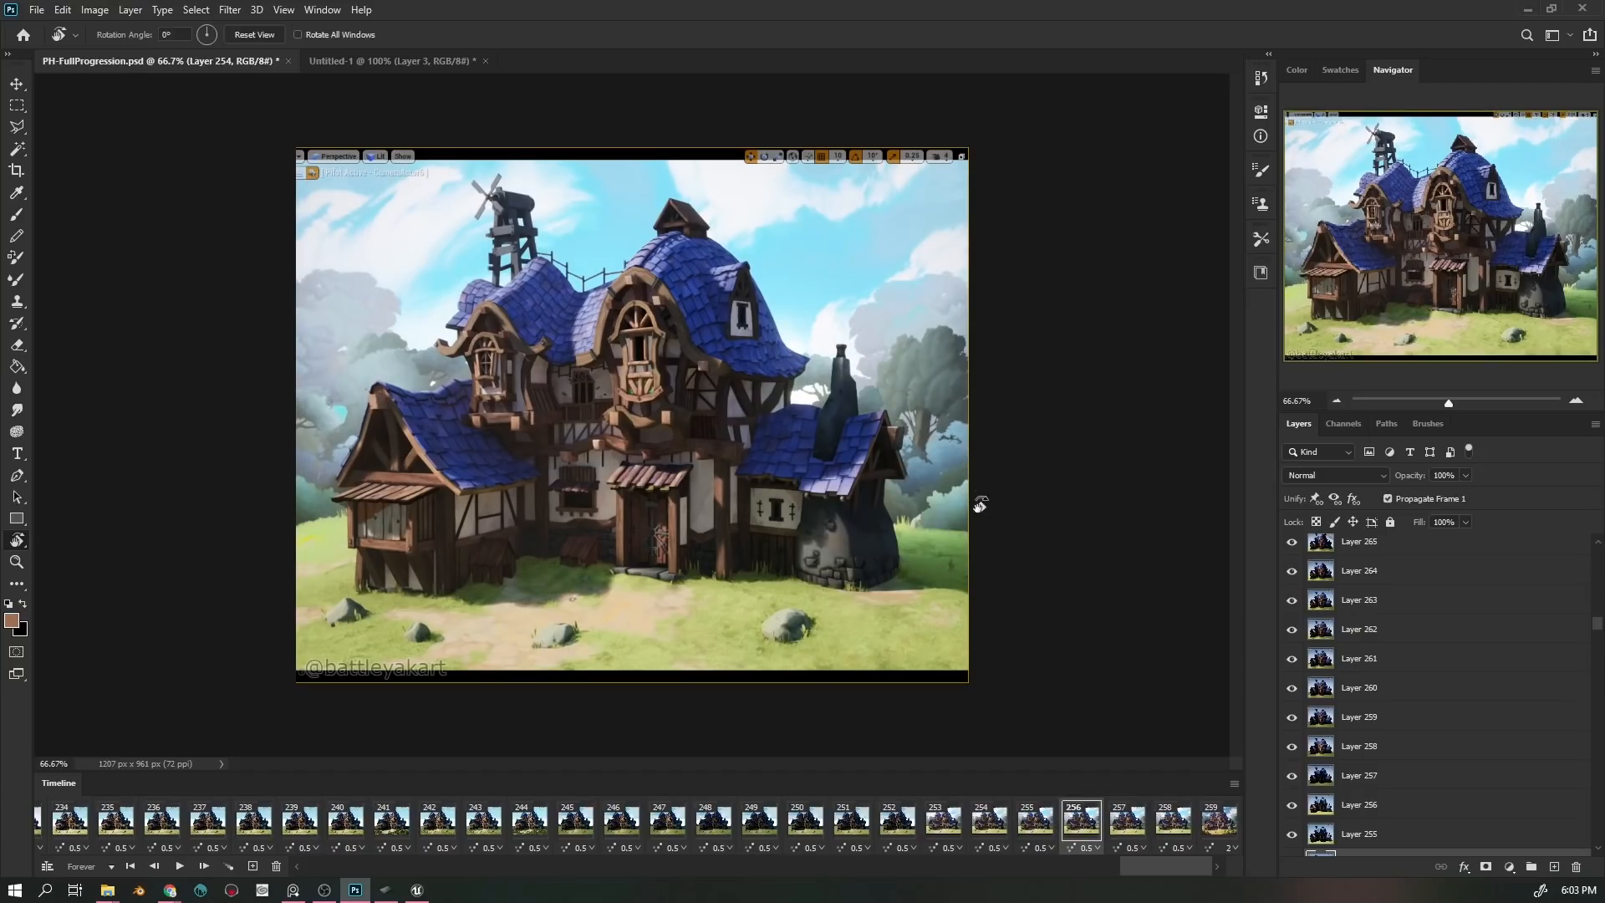
click(1123, 828)
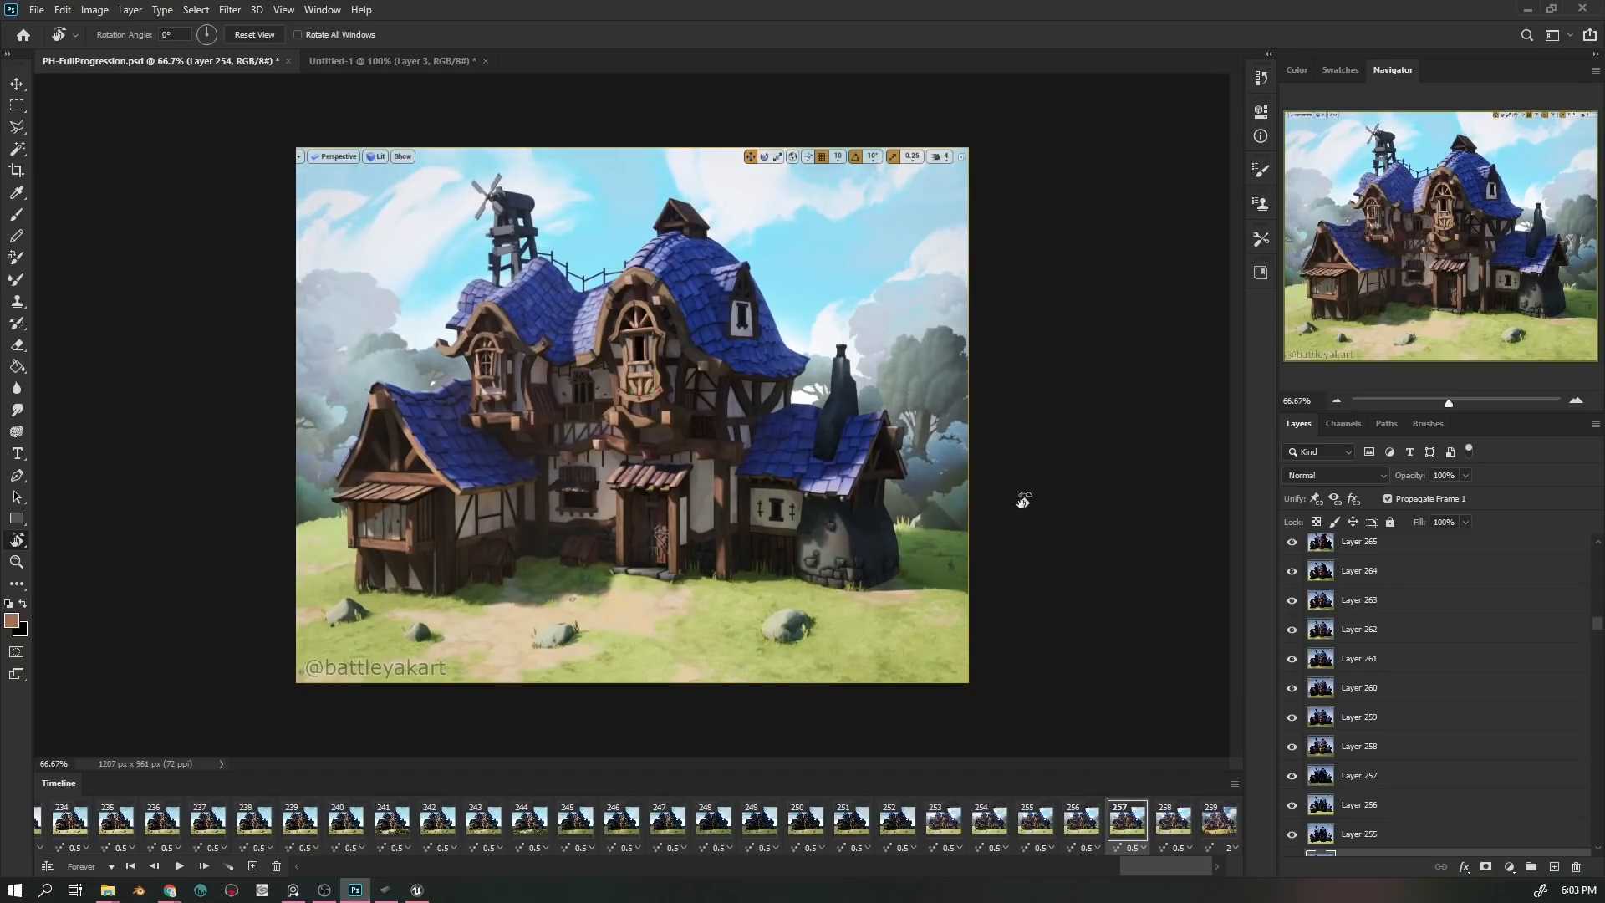
- Step back through timeline frames 256 to 253 and compare the sky and house between frames 253 and 254
click(1072, 822)
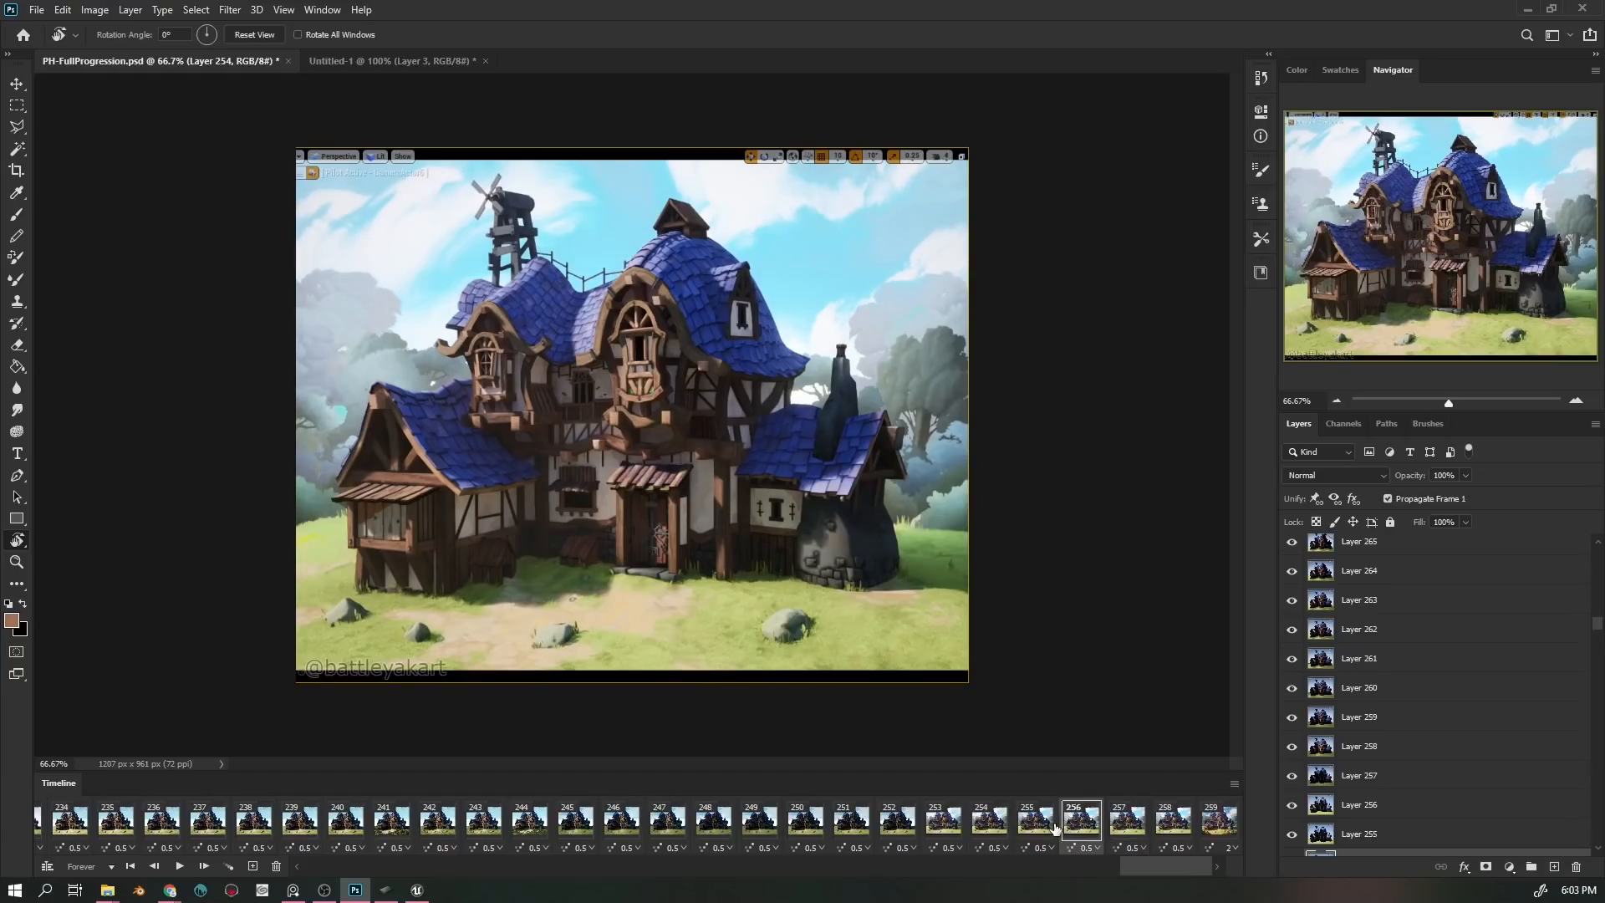
click(1028, 828)
click(988, 821)
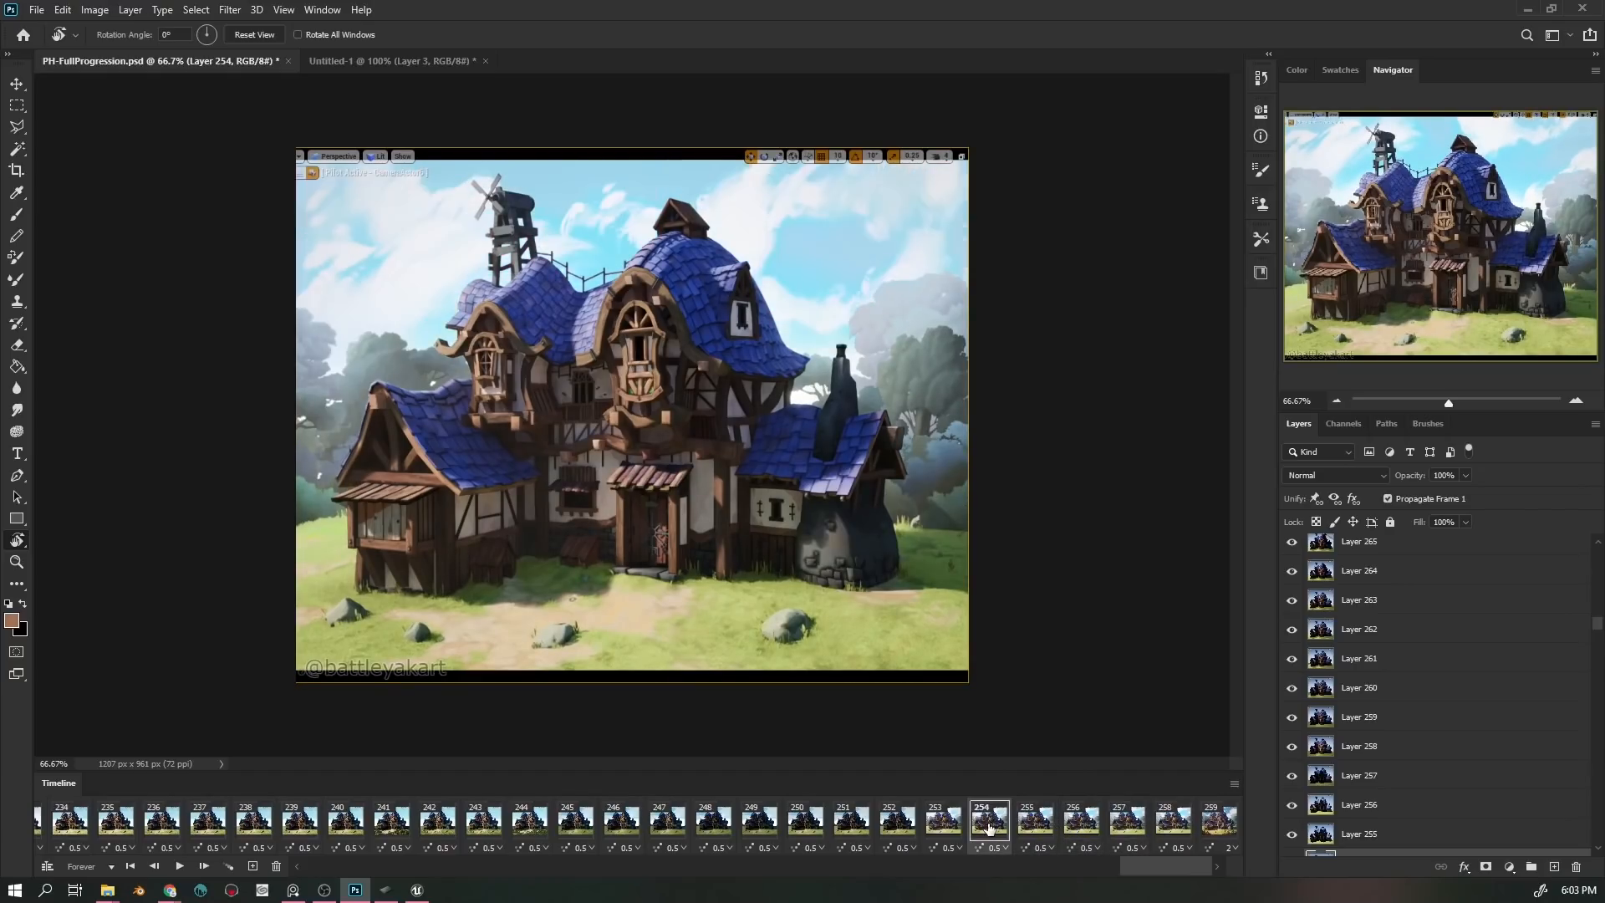
click(935, 827)
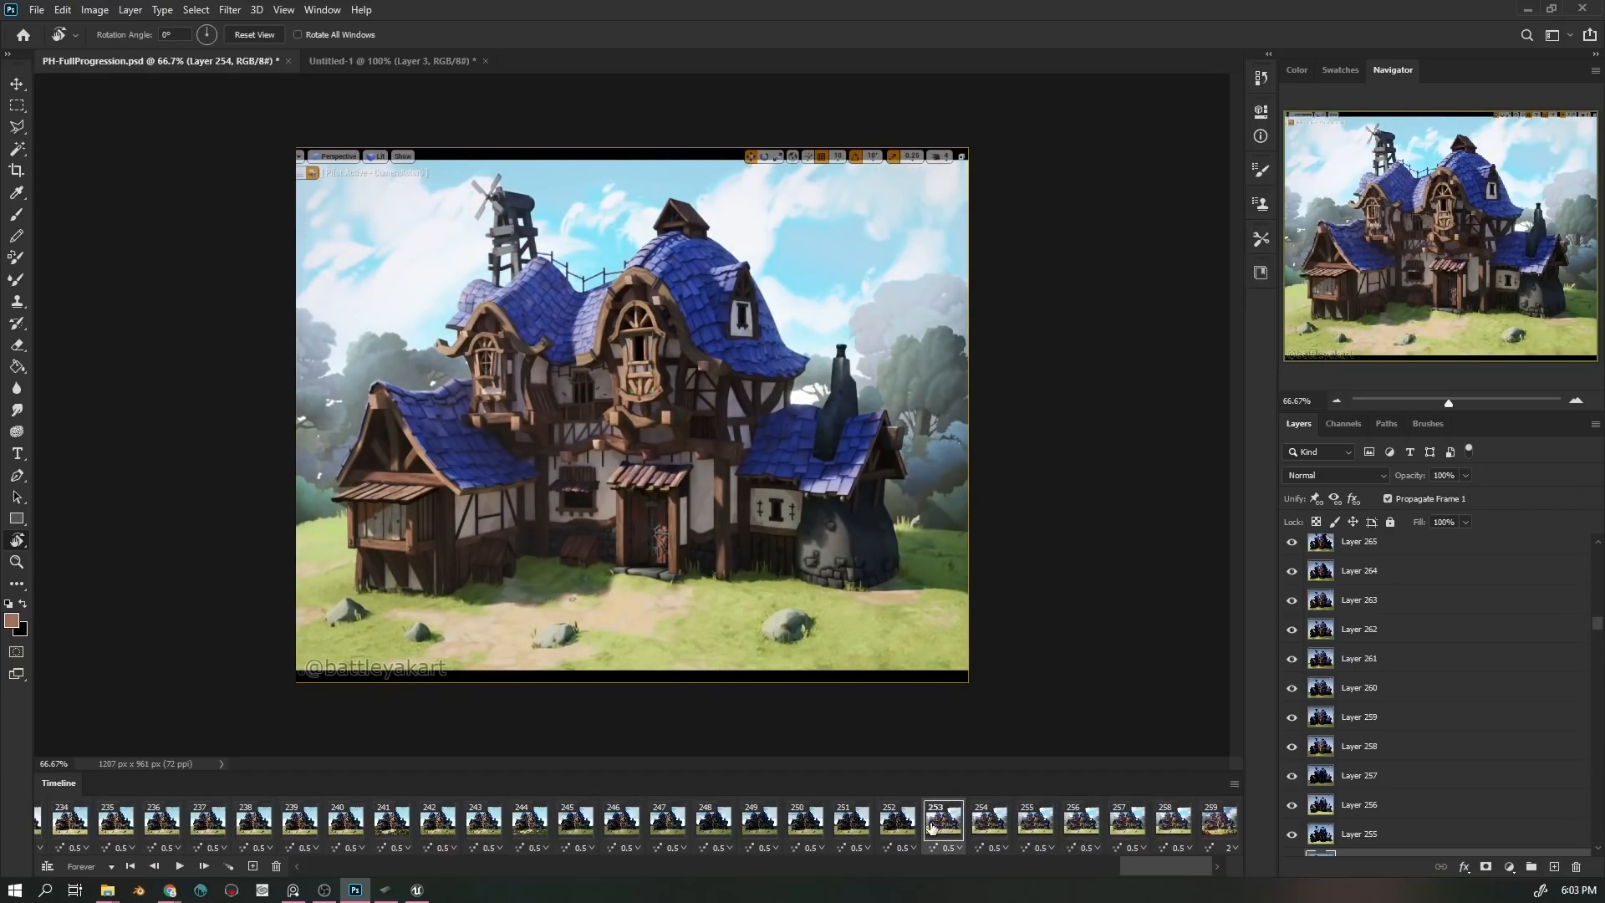
click(994, 823)
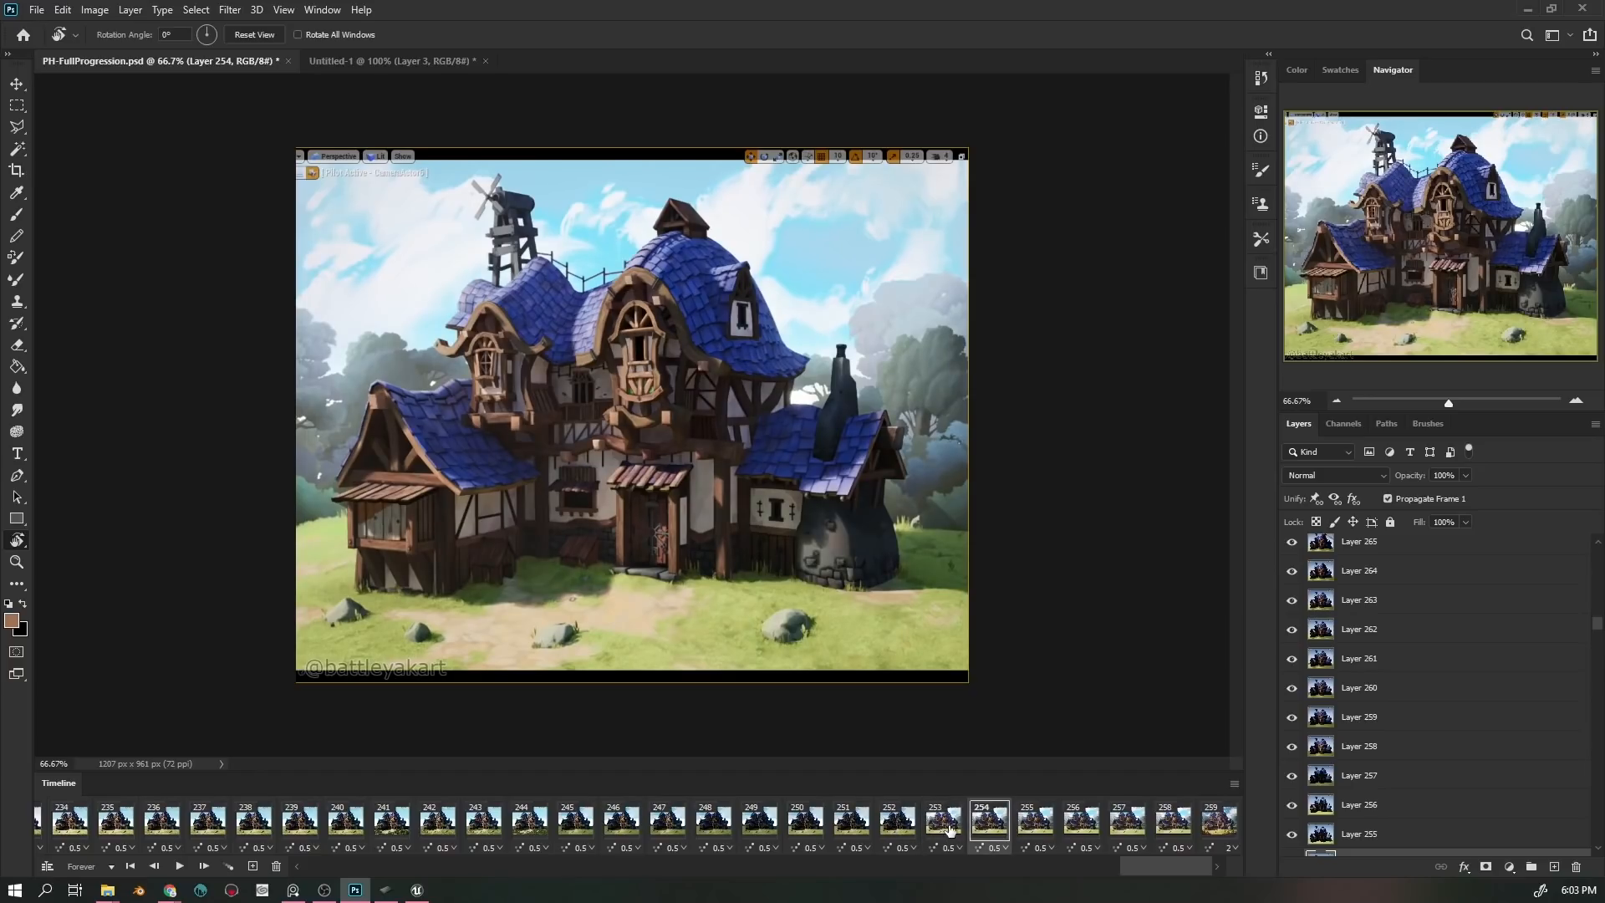
click(943, 826)
click(990, 821)
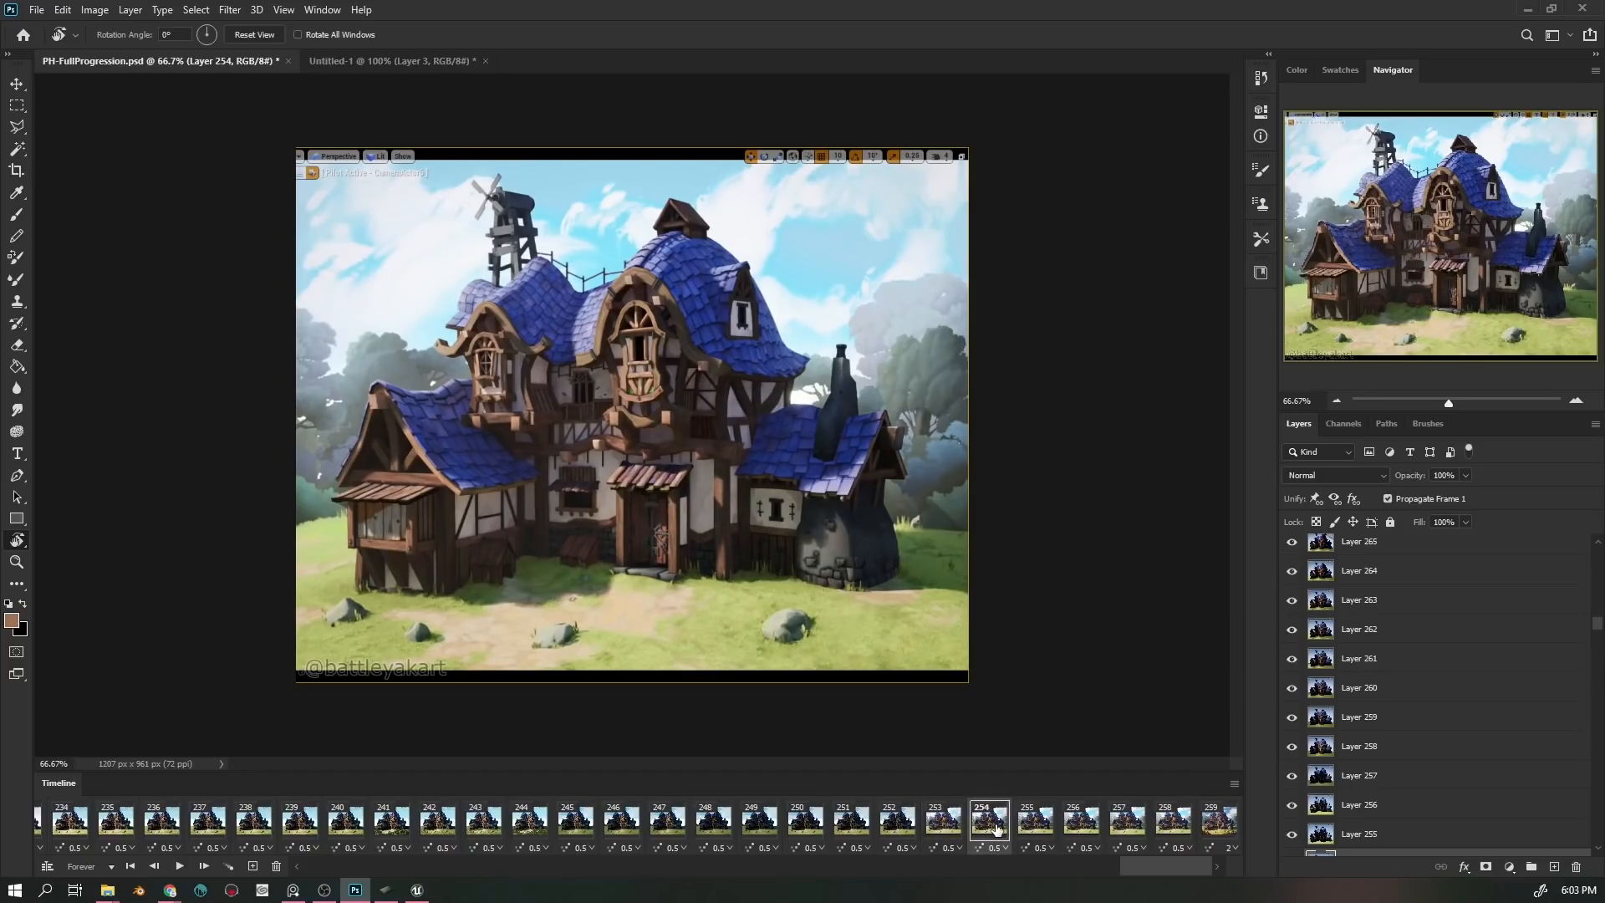
click(946, 828)
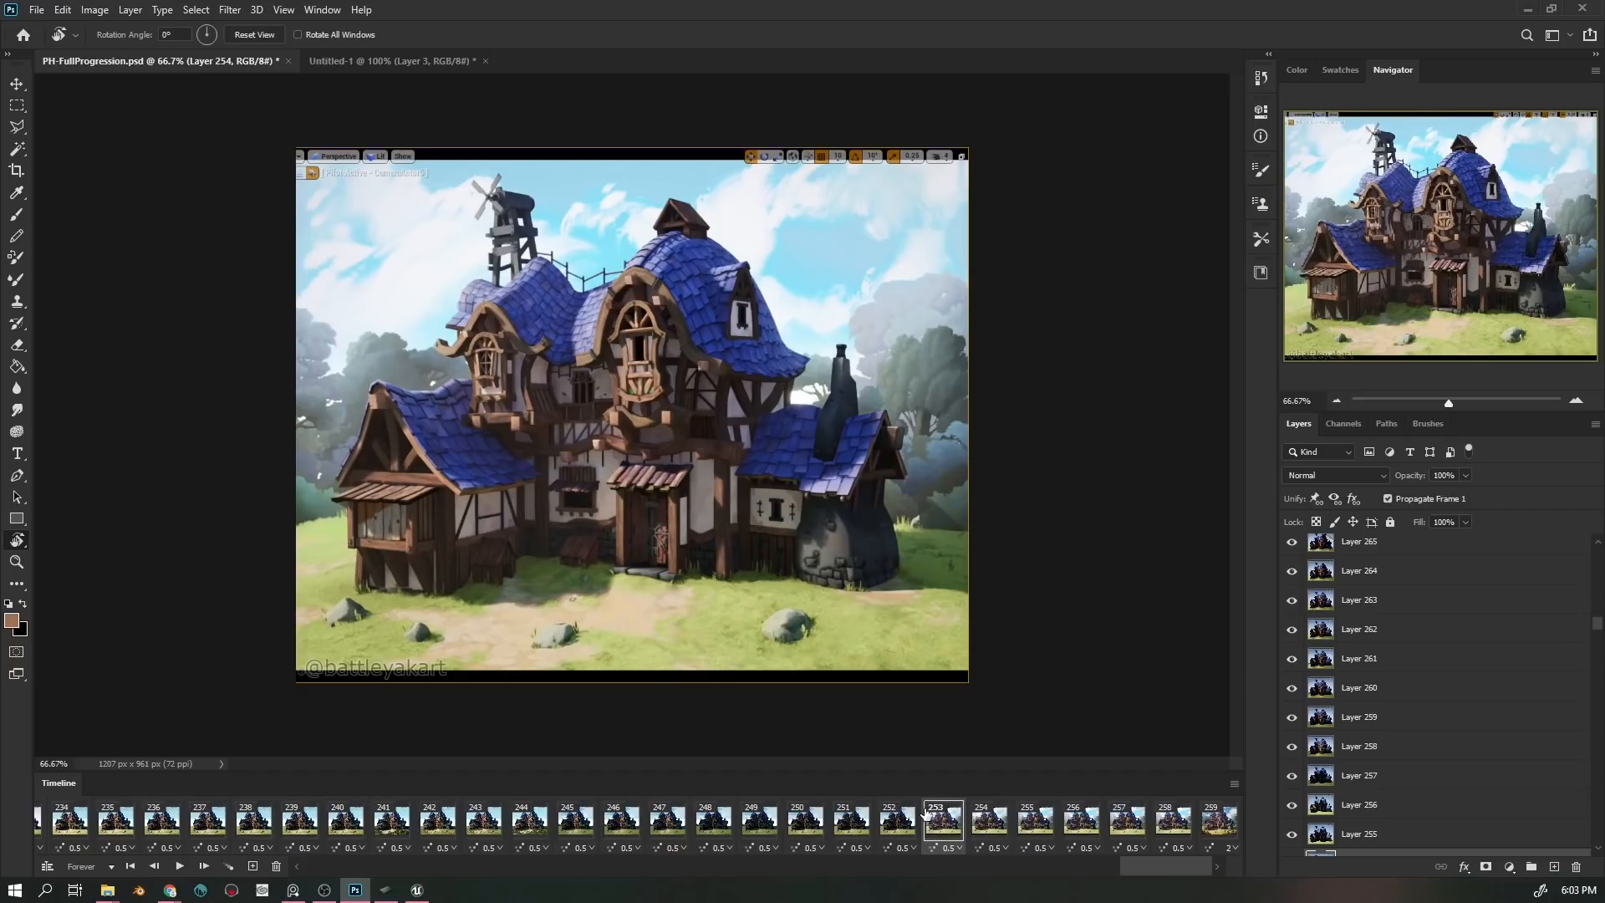
- Compare the lighting, sky and background trees between timeline frames 252 and 253, ending on frame 252
click(899, 826)
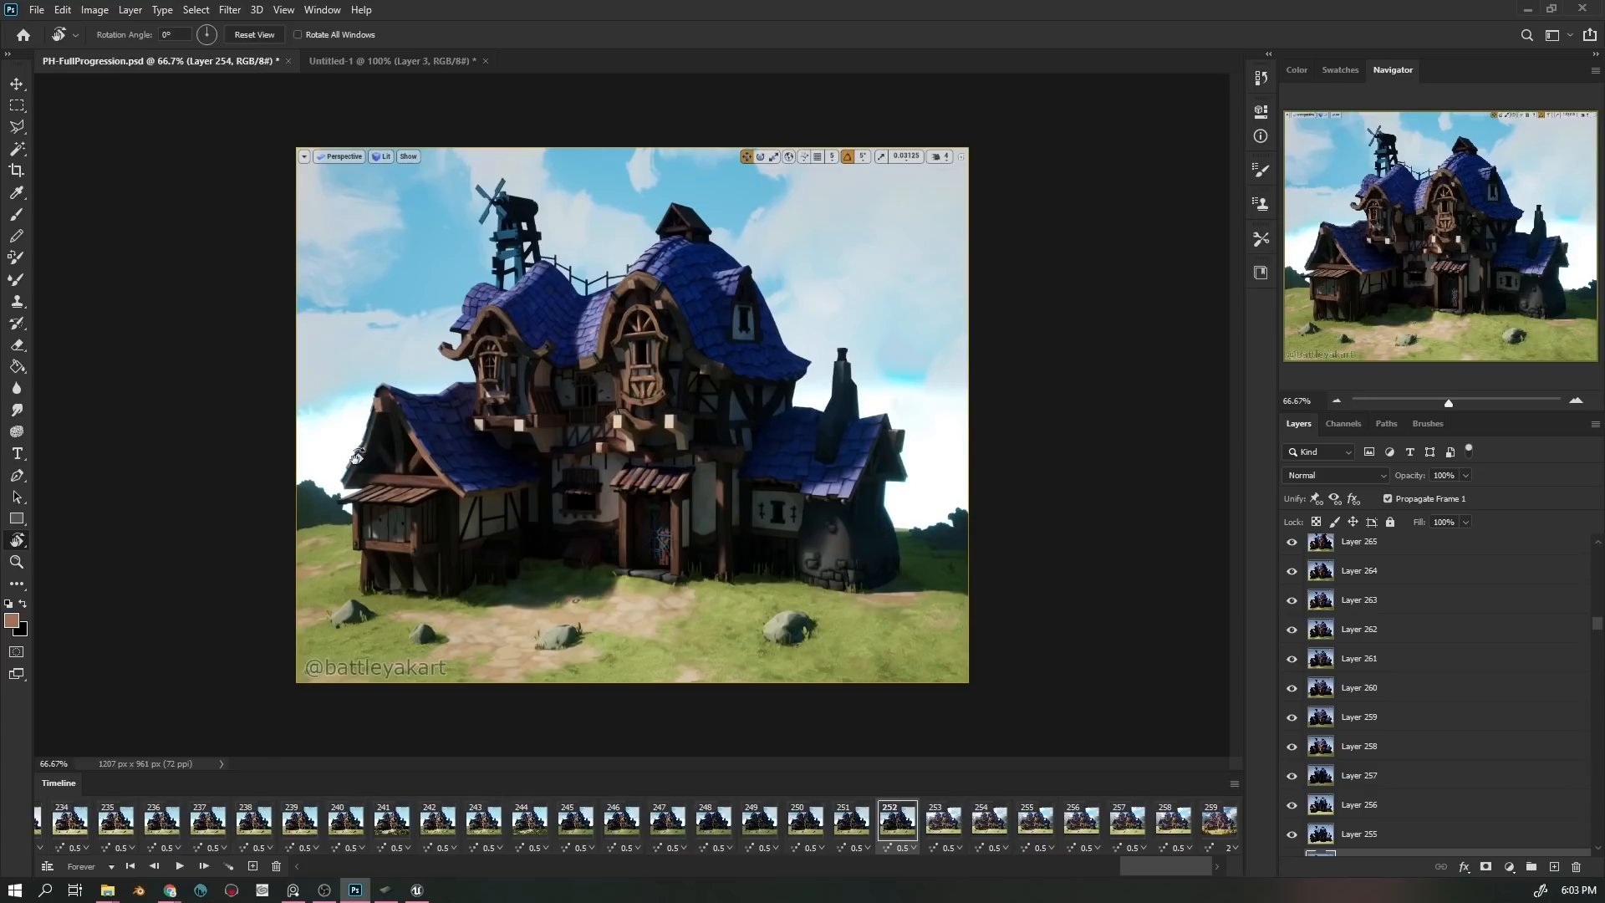
click(942, 826)
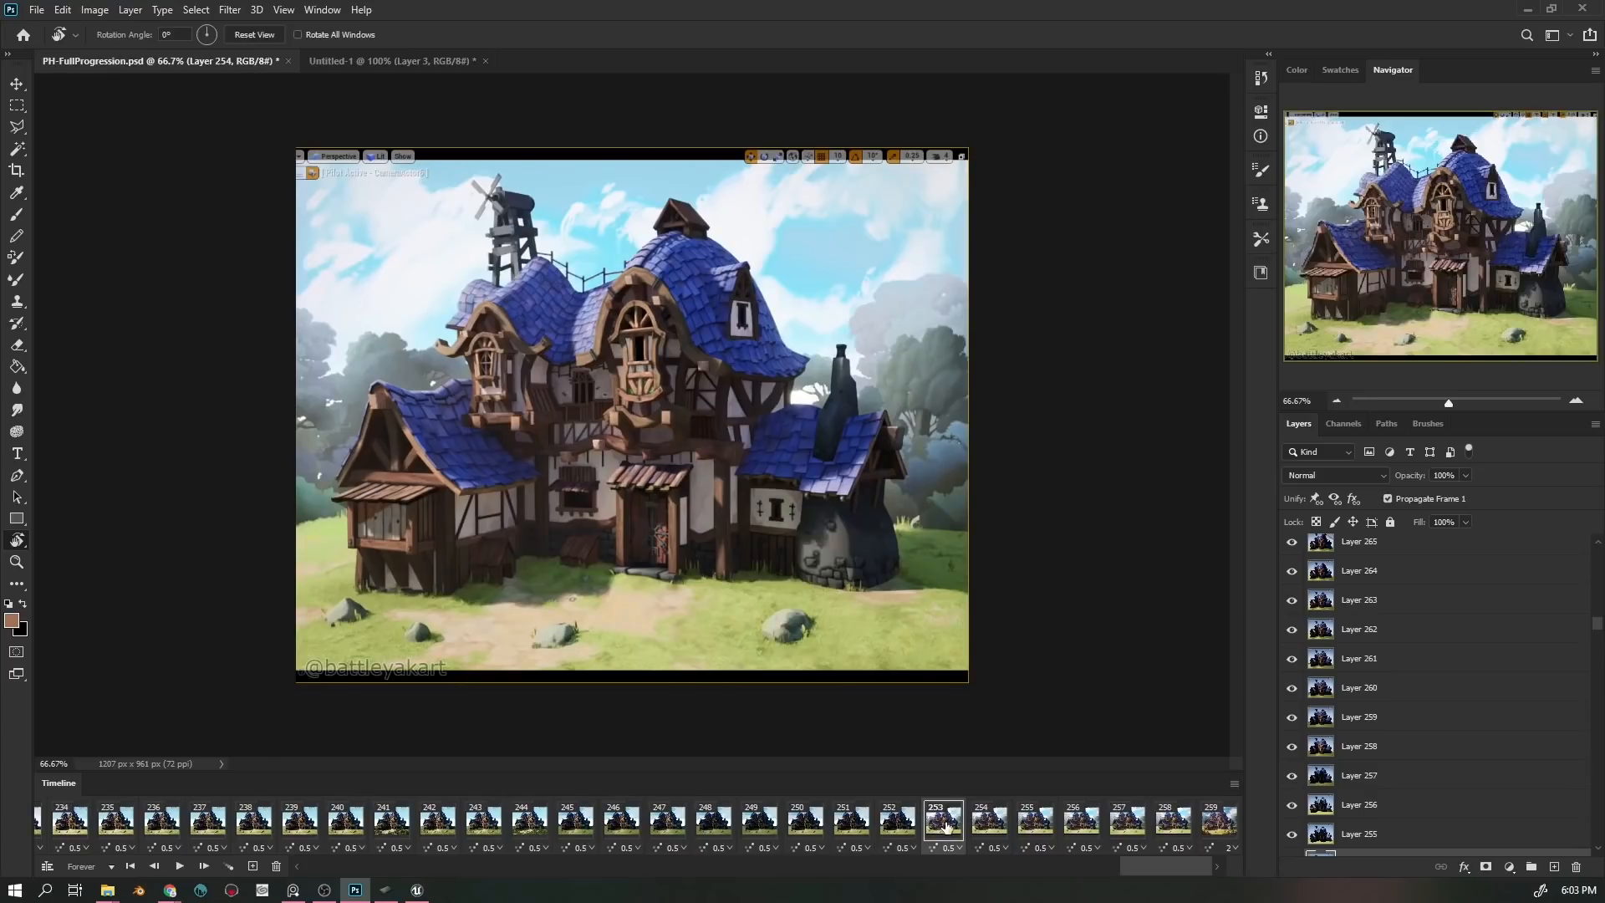
click(897, 826)
click(942, 826)
click(897, 826)
- Switch to Unreal Editor and select the PostProcessVolume among the scene's actors
click(1528, 10)
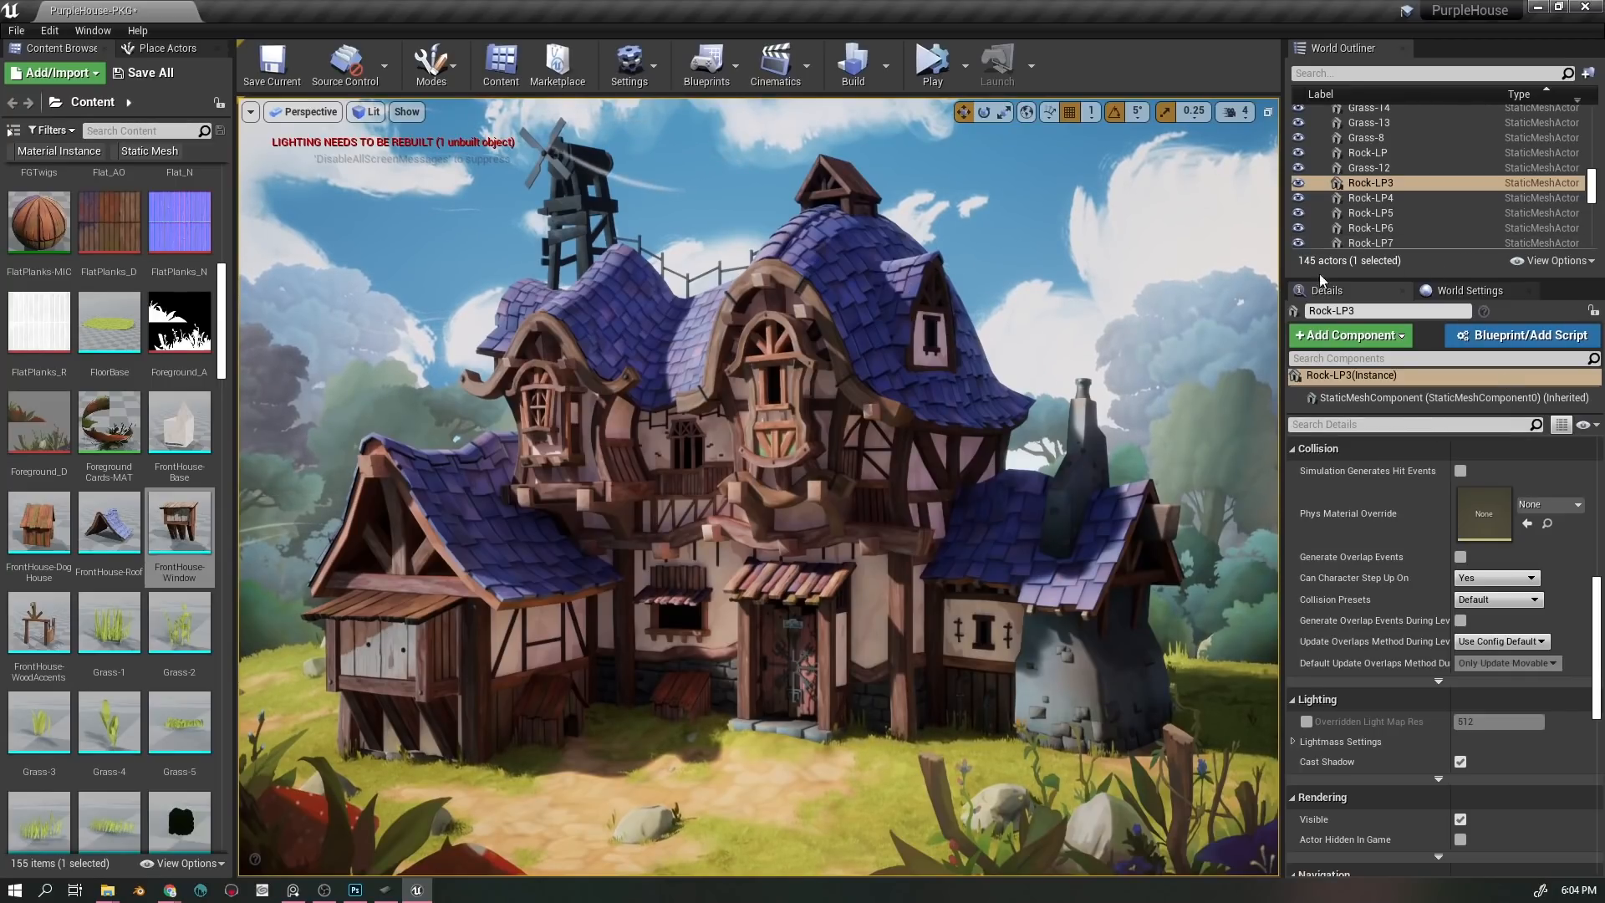
scroll(1417, 142, up, 15)
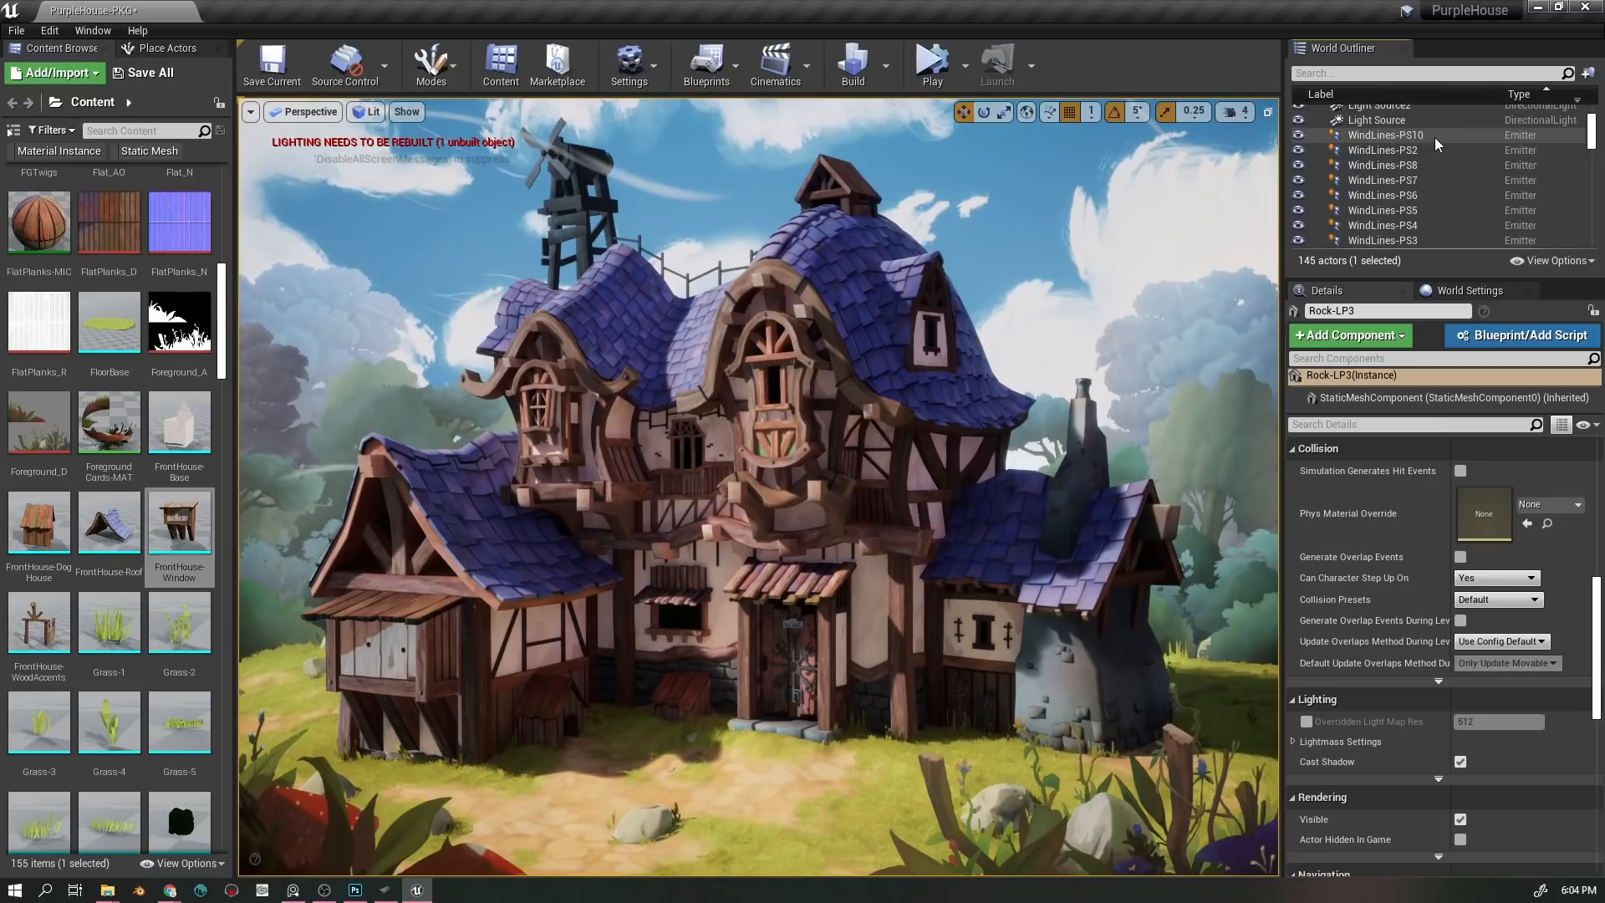
scroll(1438, 134, down, 15)
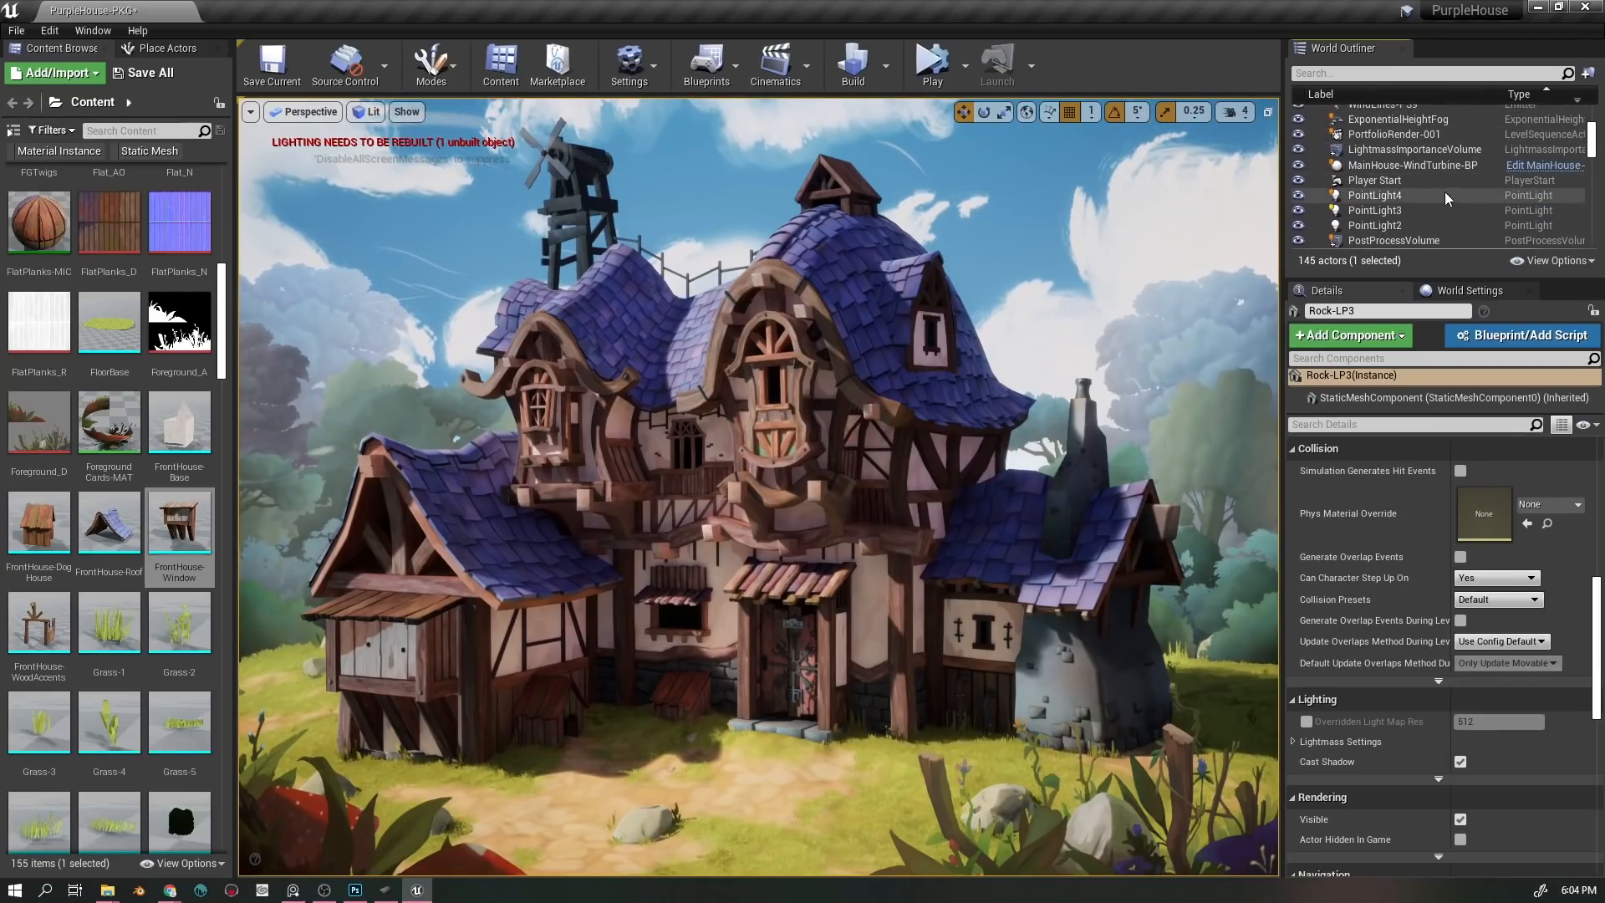
click(1427, 214)
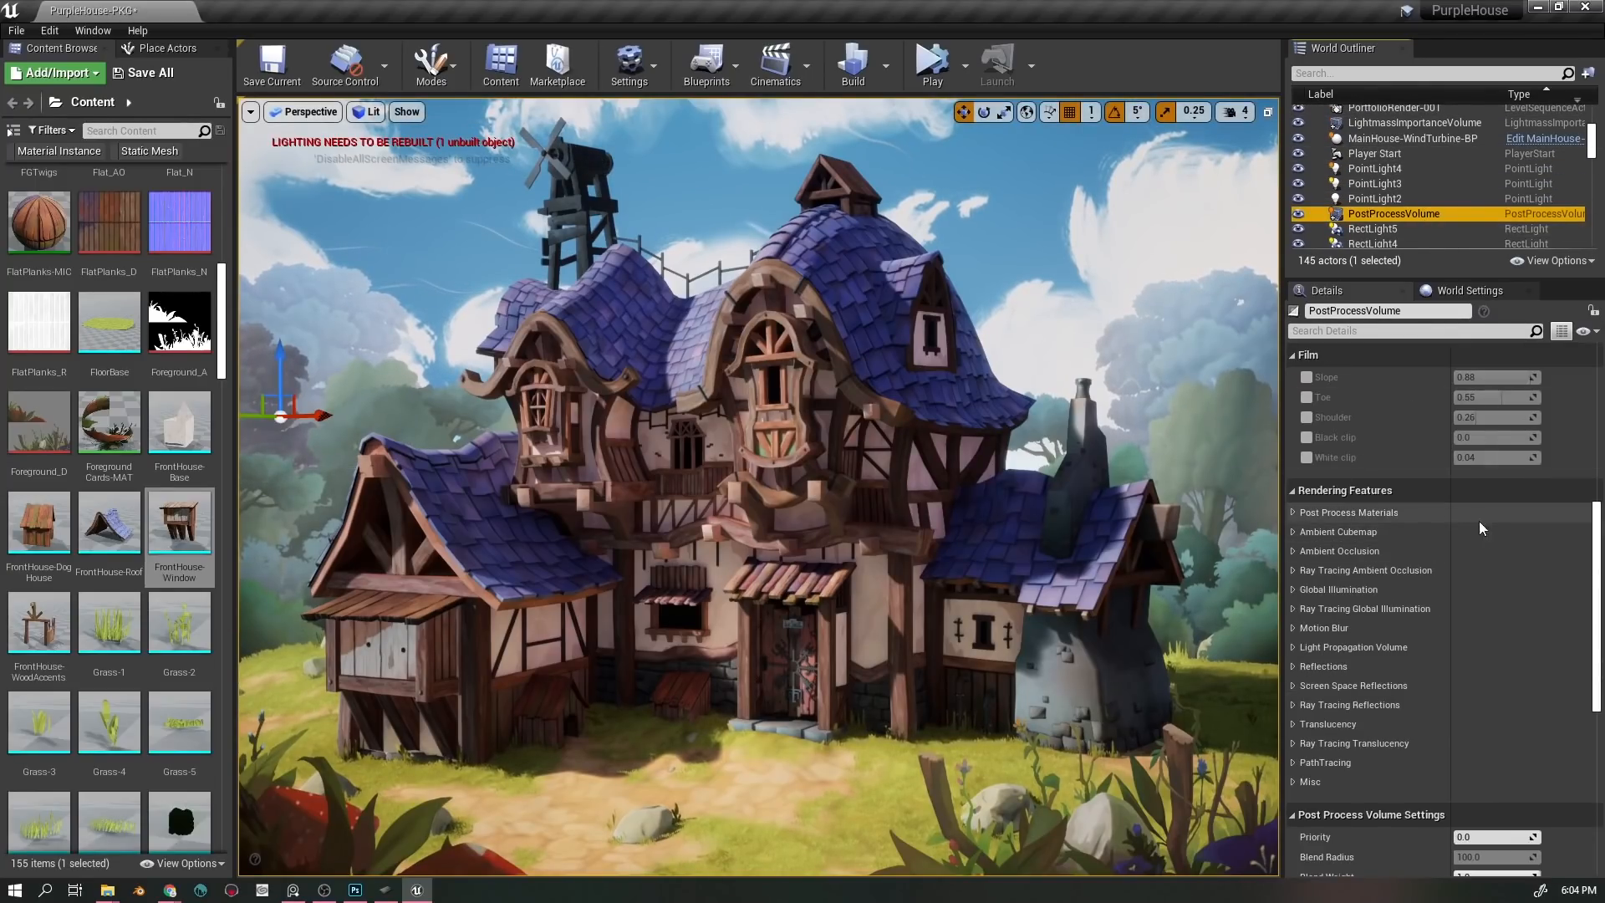
- Look through the PostProcessVolume's settings and expand the Global group of its Color Grading, keeping the volume selected
scroll(1491, 502, down, 5)
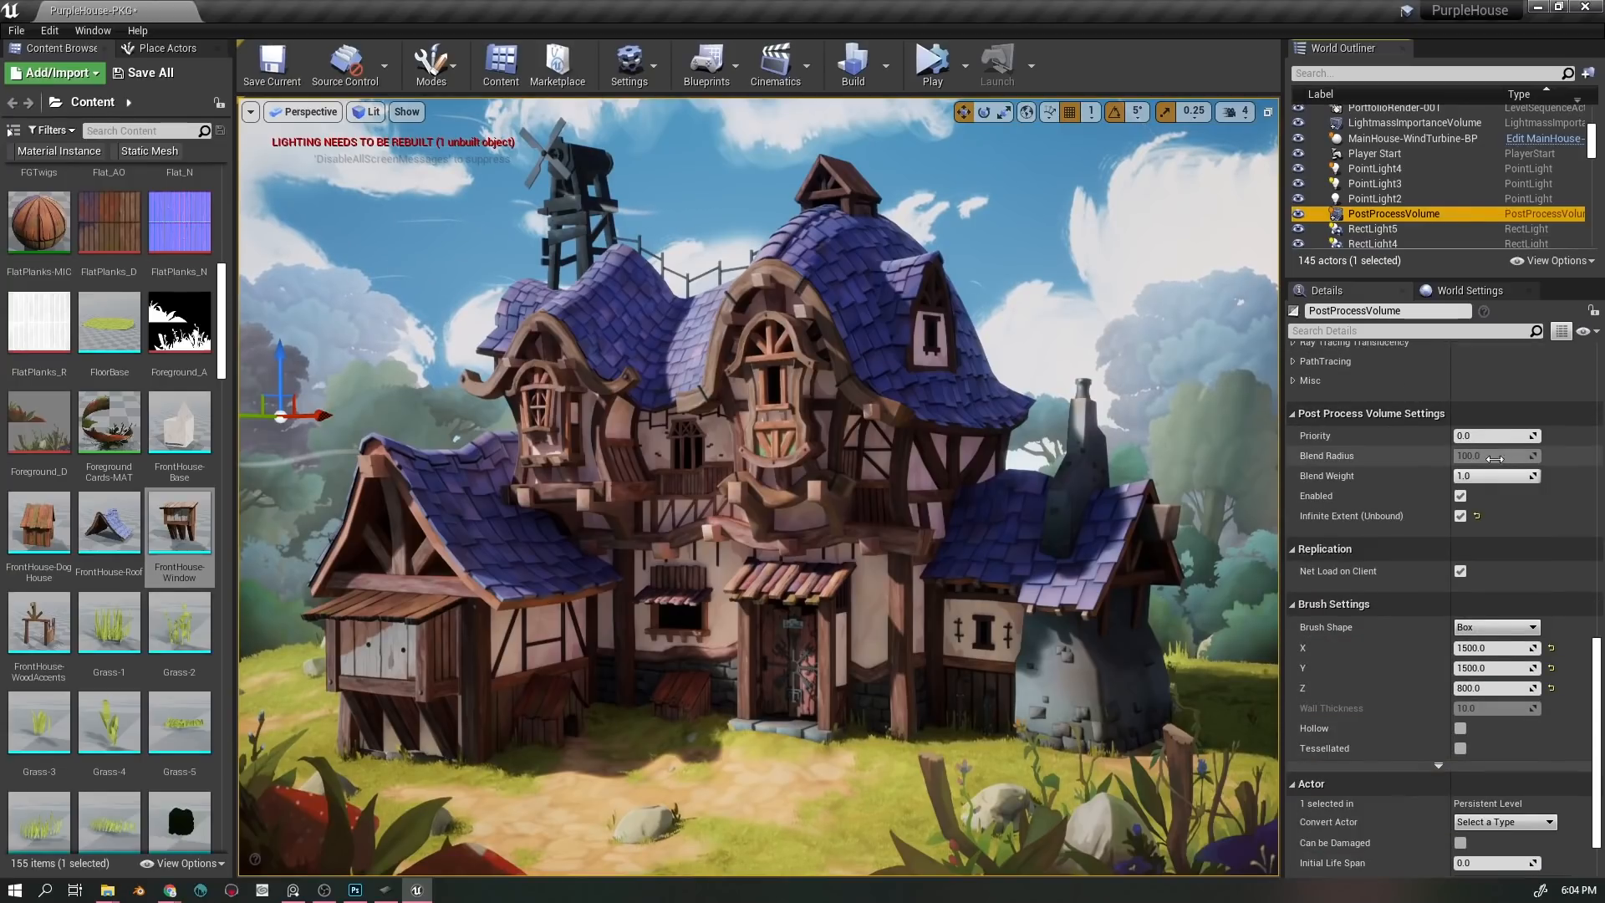
scroll(1540, 499, up, 6)
scroll(1539, 499, up, 8)
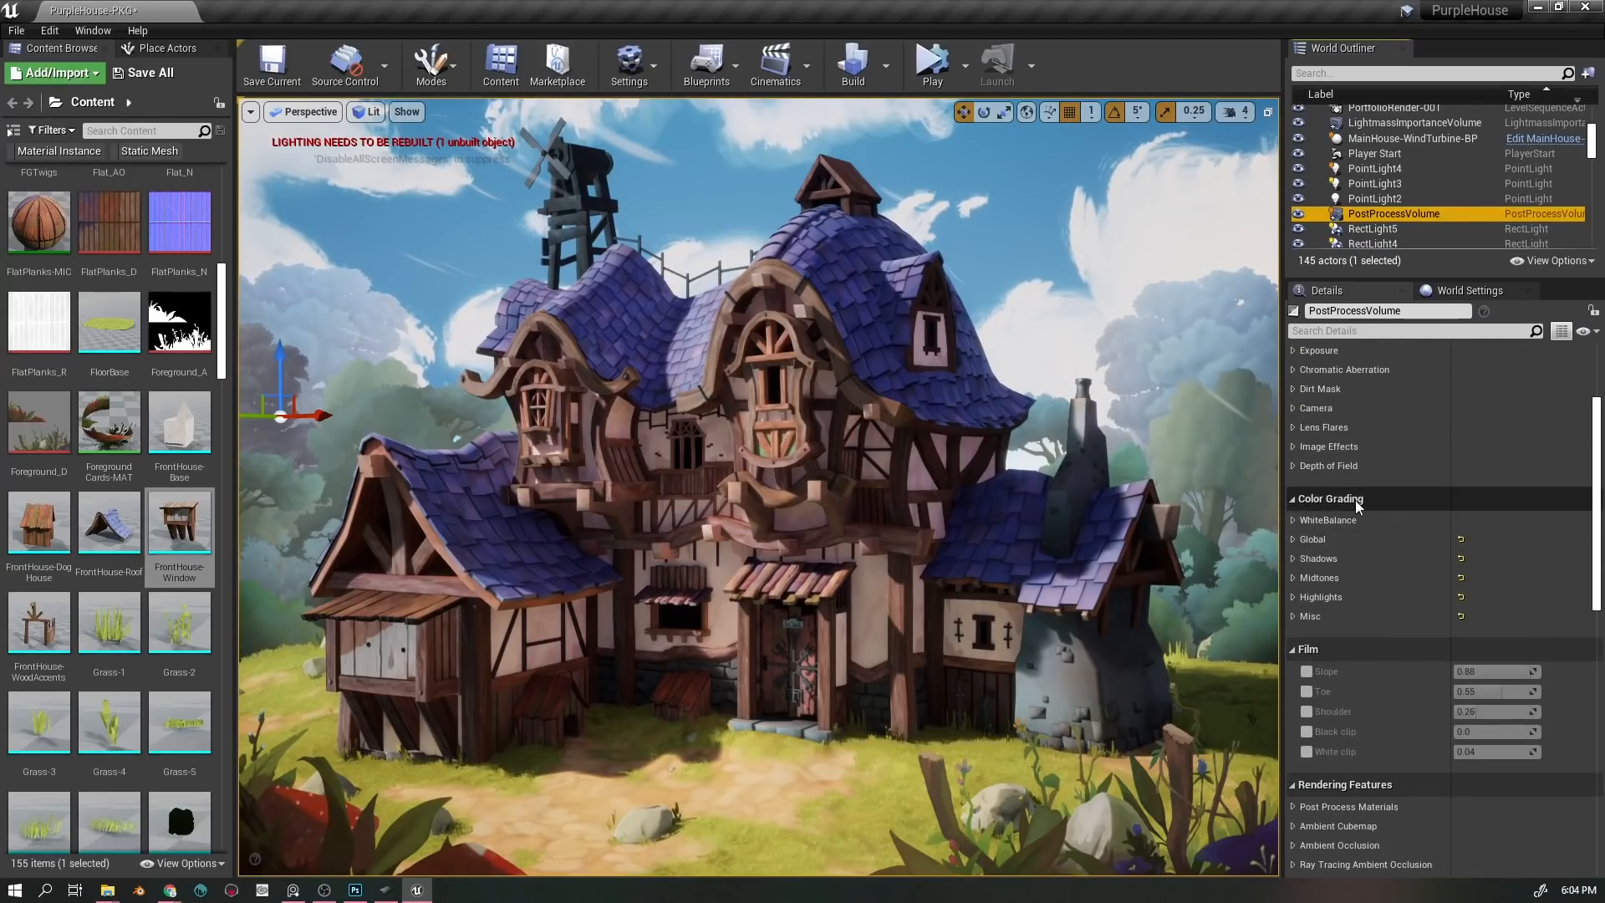
click(1296, 538)
click(1291, 521)
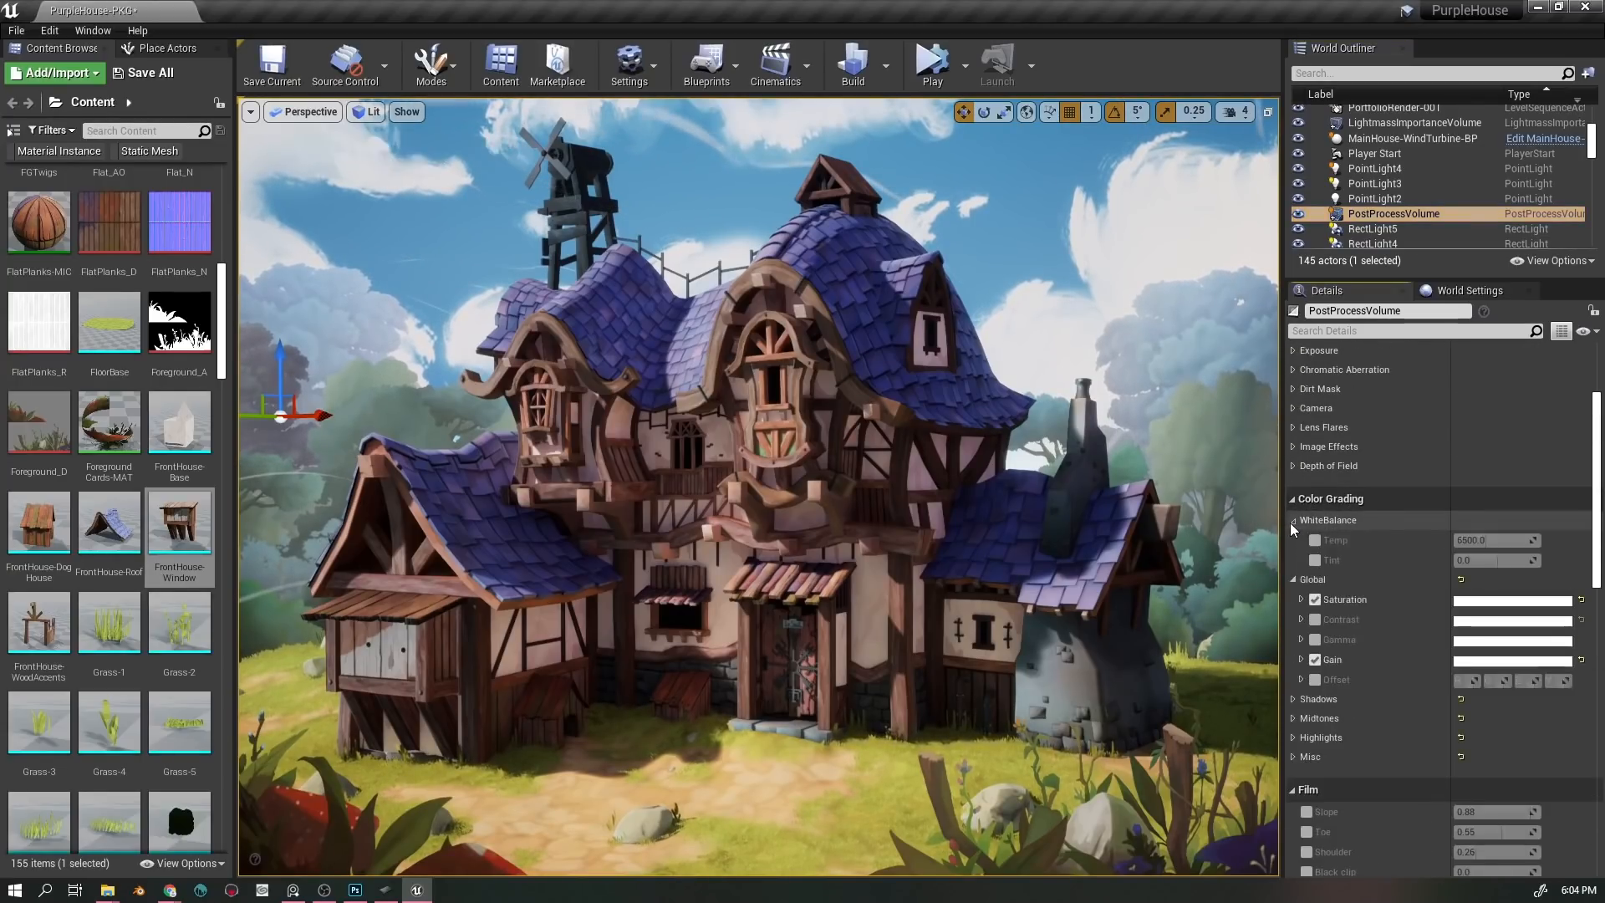
click(1292, 521)
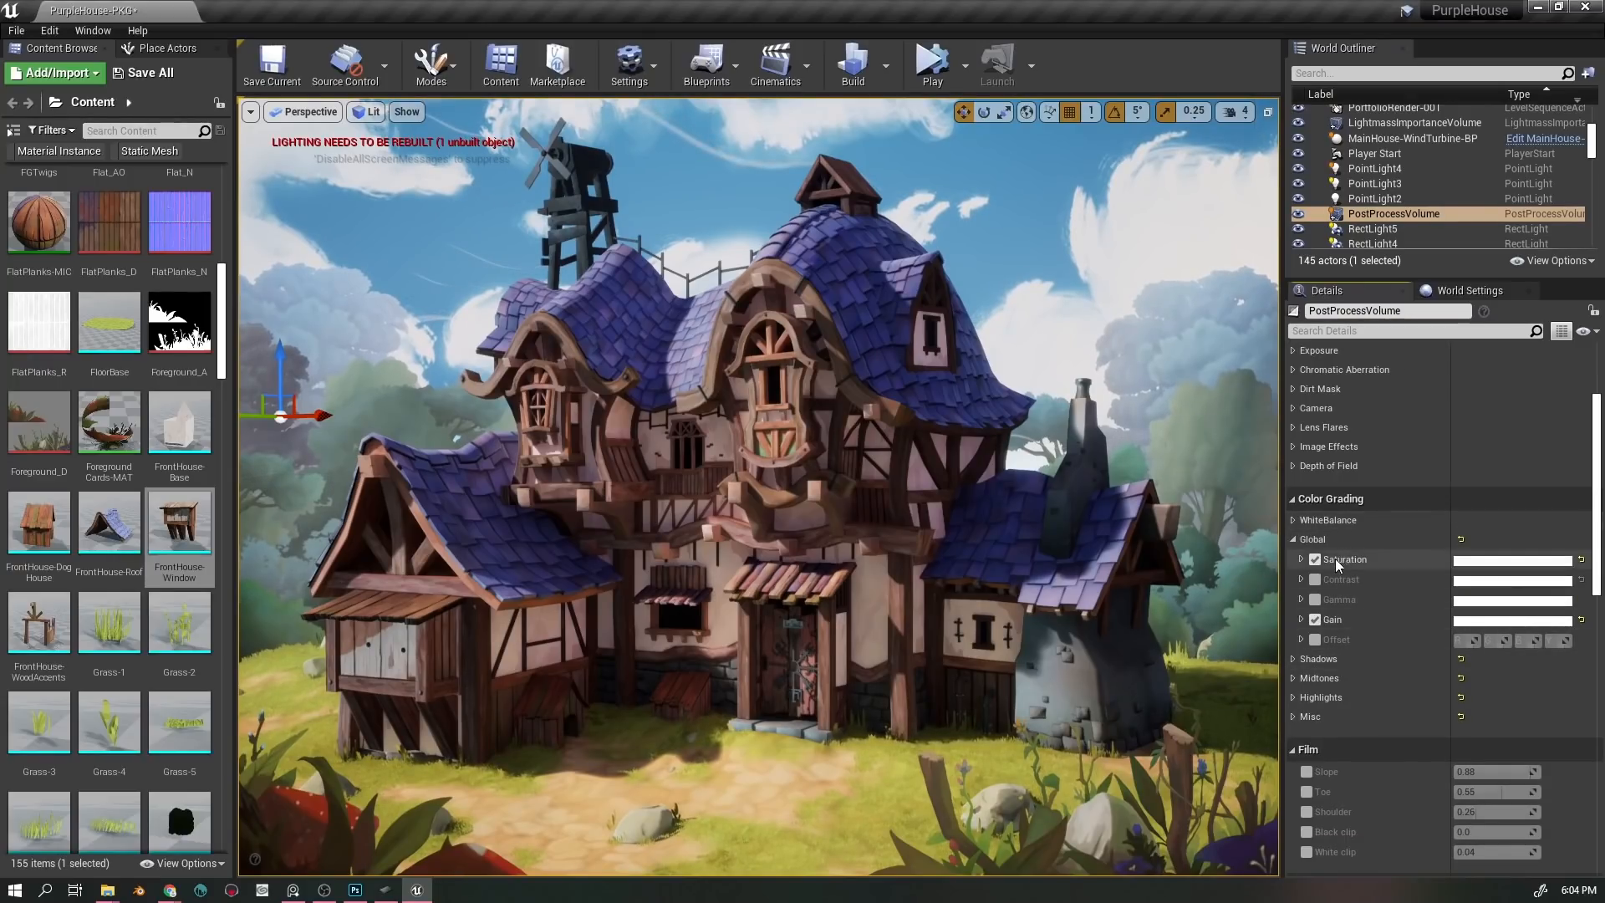
click(628, 832)
key(ctrl+z)
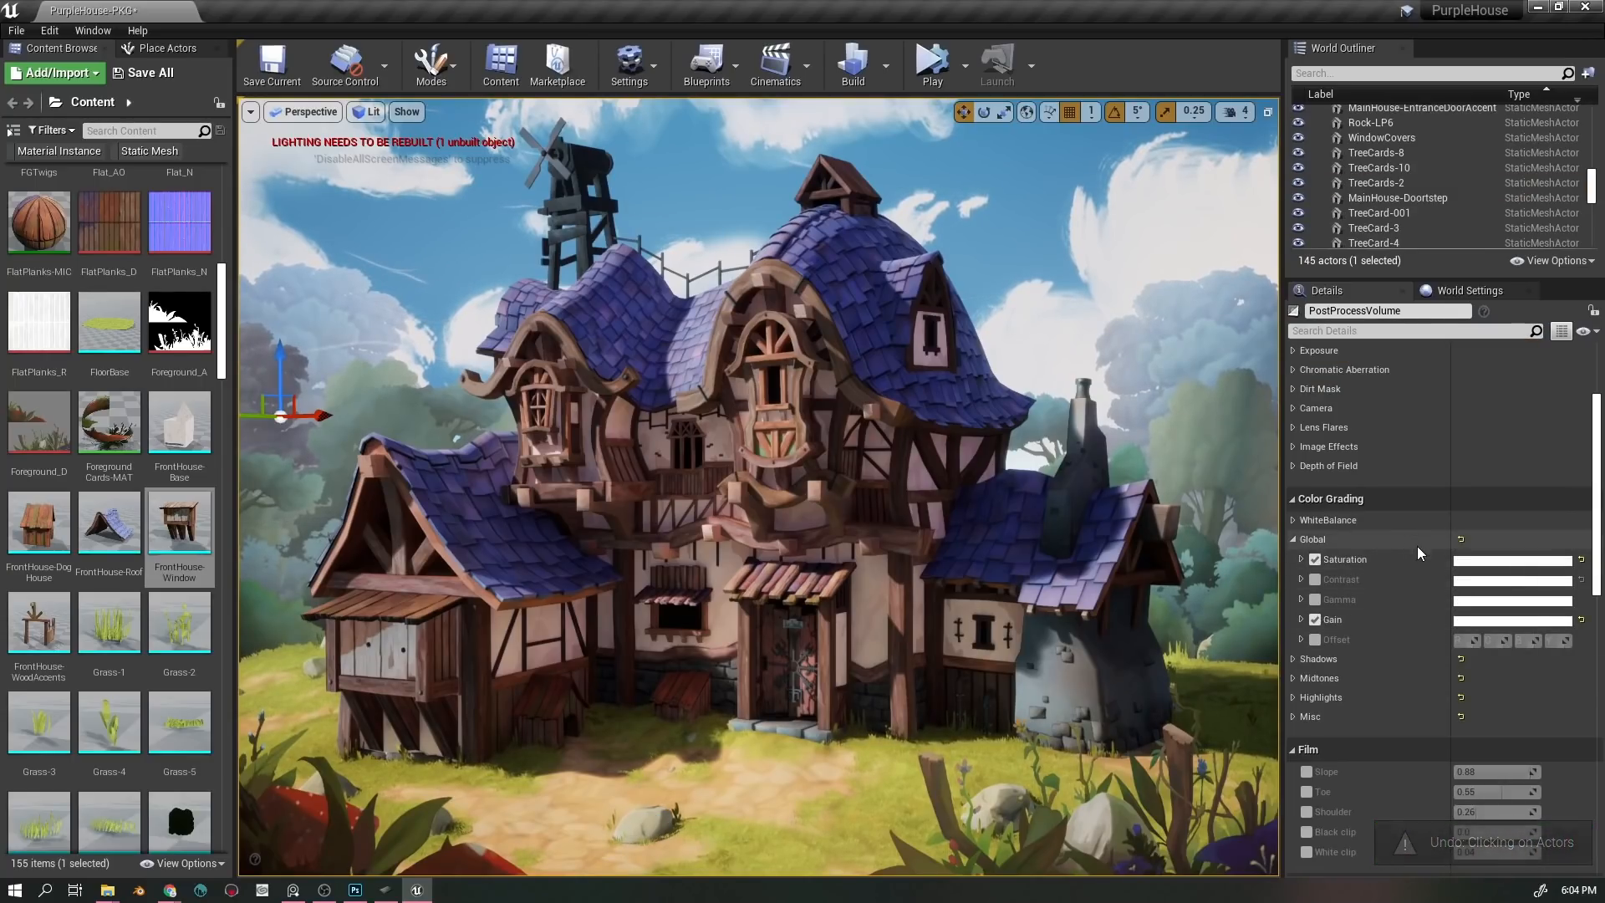
- Turn the Global Saturation override off and on to compare its effect, and expand its color values
click(1314, 558)
click(1314, 560)
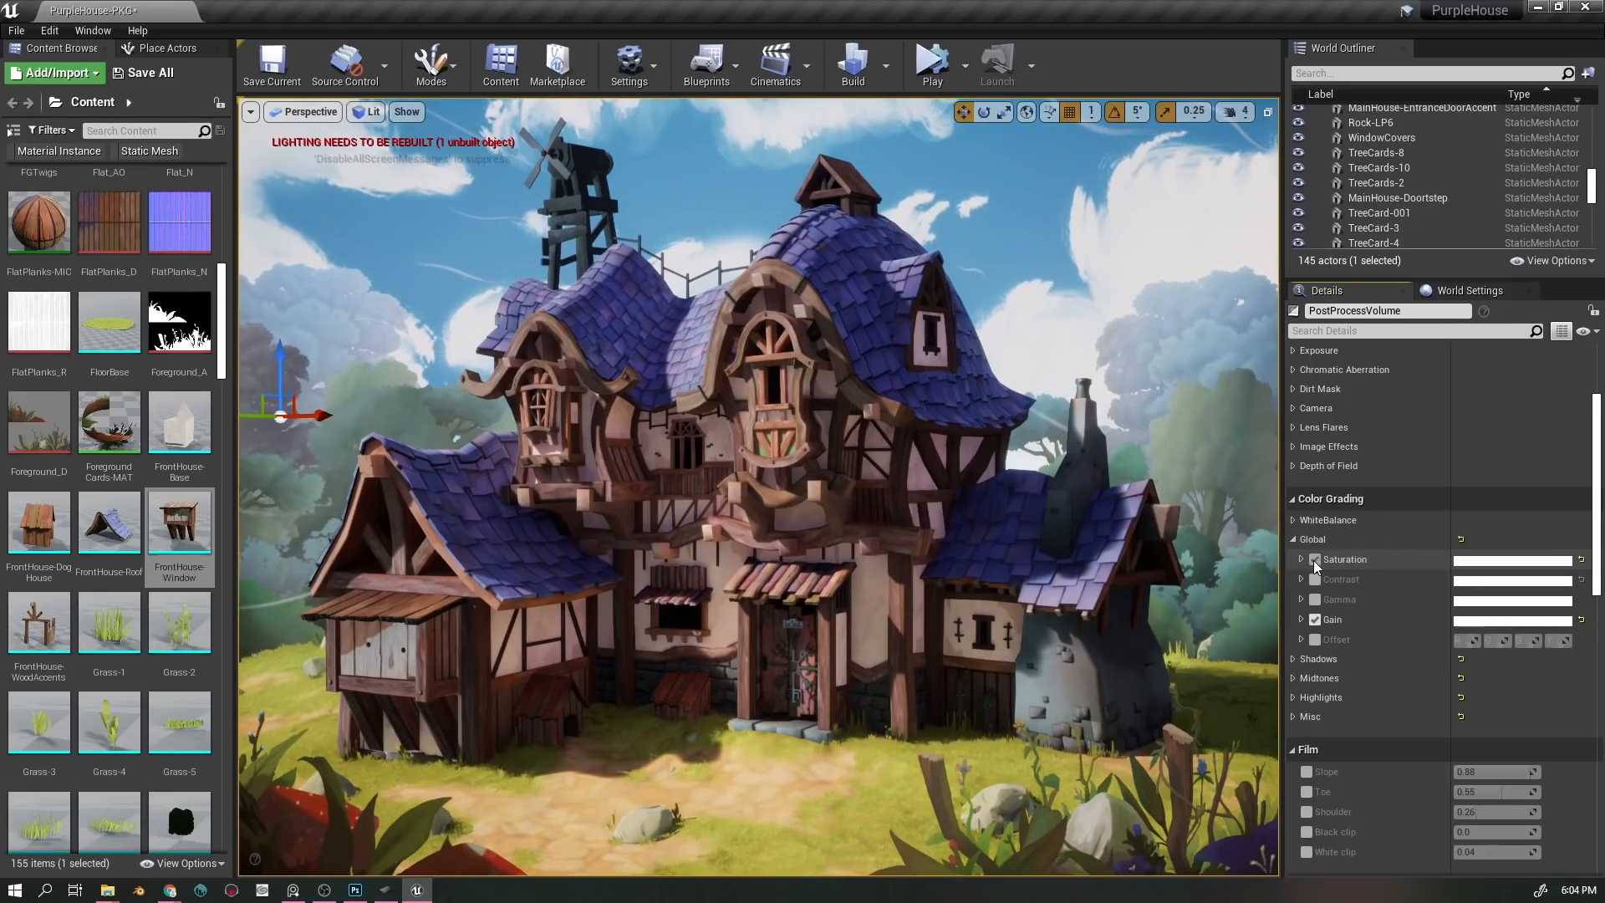
click(1306, 559)
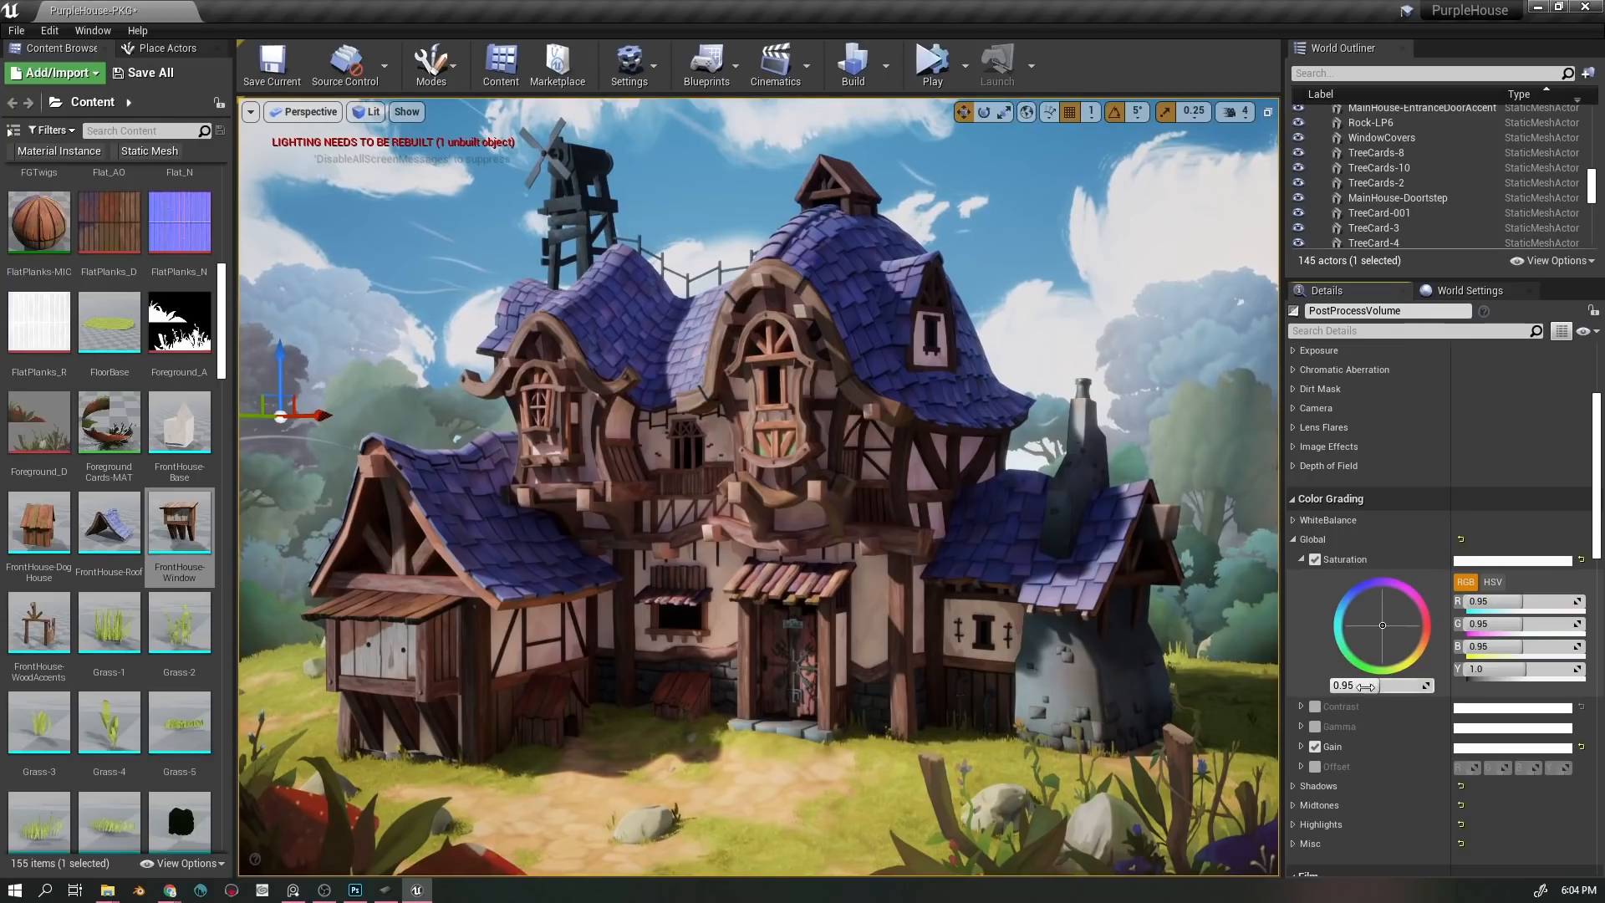
- Expand the Global Gain values and toggle the Gain override repeatedly to compare the scene's brightness, leaving it enabled
click(1300, 746)
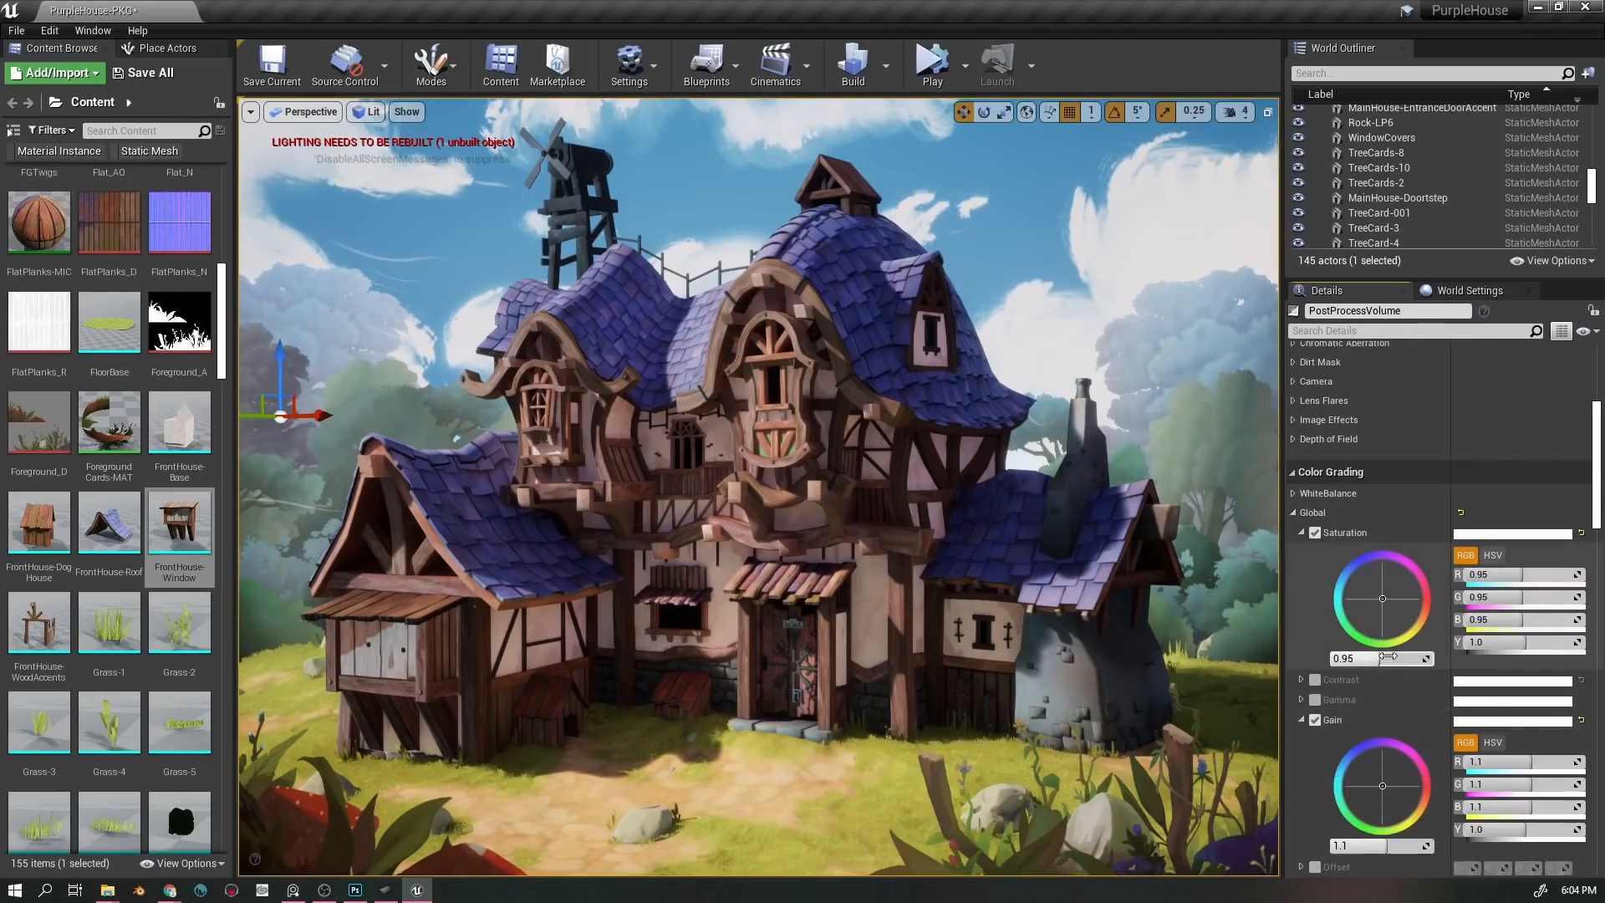
scroll(1376, 649, down, 2)
click(1314, 640)
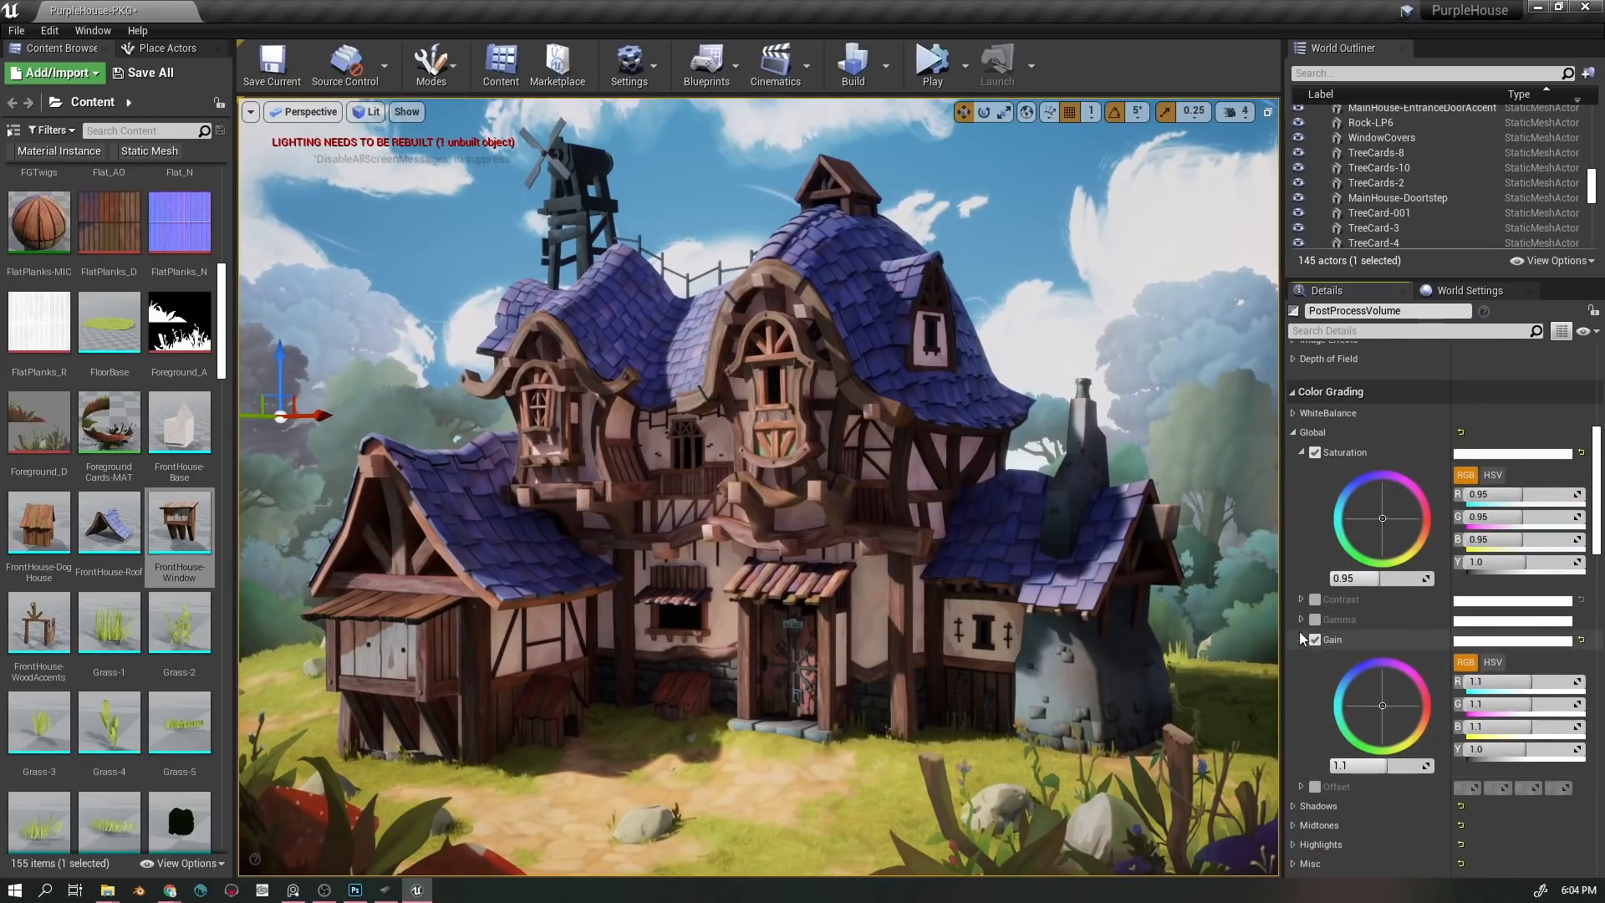
click(1312, 639)
click(1312, 639)
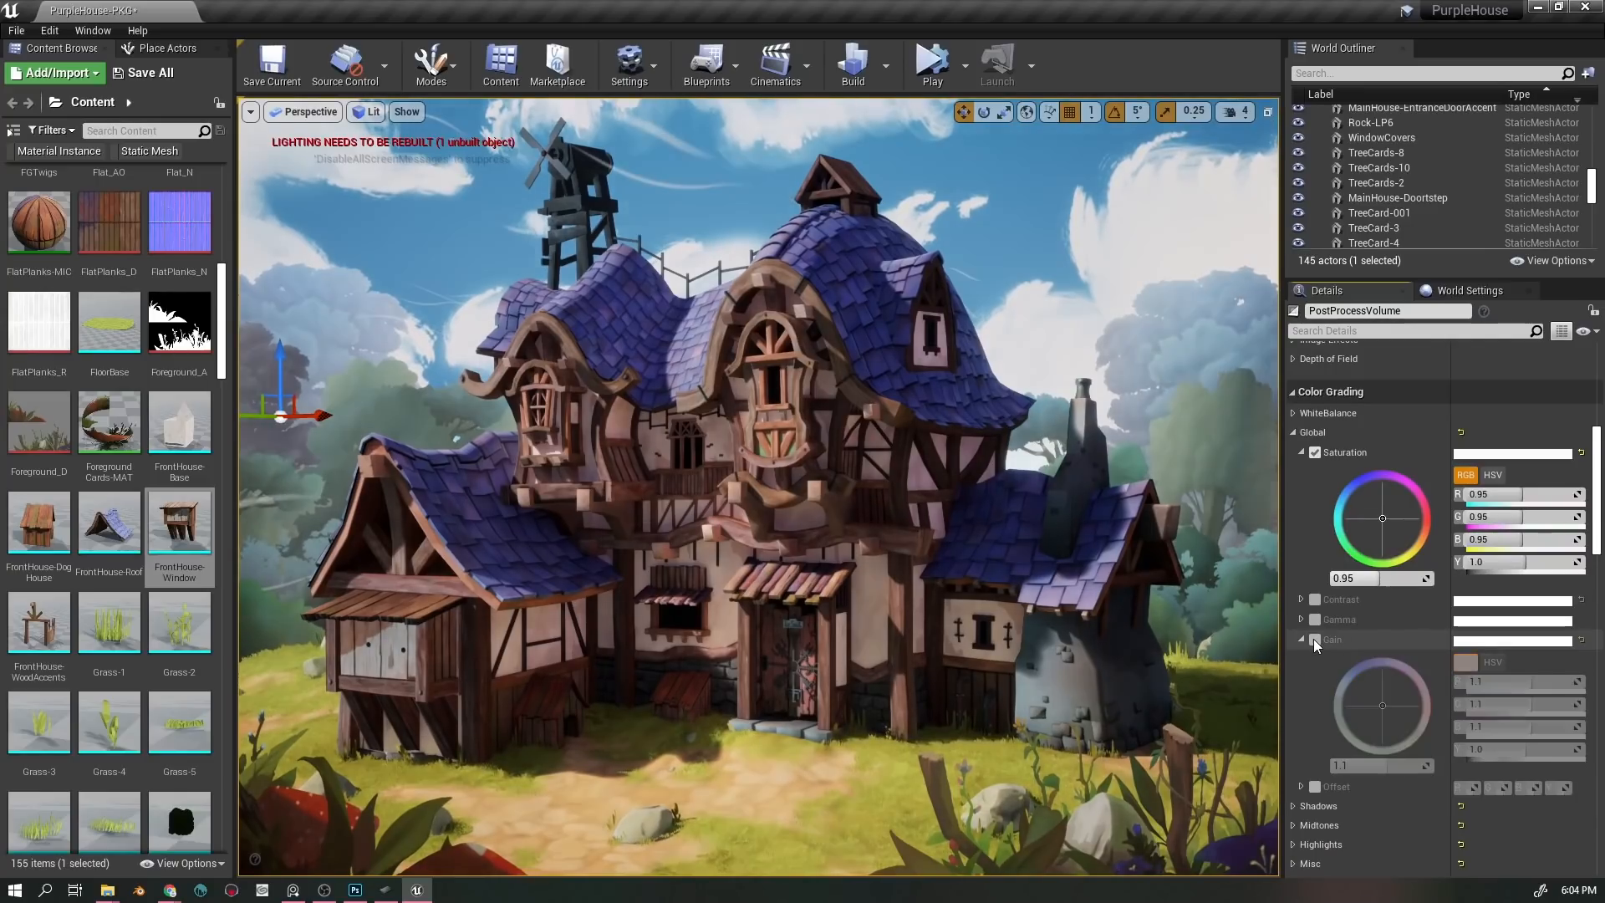
click(1312, 639)
click(1312, 638)
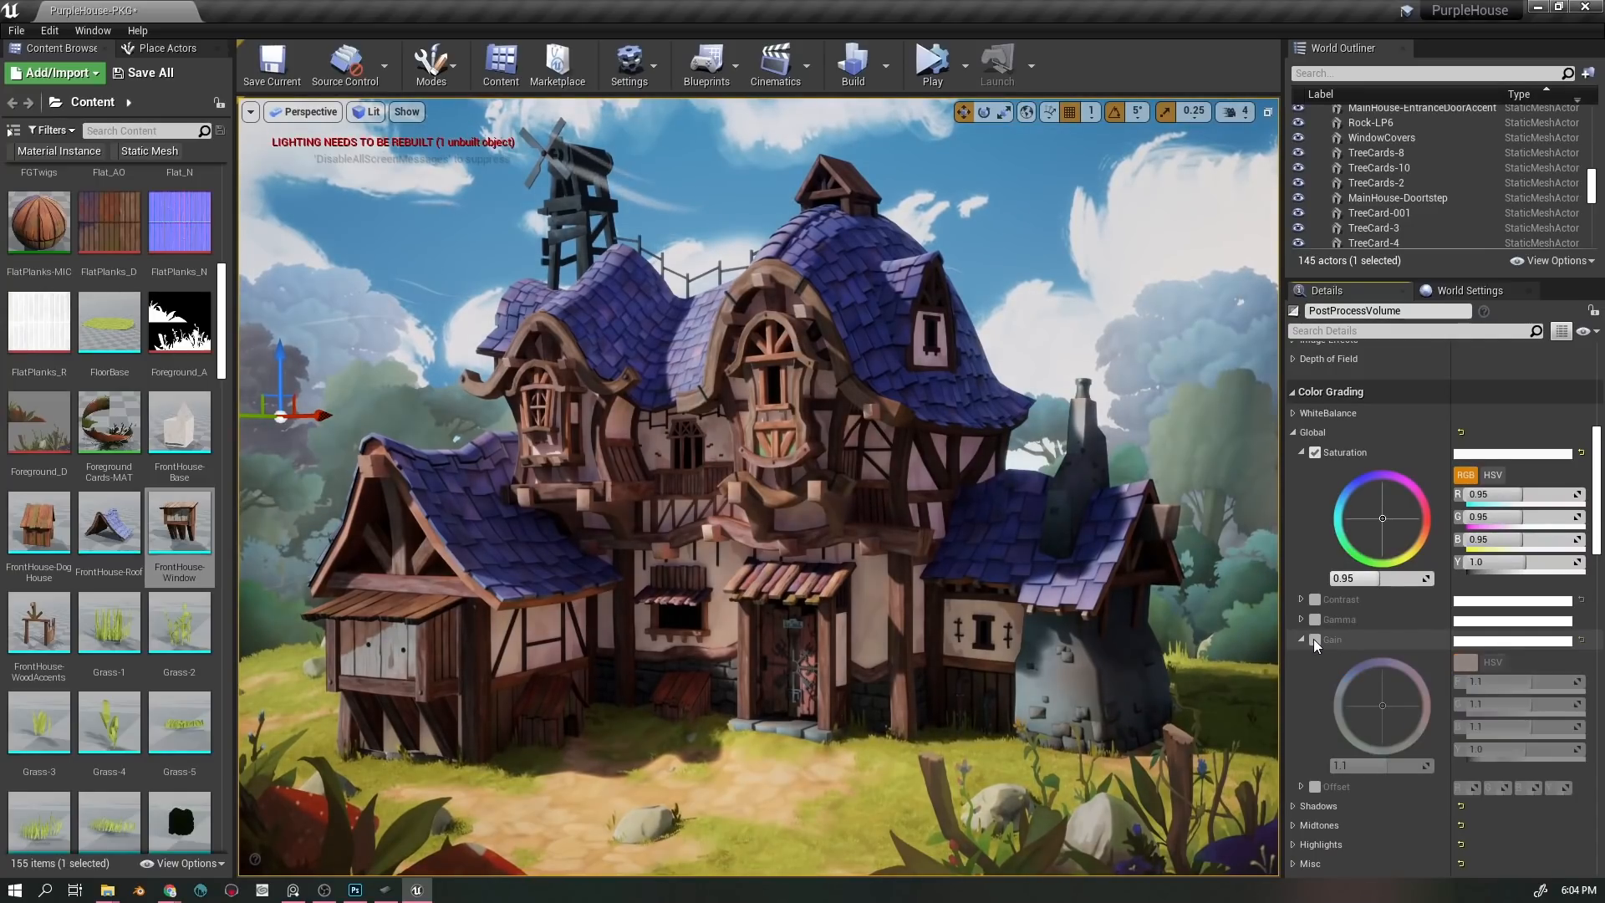
click(1312, 639)
click(1312, 639)
click(1312, 638)
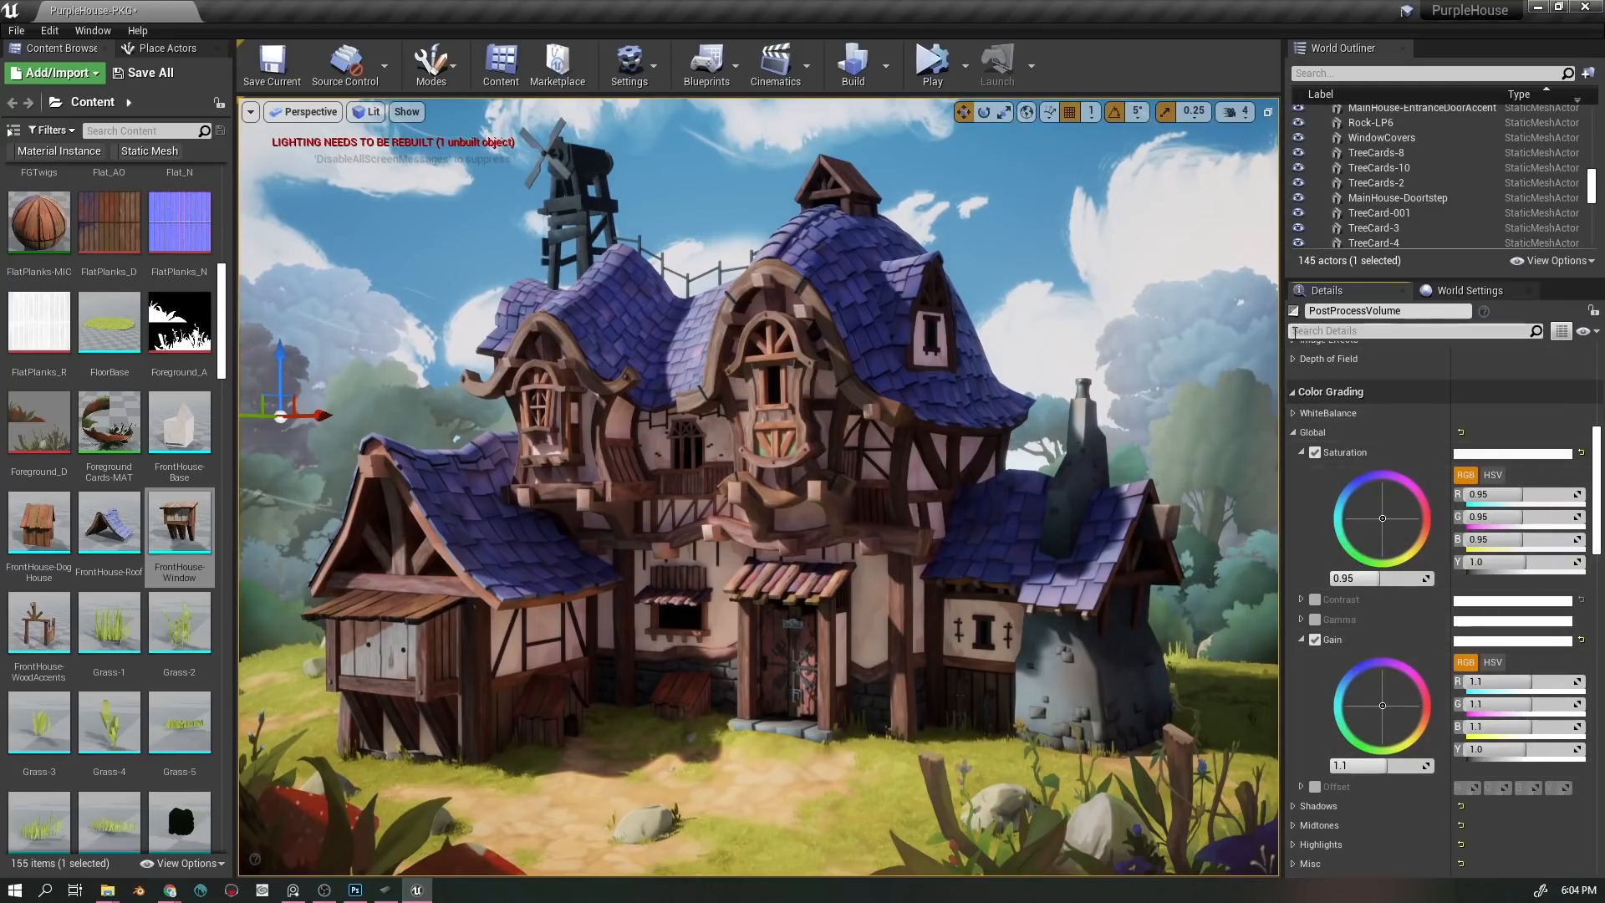
- Expand the Shadows Saturation values and toggle the override repeatedly to compare the shadow colors, leaving it enabled
click(1294, 432)
click(1293, 451)
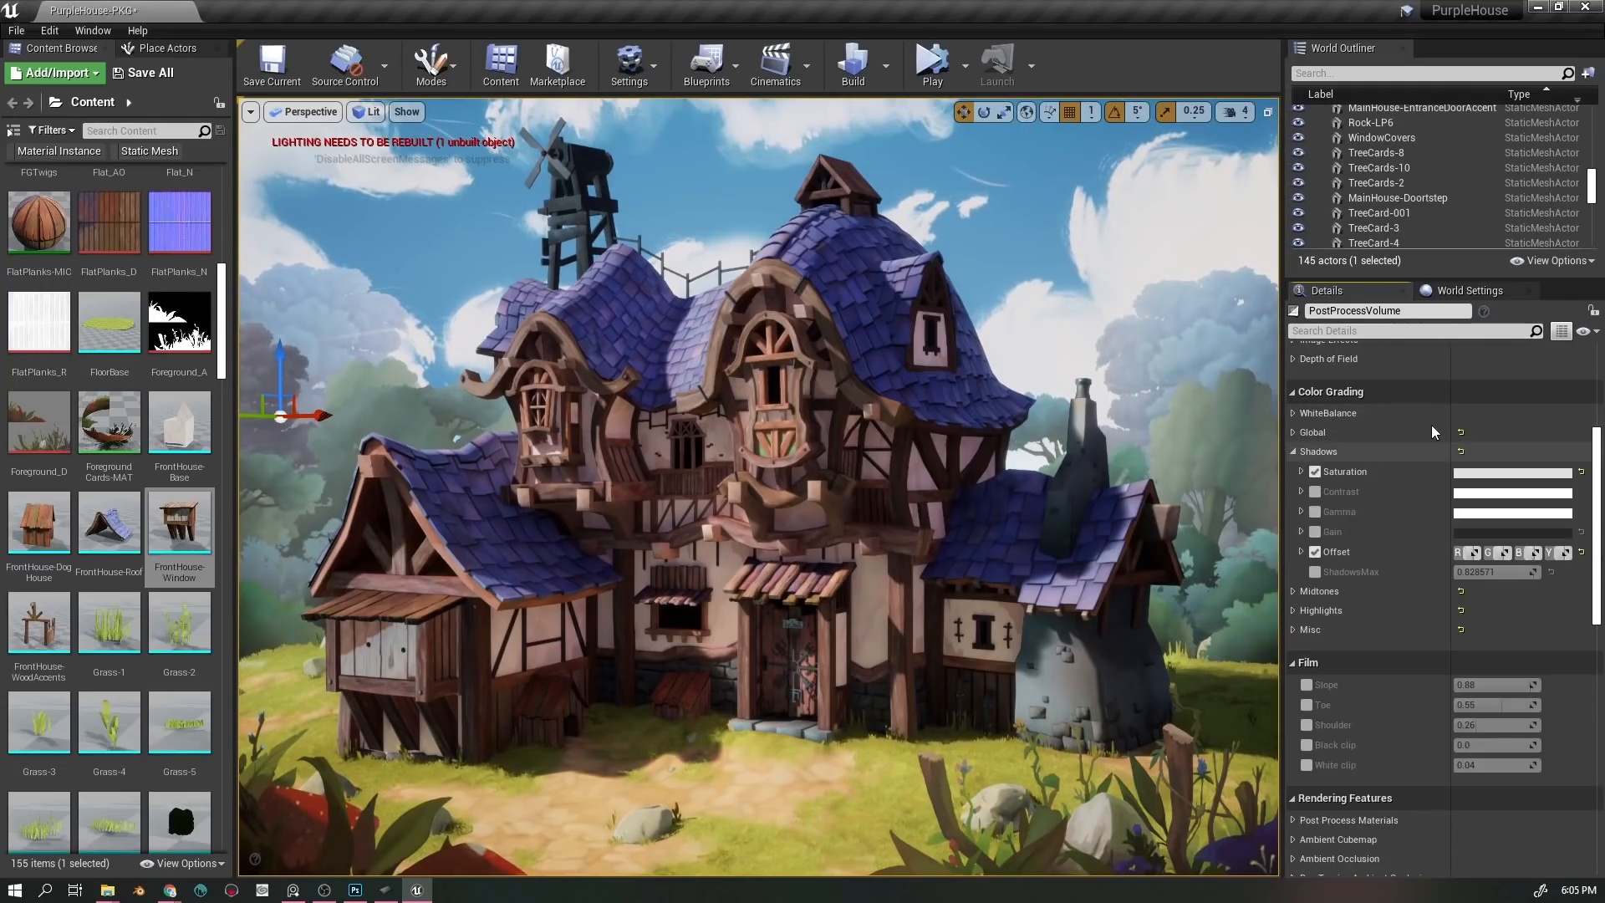
click(1305, 472)
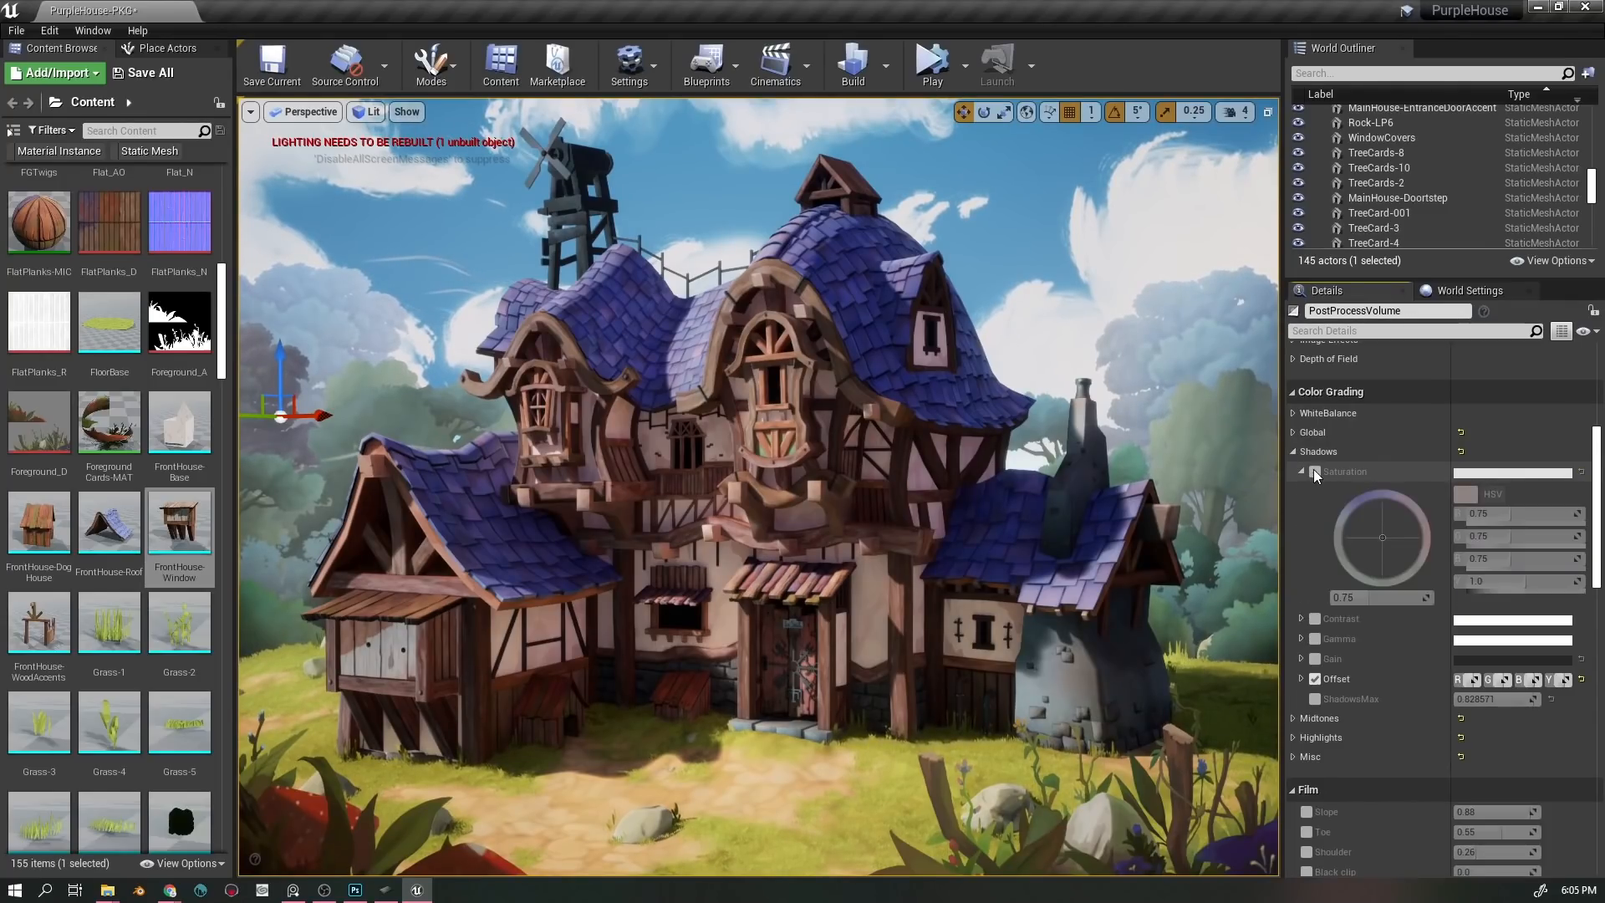
click(1315, 471)
click(1314, 471)
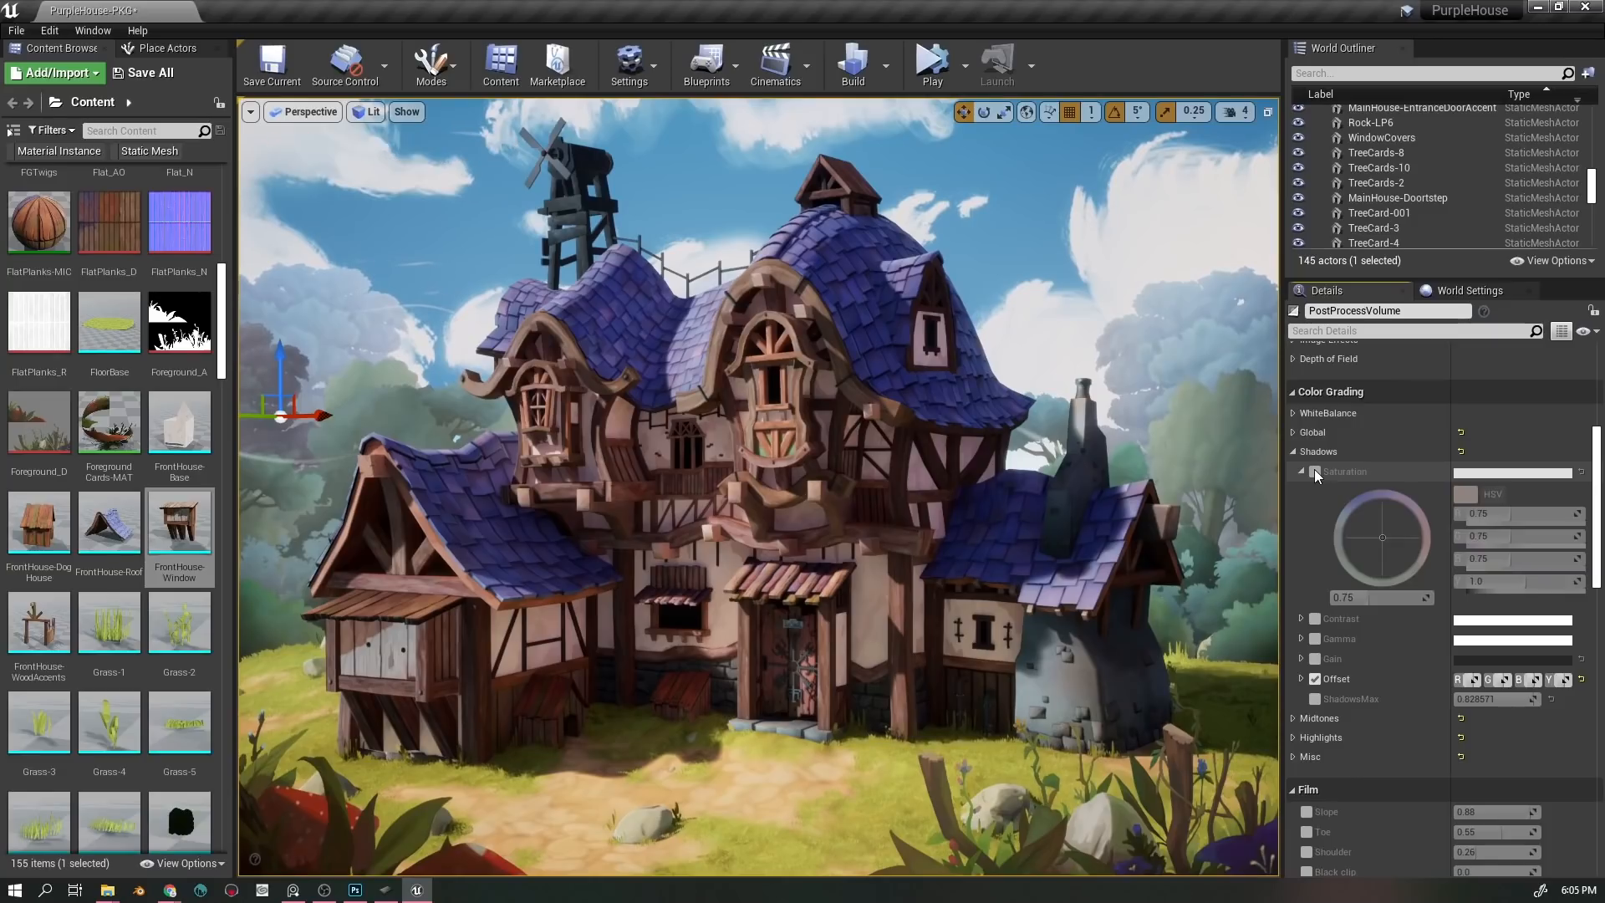
click(1314, 471)
click(1314, 471)
click(1314, 471)
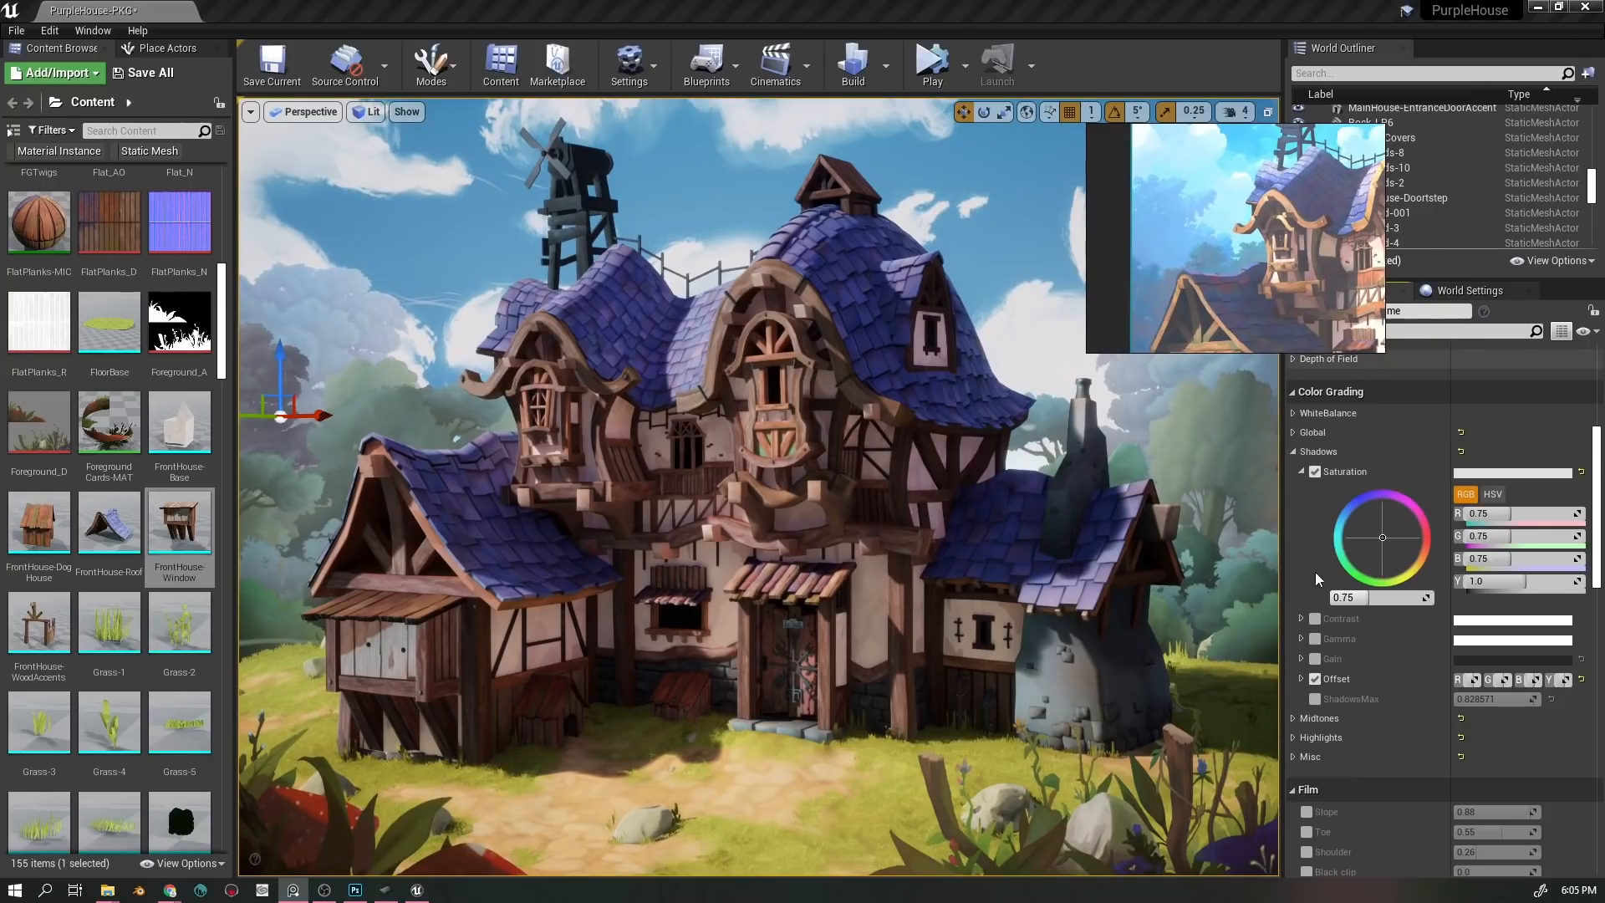
- Expand the Shadows Offset values and toggle the override repeatedly to compare the darkness of the shadows, leaving it enabled
click(1301, 679)
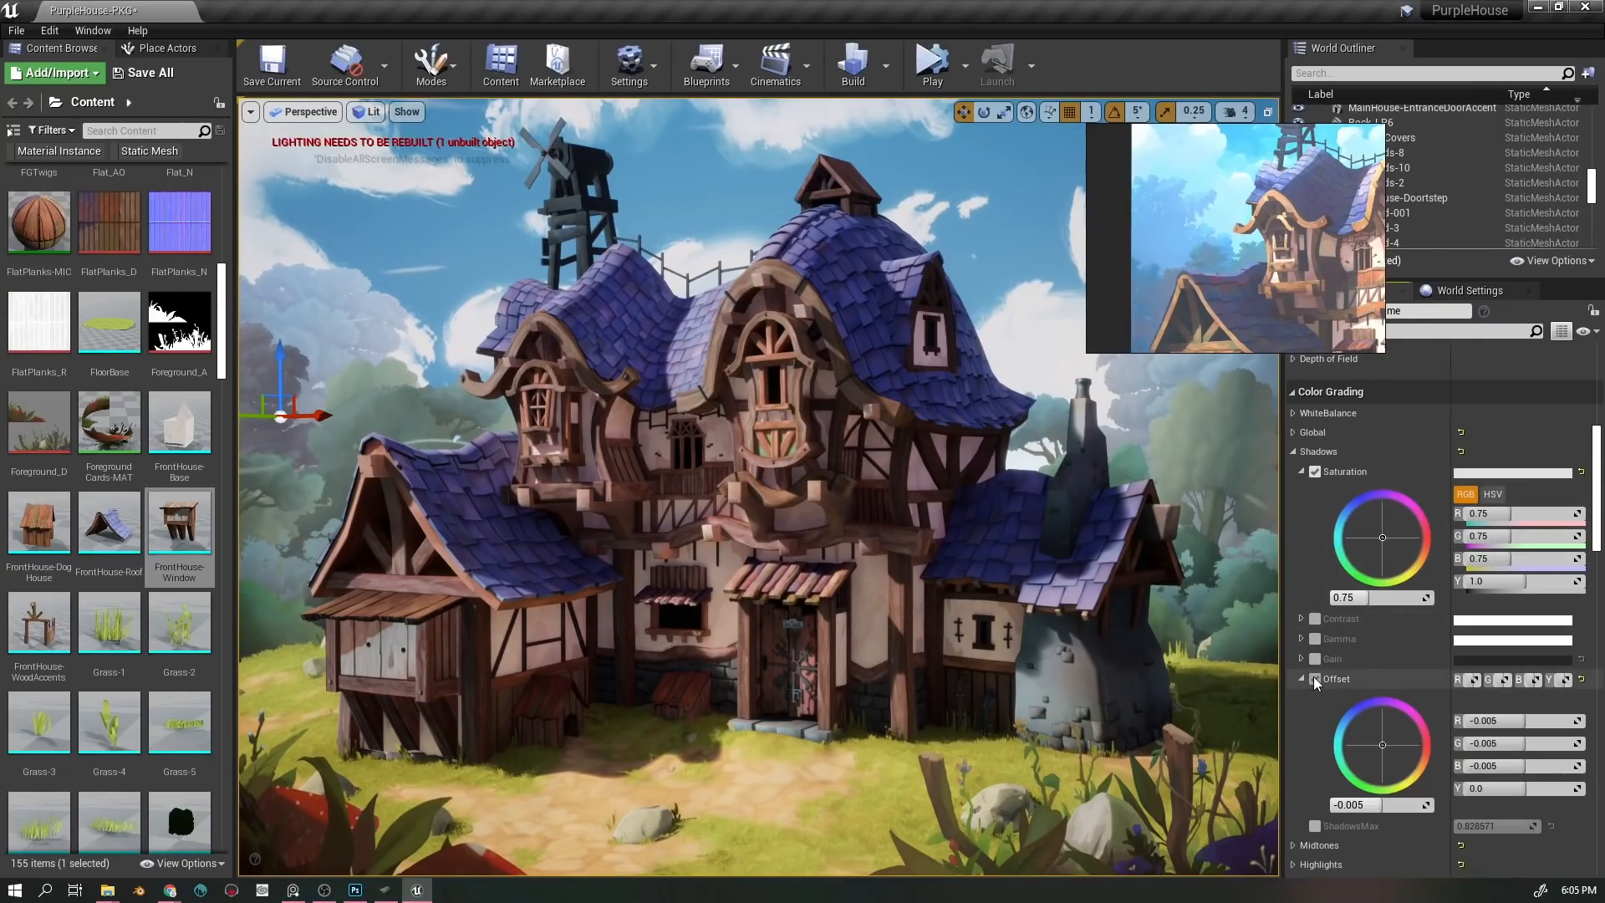
click(1314, 679)
click(1314, 679)
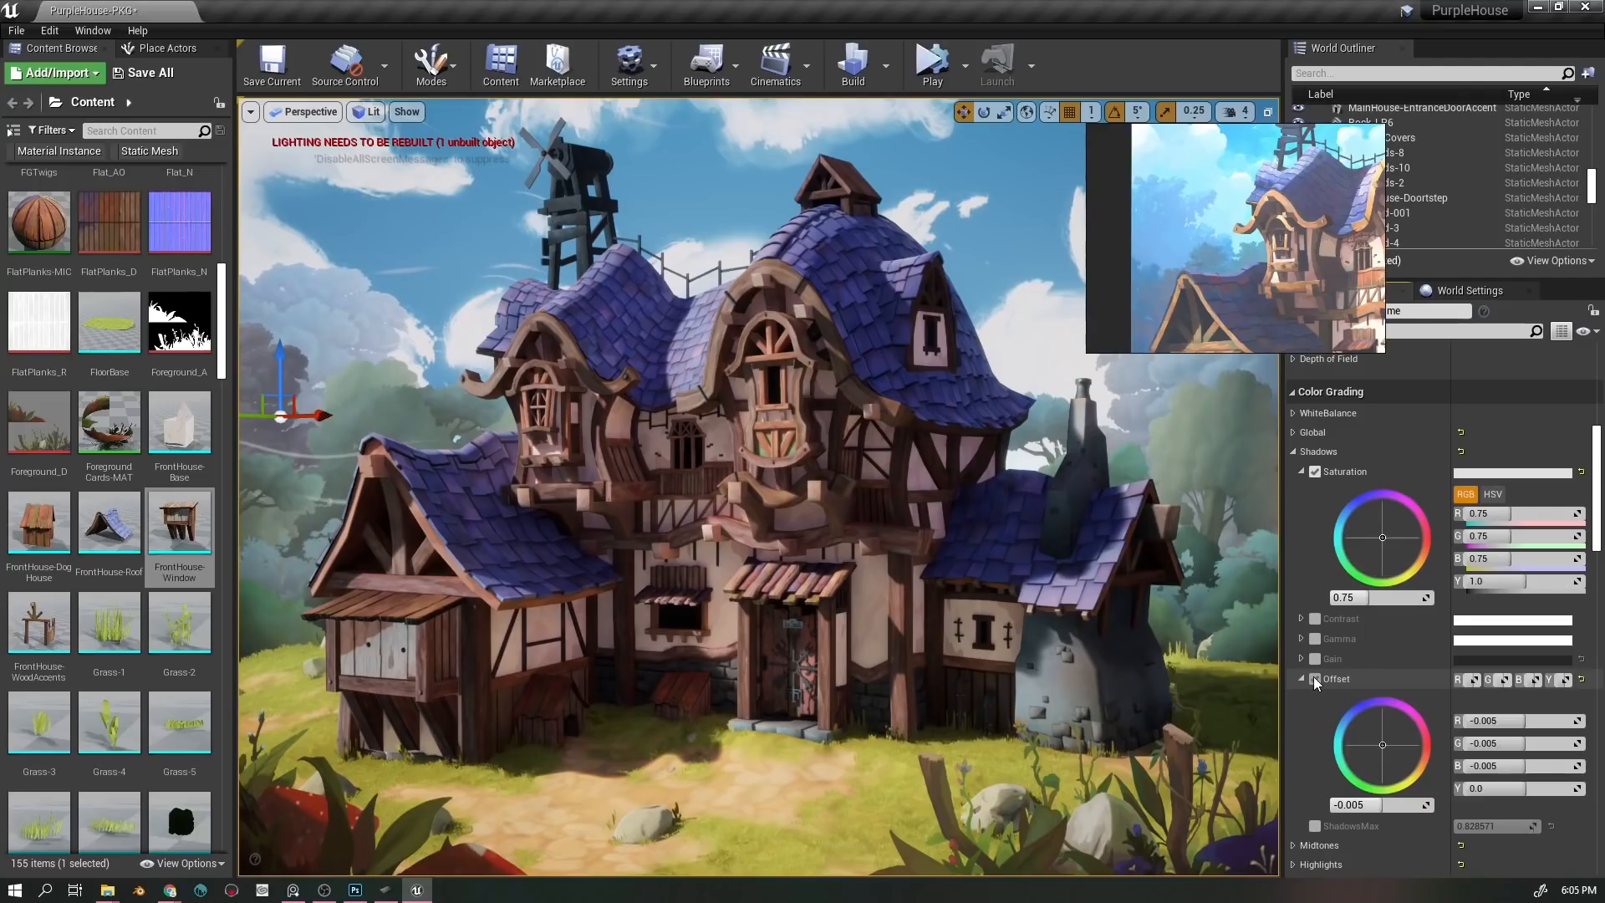
click(1314, 678)
click(1315, 679)
click(1315, 679)
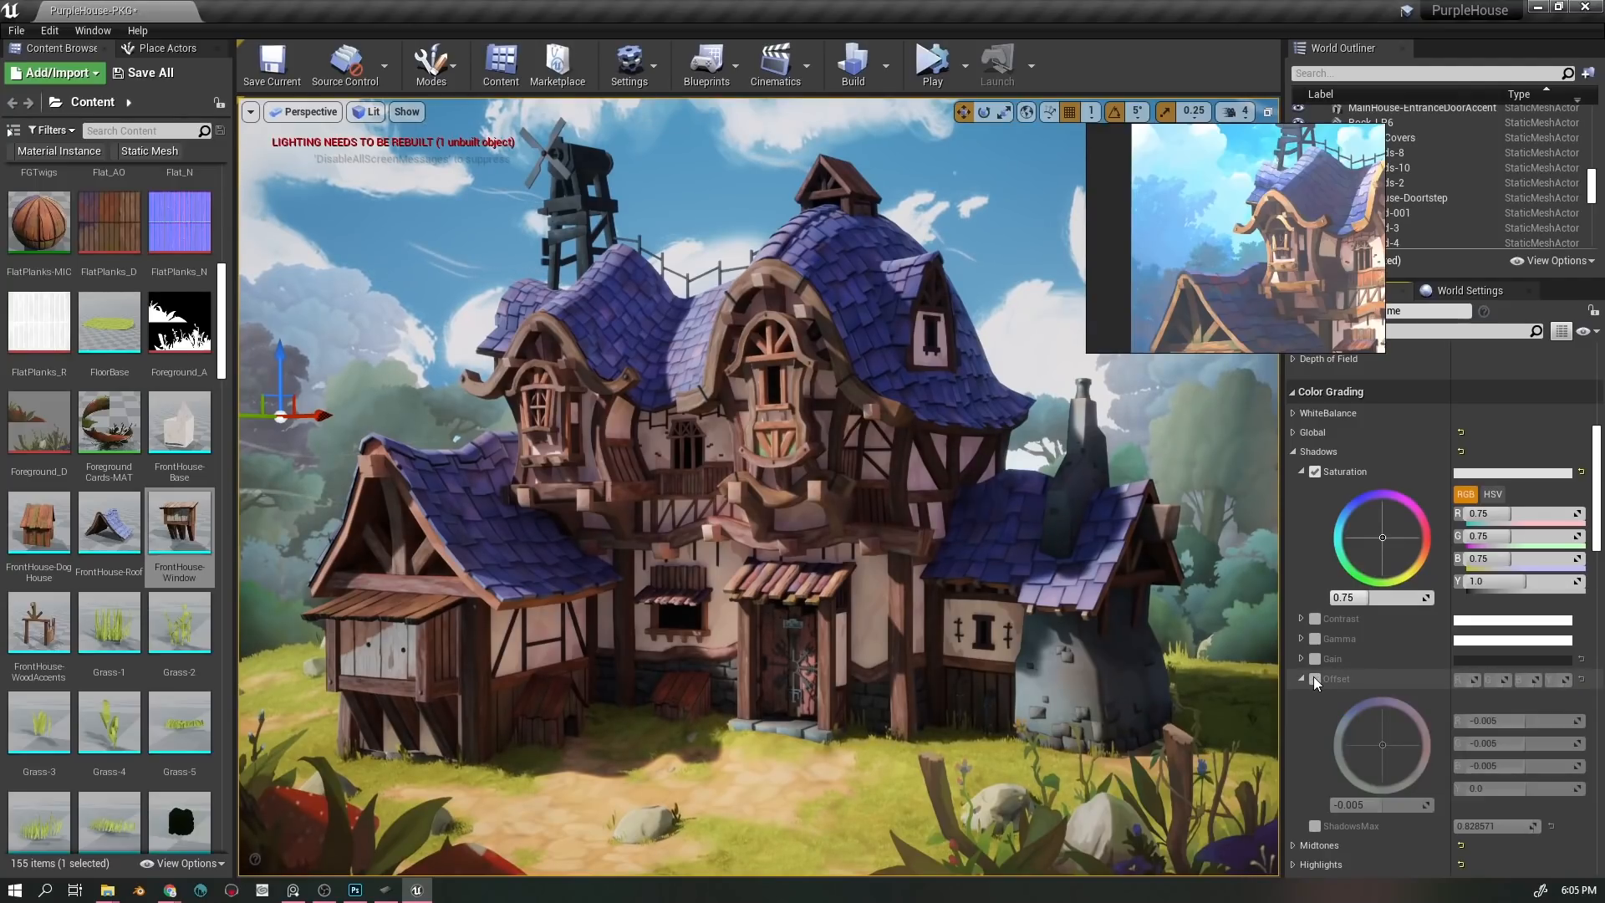
click(1314, 679)
click(1314, 679)
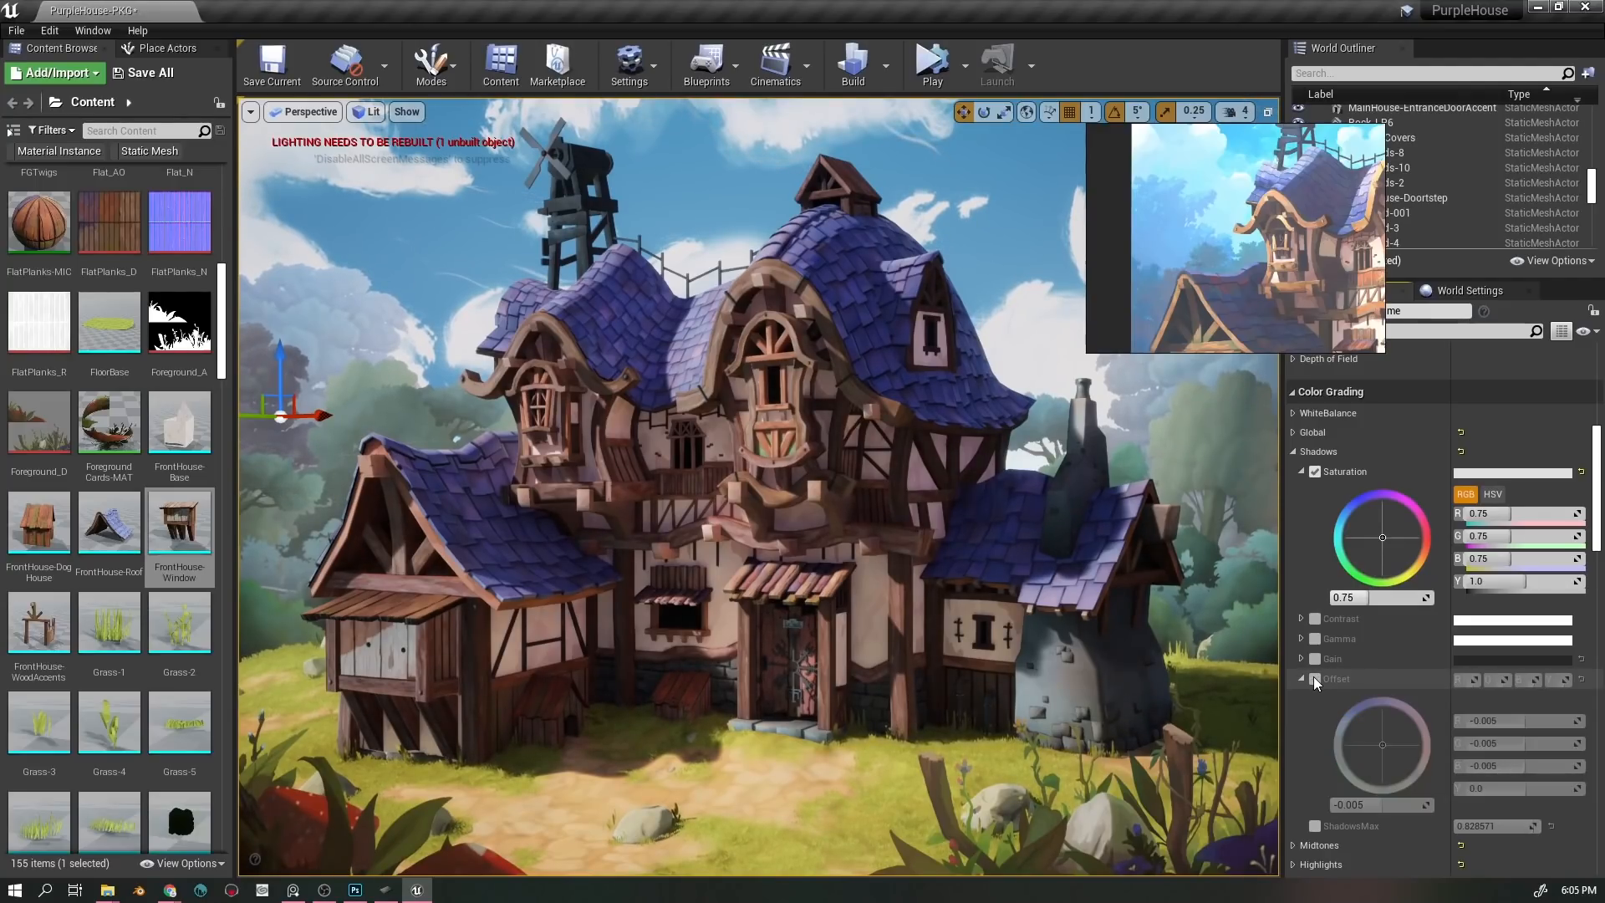
click(1314, 679)
click(1315, 679)
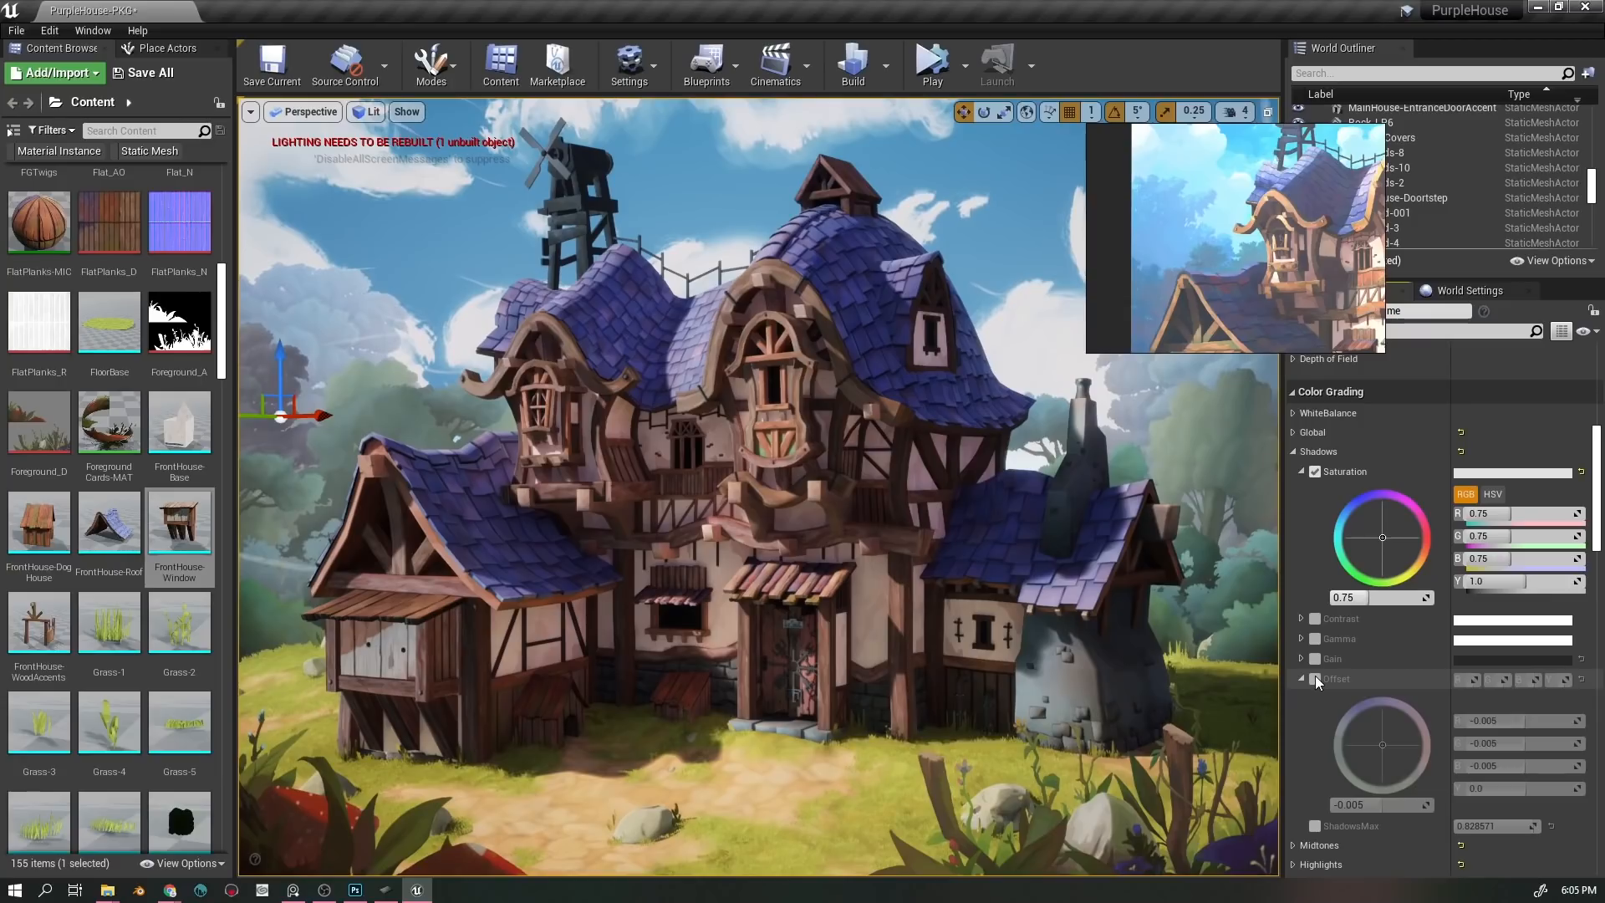
click(1316, 679)
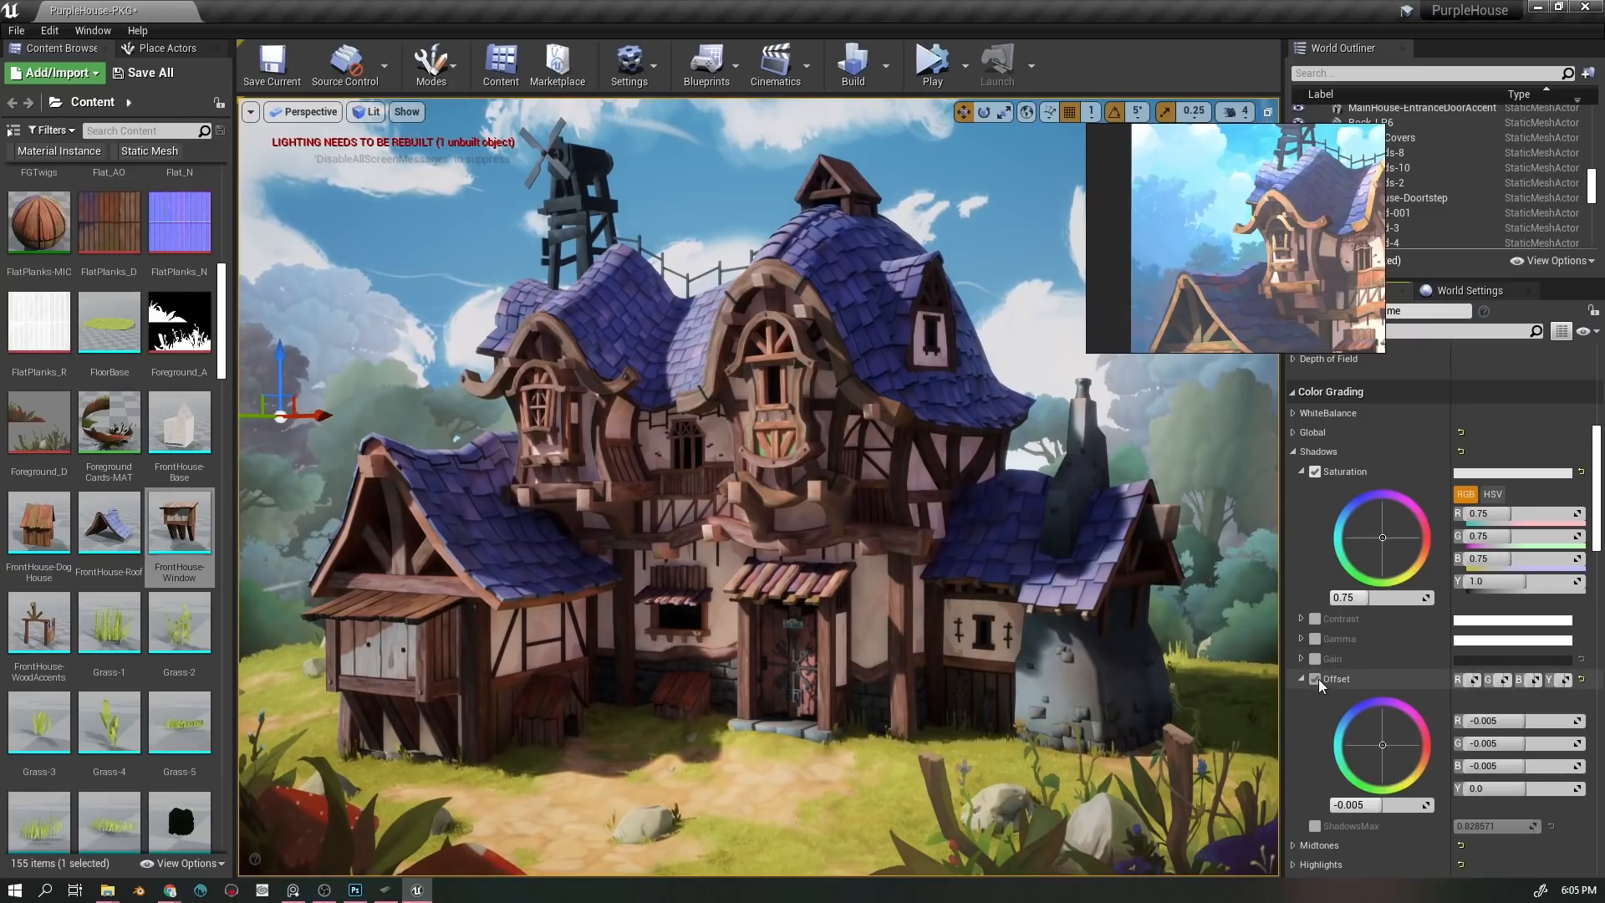
click(1315, 679)
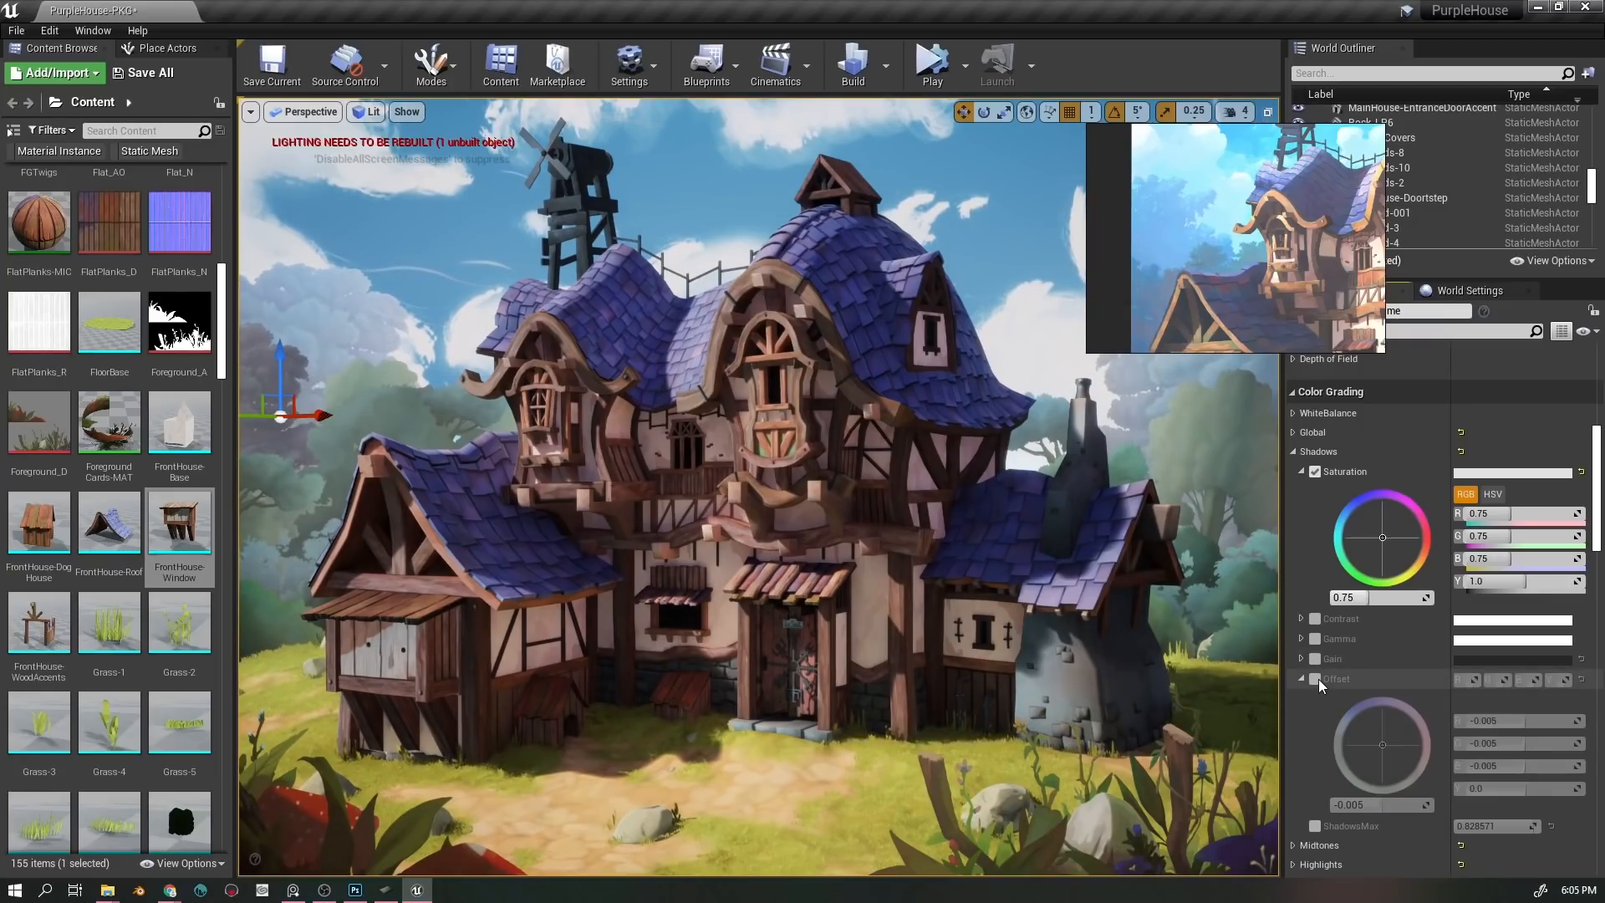
click(1315, 679)
click(1315, 679)
click(1316, 679)
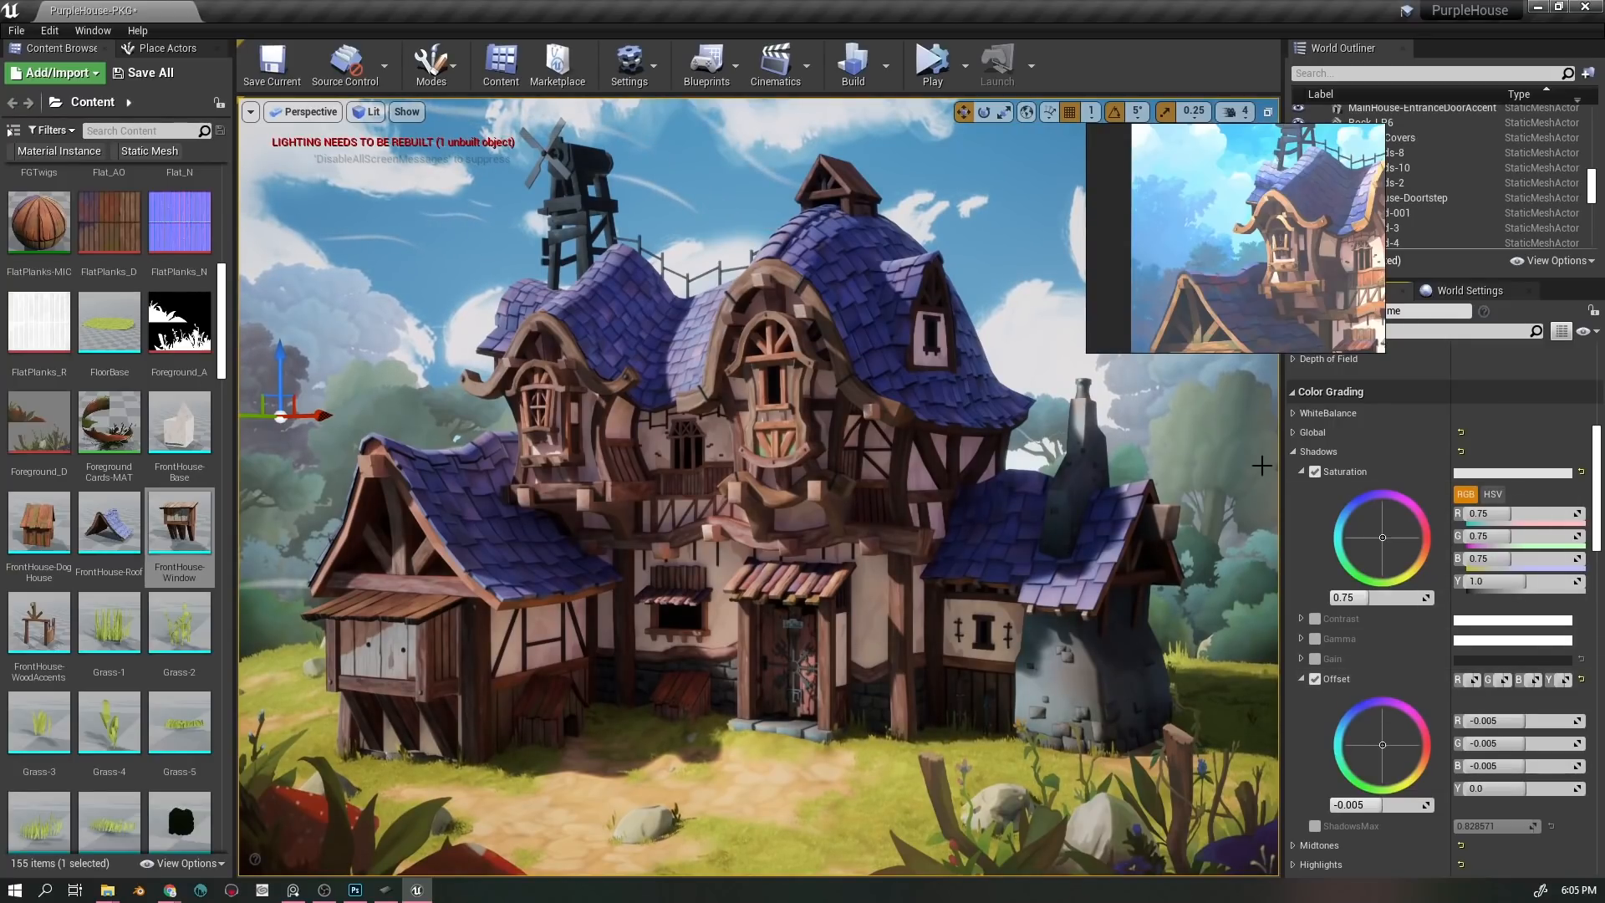
- Collapse the Shadows group, expand Midtones, and inspect the Highlights overrides and the Midtones Saturation values
click(1294, 453)
click(1294, 471)
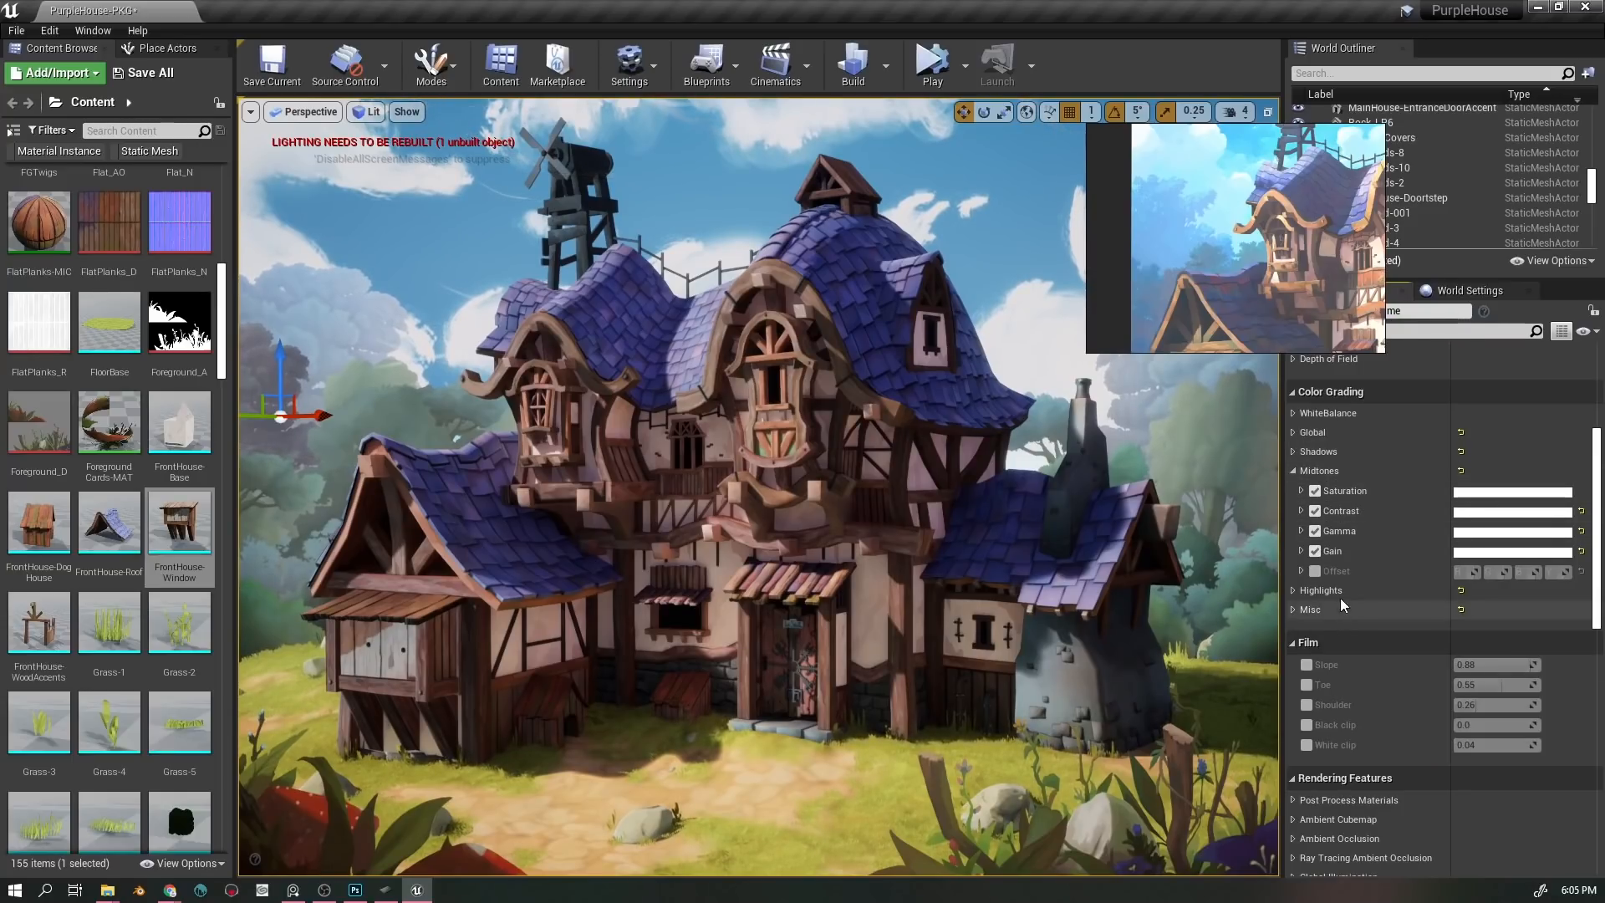
click(1292, 591)
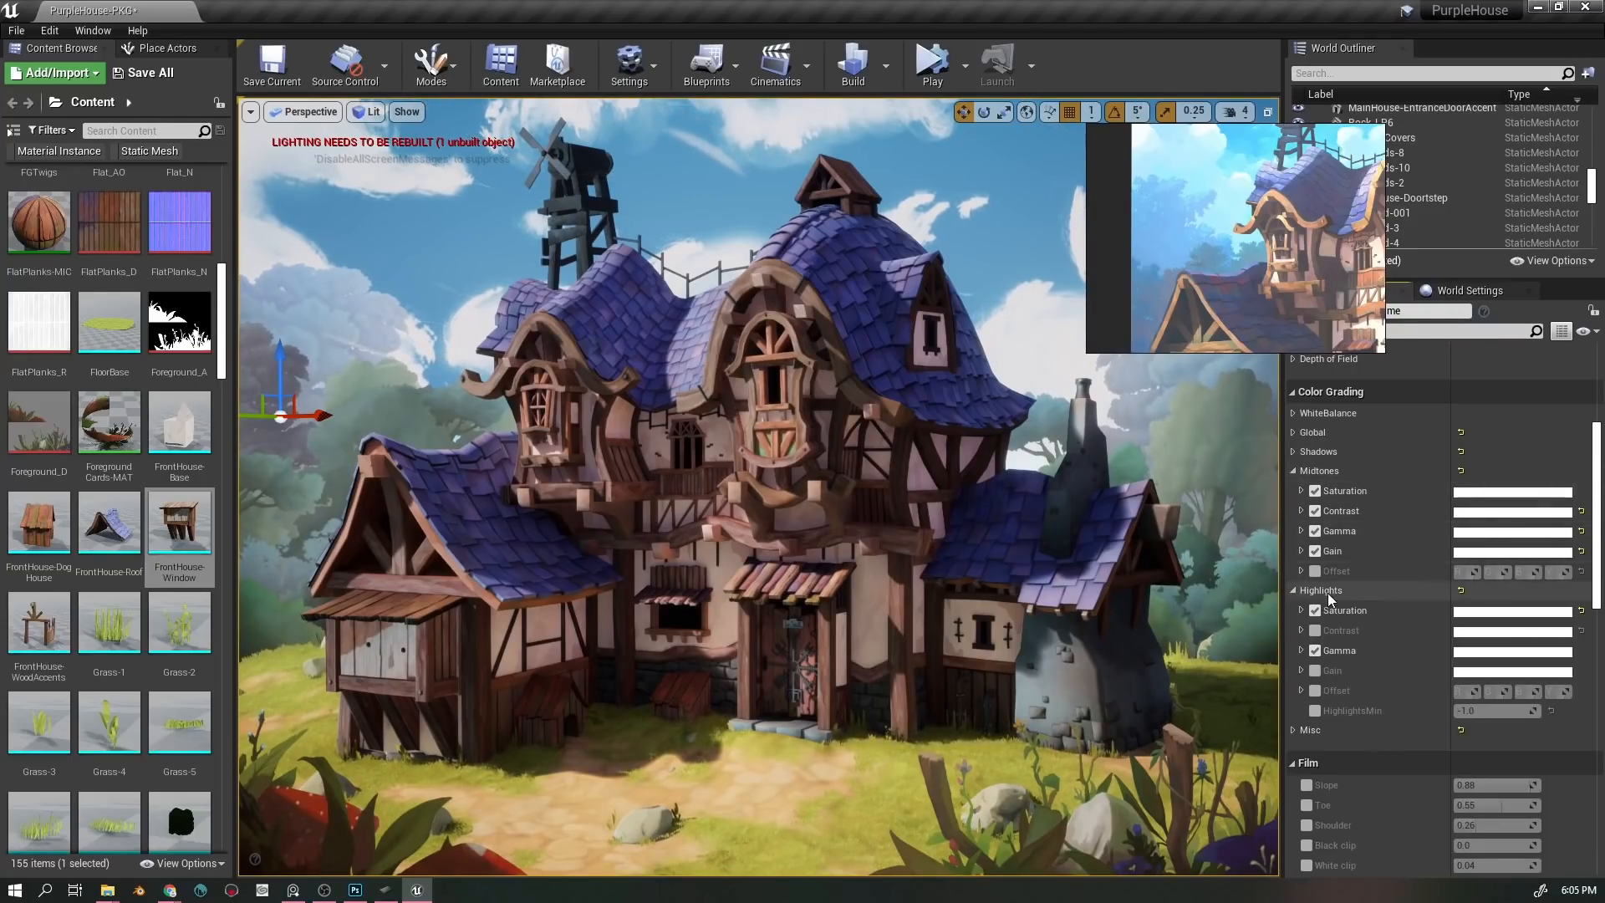
click(1293, 591)
click(1301, 489)
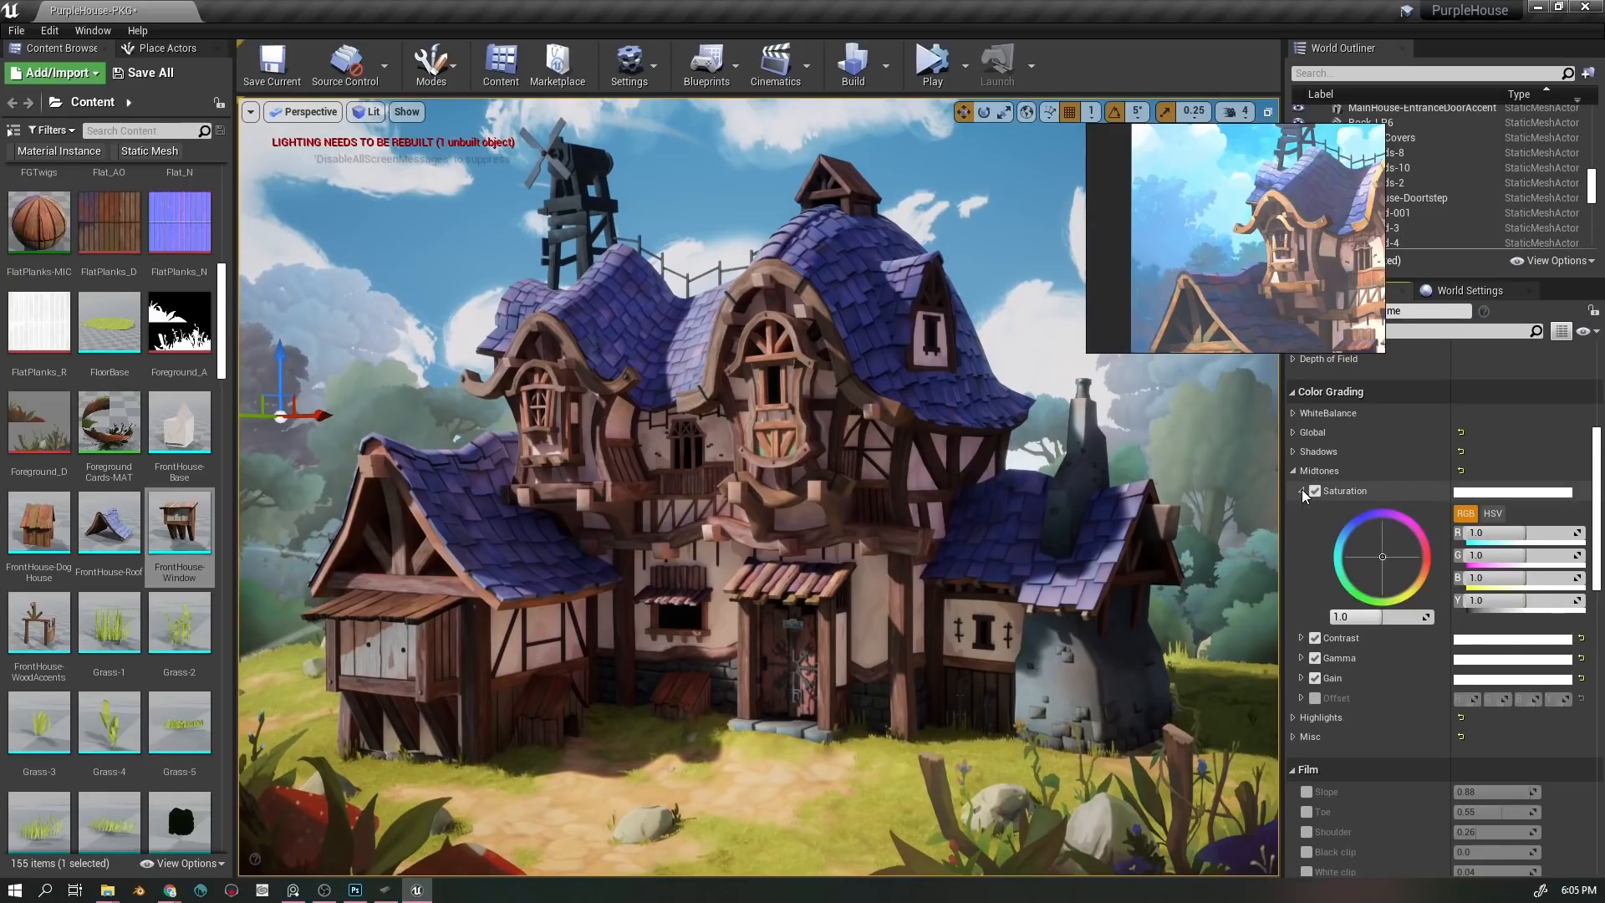
click(1301, 490)
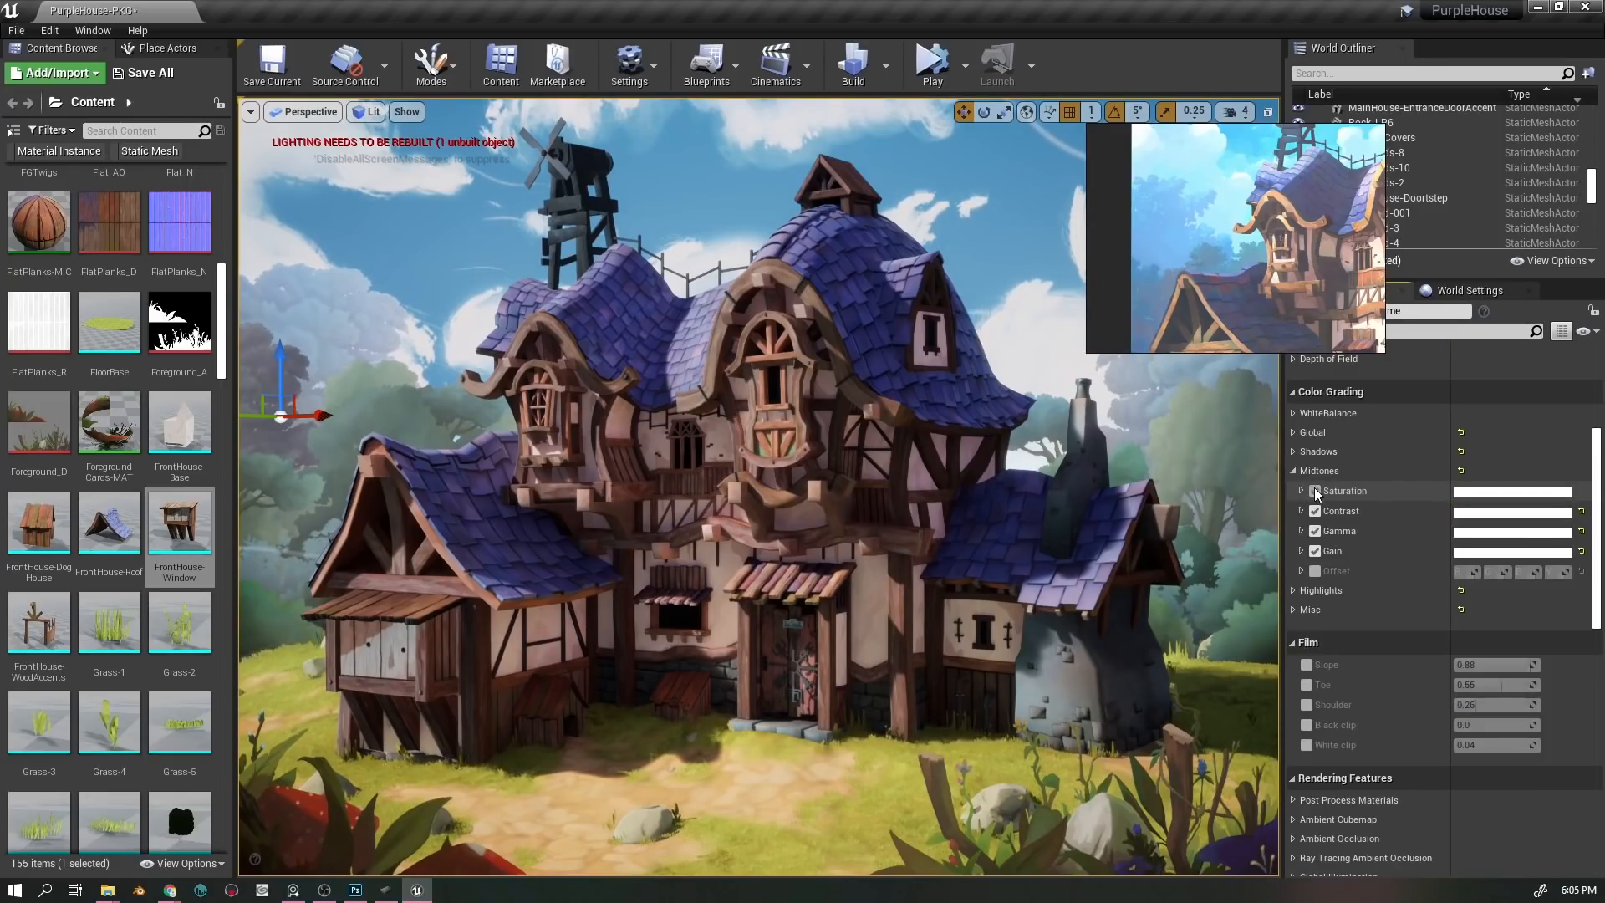
- Expand the Midtones Contrast values and toggle the override repeatedly to compare the scene's contrast, leaving it enabled
click(1301, 511)
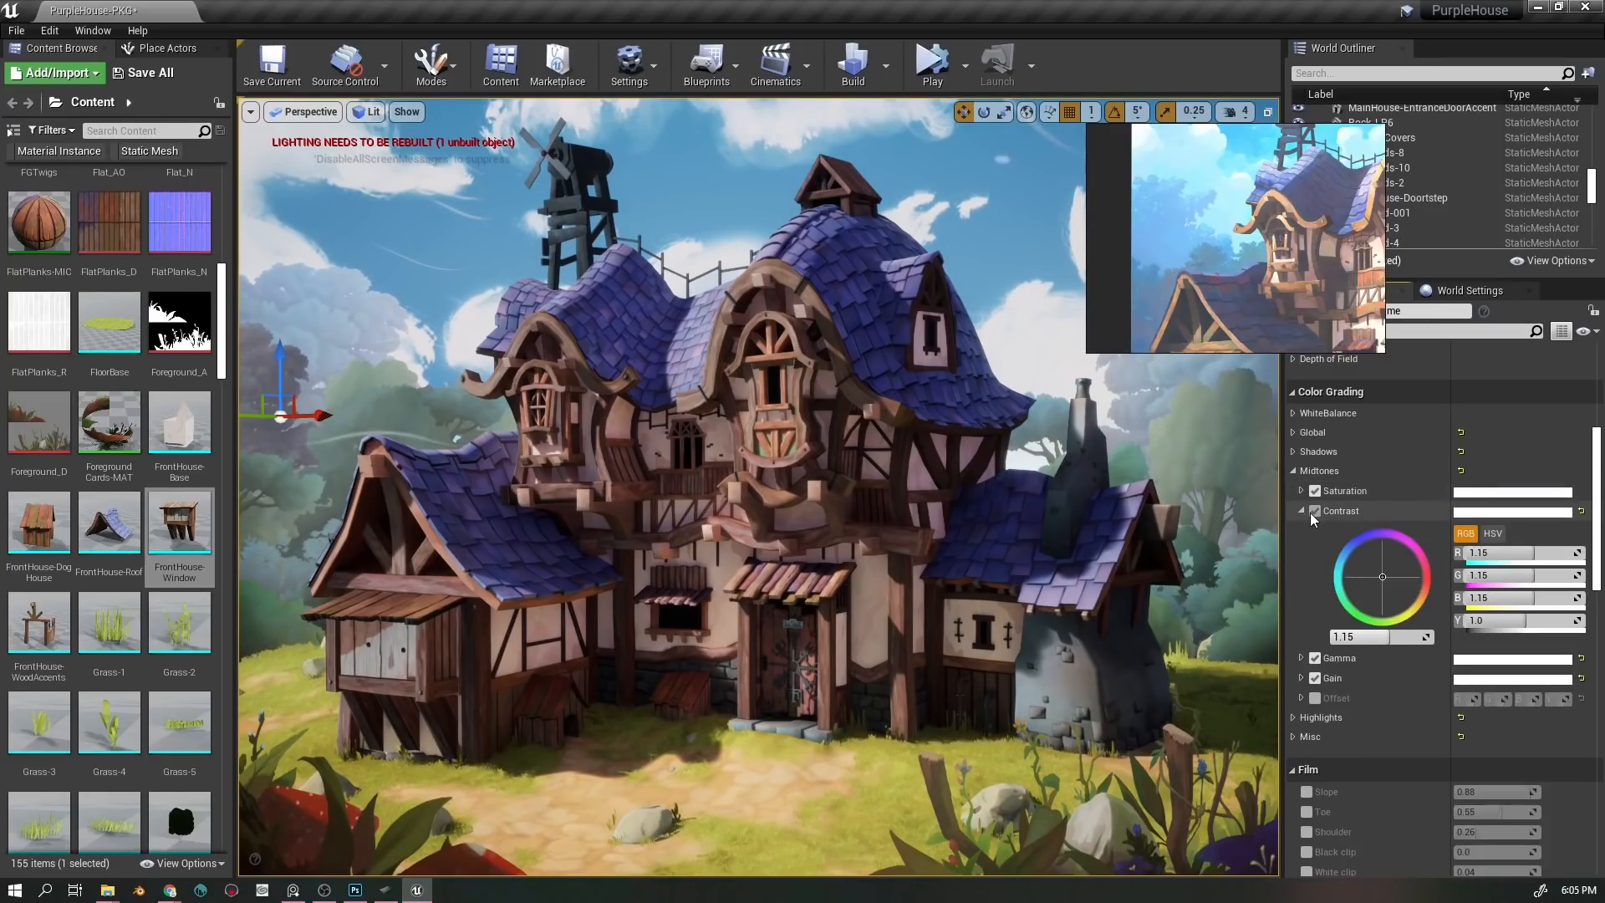
click(1315, 510)
click(1314, 510)
click(1314, 510)
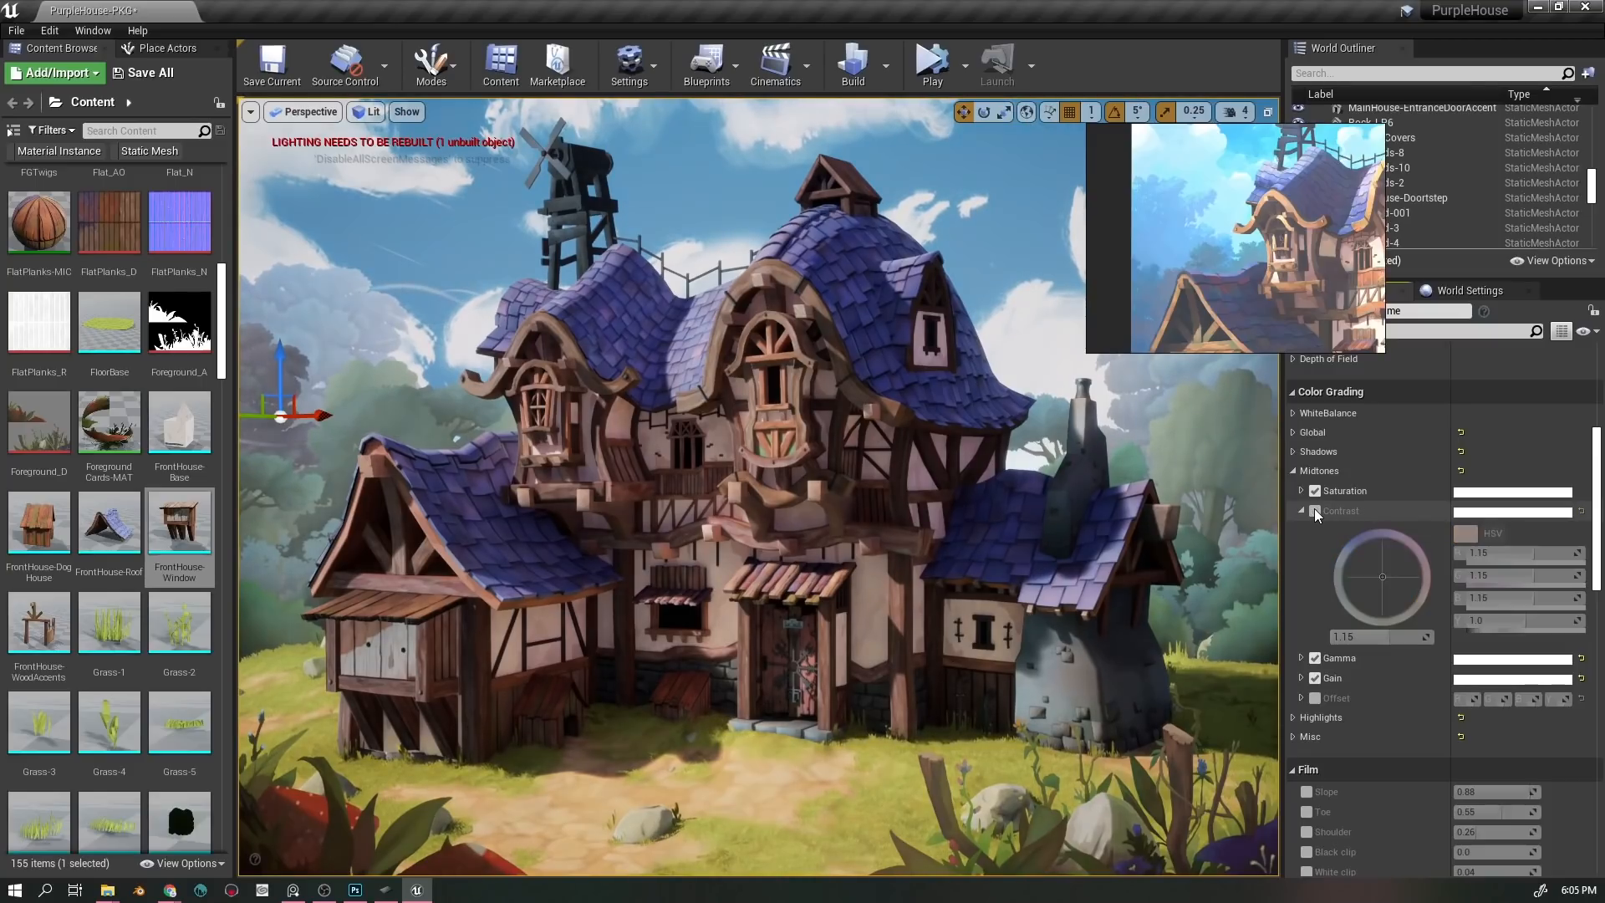
click(1314, 510)
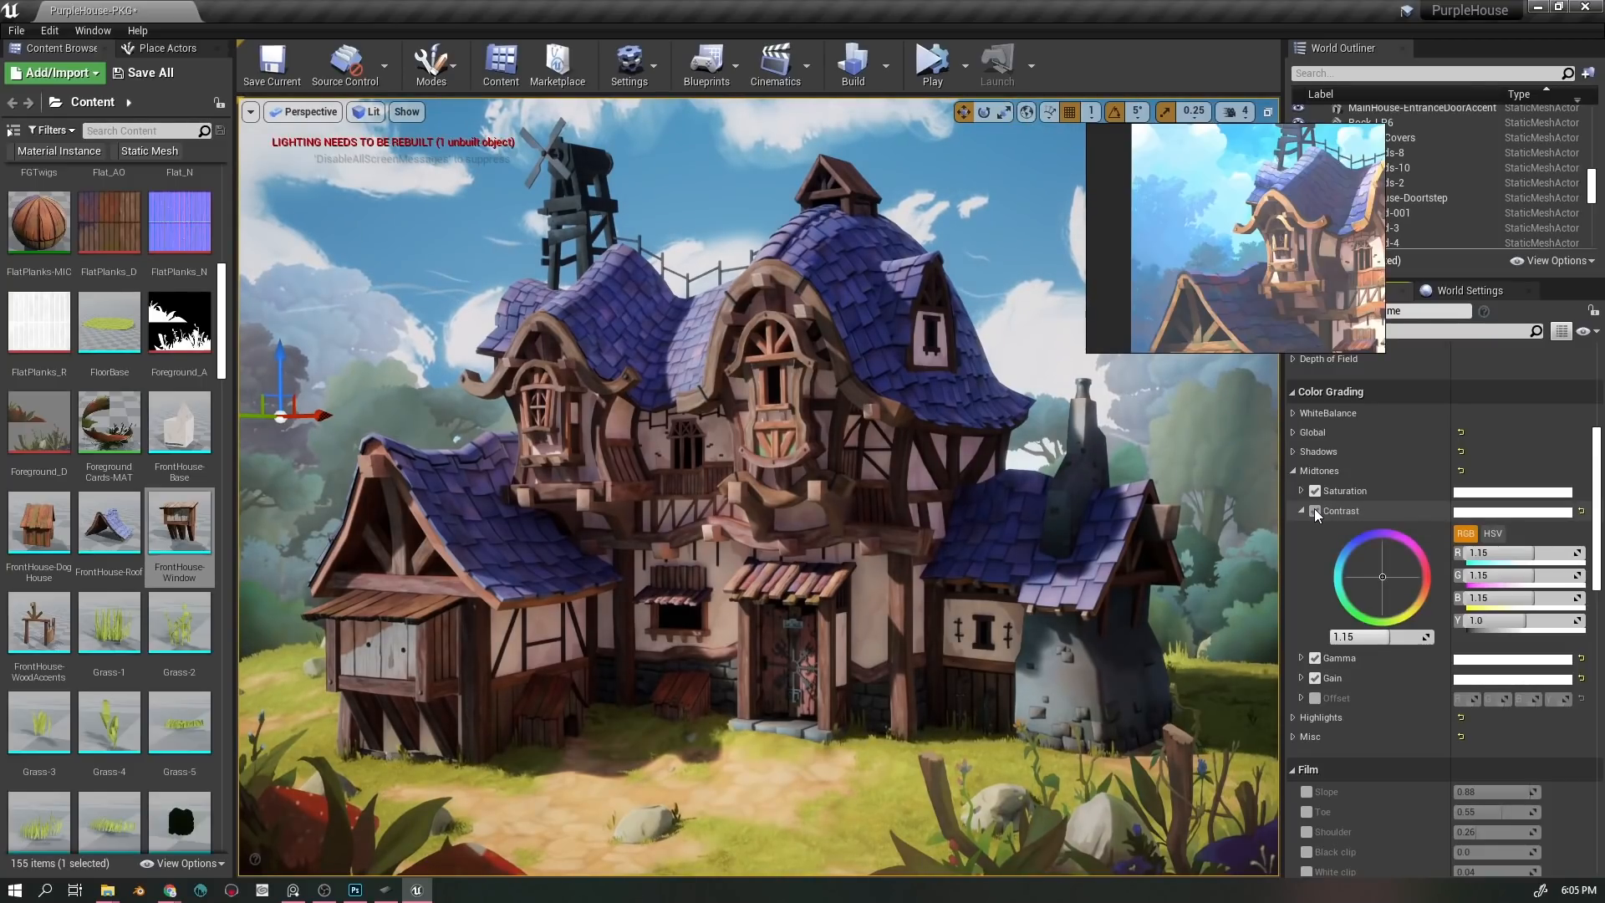
click(1315, 510)
click(1314, 510)
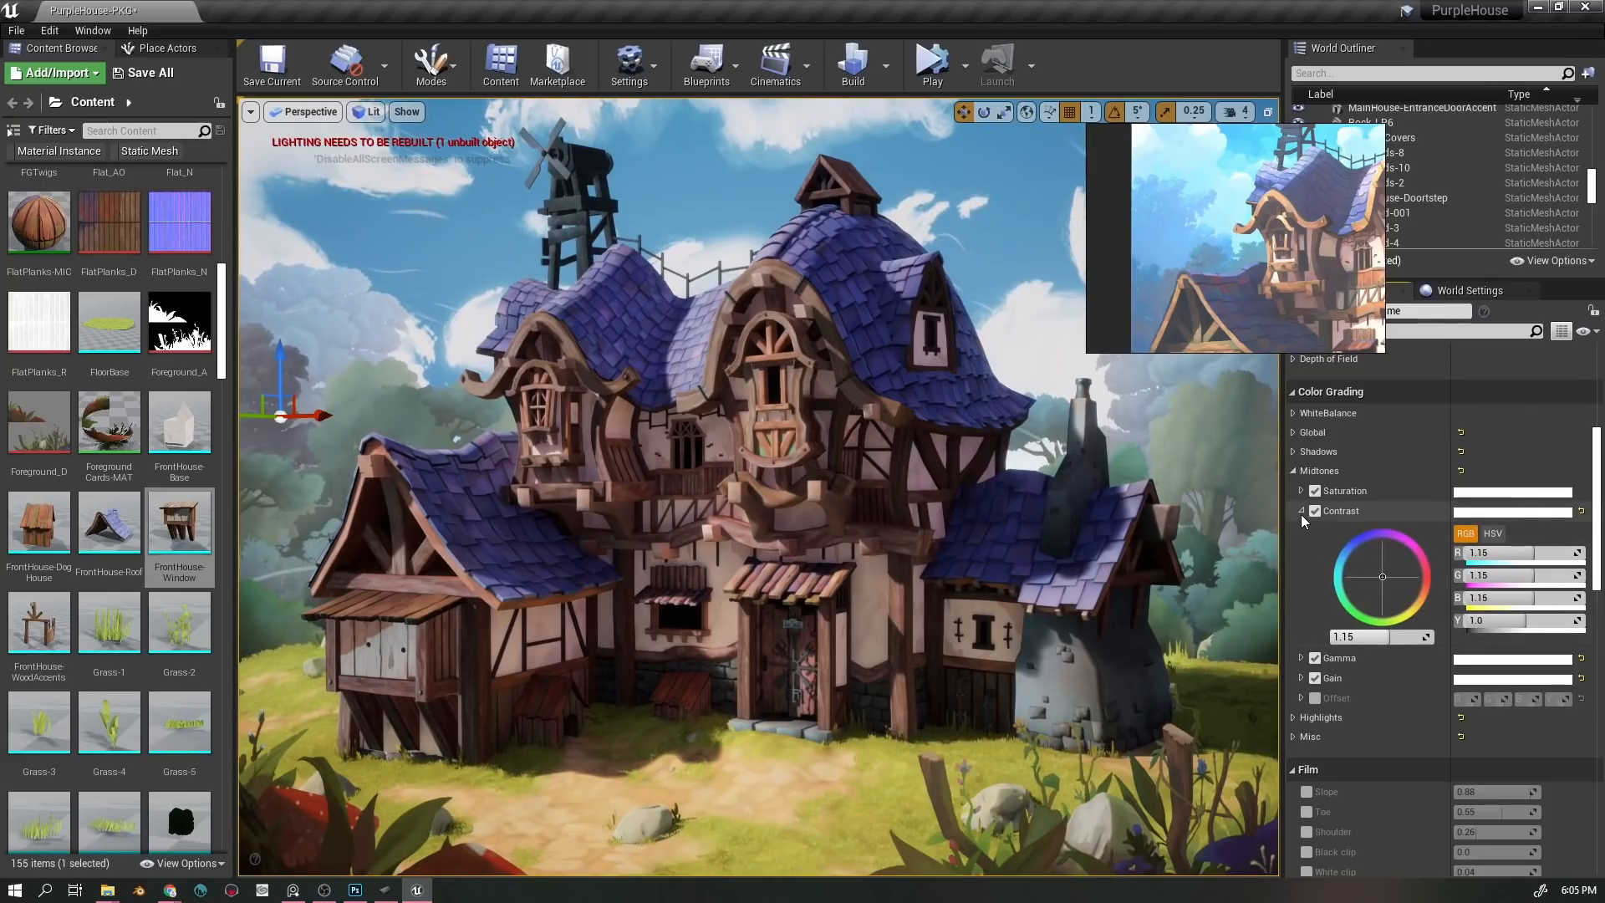
click(1301, 512)
- Expand the Midtones Gamma values and toggle the override off and on to compare its effect, leaving it enabled
click(1301, 530)
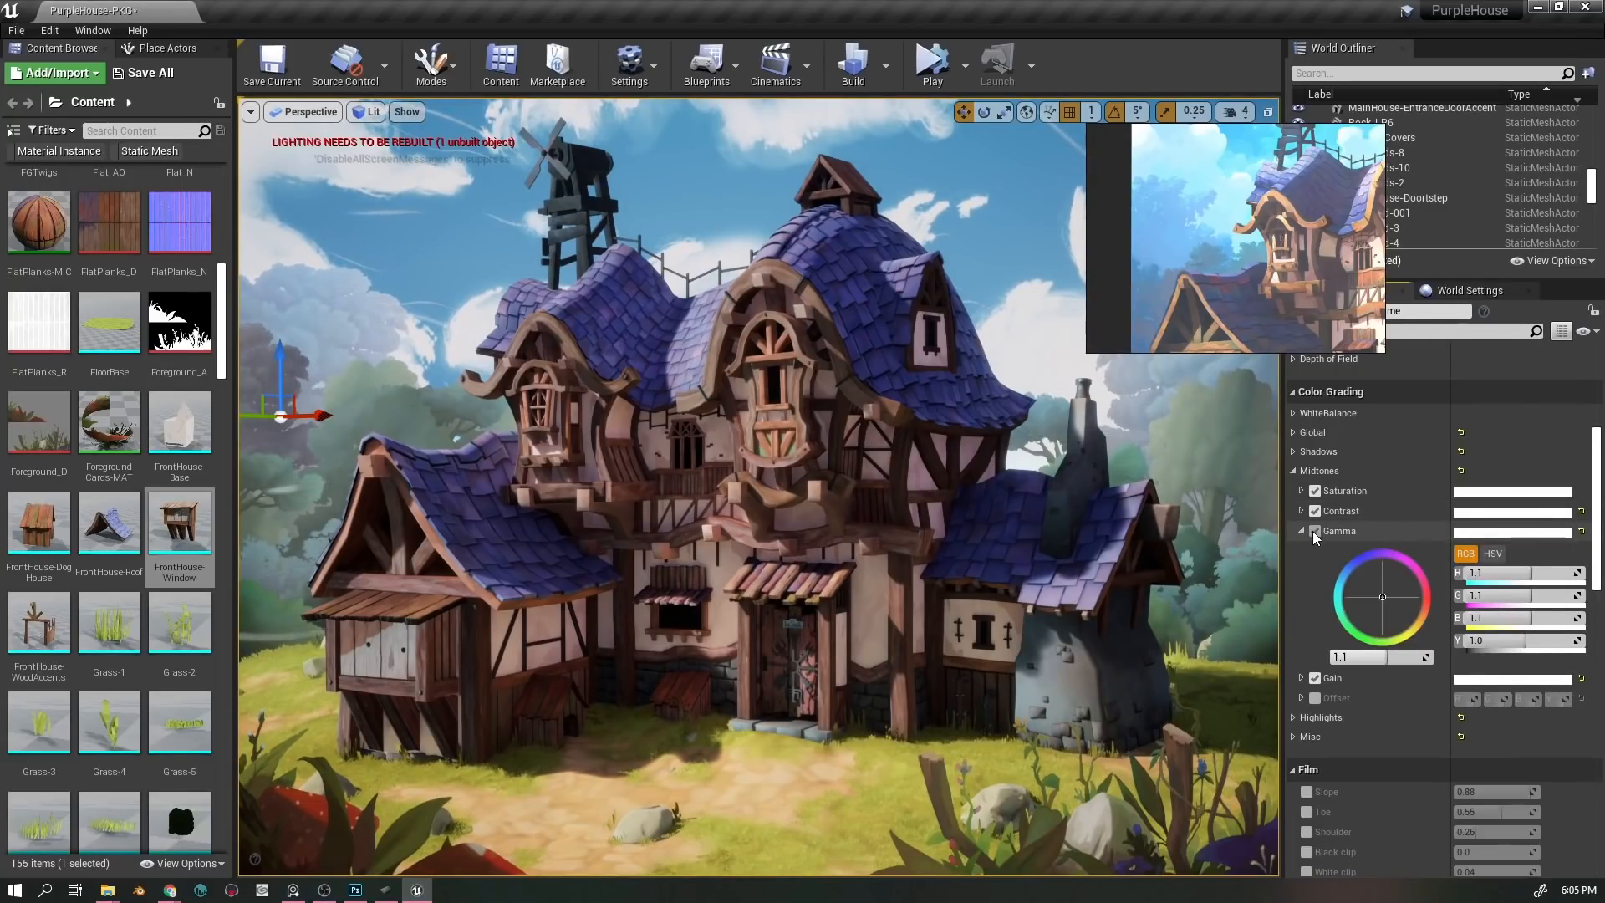
click(1314, 531)
click(1314, 531)
click(1314, 531)
click(1314, 531)
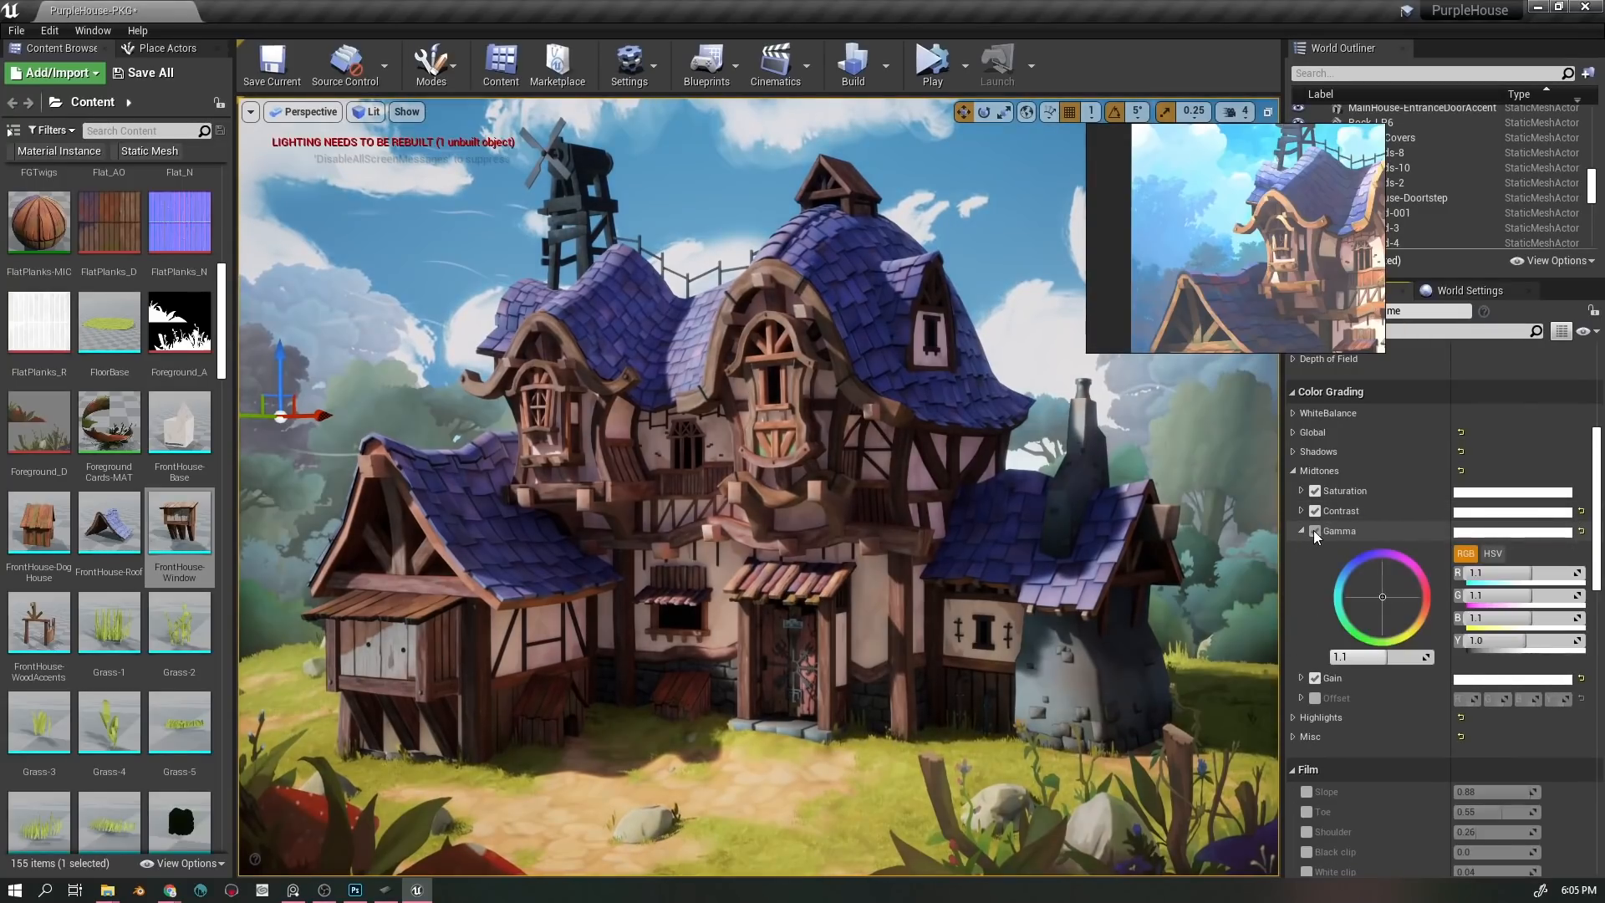
click(1302, 532)
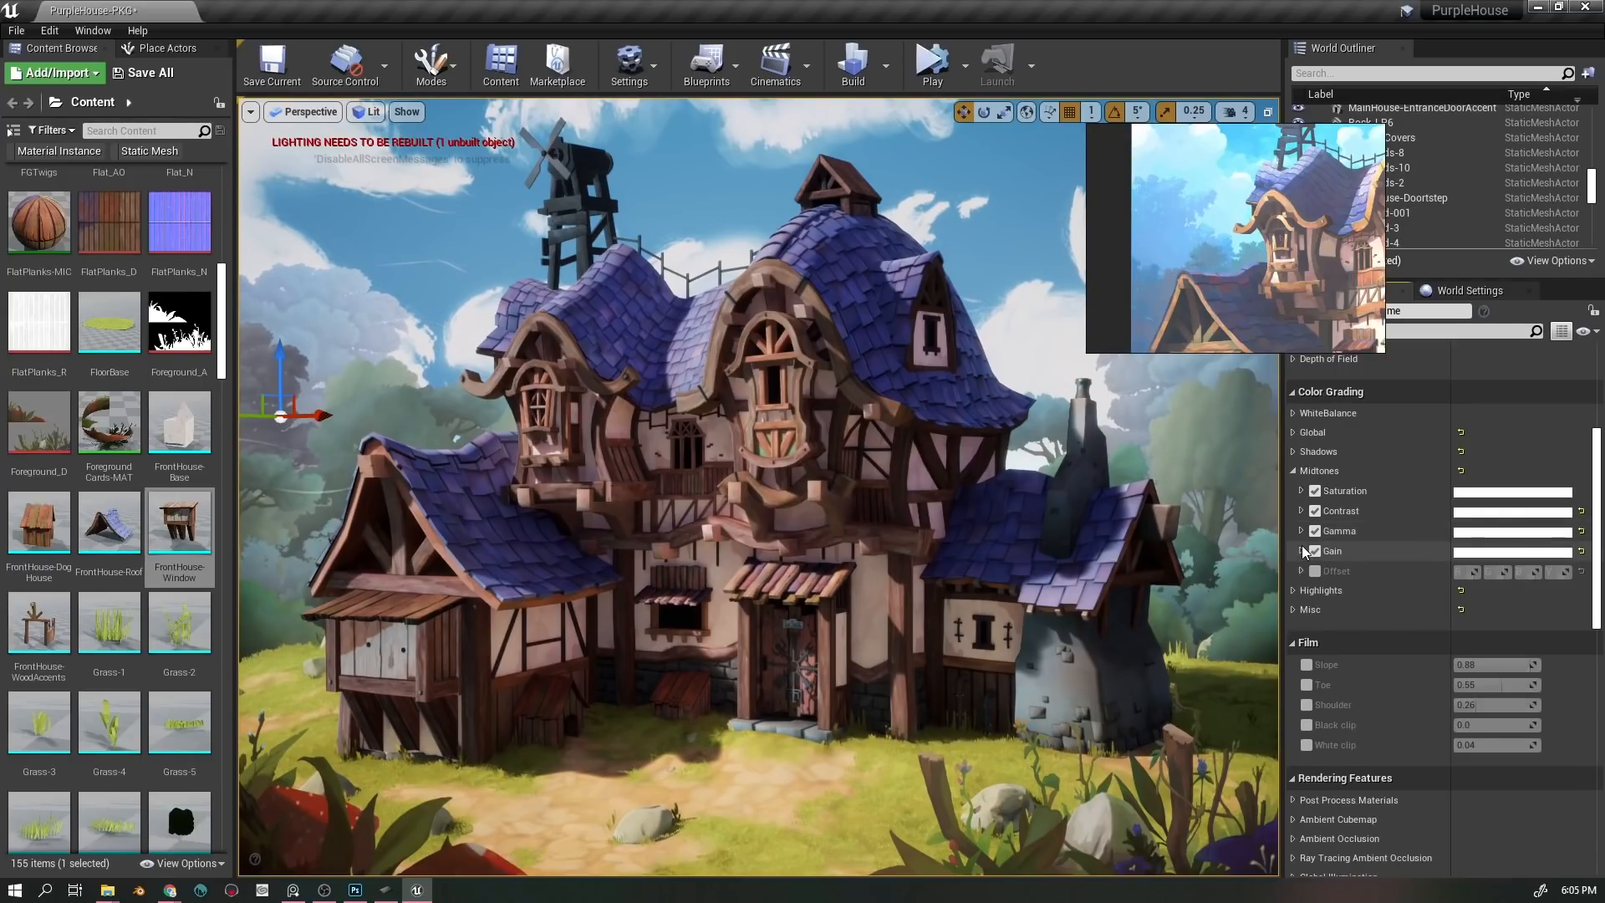
- Expand the Midtones Gain values and toggle the override repeatedly to compare the midtone brightness, leaving it enabled
click(1301, 551)
click(1316, 550)
click(1316, 550)
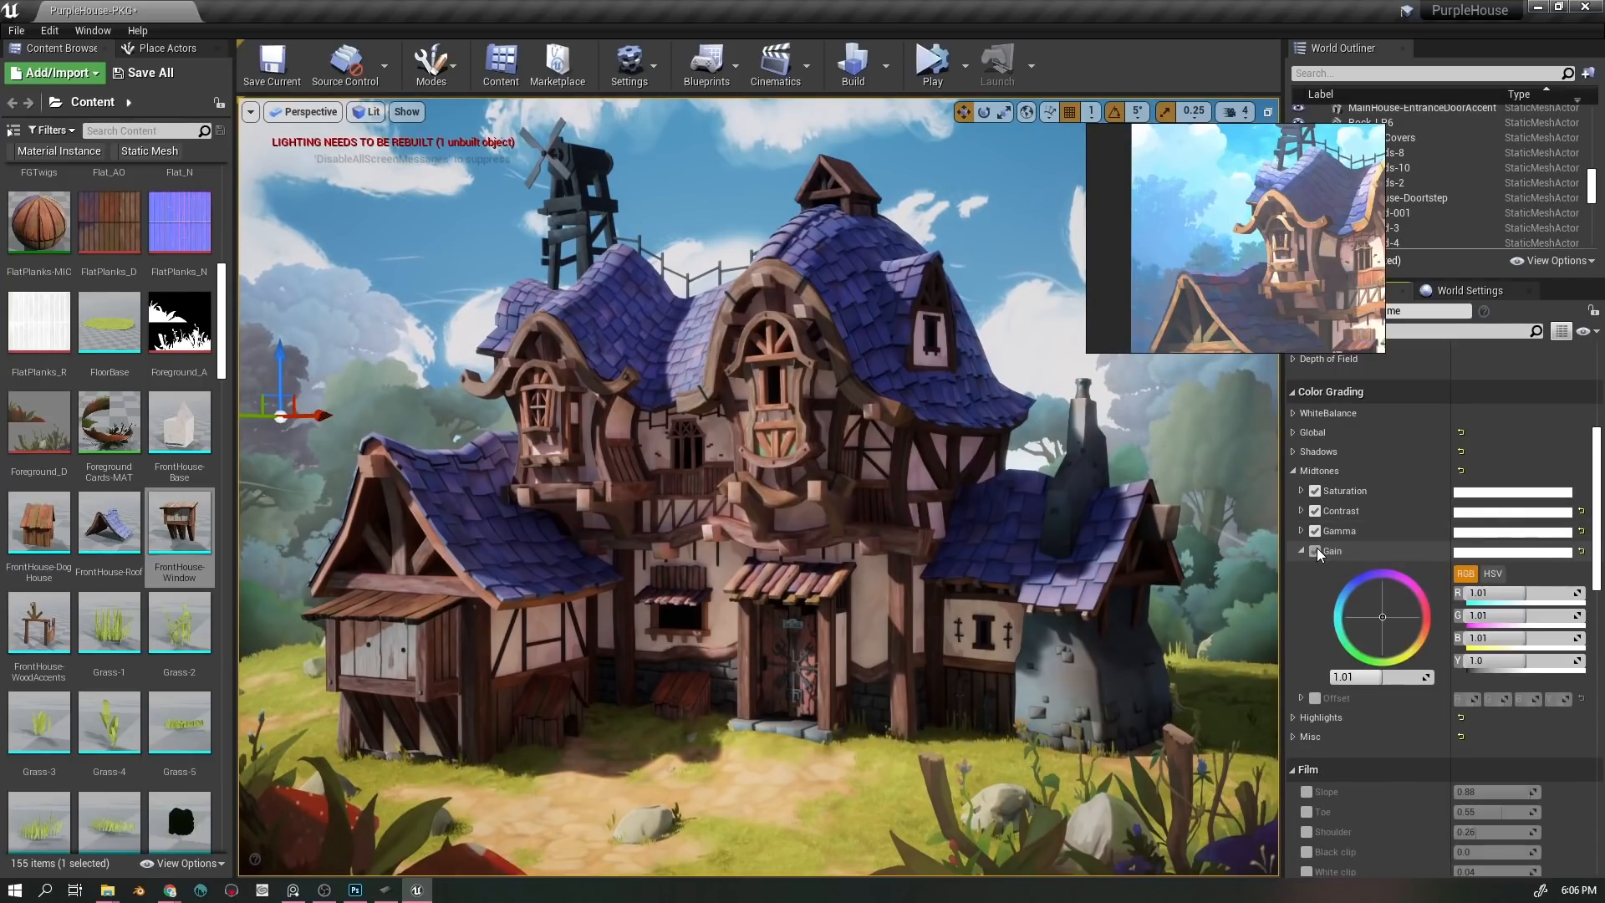
click(1316, 550)
click(1315, 550)
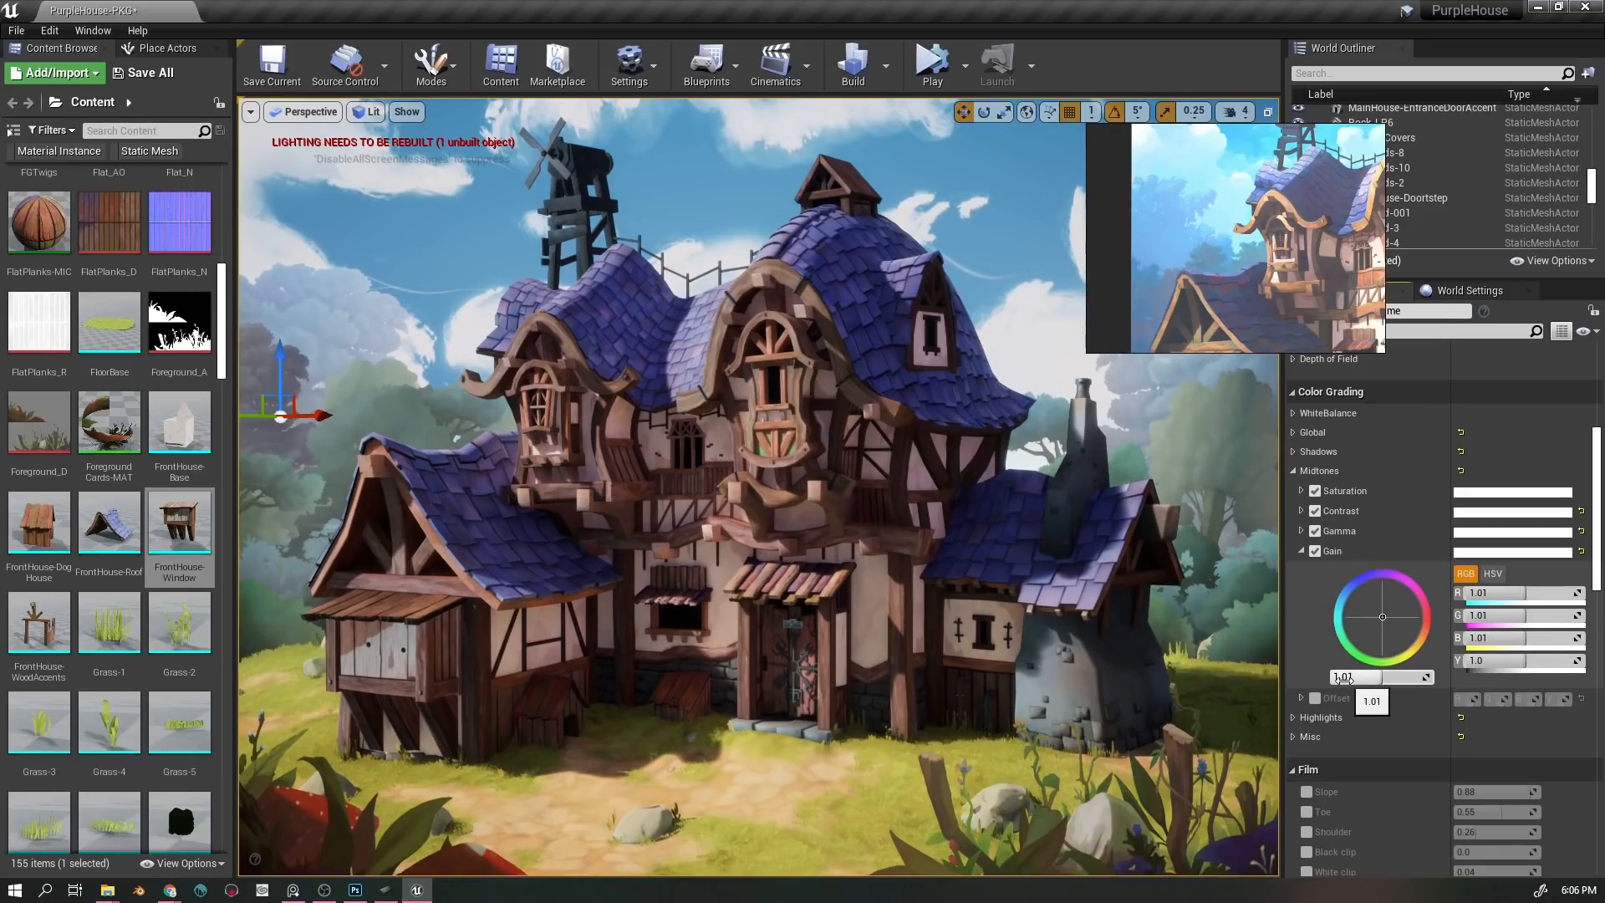
click(1316, 550)
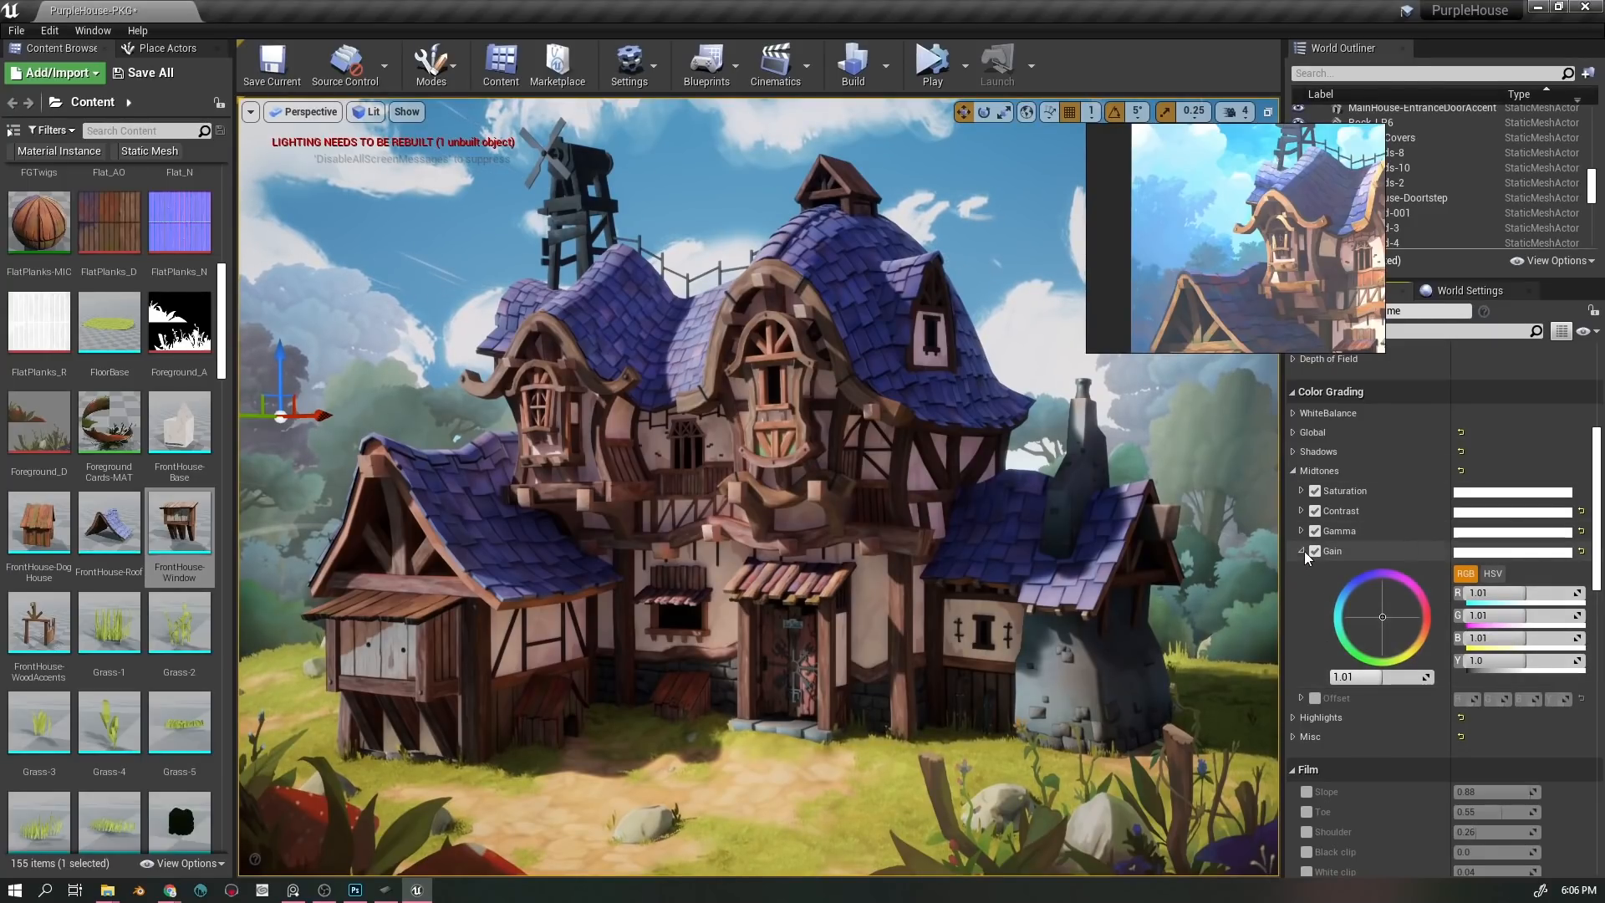
click(1316, 550)
click(1316, 550)
click(1315, 550)
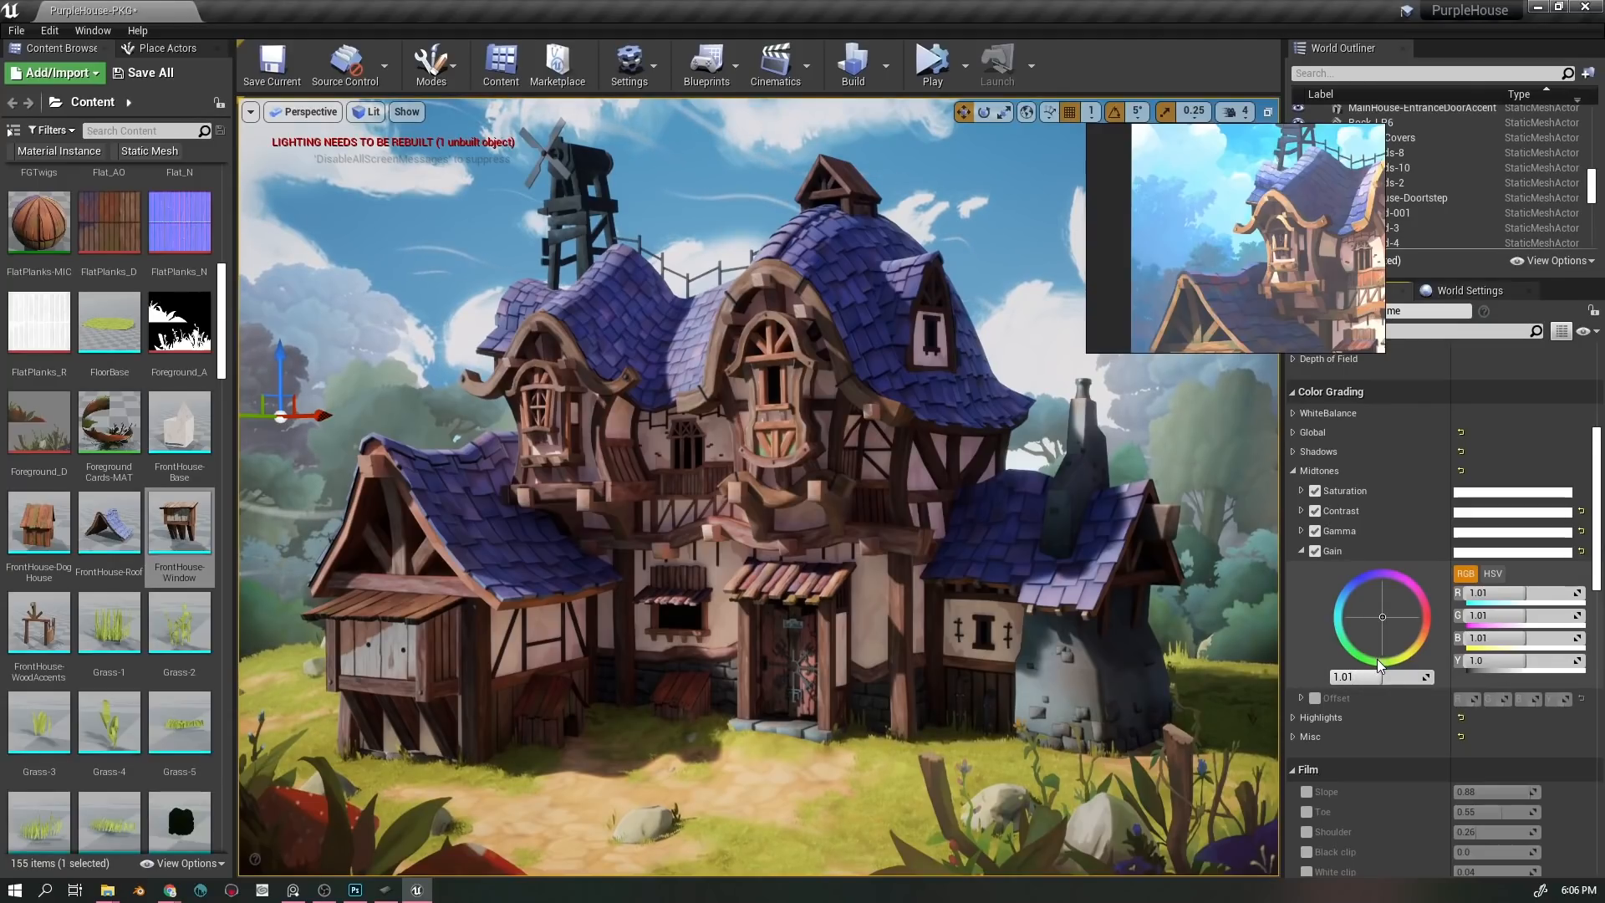
- Switch from the Midtones to the Highlights group and toggle its Saturation override repeatedly to compare the highlight colors, leaving it enabled
click(1294, 471)
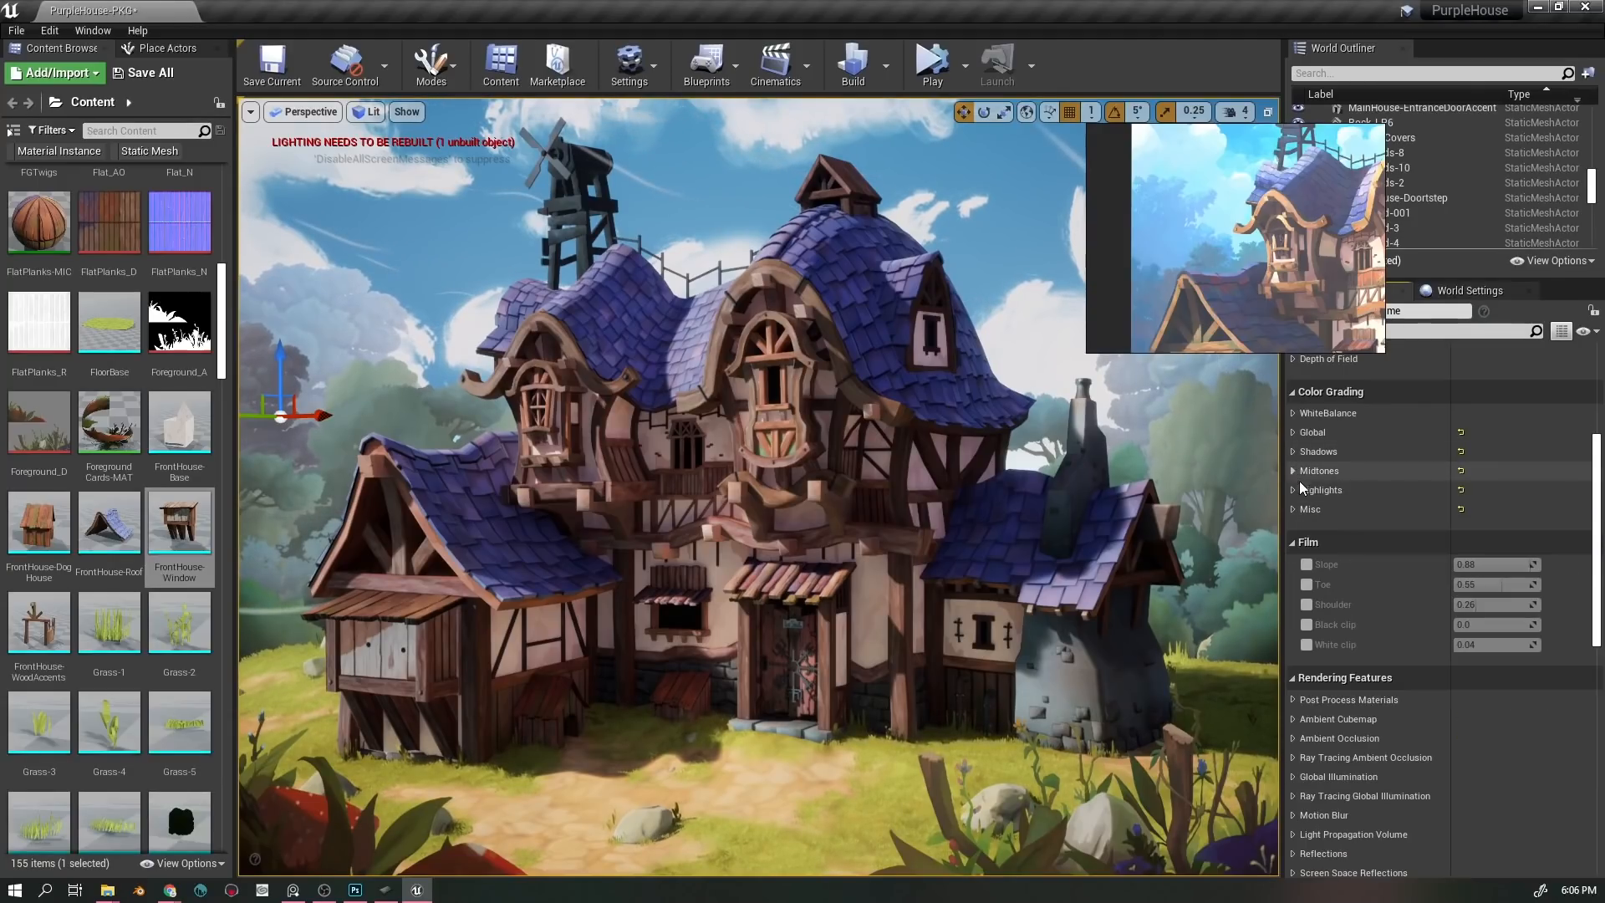
click(1294, 490)
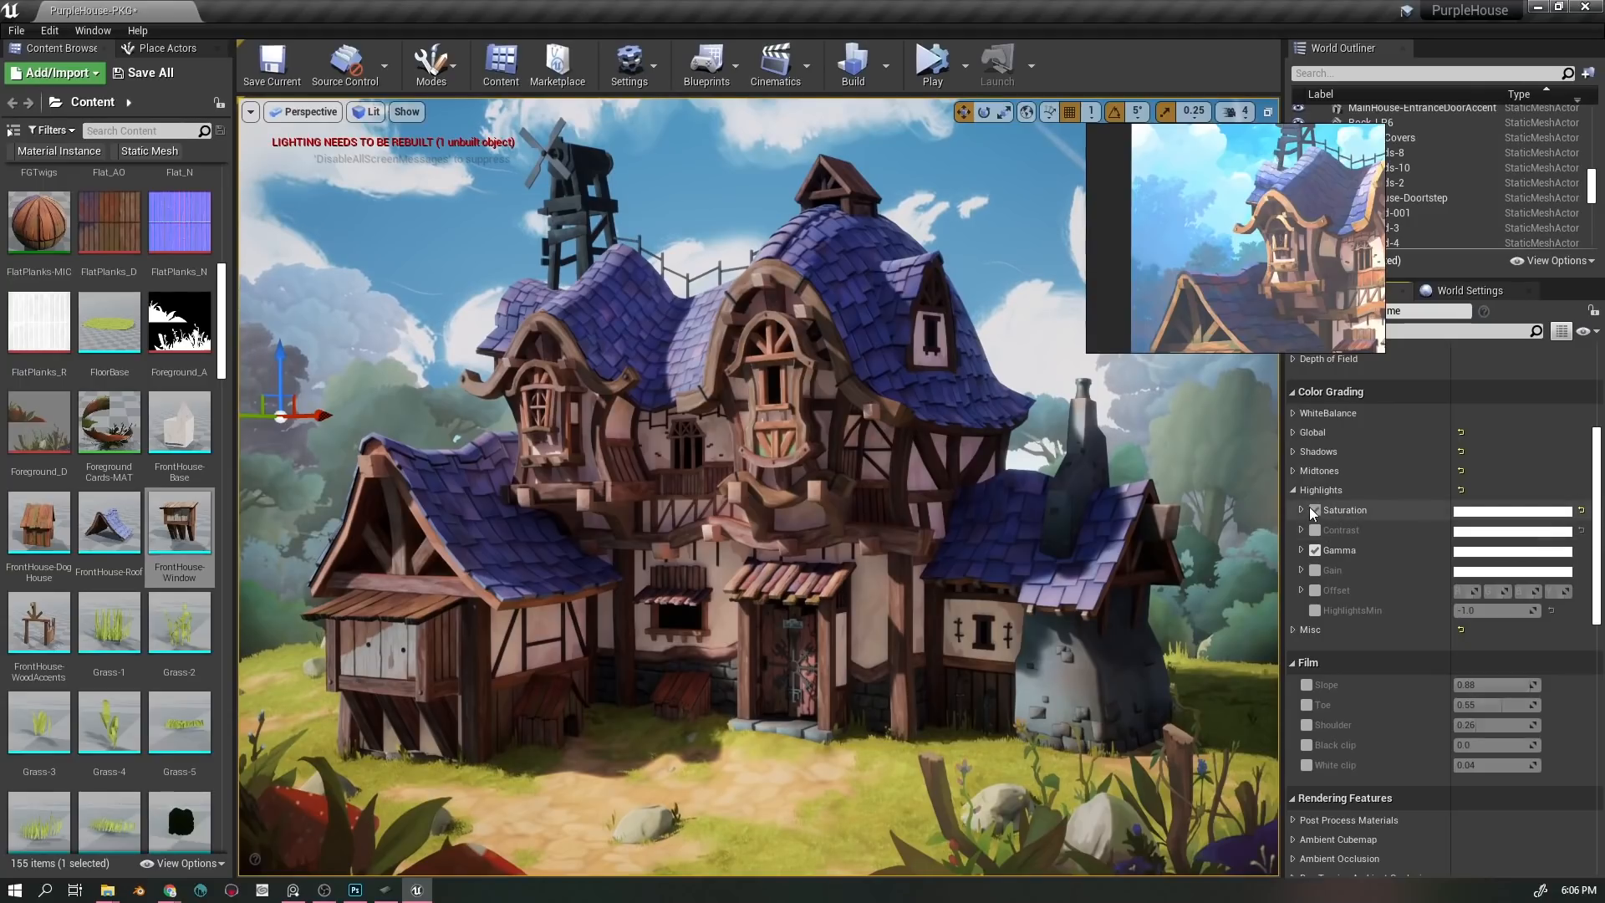
click(1302, 509)
click(1316, 511)
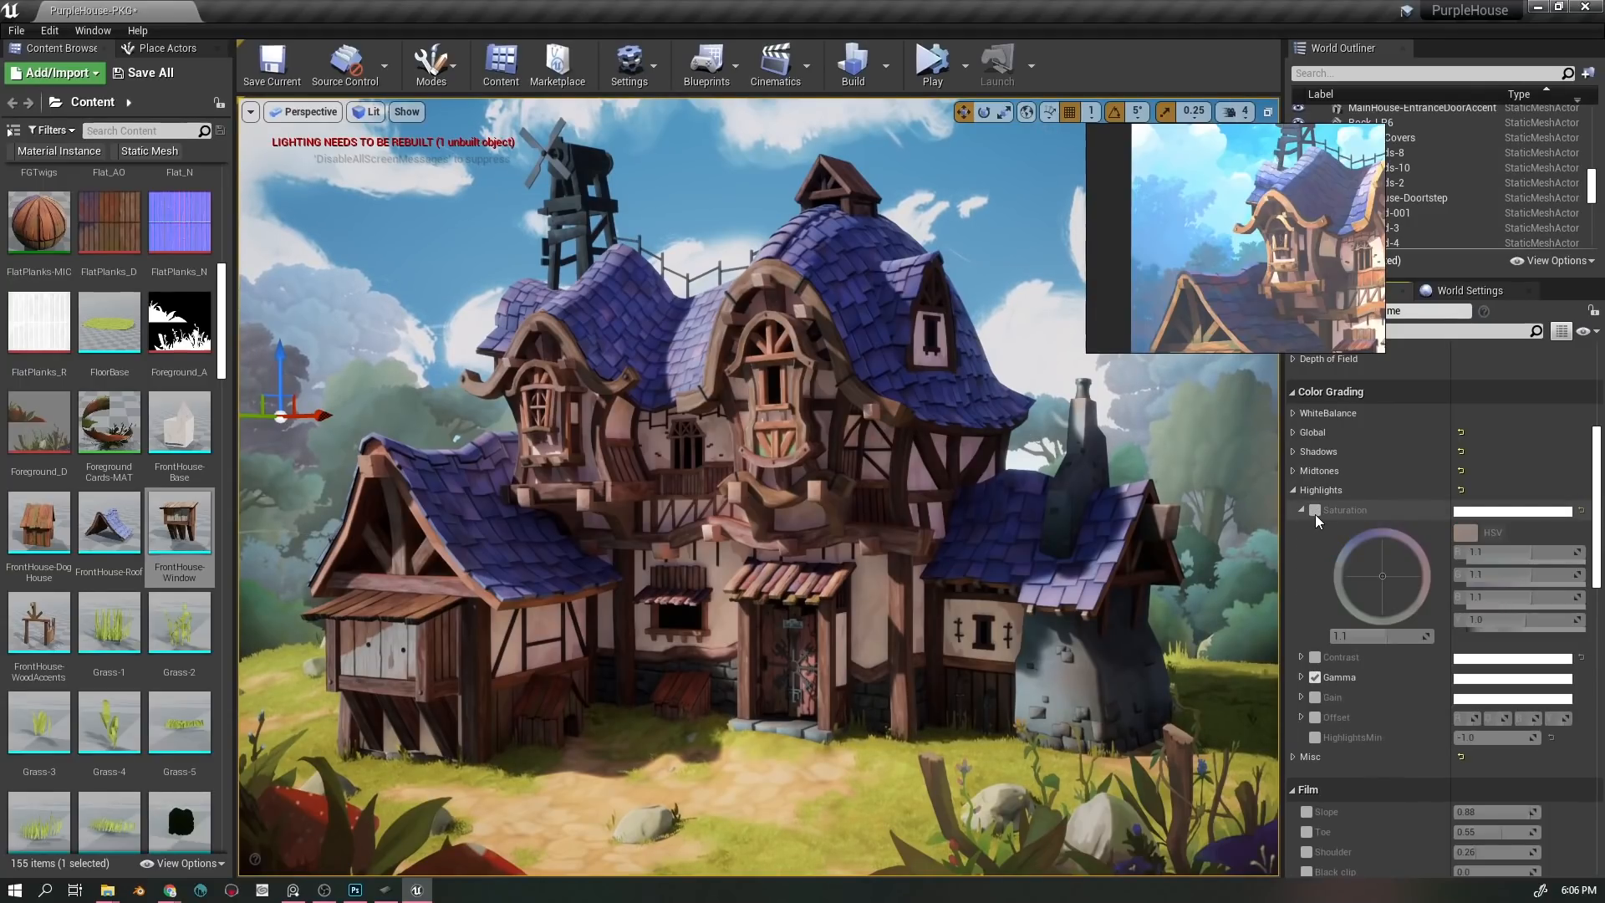
click(1316, 512)
click(1315, 512)
click(1316, 512)
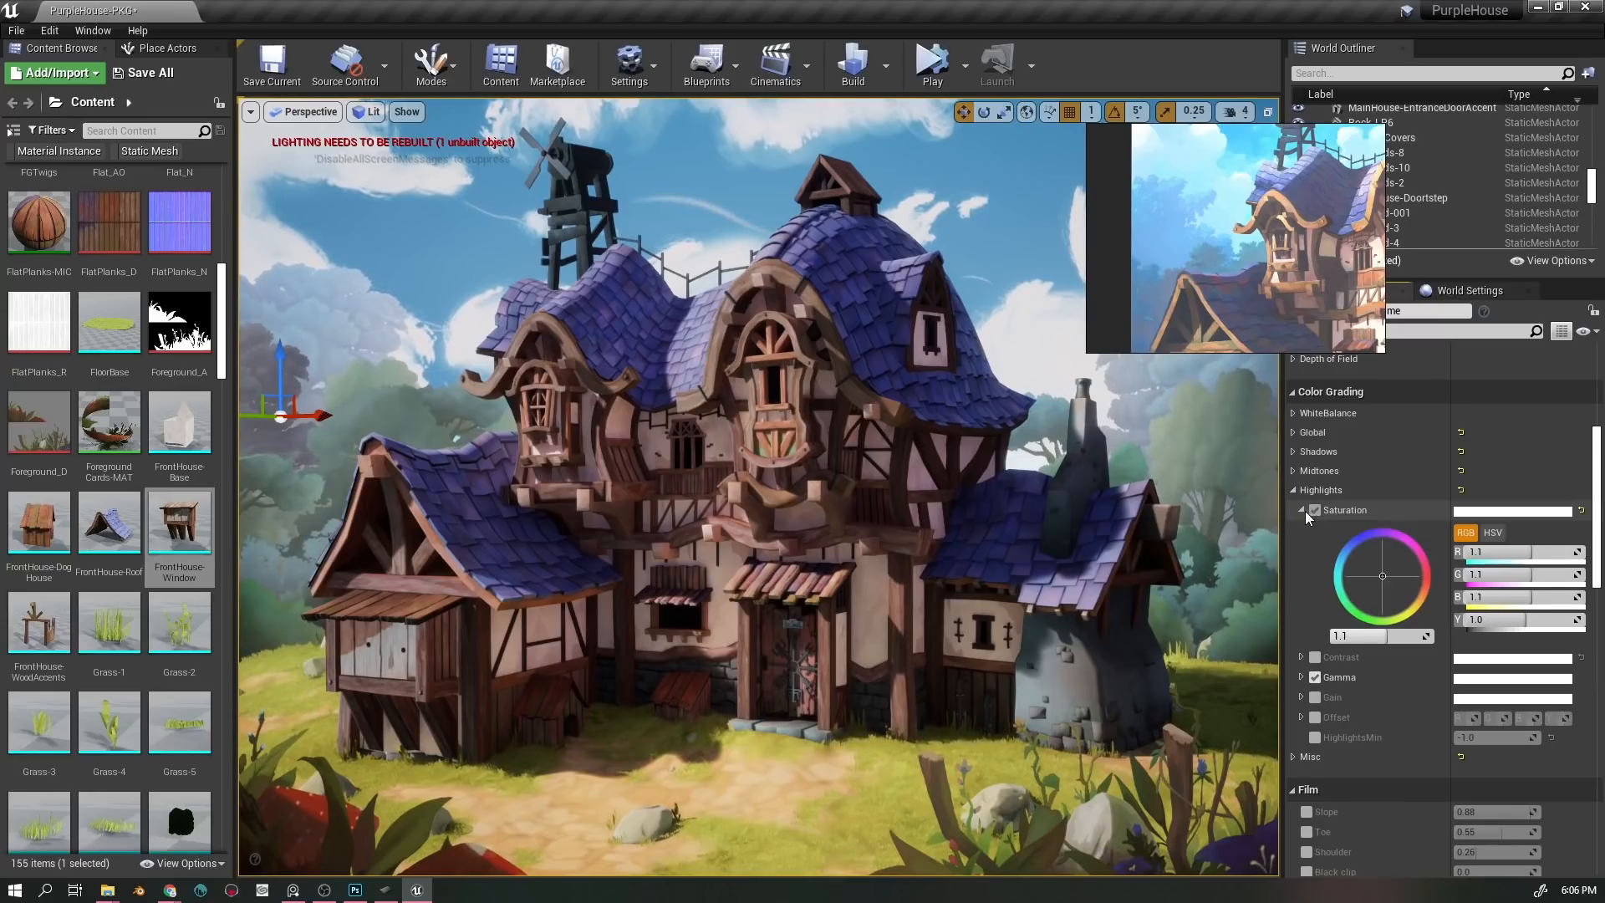
click(1301, 510)
- Expand the Highlights Gamma values and toggle the override off and on to check its effect, leaving it enabled
click(1301, 550)
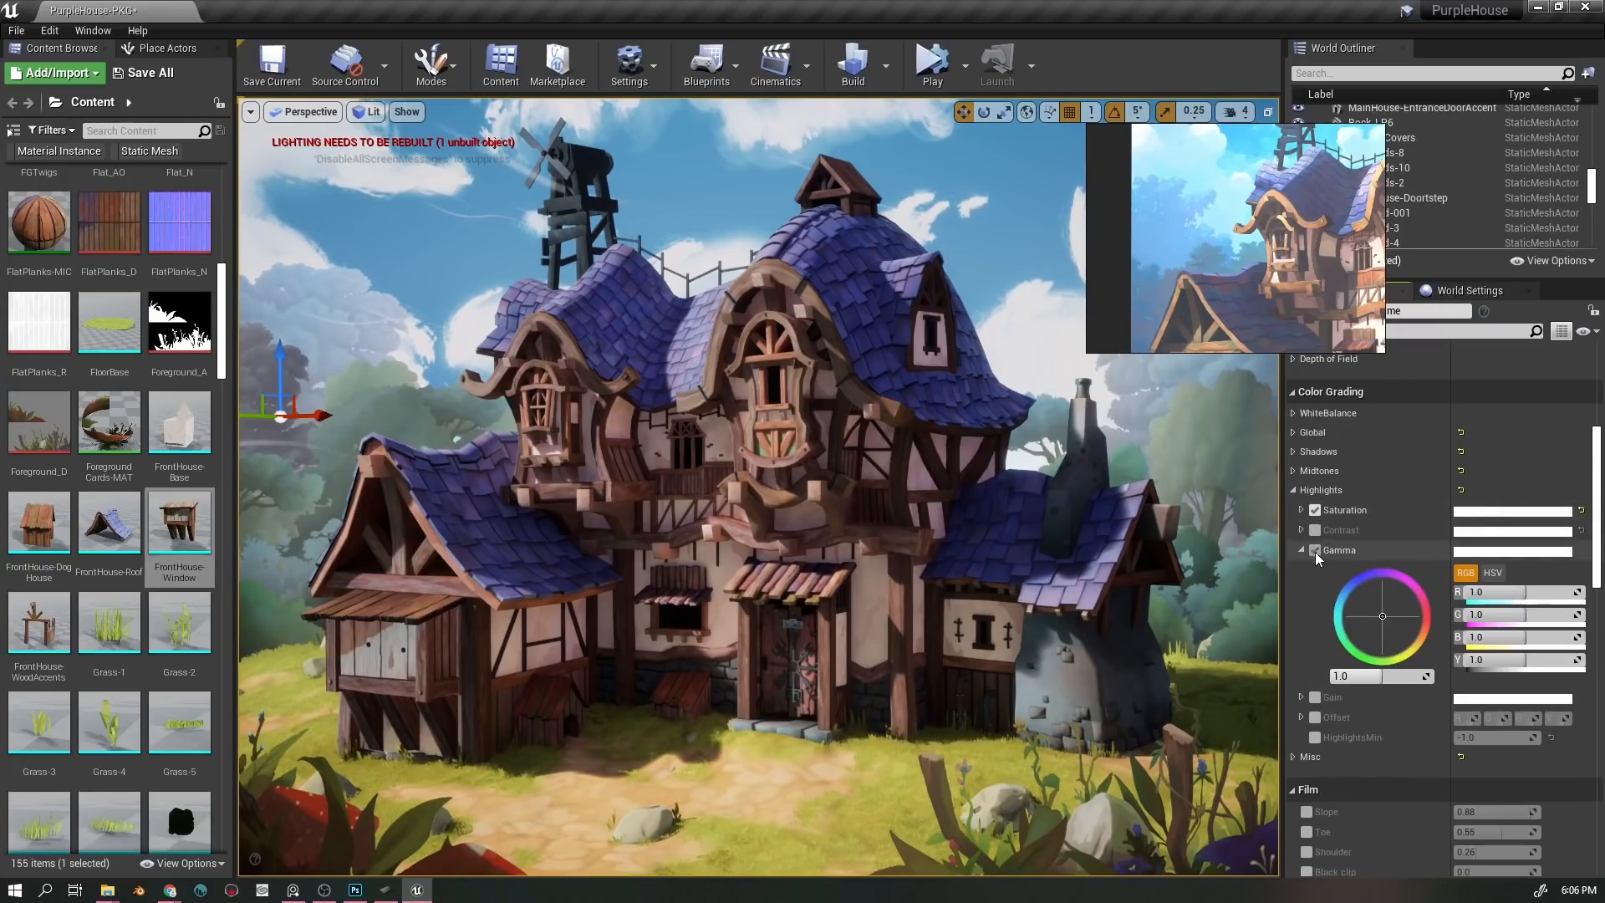
click(1315, 550)
click(1315, 550)
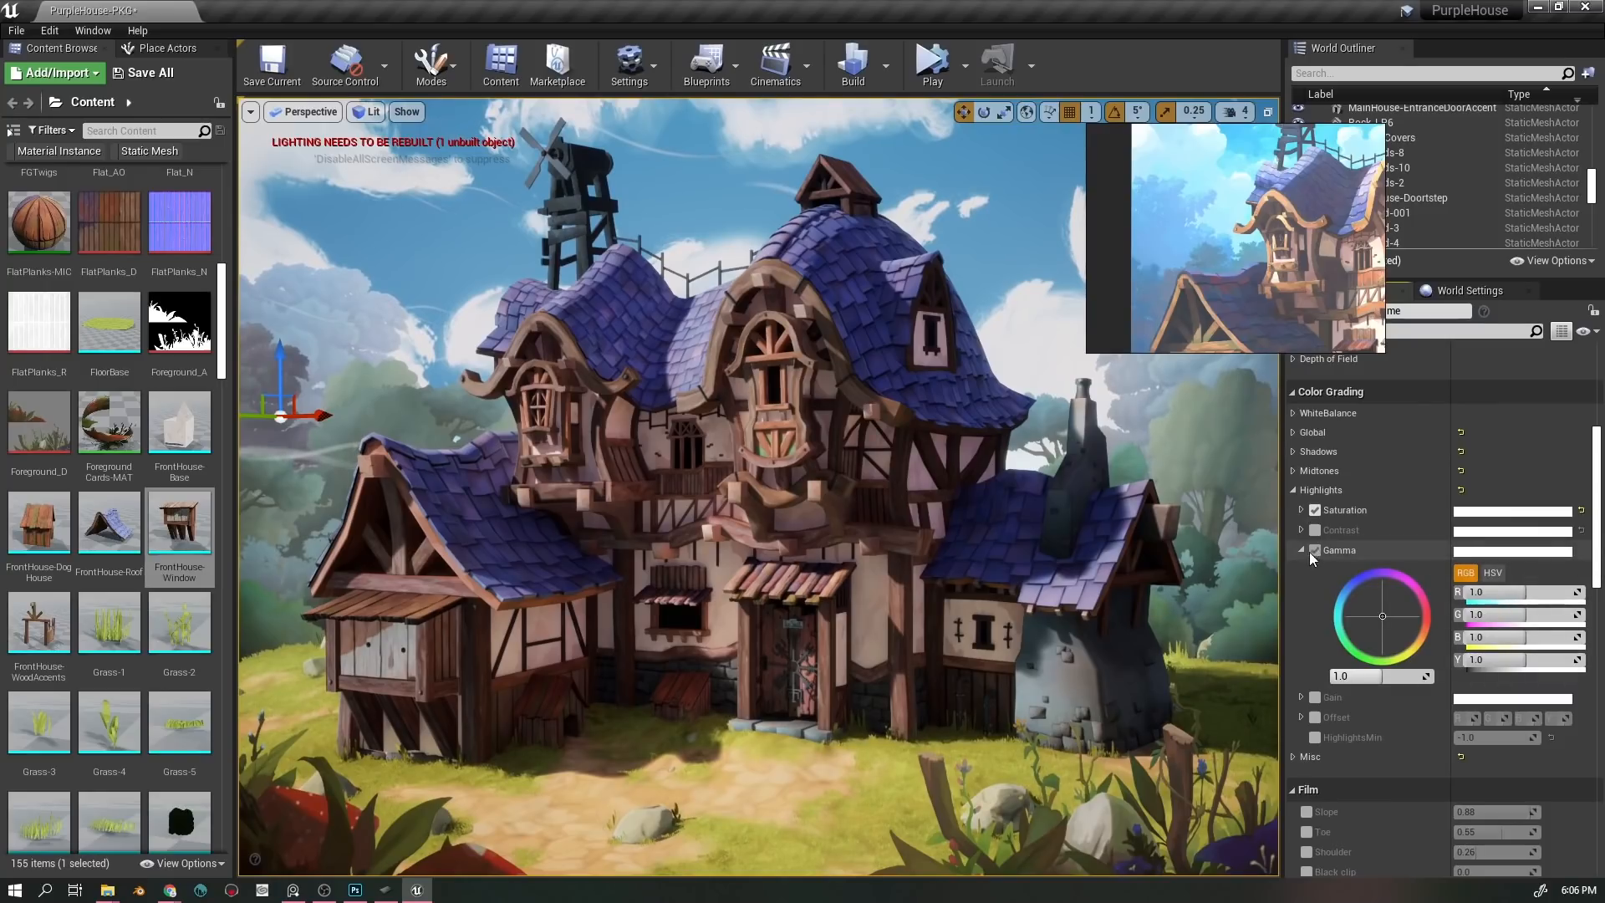
click(1301, 550)
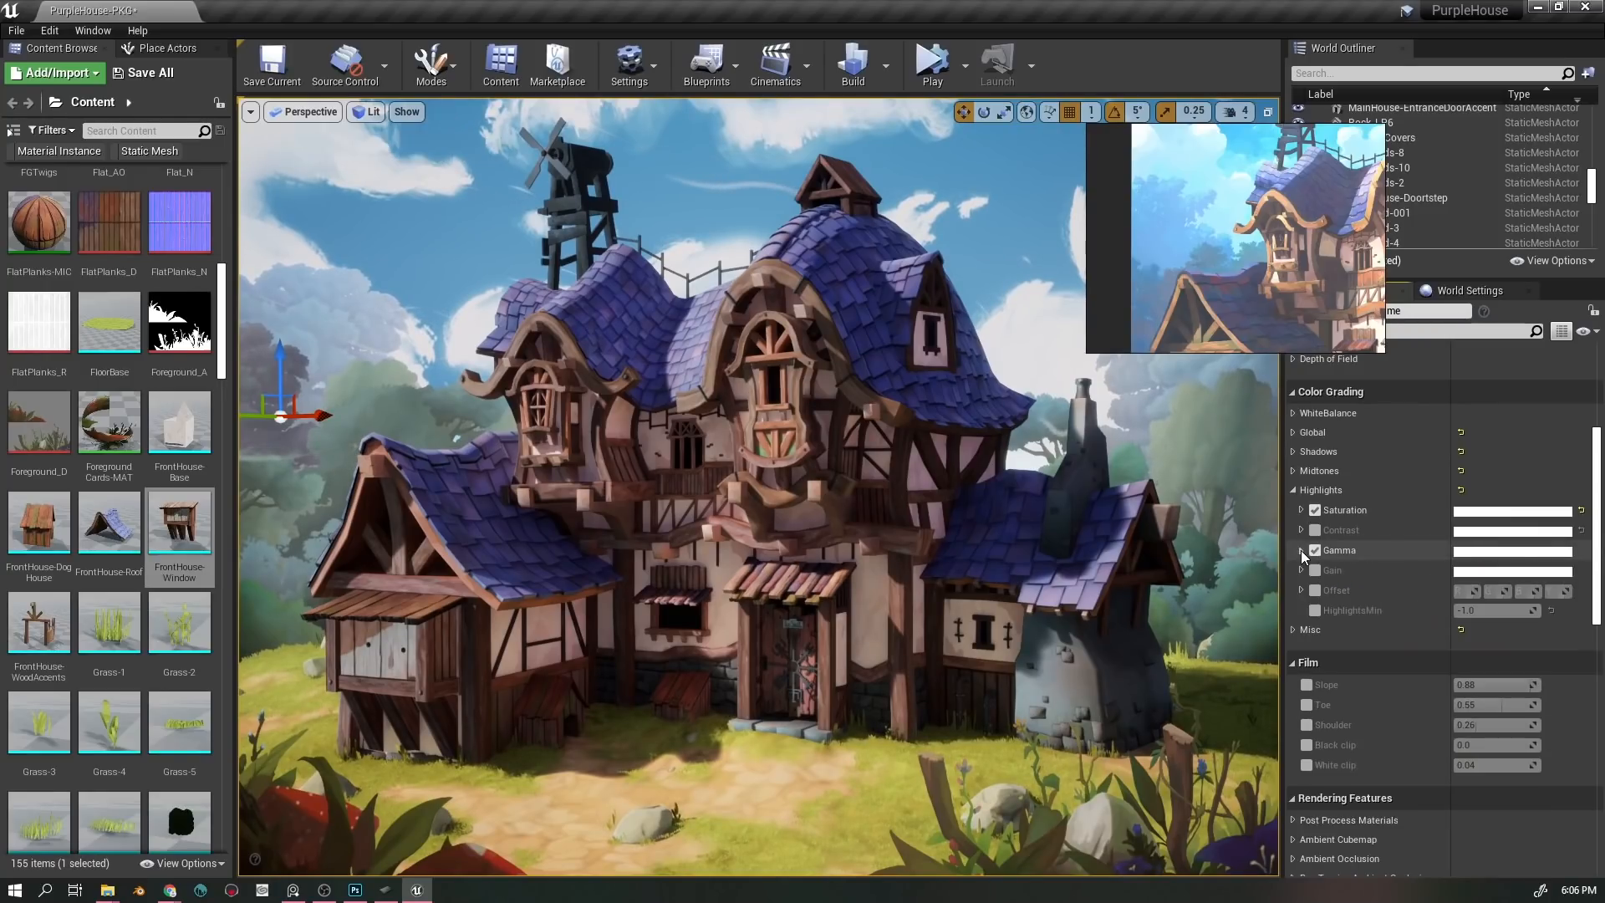
- Expand the Scene Color Tint values in the Misc group and toggle the override to compare the overall tint, leaving it enabled
click(1293, 629)
scroll(1387, 522, down, 2)
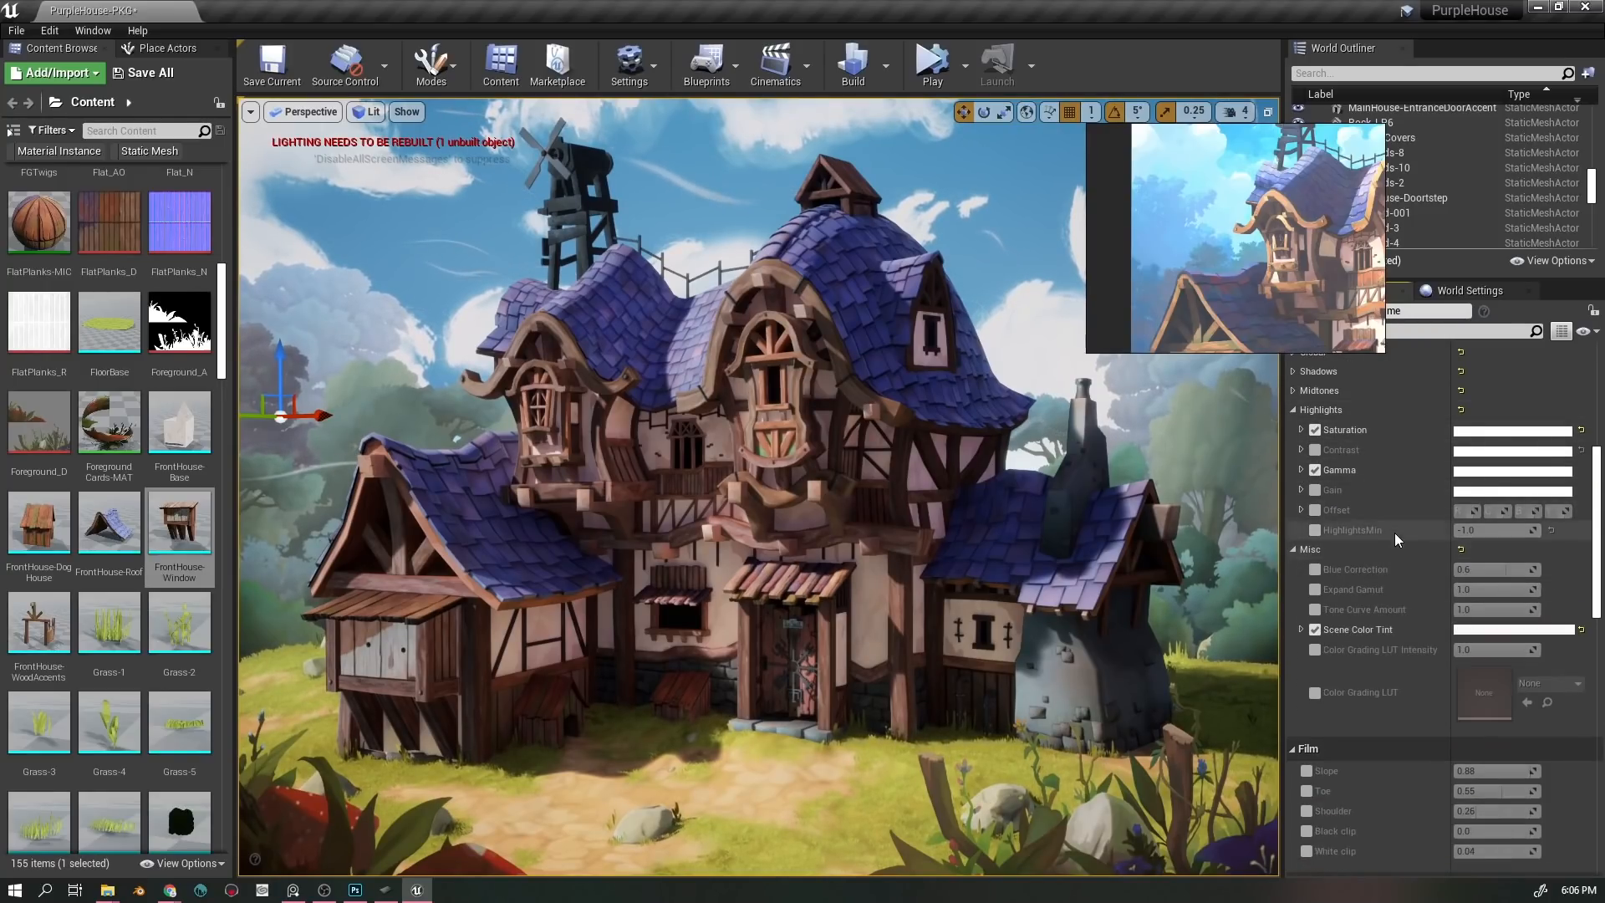
click(1301, 628)
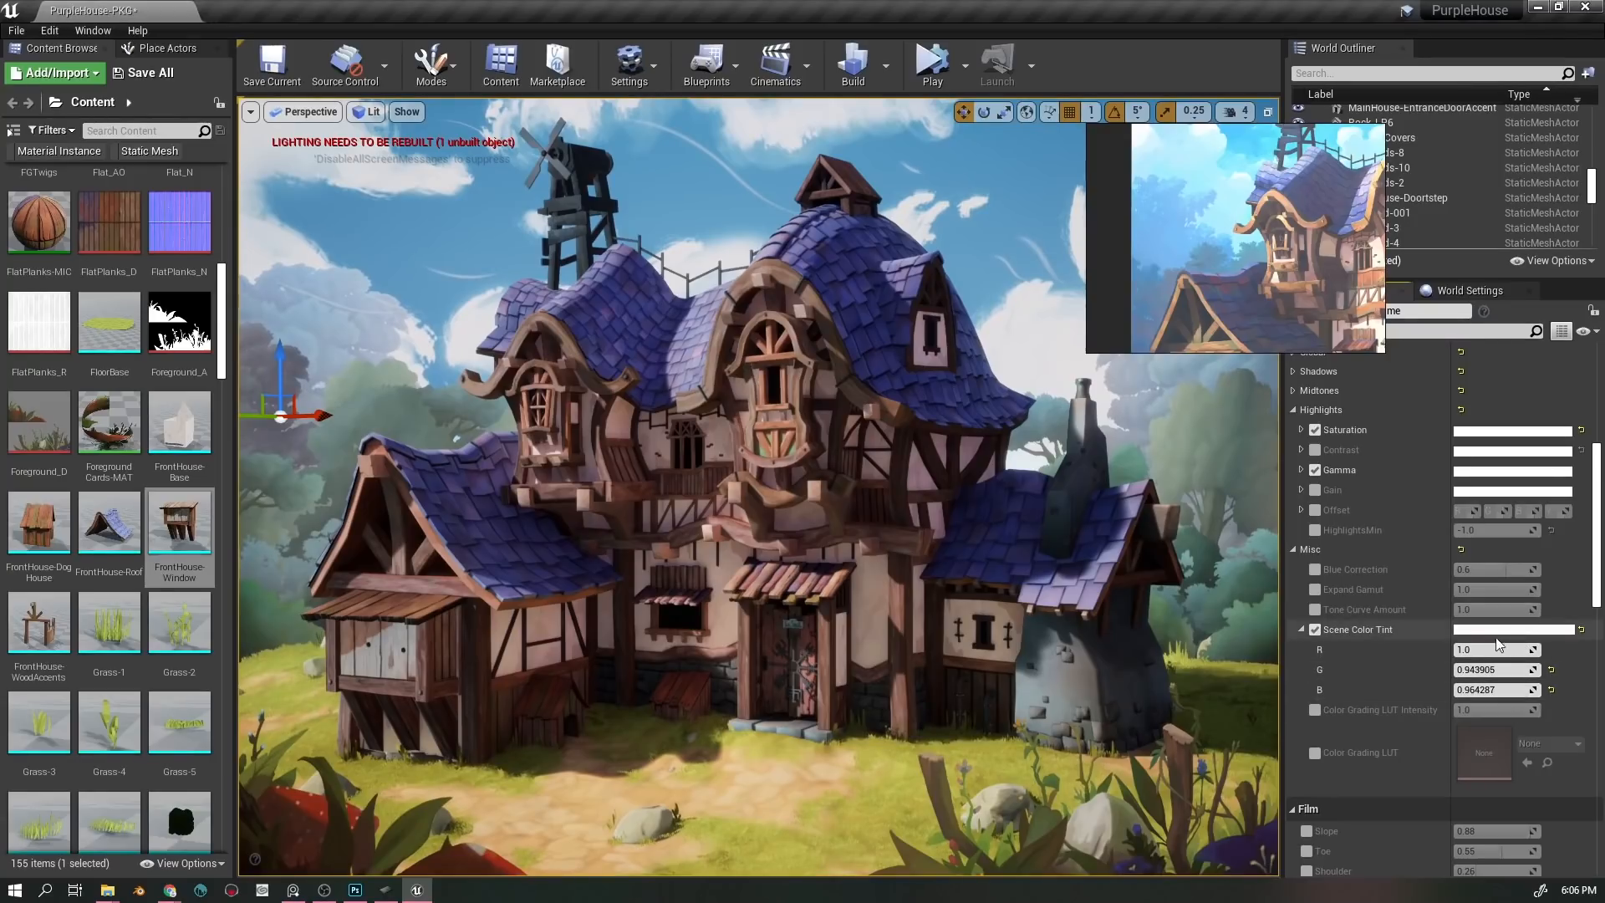
click(1316, 630)
click(1316, 630)
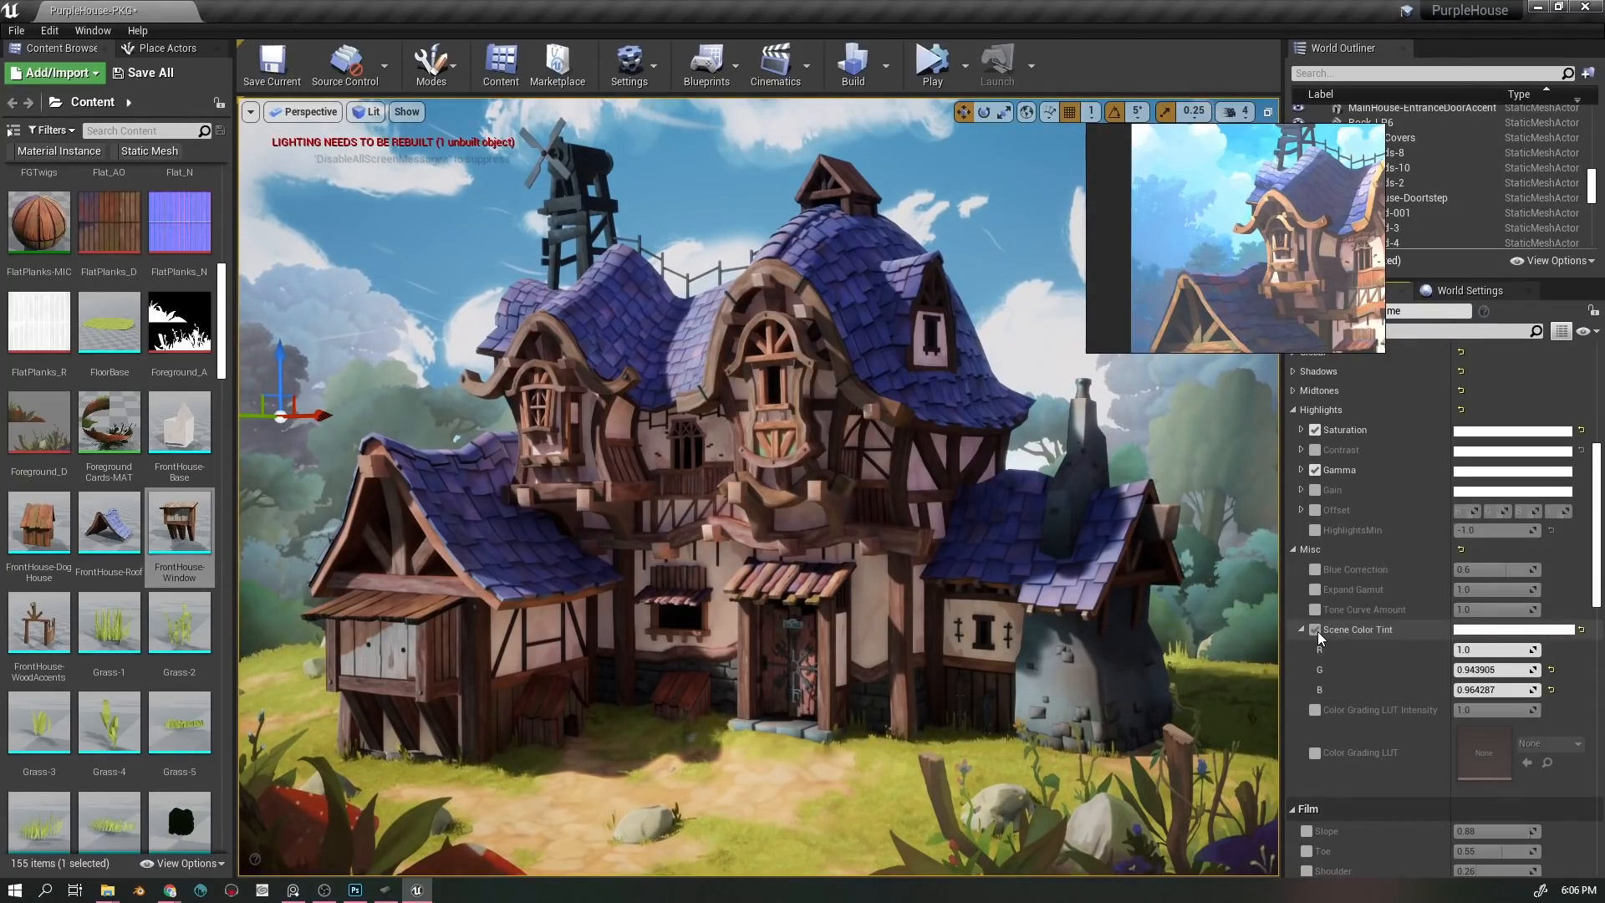
click(1316, 630)
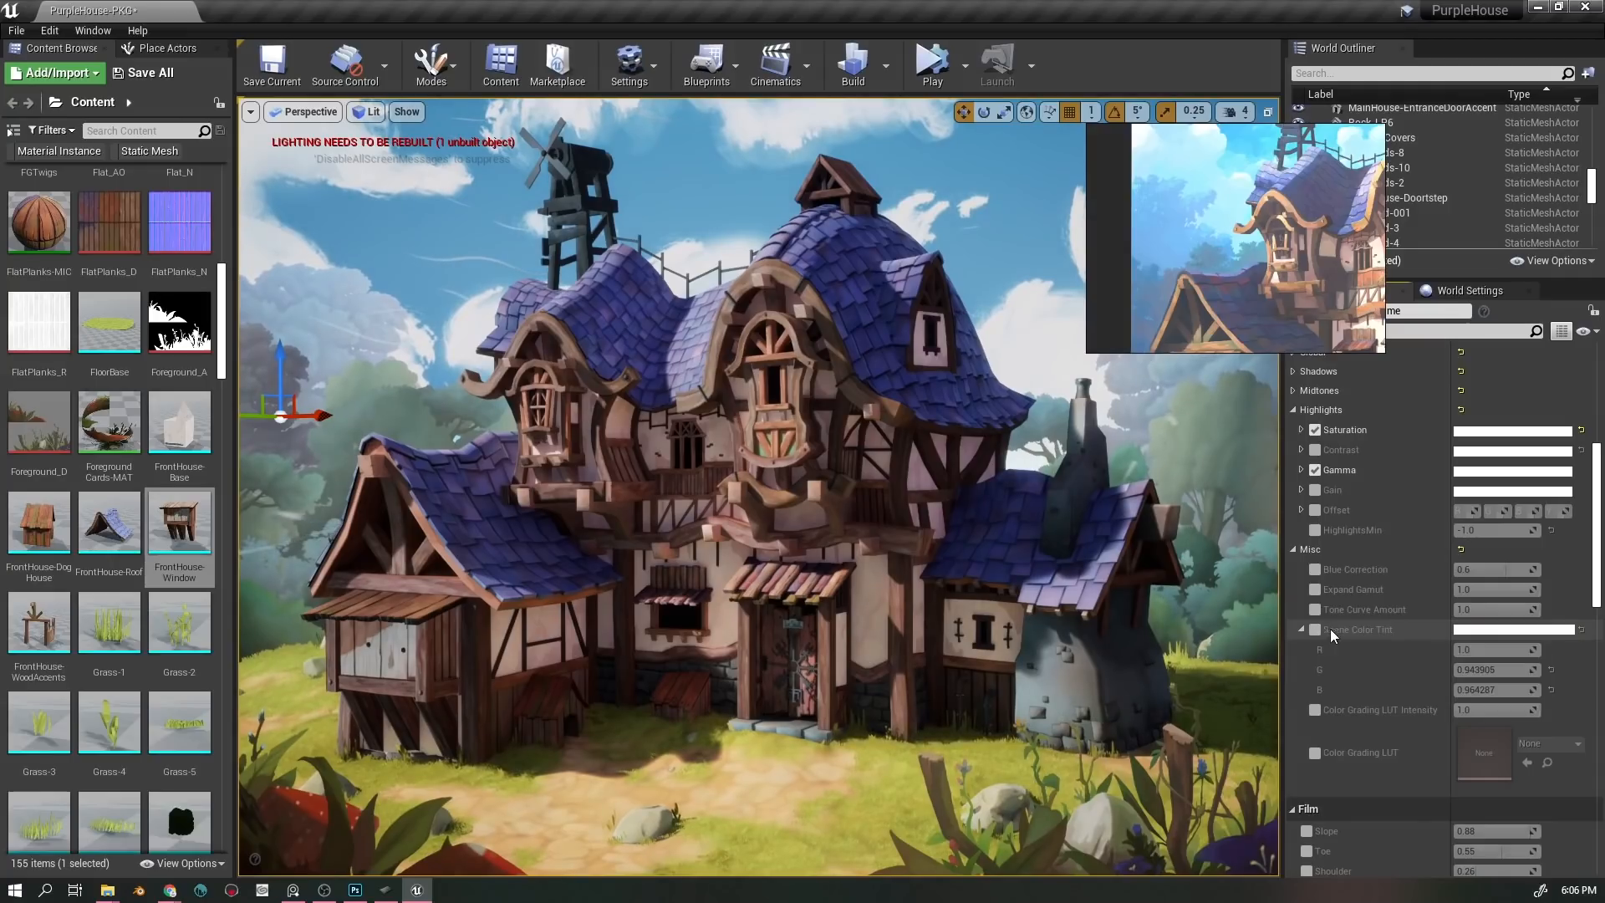
click(1314, 630)
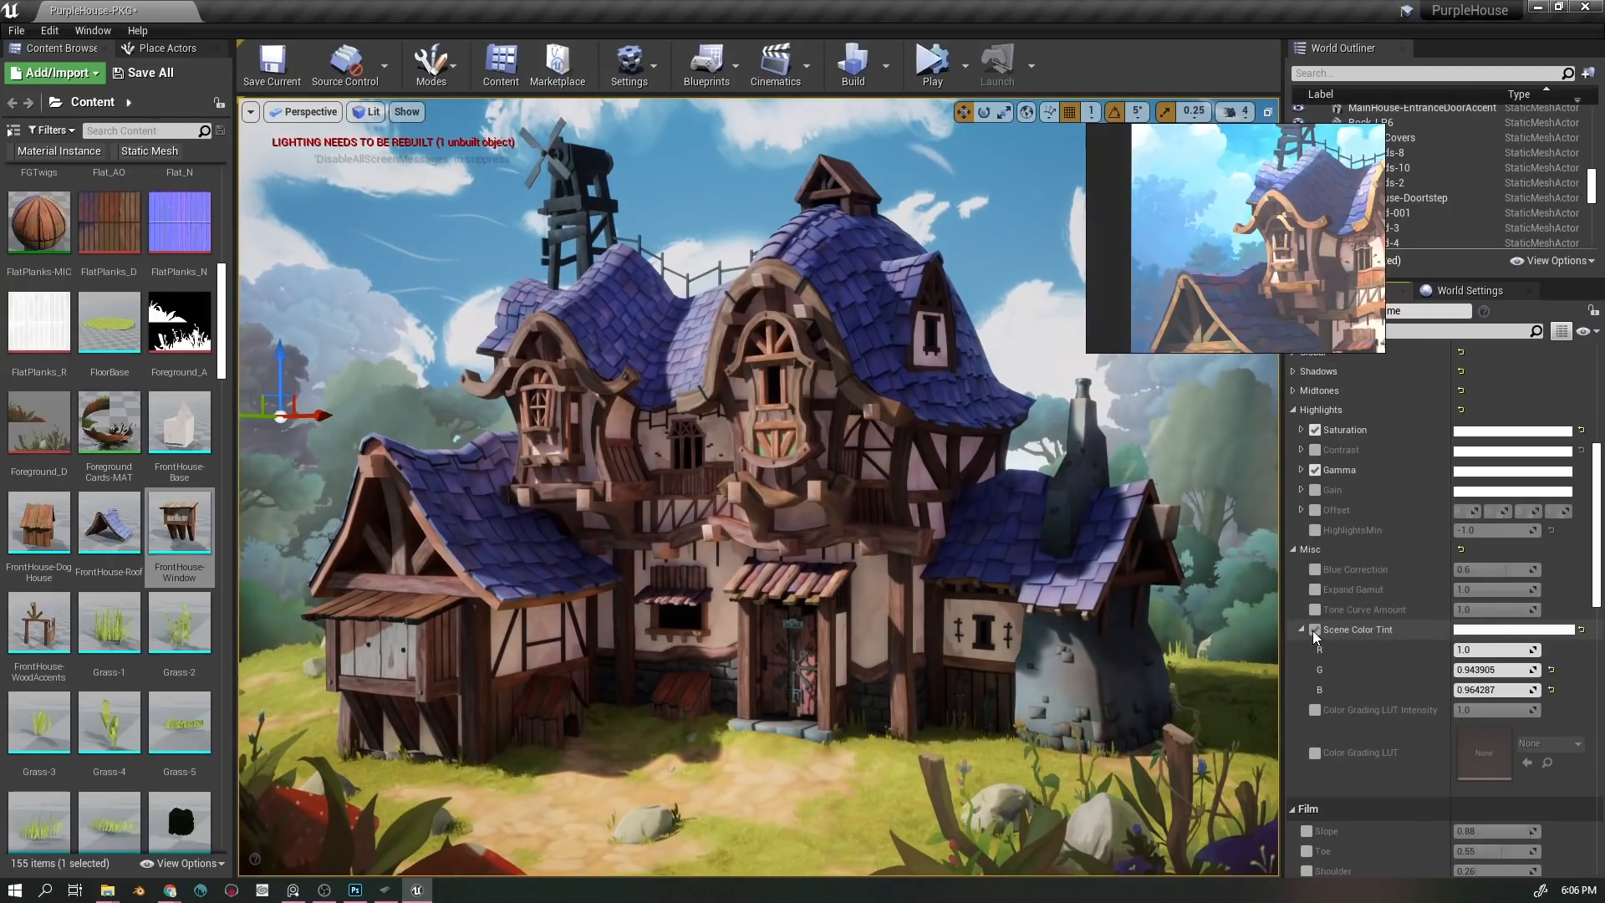
- Toggle the Scene Color Tint override off and on repeatedly to compare the scene's overall tint
click(1314, 630)
click(1315, 631)
click(1314, 630)
click(1313, 630)
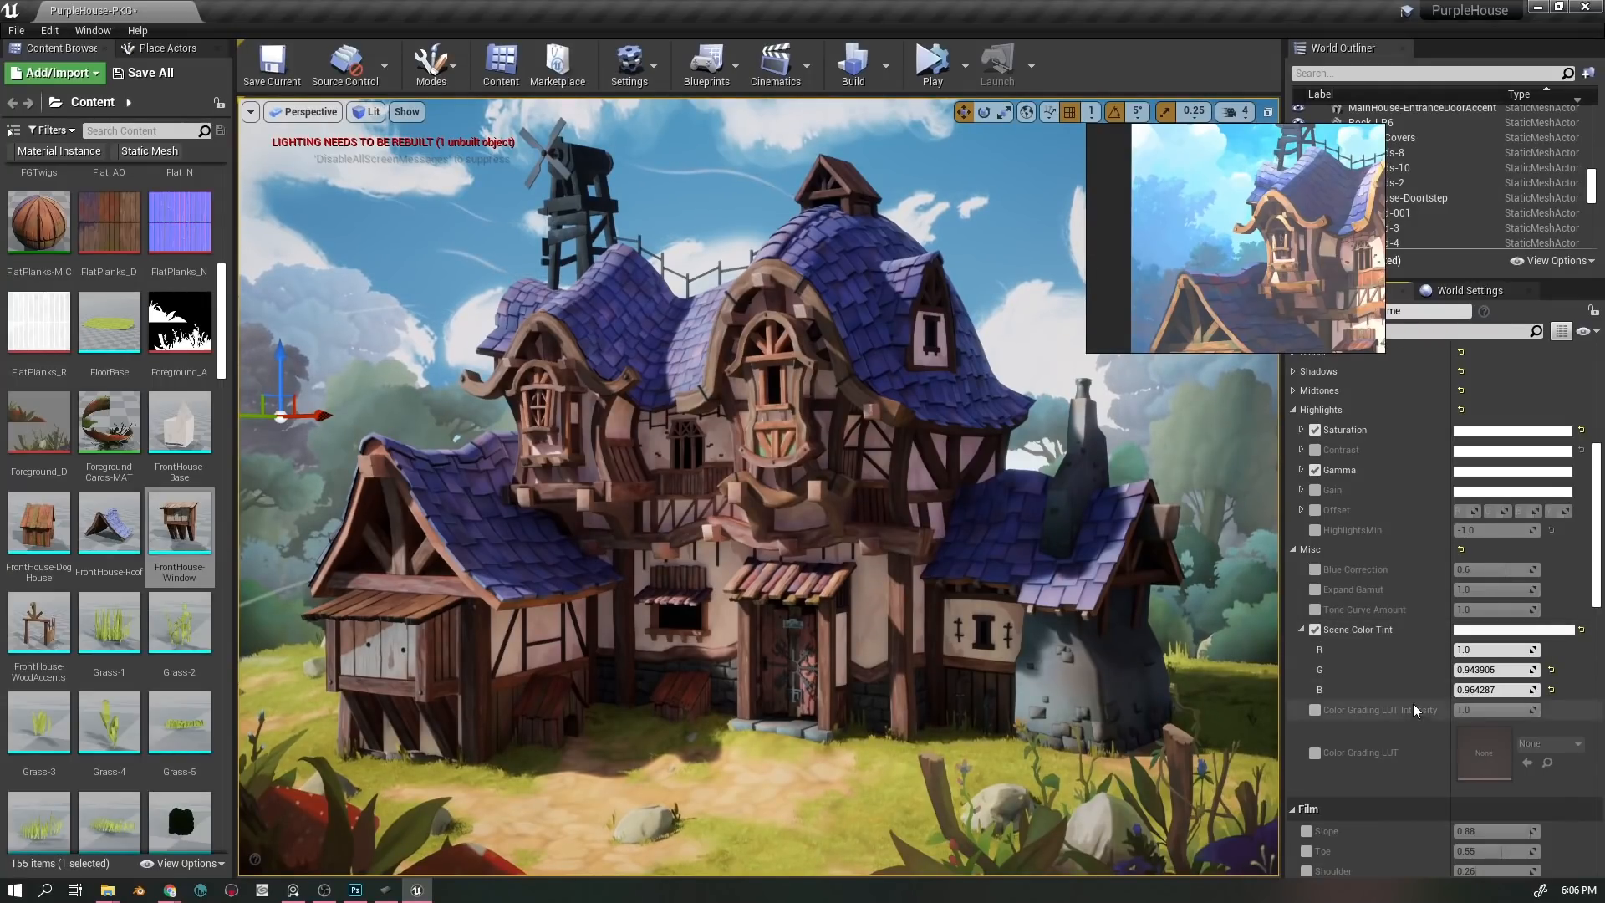
click(1315, 630)
click(1313, 630)
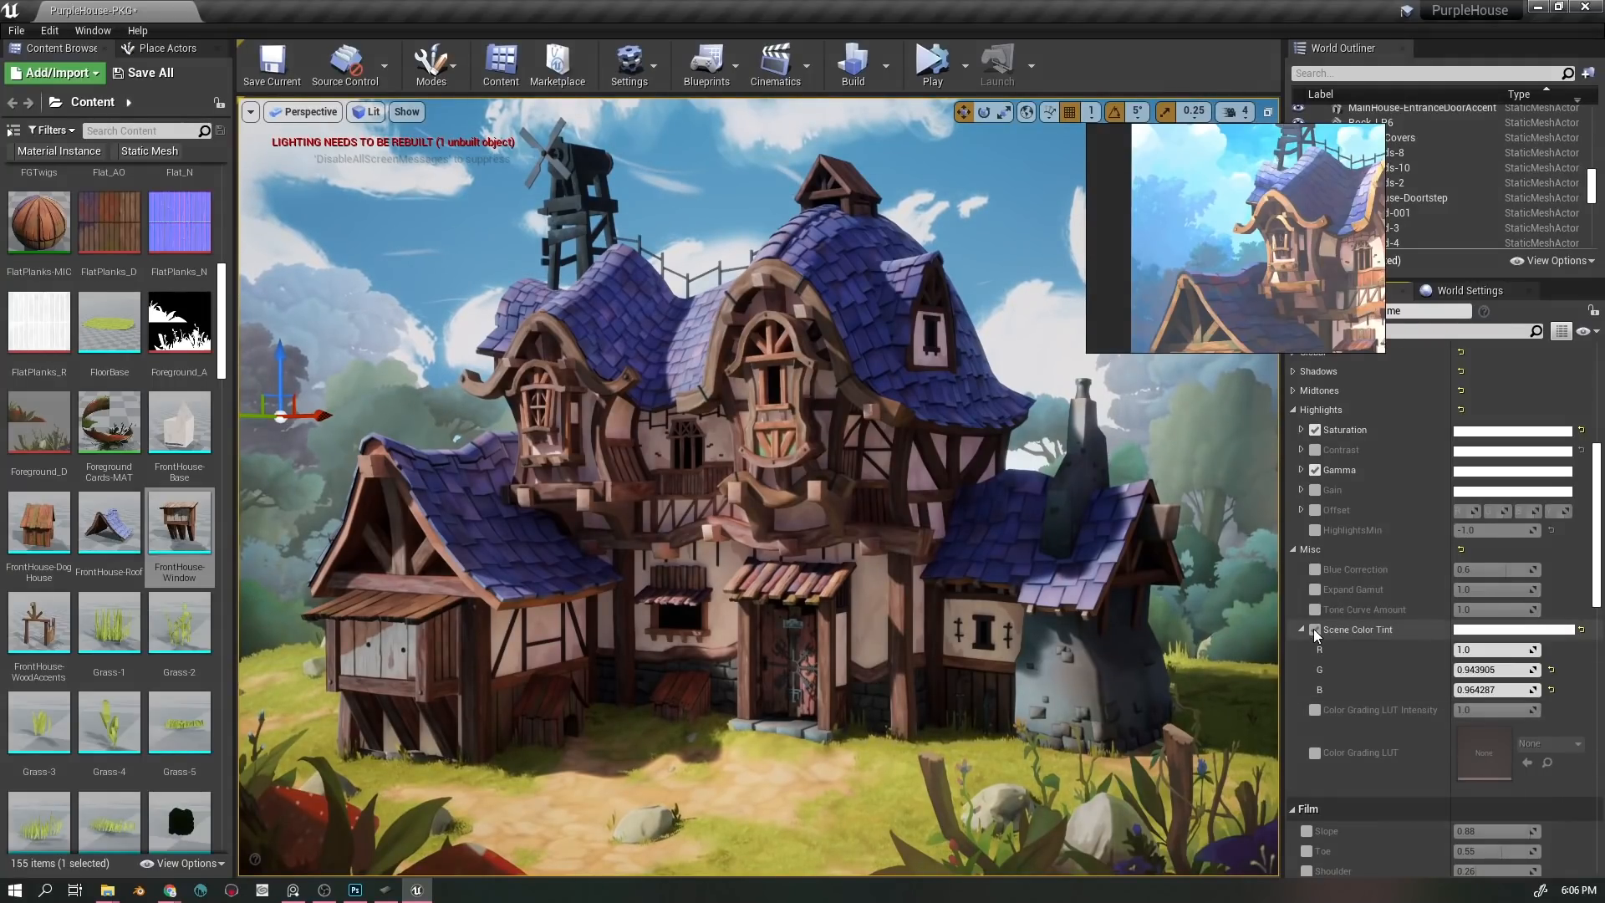
- Check the Scene Color Tint in its color picker, accept it as is, and toggle the override again, leaving it enabled
click(1496, 631)
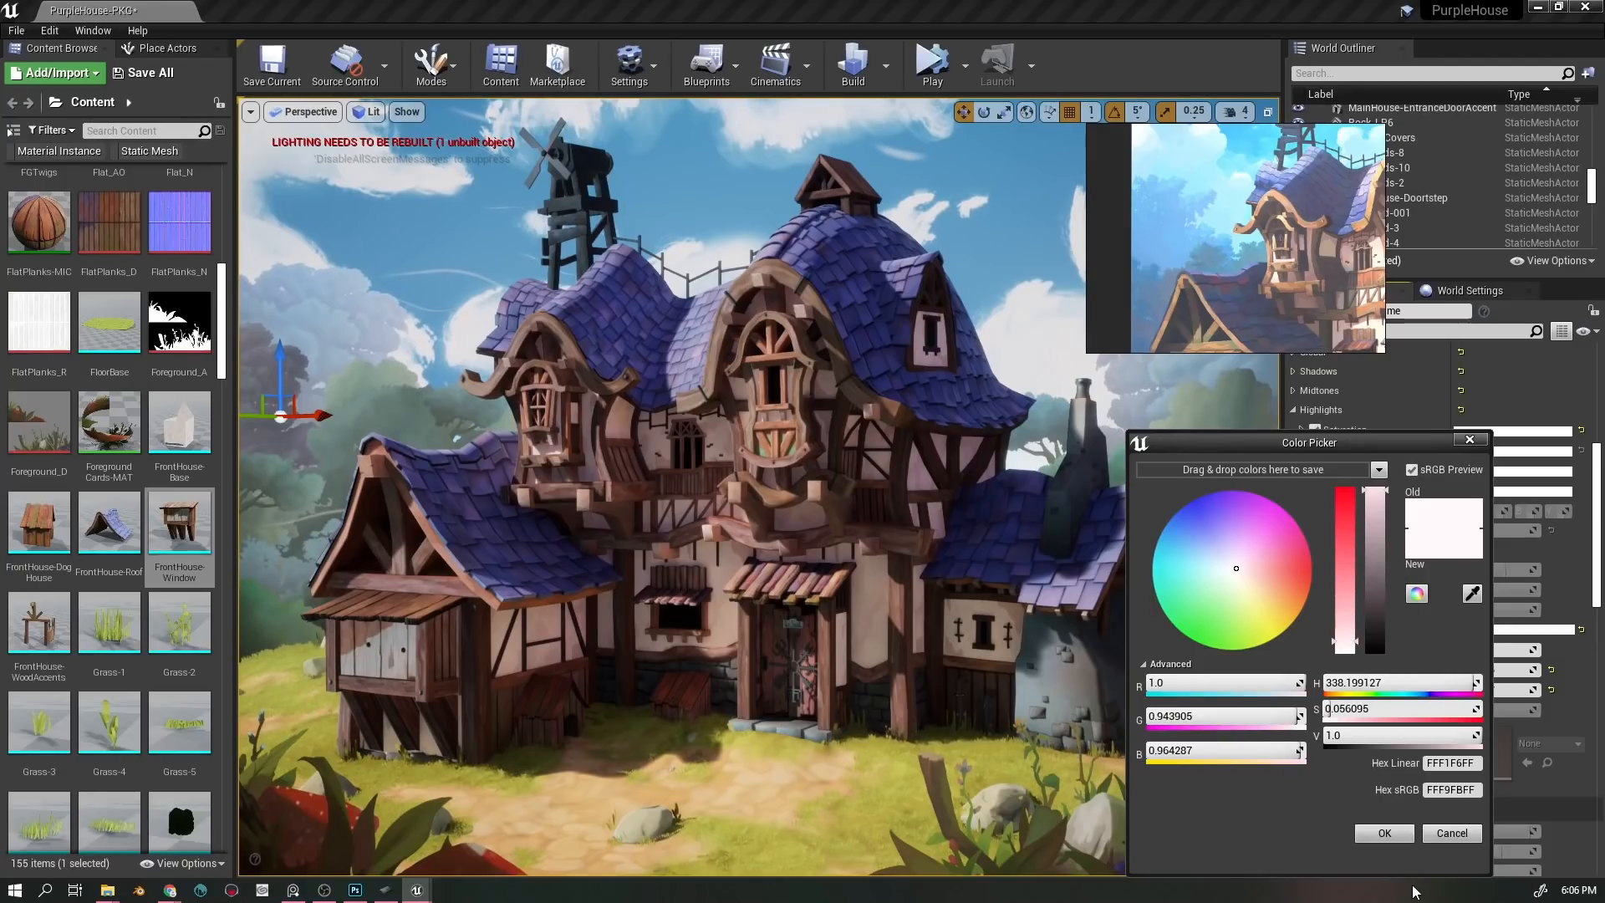
click(1385, 834)
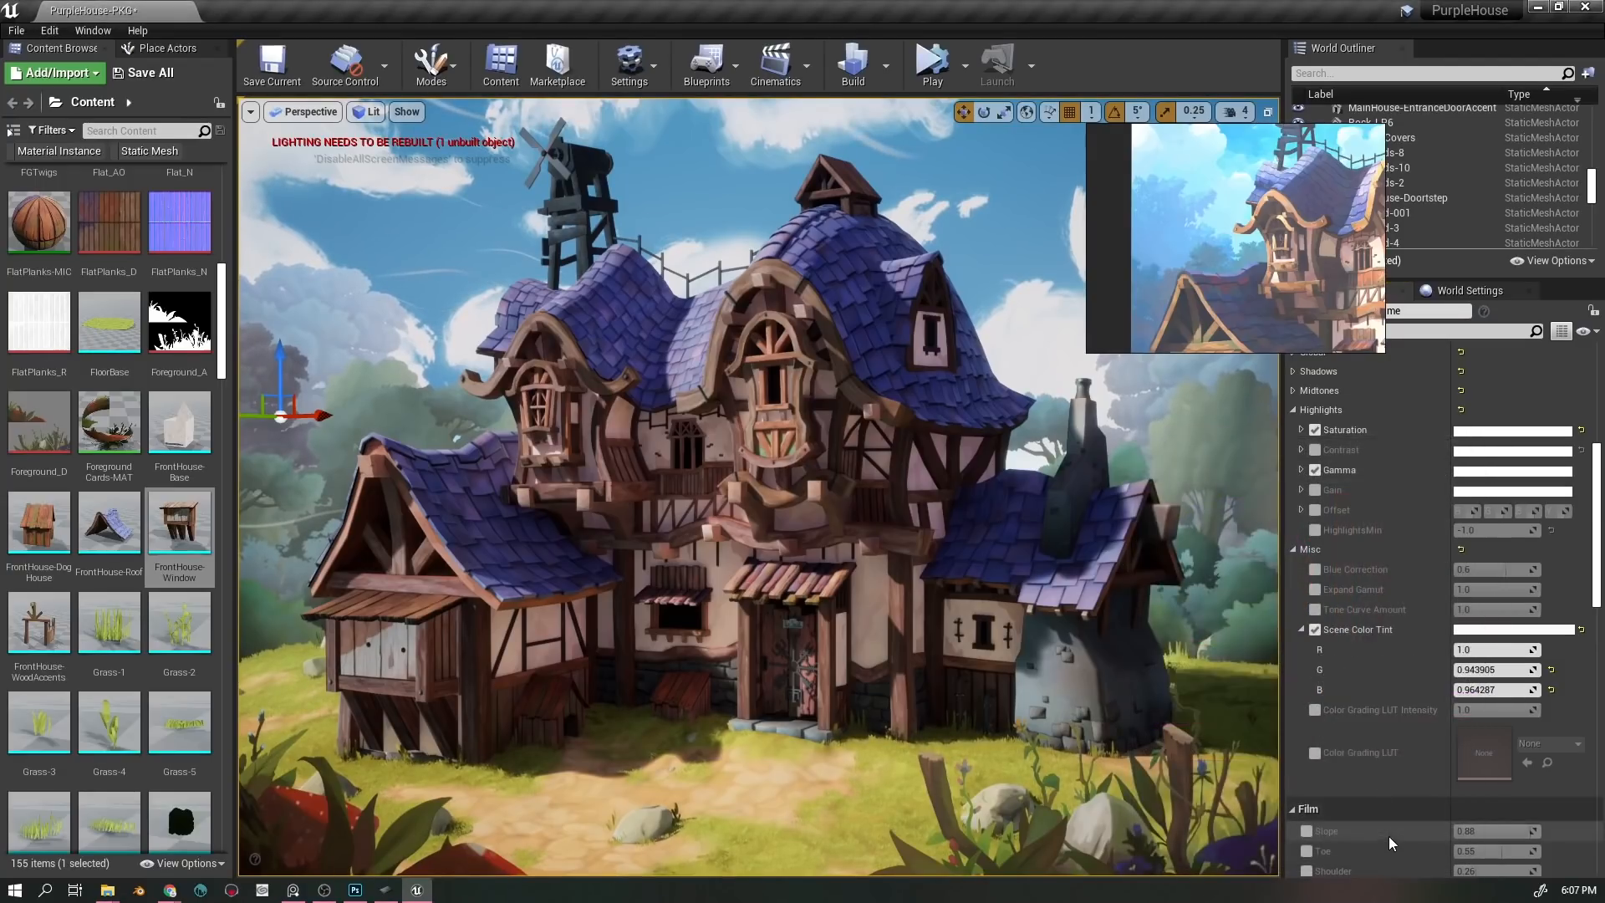
click(1314, 631)
click(1315, 631)
click(1314, 631)
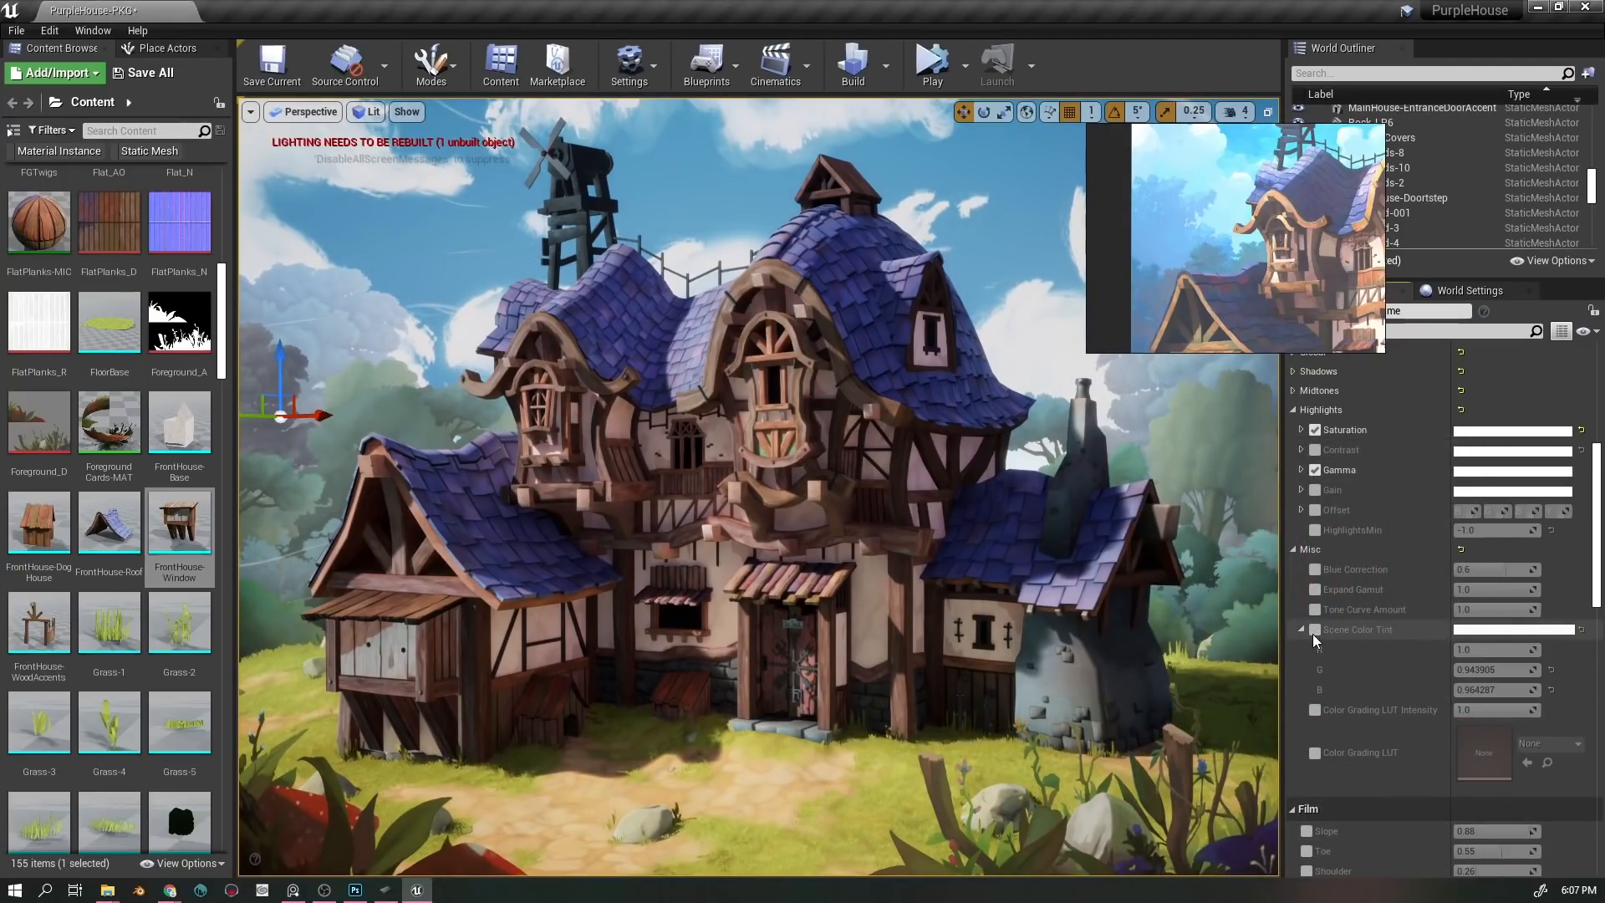
click(1313, 632)
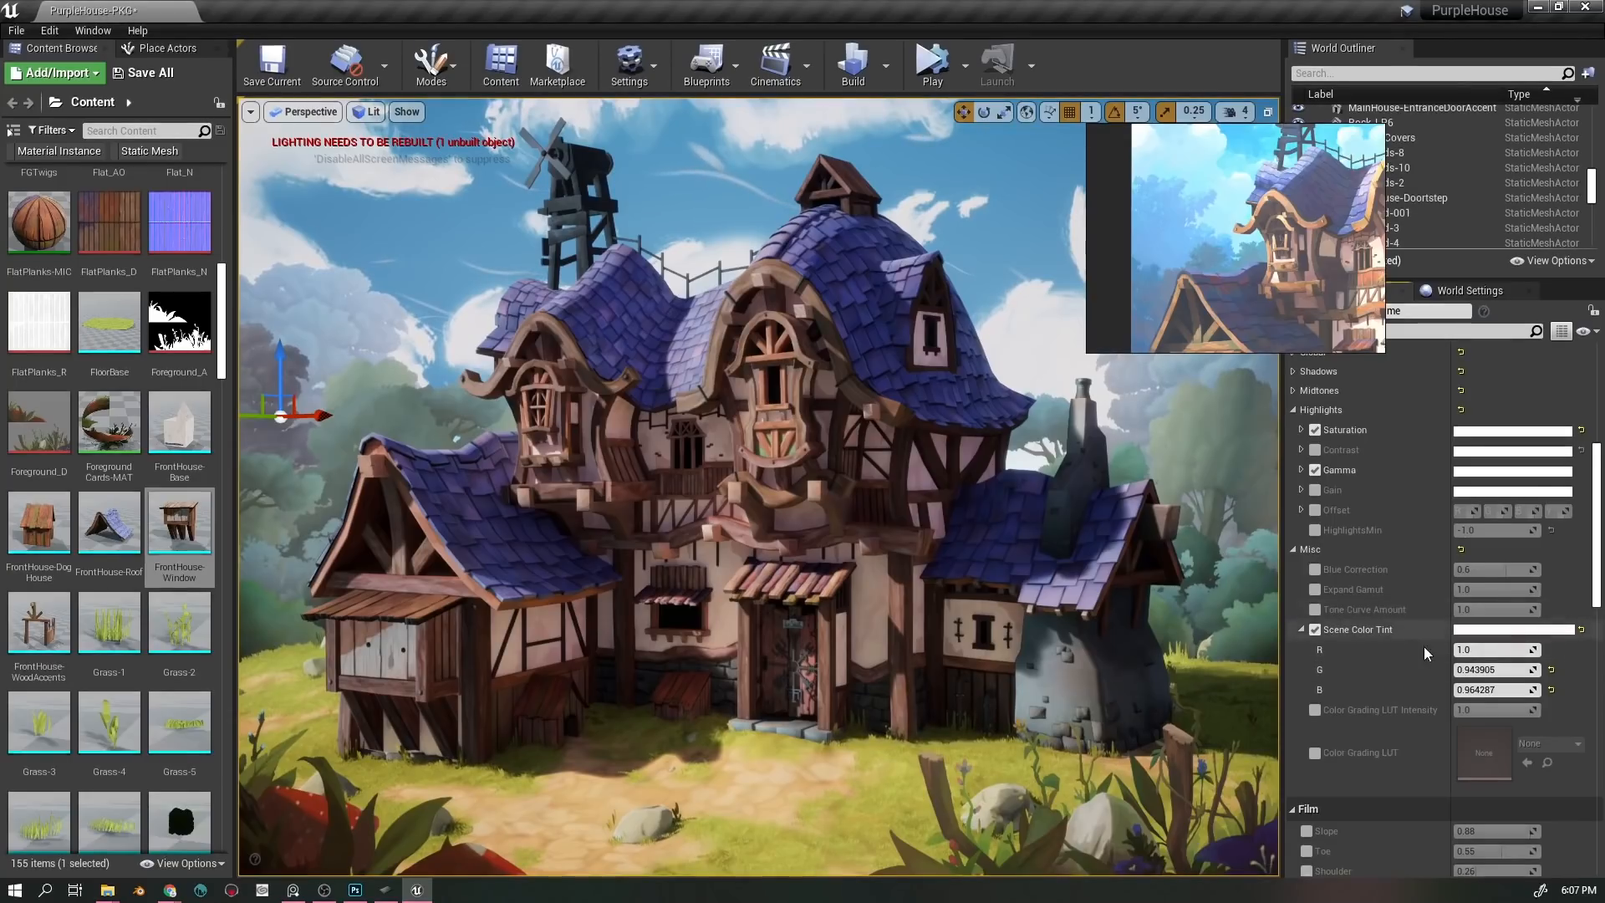
- Collapse the Highlights and Misc color grading groups and look through the rest of the PostProcessVolume's settings
scroll(1478, 676, up, 1)
scroll(1478, 675, up, 4)
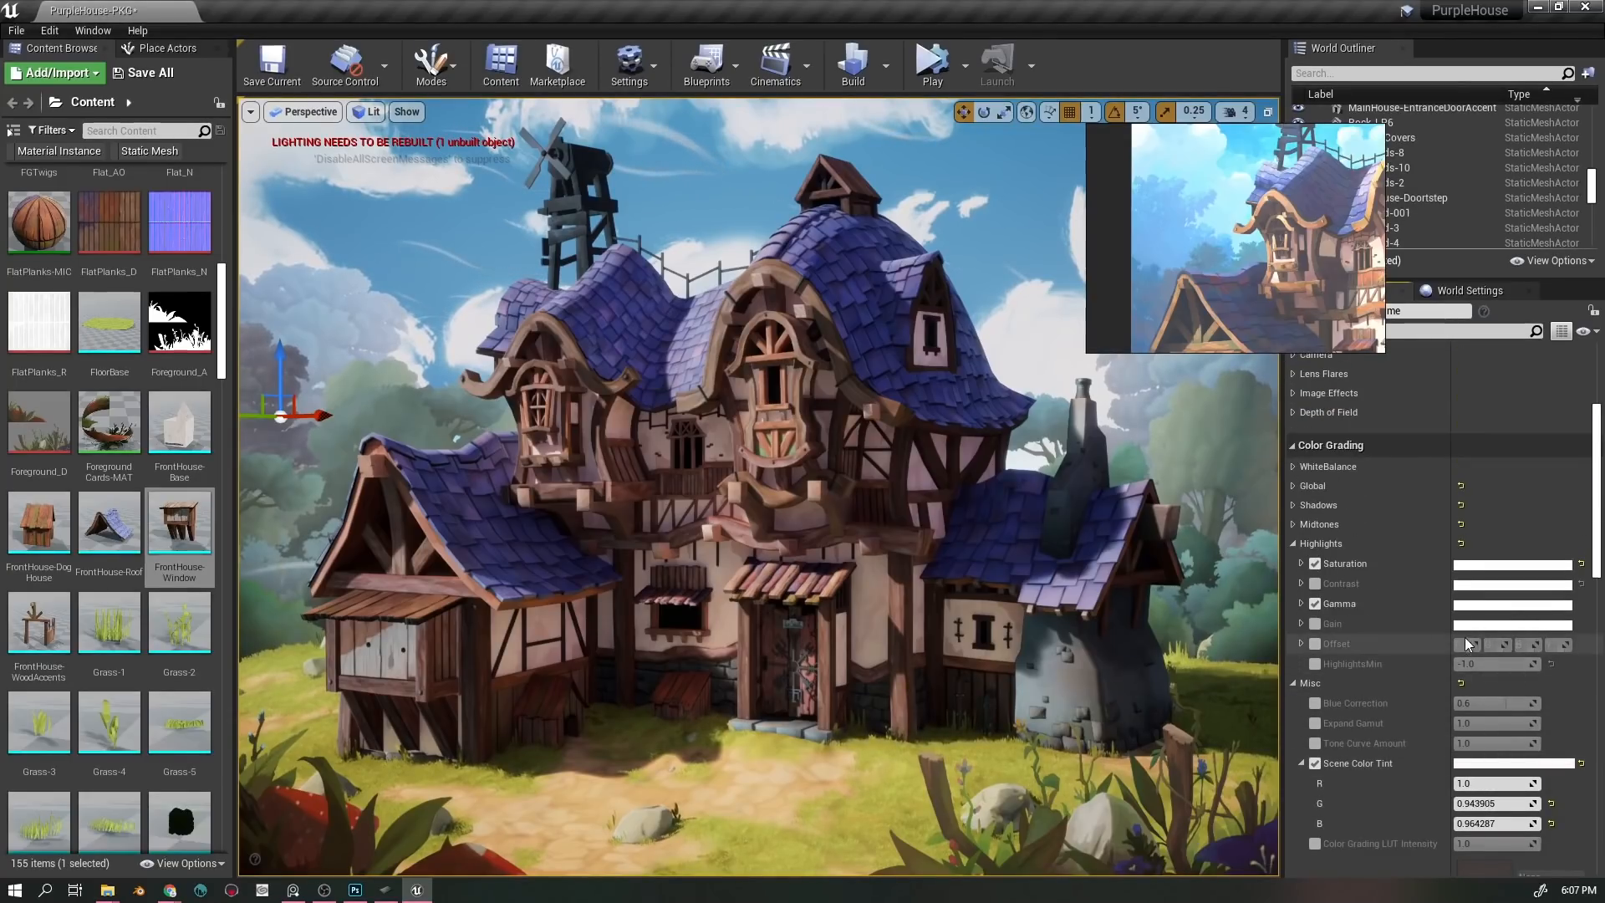
click(1292, 545)
click(1296, 562)
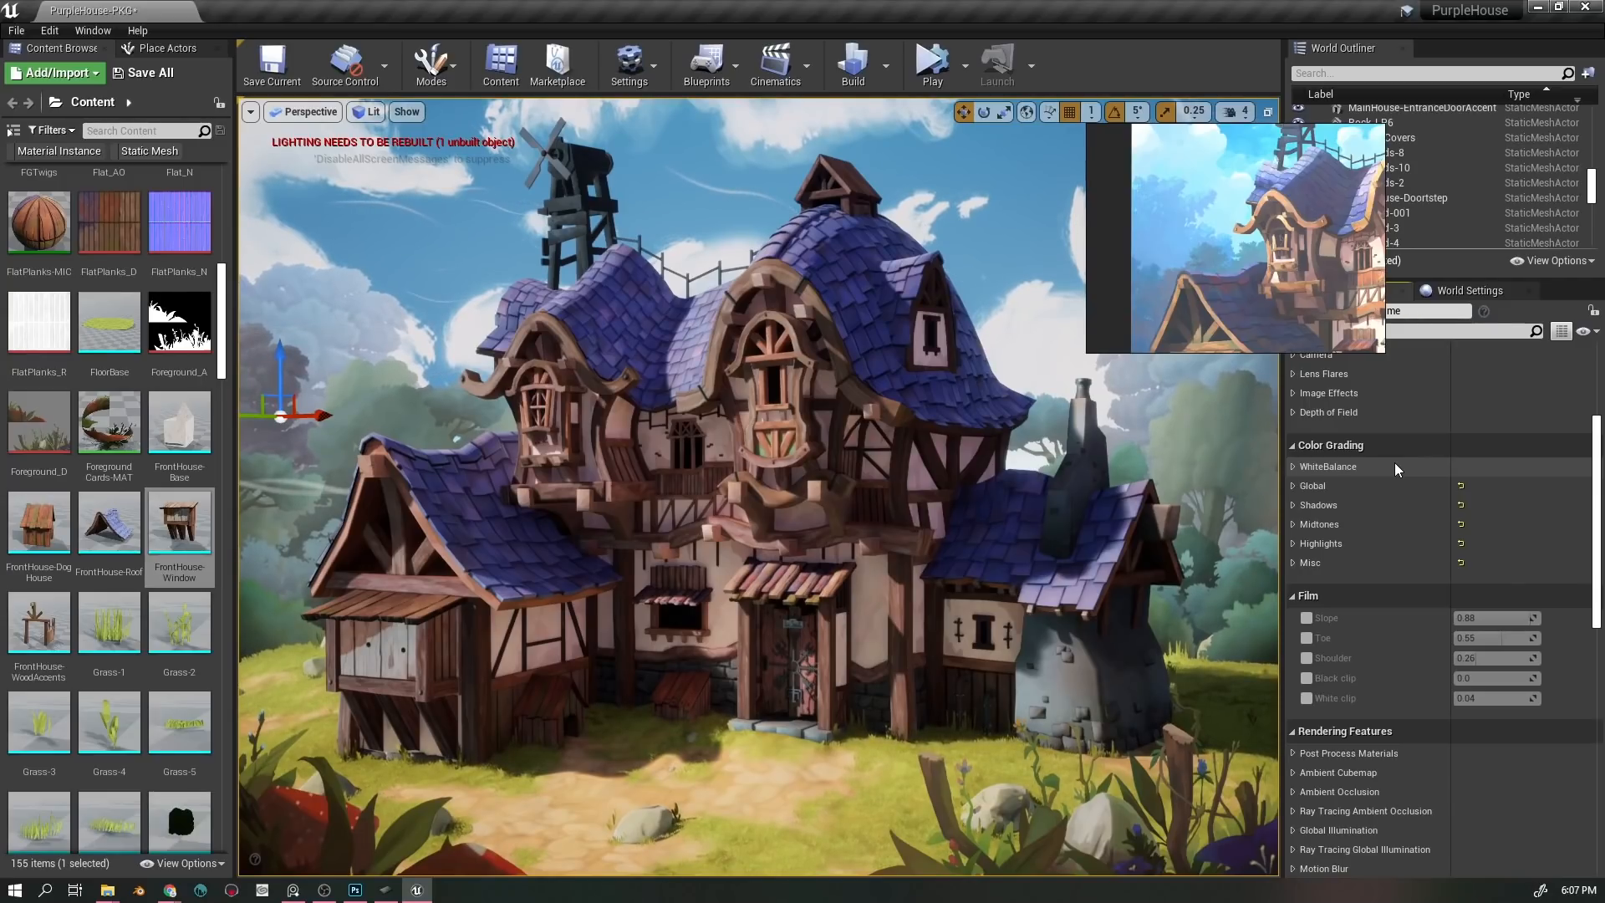
scroll(1421, 418, down, 10)
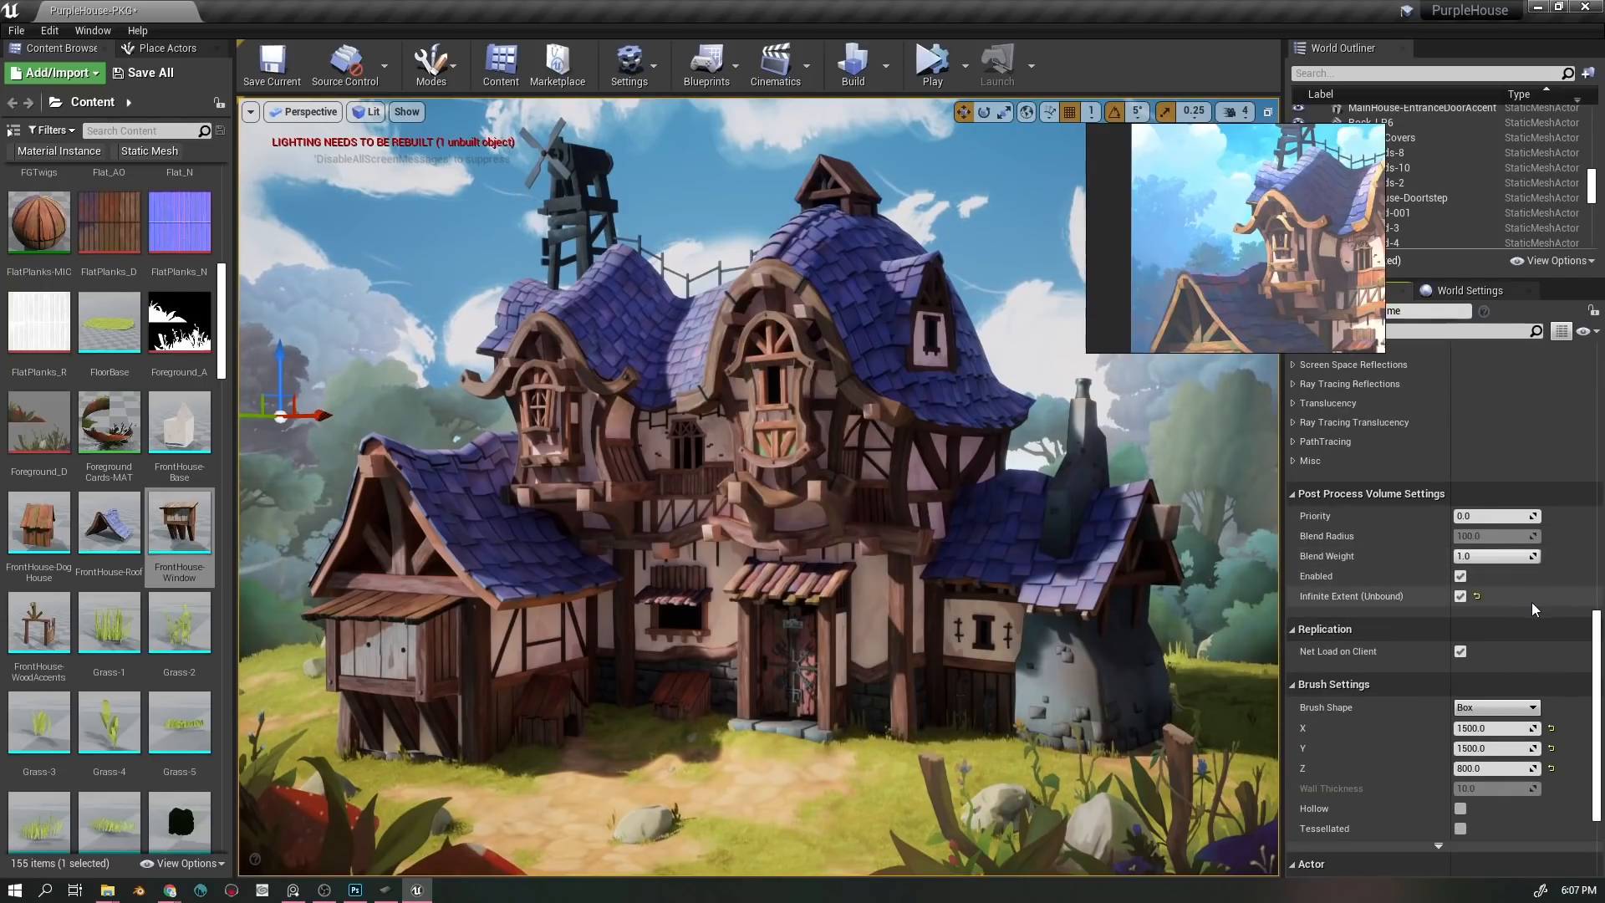
scroll(1538, 620, down, 4)
scroll(1539, 636, up, 12)
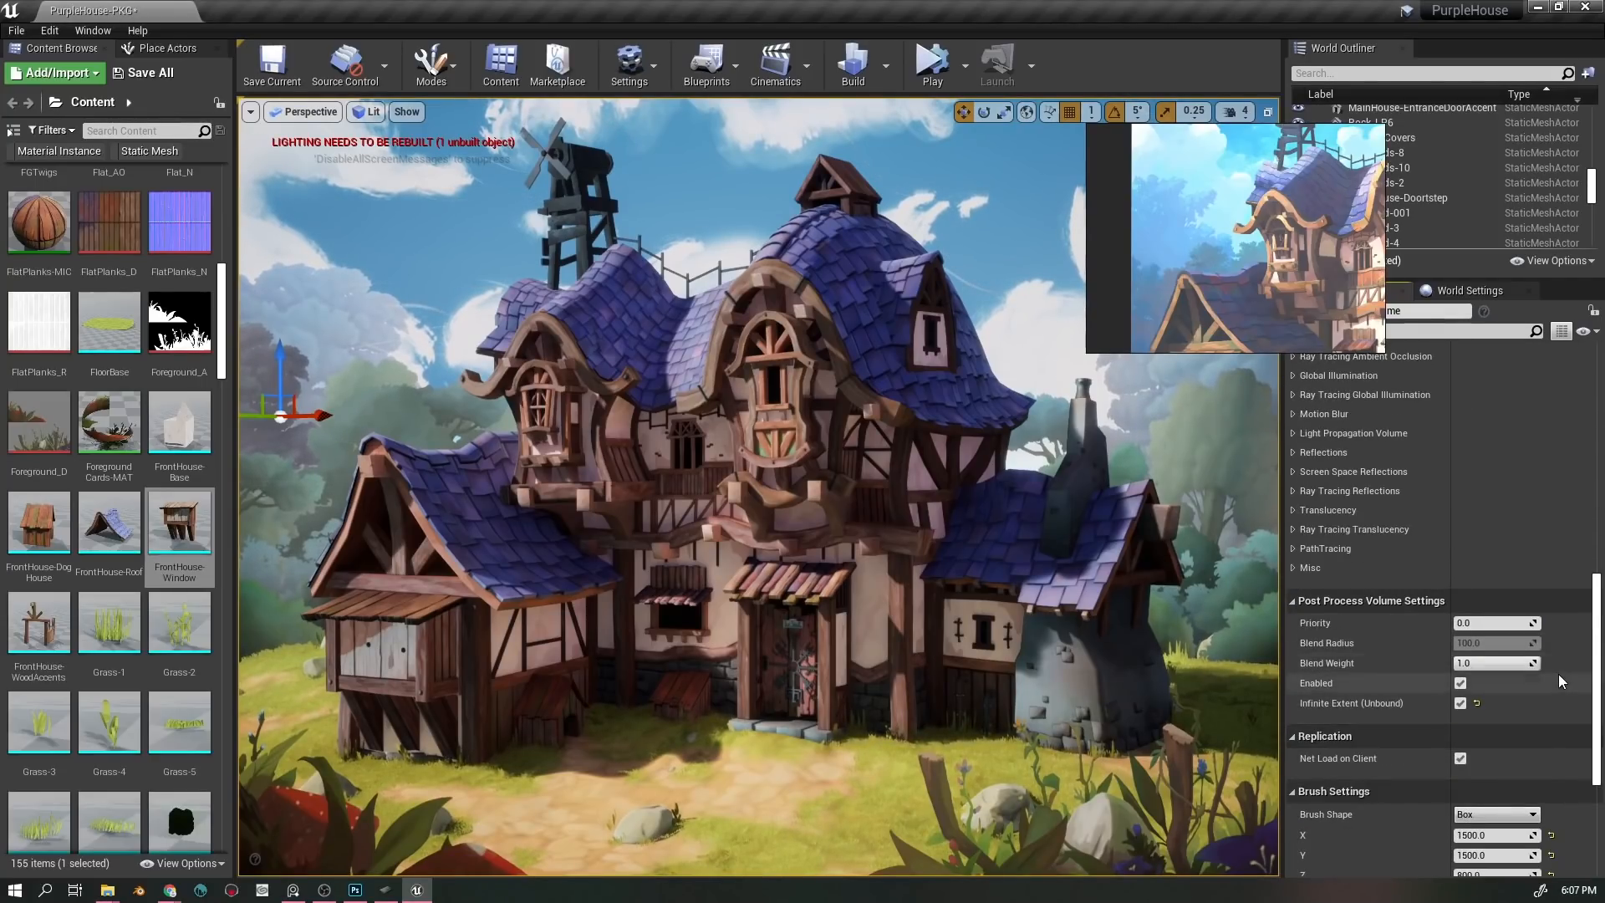
scroll(1469, 545, up, 3)
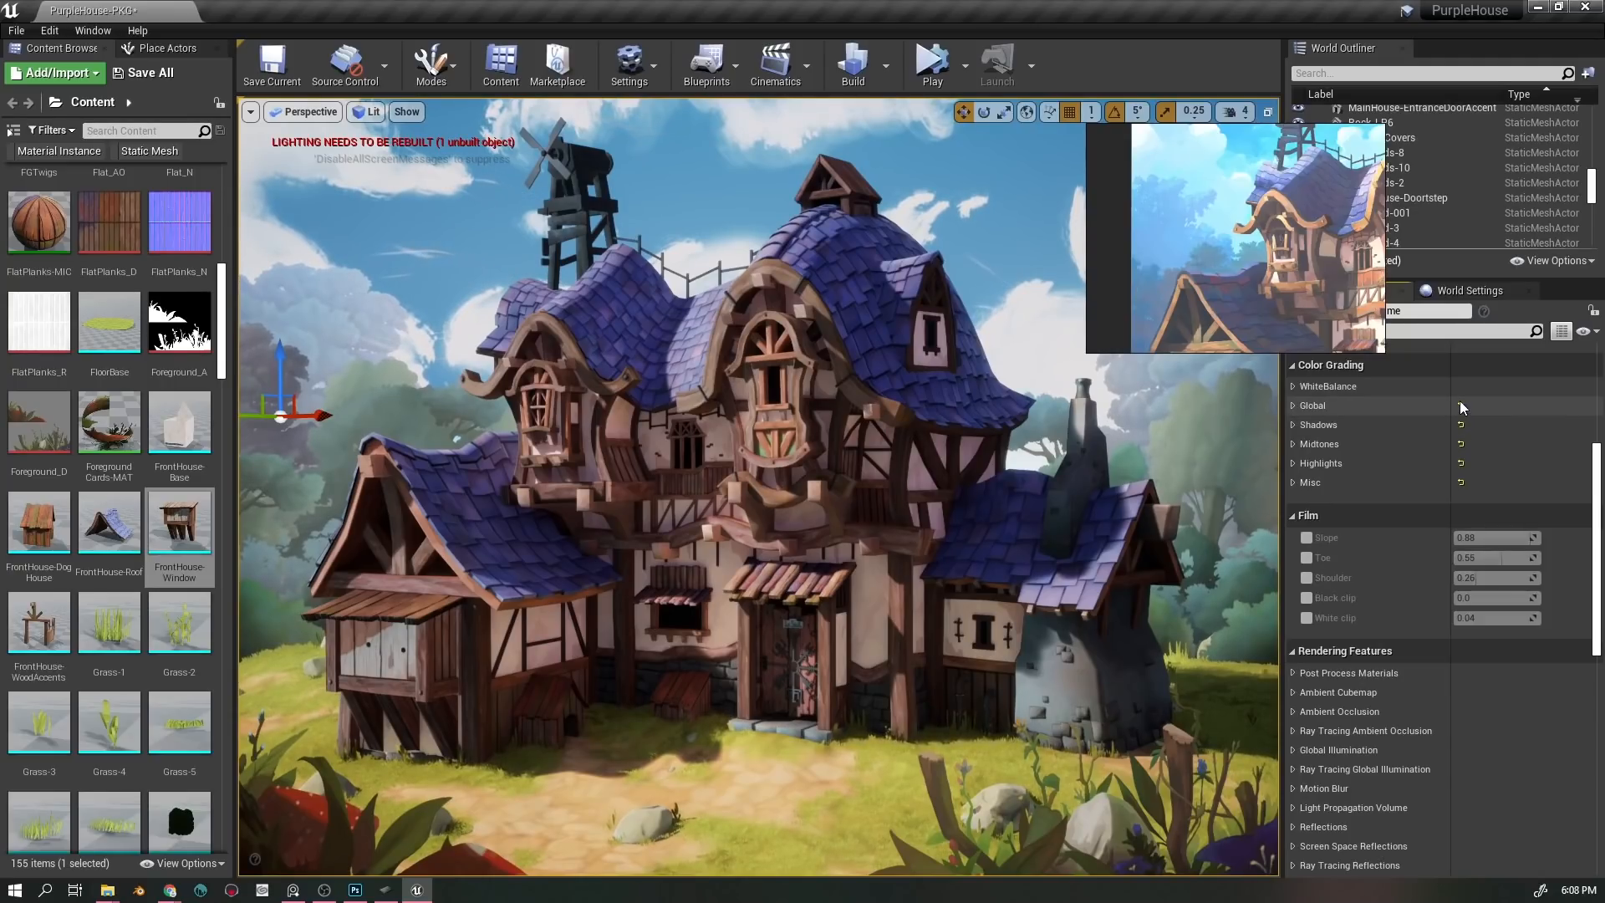
scroll(1544, 537, up, 5)
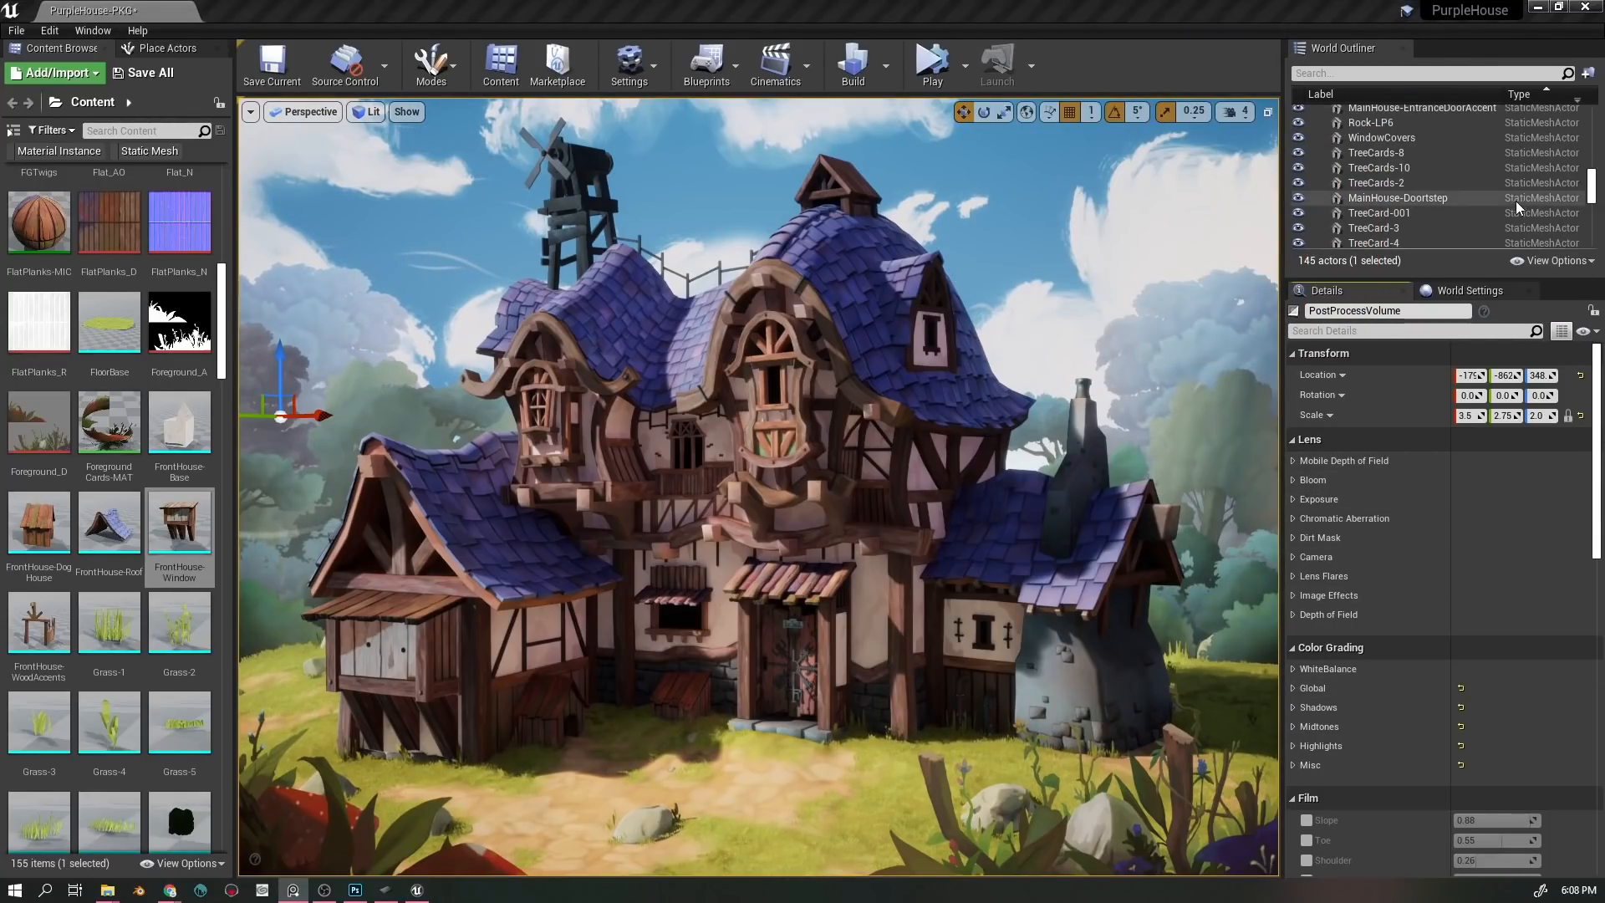
- Show the editor icons in the viewport, select CameraActor6 and snap the view to it, keeping the camera selected
scroll(1477, 178, up, 15)
scroll(1476, 175, up, 5)
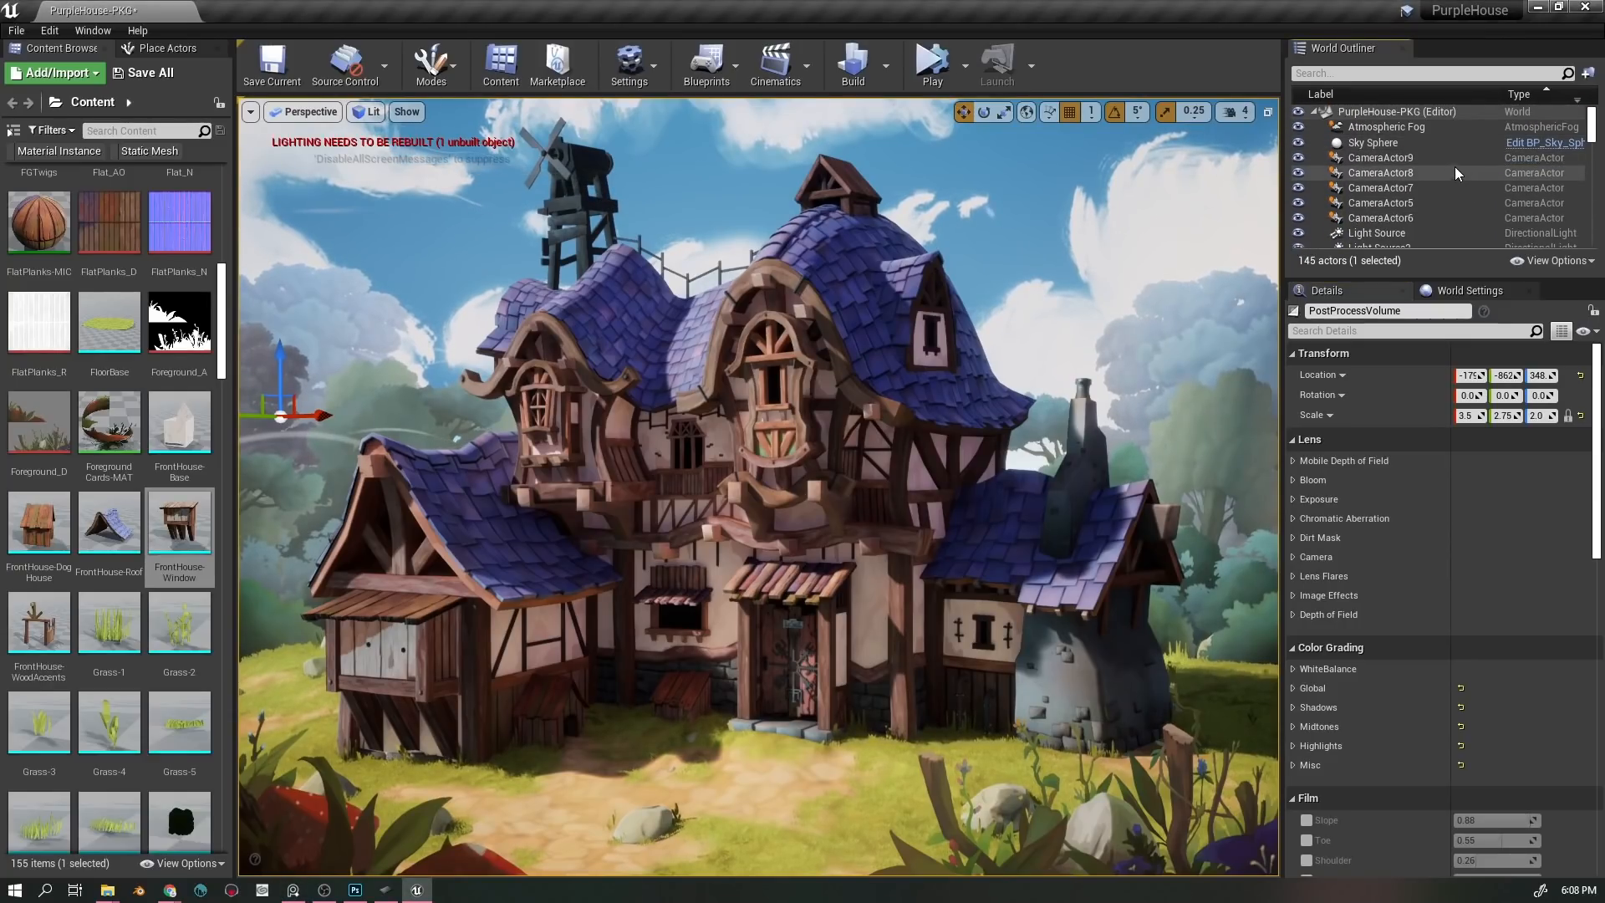
drag(732, 299, 704, 318)
key(g)
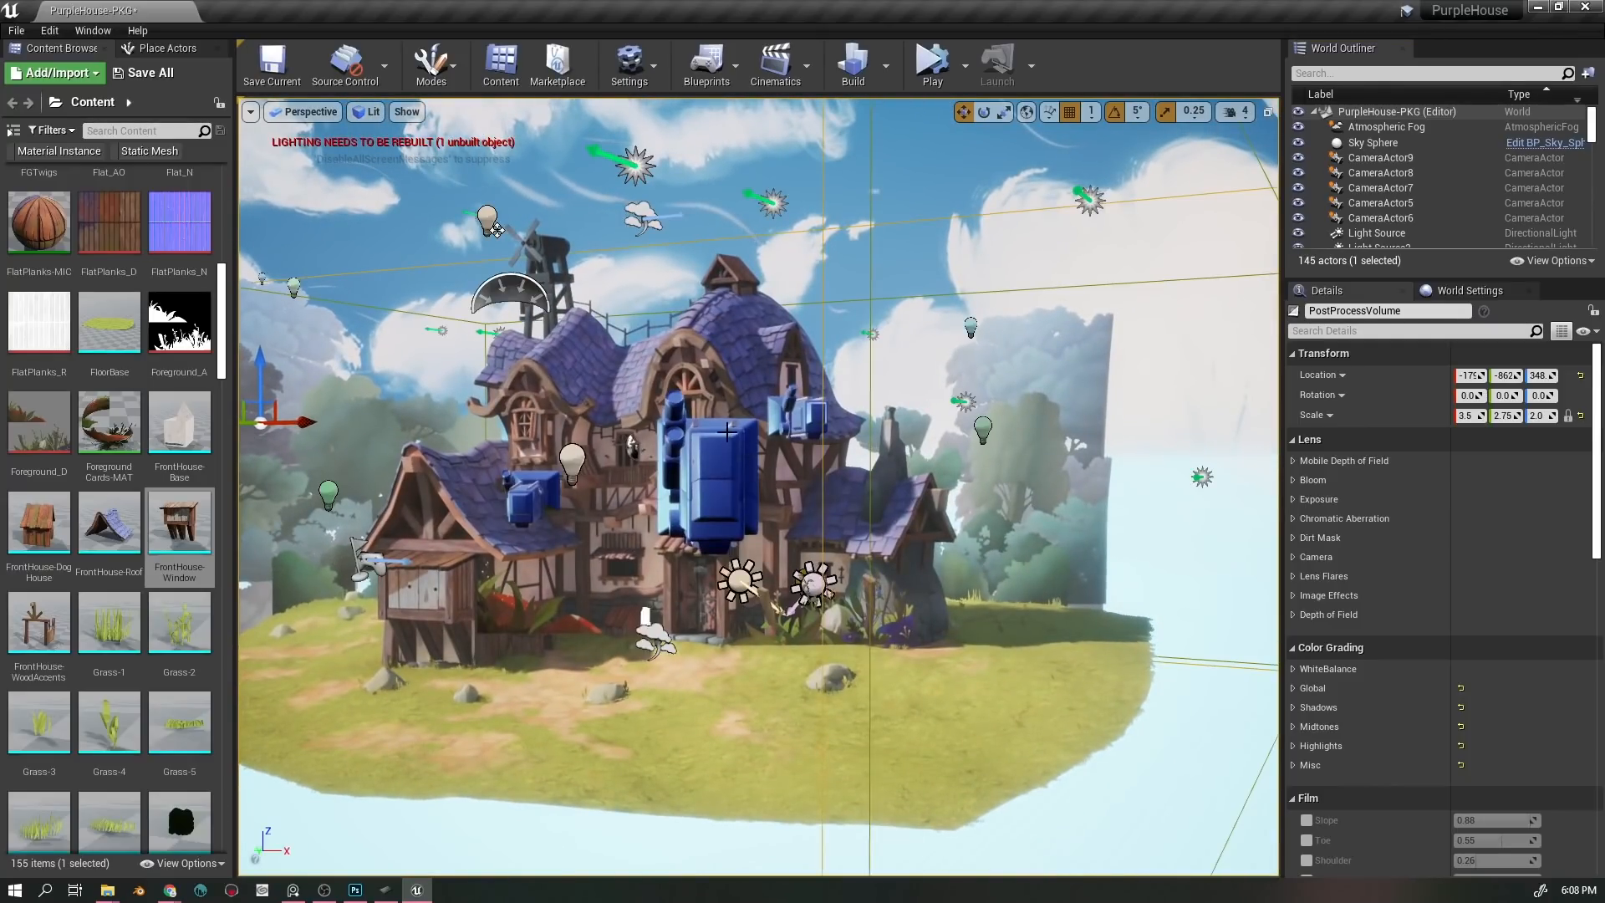
click(713, 455)
right_click(724, 431)
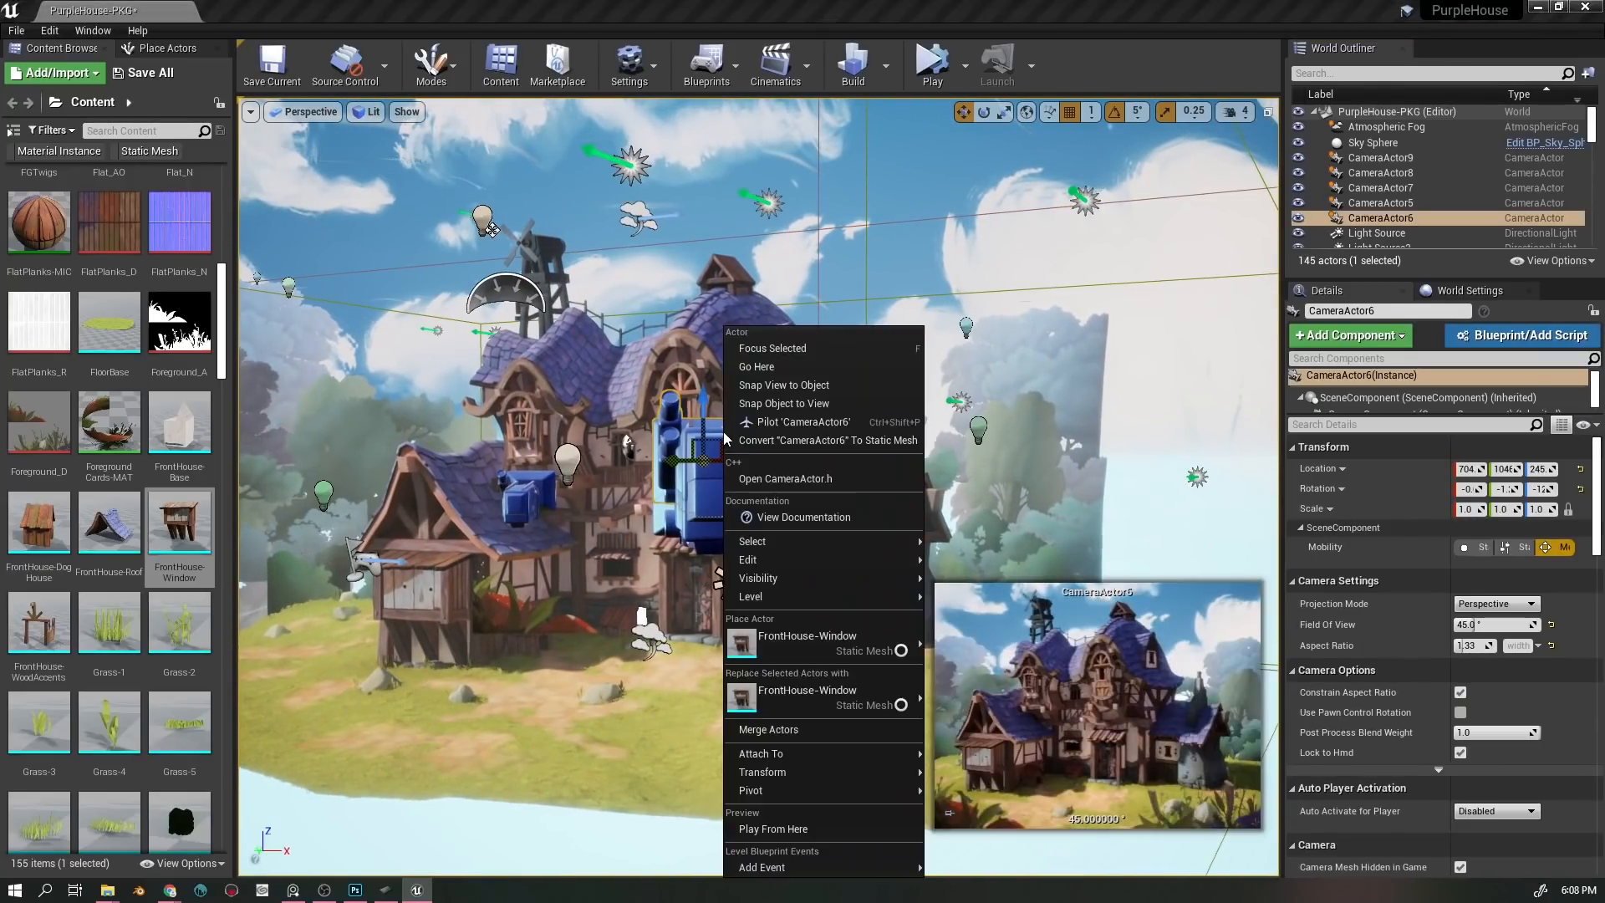
click(811, 383)
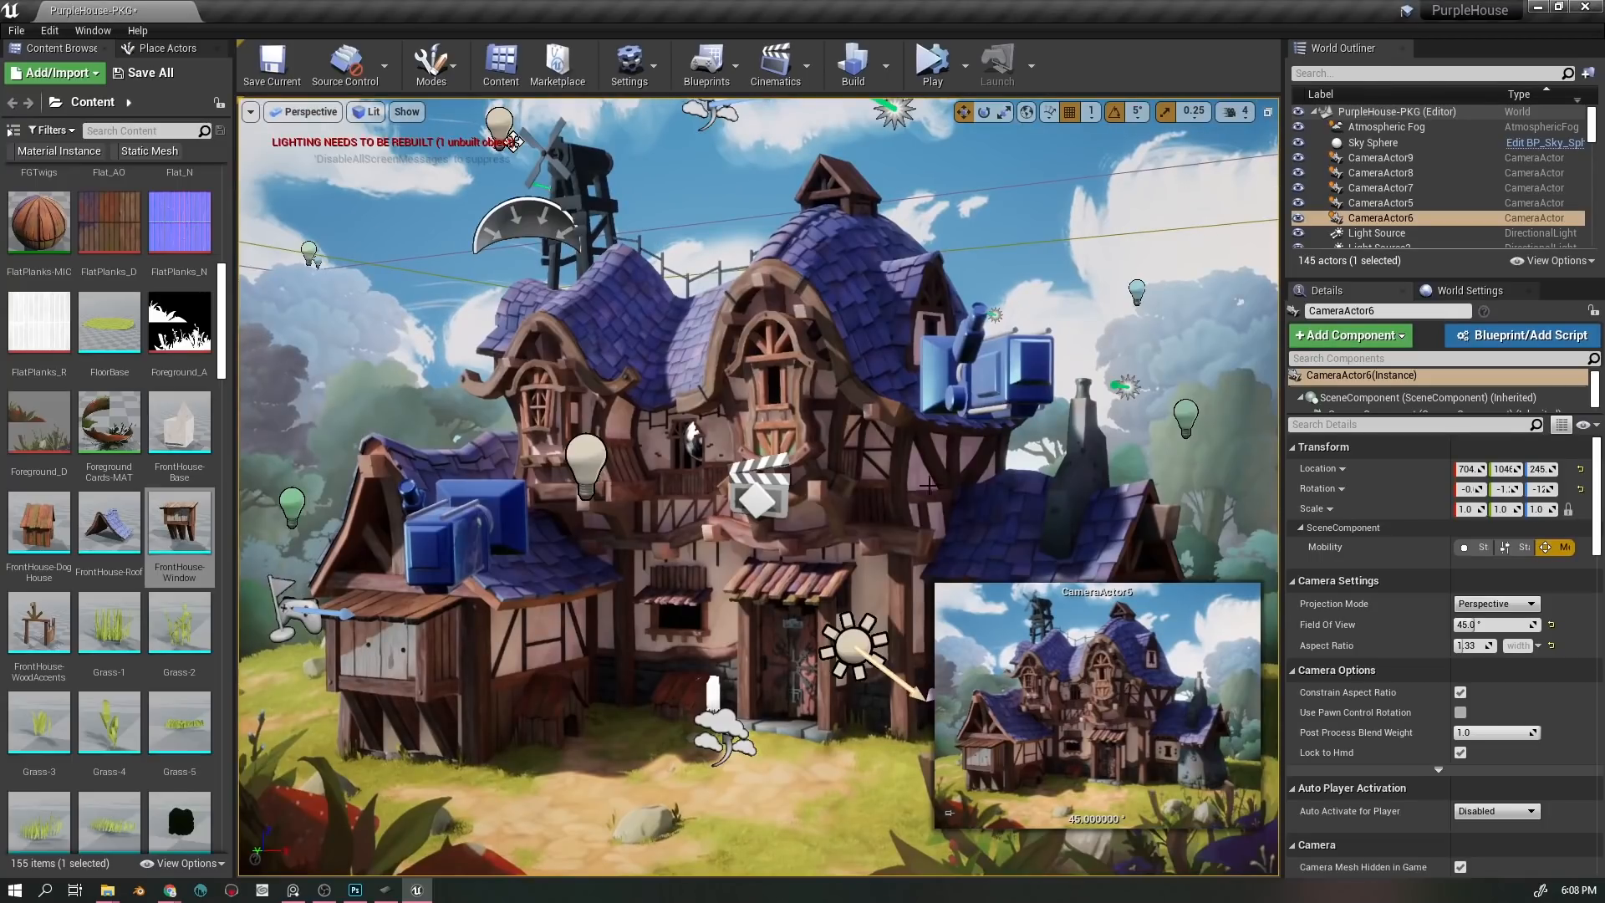
click(640, 827)
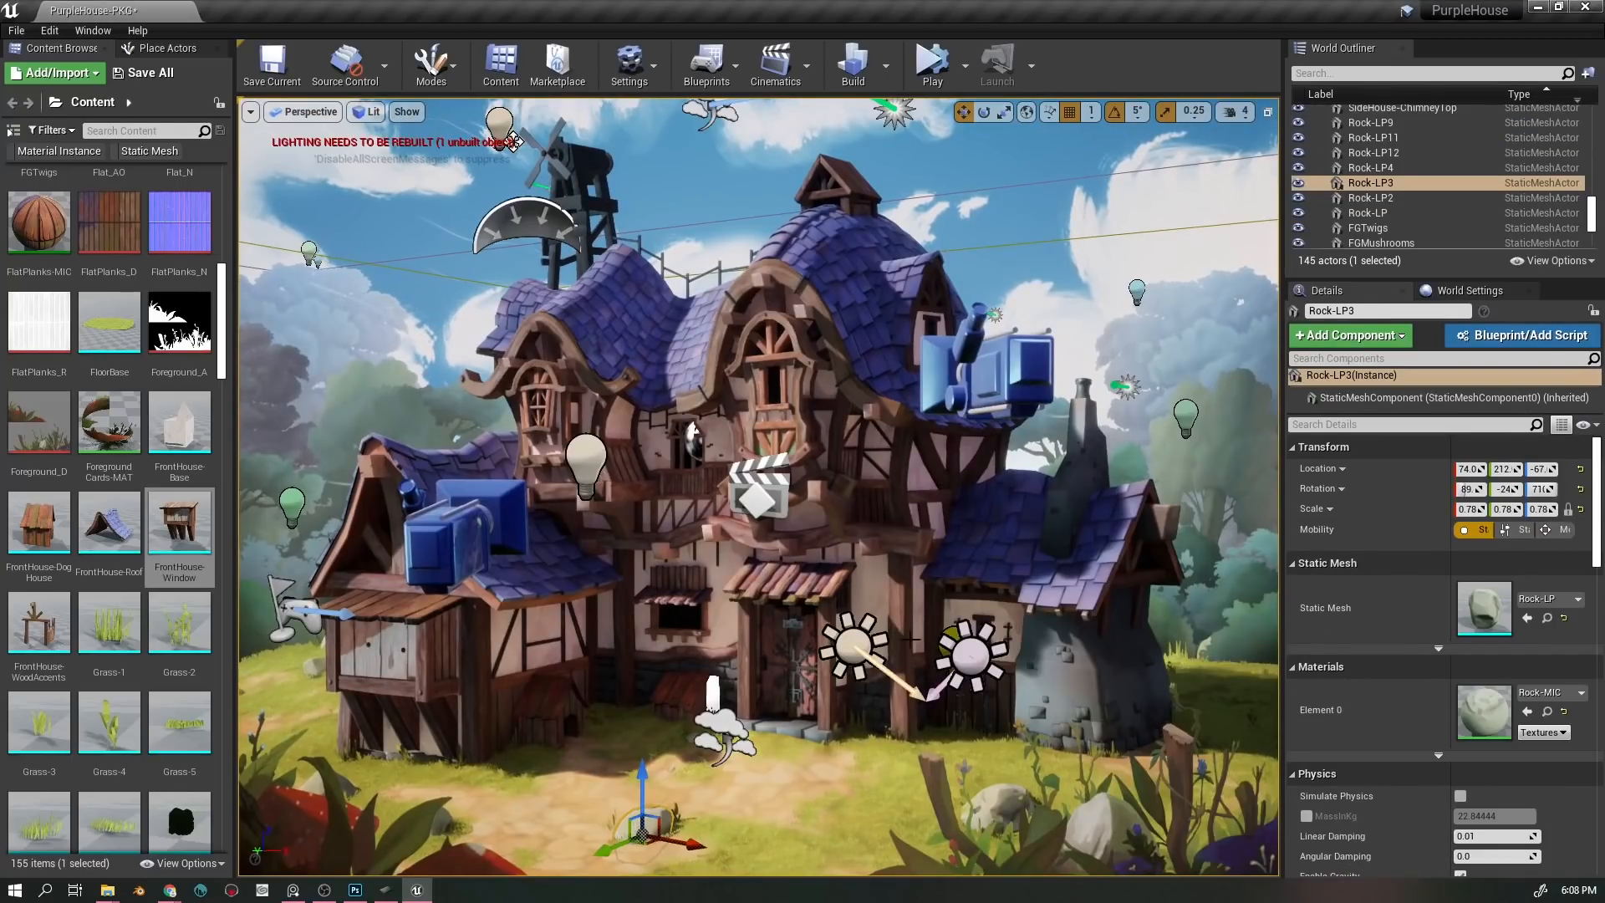
key(ctrl+z)
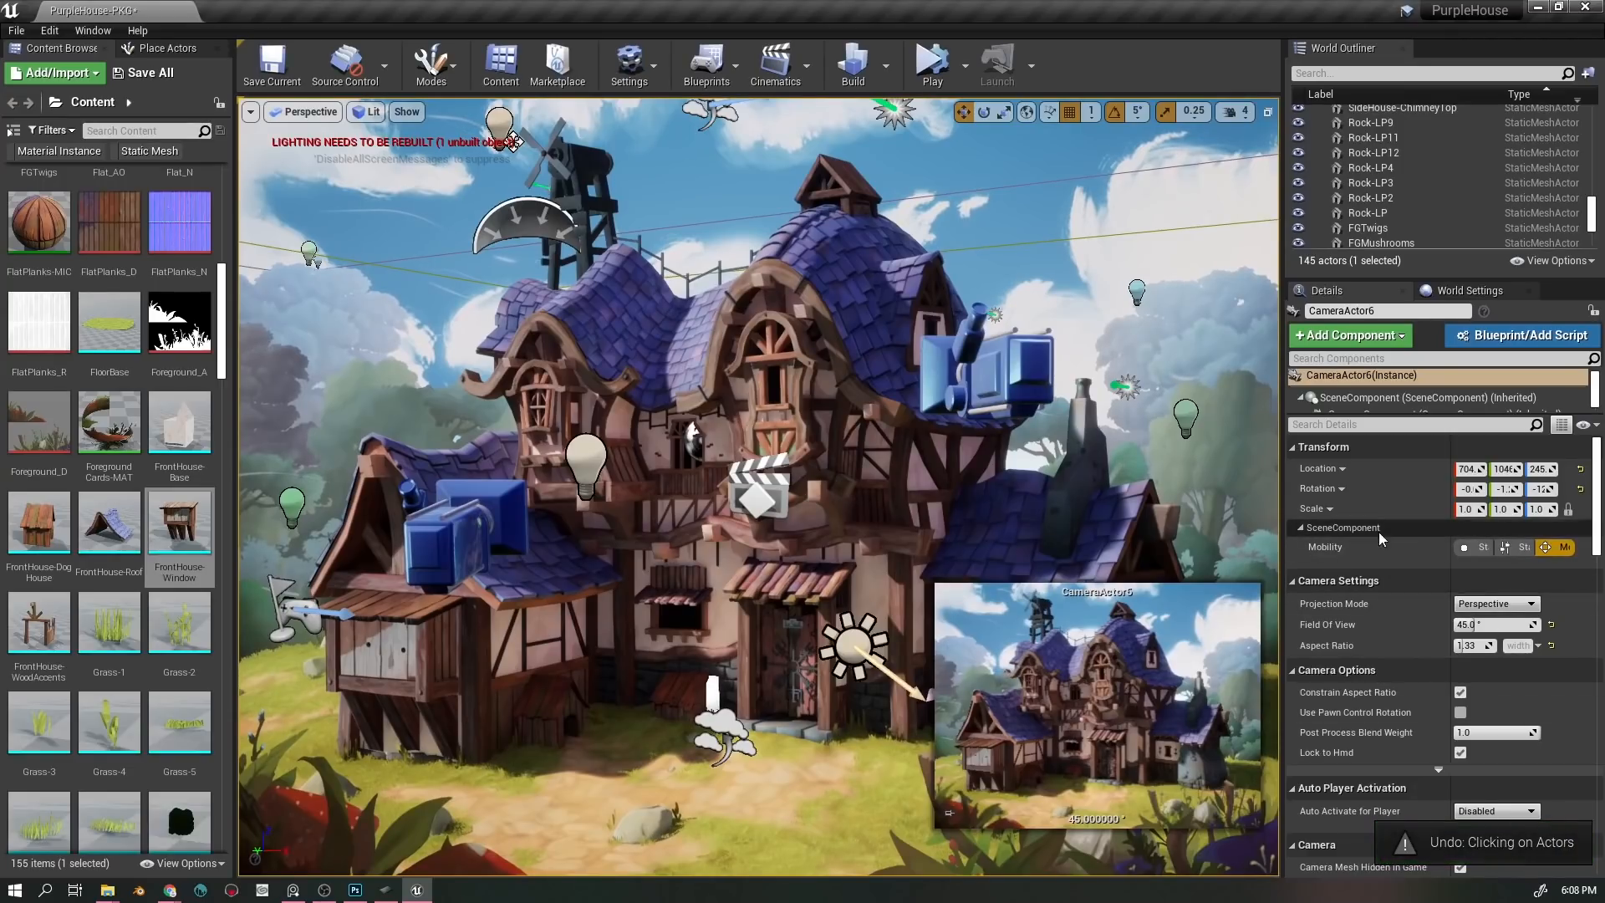
- Examine CameraActor6's Post Process section, including its Lens, Color Grading, Film and Rendering Features groups
scroll(1552, 567, down, 2)
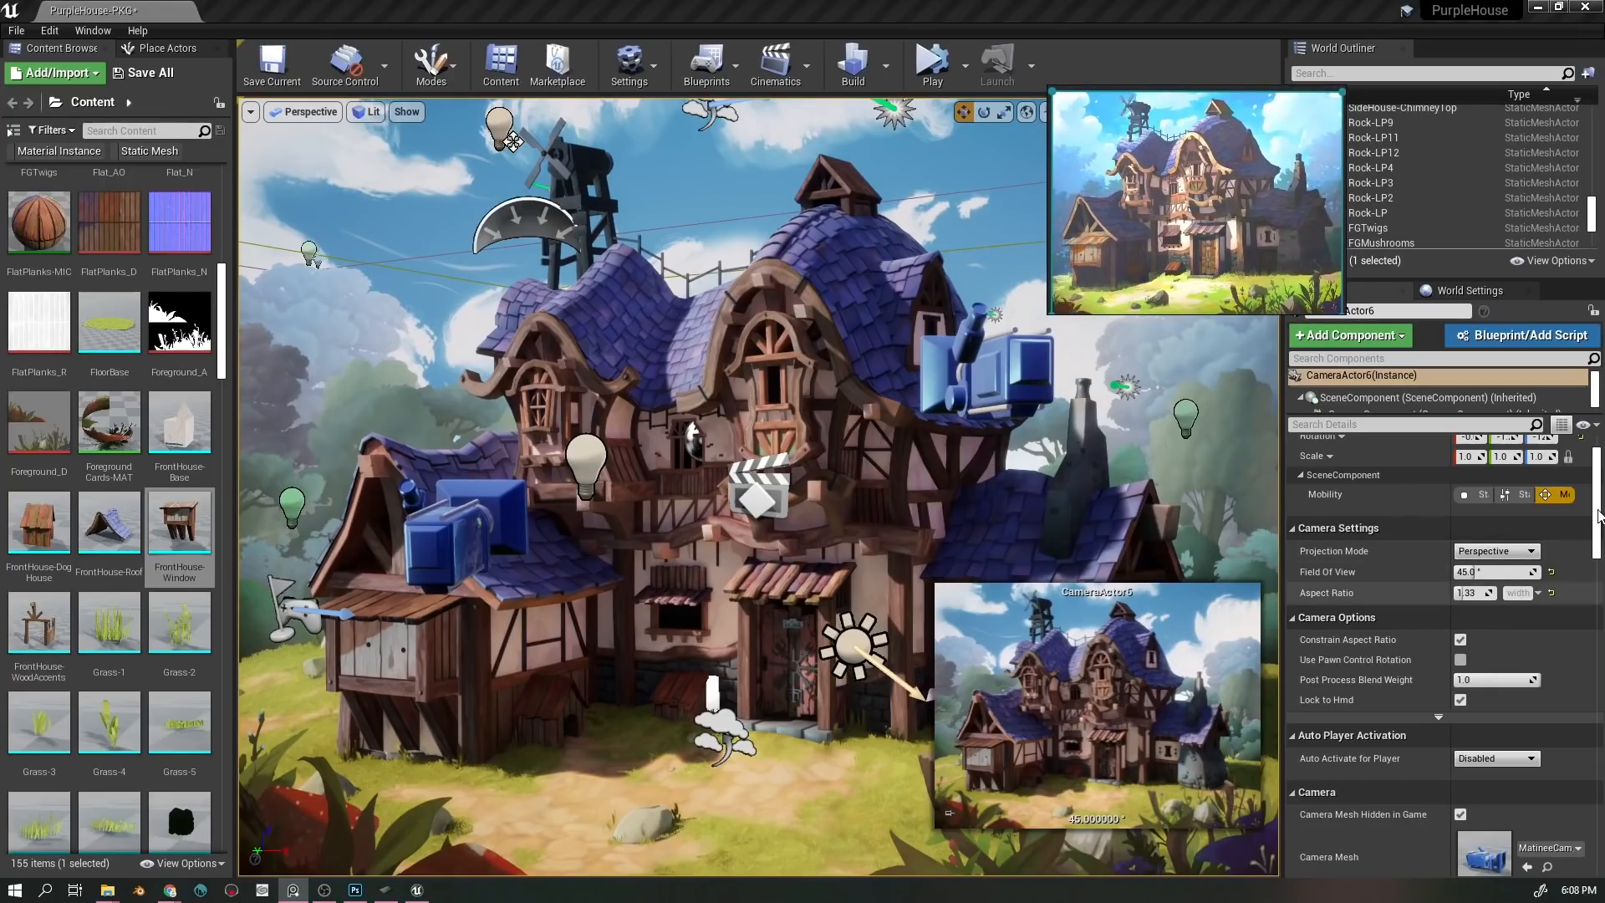
drag(1597, 504, 1590, 595)
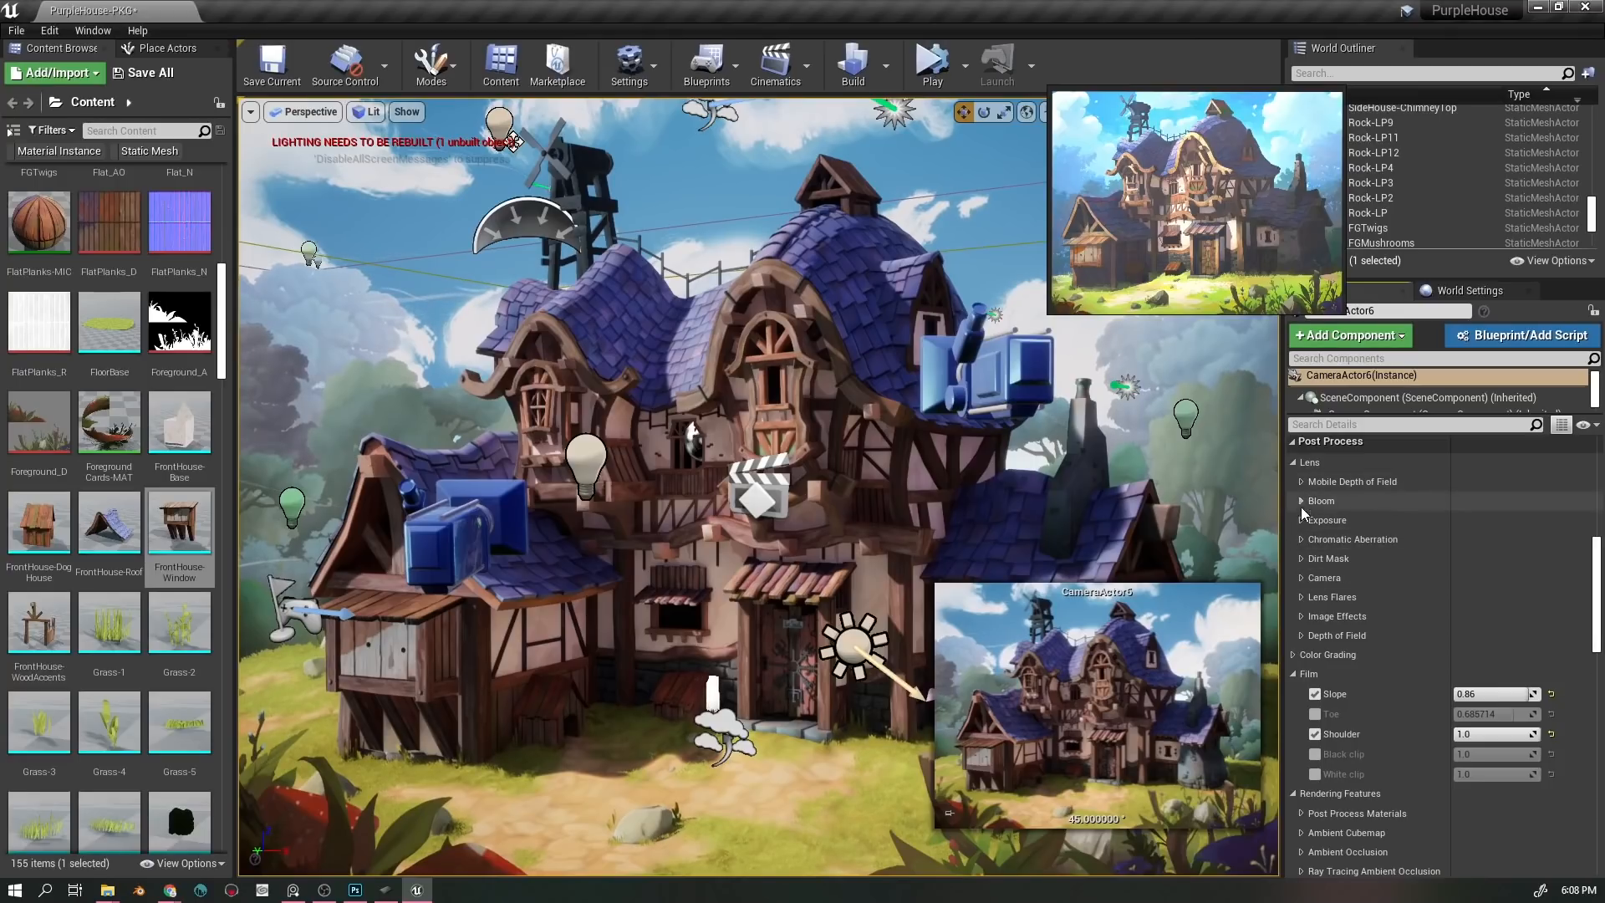
scroll(1544, 604, down, 2)
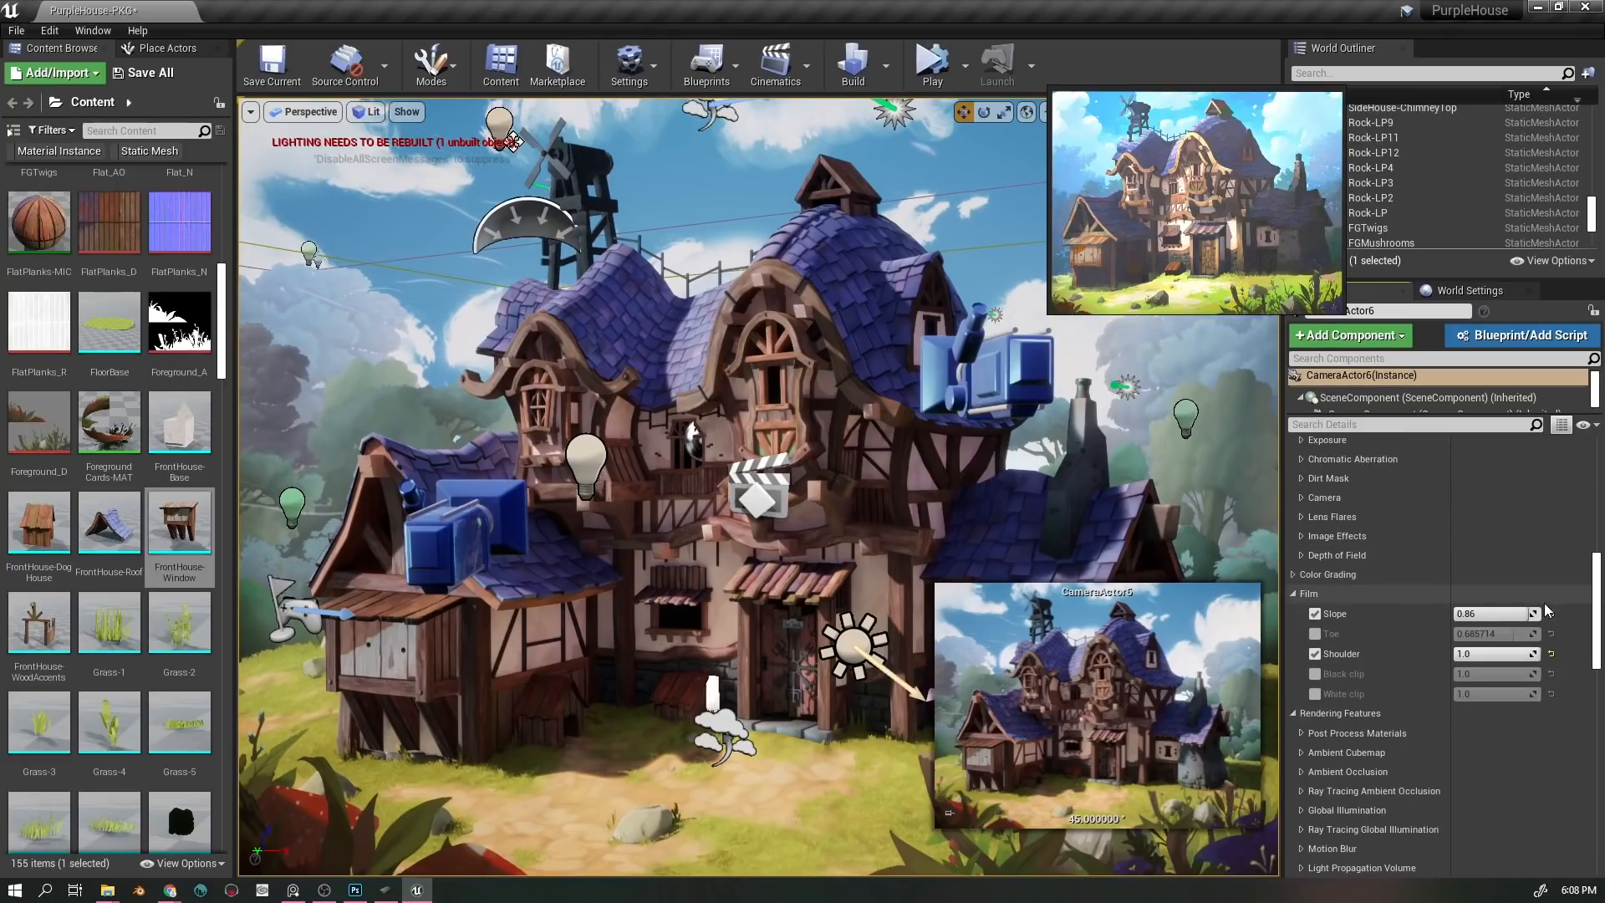
scroll(1545, 605, down, 17)
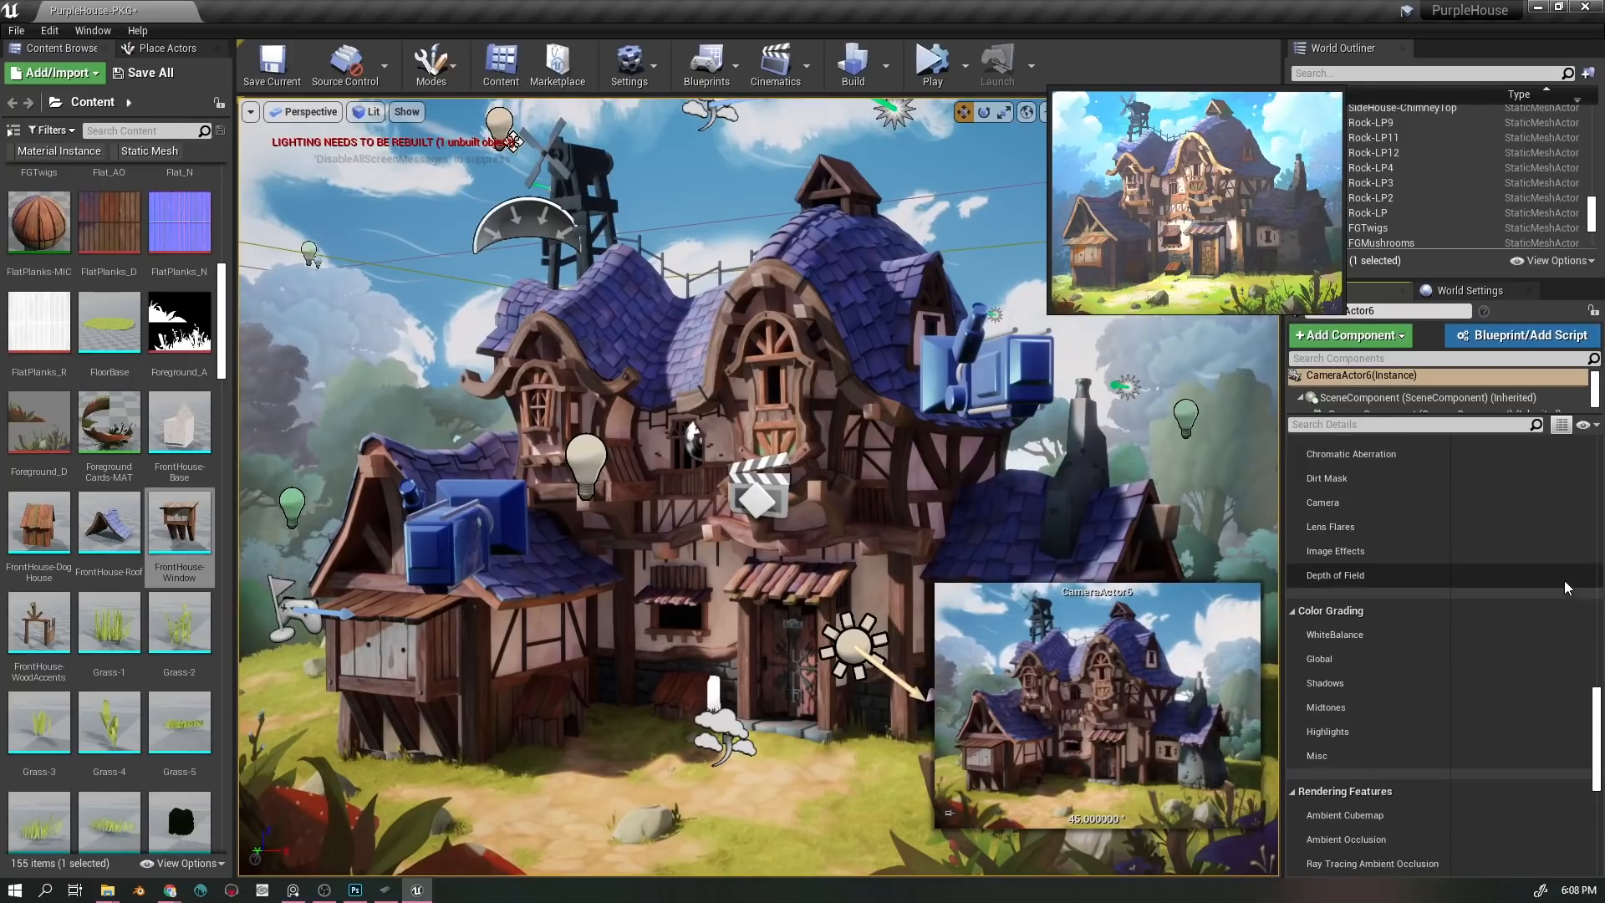
scroll(1562, 579, down, 10)
scroll(1563, 577, up, 10)
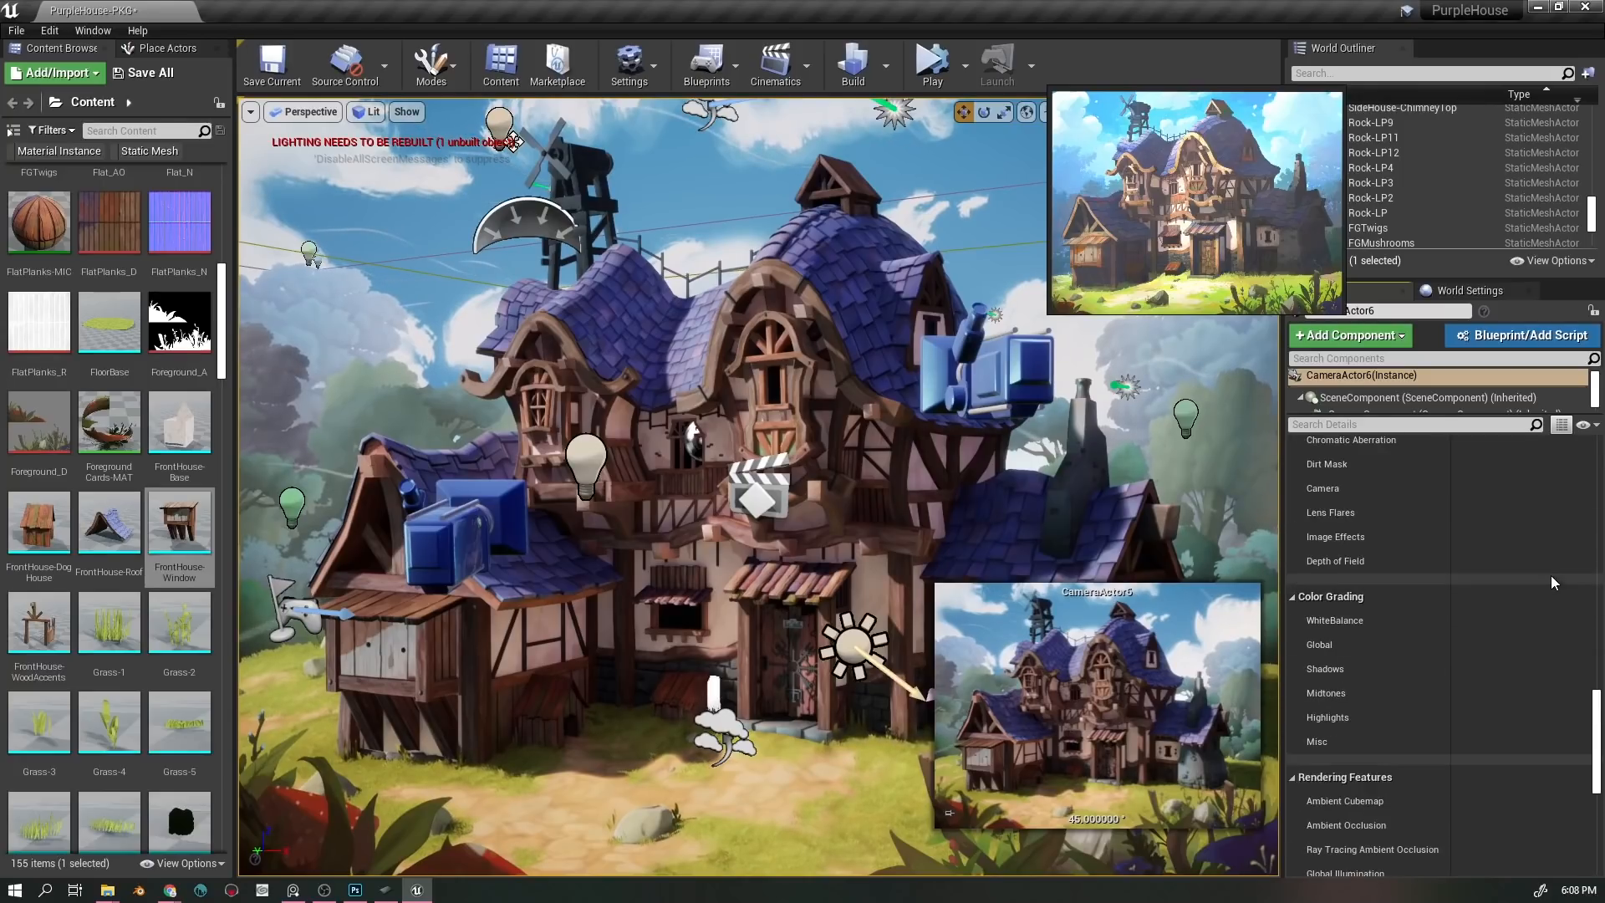
scroll(1555, 573, up, 5)
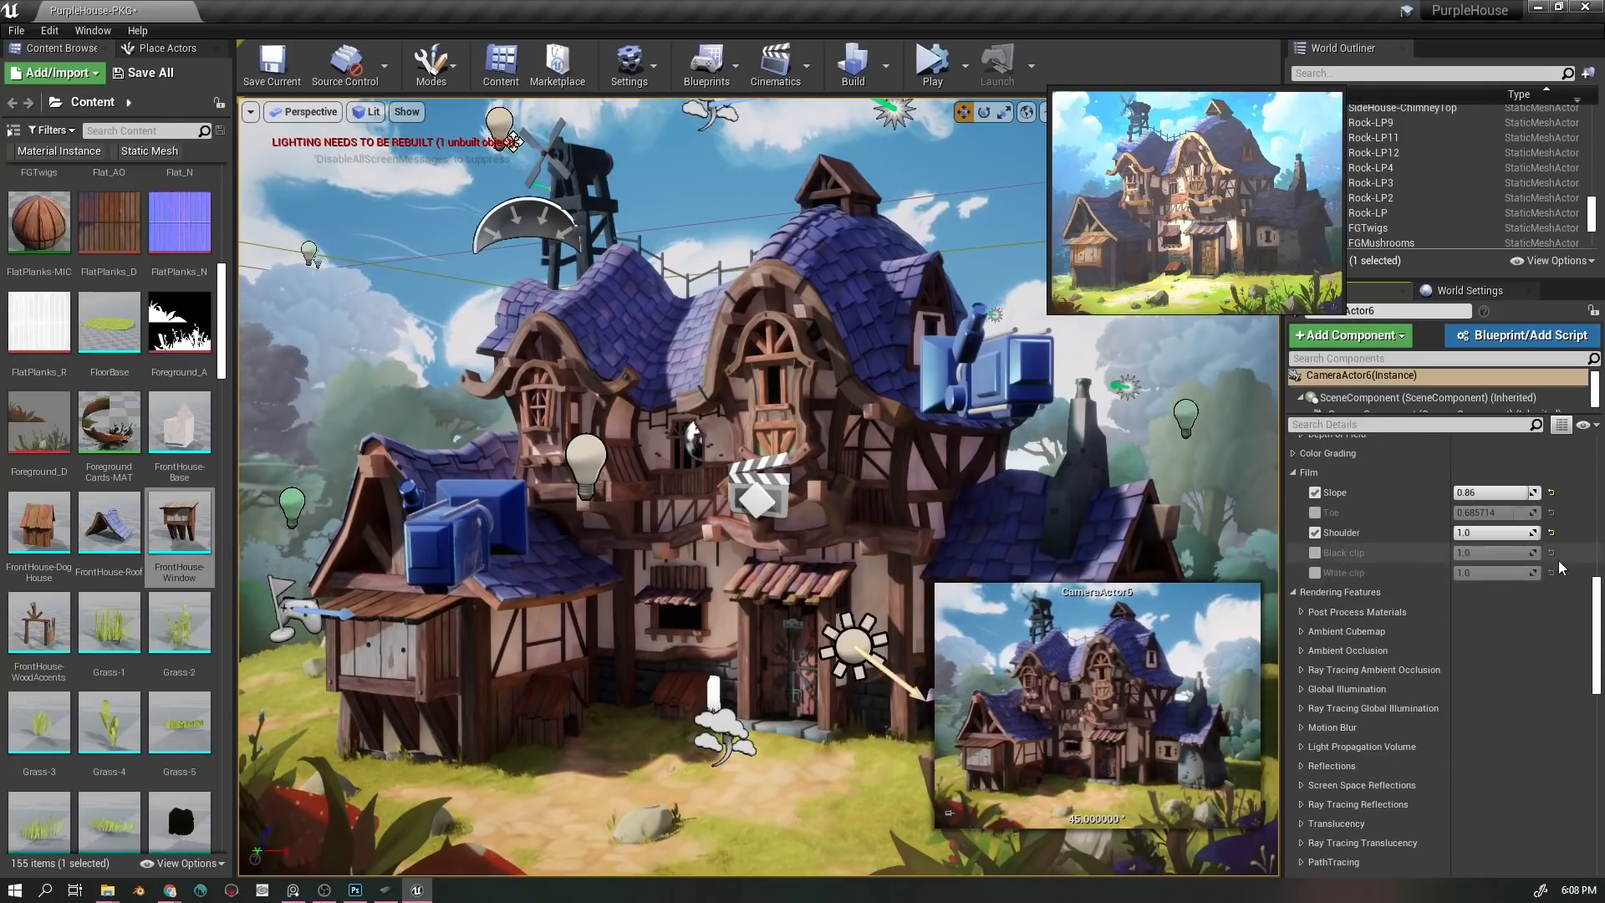
scroll(1512, 627, down, 2)
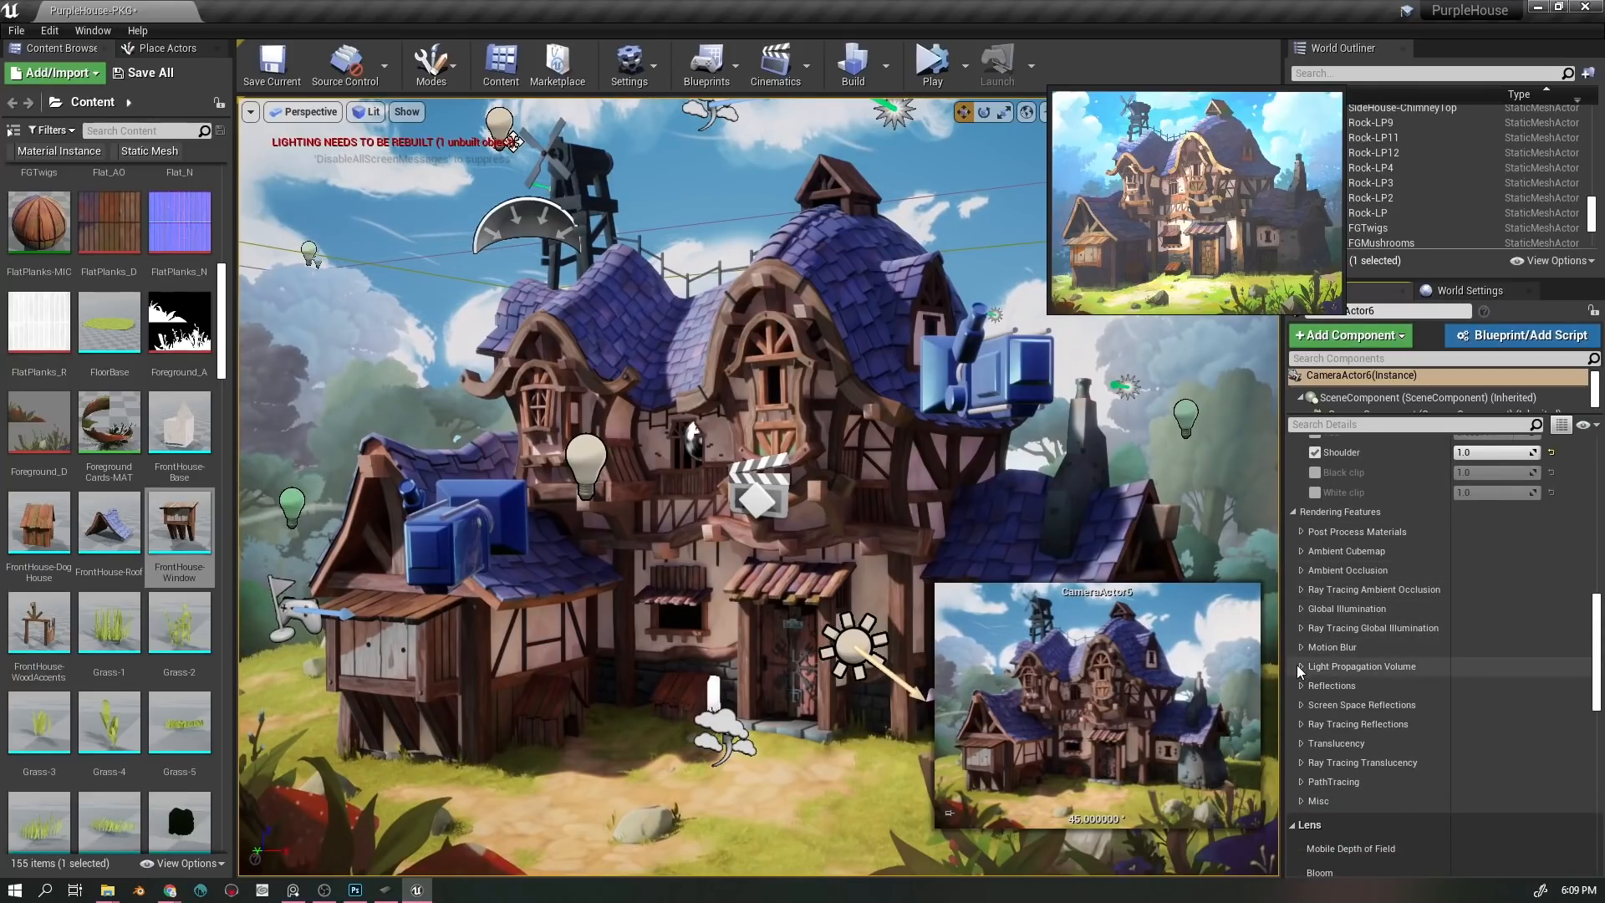
scroll(1298, 660, up, 5)
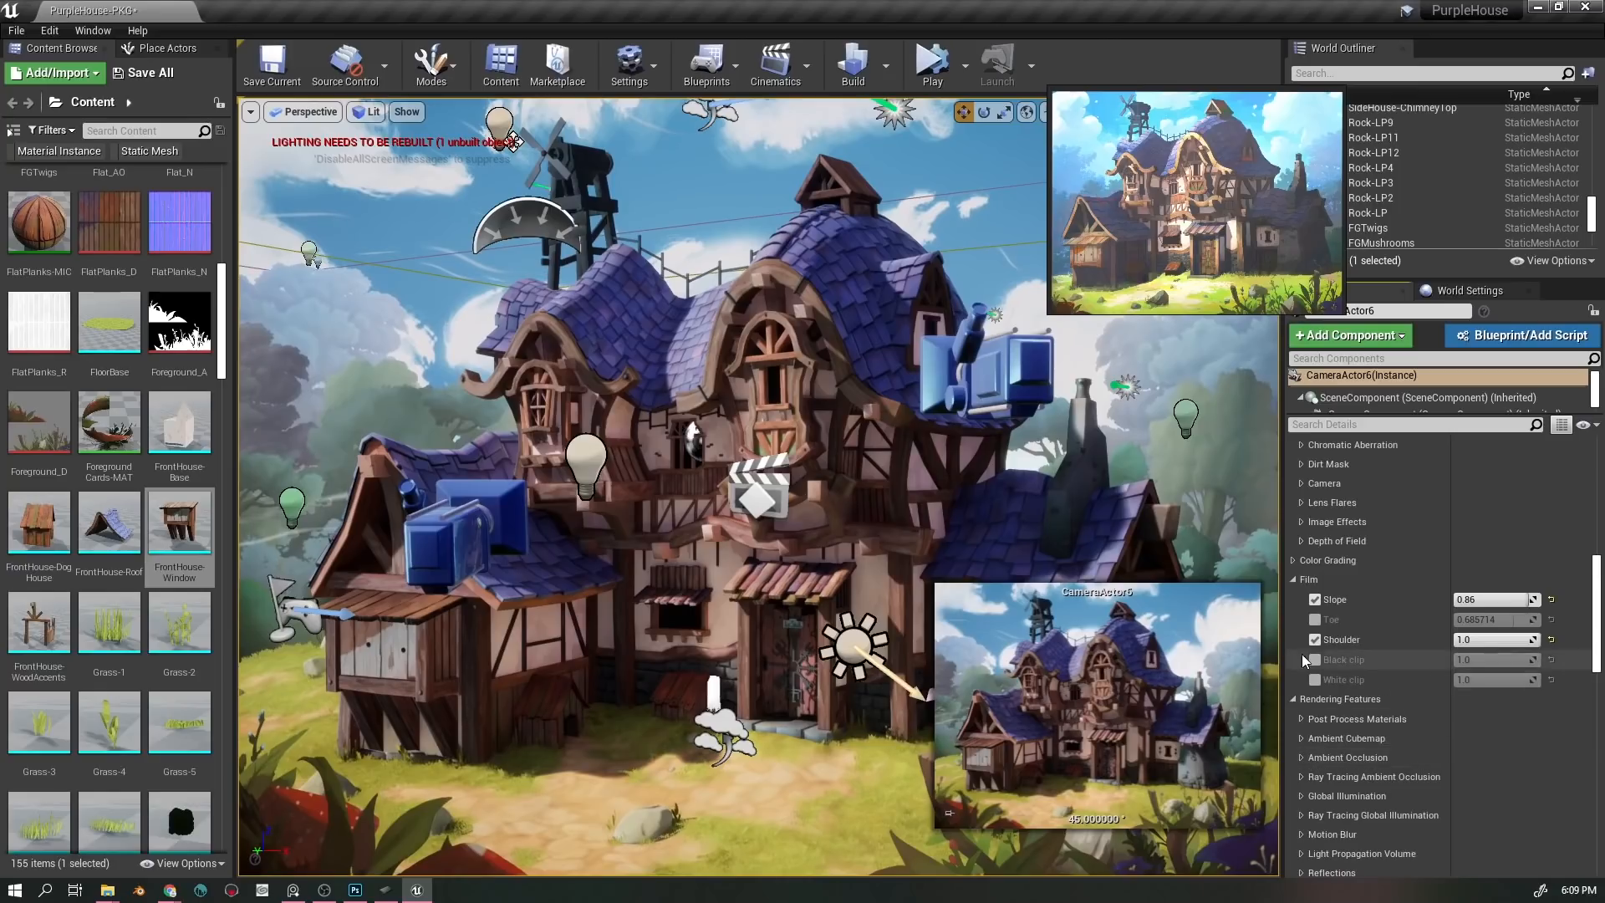
scroll(1302, 653, up, 5)
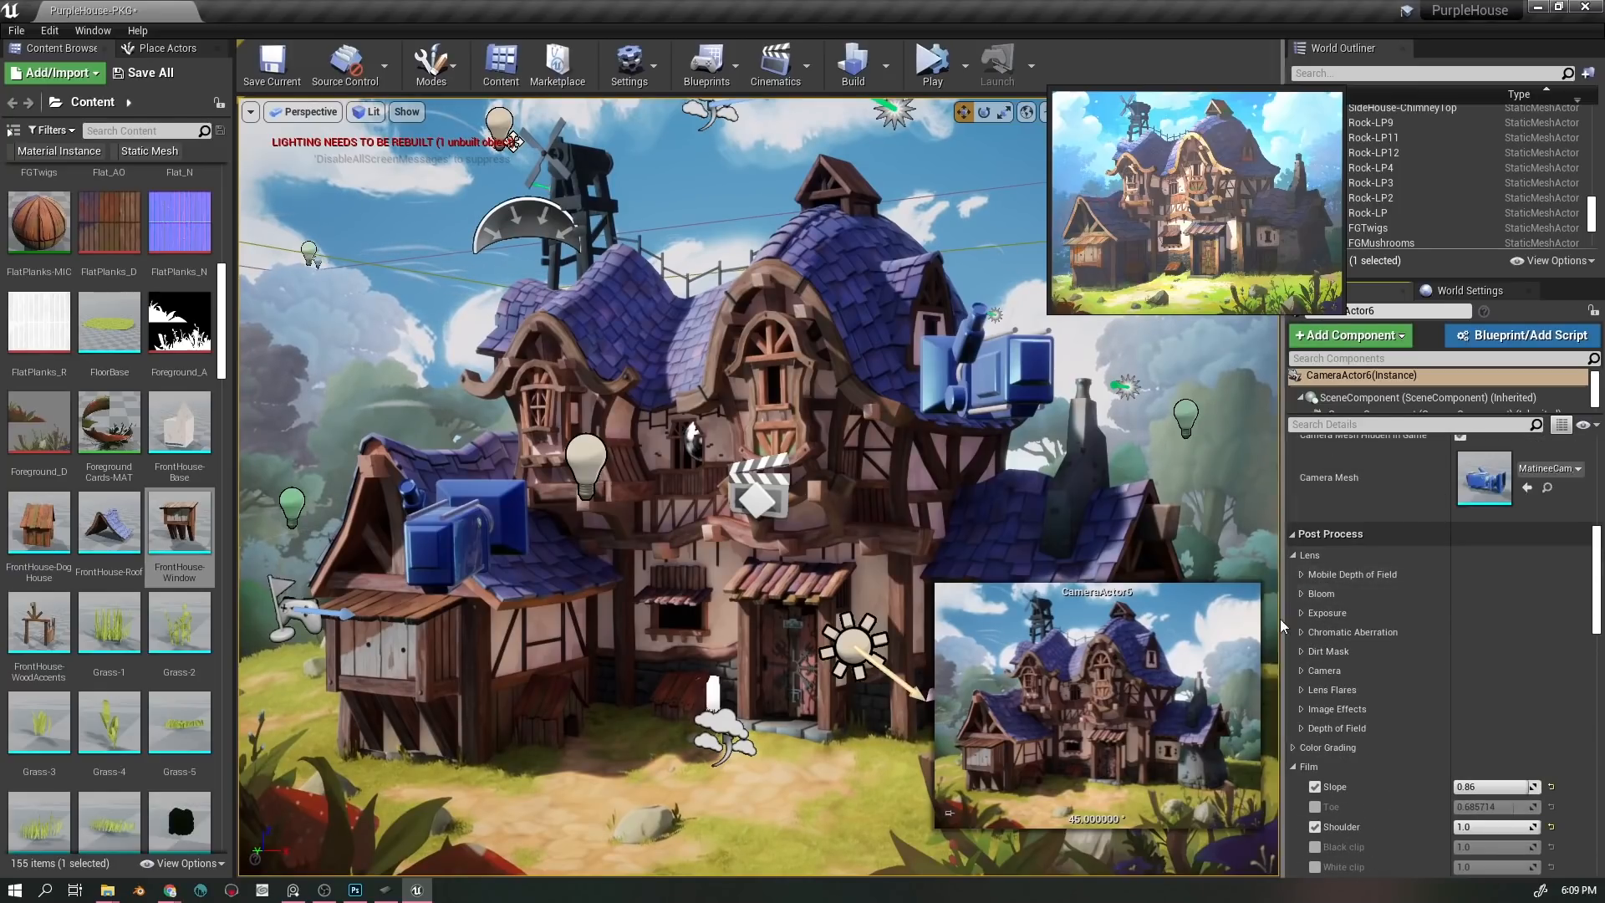
- Expand CameraActor6's Depth of Field and Bloom groups and review their overrides together with the Film Slope and Shoulder
click(1302, 728)
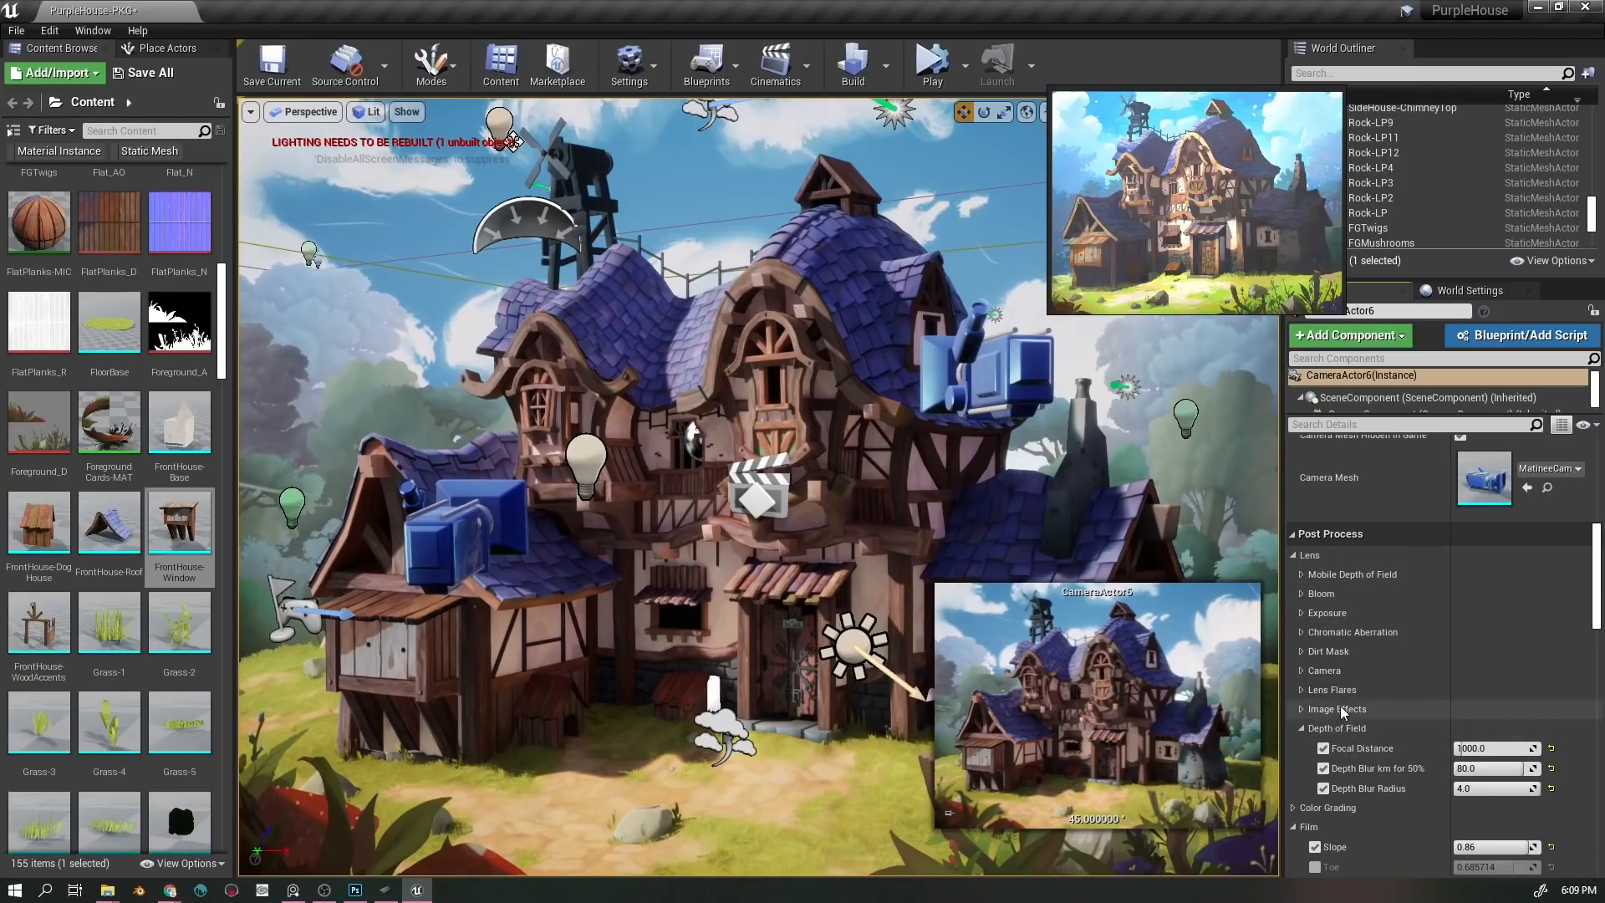
click(1300, 593)
scroll(1471, 583, down, 3)
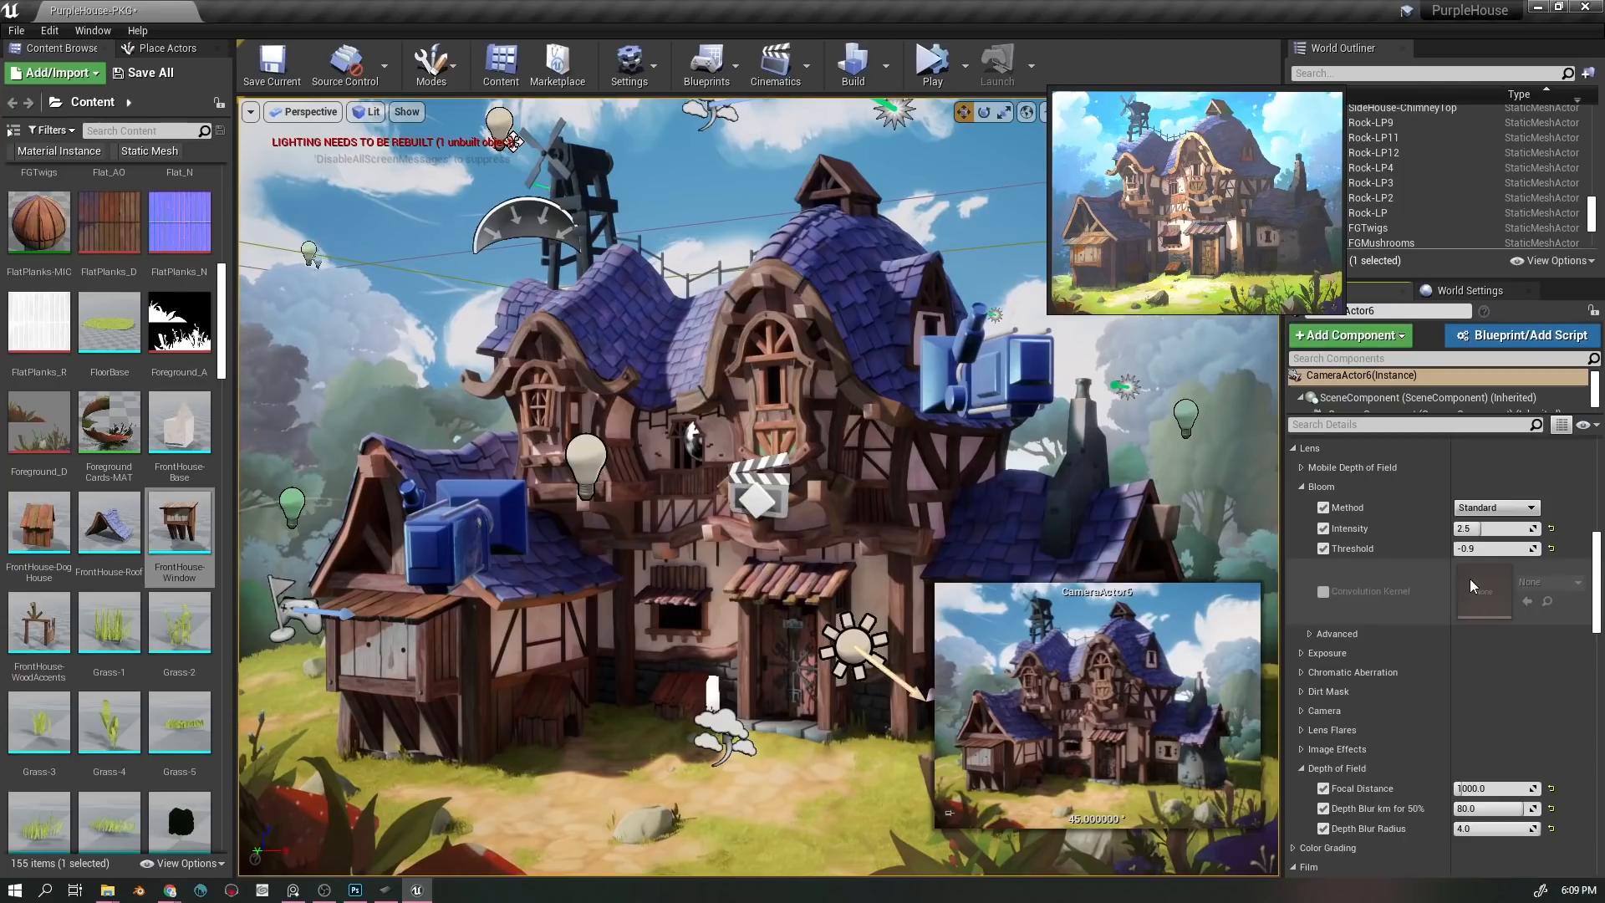
scroll(1470, 585, down, 3)
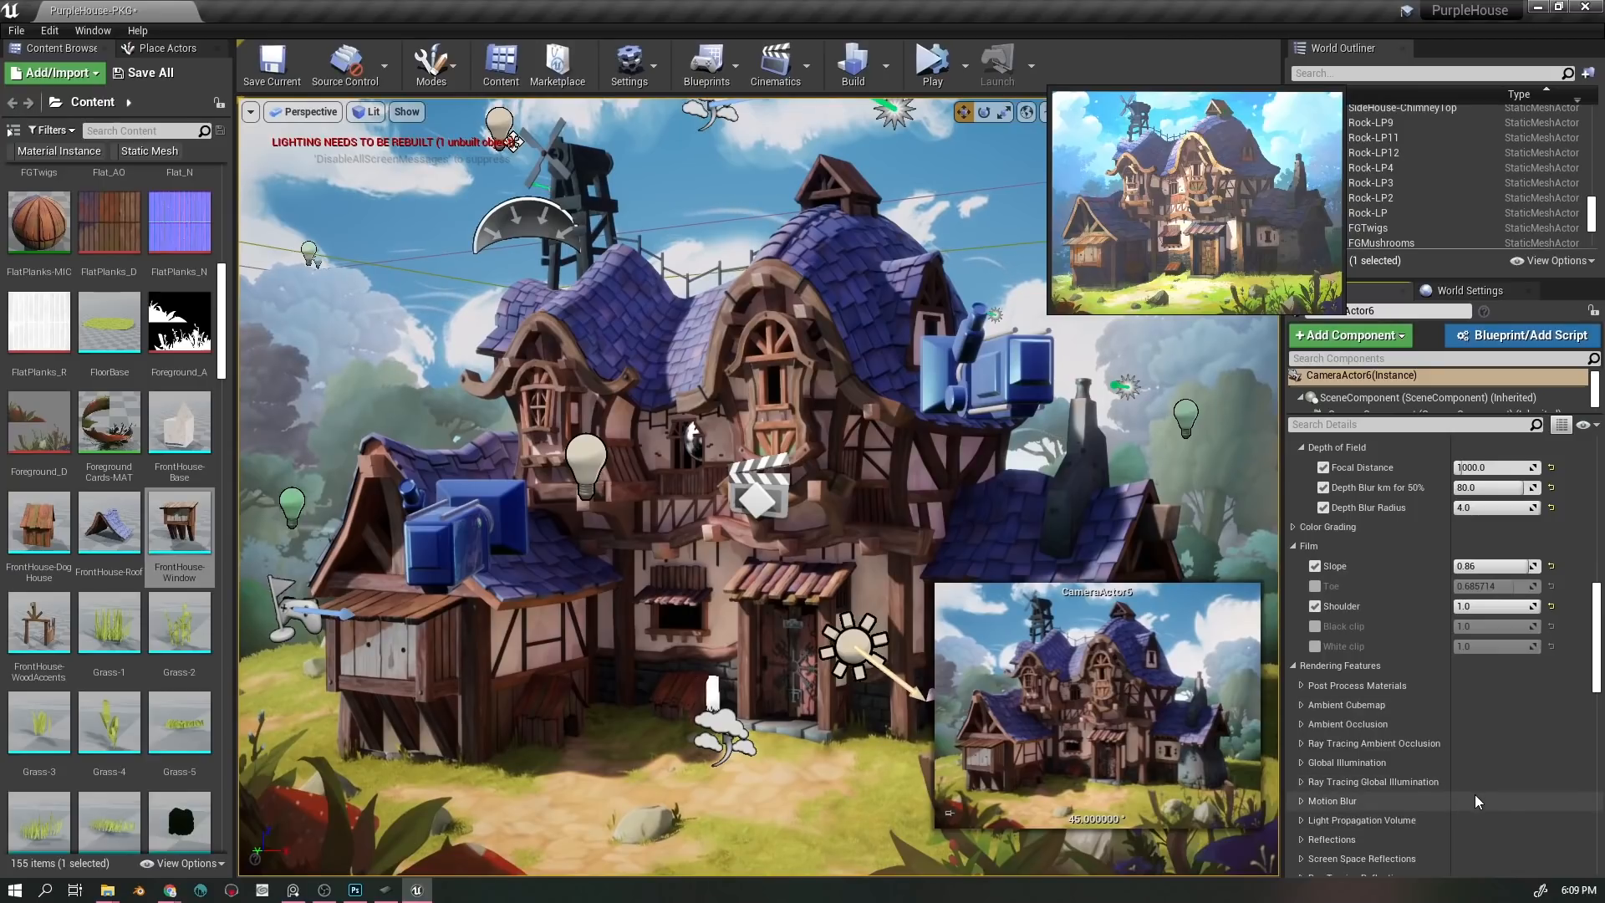
scroll(1471, 795, up, 2)
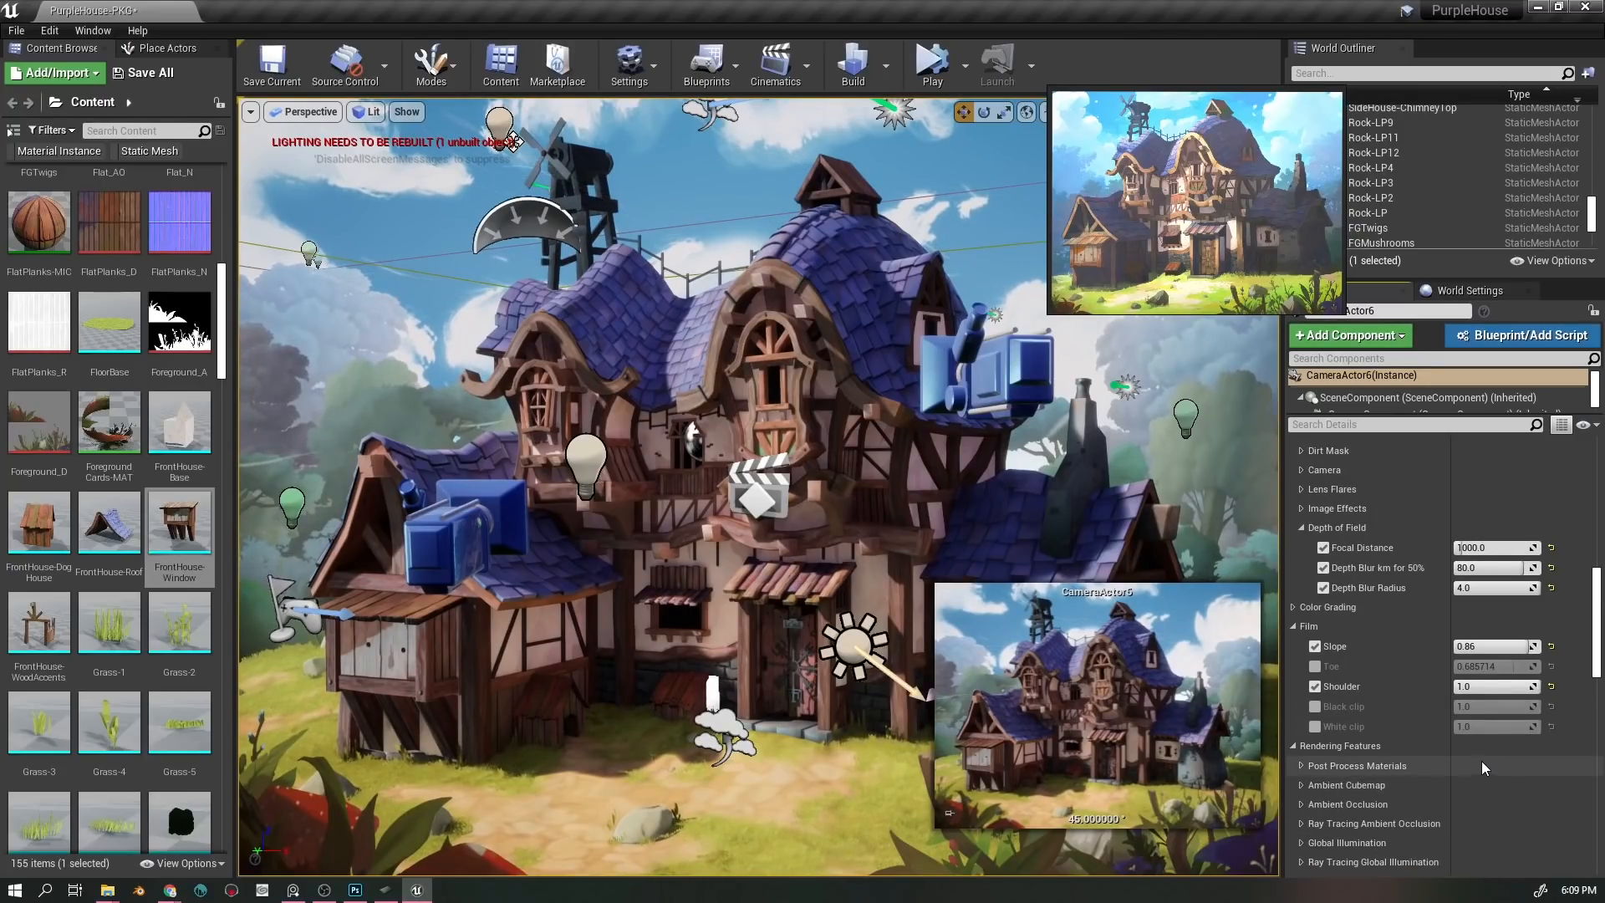
scroll(1482, 760, up, 10)
scroll(1439, 647, up, 3)
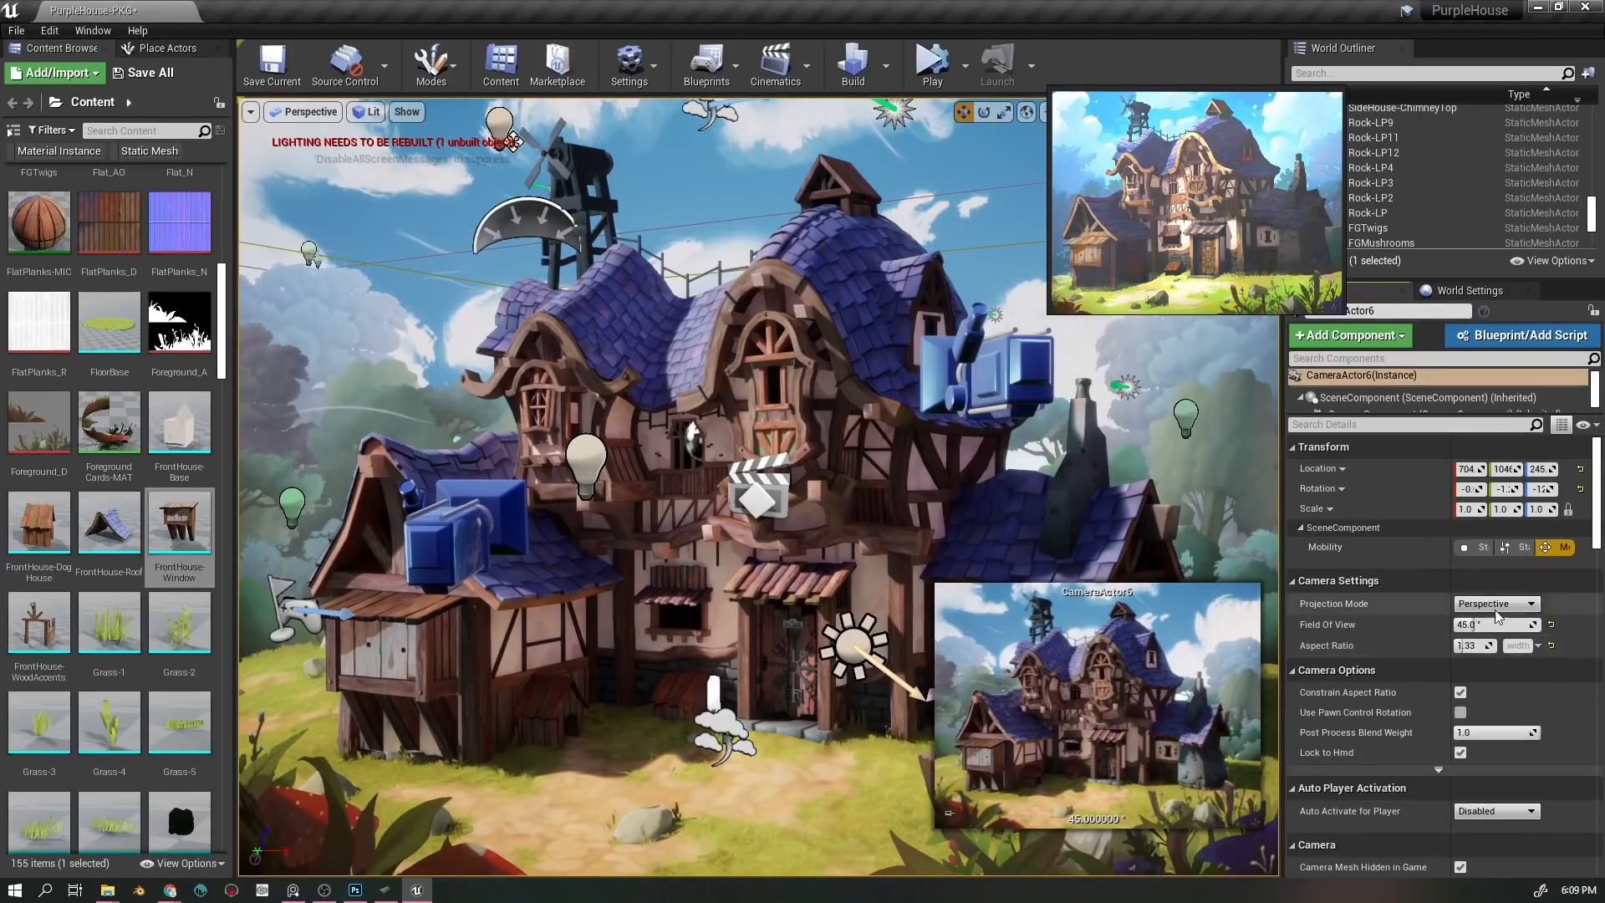
scroll(1407, 656, down, 14)
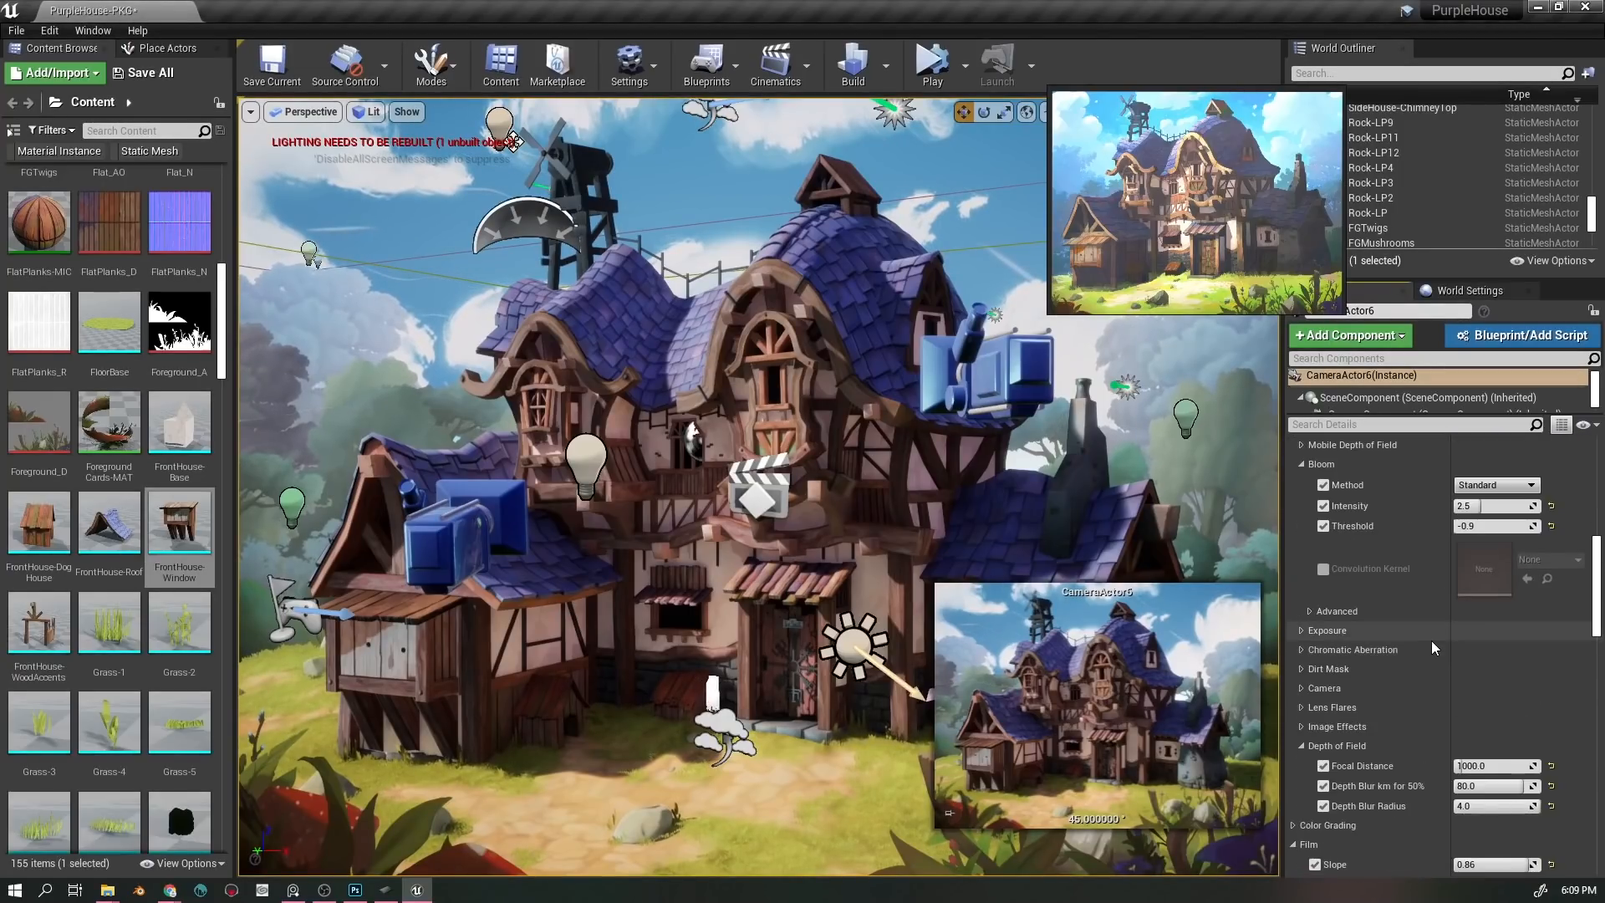
scroll(1440, 645, down, 2)
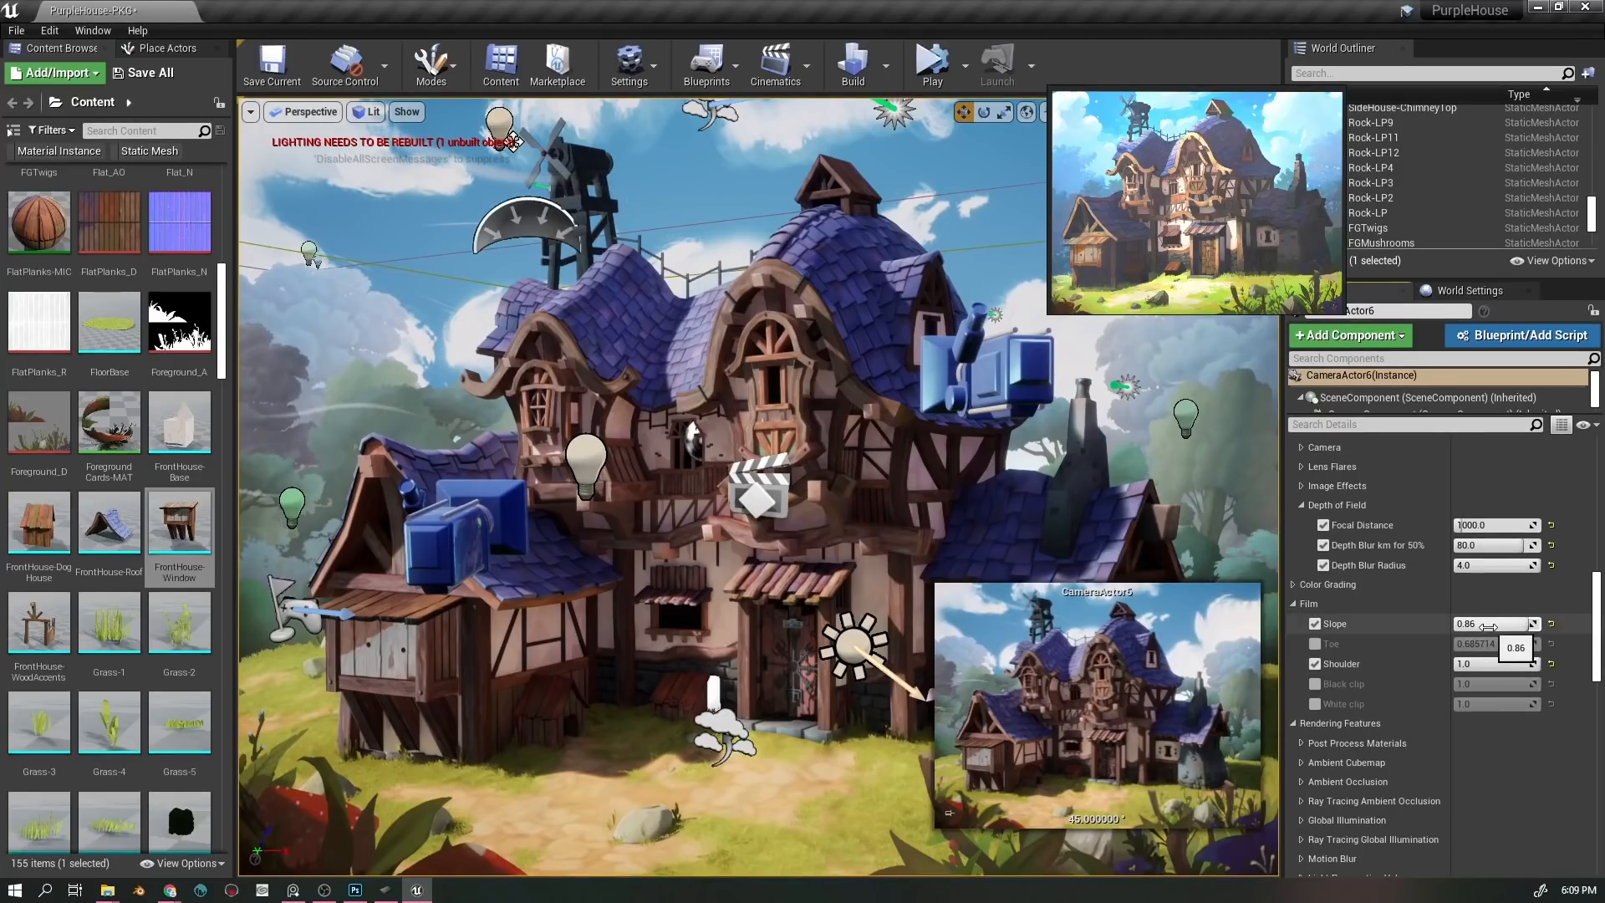
key(f)
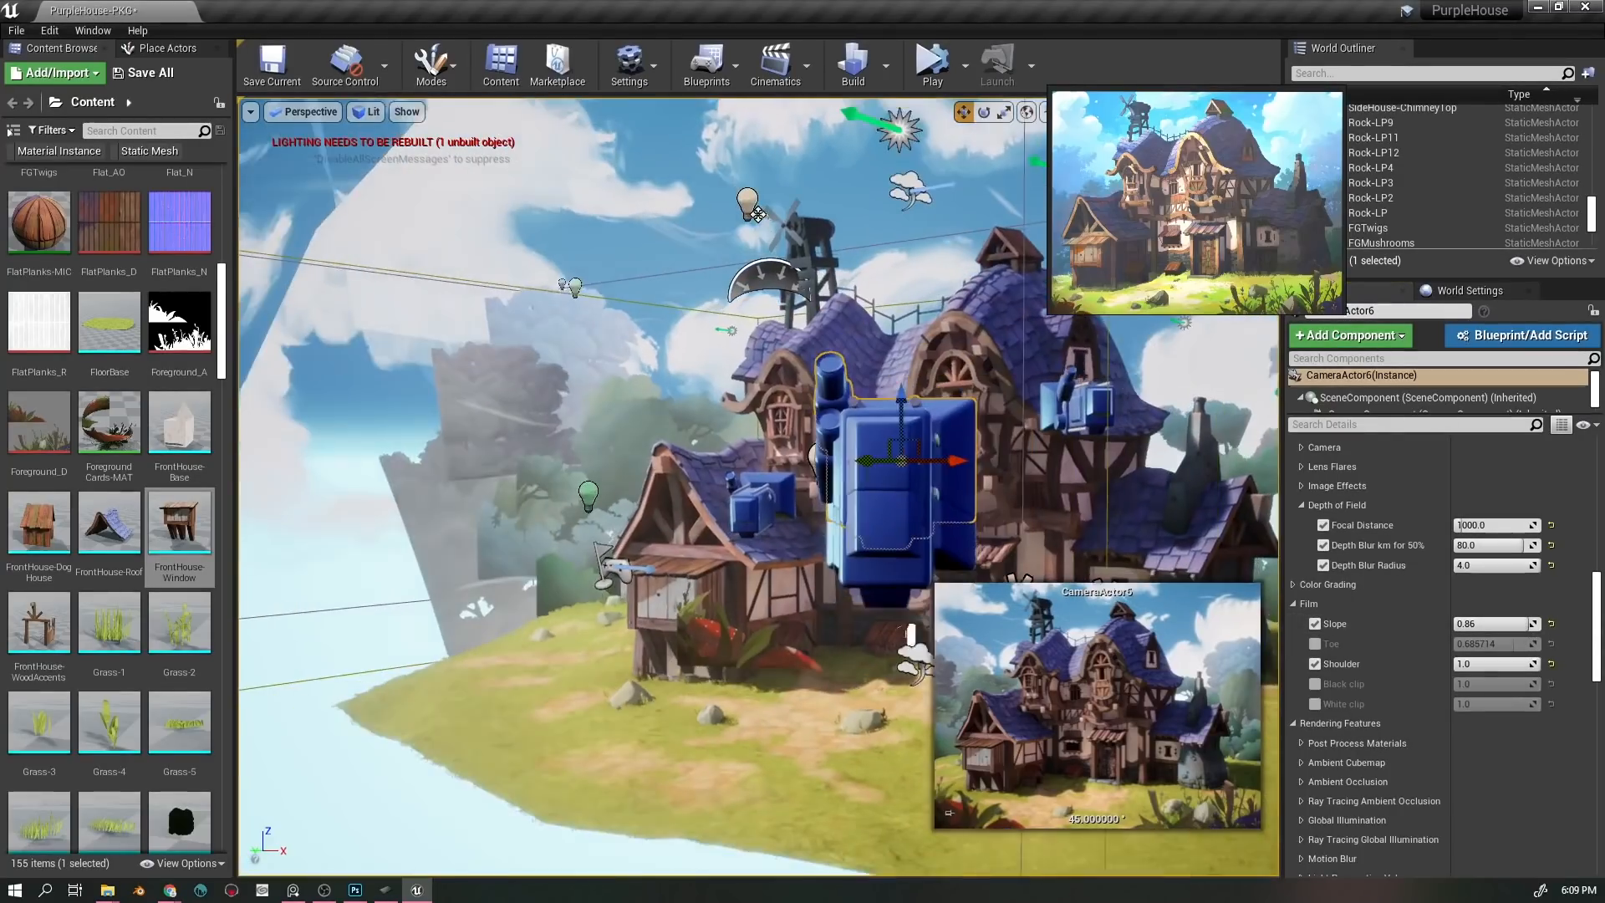
- Pilot CameraActor6 and test a Film Slope of about 0.62 and a Shoulder of 0.0, undoing both changes
right_click(889, 441)
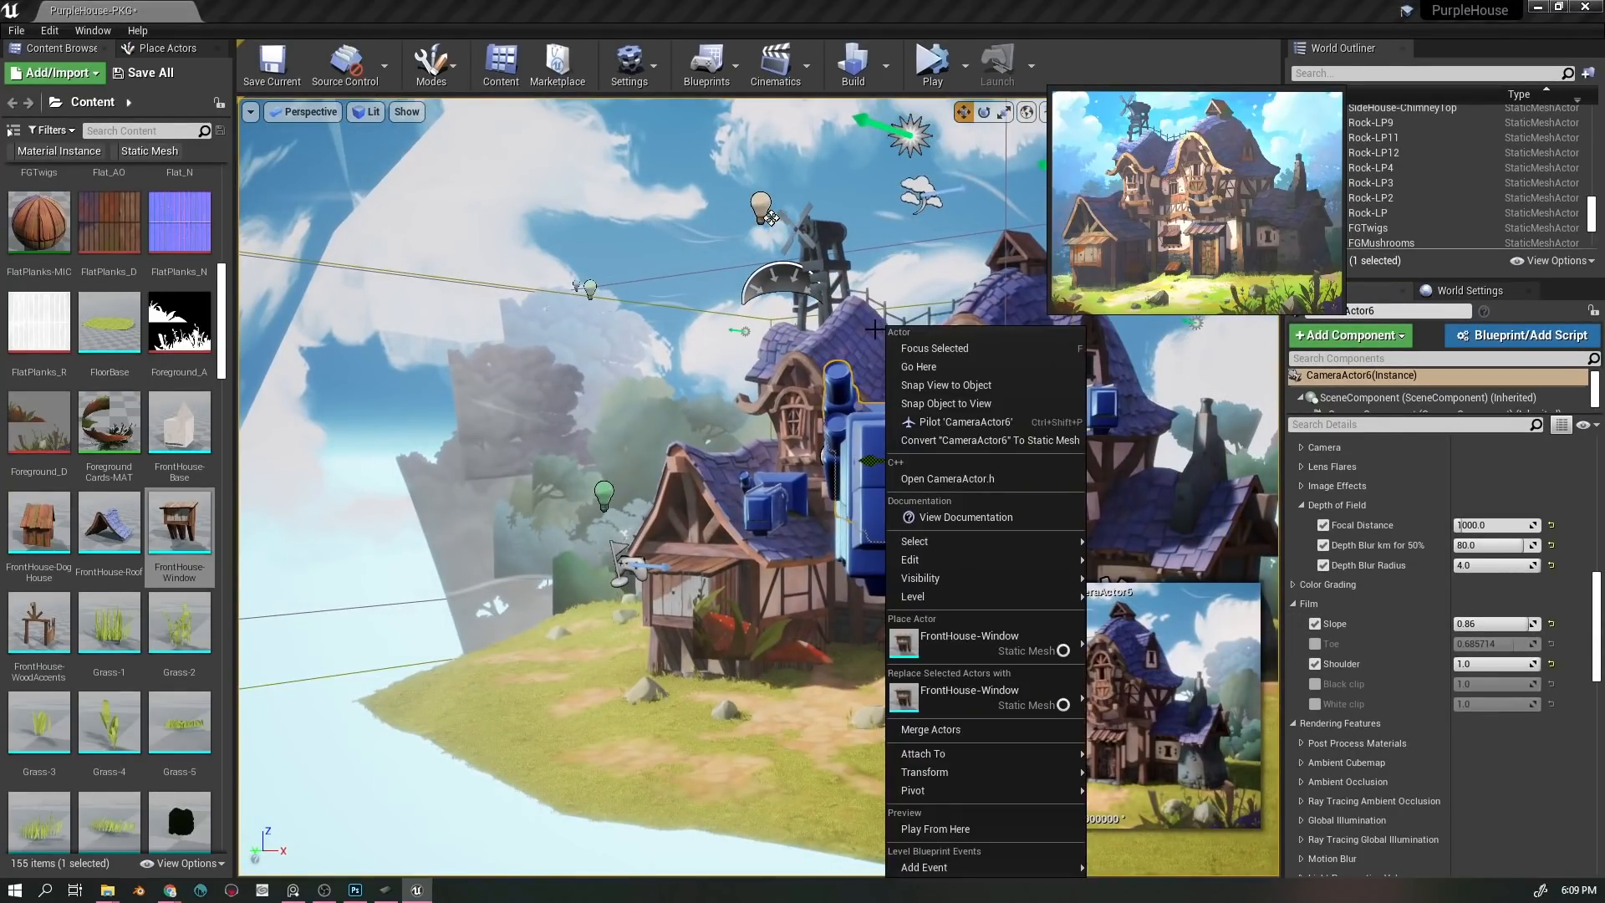
click(963, 422)
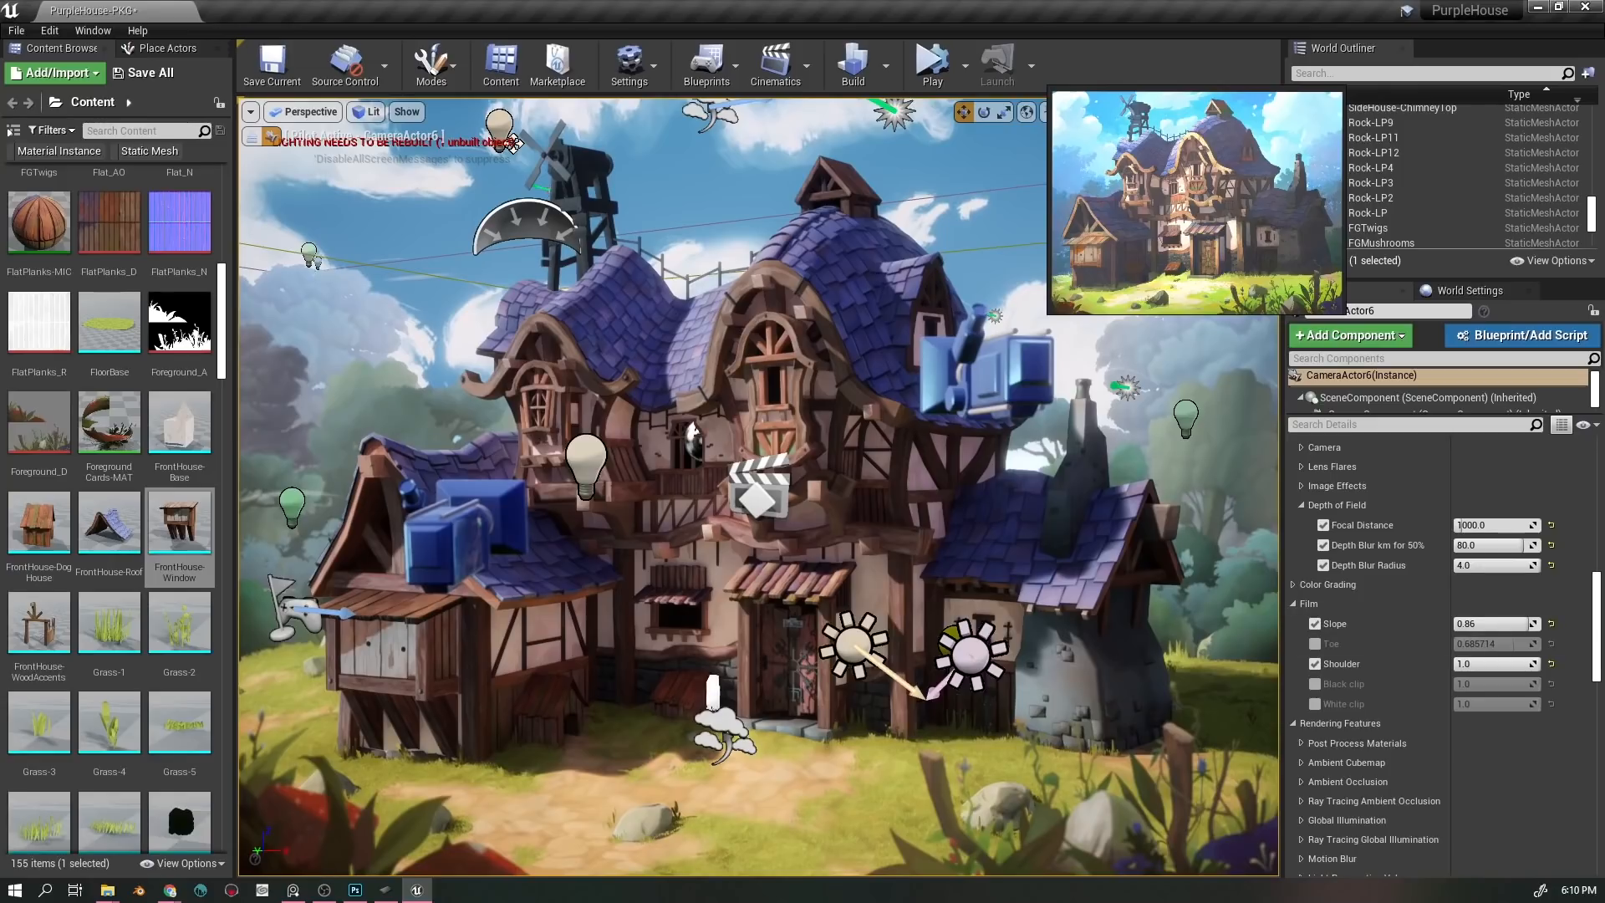
drag(1504, 623, 1507, 624)
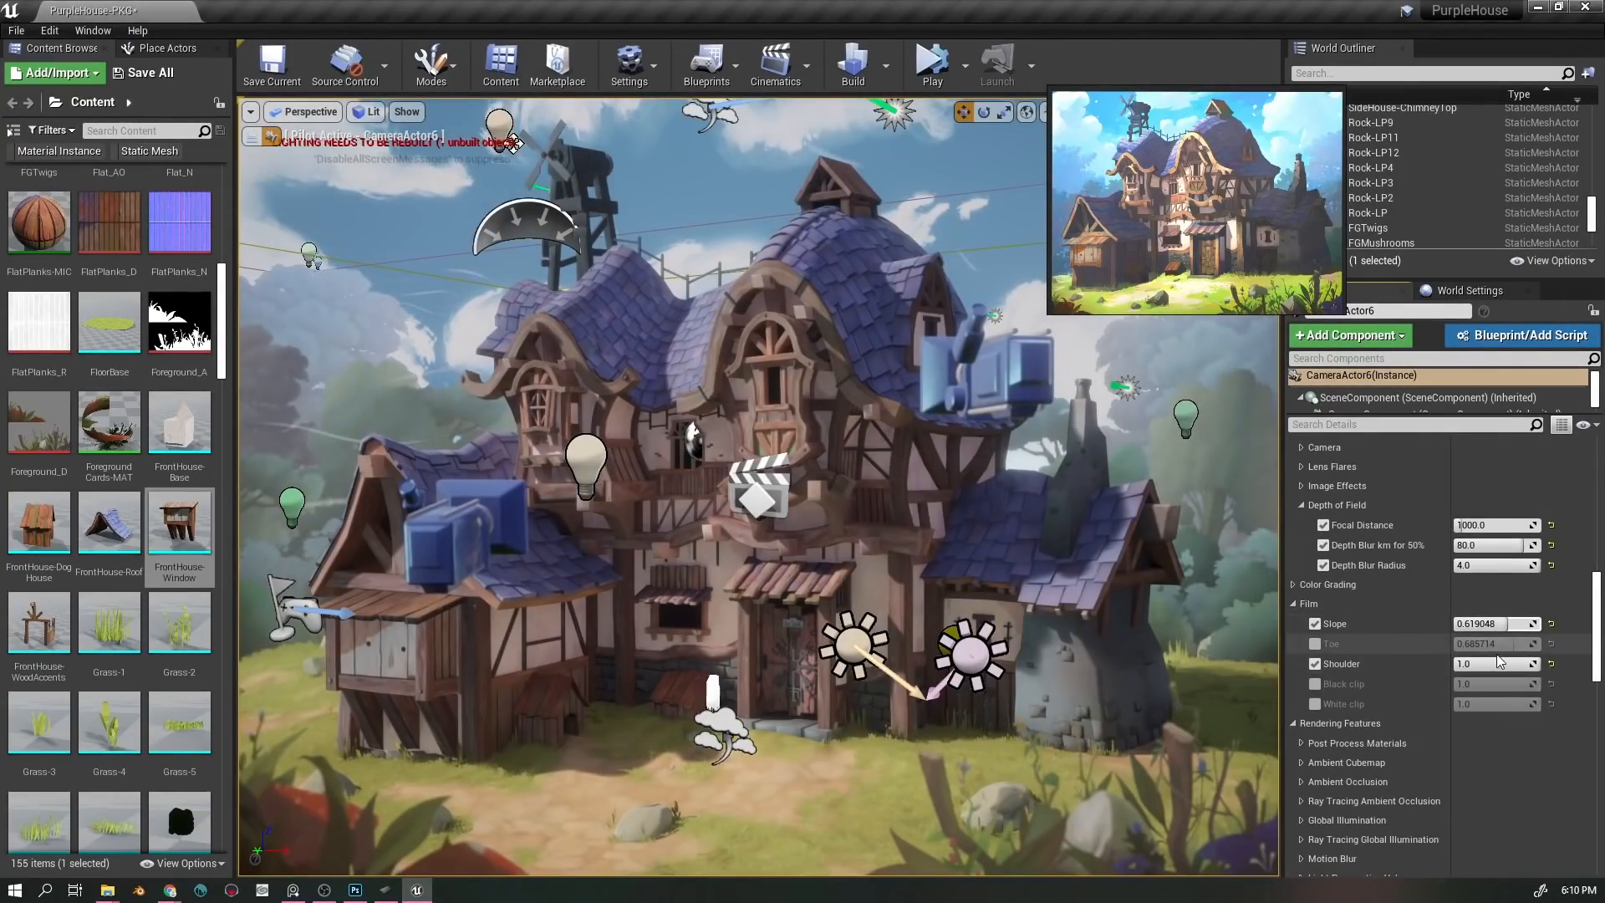
key(ctrl+z)
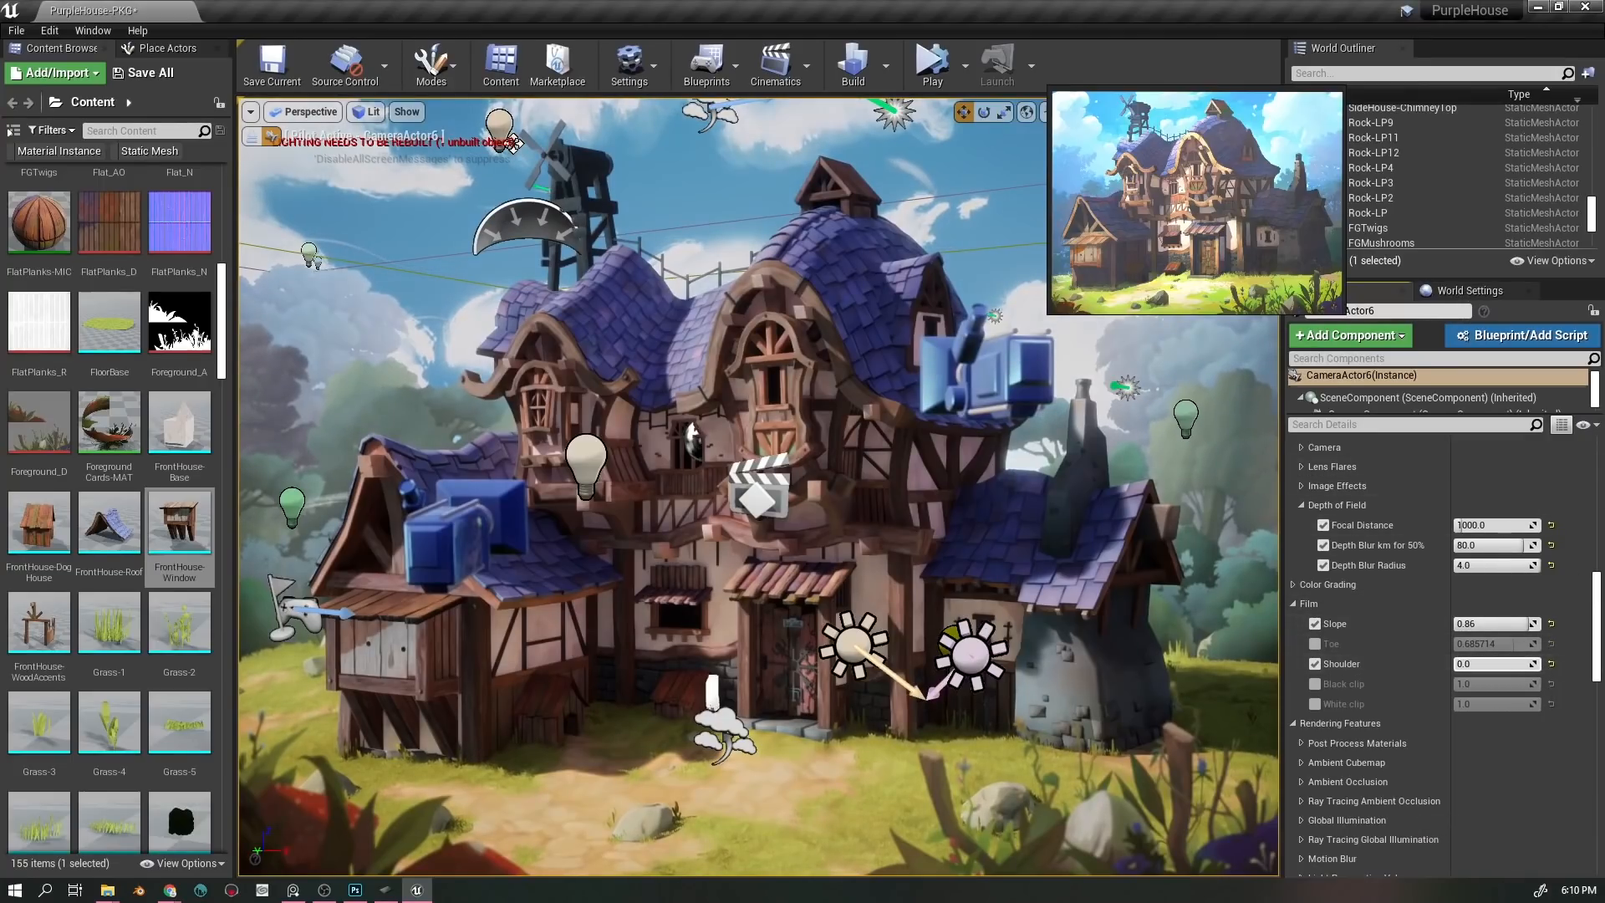
key(ctrl+z)
- Expand the Camera group in CameraActor6's Lens settings and review its aperture overrides alongside Bloom, Depth of Field and Film
scroll(1369, 712, up, 5)
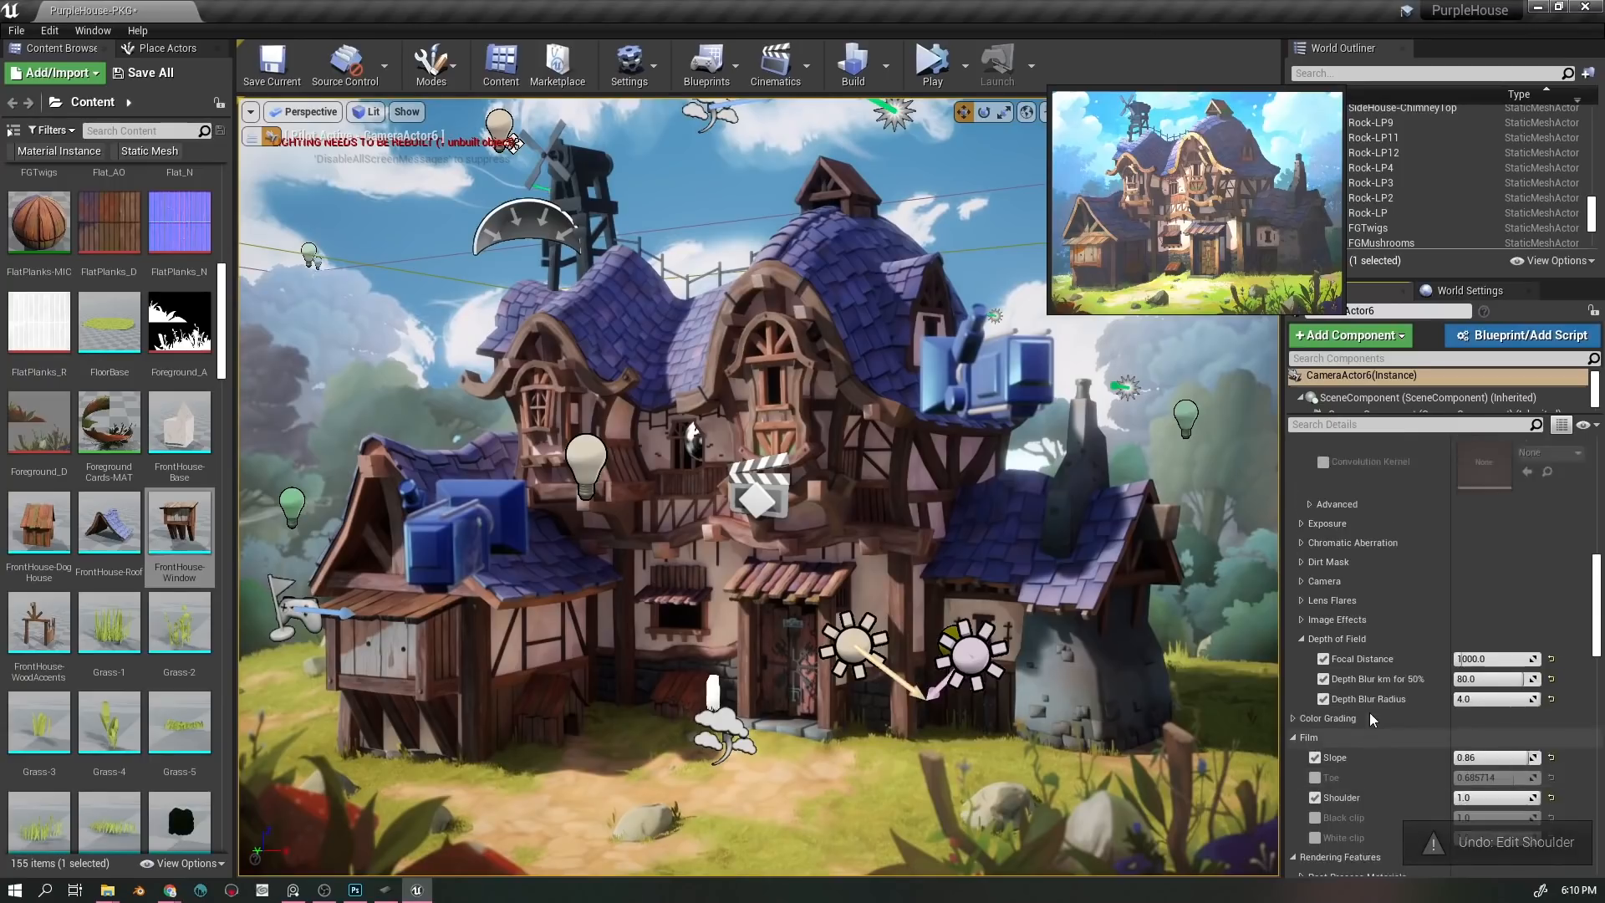
scroll(1353, 537, up, 4)
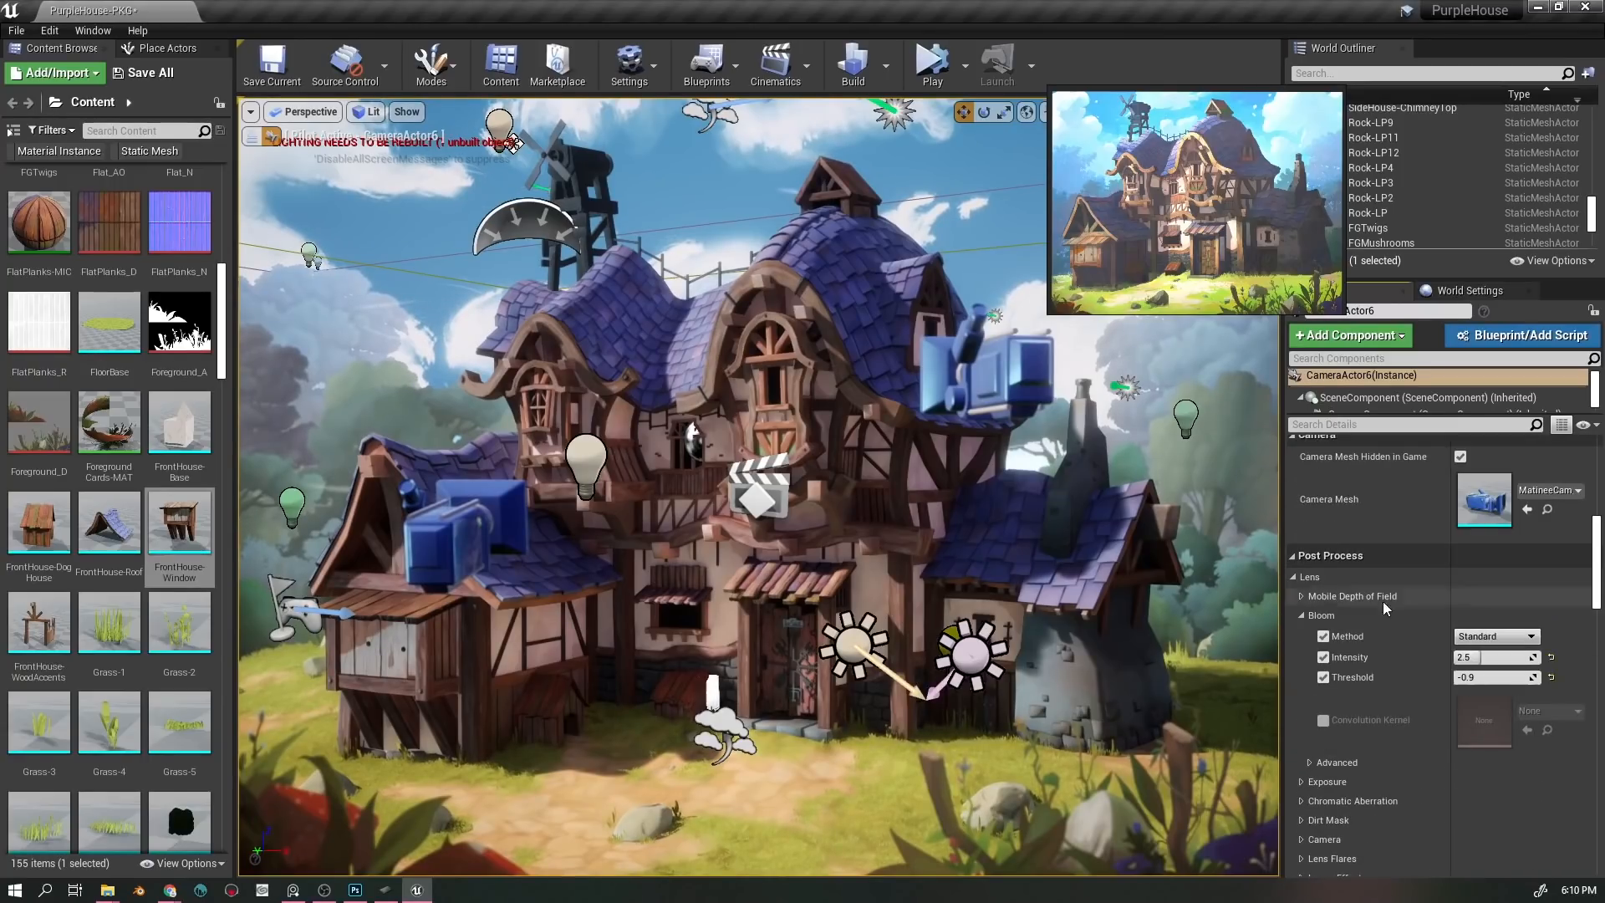
scroll(1392, 640, down, 3)
scroll(1392, 637, down, 5)
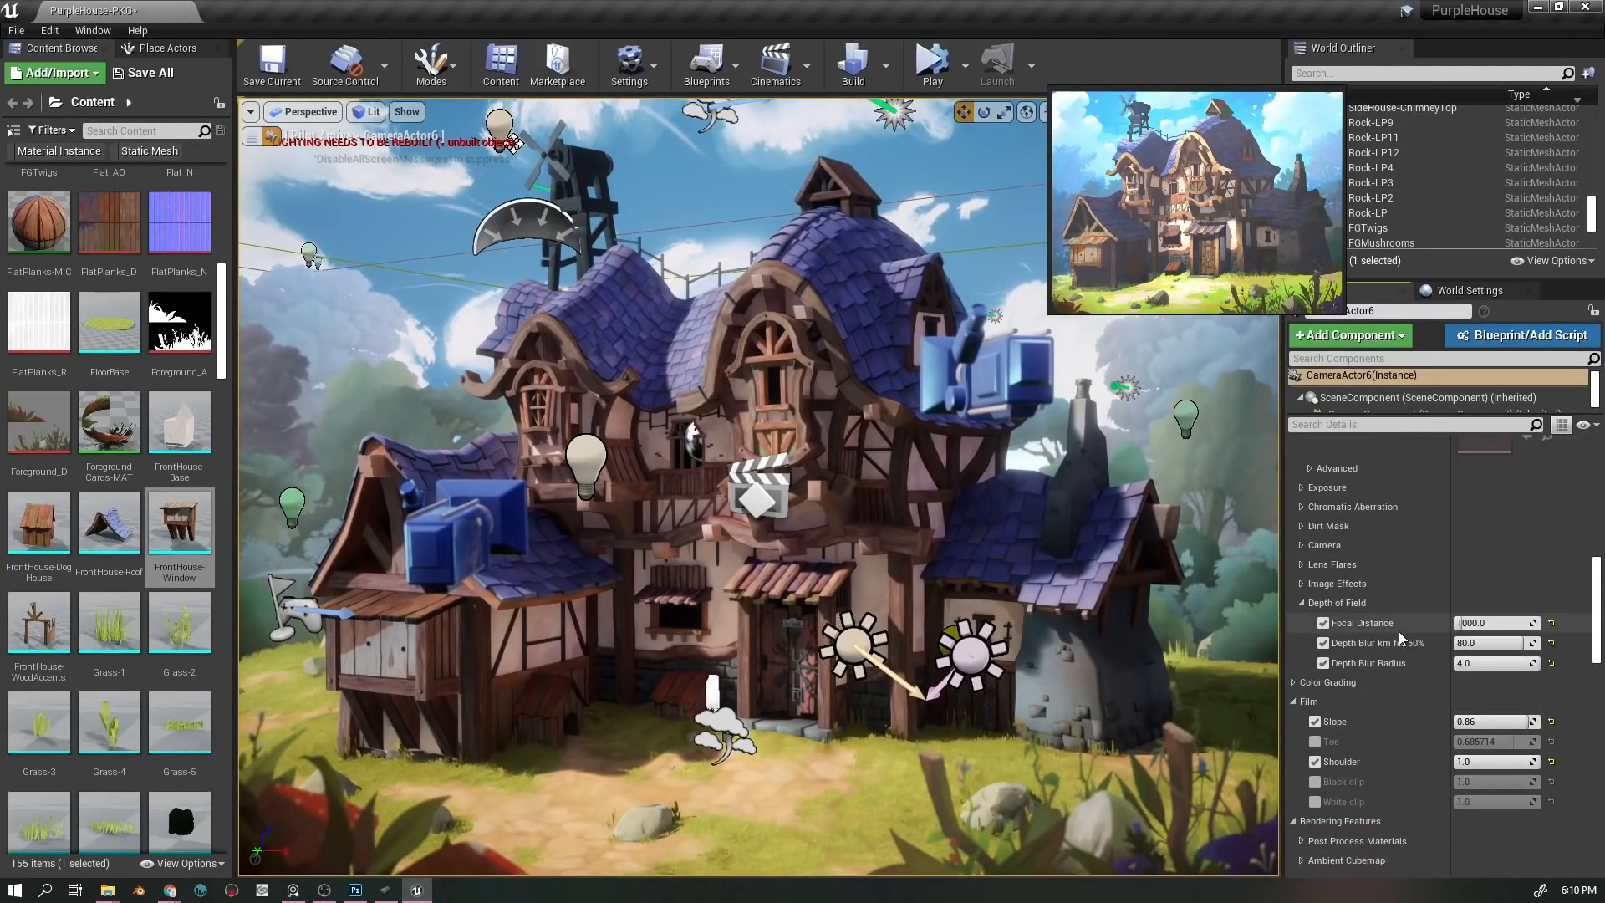
click(1302, 583)
click(1302, 584)
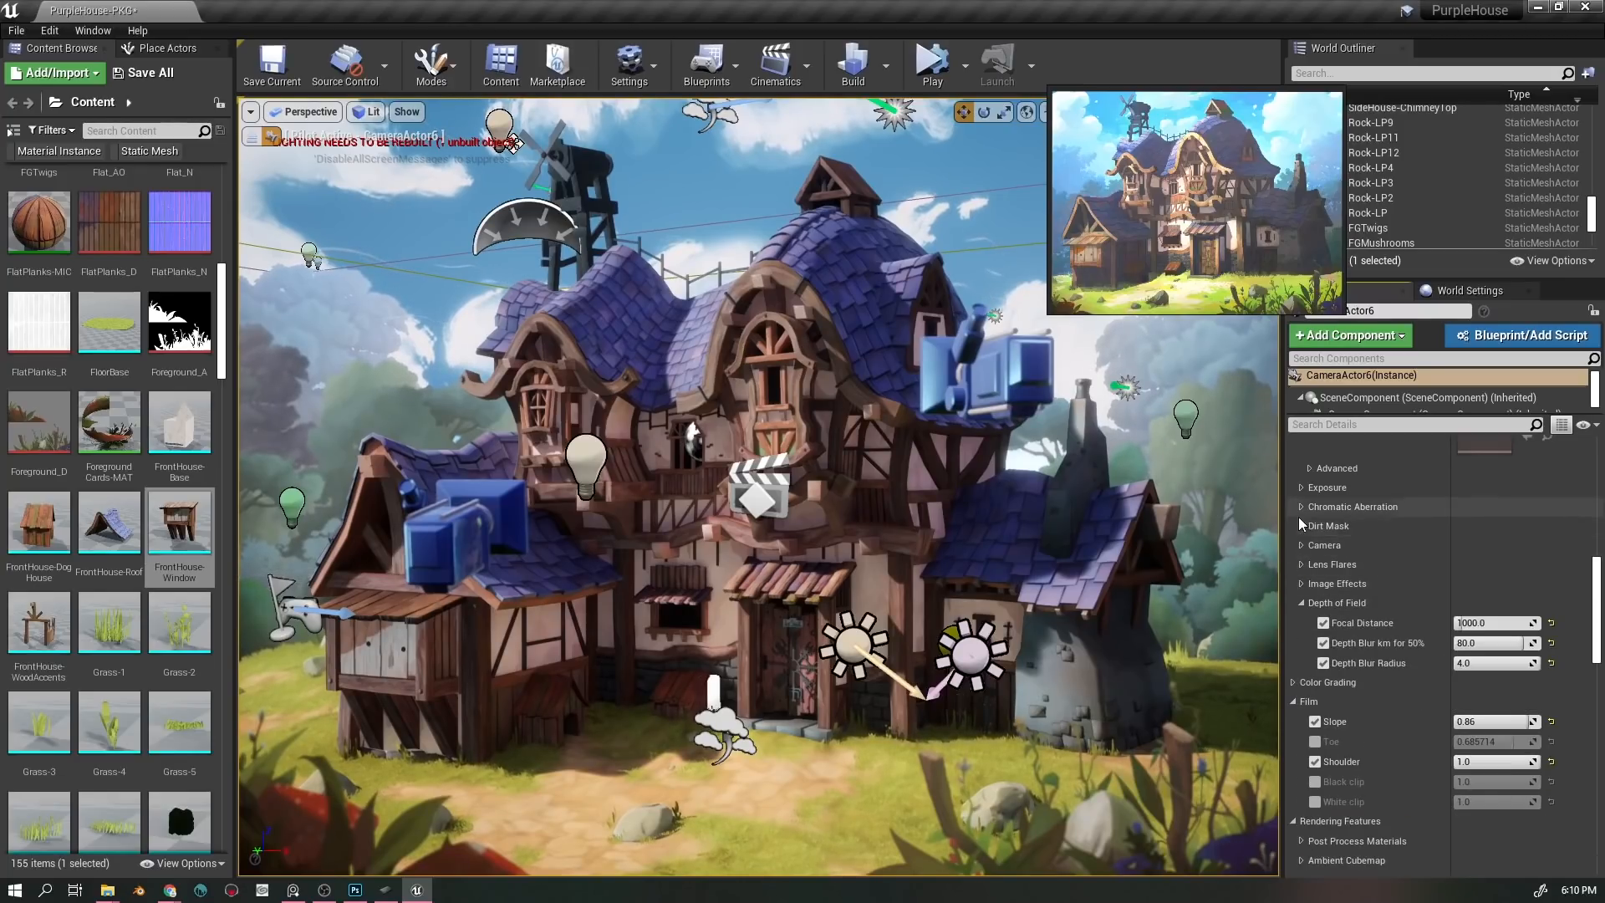
click(1300, 546)
scroll(1436, 550, down, 4)
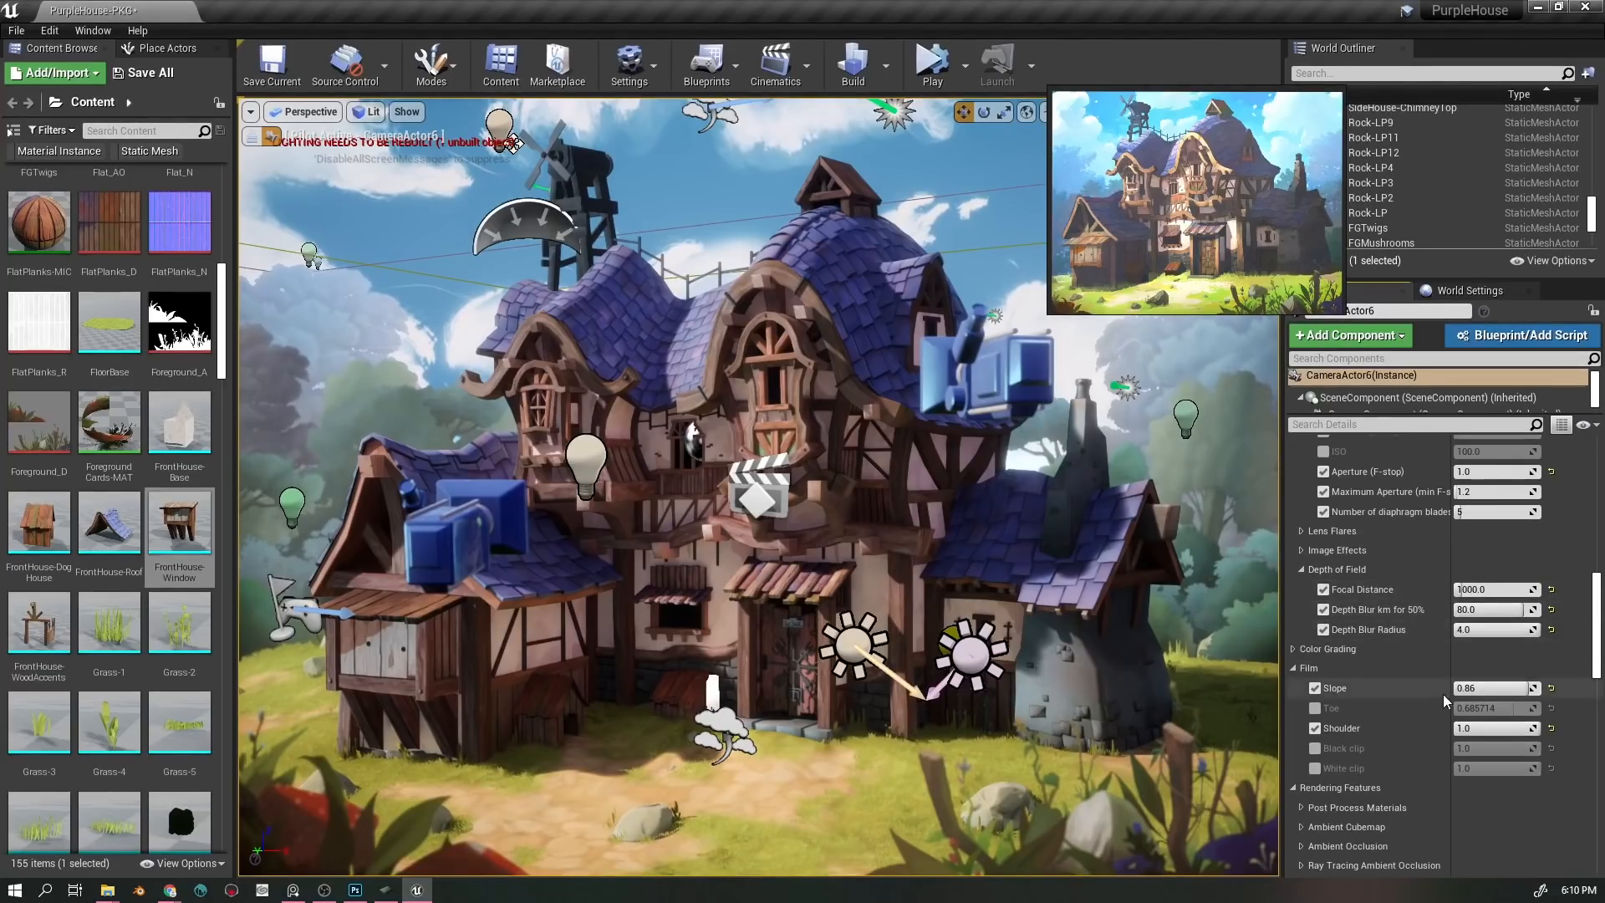
scroll(1426, 695, up, 2)
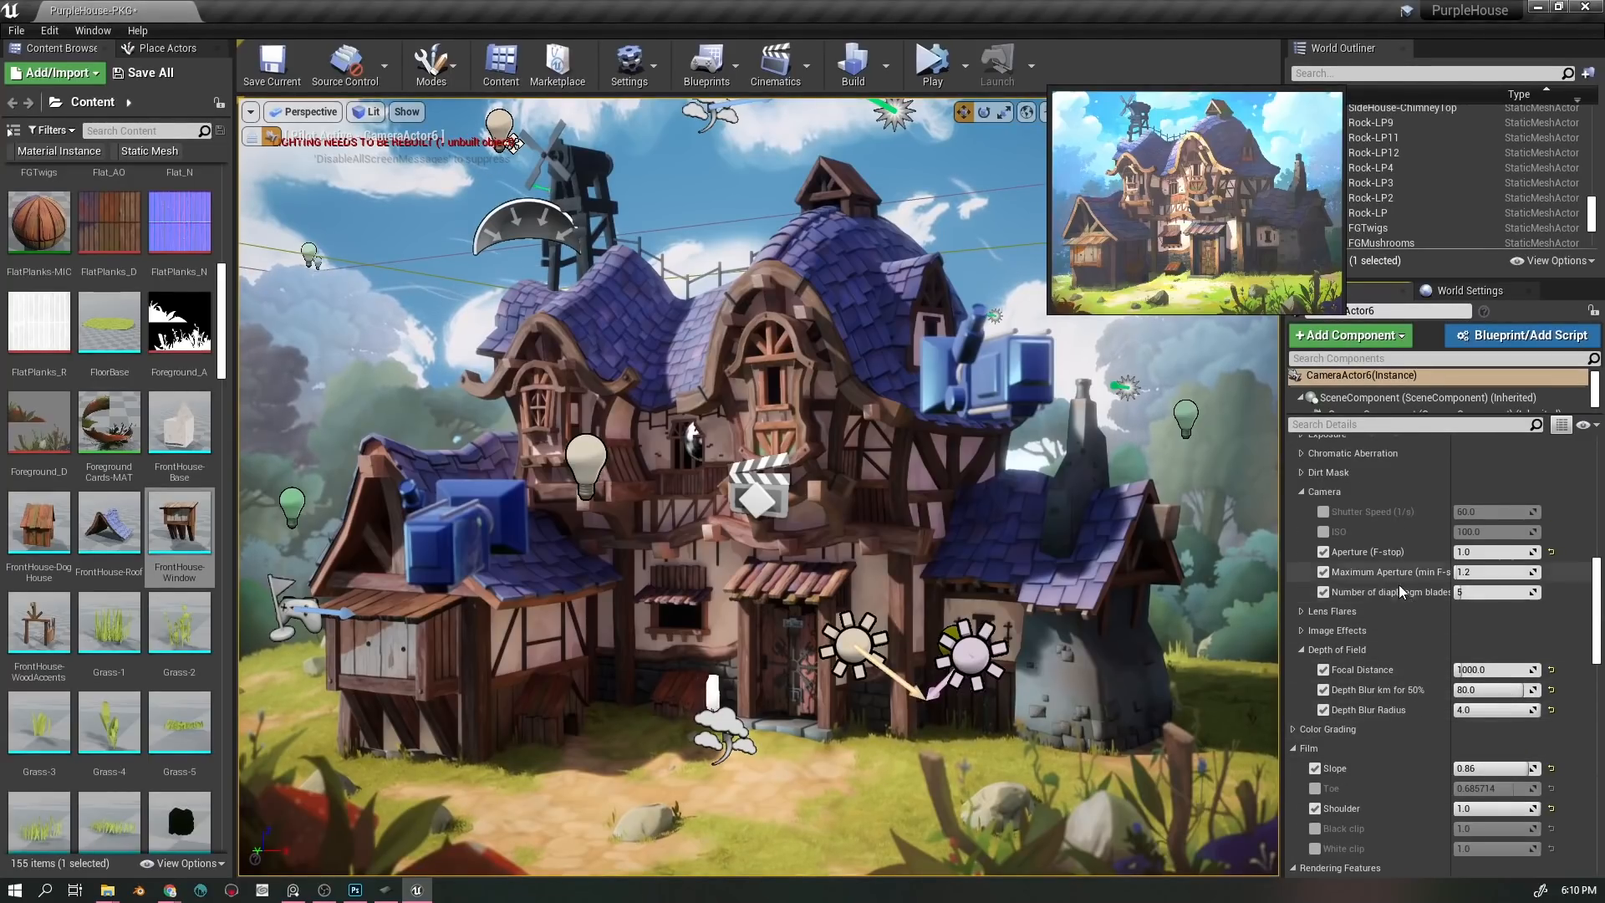
- Look through CameraActor6's field of view and camera options, and compare the Bloom, aperture, Depth of Field and Film overrides again
scroll(1397, 584, up, 15)
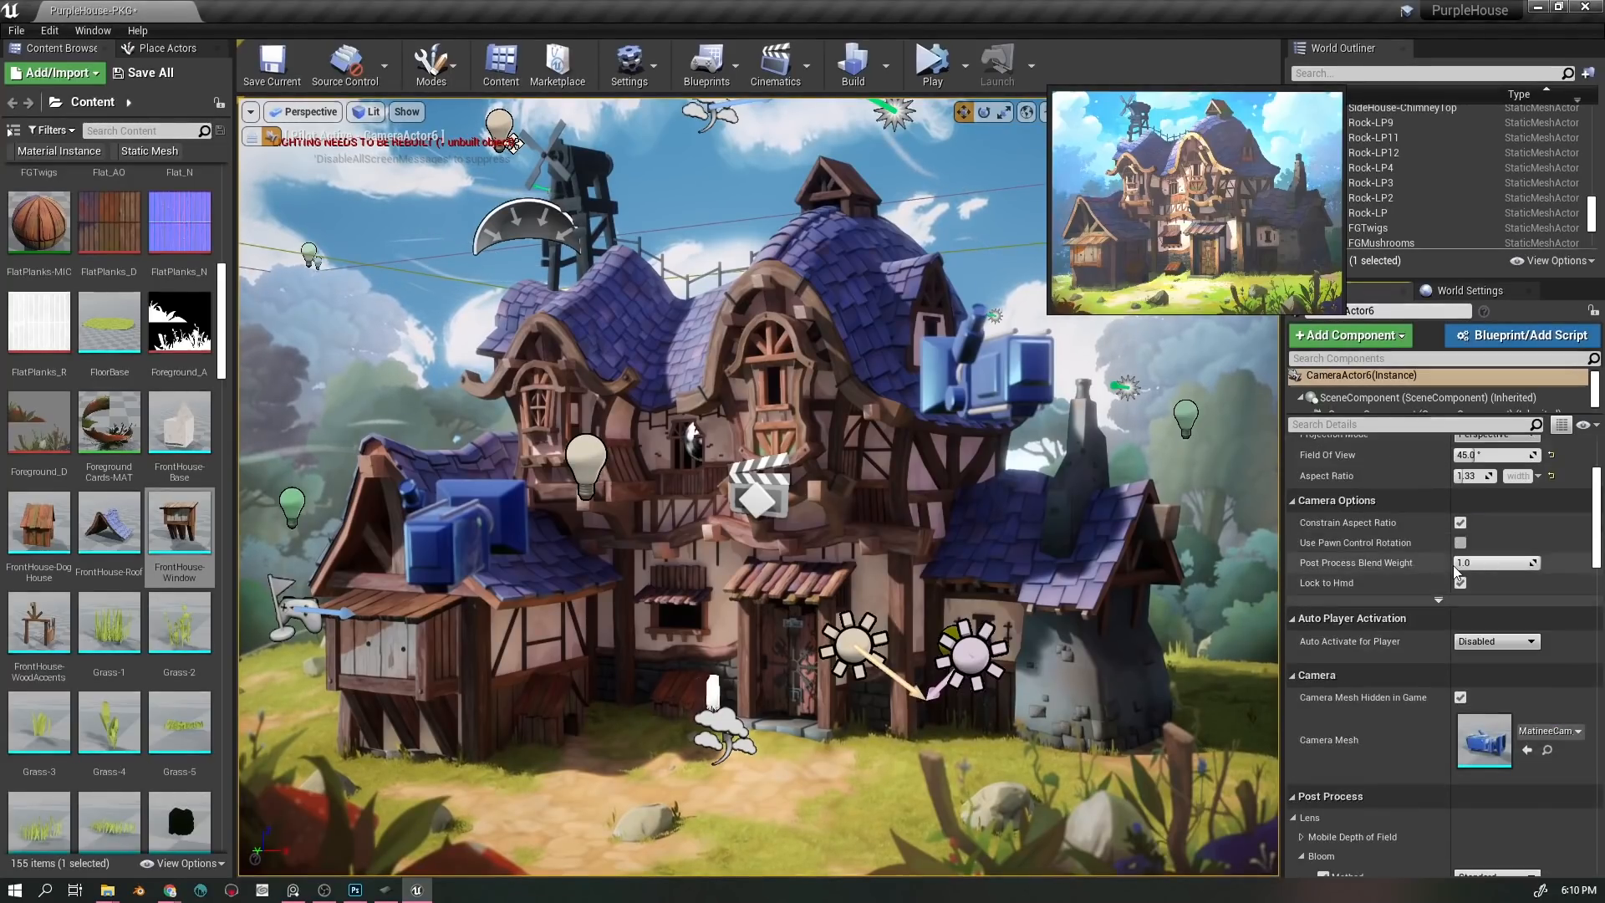
scroll(1454, 568, up, 3)
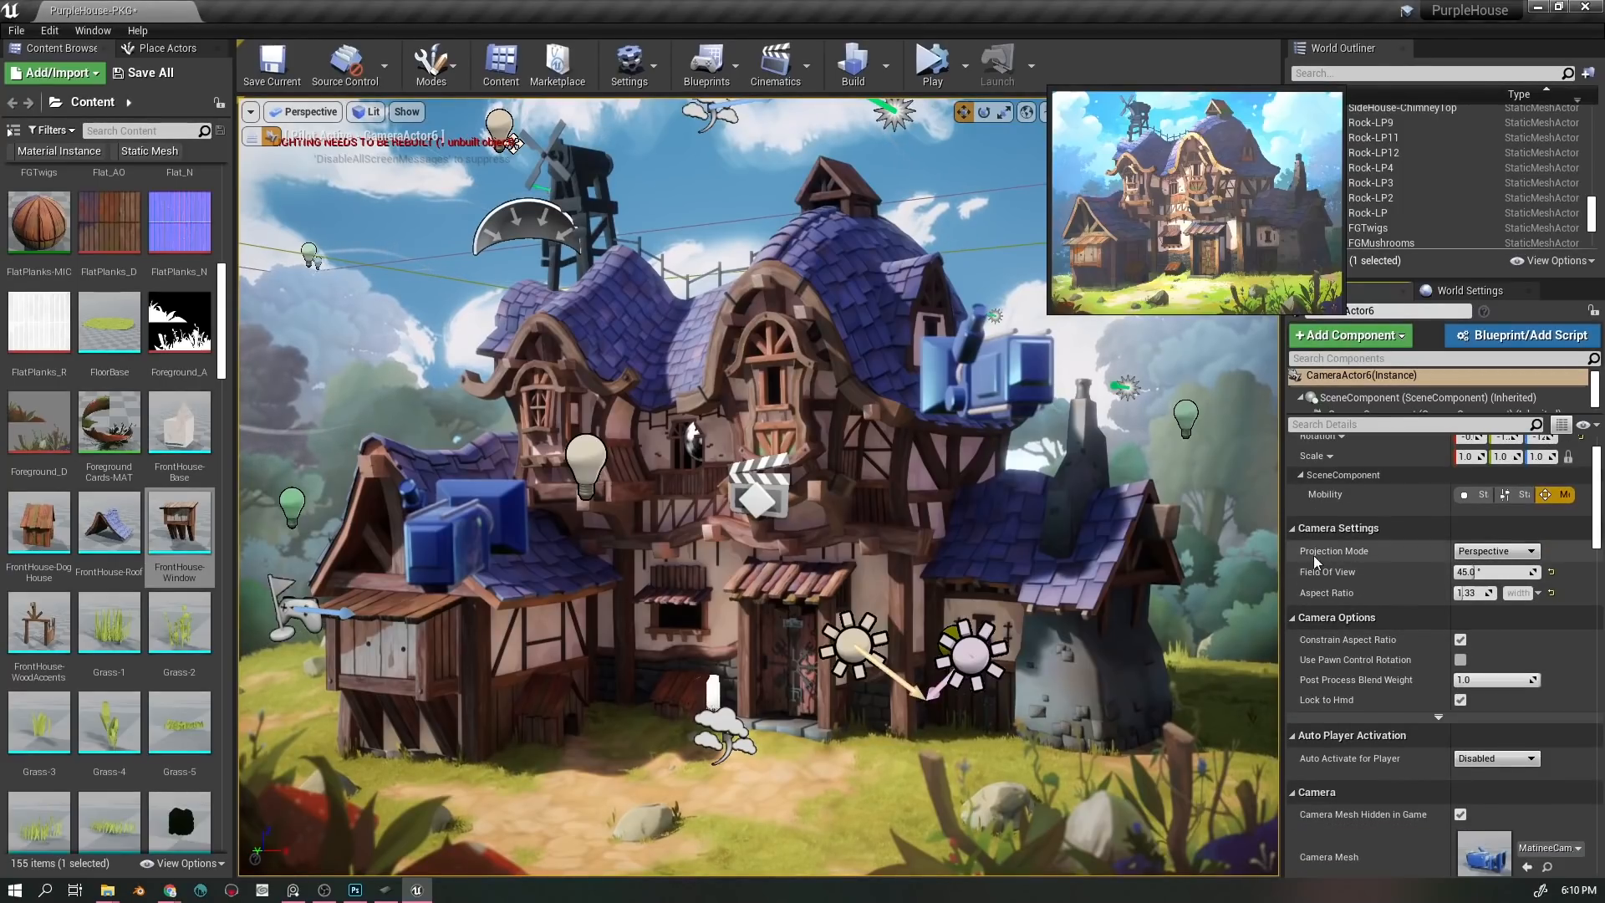
scroll(1364, 592, down, 5)
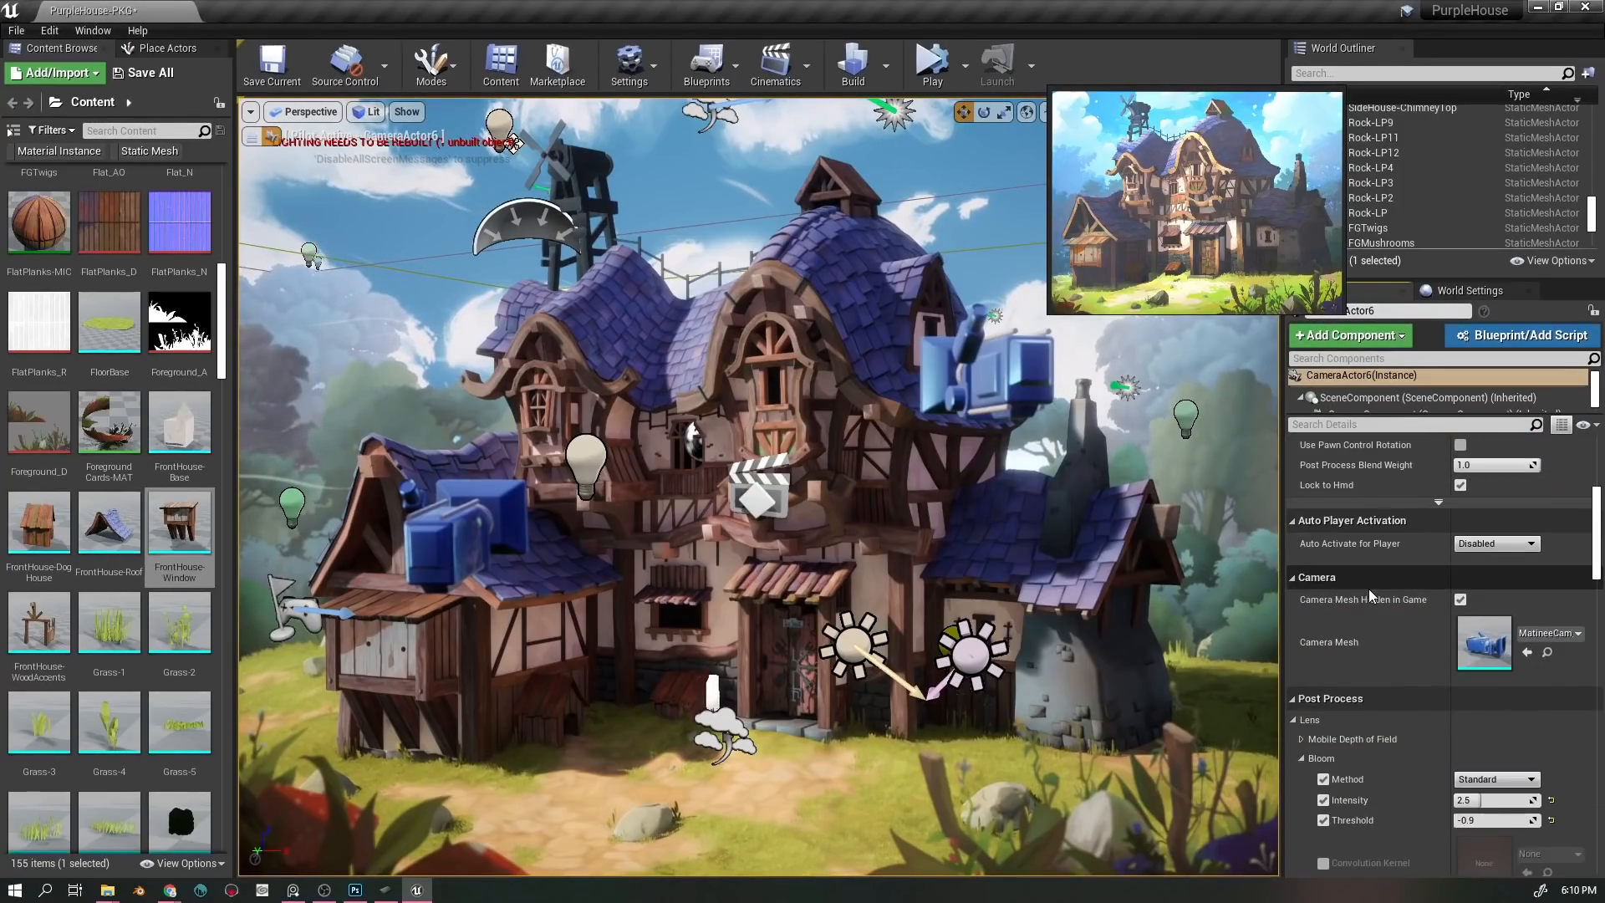
scroll(1367, 589, down, 15)
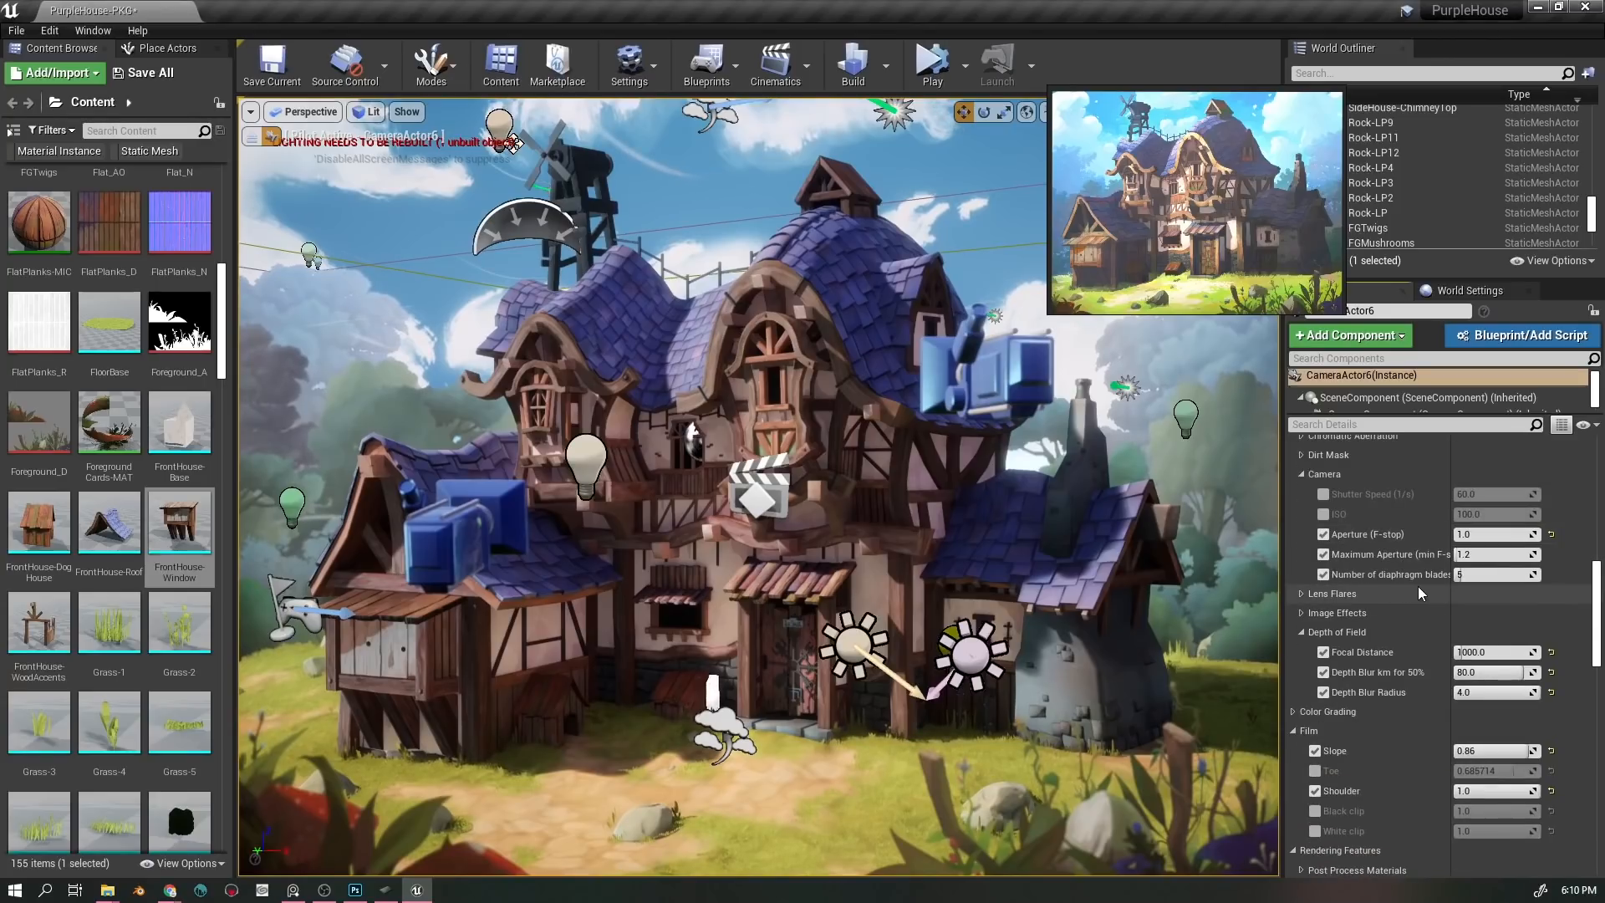
scroll(1421, 590, up, 3)
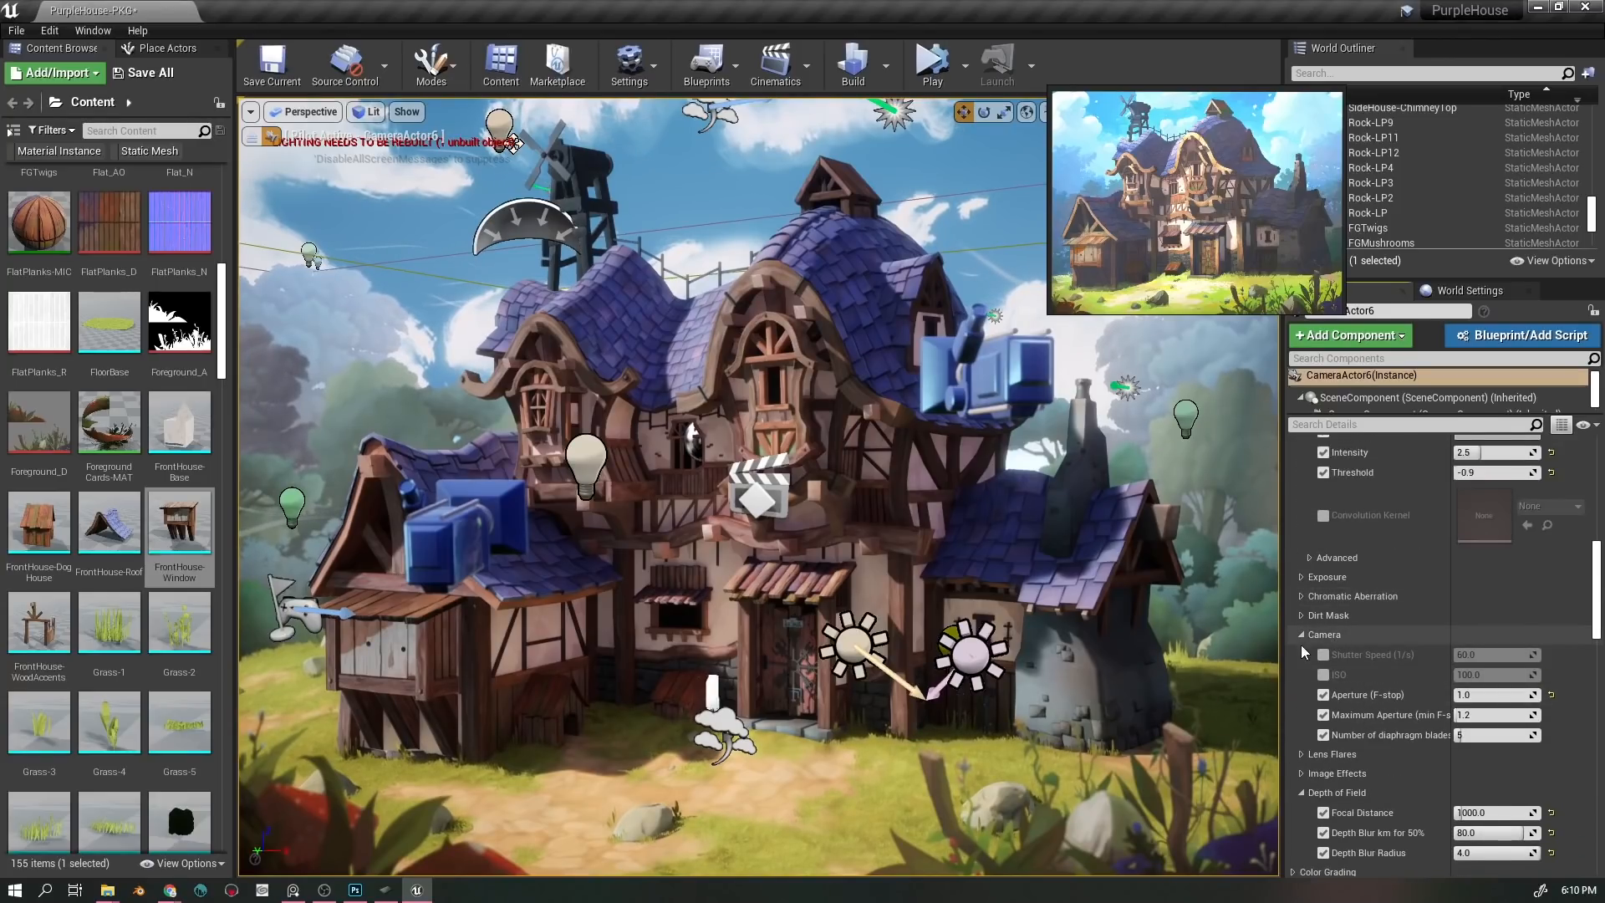
scroll(1421, 711, up, 2)
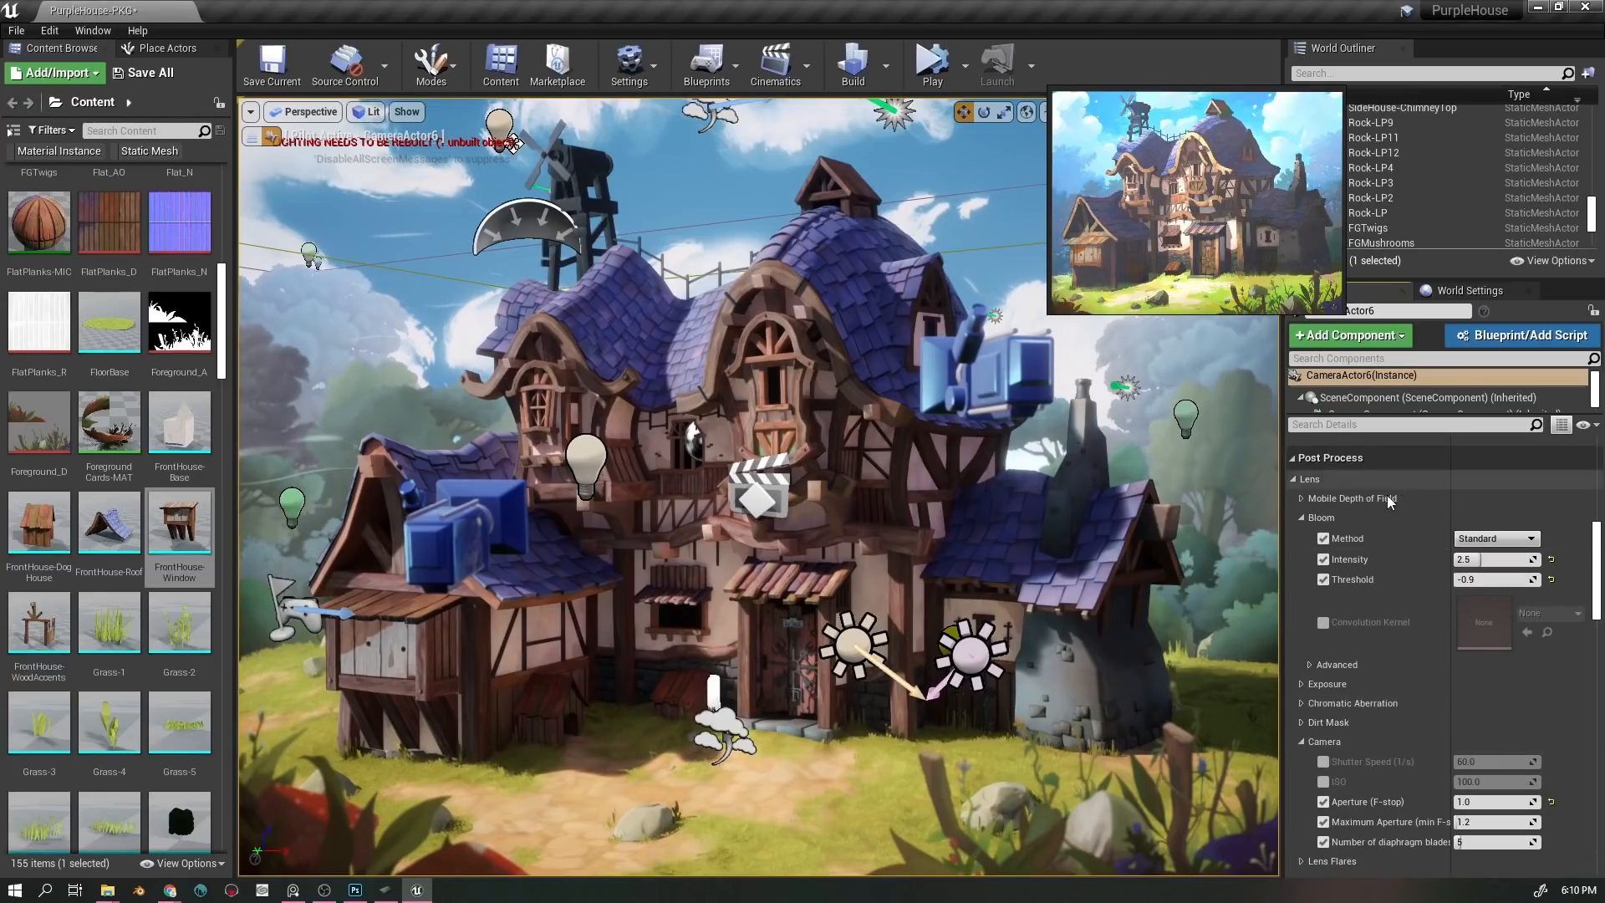
scroll(1401, 575, down, 5)
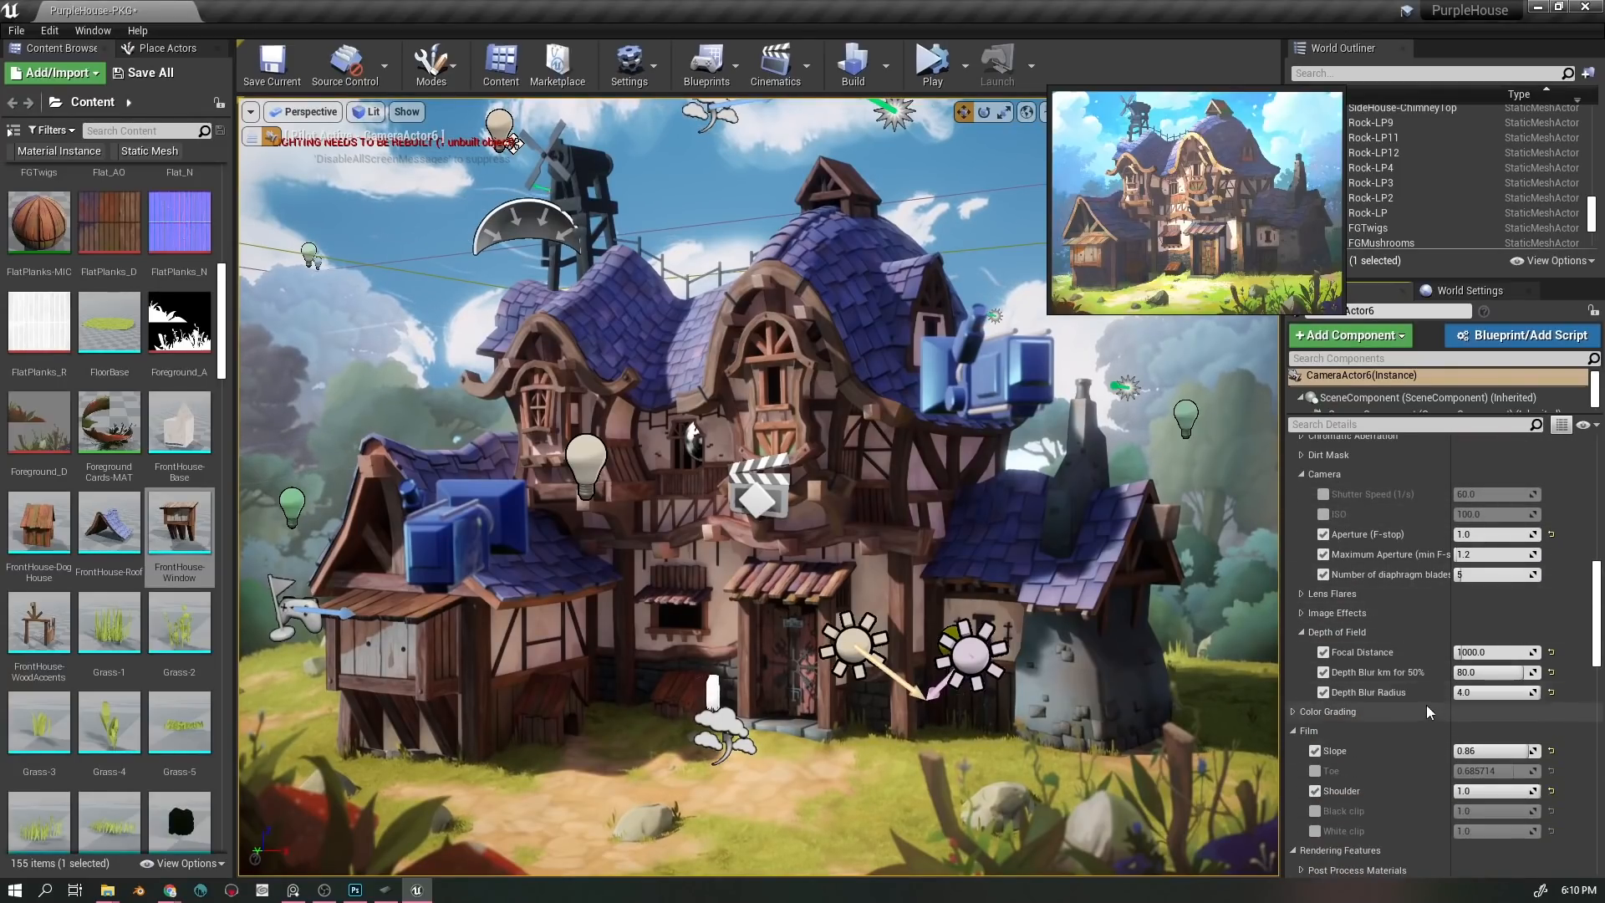
scroll(1413, 692, up, 2)
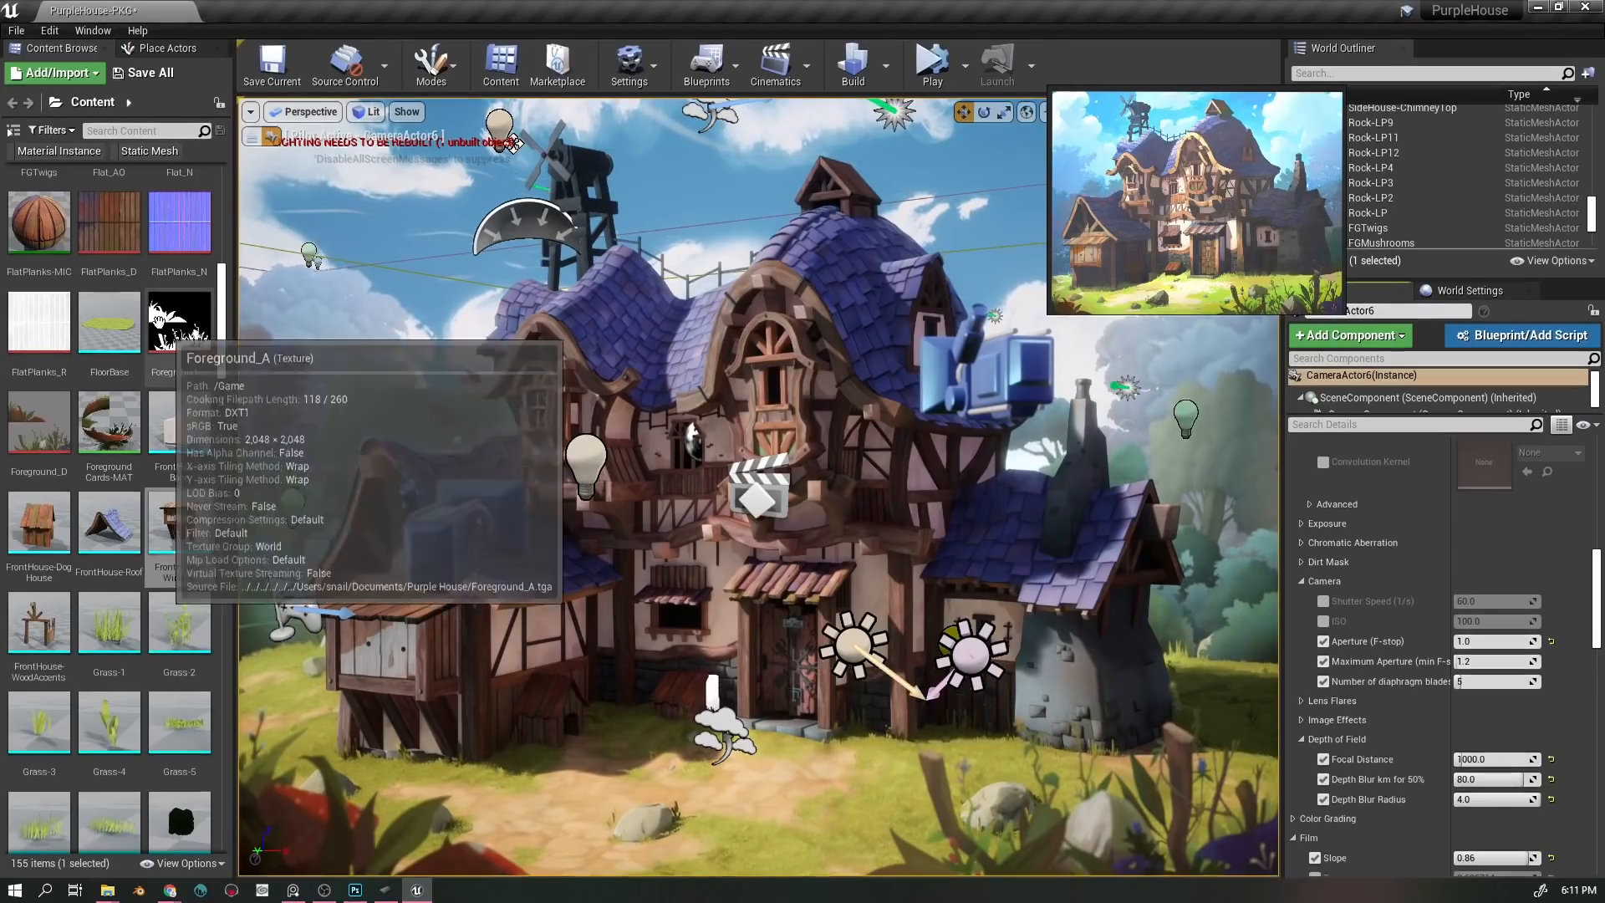
- Stop piloting CameraActor6, back the view away until the camera is visible, and pilot it again
click(250, 139)
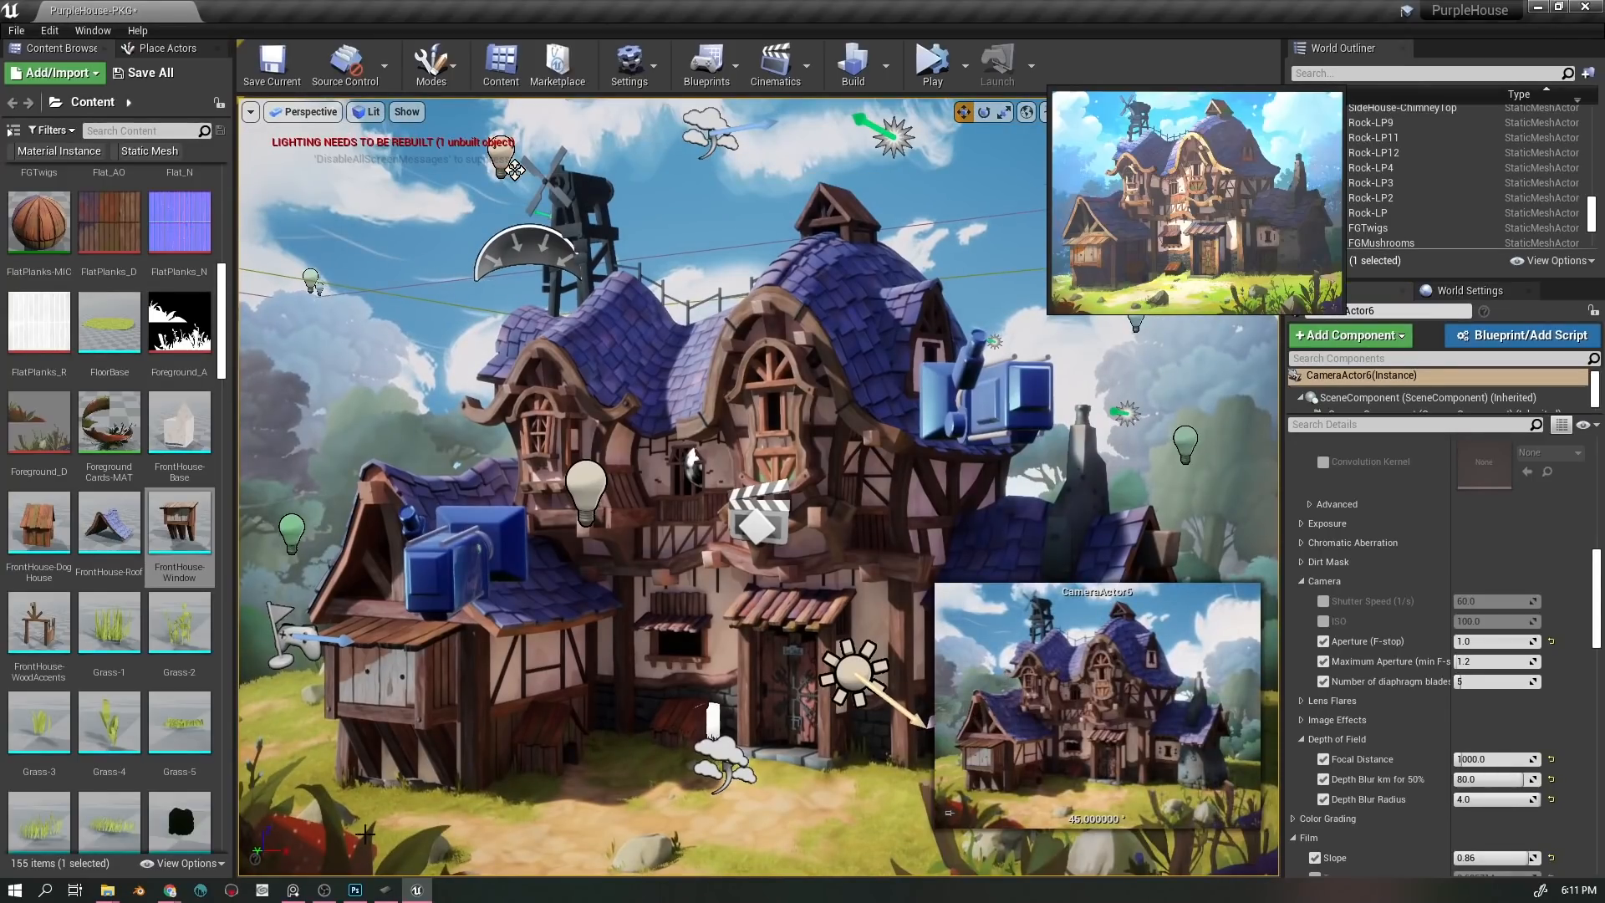
scroll(678, 562, down, 5)
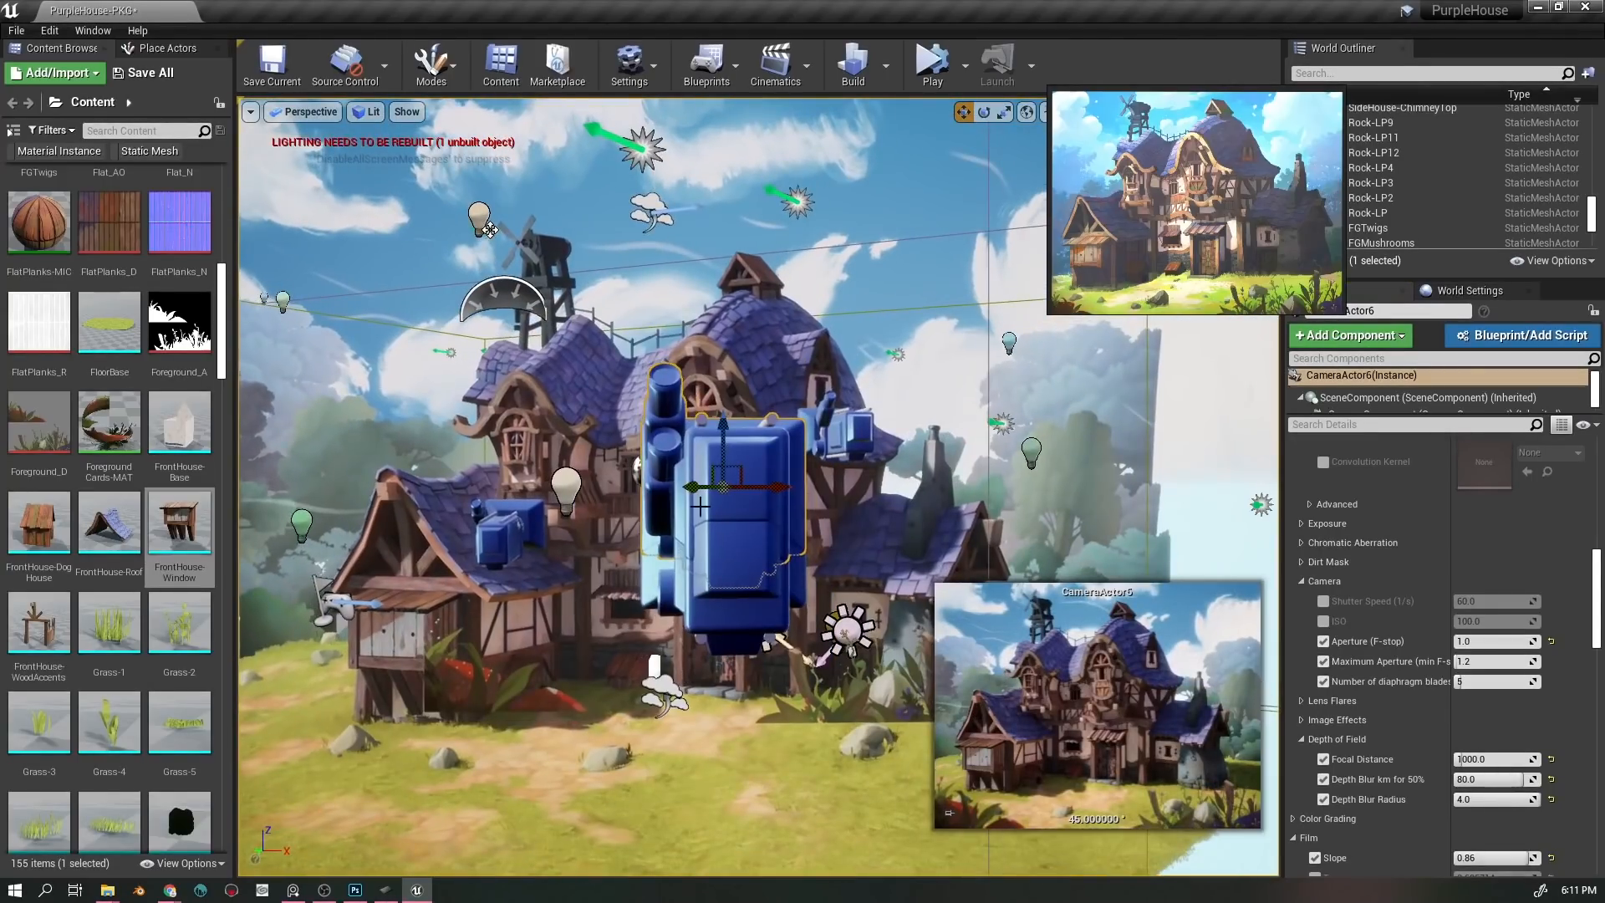
right_click(738, 440)
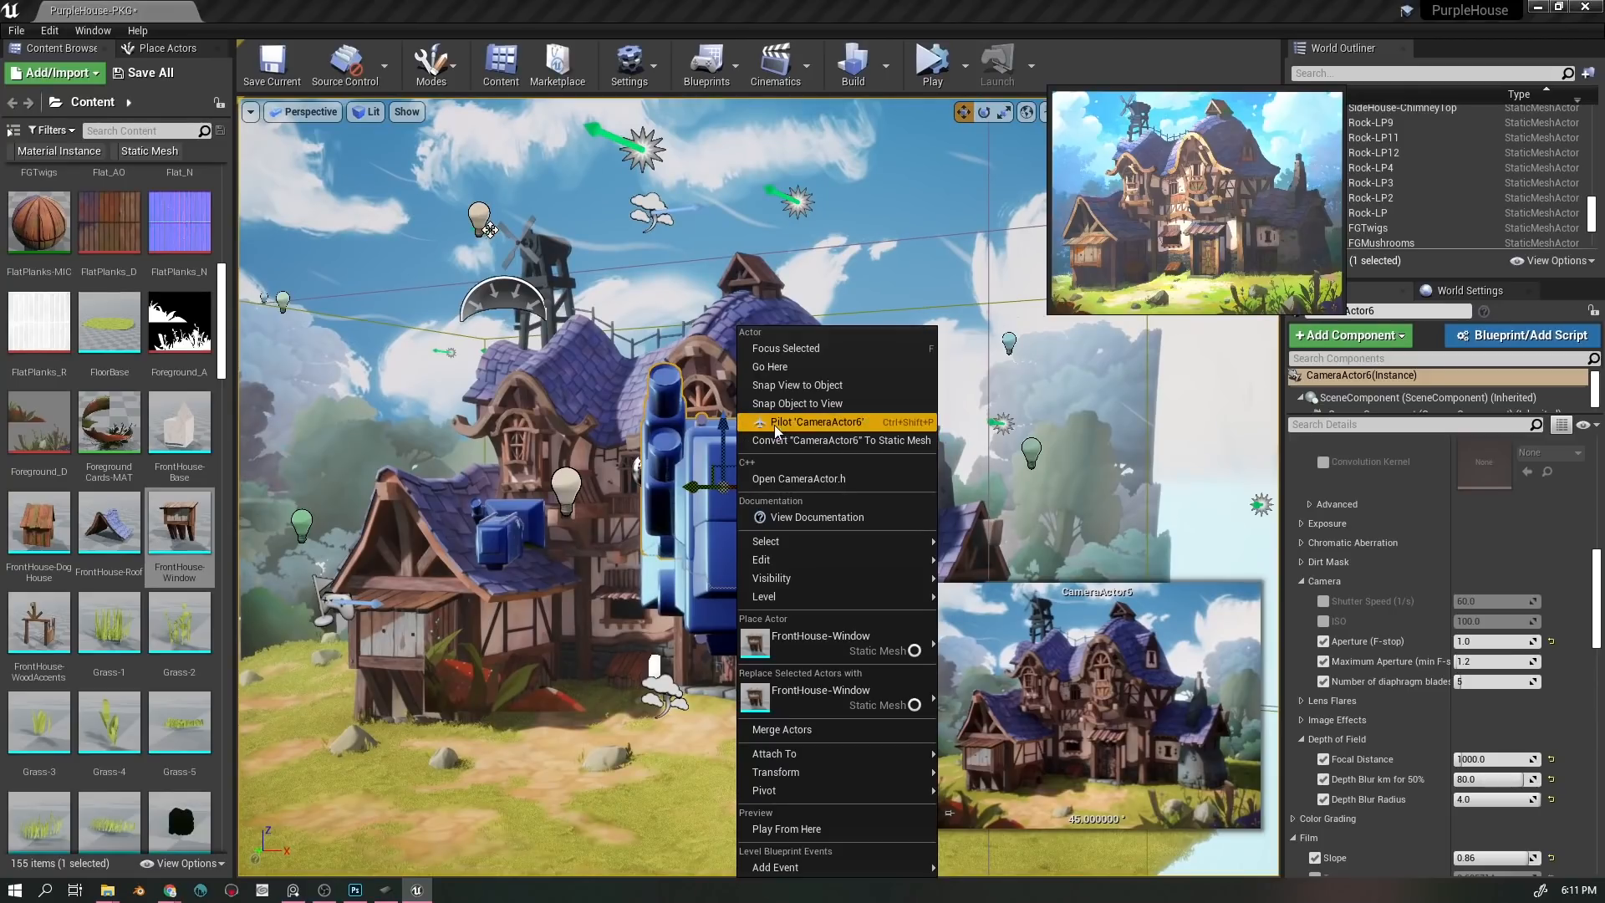
click(842, 419)
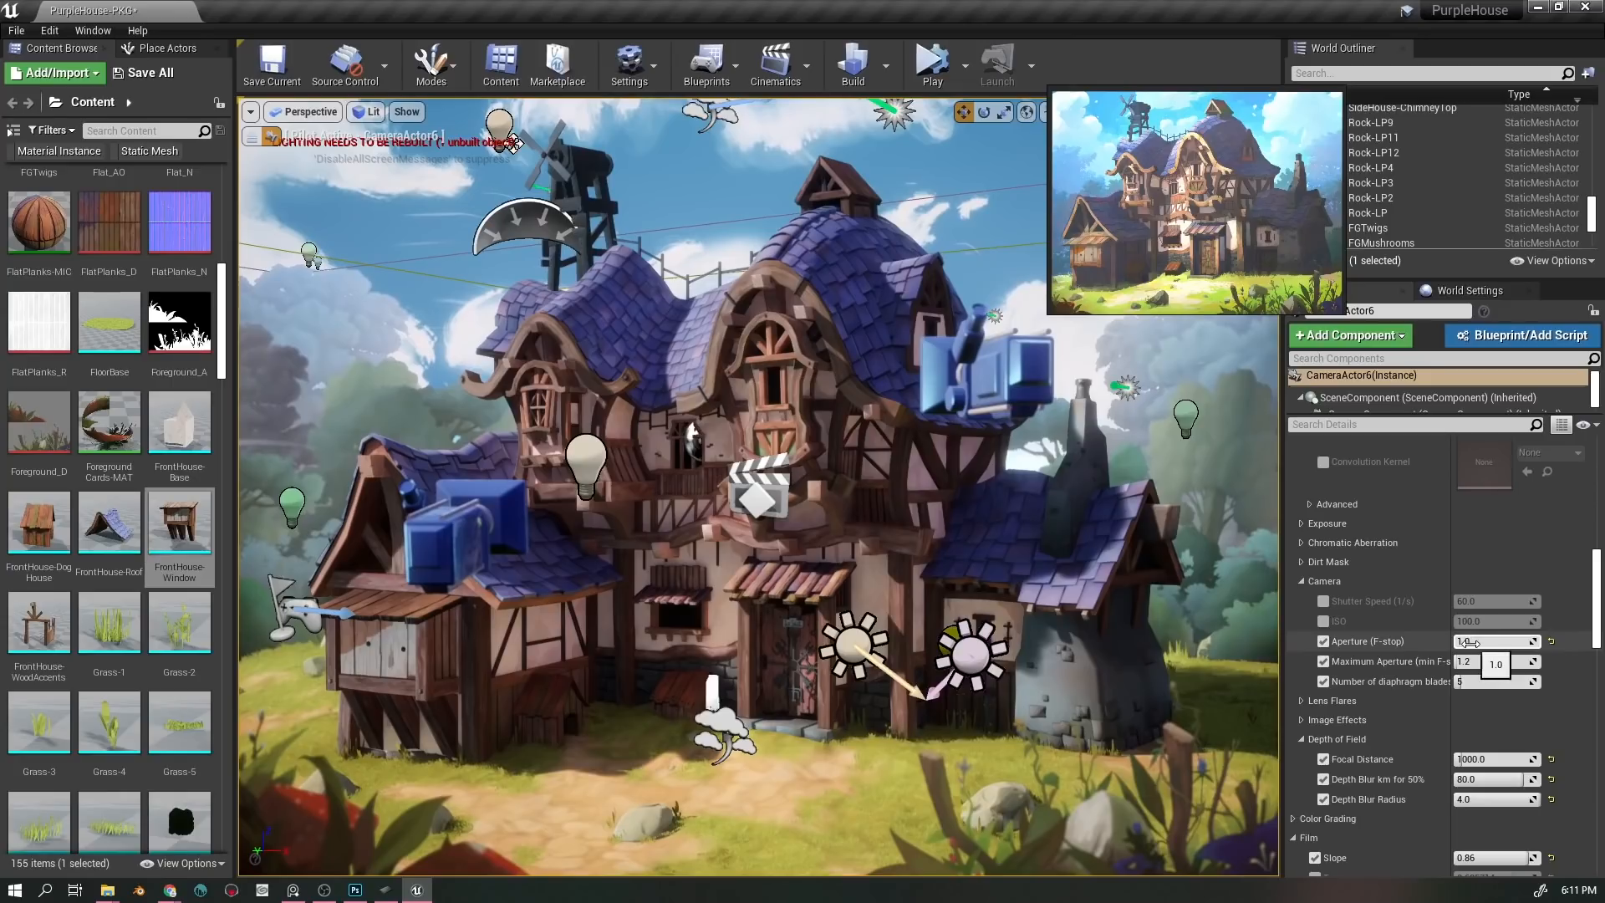
- Test an Aperture (F-stop) of 32.0 and a Maximum Aperture of 0.0 on the camera, undoing each change
drag(1458, 642, 1525, 641)
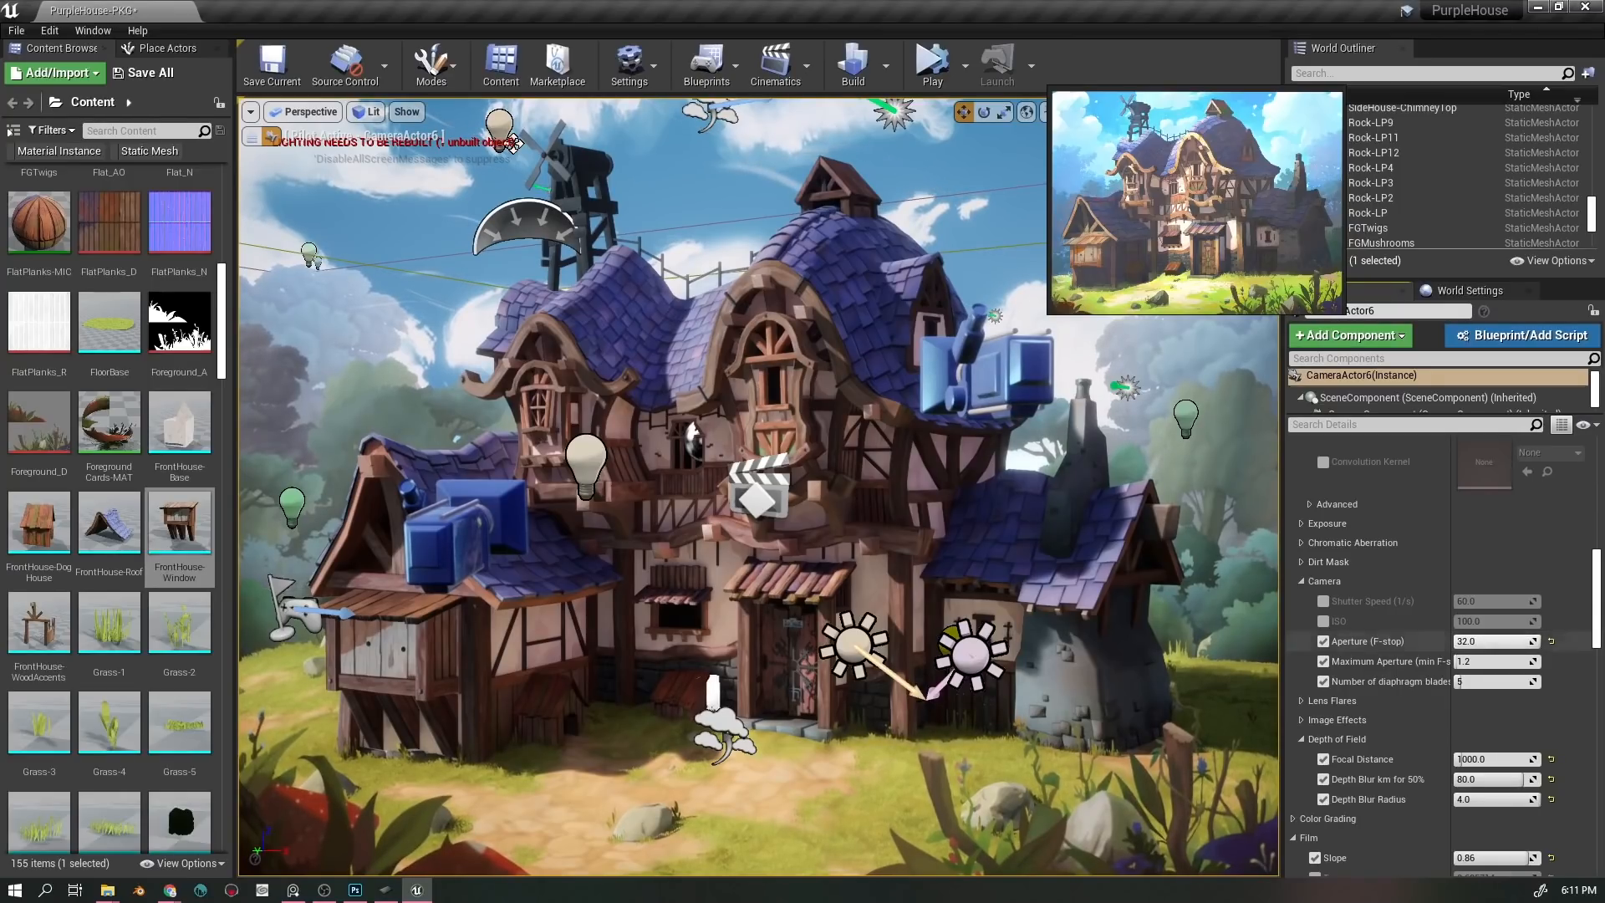
mouse_move(1526, 641)
mouse_down()
mouse_move(1456, 641)
mouse_move(1526, 641)
mouse_up()
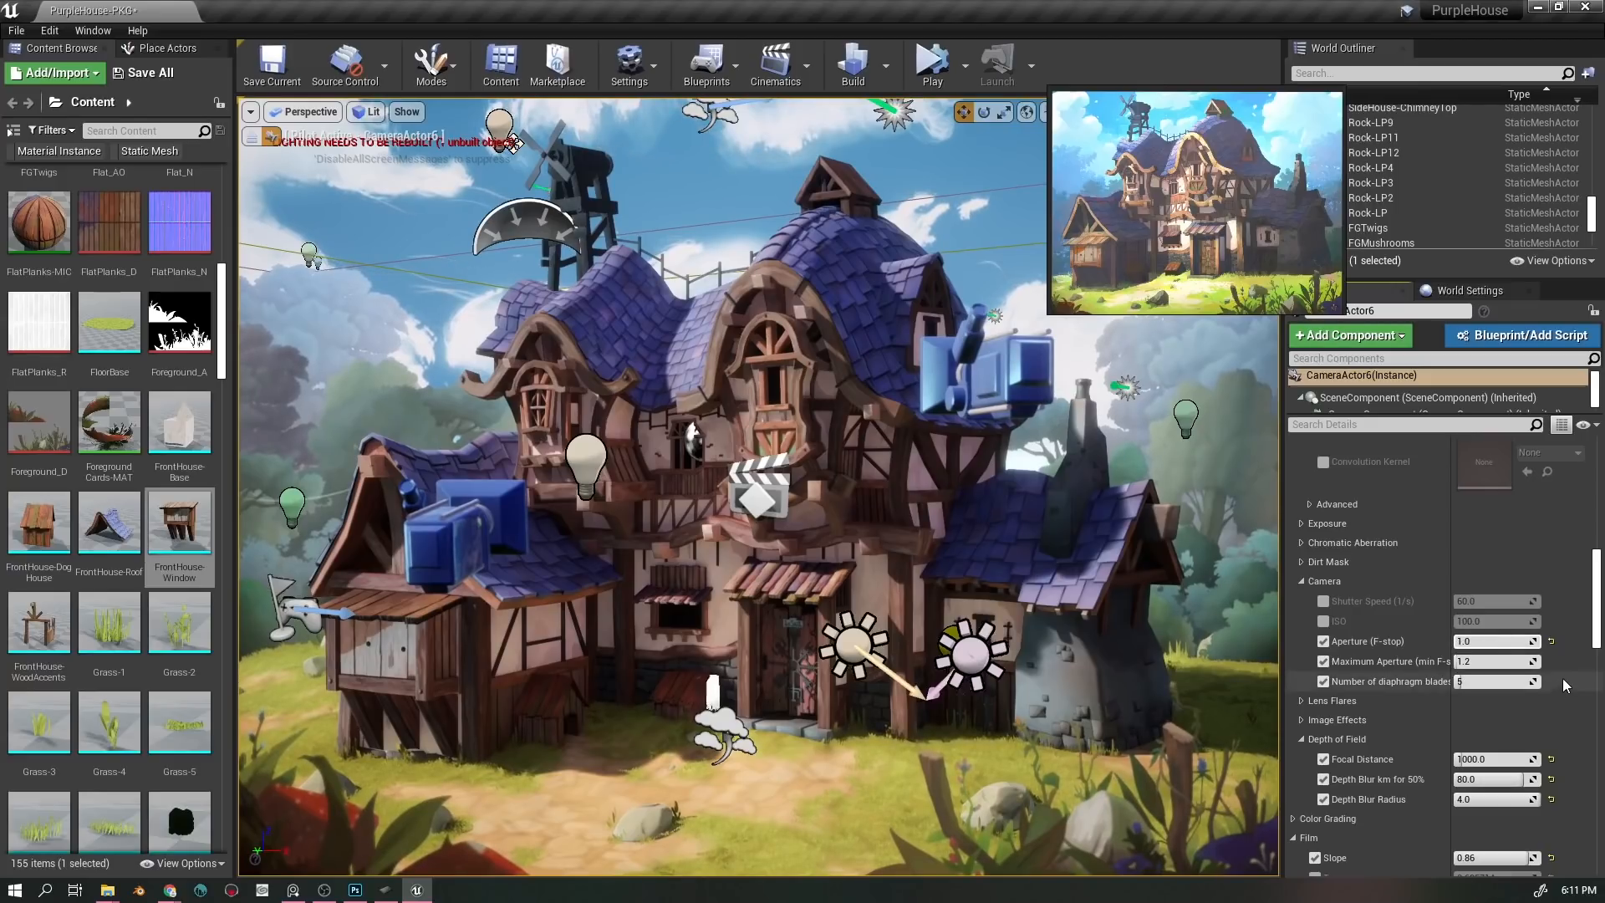
key(ctrl+z)
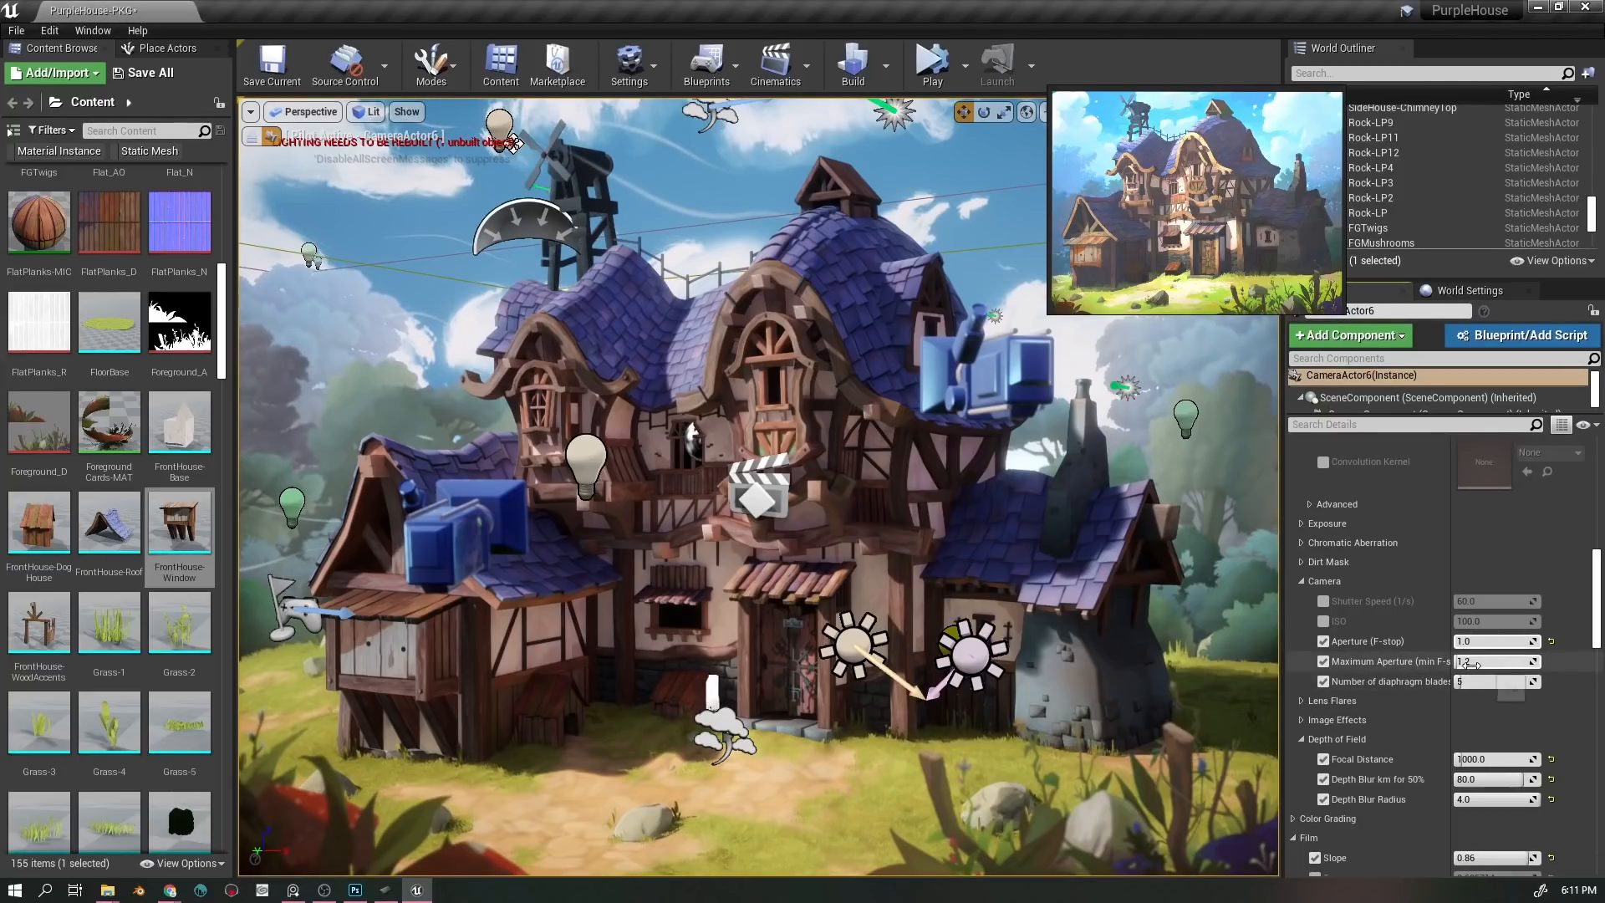
drag(1471, 665, 1530, 661)
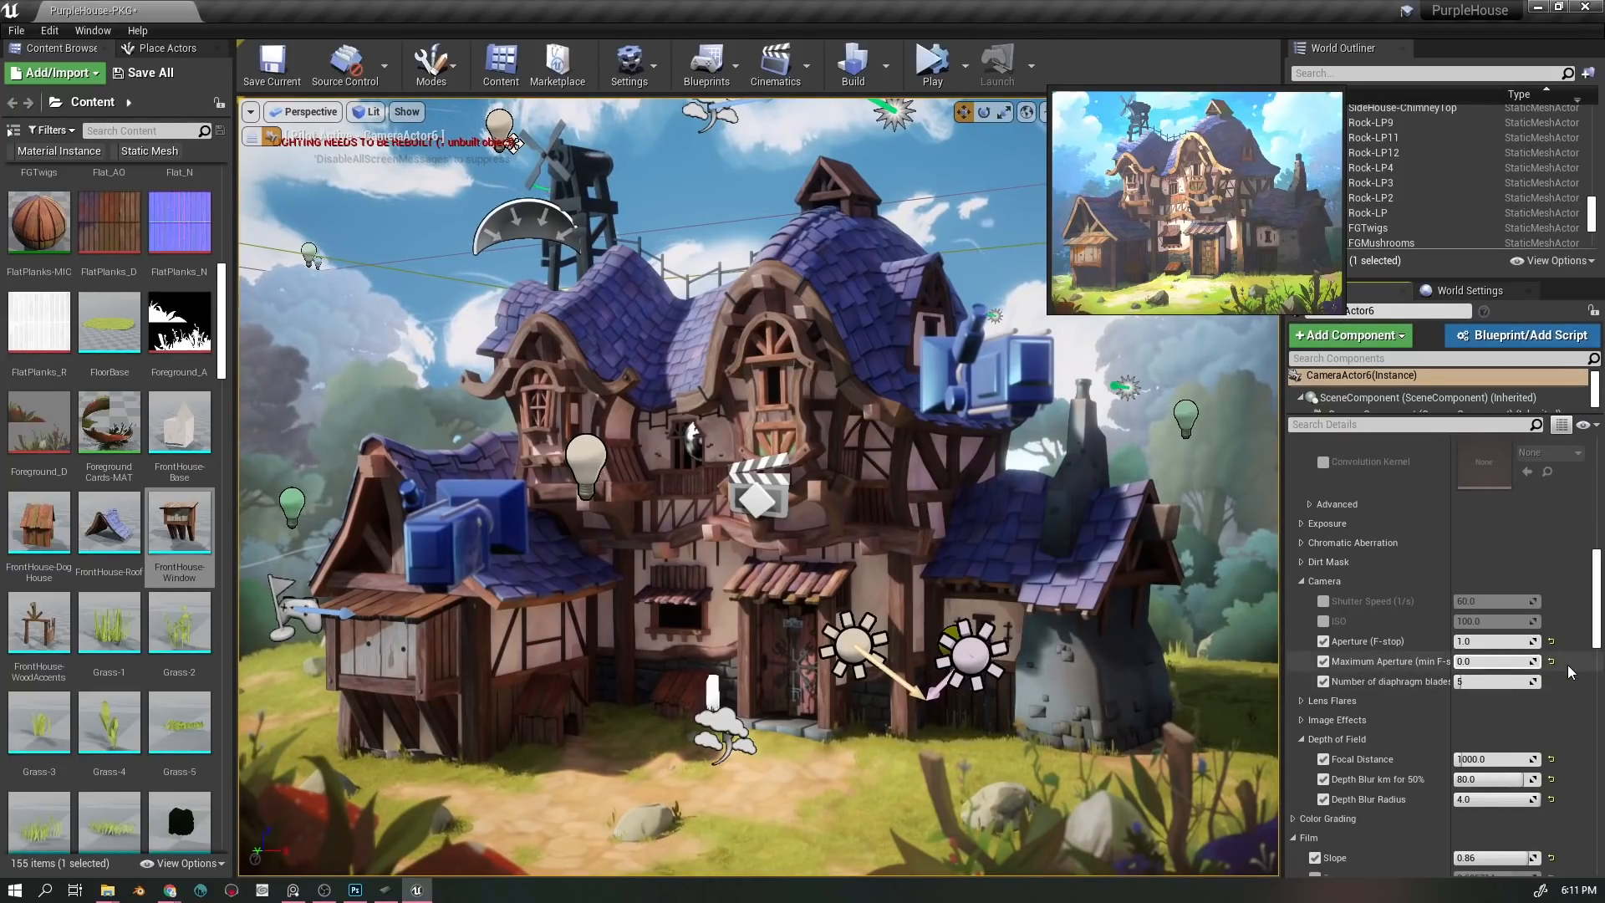
key(ctrl+z)
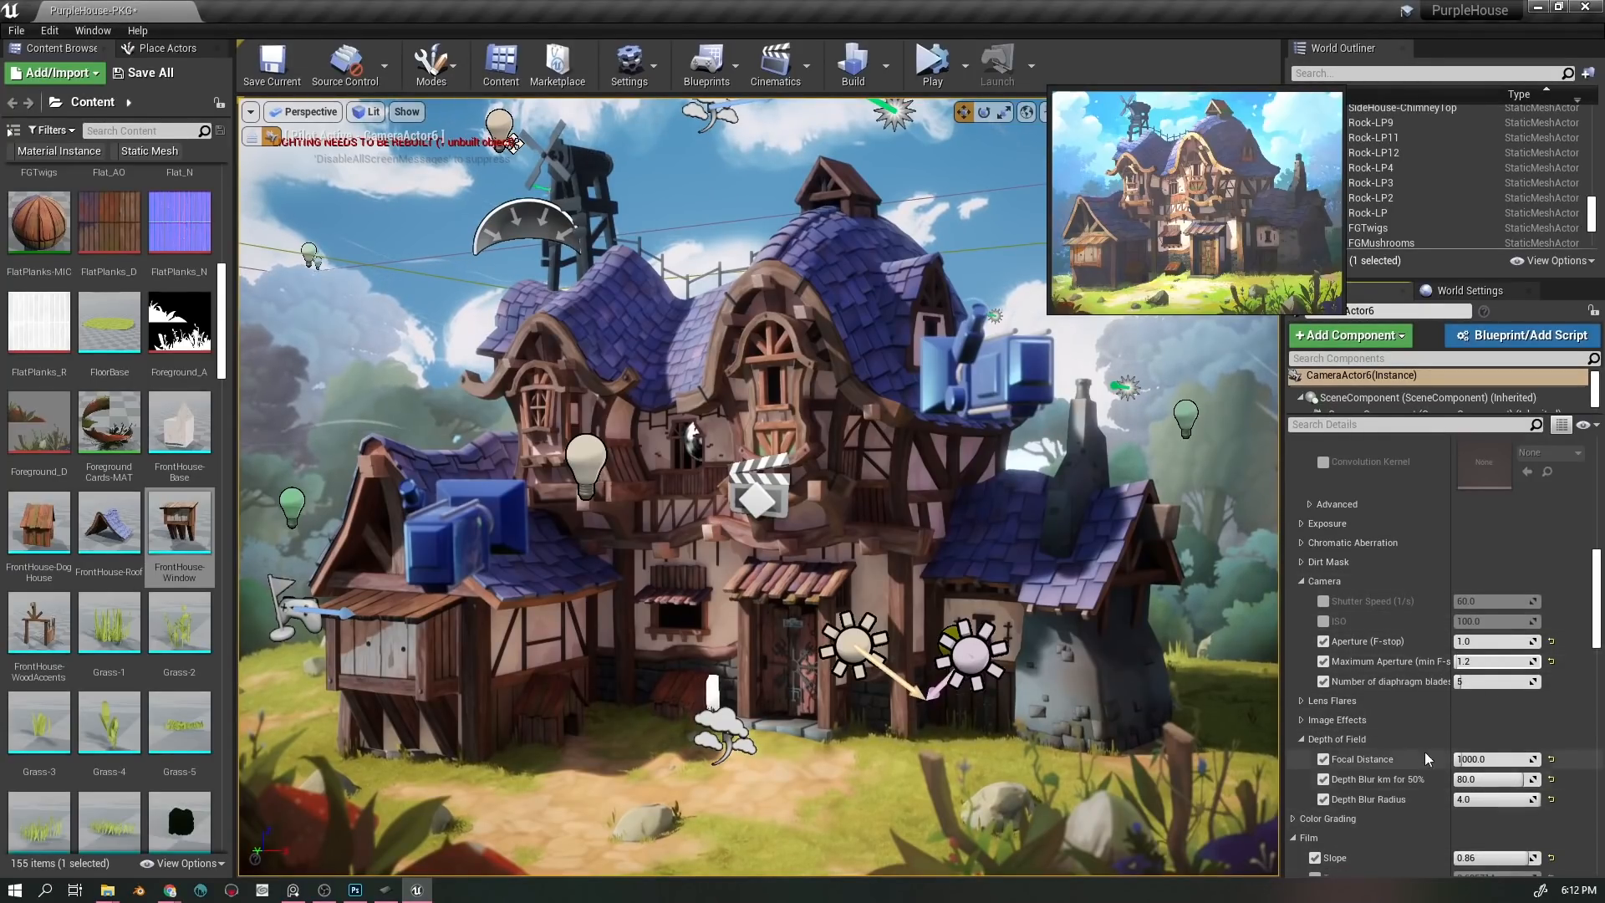
- Try a different Focal Distance and a Depth Blur km for 50% of almost zero, undoing each change
mouse_move(1480, 759)
mouse_down()
mouse_move(1504, 759)
mouse_move(1451, 760)
mouse_move(1485, 760)
mouse_up()
key(ctrl+z)
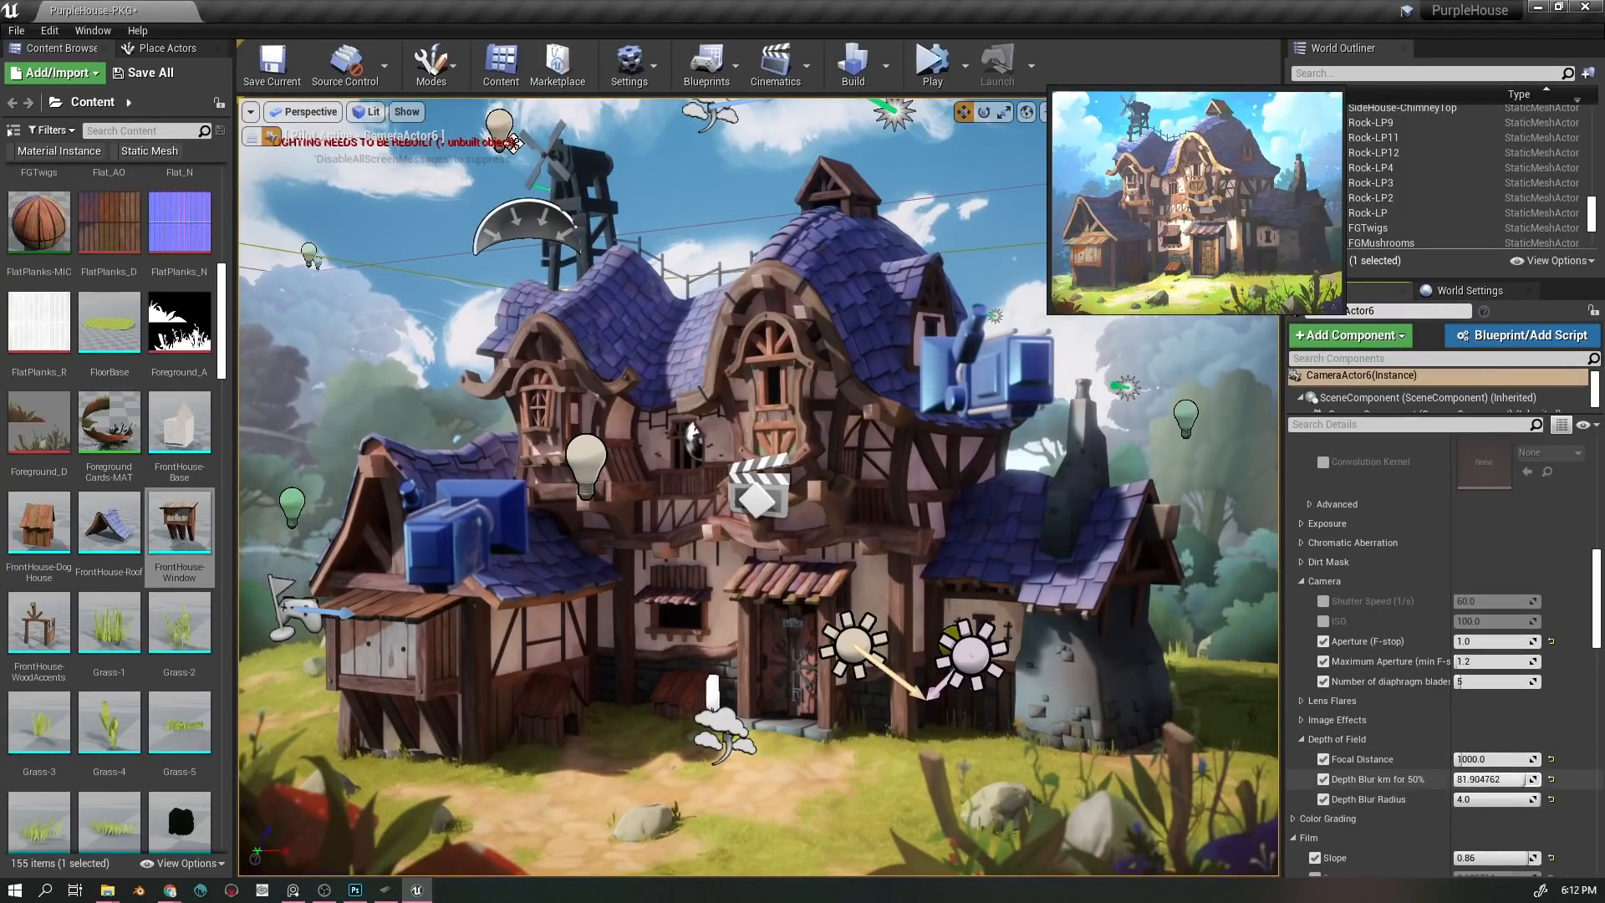
drag(1531, 779, 1421, 779)
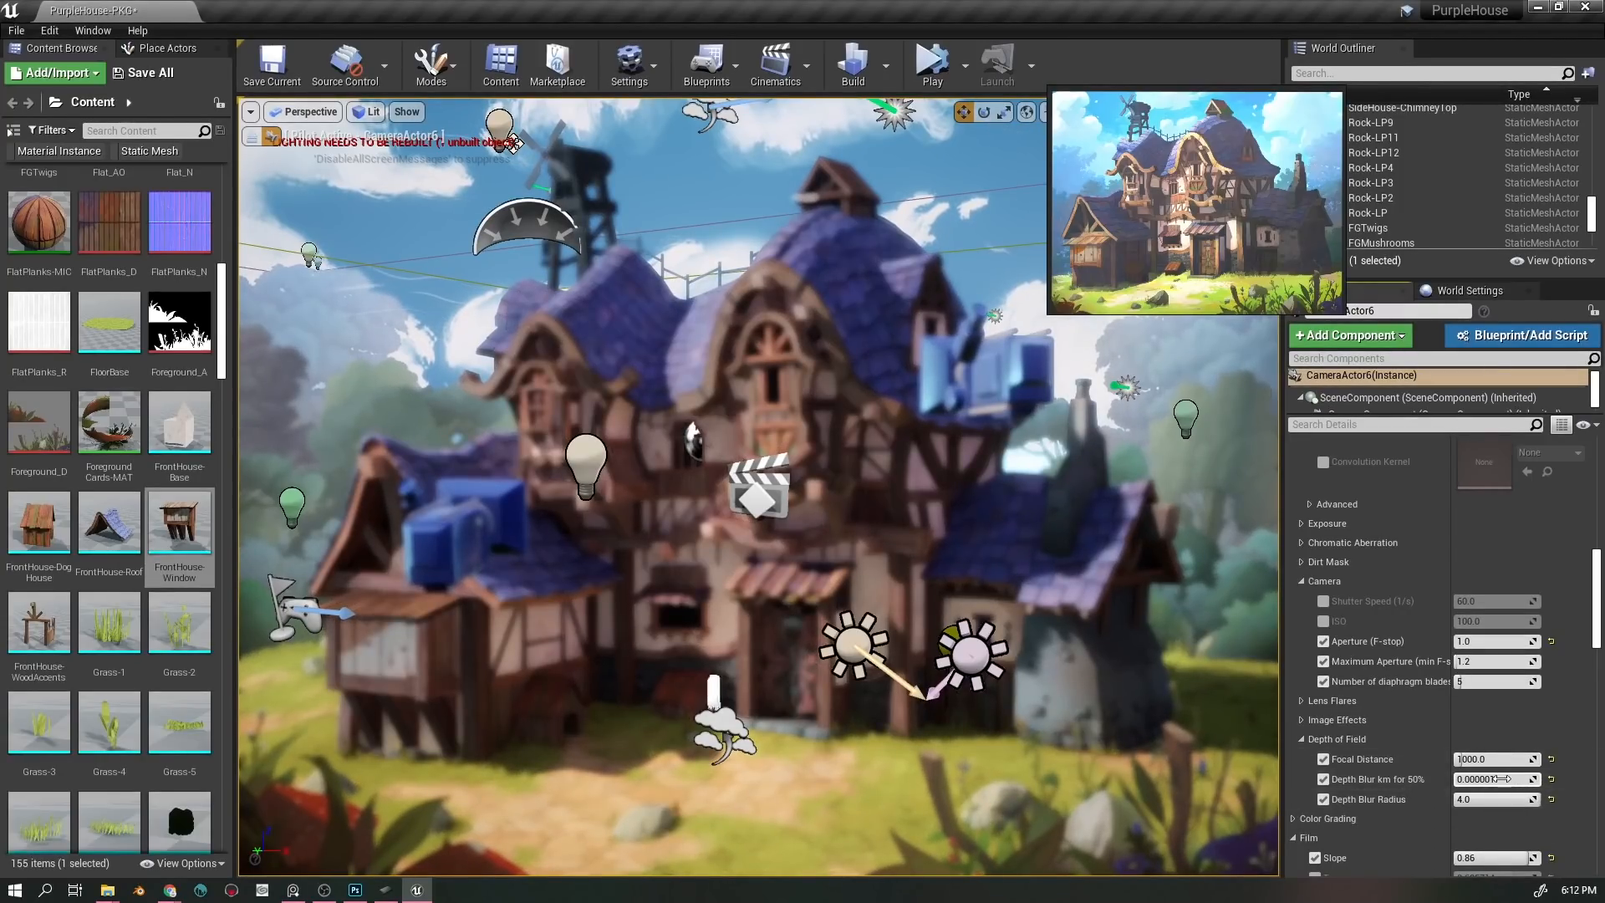
key(ctrl+z)
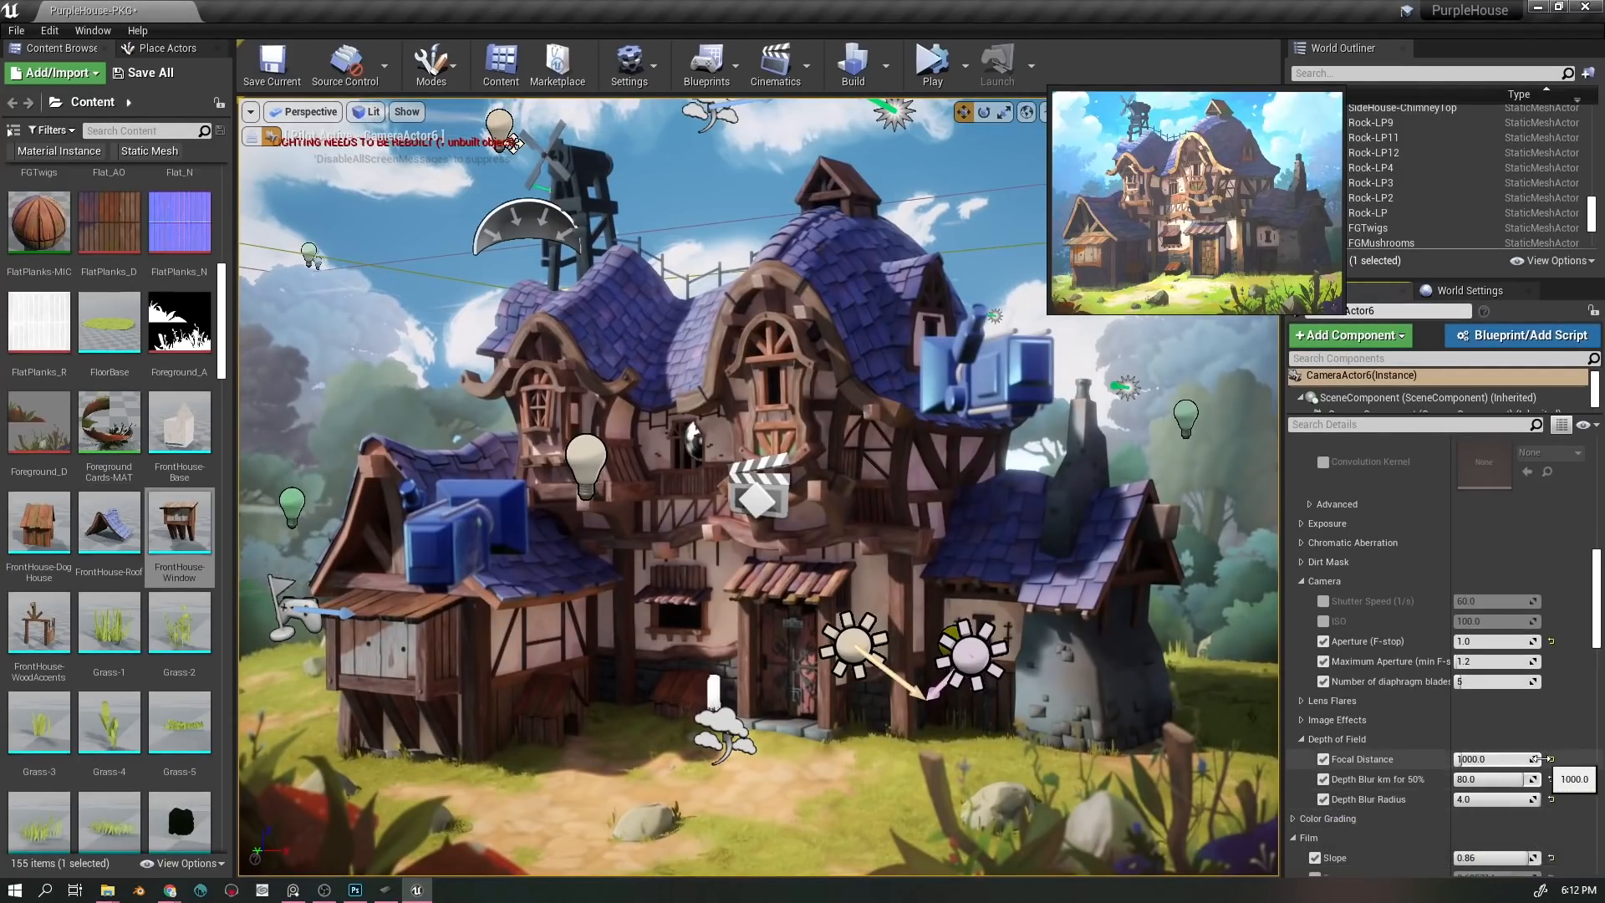
- Test a Bloom Intensity of about 7.92 and a different Bloom Threshold on the camera, undoing each change
scroll(1547, 659, up, 10)
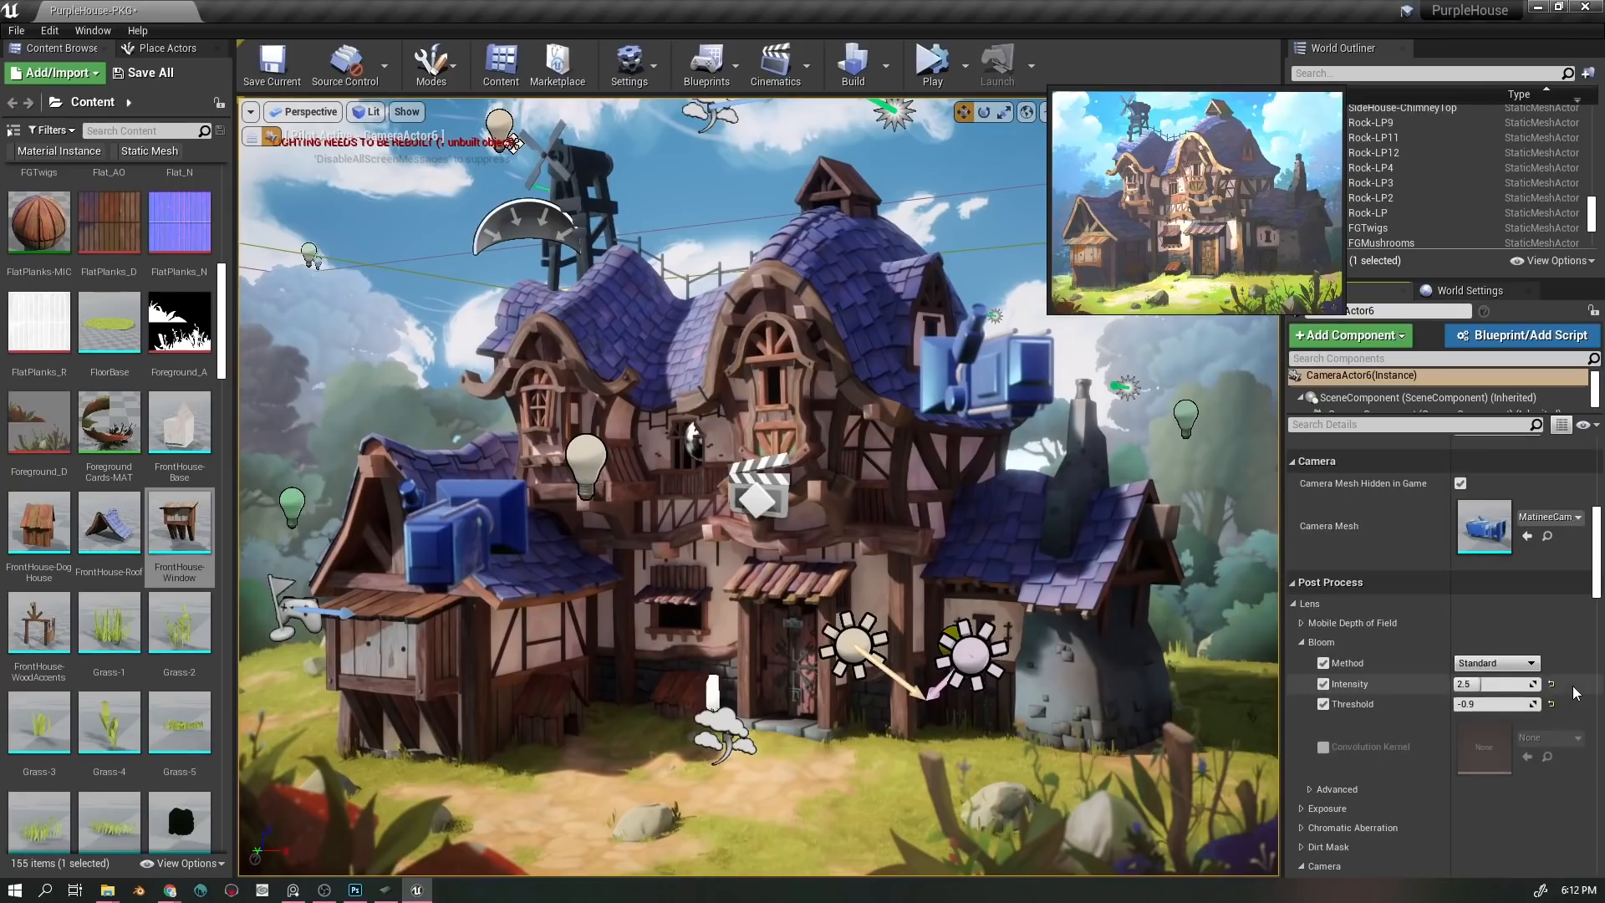
scroll(1471, 698, down, 2)
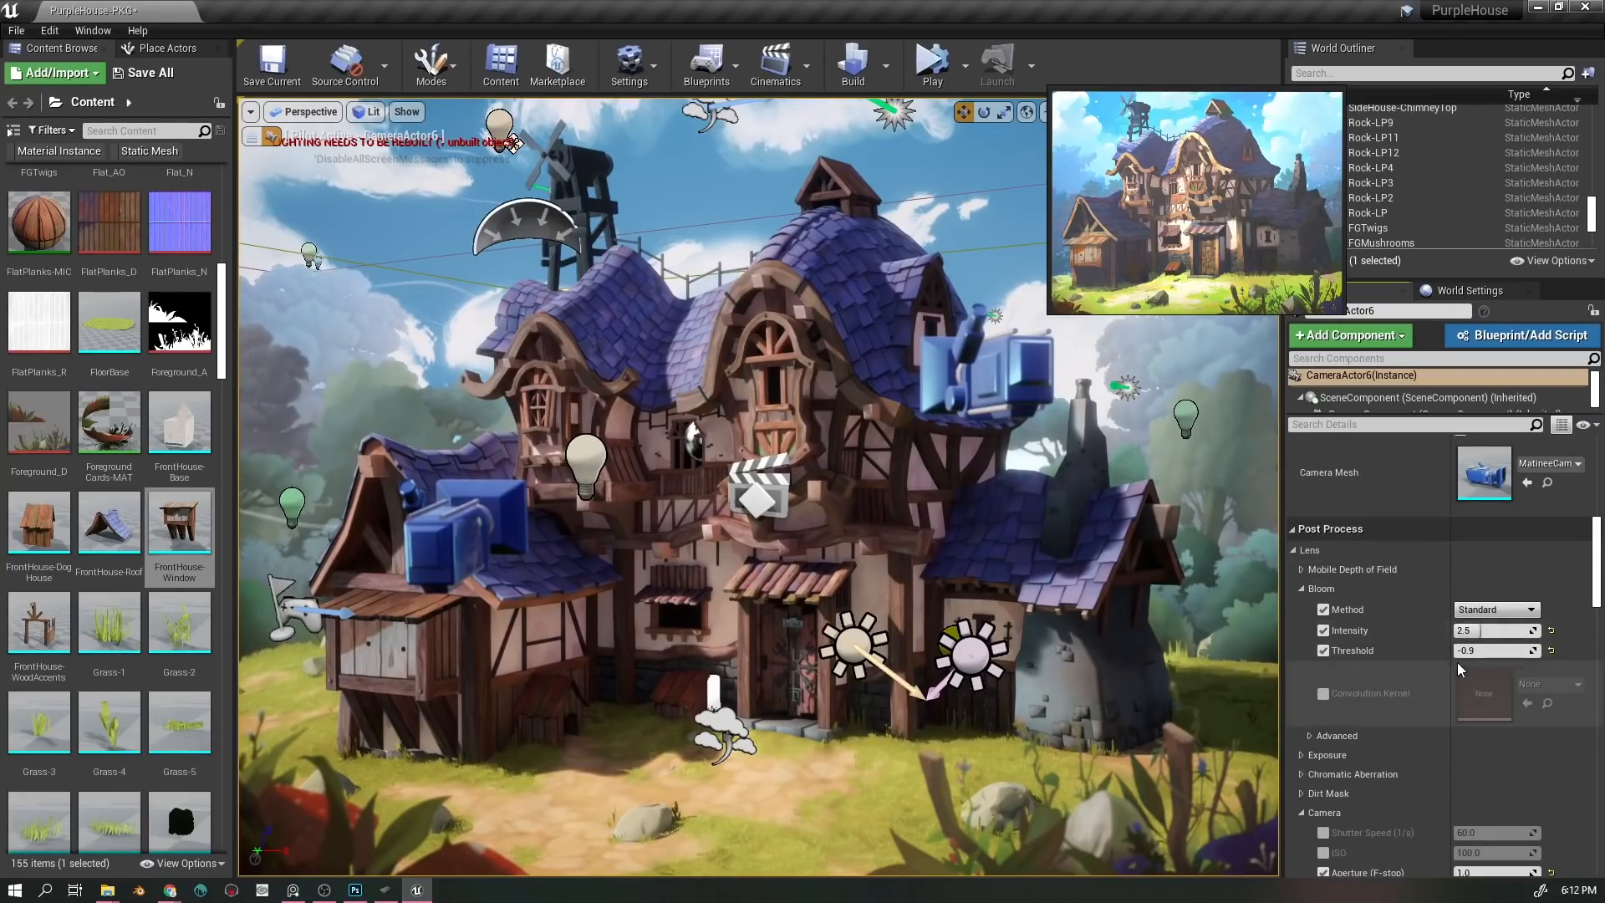
mouse_move(1496, 630)
mouse_down()
mouse_move(1547, 630)
mouse_move(1477, 630)
mouse_up()
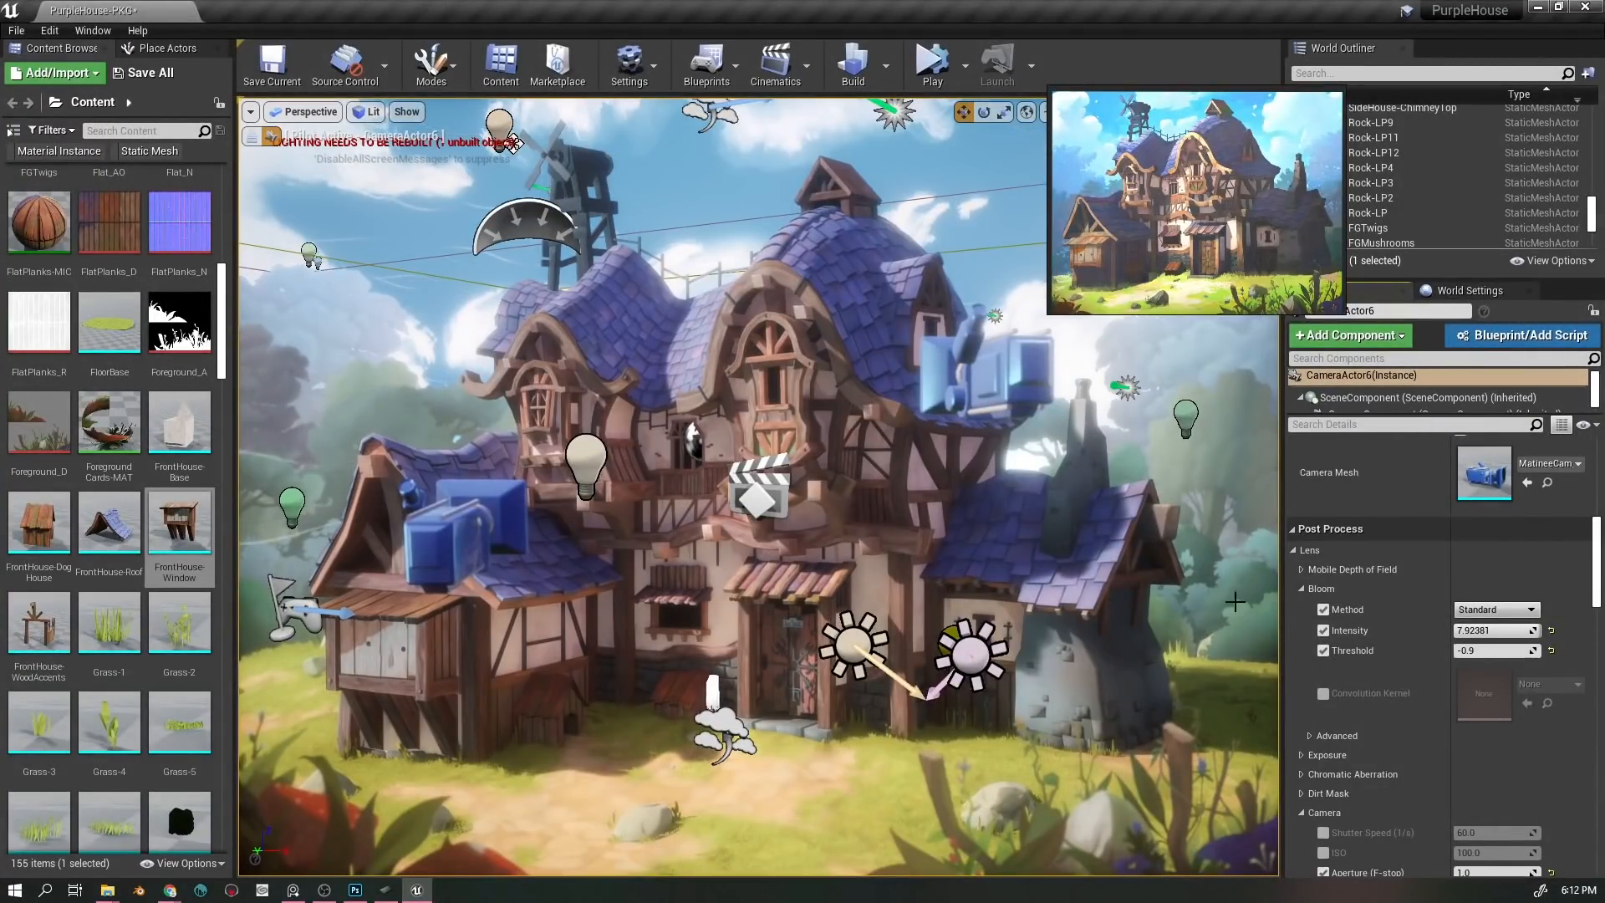
key(ctrl+z)
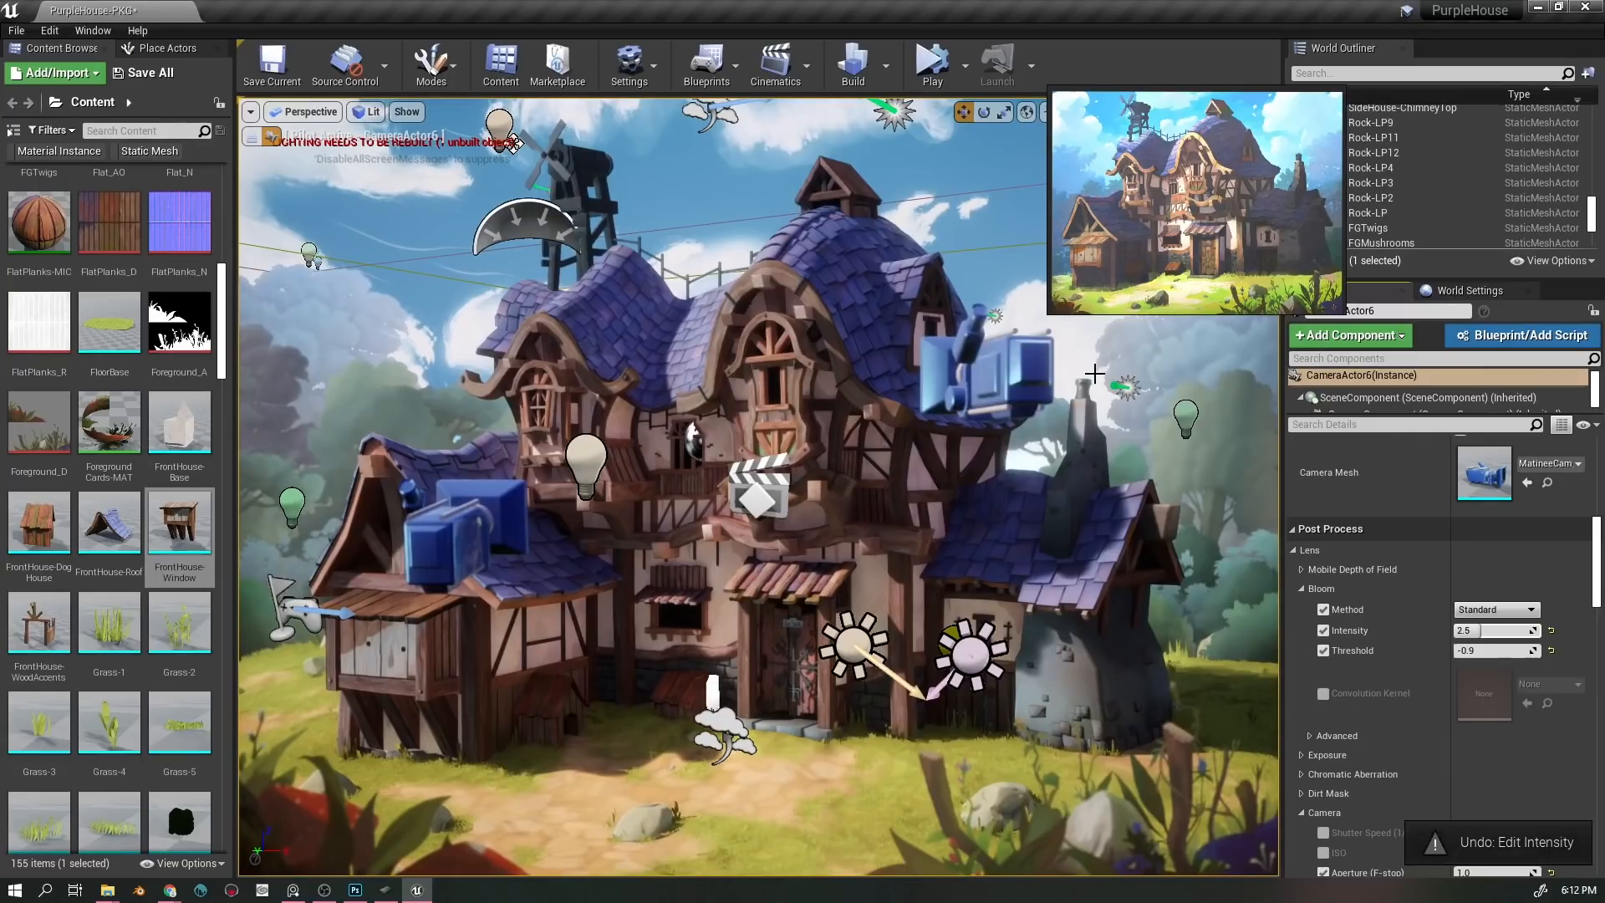
drag(1478, 650, 1470, 650)
key(ctrl+z)
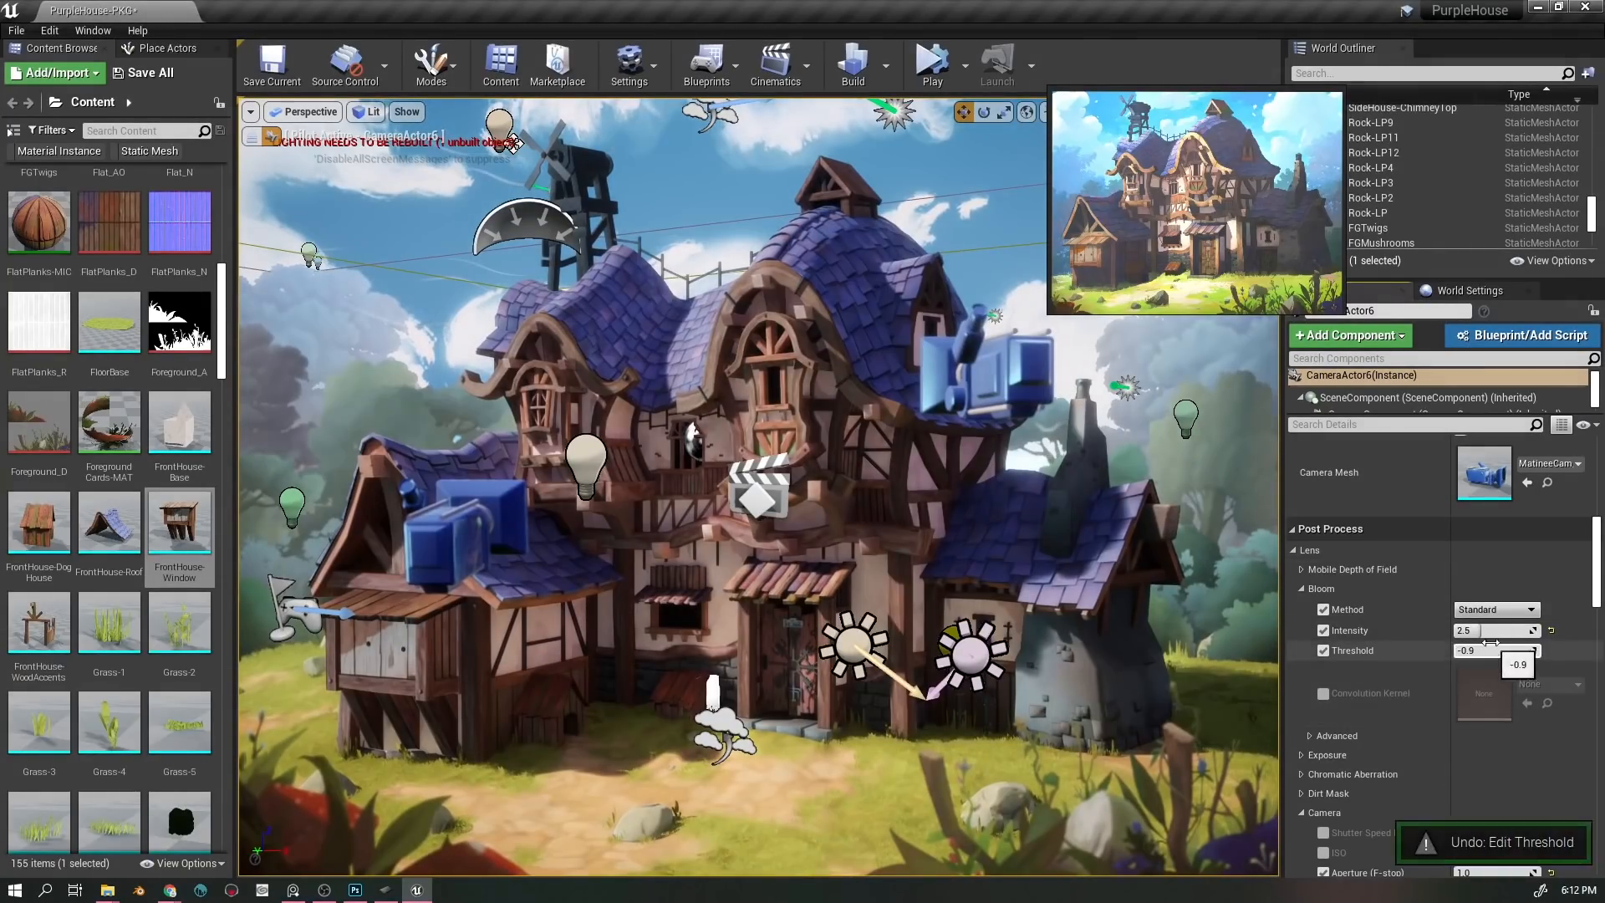
- Test a Film Slope of 1.0, the Slope override and a different Shoulder value on the camera, reverting each change
scroll(1568, 668, down, 3)
scroll(1555, 669, down, 6)
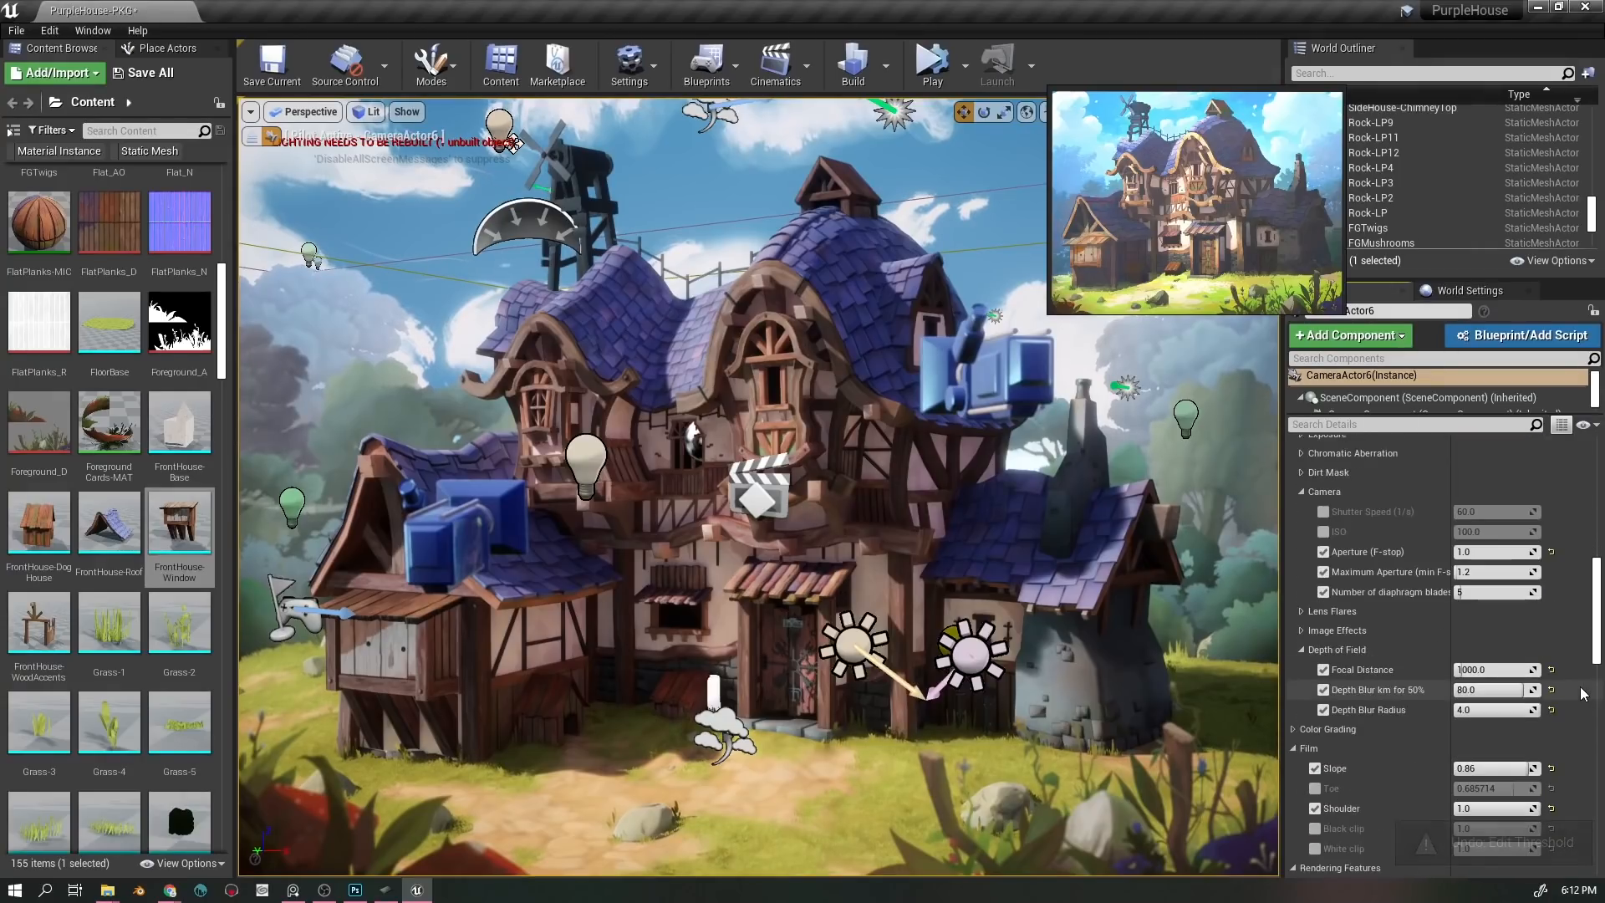
scroll(1567, 679, down, 2)
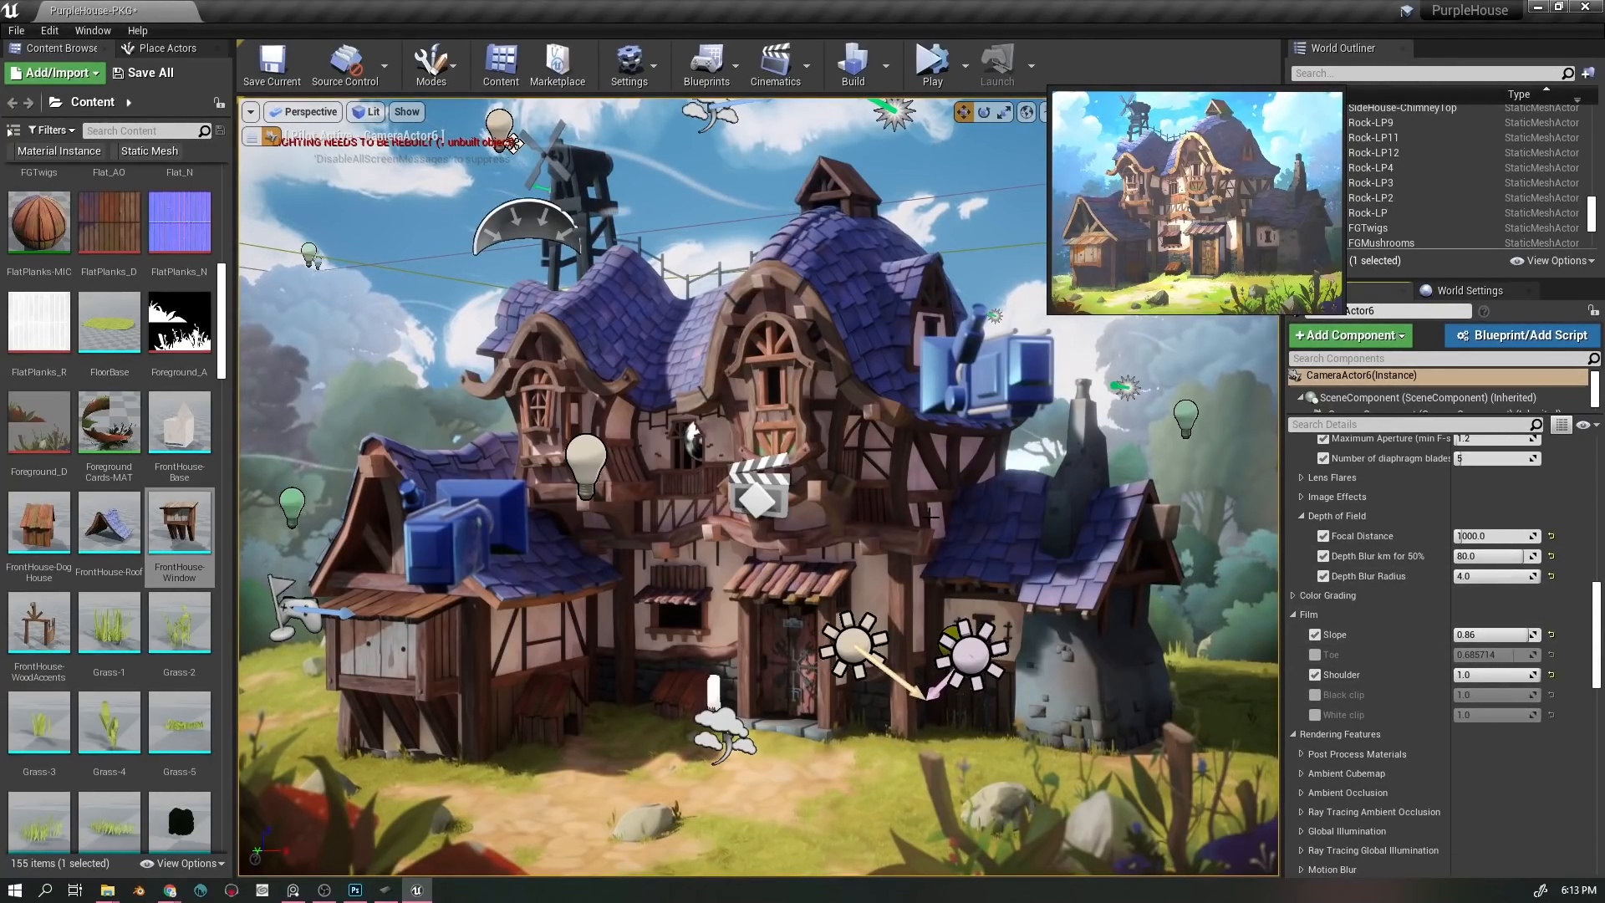
mouse_move(1488, 636)
mouse_down()
mouse_move(1413, 636)
mouse_move(1497, 635)
mouse_up()
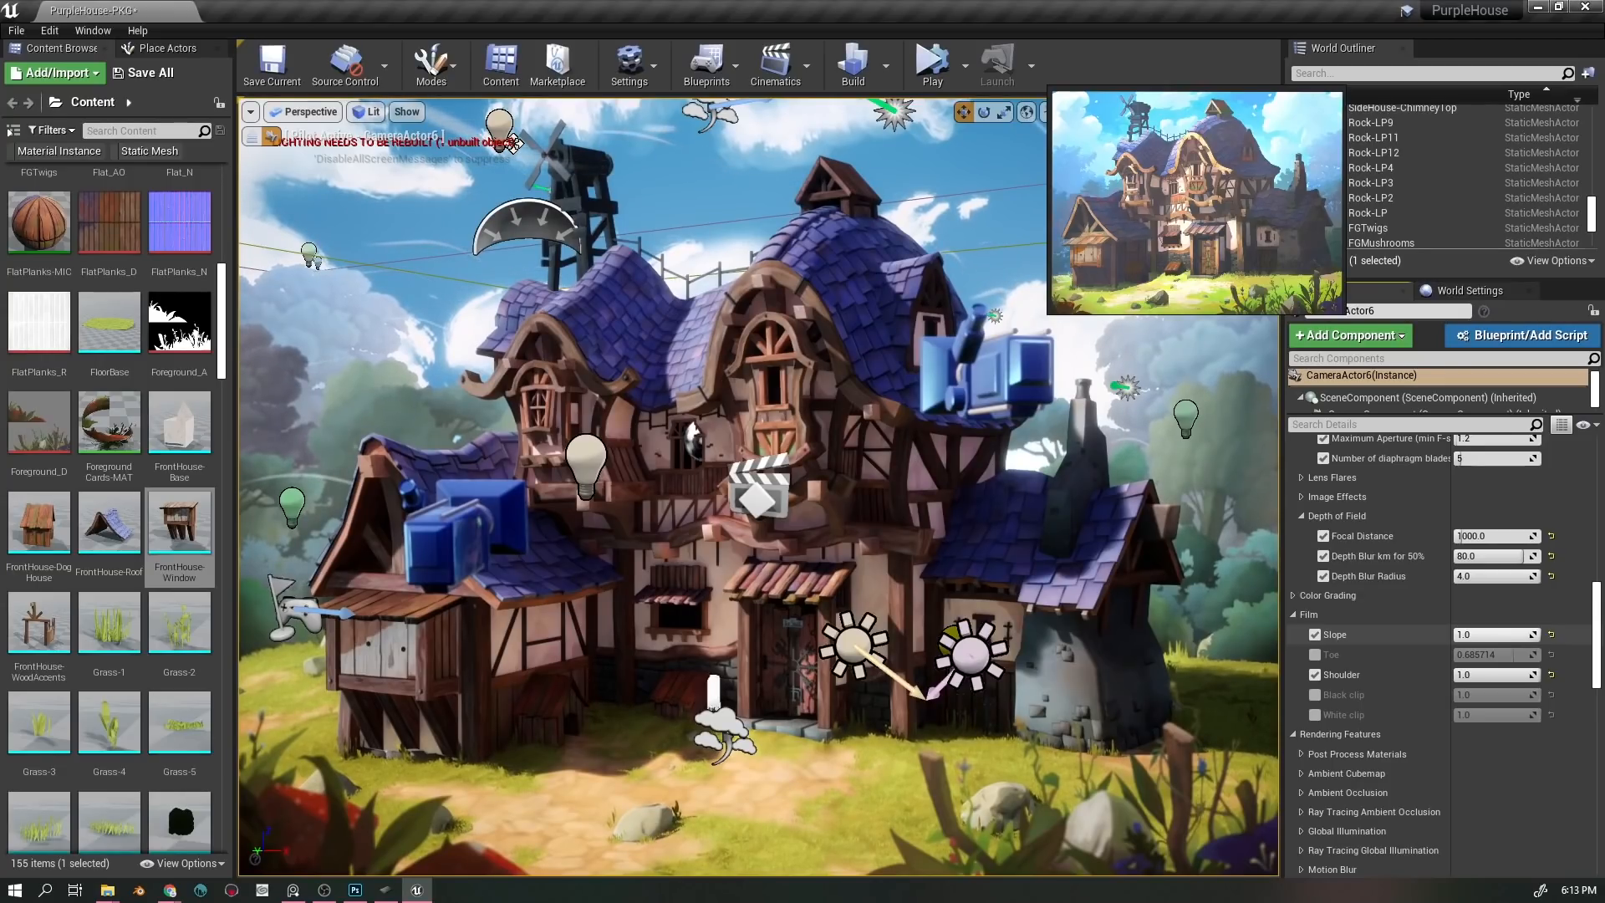
key(ctrl+z)
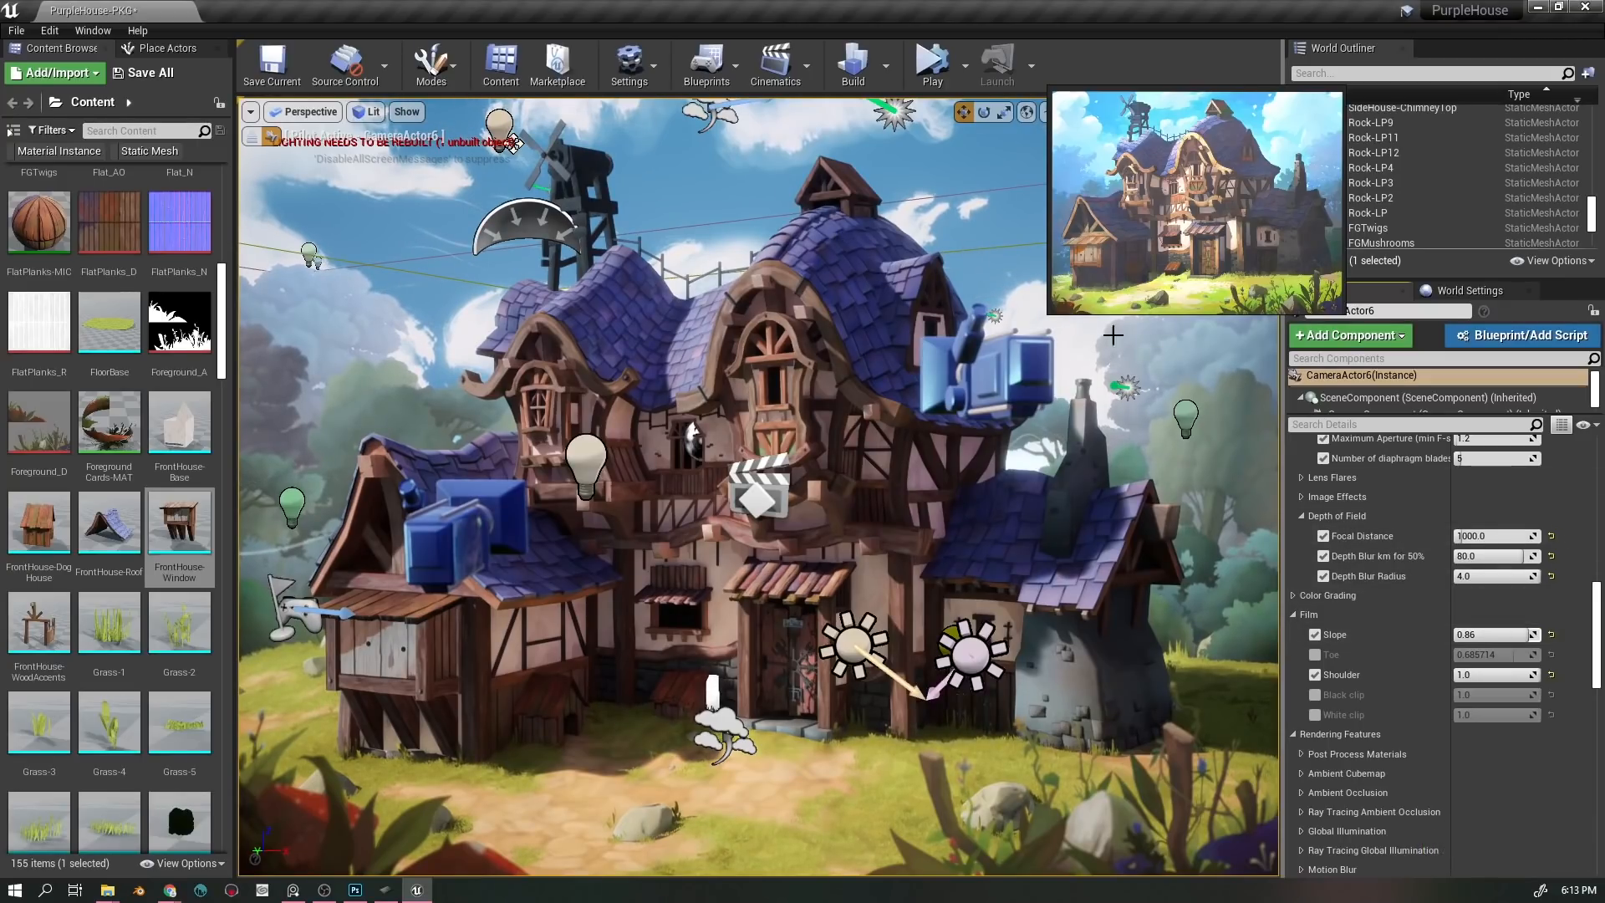
click(1320, 636)
click(1319, 636)
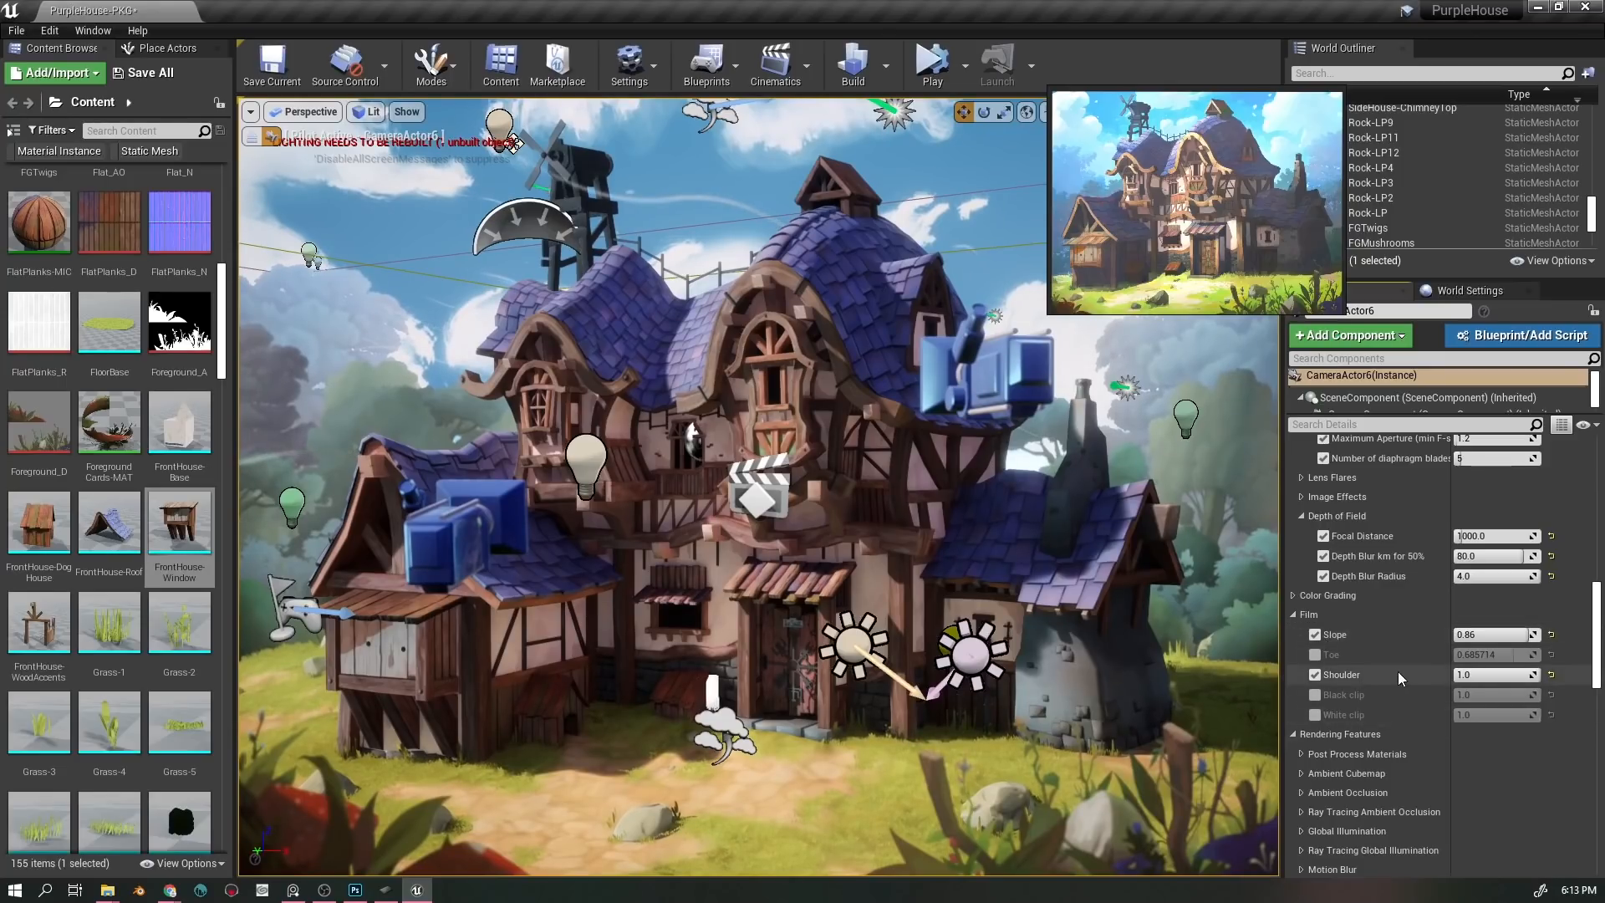
mouse_move(1492, 675)
mouse_down()
mouse_move(1421, 674)
mouse_move(1522, 675)
mouse_up()
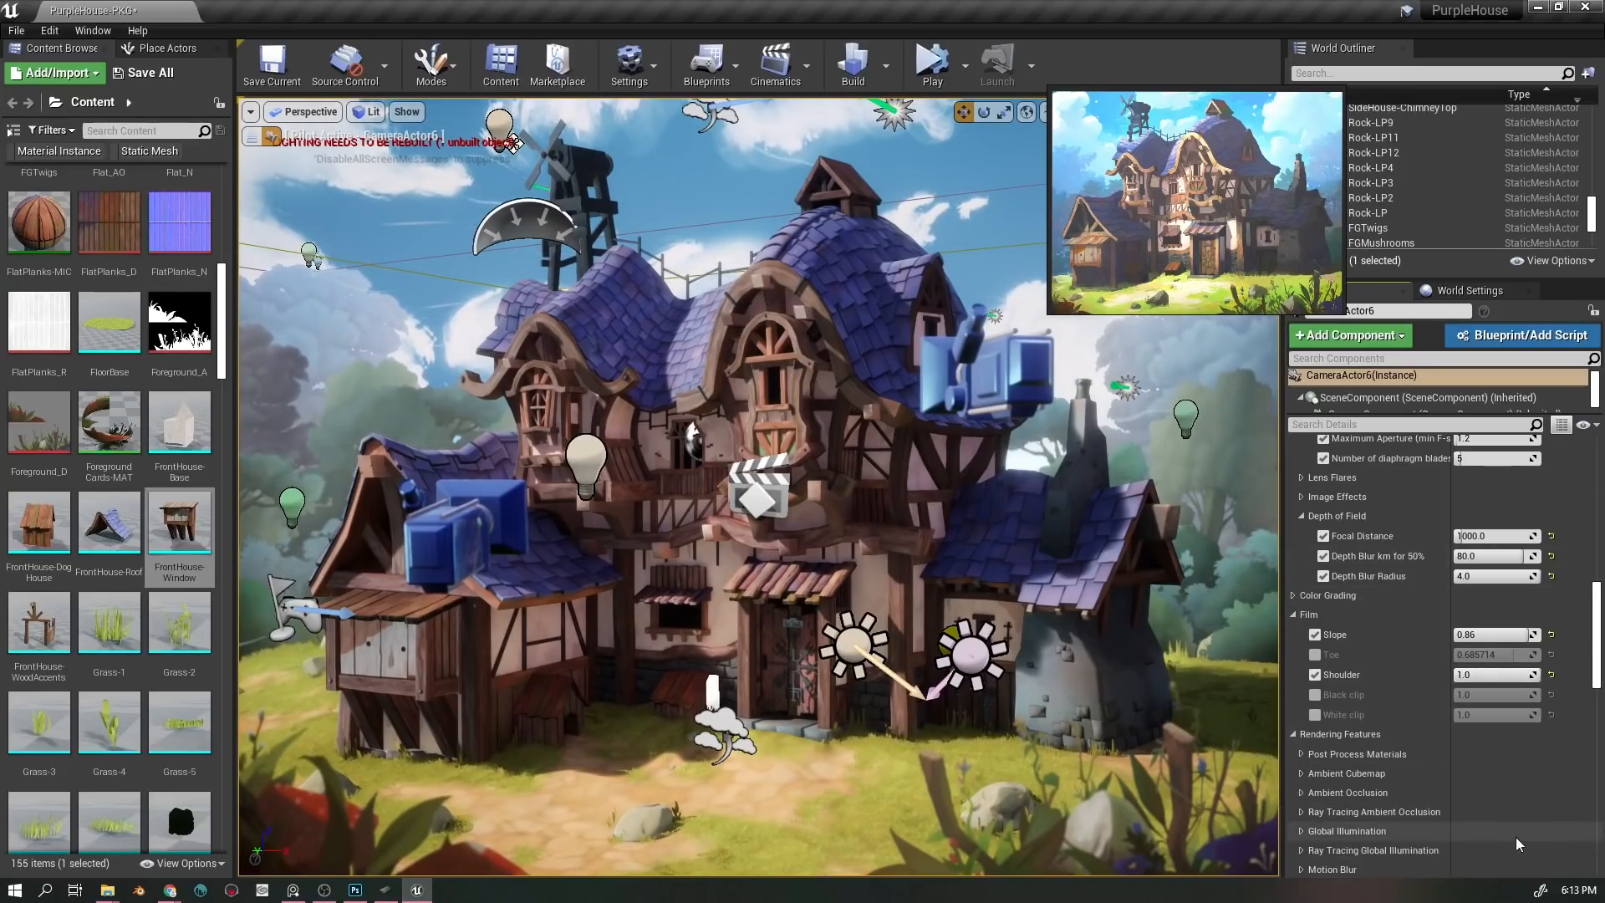
- Examine the camera's remaining post-process sections, including Film, Rendering Features, Ambient Occlusion and the Misc Screen Percentage
scroll(1516, 836, down, 5)
scroll(1477, 686, down, 3)
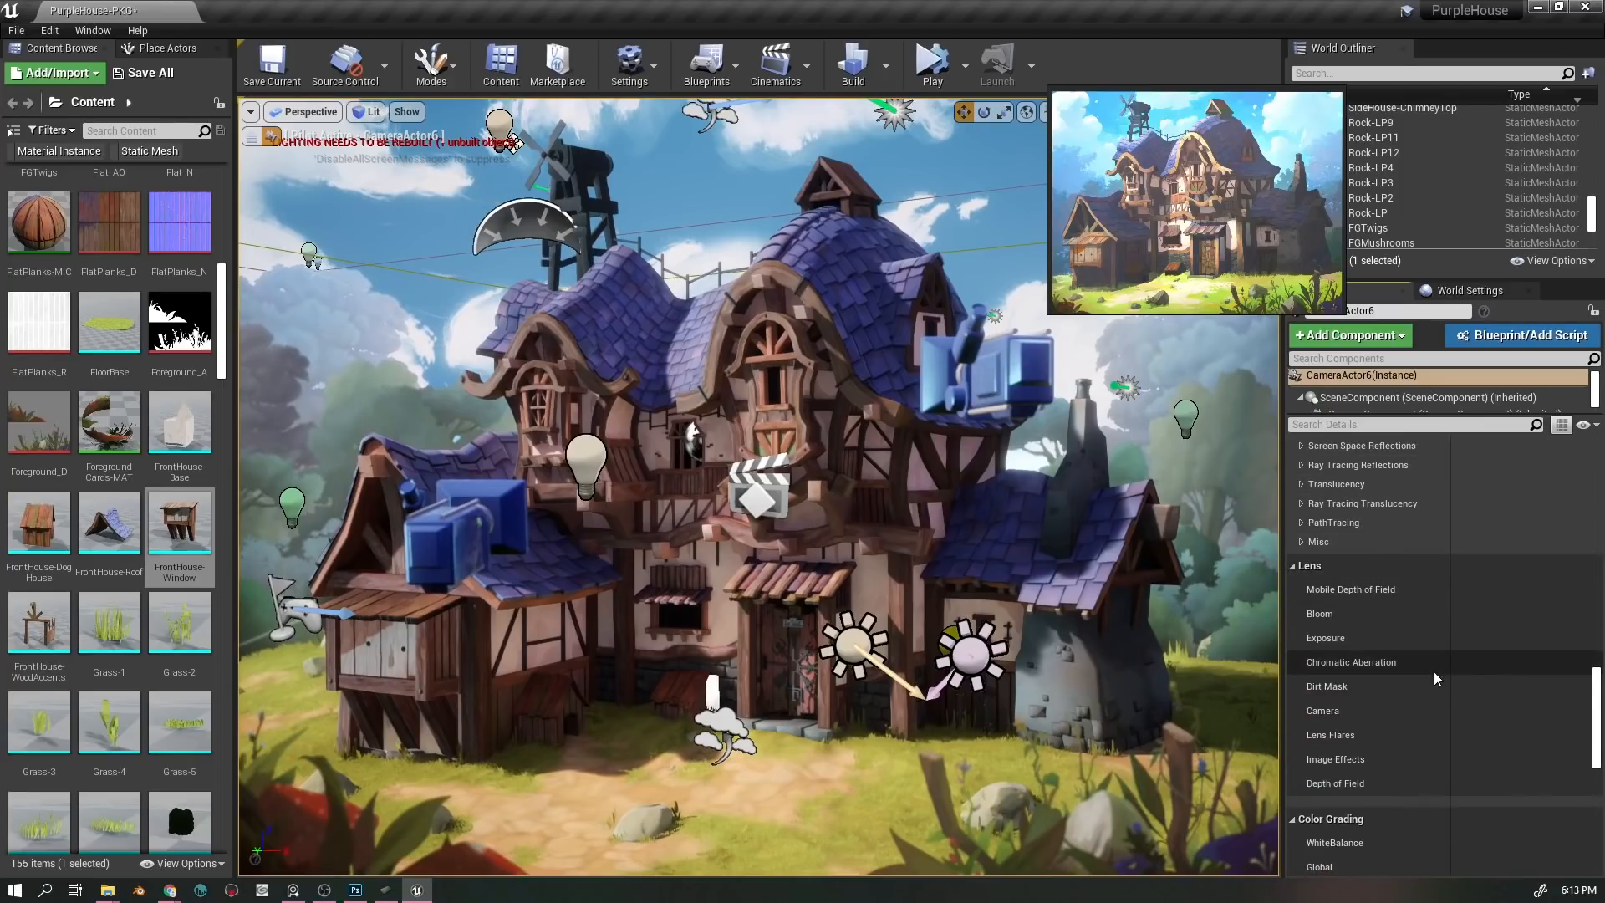
scroll(1443, 689, up, 5)
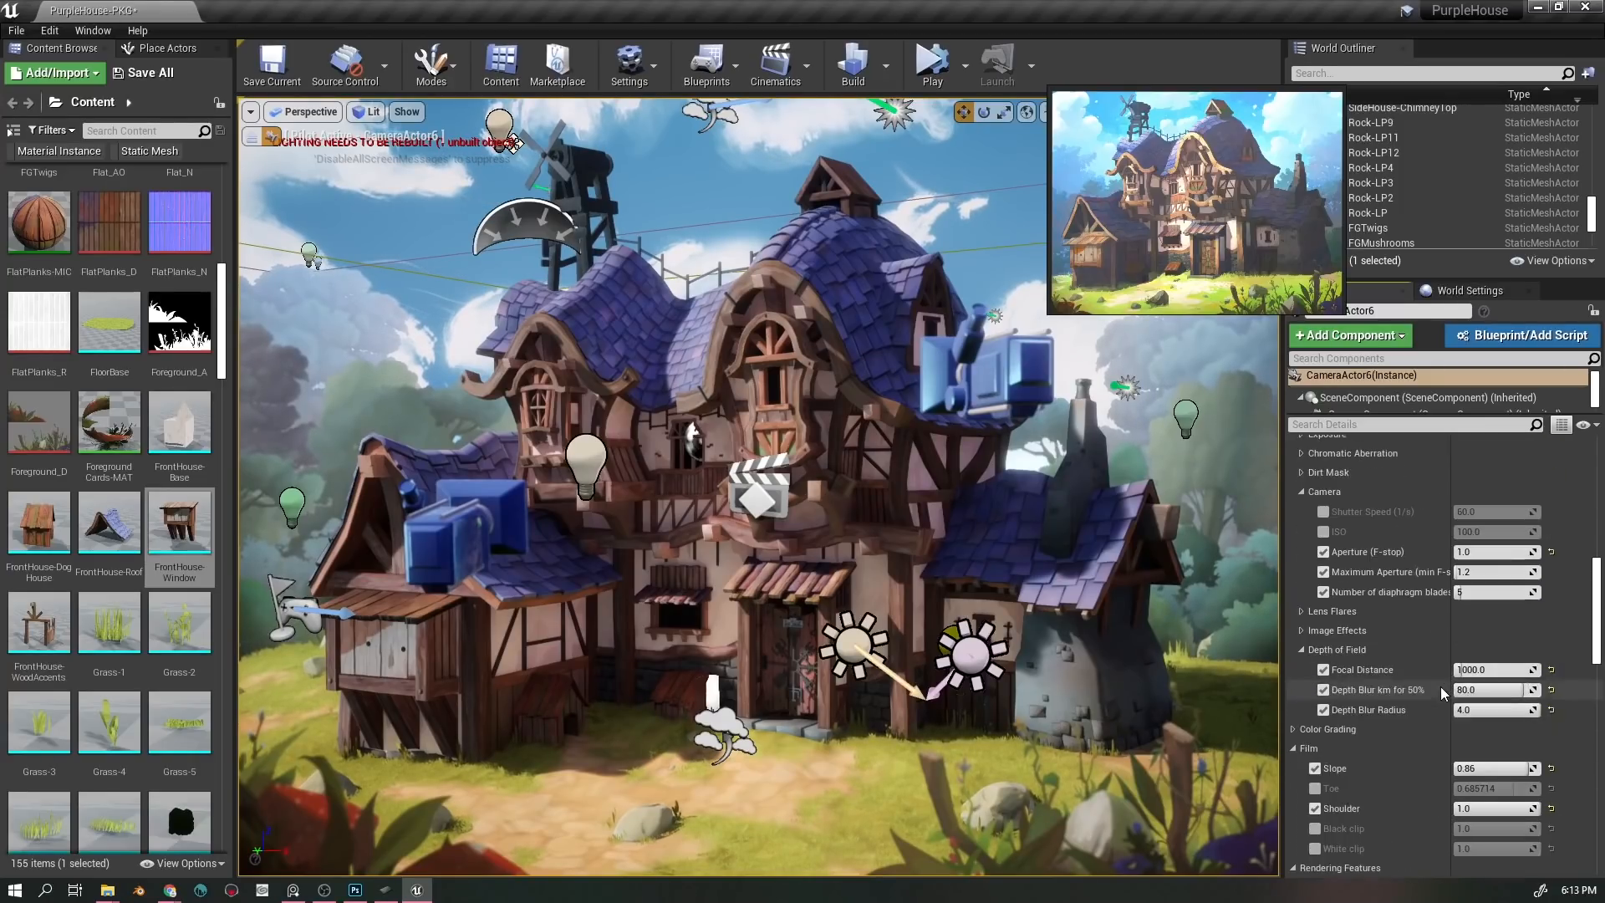
scroll(1431, 704, up, 10)
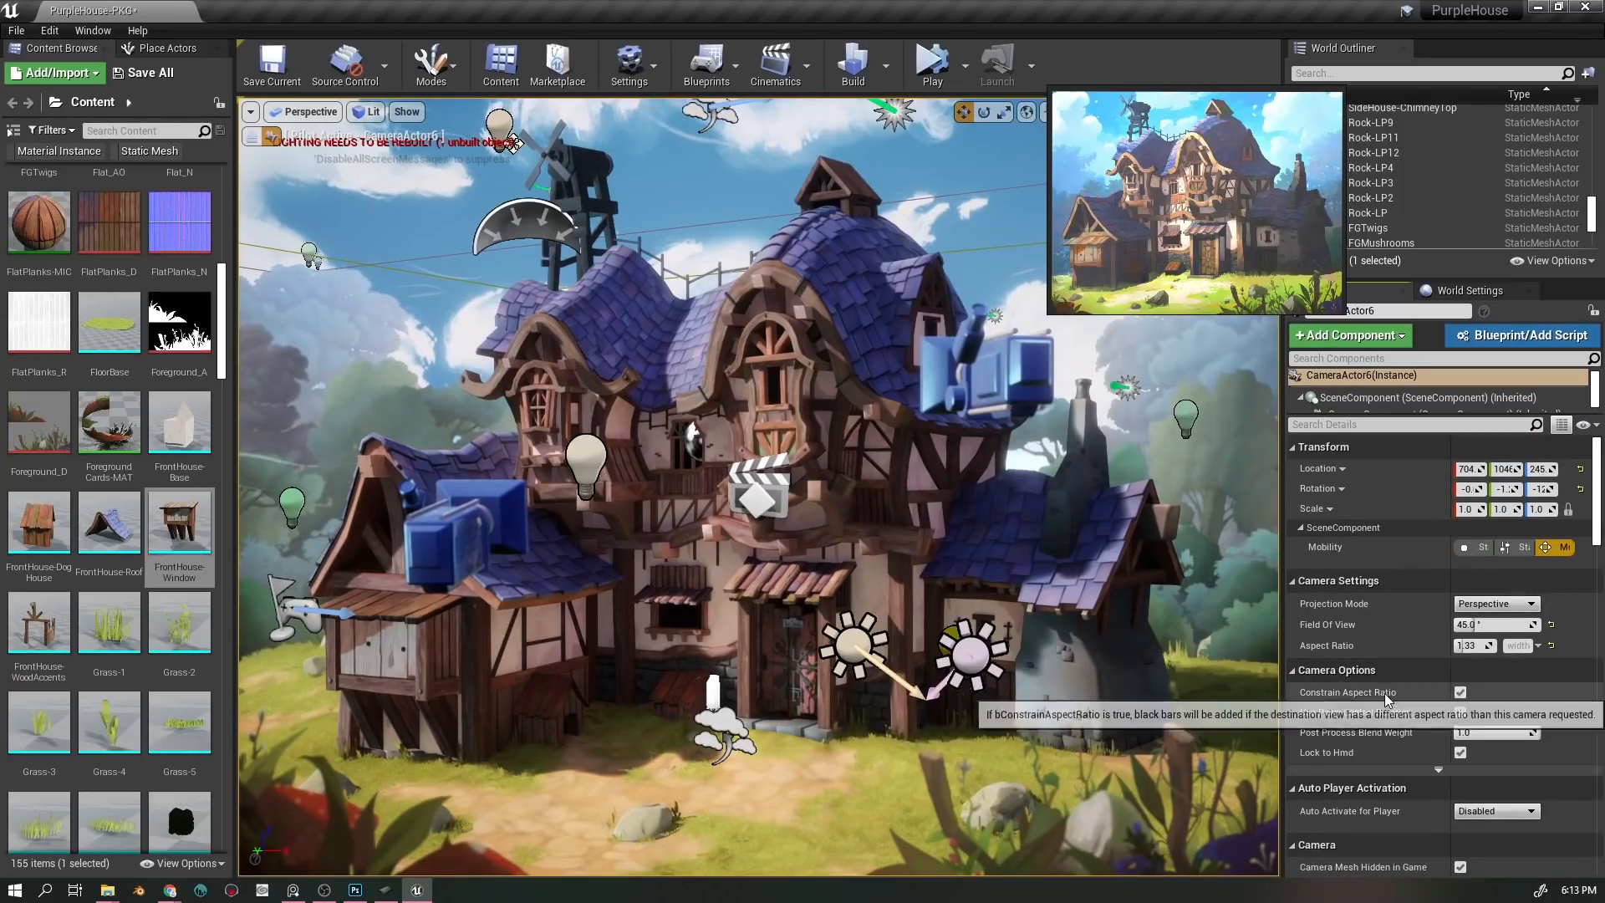
scroll(1391, 692, down, 10)
scroll(1398, 685, down, 5)
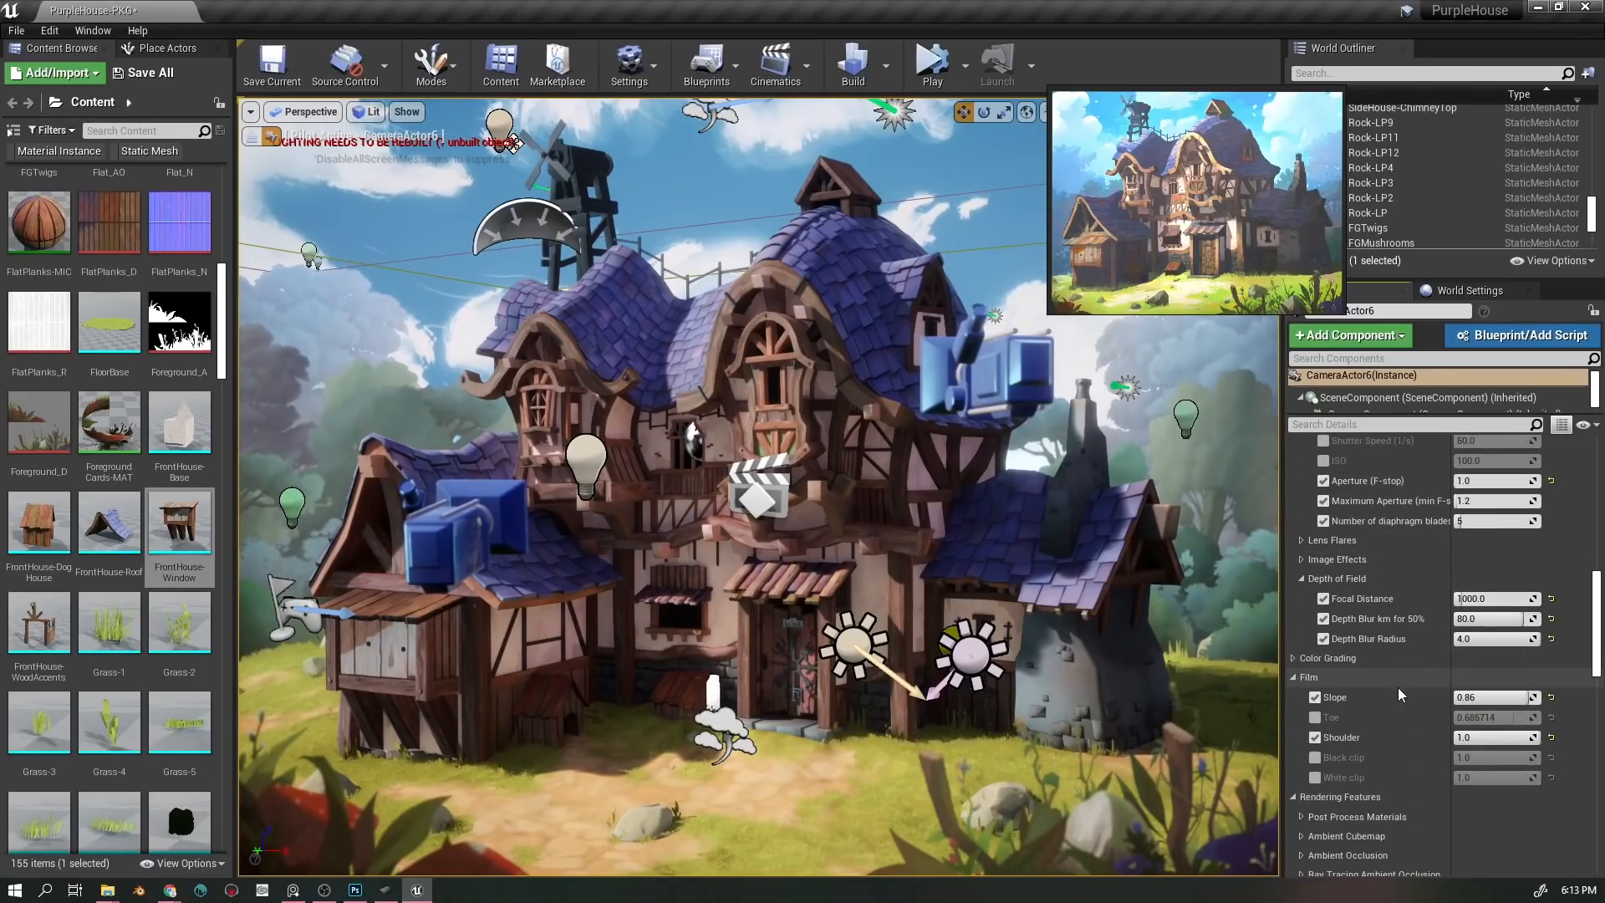
scroll(1398, 687, down, 5)
scroll(1402, 687, down, 6)
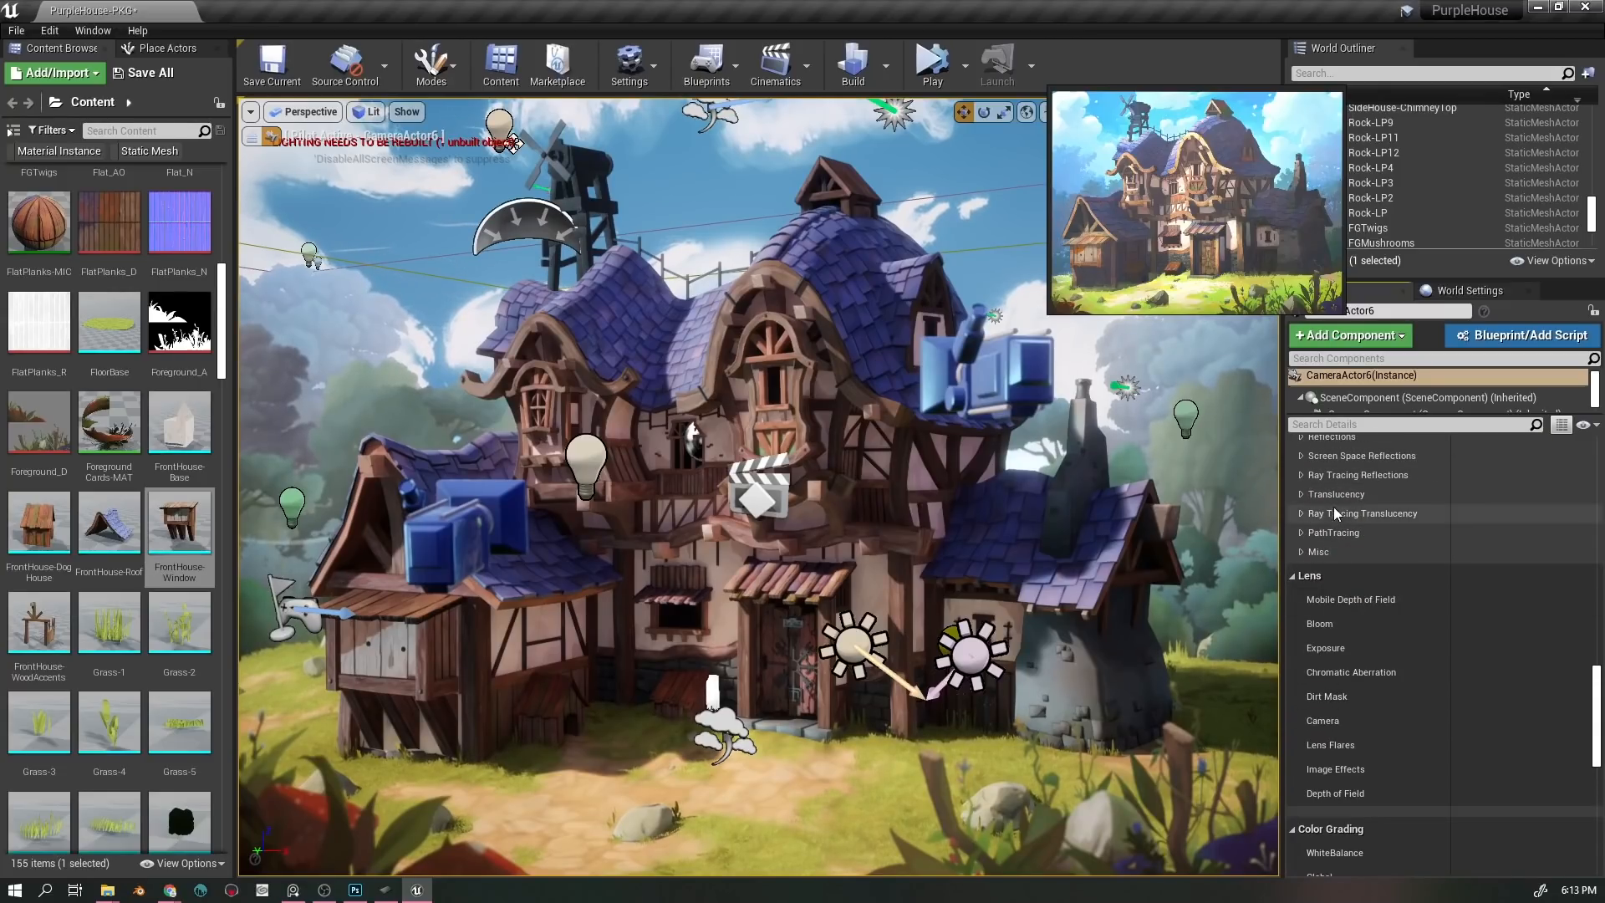
click(1309, 551)
scroll(1538, 602, up, 3)
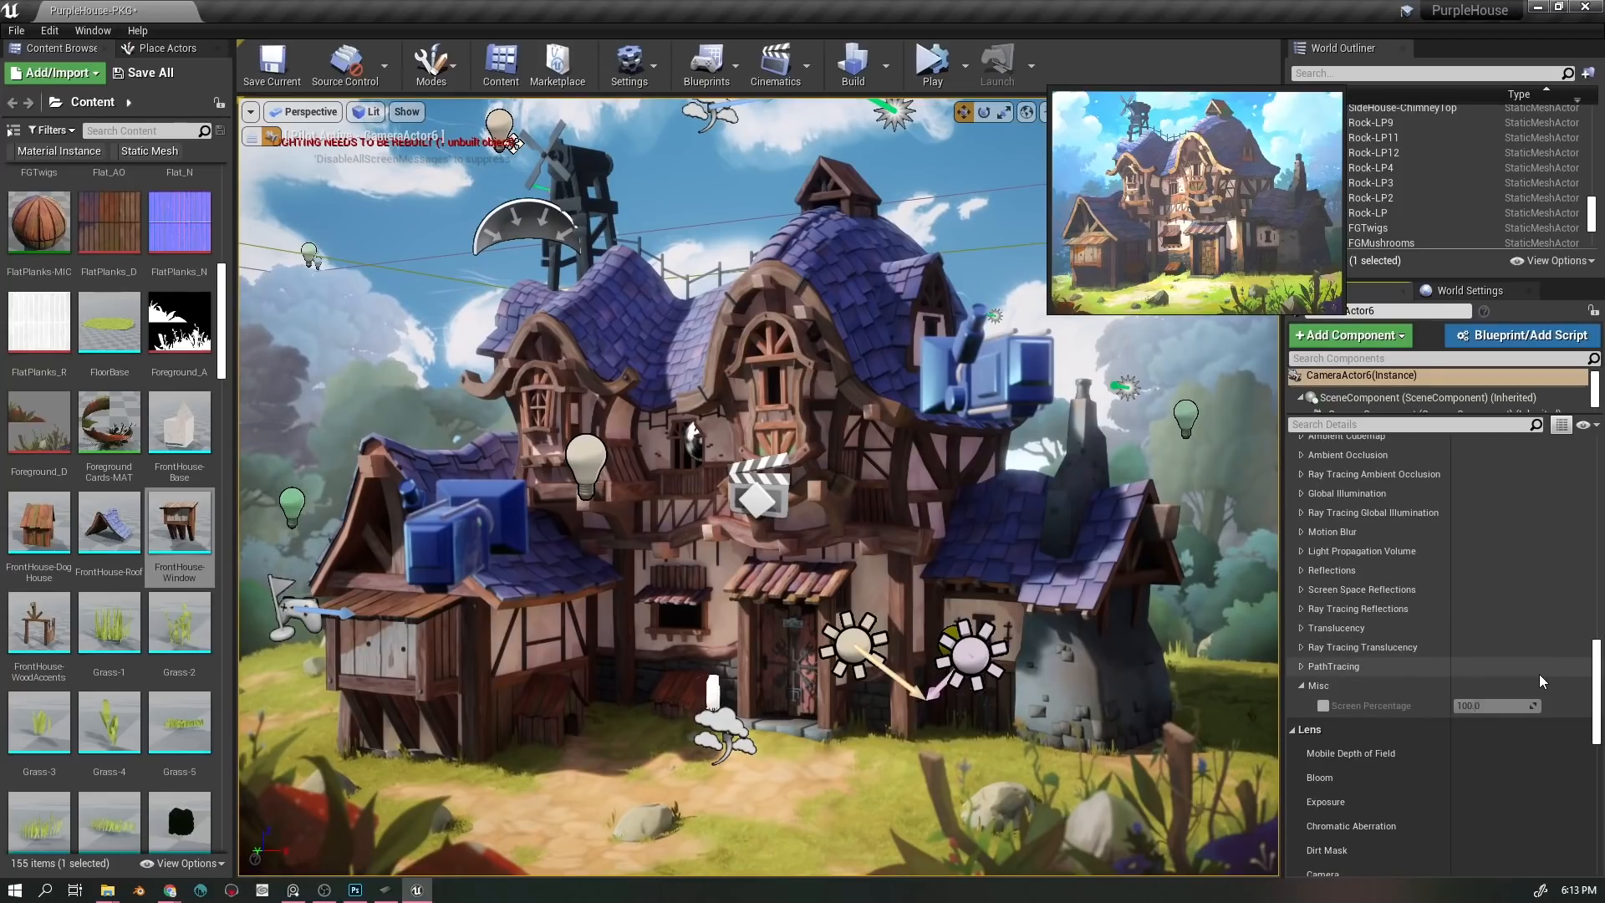
scroll(1529, 675, up, 2)
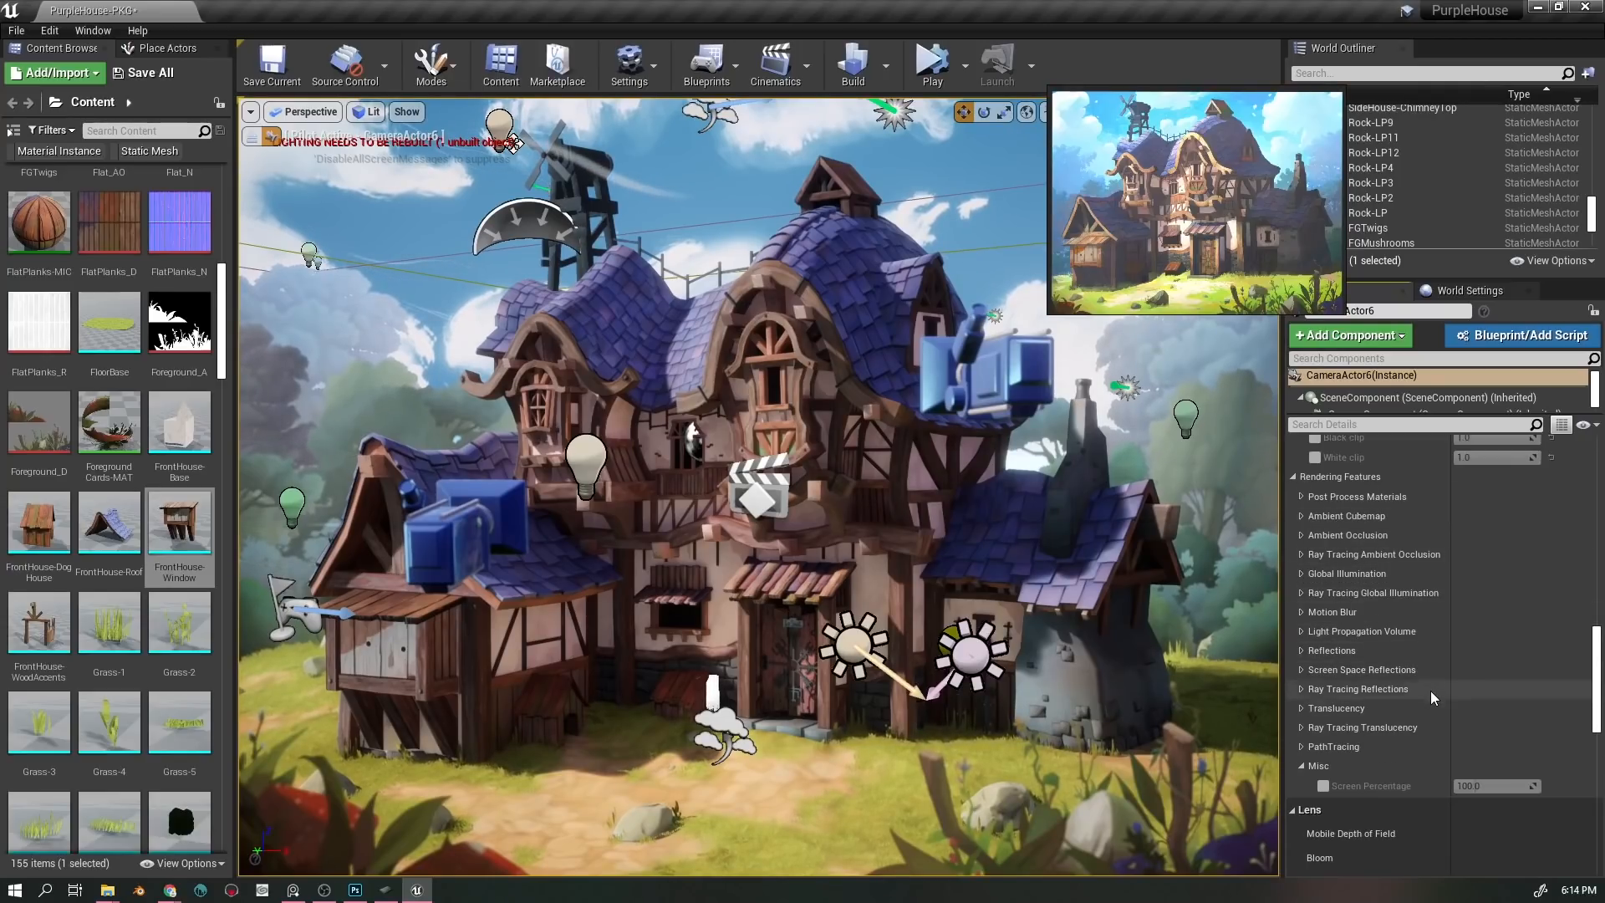
scroll(1435, 692, up, 3)
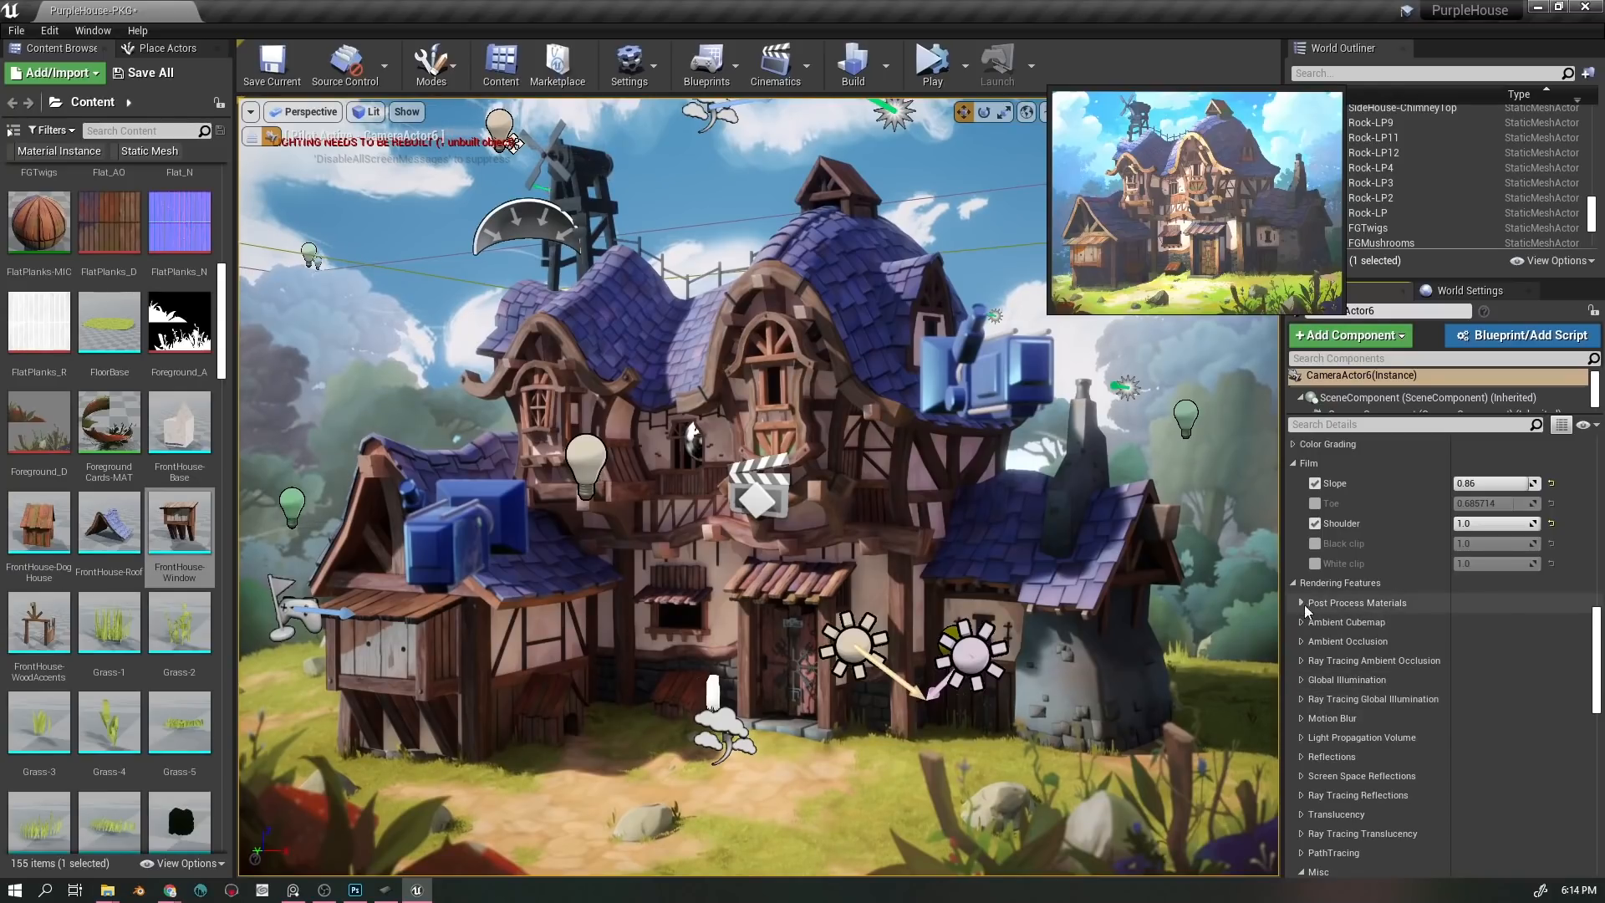
scroll(1304, 605, up, 2)
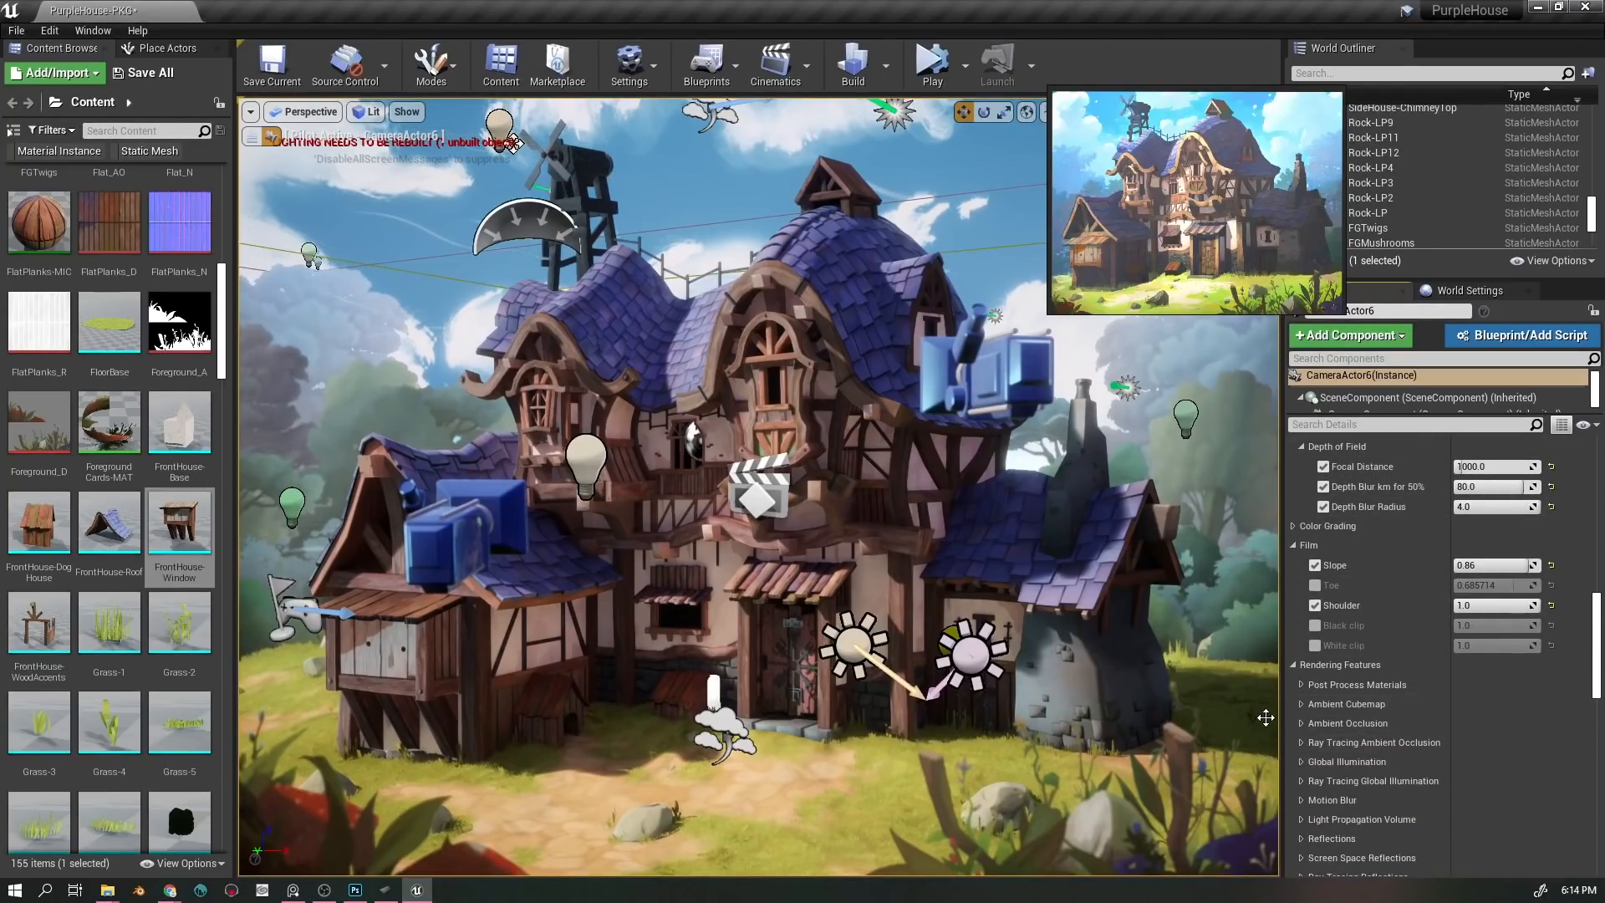
click(1300, 723)
- Expand the camera's Exposure settings within its Lens overrides
scroll(1482, 709, up, 7)
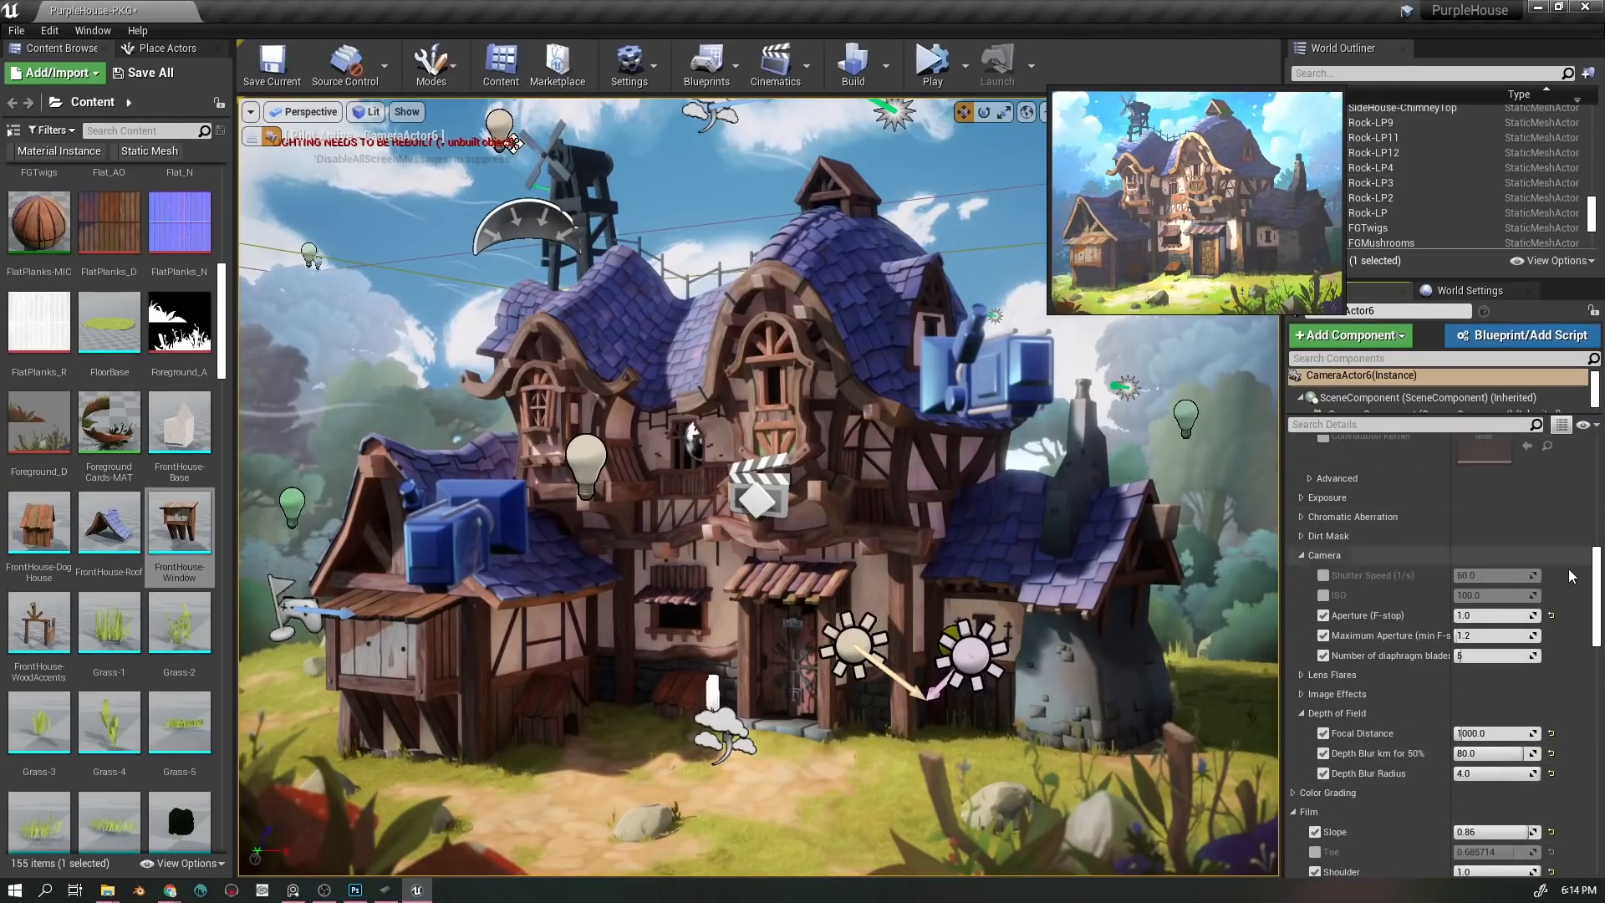
scroll(1563, 572, up, 5)
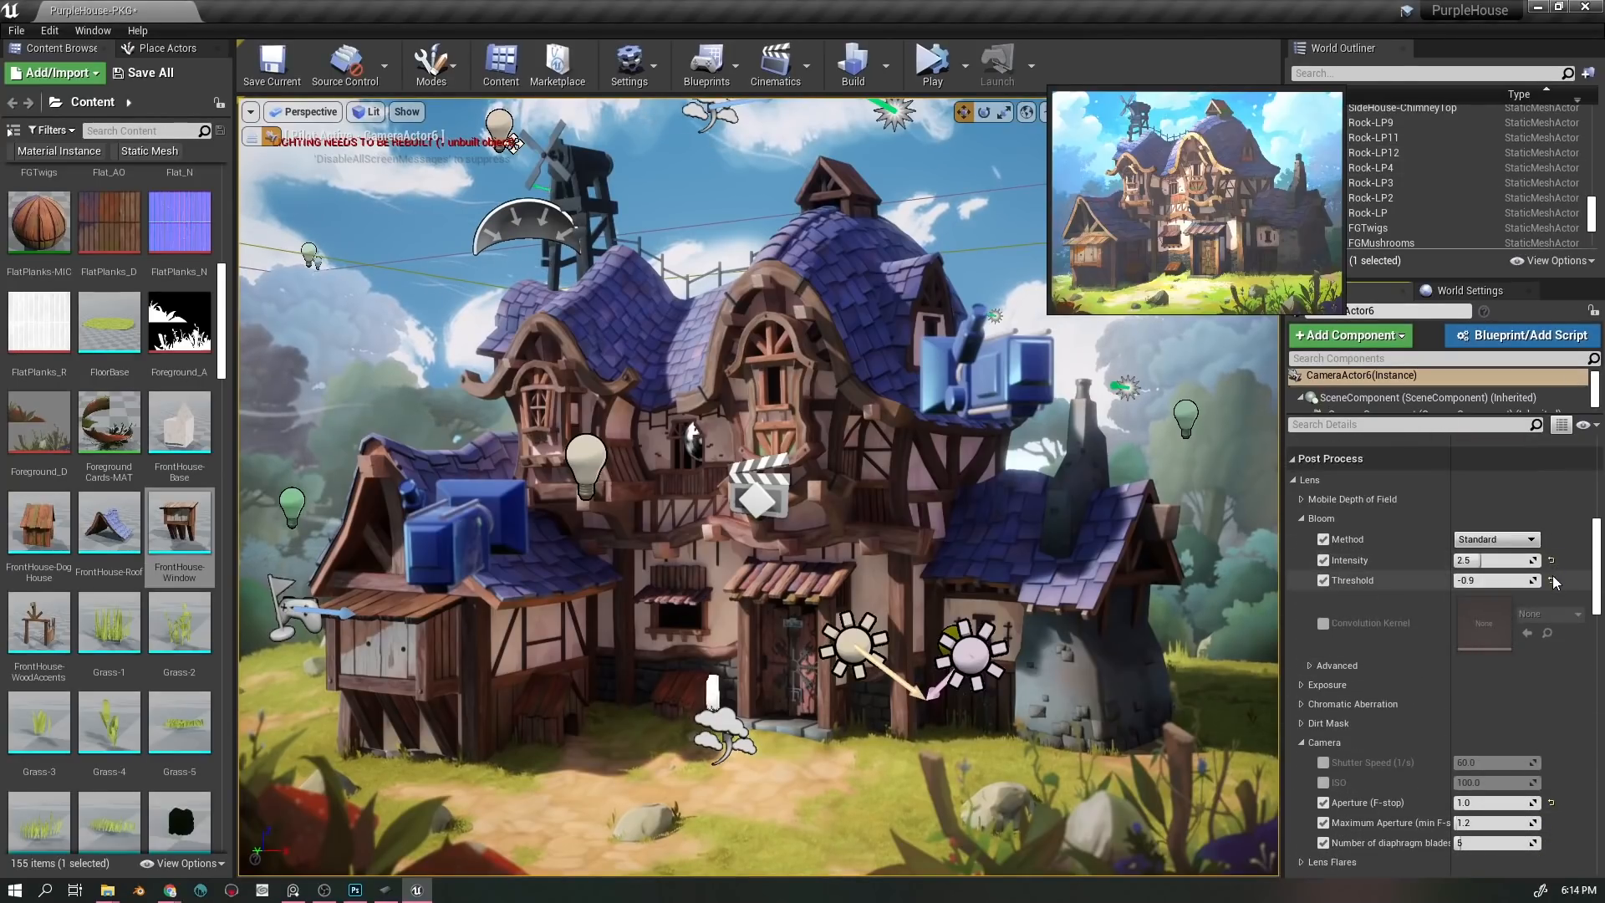
click(1307, 687)
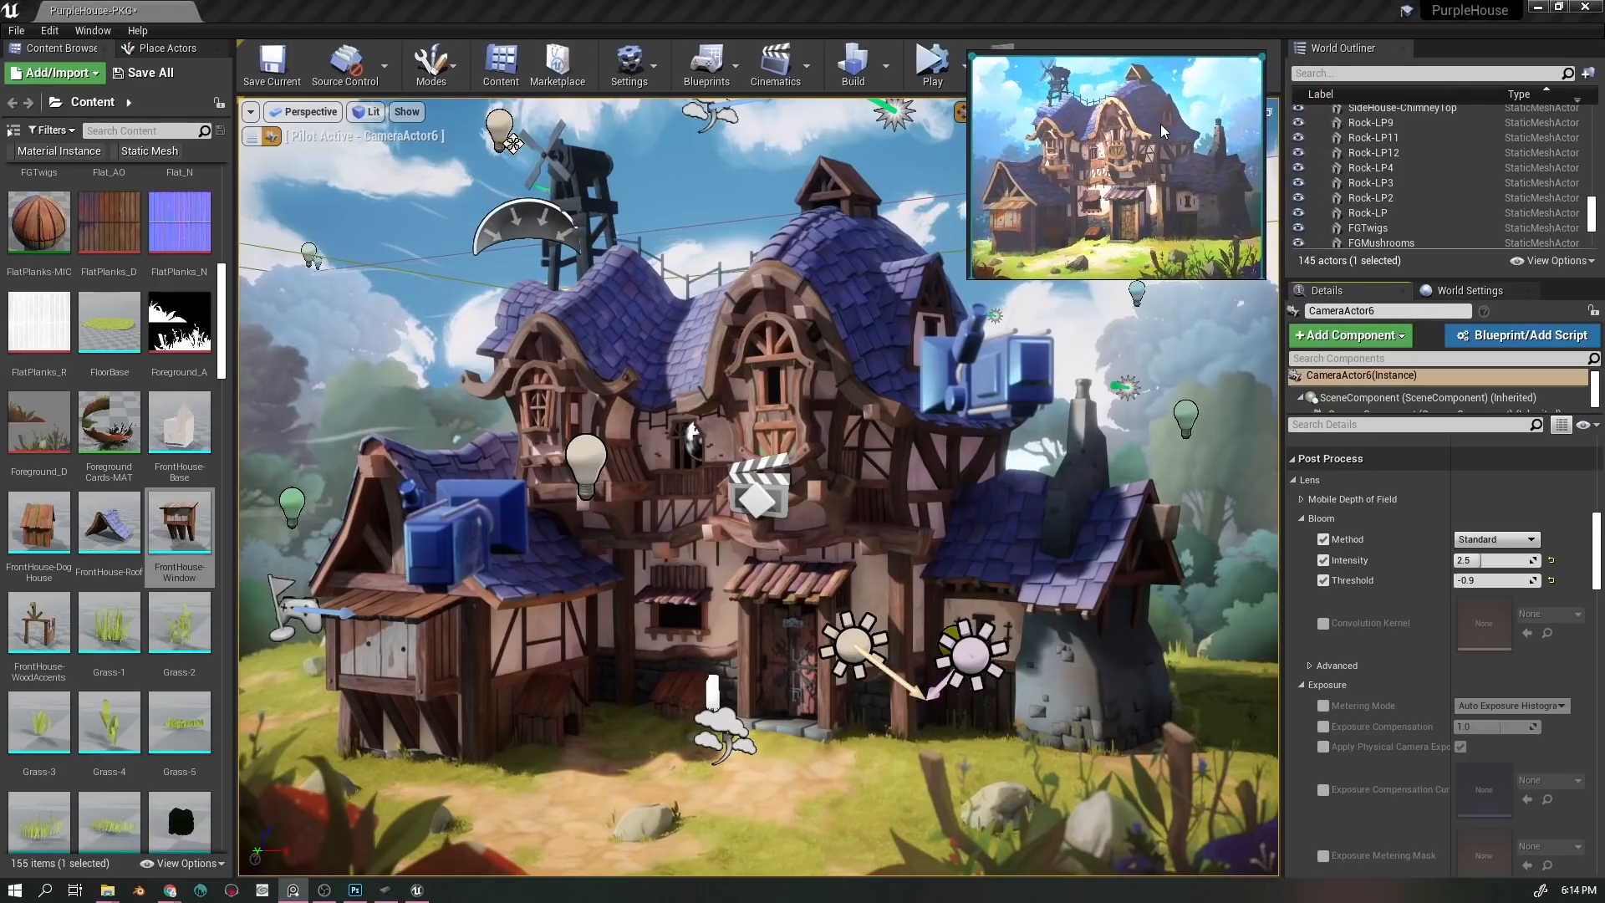
- Find the PostProcessVolume among the scene's actors and select it
scroll(1482, 221, up, 5)
scroll(1498, 194, up, 10)
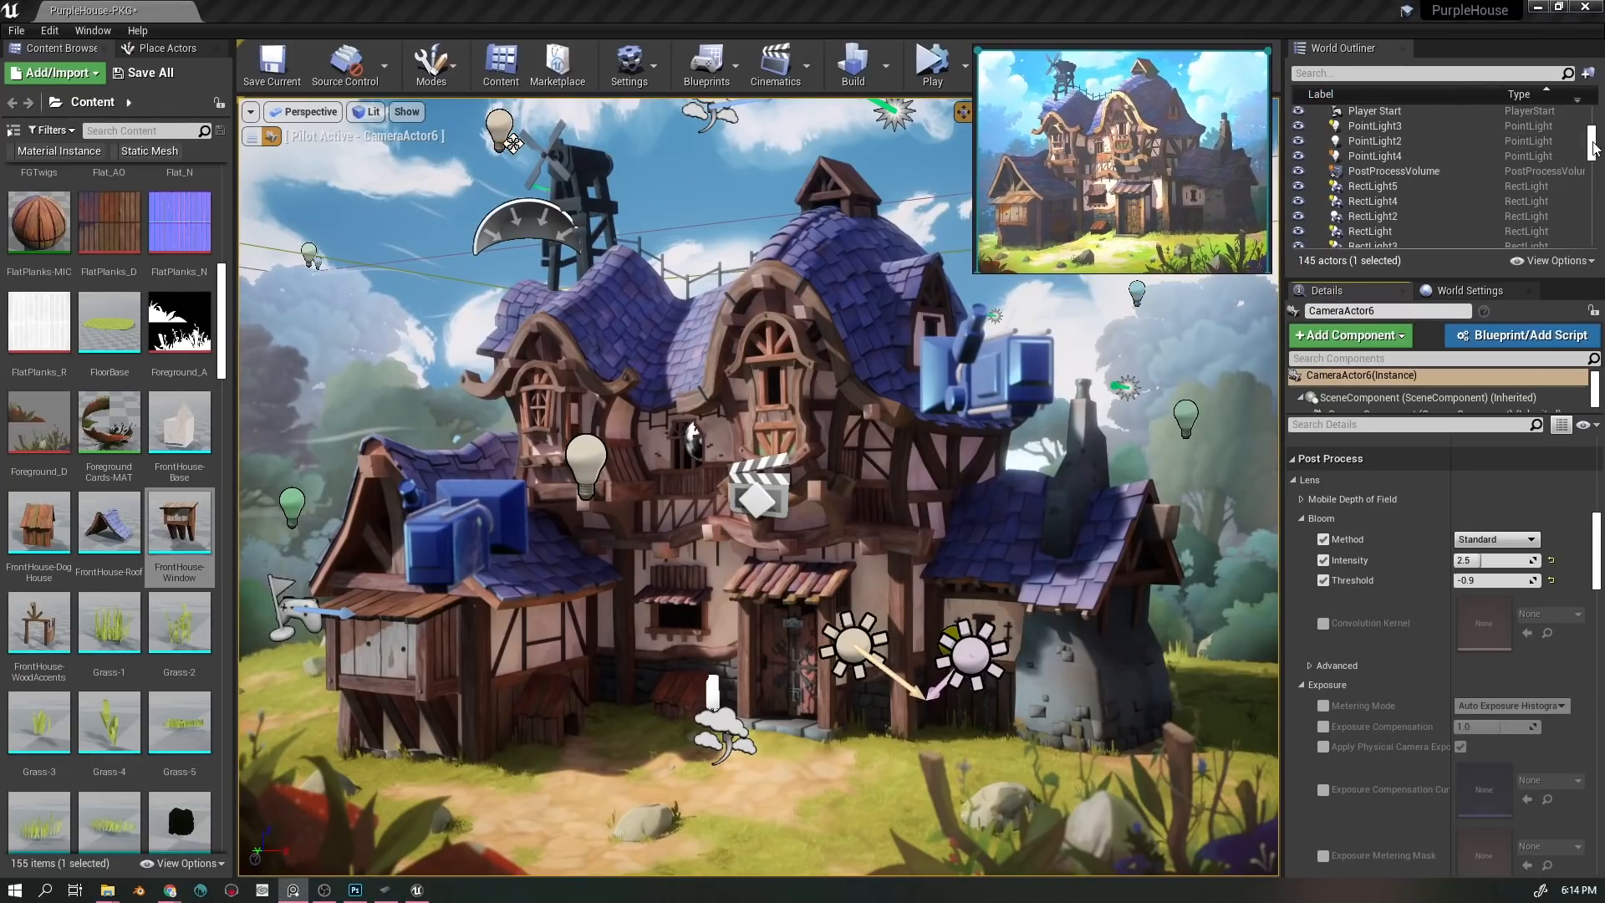
drag(1591, 144, 1590, 113)
scroll(1458, 172, down, 10)
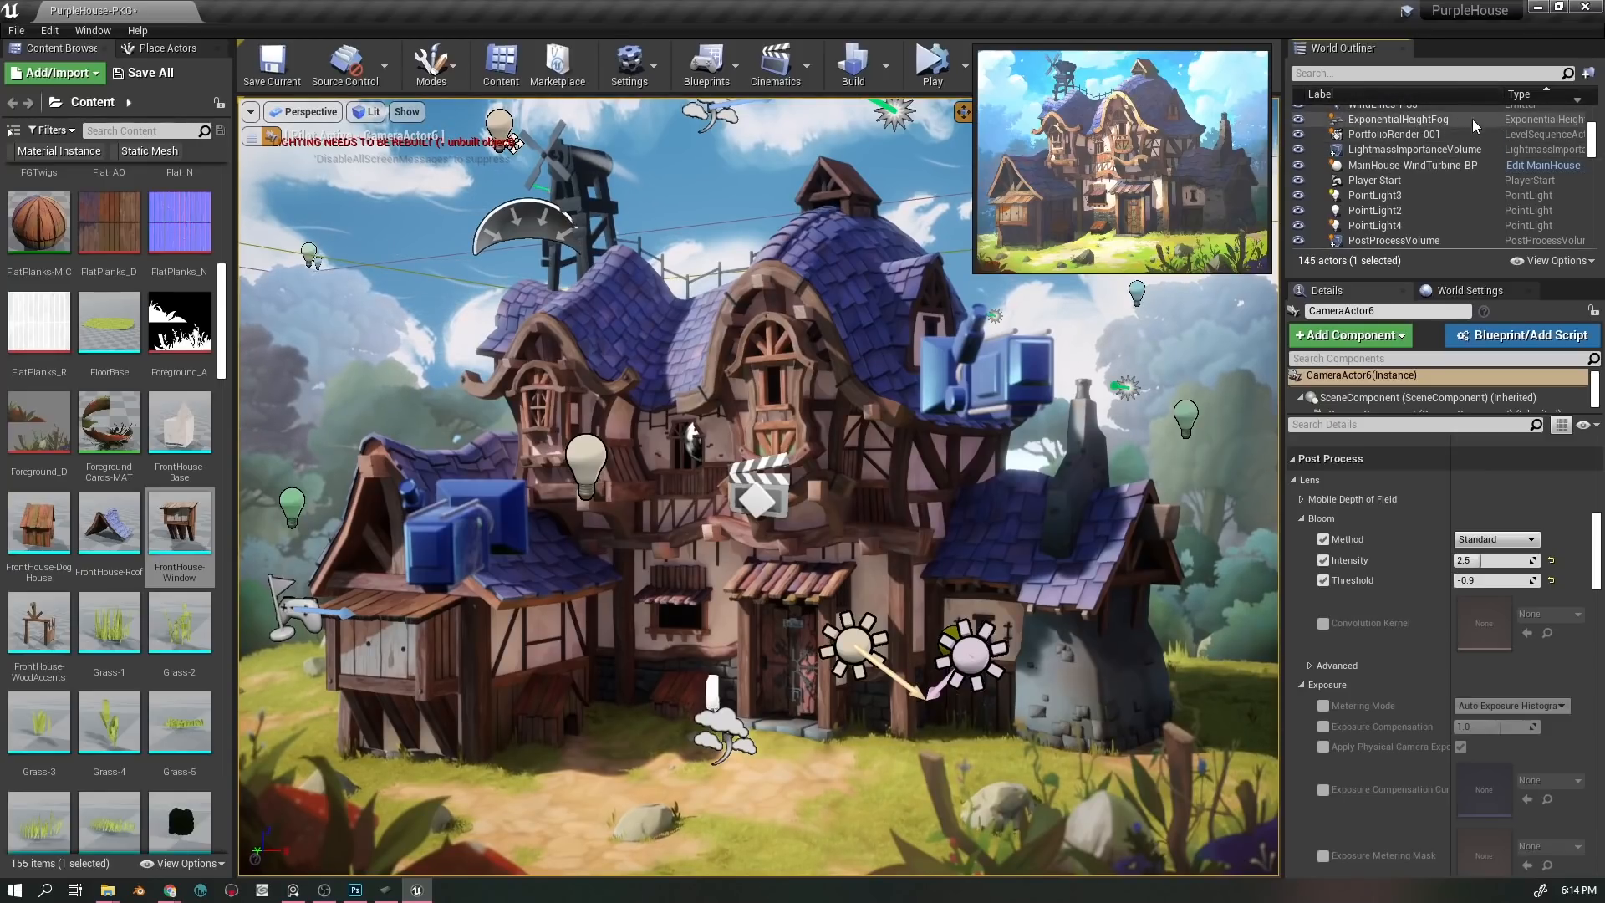
click(1438, 239)
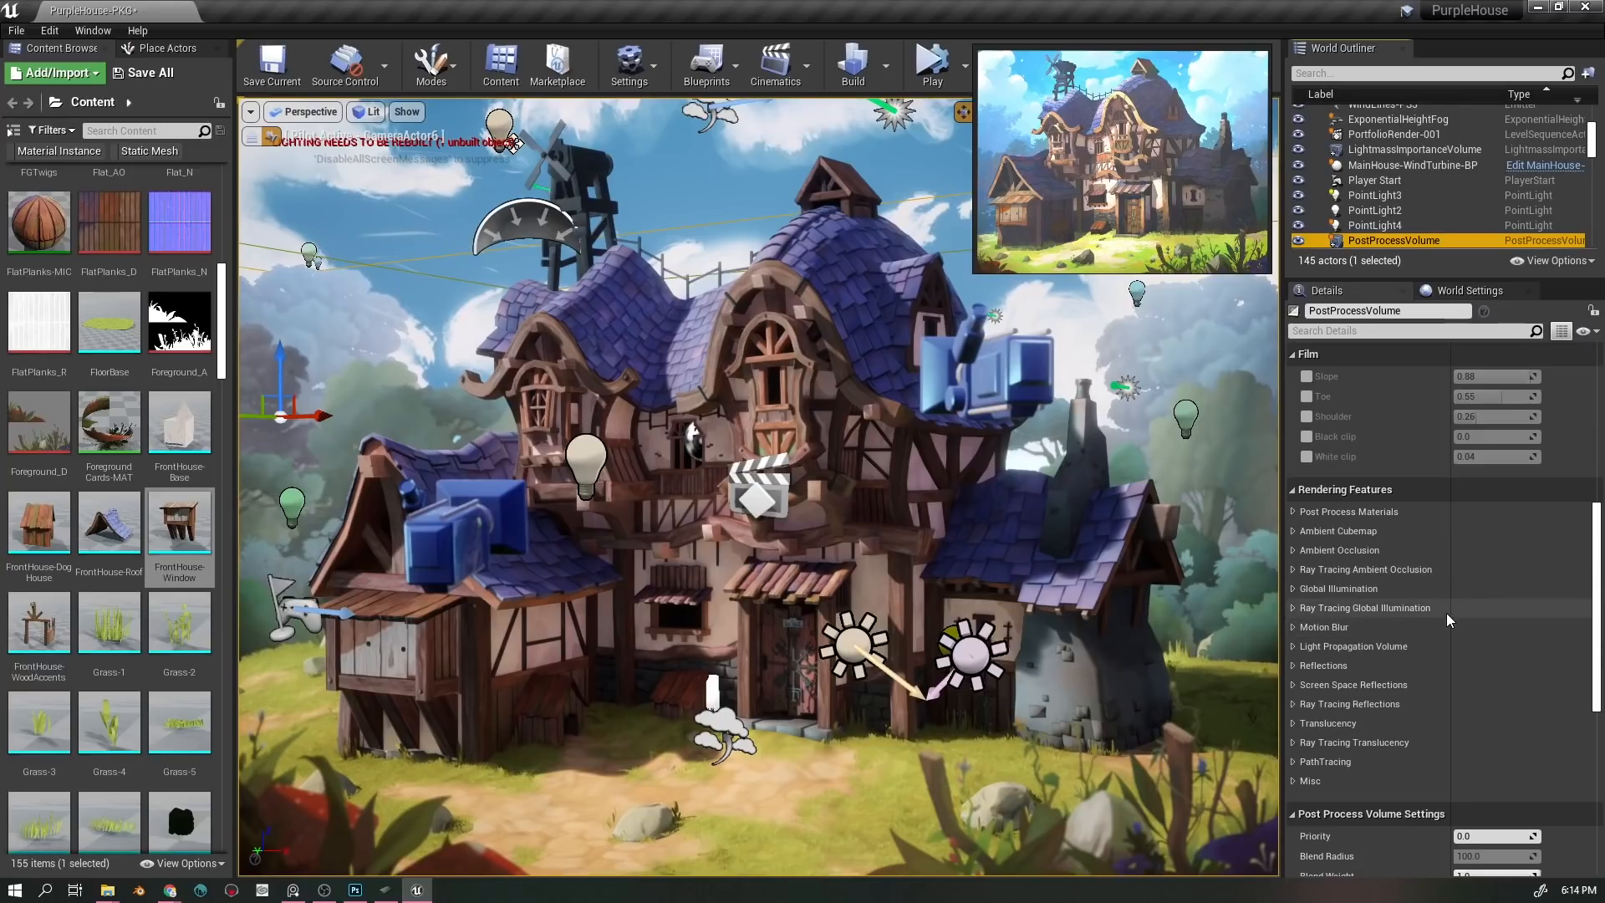
- Stop piloting CameraActor6 and expand the PostProcessVolume's Exposure settings under Lens
click(252, 137)
mouse_move(602, 418)
mouse_down()
mouse_move(627, 535)
mouse_move(610, 393)
mouse_up()
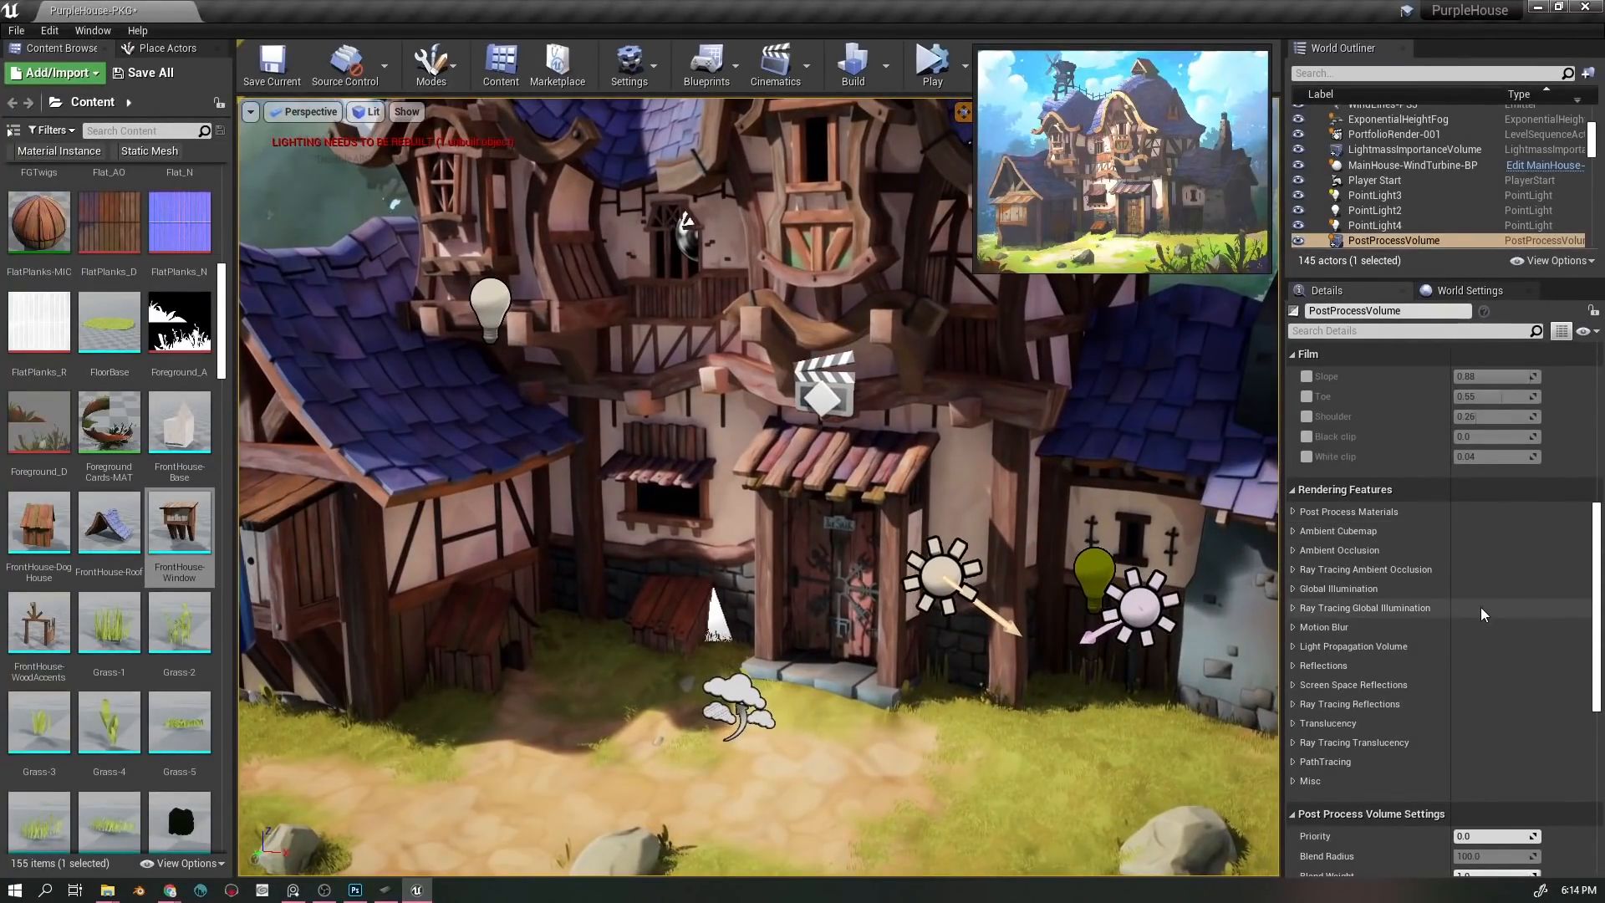
scroll(1485, 604, down, 10)
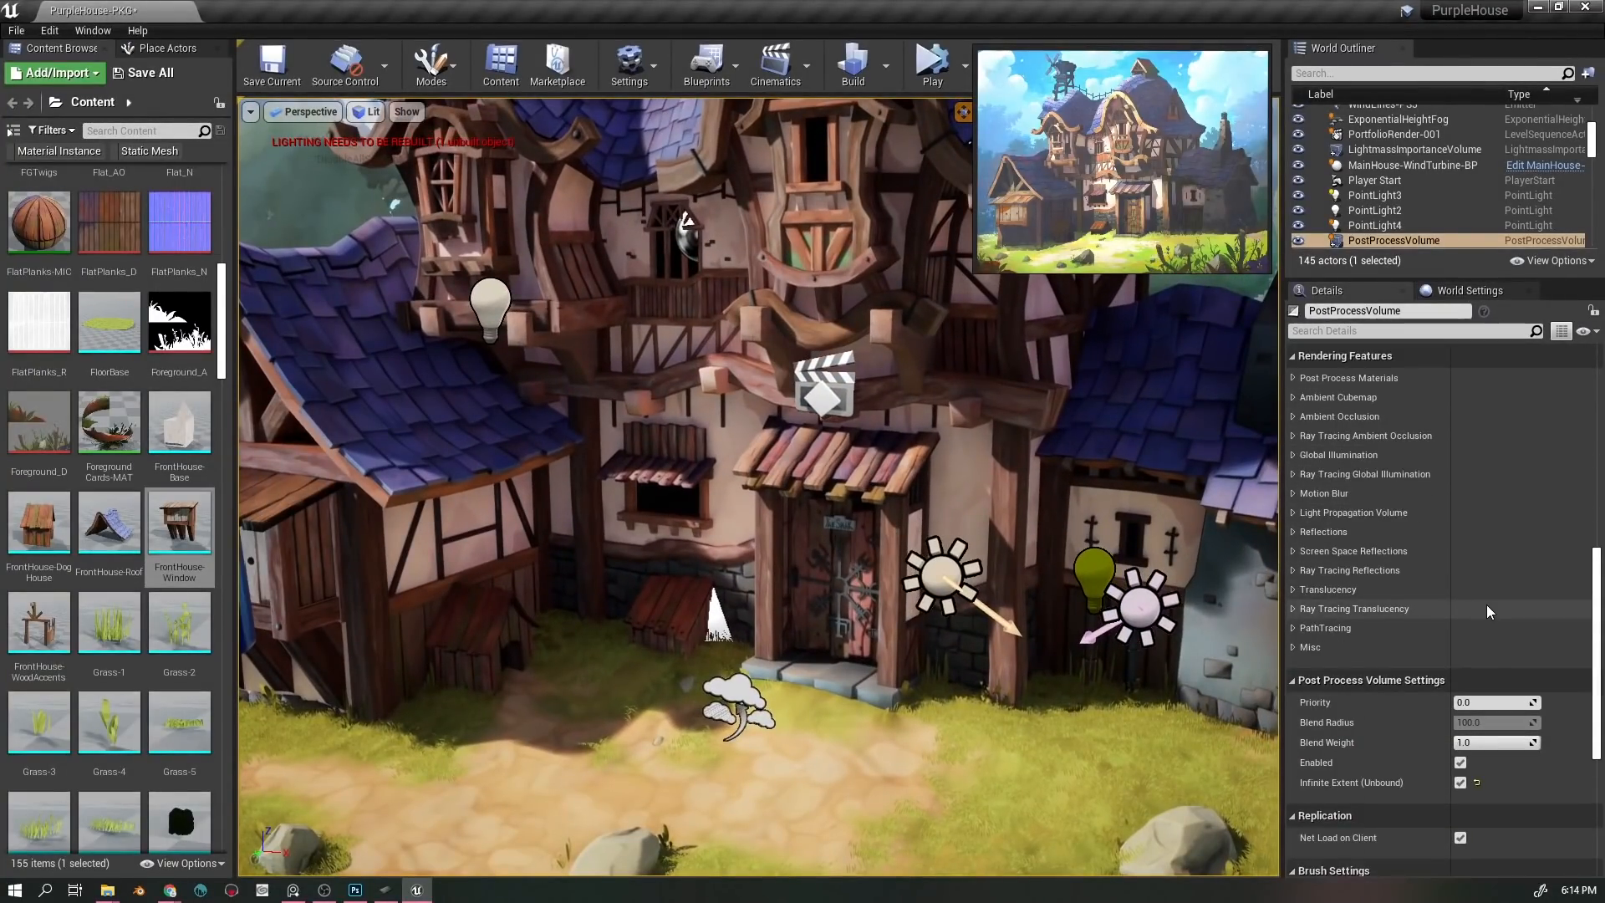
scroll(1573, 722, up, 10)
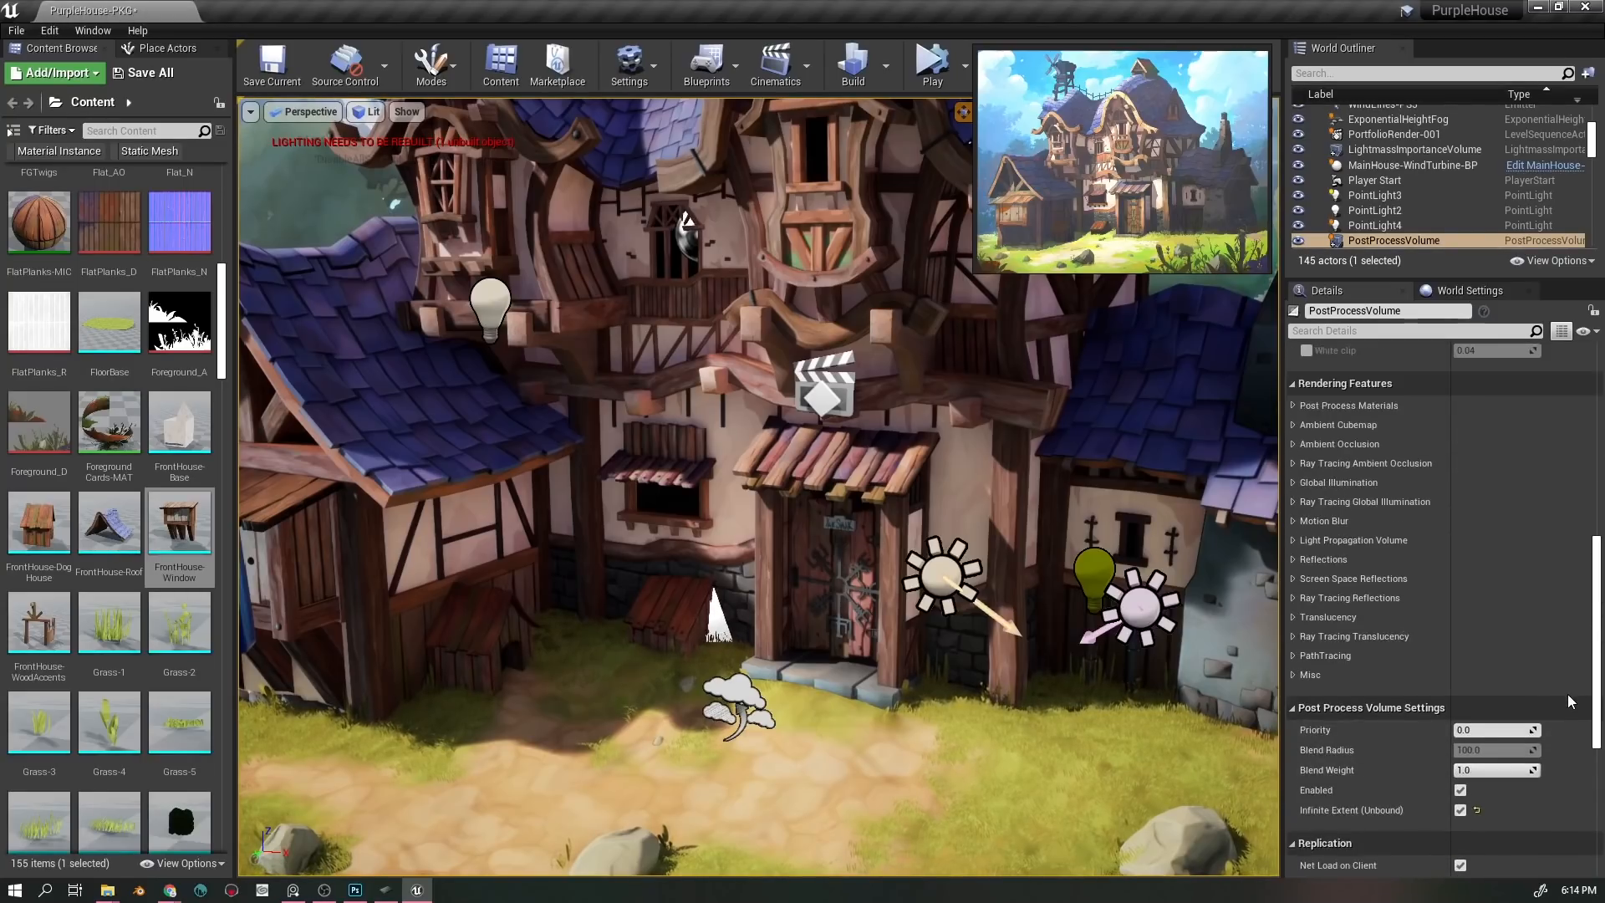
scroll(1570, 668, up, 1)
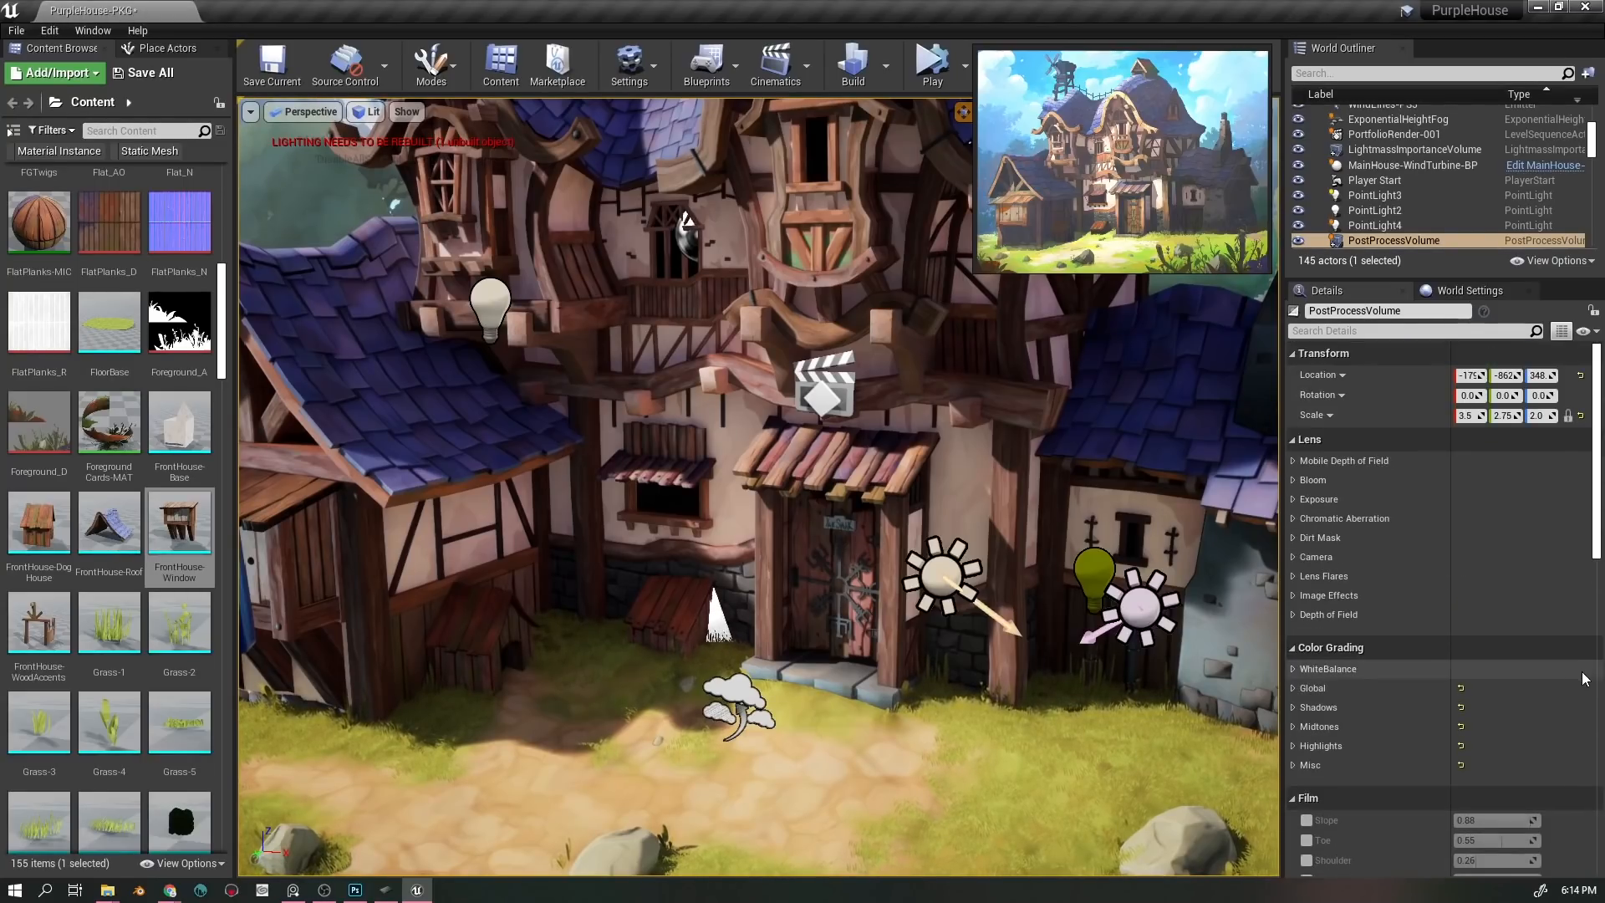
click(1293, 502)
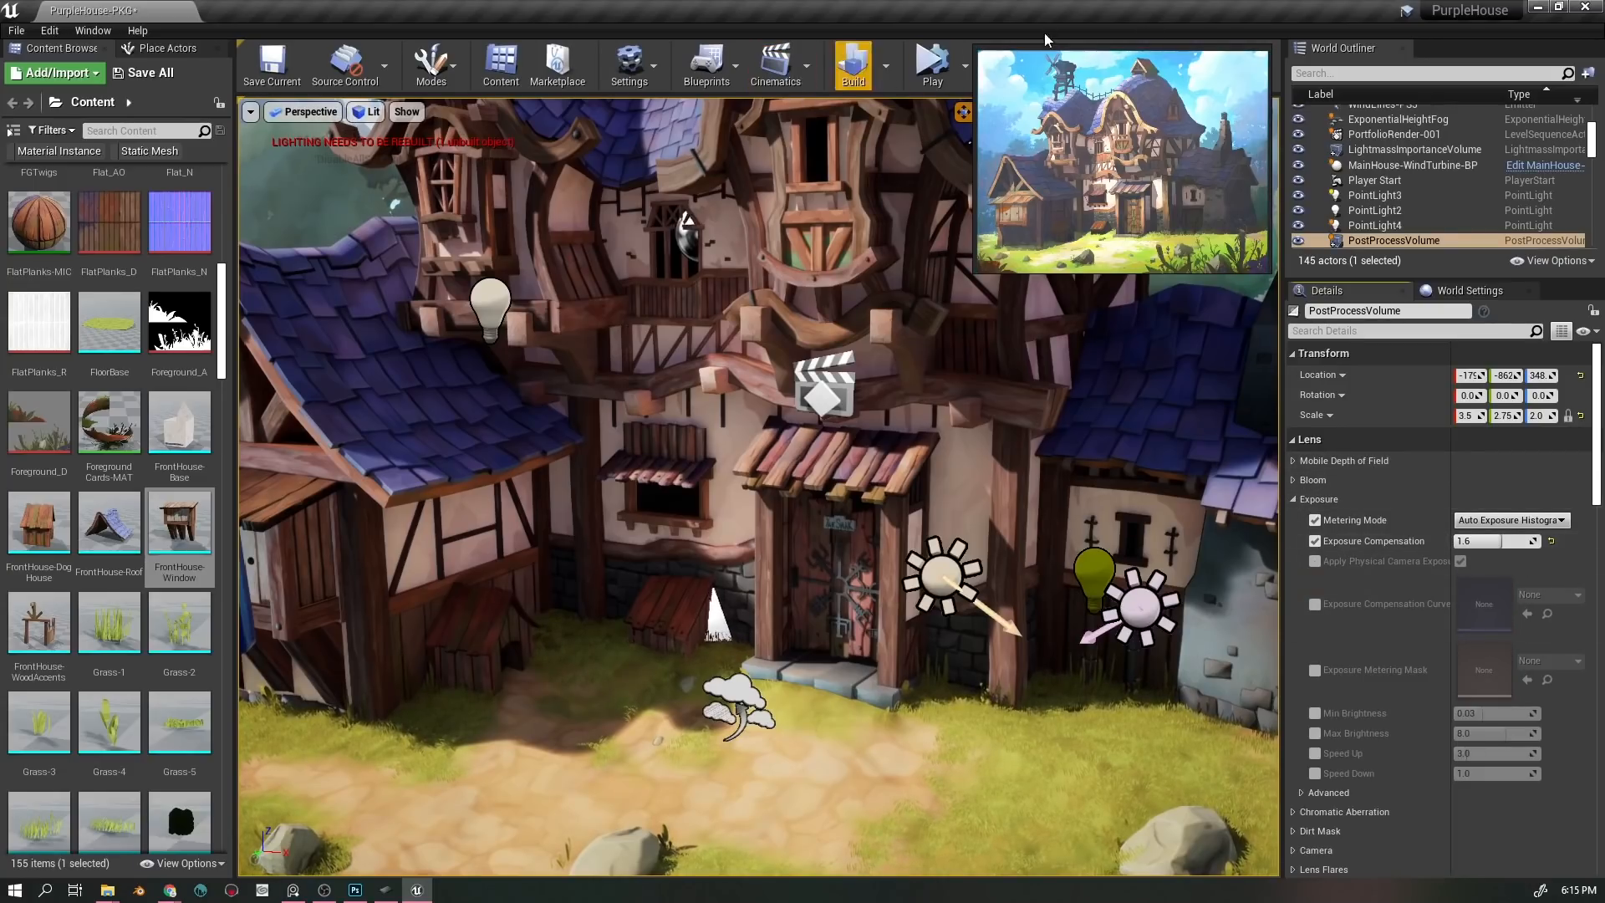
- Search the Project Settings for "exposure" to review the Auto Exposure defaults, and close the window
click(649, 68)
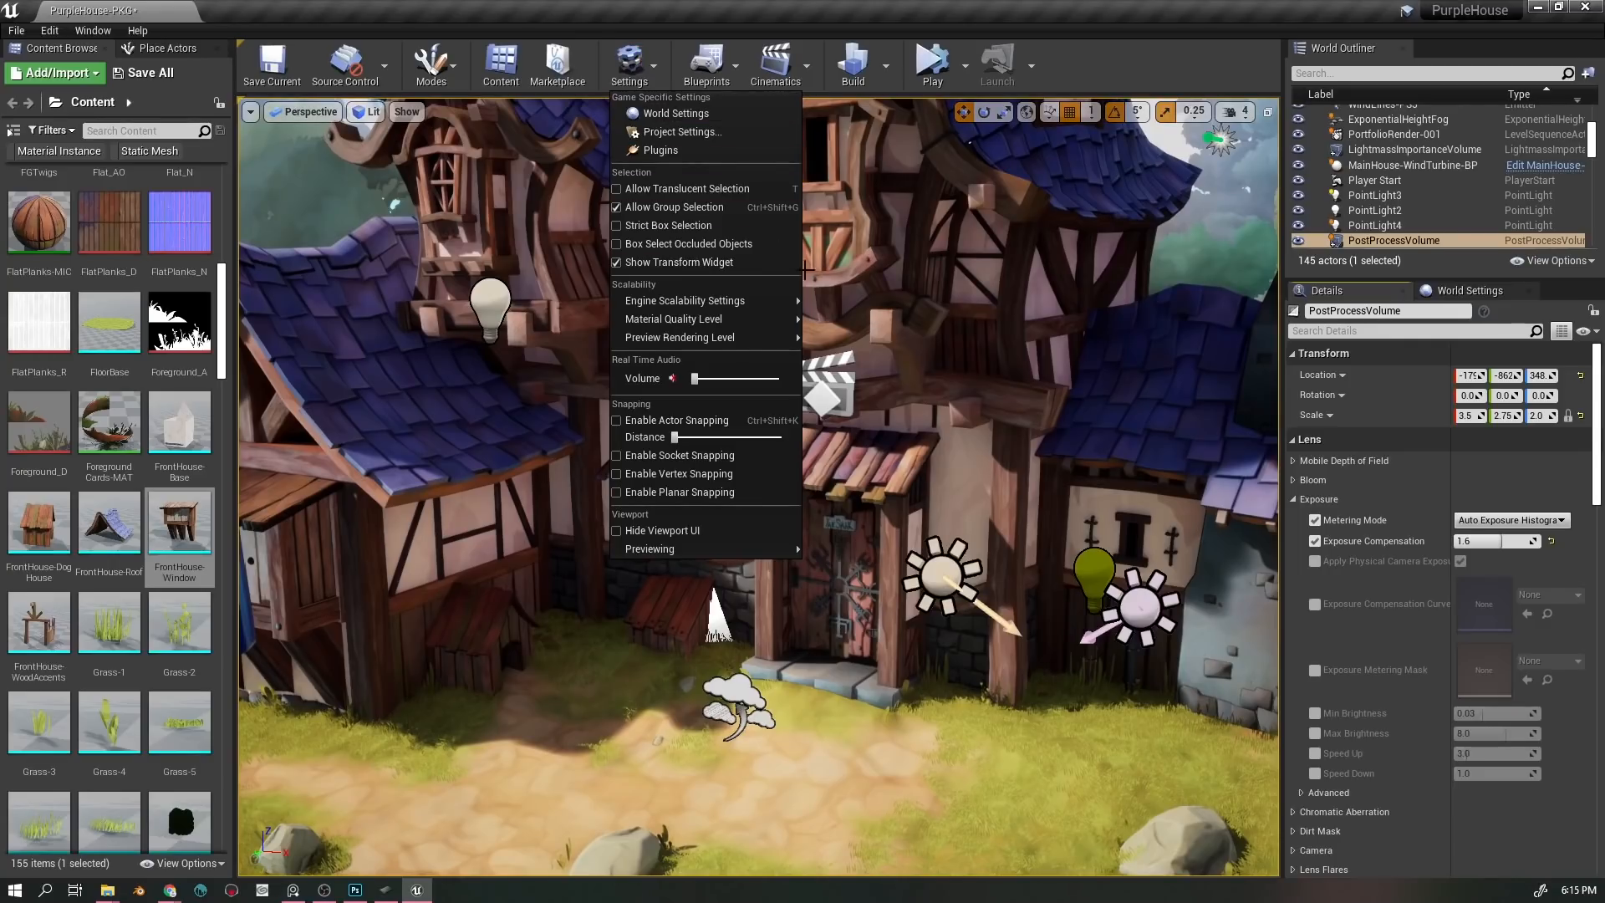
click(707, 126)
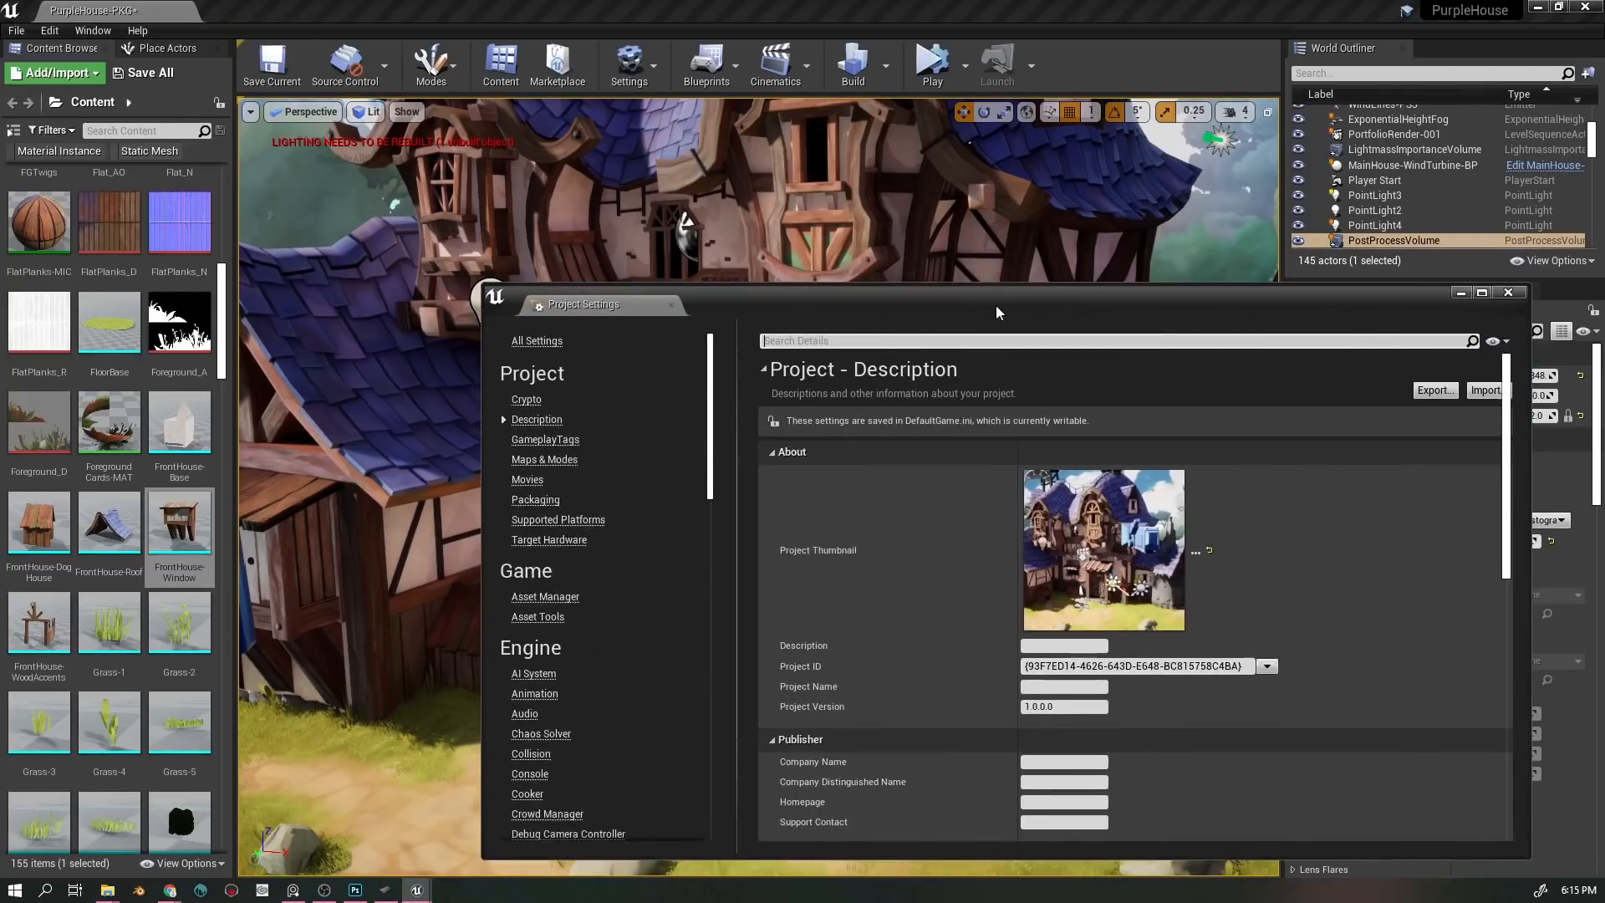
click(834, 261)
text(ex;o)
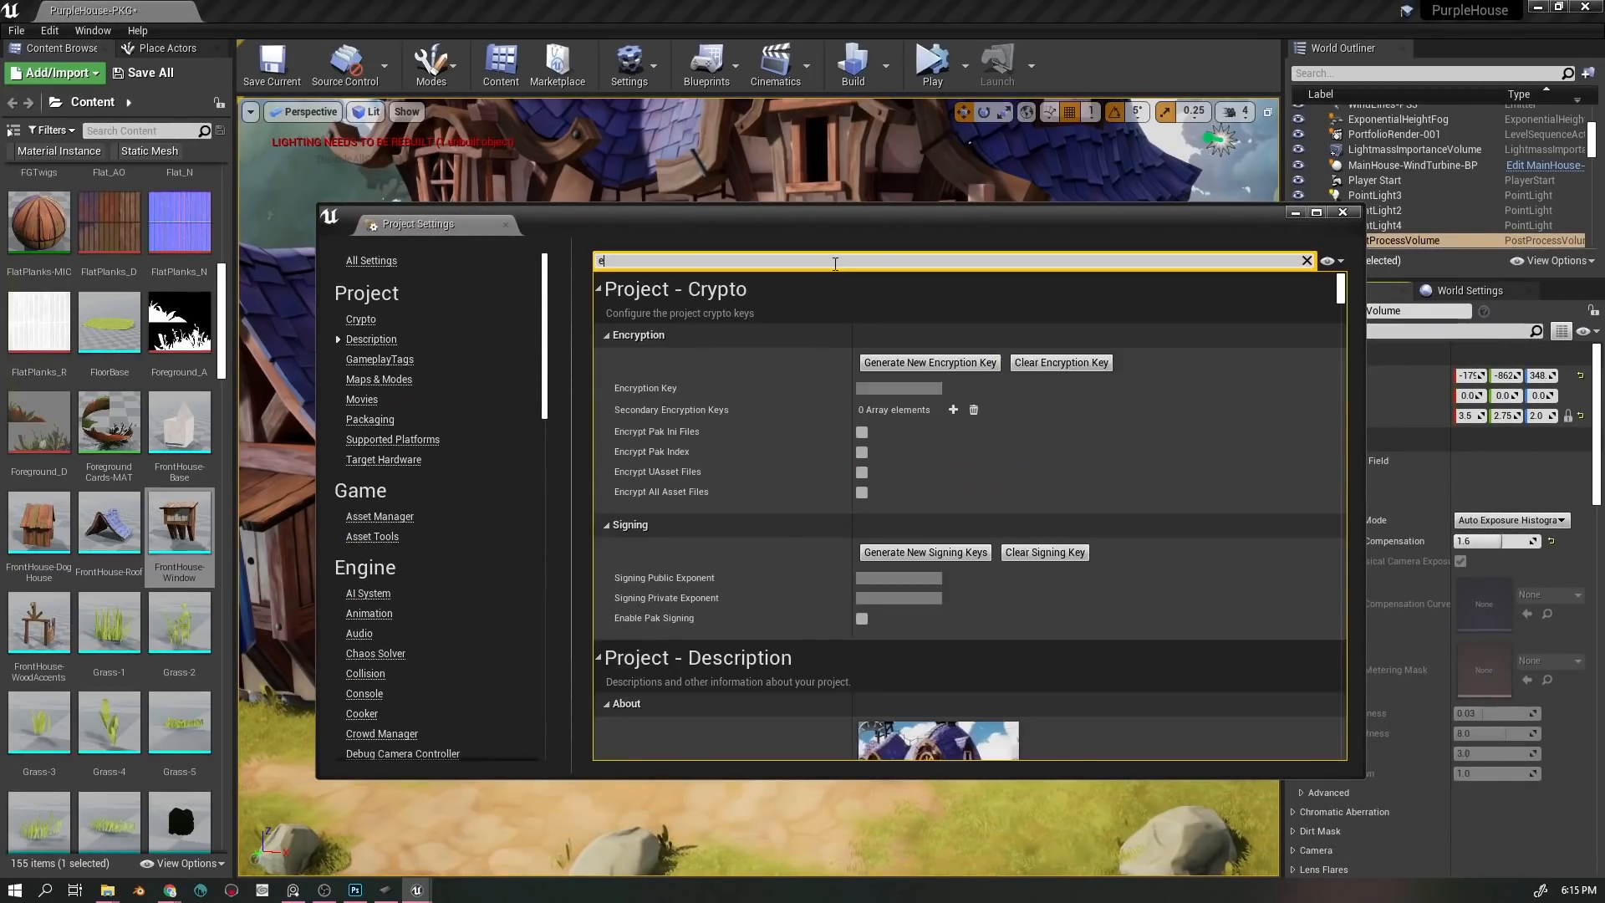
key(BackSpace)
text(posure)
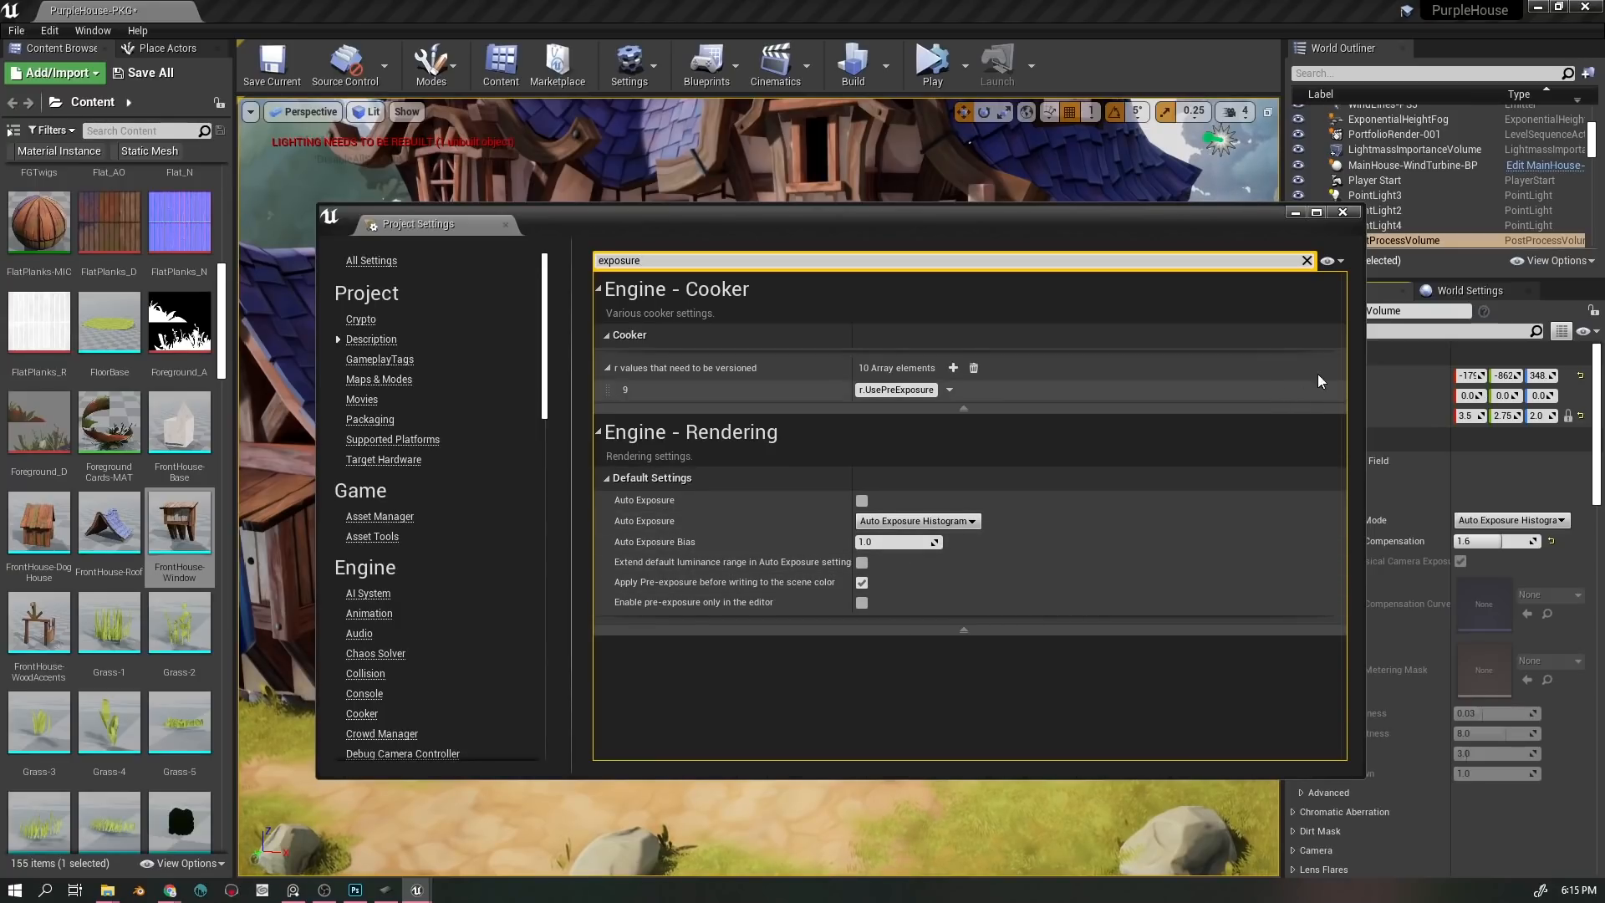
click(1343, 212)
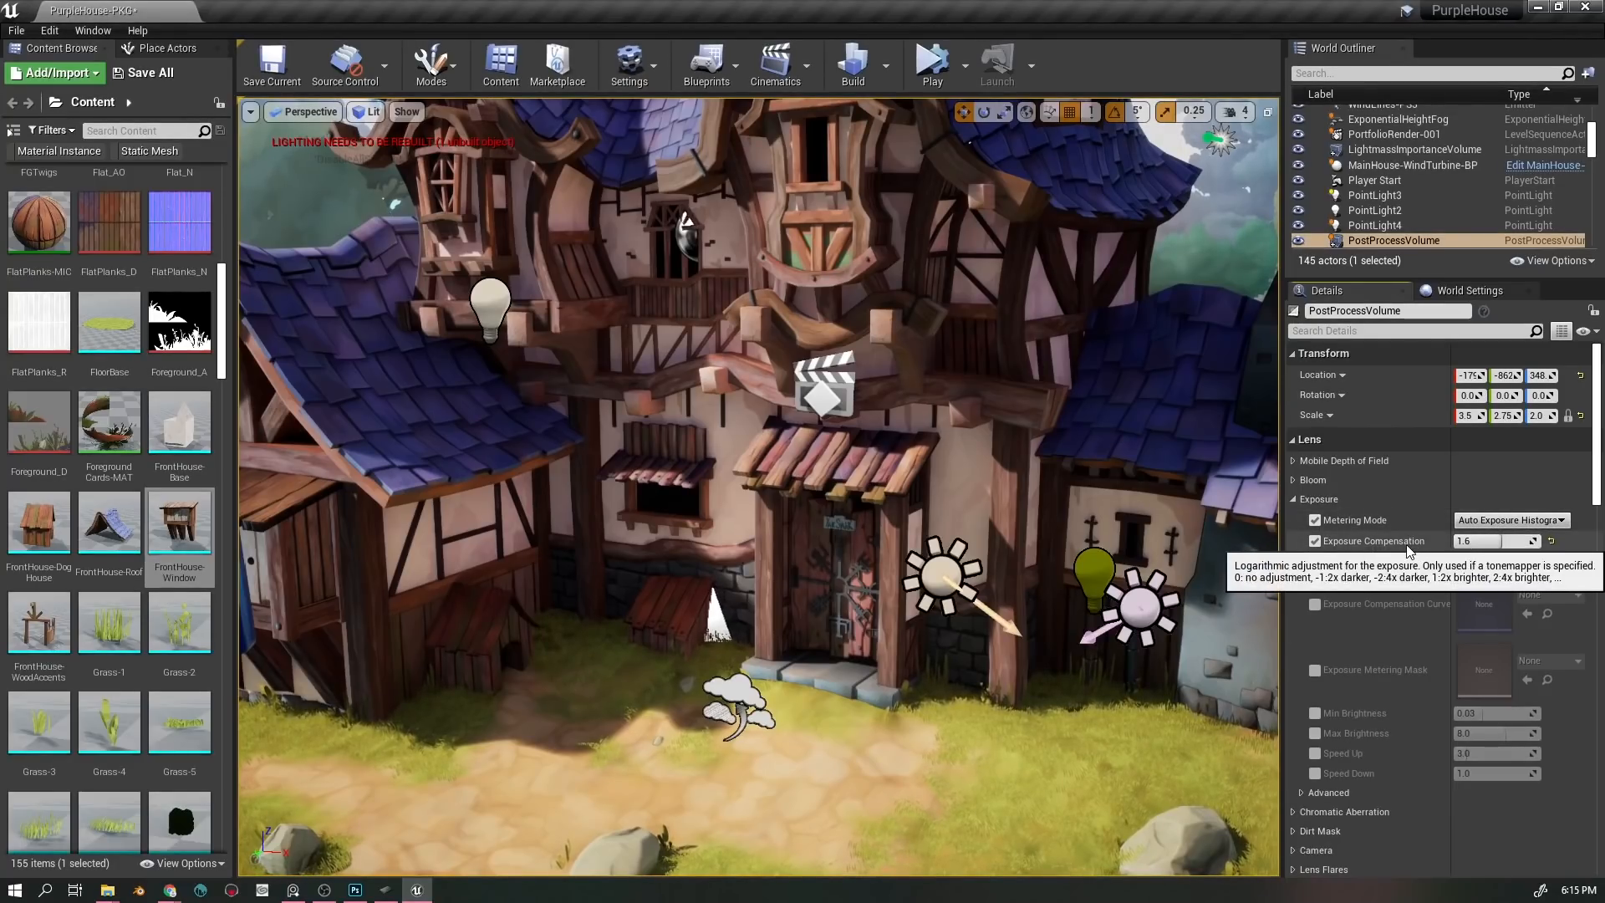
- Back the view away from the house until CameraActor6 is visible and pilot it again
drag(1003, 518, 1053, 502)
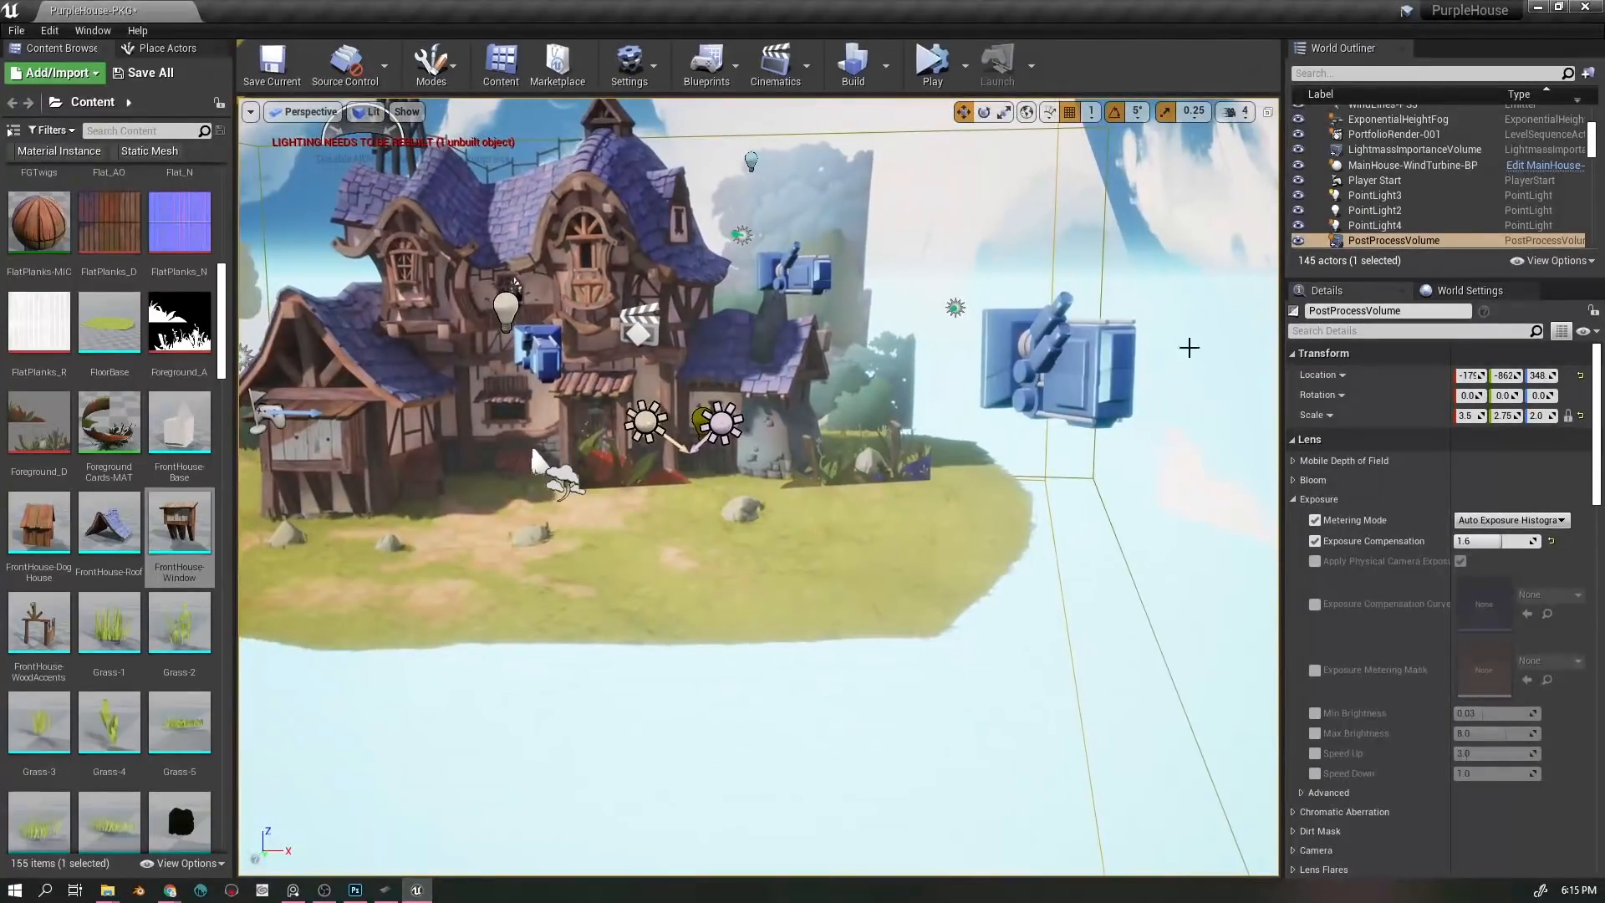
right_click(1009, 319)
click(1096, 366)
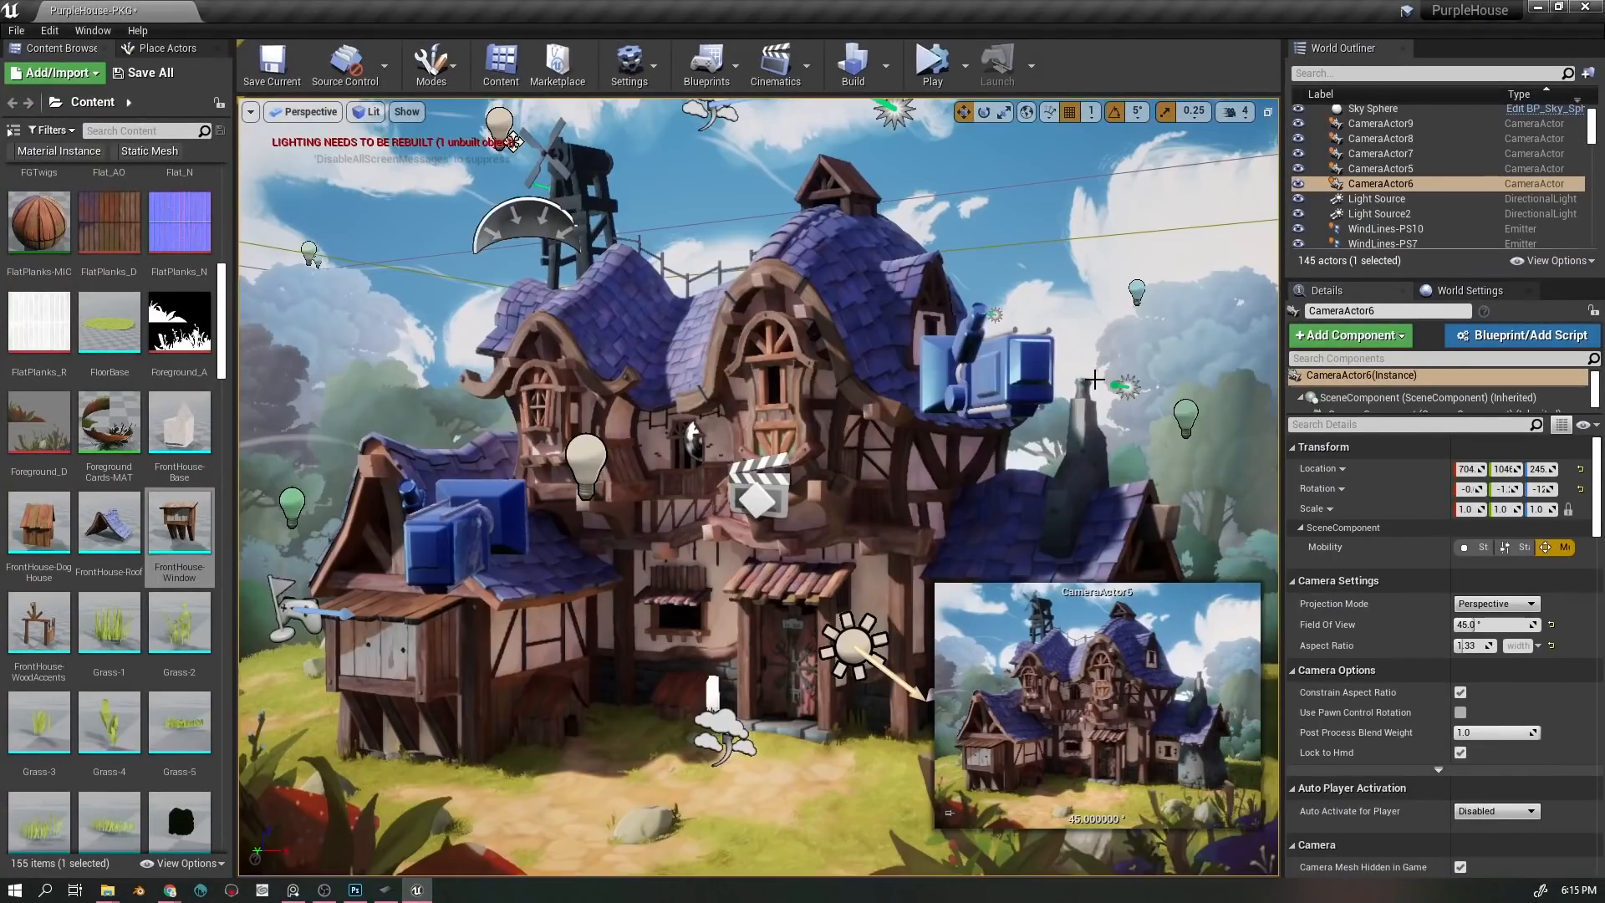
- Select the PostProcessVolume, try lowering its Exposure Compensation to about 0.74, and undo the change
click(636, 820)
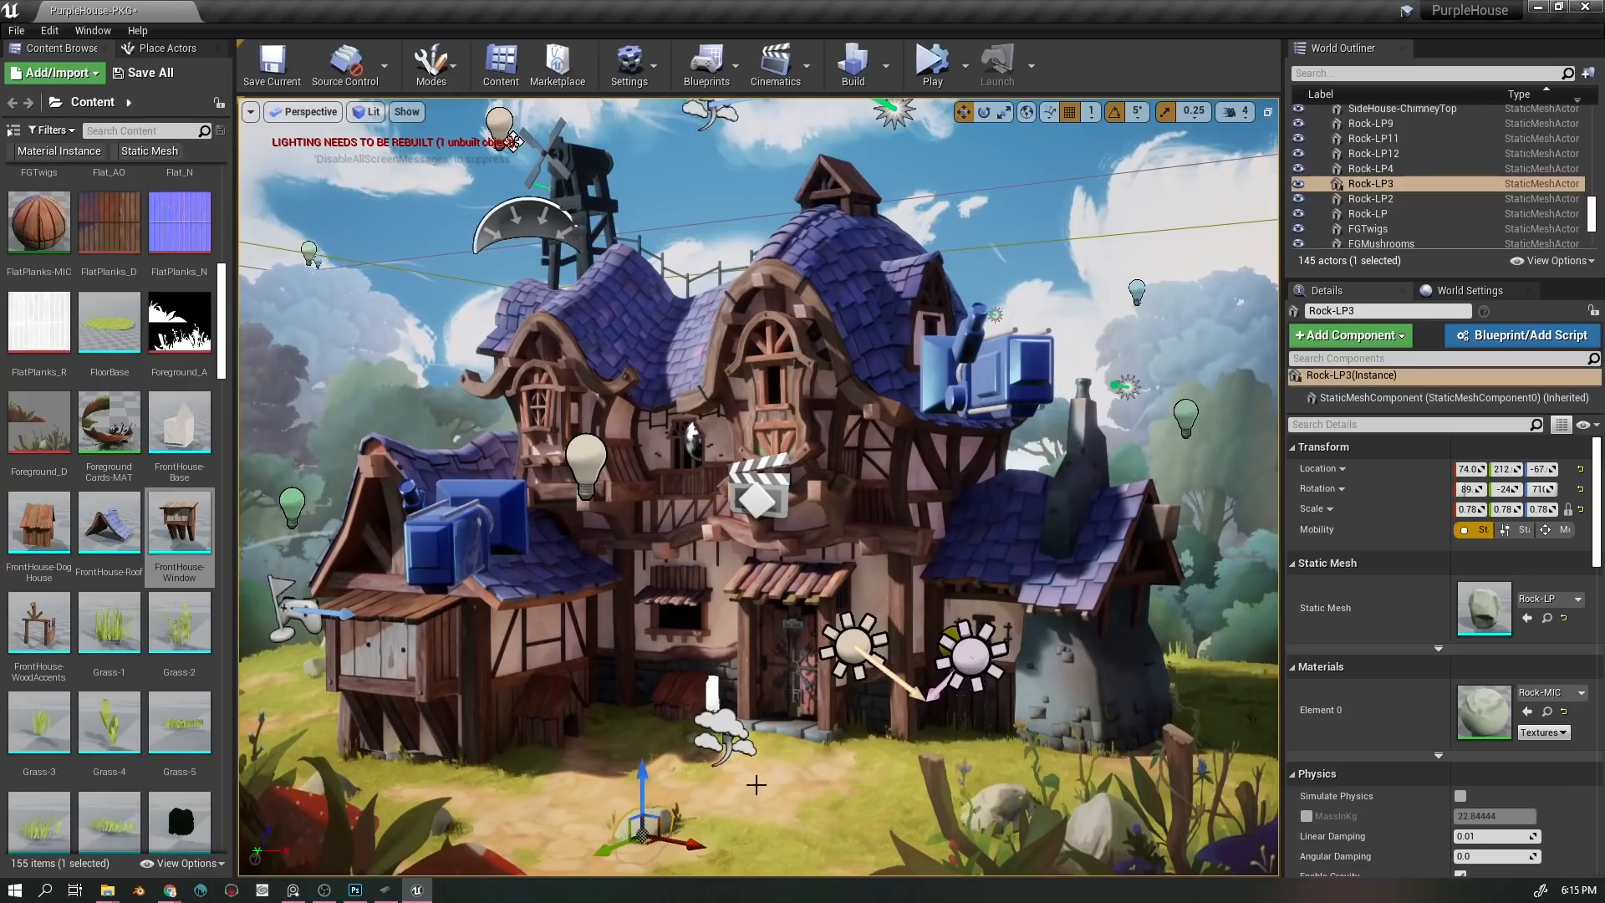
scroll(1398, 164, down, 3)
scroll(1398, 162, up, 10)
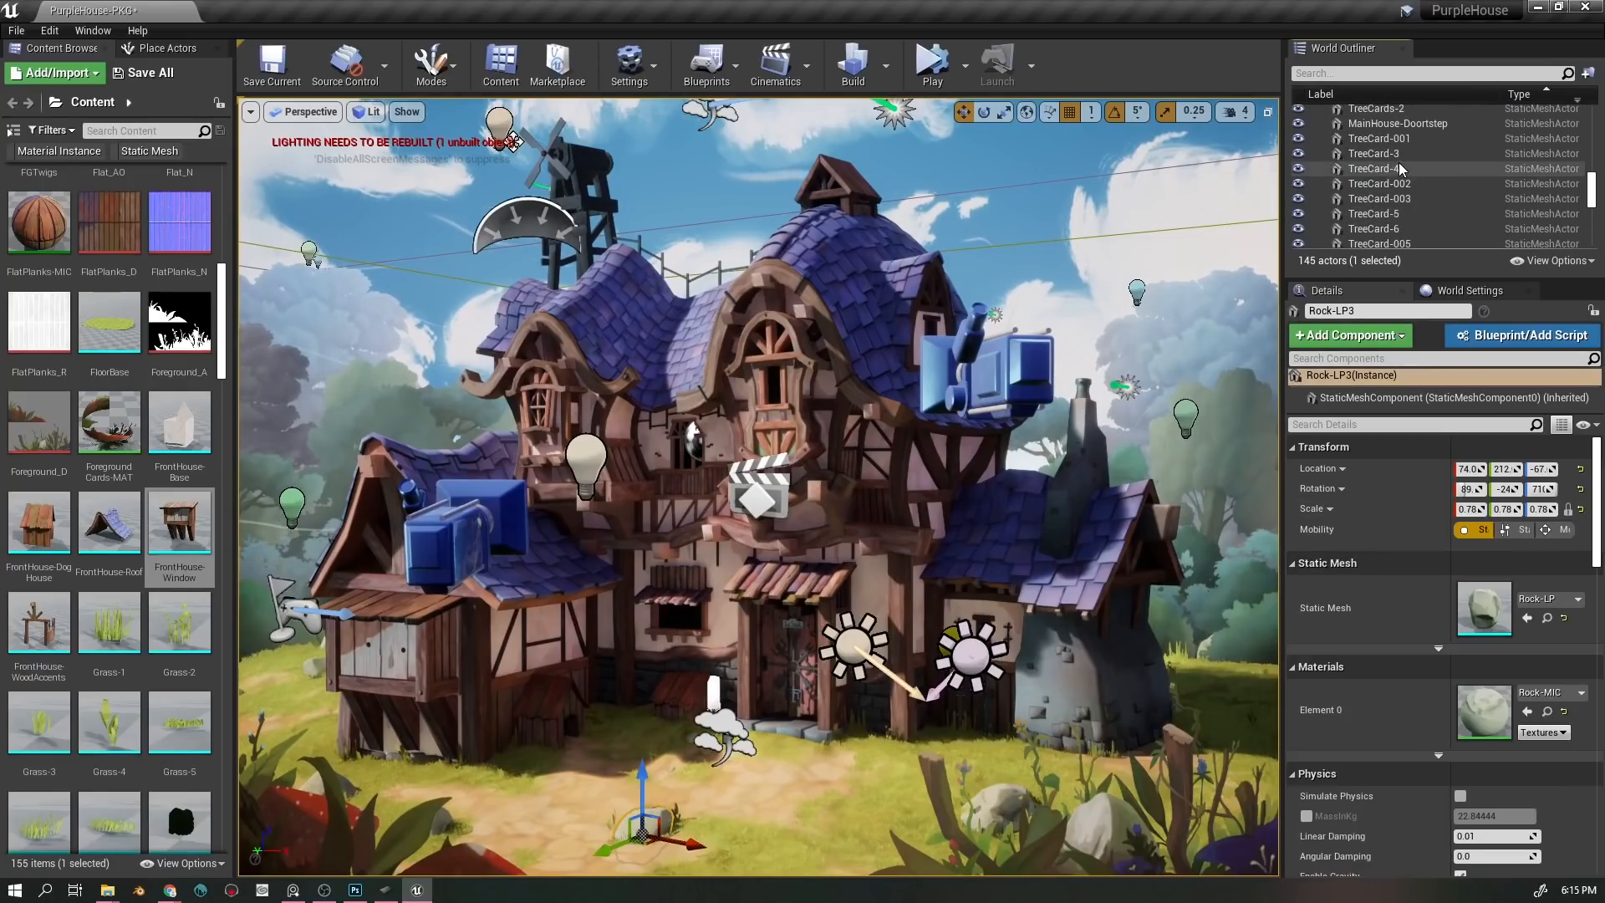
scroll(1397, 155, down, 5)
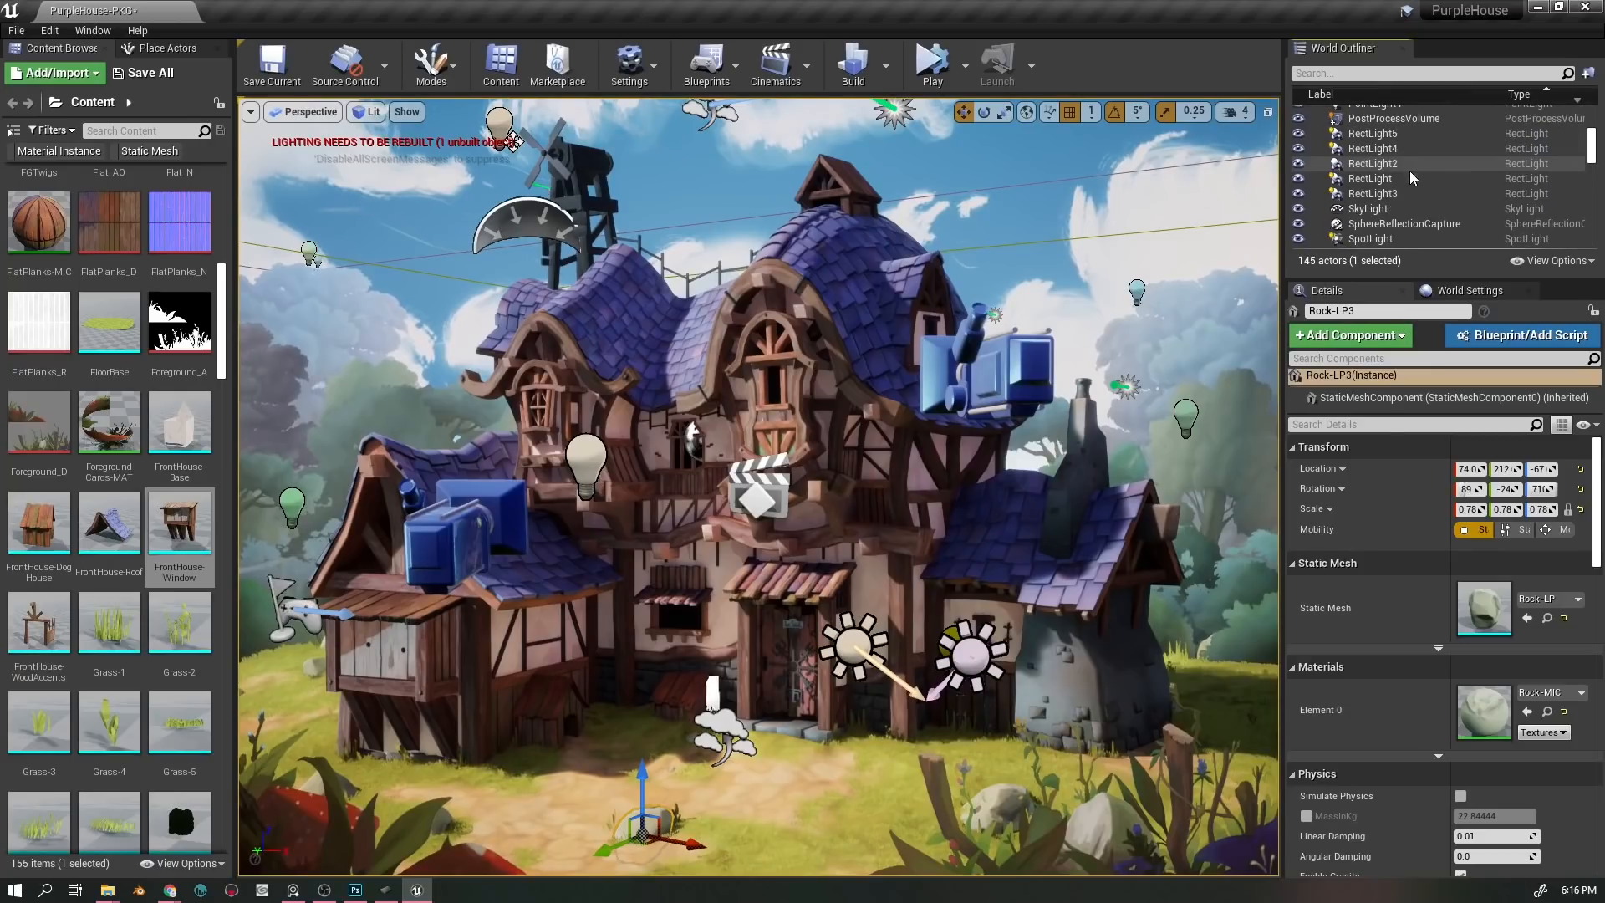
click(1411, 118)
mouse_move(1488, 541)
mouse_down()
mouse_move(1505, 541)
mouse_move(1467, 540)
mouse_move(1522, 540)
mouse_move(1505, 541)
mouse_up()
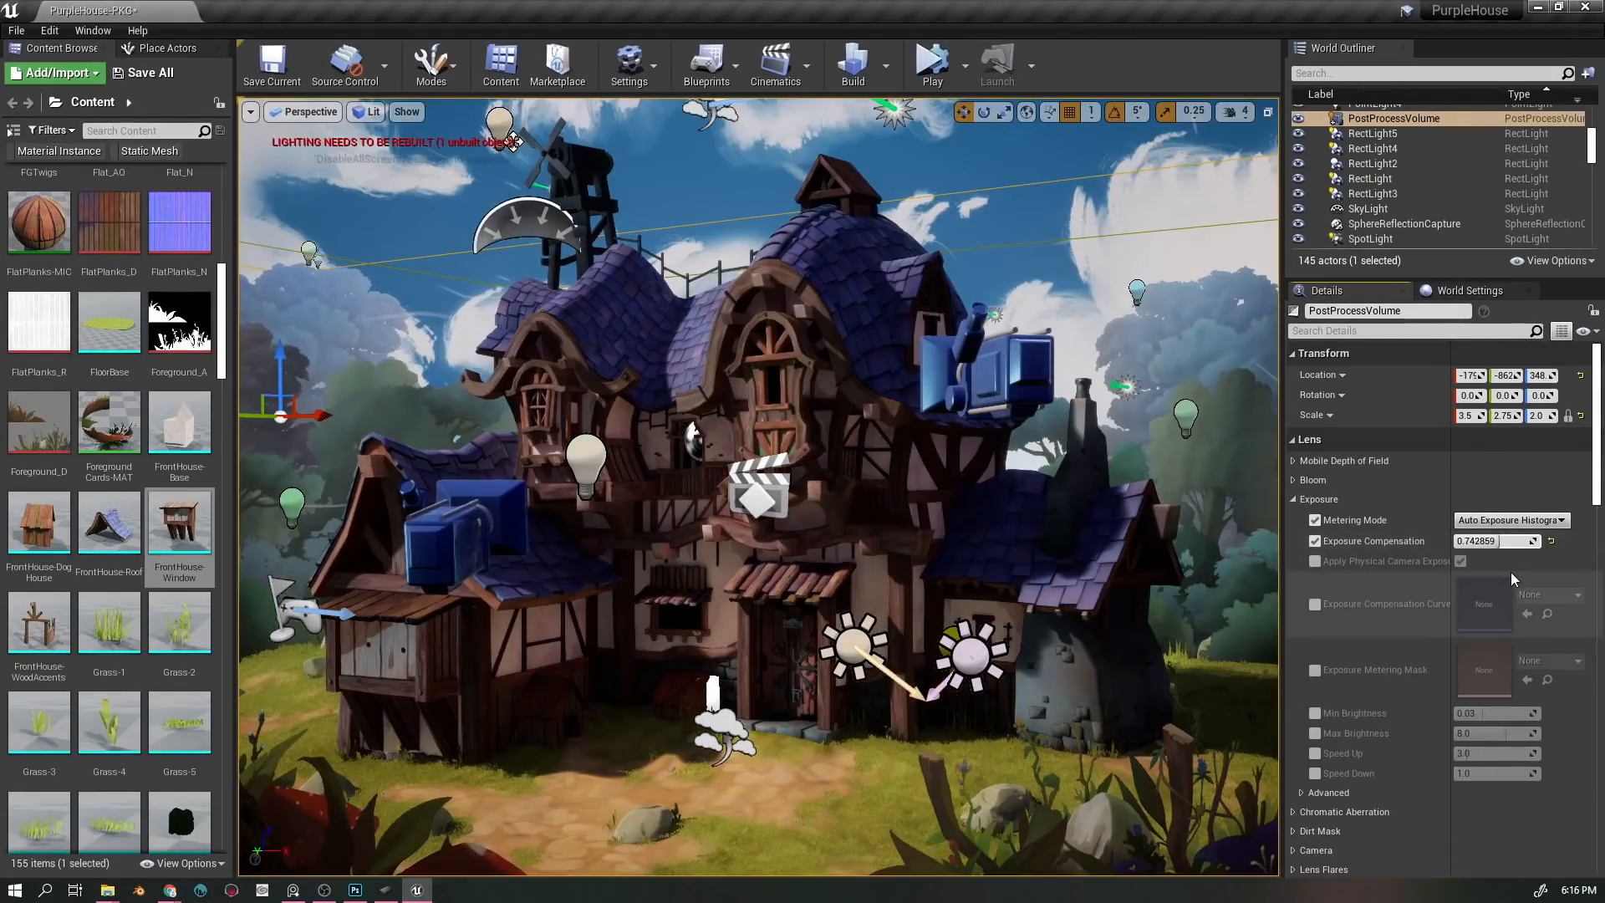
key(ctrl+z)
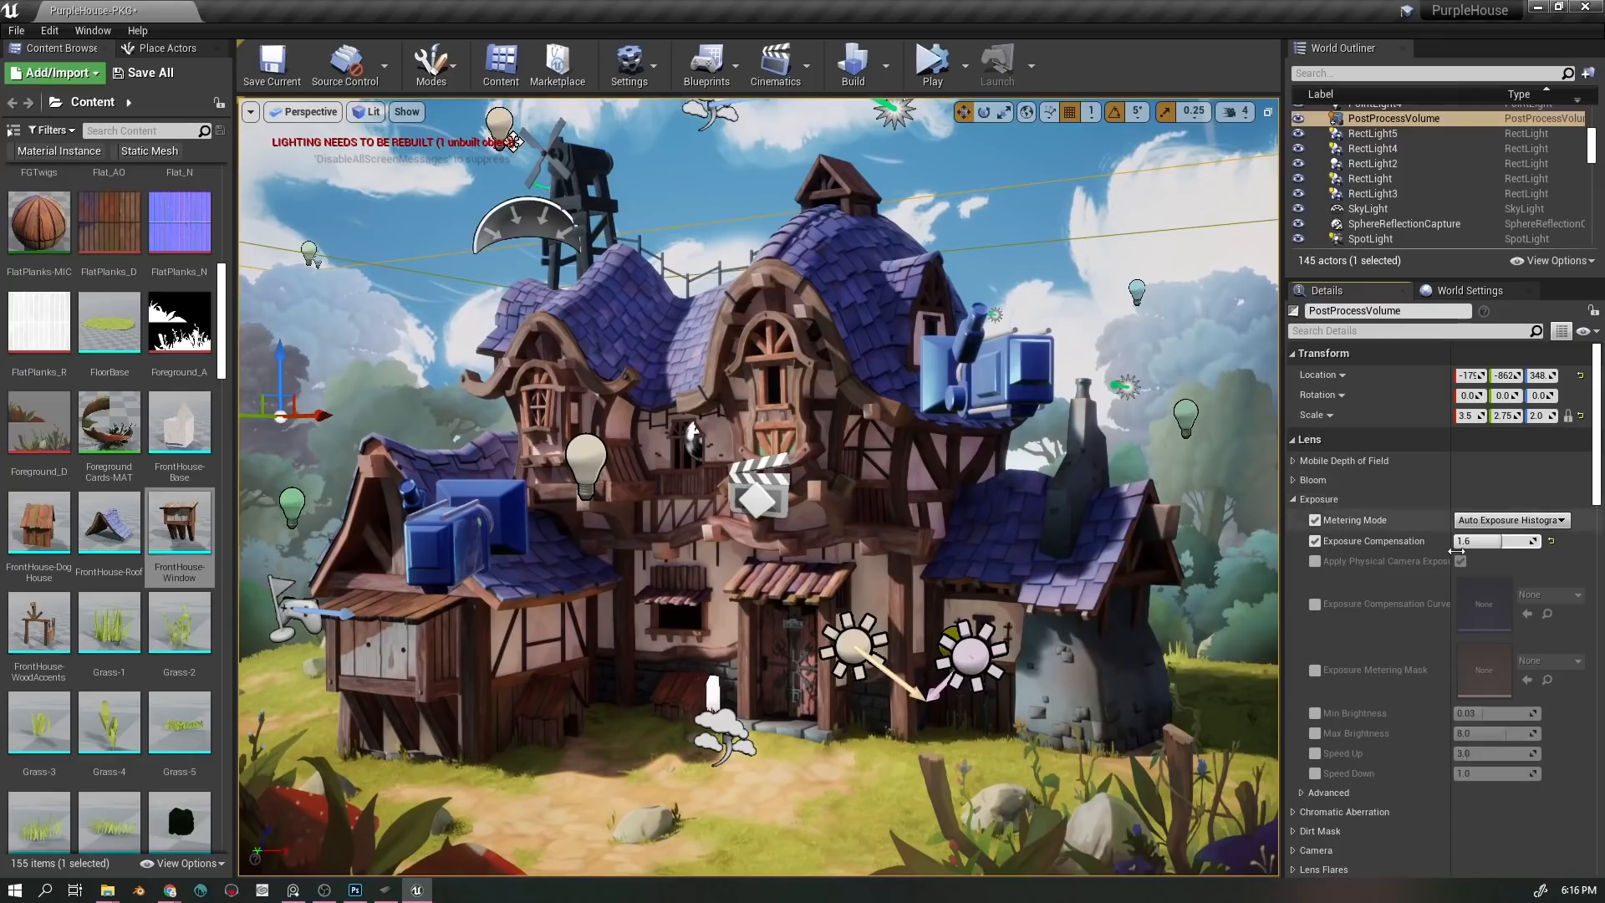
drag(1488, 538, 1488, 538)
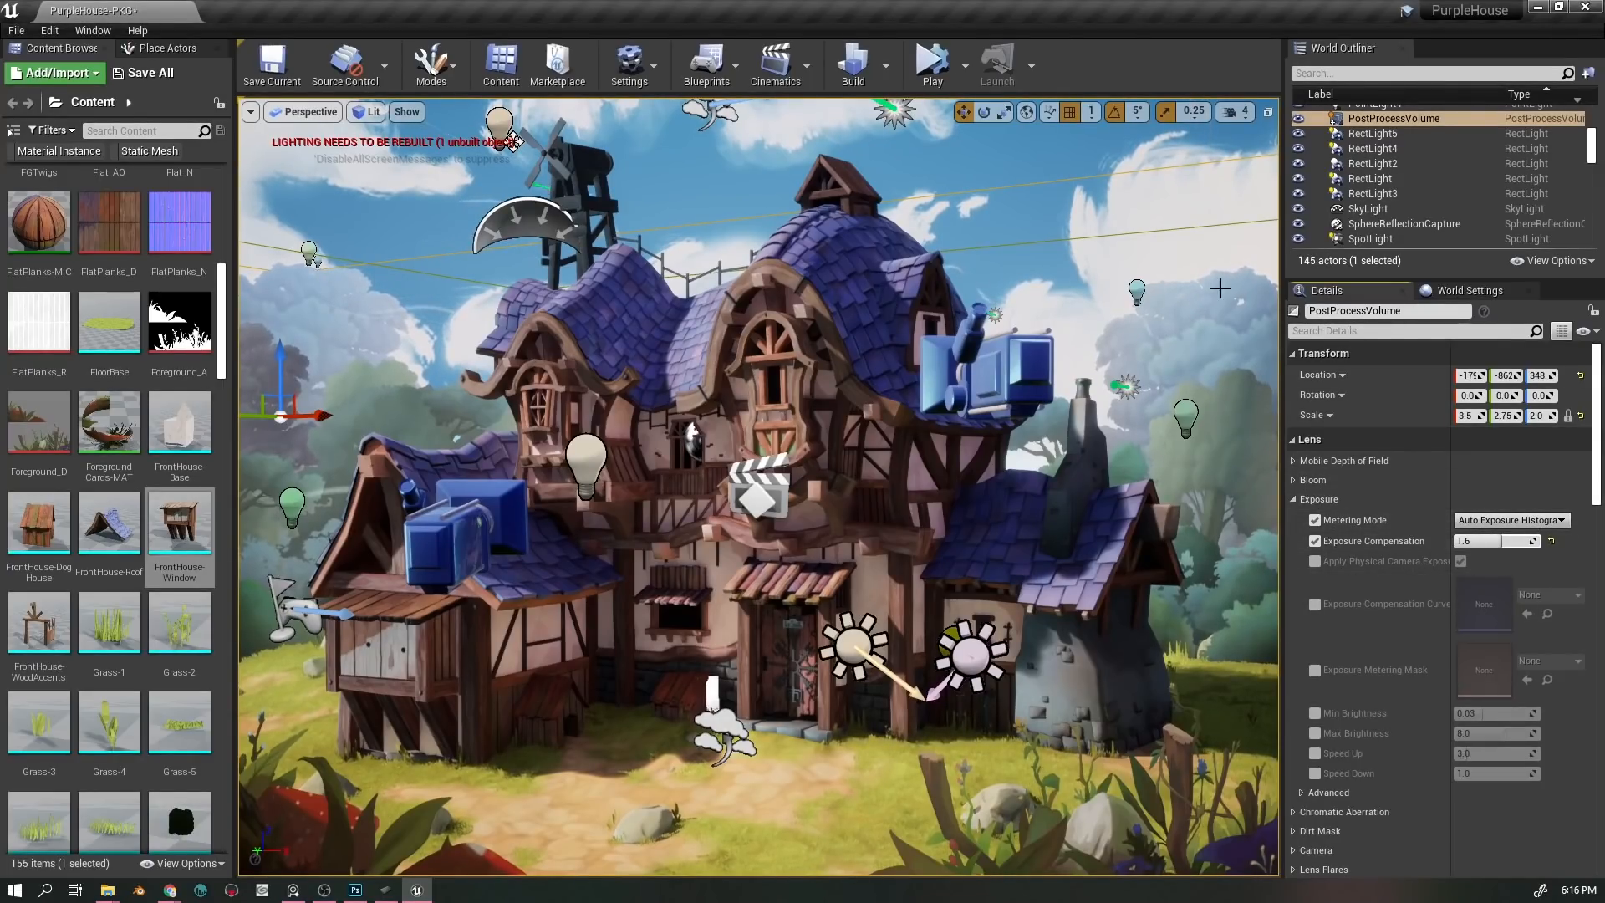
- Select the Atmospheric Fog actor, try raising its Sun Multiplier to about 3.38, and undo the change
scroll(1398, 219, up, 15)
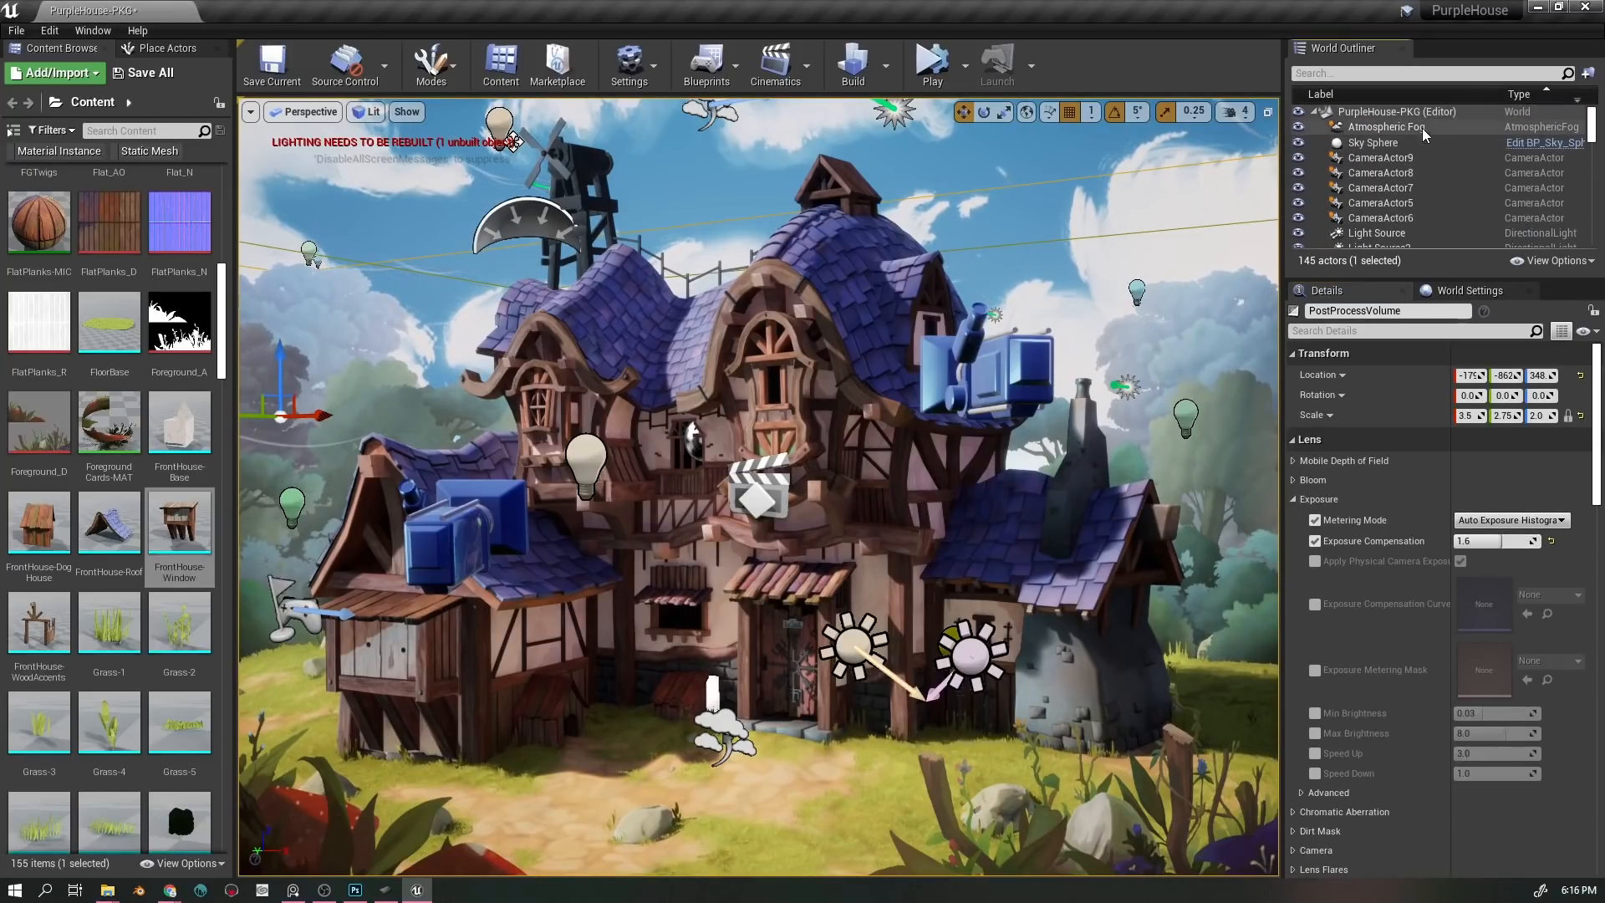
click(1422, 127)
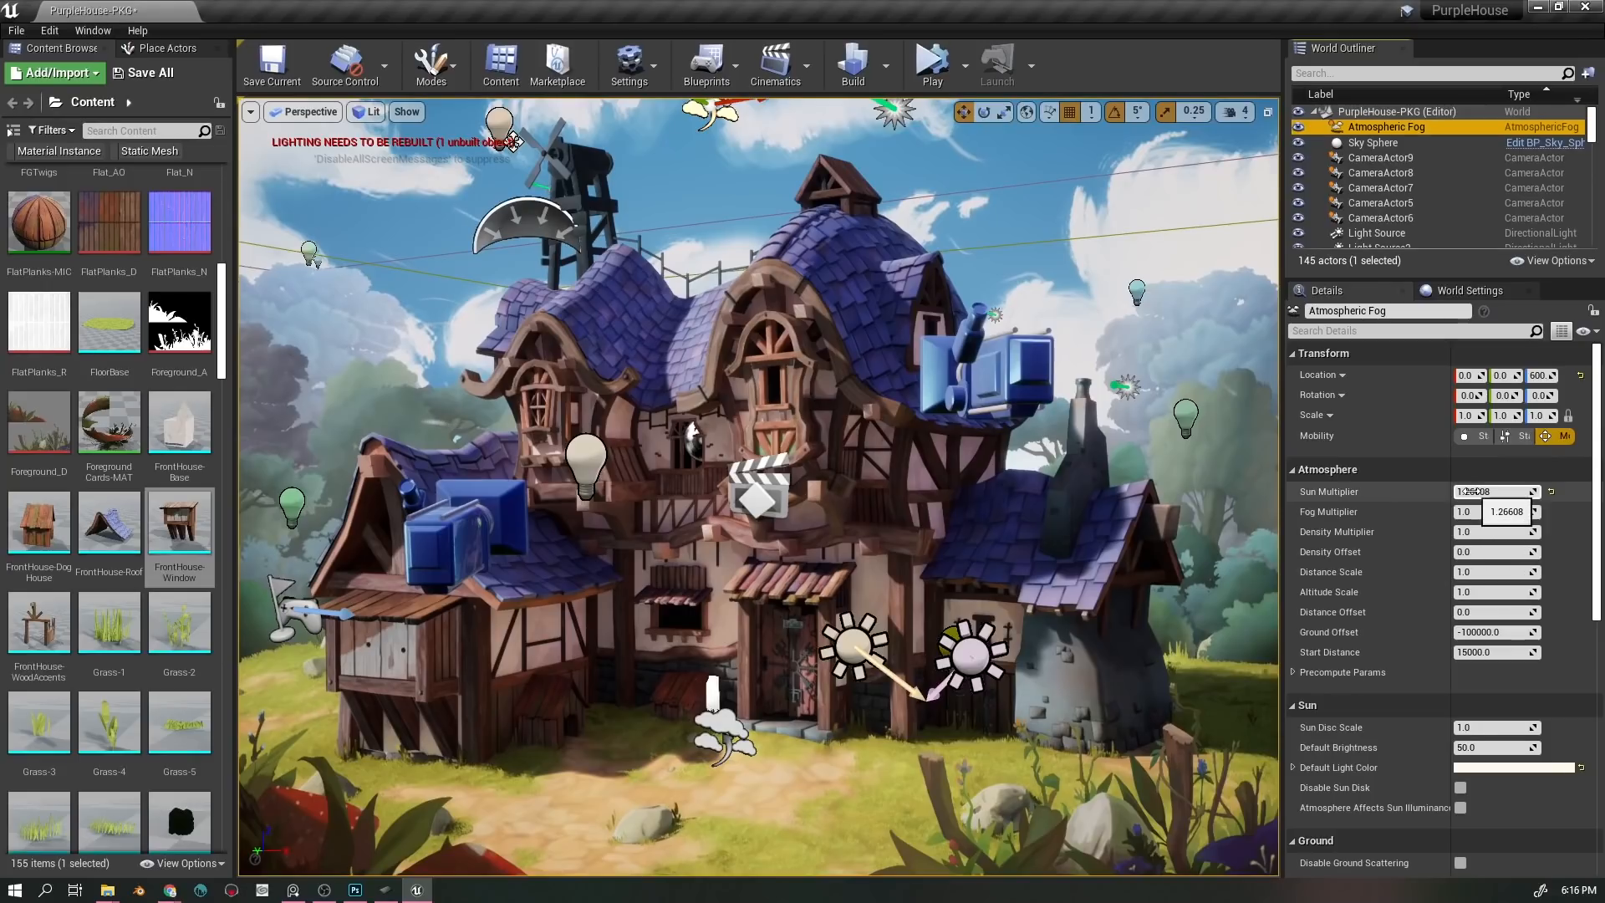
drag(1492, 491, 1555, 491)
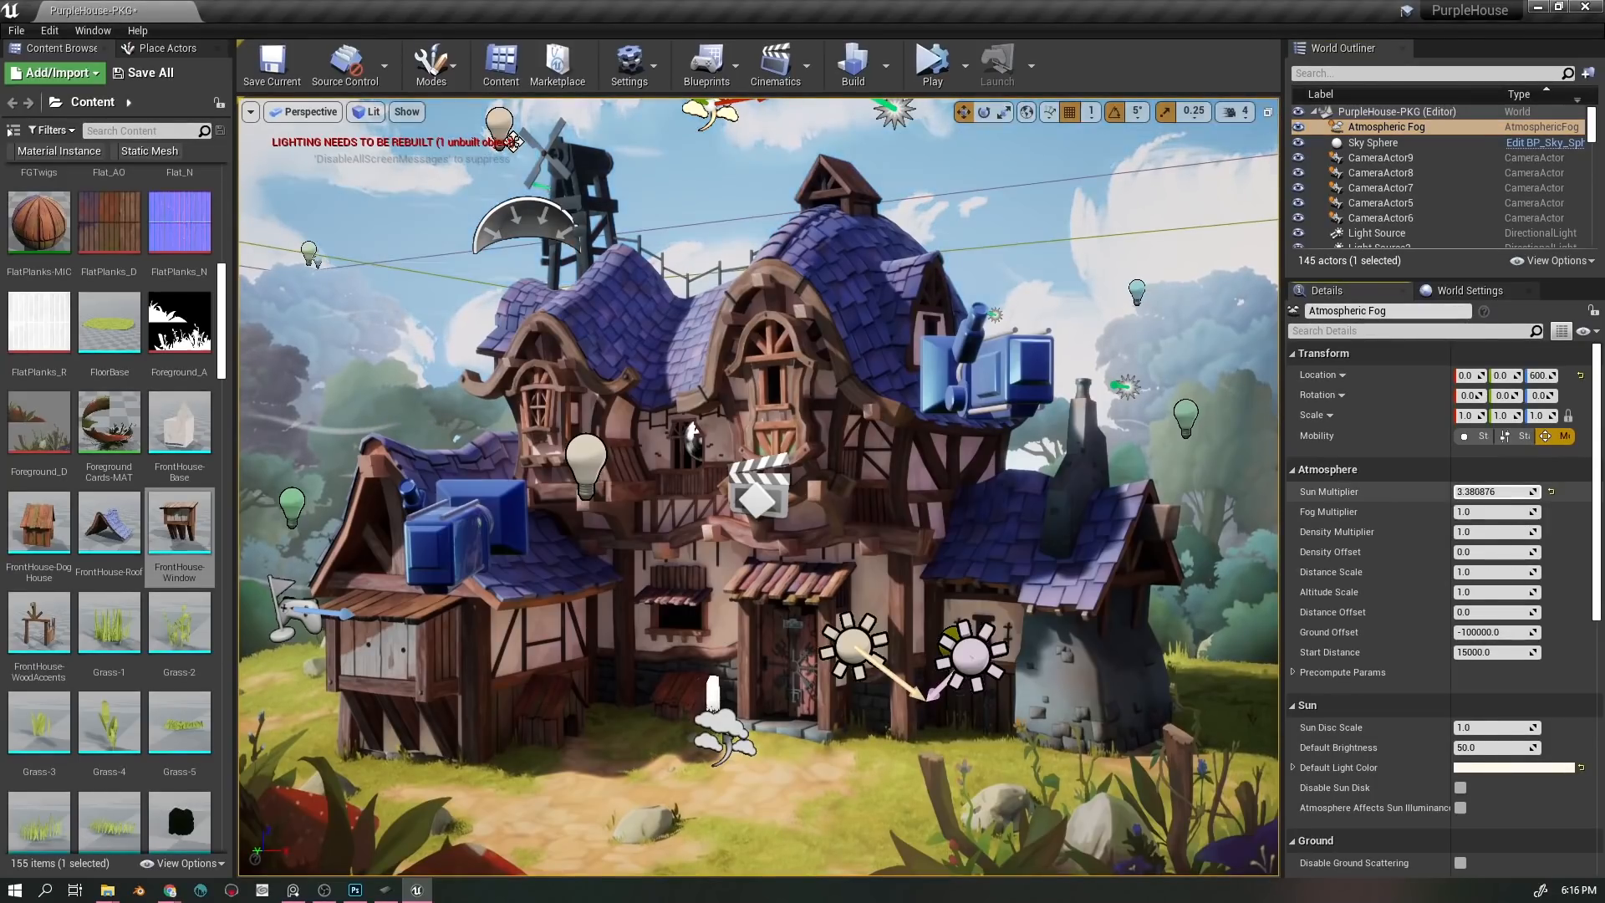
key(ctrl+z)
- Look through the Atmospheric Fog's properties, try a Density Multiplier of about 8.5, and undo the change
scroll(1511, 626, down, 4)
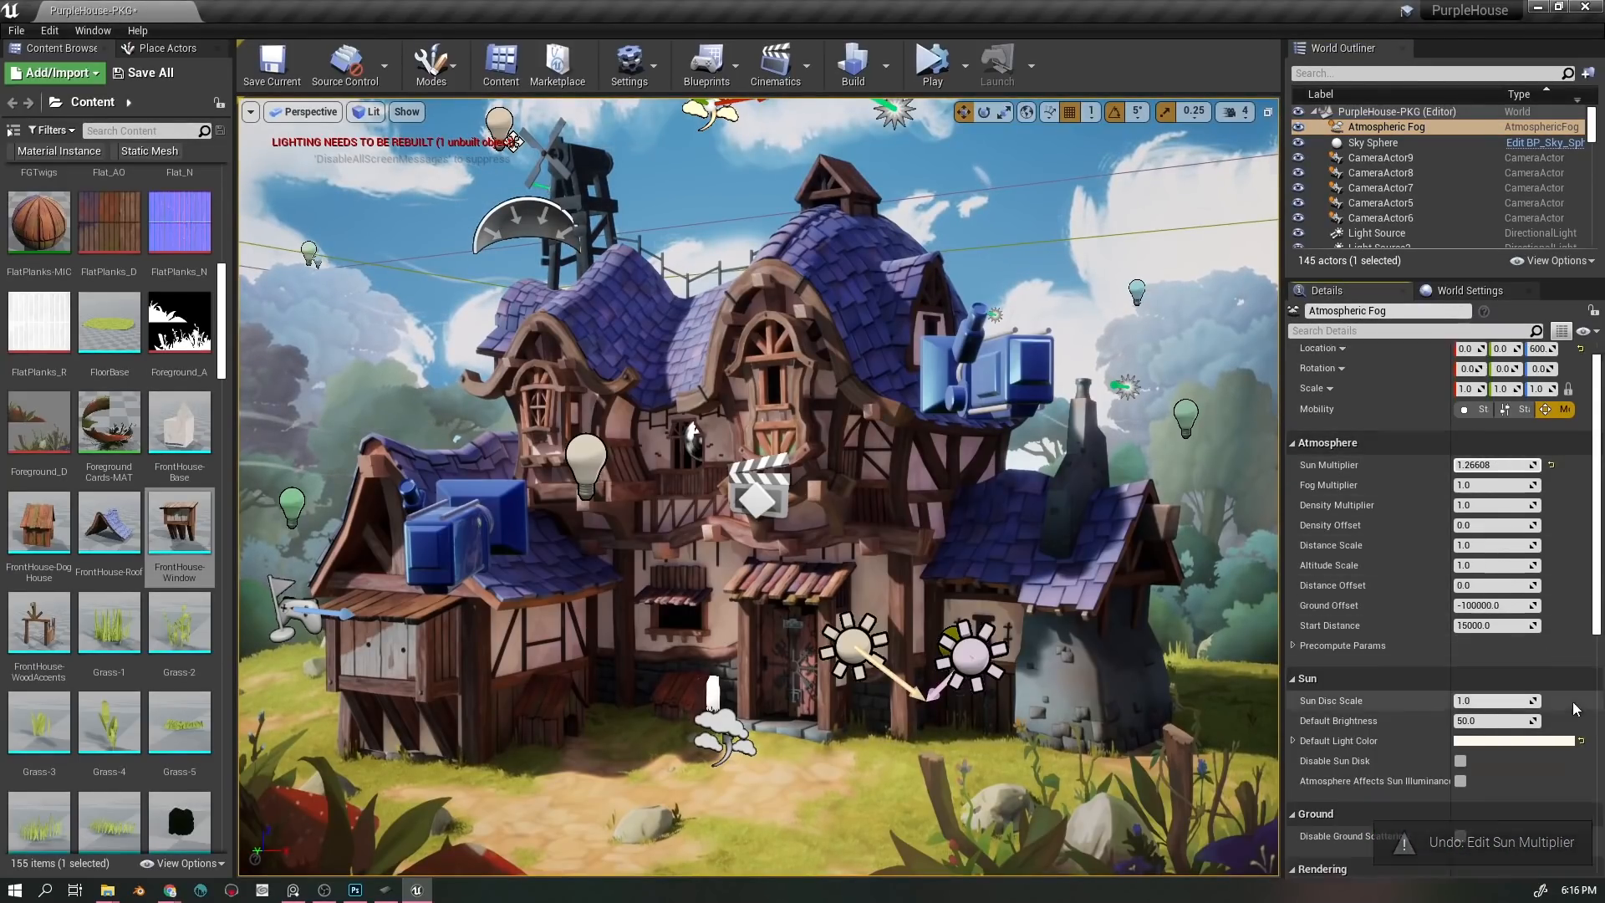
scroll(1505, 654, down, 4)
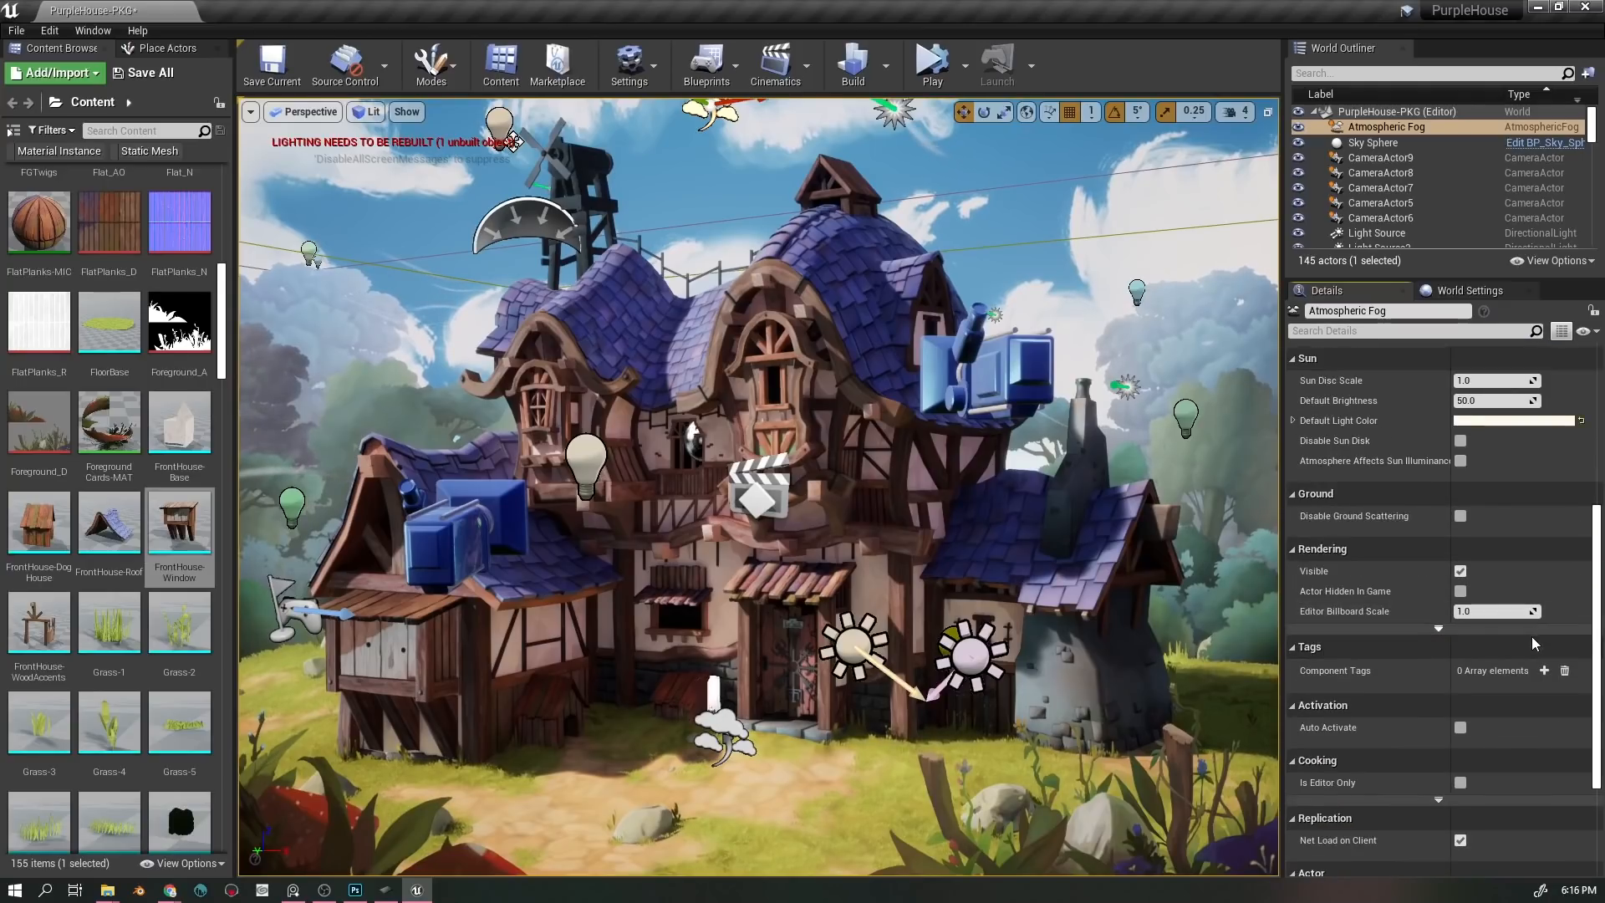
scroll(1505, 630, up, 8)
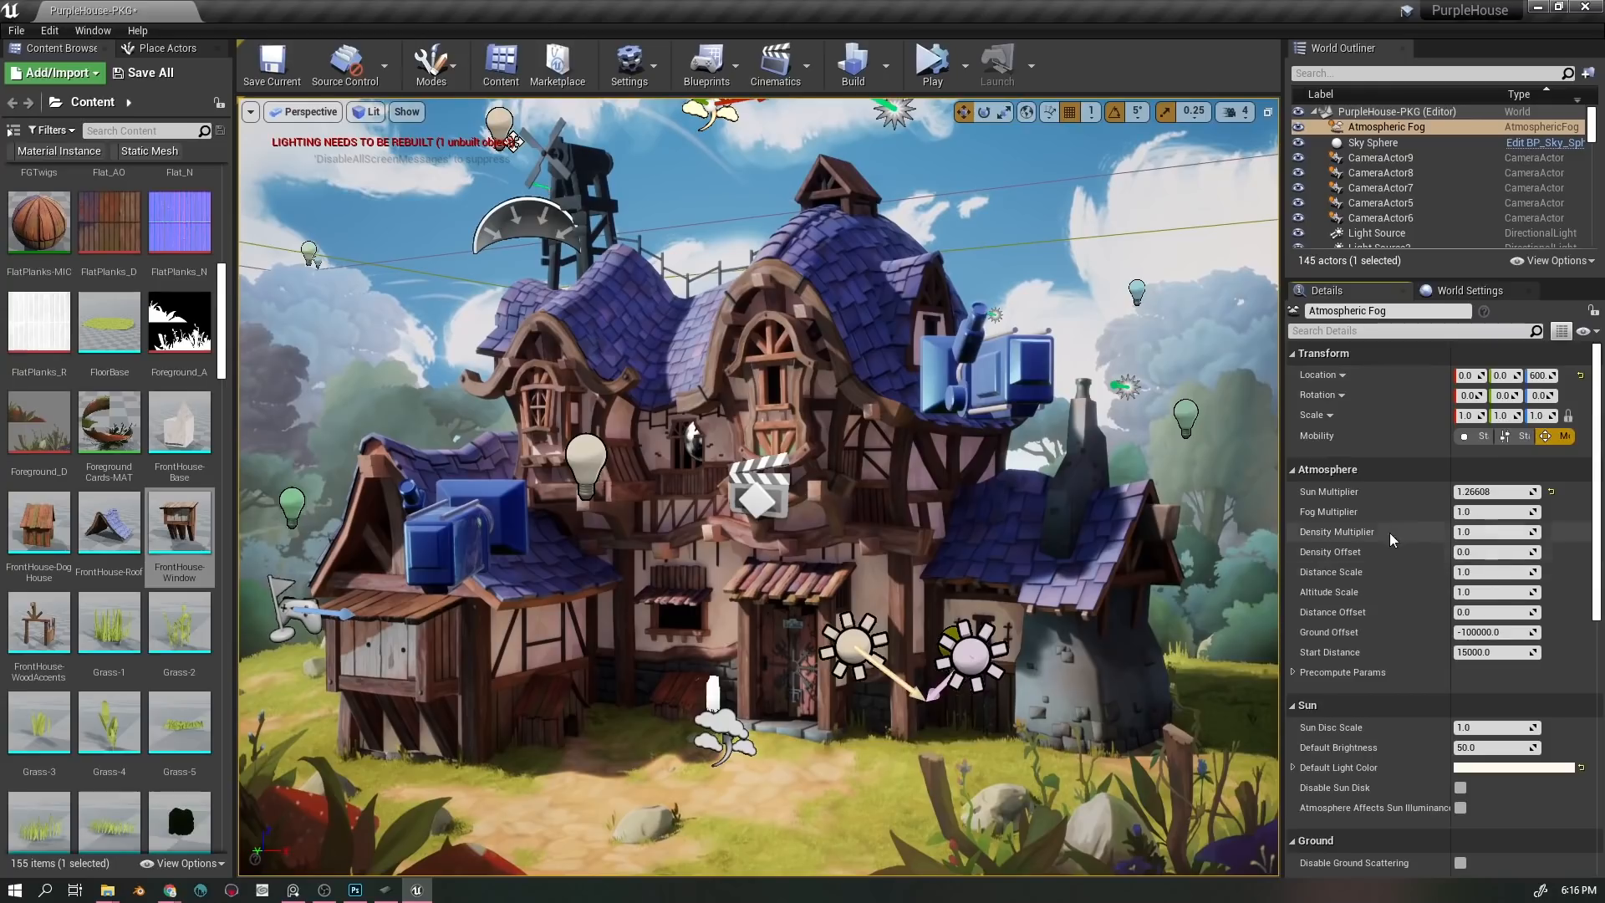
mouse_move(1497, 538)
mouse_down()
mouse_move(1513, 538)
mouse_move(1488, 538)
mouse_up()
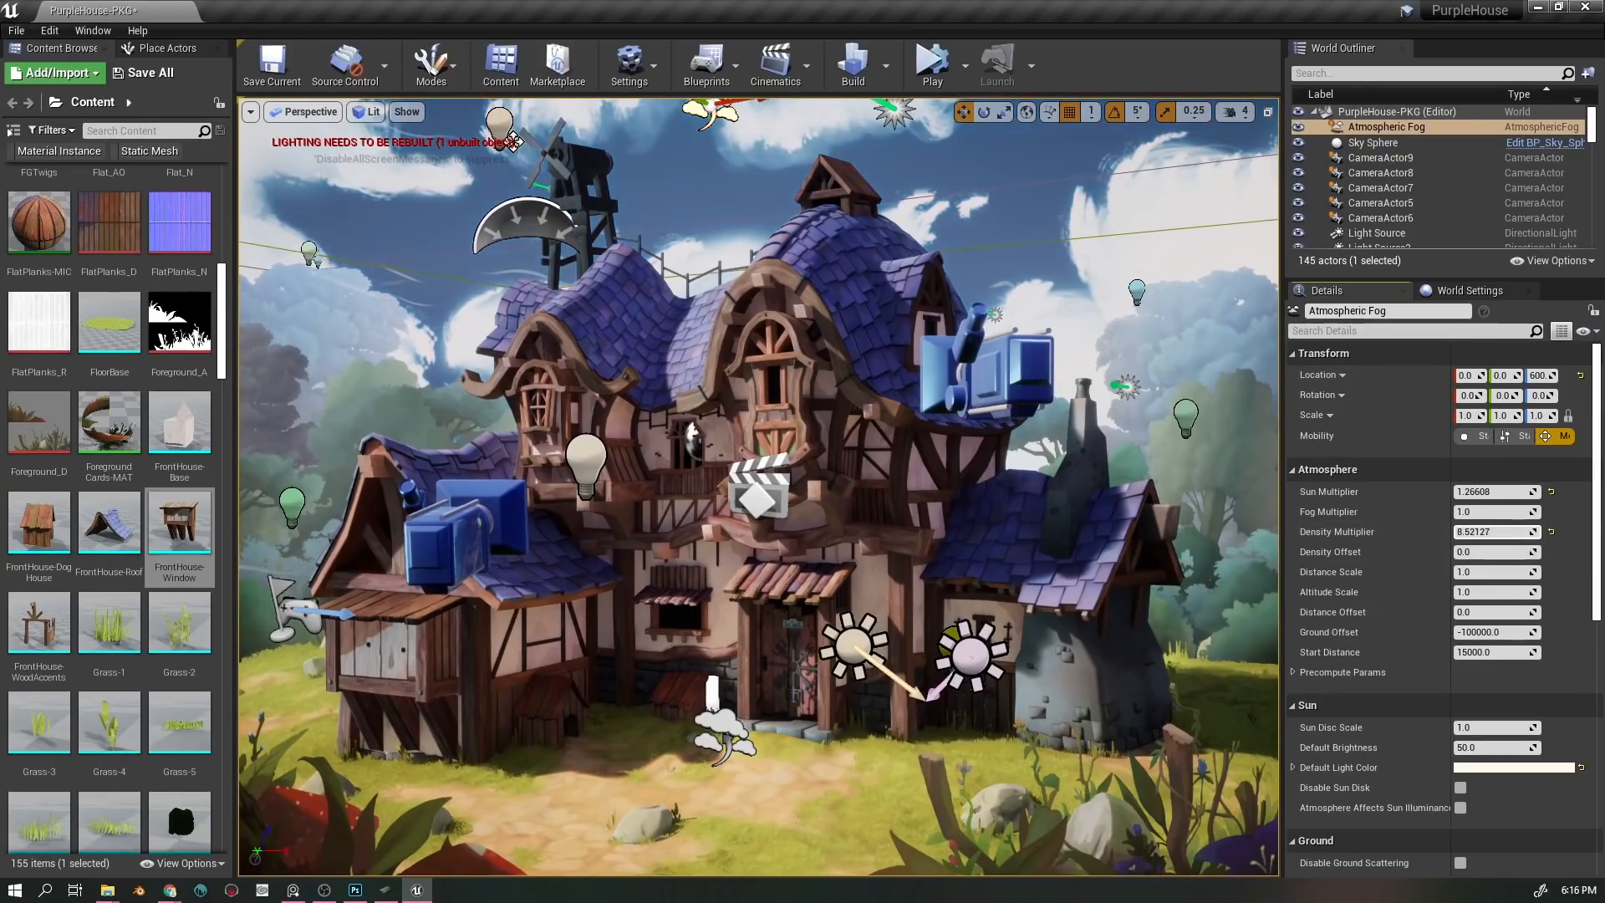
key(ctrl+z)
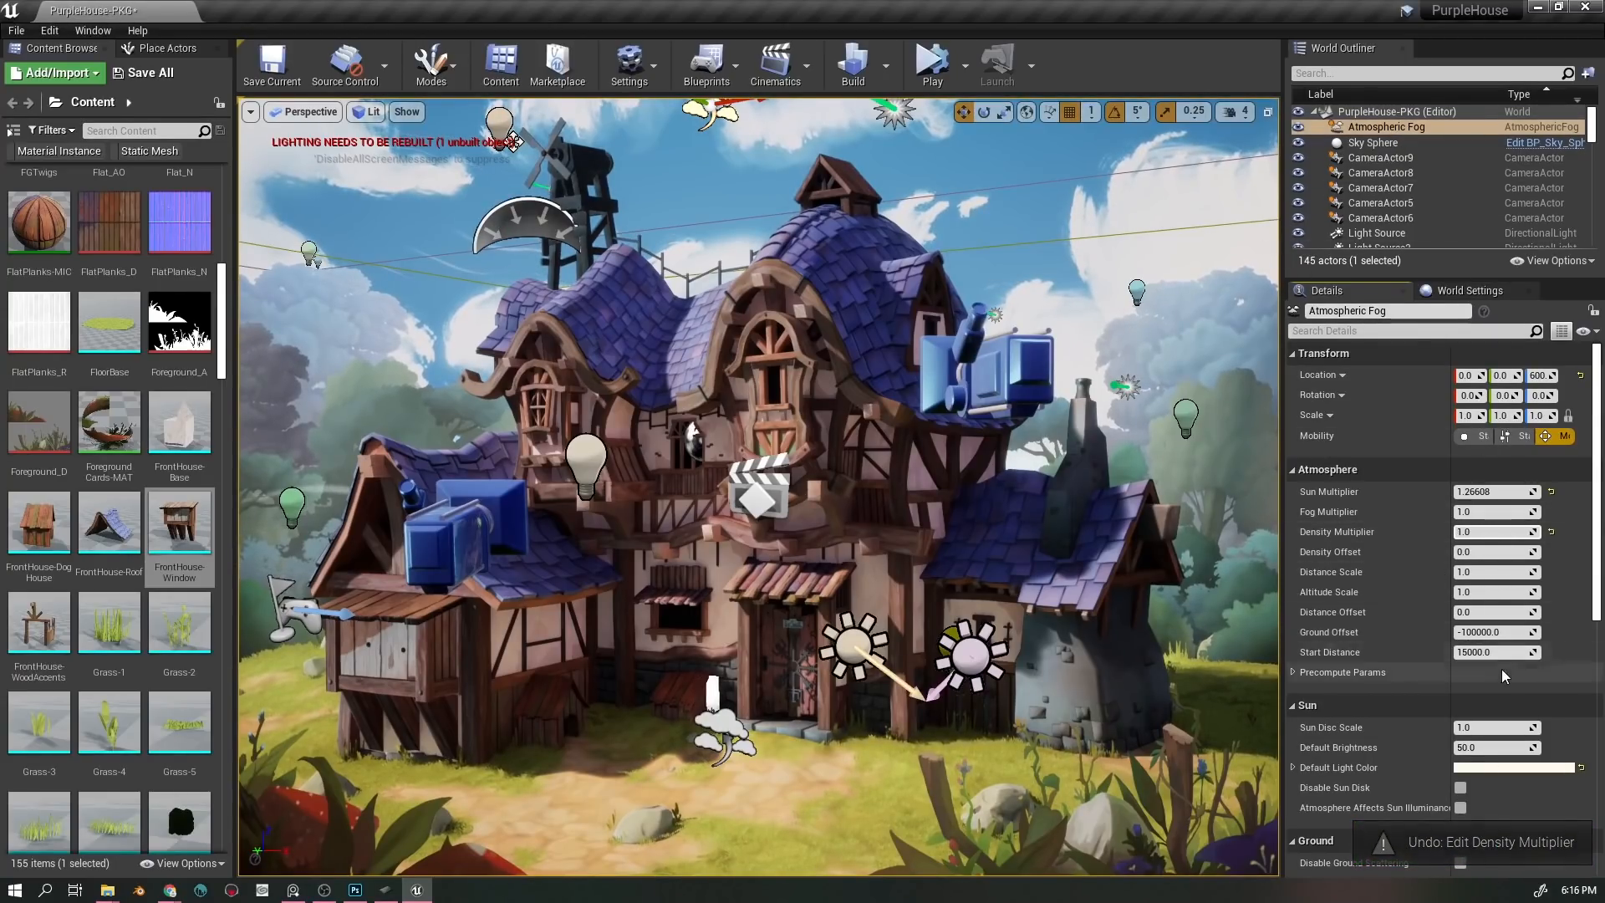
- Search the scene's actors for "fog" and select the ExponentialHeightFog
scroll(1396, 159, down, 2)
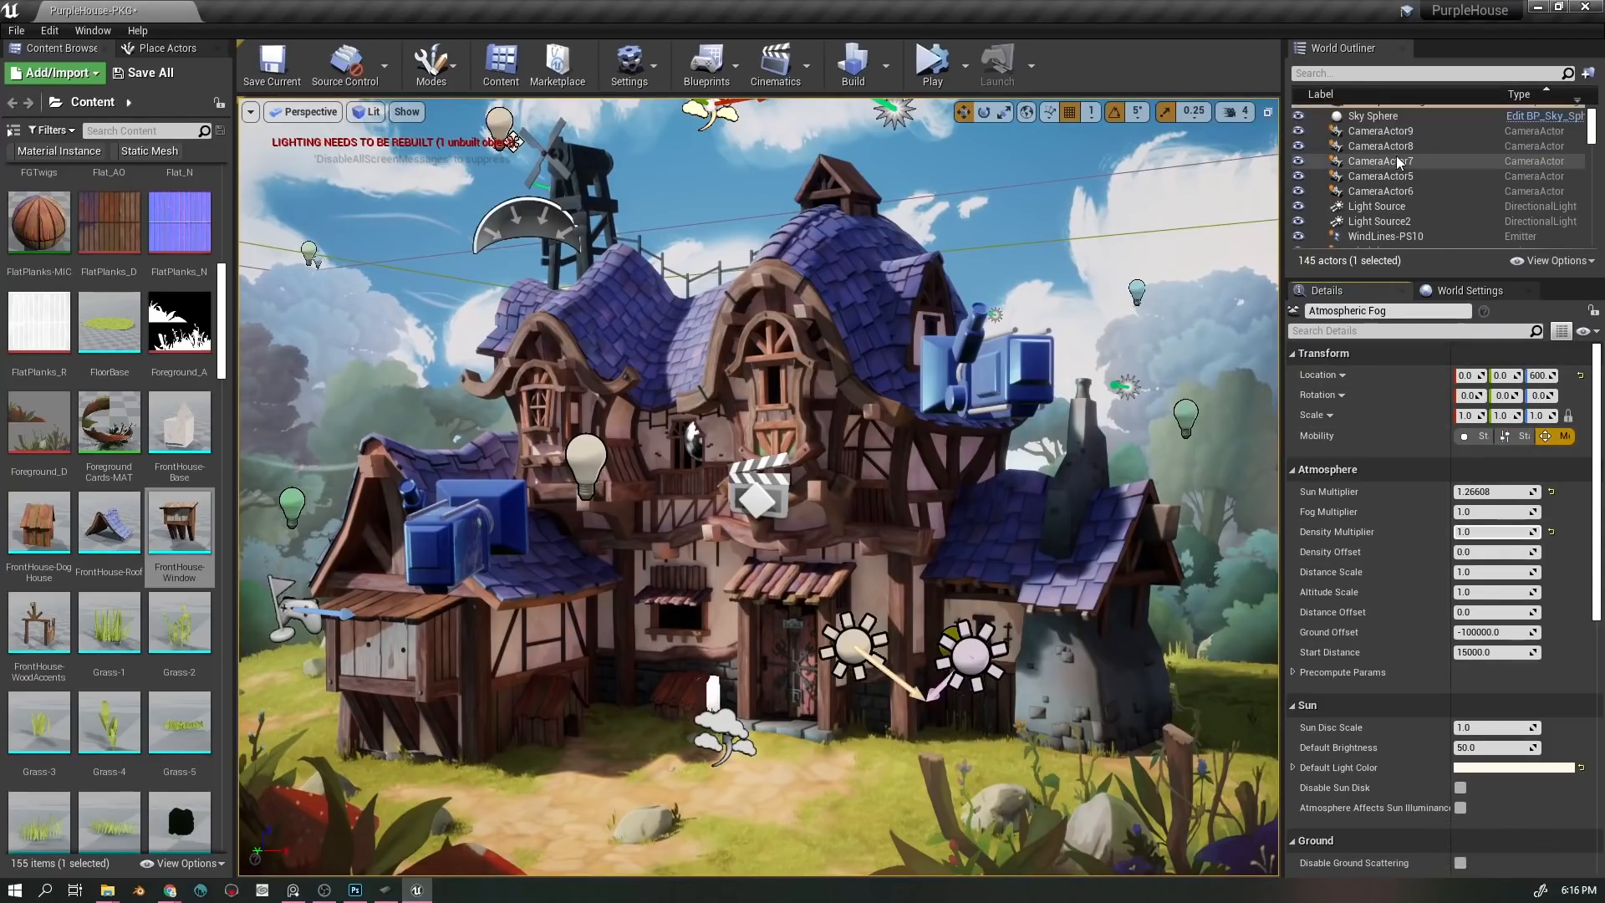
scroll(1443, 166, up, 3)
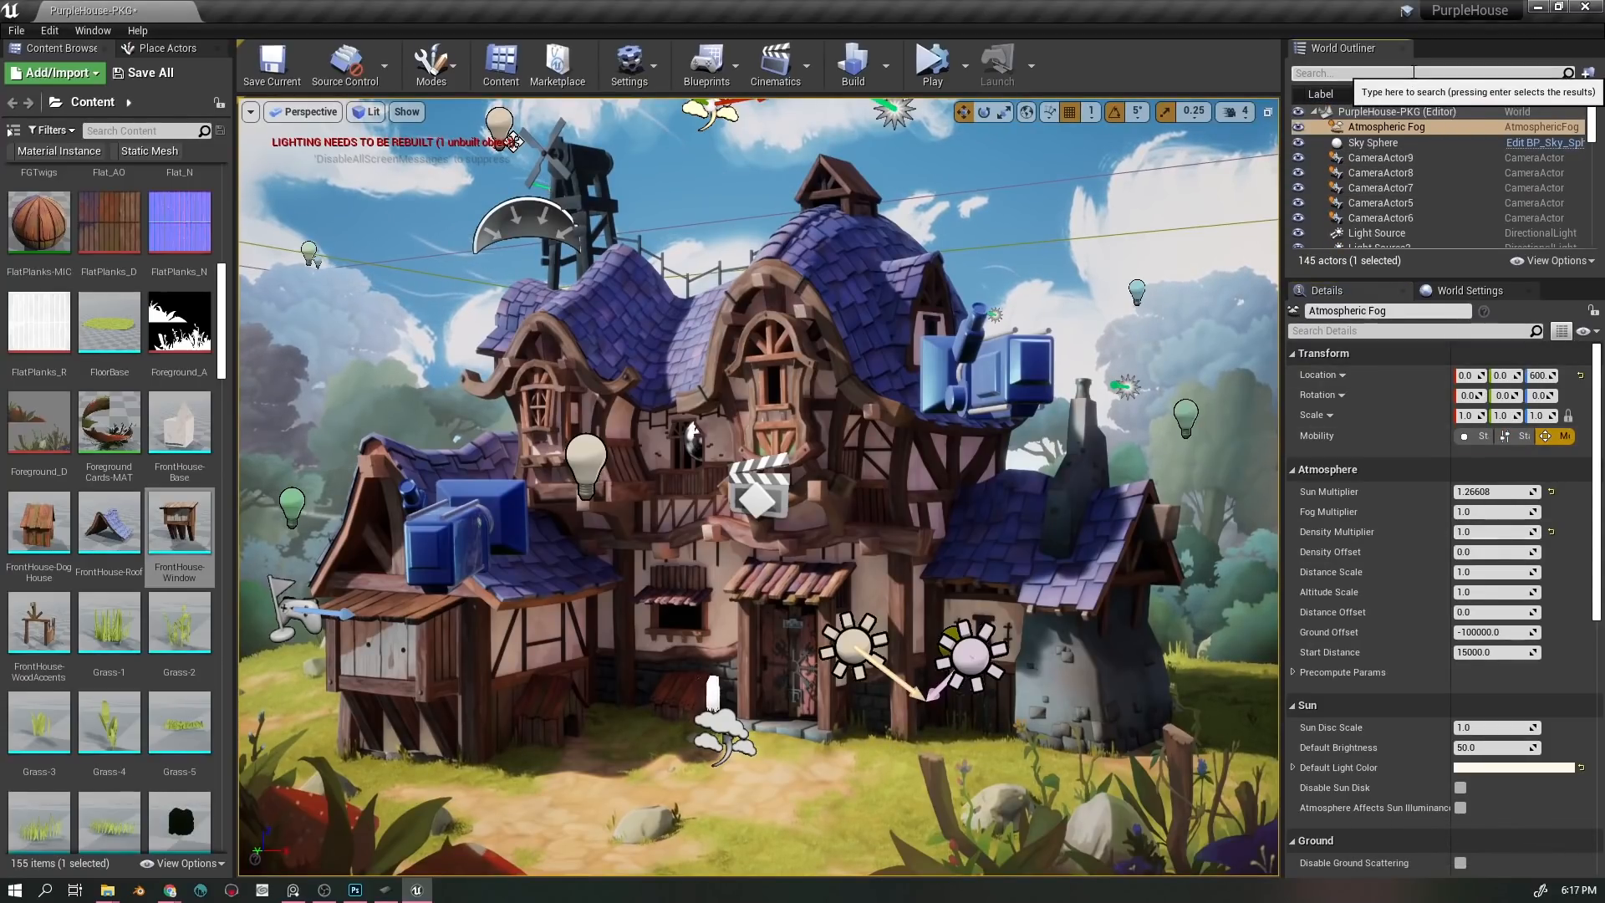
click(1412, 72)
text(fog)
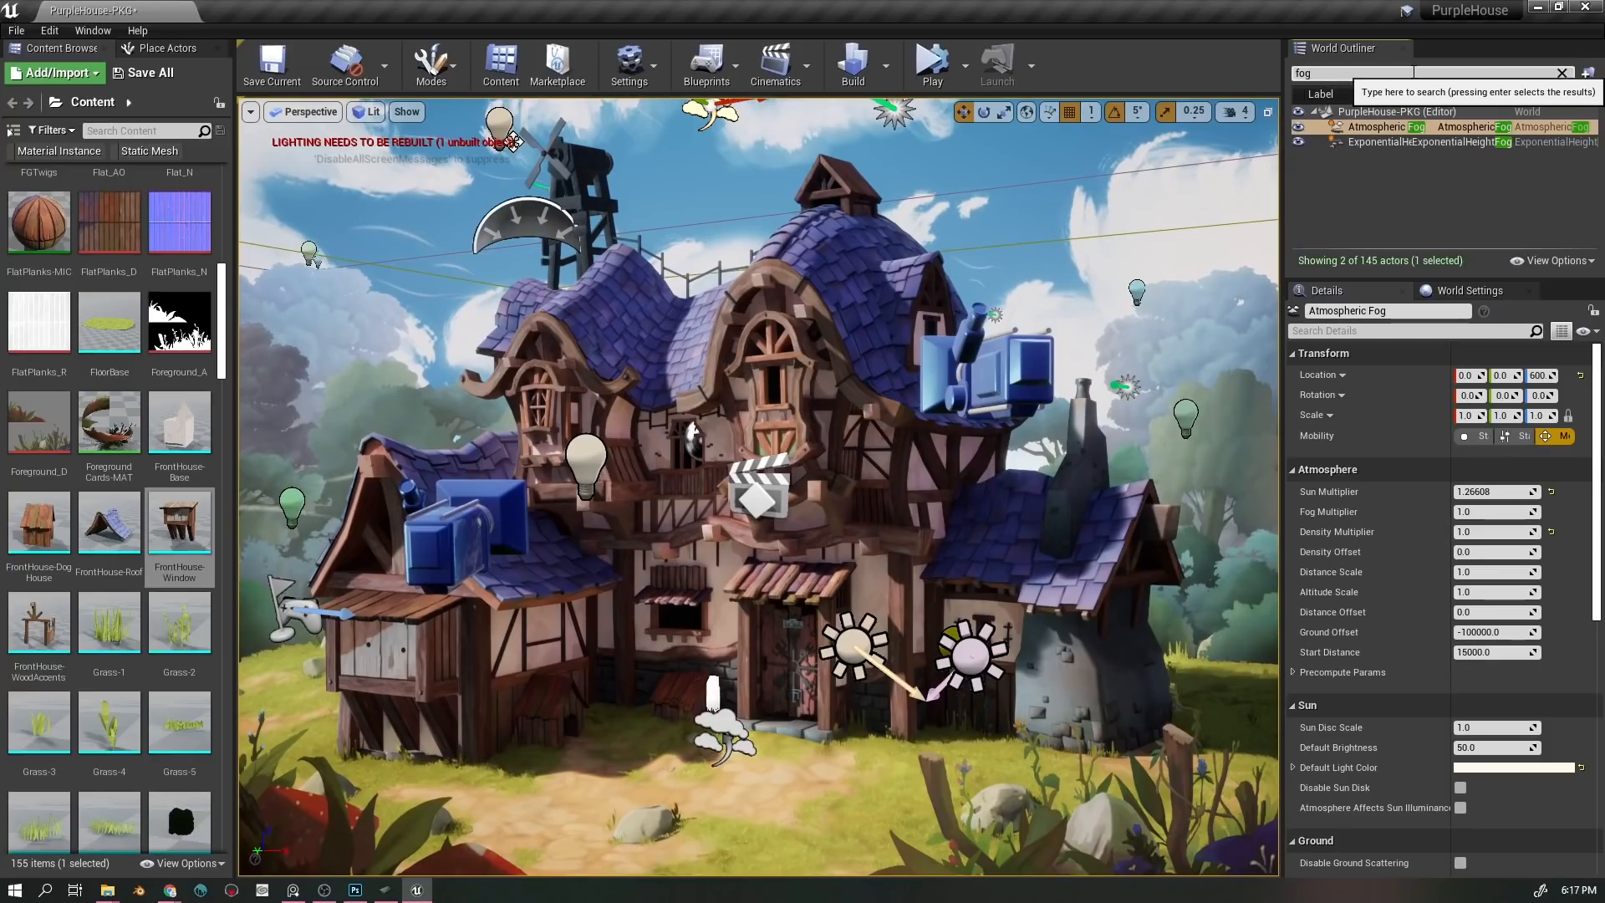
click(1447, 139)
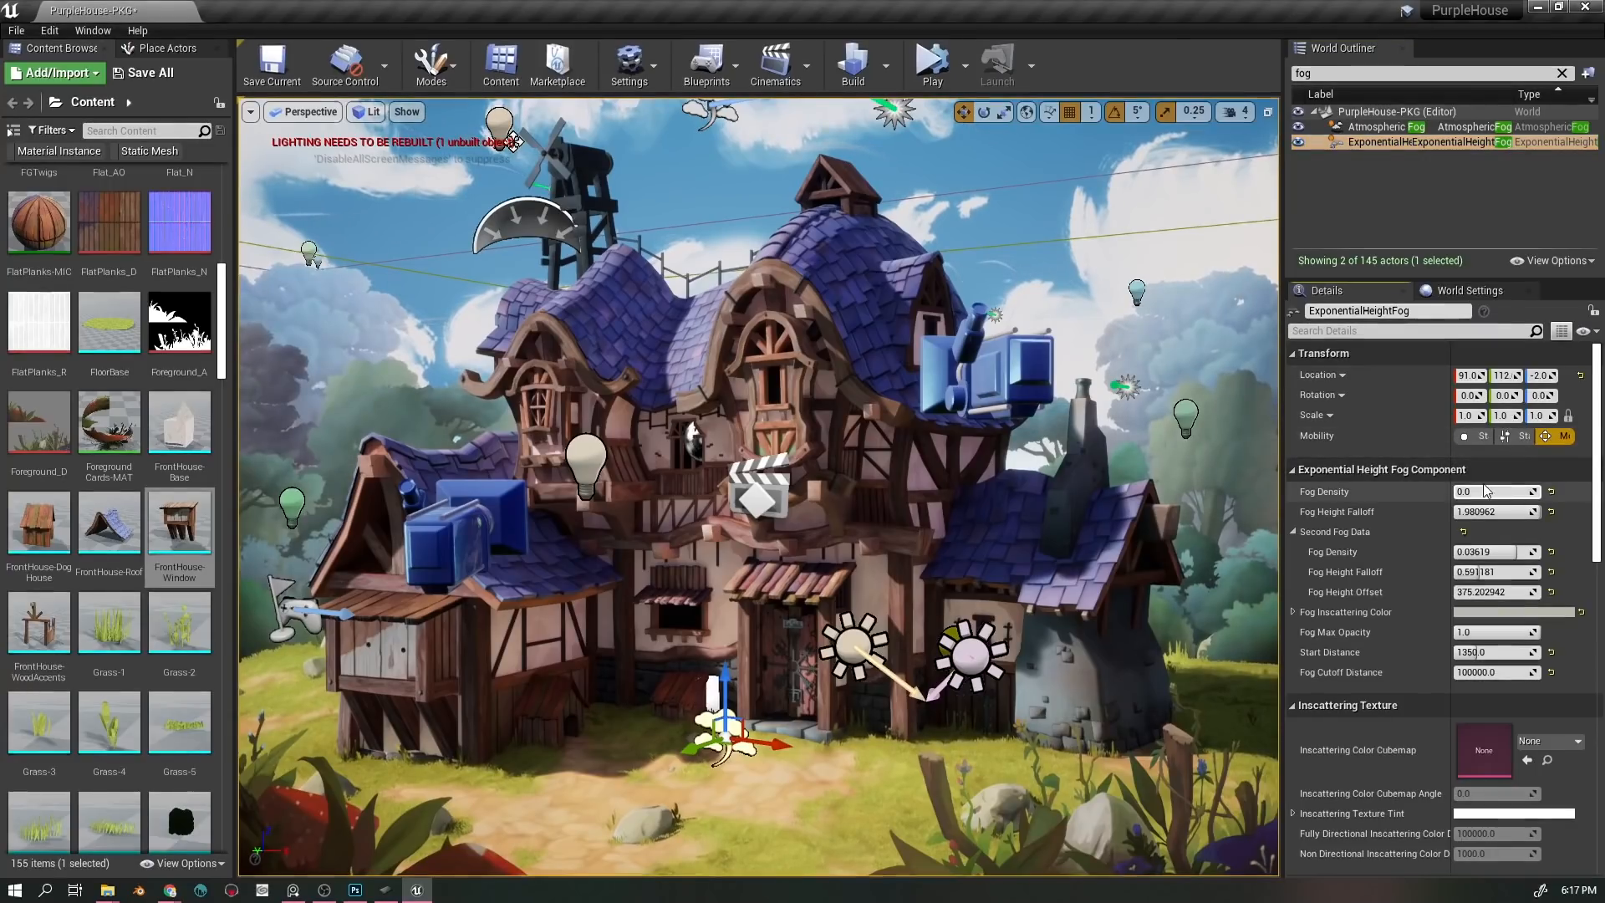
- Try a Fog Density of 0, a Fog Height Falloff of 0.001 and a second Fog Height Falloff of about 0.7, undoing each change
key(ctrl+z)
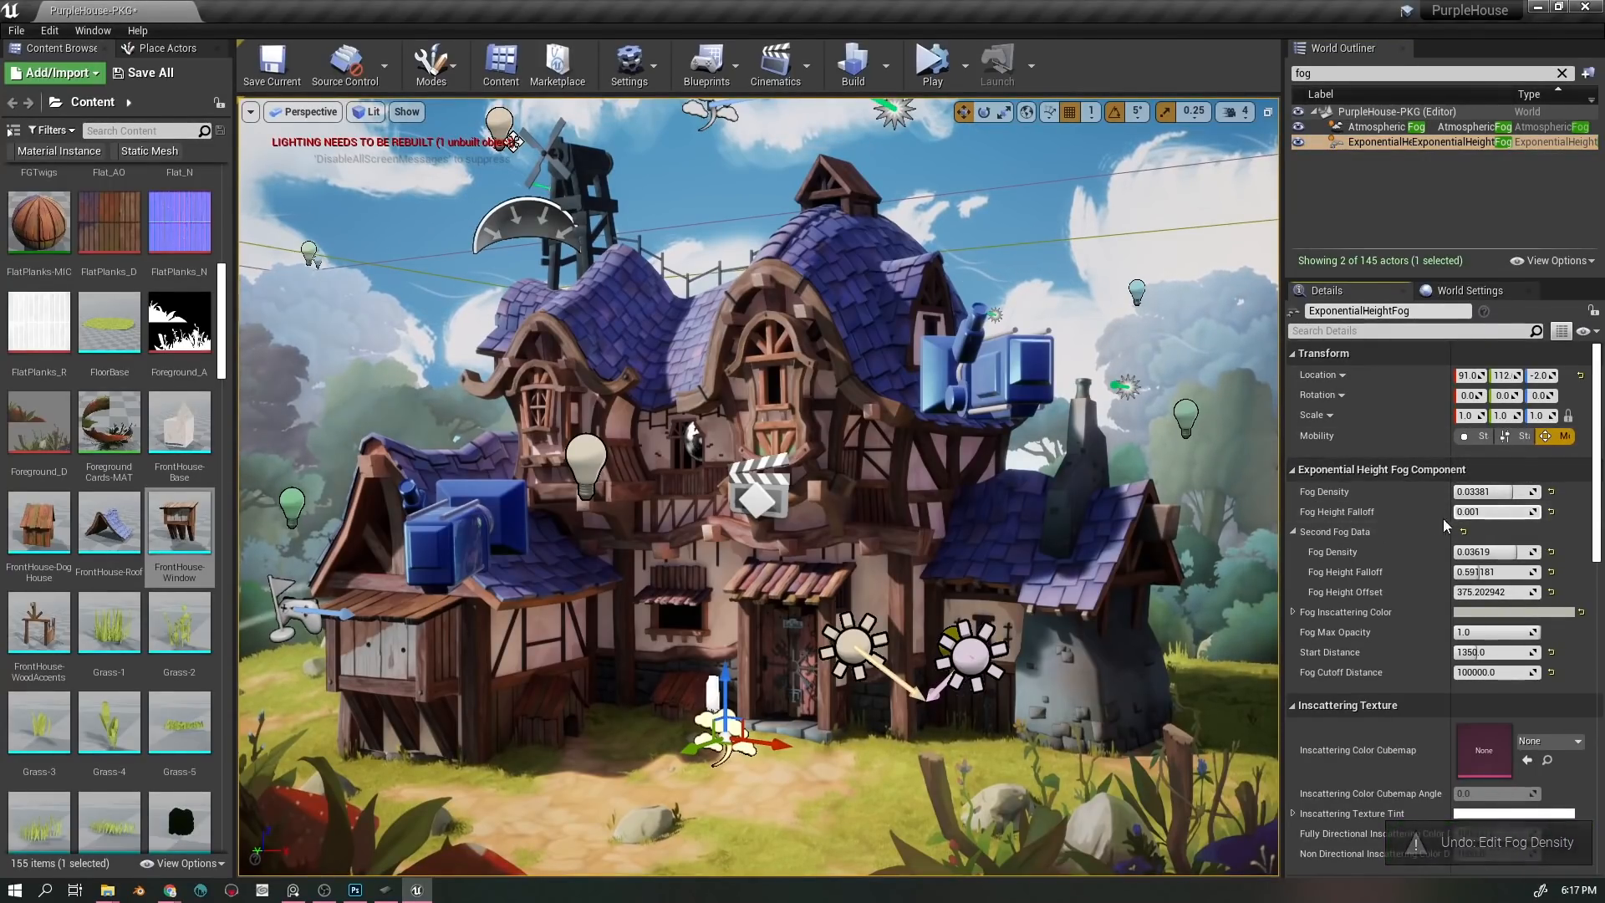
key(ctrl+z)
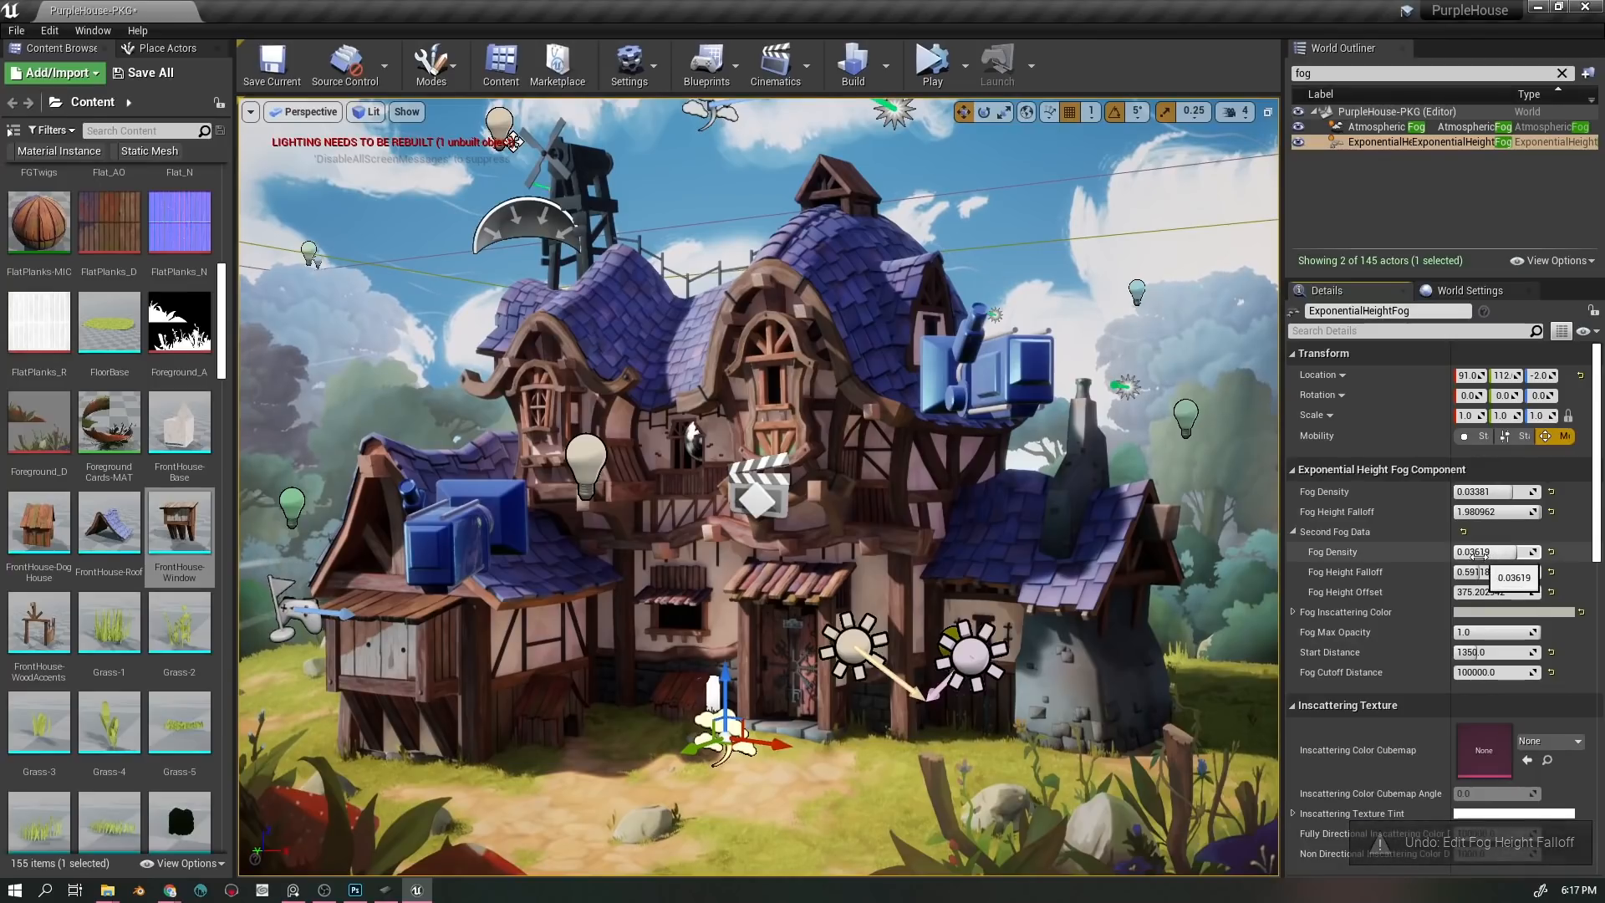
key(ctrl+z)
drag(1478, 572, 1483, 573)
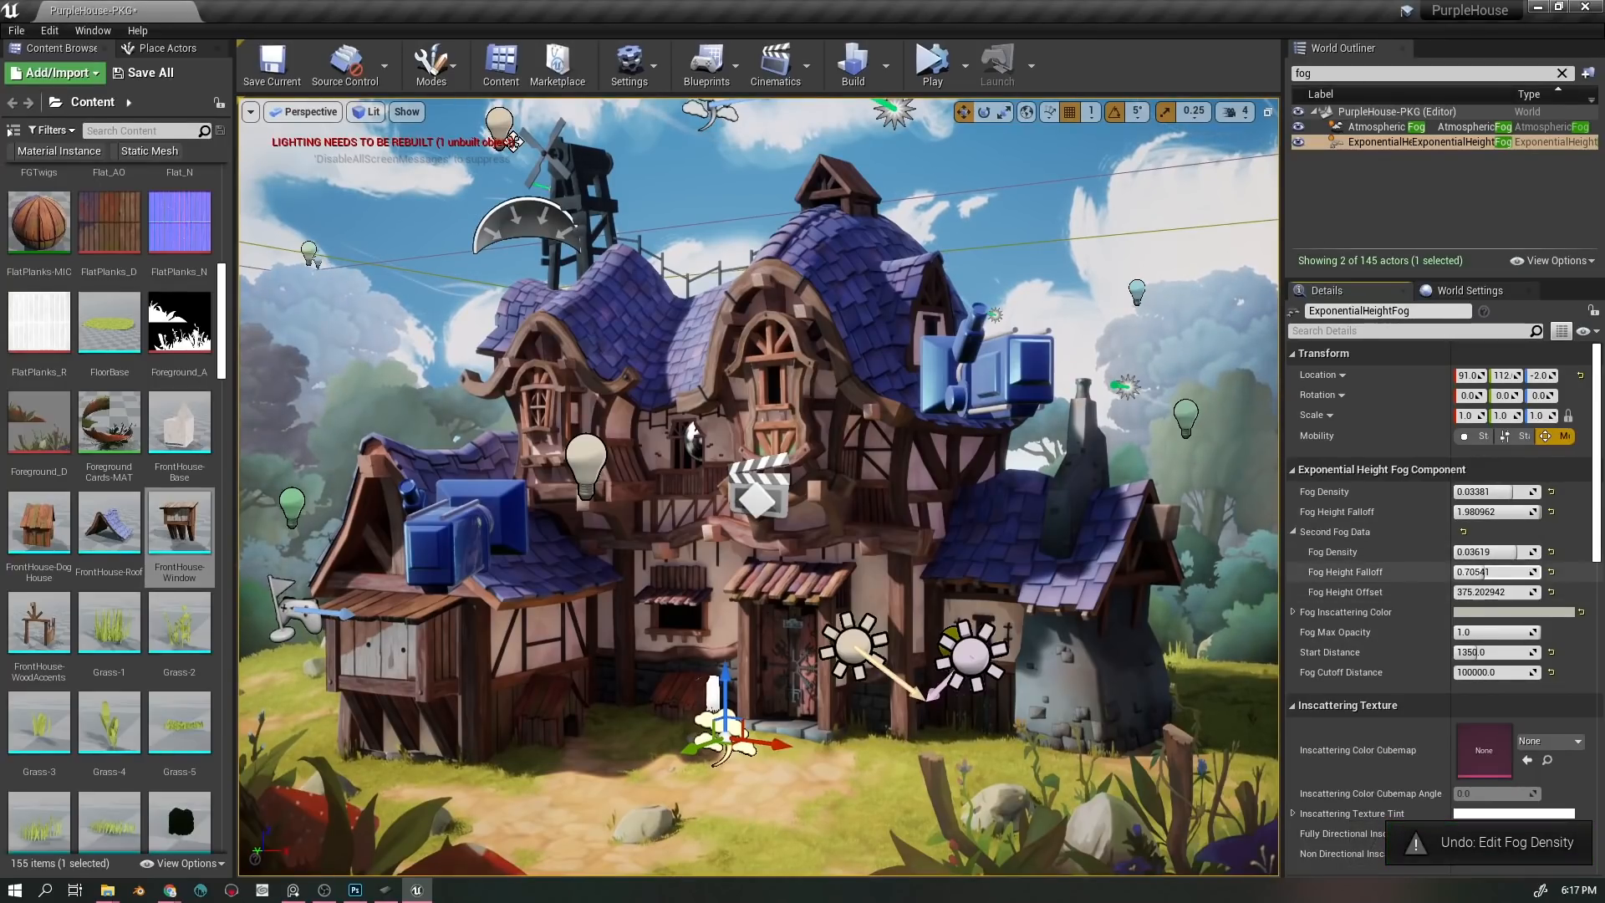
key(ctrl+z)
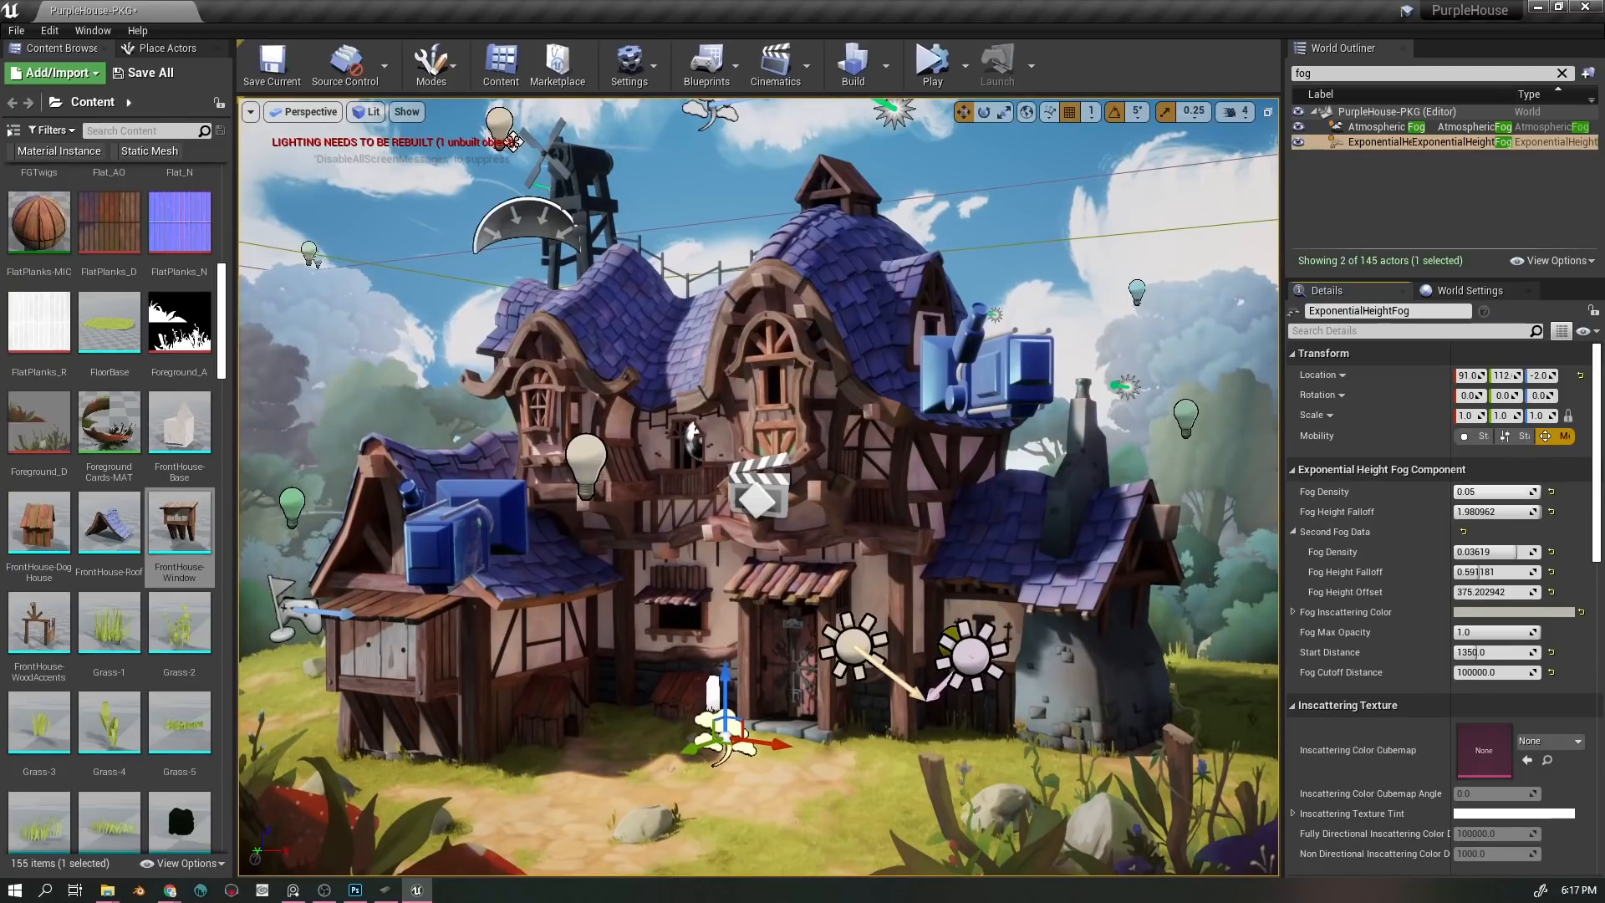
- Try raising the main and second Fog Density of the ExponentialHeightFog to 0.05, undoing each change
mouse_move(1497, 491)
mouse_down()
mouse_move(1471, 492)
mouse_move(1505, 492)
mouse_up()
key(ctrl+z)
key(ctrl+z)
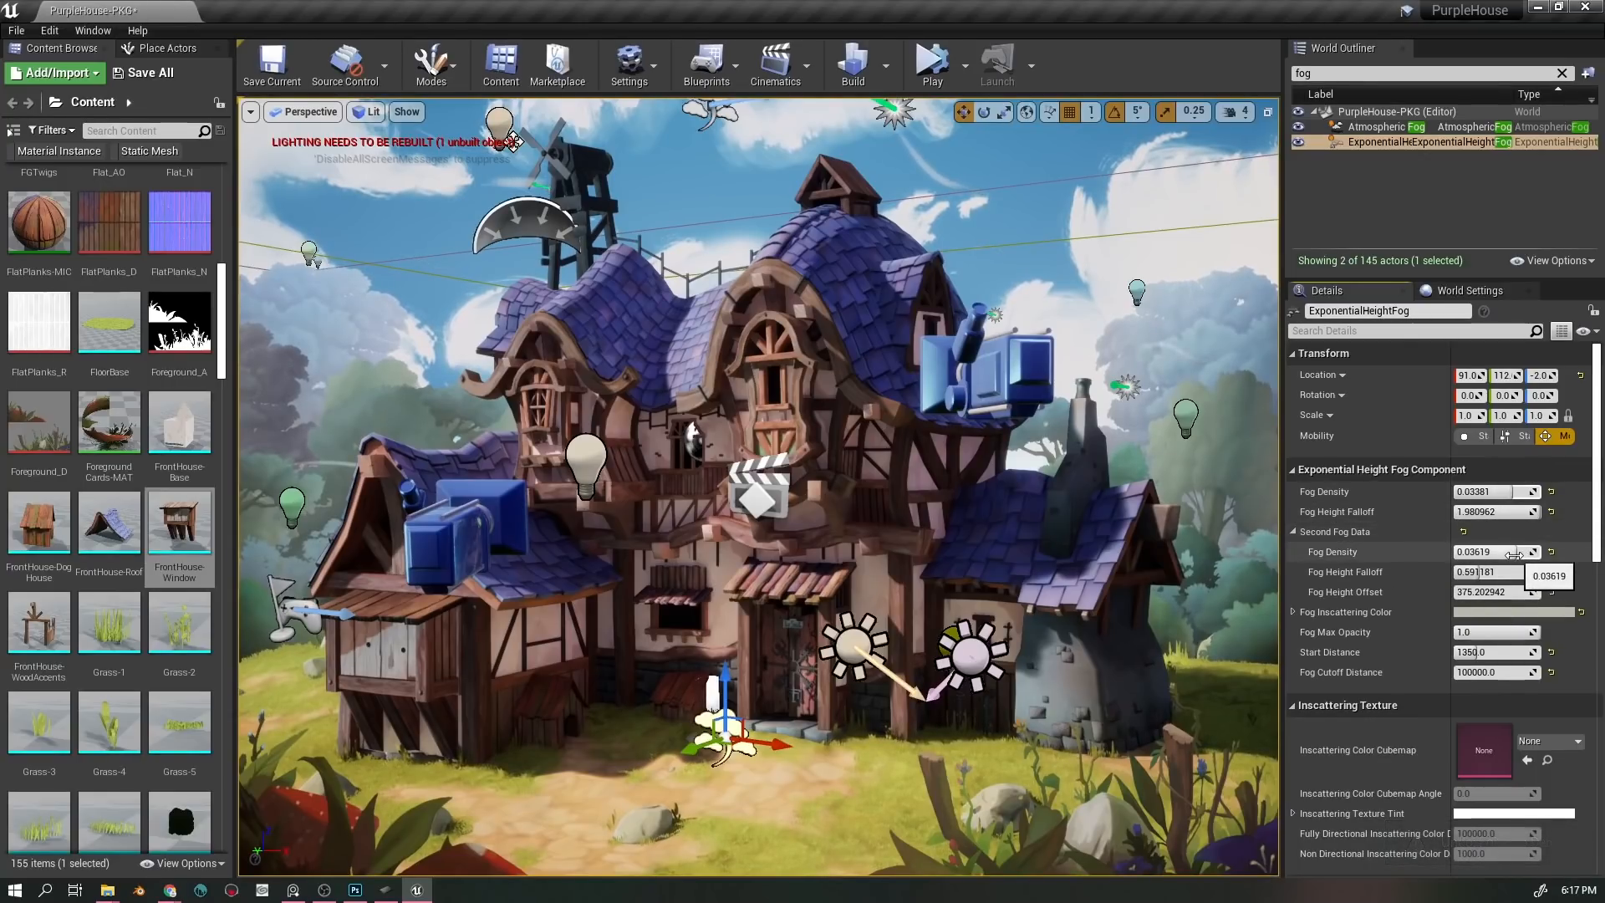
mouse_move(1514, 554)
mouse_down()
mouse_move(1479, 554)
mouse_move(1501, 554)
mouse_up()
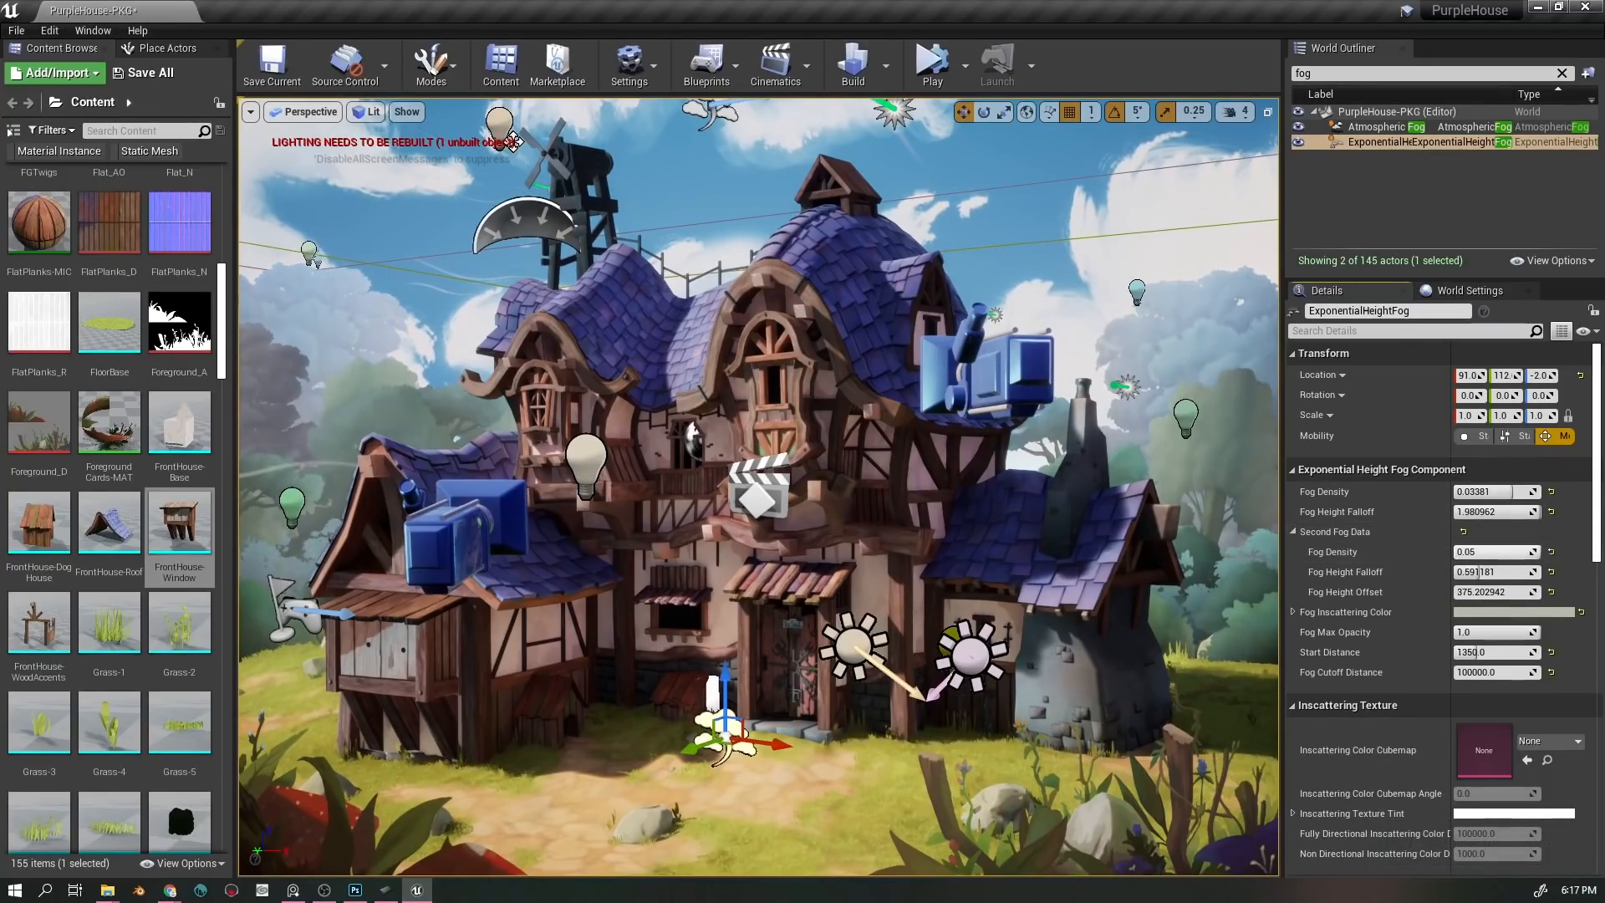
key(ctrl+z)
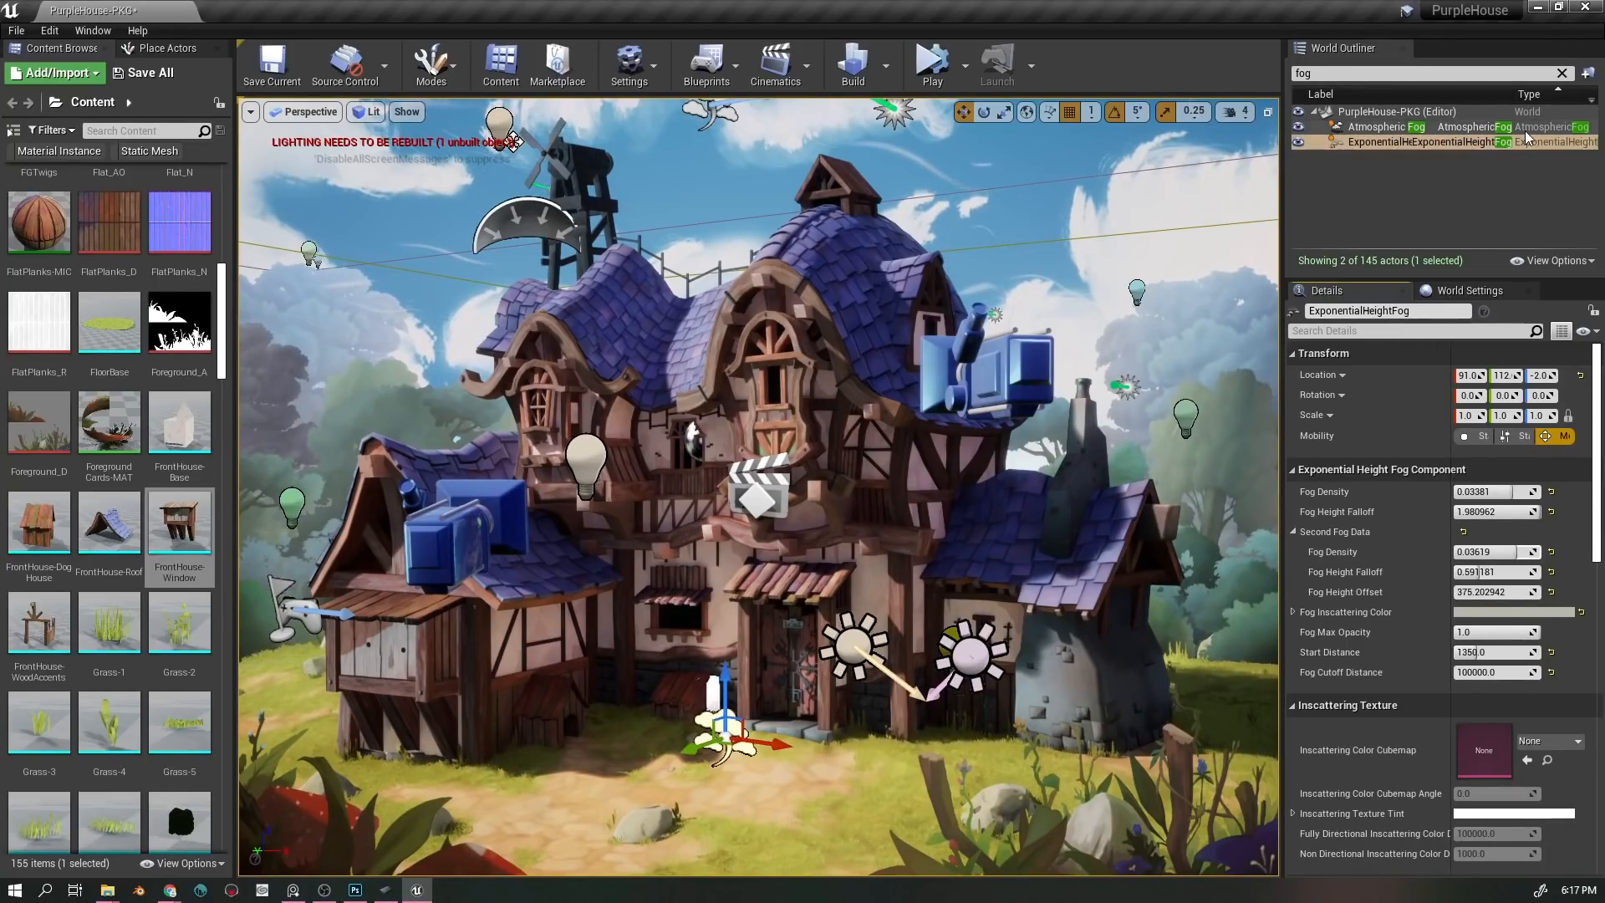
- Try brightening the Fog Inscattering Color to a Value of 1.0, and cancel the color change
click(1479, 615)
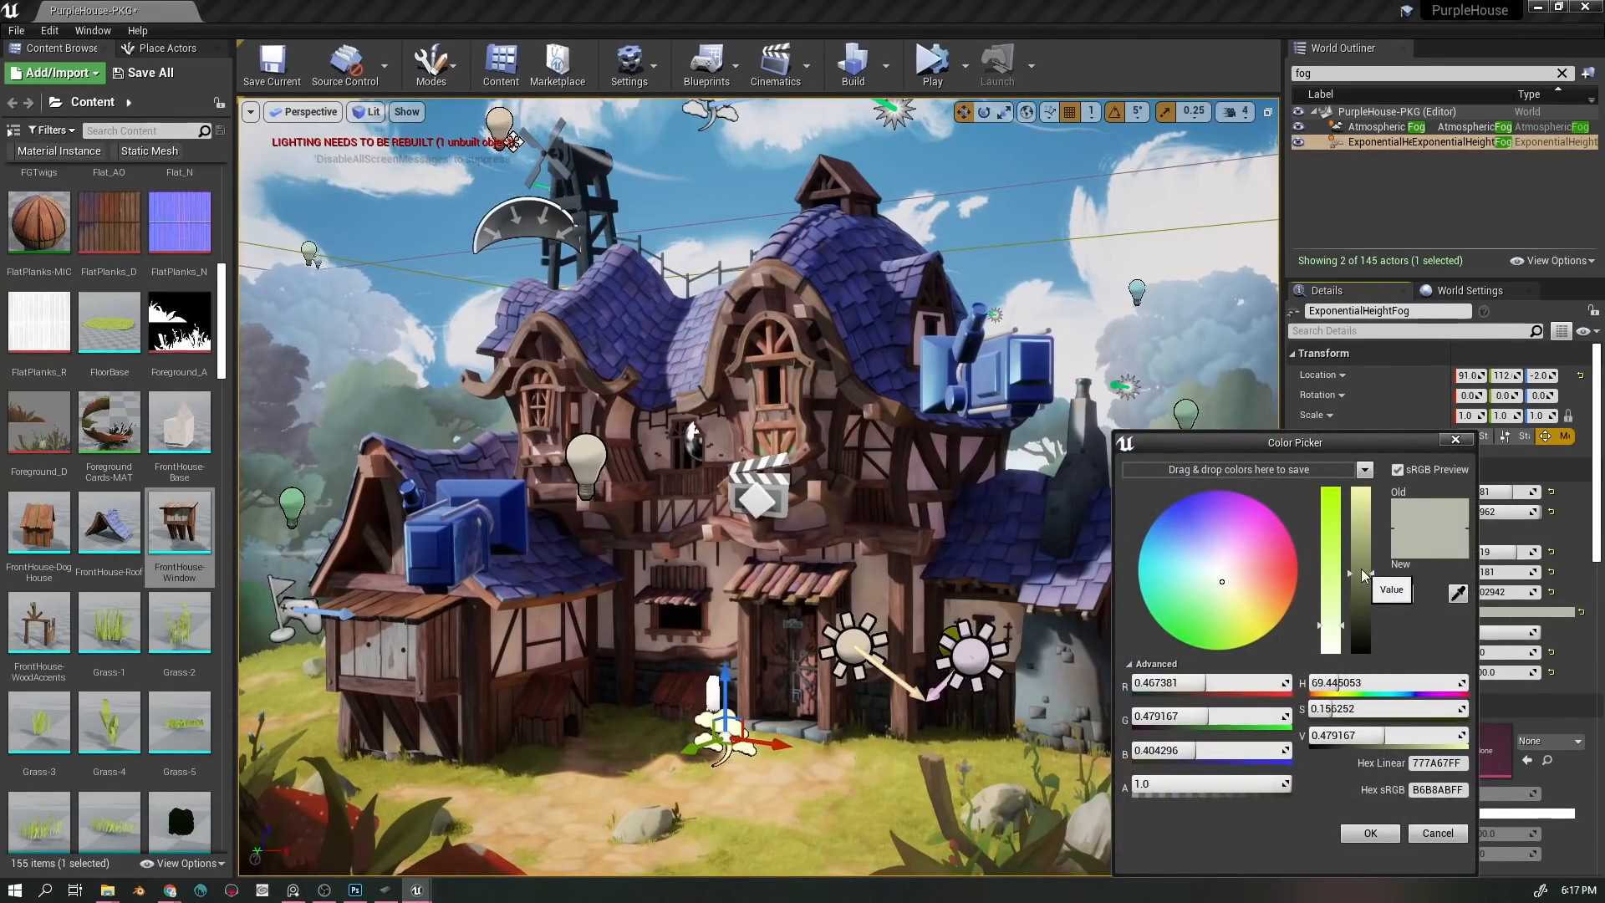
drag(1363, 575, 1364, 471)
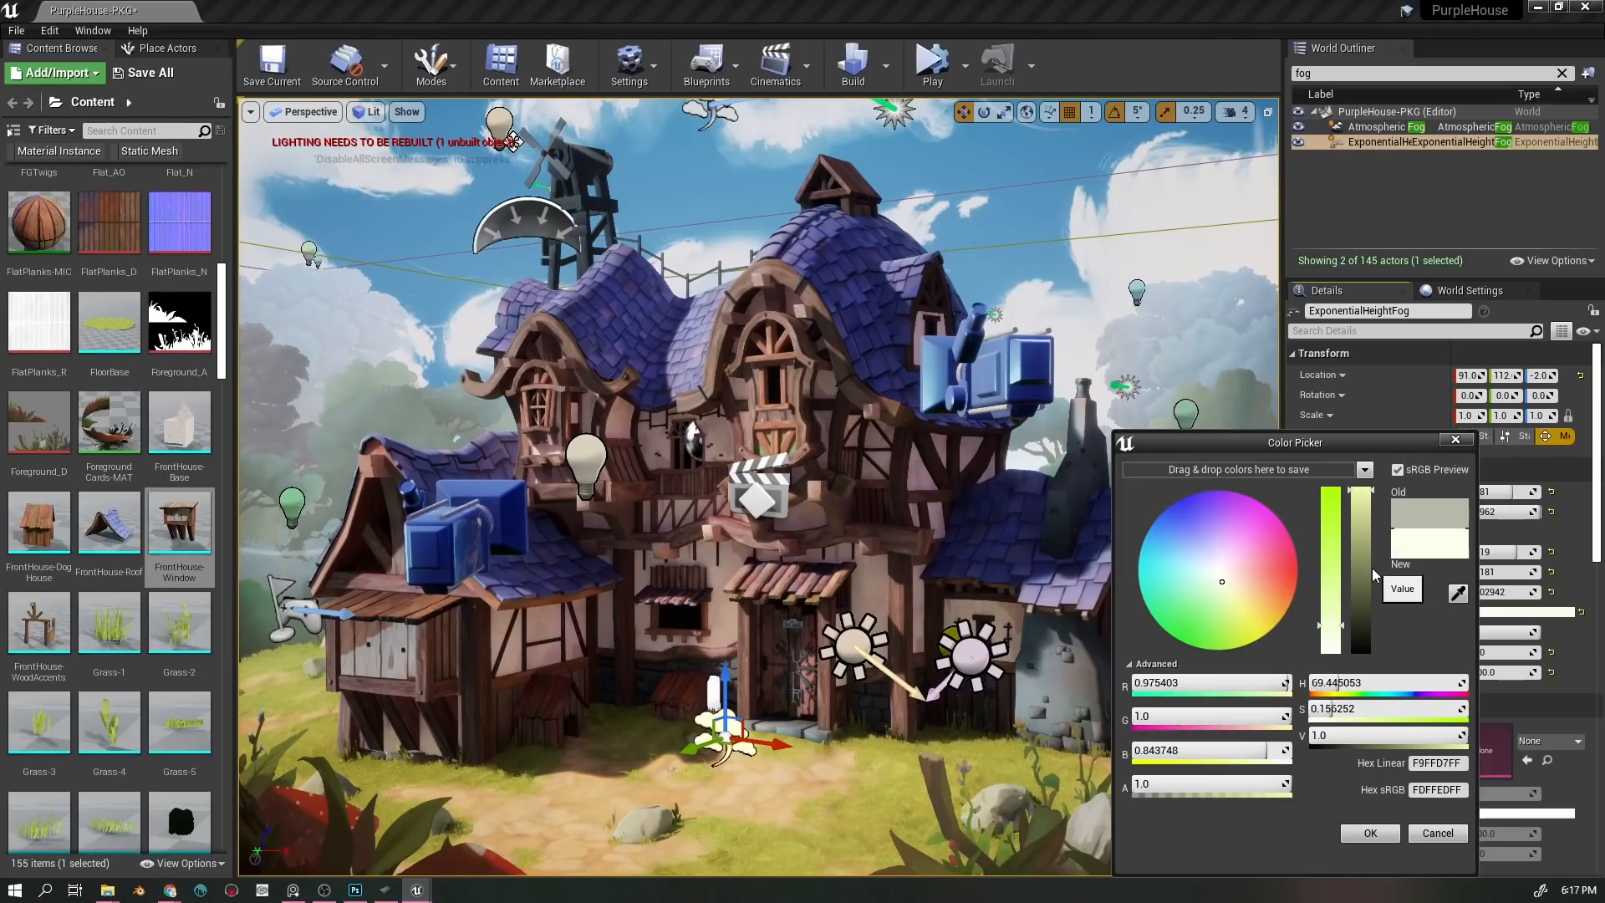
click(1423, 836)
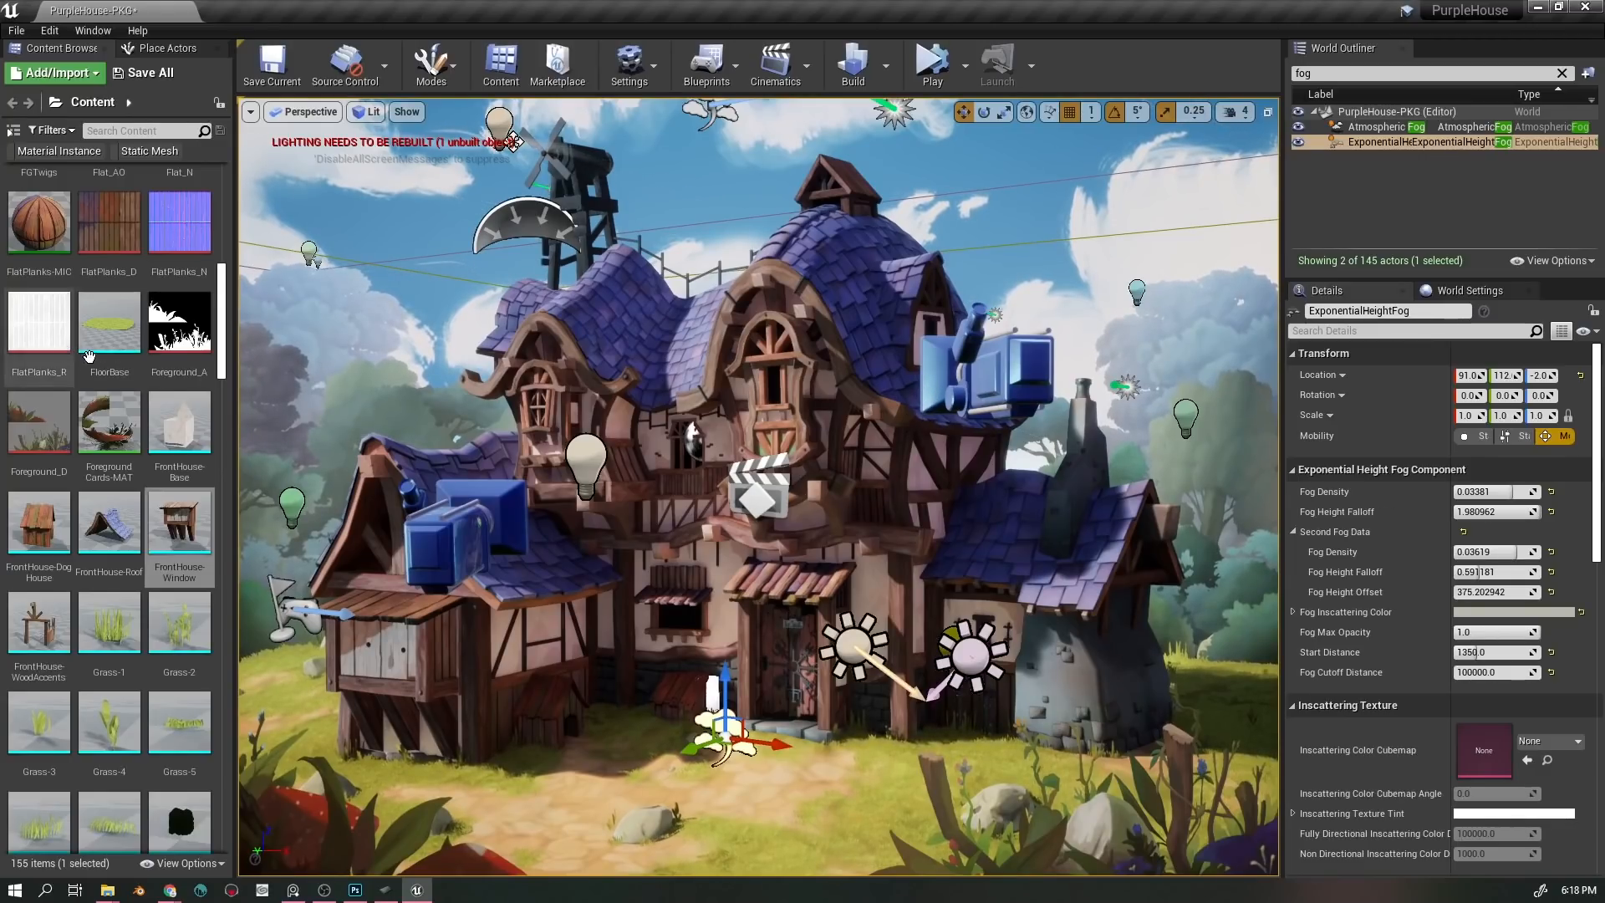
- Find the CloudMesh static mesh among the project's assets, open it and look around its cloud cards in the preview
drag(226, 308, 204, 794)
scroll(185, 802, up, 10)
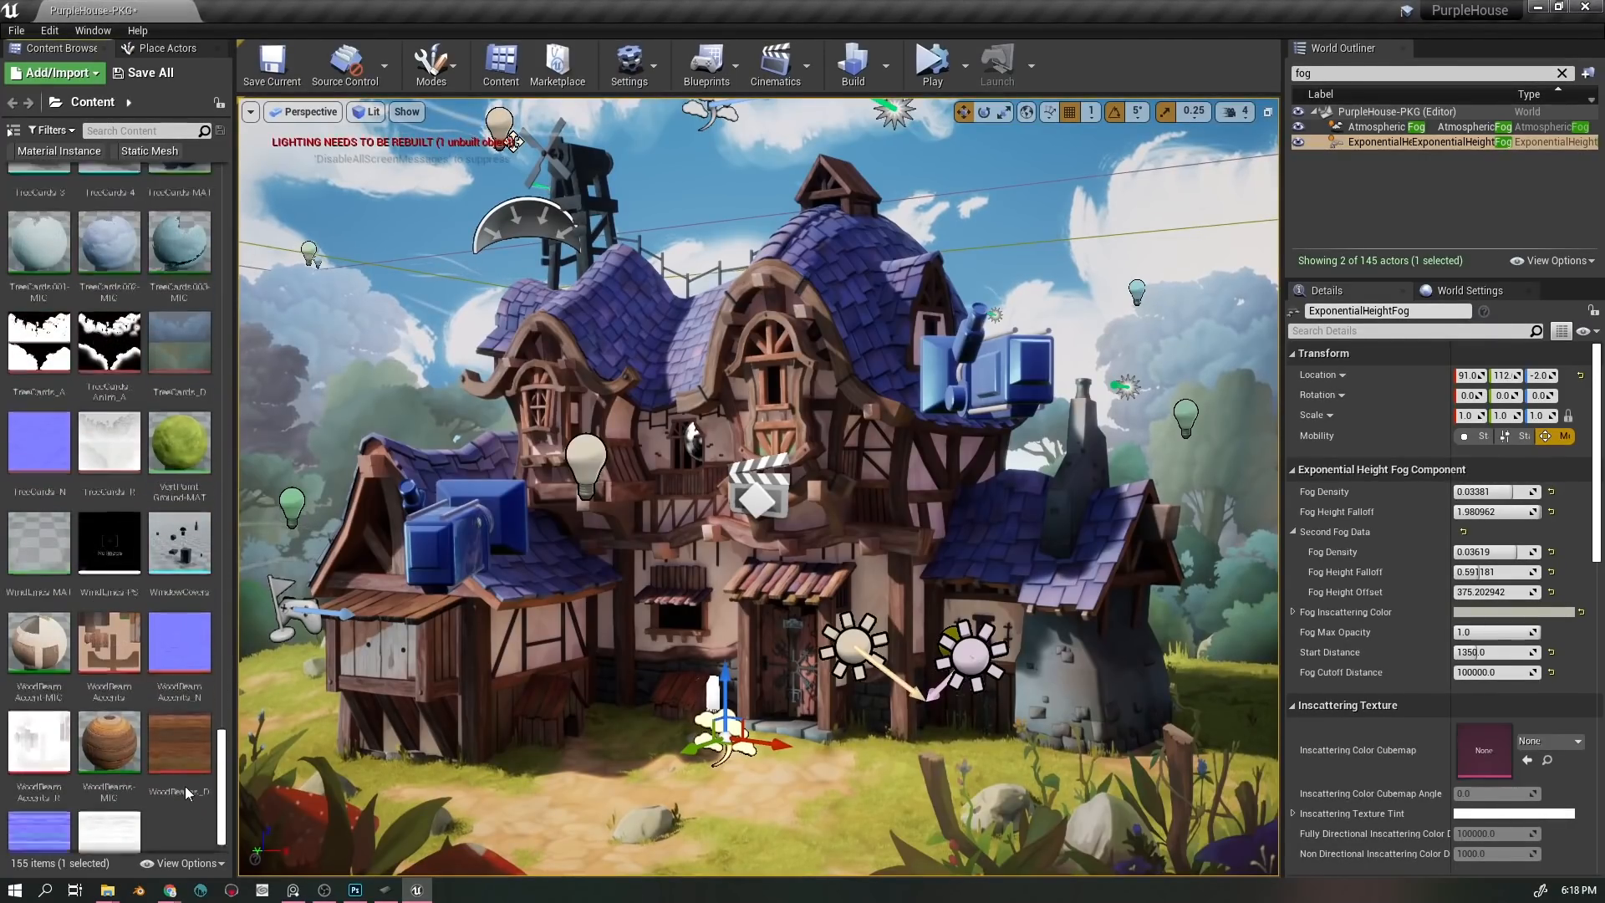
scroll(180, 655, up, 10)
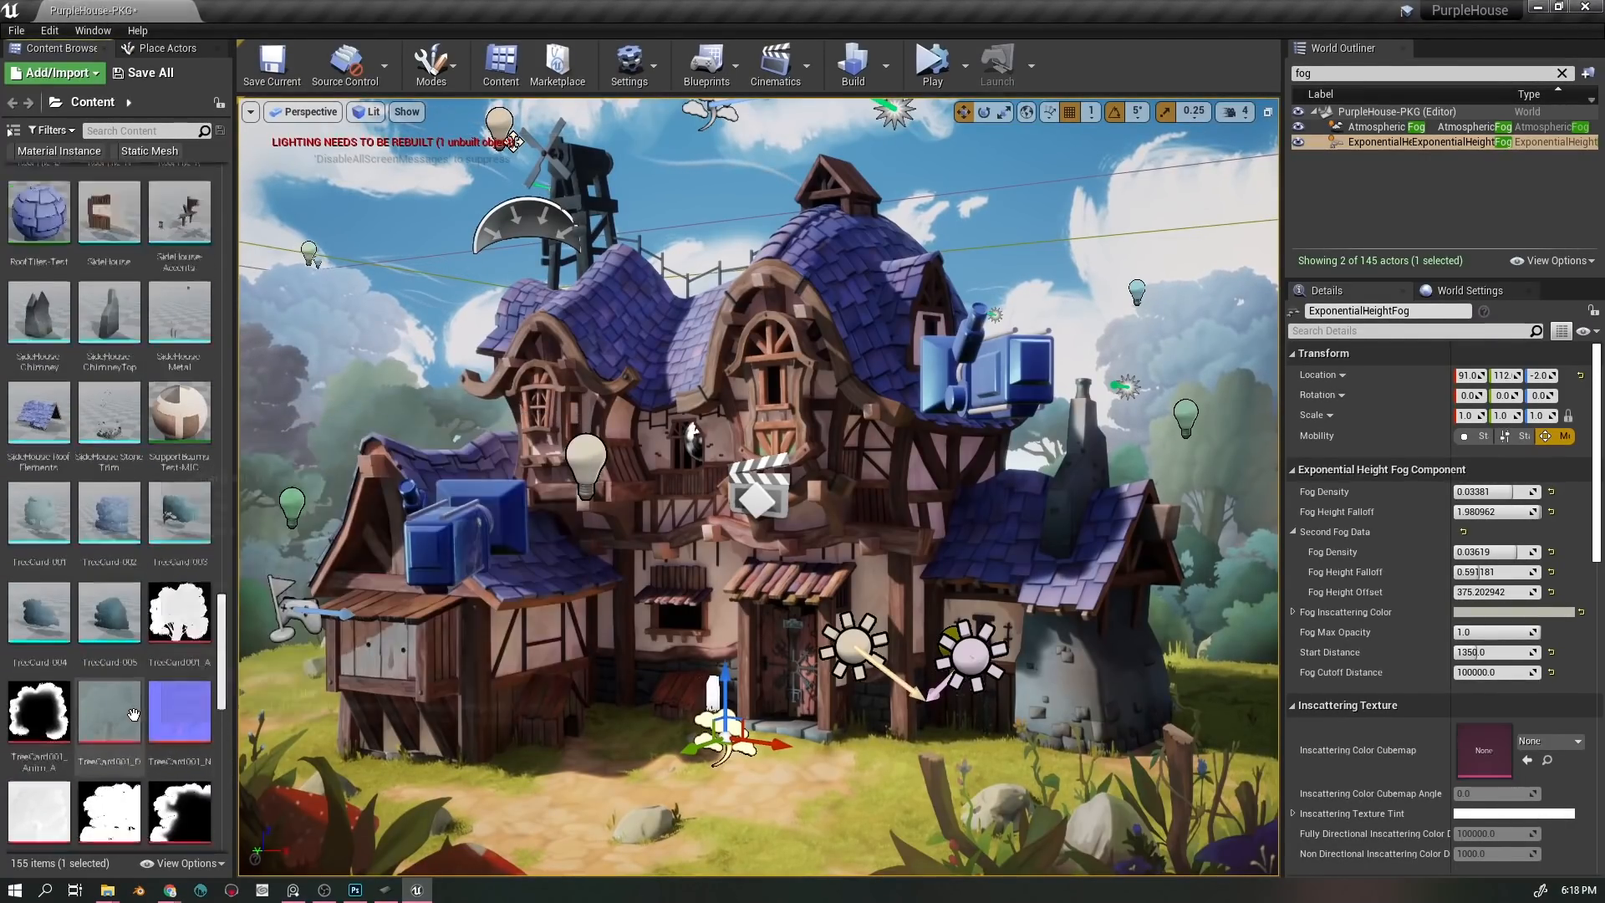
scroll(163, 694, up, 8)
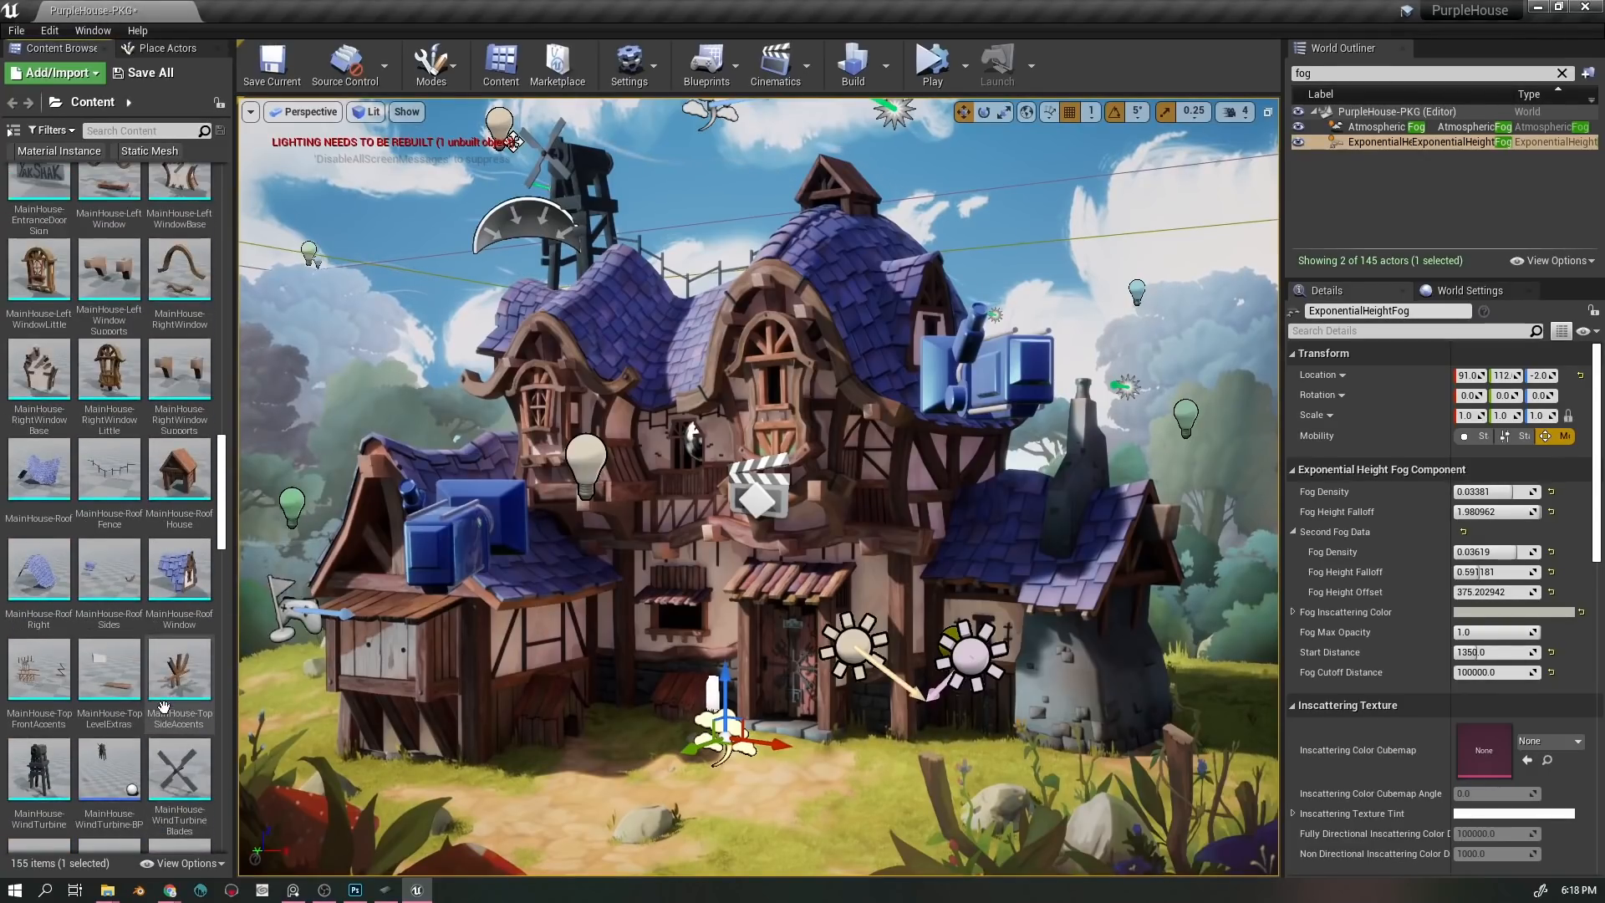
scroll(163, 698, up, 8)
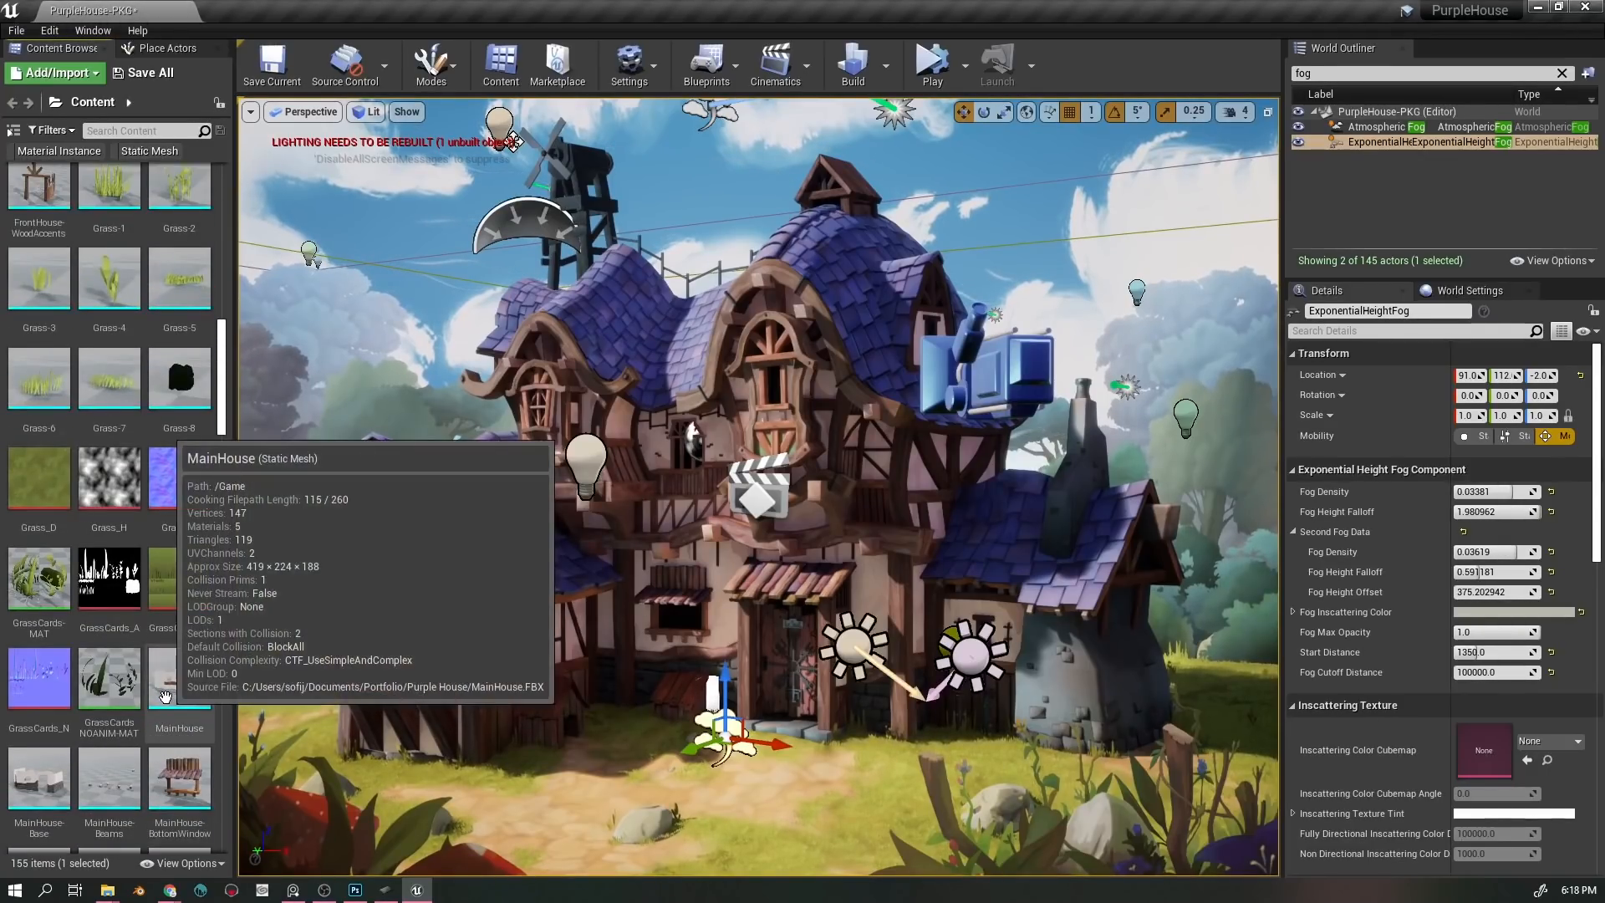
scroll(150, 691, up, 7)
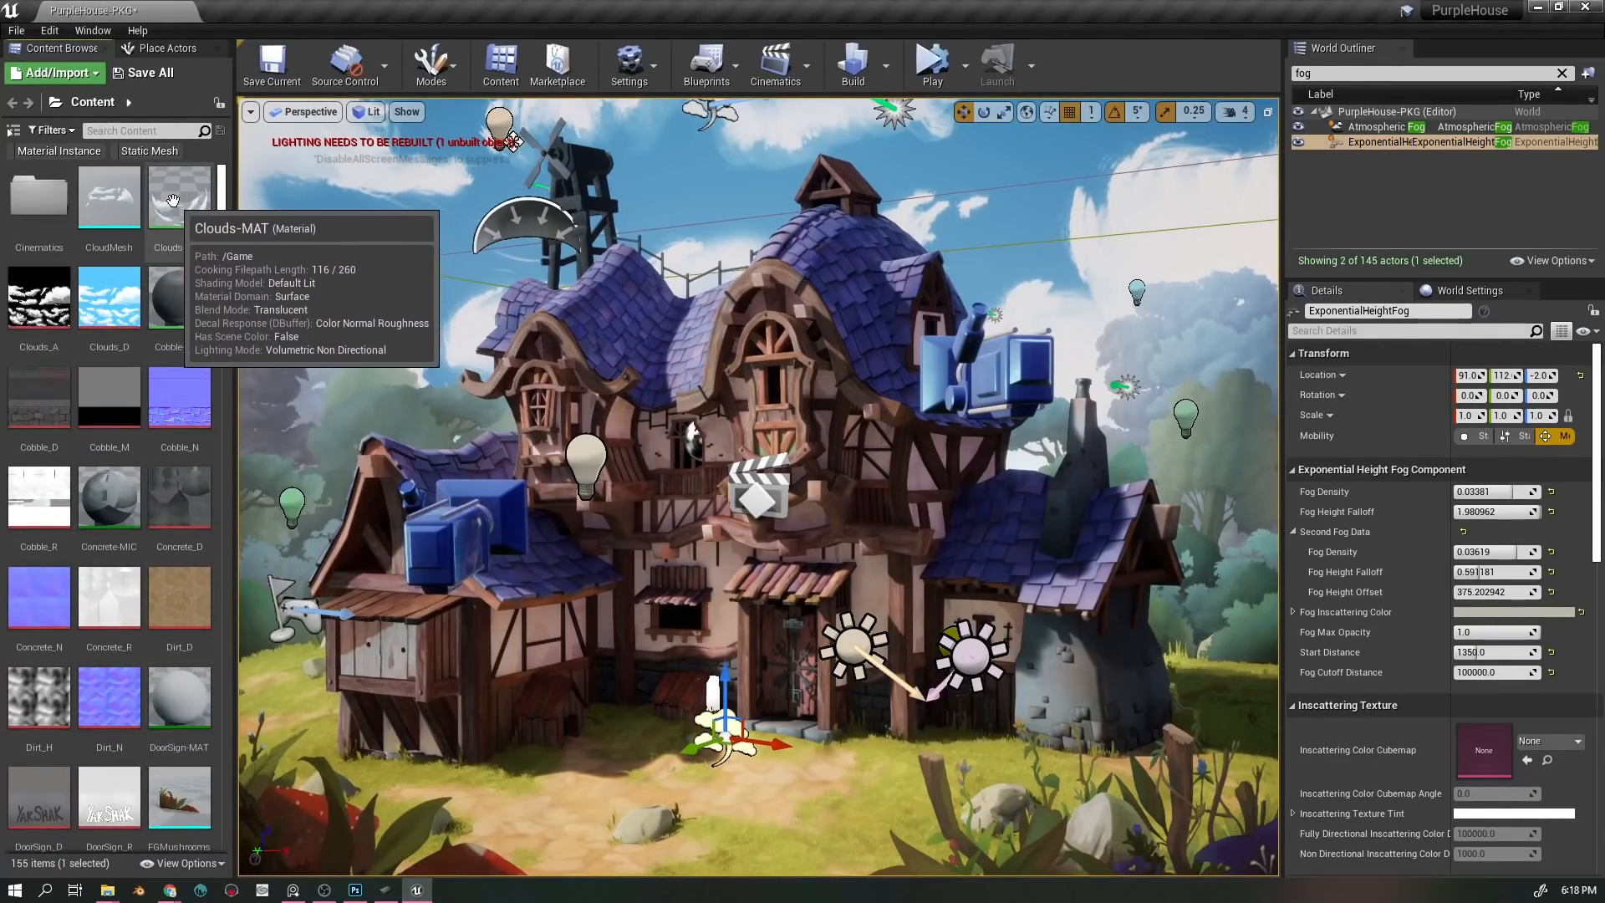
double_click(106, 201)
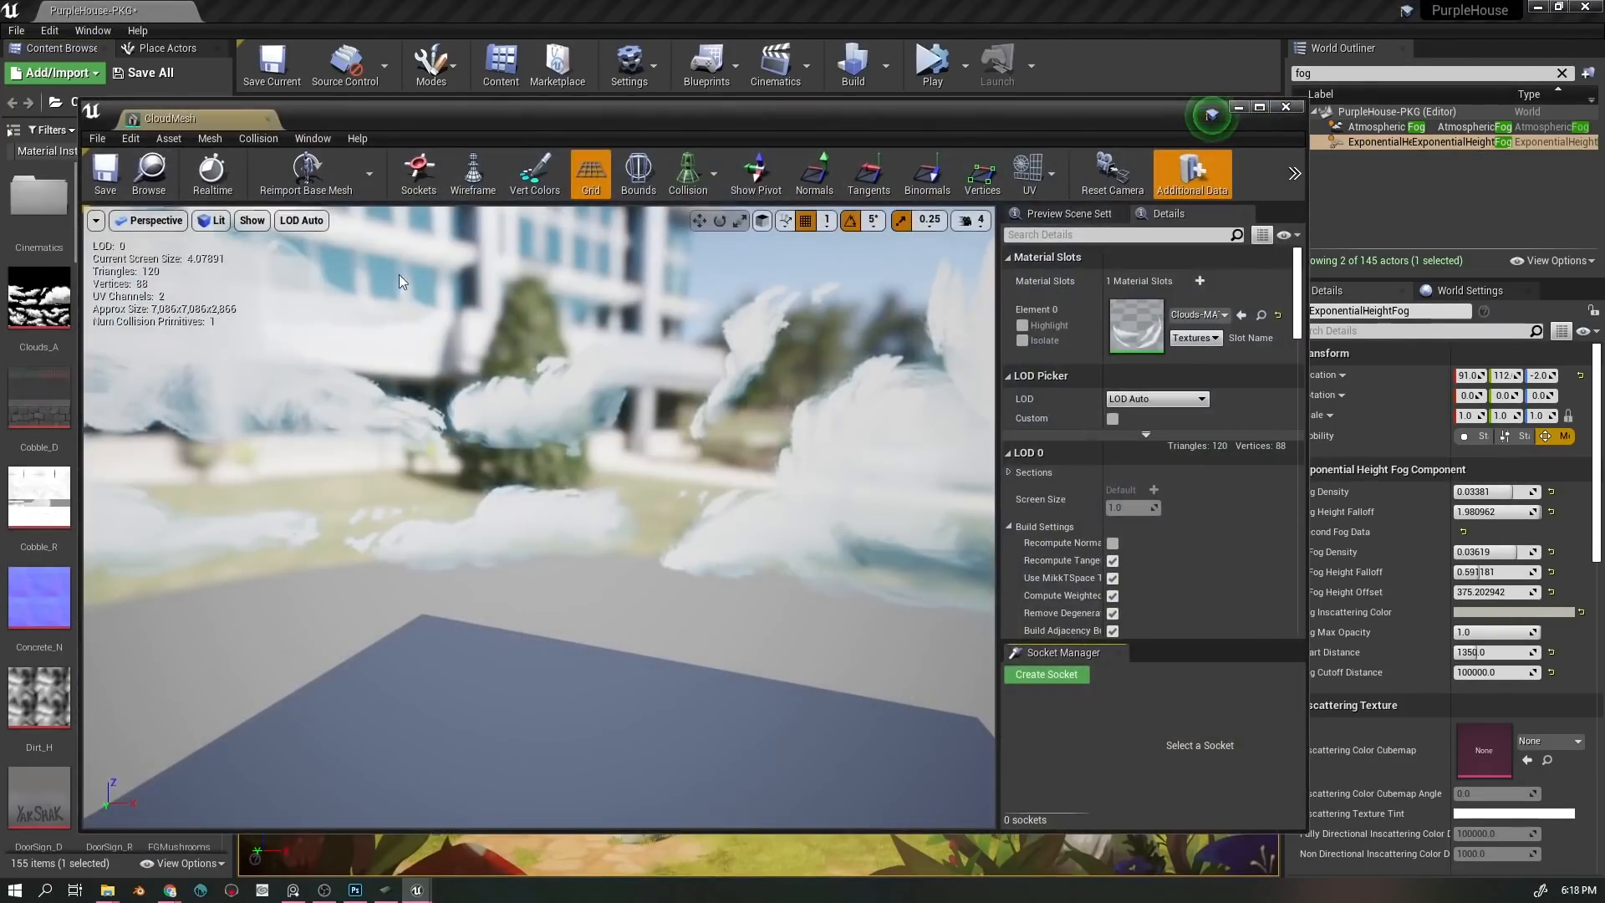
drag(547, 568, 546, 527)
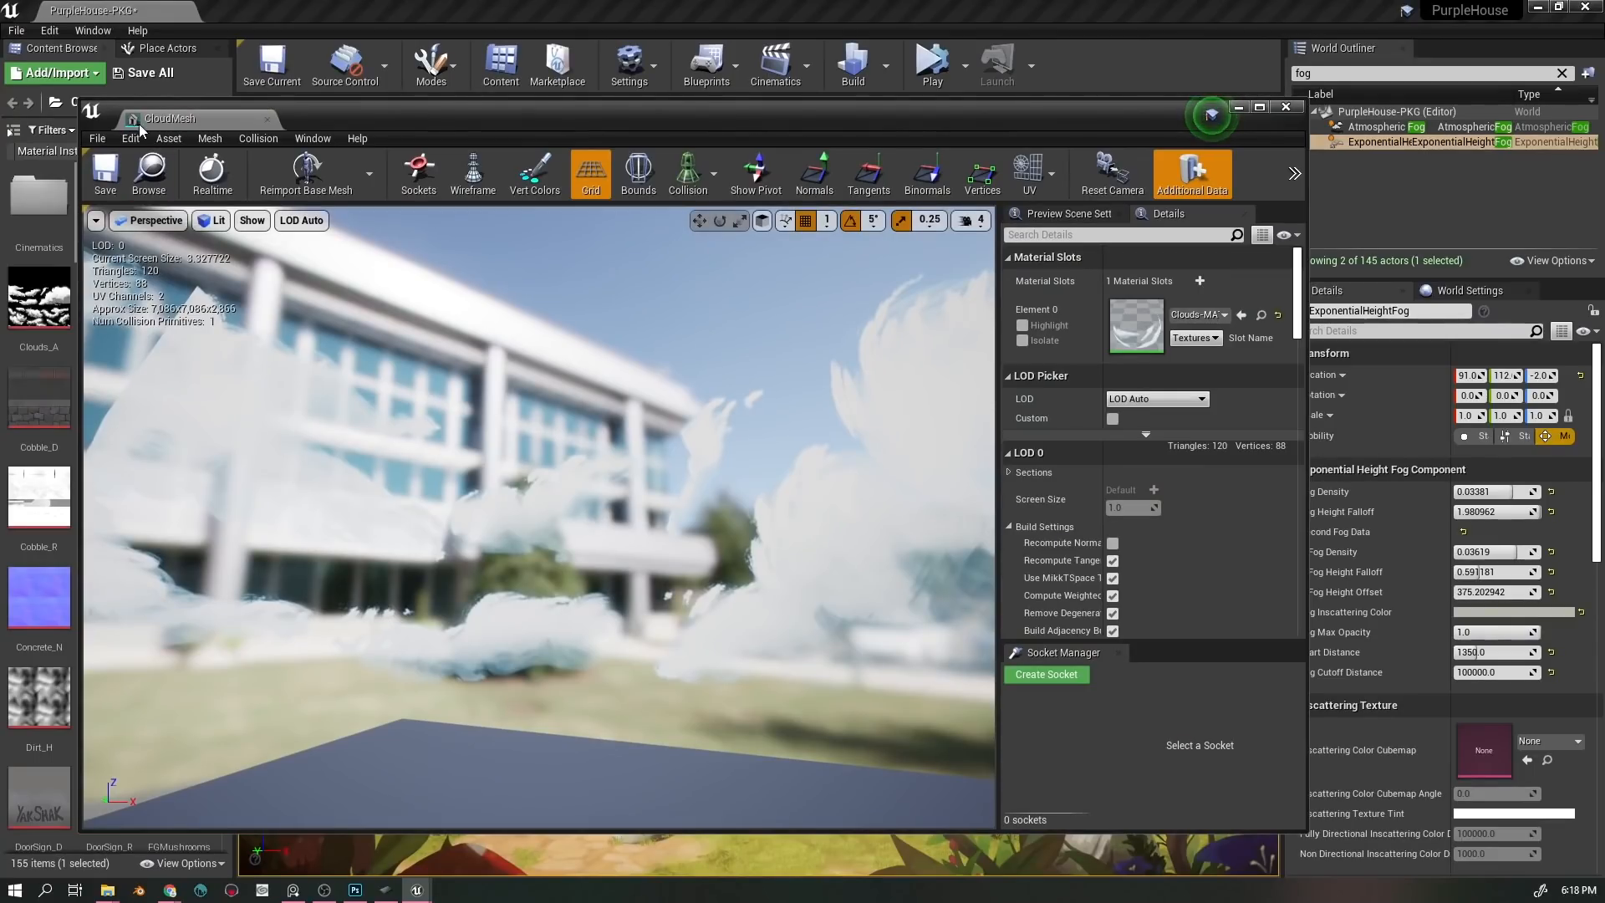
- Inspect the CloudMesh cards in Brush Wireframe view mode, return the preview to Lit and look over the textured clouds
click(147, 220)
click(147, 220)
click(146, 220)
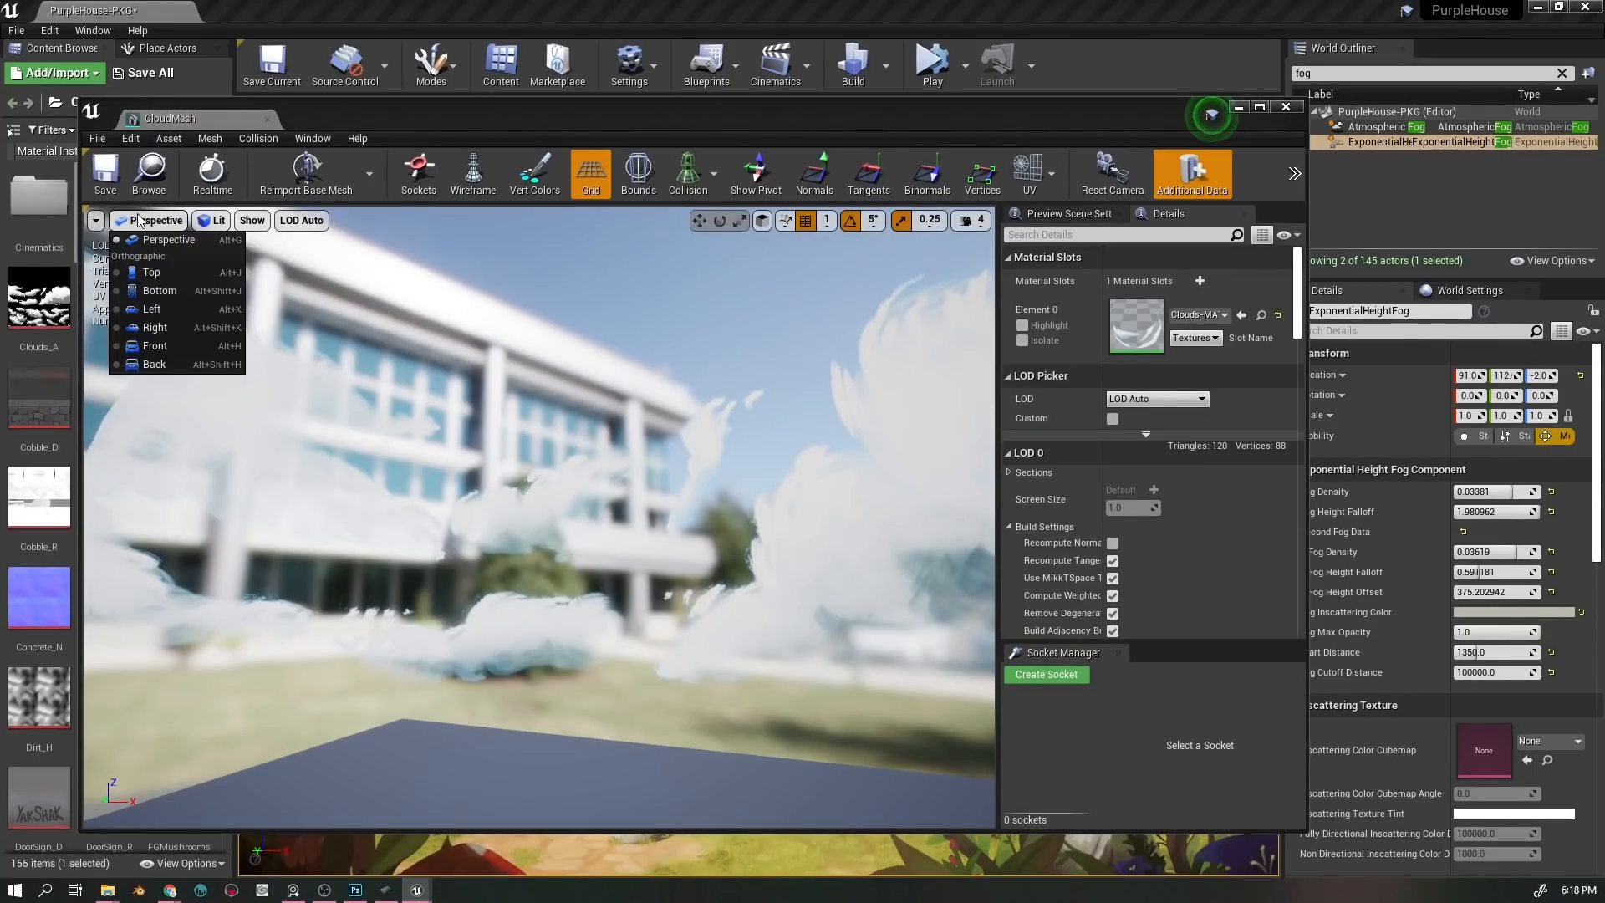
click(216, 221)
click(289, 292)
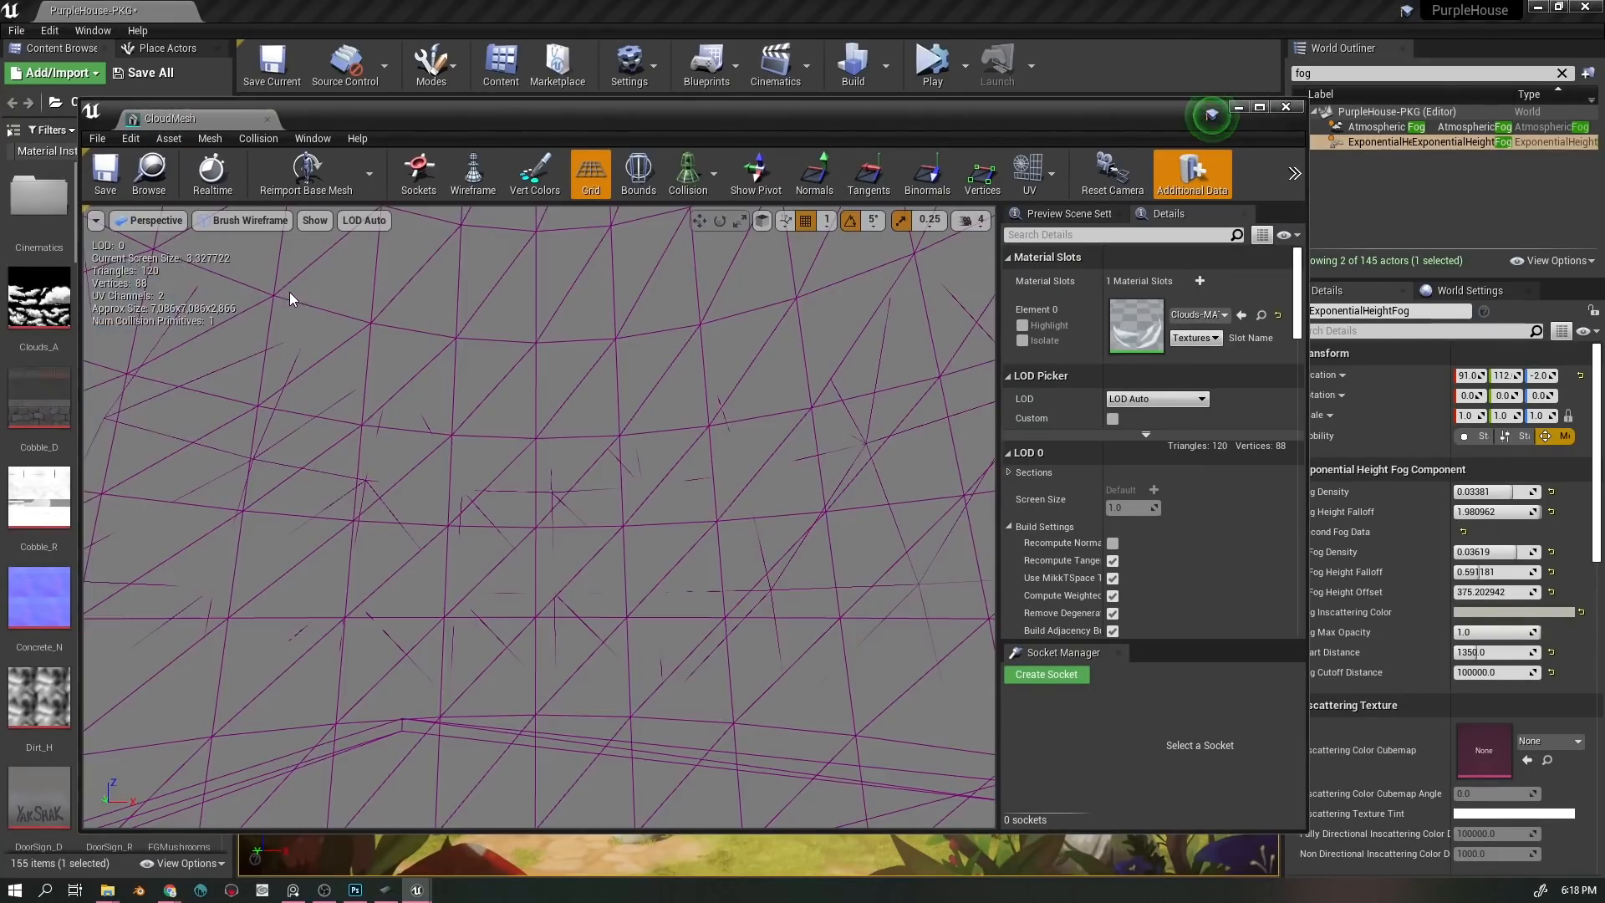
click(263, 220)
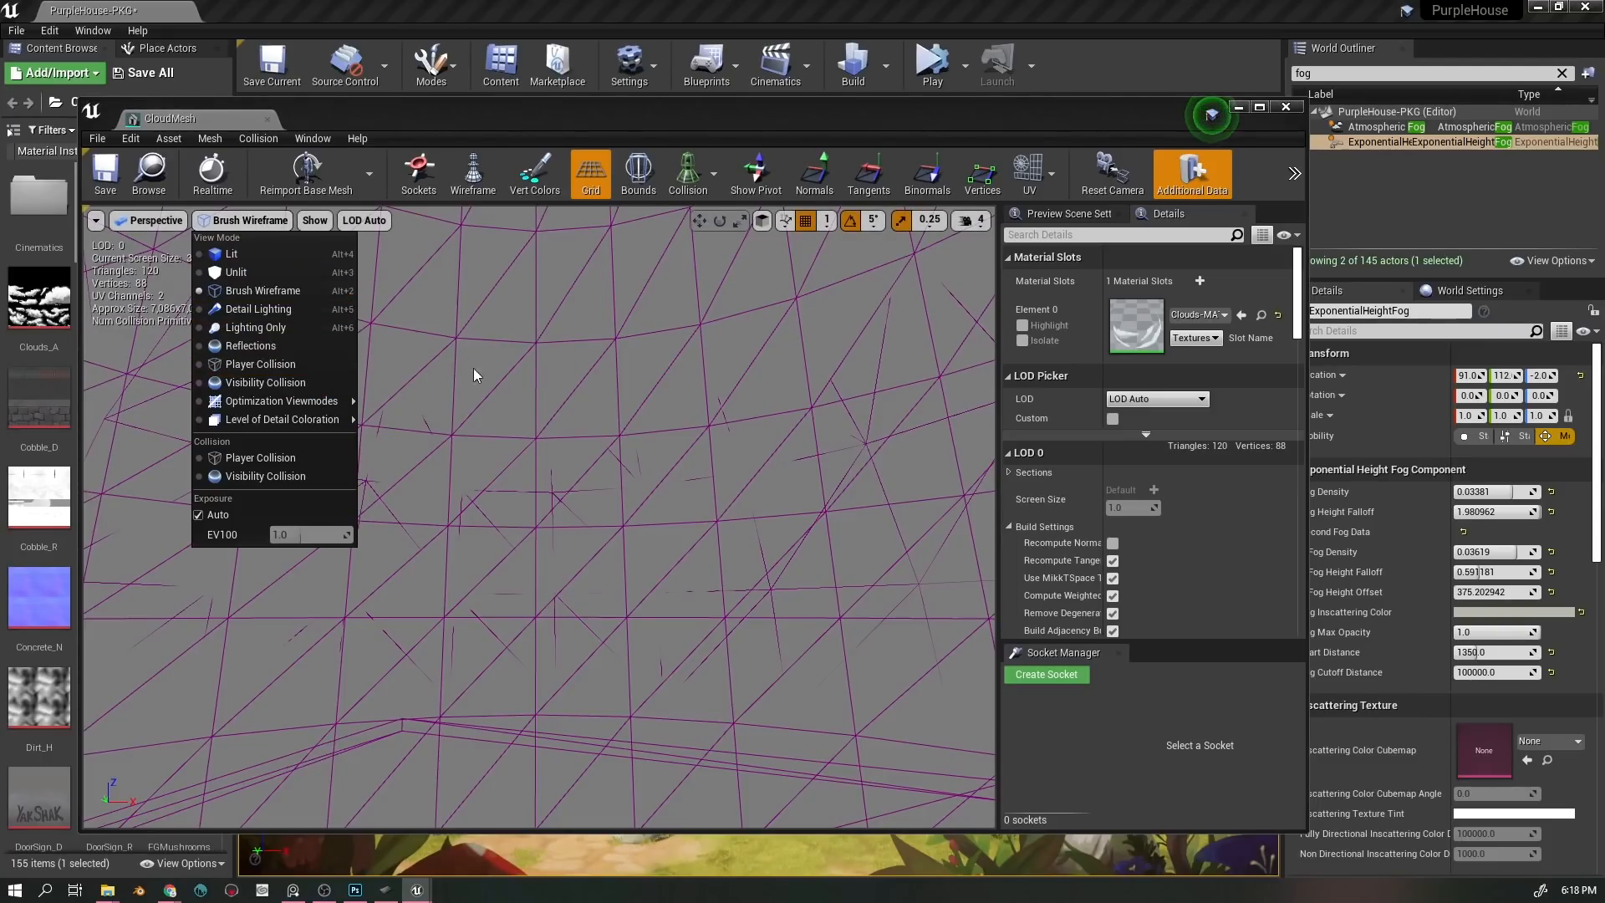
drag(473, 368, 535, 347)
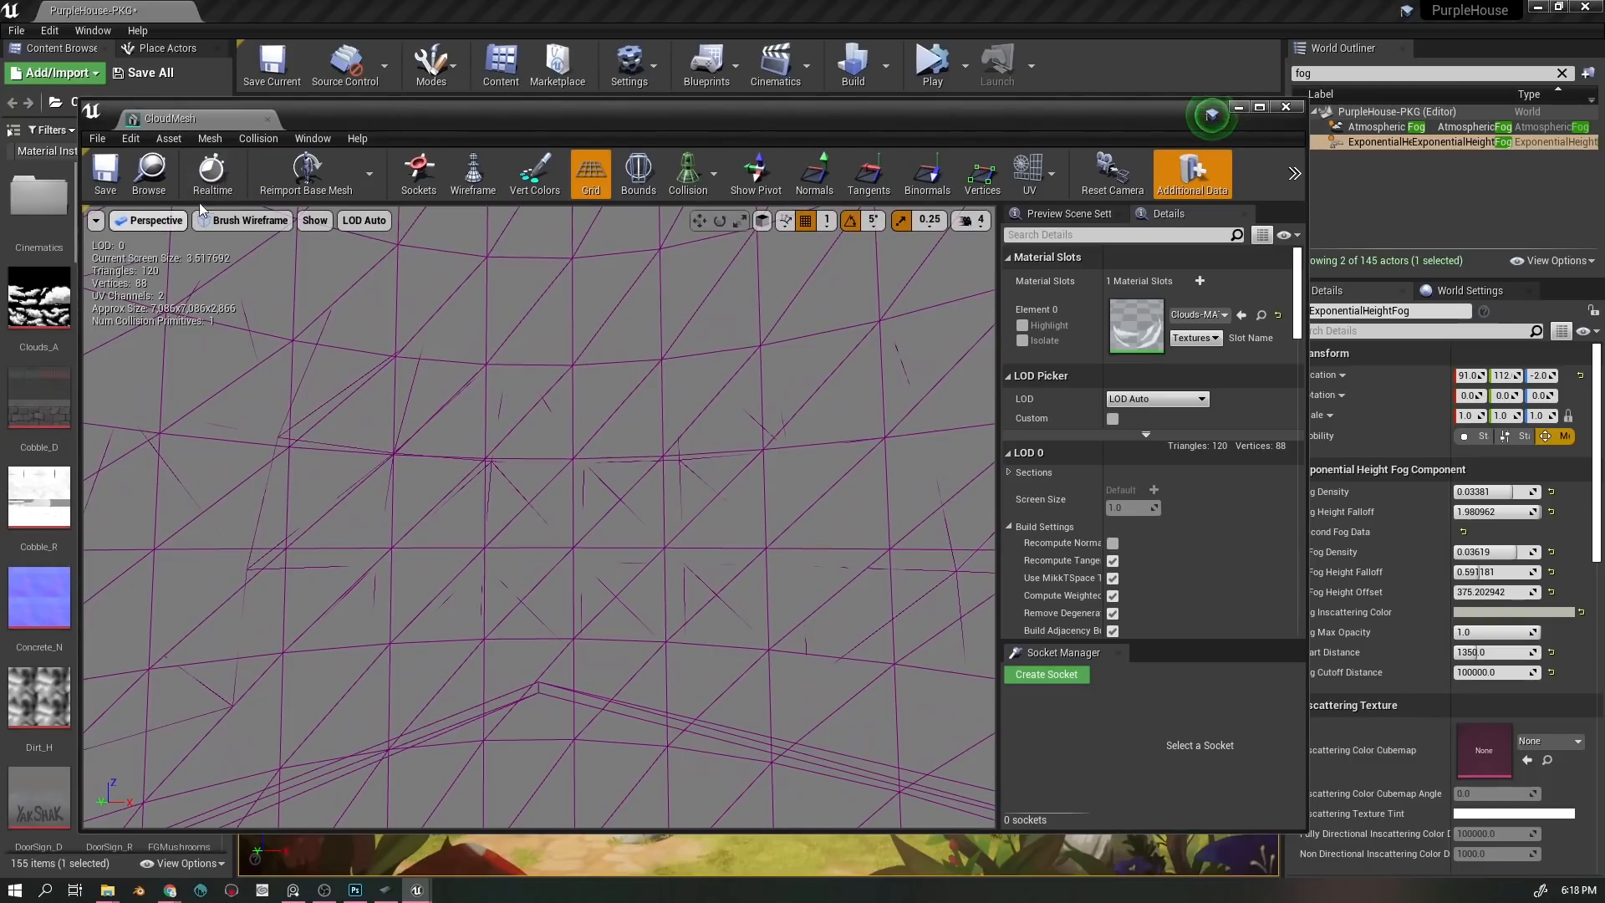
click(241, 222)
click(262, 249)
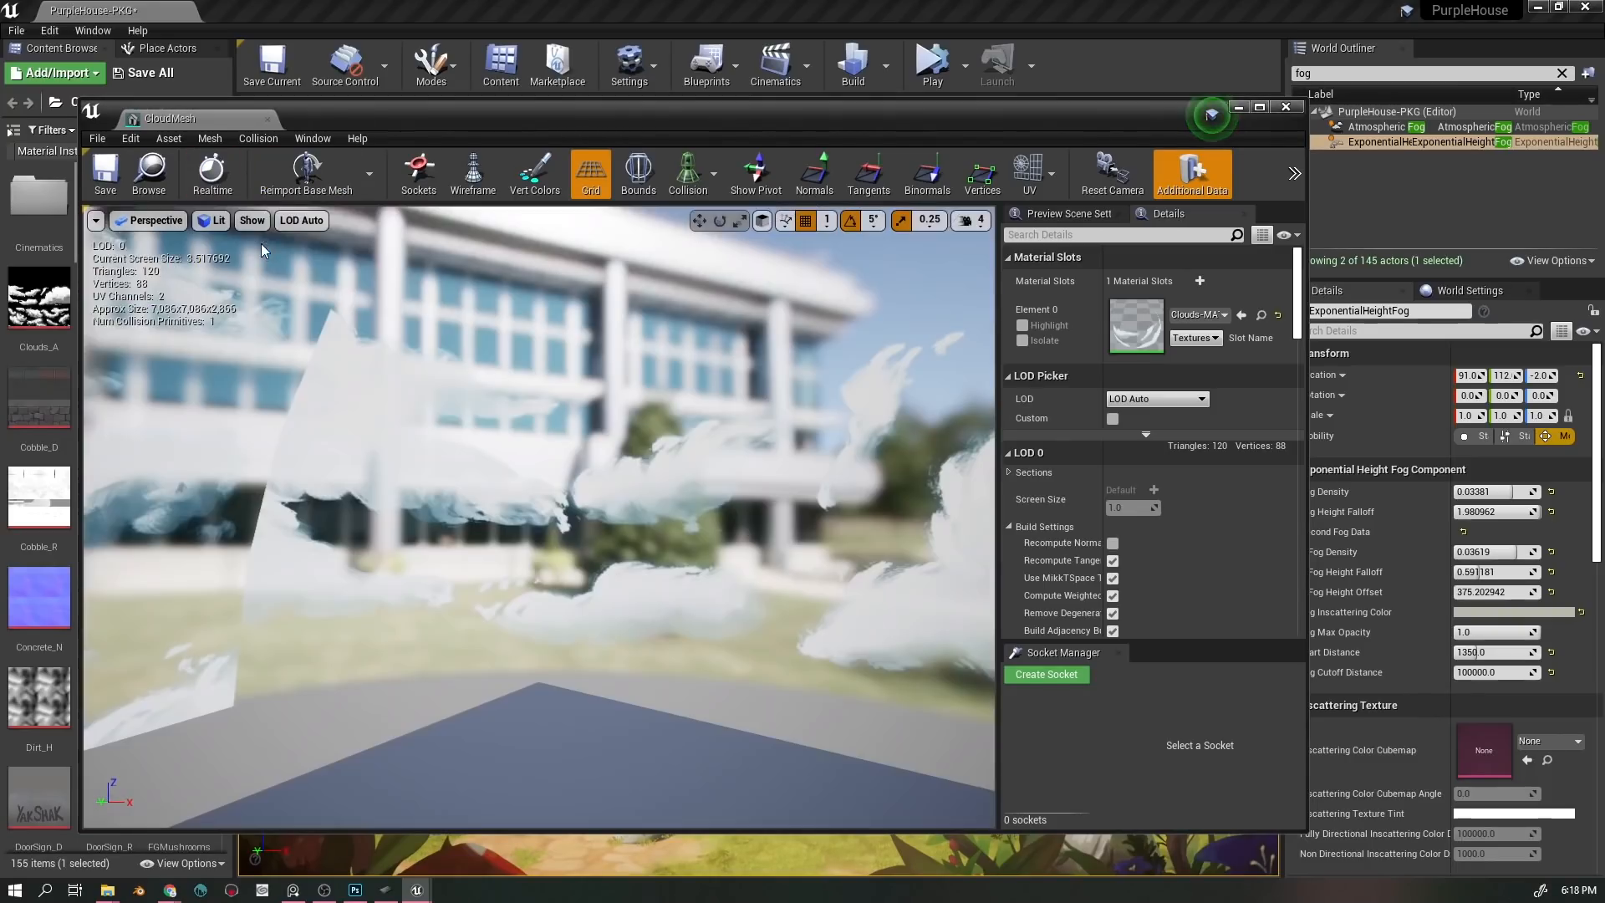
click(255, 222)
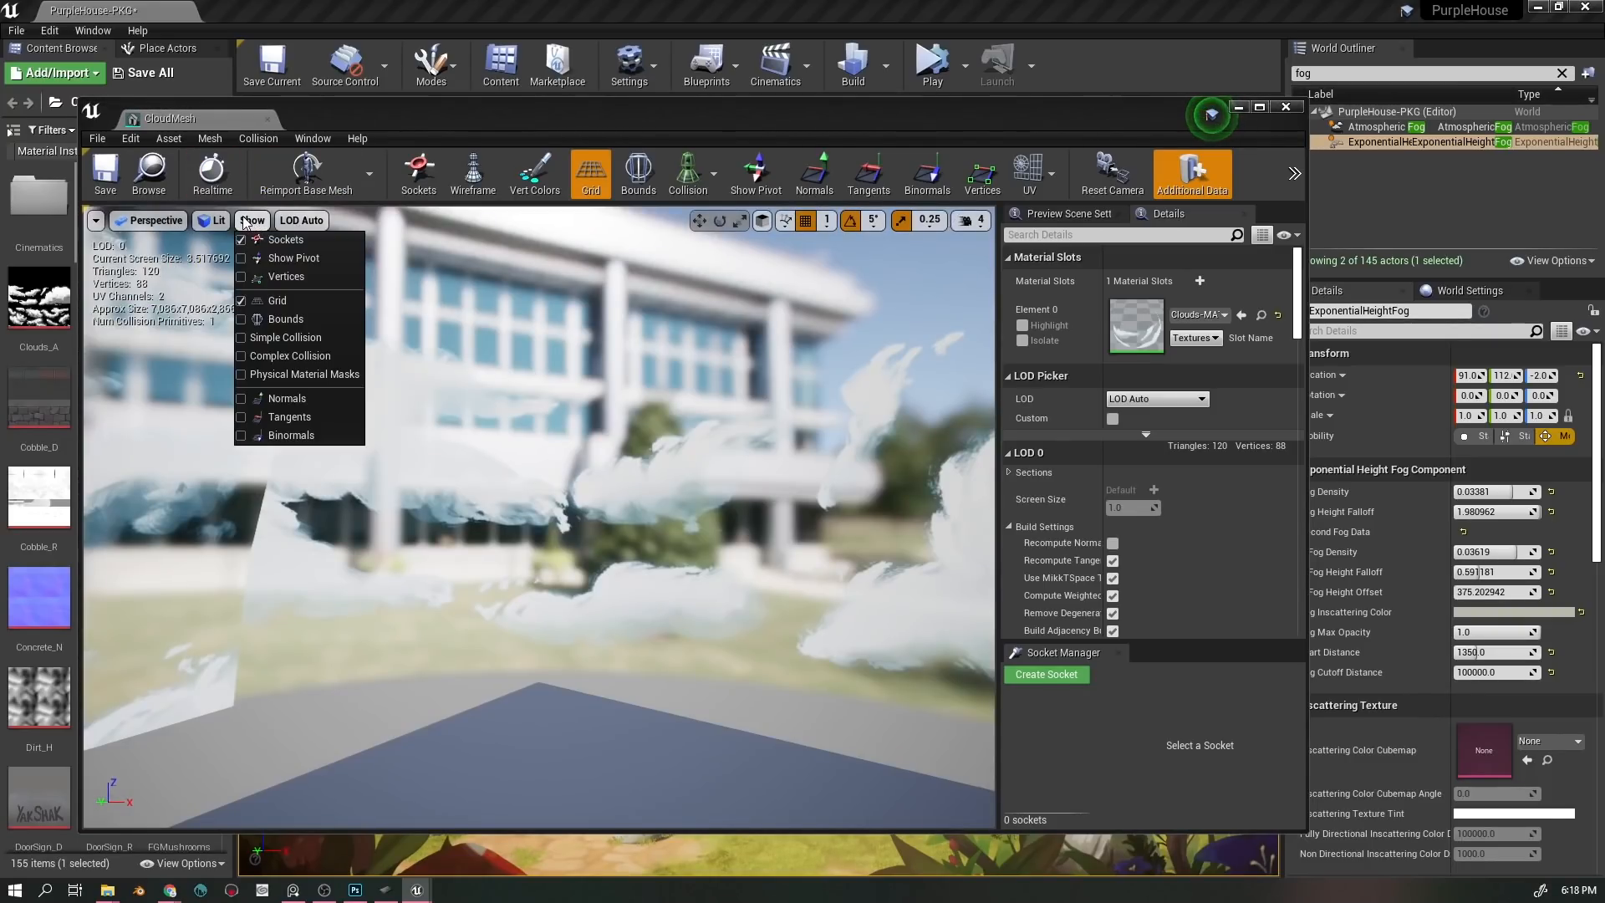
drag(521, 443, 334, 338)
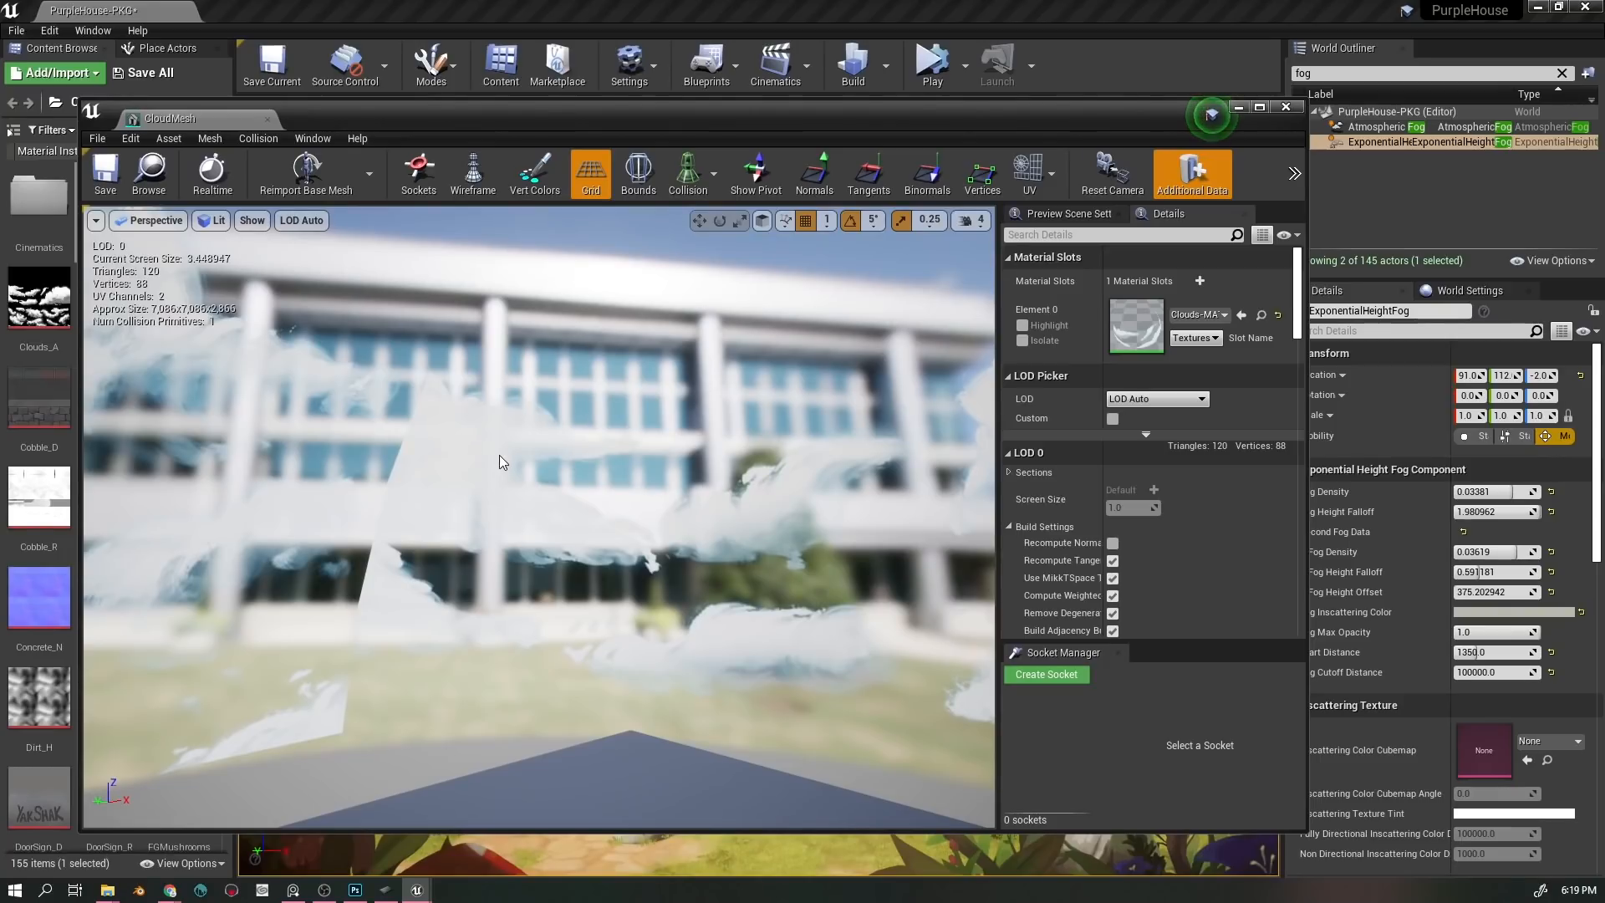
drag(664, 486, 665, 498)
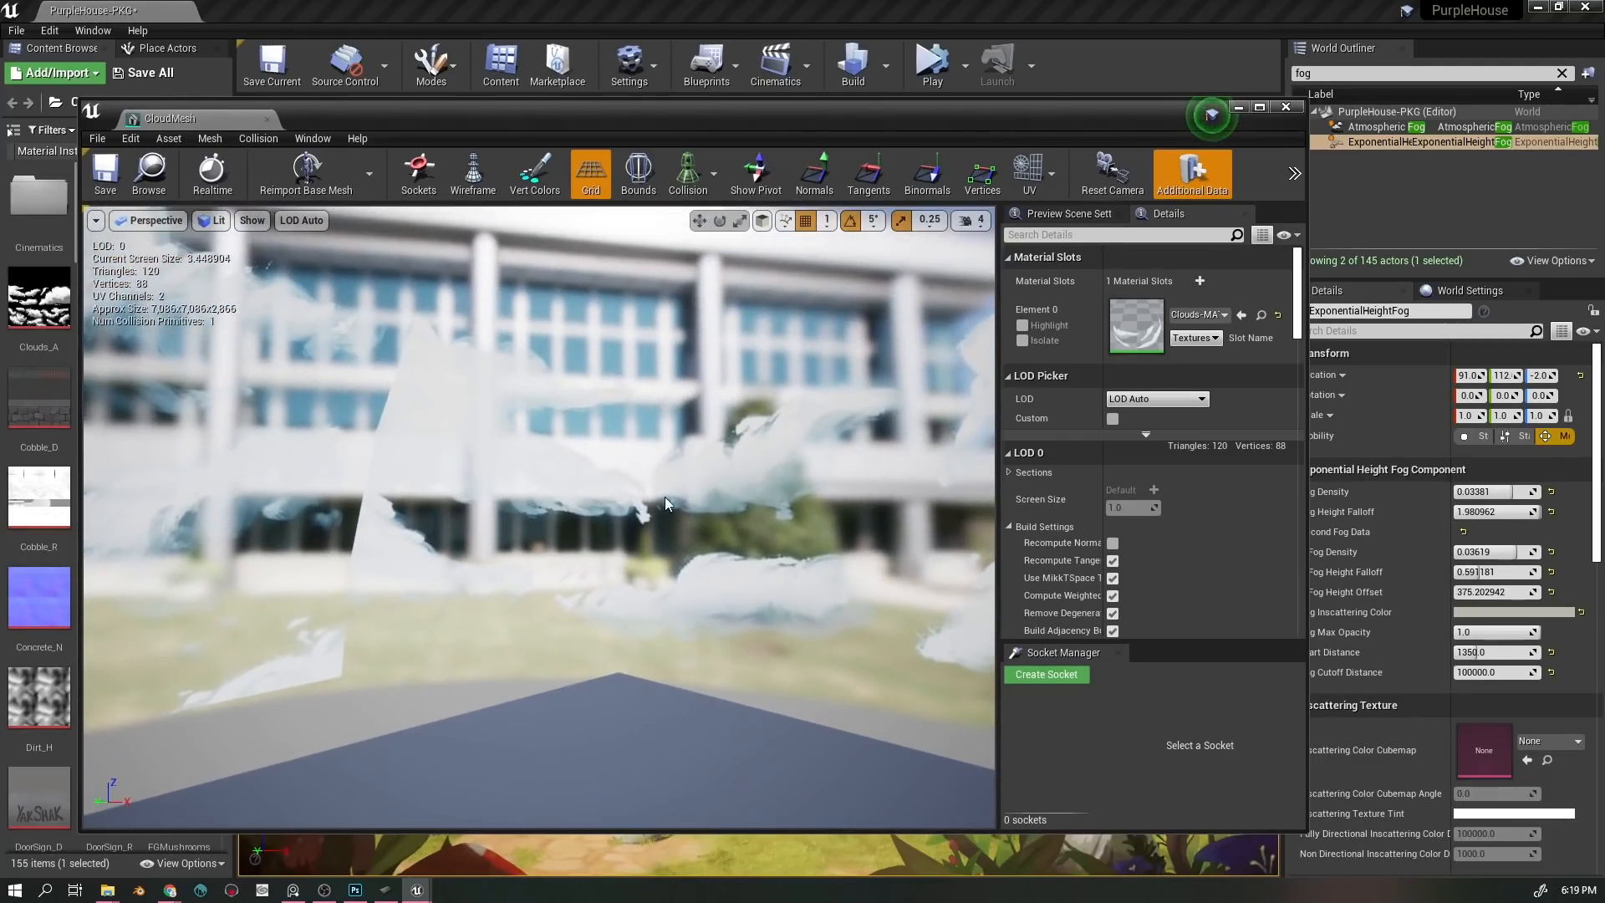
- Close the CloudMesh editor and examine the Clouds_D texture in its own editor, closing it when done
click(1287, 108)
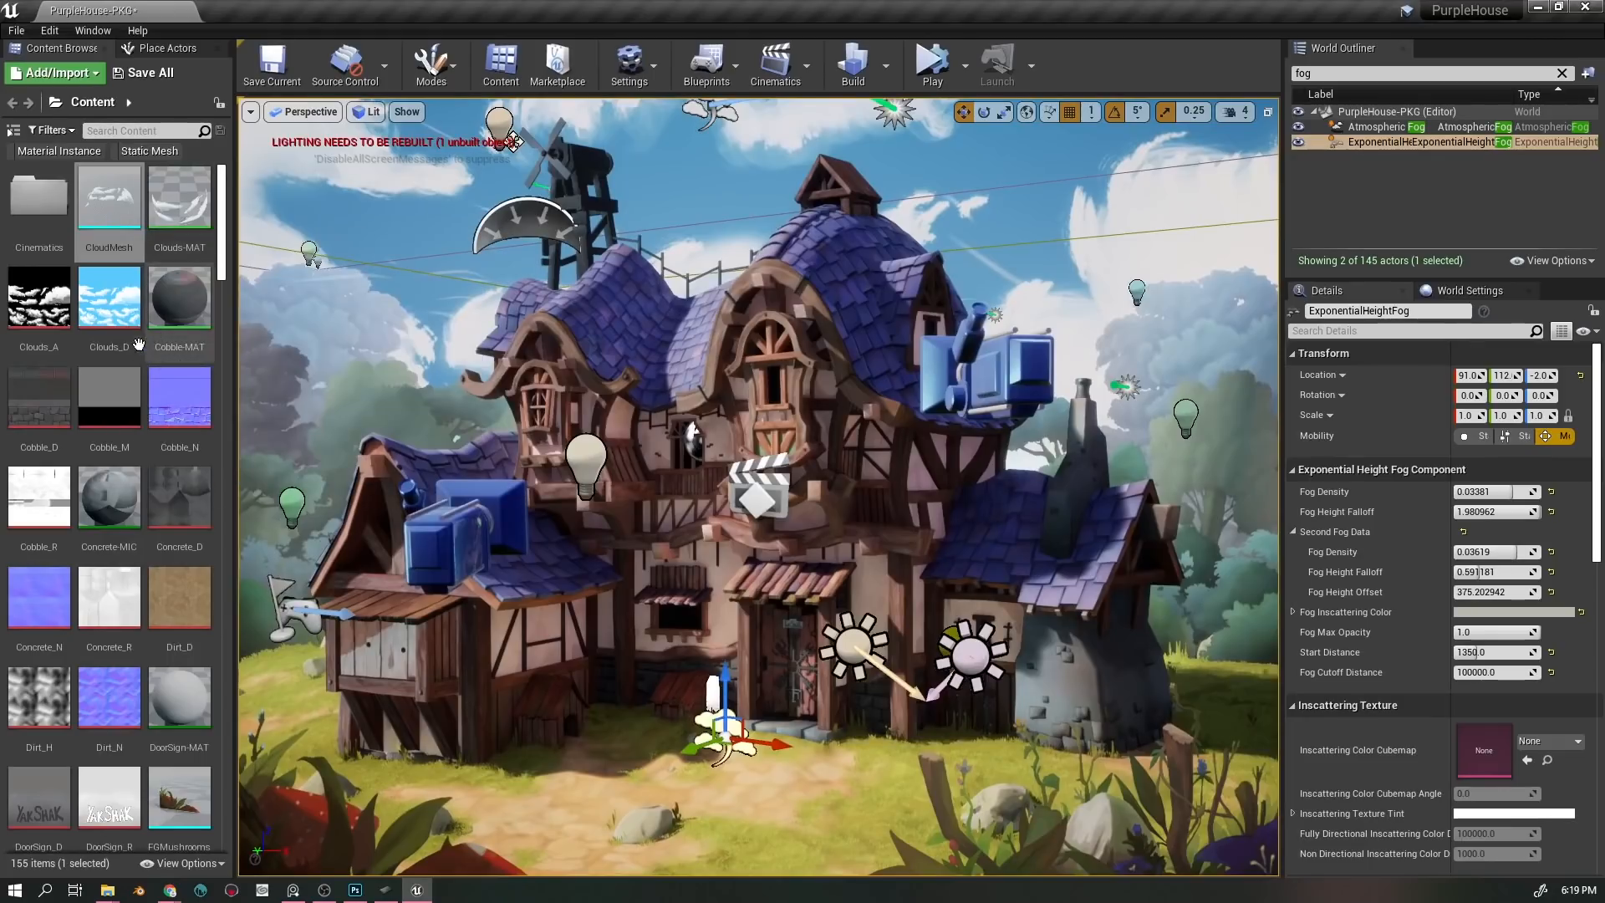
double_click(109, 297)
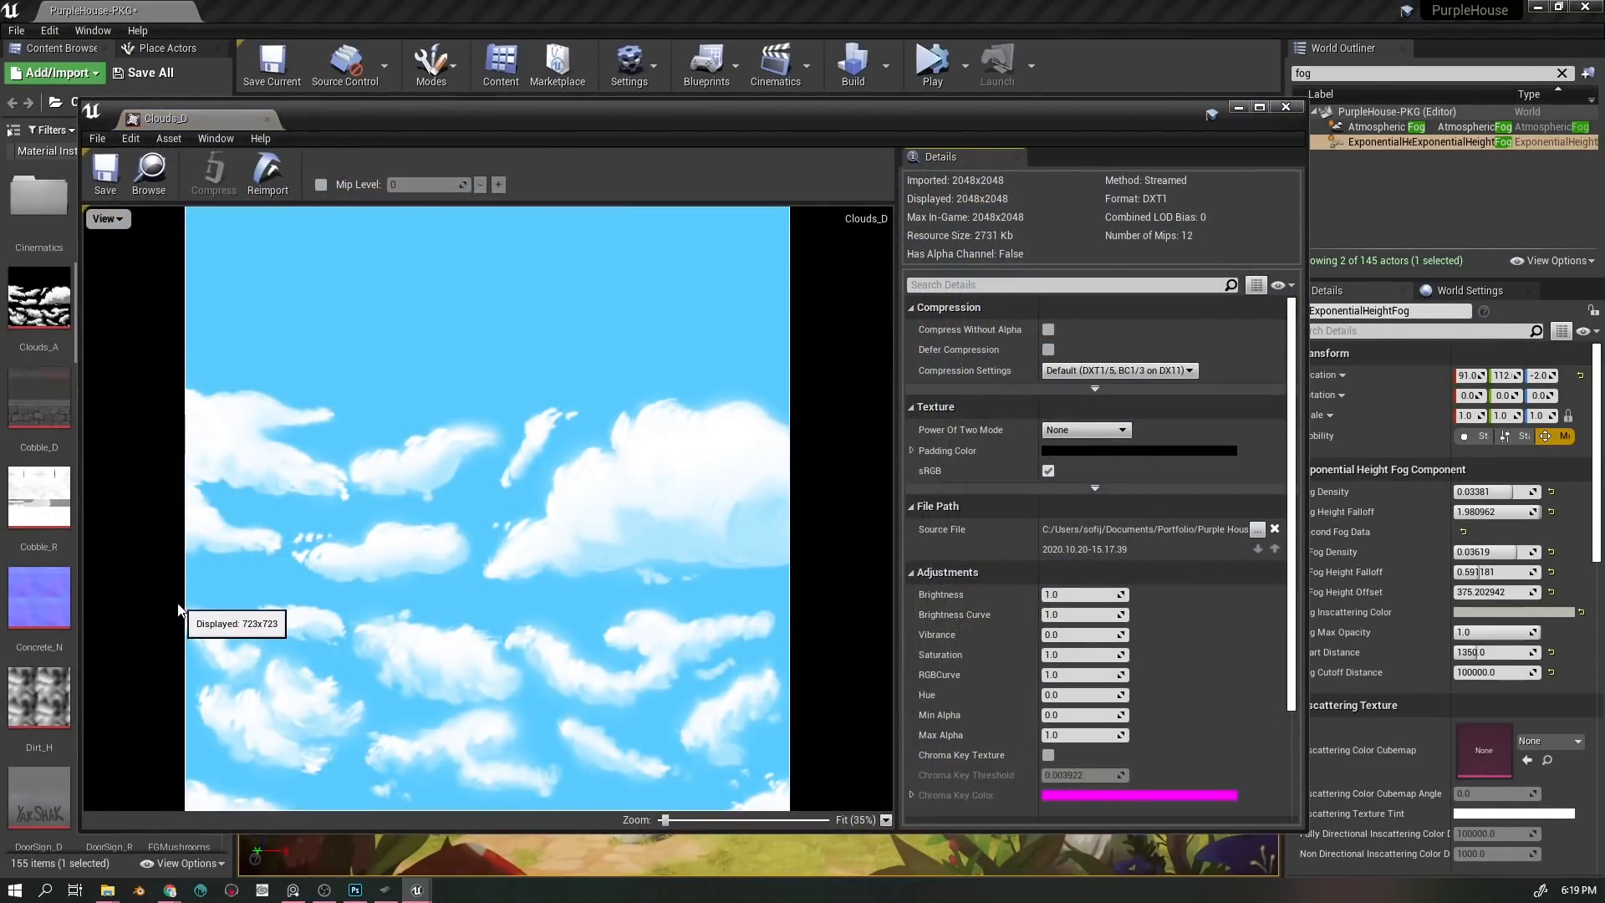
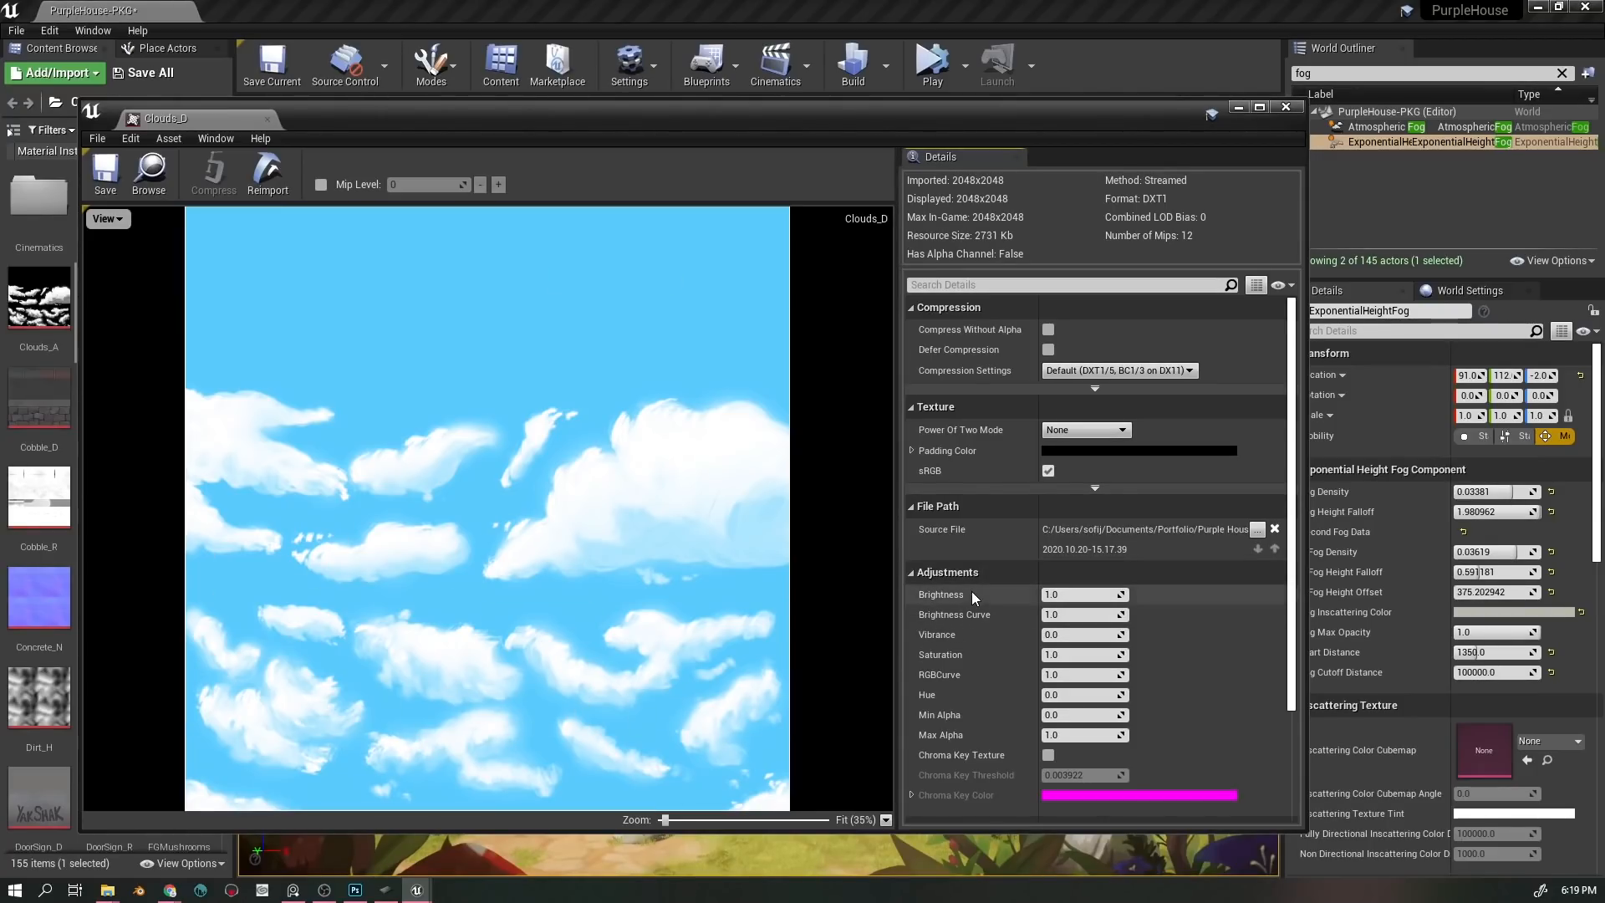
click(1298, 109)
- Open the Clouds-MAT material, look over its node graph and show the material on a plane in the preview
double_click(112, 284)
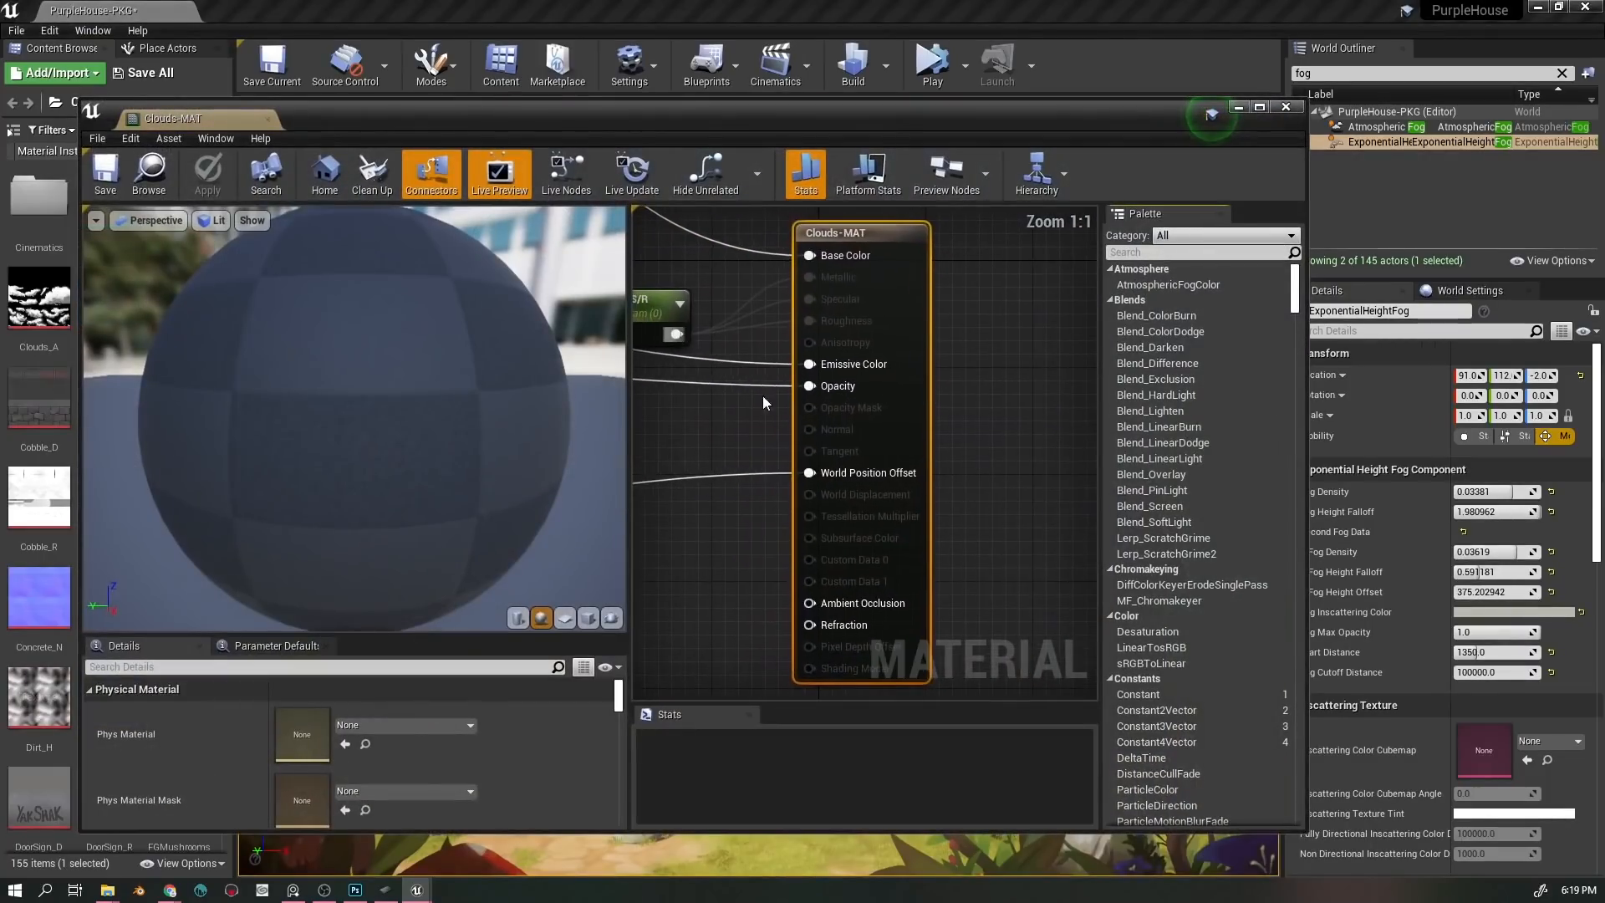
scroll(844, 529, down, 6)
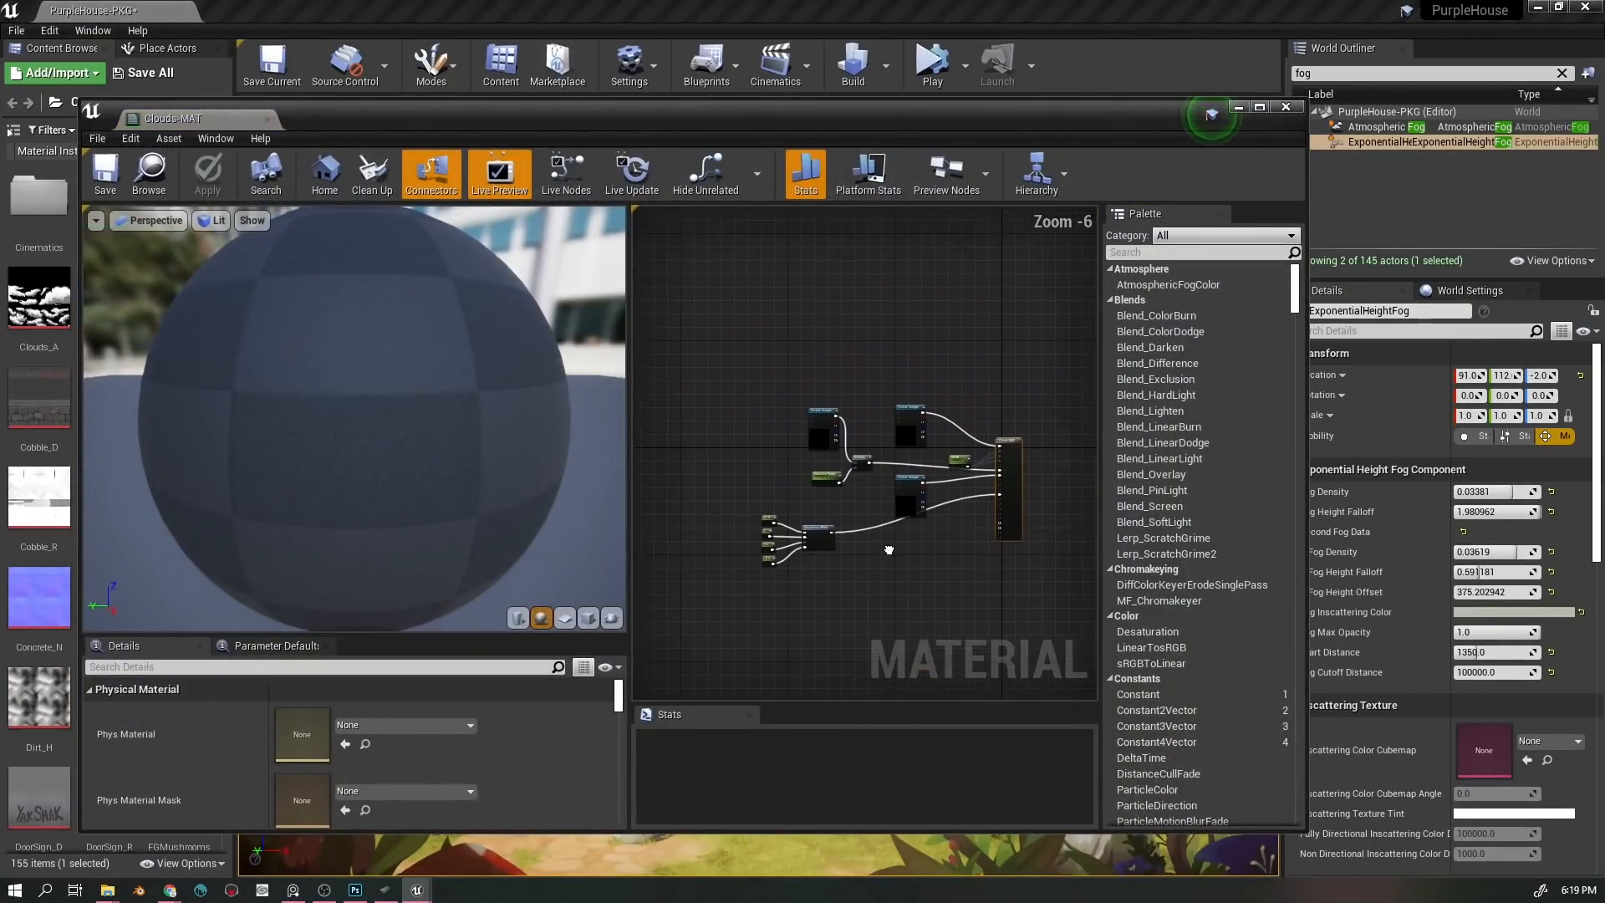
scroll(899, 522, up, 2)
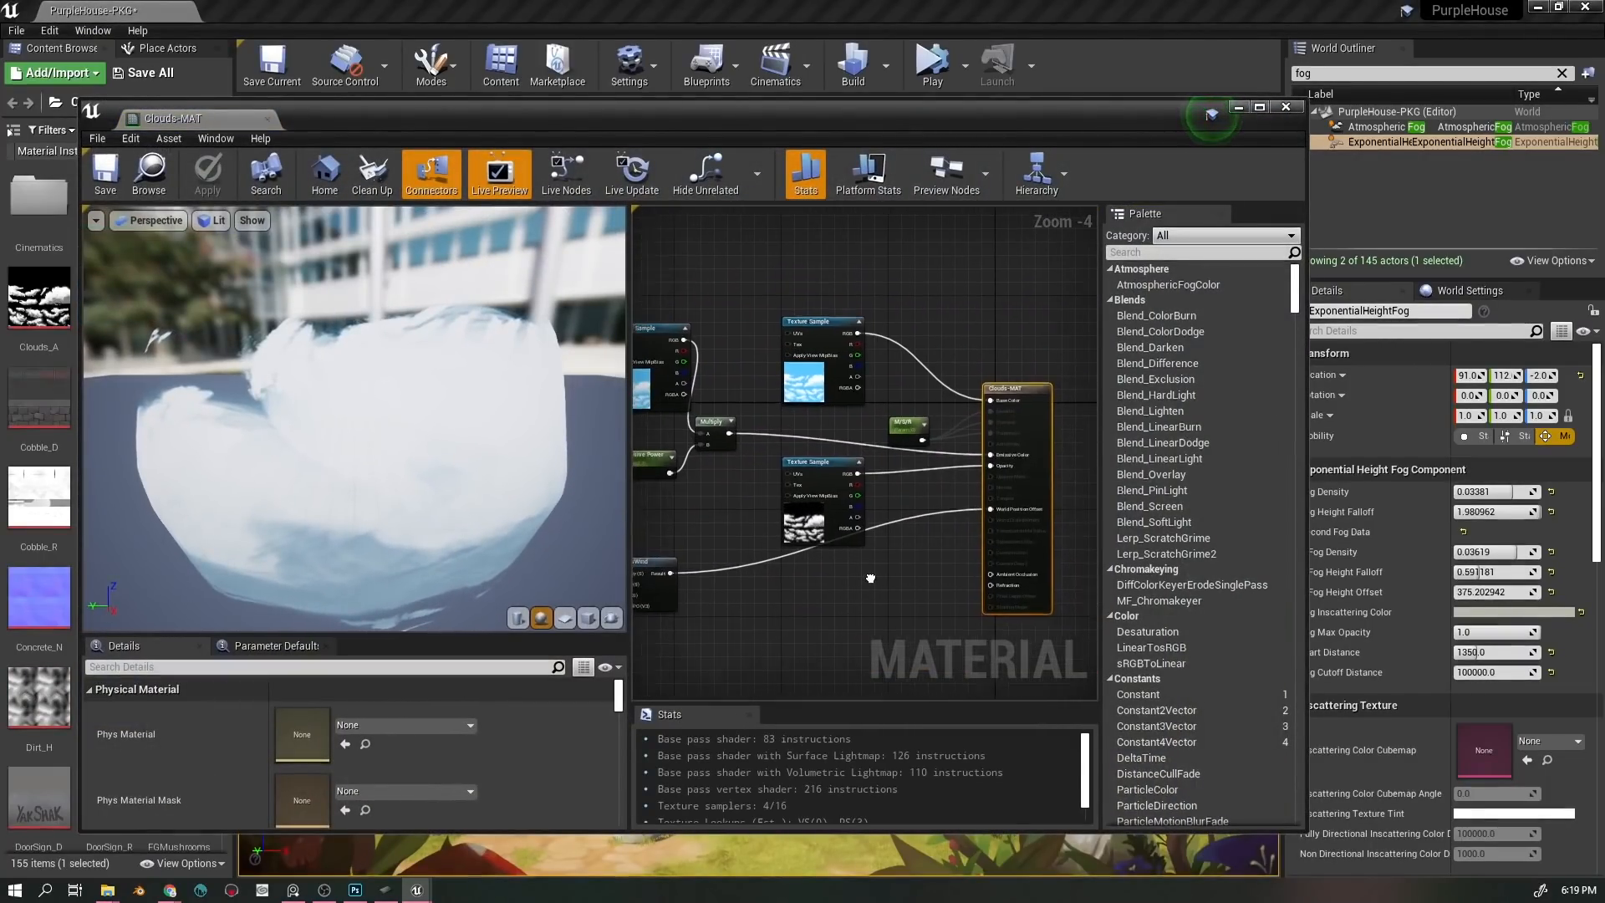
drag(870, 578, 883, 585)
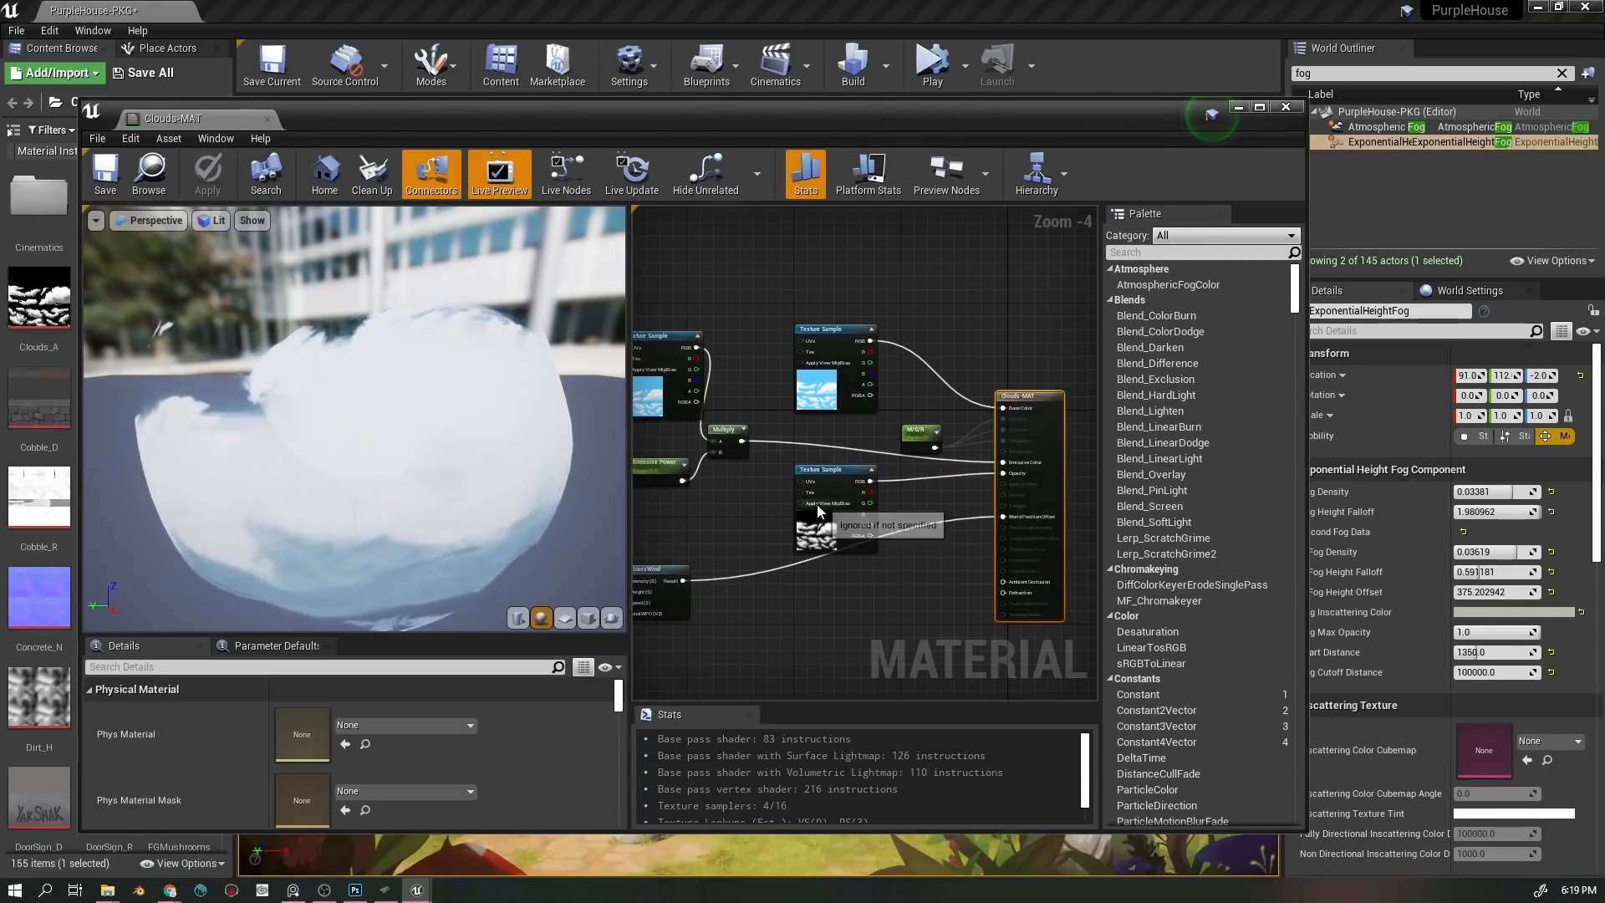
click(564, 622)
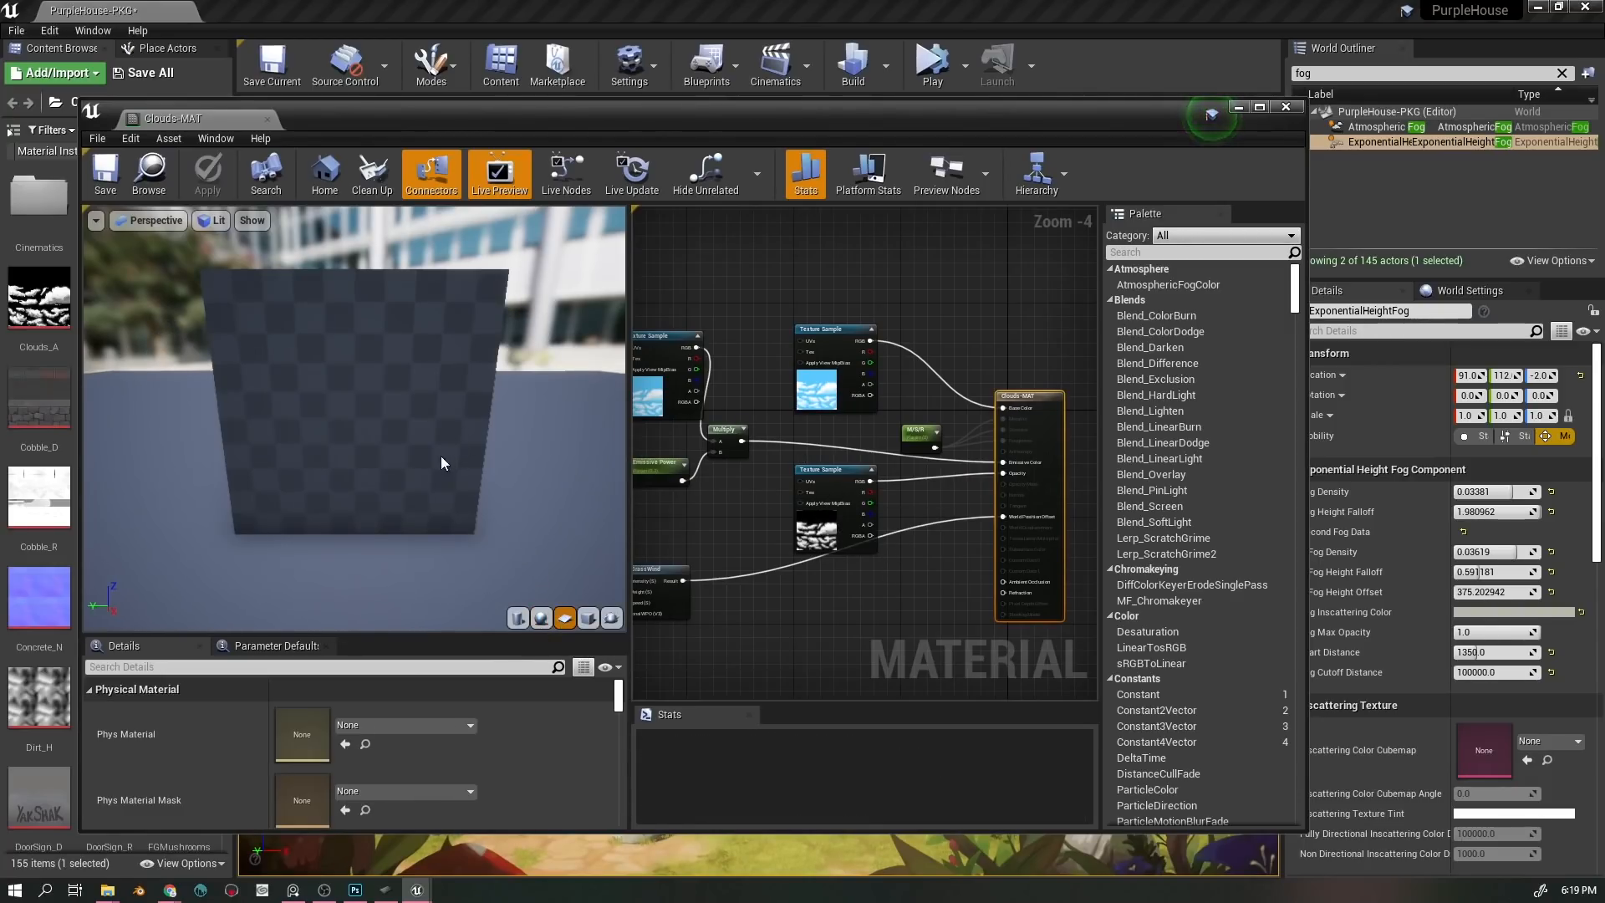
- Examine the SimpleGrassWind node and its effect on the cloud plane, and move the material editor window off the level
drag(656, 575, 803, 533)
scroll(803, 533, up, 4)
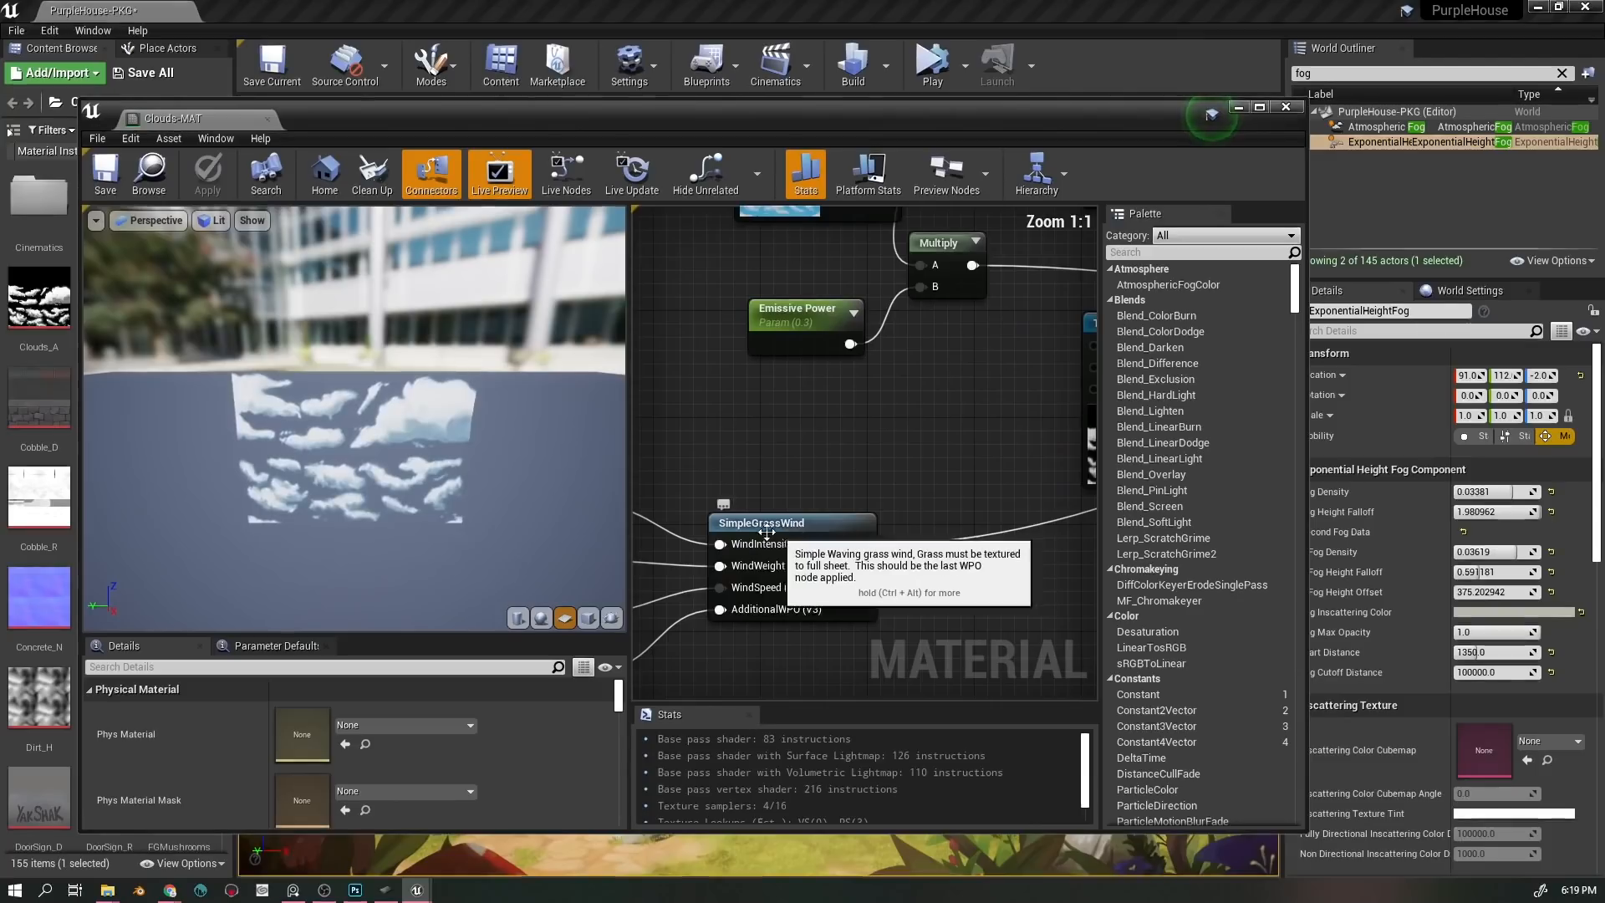
drag(380, 573, 431, 570)
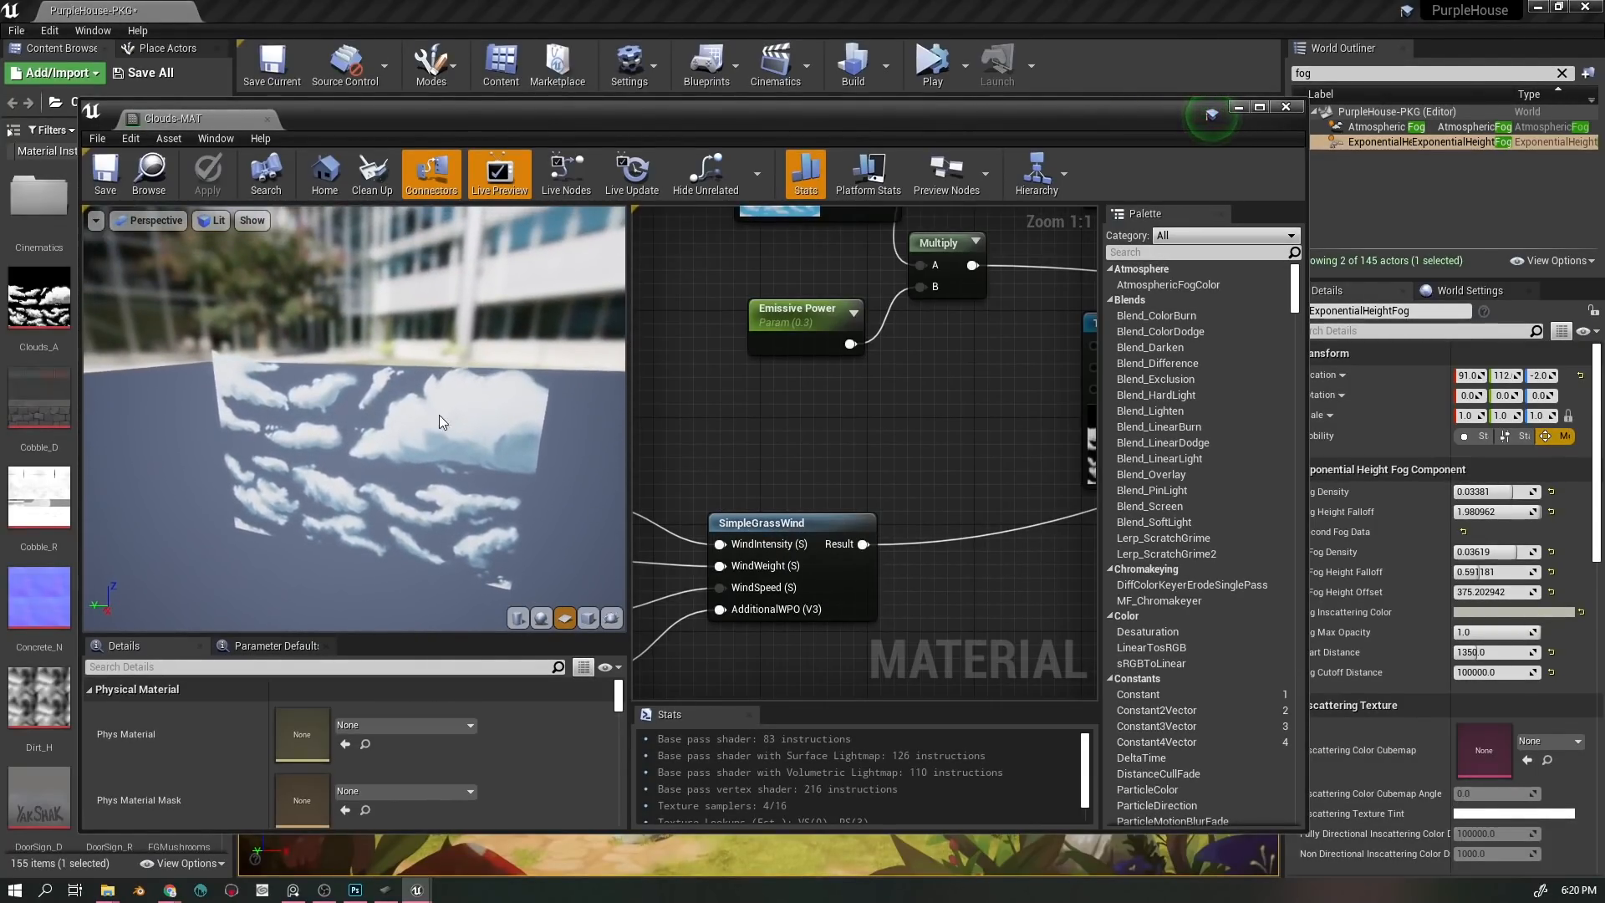
drag(644, 121, 1603, 153)
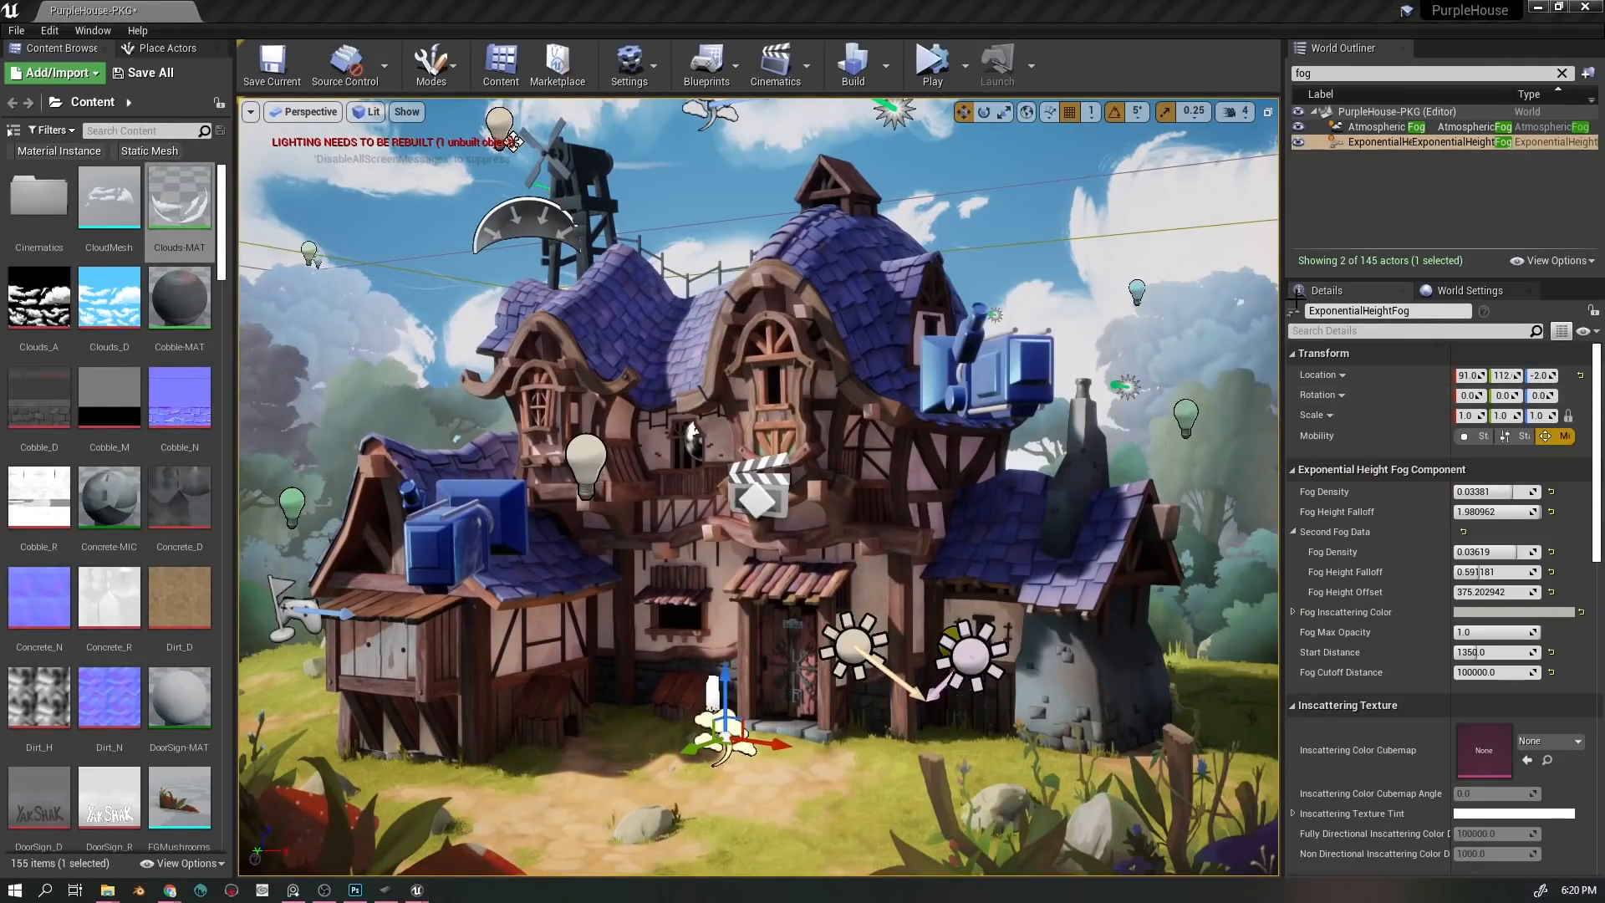
- Select the Sky Sphere in the level and bring up the house concept reference image for comparison, dismissing it again
click(1121, 190)
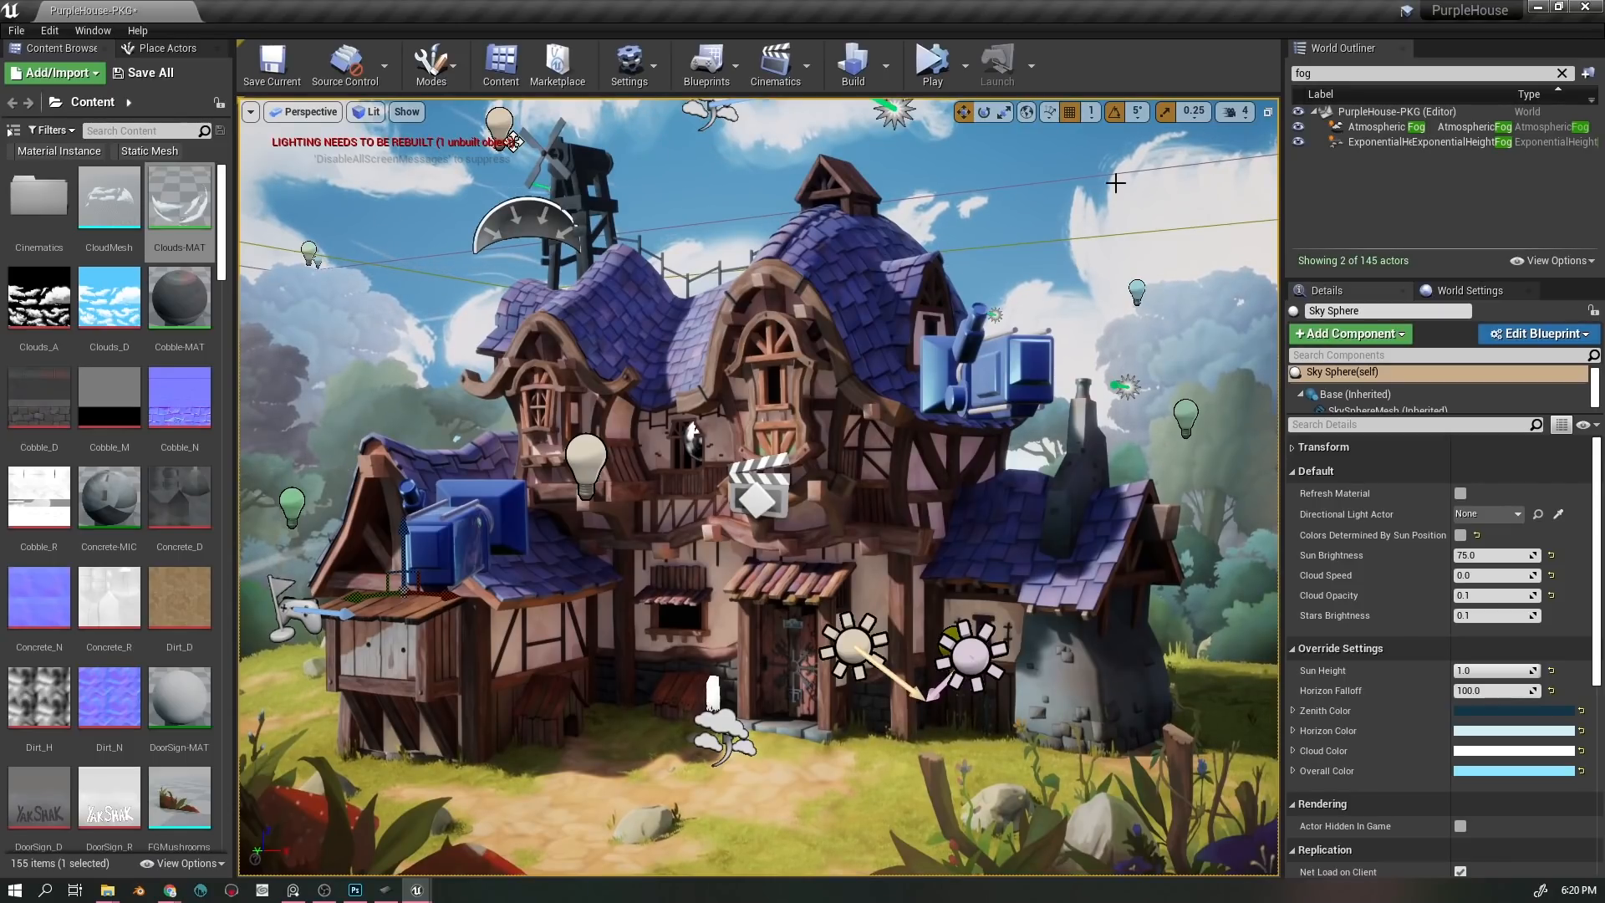
click(292, 891)
drag(1369, 340, 712, 523)
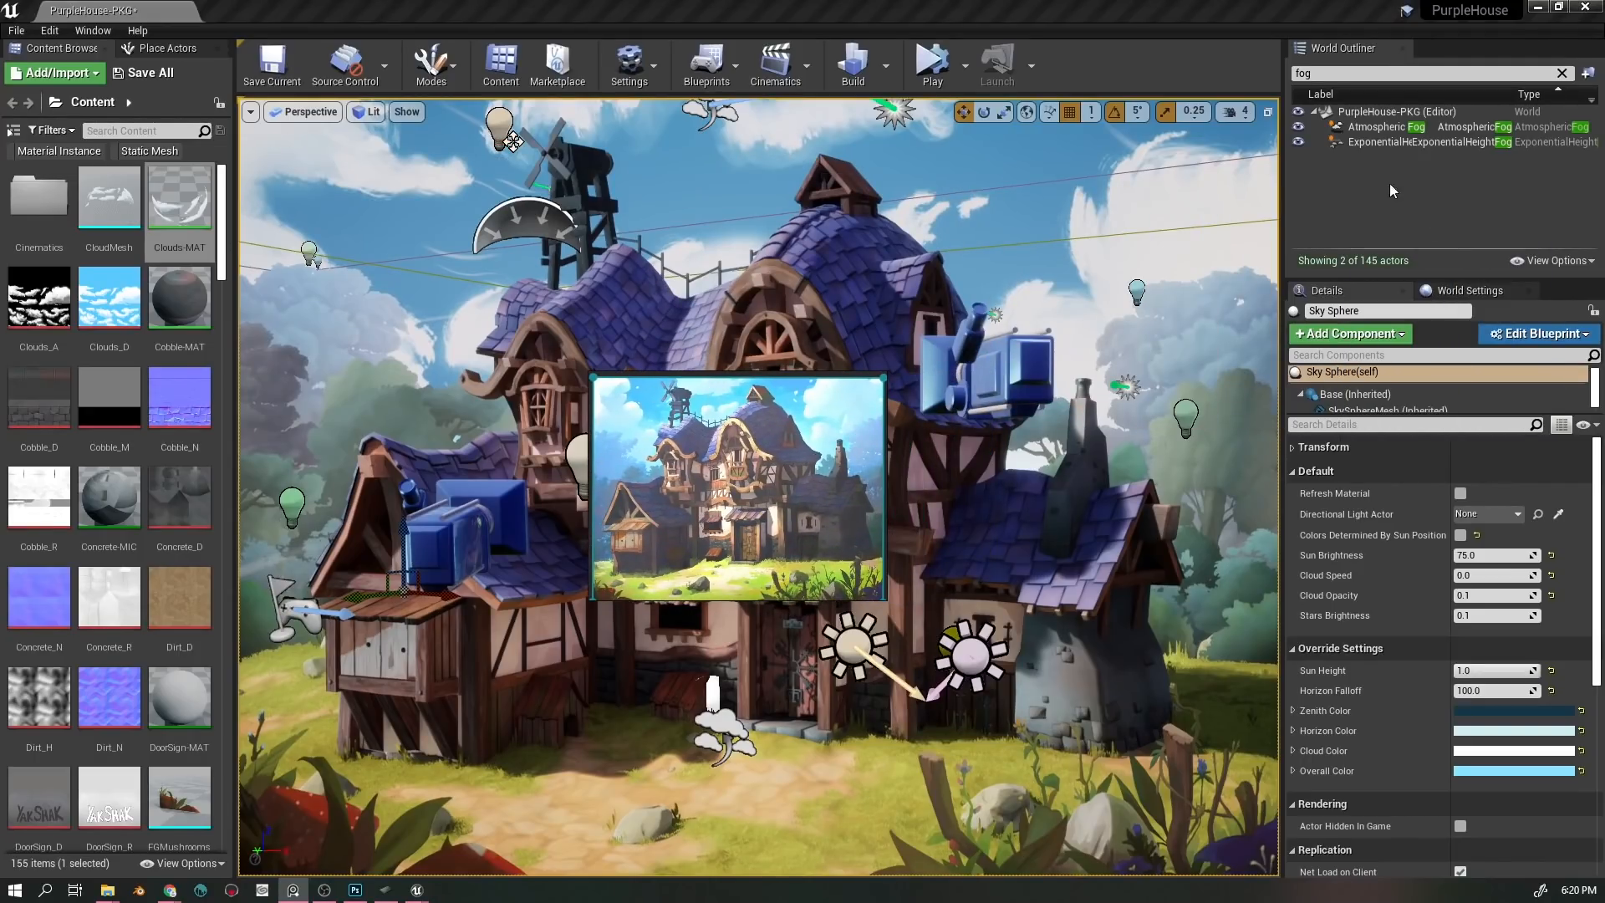
key(Escape)
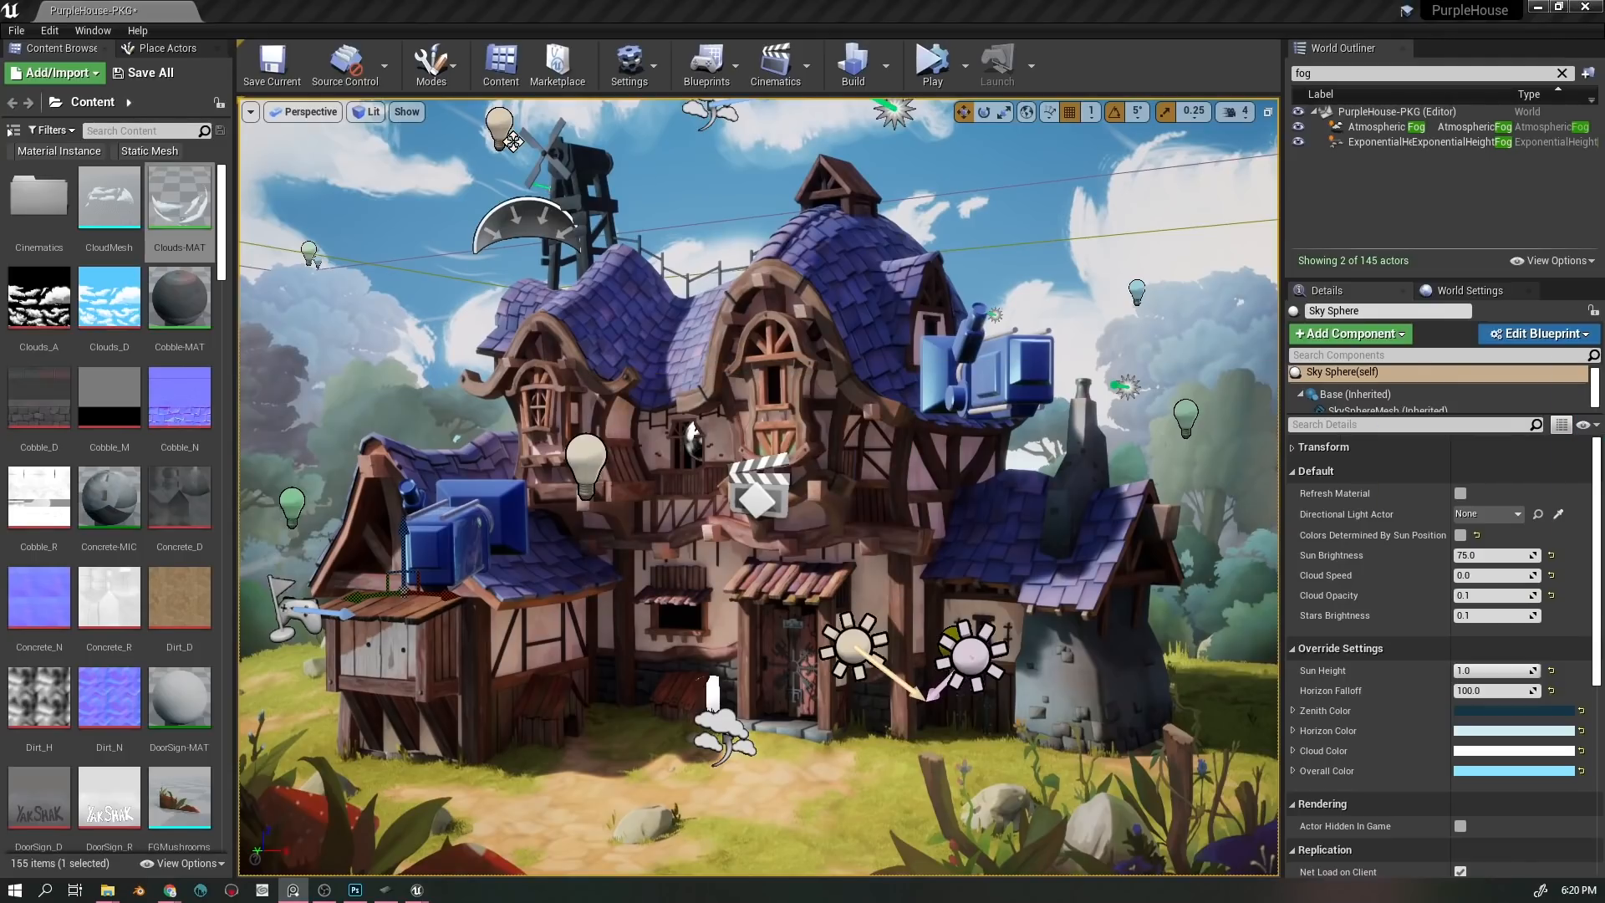
- Bring back the Clouds-MAT editor and examine its texture samples, Emissive Power parameter and connections to the material output
drag(1603, 201, 512, 2)
drag(1208, 453, 1201, 690)
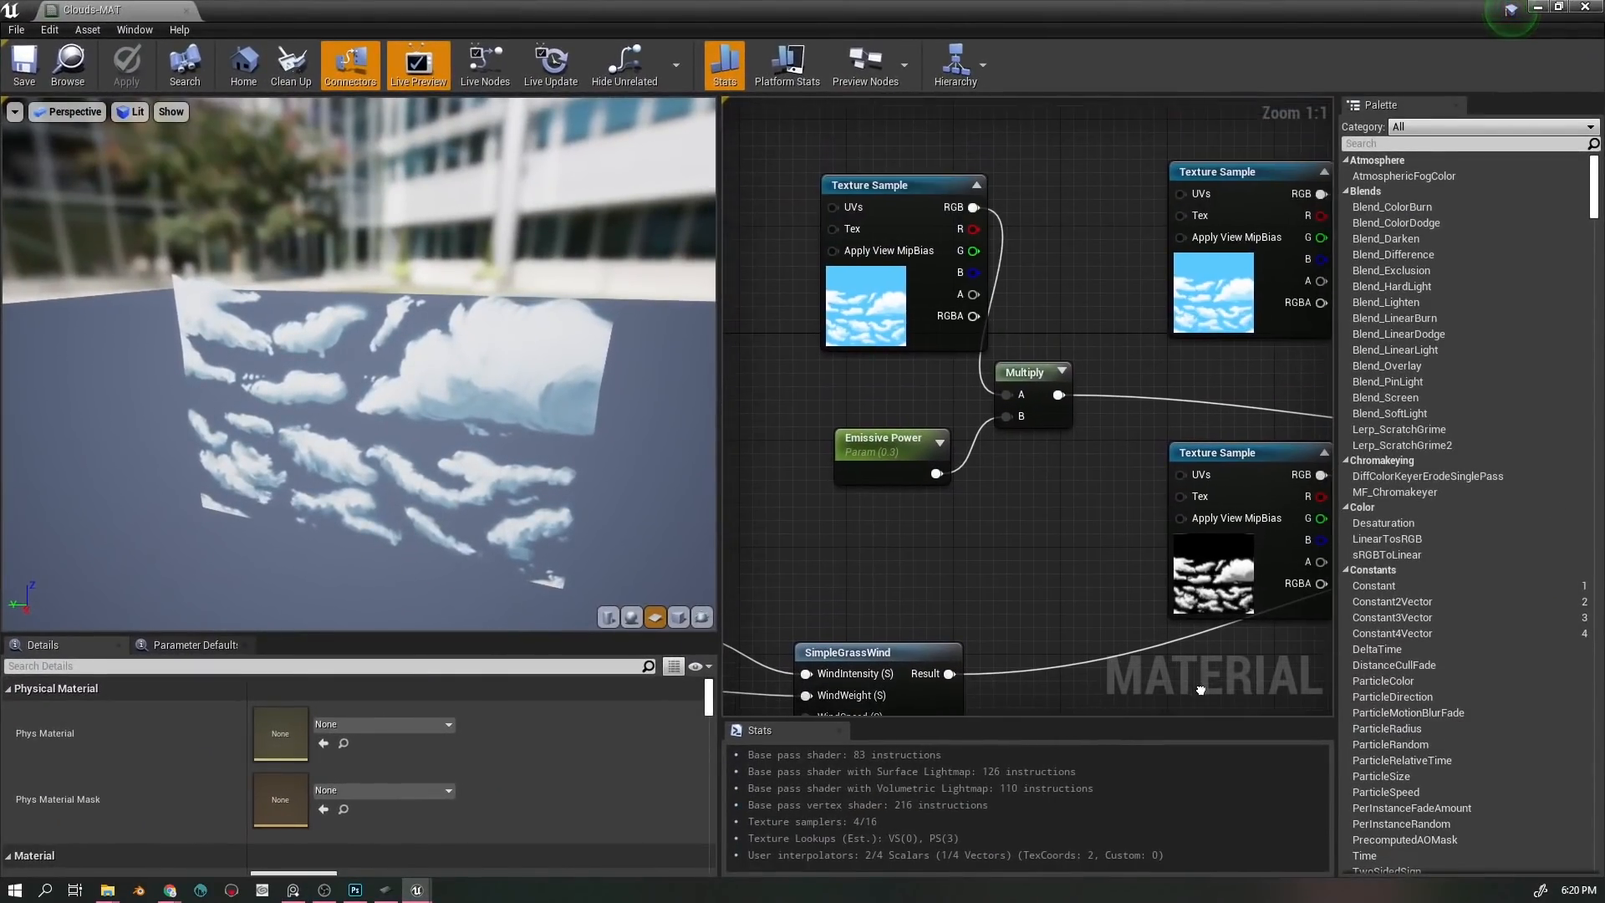
scroll(1200, 690, down, 2)
drag(1203, 386, 1025, 341)
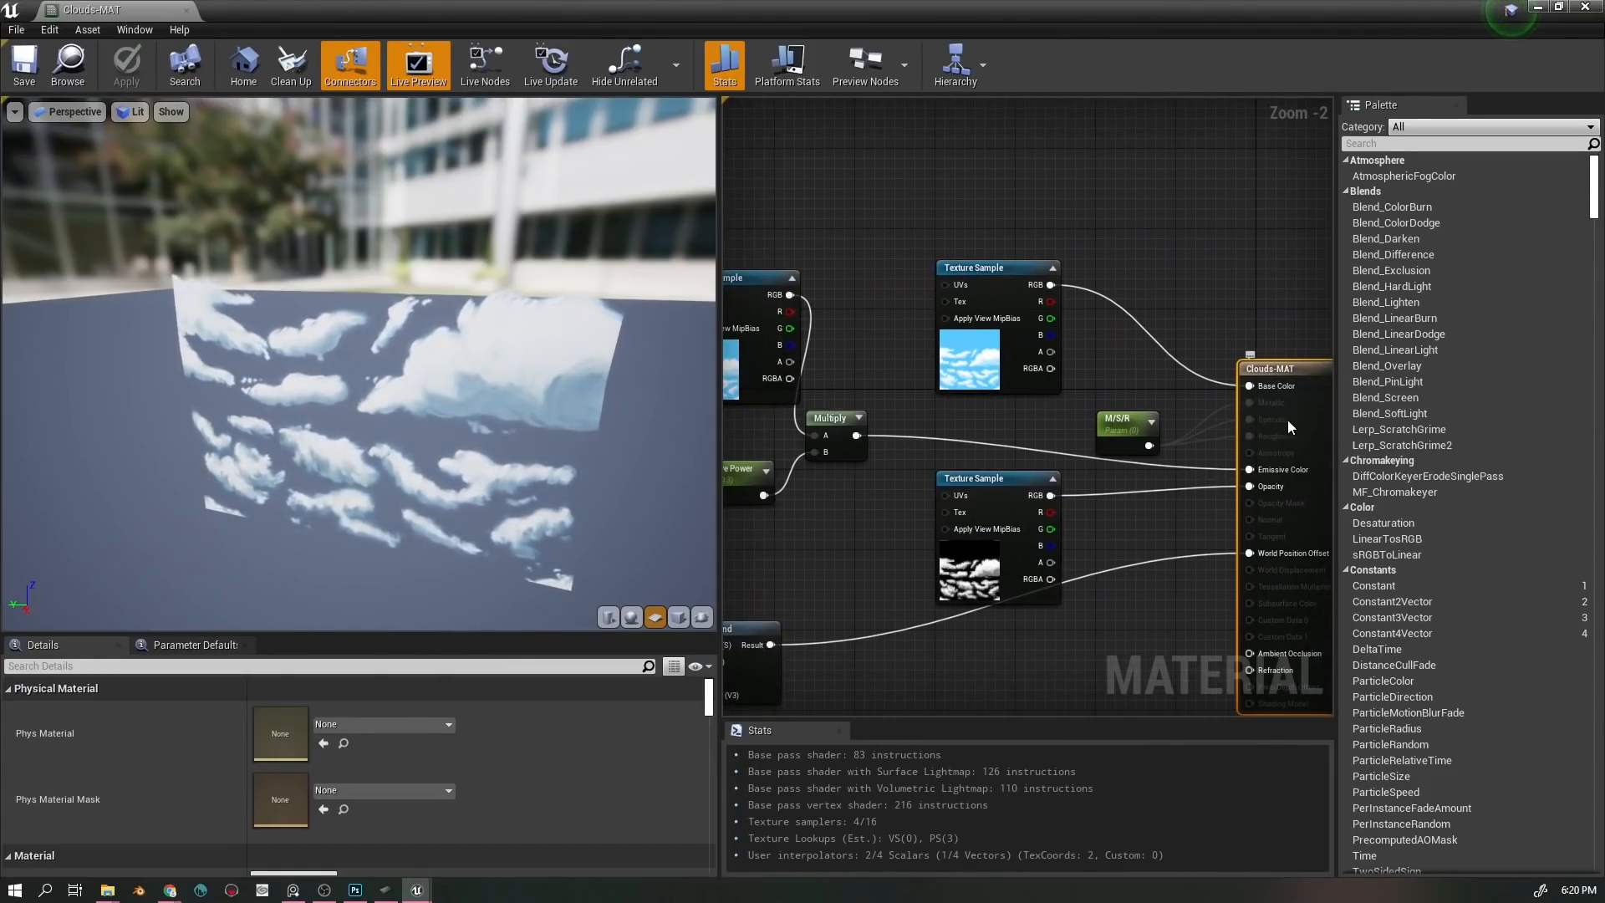
drag(937, 422, 1079, 374)
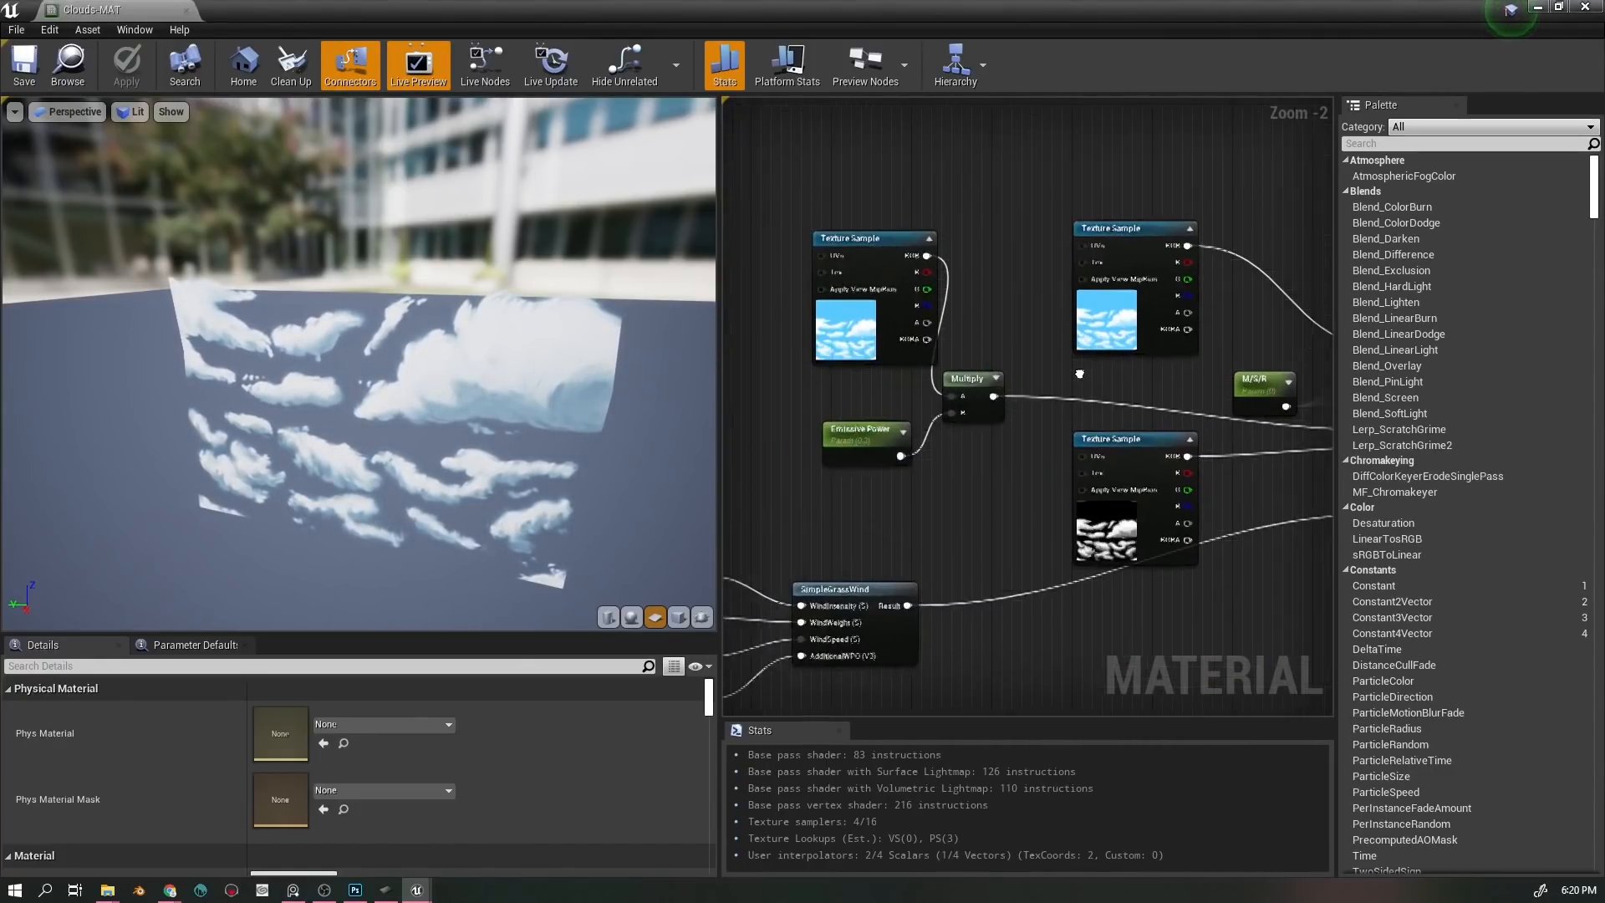
scroll(1087, 449, up, 1)
click(966, 443)
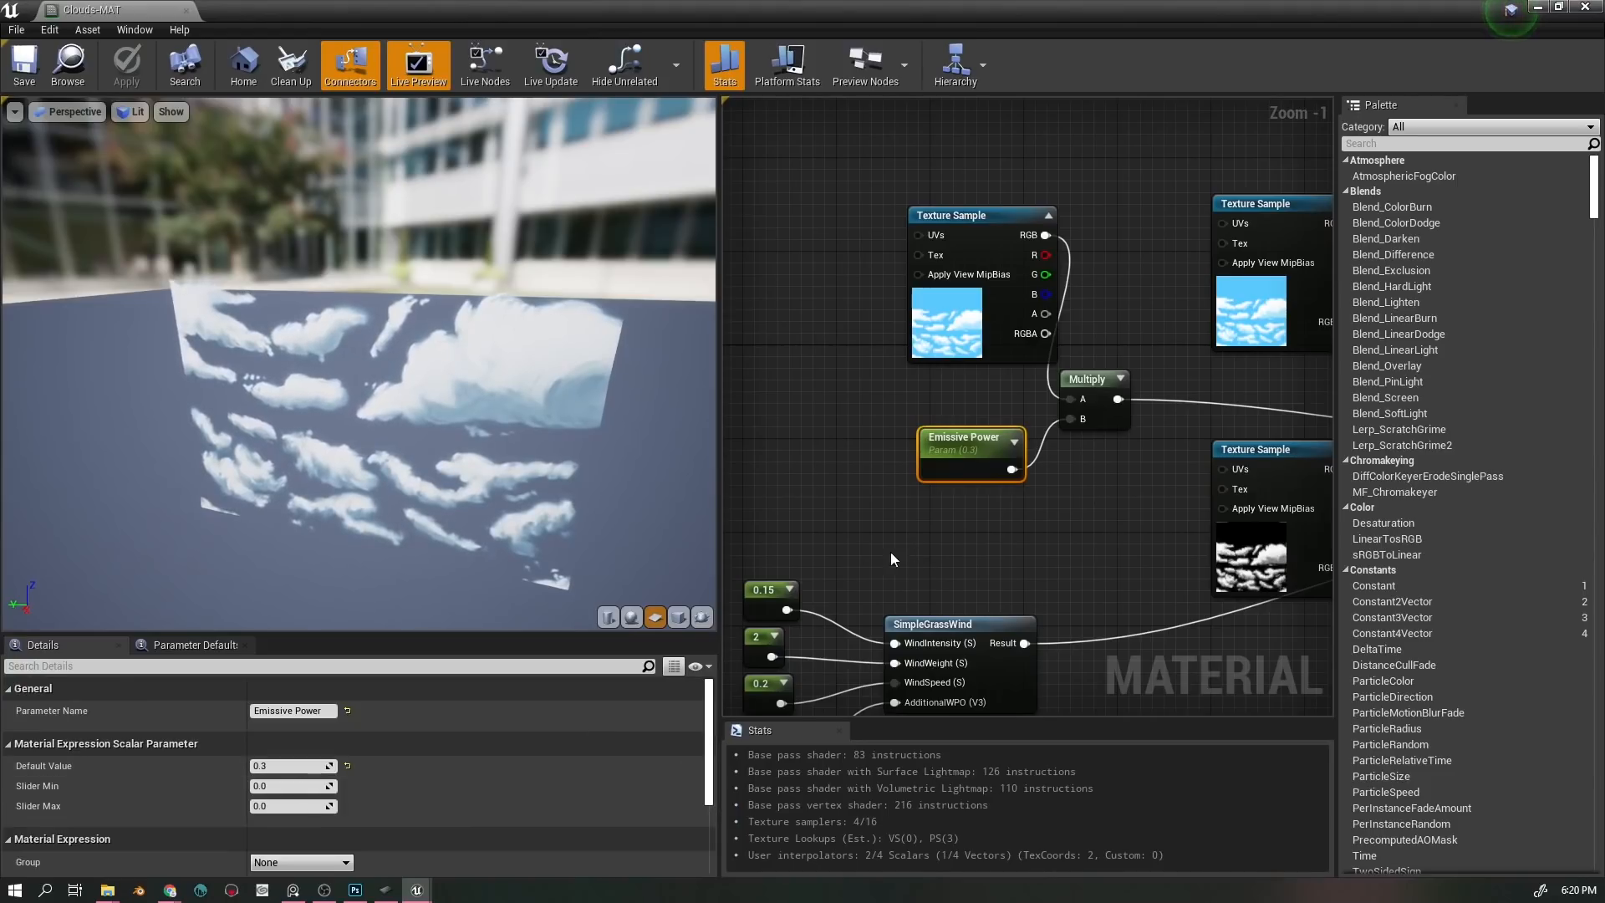
drag(1000, 383, 852, 193)
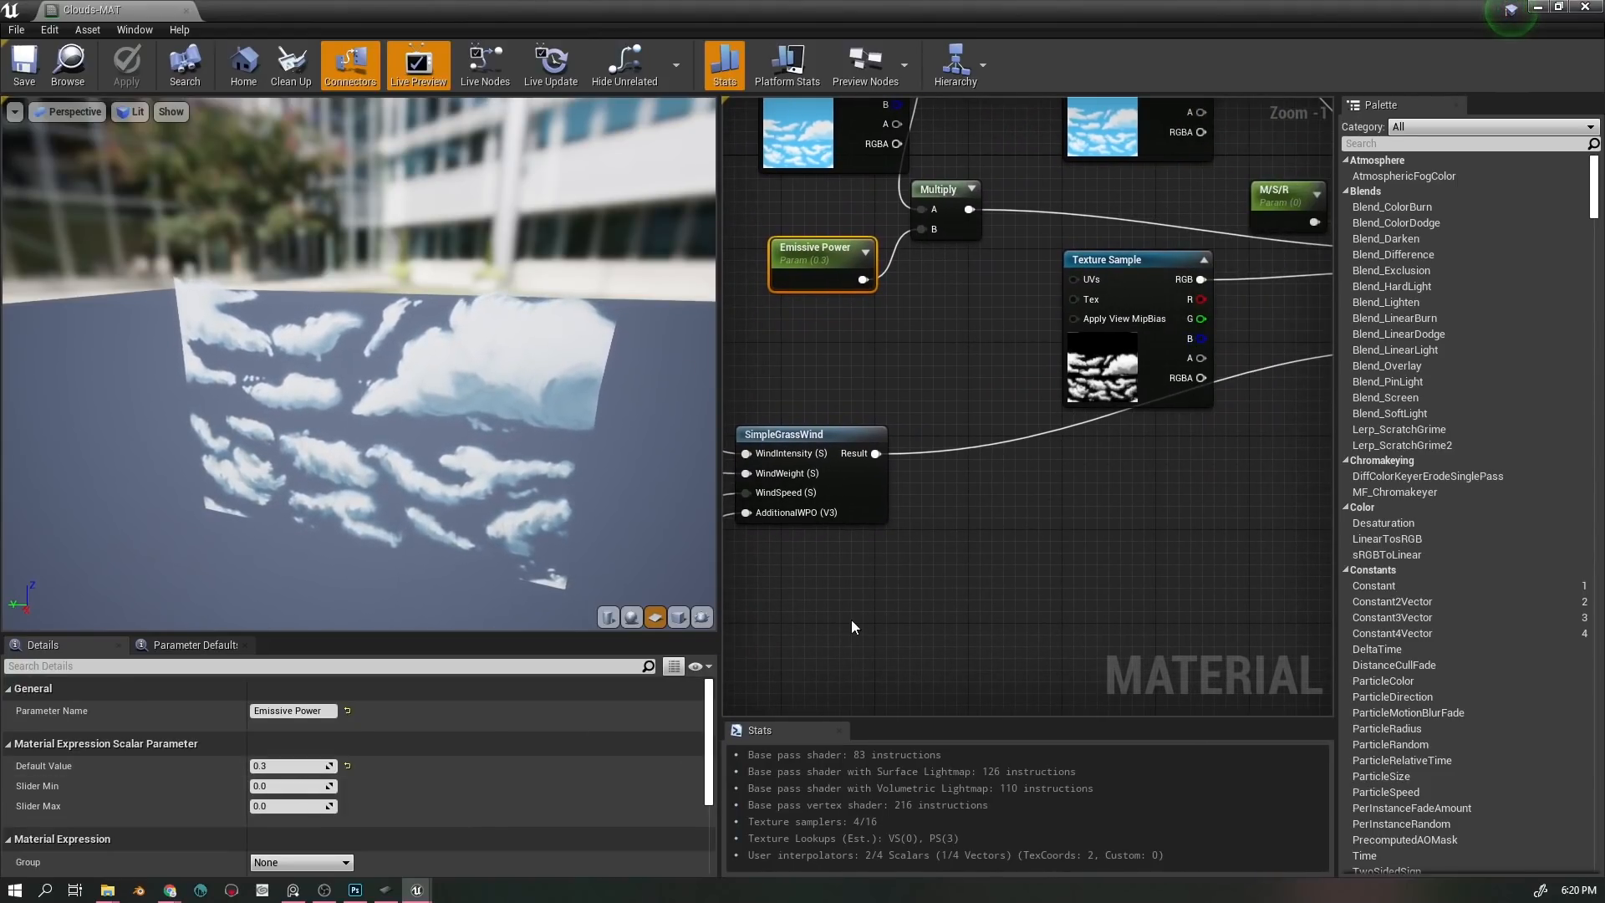
- Review the Clouds-MAT material settings, including Blend Mode and Shading Model, and close the material editor
click(910, 754)
click(905, 570)
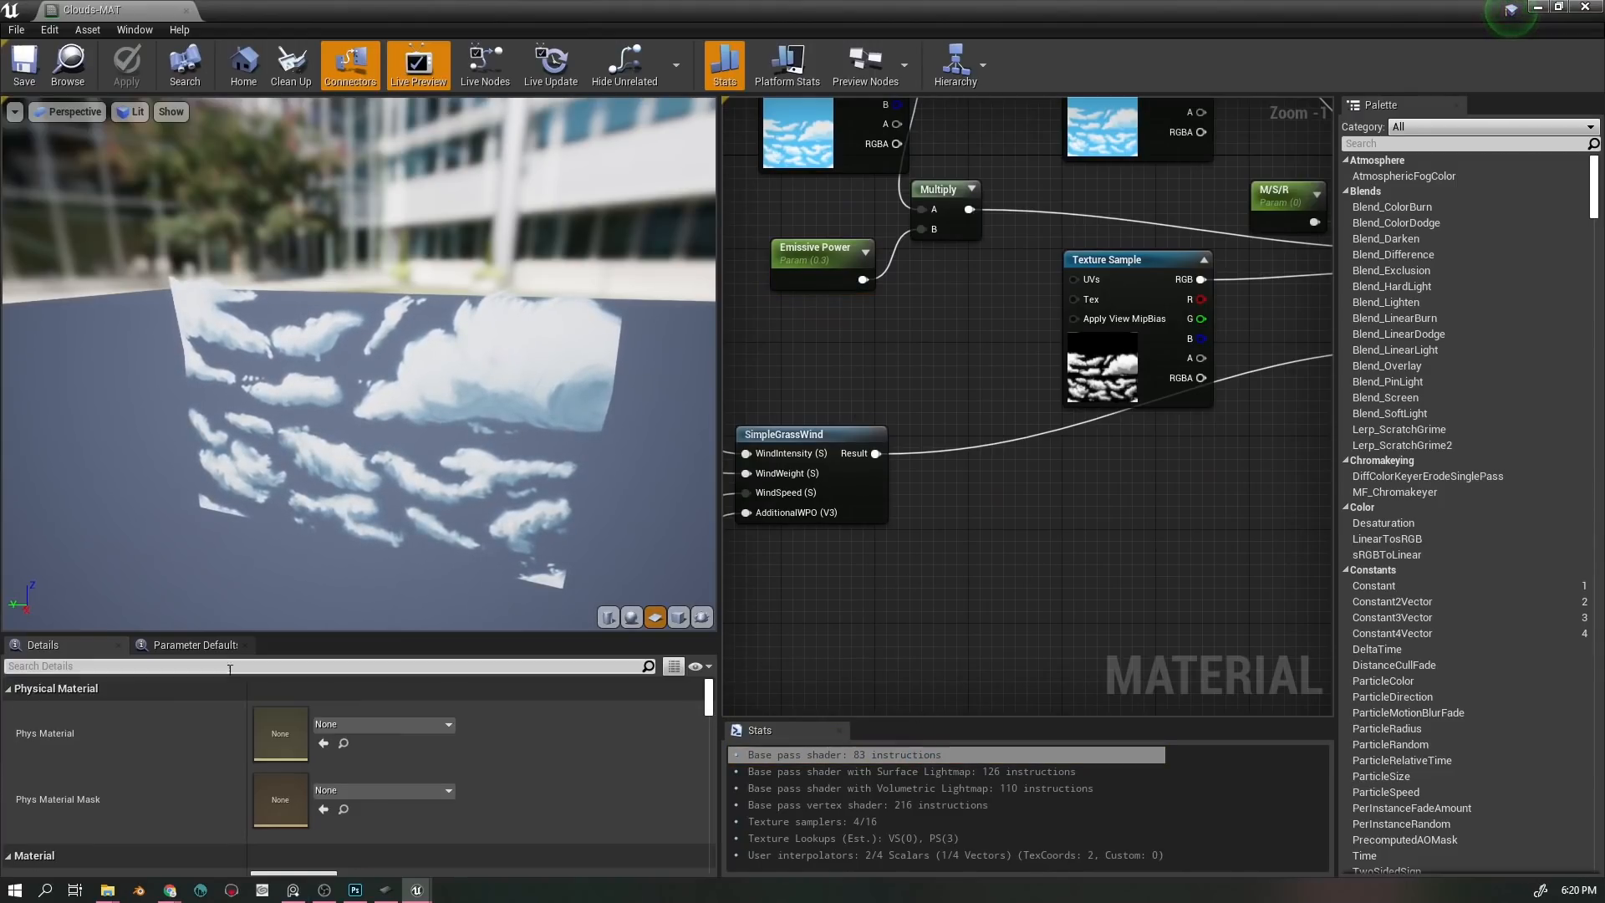
scroll(458, 785, up, 5)
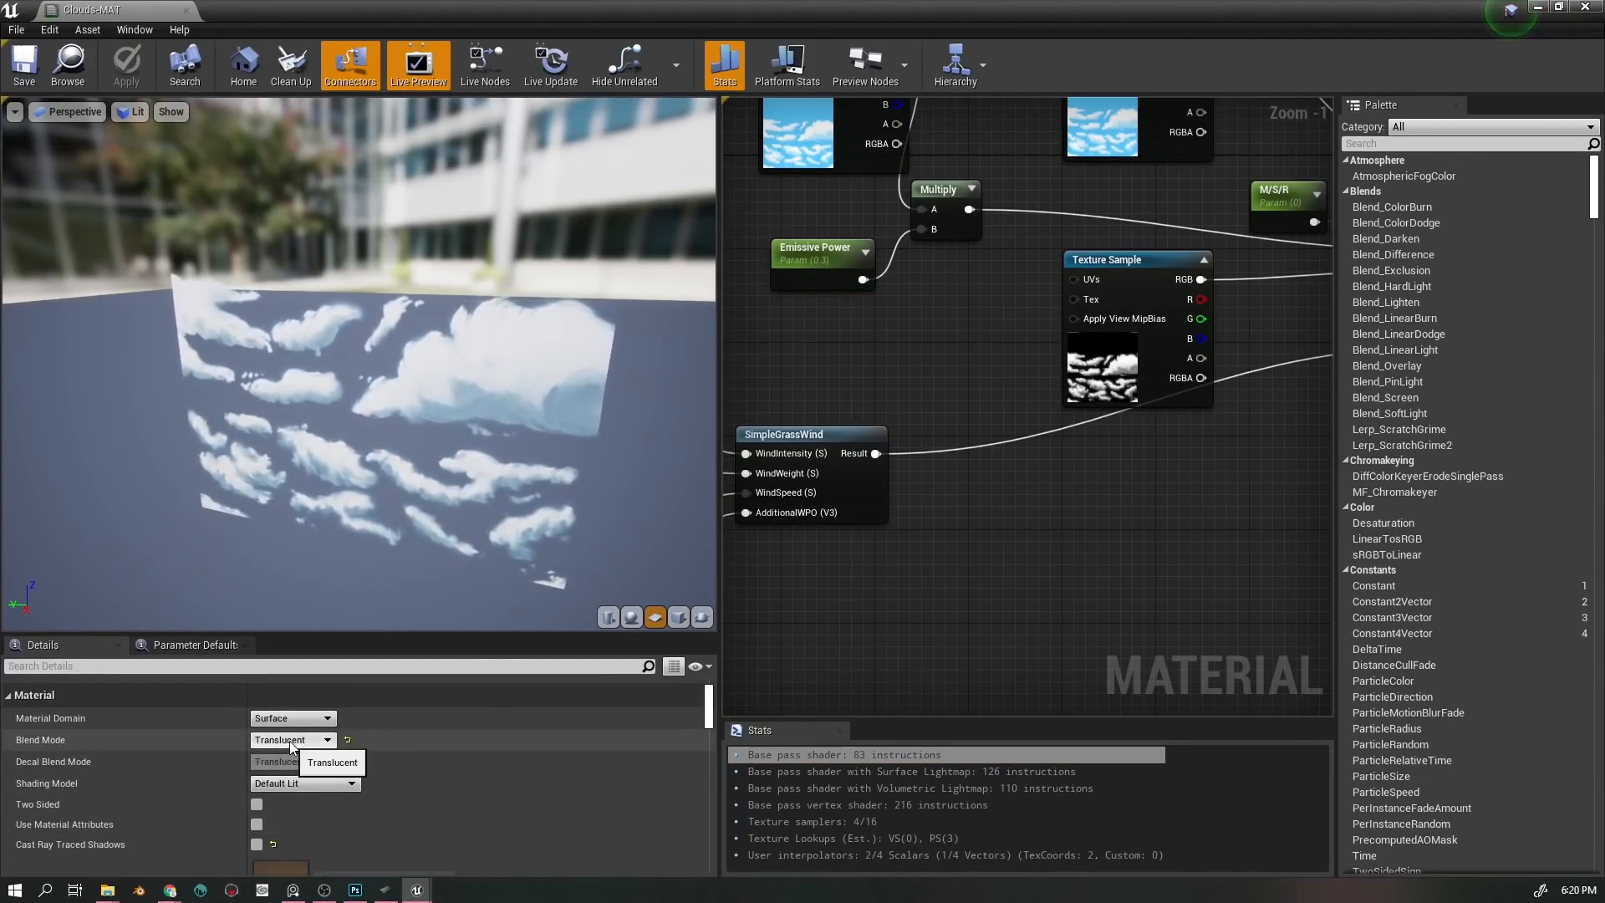
scroll(309, 744, down, 2)
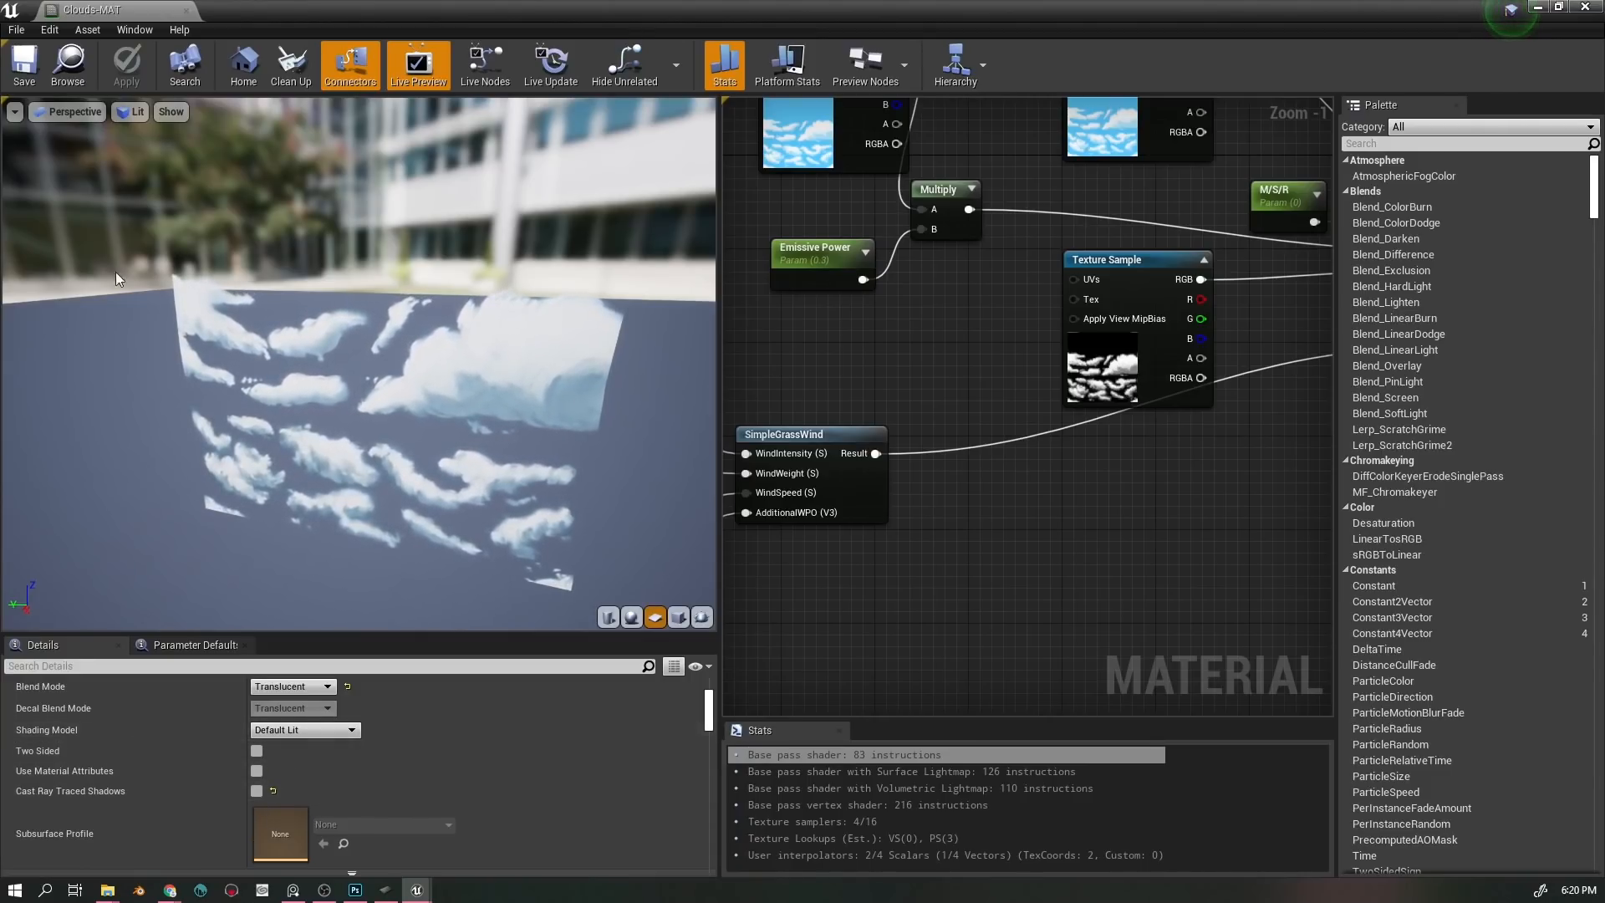
click(1585, 7)
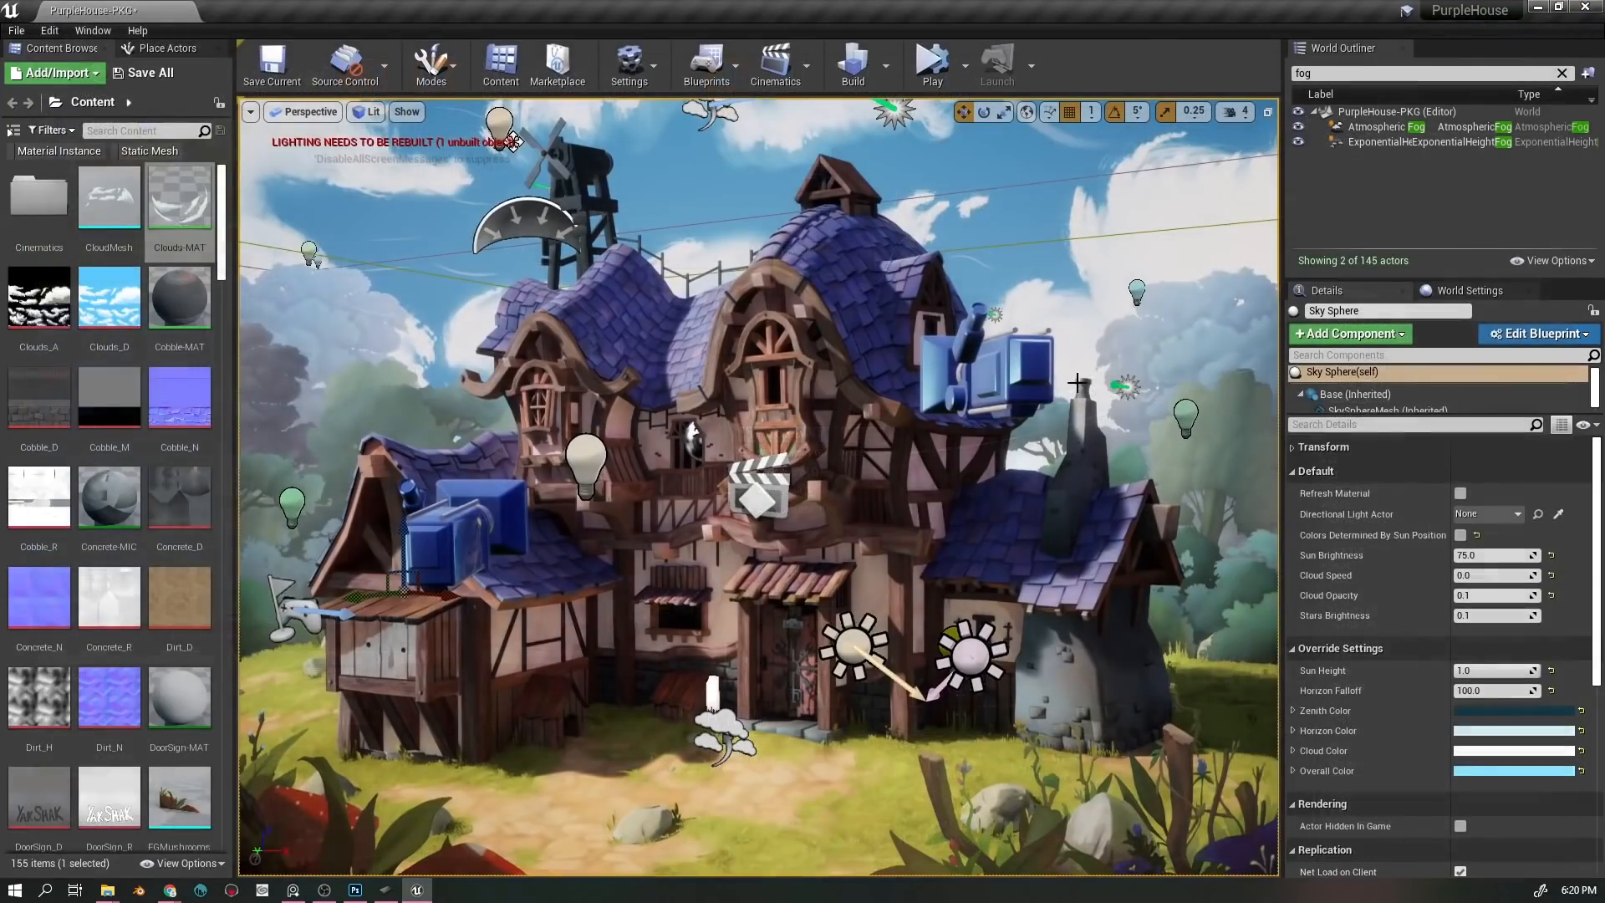
- Frame the Sky Sphere in the level and look around the clouds and sky behind the house
key(f)
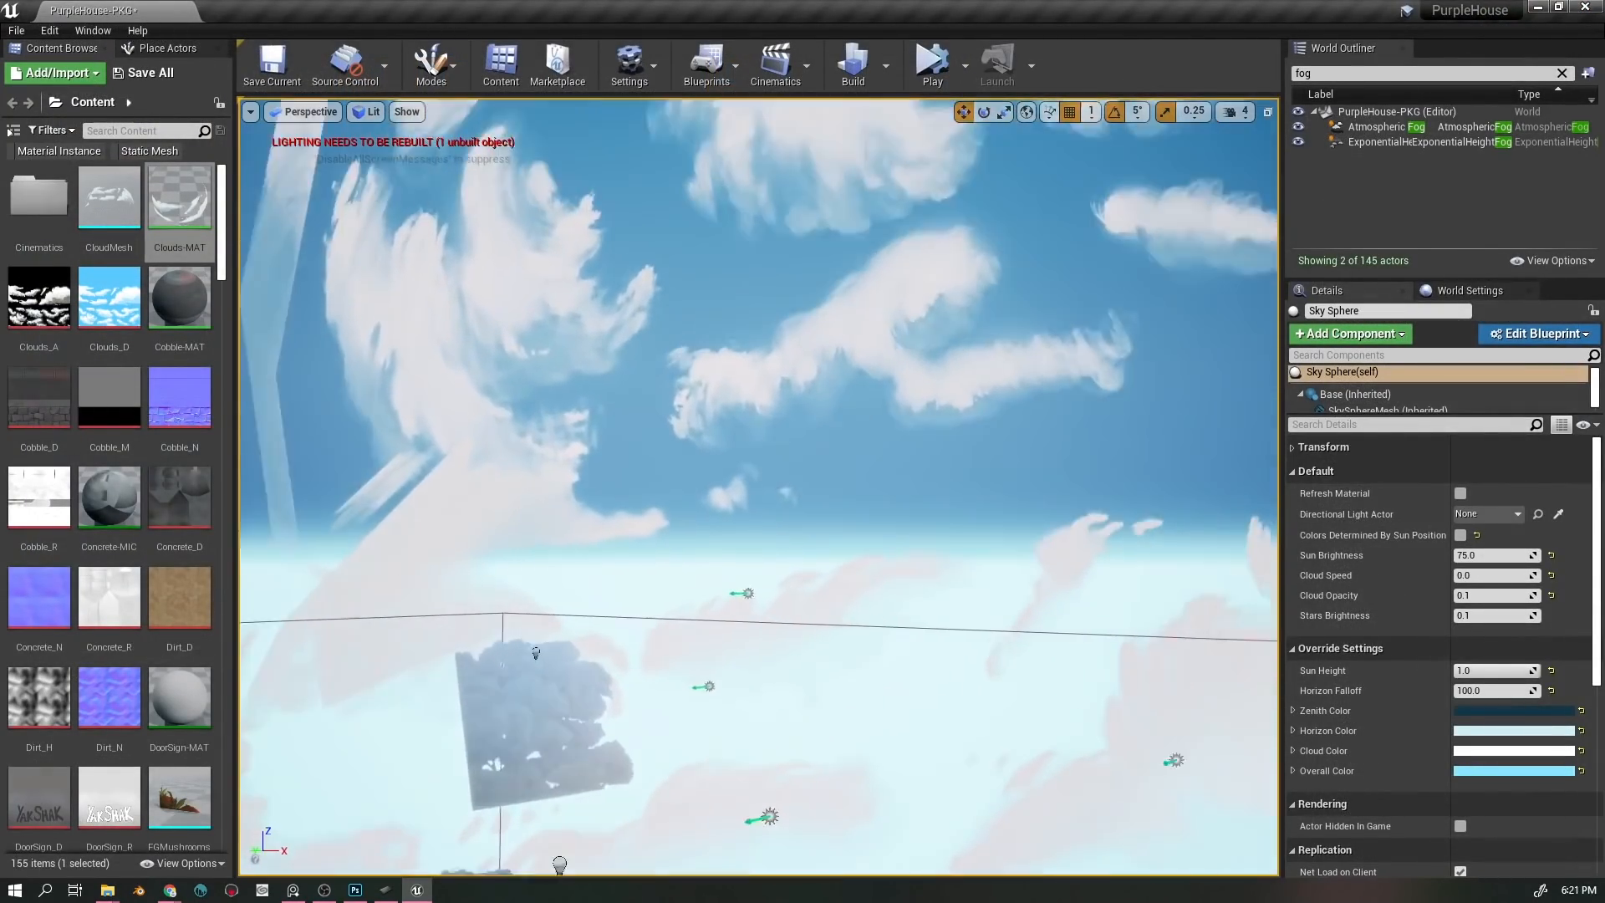
drag(759, 487, 870, 485)
drag(724, 732, 1104, 397)
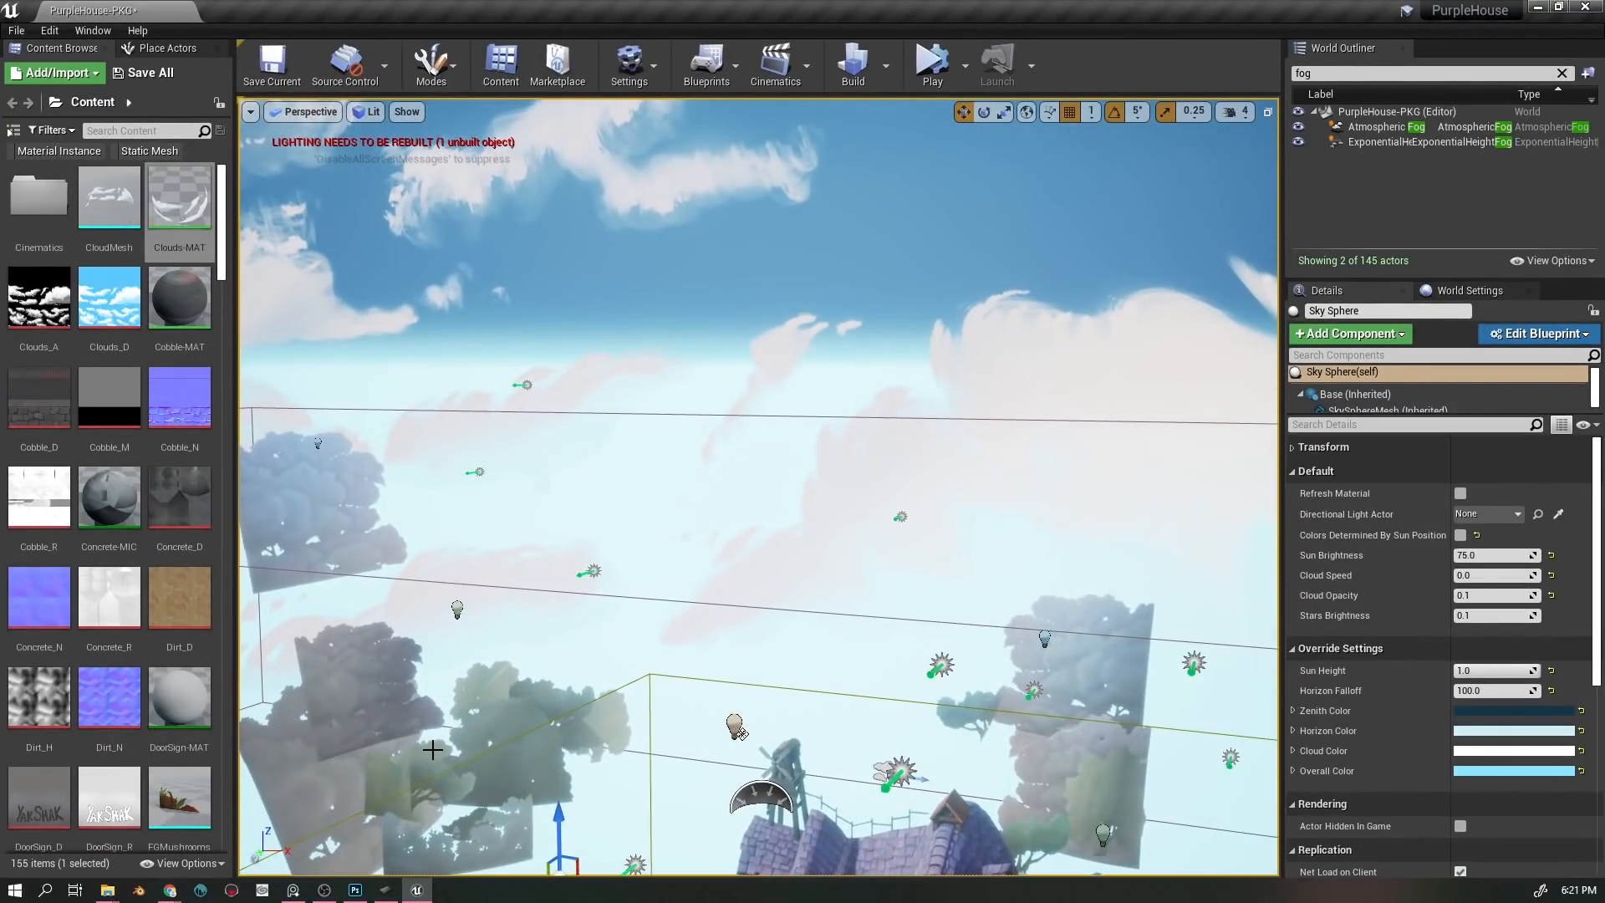
drag(433, 749, 815, 544)
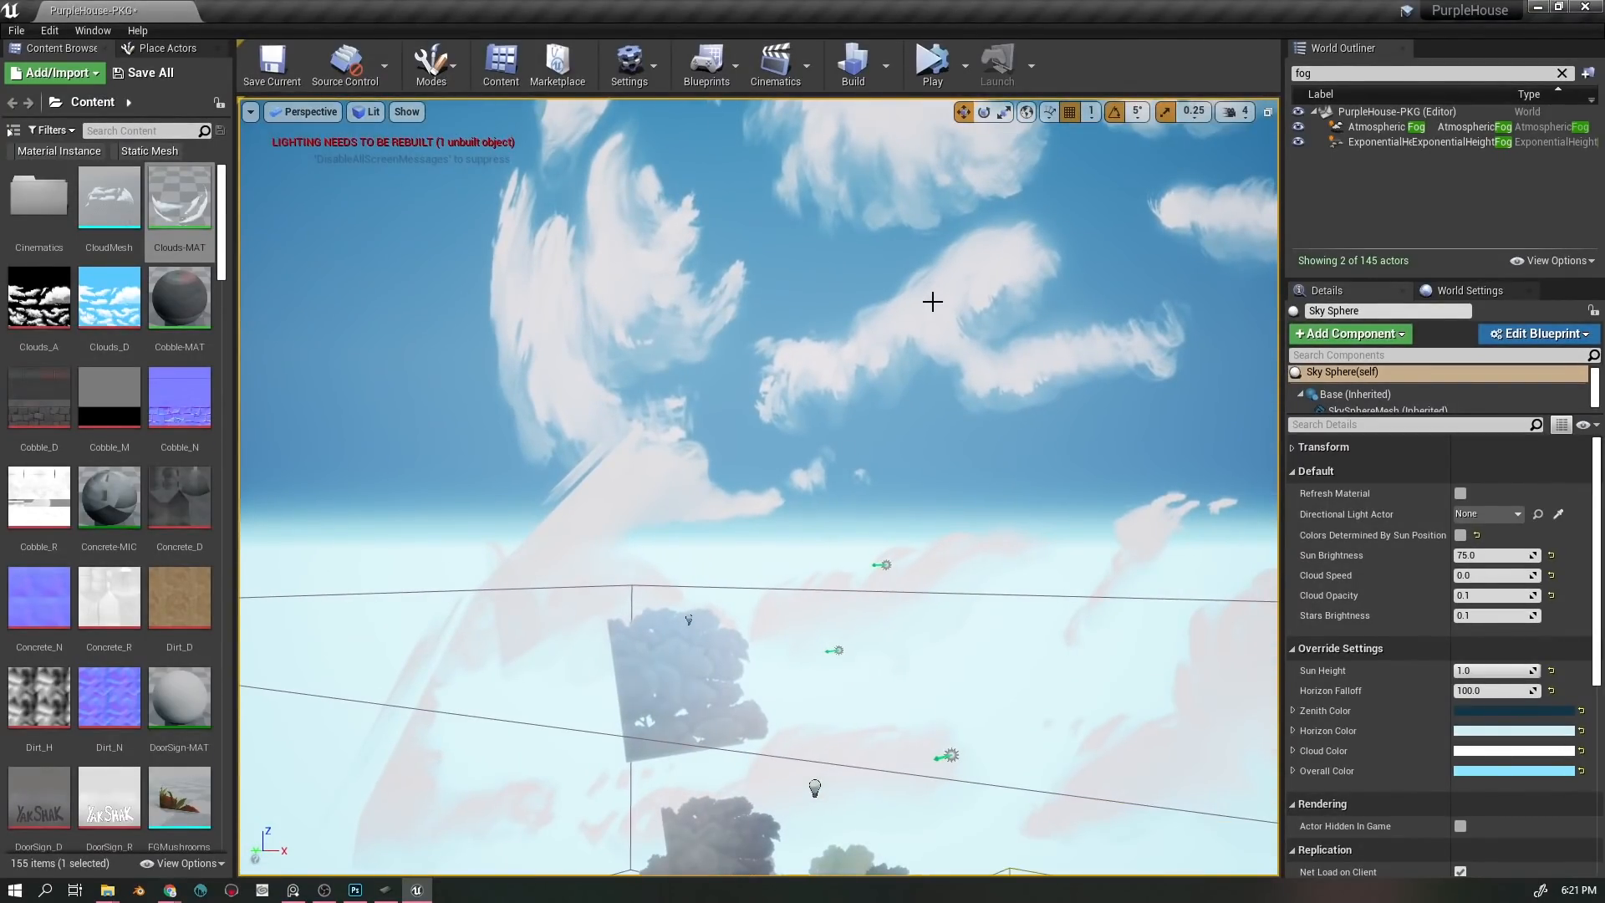
drag(933, 301, 934, 300)
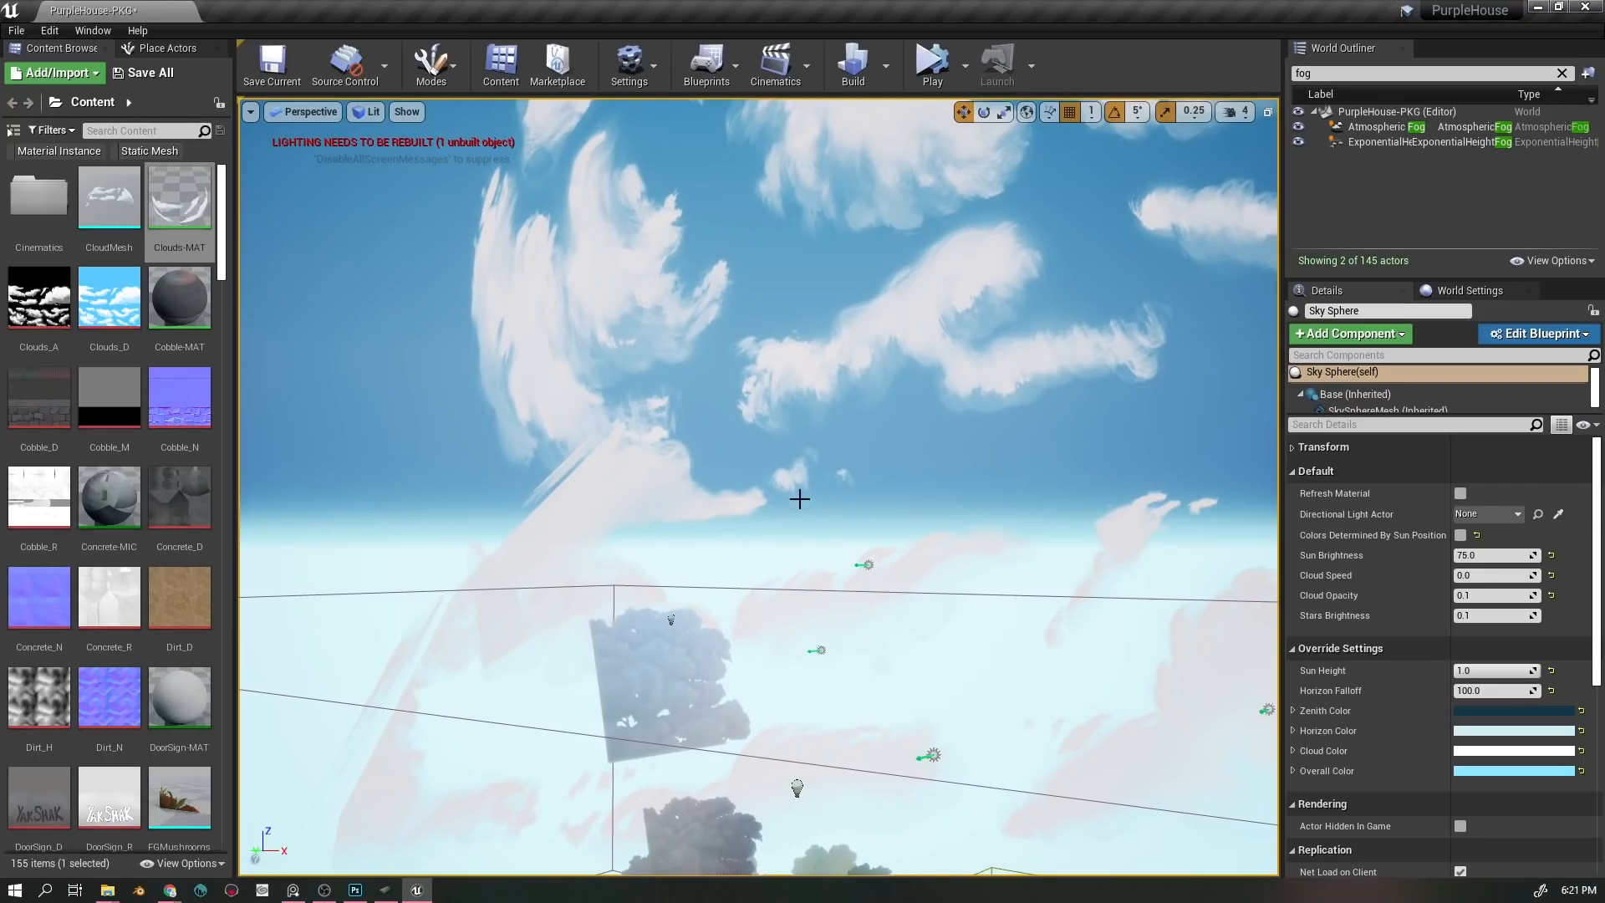
- Select CameraActor6 outside the house and bring the level view back to the front of the house
drag(870, 515, 871, 547)
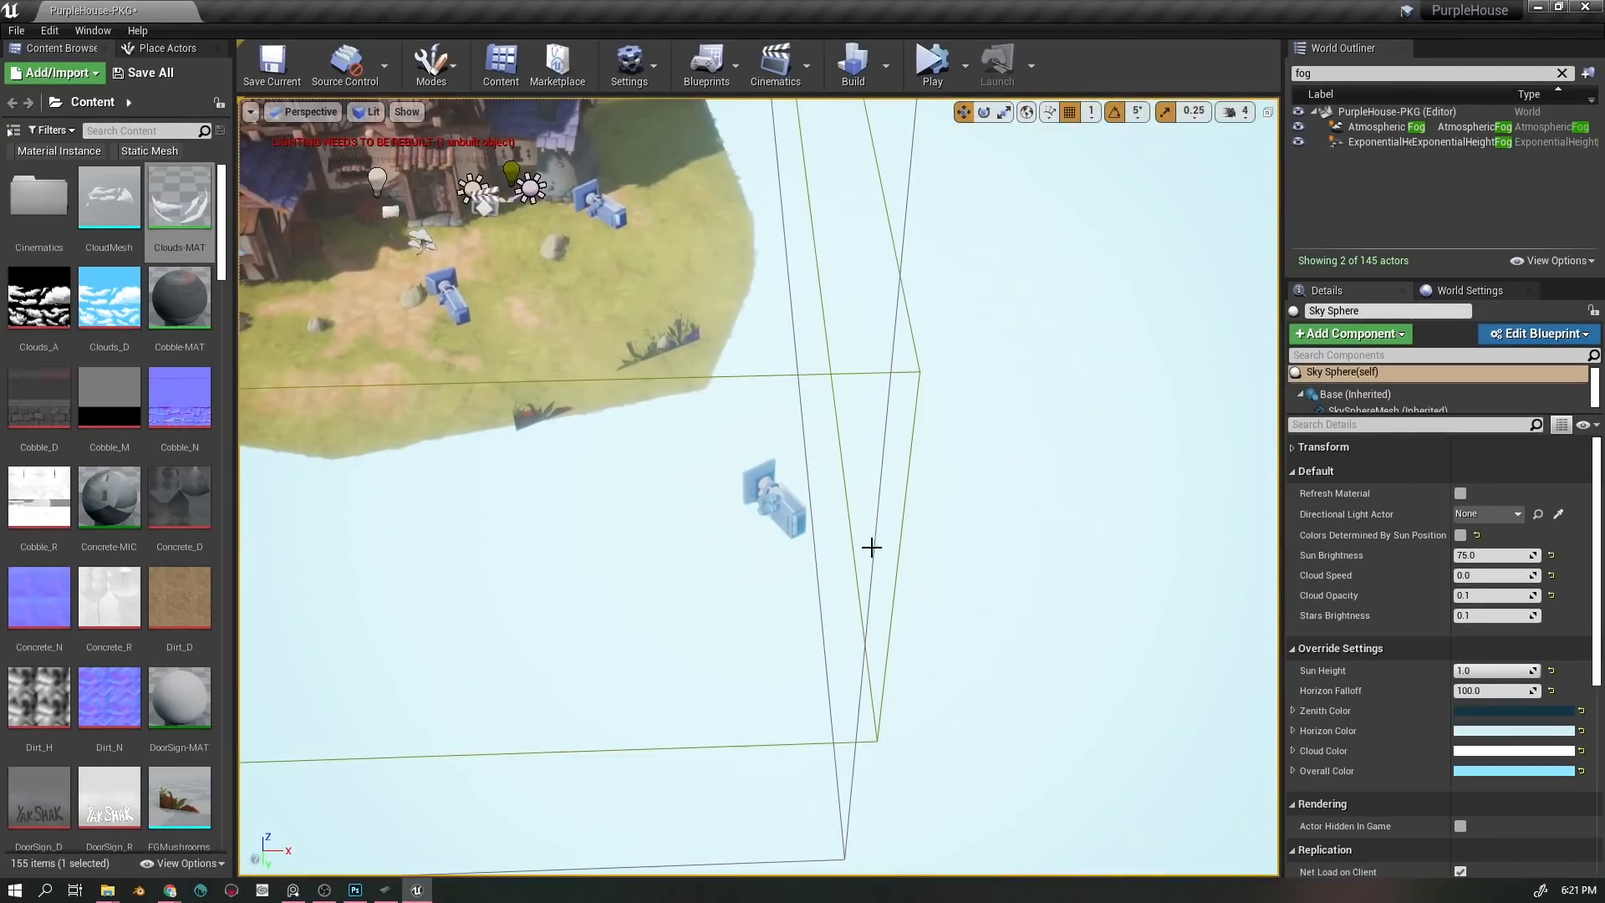
right_click(768, 495)
click(828, 455)
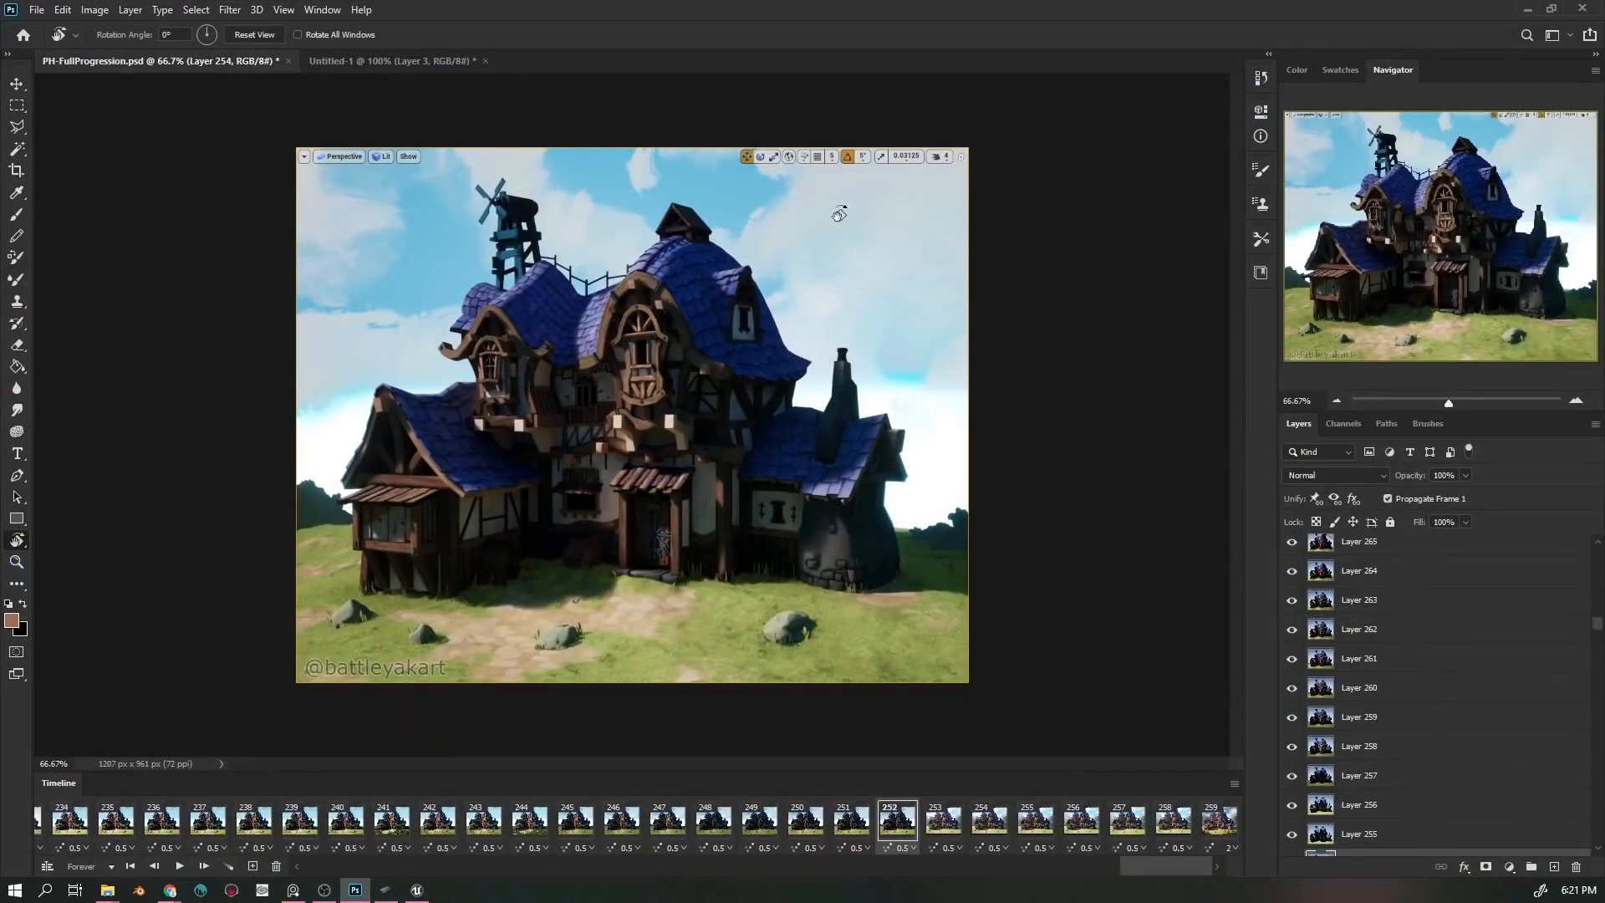
- Switch to PH-FullProgression.psd in Photoshop, compare timeline frames 238 and 1 of the house, and minimize it
click(269, 837)
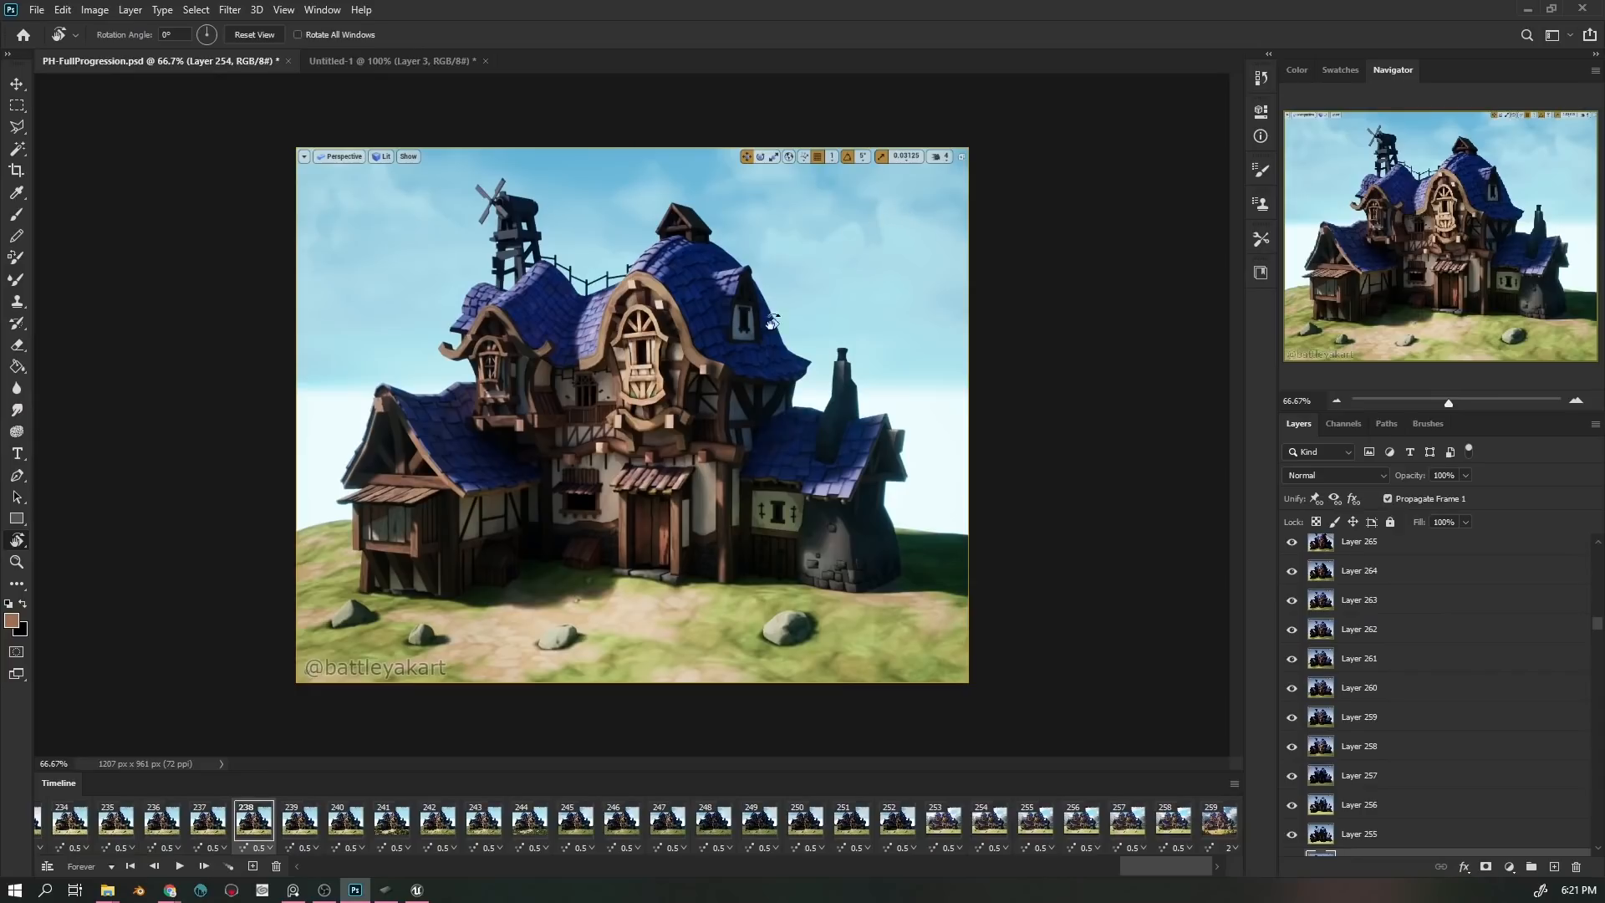
drag(1136, 866, 319, 866)
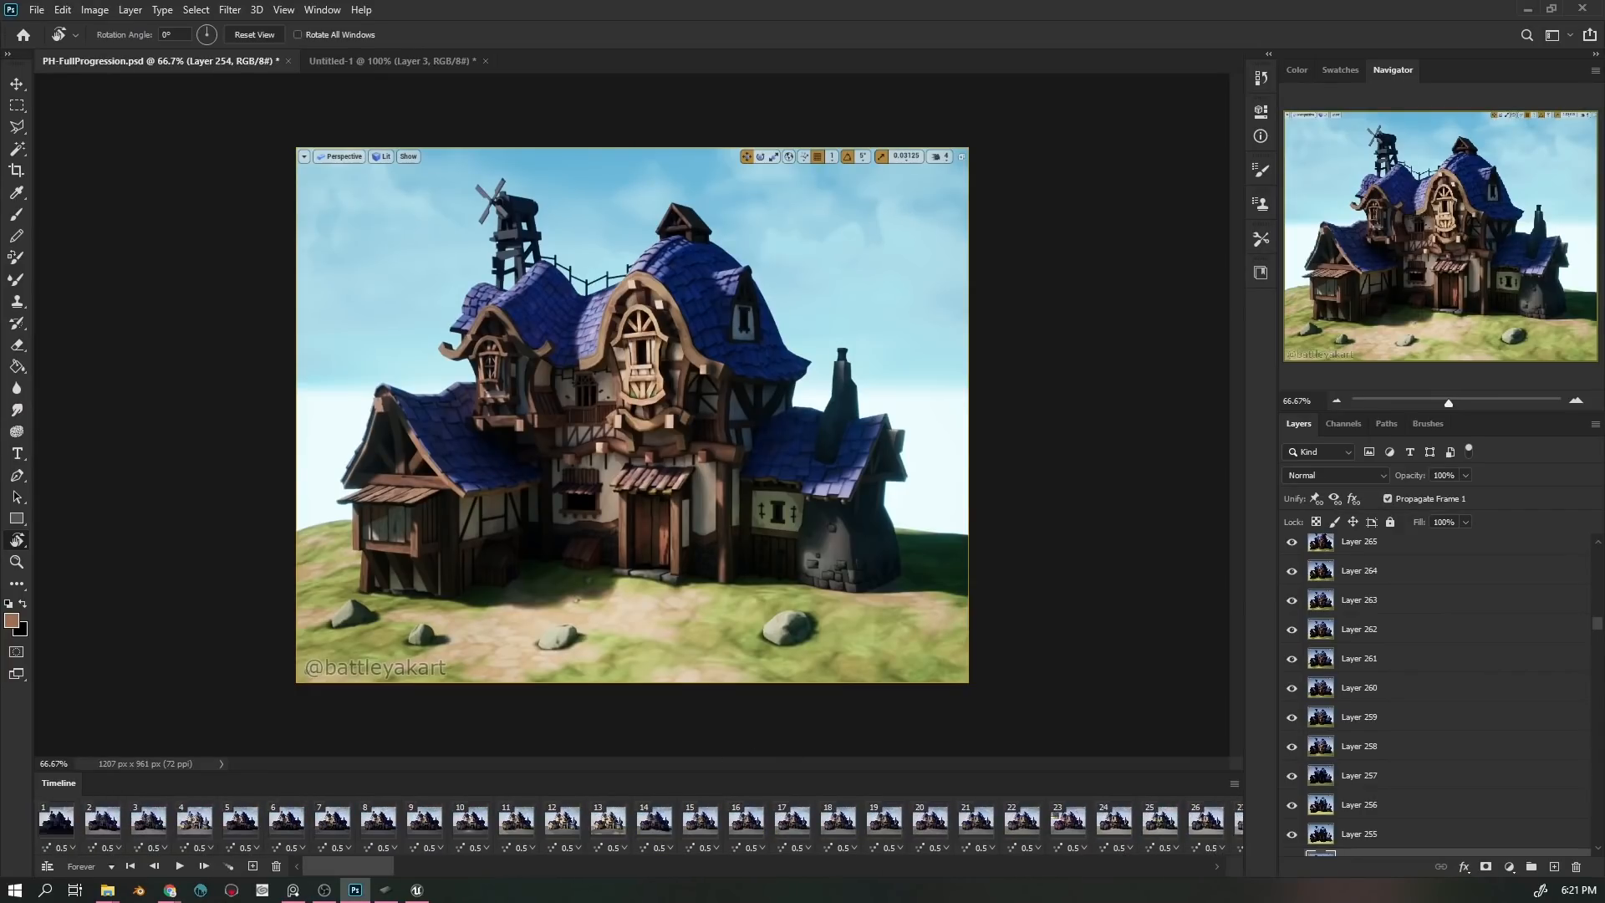
click(55, 829)
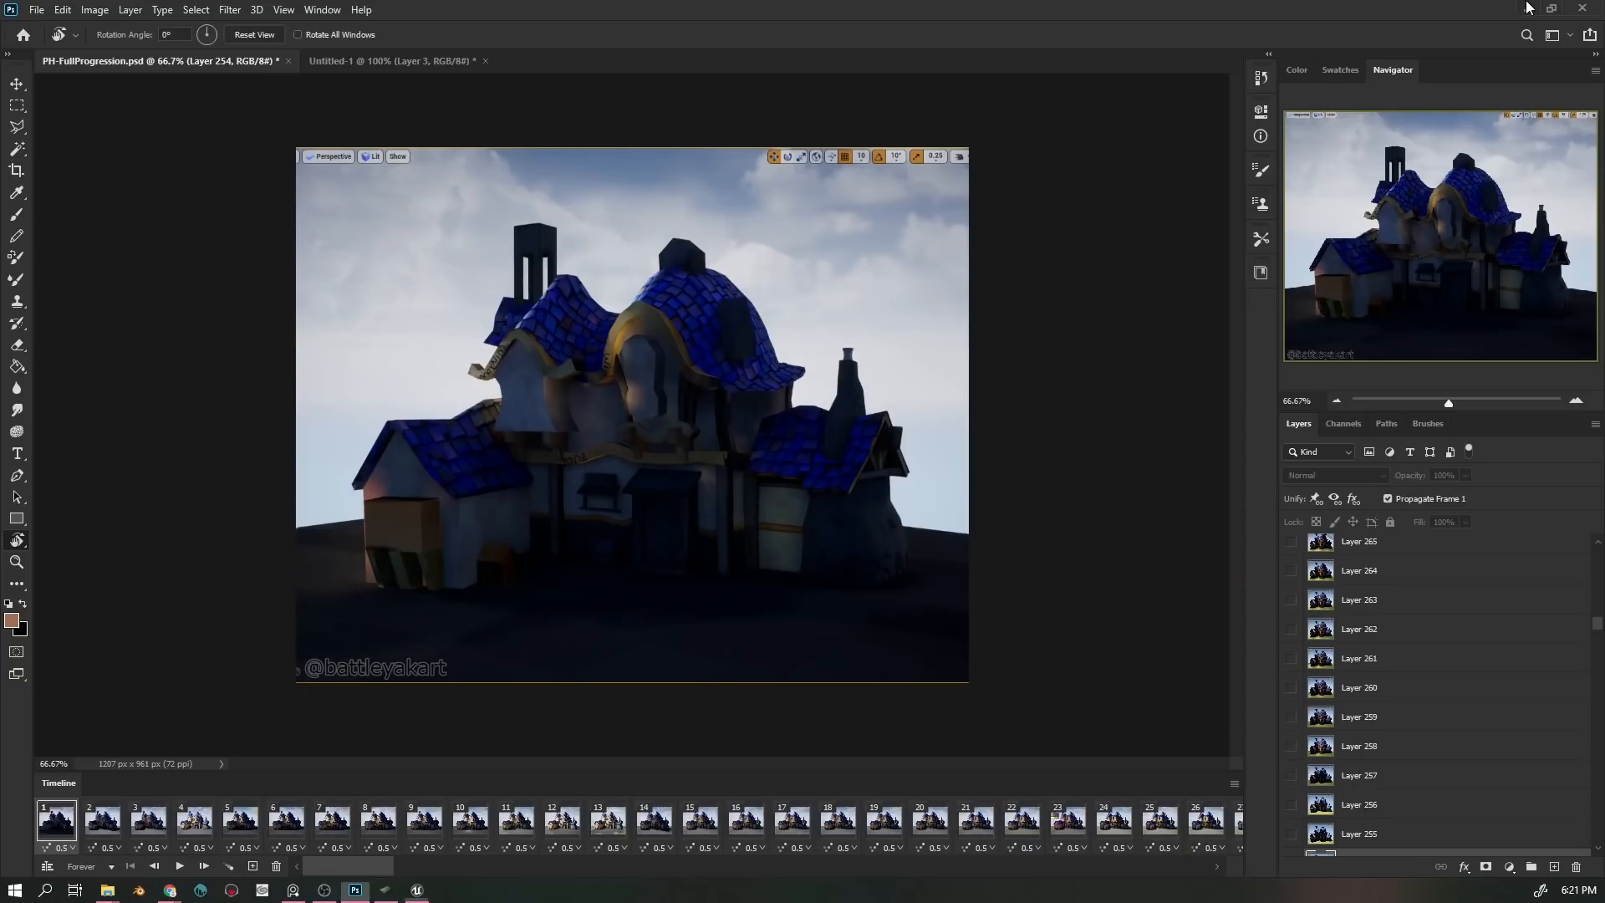
click(1528, 8)
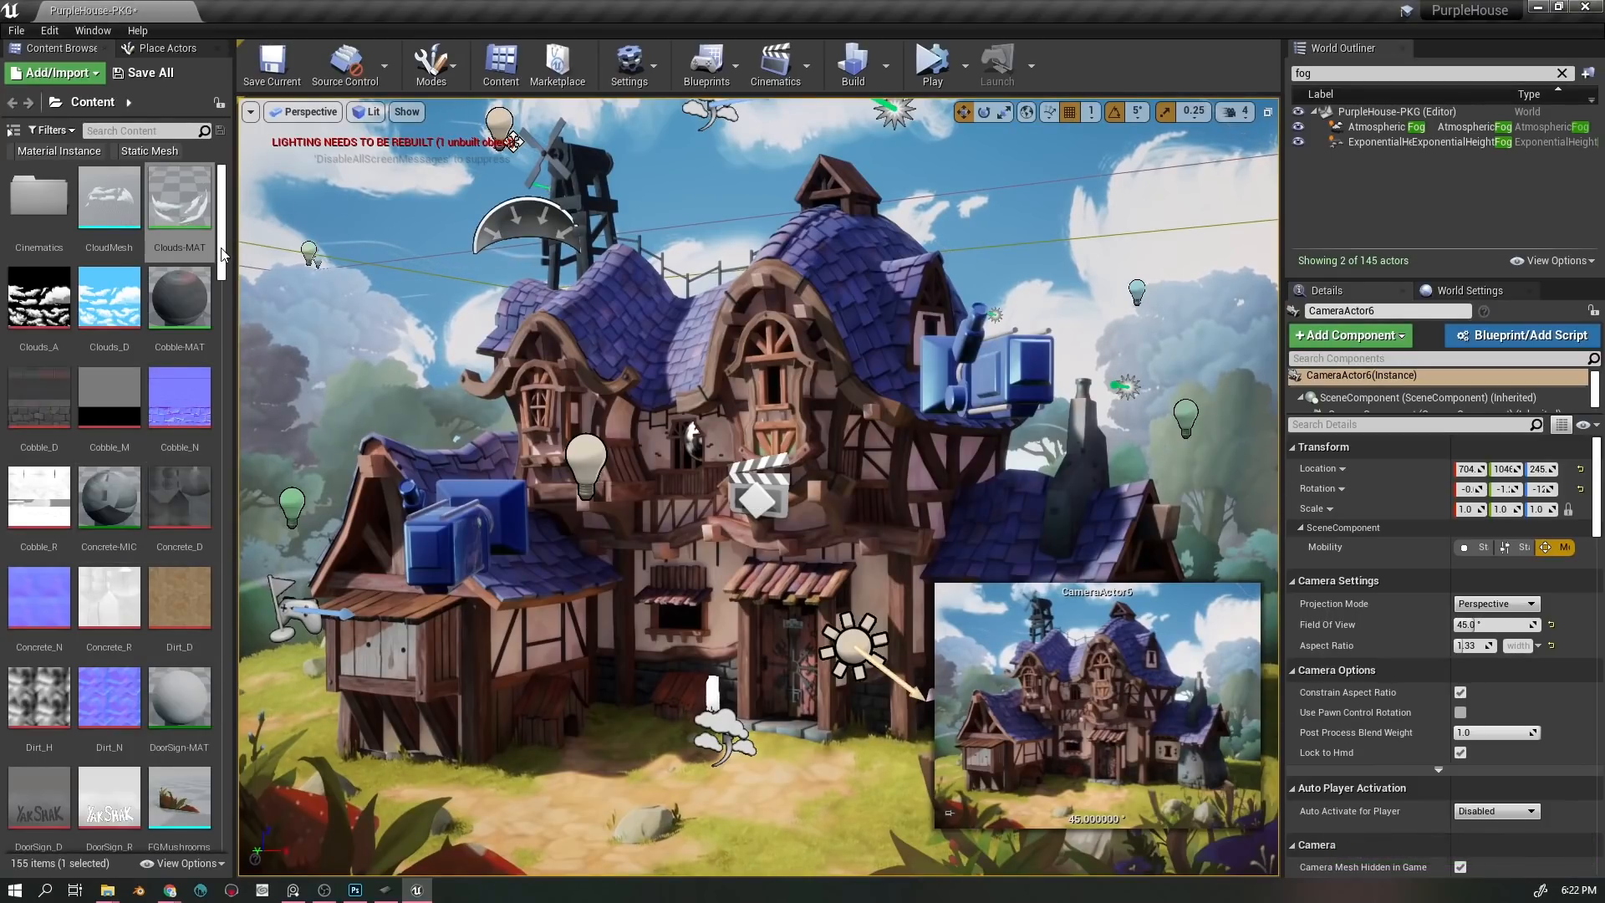
- Find the tree card meshes and textures among the project's content and select the TreeCards-3 mesh
scroll(200, 422, down, 10)
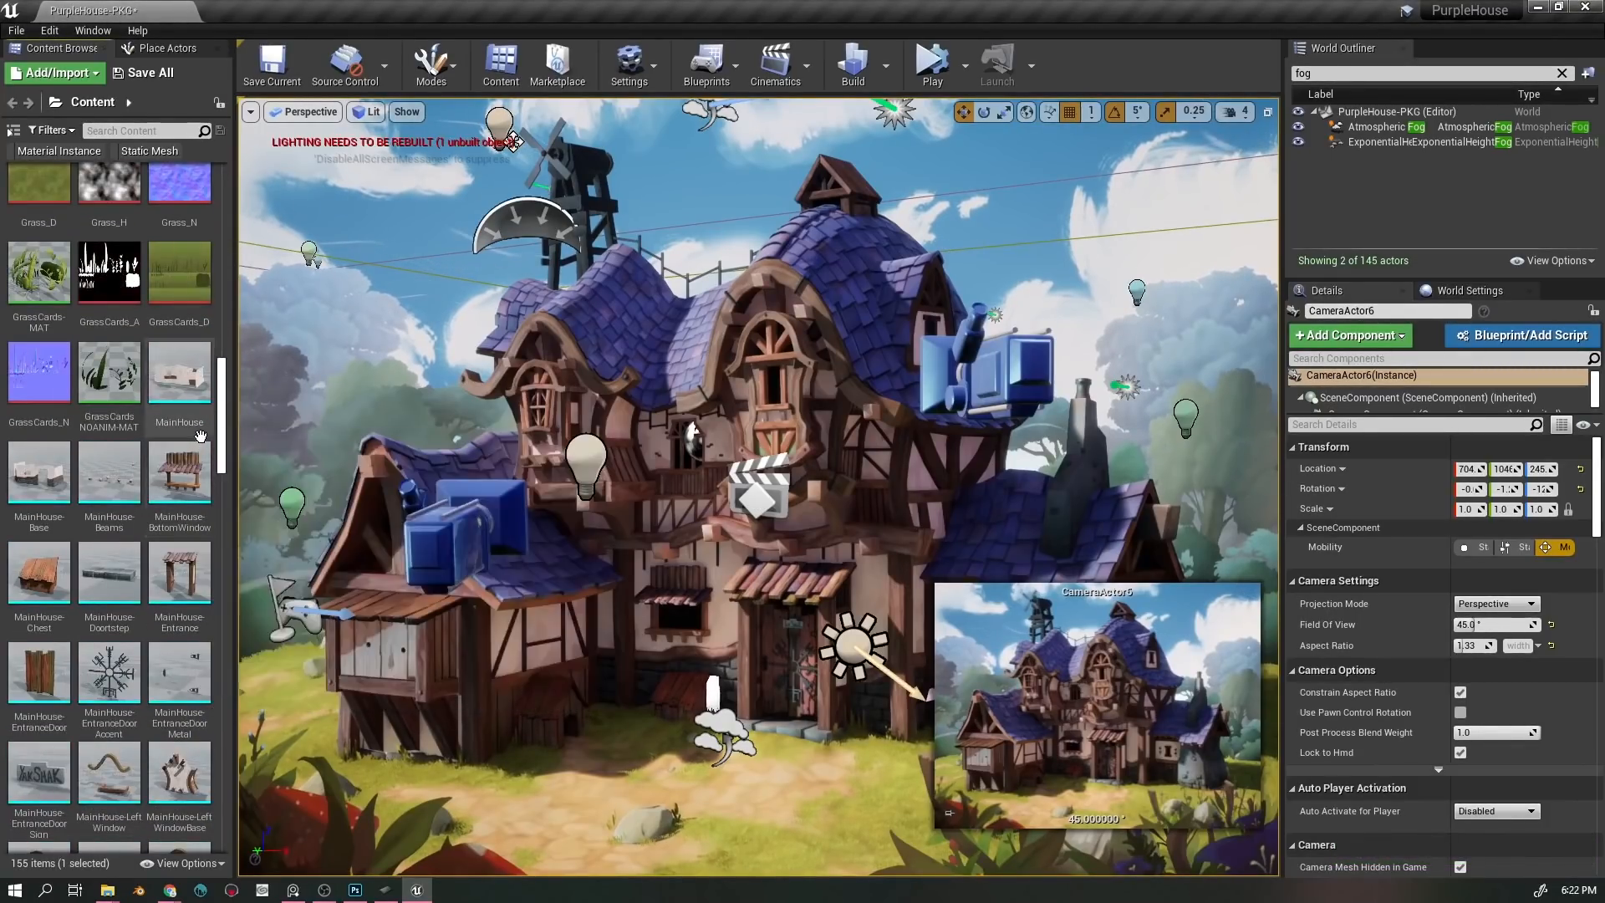
scroll(200, 436, down, 6)
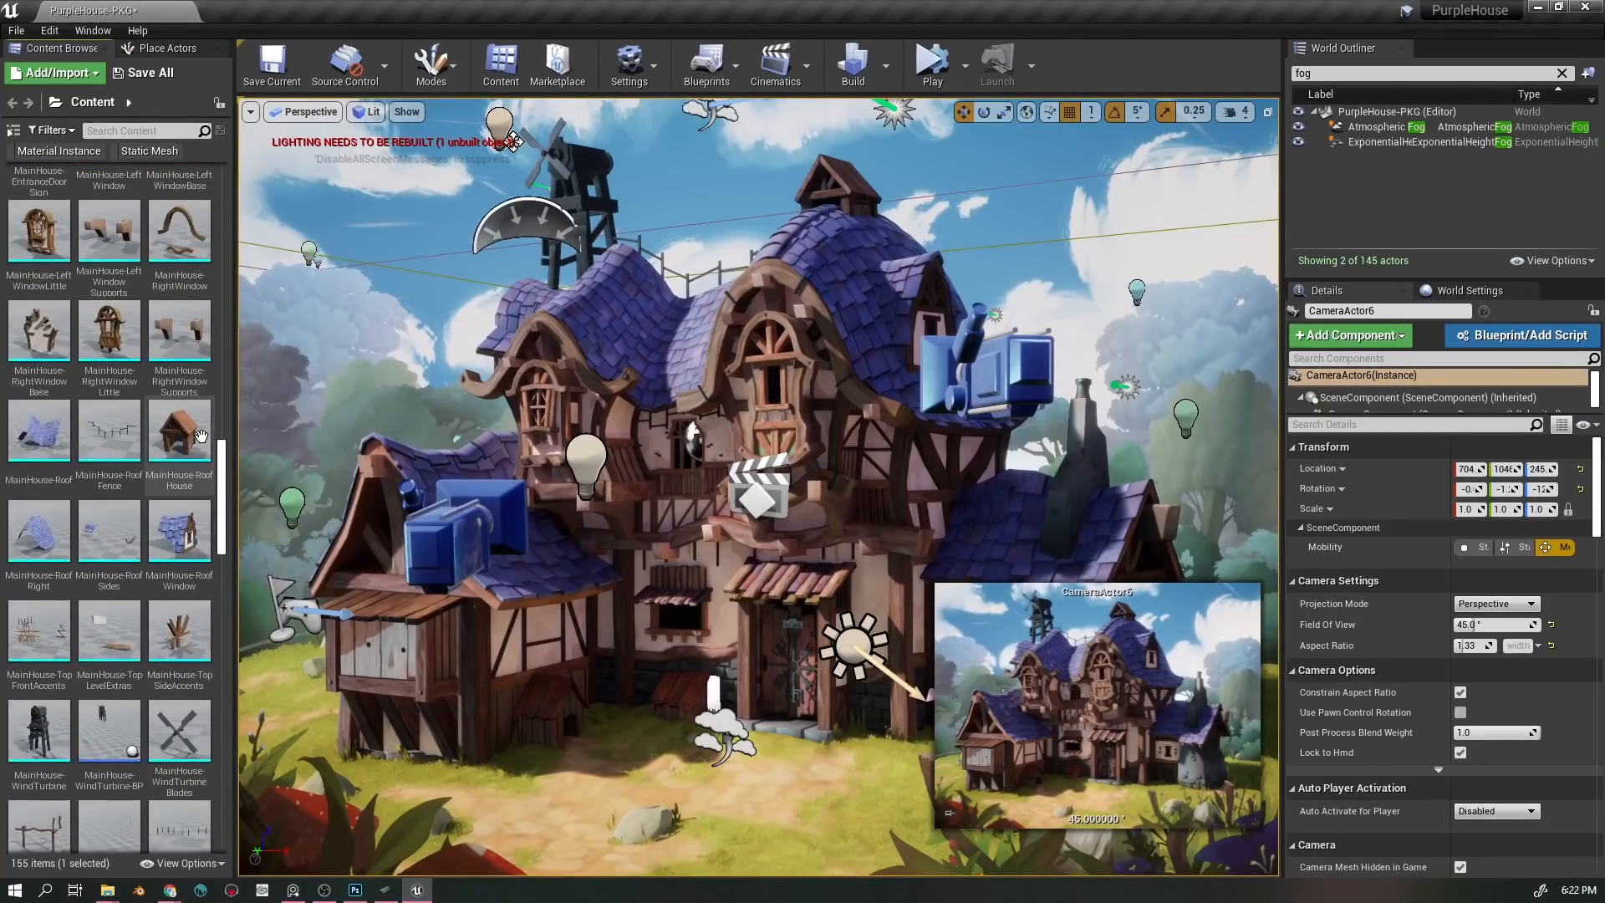
scroll(201, 435, down, 6)
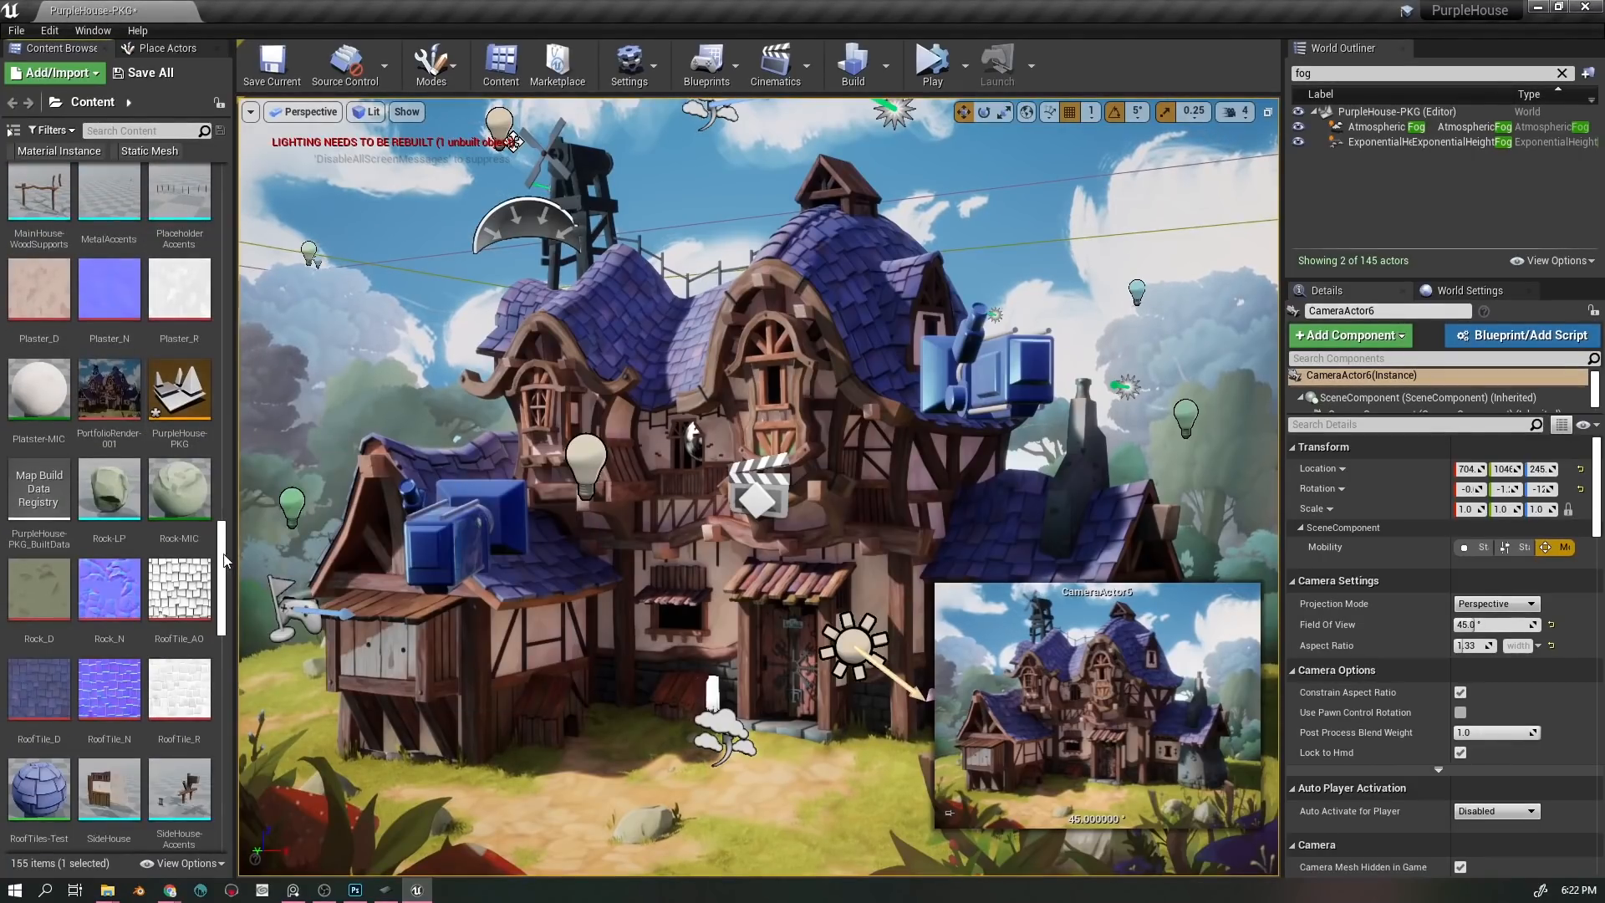
drag(224, 560, 253, 647)
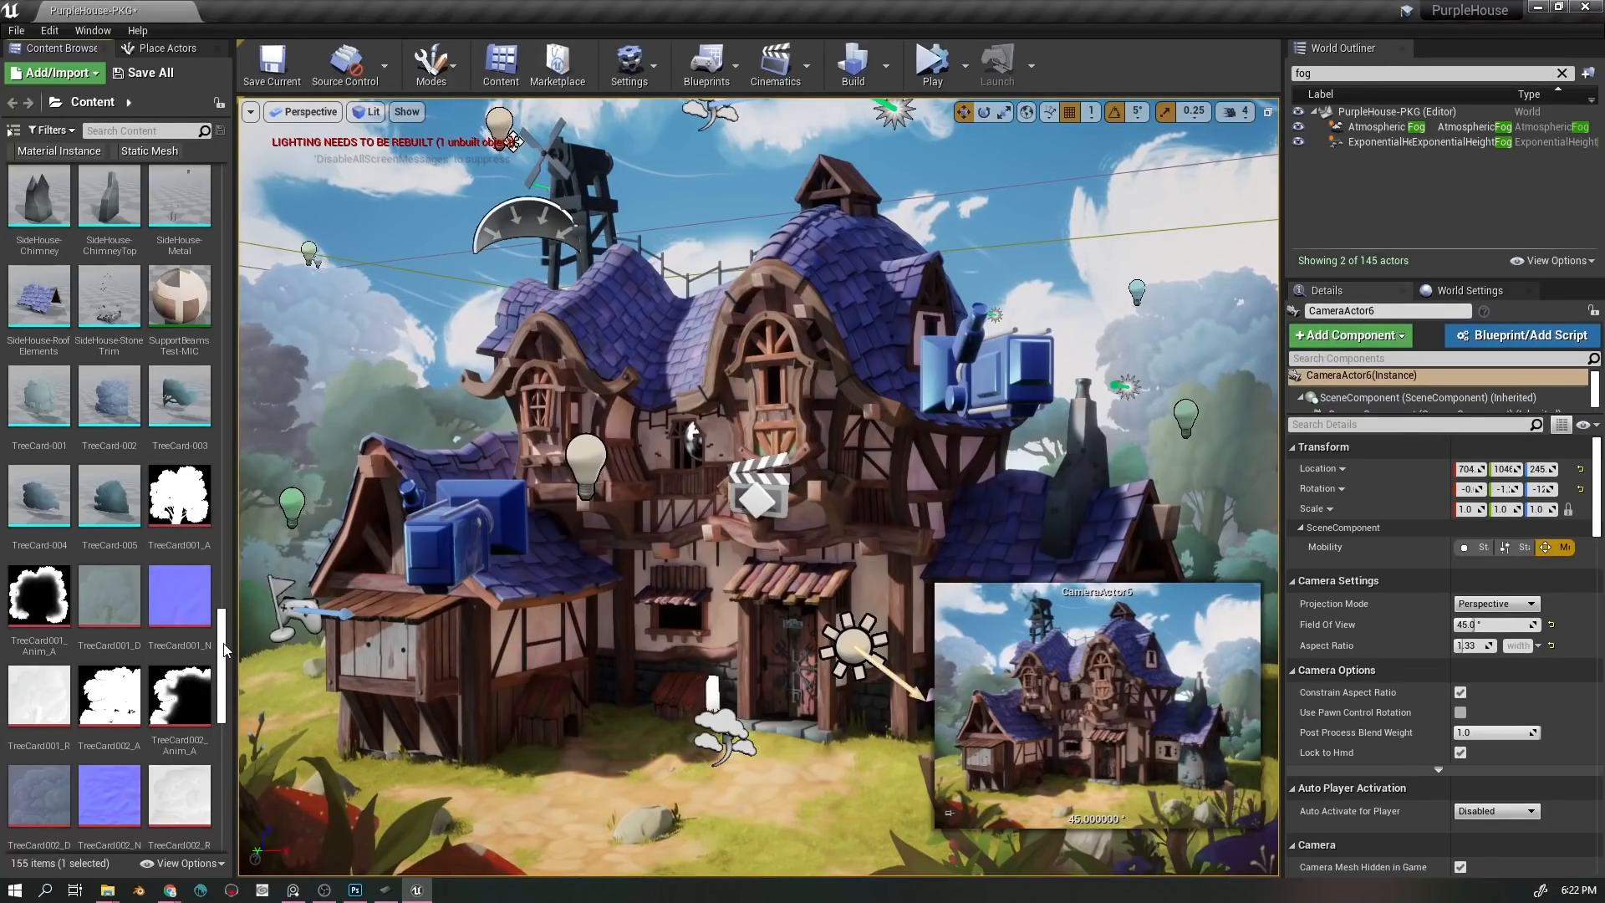
scroll(219, 640, up, 2)
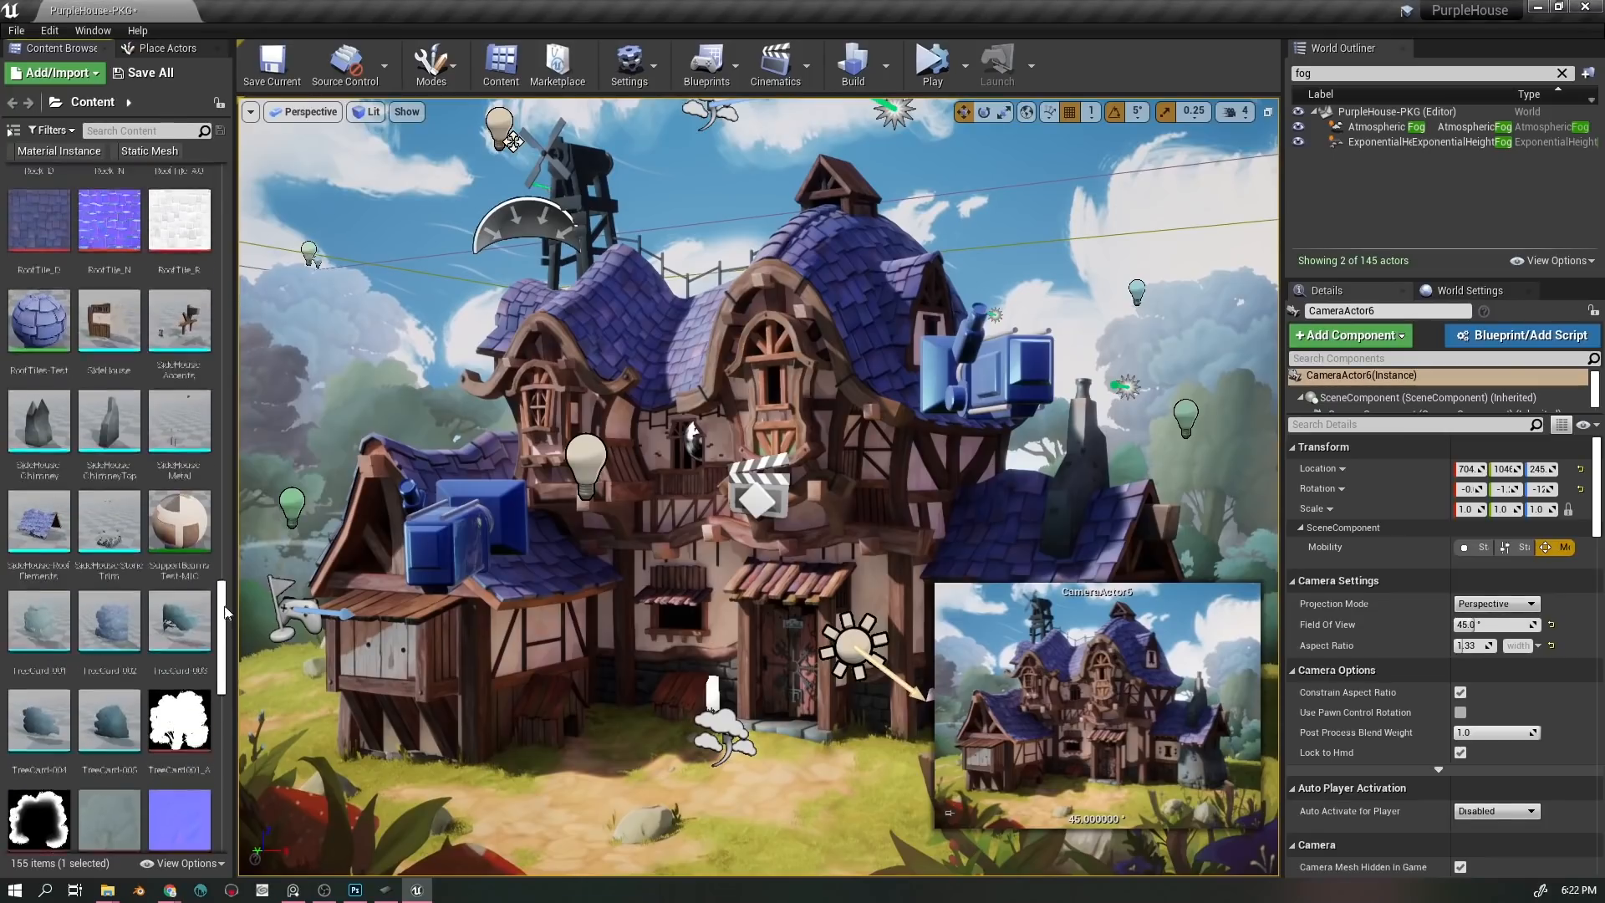
scroll(209, 669, down, 7)
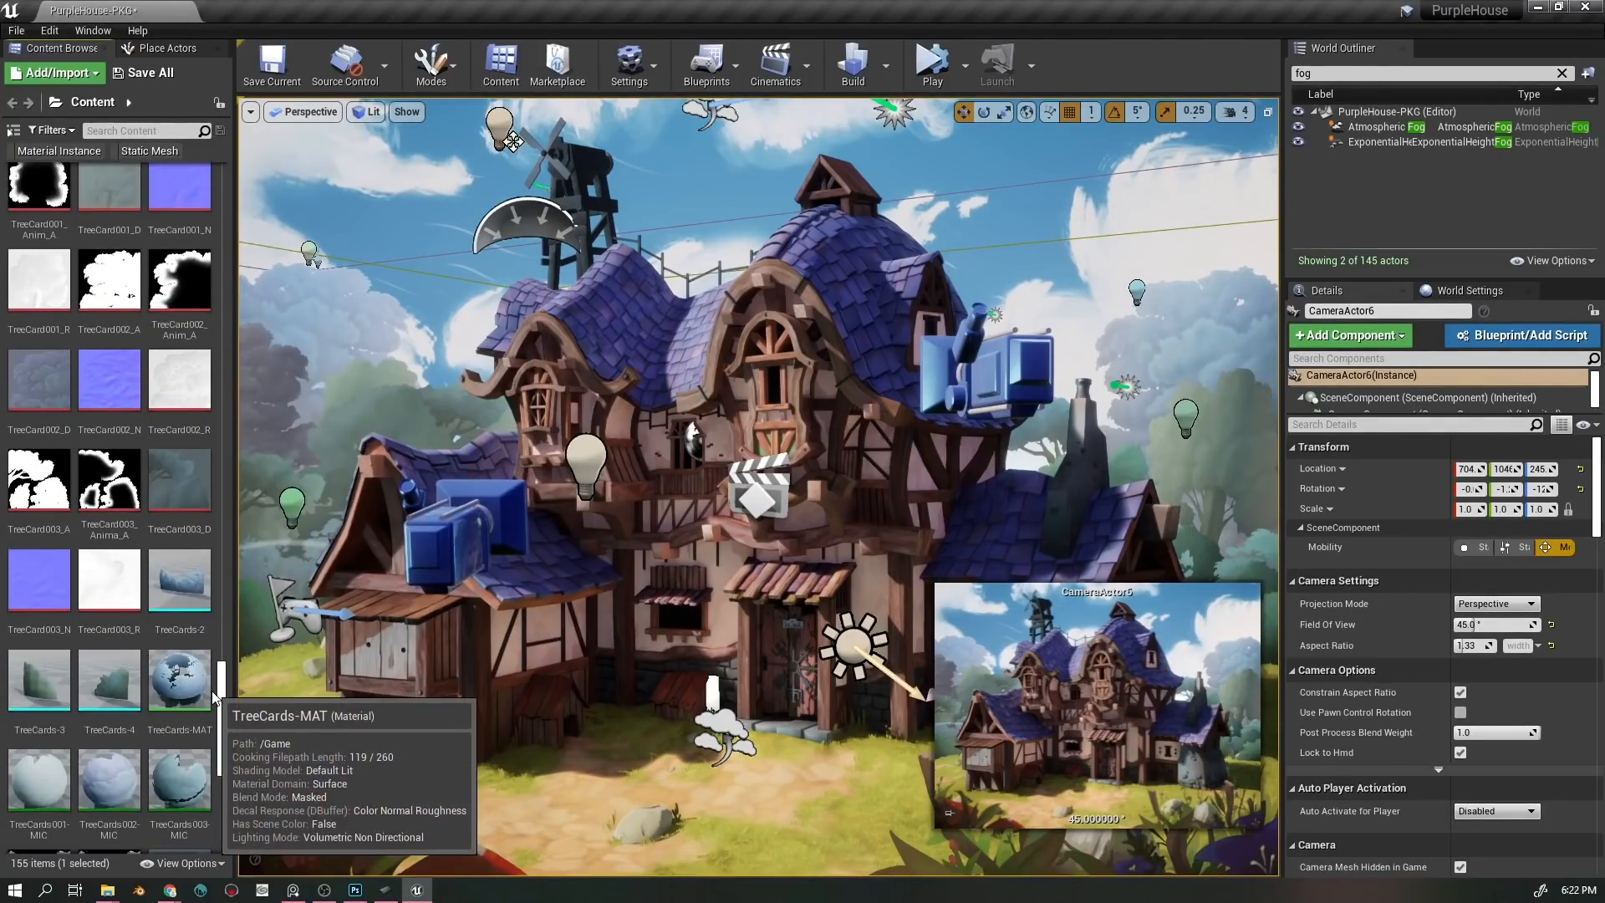
scroll(206, 713, down, 1)
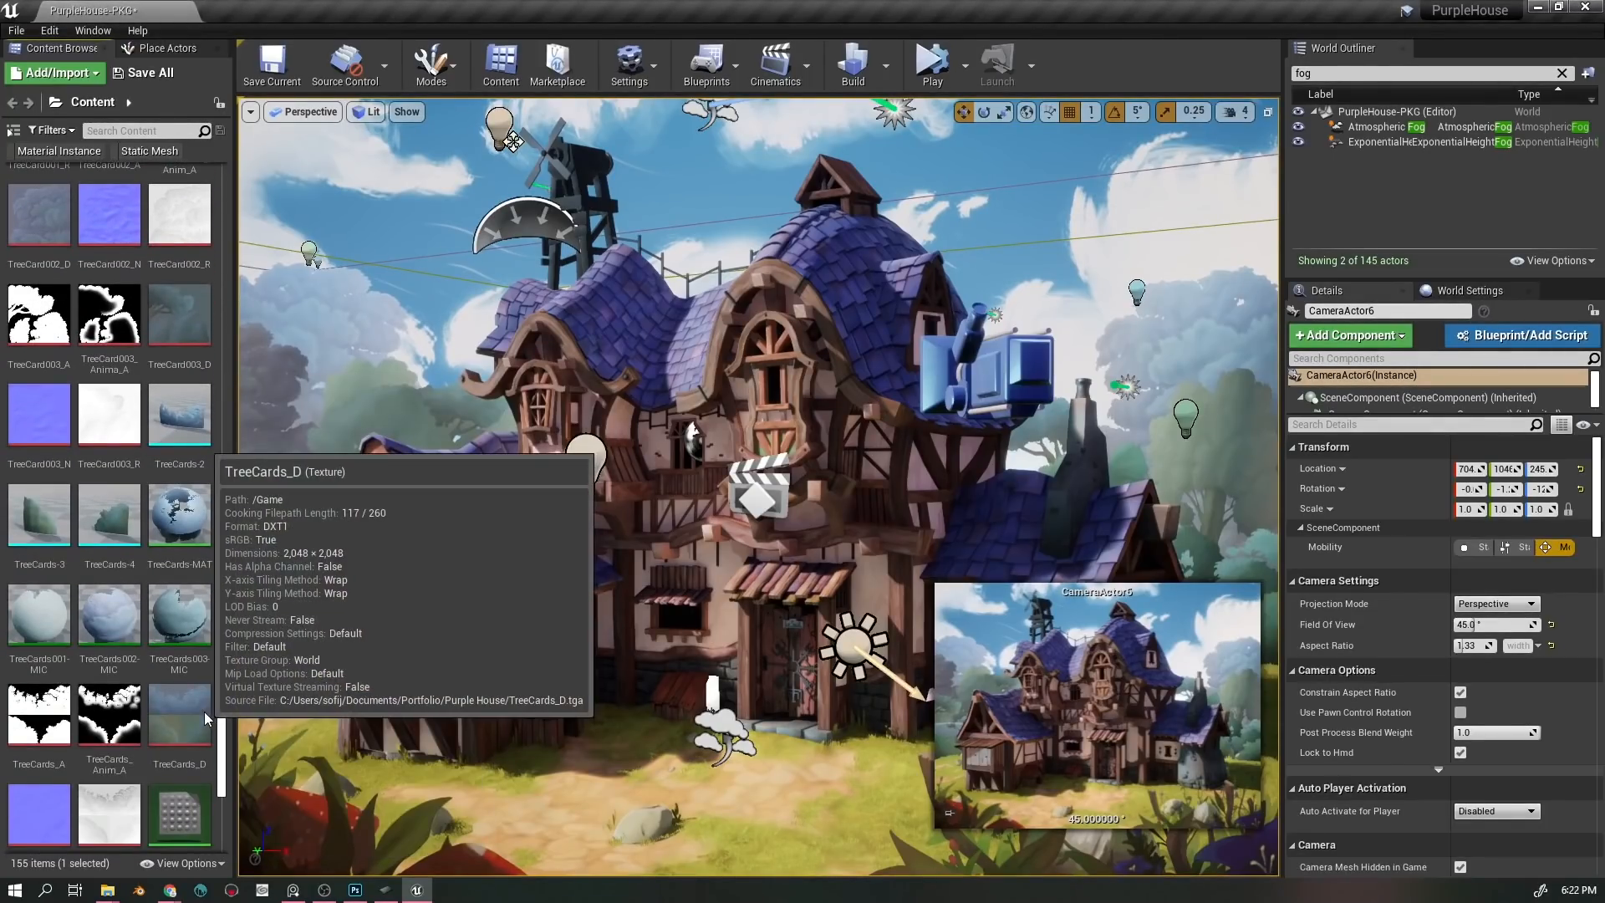
click(47, 535)
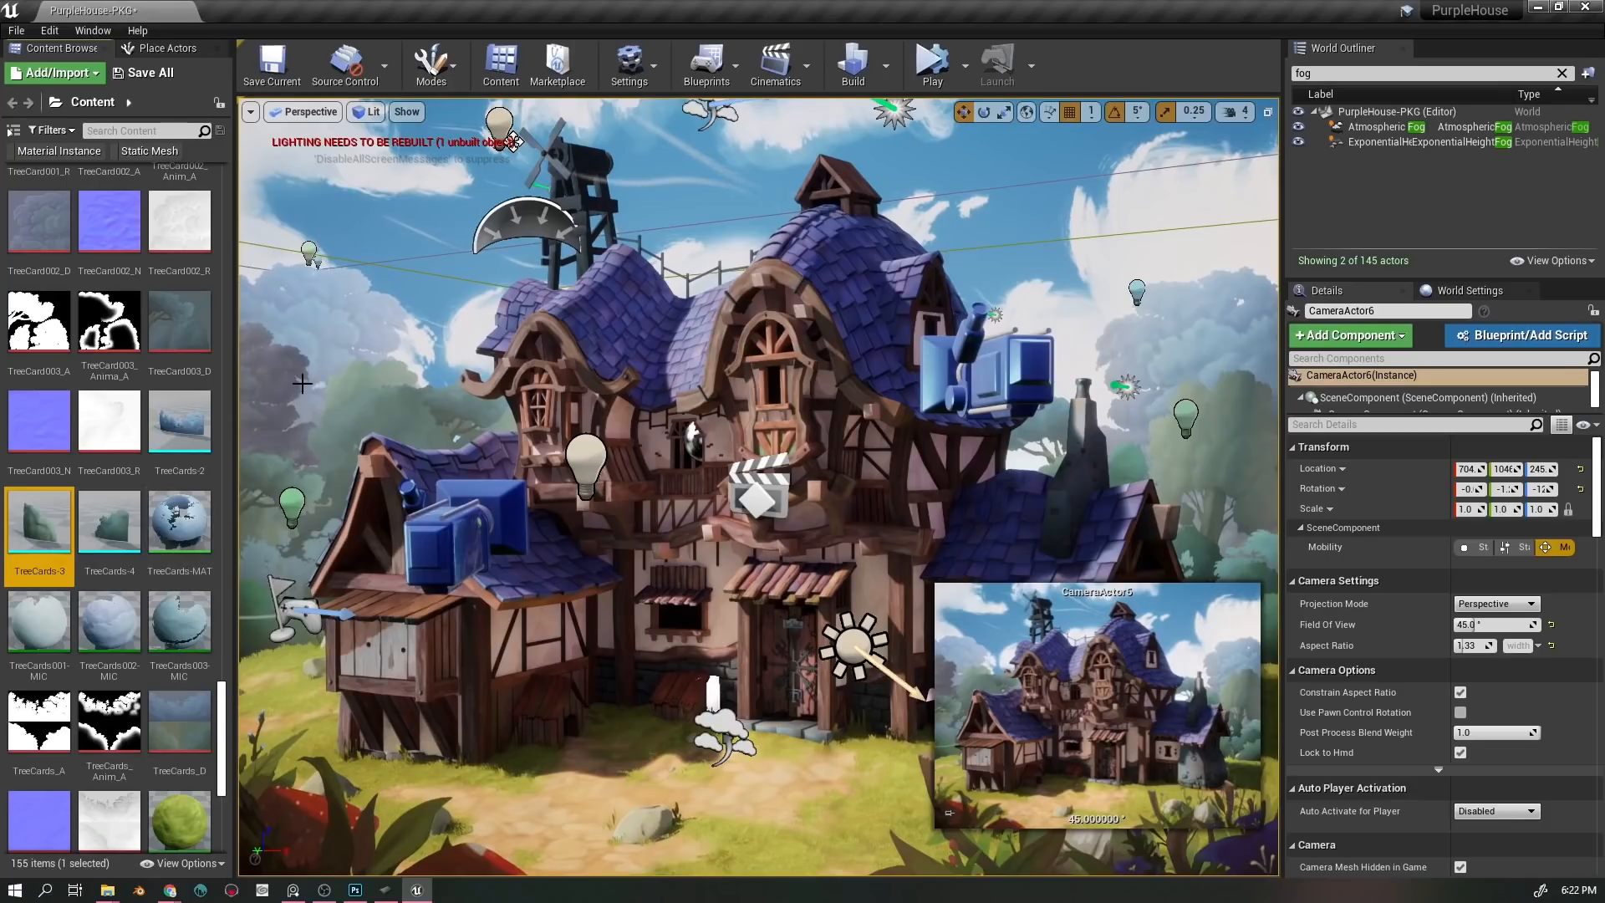
- Open the TreeCards-MAT material and look over its Diffuse, Roughness, Metalness and Alpha nodes
scroll(177, 641, down, 3)
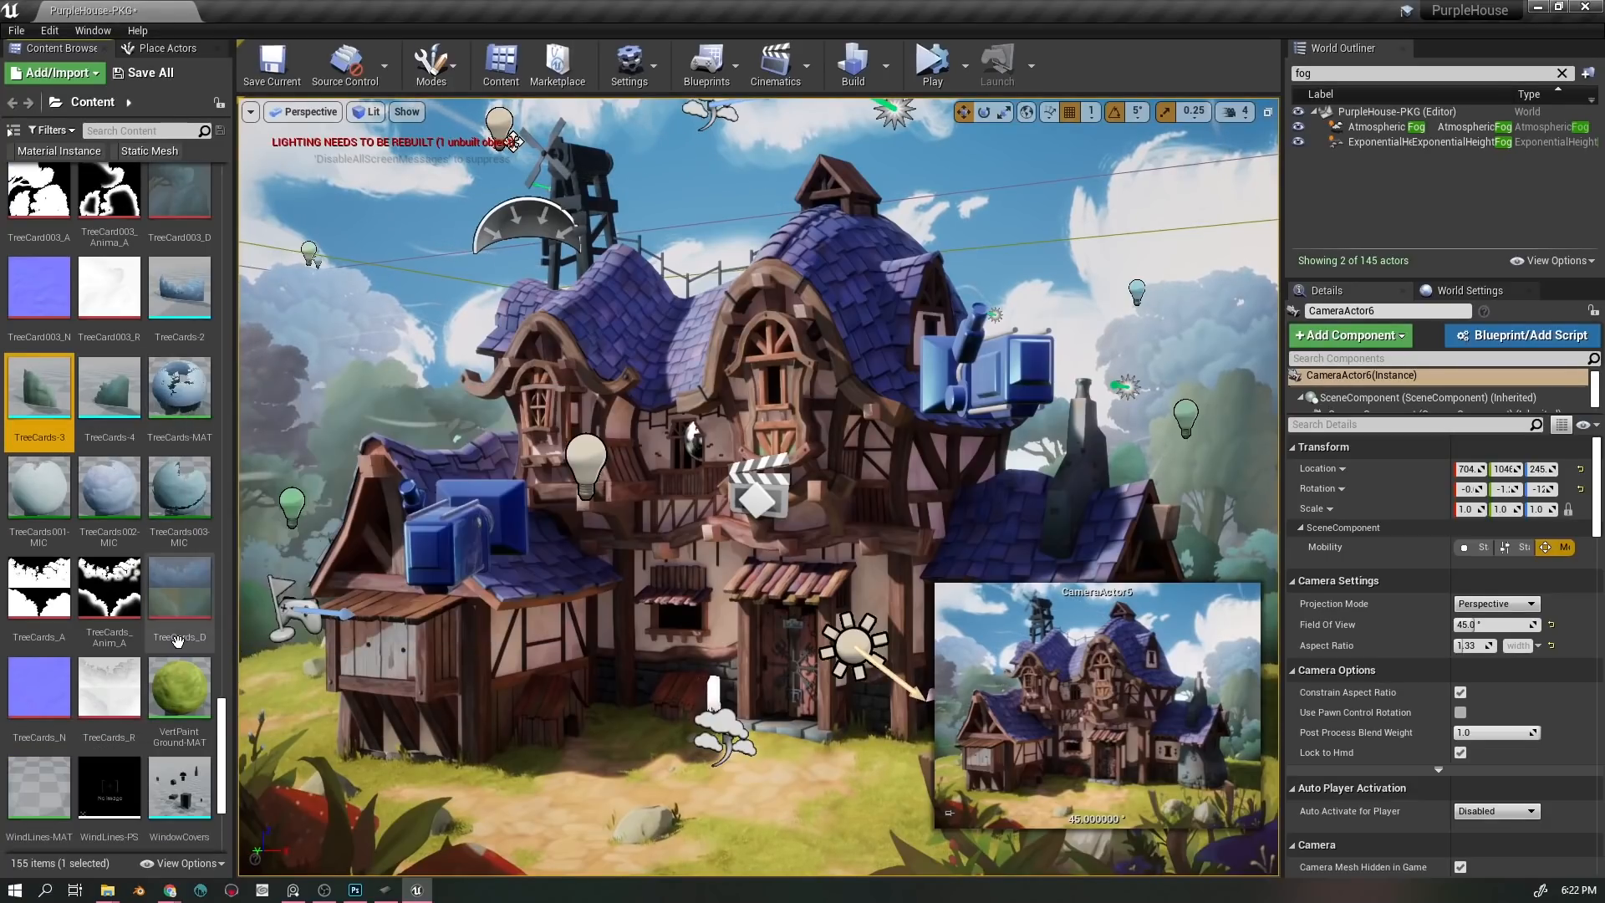
scroll(167, 401, up, 1)
click(165, 396)
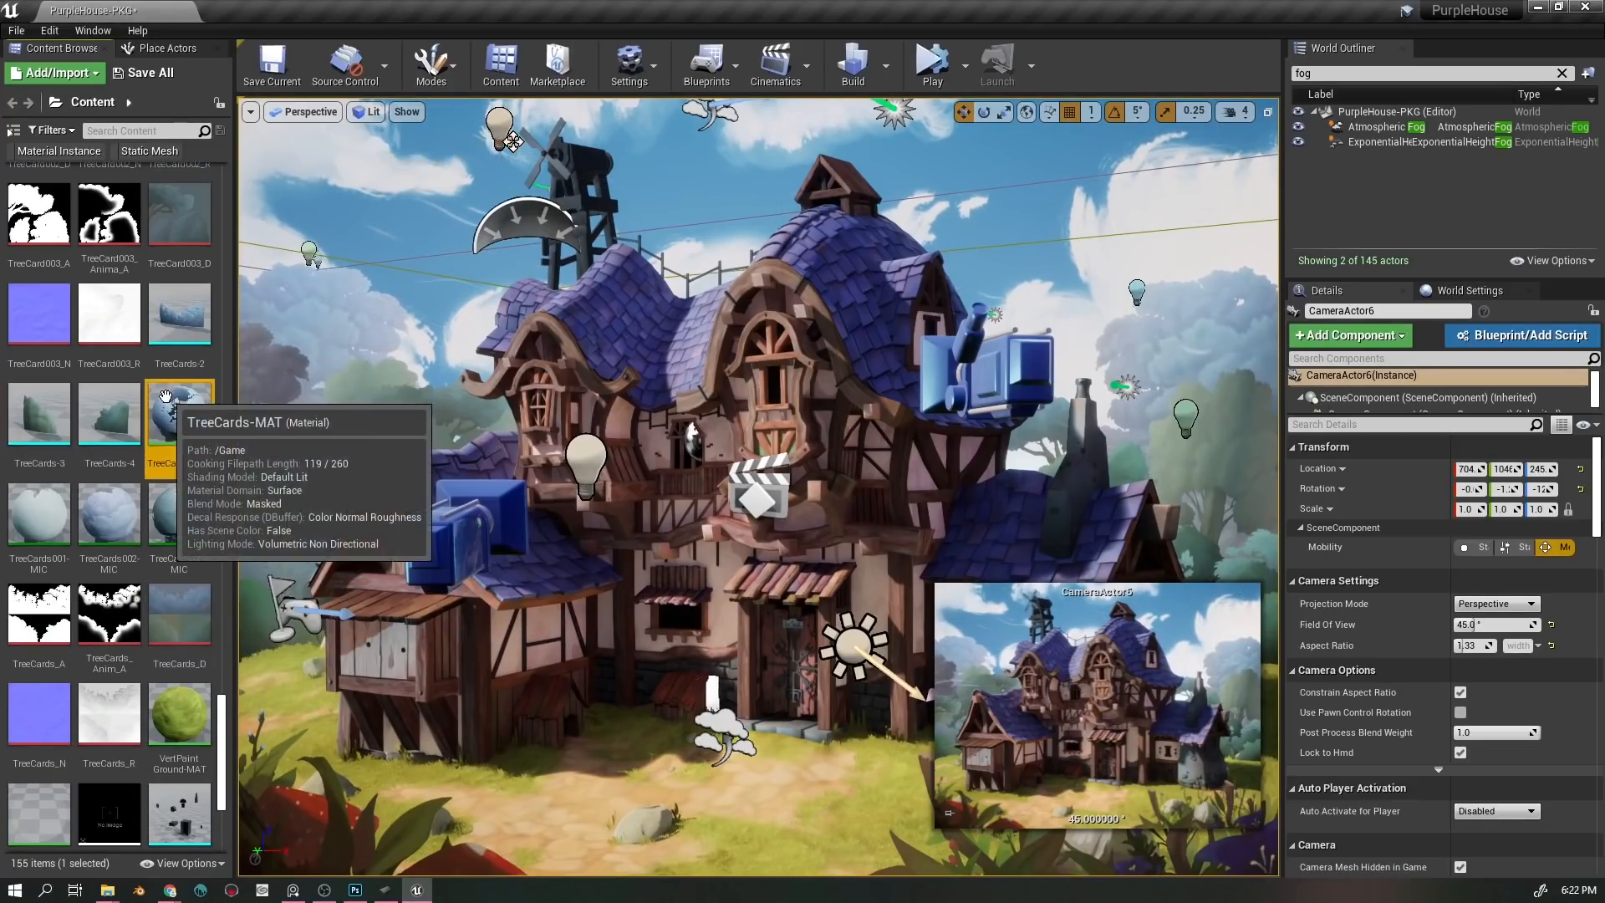
double_click(165, 396)
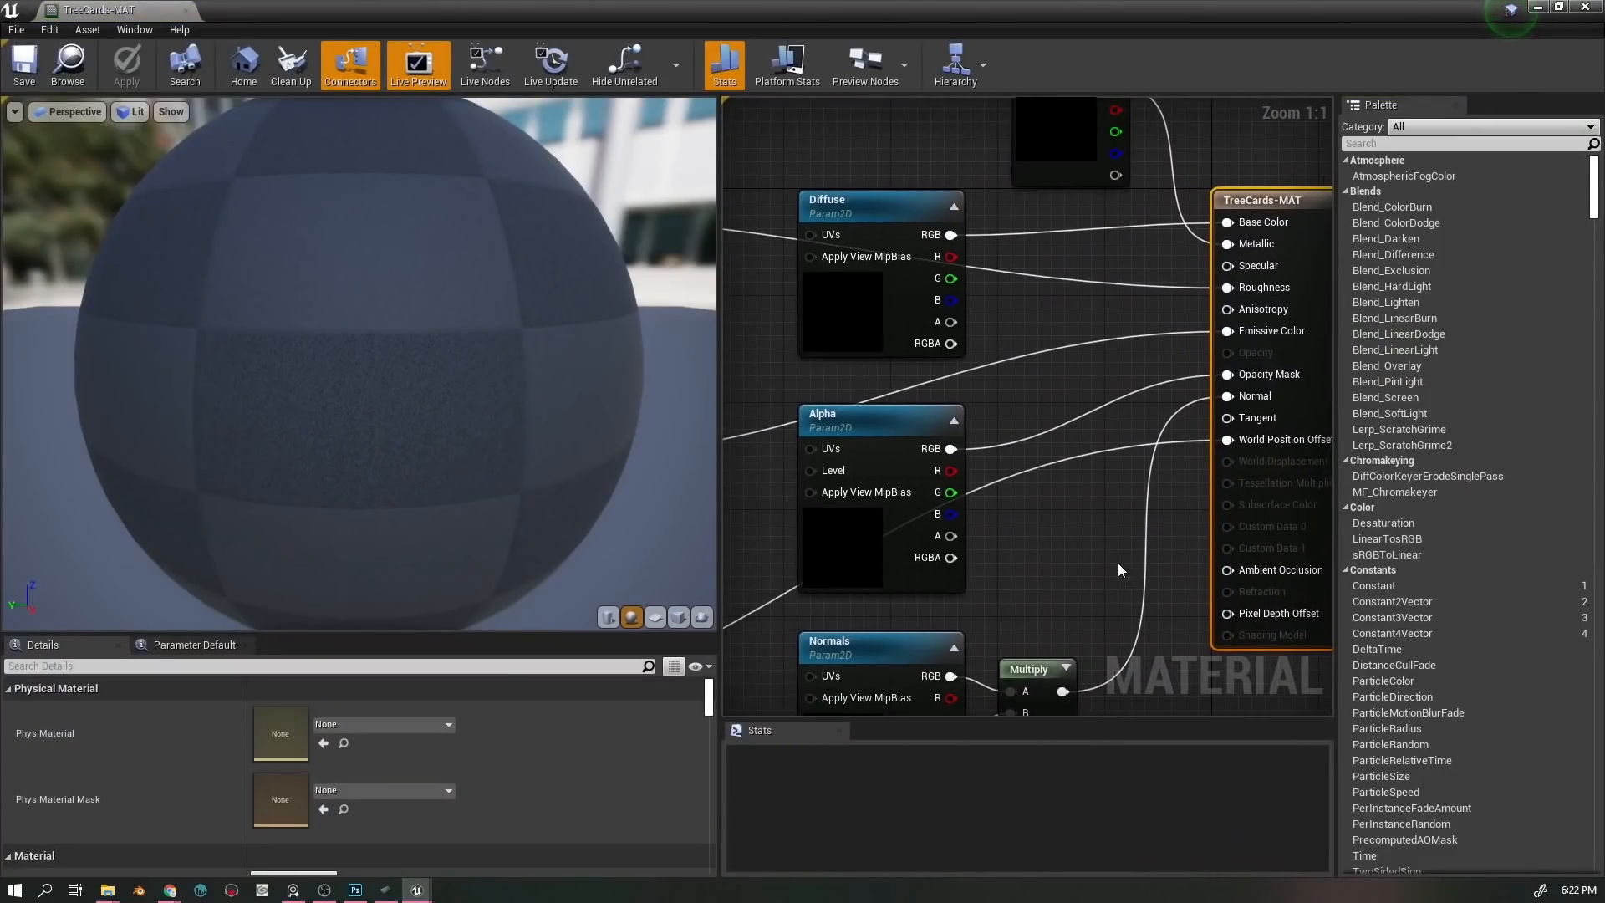
scroll(1117, 563, down, 6)
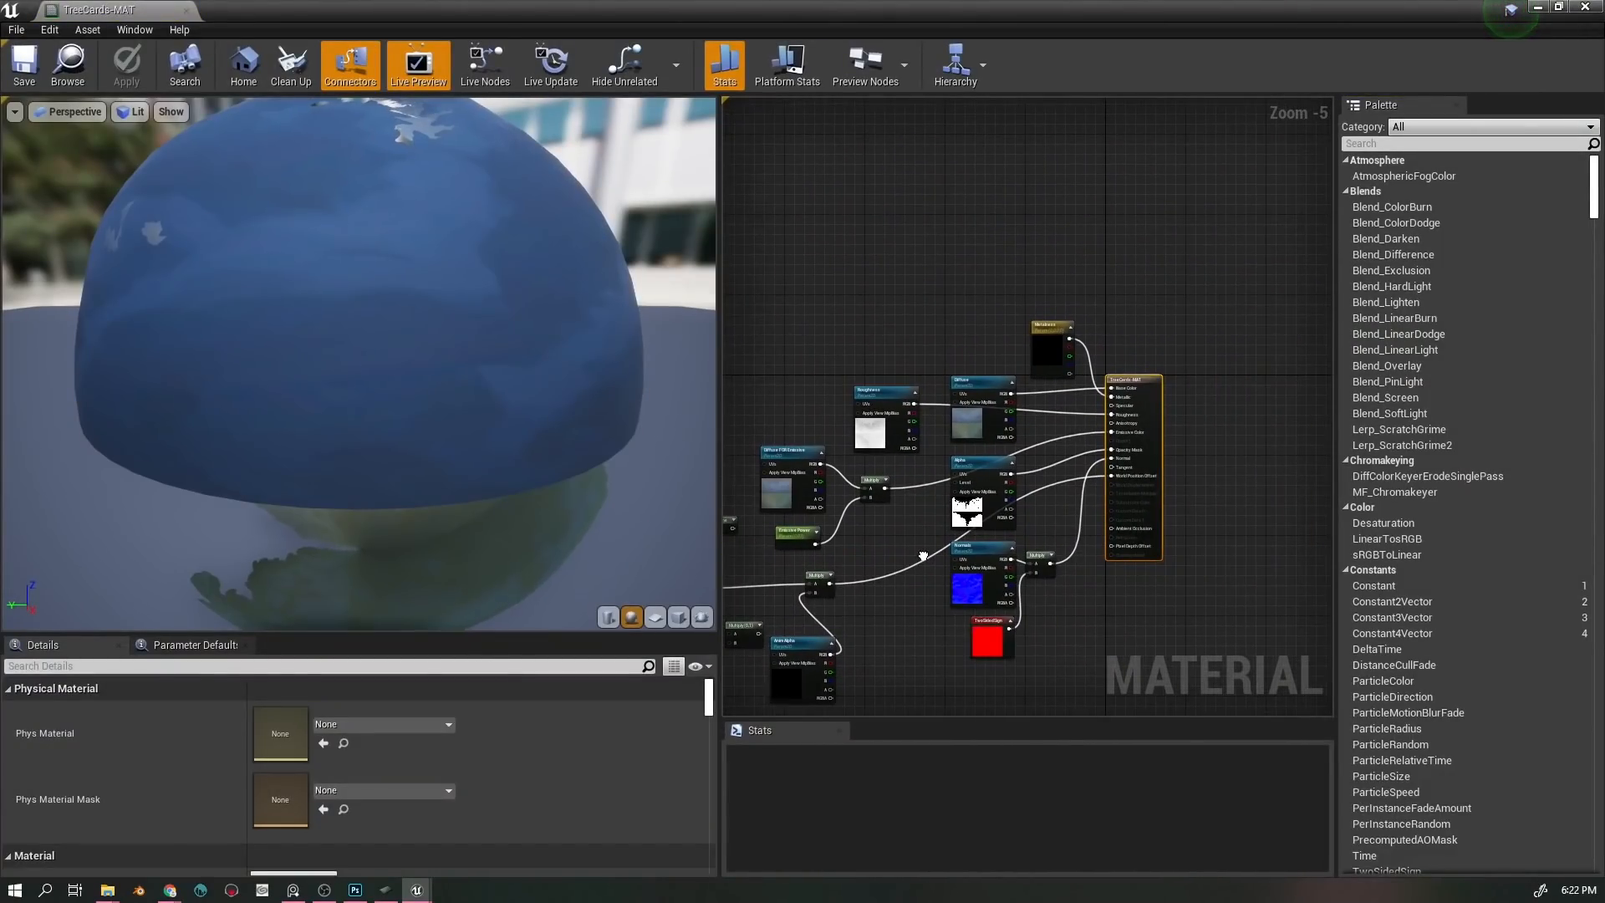
scroll(923, 556, up, 4)
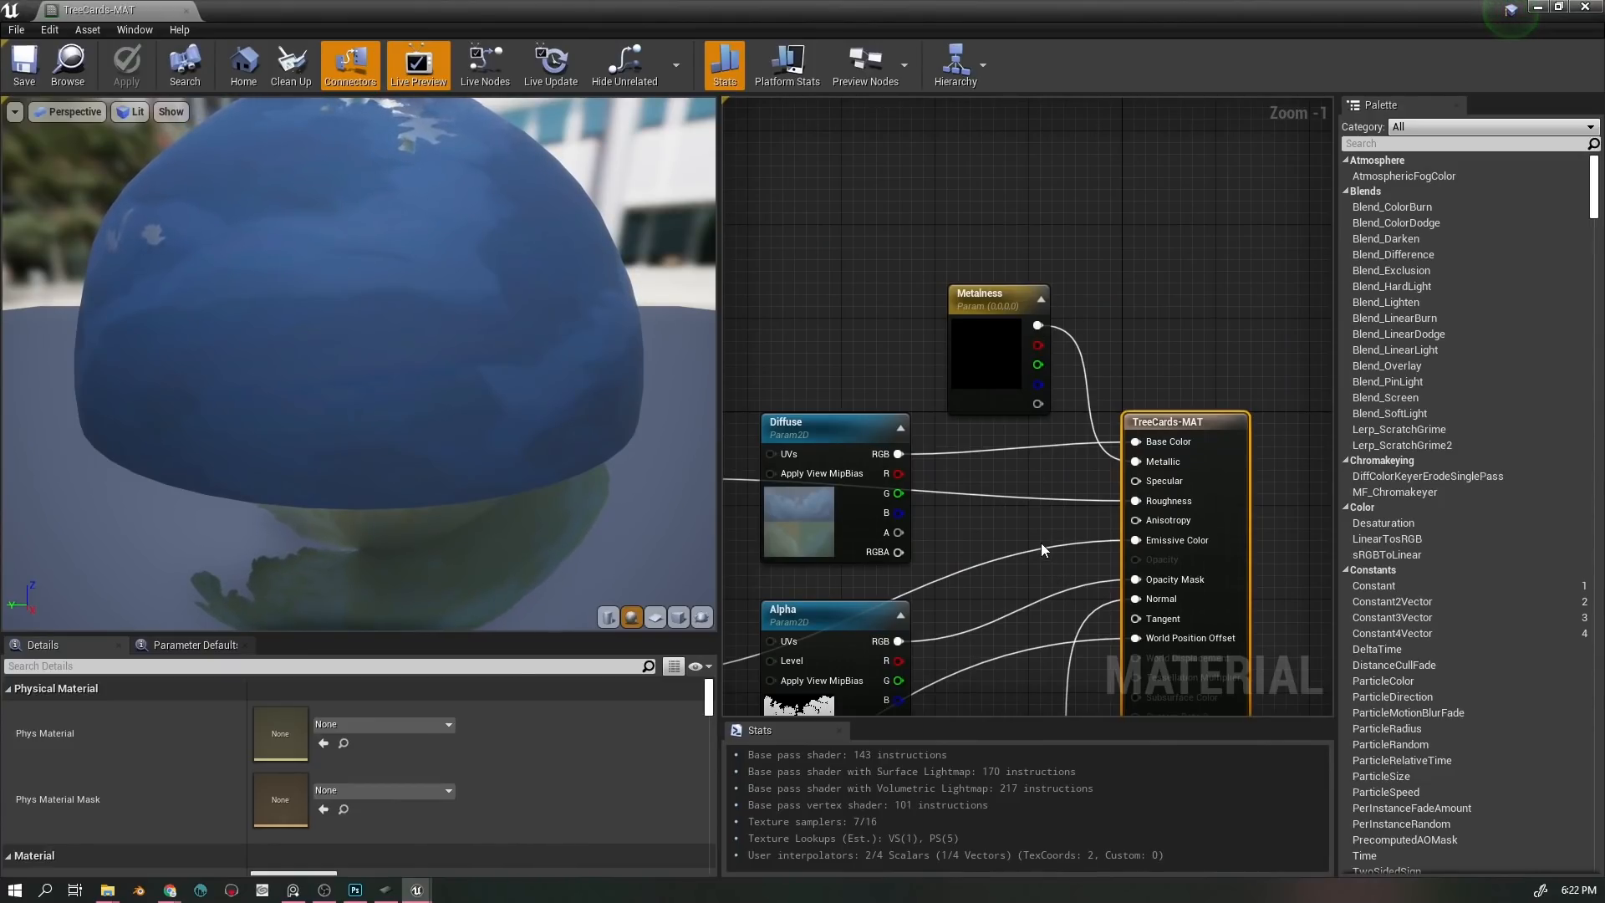
drag(1042, 549, 1308, 438)
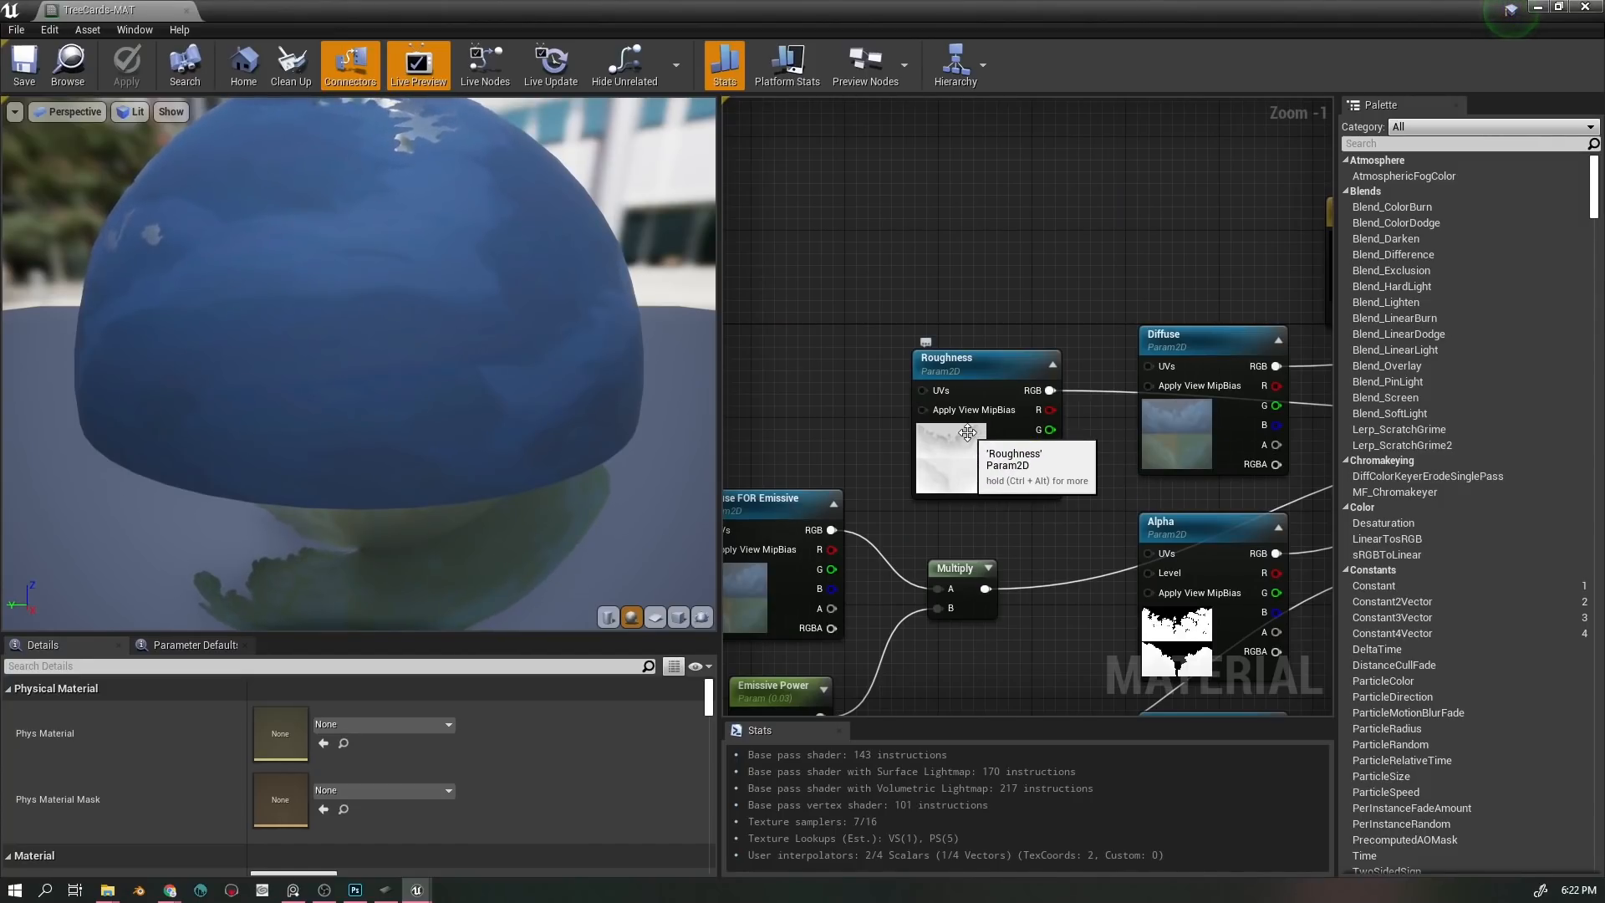
- Preview TreeCards-MAT on a plane, turned and enlarged to show the tree cutouts, and rotate the preview light
click(656, 617)
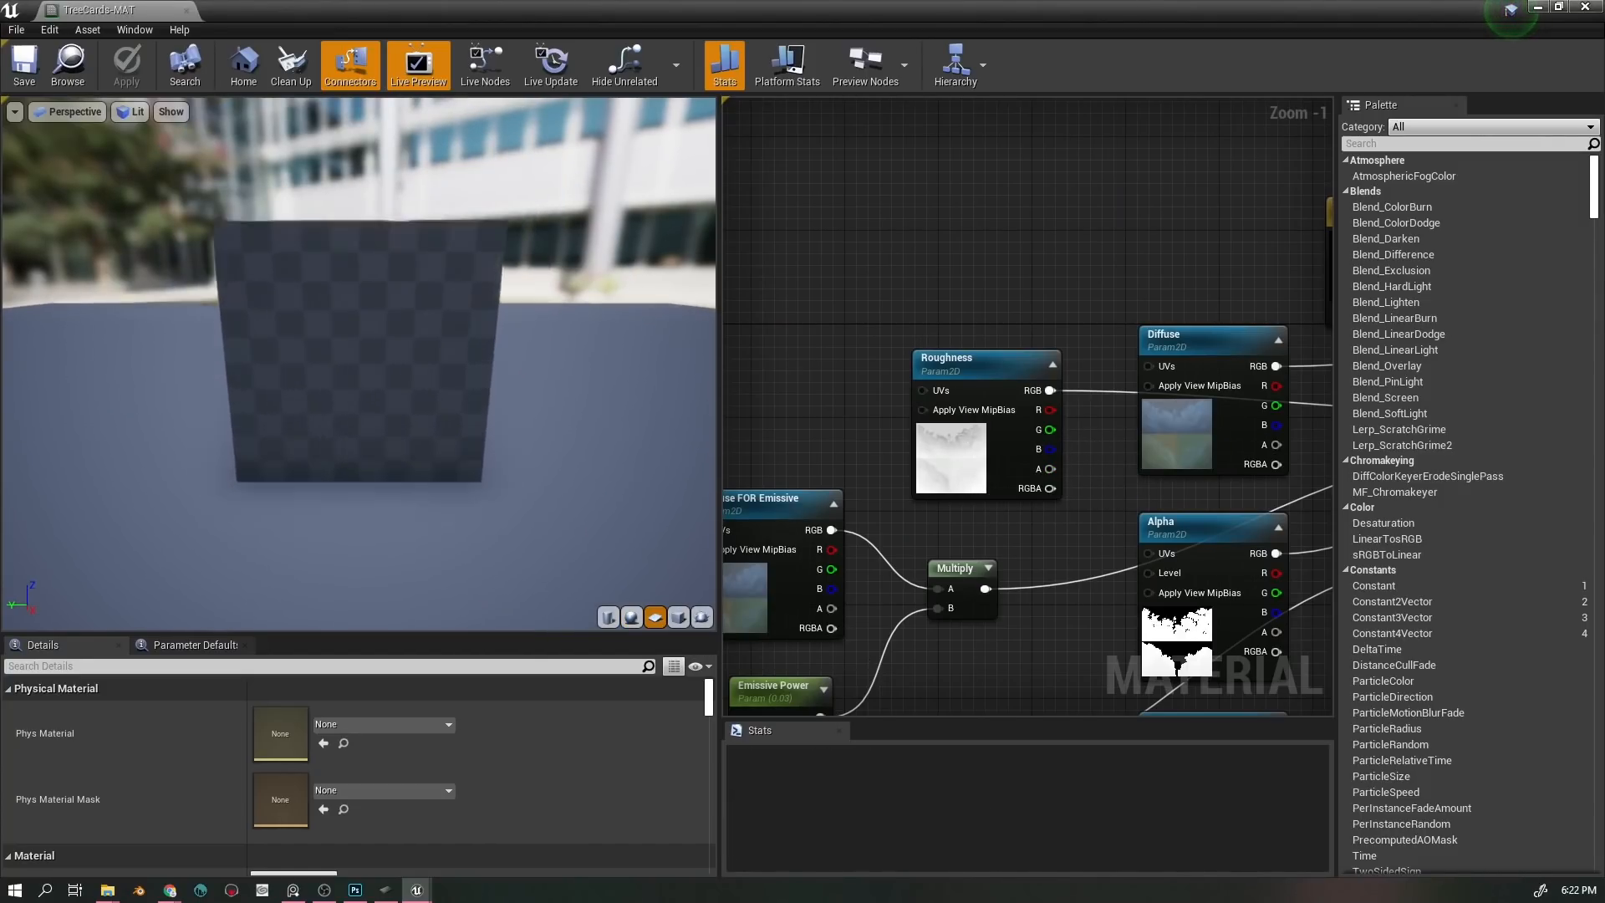
drag(359, 377, 401, 334)
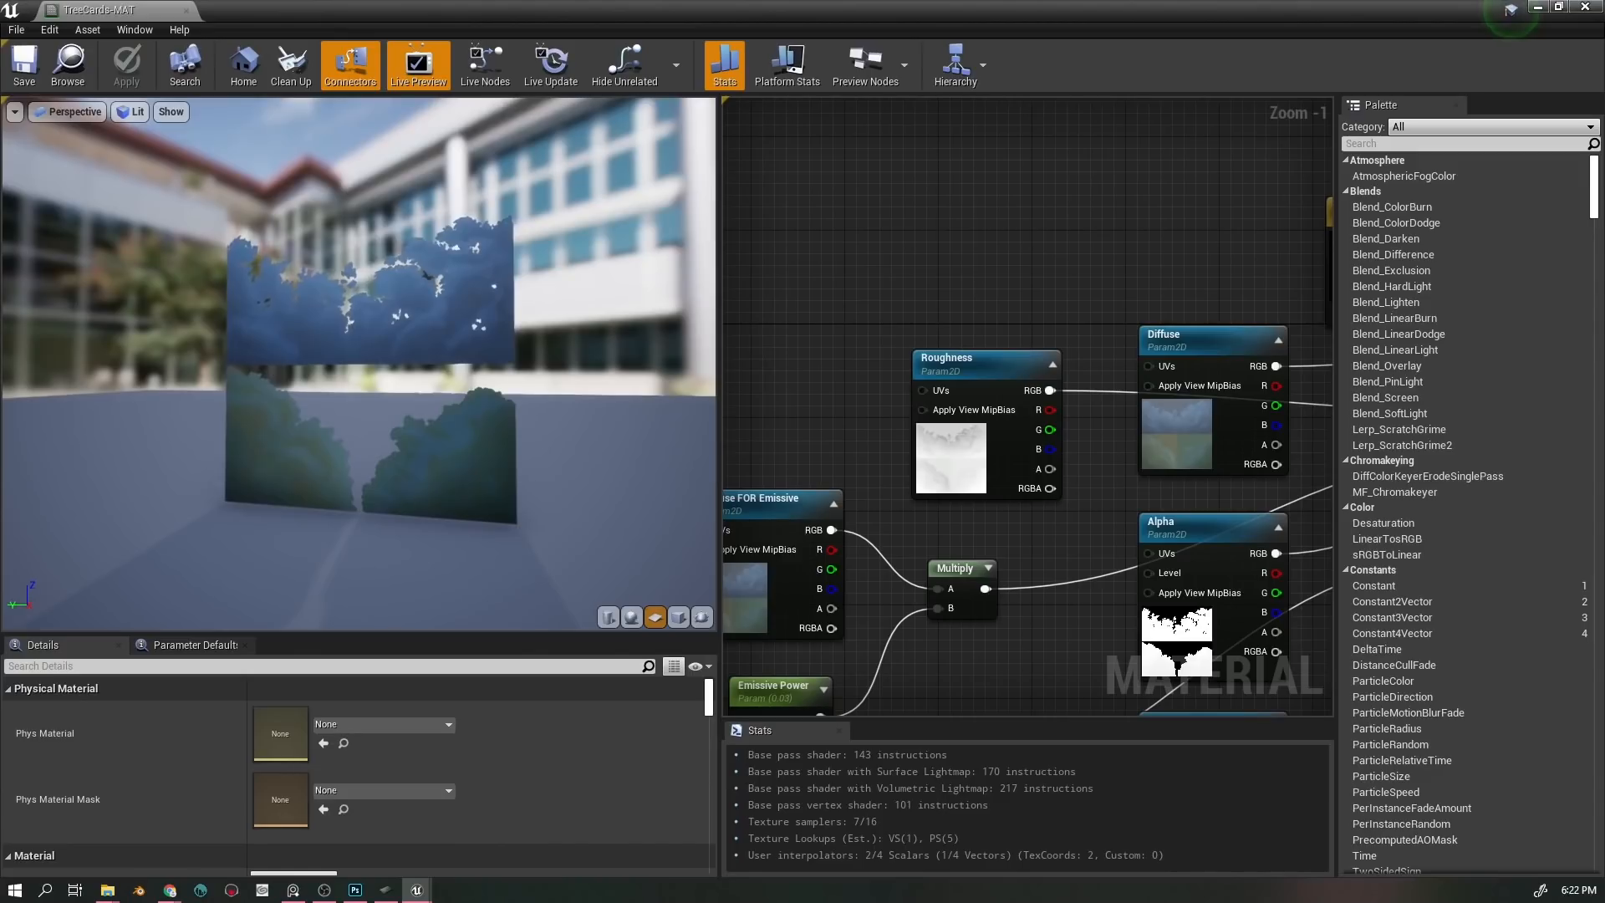
scroll(437, 444, up, 3)
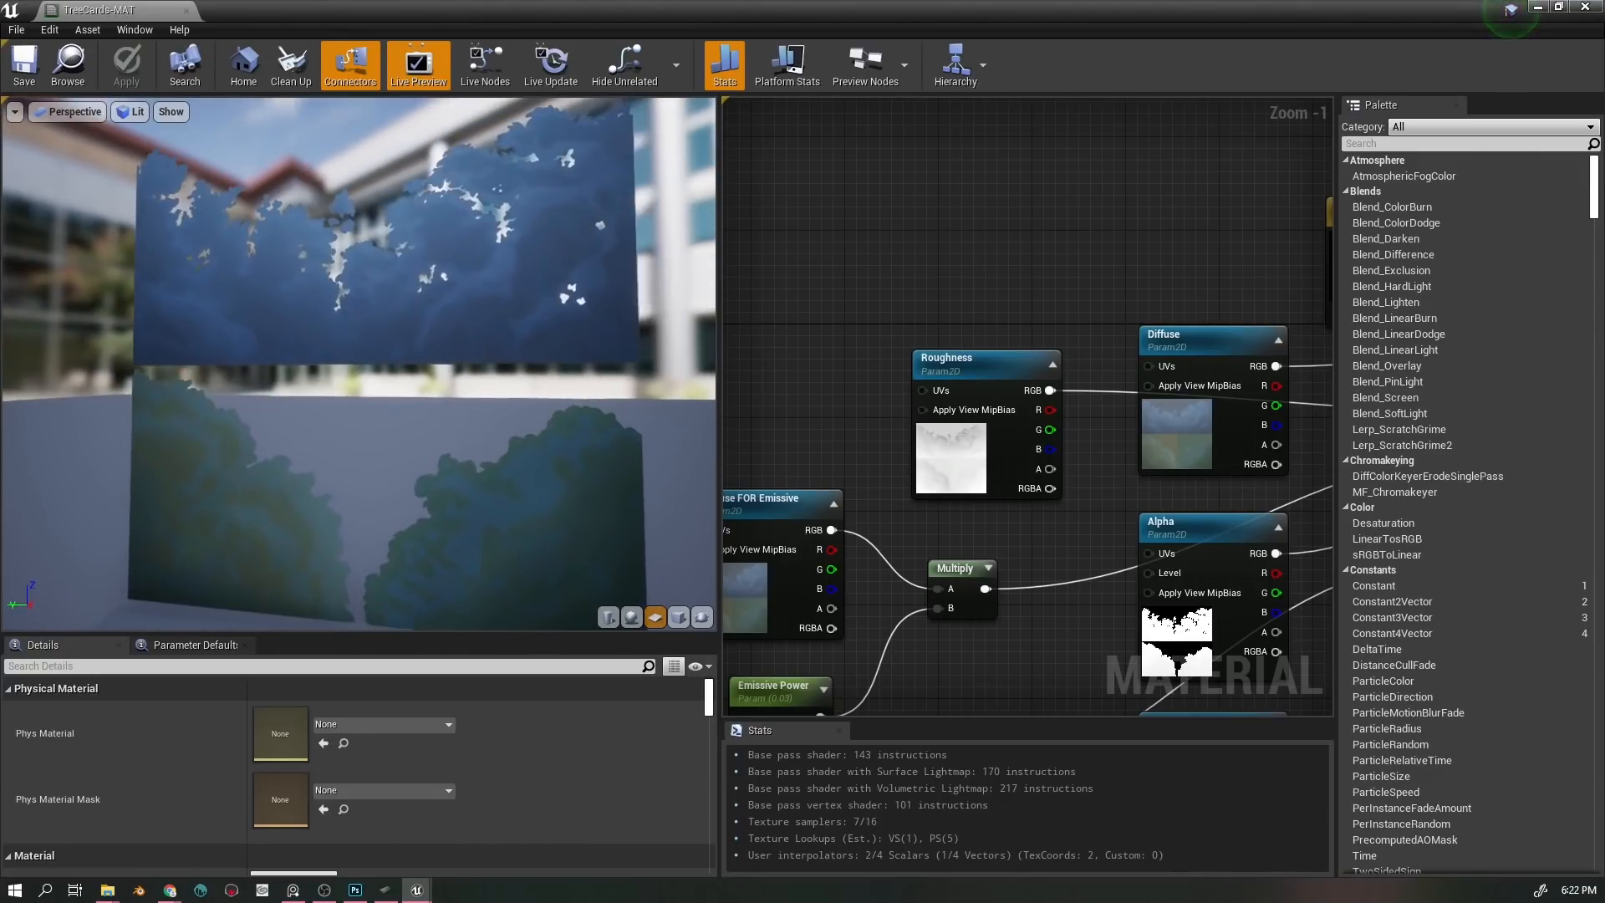
key(l)
drag(437, 444, 414, 414)
- Move the Diffuse texture node higher in the TreeCards-MAT graph and inspect the tree card preview from another angle
drag(926, 276, 604, 186)
drag(851, 239, 852, 139)
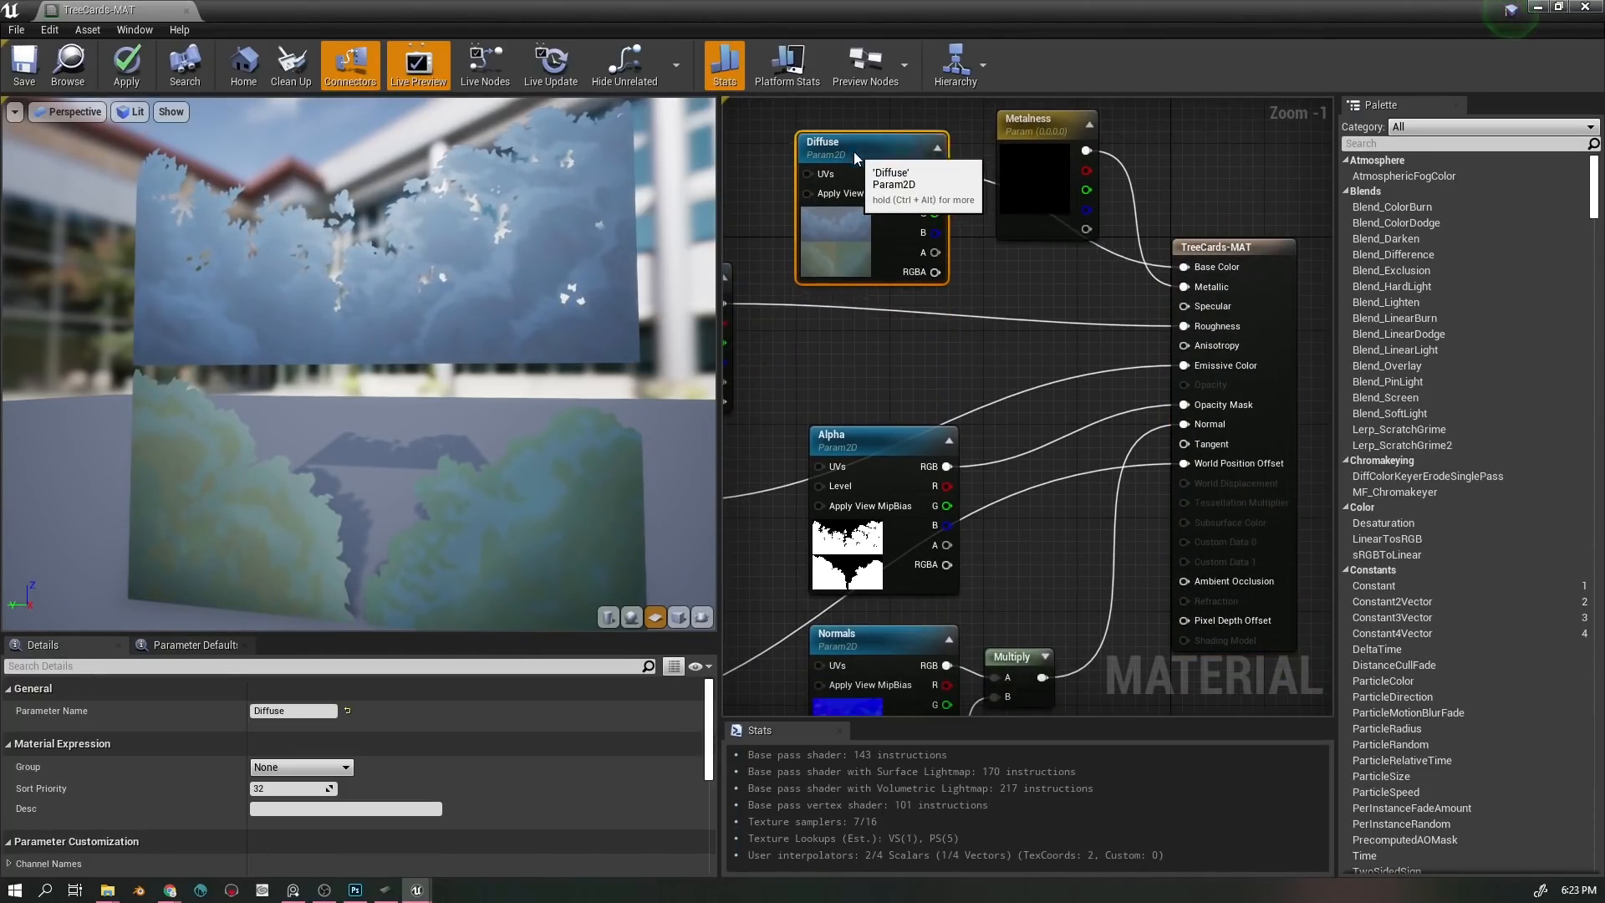
drag(441, 568, 451, 437)
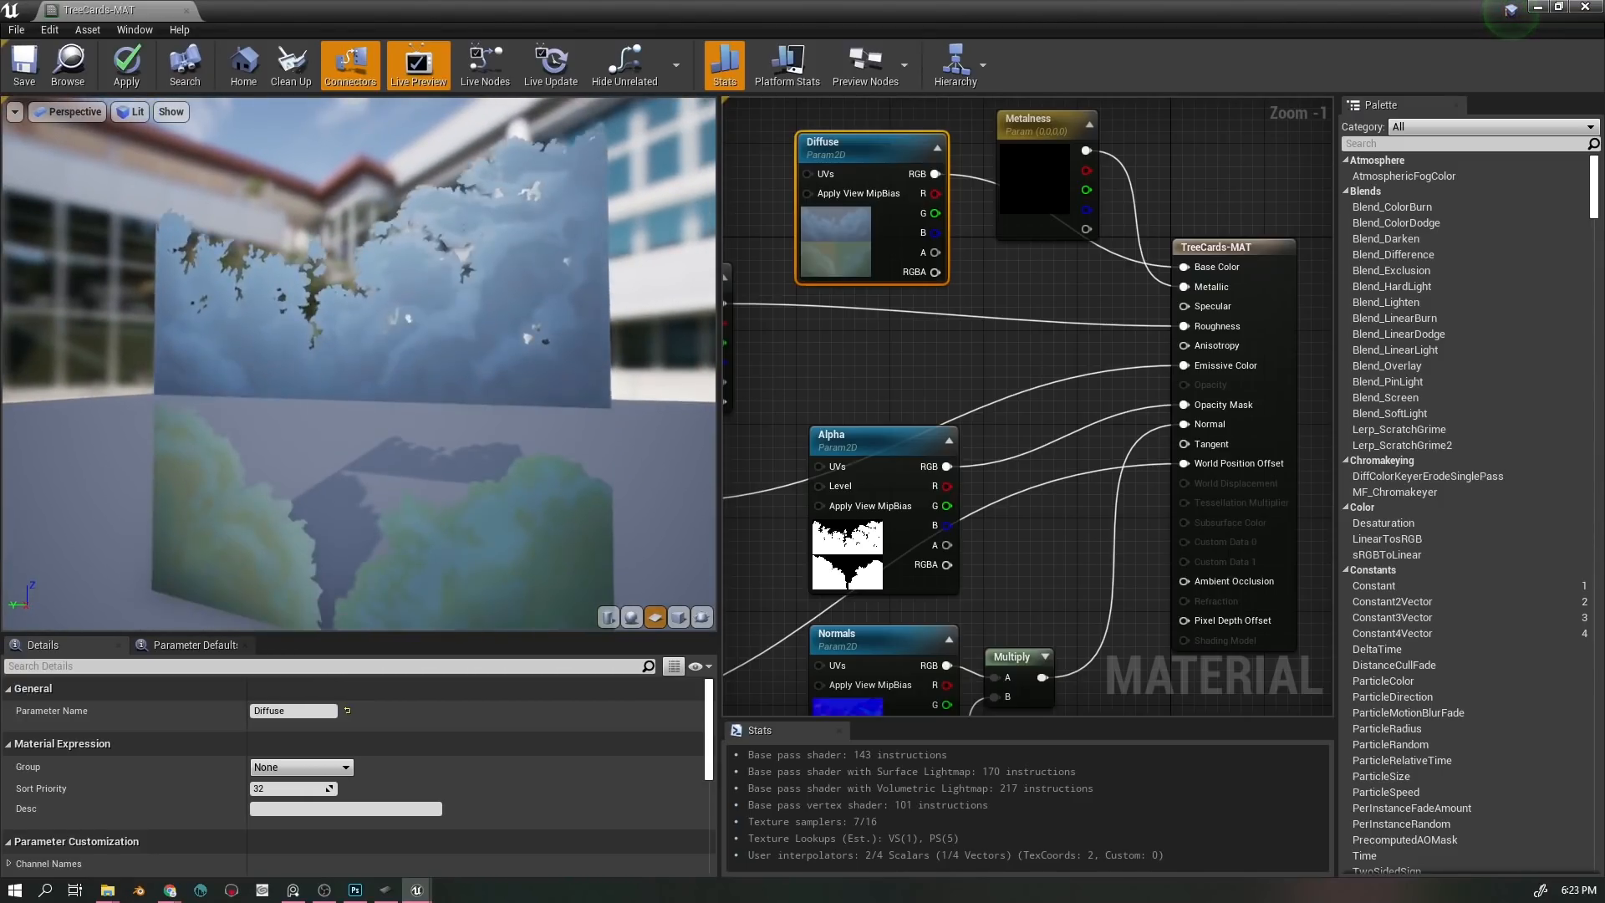
- Examine the Alpha, Normals and TwoSidedSign nodes, and how Diffuse FOR Emissive and Emissive Power feed Emissive Color
drag(935, 353, 1021, 259)
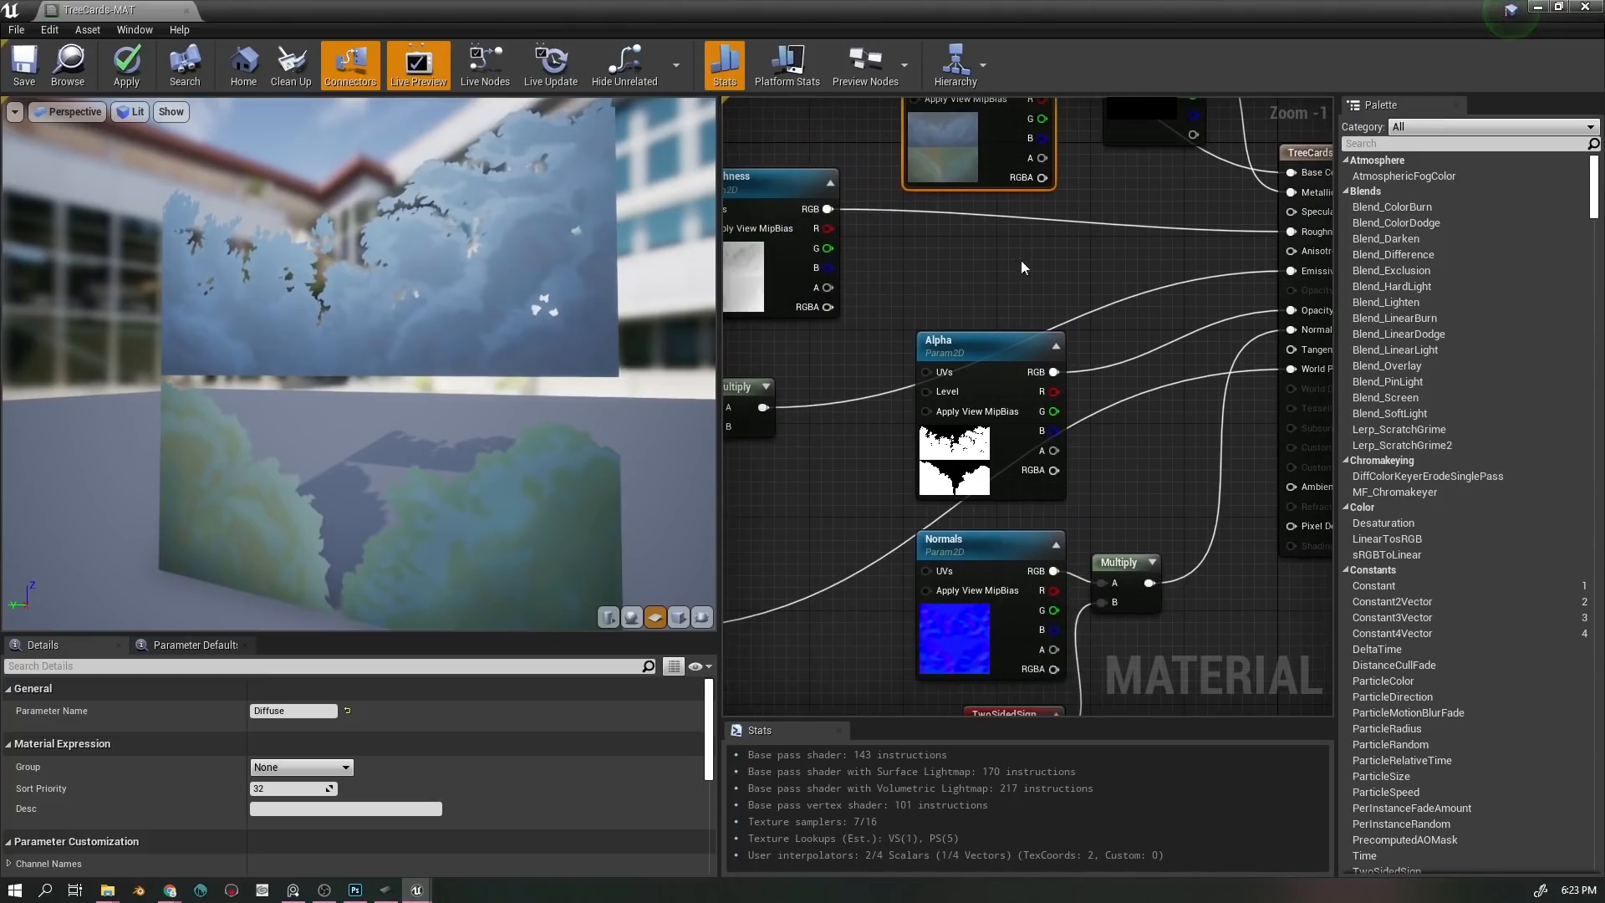
drag(993, 551, 1022, 330)
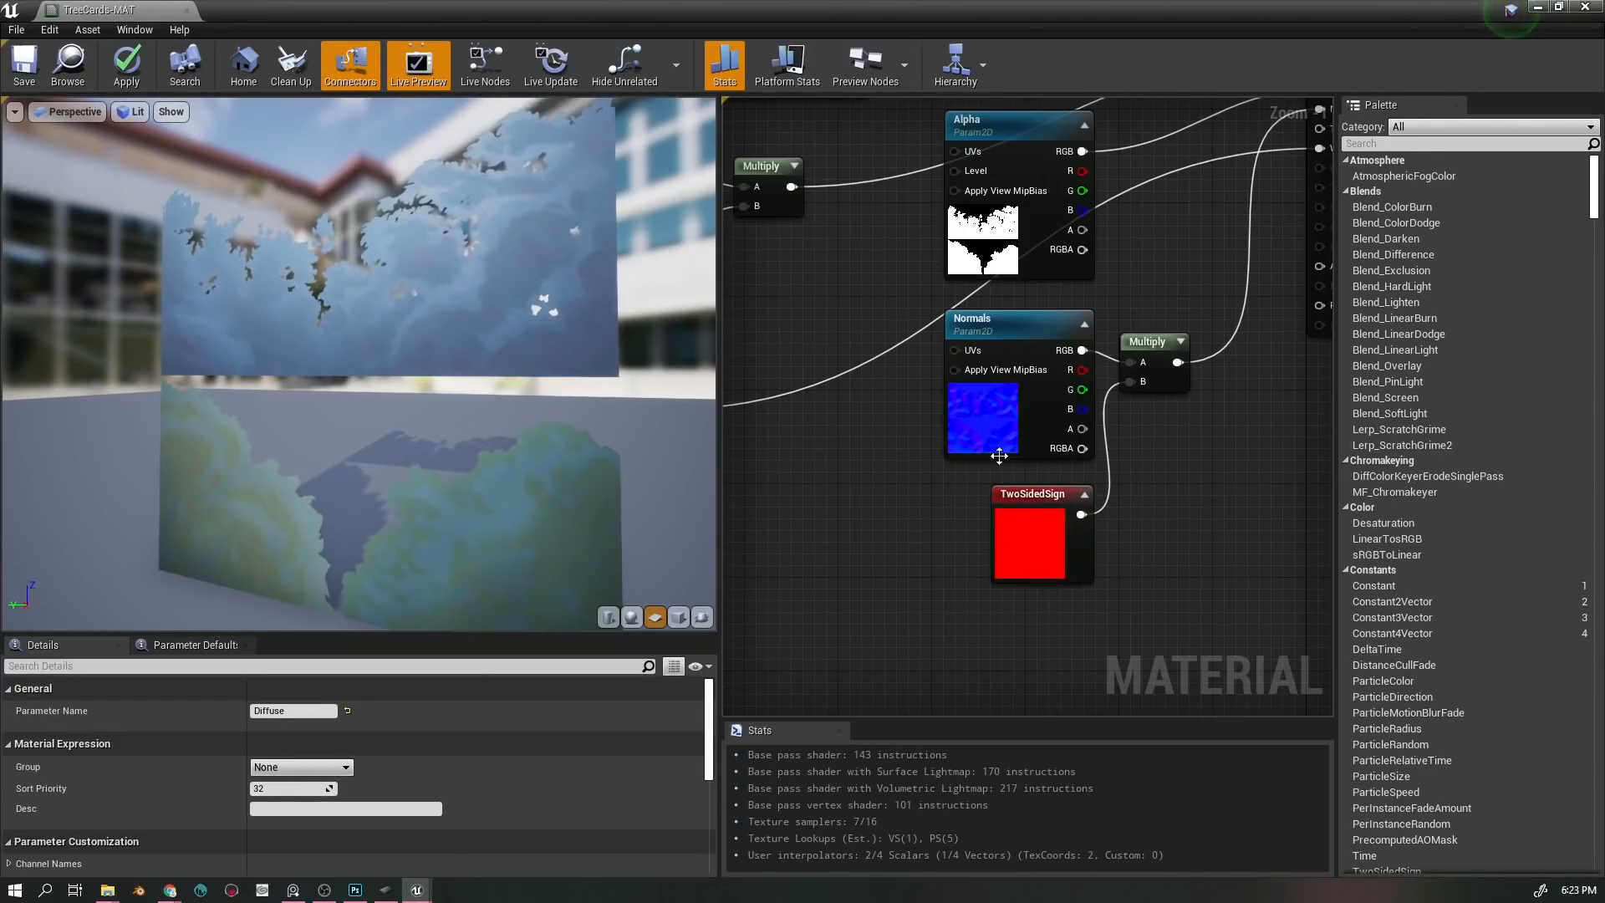
drag(1269, 444, 1137, 602)
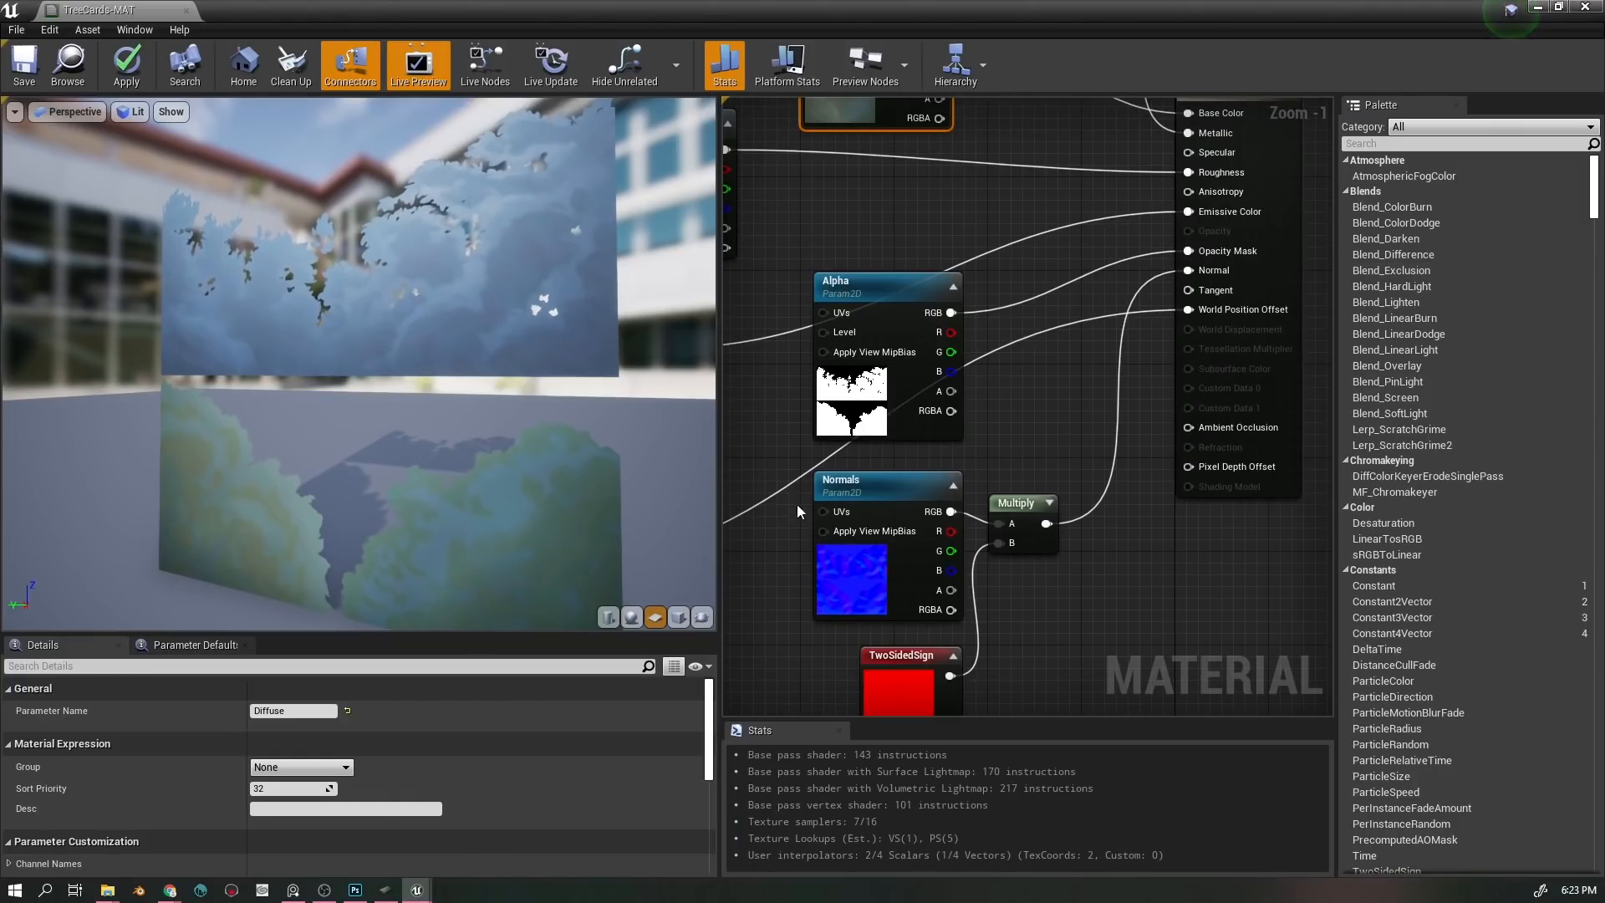
drag(754, 441, 1152, 474)
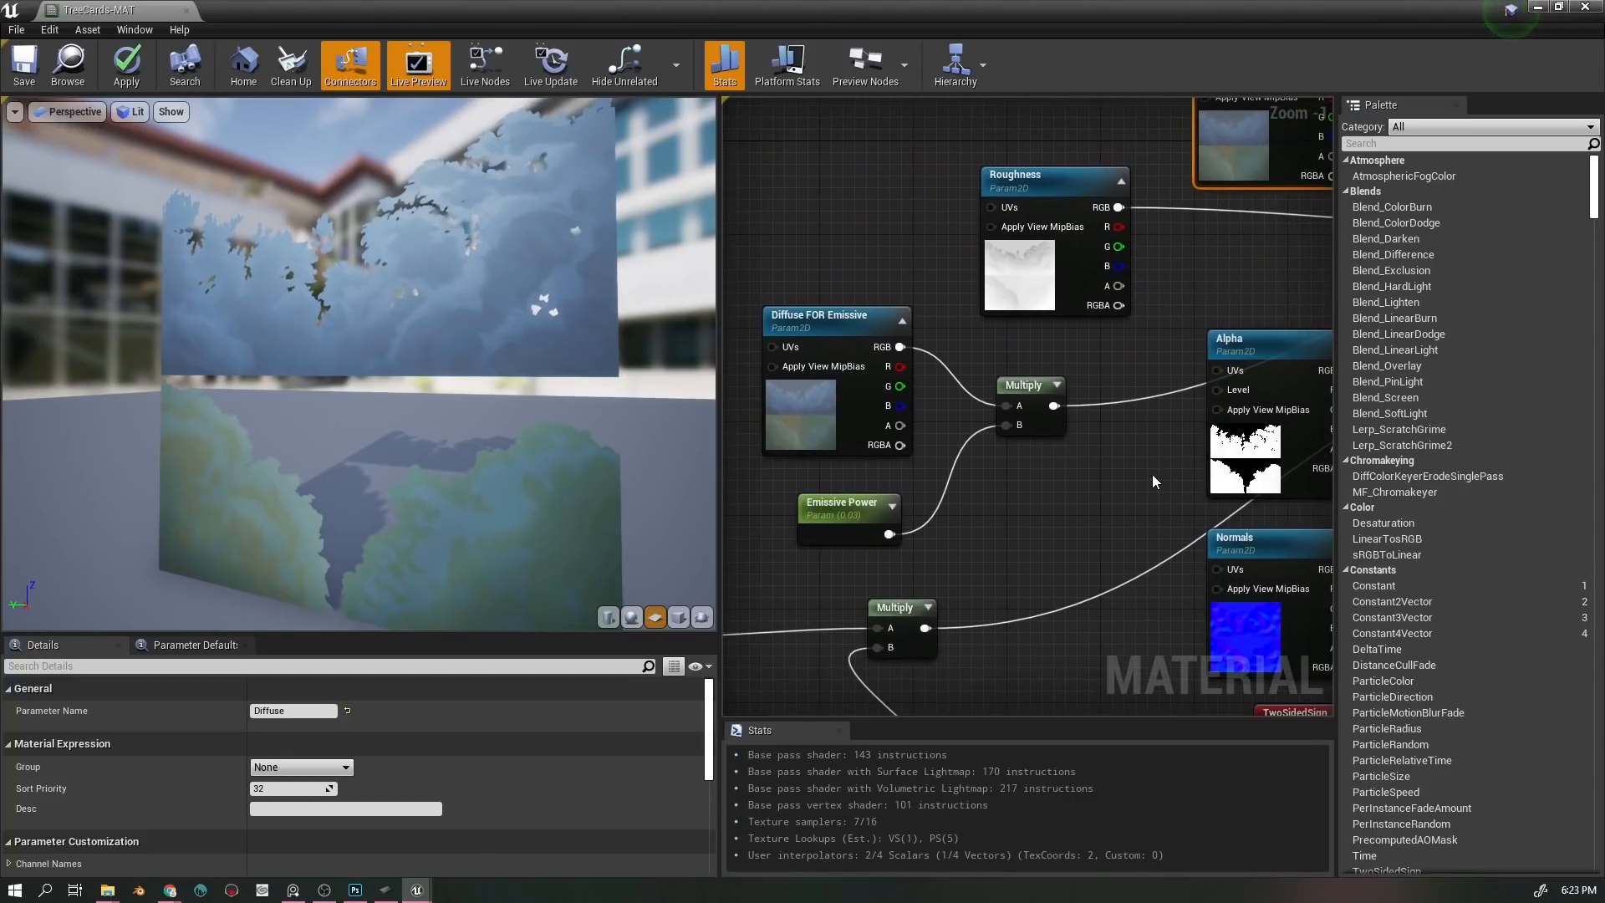
click(848, 508)
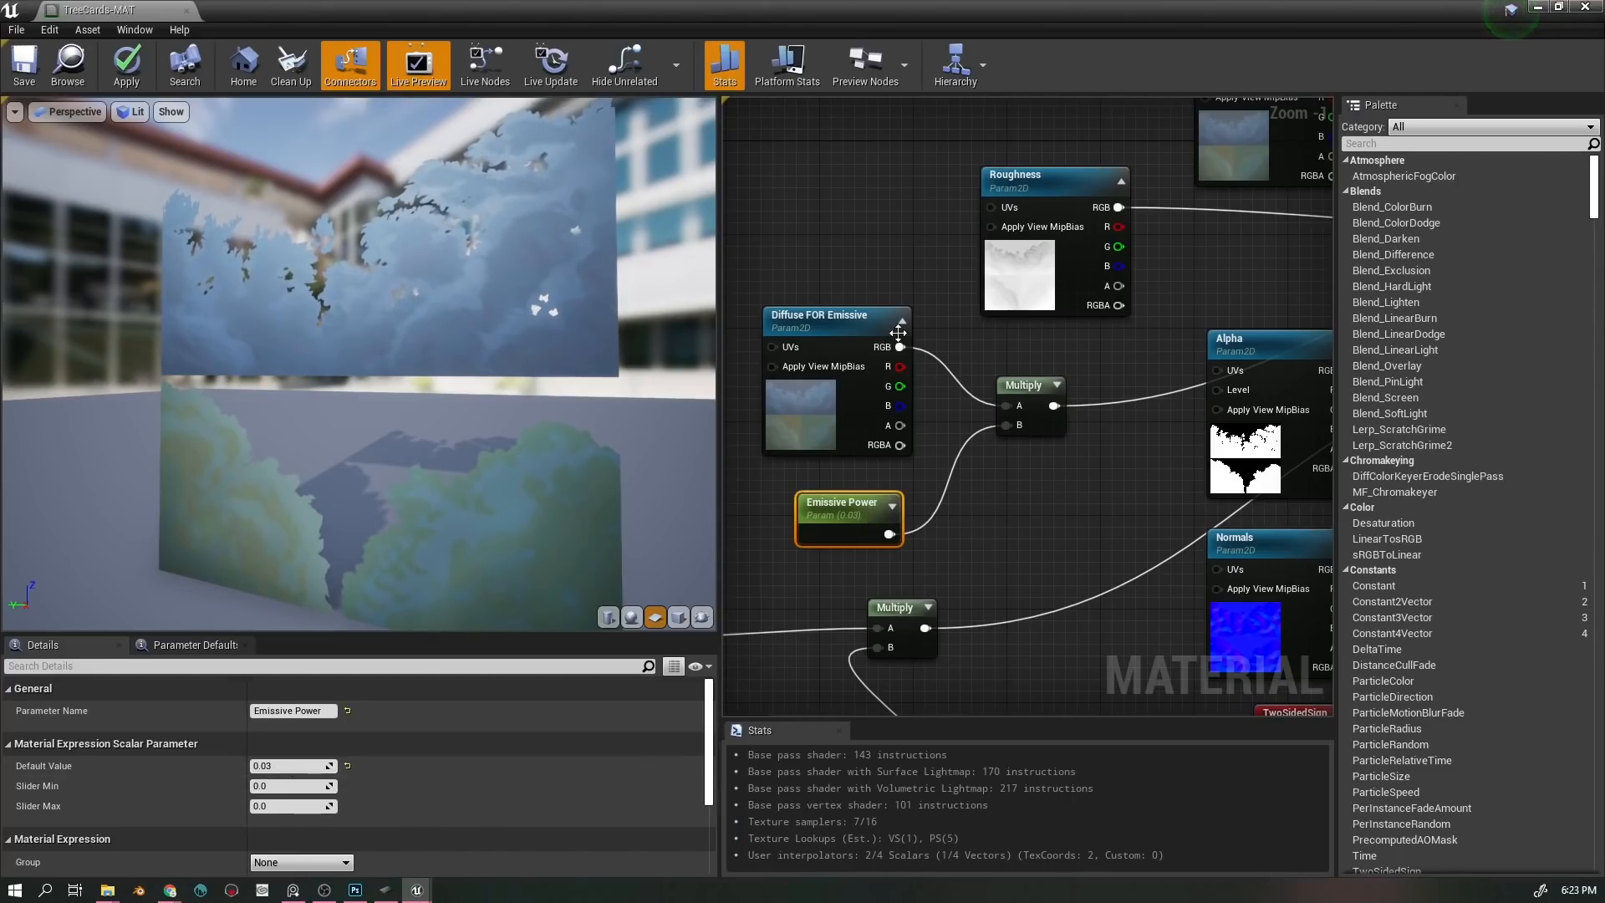
drag(1158, 375, 725, 511)
drag(935, 402, 1184, 375)
drag(861, 432, 1070, 400)
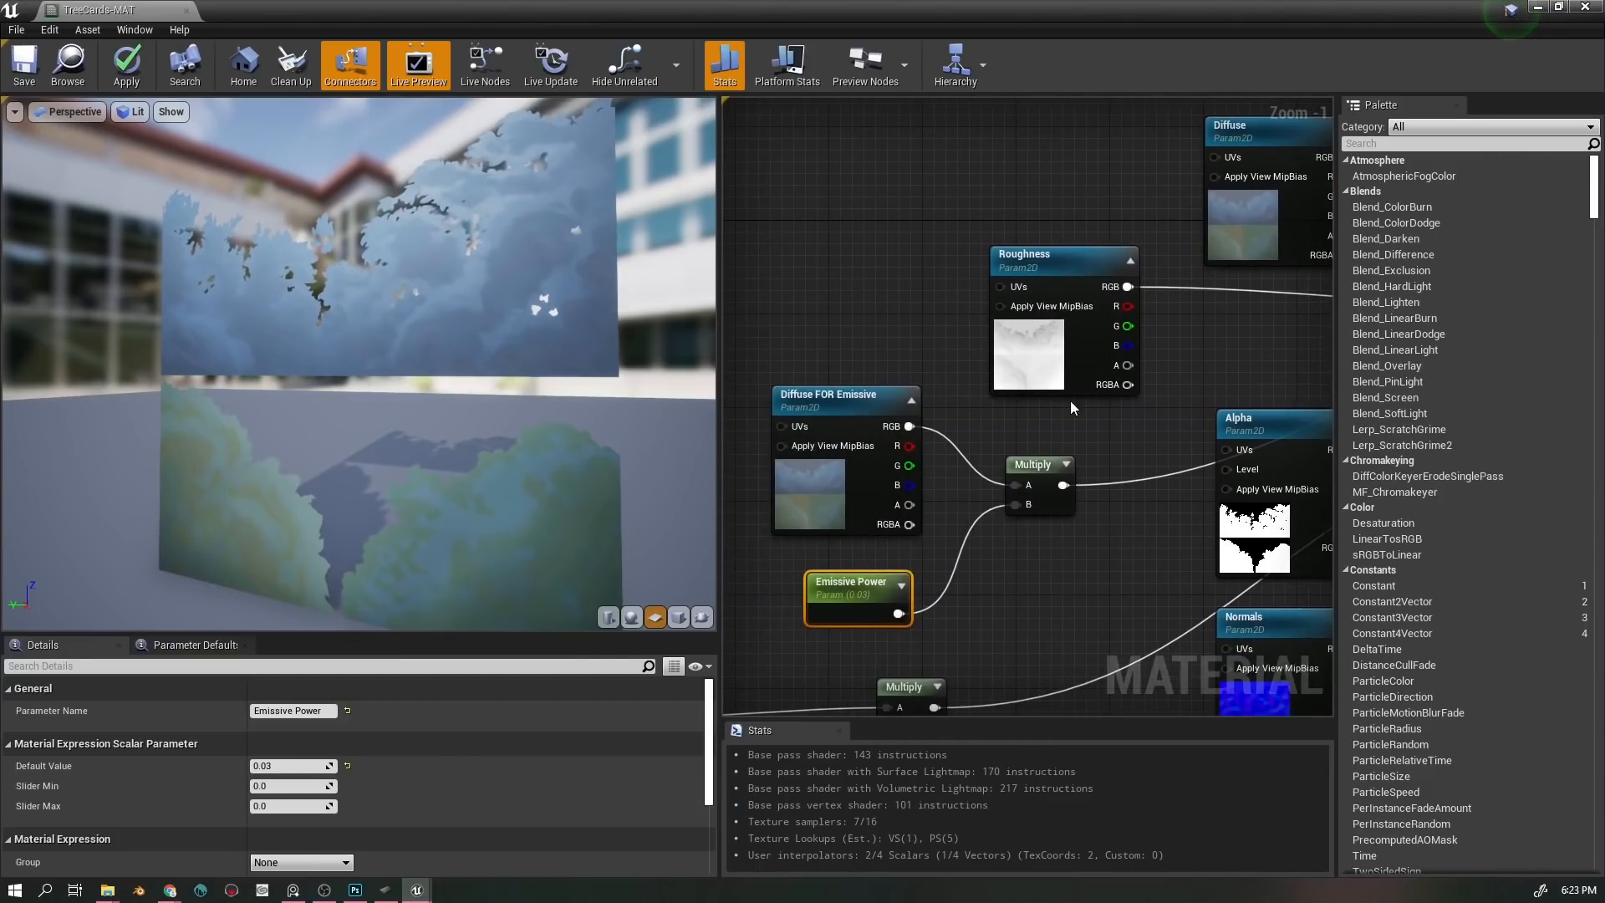
- Delete the unconnected Panner and Sine nodes above SimpleGrassWind
drag(960, 488, 1225, 381)
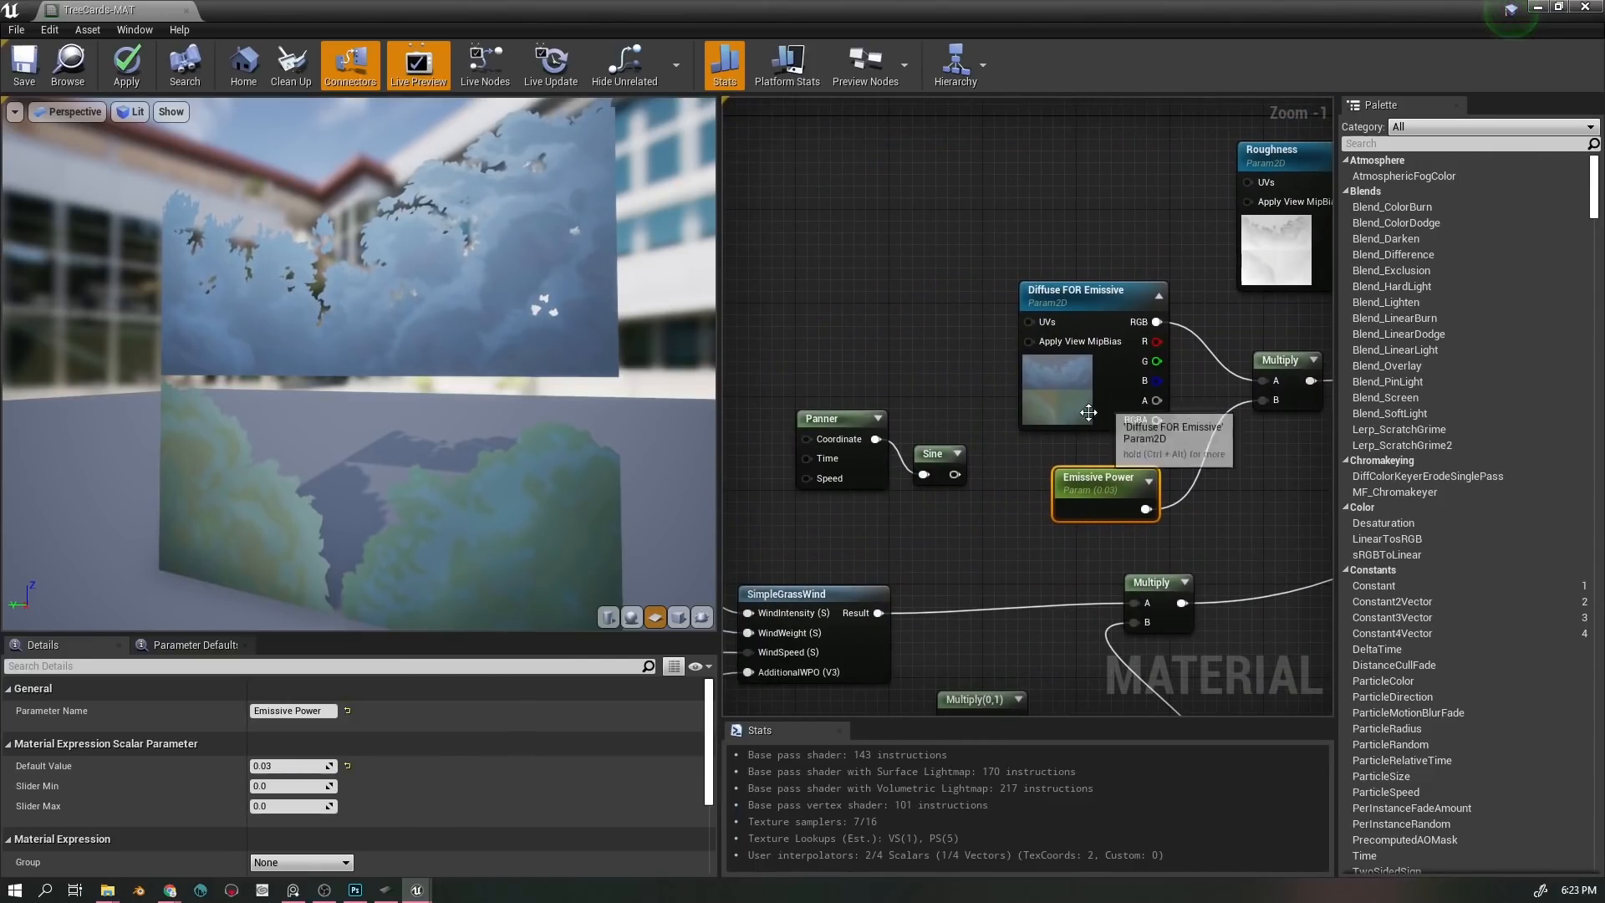
drag(845, 357, 1300, 354)
key(Delete)
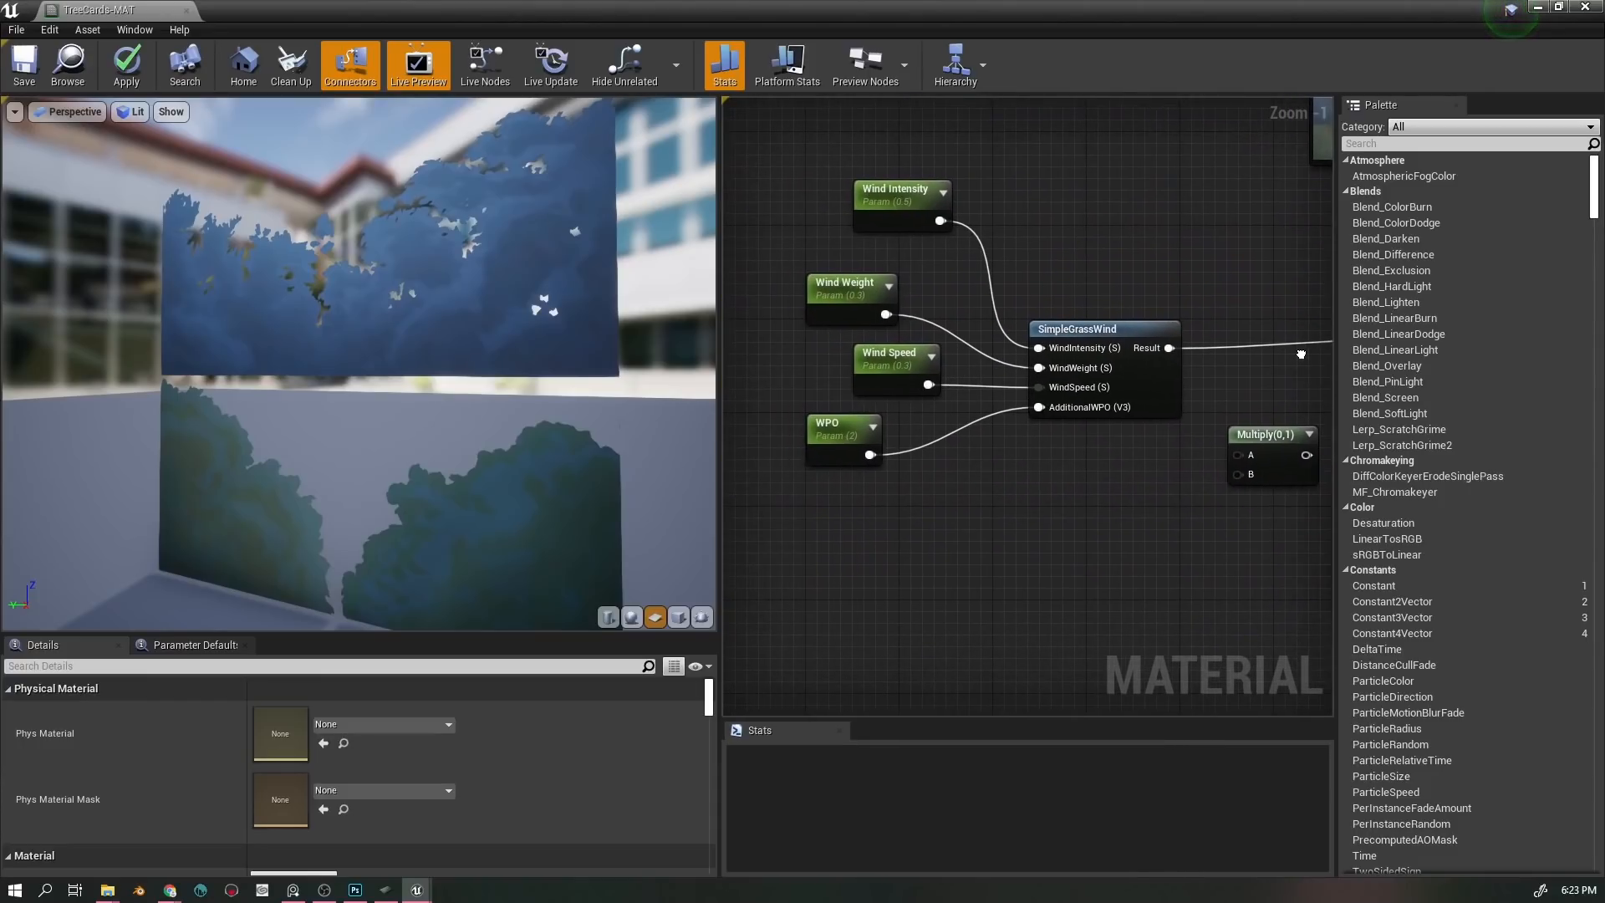
- Examine how SimpleGrassWind is multiplied by Anim Alpha and fed into World Position Offset in the TreeCards-MAT graph
click(1099, 331)
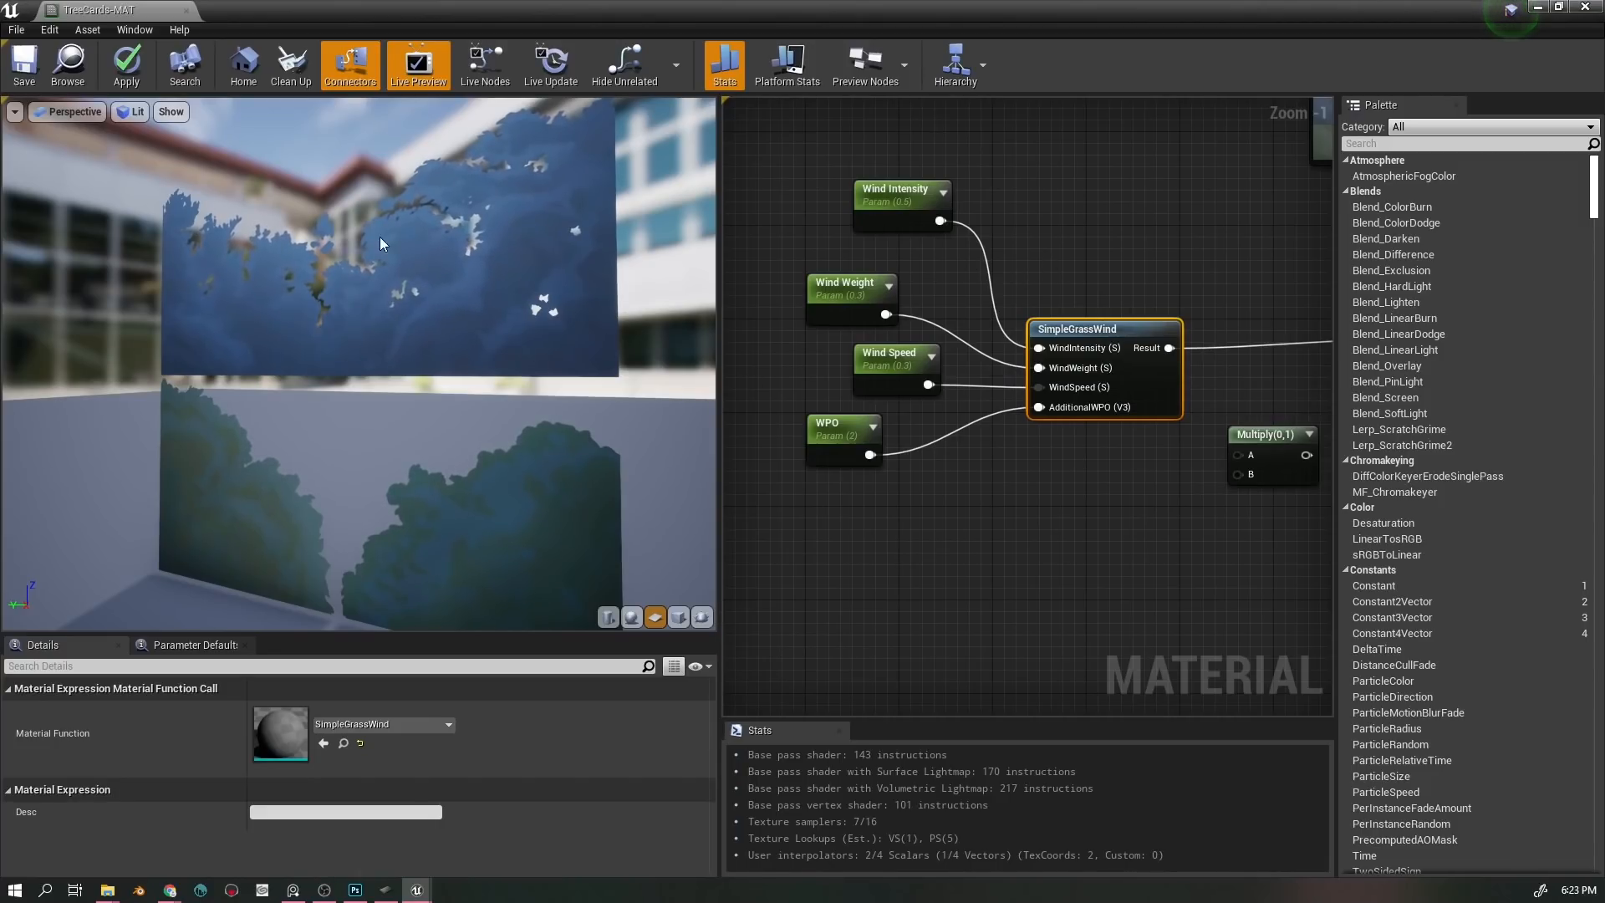
drag(997, 448, 749, 519)
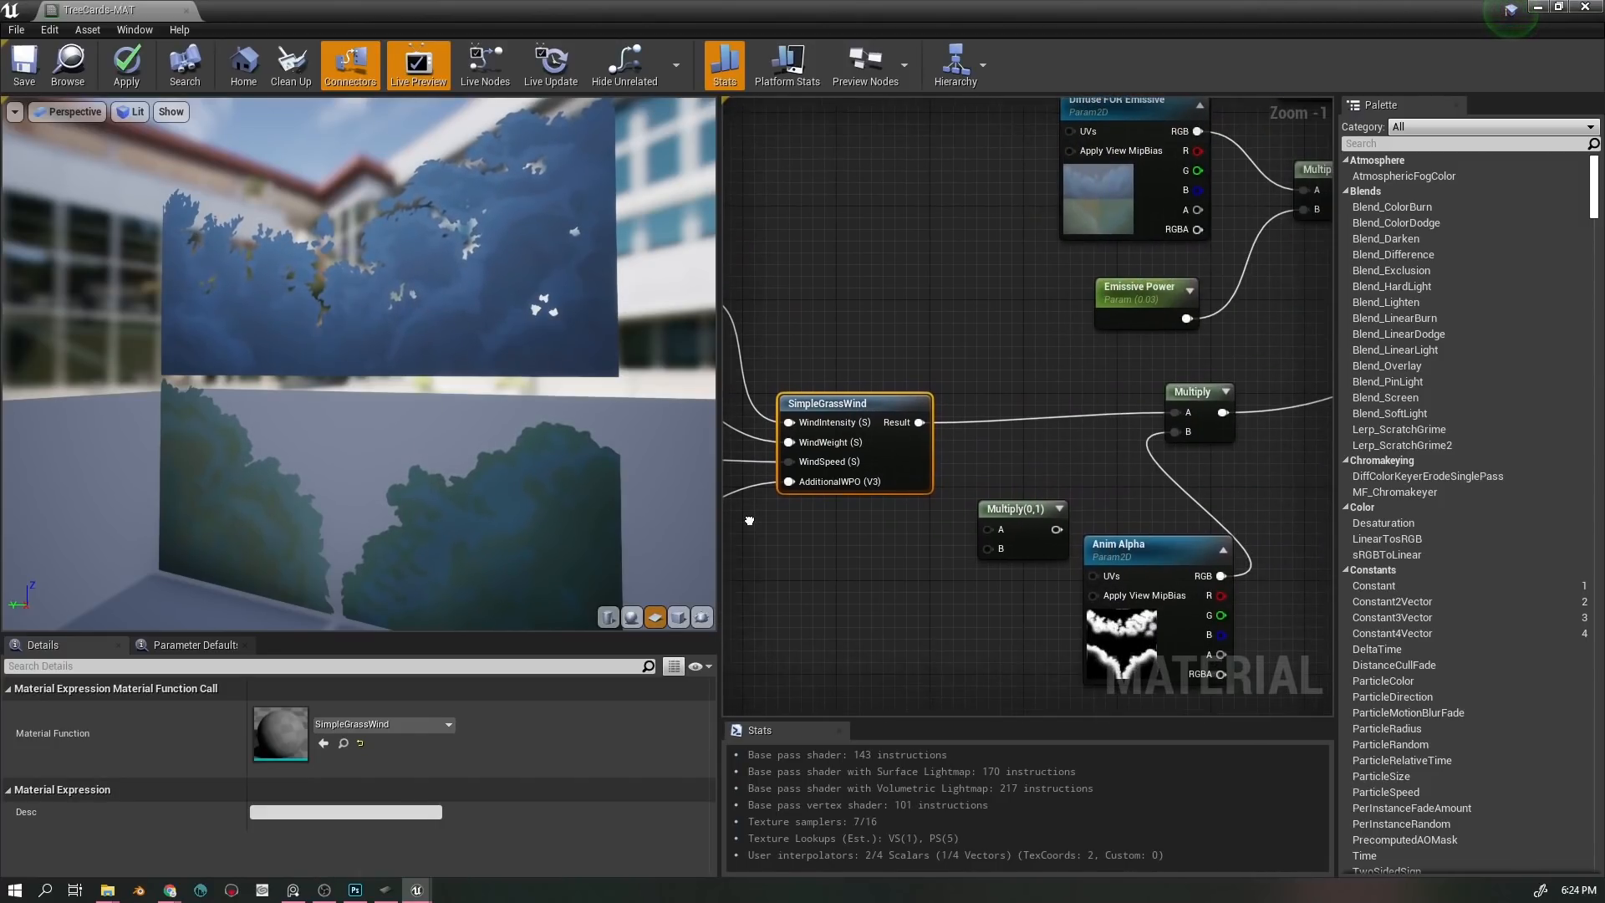
drag(958, 568, 864, 459)
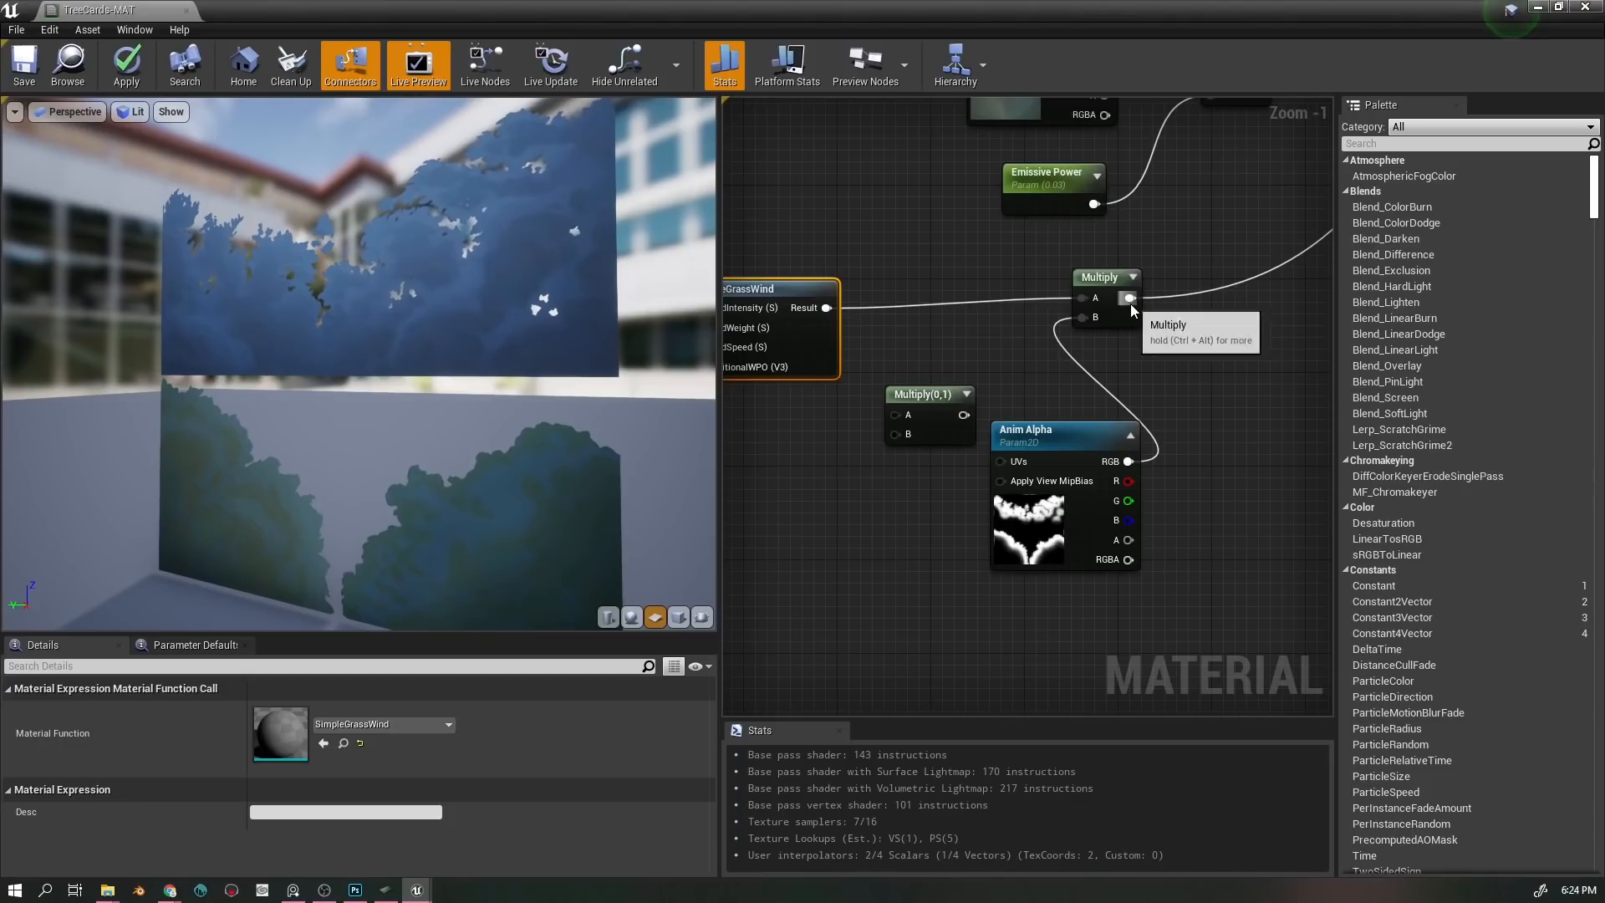
drag(1280, 368, 623, 590)
drag(1278, 339, 1165, 408)
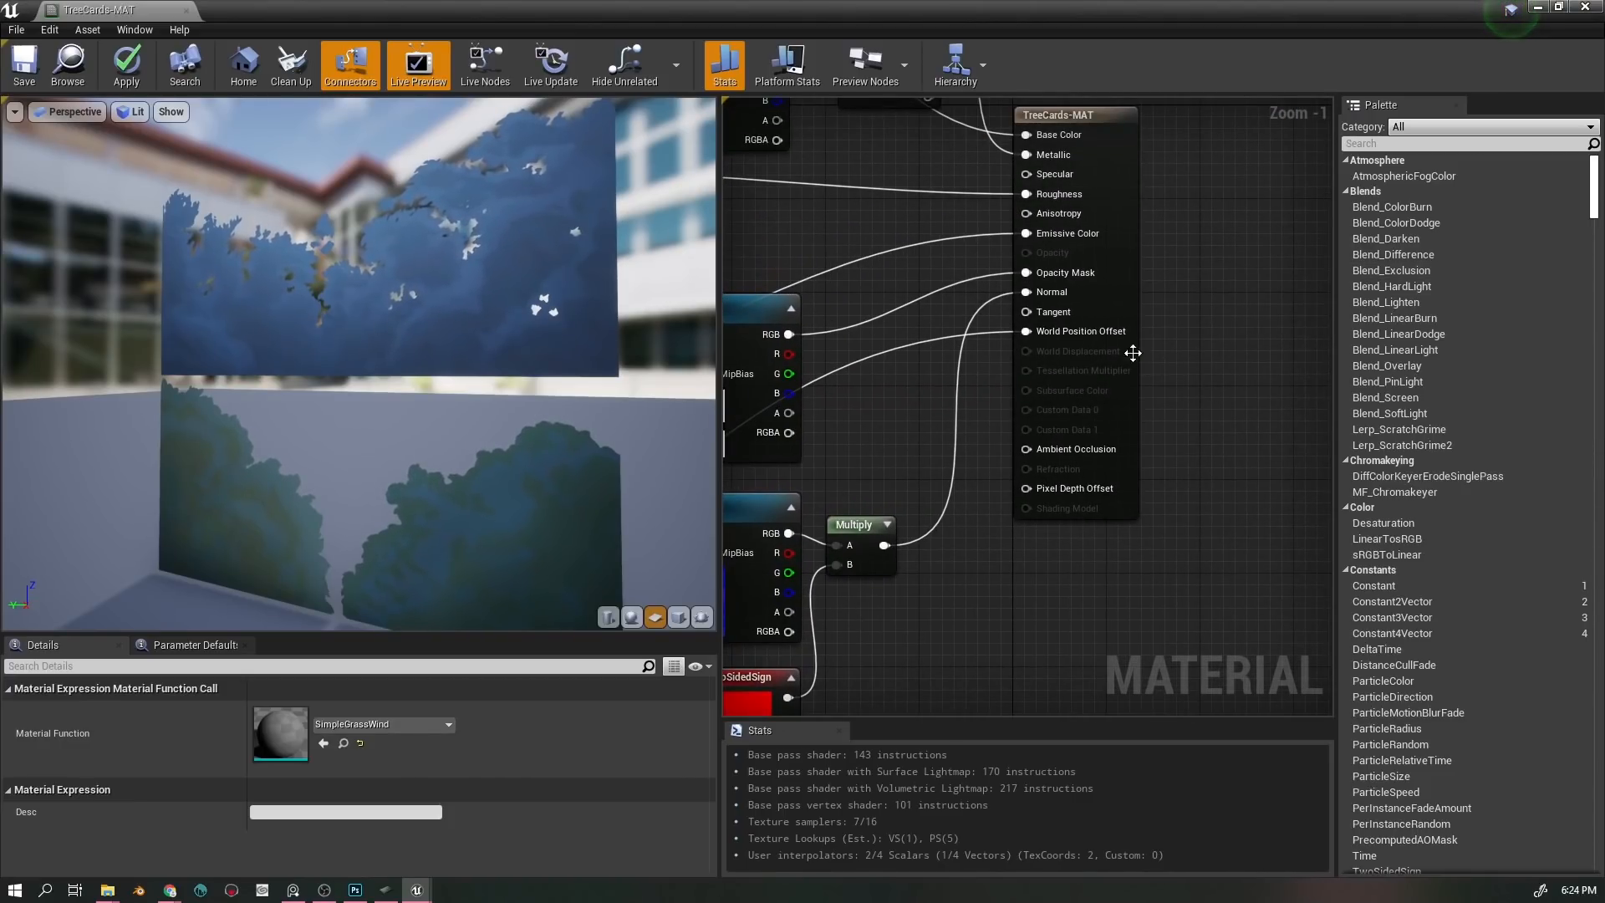
drag(1021, 540, 1296, 458)
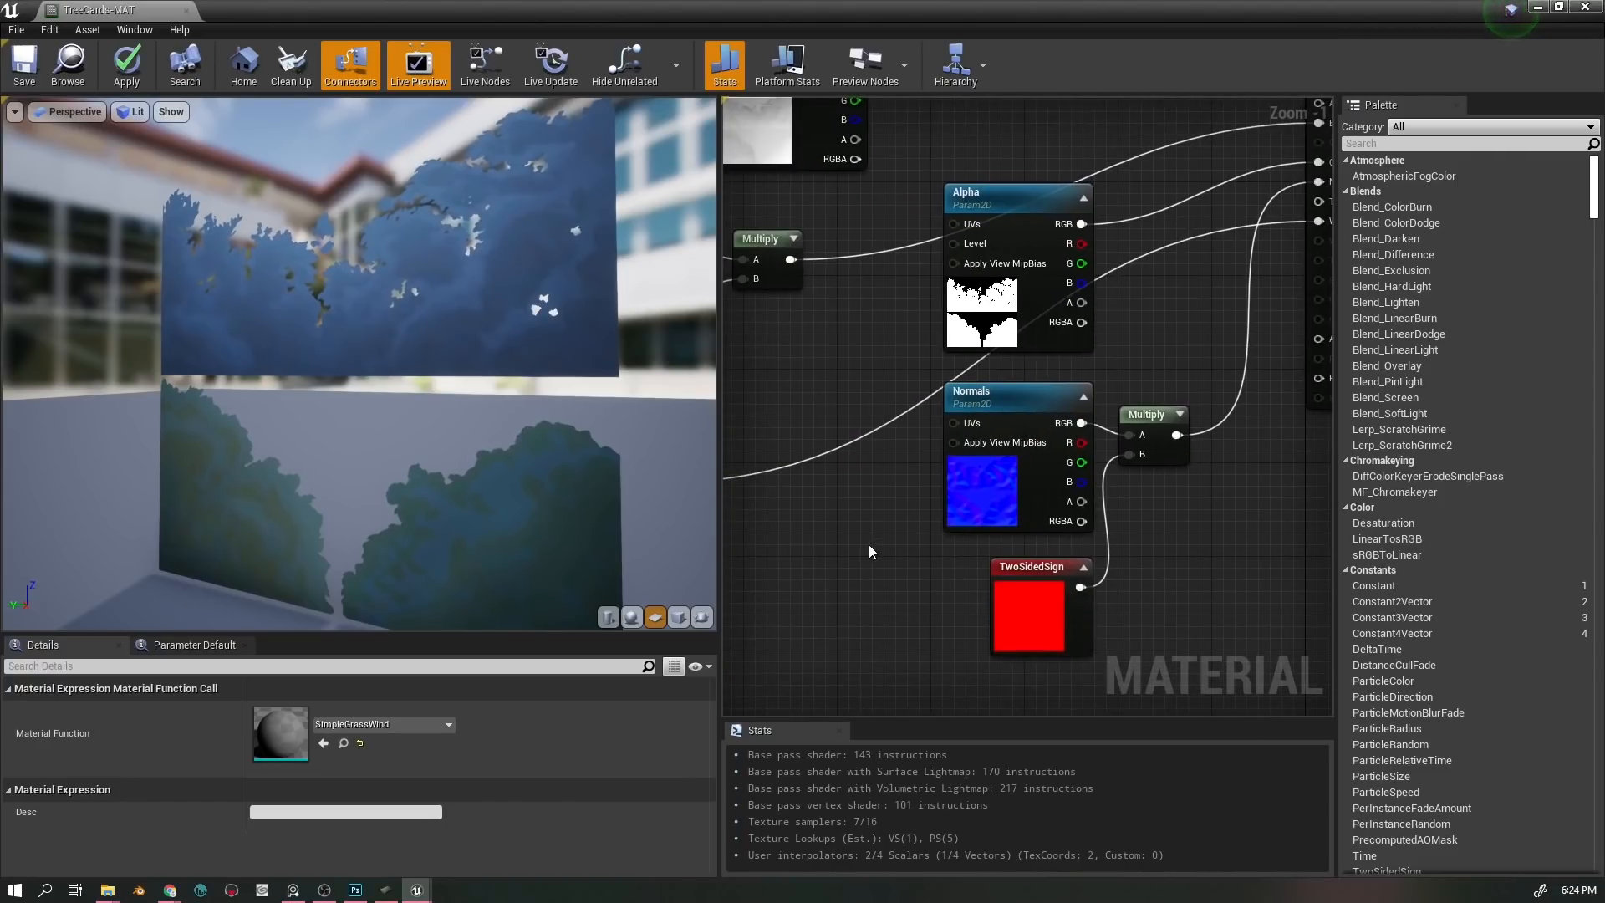
drag(870, 545, 970, 504)
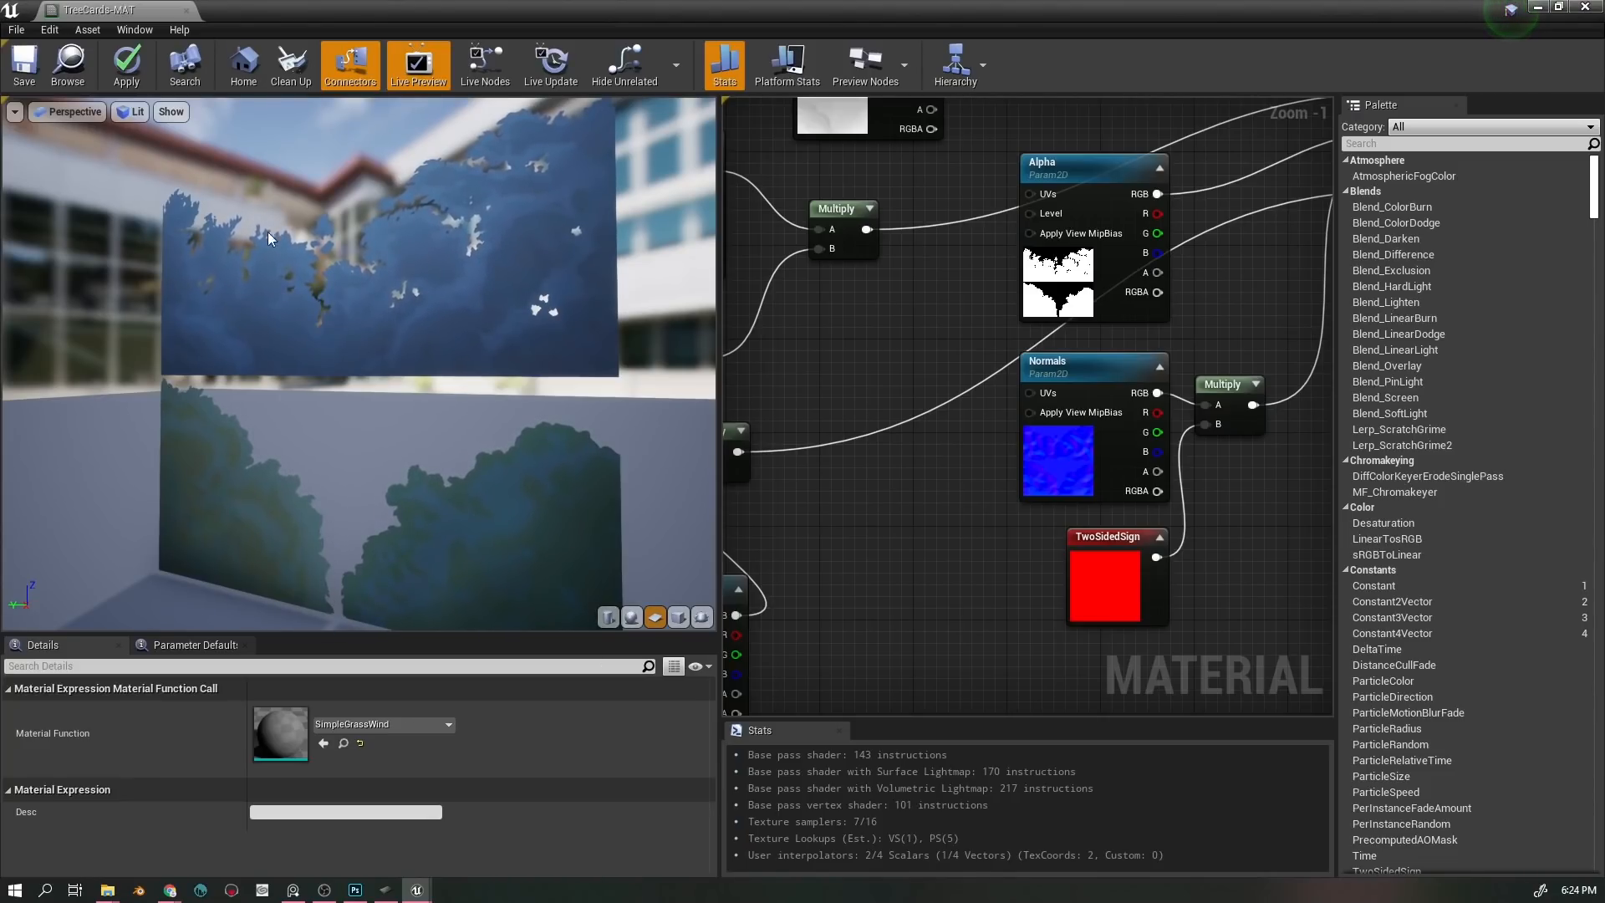
- Inspect the swaying tree card edges in the TreeCards-MAT preview from several distances and angles
scroll(276, 199, up, 5)
scroll(276, 199, down, 8)
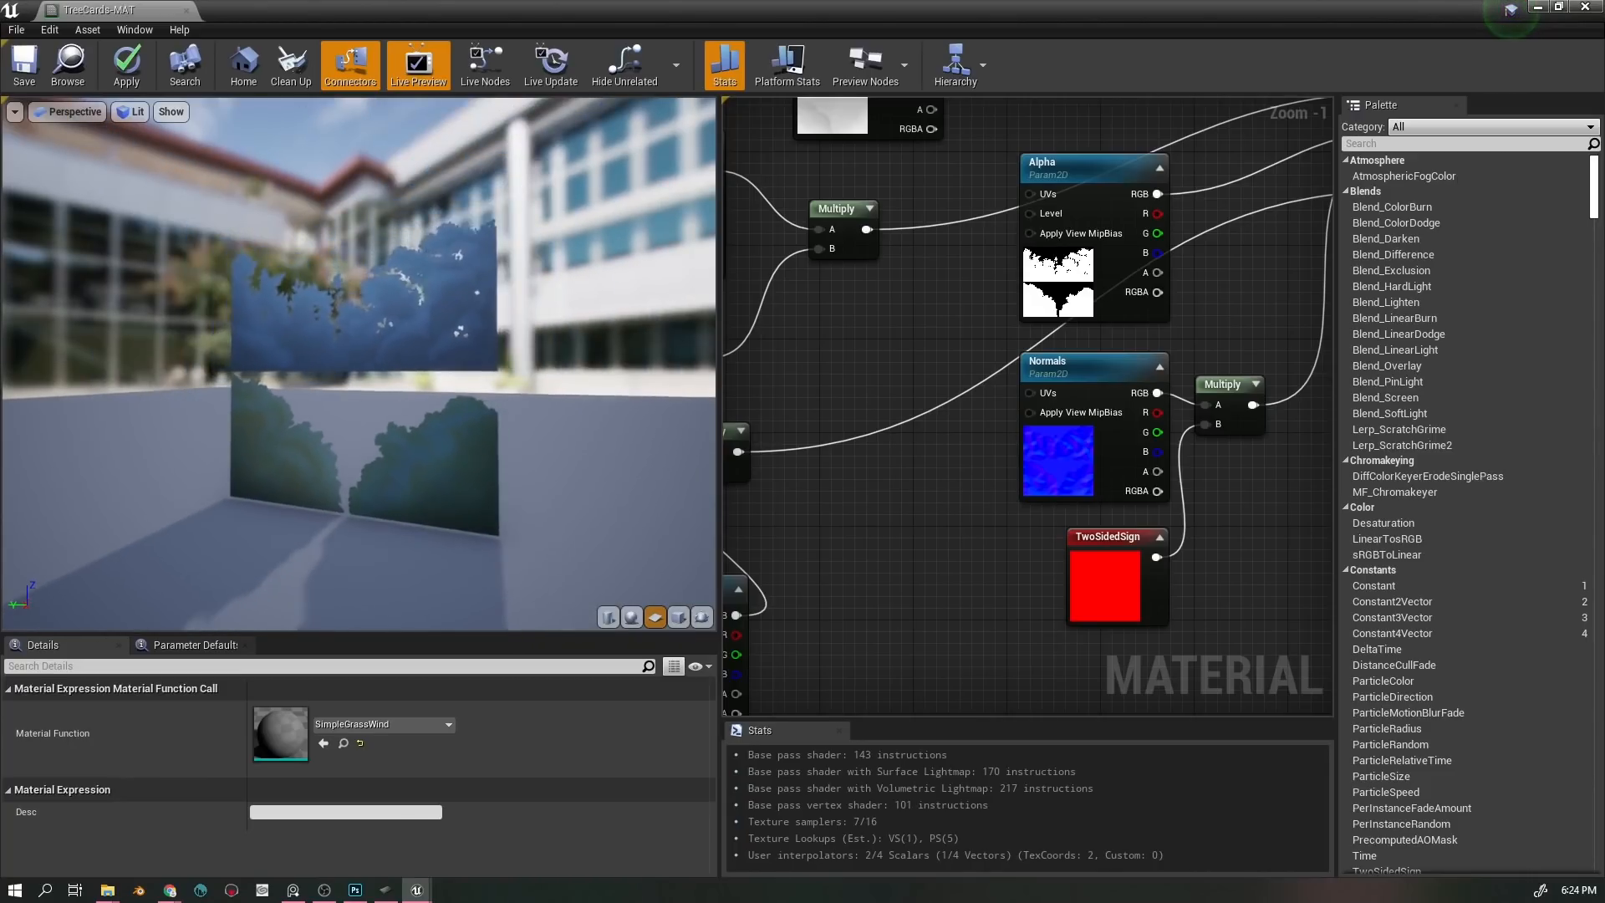
scroll(276, 199, up, 5)
mouse_move(276, 199)
mouse_down()
mouse_move(468, 209)
mouse_move(251, 205)
mouse_up()
drag(378, 264, 443, 269)
scroll(378, 273, down, 6)
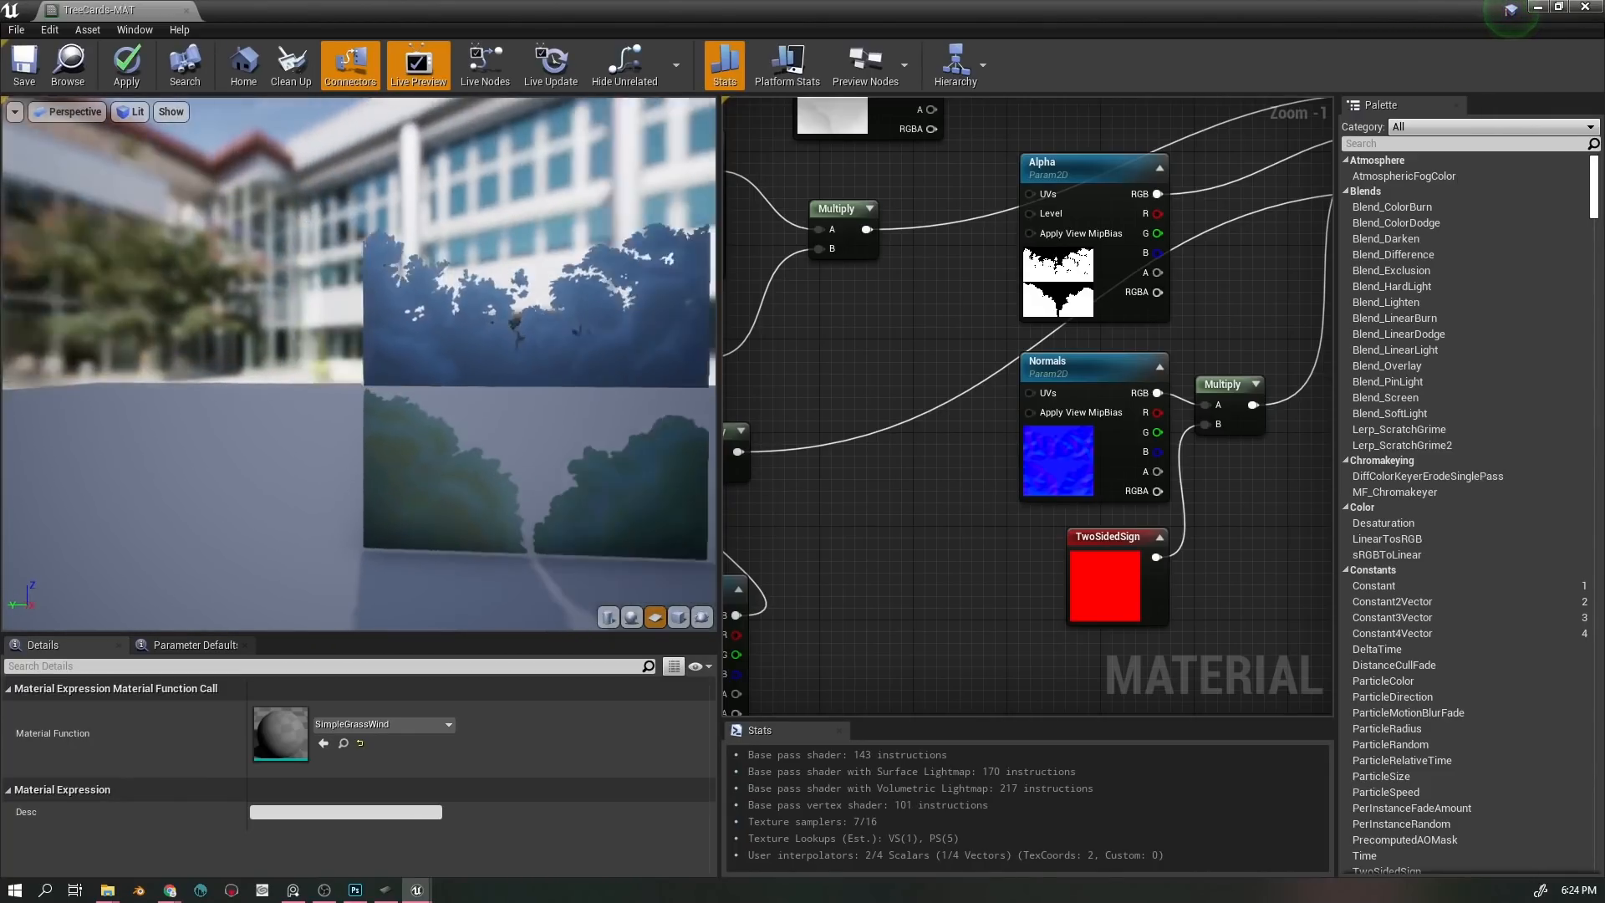
scroll(377, 273, up, 6)
scroll(393, 307, down, 5)
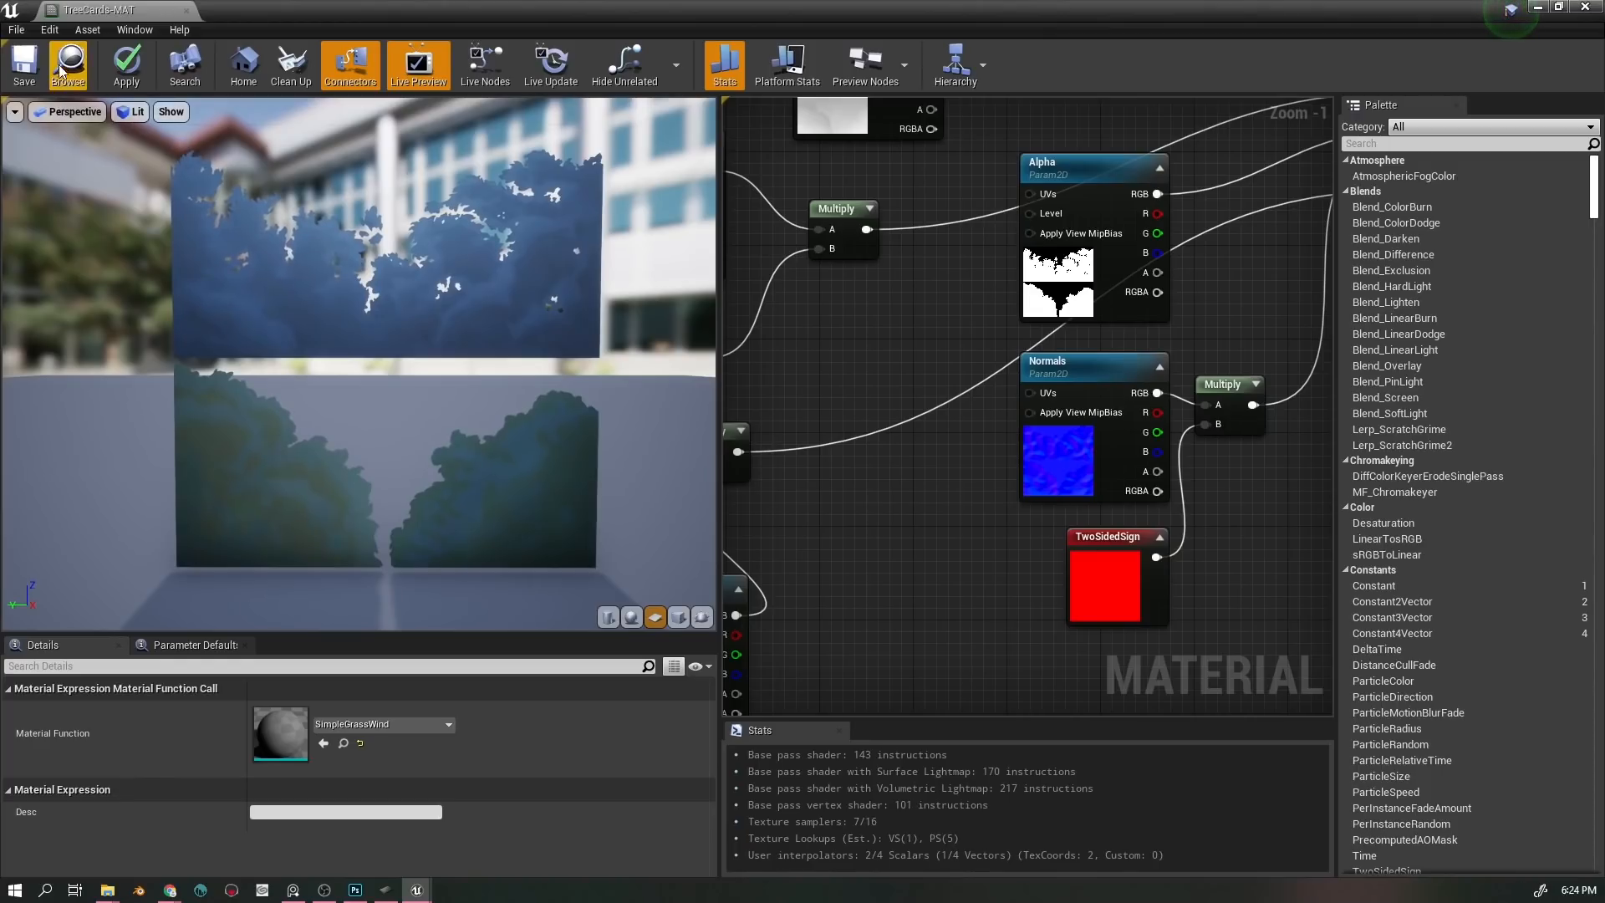
- Close TreeCards-MAT without applying its changes, and view the TreeCards_Anim_A texture
click(1585, 6)
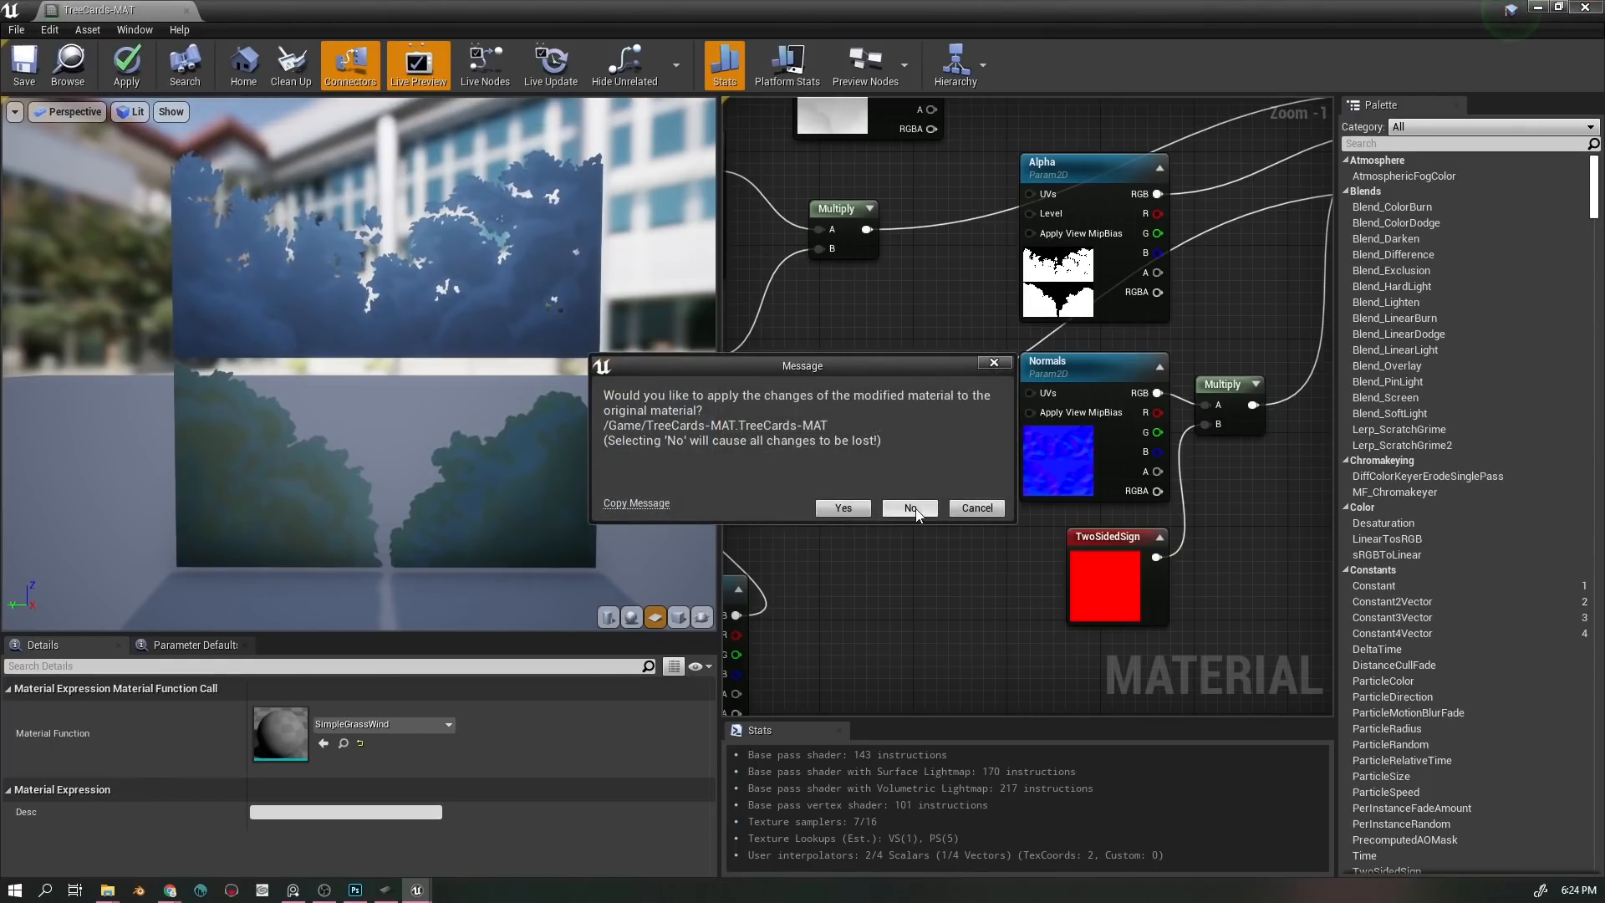
click(916, 511)
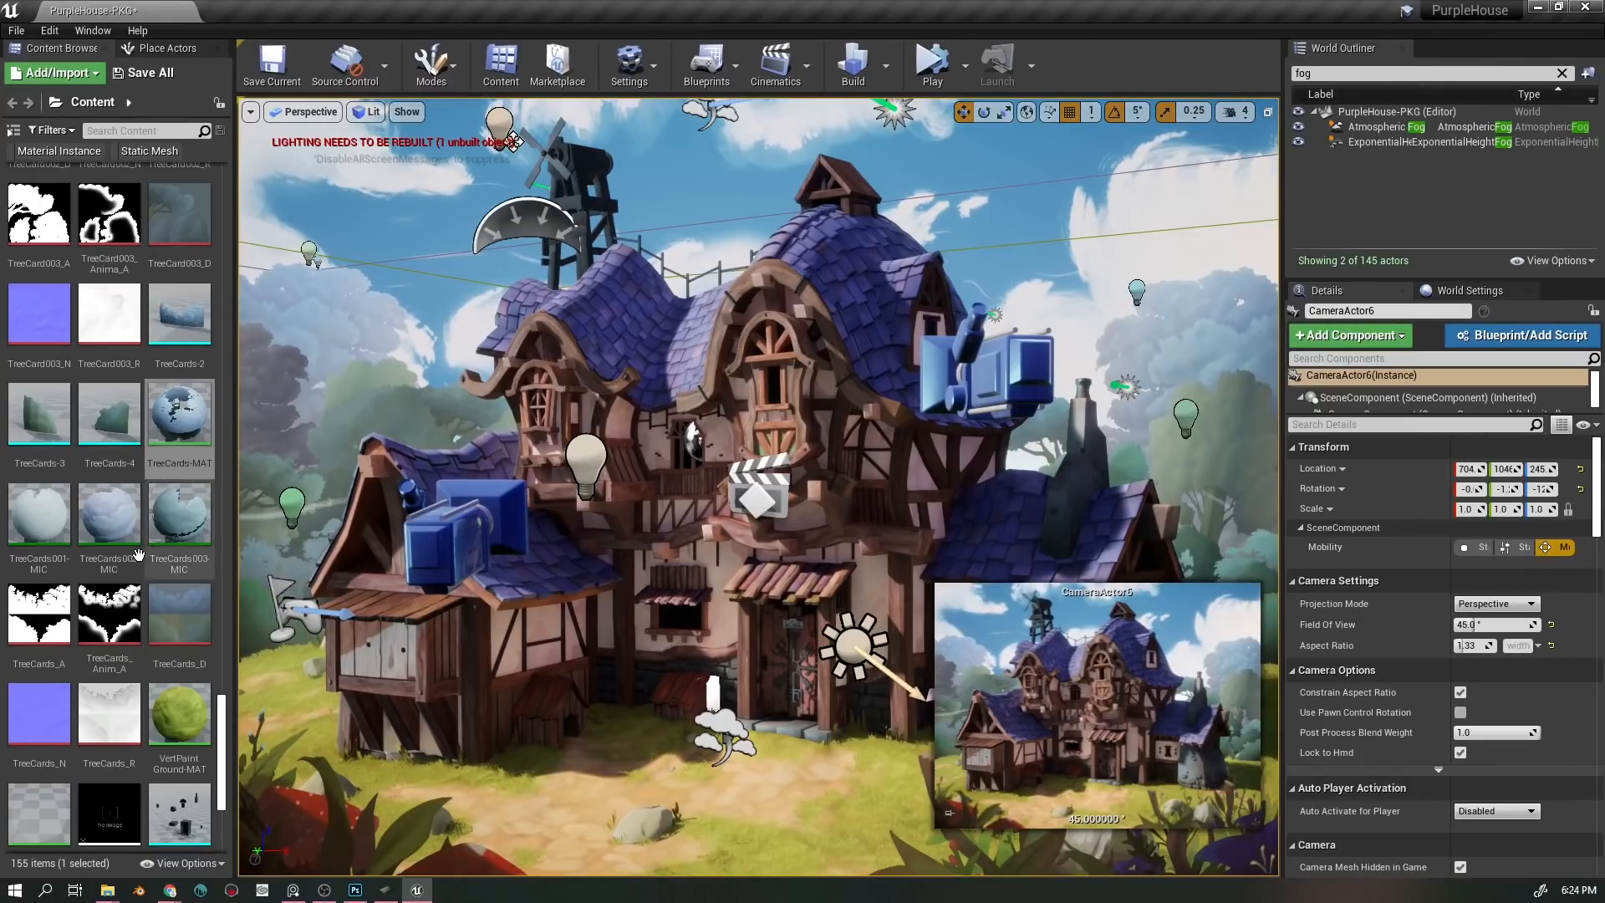
scroll(109, 544, down, 1)
double_click(109, 544)
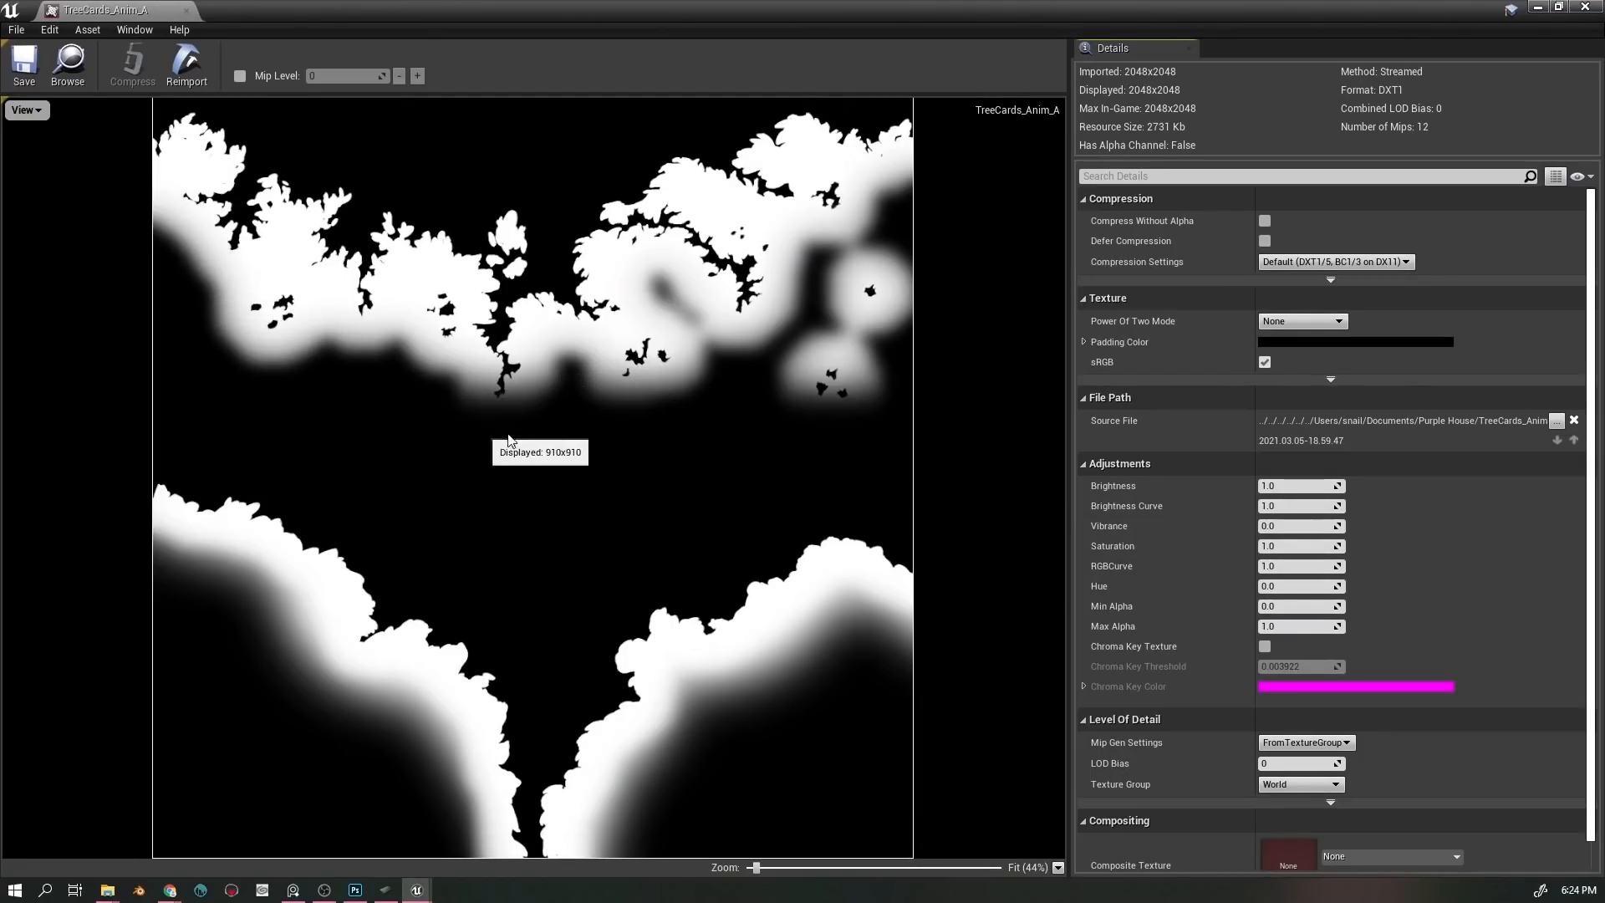
click(1586, 8)
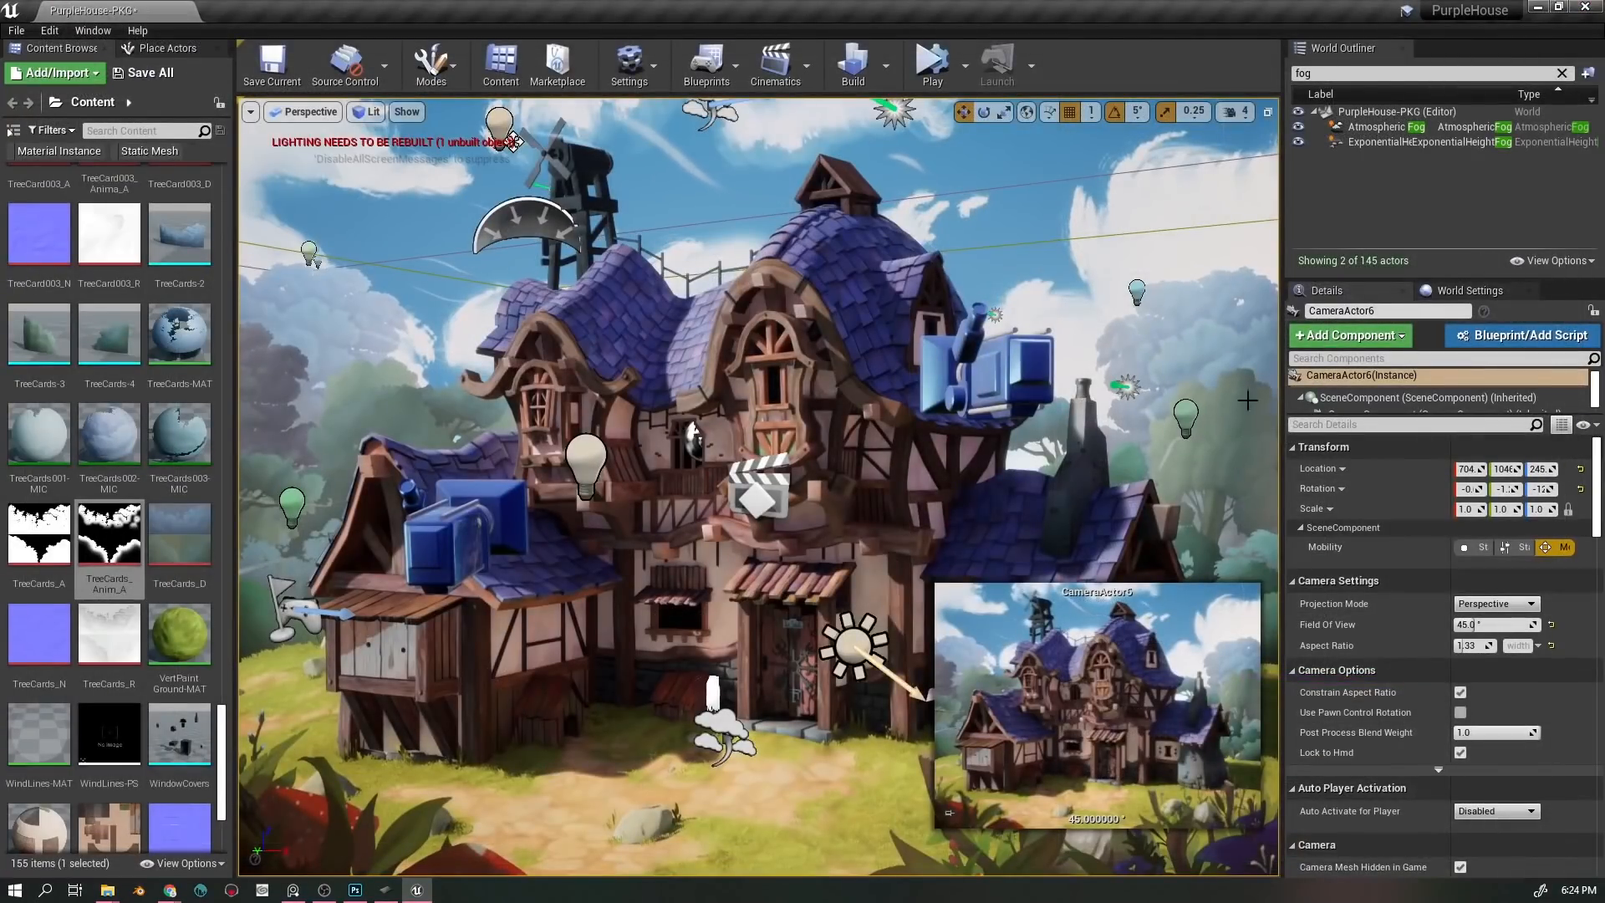
- Turn on game view to hide the editor icons, and play the level briefly to watch the scene's wind animation
scroll(144, 558, down, 3)
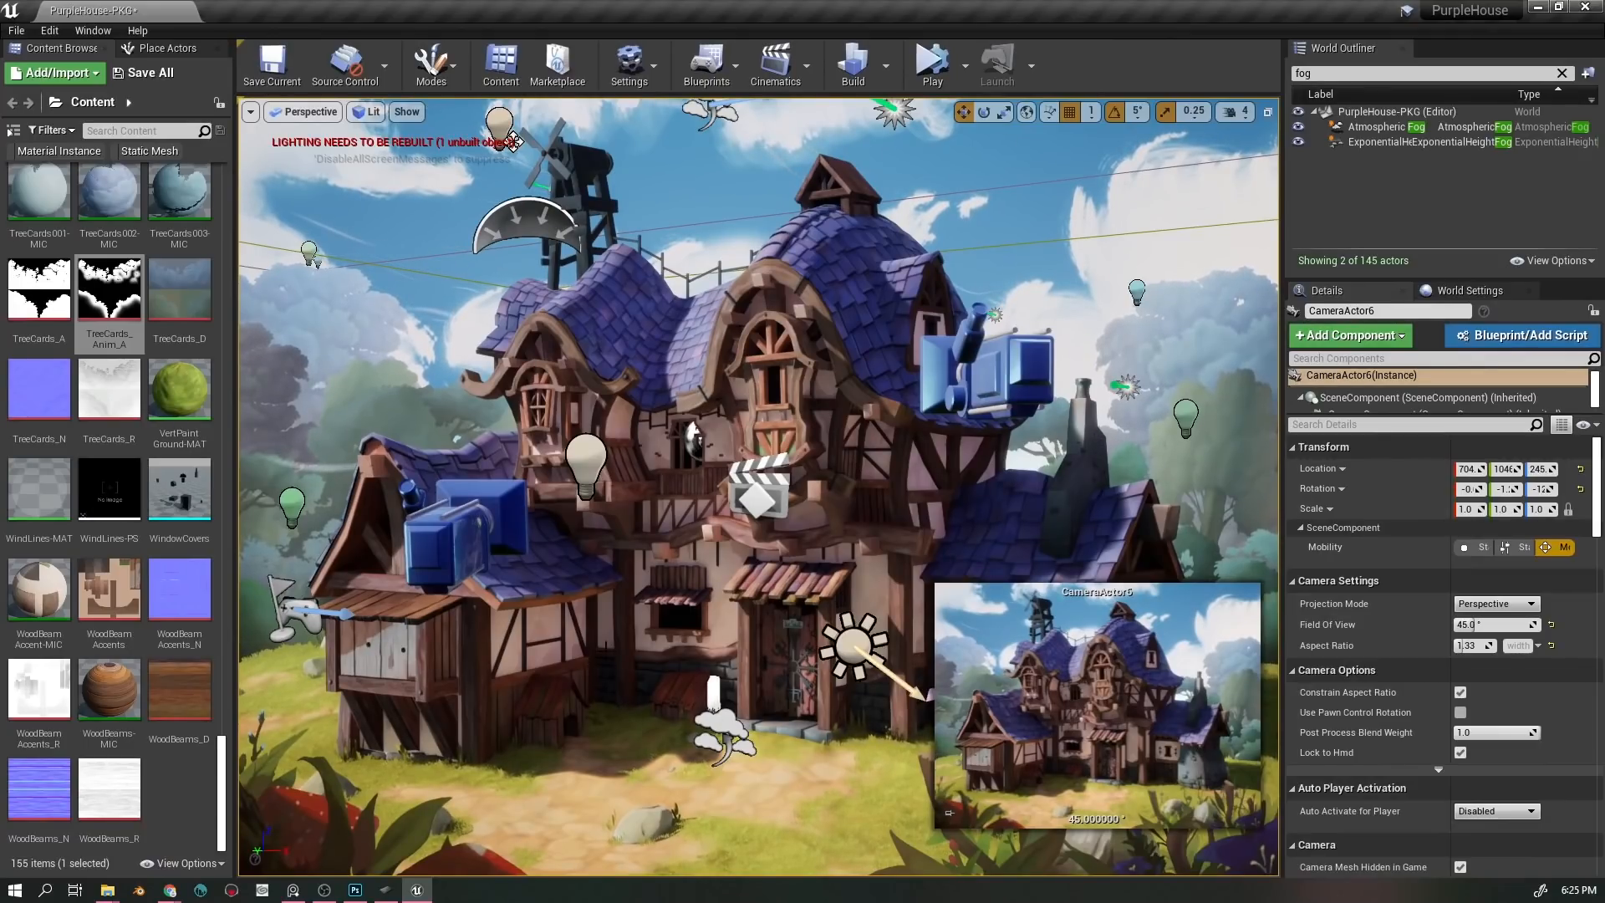
click(643, 829)
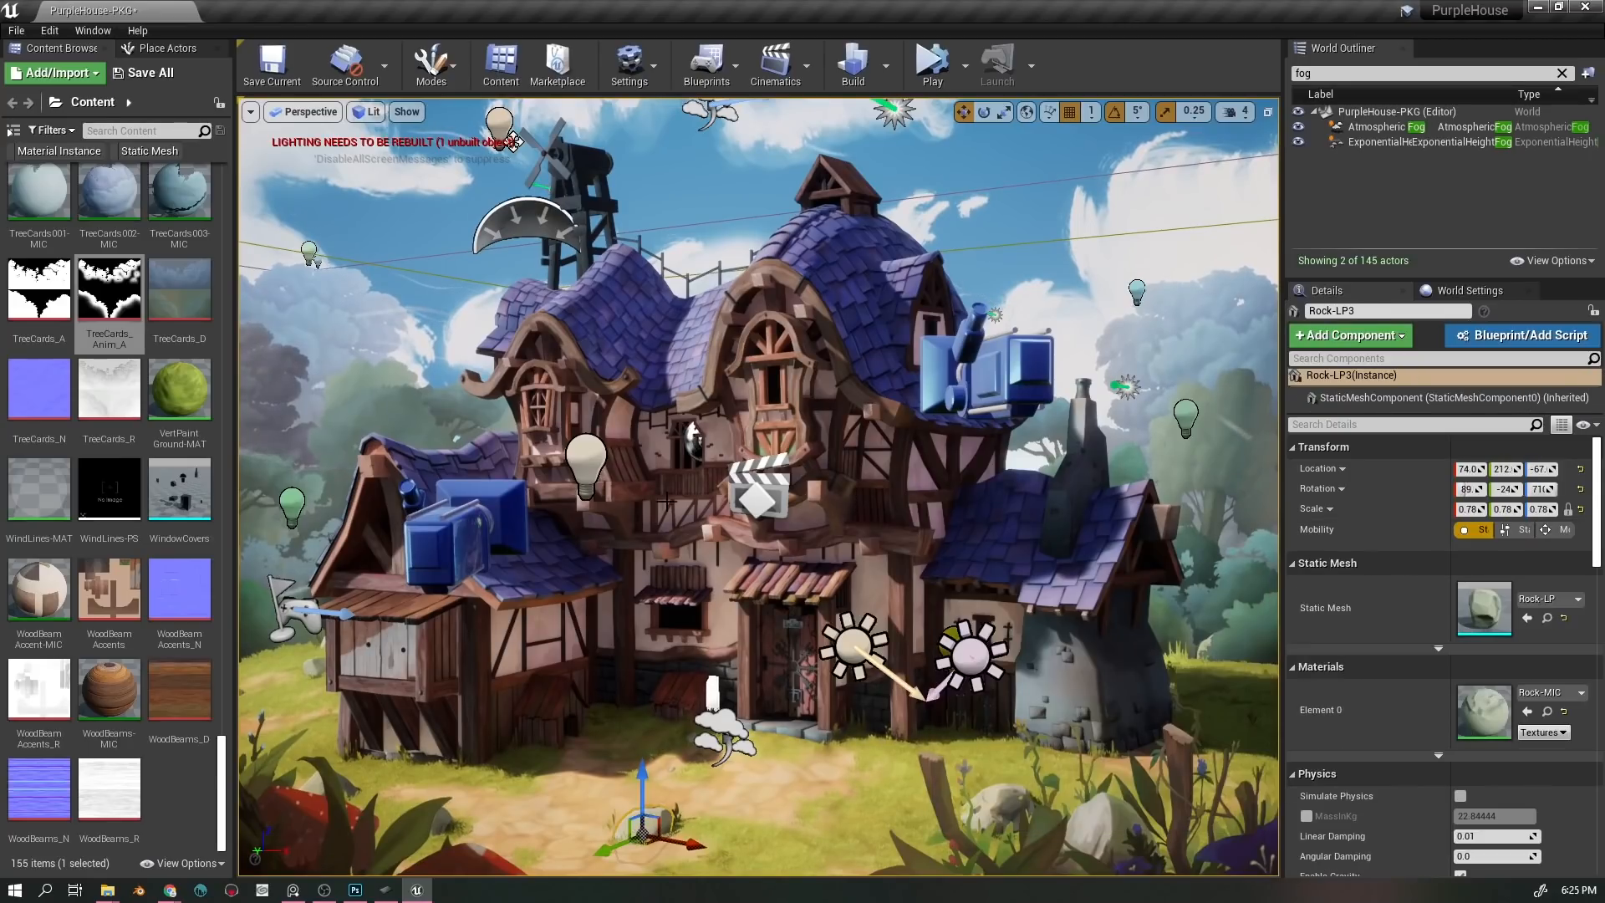
key(g)
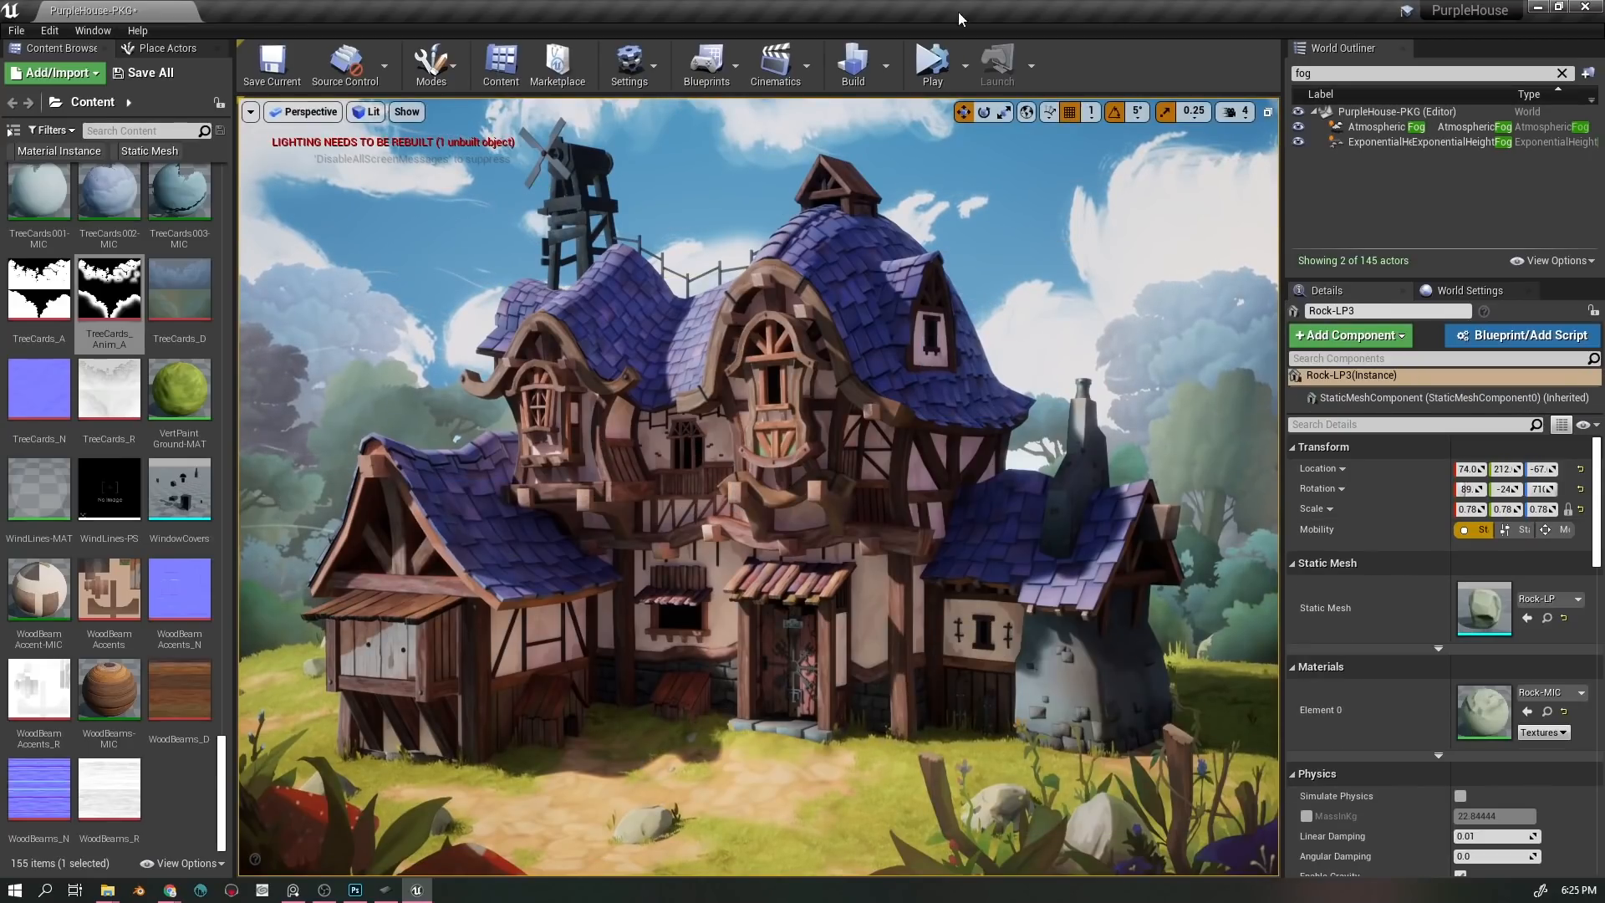
click(932, 61)
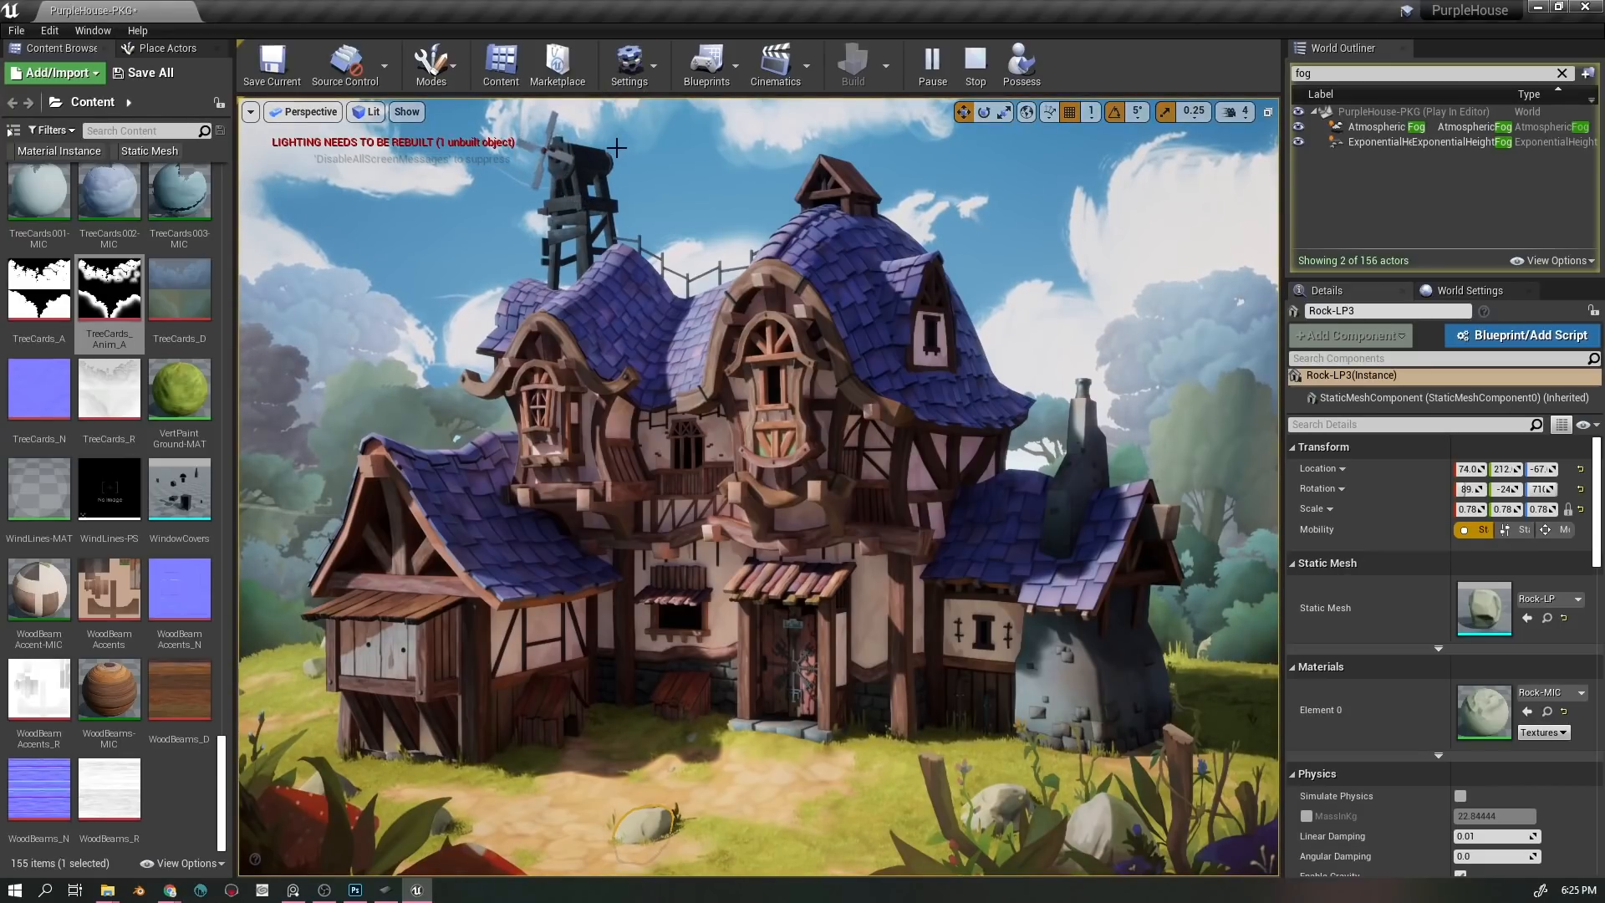
click(973, 74)
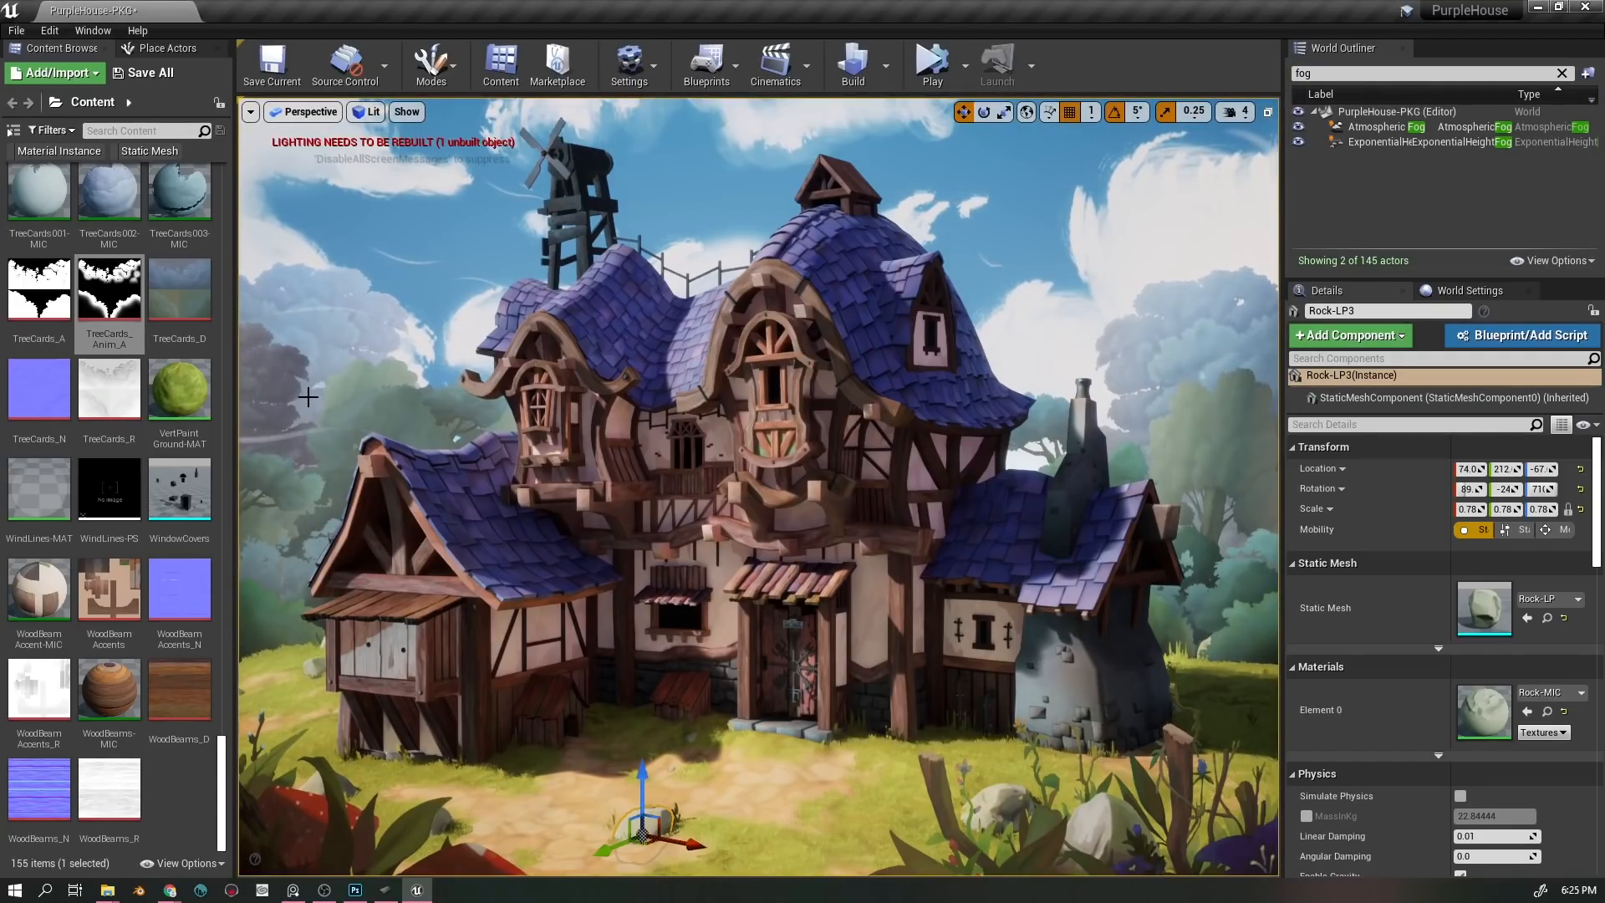
- Switch to the browser to show the "Blueprint Actor (windmill)" YouTube tutorial and its description, and return to Unreal Editor
drag(223, 818, 325, 234)
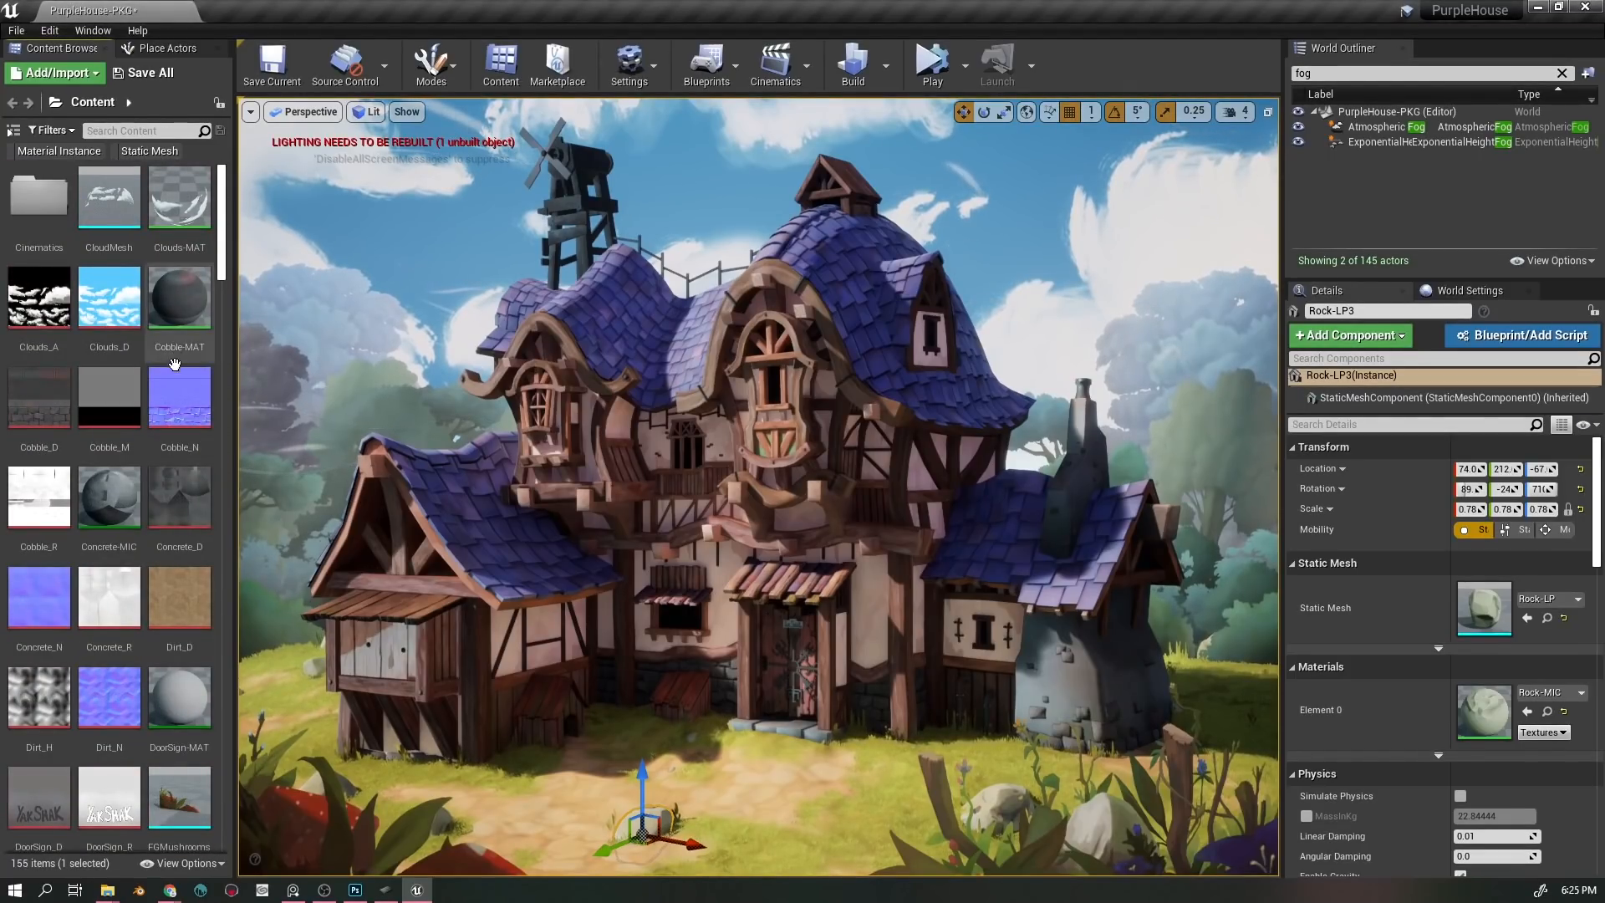
scroll(186, 430, down, 1)
scroll(186, 430, down, 1)
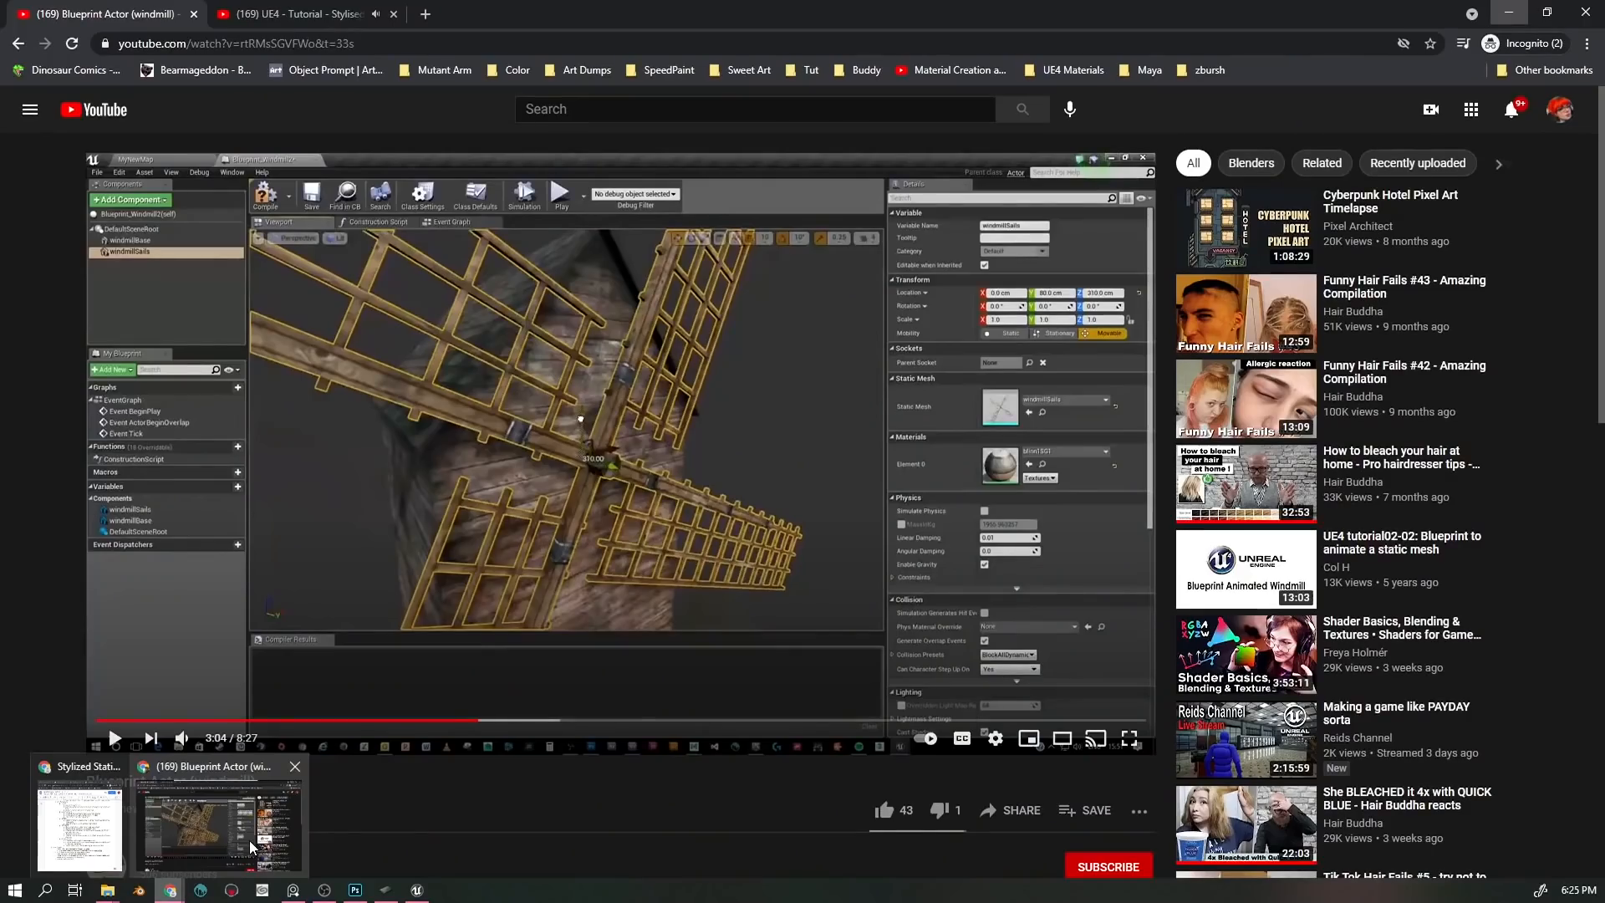
click(191, 872)
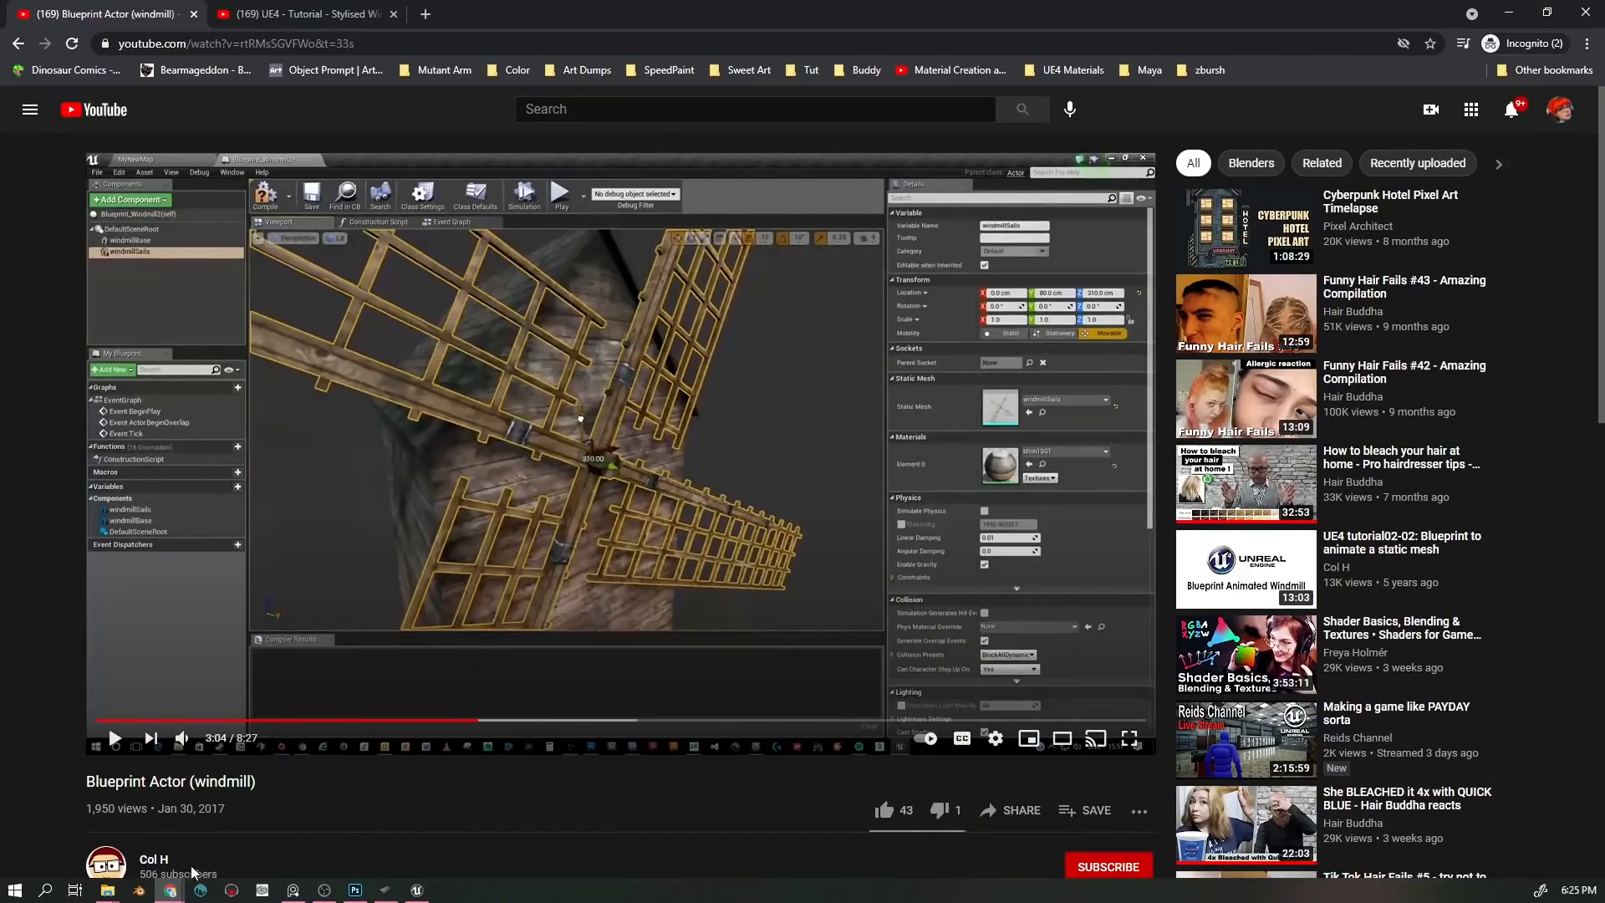
scroll(189, 679, down, 2)
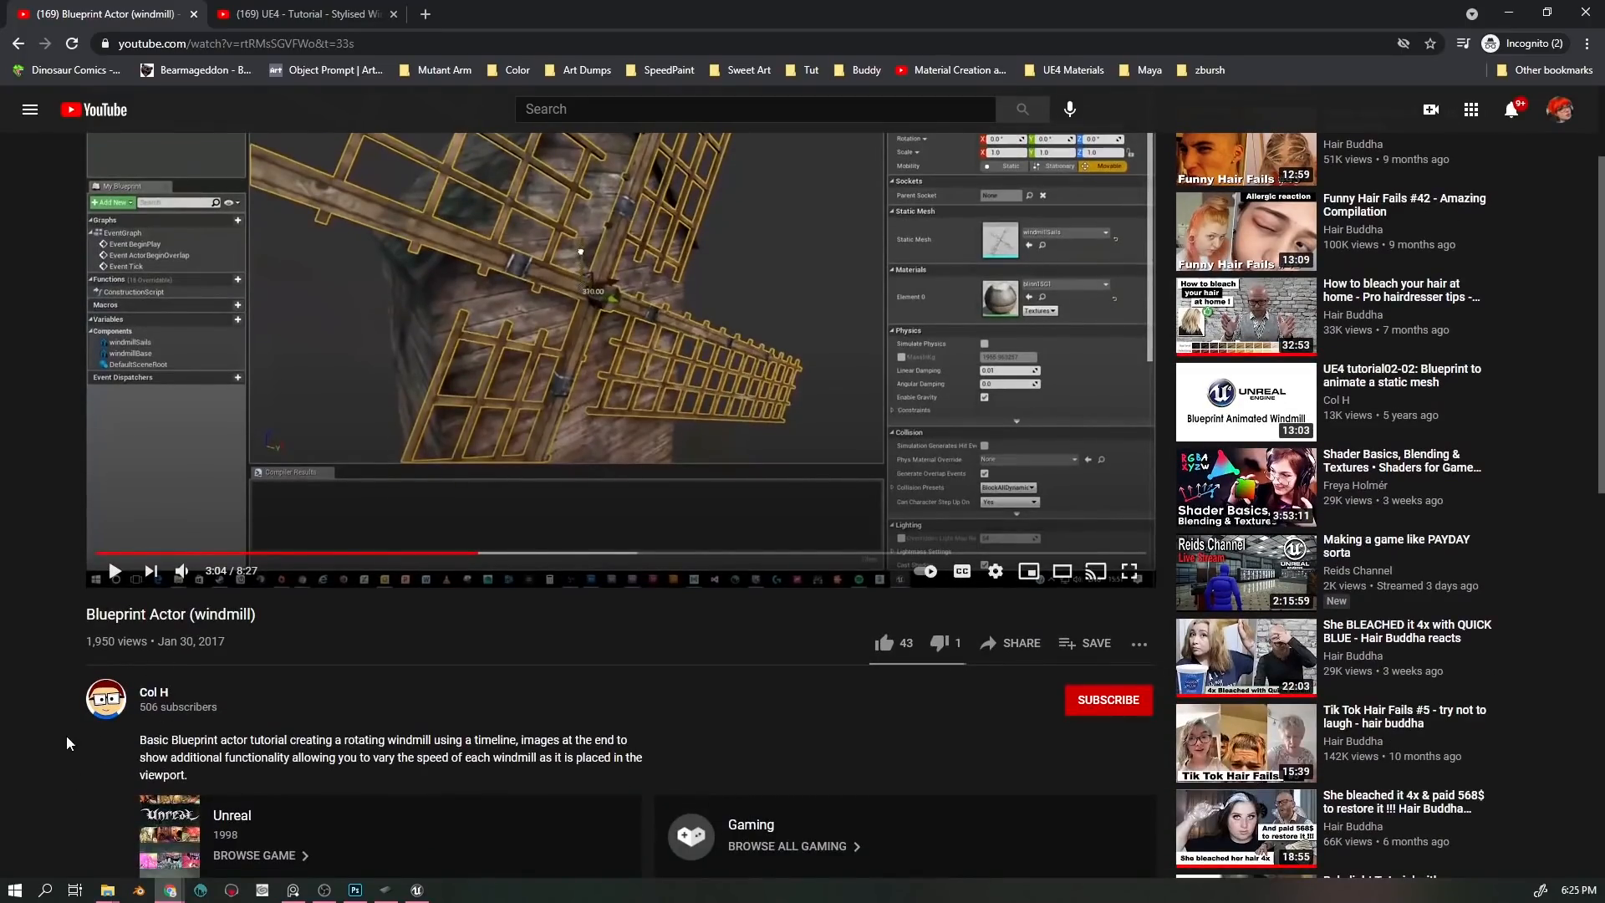
scroll(68, 744, up, 2)
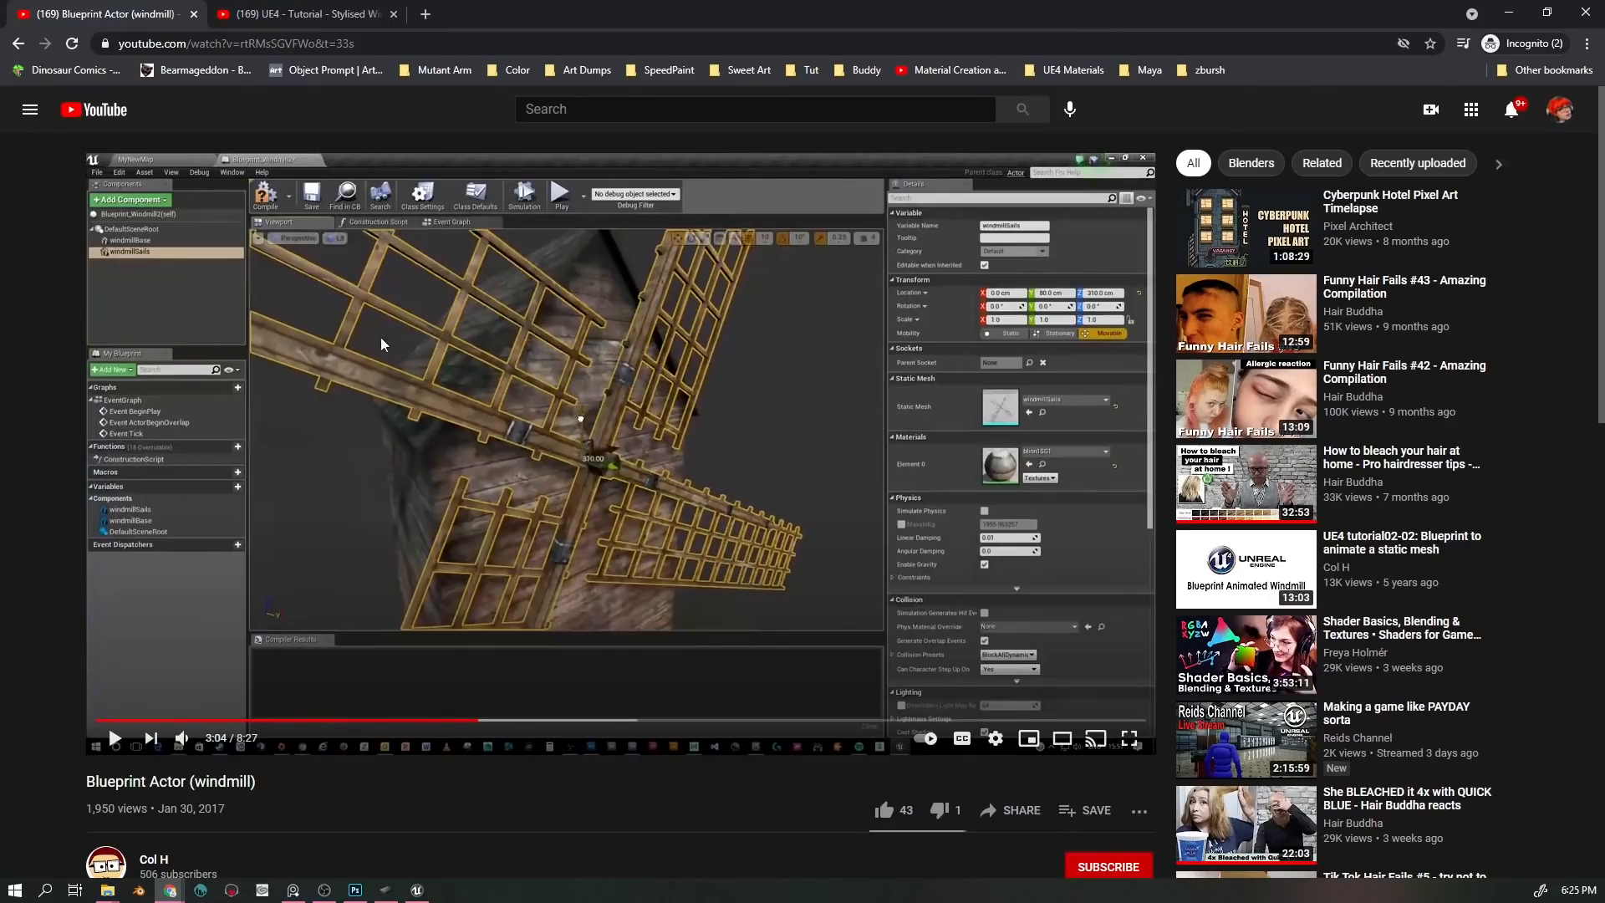
click(1512, 11)
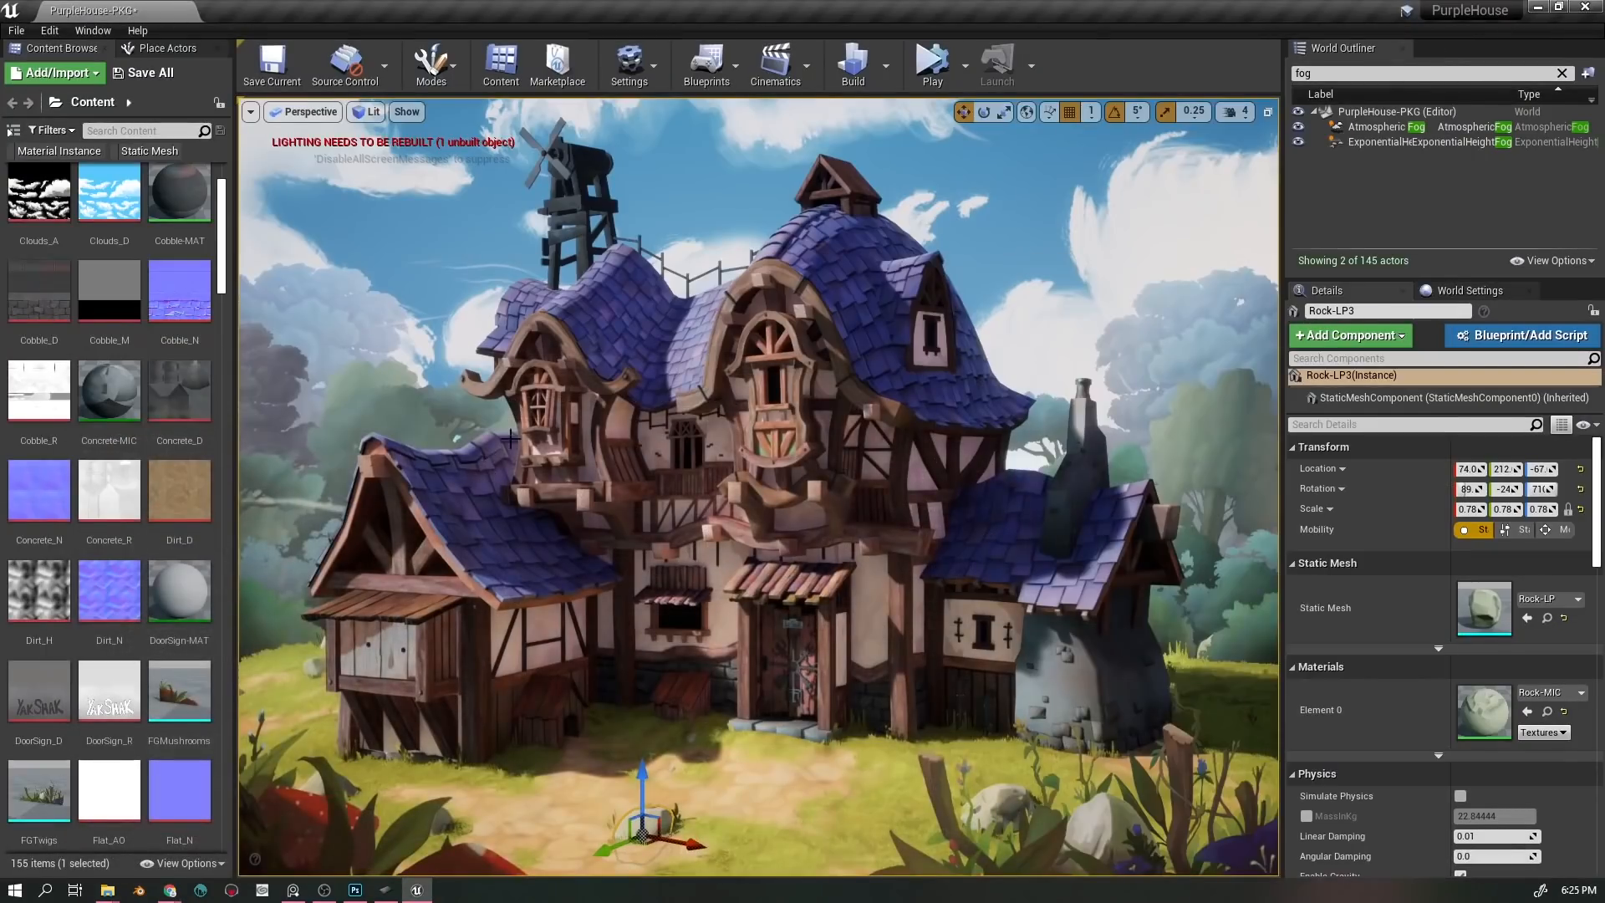
- Open the MainHouse-WindTurbine-BP blueprint, view the turbine in its viewport, and run and stop a play test
scroll(86, 424, down, 8)
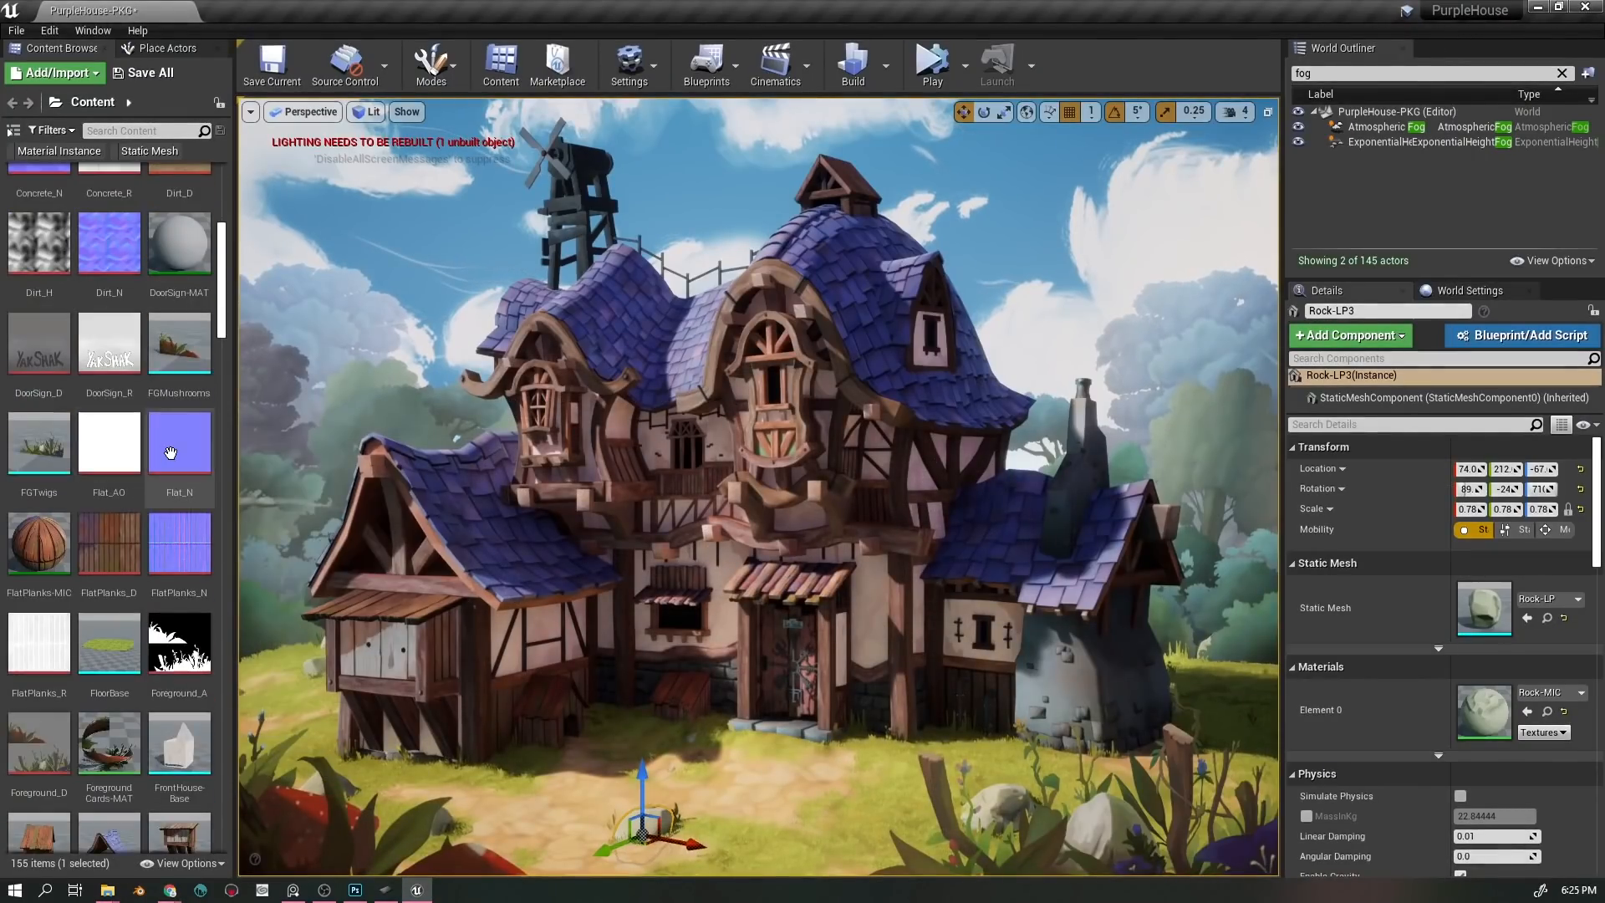
scroll(178, 458, down, 10)
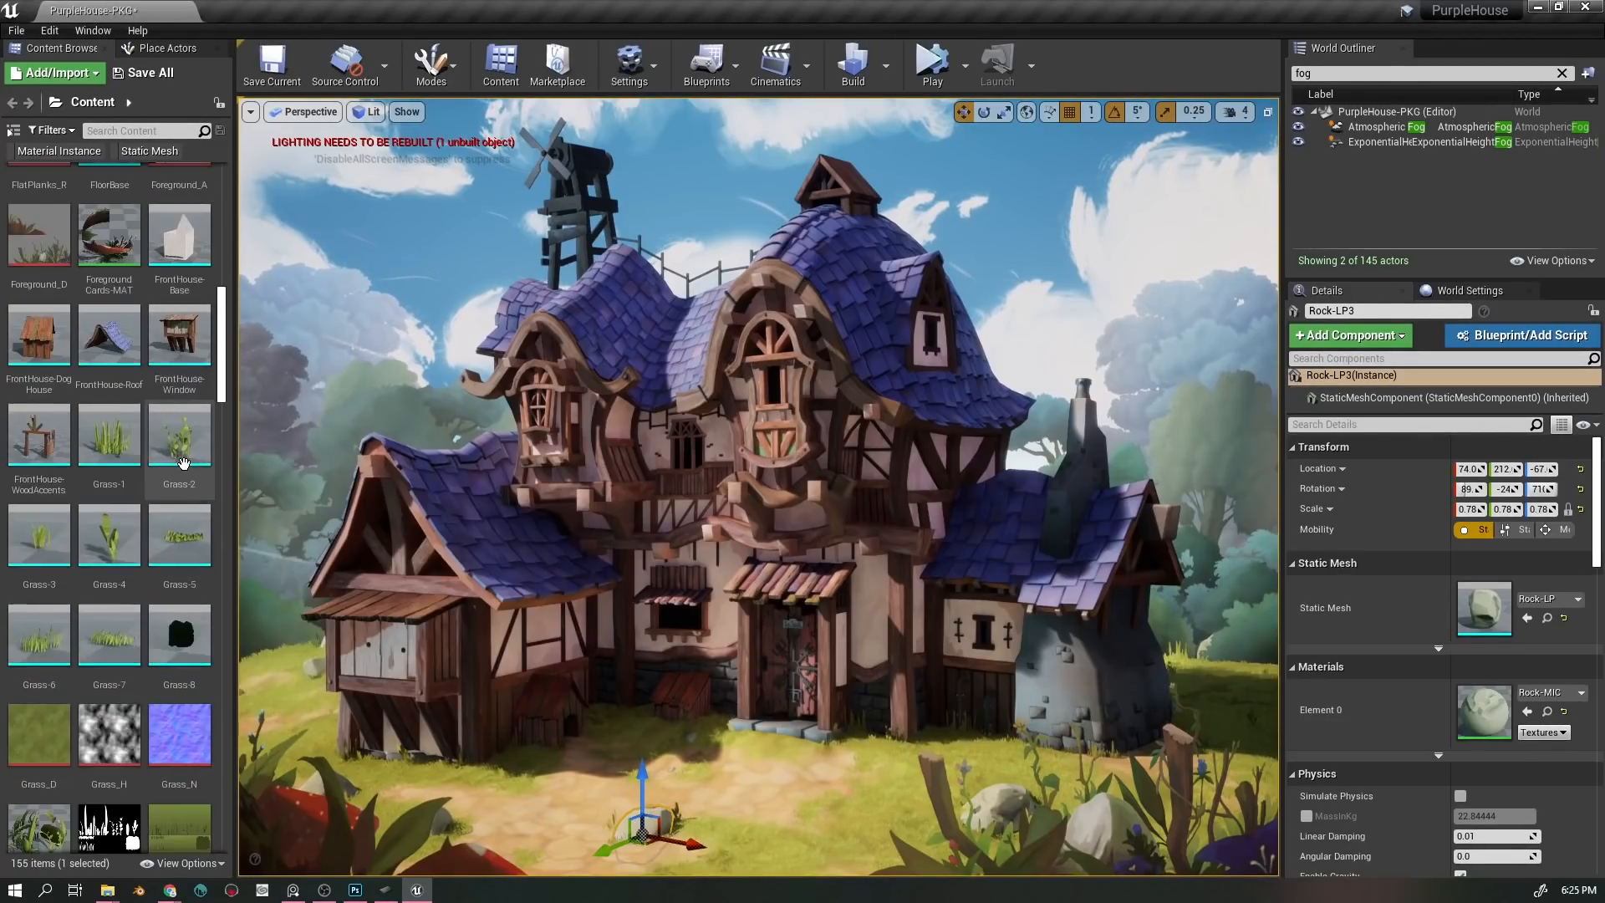
scroll(203, 493, down, 5)
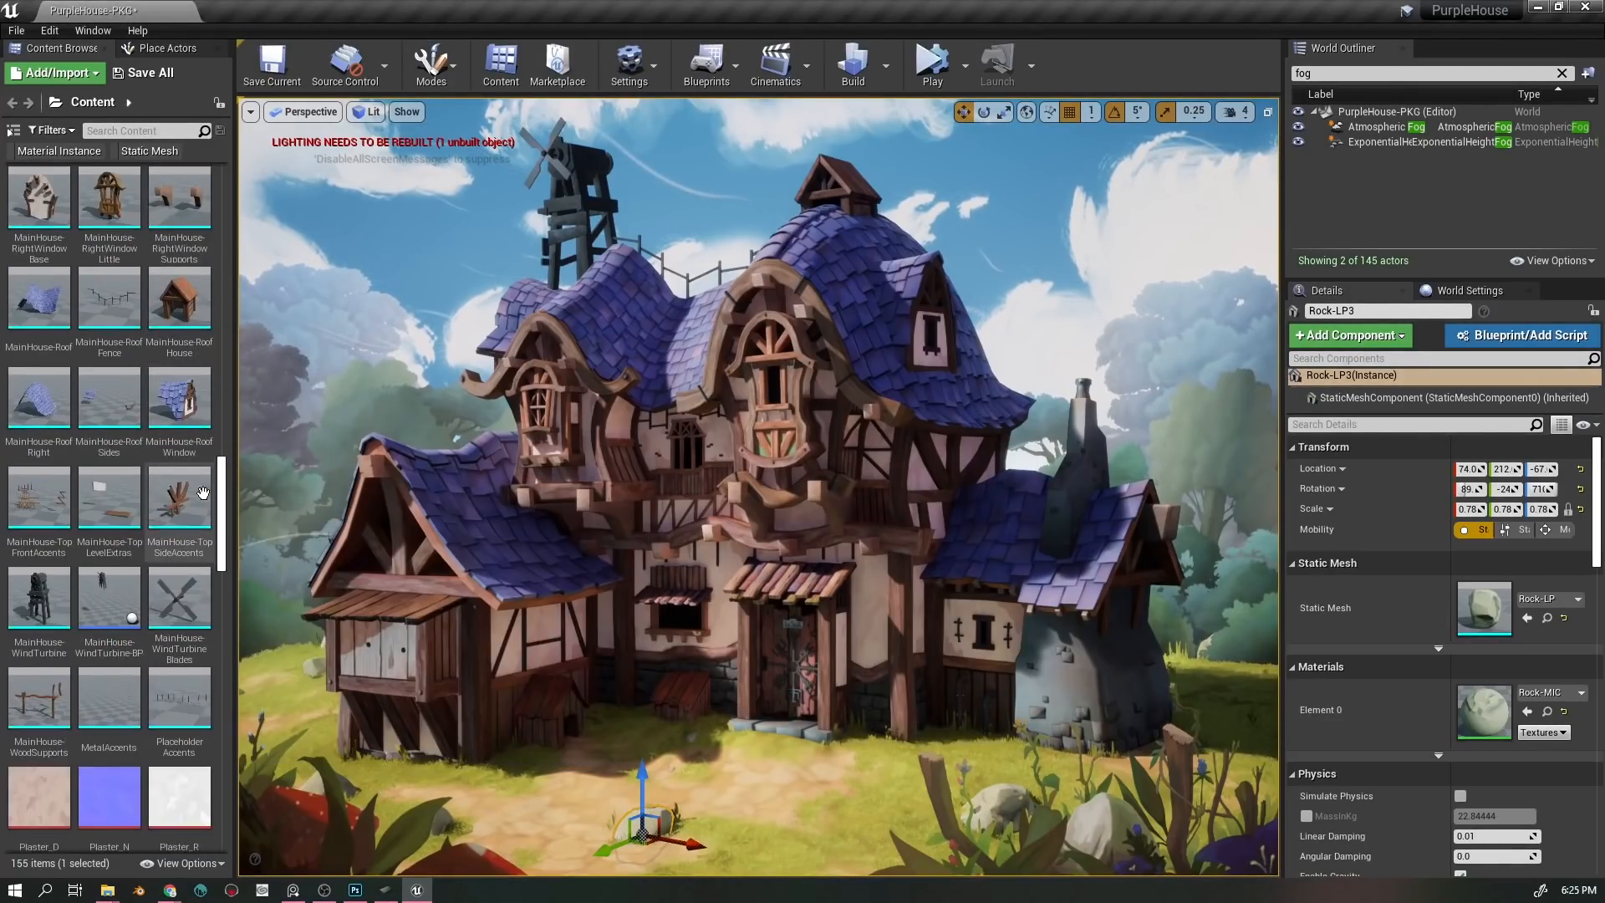
double_click(104, 383)
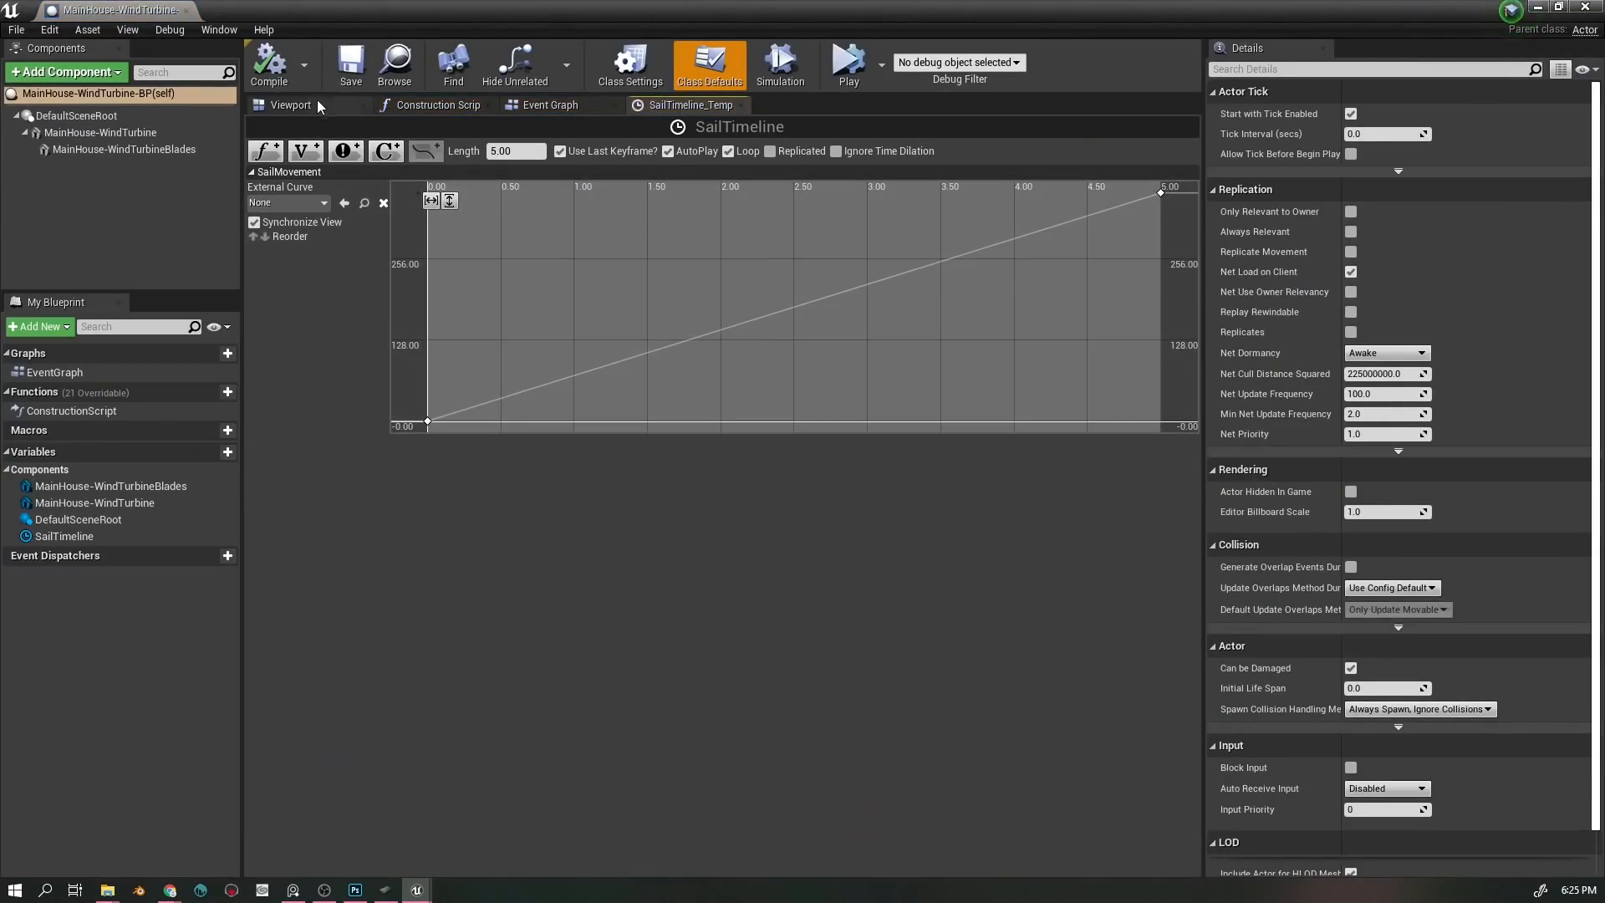
click(316, 104)
scroll(664, 474, down, 8)
drag(654, 446, 607, 413)
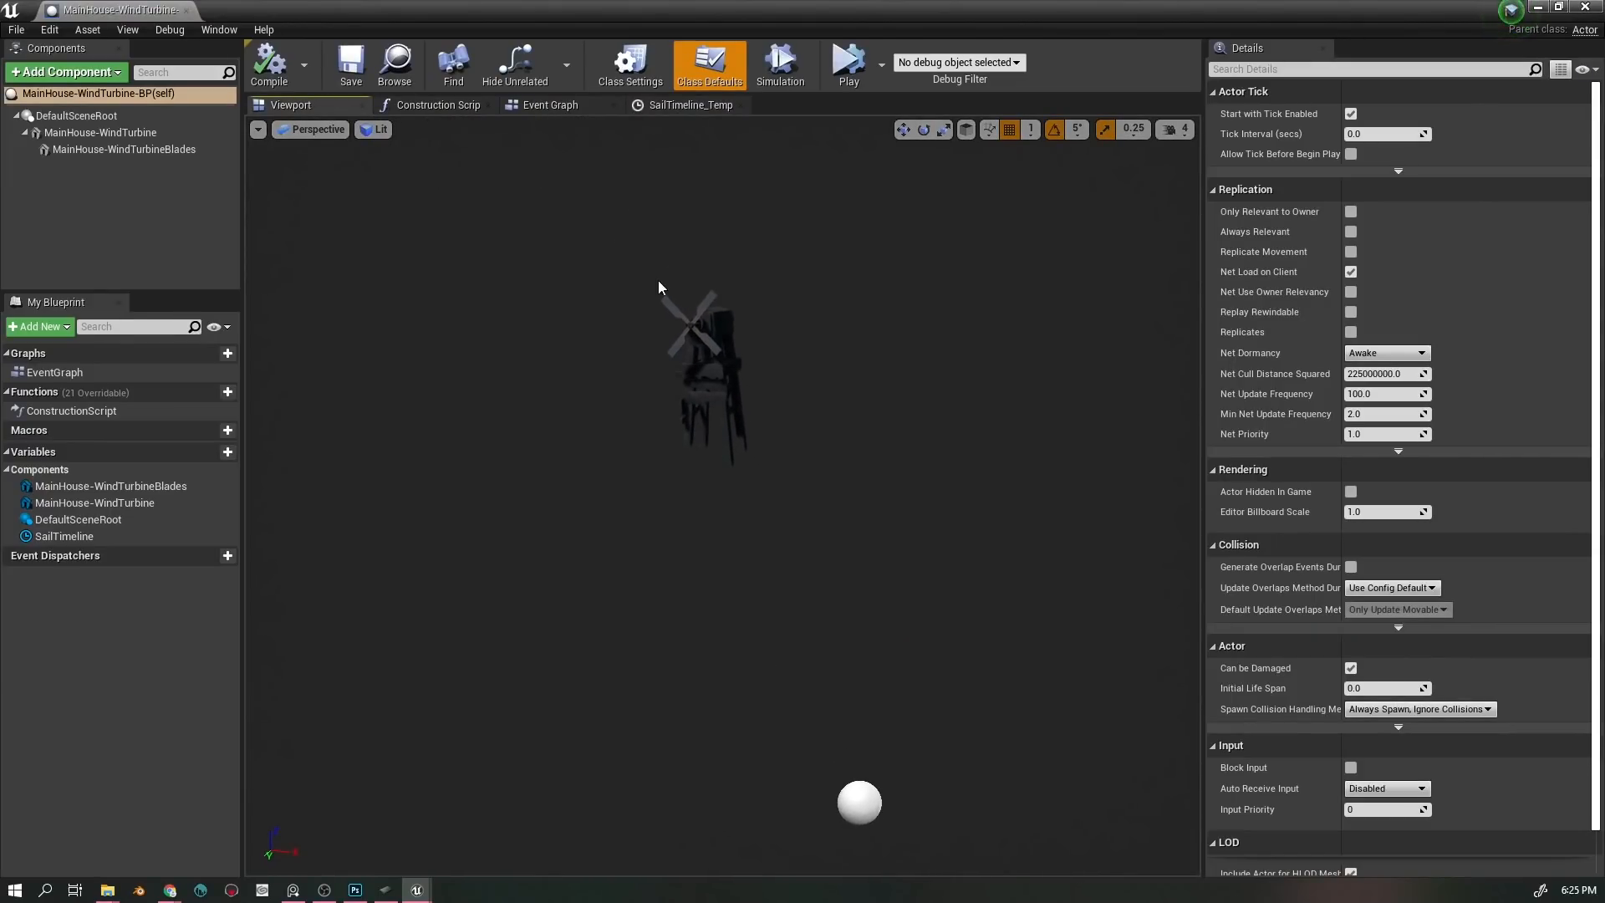
click(848, 63)
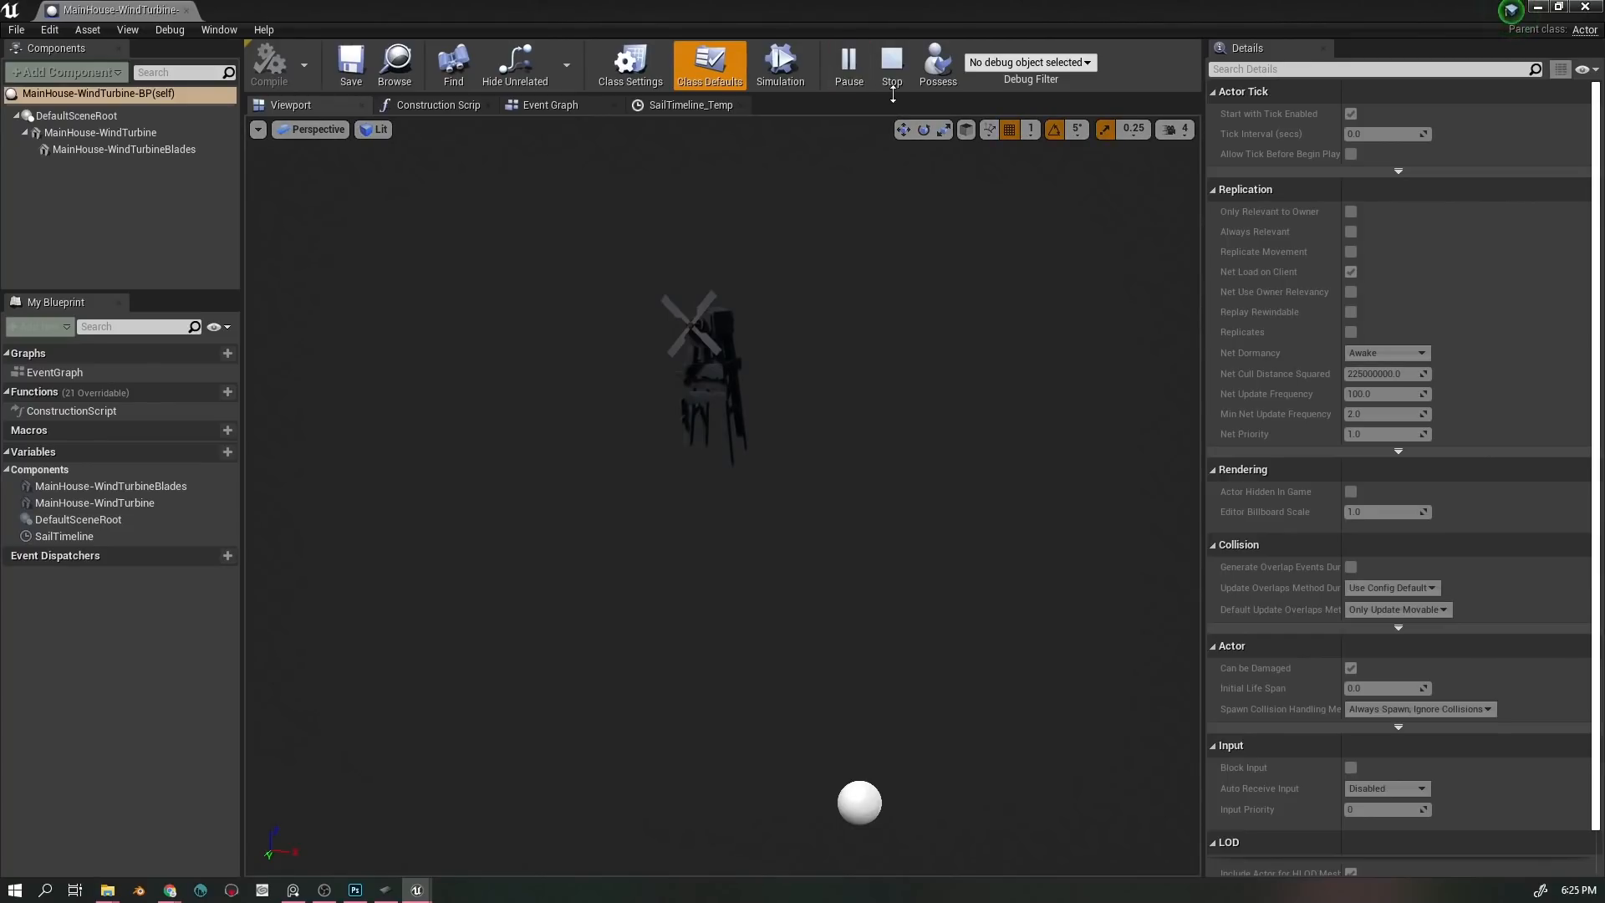
click(892, 62)
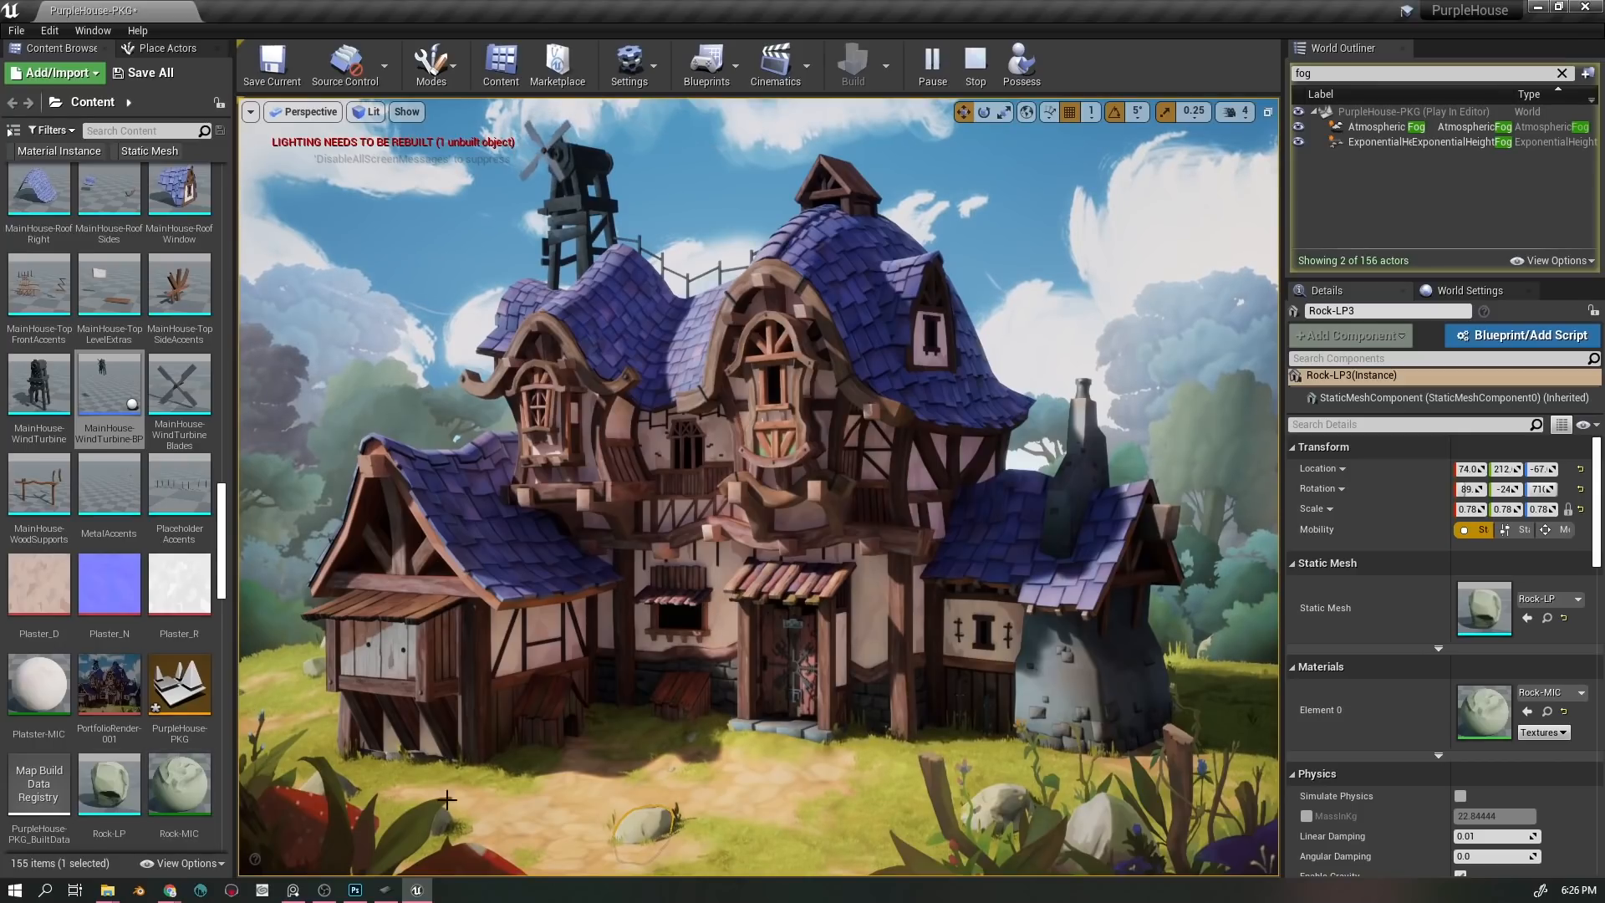
- Switch to the browser to show the "UE4 - Tutorial - Stylised Wind Particles (Cascade)" video, and return to Unreal Editor
click(176, 897)
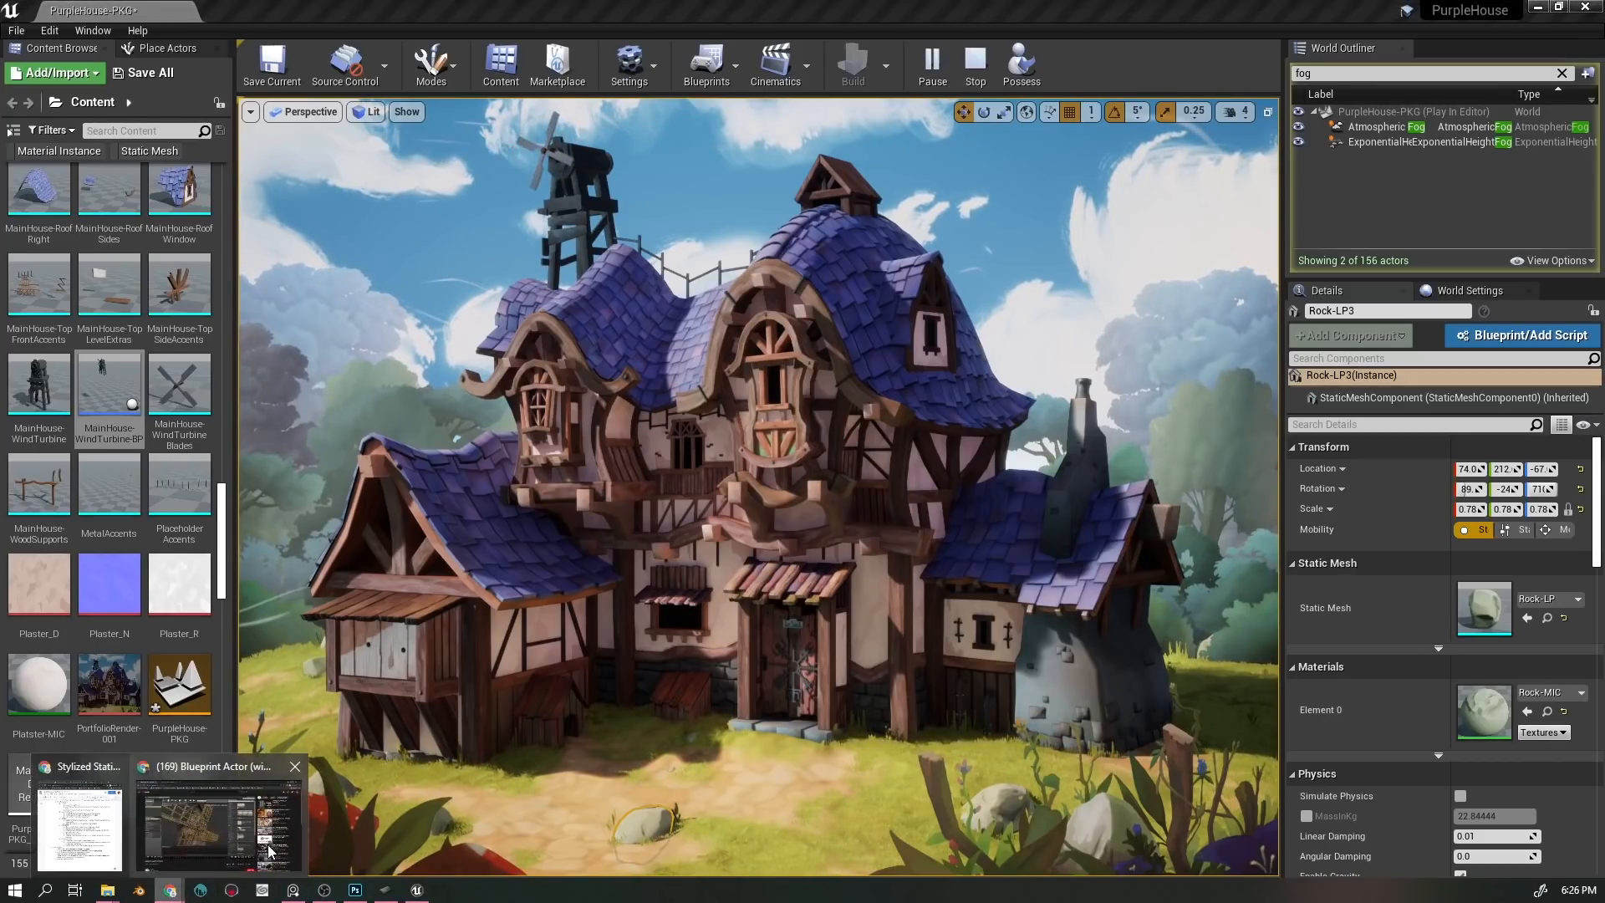
click(241, 848)
click(333, 10)
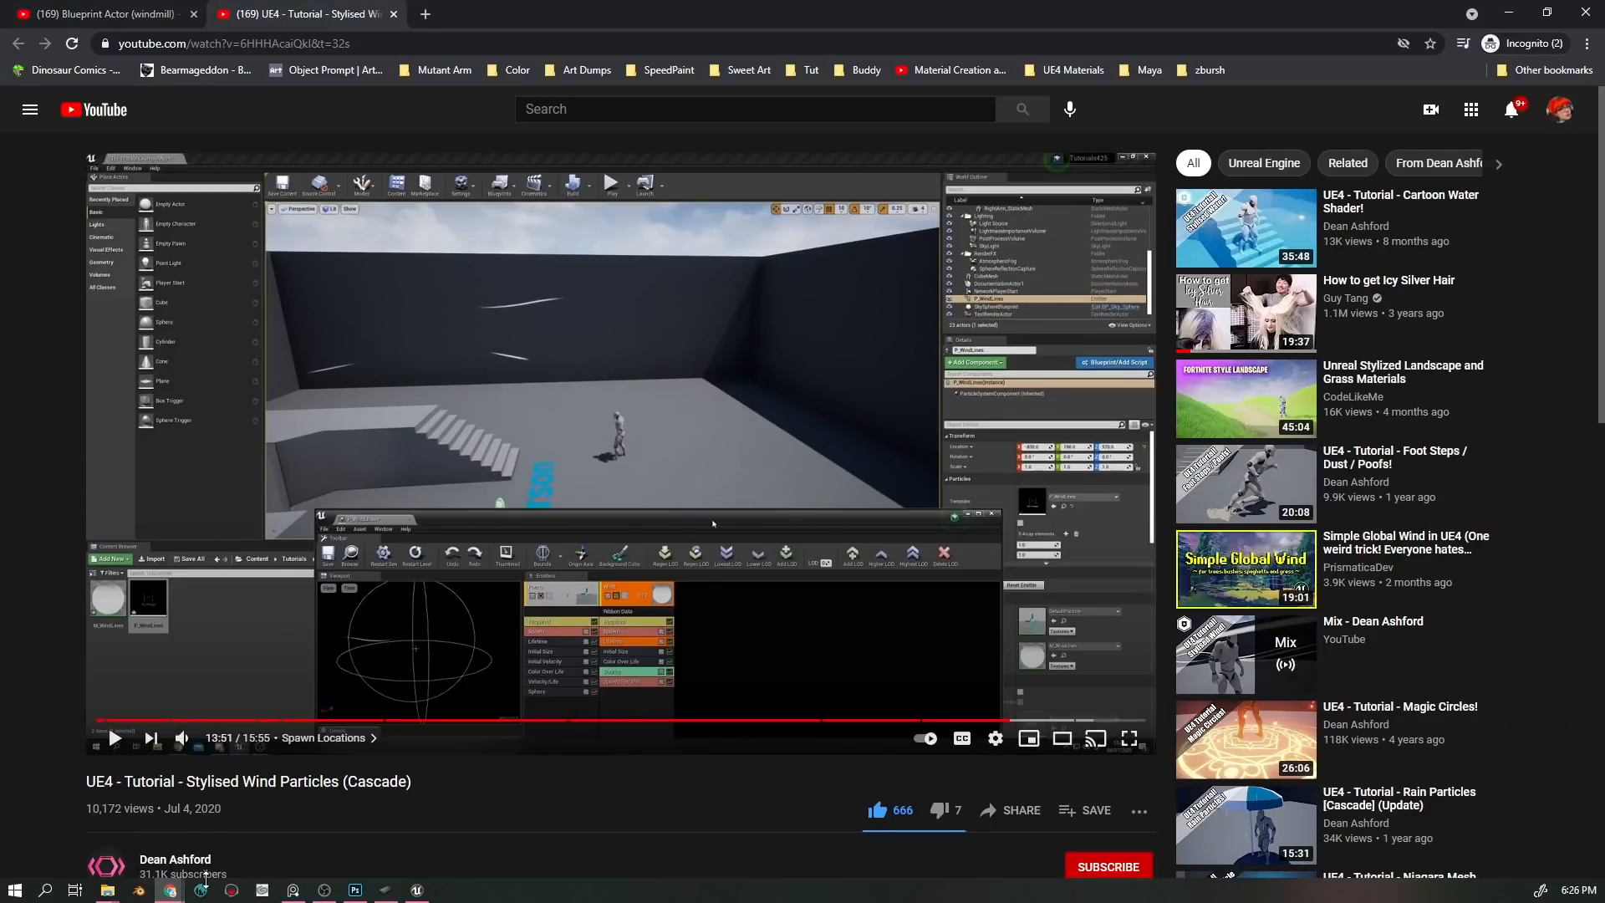
scroll(221, 859, down, 1)
scroll(343, 785, up, 1)
click(1516, 12)
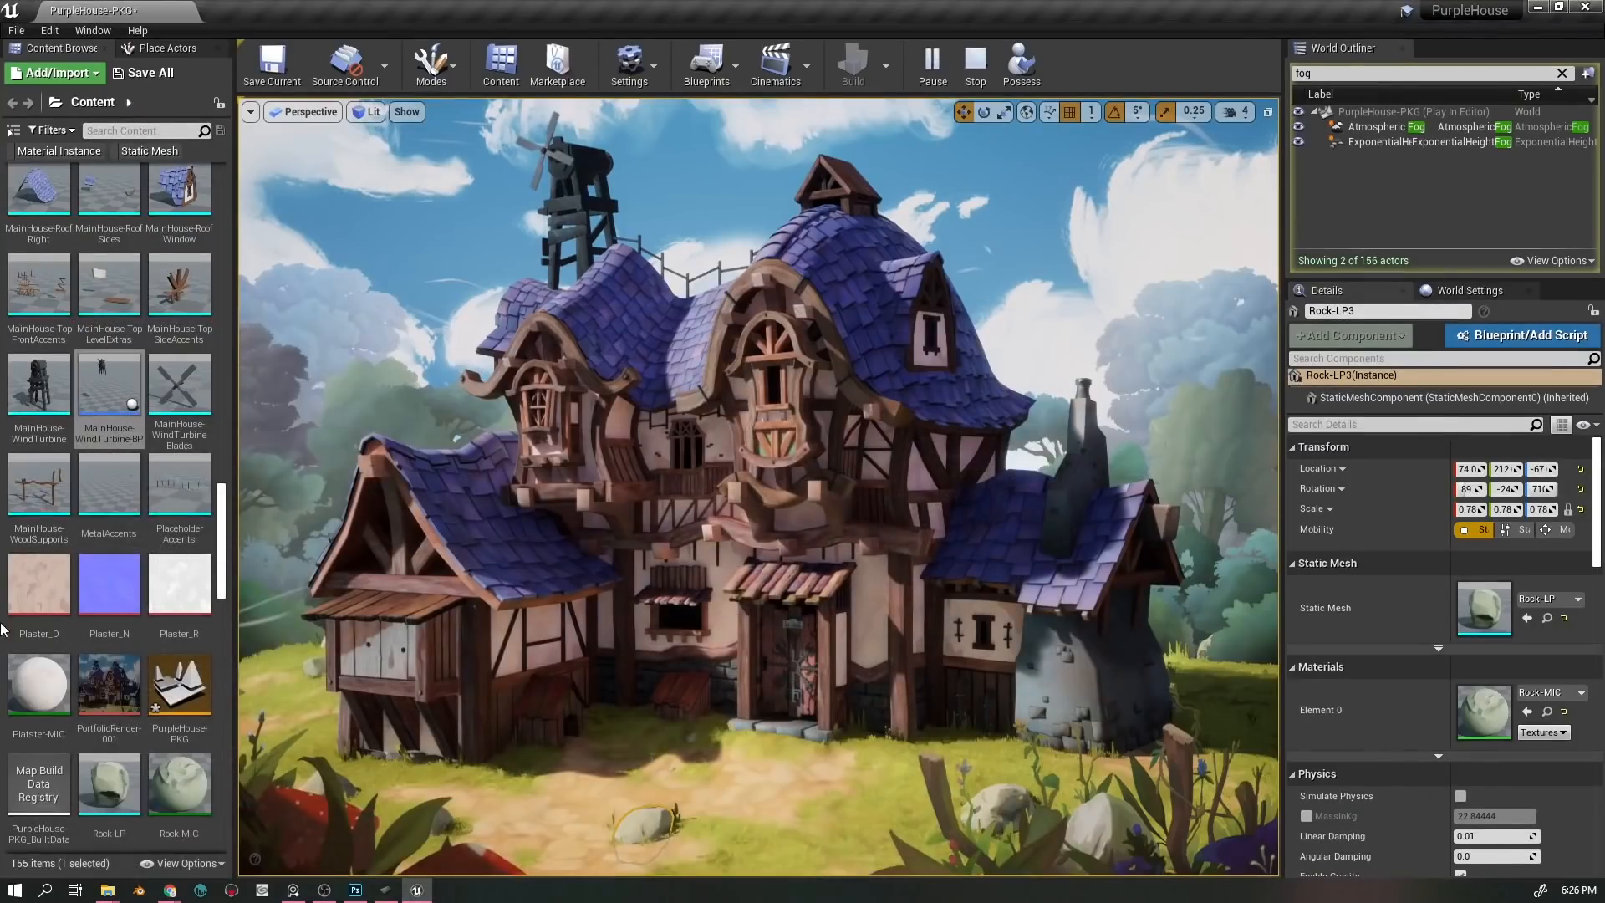
- Open the WindLines-MAT material, examine its particle color, radial gradient and multiply nodes, and close it
click(184, 781)
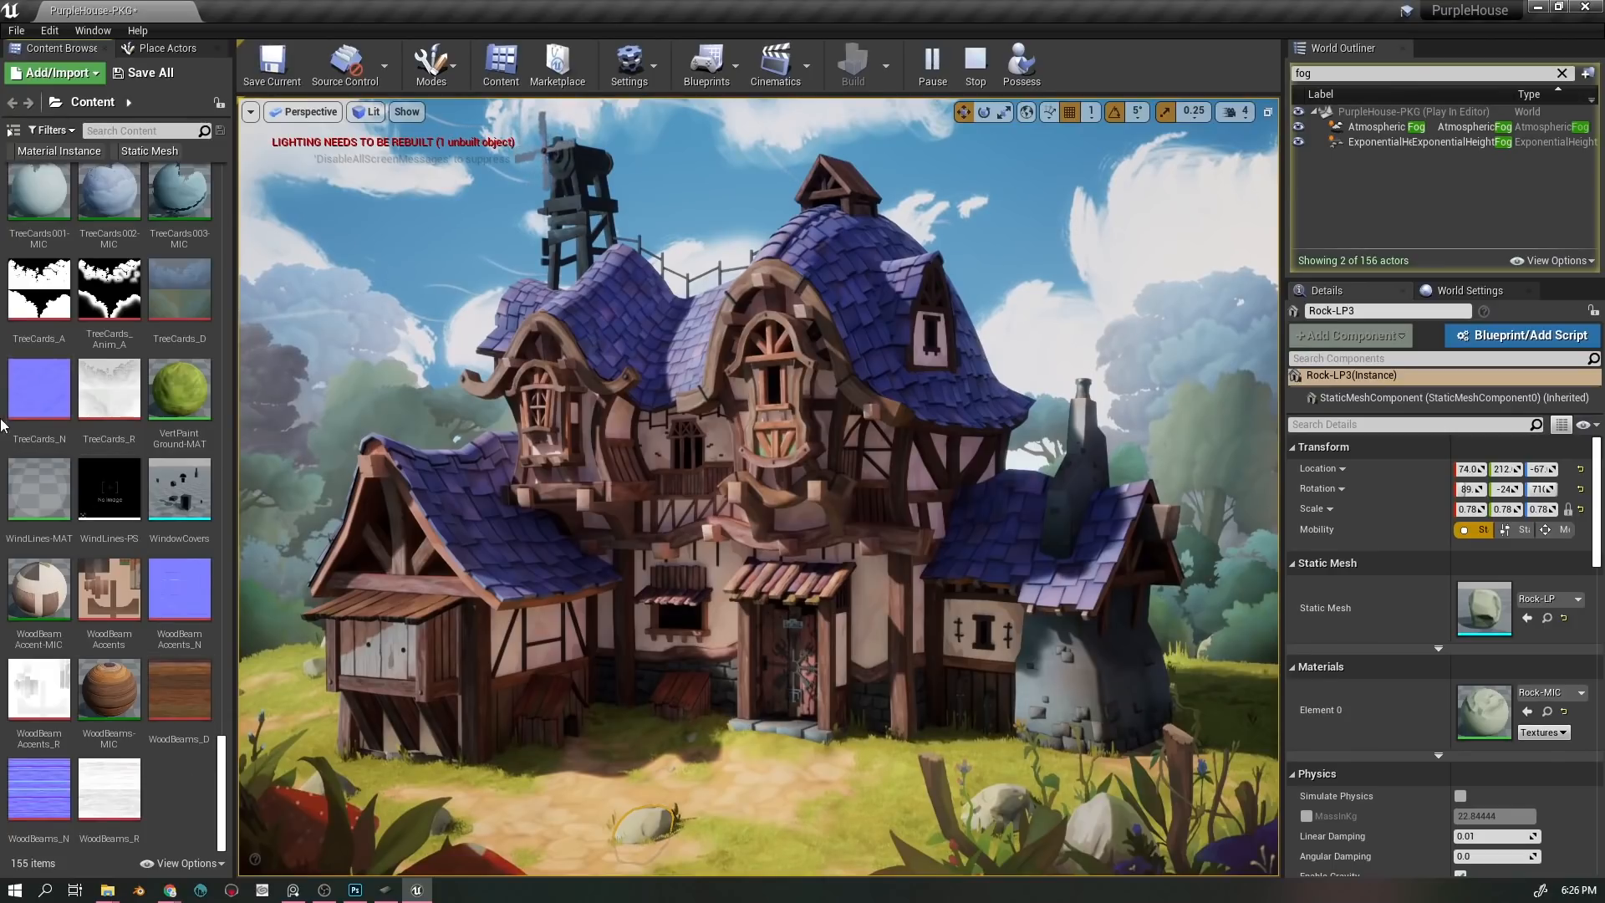
double_click(39, 489)
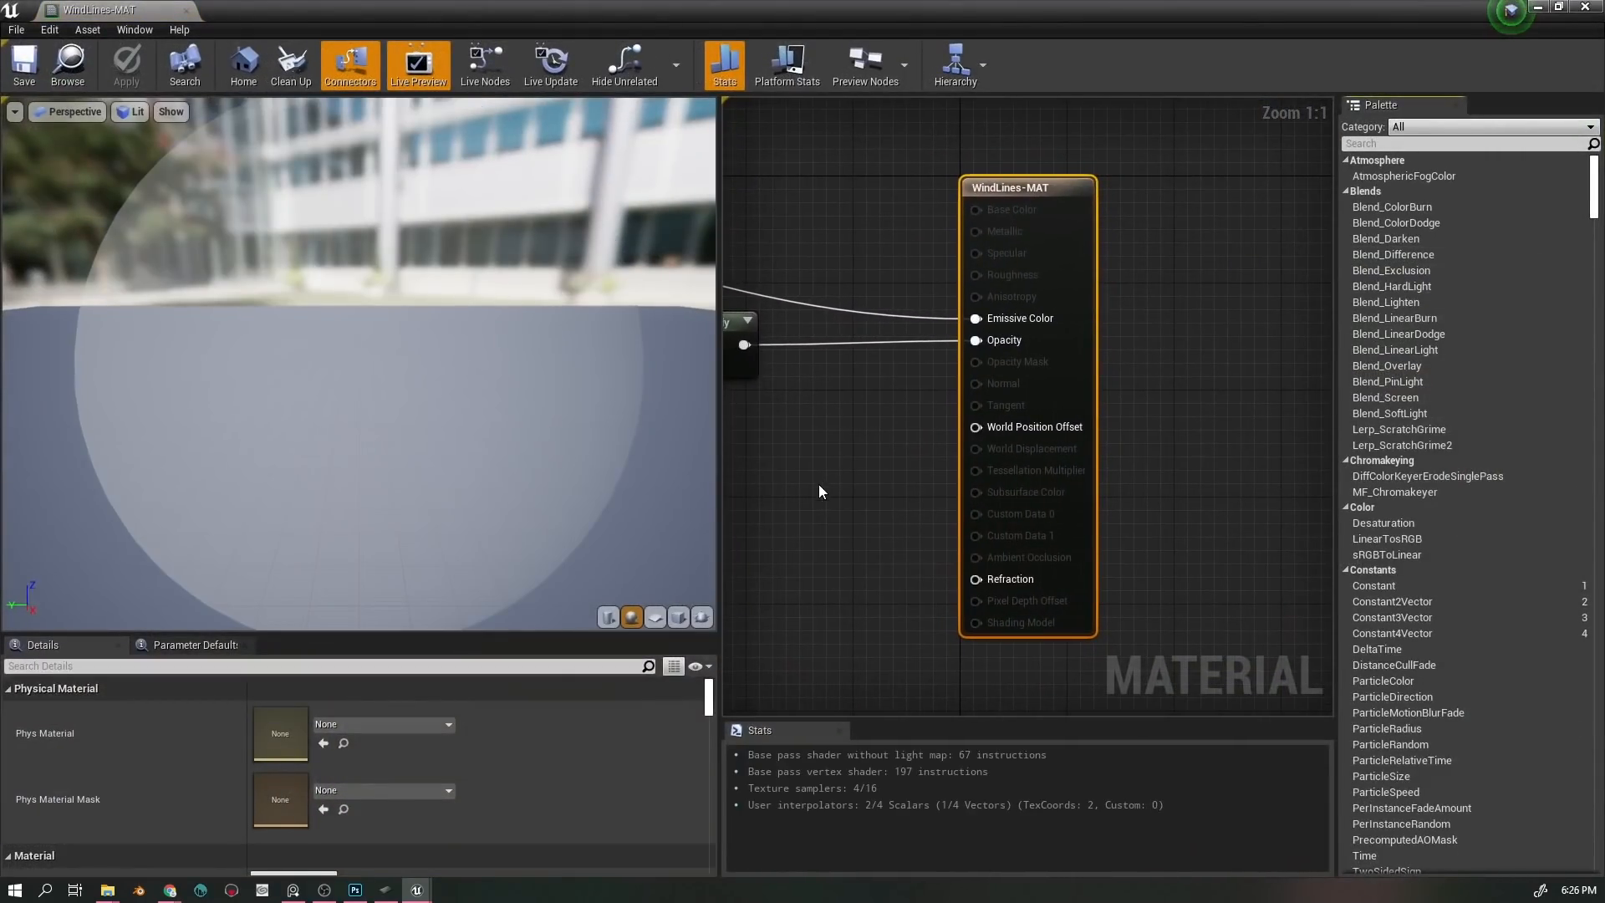
drag(819, 484, 1242, 527)
scroll(1120, 502, down, 2)
drag(1020, 518, 1115, 509)
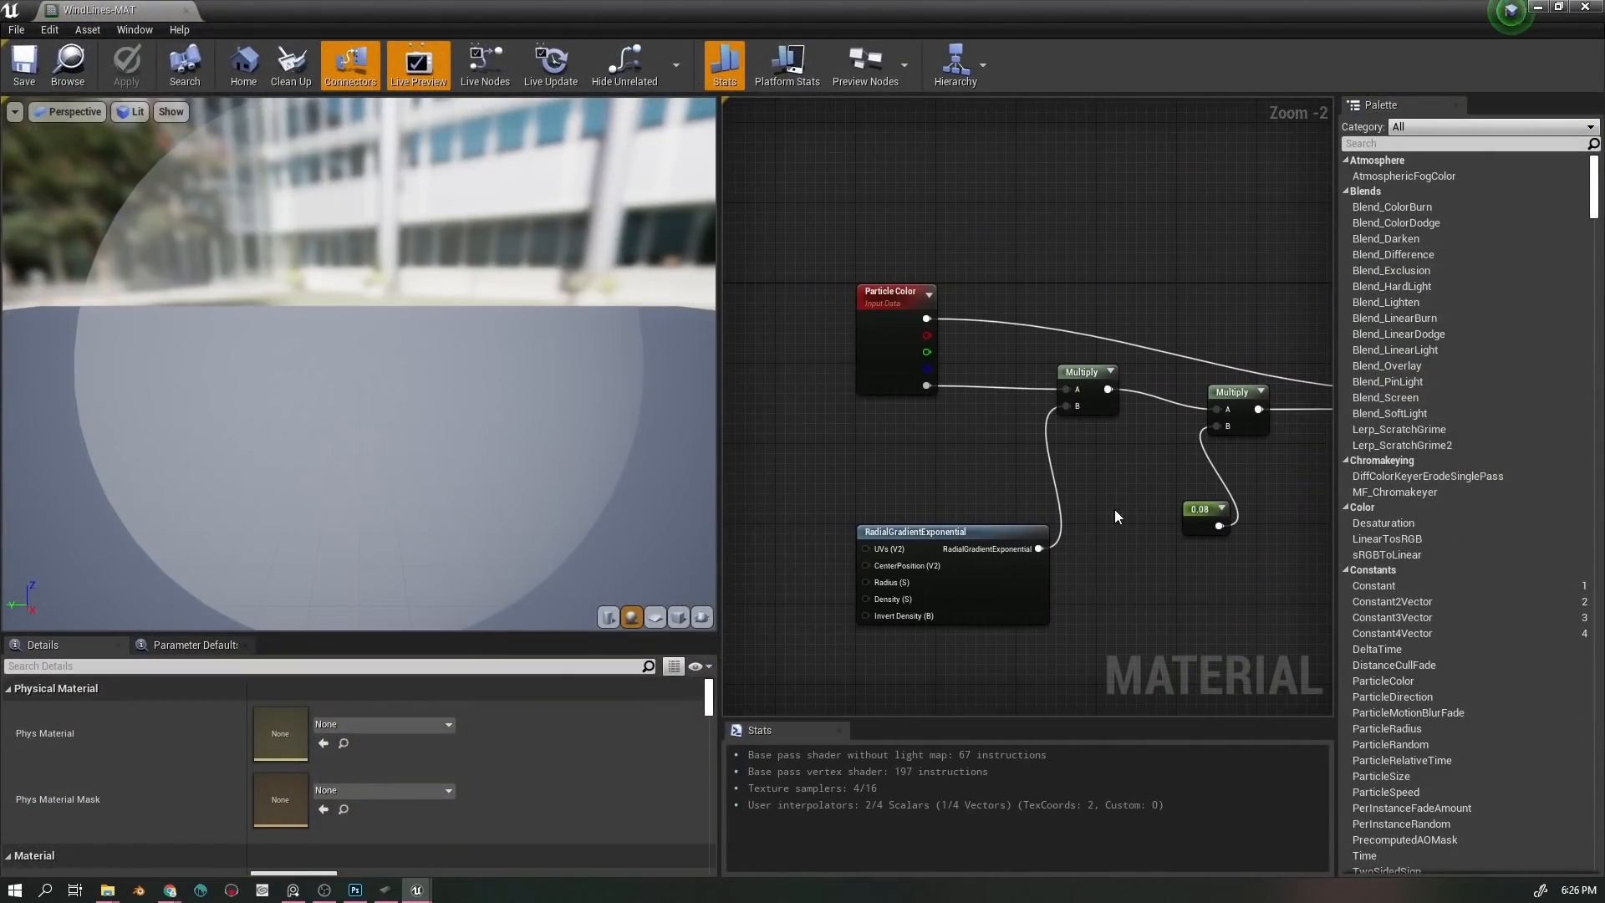
drag(1020, 465, 974, 494)
drag(1147, 493, 1025, 450)
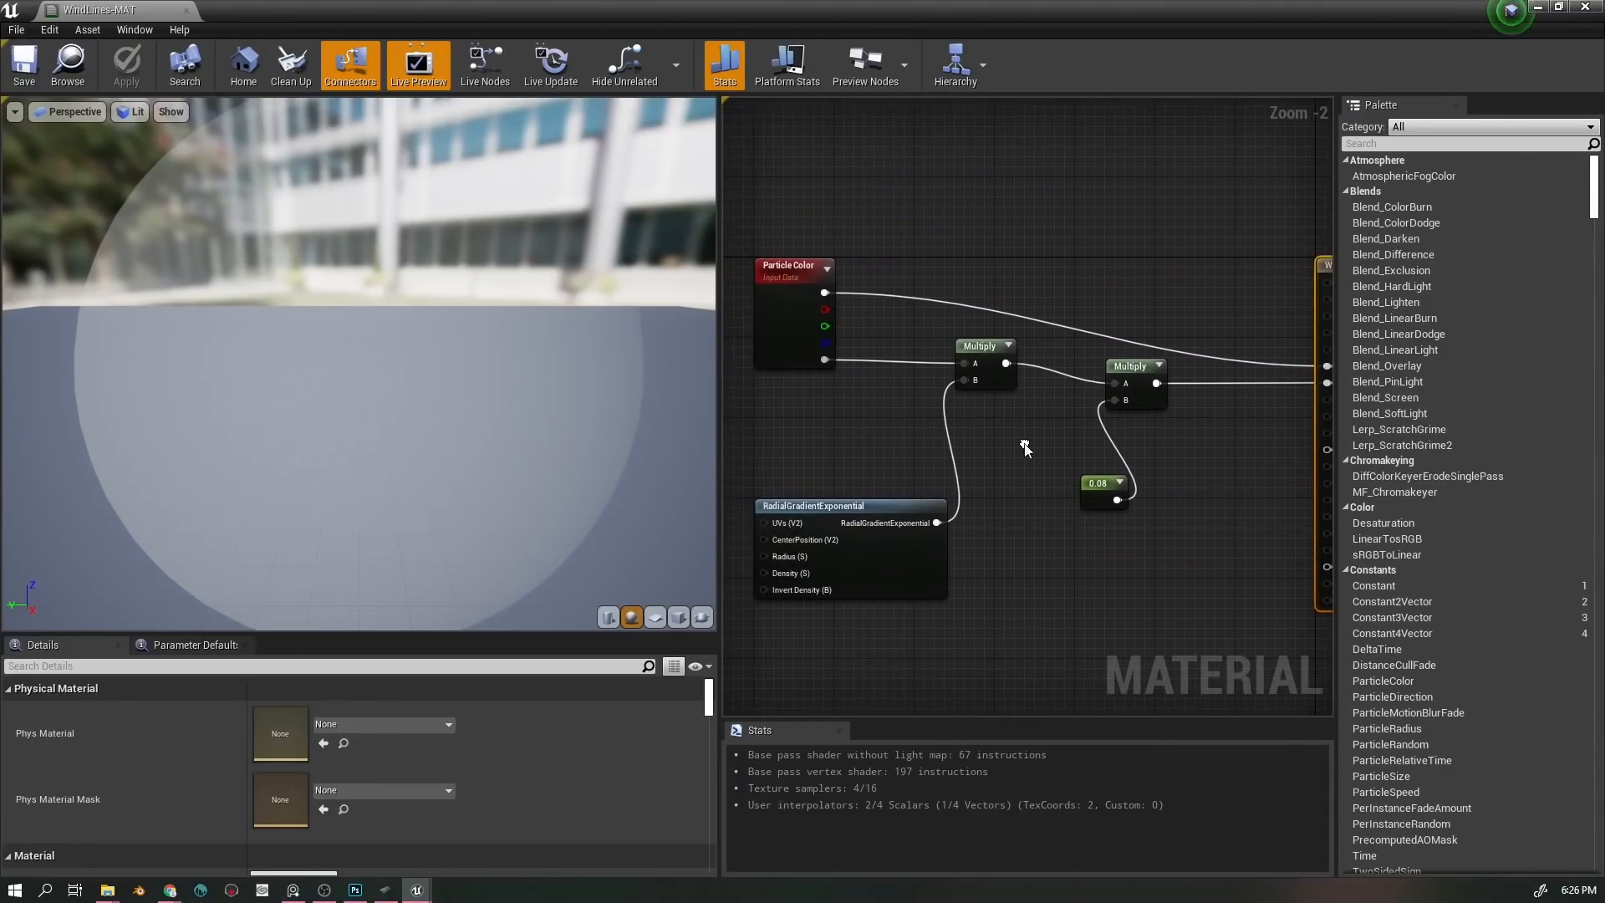
click(840, 389)
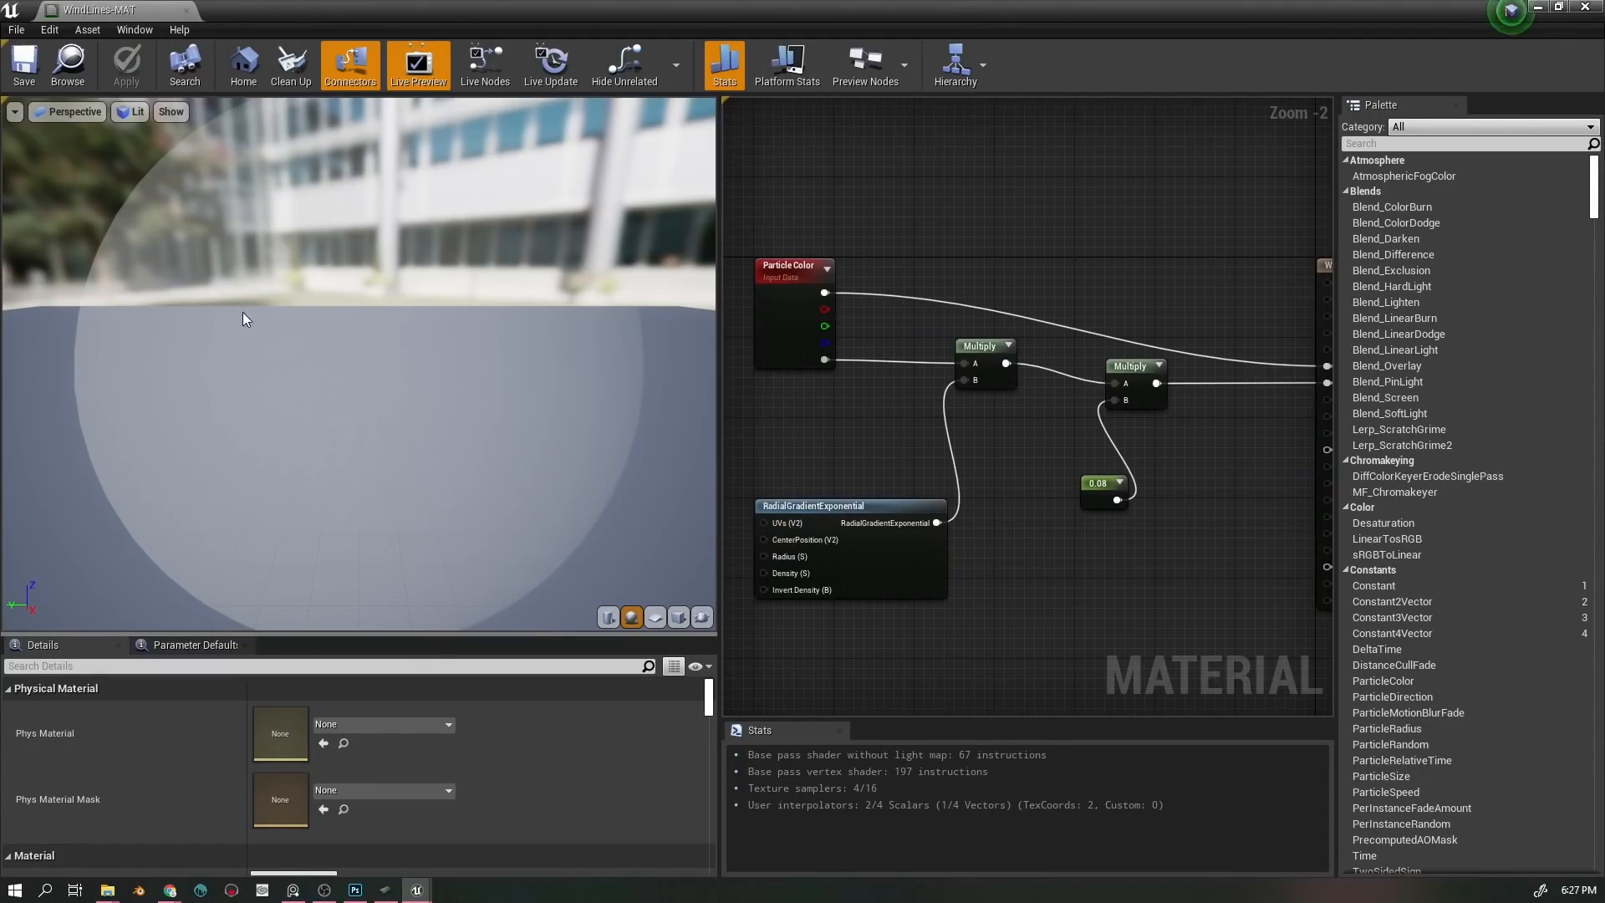
click(1585, 7)
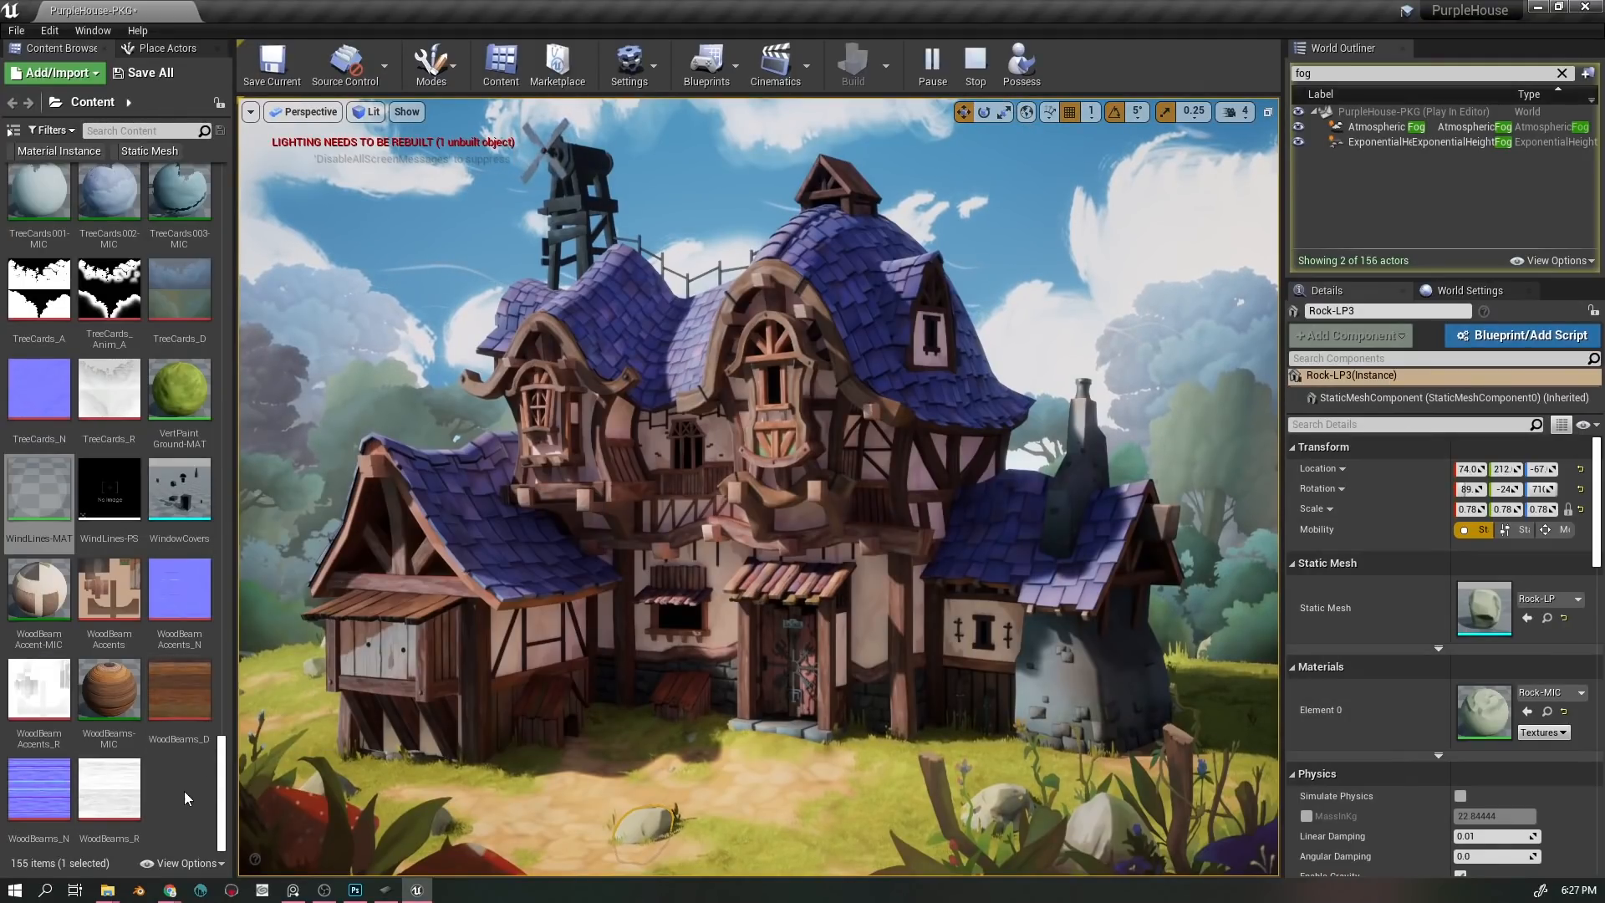
- Open the WindLines-PS particle system, view the Points and Wind emitters with their preview, and close it
double_click(108, 489)
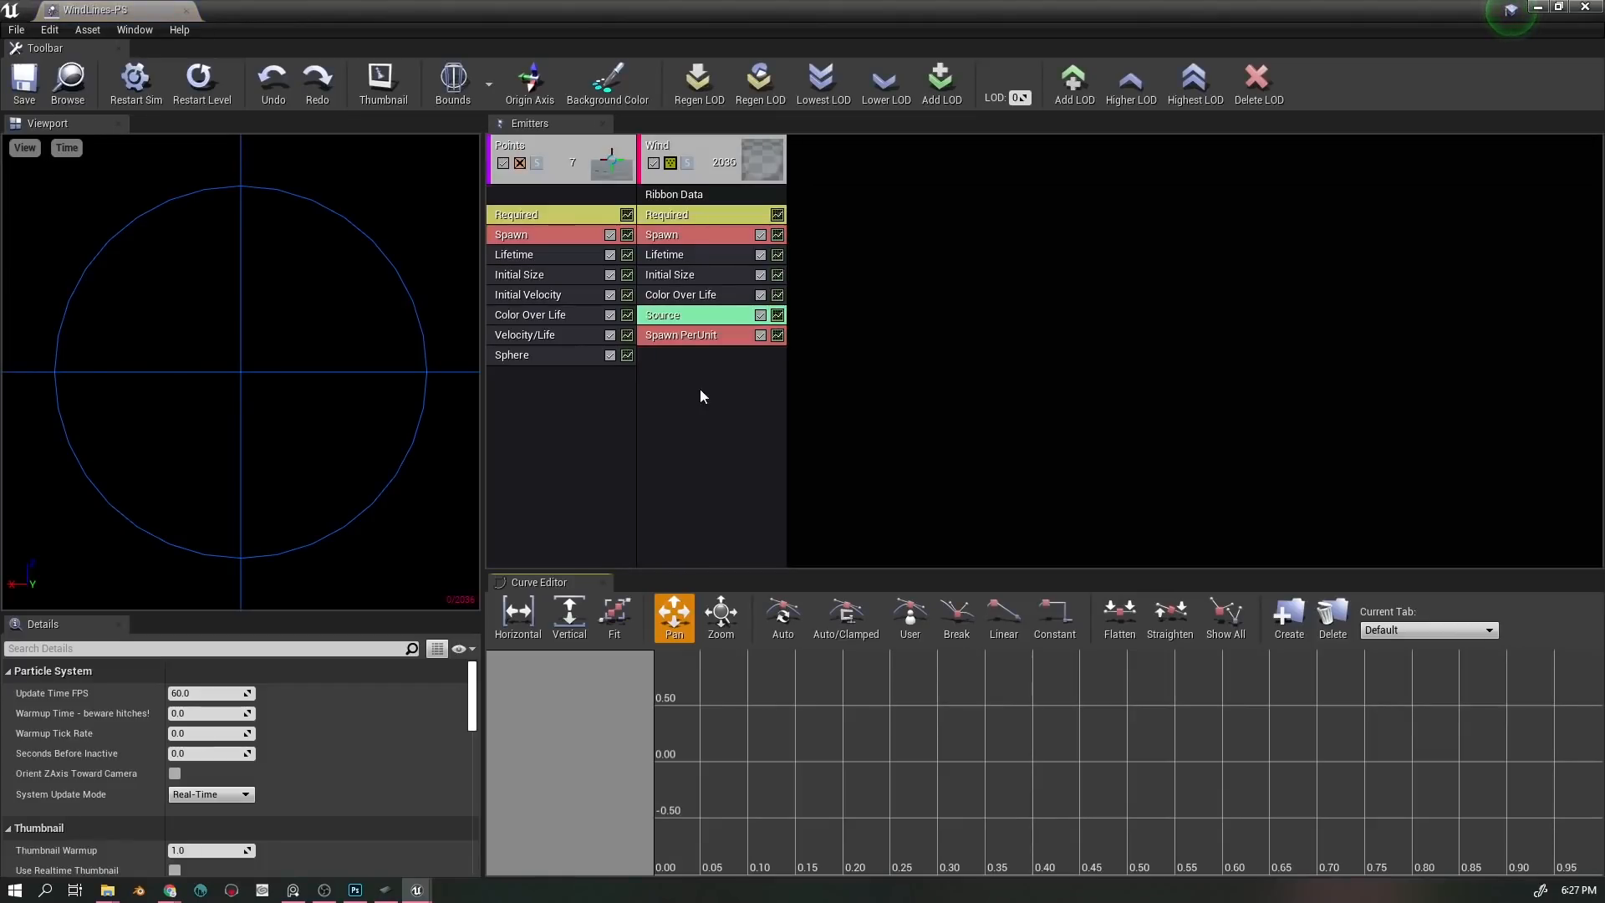
mouse_move(306, 423)
mouse_down()
mouse_move(324, 501)
mouse_move(259, 433)
mouse_move(276, 418)
mouse_move(251, 434)
mouse_move(309, 408)
mouse_up()
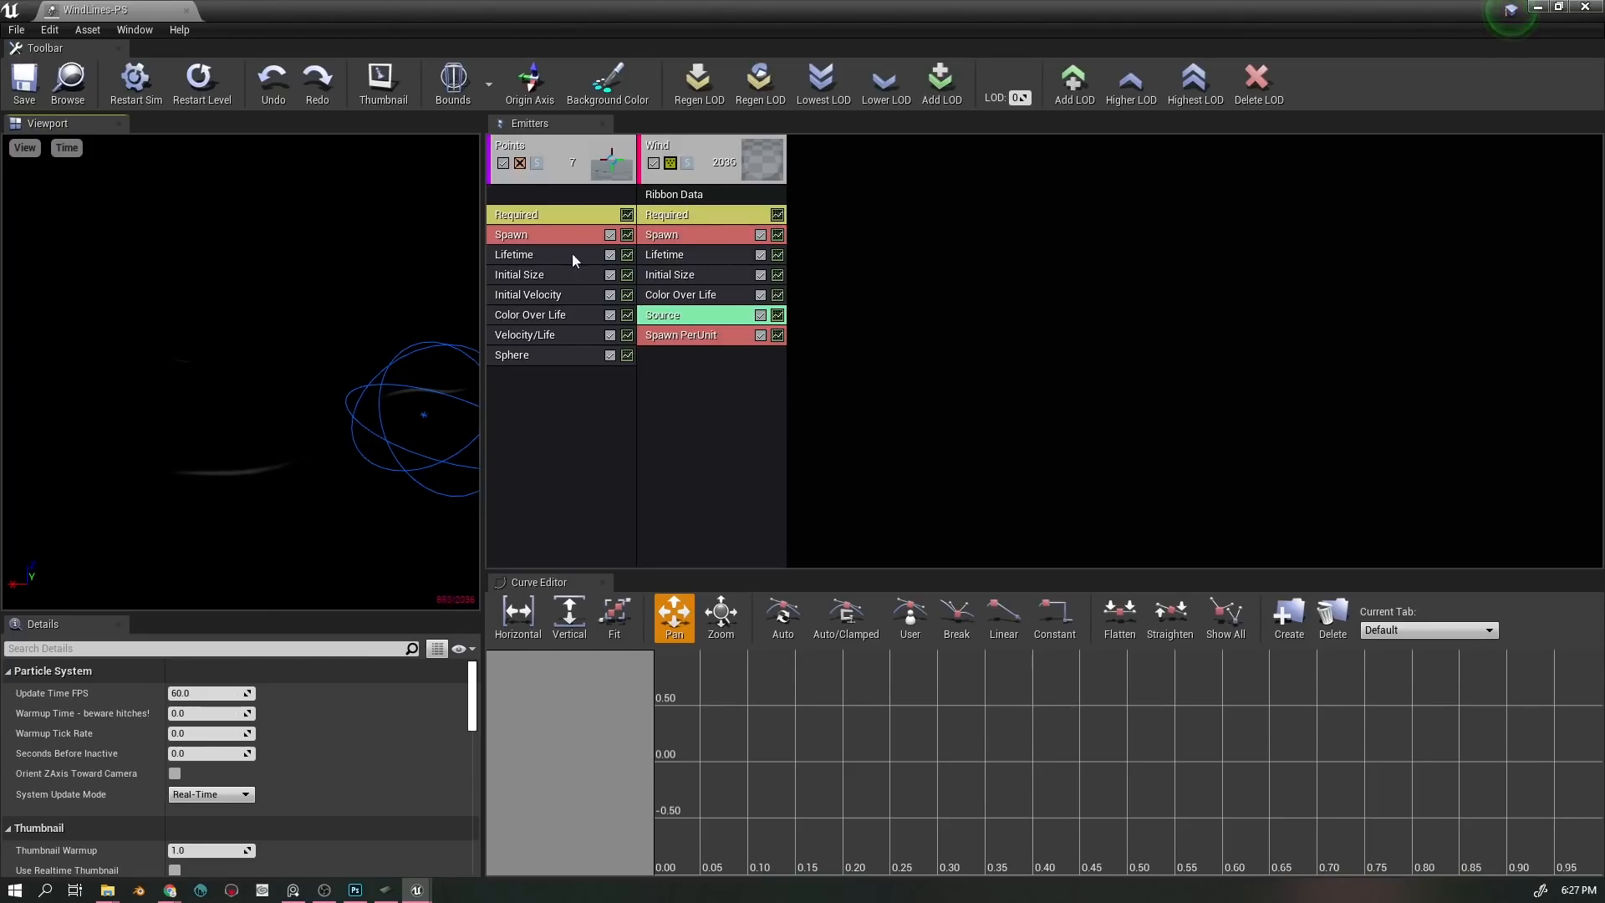
click(1585, 7)
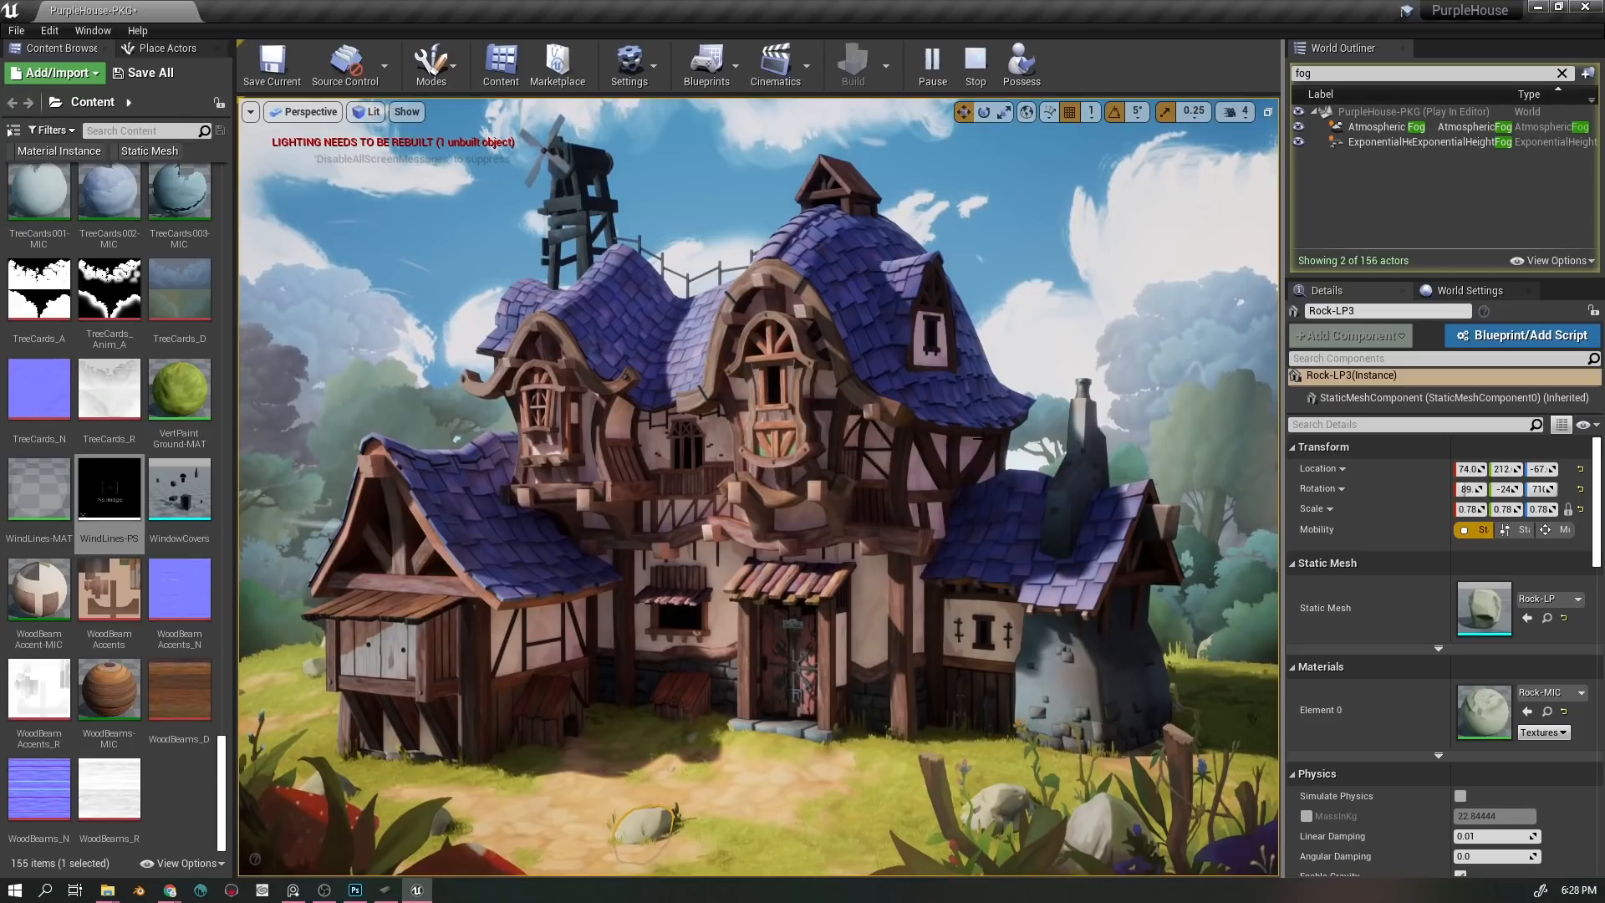
- Switch to Photoshop, play and stop the PH-FullProgression.psd frame animation, and move the floating reference image clear of the layer list's lower edge
click(1561, 74)
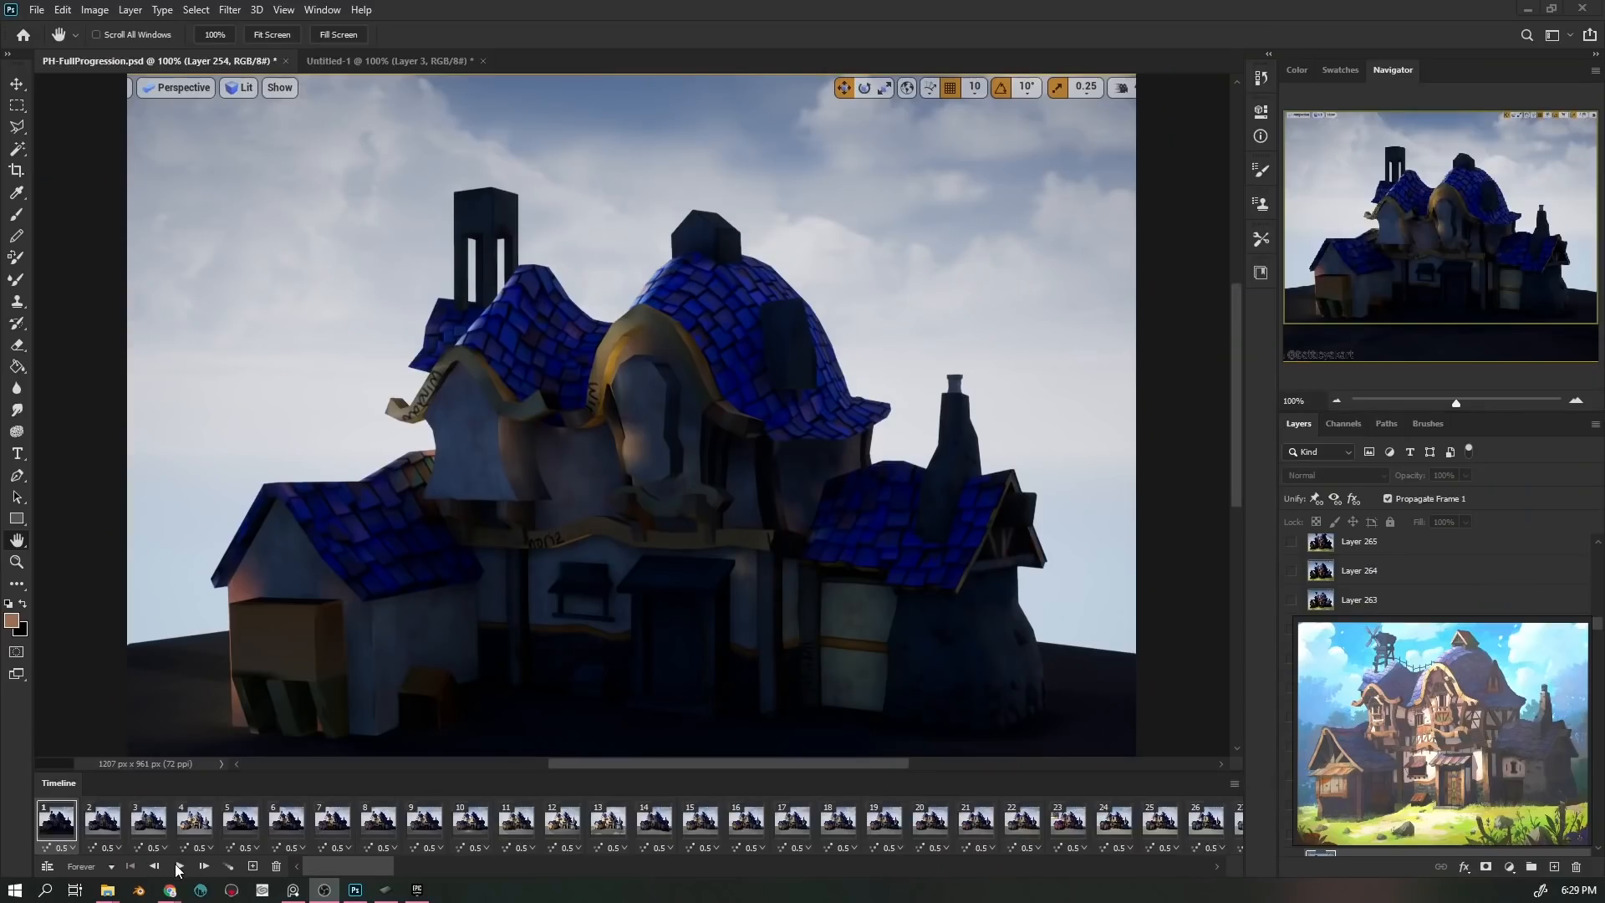
click(178, 868)
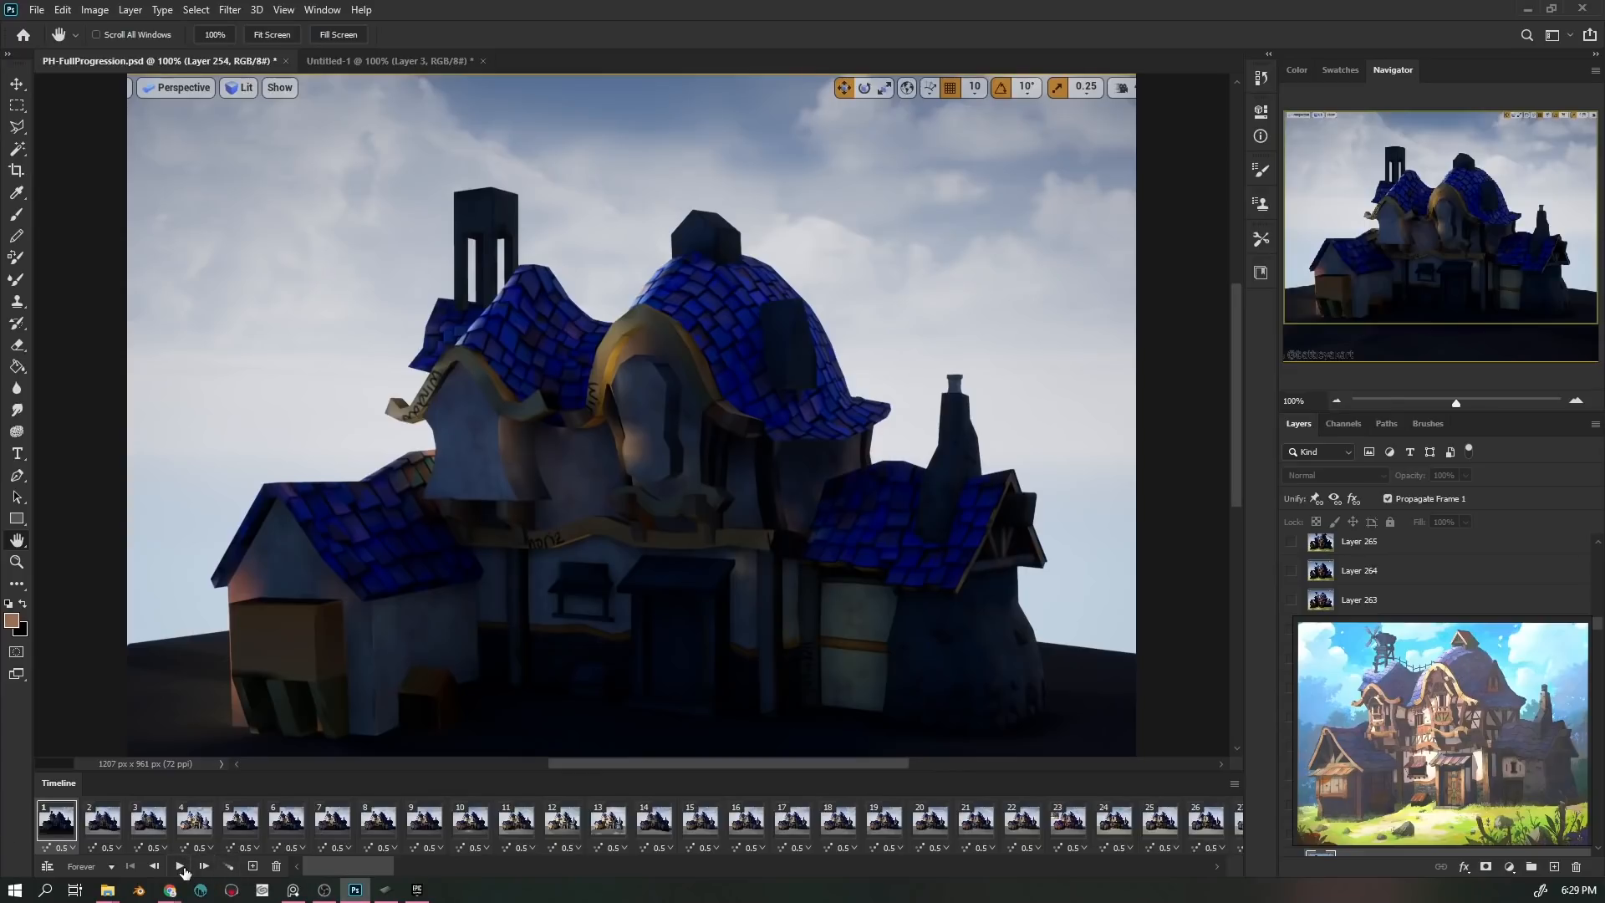
click(180, 867)
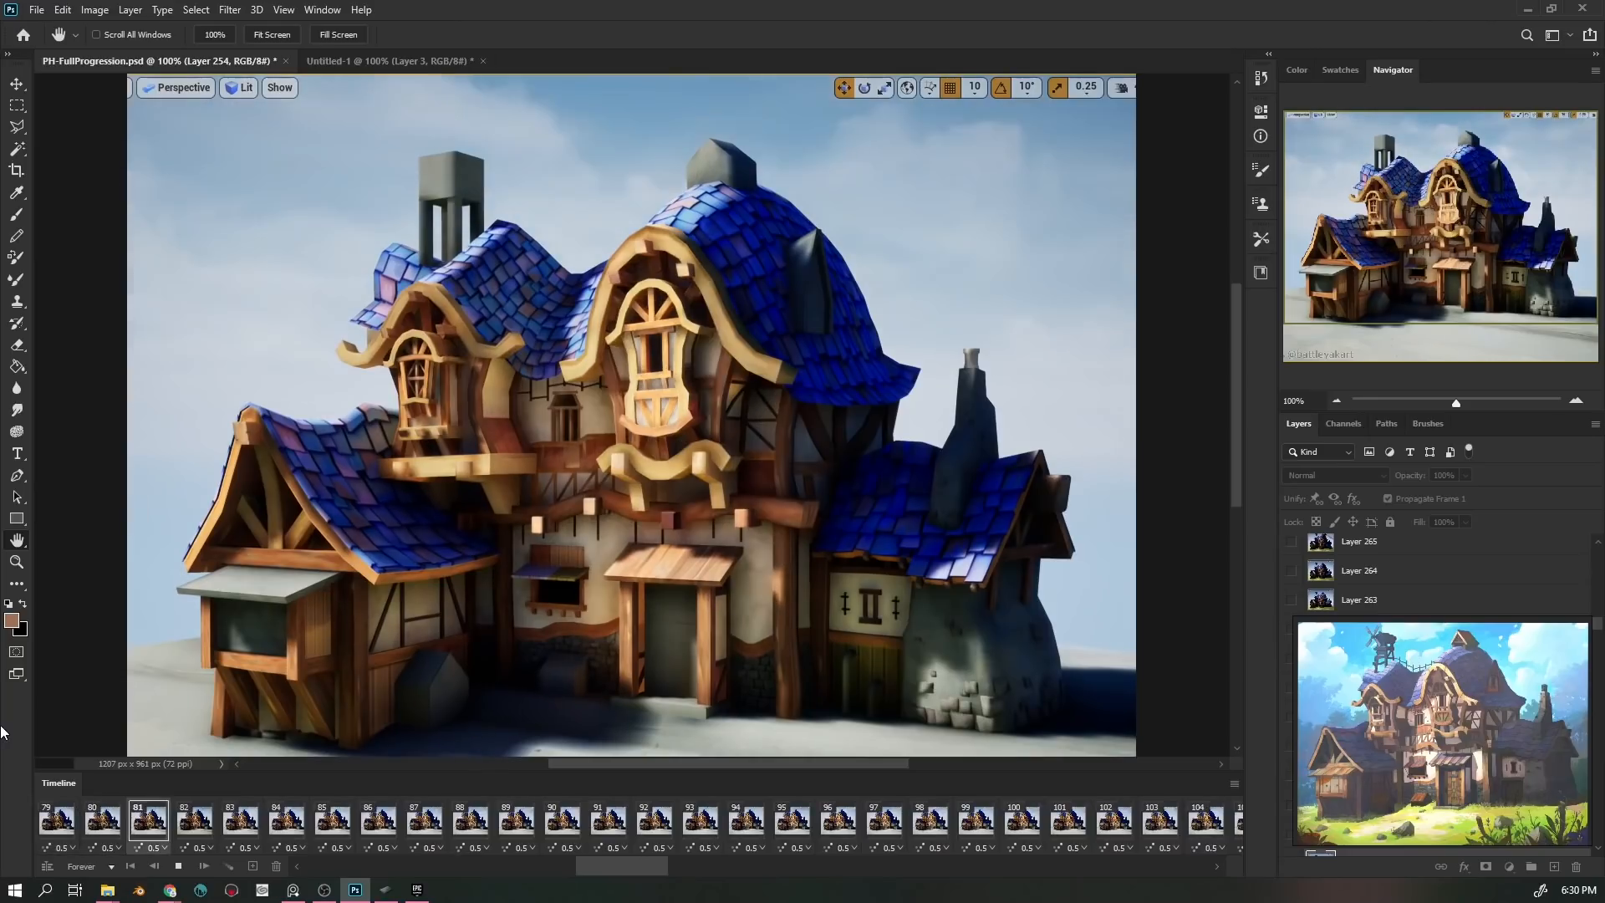
drag(1464, 747, 1322, 652)
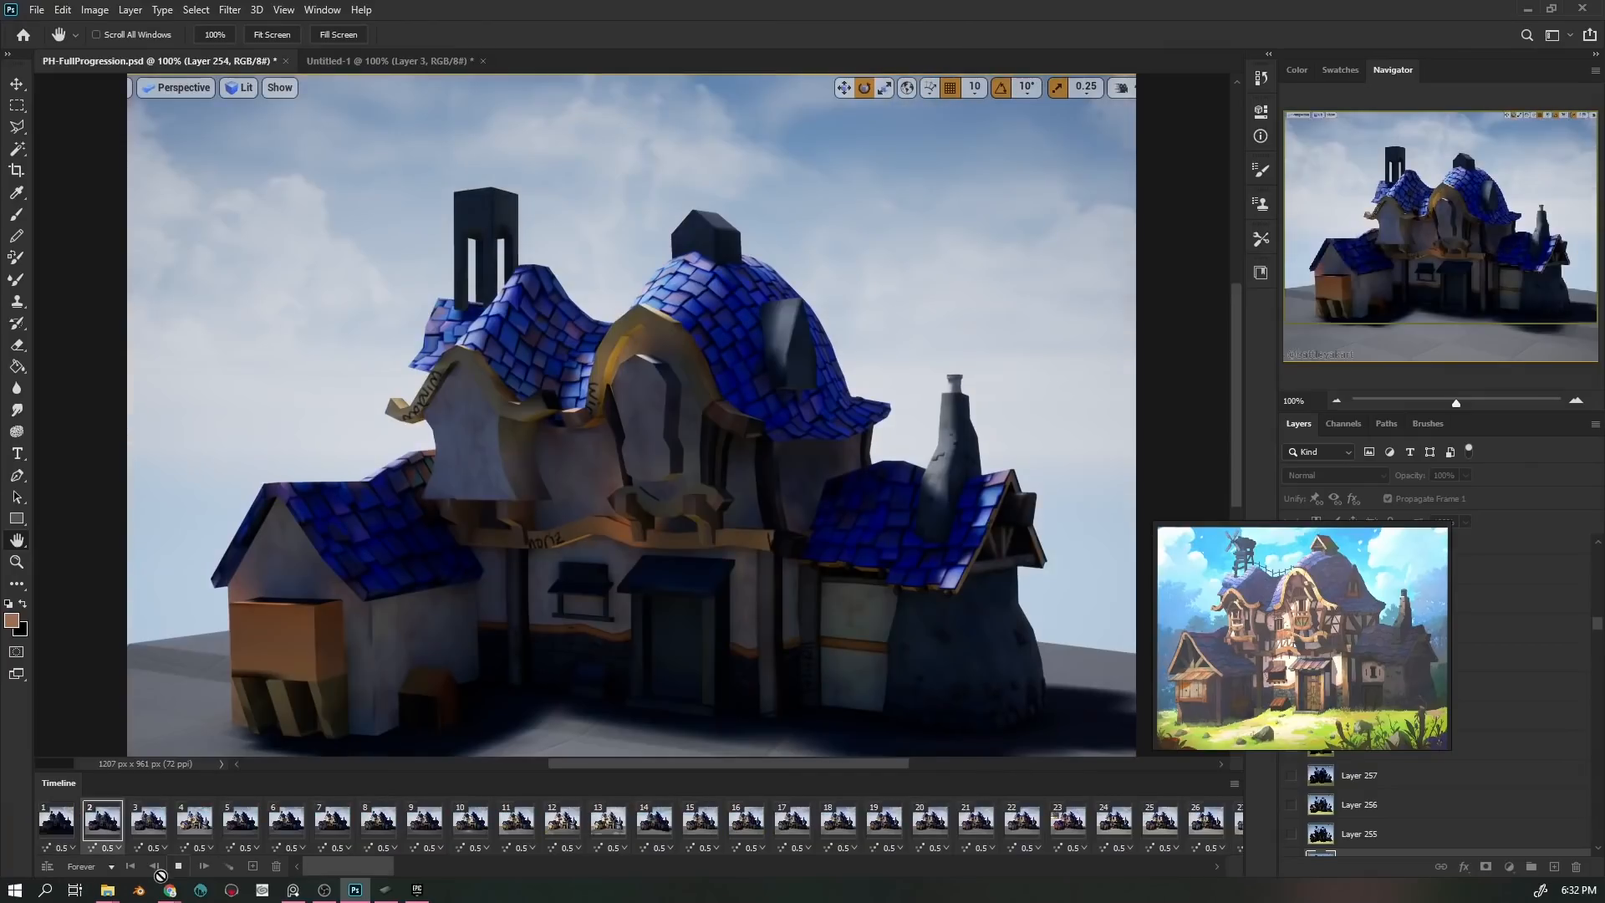
click(178, 866)
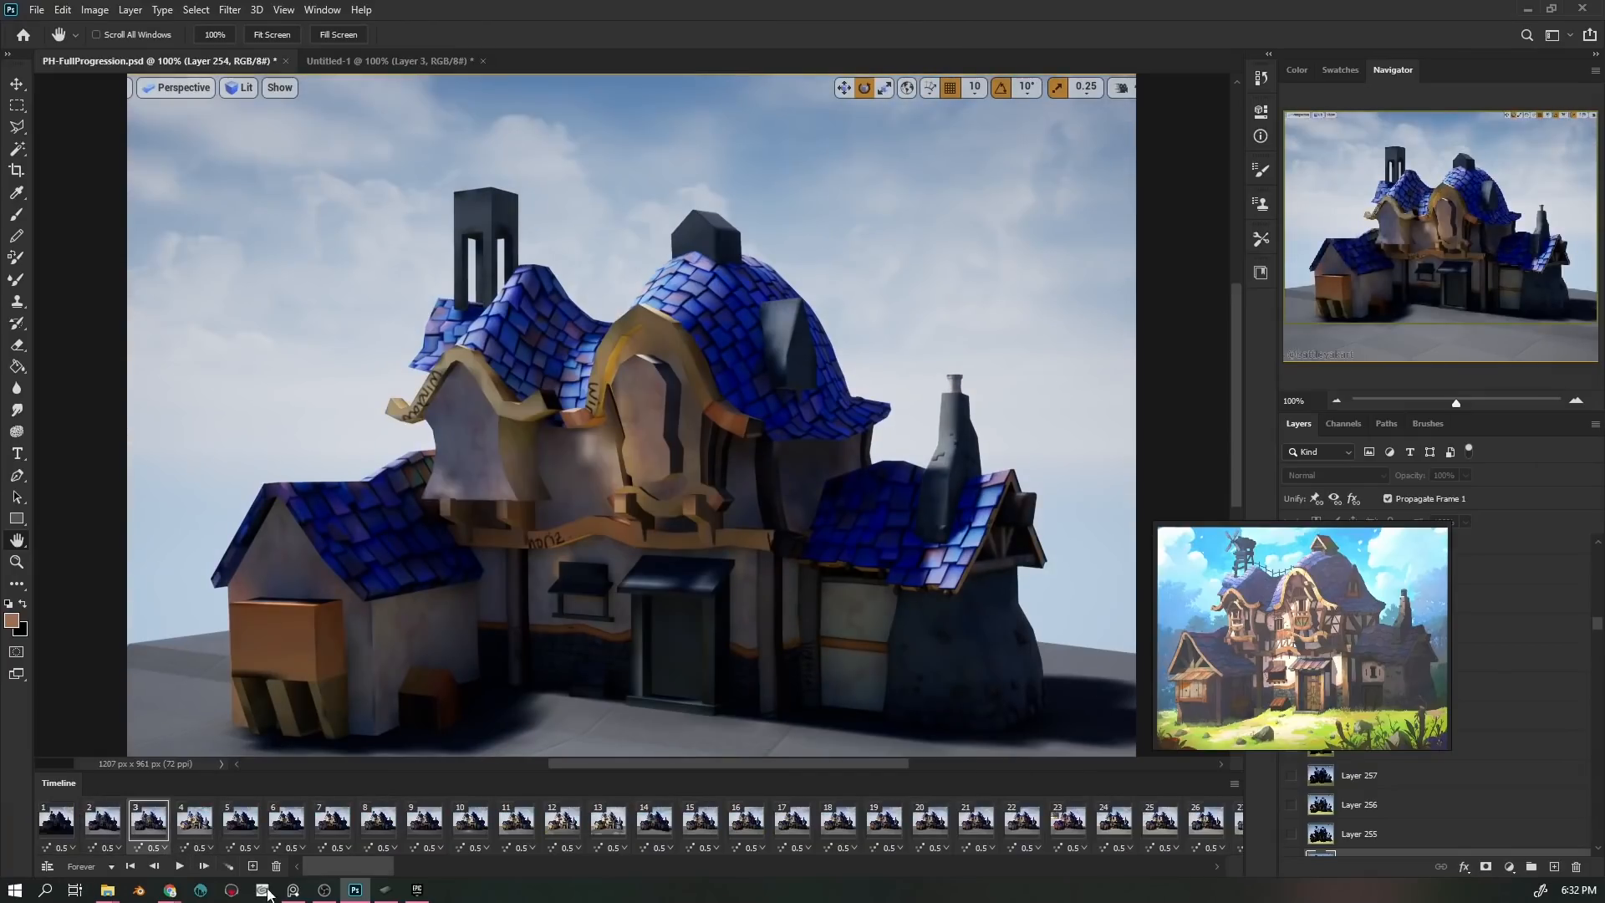
- Switch to the Epic Games Launcher and open the PurpleHouse project from the Unreal Engine library
click(416, 889)
click(662, 165)
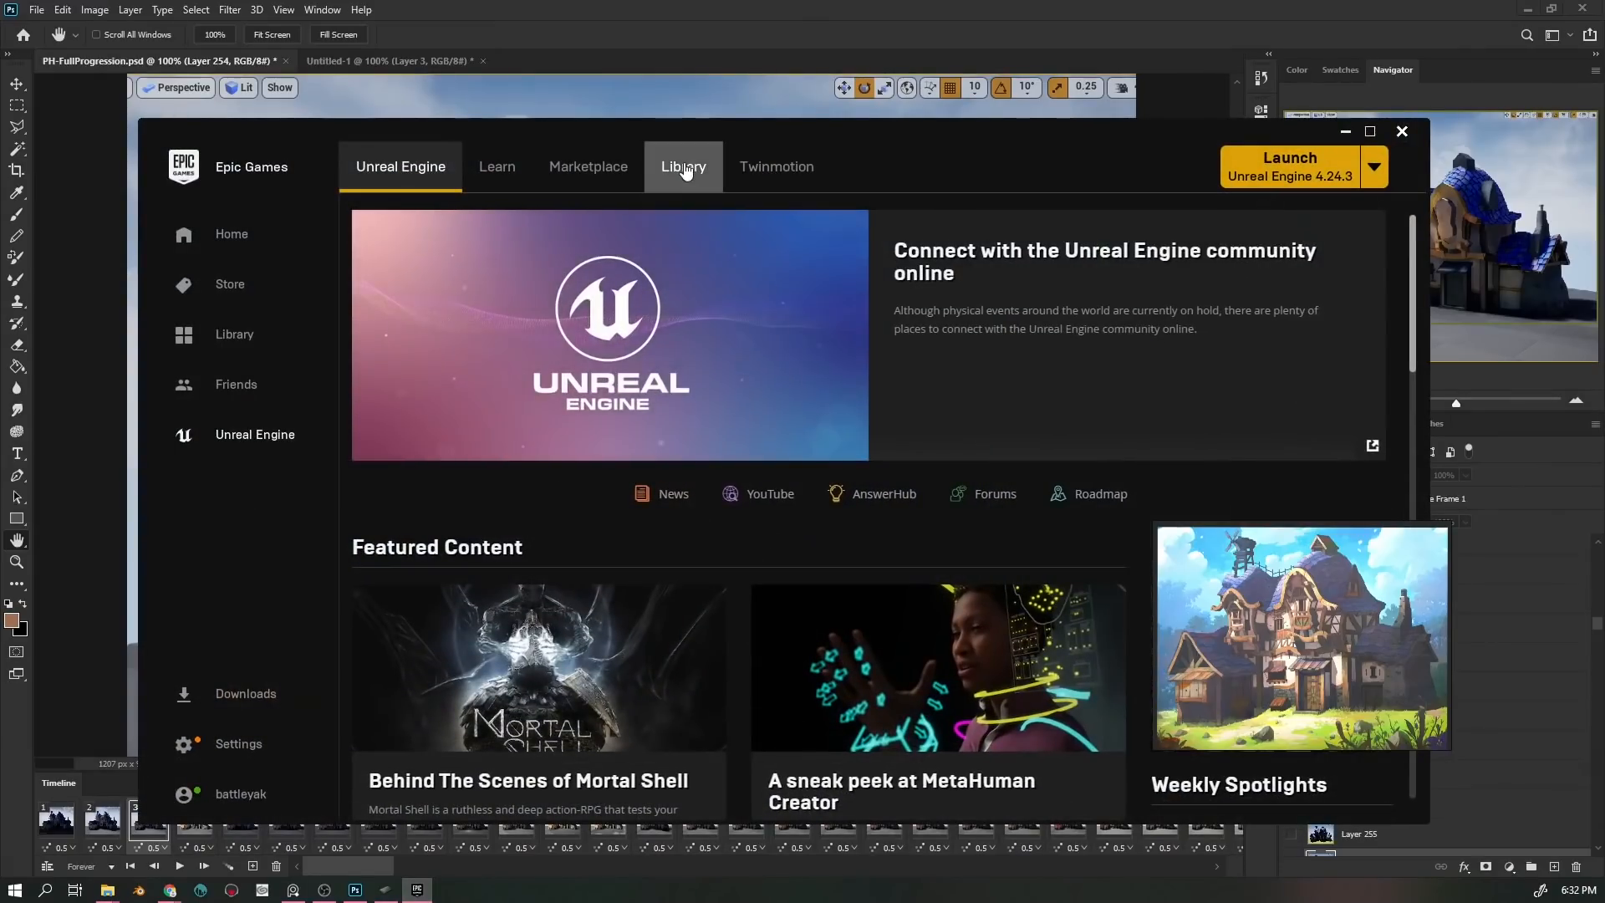
double_click(572, 598)
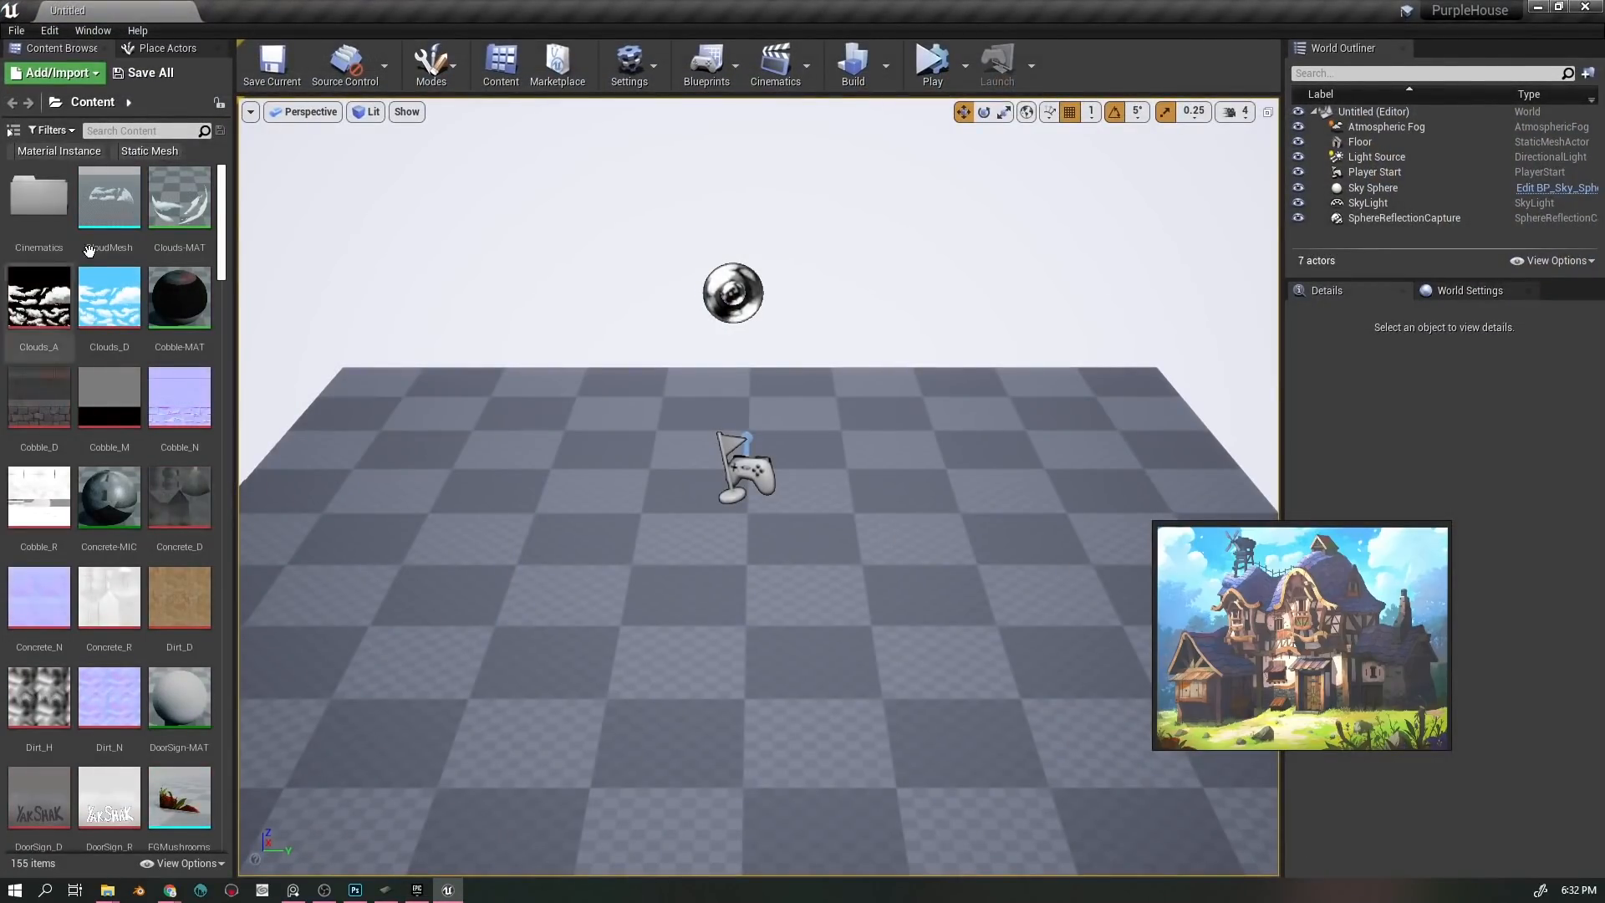
- Find the PurpleHouse-PKG level among the project's content assets and open it
drag(224, 243, 224, 460)
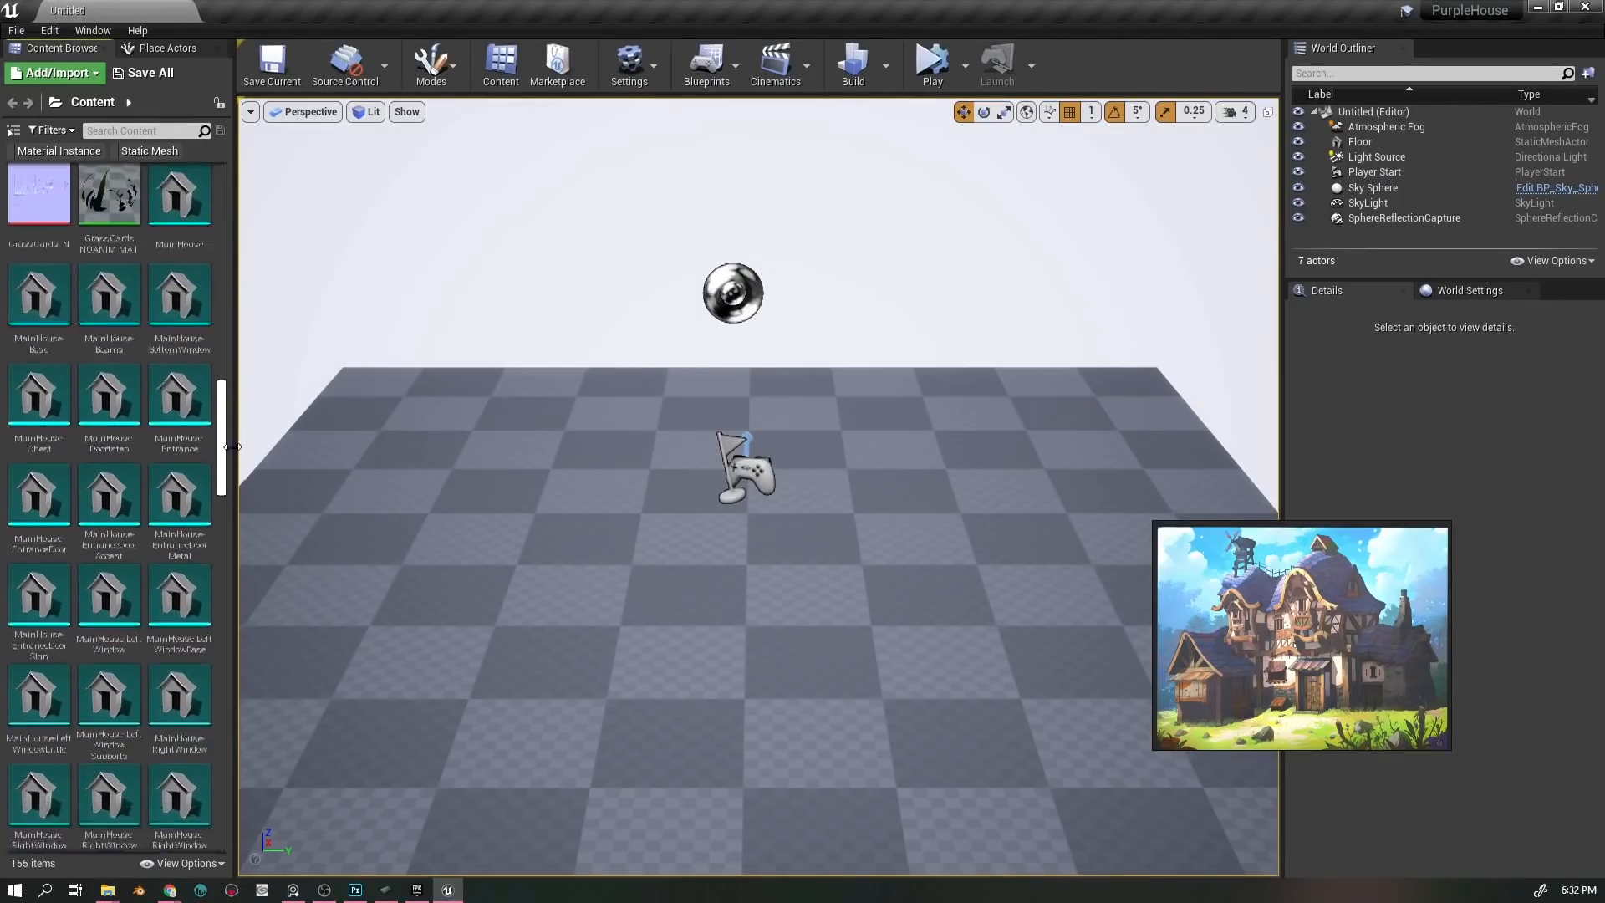
scroll(174, 434, down, 6)
scroll(174, 432, down, 5)
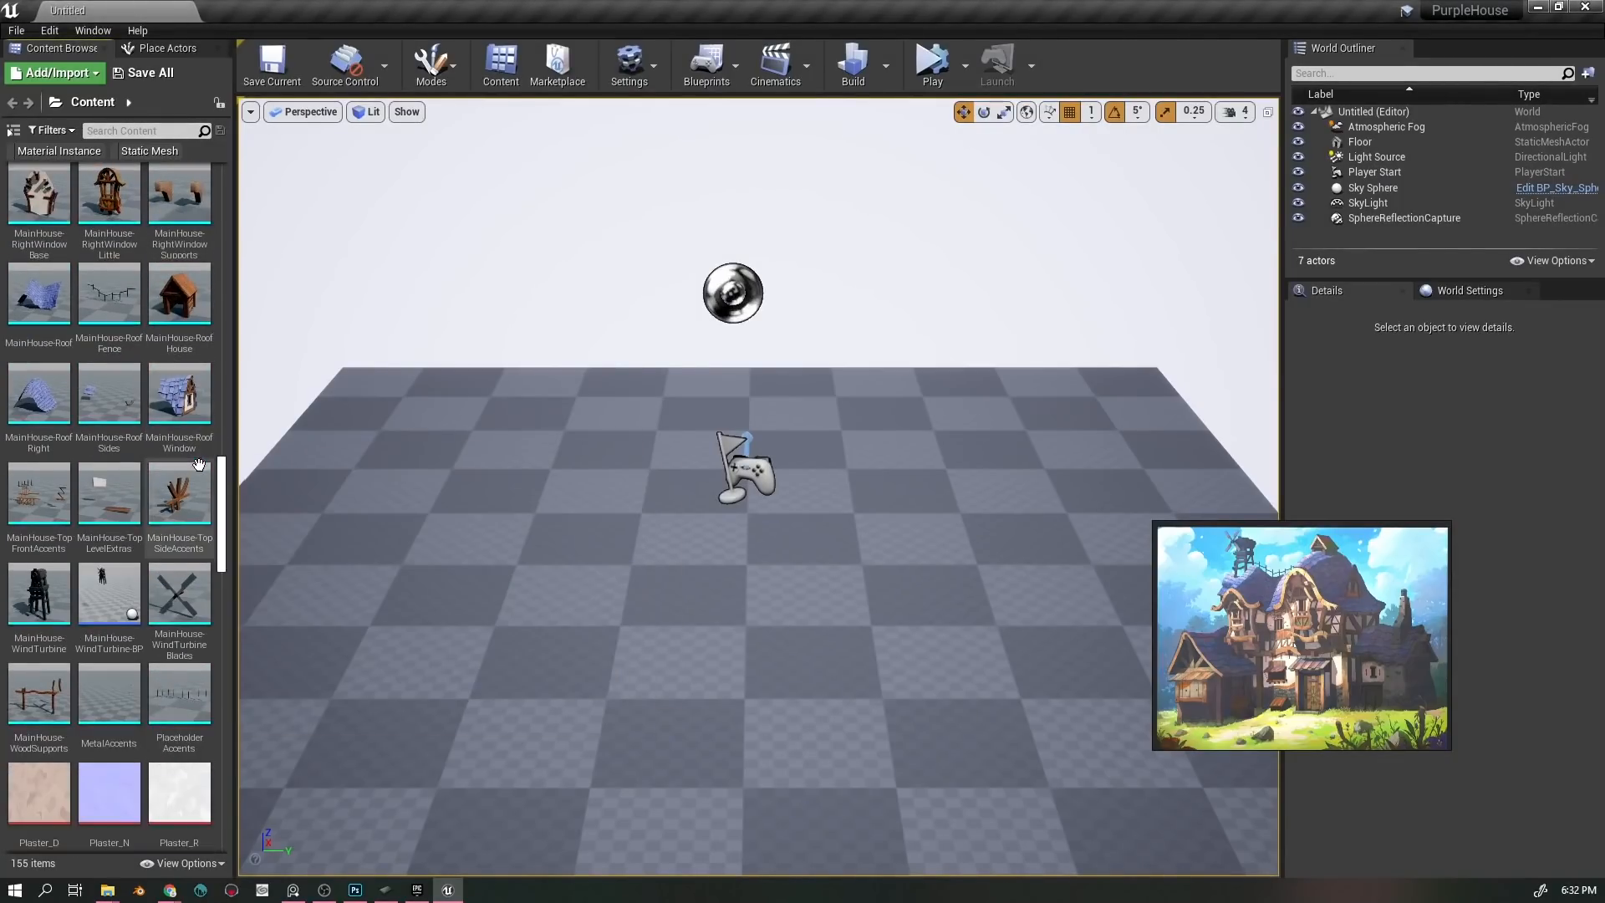
double_click(174, 635)
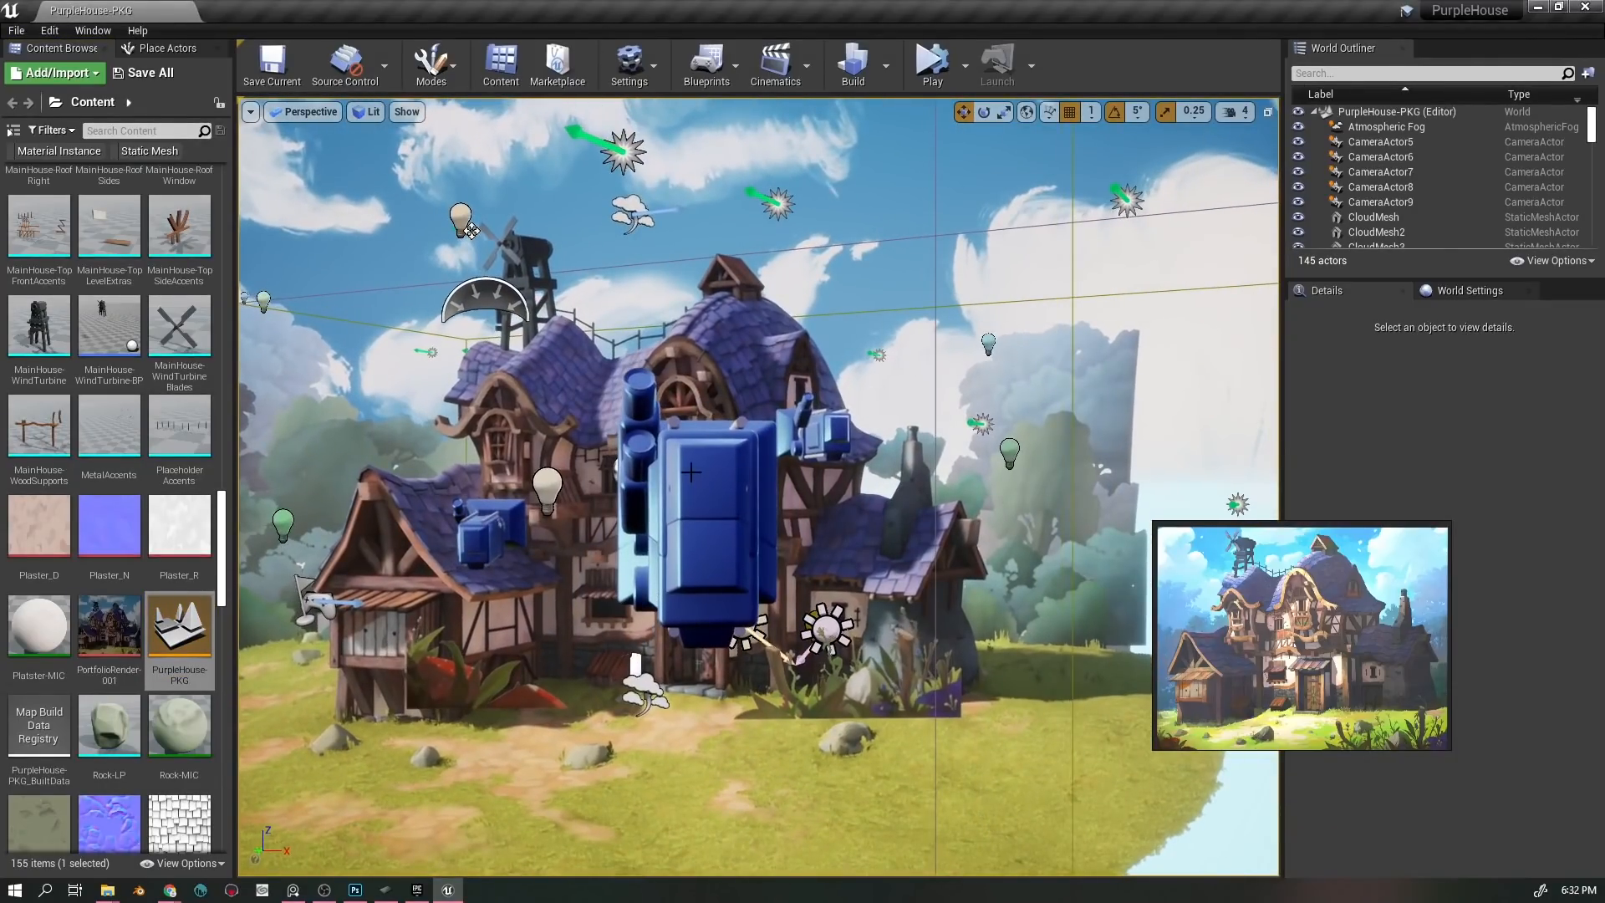
- Pilot CameraActor6, the camera in front of the house, and turn on game view to hide the editor icons
right_click(691, 469)
click(754, 488)
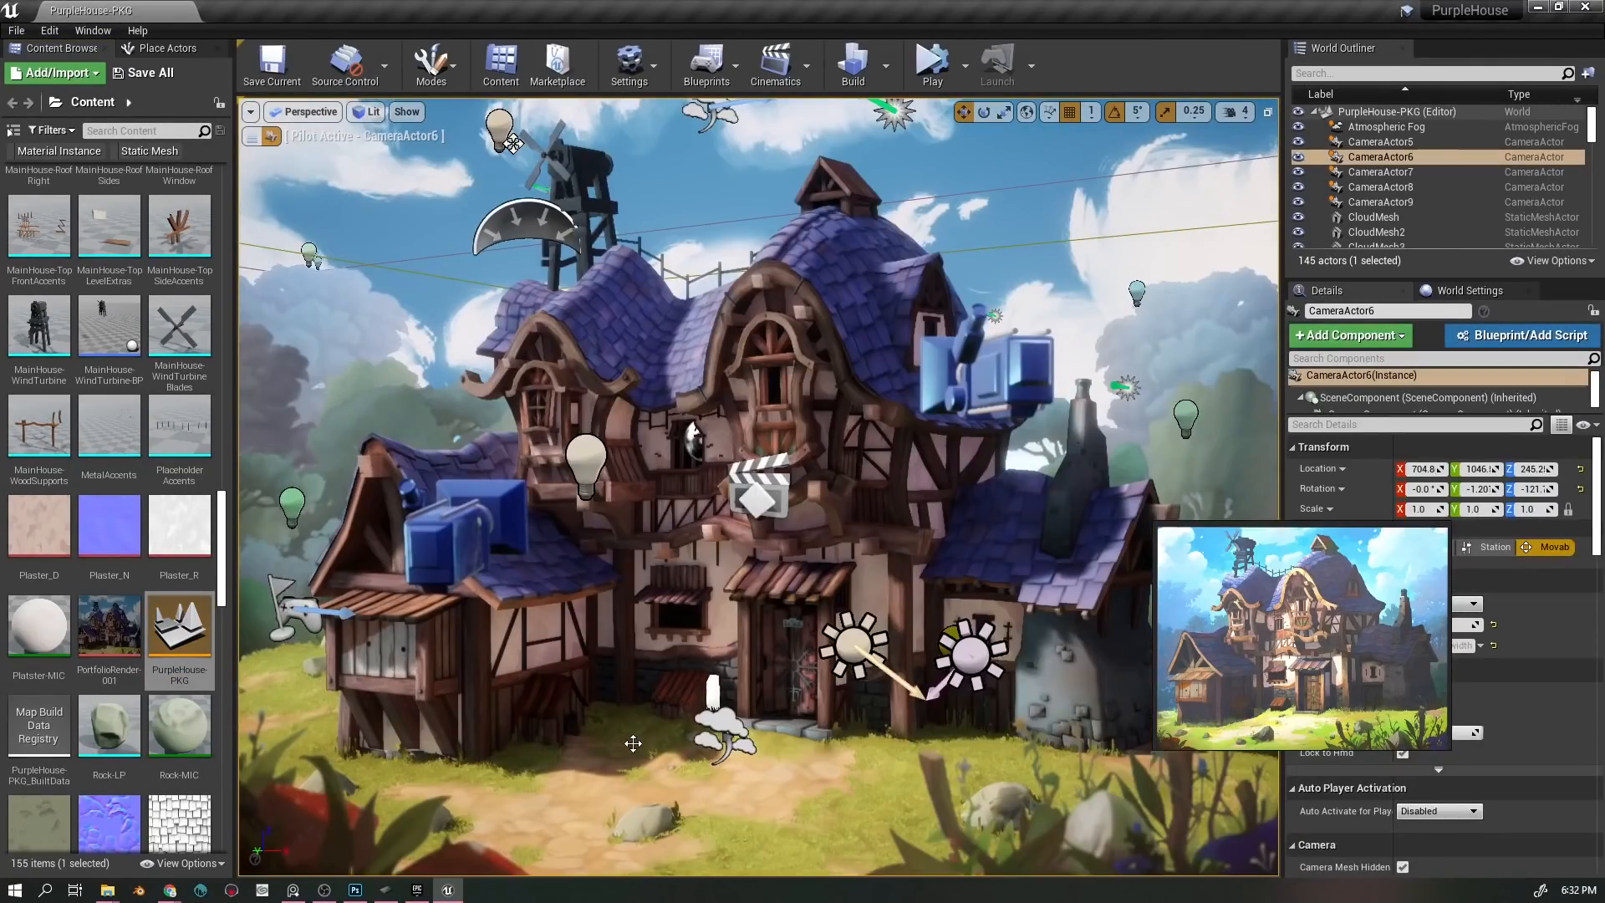
key(g)
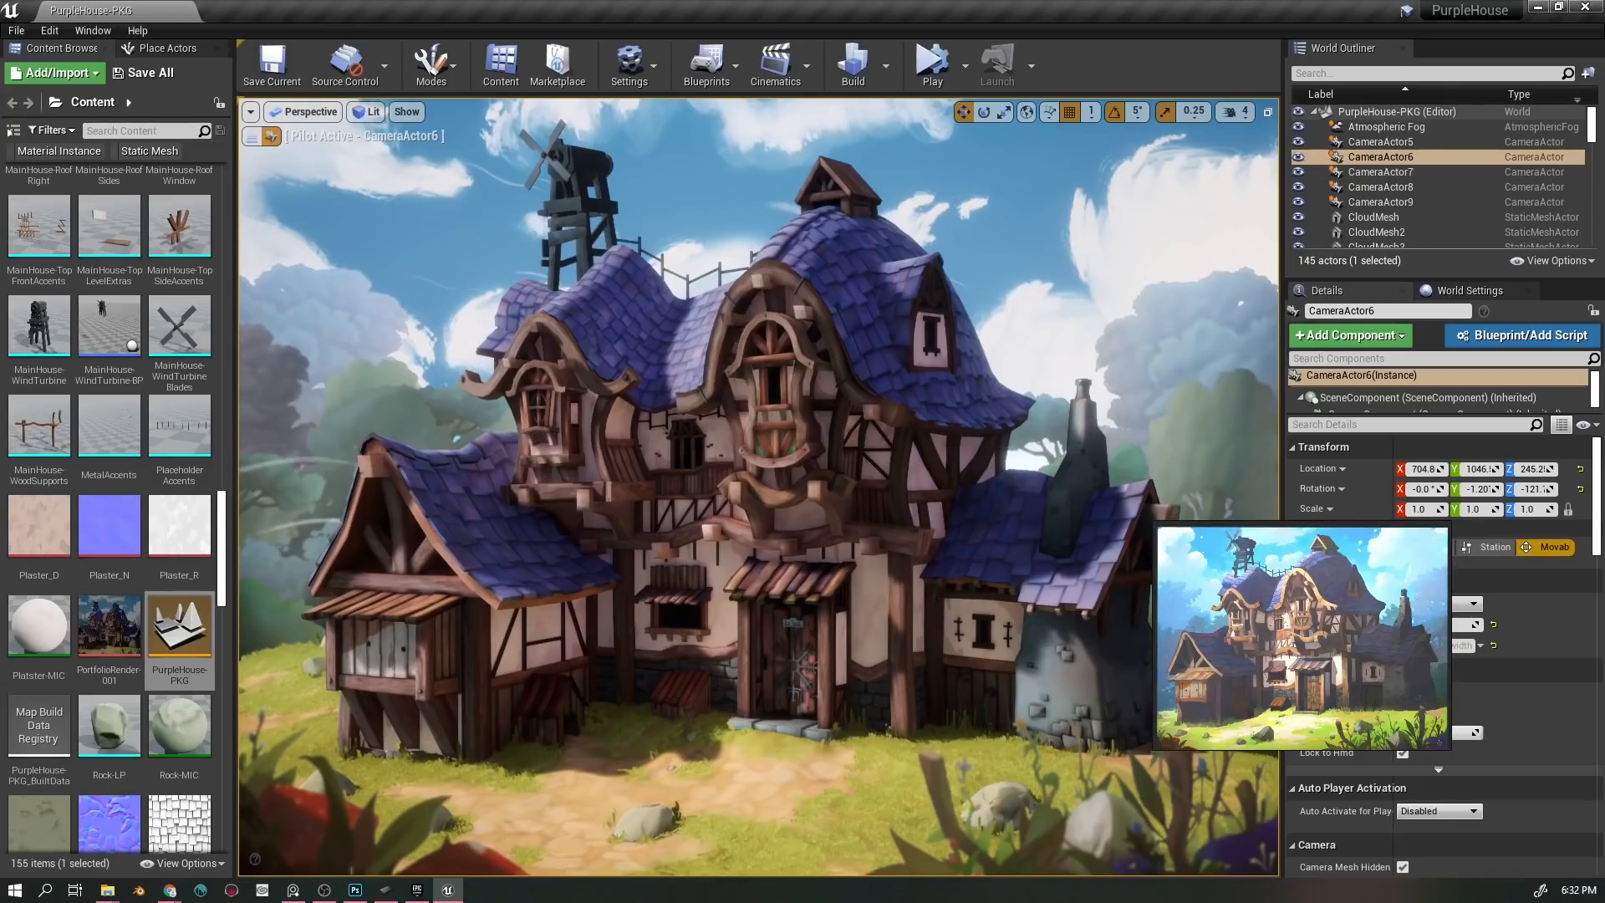
- Play the level with the viewport in immersive mode and clear the selection to show the scene unobstructed
click(932, 63)
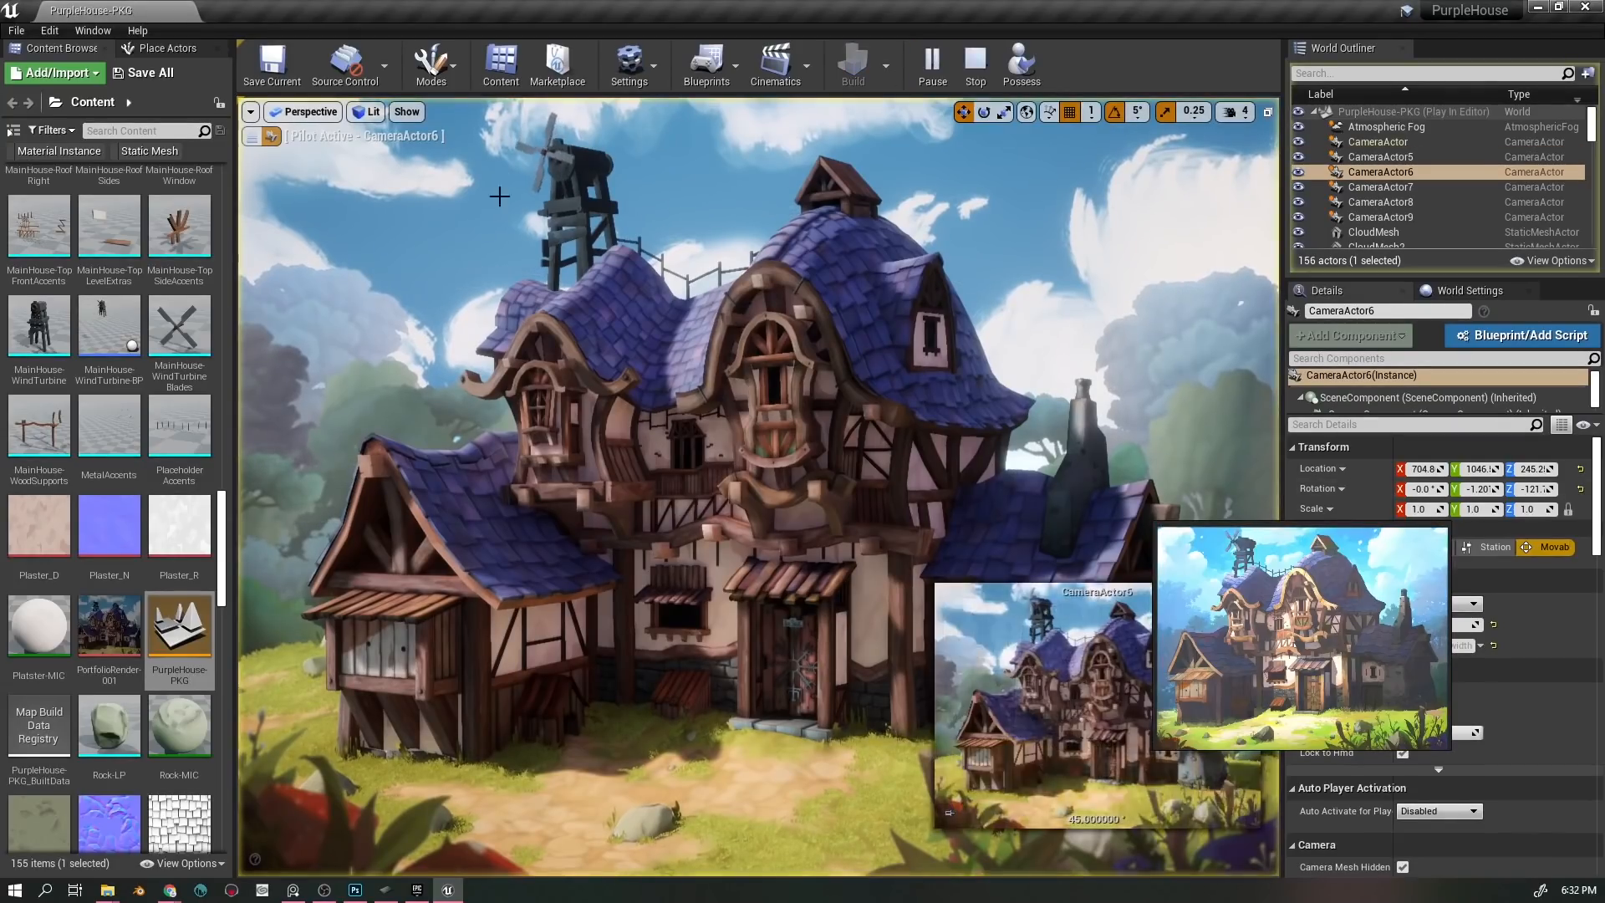
click(250, 112)
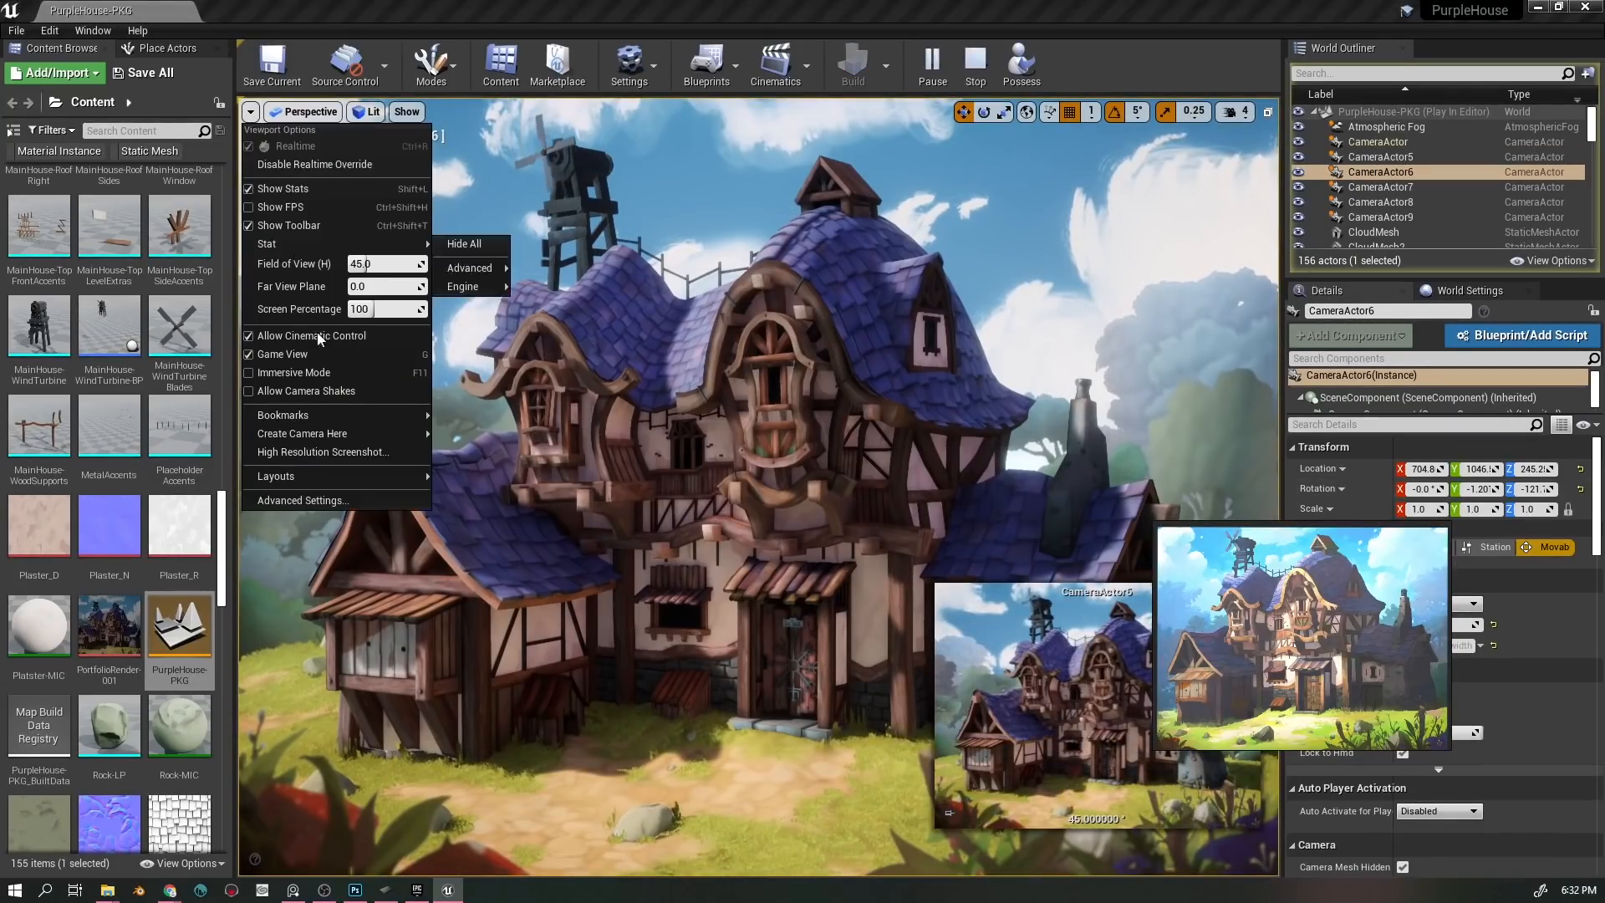
click(294, 372)
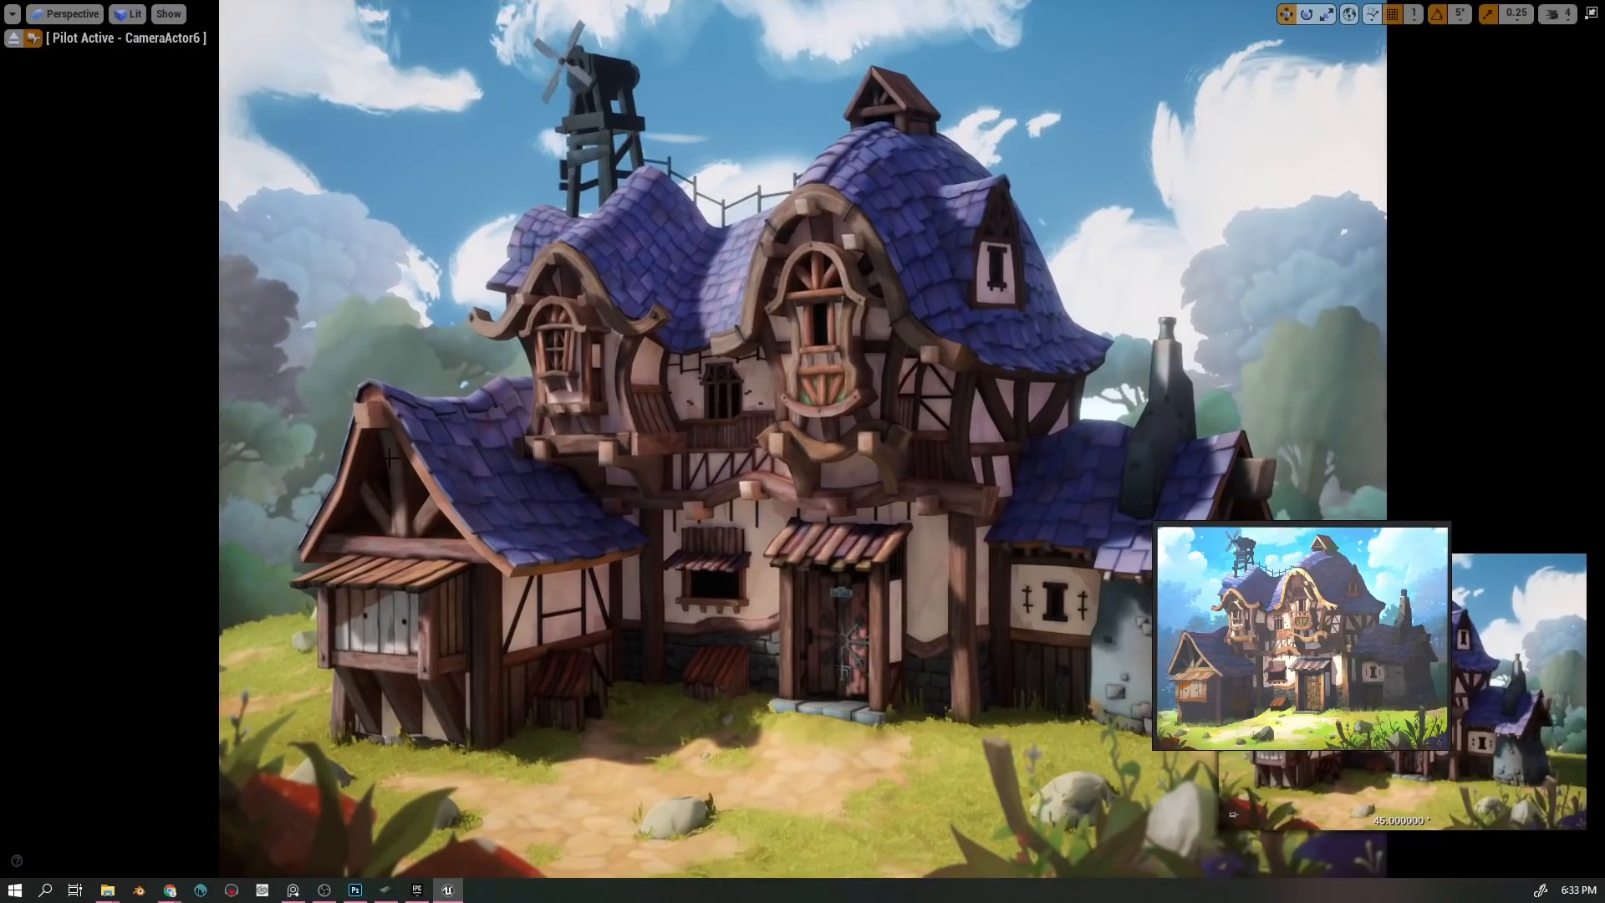
click(700, 807)
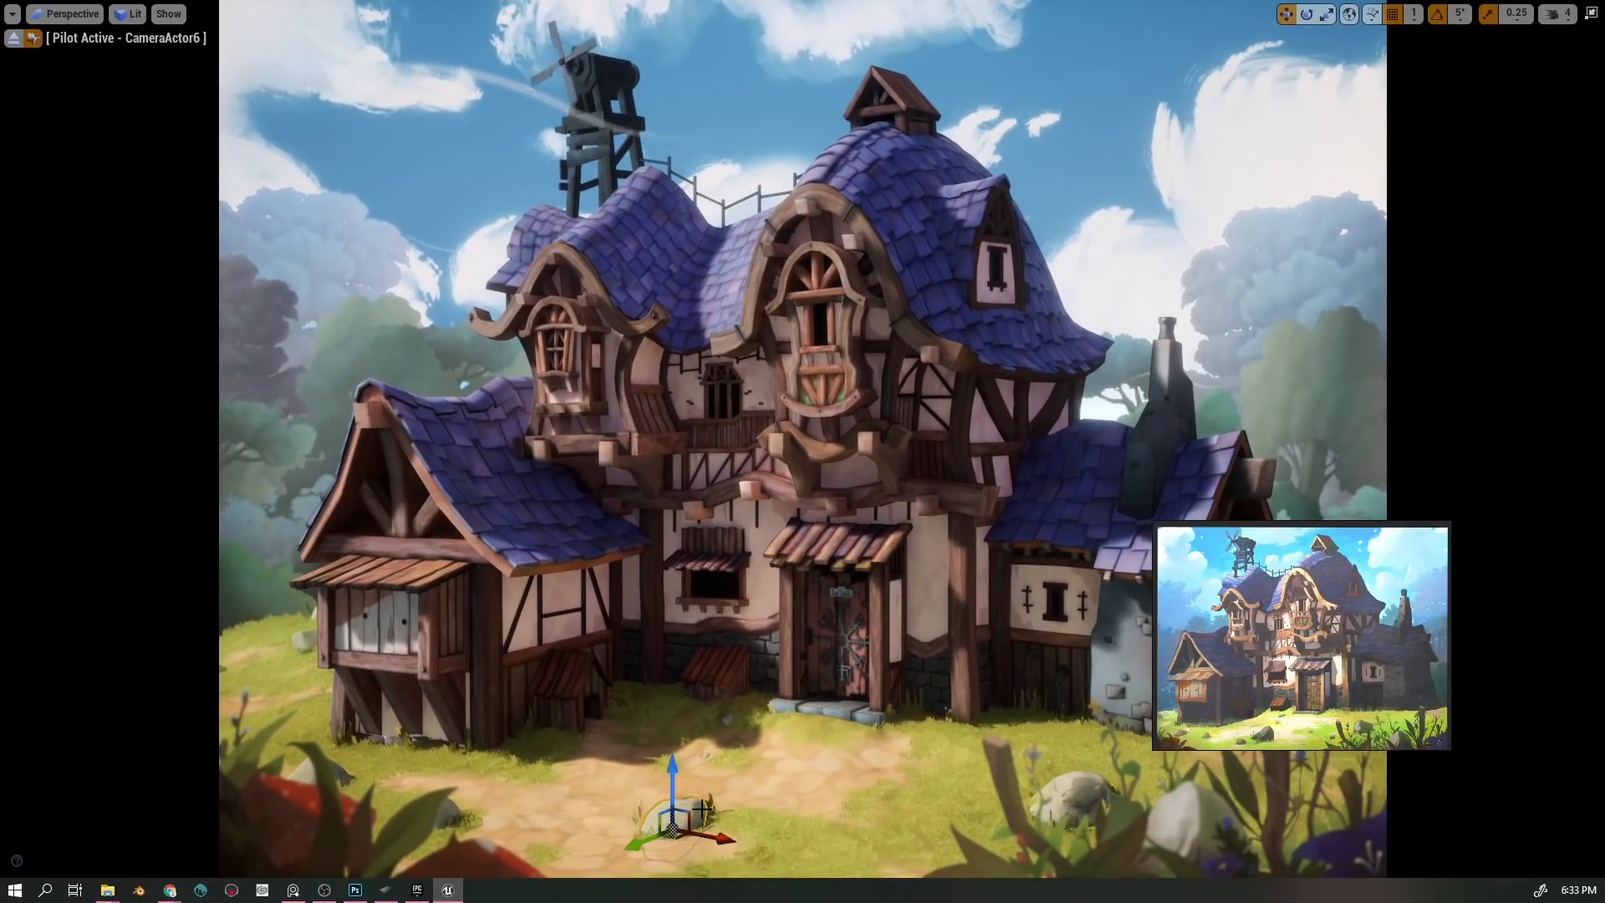
key(Escape)
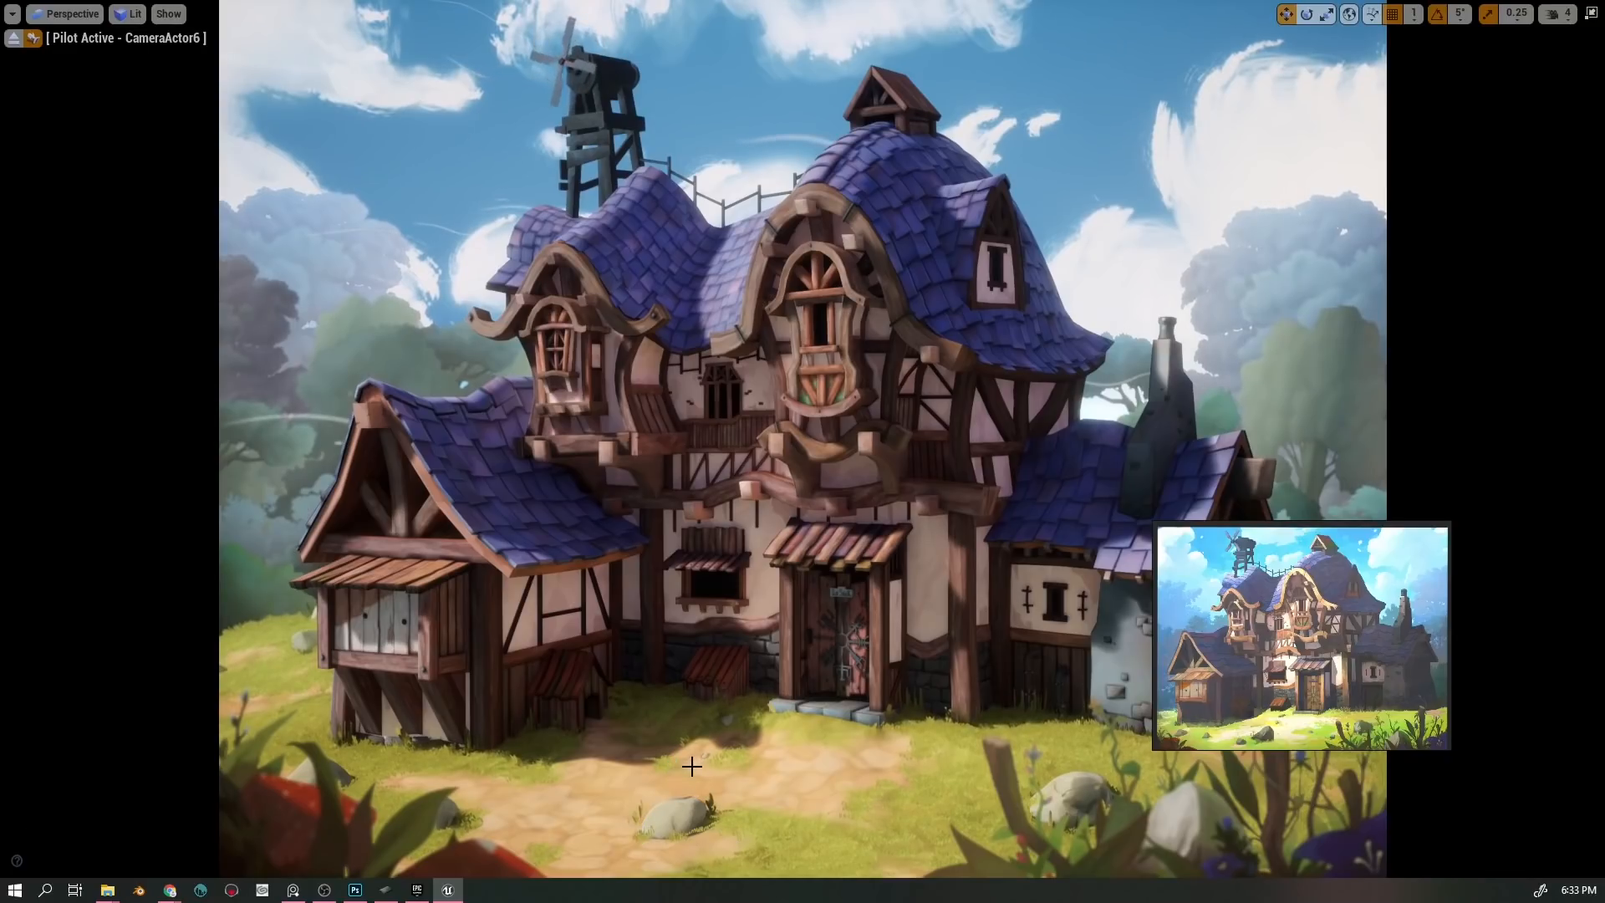
- Remove the floating reference image from over the scene and deselect the foliage
click(1492, 700)
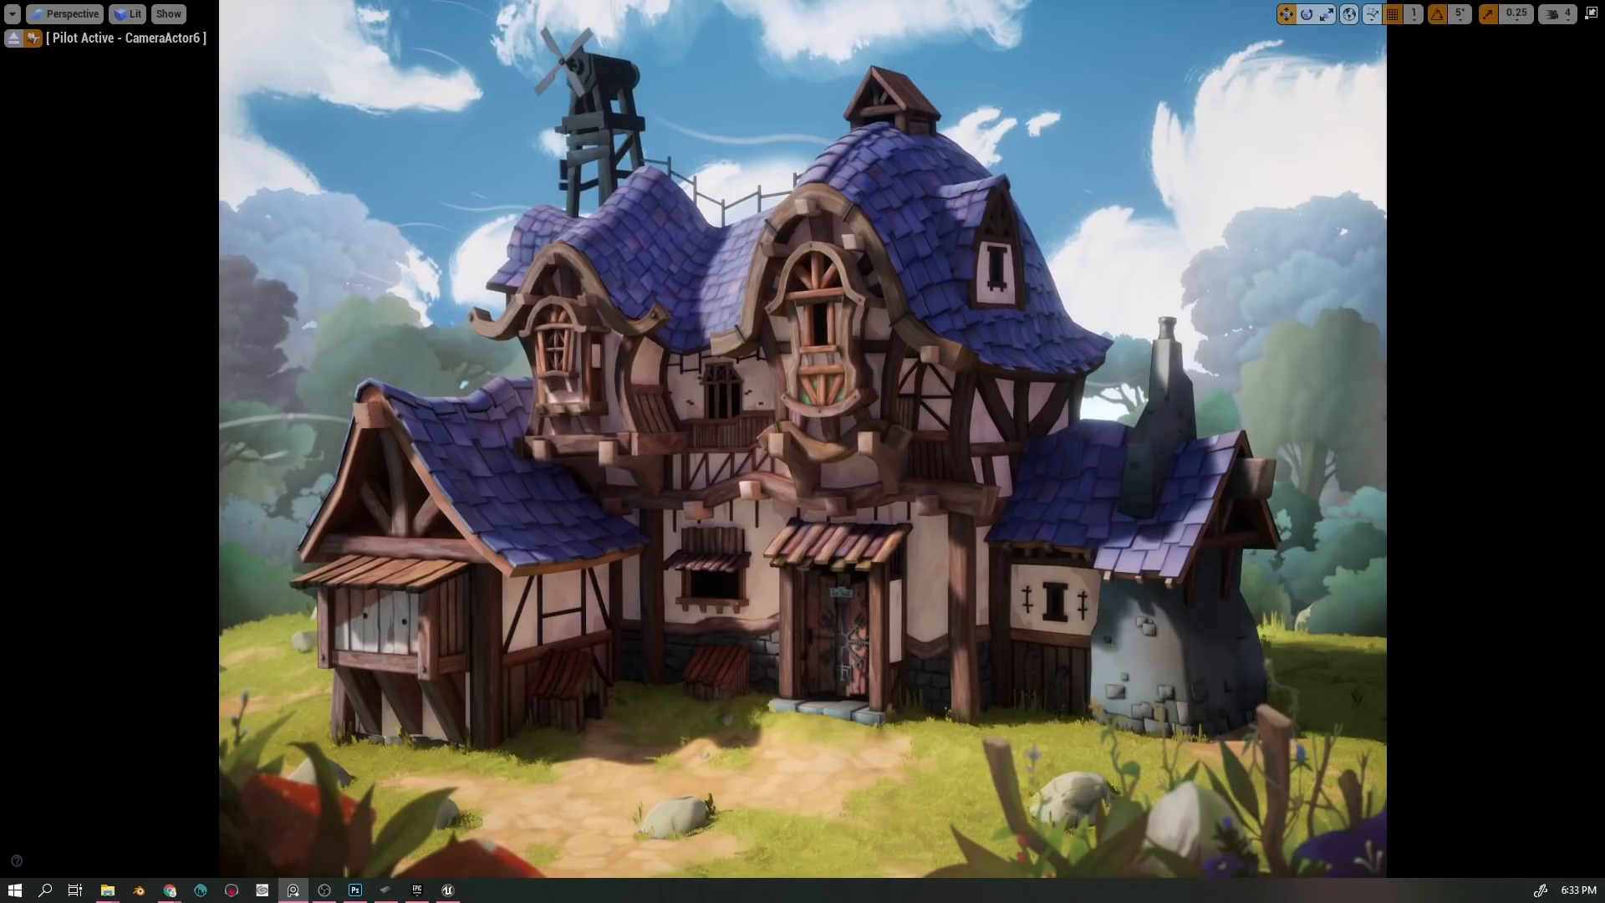
click(1504, 694)
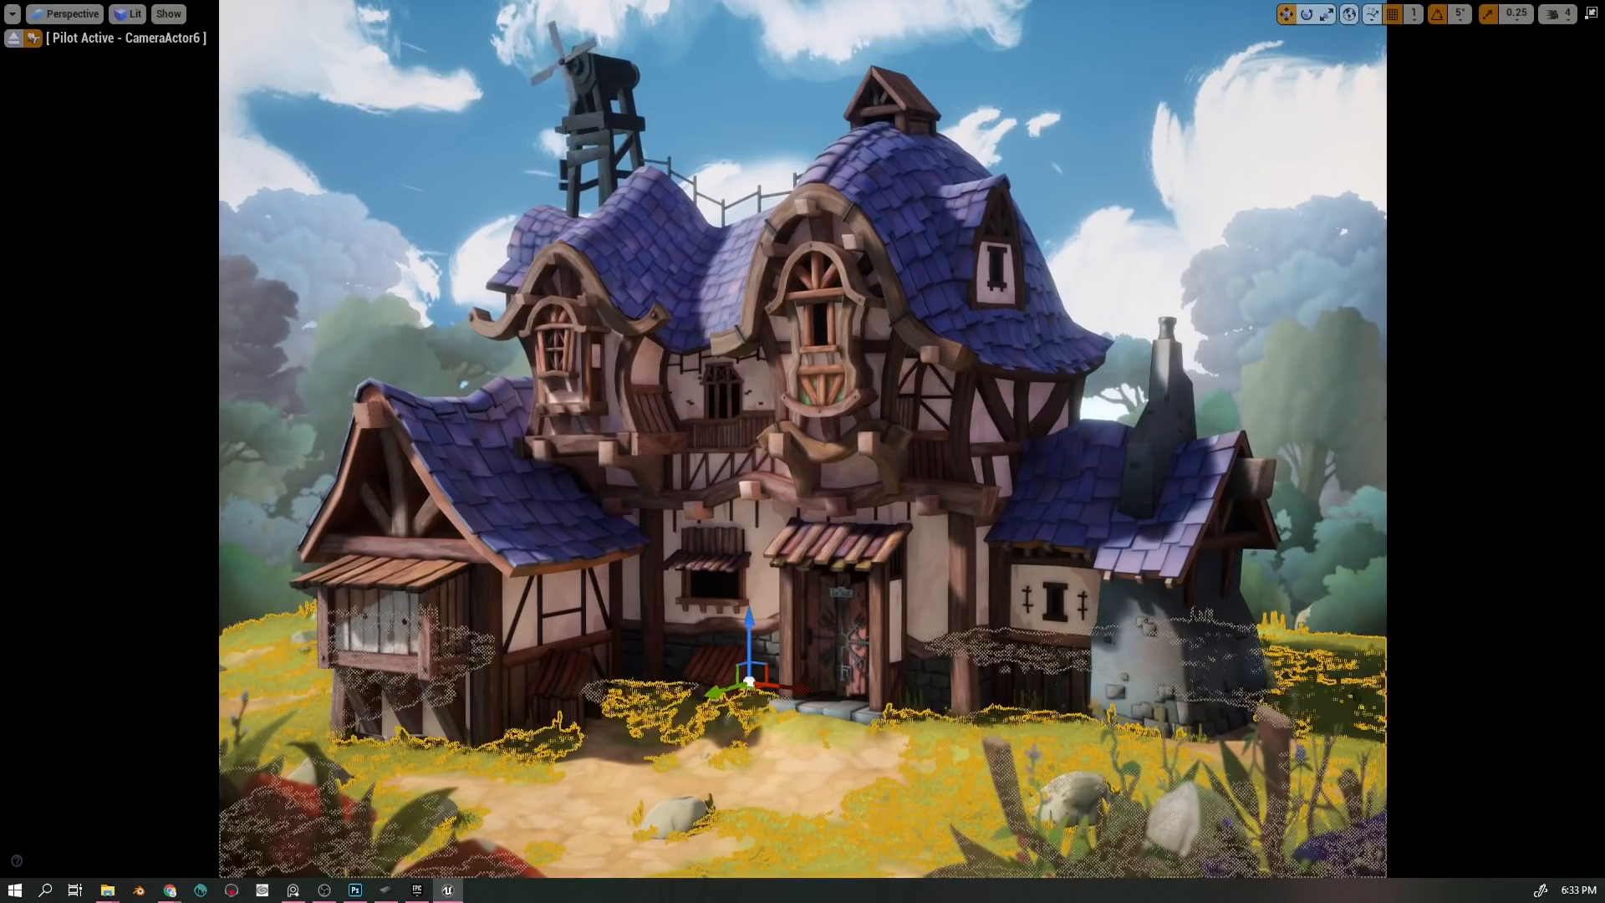
key(Escape)
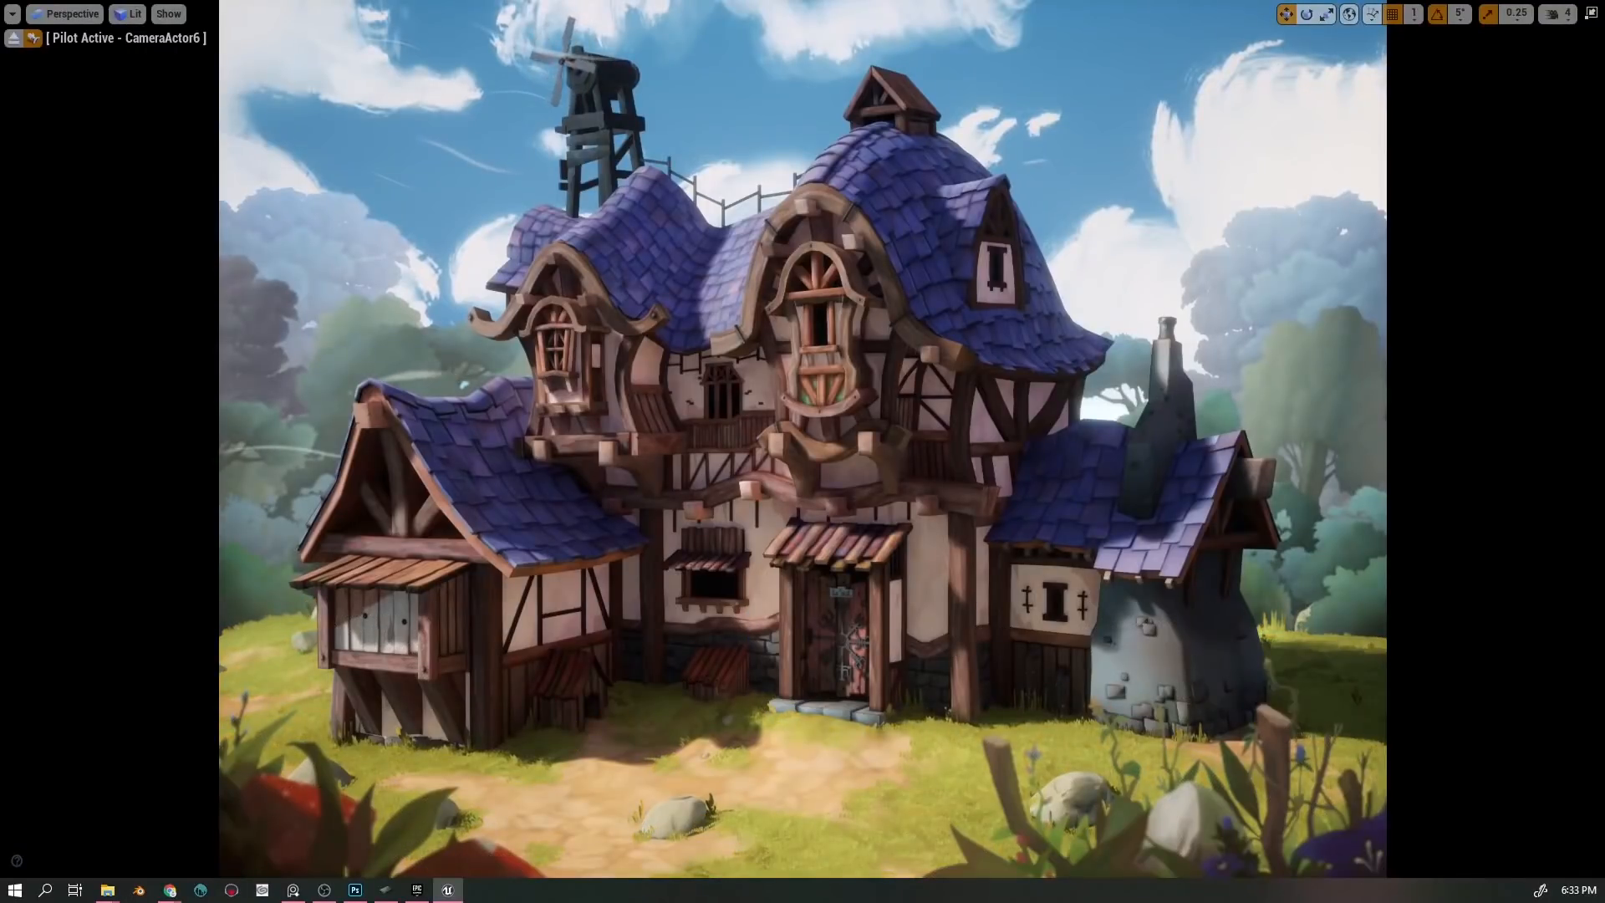